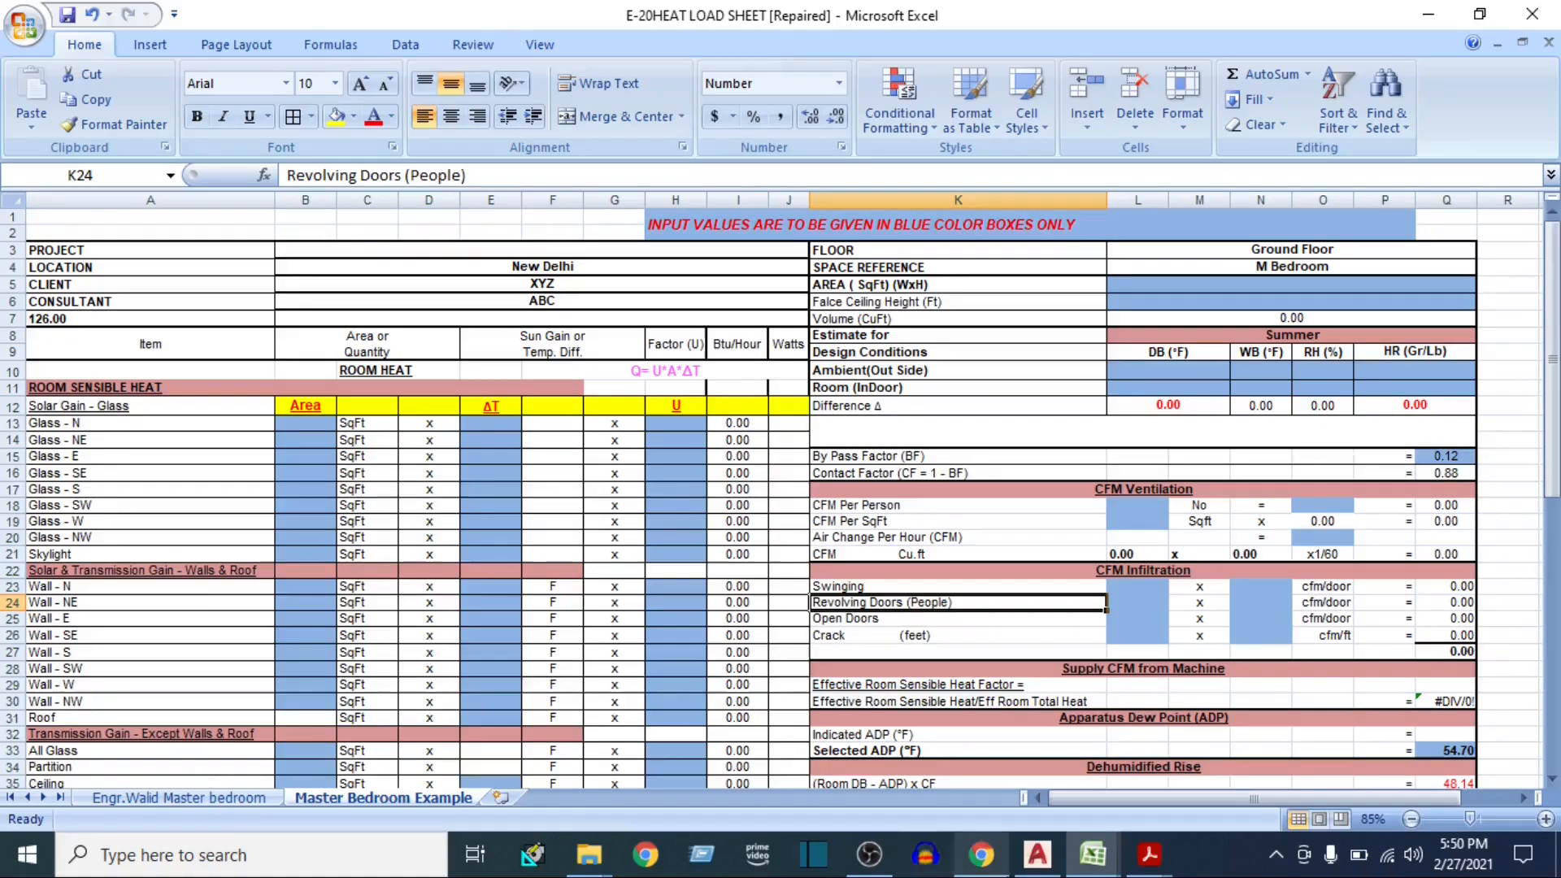
Switch to AutoCAD and examine the M BEDROOM's room height, area, and south and west window labels on the floor plan
{"action": "left_click", "coordinate": [1049, 863]}
{"action": "scroll", "coordinate": [721, 495], "scroll_direction": "down", "scroll_amount": 5}
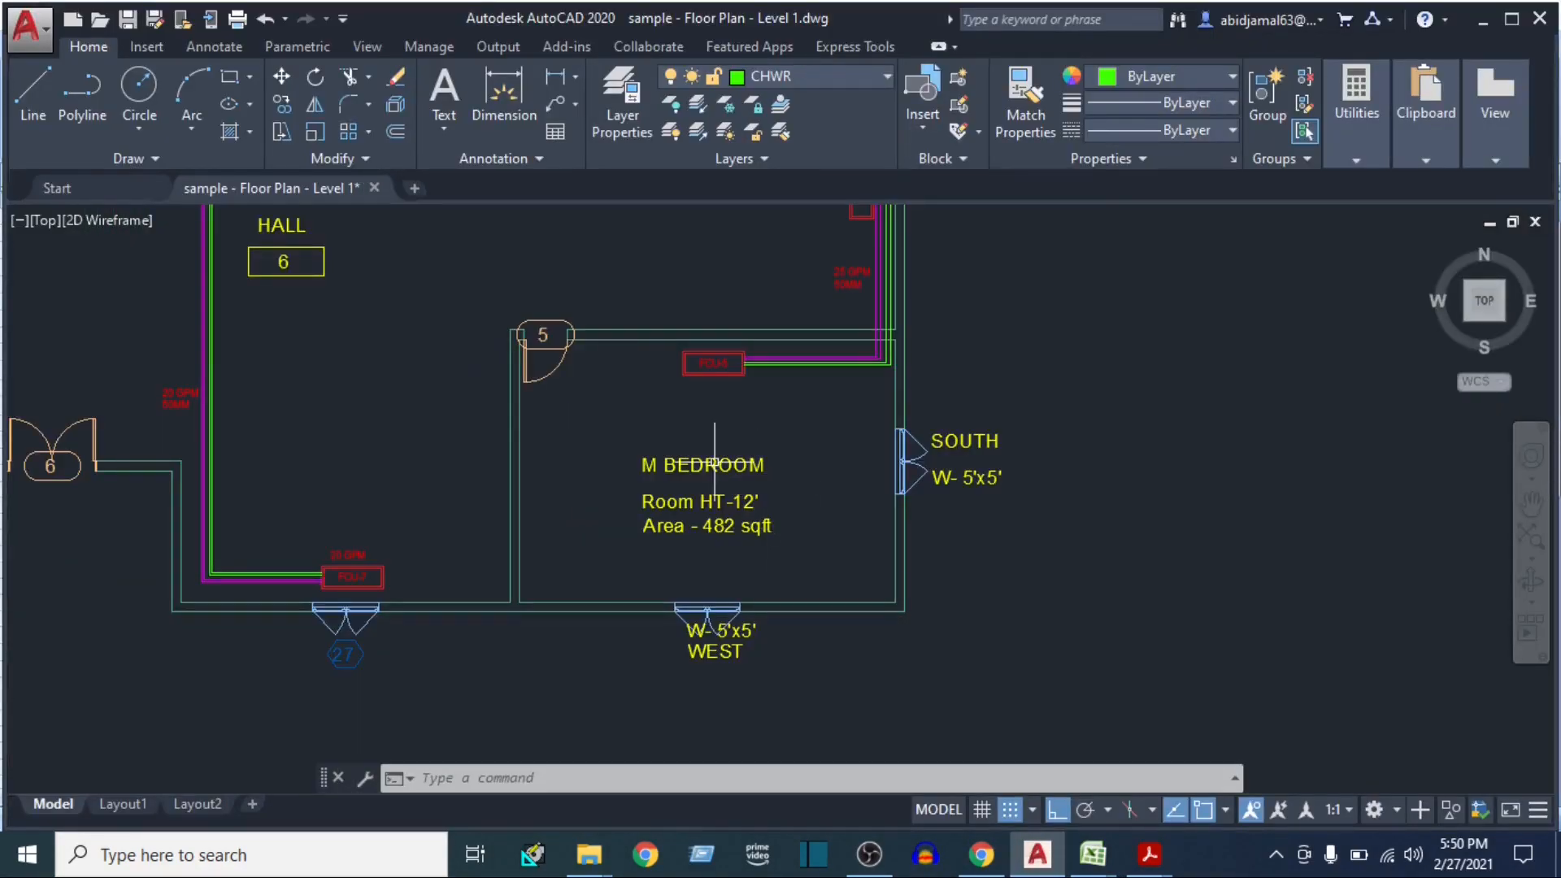
{"action": "scroll", "coordinate": [712, 524], "scroll_direction": "up", "scroll_amount": 2}
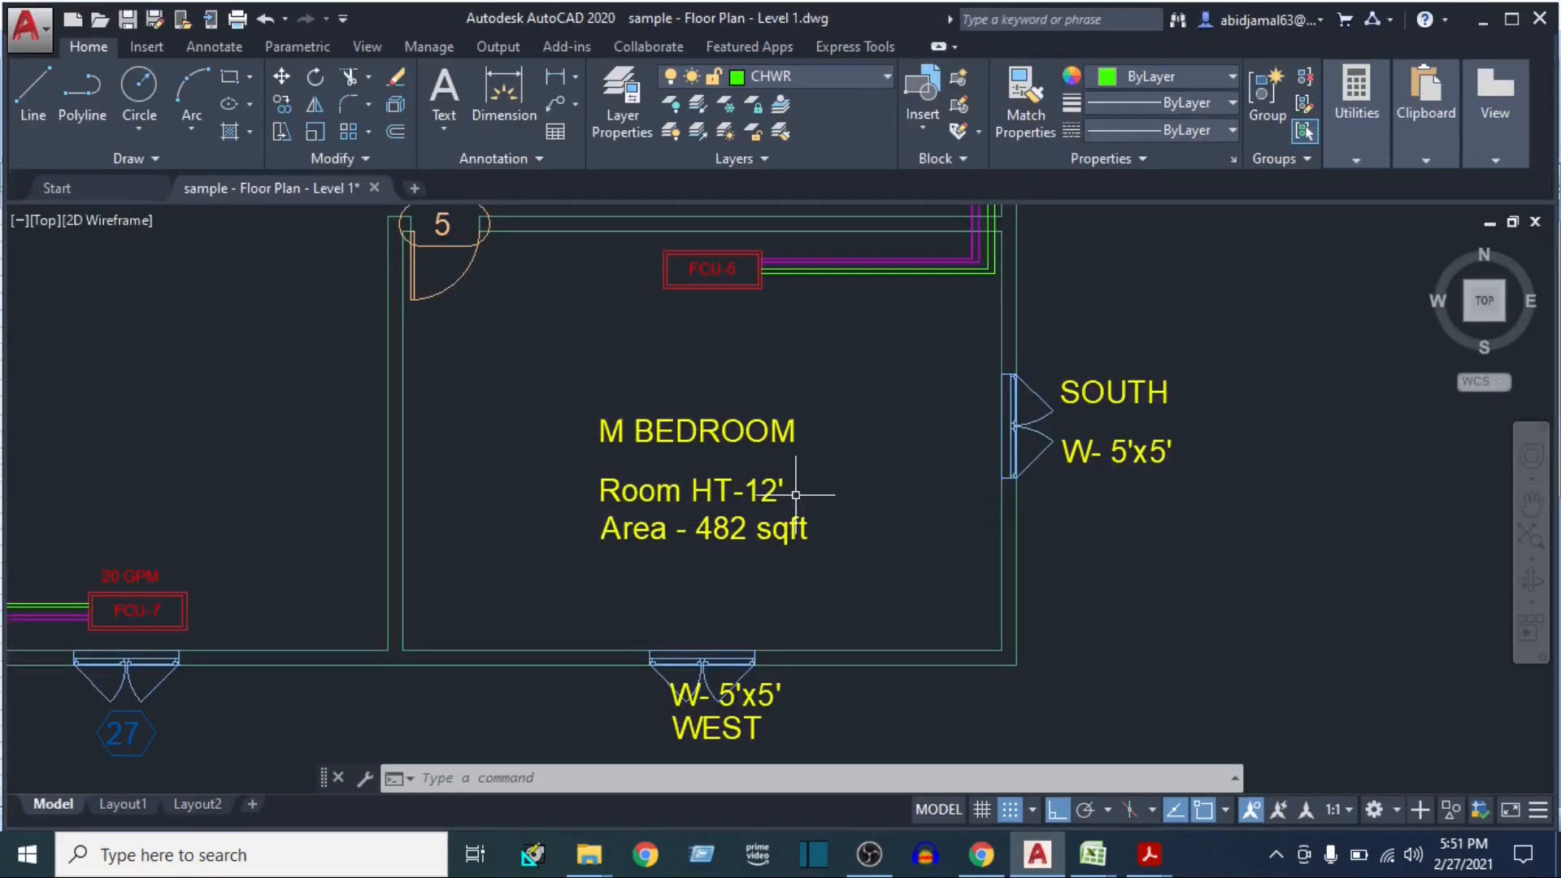
{"action": "left_click_drag", "start_coordinate": [925, 436], "coordinate": [931, 416]}
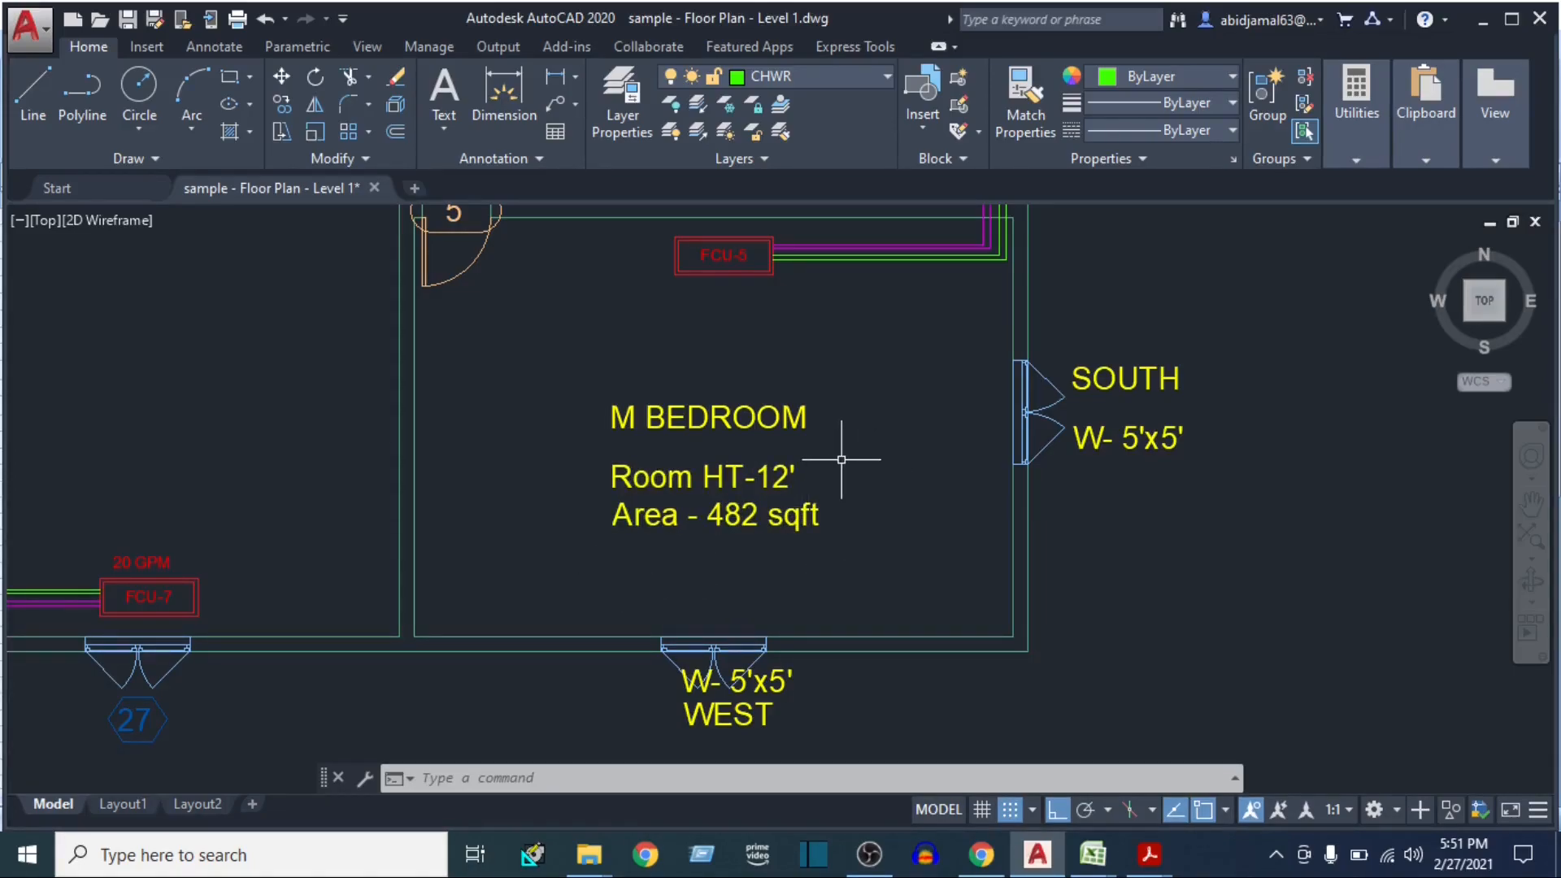
{"action": "left_click_drag", "start_coordinate": [883, 425], "coordinate": [889, 447]}
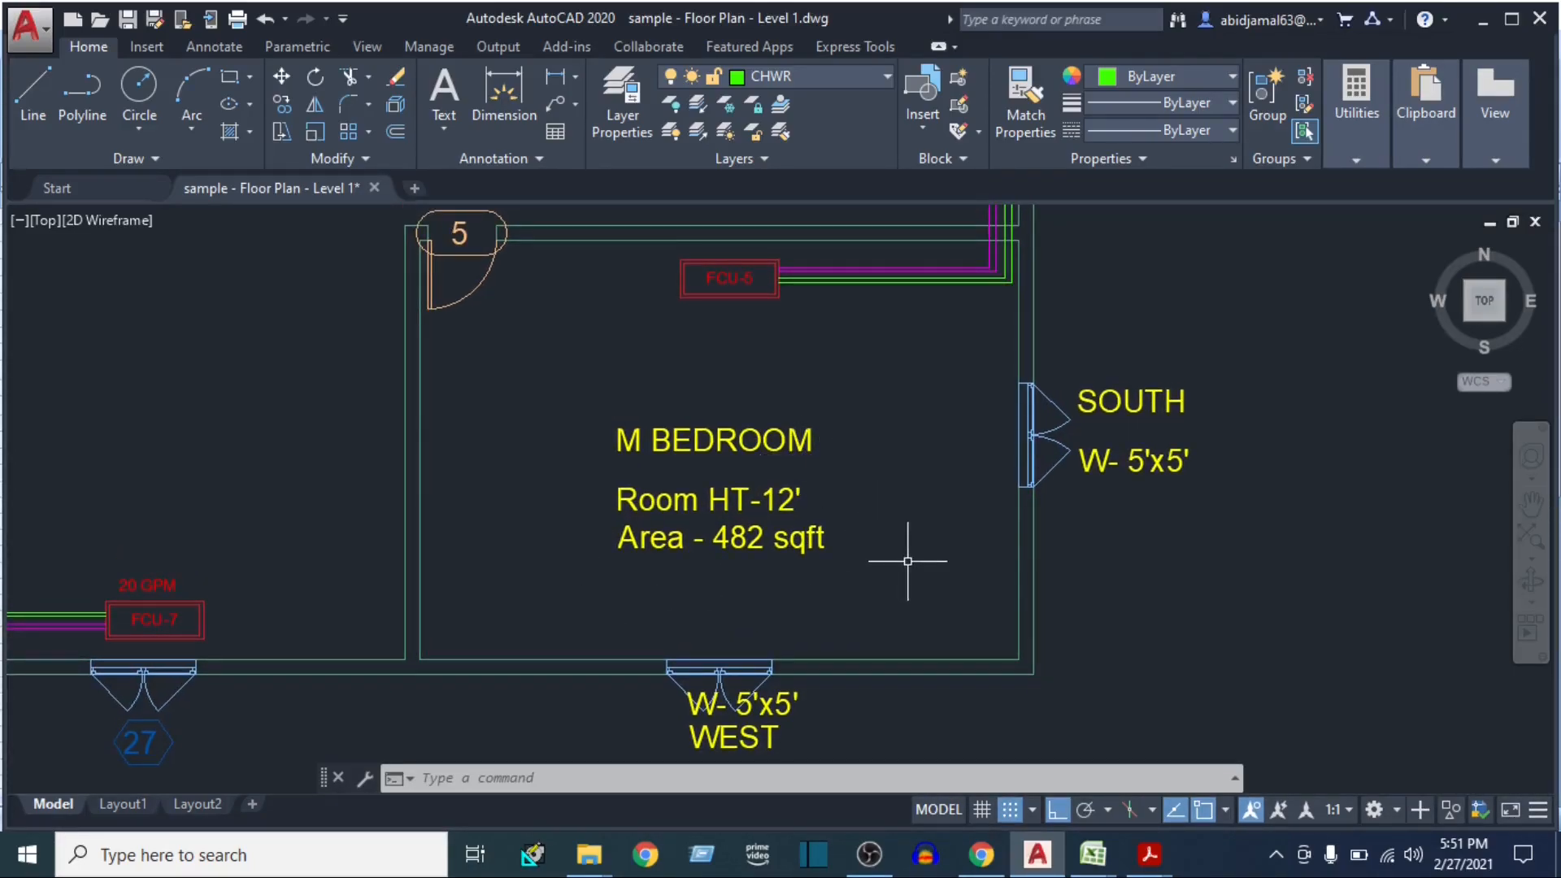
{"action": "left_click", "coordinate": [924, 389]}
{"action": "left_click", "coordinate": [895, 484]}
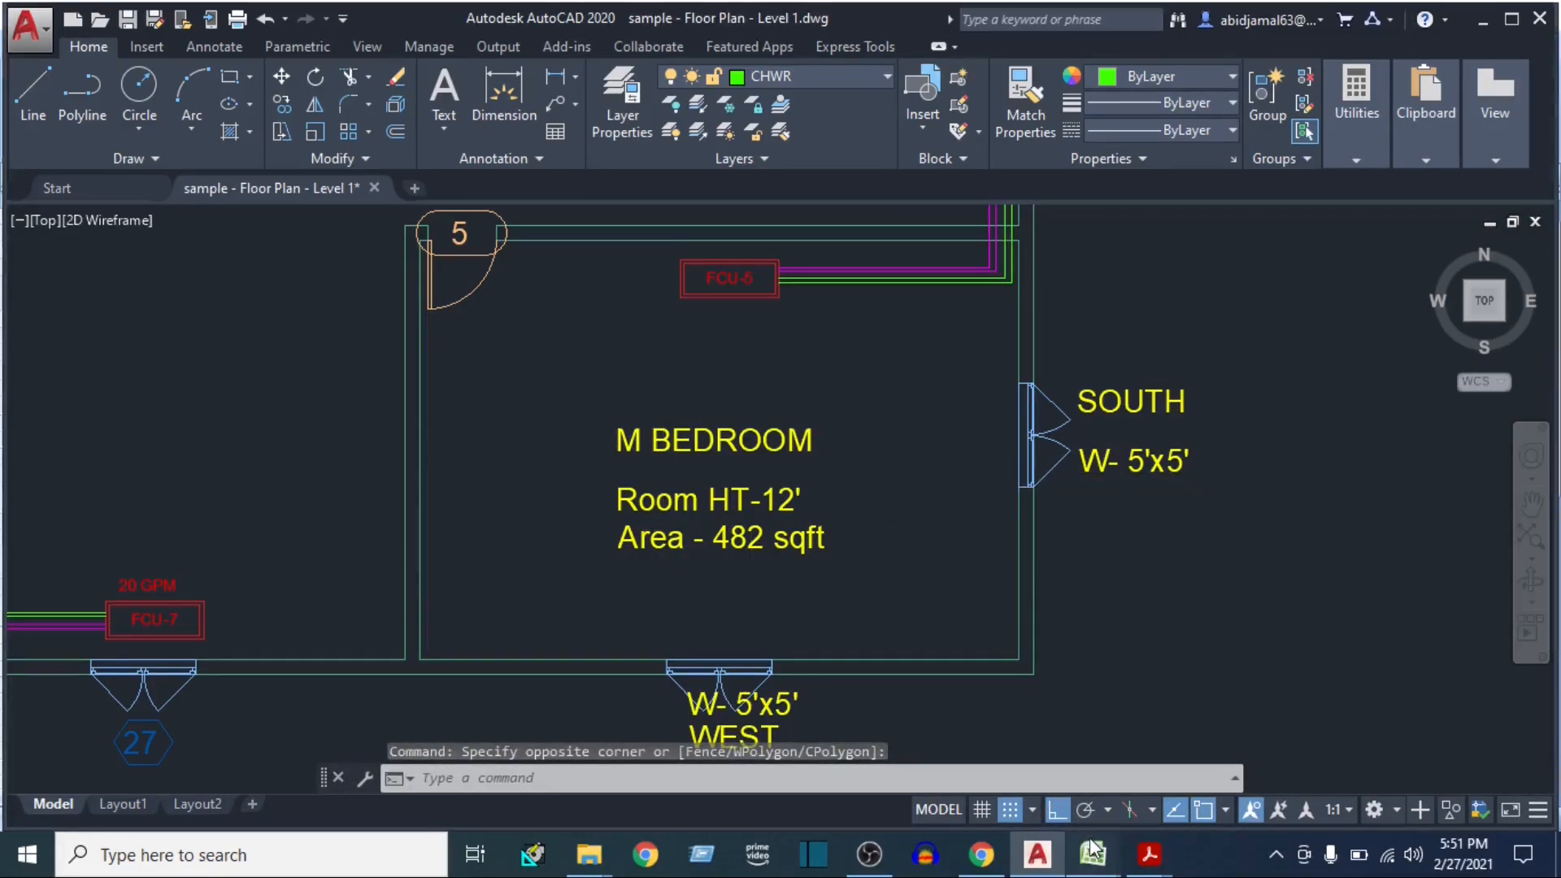
Switch to the U Value workbook in Excel and review its wall, roof, floor, glass and partition wall factors
{"action": "mouse_move", "coordinate": [1092, 854]}
{"action": "left_click", "coordinate": [1220, 756]}
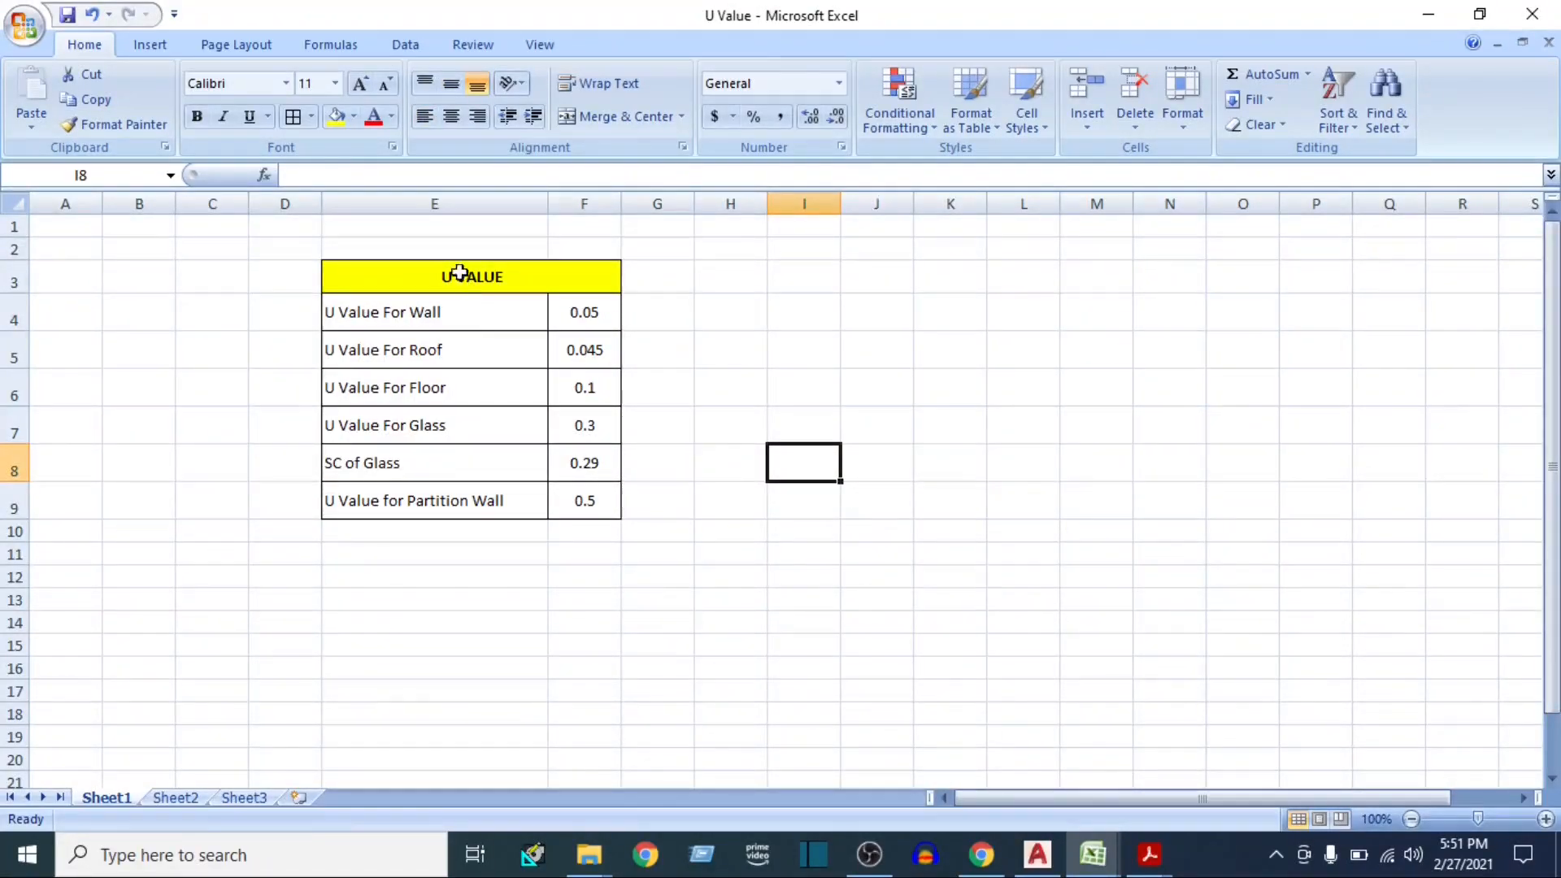
{"action": "mouse_move", "coordinate": [416, 317]}
{"action": "left_mouse_down"}
{"action": "mouse_move", "coordinate": [554, 504]}
{"action": "mouse_move", "coordinate": [618, 499]}
{"action": "left_mouse_up"}
{"action": "left_click", "coordinate": [712, 466]}
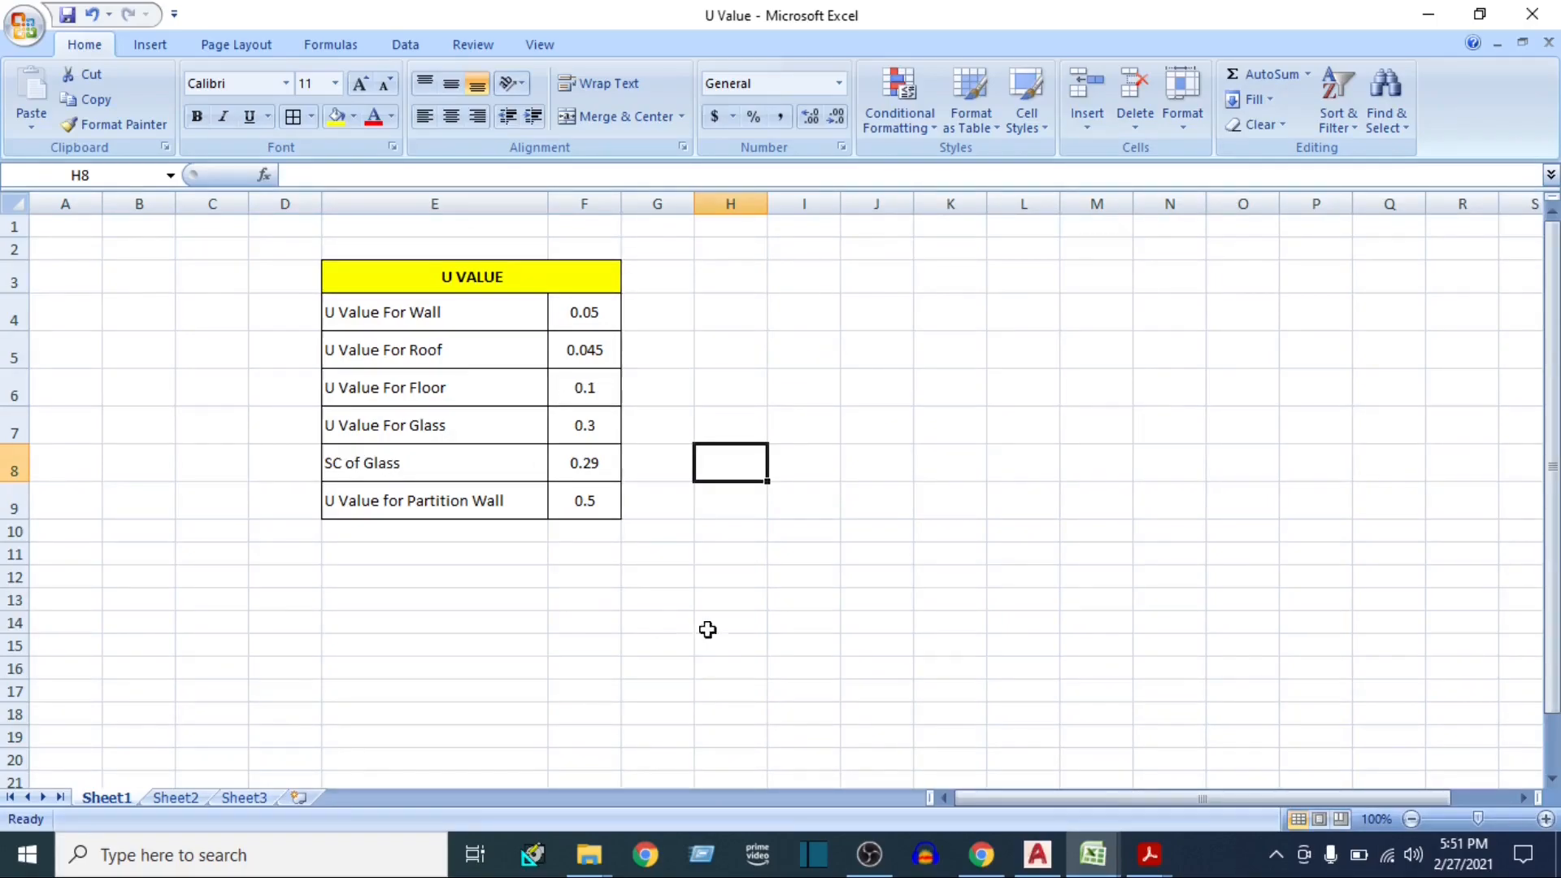
Return to the E-20 heat load sheet and examine its blue input cells for area, ΔT and U, plus the location and space reference
{"action": "left_click", "coordinate": [1037, 854]}
{"action": "mouse_move", "coordinate": [1092, 853]}
{"action": "left_click", "coordinate": [998, 781]}
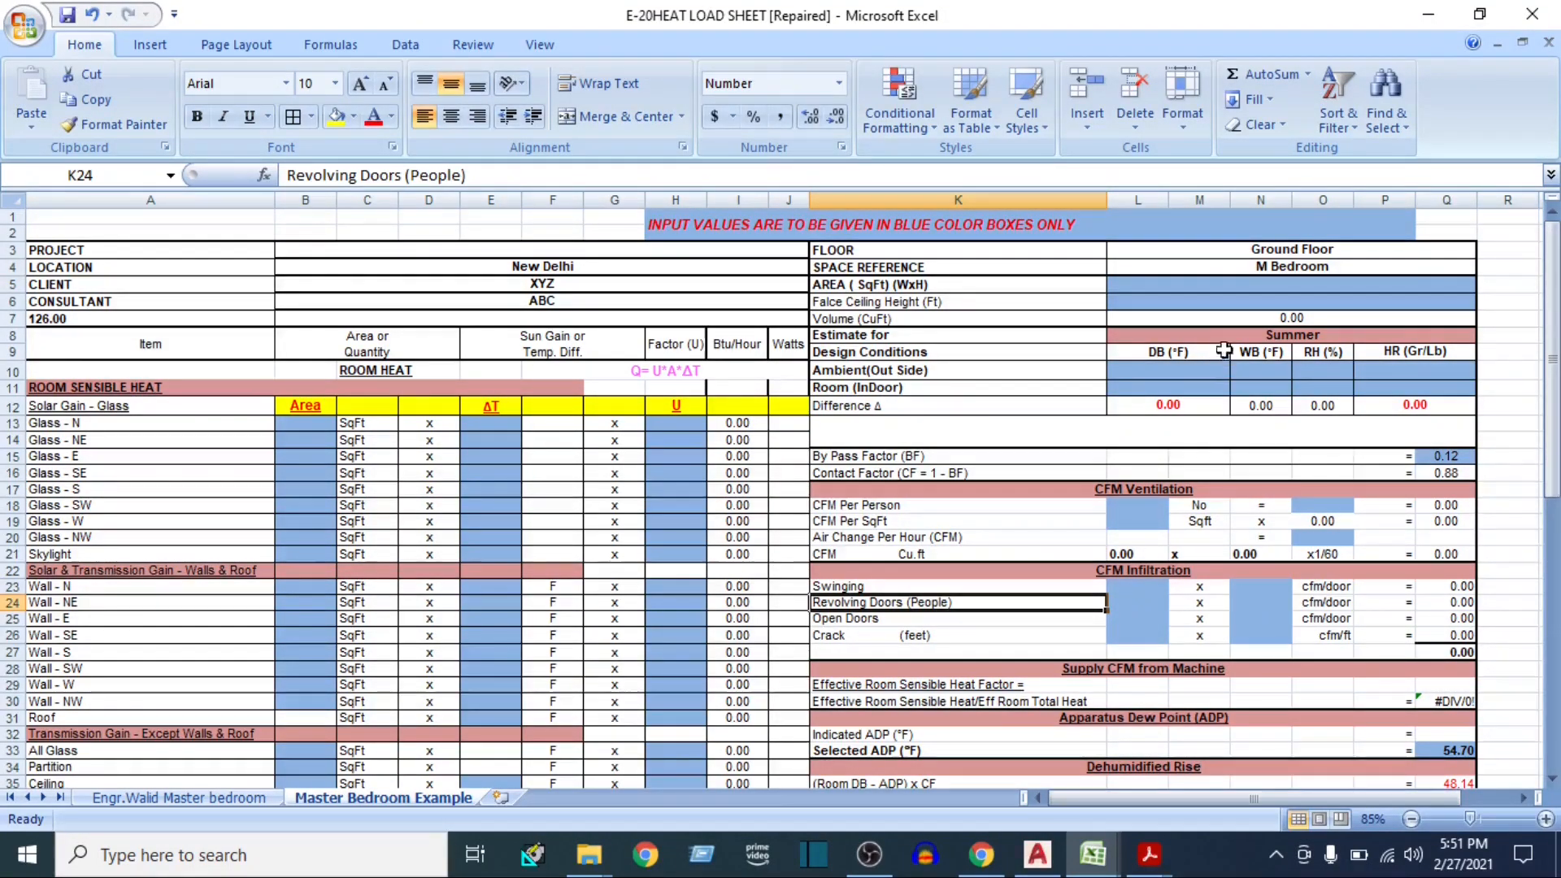
{"action": "left_click", "coordinate": [929, 227]}
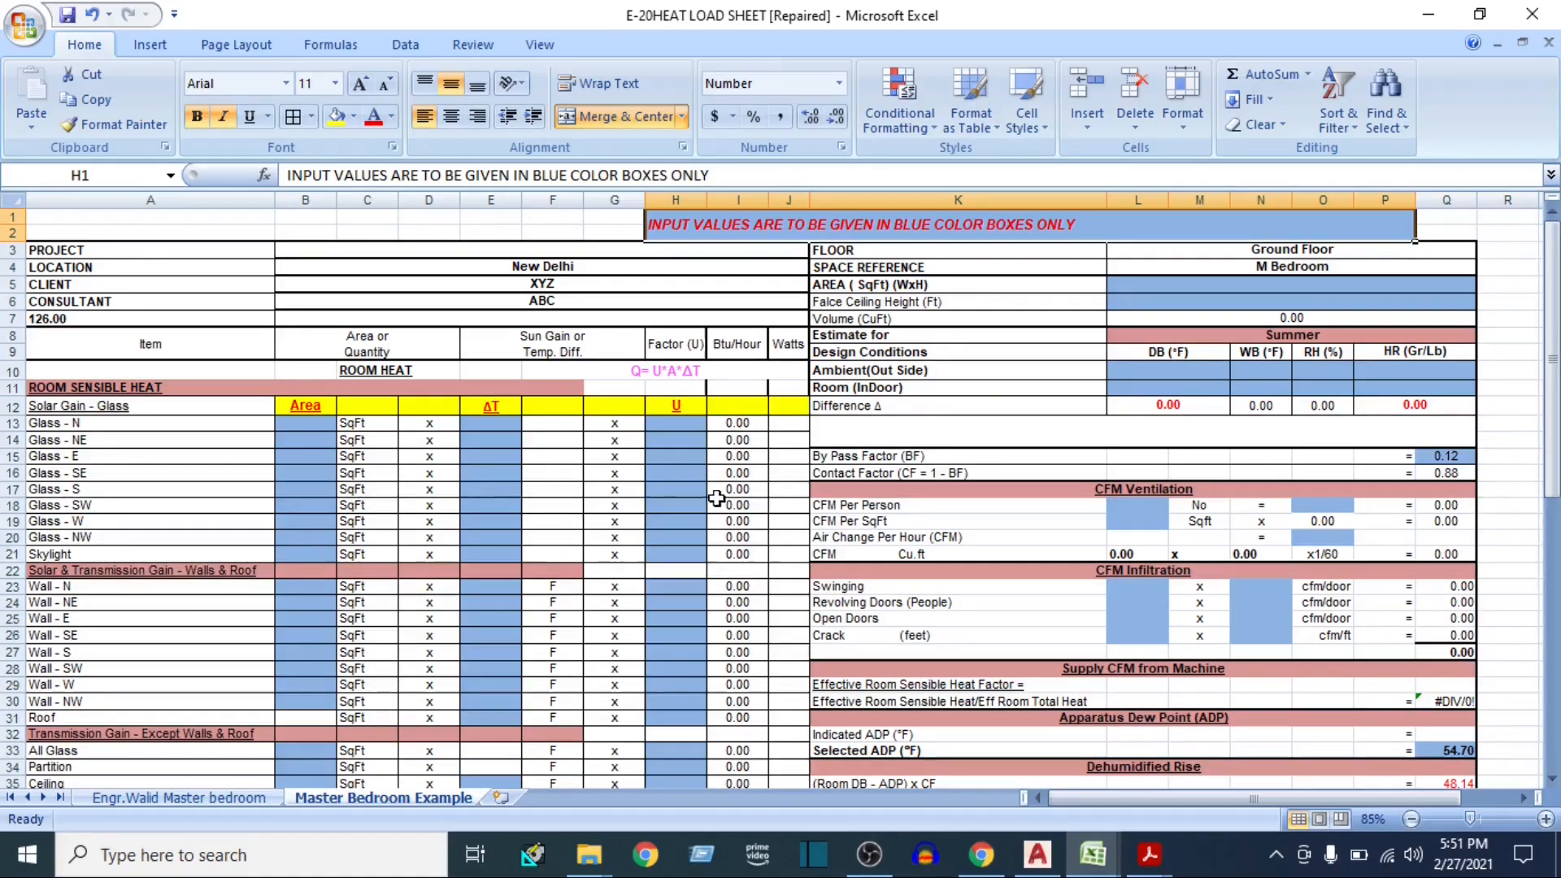
{"action": "left_click", "coordinate": [1158, 286]}
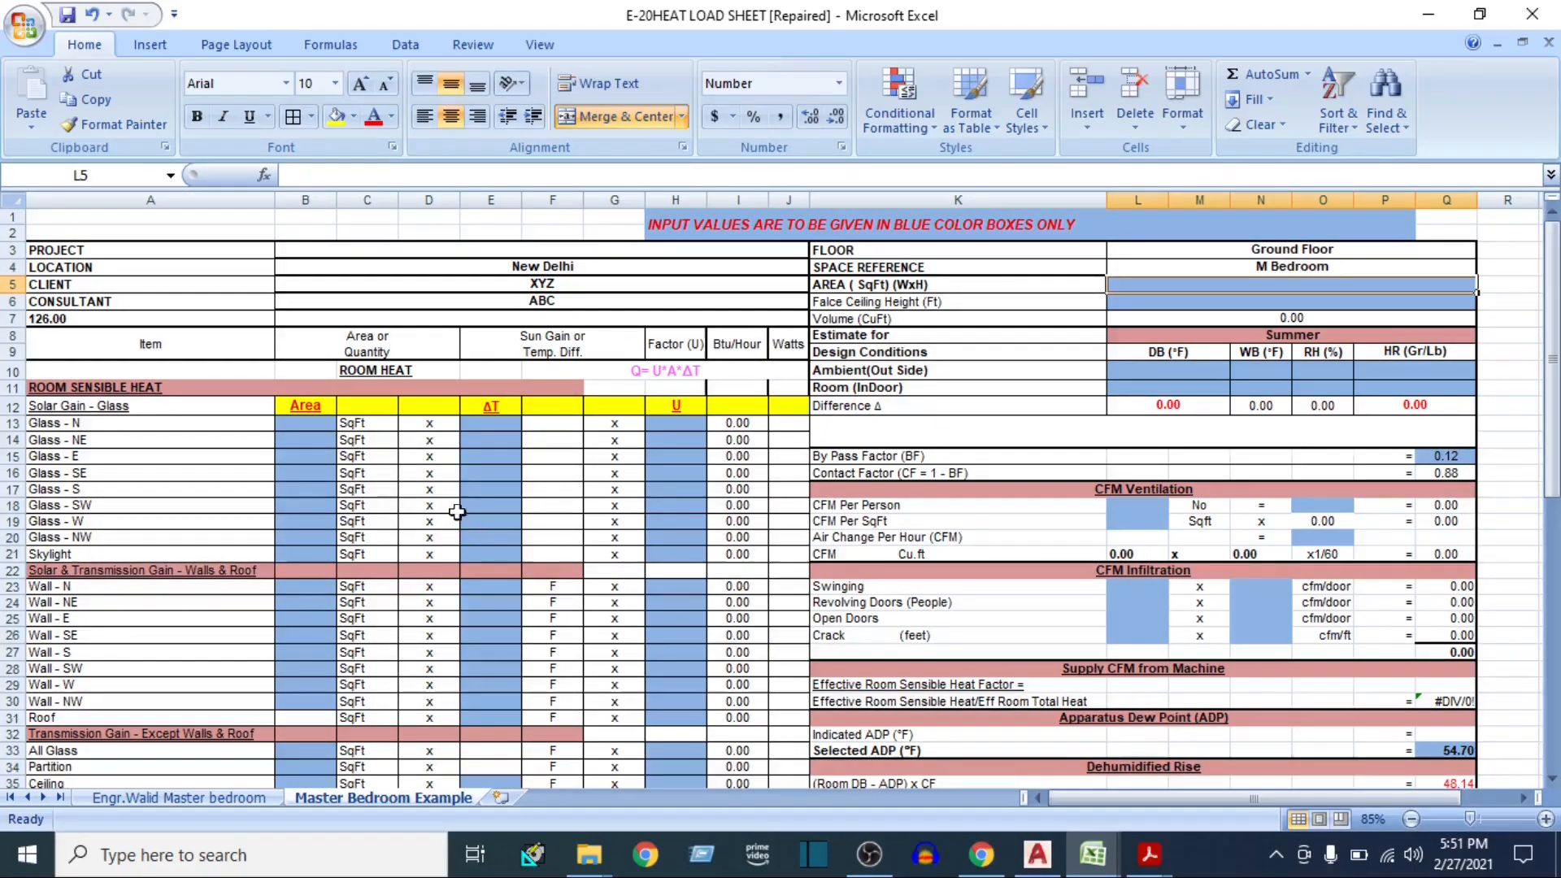
{"action": "left_click", "coordinate": [305, 424]}
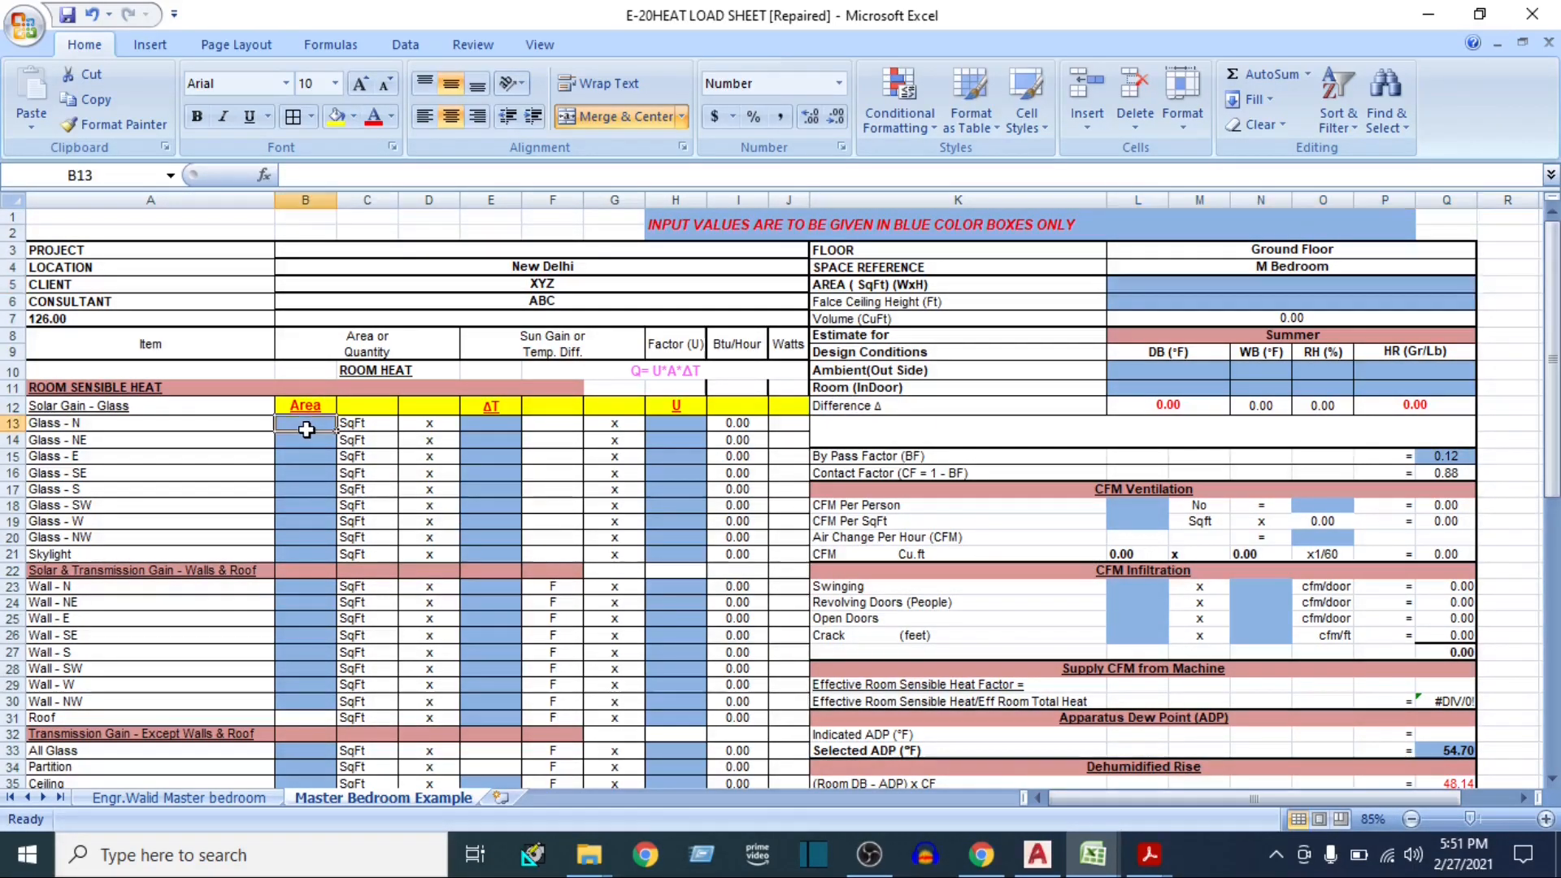
{"action": "left_click", "coordinate": [486, 421]}
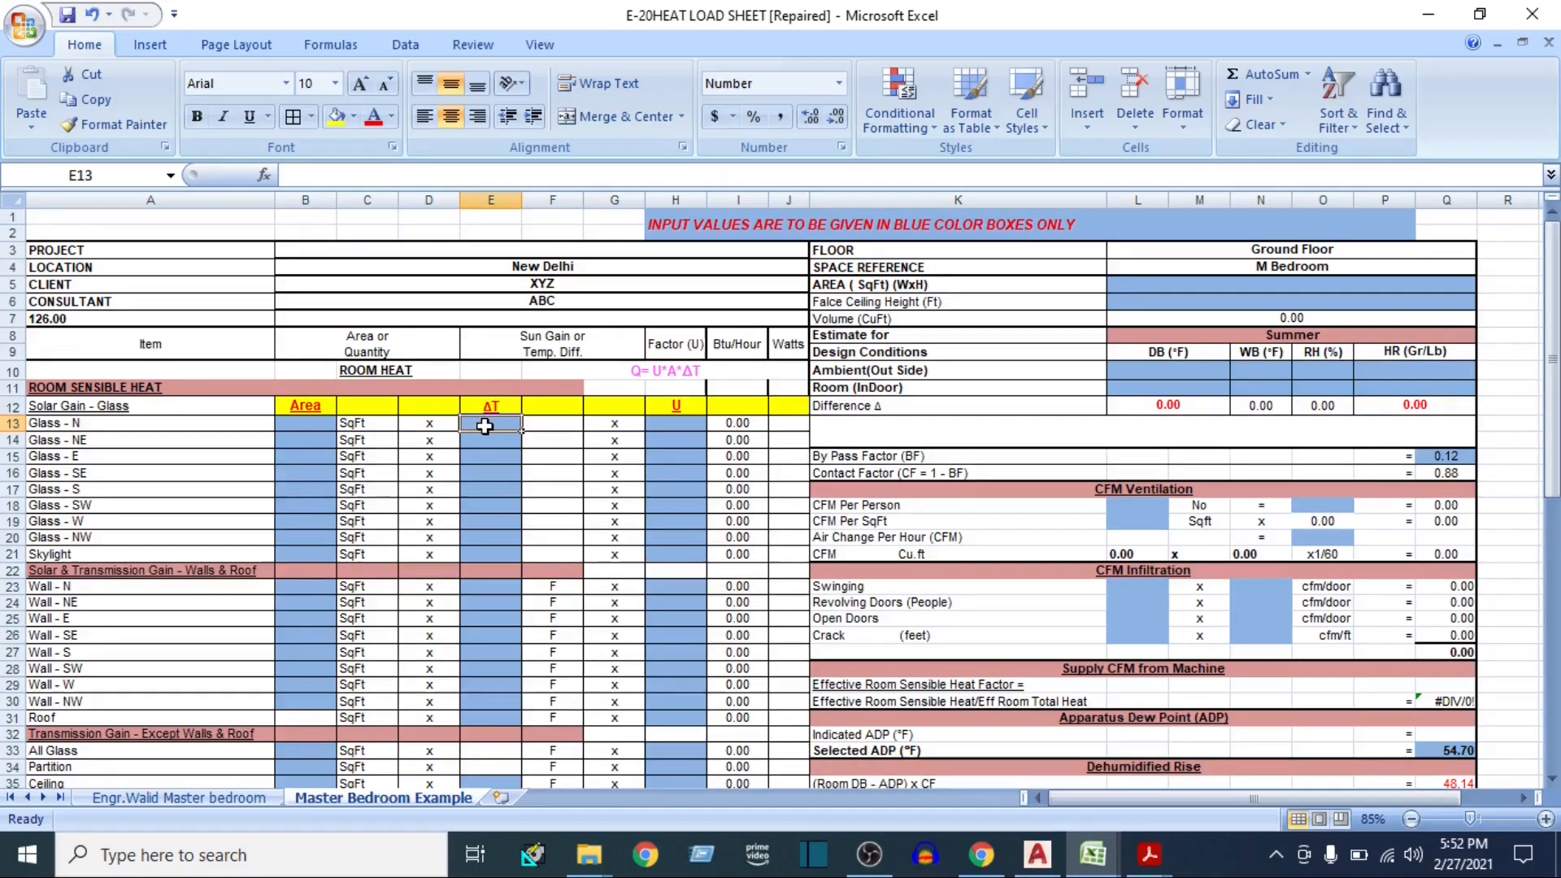
{"action": "left_click", "coordinate": [664, 422]}
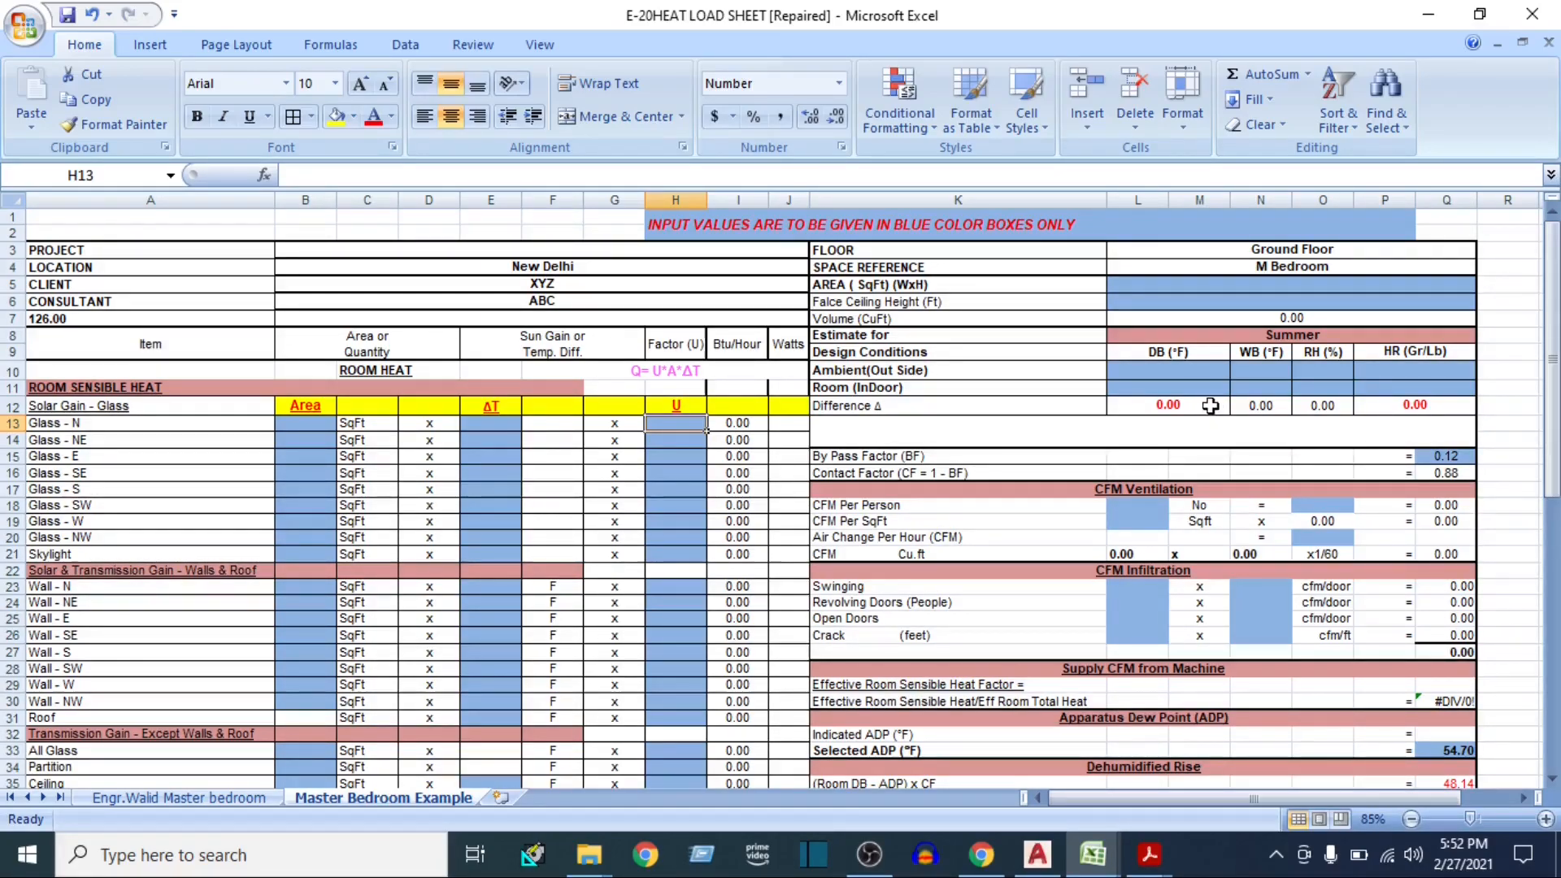
{"action": "left_click", "coordinate": [1265, 285]}
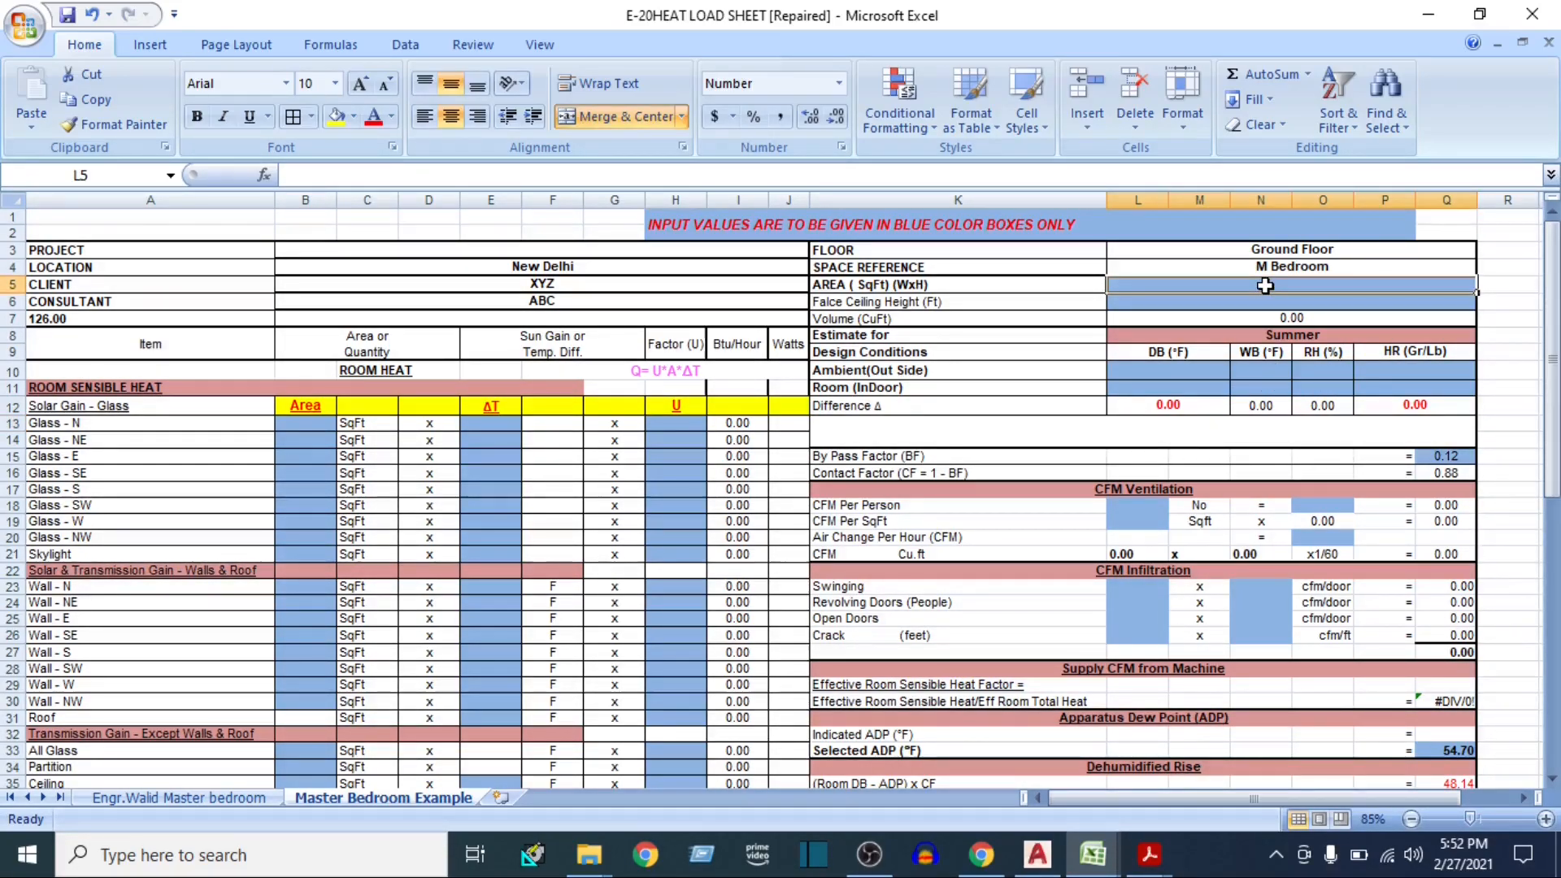
{"action": "left_click", "coordinate": [591, 270]}
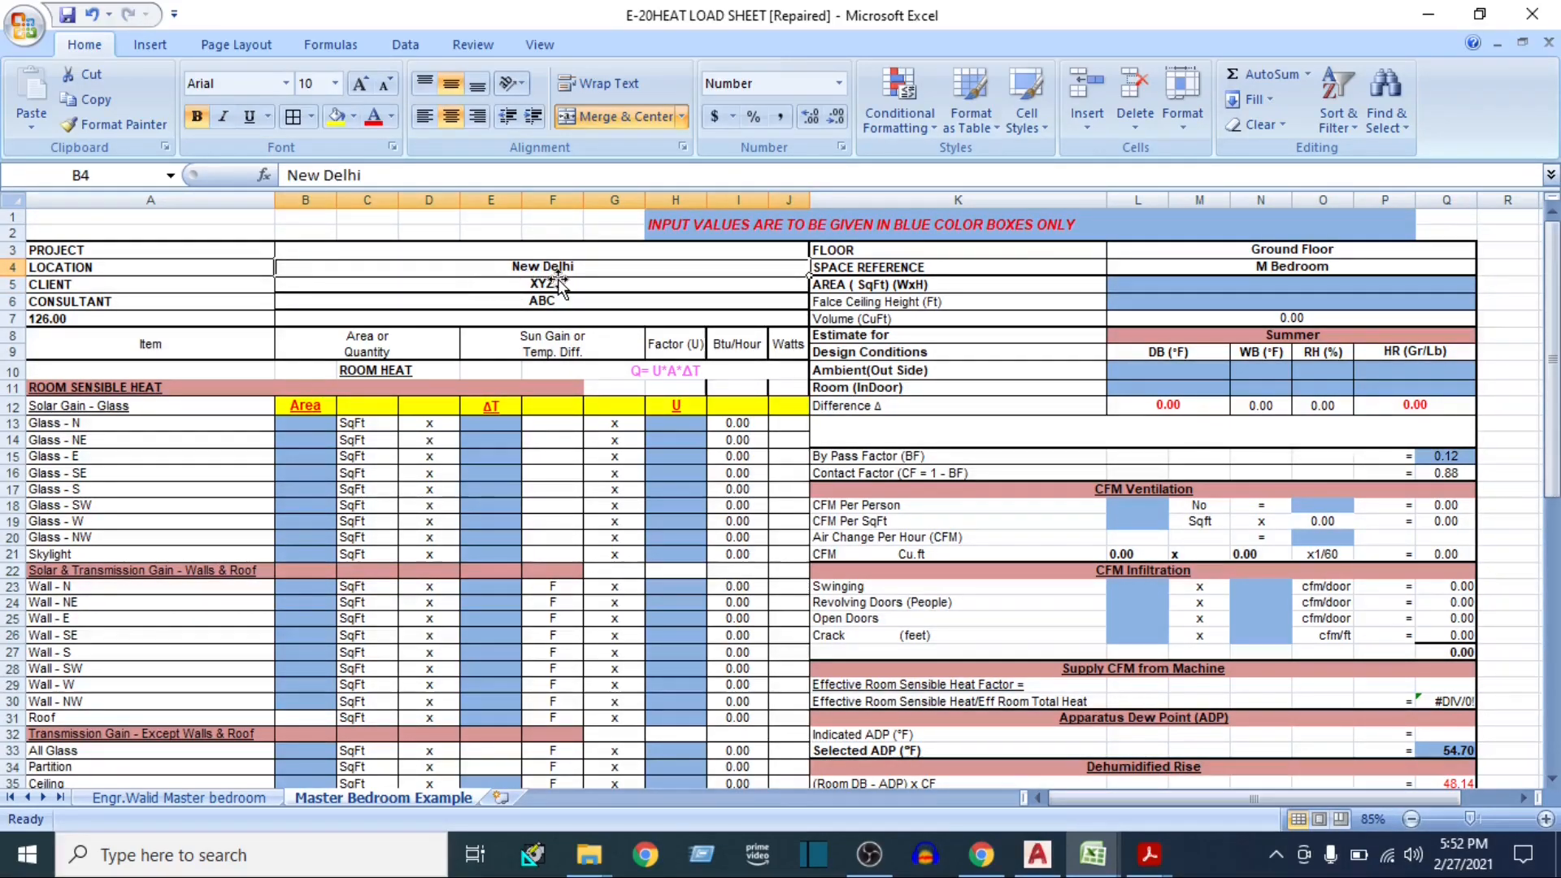
{"action": "left_click", "coordinate": [1179, 265]}
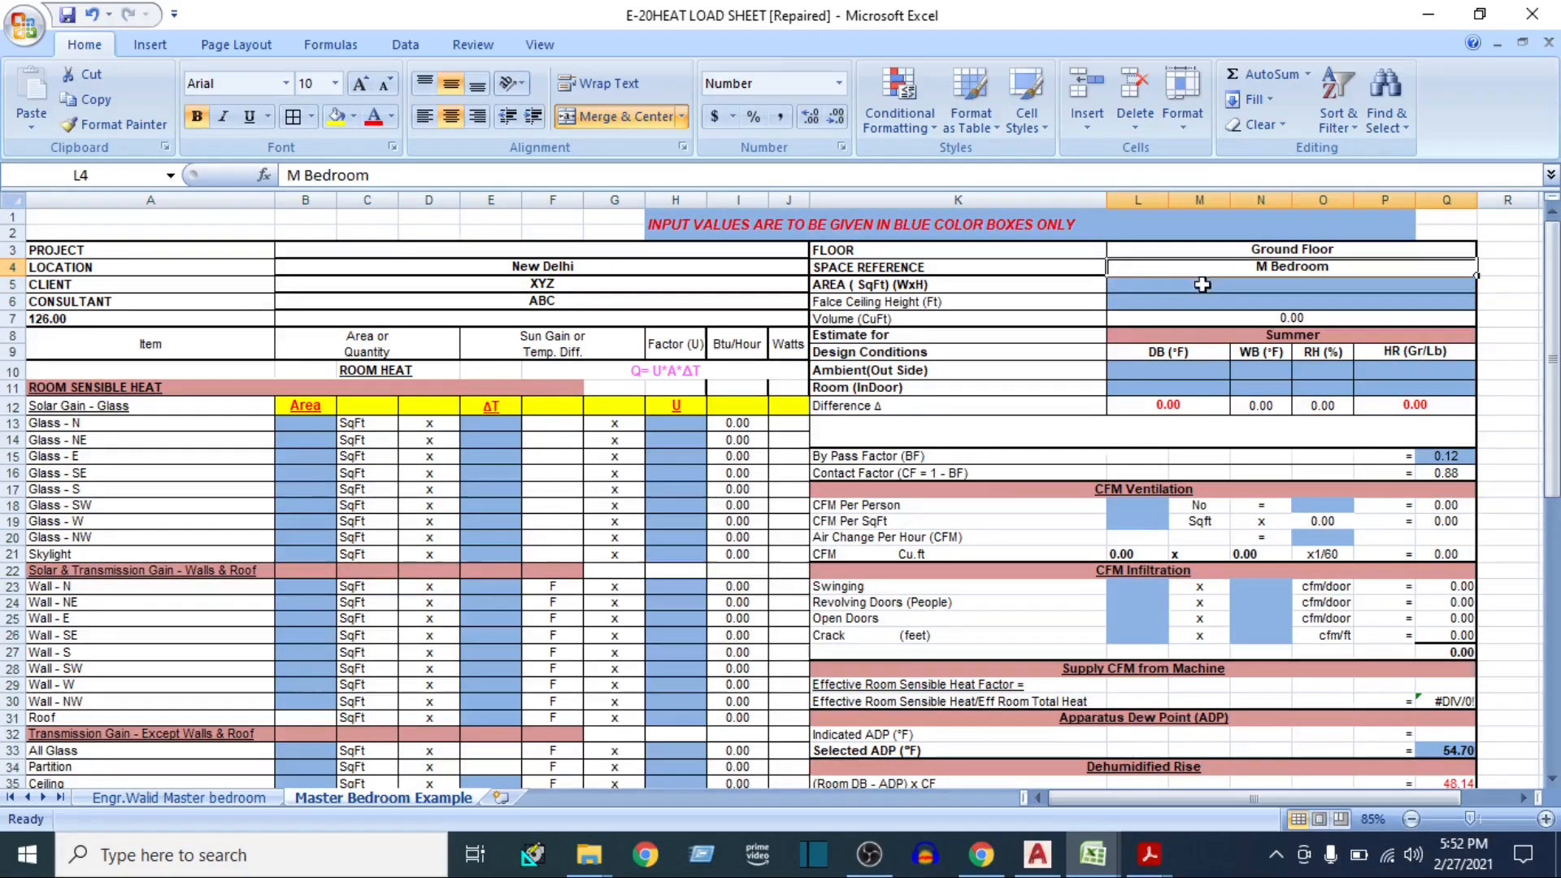
Check the M BEDROOM's floor area in the AutoCAD plan and enter 482 sq ft as the room area in the Excel sheet
{"action": "left_click", "coordinate": [1204, 287]}
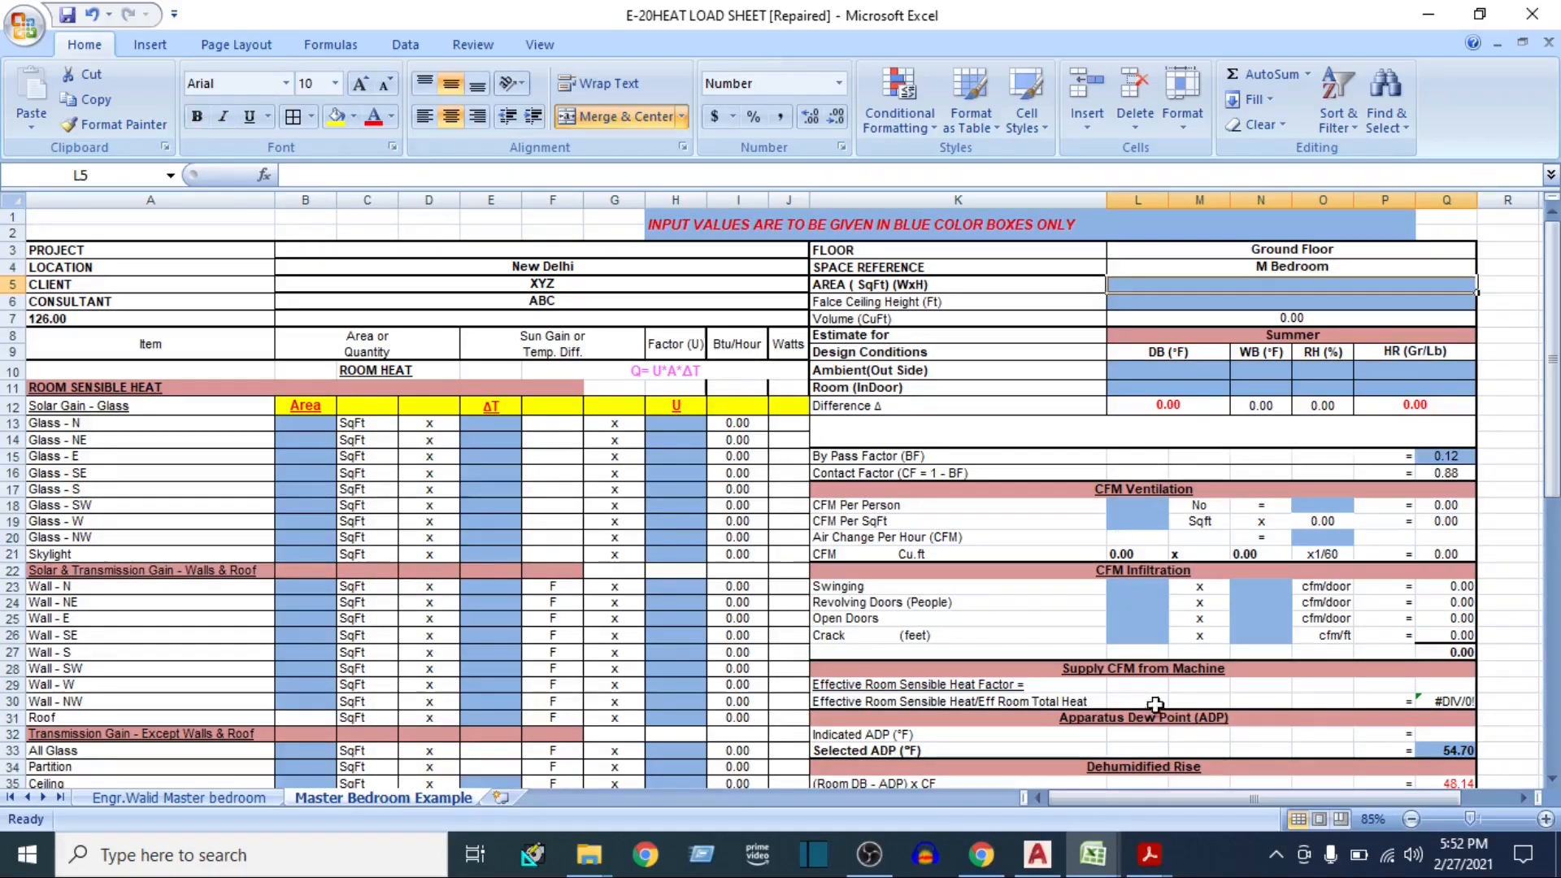
{"action": "left_click", "coordinate": [1030, 871]}
{"action": "left_click", "coordinate": [1032, 863]}
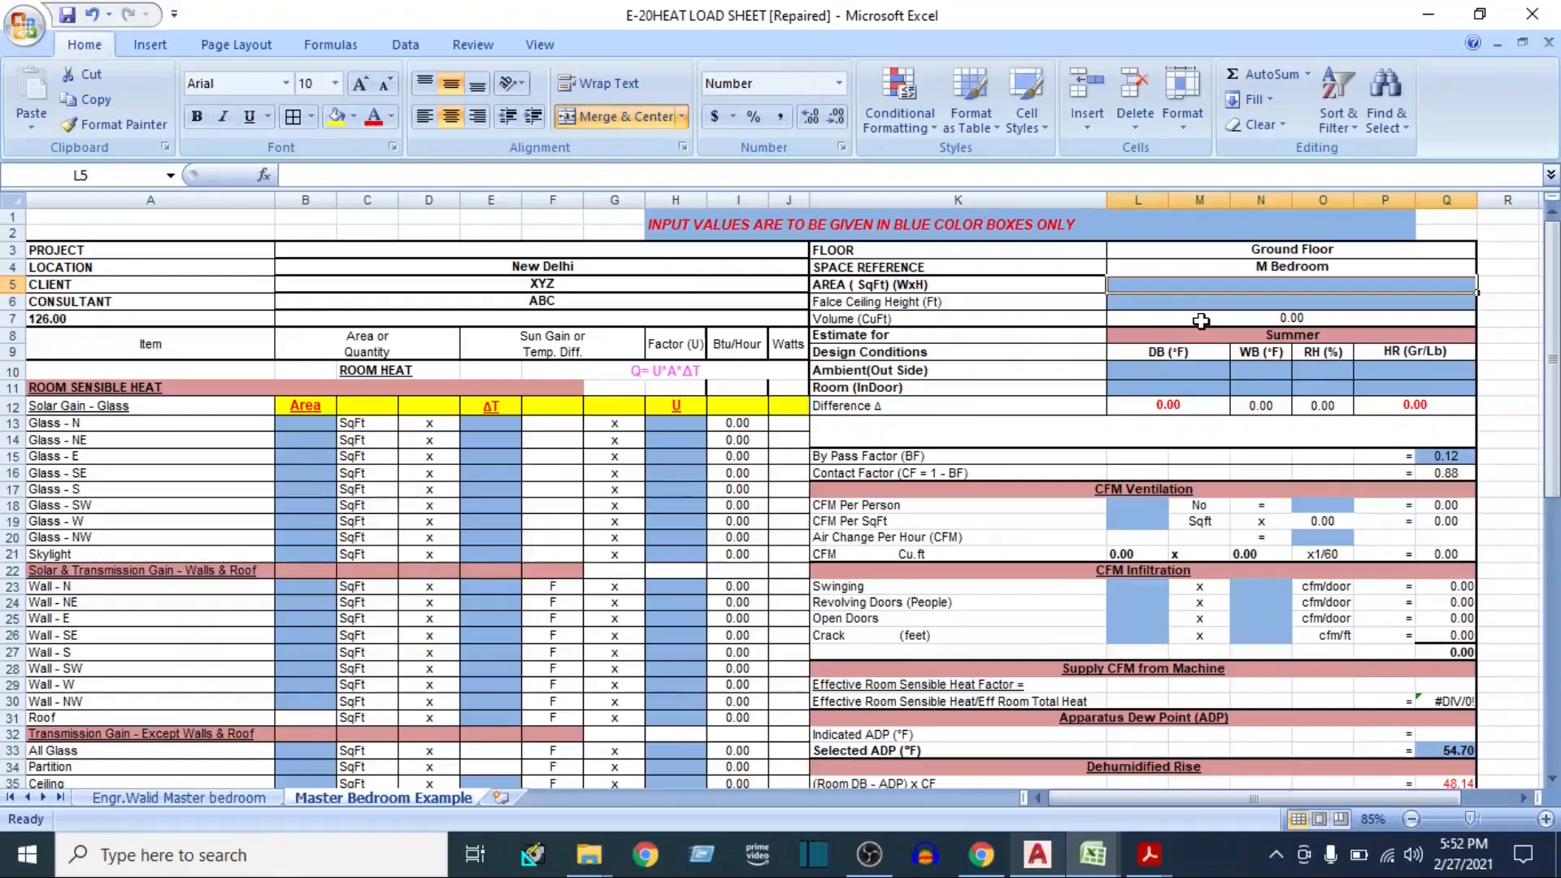
{"action": "type", "text": "482"}
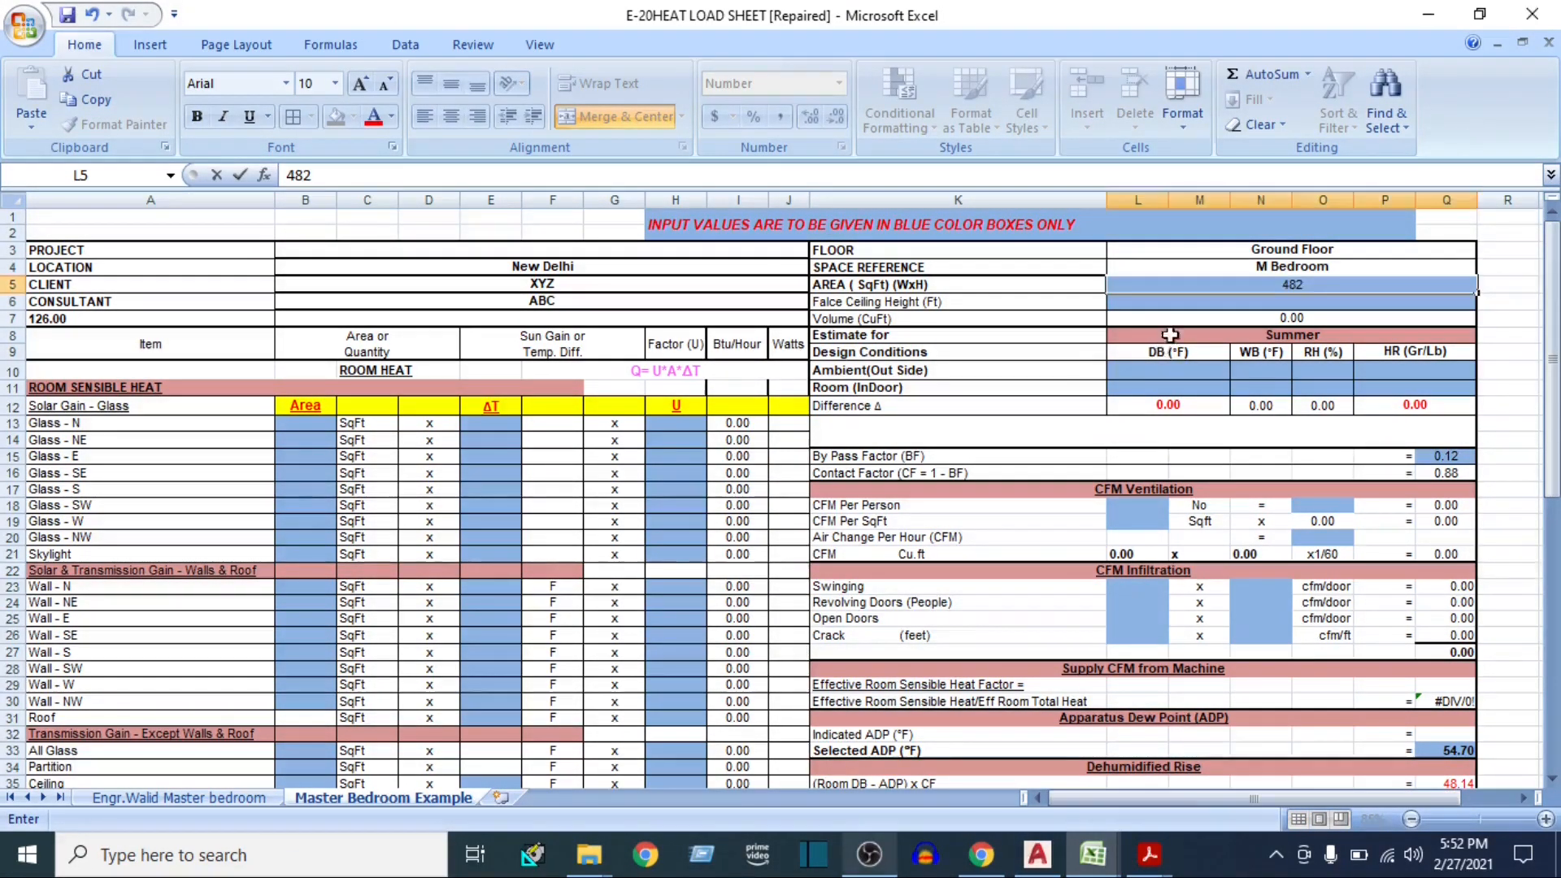
{"action": "key", "text": "Return"}
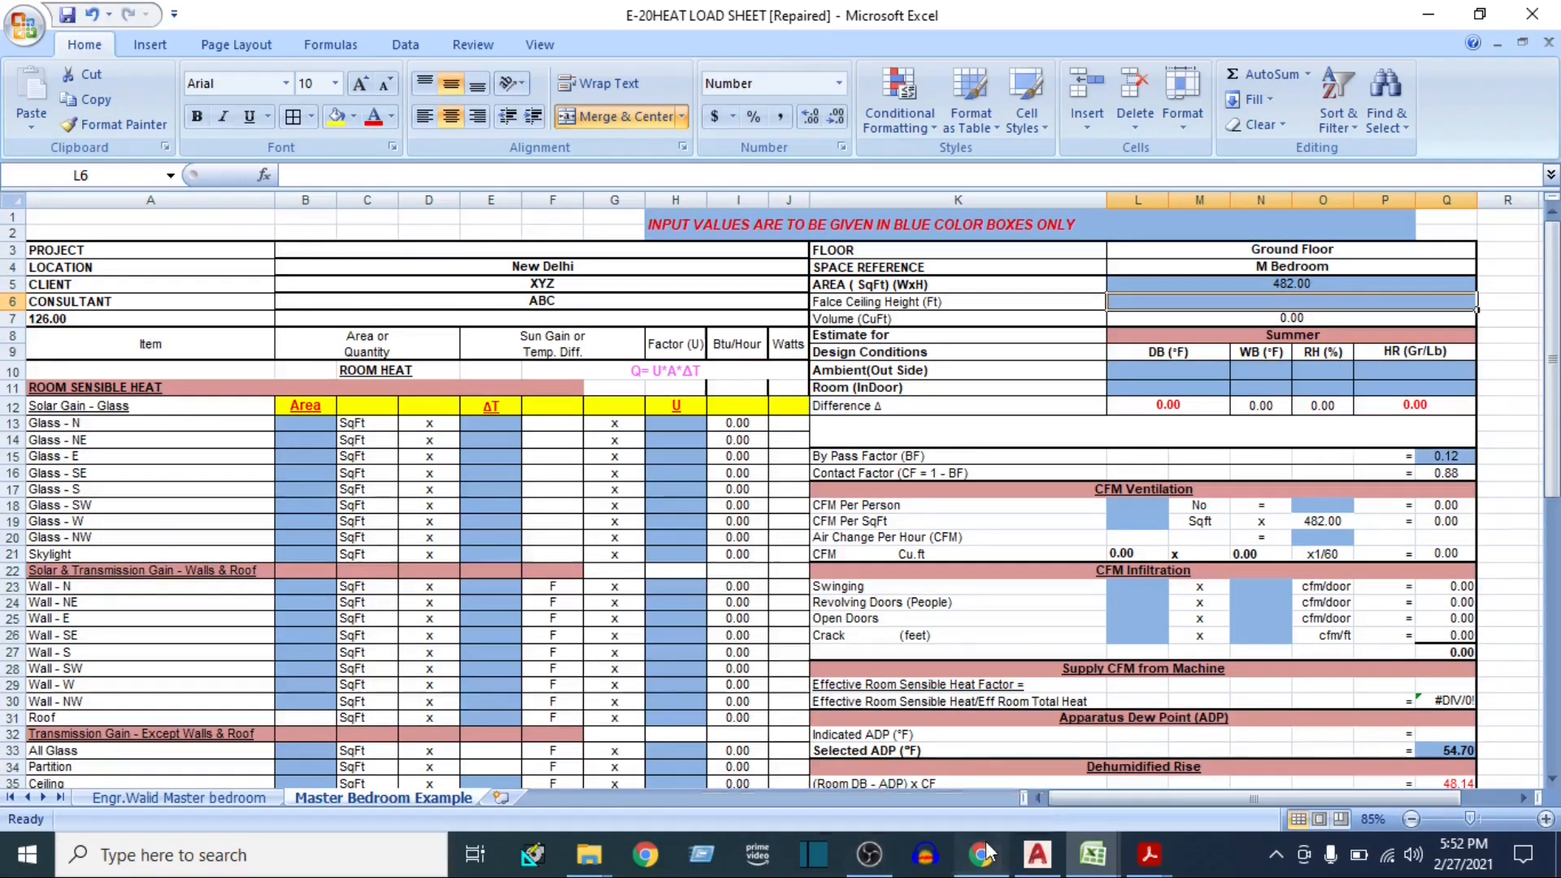
Check the room height in the AutoCAD plan and set the false ceiling height in the Excel sheet to 12 ft
{"action": "left_click", "coordinate": [1037, 854]}
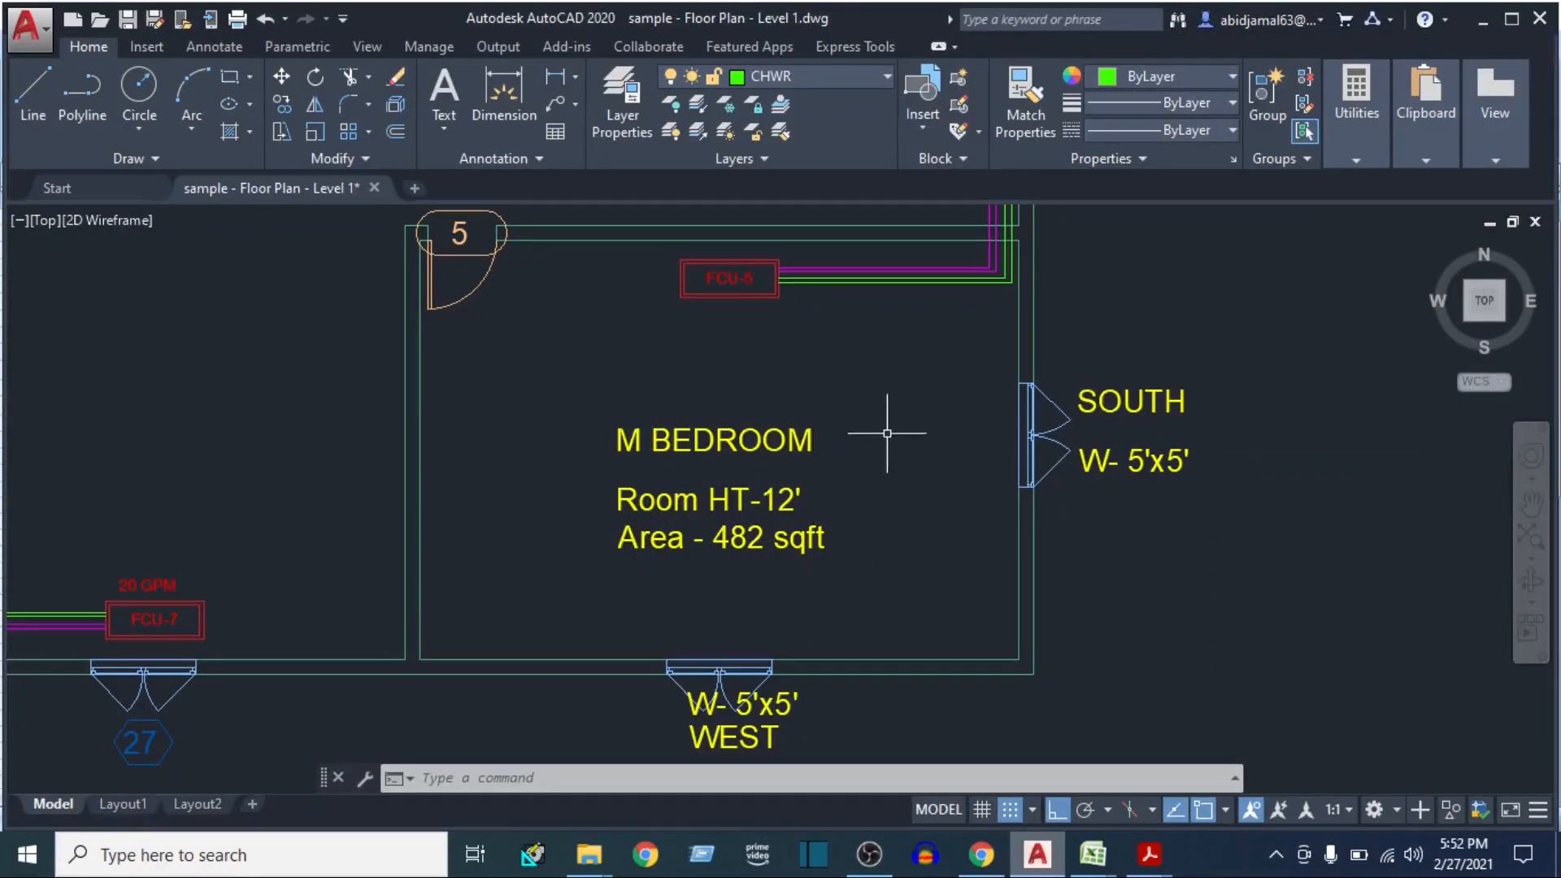
{"action": "left_click", "coordinate": [935, 376]}
{"action": "left_click", "coordinate": [857, 487]}
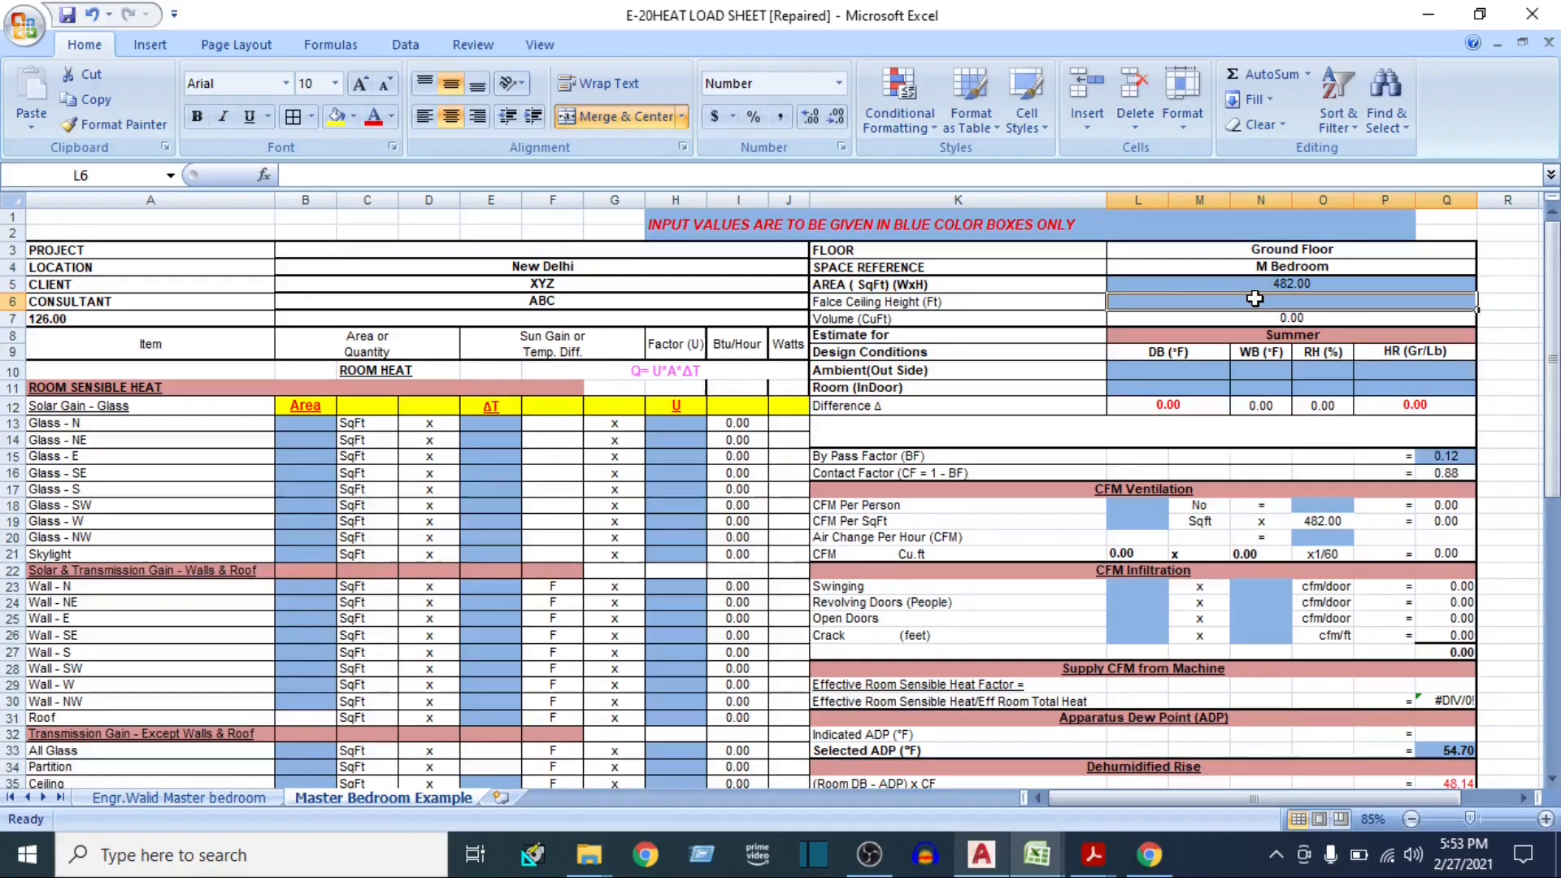
{"action": "type", "text": "12"}
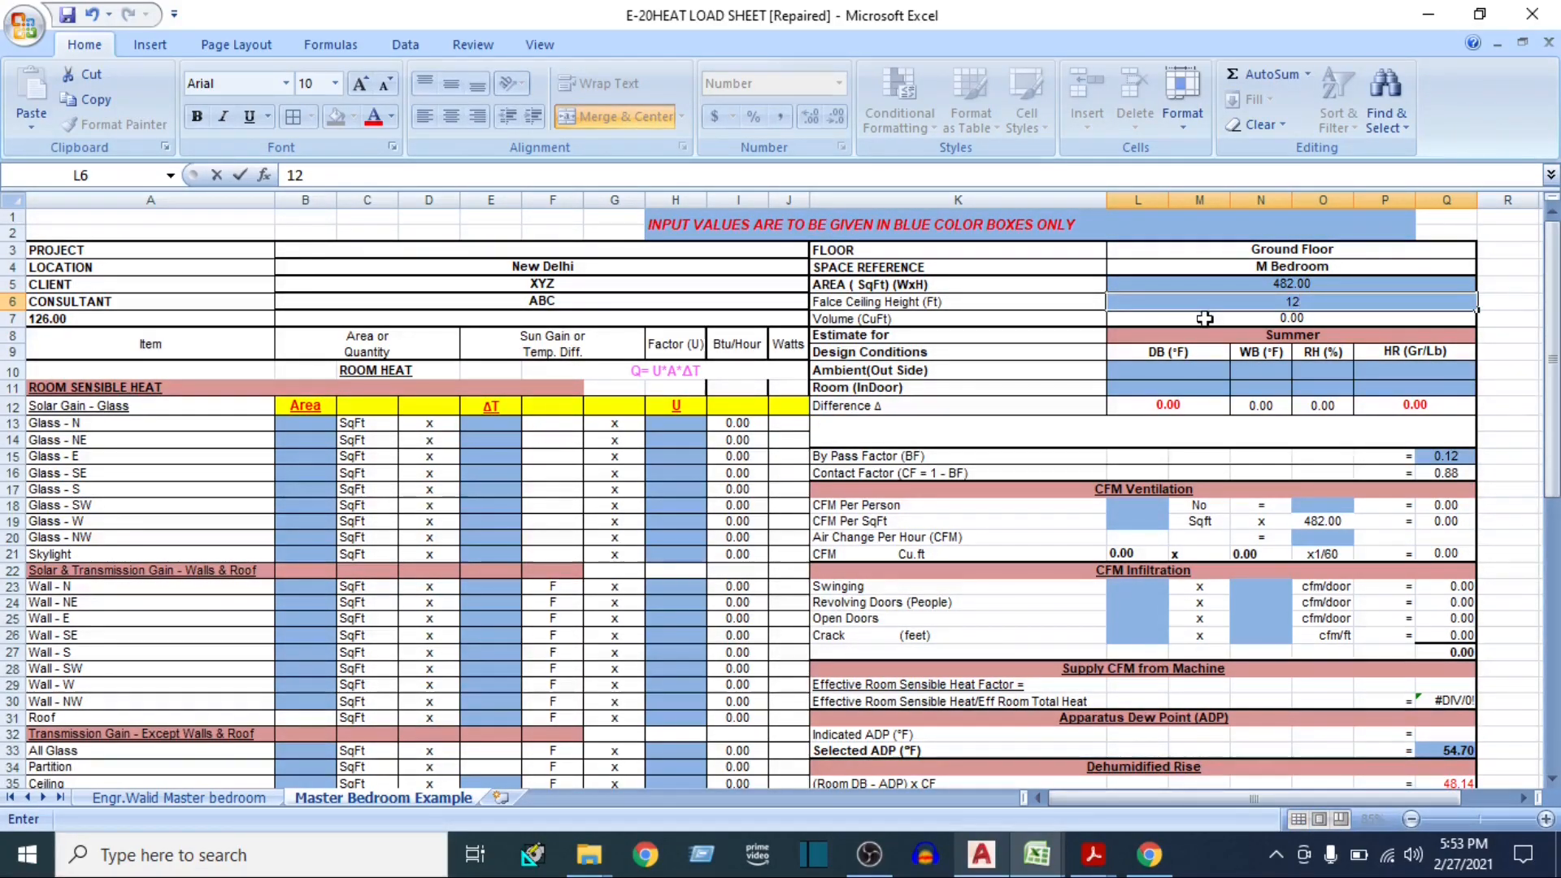
{"action": "key", "text": "Return"}
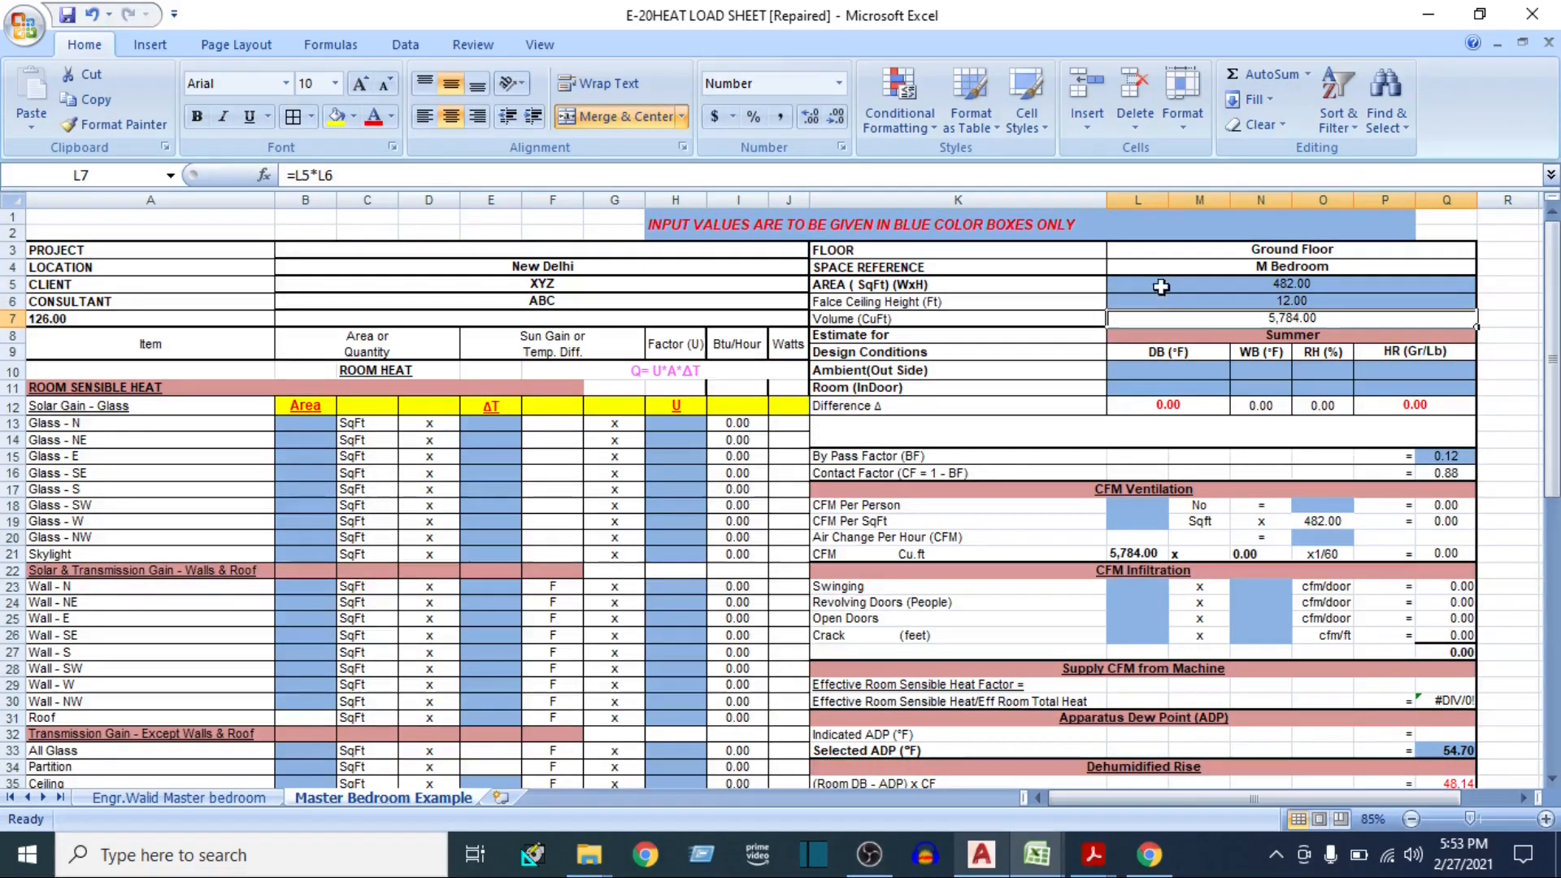
Review the summer design condition cells for ambient and room DB, WB, RH and HR
{"action": "left_click", "coordinate": [1130, 370]}
{"action": "left_click_drag", "start_coordinate": [1129, 369], "coordinate": [1409, 388]}
{"action": "left_click", "coordinate": [1167, 372]}
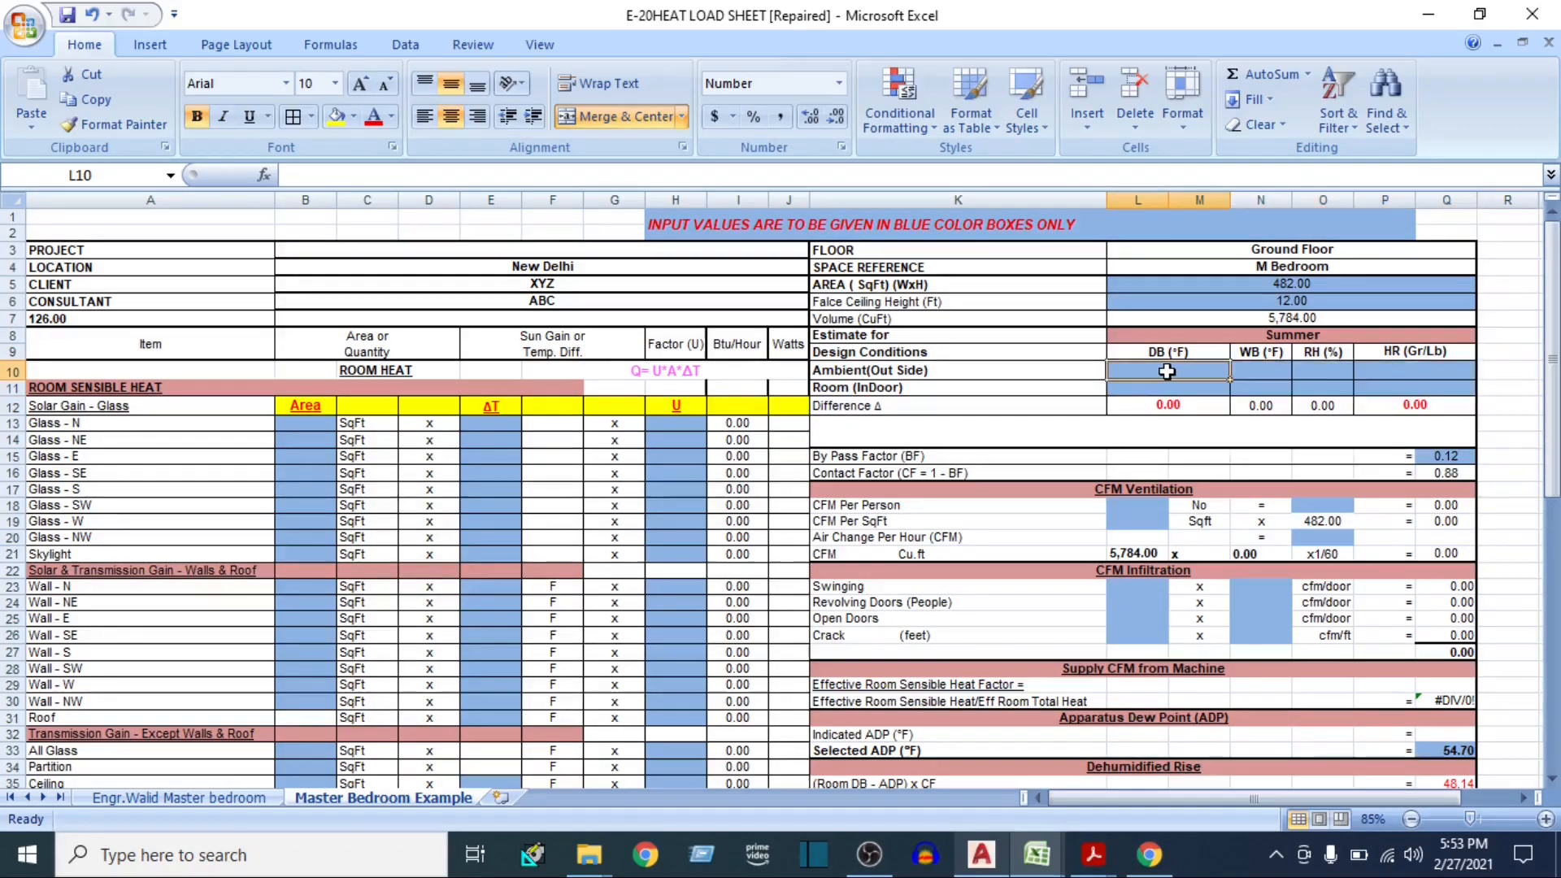
{"action": "left_click", "coordinate": [1260, 370]}
{"action": "left_click", "coordinate": [1319, 372]}
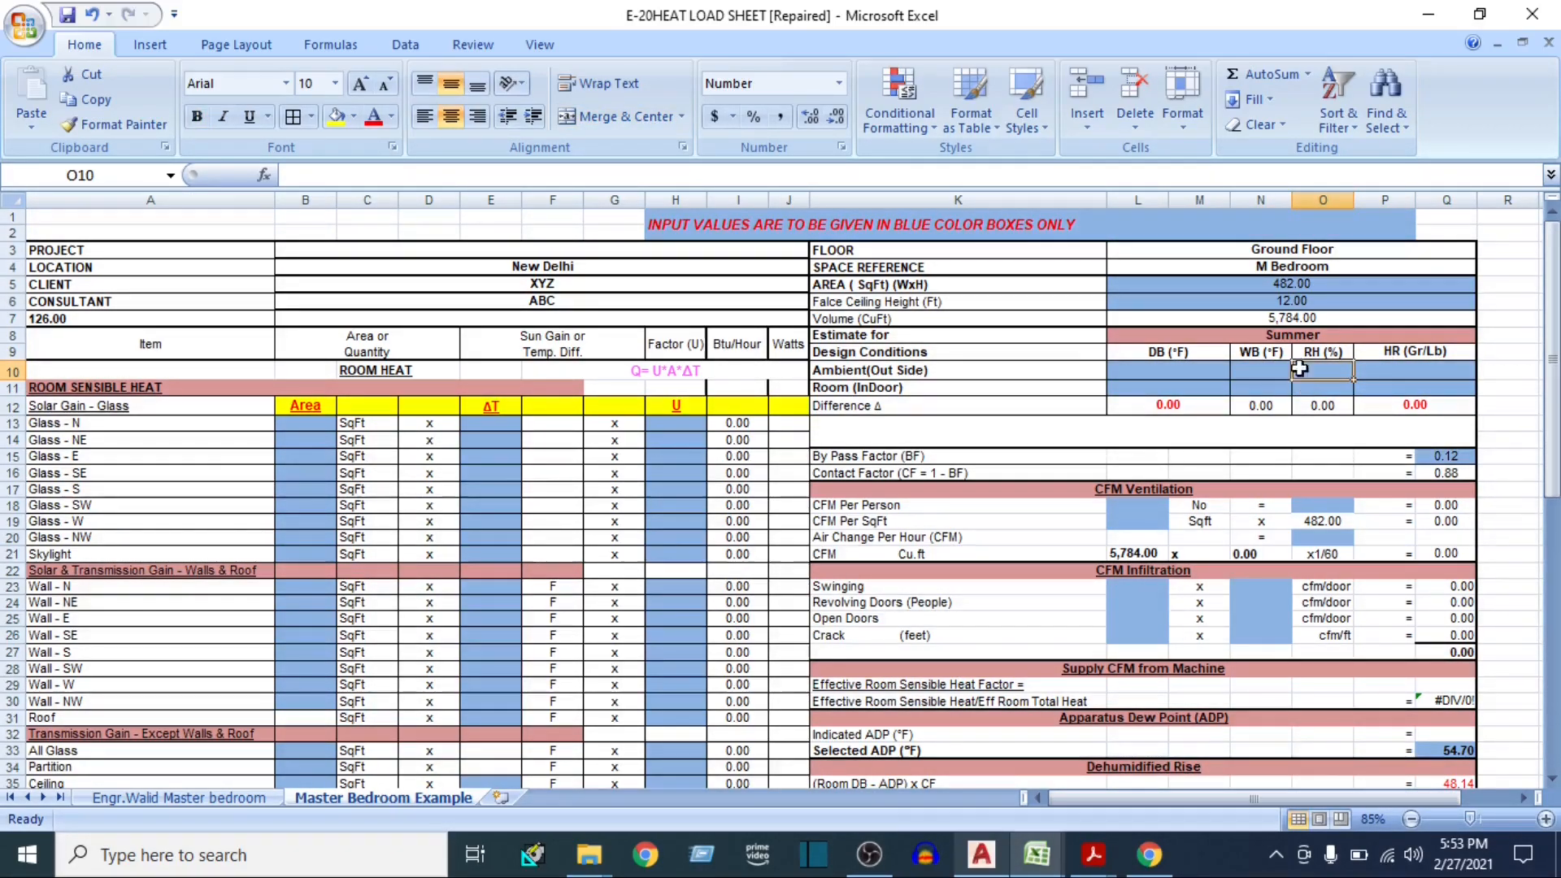
{"action": "left_click", "coordinate": [1391, 367]}
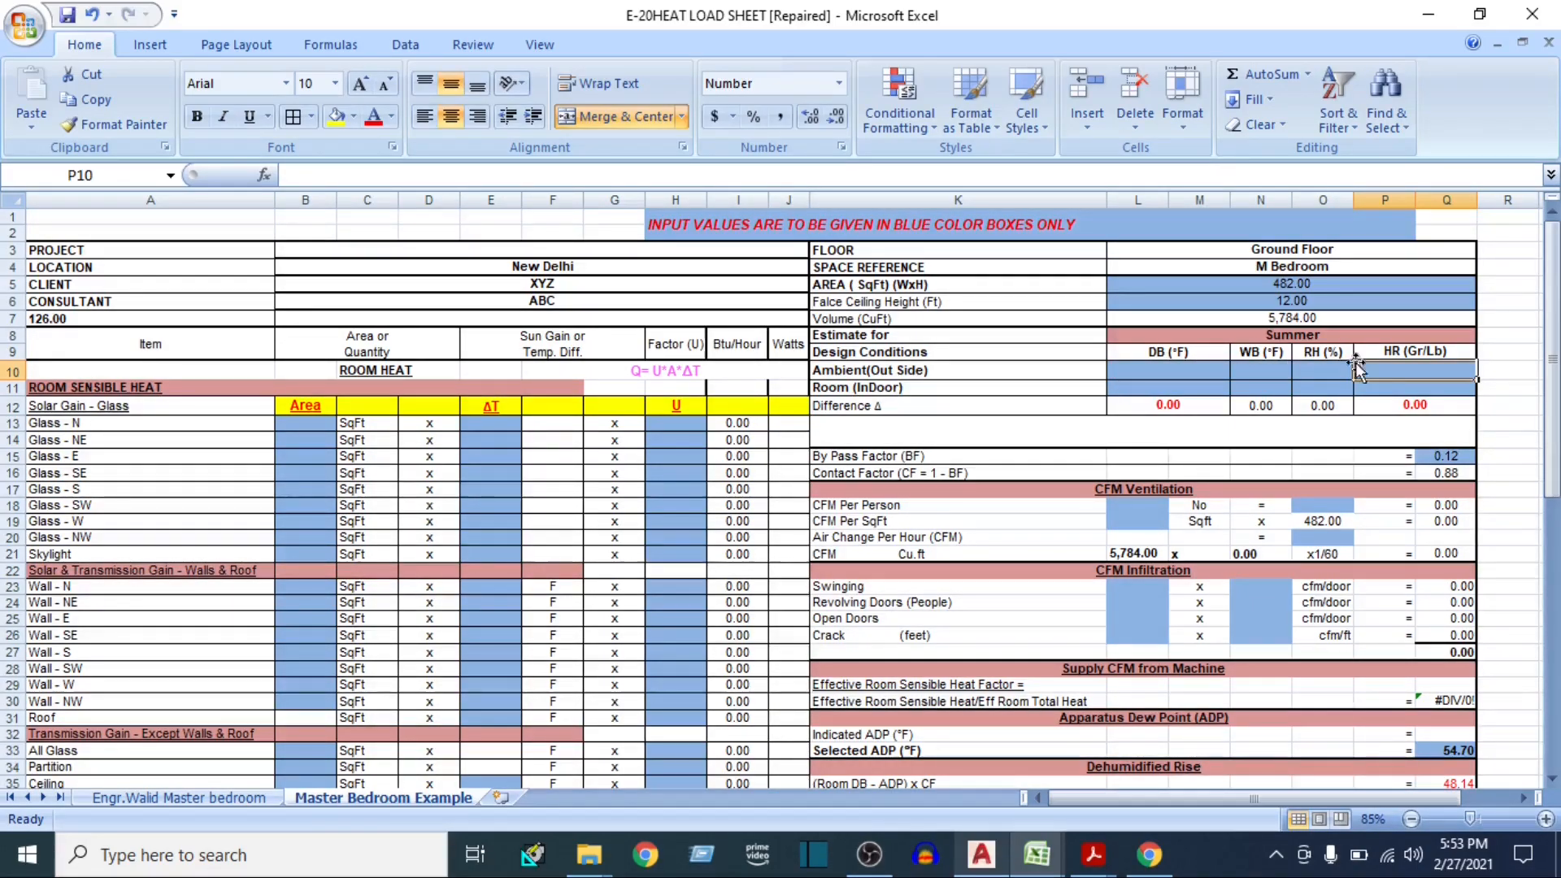
Switch to ISHRAE HANDBOOK.pdf in Acrobat Reader and look up New Delhi's summer DB, WB and RH in the Outside Design Data table
{"action": "left_click", "coordinate": [1165, 372]}
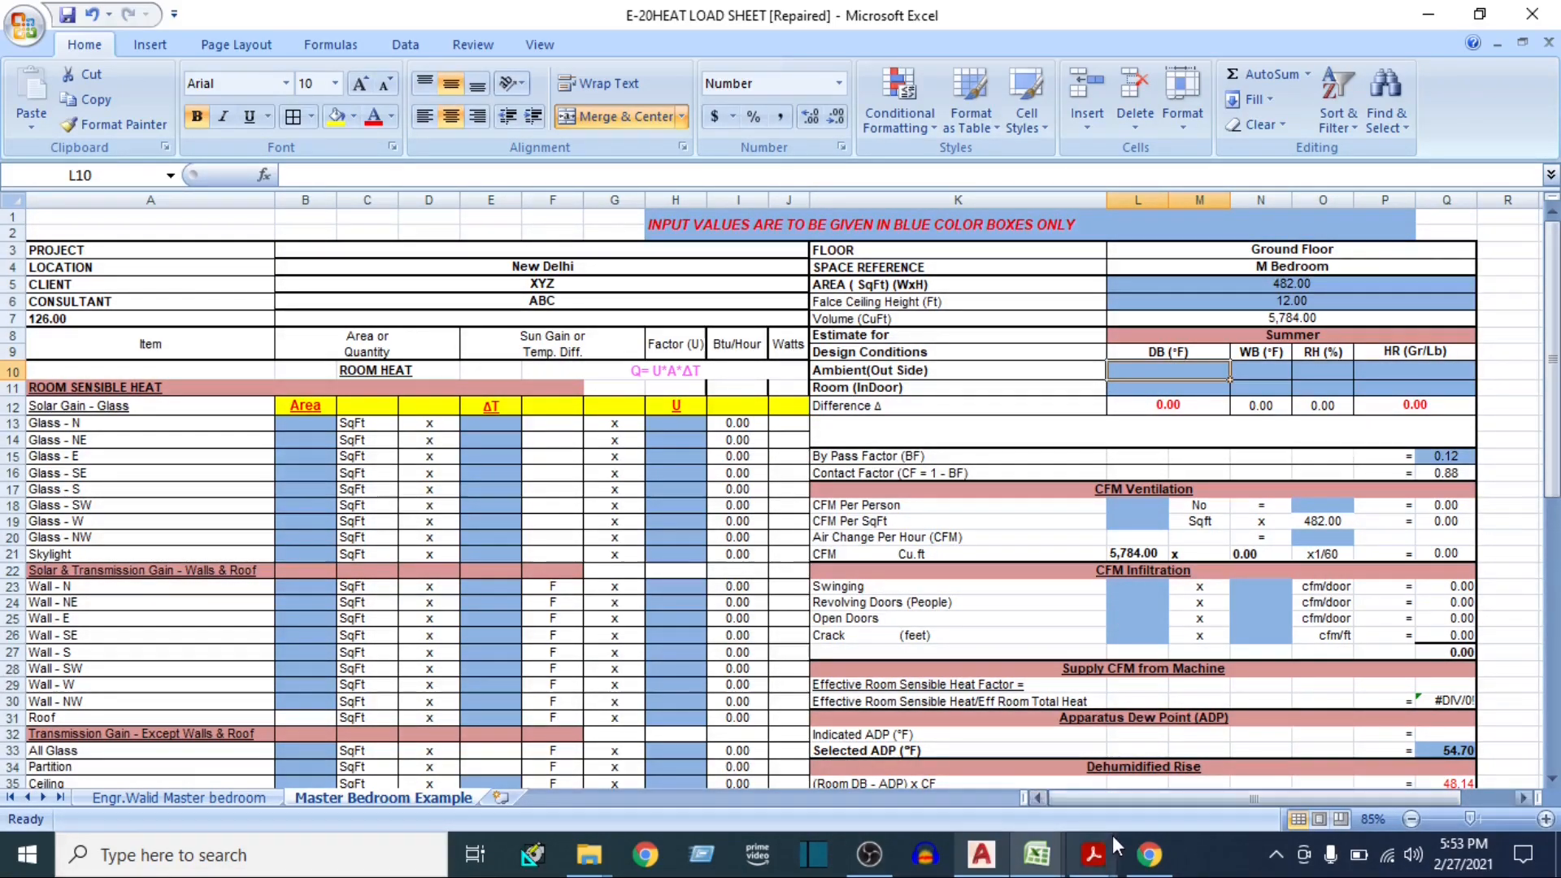
{"action": "left_click", "coordinate": [1092, 854]}
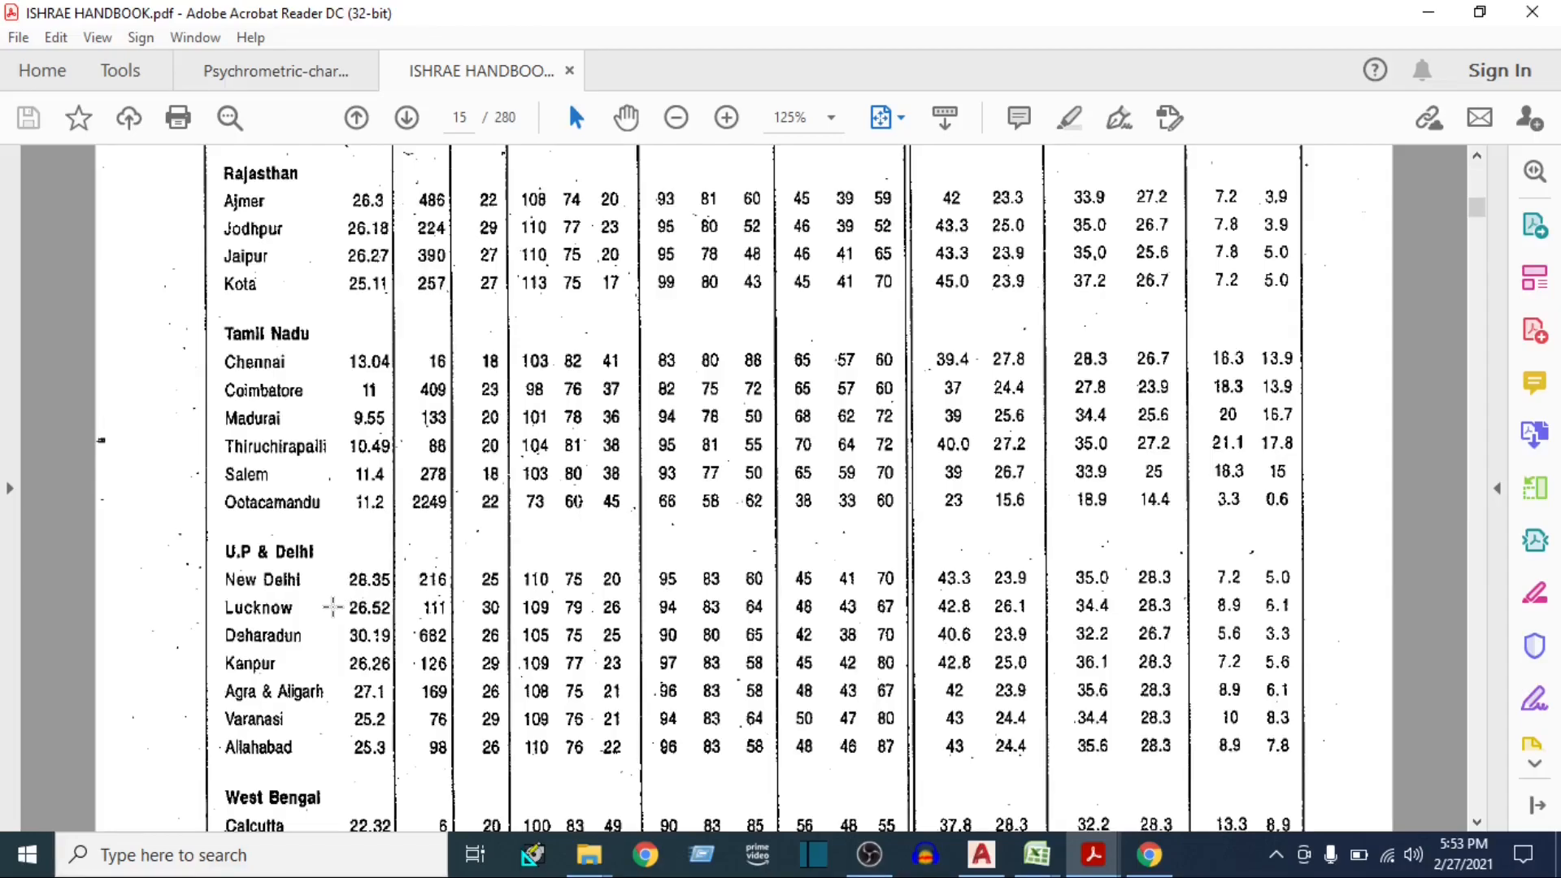
{"action": "scroll", "coordinate": [341, 569], "scroll_direction": "up", "scroll_amount": 5}
{"action": "scroll", "coordinate": [324, 526], "scroll_direction": "up", "scroll_amount": 8}
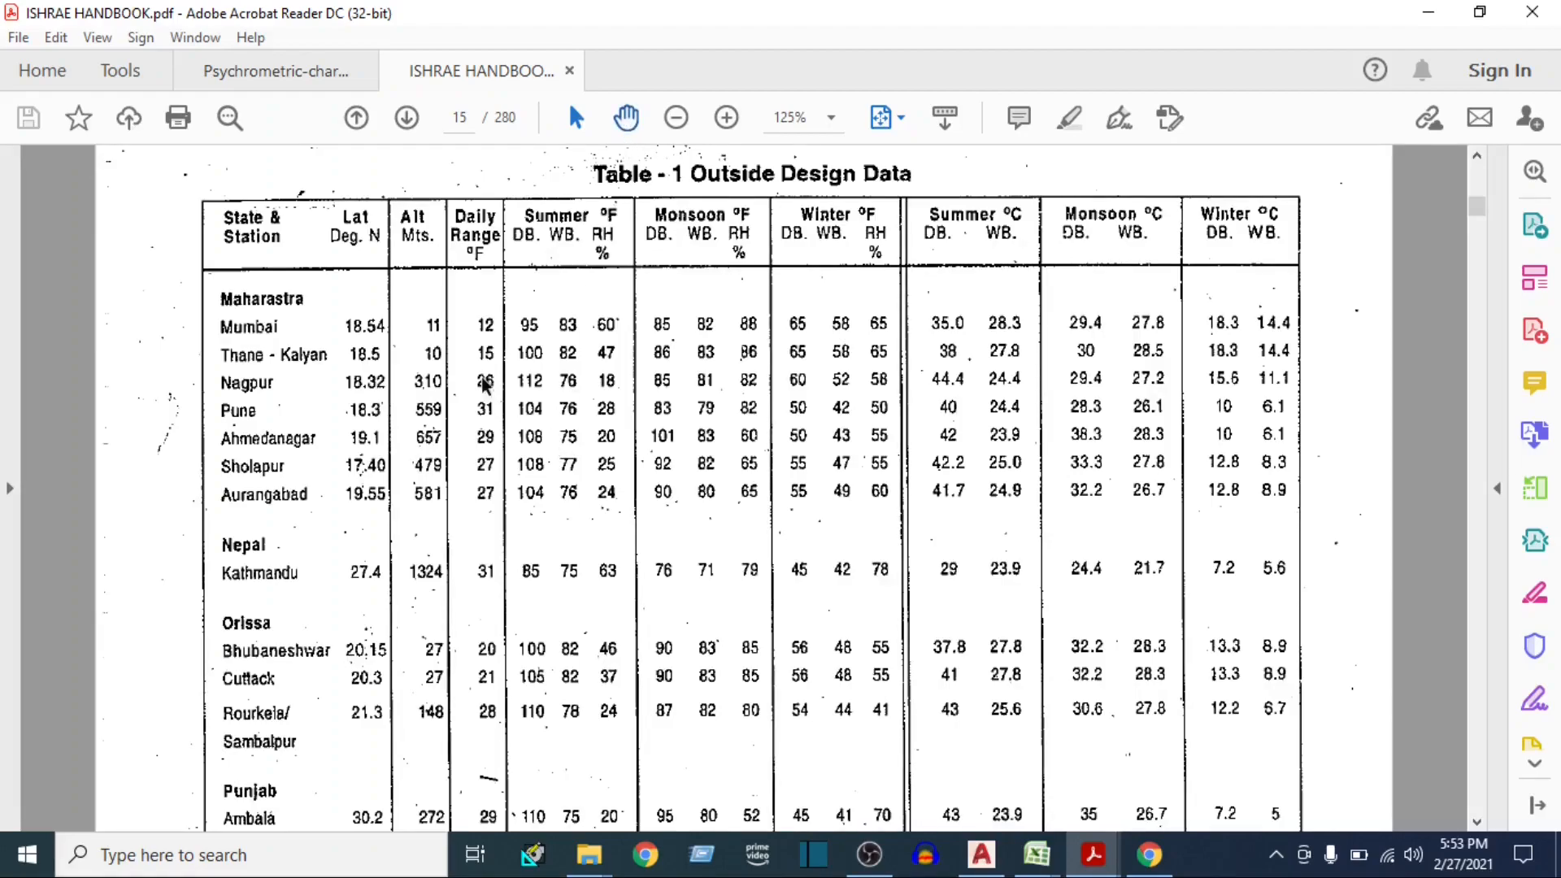
{"action": "key", "text": "h"}
{"action": "scroll", "coordinate": [597, 676], "scroll_direction": "down", "scroll_amount": 8}
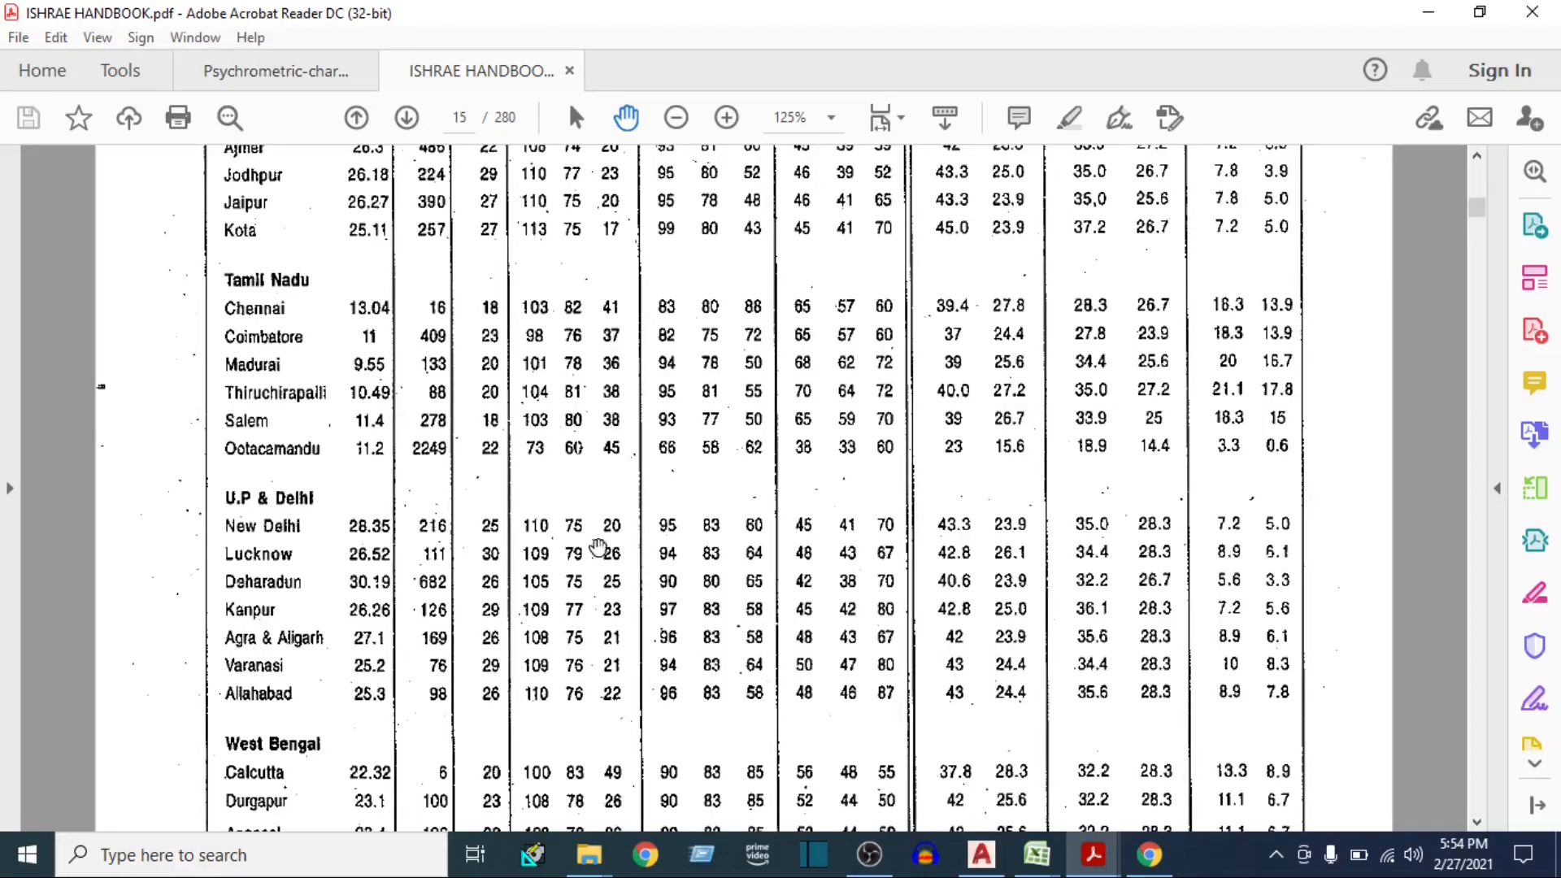
In the Excel heat load sheet, enter ambient DB 110 °F, WB 75 °F and RH 25%, and recheck New Delhi's row in the ISHRAE handbook
{"action": "mouse_move", "coordinate": [1036, 853]}
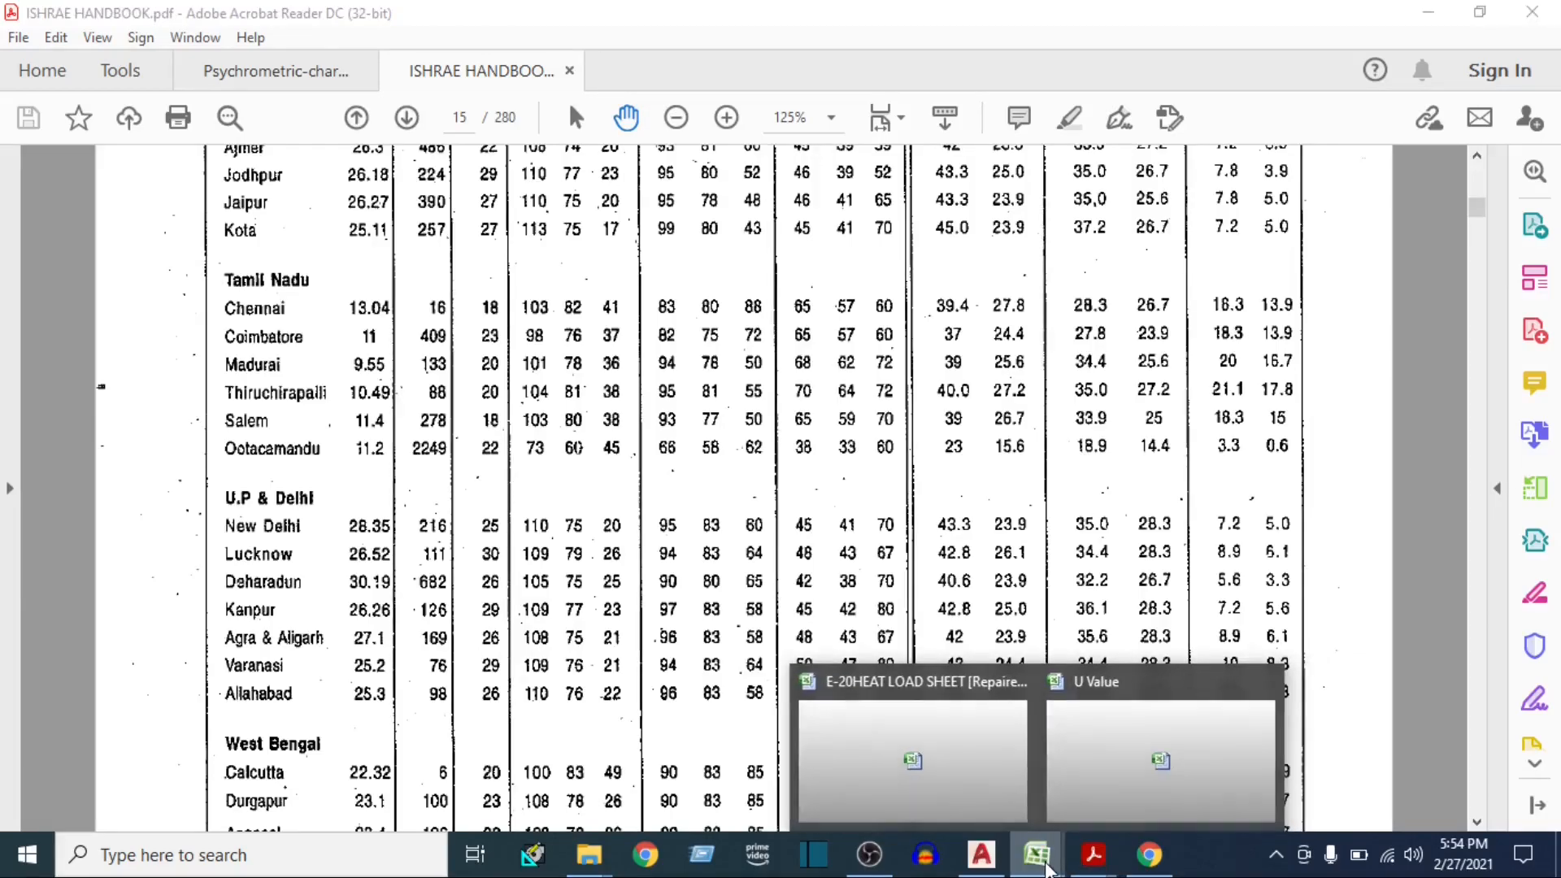
{"action": "left_click", "coordinate": [890, 760]}
{"action": "type", "text": "110"}
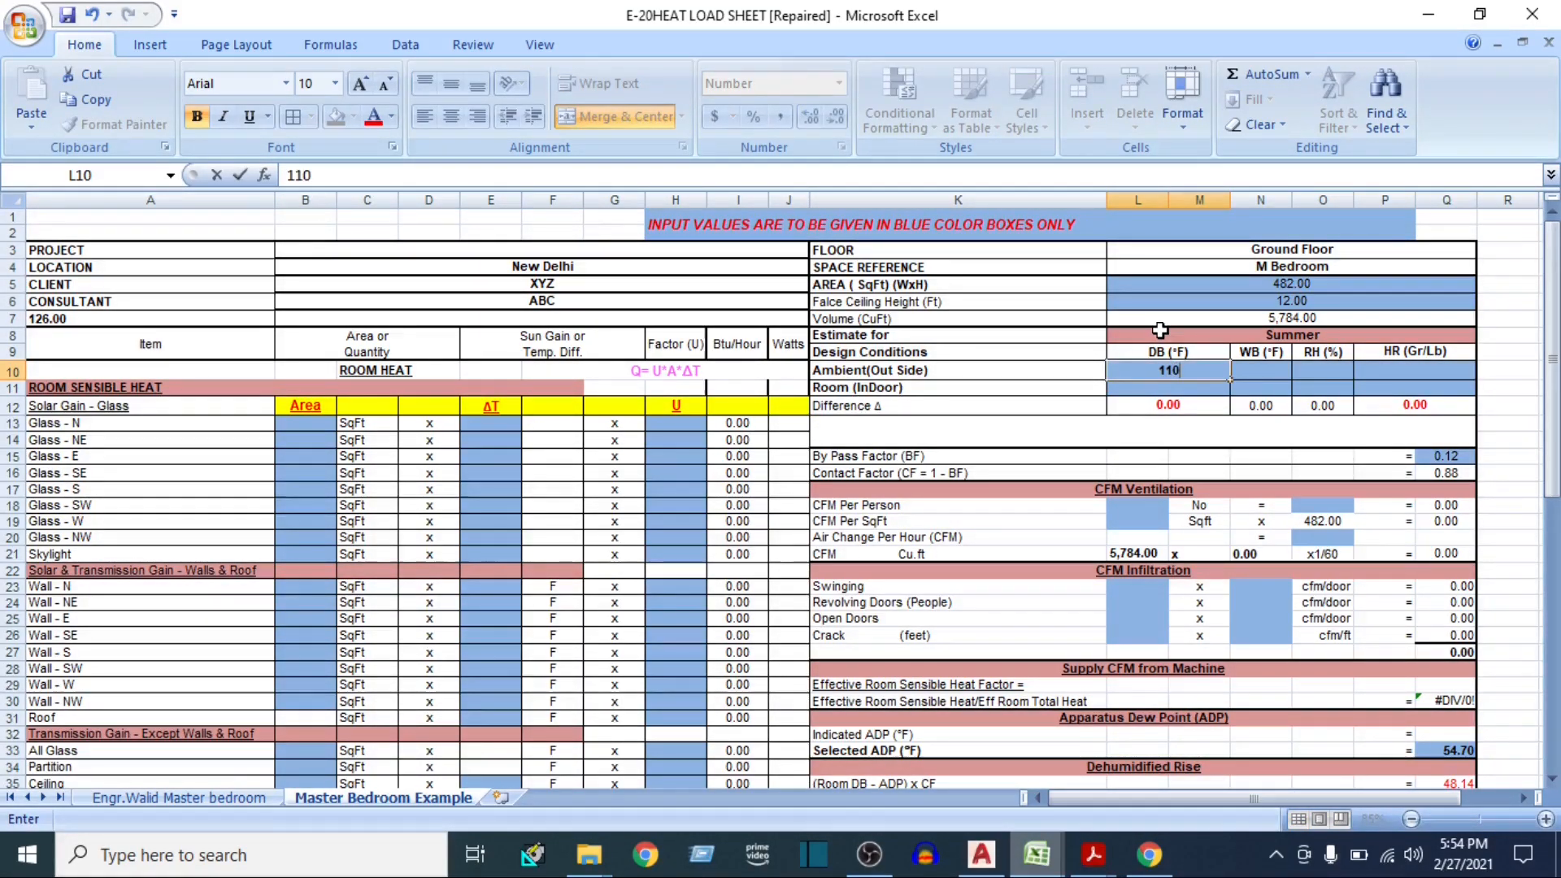
{"action": "key", "text": "Tab"}
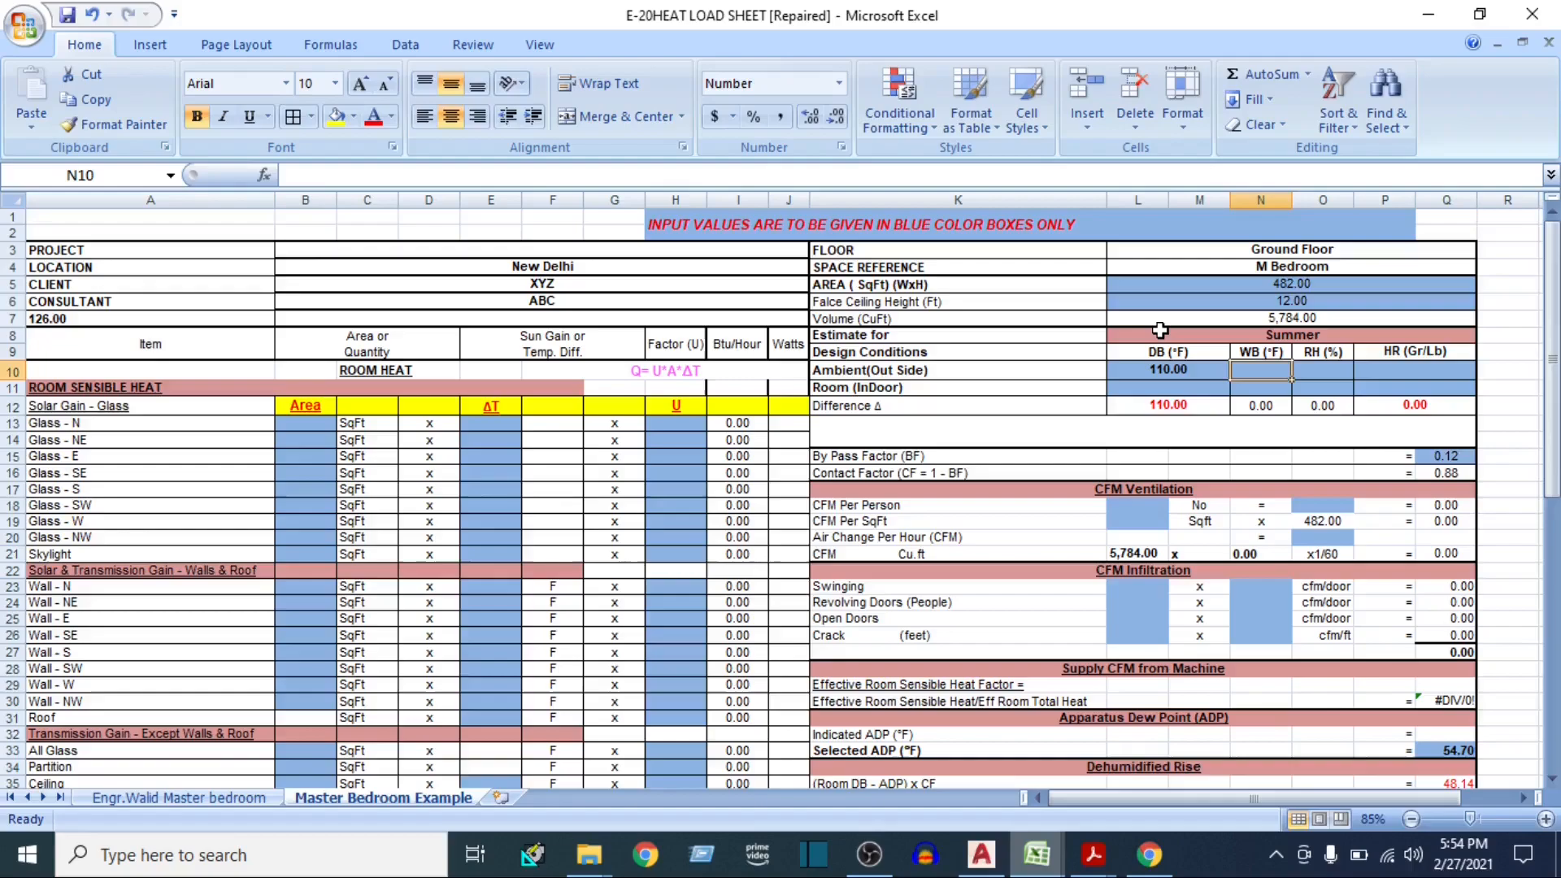
{"action": "type", "text": "75"}
{"action": "key", "text": "Tab"}
{"action": "type", "text": "2"}
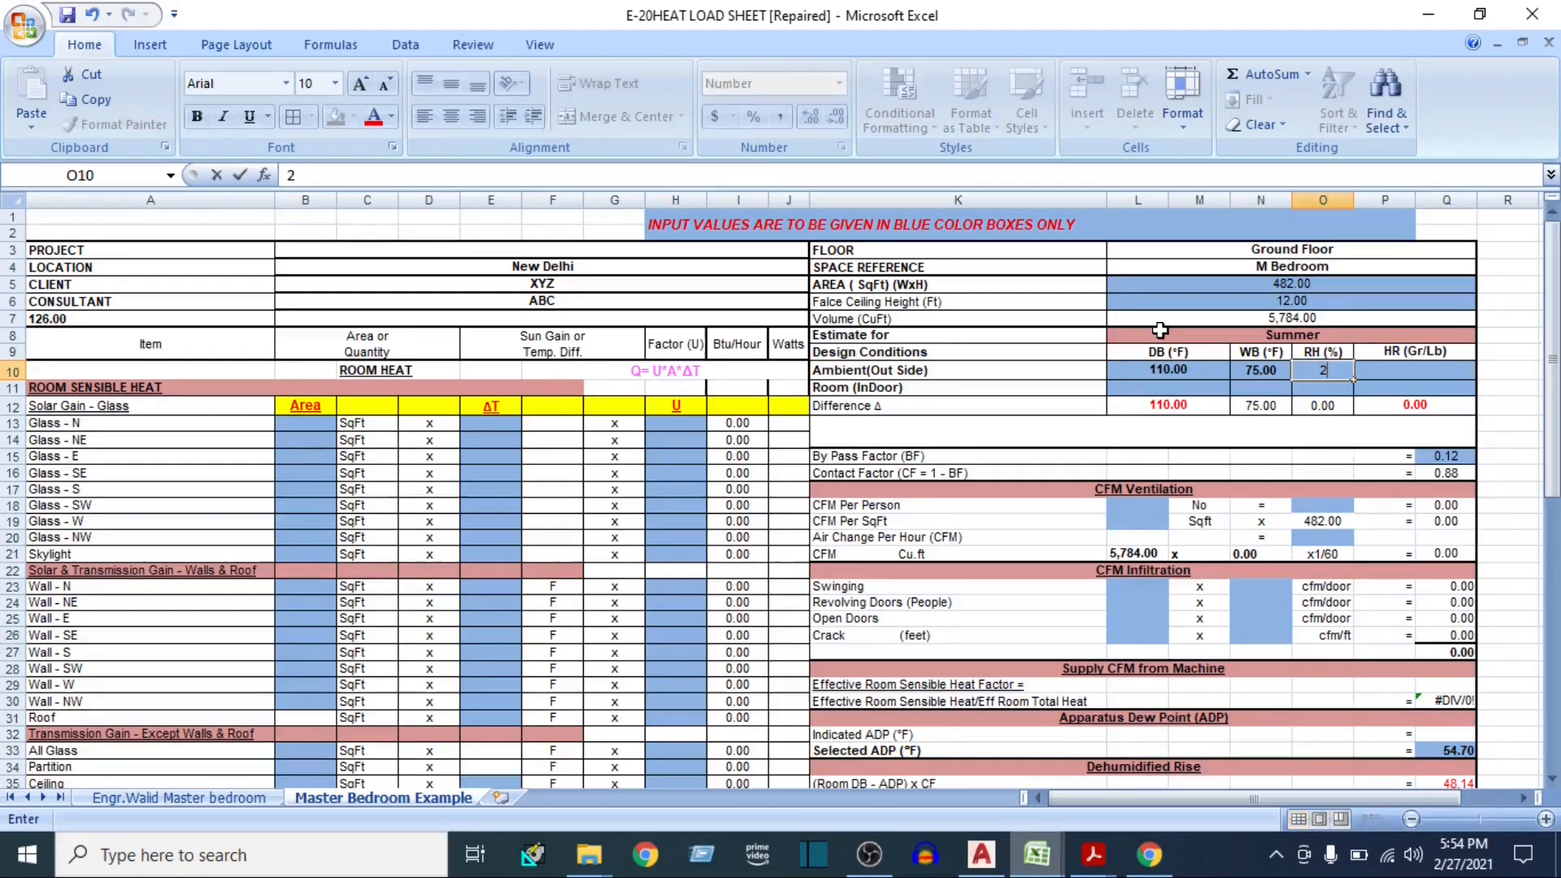
{"action": "type", "text": "0"}
{"action": "key", "text": "BackSpace"}
{"action": "key", "text": "Tab"}
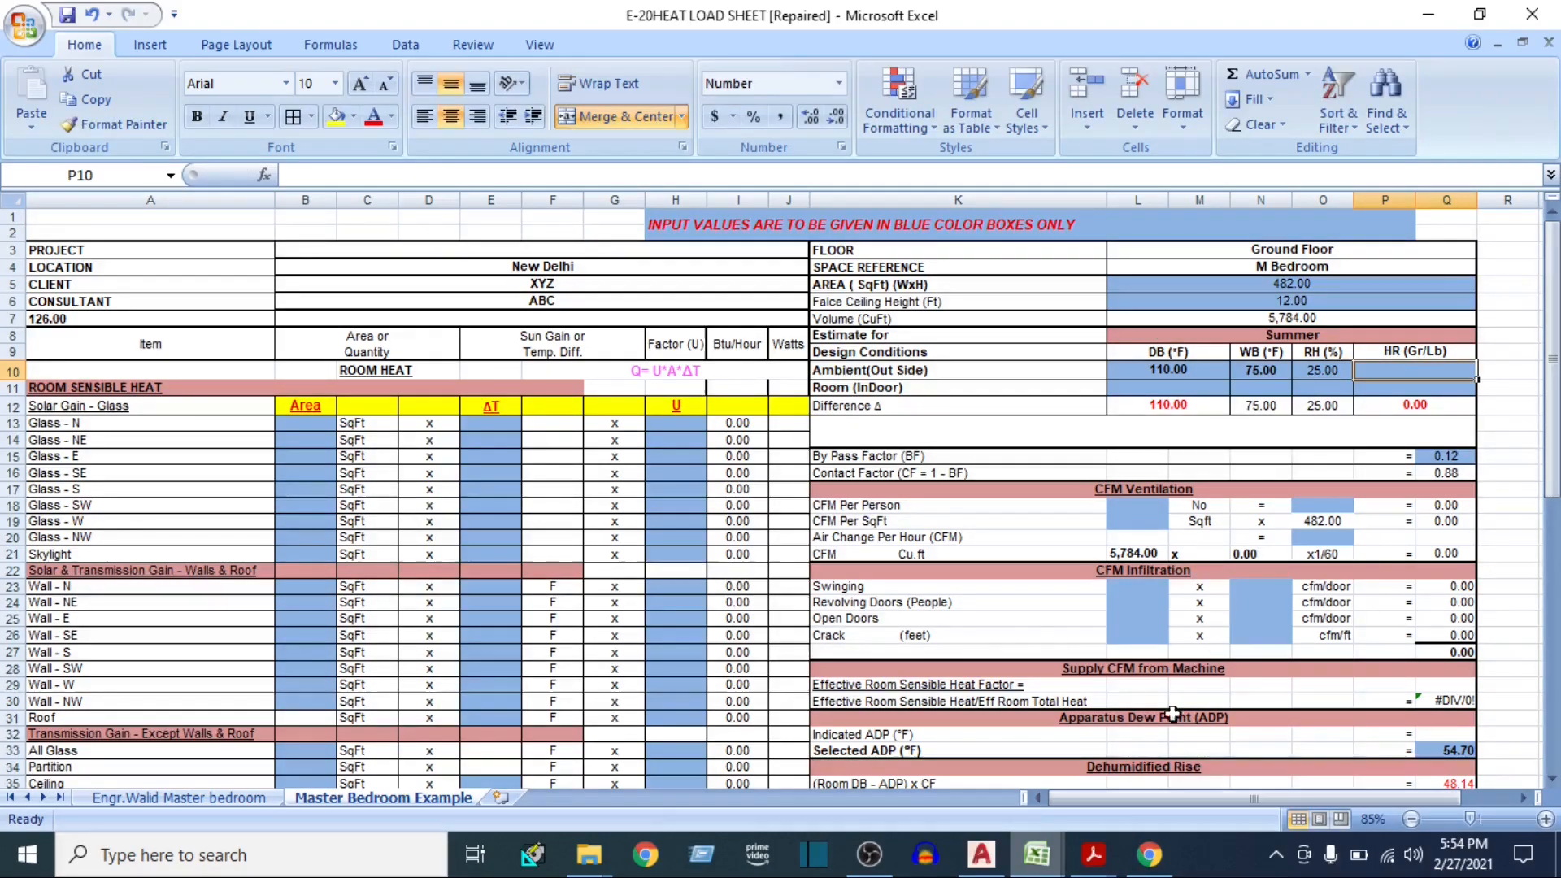
{"action": "mouse_move", "coordinate": [1092, 854]}
{"action": "left_click", "coordinate": [1101, 787]}
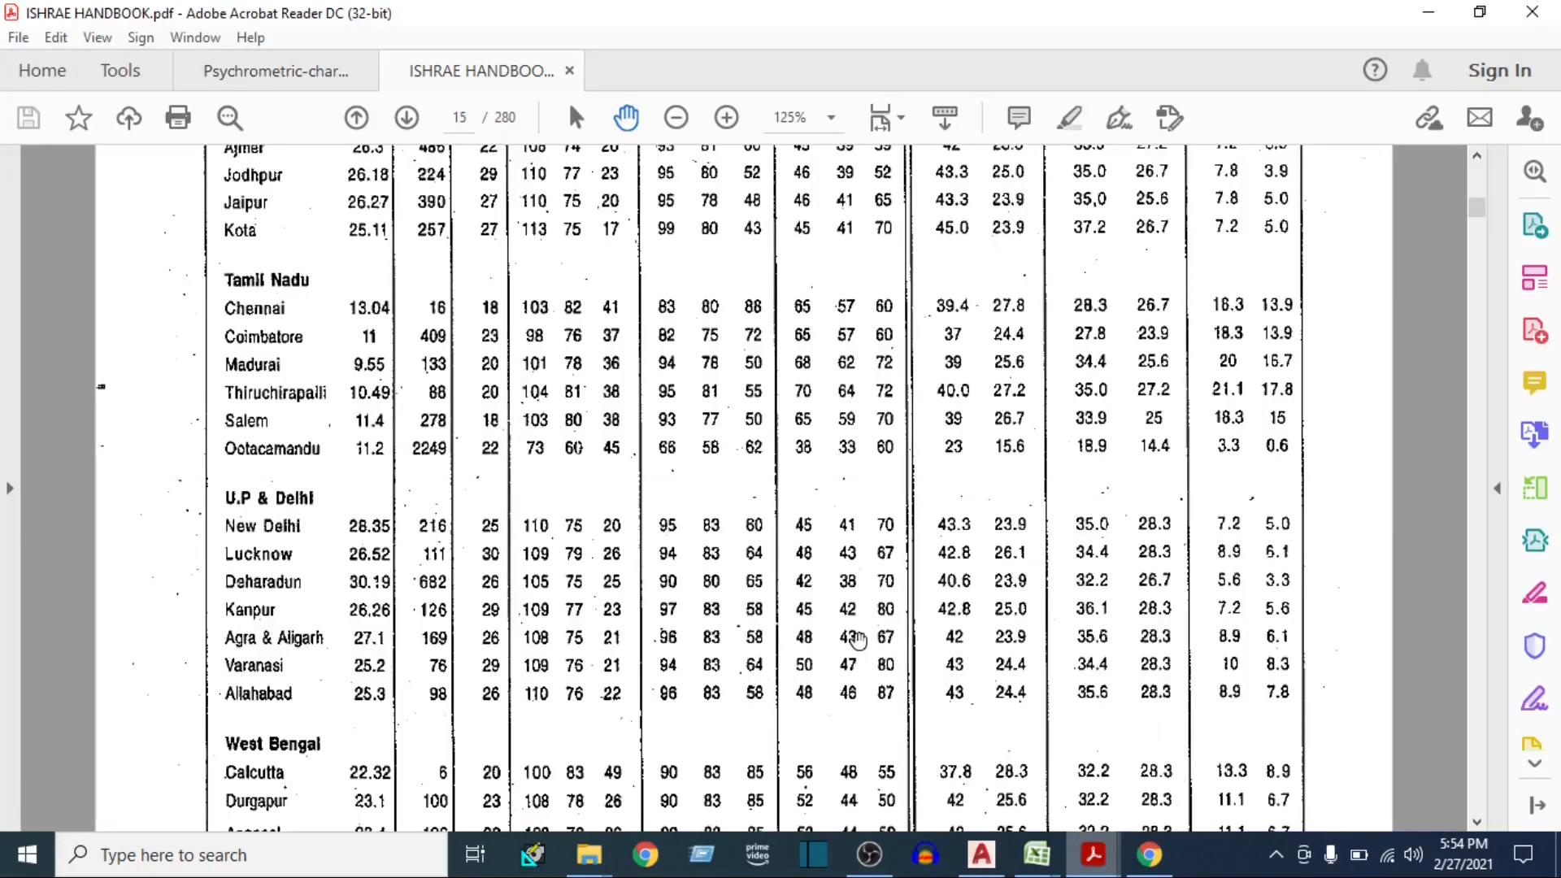
{"action": "mouse_move", "coordinate": [1036, 854]}
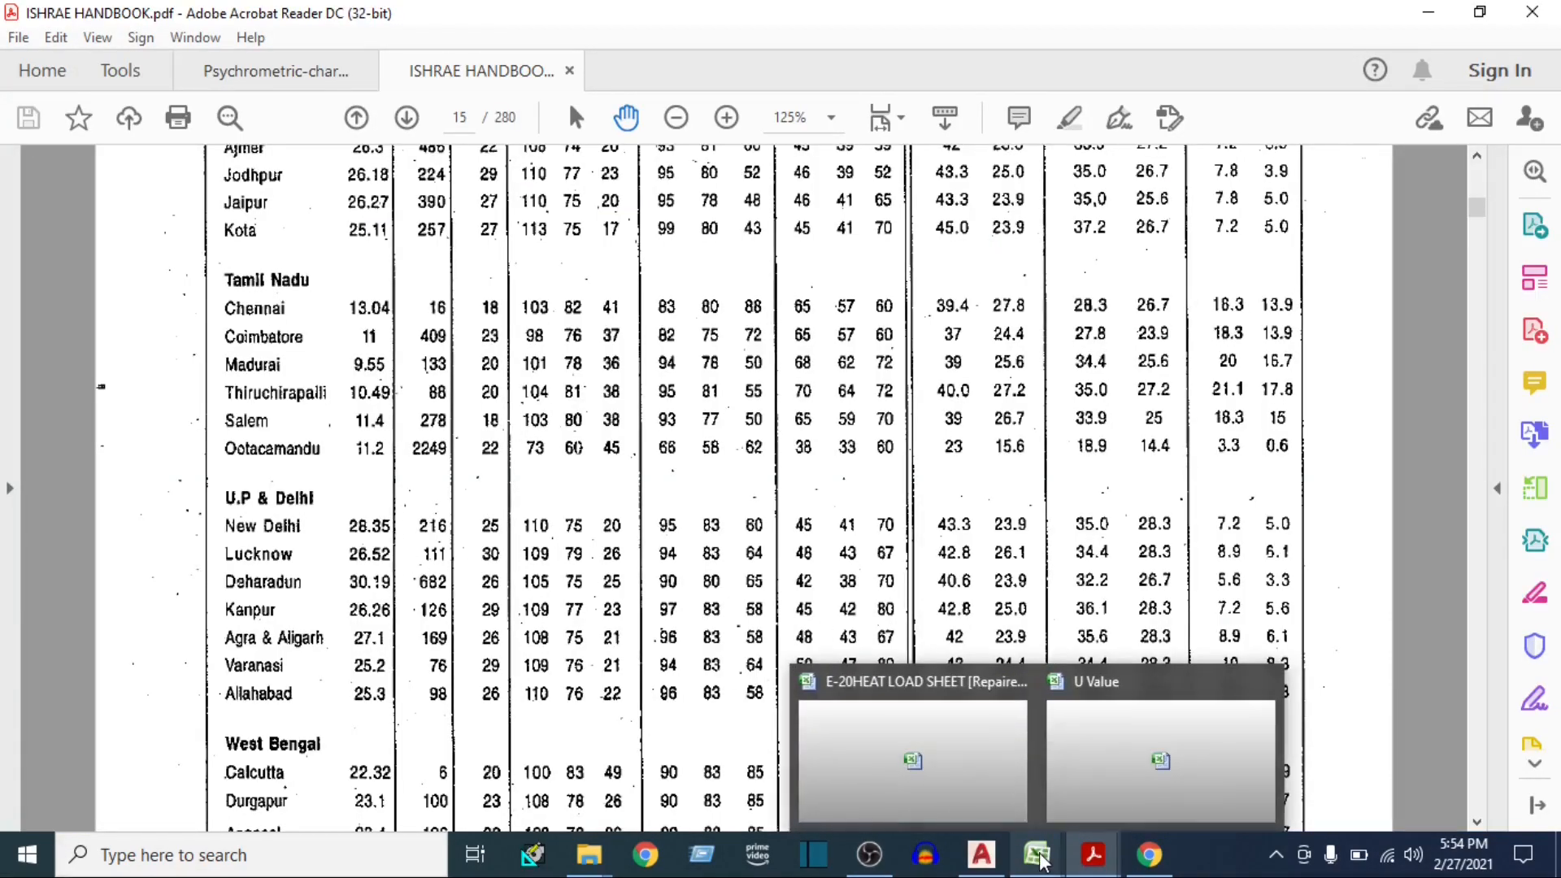
{"action": "left_click", "coordinate": [975, 795]}
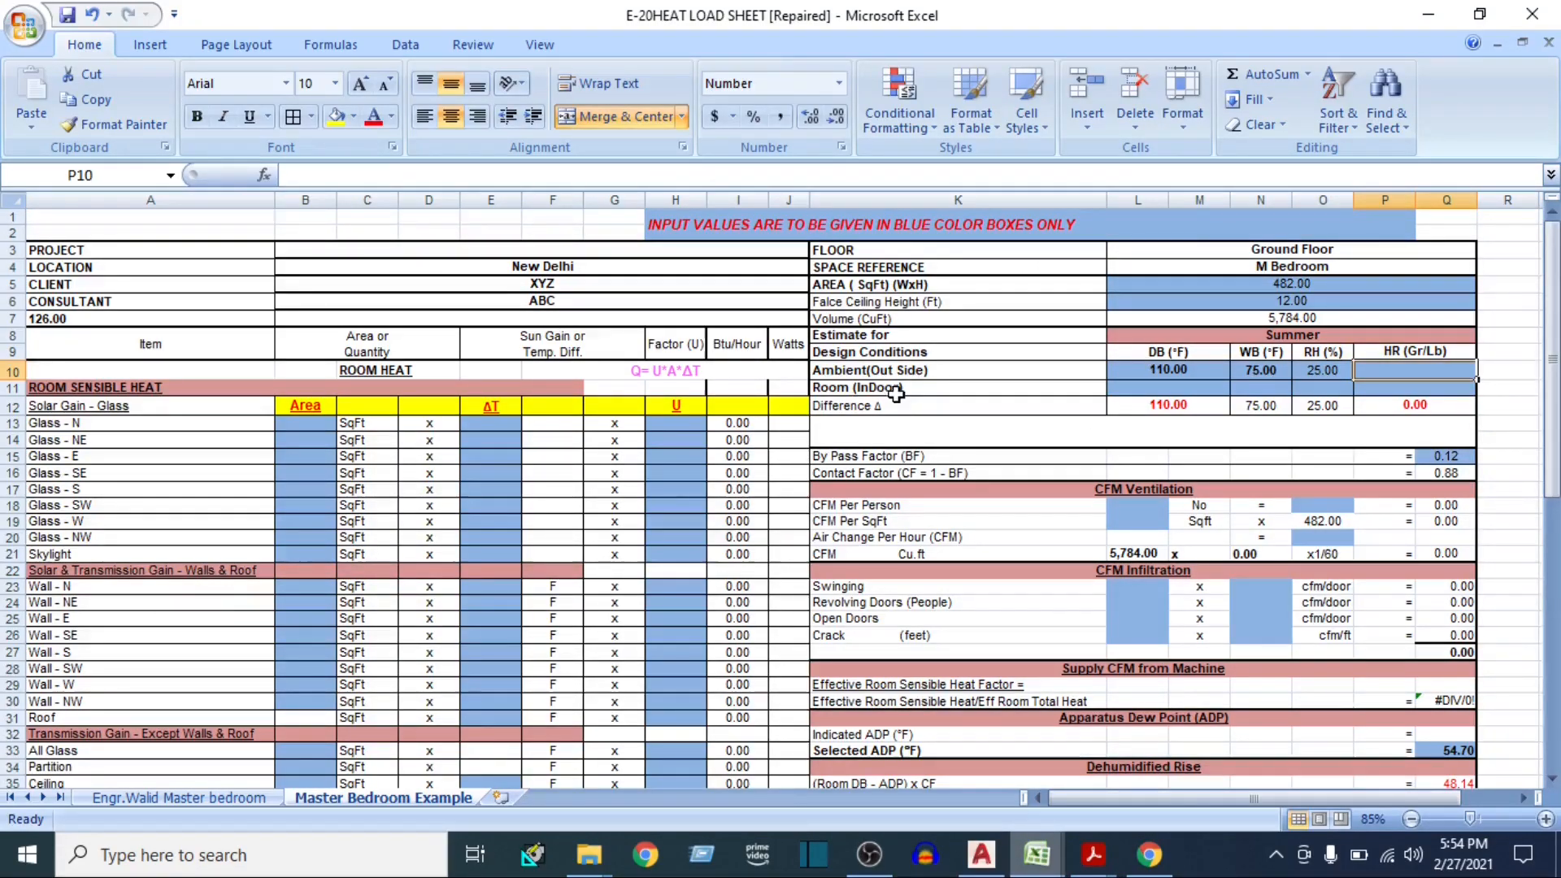
Set the indoor room design conditions to DB 75 °F and RH 50%, leaving WB blank
{"action": "left_click", "coordinate": [895, 393]}
{"action": "left_click", "coordinate": [1144, 391]}
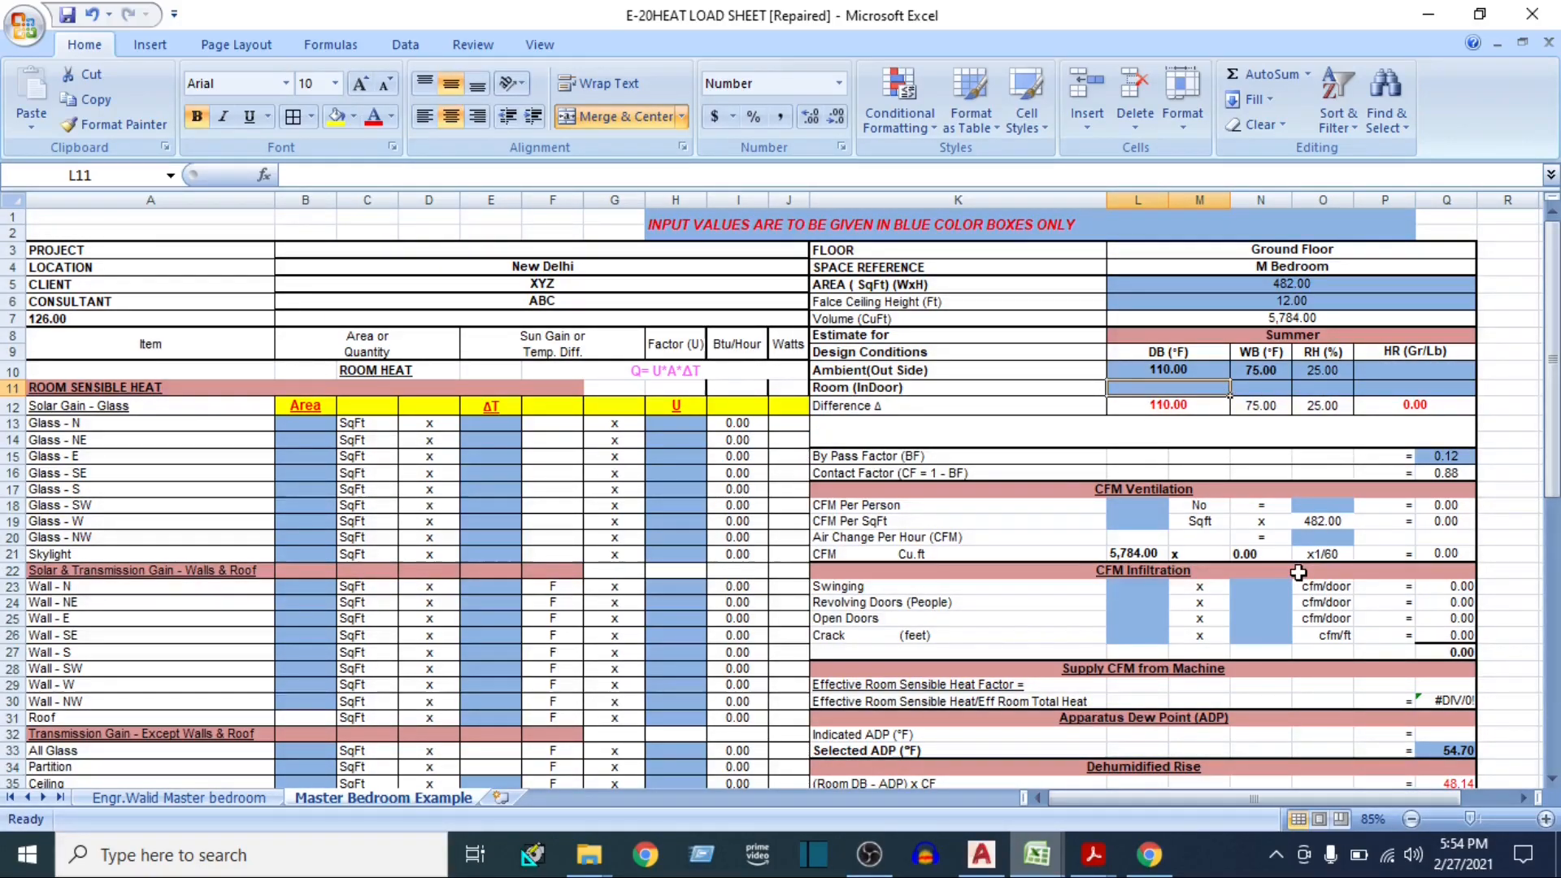
{"action": "type", "text": "75"}
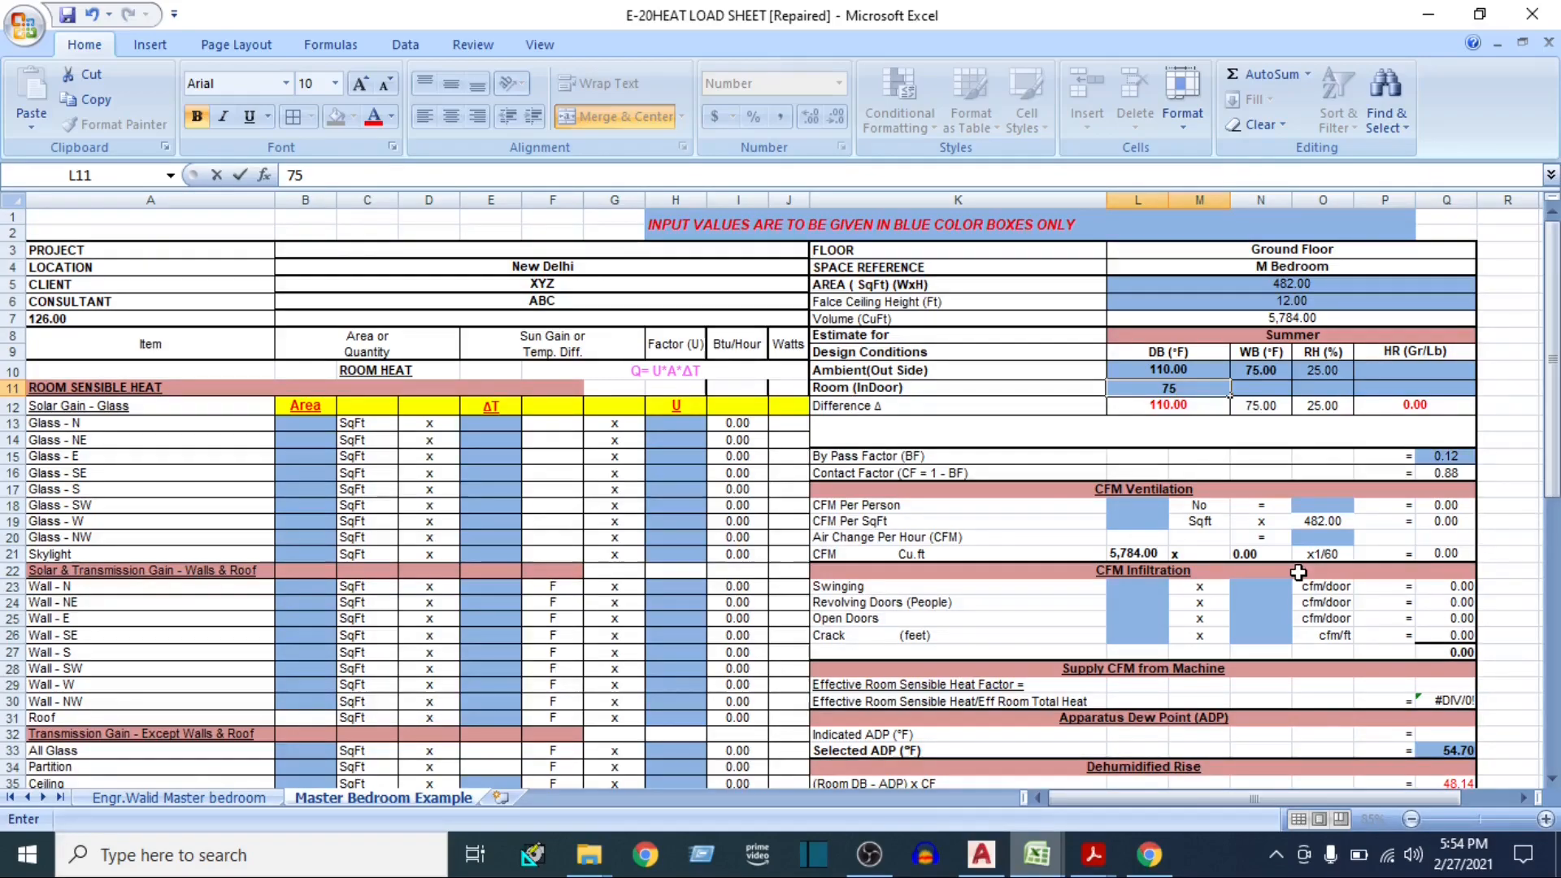
{"action": "key", "text": "Tab"}
{"action": "key", "text": "Tab"}
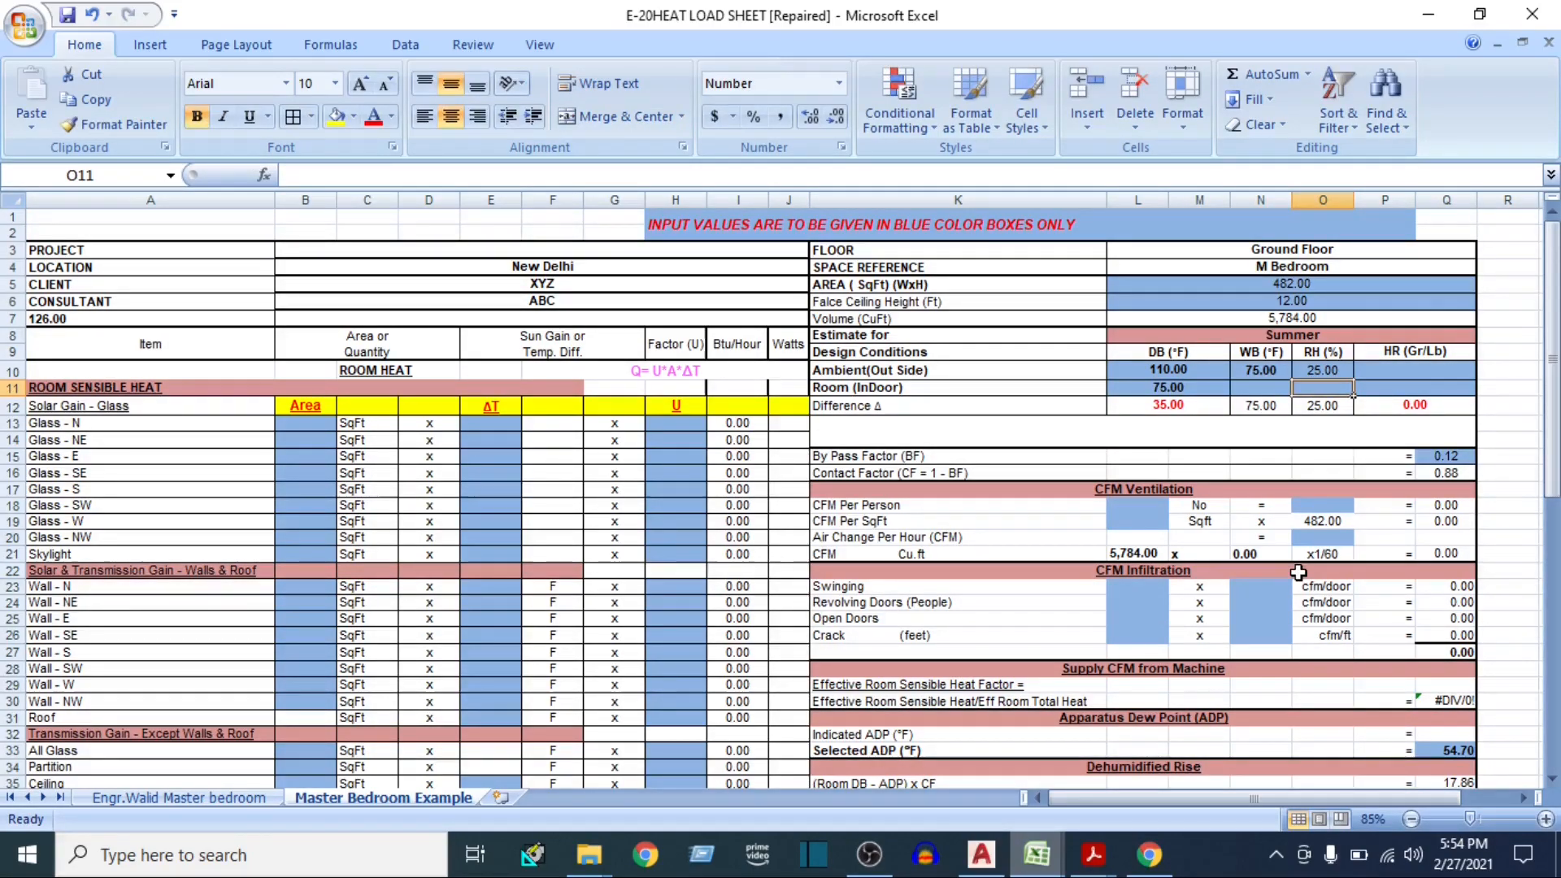
{"action": "type", "text": "50"}
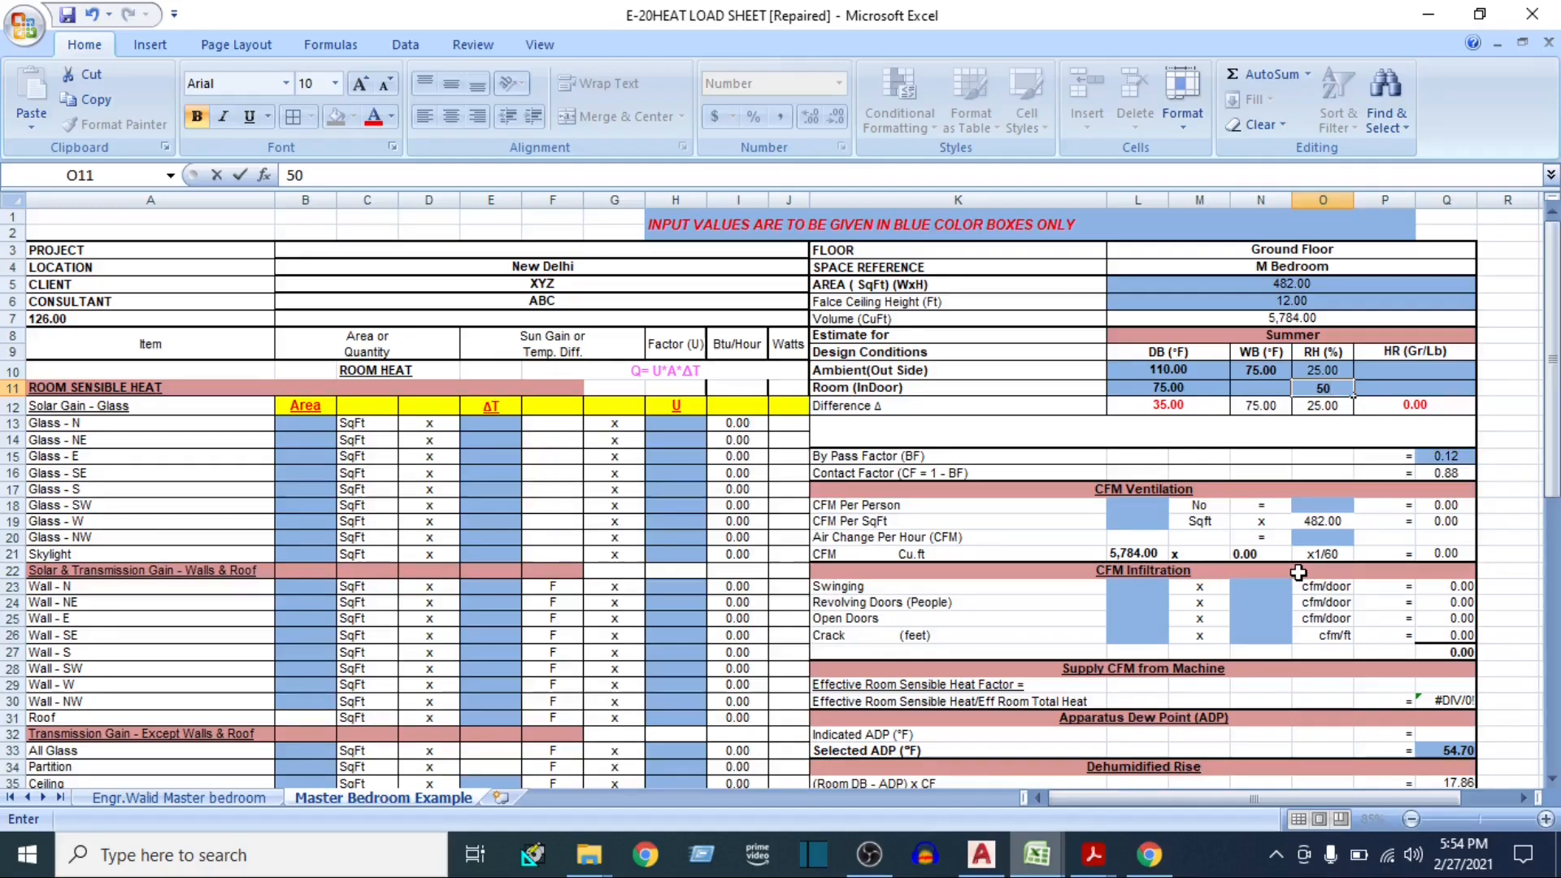
{"action": "key", "text": "Tab"}
Glance at the psychrometric chart in Acrobat Reader and review the ambient DB and WB entries in the Excel sheet for finding HR
{"action": "left_click", "coordinate": [1401, 368]}
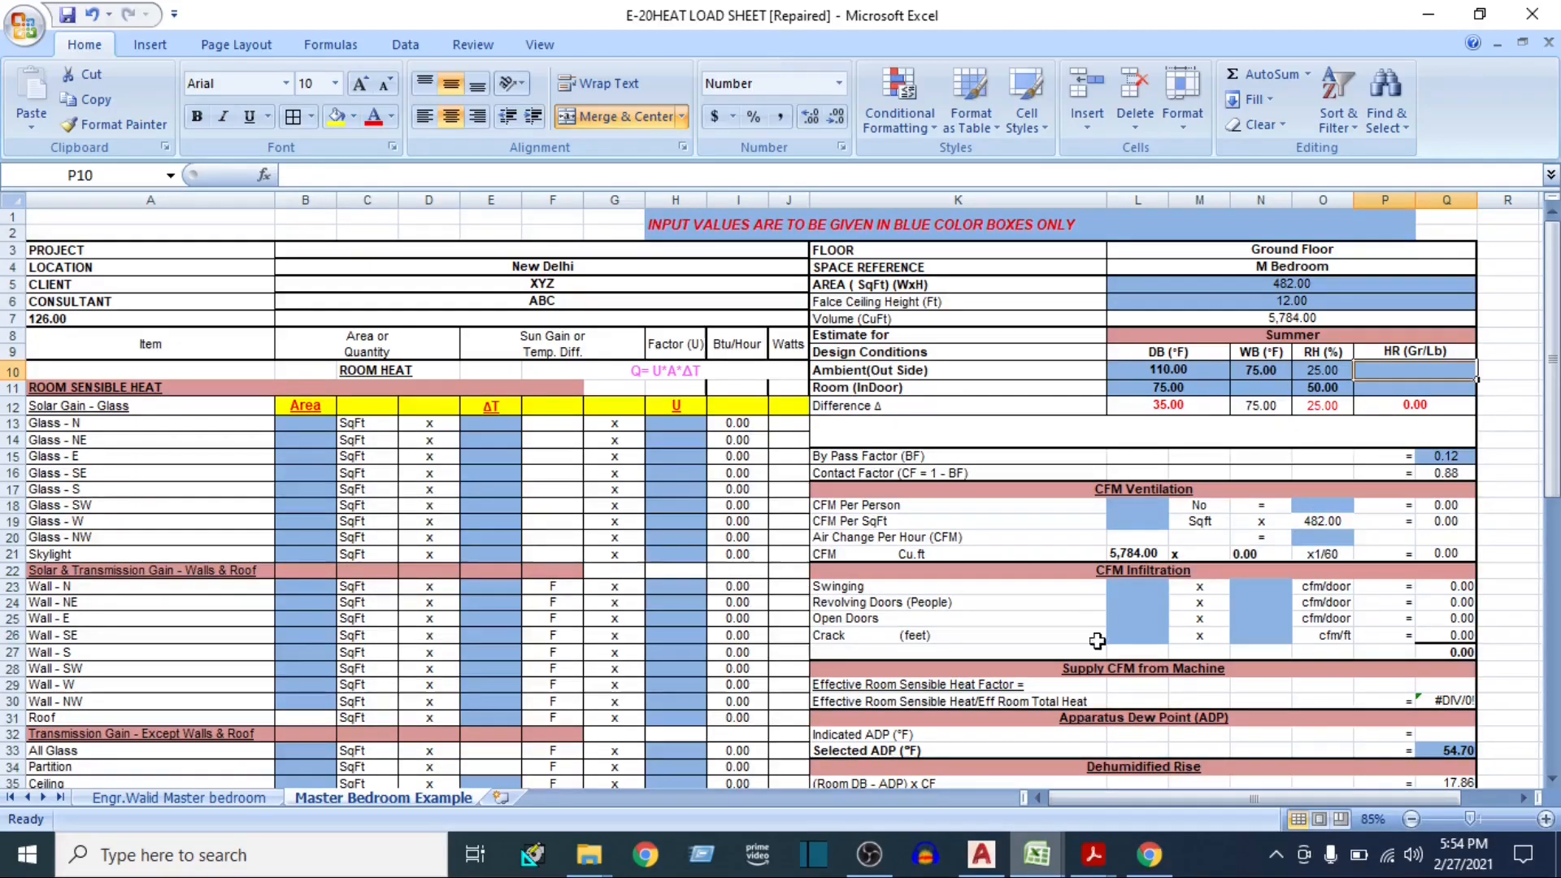
{"action": "mouse_move", "coordinate": [1103, 845]}
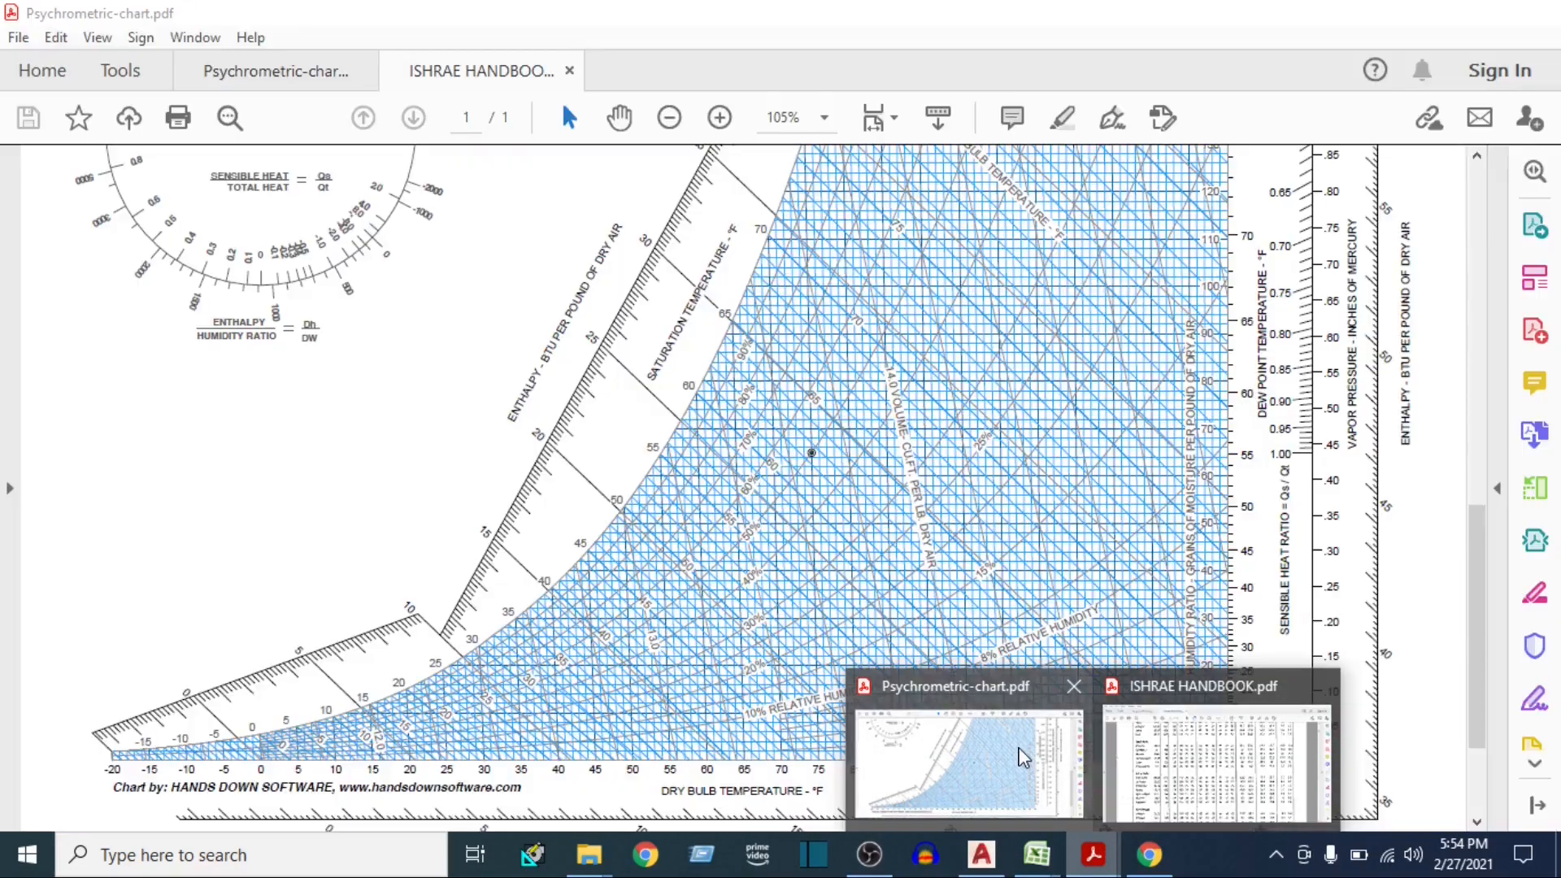
{"action": "left_click", "coordinate": [1016, 745]}
{"action": "mouse_move", "coordinate": [1037, 854]}
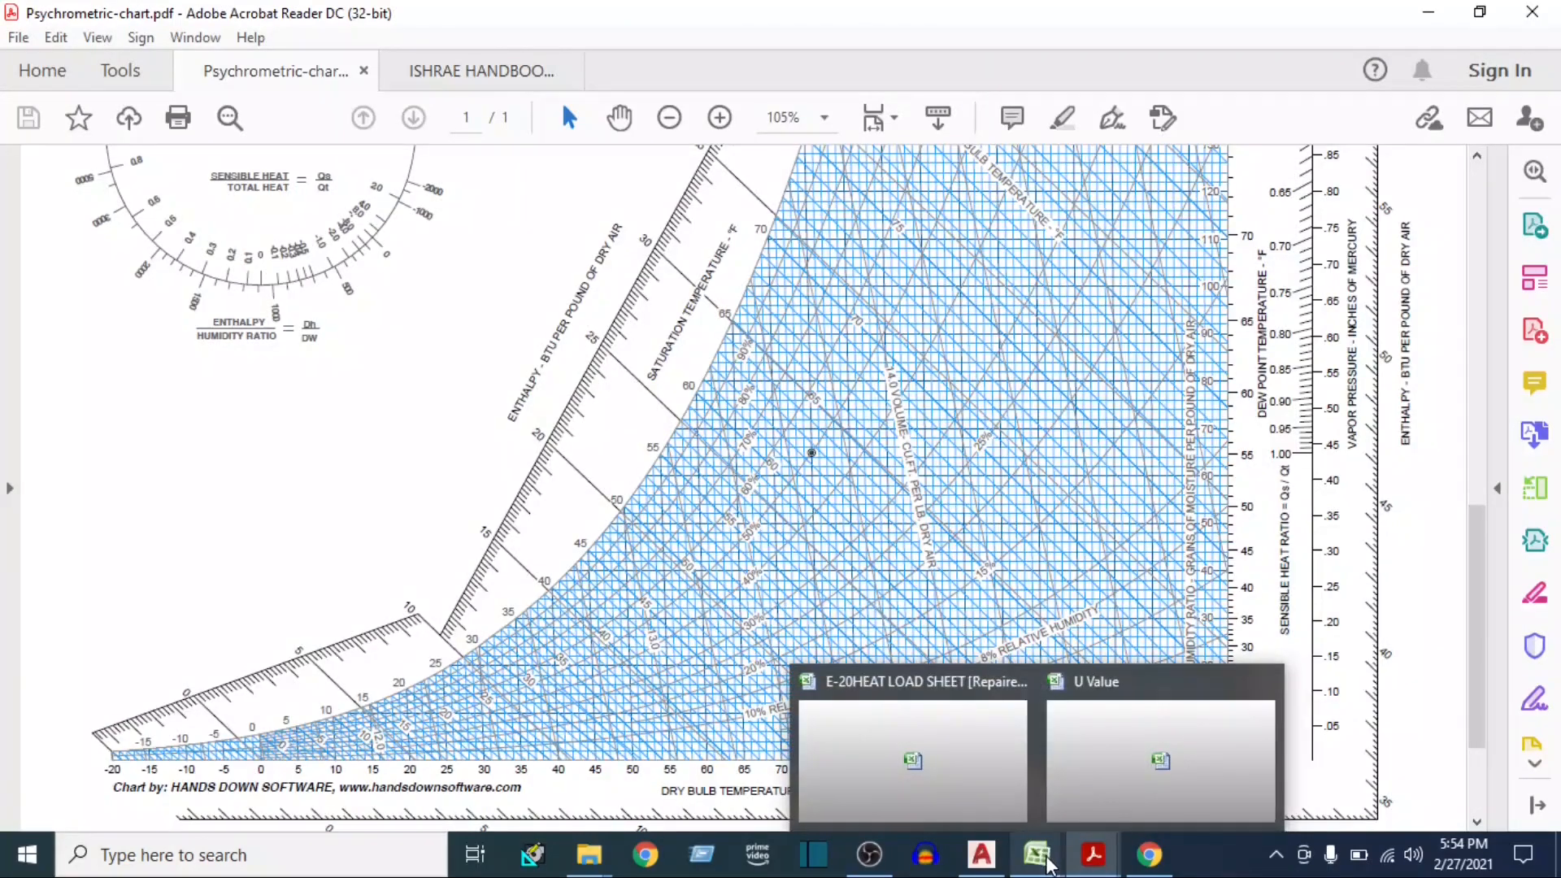
{"action": "left_click", "coordinate": [943, 738]}
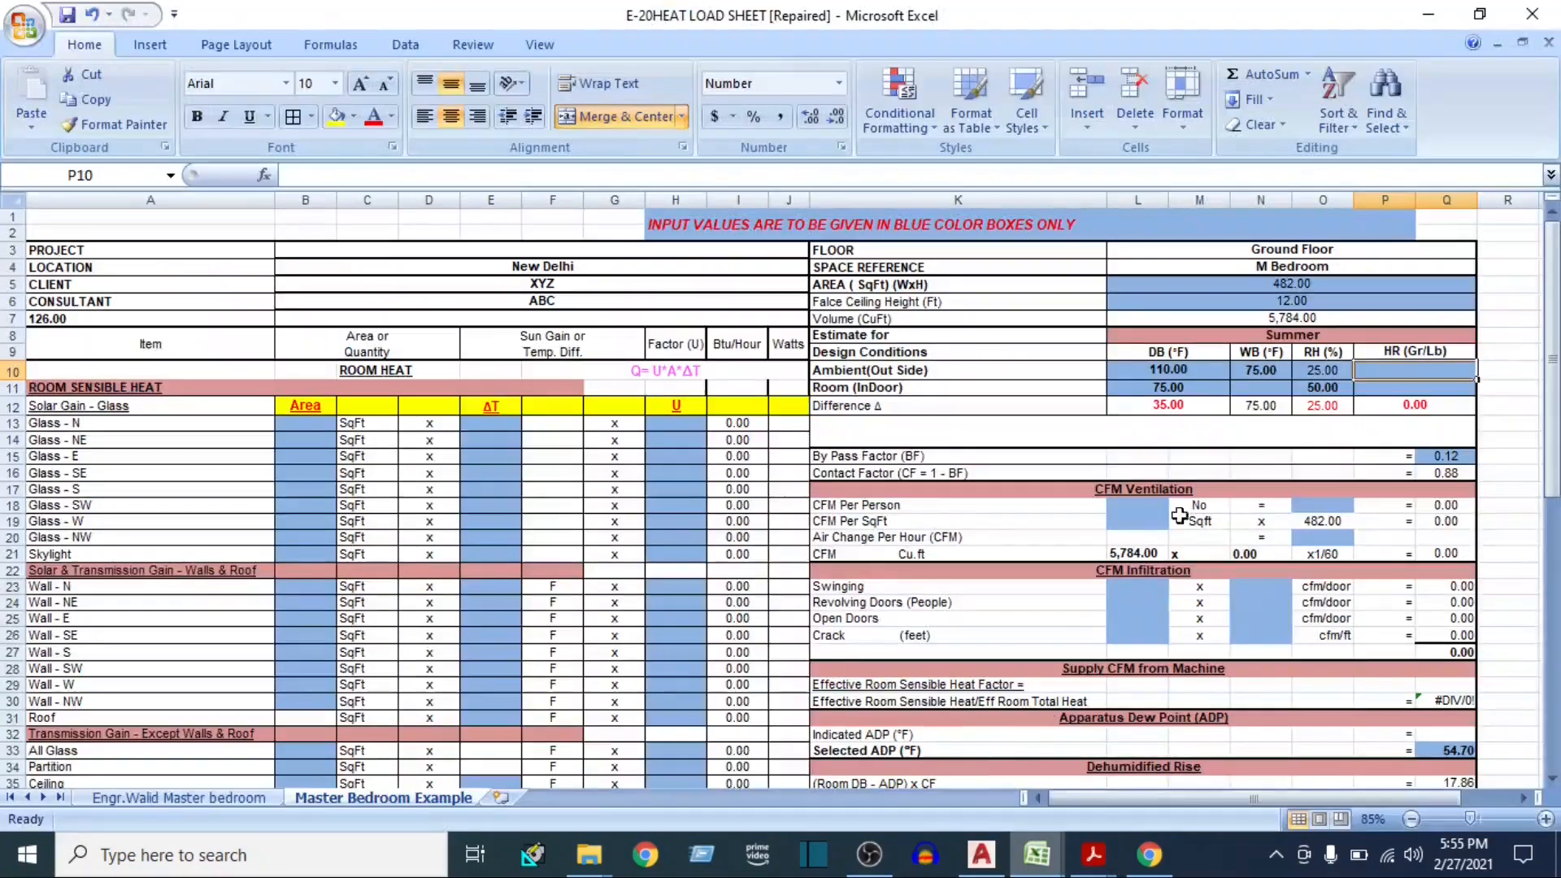
{"action": "left_click", "coordinate": [1148, 368]}
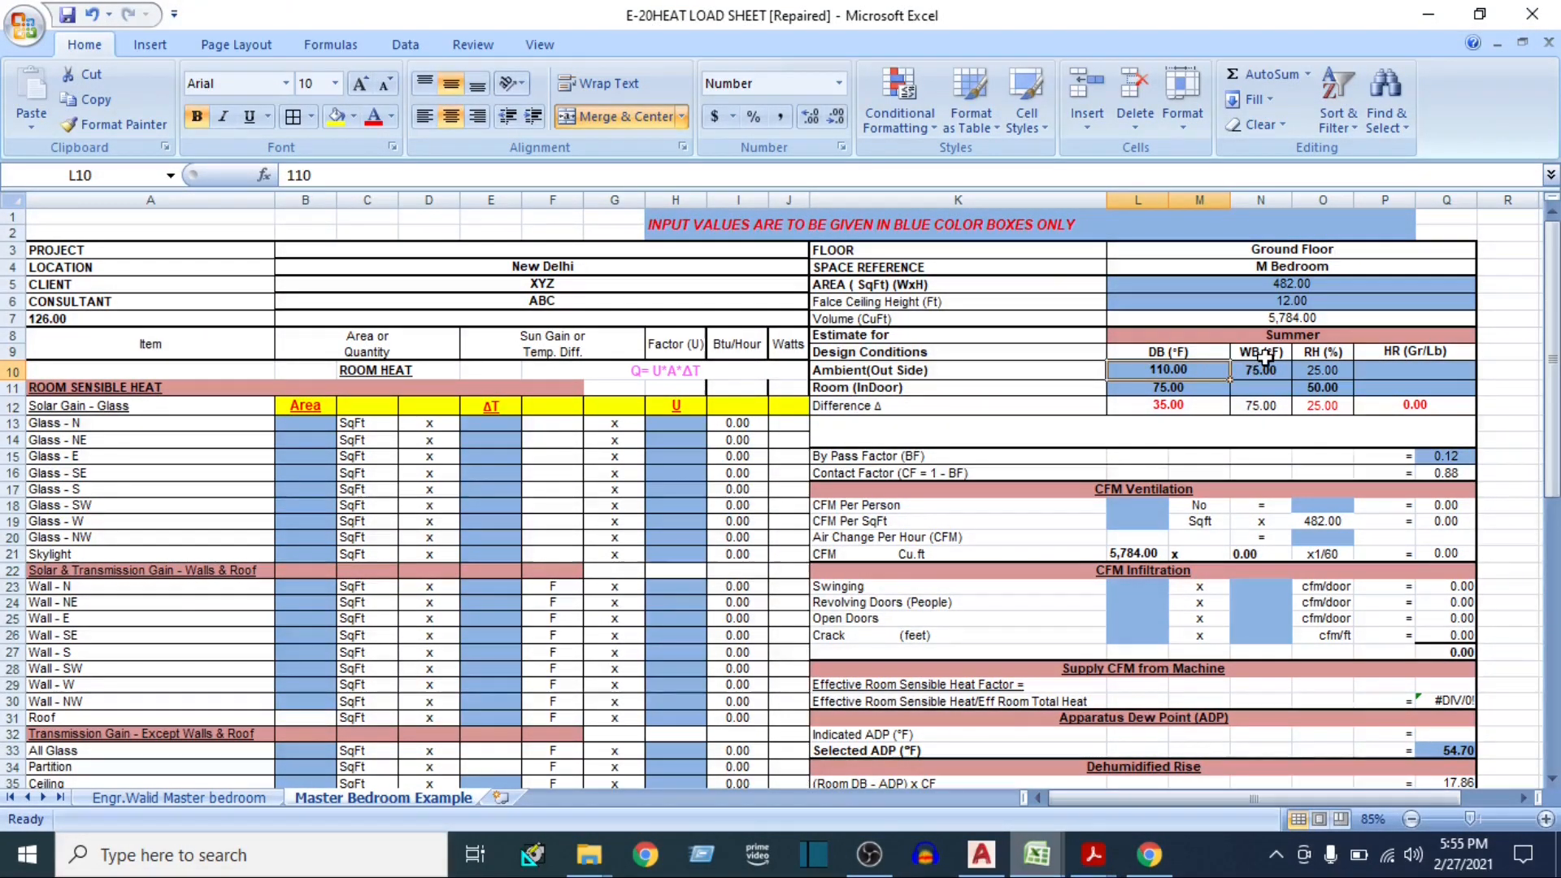
{"action": "left_click", "coordinate": [1252, 374]}
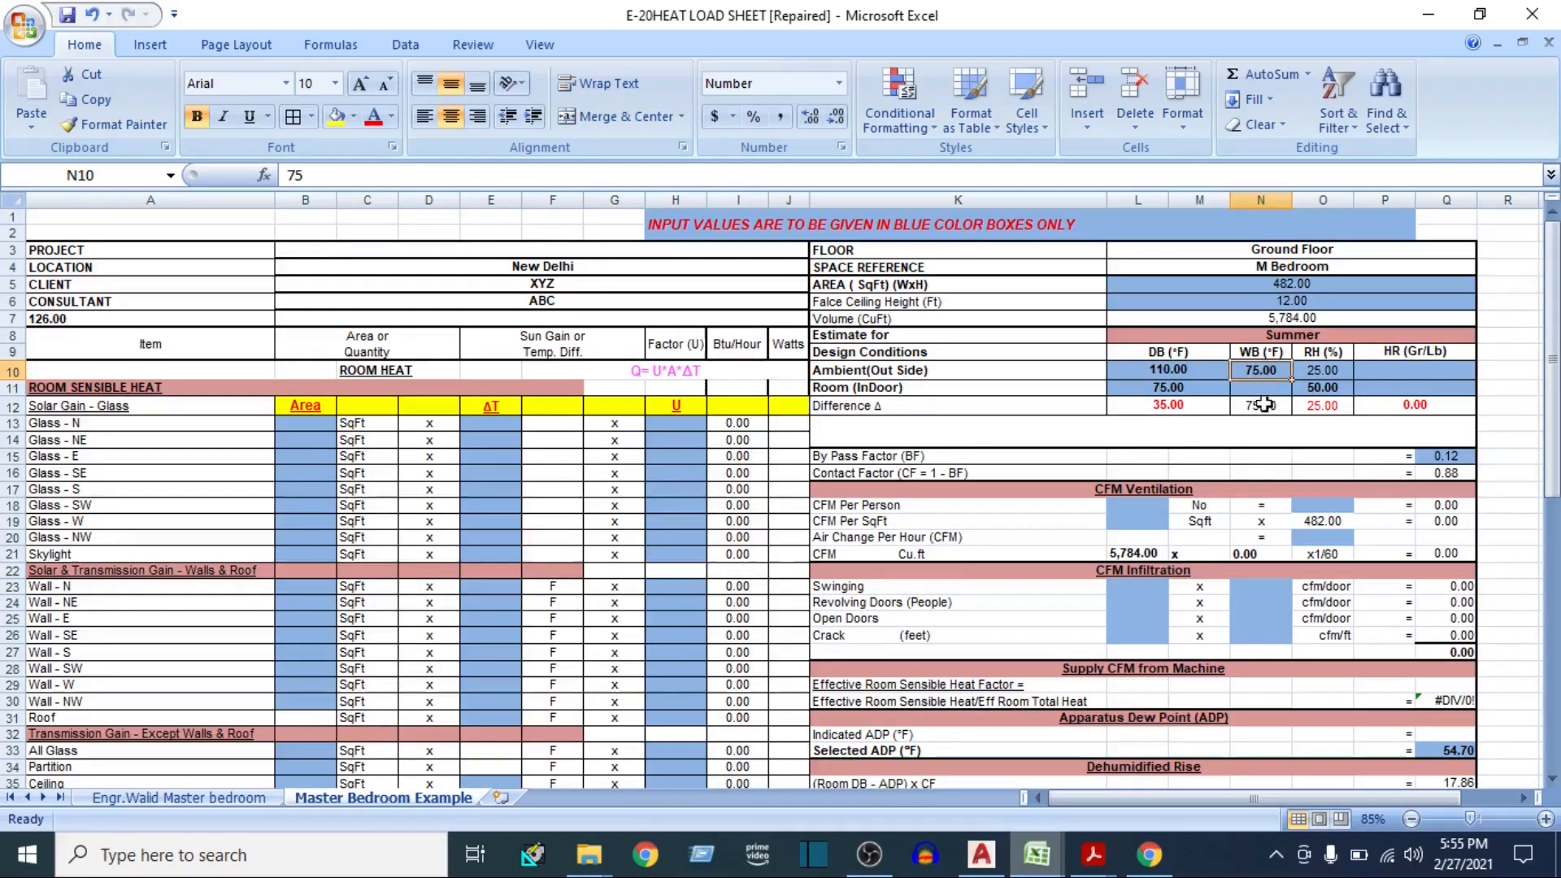
{"action": "left_click", "coordinate": [1406, 370]}
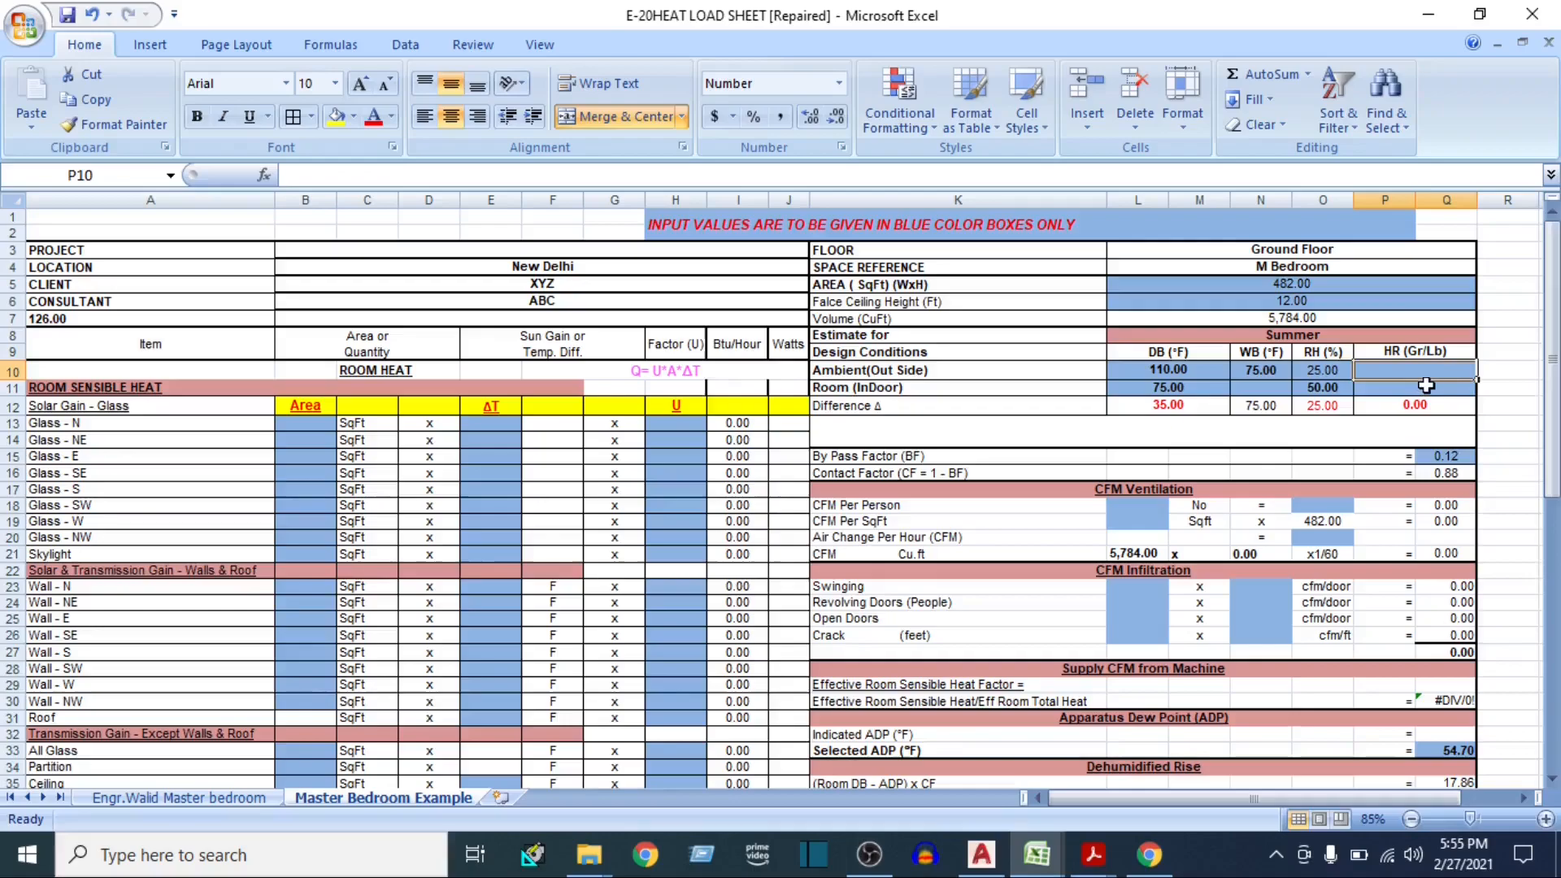
Switch to Psychrometric-chart.pdf in Acrobat Reader and read the humidity ratio where 110 °F dry bulb meets 75 °F wet bulb
{"action": "mouse_move", "coordinate": [1094, 845]}
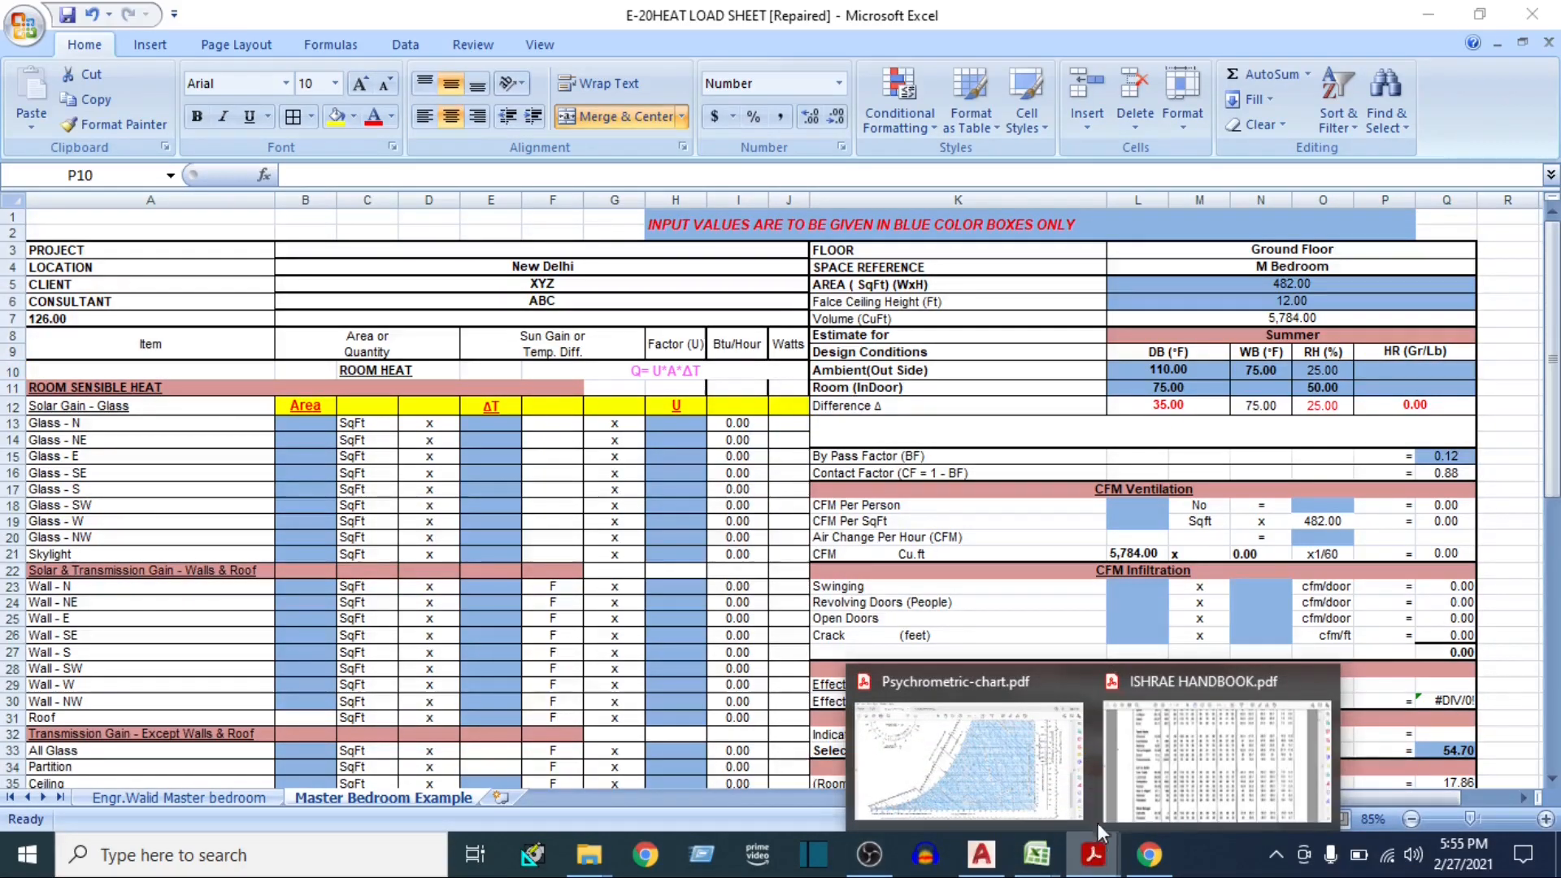
{"action": "left_click", "coordinate": [959, 748]}
{"action": "scroll", "coordinate": [751, 756], "scroll_direction": "down", "scroll_amount": 3}
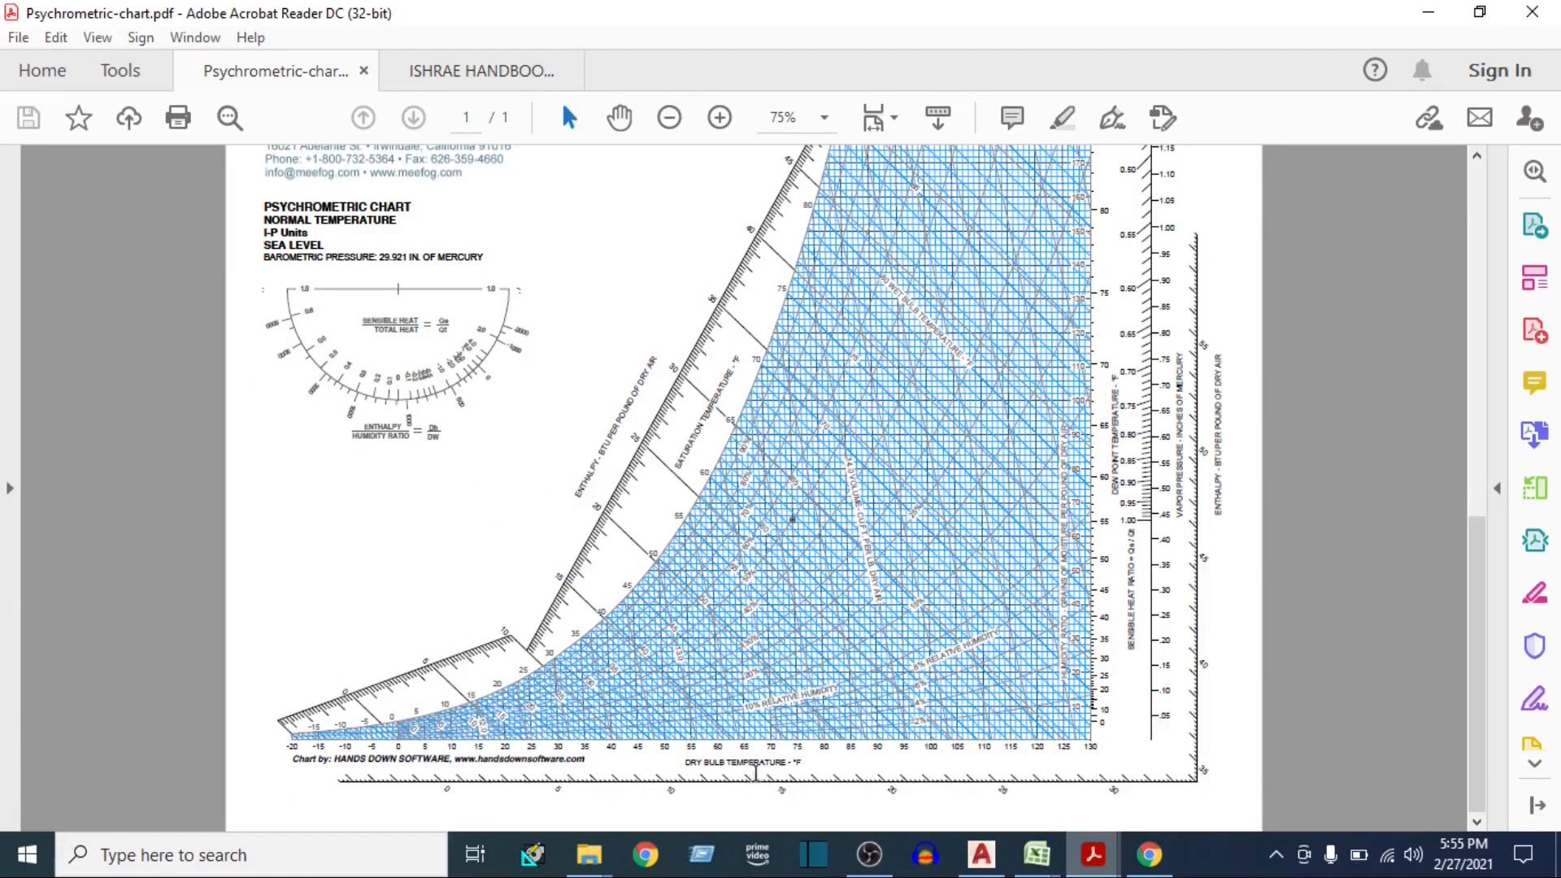
{"action": "scroll", "coordinate": [761, 774], "scroll_direction": "up", "scroll_amount": 3}
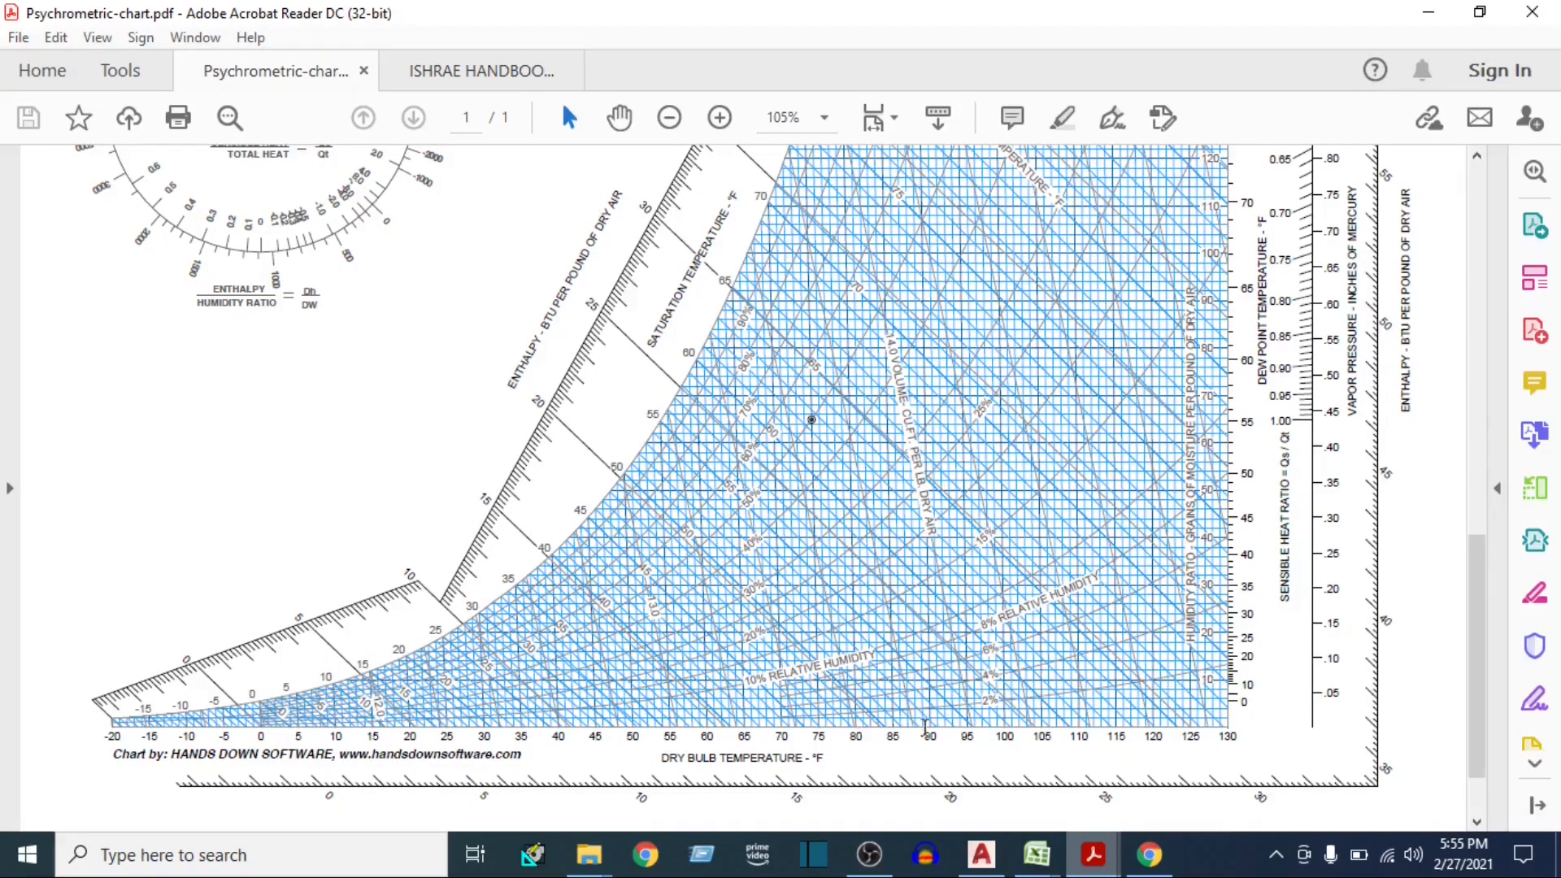
{"action": "scroll", "coordinate": [975, 699], "scroll_direction": "up", "scroll_amount": 3}
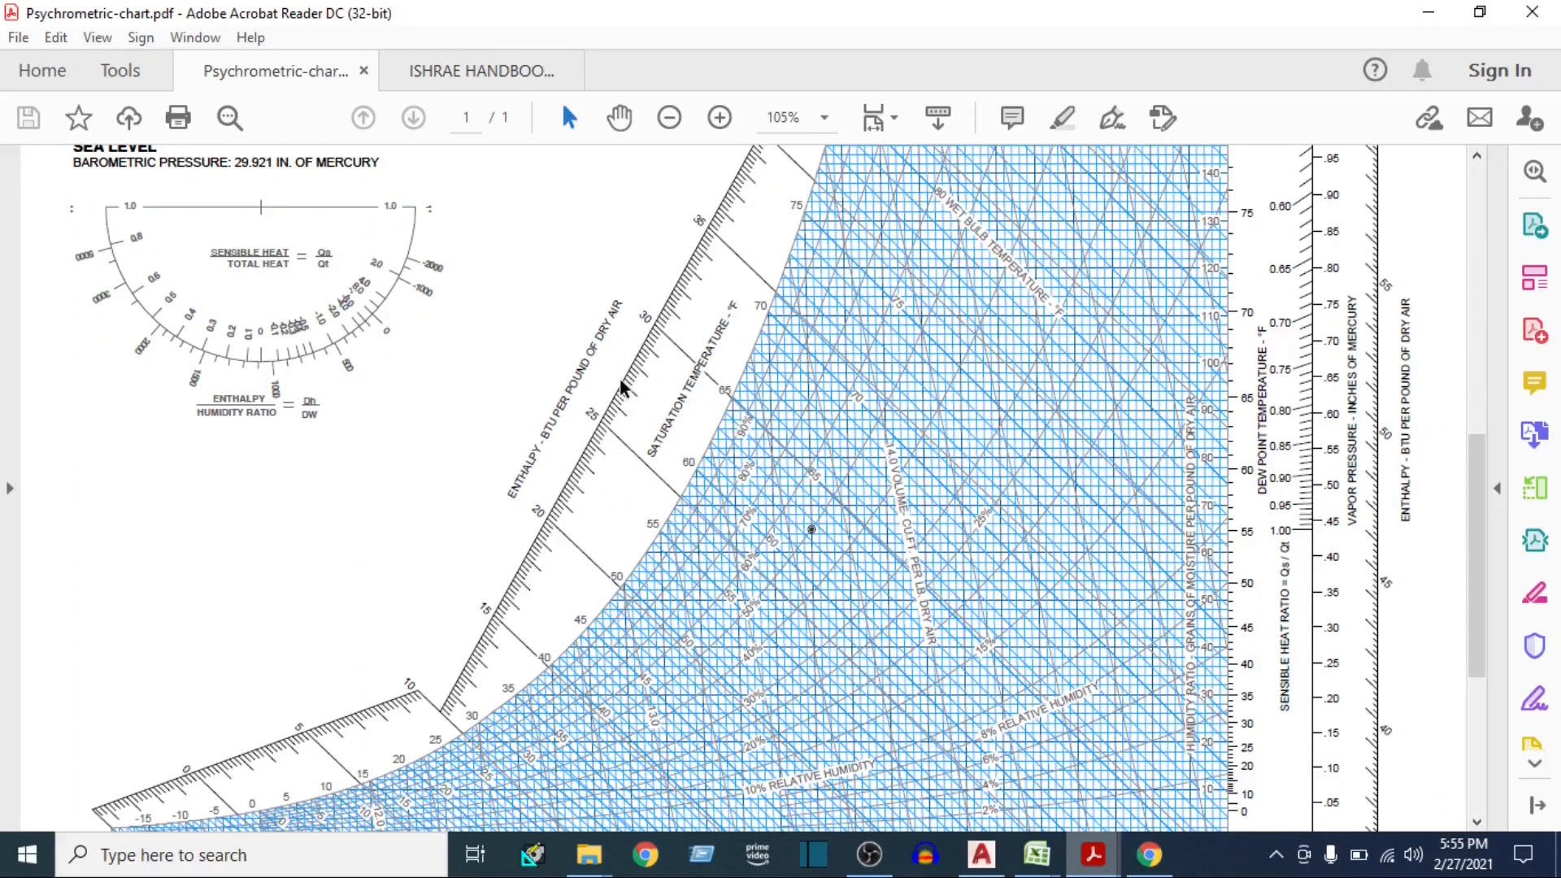
{"action": "scroll", "coordinate": [821, 471], "scroll_direction": "down", "scroll_amount": 2}
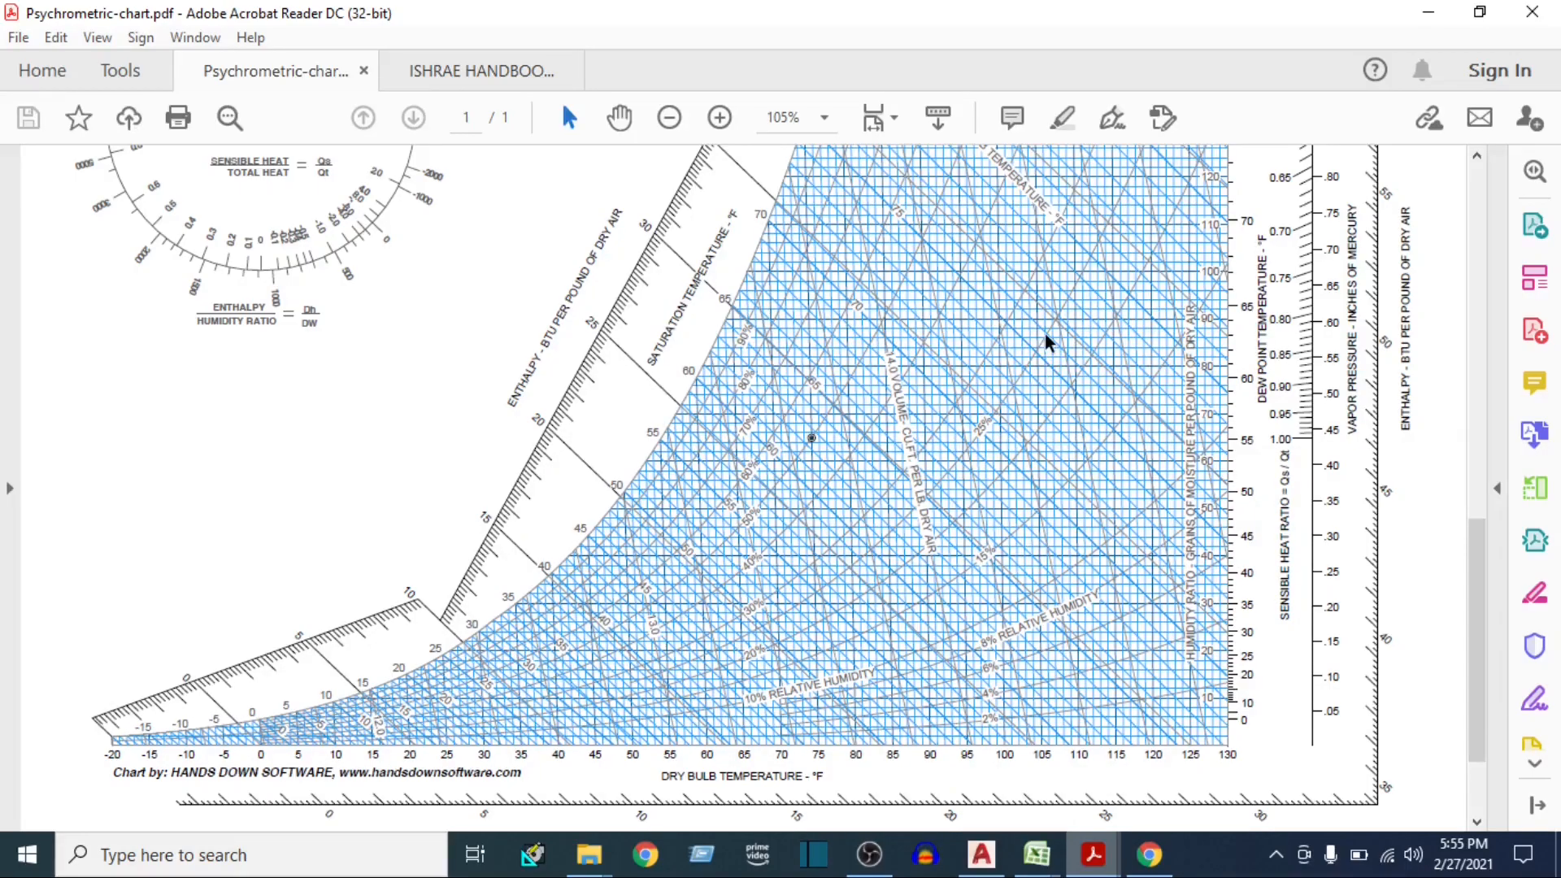
{"action": "scroll", "coordinate": [1055, 383], "scroll_direction": "up", "scroll_amount": 2}
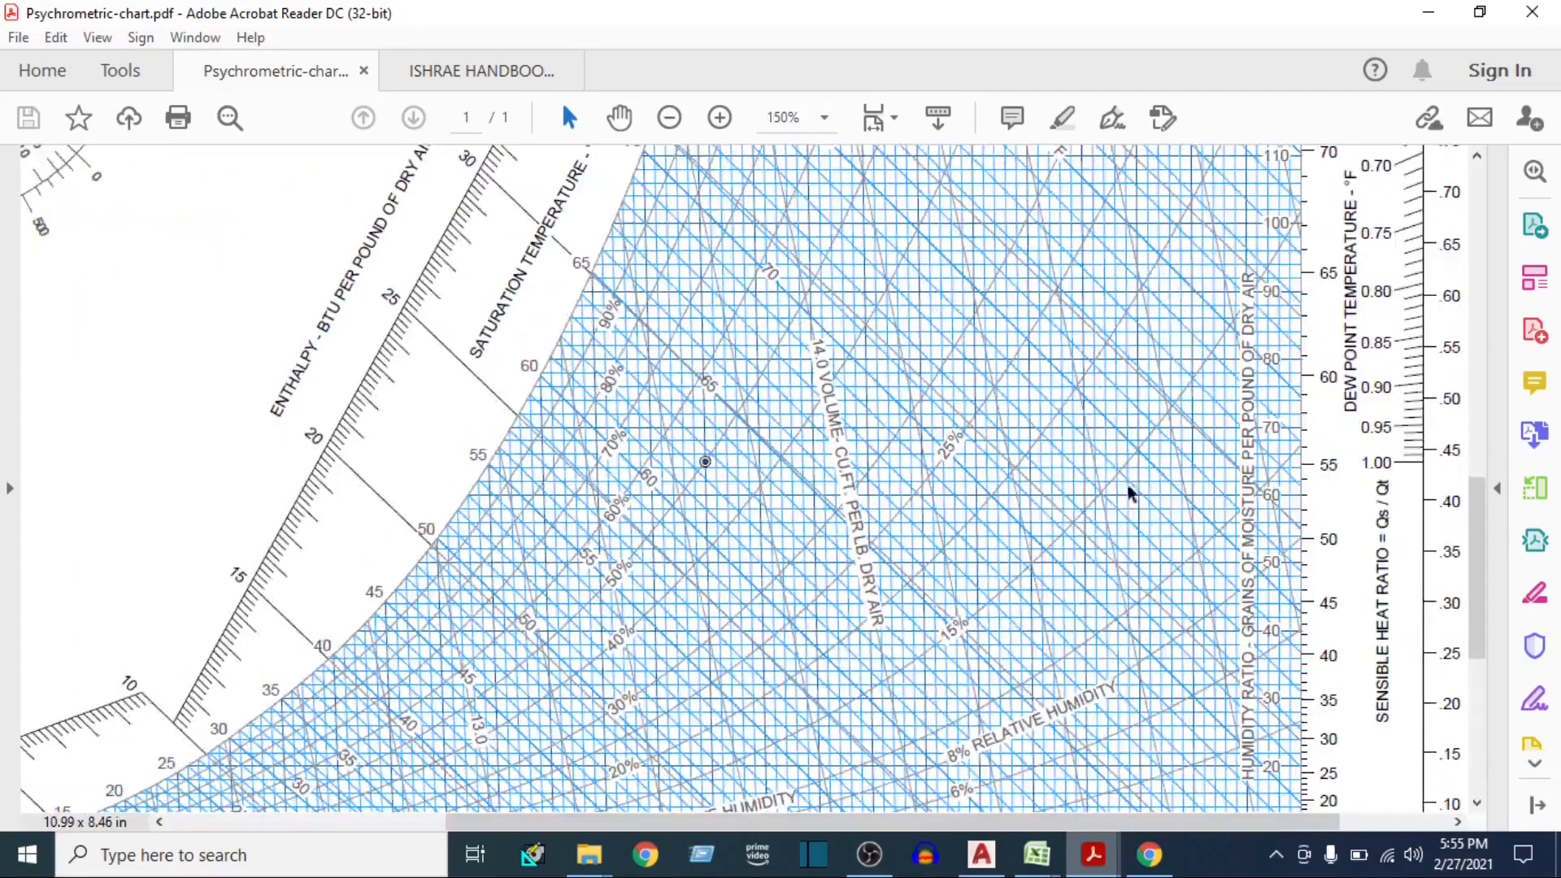
{"action": "scroll", "coordinate": [1122, 668], "scroll_direction": "down", "scroll_amount": 4}
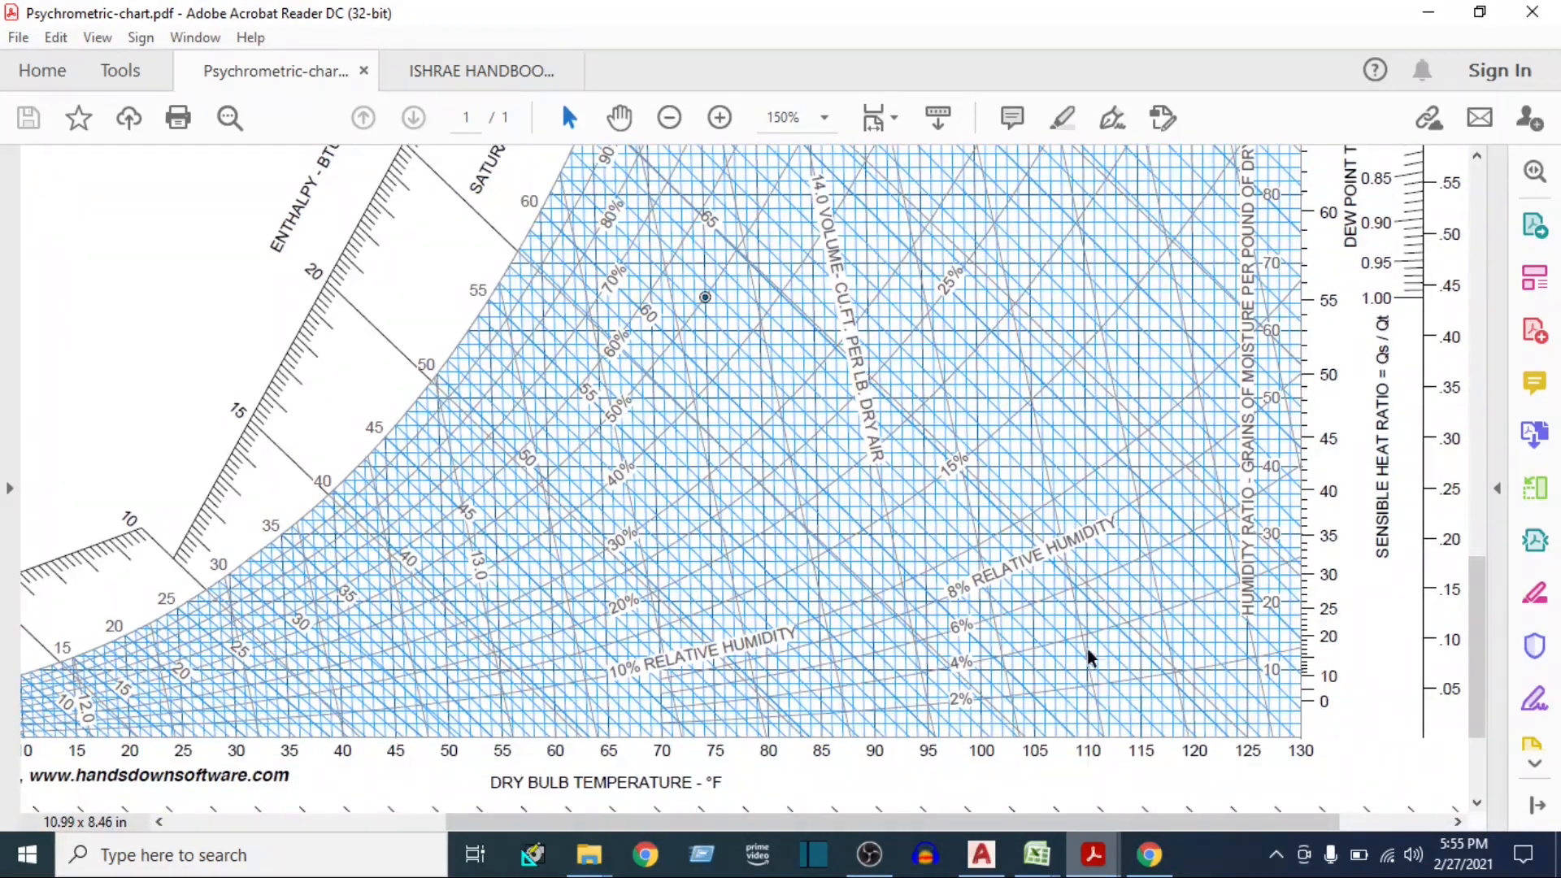
{"action": "scroll", "coordinate": [1094, 289], "scroll_direction": "up", "scroll_amount": 3}
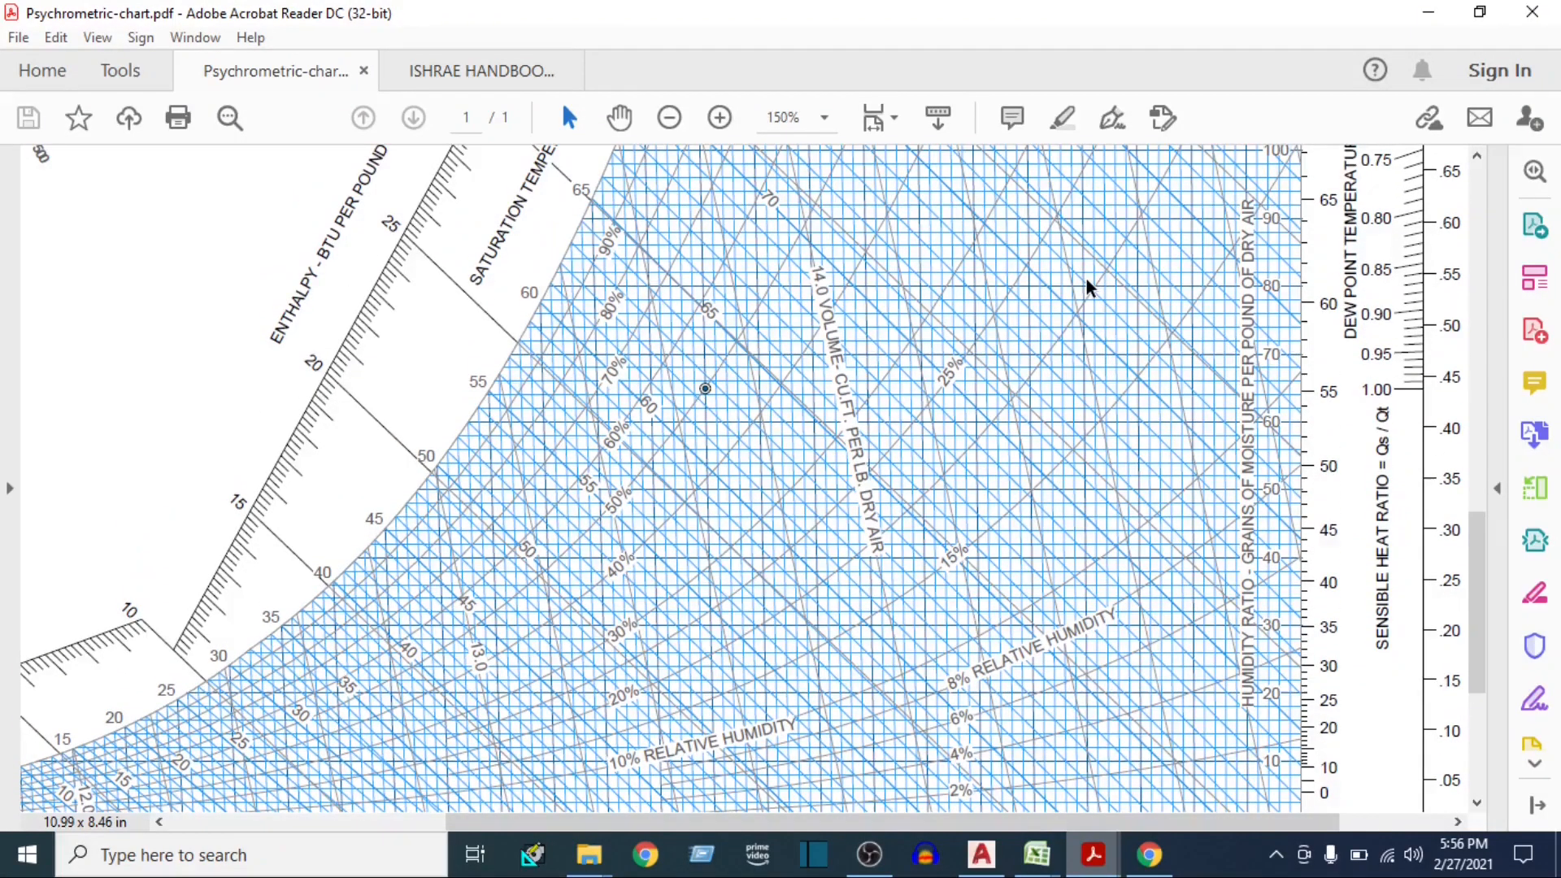
{"action": "scroll", "coordinate": [1085, 286], "scroll_direction": "up", "scroll_amount": 2}
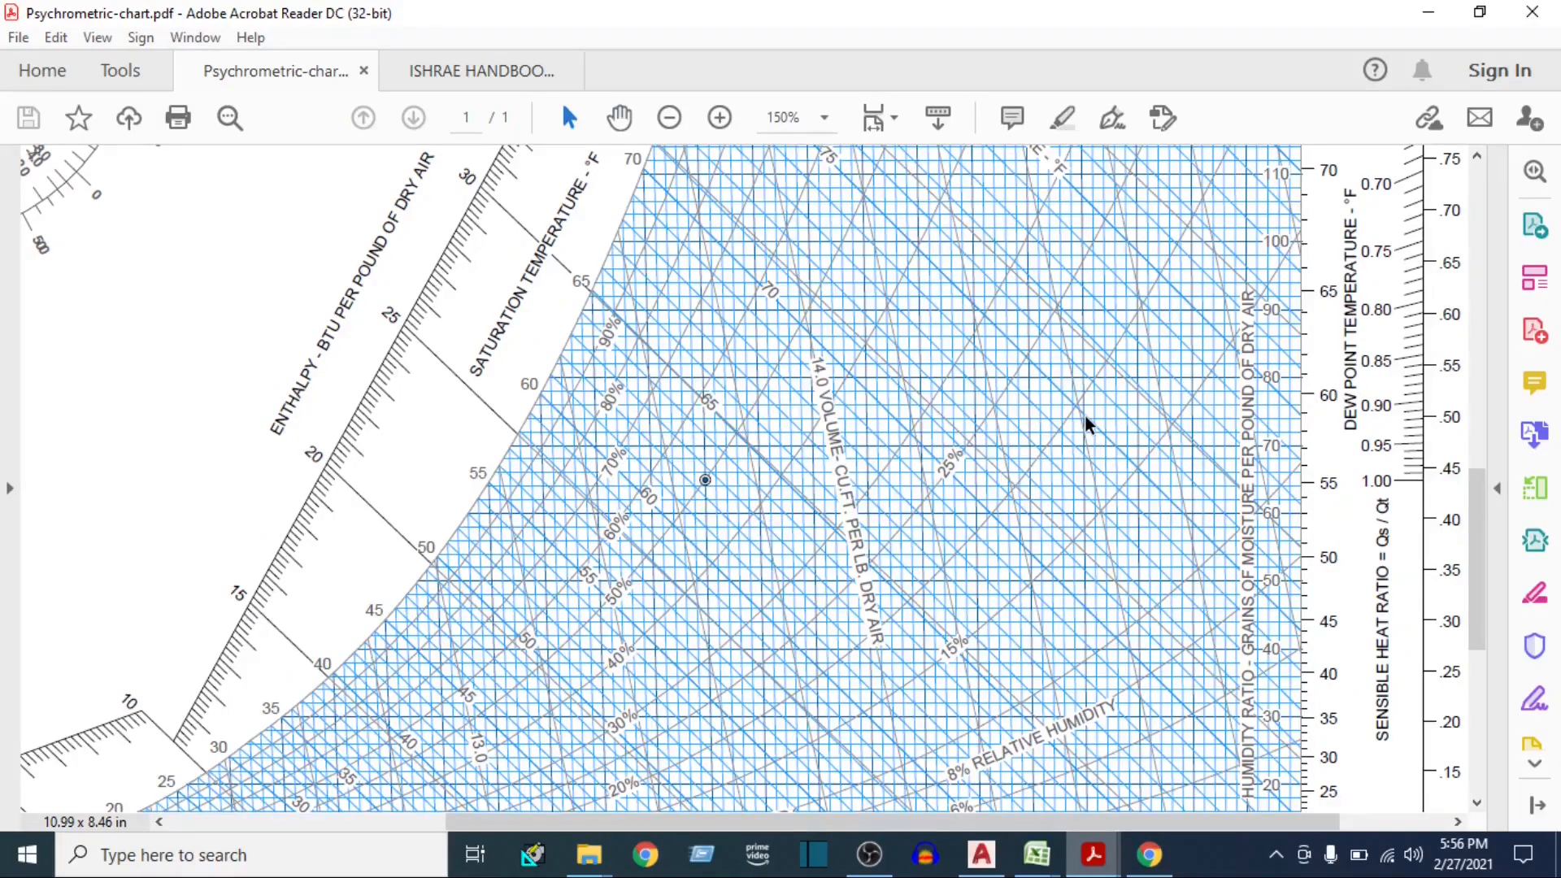
{"action": "left_click_drag", "start_coordinate": [1085, 417], "coordinate": [1043, 485]}
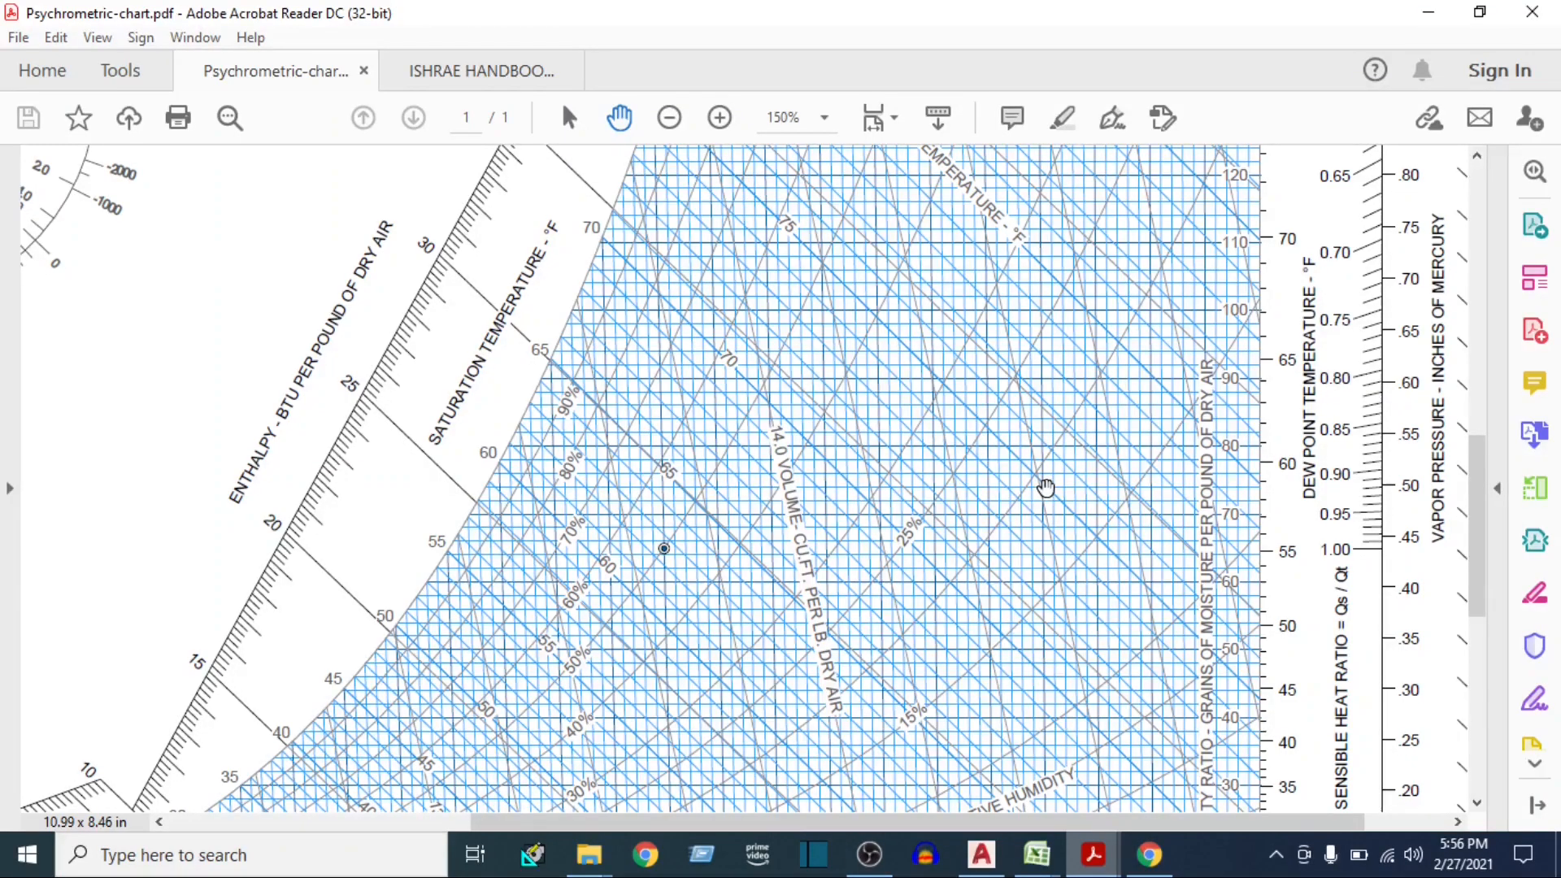
{"action": "scroll", "coordinate": [1045, 495], "scroll_direction": "up", "scroll_amount": 1}
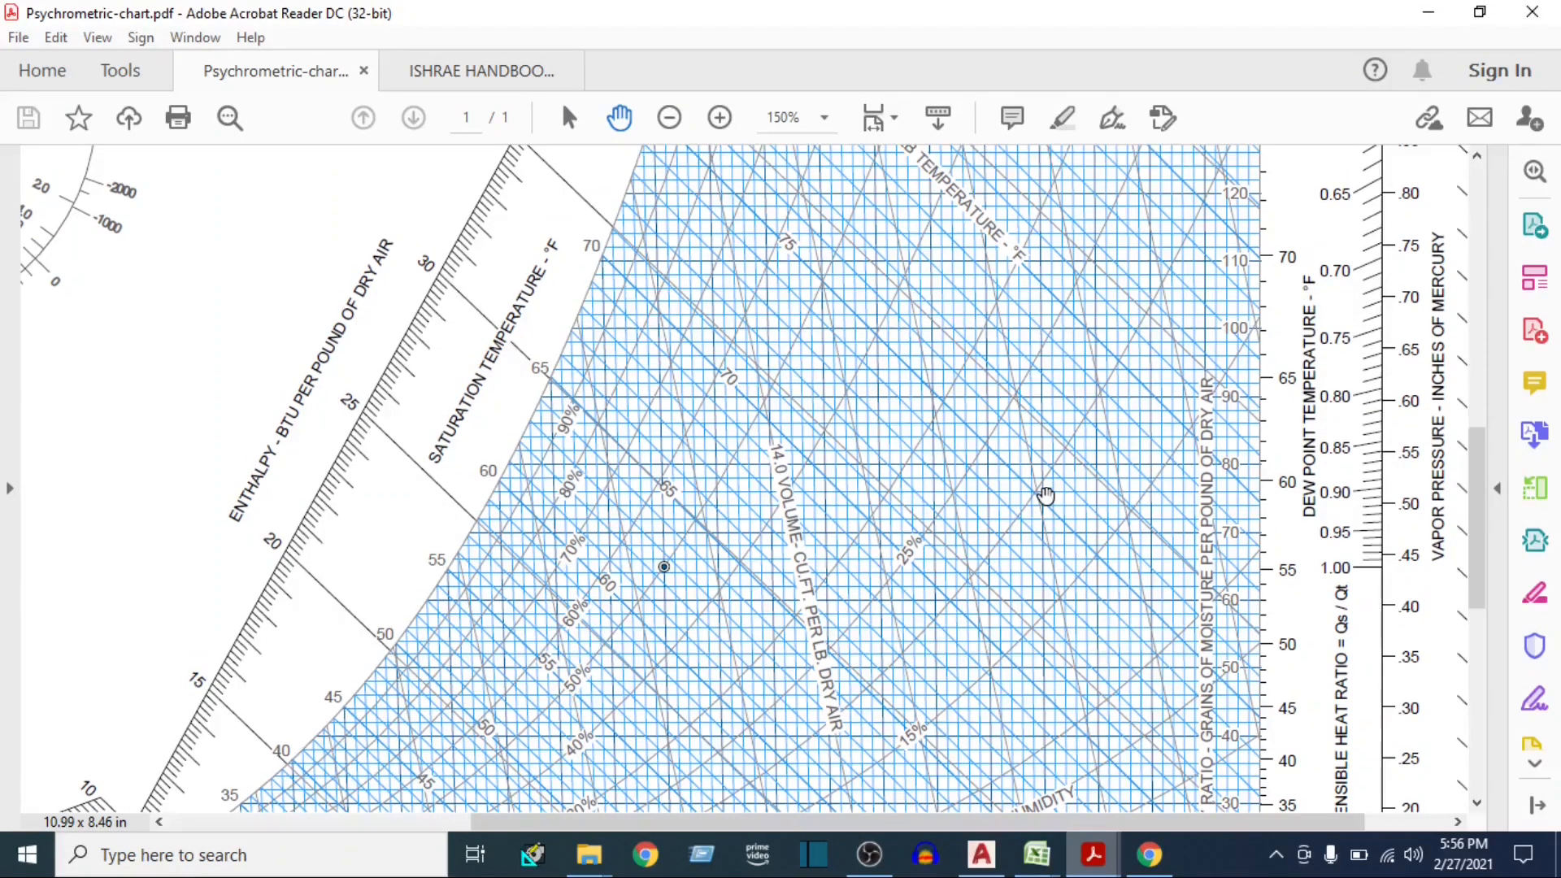
{"action": "left_click_drag", "start_coordinate": [1037, 490], "coordinate": [1024, 442]}
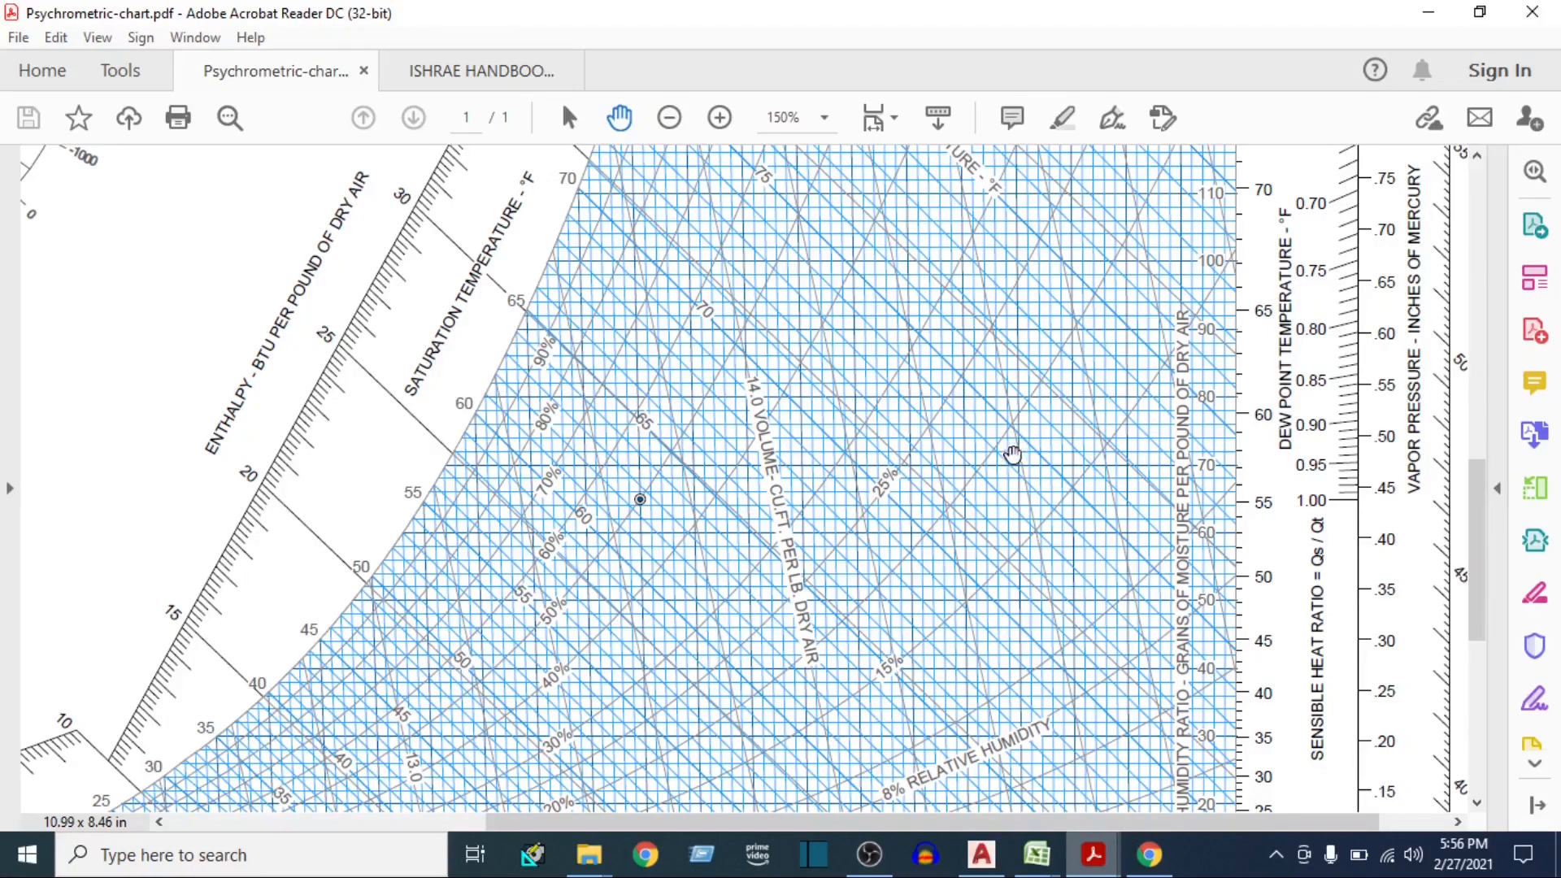
{"action": "mouse_move", "coordinate": [1021, 550]}
{"action": "left_mouse_down"}
{"action": "mouse_move", "coordinate": [1030, 326]}
{"action": "mouse_move", "coordinate": [1031, 553]}
{"action": "left_mouse_up"}
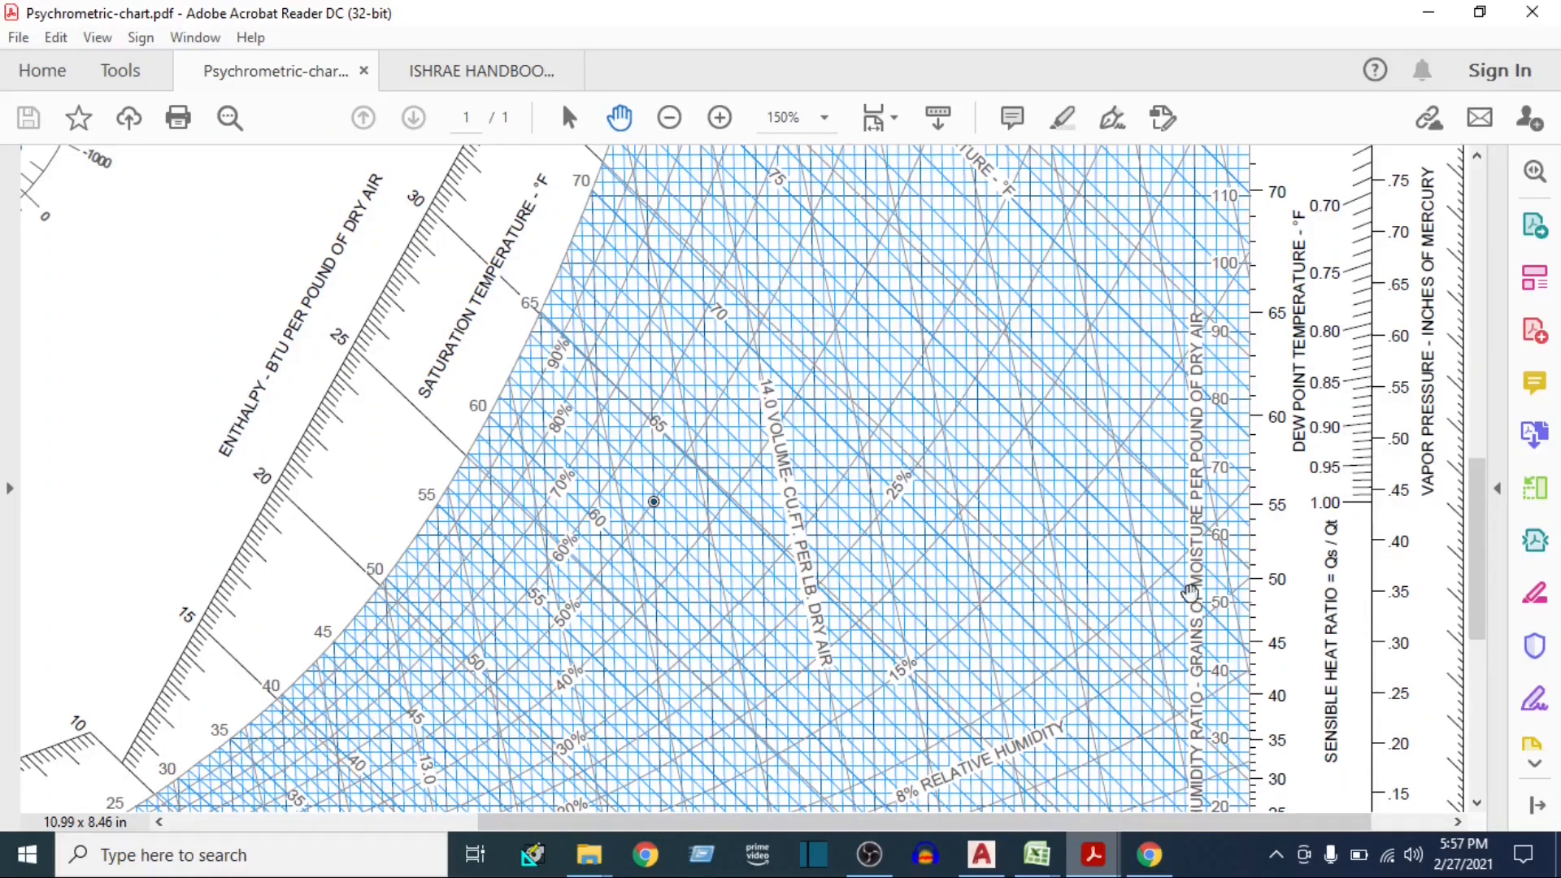
Switch to the Excel heat load sheet and enter 74 Gr/Lb as the ambient HR
{"action": "left_click", "coordinate": [967, 752]}
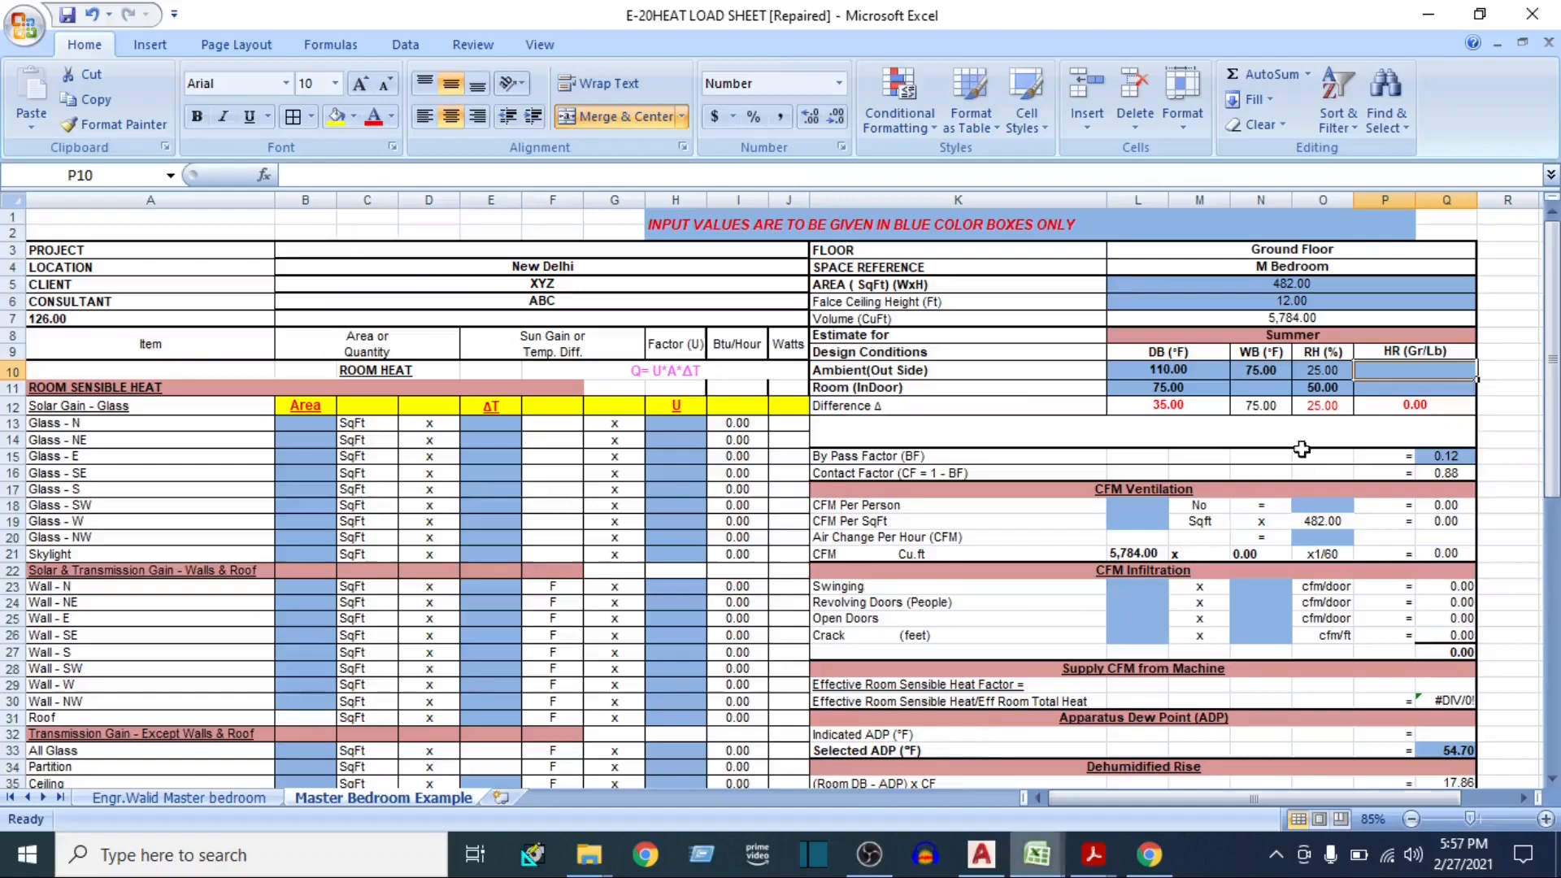
{"action": "type", "text": "74"}
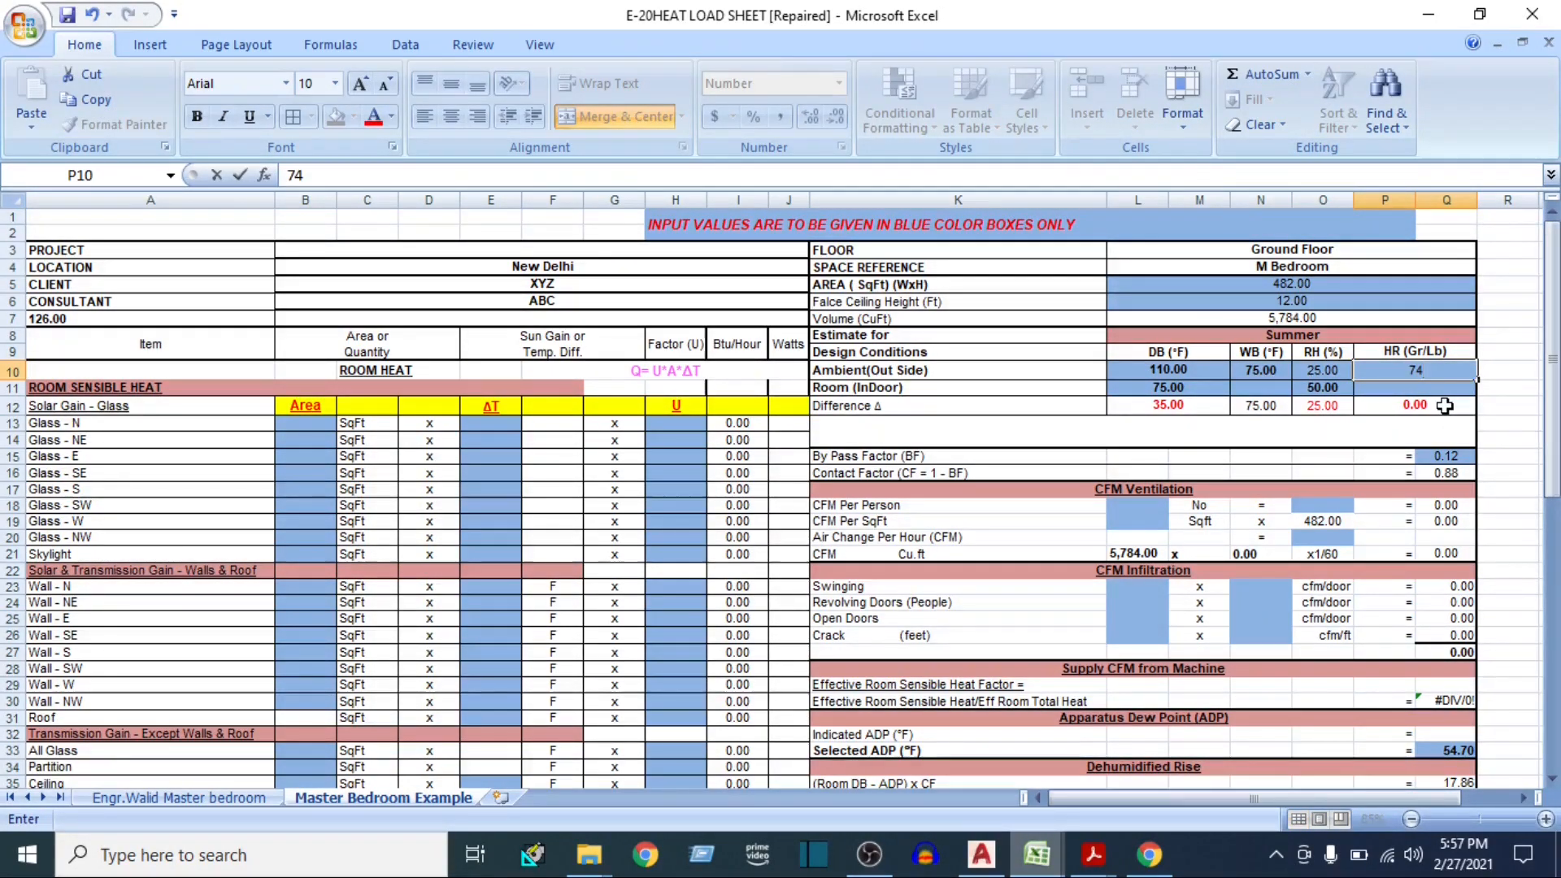
{"action": "key", "text": "Return"}
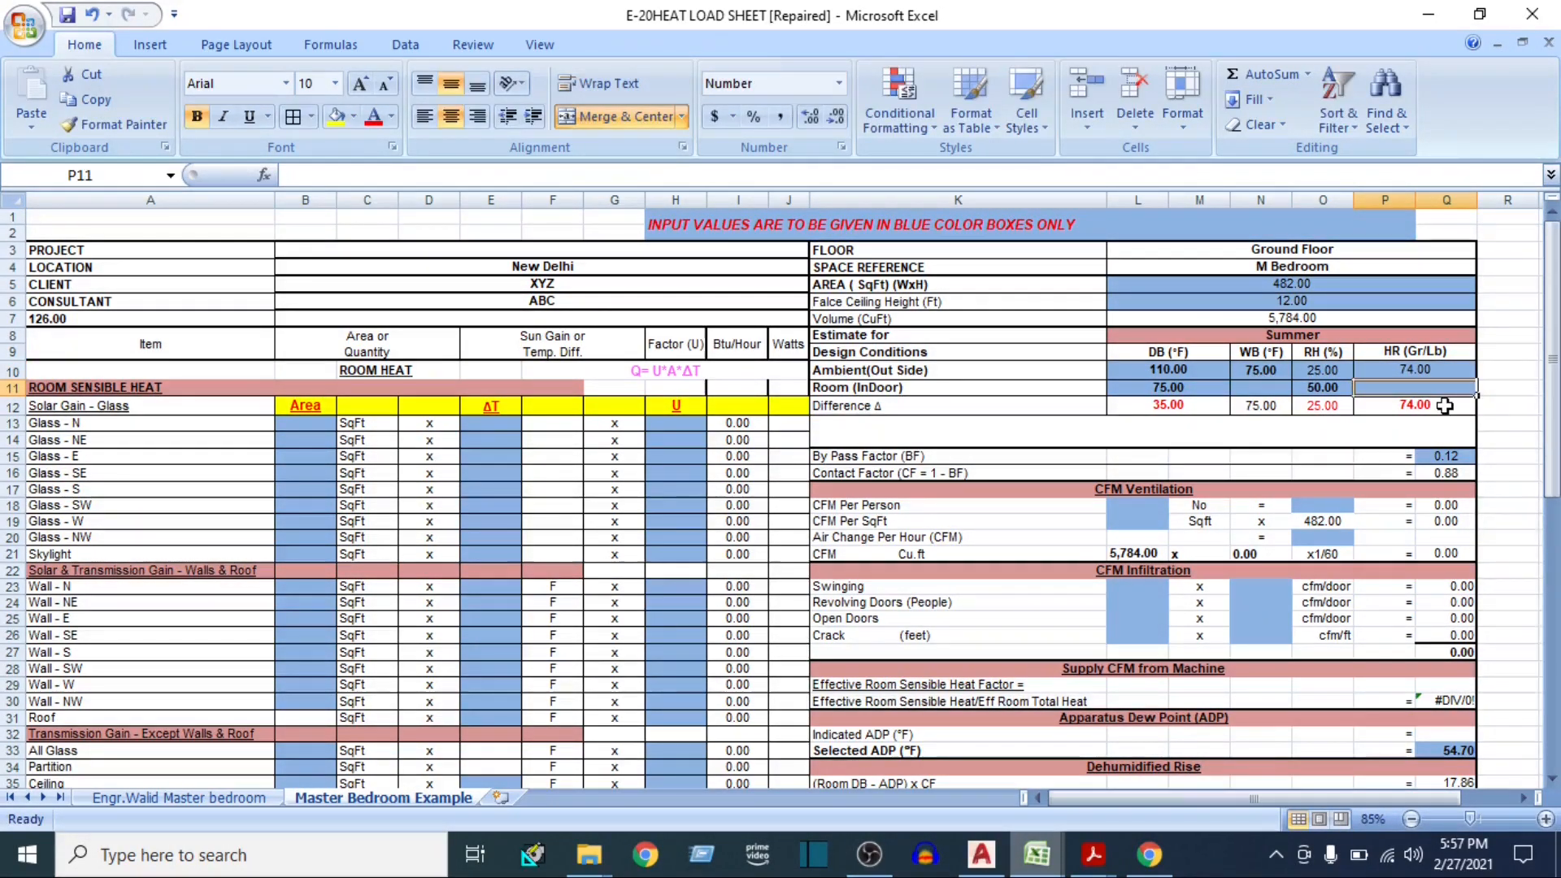
Review the indoor DB and RH, then switch to Psychrometric-chart.pdf and read the humidity ratio at 75 °F dry bulb and 50% relative humidity
{"action": "left_click", "coordinate": [1161, 387]}
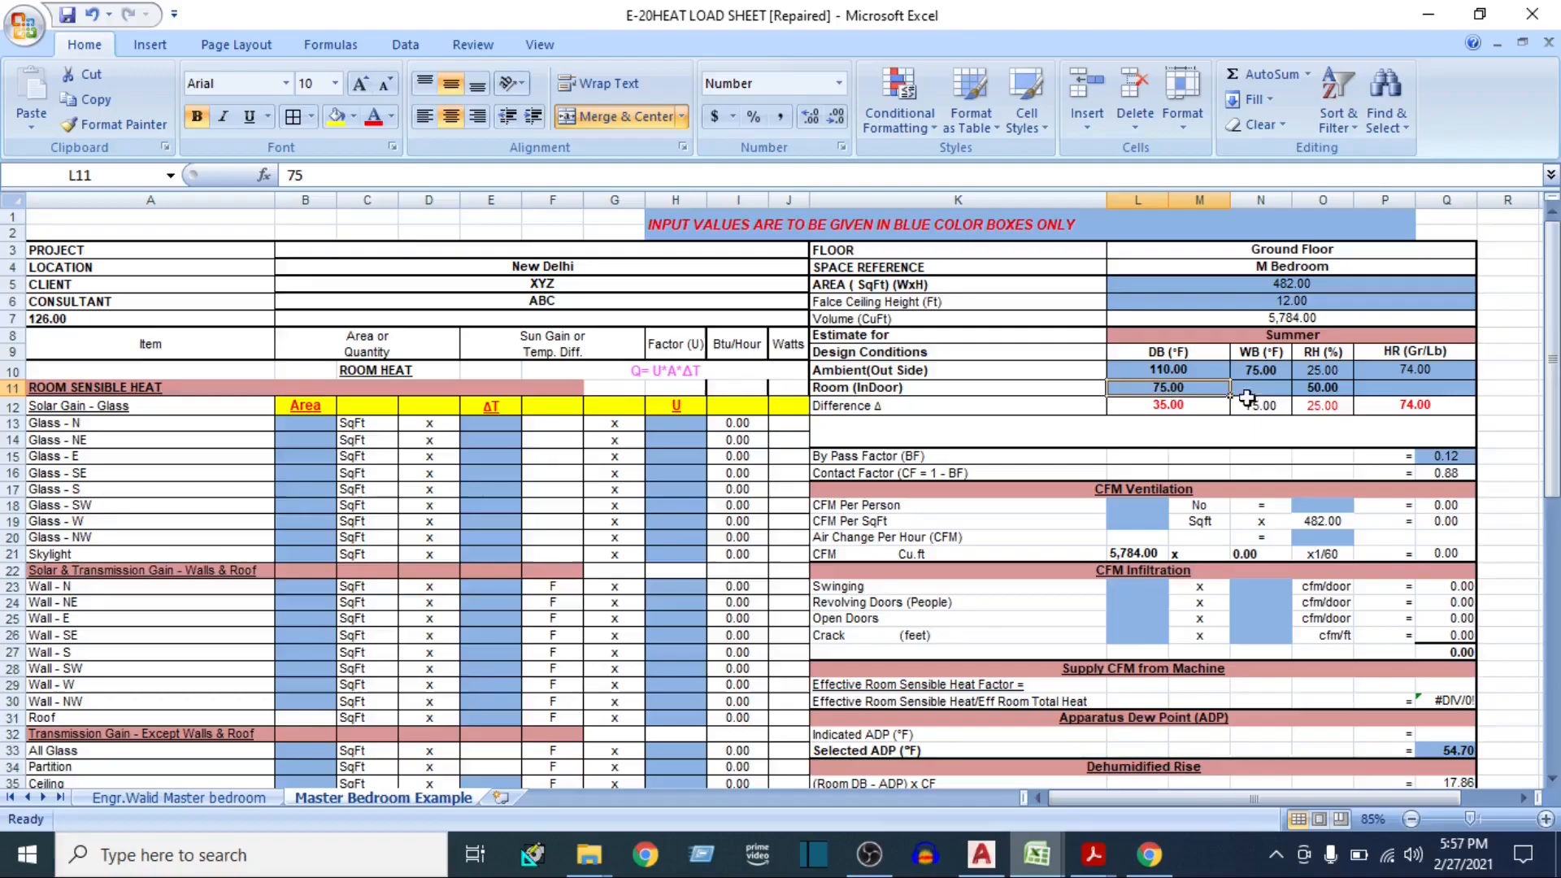
{"action": "left_click", "coordinate": [1324, 389]}
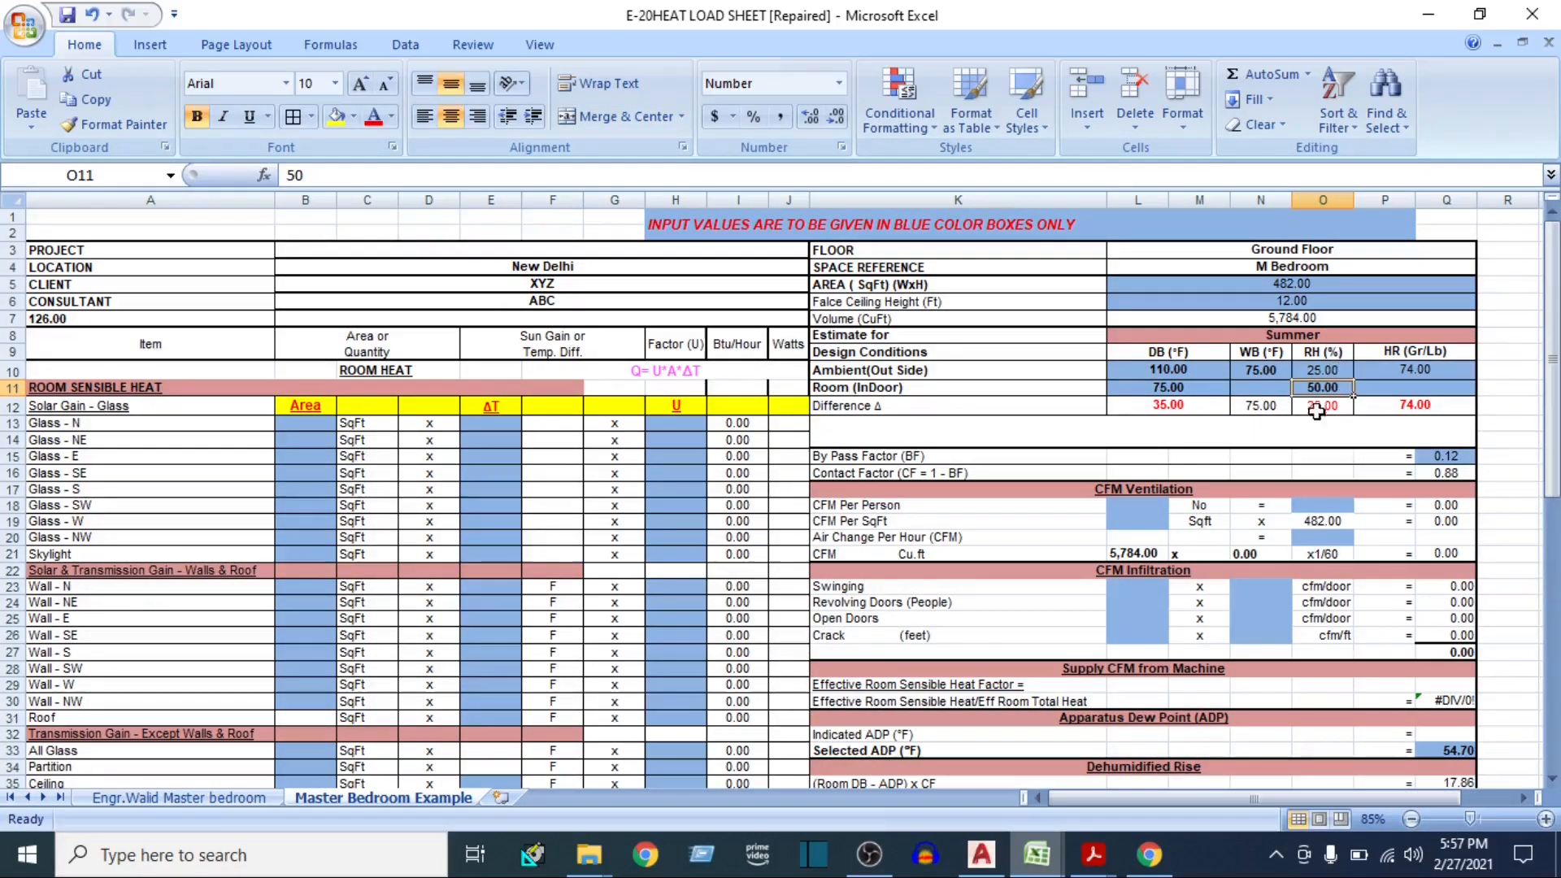
{"action": "mouse_move", "coordinate": [1093, 854]}
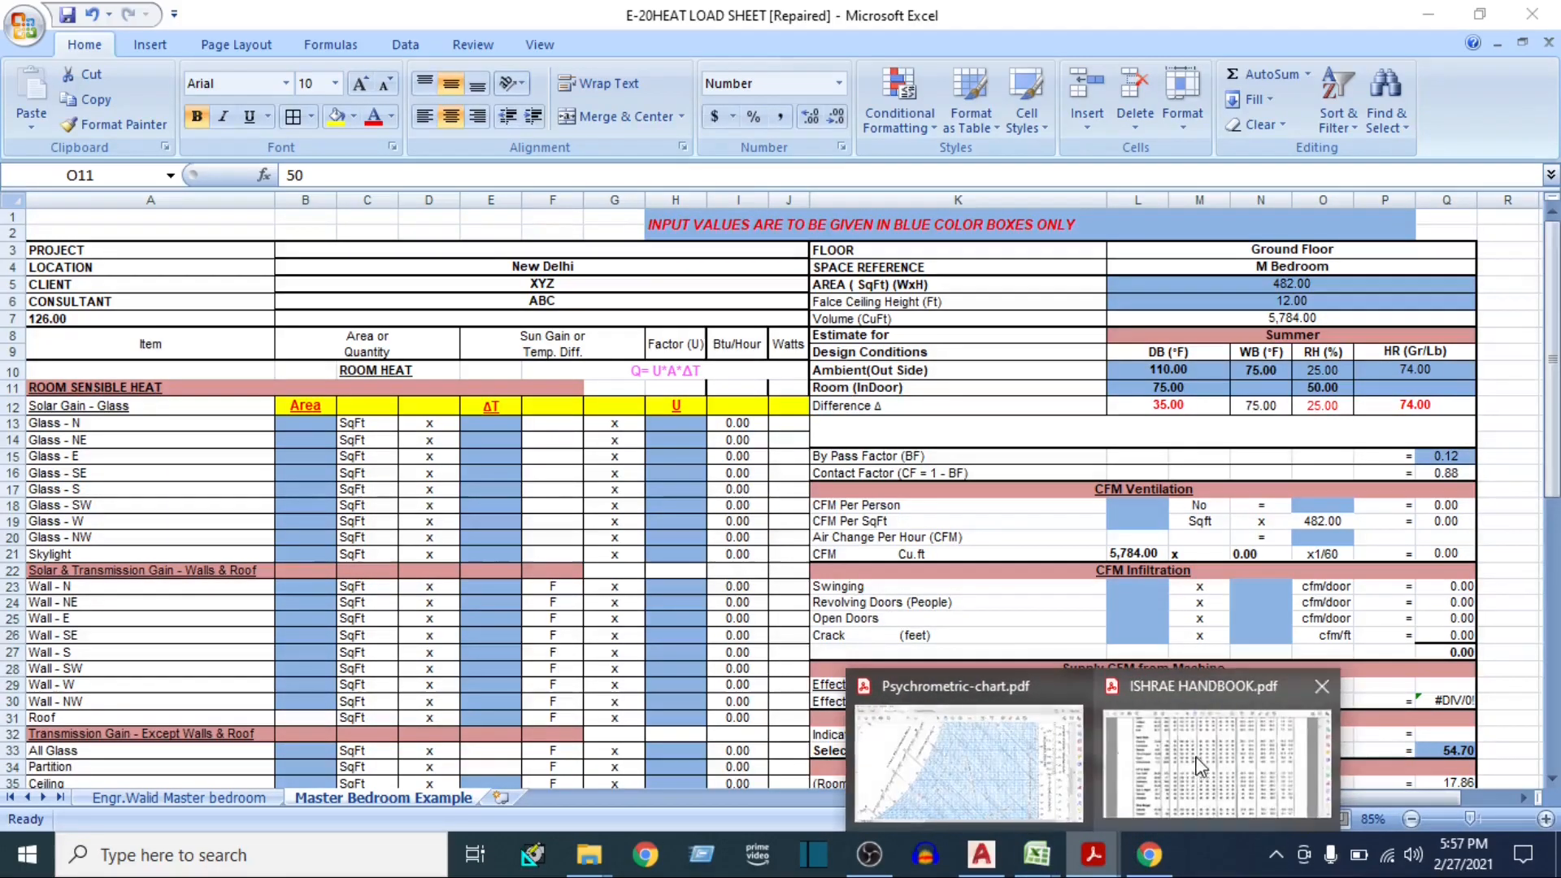
{"action": "left_click", "coordinate": [1022, 753]}
{"action": "left_click_drag", "start_coordinate": [902, 658], "coordinate": [745, 314]}
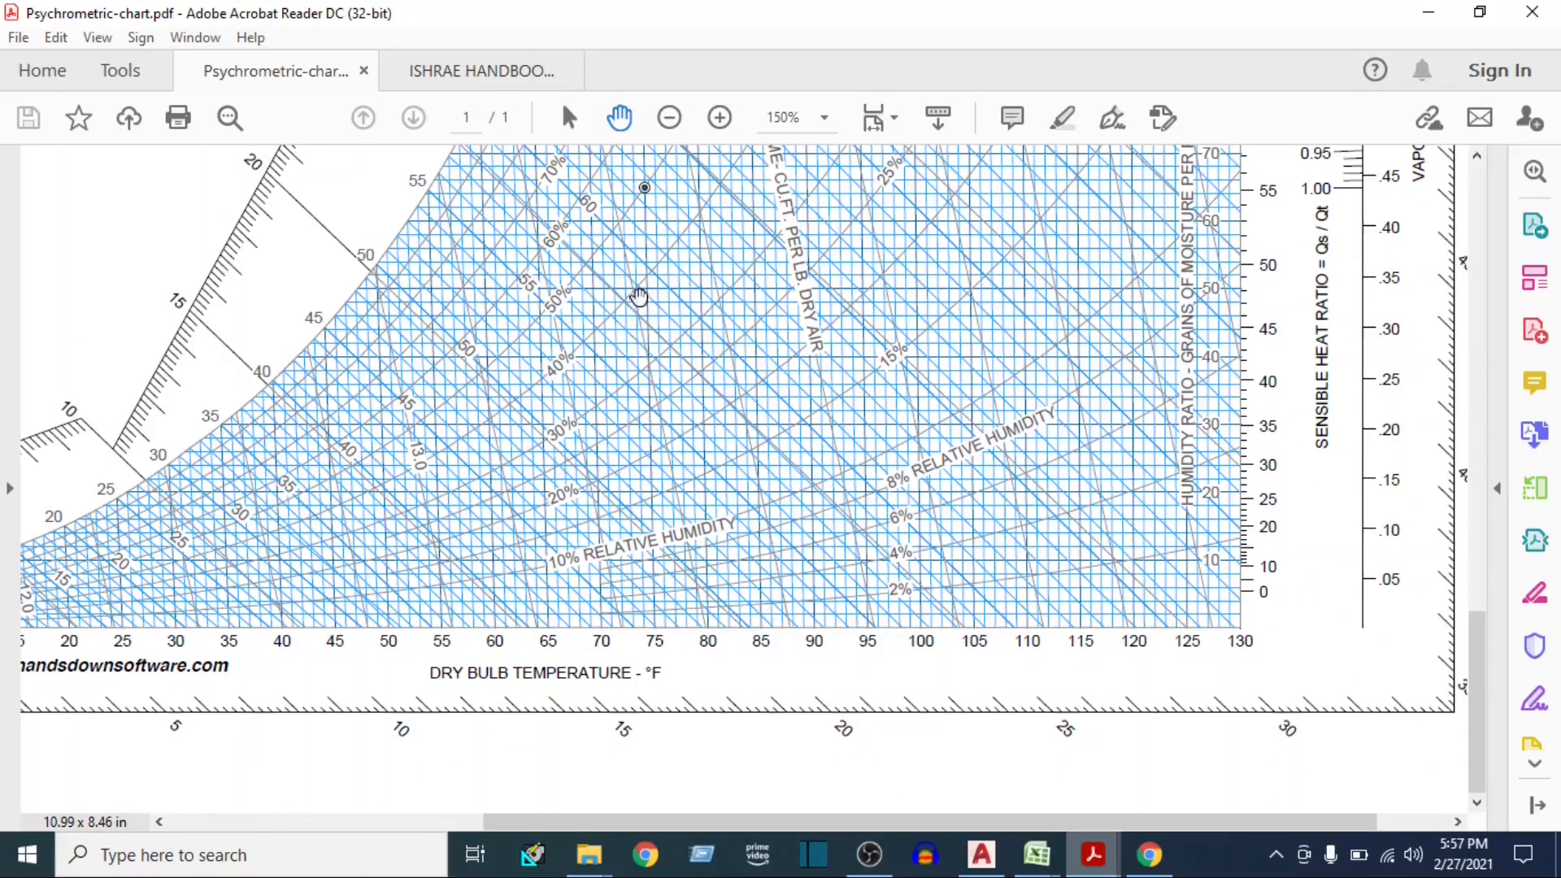
{"action": "left_click_drag", "start_coordinate": [648, 244], "coordinate": [651, 398]}
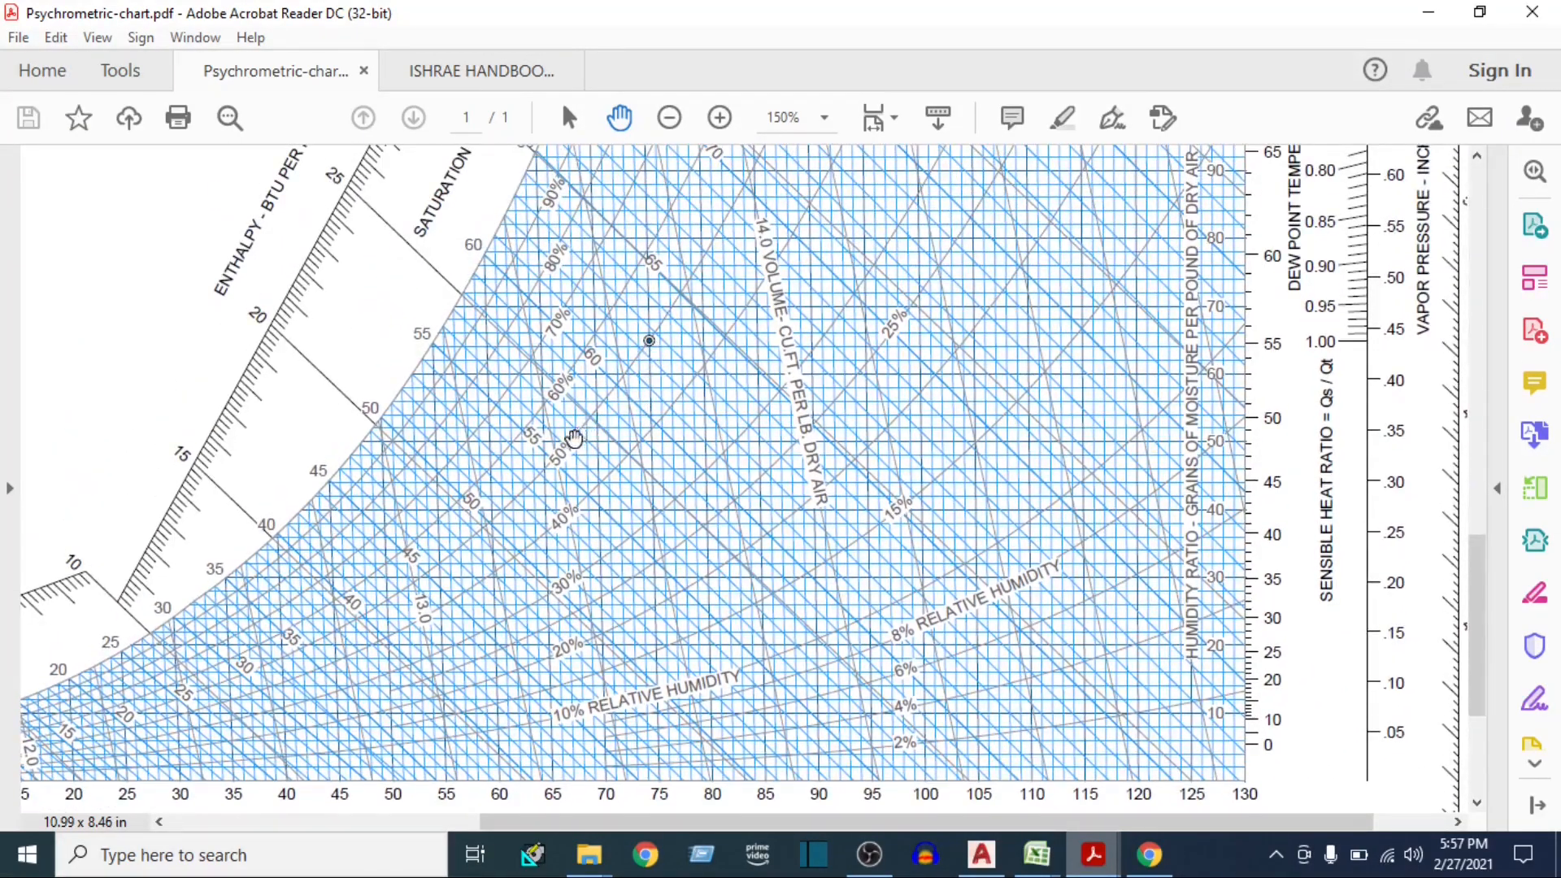
{"action": "left_click_drag", "start_coordinate": [651, 345], "coordinate": [650, 405]}
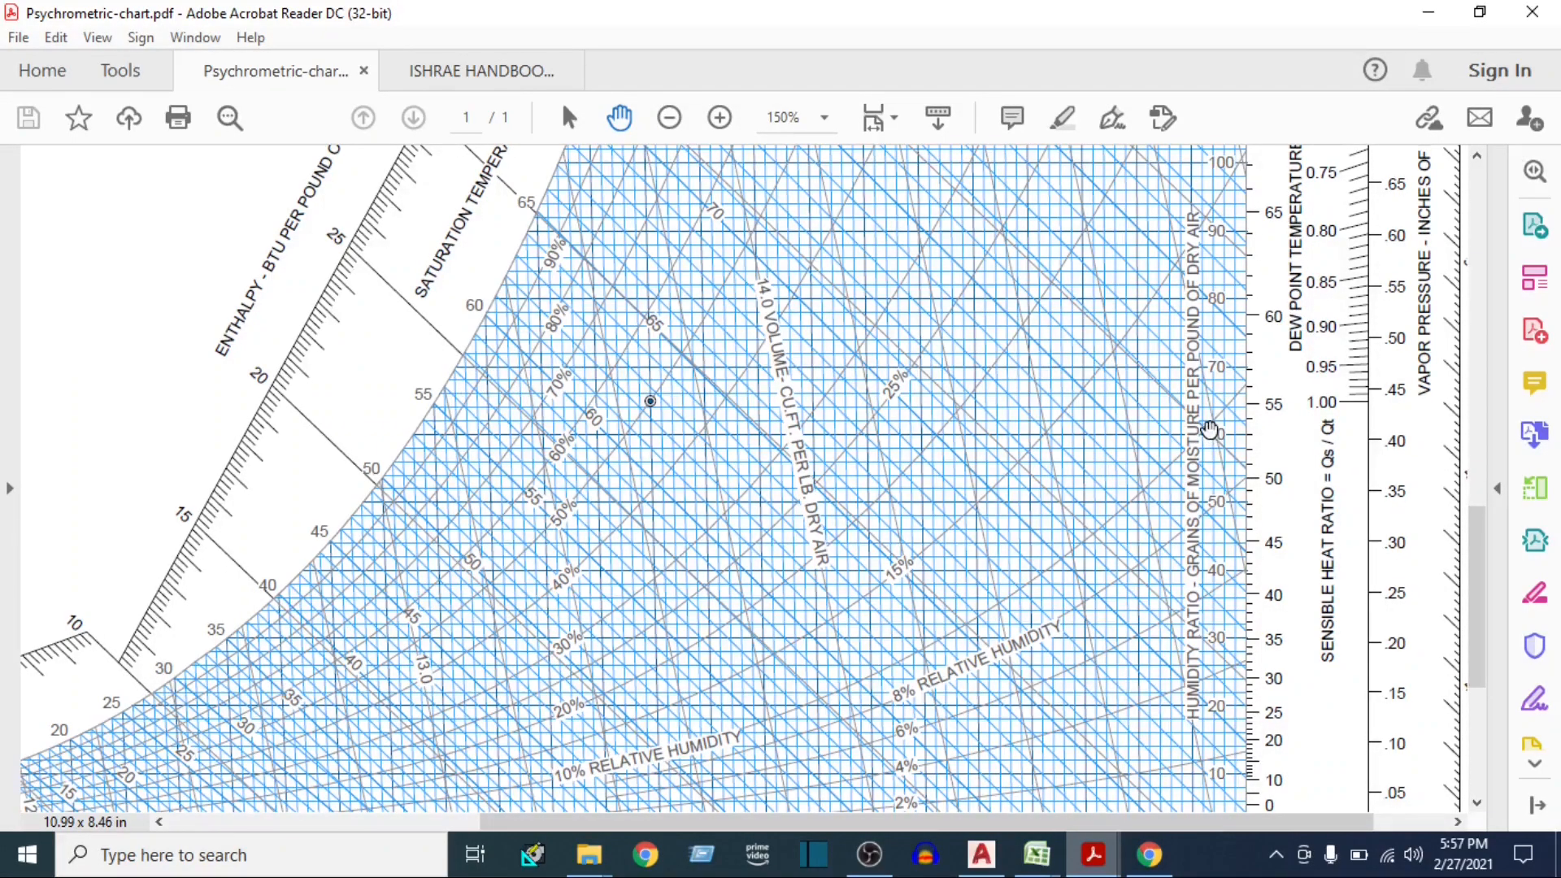
{"action": "left_click_drag", "start_coordinate": [1214, 394], "coordinate": [1183, 386]}
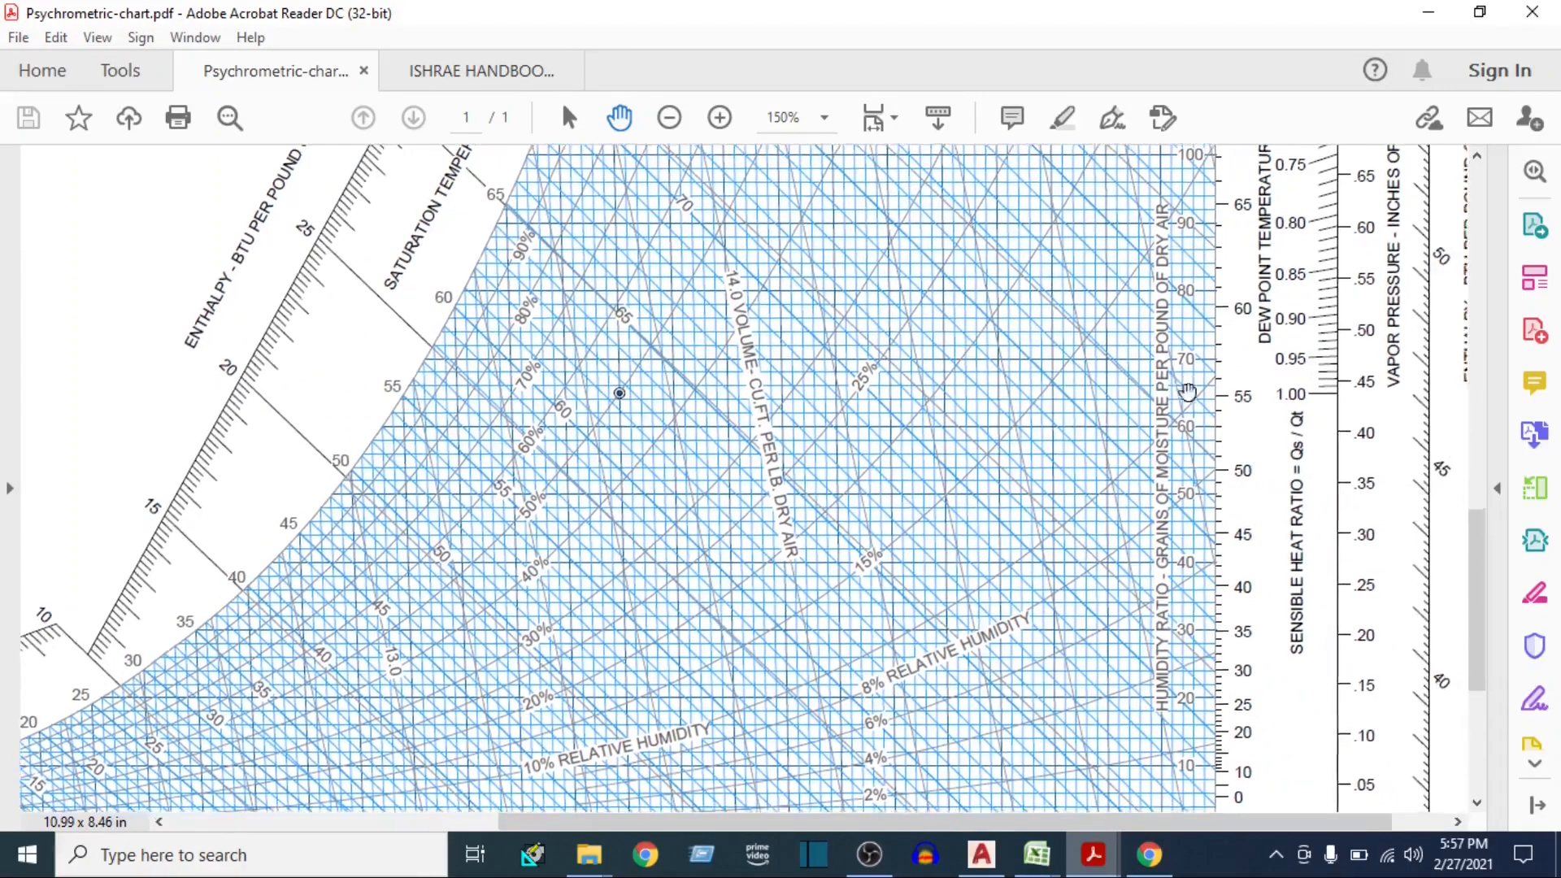
Switch to the E-20 heat load sheet in Excel and enter 66 Gr/Lb as the indoor room HR
{"action": "mouse_move", "coordinate": [1036, 854]}
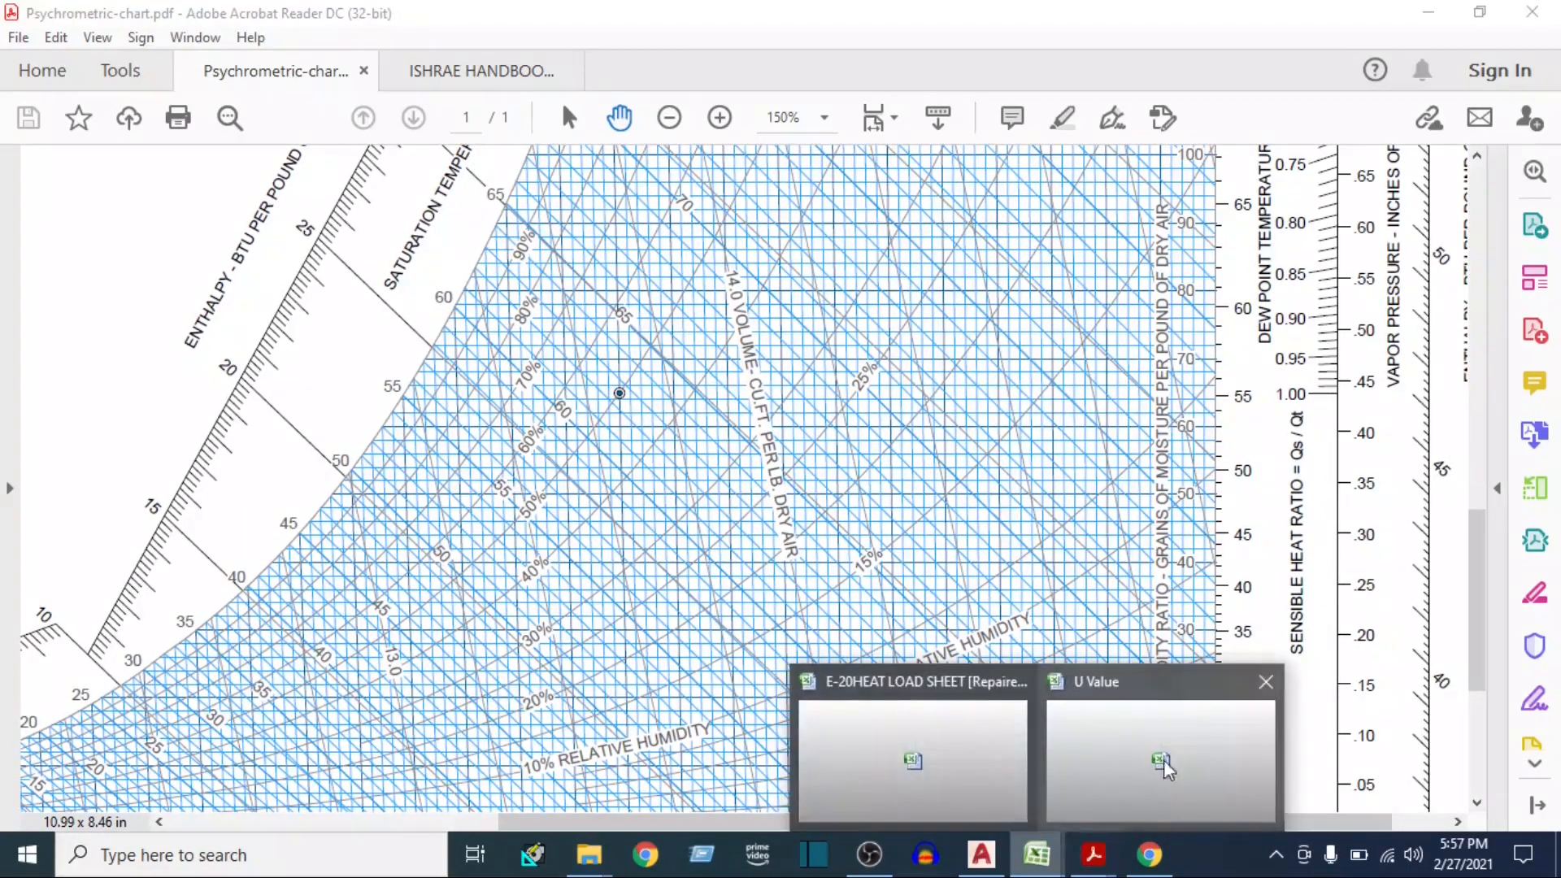
{"action": "left_click", "coordinate": [941, 760]}
{"action": "left_click", "coordinate": [1398, 388]}
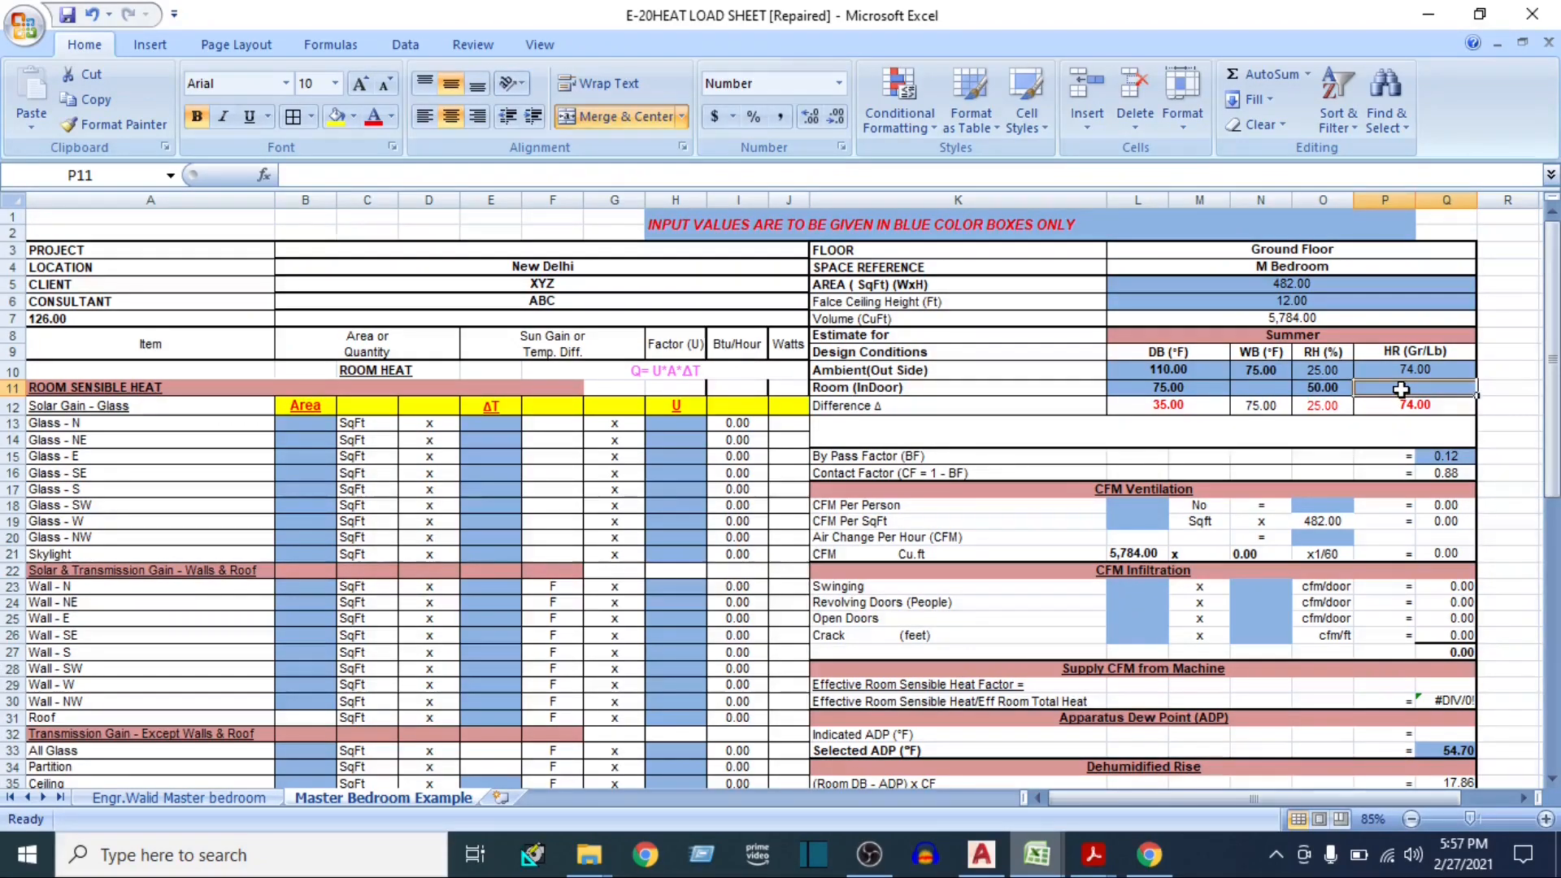
{"action": "type", "text": "66"}
{"action": "key", "text": "Return"}
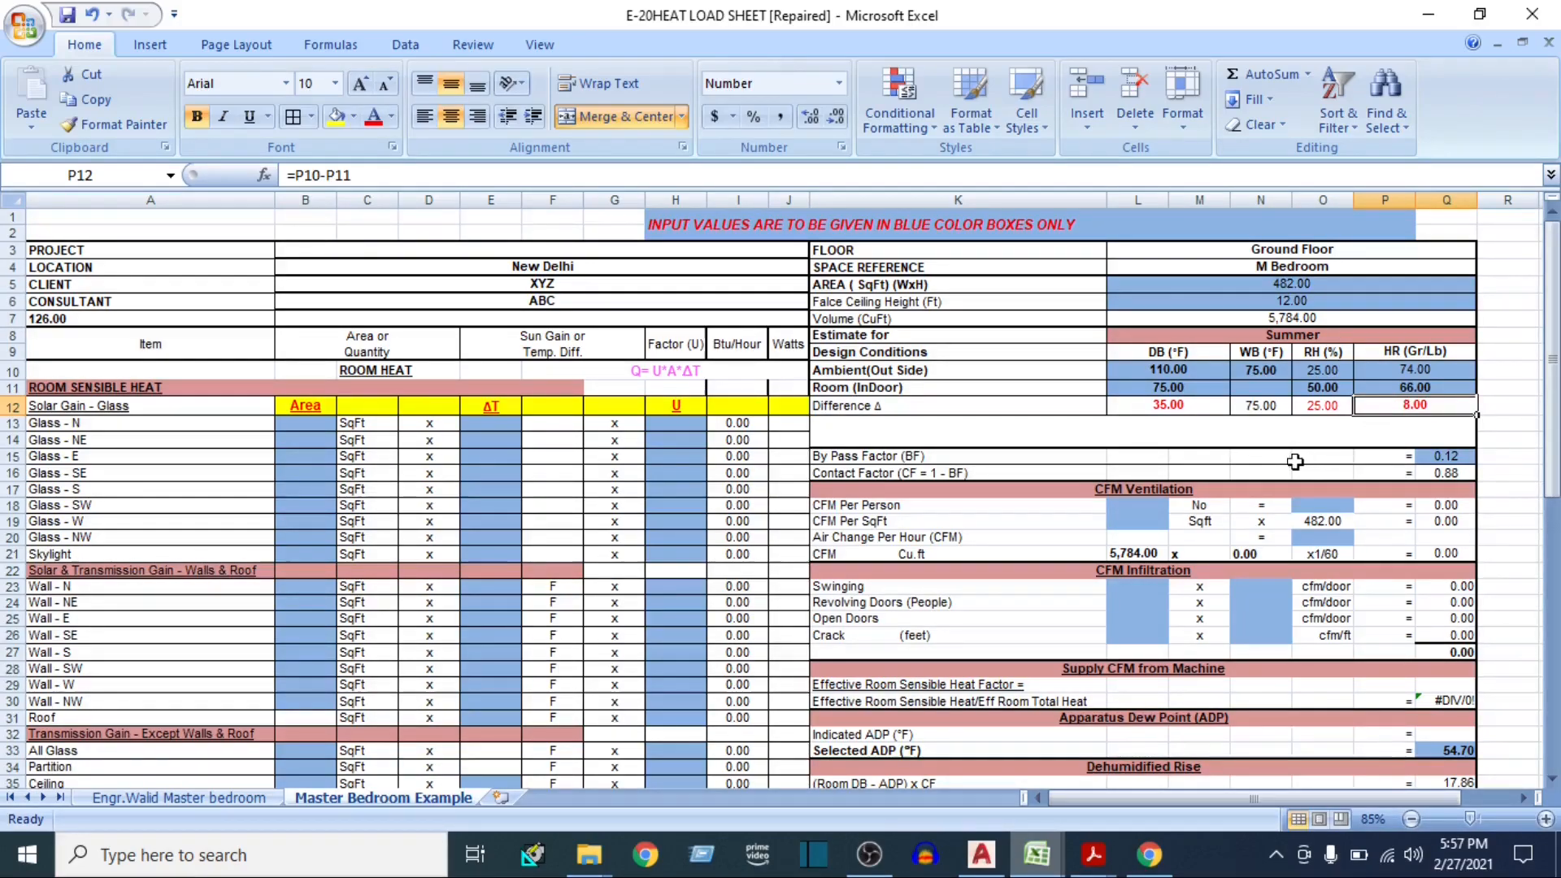
Set the By Pass Factor to 0.1 and check the Contact Factor formula beneath it
{"action": "left_click", "coordinate": [1280, 336]}
{"action": "left_click_drag", "start_coordinate": [1257, 283], "coordinate": [1256, 322]}
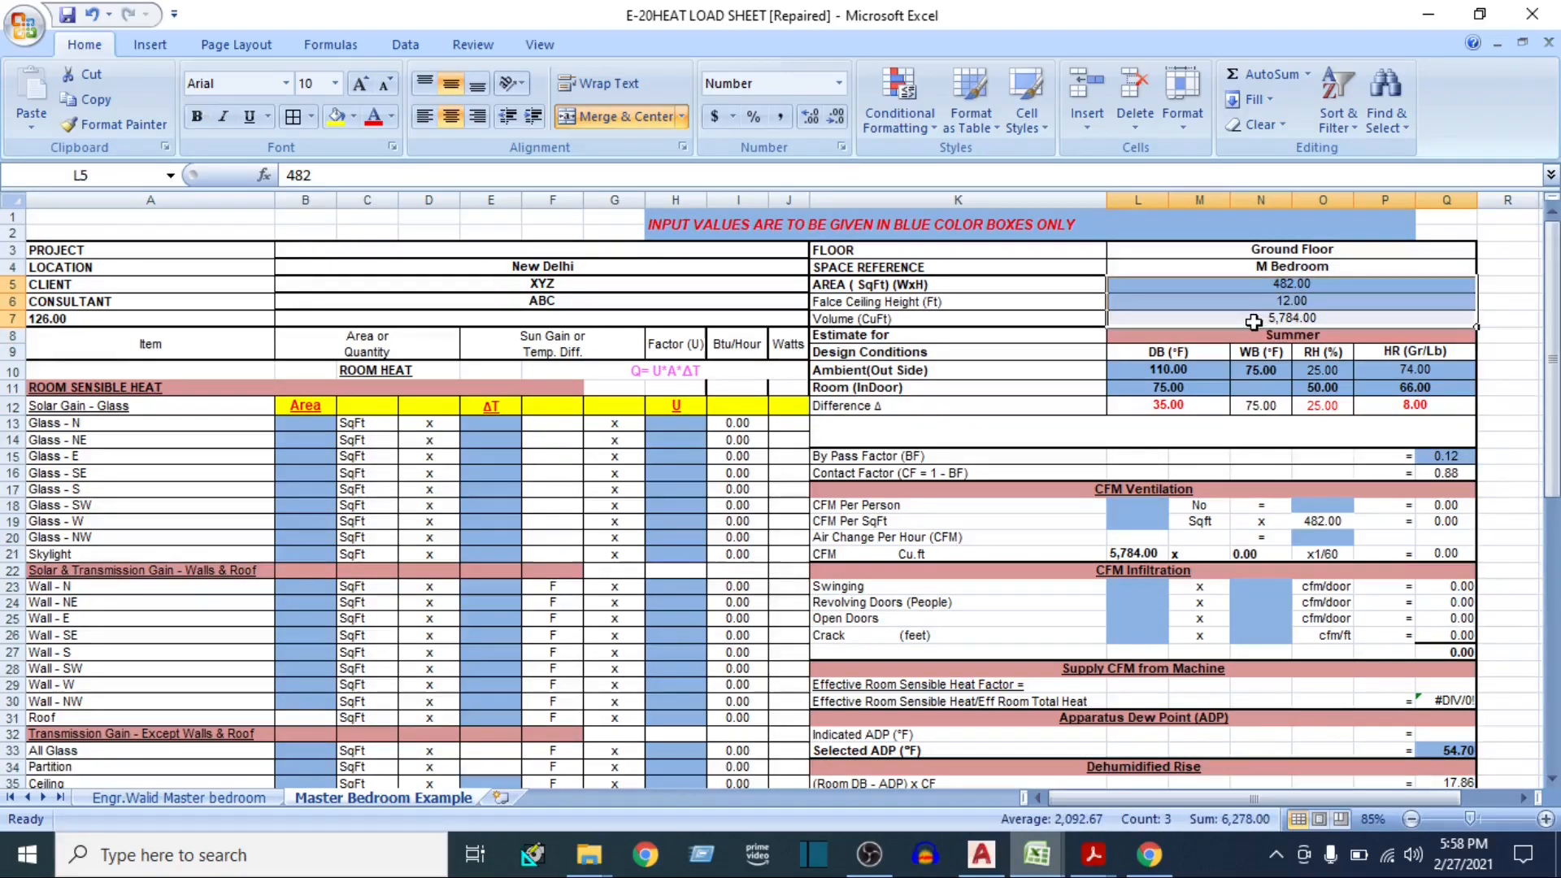
{"action": "left_click", "coordinate": [1144, 441]}
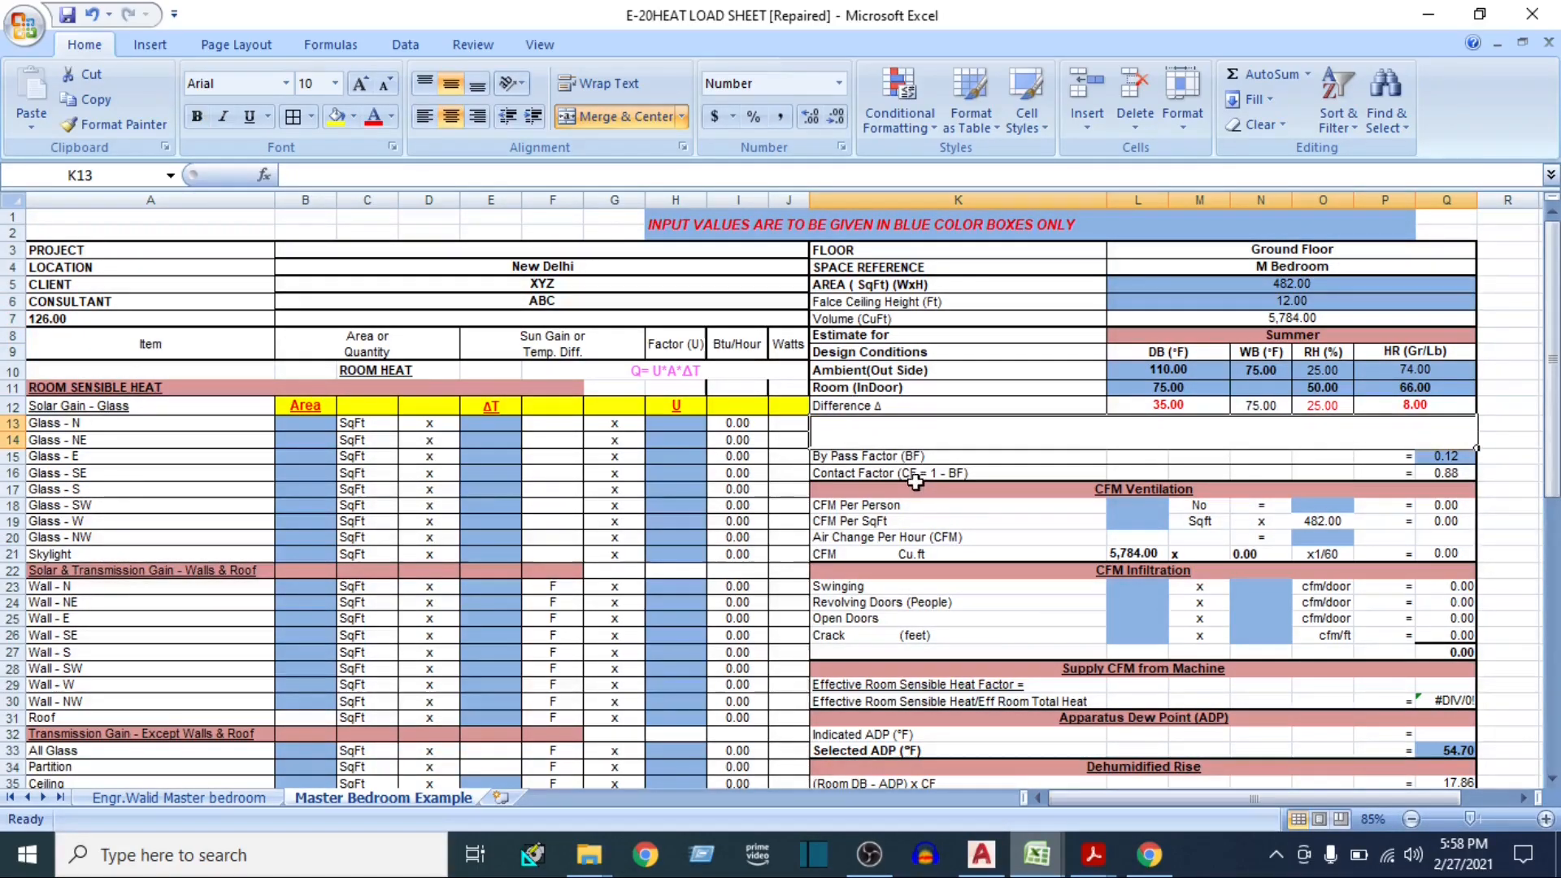
{"action": "left_click", "coordinate": [904, 457]}
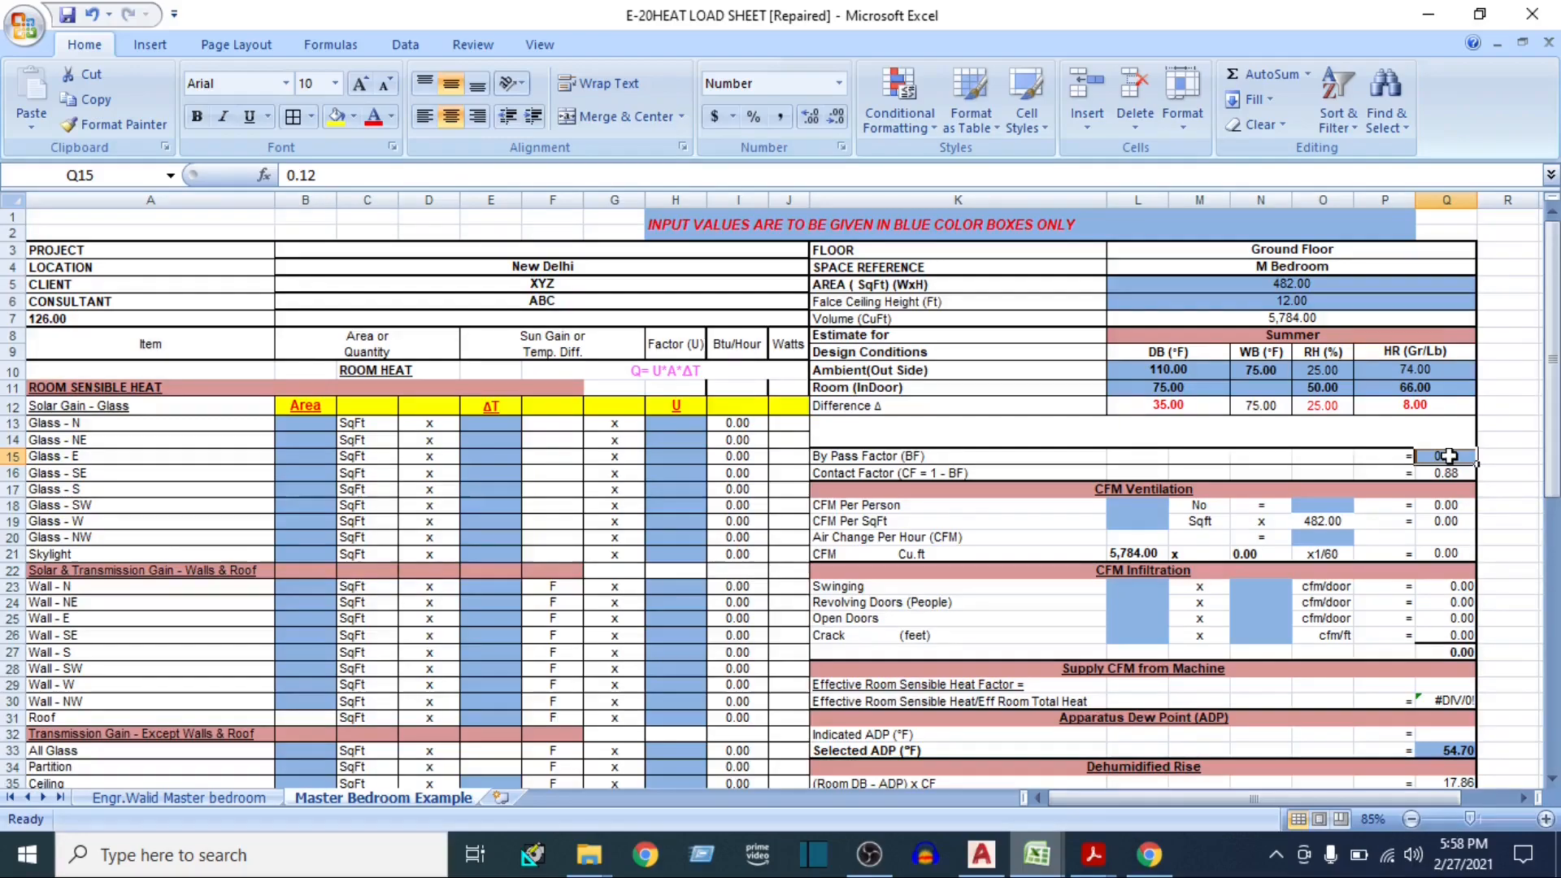
{"action": "left_click", "coordinate": [872, 459]}
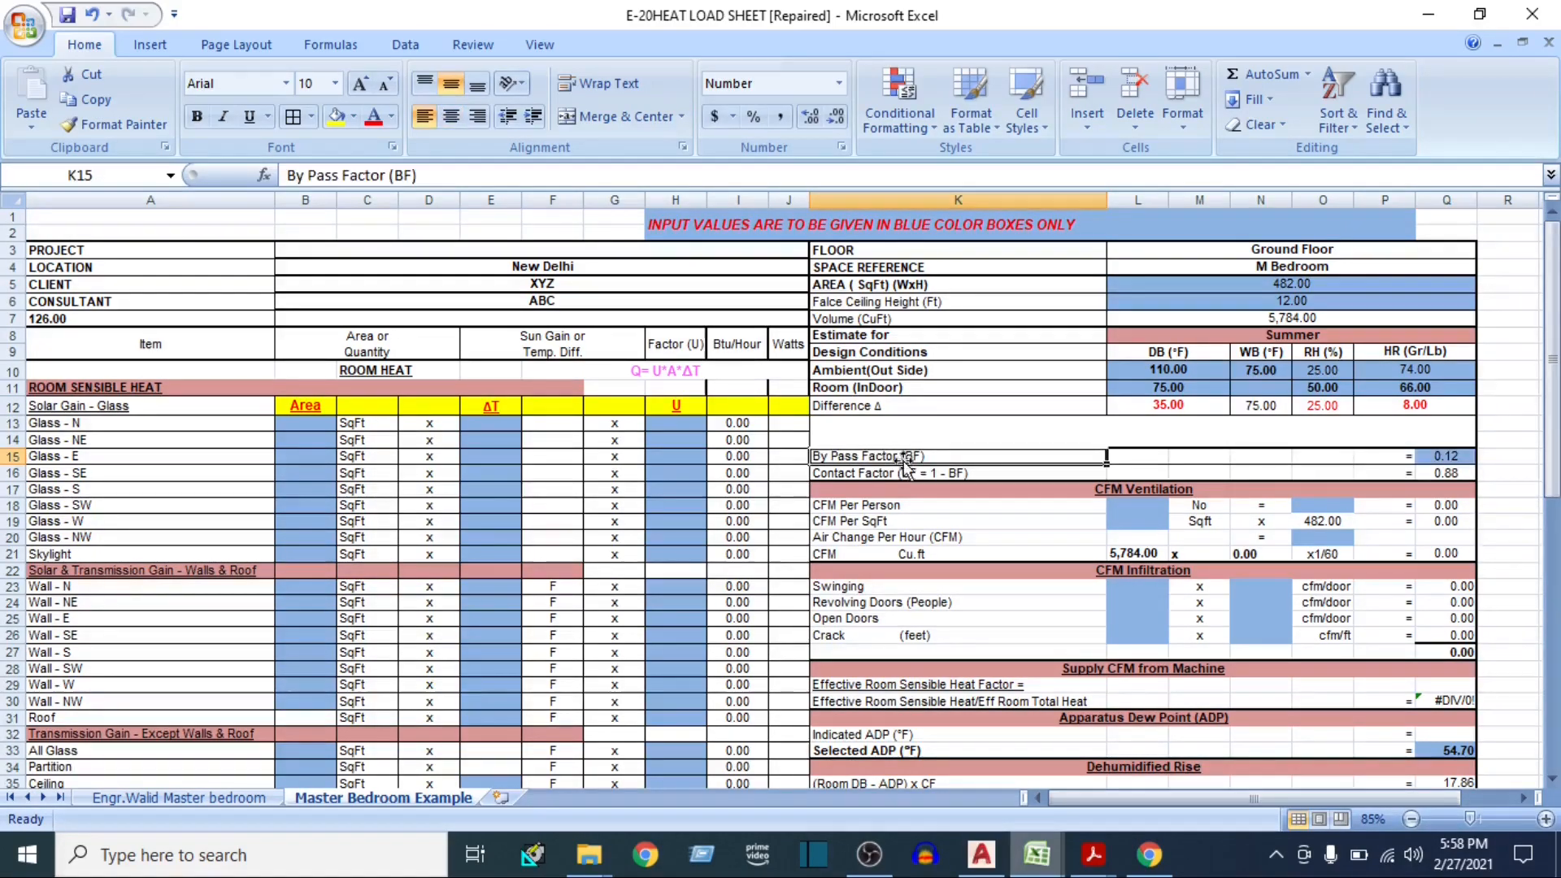
{"action": "left_click", "coordinate": [1447, 456]}
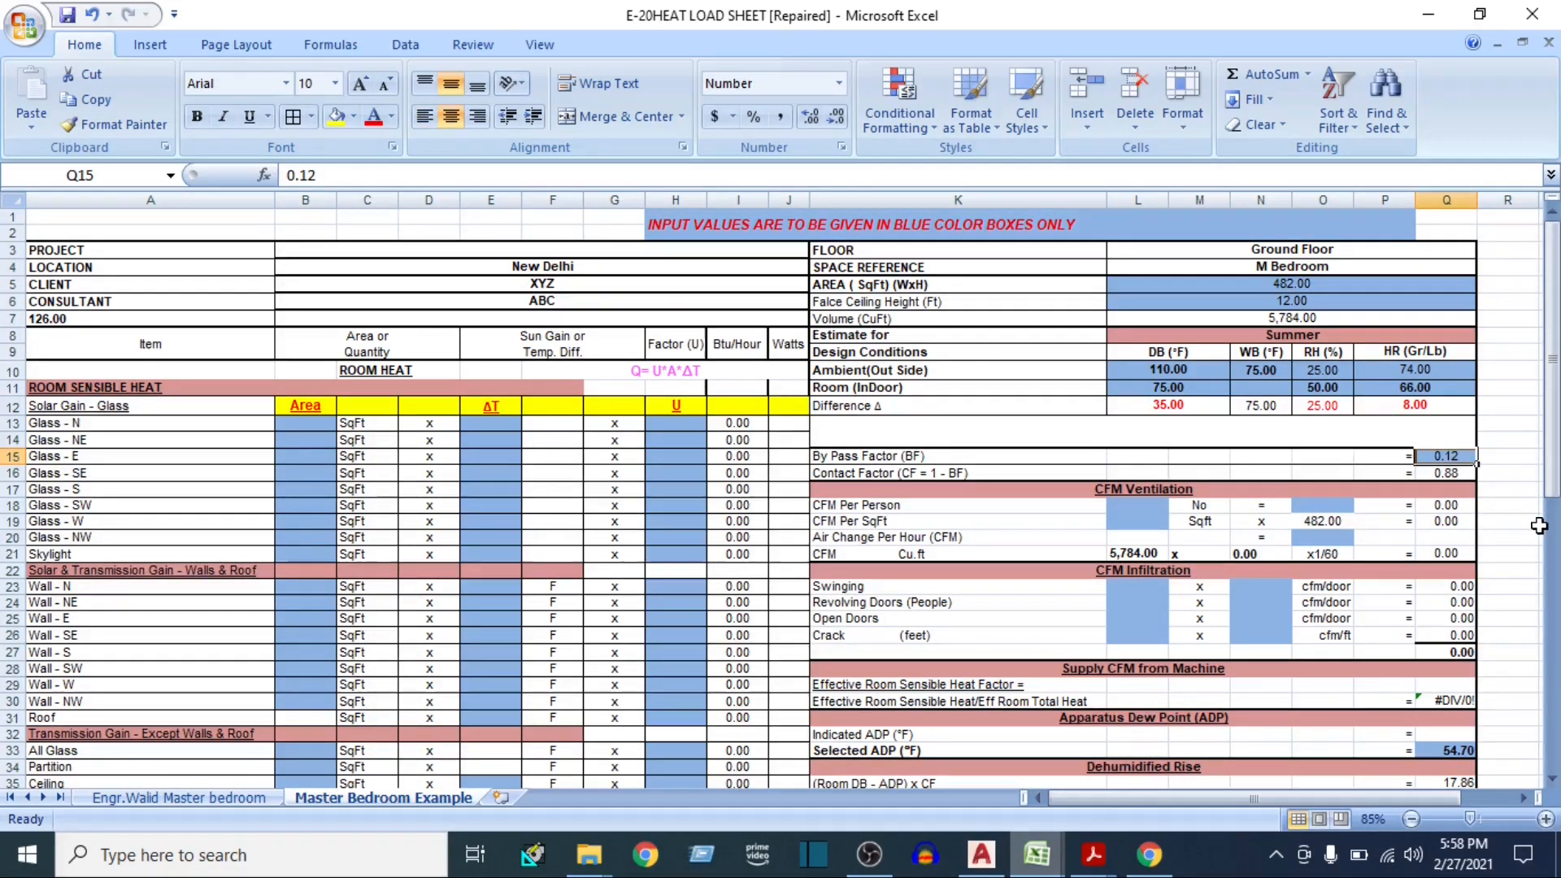
{"action": "type", "text": "0.1"}
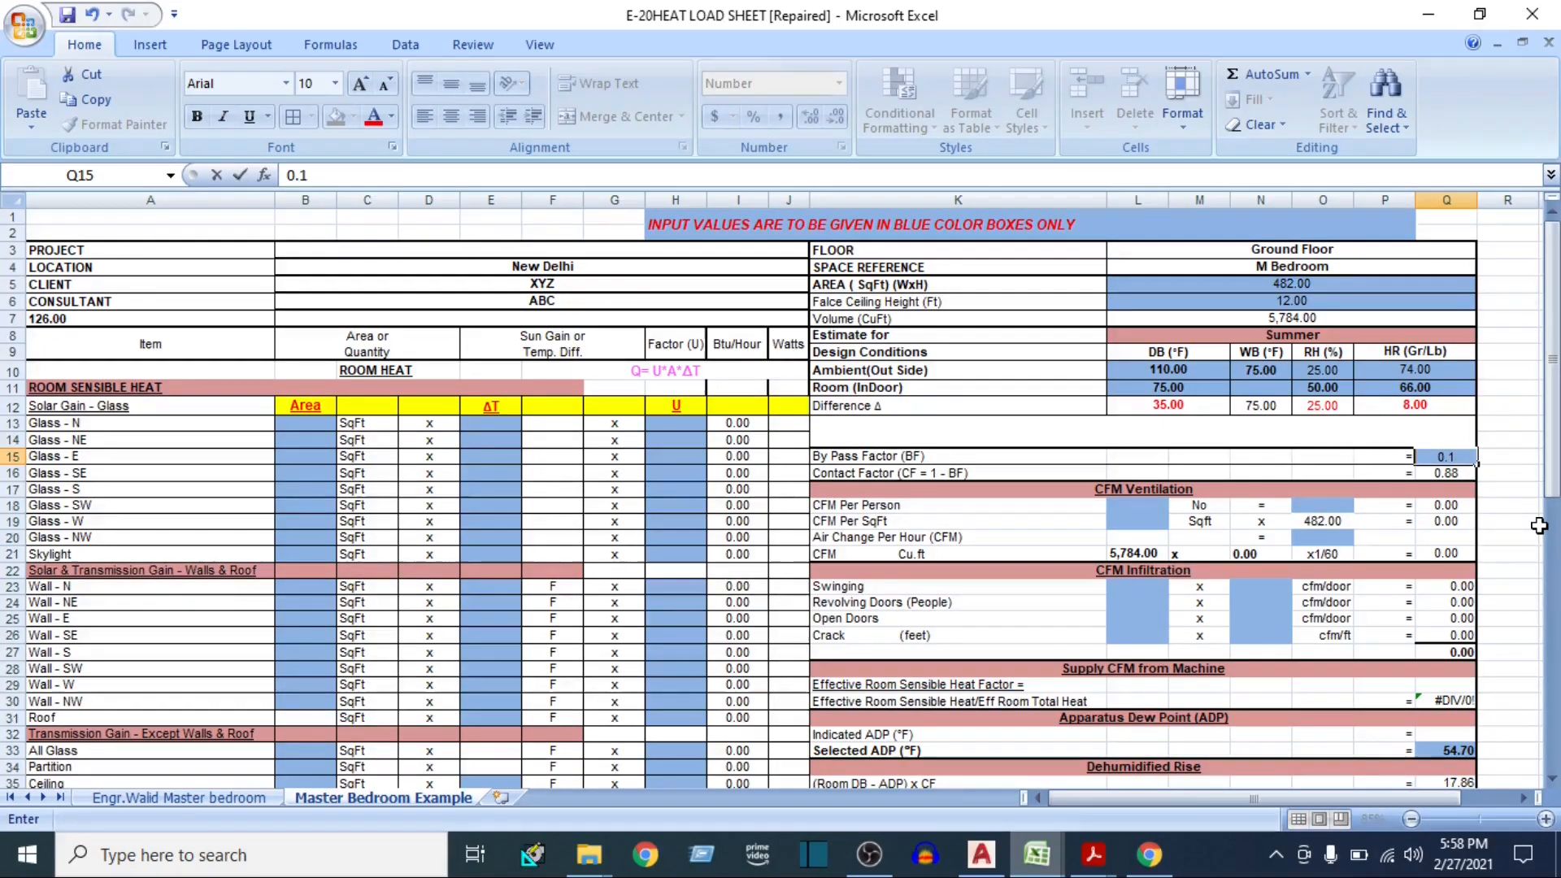
{"action": "key", "text": "Return"}
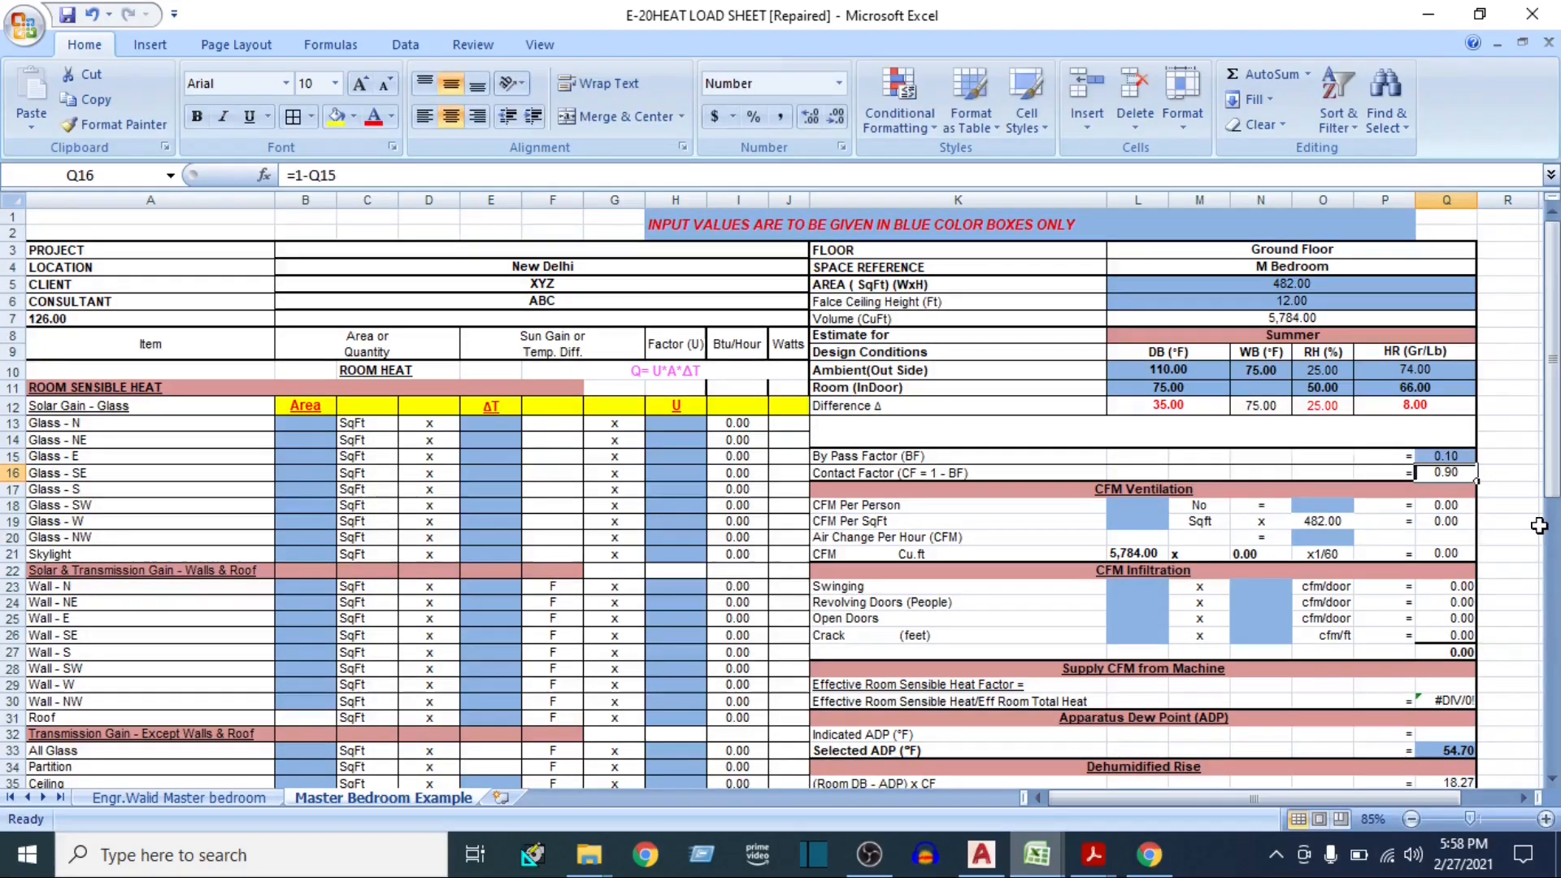
{"action": "left_click", "coordinate": [815, 475]}
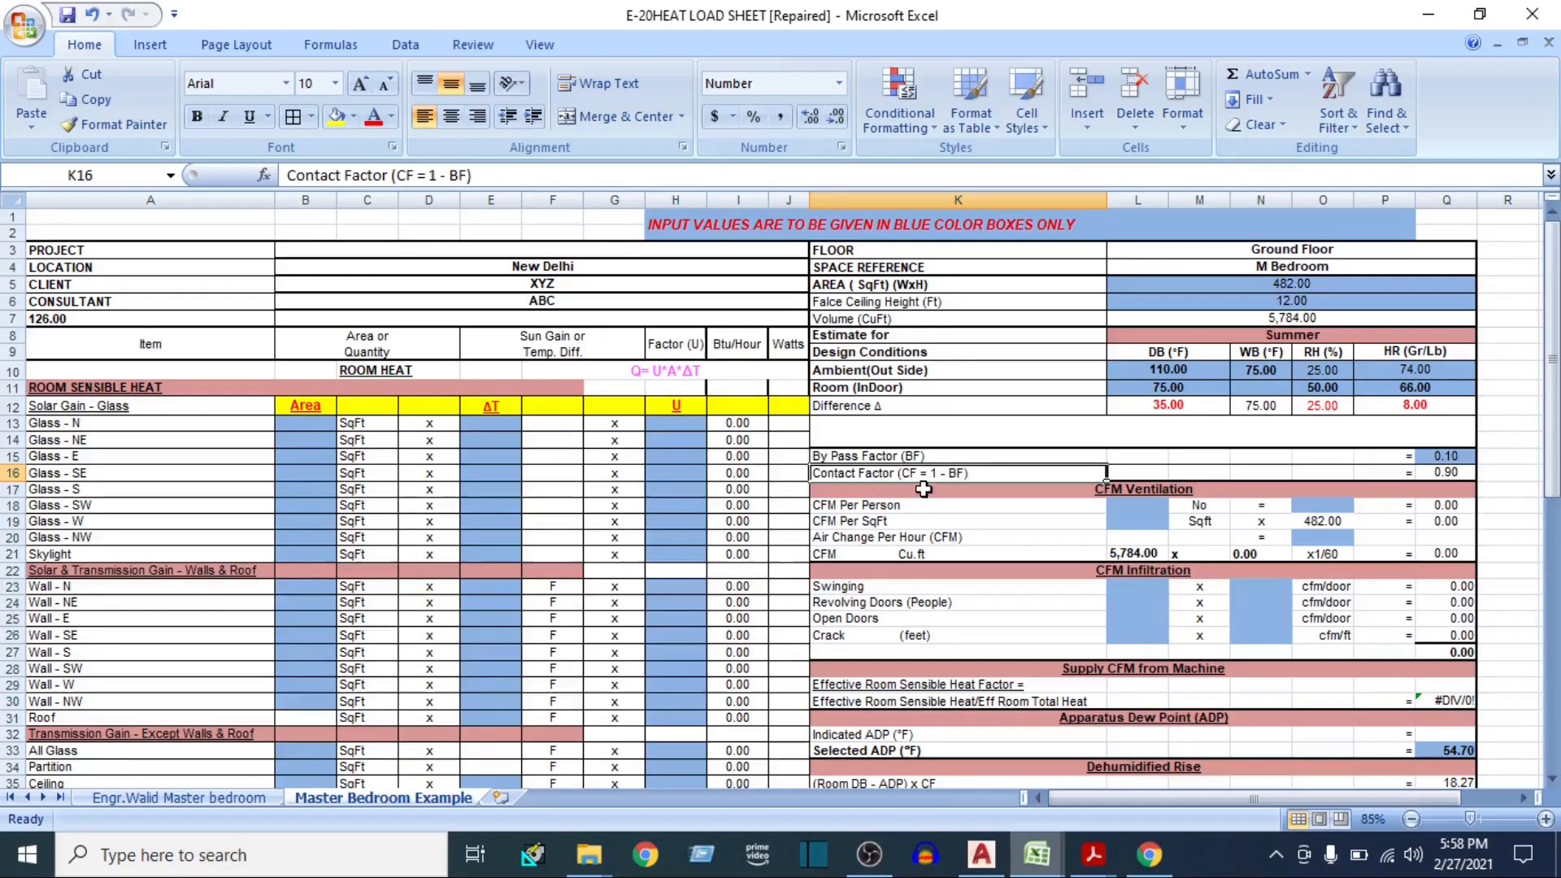
{"action": "left_click", "coordinate": [1418, 475]}
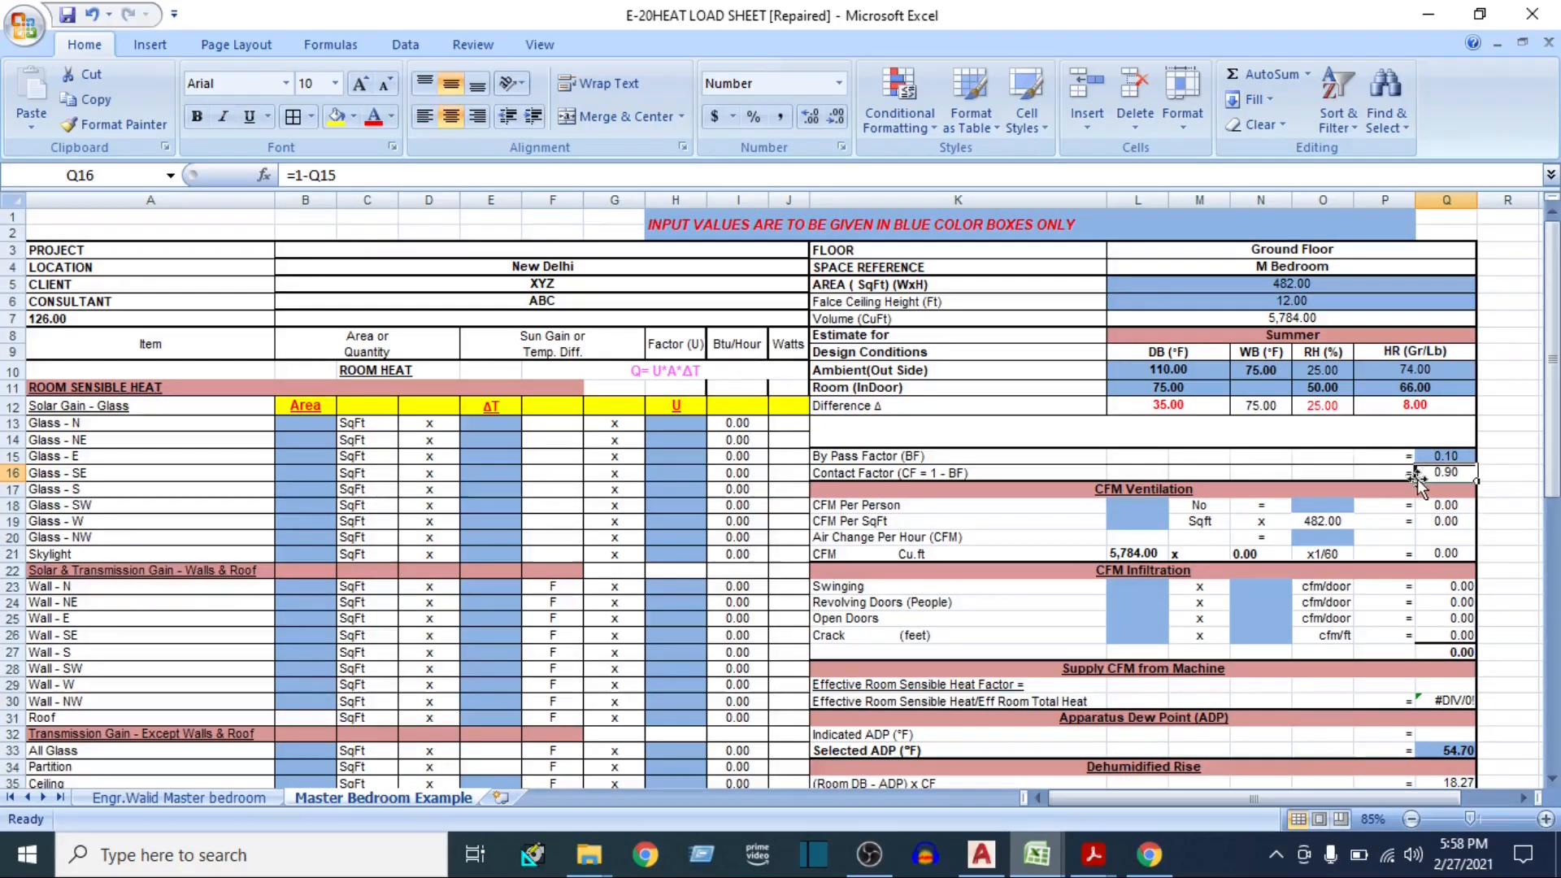
Select the CFM Per Person rate cell under CFM Ventilation and open ASHRAE 62.1-2007.pdf from File Explorer
{"action": "left_click", "coordinate": [1163, 490]}
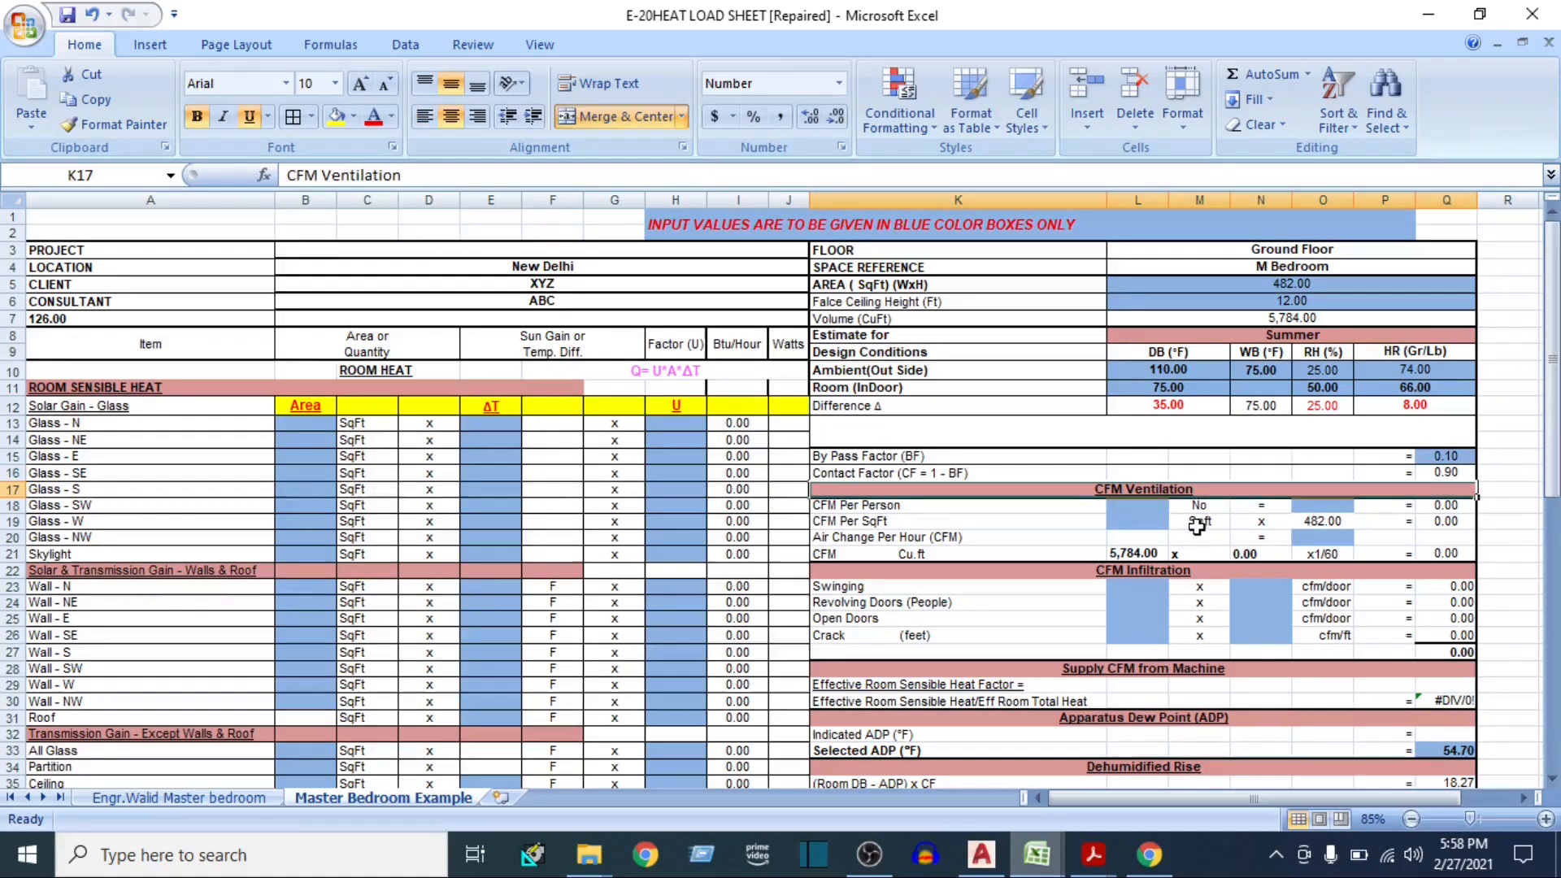
{"action": "scroll", "coordinate": [1197, 527], "scroll_direction": "down", "scroll_amount": 2}
{"action": "left_click", "coordinate": [1135, 404]}
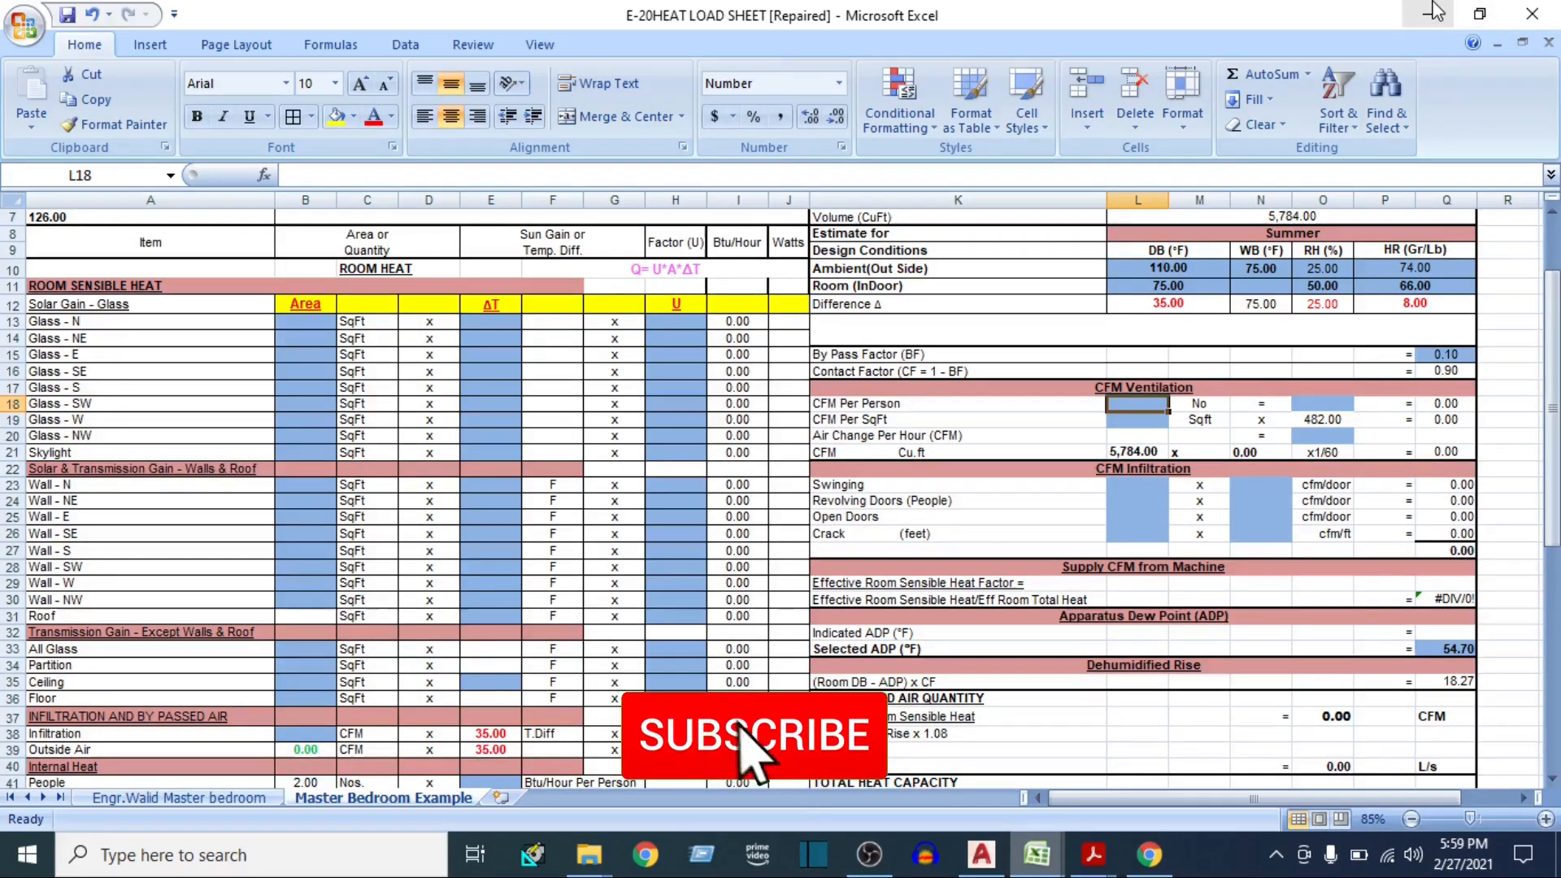
{"action": "mouse_move", "coordinate": [591, 868]}
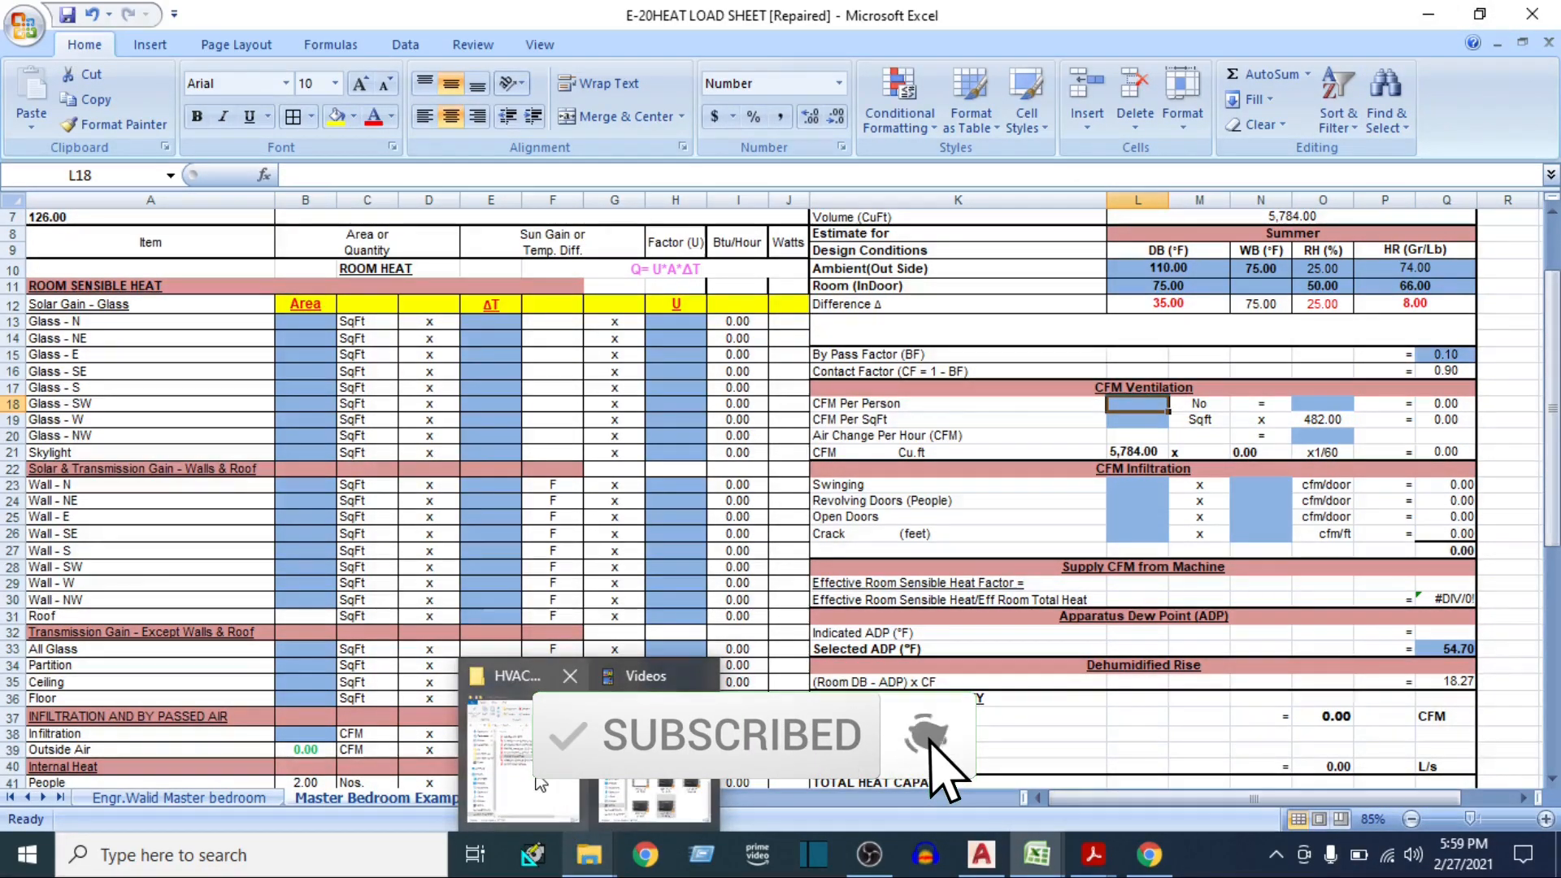
{"action": "left_click", "coordinate": [520, 748]}
{"action": "double_click", "coordinate": [518, 263]}
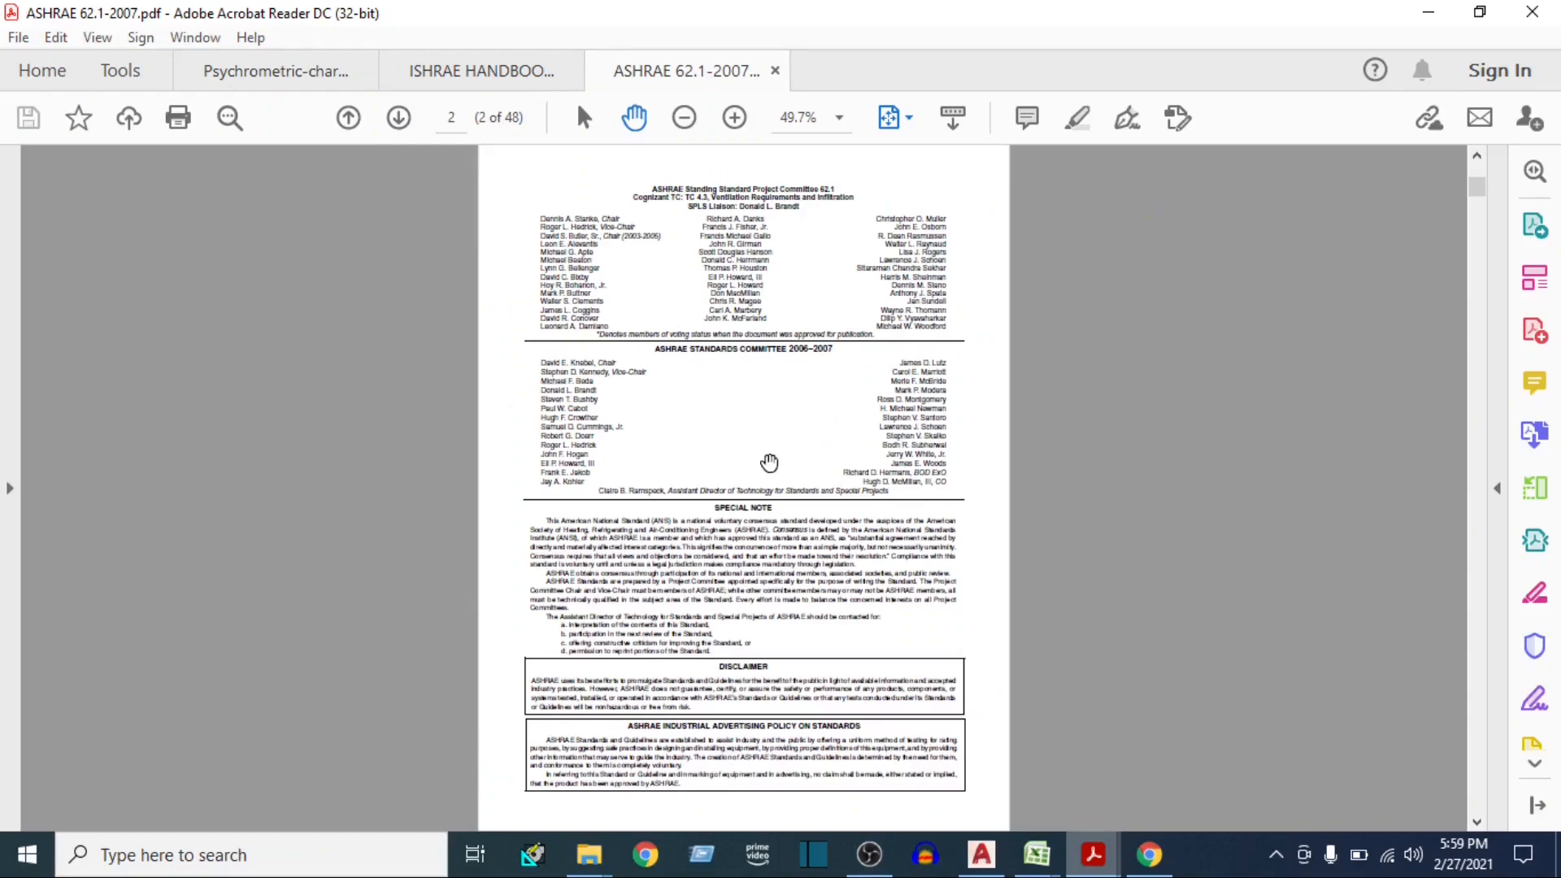
Find Table 6-1 of minimum ventilation rates and examine the cfm/person and cfm/ft² values for Bedroom/living room
{"action": "scroll", "coordinate": [733, 475], "scroll_direction": "down", "scroll_amount": 15}
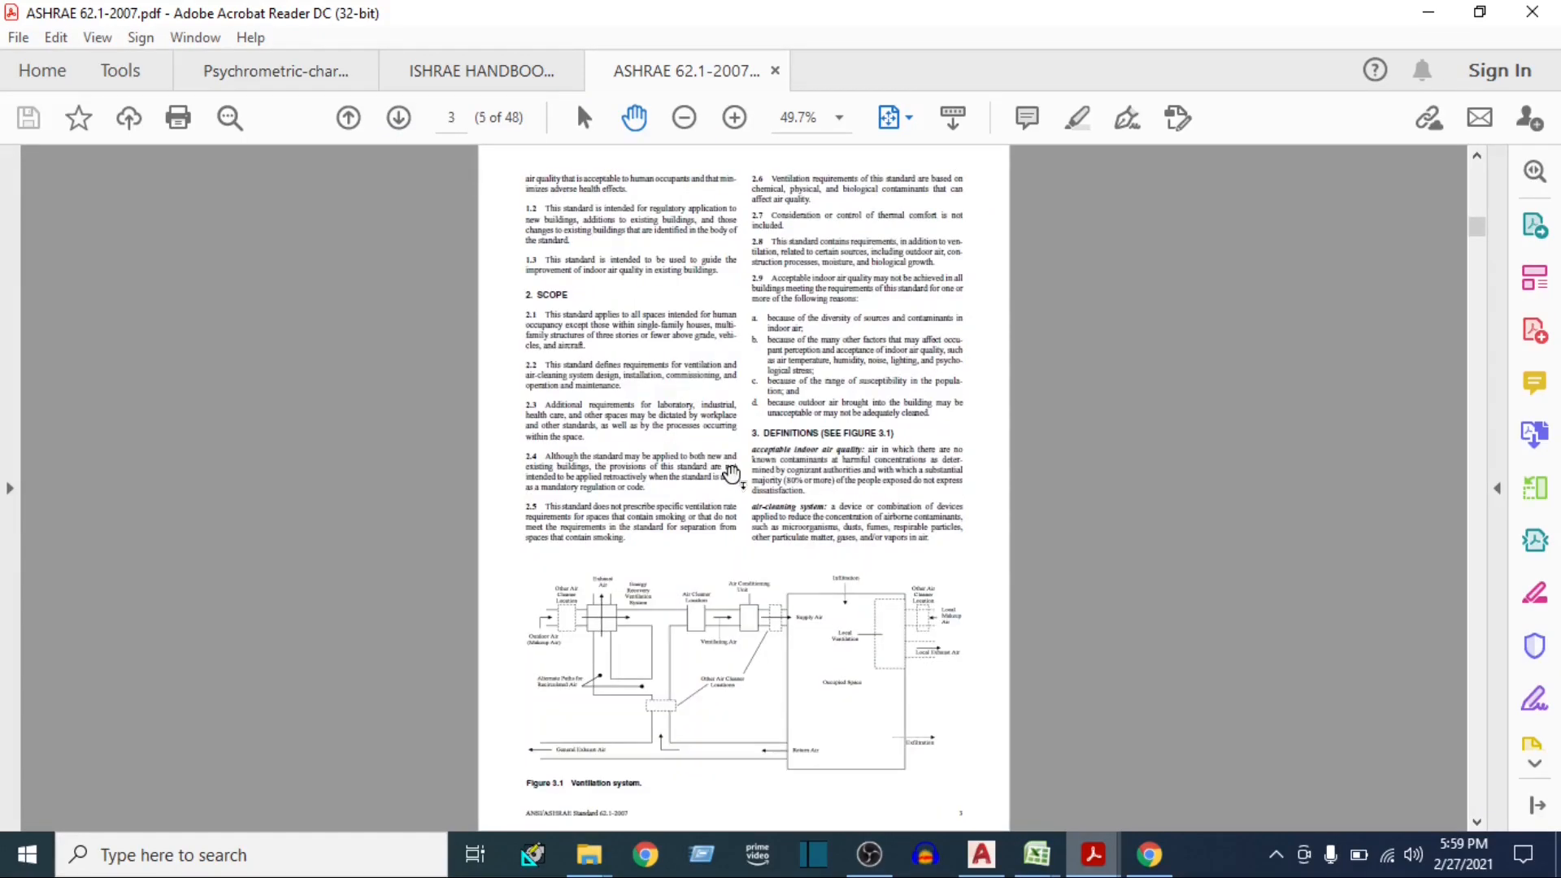
{"action": "scroll", "coordinate": [731, 473], "scroll_direction": "down", "scroll_amount": 15}
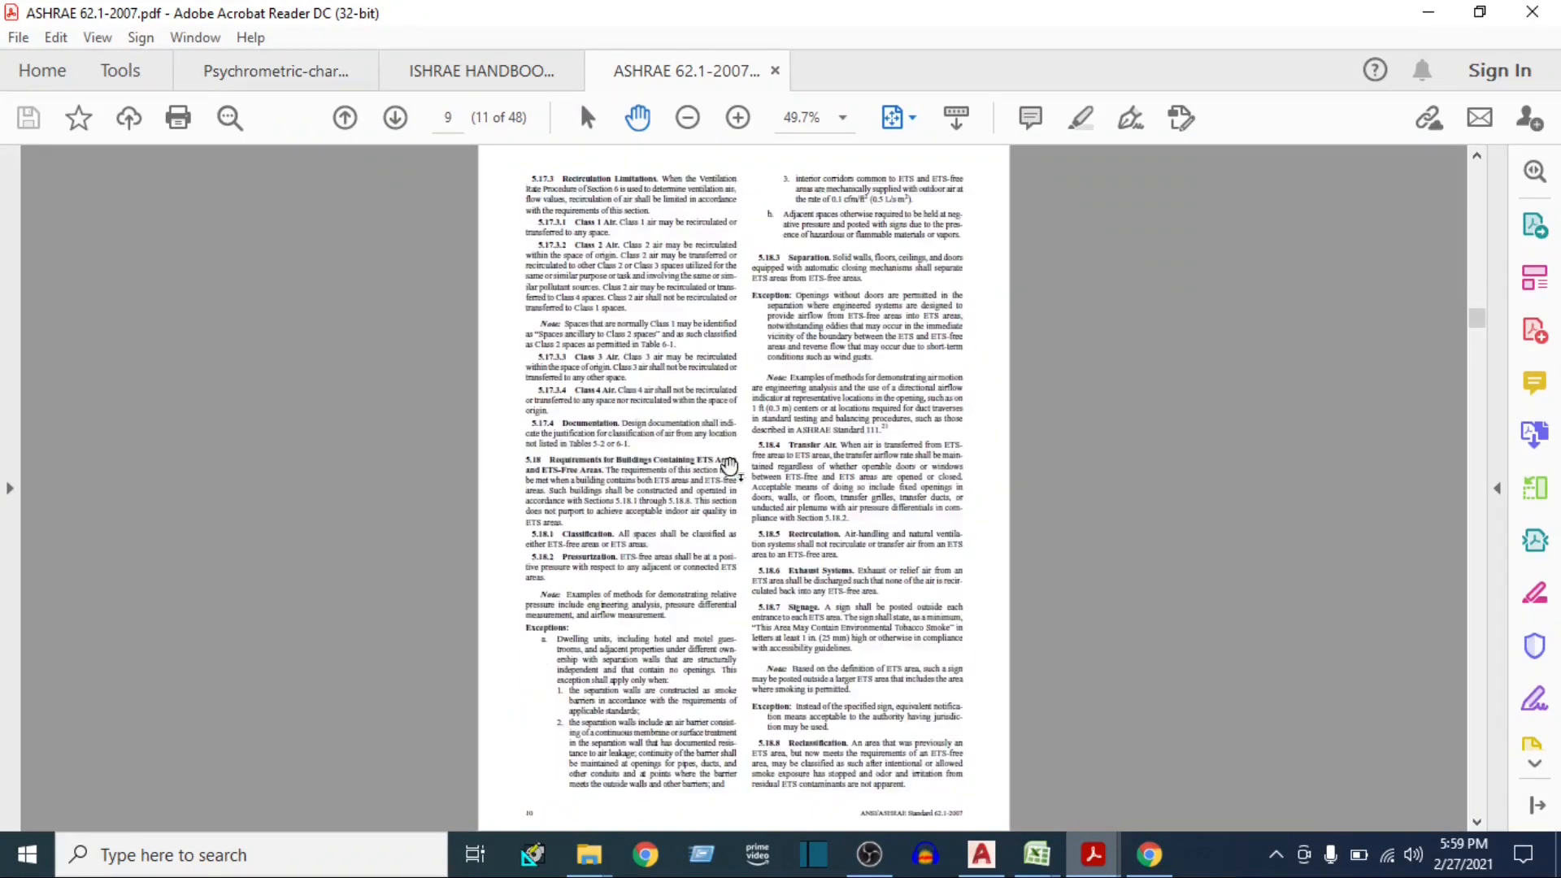
{"action": "scroll", "coordinate": [729, 467], "scroll_direction": "down", "scroll_amount": 5}
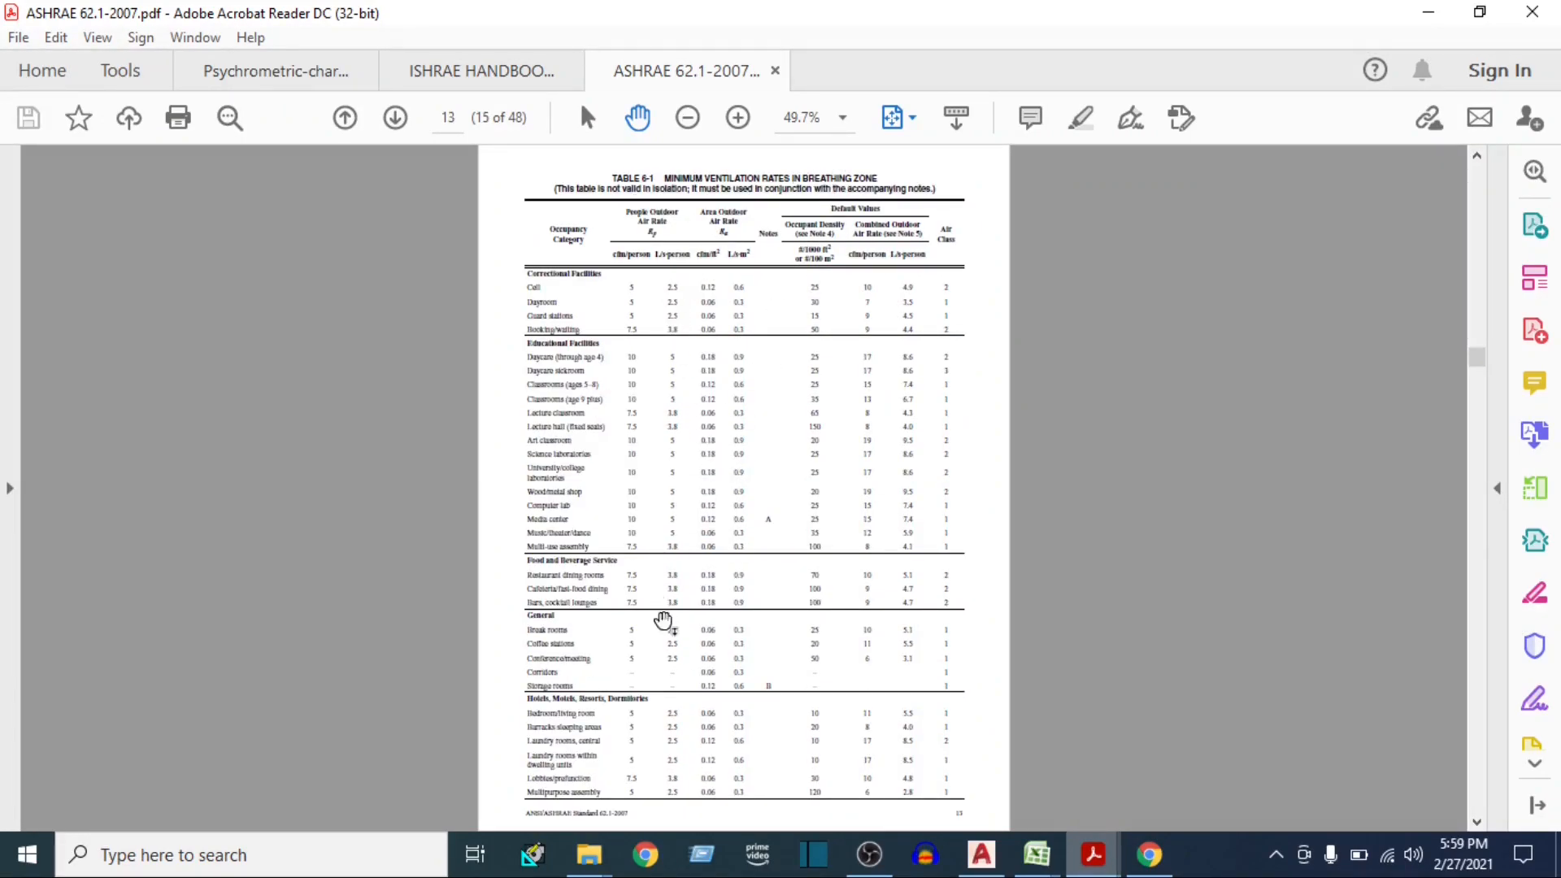
{"action": "scroll", "coordinate": [582, 762], "scroll_direction": "up", "scroll_amount": 4}
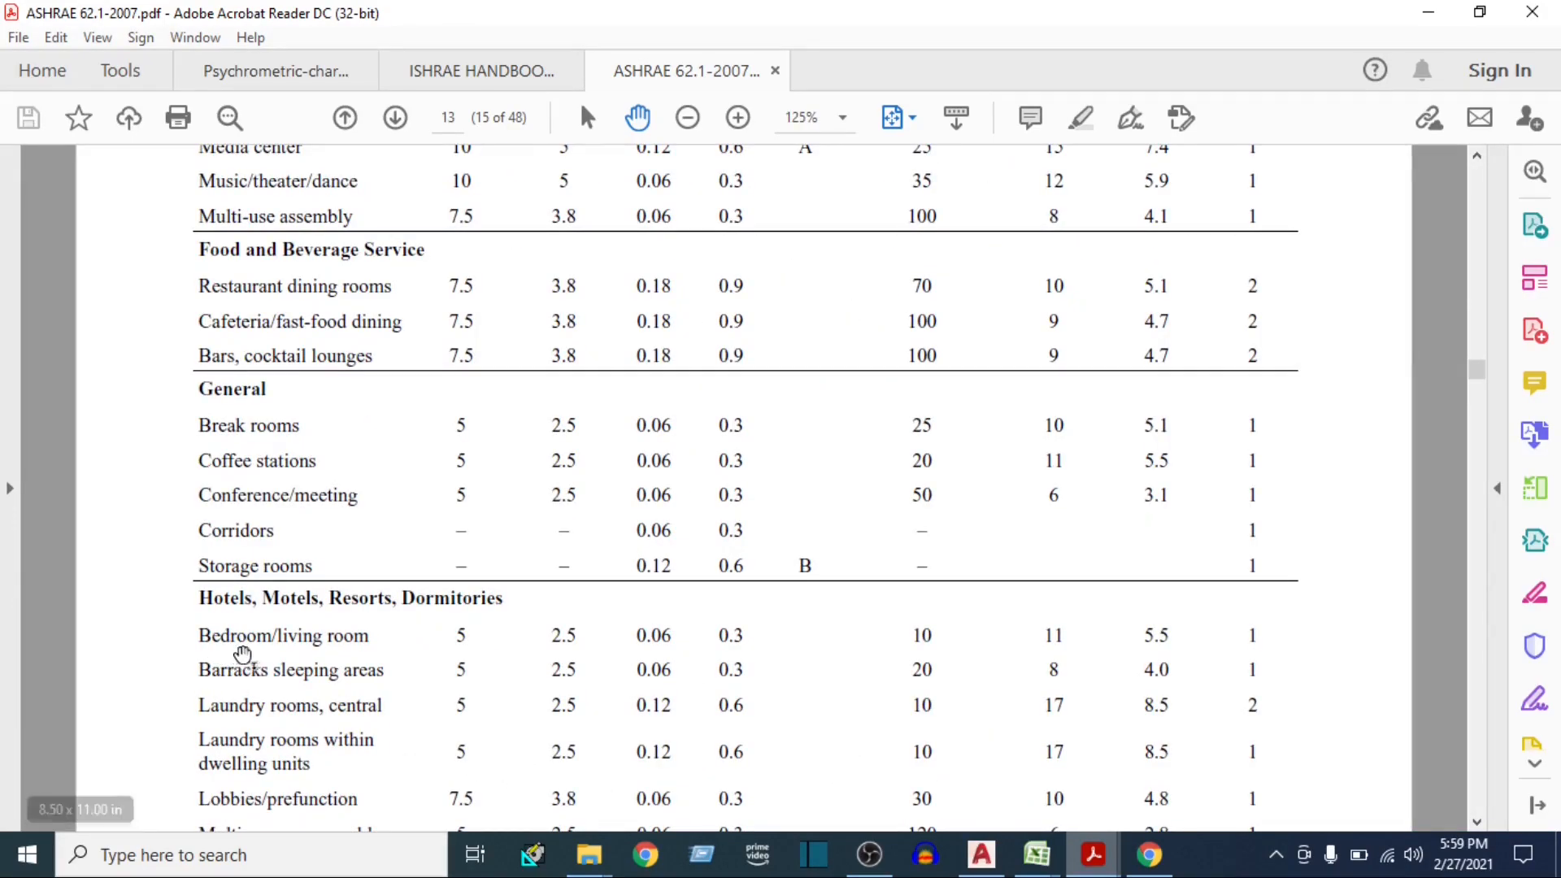
{"action": "scroll", "coordinate": [455, 553], "scroll_direction": "up", "scroll_amount": 8}
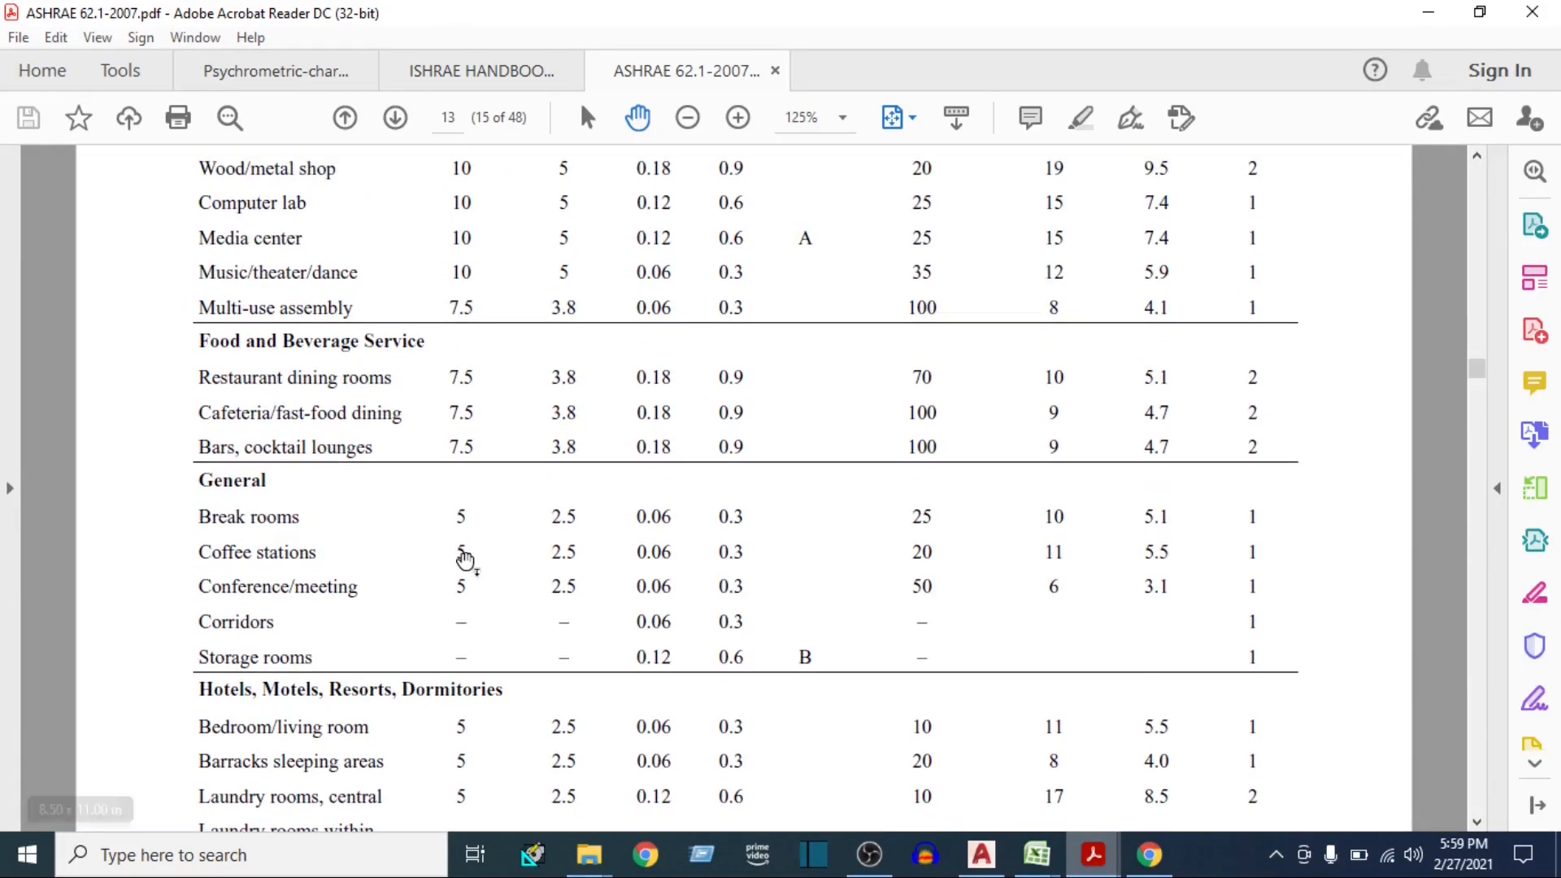
{"action": "scroll", "coordinate": [448, 505], "scroll_direction": "up", "scroll_amount": 3}
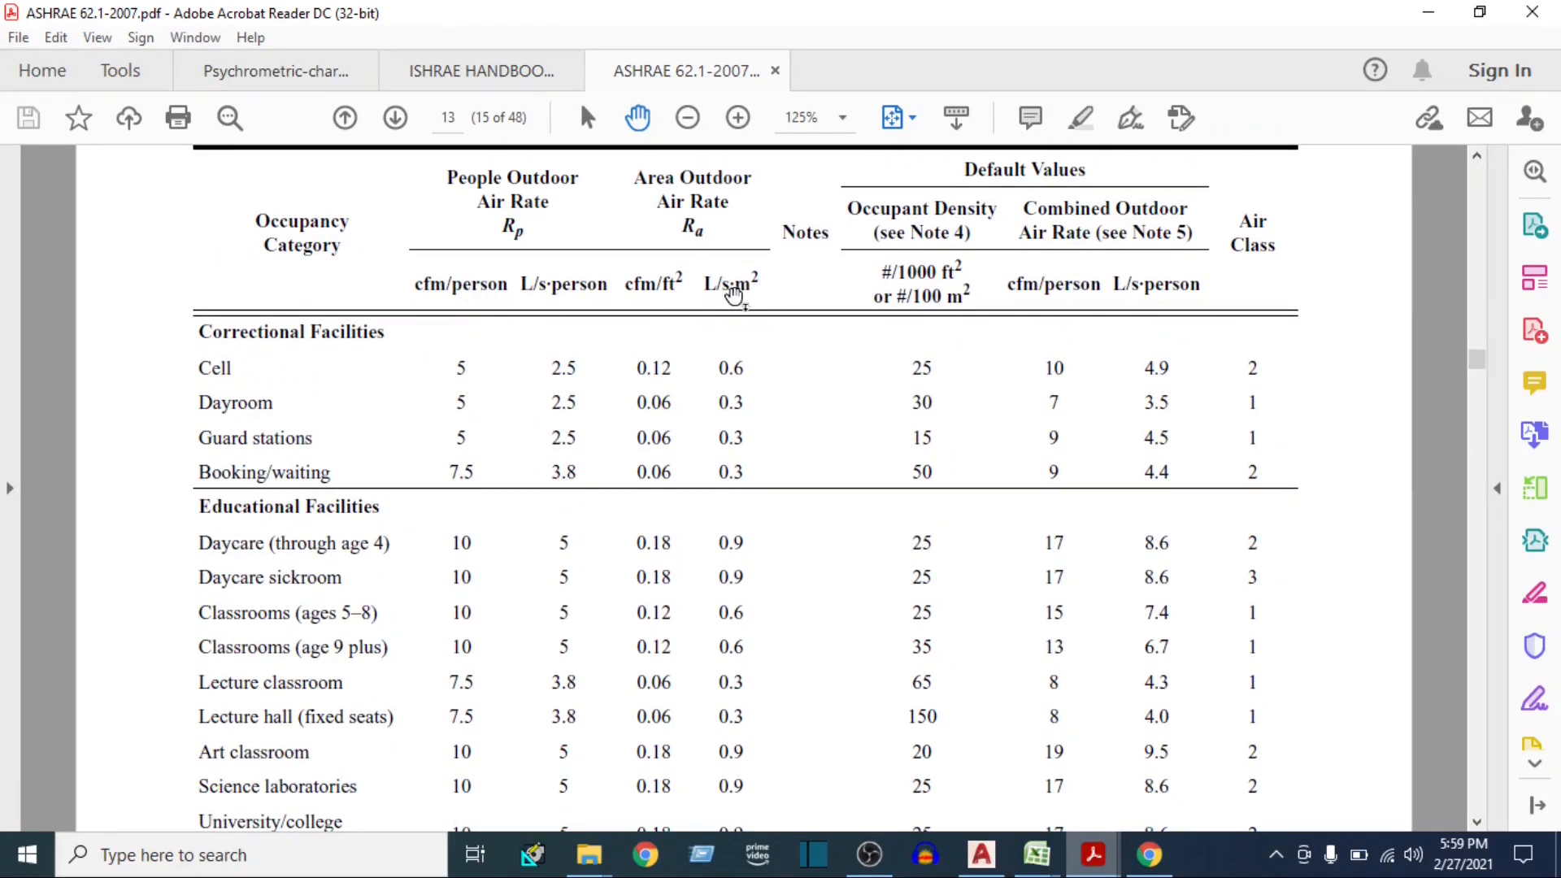
{"action": "scroll", "coordinate": [660, 336], "scroll_direction": "down", "scroll_amount": 8}
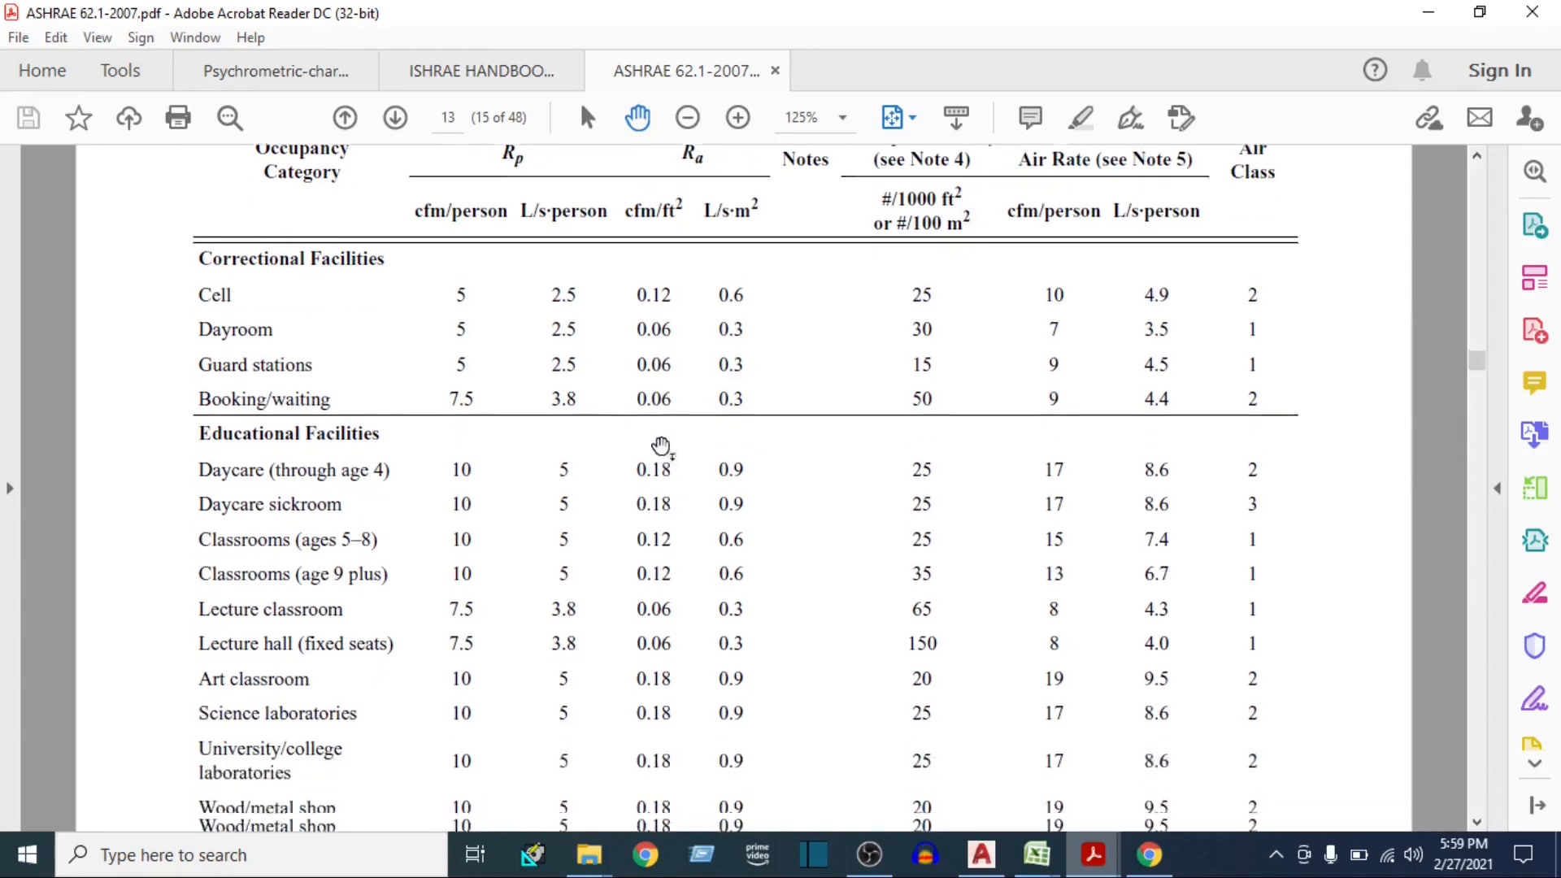
{"action": "scroll", "coordinate": [543, 615], "scroll_direction": "down", "scroll_amount": 4}
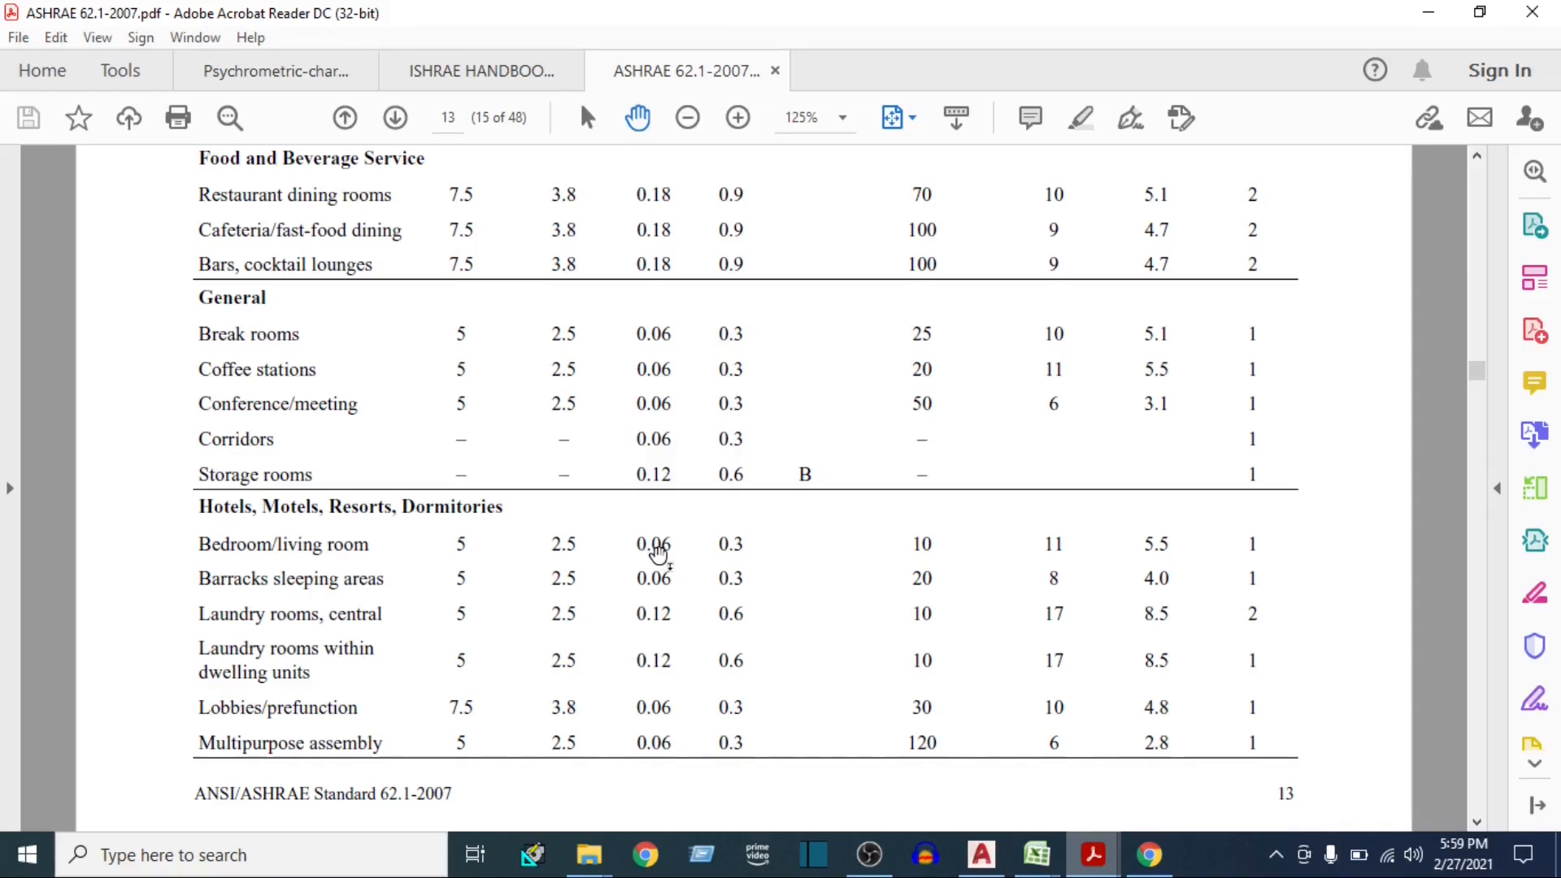
Switch to the Excel heat load sheet and set the CFM Per Person ventilation to 5 cfm for 2 people
{"action": "mouse_move", "coordinate": [1037, 853]}
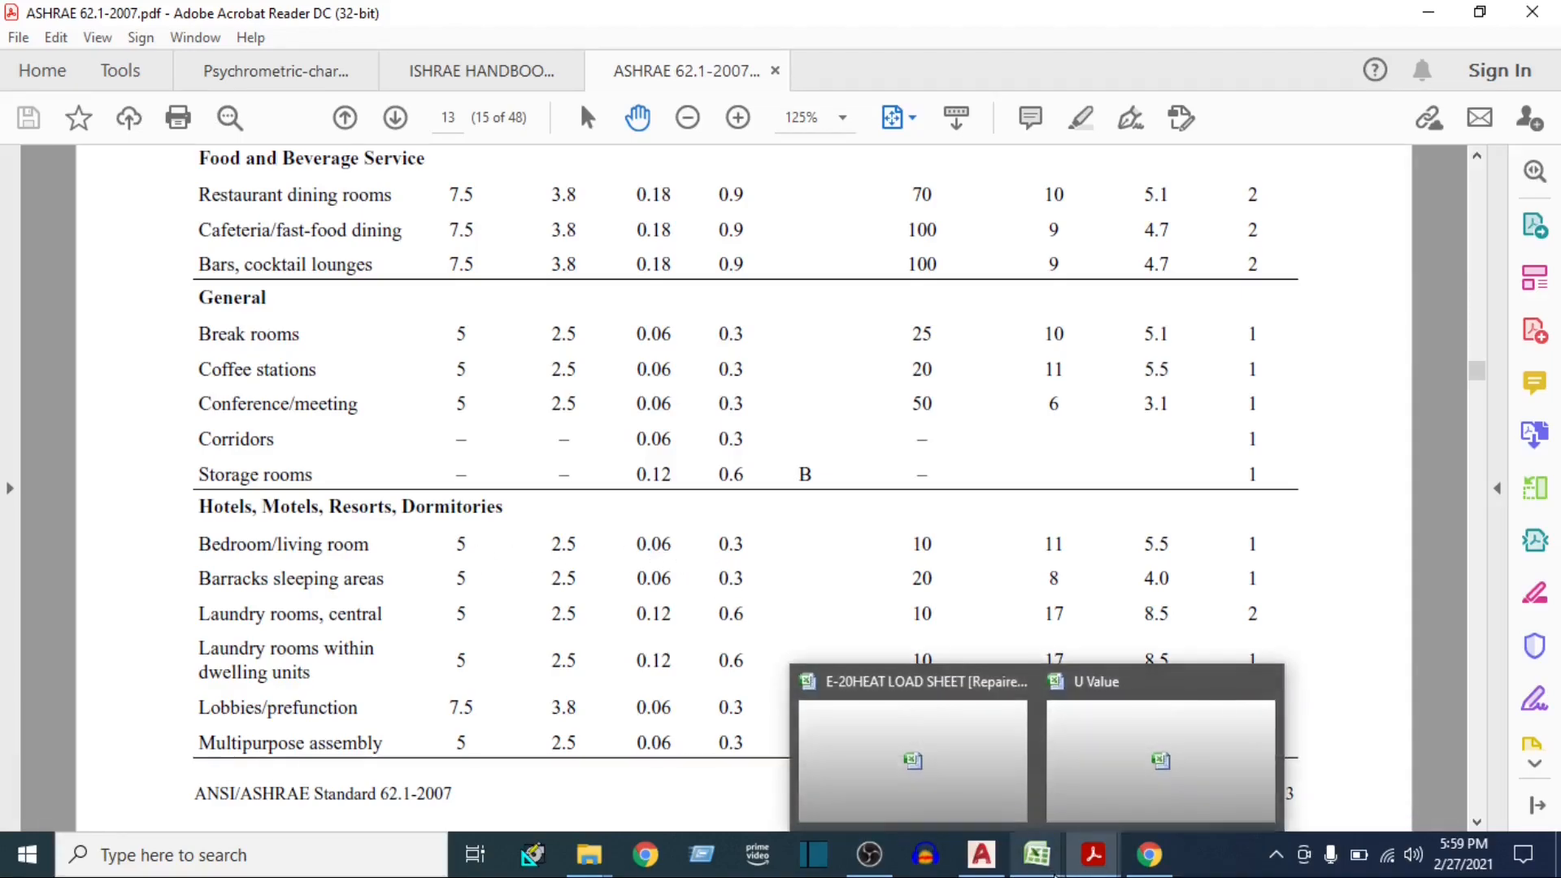
{"action": "left_click", "coordinate": [983, 787]}
{"action": "type", "text": "5"}
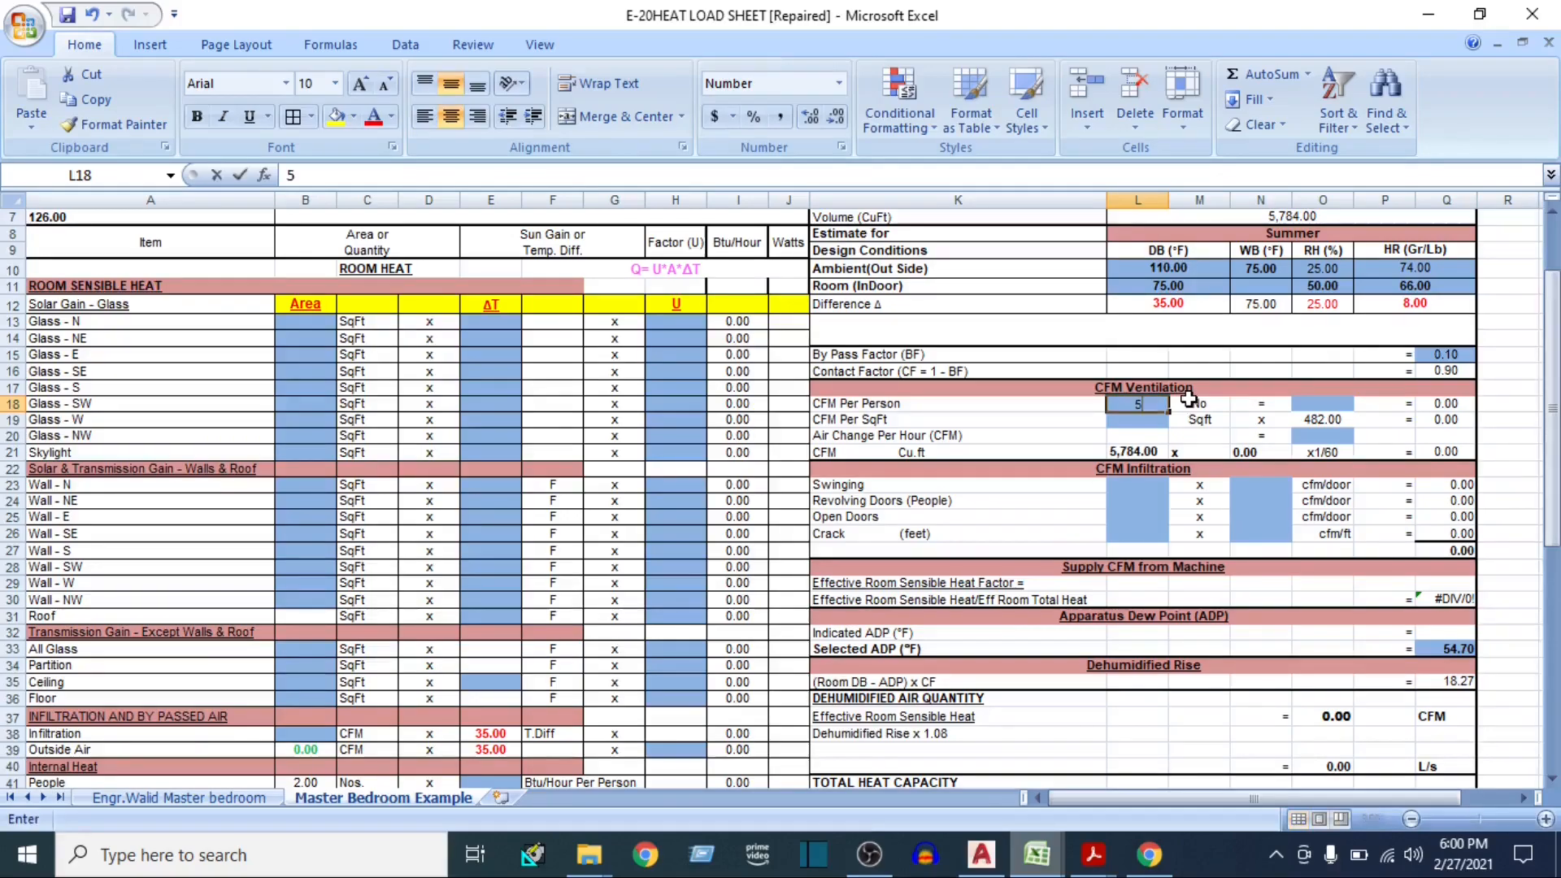
{"action": "key", "text": "Tab"}
{"action": "key", "text": "Tab"}
{"action": "key", "text": "Tab"}
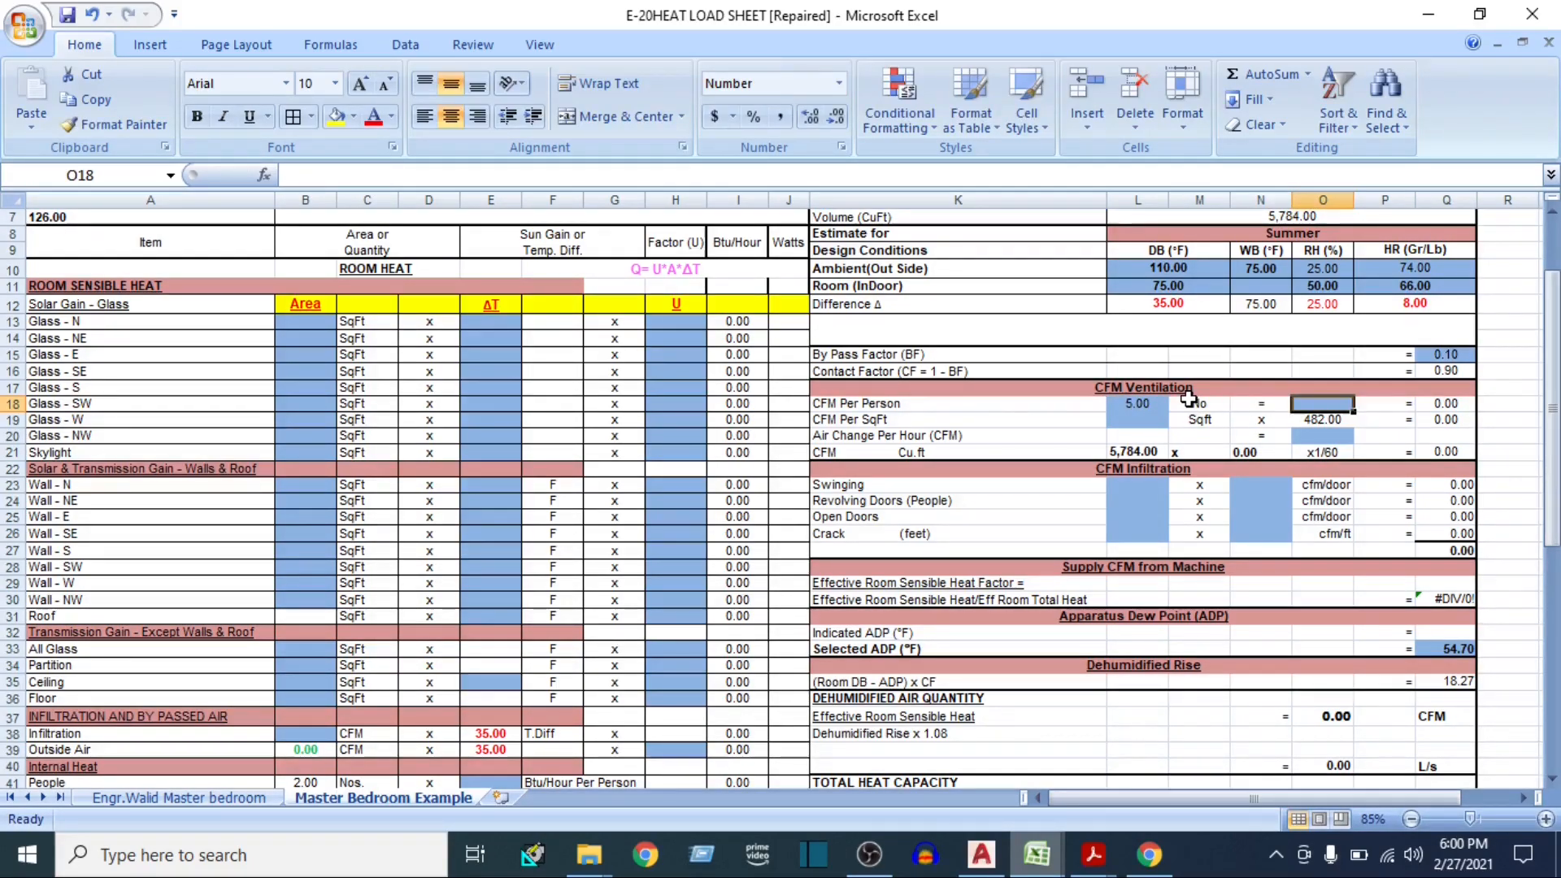
{"action": "type", "text": "2"}
{"action": "key", "text": "Return"}
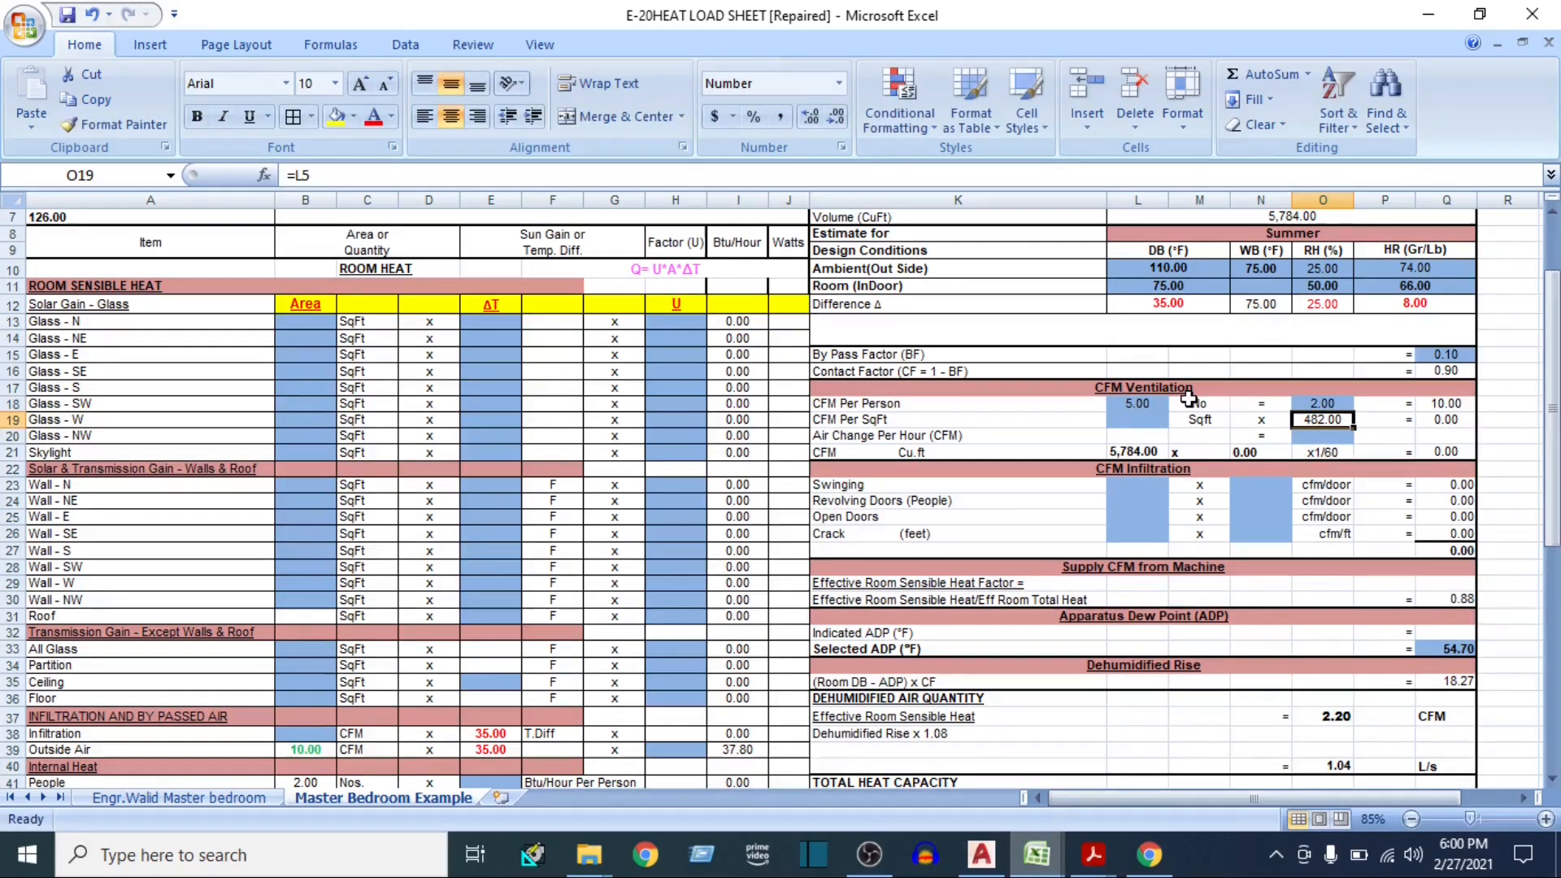
Set the CFM Per SqFt ventilation rate to 0.06 and check the floor area used in that row
{"action": "key", "text": "Left"}
{"action": "key", "text": "Left"}
{"action": "key", "text": "Left"}
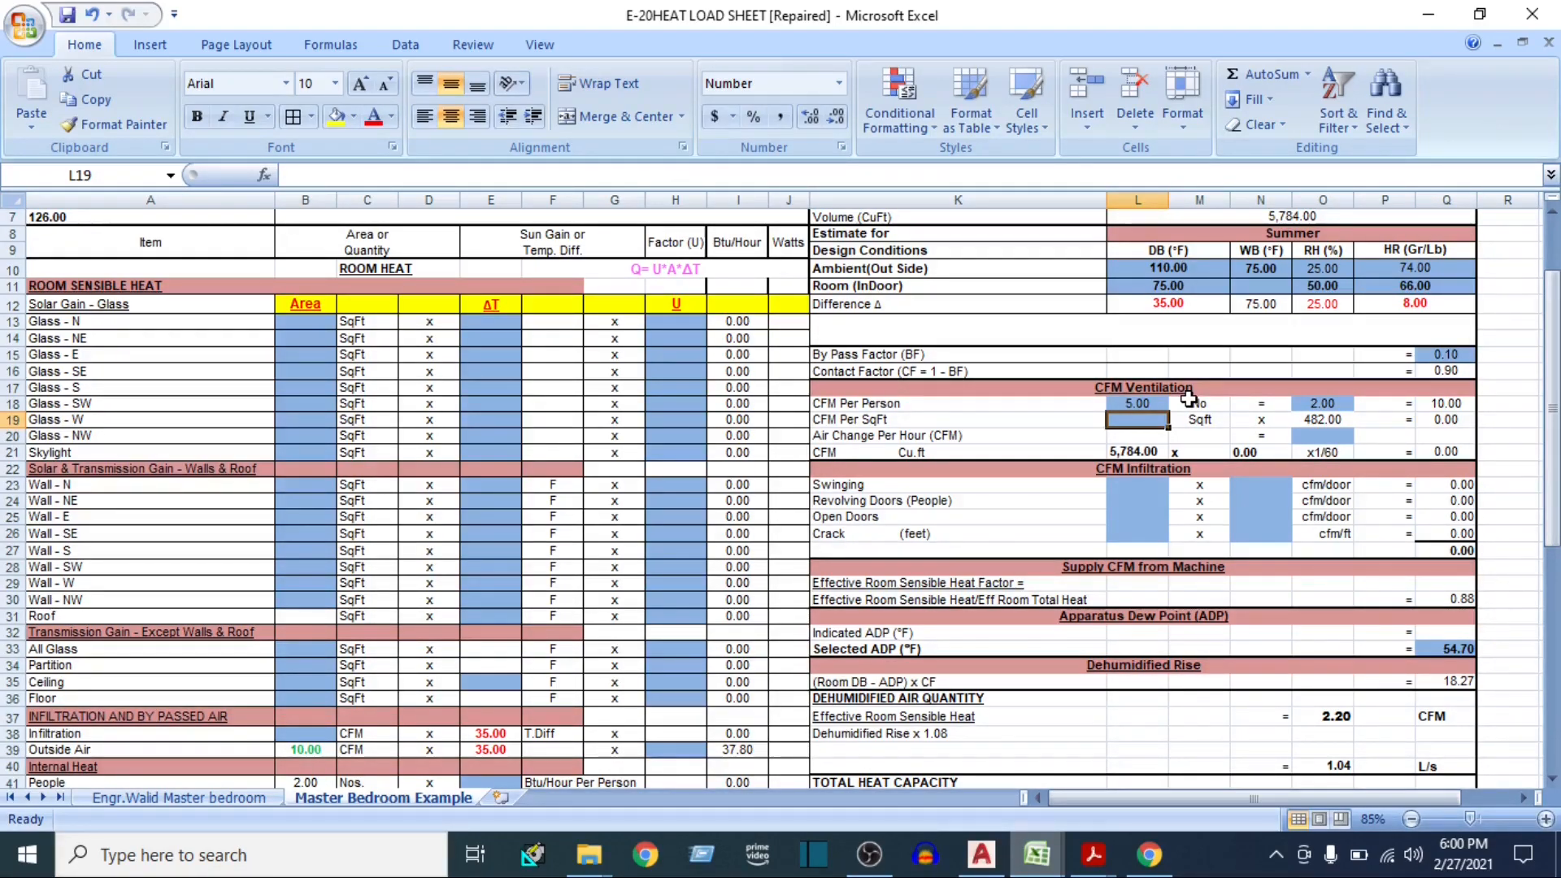
{"action": "type", "text": "0.06"}
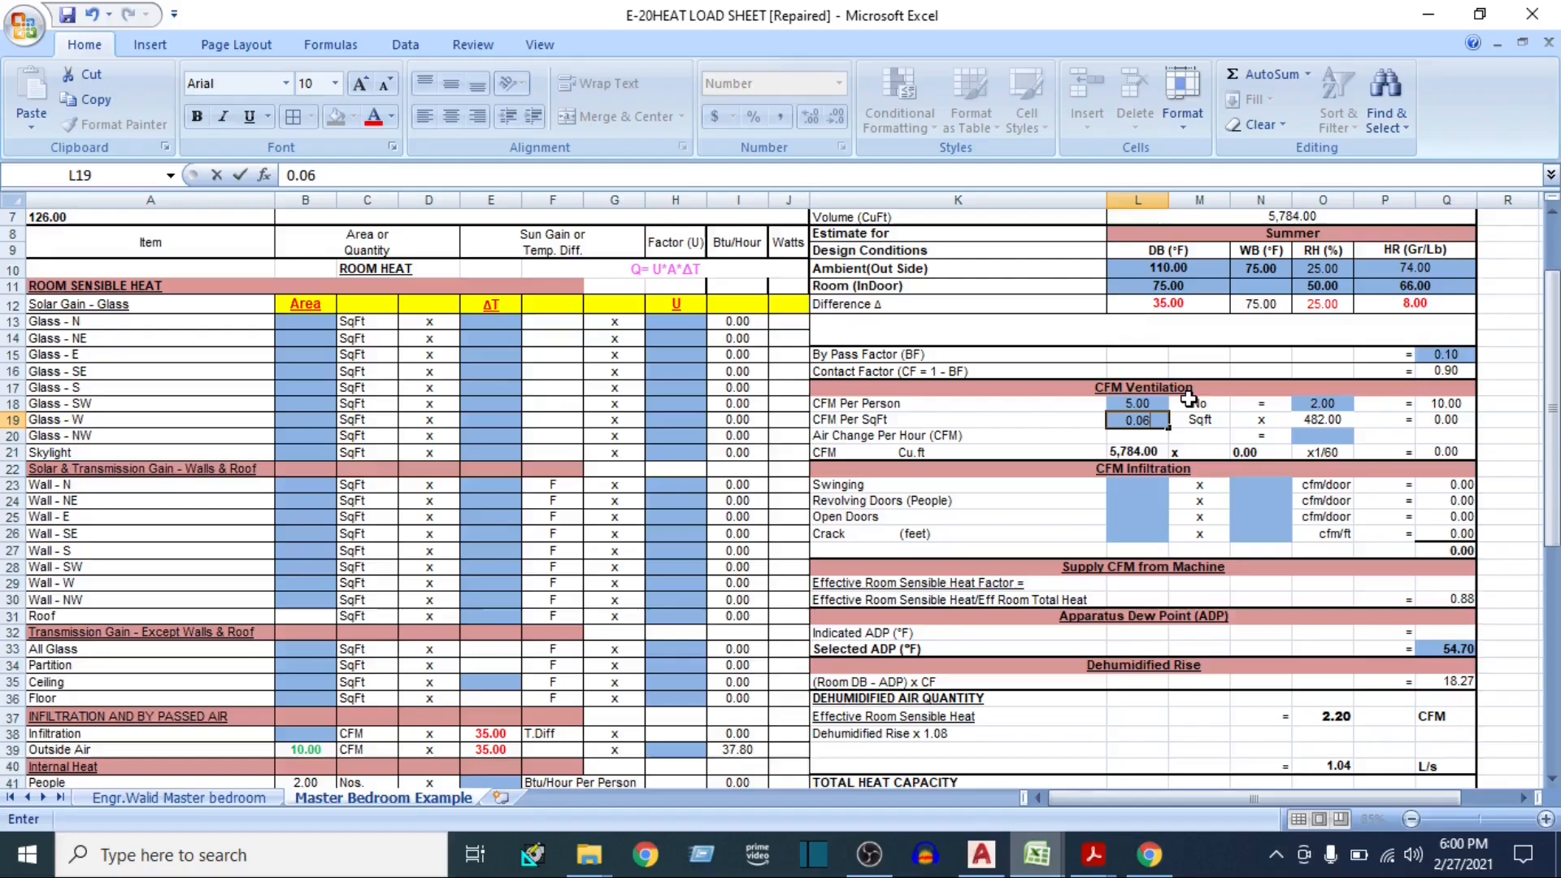
{"action": "key", "text": "Tab"}
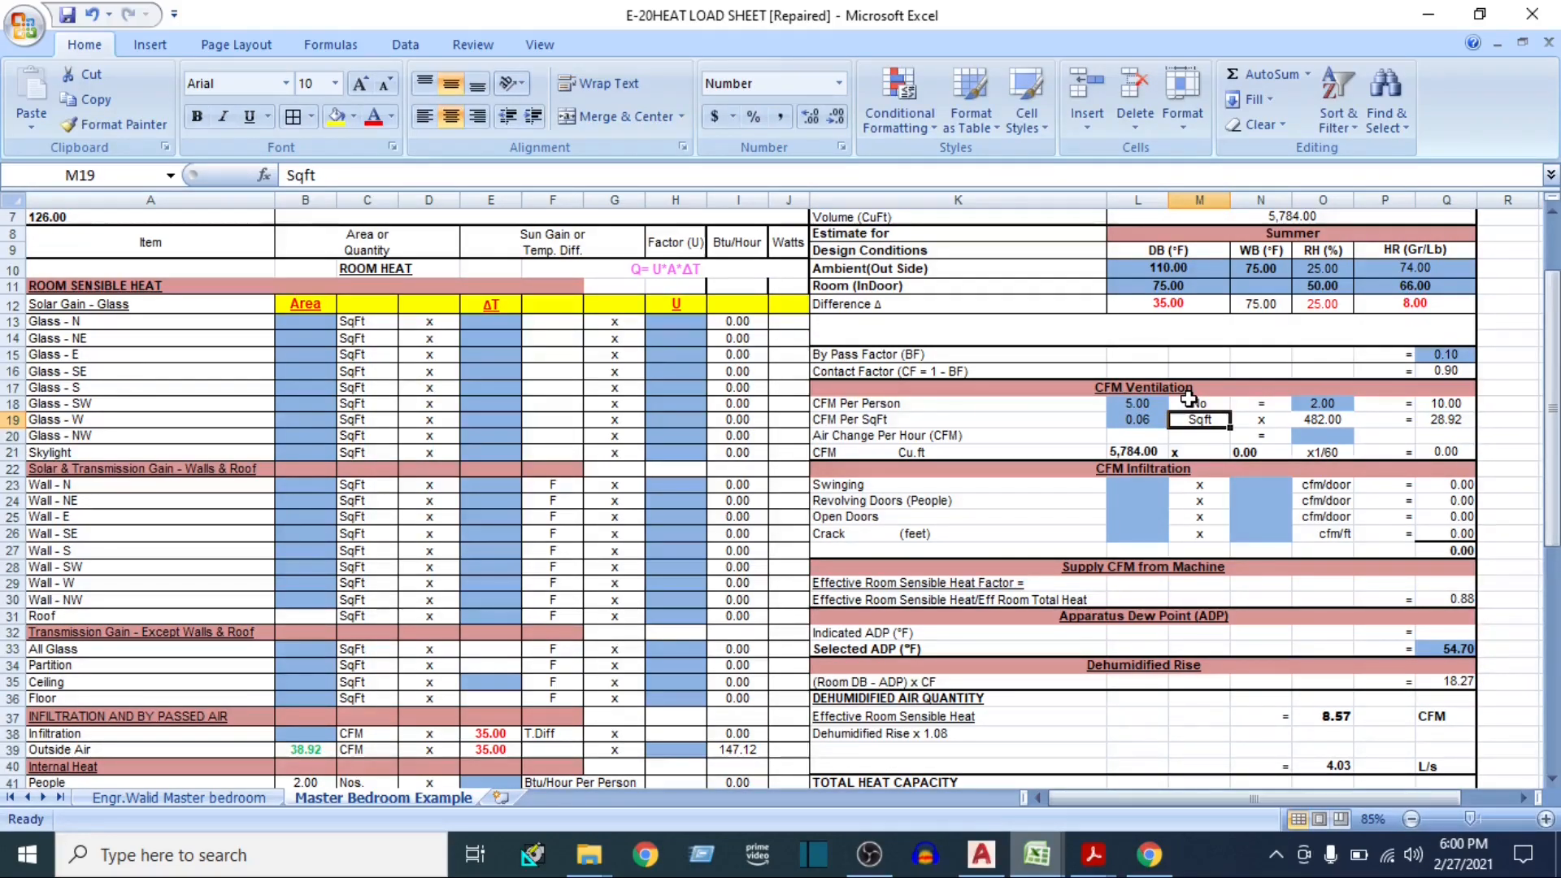
{"action": "left_click", "coordinate": [1327, 419]}
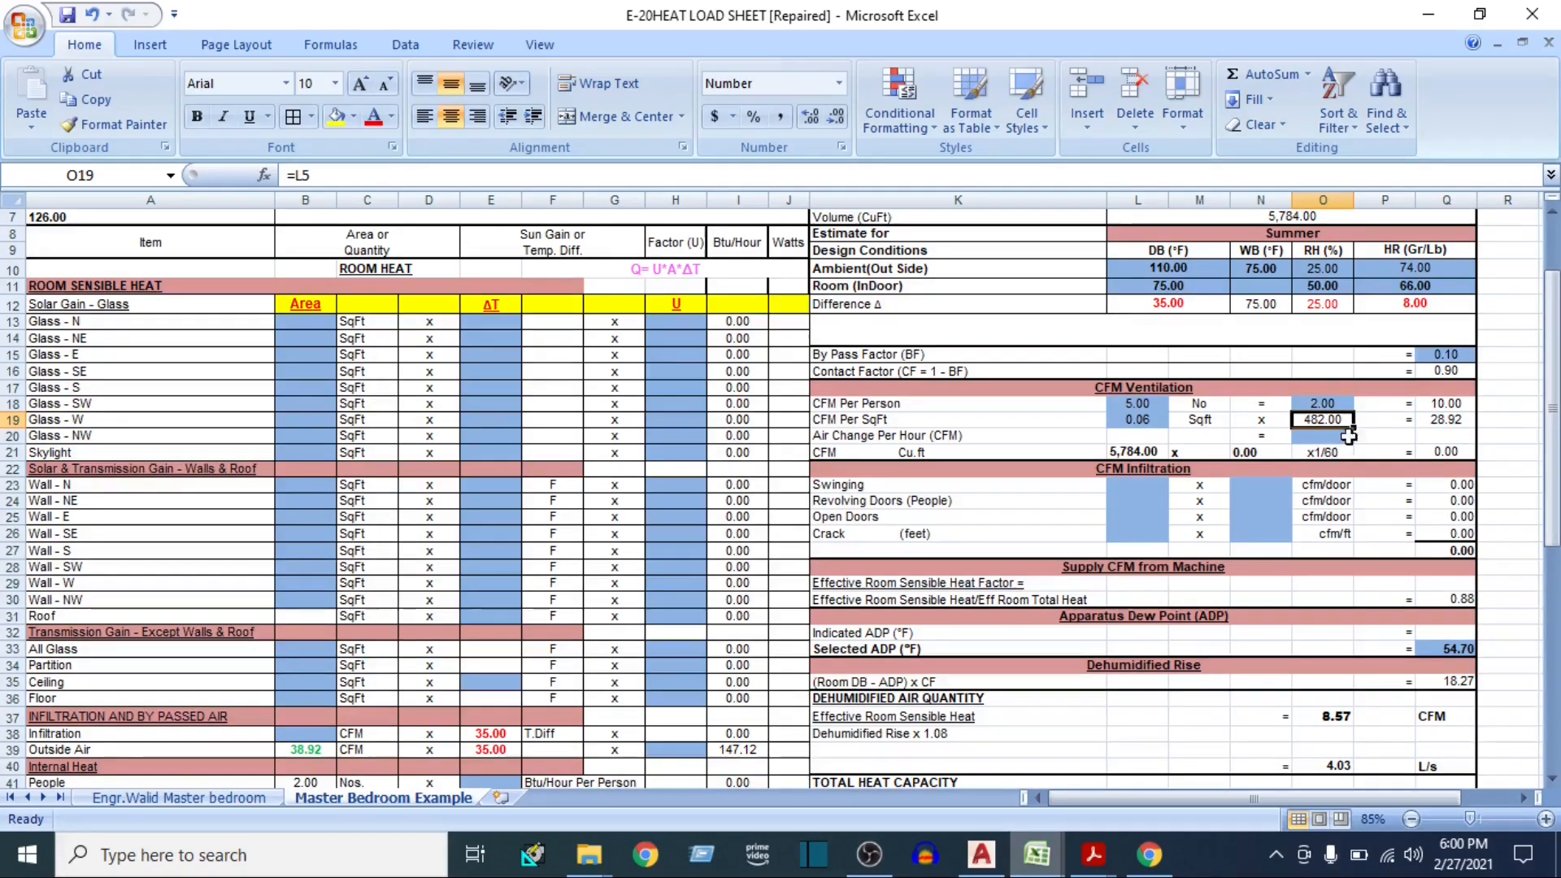
Set the Air Change Per Hour under CFM Ventilation to 1
{"action": "left_click", "coordinate": [870, 436]}
{"action": "left_click", "coordinate": [1305, 436]}
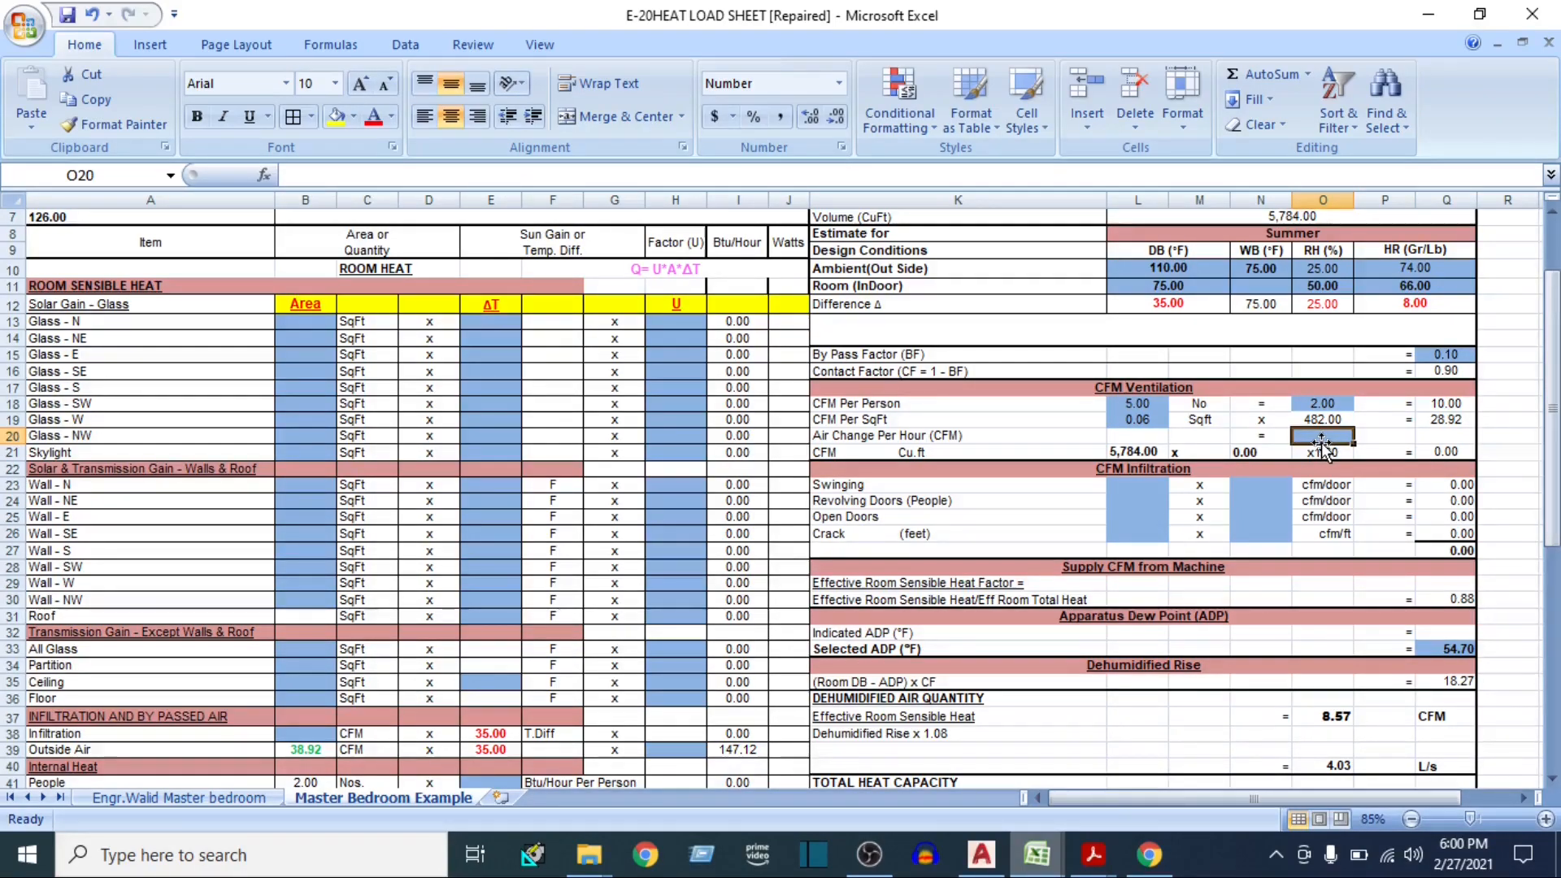
{"action": "type", "text": "1"}
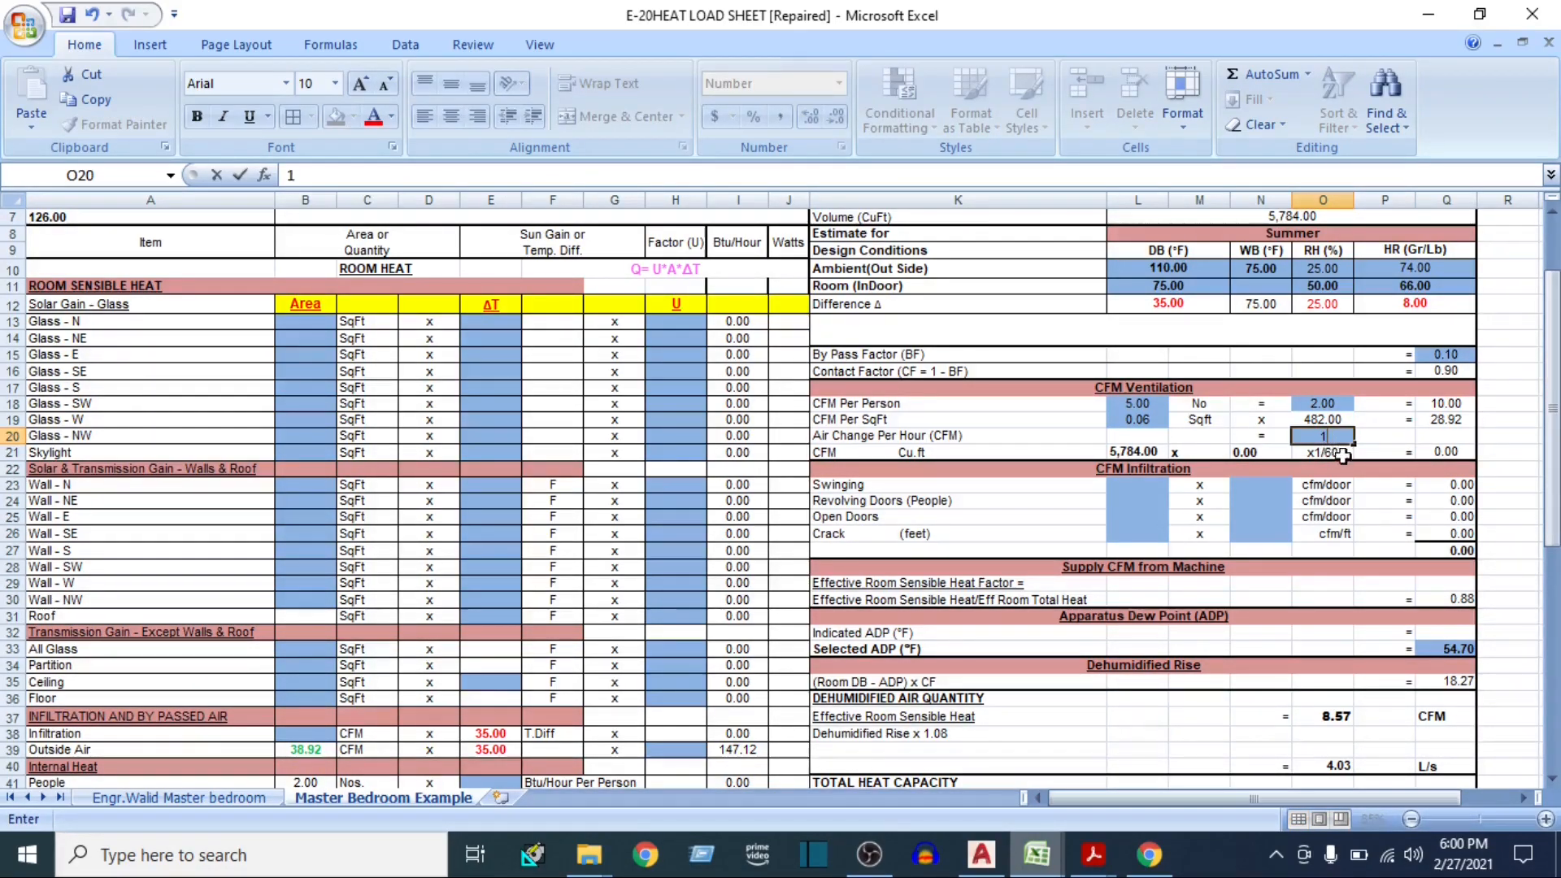
{"action": "left_click", "coordinate": [957, 439]}
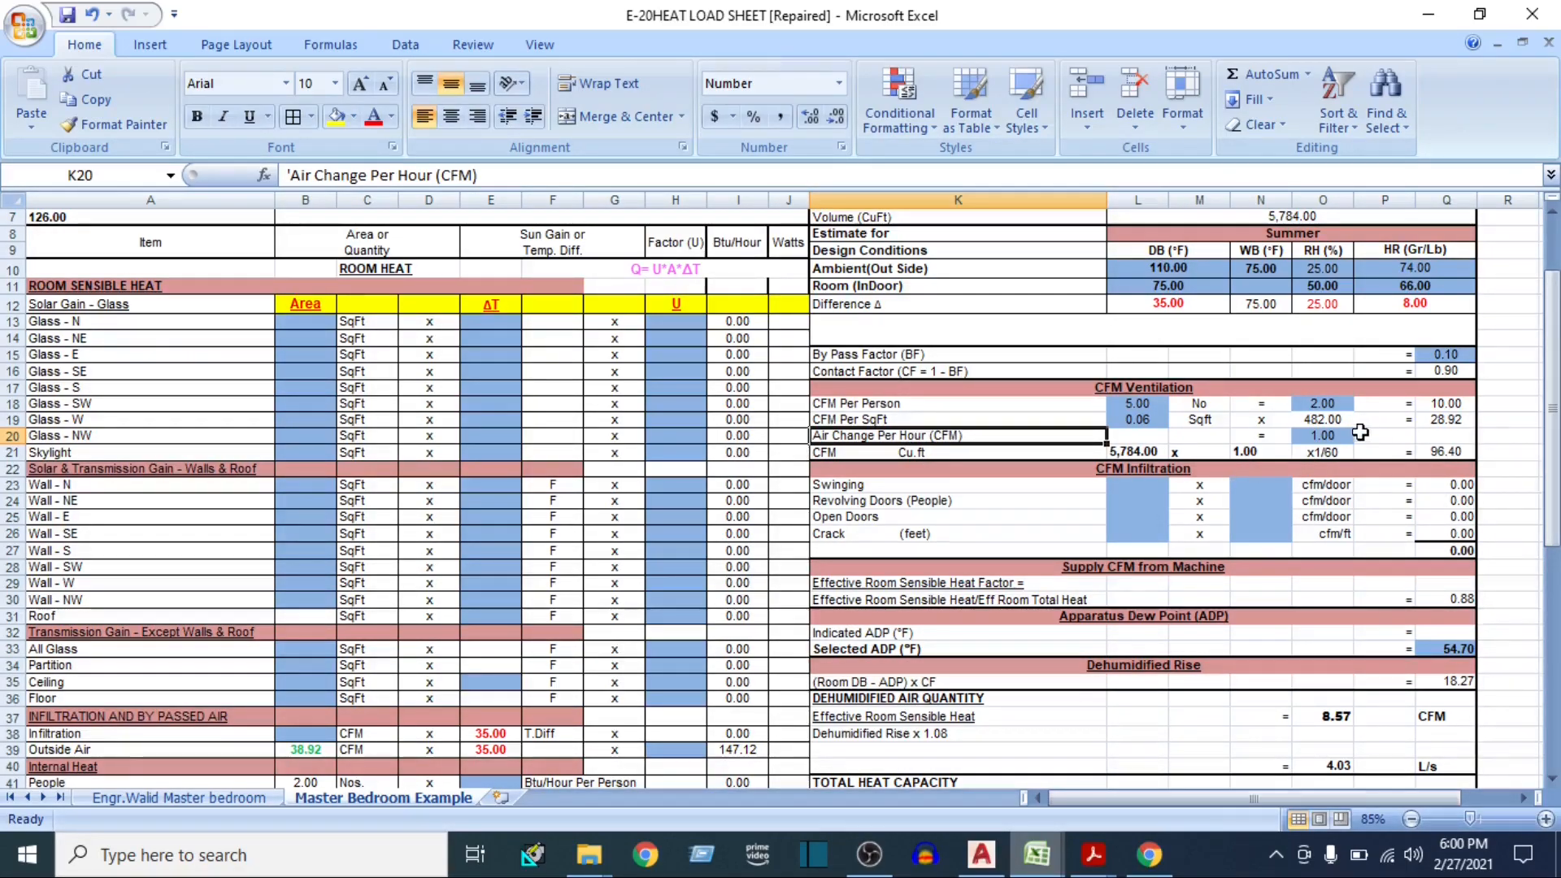
{"action": "left_click", "coordinate": [1337, 435]}
Examine the CFM Infiltration section, including the Swinging, Revolving Doors, Open Doors and Crack rows
{"action": "left_click_drag", "start_coordinate": [1126, 468], "coordinate": [1102, 534]}
{"action": "left_click", "coordinate": [1048, 502]}
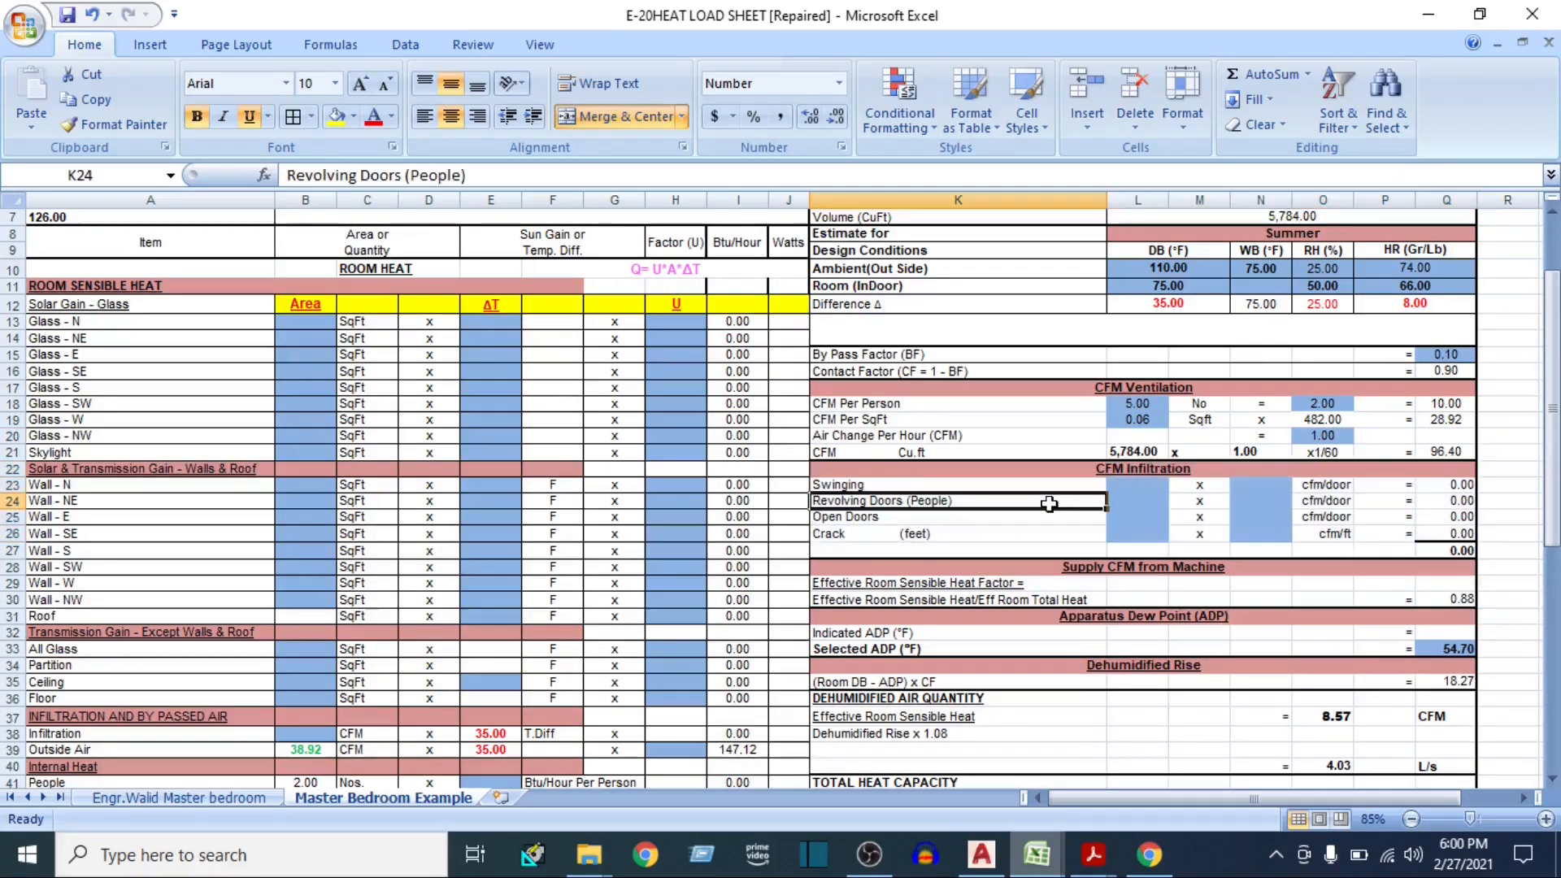
{"action": "left_click", "coordinate": [1125, 486]}
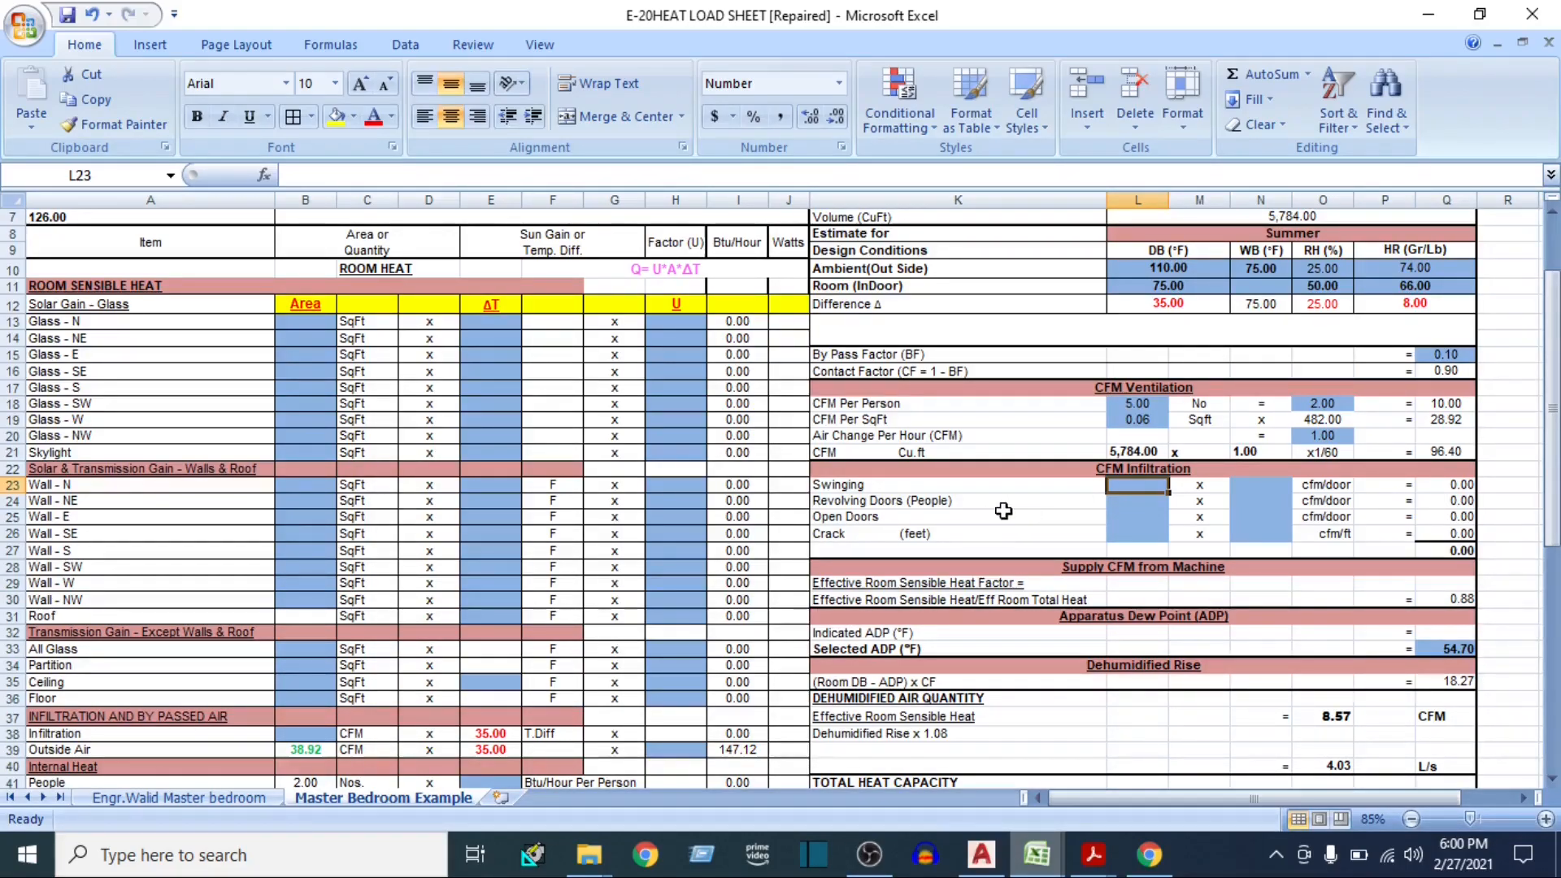
{"action": "left_click", "coordinate": [1109, 467]}
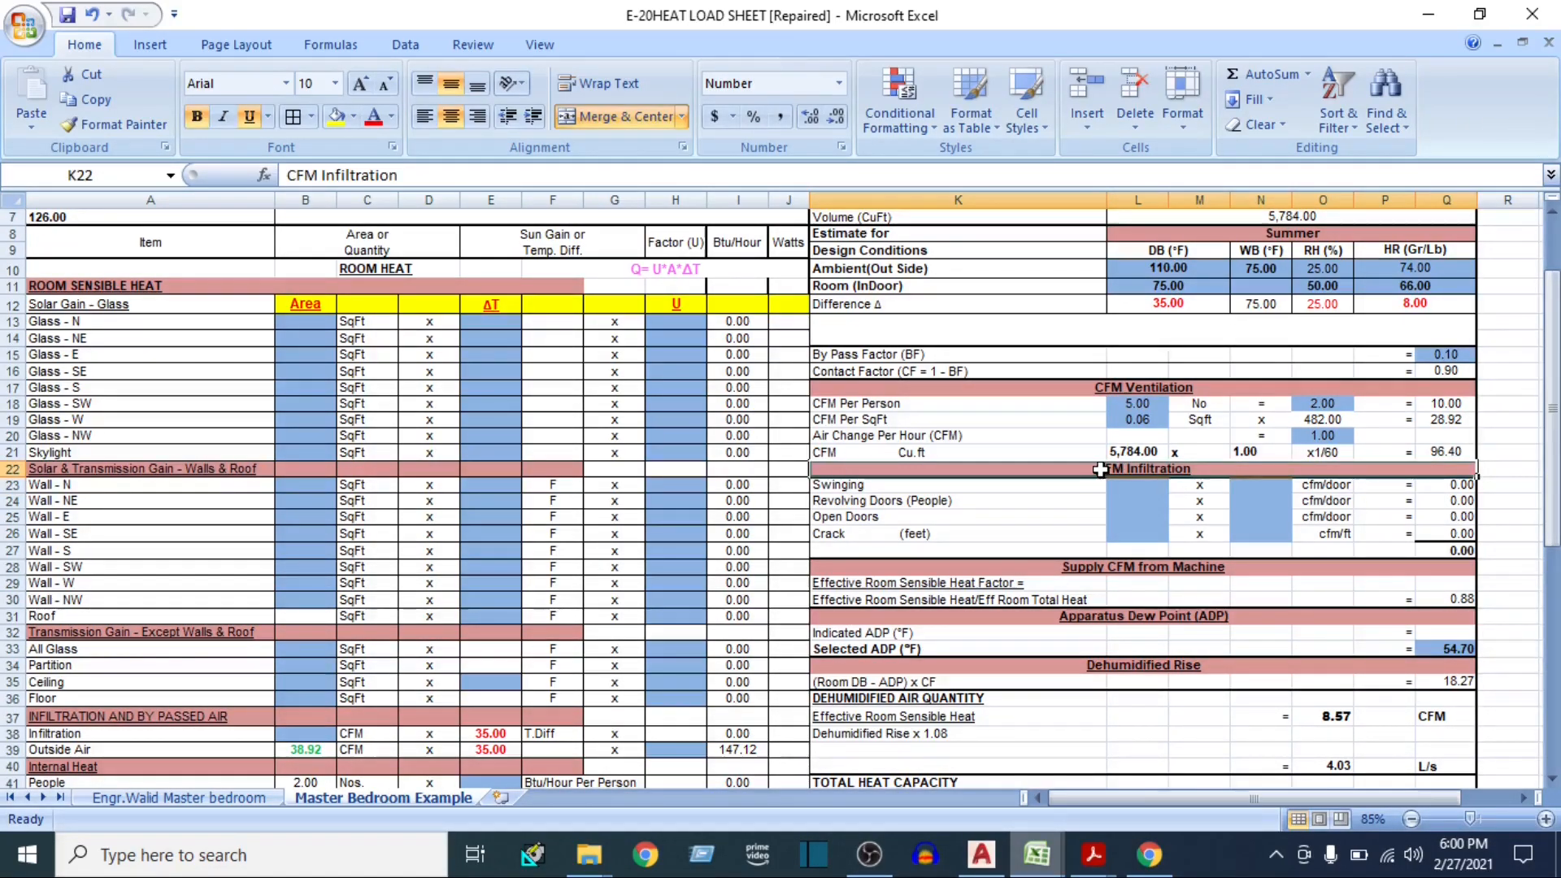
{"action": "left_click_drag", "start_coordinate": [1104, 488], "coordinate": [1131, 497]}
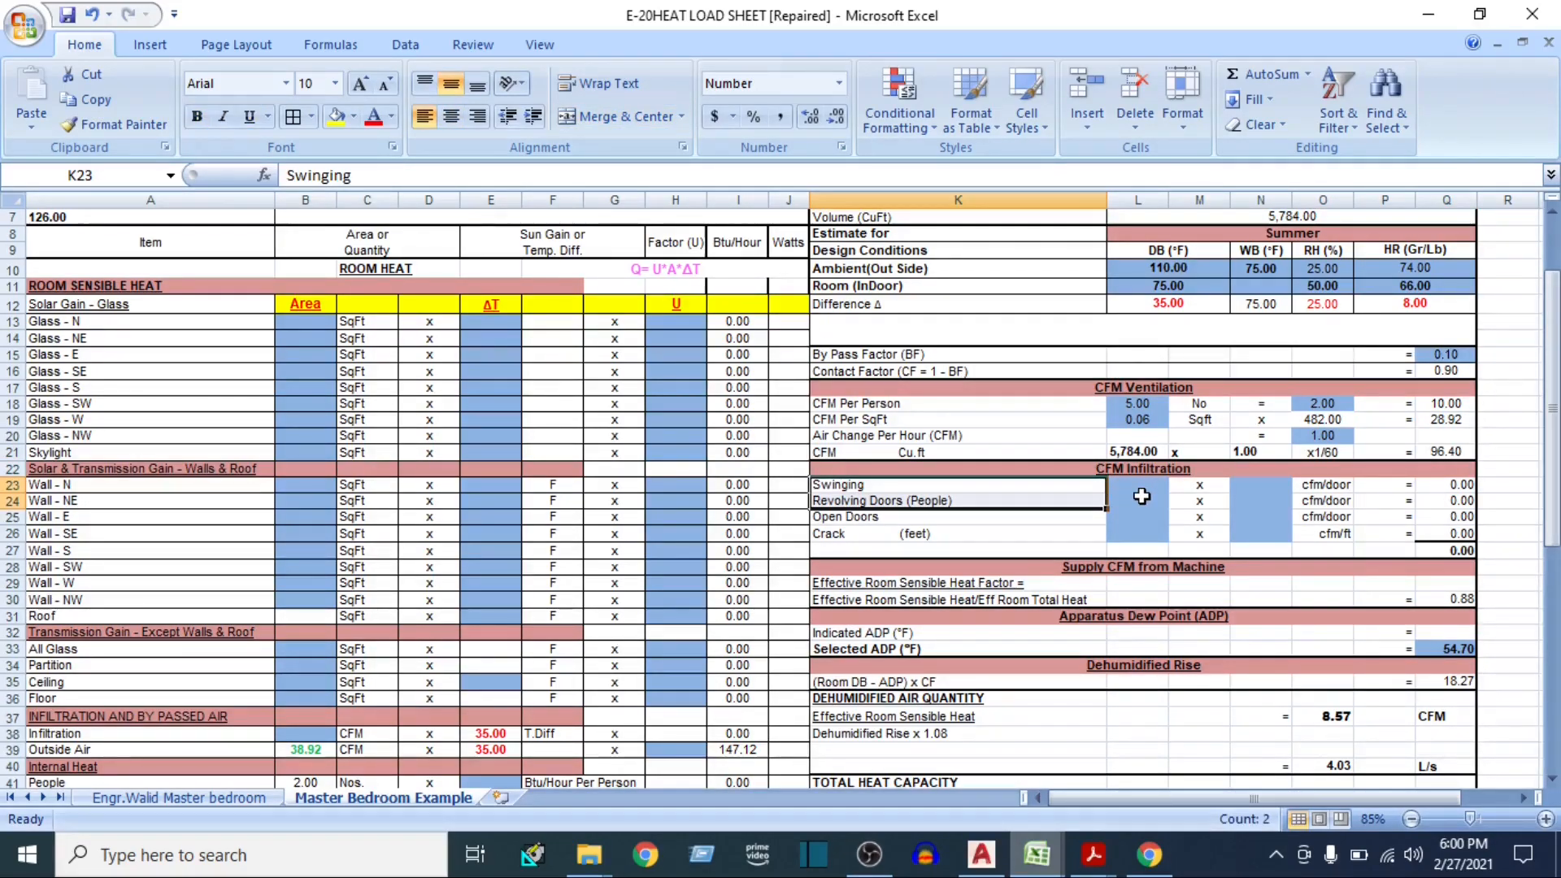
{"action": "left_click", "coordinate": [1138, 499]}
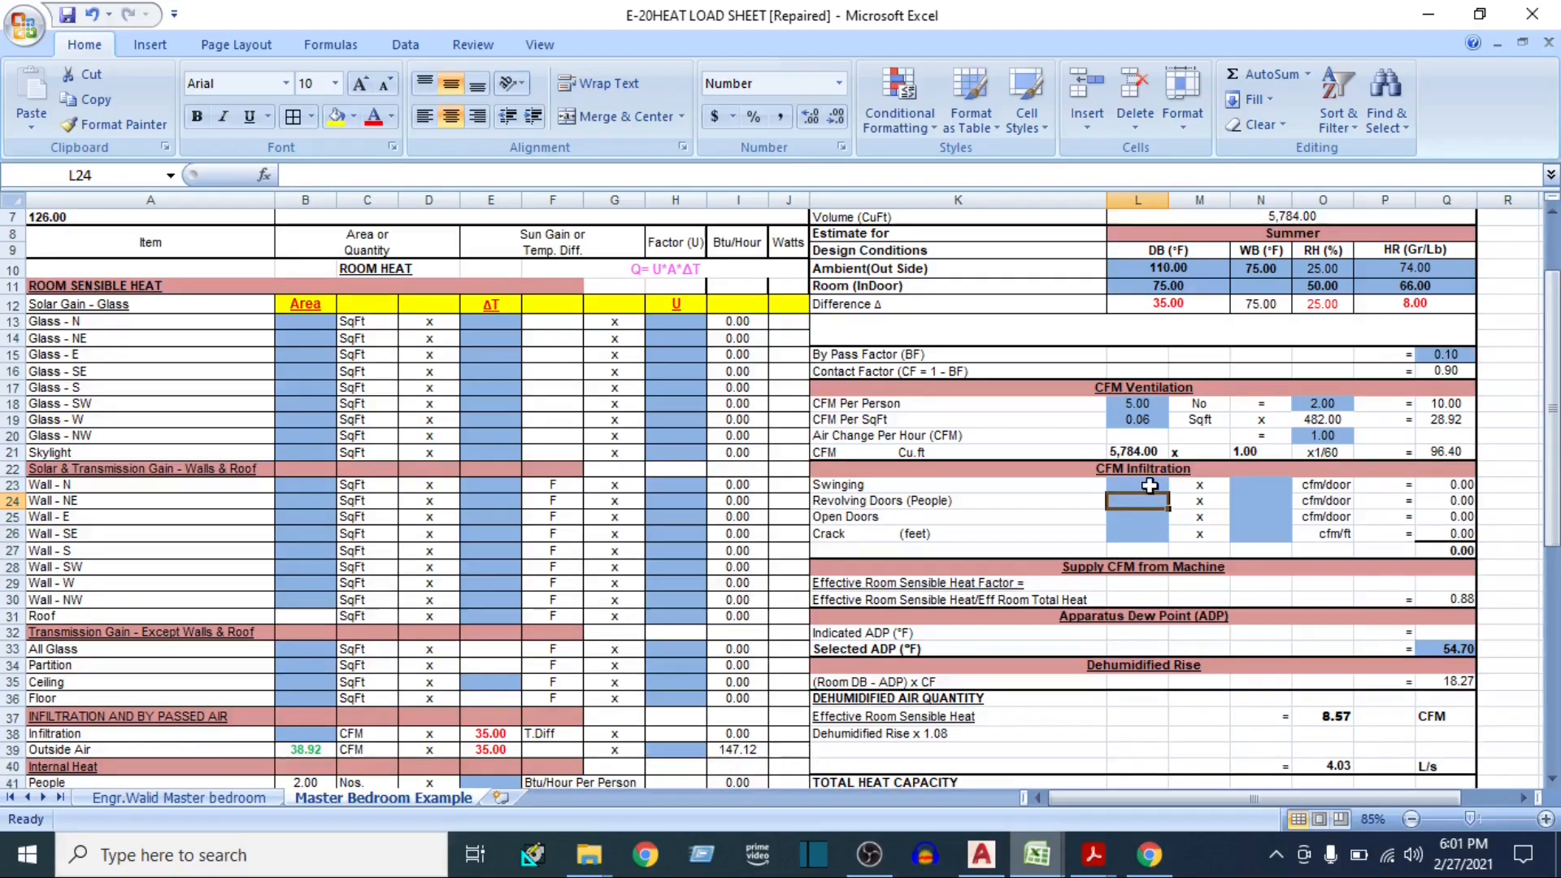
{"action": "left_click_drag", "start_coordinate": [1150, 470], "coordinate": [1154, 526]}
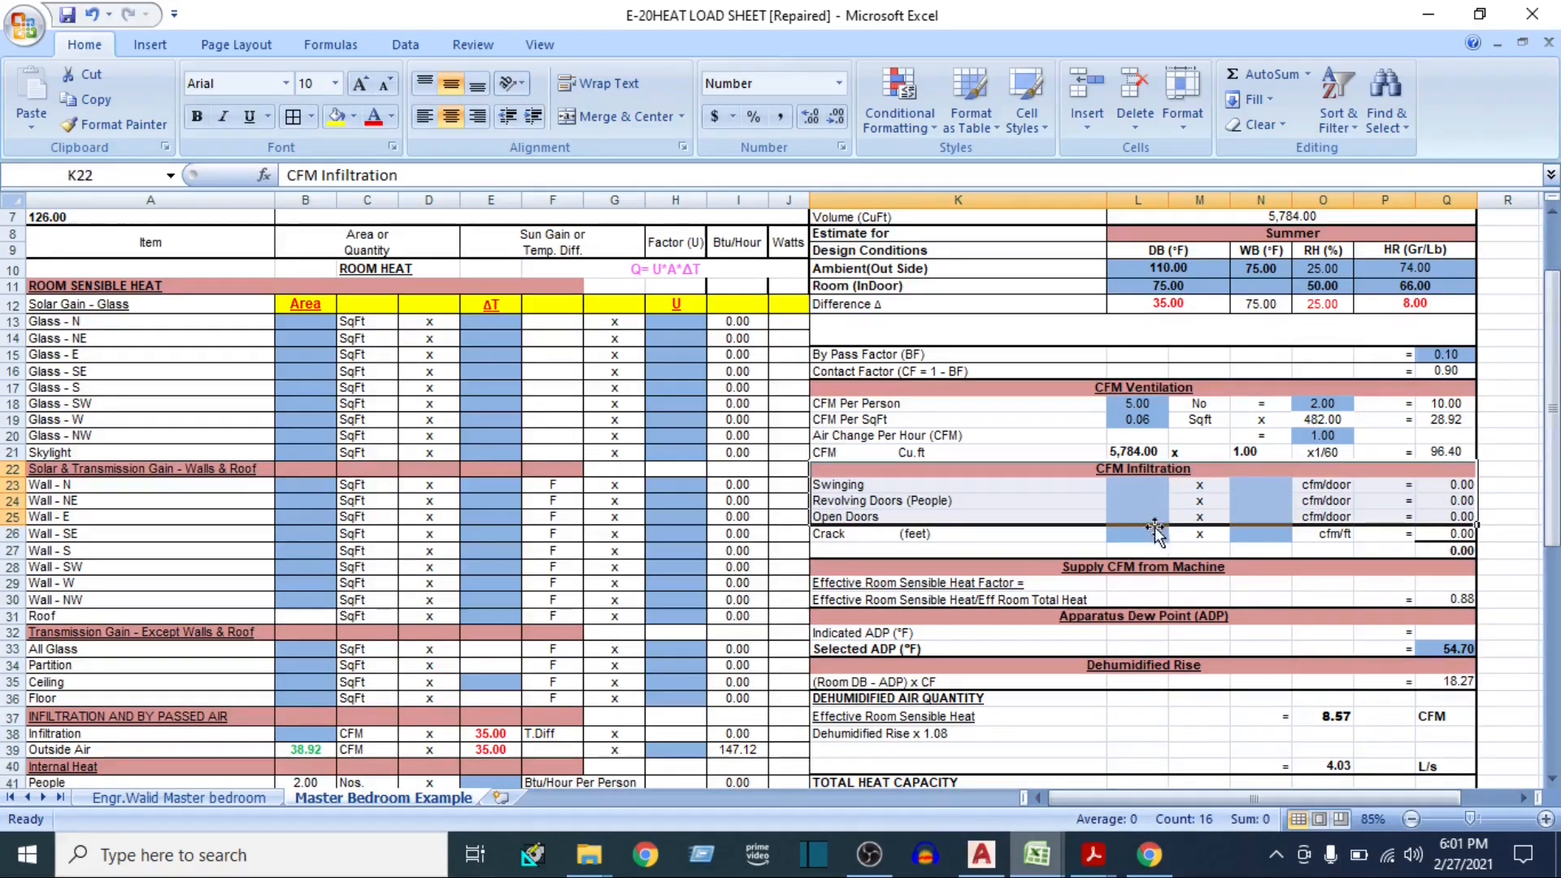
{"action": "left_click", "coordinate": [1127, 484]}
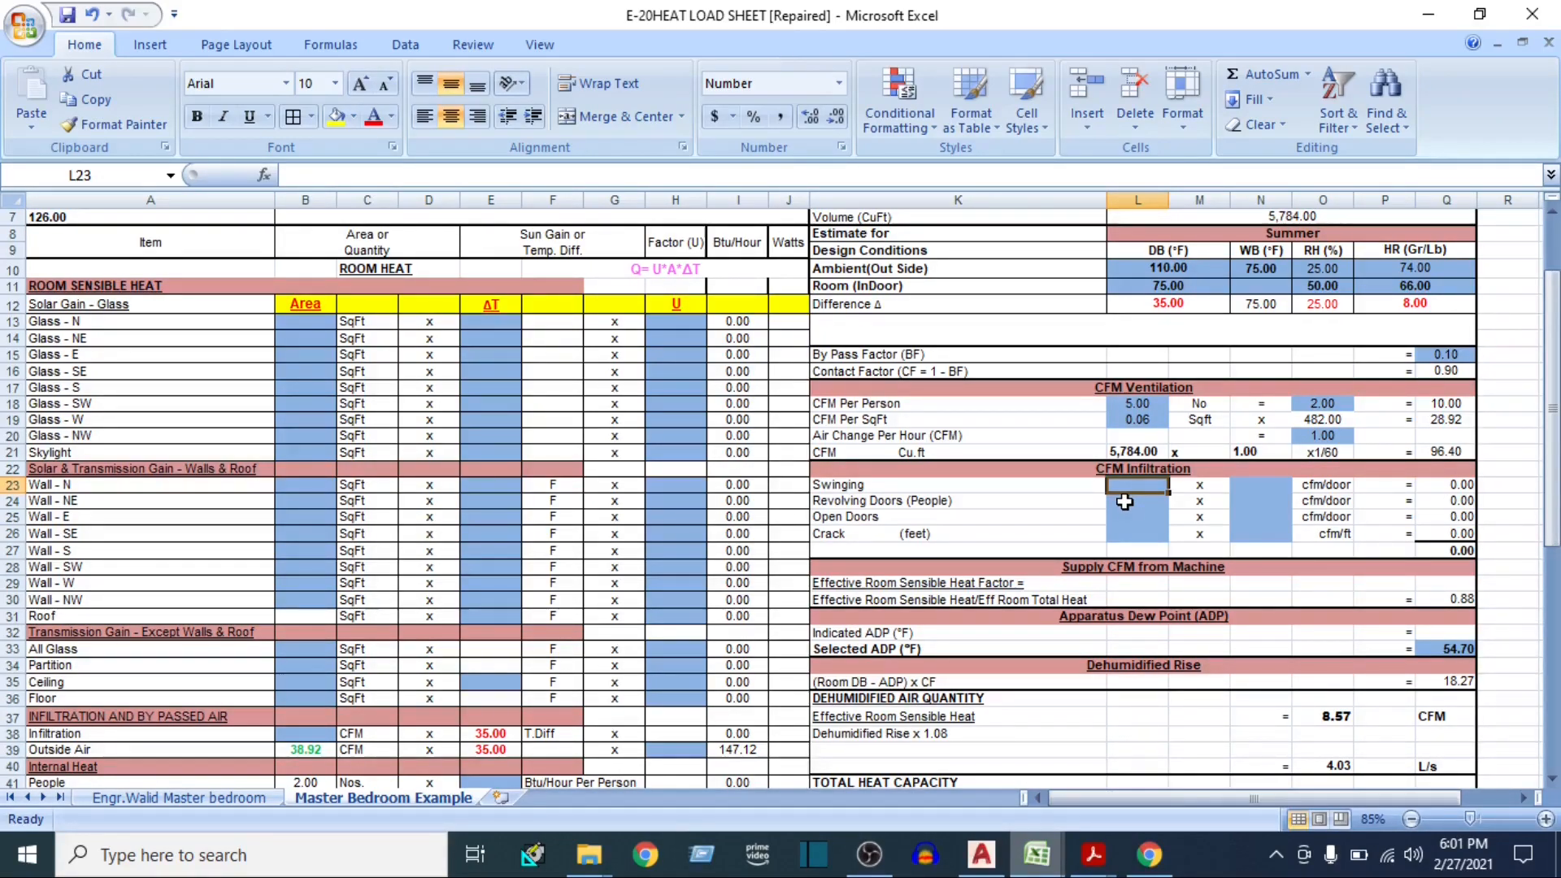
Look over the rest of the sheet and return to the Solar Gain - Glass rows under Room Sensible Heat
{"action": "scroll", "coordinate": [1124, 503], "scroll_direction": "down", "scroll_amount": 2}
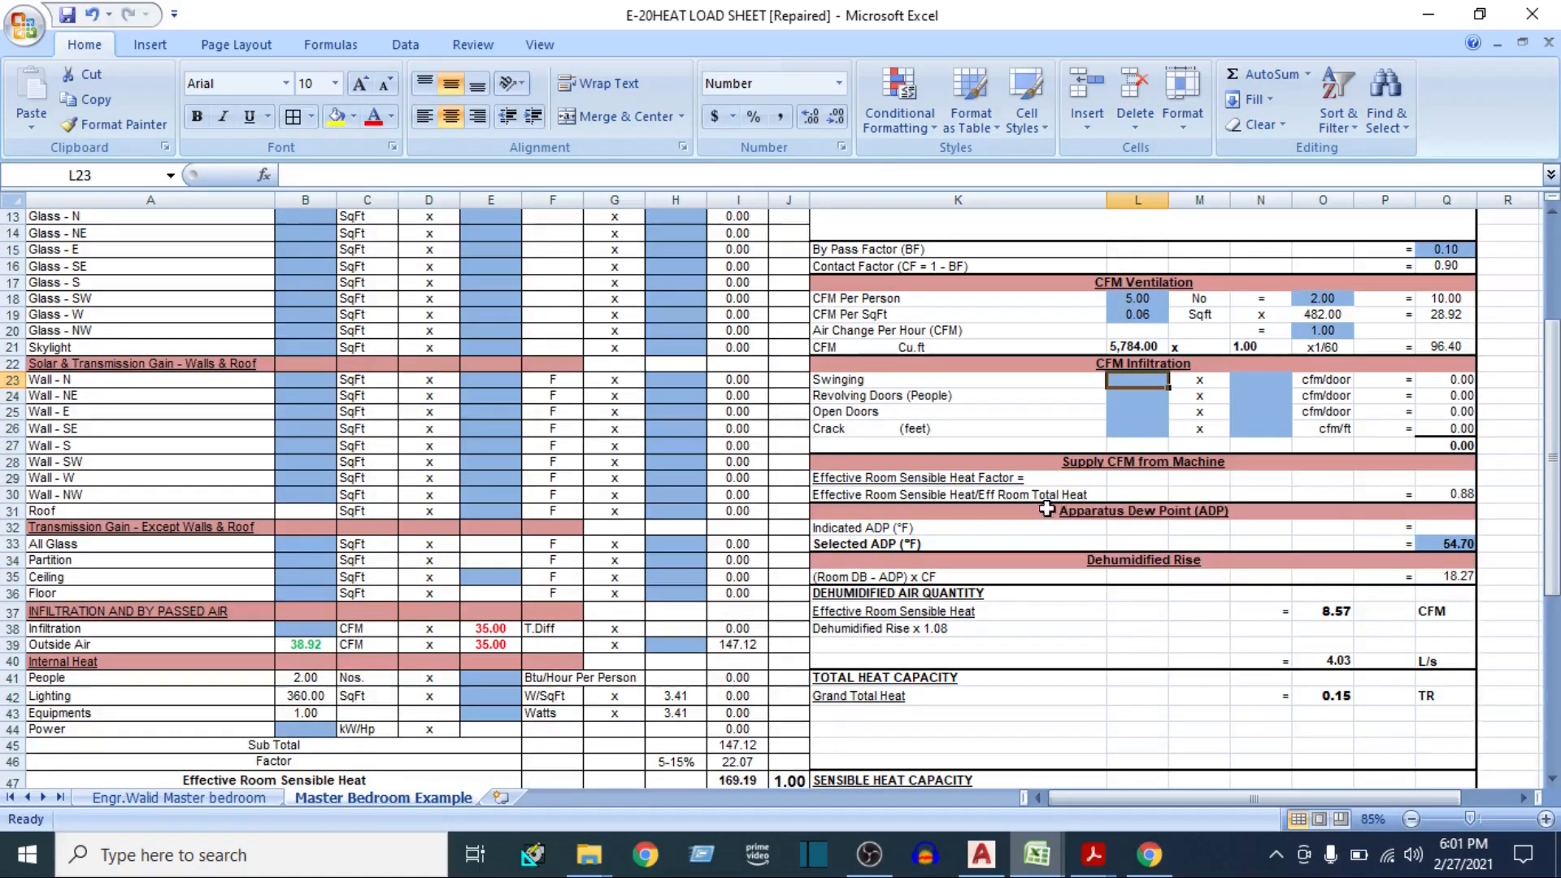
{"action": "scroll", "coordinate": [975, 577], "scroll_direction": "down", "scroll_amount": 2}
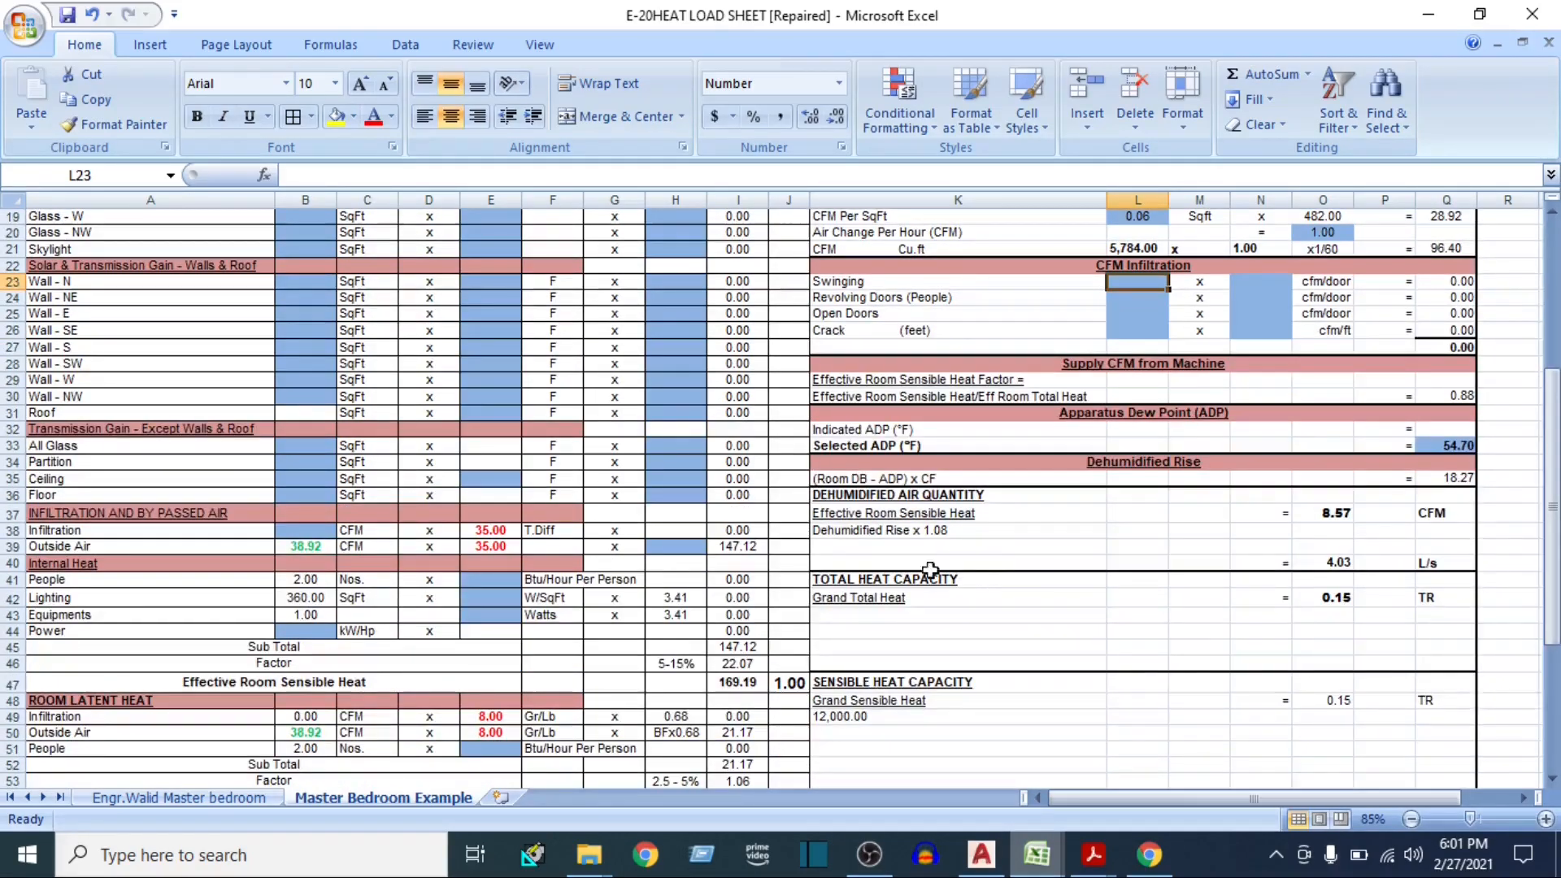
{"action": "scroll", "coordinate": [632, 571], "scroll_direction": "up", "scroll_amount": 6}
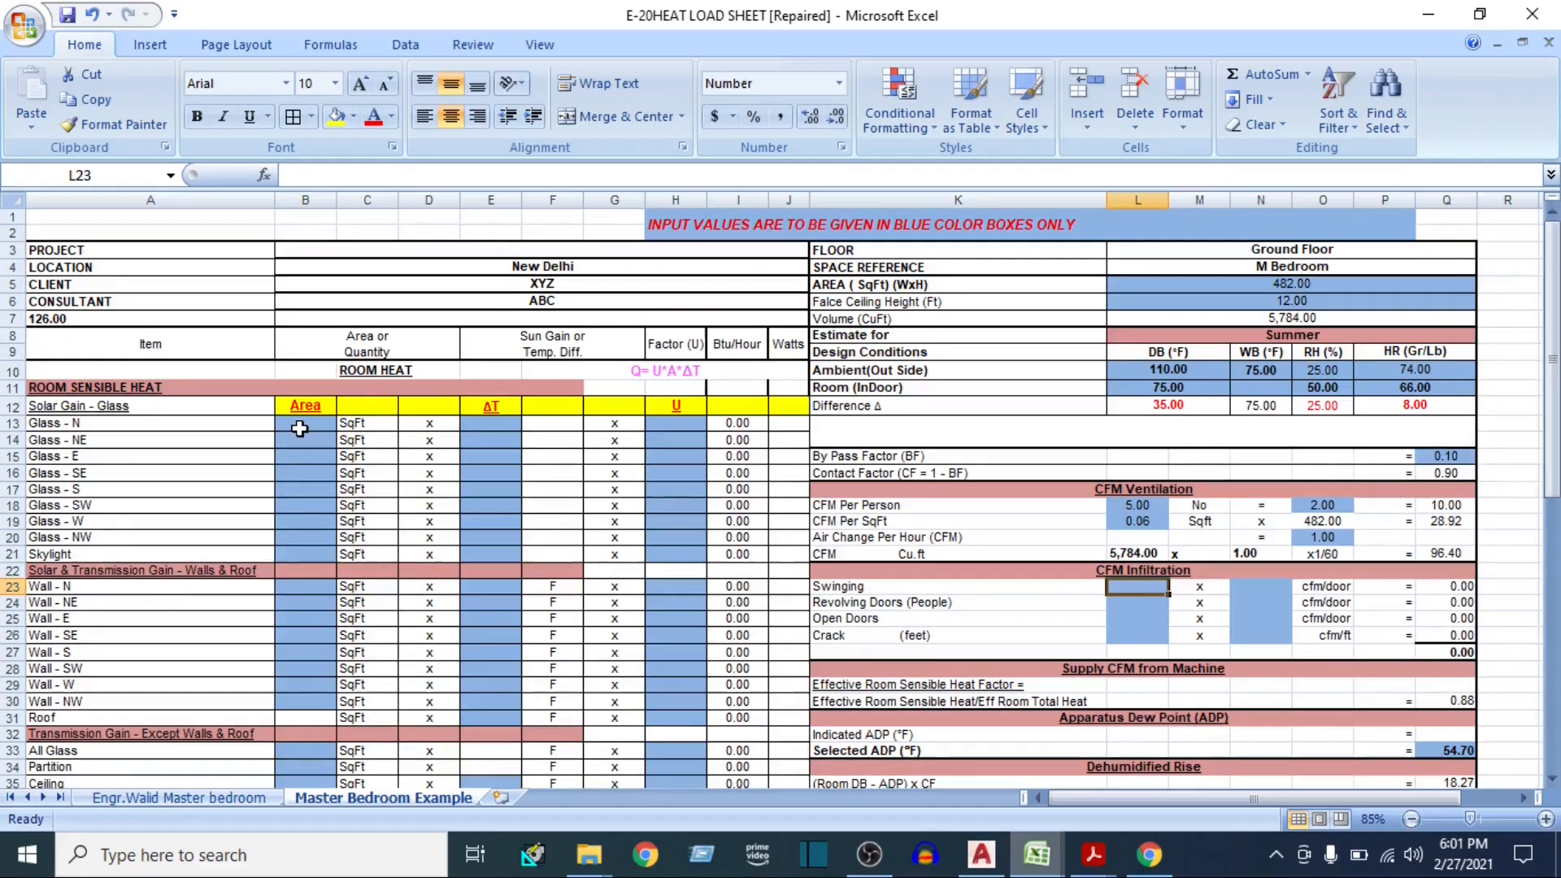
{"action": "left_click", "coordinate": [301, 426]}
{"action": "scroll", "coordinate": [325, 499], "scroll_direction": "down", "scroll_amount": 1}
{"action": "scroll", "coordinate": [301, 495], "scroll_direction": "up", "scroll_amount": 1}
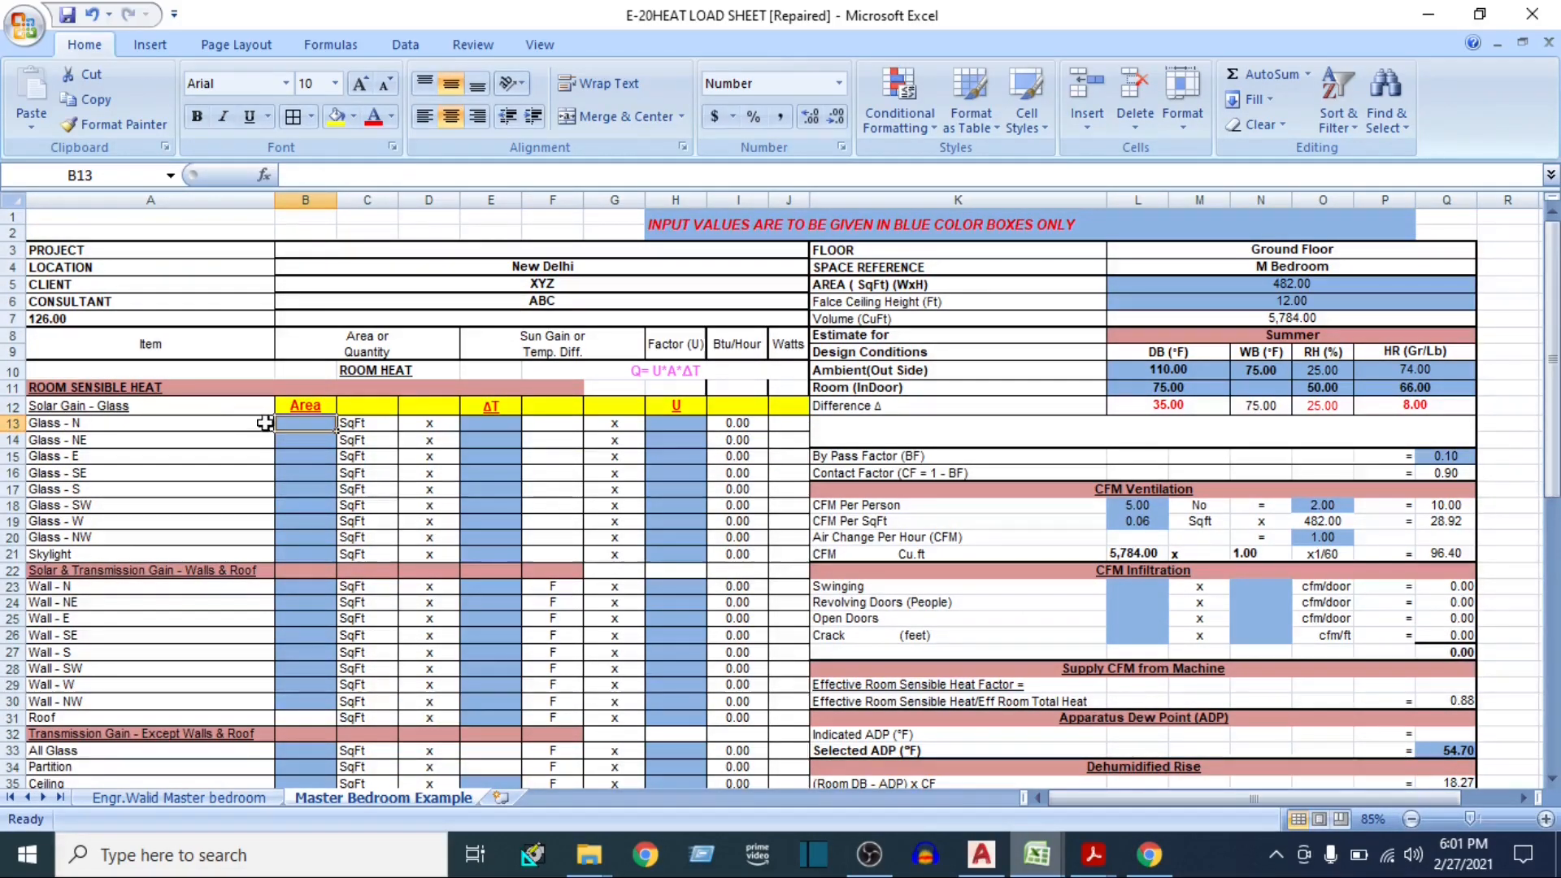
{"action": "left_click", "coordinate": [108, 388]}
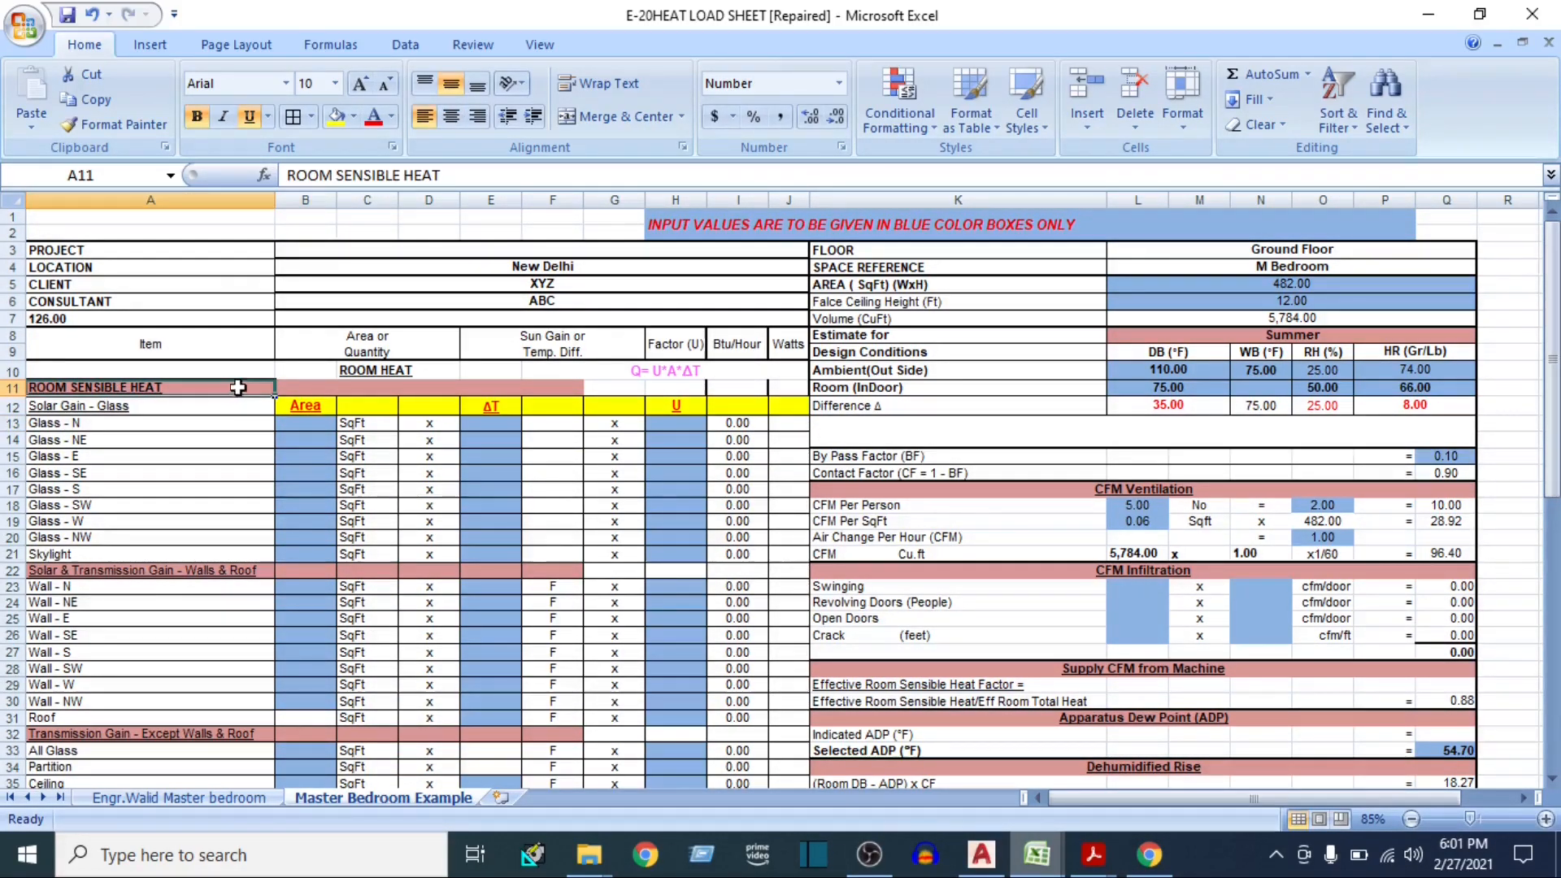
{"action": "left_click", "coordinate": [117, 408]}
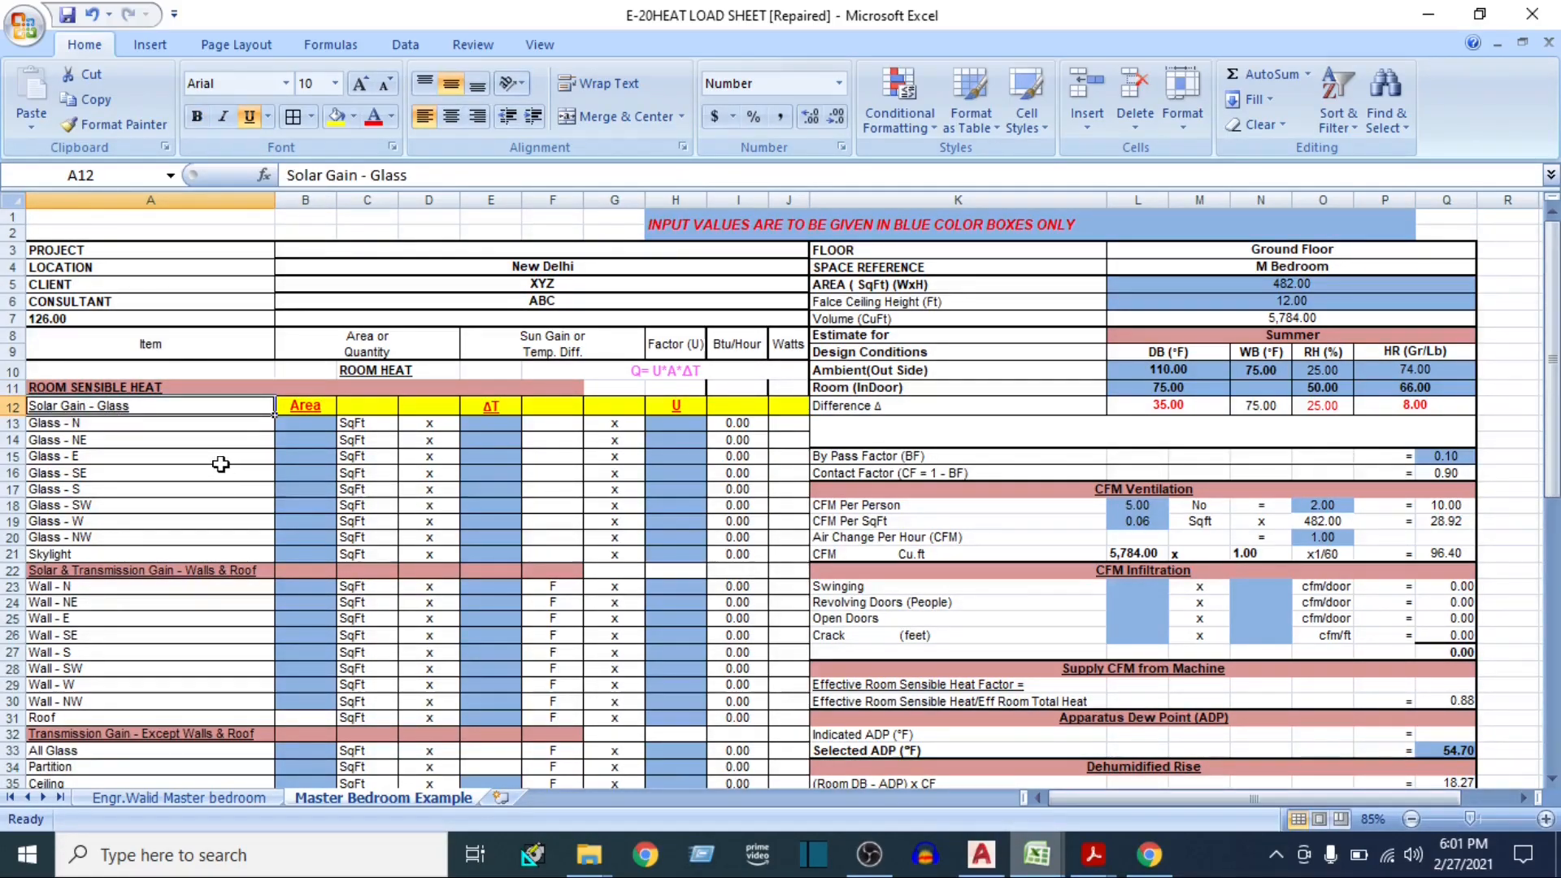
Switch to the AutoCAD floor plan and check the sizes and orientations of the M Bedroom windows
{"action": "left_click", "coordinate": [981, 855]}
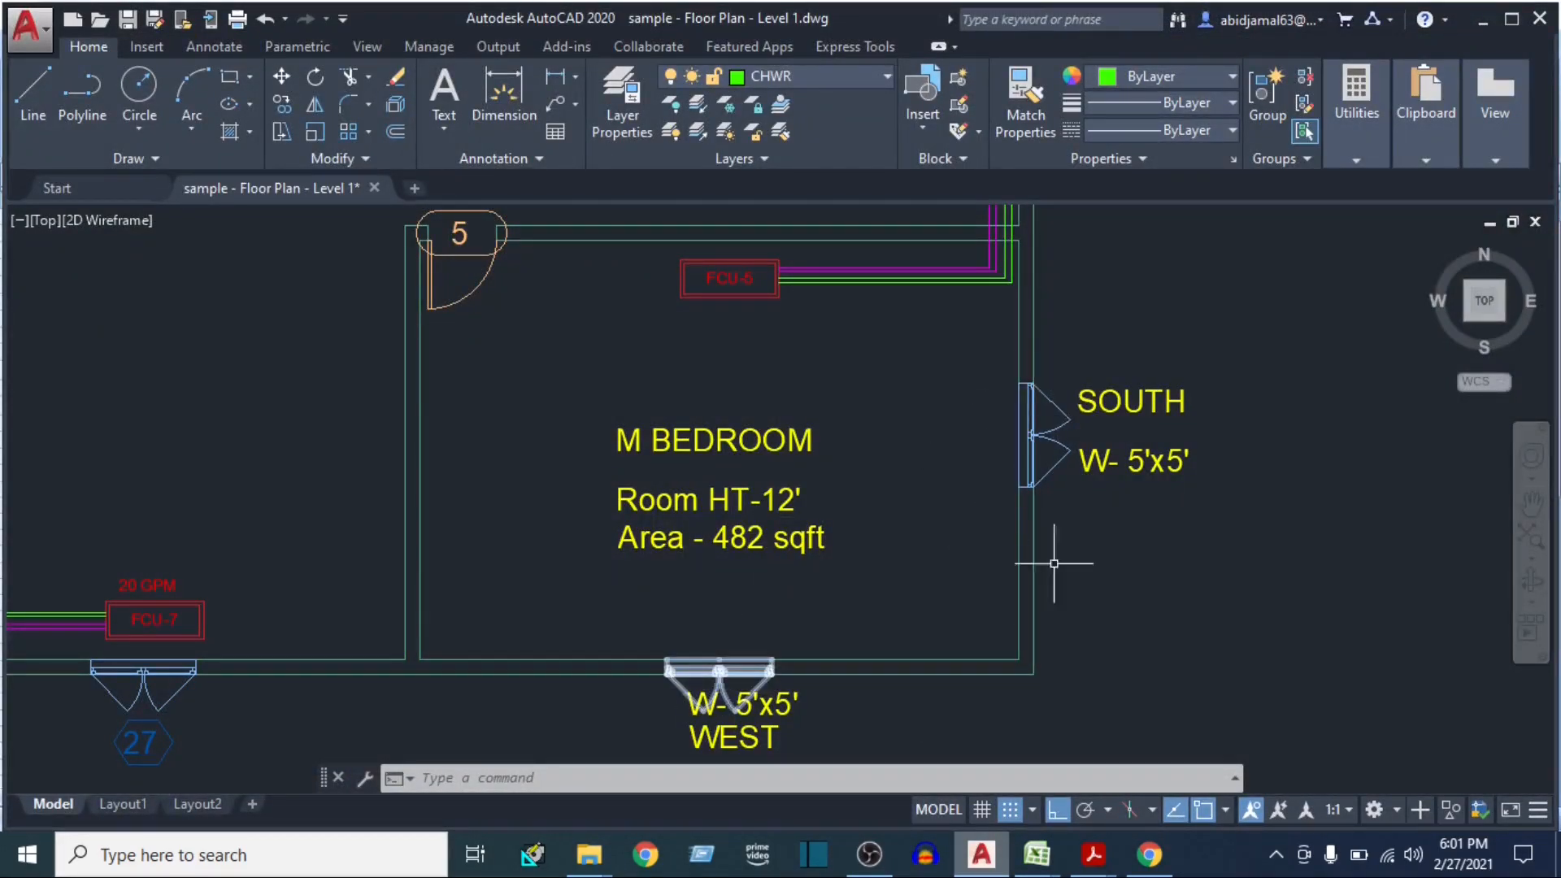
{"action": "left_click", "coordinate": [930, 433]}
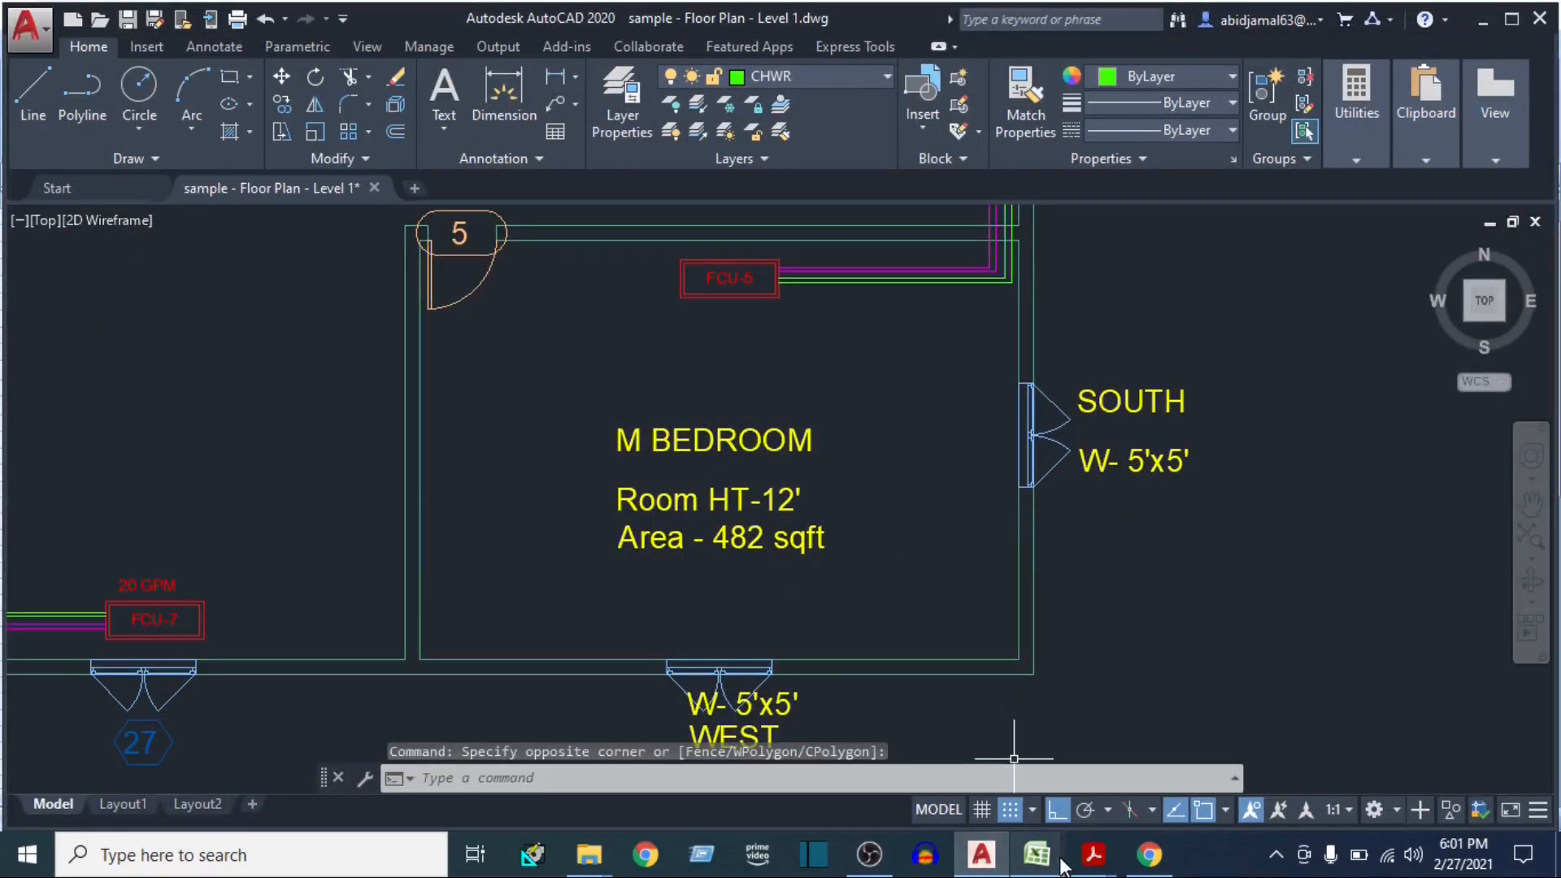
{"action": "left_click_drag", "start_coordinate": [849, 648], "coordinate": [904, 605]}
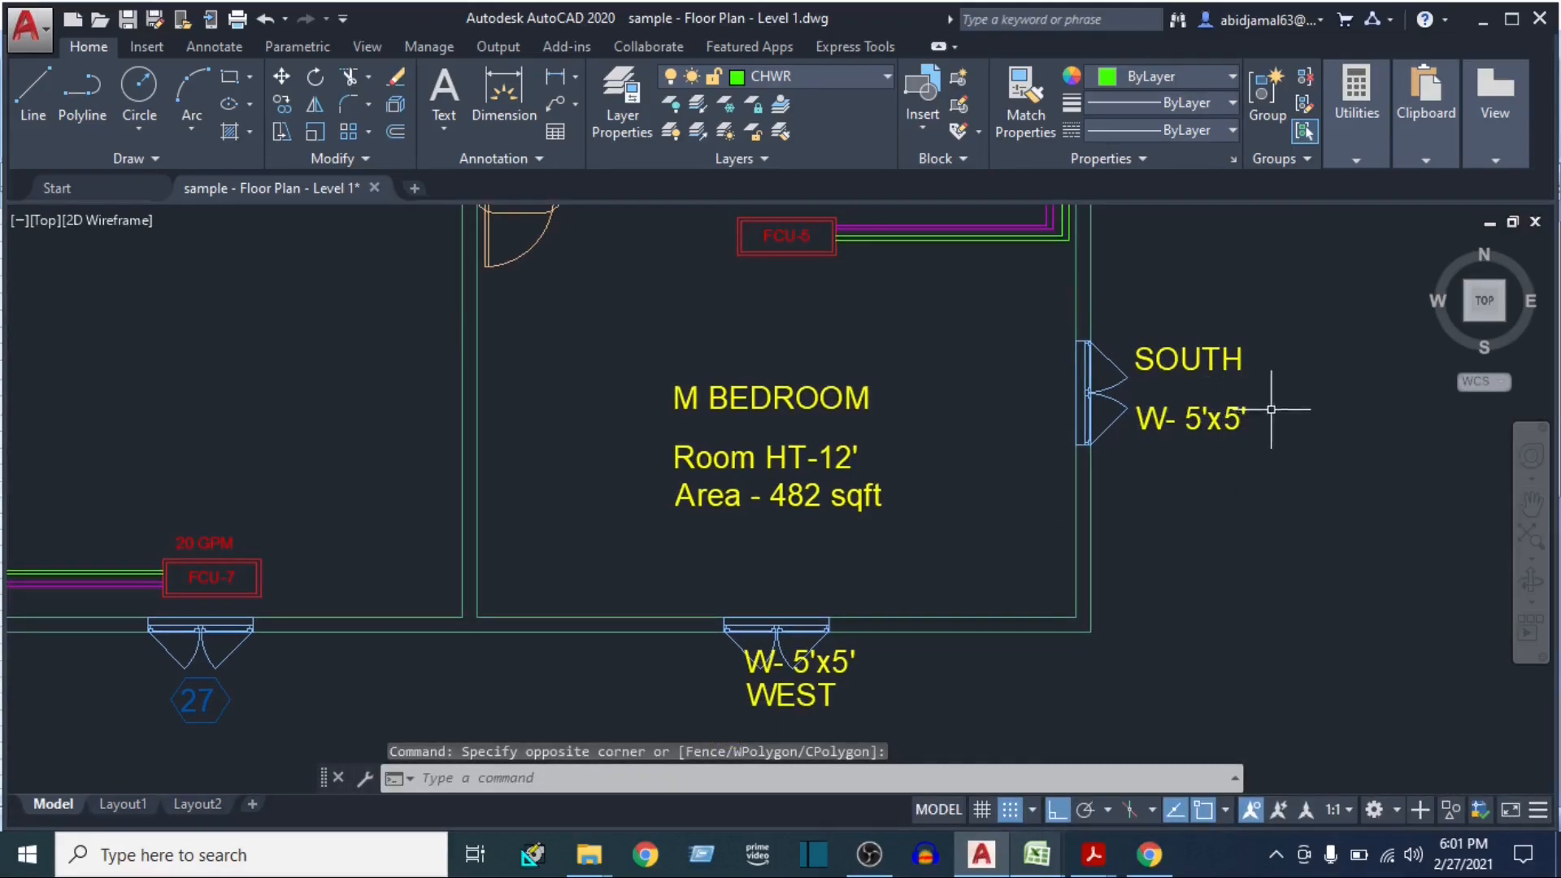
{"action": "left_click_drag", "start_coordinate": [1219, 480], "coordinate": [1183, 572]}
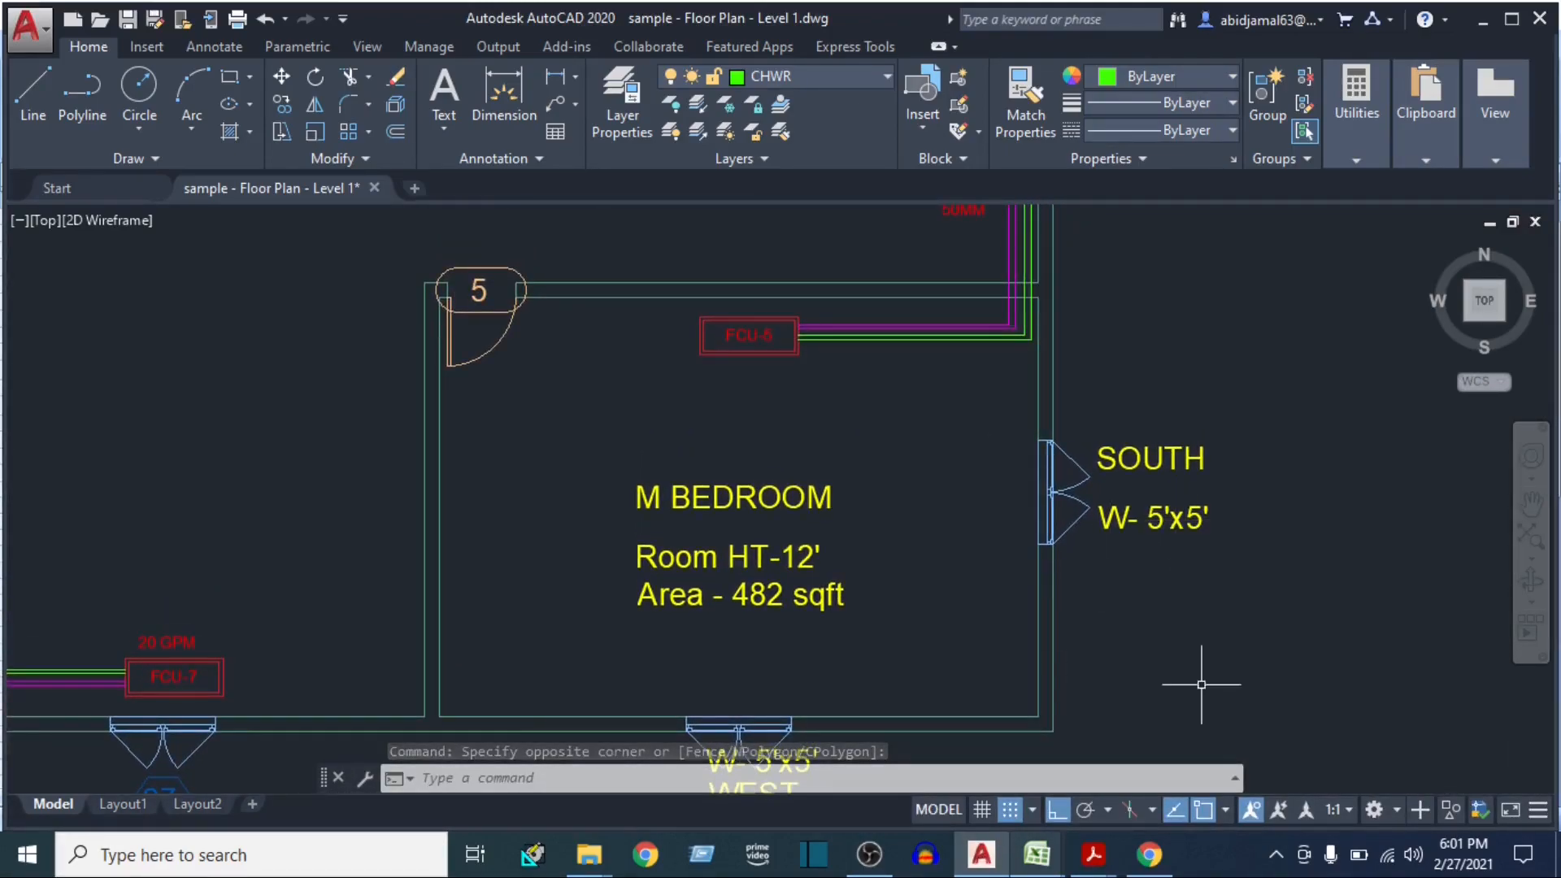
Switch back to the Excel heat load sheet, set the Glass - S area to 25 SqFt and select its ΔT cell
{"action": "left_click", "coordinate": [1037, 853]}
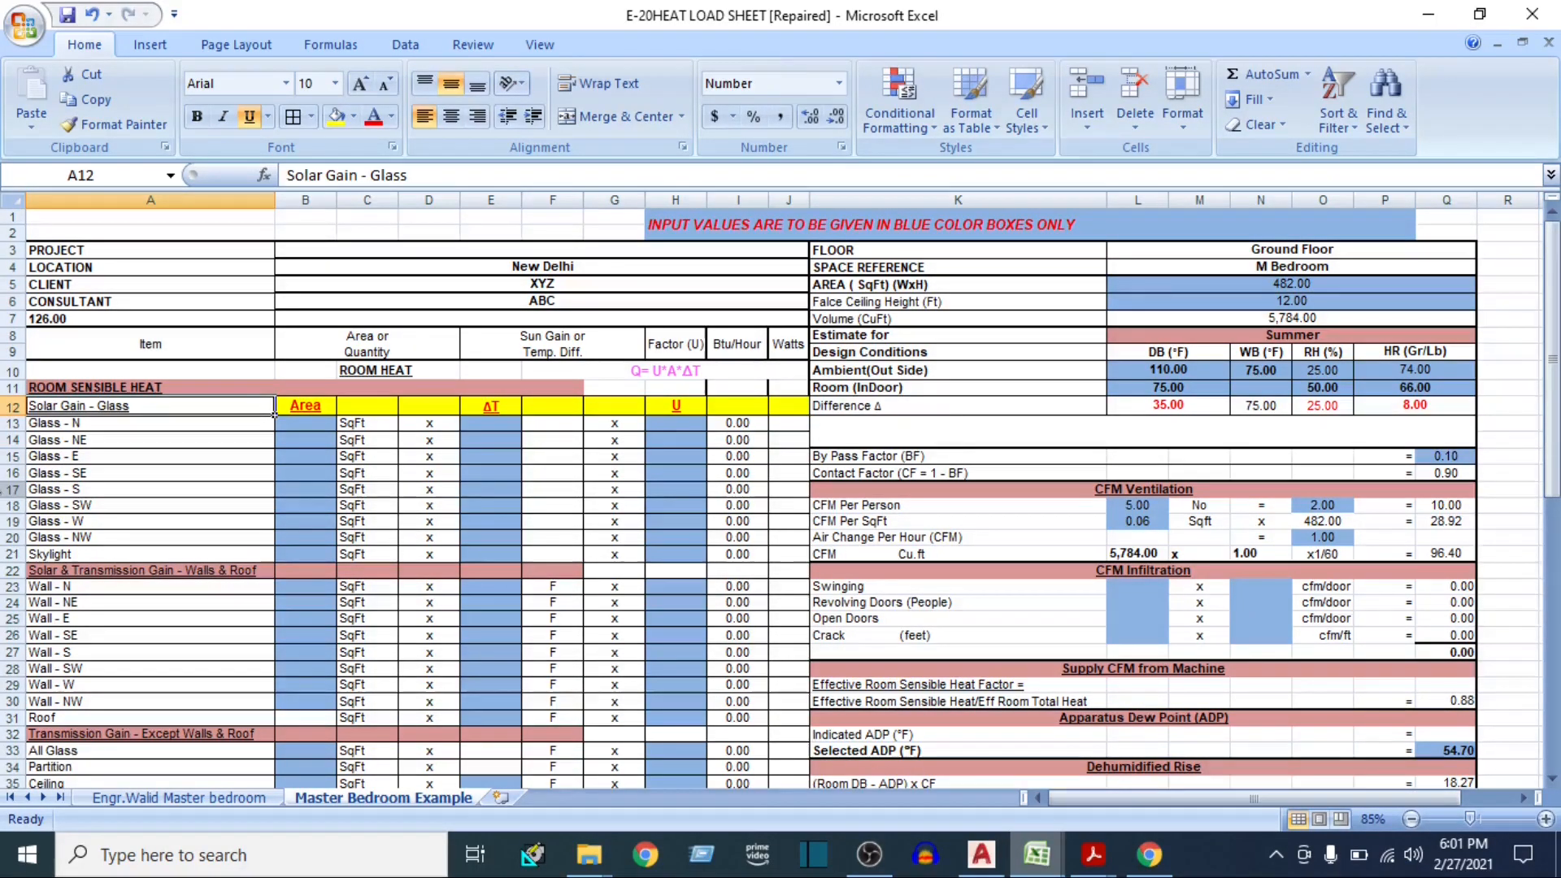
{"action": "left_click", "coordinate": [9, 490]}
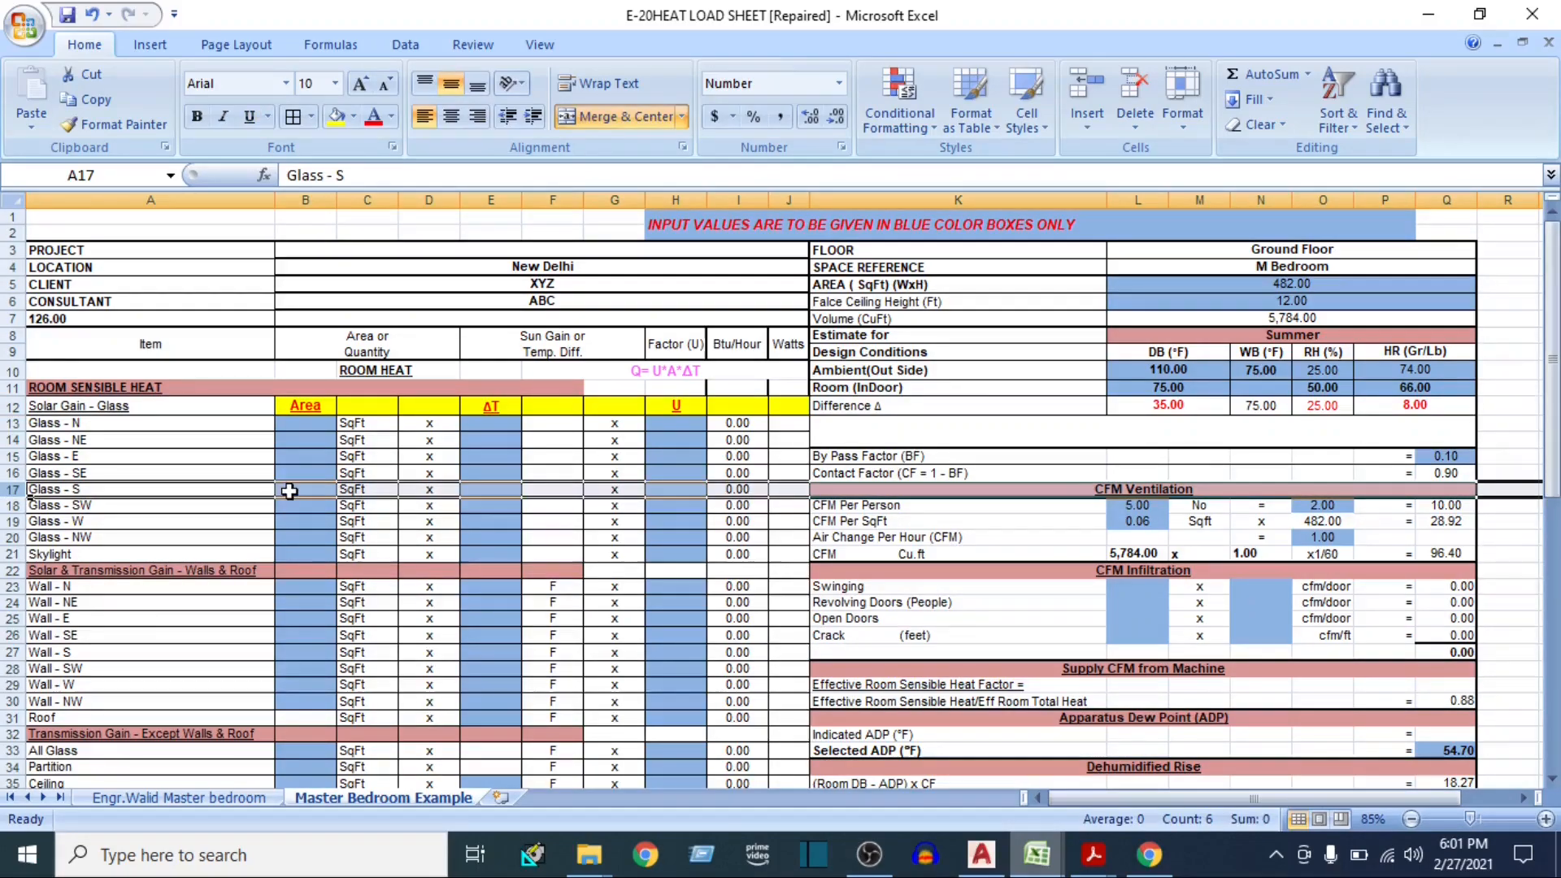
{"action": "left_click", "coordinate": [289, 490]}
{"action": "type", "text": "25"}
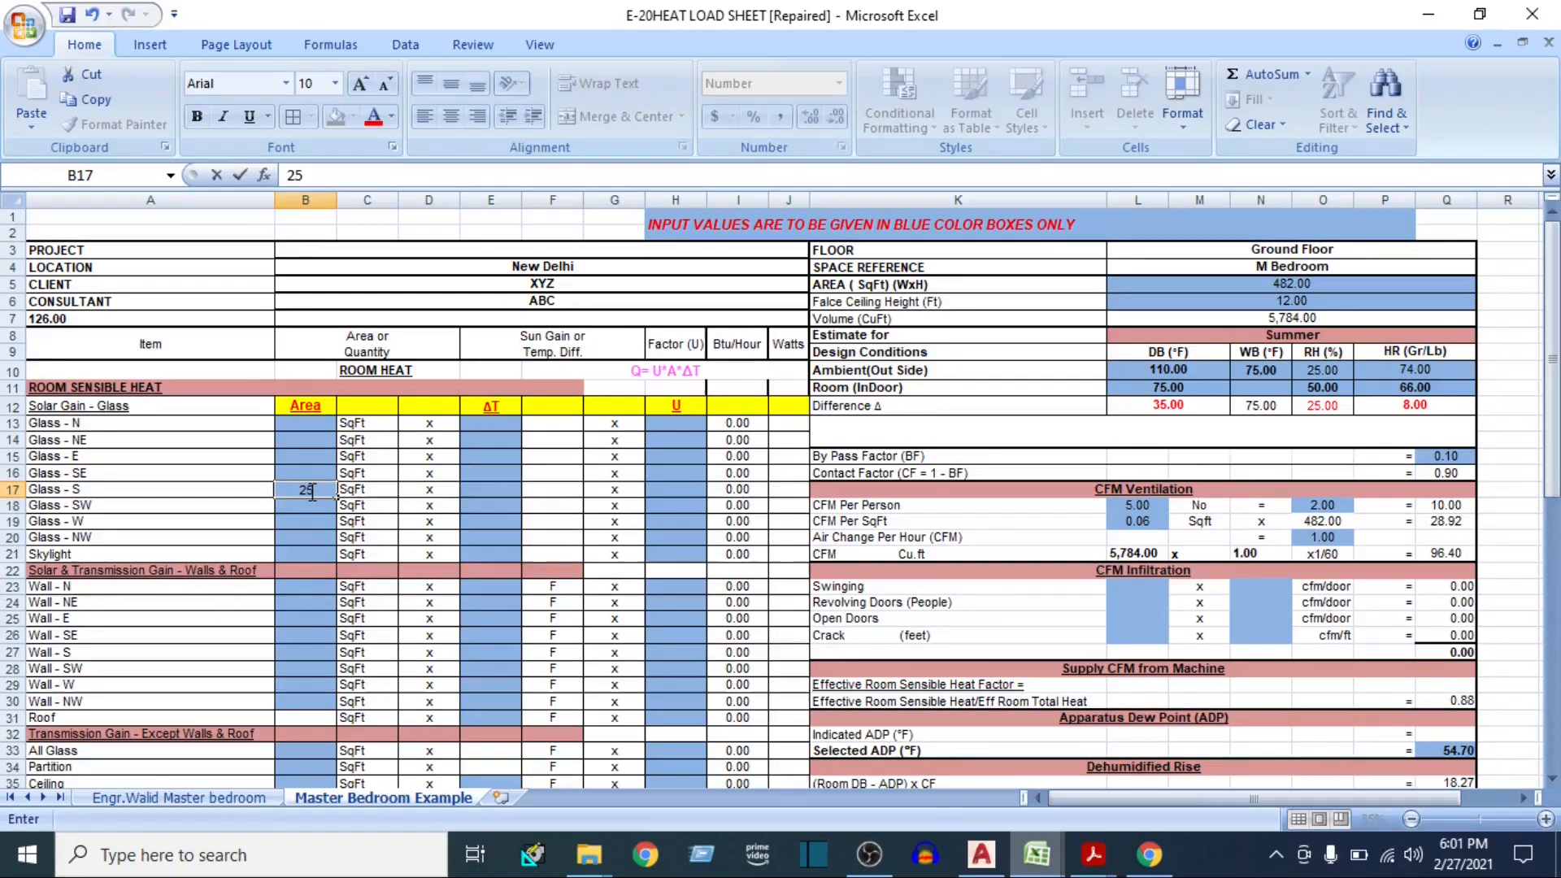
{"action": "key", "text": "Tab"}
{"action": "key", "text": "Tab"}
{"action": "key", "text": "Tab"}
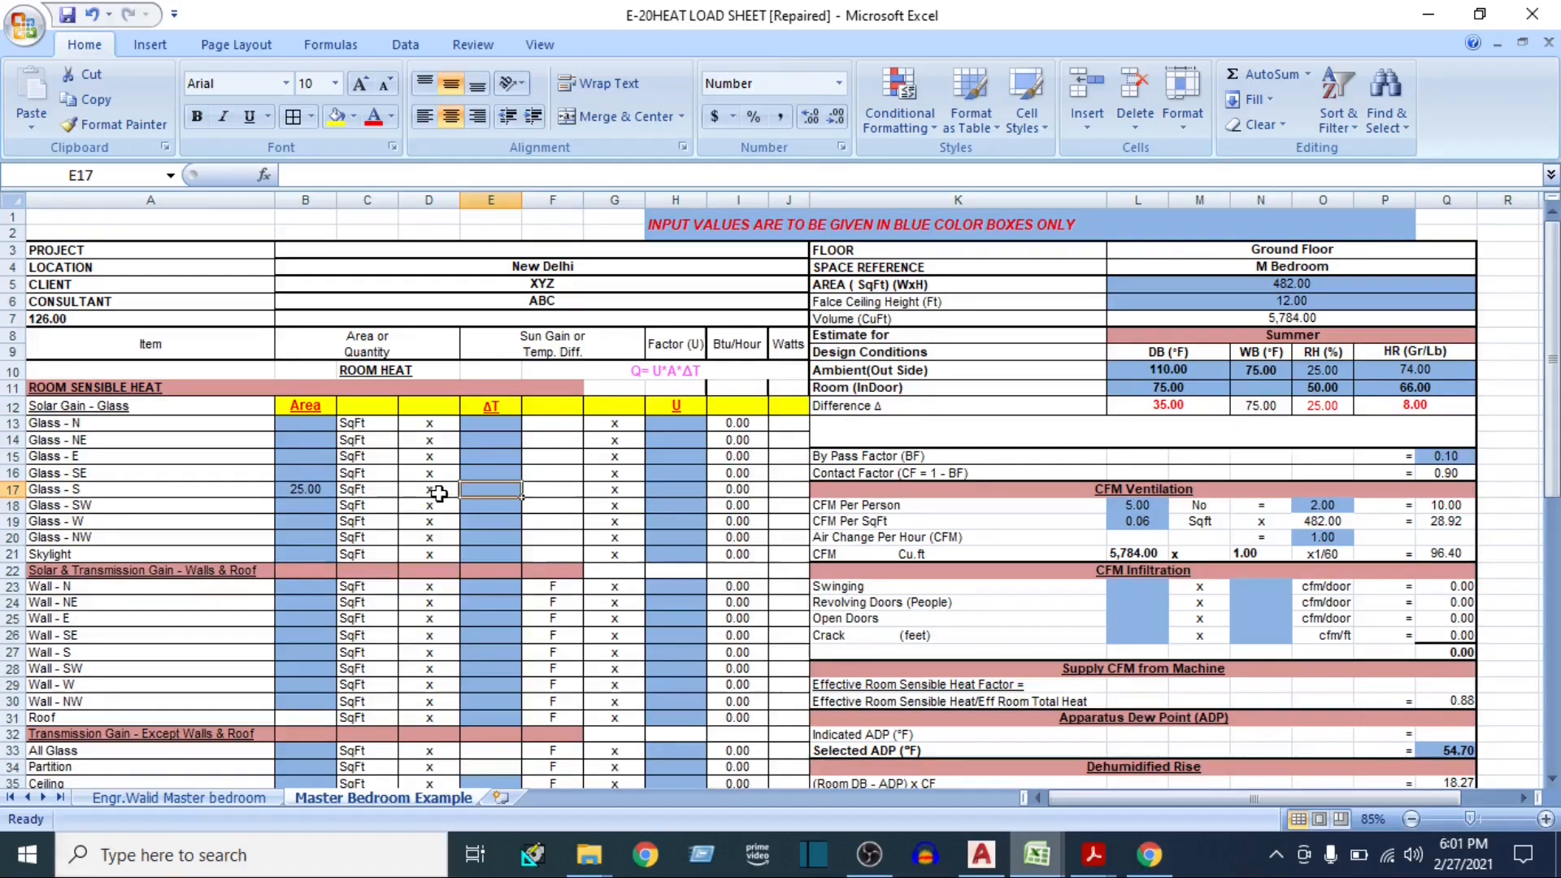
Open ISHRAE HANDBOOK.pdf in Acrobat Reader, browse it in full-page view and examine Table 9 of Equivalent Temperature Difference for walls
{"action": "mouse_move", "coordinate": [1094, 845]}
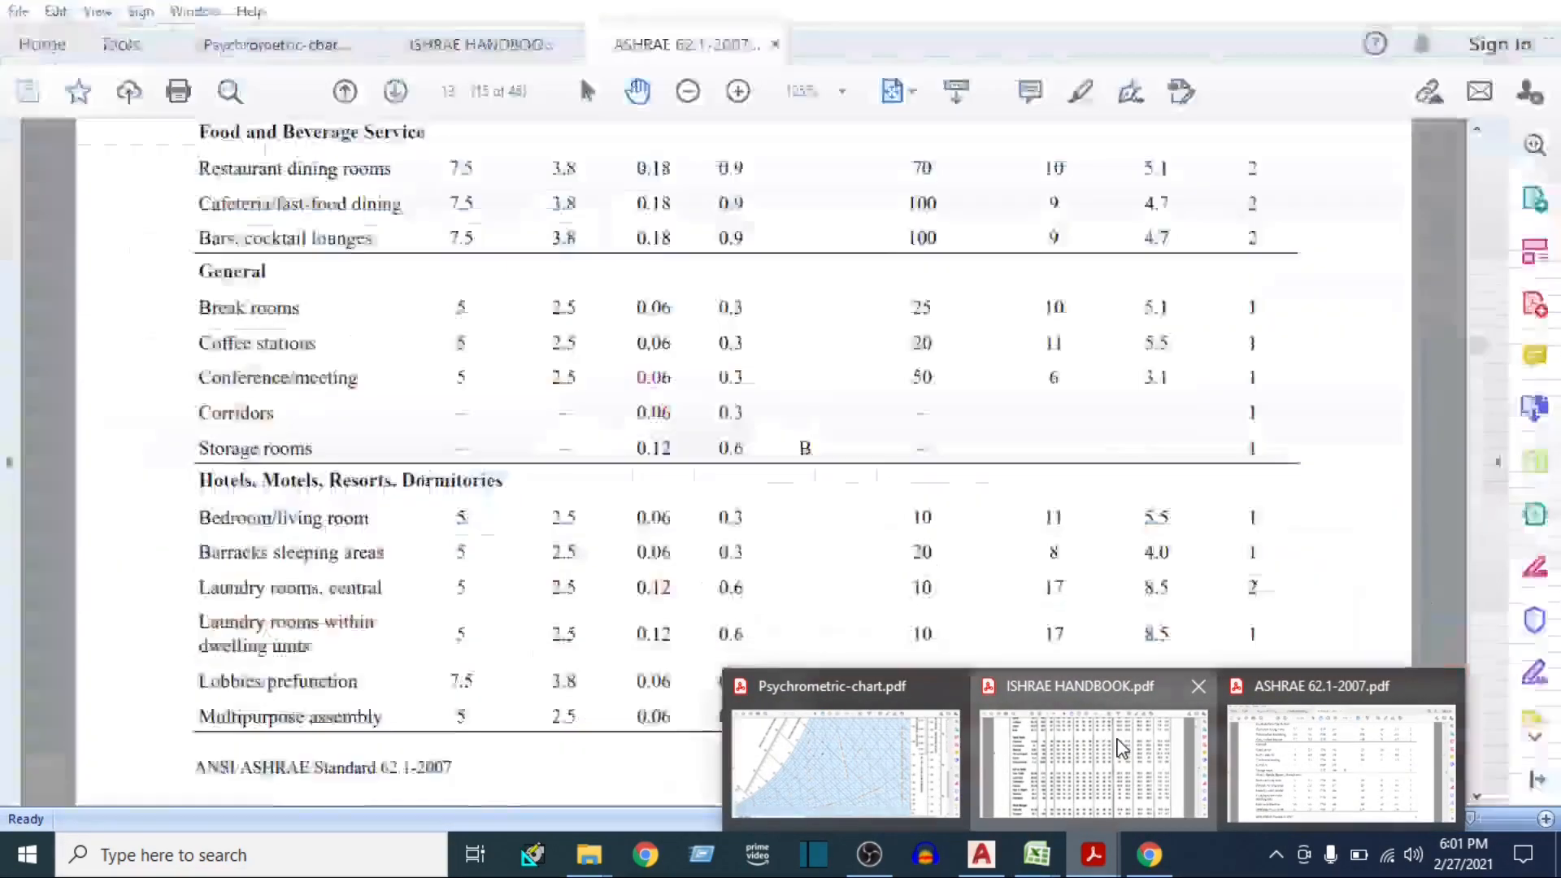
{"action": "left_click", "coordinate": [1122, 747]}
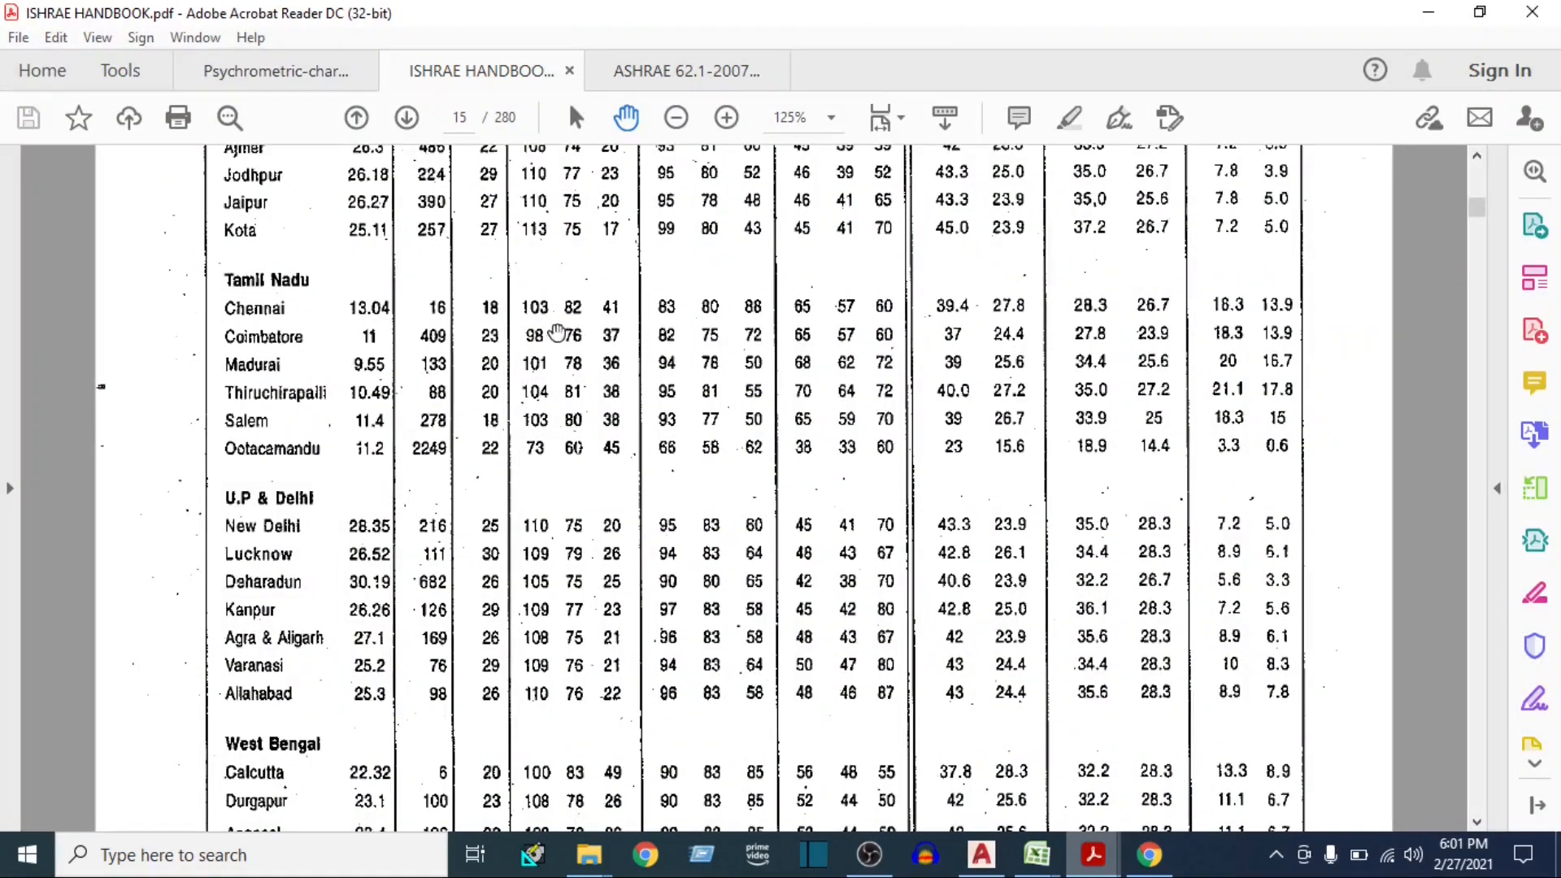
{"action": "left_click", "coordinate": [902, 119]}
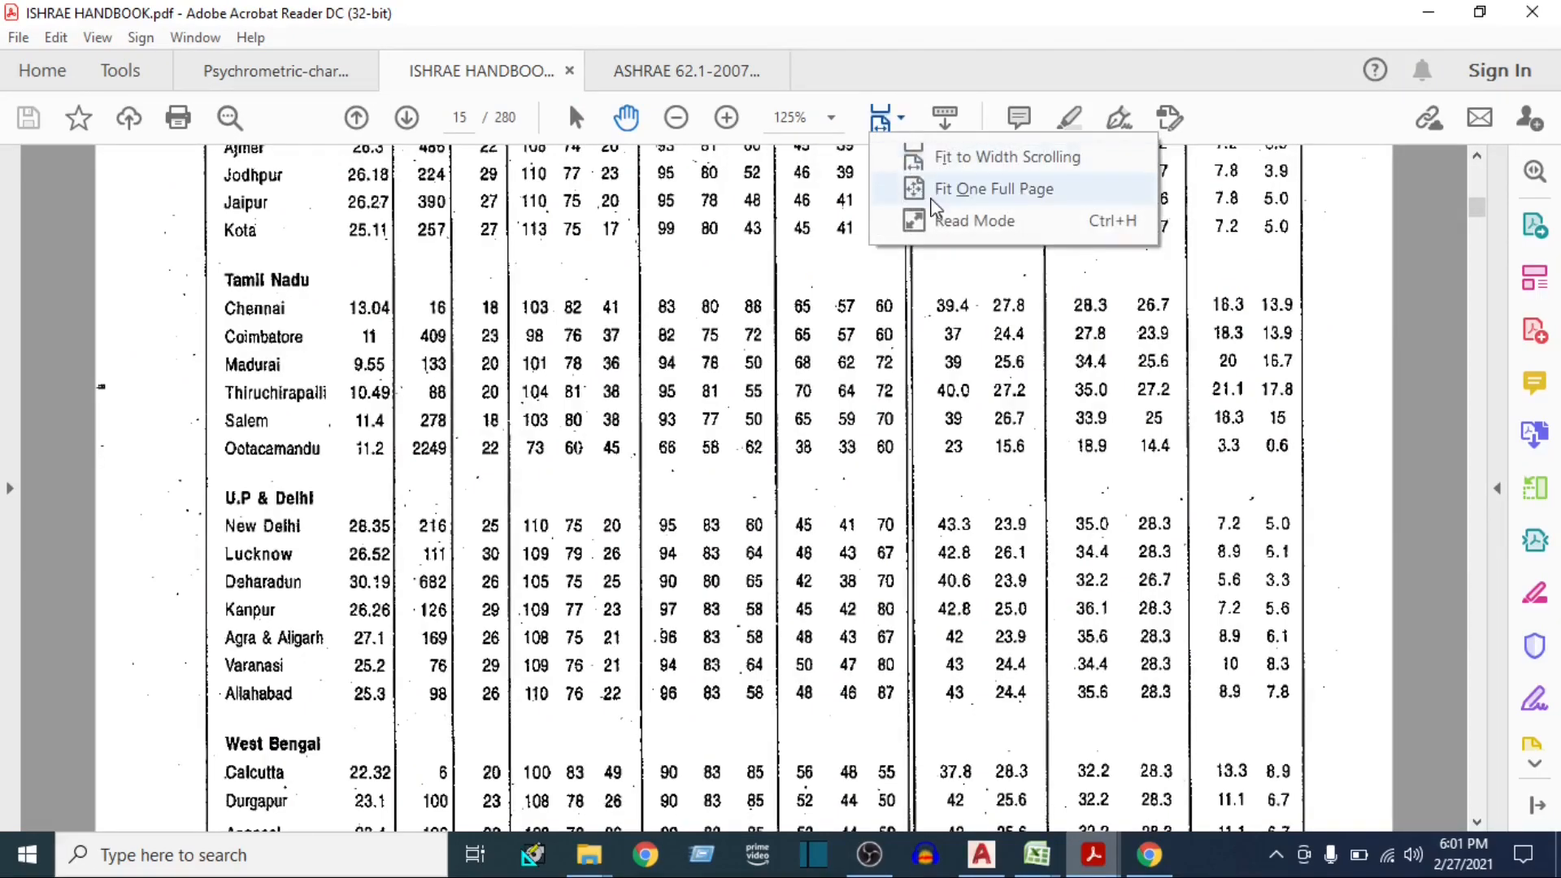
{"action": "left_click", "coordinate": [1008, 170]}
{"action": "scroll", "coordinate": [797, 441], "scroll_direction": "down", "scroll_amount": 6}
{"action": "scroll", "coordinate": [797, 441], "scroll_direction": "down", "scroll_amount": 3}
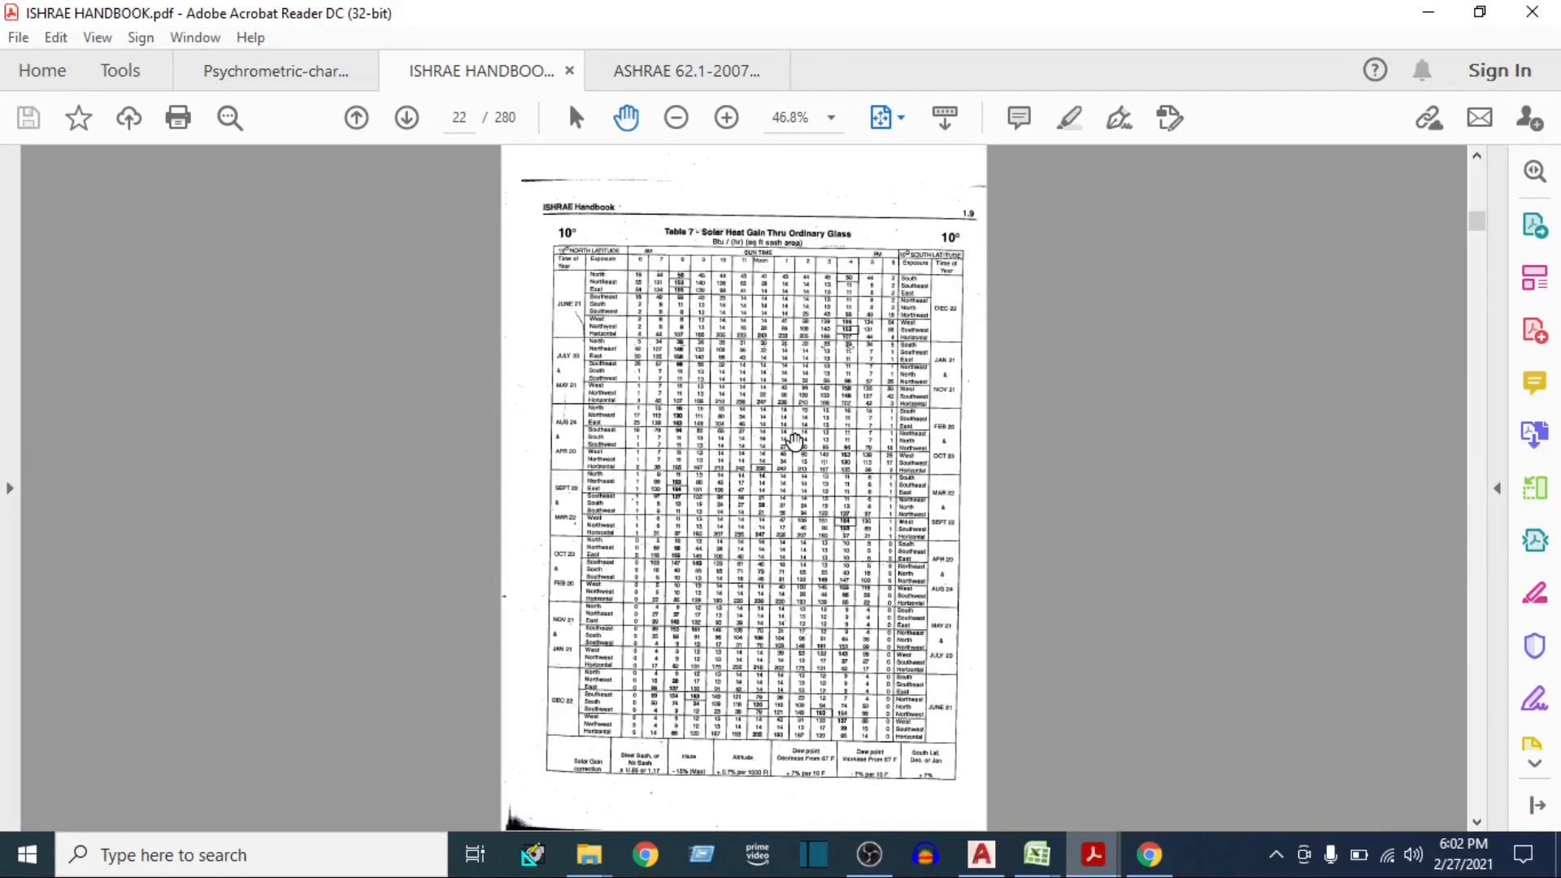
{"action": "scroll", "coordinate": [748, 379], "scroll_direction": "down", "scroll_amount": 3}
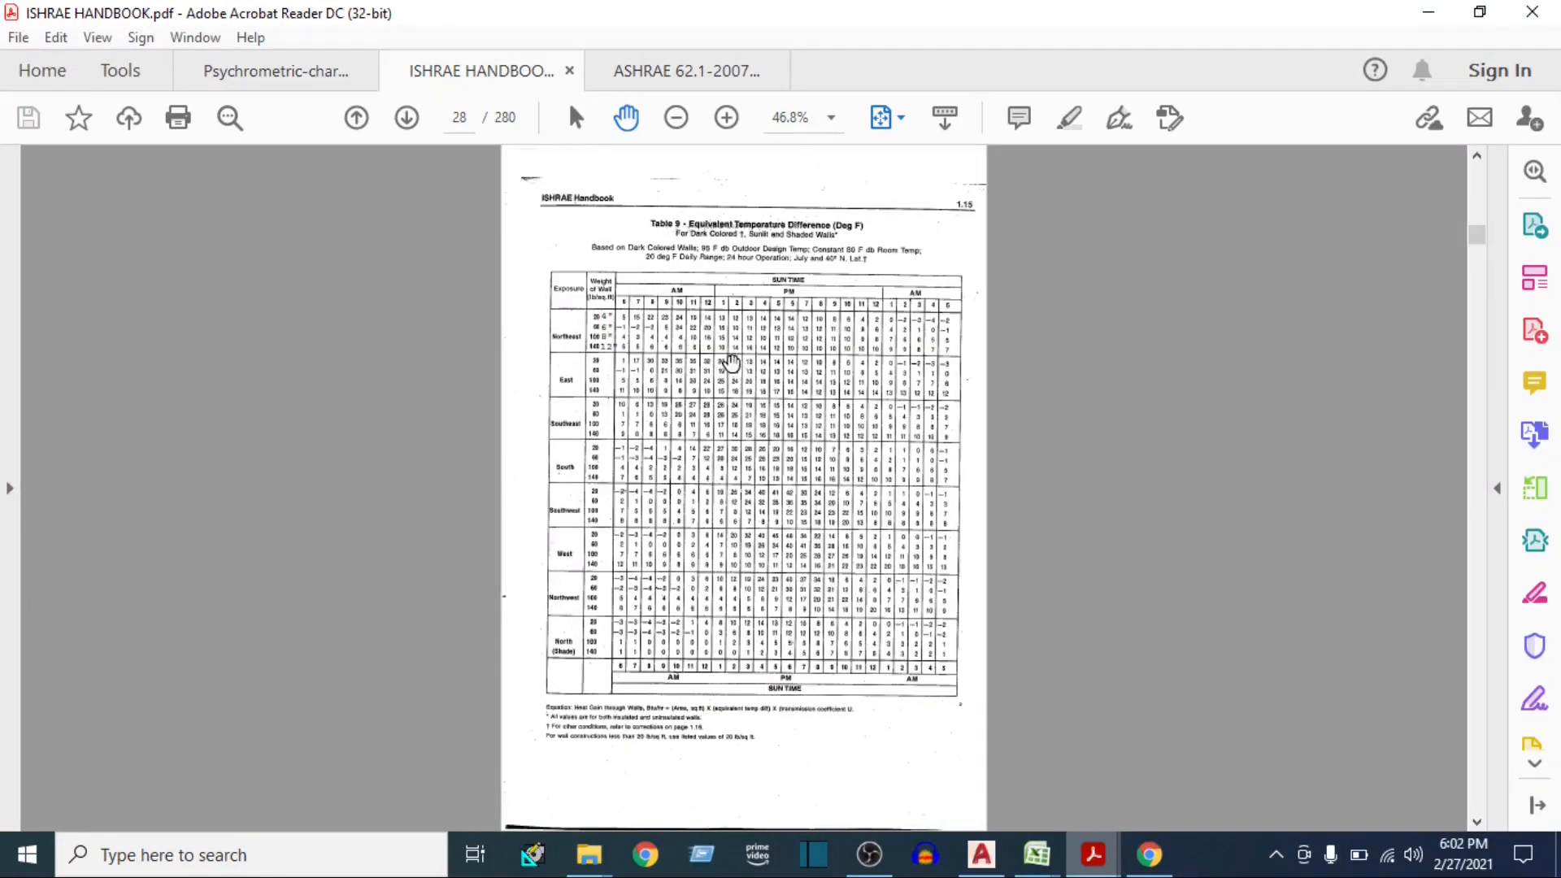
{"action": "scroll", "coordinate": [715, 341], "scroll_direction": "up", "scroll_amount": 3}
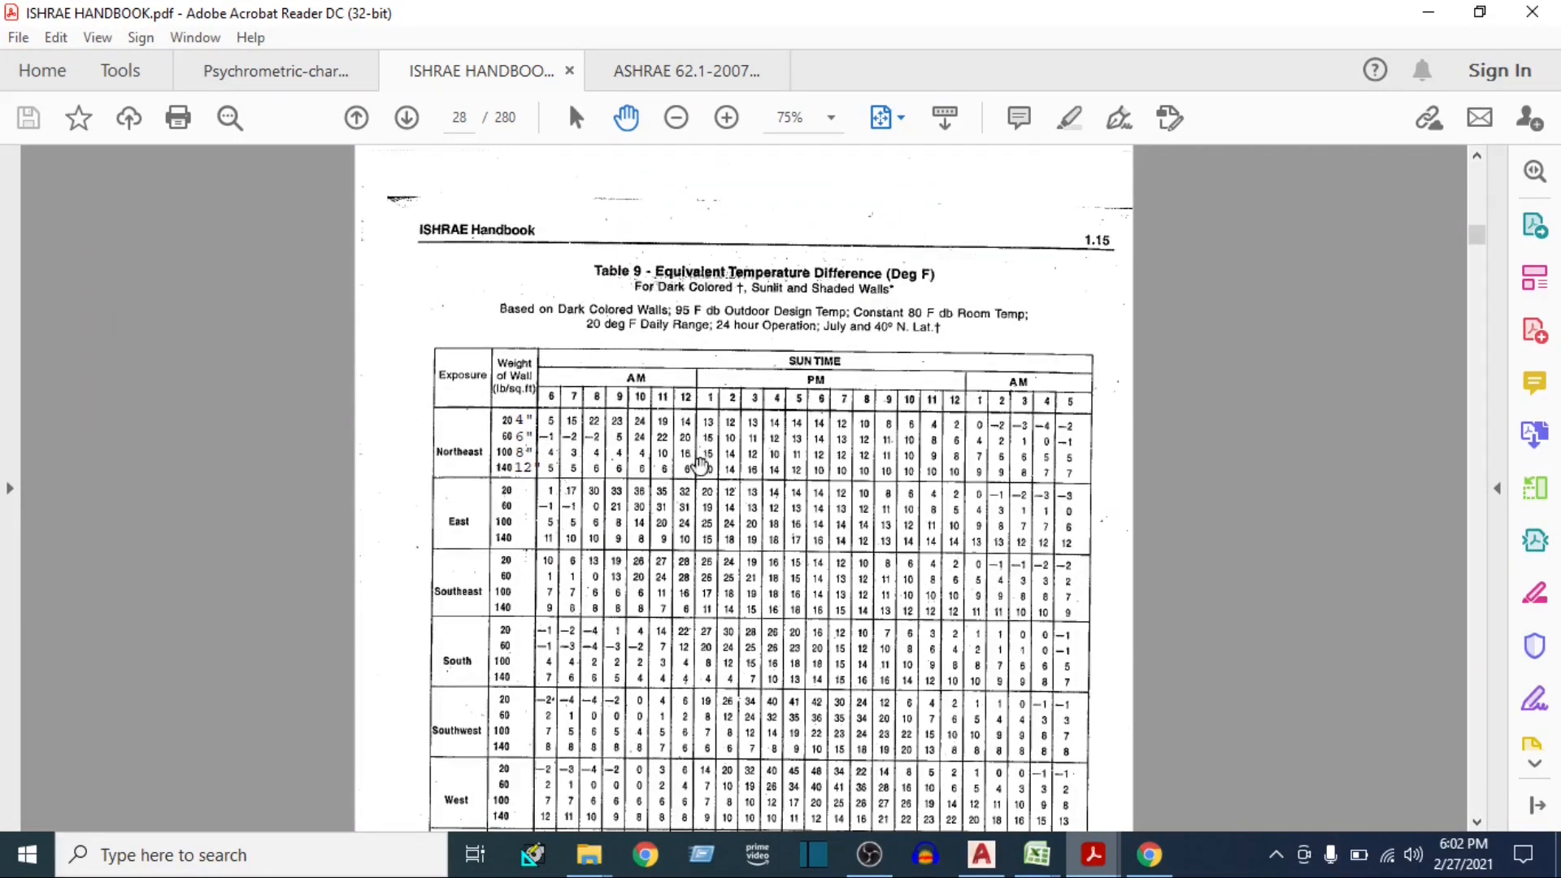
{"action": "scroll", "coordinate": [687, 486], "scroll_direction": "down", "scroll_amount": 5}
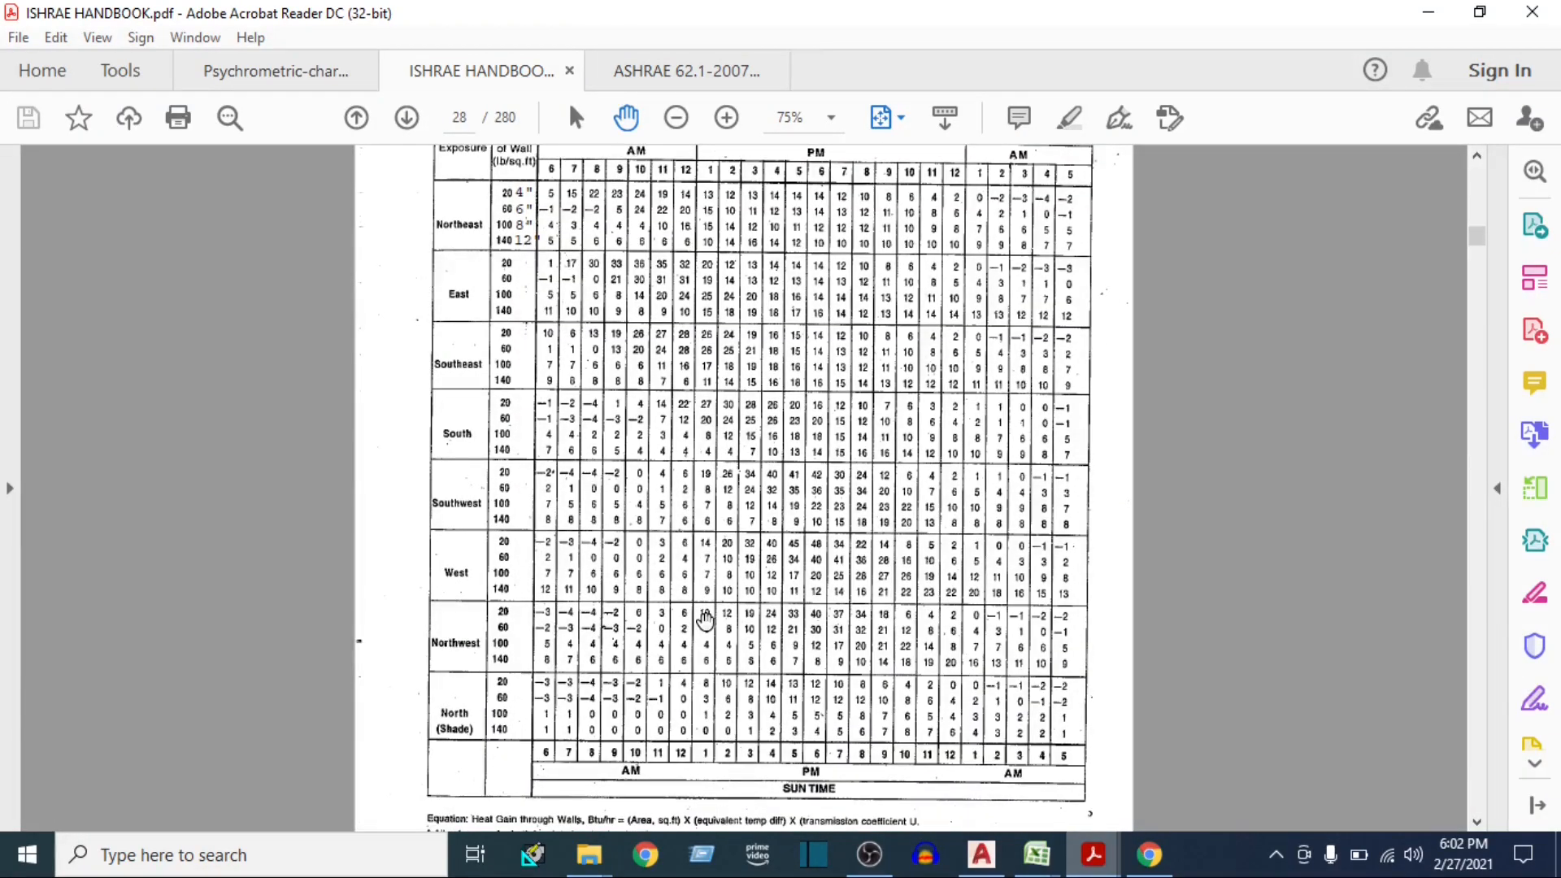
Look over Table 9, switch back to the Excel heat load sheet and check its Glass - S row
{"action": "scroll", "coordinate": [671, 561], "scroll_direction": "up", "scroll_amount": 2}
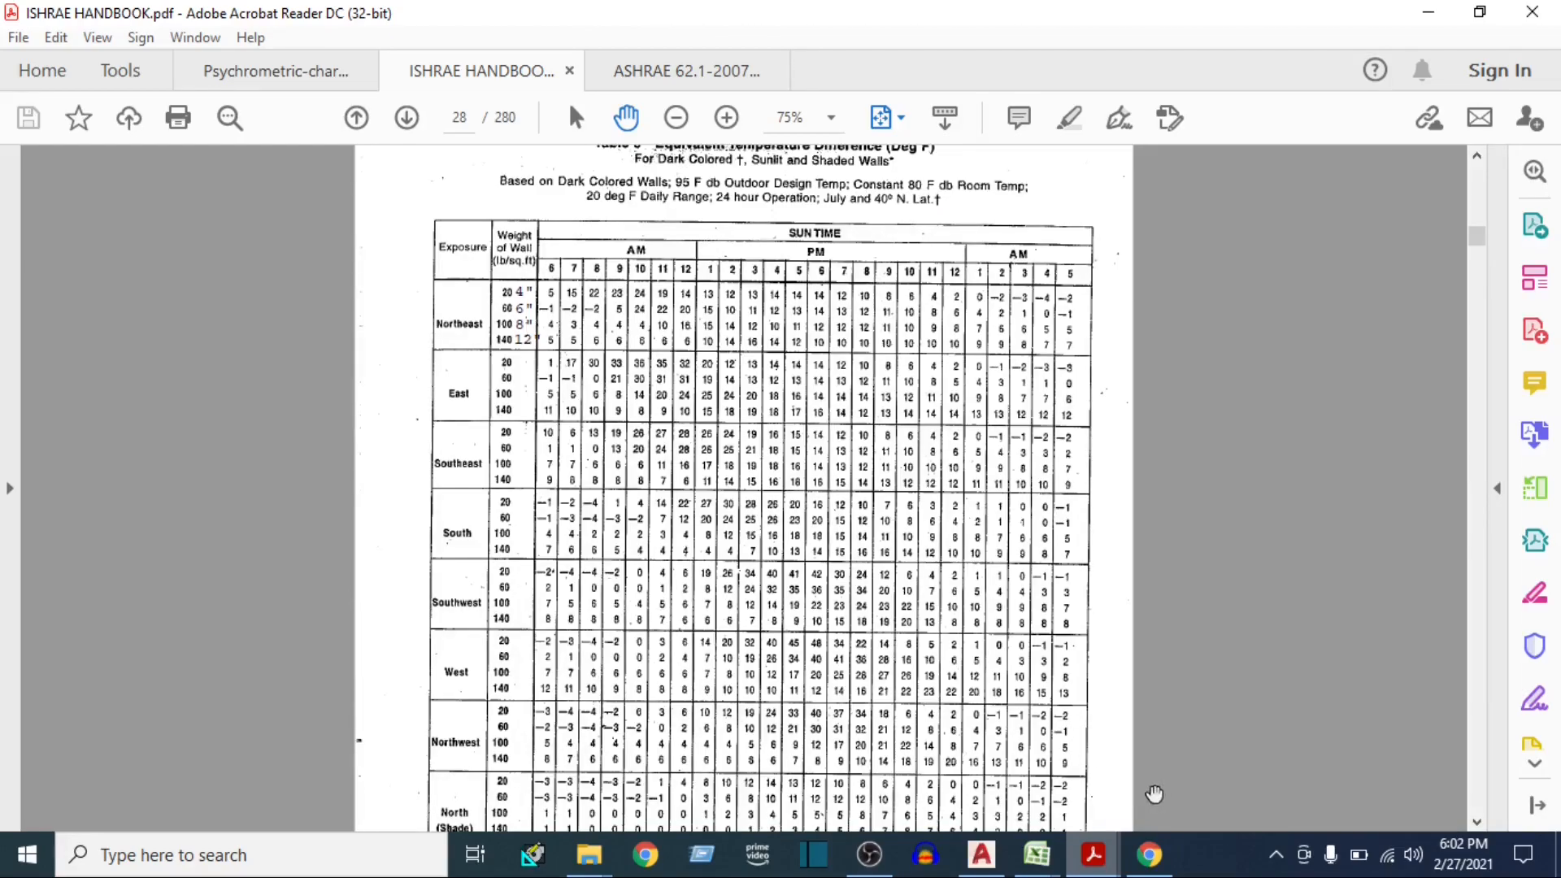
{"action": "mouse_move", "coordinate": [1037, 855]}
{"action": "left_click", "coordinate": [895, 716]}
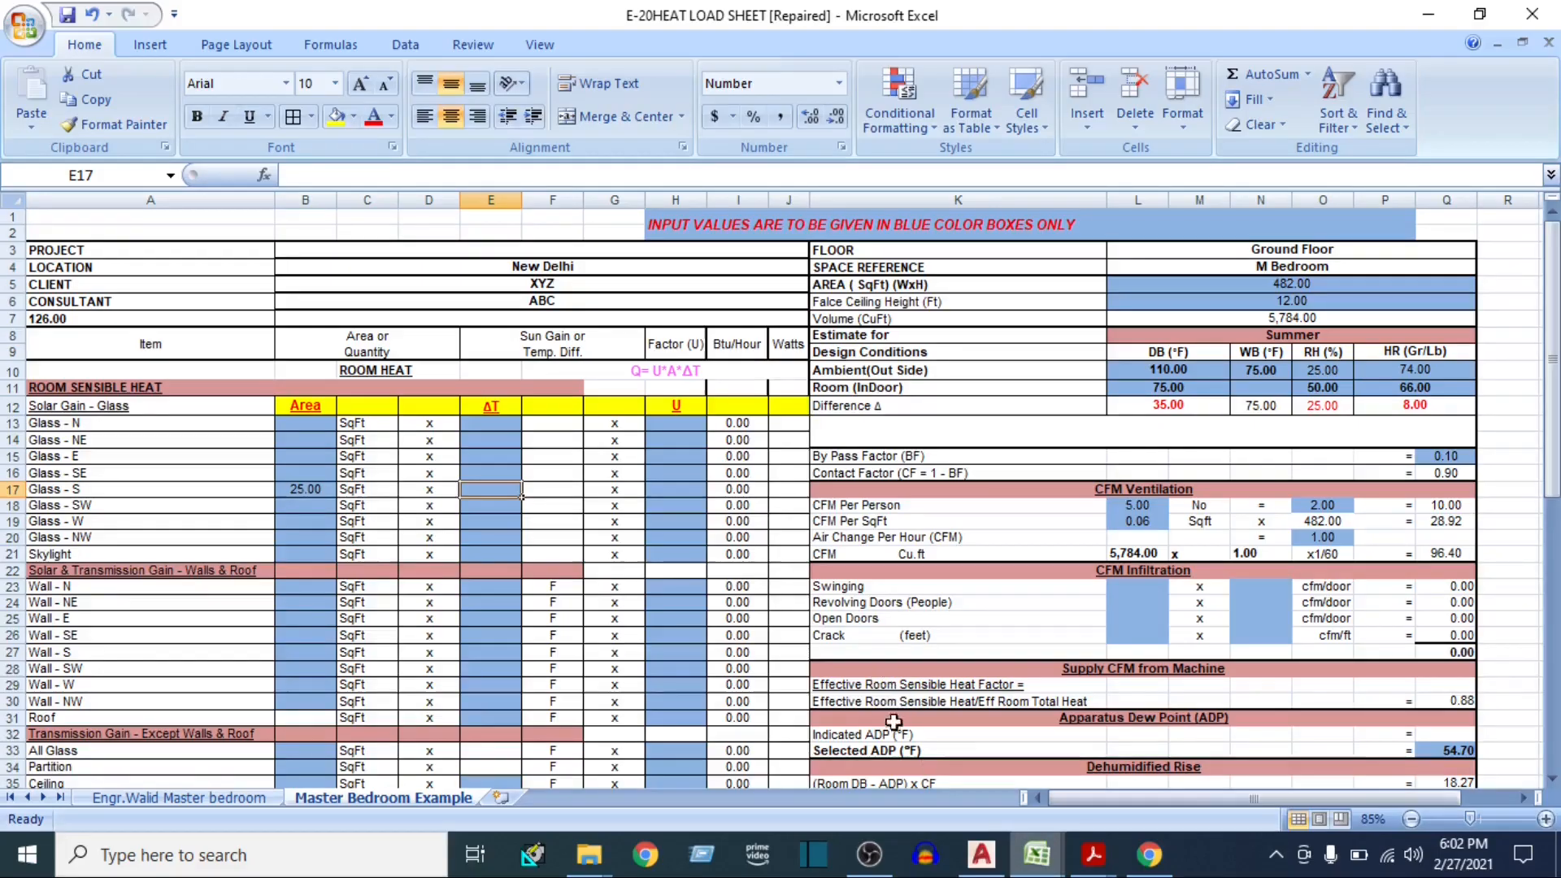
{"action": "left_click", "coordinate": [13, 489]}
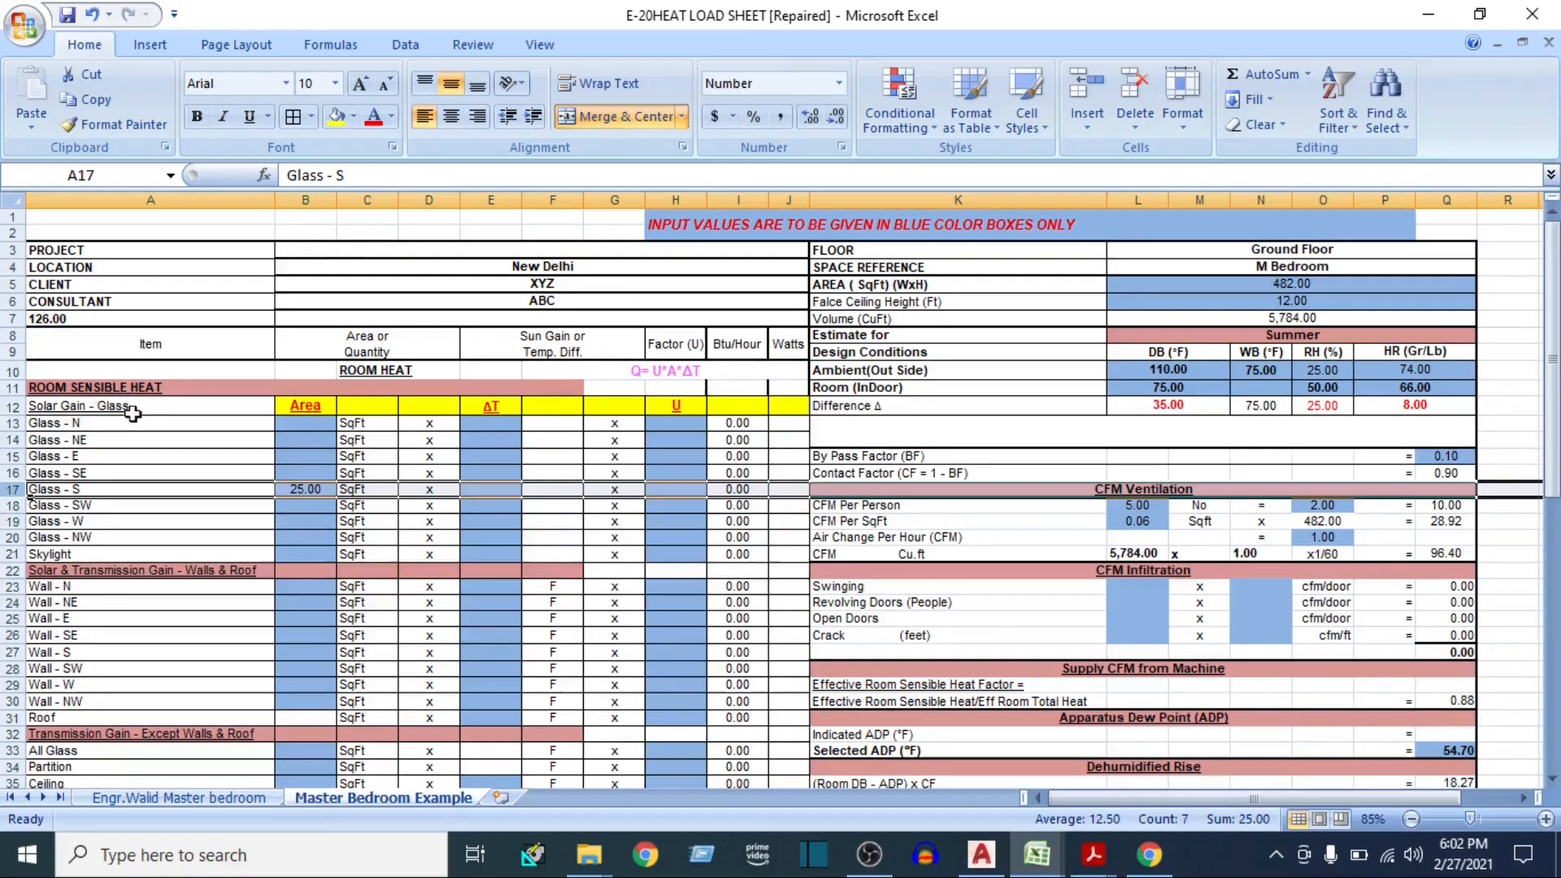
Return to ISHRAE HANDBOOK.pdf, find Table 7 of Solar Heat Gain Thru Ordinary Glass and examine its 10° latitude page
{"action": "mouse_move", "coordinate": [1092, 854]}
{"action": "left_click", "coordinate": [1024, 666]}
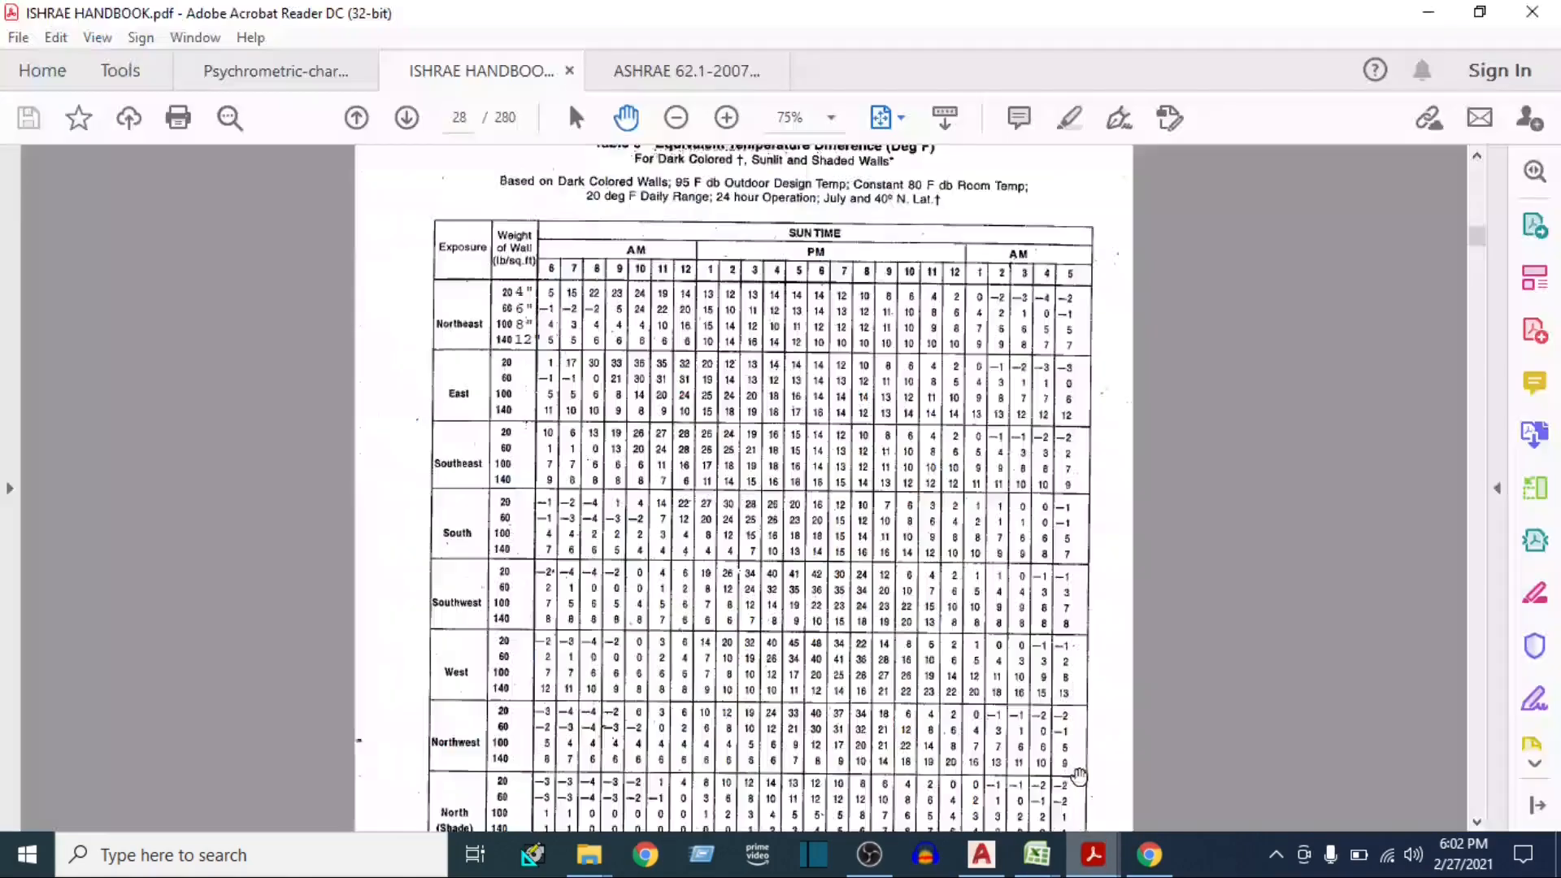
{"action": "scroll", "coordinate": [854, 314], "scroll_direction": "up", "scroll_amount": 10}
{"action": "left_click", "coordinate": [899, 118]}
{"action": "left_click", "coordinate": [908, 187]}
{"action": "scroll", "coordinate": [808, 411], "scroll_direction": "up", "scroll_amount": 15}
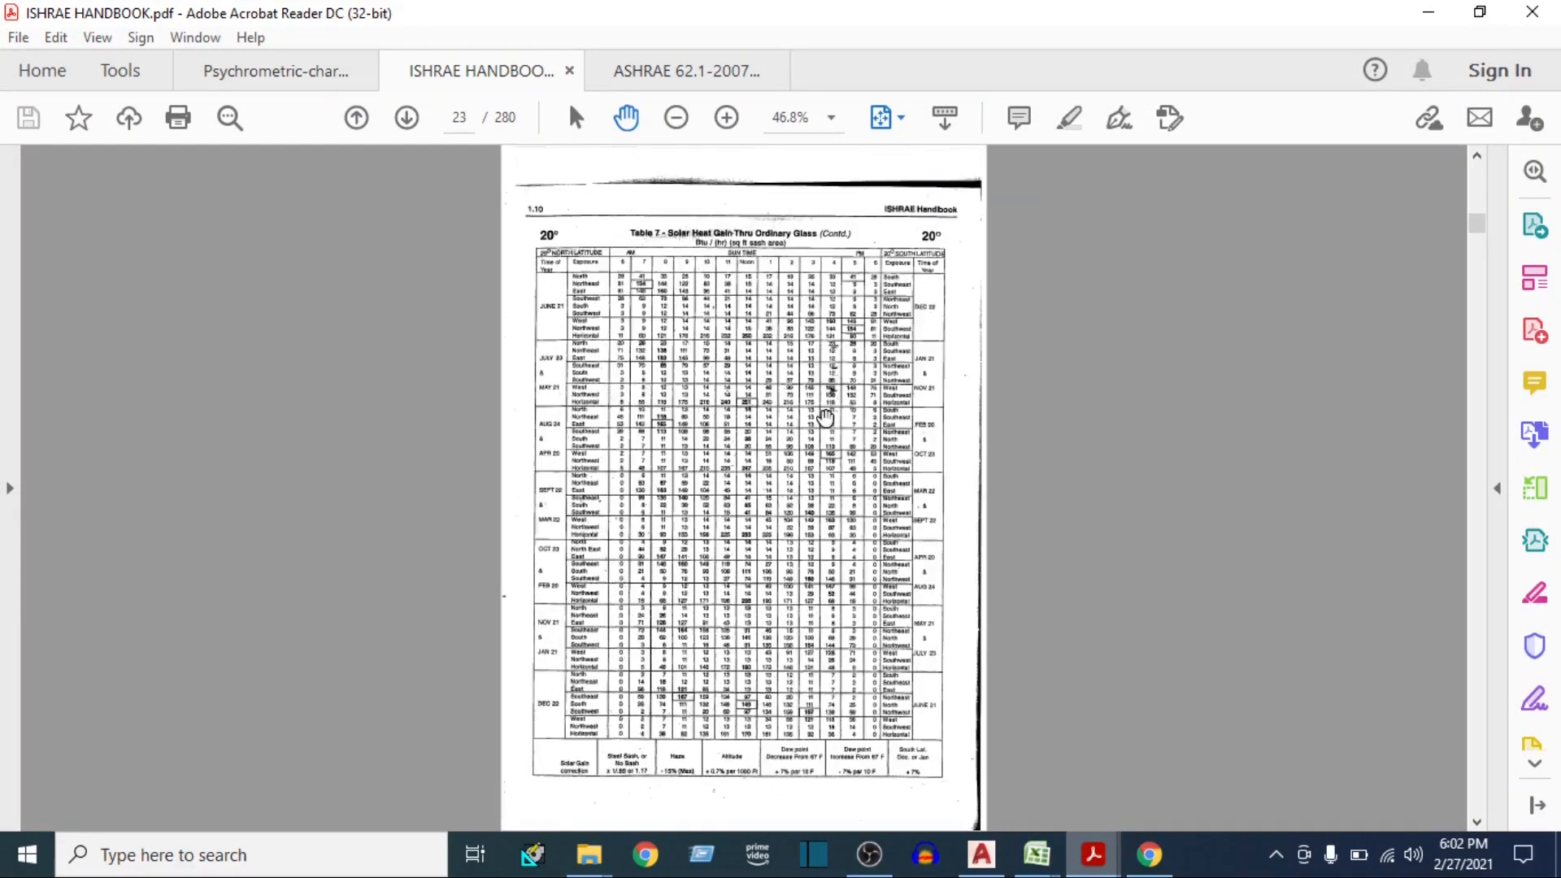
{"action": "scroll", "coordinate": [770, 375], "scroll_direction": "up", "scroll_amount": 9}
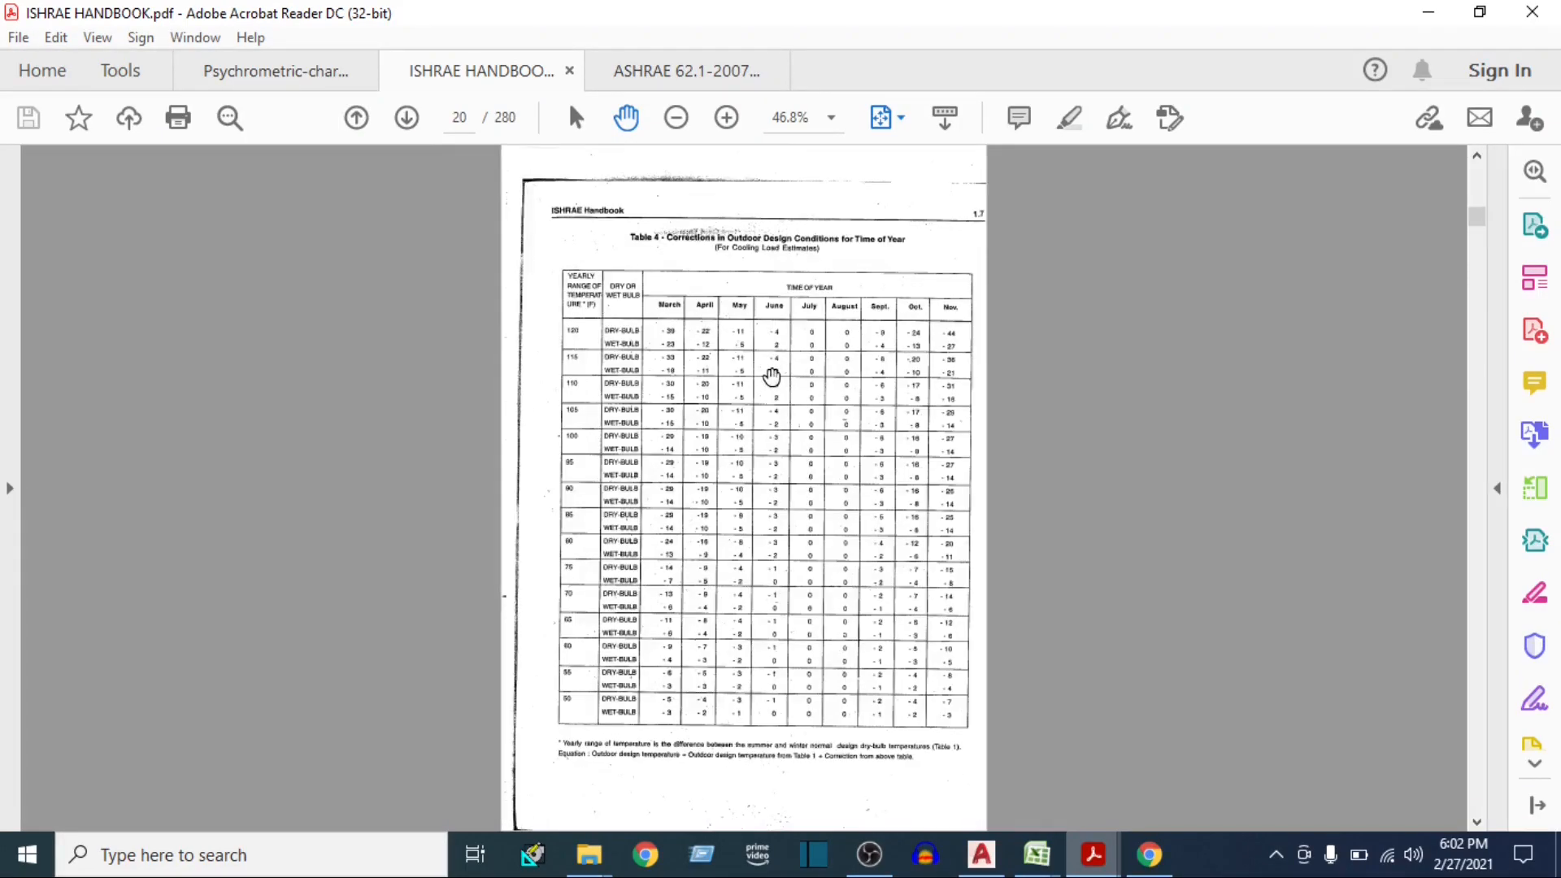
{"action": "scroll", "coordinate": [770, 376], "scroll_direction": "down", "scroll_amount": 6}
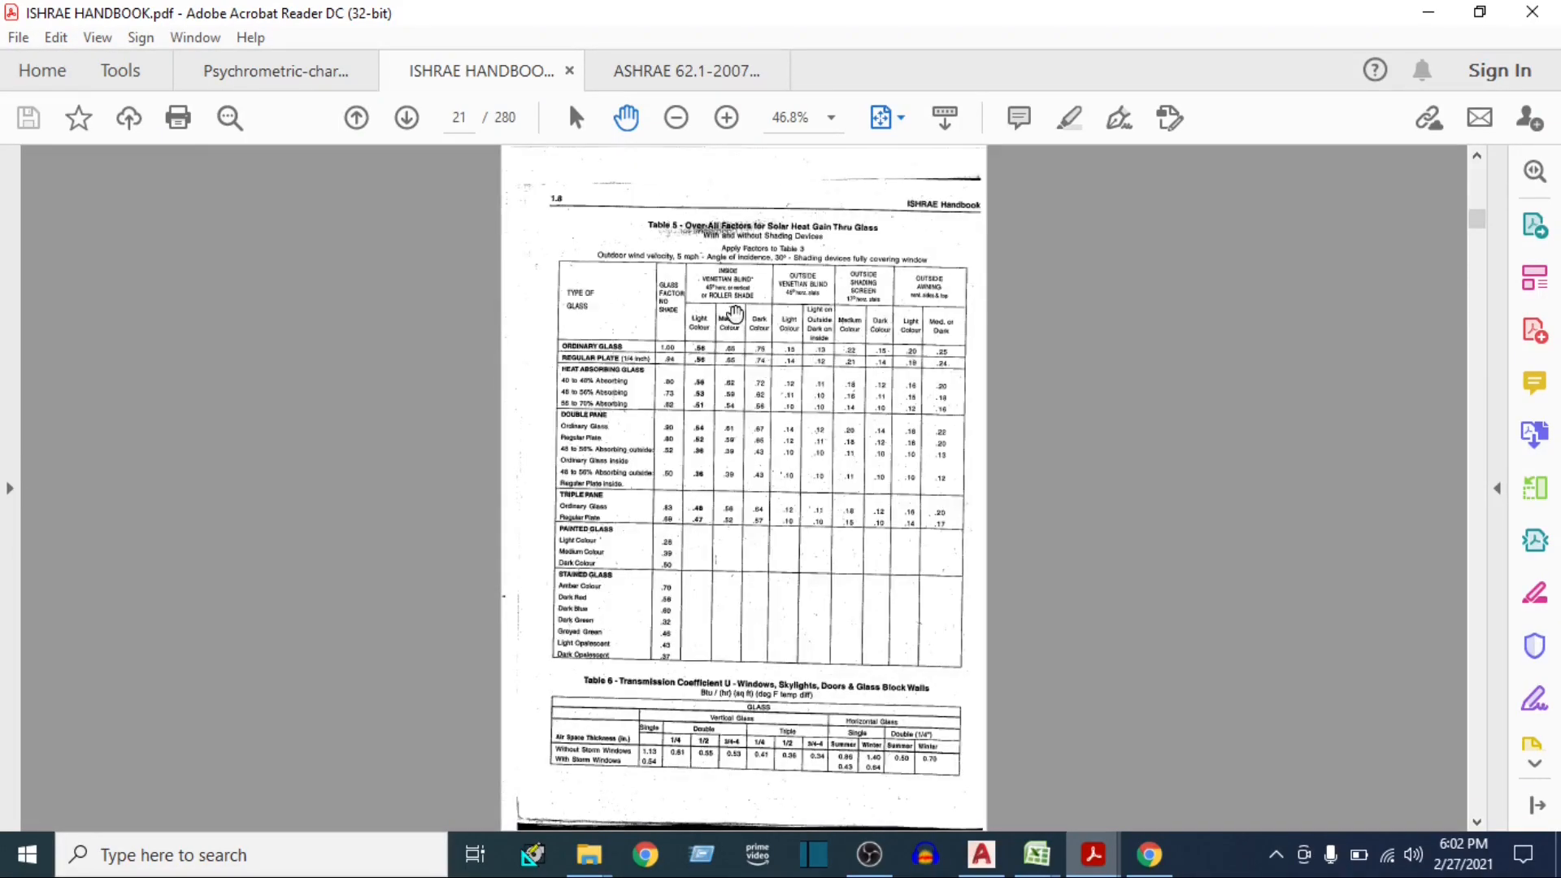
{"action": "scroll", "coordinate": [728, 307], "scroll_direction": "down", "scroll_amount": 3}
{"action": "scroll", "coordinate": [736, 311], "scroll_direction": "up", "scroll_amount": 3}
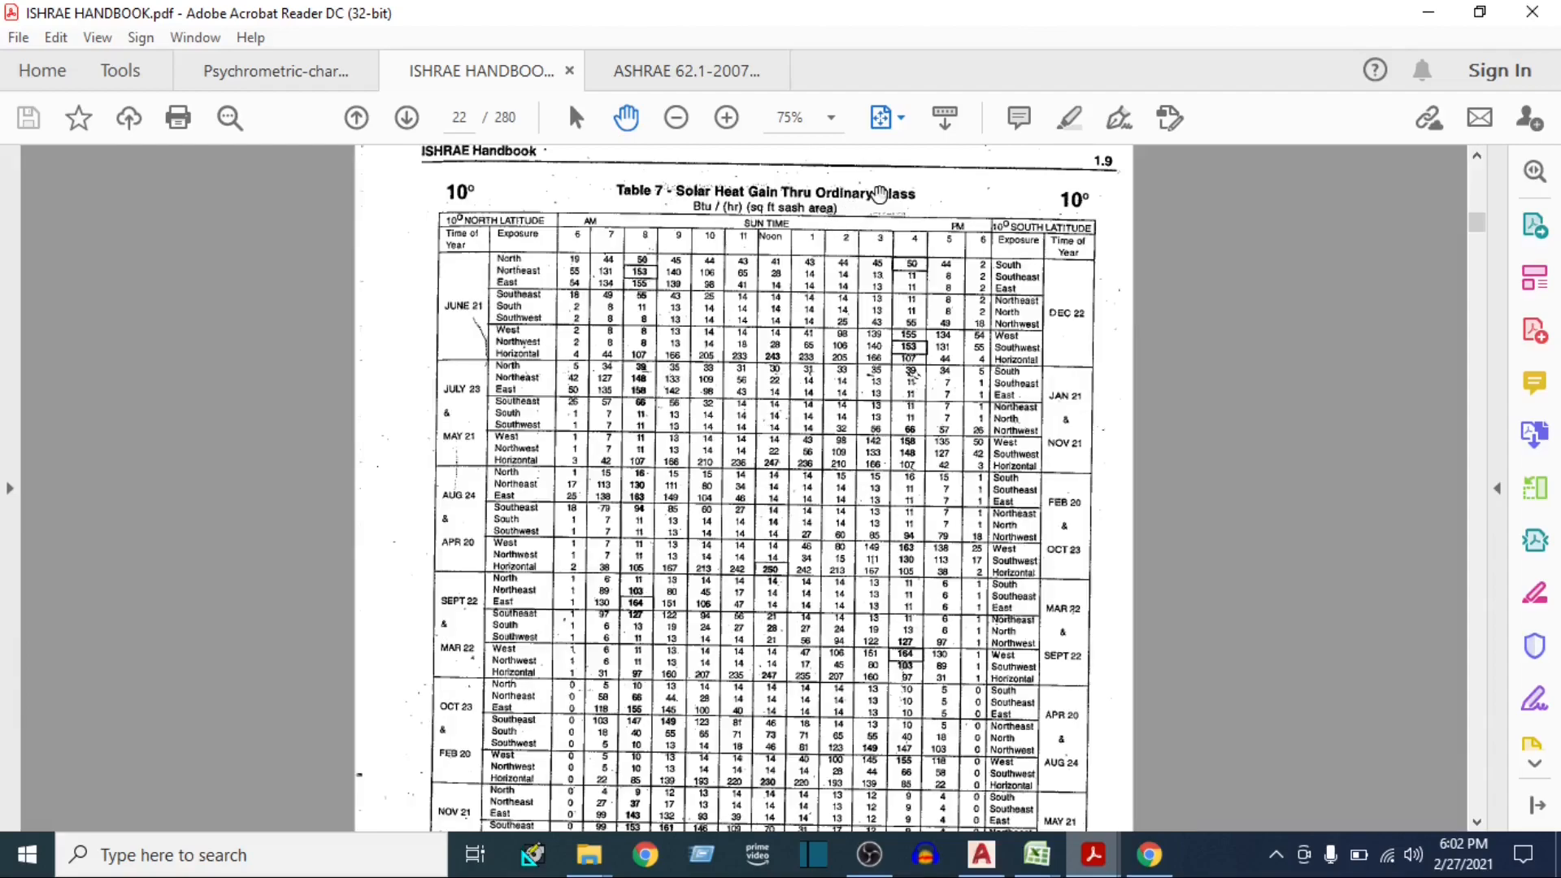
{"action": "scroll", "coordinate": [534, 468], "scroll_direction": "up", "scroll_amount": 3}
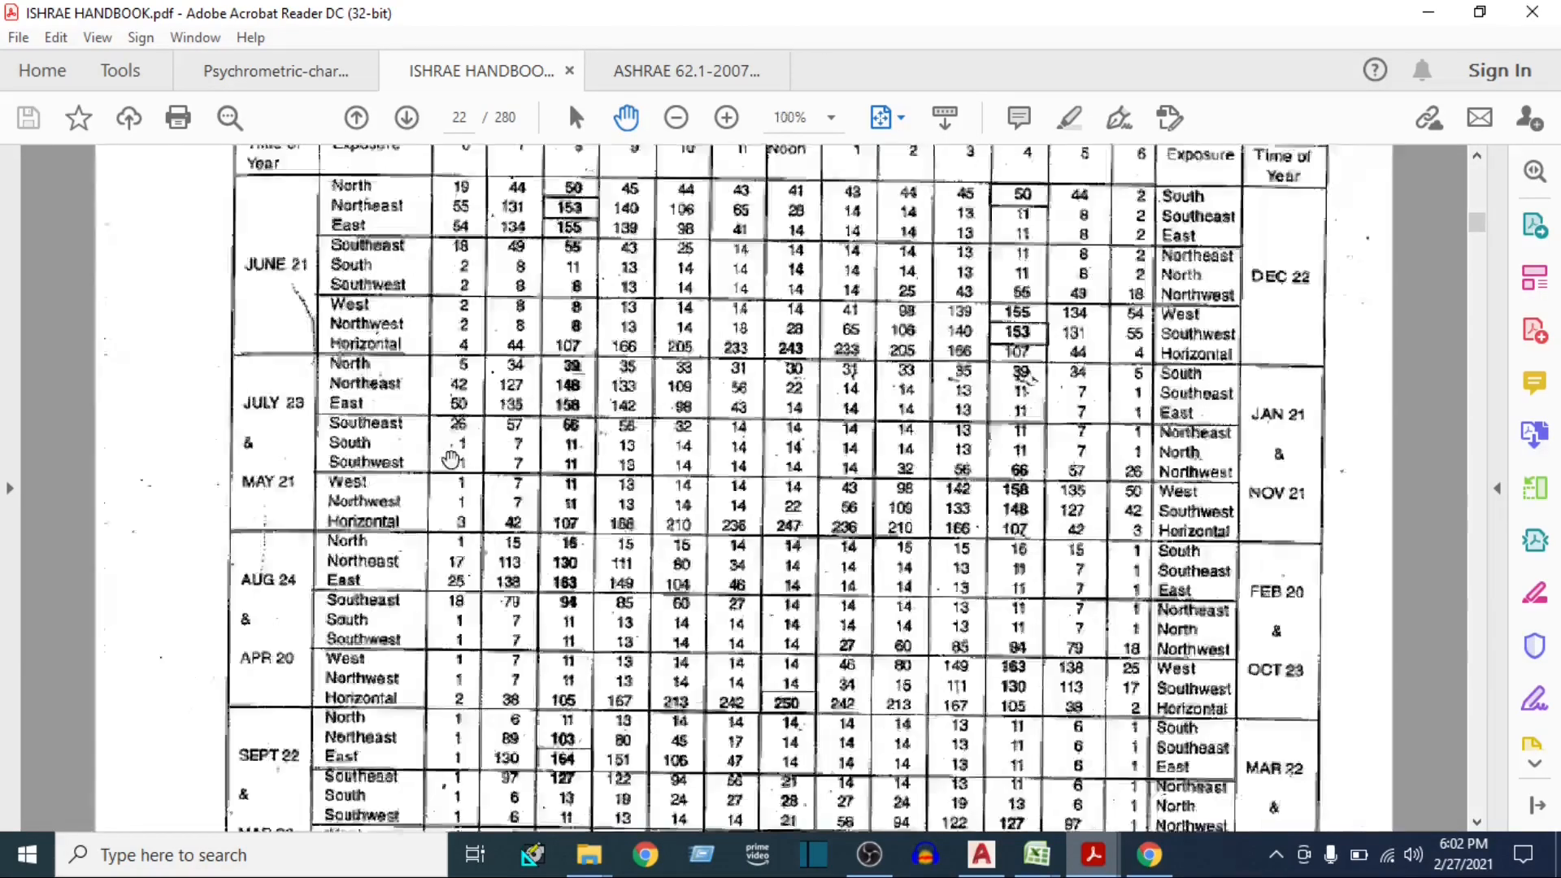
{"action": "scroll", "coordinate": [701, 441], "scroll_direction": "up", "scroll_amount": 3}
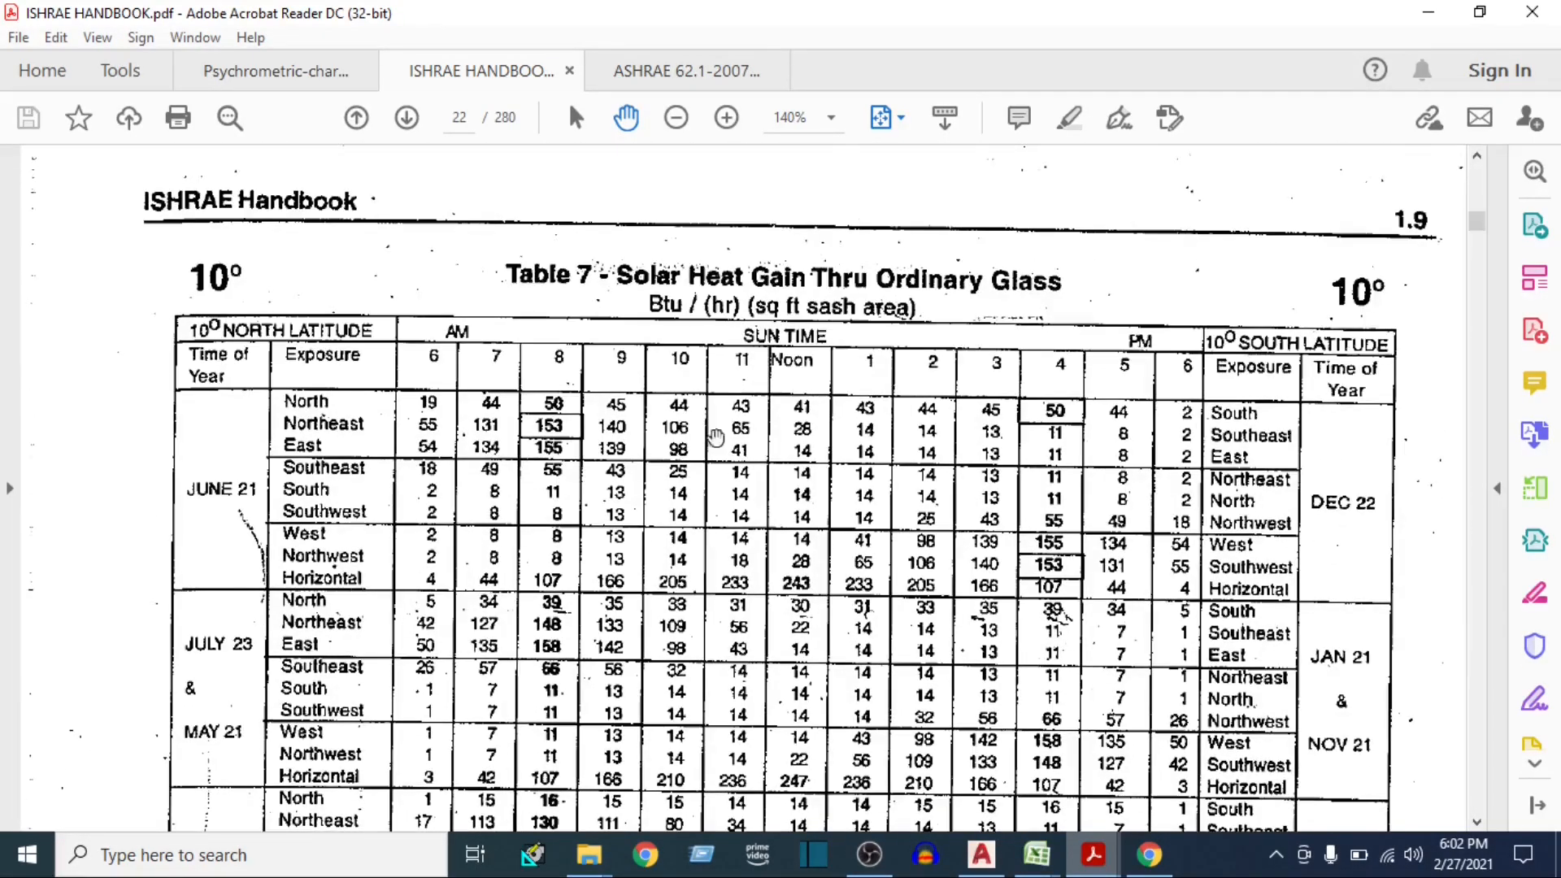
{"action": "scroll", "coordinate": [1055, 379], "scroll_direction": "down", "scroll_amount": 1}
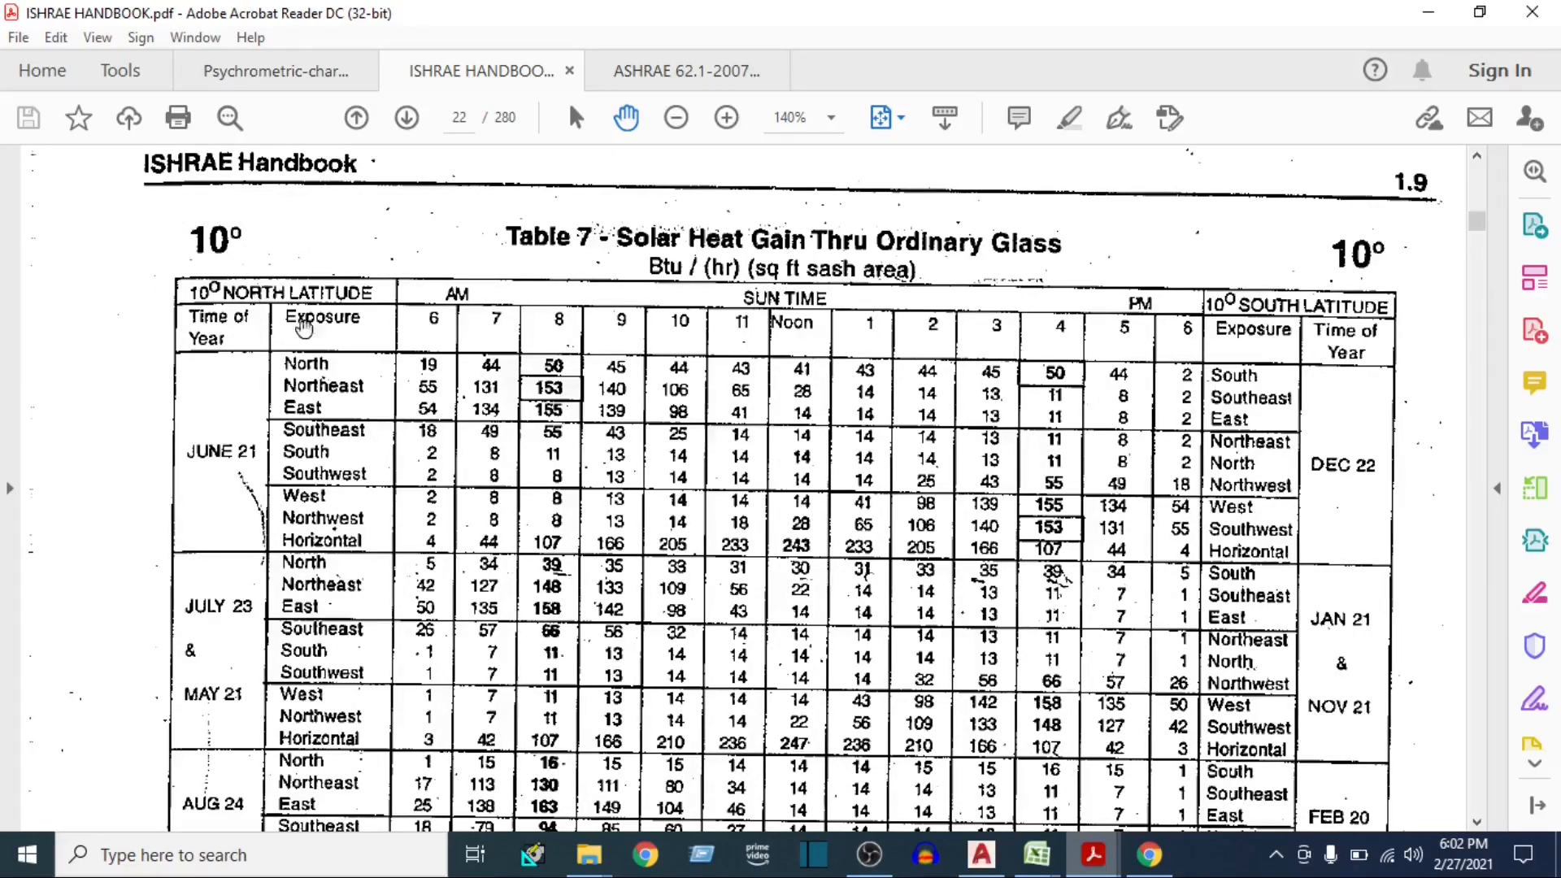
Go back to Table 1 Outside Design Data in full-page view and look up New Delhi's latitude
{"action": "left_click", "coordinate": [900, 118]}
{"action": "left_click", "coordinate": [943, 187]}
{"action": "scroll", "coordinate": [670, 468], "scroll_direction": "up", "scroll_amount": 10}
{"action": "scroll", "coordinate": [669, 468], "scroll_direction": "up", "scroll_amount": 6}
{"action": "scroll", "coordinate": [592, 492], "scroll_direction": "down", "scroll_amount": 6}
{"action": "scroll", "coordinate": [592, 492], "scroll_direction": "down", "scroll_amount": 6}
{"action": "scroll", "coordinate": [591, 493], "scroll_direction": "up", "scroll_amount": 4, "text": "ctrl"}
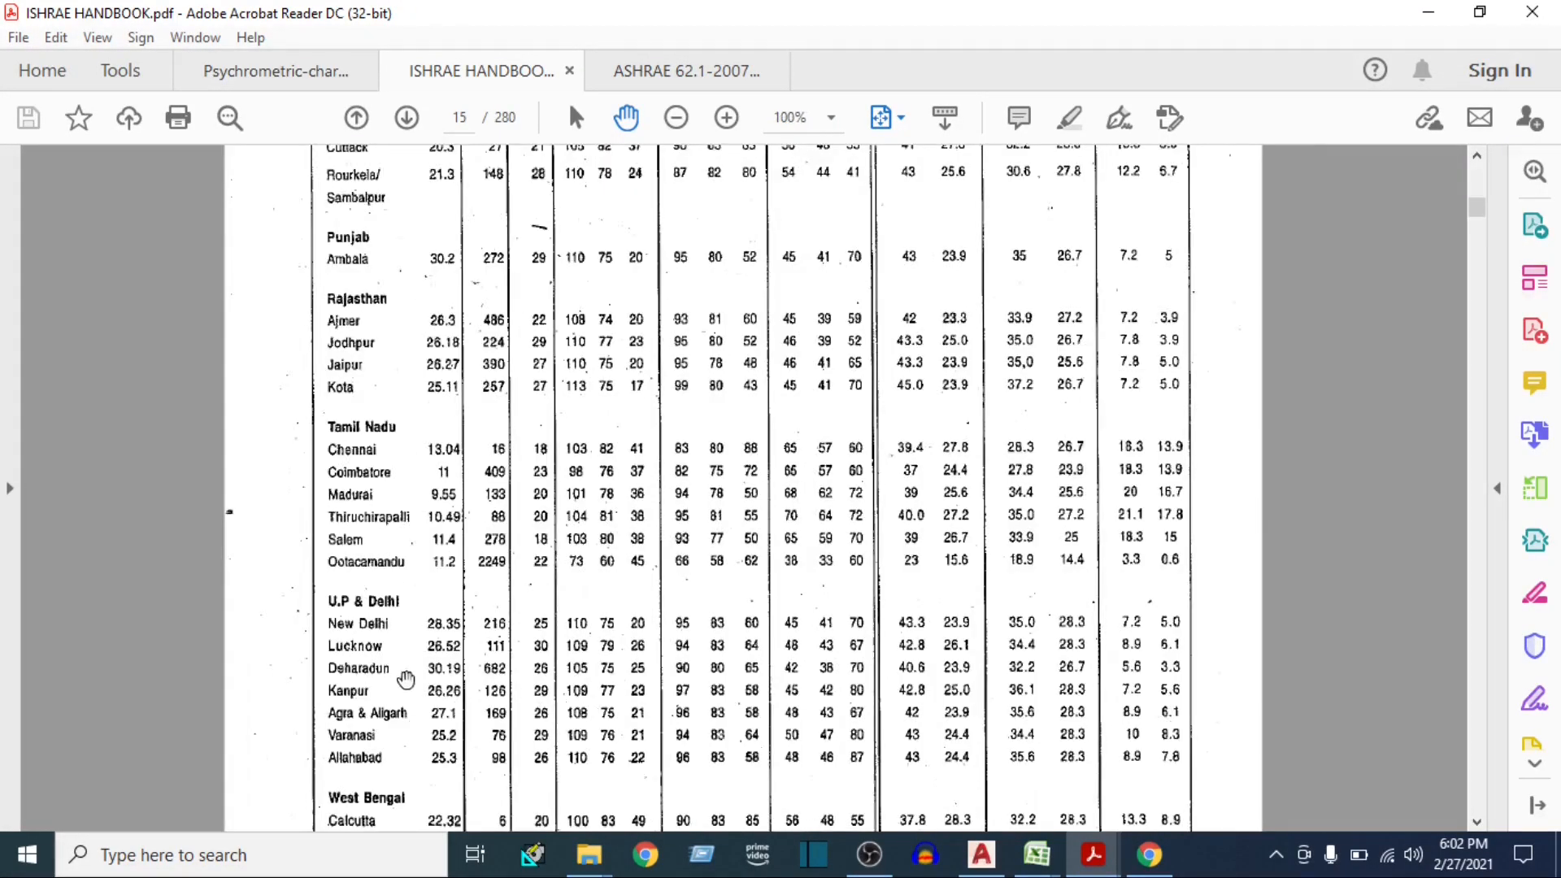
{"action": "scroll", "coordinate": [464, 428], "scroll_direction": "up", "scroll_amount": 7}
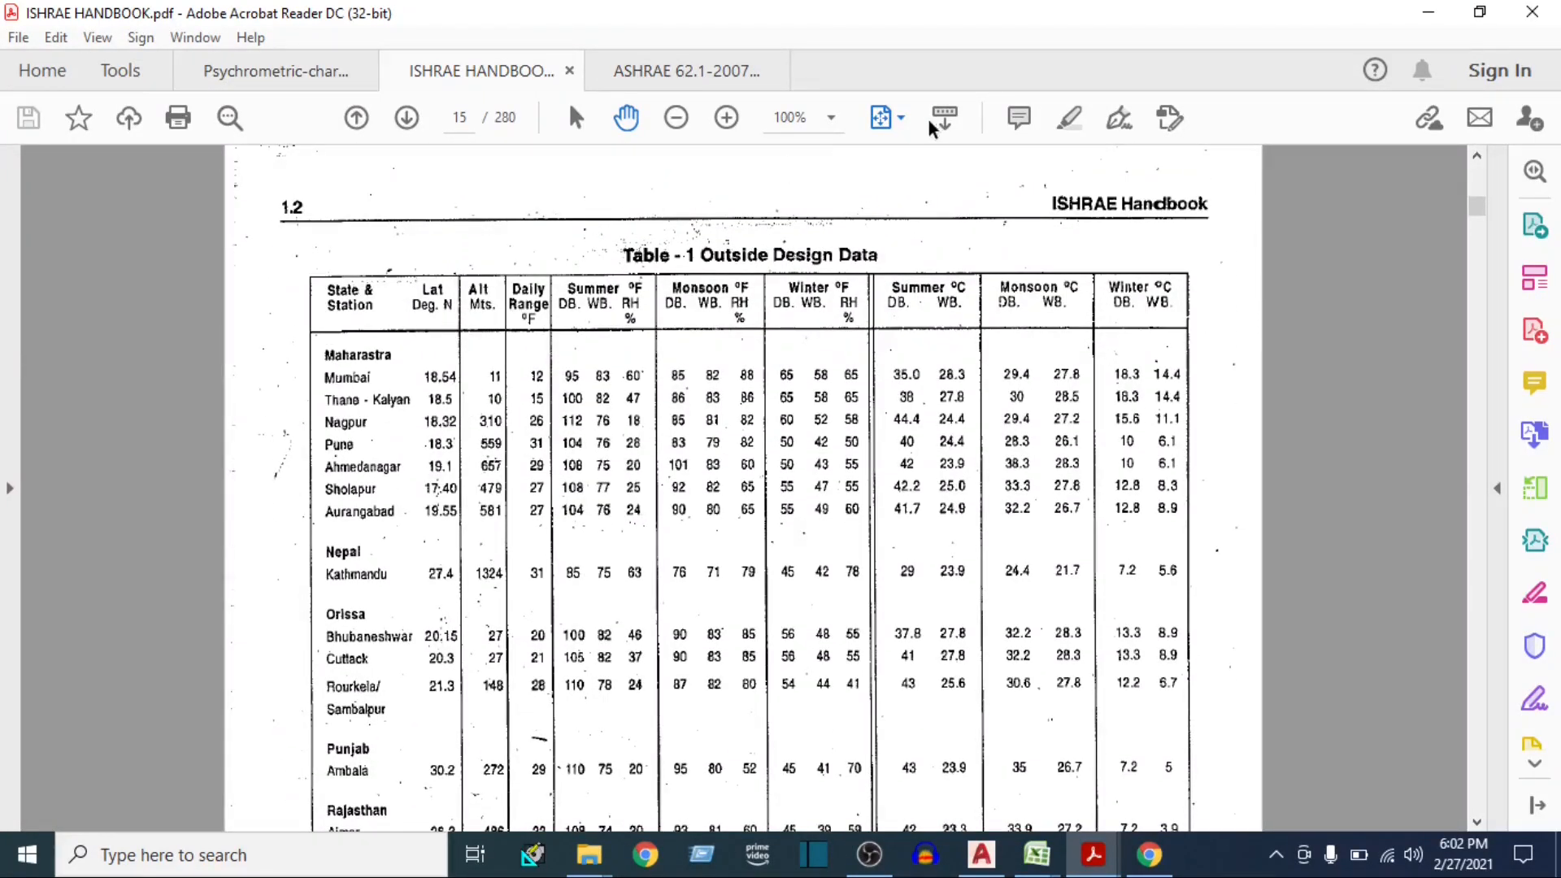
Find the 30° latitude page of Table 7 and examine the July 23 & May 21 south exposure at 4 PM
{"action": "left_click", "coordinate": [897, 118]}
{"action": "left_click", "coordinate": [953, 191]}
{"action": "scroll", "coordinate": [840, 455], "scroll_direction": "down", "scroll_amount": 6}
{"action": "scroll", "coordinate": [829, 461], "scroll_direction": "down", "scroll_amount": 3}
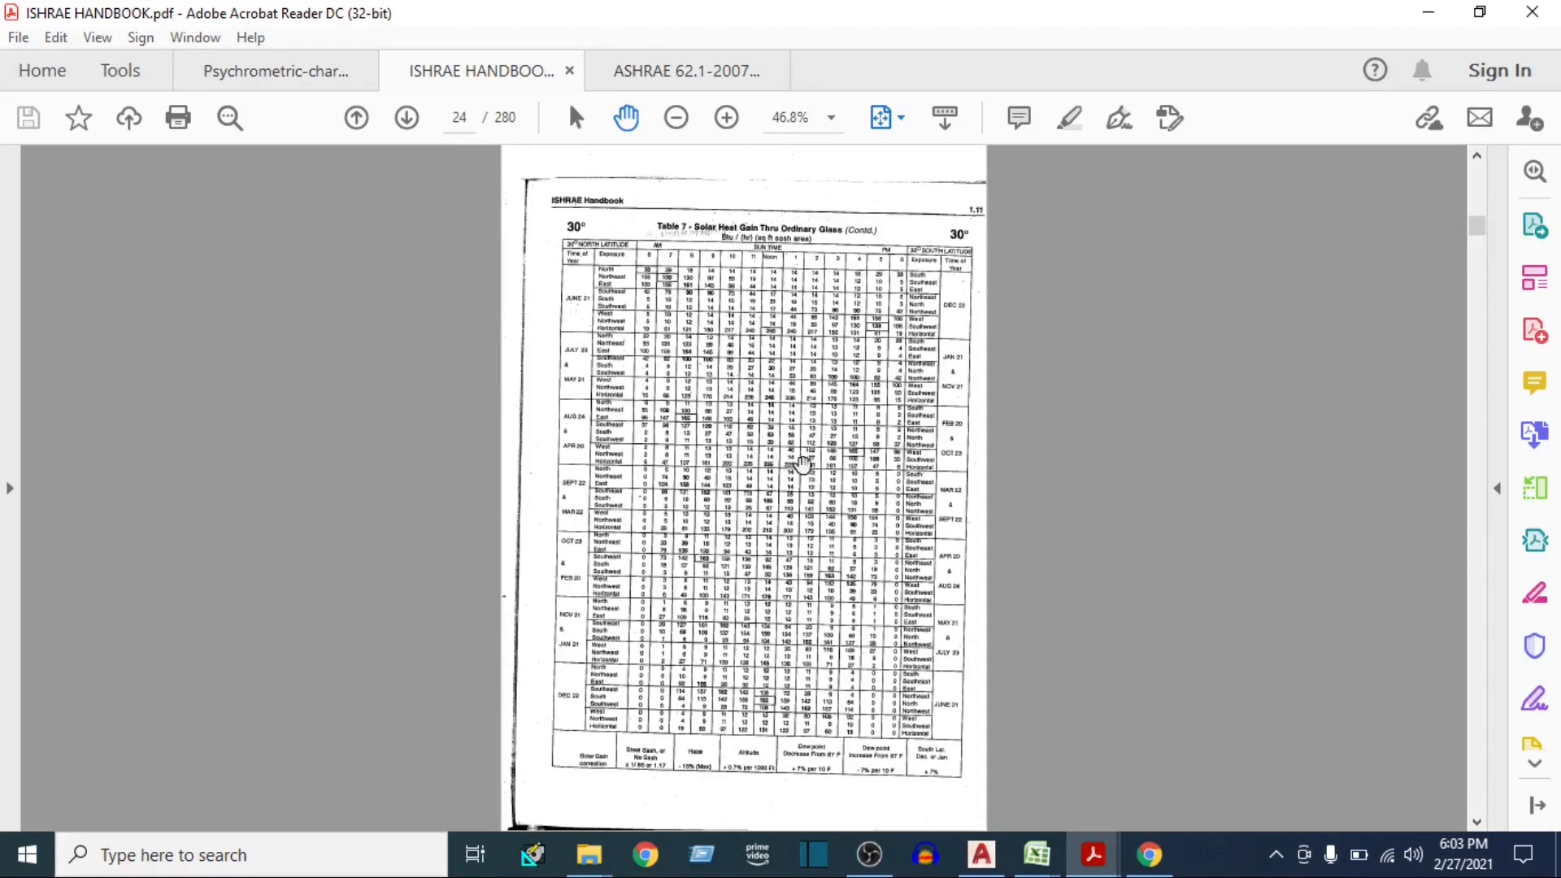
{"action": "scroll", "coordinate": [641, 266], "scroll_direction": "up", "scroll_amount": 3, "text": "ctrl"}
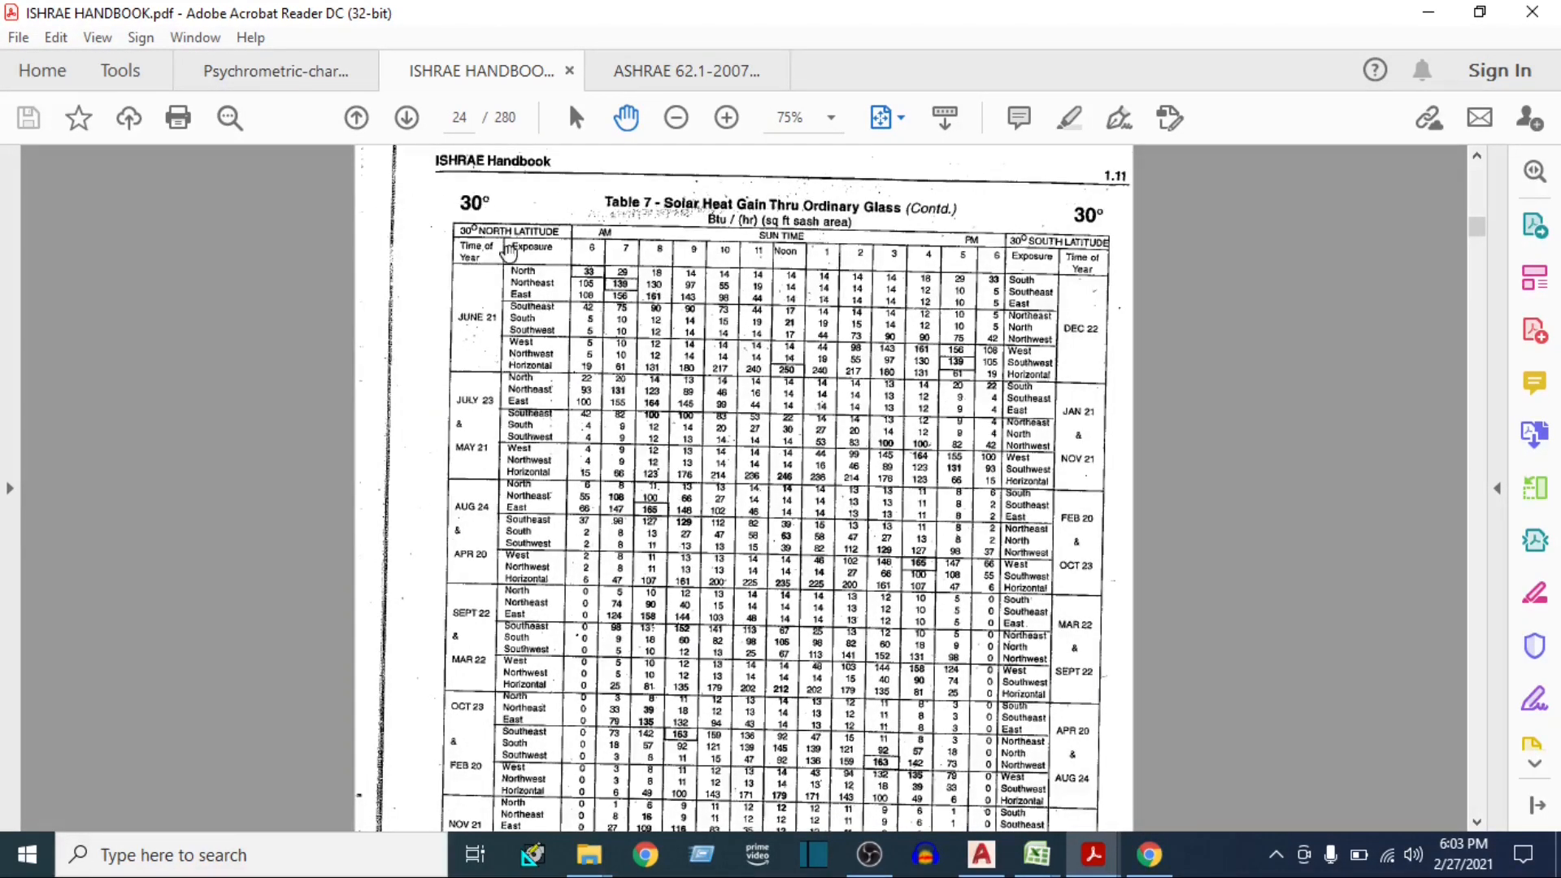
{"action": "scroll", "coordinate": [476, 425], "scroll_direction": "up", "scroll_amount": 2, "text": "ctrl"}
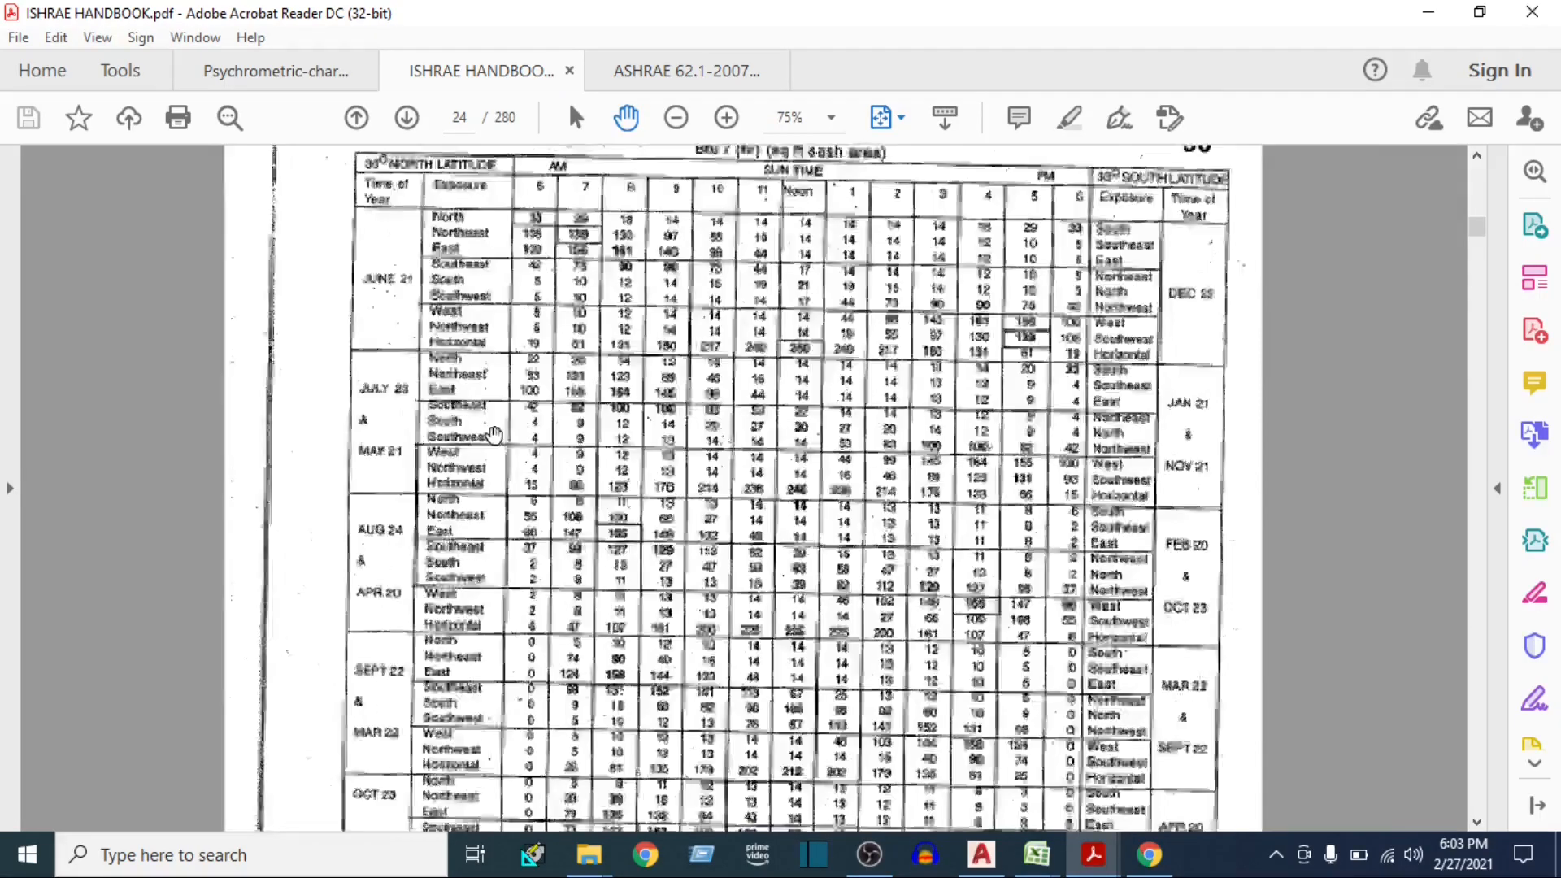
{"action": "scroll", "coordinate": [419, 613], "scroll_direction": "up", "scroll_amount": 3}
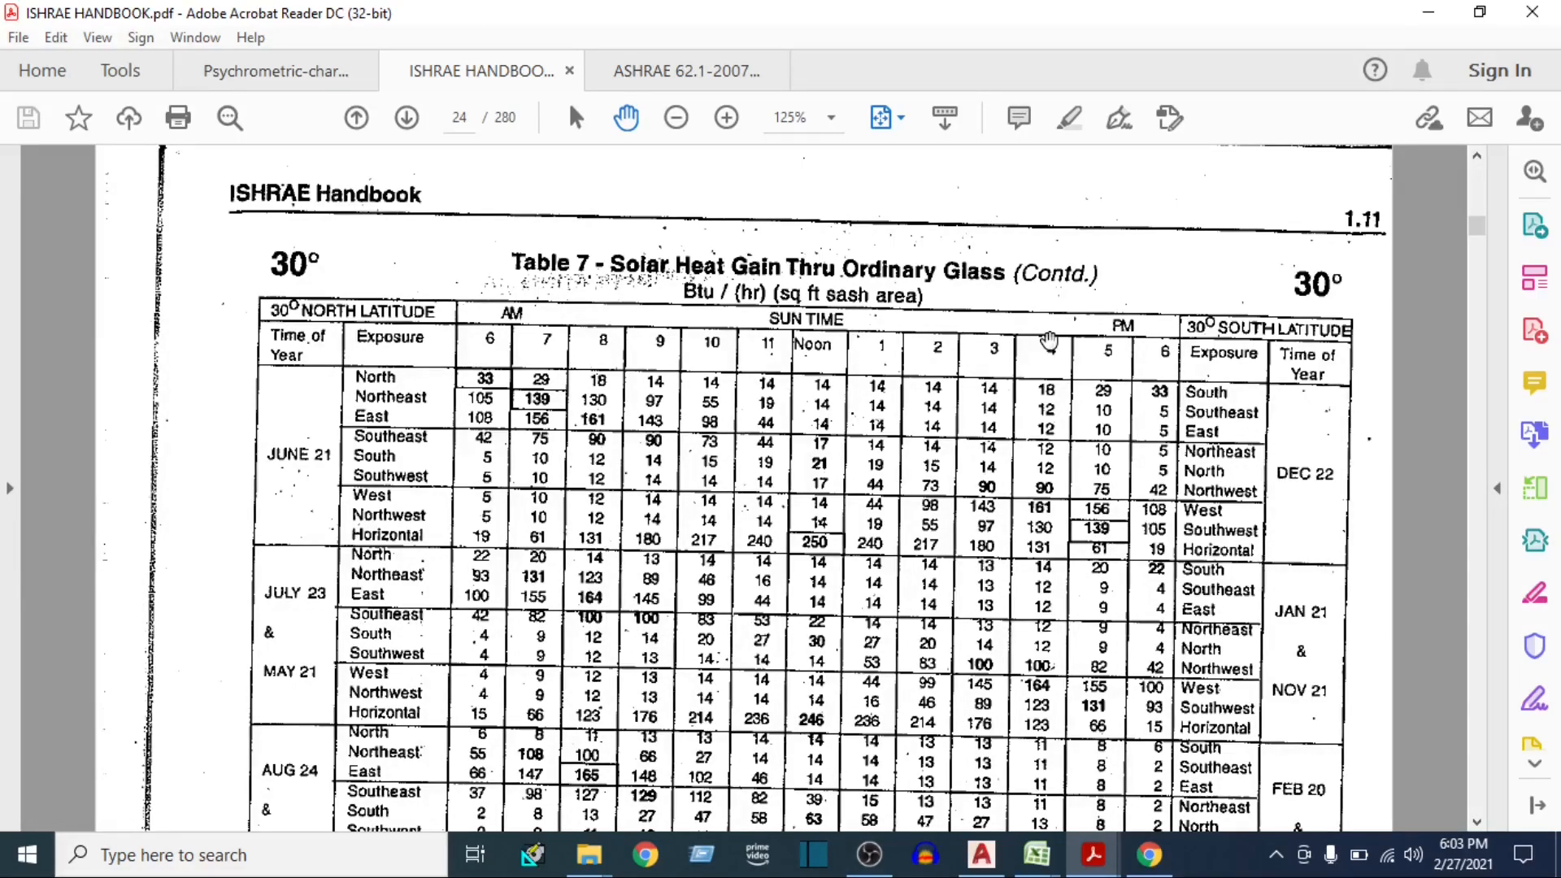
{"action": "scroll", "coordinate": [1050, 569], "scroll_direction": "down", "scroll_amount": 2}
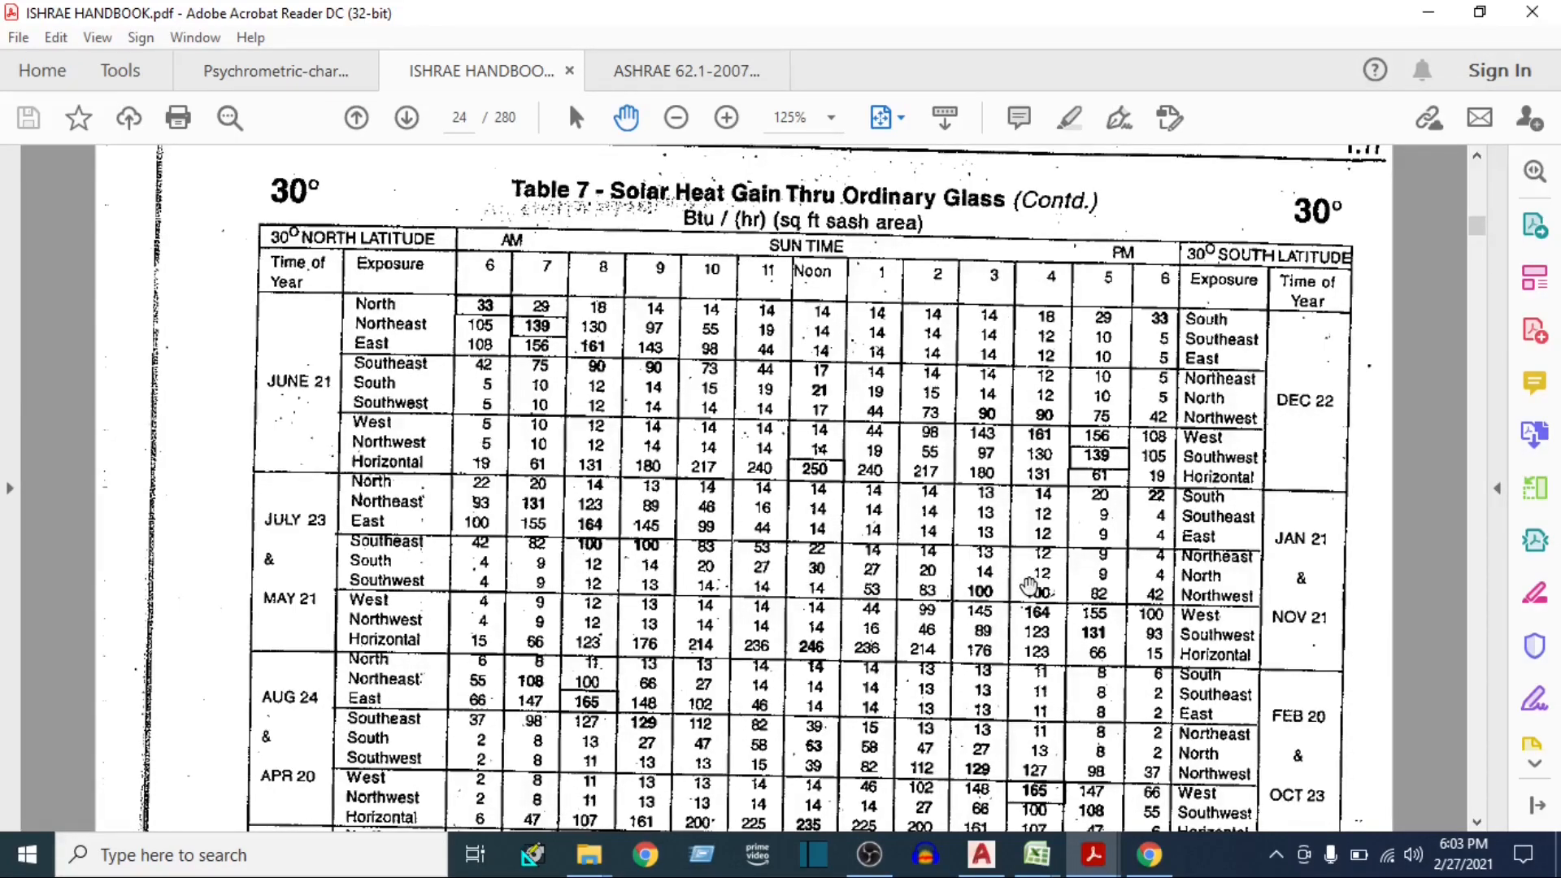
Switch to the E-20 heat load sheet in Excel and set the Glass - S ΔT to 12
{"action": "mouse_move", "coordinate": [1036, 853]}
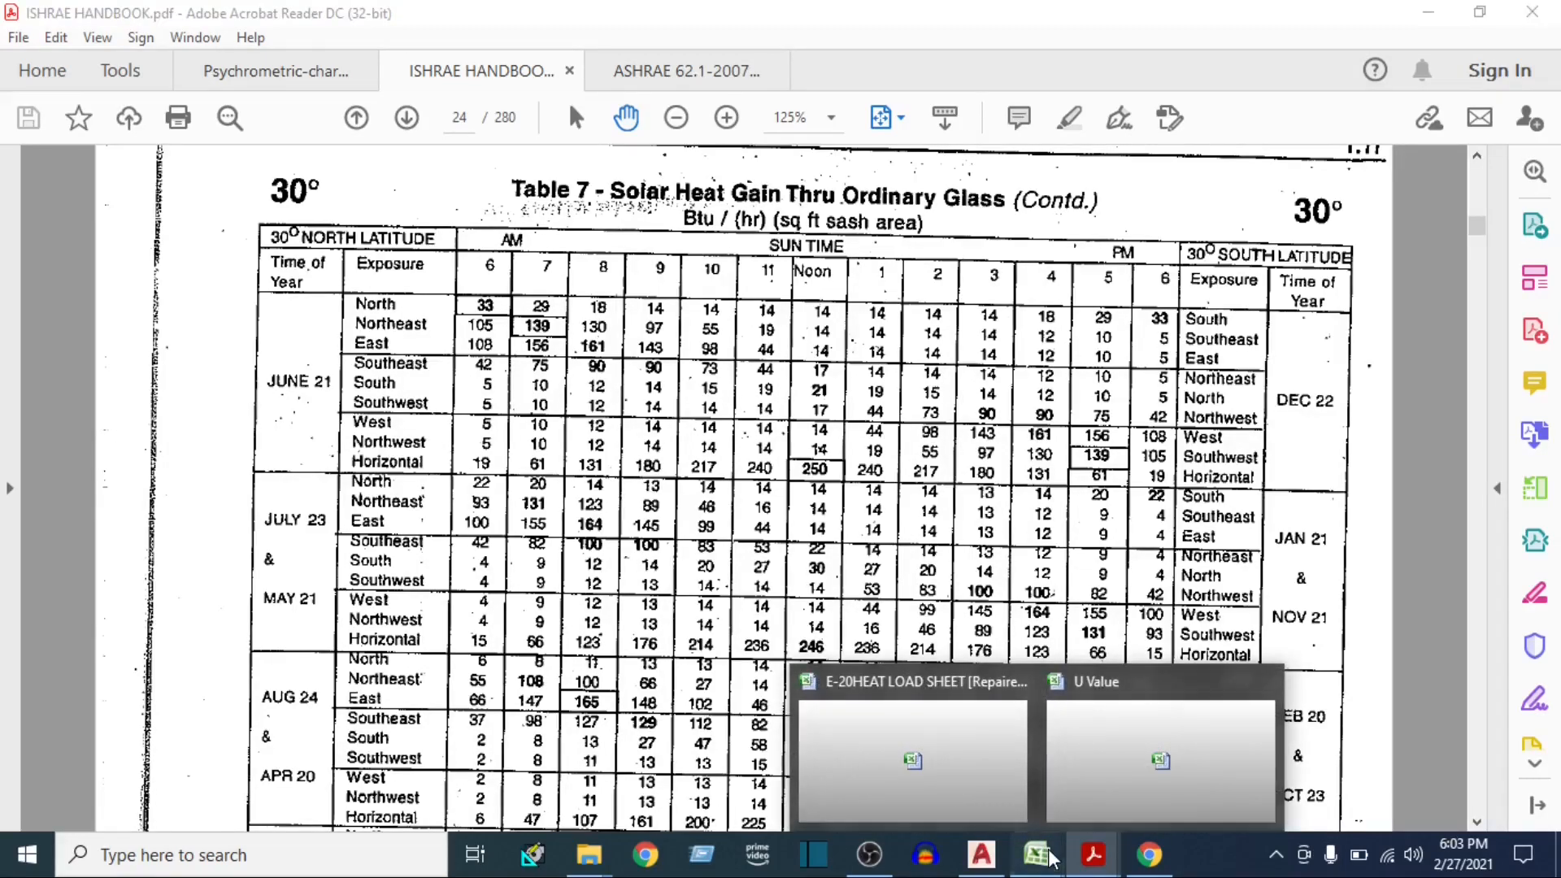
{"action": "left_click", "coordinate": [910, 748]}
{"action": "left_click", "coordinate": [516, 490]}
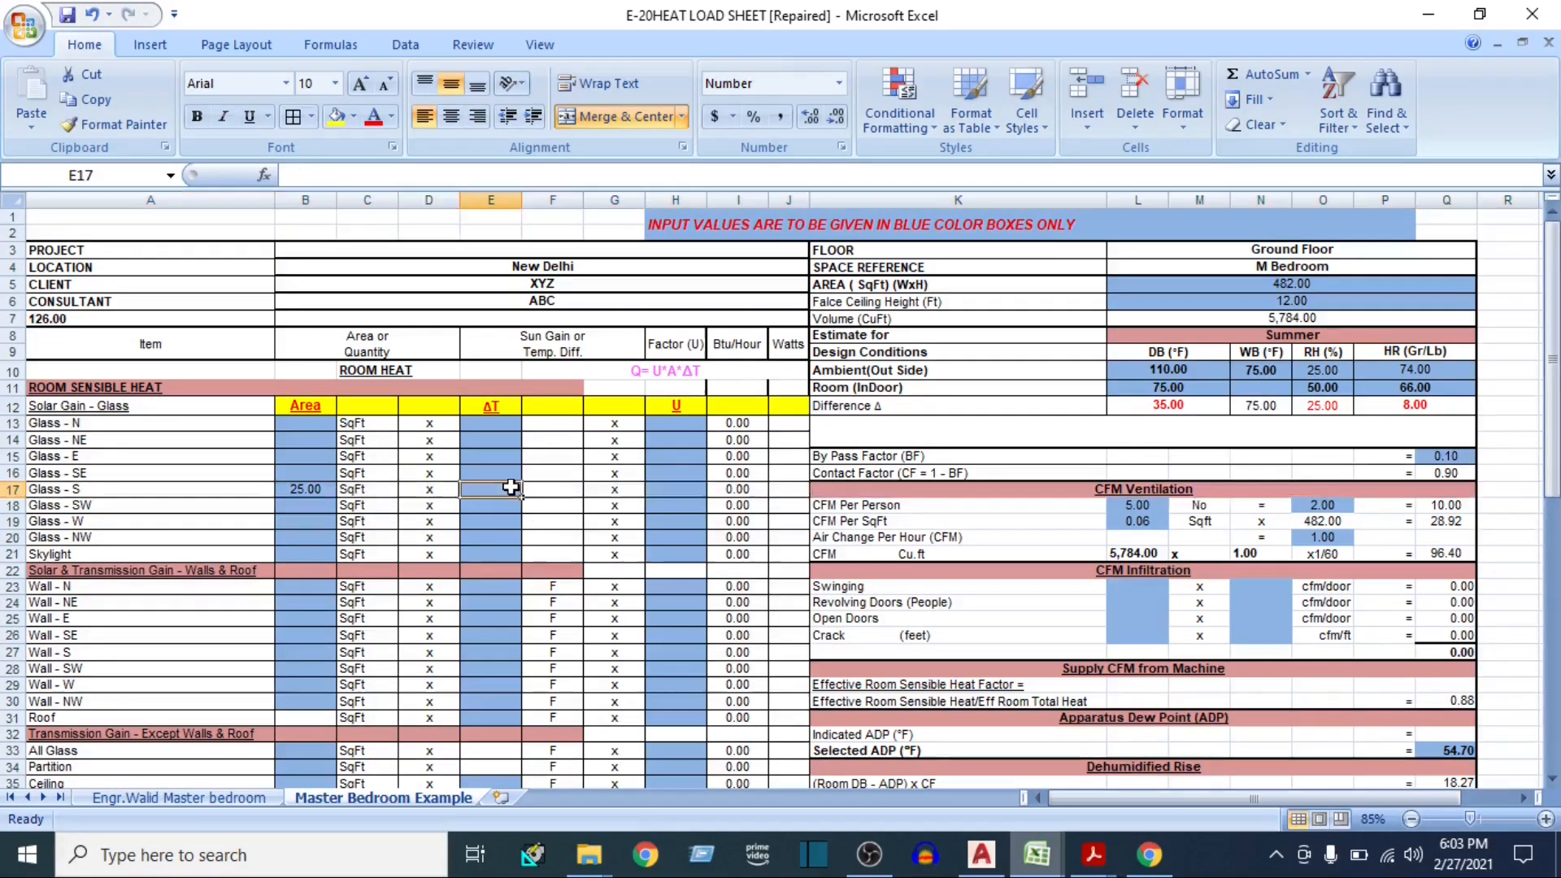
{"action": "type", "text": "12"}
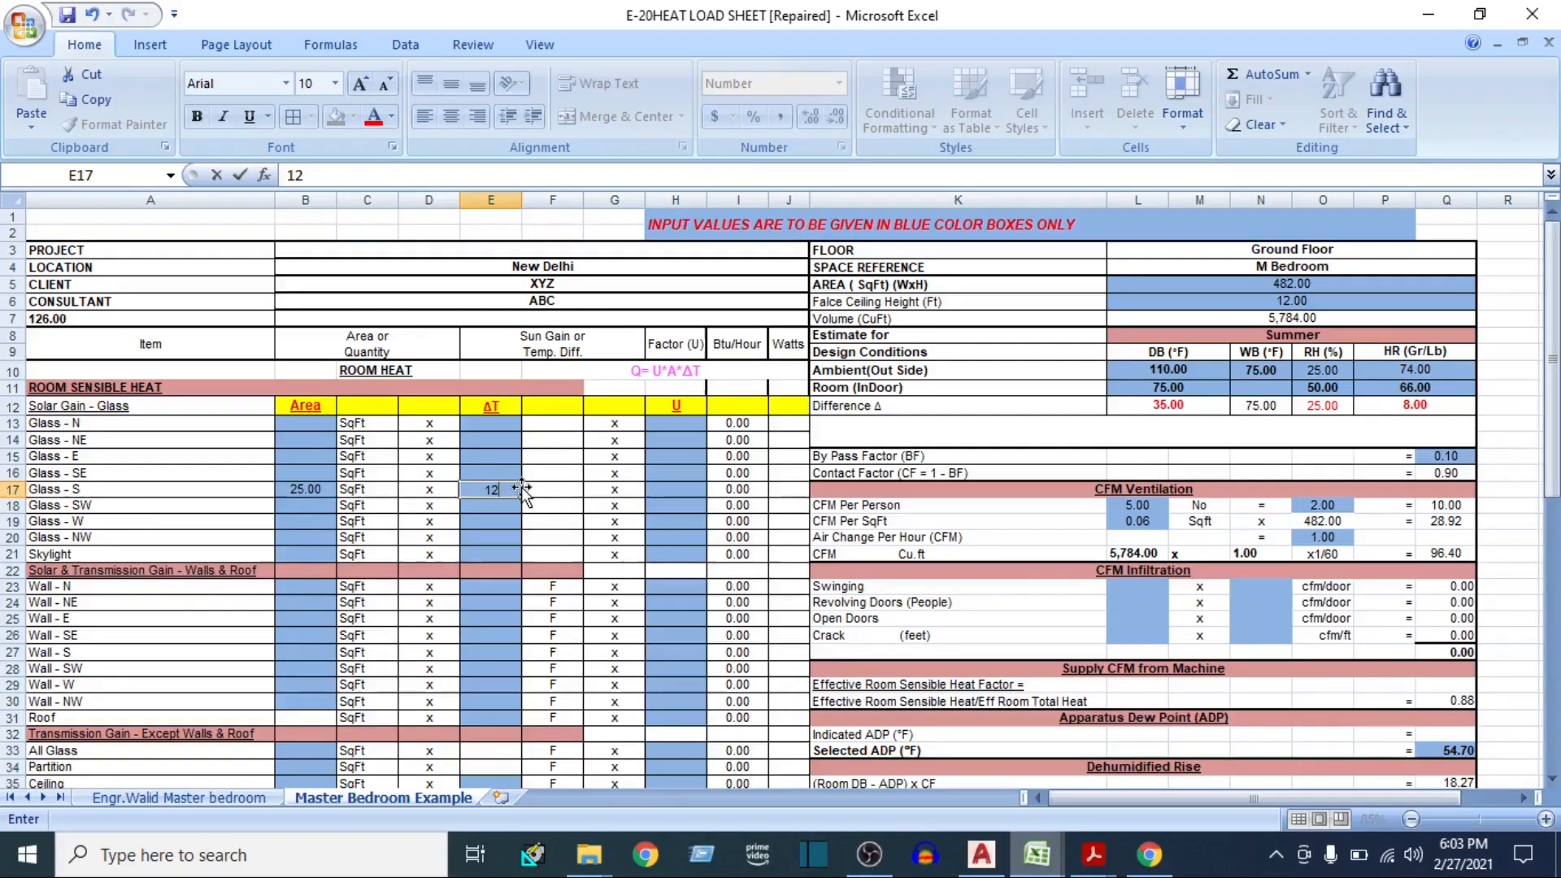
{"action": "key", "text": "Return"}
Set the Glass - W area to 25 SqFt and select that row's ΔT cell
{"action": "key", "text": "Left"}
{"action": "key", "text": "Left"}
{"action": "key", "text": "Left"}
{"action": "key", "text": "Down"}
{"action": "type", "text": "25"}
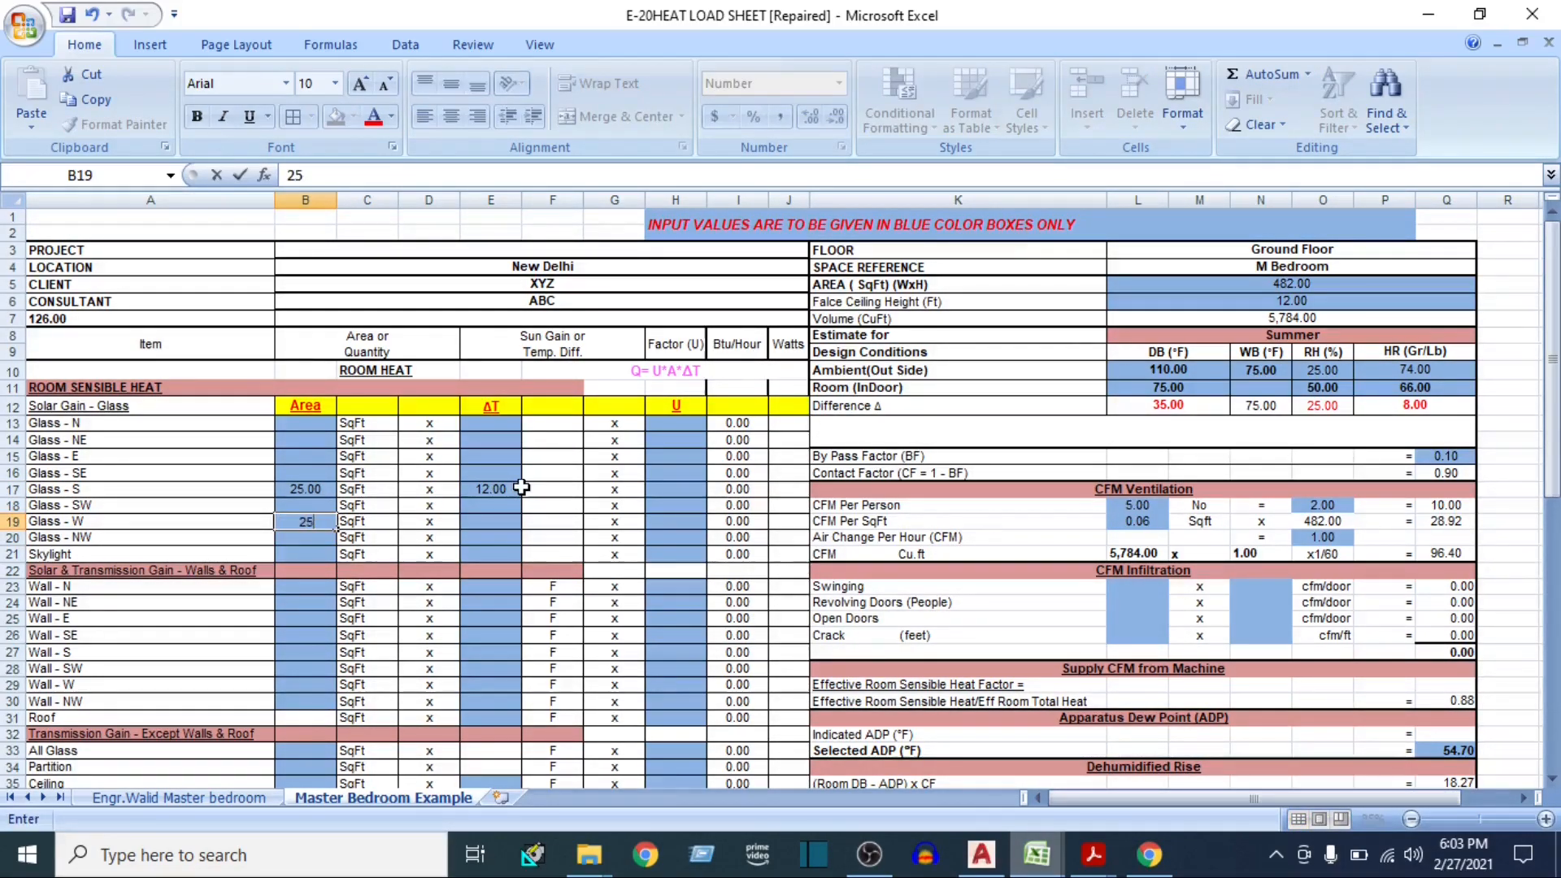
{"action": "key", "text": "Right"}
{"action": "key", "text": "Right"}
{"action": "key", "text": "Right"}
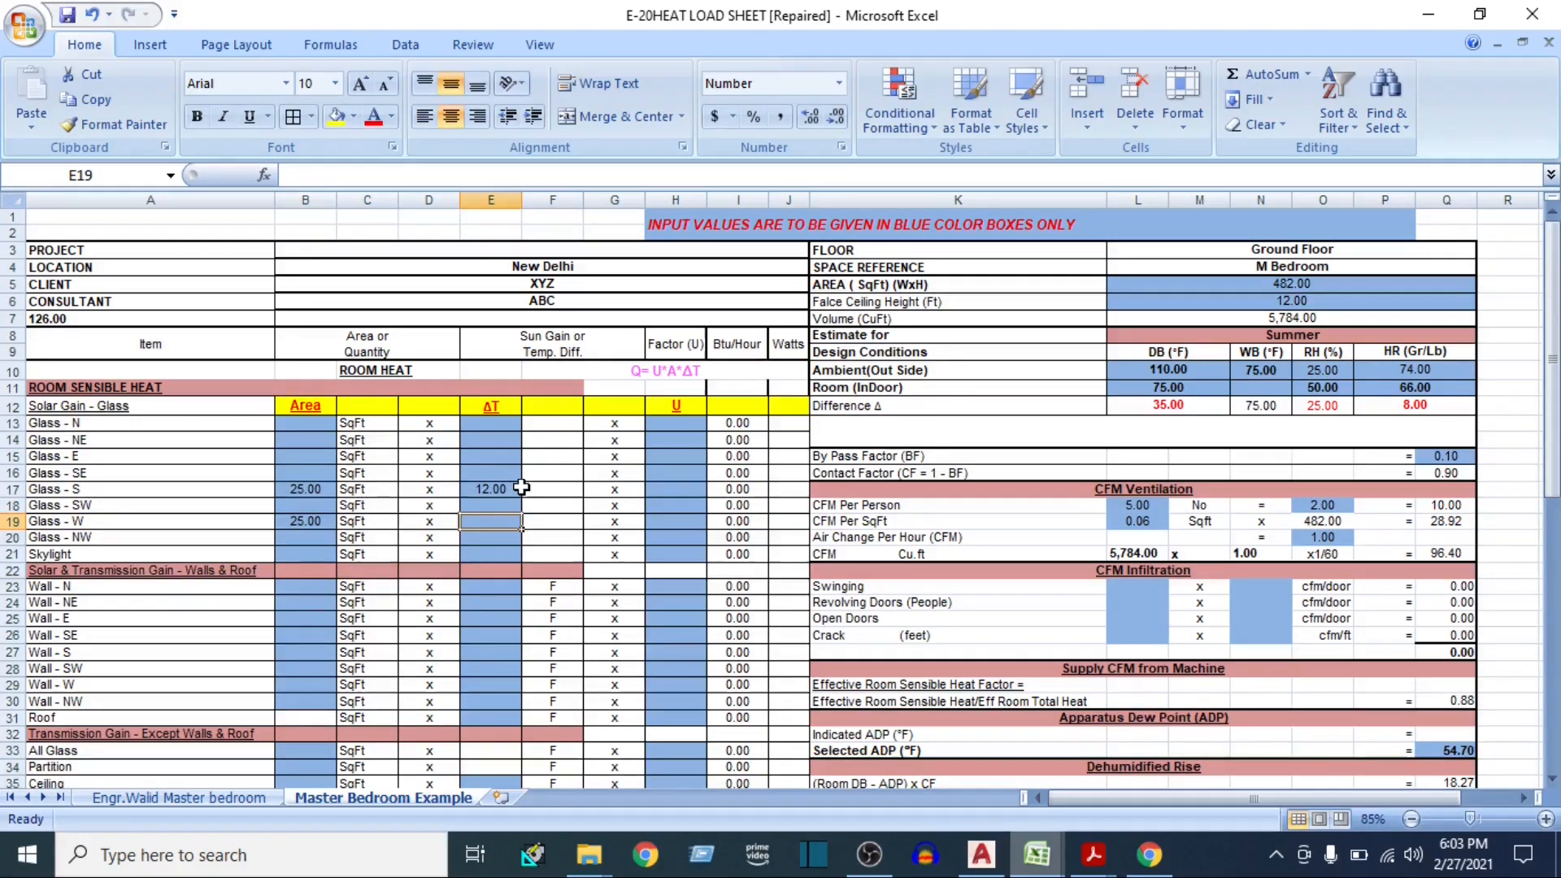
Check the west exposure in the handbook's Table 7, then set the Glass - W ΔT to 164 in the Excel sheet
{"action": "mouse_move", "coordinate": [1091, 819]}
{"action": "left_click", "coordinate": [1057, 748]}
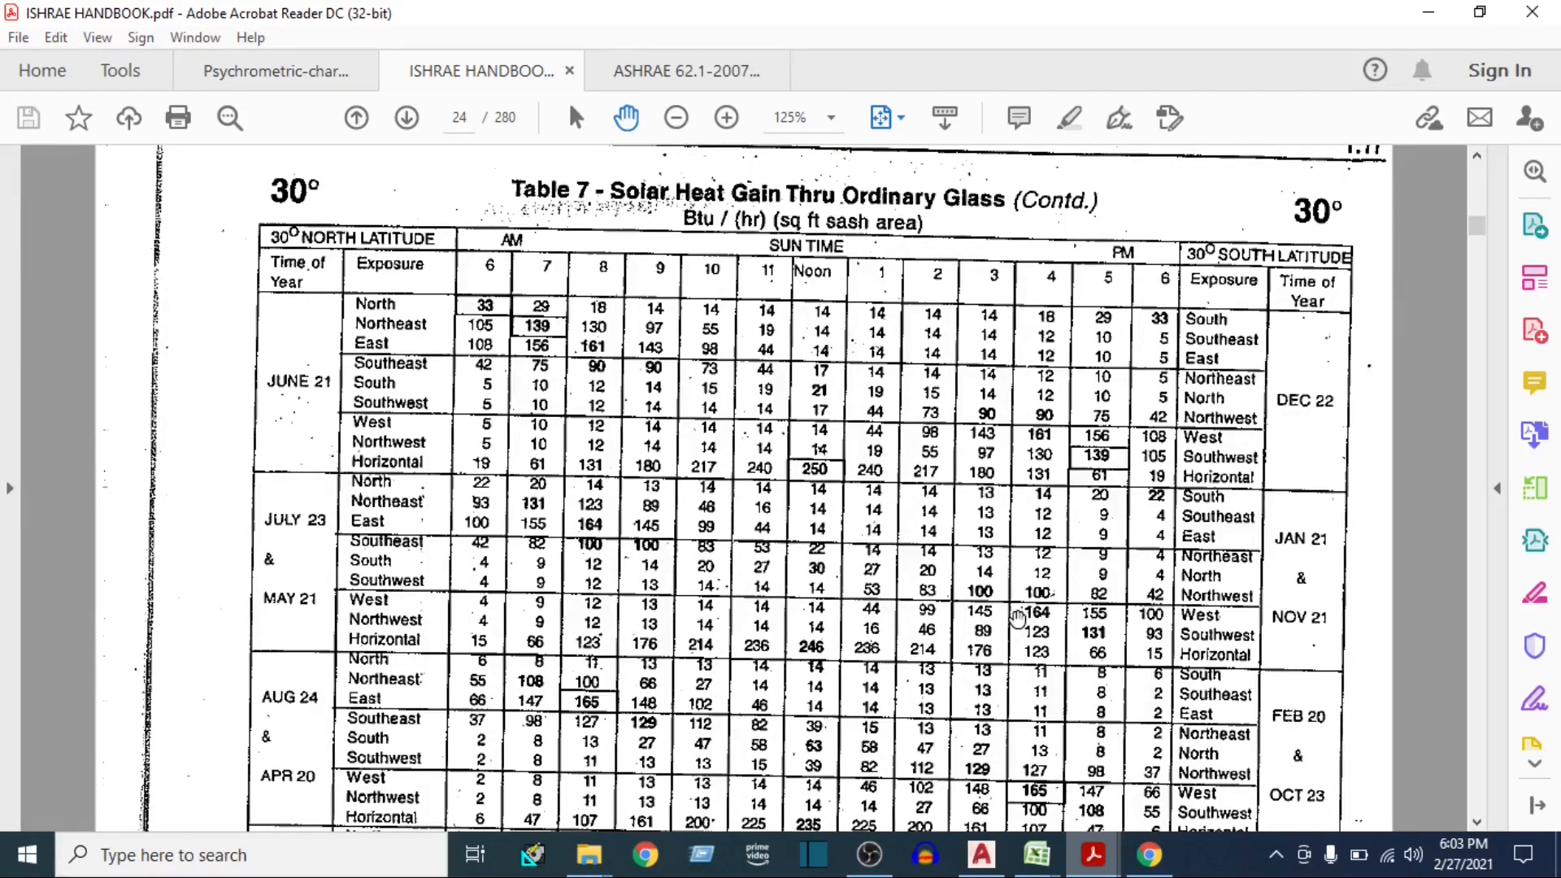
{"action": "mouse_move", "coordinate": [1036, 853]}
{"action": "left_click", "coordinate": [877, 731]}
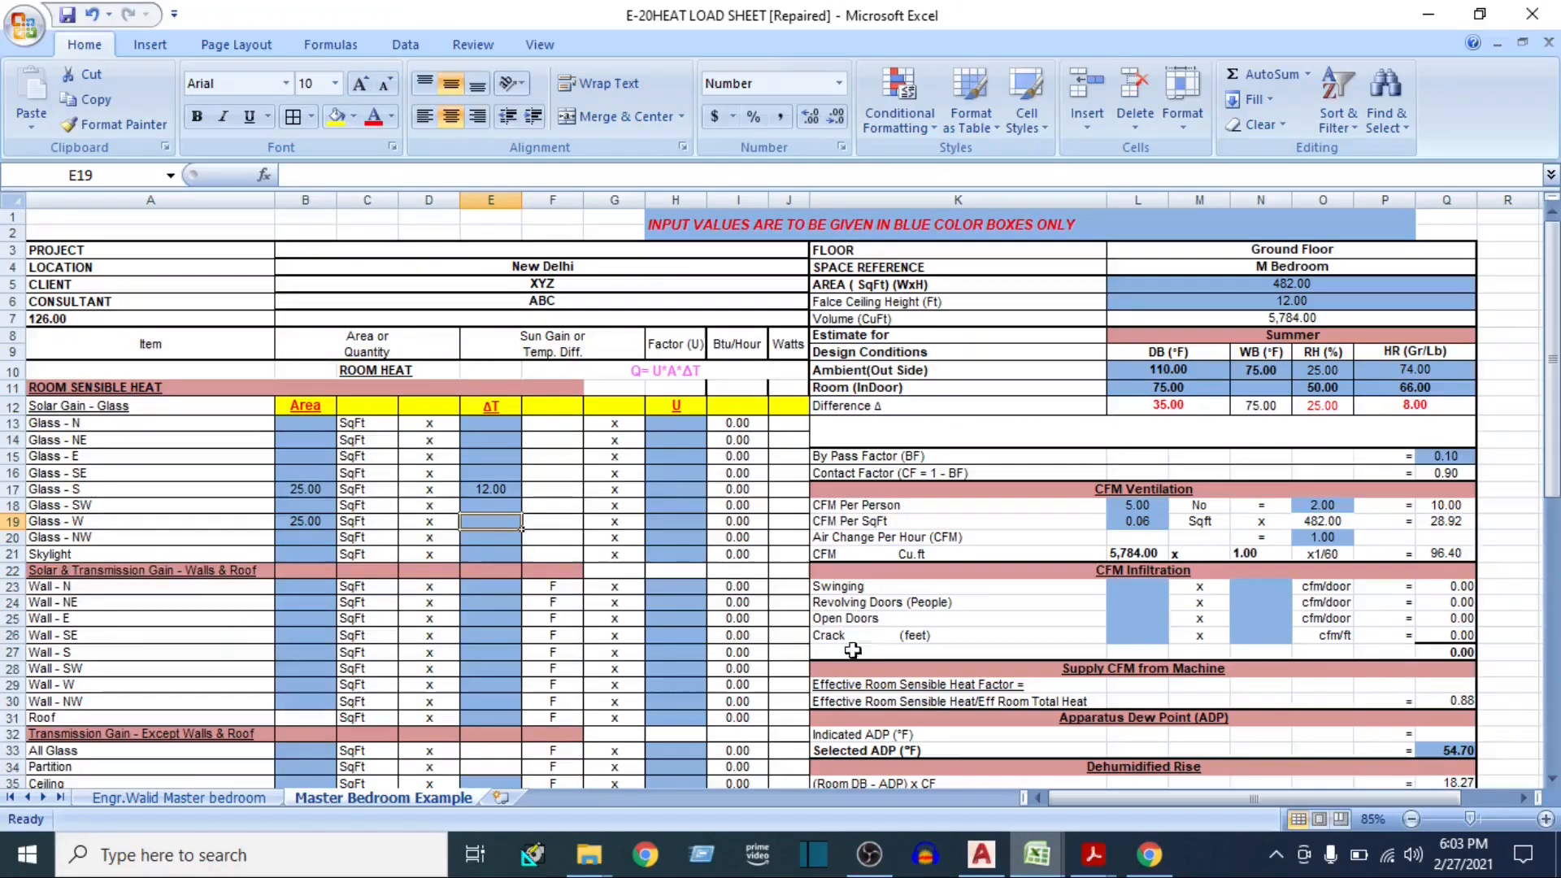
{"action": "type", "text": "164"}
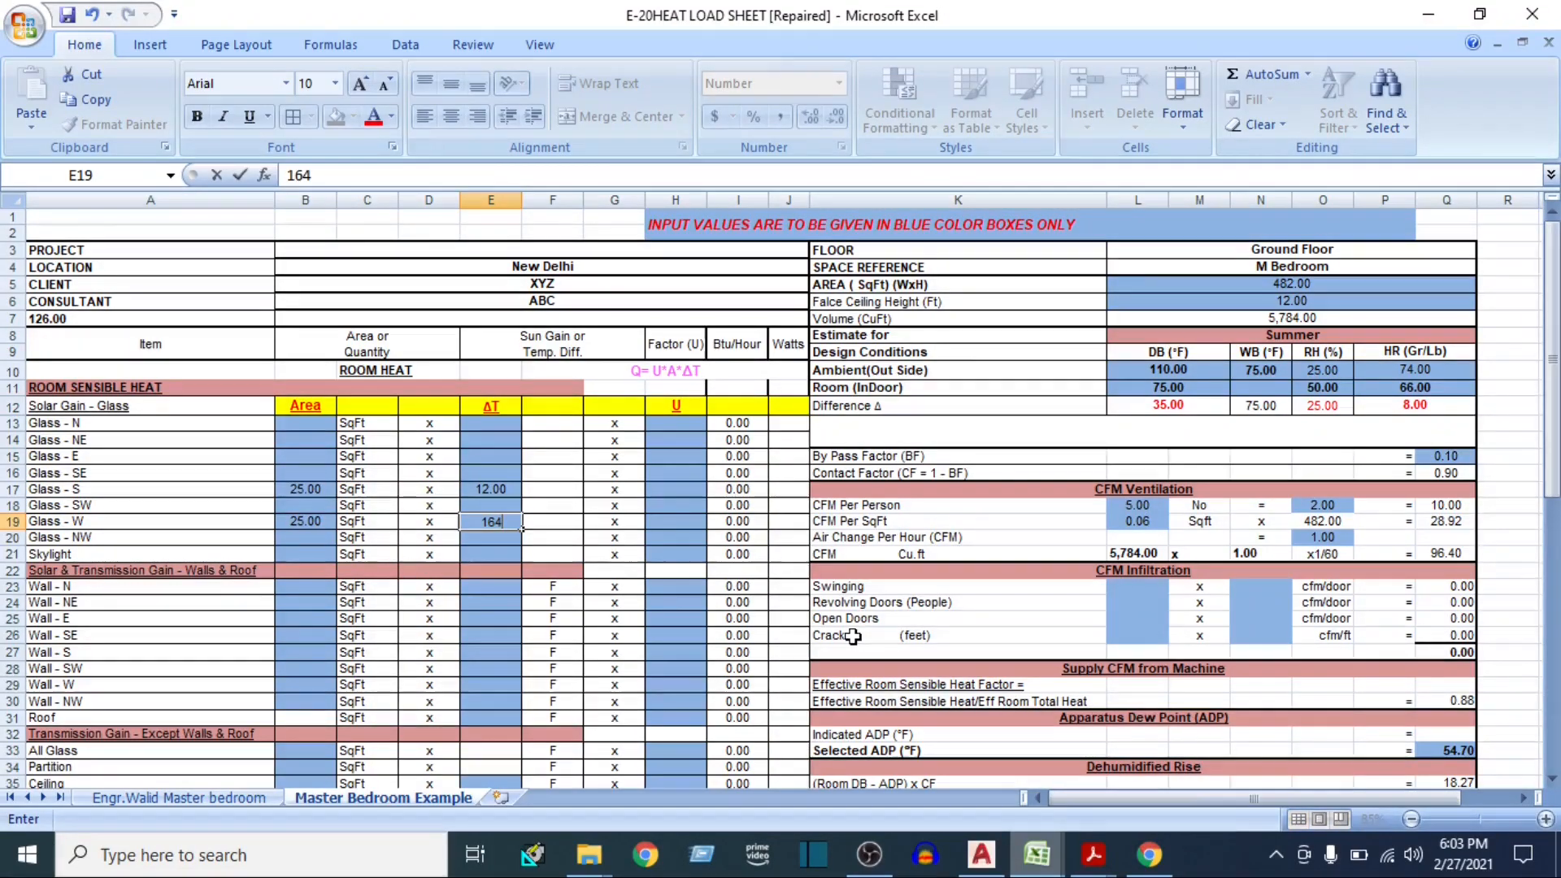
{"action": "key", "text": "Tab"}
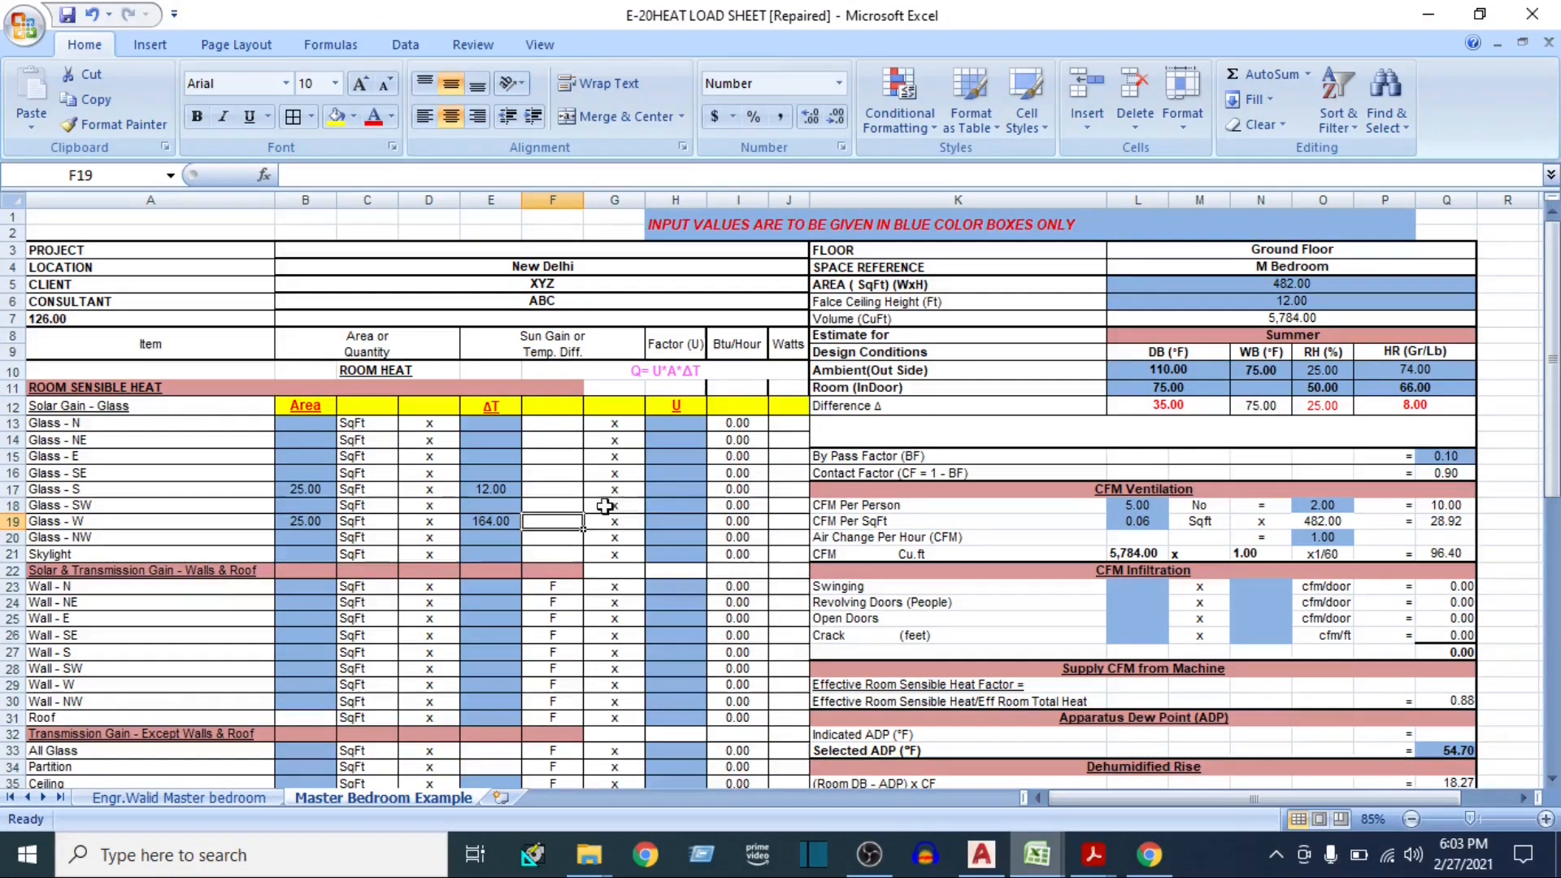
Select the Glass - S U factor cell, then switch to the AutoCAD floor plan and view the M Bedroom windows
{"action": "left_click", "coordinate": [667, 488]}
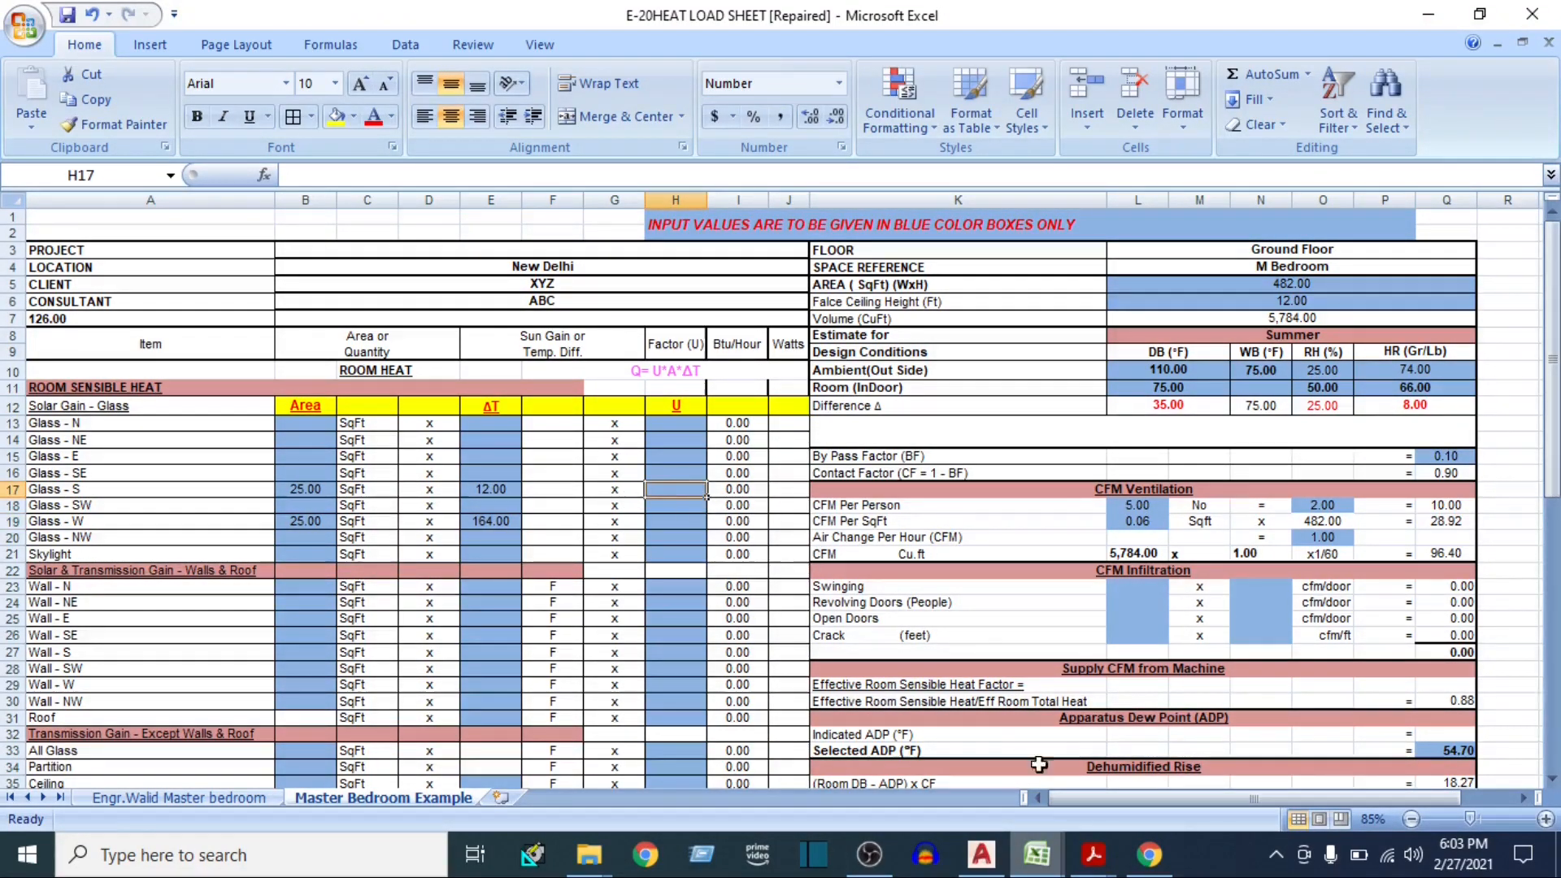
{"action": "left_click", "coordinate": [981, 854]}
{"action": "left_click_drag", "start_coordinate": [819, 696], "coordinate": [804, 667]}
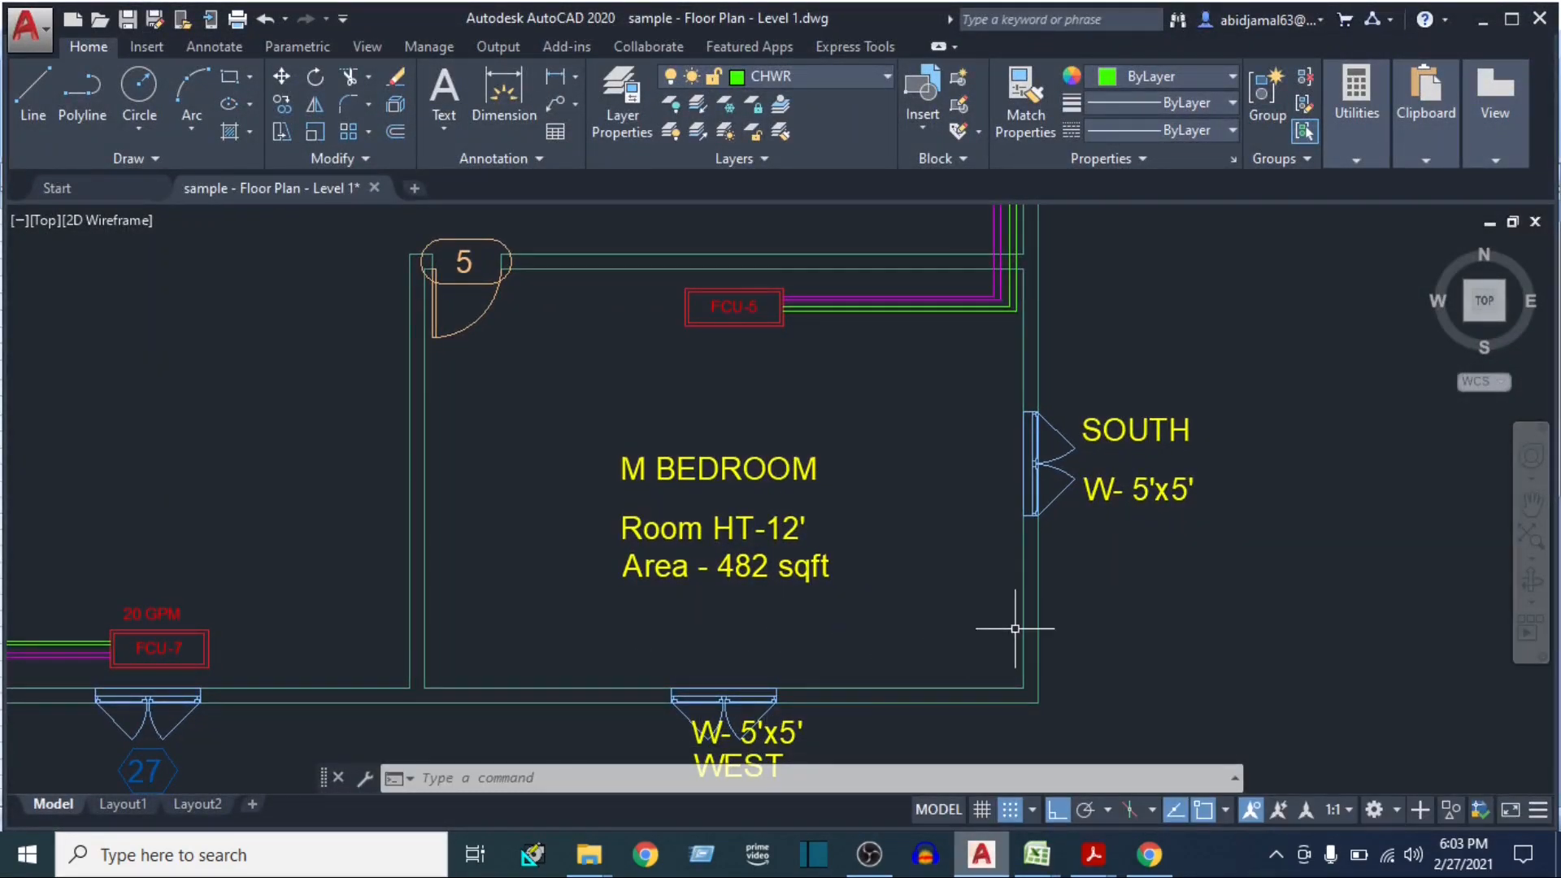
Switch to the U Value workbook in Excel and look up the U value for glass
{"action": "left_click", "coordinate": [1041, 857]}
{"action": "left_click", "coordinate": [1145, 749]}
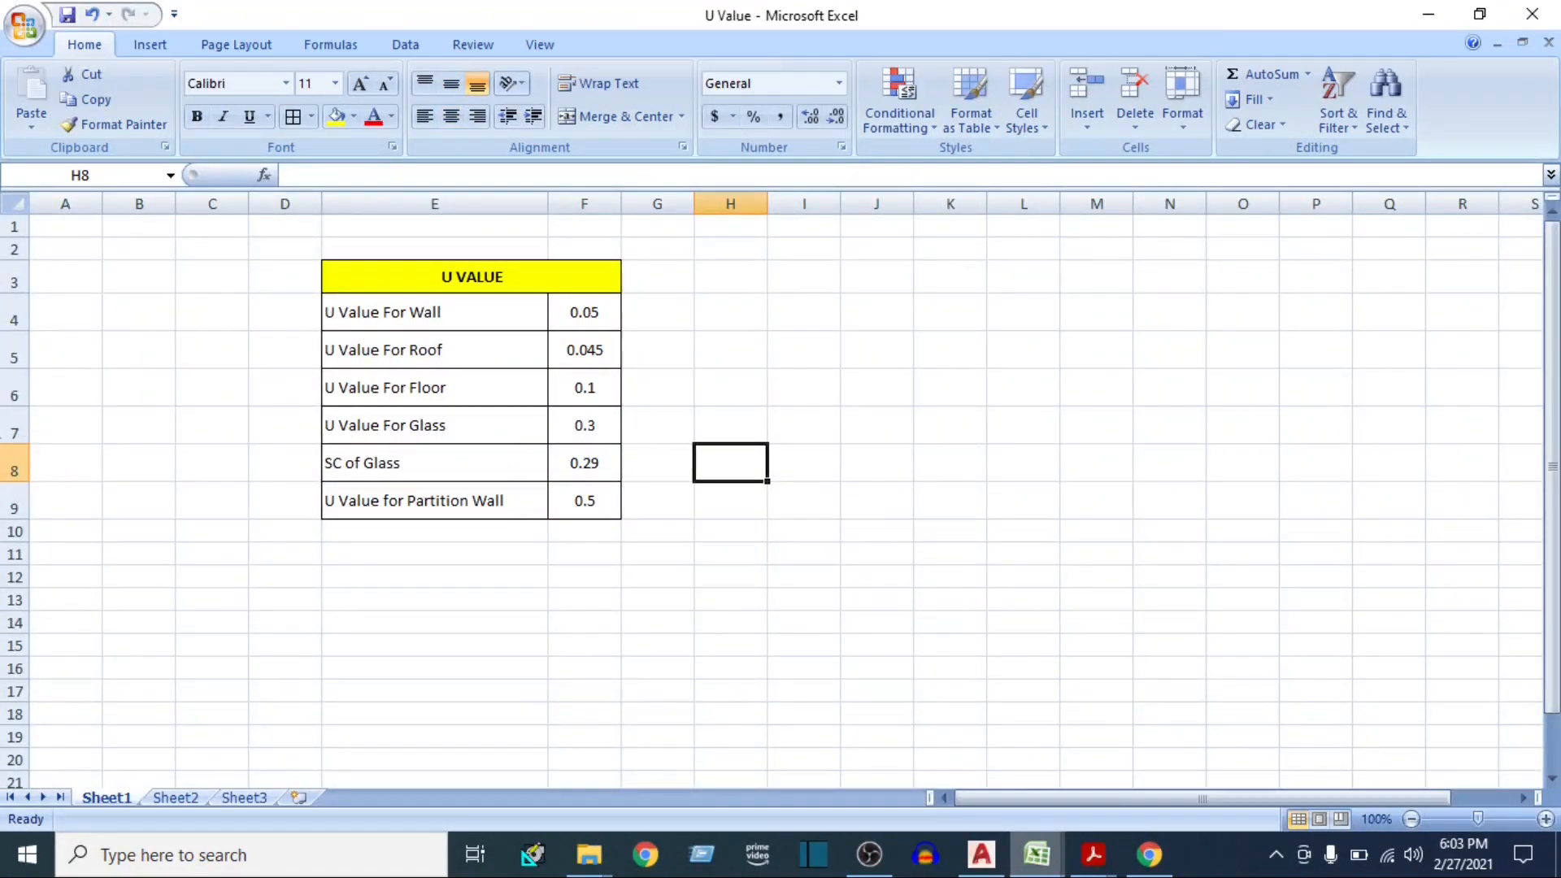
{"action": "left_click", "coordinate": [5, 434]}
{"action": "left_click", "coordinate": [585, 425]}
{"action": "left_click", "coordinate": [1093, 854]}
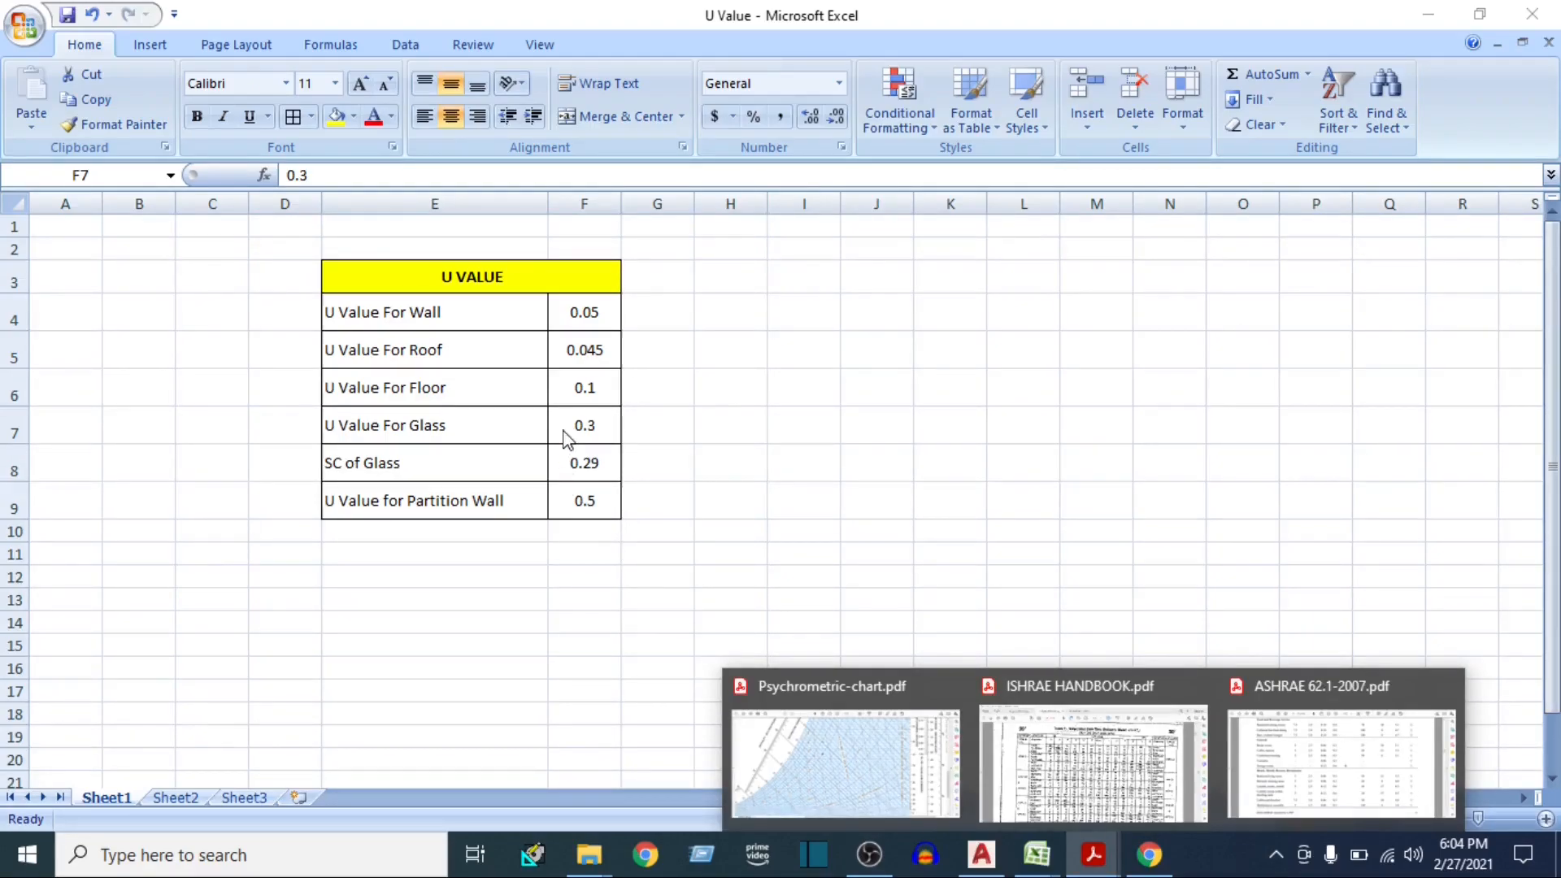
{"action": "left_click", "coordinate": [1073, 752]}
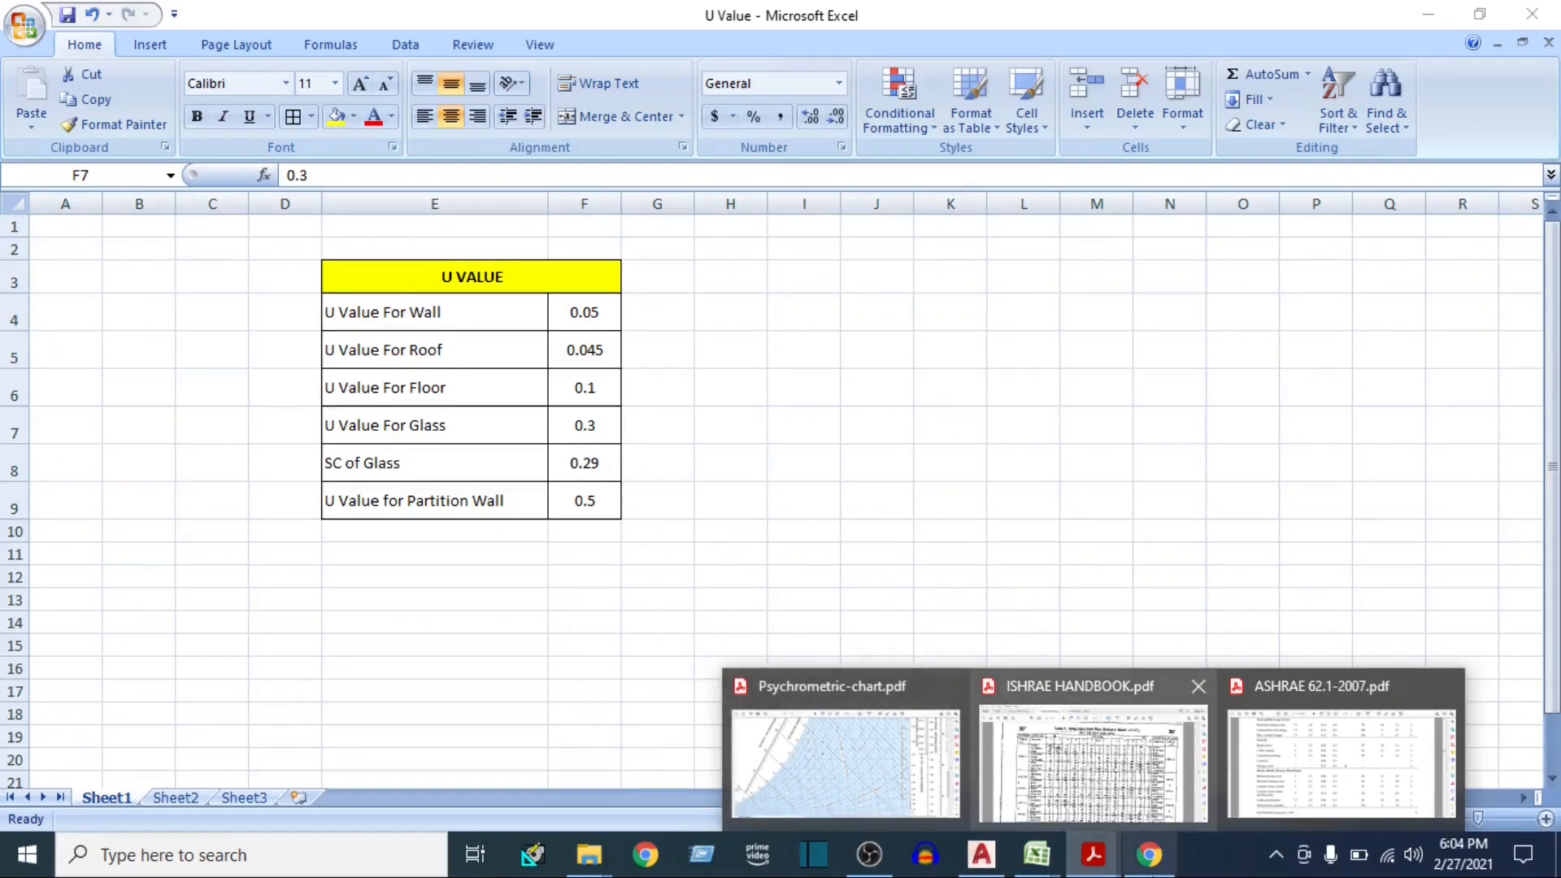
Switch to the E-20 heat load sheet and set the U factor to 0.3 for both Glass - S and Glass - W
{"action": "mouse_move", "coordinate": [1036, 853]}
{"action": "left_click", "coordinate": [940, 794]}
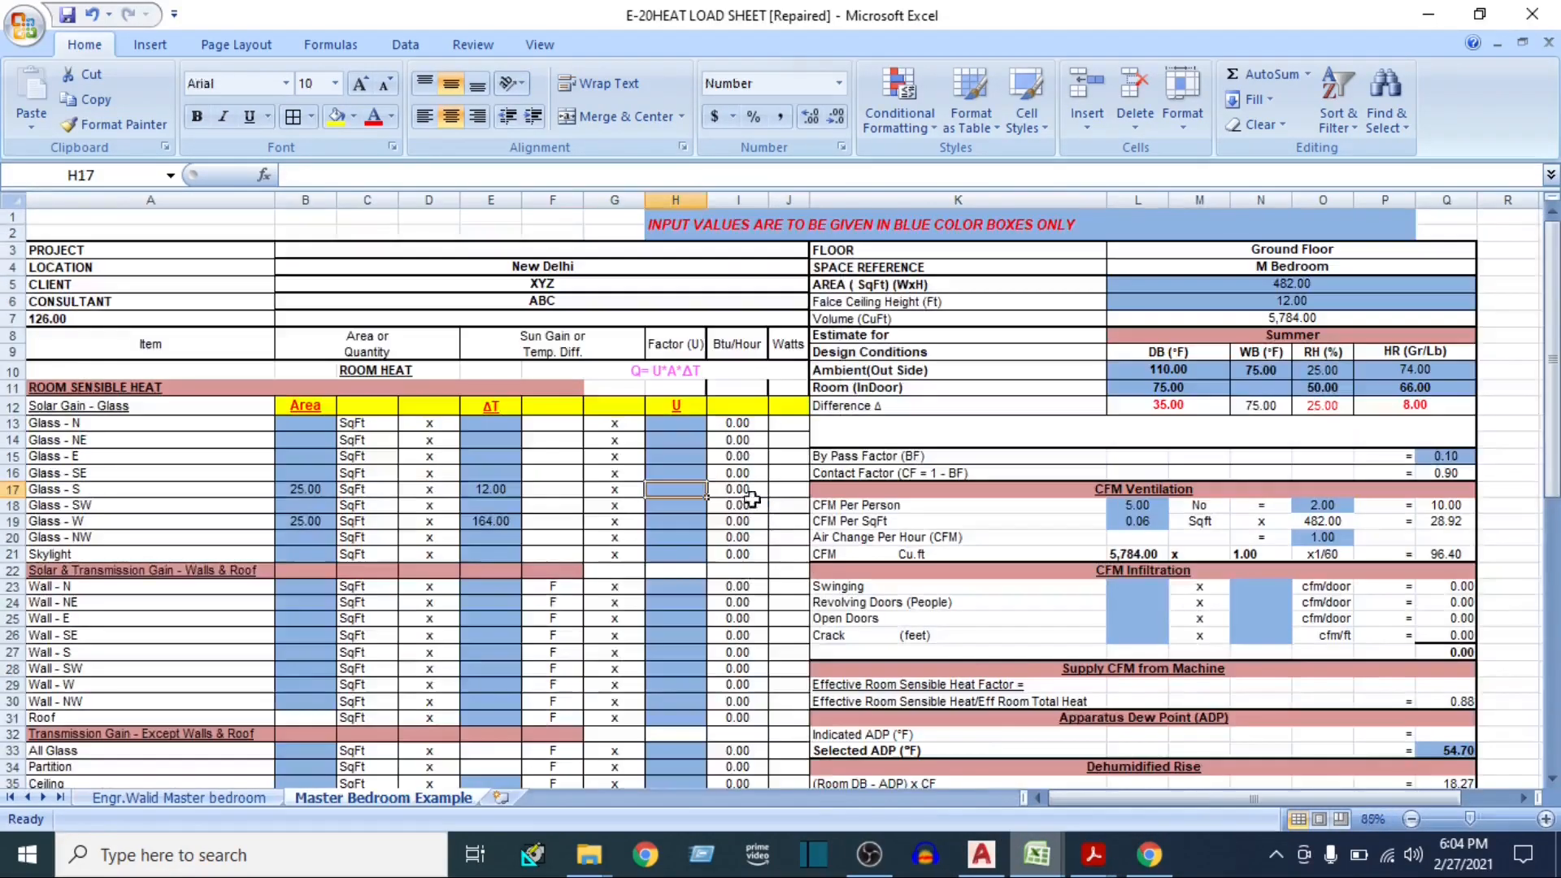
{"action": "type", "text": "0.3"}
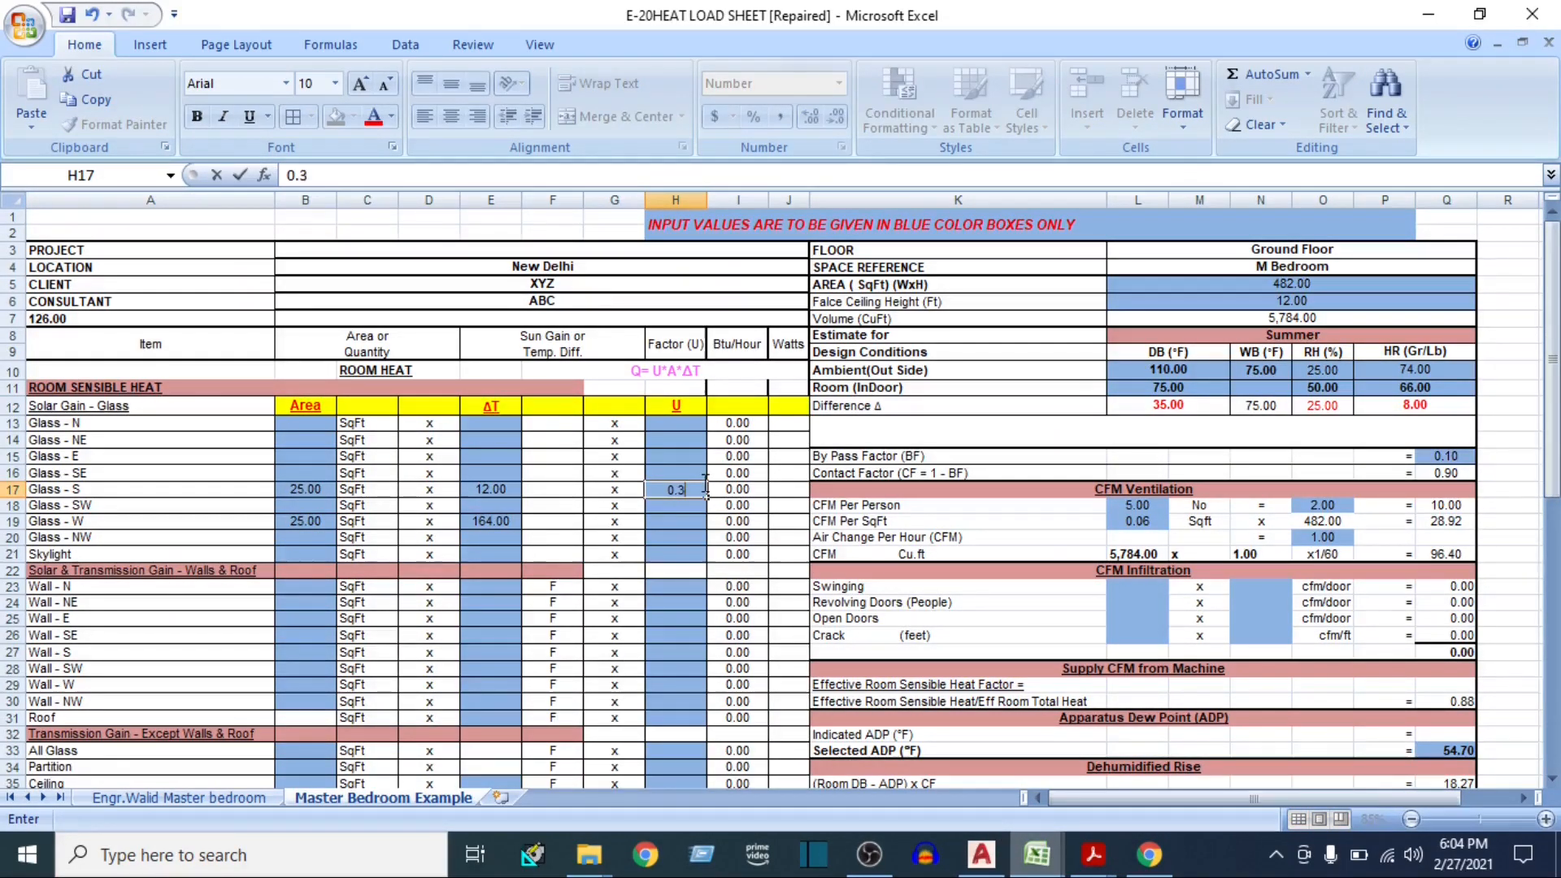
{"action": "key", "text": "Down"}
{"action": "key", "text": "Down"}
{"action": "type", "text": "0.3"}
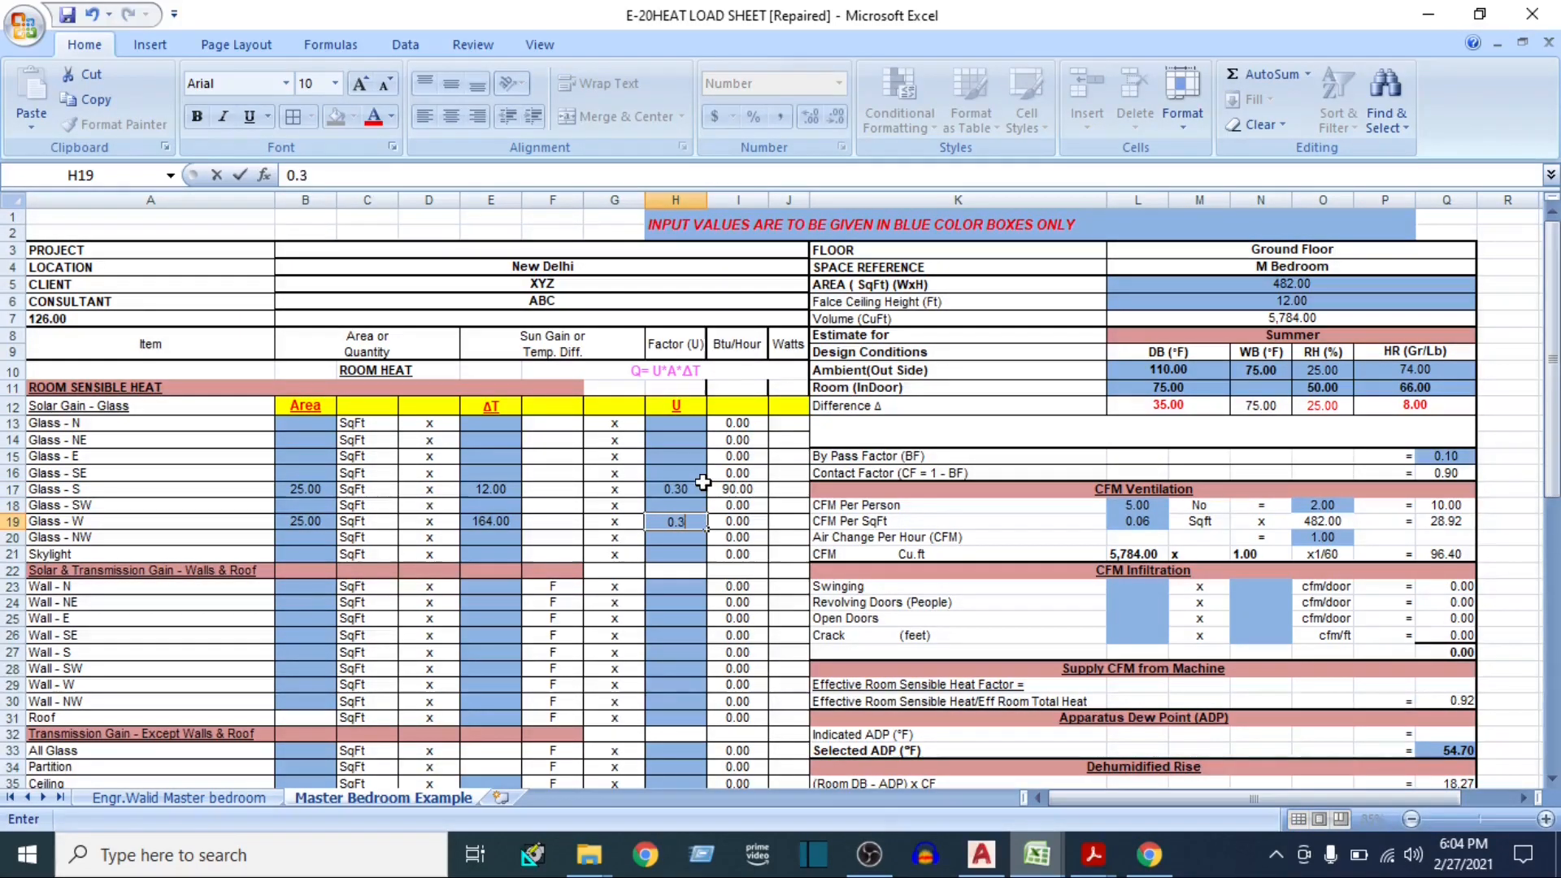
Confirm the Glass - W U factor and select the Solar & Transmission Gain - Walls & Roof heading
{"action": "key", "text": "Return"}
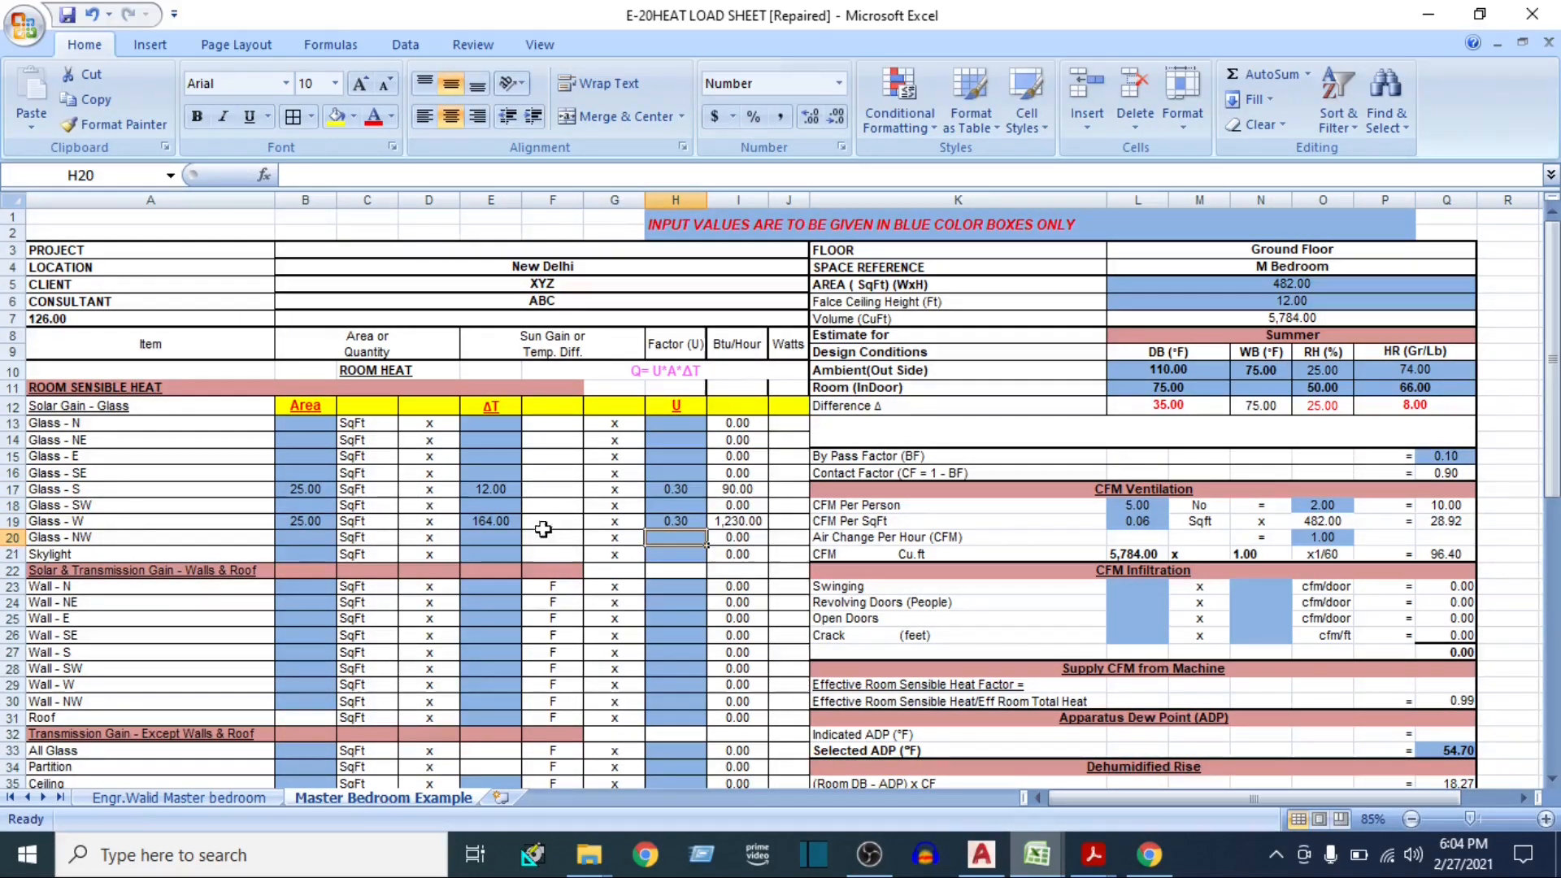
{"action": "scroll", "coordinate": [452, 496], "scroll_direction": "down", "scroll_amount": 2}
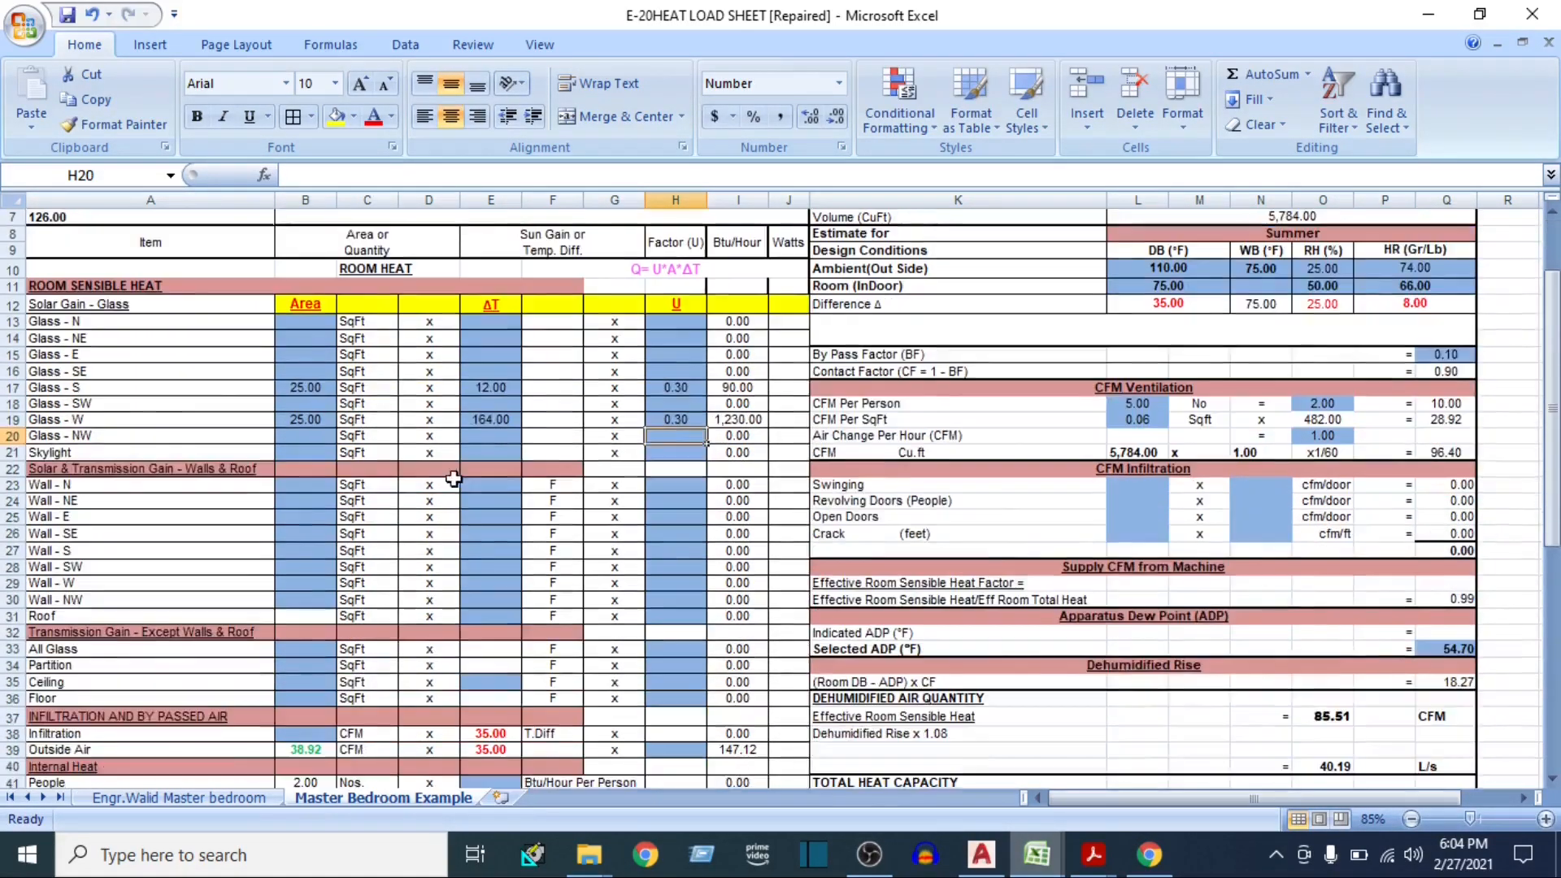
{"action": "left_click", "coordinate": [43, 469]}
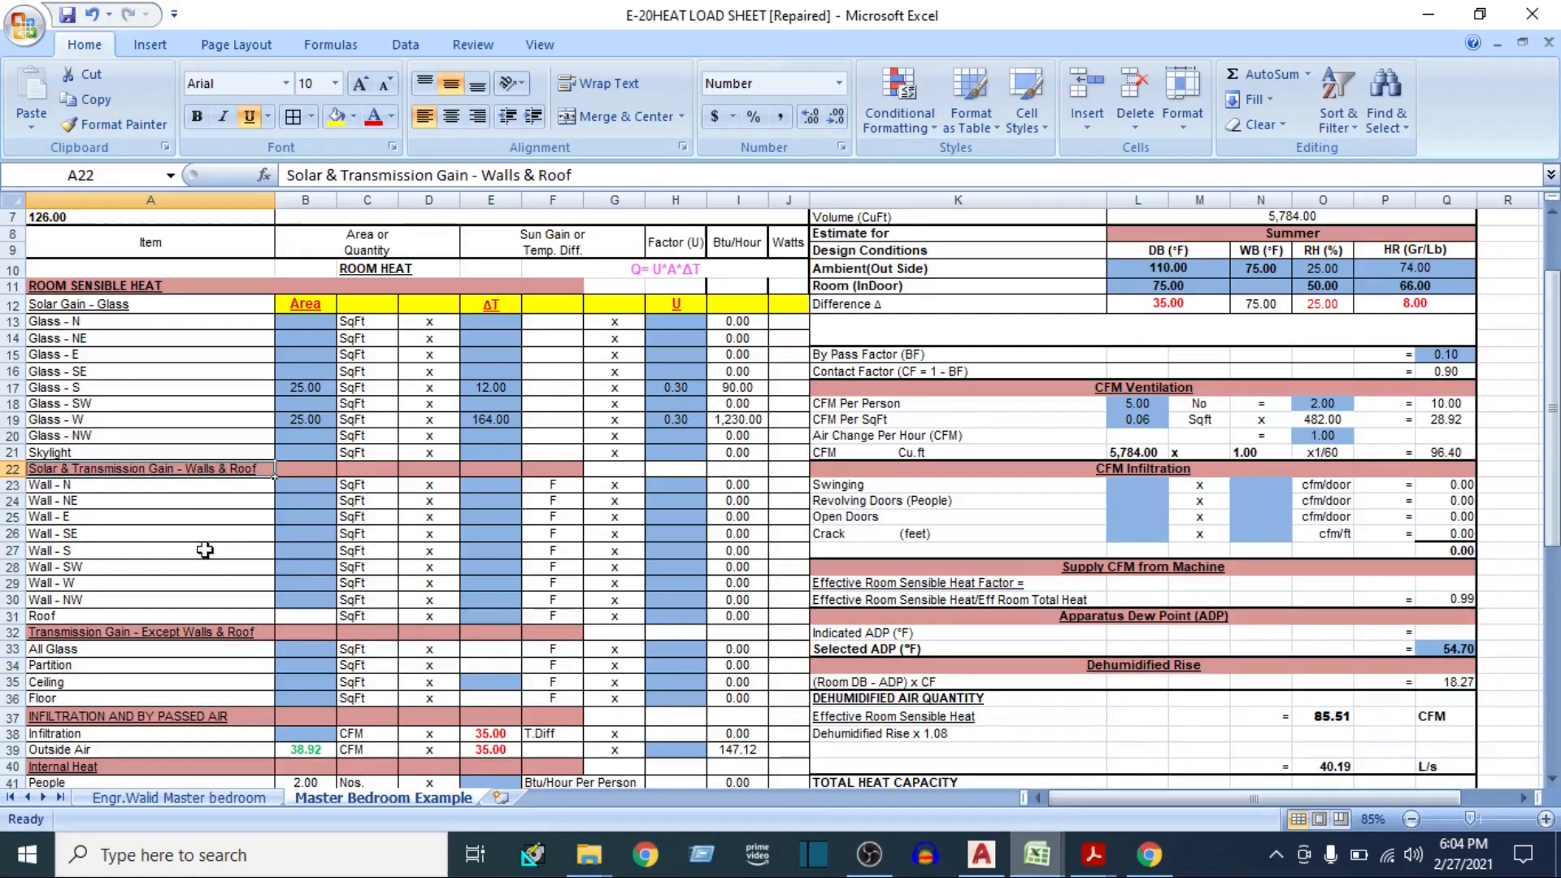
Switch to the AutoCAD floor plan and add a linear dimension between the M Bedroom's inner wall faces along the west wall
{"action": "left_click", "coordinate": [981, 854]}
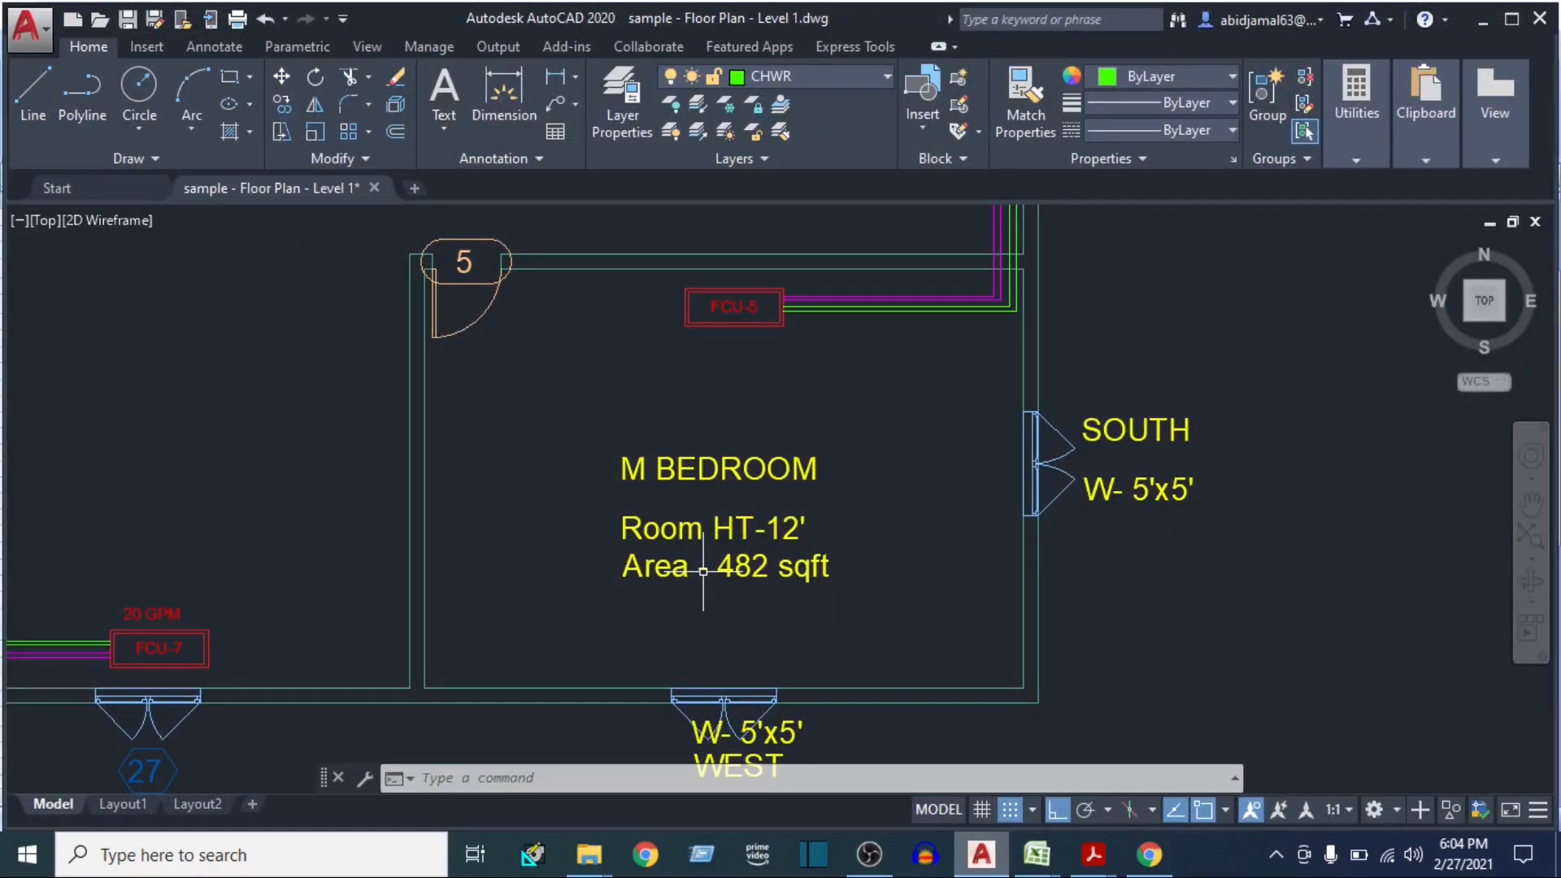
{"action": "type", "text": "di"}
{"action": "key", "text": "Return"}
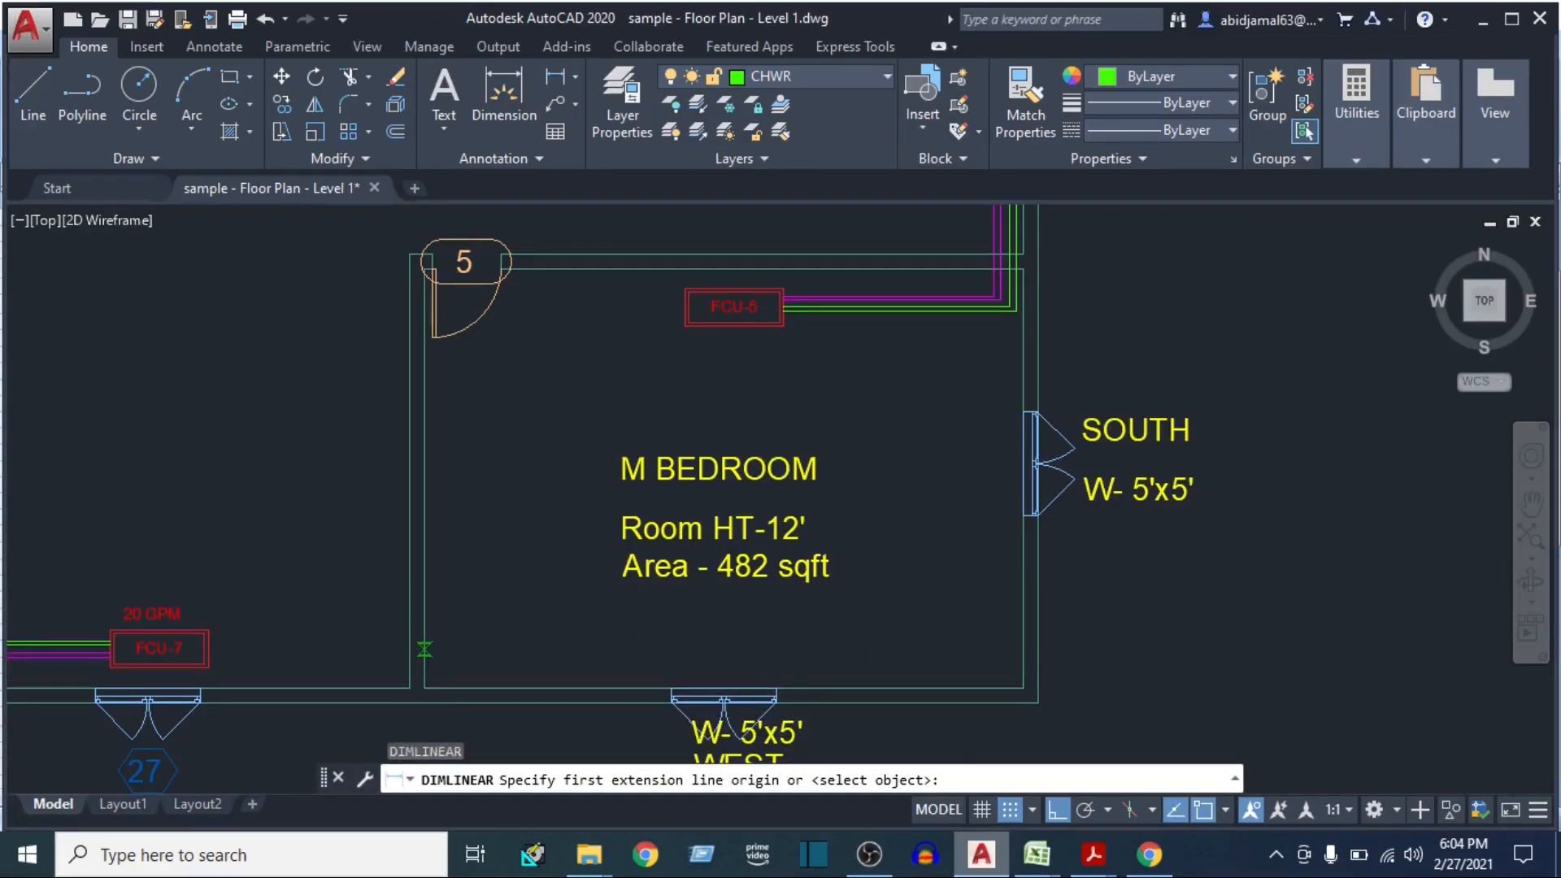
{"action": "left_click", "coordinate": [424, 650]}
{"action": "left_click", "coordinate": [1018, 650]}
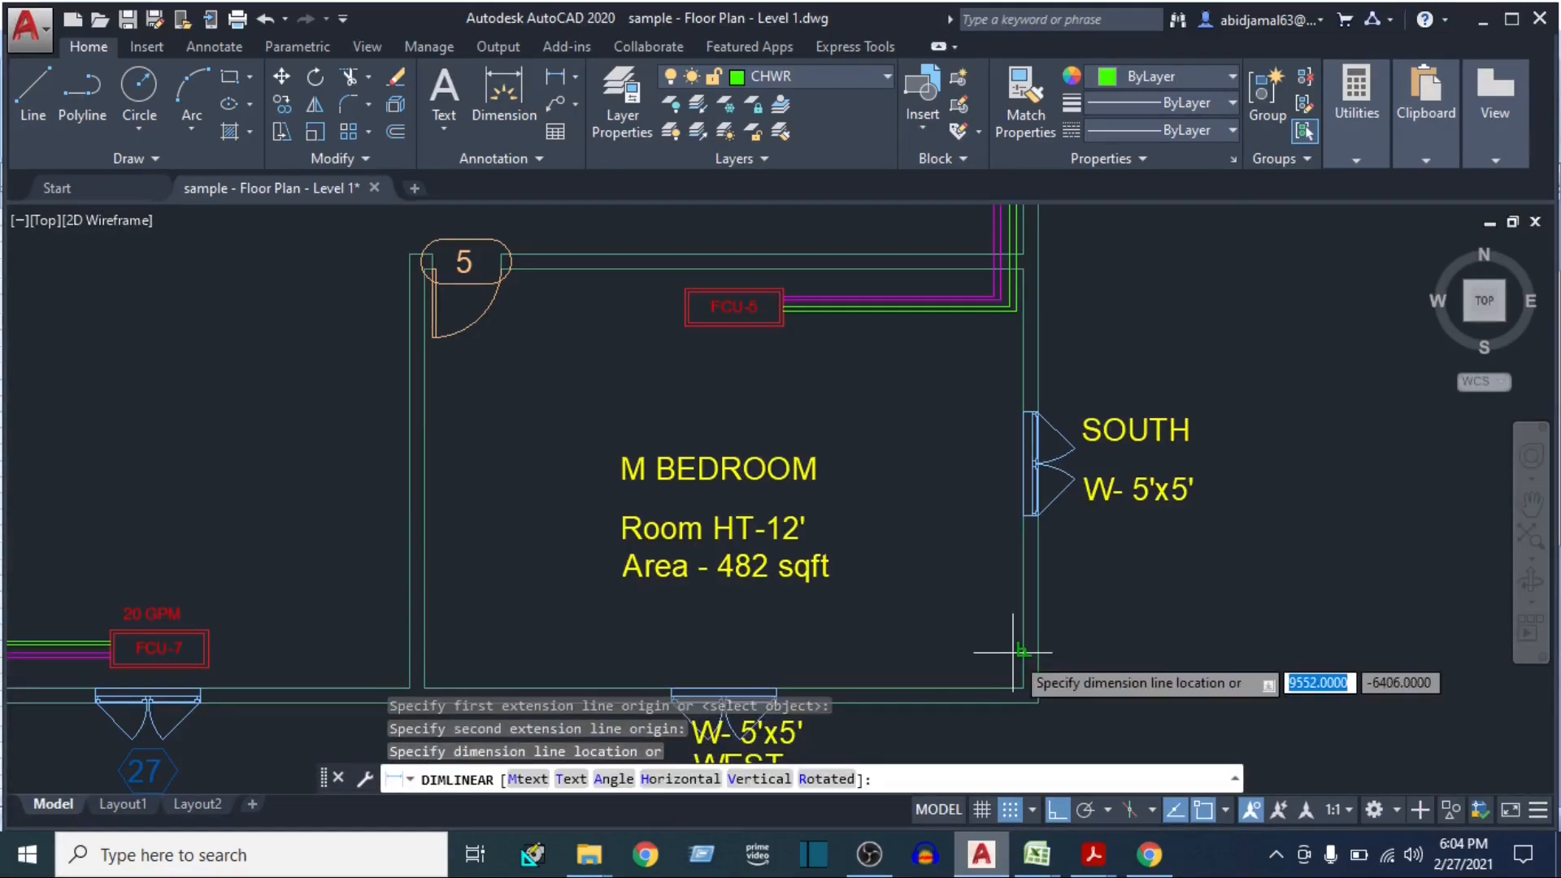
{"action": "left_click", "coordinate": [963, 636]}
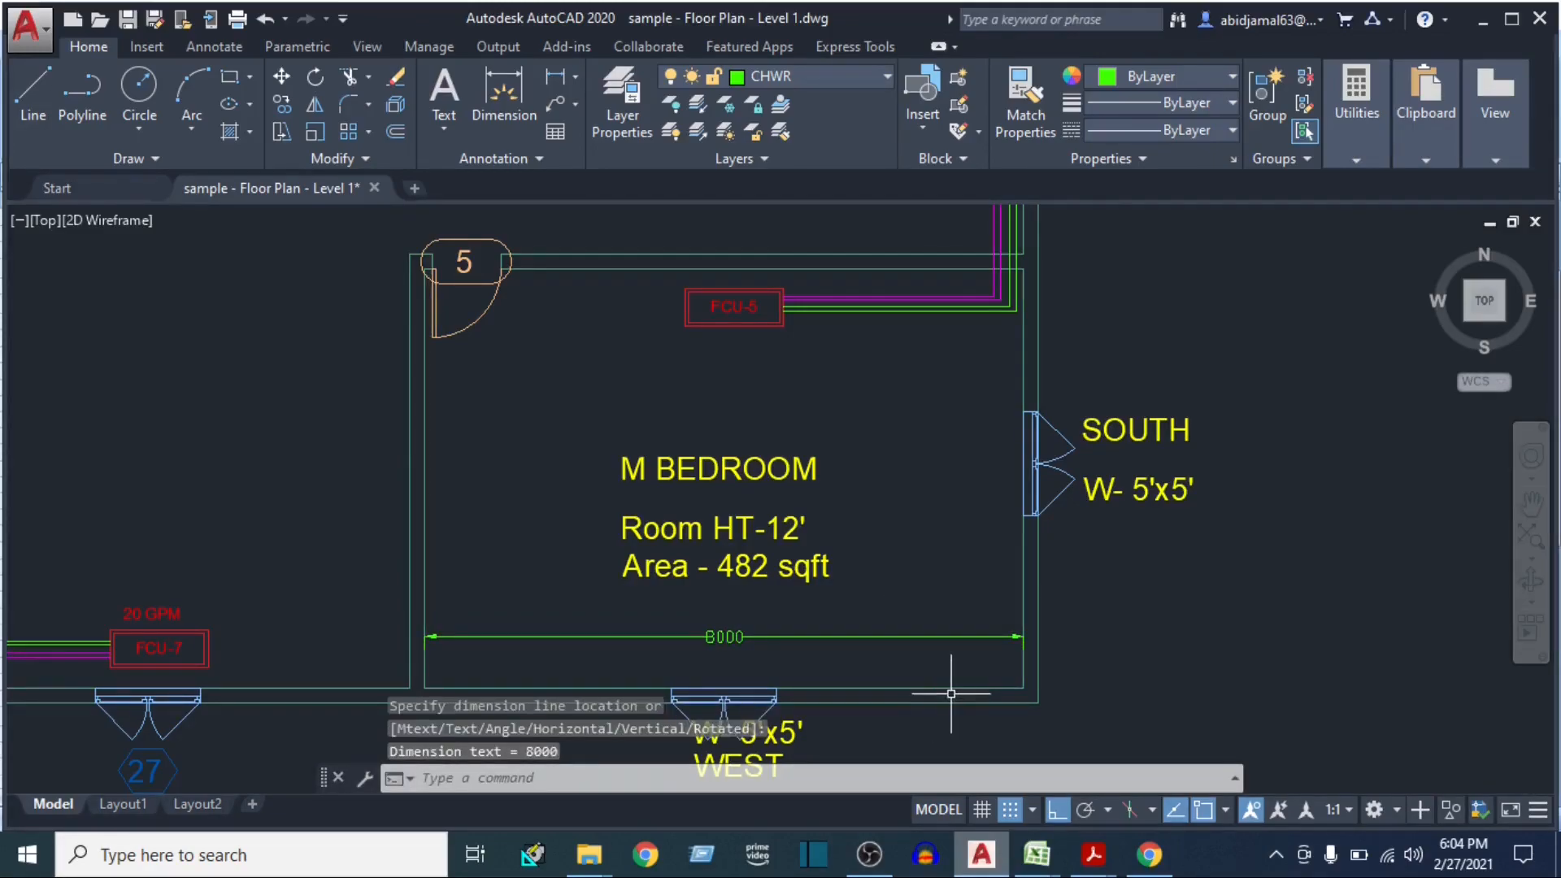
Add a linear dimension between the M Bedroom's inner wall faces along the south wall
{"action": "key", "text": "Return"}
{"action": "left_click", "coordinate": [937, 688]}
{"action": "left_click", "coordinate": [932, 266]}
{"action": "left_click", "coordinate": [943, 476]}
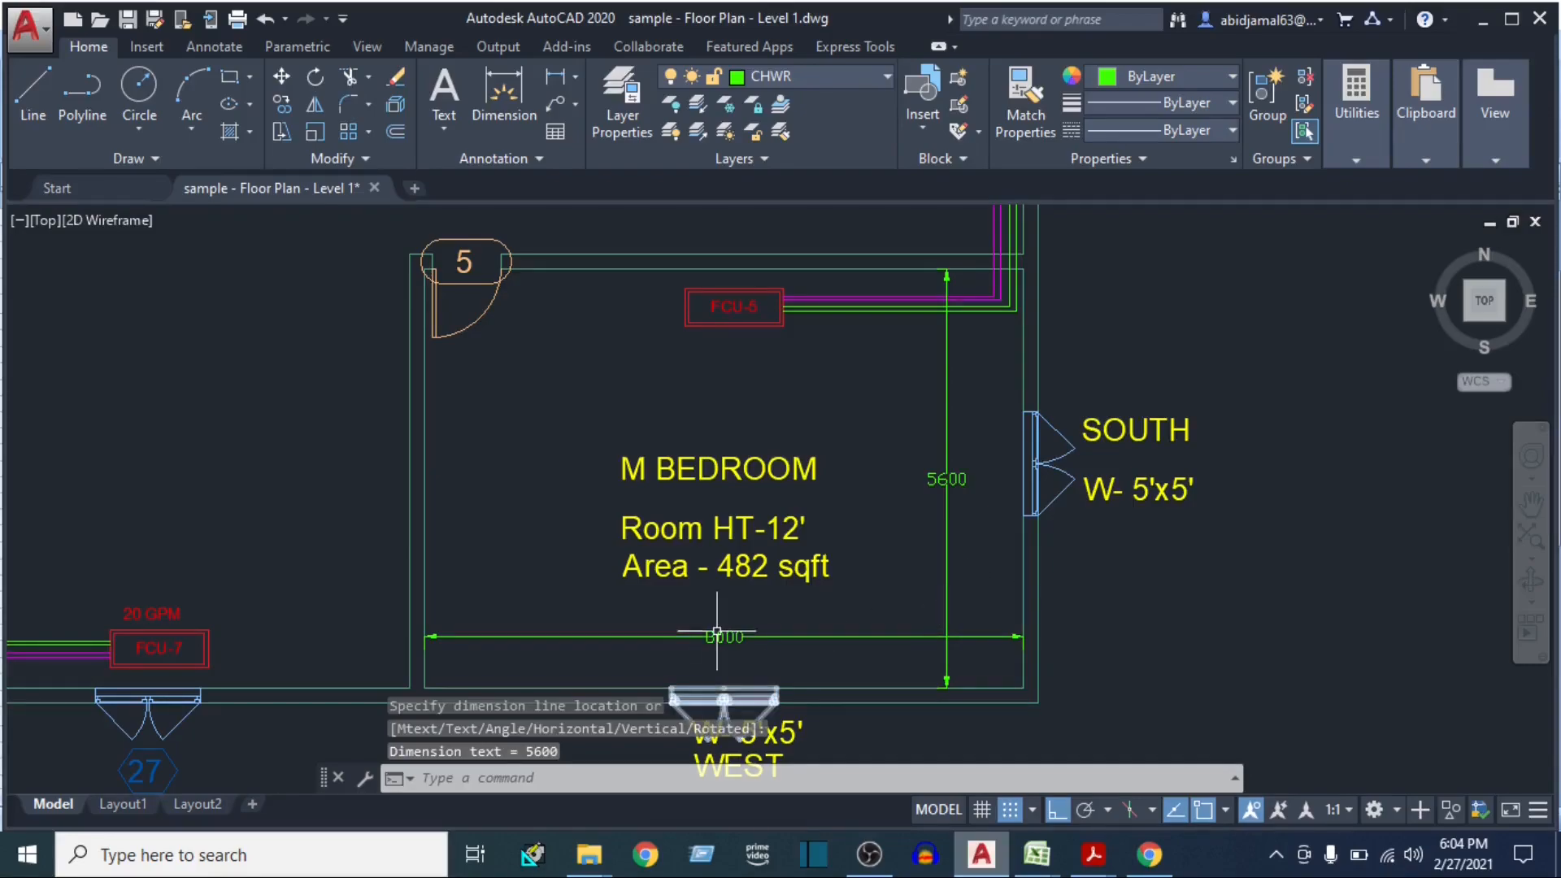
{"action": "left_click_drag", "start_coordinate": [716, 639], "coordinate": [782, 578]}
{"action": "left_click_drag", "start_coordinate": [1003, 456], "coordinate": [886, 551]}
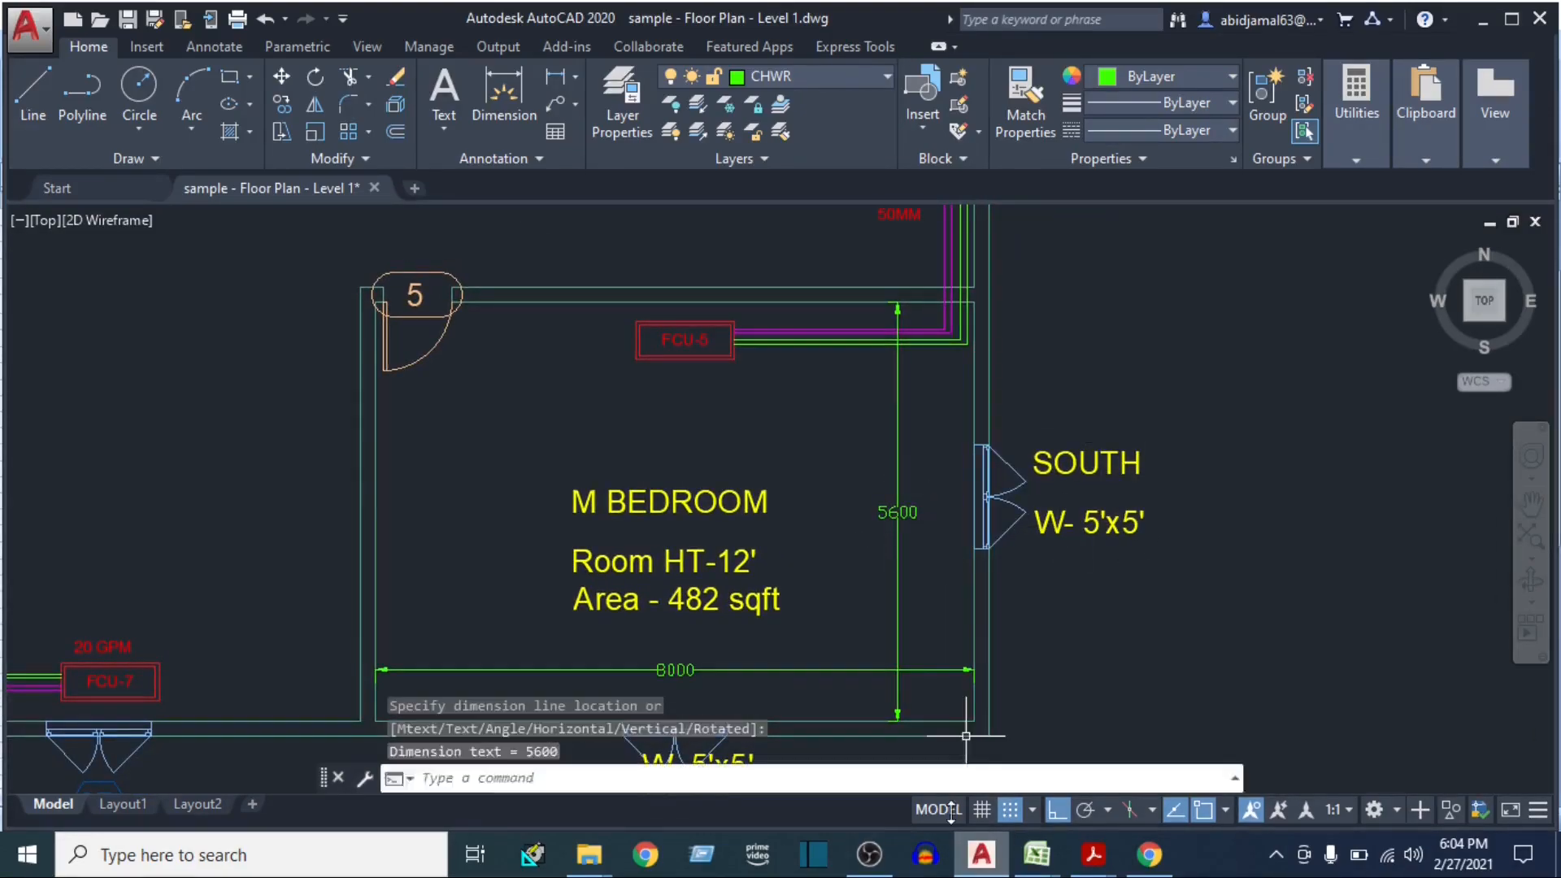
Open Calculator and multiply 5.6 by 3.28 to convert the south wall's length to feet
{"action": "left_click", "coordinate": [369, 854]}
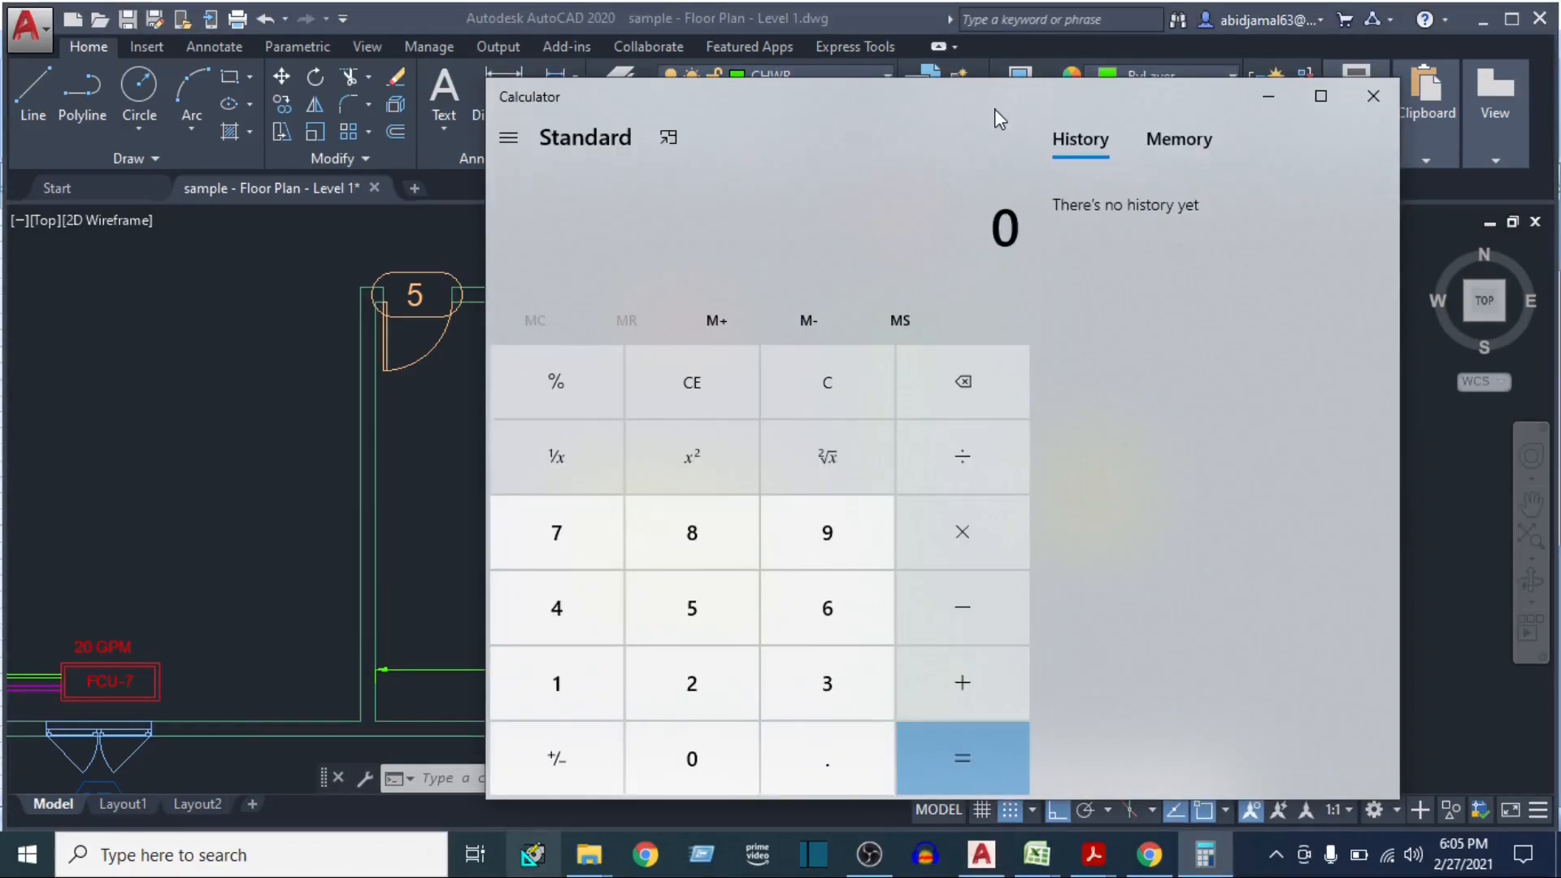
{"action": "type", "text": "5.6"}
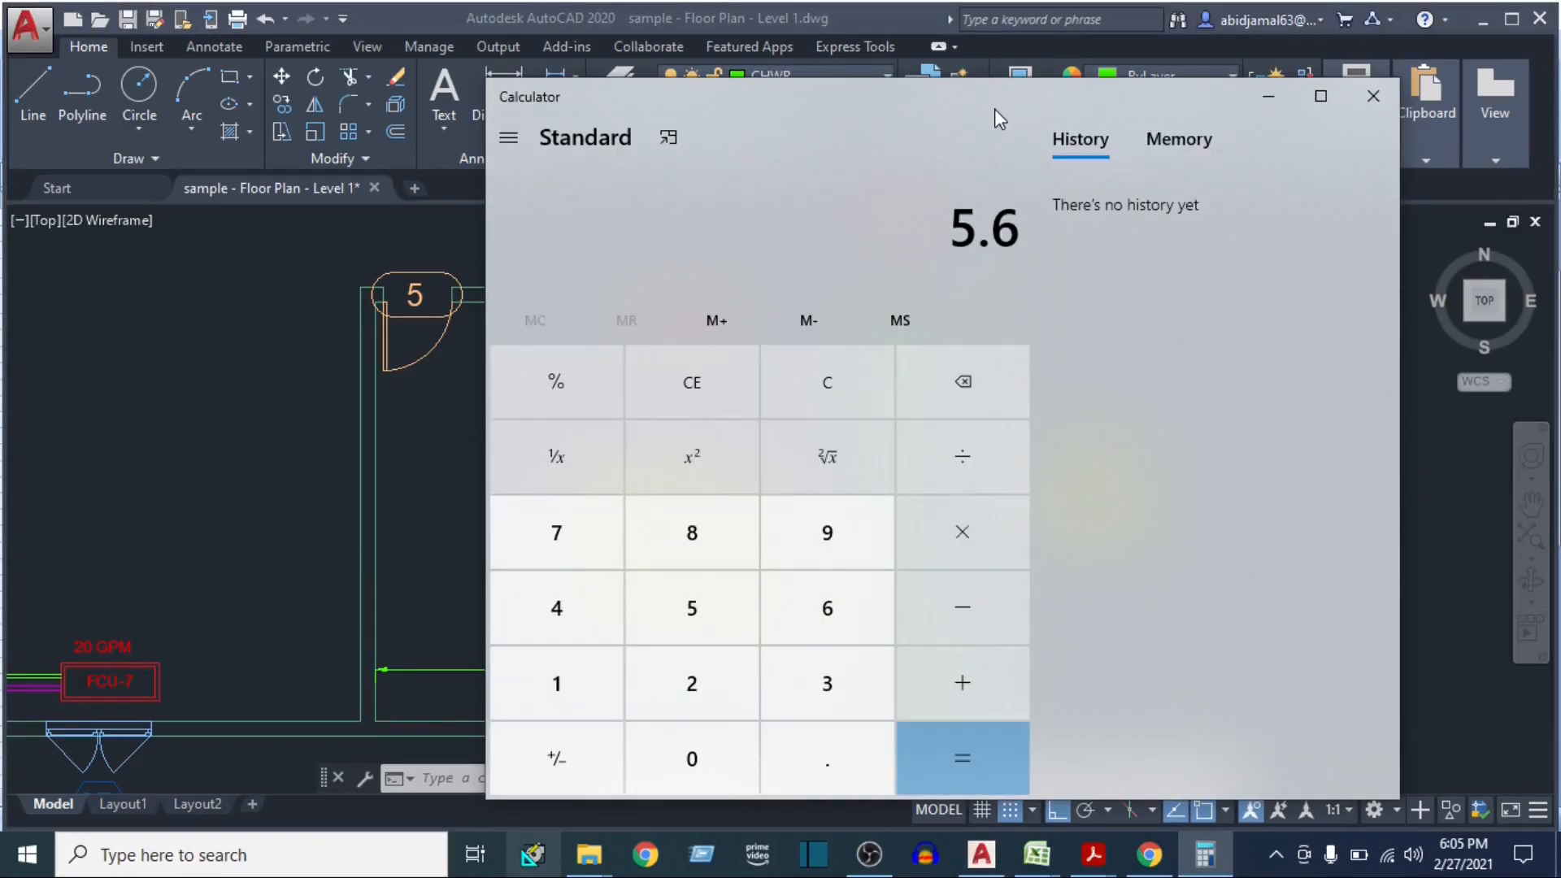
{"action": "type", "text": "*3.2"}
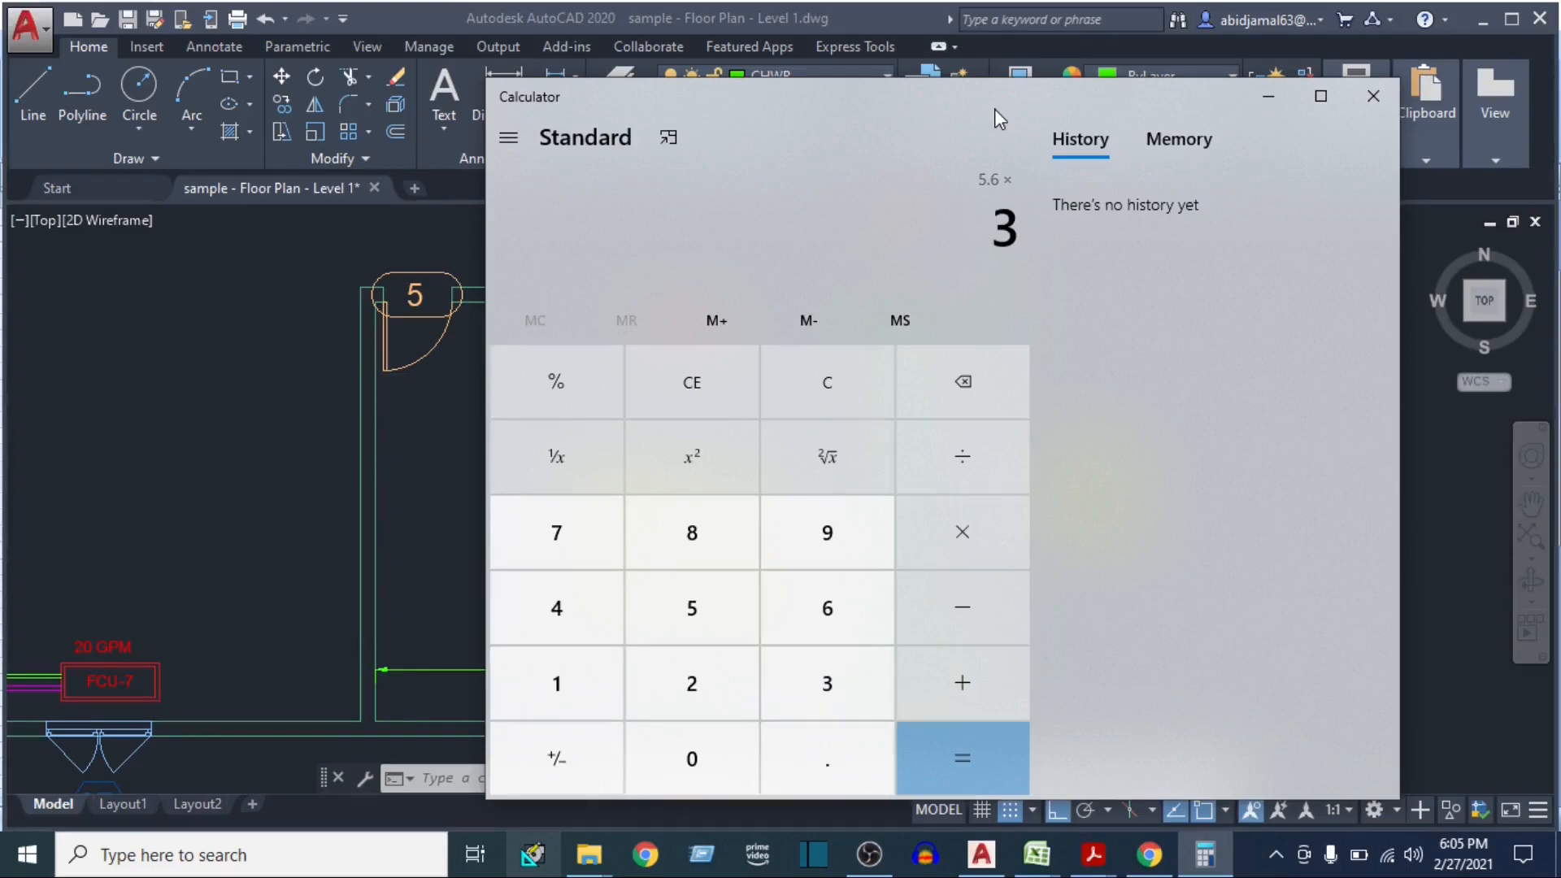
{"action": "type", "text": "8"}
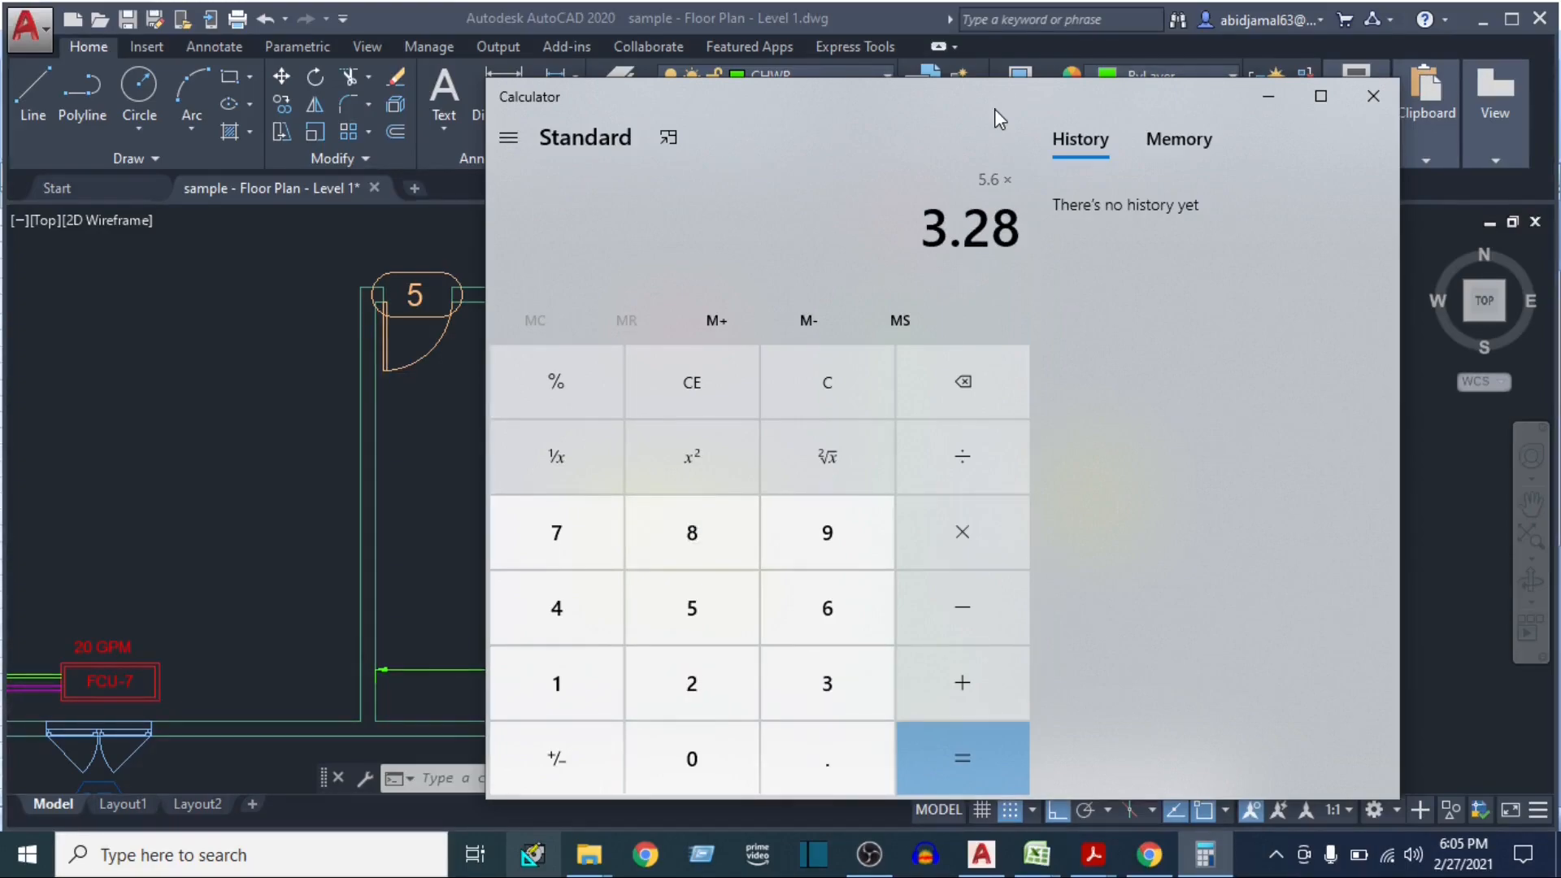
{"action": "key", "text": "Return"}
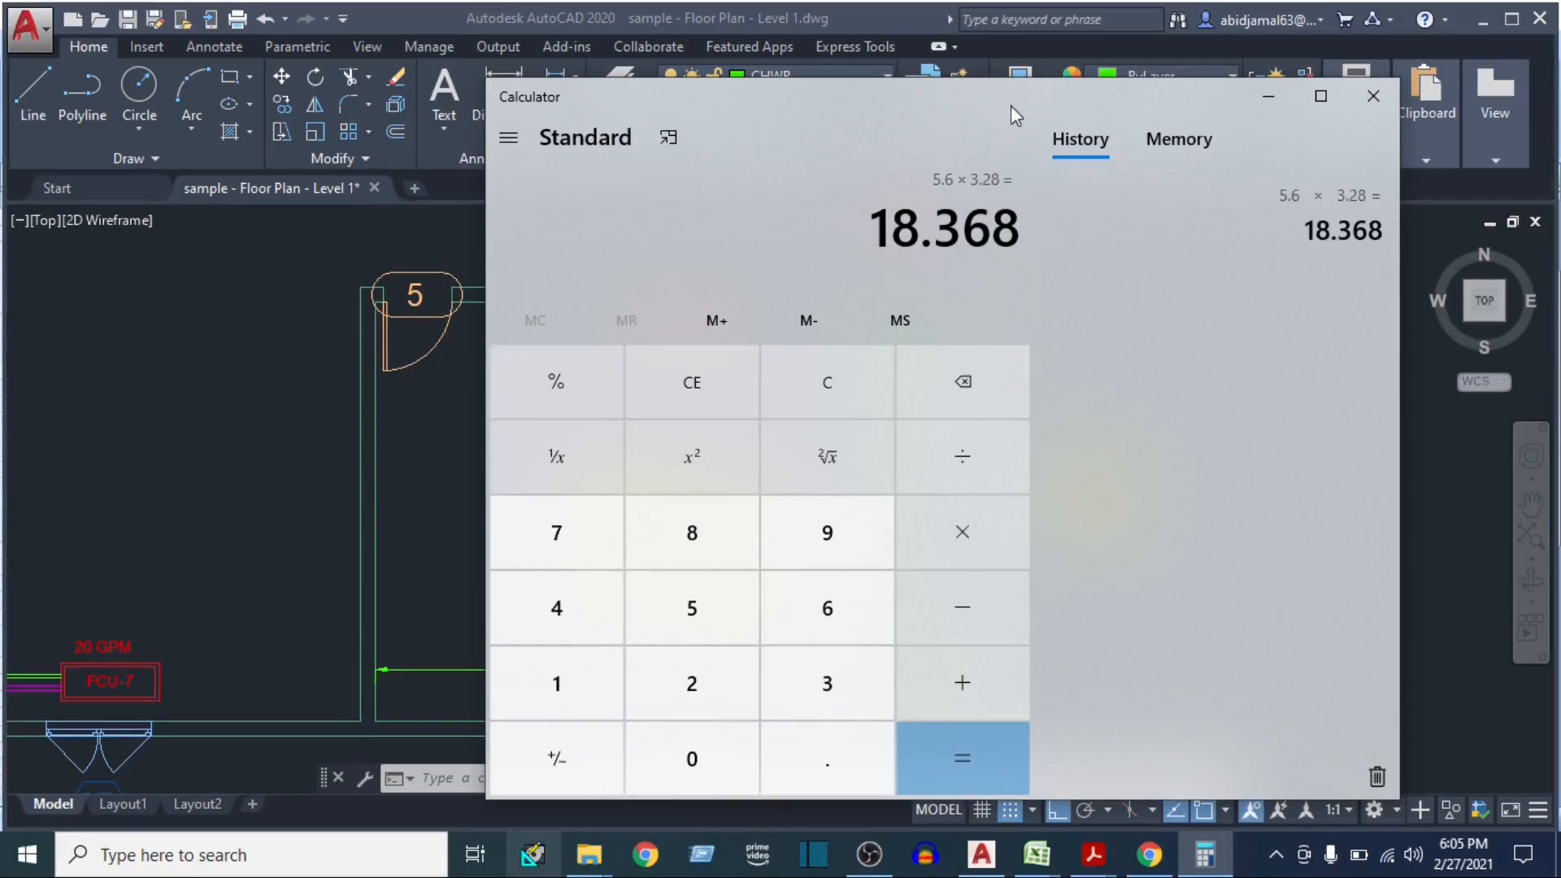
Multiply the south wall's length by the 12 ft room height, then subtract the 25 sq ft window area
{"action": "mouse_move", "coordinate": [1011, 96]}
{"action": "left_mouse_down"}
{"action": "mouse_move", "coordinate": [1344, 76]}
{"action": "mouse_move", "coordinate": [1358, 54]}
{"action": "left_mouse_up"}
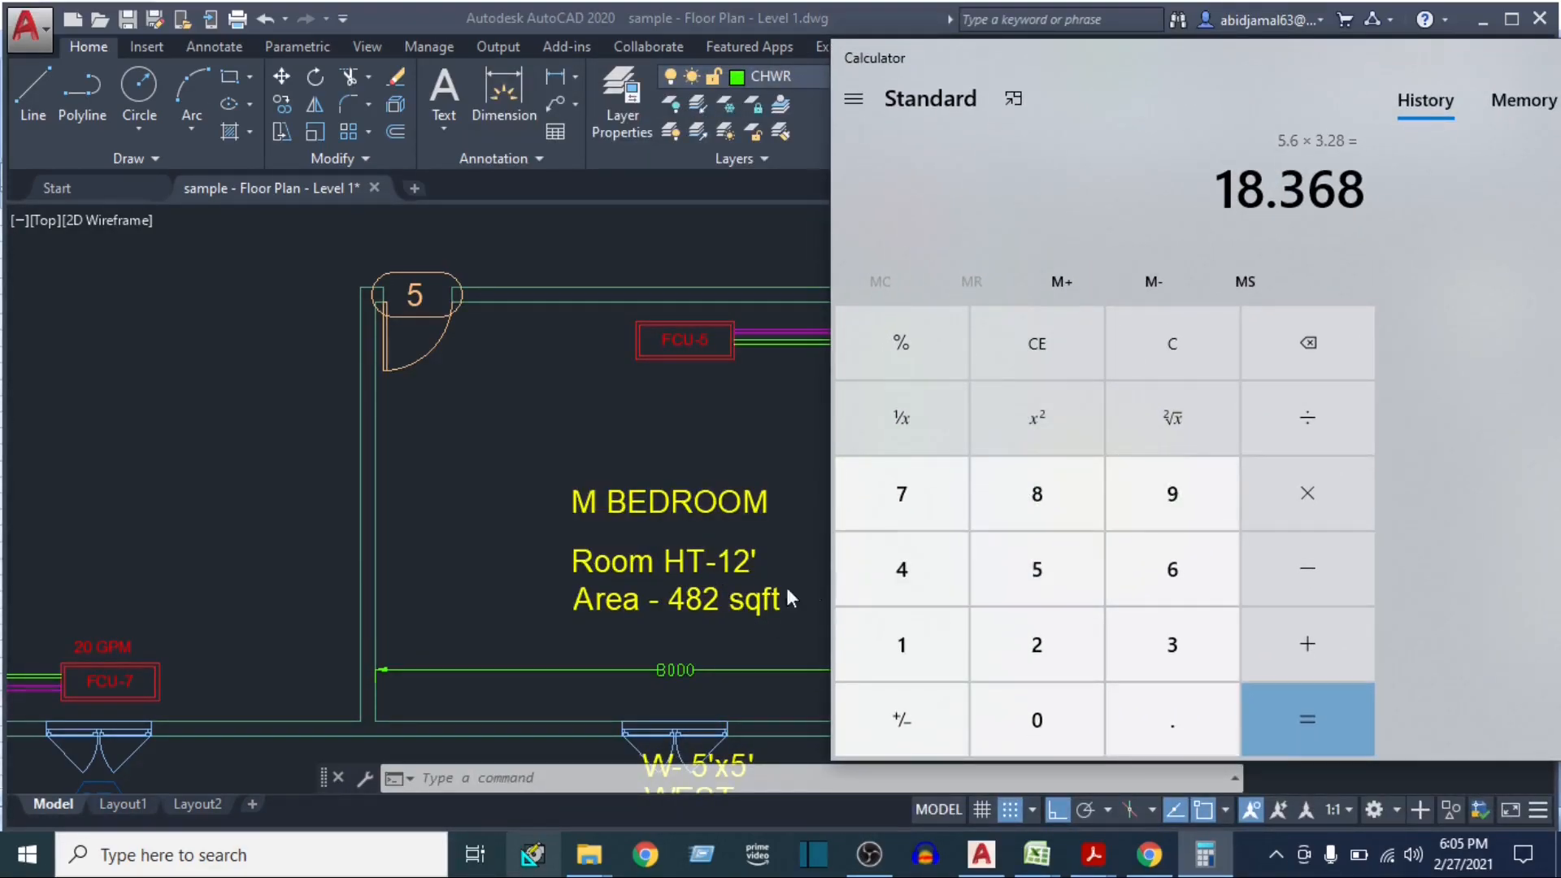
{"action": "left_click_drag", "start_coordinate": [1199, 75], "coordinate": [1150, 66]}
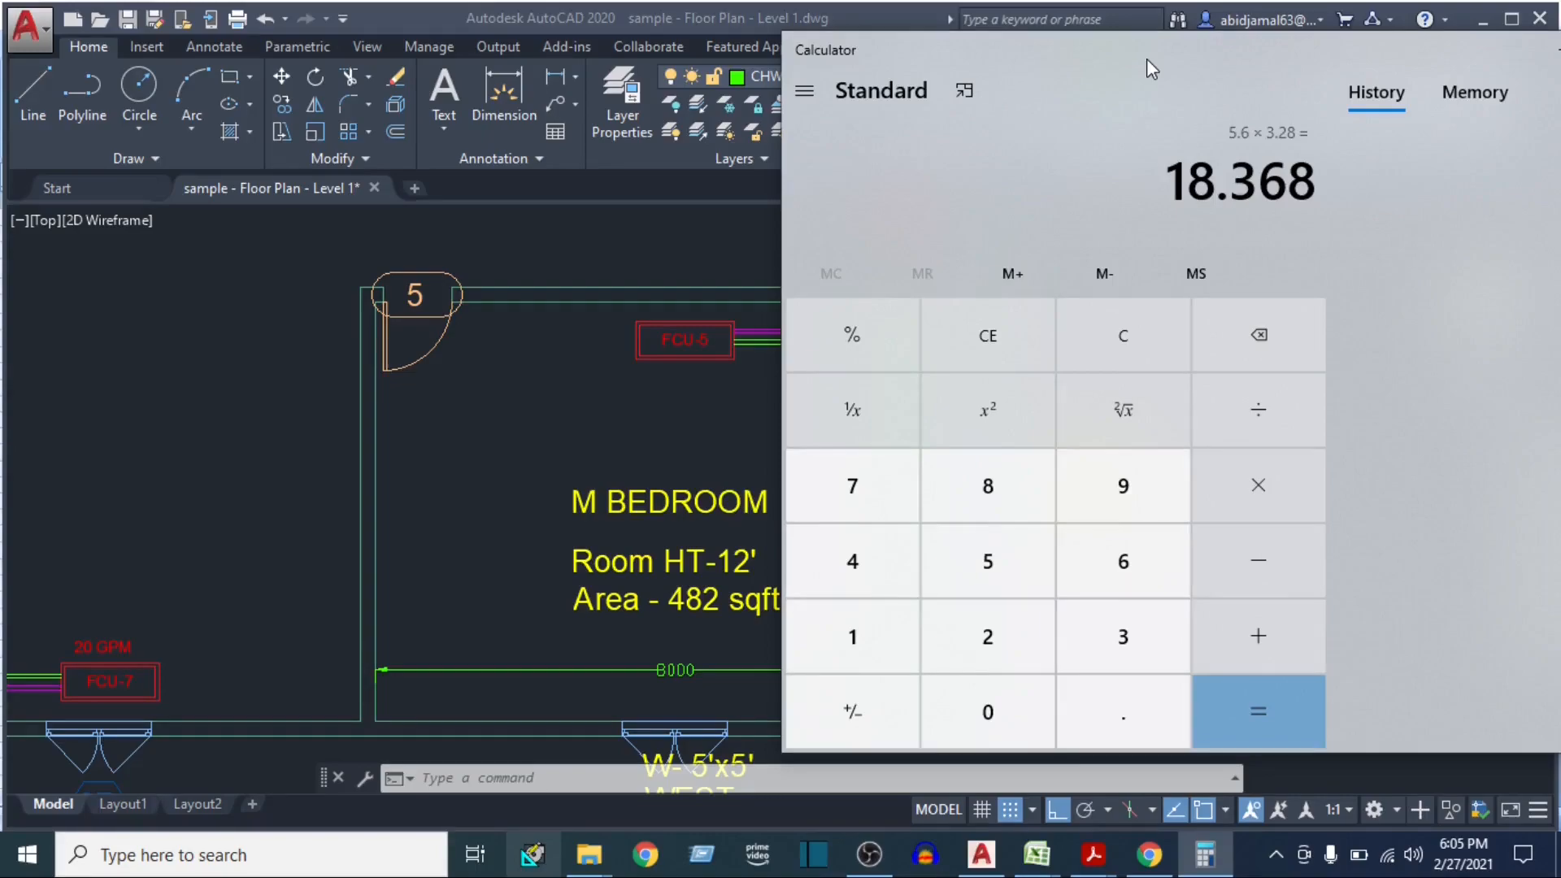
{"action": "type", "text": "*12"}
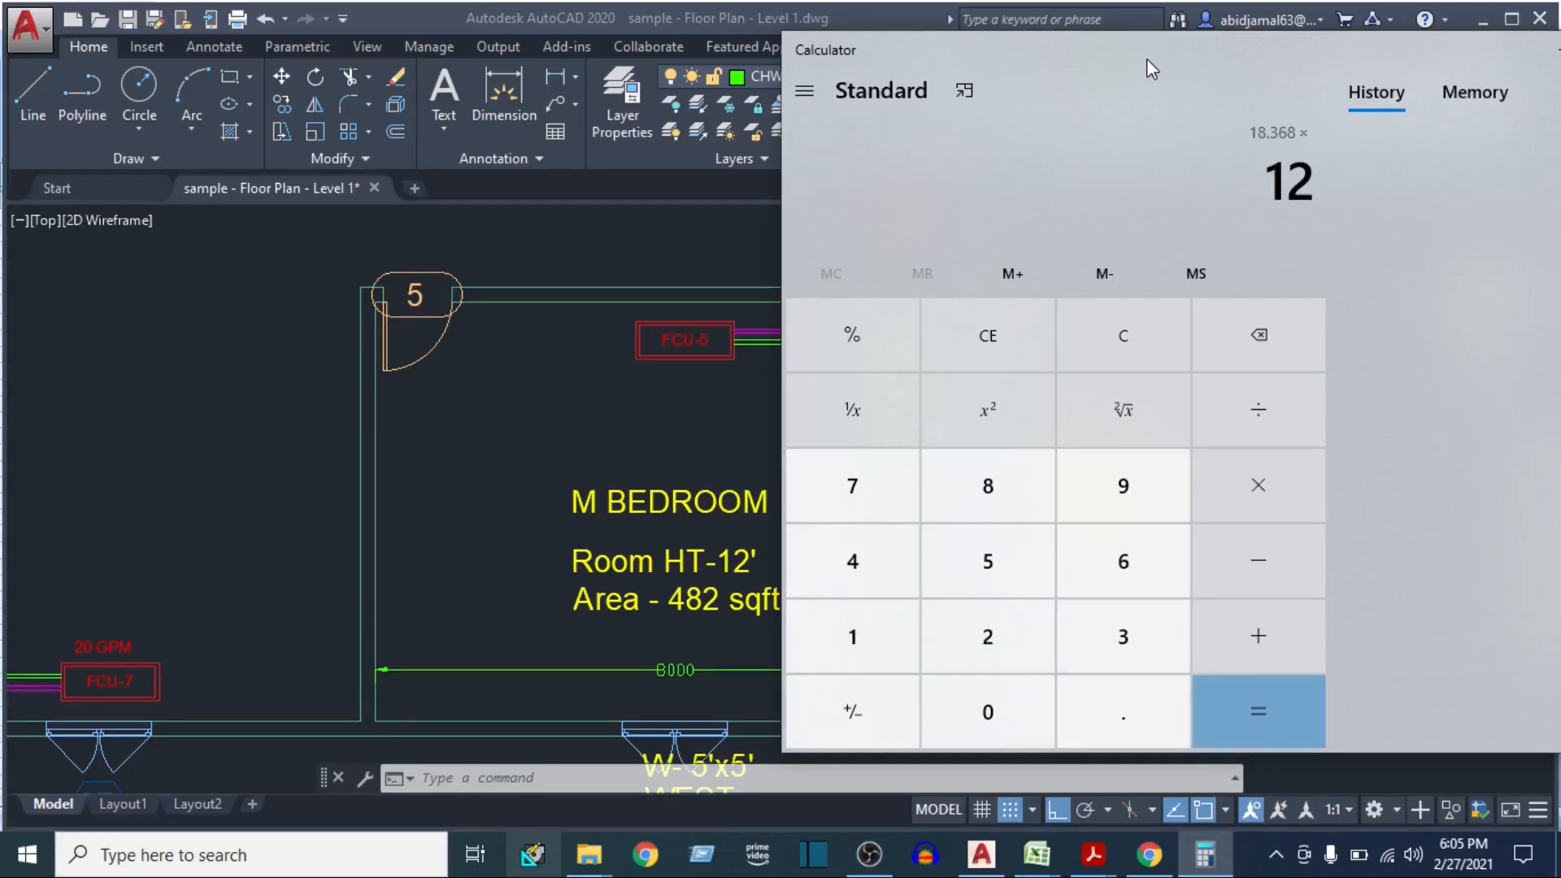
{"action": "key", "text": "Return"}
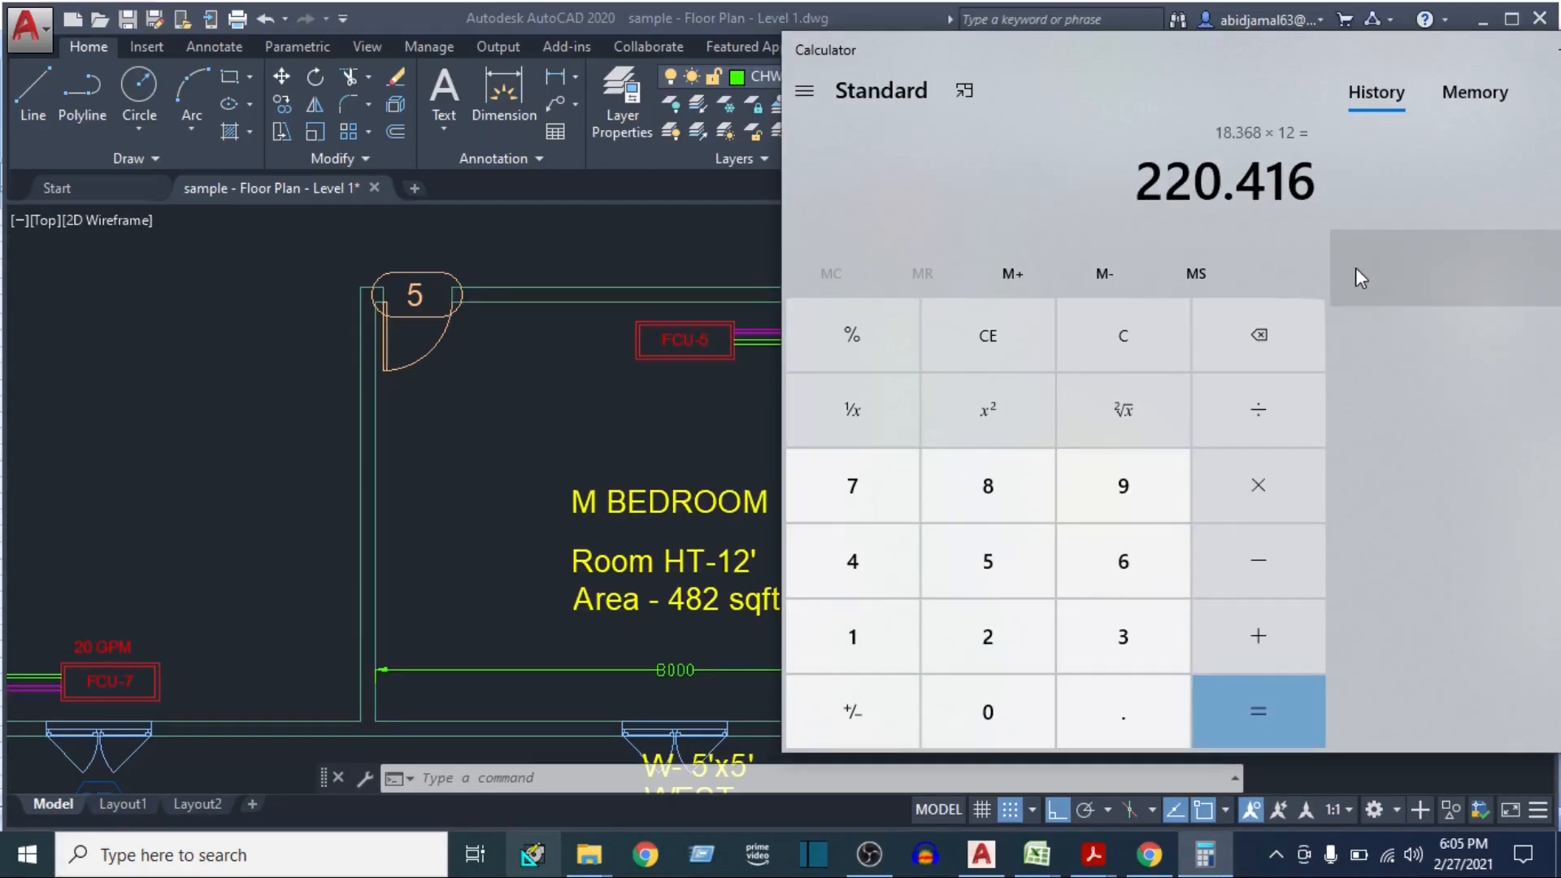
{"action": "left_click_drag", "start_coordinate": [1017, 54], "coordinate": [1281, 47]}
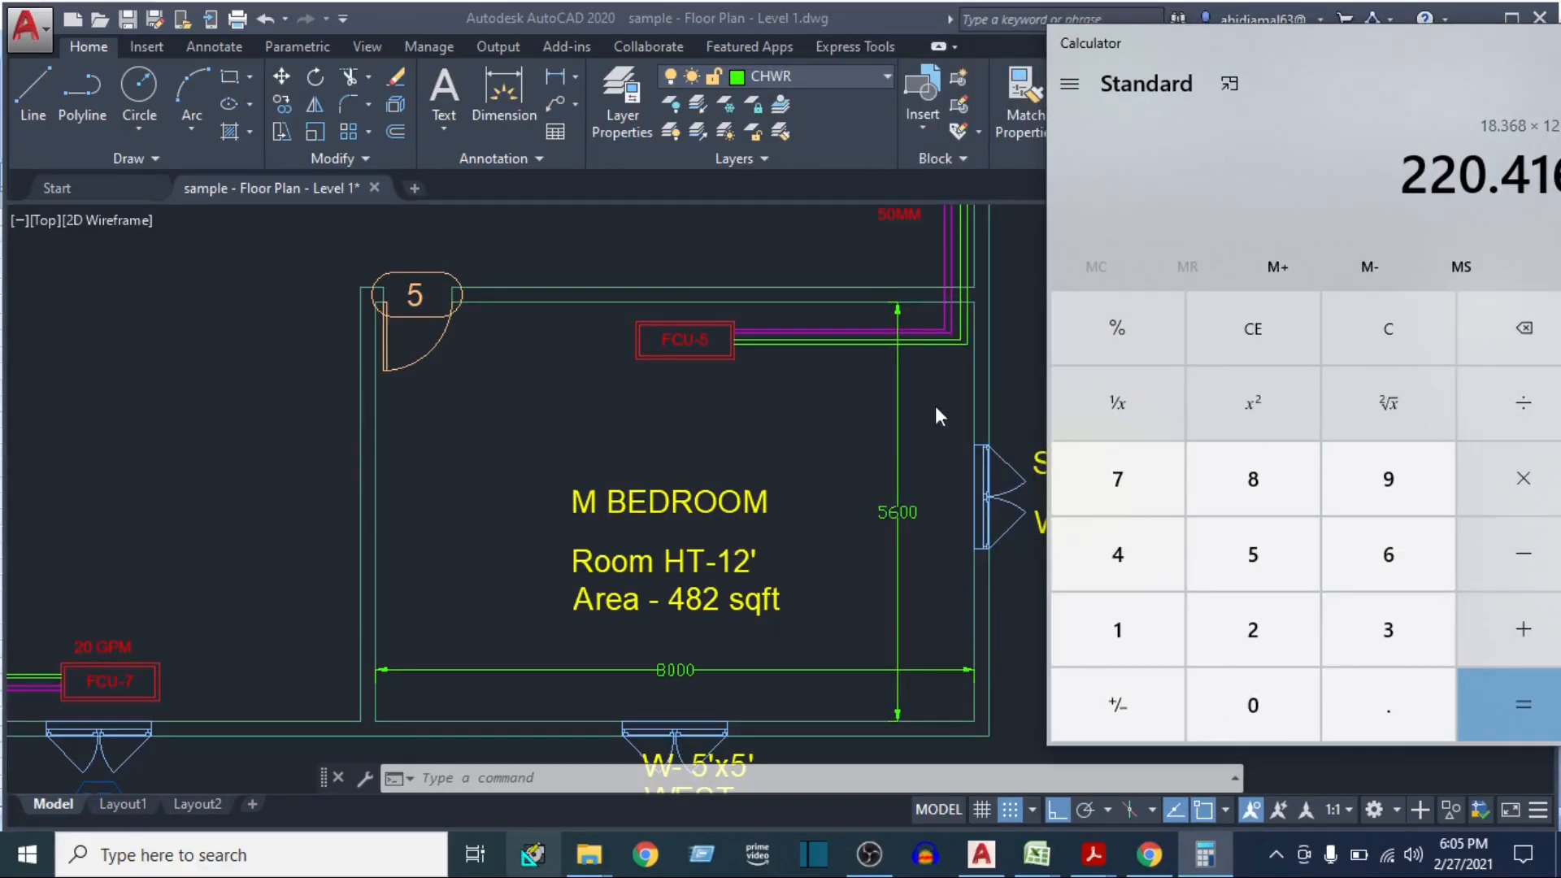
{"action": "left_click_drag", "start_coordinate": [1292, 47], "coordinate": [981, 79]}
{"action": "left_click", "coordinate": [1220, 615]}
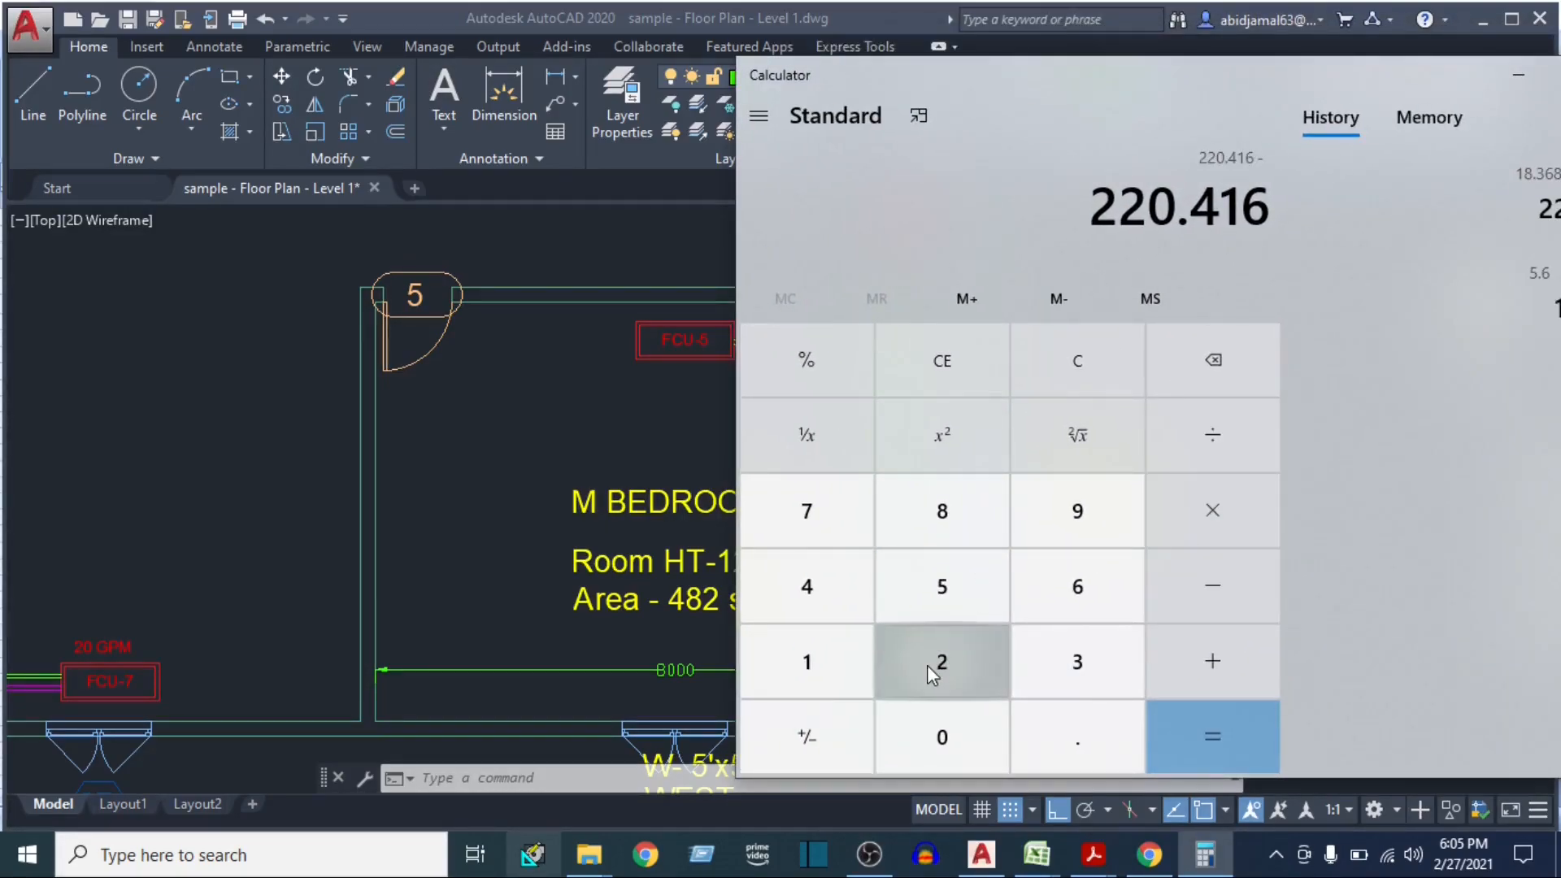
{"action": "left_click", "coordinate": [934, 660]}
{"action": "left_click", "coordinate": [953, 584]}
{"action": "left_click", "coordinate": [1237, 738]}
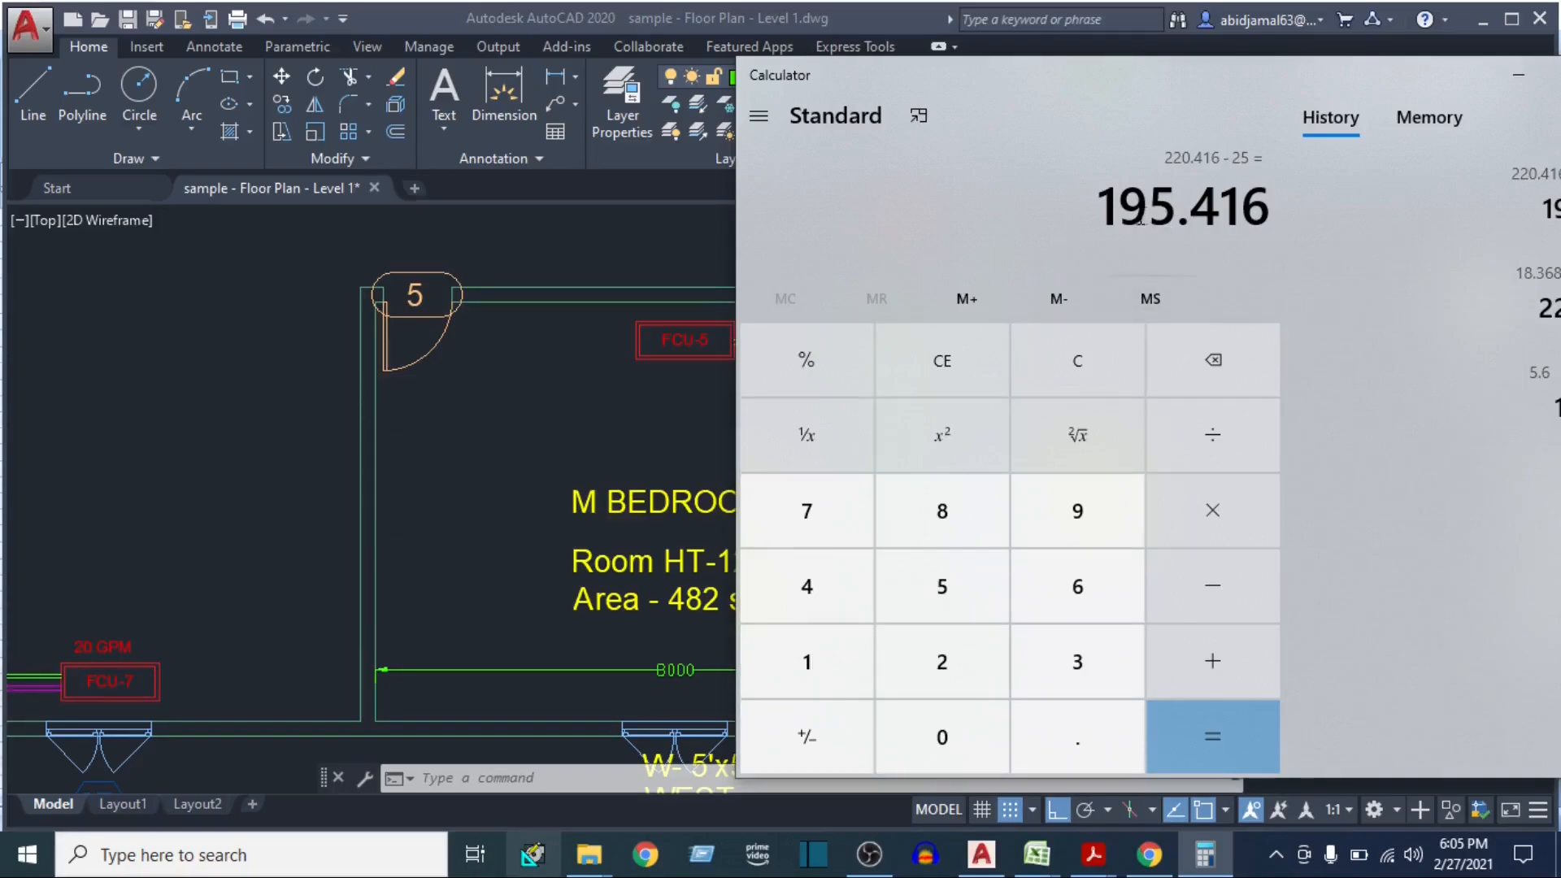
Switch to the E-20 heat load sheet in Excel and set the Wall - S area to 196
{"action": "left_click", "coordinate": [1037, 854]}
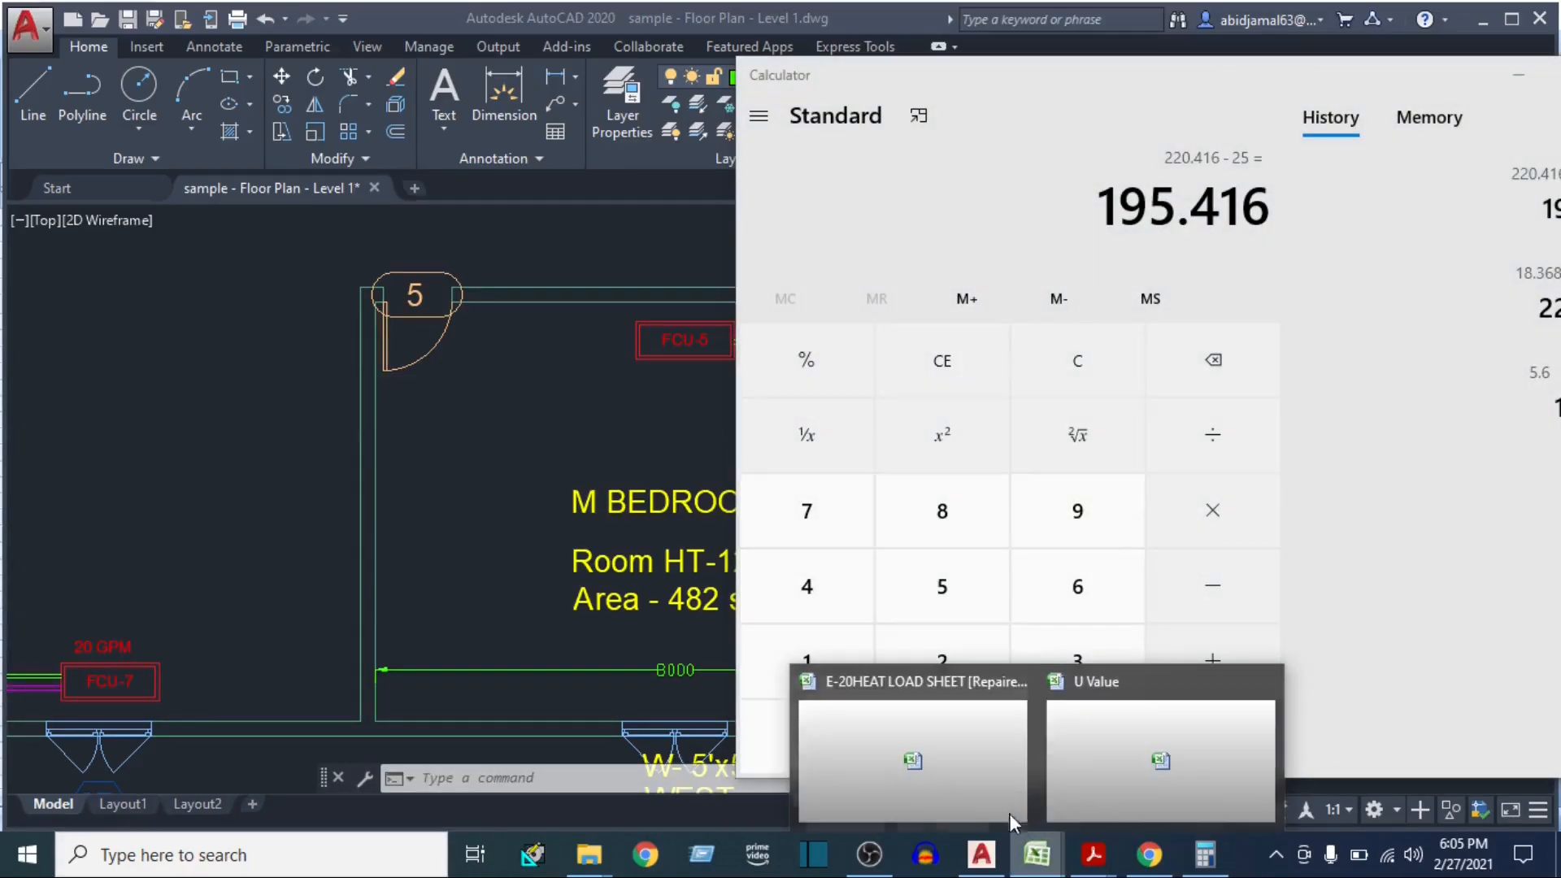
{"action": "left_click", "coordinate": [930, 782]}
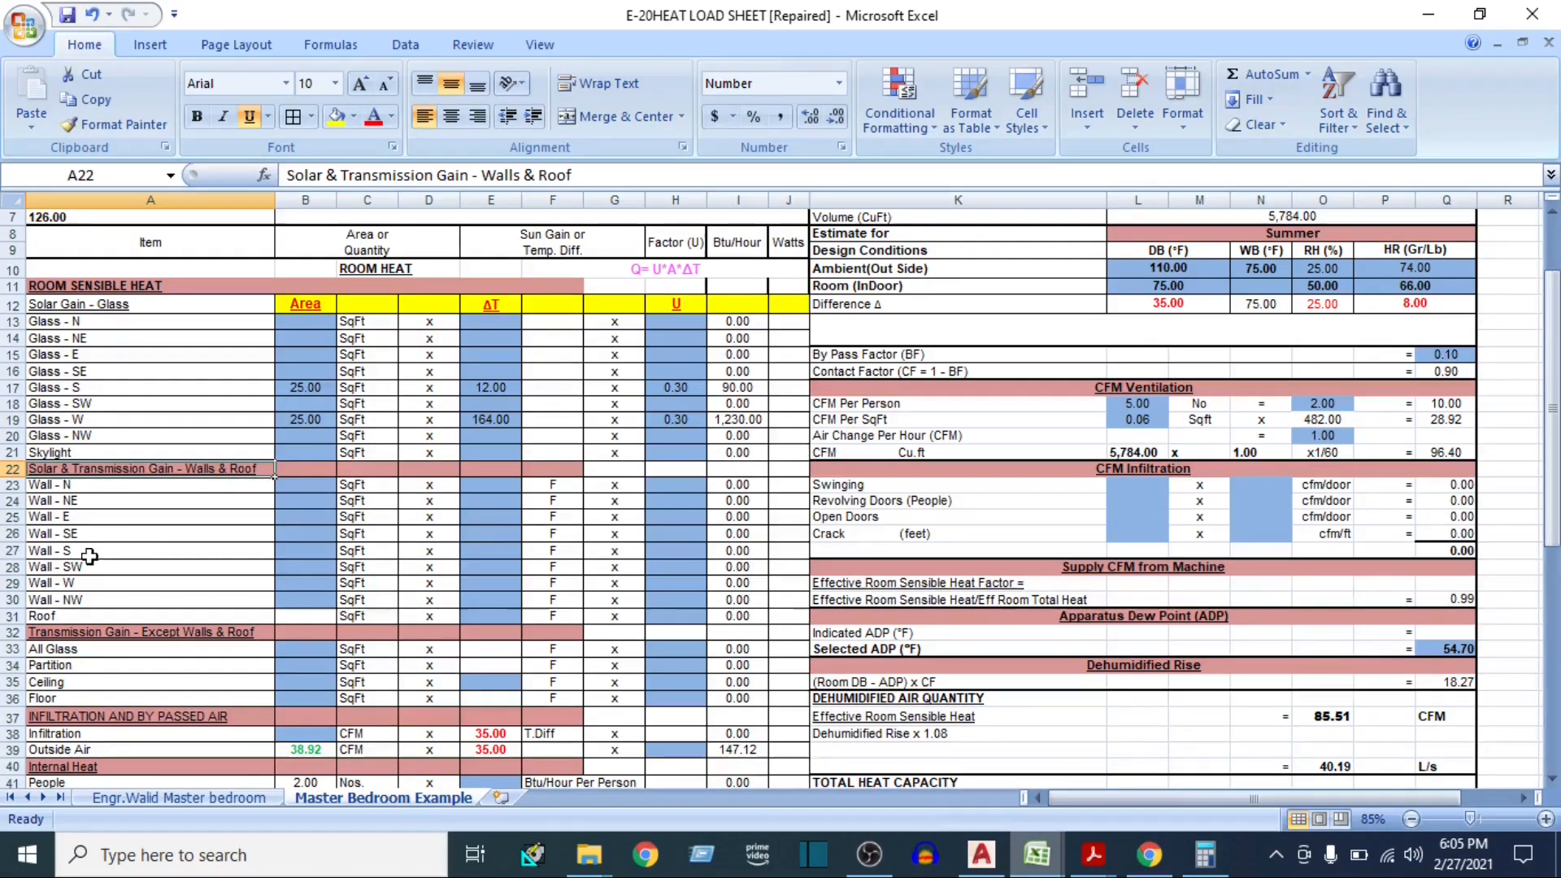
{"action": "left_click", "coordinate": [13, 550]}
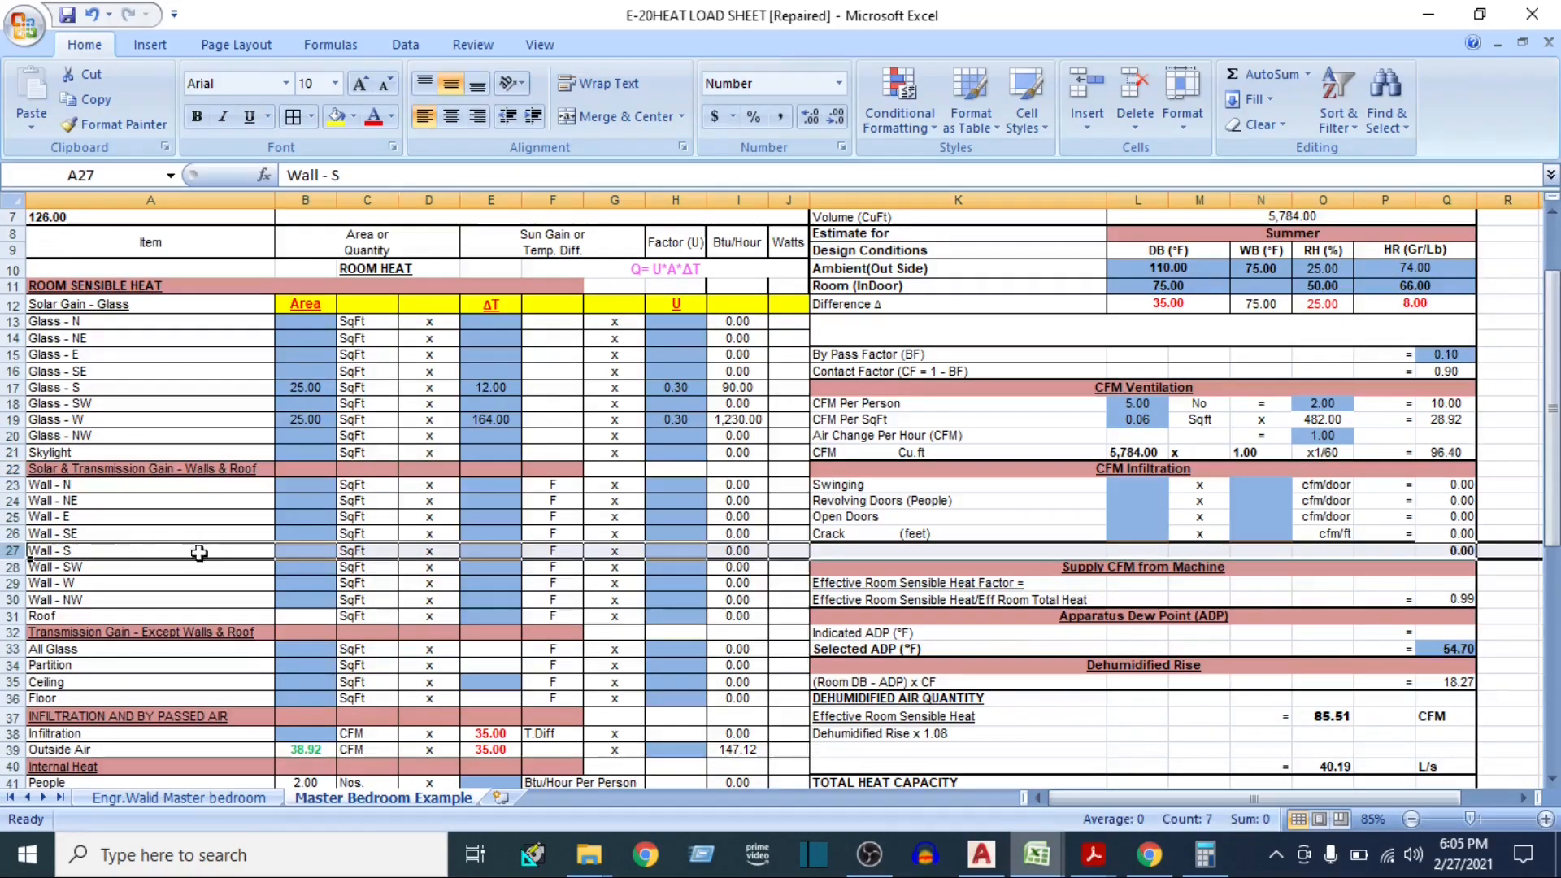
{"action": "left_click", "coordinate": [291, 551]}
{"action": "type", "text": "196"}
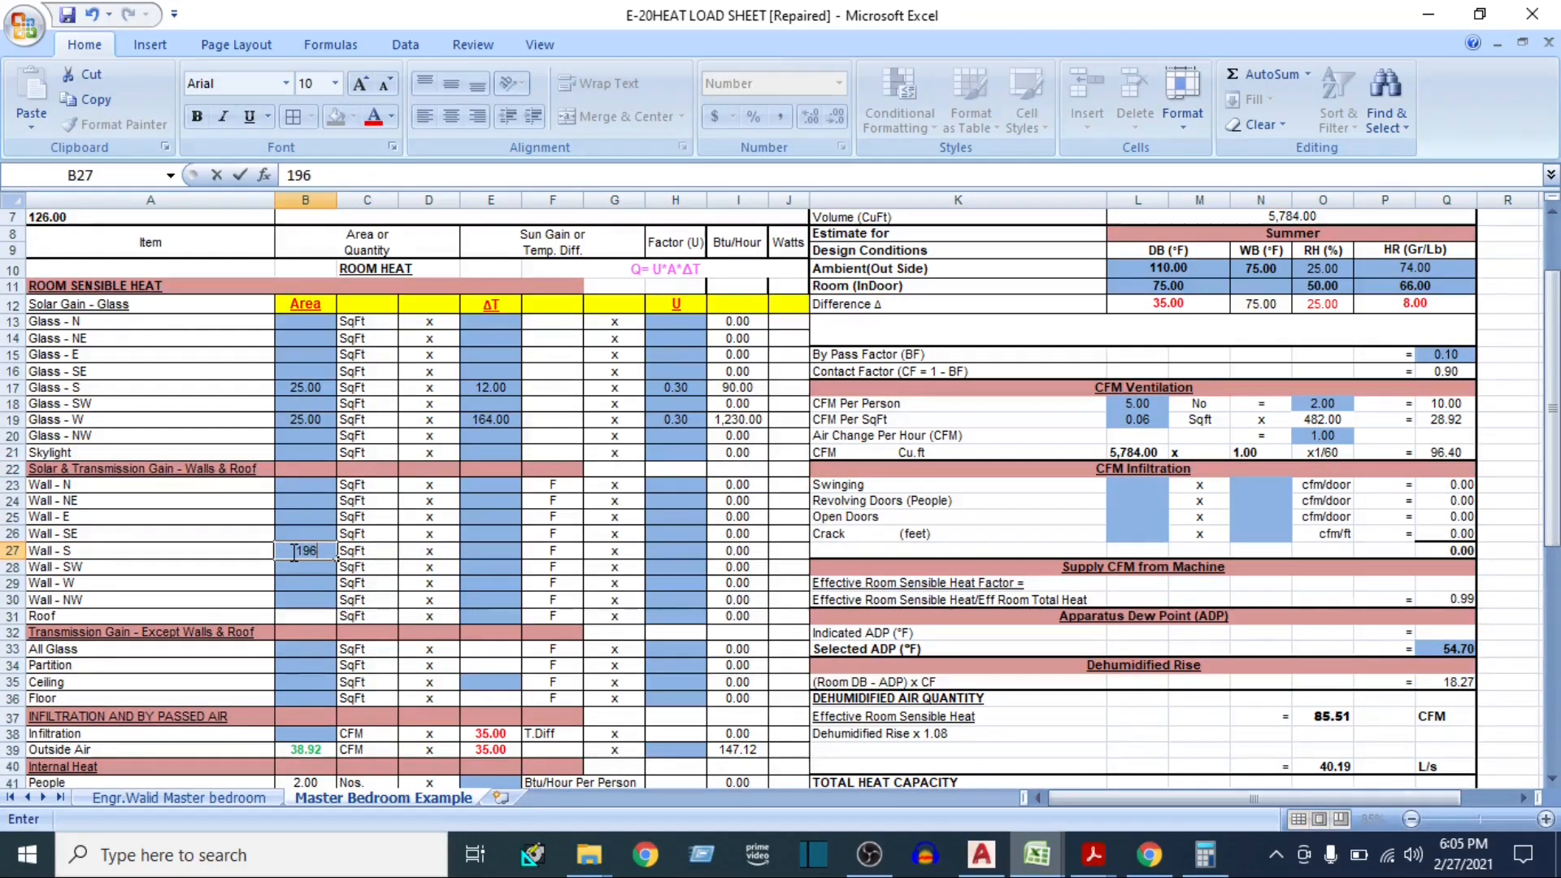
{"action": "key", "text": "Return"}
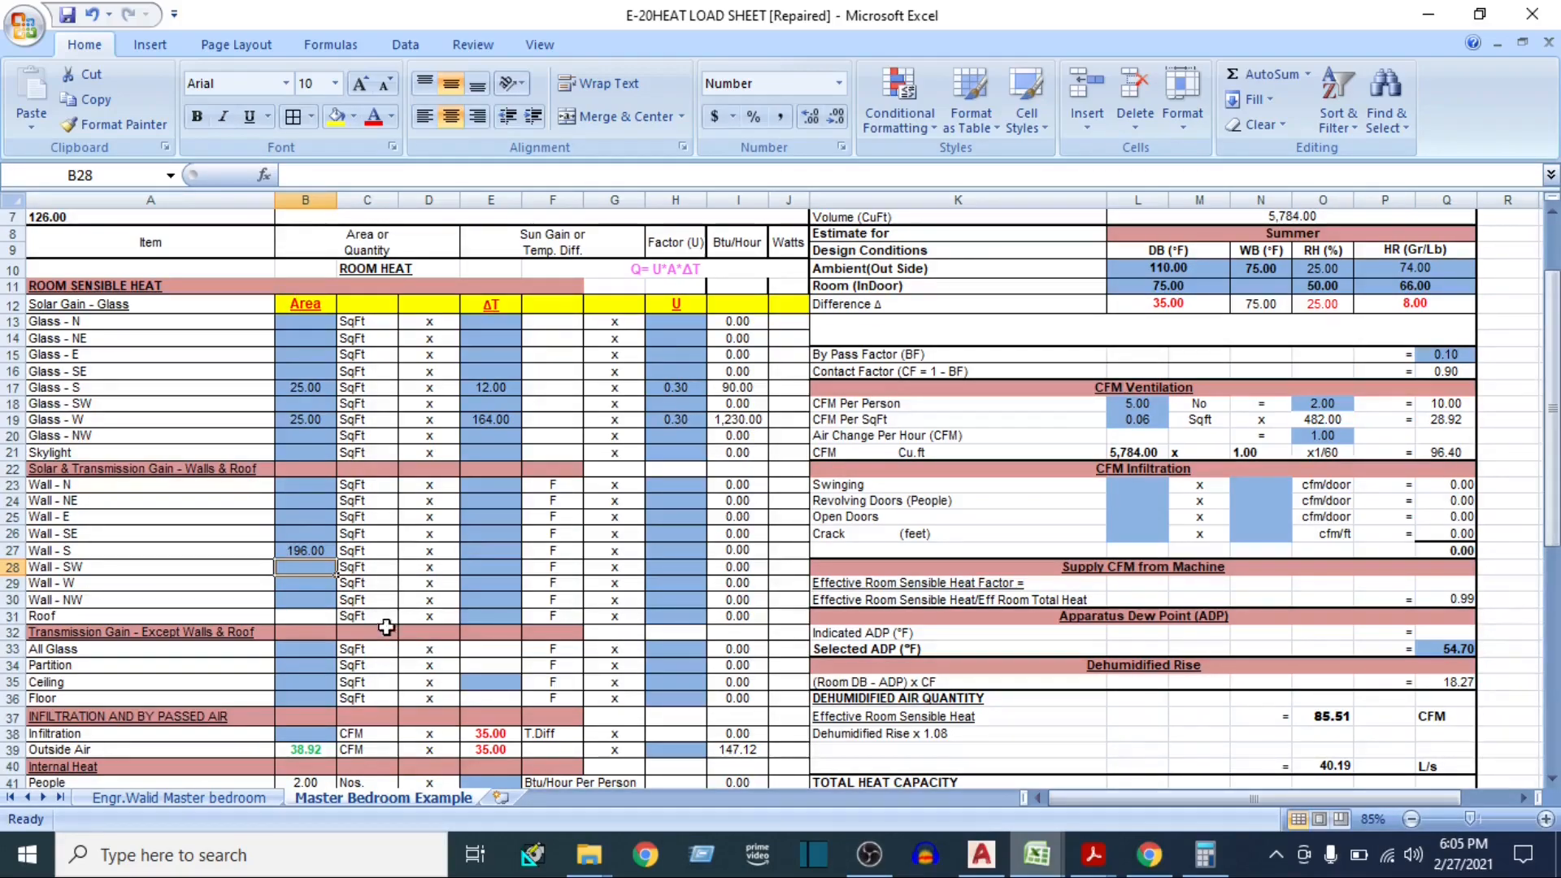
Select the Wall - W area cell, check the AutoCAD plan, then calculate the west wall's net area in Calculator as 8 × 3.28 × 12 − 25
{"action": "left_click", "coordinate": [9, 584]}
{"action": "left_click", "coordinate": [286, 583]}
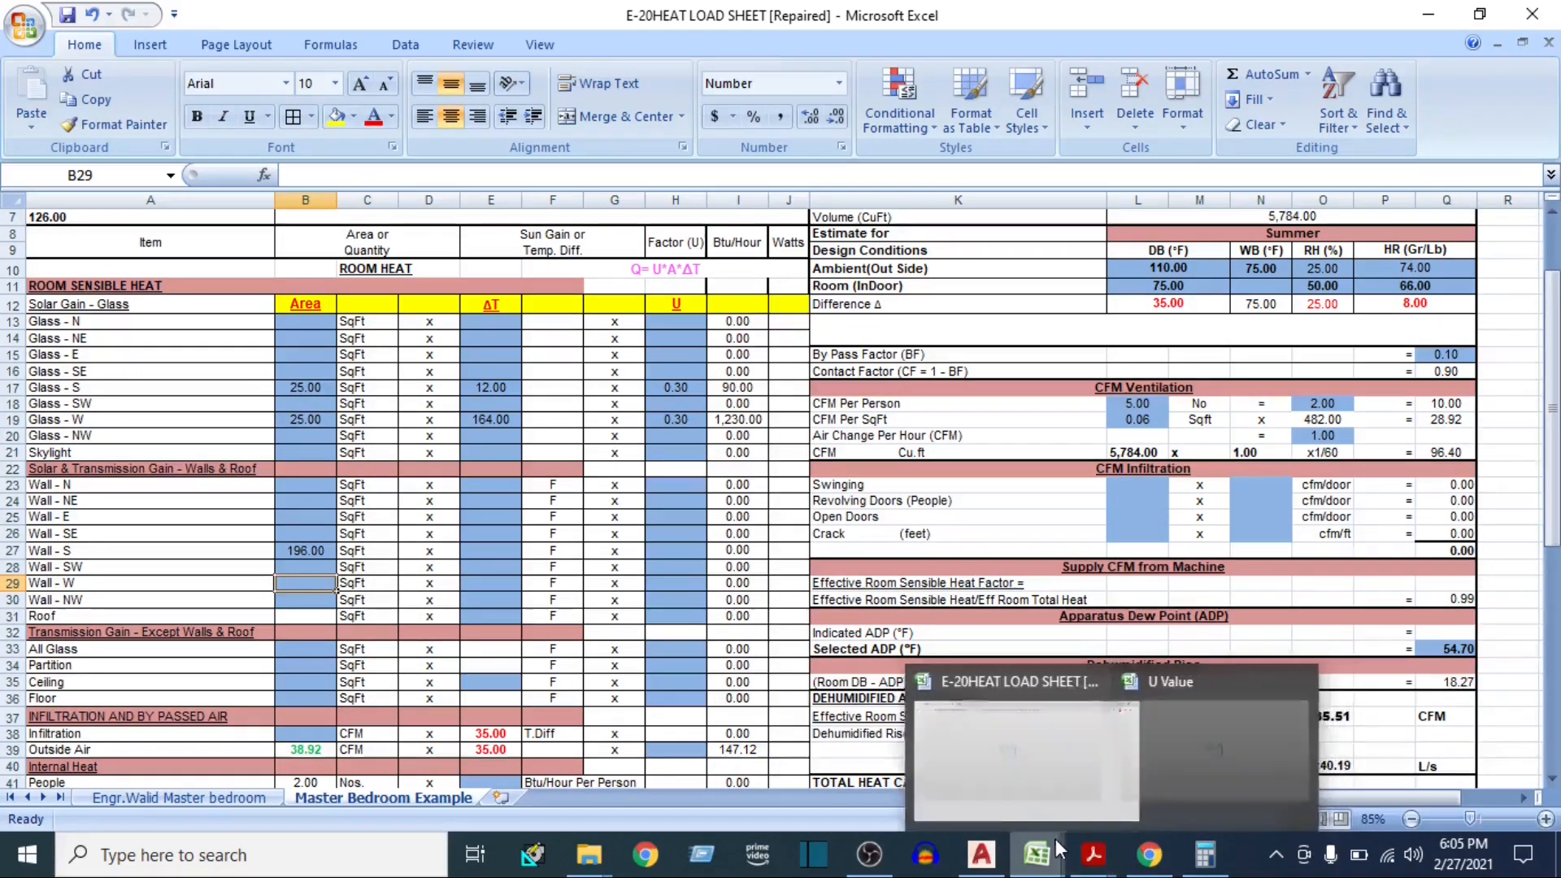
{"action": "left_click", "coordinate": [968, 858]}
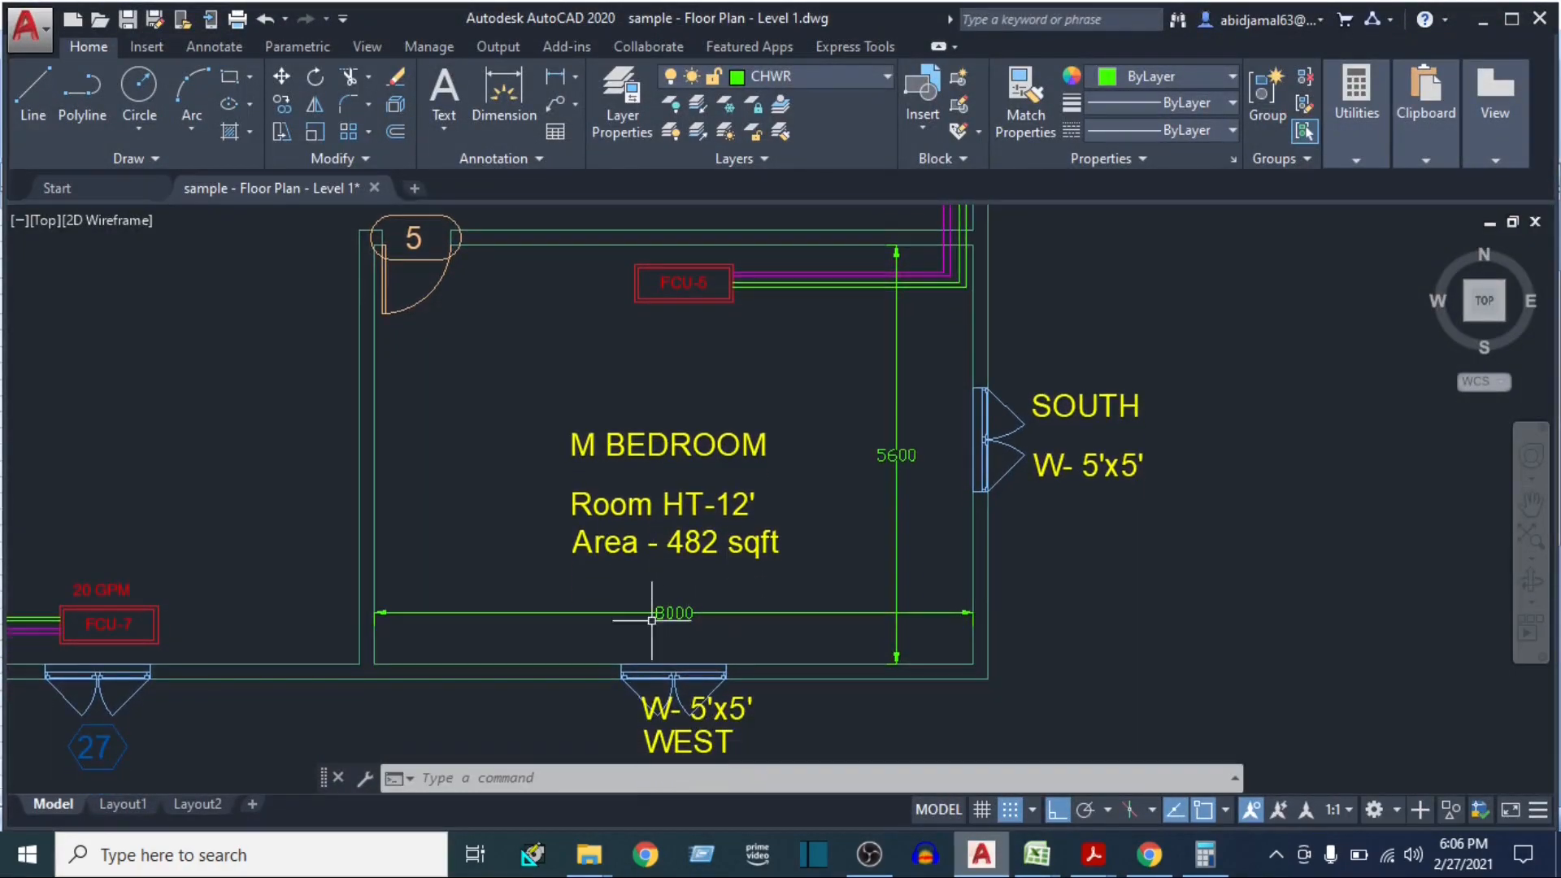
{"action": "left_click", "coordinate": [1204, 854]}
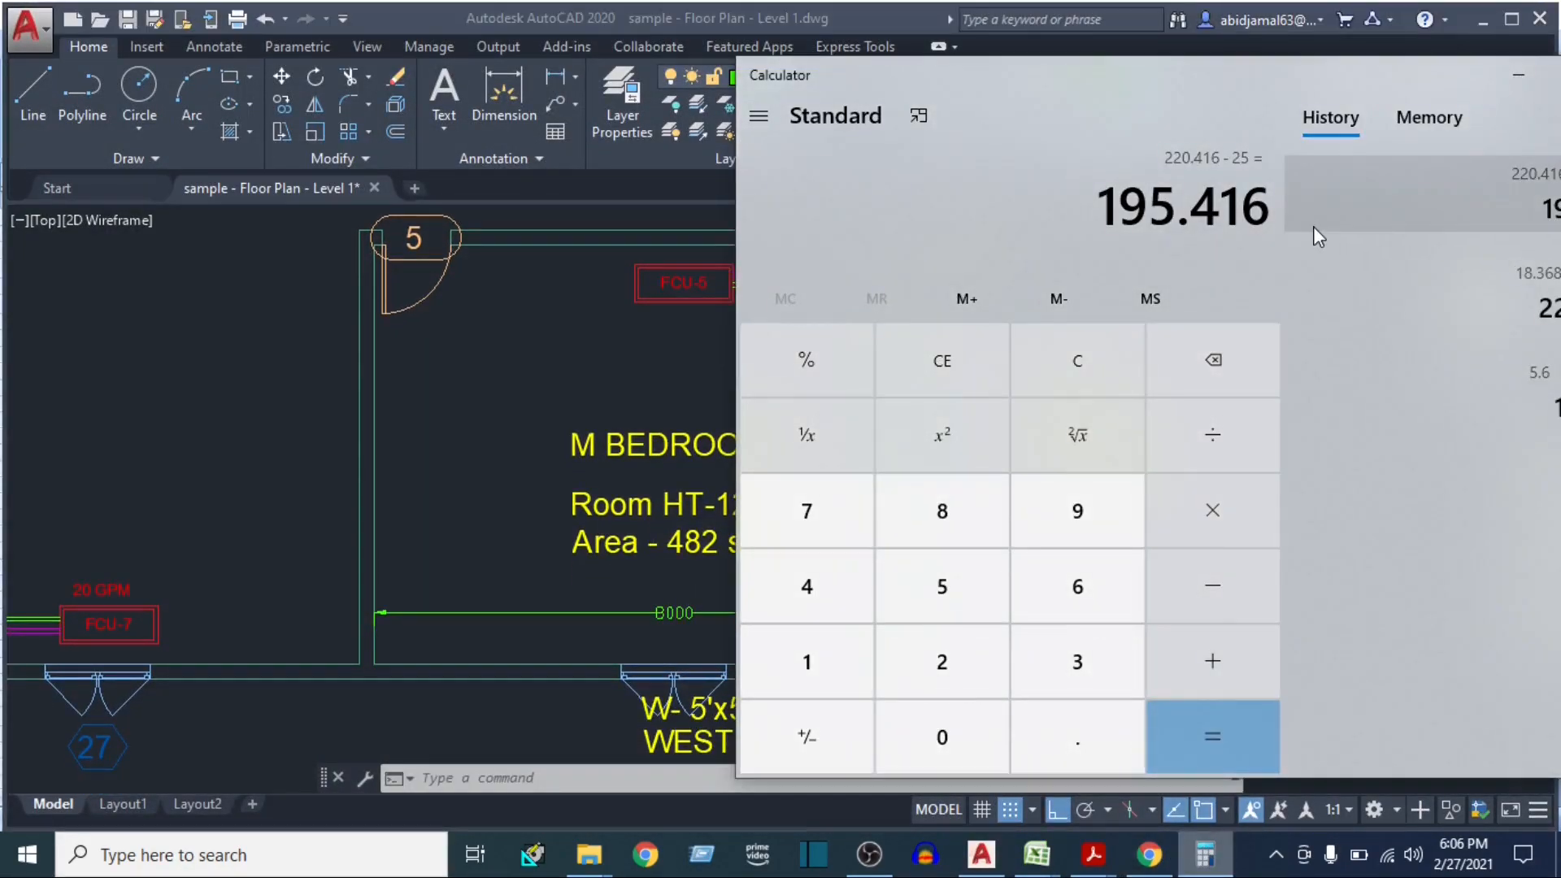
{"action": "type", "text": "8*3.28"}
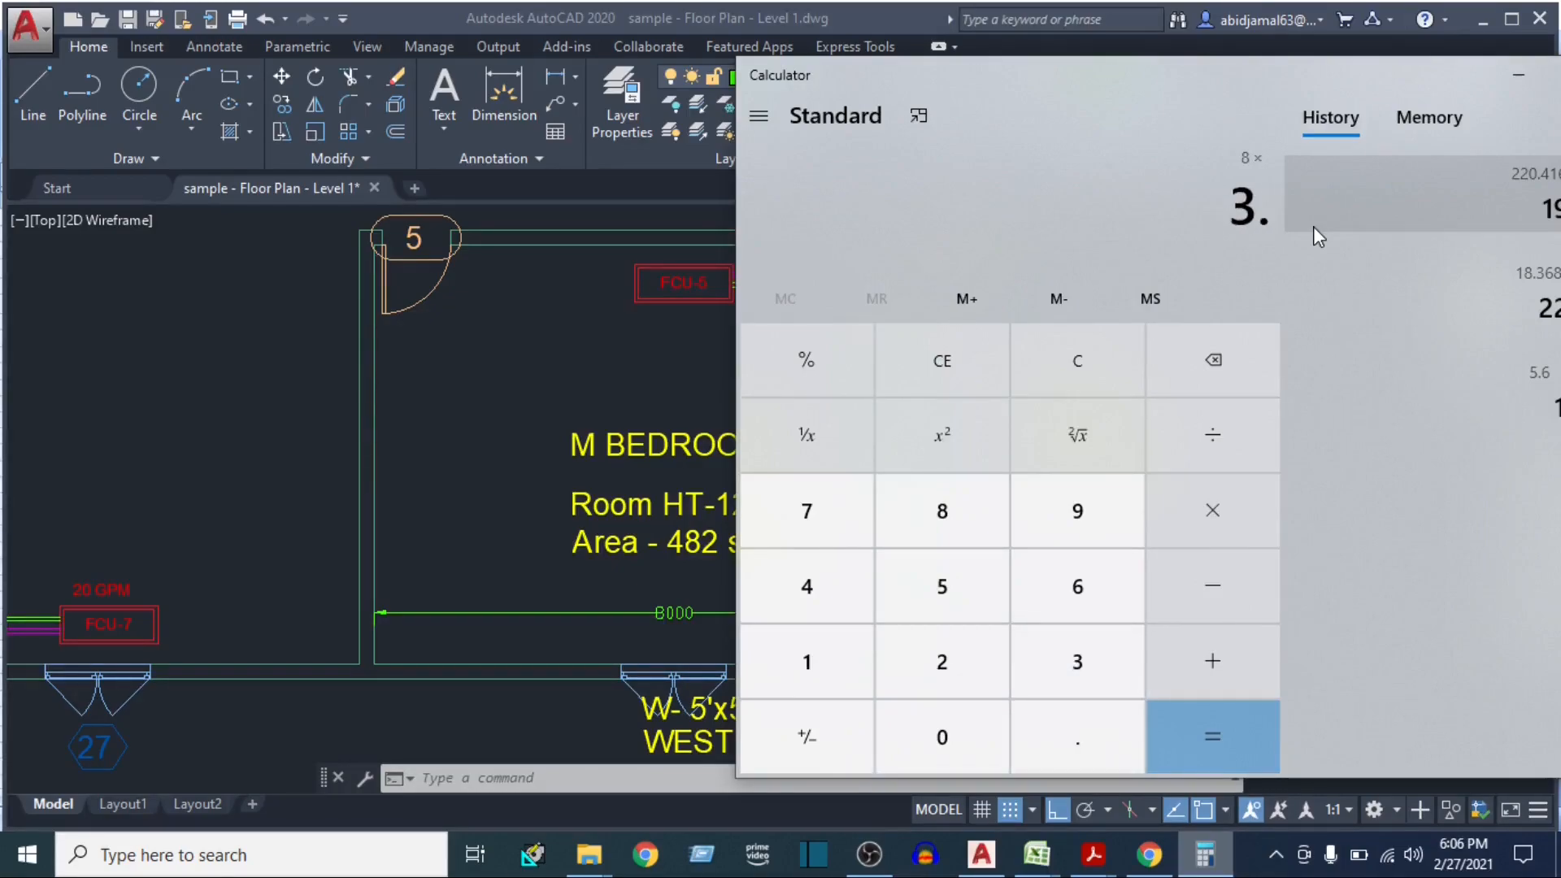
{"action": "key", "text": "Return"}
{"action": "type", "text": "*12"}
{"action": "key", "text": "Return"}
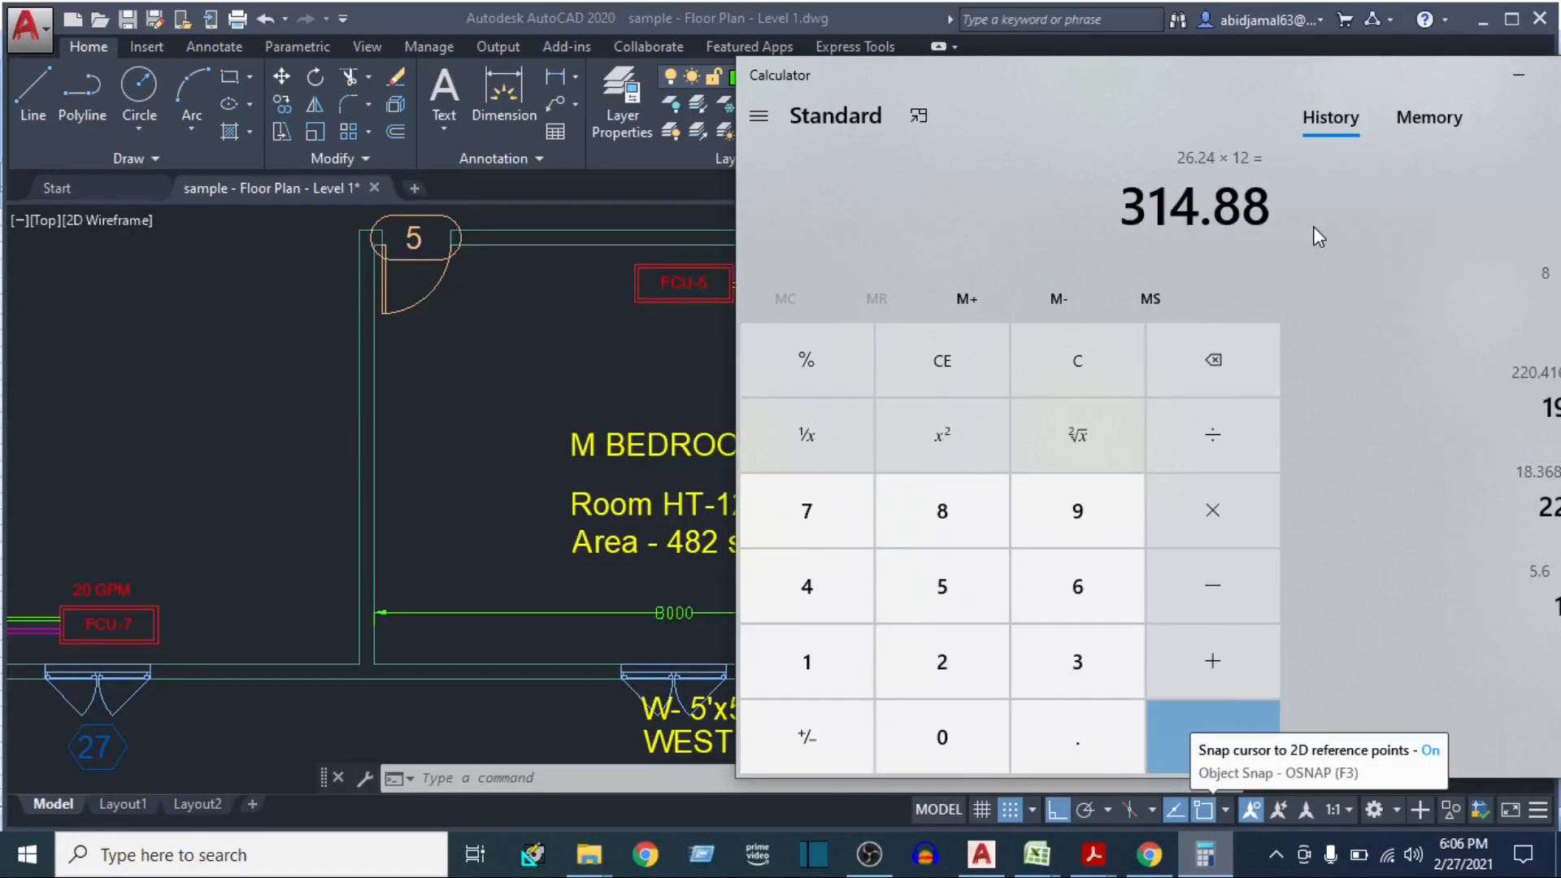
{"action": "type", "text": "-25"}
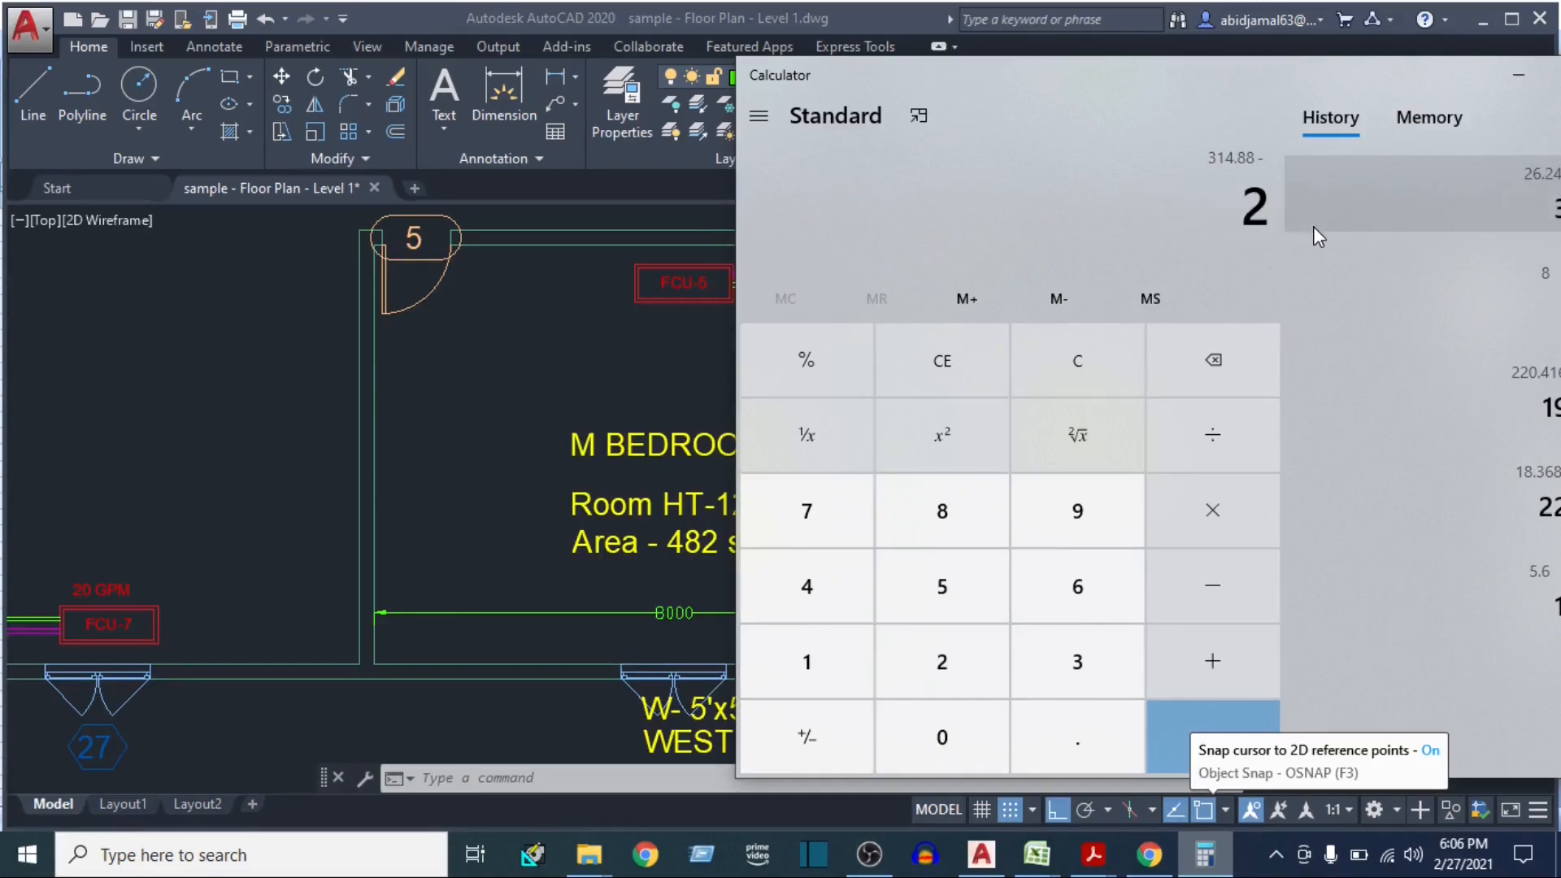
{"action": "key", "text": "Return"}
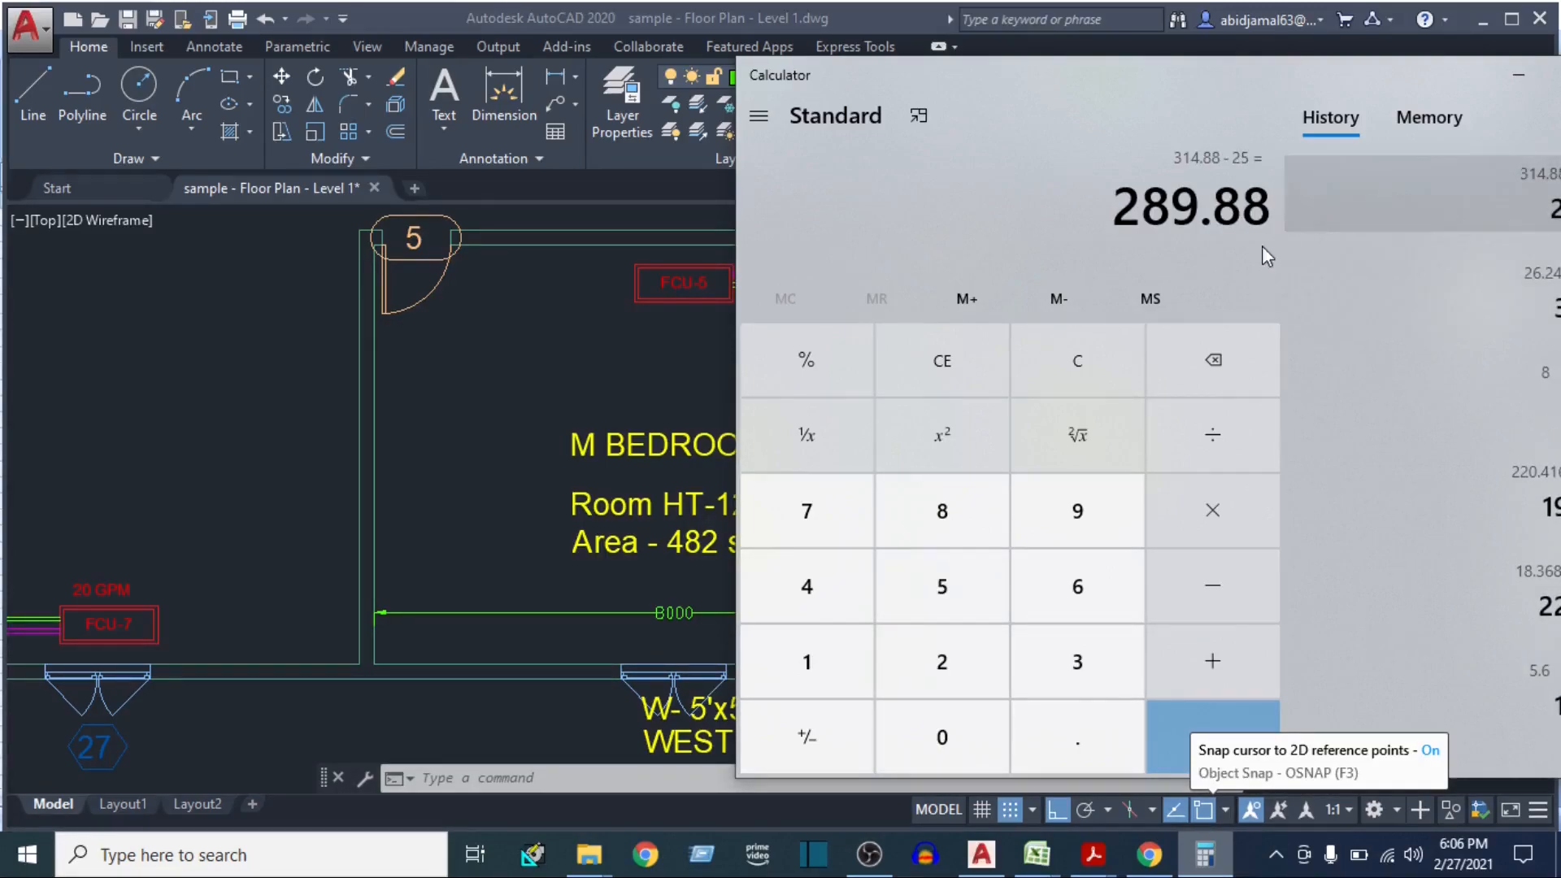
Switch to the E-20 heat load sheet, set the Wall - W area to 290, and select the Wall - S ΔT cell
{"action": "left_click", "coordinate": [1036, 854]}
{"action": "left_click", "coordinate": [967, 816]}
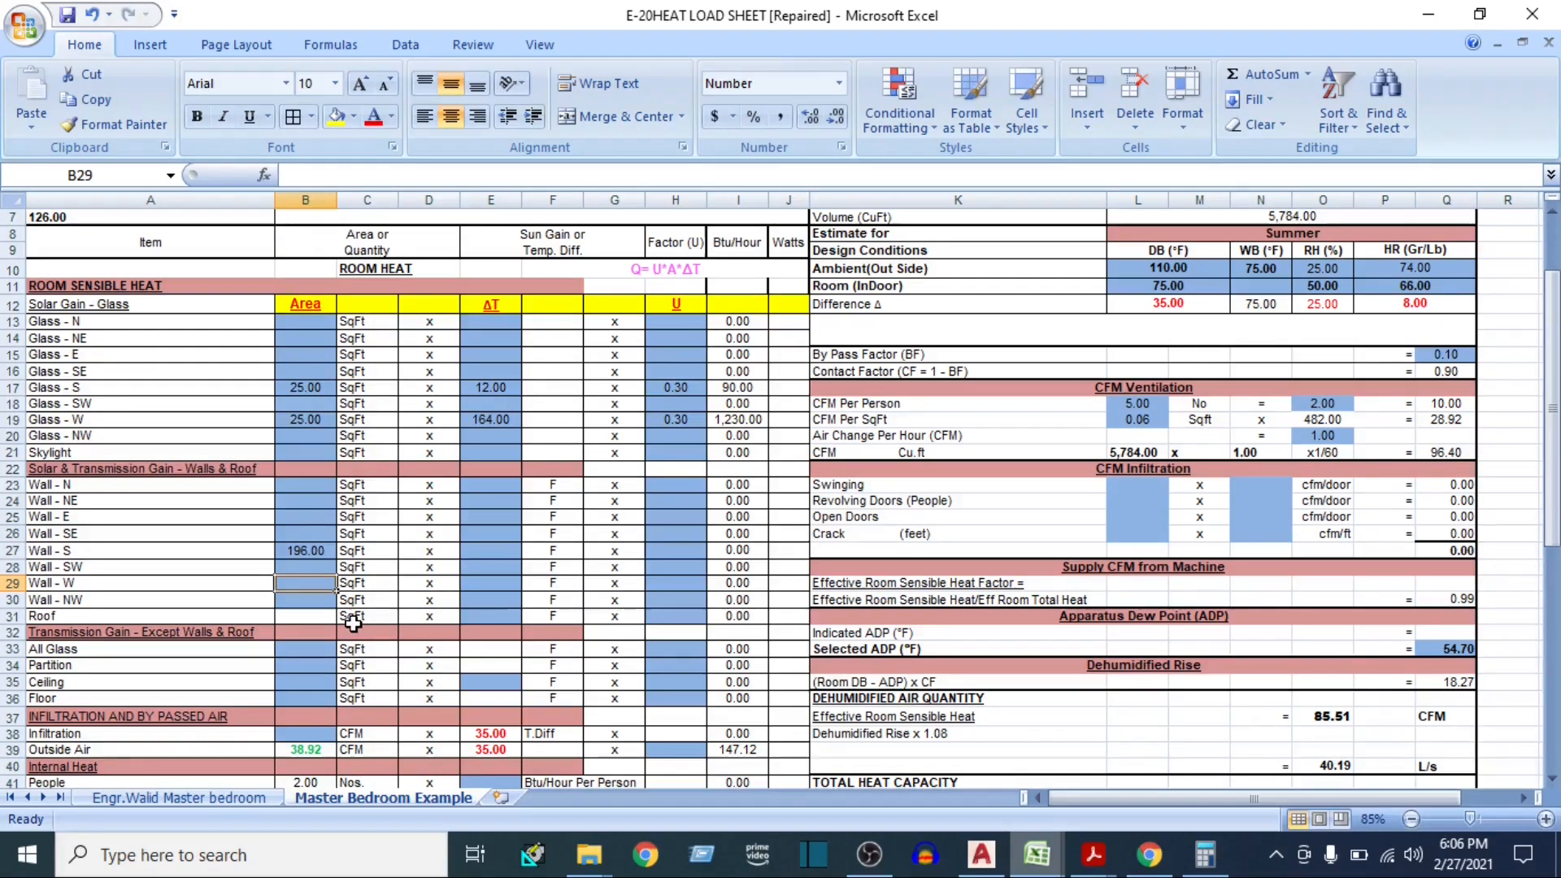
{"action": "type", "text": "290"}
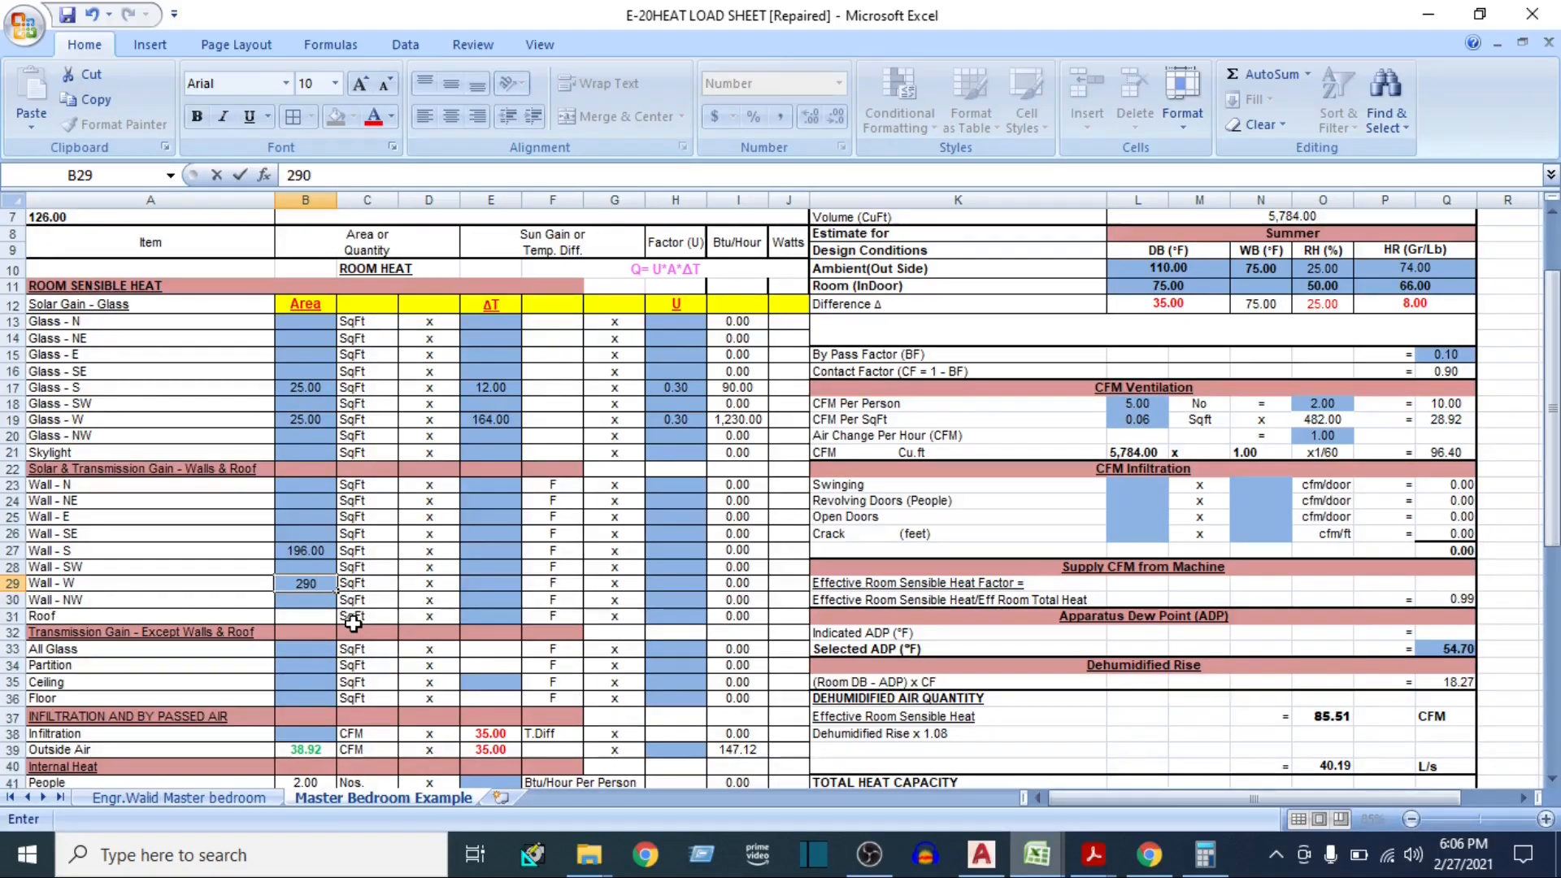
{"action": "key", "text": "Tab"}
{"action": "key", "text": "Tab"}
{"action": "key", "text": "Tab"}
{"action": "key", "text": "Up"}
{"action": "key", "text": "Up"}
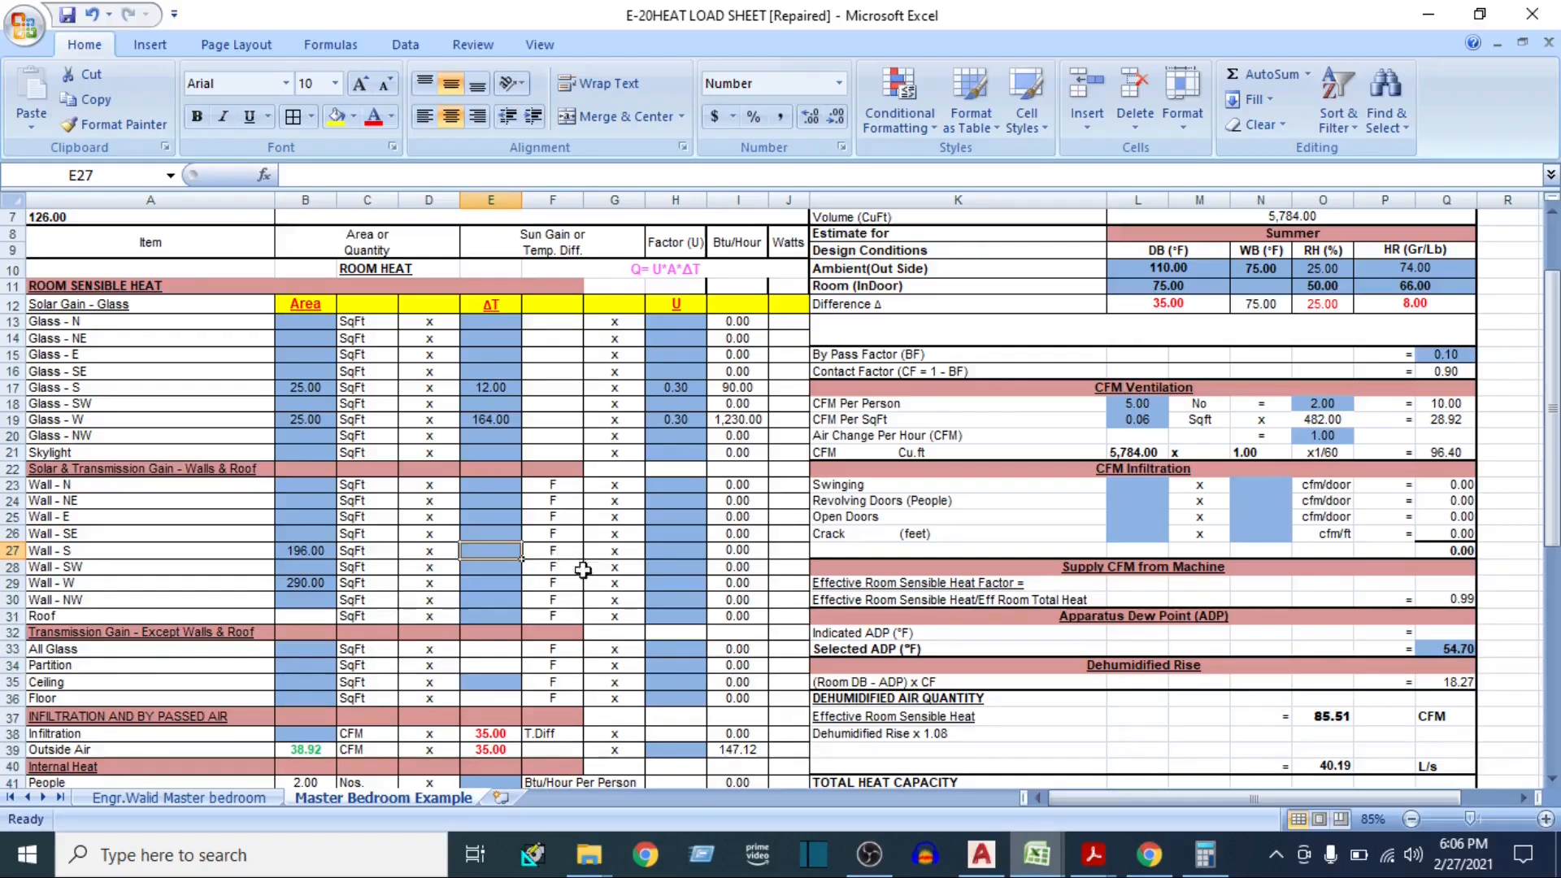
Switch to the ISHRAE handbook and examine Table 9 for the south wall's equivalent temperature difference by wall weight and sun time
{"action": "mouse_move", "coordinate": [1093, 853]}
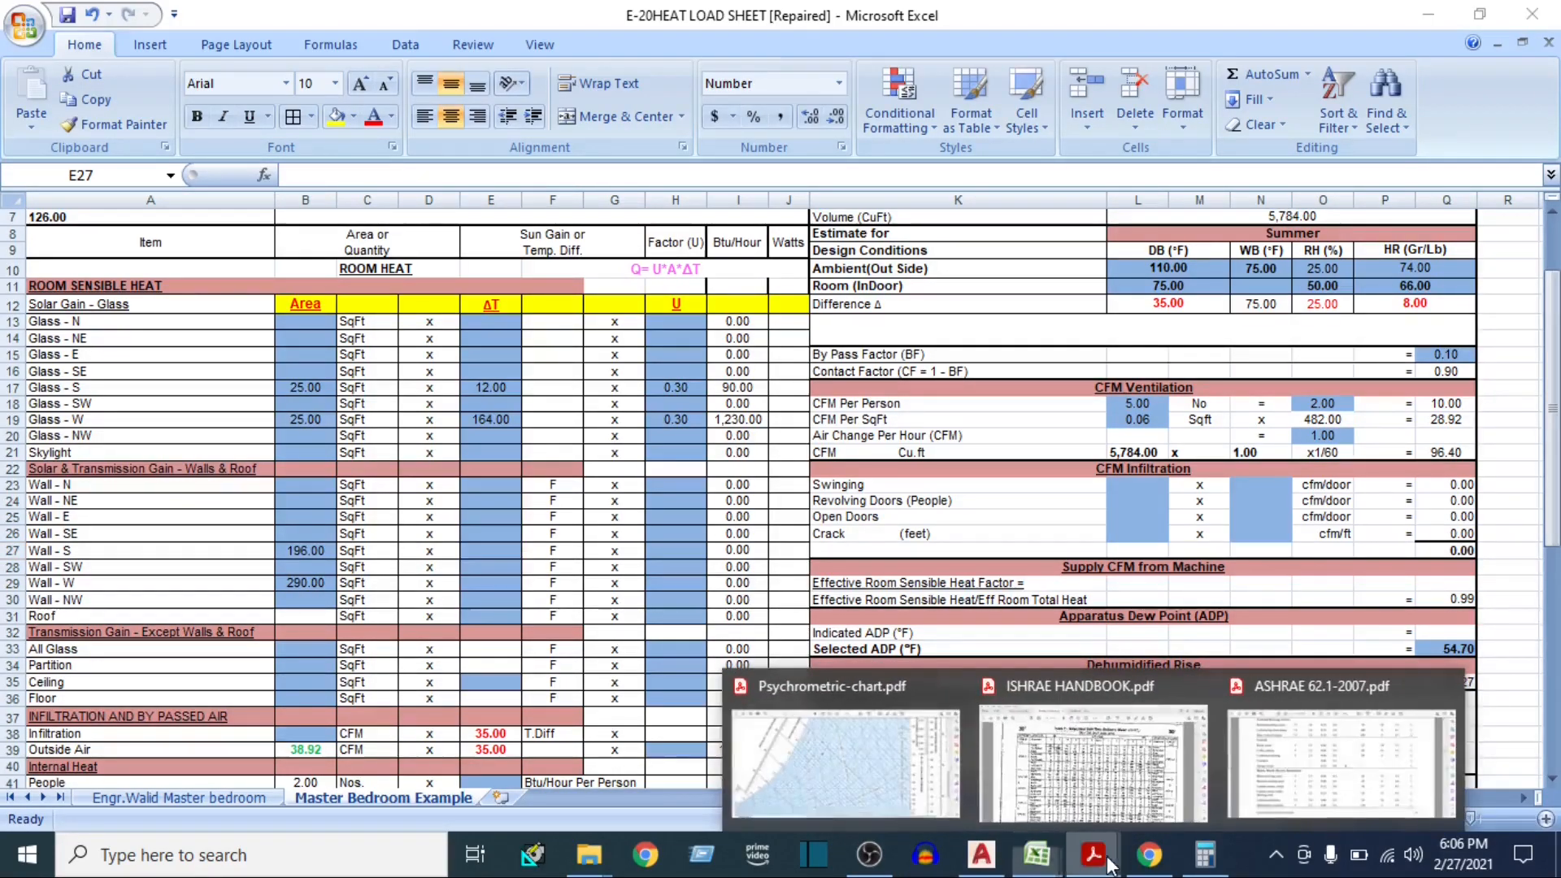
{"action": "left_click", "coordinate": [1076, 716]}
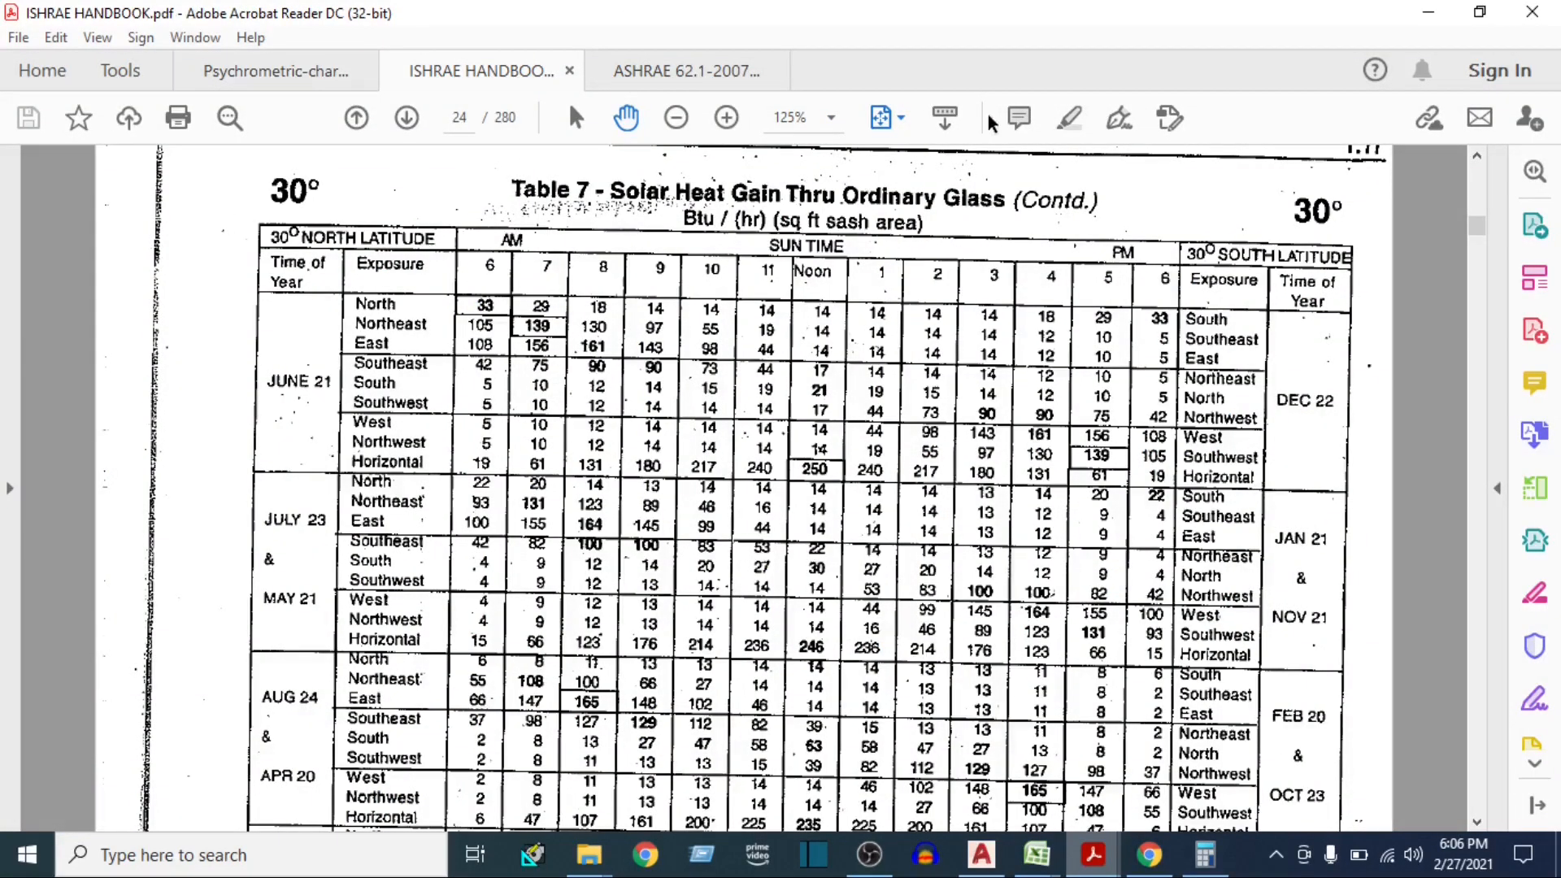
{"action": "left_click", "coordinate": [899, 118]}
{"action": "left_click", "coordinate": [926, 190]}
{"action": "scroll", "coordinate": [838, 348], "scroll_direction": "down", "scroll_amount": 2}
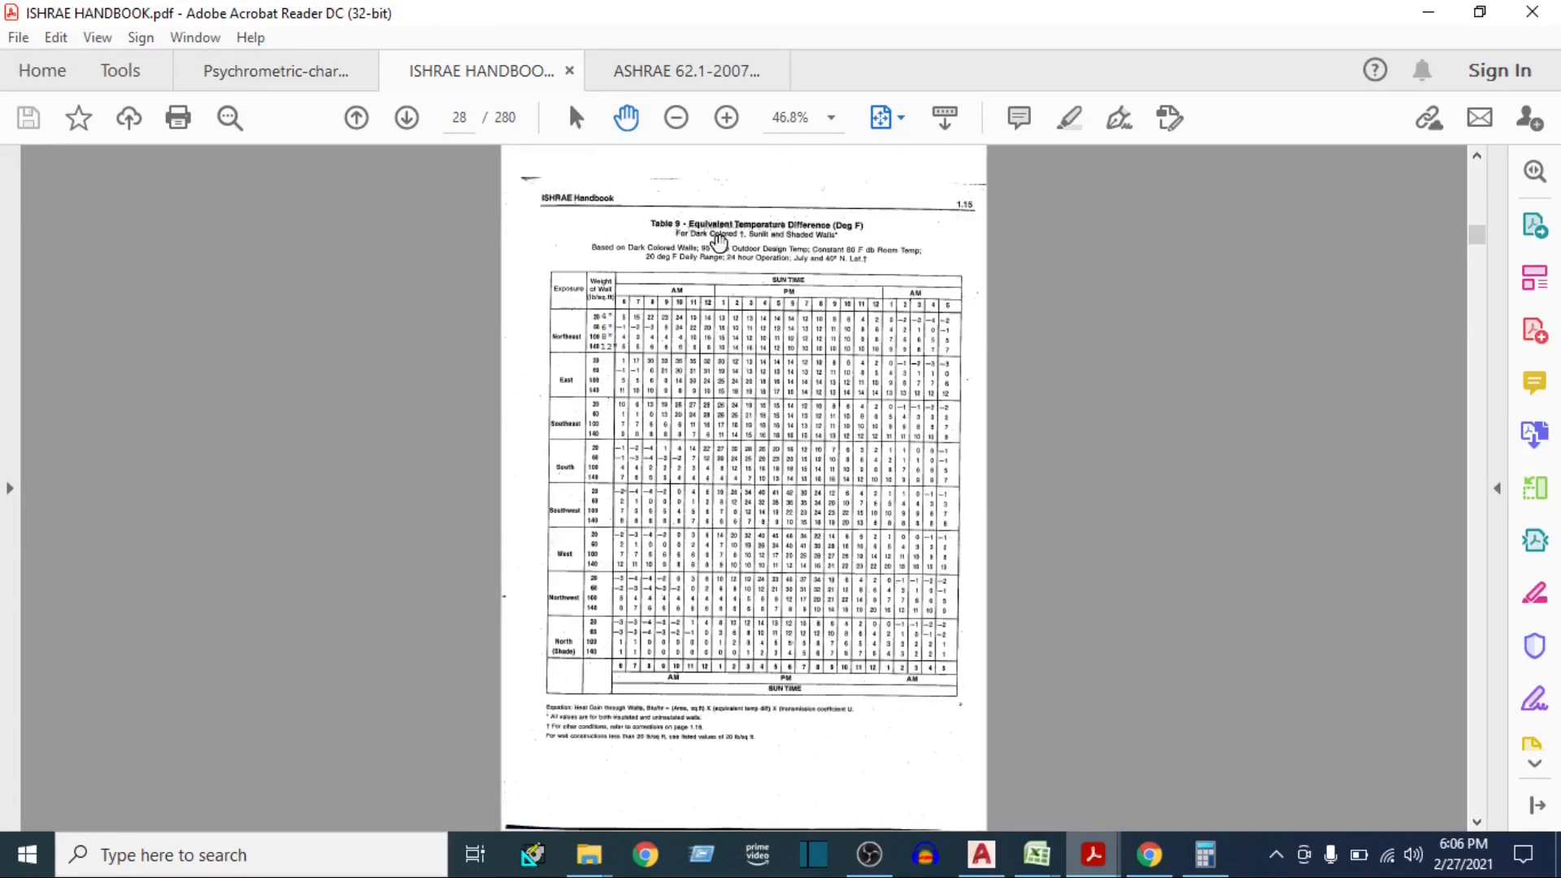
{"action": "scroll", "coordinate": [719, 241], "scroll_direction": "up", "scroll_amount": 4, "text": "ctrl"}
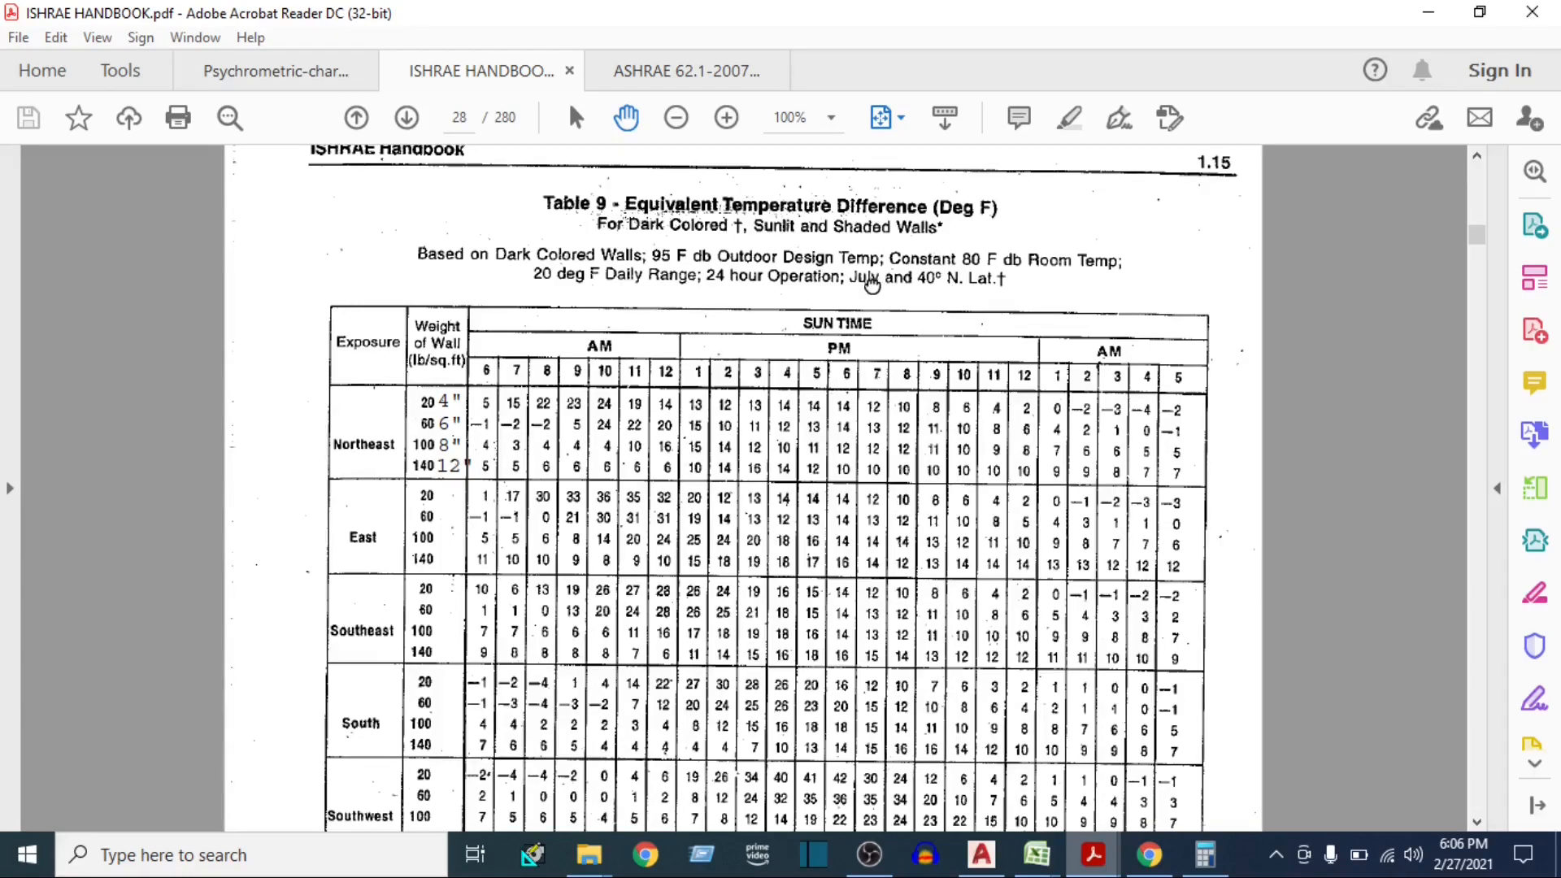
{"action": "scroll", "coordinate": [873, 285], "scroll_direction": "up", "scroll_amount": 1}
{"action": "scroll", "coordinate": [674, 569], "scroll_direction": "down", "scroll_amount": 3}
{"action": "scroll", "coordinate": [655, 446], "scroll_direction": "down", "scroll_amount": 1}
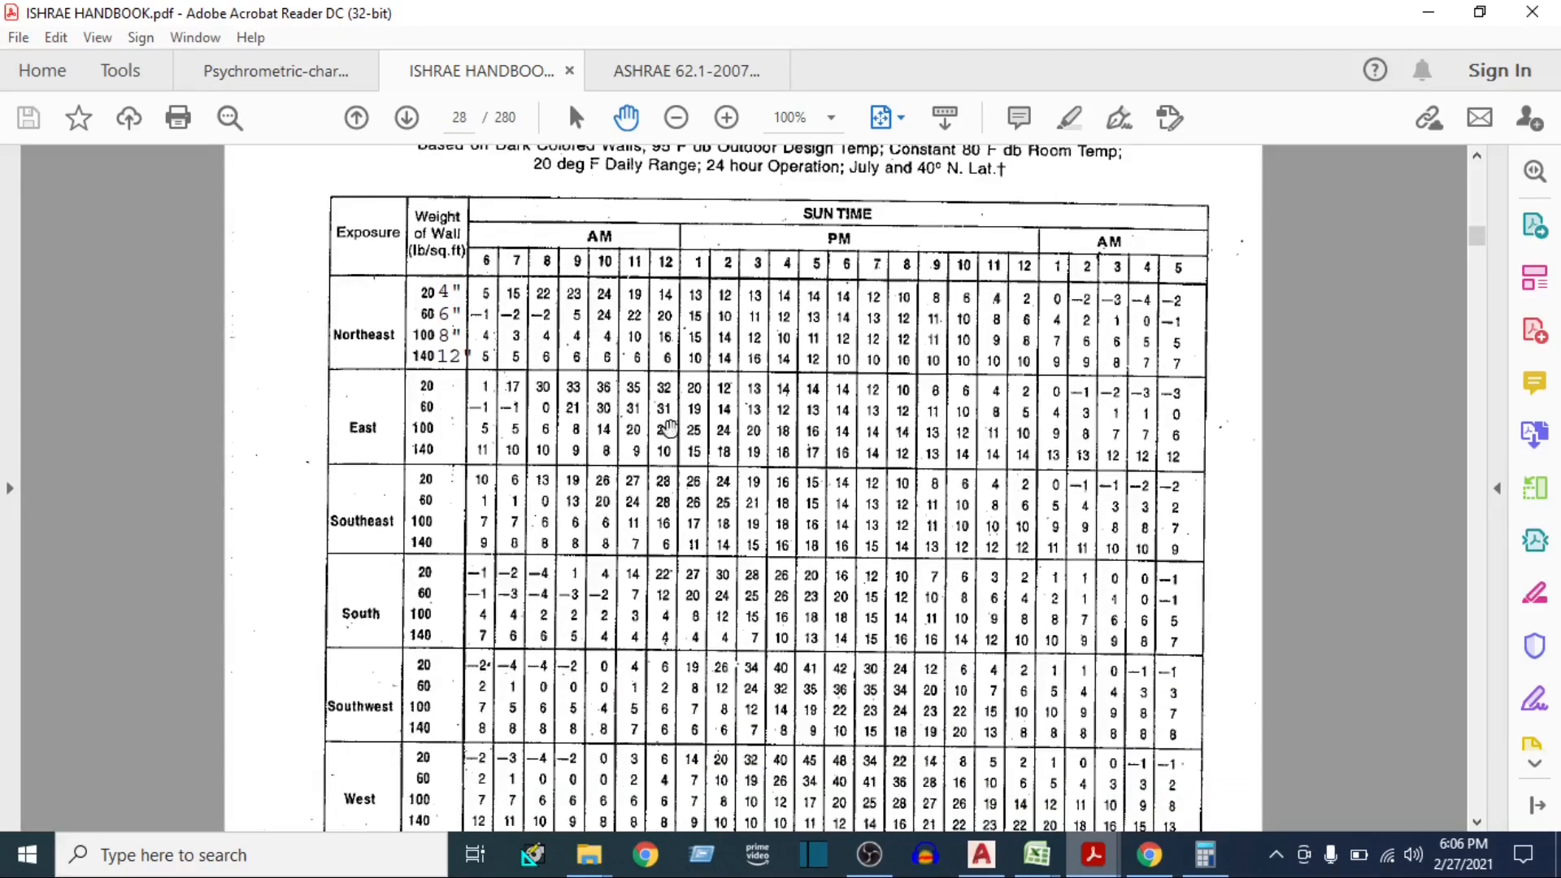
{"action": "scroll", "coordinate": [391, 598], "scroll_direction": "down", "scroll_amount": 3}
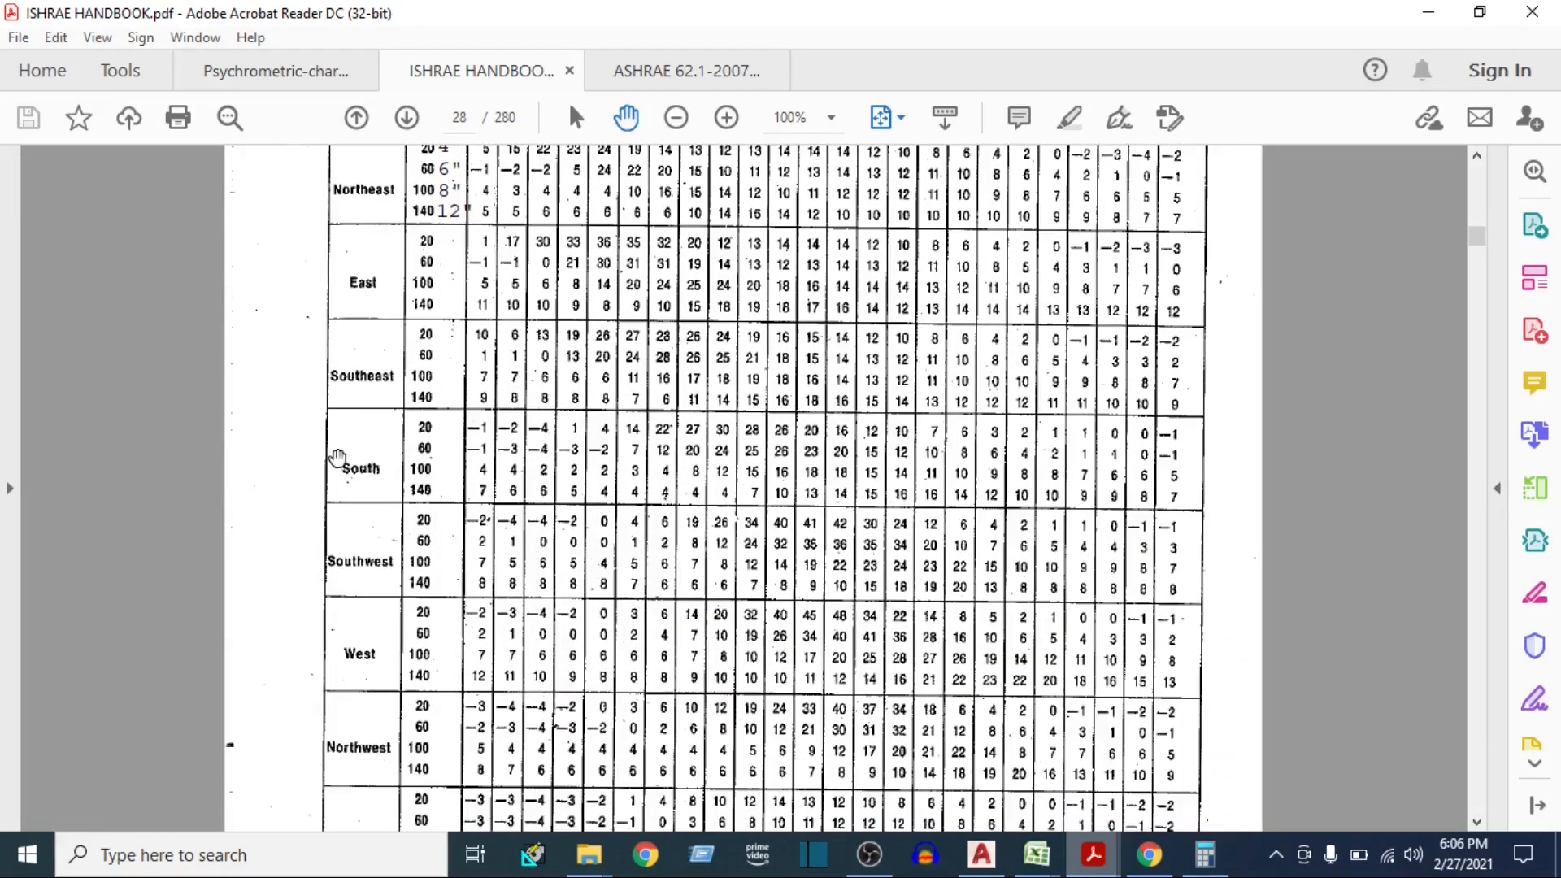
{"action": "scroll", "coordinate": [328, 417], "scroll_direction": "up", "scroll_amount": 3}
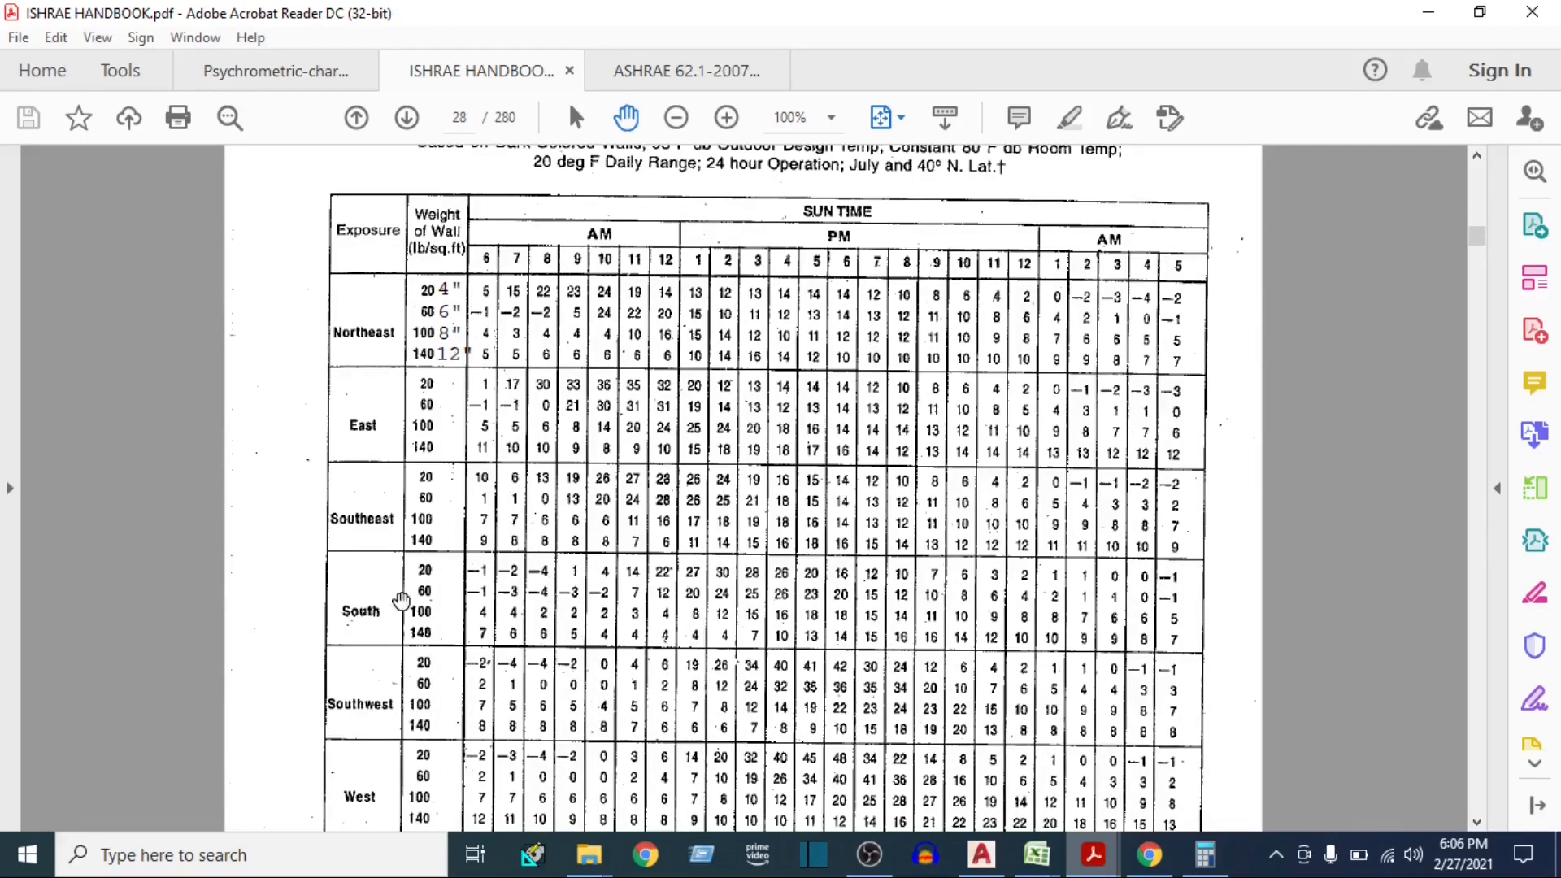
{"action": "scroll", "coordinate": [382, 585], "scroll_direction": "down", "scroll_amount": 1}
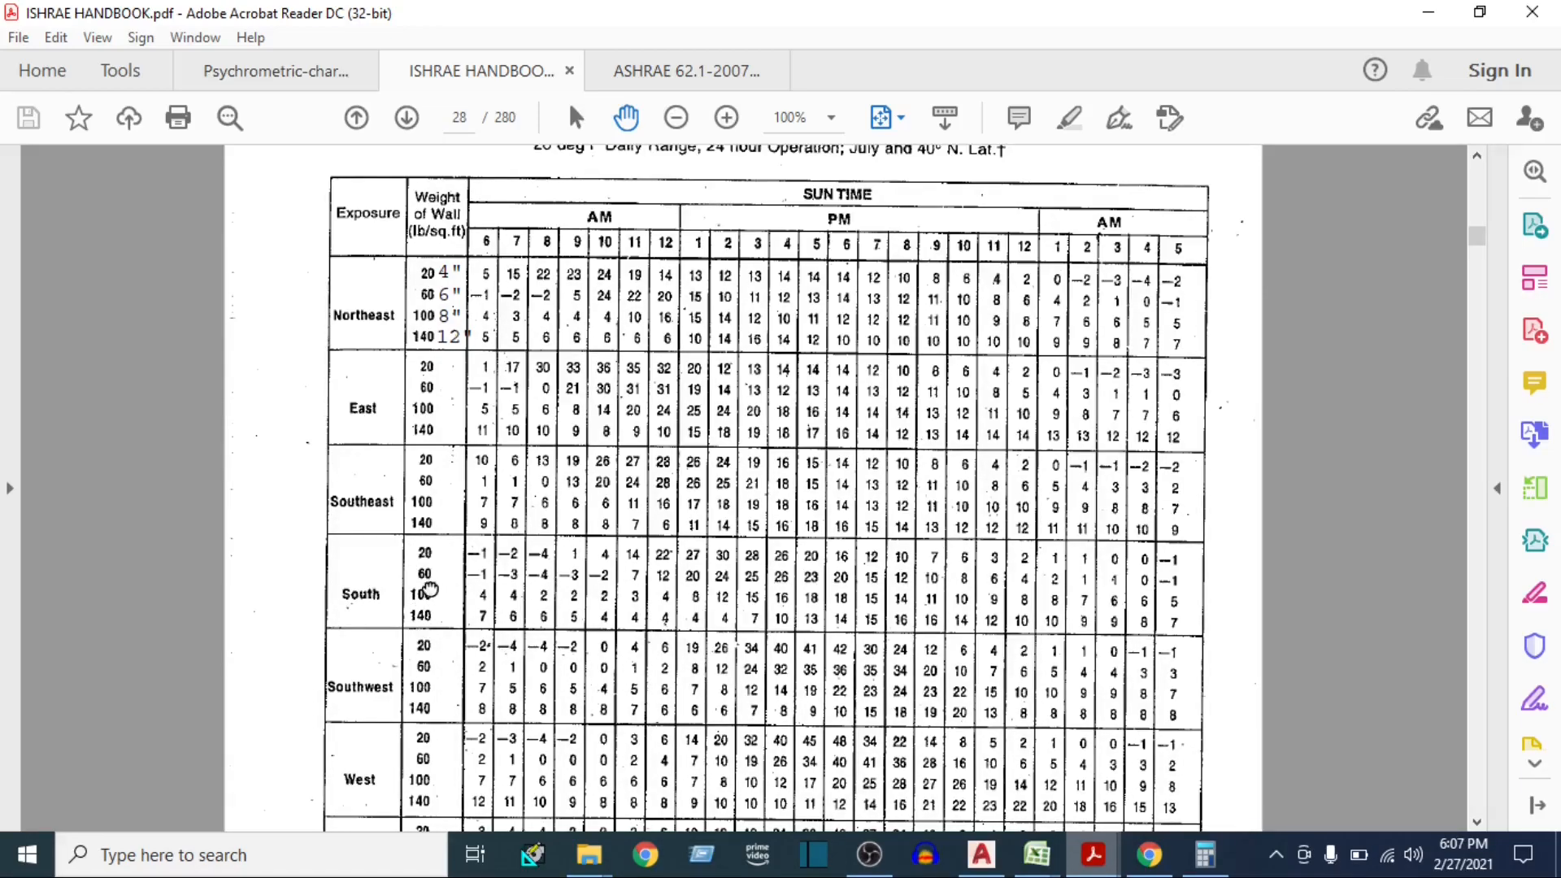
{"action": "scroll", "coordinate": [426, 591], "scroll_direction": "up", "scroll_amount": 1}
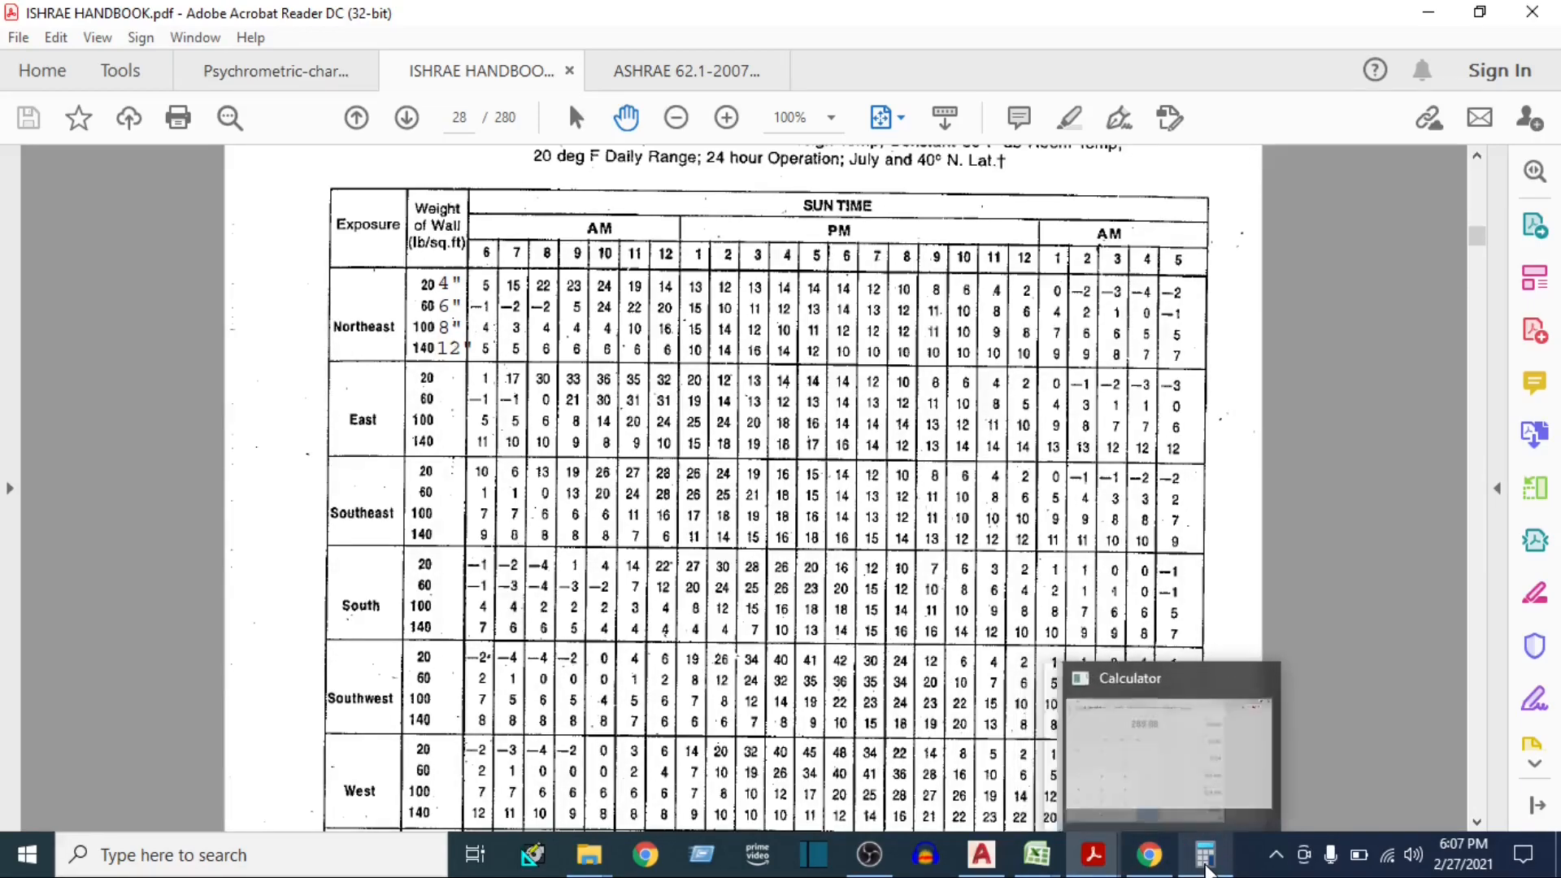
Add 26 and 16 in Calculator to get the south wall's corrected equivalent temperature difference
{"action": "left_click", "coordinate": [1211, 858]}
{"action": "type", "text": "26 "}
{"action": "type", "text": "+ 16"}
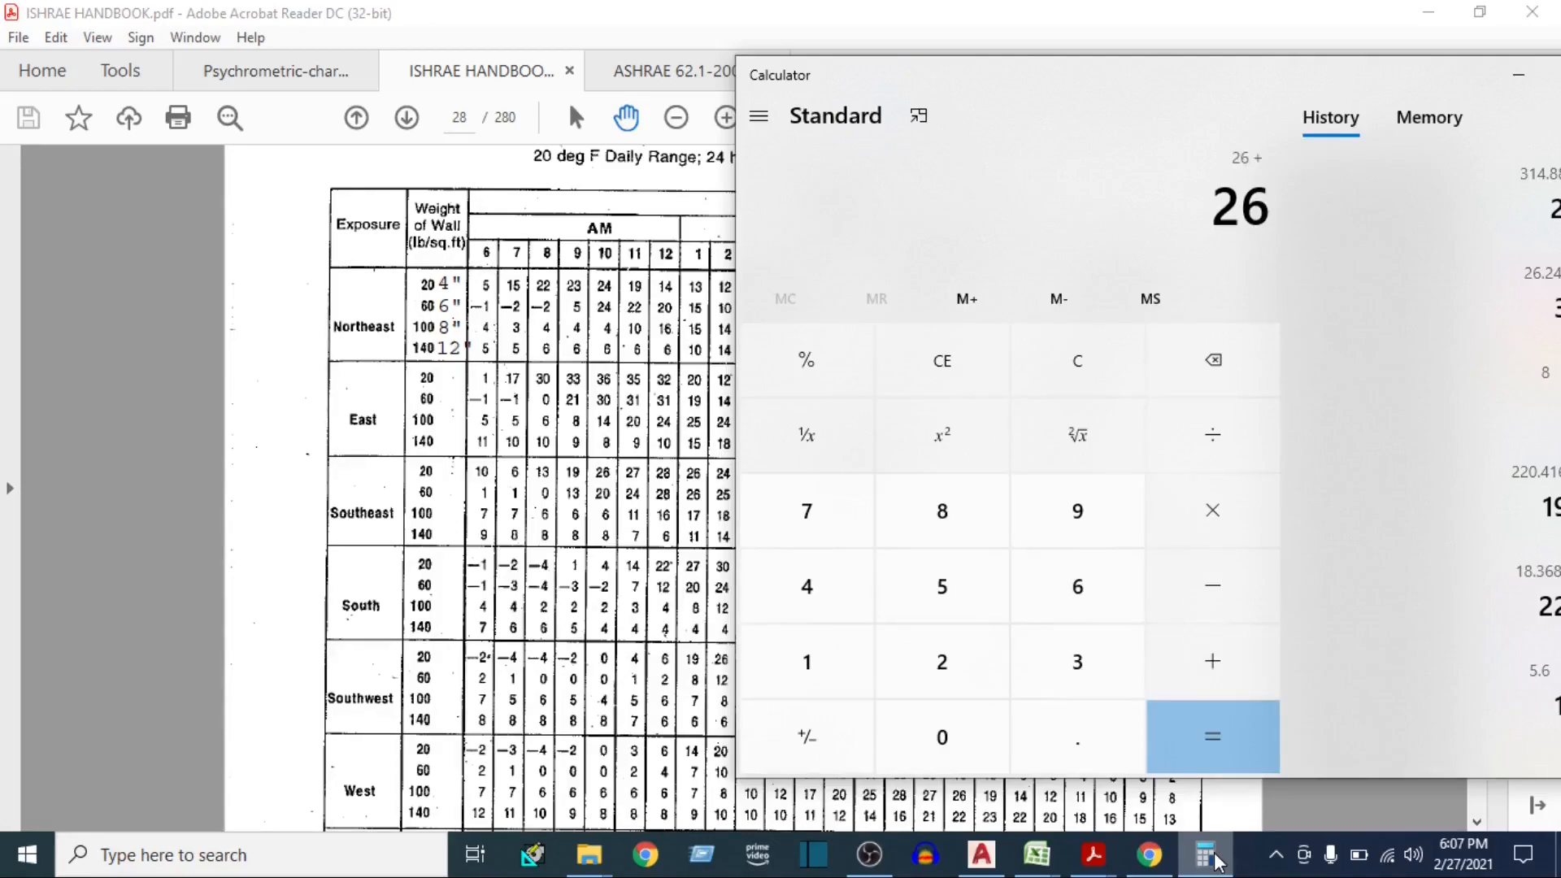
{"action": "key", "text": "Return"}
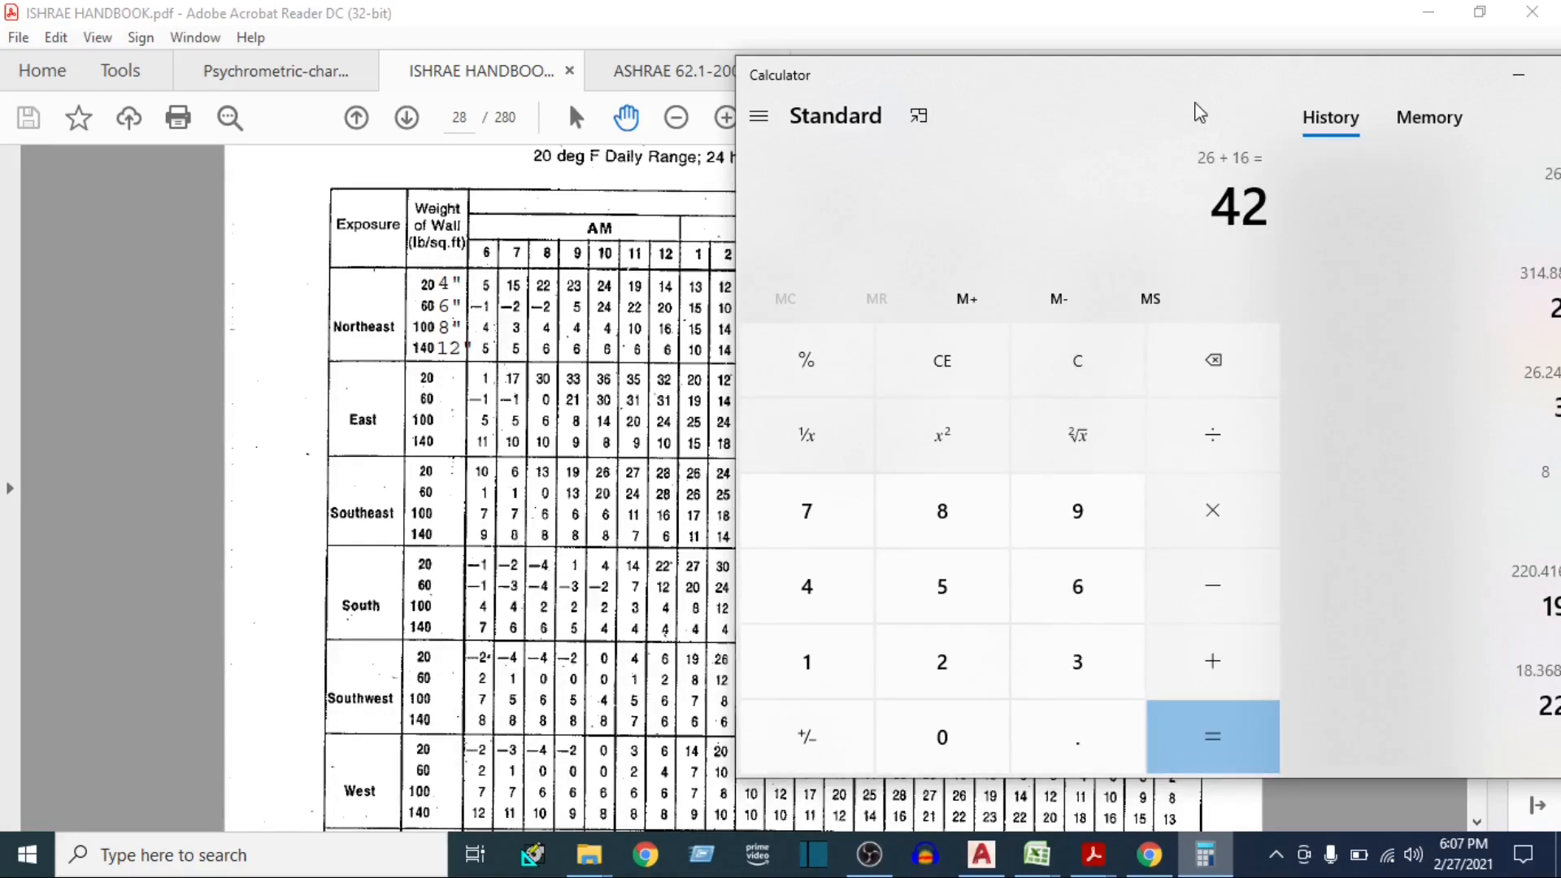
Switch to the E-20 heat load sheet in Excel, set the Wall - S ΔT to 42, and reselect that cell
{"action": "left_click", "coordinate": [1036, 854]}
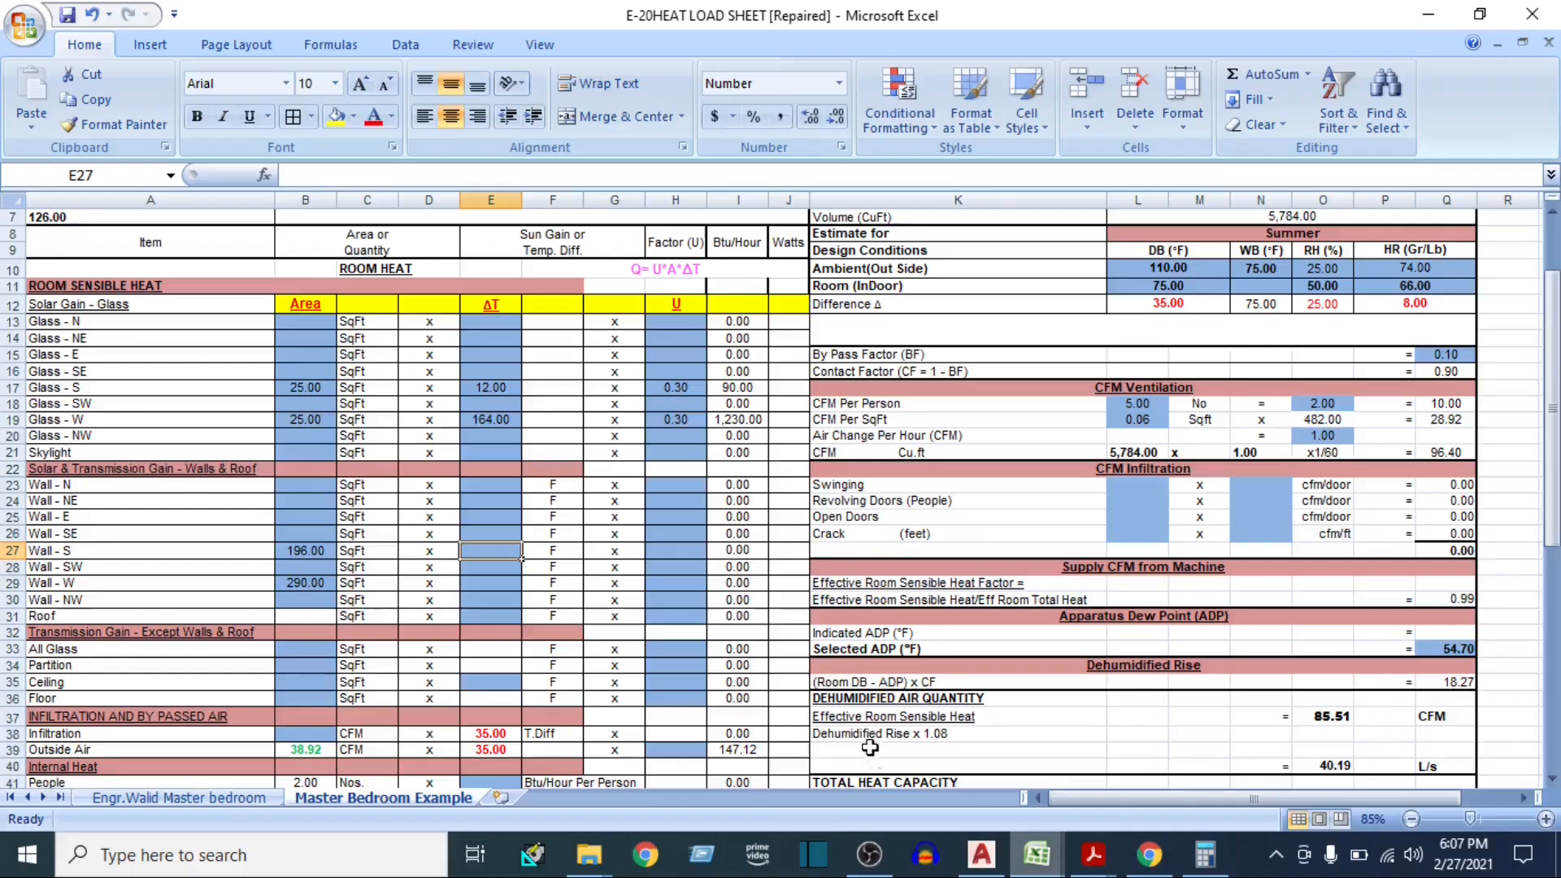
{"action": "type", "text": "42"}
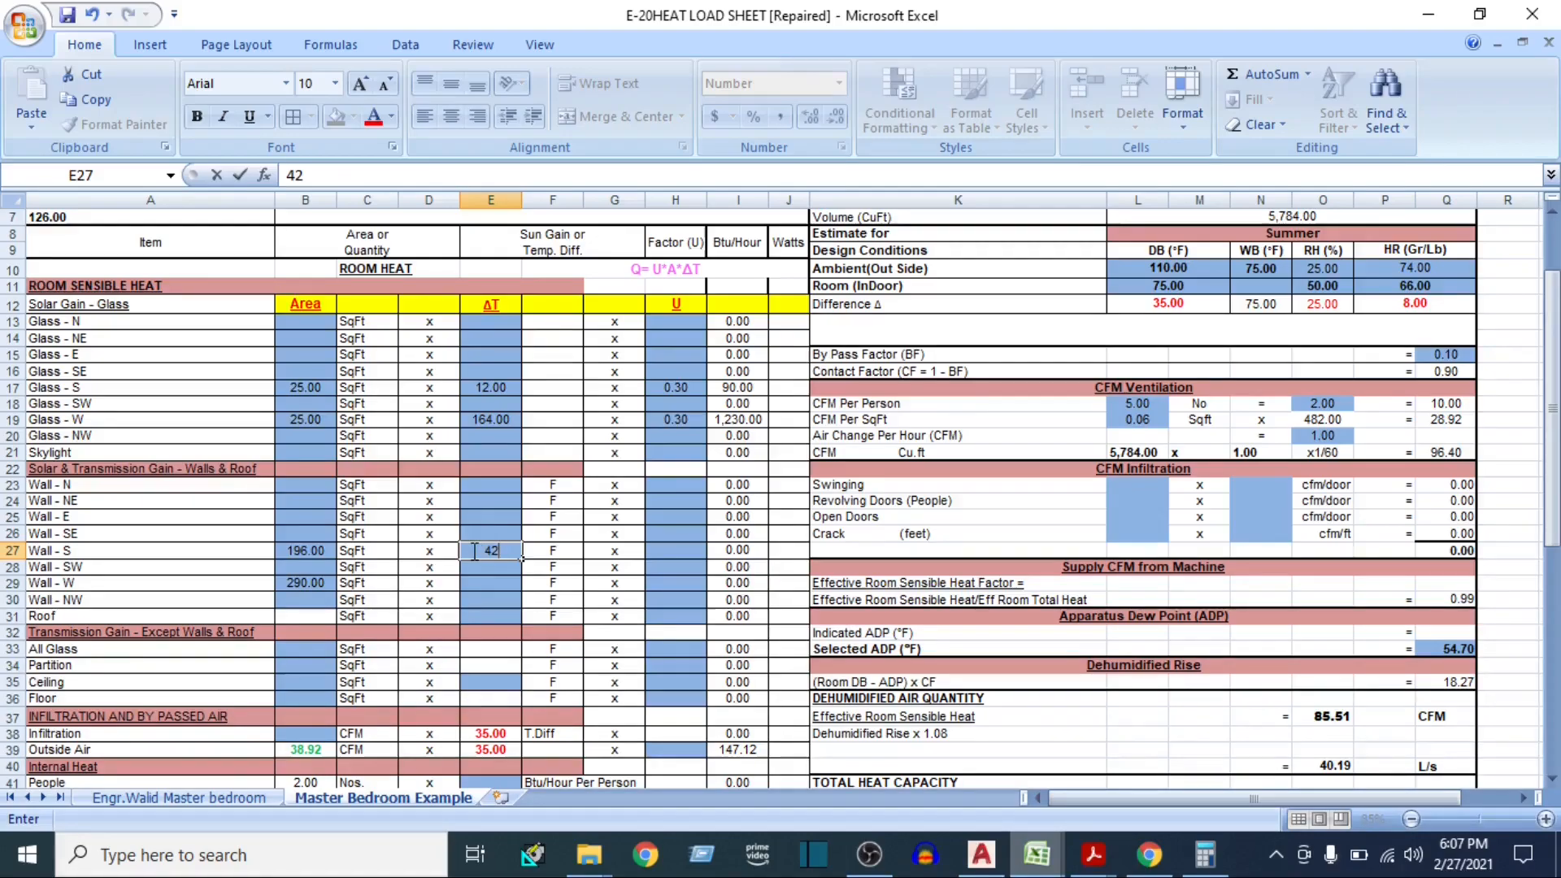
{"action": "left_click", "coordinate": [499, 584]}
{"action": "left_click", "coordinate": [493, 551]}
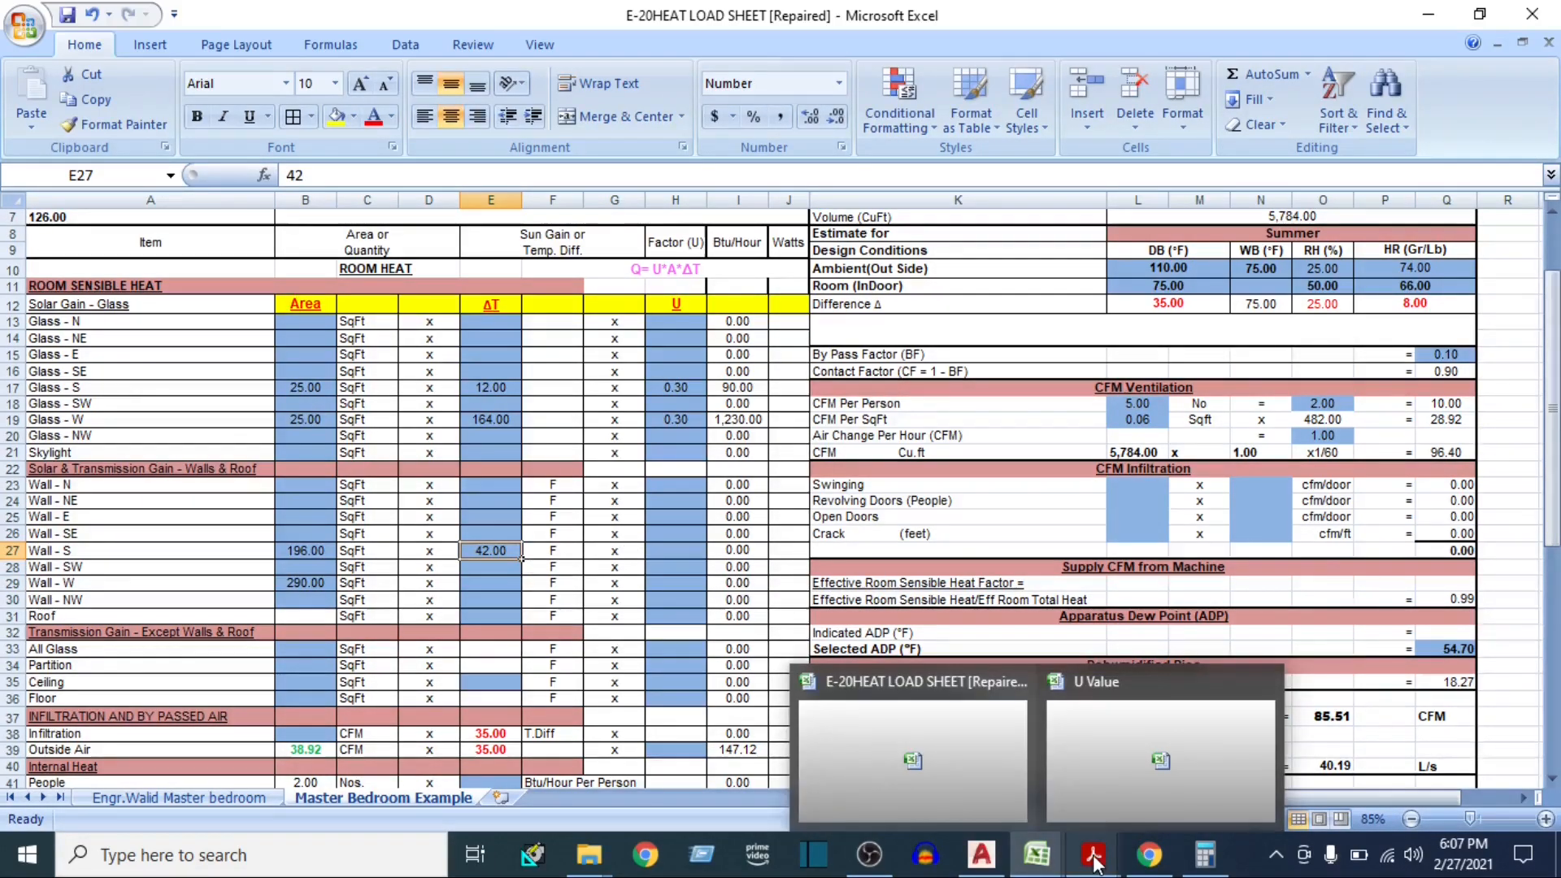
Switch to the ISHRAE handbook and examine Table 11, the corrections to equivalent temperatures by daily range
{"action": "mouse_move", "coordinate": [1093, 860]}
{"action": "left_click", "coordinate": [1093, 803]}
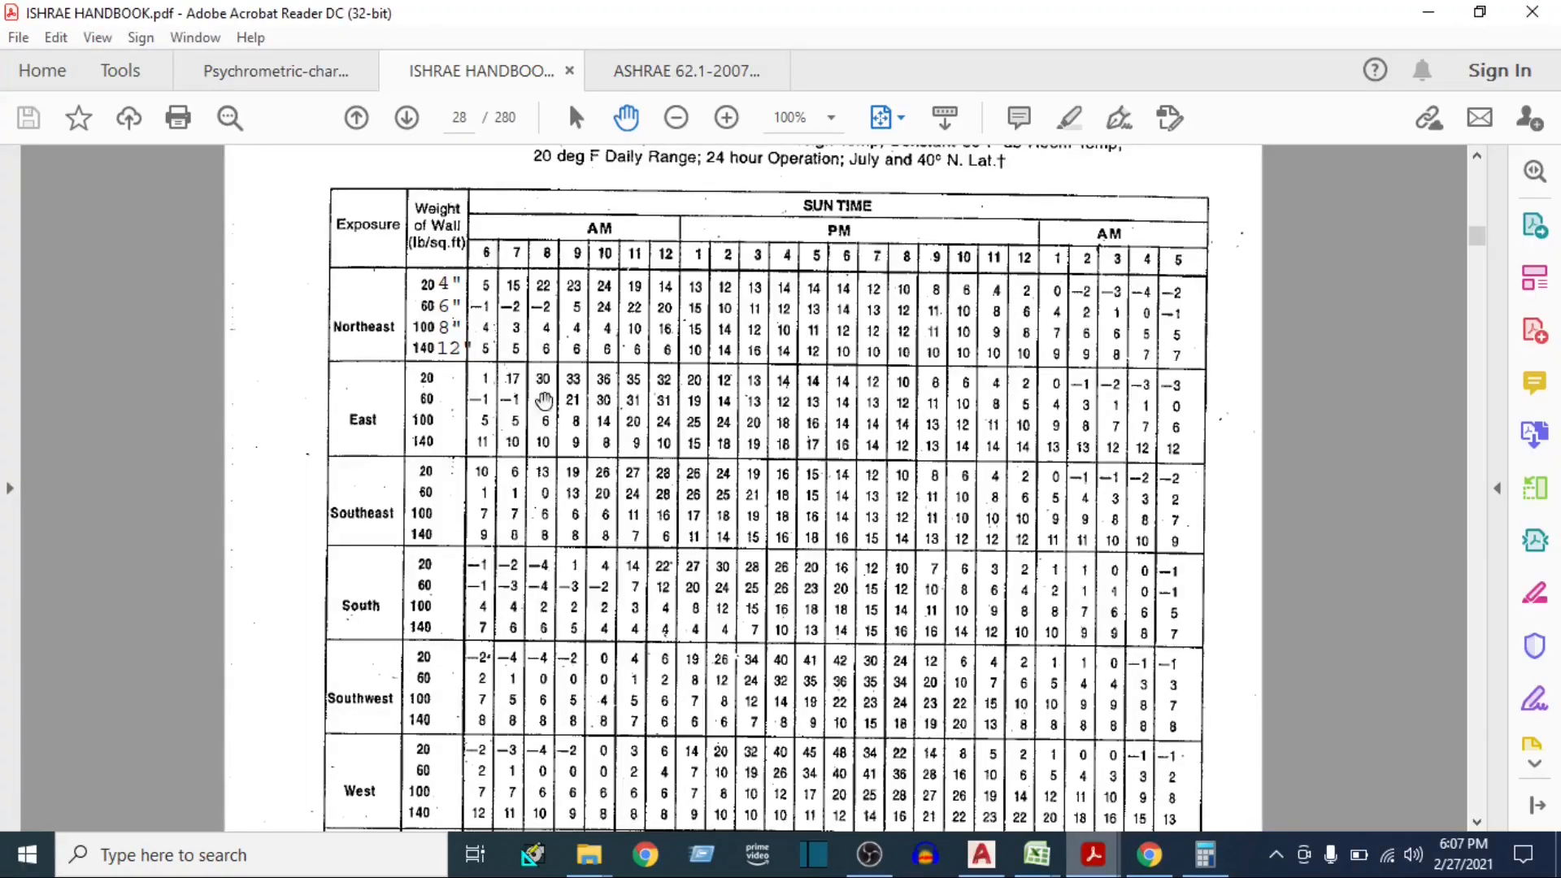
{"action": "left_click", "coordinate": [900, 118]}
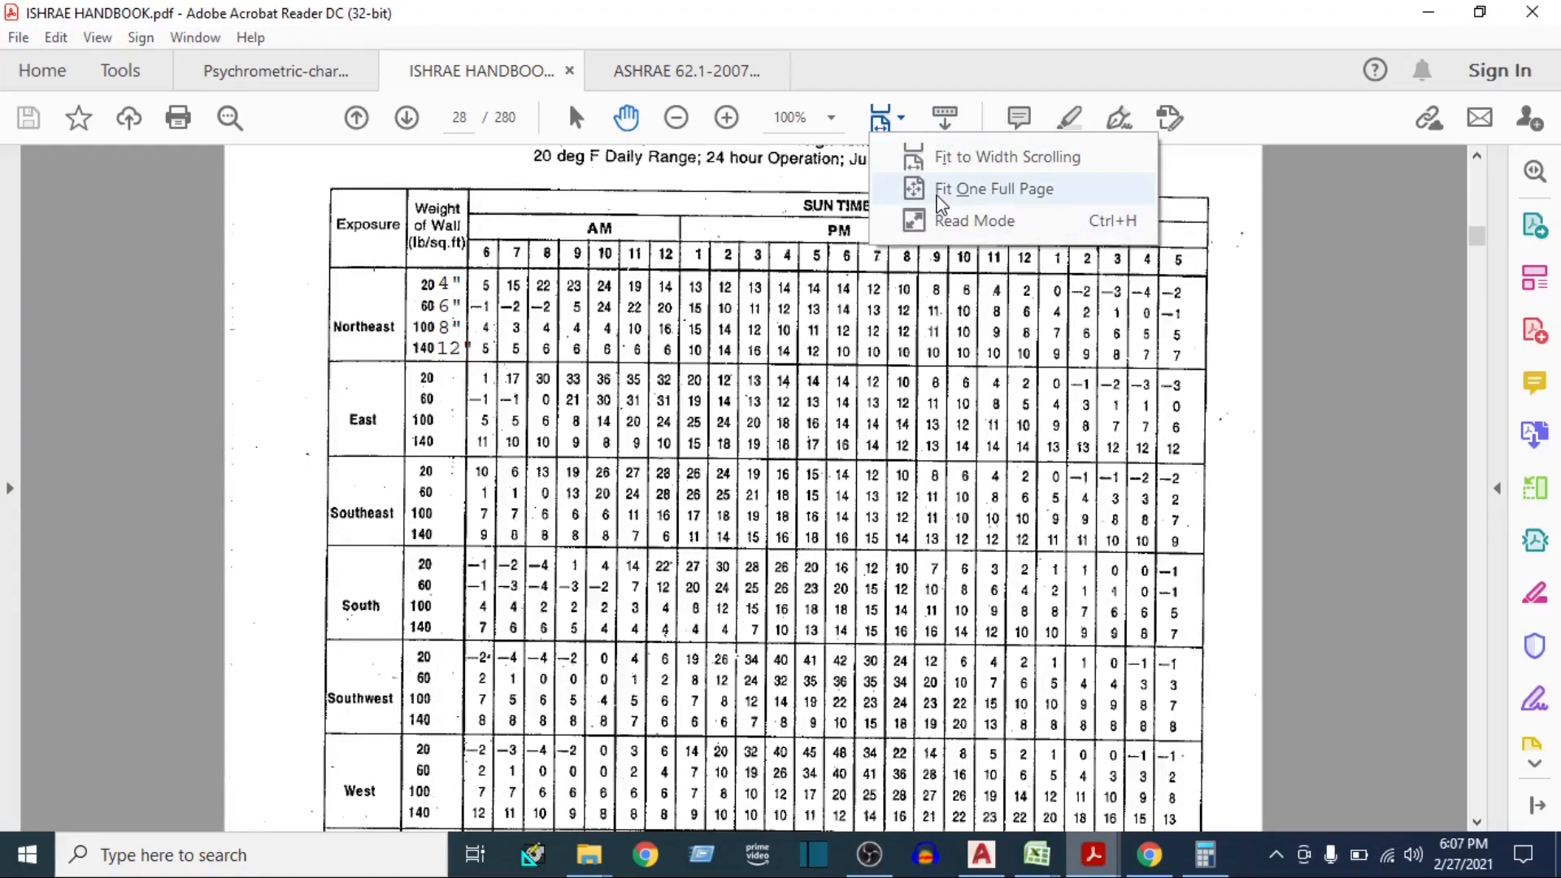
{"action": "left_click", "coordinate": [939, 199]}
{"action": "scroll", "coordinate": [699, 524], "scroll_direction": "down", "scroll_amount": 2}
{"action": "scroll", "coordinate": [699, 525], "scroll_direction": "up", "scroll_amount": 1}
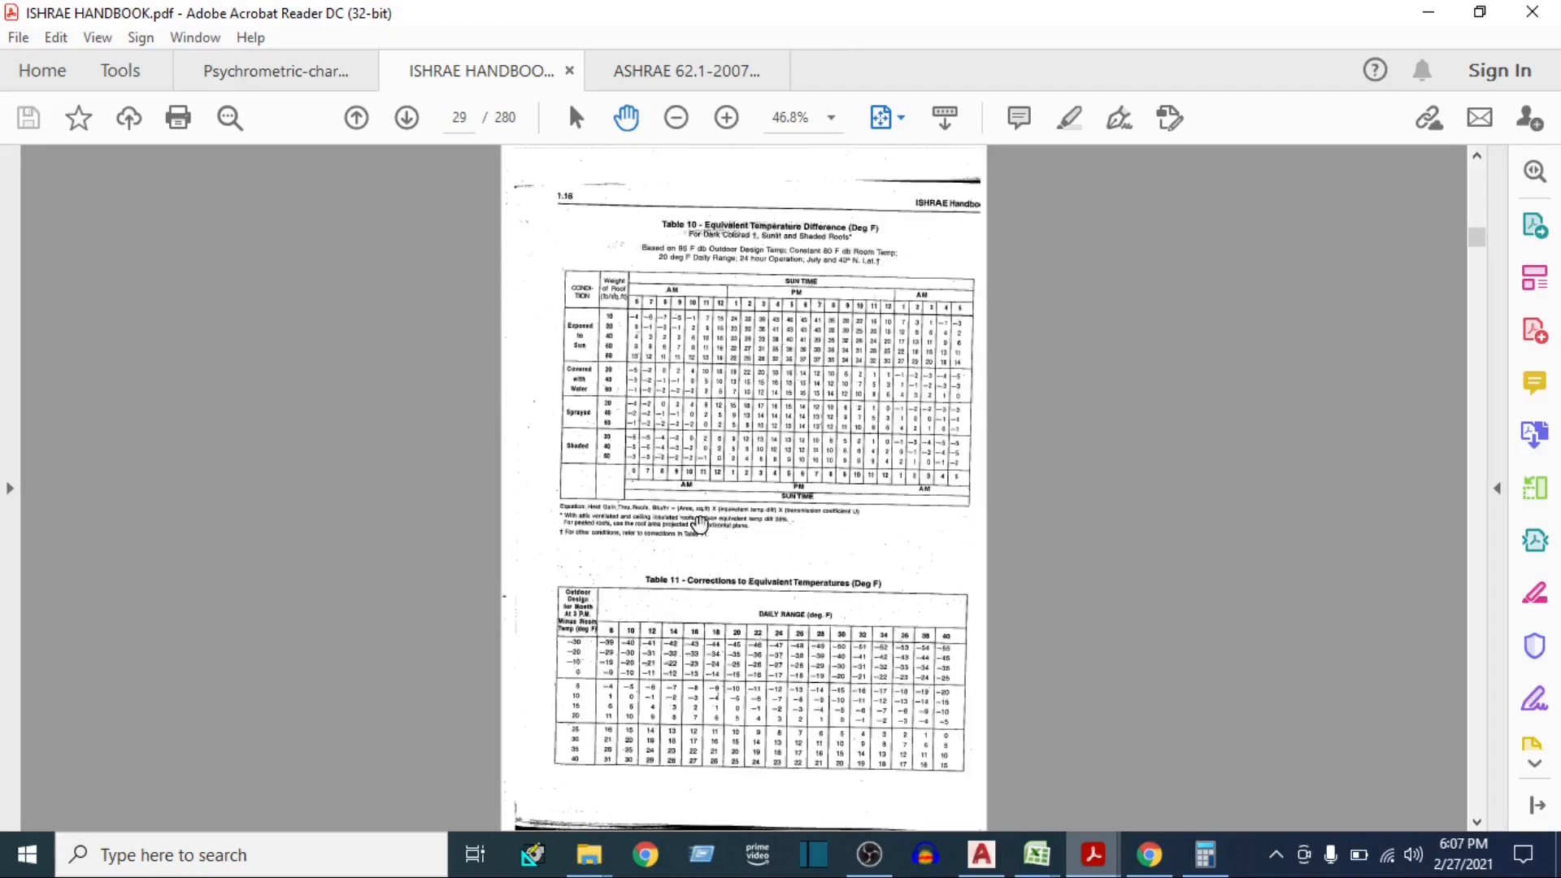
{"action": "scroll", "coordinate": [700, 681], "scroll_direction": "up", "scroll_amount": 3, "text": "ctrl"}
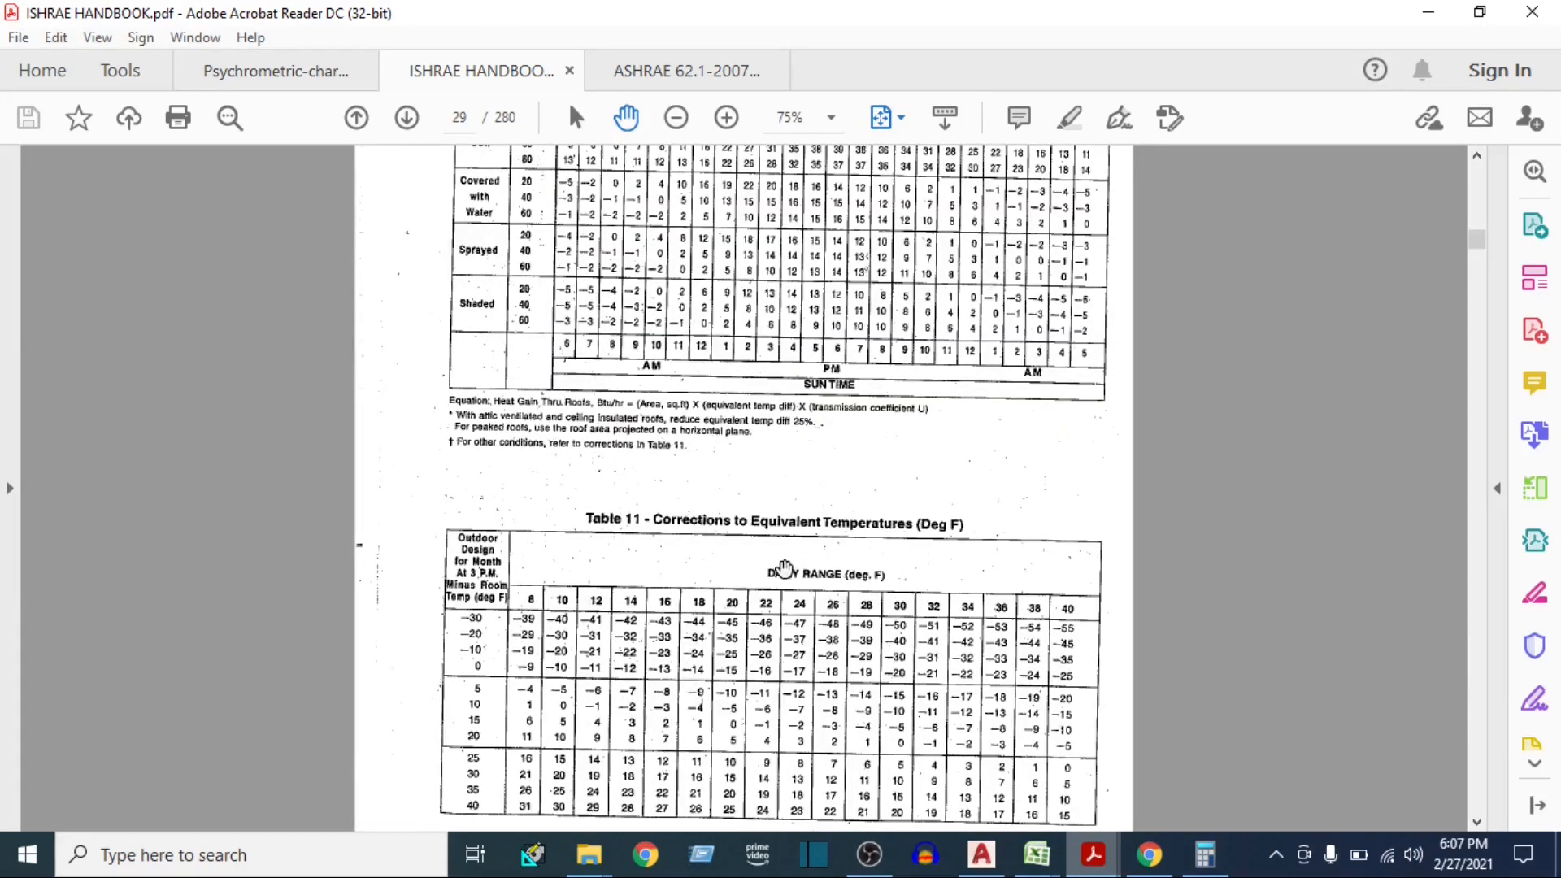
{"action": "scroll", "coordinate": [784, 567], "scroll_direction": "down", "scroll_amount": 1}
{"action": "scroll", "coordinate": [655, 691], "scroll_direction": "down", "scroll_amount": 1}
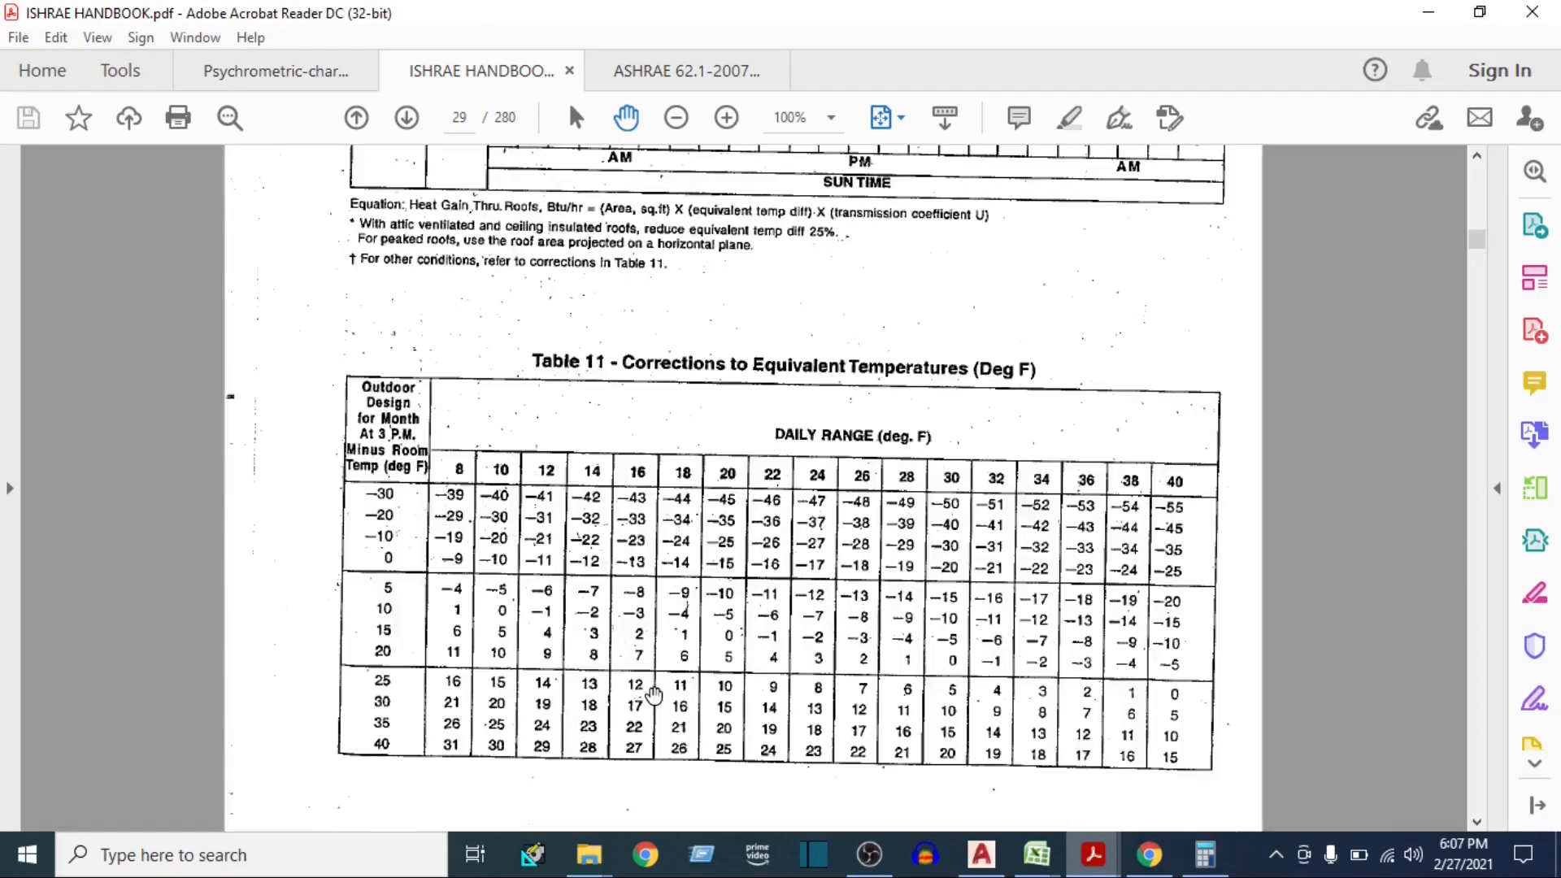
{"action": "scroll", "coordinate": [655, 690], "scroll_direction": "up", "scroll_amount": 1, "text": "ctrl"}
{"action": "scroll", "coordinate": [528, 524], "scroll_direction": "up", "scroll_amount": 1, "text": "ctrl"}
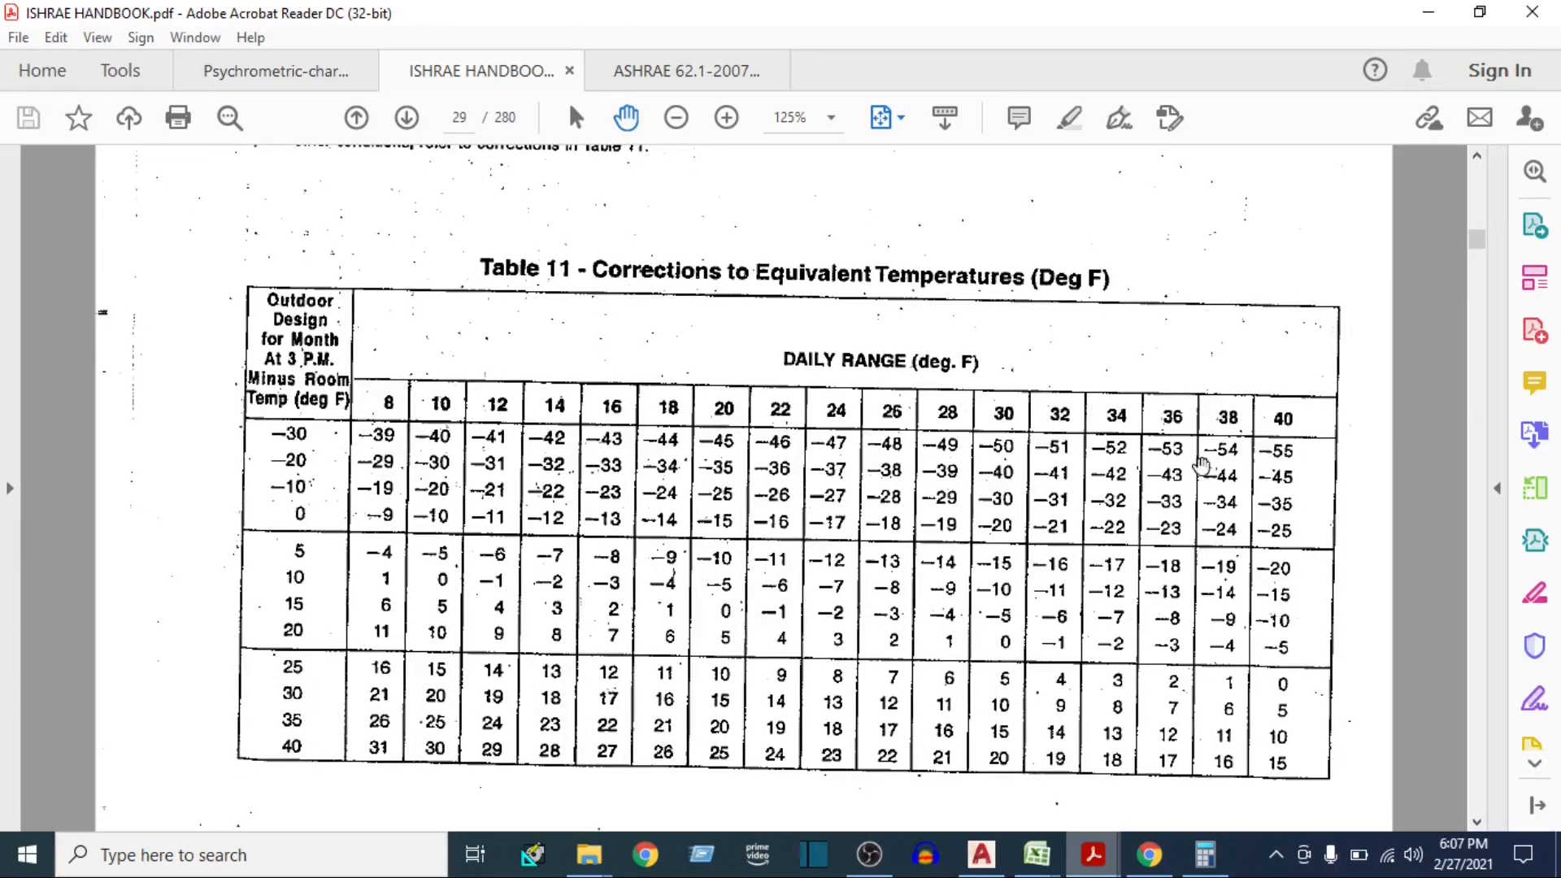
Switch to the E-20 heat load sheet and check the outdoor dry bulb, indoor dry bulb and temperature difference cells
{"action": "mouse_move", "coordinate": [1034, 845]}
{"action": "left_click", "coordinate": [993, 808]}
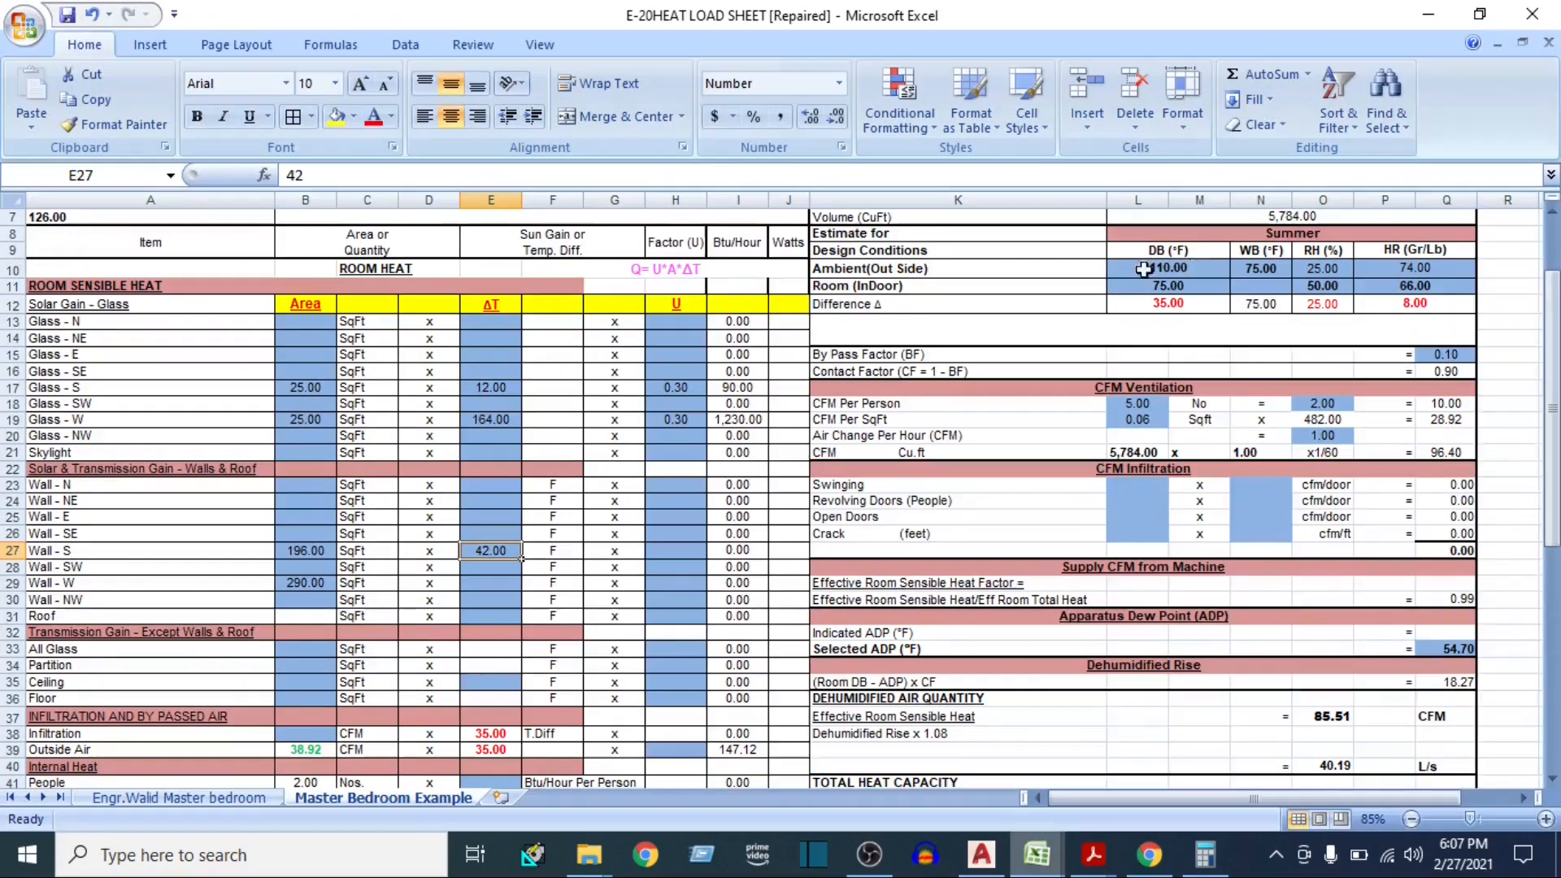
{"action": "scroll", "coordinate": [1149, 269], "scroll_direction": "up", "scroll_amount": 1}
{"action": "left_click", "coordinate": [1174, 320]}
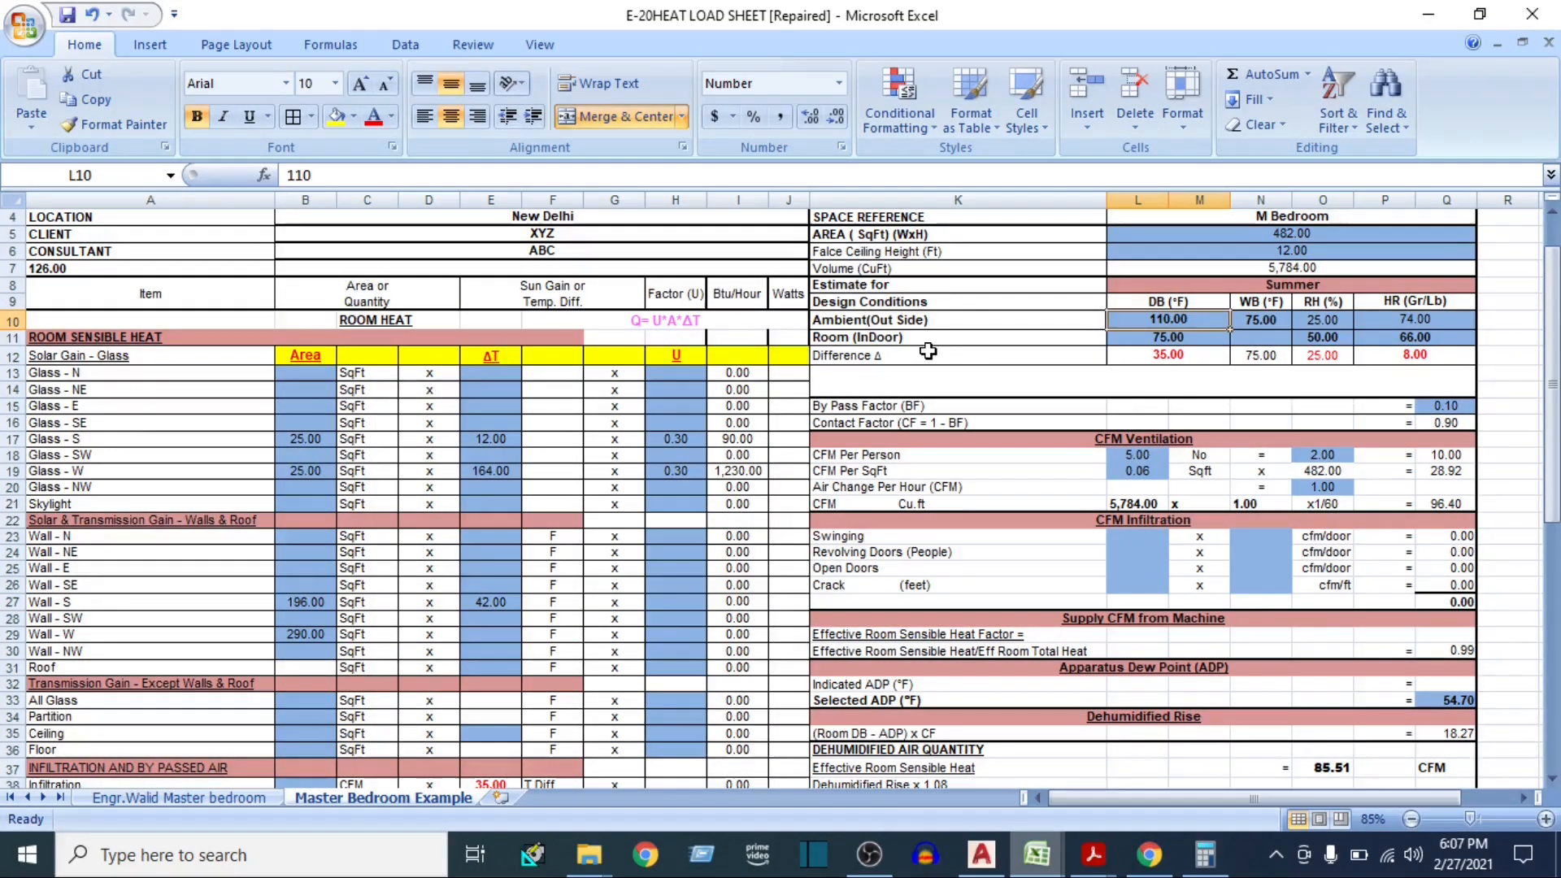
{"action": "left_click", "coordinate": [1149, 342]}
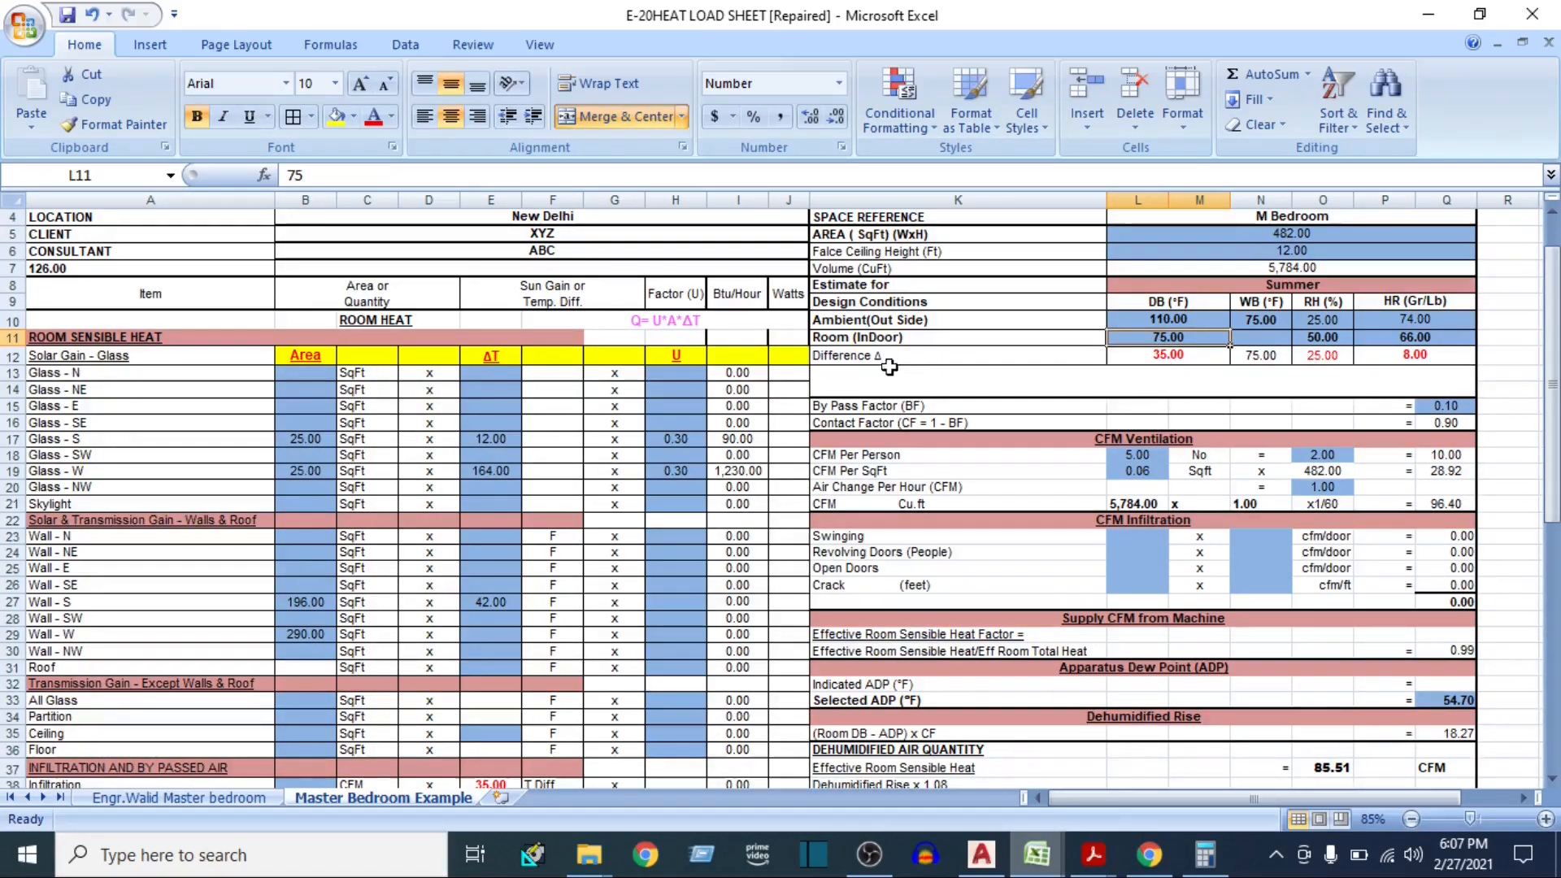
{"action": "left_click", "coordinate": [1129, 357]}
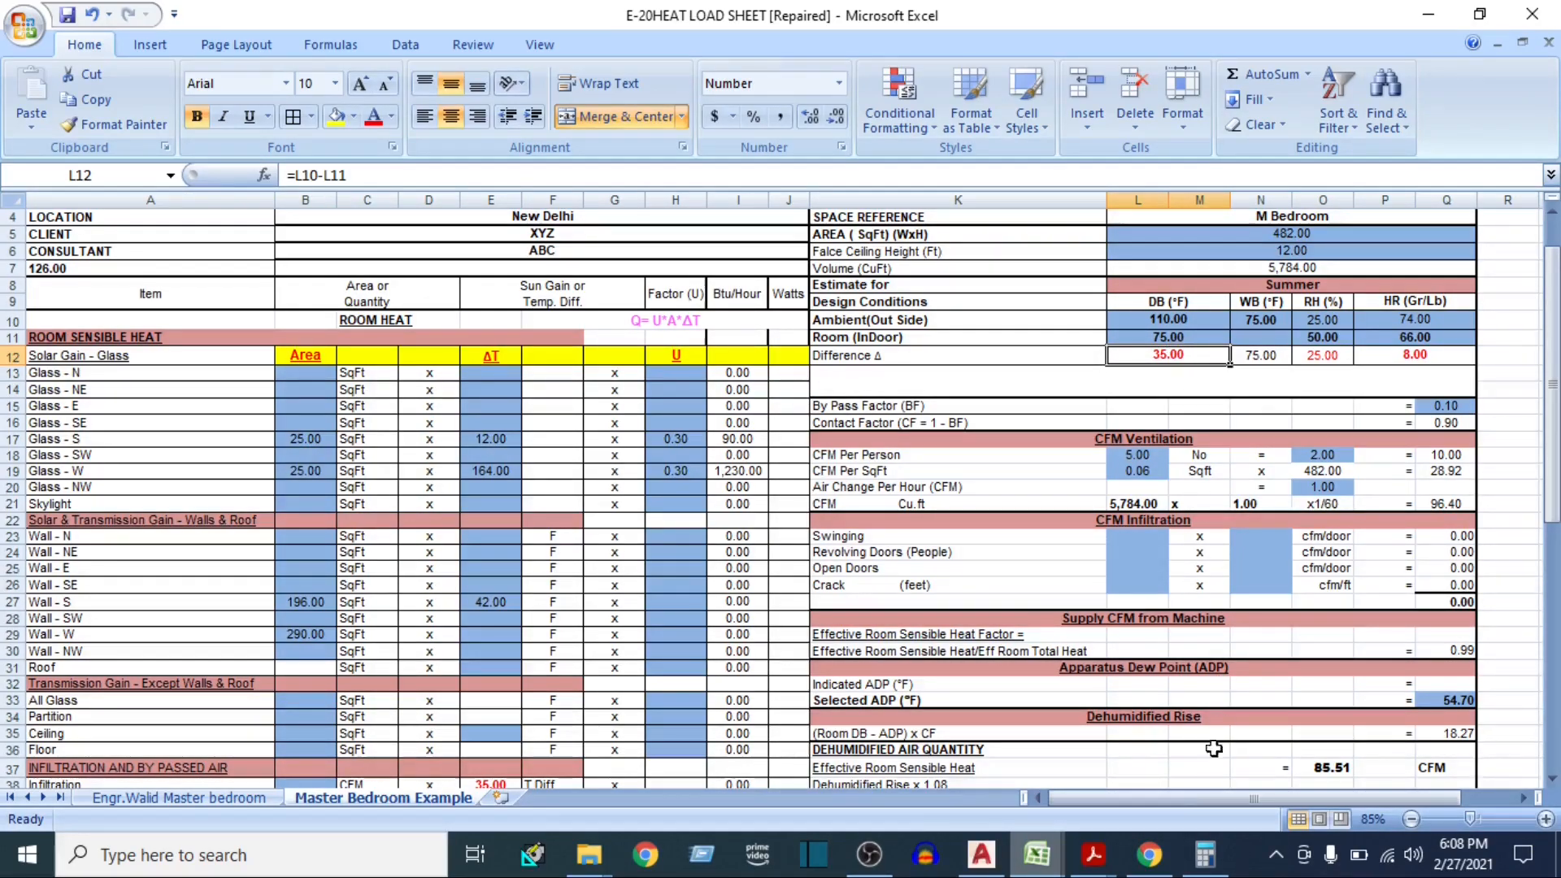
Switch to the ISHRAE handbook and look up New Delhi's daily range in Table 1, Outside Design Data
{"action": "mouse_move", "coordinate": [1093, 854]}
{"action": "left_click", "coordinate": [1089, 780]}
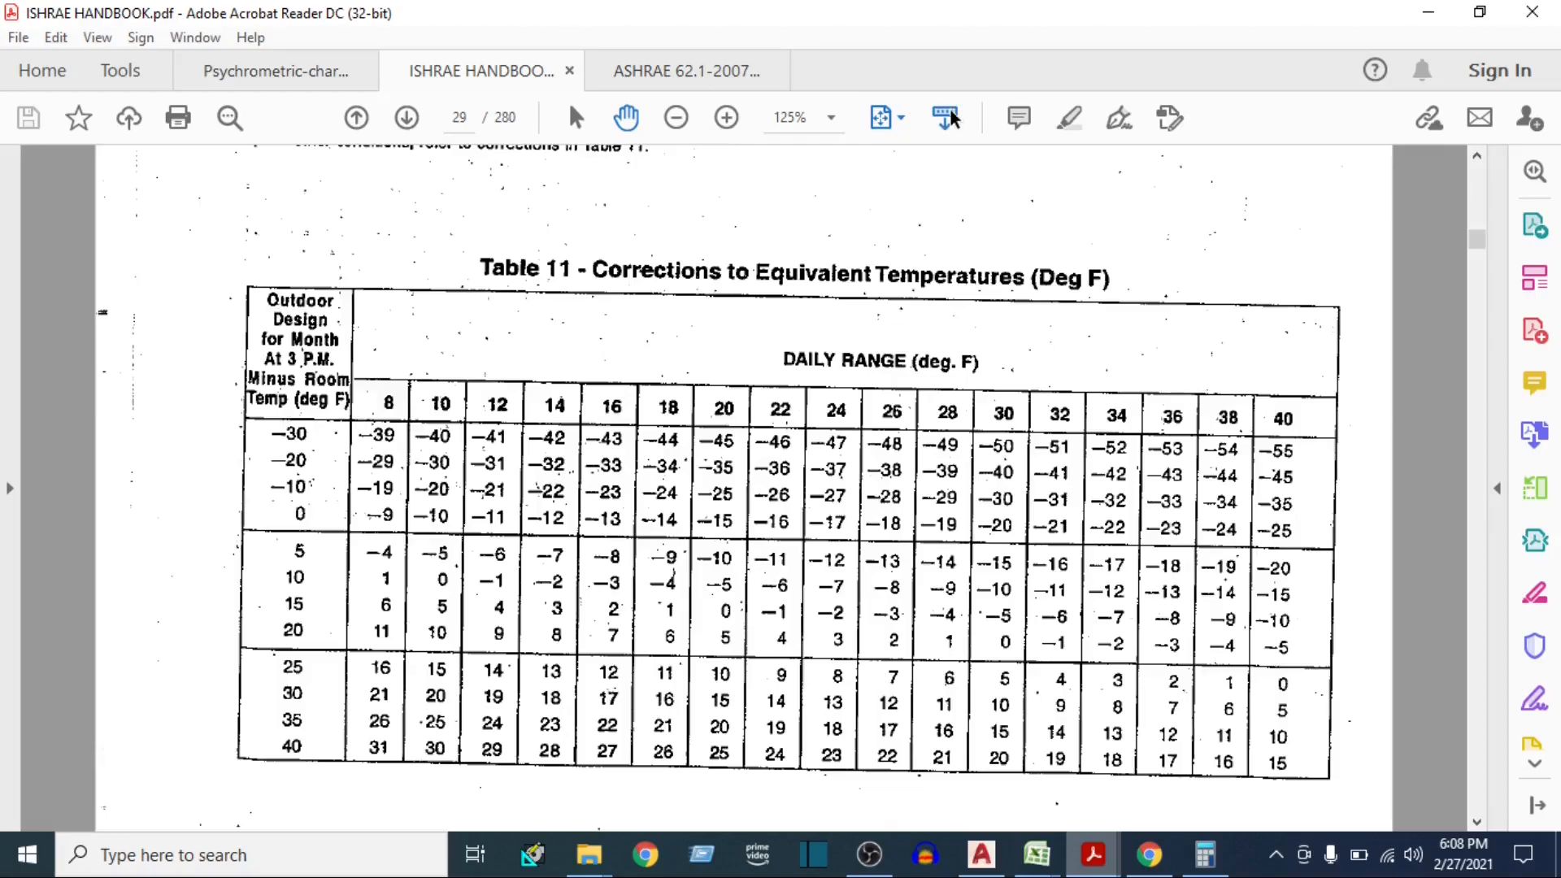
{"action": "left_click", "coordinate": [900, 119]}
{"action": "left_click", "coordinate": [993, 188]}
{"action": "scroll", "coordinate": [630, 520], "scroll_direction": "up", "scroll_amount": 10}
{"action": "scroll", "coordinate": [558, 545], "scroll_direction": "up", "scroll_amount": 3}
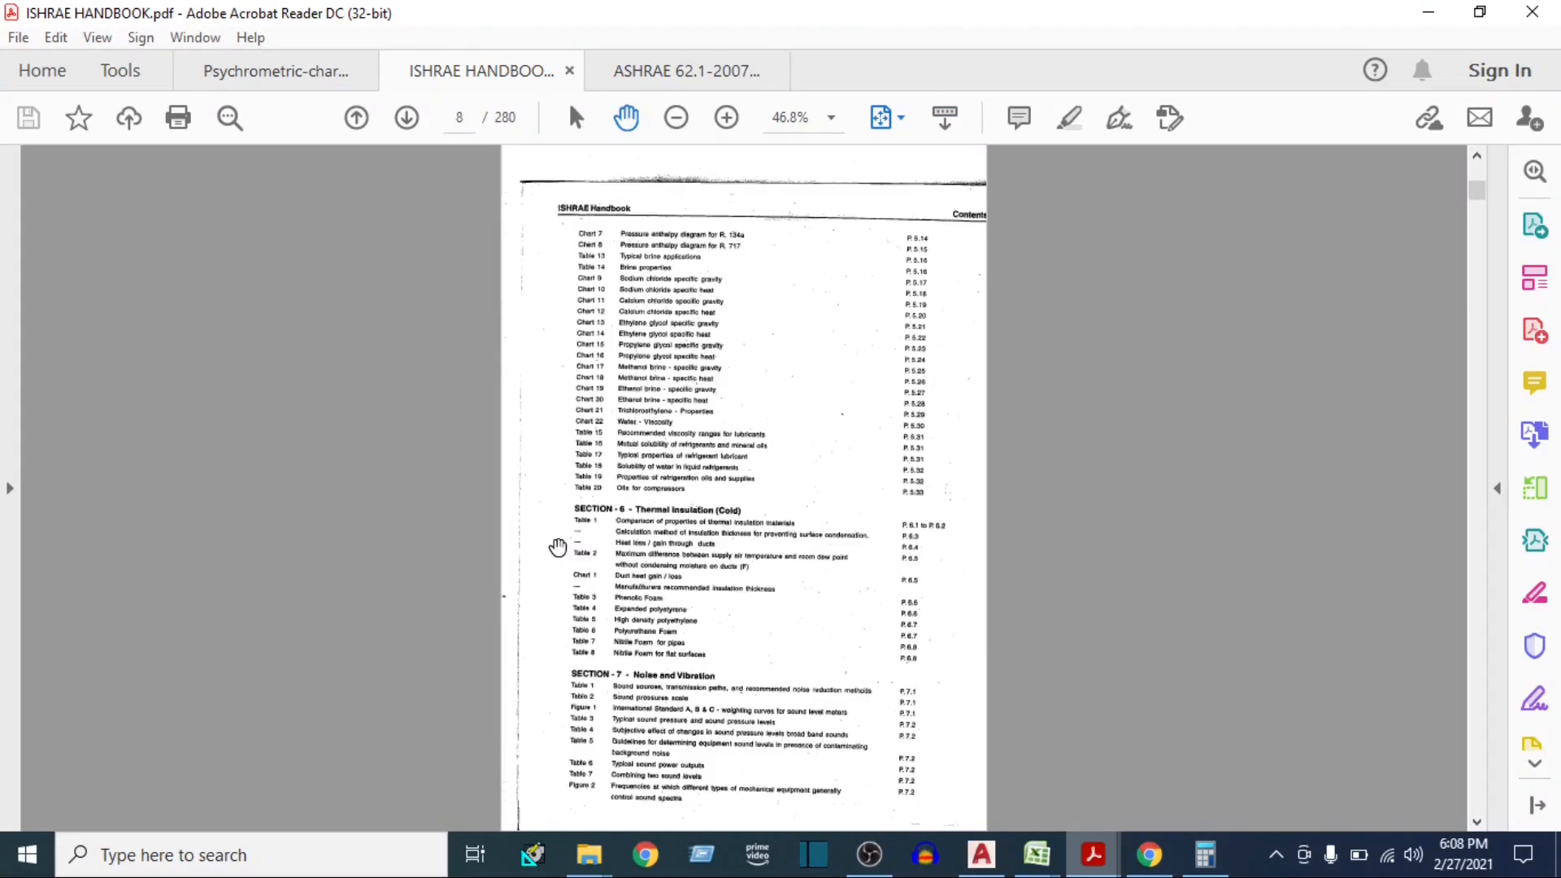
{"action": "scroll", "coordinate": [581, 564], "scroll_direction": "up", "scroll_amount": 1}
{"action": "scroll", "coordinate": [558, 669], "scroll_direction": "up", "scroll_amount": 4}
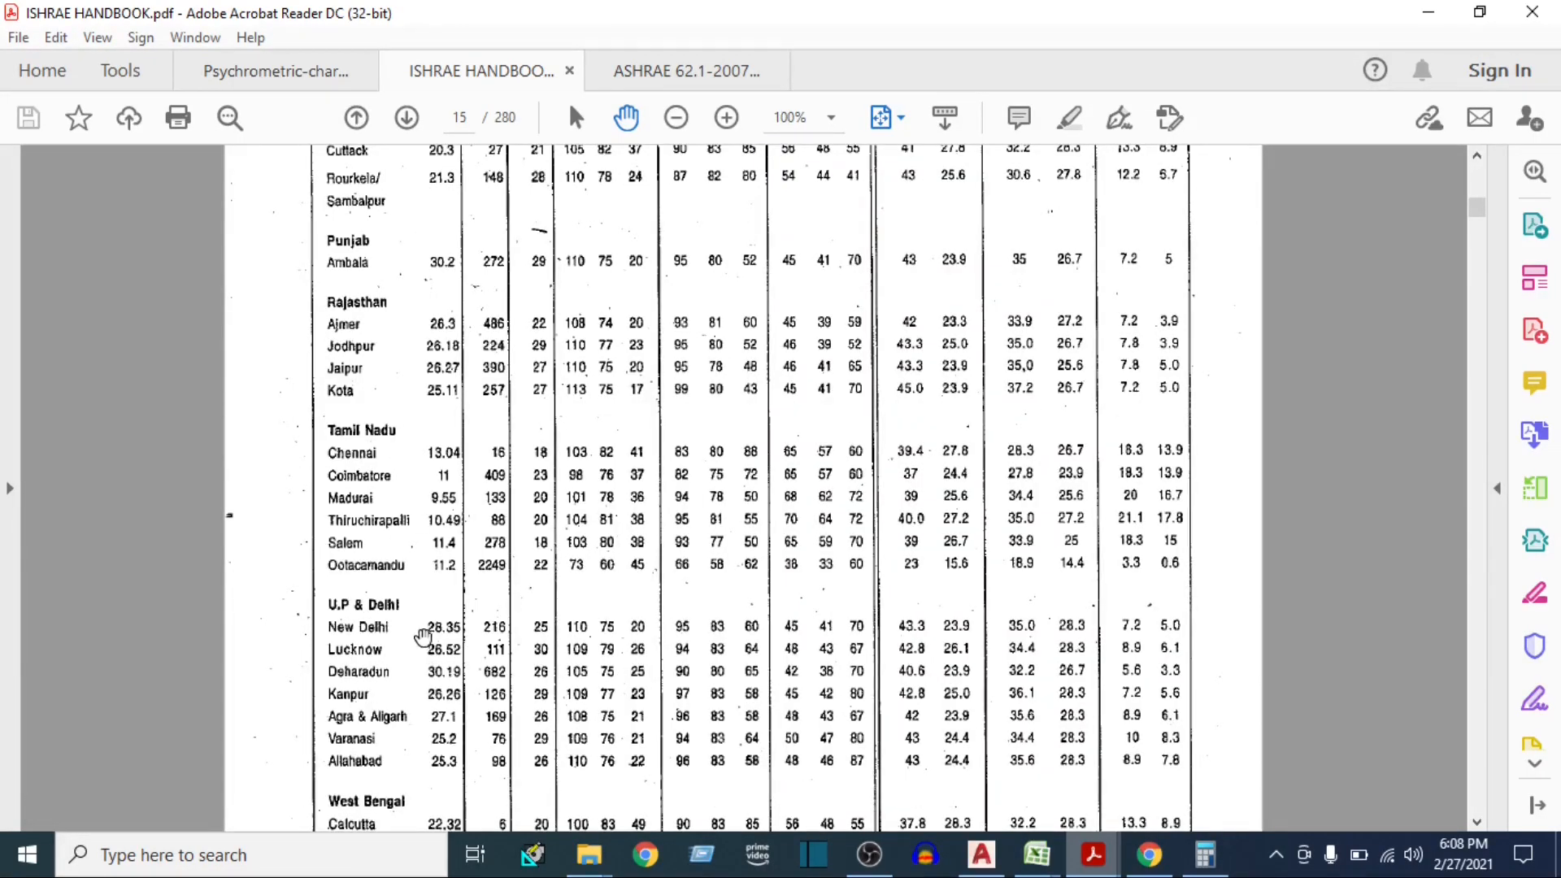
{"action": "scroll", "coordinate": [521, 634], "scroll_direction": "up", "scroll_amount": 5}
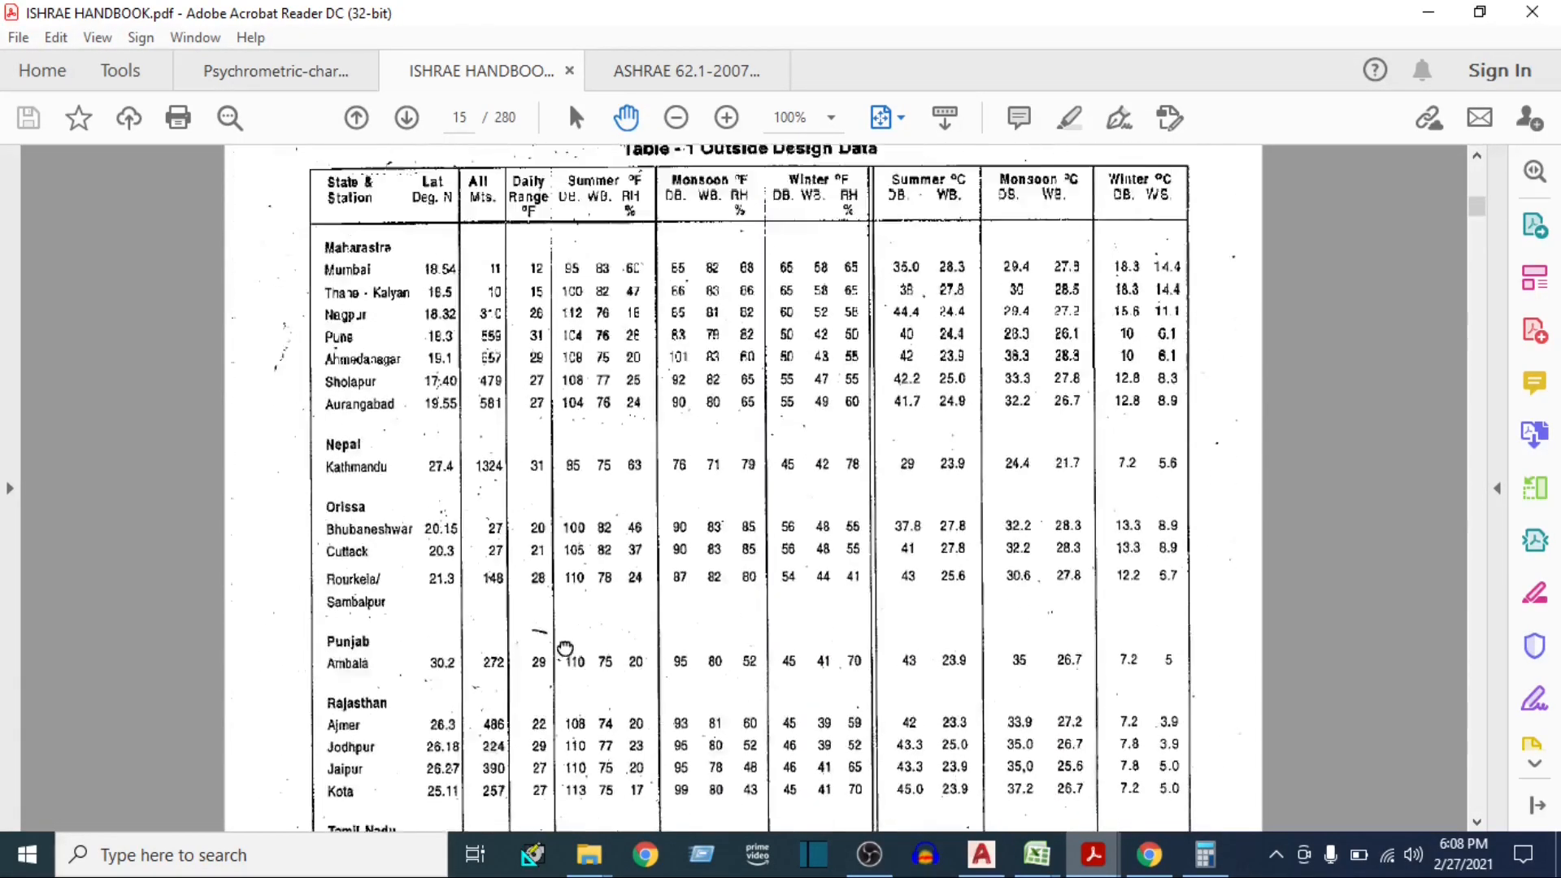
{"action": "scroll", "coordinate": [565, 649], "scroll_direction": "down", "scroll_amount": 5}
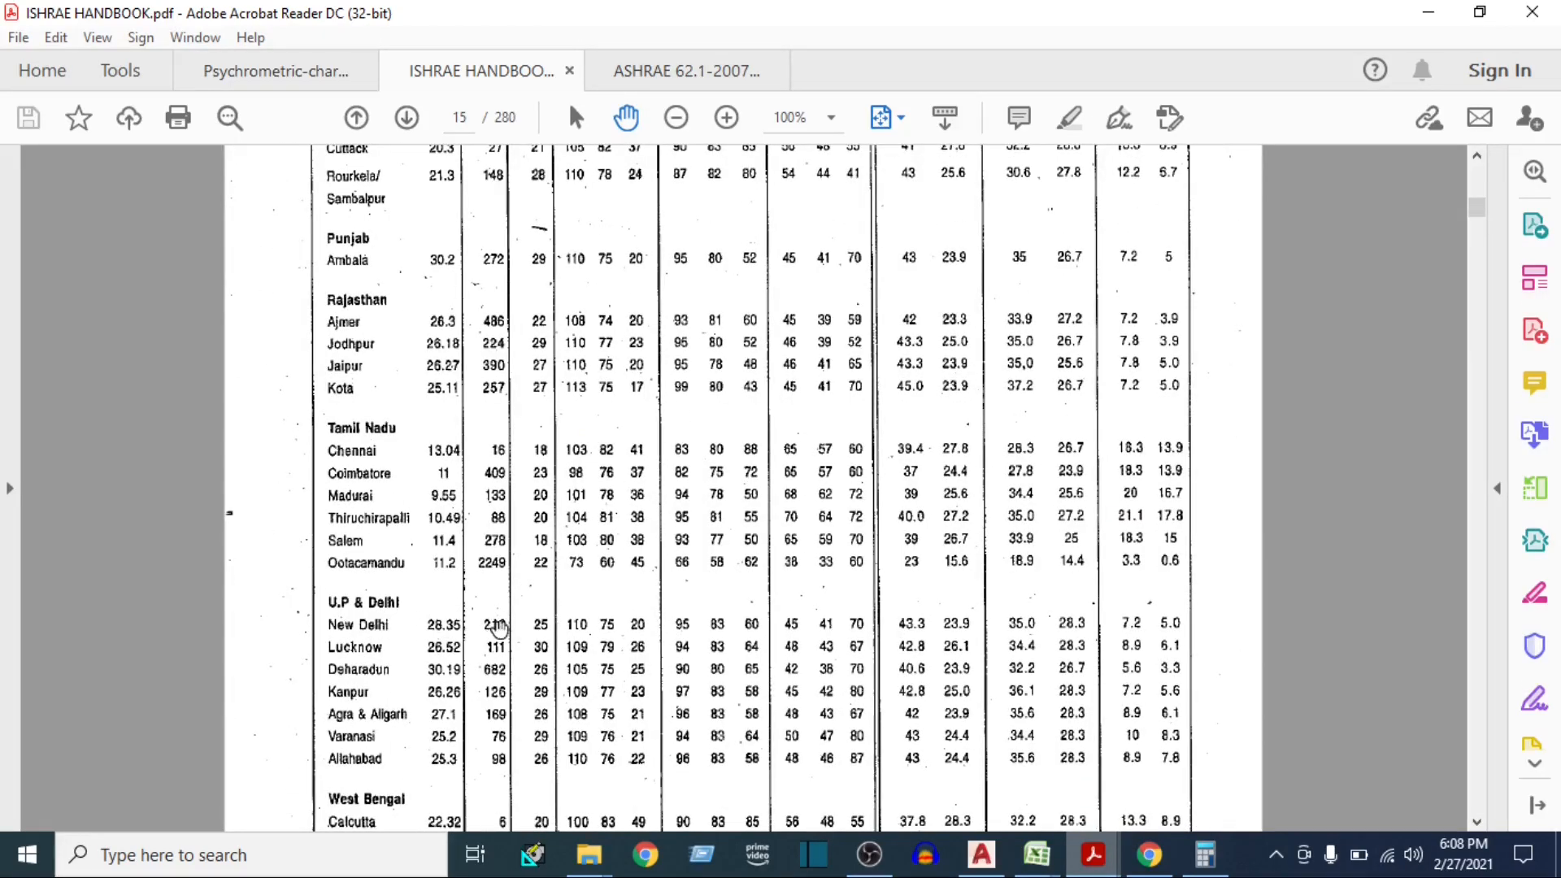
{"action": "scroll", "coordinate": [506, 233], "scroll_direction": "up", "scroll_amount": 7}
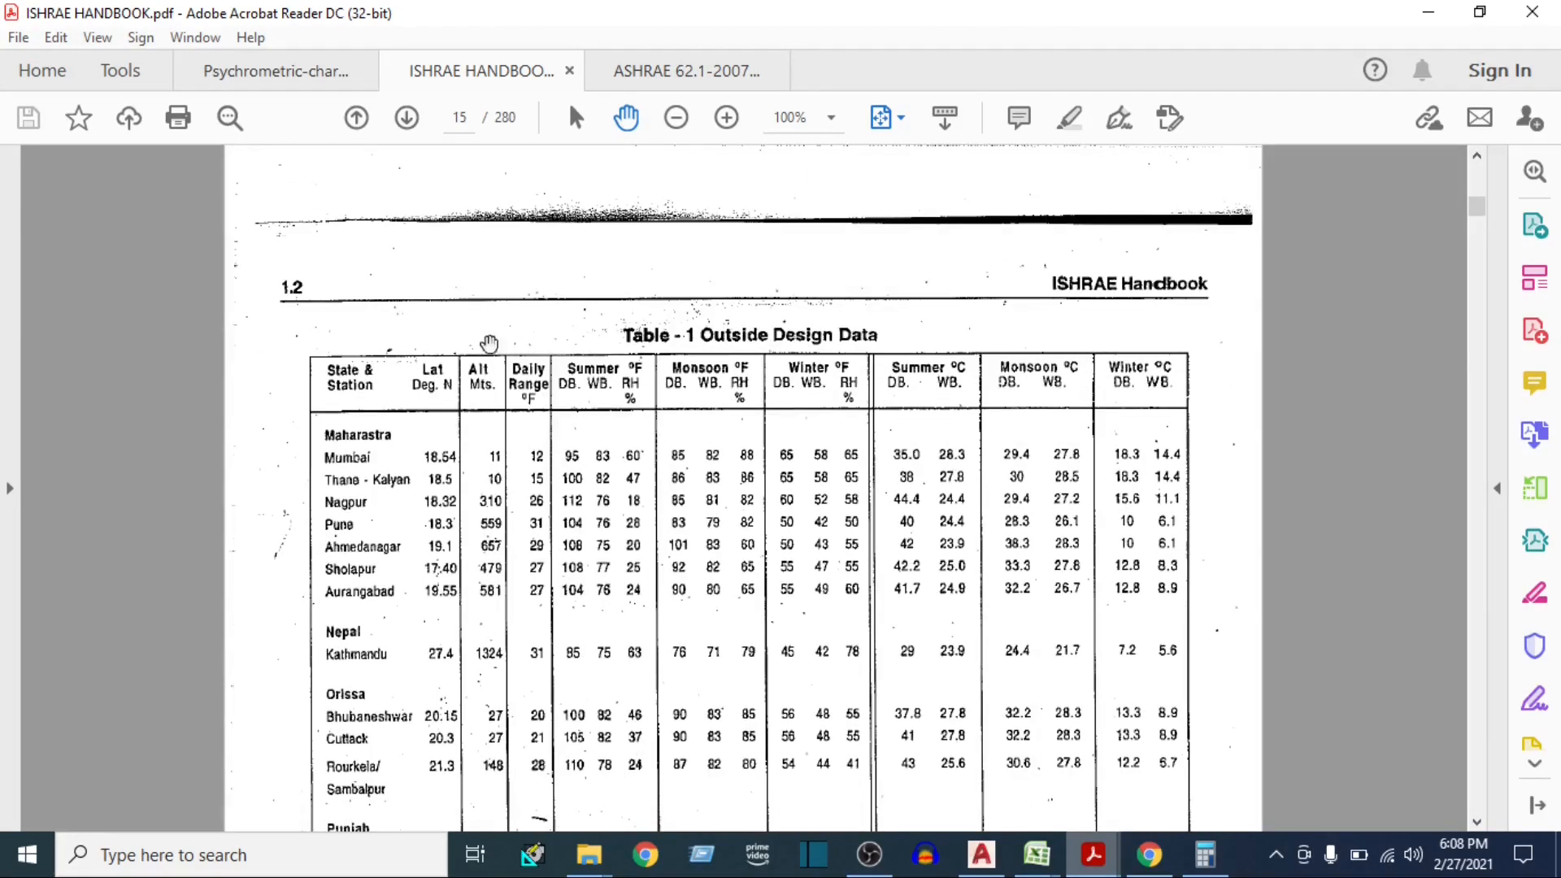
Return to Table 11 in the handbook to read the correction for the daily range and the outdoor-minus-room temperature
{"action": "left_click", "coordinate": [901, 118]}
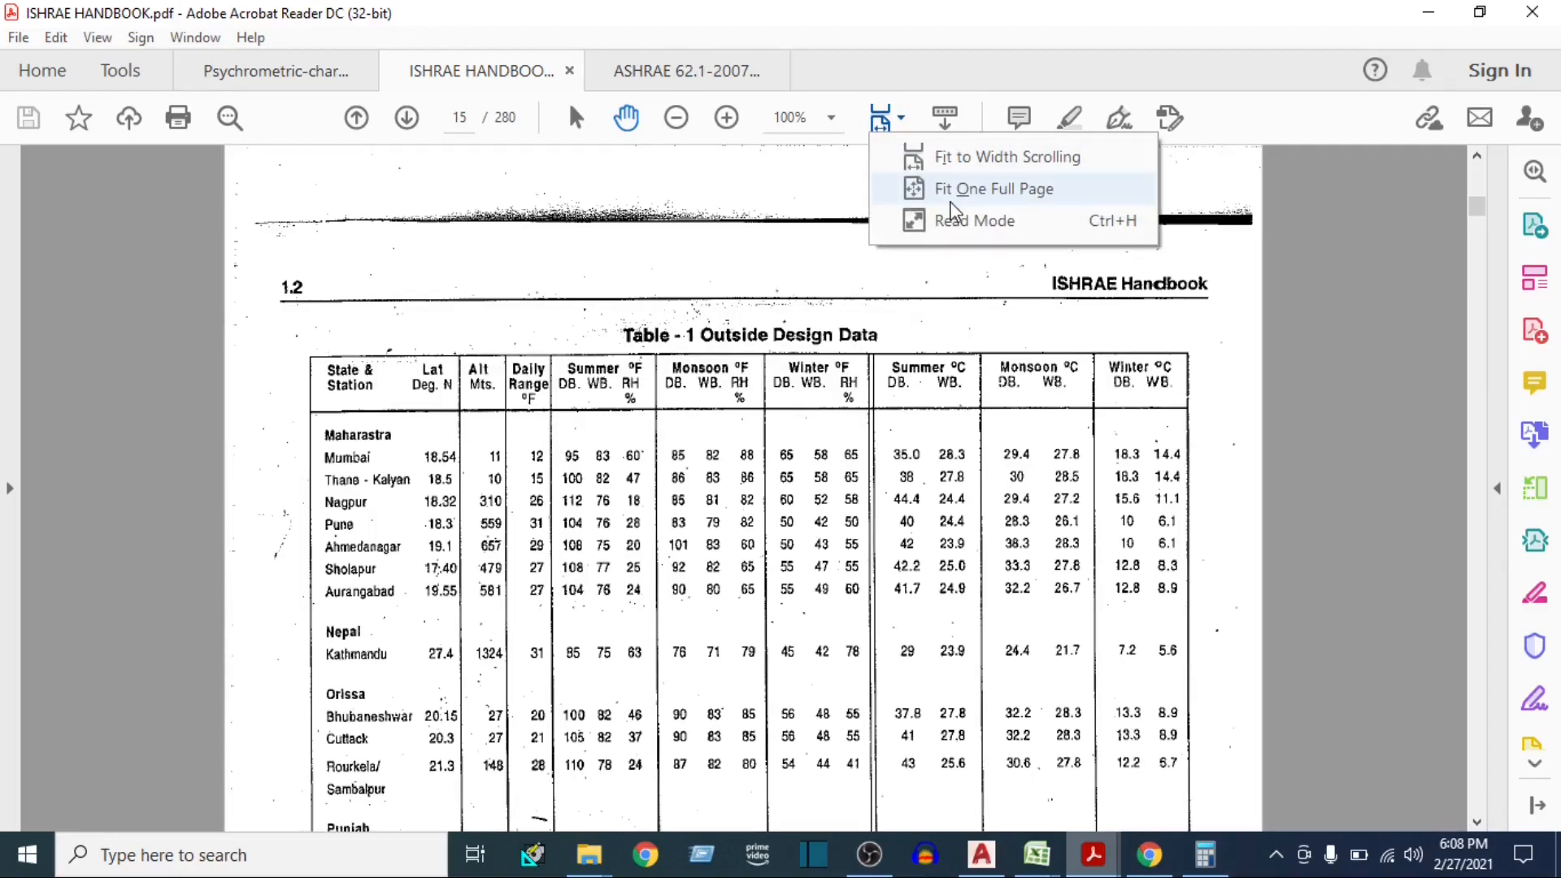
{"action": "left_click", "coordinate": [943, 185]}
{"action": "scroll", "coordinate": [740, 527], "scroll_direction": "down", "scroll_amount": 5}
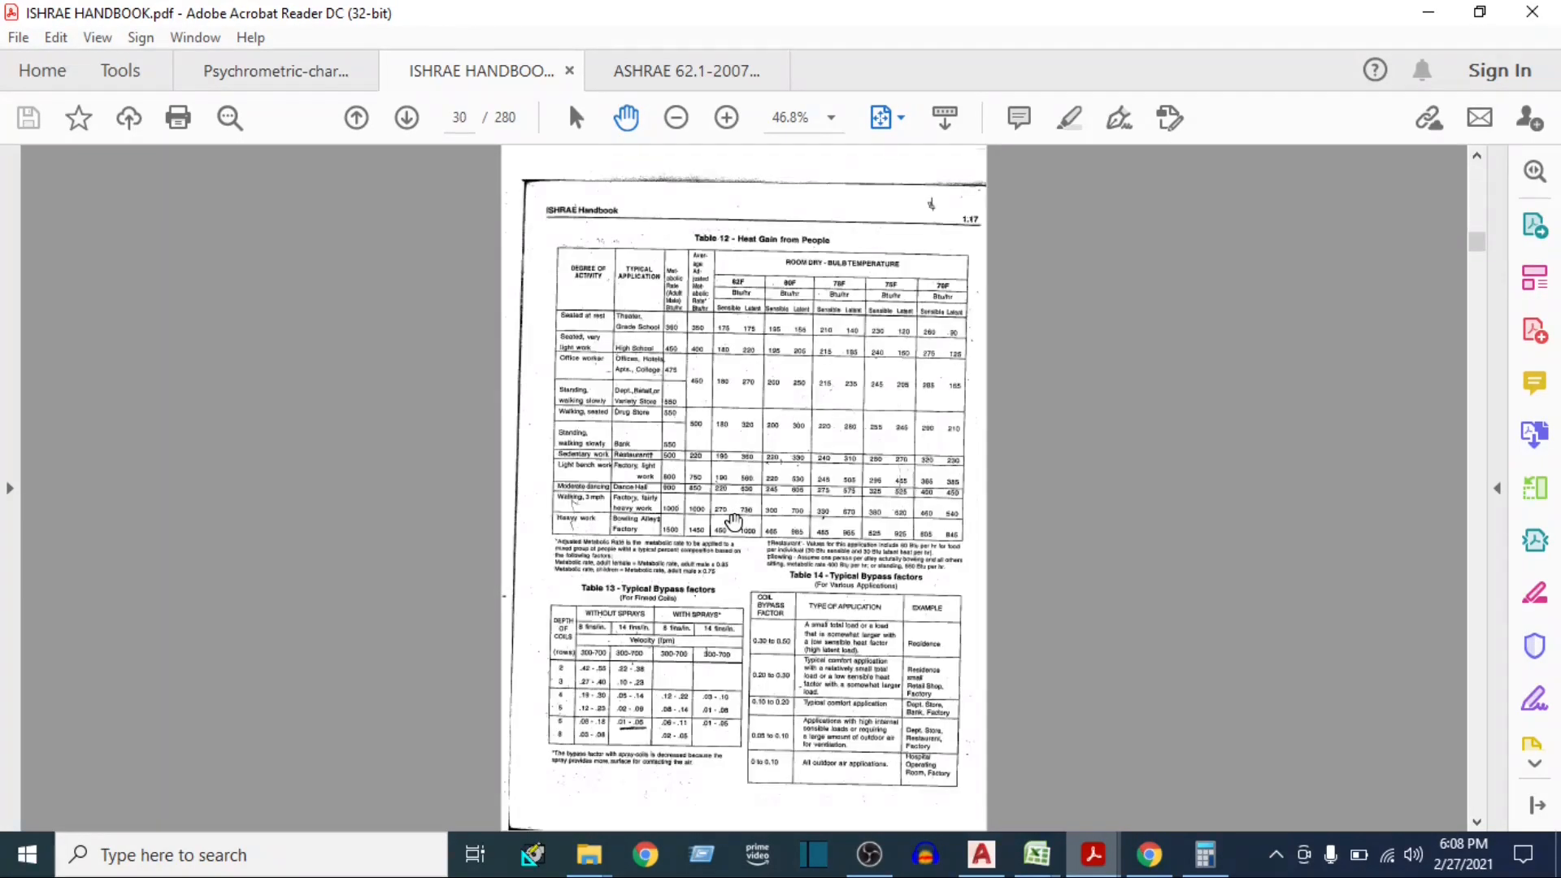
{"action": "scroll", "coordinate": [697, 655], "scroll_direction": "up", "scroll_amount": 5, "text": "ctrl"}
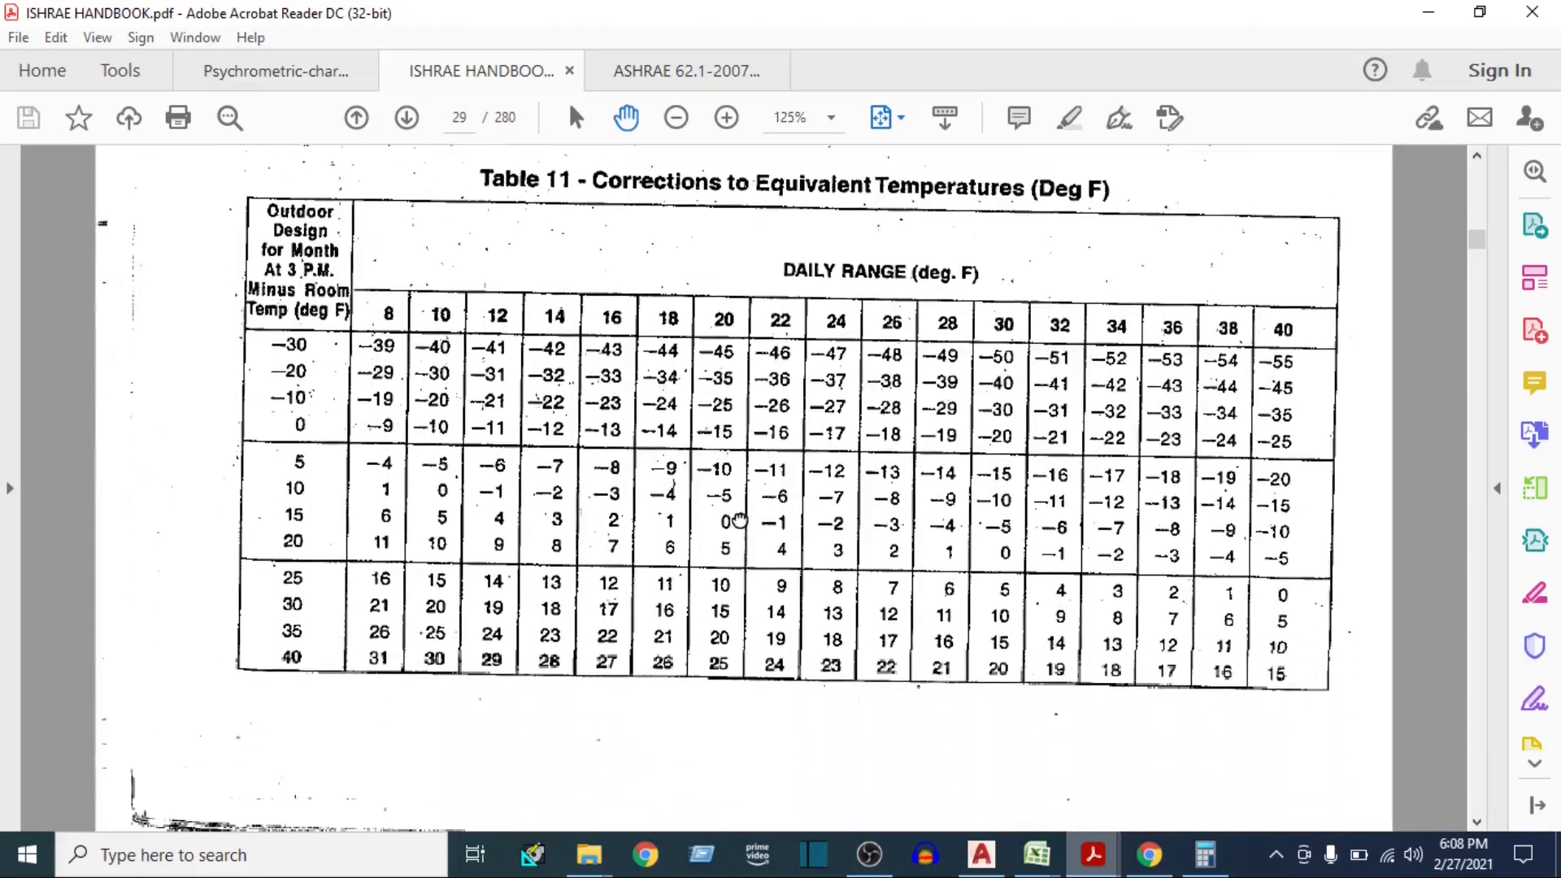
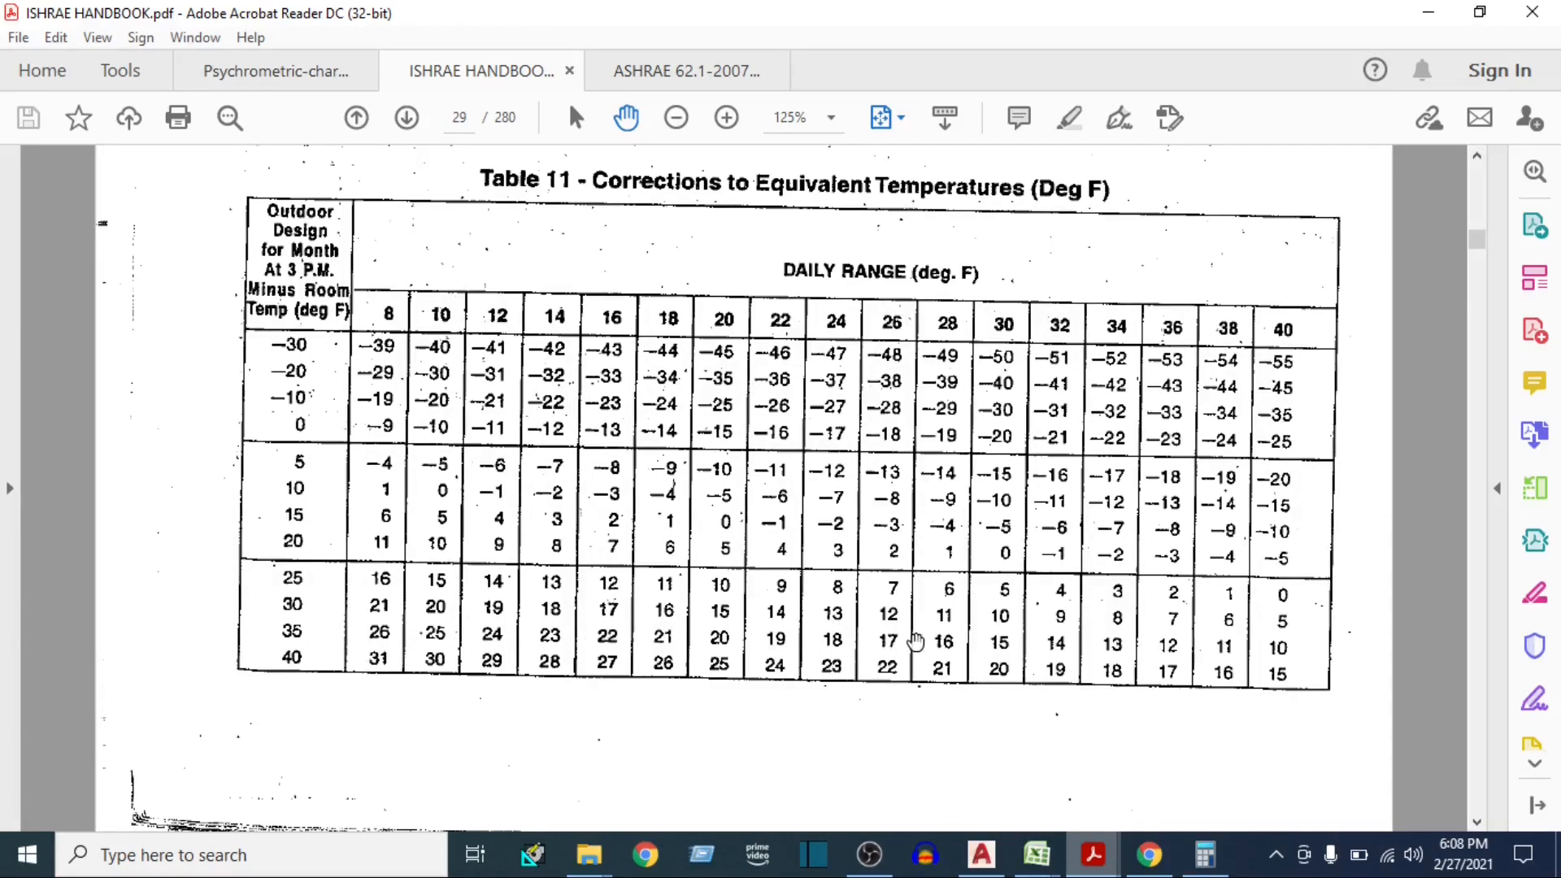
Switch to Calculator and average the two Table 11 corrections, 18 and 17
{"action": "left_click", "coordinate": [1202, 853]}
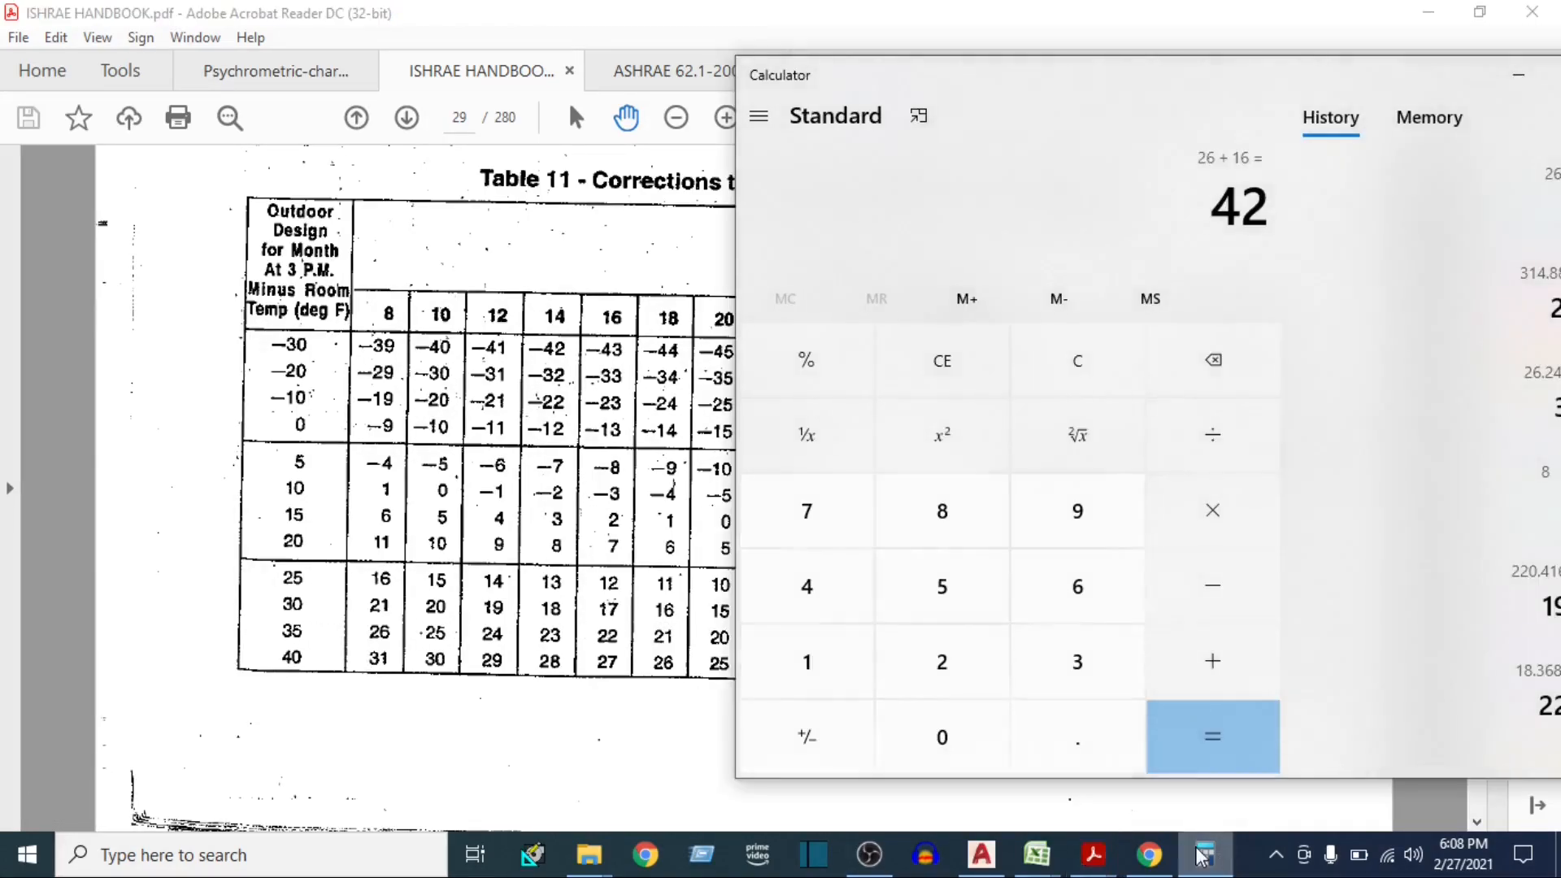
{"action": "type", "text": "18+17"}
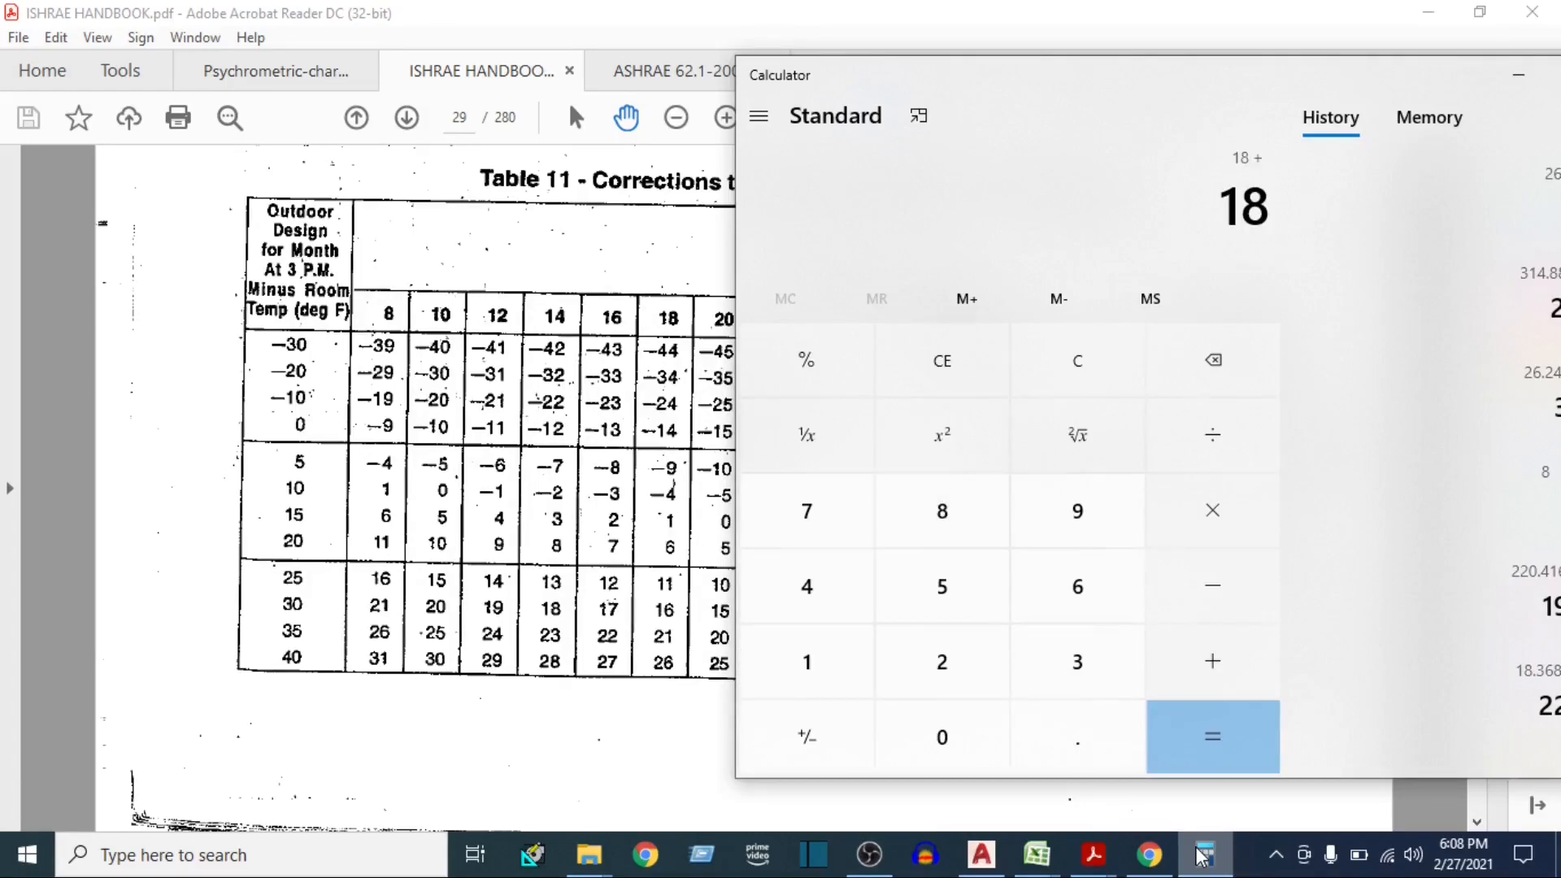
{"action": "key", "text": "Return"}
{"action": "type", "text": "/2"}
{"action": "key", "text": "Return"}
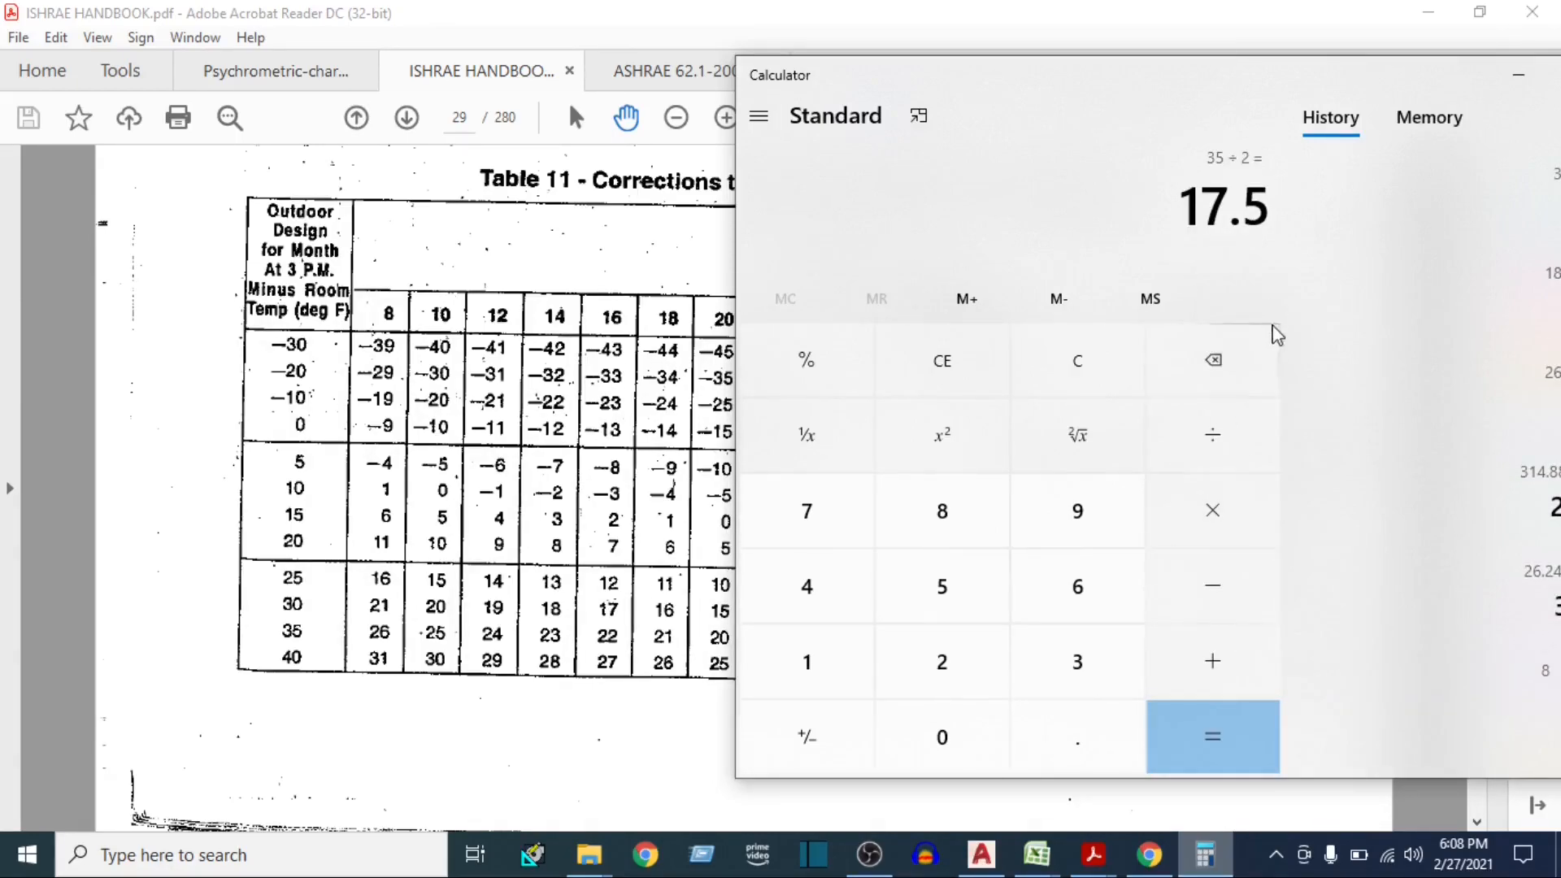
Switch to the E-20 heat load sheet and change the Wall - S ΔT to the formula =42+17.5
{"action": "left_click", "coordinate": [1049, 860]}
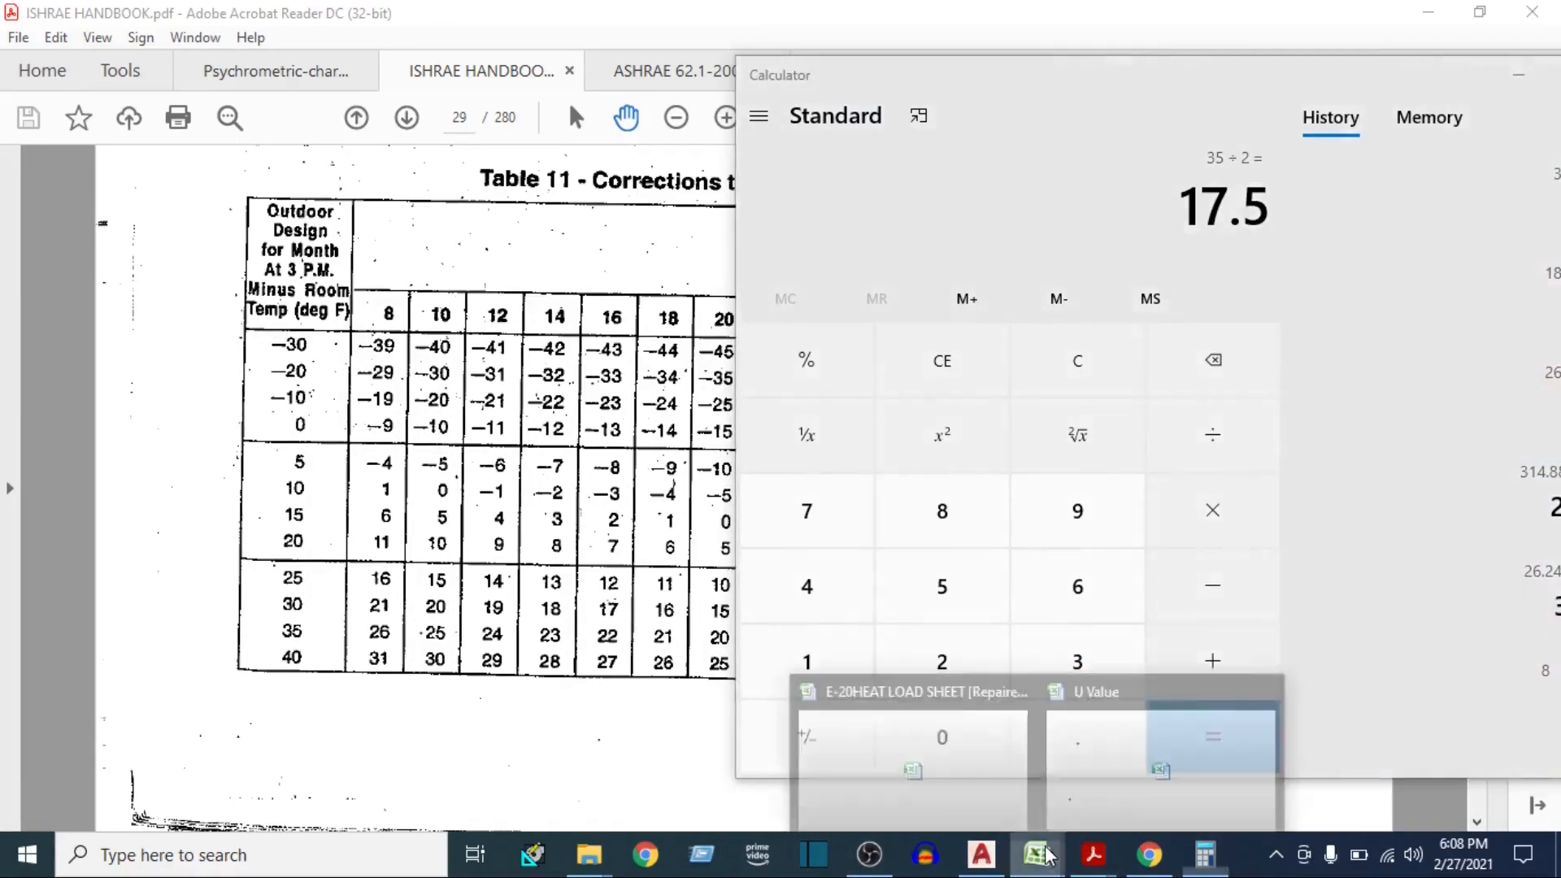
{"action": "left_click", "coordinate": [965, 777]}
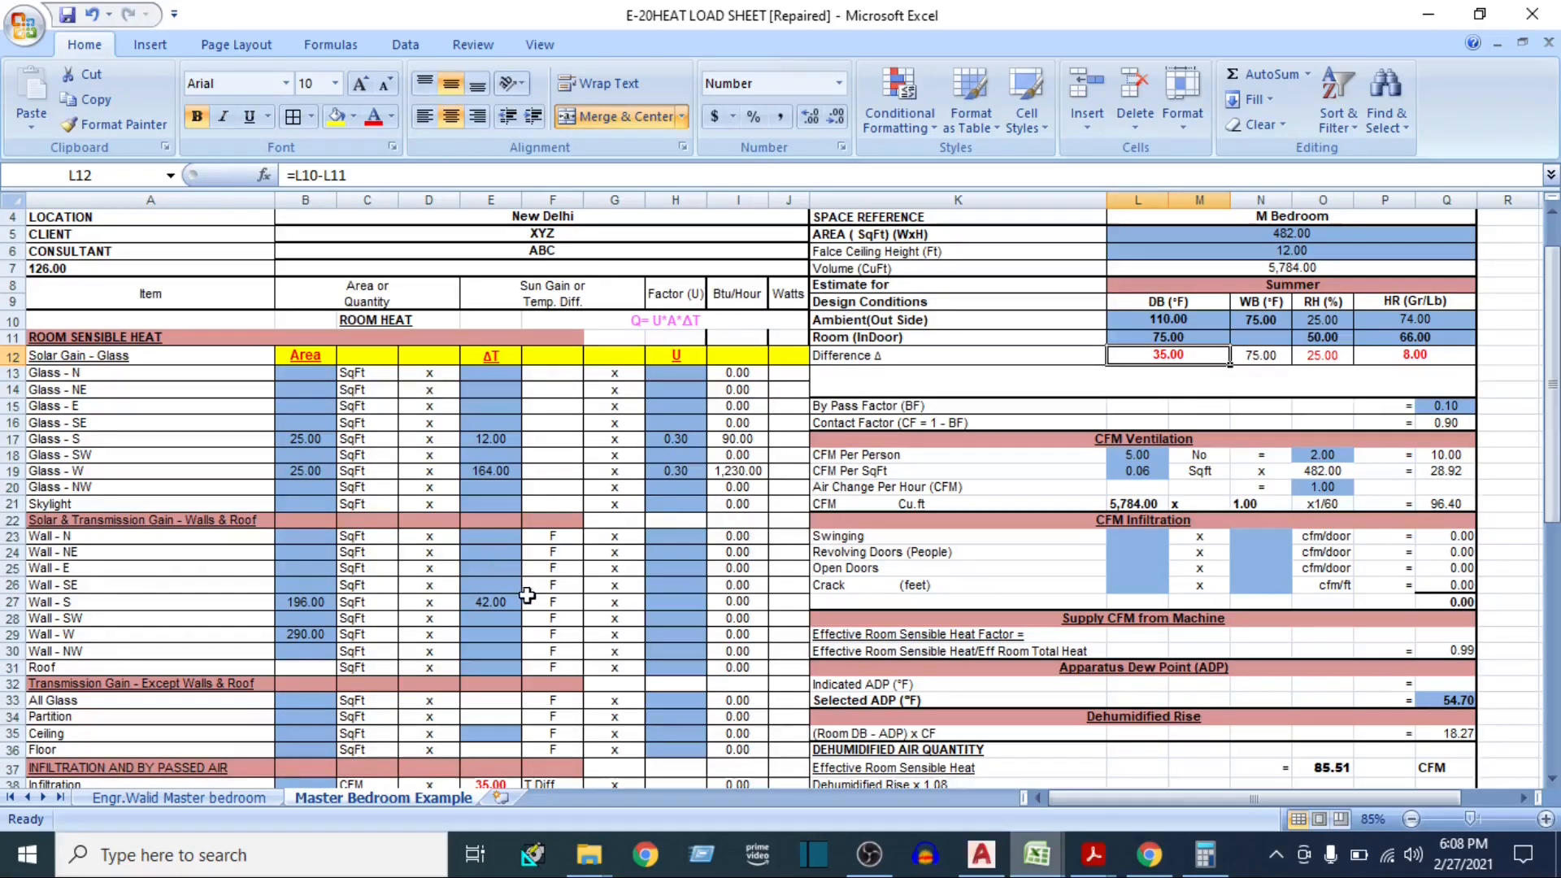
{"action": "left_click", "coordinate": [488, 600]}
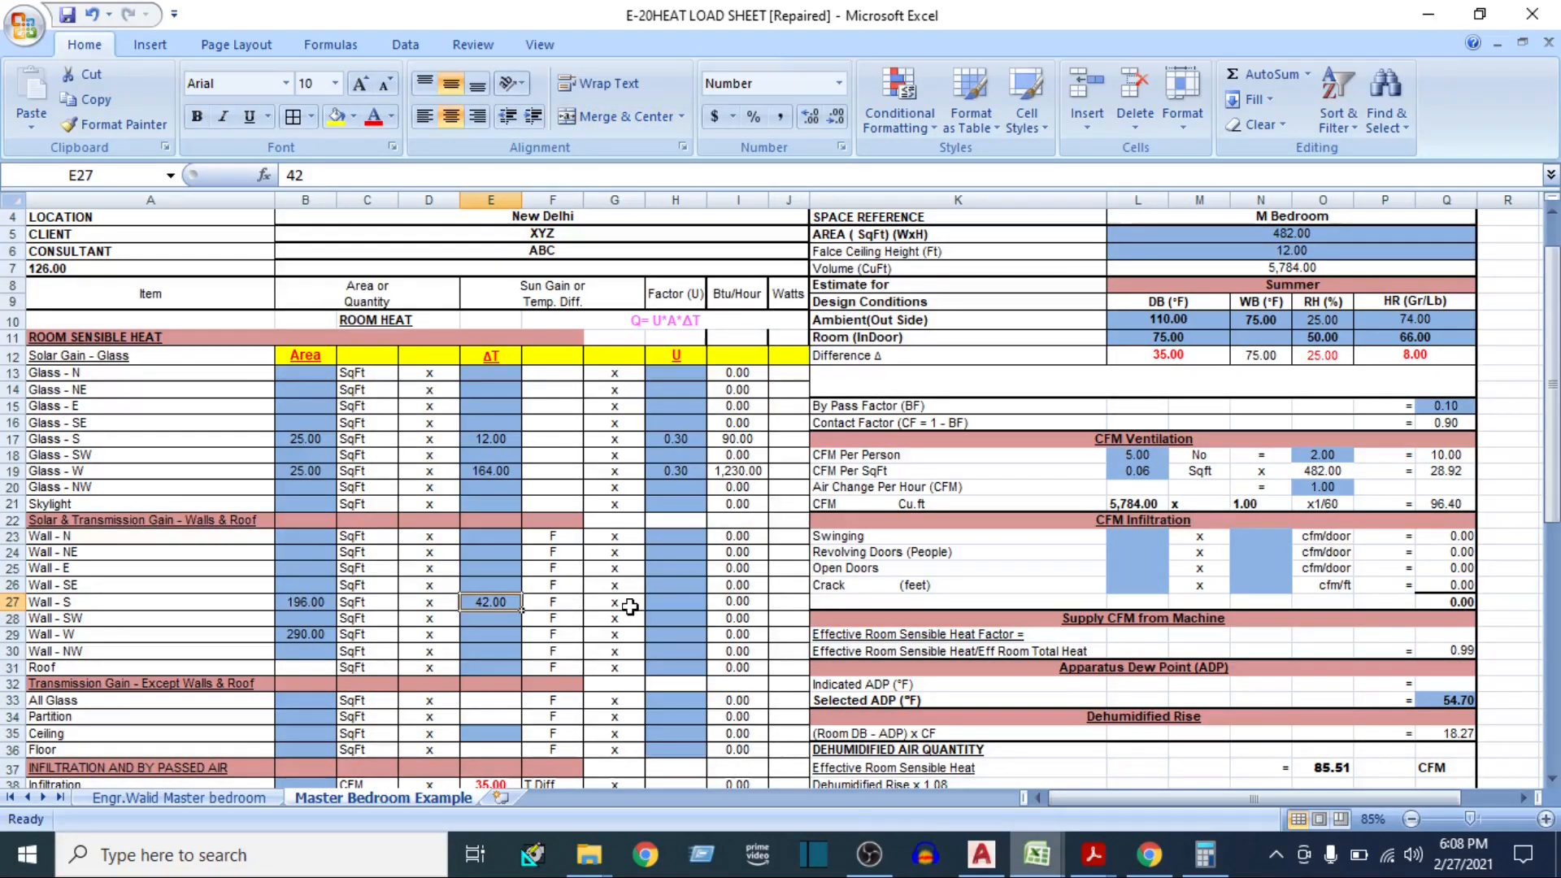
{"action": "left_click", "coordinate": [289, 175]}
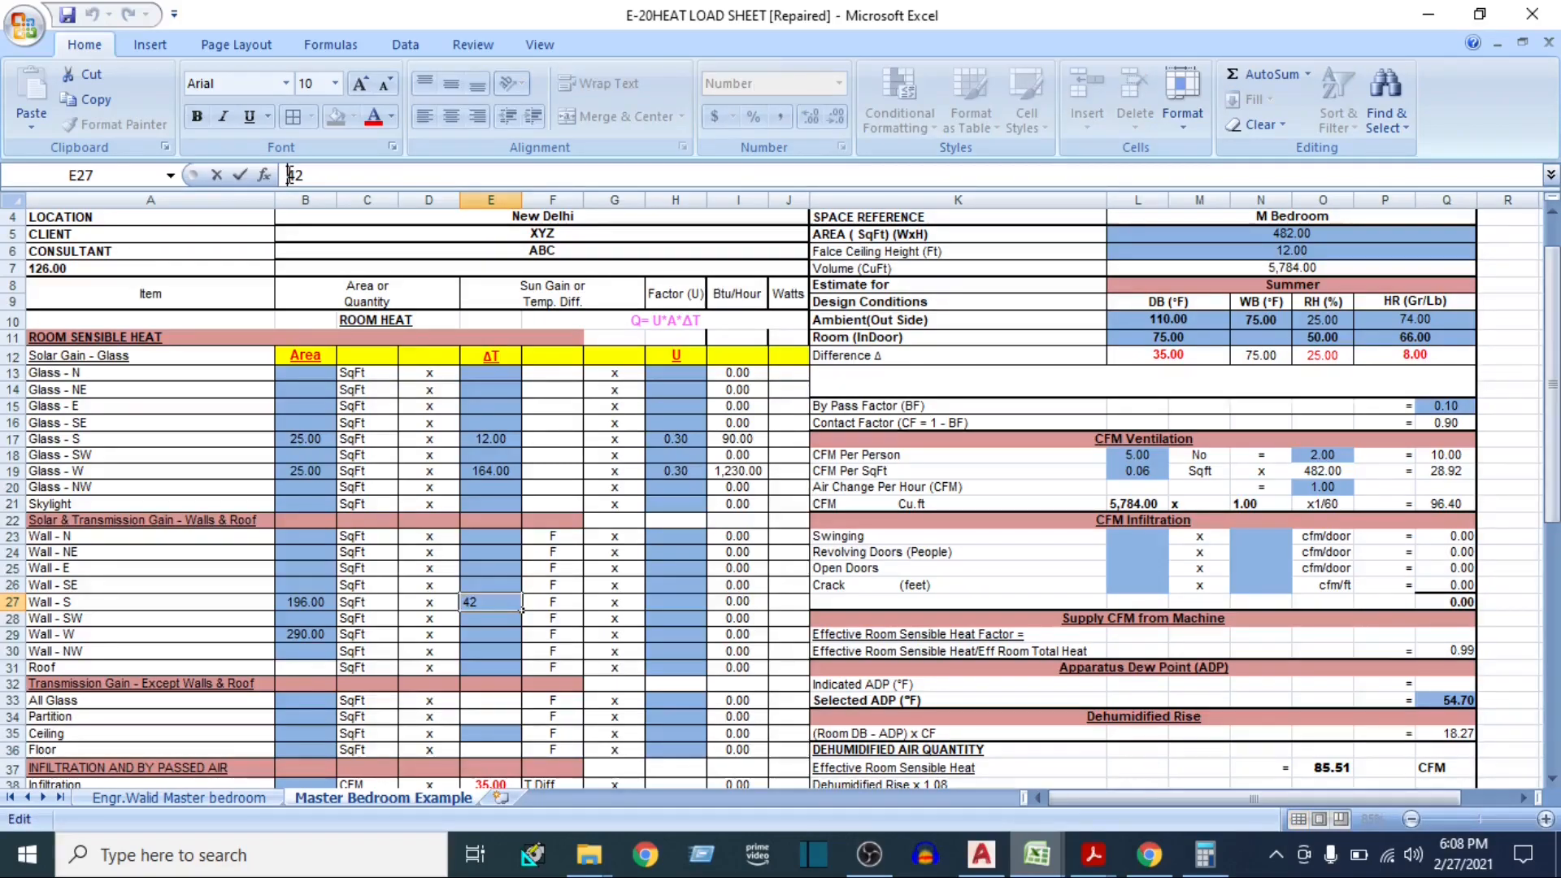
{"action": "type", "text": "=42+17.5"}
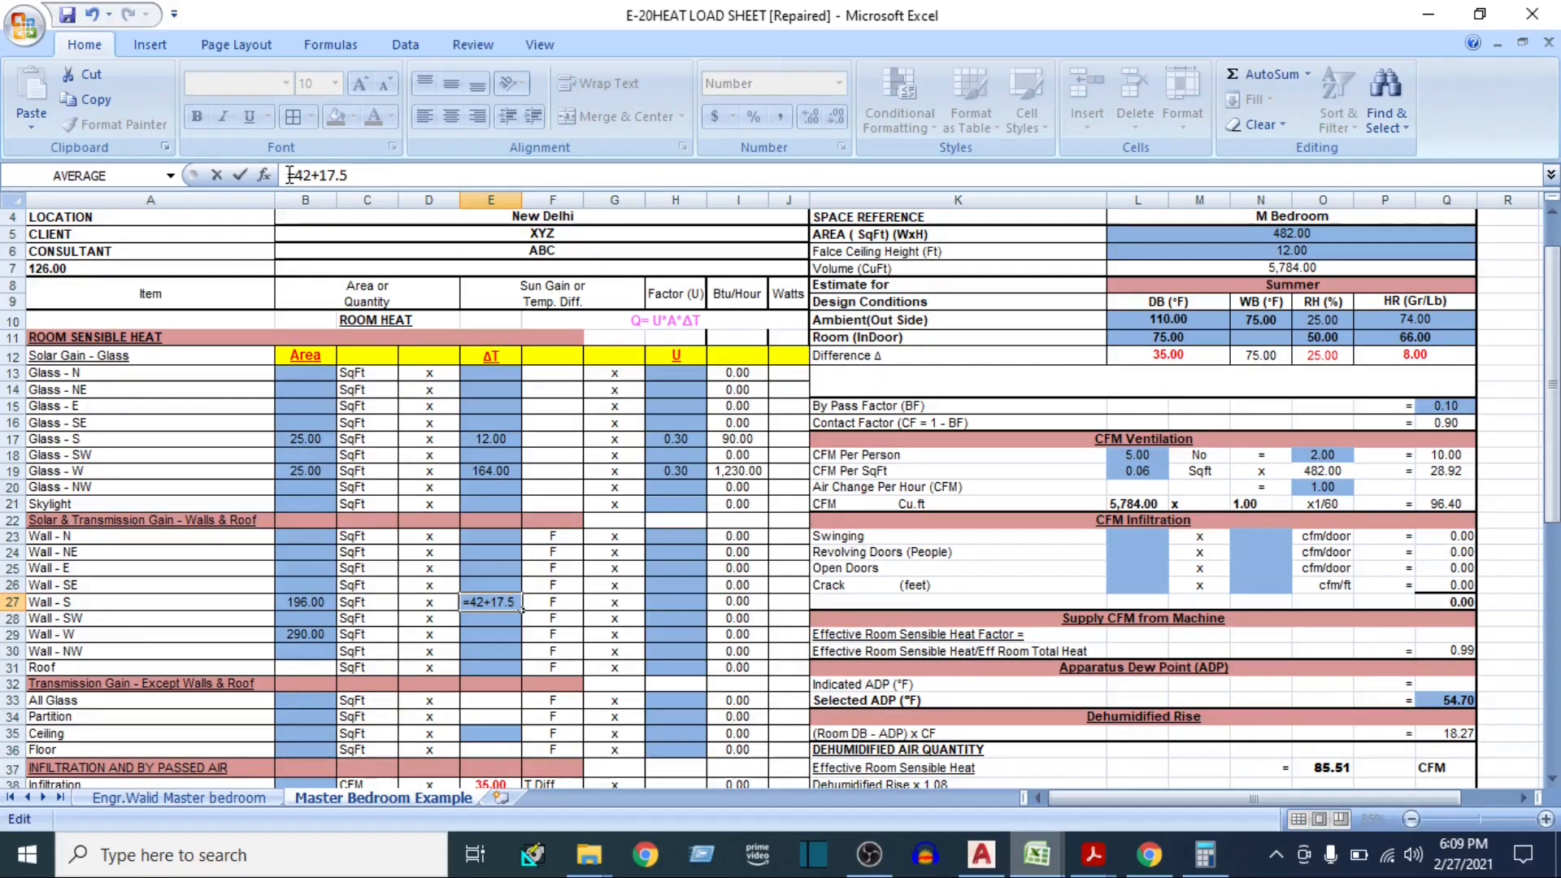
{"action": "key", "text": "Return"}
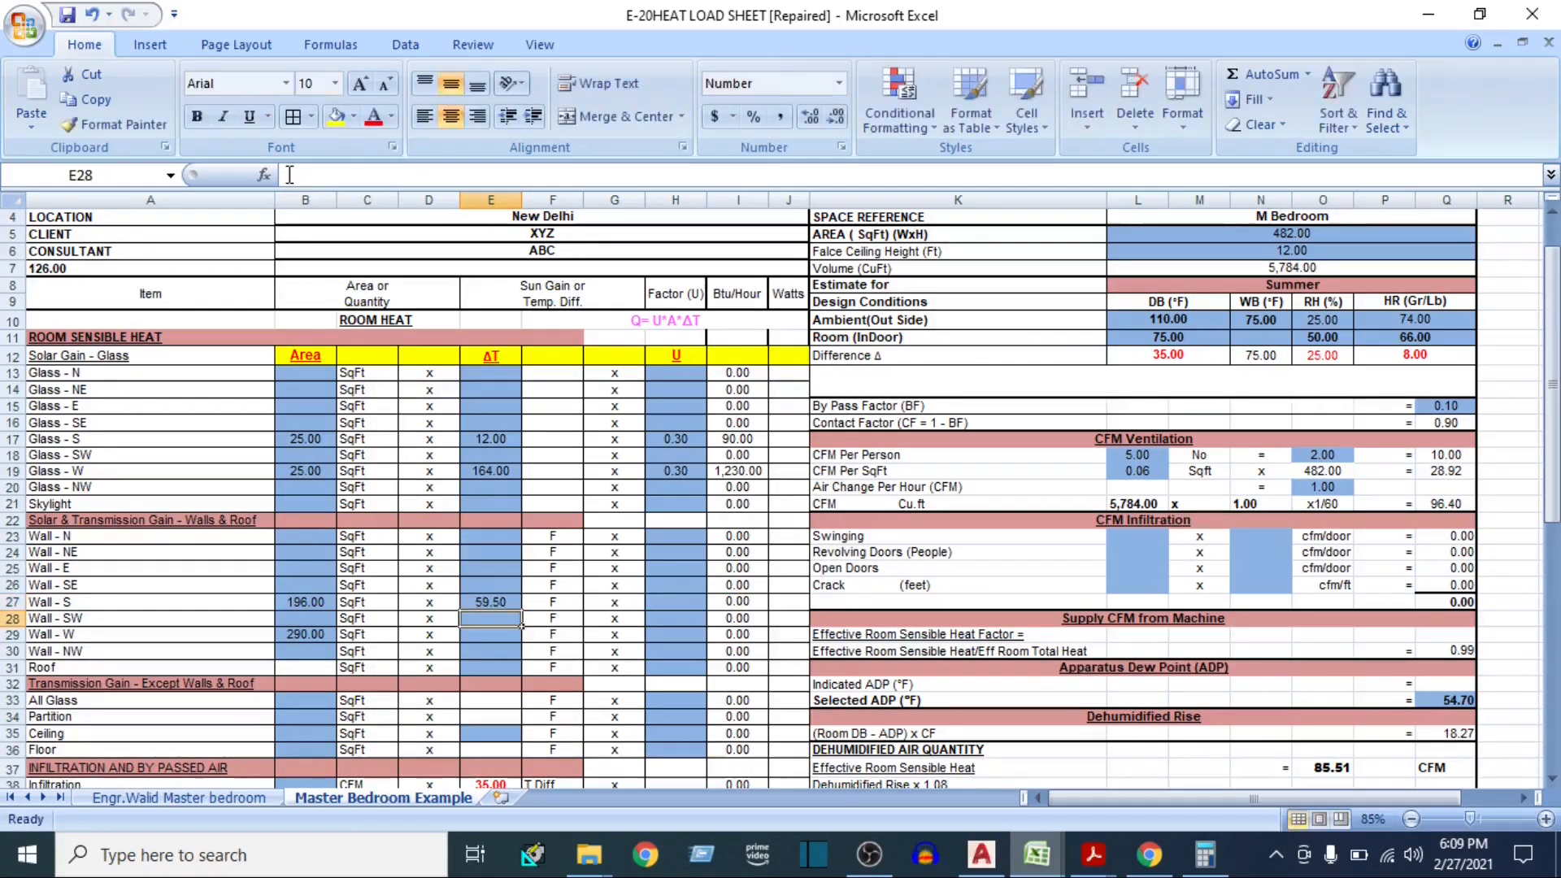
{"action": "left_click", "coordinate": [484, 605]}
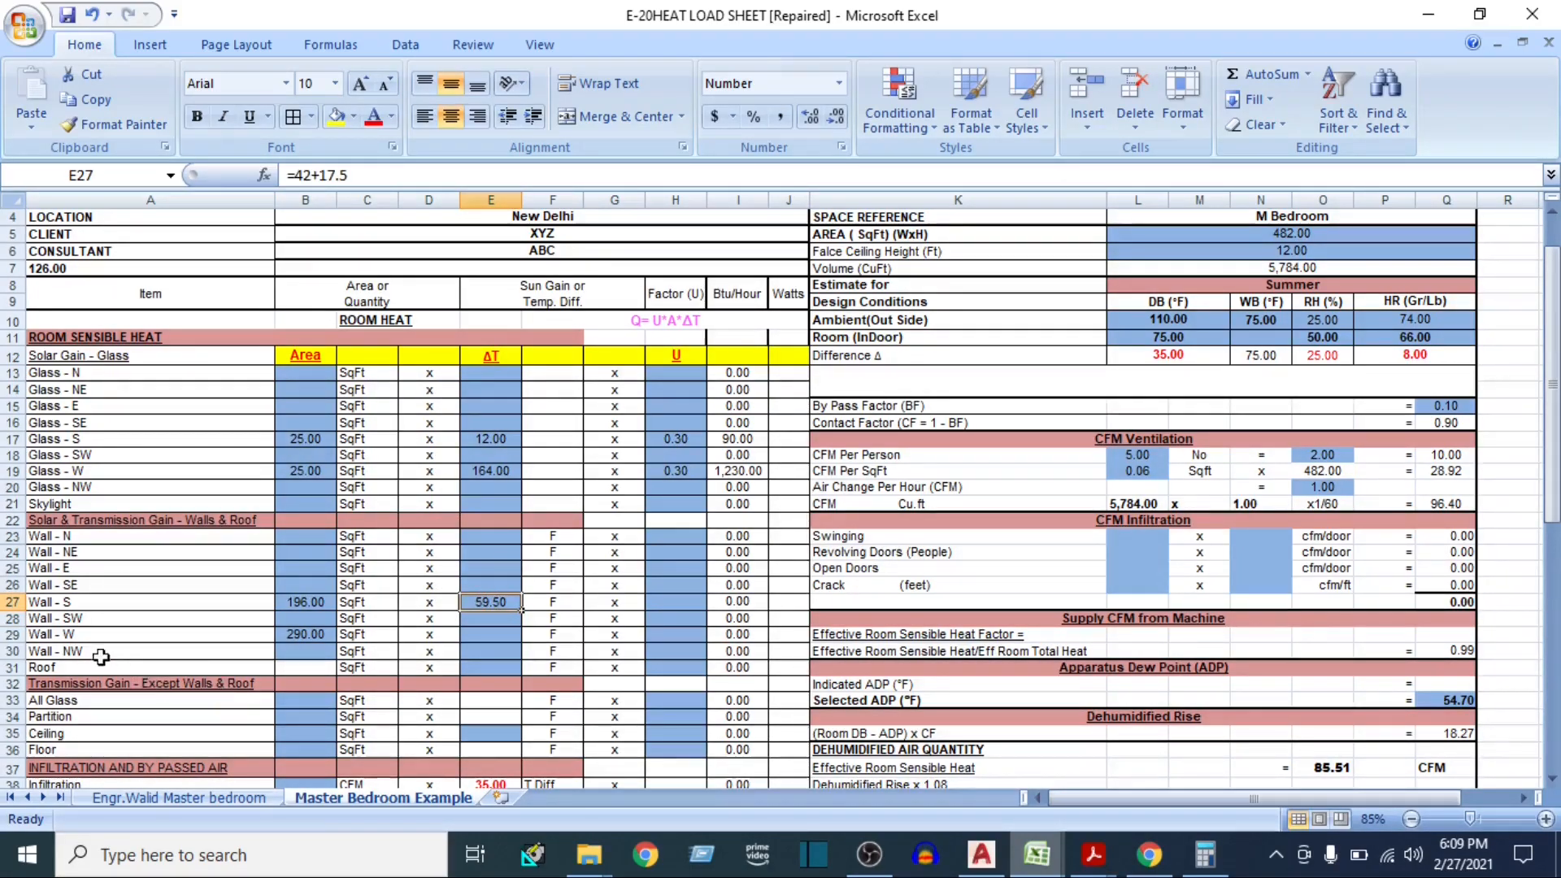
For the Wall - W row, switch to the ISHRAE handbook and look up the west wall's equivalent temperature differences in Table 9
{"action": "left_click", "coordinate": [10, 634]}
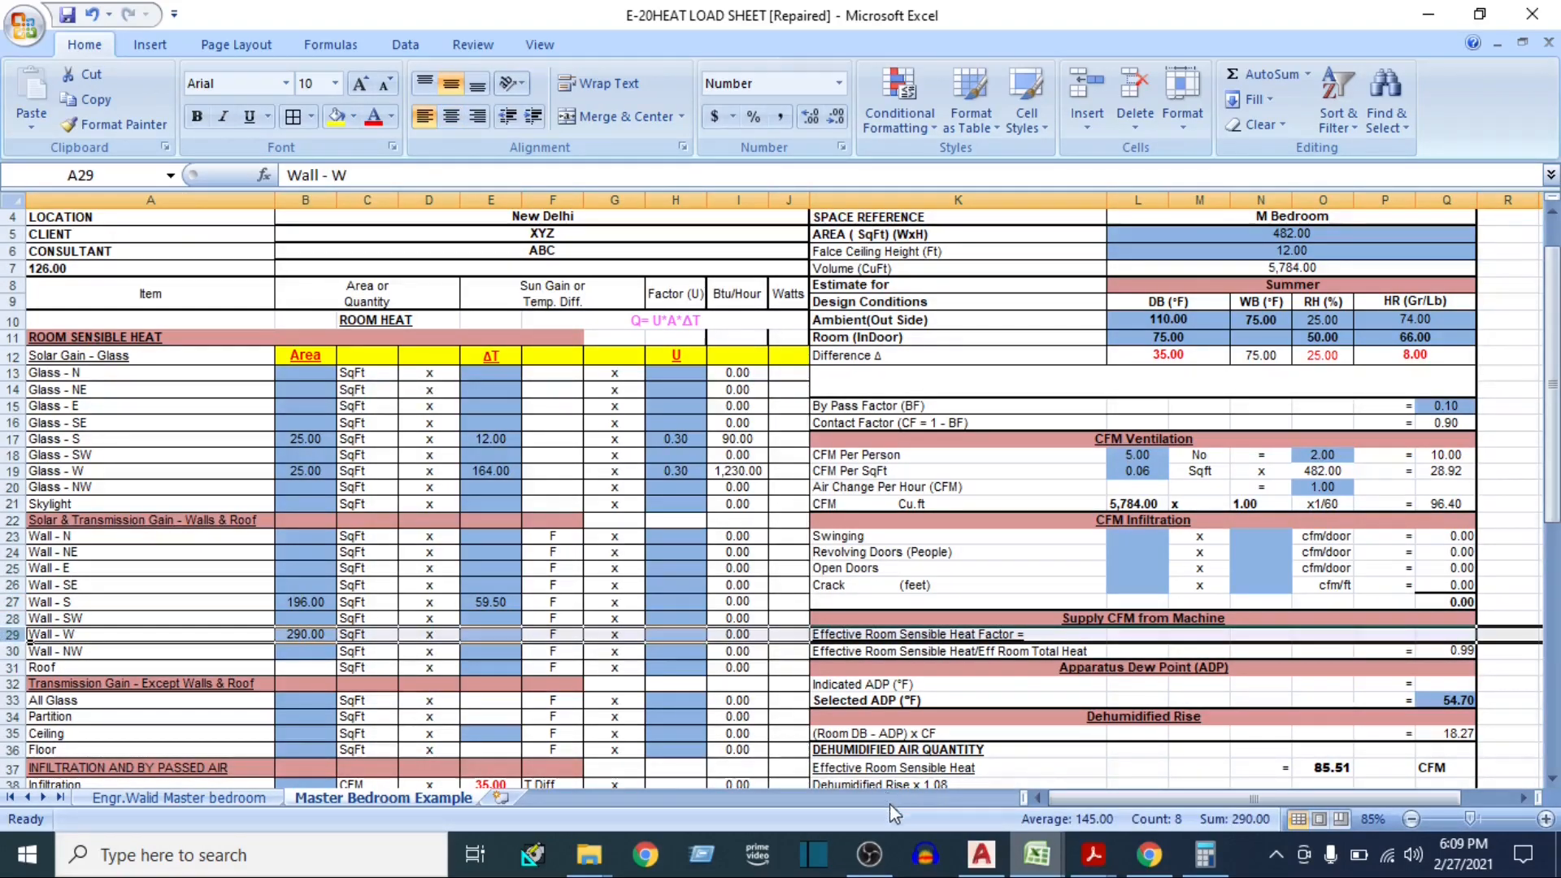
{"action": "left_click", "coordinate": [1093, 855]}
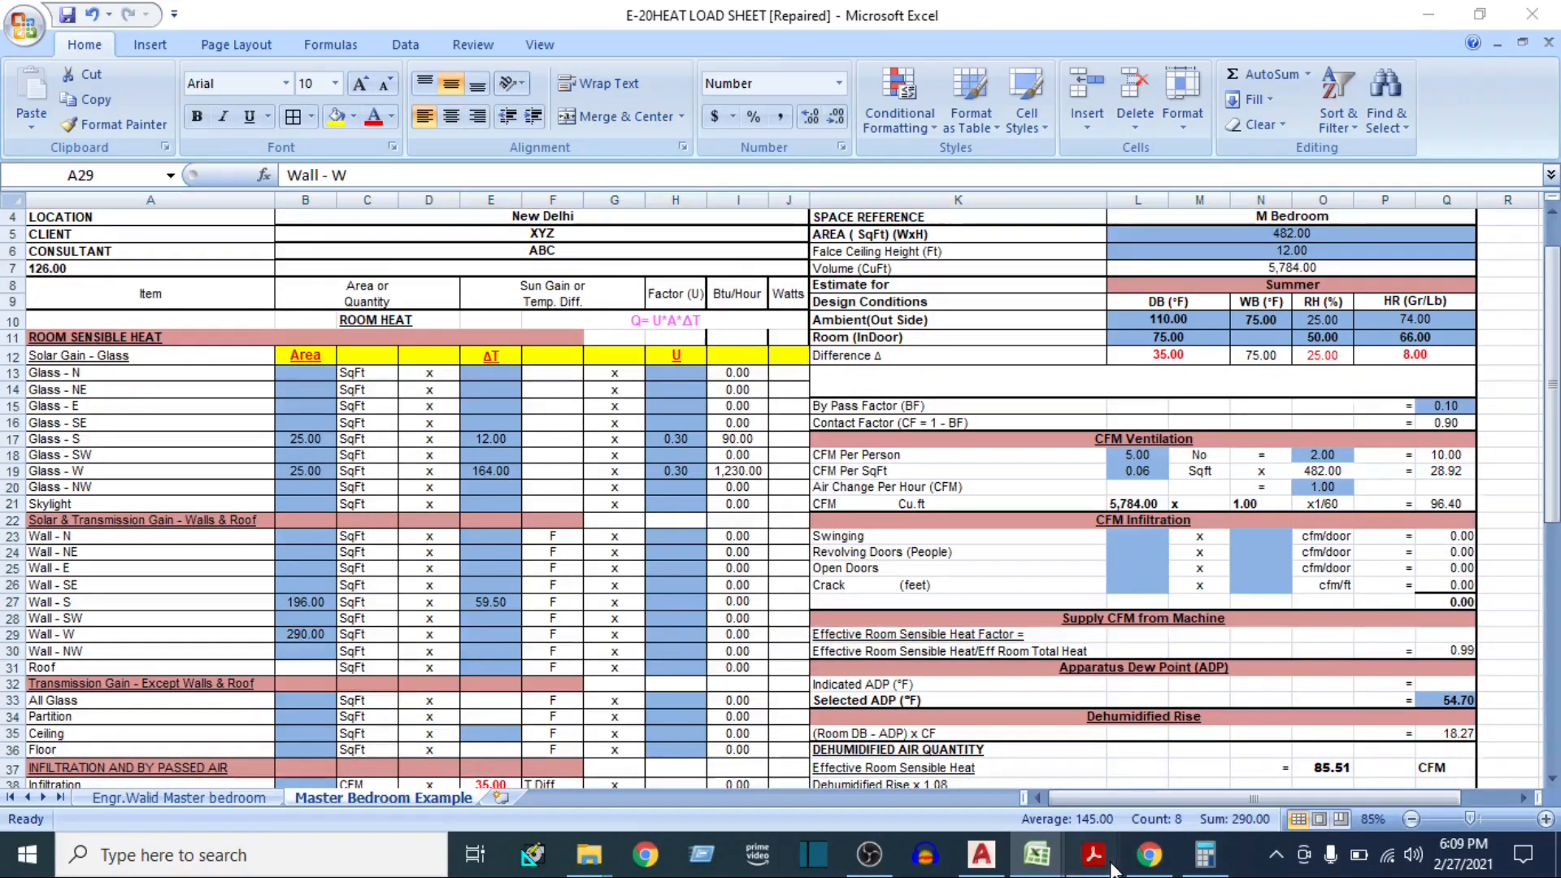
{"action": "left_click", "coordinate": [1132, 764]}
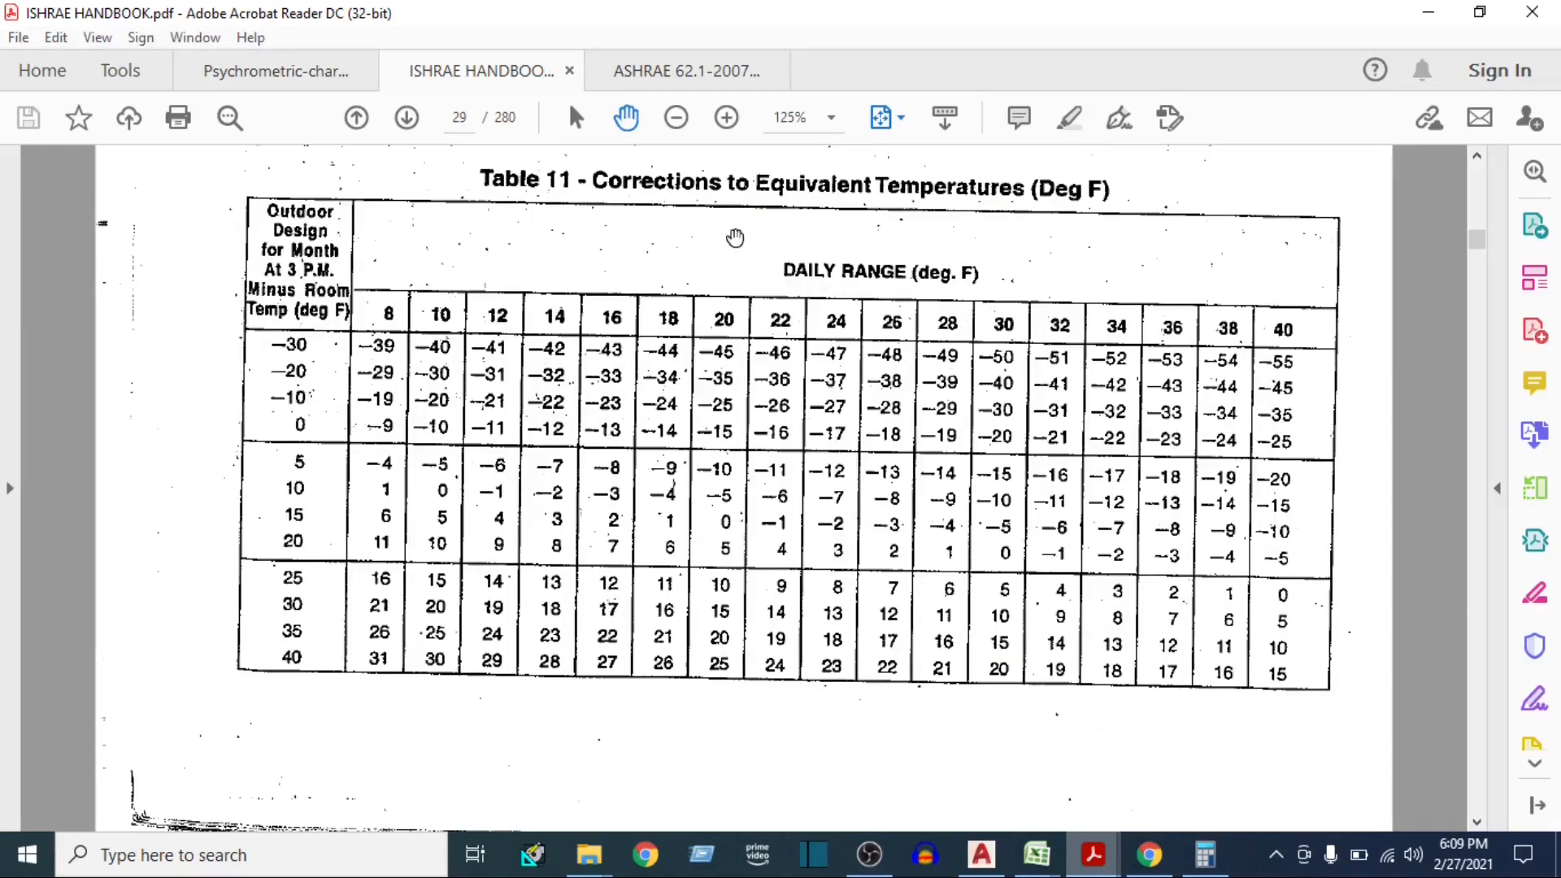
{"action": "scroll", "coordinate": [631, 412], "scroll_direction": "up", "scroll_amount": 4}
{"action": "scroll", "coordinate": [668, 301], "scroll_direction": "up", "scroll_amount": 20}
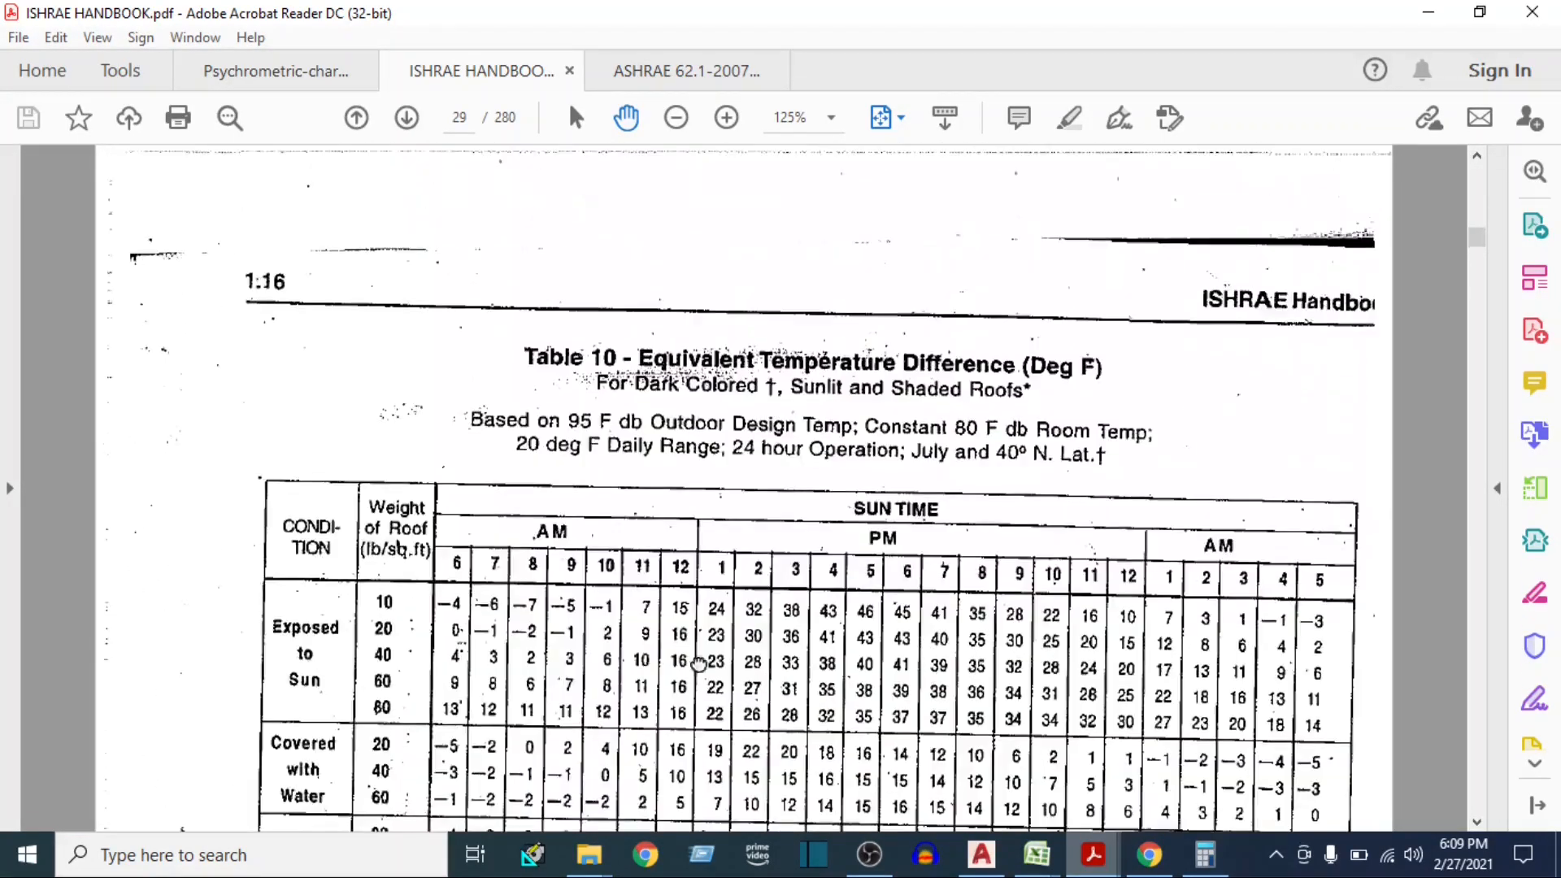
{"action": "scroll", "coordinate": [679, 580], "scroll_direction": "up", "scroll_amount": 5}
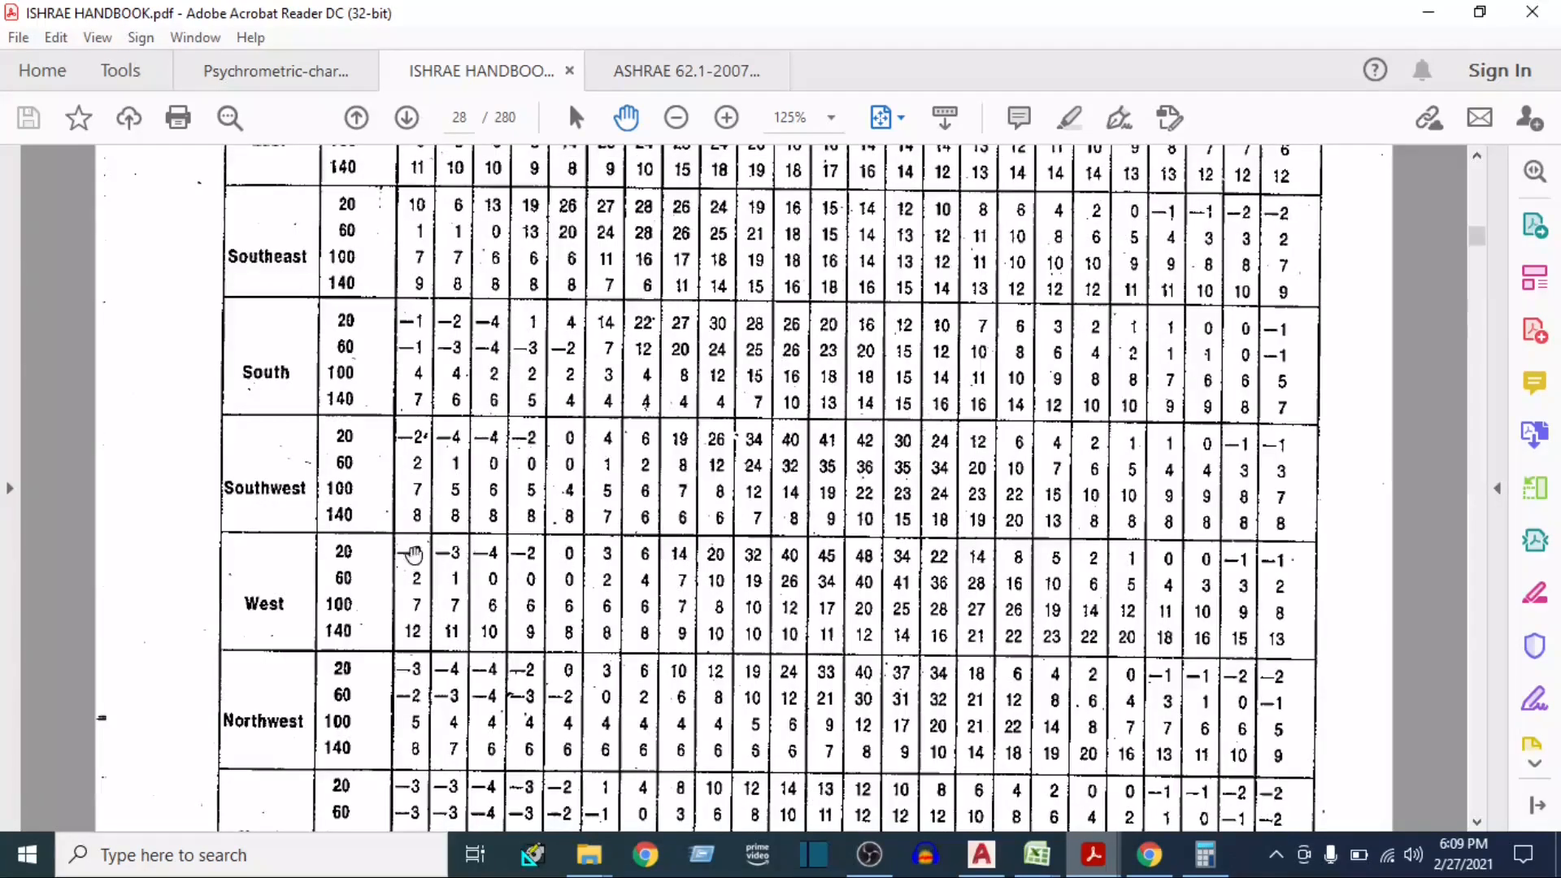
{"action": "scroll", "coordinate": [453, 540], "scroll_direction": "down", "scroll_amount": 1, "text": "ctrl"}
{"action": "scroll", "coordinate": [480, 617], "scroll_direction": "up", "scroll_amount": 5}
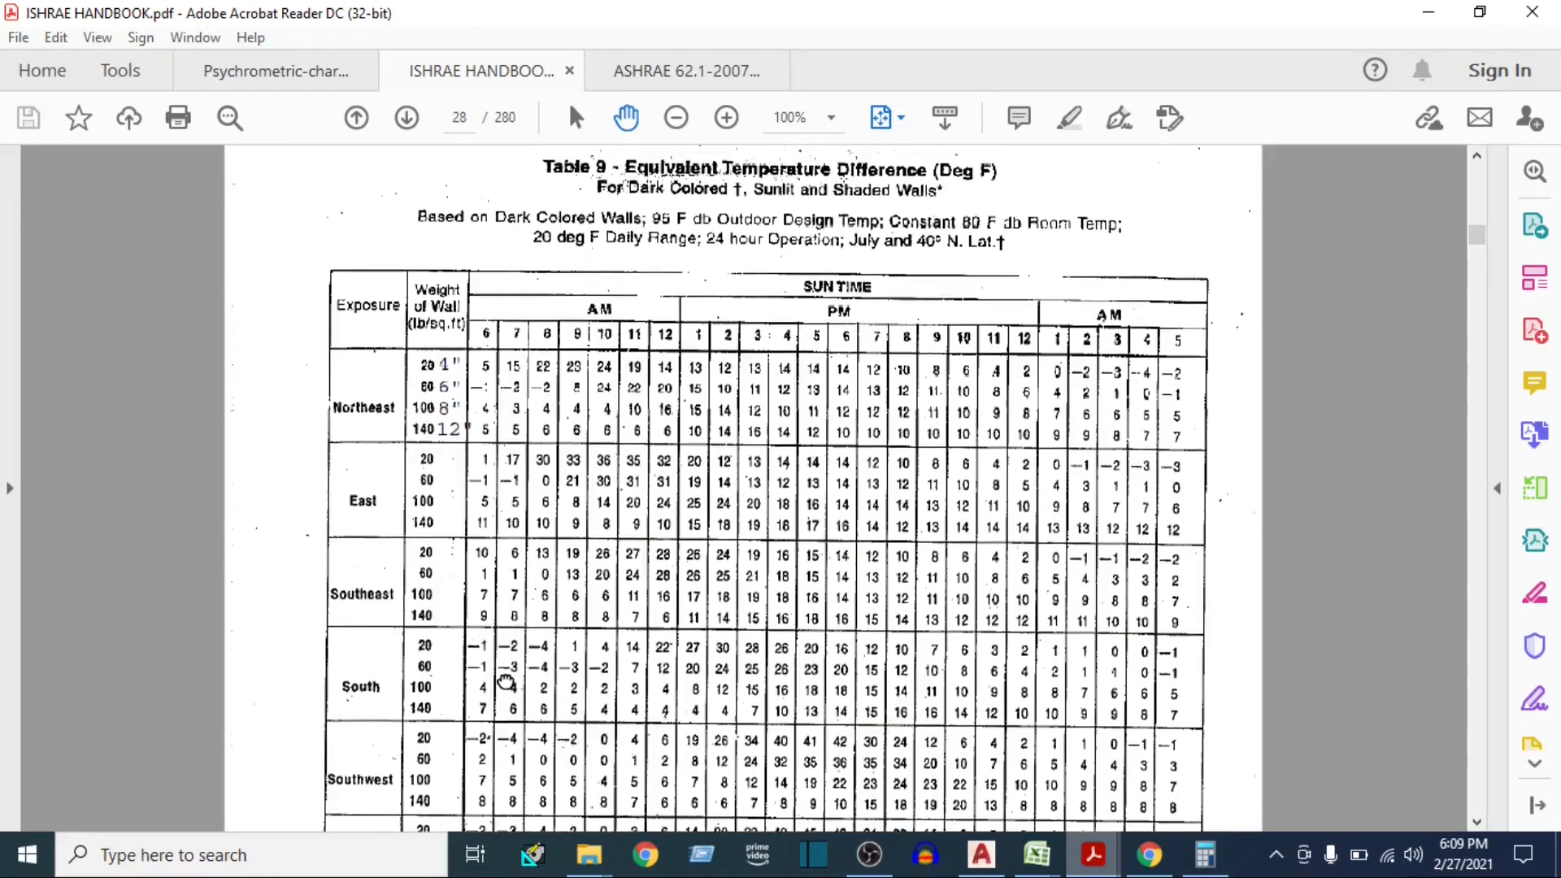
{"action": "scroll", "coordinate": [498, 660], "scroll_direction": "down", "scroll_amount": 2}
{"action": "scroll", "coordinate": [579, 596], "scroll_direction": "up", "scroll_amount": 3}
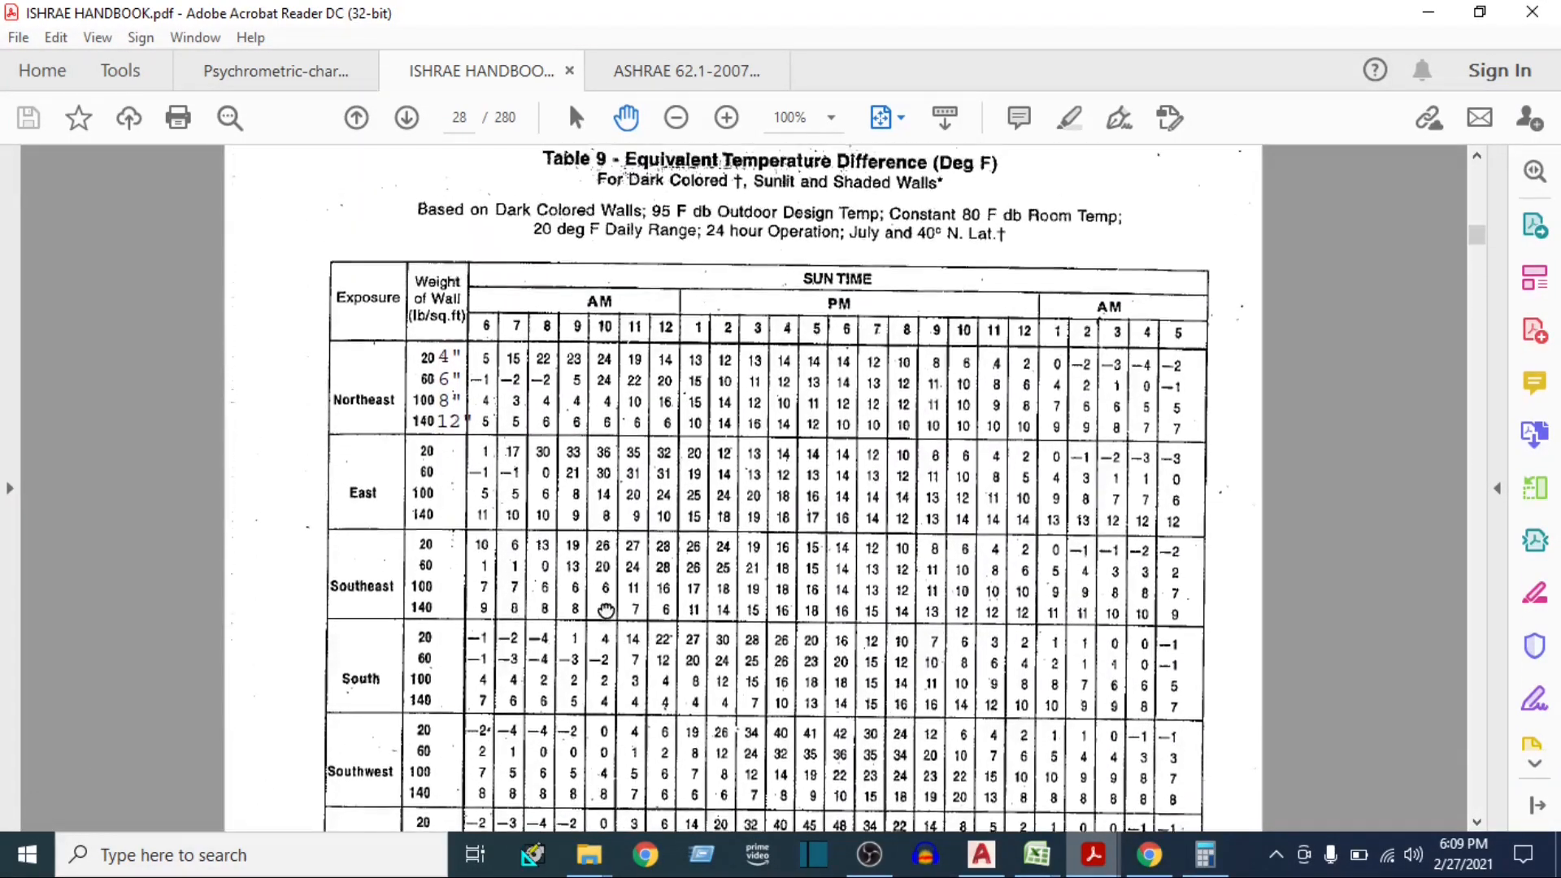
{"action": "scroll", "coordinate": [579, 593], "scroll_direction": "down", "scroll_amount": 2}
{"action": "scroll", "coordinate": [366, 731], "scroll_direction": "down", "scroll_amount": 1}
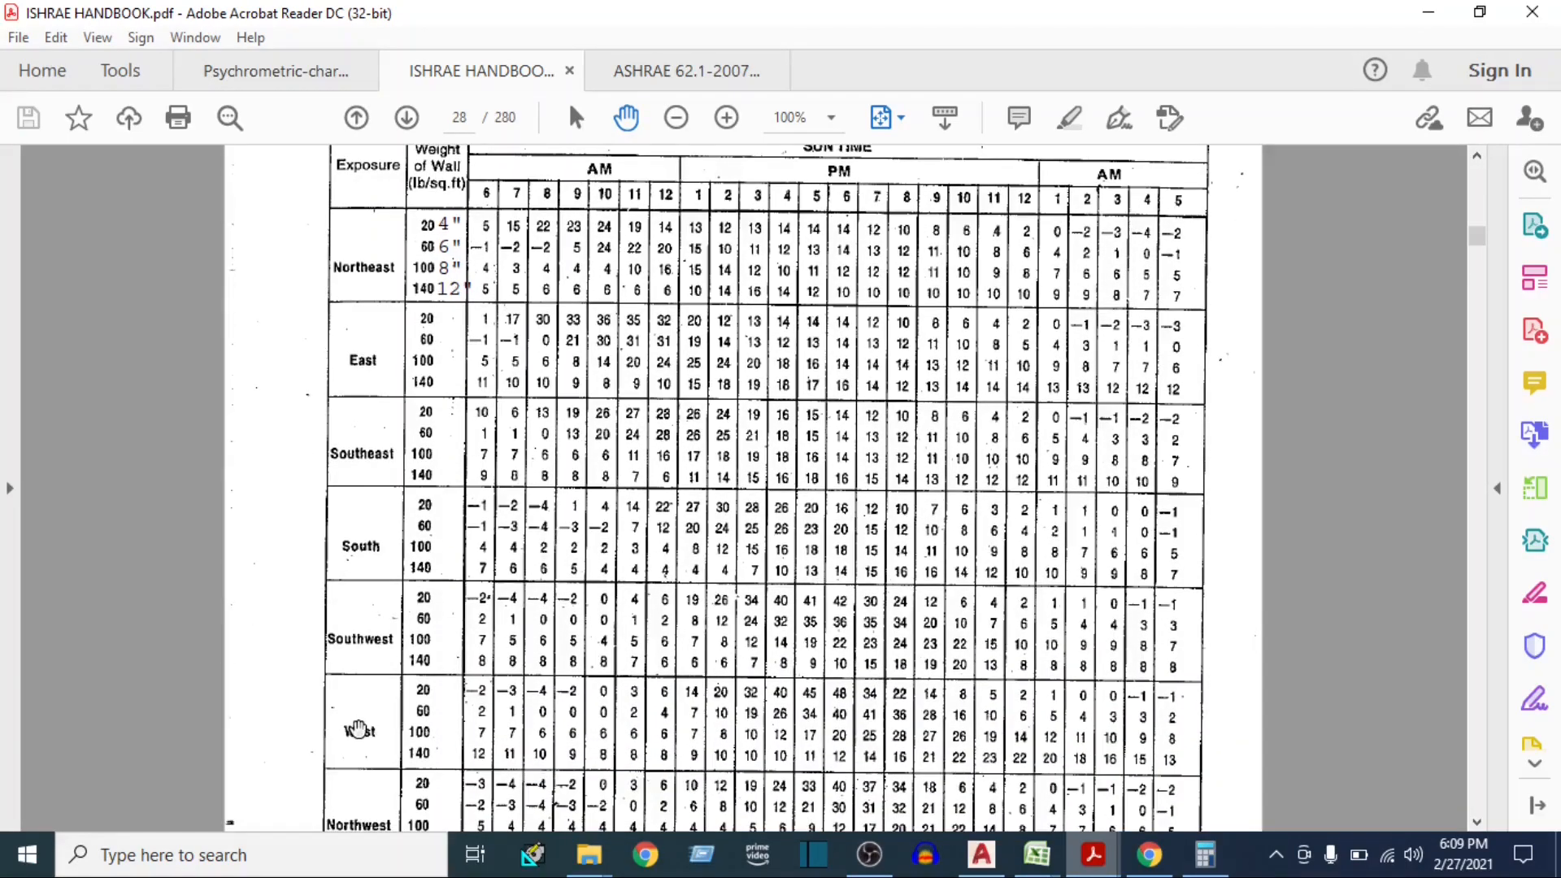
{"action": "scroll", "coordinate": [756, 297], "scroll_direction": "up", "scroll_amount": 1}
{"action": "scroll", "coordinate": [784, 373], "scroll_direction": "down", "scroll_amount": 2}
{"action": "scroll", "coordinate": [788, 325], "scroll_direction": "down", "scroll_amount": 3}
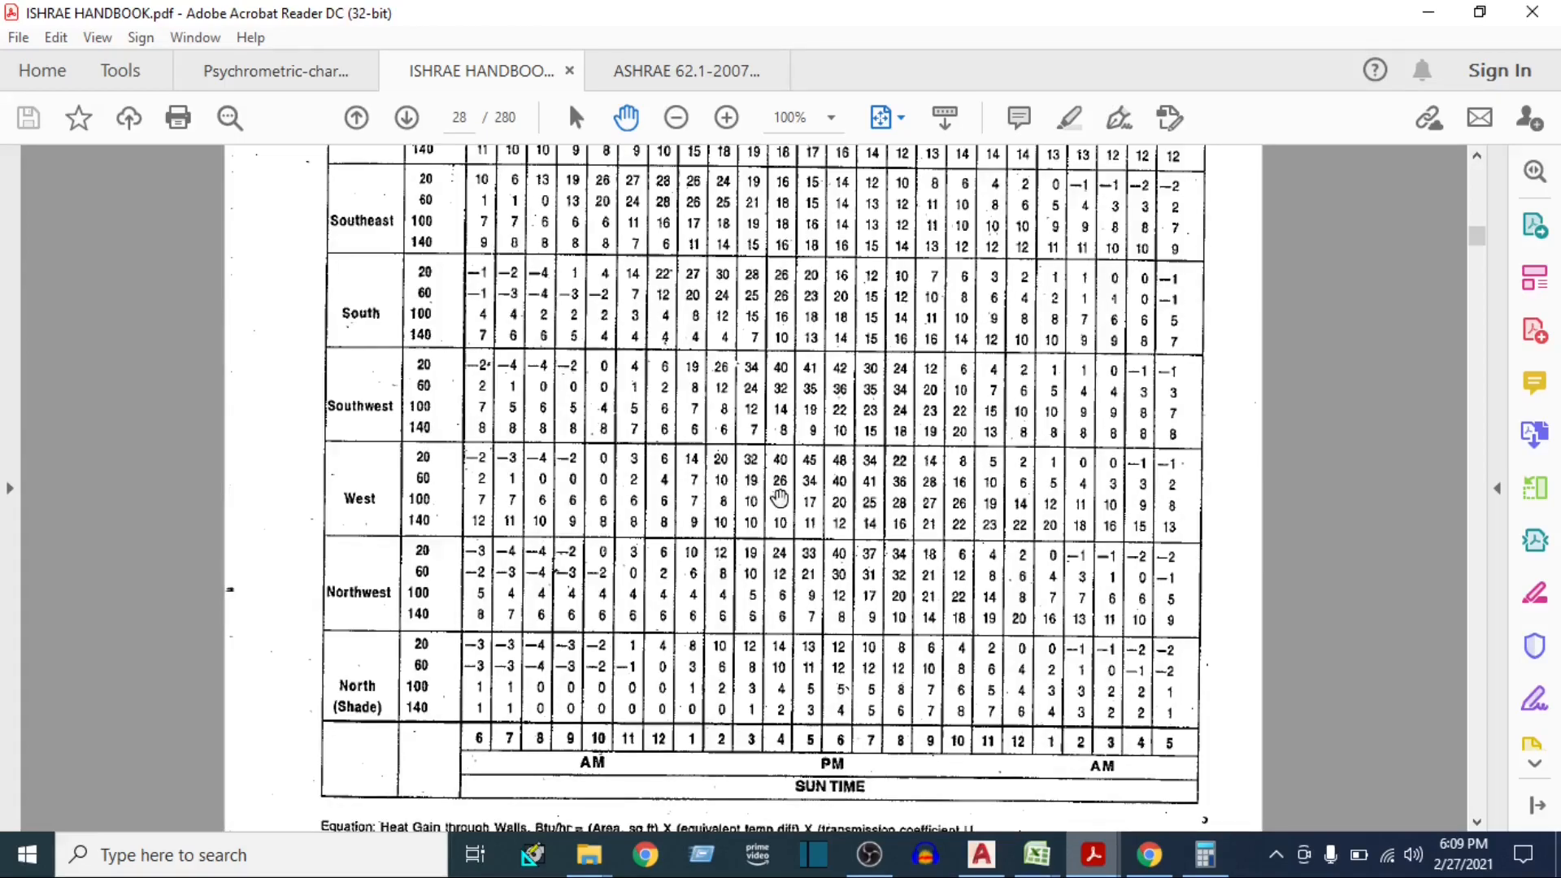
Switch to Calculator, average the west wall values 26 and 12, and add the 17.5 correction
{"action": "left_click", "coordinate": [1204, 855]}
{"action": "type", "text": "26 + 12"}
{"action": "key", "text": "Return"}
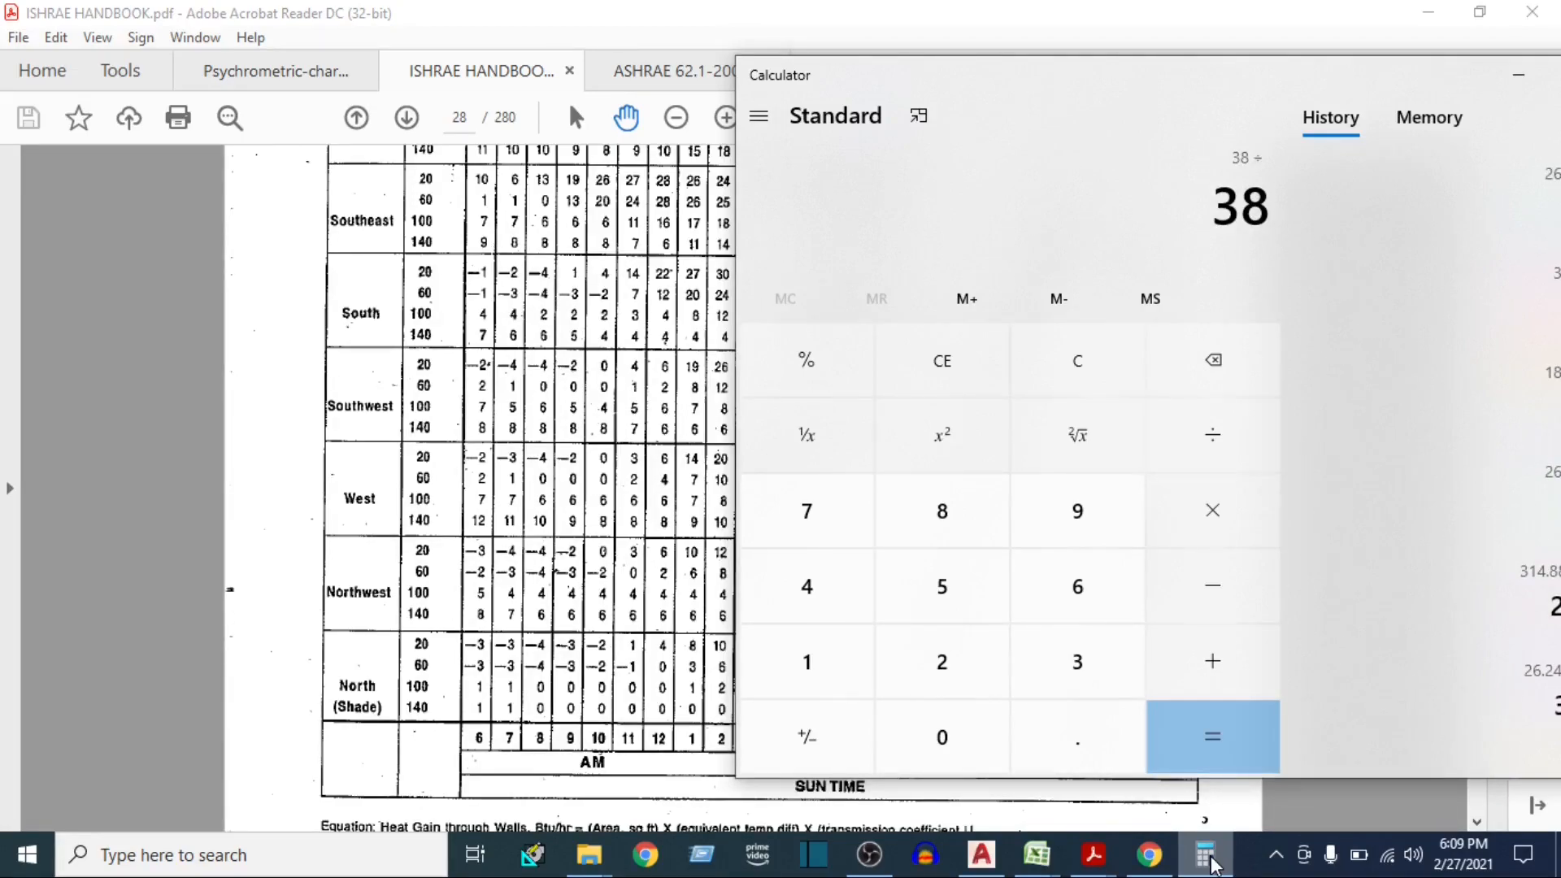
{"action": "type", "text": "2"}
{"action": "key", "text": "Return"}
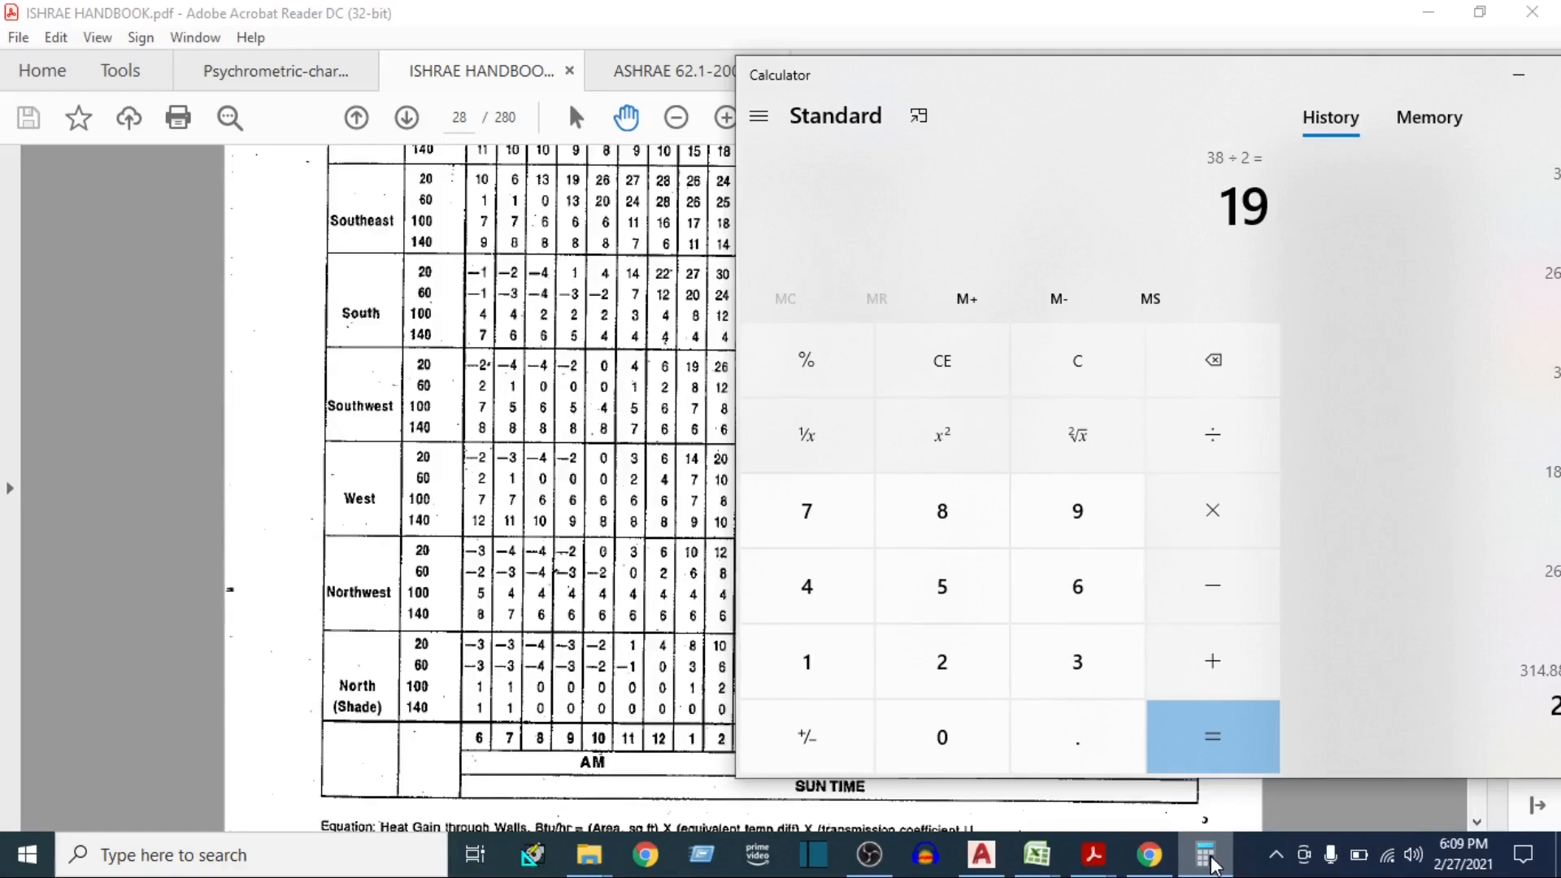
{"action": "type", "text": "17.5"}
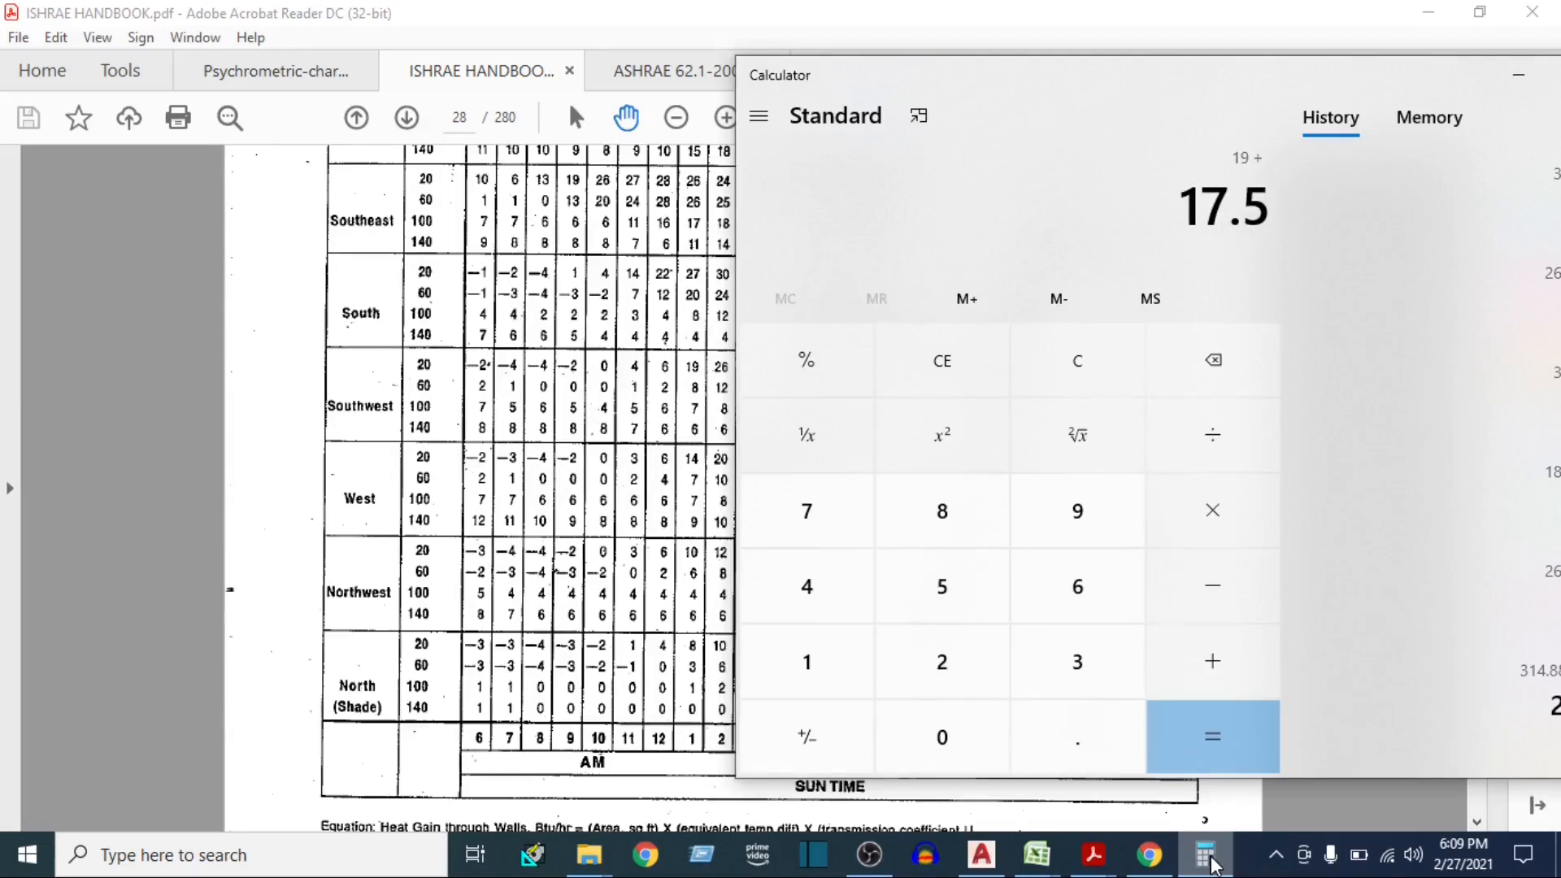
{"action": "key", "text": "Return"}
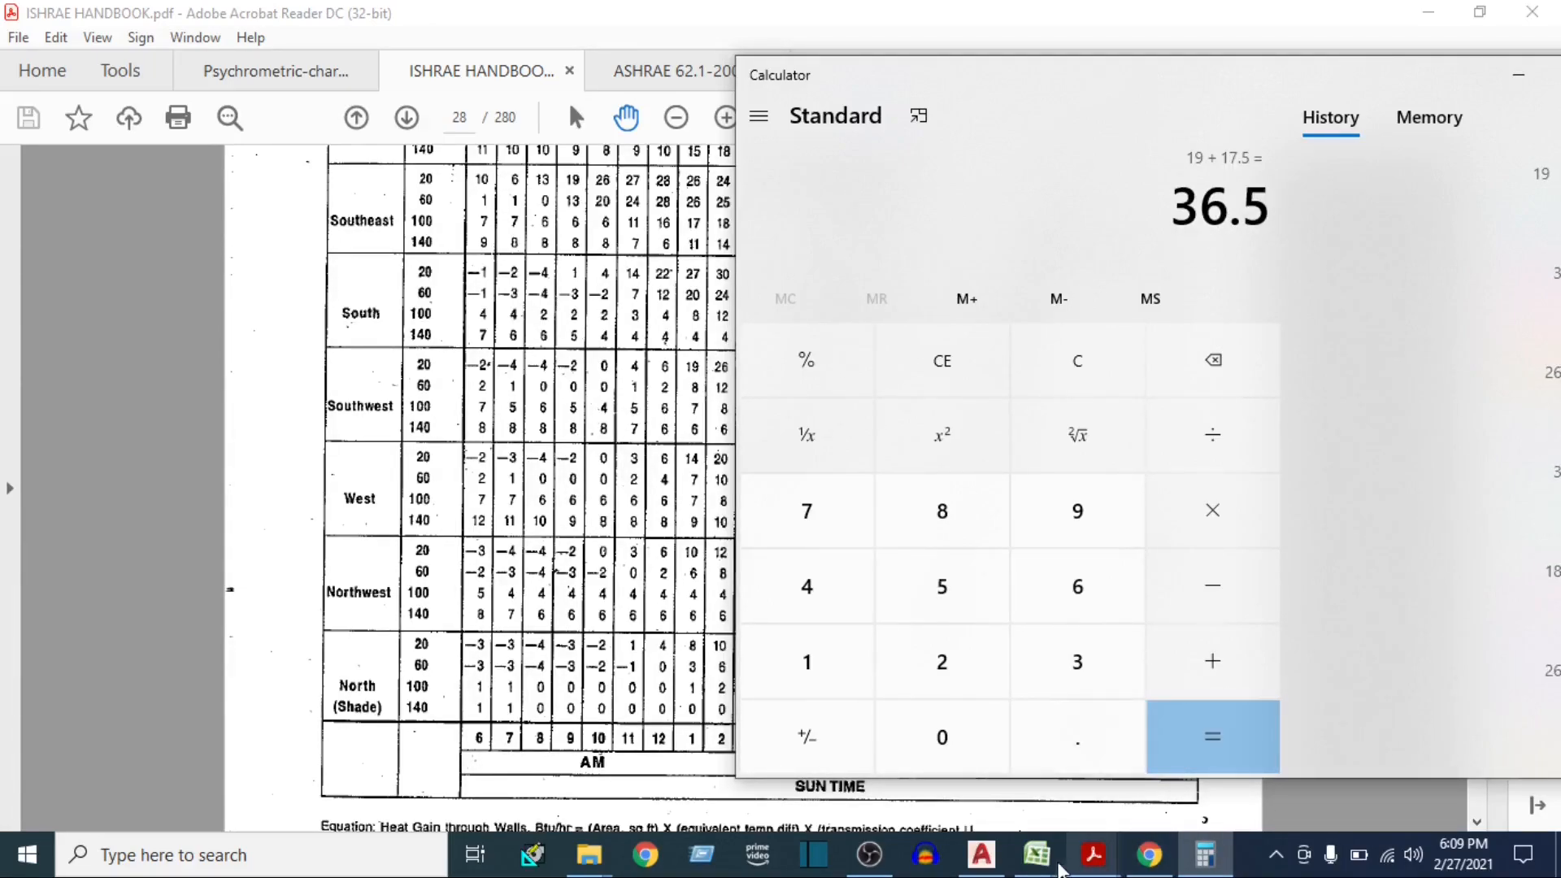
Switch to the E-20 heat load sheet and enter 36.5 as the Wall - W ΔT
{"action": "mouse_move", "coordinate": [1036, 854]}
{"action": "left_click", "coordinate": [937, 764]}
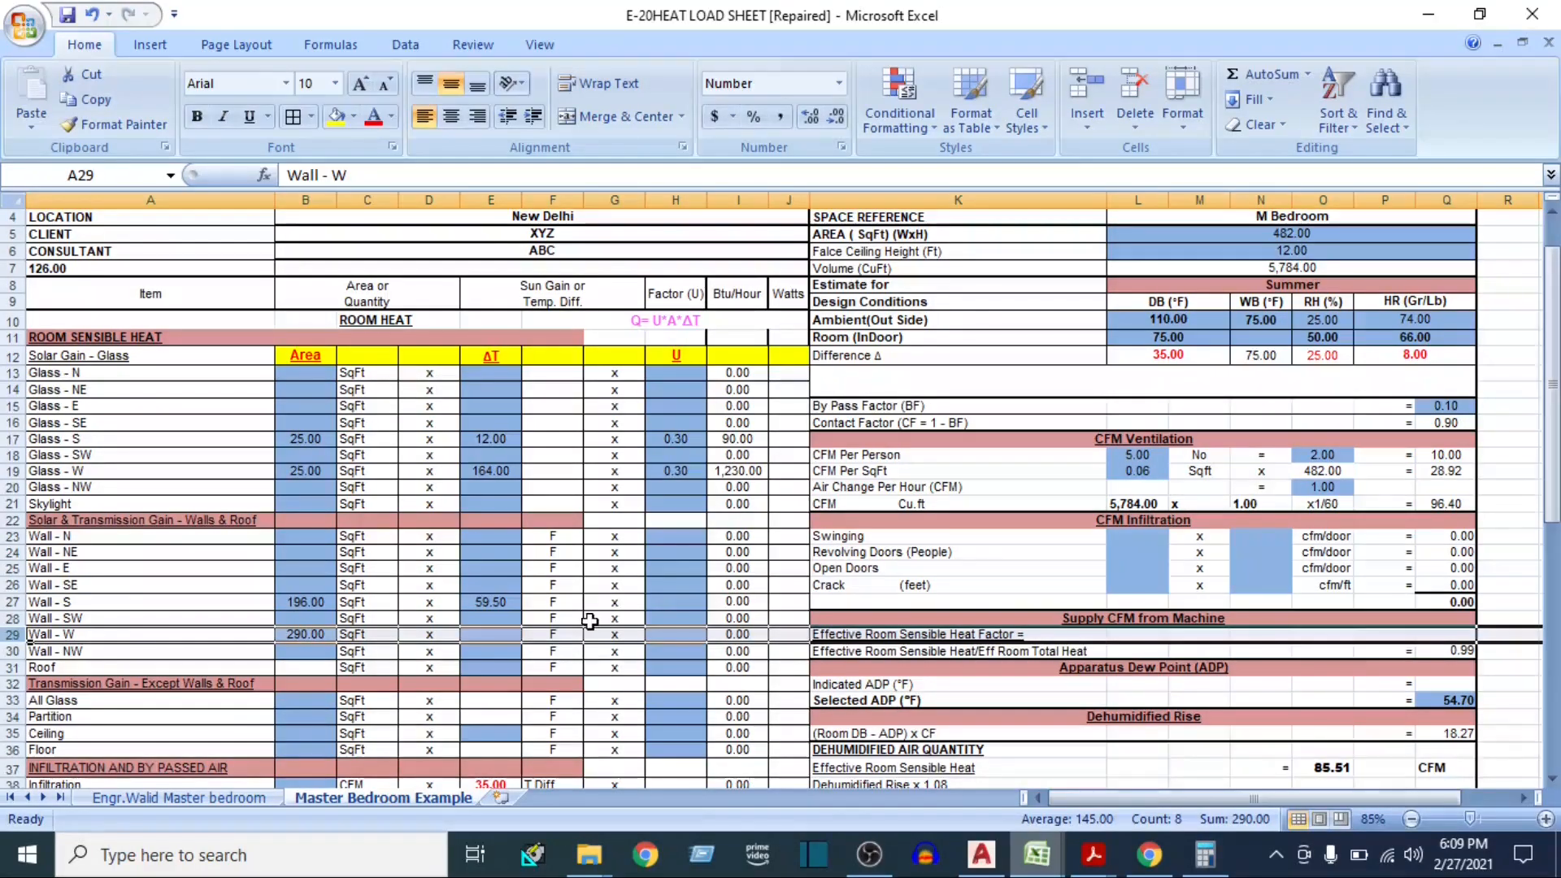
{"action": "left_click", "coordinate": [510, 633]}
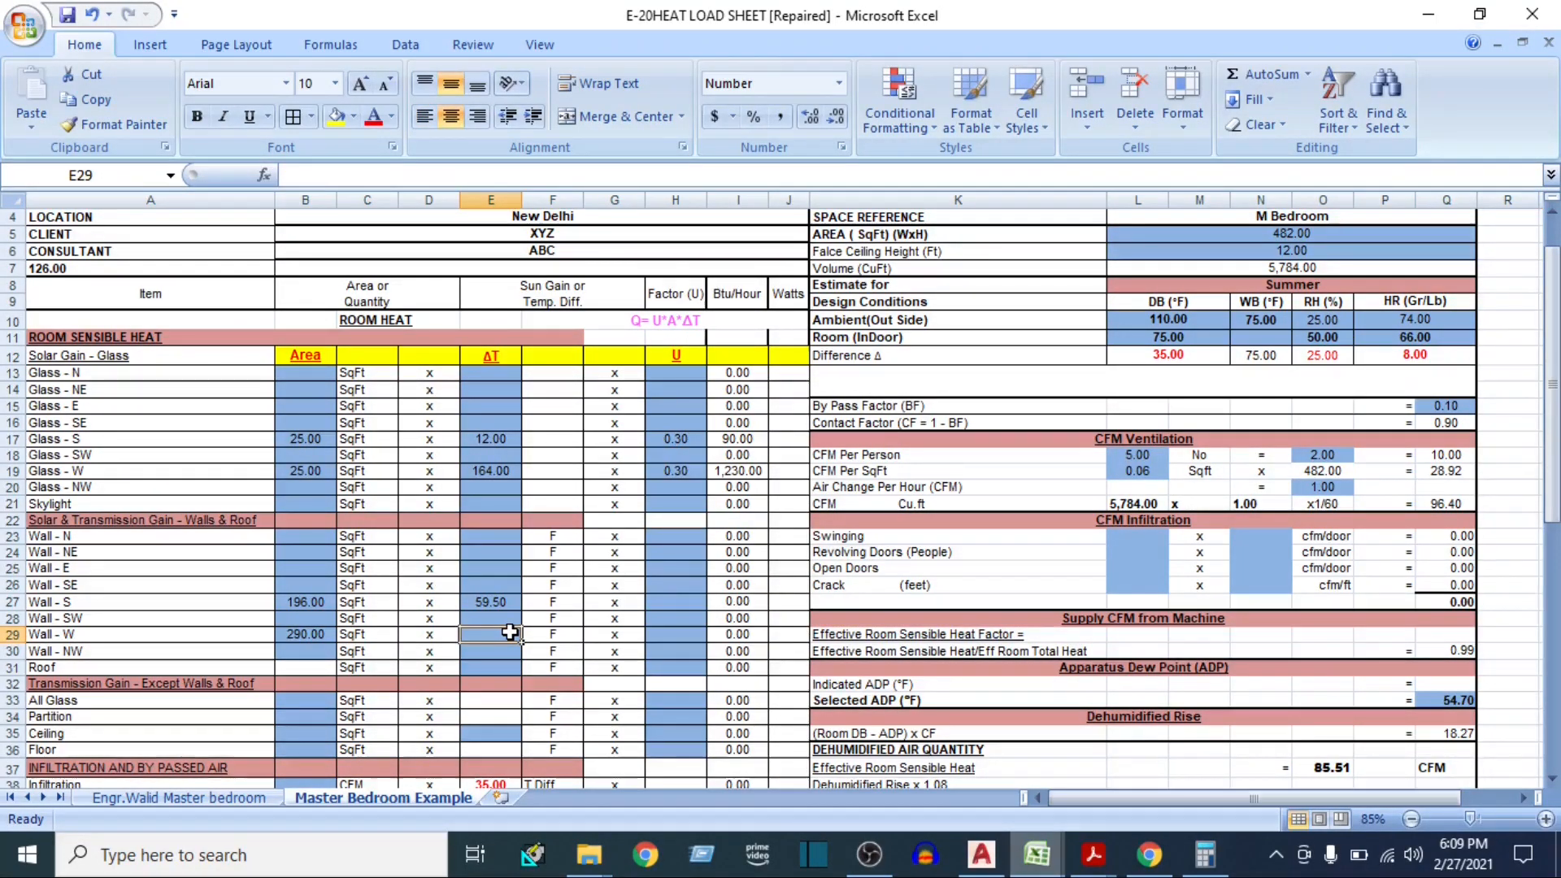
{"action": "type", "text": "36.5"}
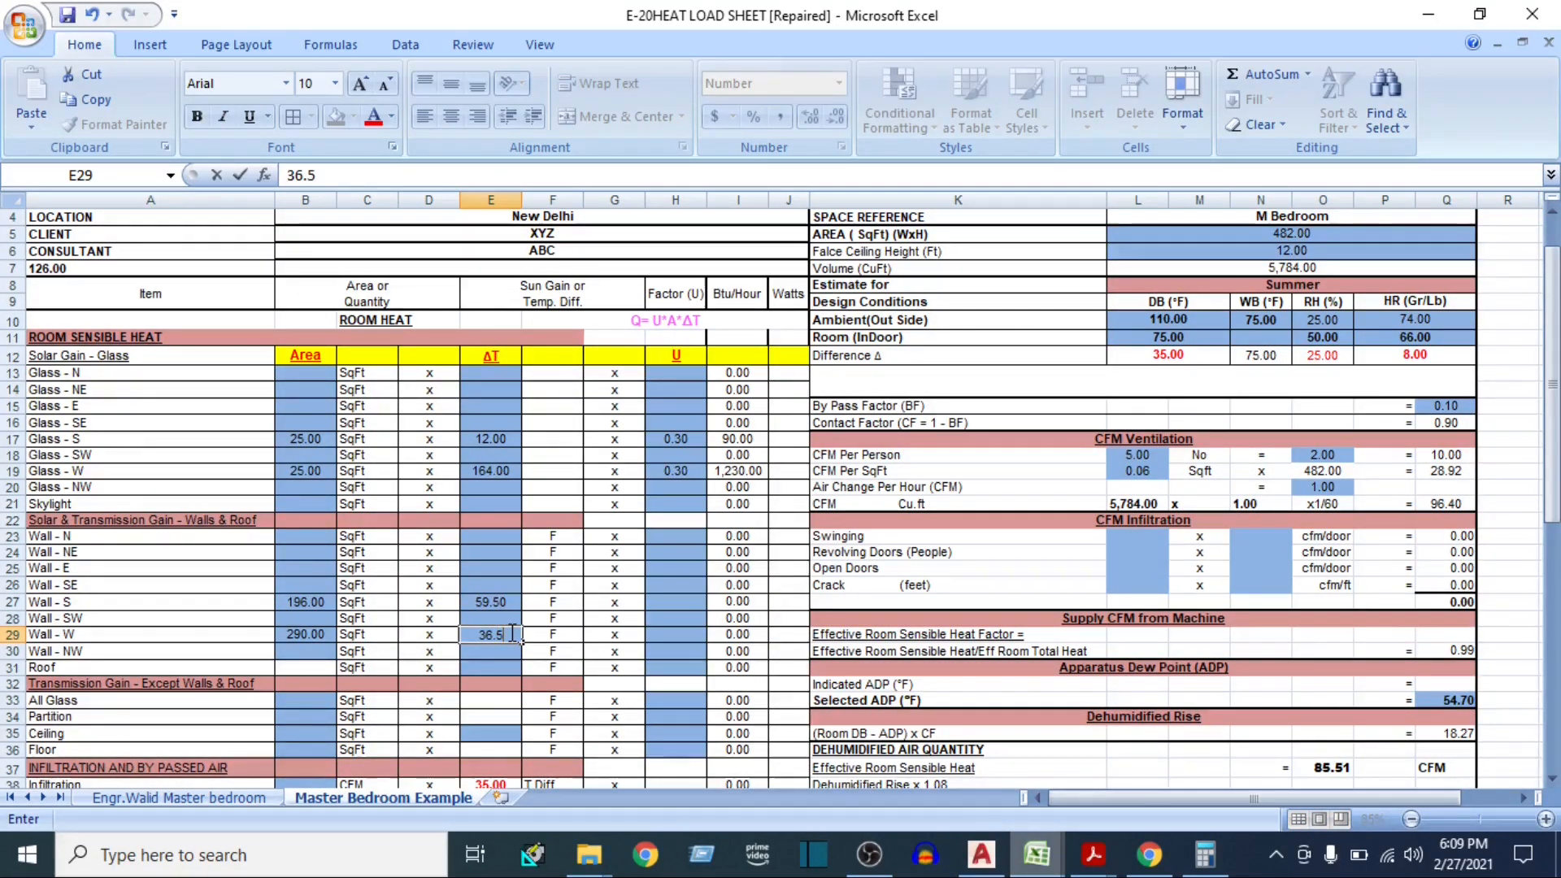
{"action": "key", "text": "Tab"}
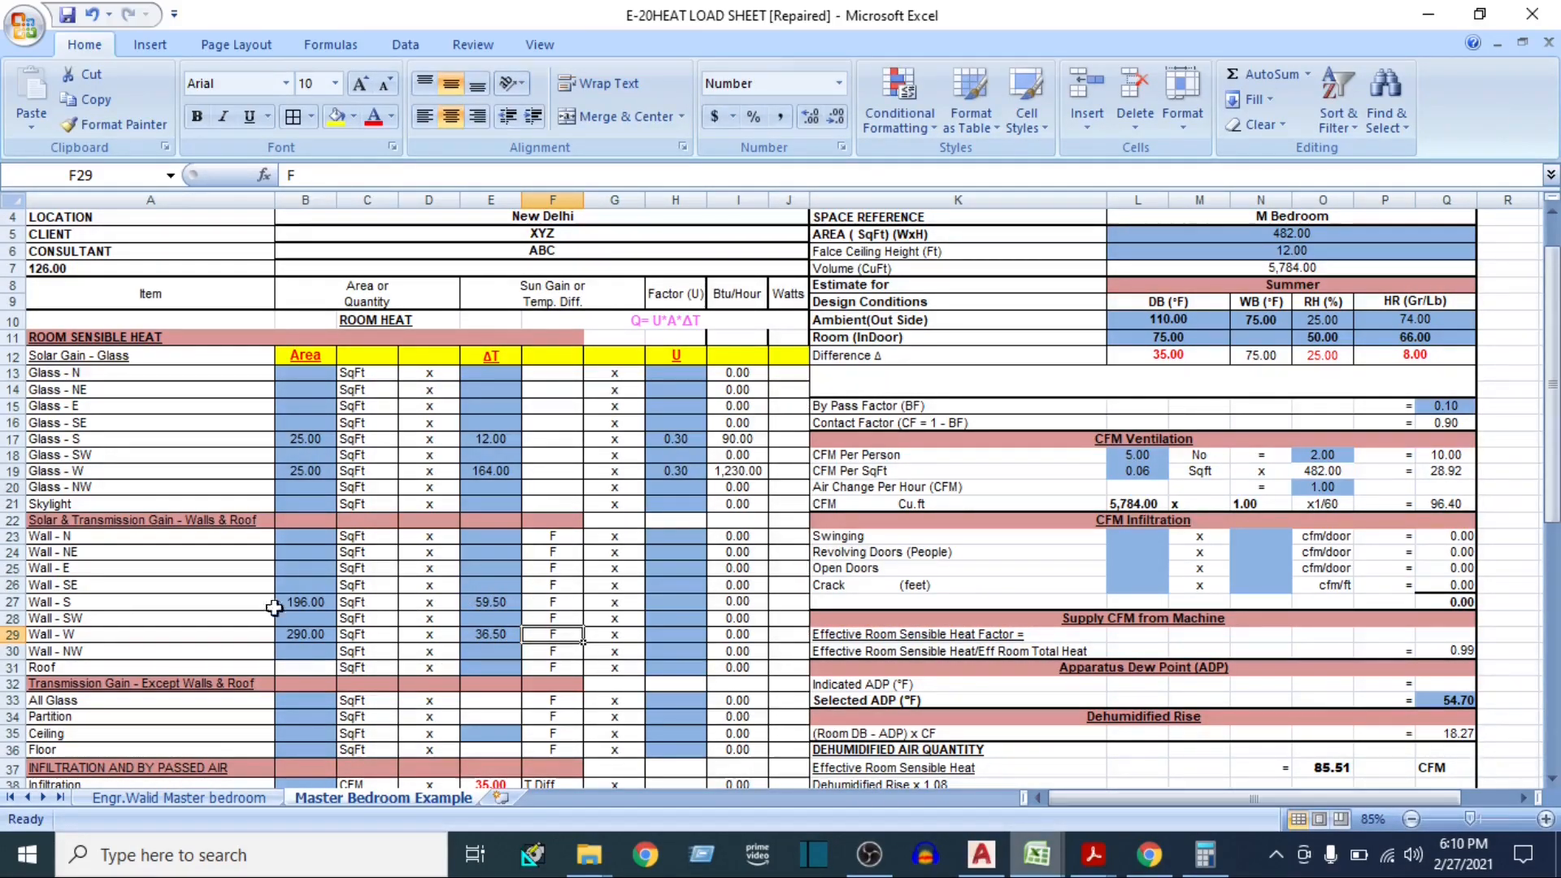
Select the Wall - S factor U cell, then switch to the U Value workbook and look up the U value for walls
{"action": "left_click", "coordinate": [13, 601]}
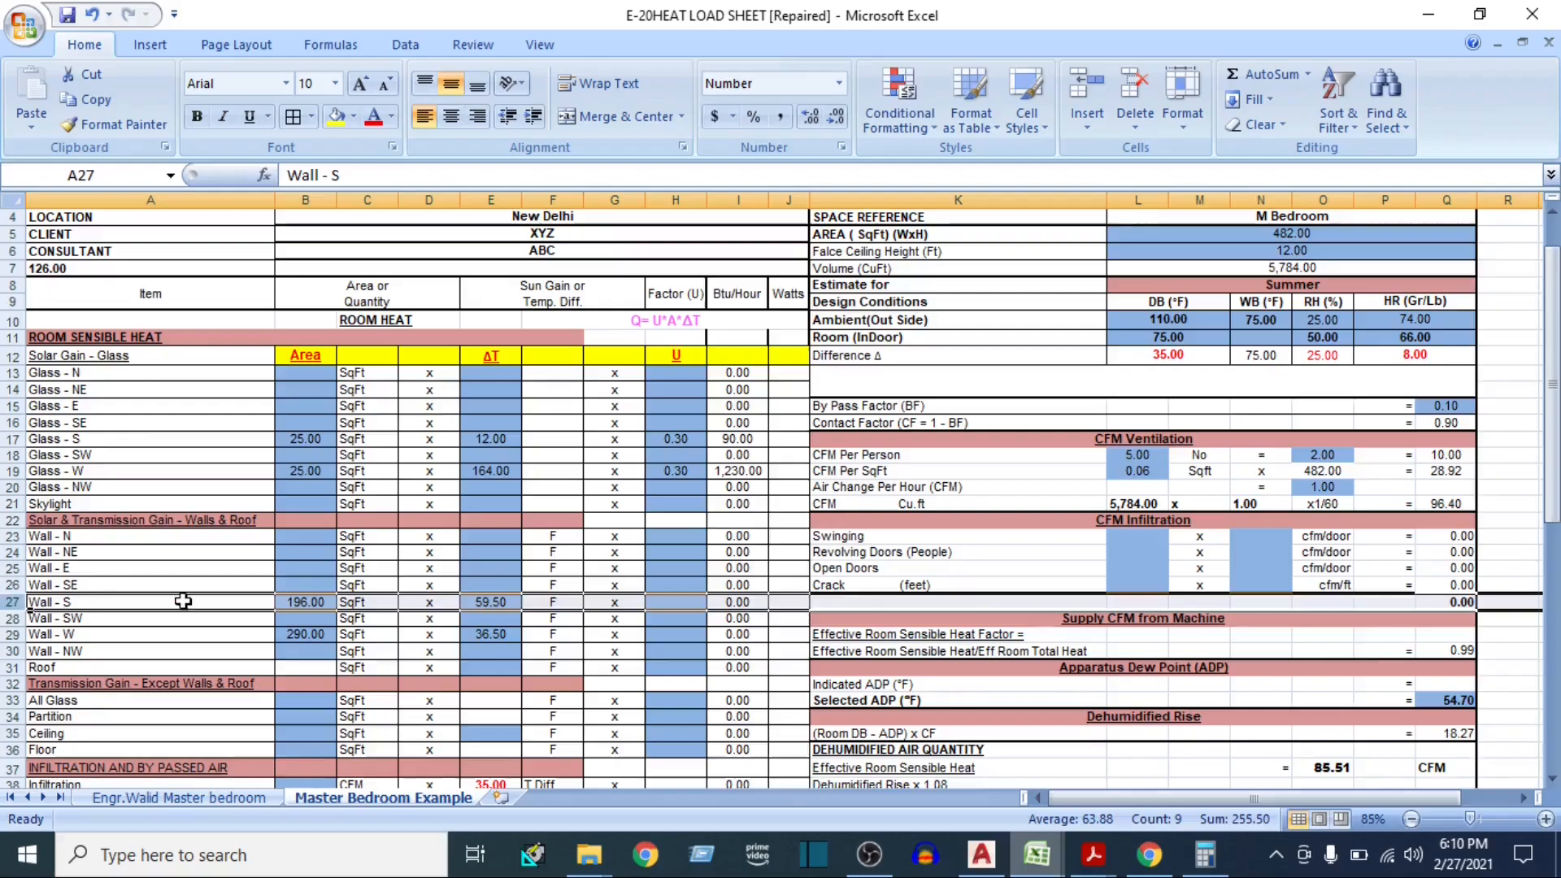
{"action": "left_click", "coordinate": [649, 601]}
{"action": "mouse_move", "coordinate": [1051, 855]}
{"action": "left_click", "coordinate": [1115, 771]}
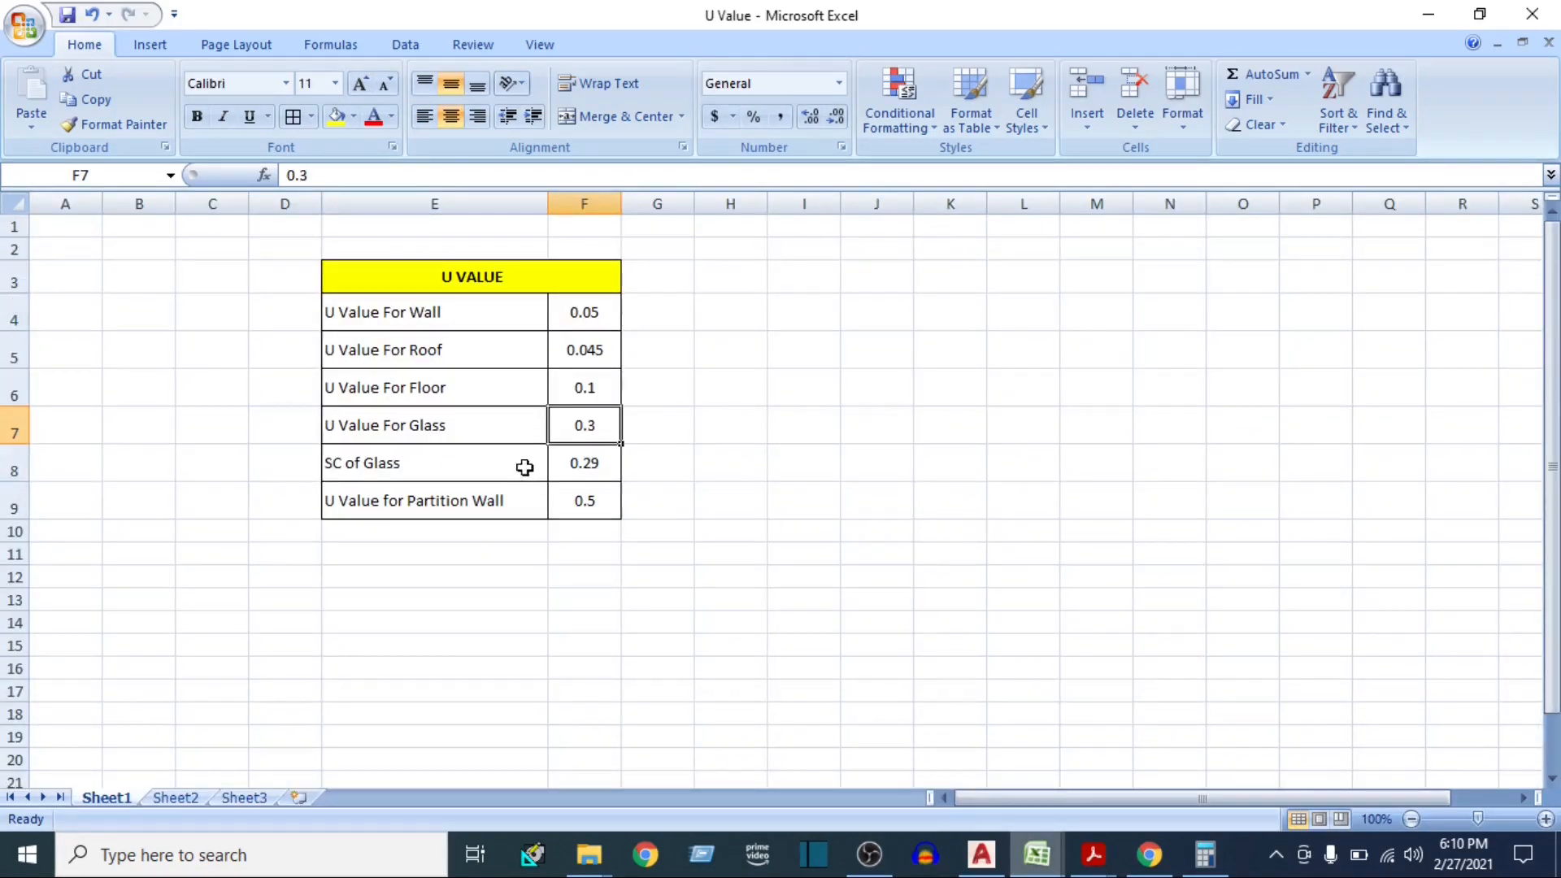
{"action": "left_click", "coordinate": [584, 317]}
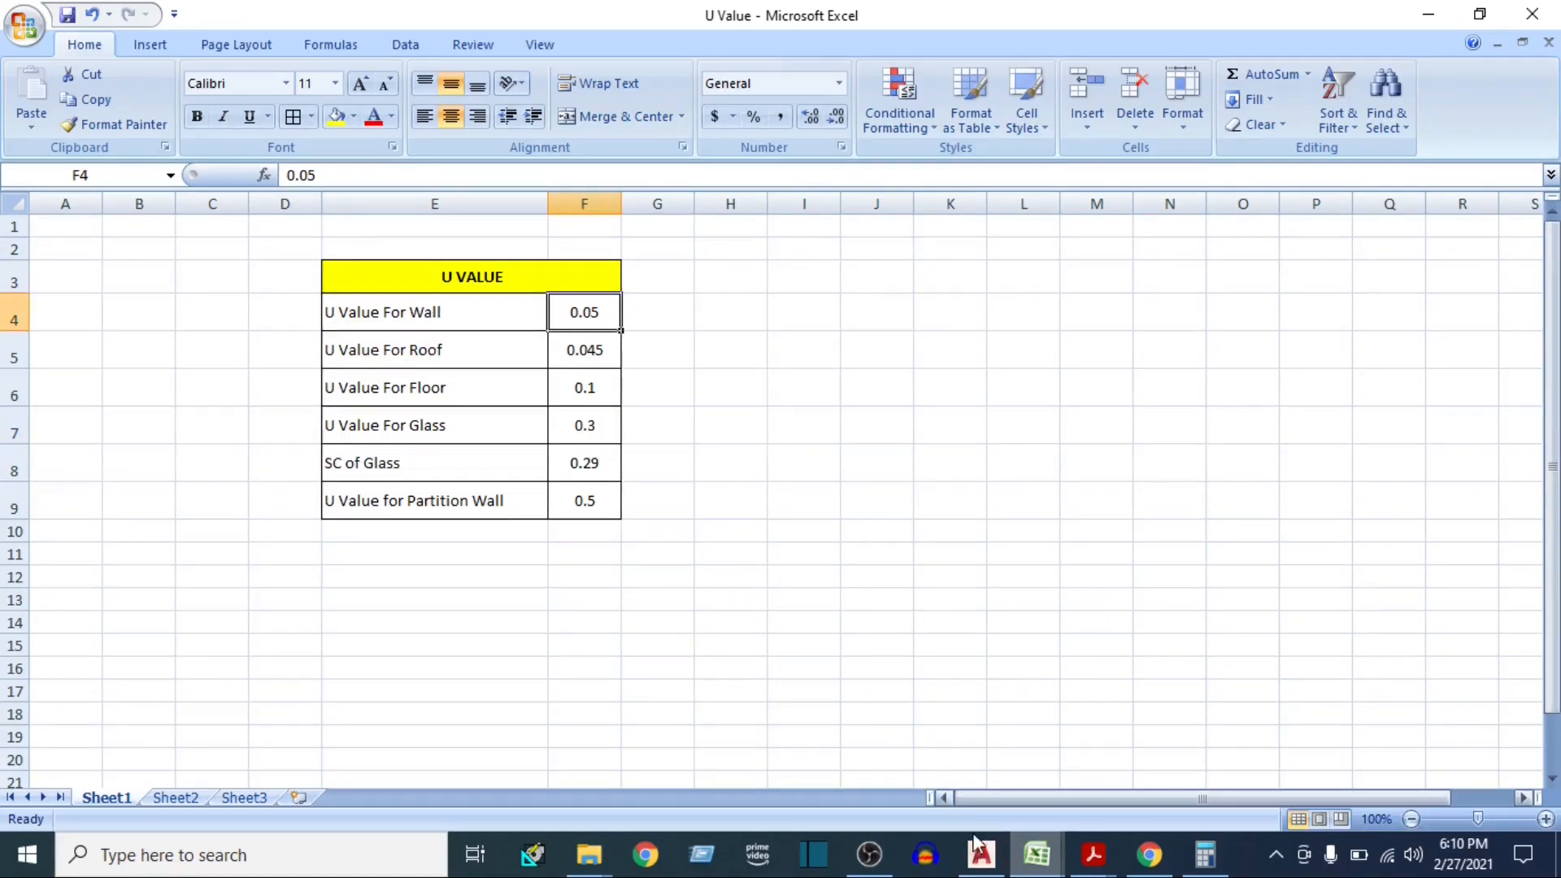
Return to the E-20 heat load sheet, set factor U to 0.05 for Wall - S and Wall - W, and check the Wall - W Btu/hour
{"action": "mouse_move", "coordinate": [1036, 853]}
{"action": "left_click", "coordinate": [941, 764]}
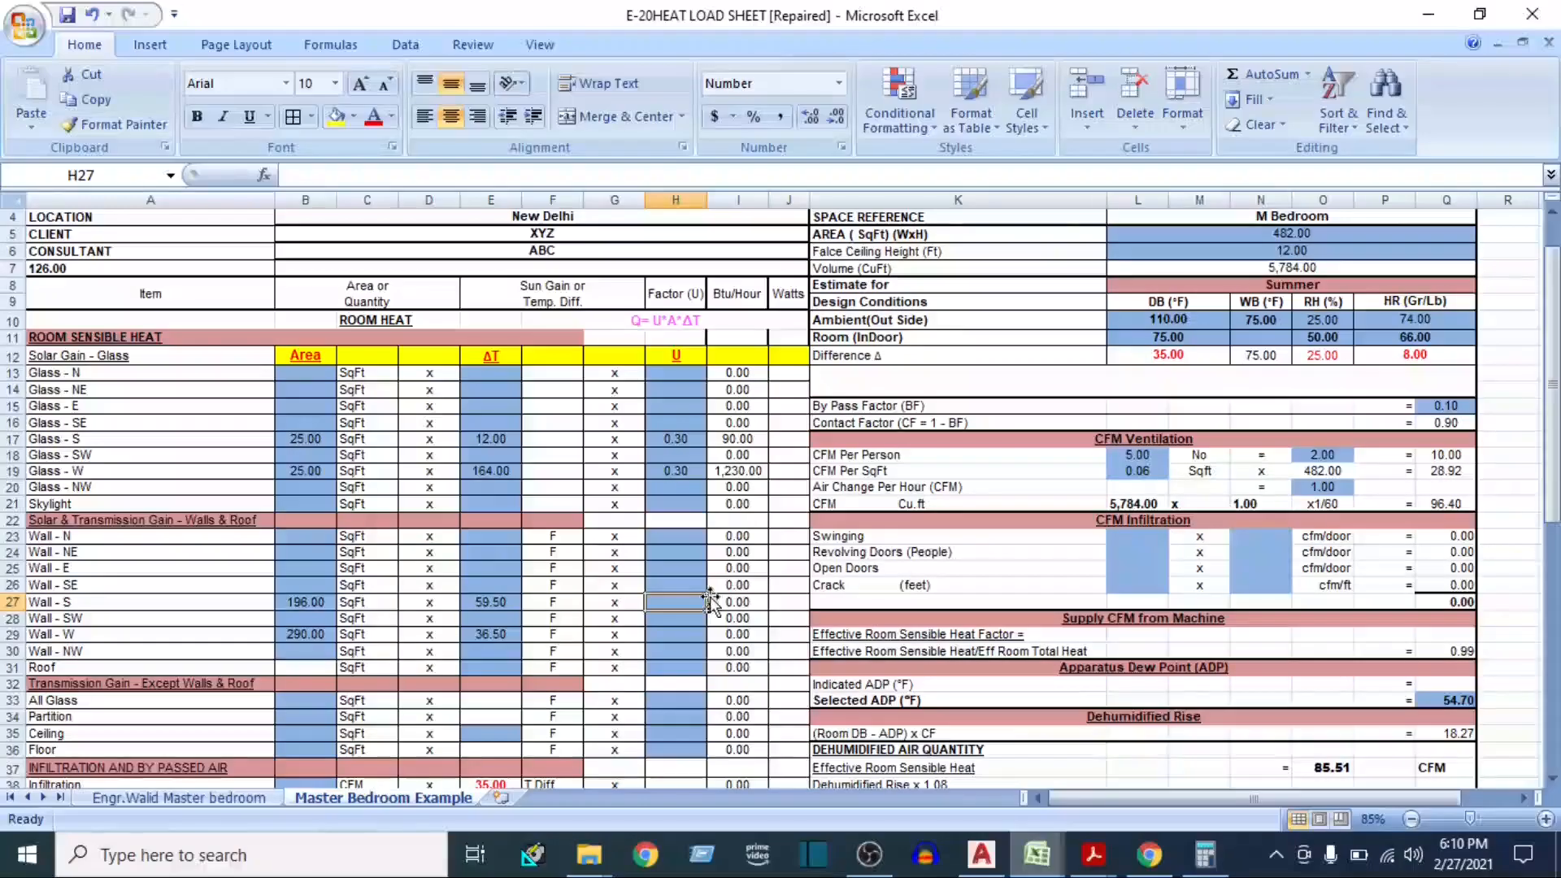
{"action": "type", "text": "0.05"}
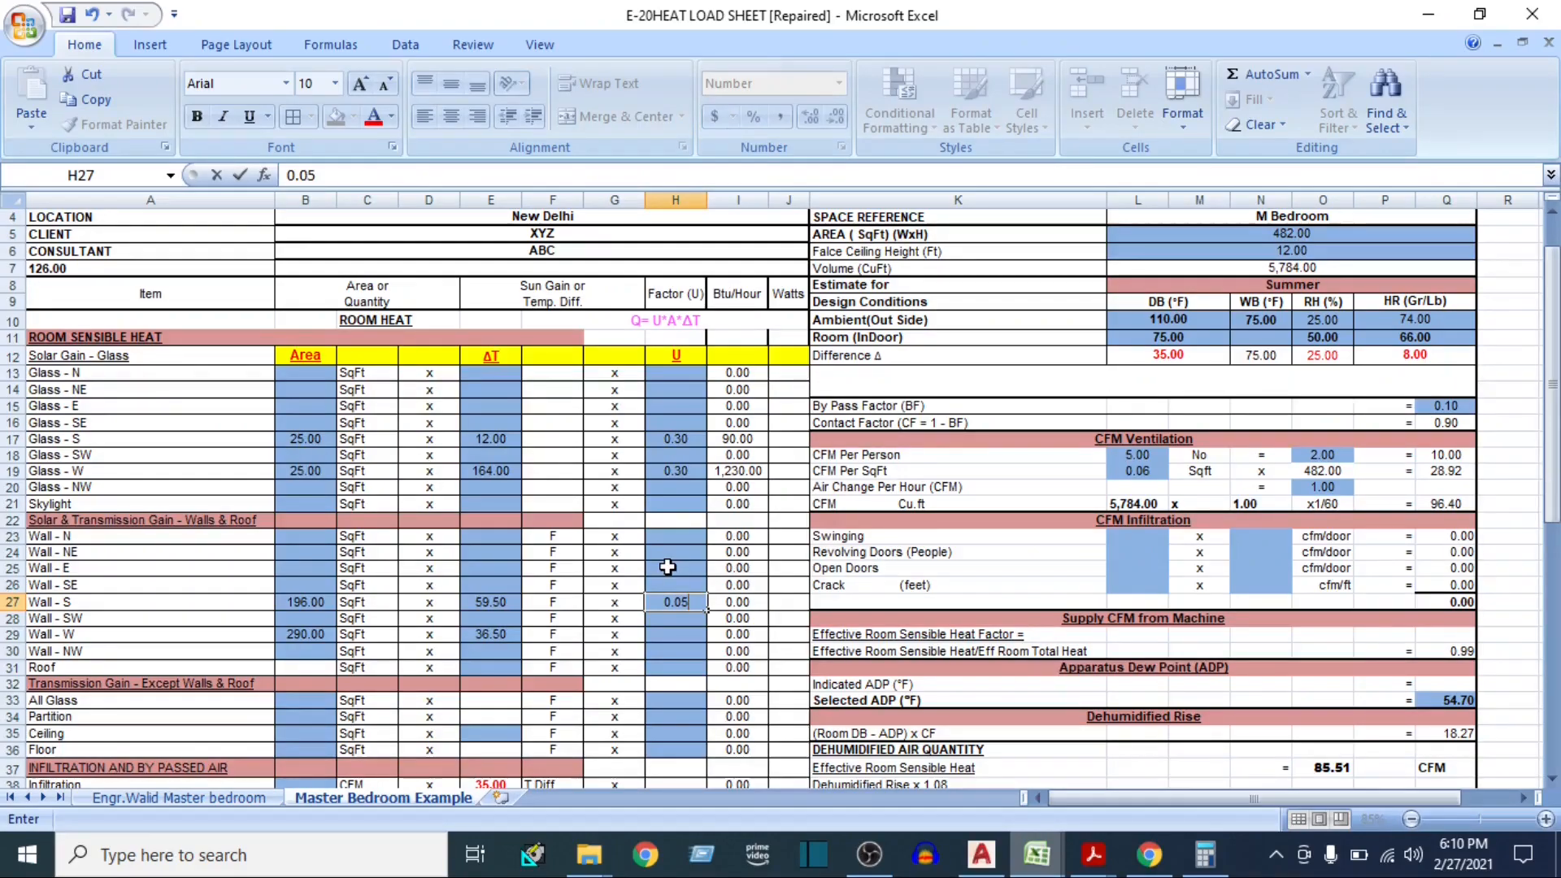
{"action": "key", "text": "Return"}
{"action": "key", "text": "Return"}
{"action": "type", "text": "0.05"}
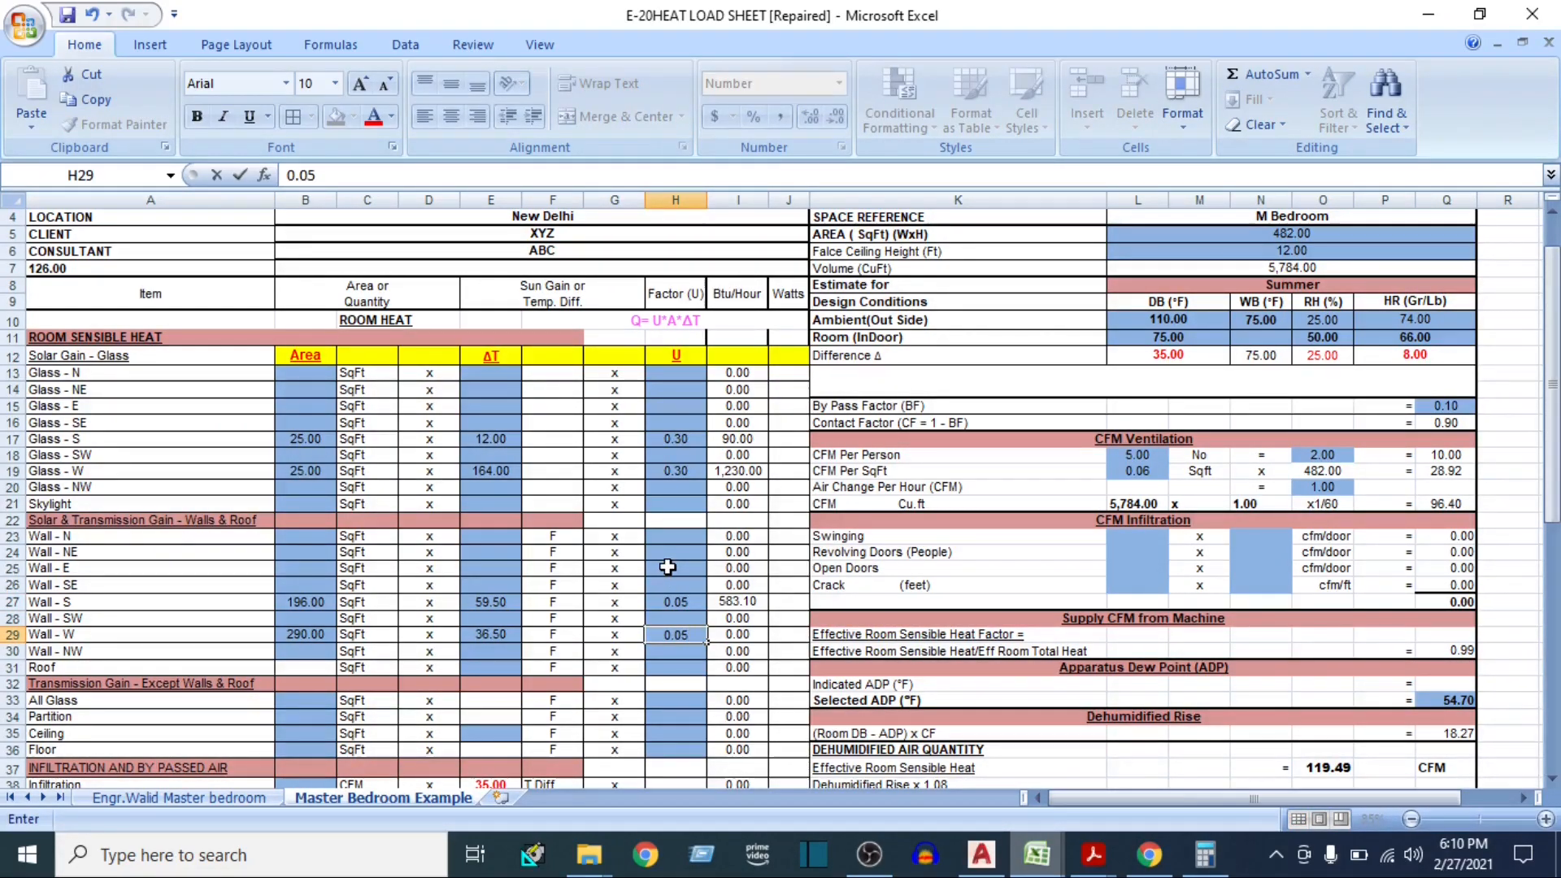
{"action": "key", "text": "Return"}
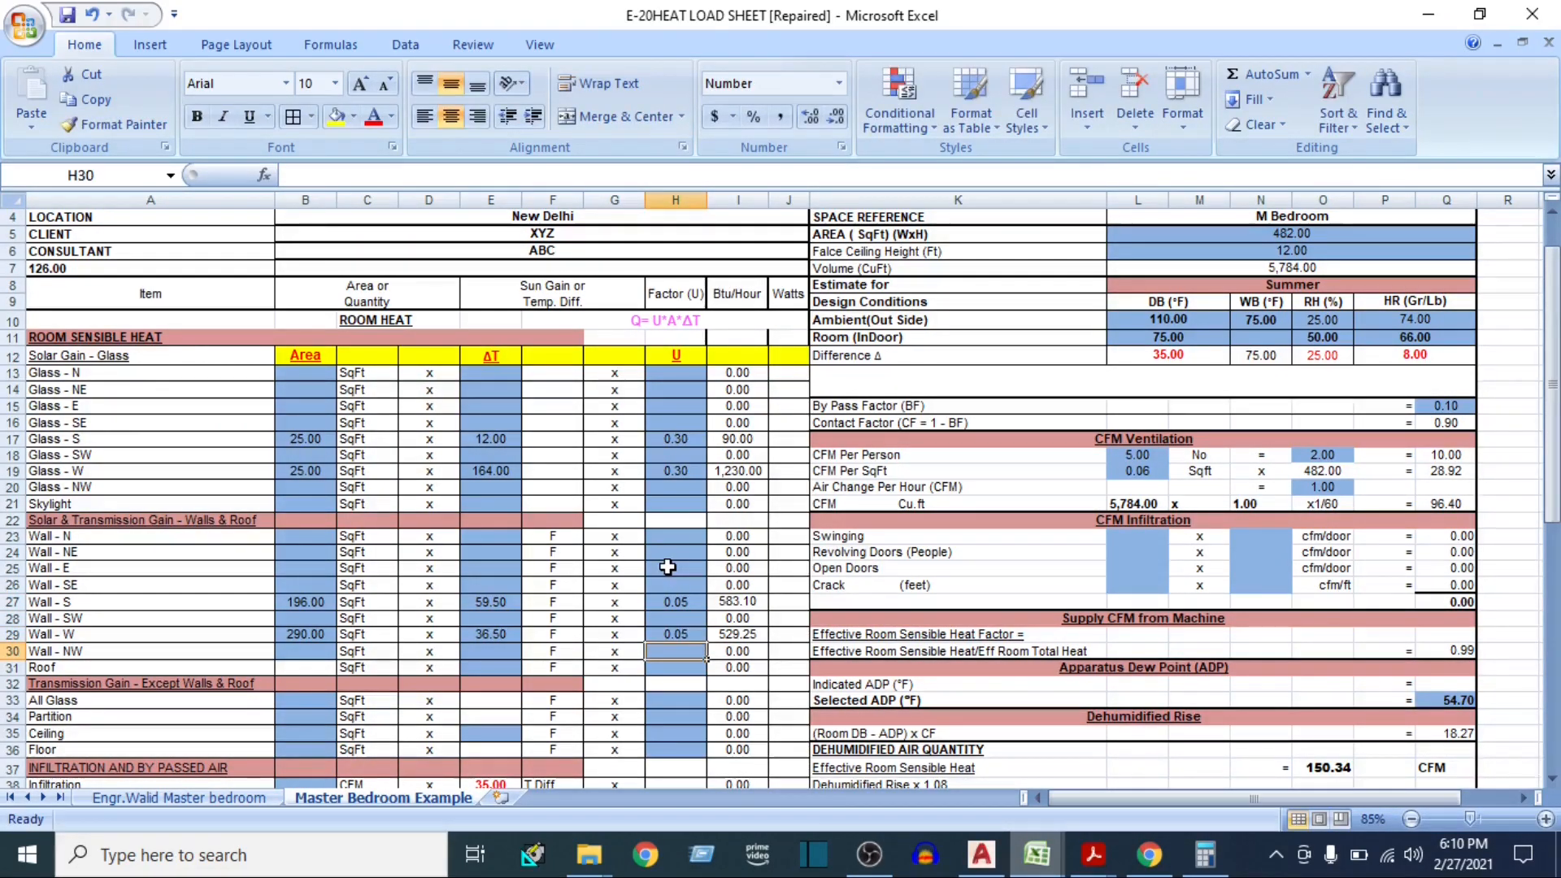
{"action": "left_click", "coordinate": [737, 632]}
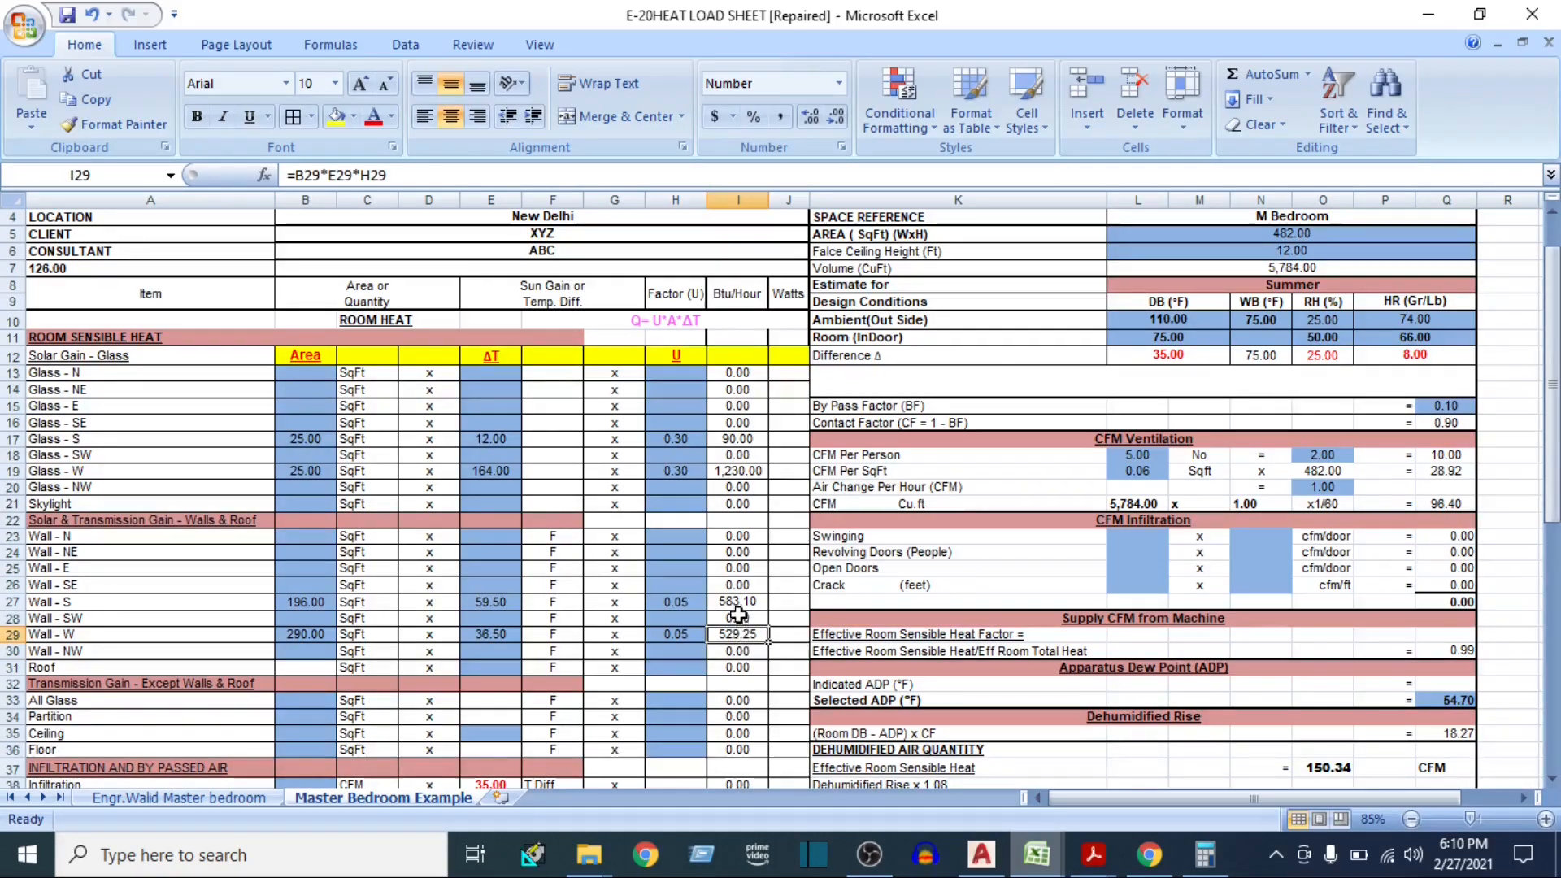
Enter 482 as the Roof area in the heat load sheet and select the Roof ΔT cell
{"action": "scroll", "coordinate": [725, 592], "scroll_direction": "down", "scroll_amount": 1}
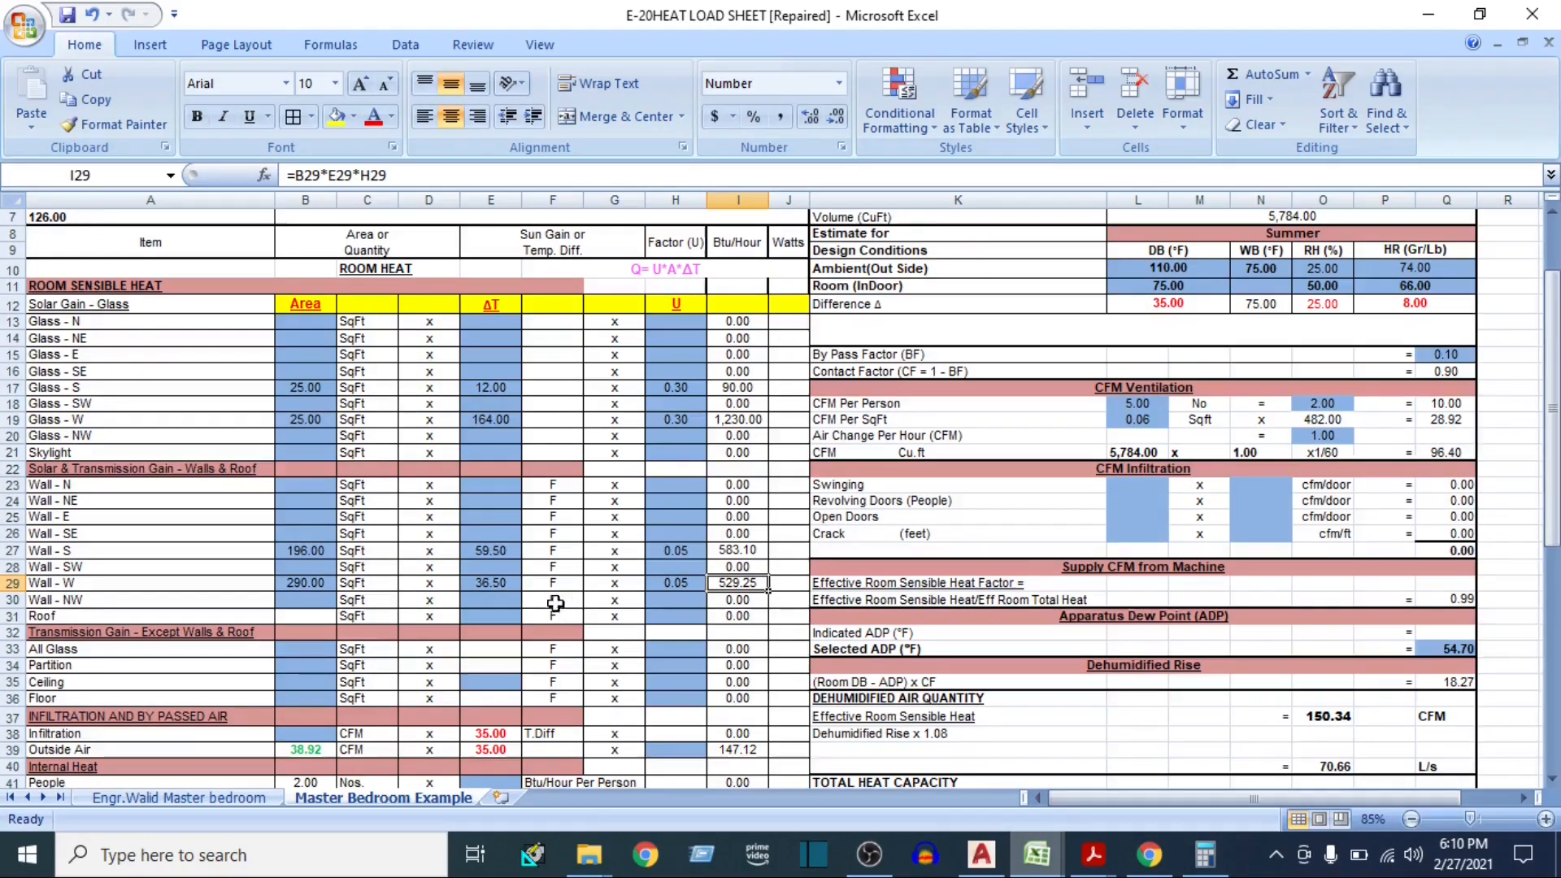
{"action": "left_click", "coordinate": [8, 616]}
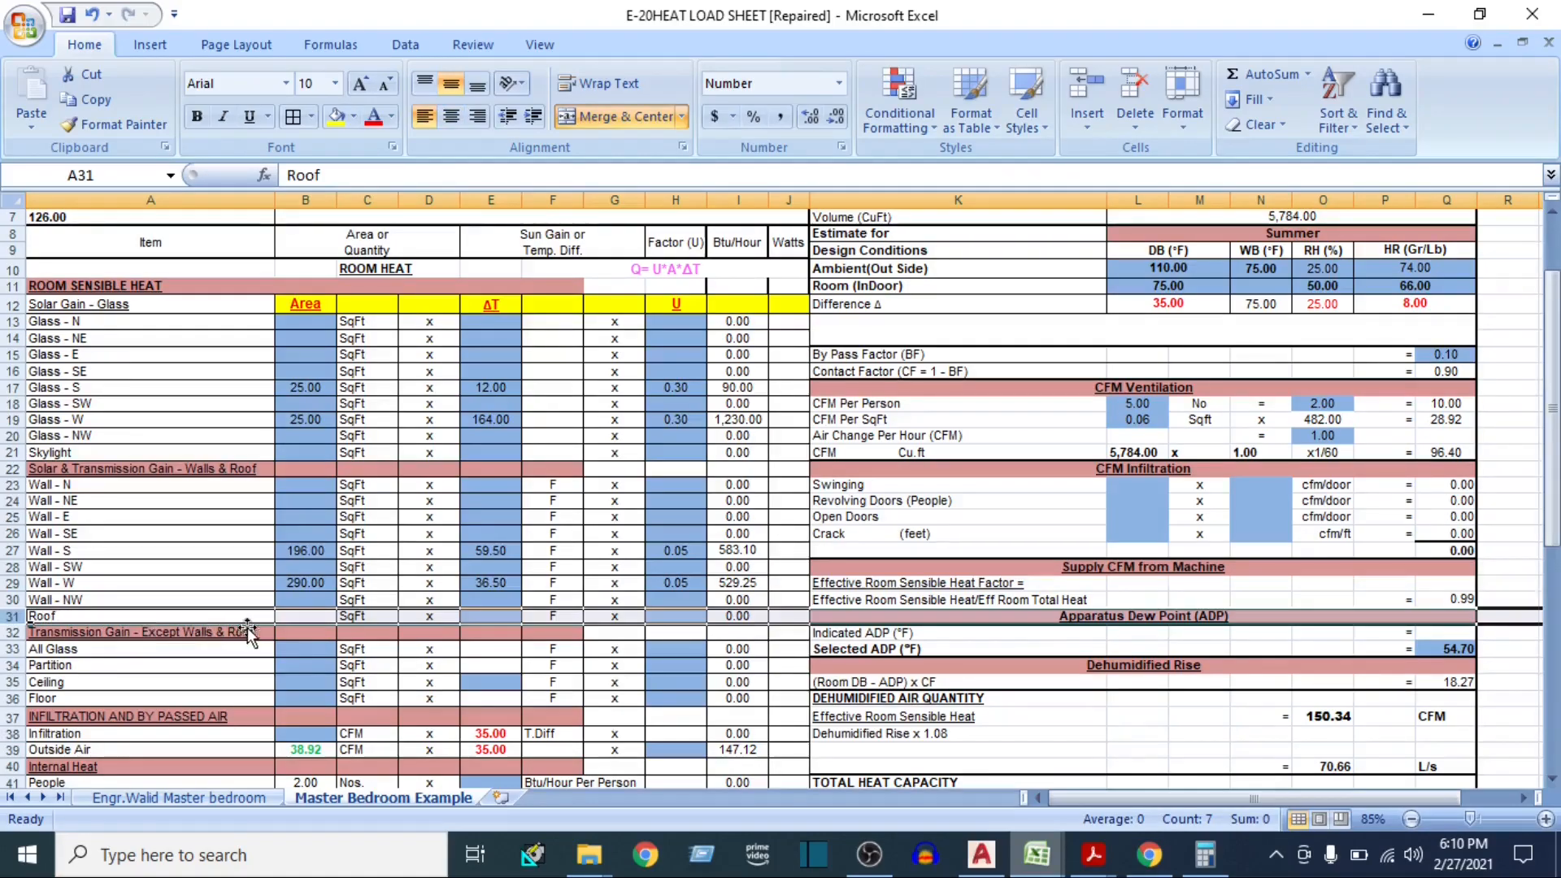
{"action": "left_click", "coordinate": [304, 616]}
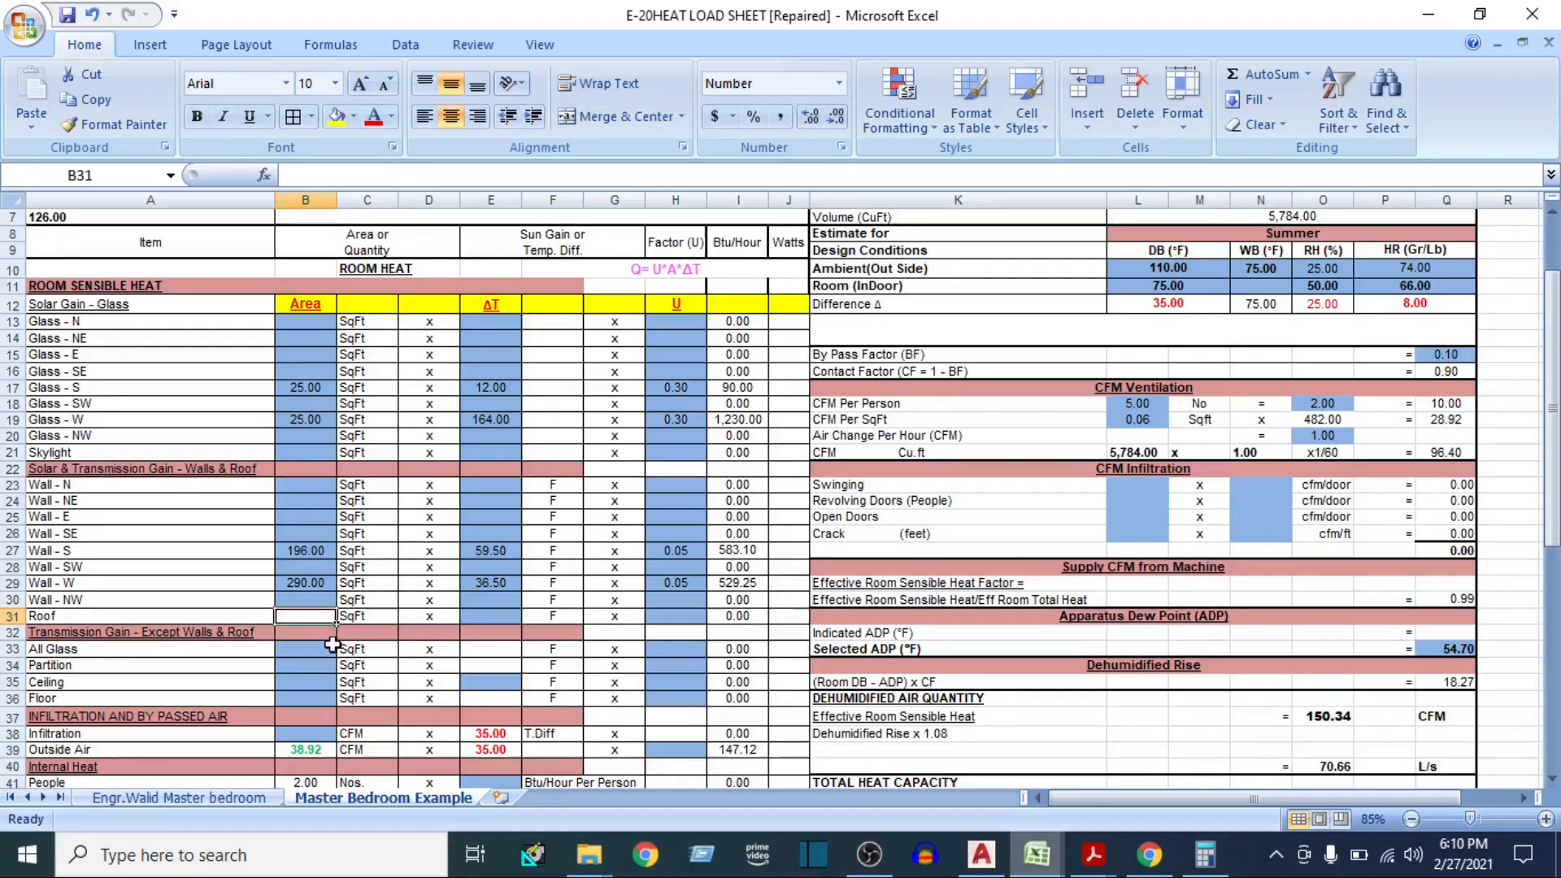
{"action": "scroll", "coordinate": [341, 638], "scroll_direction": "up", "scroll_amount": 1}
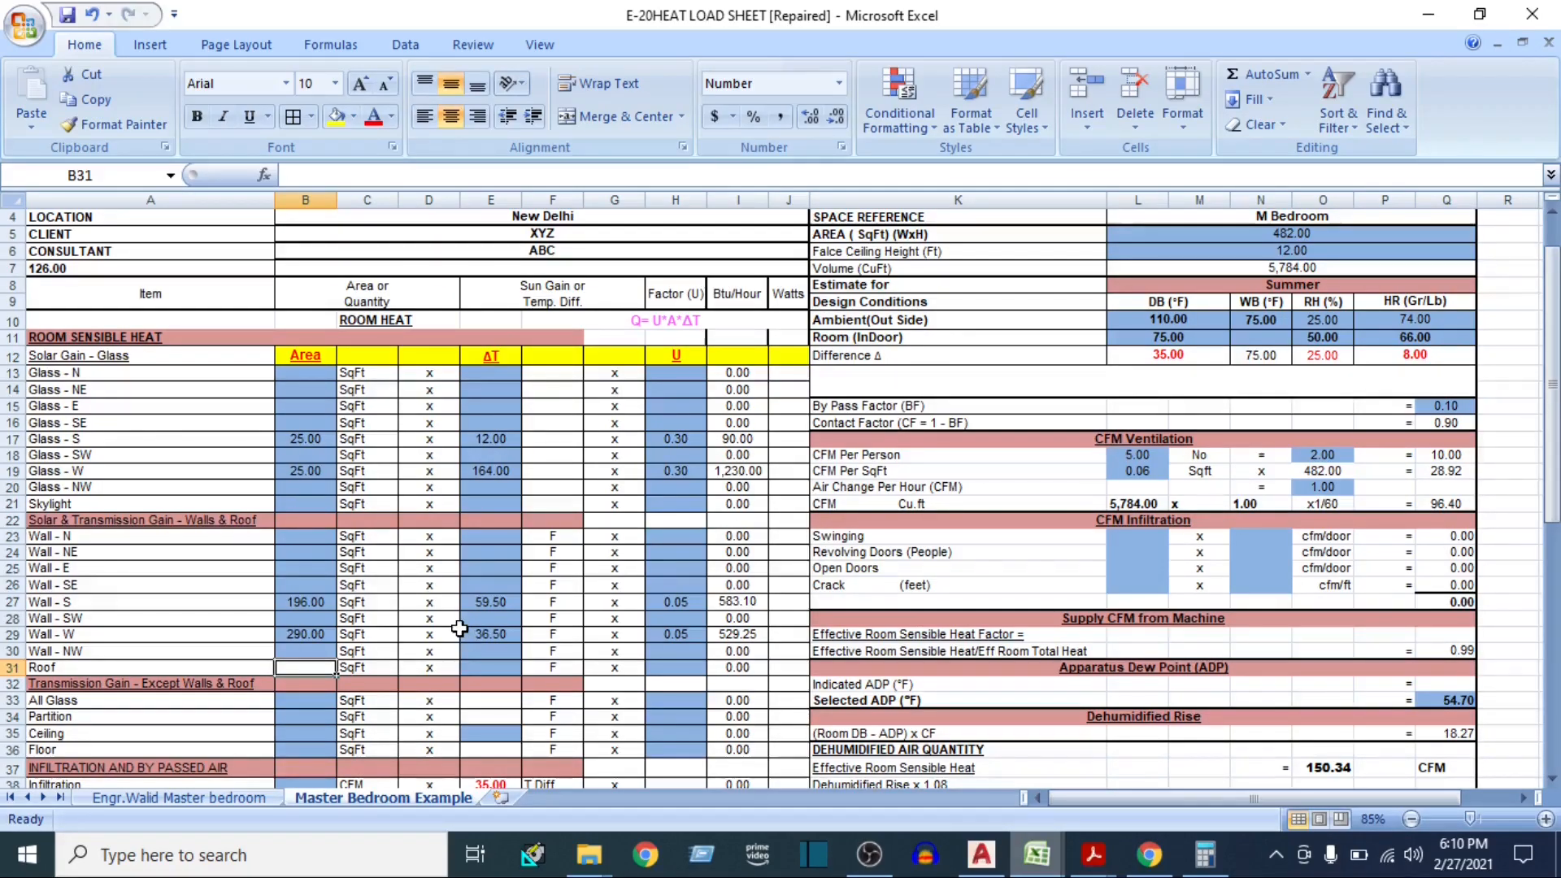
{"action": "type", "text": "482"}
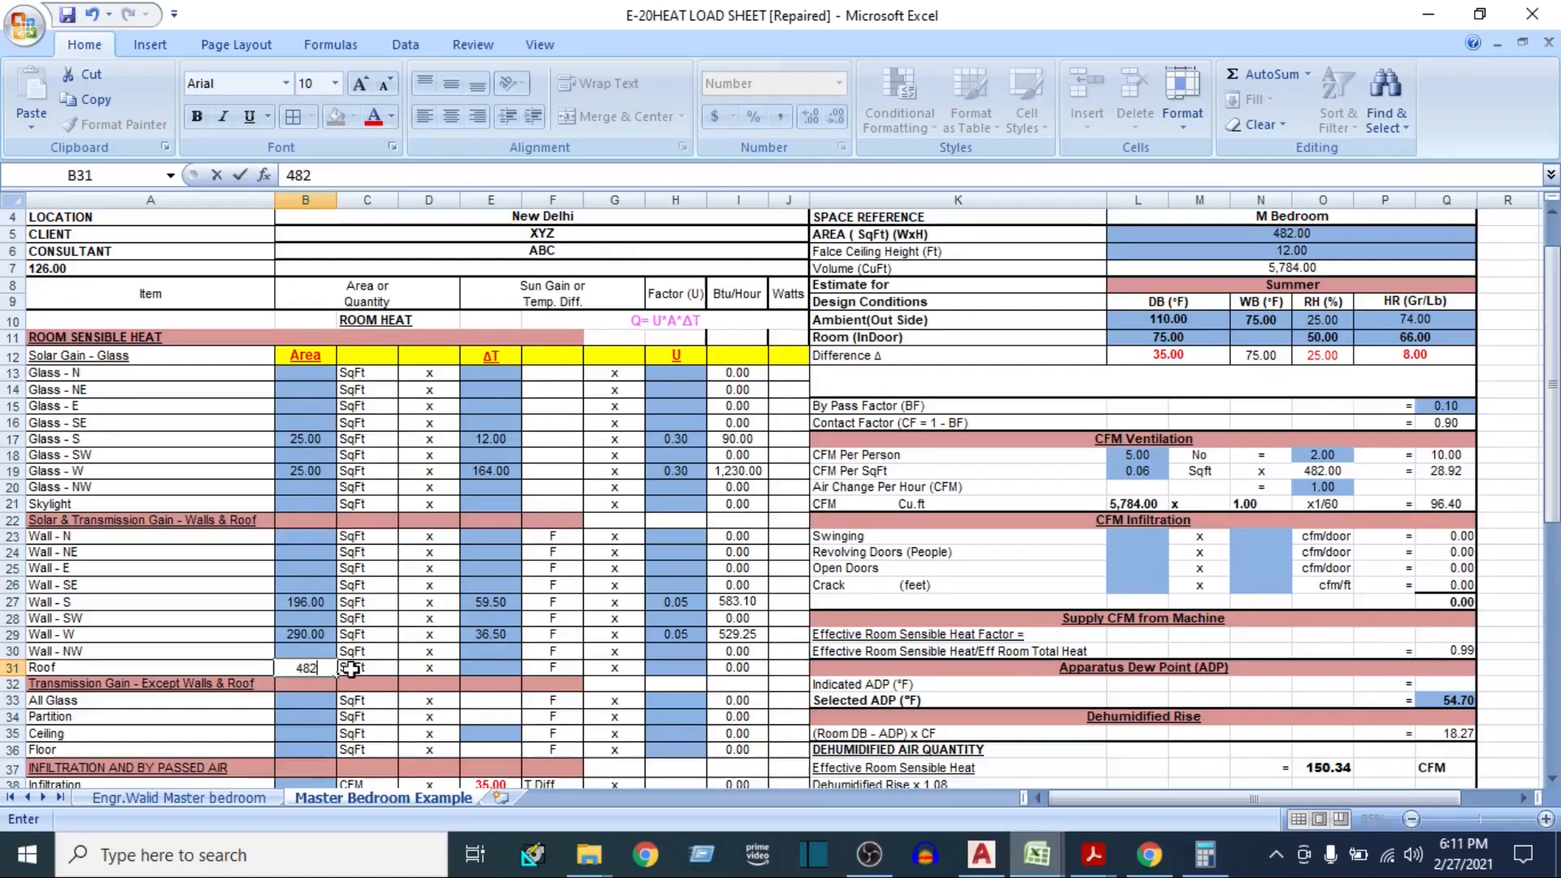
{"action": "left_click", "coordinate": [487, 670]}
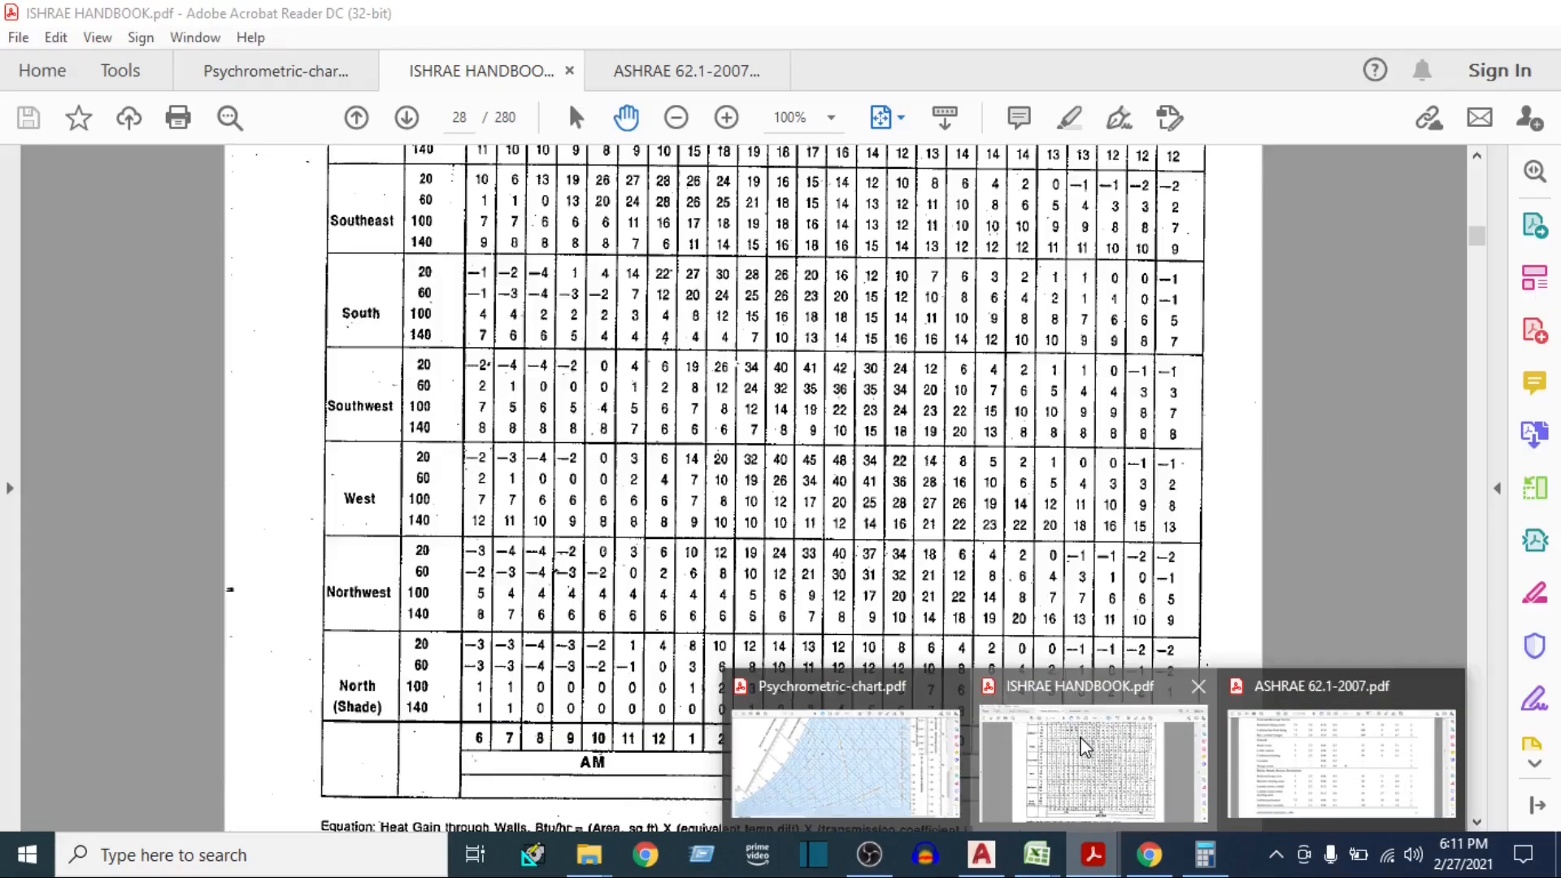
Switch to the ISHRAE Handbook and look up the equivalent temperature difference for sun-exposed roofs in Table 10
{"action": "left_click", "coordinate": [1077, 735]}
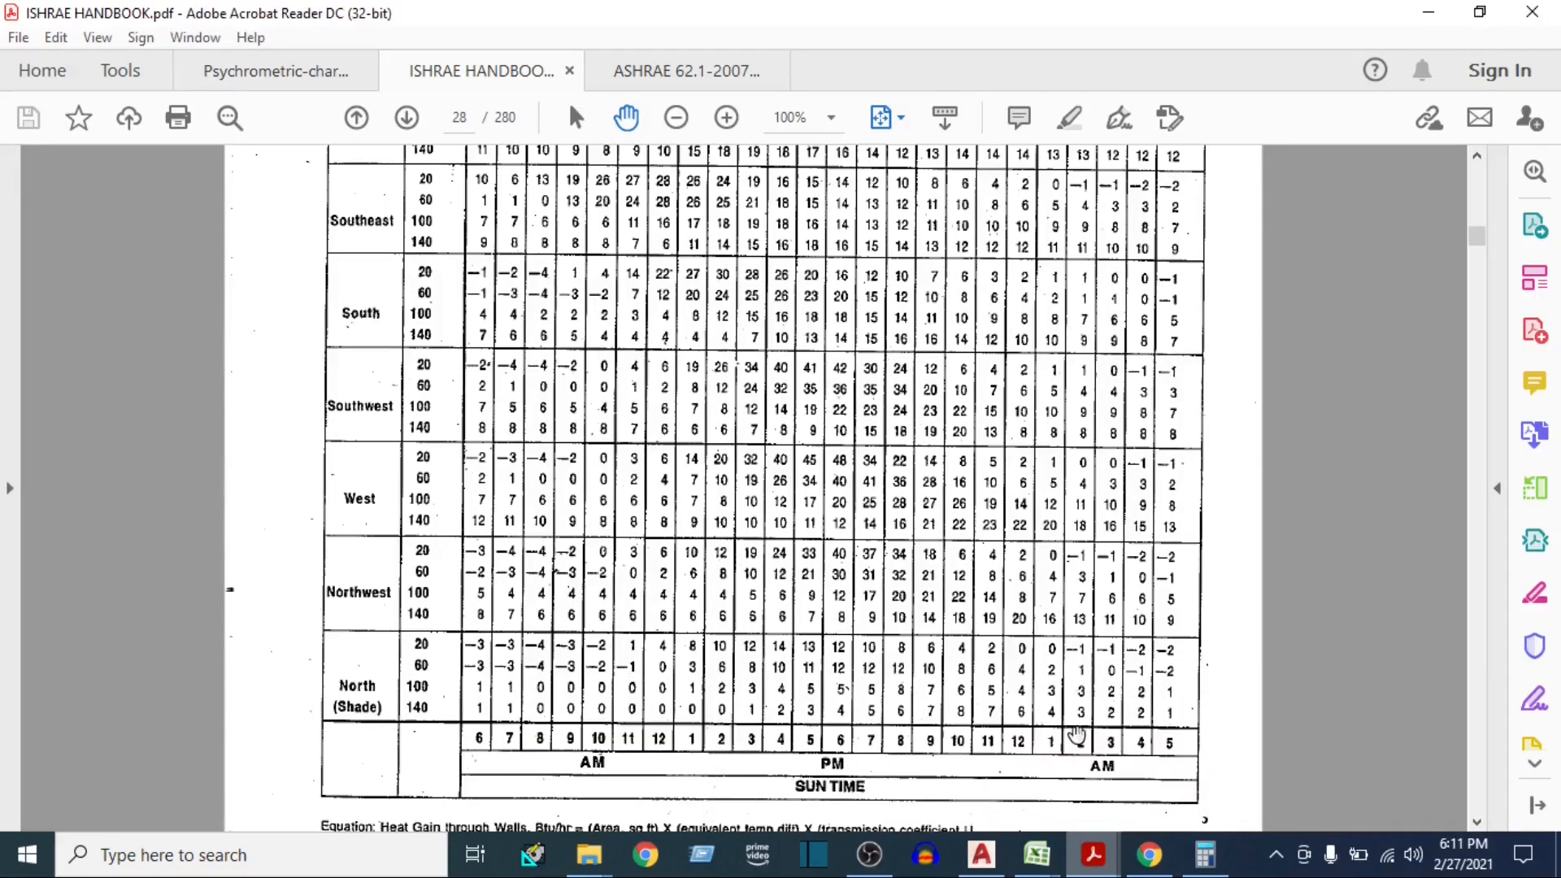
{"action": "key", "text": "ctrl+0"}
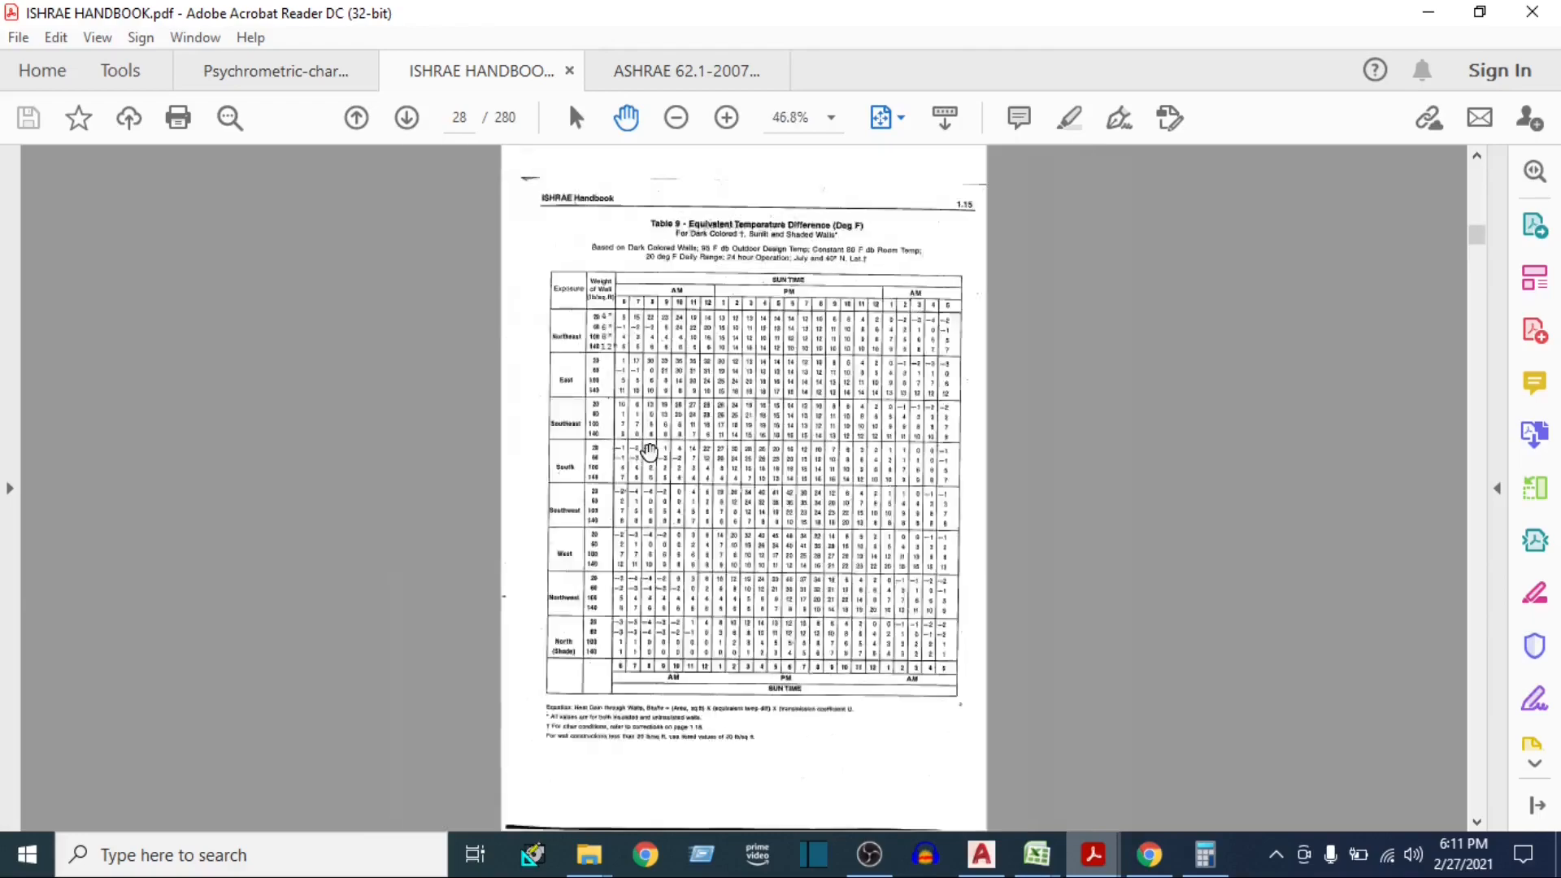
{"action": "scroll", "coordinate": [640, 408], "scroll_direction": "down", "scroll_amount": 2}
{"action": "scroll", "coordinate": [643, 433], "scroll_direction": "up", "scroll_amount": 2}
{"action": "scroll", "coordinate": [643, 437], "scroll_direction": "down", "scroll_amount": 2}
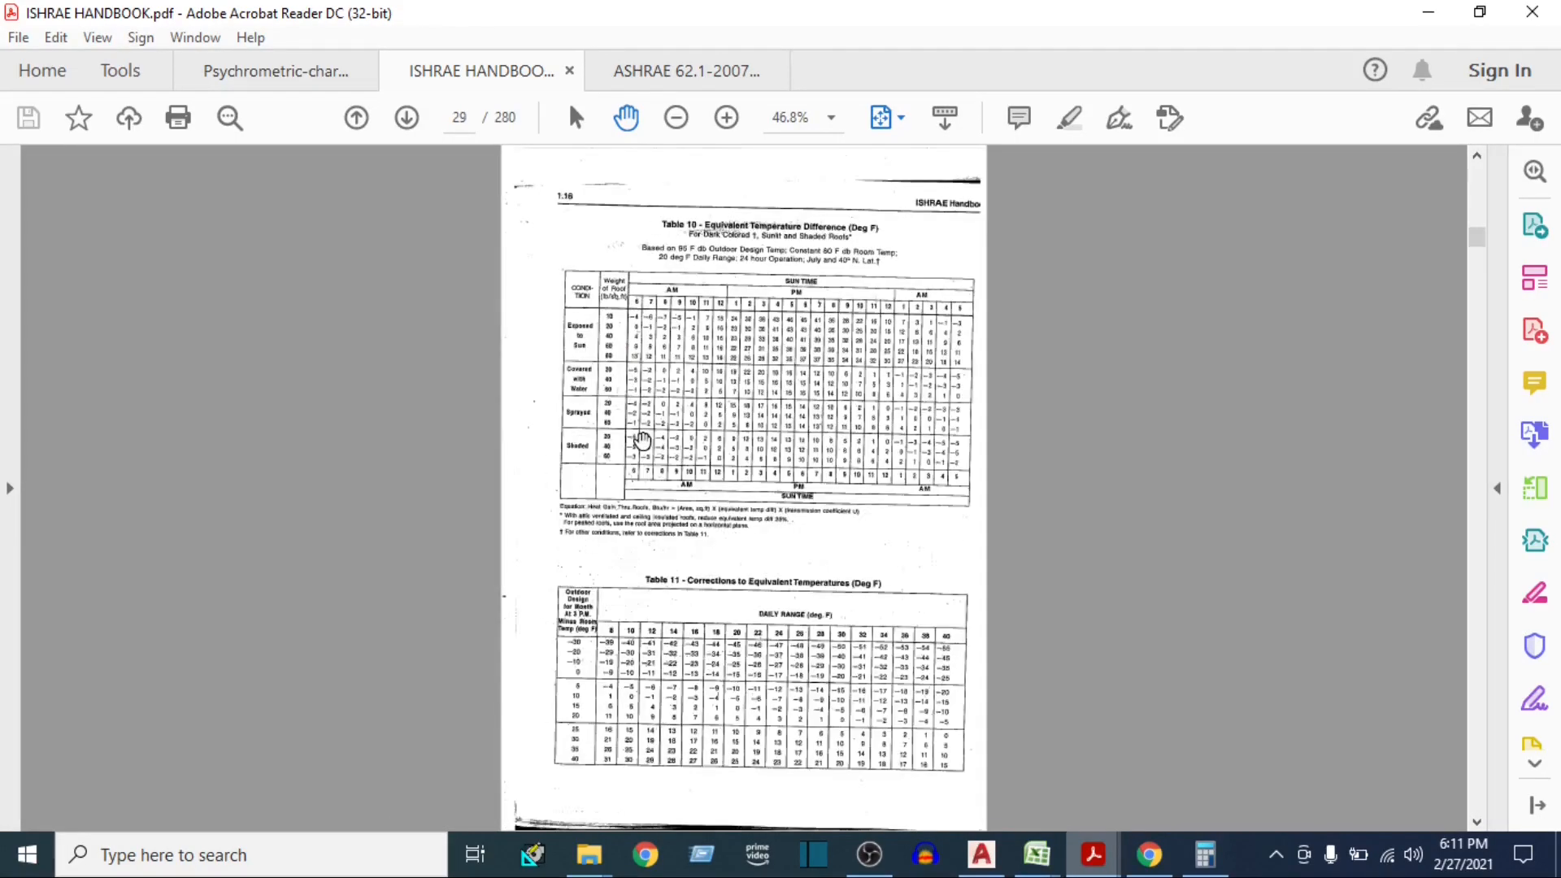
{"action": "scroll", "coordinate": [652, 325], "scroll_direction": "up", "scroll_amount": 3}
{"action": "left_click_drag", "start_coordinate": [652, 324], "coordinate": [660, 397]}
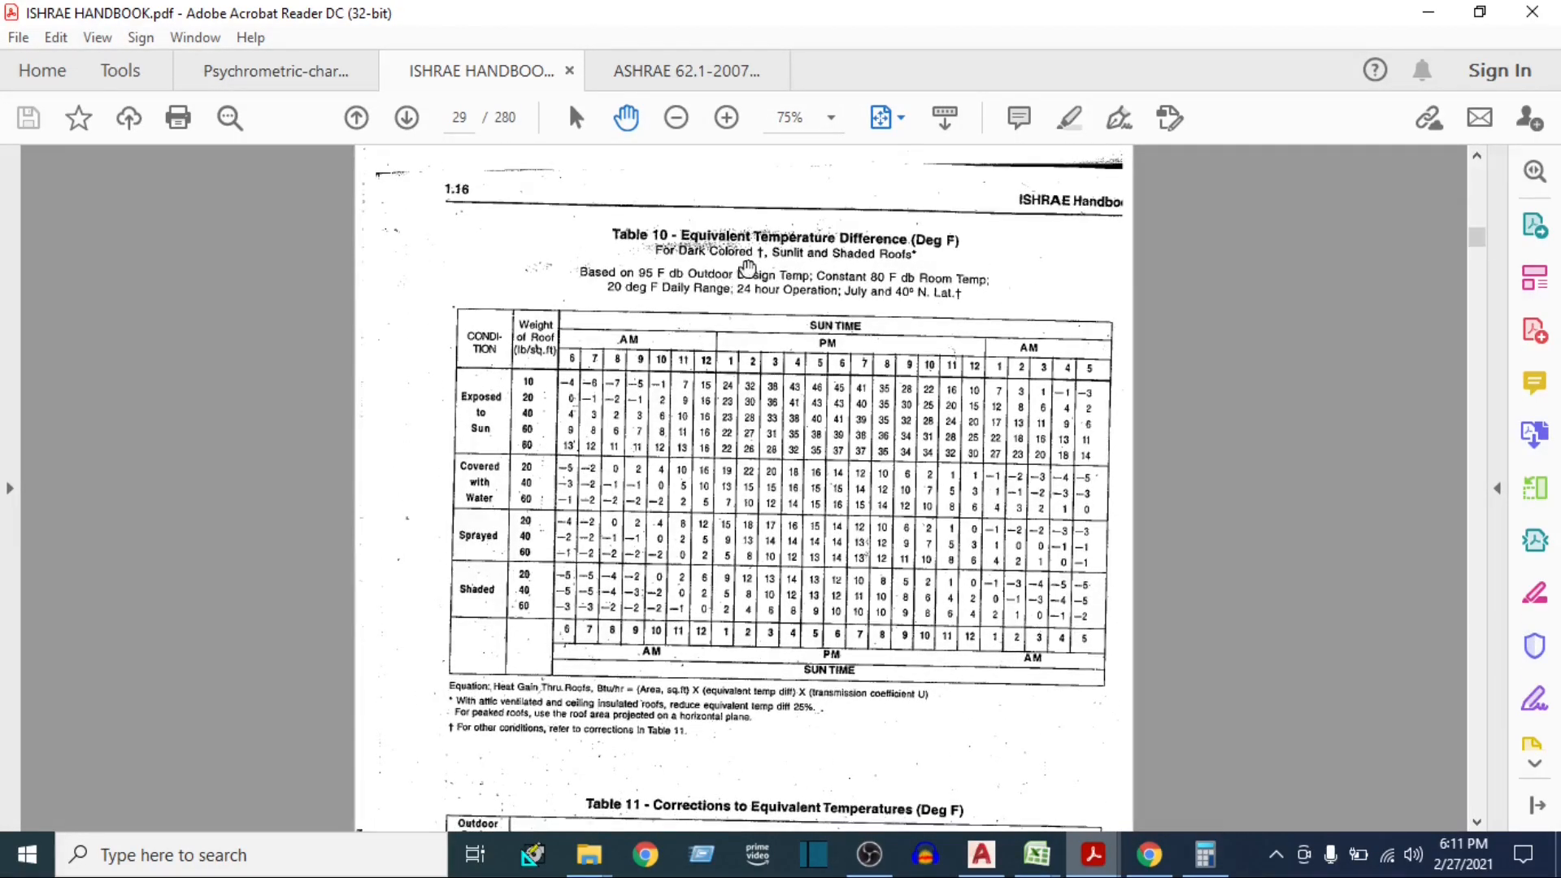
{"action": "scroll", "coordinate": [539, 400], "scroll_direction": "up", "scroll_amount": 1}
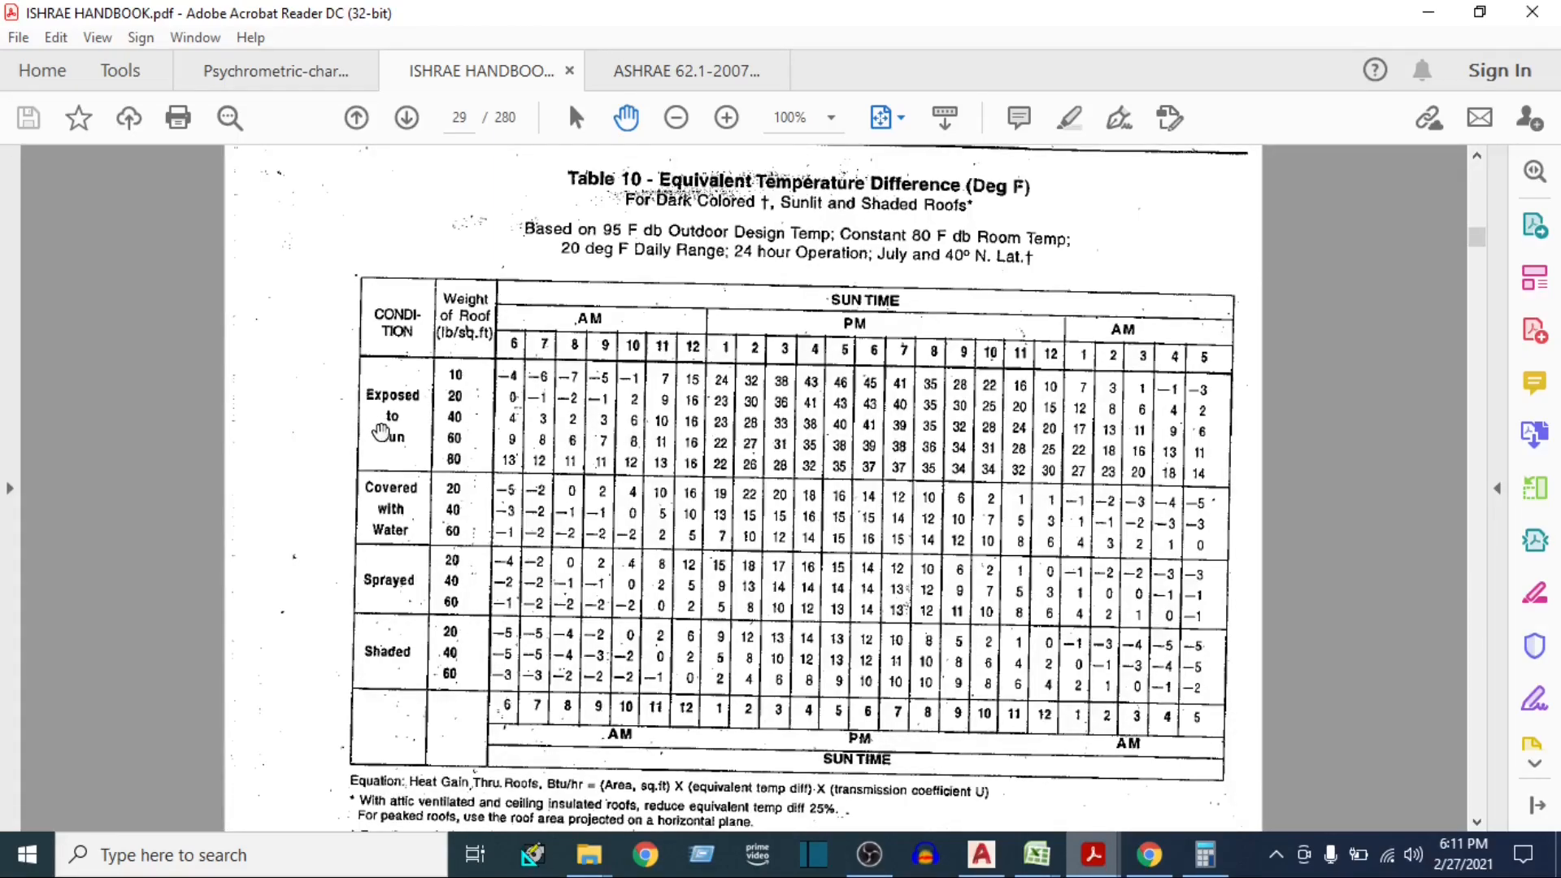
{"action": "scroll", "coordinate": [447, 471], "scroll_direction": "up", "scroll_amount": 1}
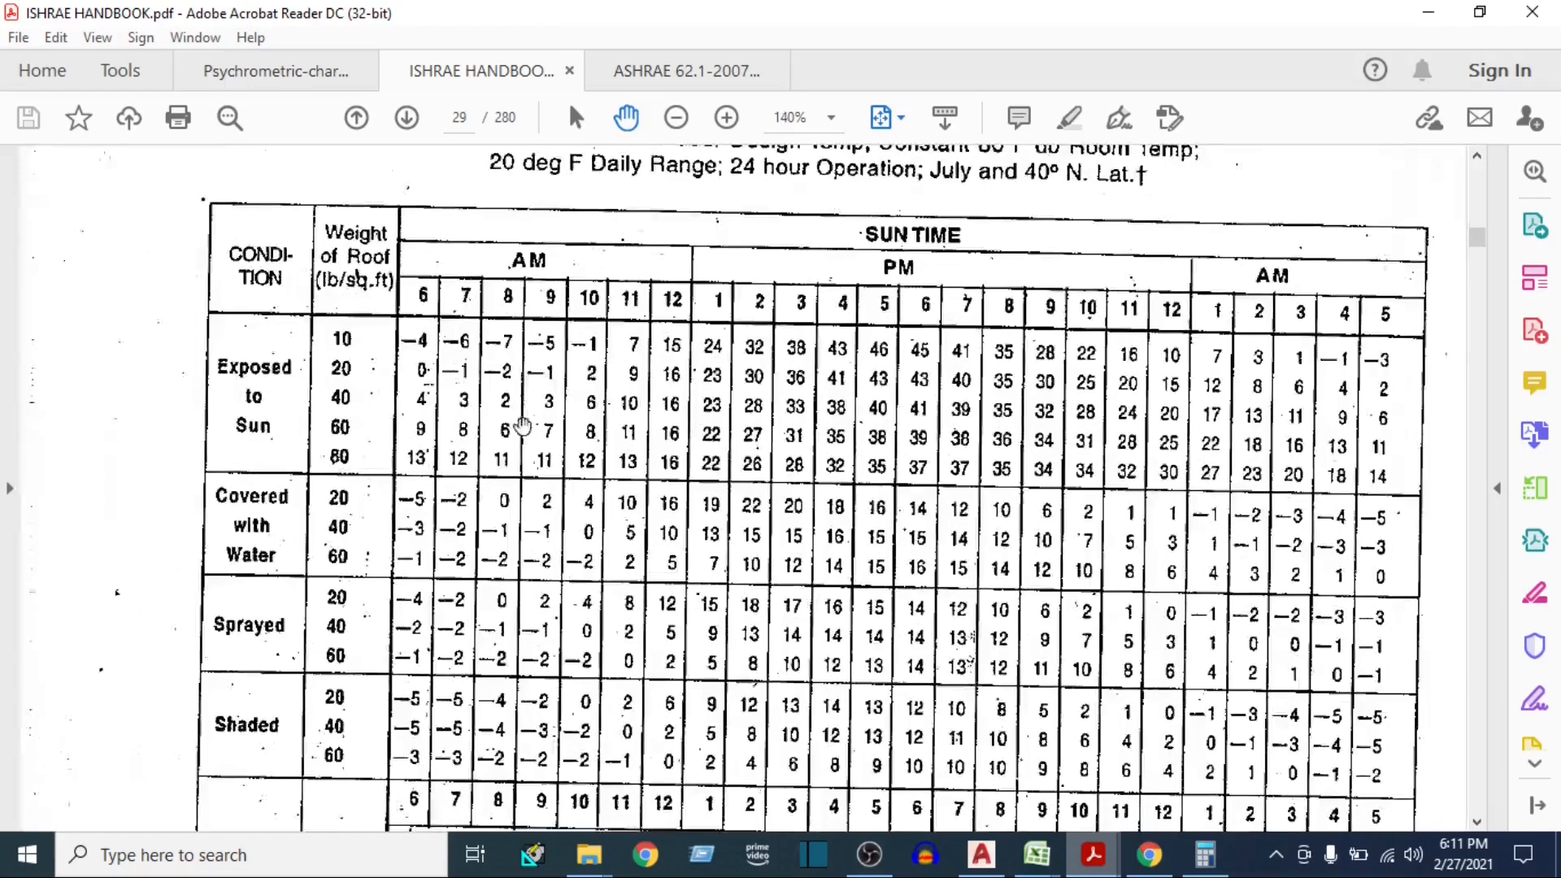
{"action": "left_click_drag", "start_coordinate": [579, 368], "coordinate": [561, 508]}
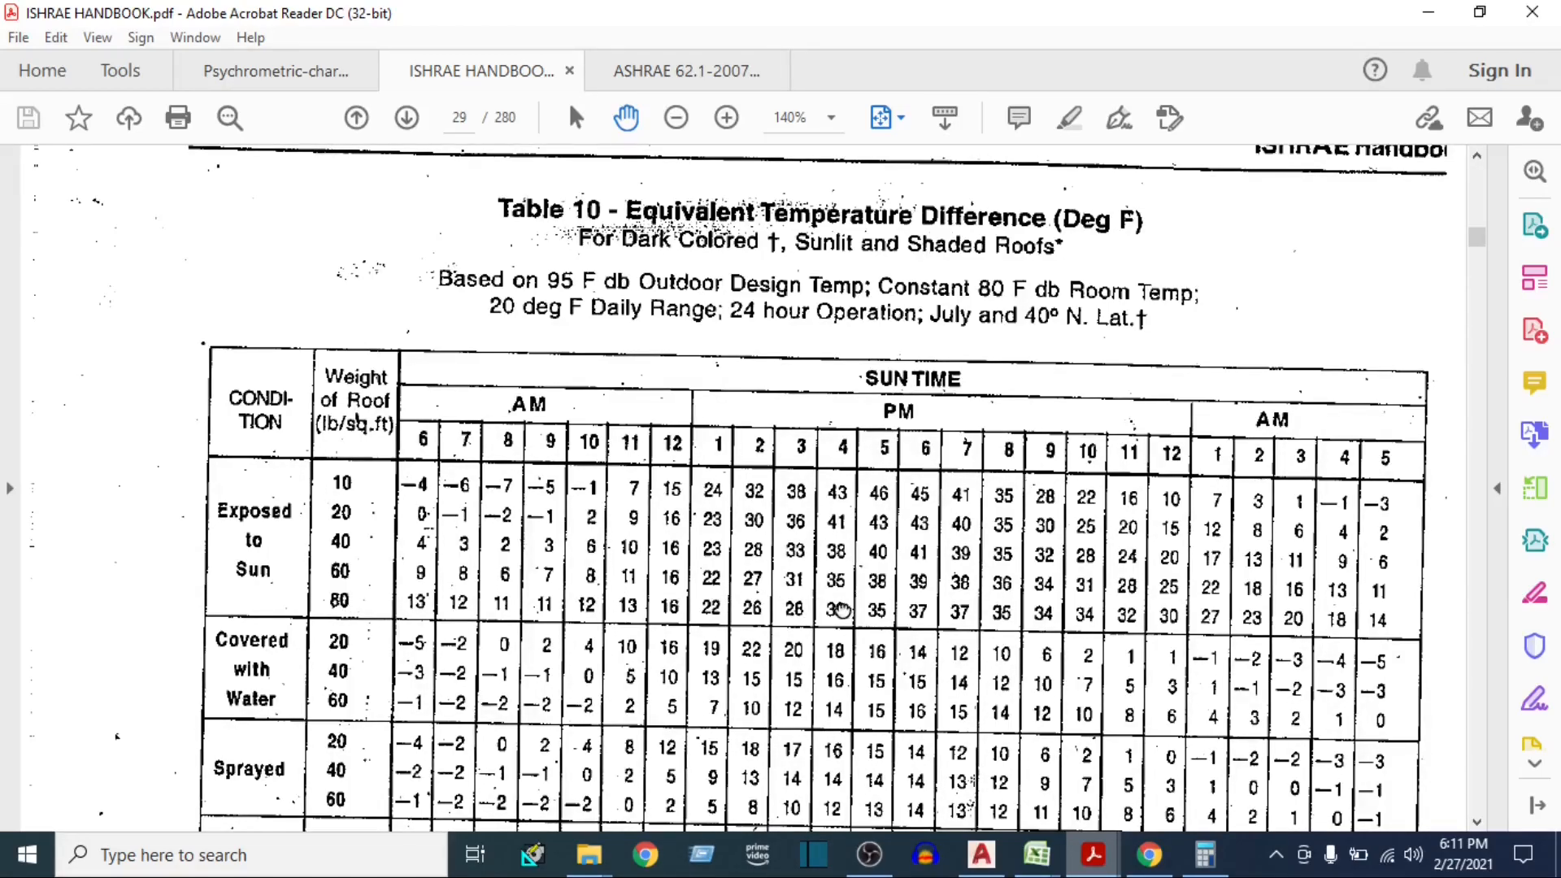
{"action": "left_click_drag", "start_coordinate": [844, 608], "coordinate": [828, 487]}
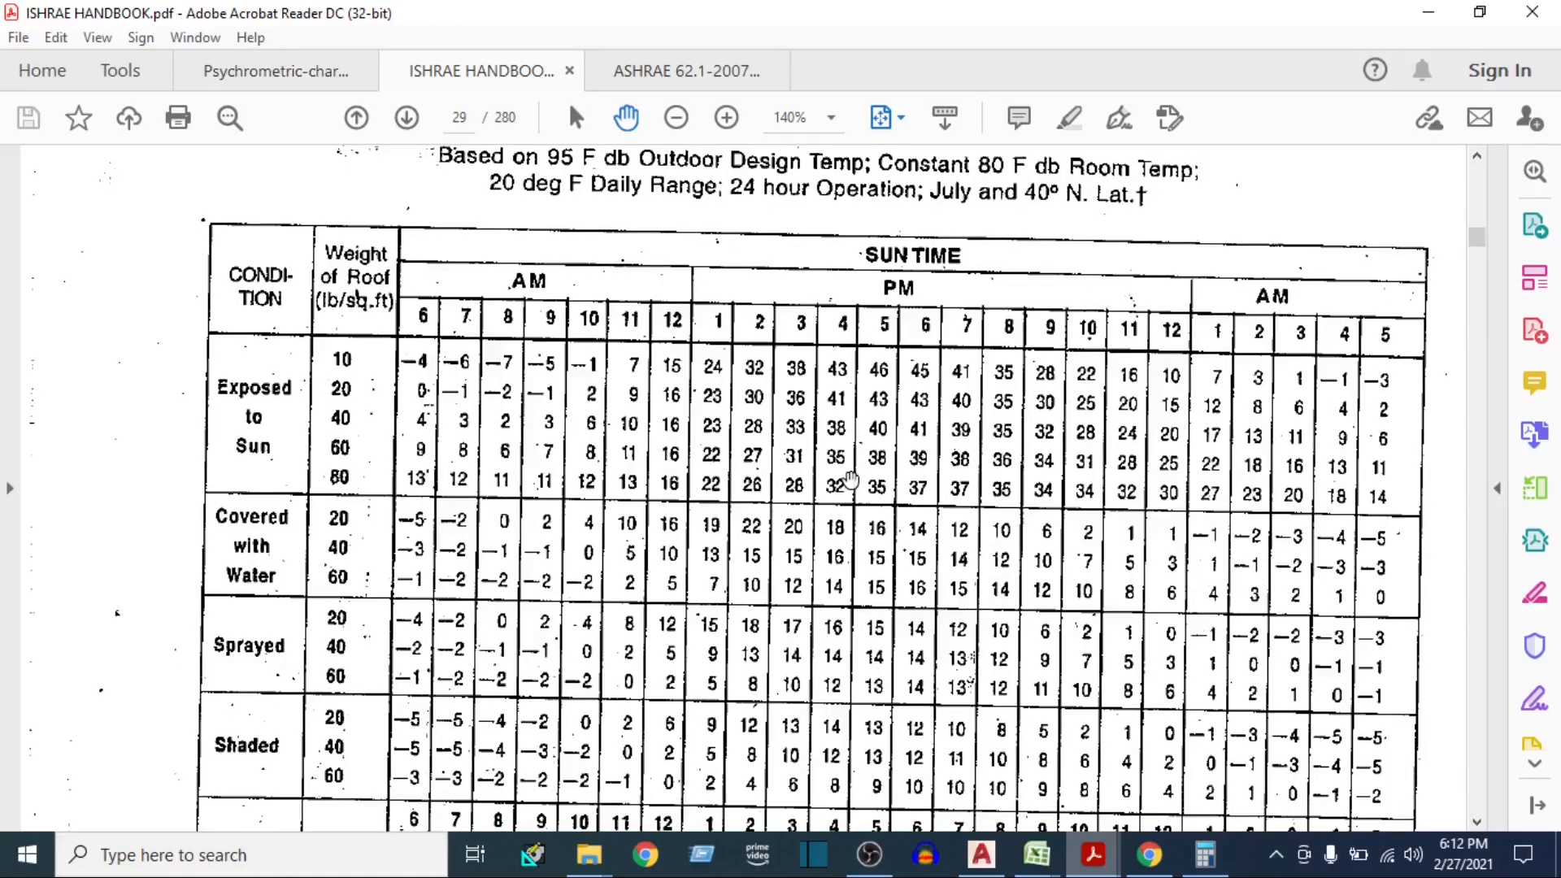
{"action": "scroll", "coordinate": [876, 452], "scroll_direction": "down", "scroll_amount": 1}
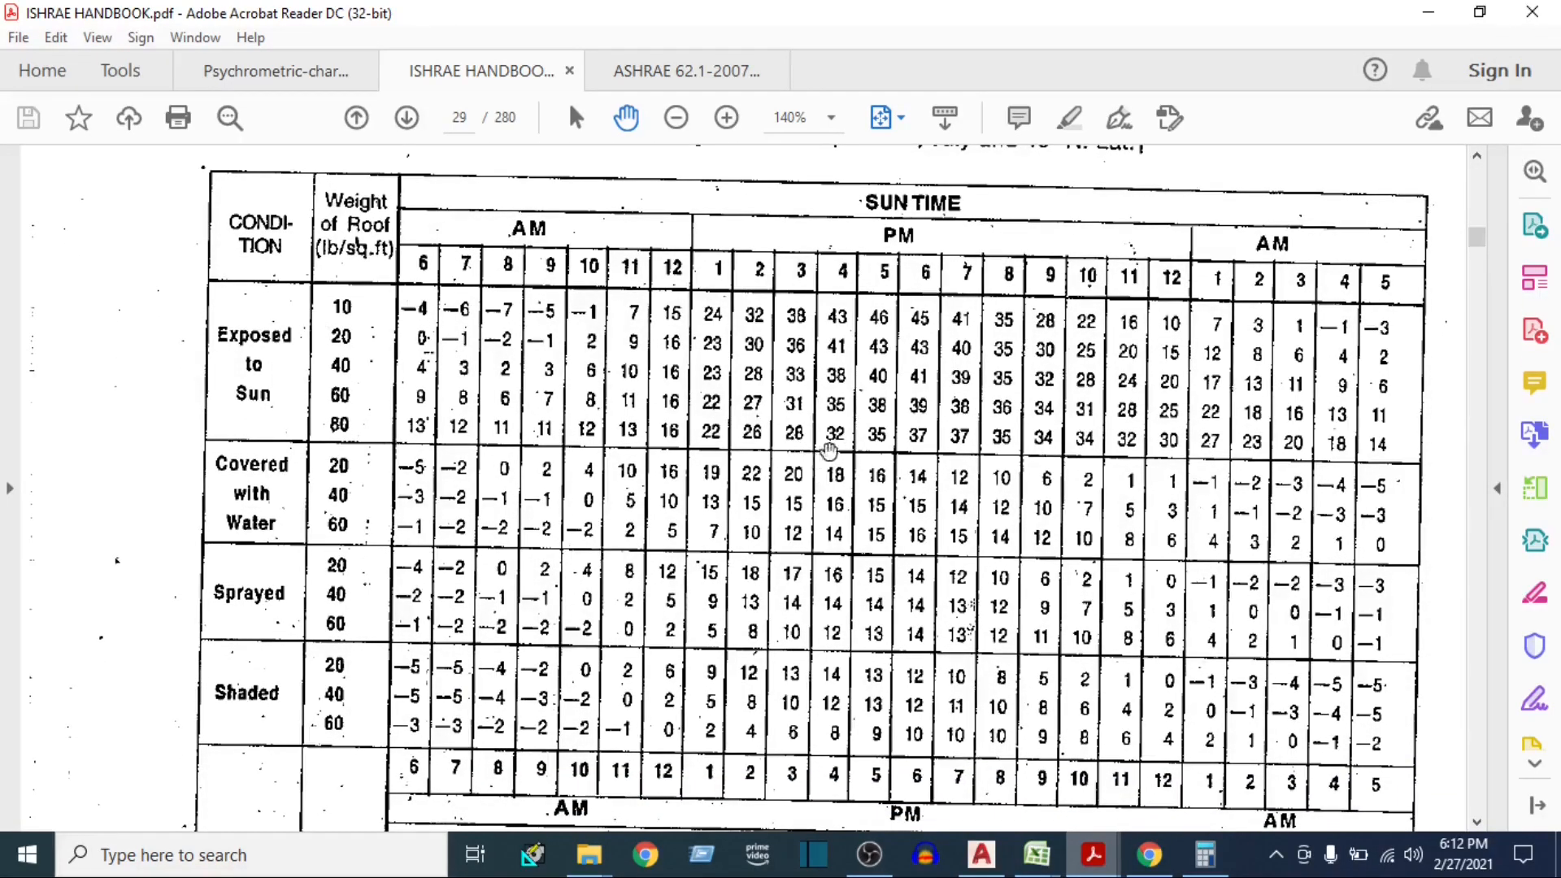
Switch to Calculator and add the 17.5 correction to the roof temperature difference of 32
{"action": "left_click", "coordinate": [1036, 854]}
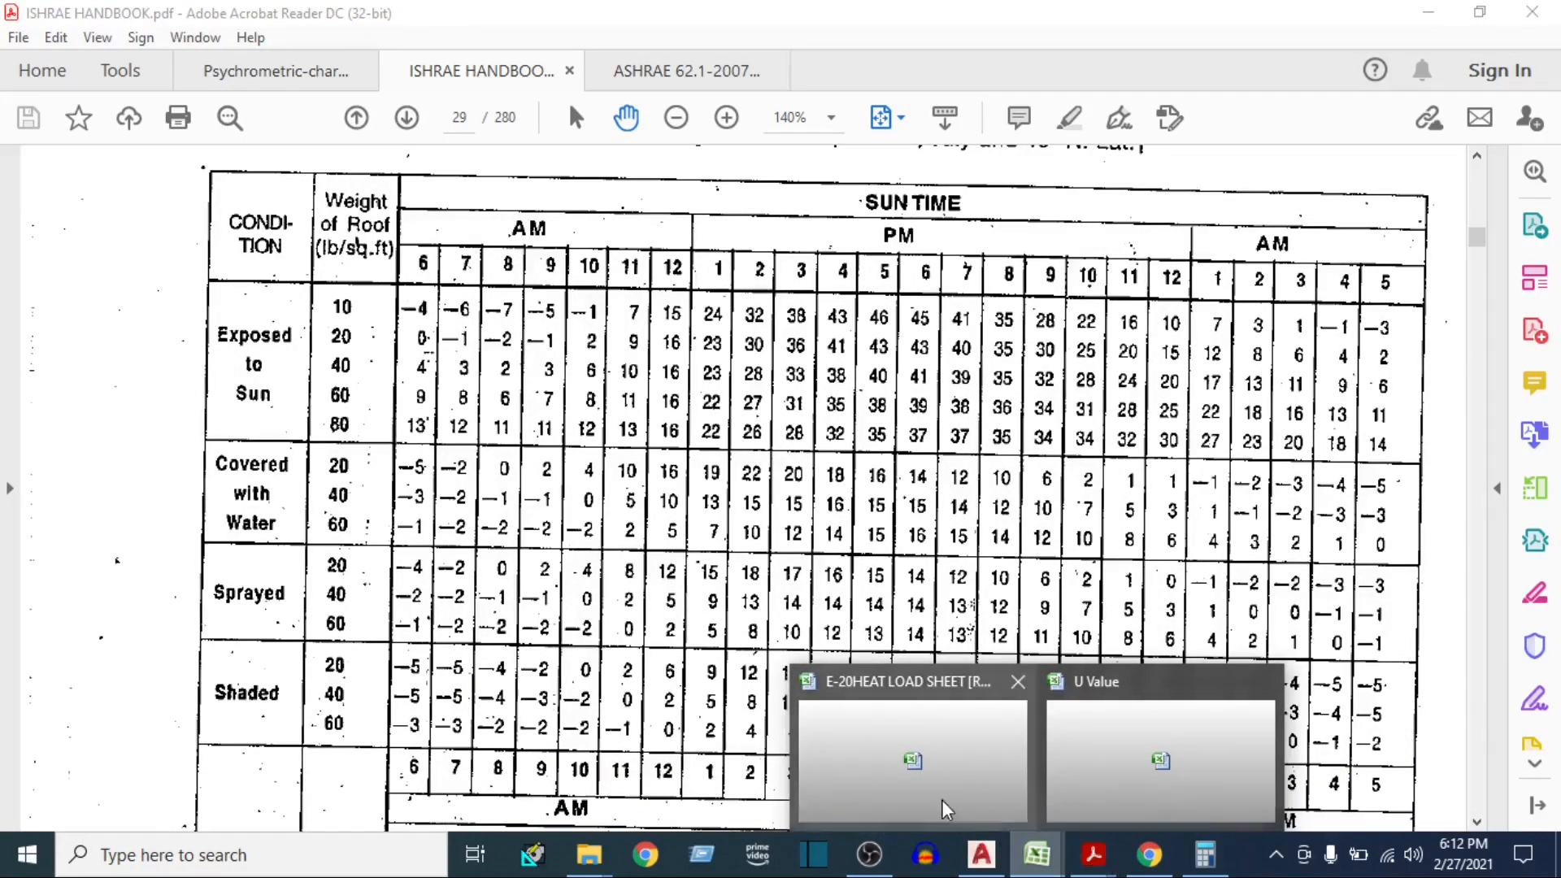
{"action": "left_click", "coordinate": [1201, 846]}
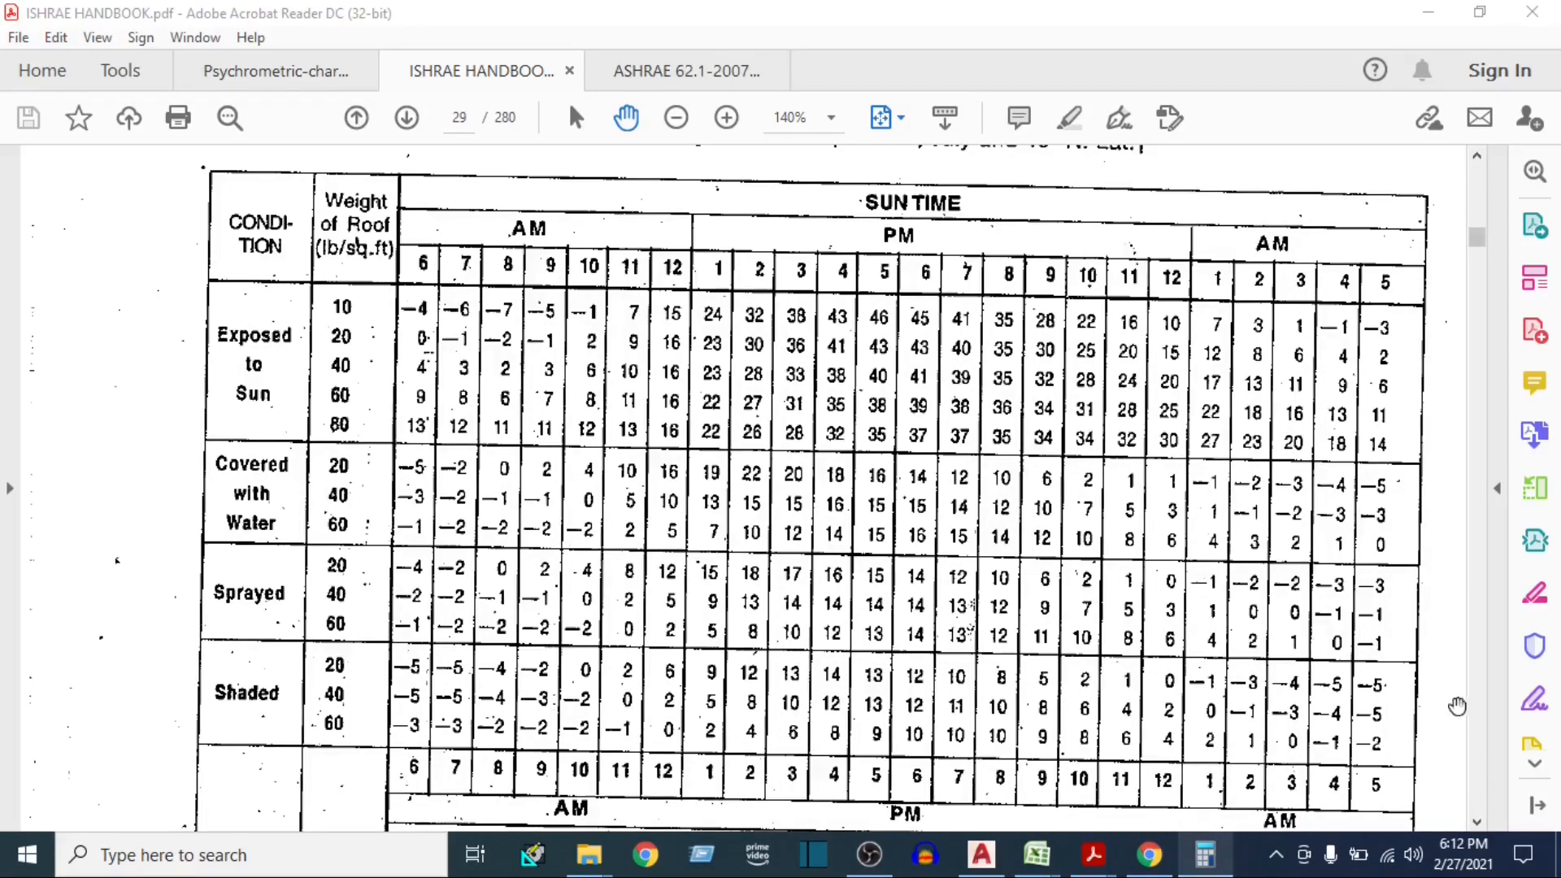
{"action": "left_click", "coordinate": [1202, 849]}
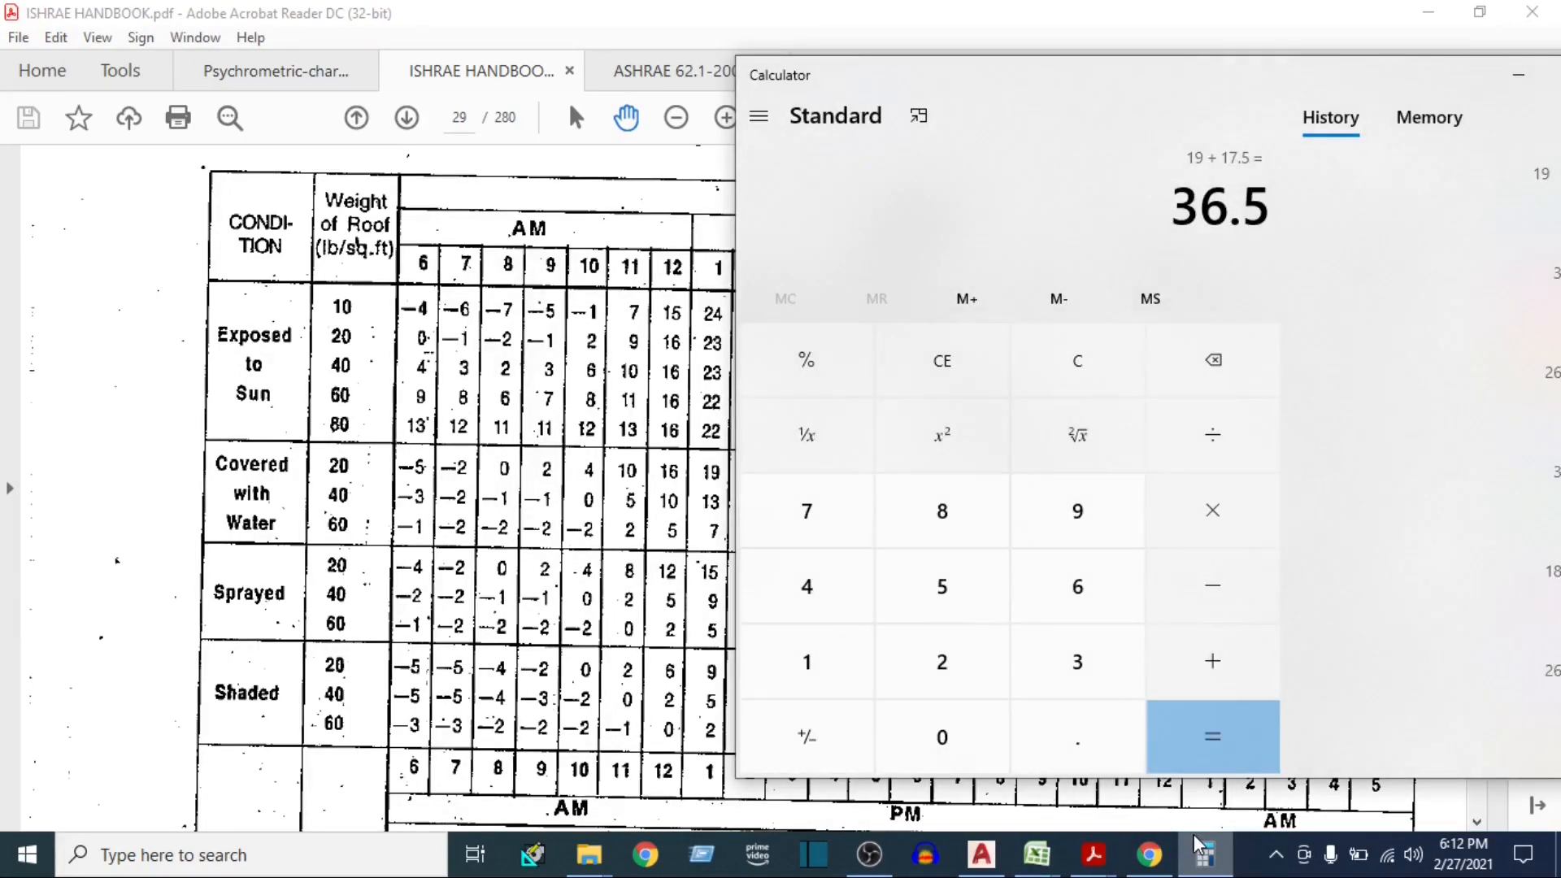
{"action": "type", "text": "32+17"}
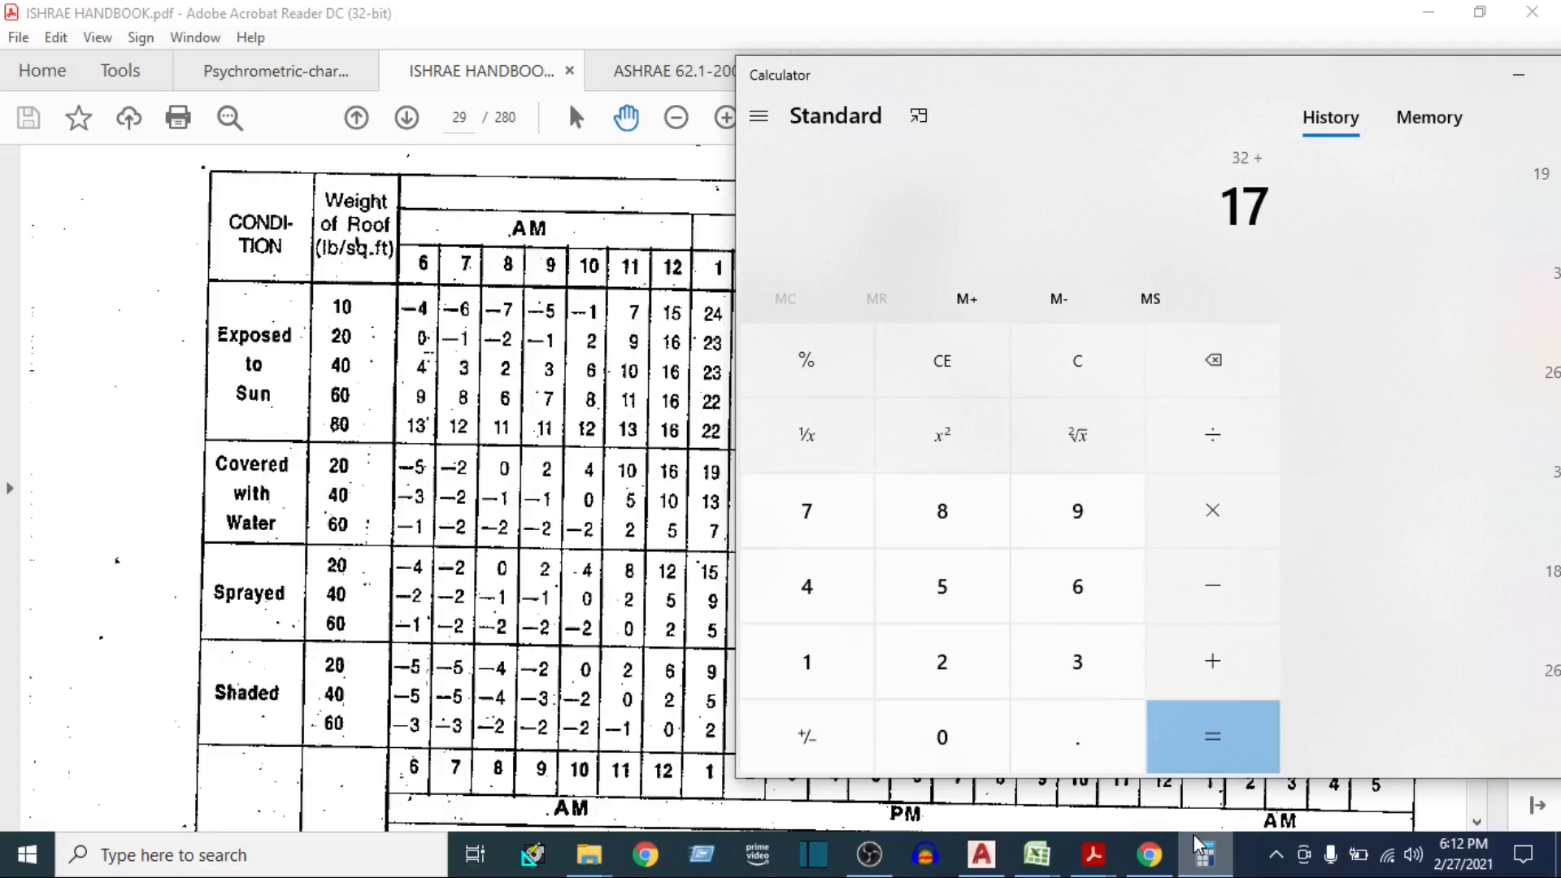
{"action": "key", "text": "period"}
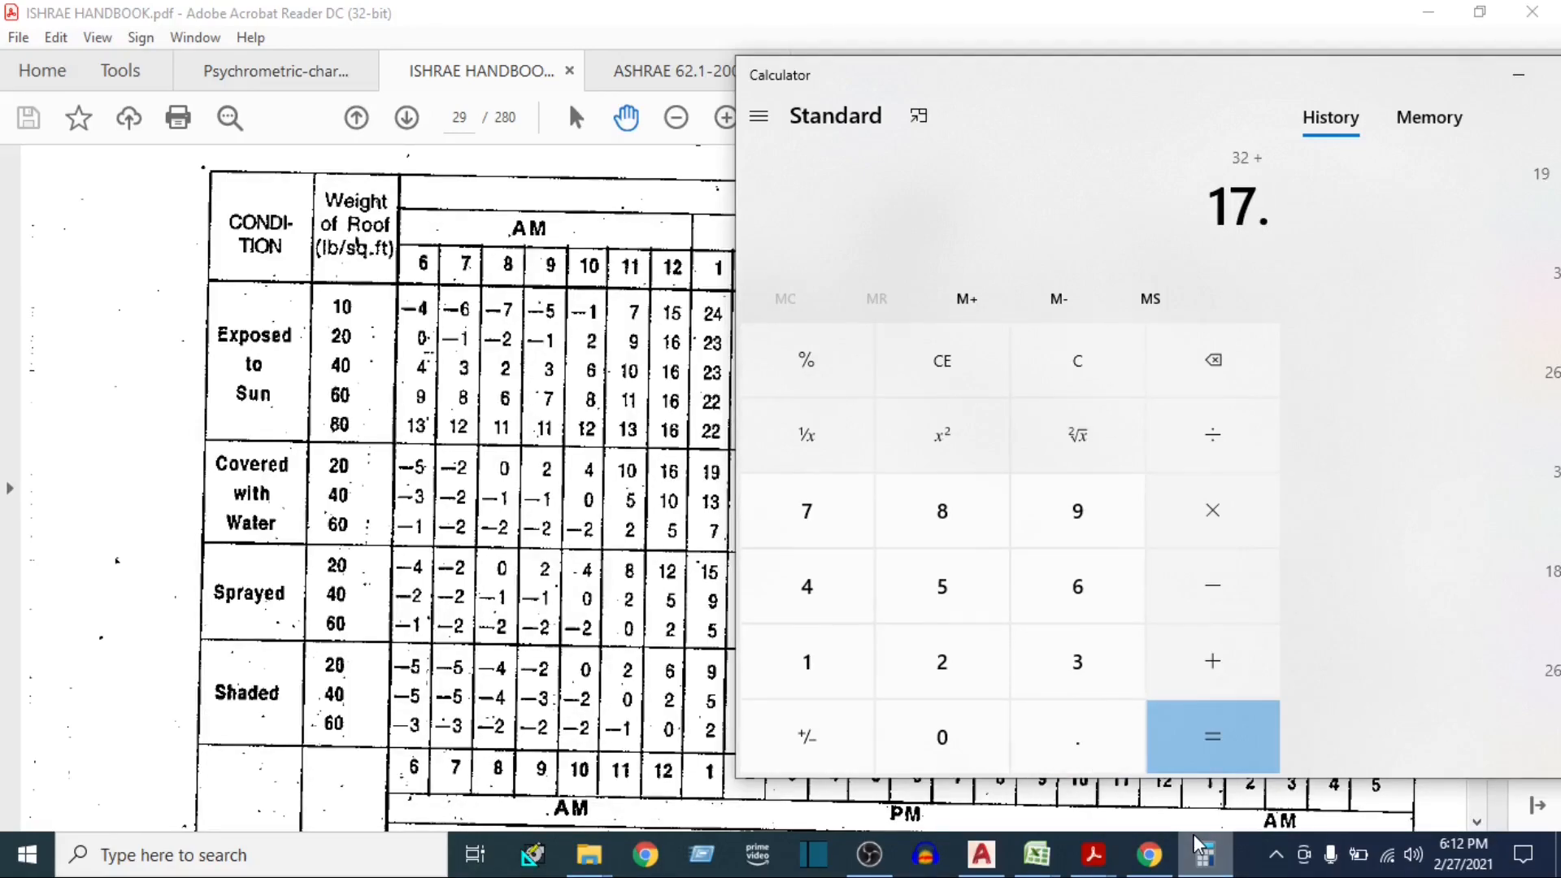
{"action": "type", "text": "5"}
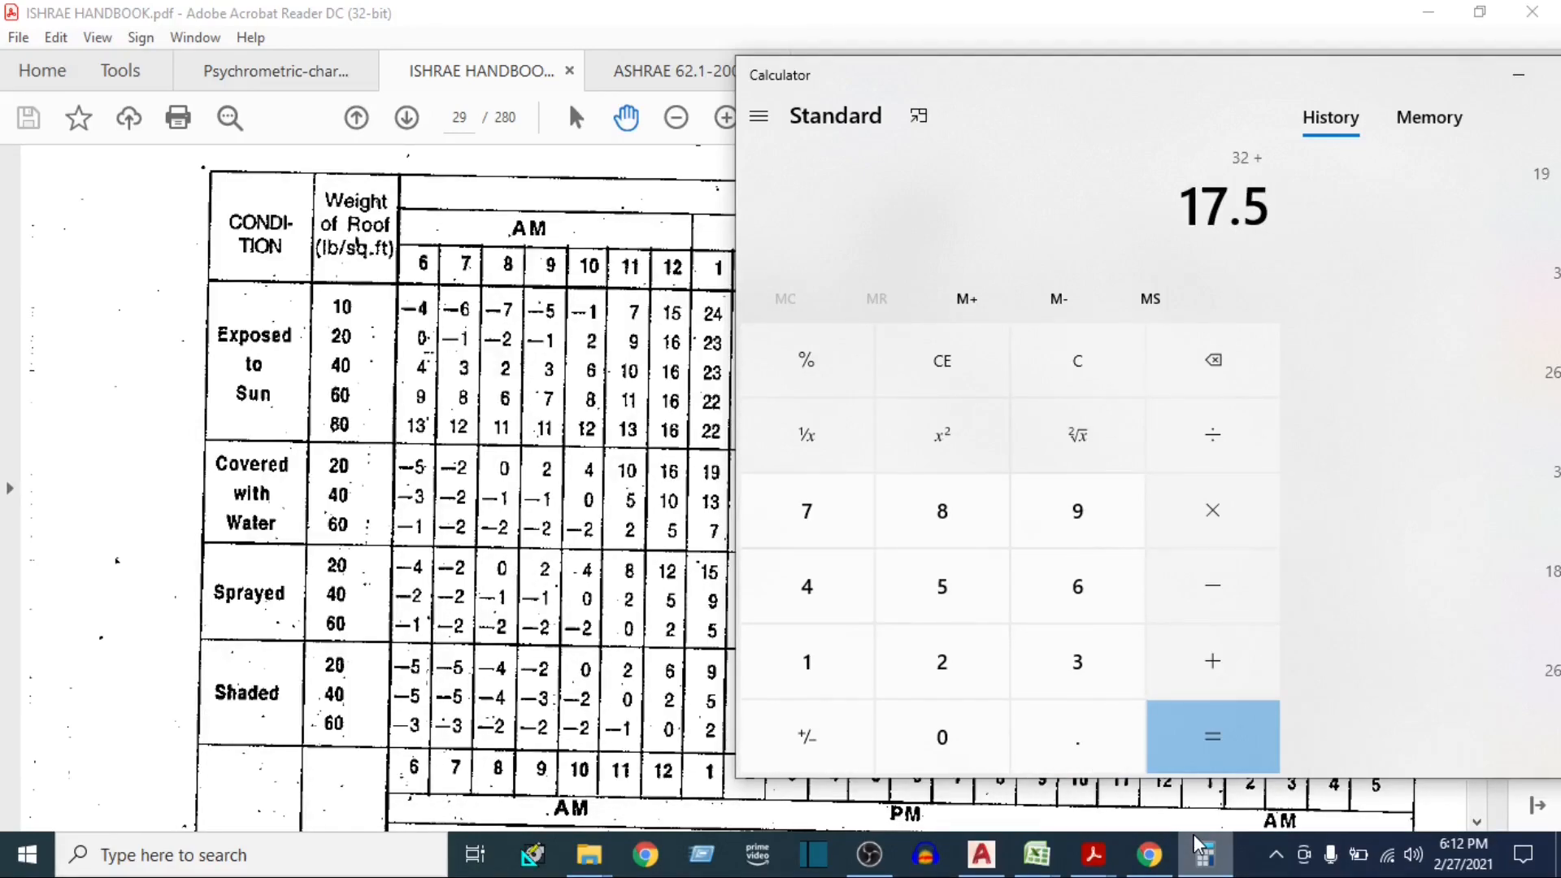
{"action": "key", "text": "Return"}
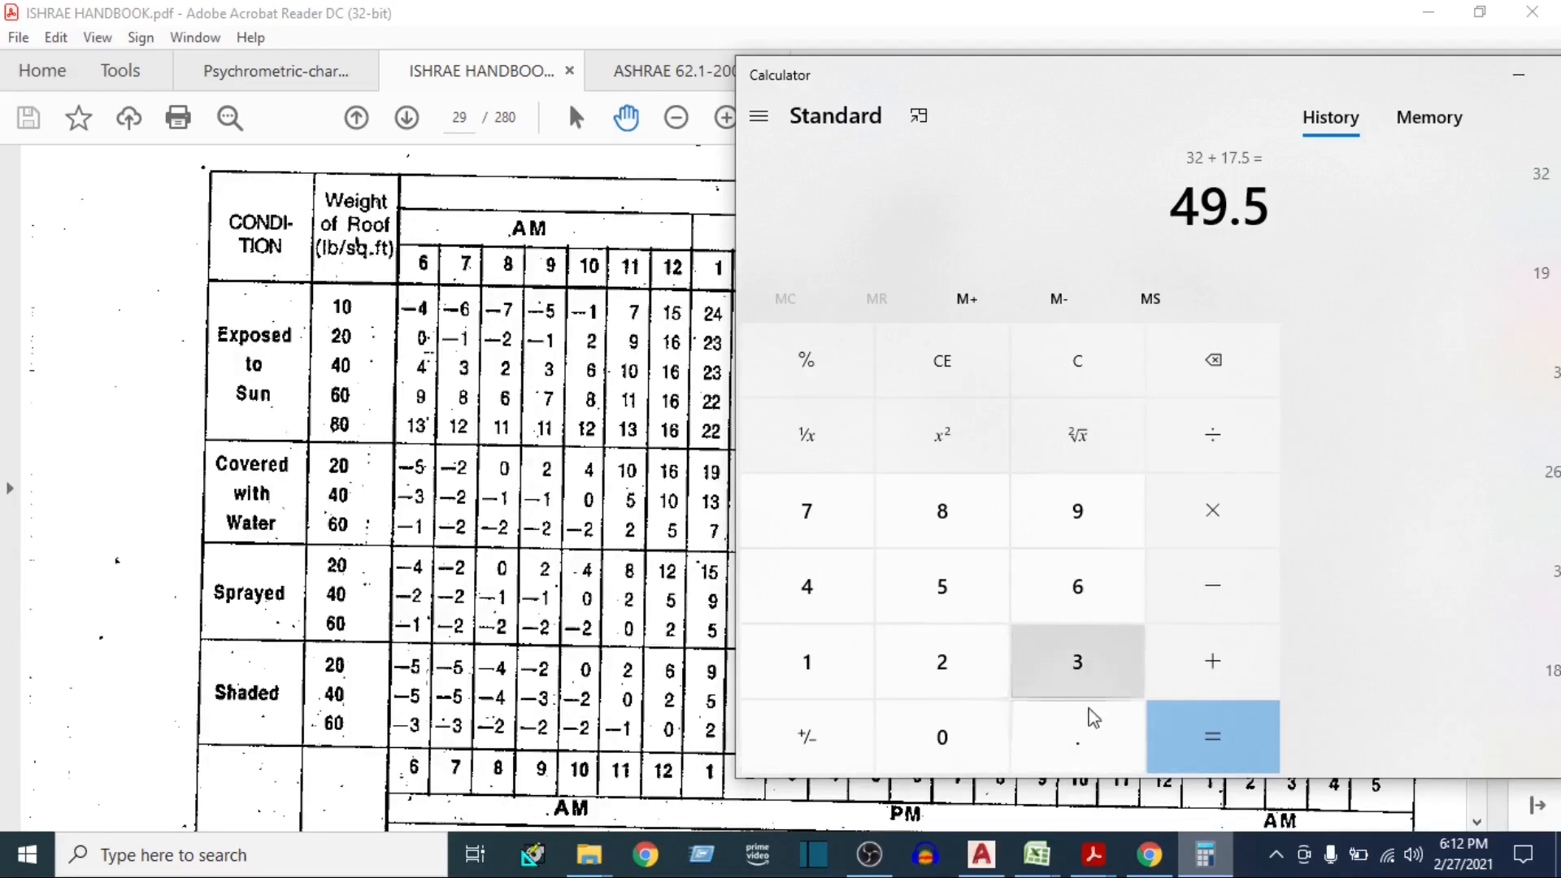
Switch to the E-20 heat load sheet, enter 49.5 as the Roof ΔT, and move to the Roof factor U cell
{"action": "left_click", "coordinate": [1031, 864]}
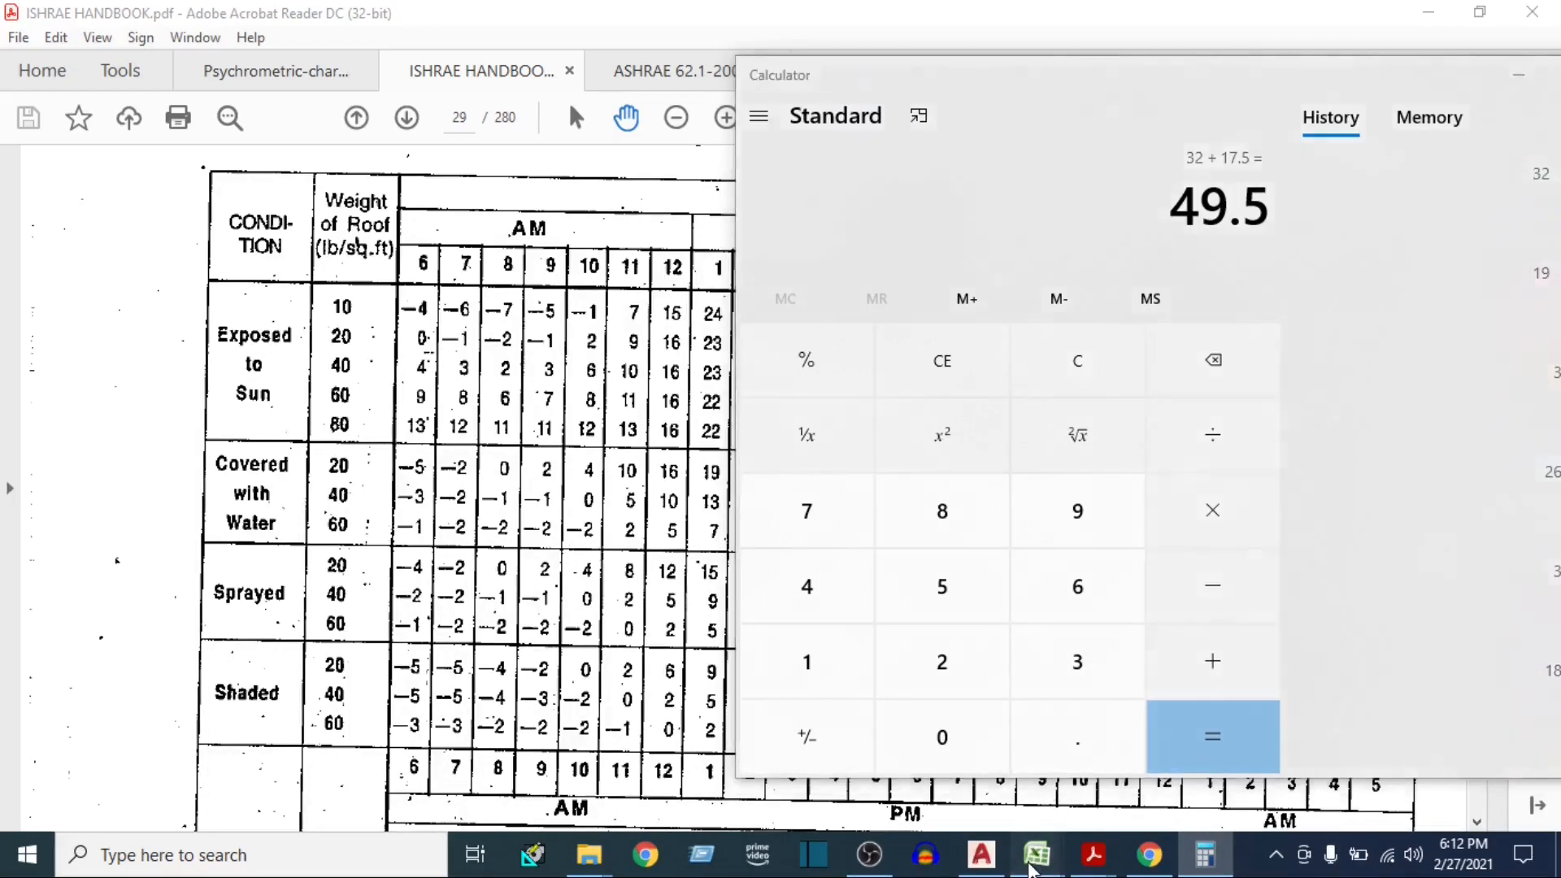
{"action": "left_click", "coordinate": [965, 801]}
{"action": "type", "text": "49.5"}
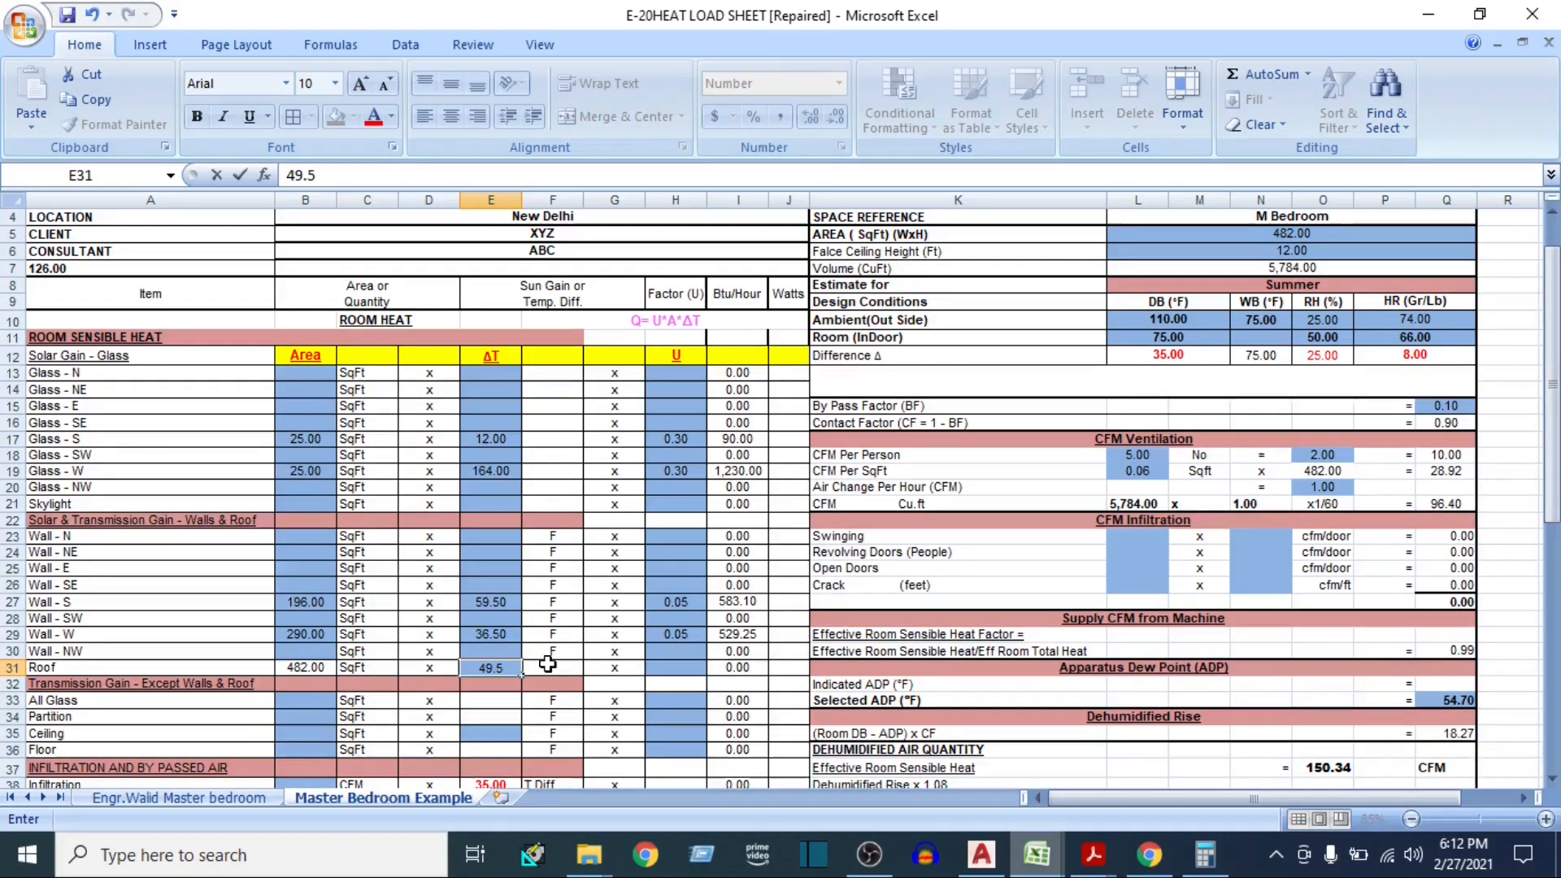
{"action": "key", "text": "Tab"}
{"action": "key", "text": "Tab"}
{"action": "key", "text": "Tab"}
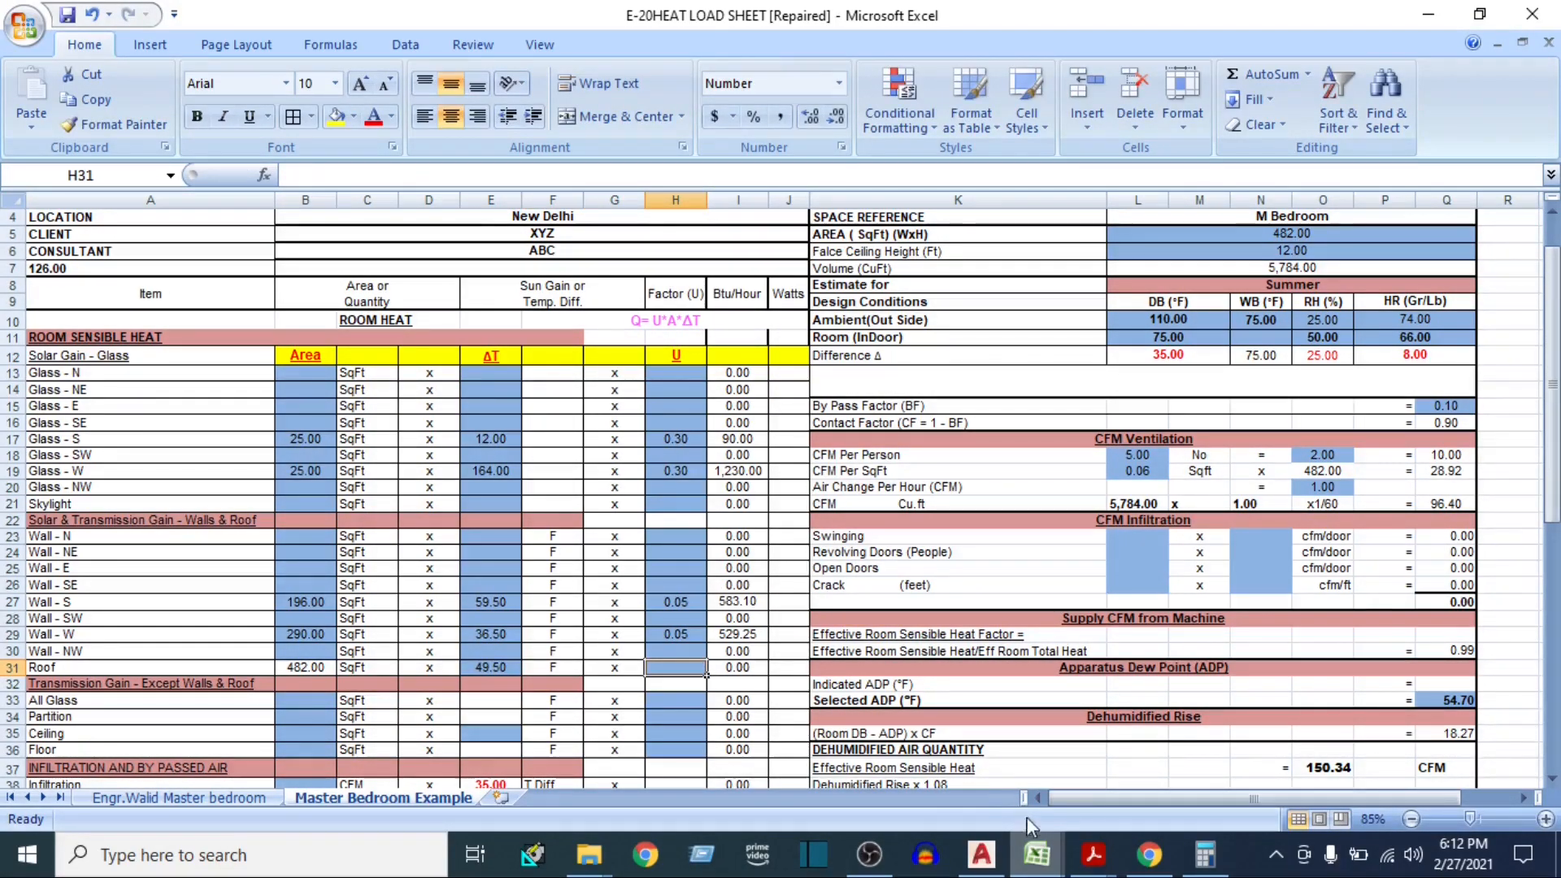
Switch to the U Value workbook and look up the U value for the roof
{"action": "left_click", "coordinate": [1037, 854]}
{"action": "left_click", "coordinate": [1162, 739]}
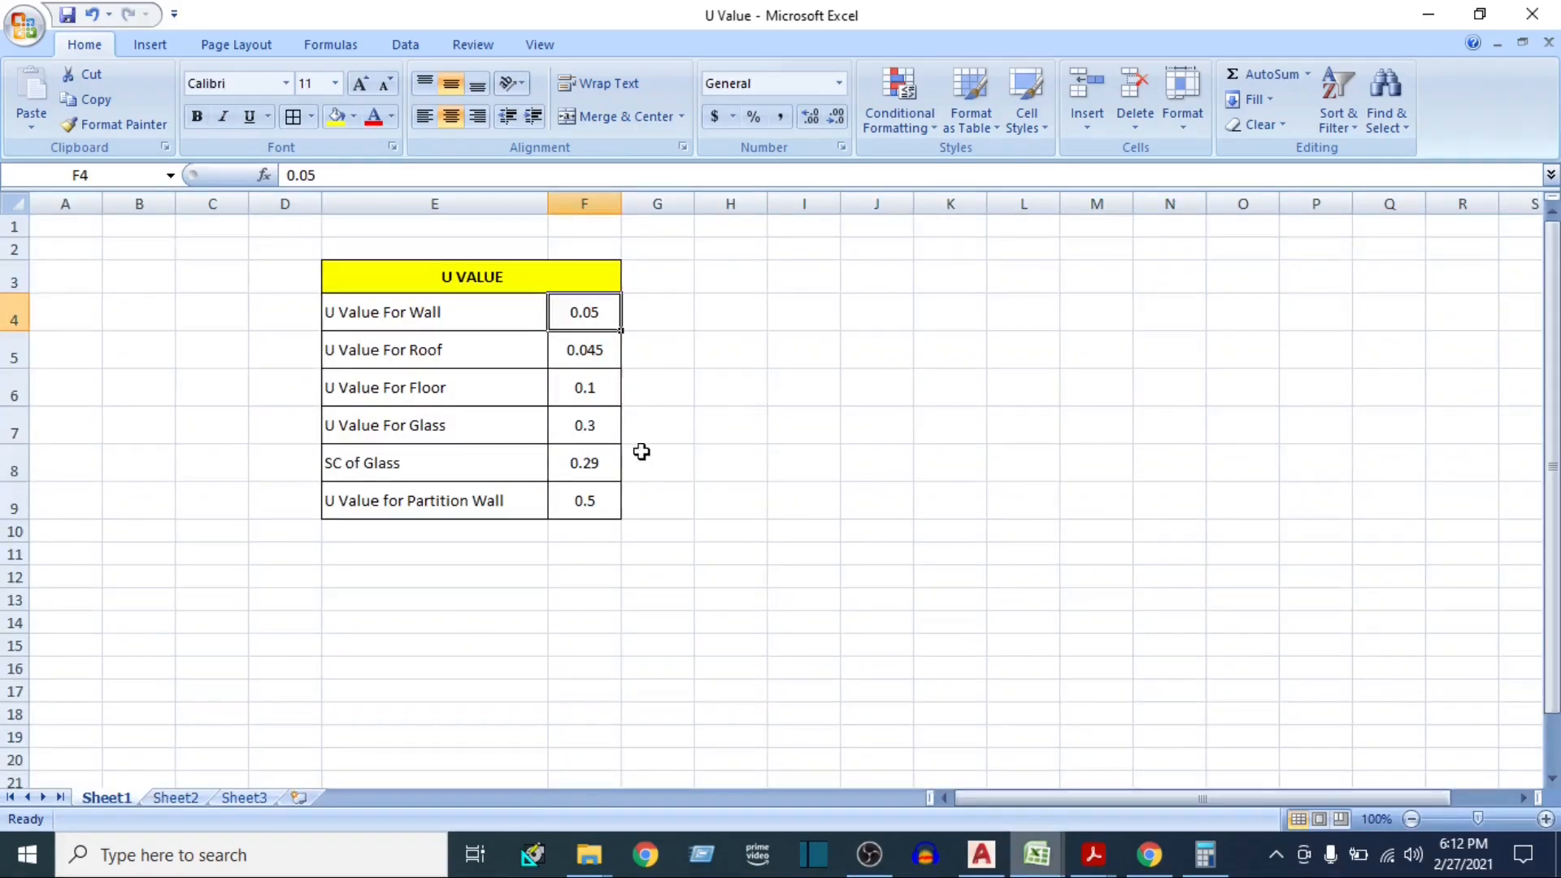
{"action": "left_click", "coordinate": [558, 350]}
Return to the E-20 heat load sheet and set the Roof factor U to 0.045
{"action": "left_click", "coordinate": [1037, 853]}
{"action": "left_click", "coordinate": [914, 743]}
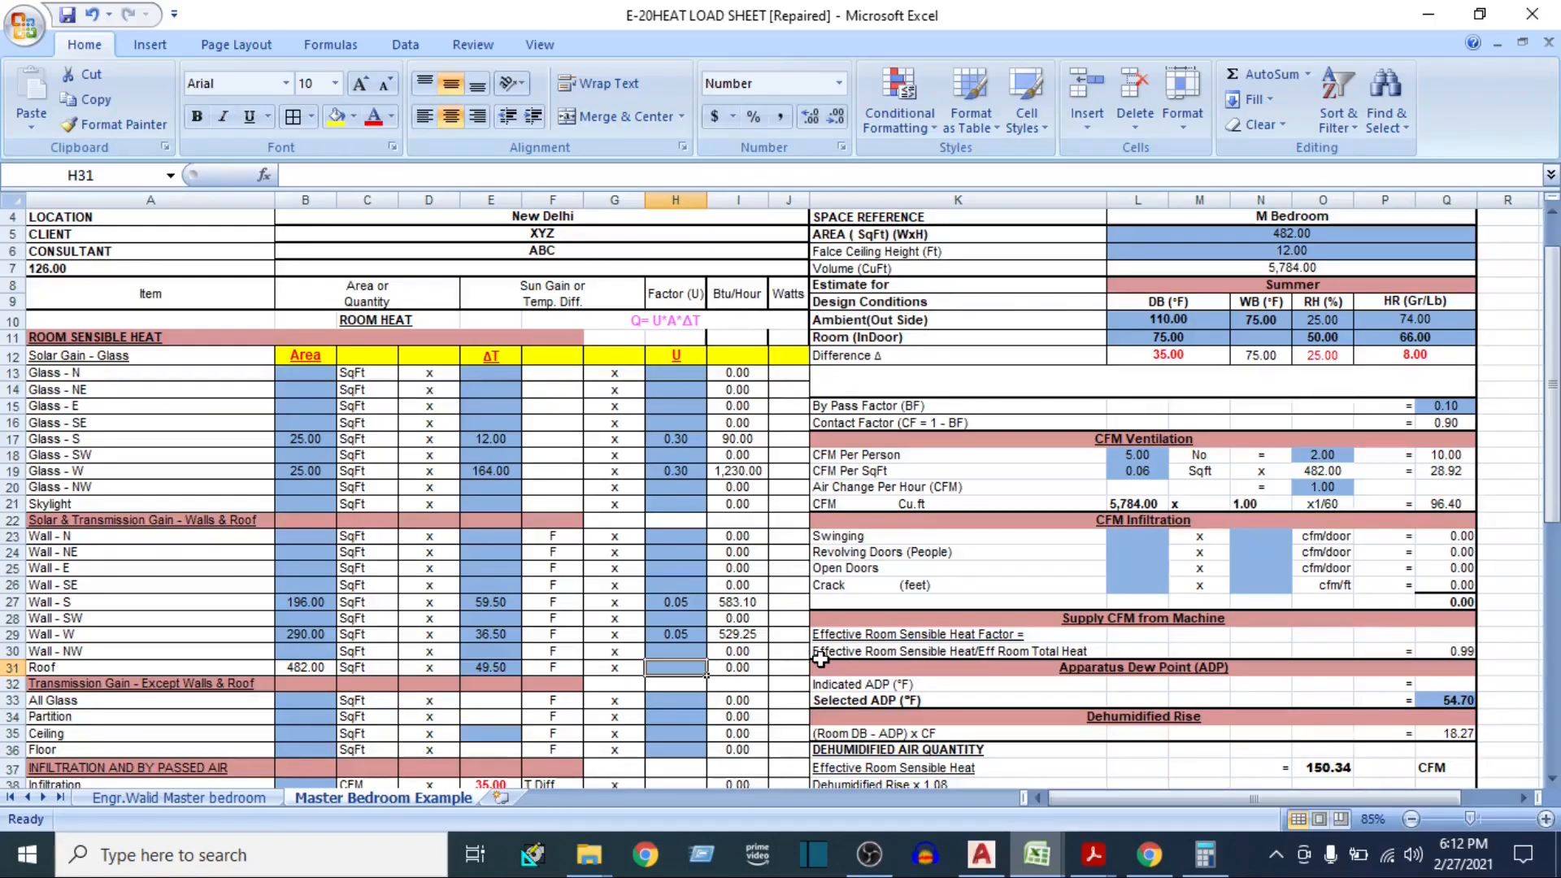
{"action": "type", "text": "0.045"}
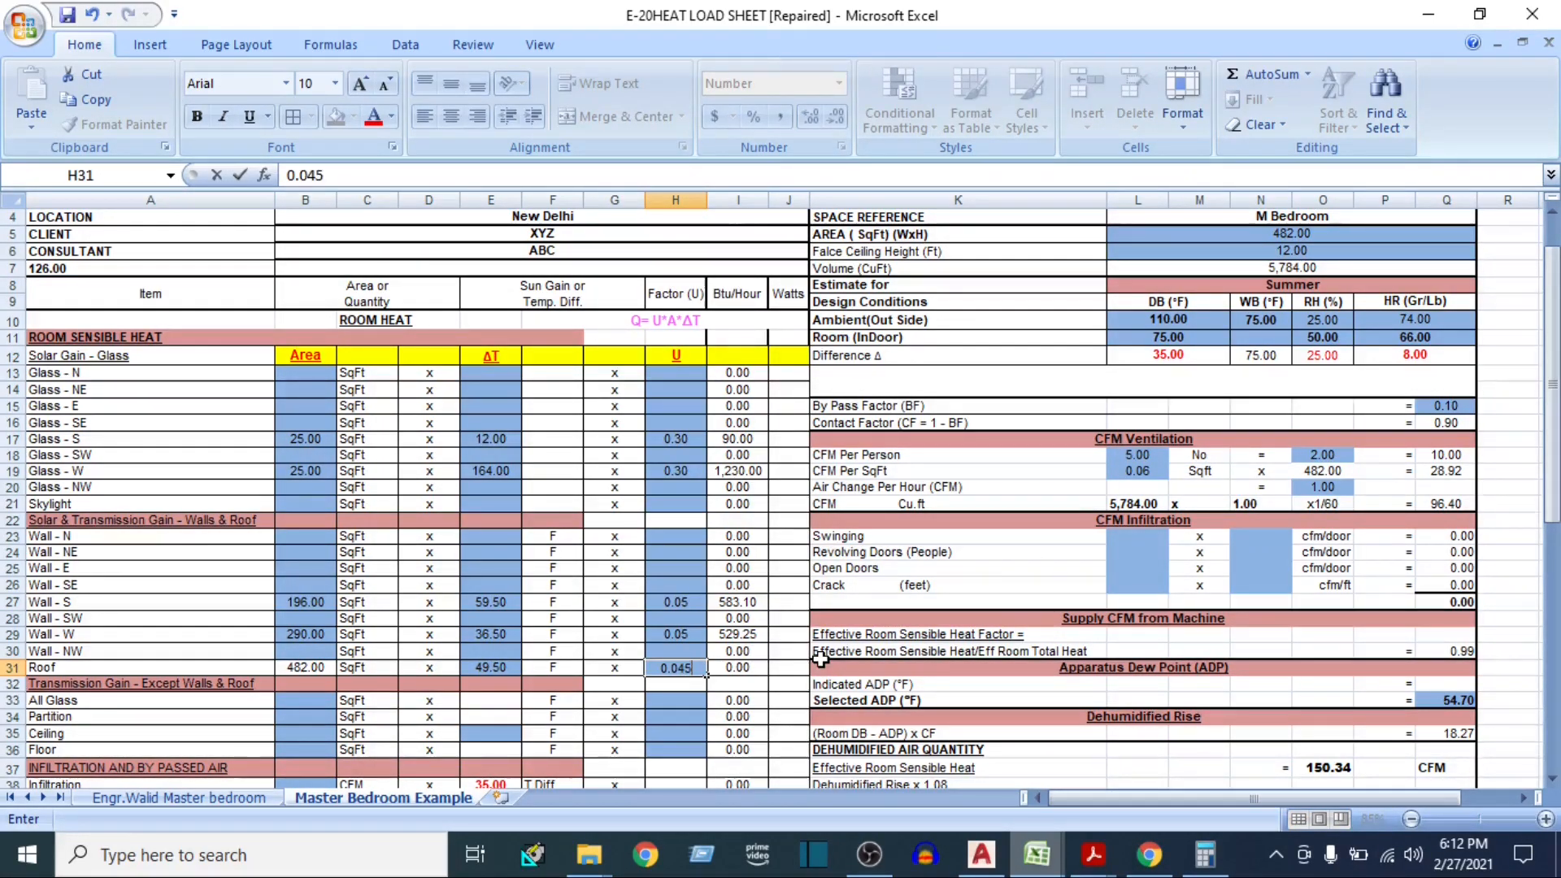
{"action": "key", "text": "Tab"}
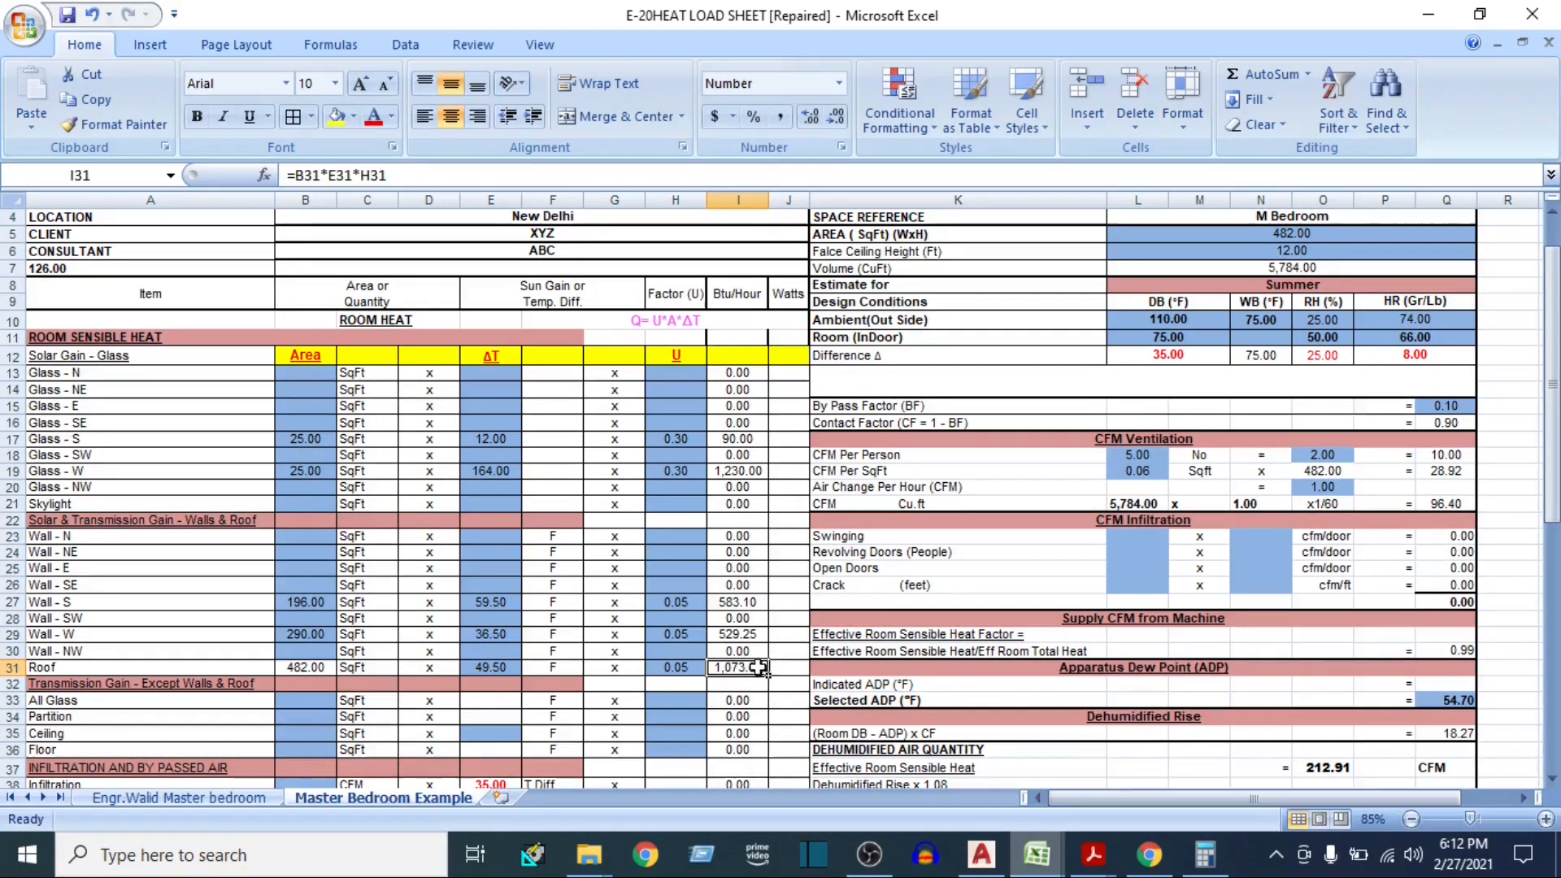
Check the combined Glass - S and Glass - W areas and enter 50 as the All Glass area under Transmission Gain
{"action": "scroll", "coordinate": [749, 669], "scroll_direction": "down", "scroll_amount": 3}
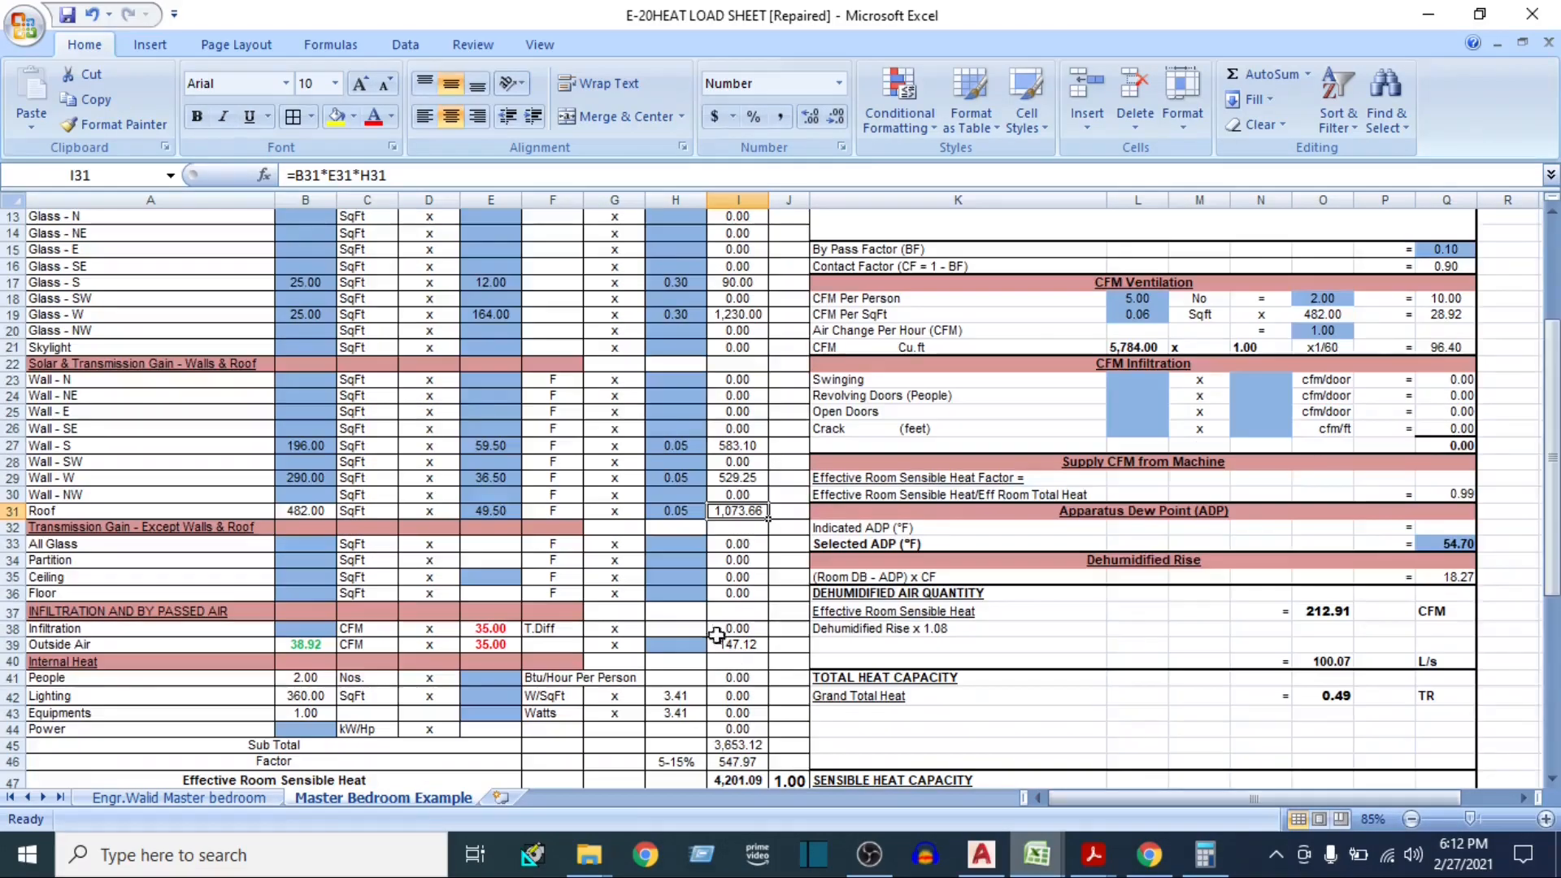
{"action": "left_click", "coordinate": [13, 543]}
{"action": "left_click", "coordinate": [305, 543]}
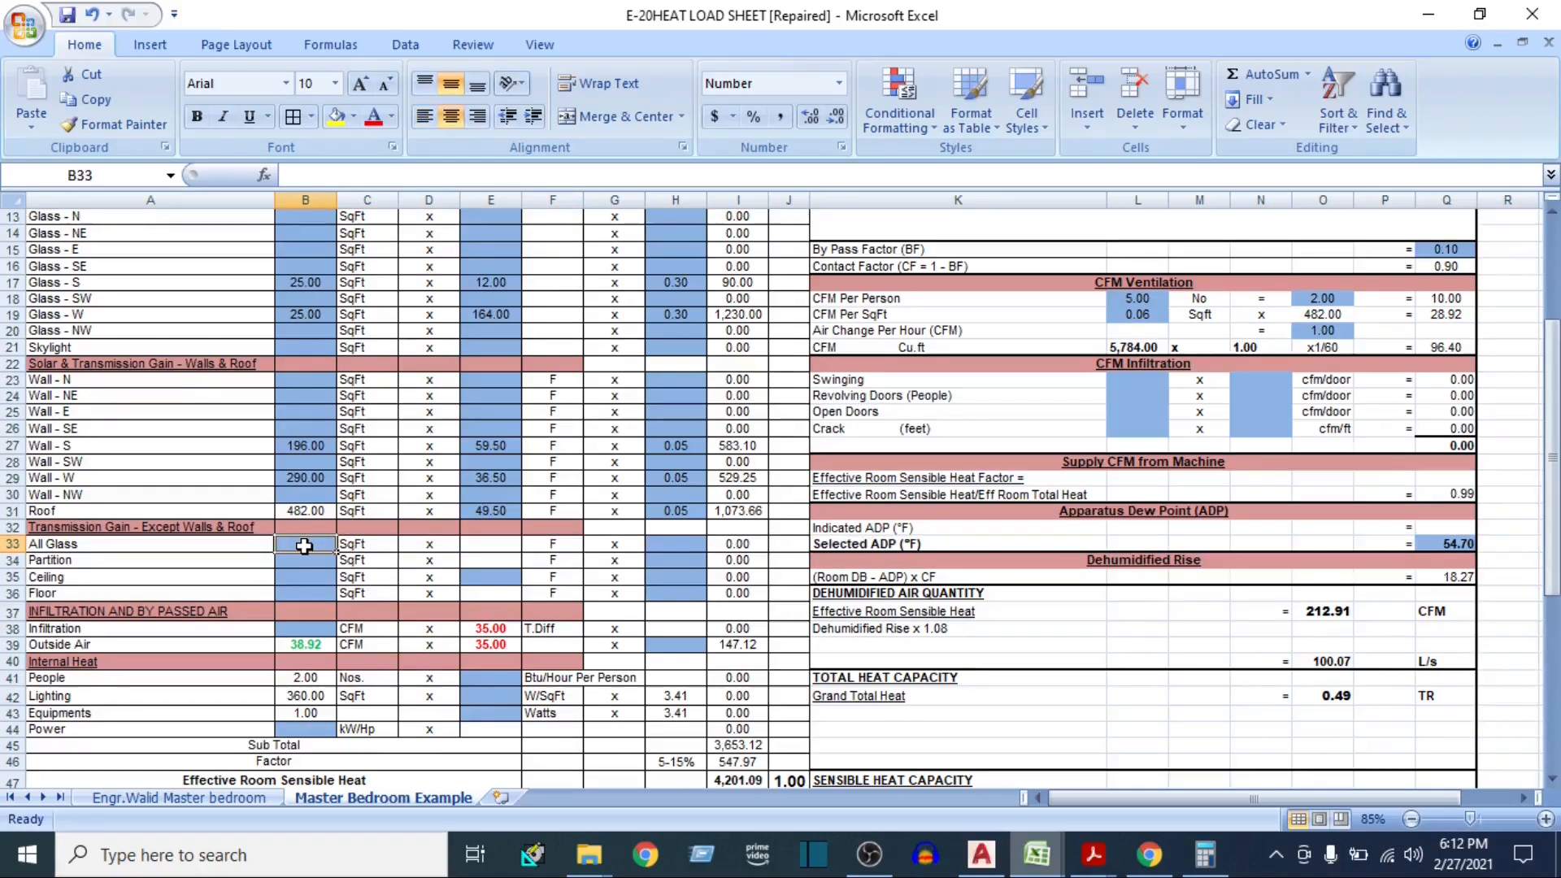
{"action": "scroll", "coordinate": [313, 589], "scroll_direction": "up", "scroll_amount": 2}
{"action": "left_click_drag", "start_coordinate": [306, 387], "coordinate": [305, 436]}
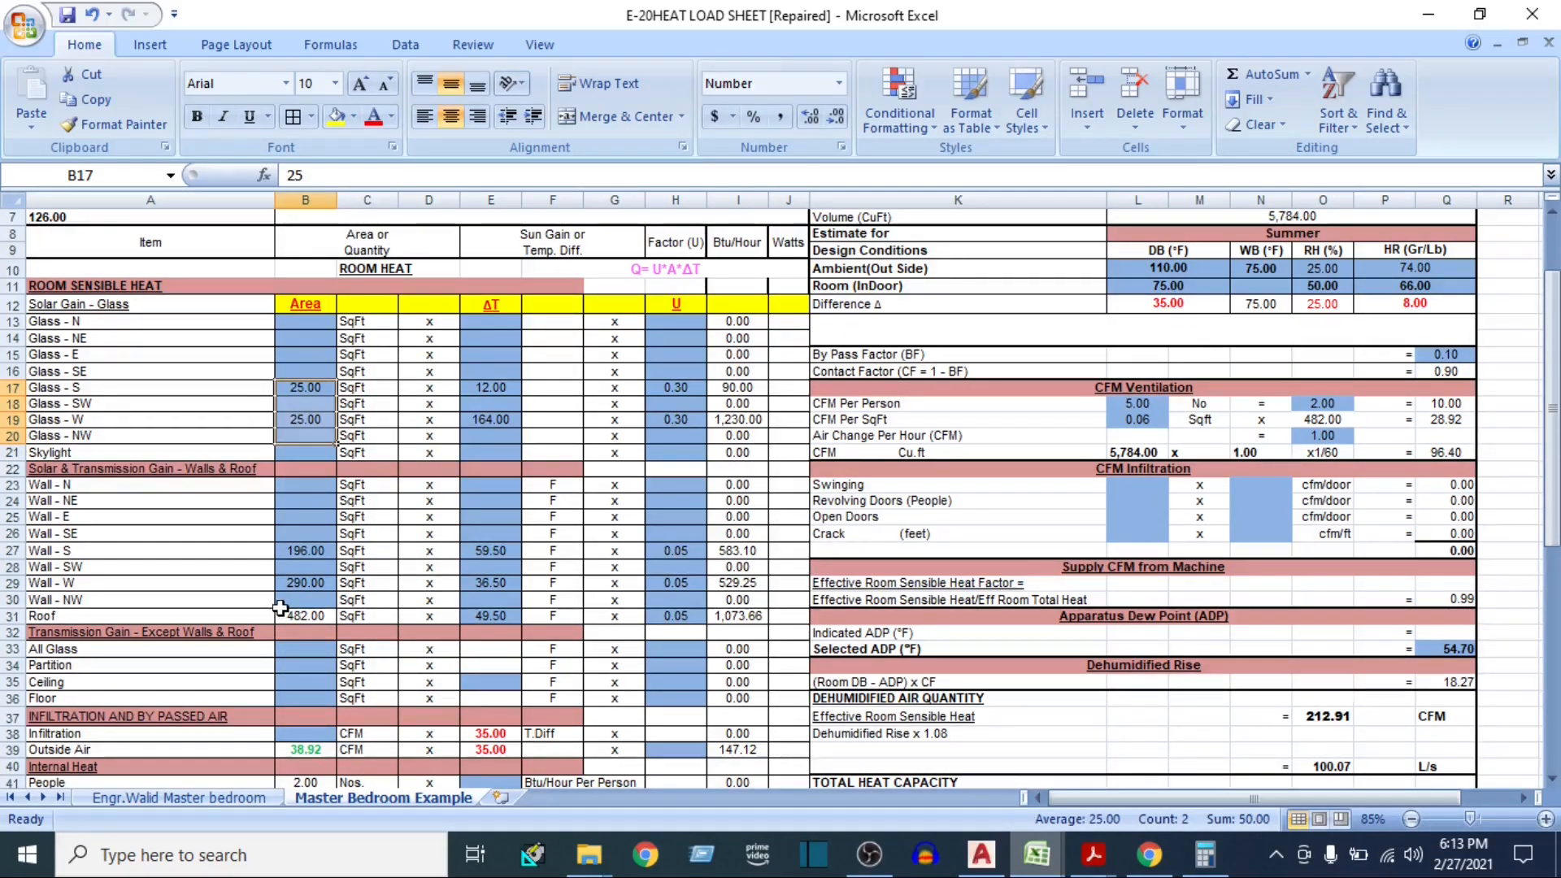
{"action": "left_click", "coordinate": [309, 646]}
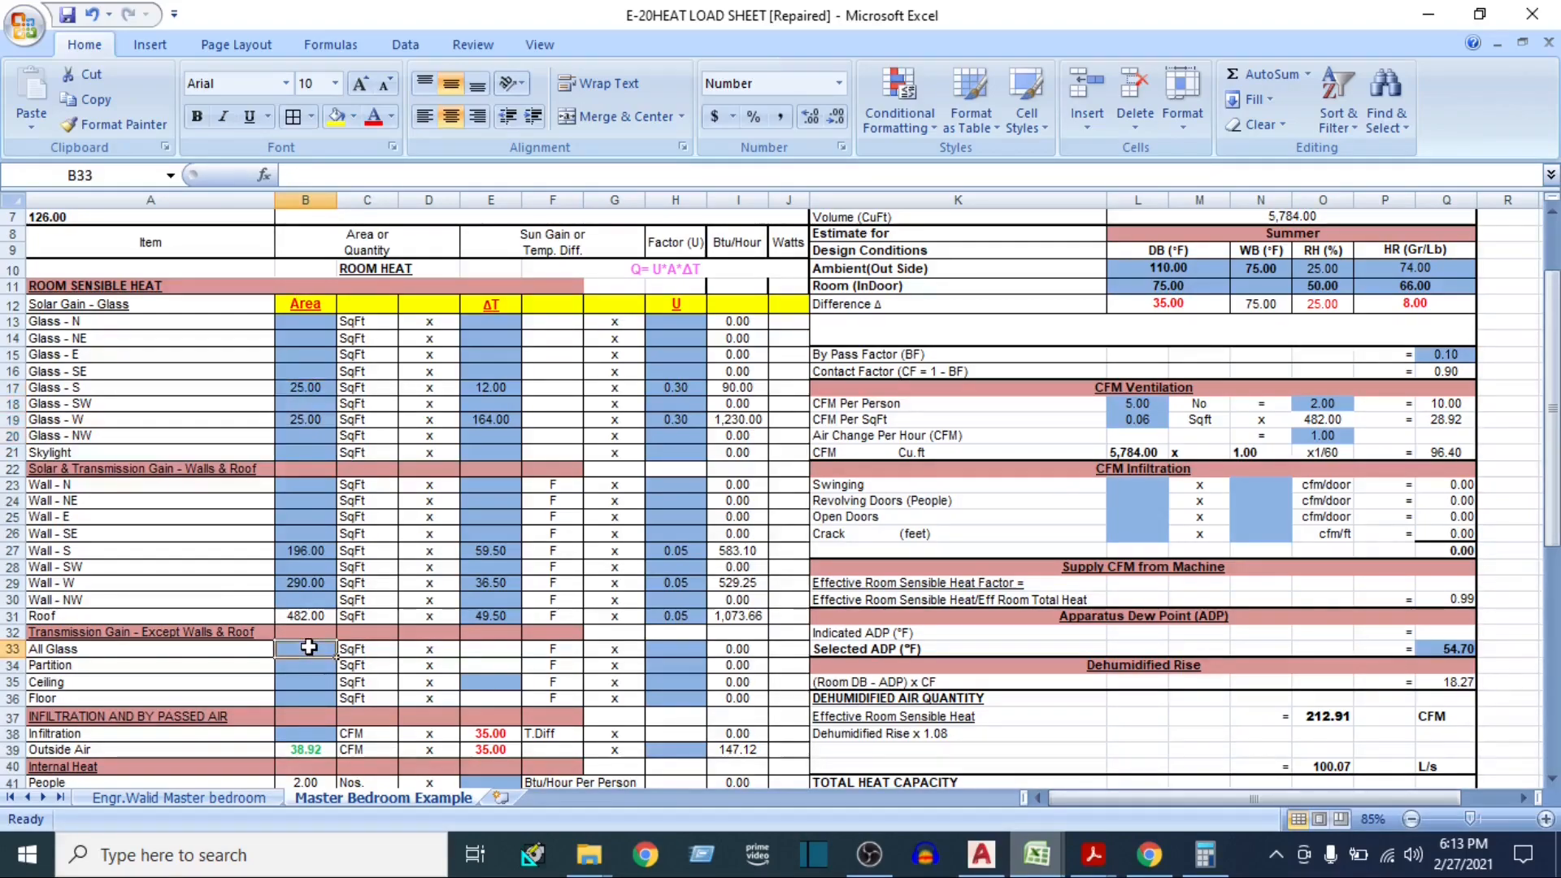
{"action": "type", "text": "50"}
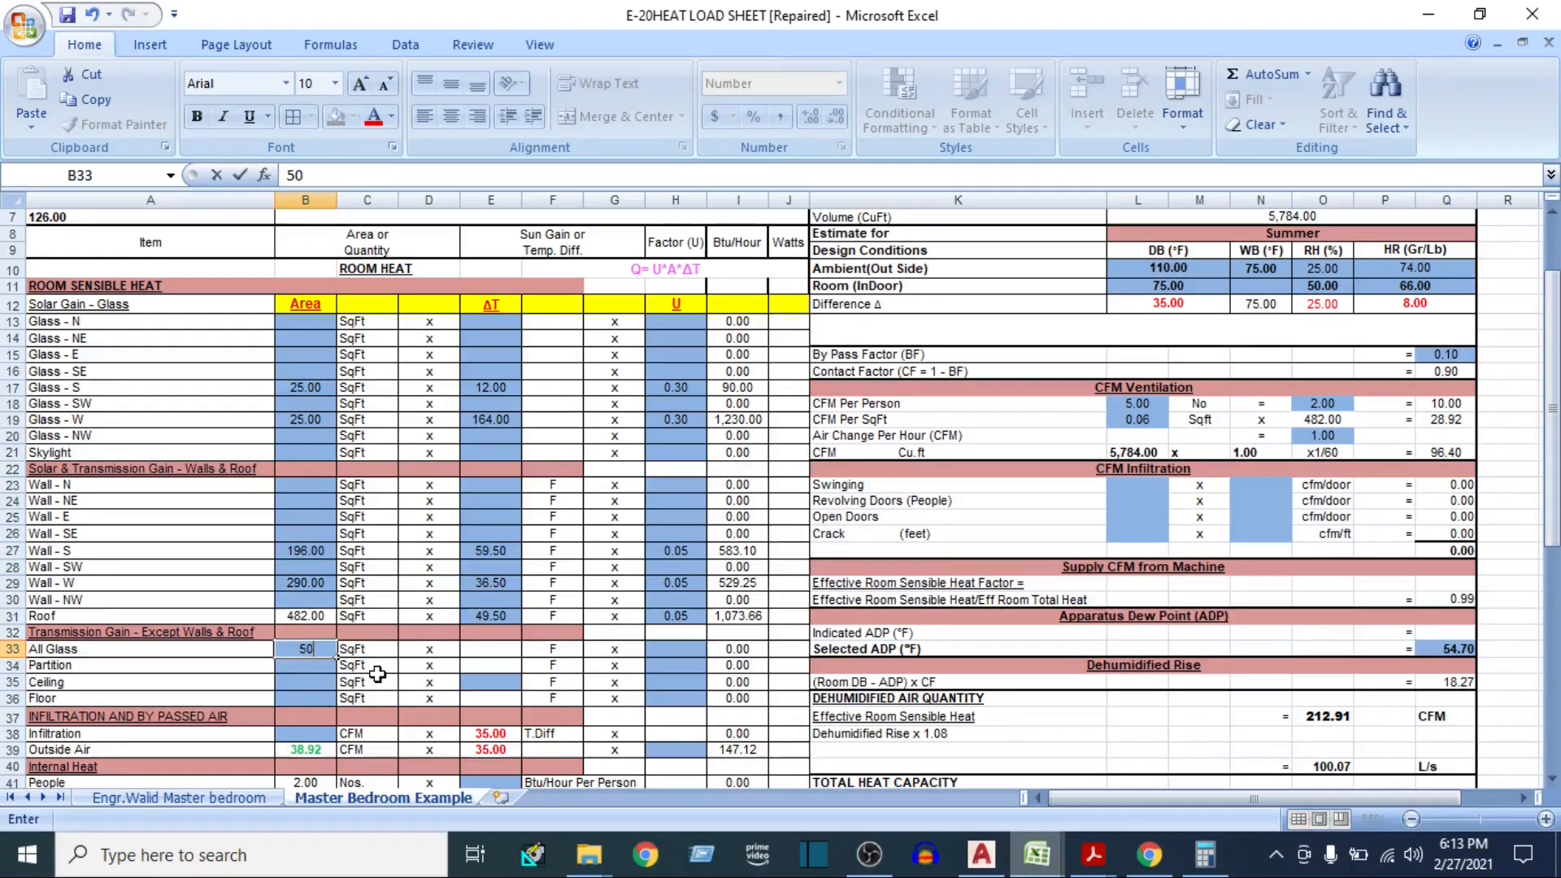
{"action": "key", "text": "Return"}
{"action": "left_click", "coordinate": [301, 651]}
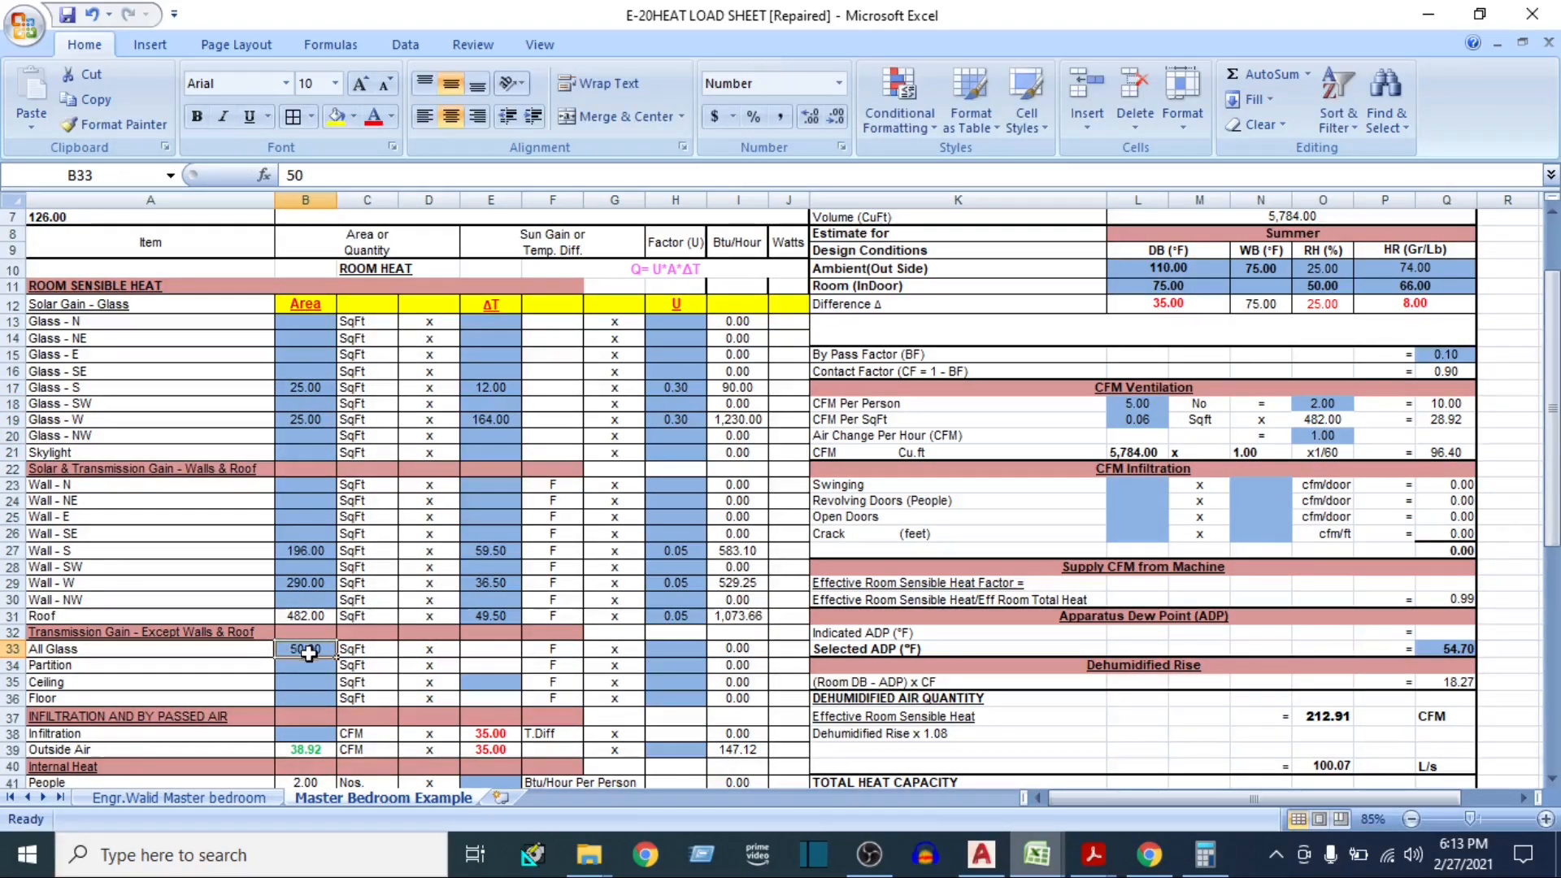
Check the outside and indoor DB design temperatures and their difference, and enter 35 as the All Glass ΔT
{"action": "left_click", "coordinate": [497, 648]}
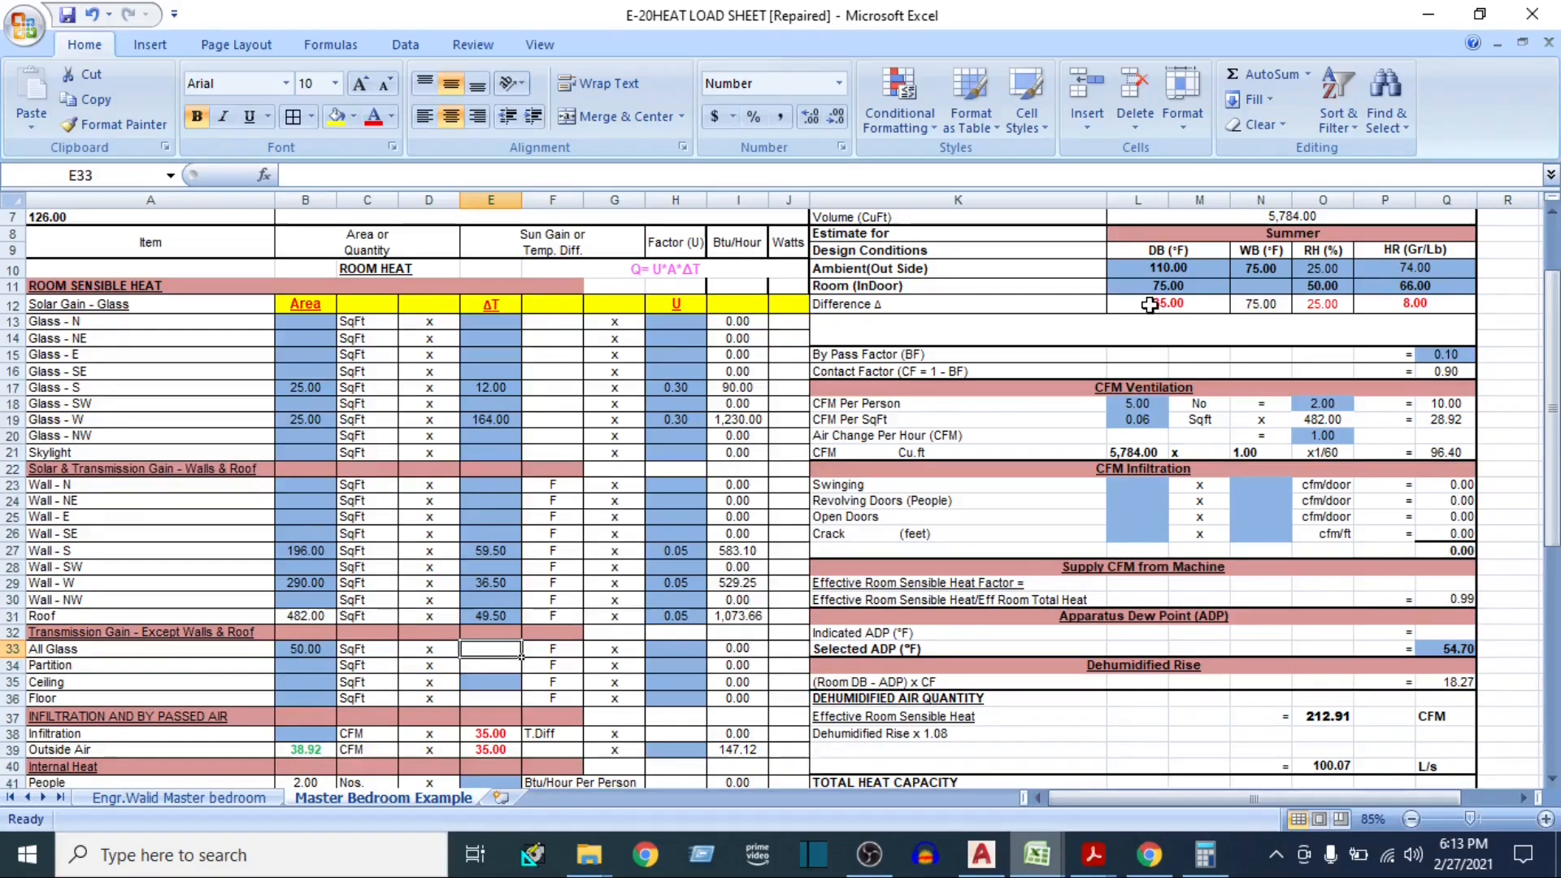
{"action": "left_click", "coordinate": [1160, 273]}
{"action": "left_click", "coordinate": [1166, 286]}
{"action": "left_click", "coordinate": [1167, 304]}
{"action": "left_click", "coordinate": [488, 647]}
{"action": "type", "text": "35"}
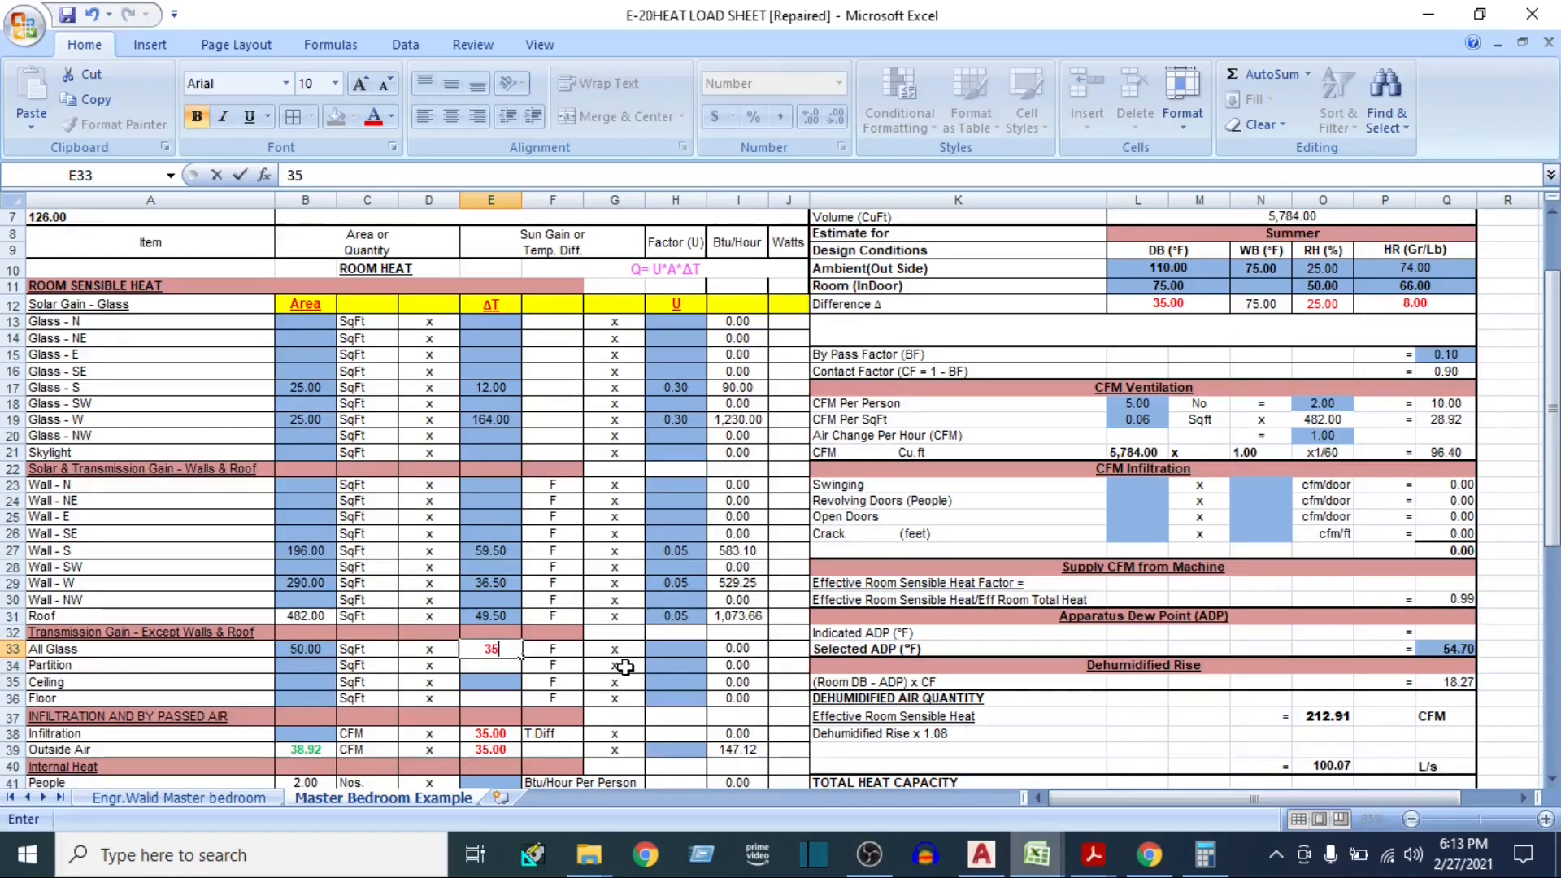
{"action": "key", "text": "Right"}
{"action": "key", "text": "Right"}
{"action": "key", "text": "Right"}
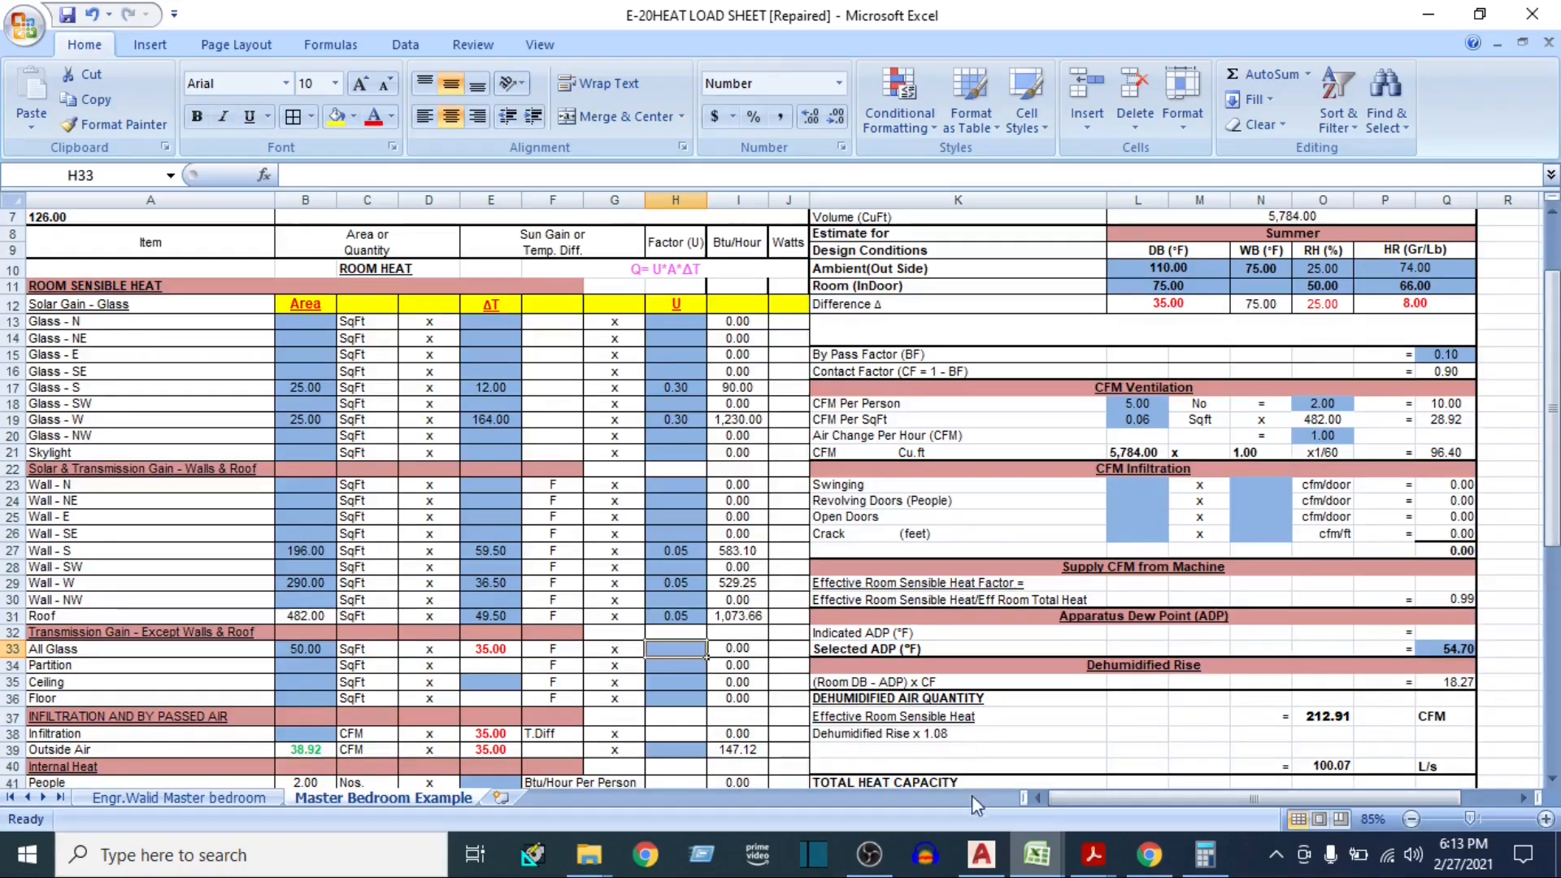
Look up the SC of Glass in the U Value workbook and enter 0.29 as the All Glass factor U in the E-20 sheet
{"action": "key", "text": "ctrl+Tab"}
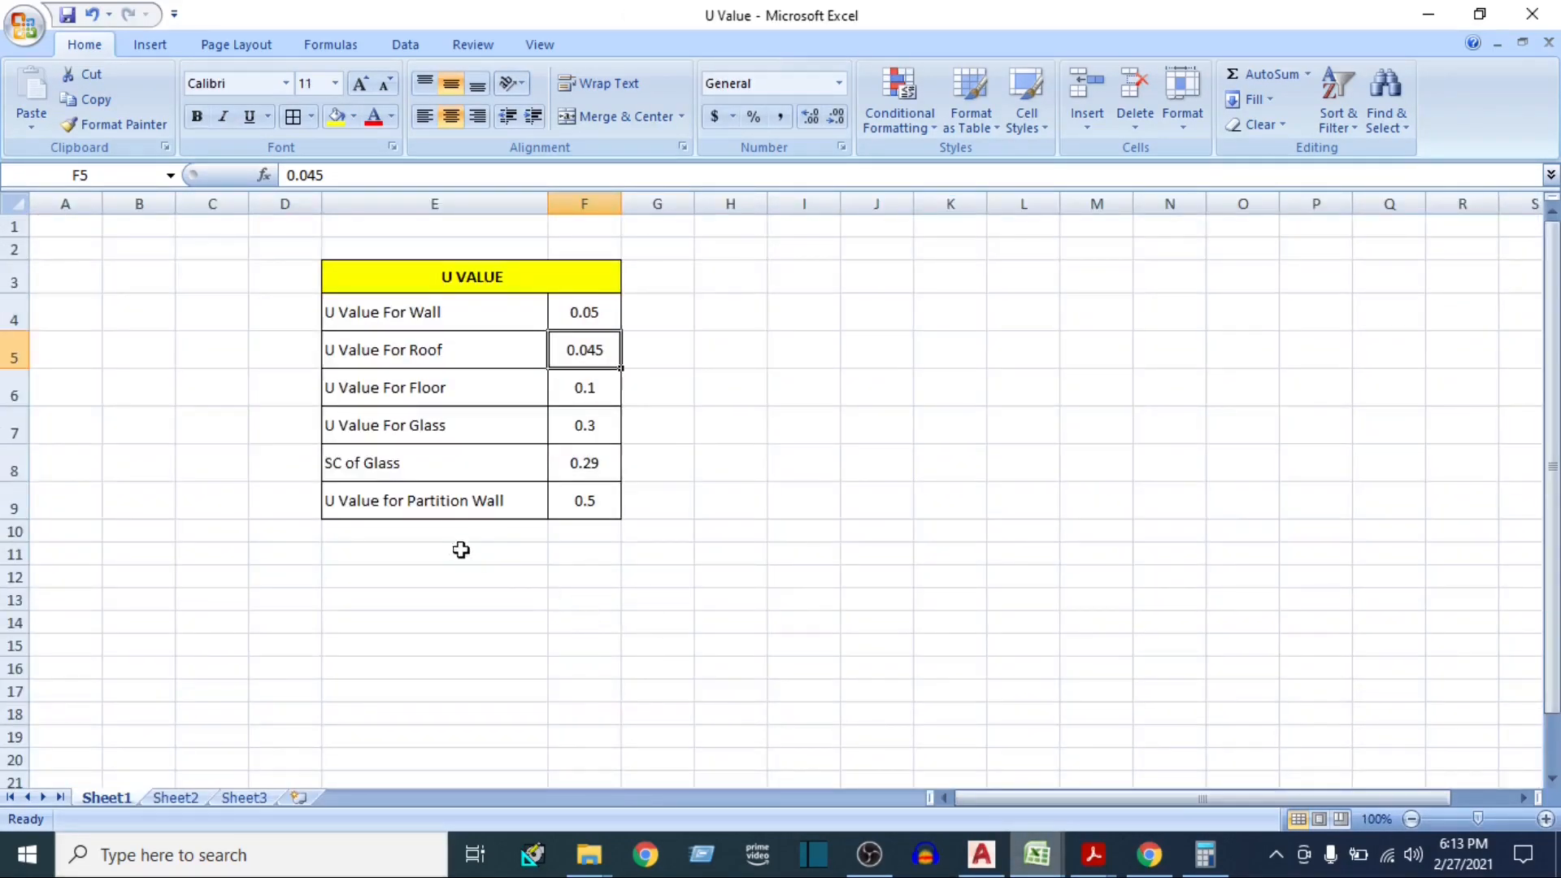
{"action": "left_click", "coordinate": [384, 476]}
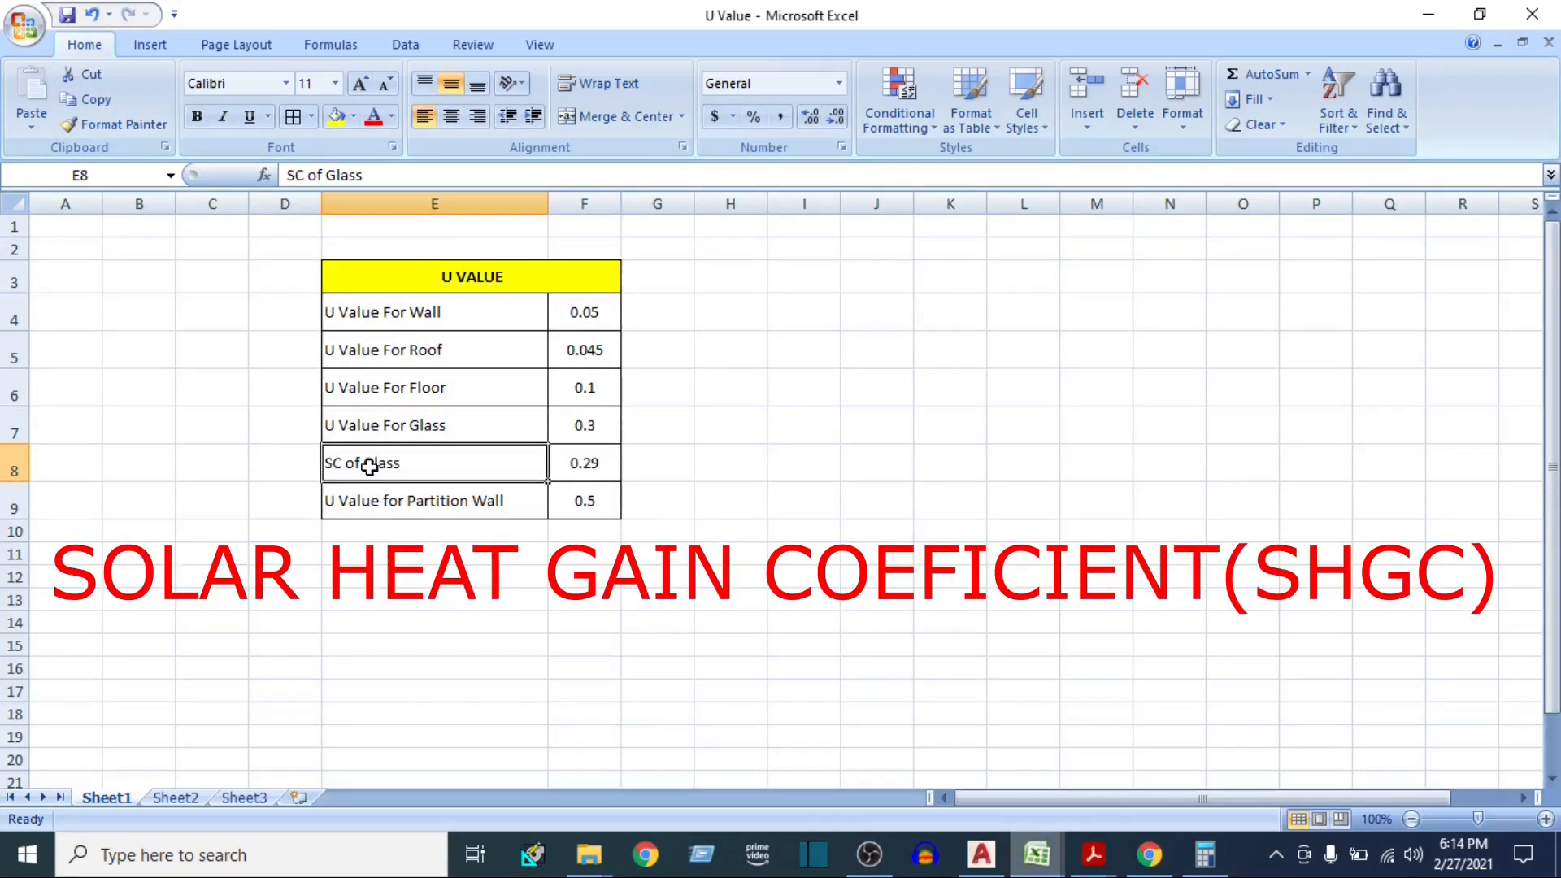
{"action": "left_click", "coordinate": [573, 467]}
{"action": "mouse_move", "coordinate": [1037, 868]}
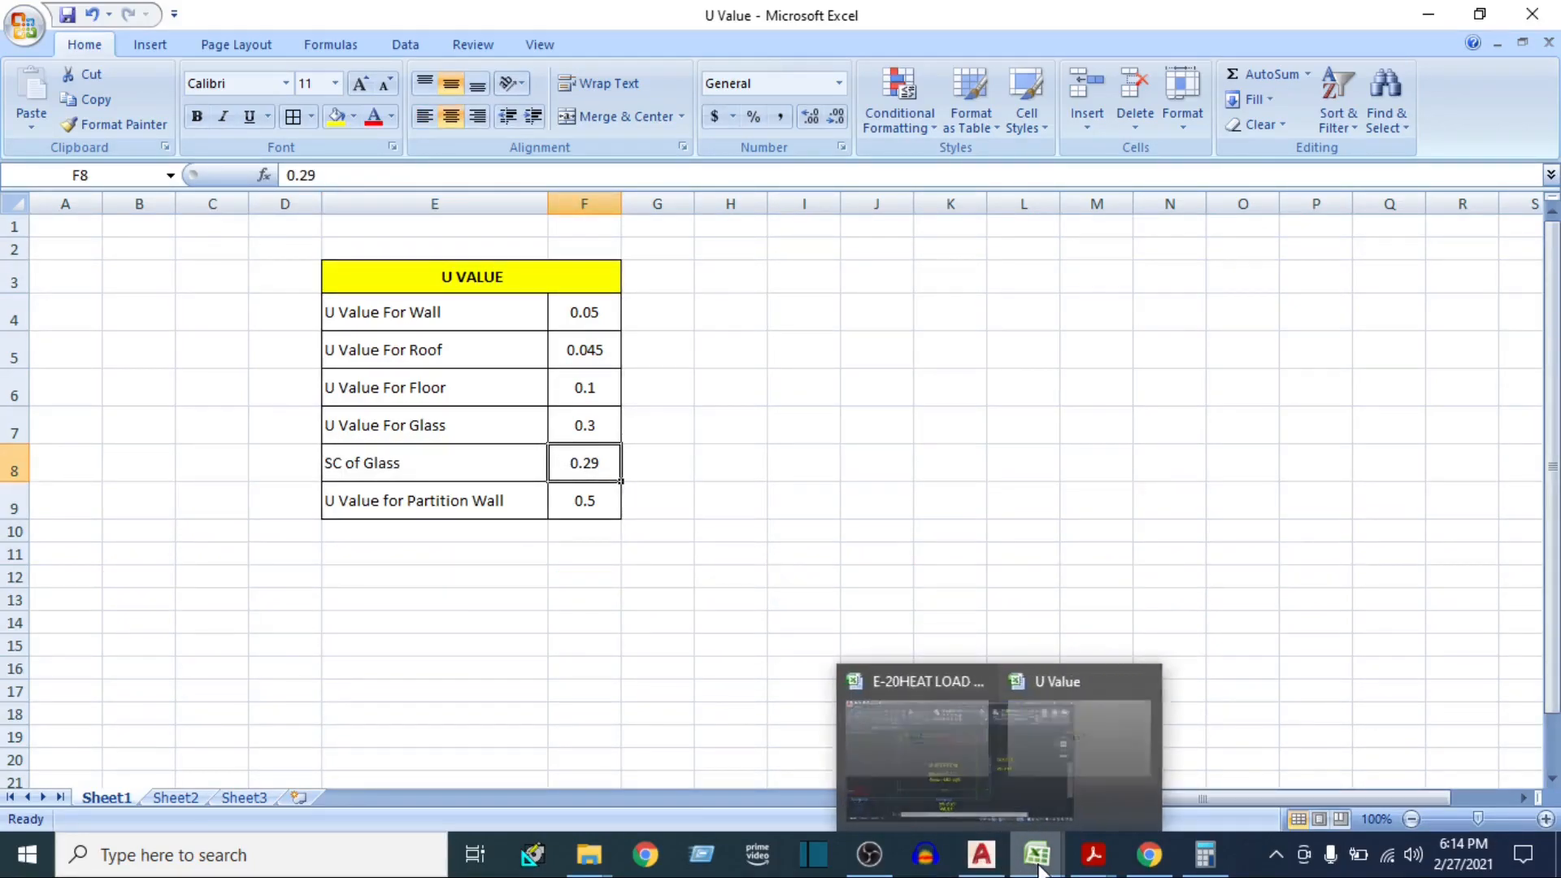
{"action": "left_click", "coordinate": [962, 805]}
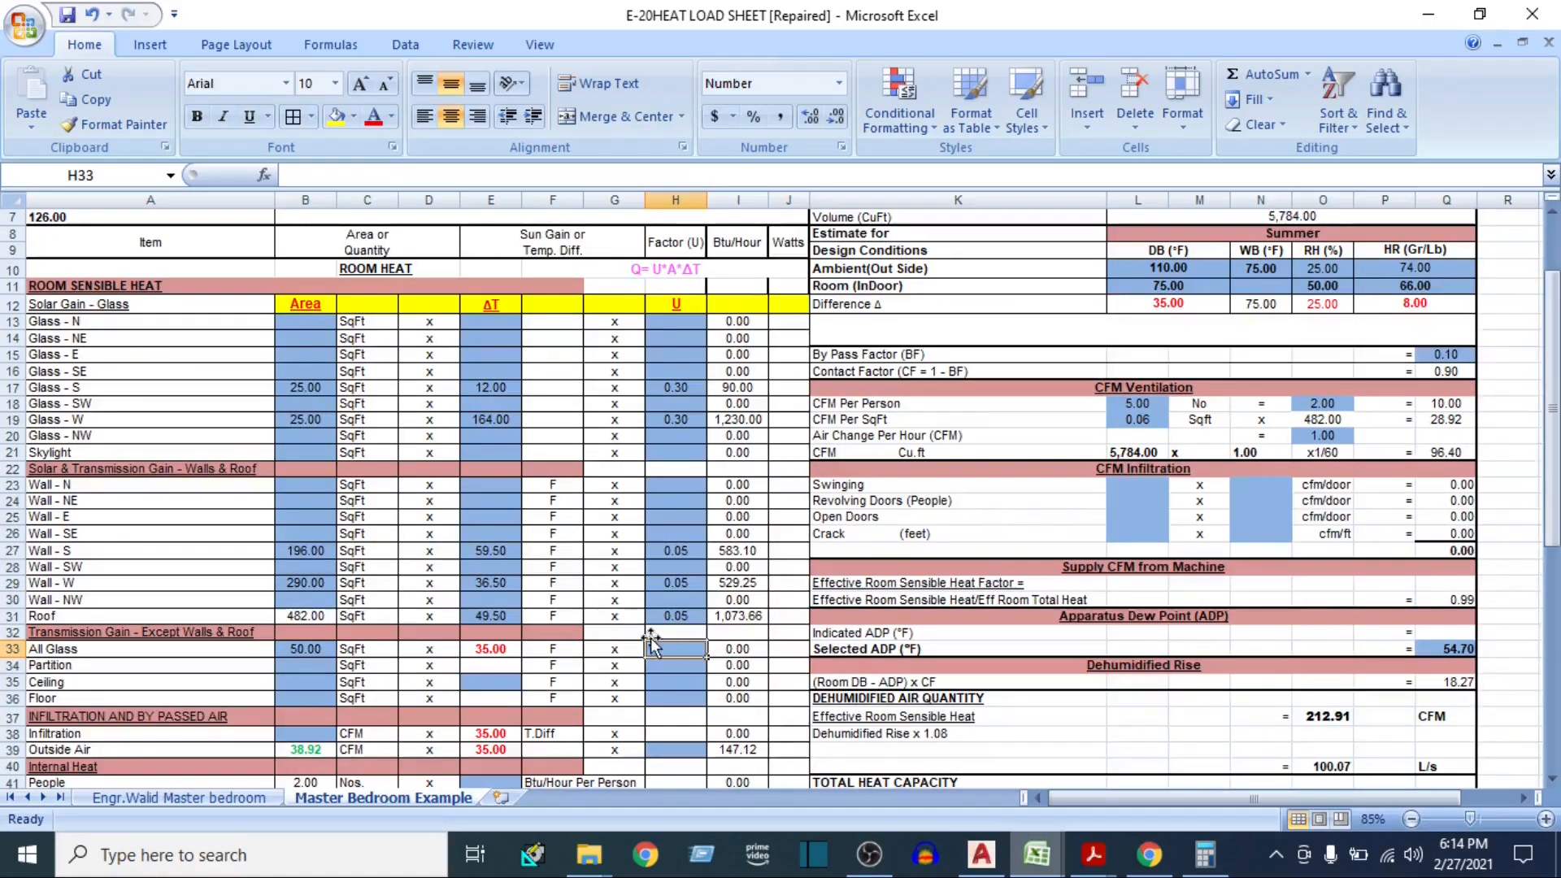
{"action": "type", "text": "0.29"}
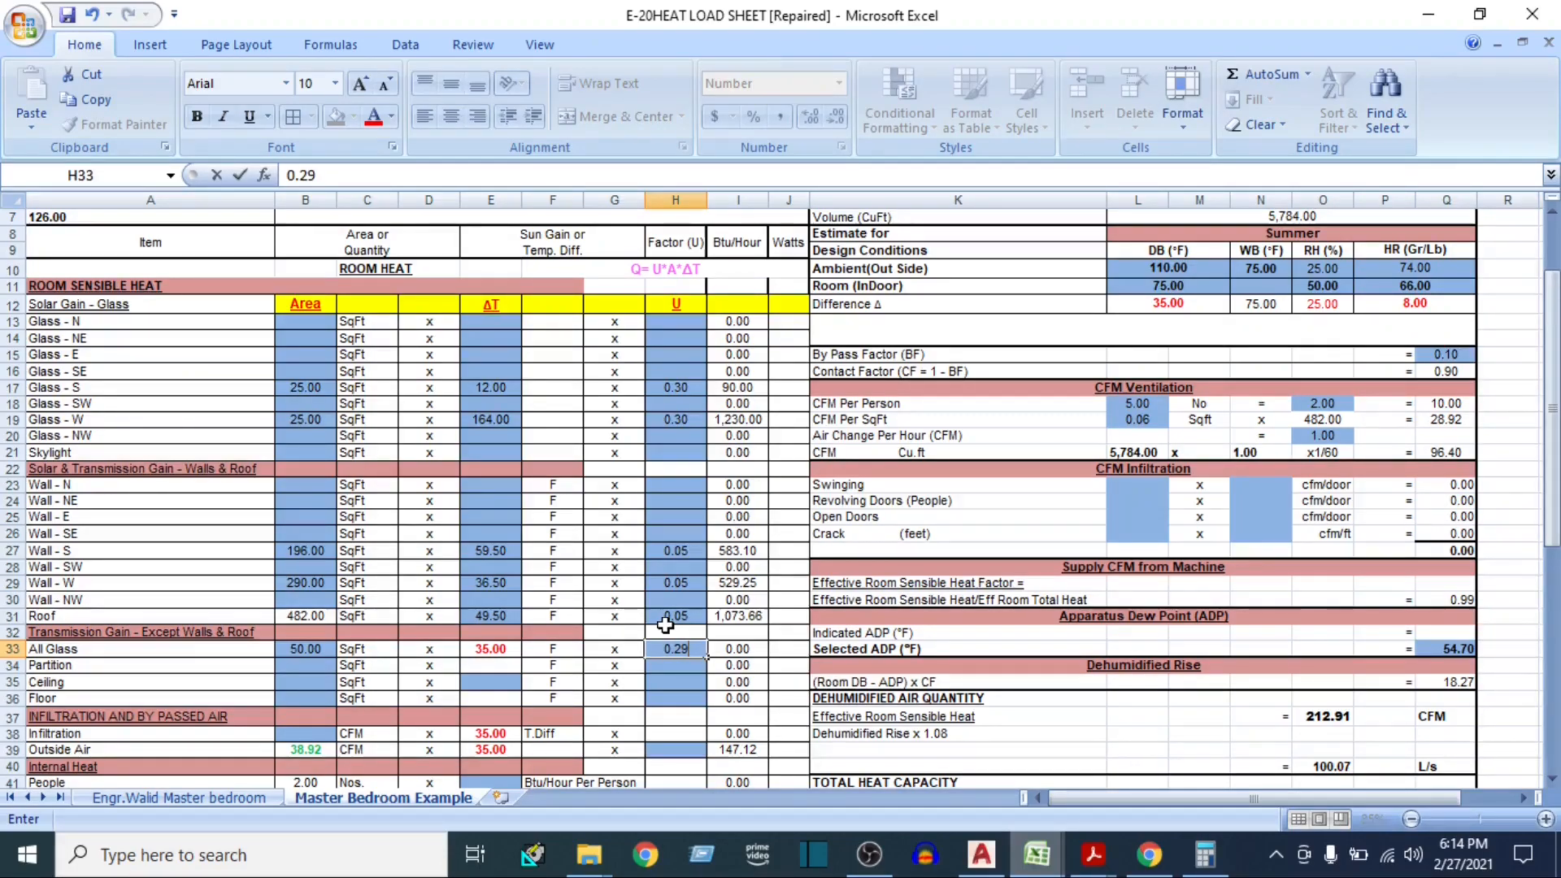
{"action": "key", "text": "Tab"}
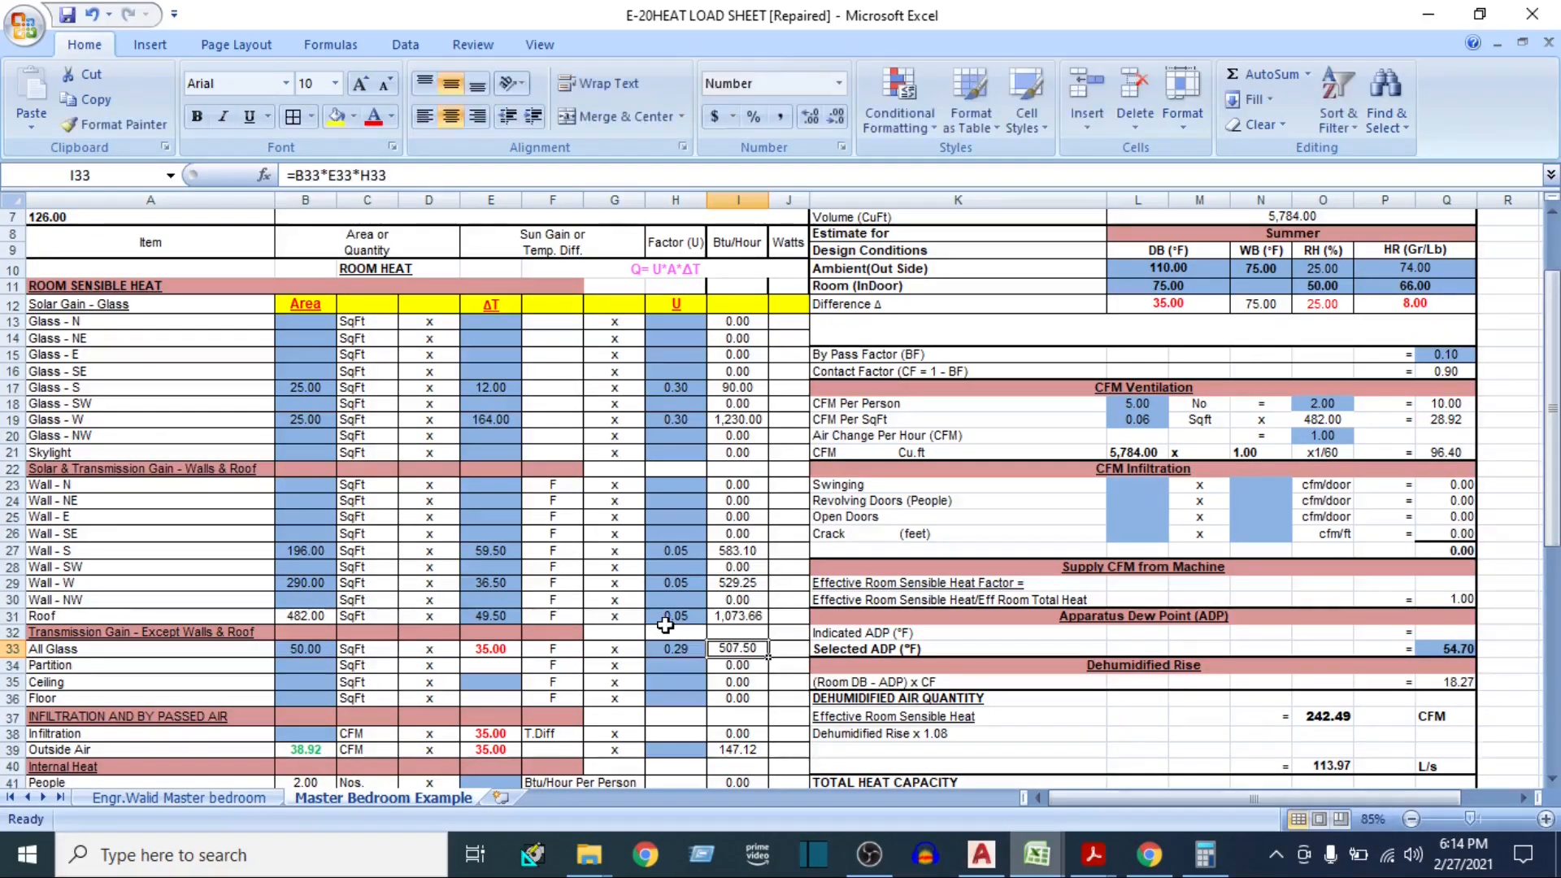
Select the Partition area cell, then switch to the AutoCAD floor plan and bring the M BEDROOM into view
{"action": "left_click", "coordinate": [305, 665]}
{"action": "scroll", "coordinate": [369, 642], "scroll_direction": "down", "scroll_amount": 2}
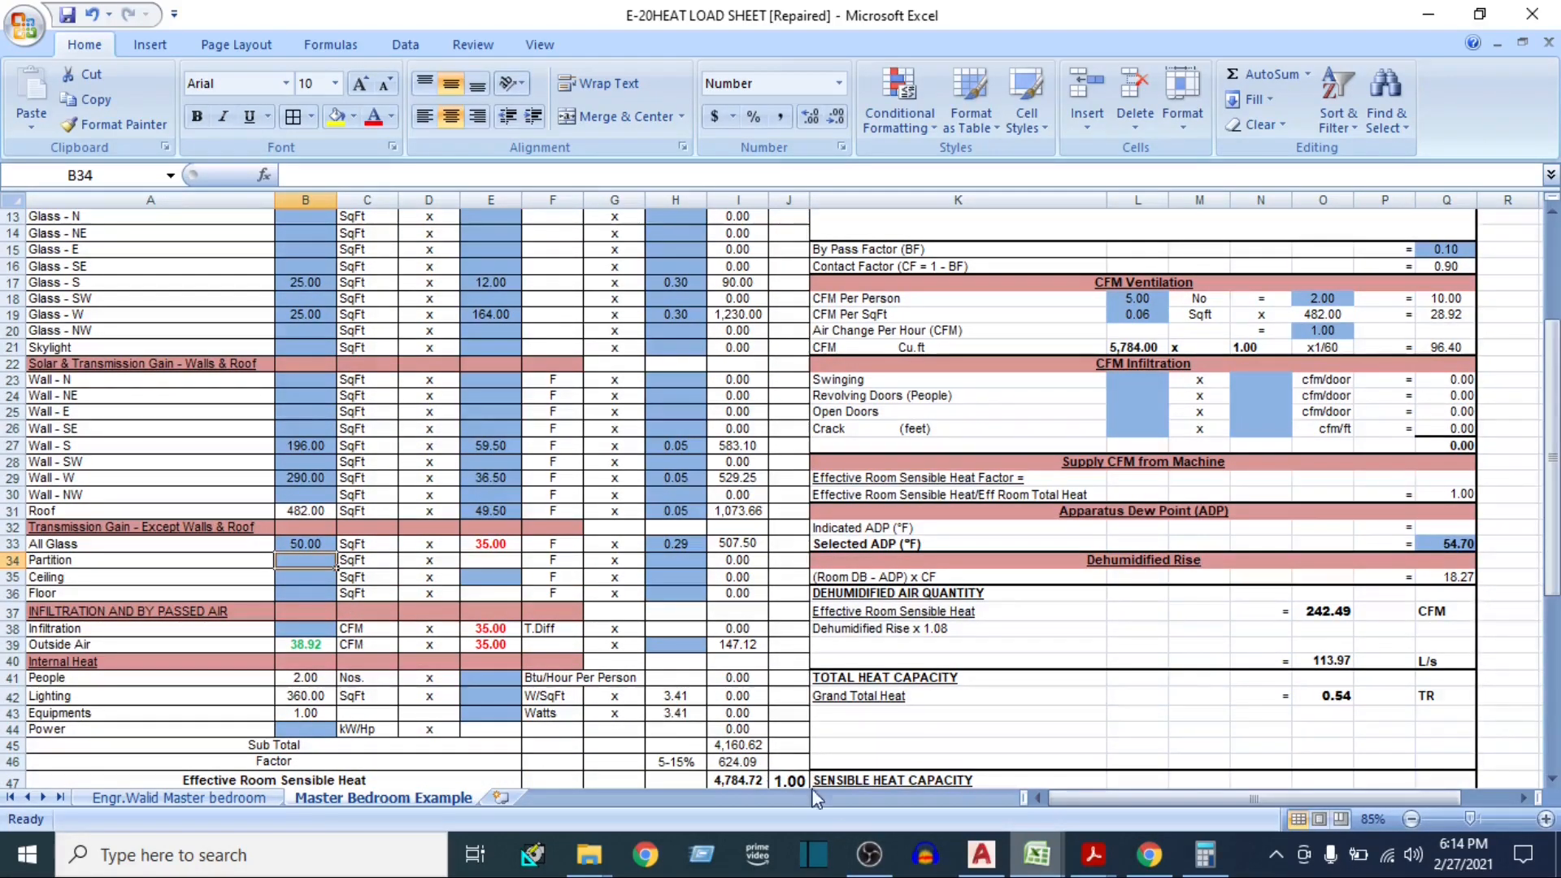
{"action": "mouse_move", "coordinate": [973, 864]}
{"action": "left_click", "coordinate": [973, 837]}
{"action": "scroll", "coordinate": [895, 552], "scroll_direction": "down", "scroll_amount": 4}
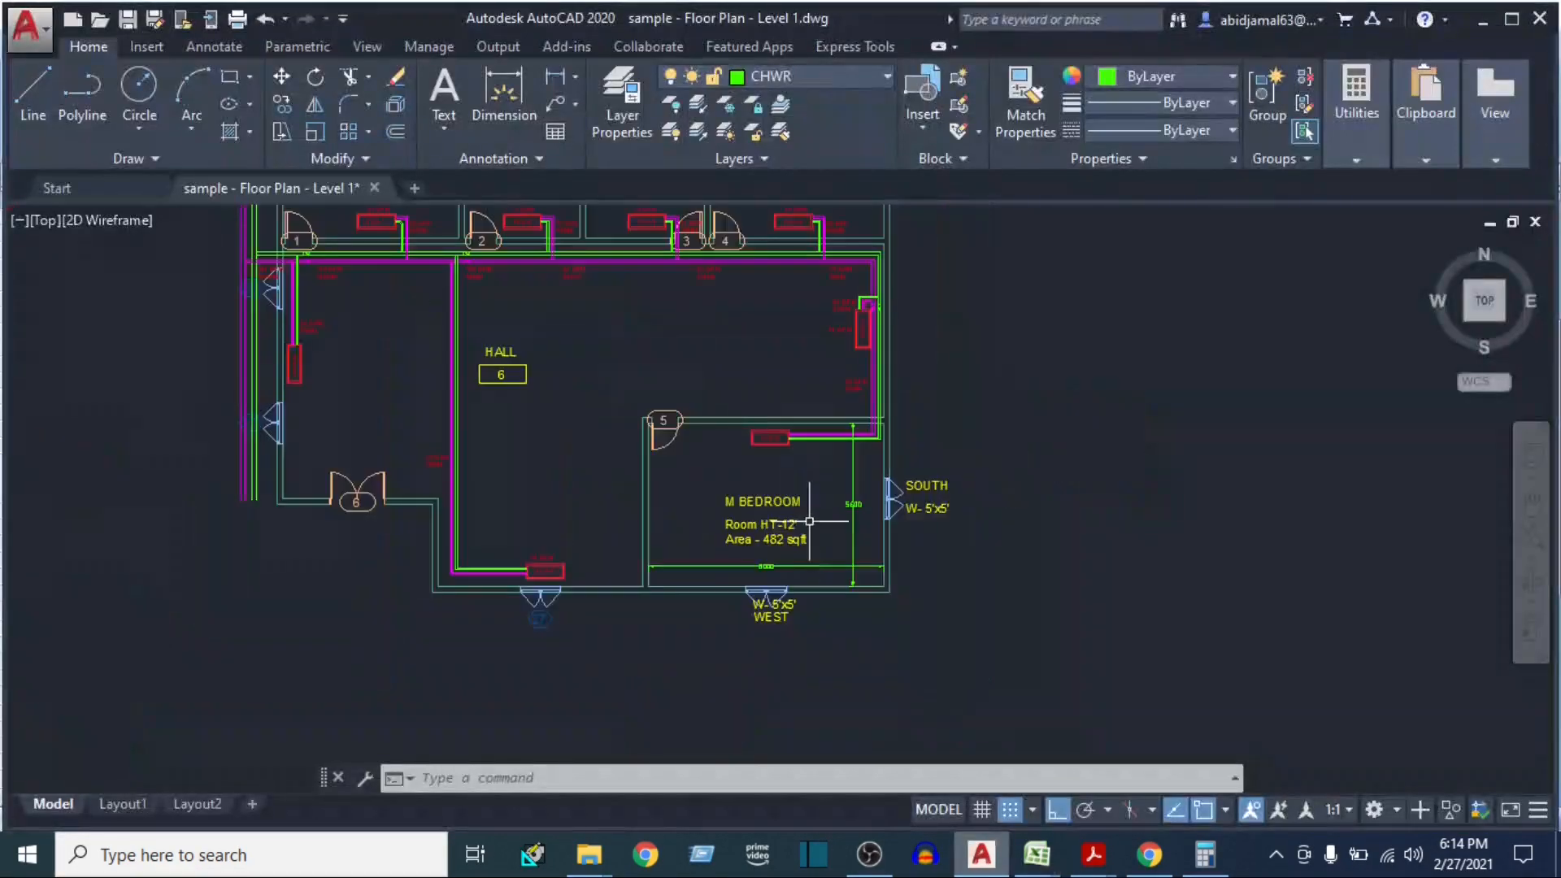
{"action": "scroll", "coordinate": [736, 500], "scroll_direction": "up", "scroll_amount": 4}
{"action": "scroll", "coordinate": [650, 512], "scroll_direction": "down", "scroll_amount": 2}
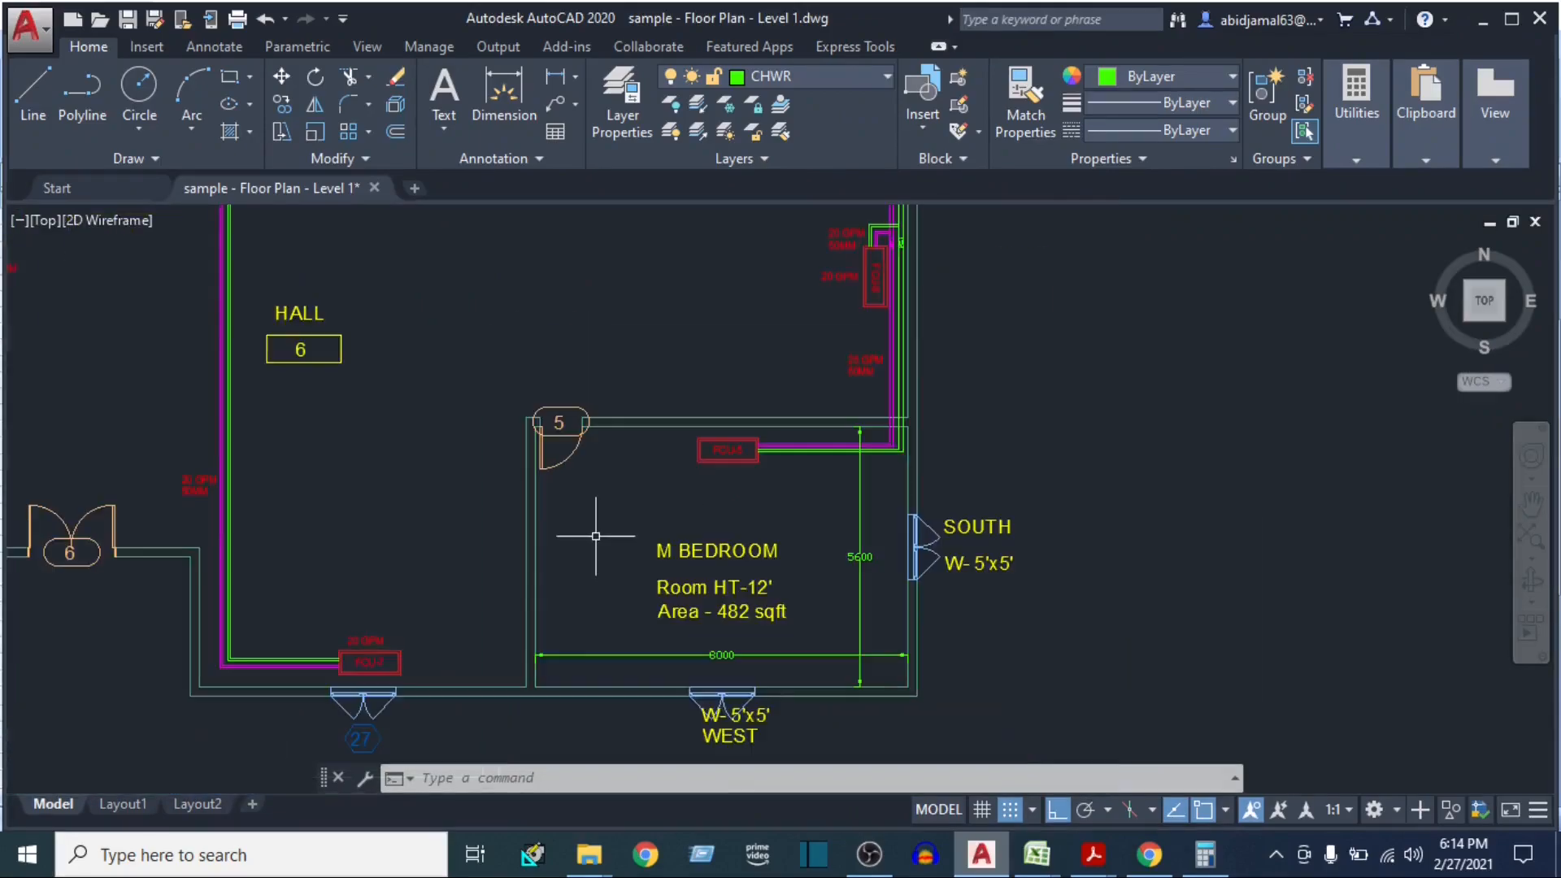
Examine which M BEDROOM walls adjoin the hall and neighbouring unconditioned space, along with the room's dimensions and height
{"action": "left_click", "coordinate": [483, 414]}
{"action": "left_click", "coordinate": [479, 511]}
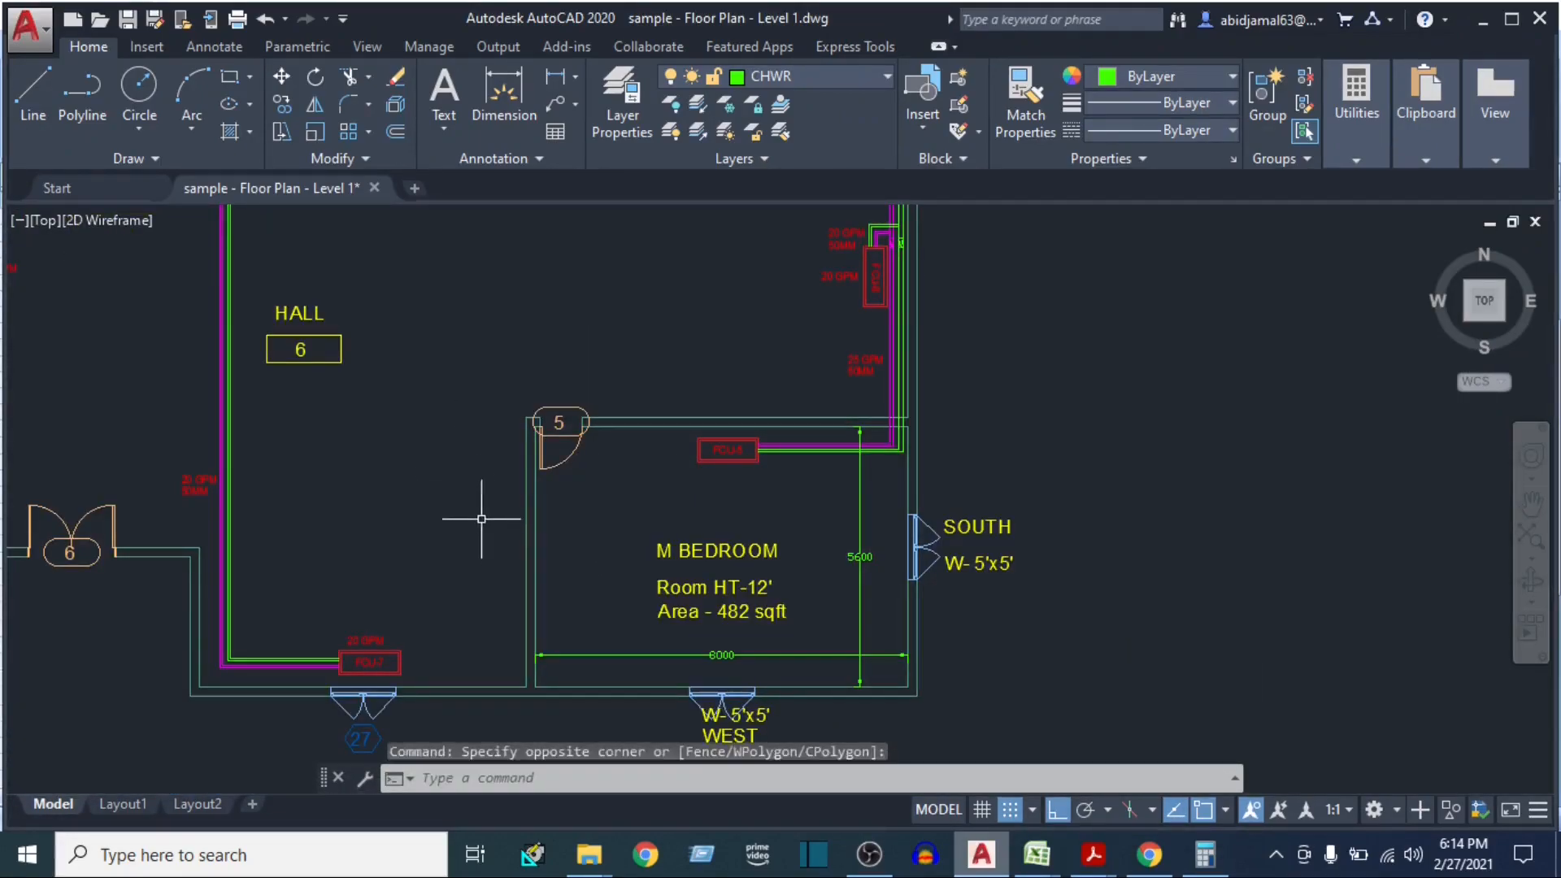
{"action": "left_click", "coordinate": [615, 519]}
{"action": "left_click", "coordinate": [606, 521]}
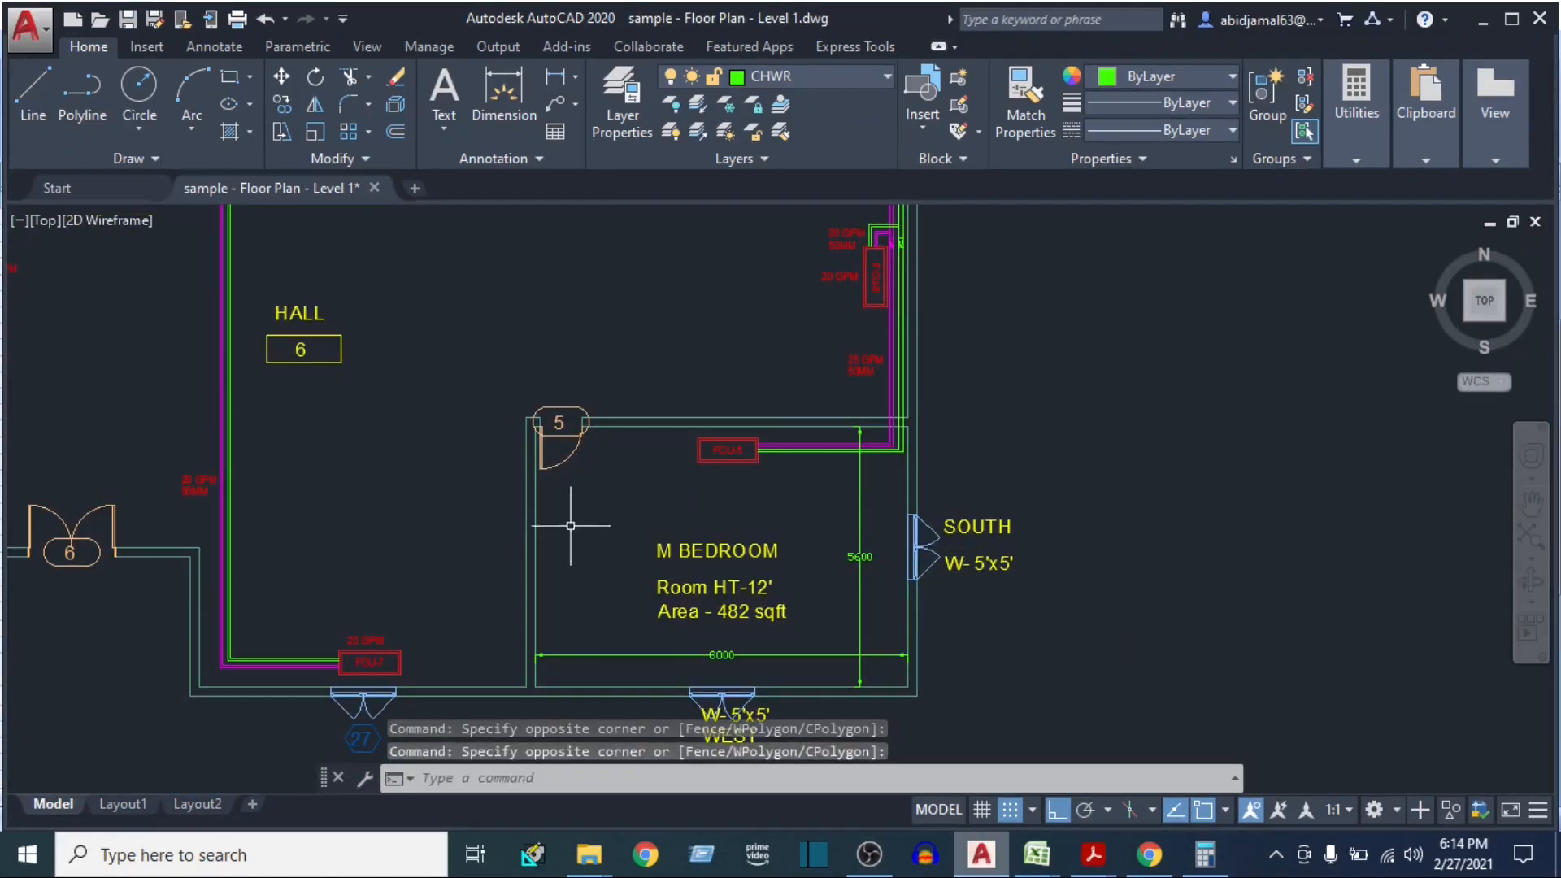
{"action": "left_click_drag", "start_coordinate": [548, 510], "coordinate": [551, 536]}
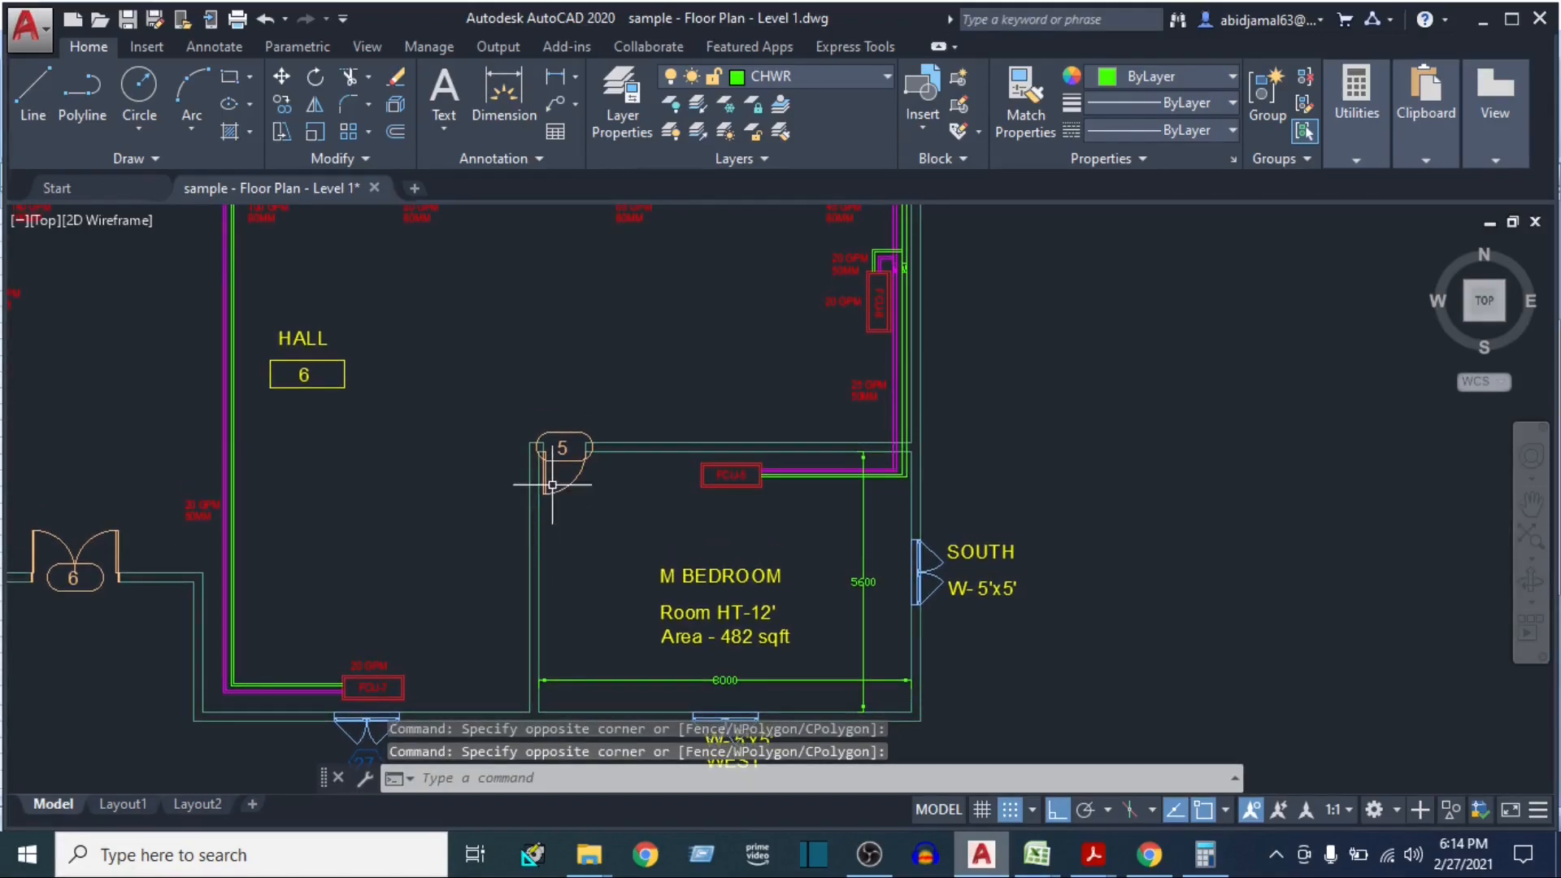
{"action": "left_click", "coordinate": [433, 467]}
{"action": "left_click", "coordinate": [394, 520]}
{"action": "left_click", "coordinate": [506, 271]}
{"action": "left_click", "coordinate": [433, 402]}
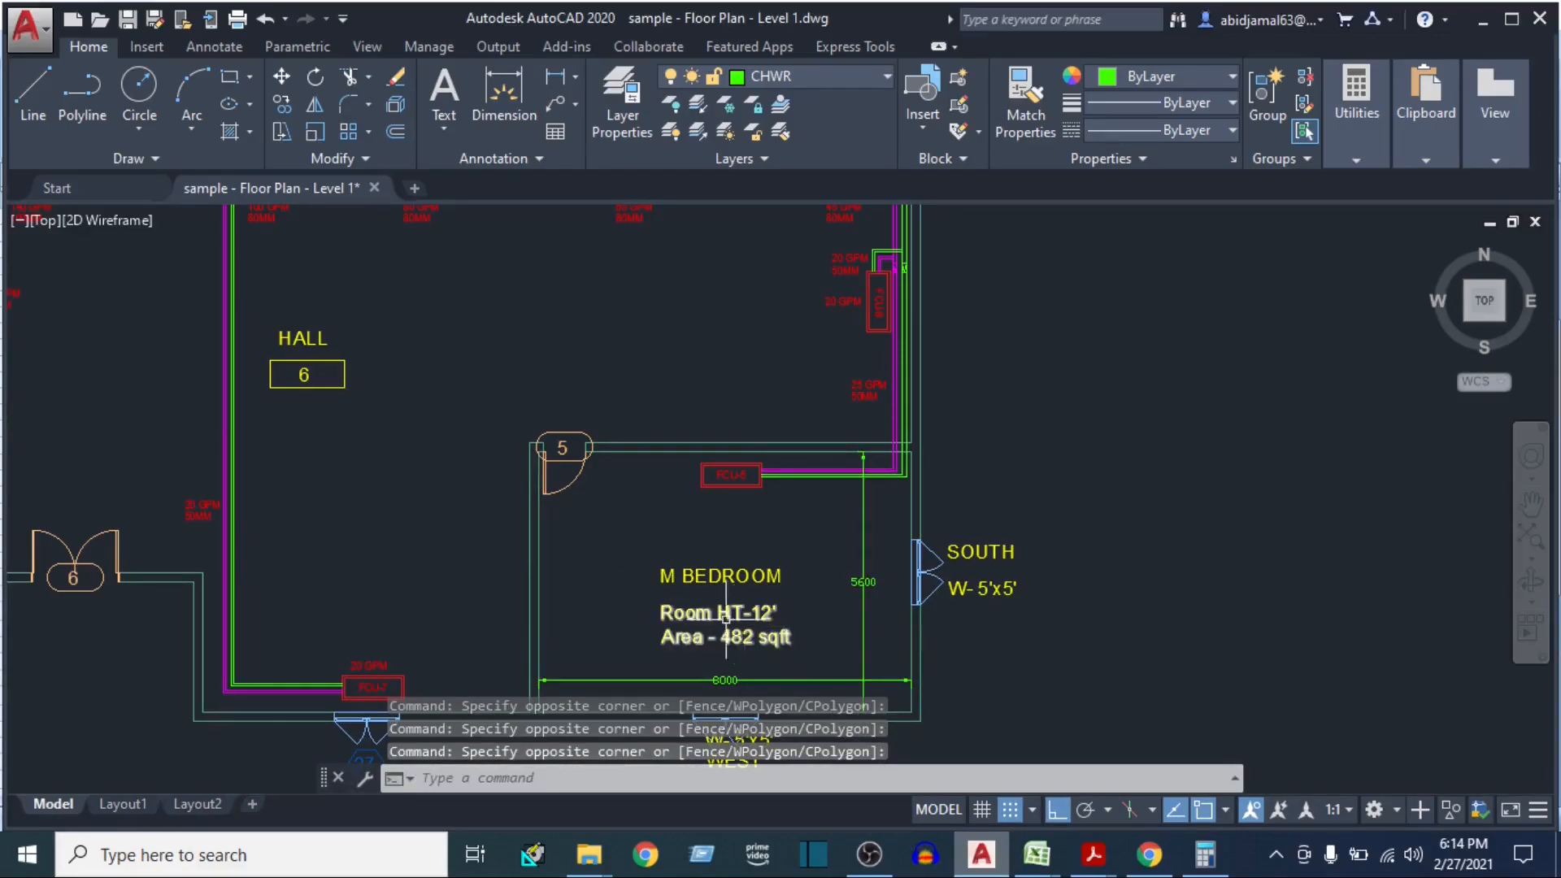
{"action": "left_click", "coordinate": [515, 312]}
{"action": "left_click", "coordinate": [433, 410]}
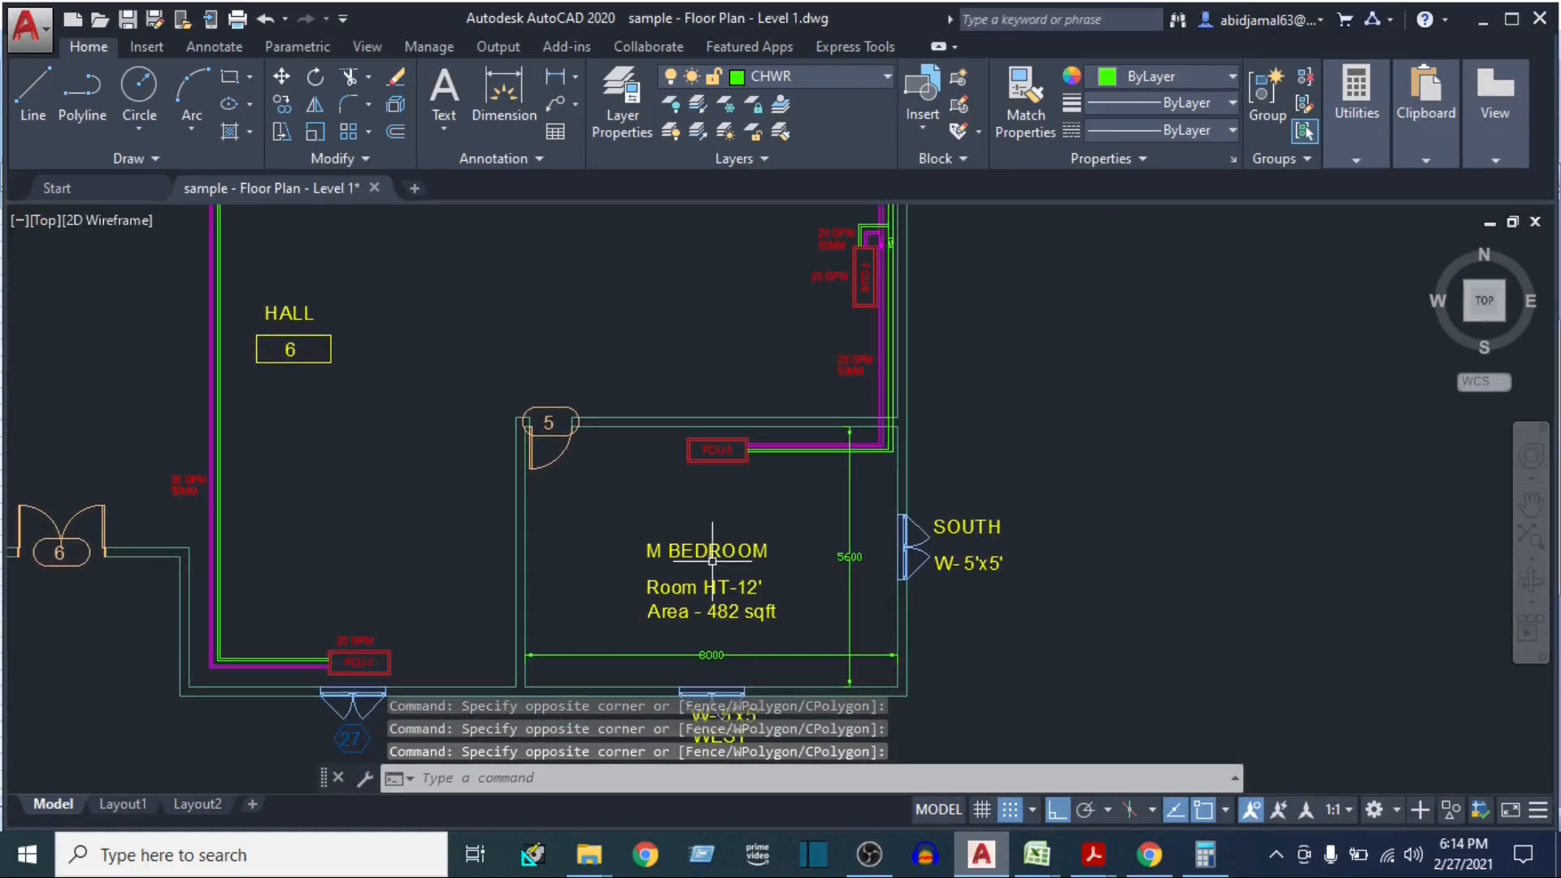
{"action": "left_click", "coordinate": [474, 292]}
{"action": "left_click", "coordinate": [429, 372]}
{"action": "left_click", "coordinate": [599, 502]}
{"action": "left_click", "coordinate": [572, 534]}
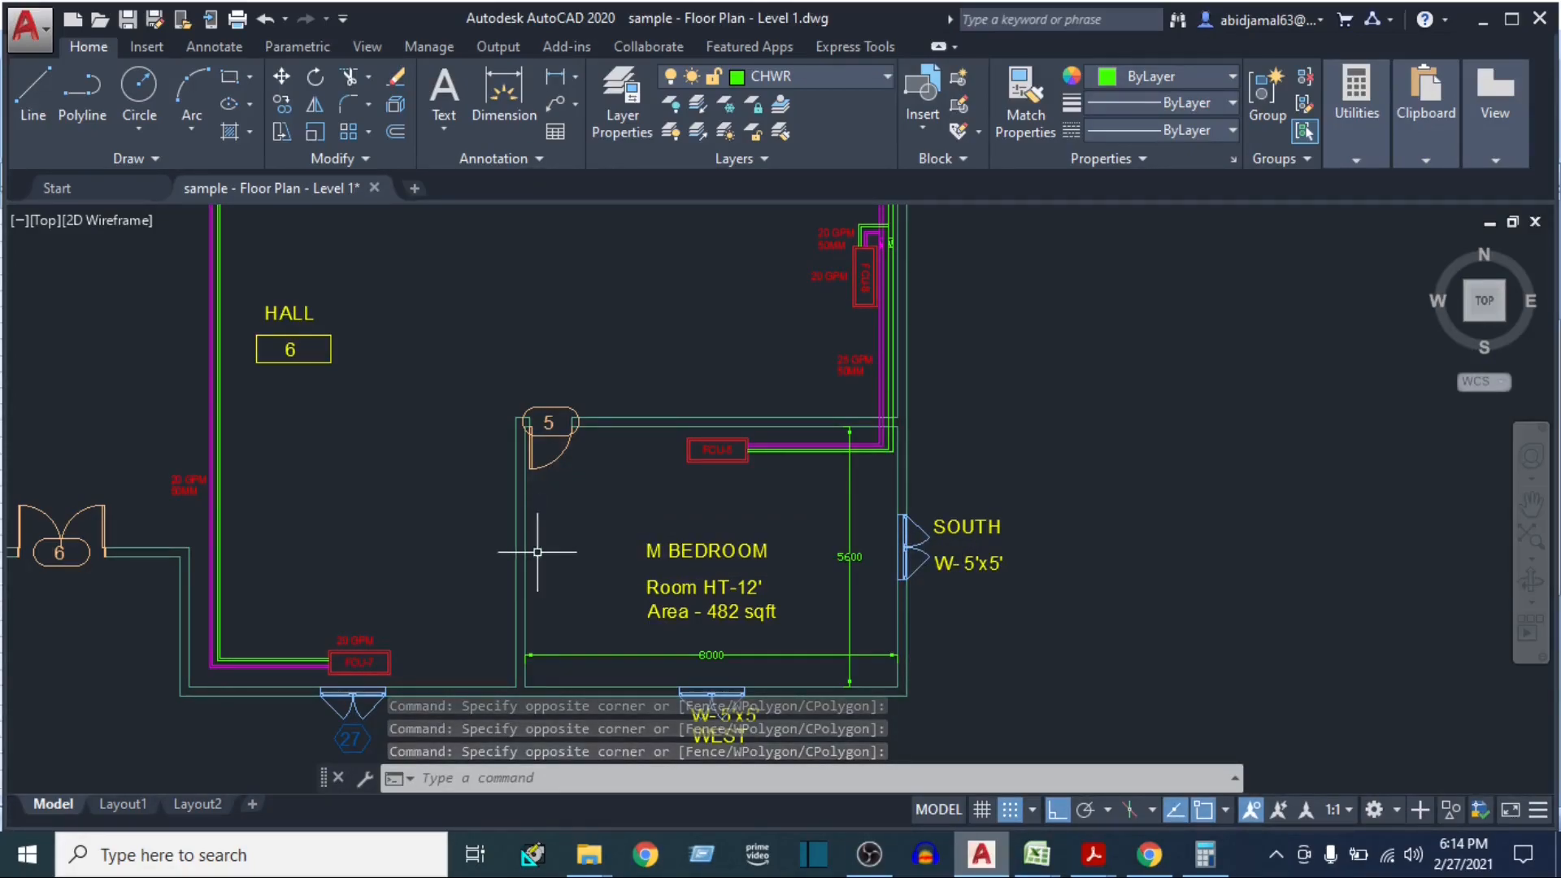
{"action": "left_click_drag", "start_coordinate": [632, 561], "coordinate": [624, 539]}
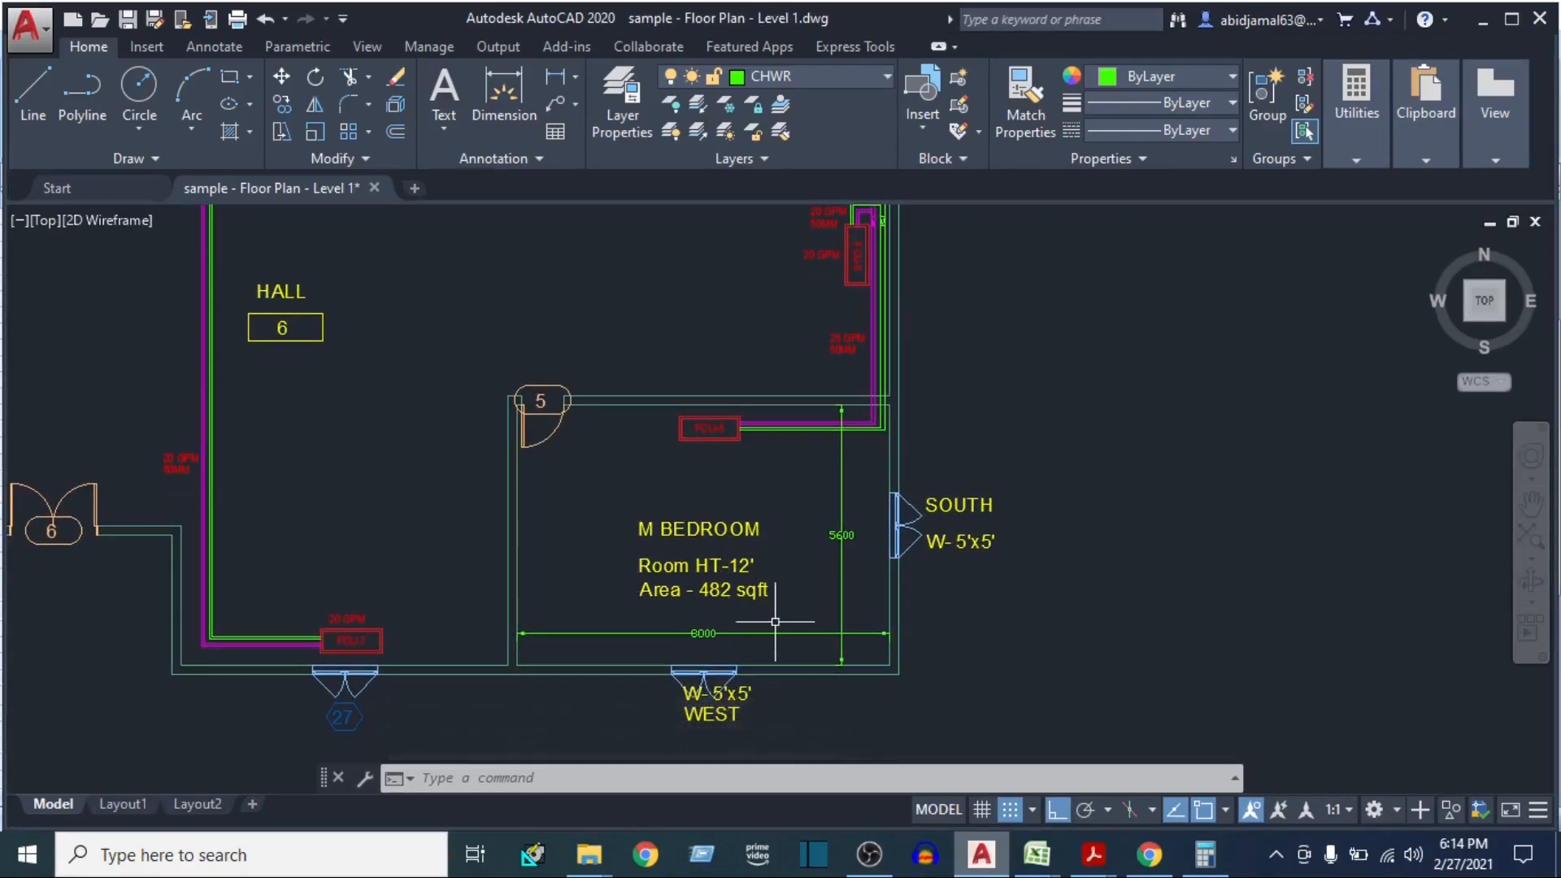
{"action": "scroll", "coordinate": [697, 662], "scroll_direction": "up", "scroll_amount": 2}
{"action": "left_click_drag", "start_coordinate": [564, 498], "coordinate": [572, 588]}
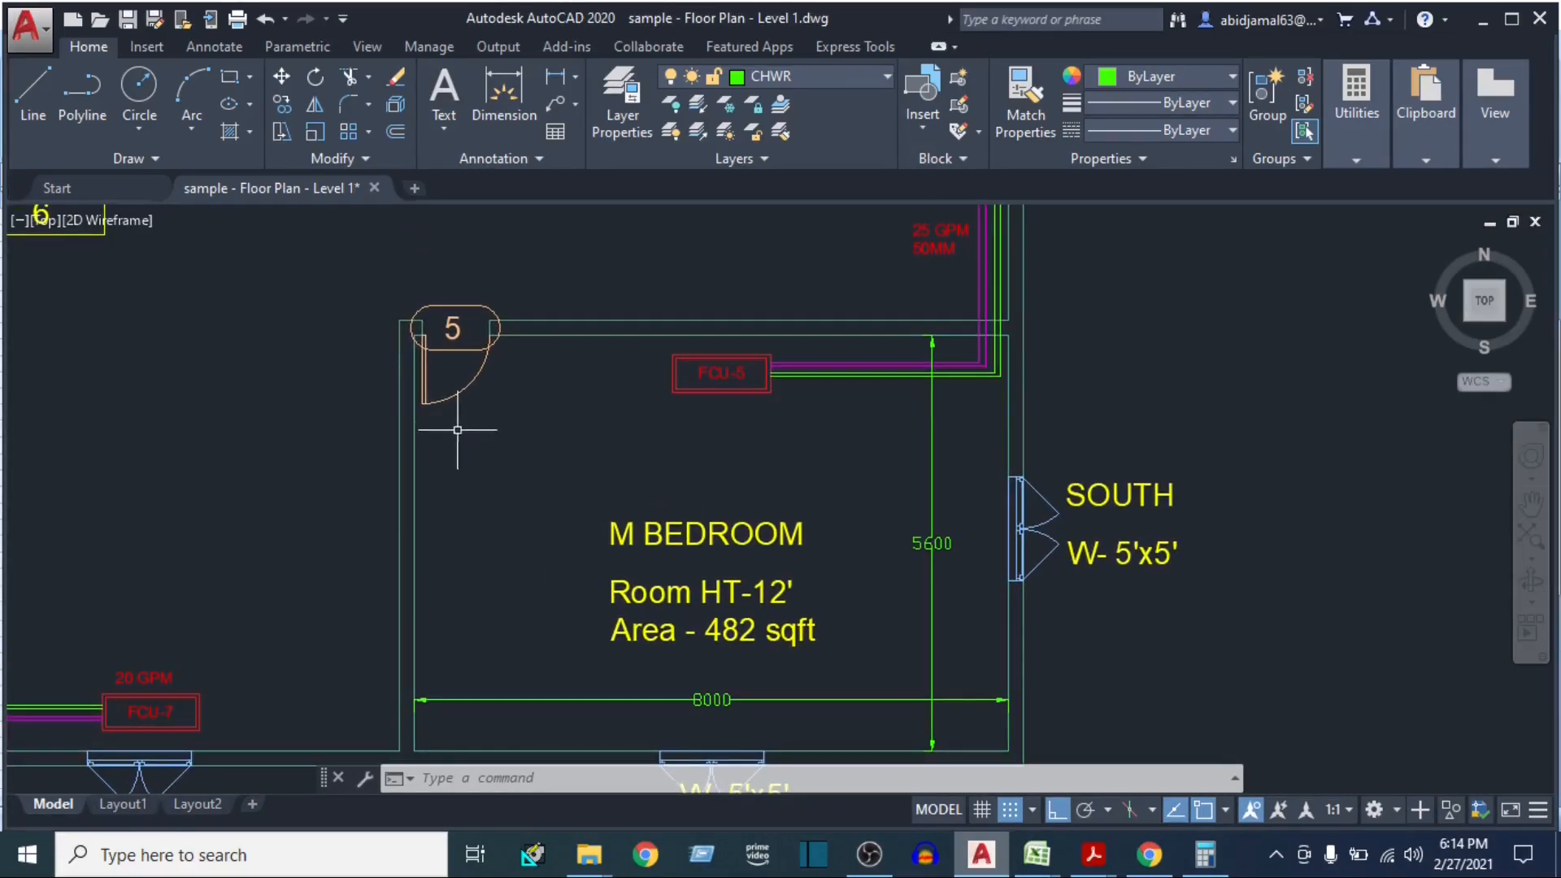
Switch to Calculator and work out the partition area by adding 8 and 5.6, then multiplying by 3.28 and by 12
{"action": "left_click", "coordinate": [736, 701]}
{"action": "left_click", "coordinate": [1204, 853]}
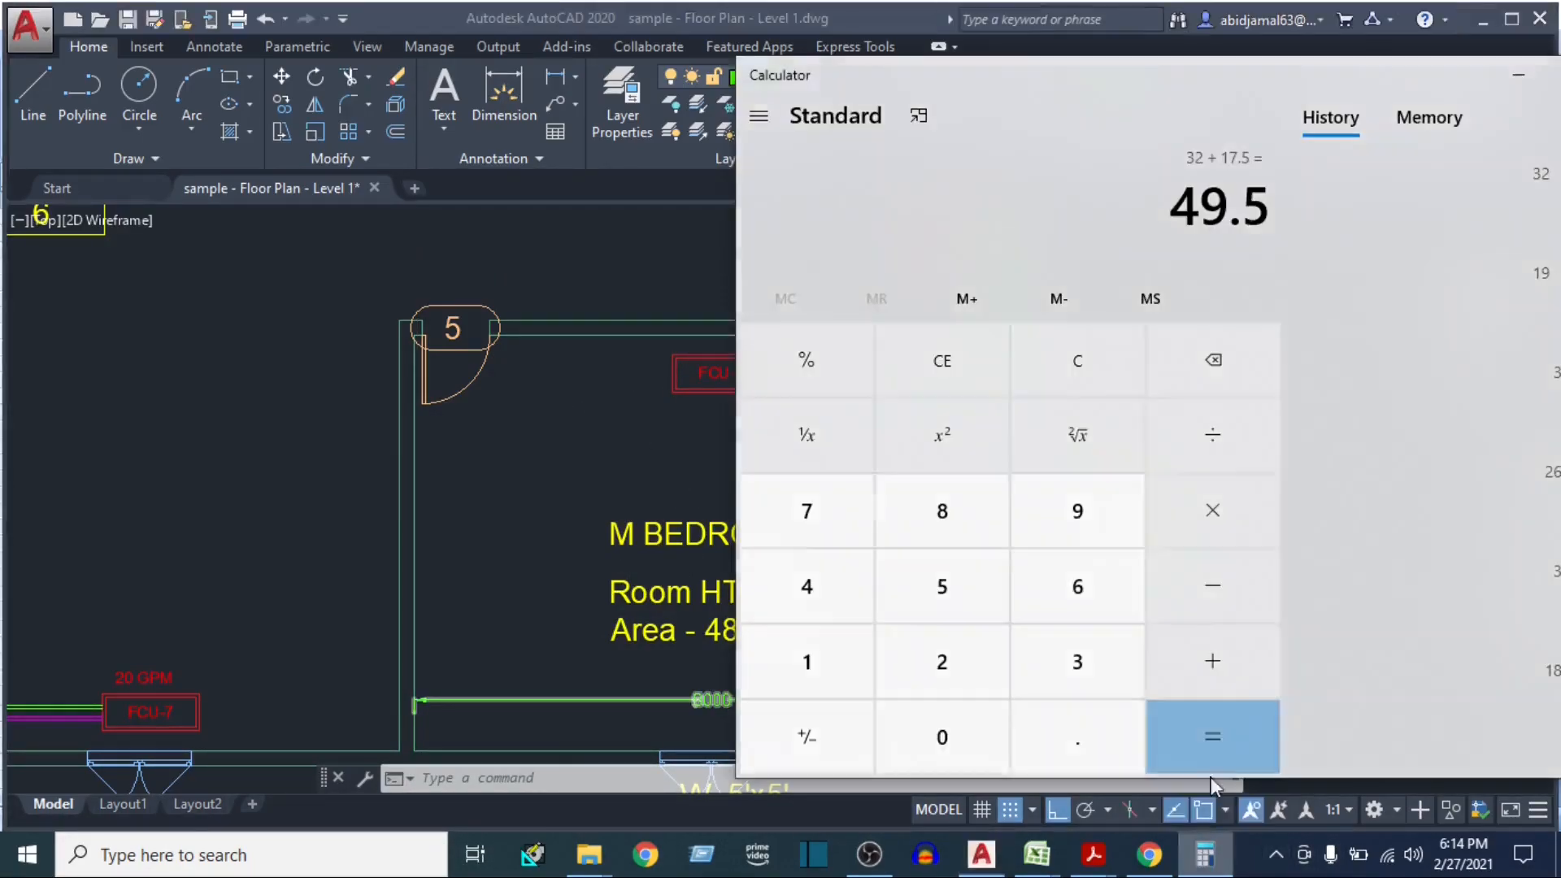
{"action": "type", "text": "8 + 5.6"}
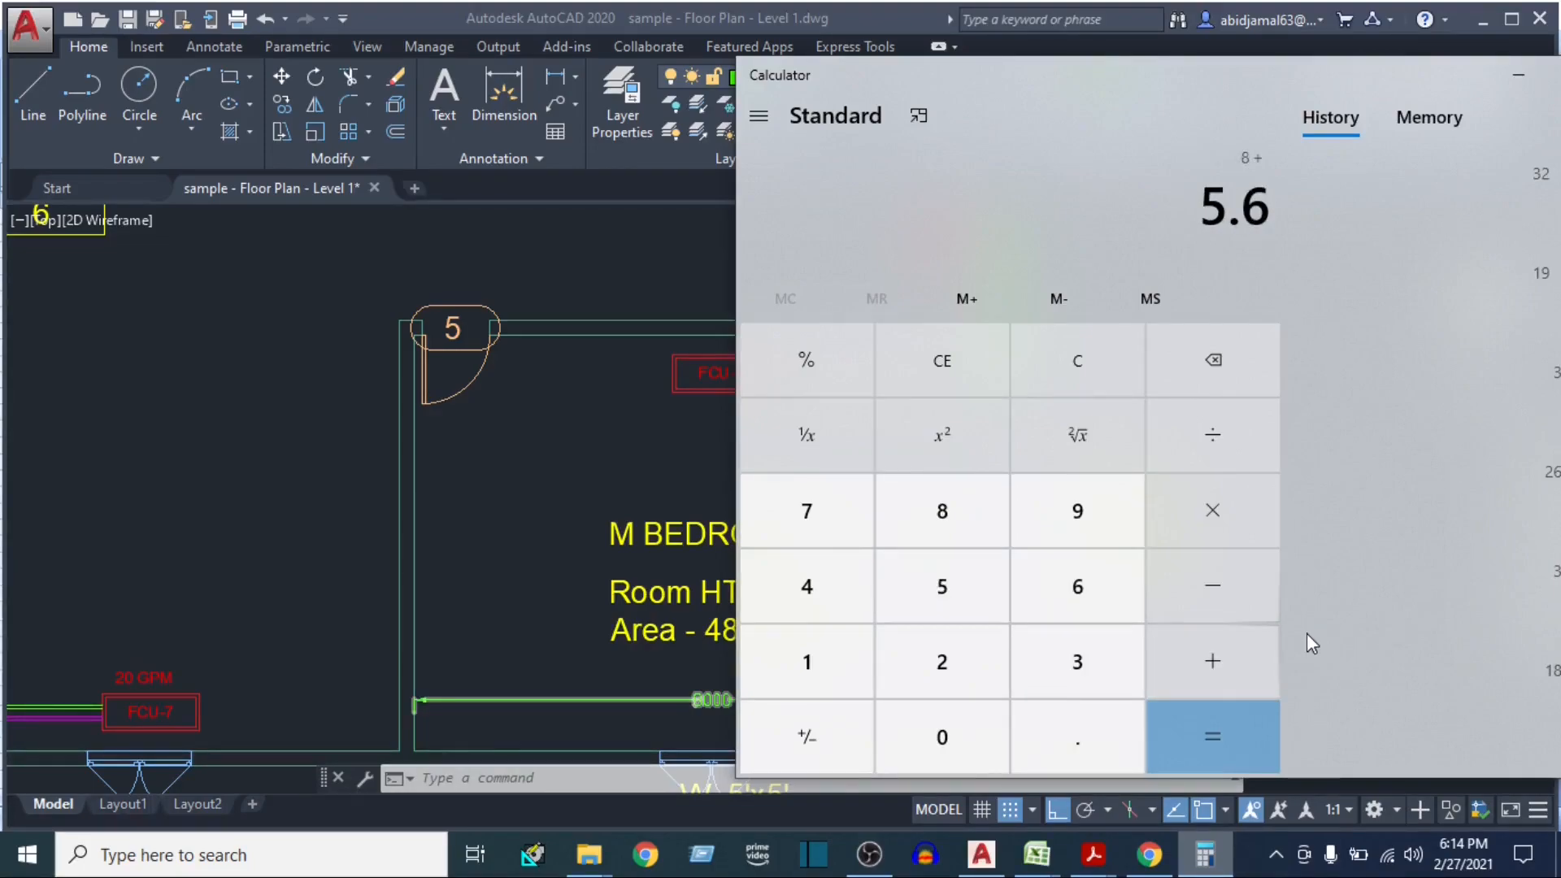
{"action": "key", "text": "Return"}
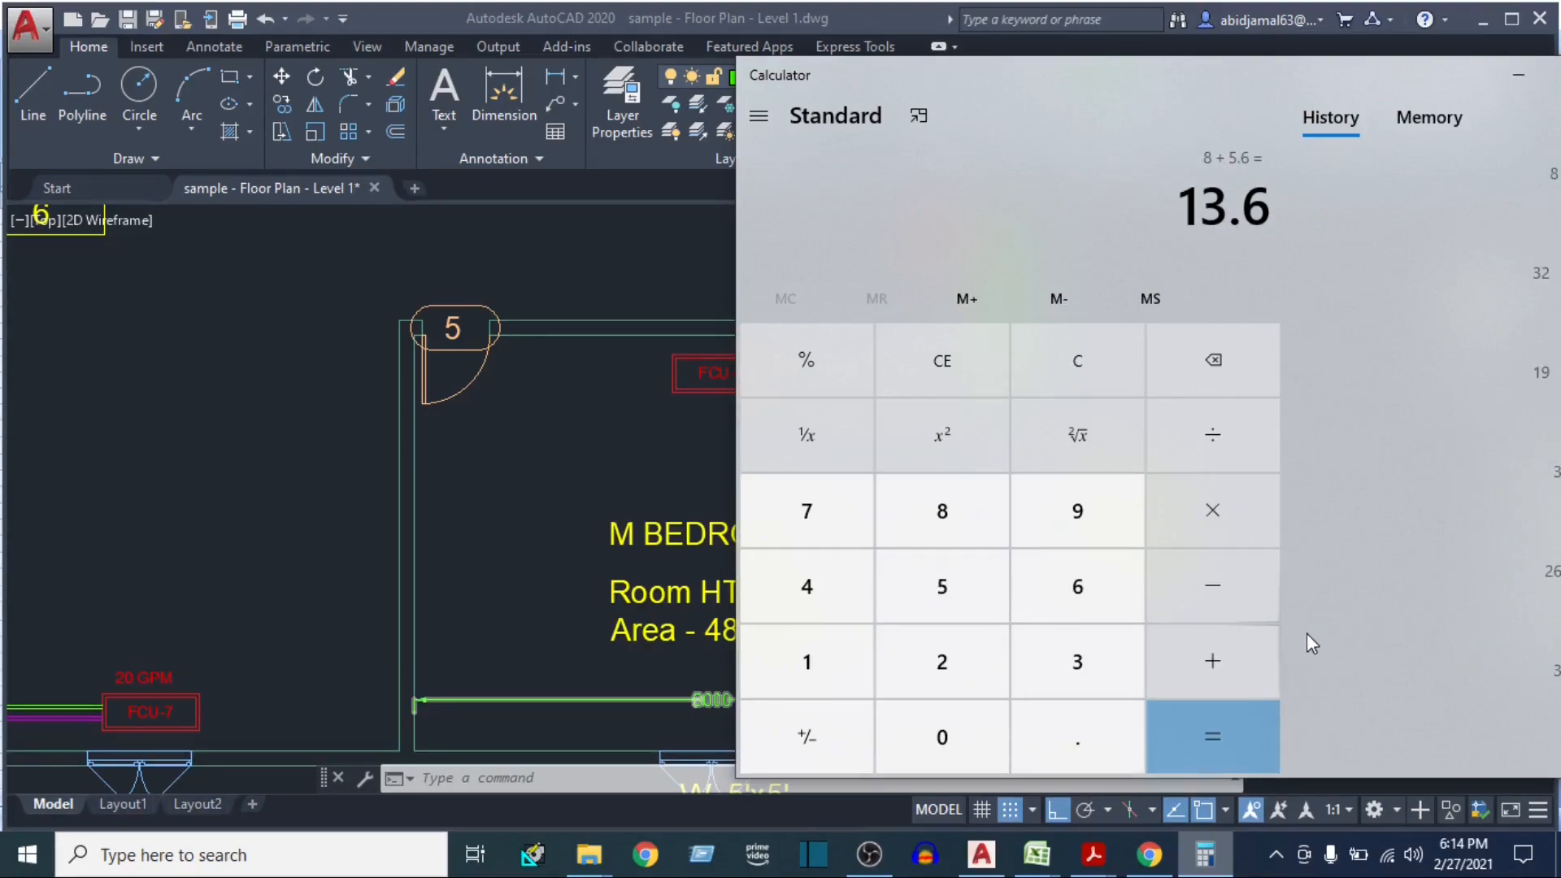
{"action": "key", "text": "asterisk"}
{"action": "type", "text": "3.28"}
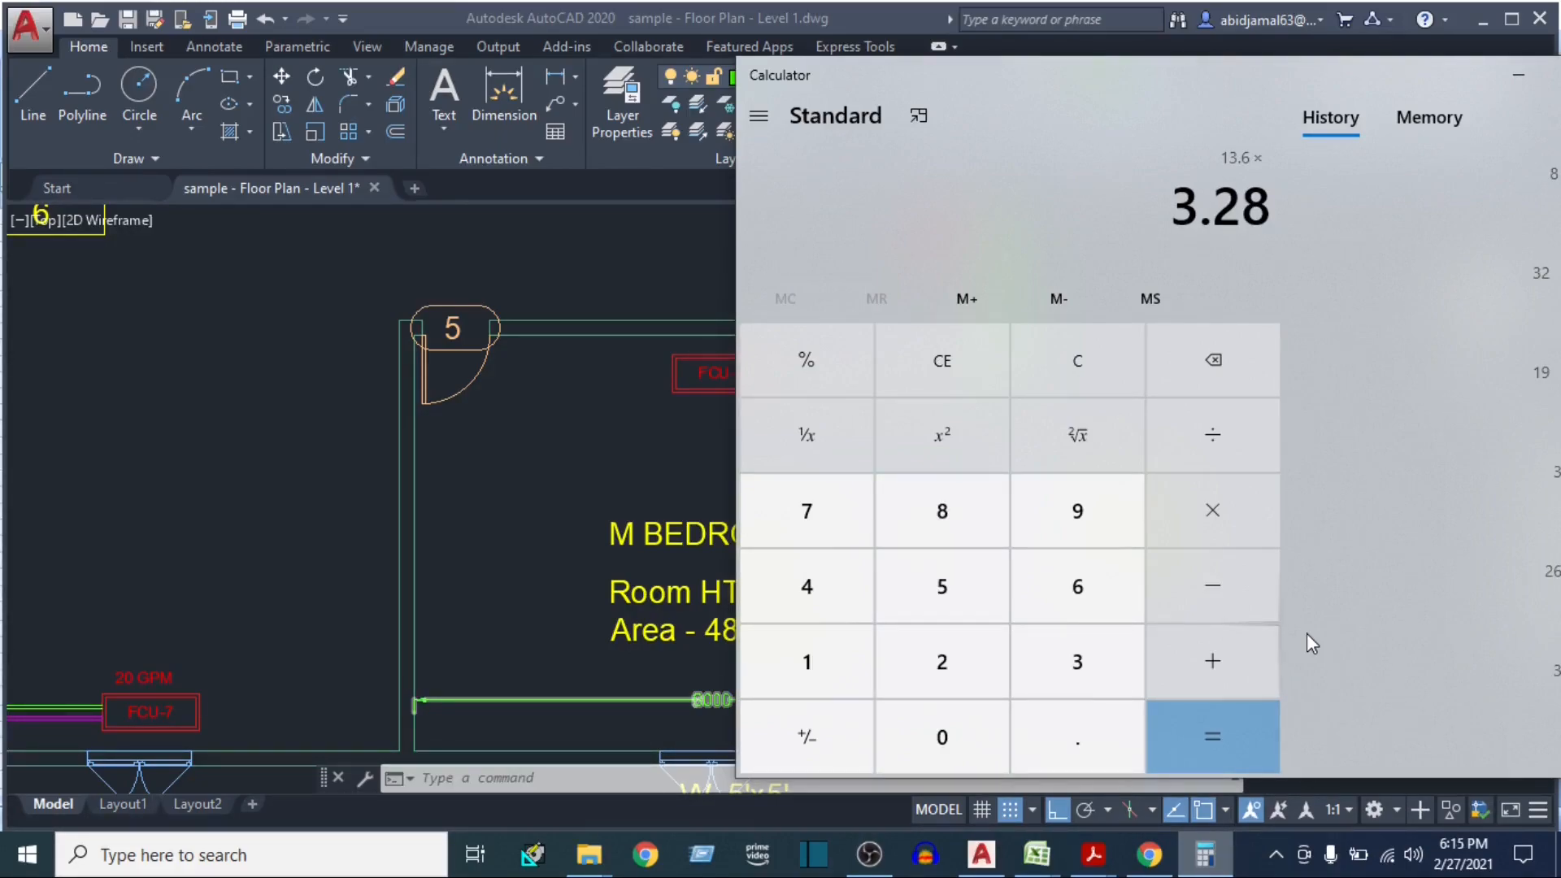
{"action": "key", "text": "Return"}
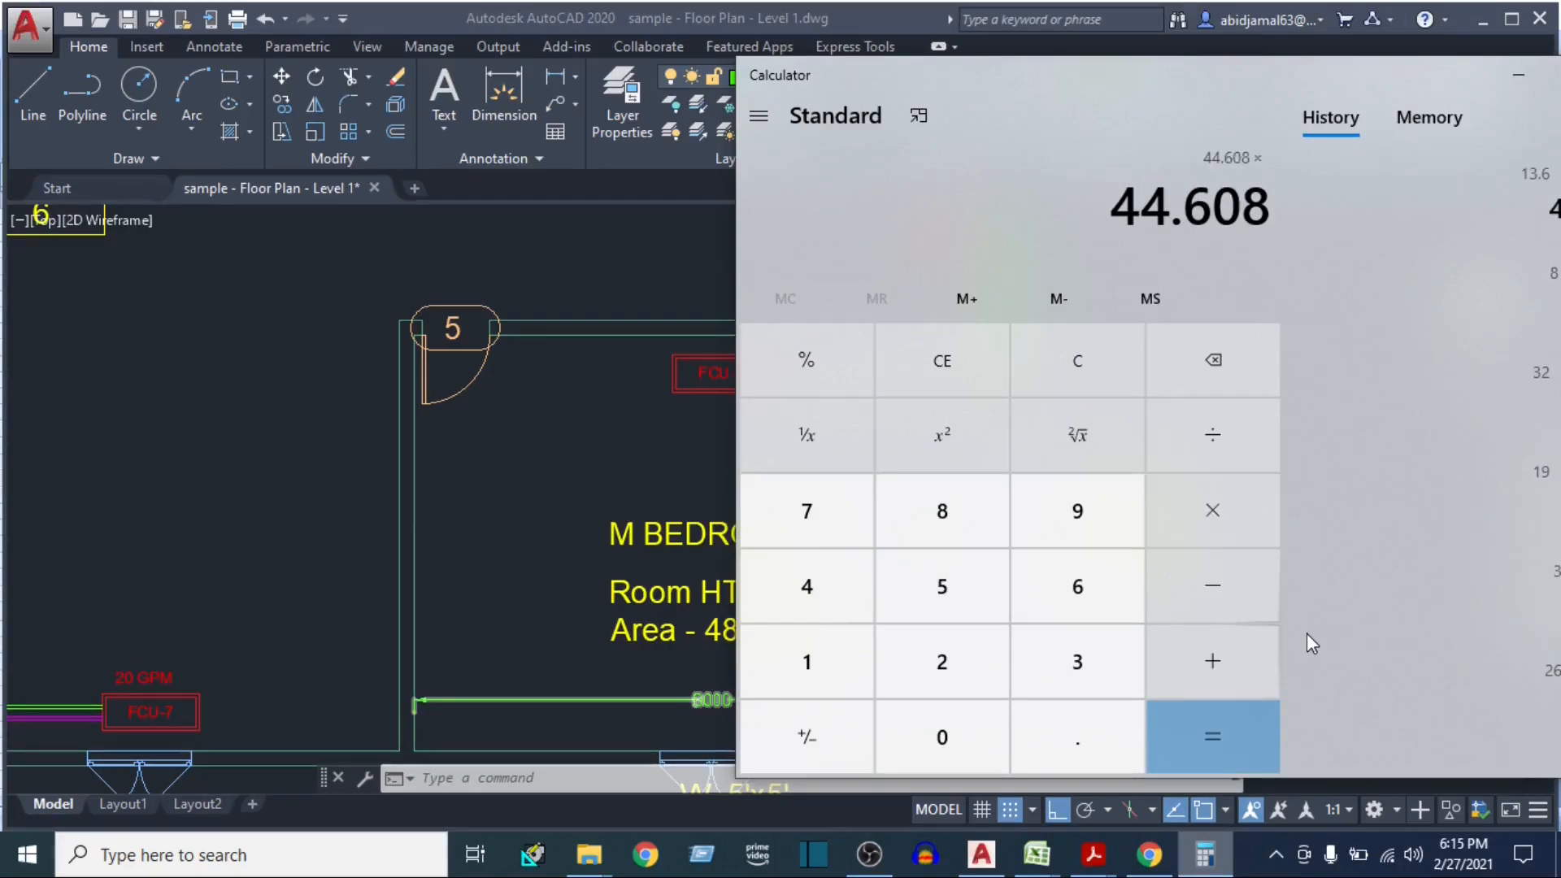
{"action": "type", "text": "12"}
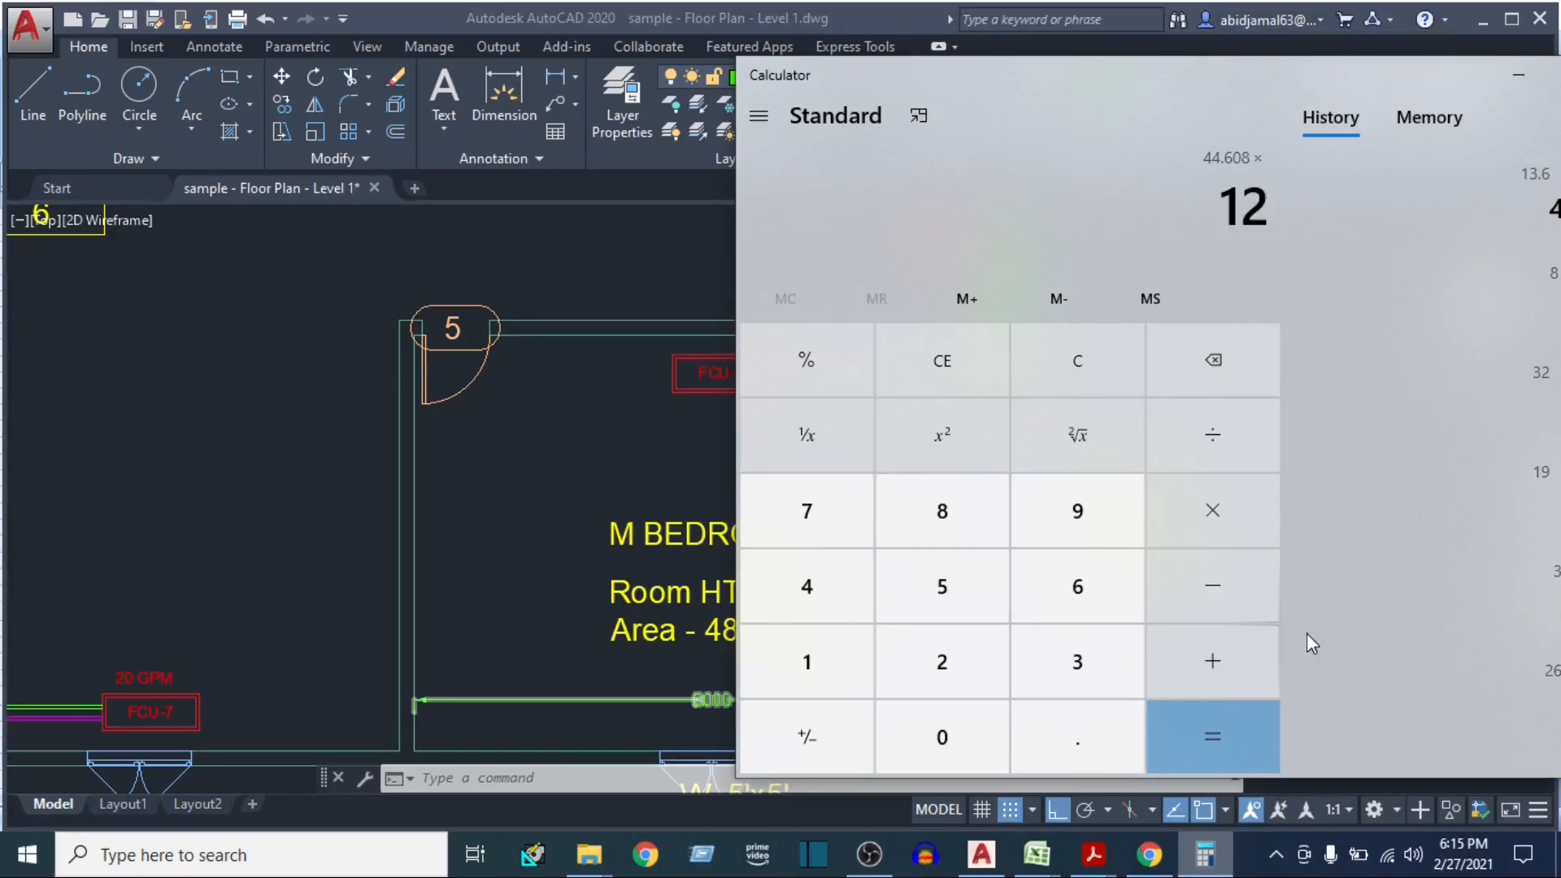
{"action": "key", "text": "Return"}
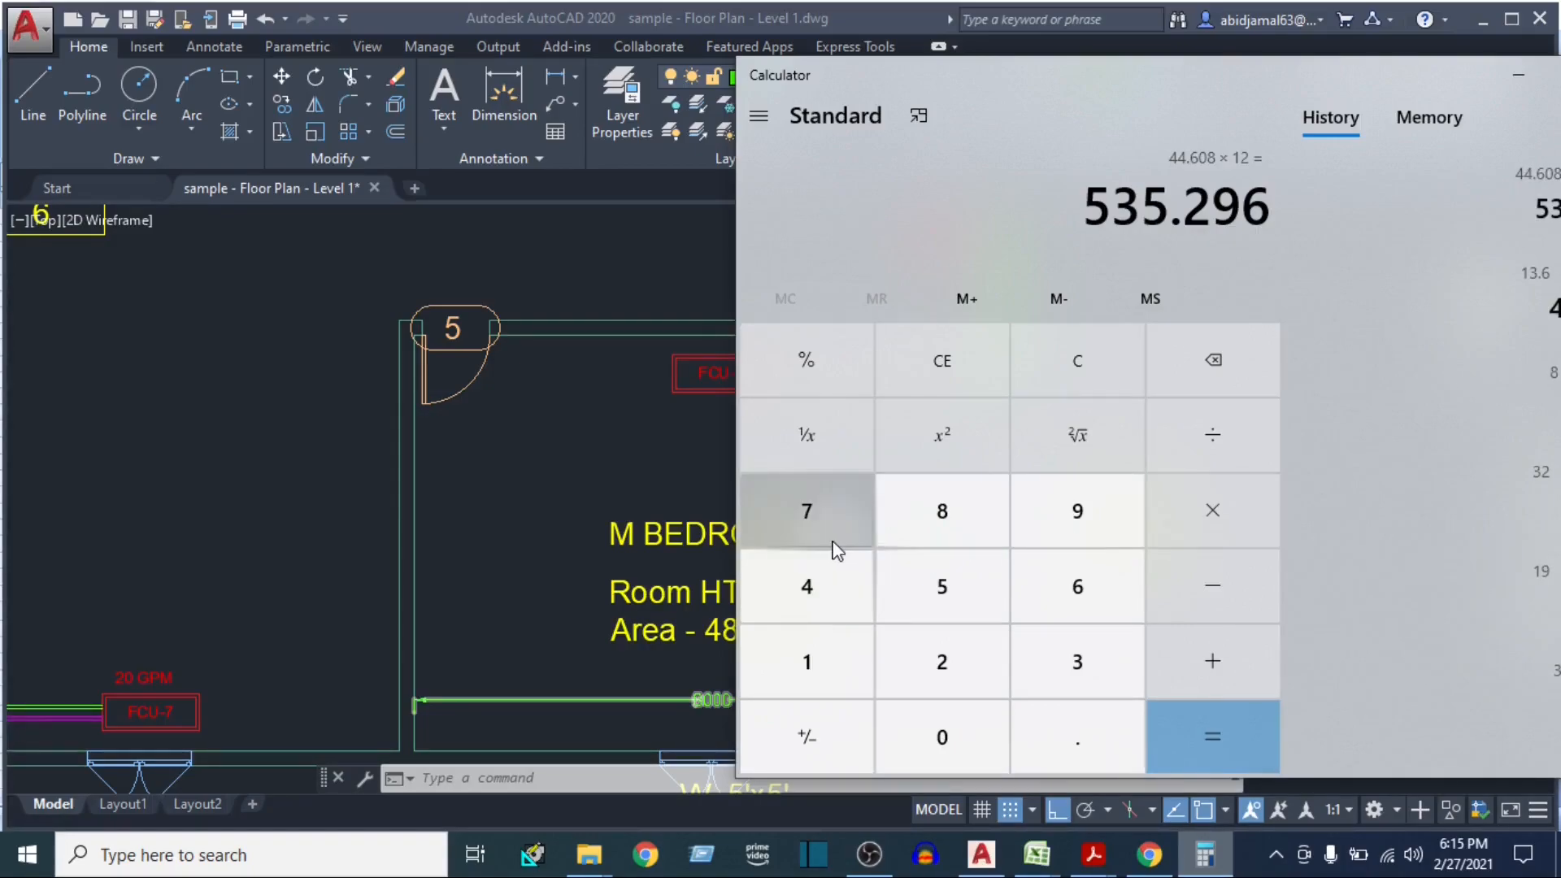
Return to the E-20 heat load sheet, enter 536 as the Partition area, and move to the Partition ΔT cell
{"action": "mouse_move", "coordinate": [1037, 853]}
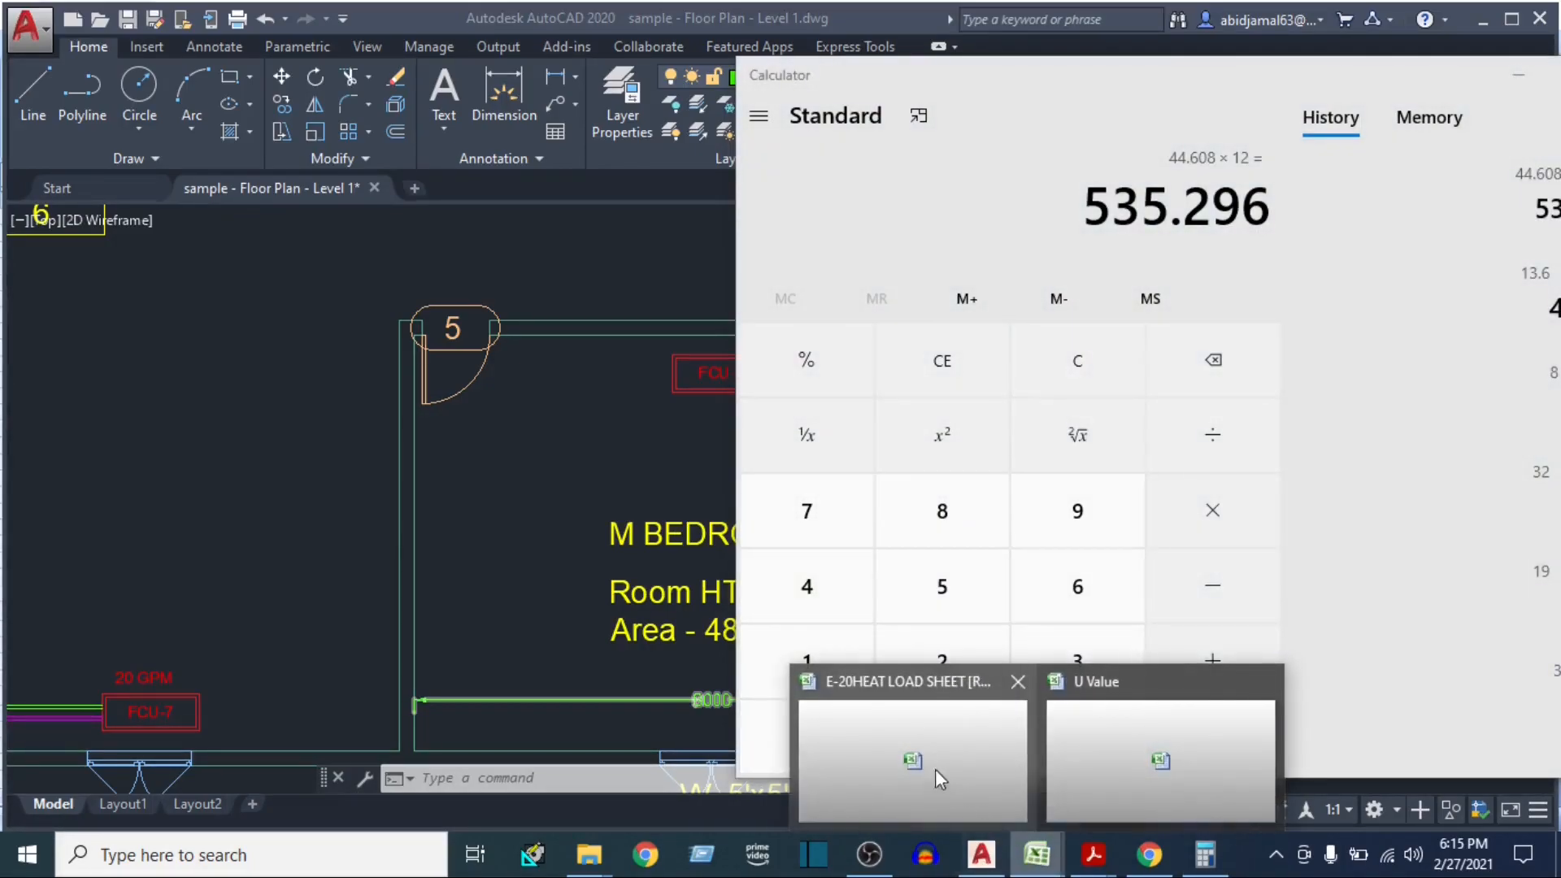
{"action": "left_click", "coordinate": [922, 759]}
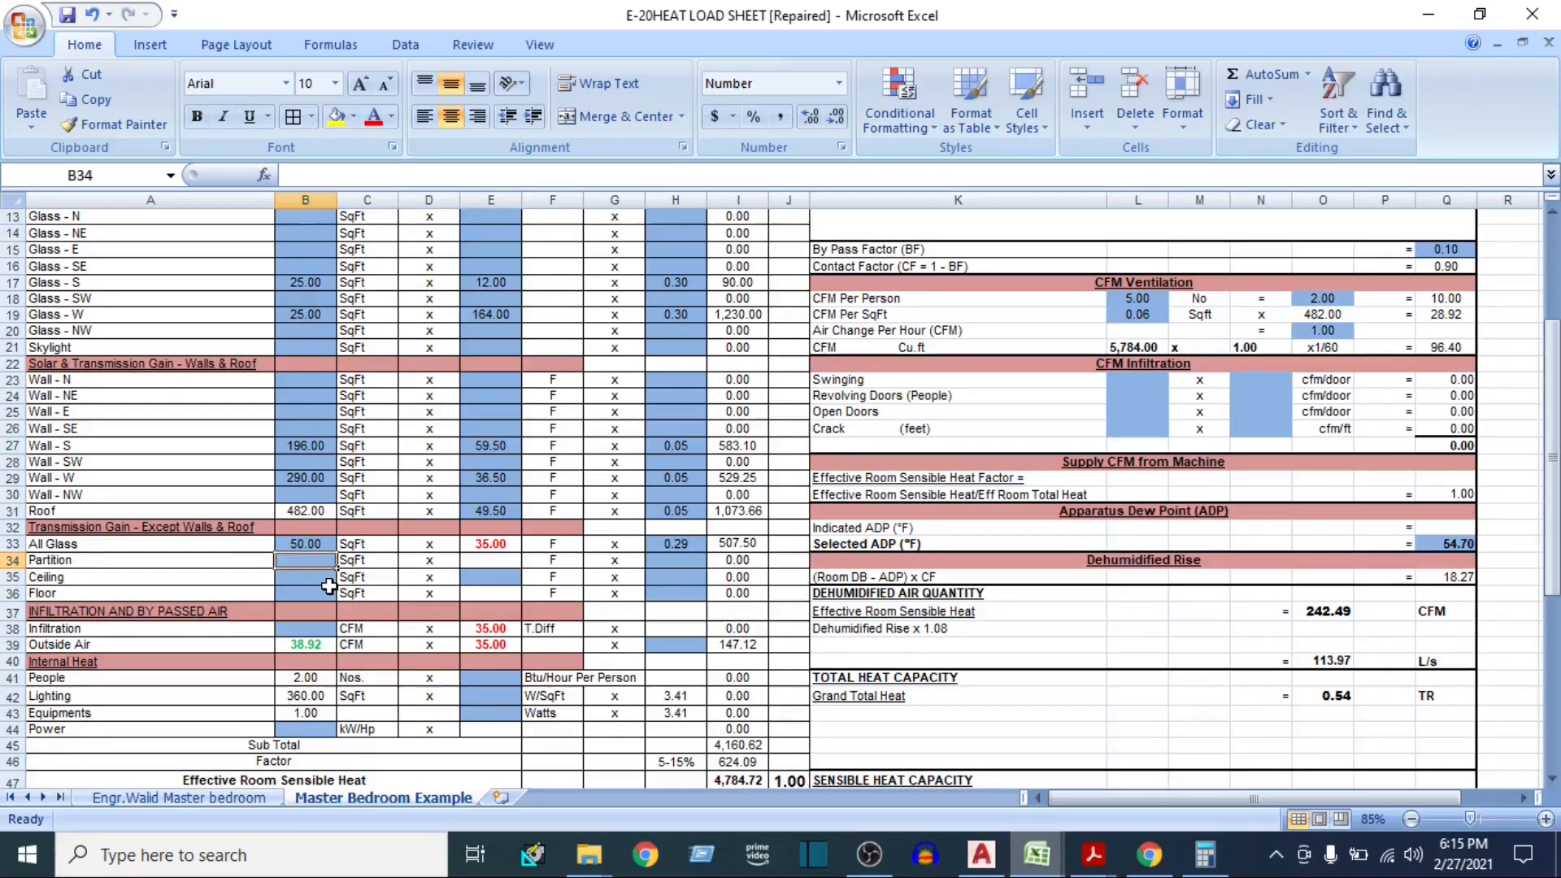
{"action": "type", "text": "536"}
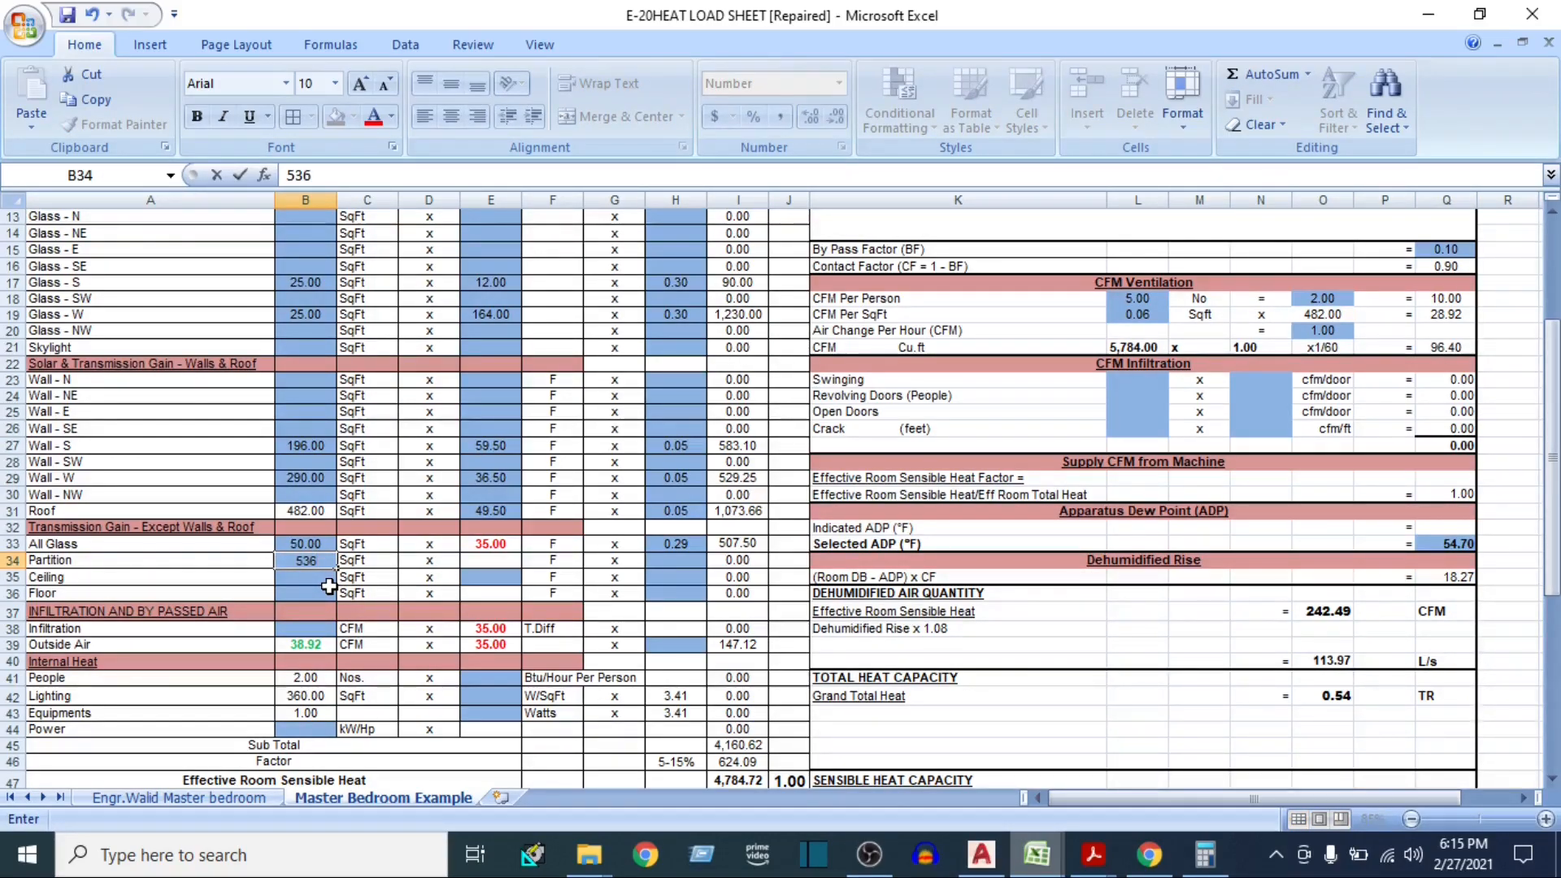
{"action": "key", "text": "Tab"}
{"action": "key", "text": "Tab"}
{"action": "key", "text": "Tab"}
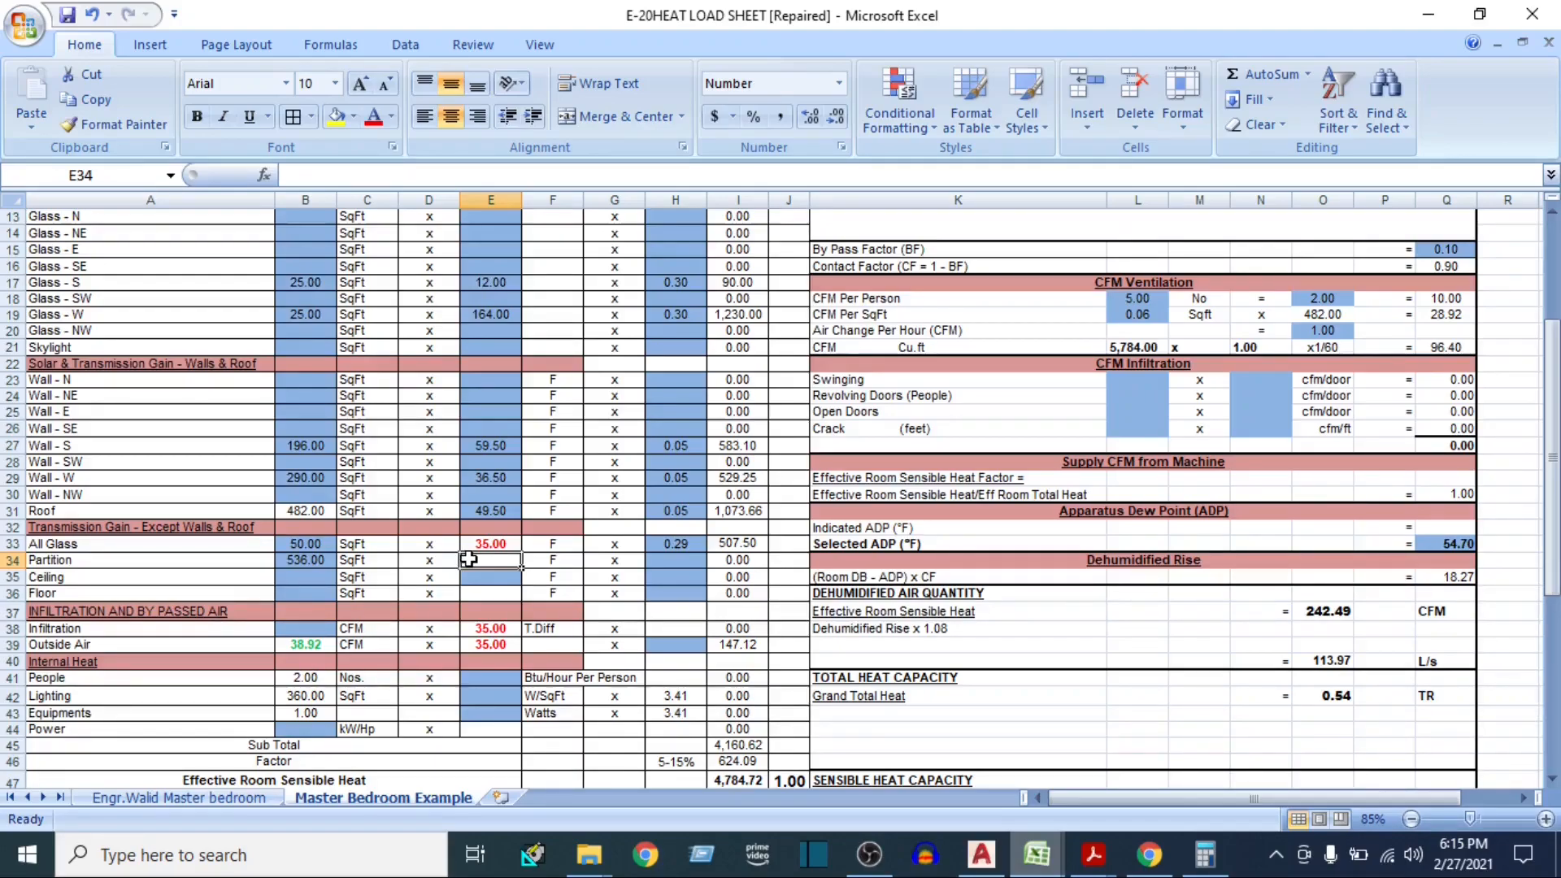
Check the dry-bulb difference in the design conditions, enter 30 as the Partition ΔT, and move to the Partition U cell
{"action": "scroll", "coordinate": [469, 559], "scroll_direction": "up", "scroll_amount": 2}
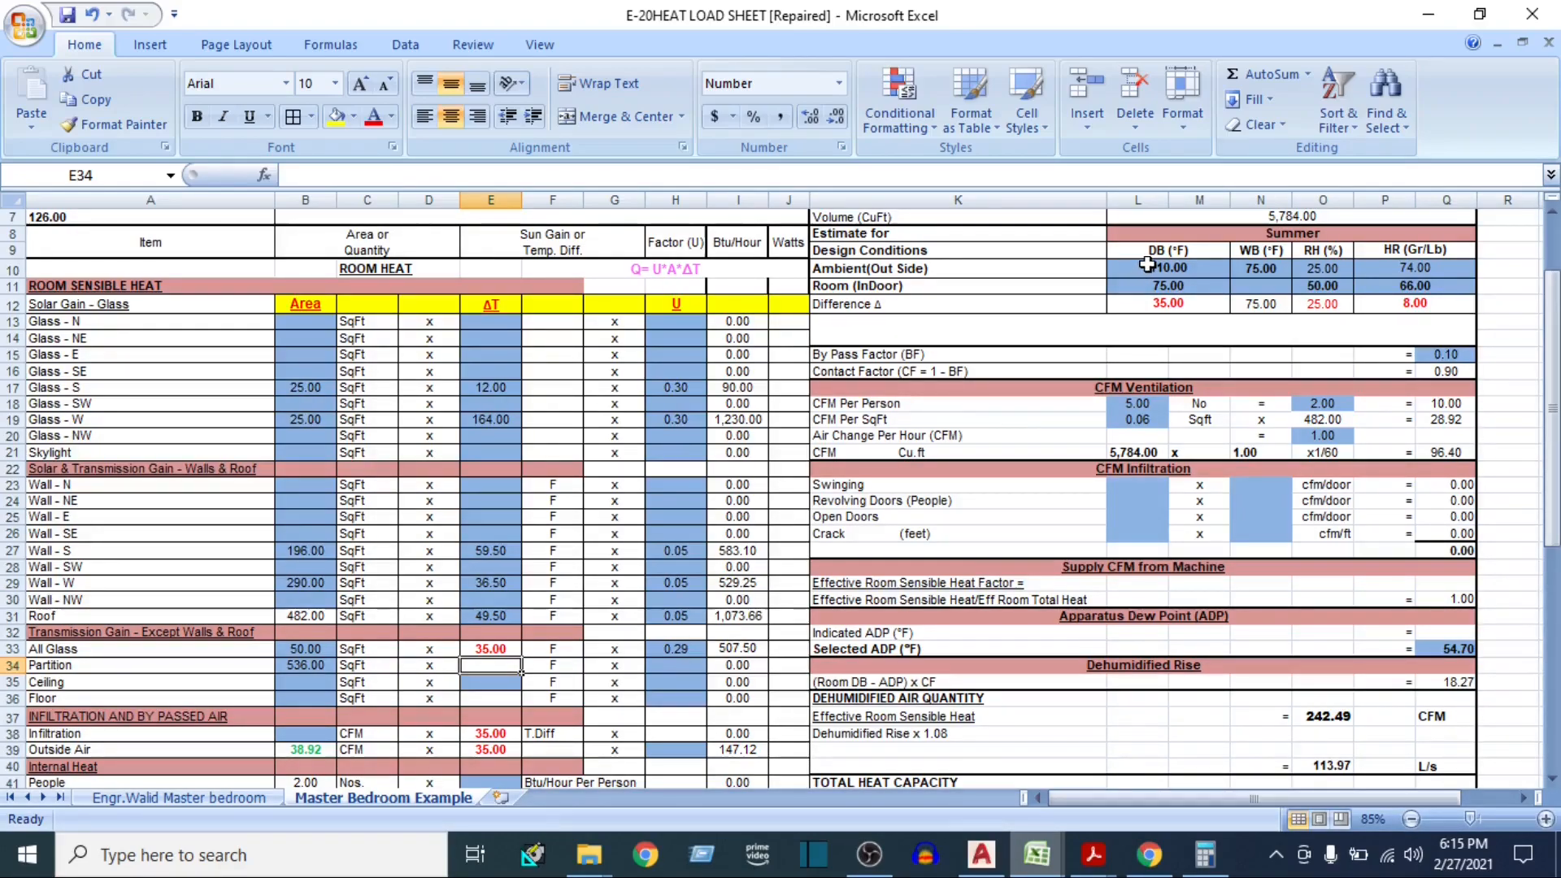
{"action": "left_click", "coordinate": [1148, 303]}
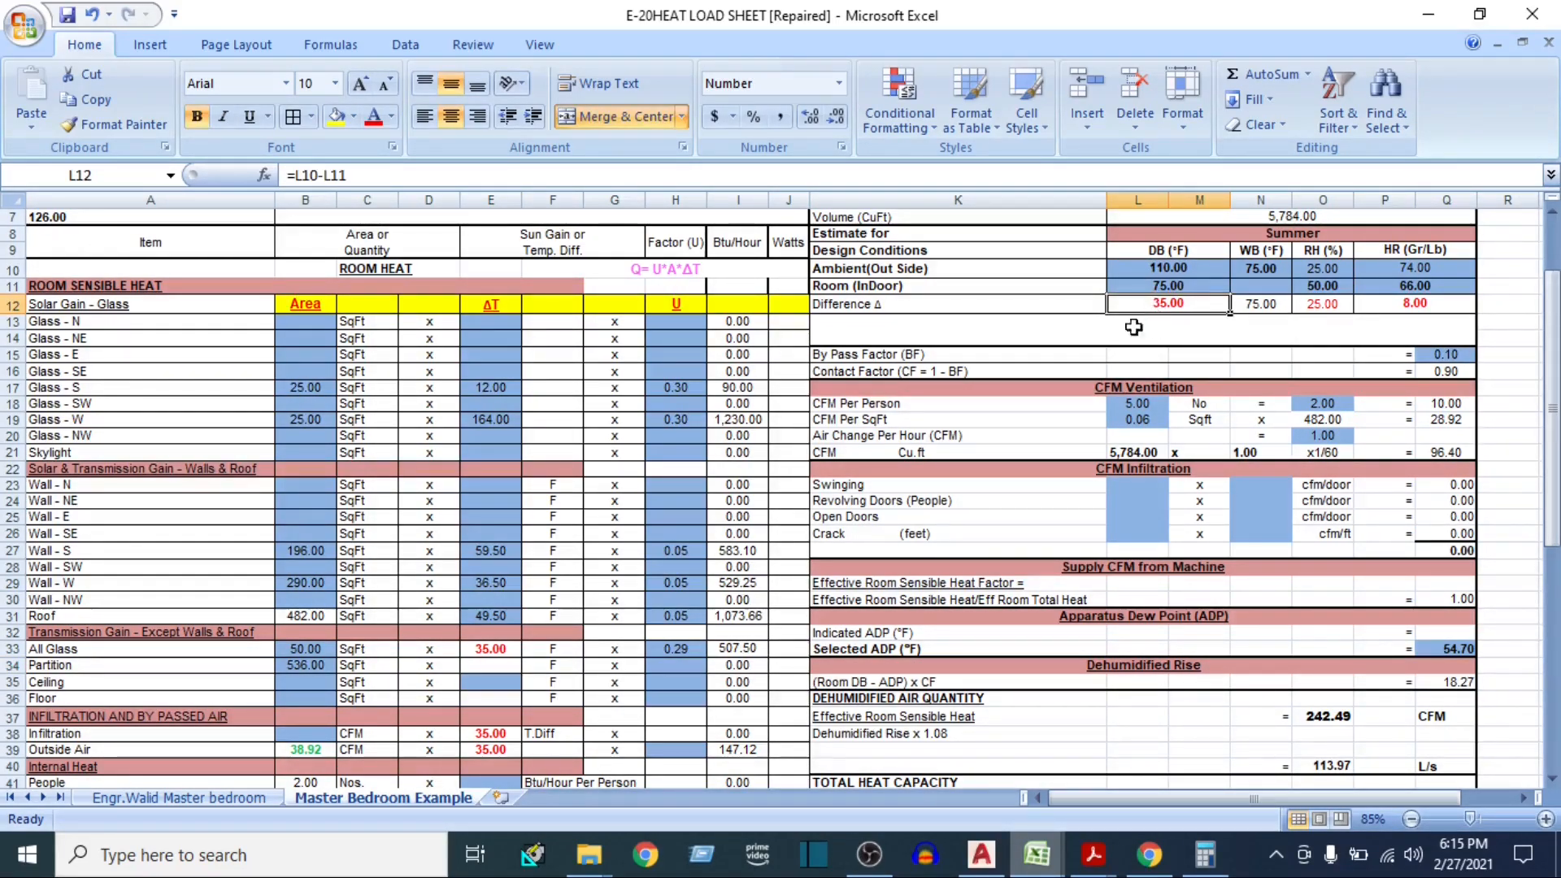
{"action": "left_click", "coordinate": [498, 648]}
{"action": "left_click", "coordinate": [492, 668]}
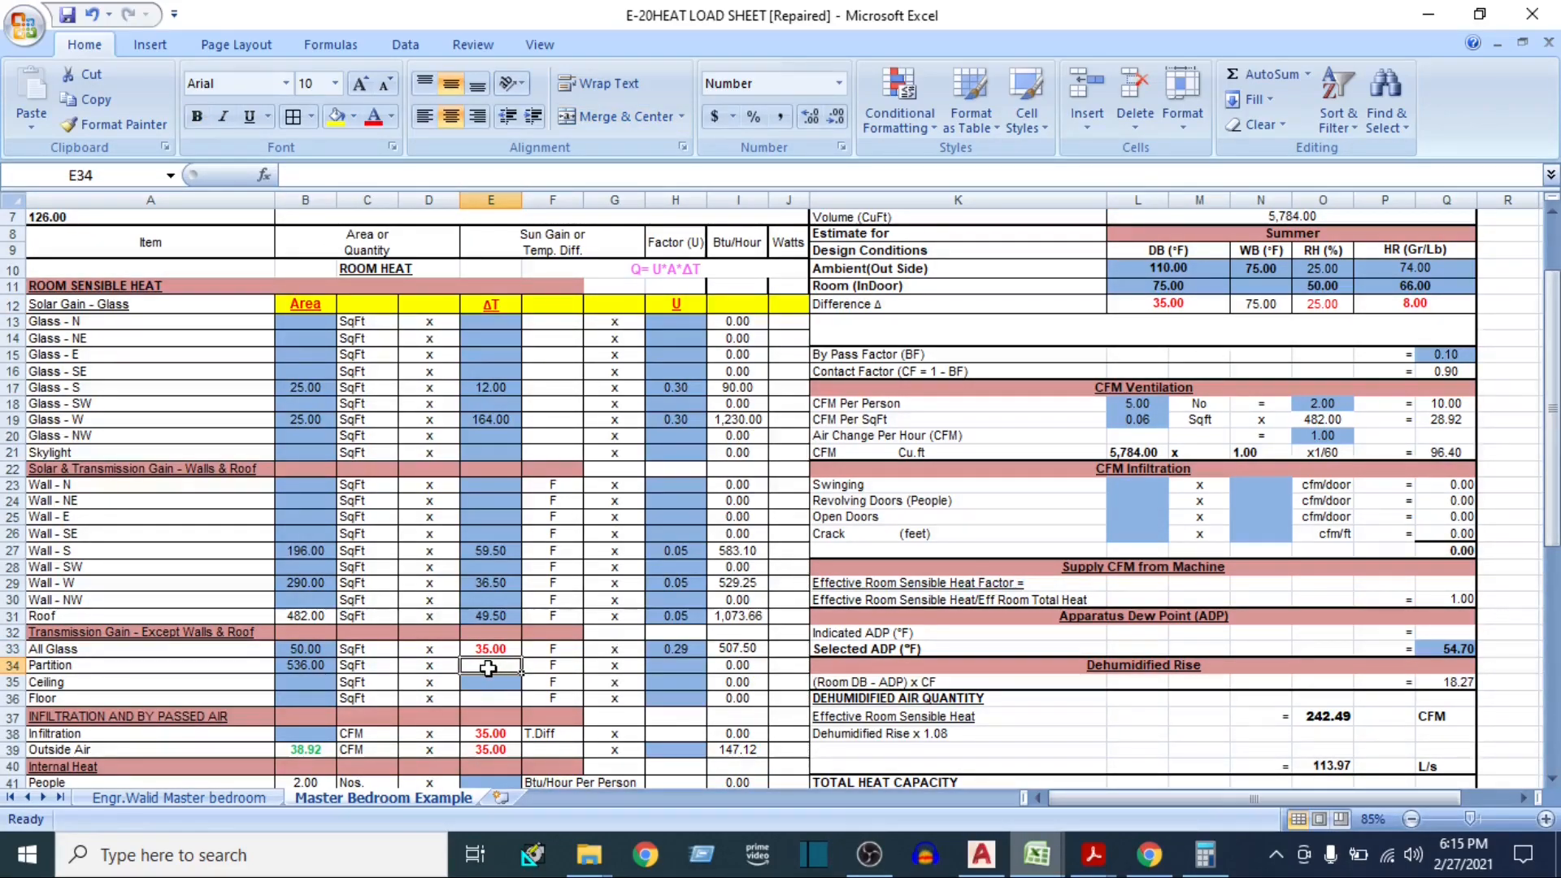
{"action": "scroll", "coordinate": [529, 682], "scroll_direction": "down", "scroll_amount": 1}
{"action": "type", "text": "30"}
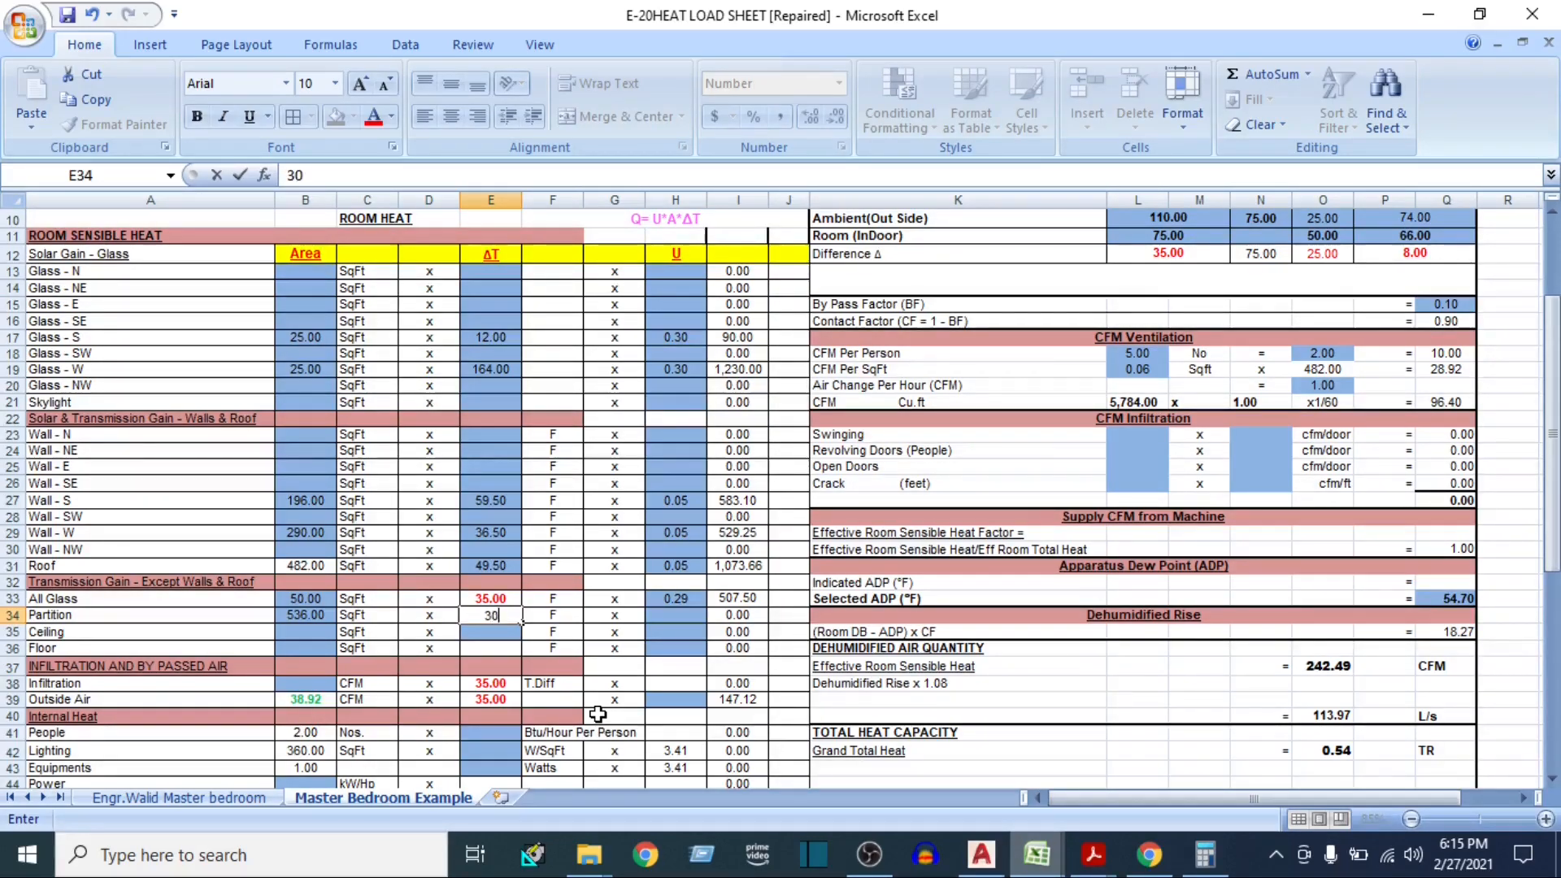
{"action": "key", "text": "Tab"}
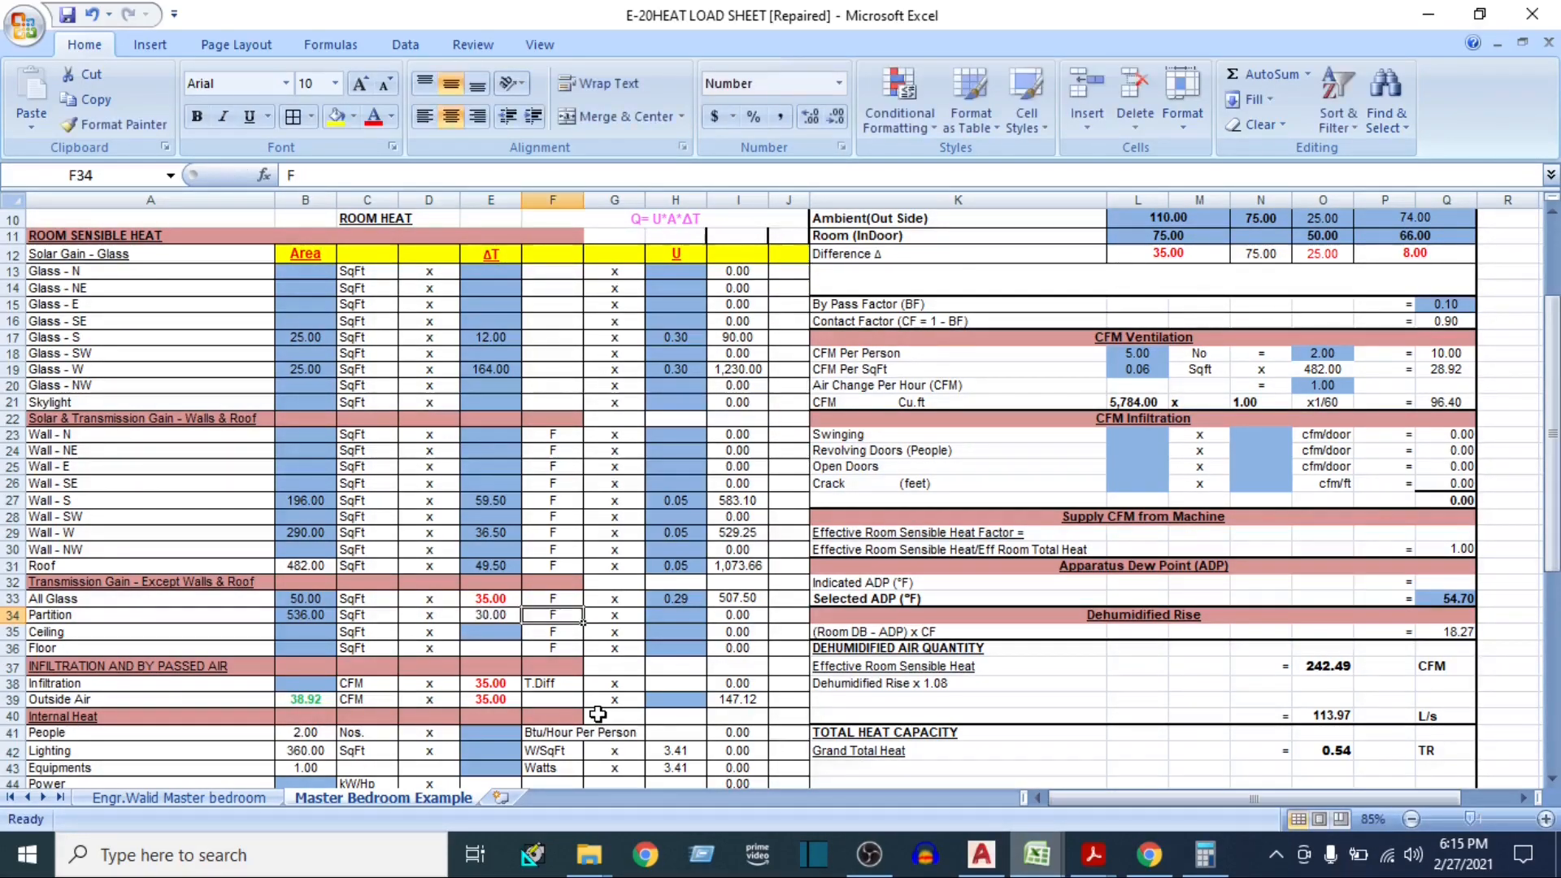
{"action": "key", "text": "Tab"}
{"action": "key", "text": "Tab"}
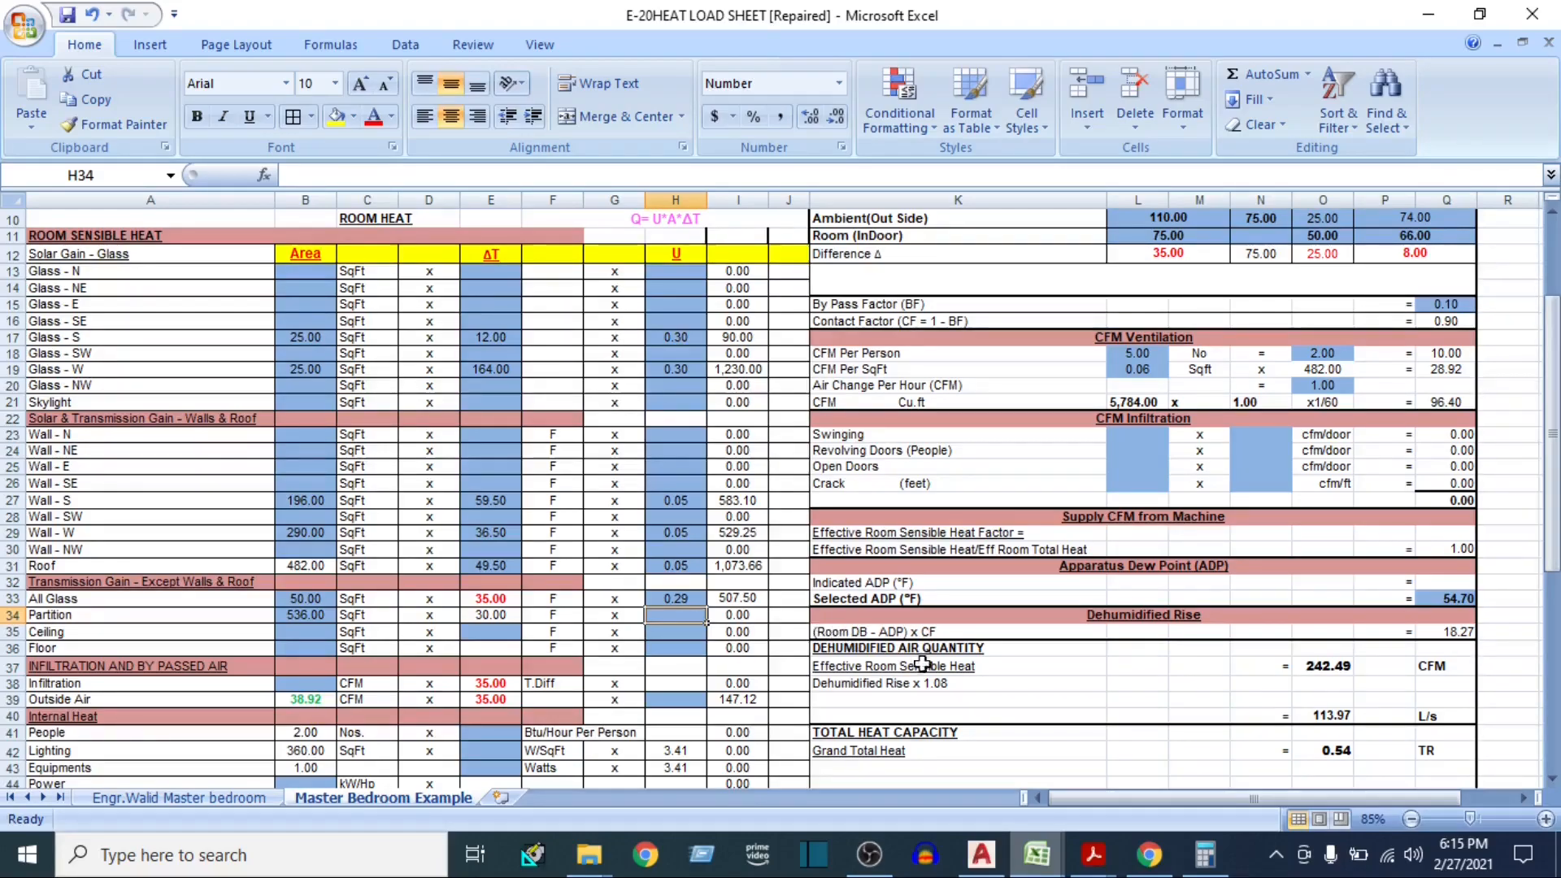
Look up the partition wall U value in the U Value workbook and enter 0.5 as the Partition U factor in the heat load sheet
{"action": "mouse_move", "coordinate": [1094, 858]}
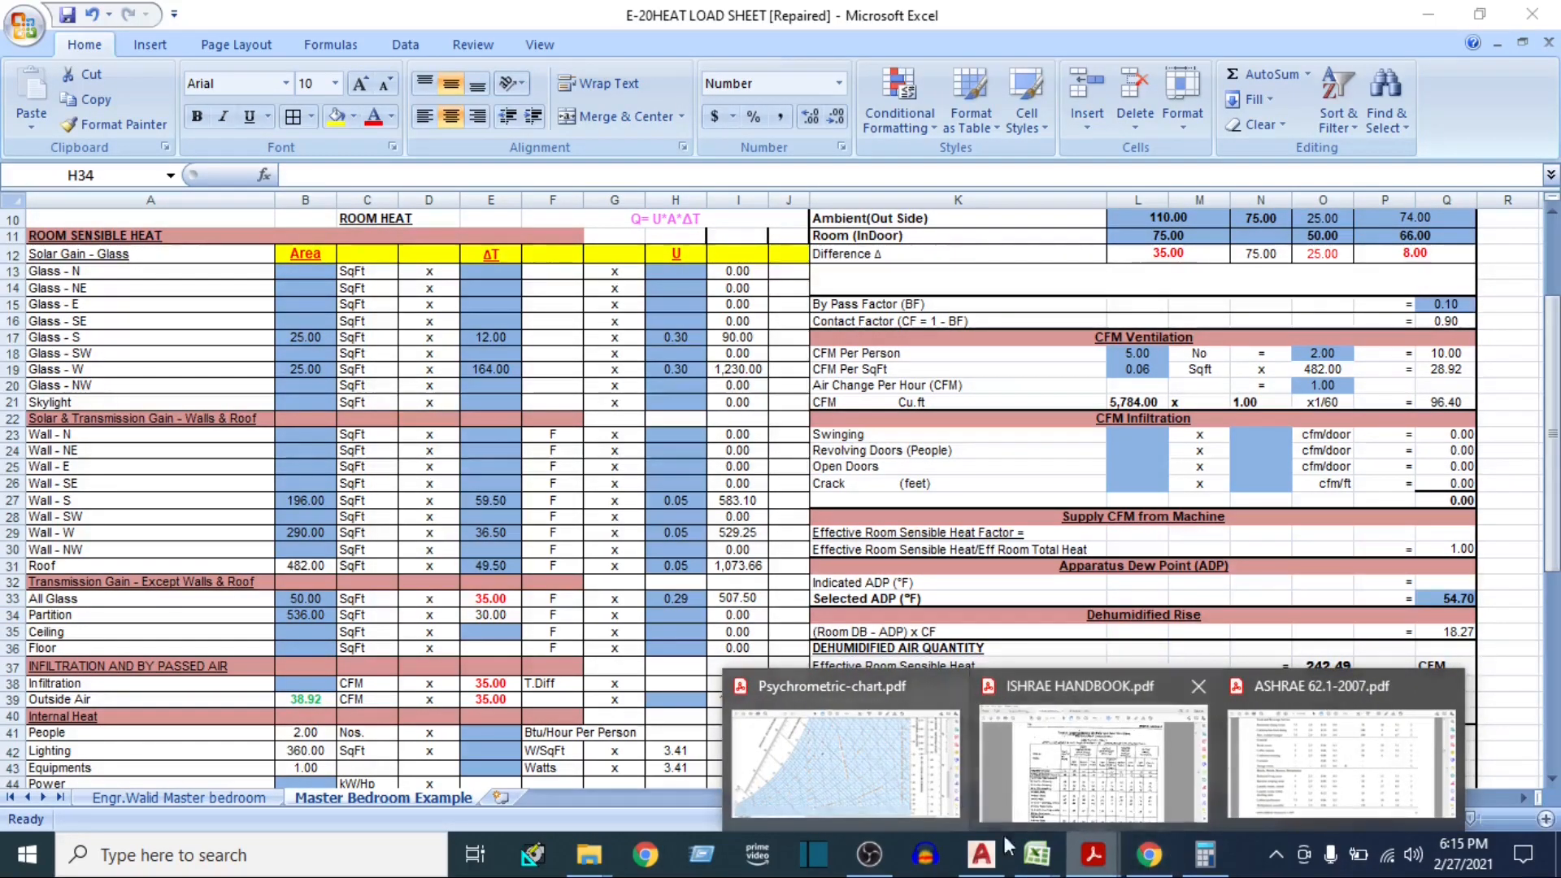
{"action": "mouse_move", "coordinate": [1061, 832]}
{"action": "left_click", "coordinate": [1115, 744]}
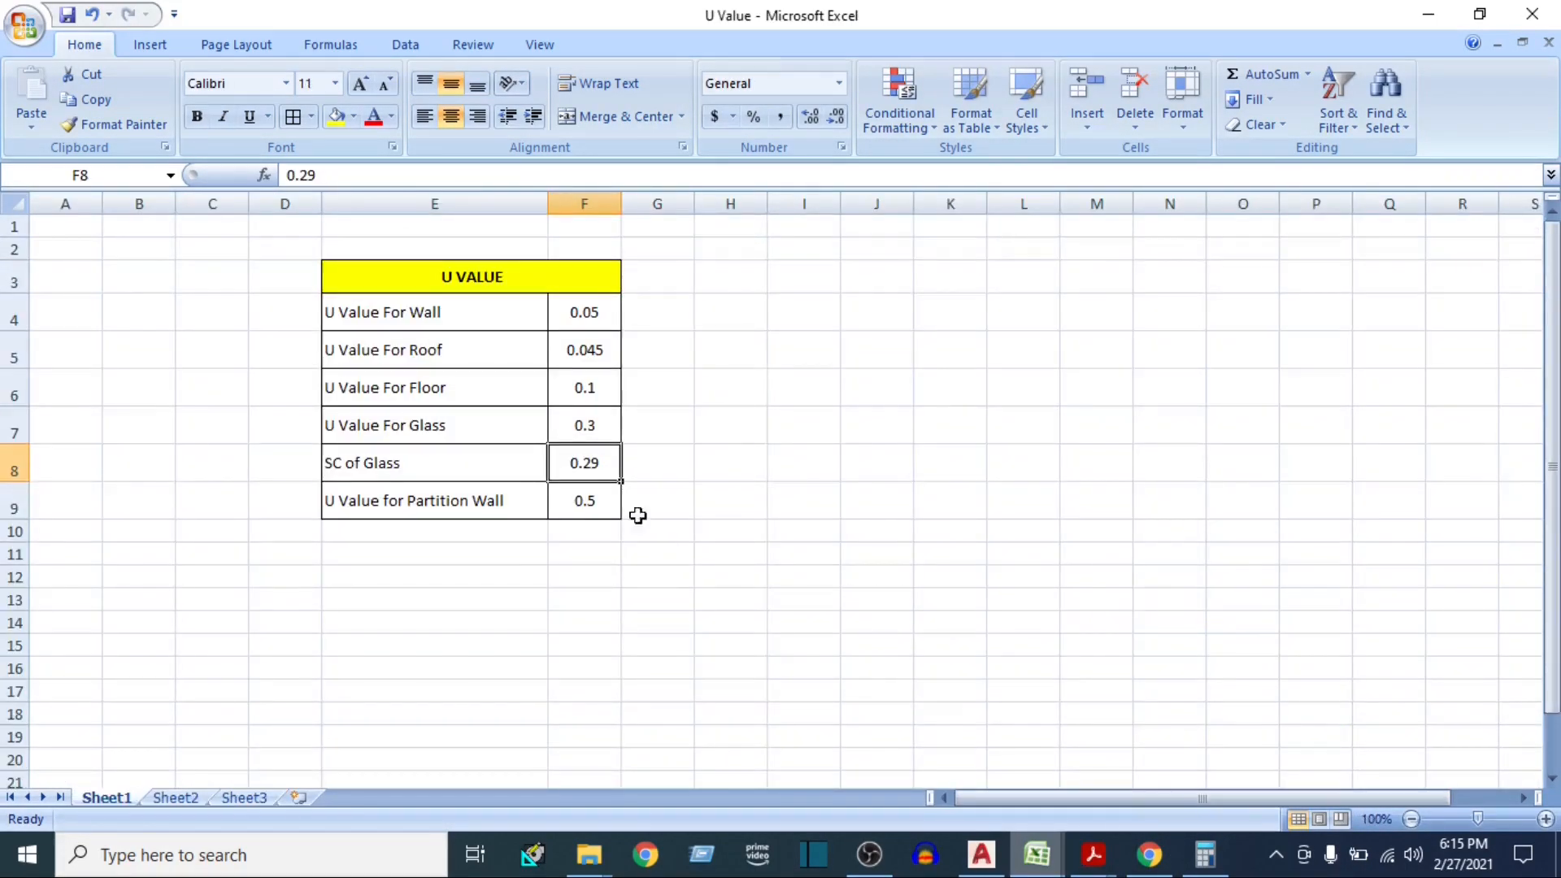
{"action": "left_click", "coordinate": [561, 507]}
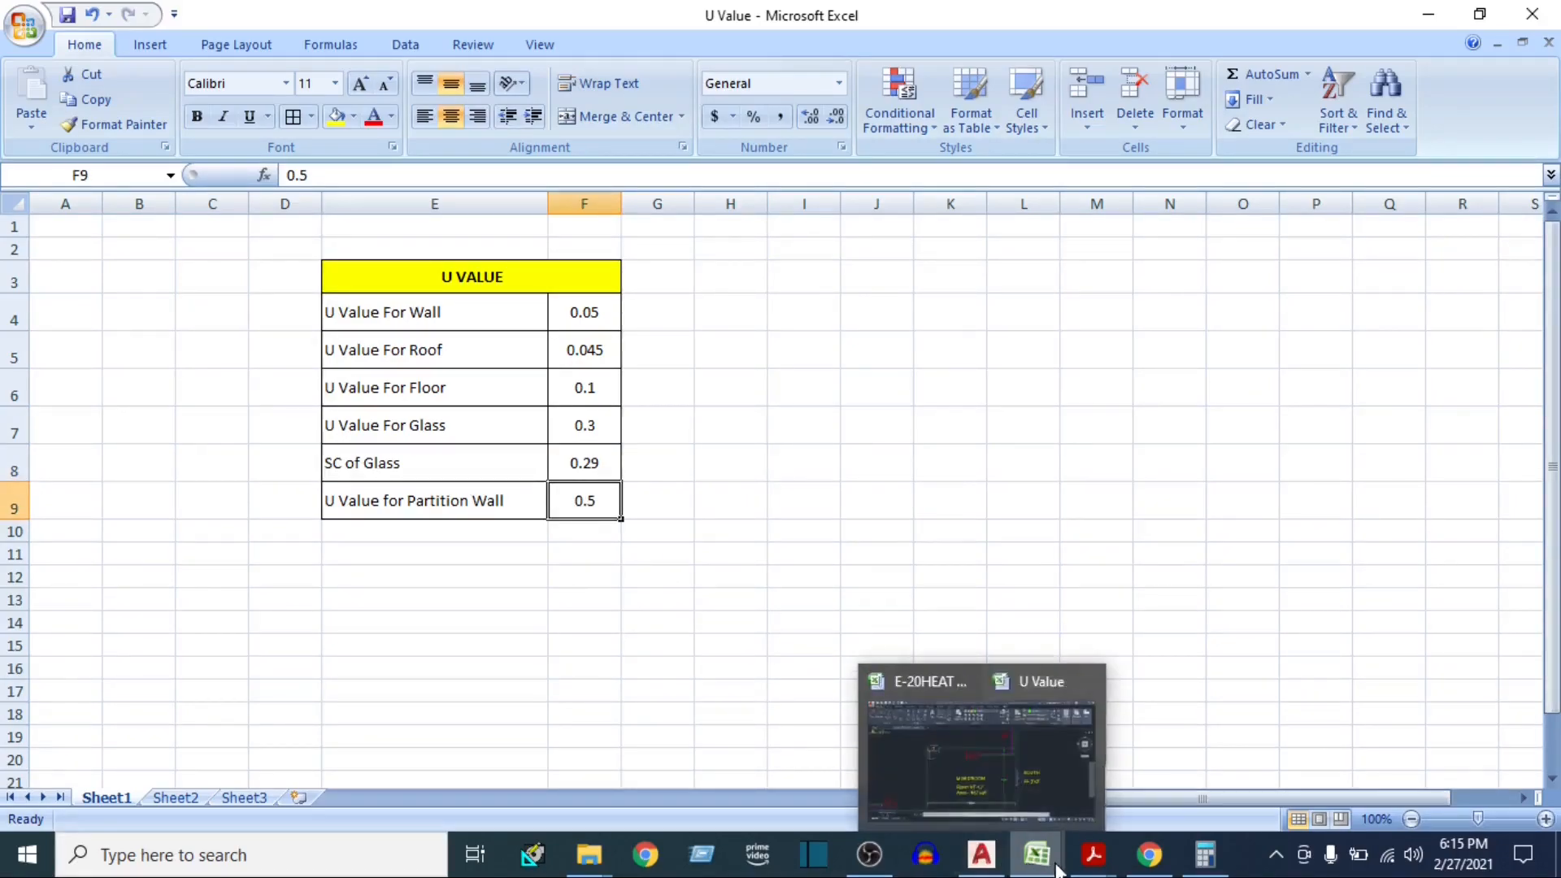
{"action": "mouse_move", "coordinate": [1040, 852]}
{"action": "left_click", "coordinate": [954, 764]}
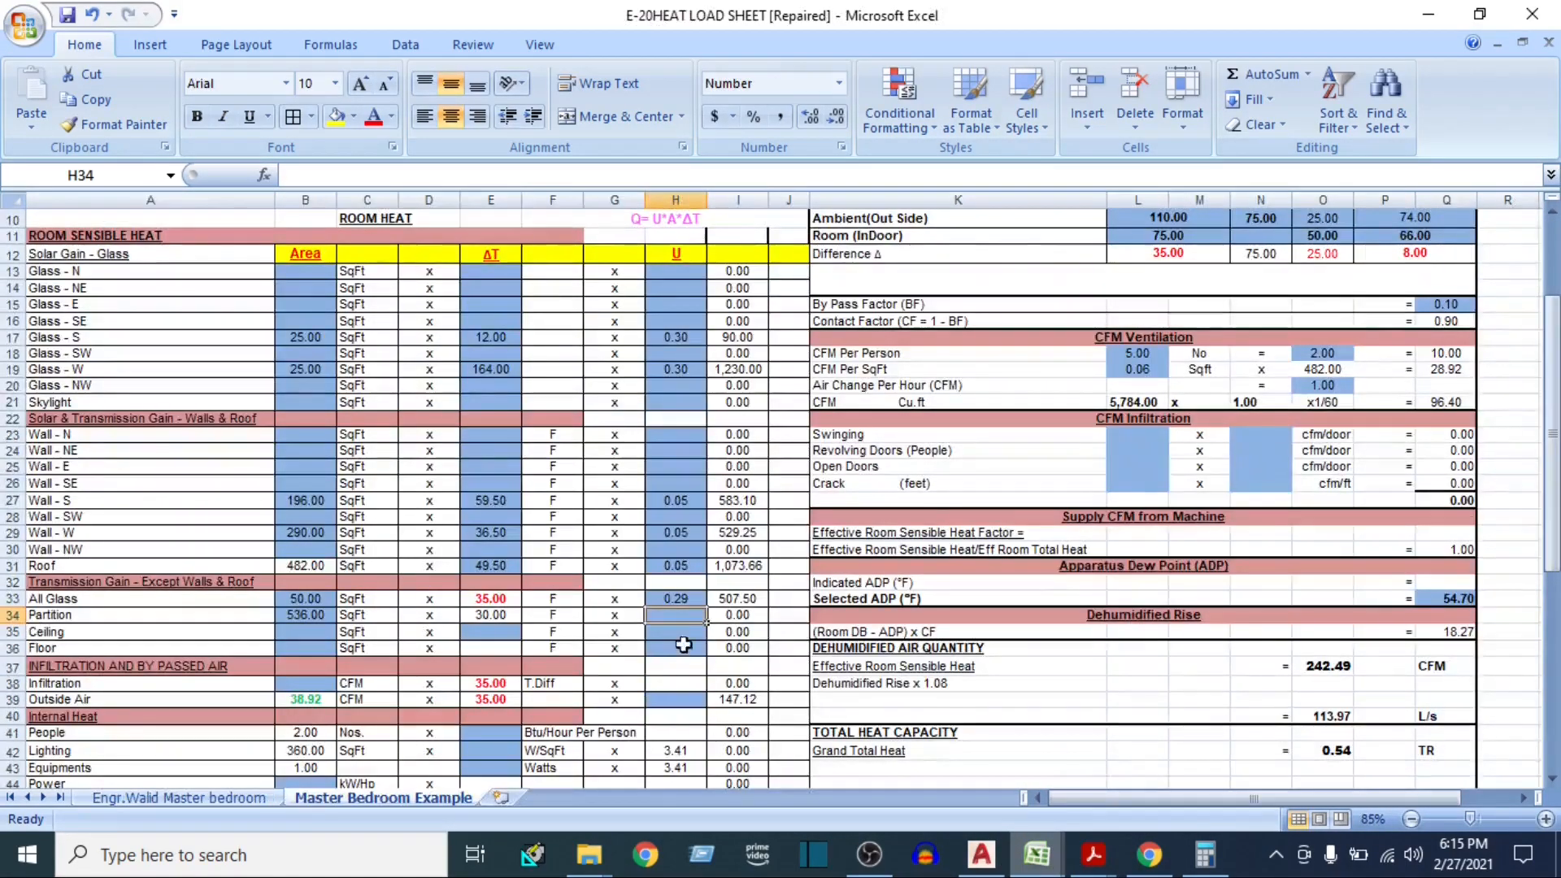
{"action": "type", "text": "0.5"}
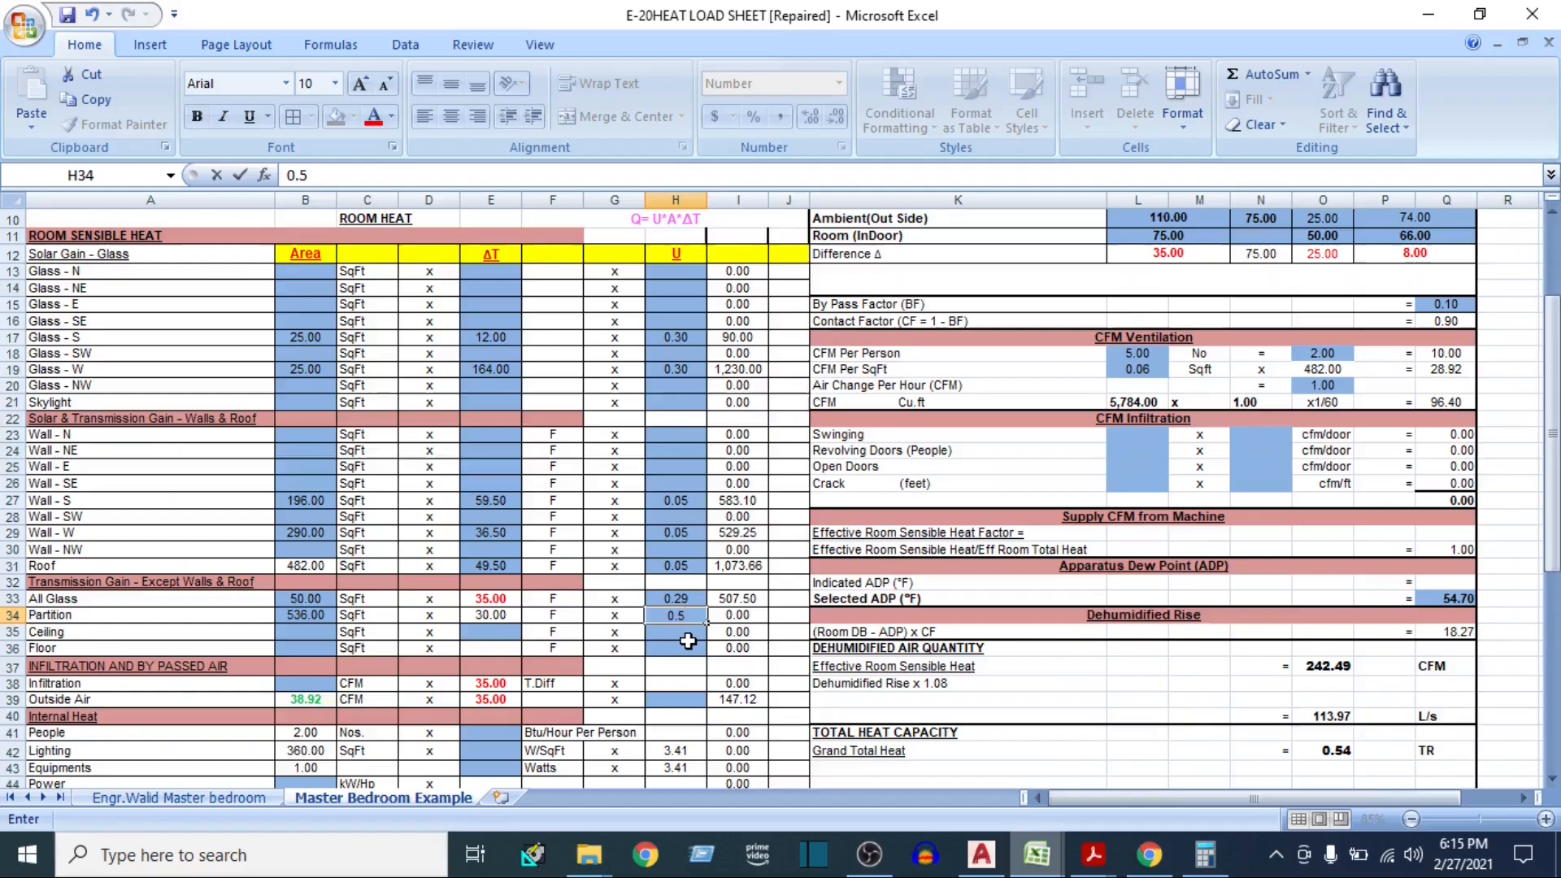
{"action": "key", "text": "Return"}
Enter 482 as the Ceiling area and move to the Ceiling ΔT cell
{"action": "key", "text": "Left"}
{"action": "key", "text": "Left"}
{"action": "key", "text": "Left"}
{"action": "key", "text": "Left"}
{"action": "key", "text": "Left"}
{"action": "key", "text": "Left"}
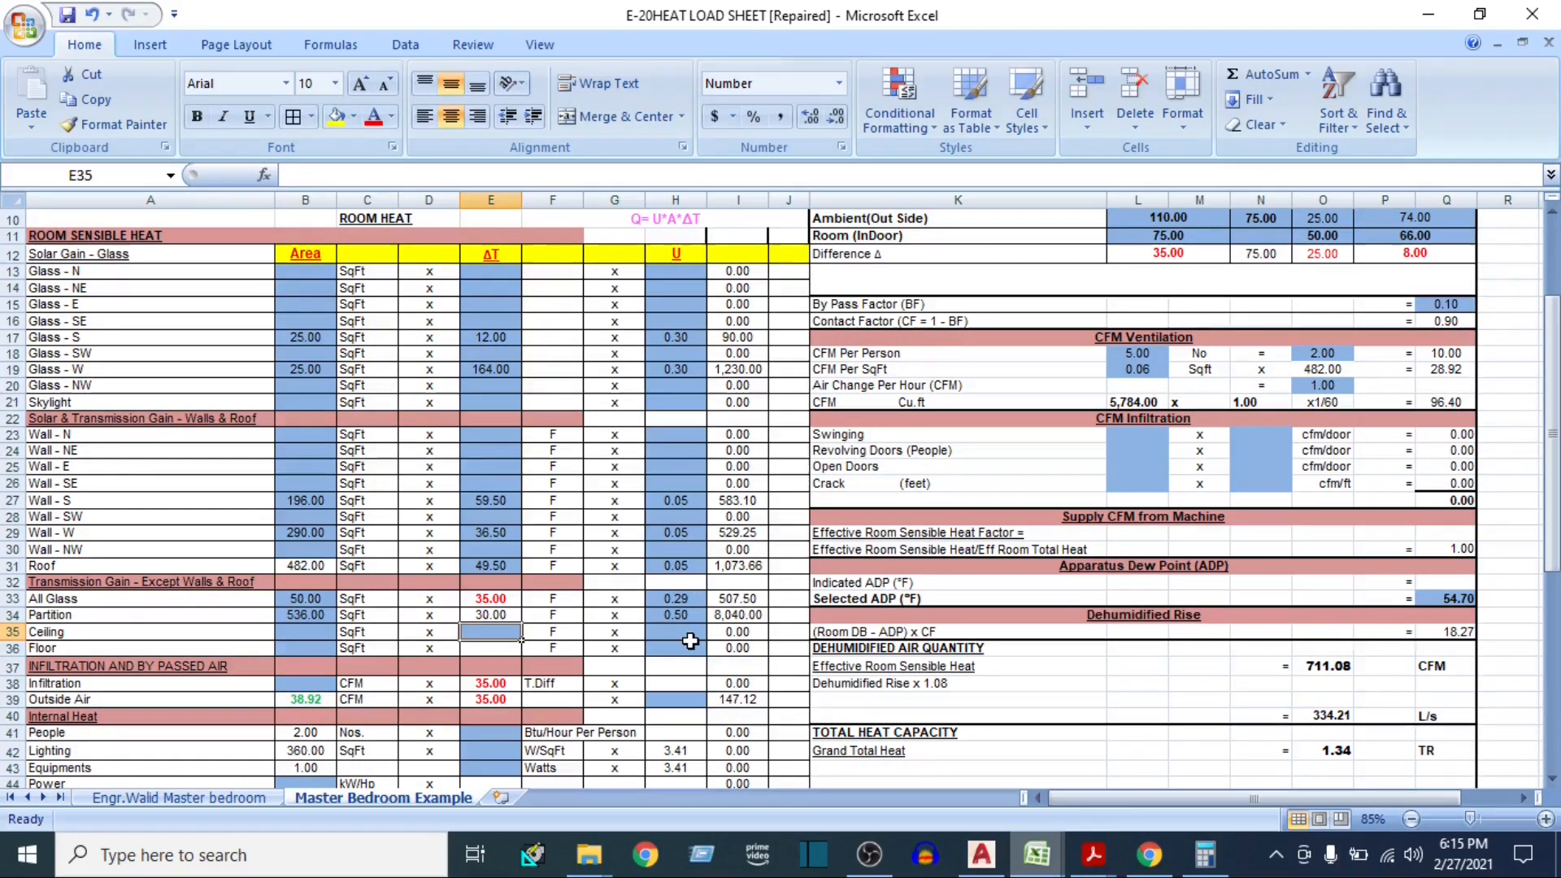
{"action": "key", "text": "Down"}
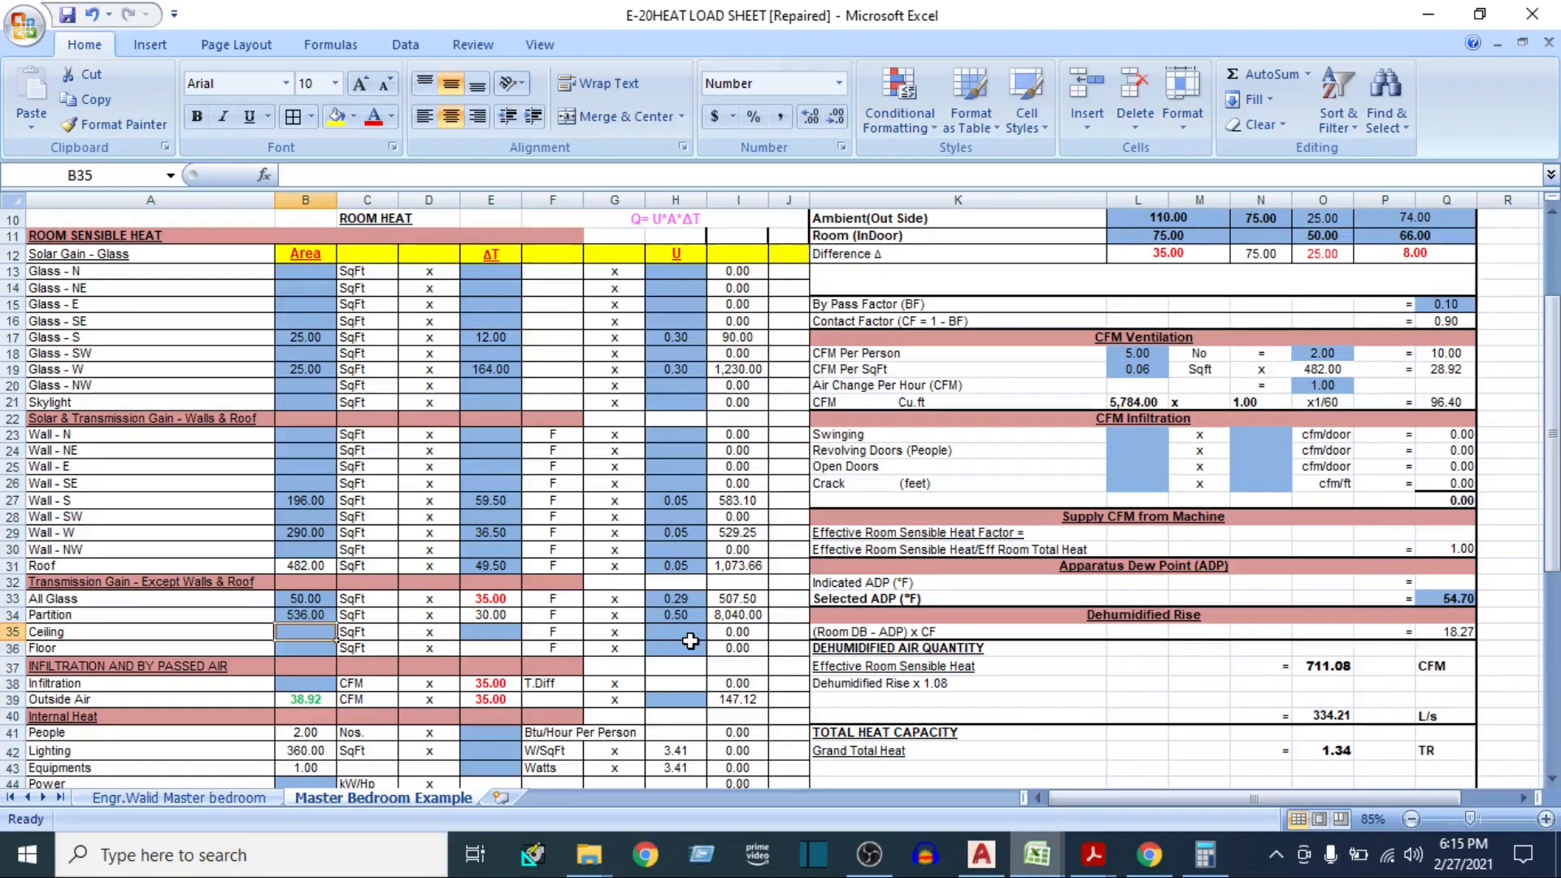
{"action": "key", "text": "Up"}
{"action": "type", "text": "48"}
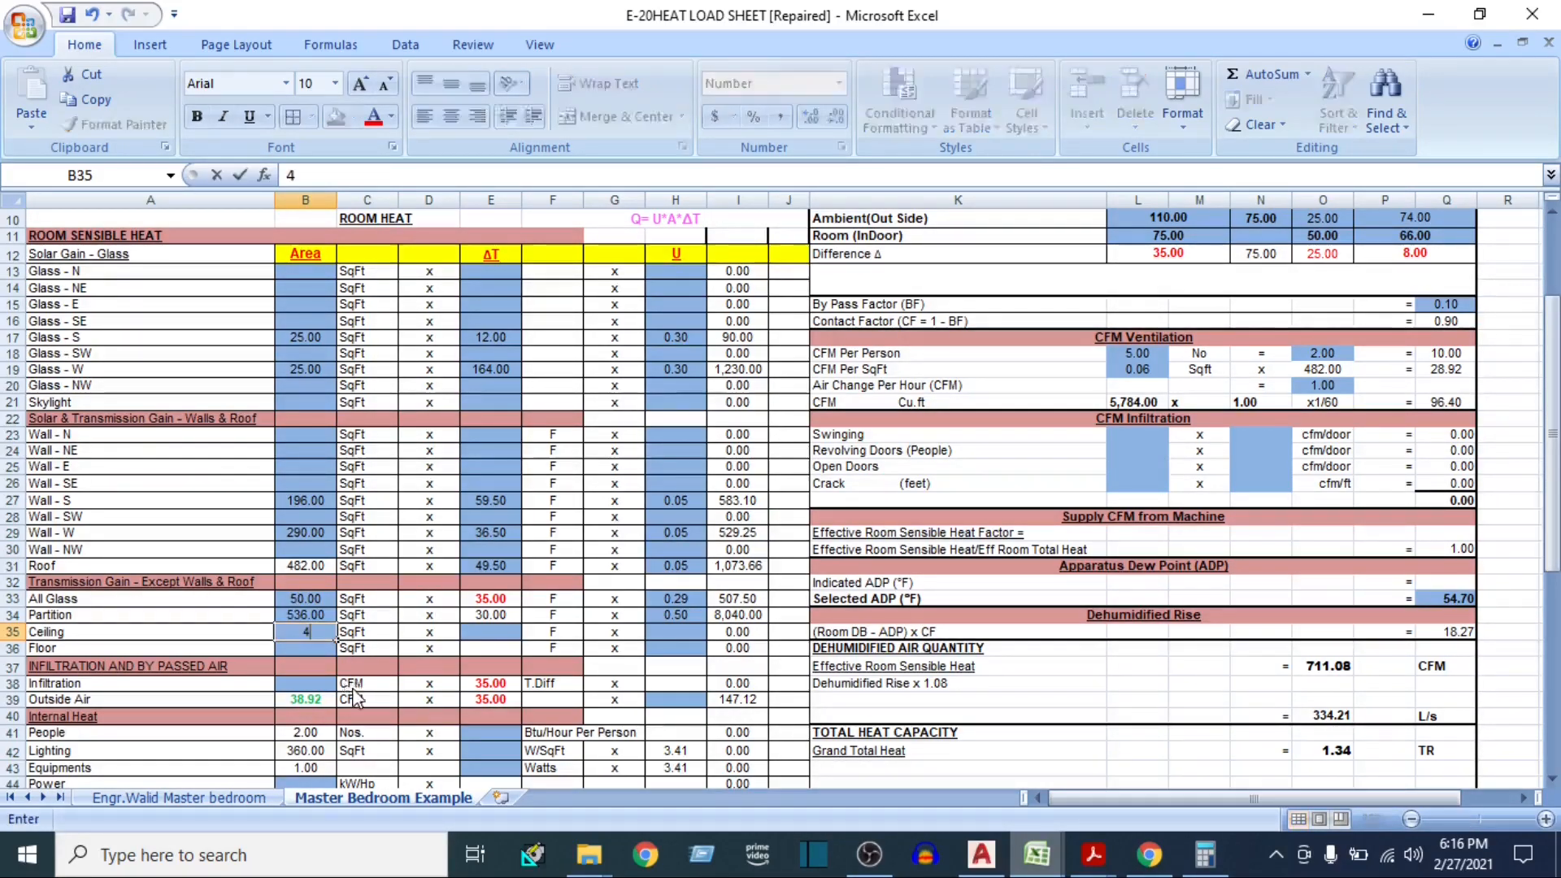
{"action": "key", "text": "Tab"}
{"action": "key", "text": "Tab"}
{"action": "key", "text": "Tab"}
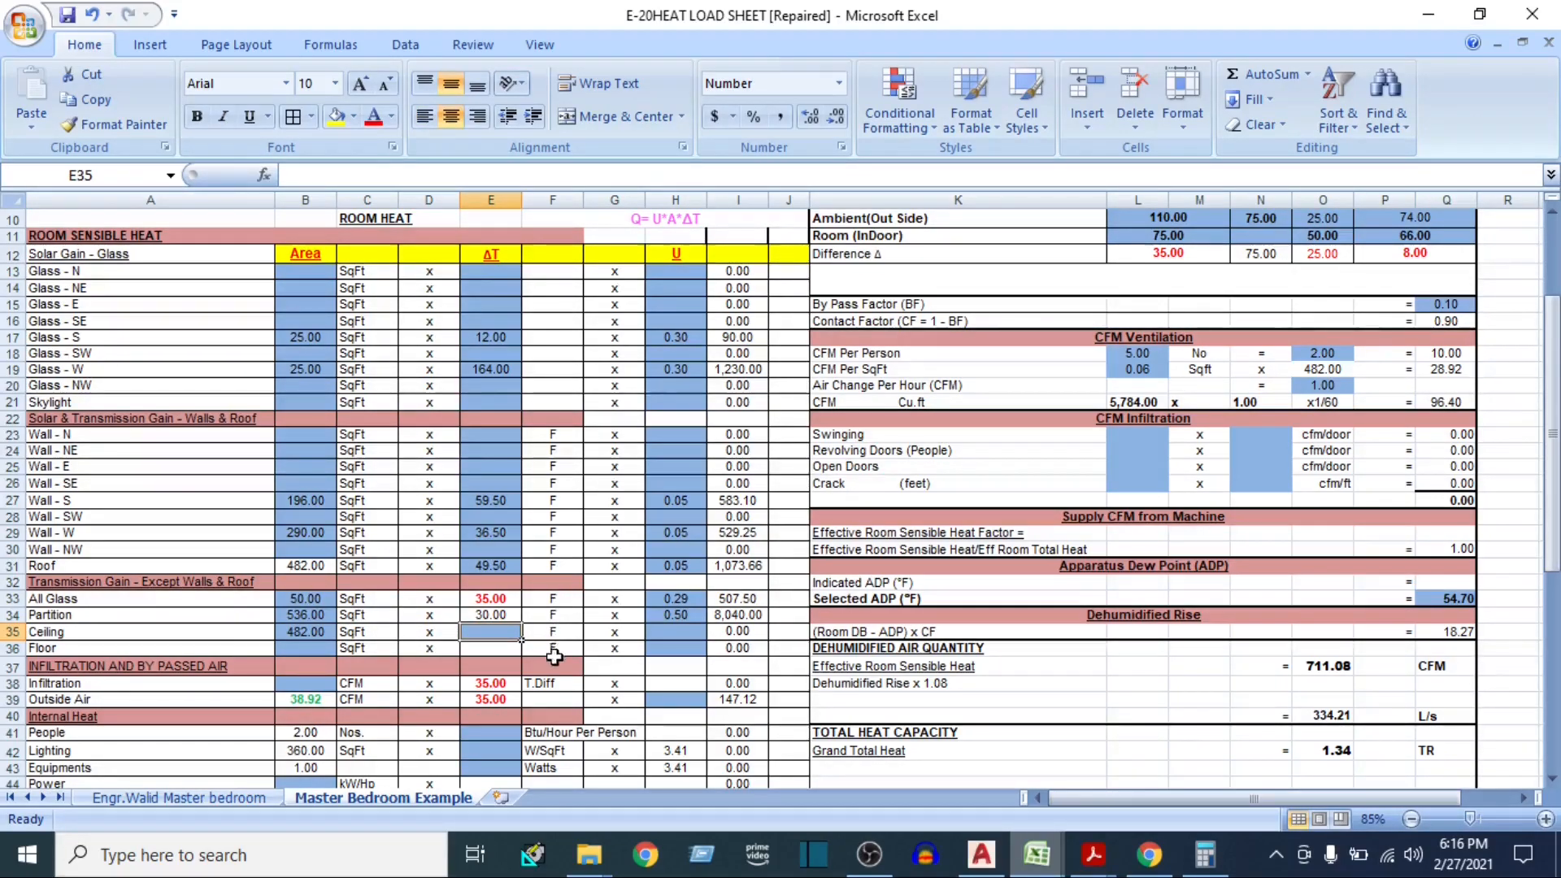
Set the Ceiling ΔT to 30 and move to the Ceiling U cell
{"action": "left_click", "coordinate": [481, 601]}
{"action": "left_click", "coordinate": [489, 630]}
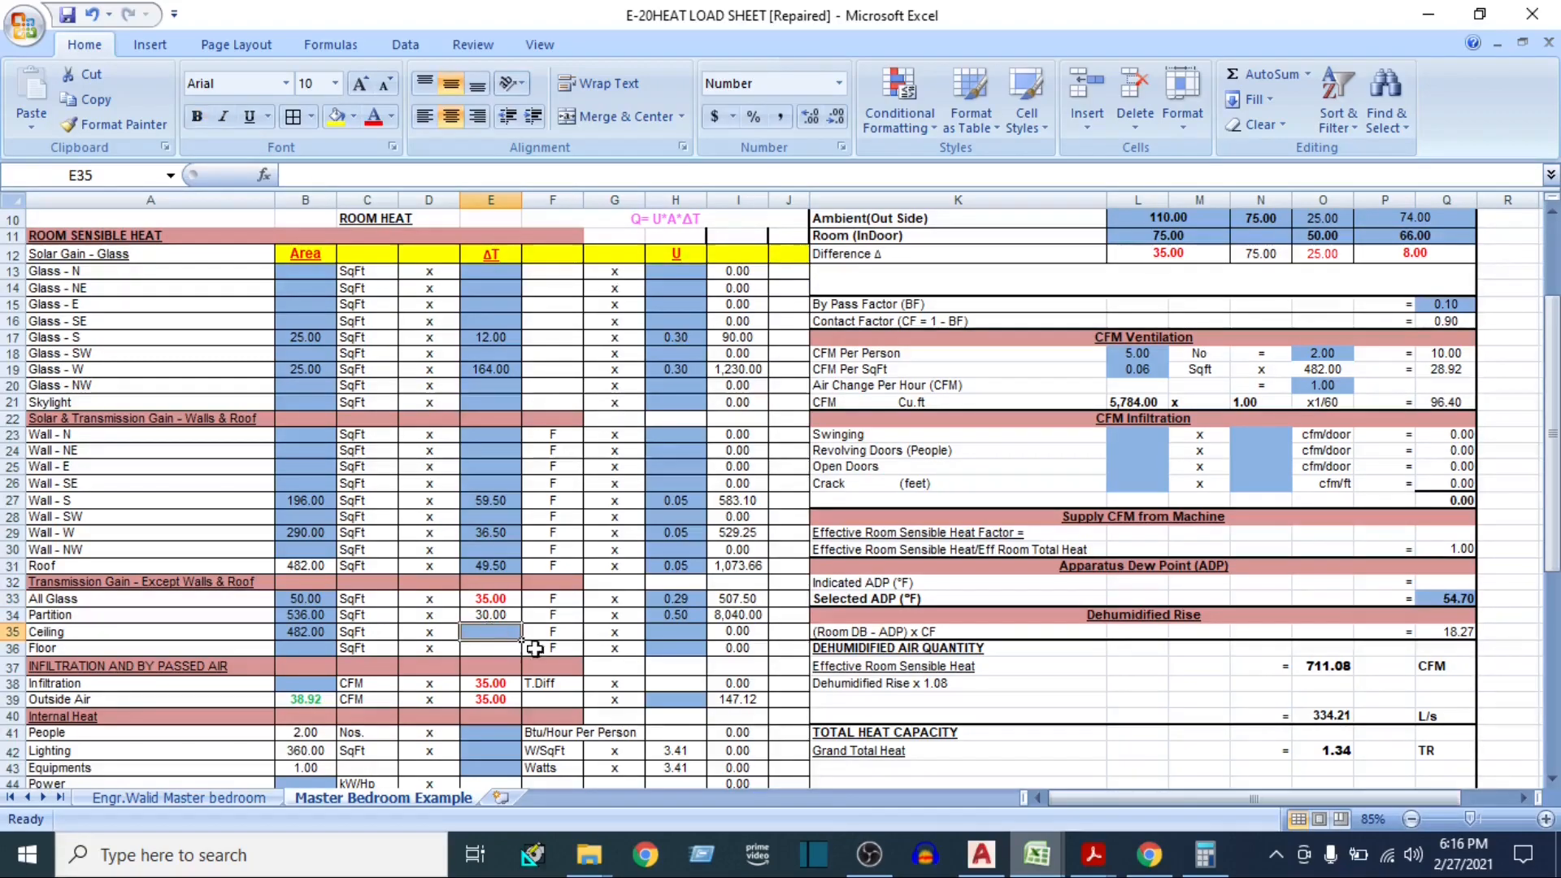
{"action": "type", "text": "30"}
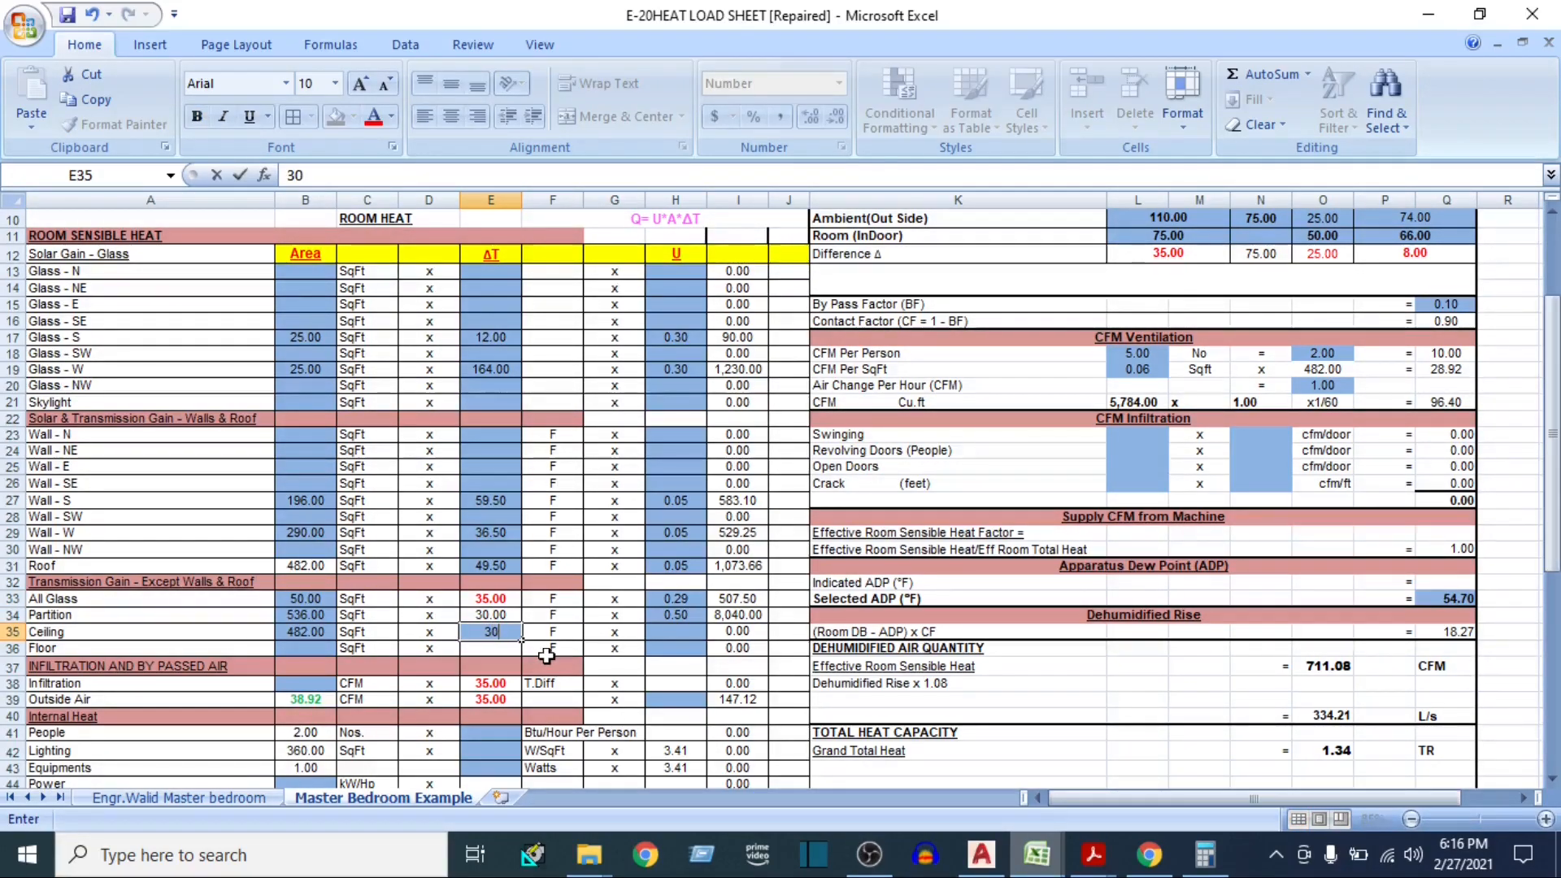
{"action": "key", "text": "Tab"}
{"action": "key", "text": "Tab"}
{"action": "key", "text": "Tab"}
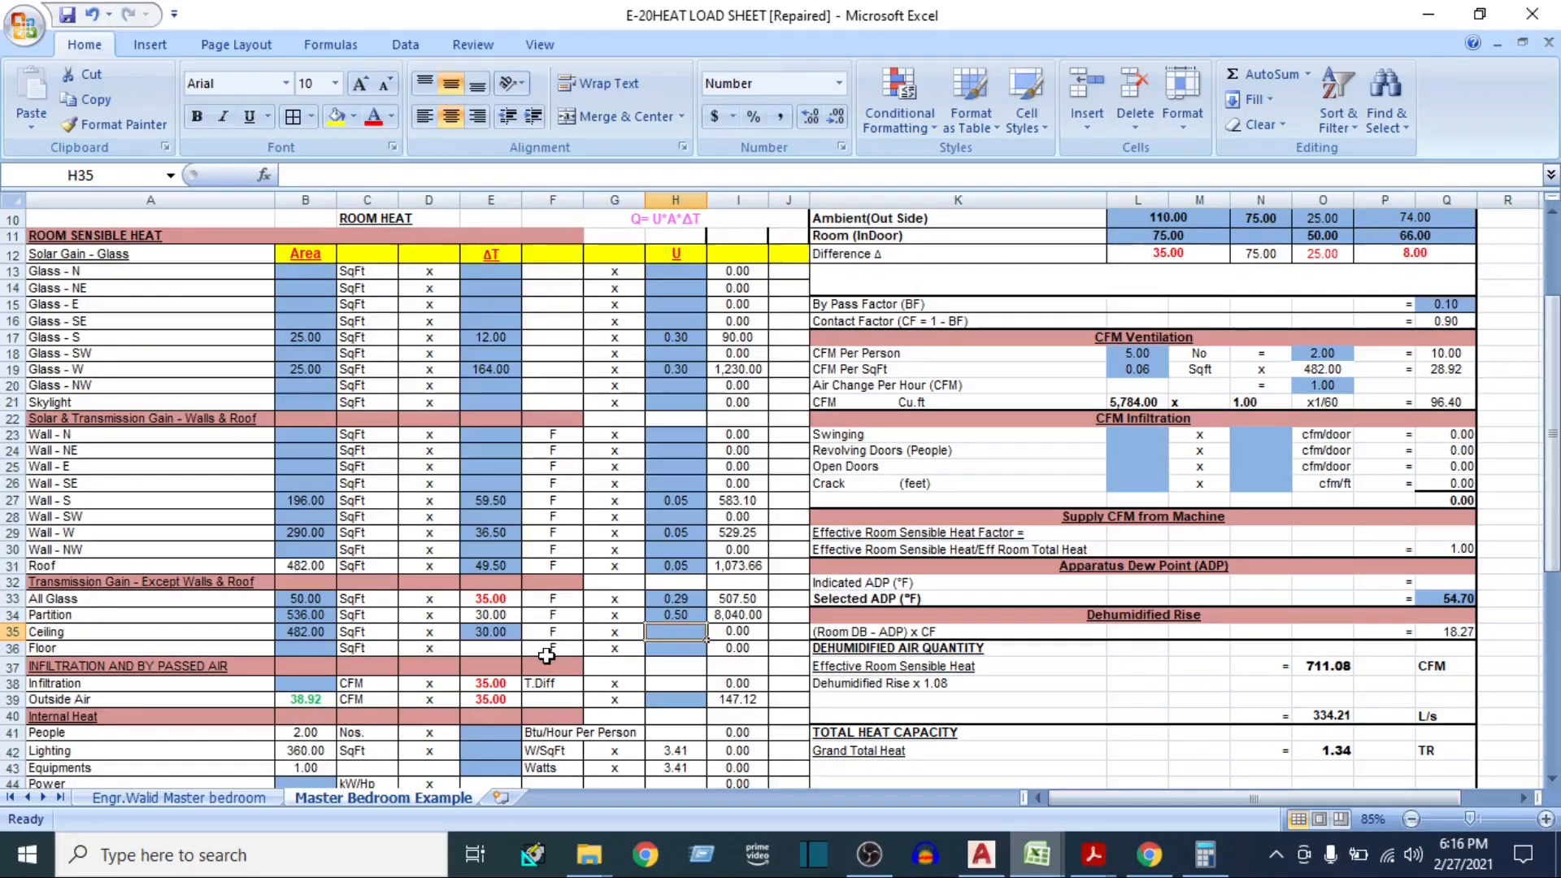
Look up the roof U value in the U Value workbook and enter 0.045 as the Ceiling U factor in the heat load sheet
{"action": "mouse_move", "coordinate": [1036, 853]}
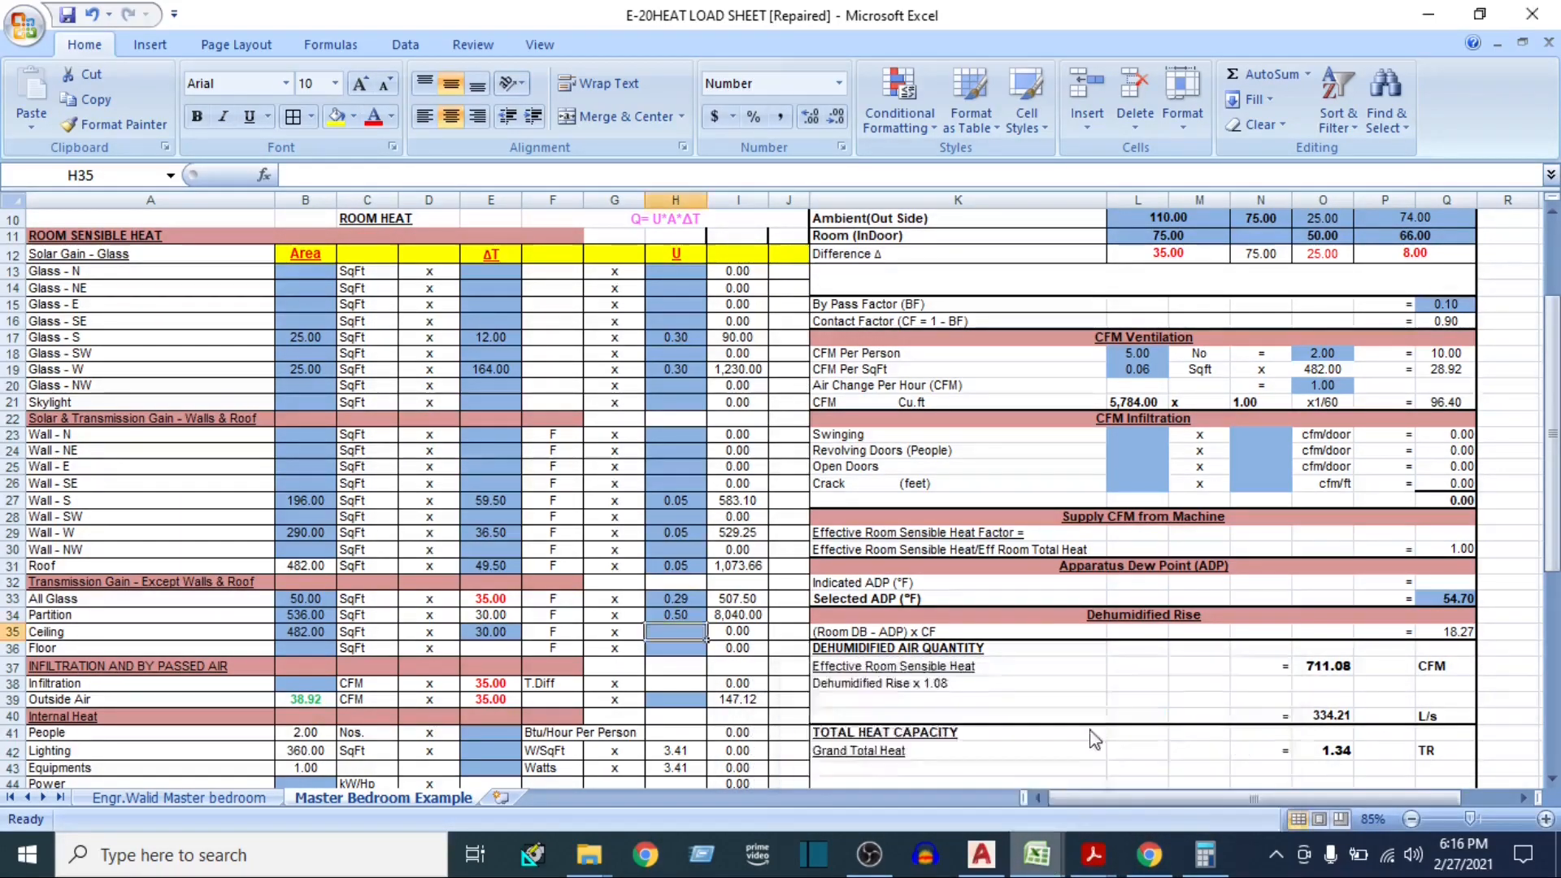
{"action": "left_click", "coordinate": [1089, 732]}
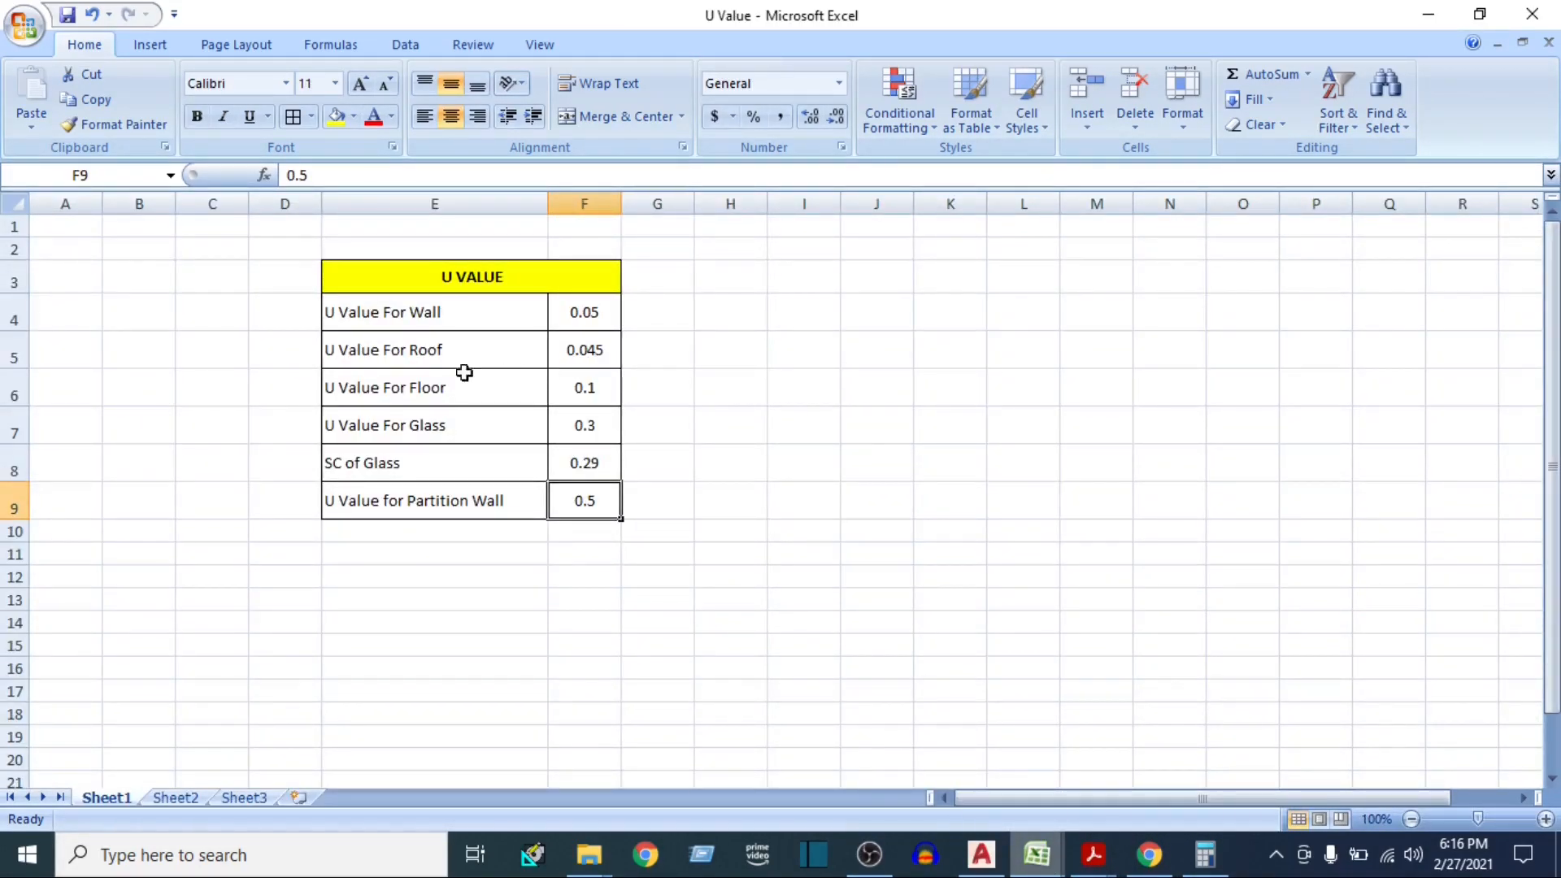
{"action": "left_click", "coordinate": [420, 346]}
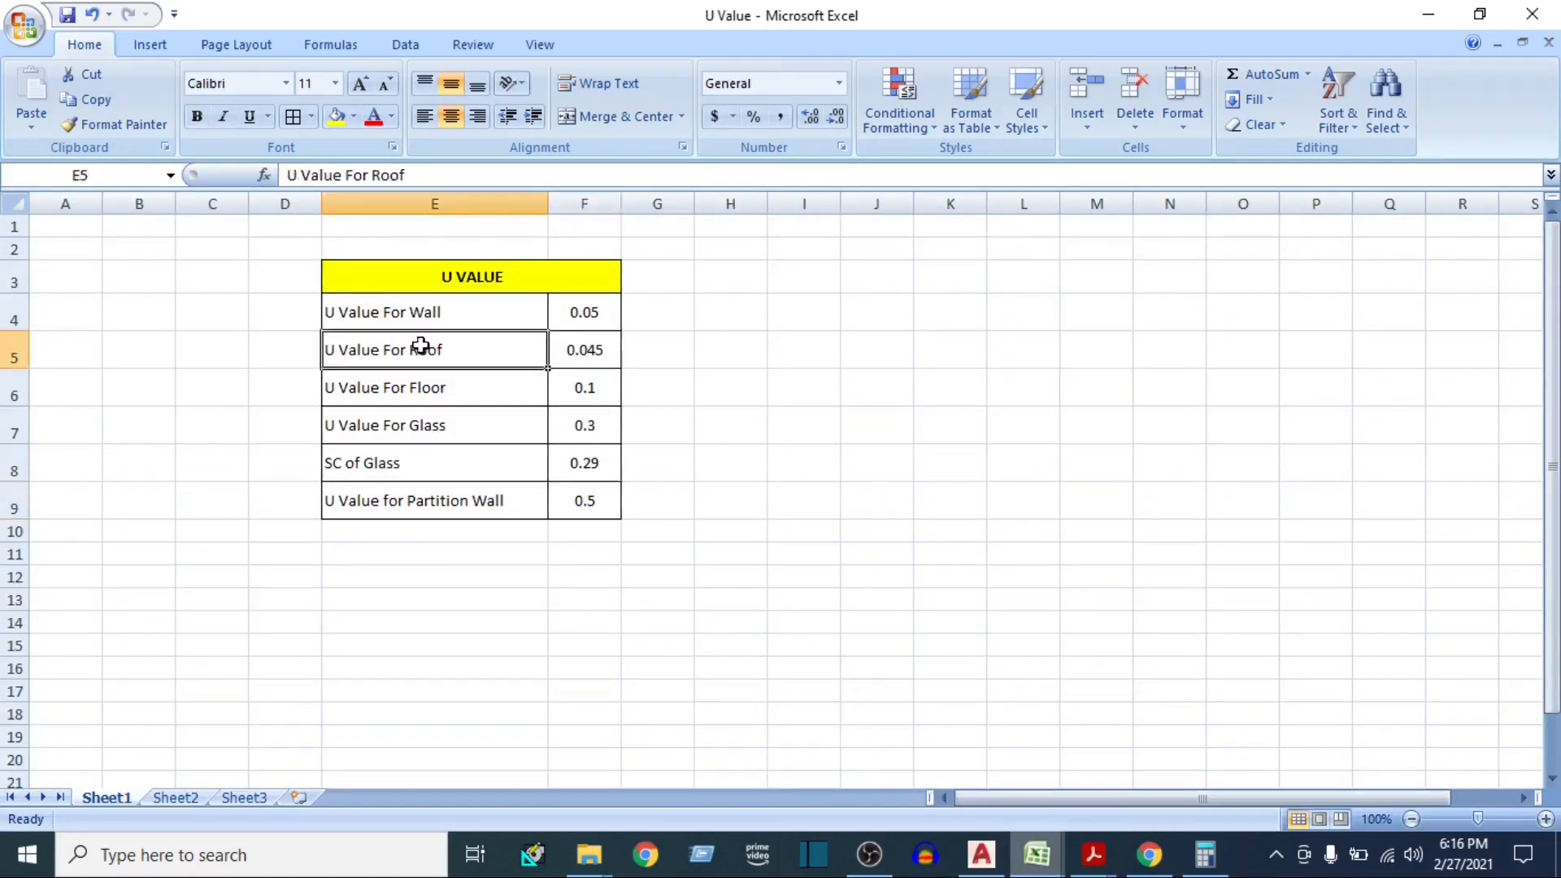
{"action": "left_click", "coordinate": [594, 362]}
{"action": "mouse_move", "coordinate": [1032, 856]}
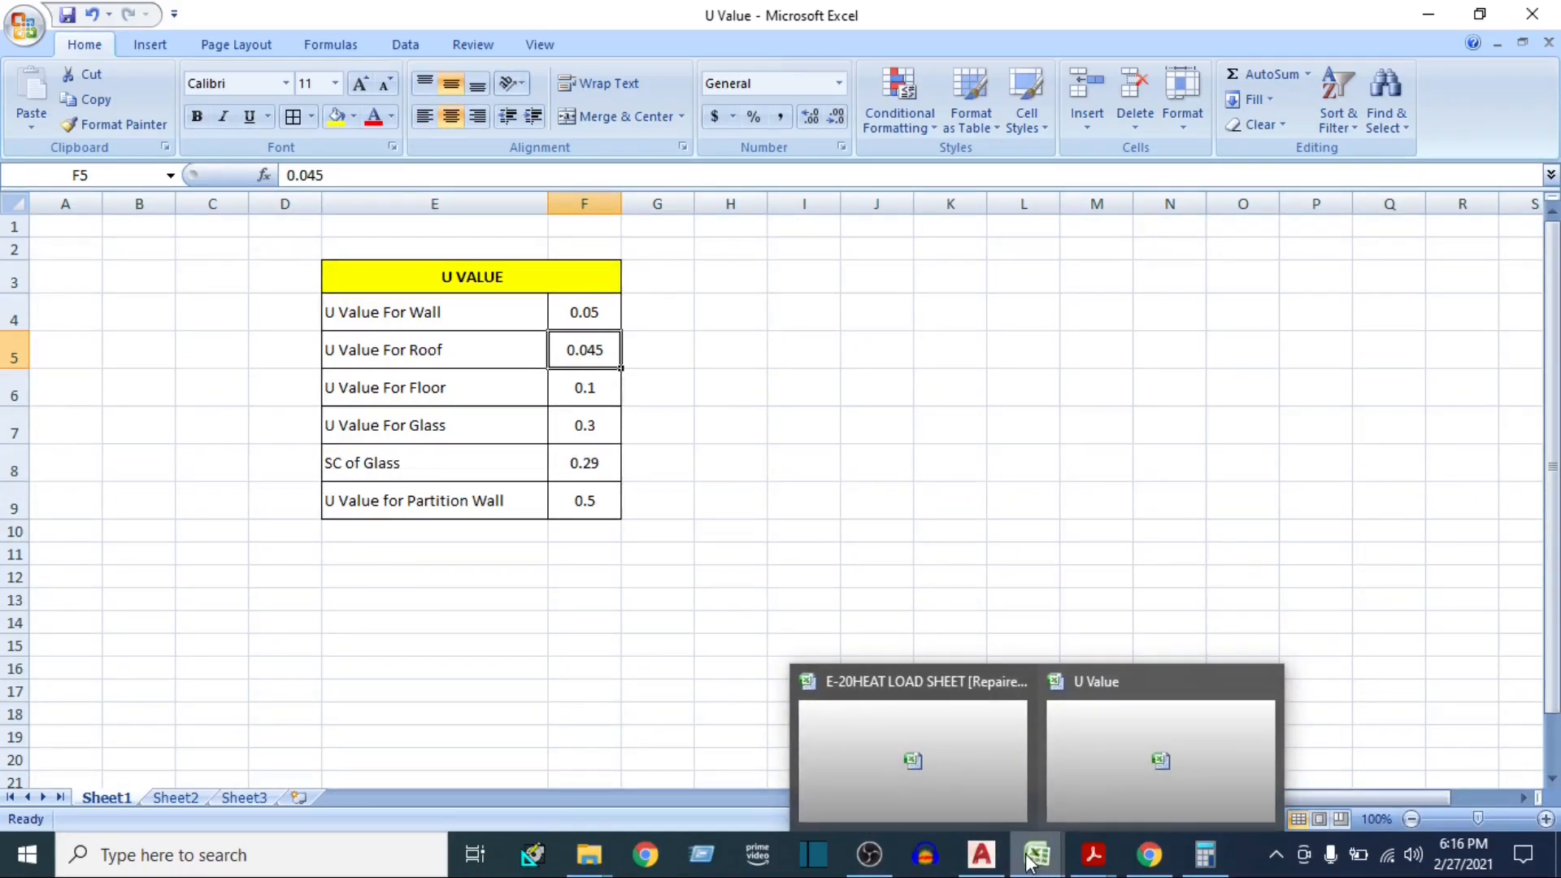
{"action": "left_click", "coordinate": [954, 795]}
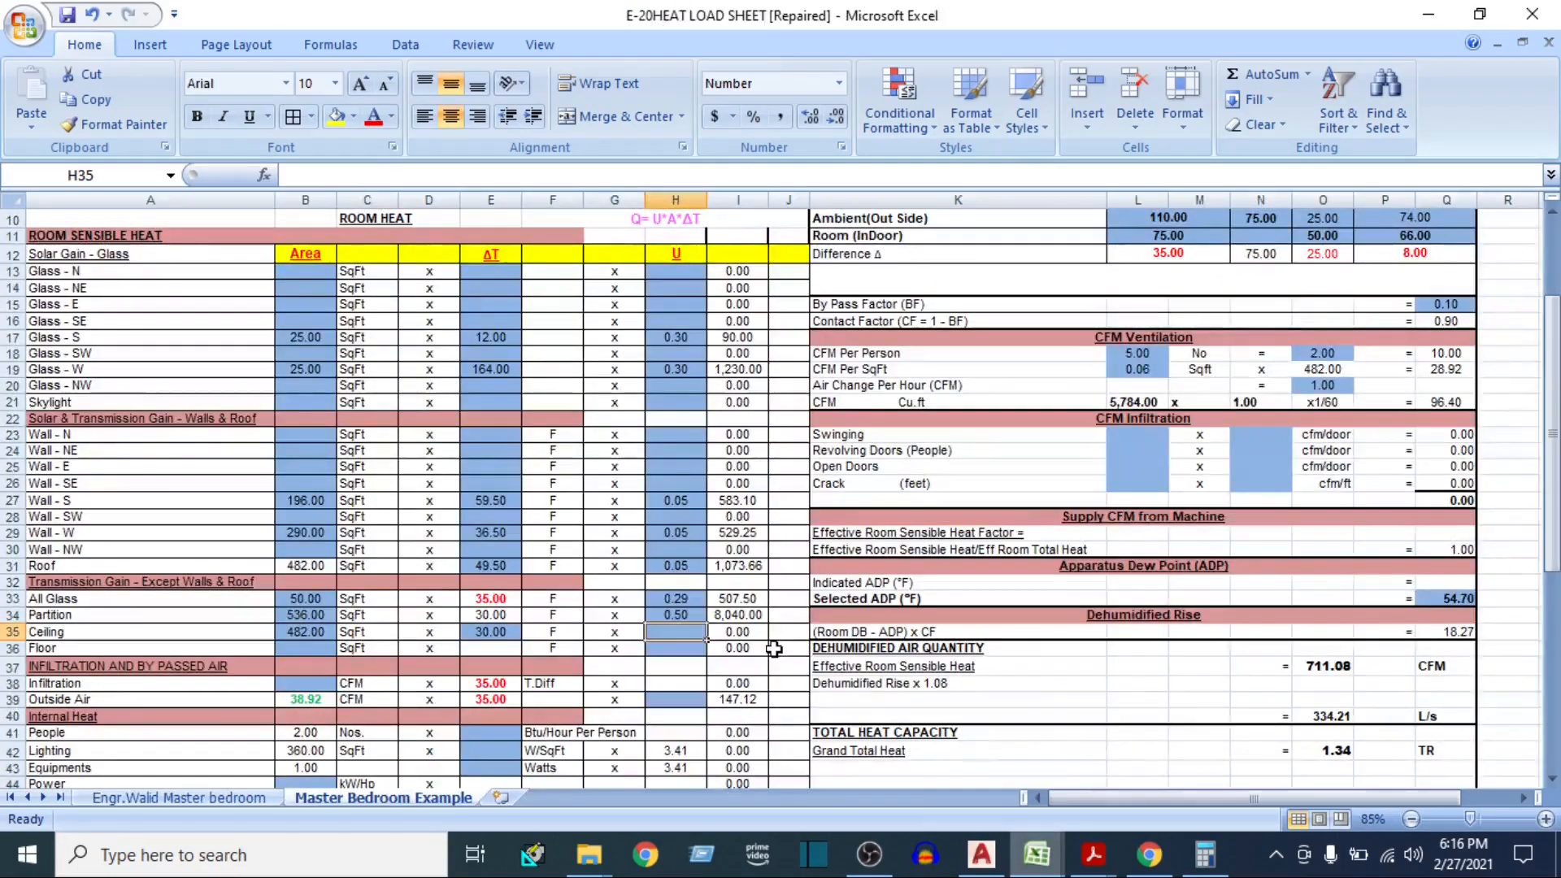
{"action": "type", "text": "0.045"}
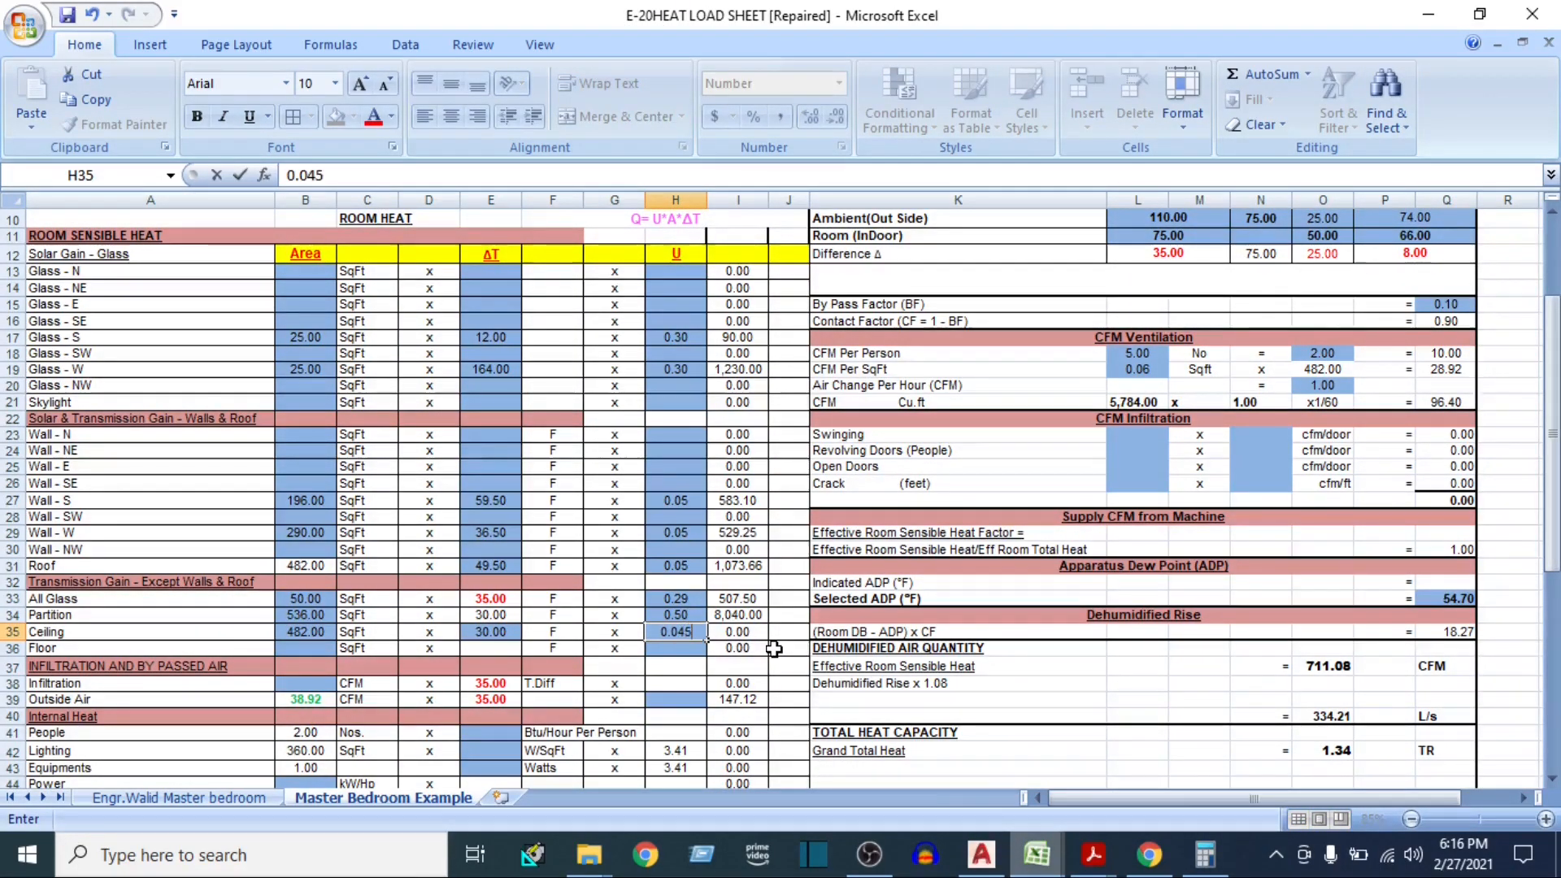
{"action": "key", "text": "Tab"}
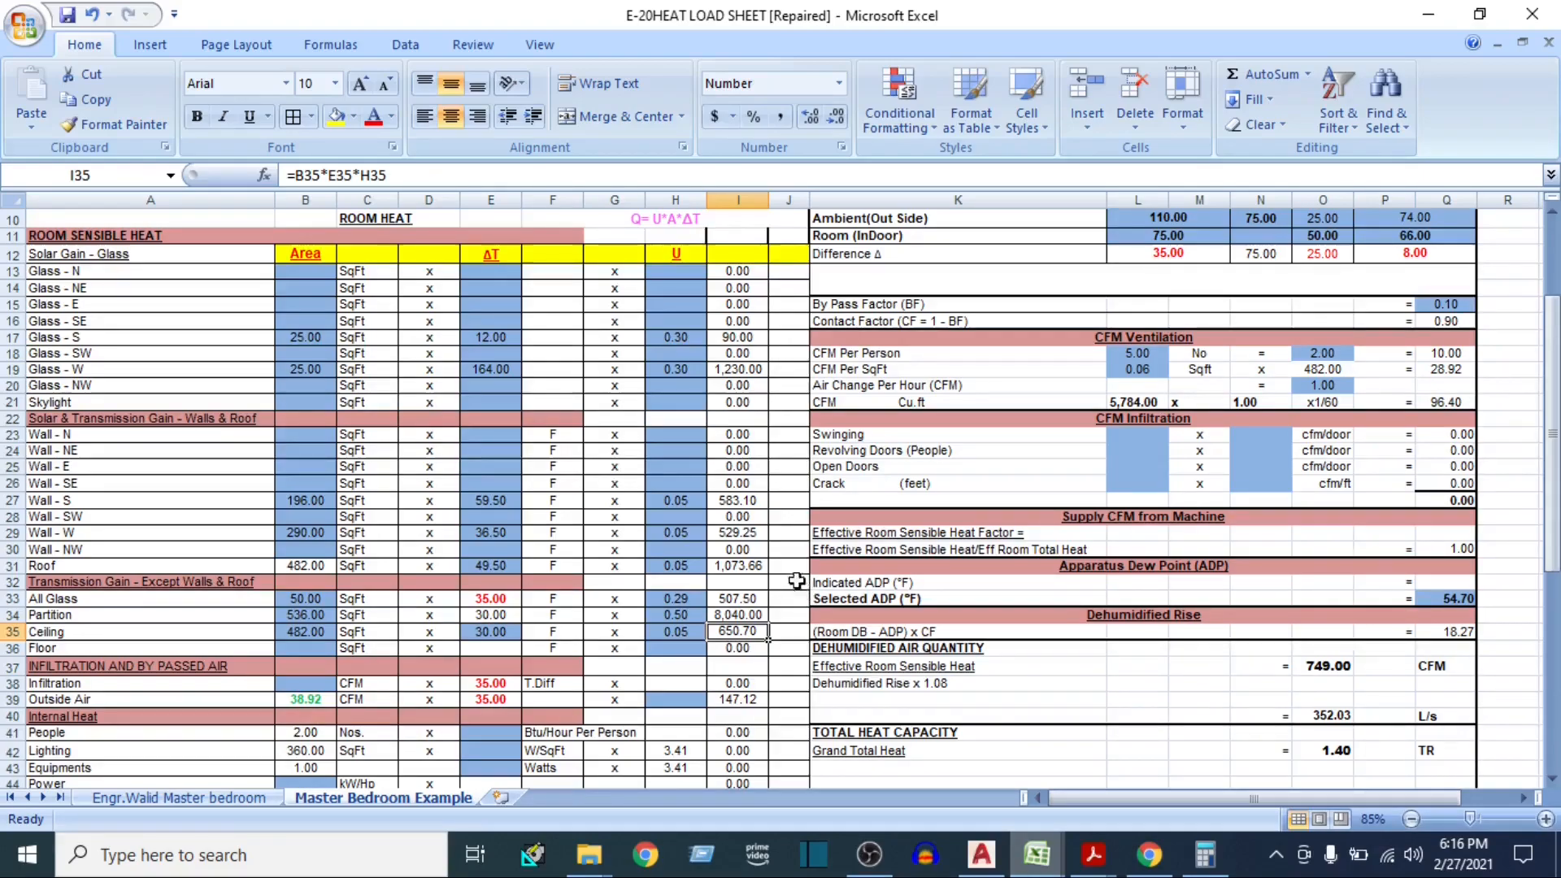
Review the Ceiling row and the Infiltration row of the Infiltration and By Passed Air section
{"action": "left_click", "coordinate": [173, 637]}
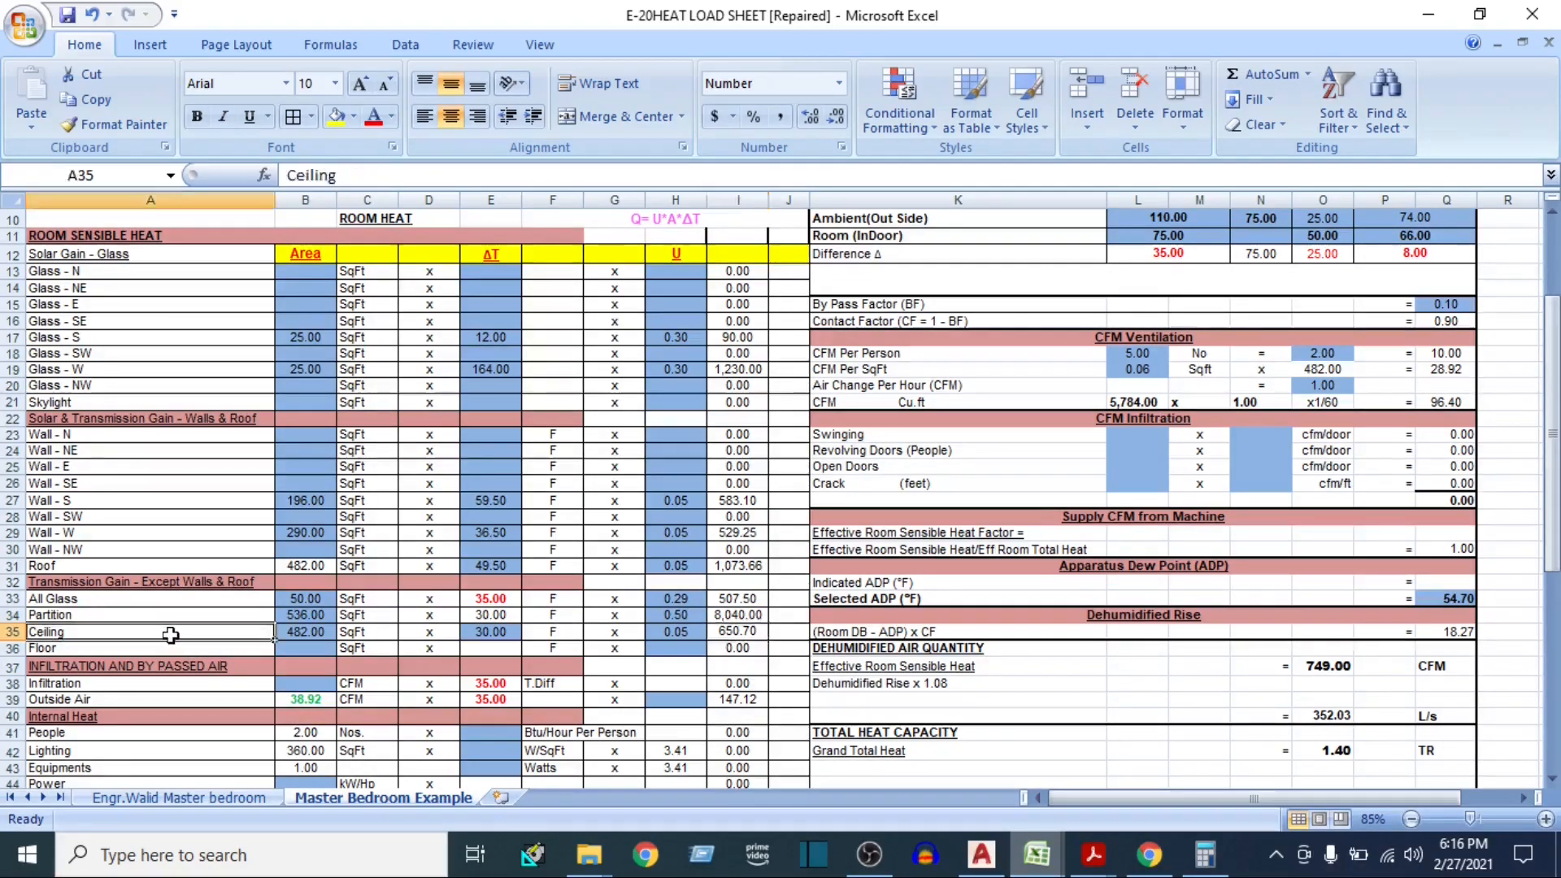
{"action": "scroll", "coordinate": [400, 636], "scroll_direction": "down", "scroll_amount": 3}
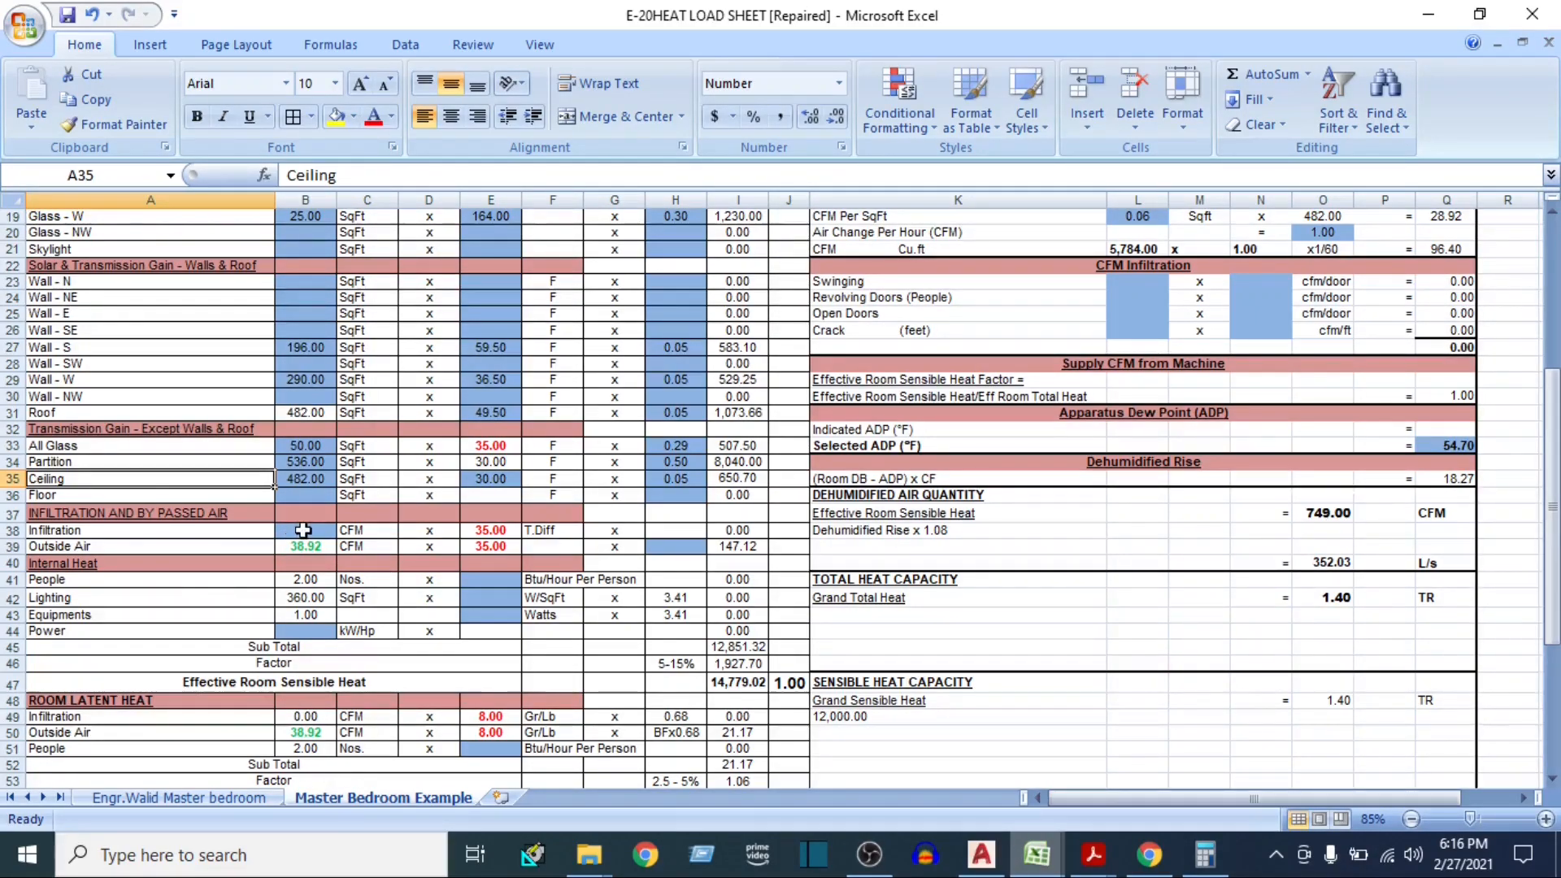
{"action": "left_click", "coordinate": [303, 530]}
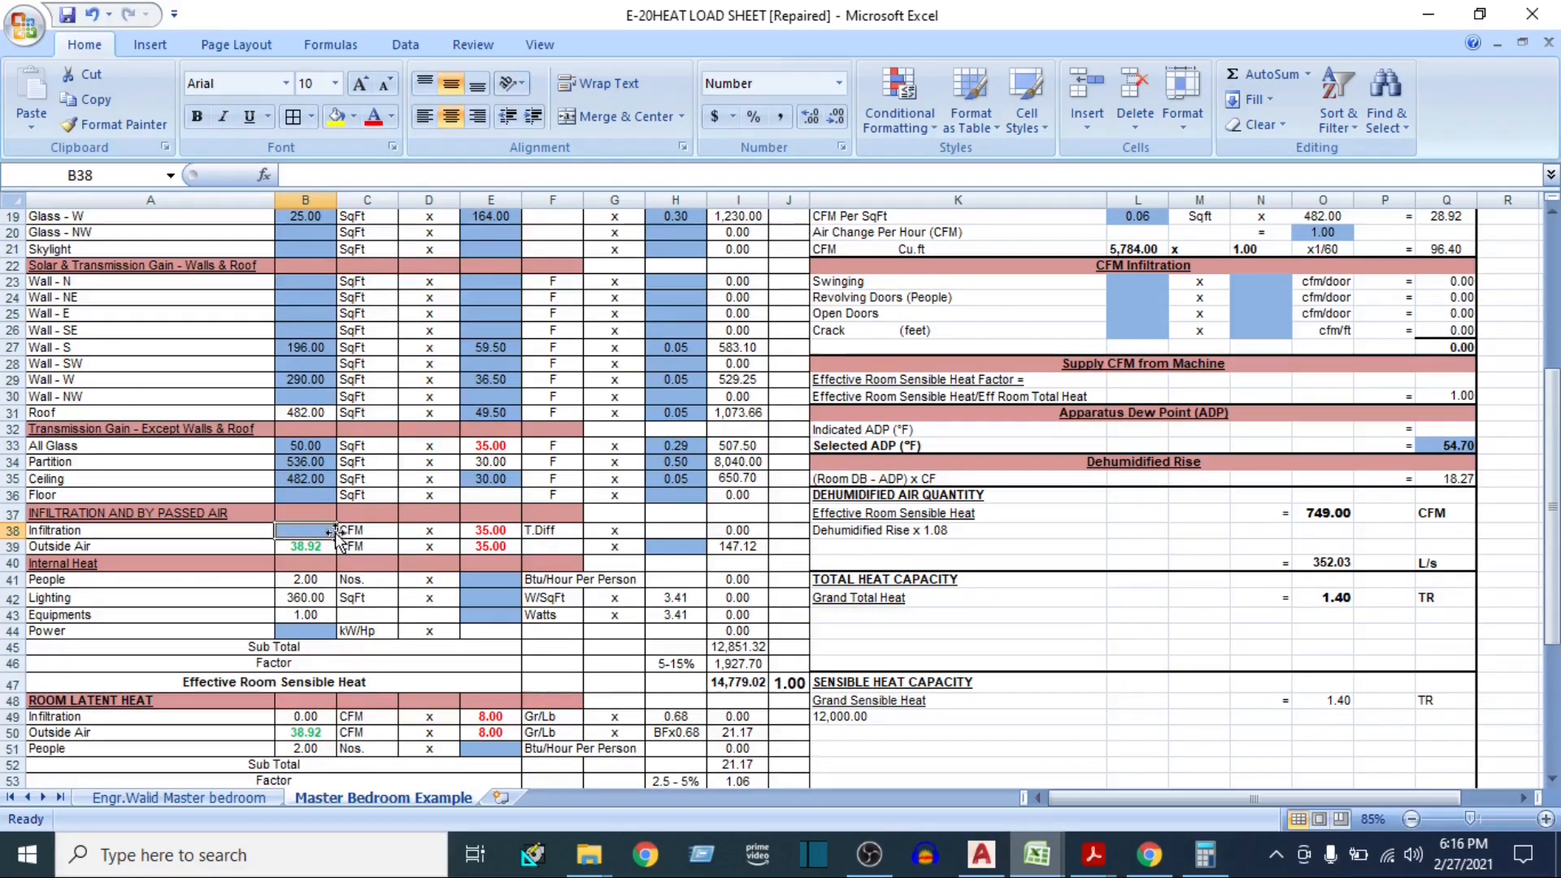
{"action": "left_click_drag", "start_coordinate": [129, 513], "coordinate": [673, 540]}
{"action": "left_click", "coordinate": [315, 537]}
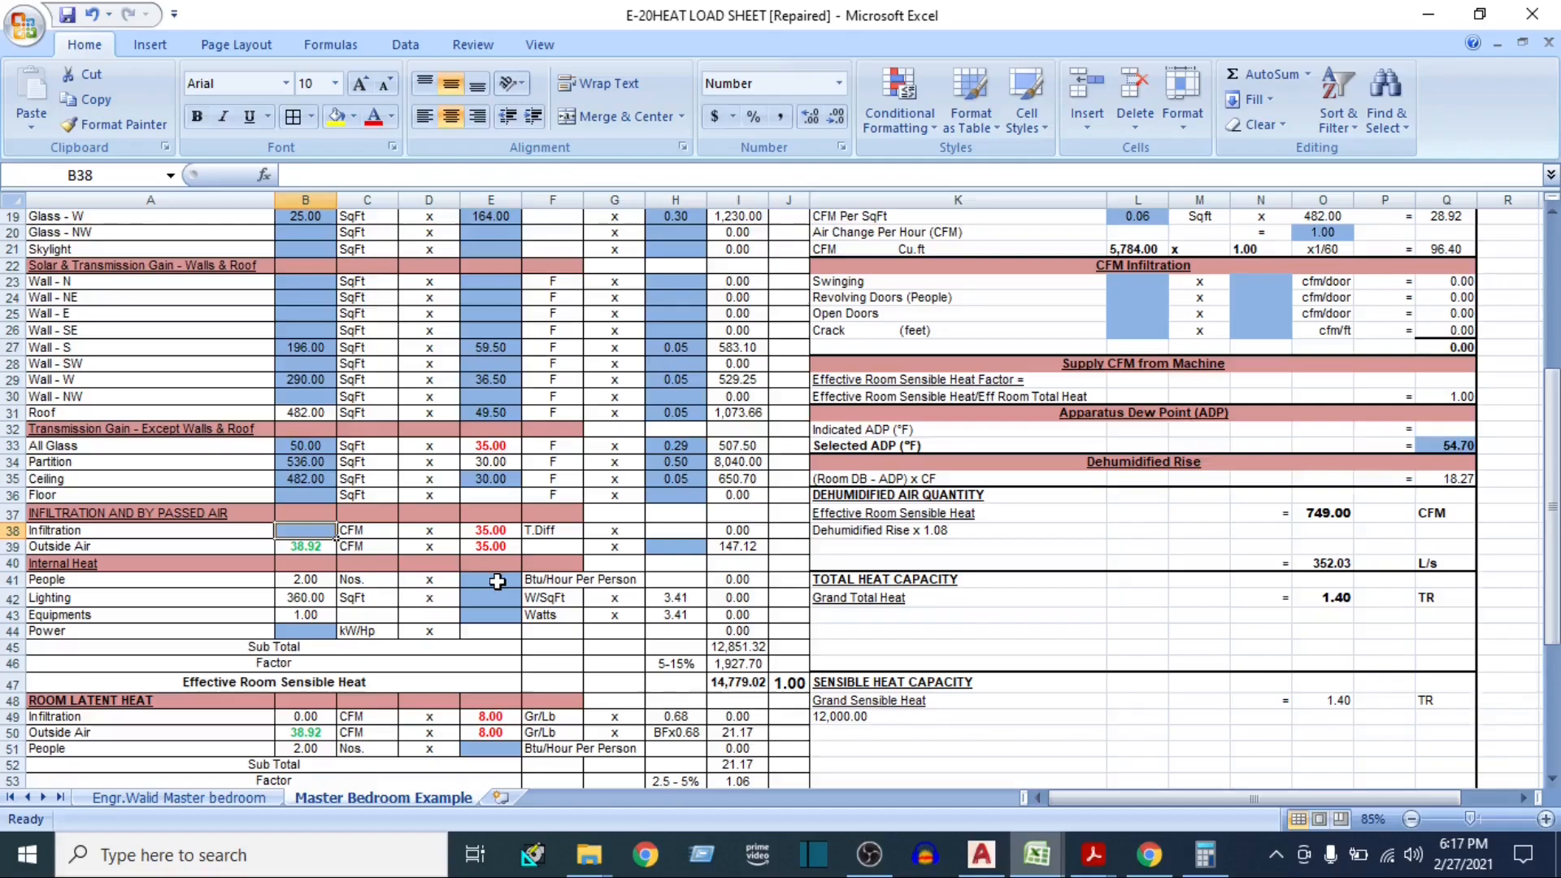
Select the People Btu/Hour Per Person cell under Internal Heat, then switch to the ISHRAE Handbook PDF in Acrobat Reader
{"action": "left_click", "coordinate": [174, 564]}
{"action": "scroll", "coordinate": [174, 564], "scroll_direction": "down", "scroll_amount": 2}
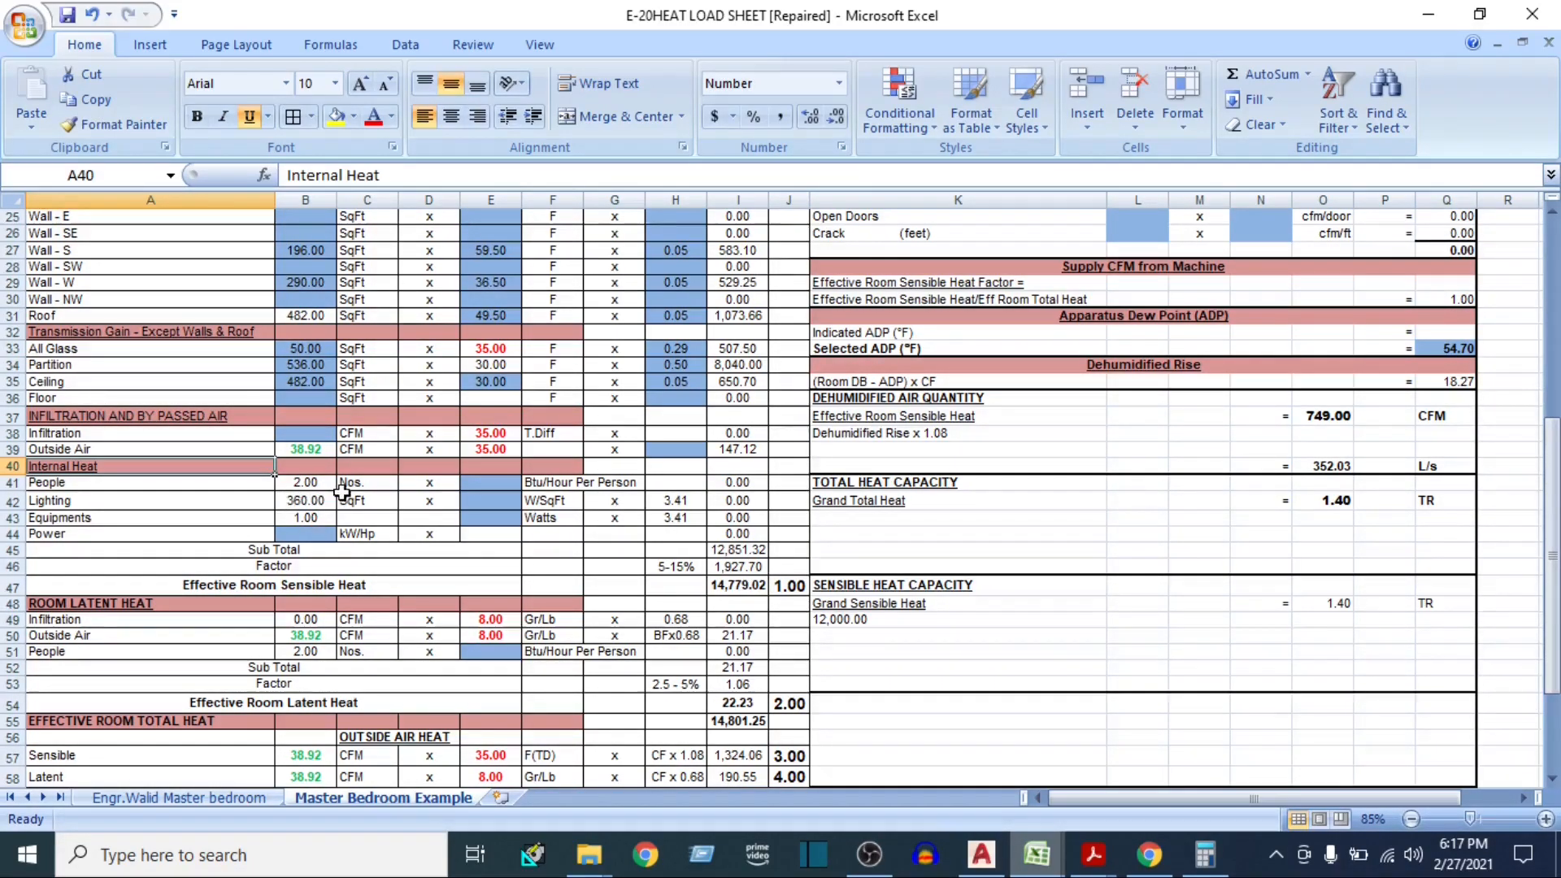
{"action": "left_click", "coordinate": [491, 486]}
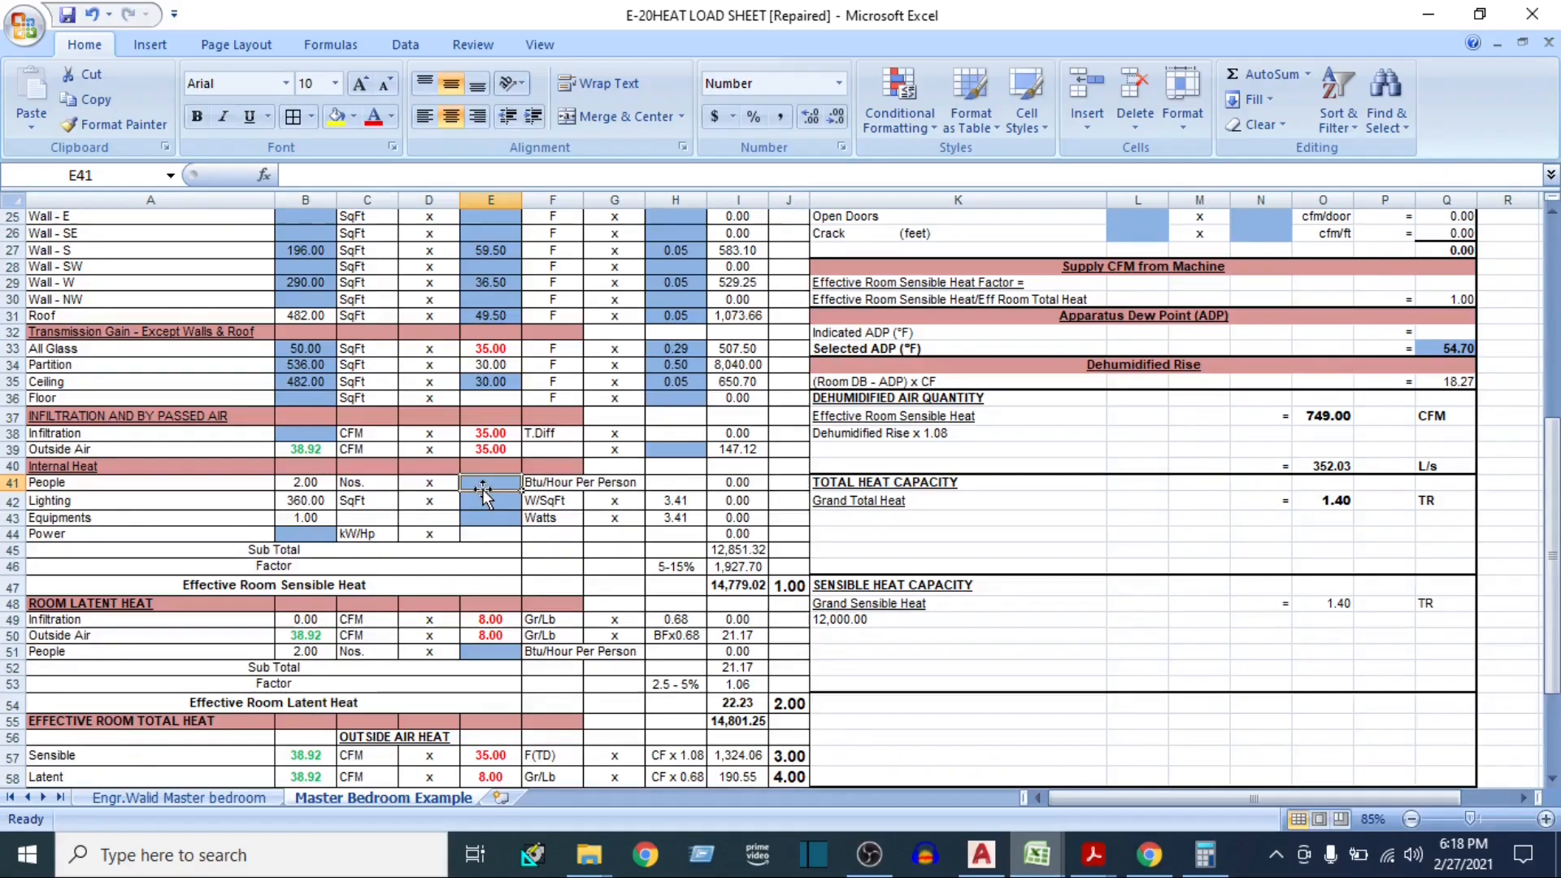
{"action": "left_click", "coordinate": [140, 484]}
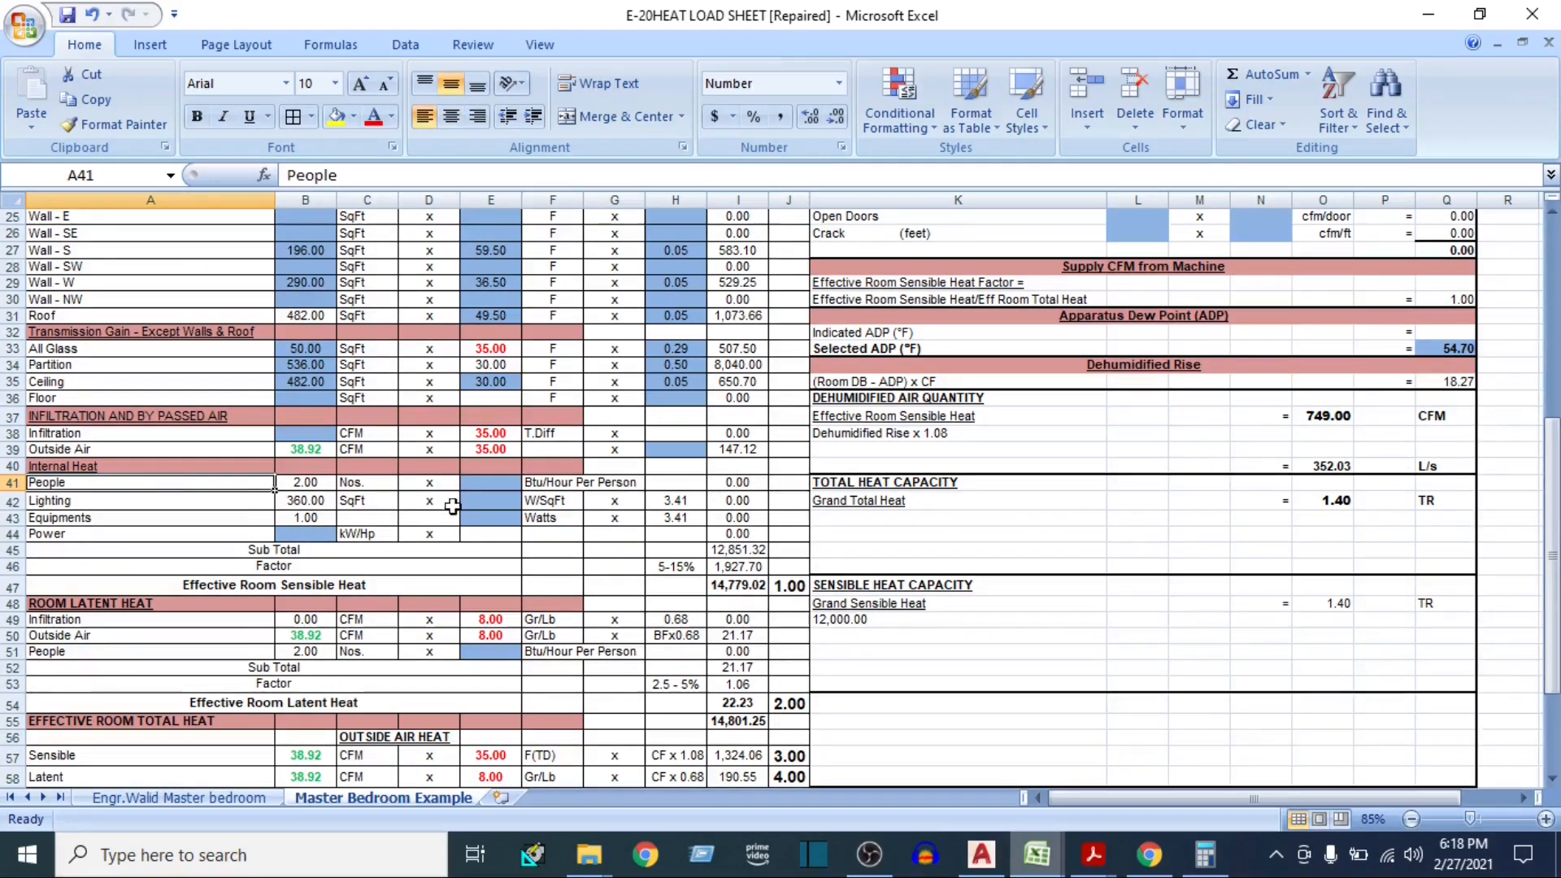
{"action": "left_click", "coordinate": [505, 483]}
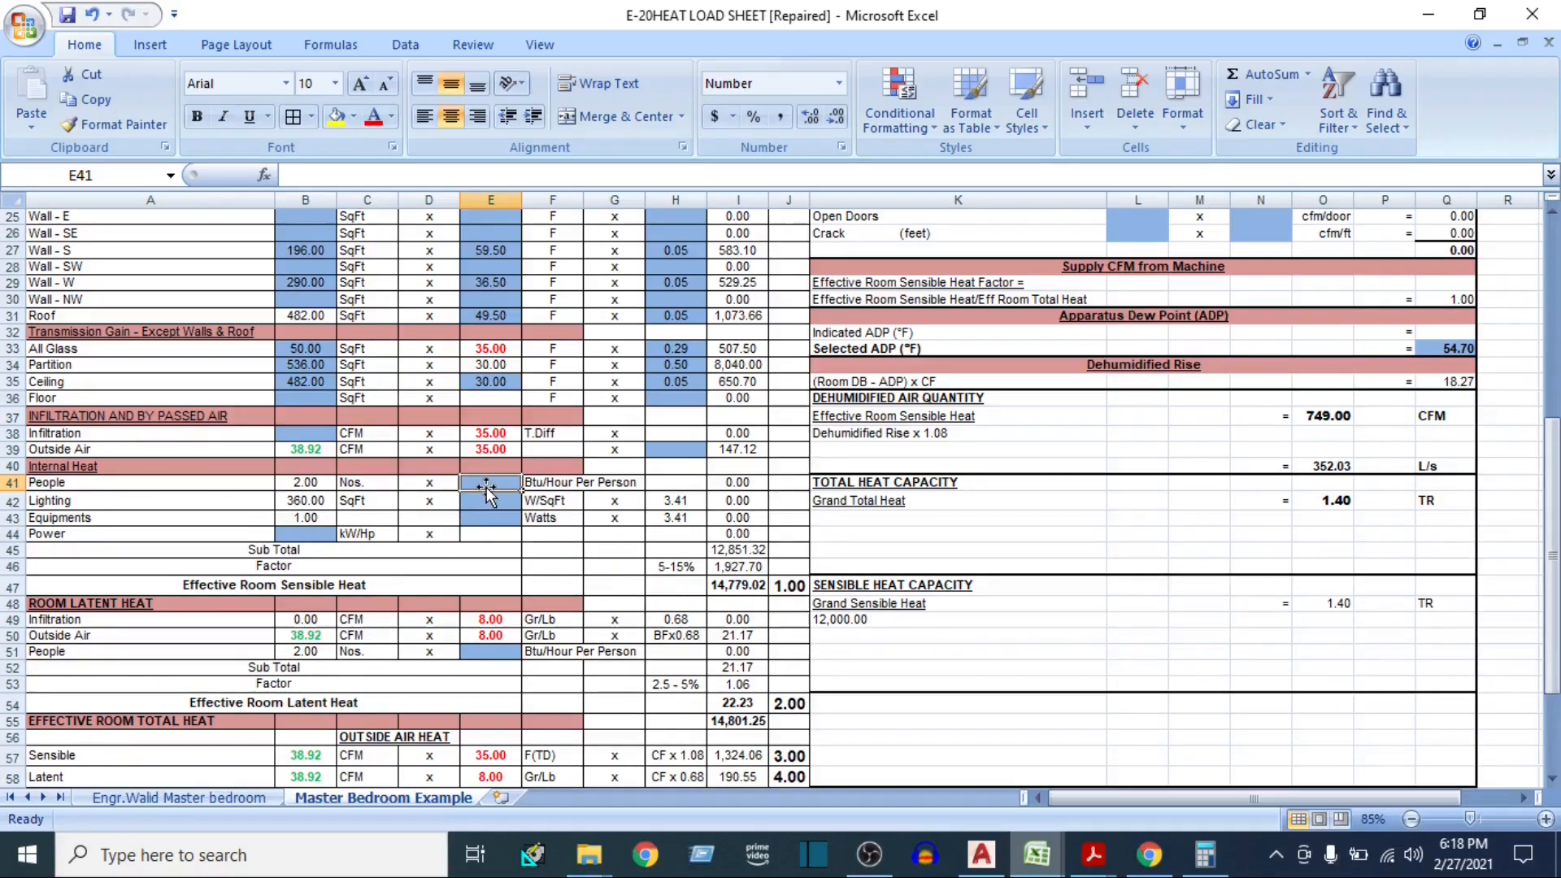
{"action": "mouse_move", "coordinate": [1036, 853]}
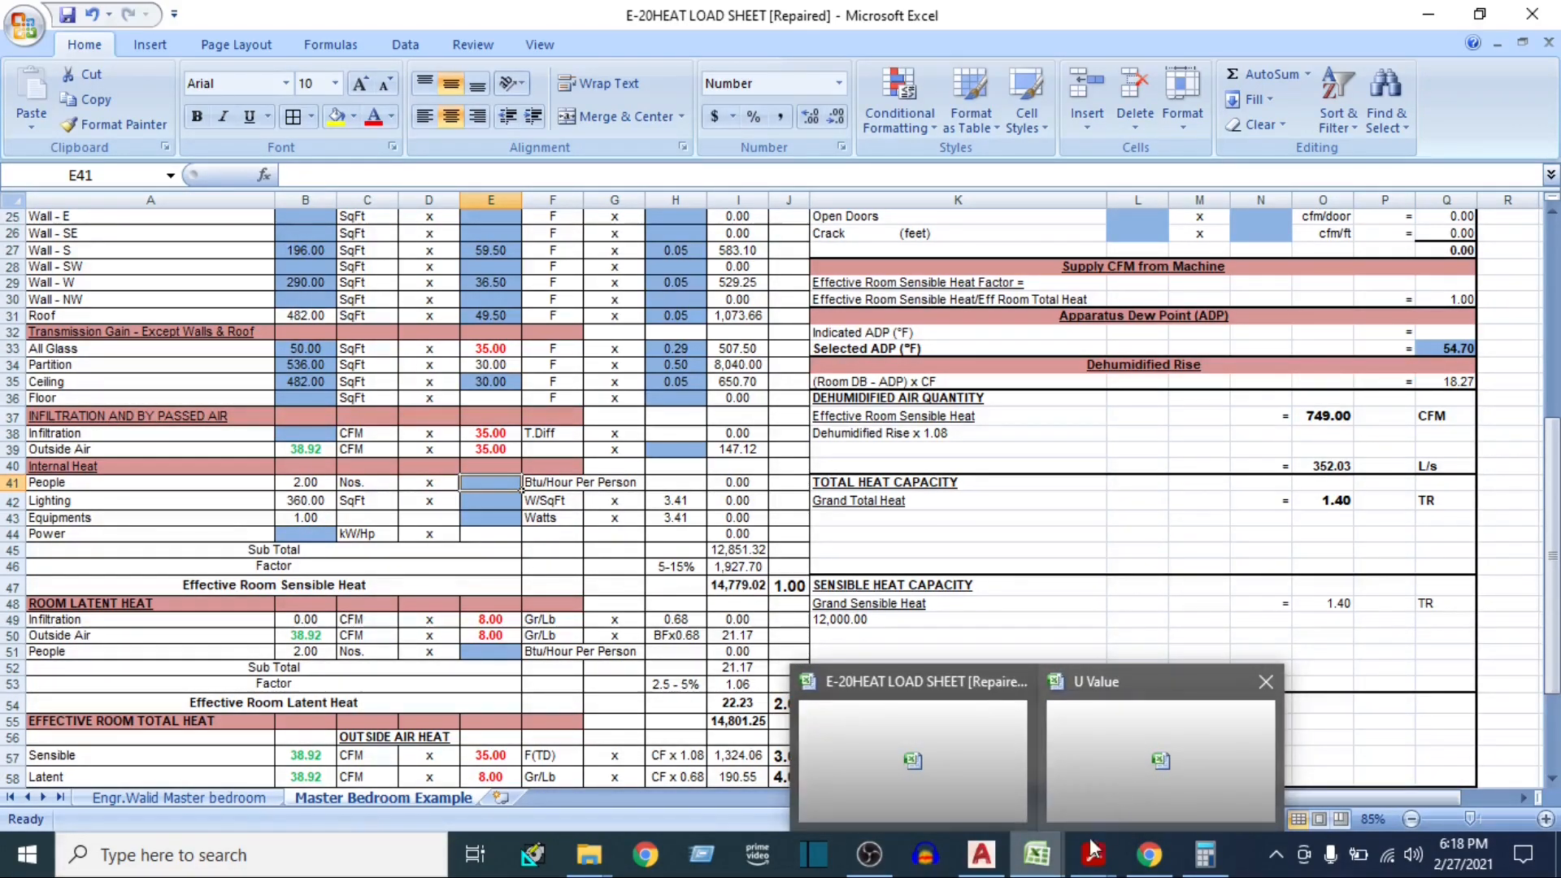
{"action": "mouse_move", "coordinate": [1092, 831]}
{"action": "left_click", "coordinate": [1114, 782]}
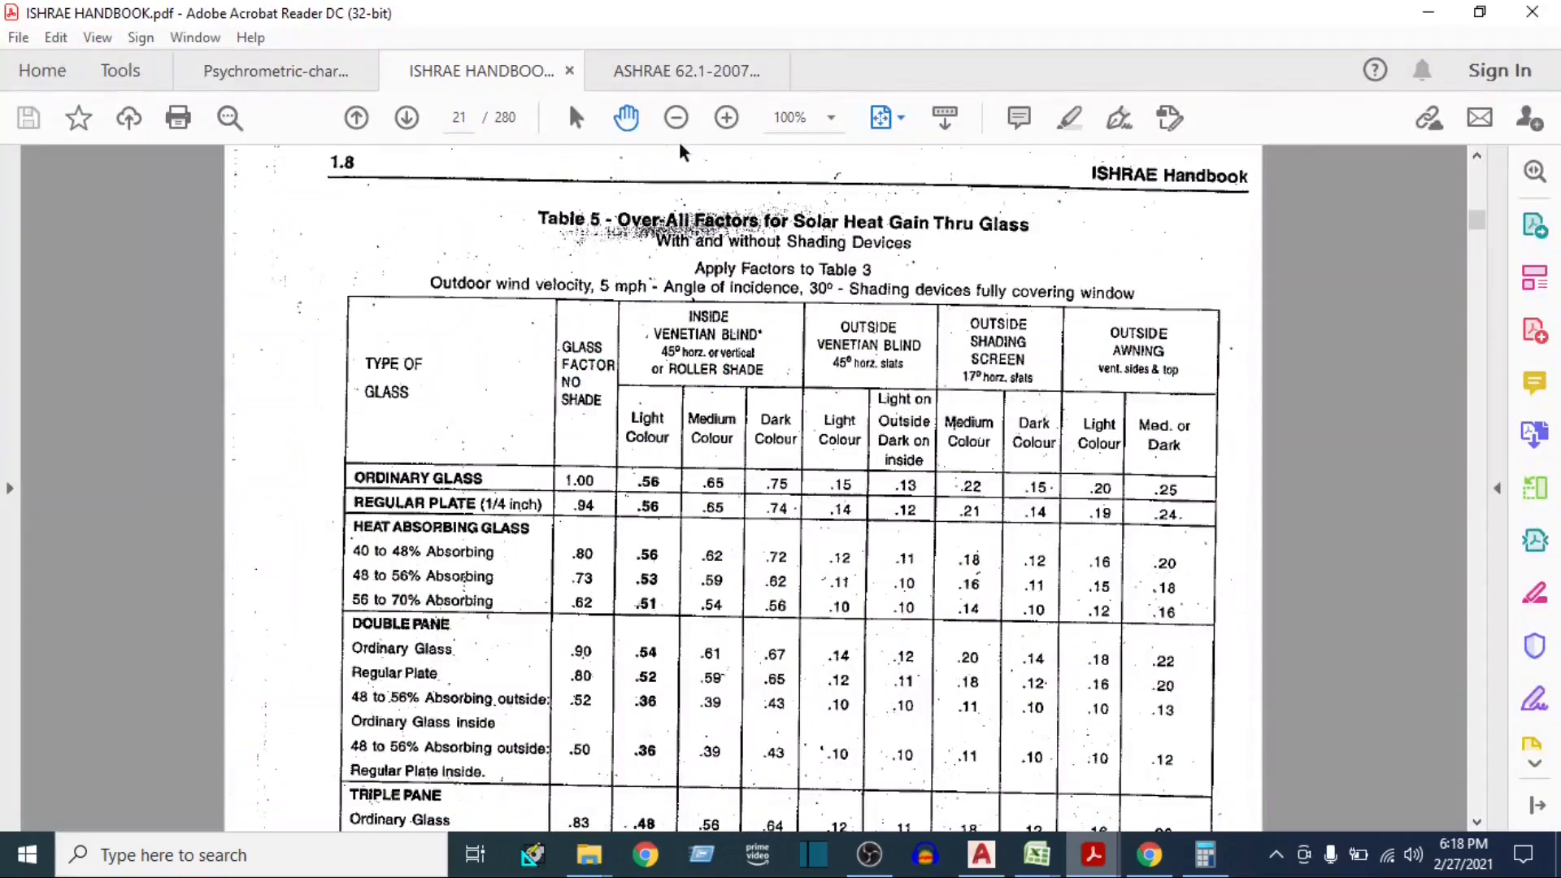
Find Table 12, Heat Gain from People, on page 30 of the ISHRAE Handbook and adjust the page view to read it
{"action": "left_click", "coordinate": [898, 118]}
{"action": "left_click", "coordinate": [922, 191]}
{"action": "scroll", "coordinate": [841, 362], "scroll_direction": "down", "scroll_amount": 7}
{"action": "scroll", "coordinate": [818, 395], "scroll_direction": "down", "scroll_amount": 2}
{"action": "scroll", "coordinate": [797, 401], "scroll_direction": "up", "scroll_amount": 1}
{"action": "scroll", "coordinate": [662, 395], "scroll_direction": "up", "scroll_amount": 3}
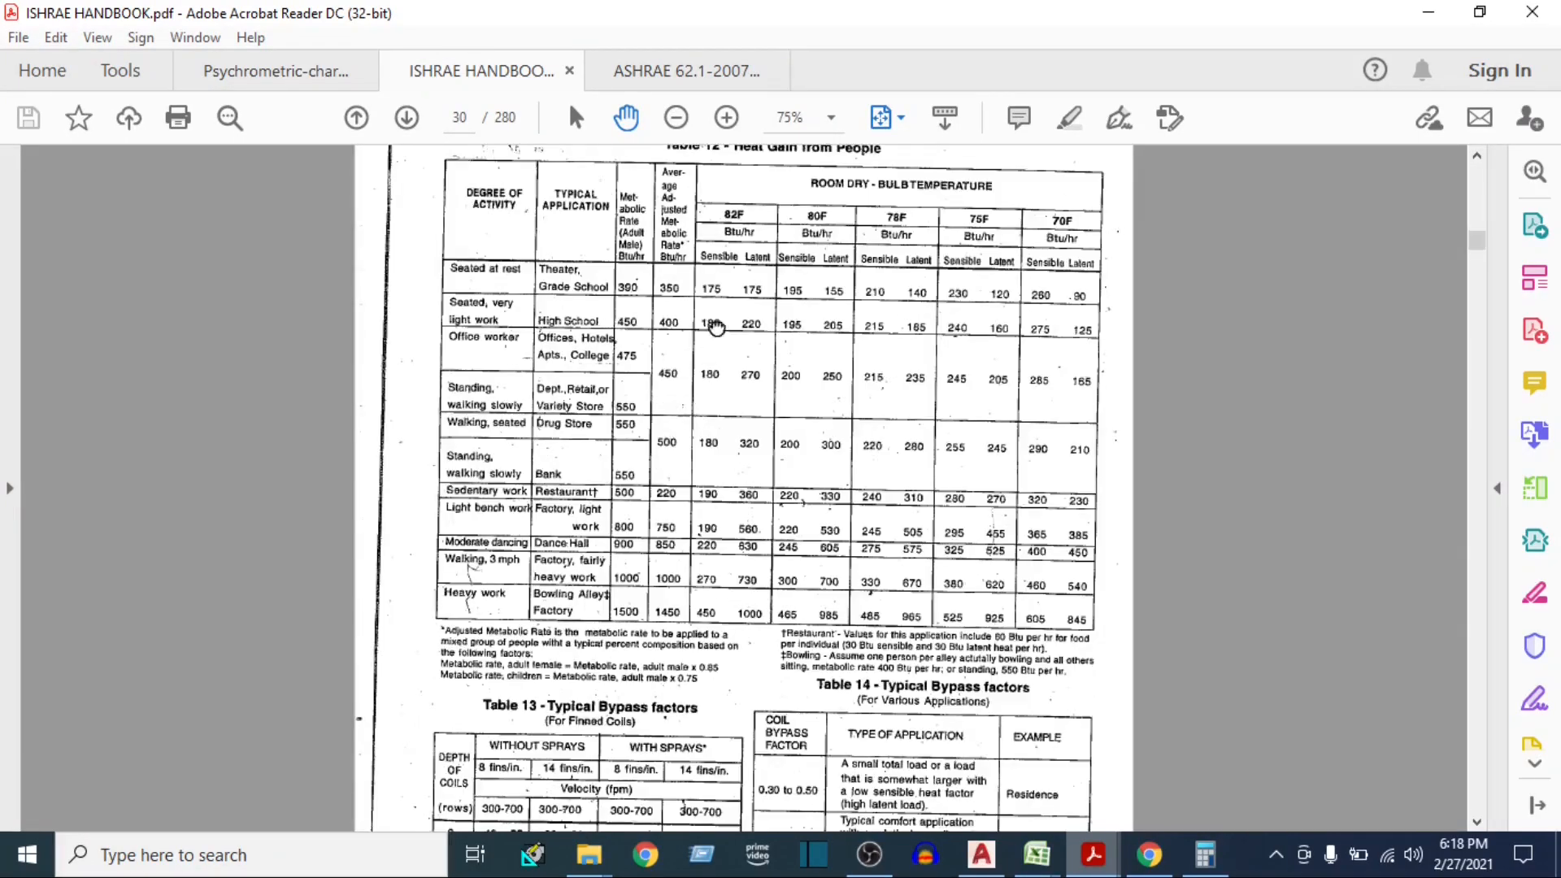
{"action": "scroll", "coordinate": [716, 323], "scroll_direction": "up", "scroll_amount": 4}
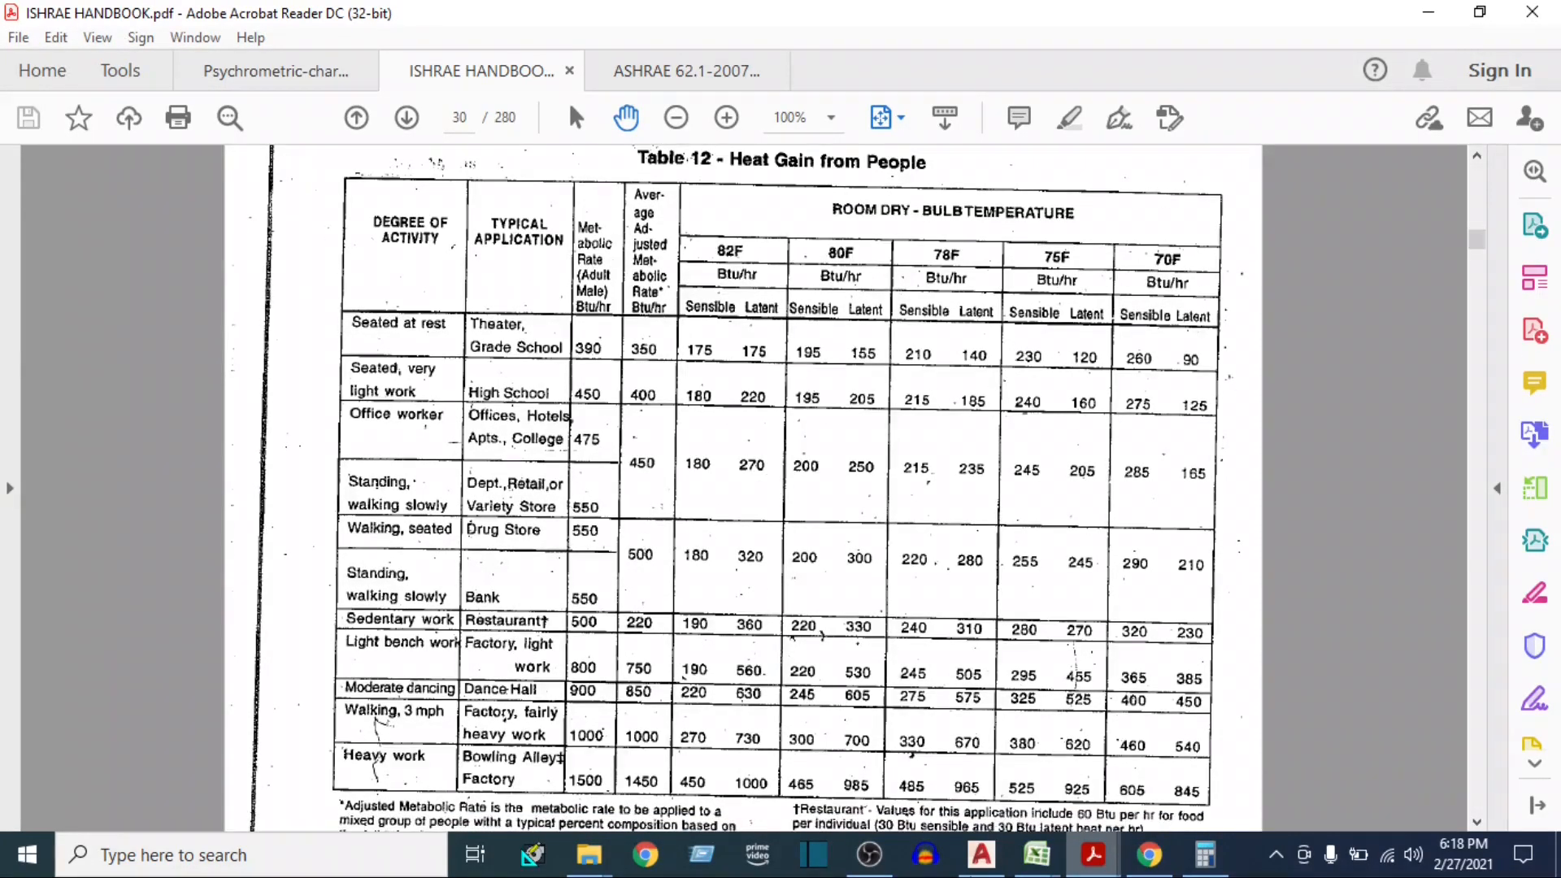
Check the Internal Heat section in the Excel heat load sheet, then return to Table 12 and read the seated-at-rest values for 75F
{"action": "mouse_move", "coordinate": [1036, 853]}
{"action": "left_click", "coordinate": [911, 756]}
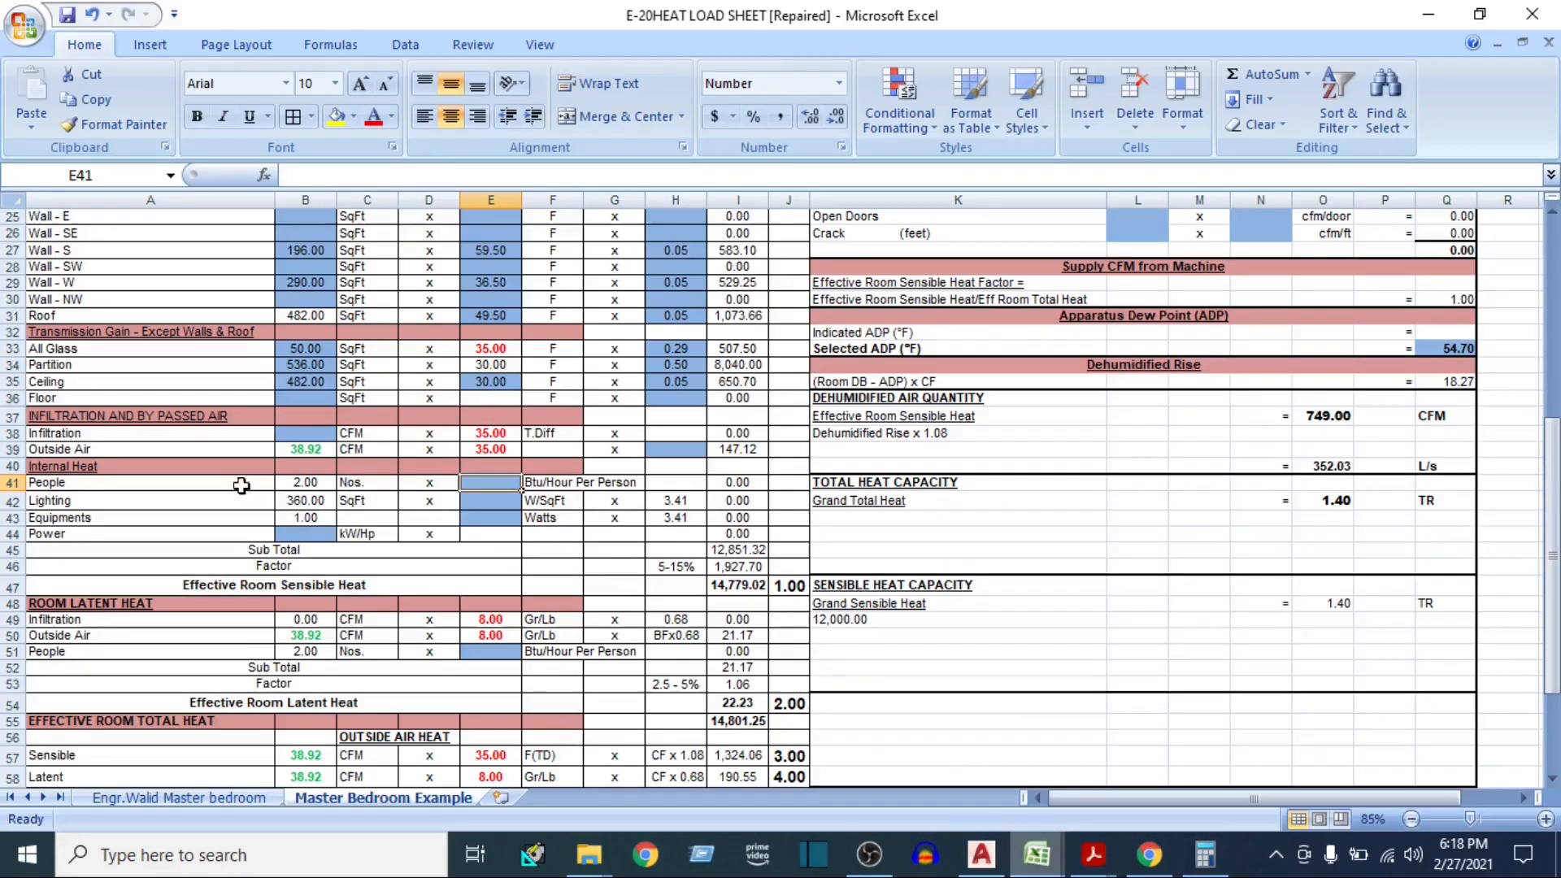
{"action": "left_click", "coordinate": [107, 470]}
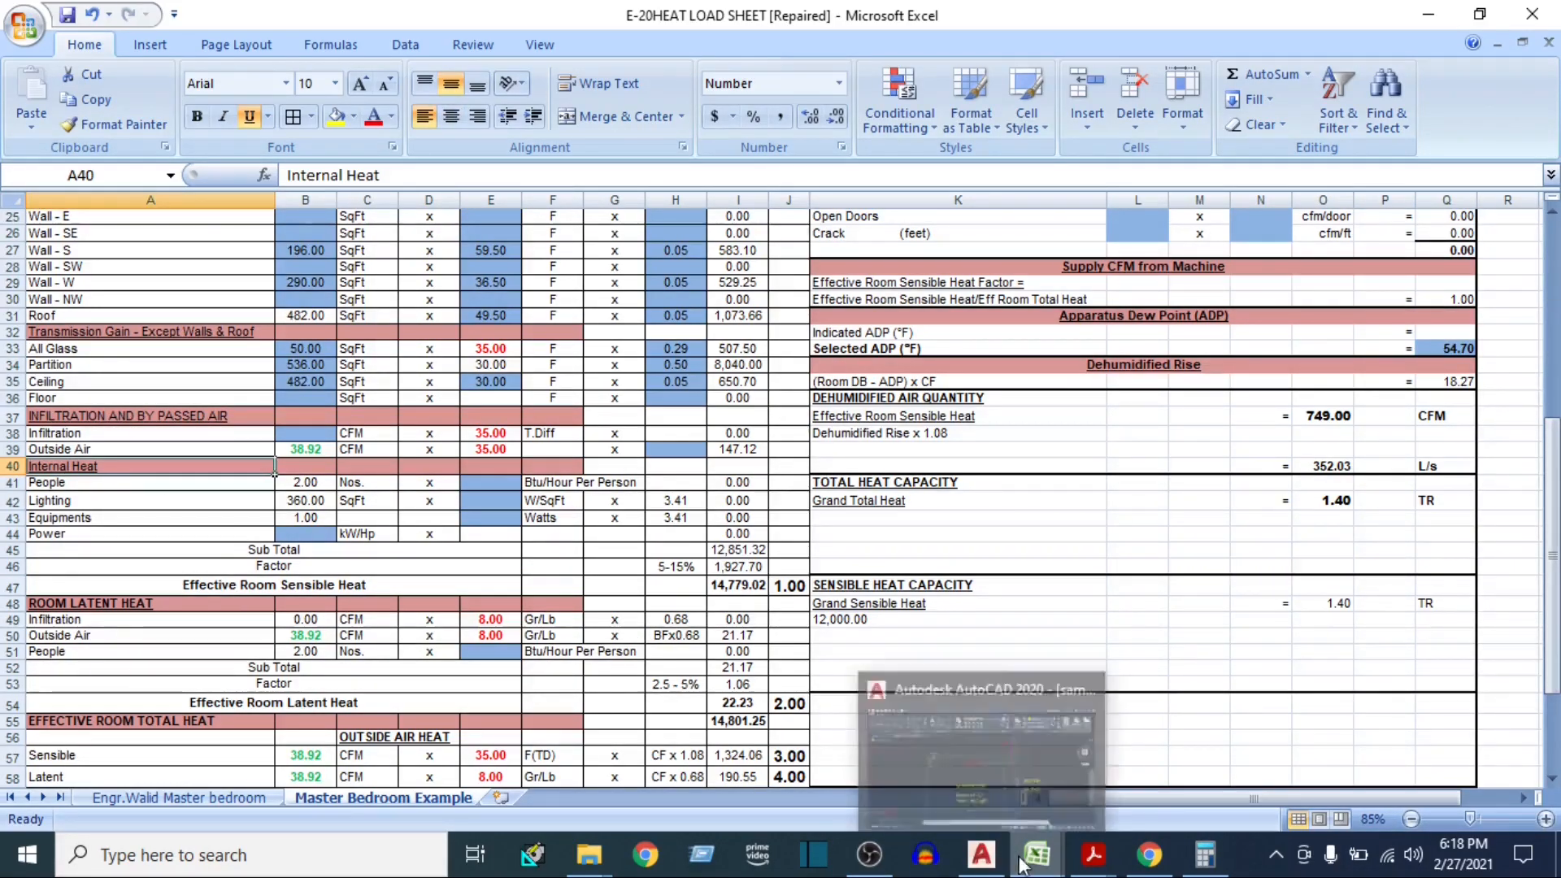
{"action": "left_click", "coordinate": [1091, 855]}
{"action": "mouse_move", "coordinate": [1089, 860]}
{"action": "left_click", "coordinate": [1087, 760]}
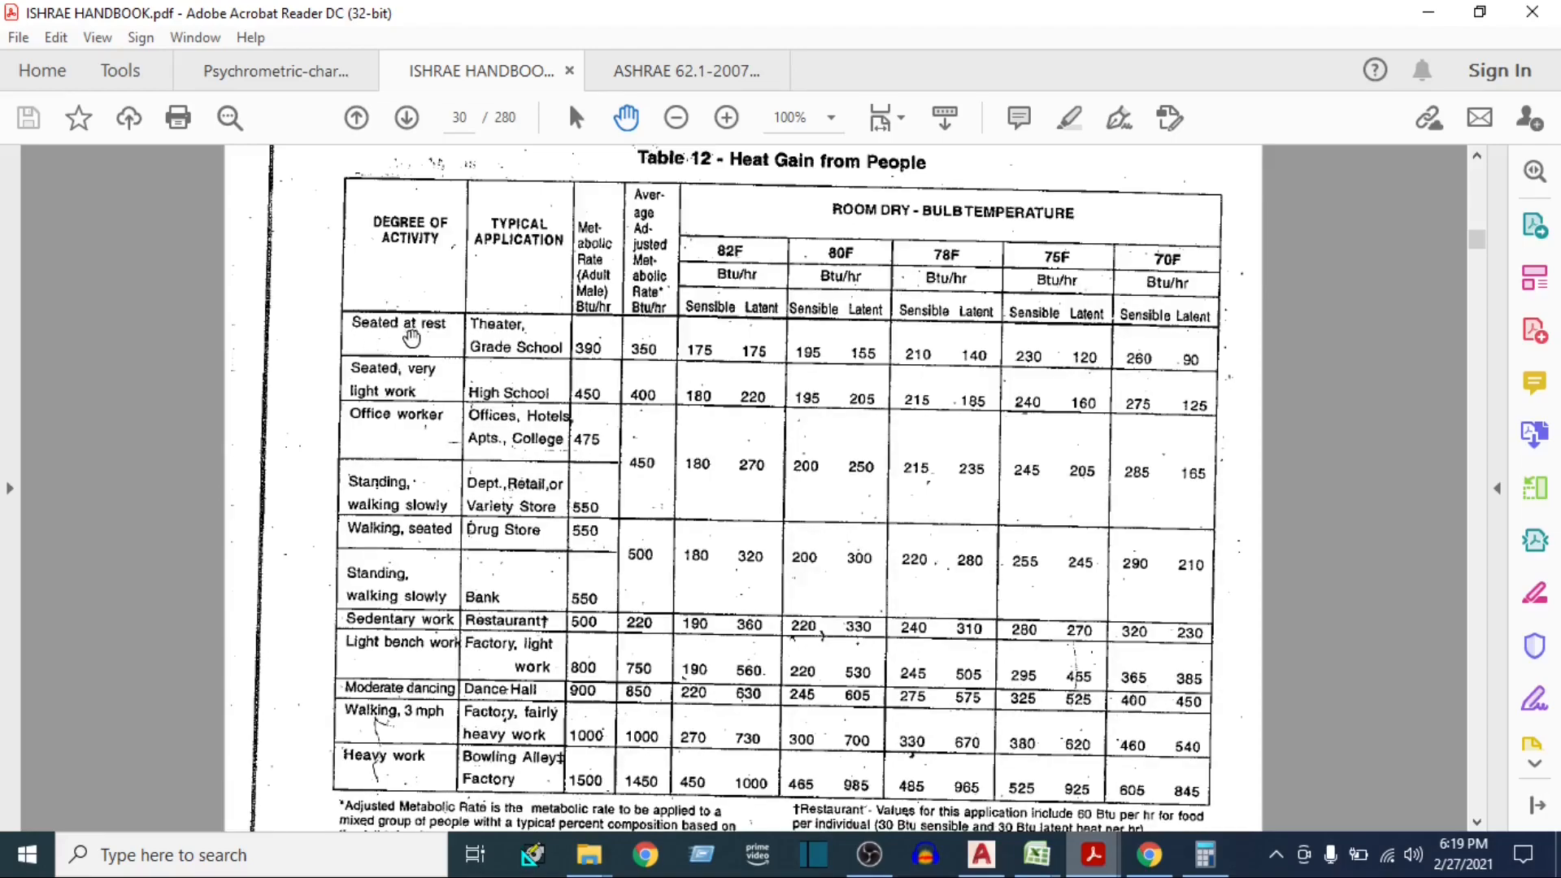
{"action": "scroll", "coordinate": [423, 341], "scroll_direction": "up", "scroll_amount": 1}
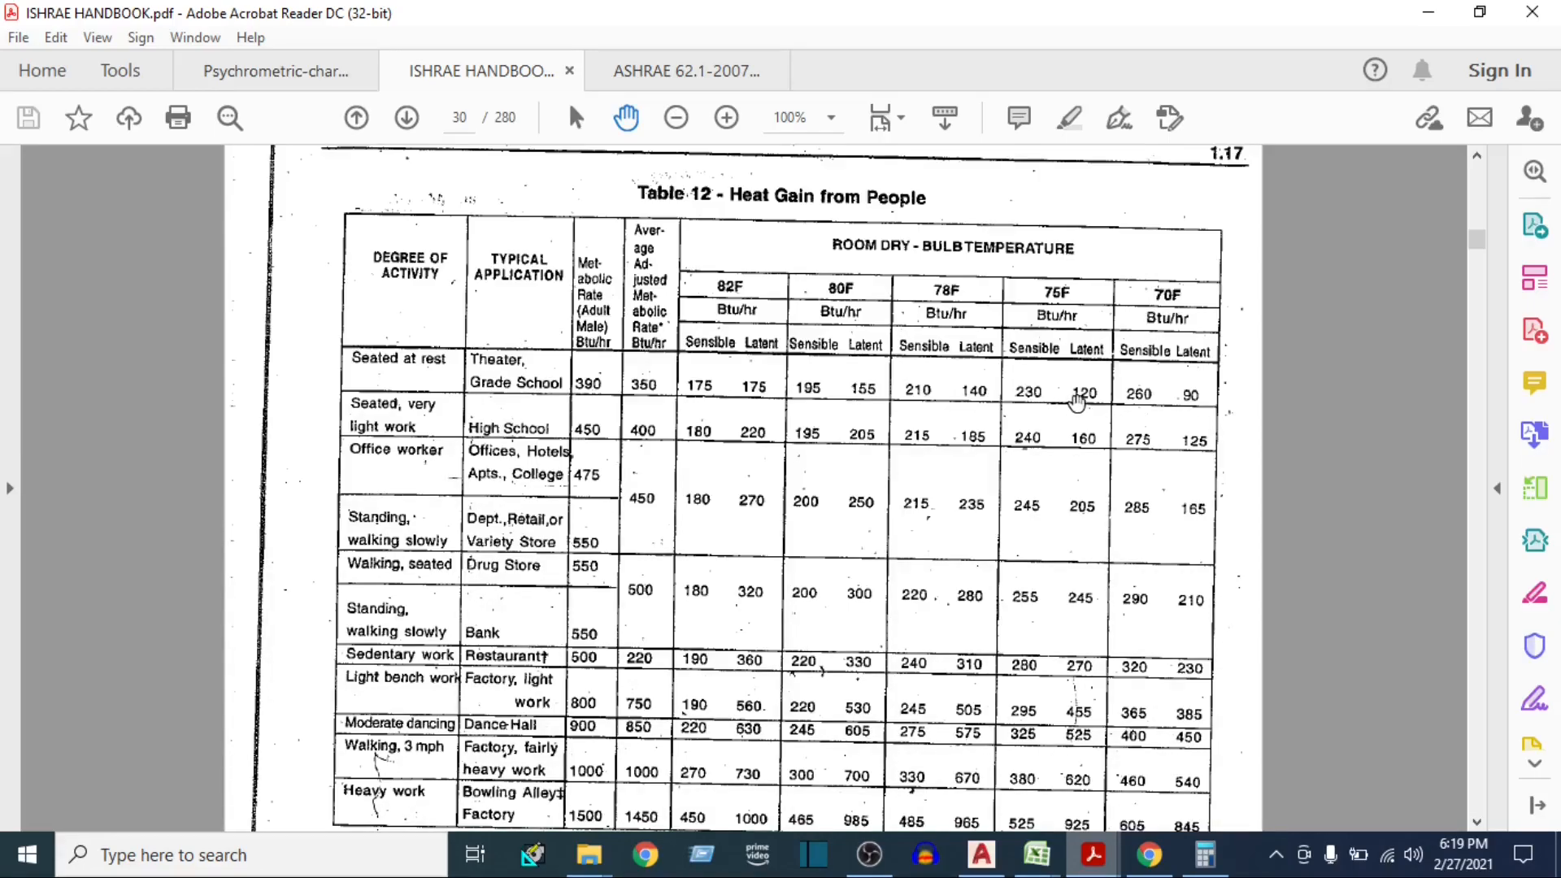
Switch to the E-20 heat load sheet in Excel and enter 230 Btu/Hour Per Person for People under Internal Heat
{"action": "mouse_move", "coordinate": [1036, 854]}
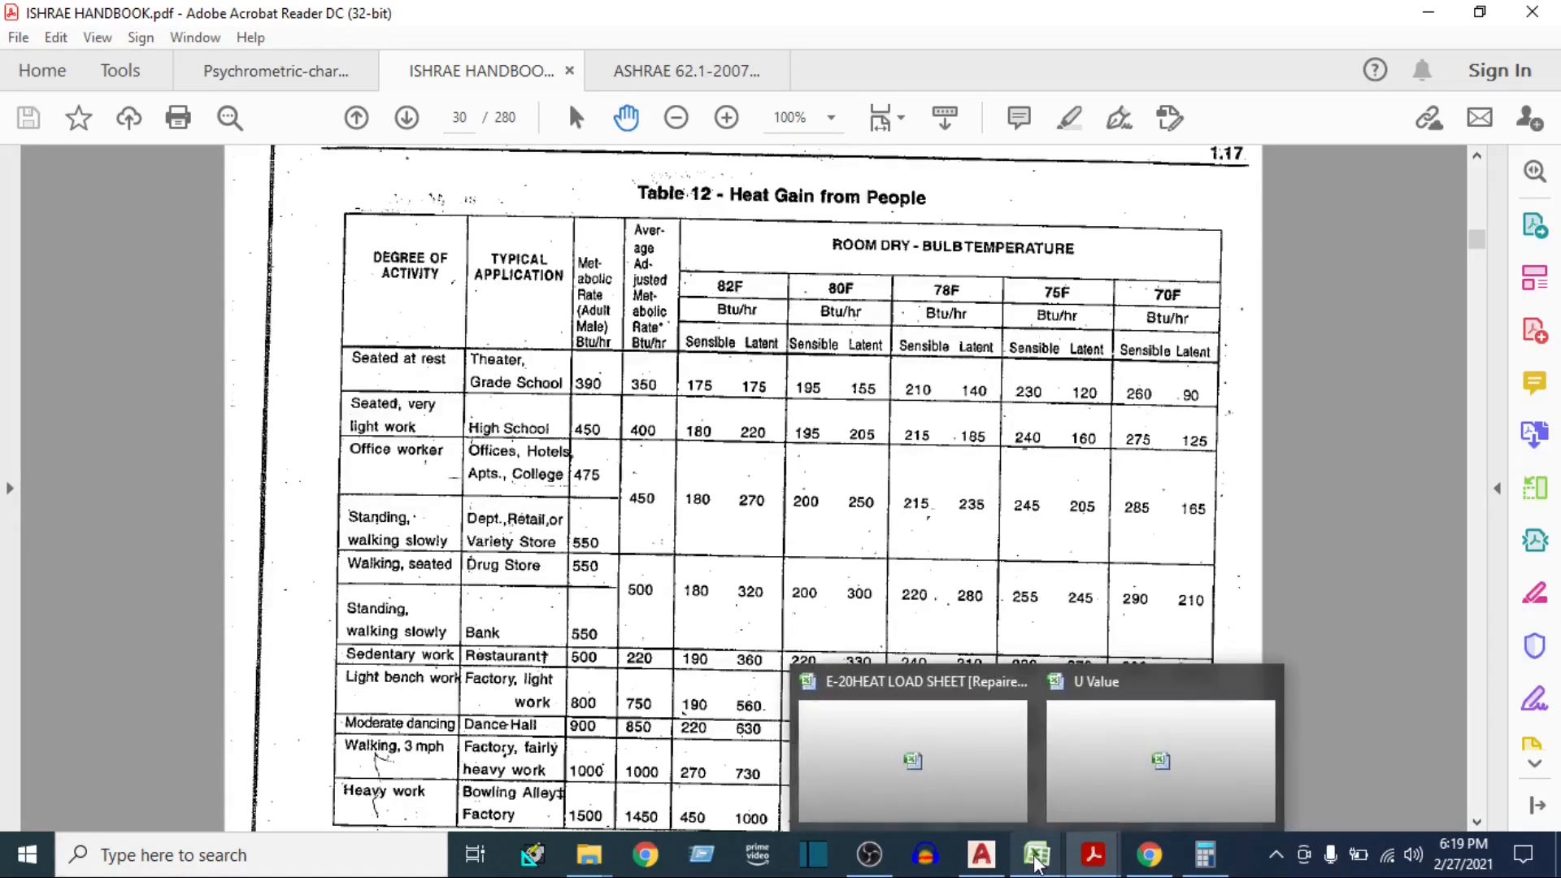
{"action": "left_click", "coordinate": [899, 742]}
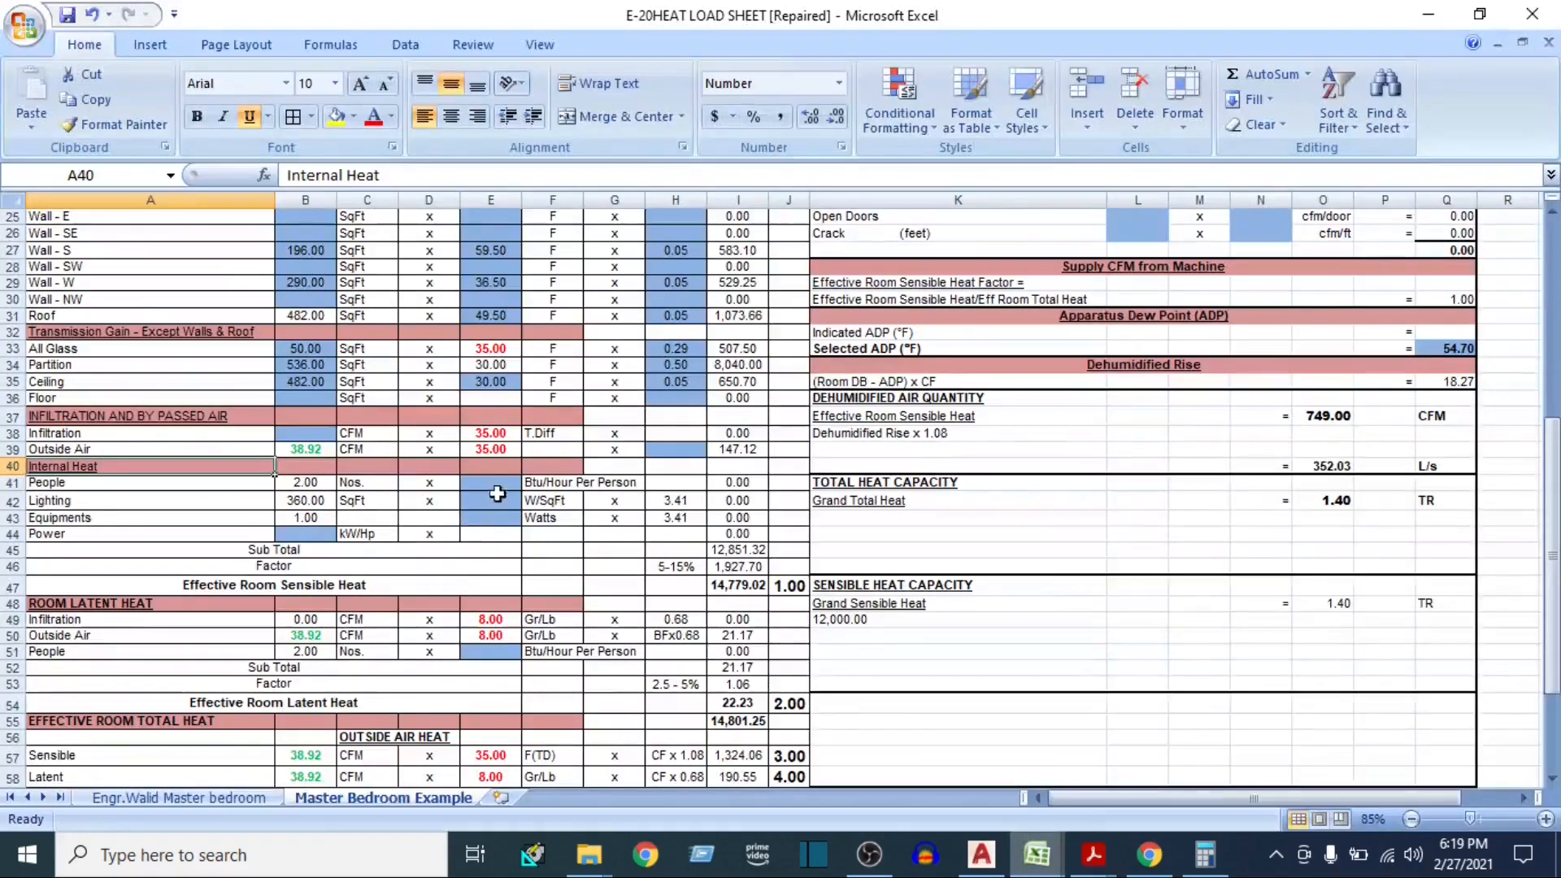
{"action": "left_click", "coordinate": [510, 484]}
{"action": "type", "text": "230"}
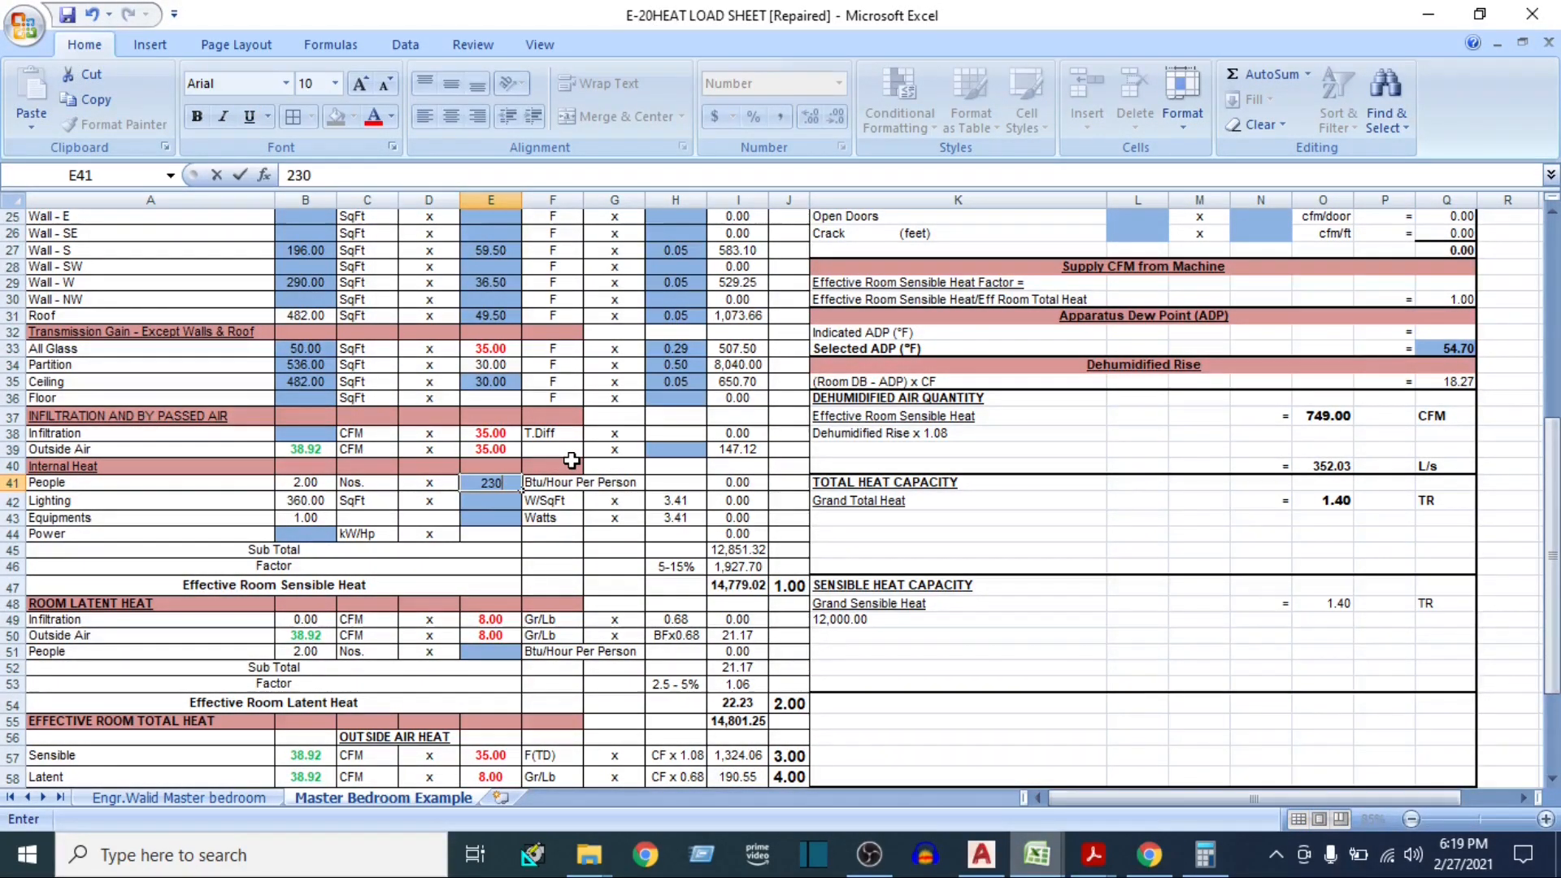
{"action": "key", "text": "Return"}
Look up the people latent heat gain in the handbook's Table 12 and enter 120 Btu/Hour Per Person for People under Room Latent Heat
{"action": "left_click", "coordinate": [480, 650]}
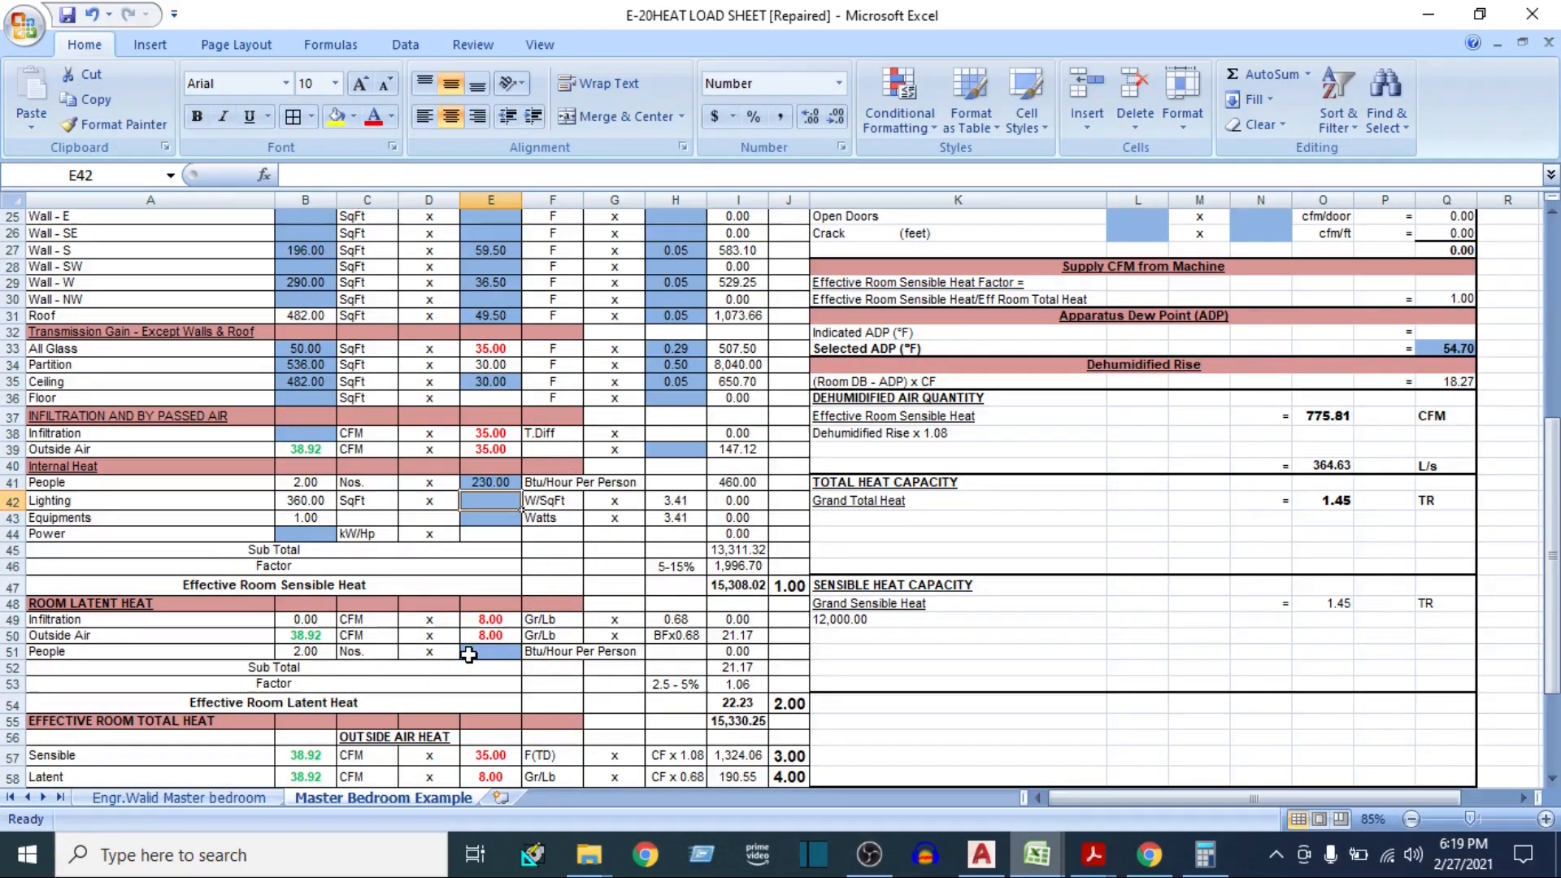
{"action": "mouse_move", "coordinate": [1093, 854]}
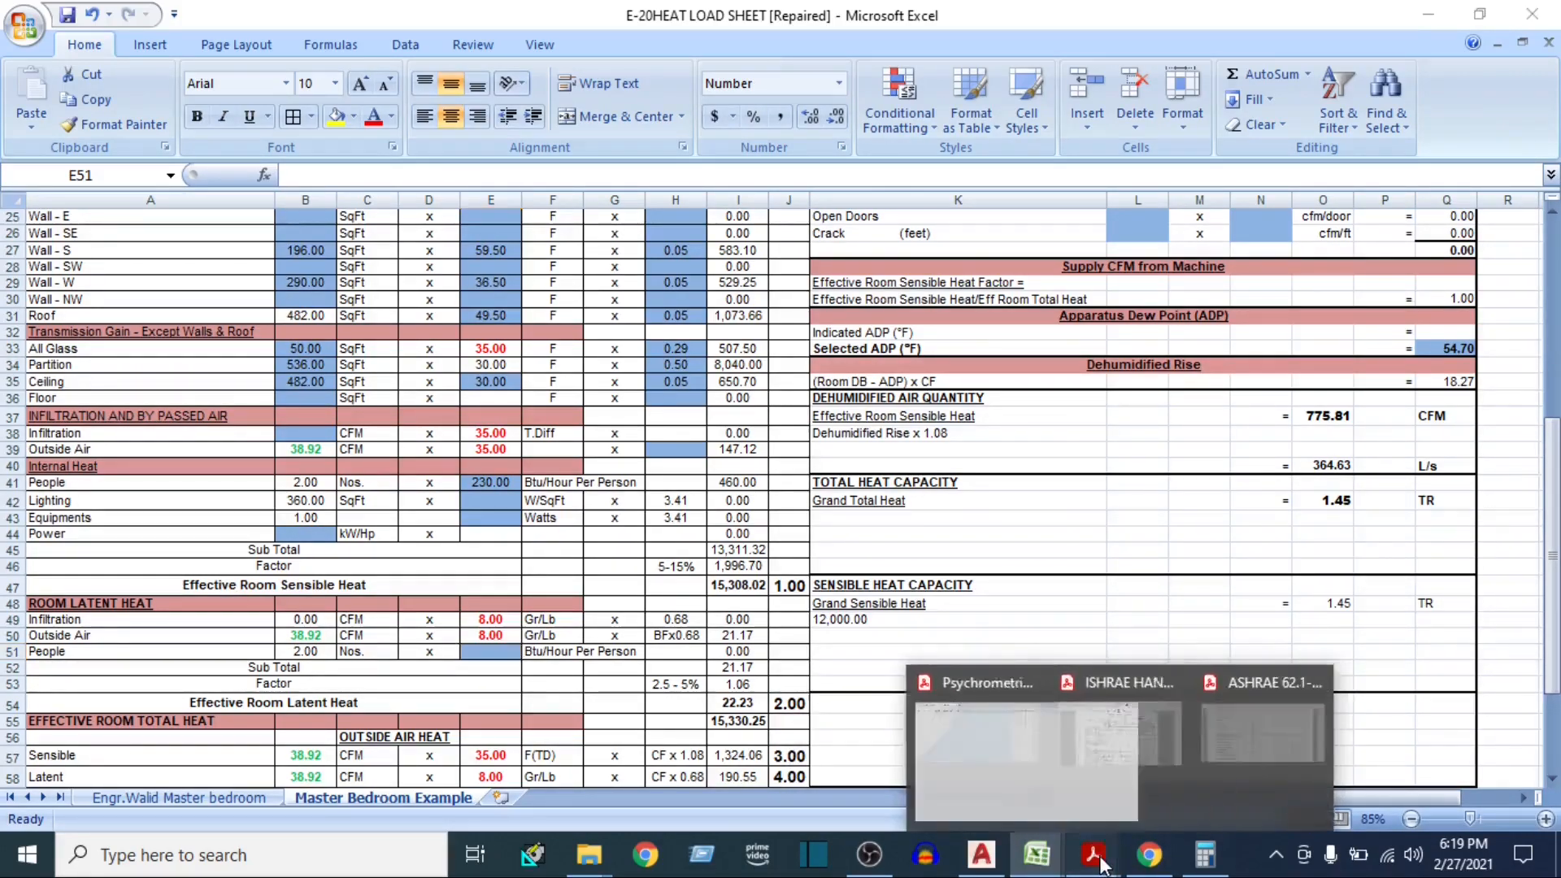
{"action": "left_click", "coordinate": [1090, 760]}
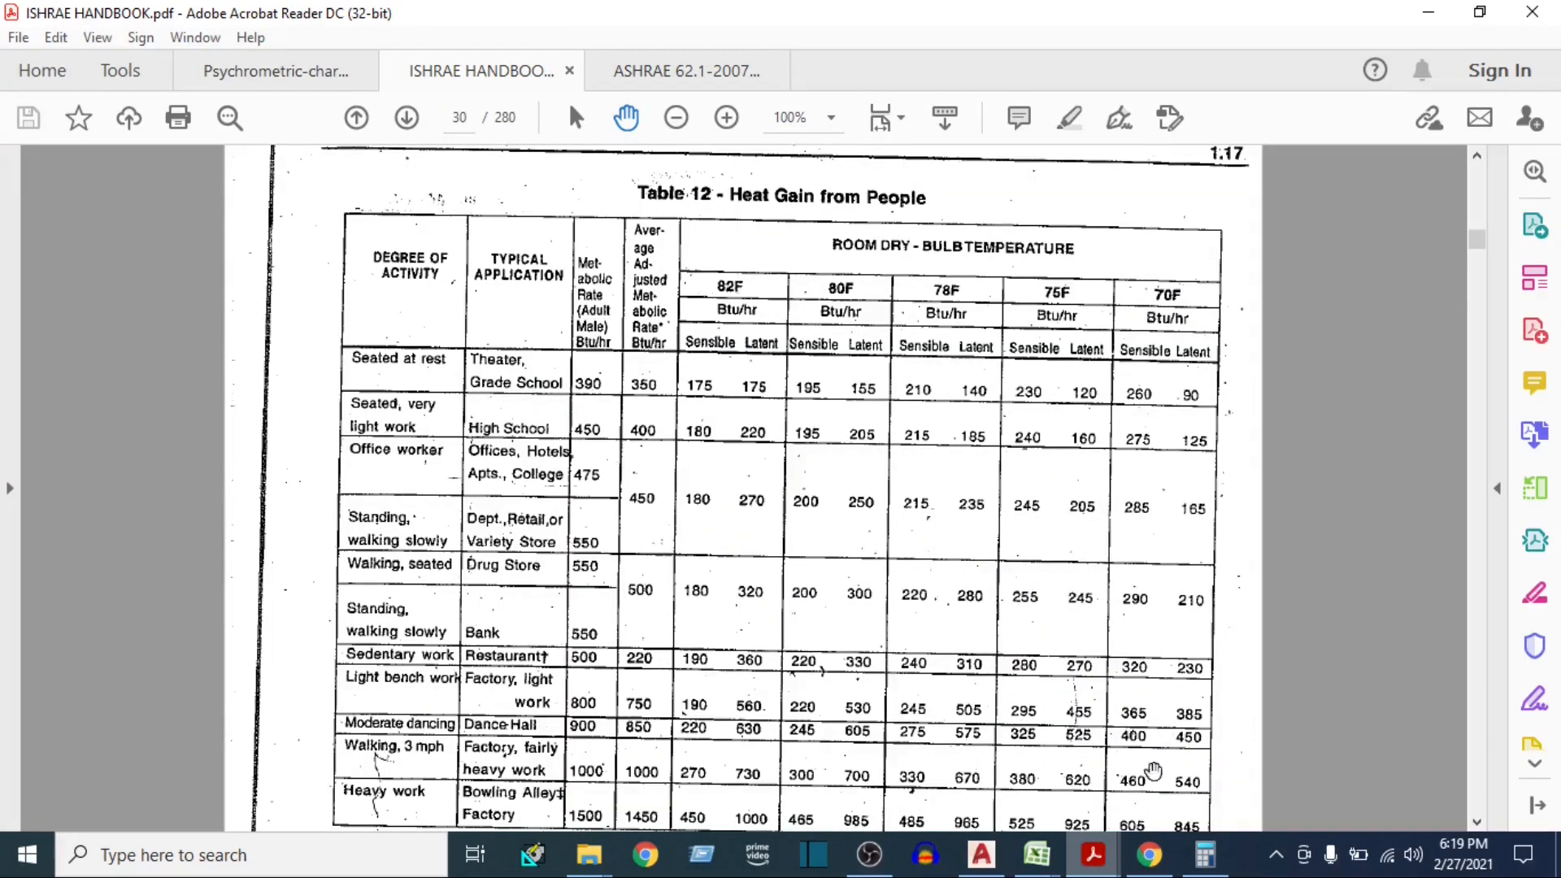
{"action": "mouse_move", "coordinate": [1037, 853]}
{"action": "left_click", "coordinate": [913, 758]}
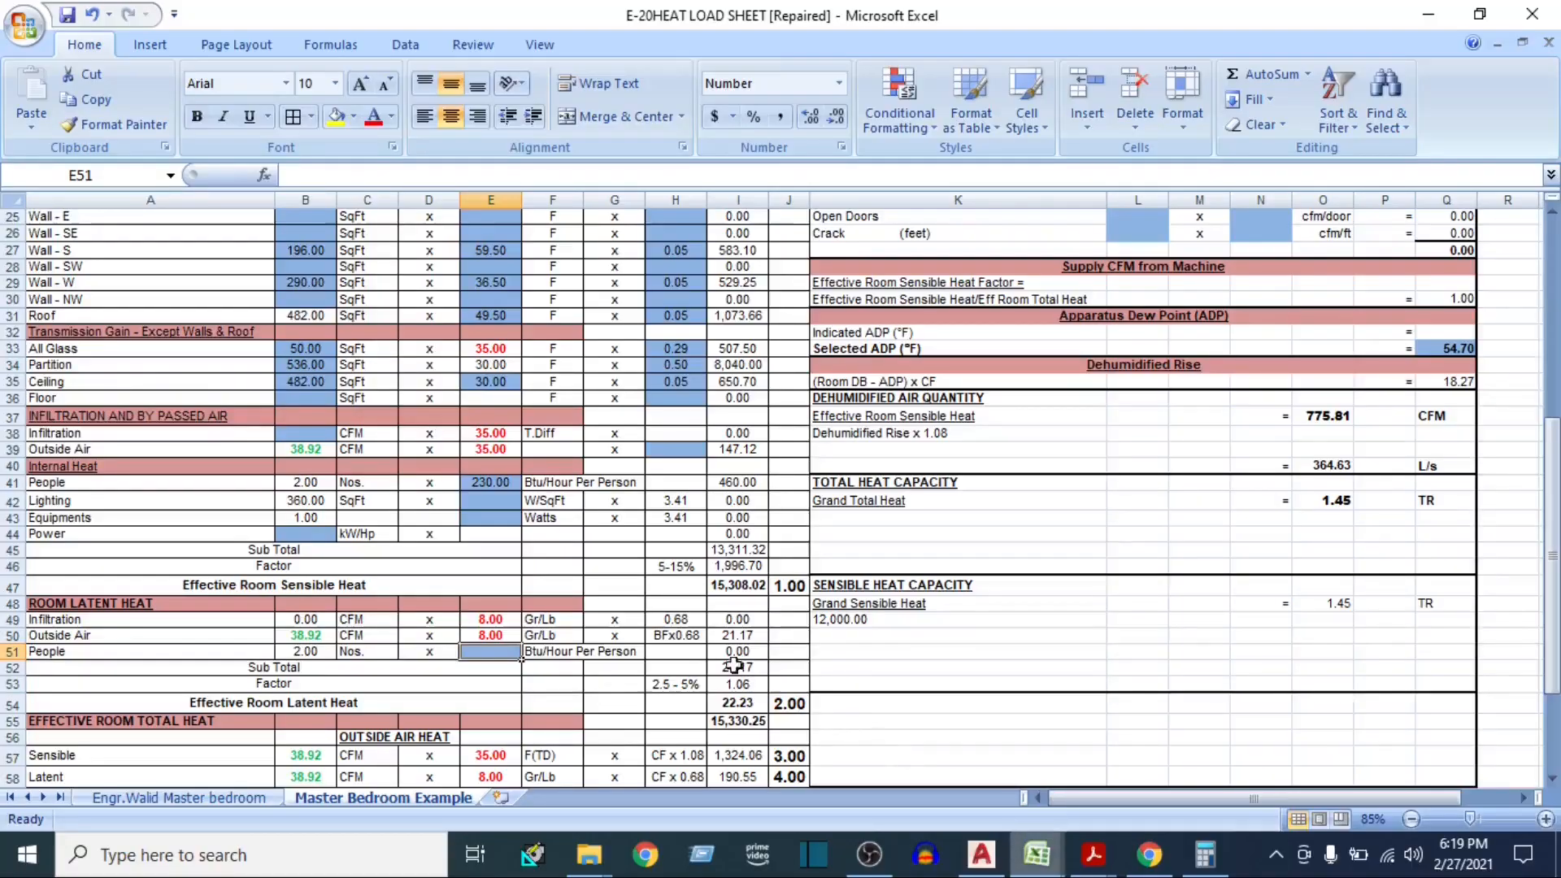
{"action": "type", "text": "120"}
{"action": "key", "text": "Return"}
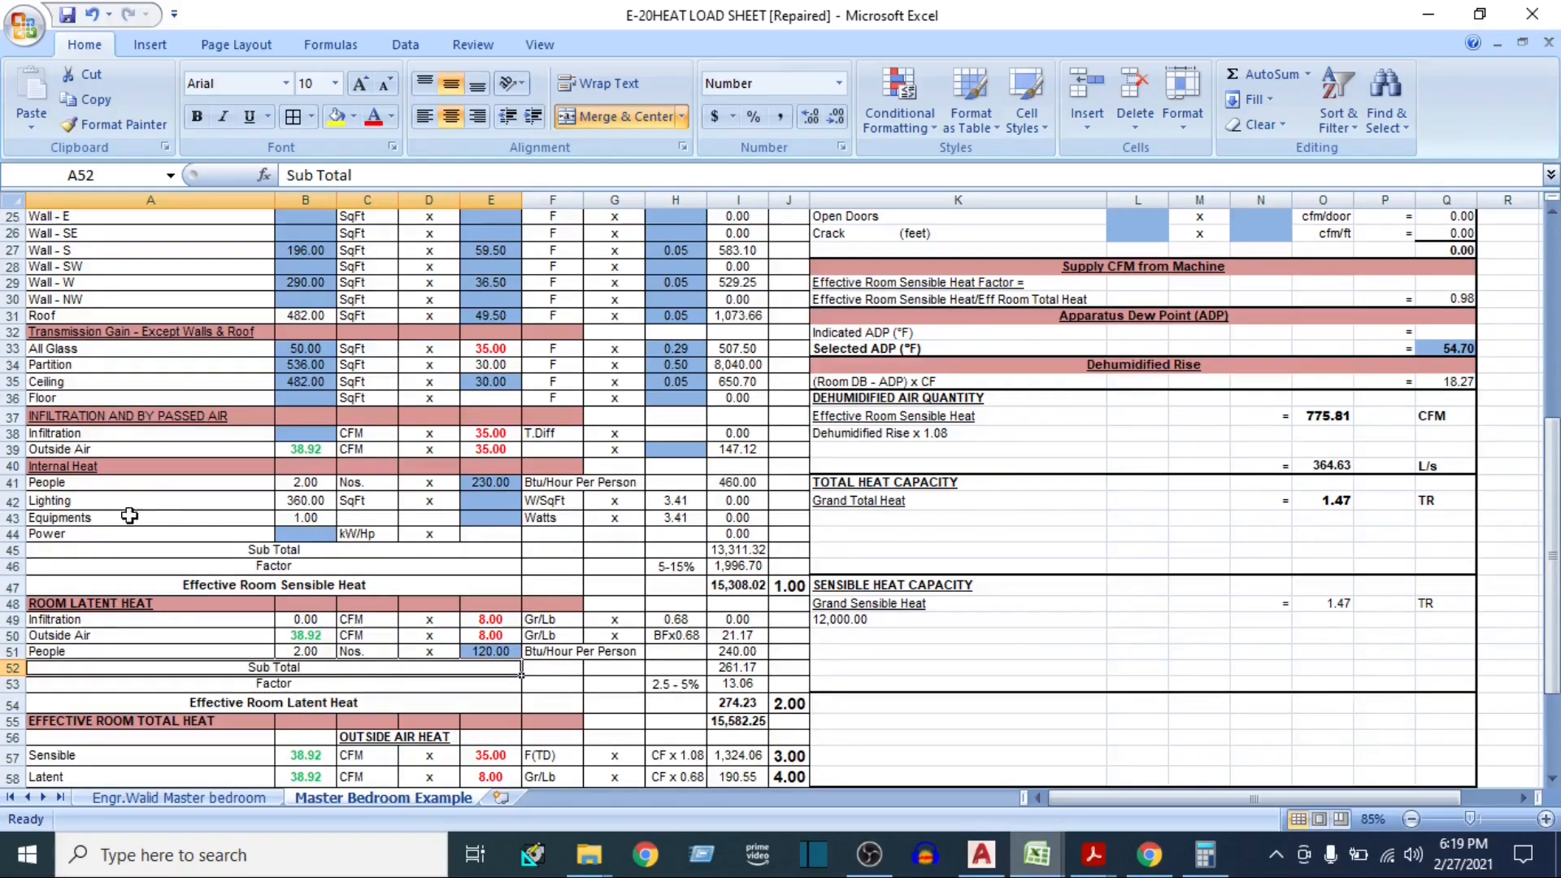
Set the Lighting load under Internal Heat to 1 W/SqFt
{"action": "left_click", "coordinate": [65, 508]}
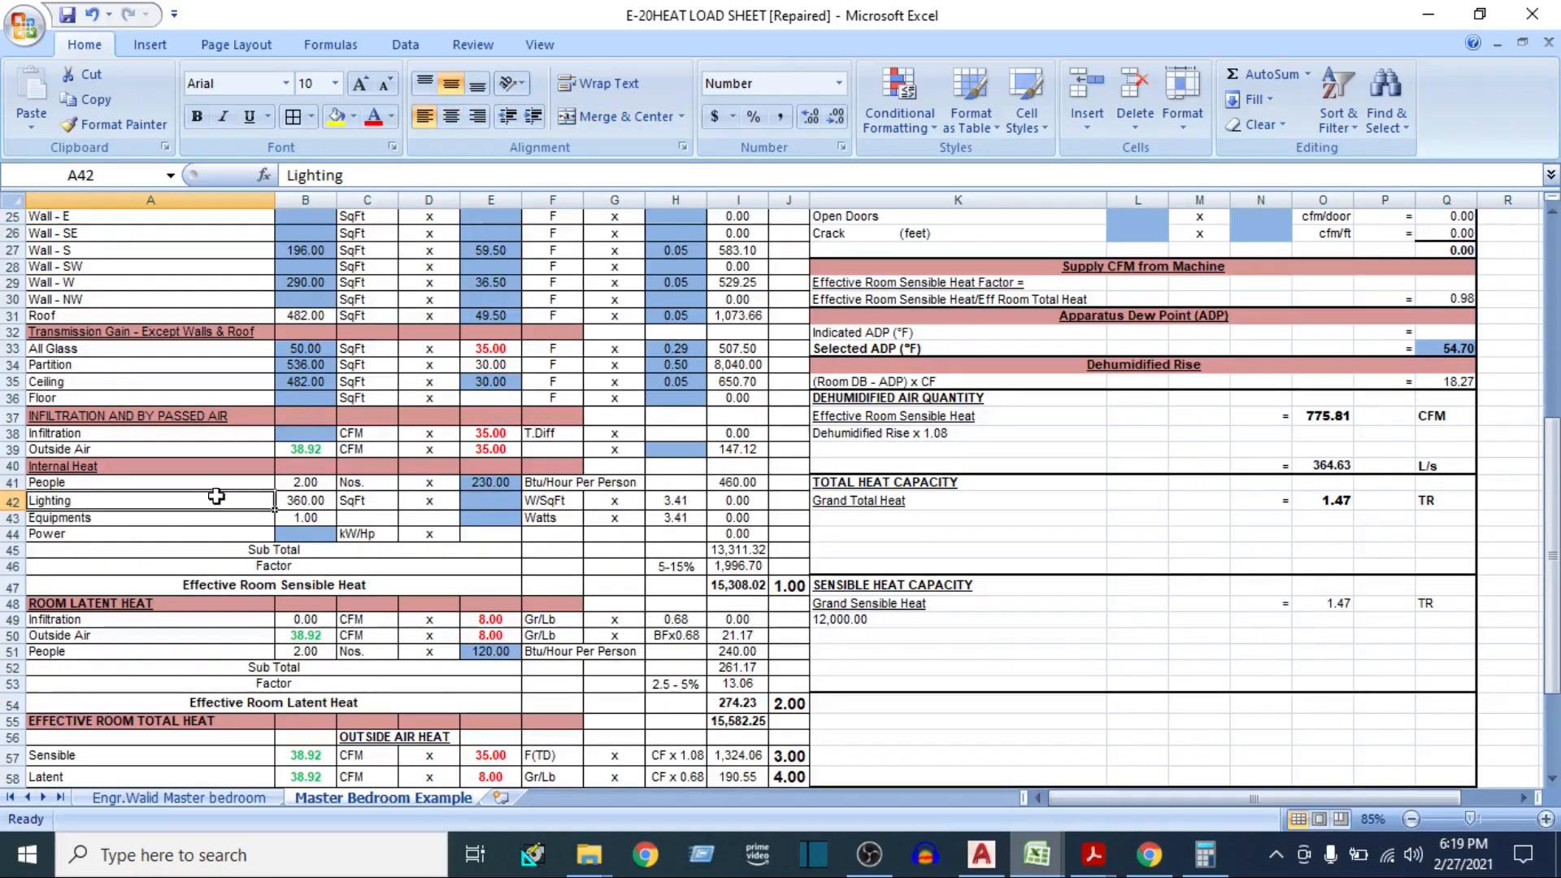
{"action": "left_click", "coordinate": [481, 499]}
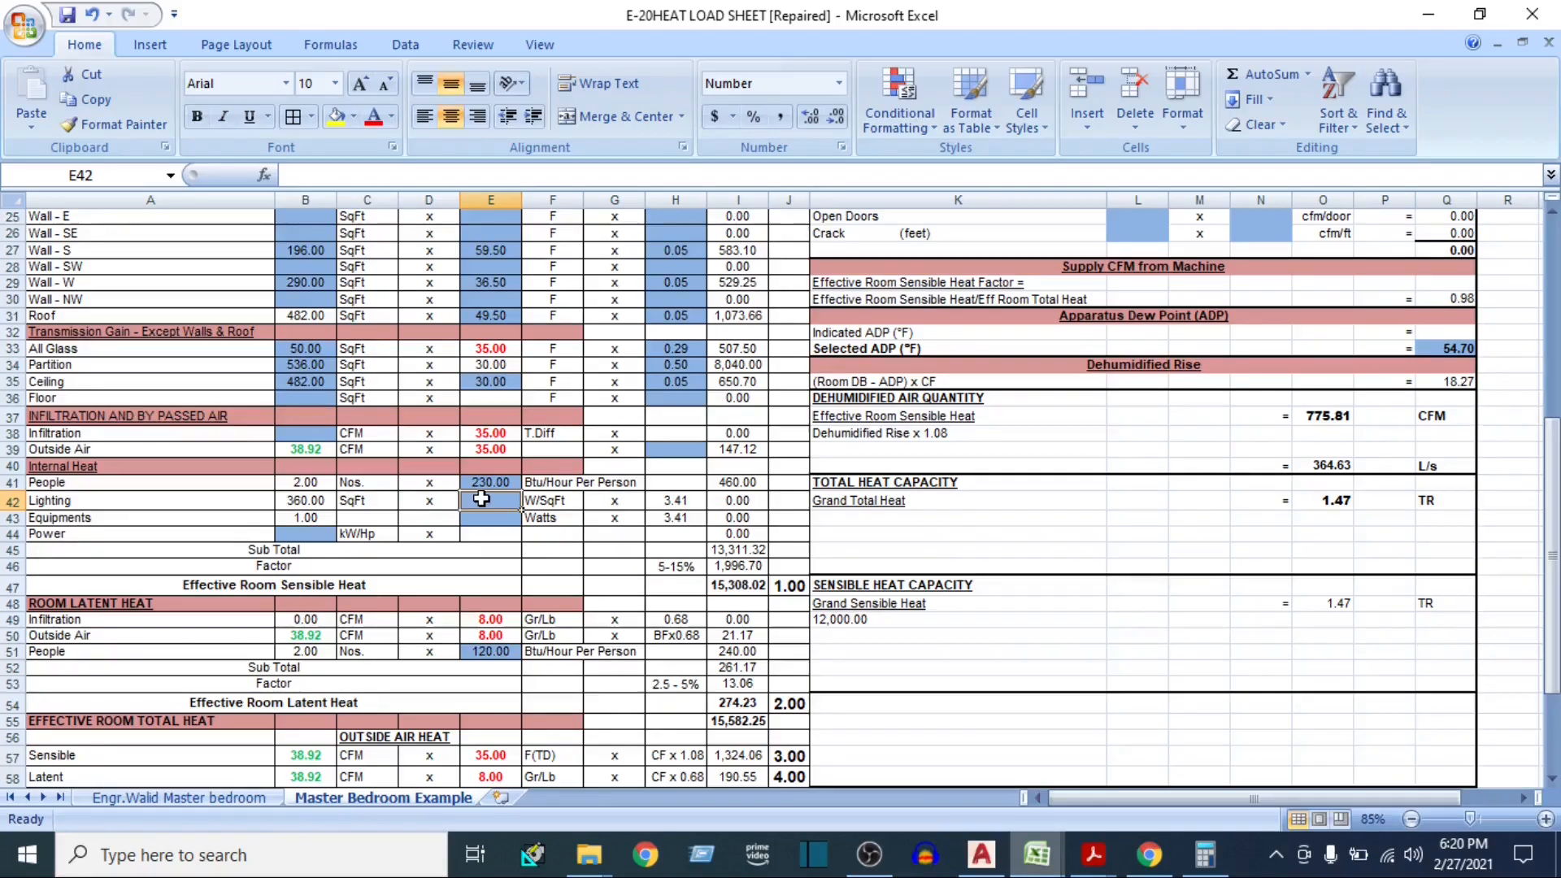
{"action": "type", "text": "1"}
{"action": "key", "text": "Return"}
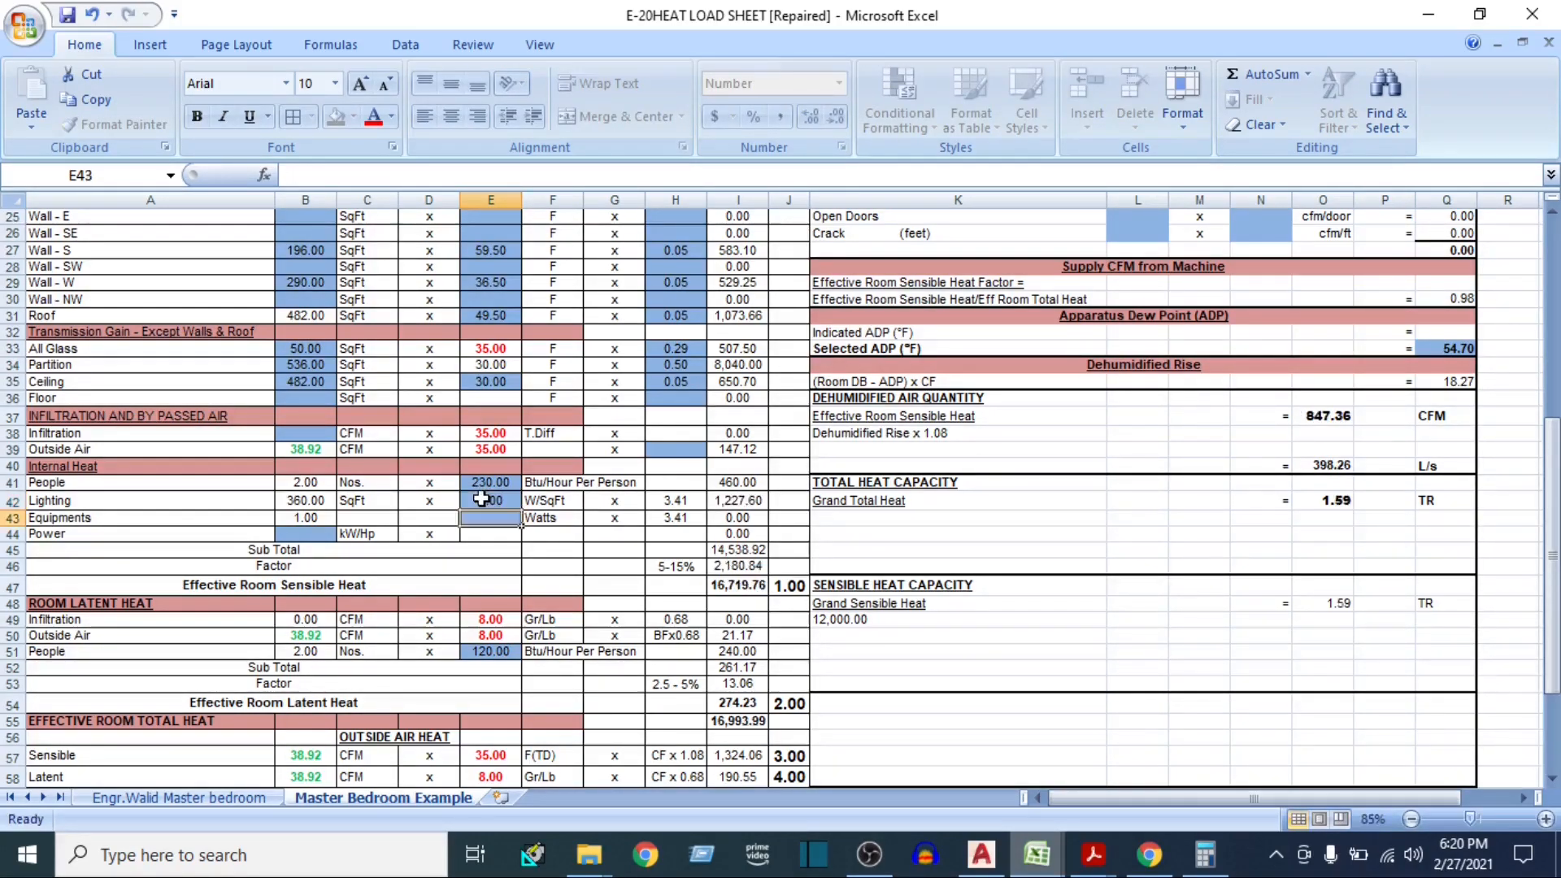
{"action": "left_click", "coordinate": [481, 499]}
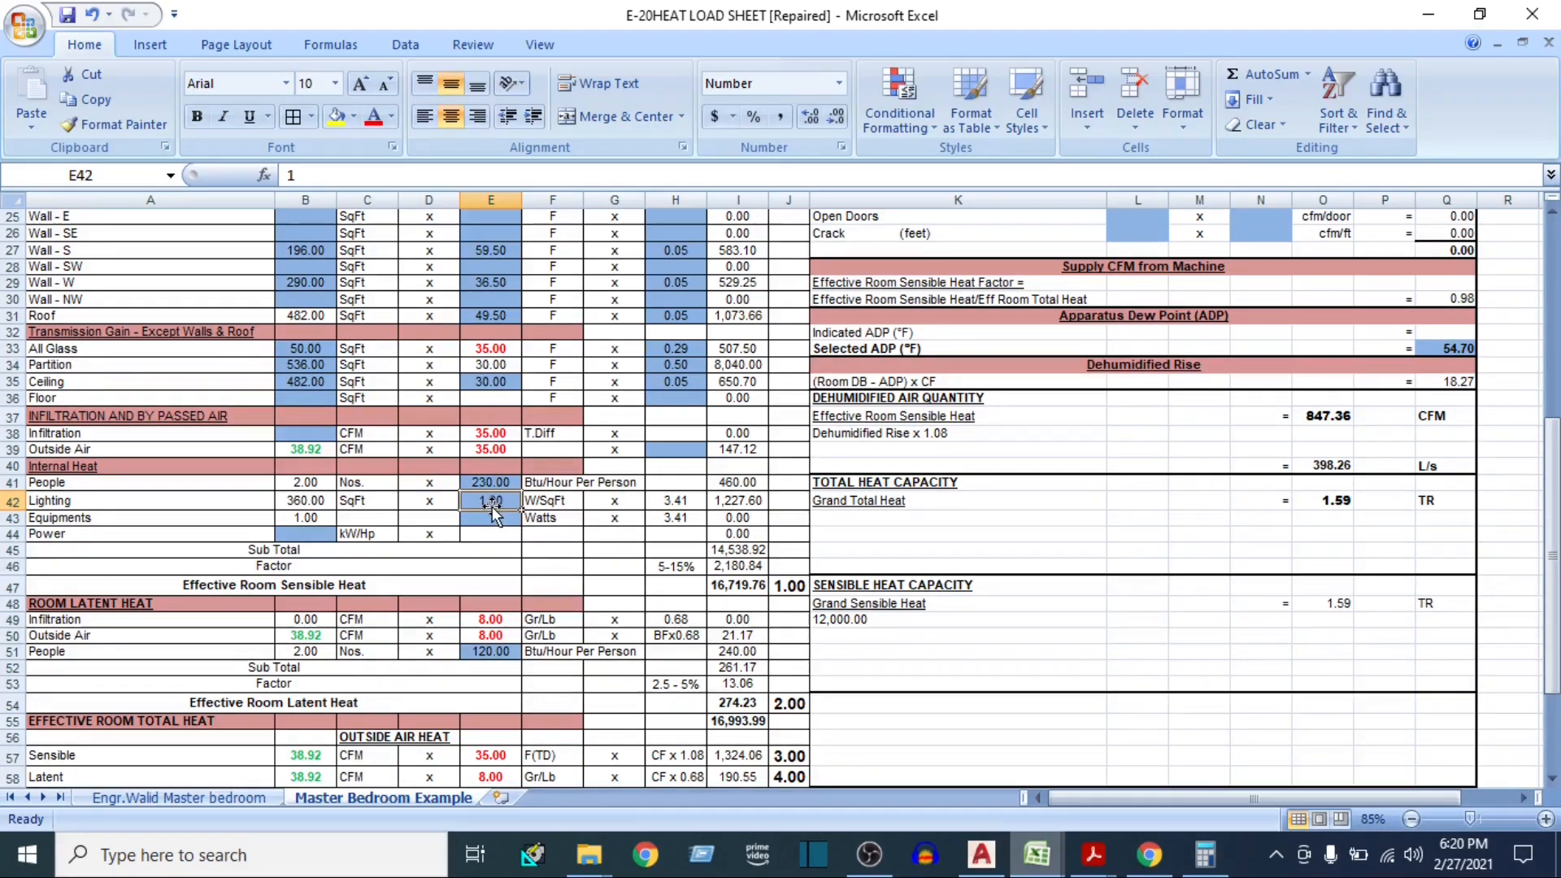
Set the Equipments load under Internal Heat to 200 Watts and check the row's Btu/Hour formula
{"action": "left_click", "coordinate": [89, 520]}
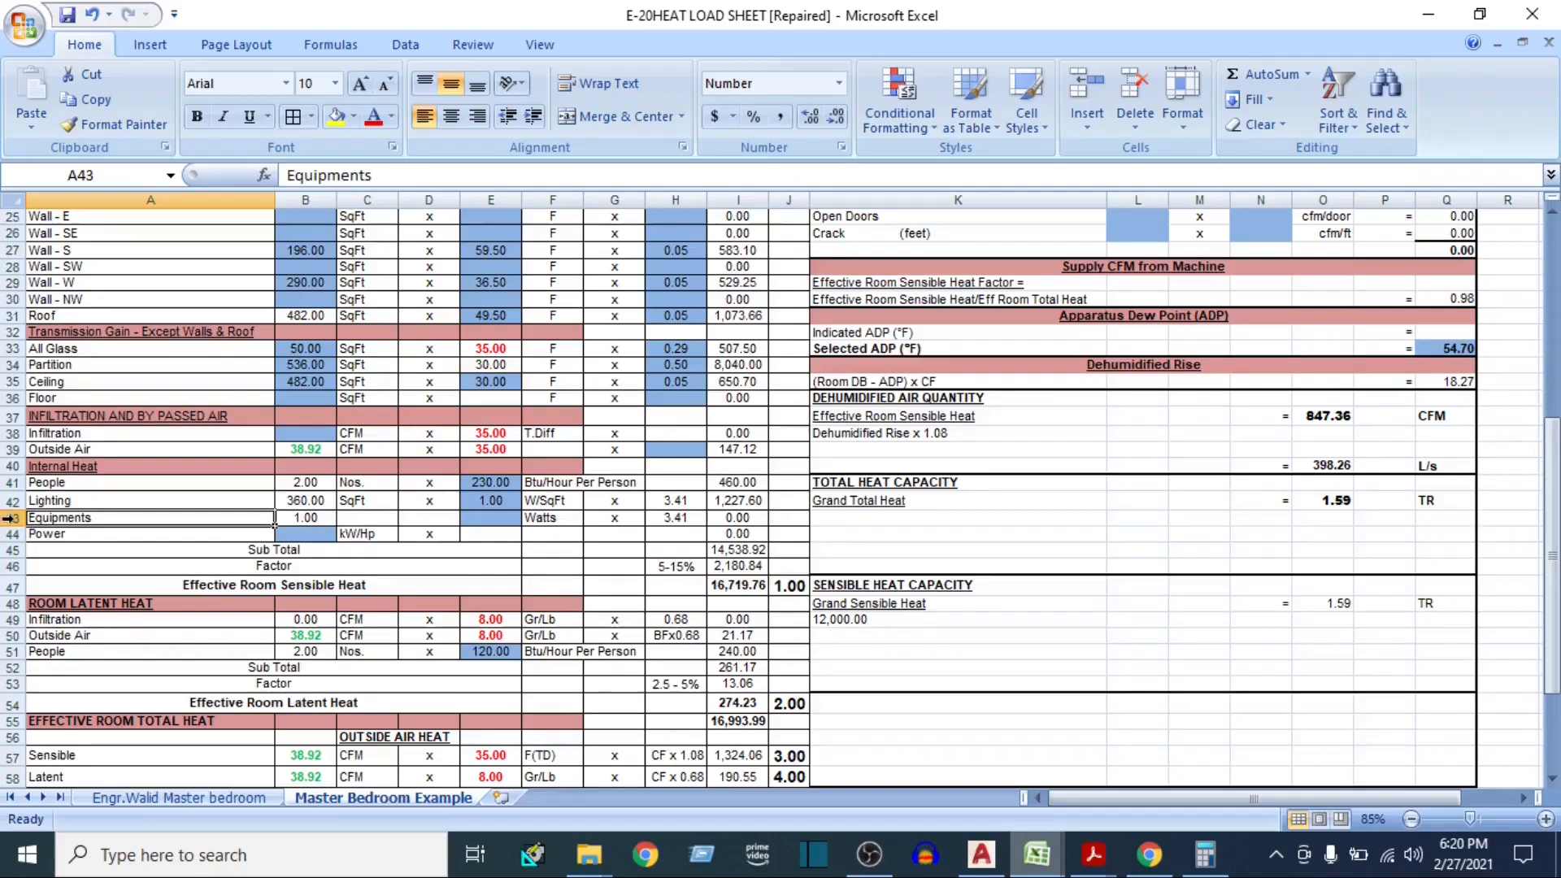
{"action": "left_click", "coordinate": [7, 518]}
{"action": "left_click", "coordinate": [485, 520]}
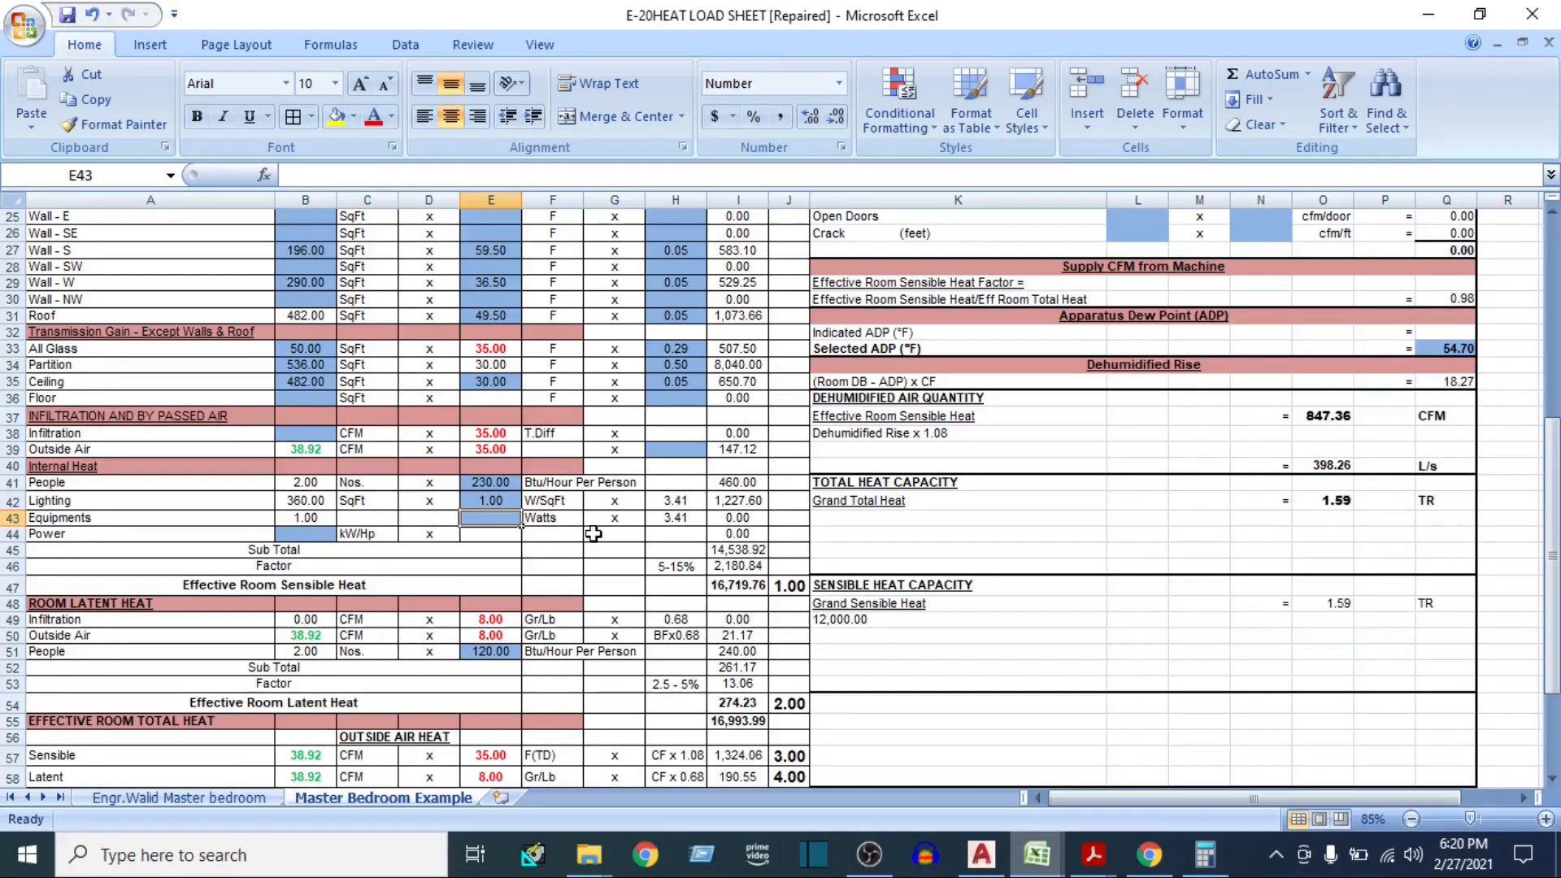
{"action": "type", "text": "200"}
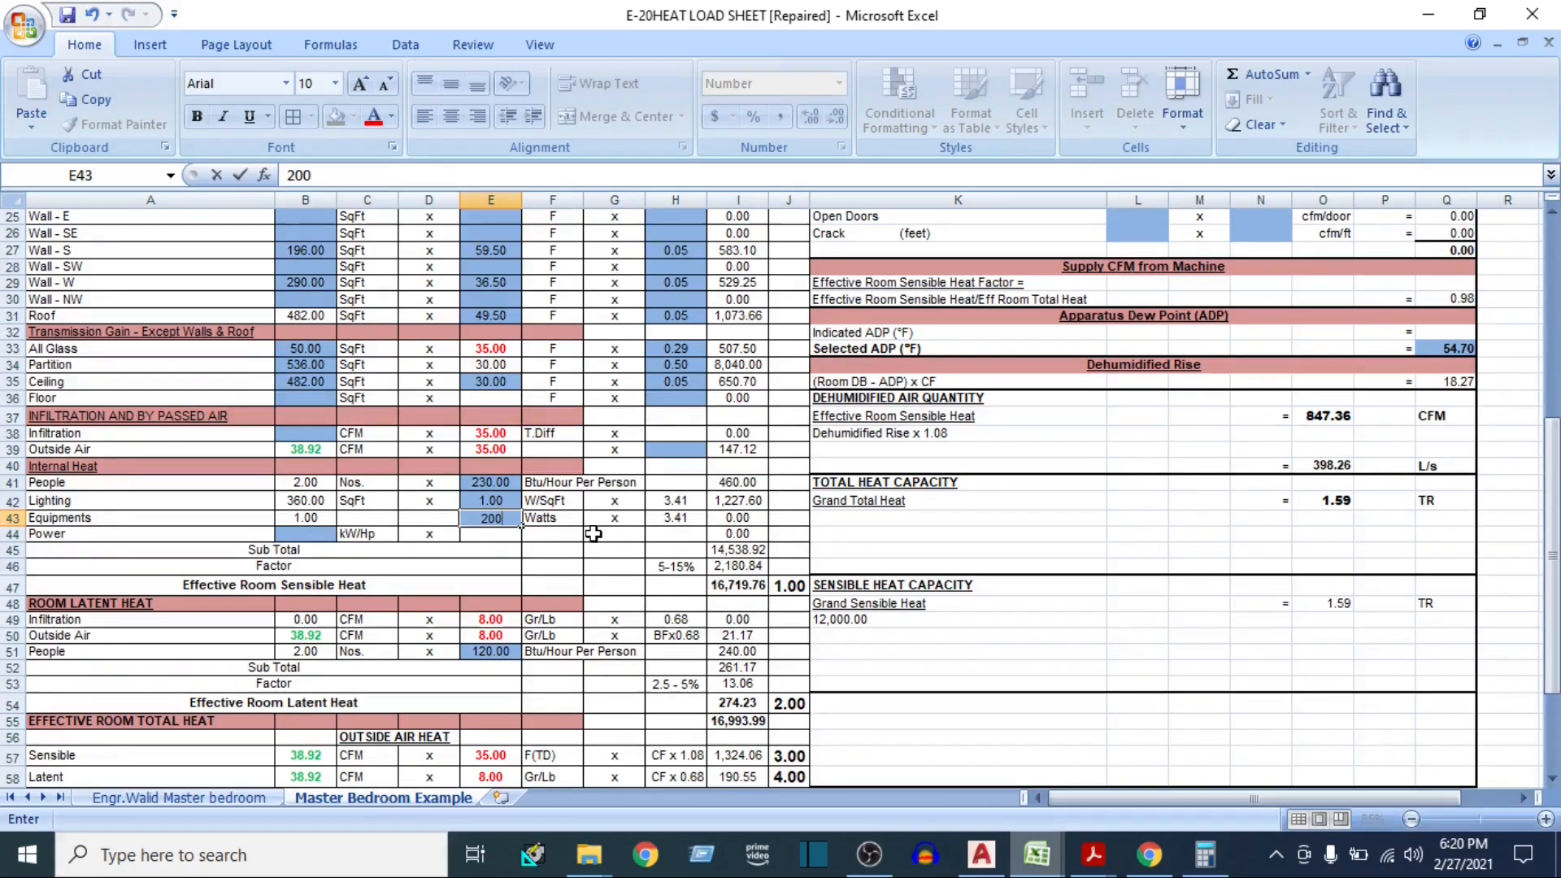
{"action": "key", "text": "Return"}
{"action": "left_click", "coordinate": [490, 517]}
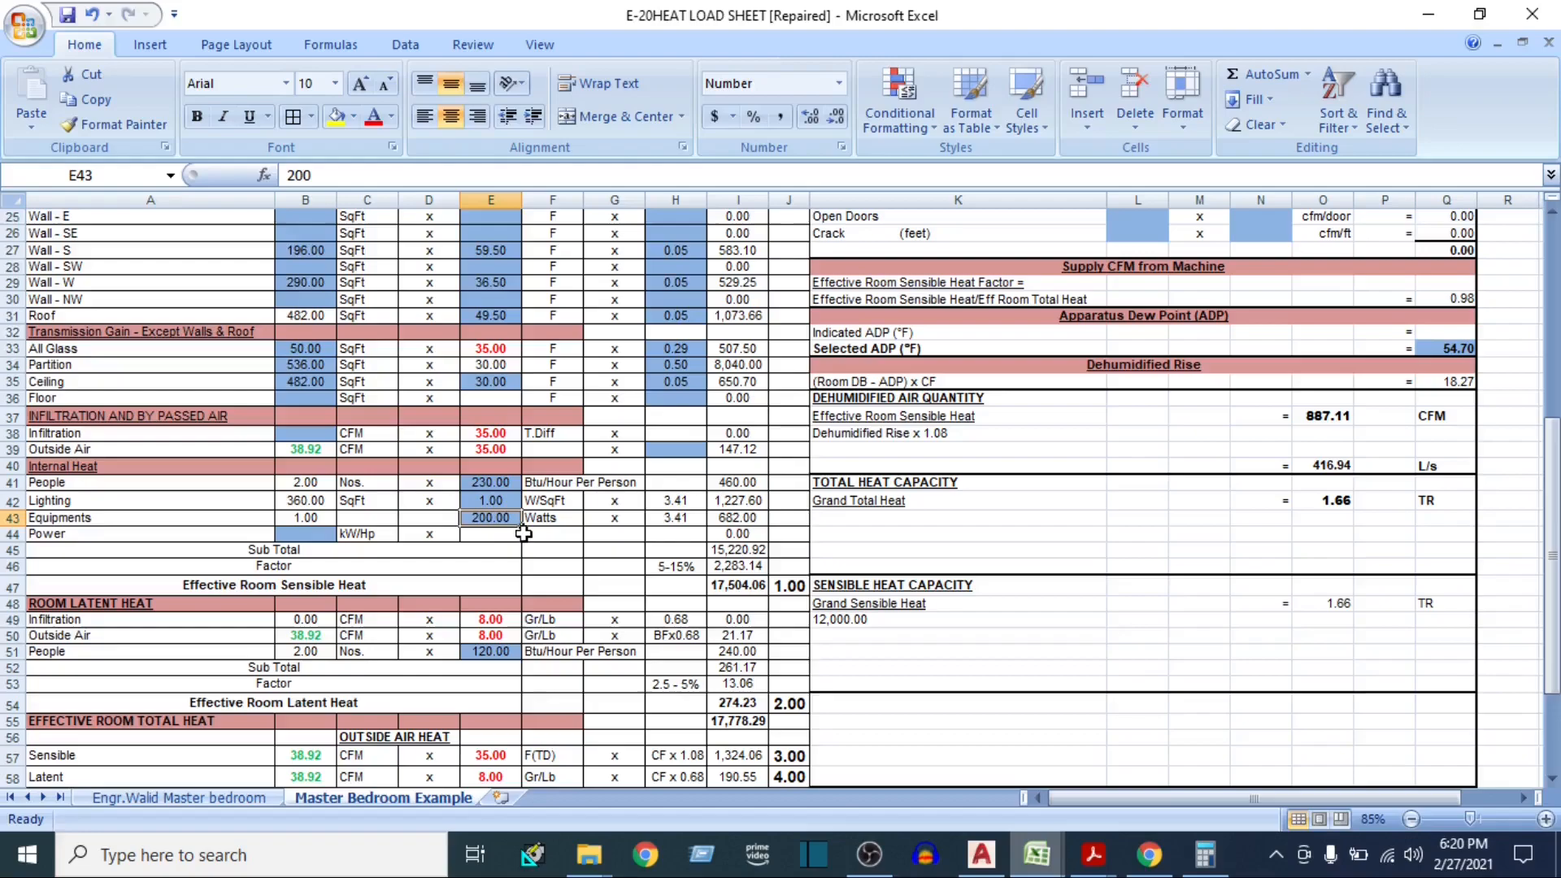
{"action": "left_click", "coordinate": [722, 520]}
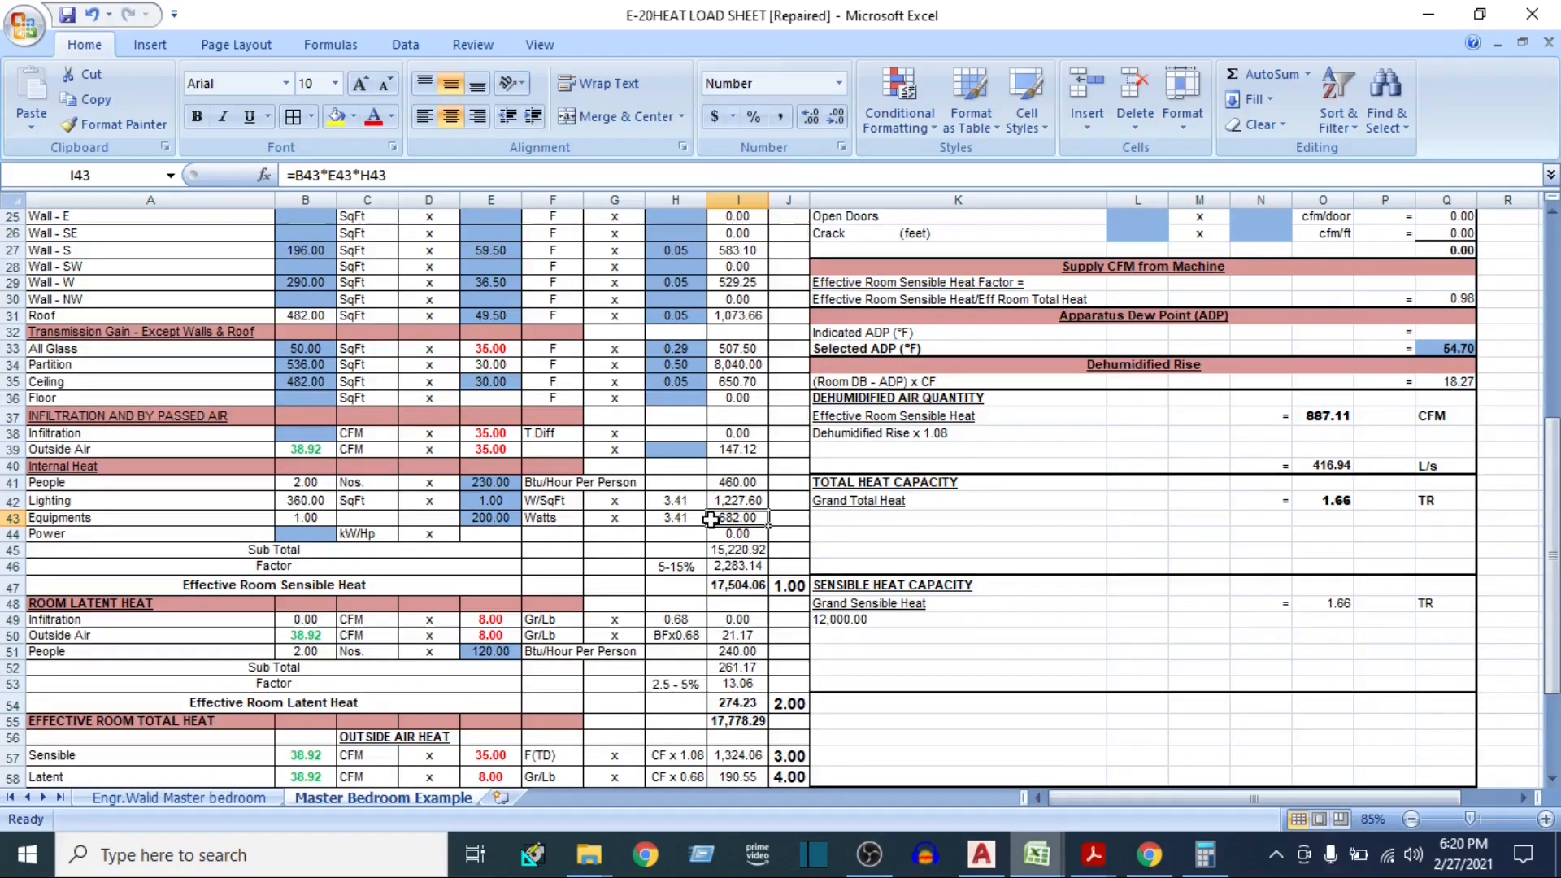
Examine the heat totals and how the Effective Room Sensible Heat Factor formula uses the Effective Room Sensible Heat and Effective Room Total Heat rows
{"action": "scroll", "coordinate": [583, 573], "scroll_direction": "down", "scroll_amount": 2}
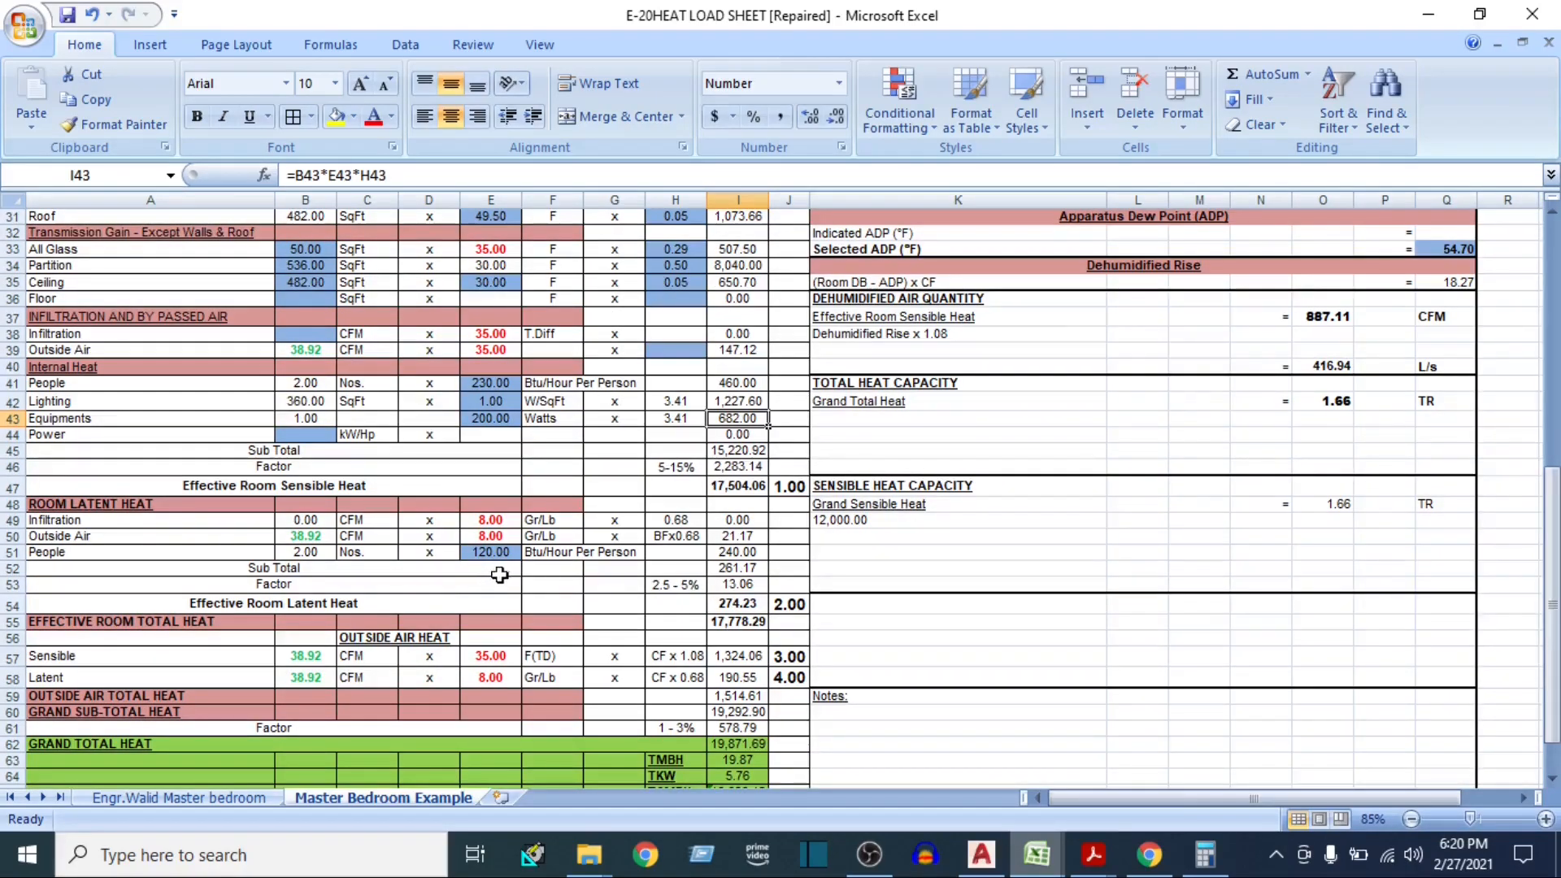
{"action": "scroll", "coordinate": [451, 587], "scroll_direction": "down", "scroll_amount": 2}
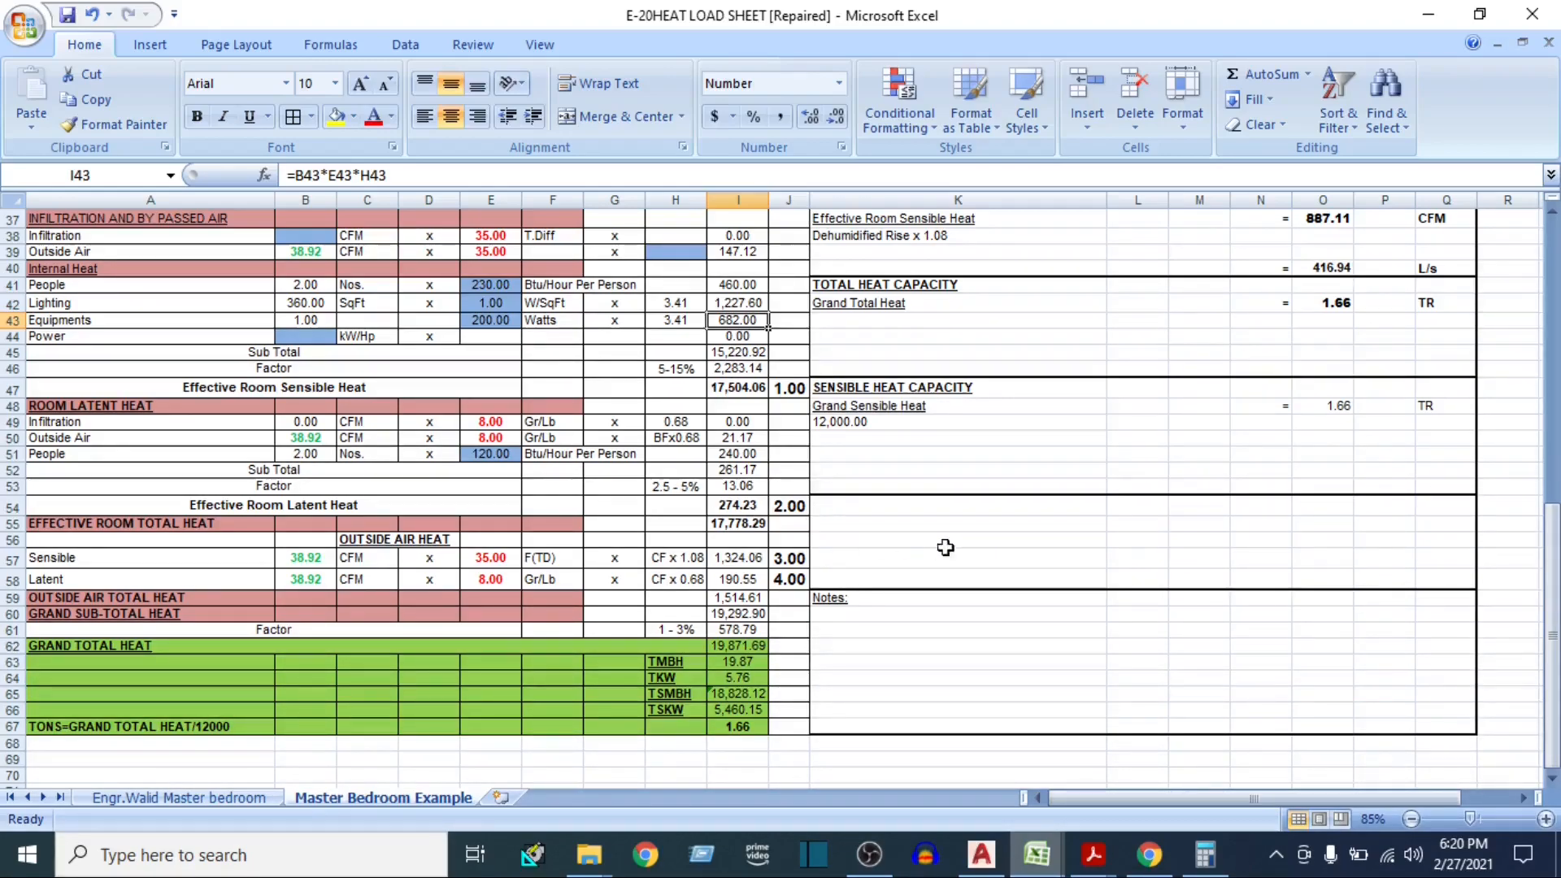
{"action": "scroll", "coordinate": [927, 547], "scroll_direction": "up", "scroll_amount": 4}
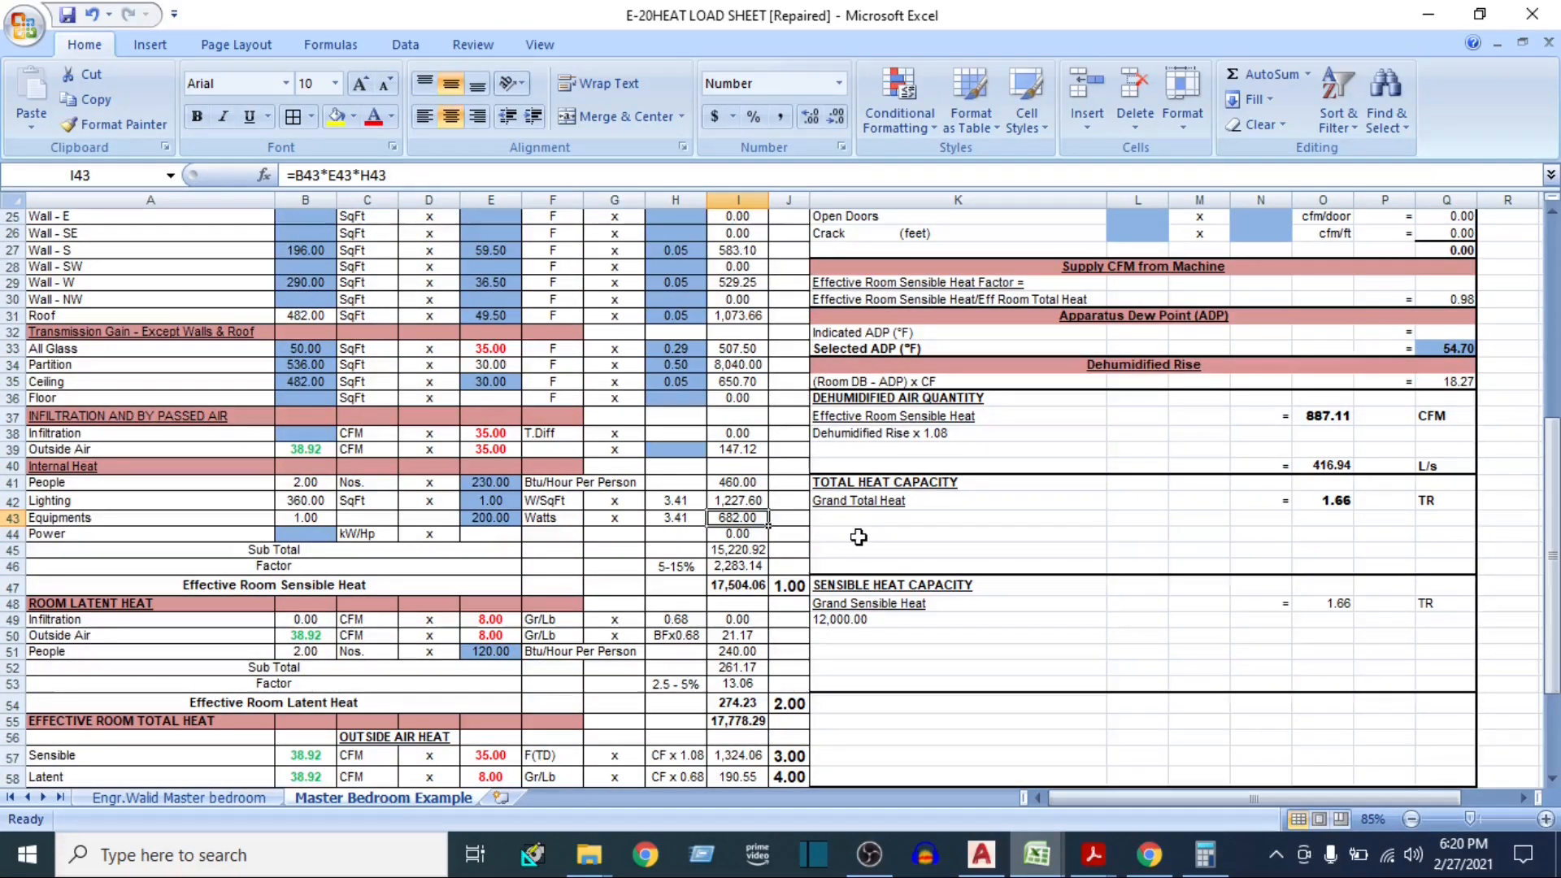
{"action": "scroll", "coordinate": [1116, 586], "scroll_direction": "up", "scroll_amount": 2}
{"action": "scroll", "coordinate": [1116, 586], "scroll_direction": "up", "scroll_amount": 2}
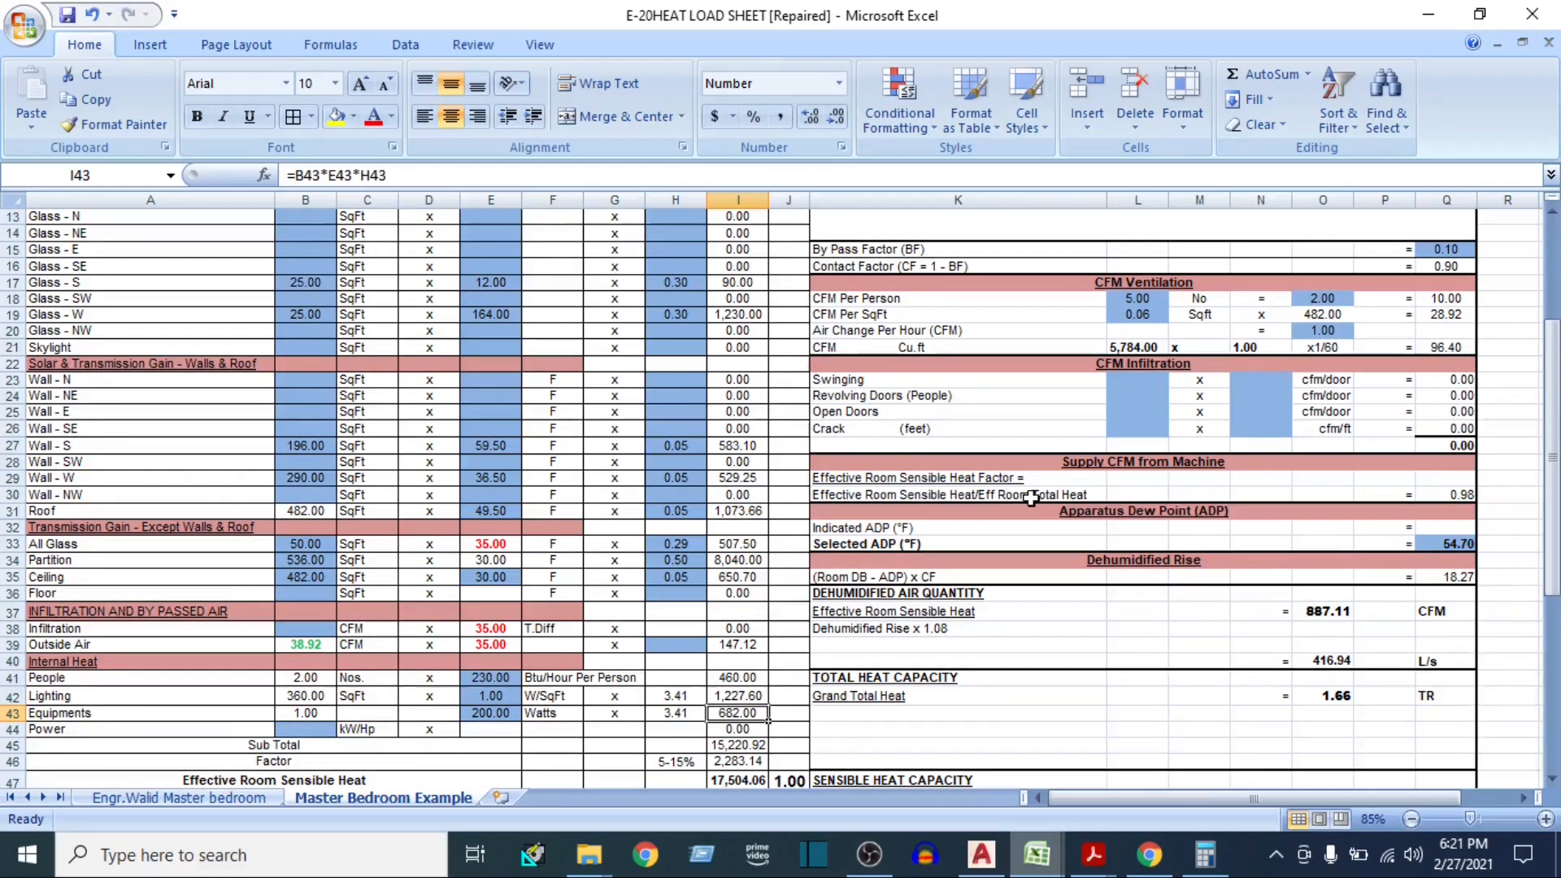
{"action": "left_click", "coordinate": [1461, 496]}
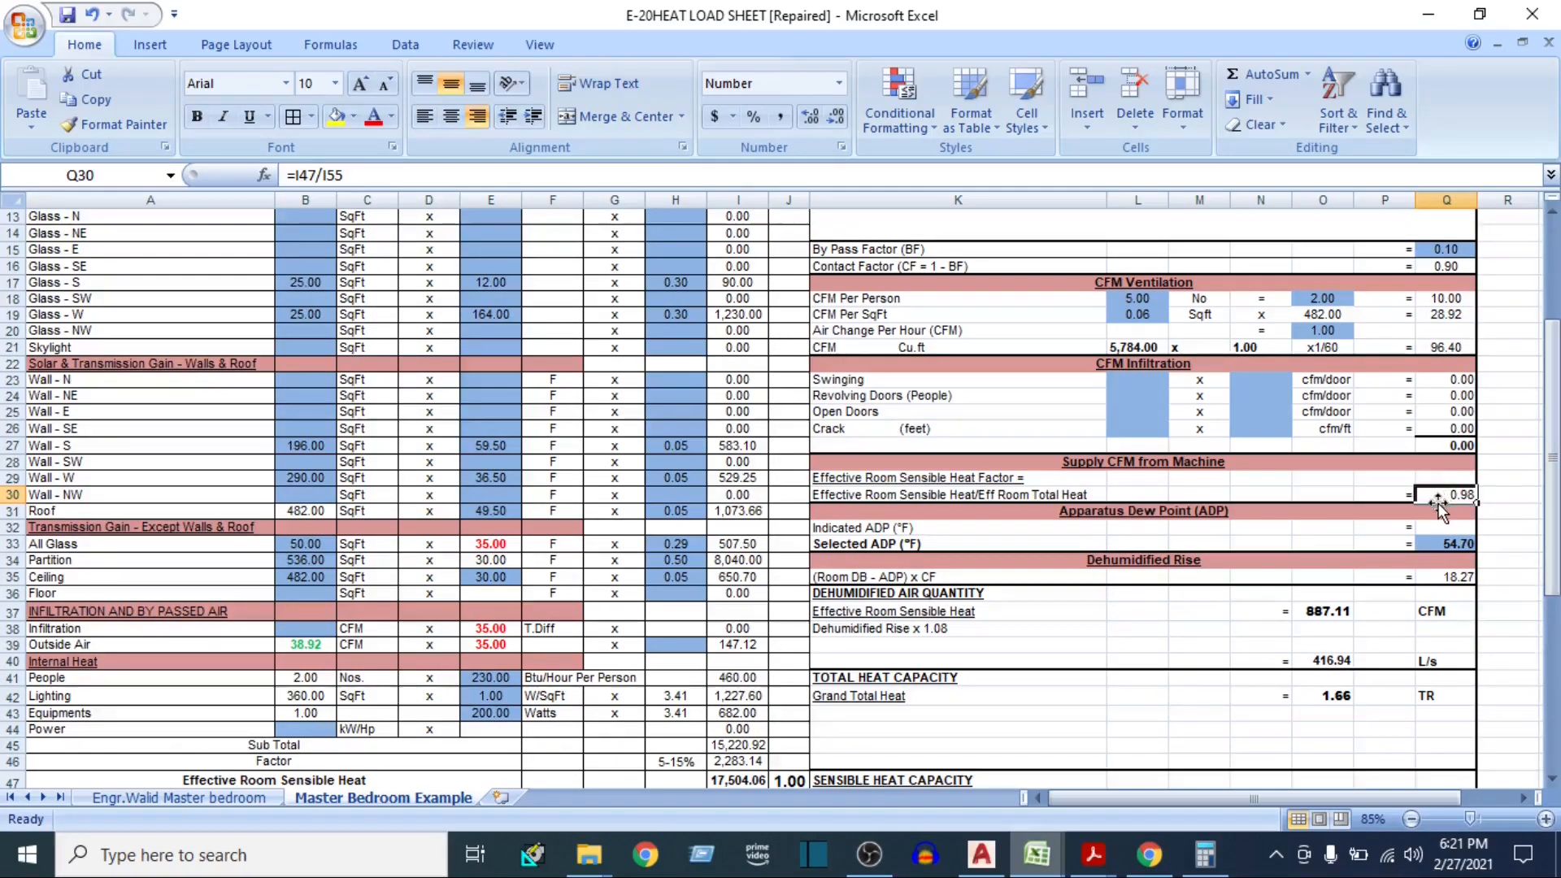
{"action": "scroll", "coordinate": [1437, 503], "scroll_direction": "up", "scroll_amount": 2}
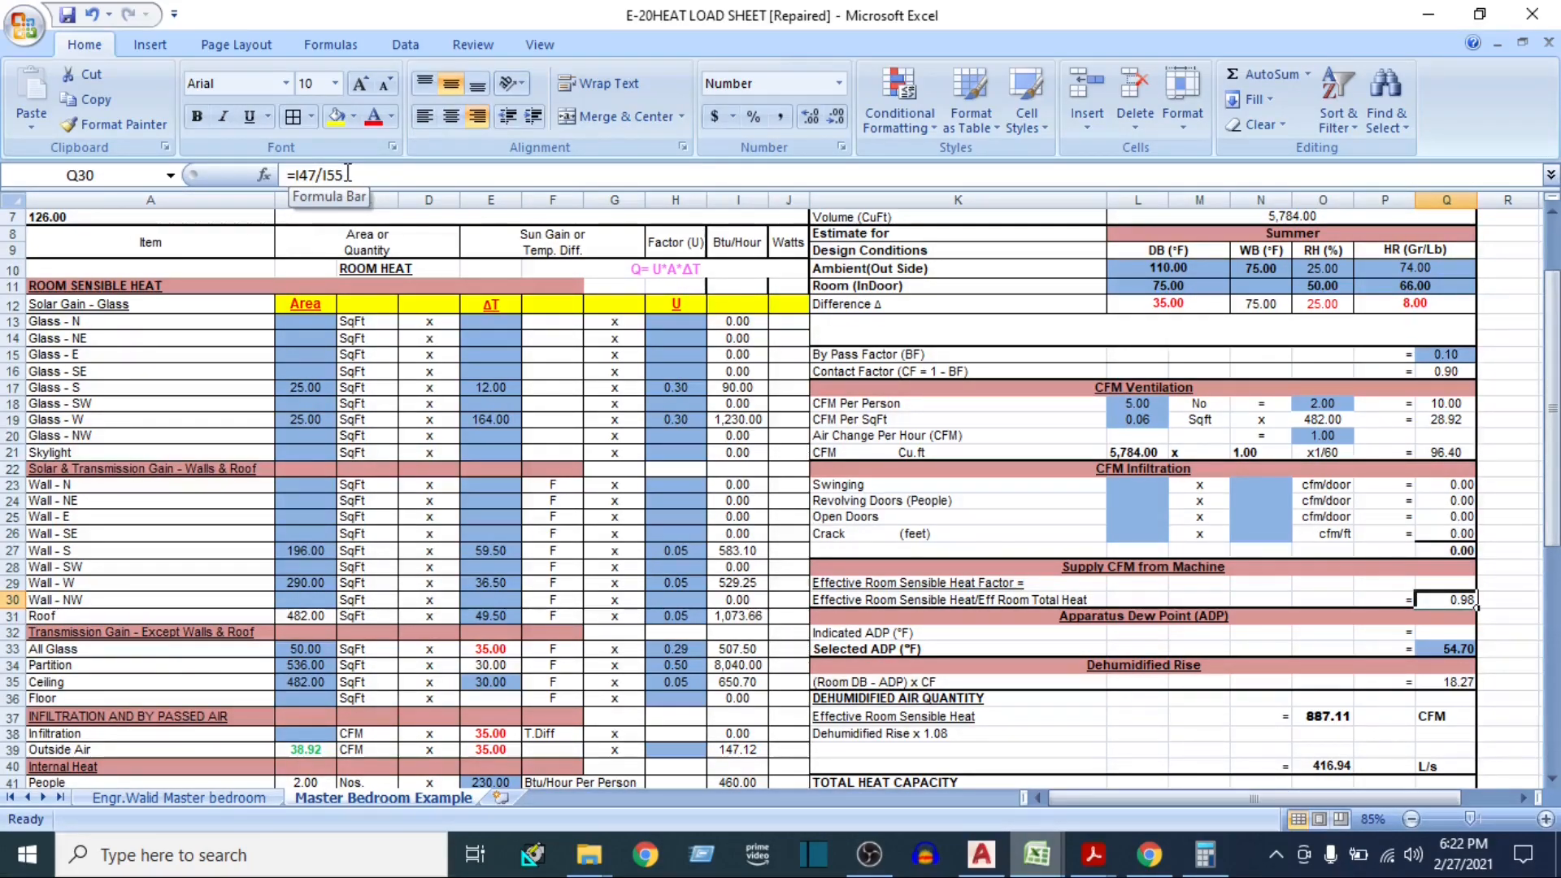
{"action": "scroll", "coordinate": [642, 488], "scroll_direction": "down", "scroll_amount": 9}
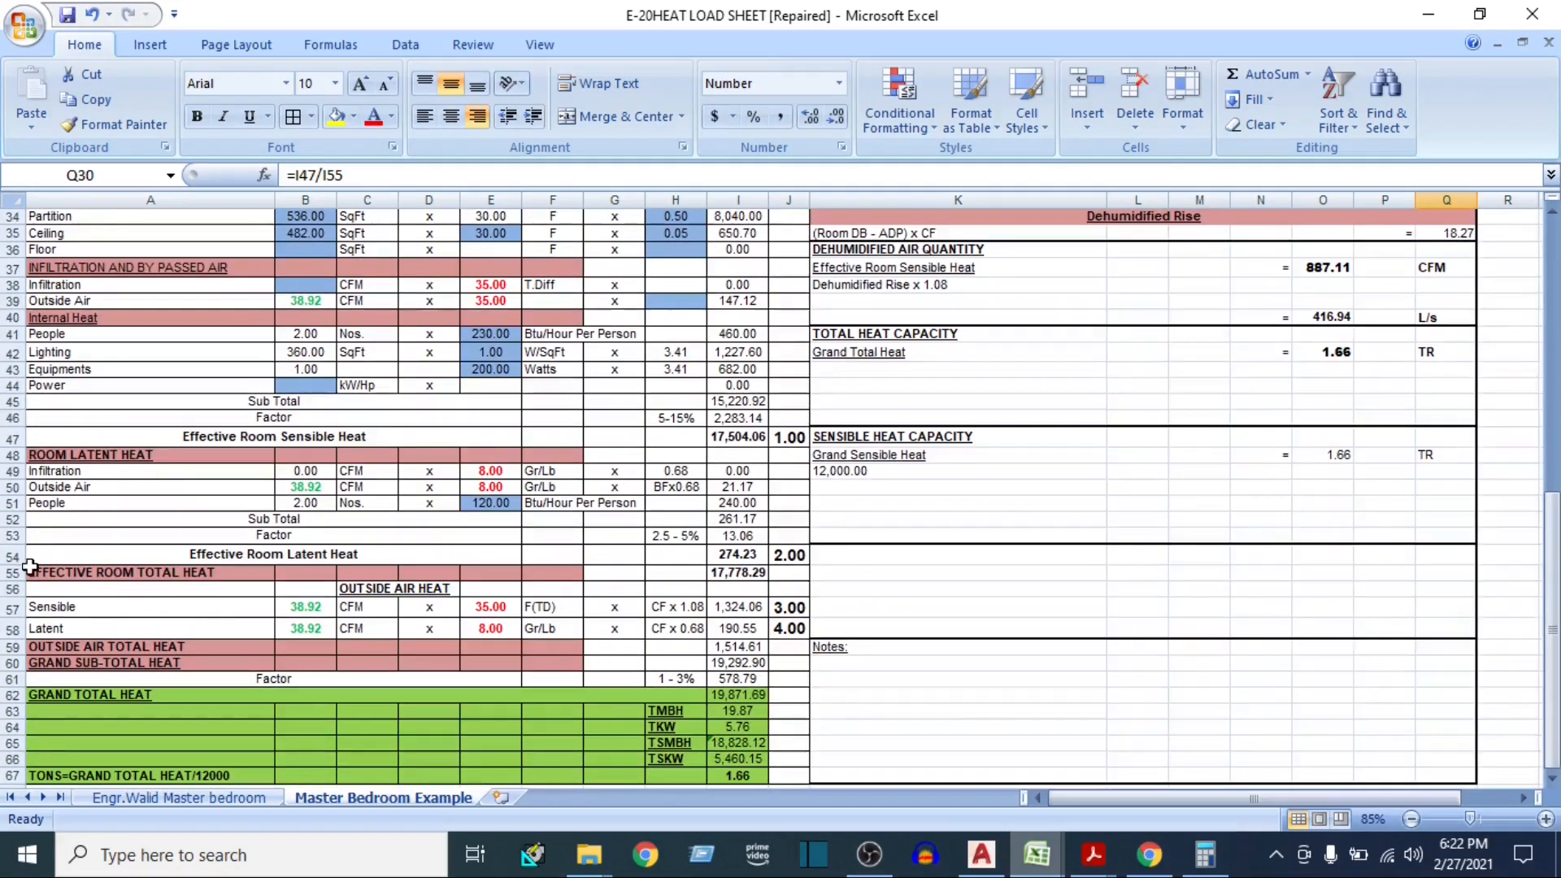
{"action": "left_click", "coordinate": [738, 215]}
{"action": "key", "text": "ctrl+shift+Down"}
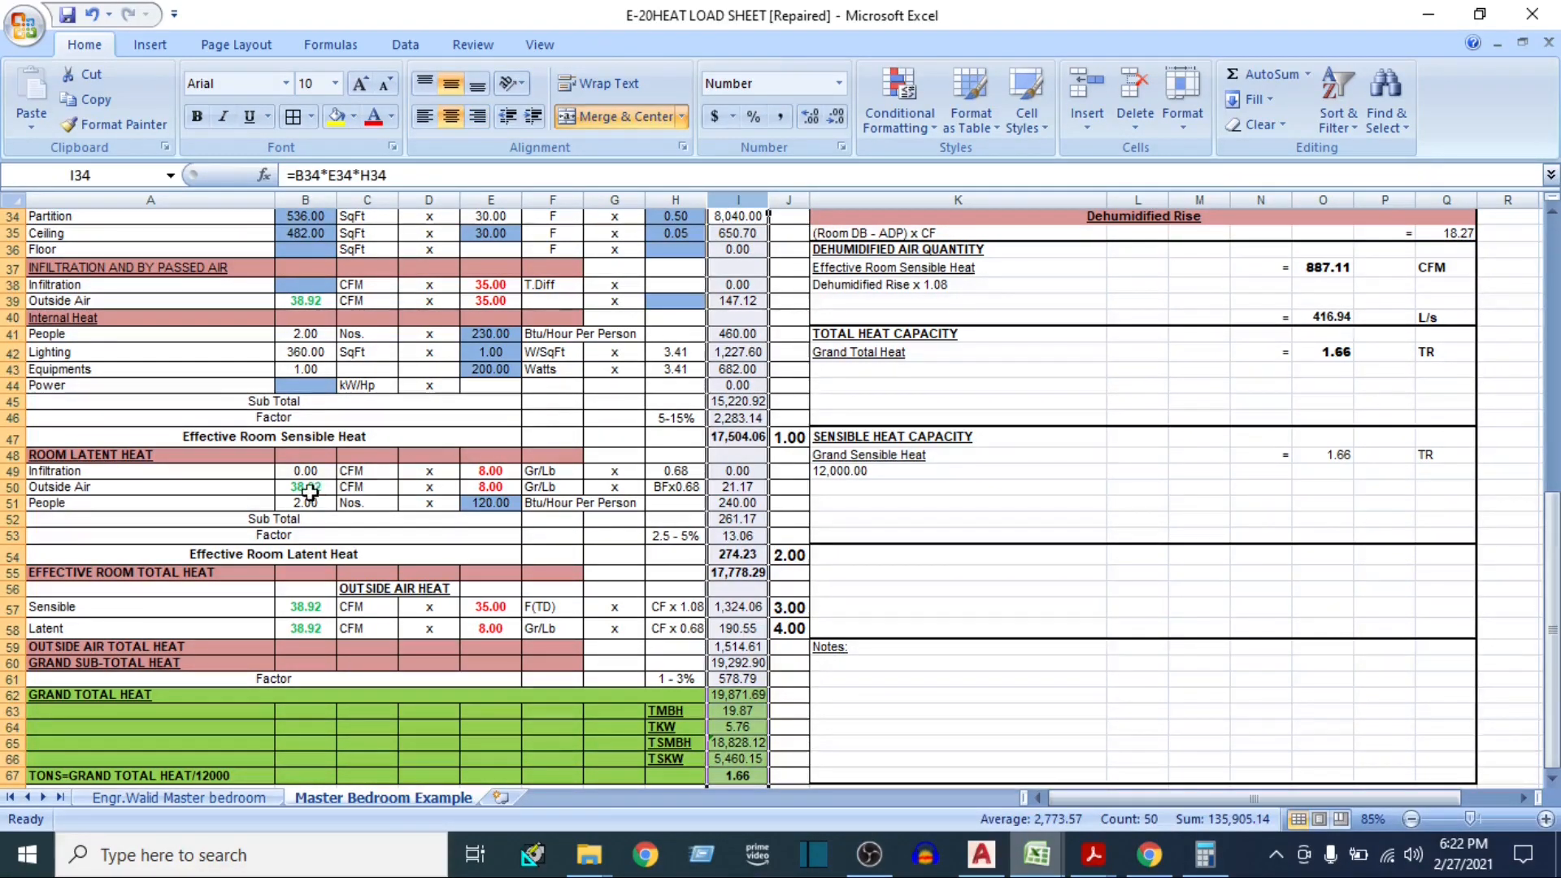
{"action": "scroll", "coordinate": [309, 491], "scroll_direction": "down", "scroll_amount": 1}
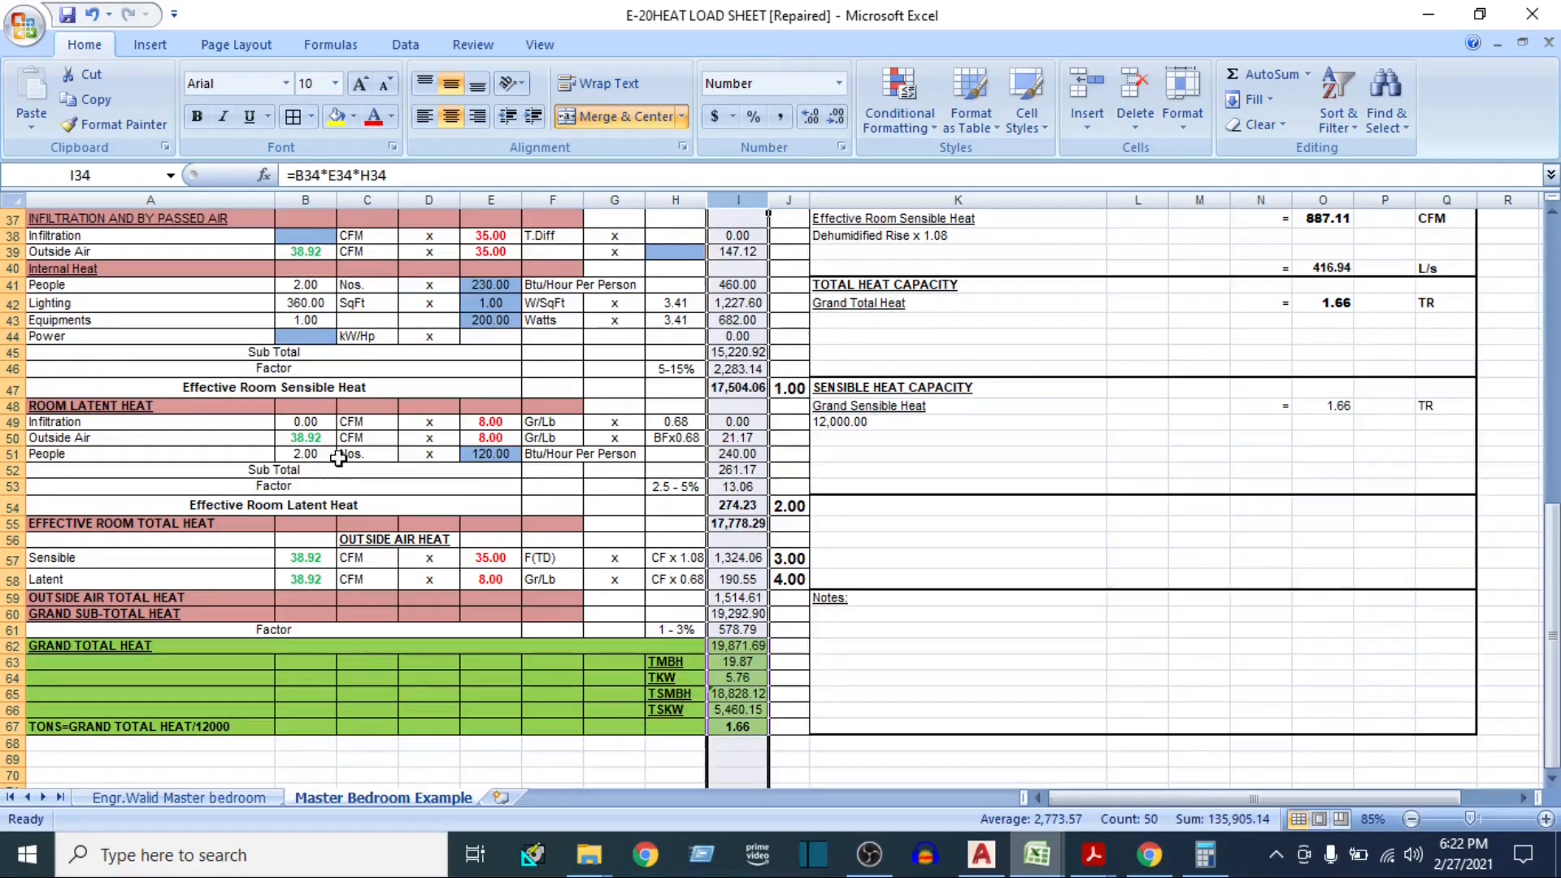
{"action": "left_click", "coordinate": [12, 388]}
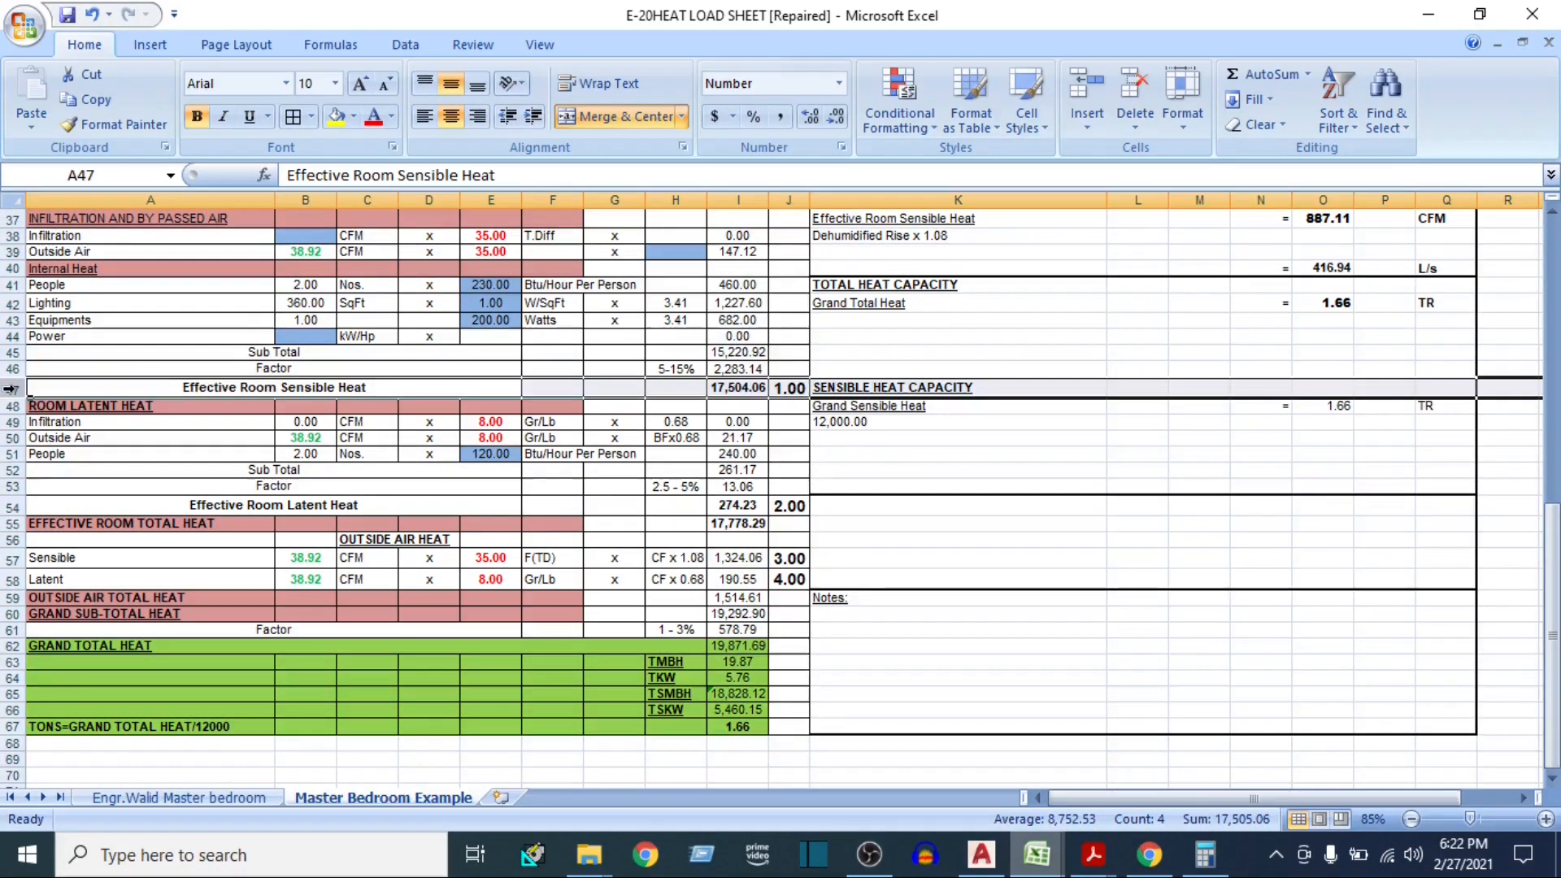
{"action": "left_click", "coordinate": [7, 525]}
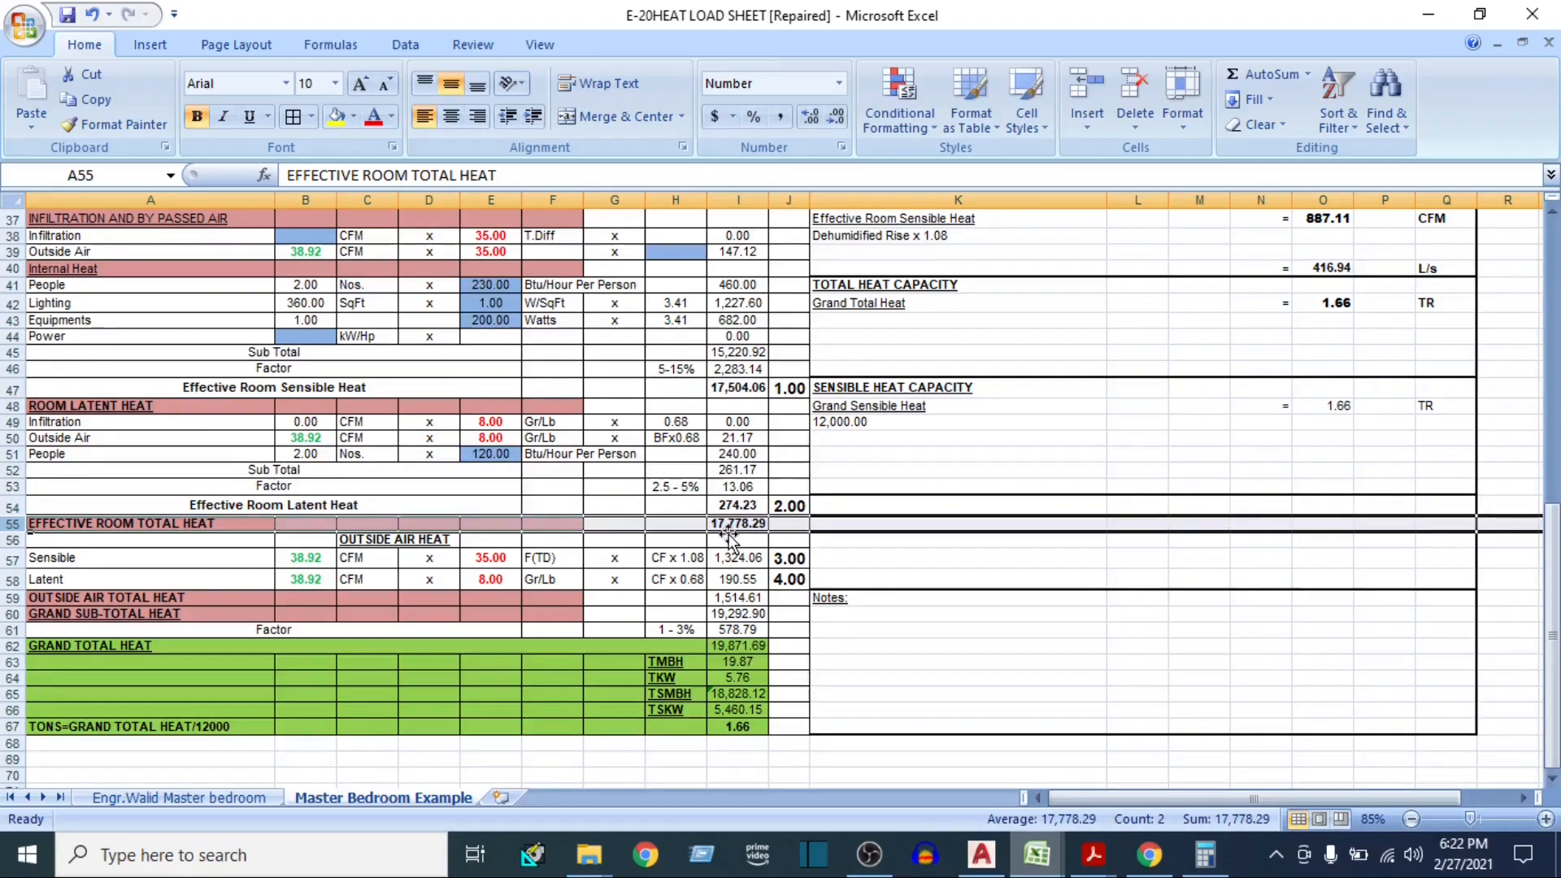
{"action": "scroll", "coordinate": [813, 488], "scroll_direction": "up", "scroll_amount": 4}
{"action": "scroll", "coordinate": [929, 496], "scroll_direction": "up", "scroll_amount": 2}
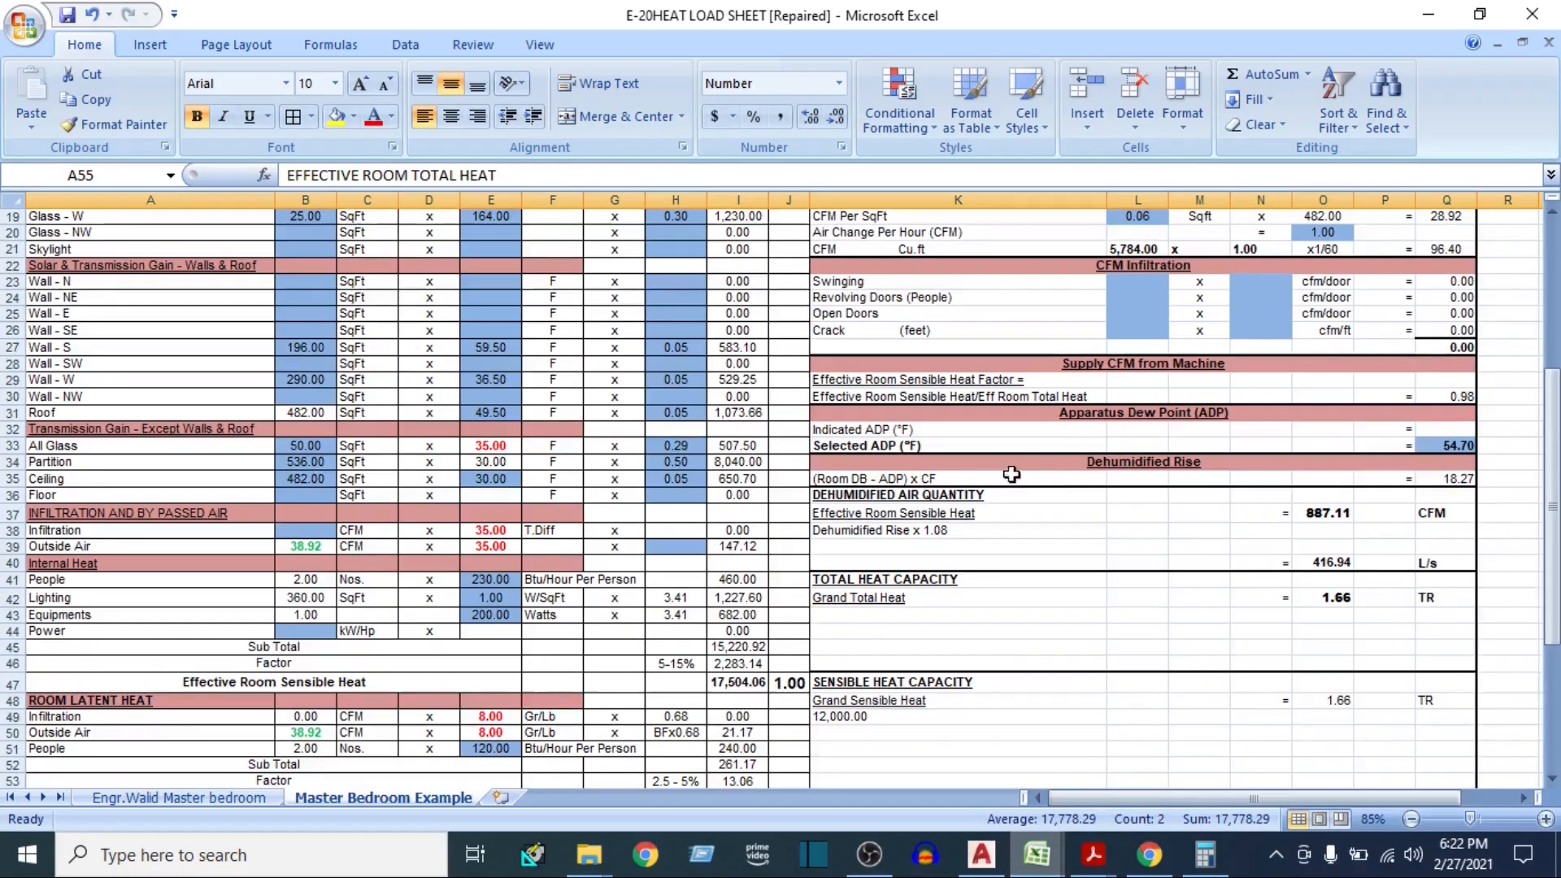
Look up the apparatus dew point in the ISHRAE handbook's ESHF/ADP table, set Selected ADP to 55.2 °F and save the workbook
{"action": "left_click", "coordinate": [943, 396]}
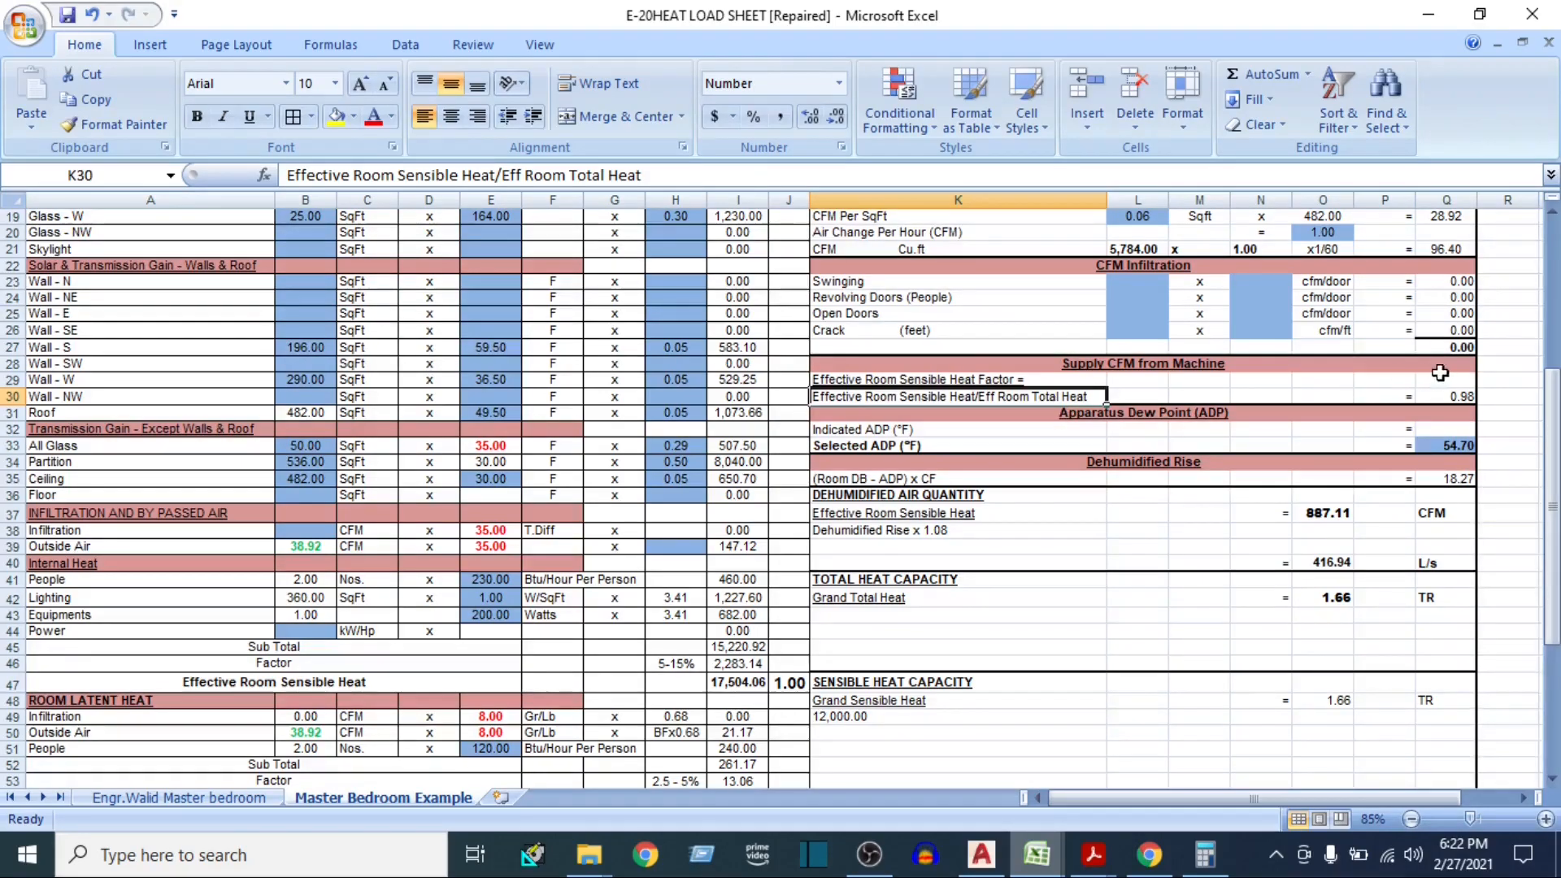
{"action": "left_click", "coordinate": [1447, 397]}
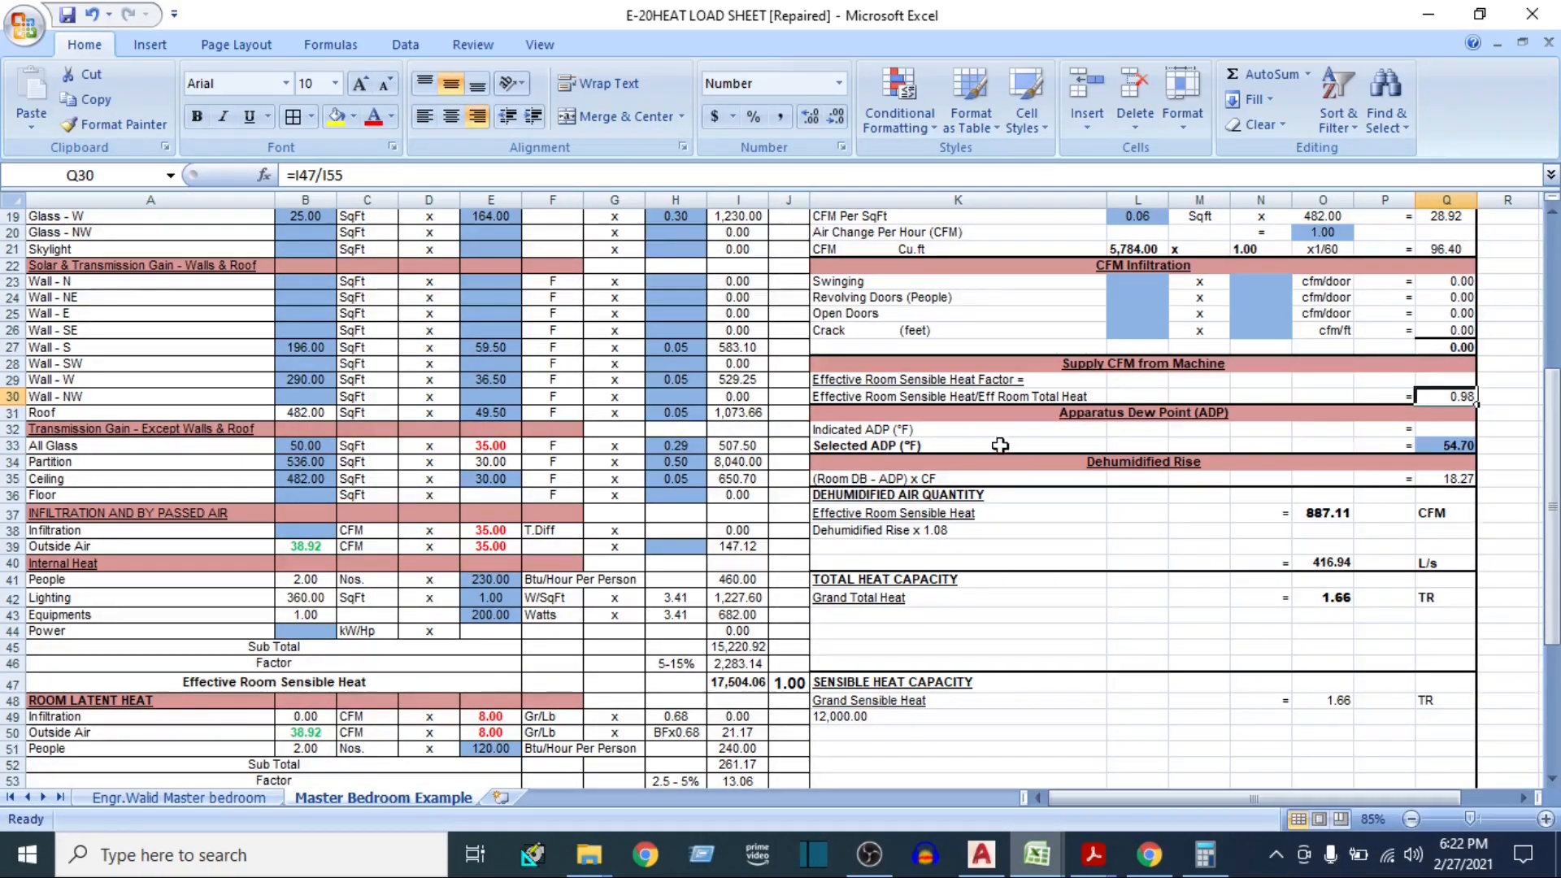
{"action": "left_click", "coordinate": [909, 447]}
{"action": "left_click", "coordinate": [1414, 449]}
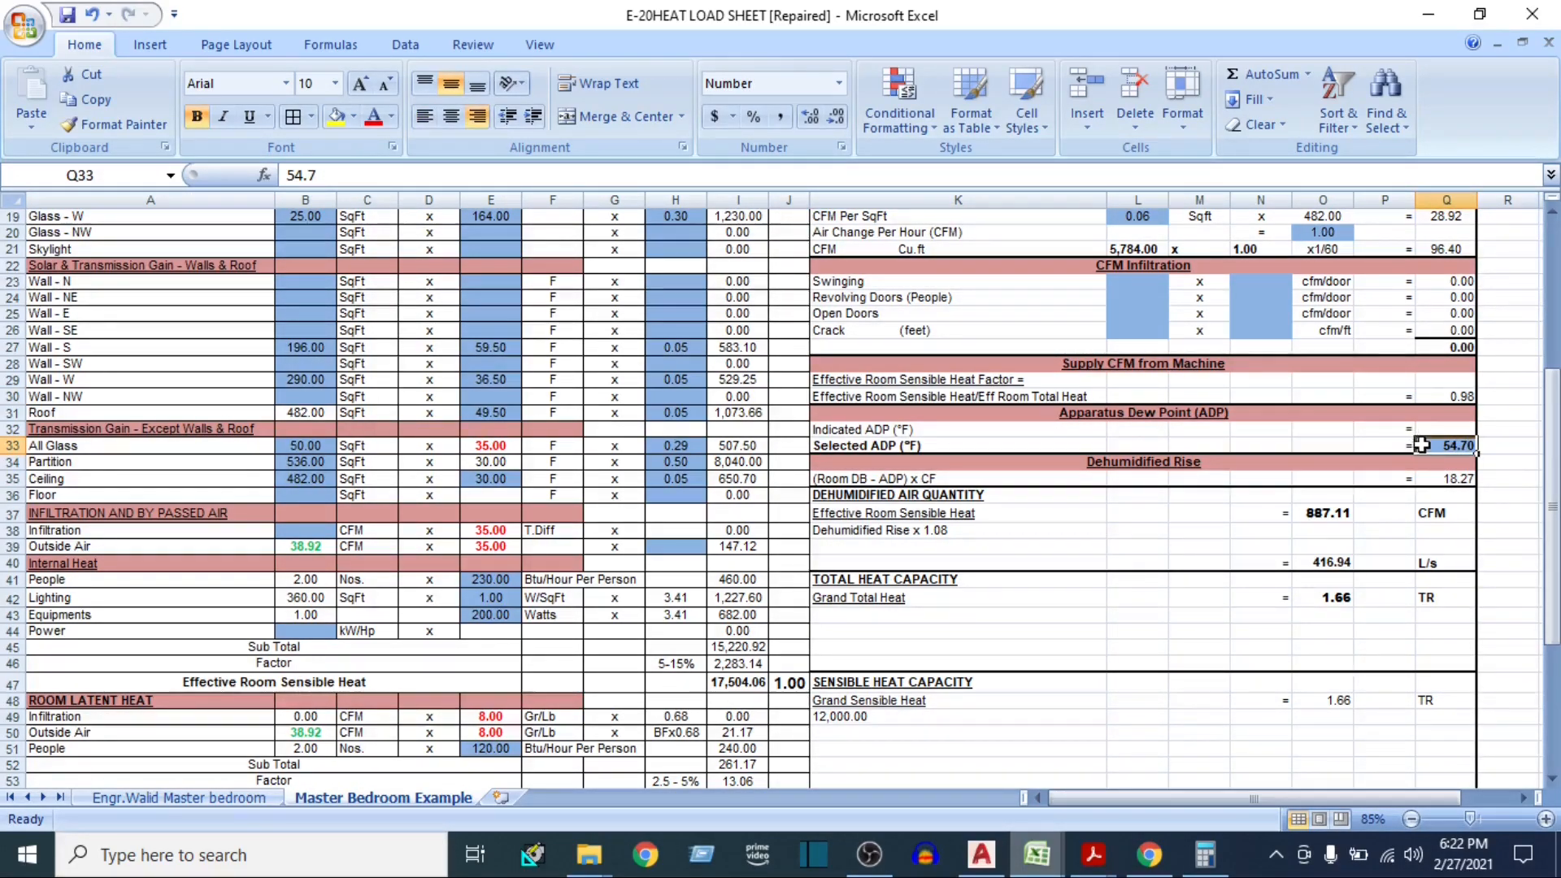
{"action": "mouse_move", "coordinate": [1091, 860]}
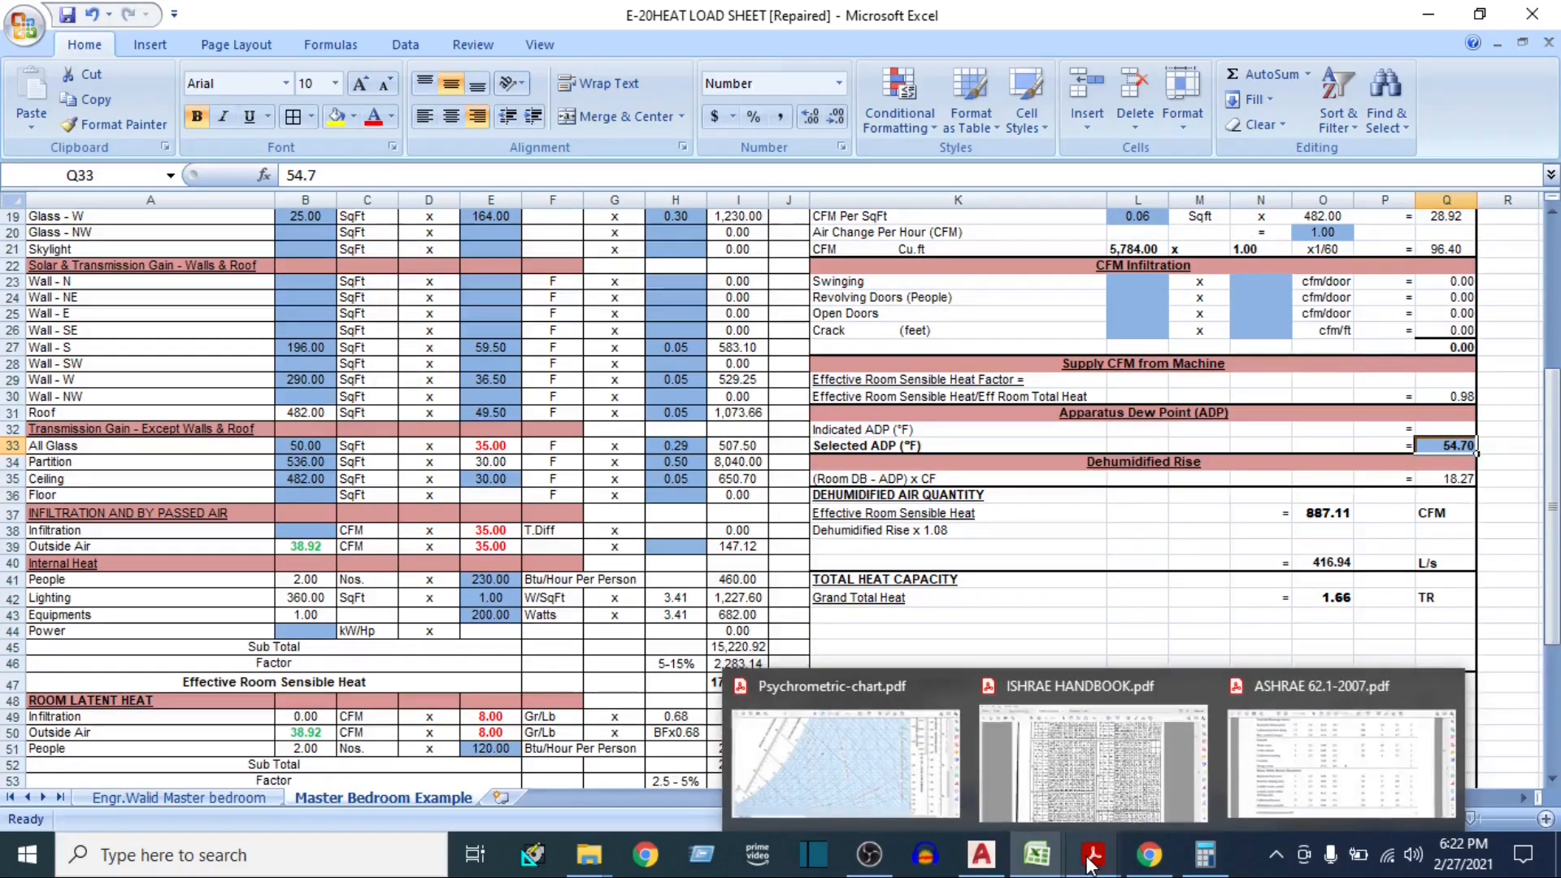
{"action": "left_click", "coordinate": [1077, 756]}
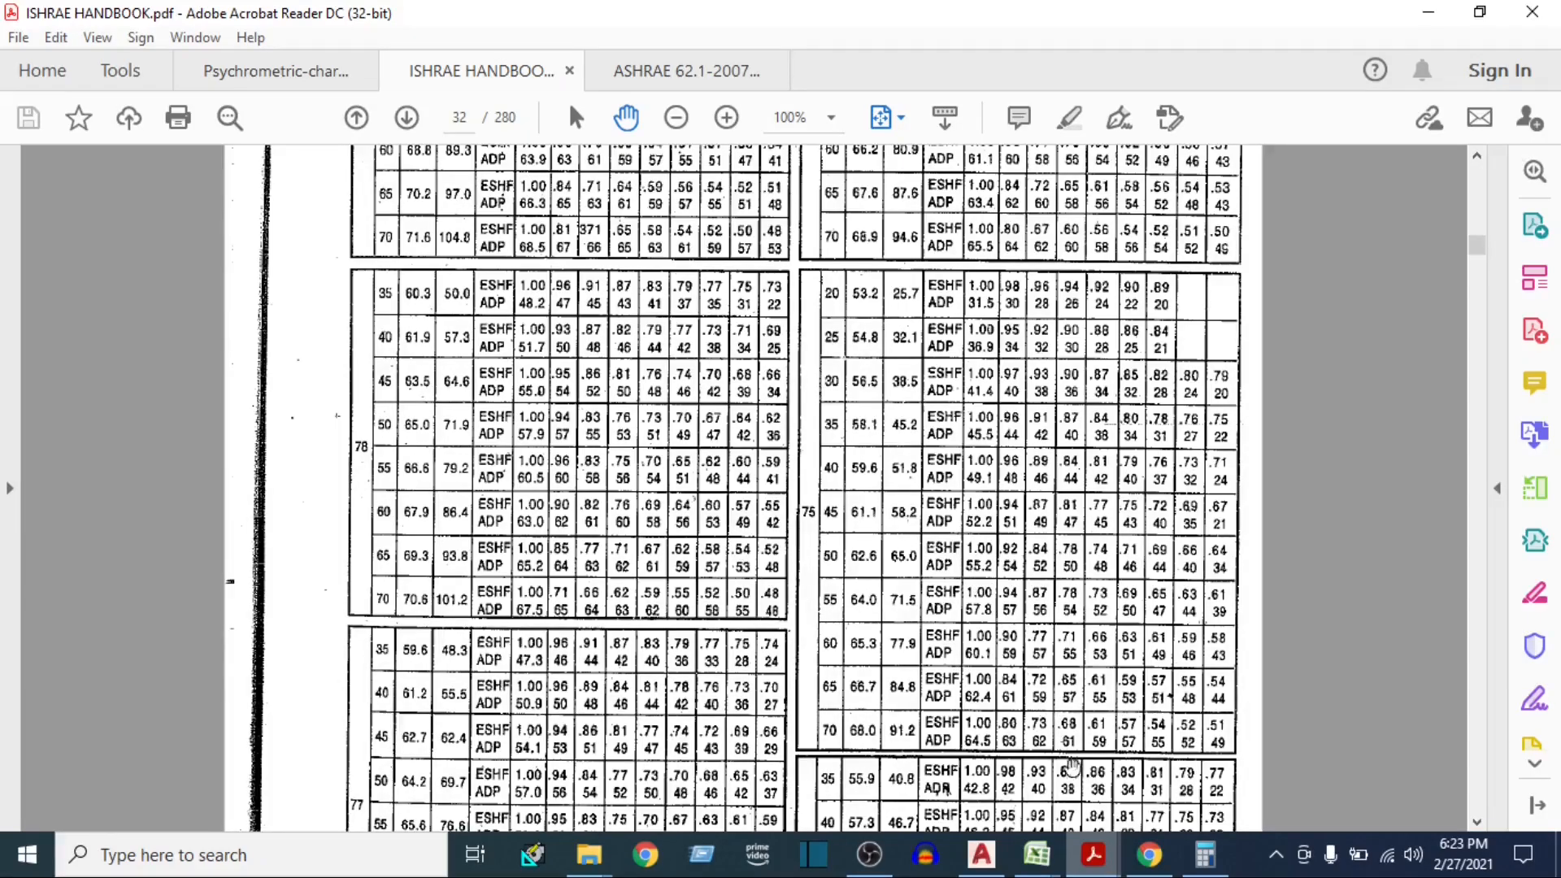
{"action": "mouse_move", "coordinate": [1036, 853]}
{"action": "left_click", "coordinate": [885, 756]}
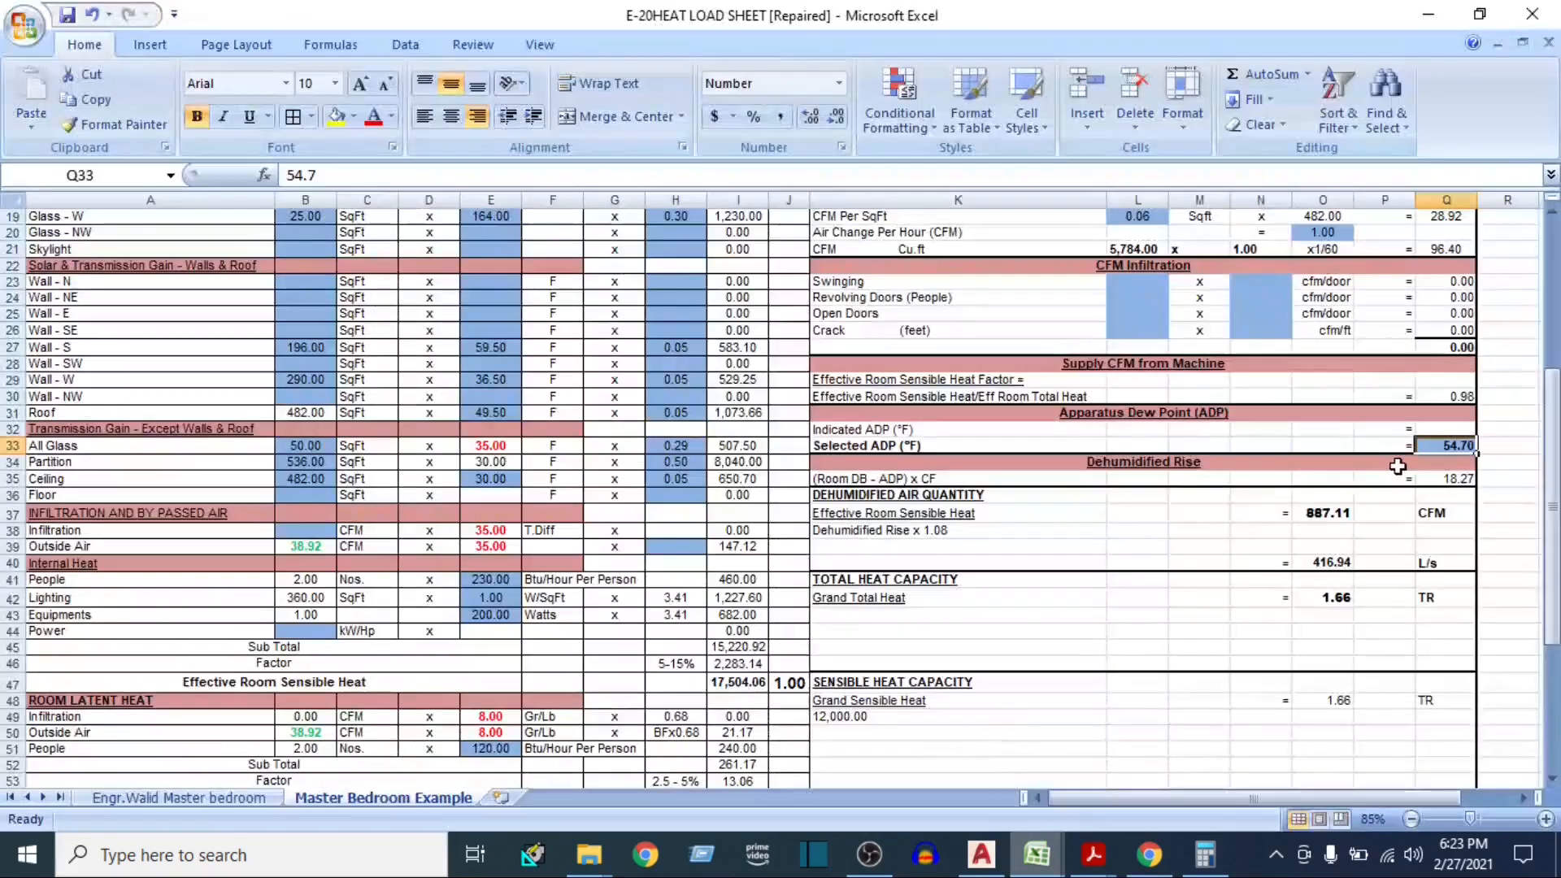
{"action": "type", "text": "55.2"}
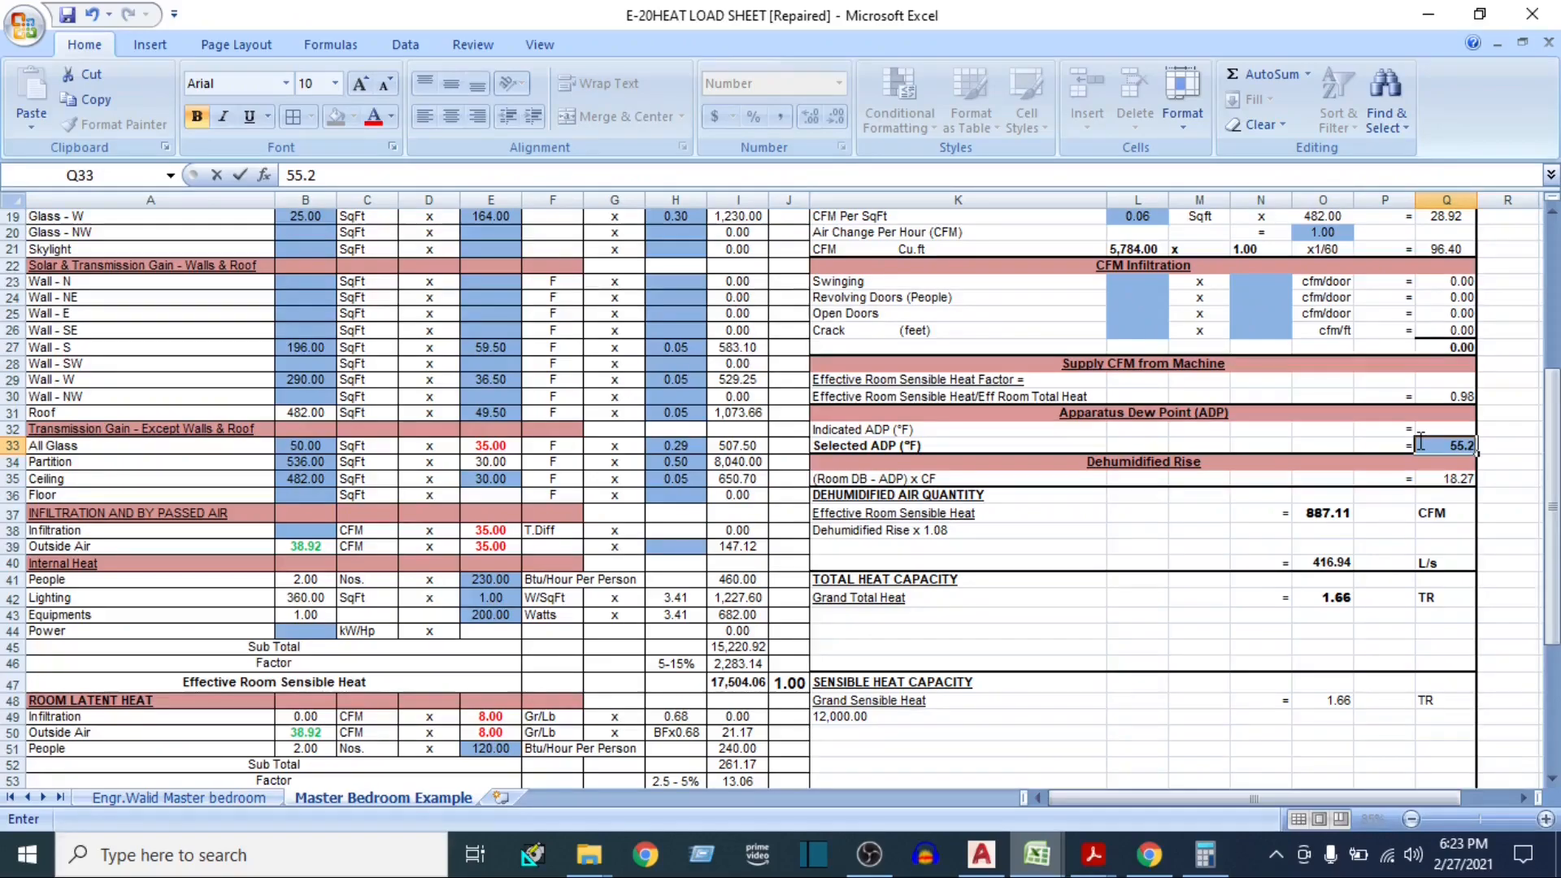
{"action": "left_click", "coordinate": [1188, 512]}
{"action": "left_click", "coordinate": [68, 15]}
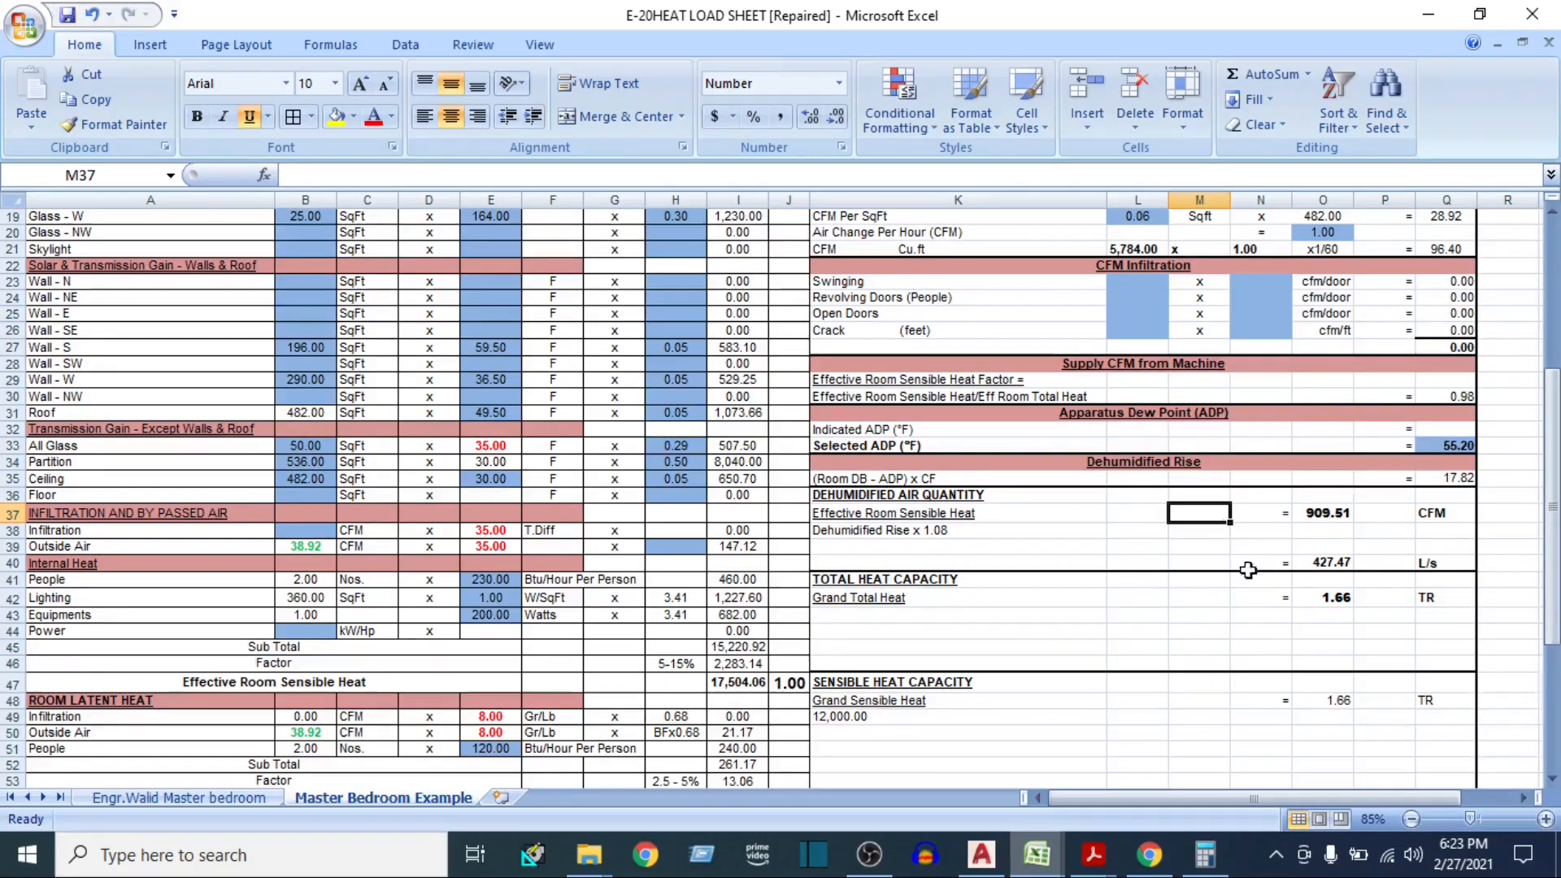
Examine the Dehumidified Air Quantity formulas in CFM and L/s and compare them with the Total Heat Capacity in TR
{"action": "scroll", "coordinate": [1322, 579], "scroll_direction": "down", "scroll_amount": 1}
{"action": "scroll", "coordinate": [1322, 579], "scroll_direction": "down", "scroll_amount": 1}
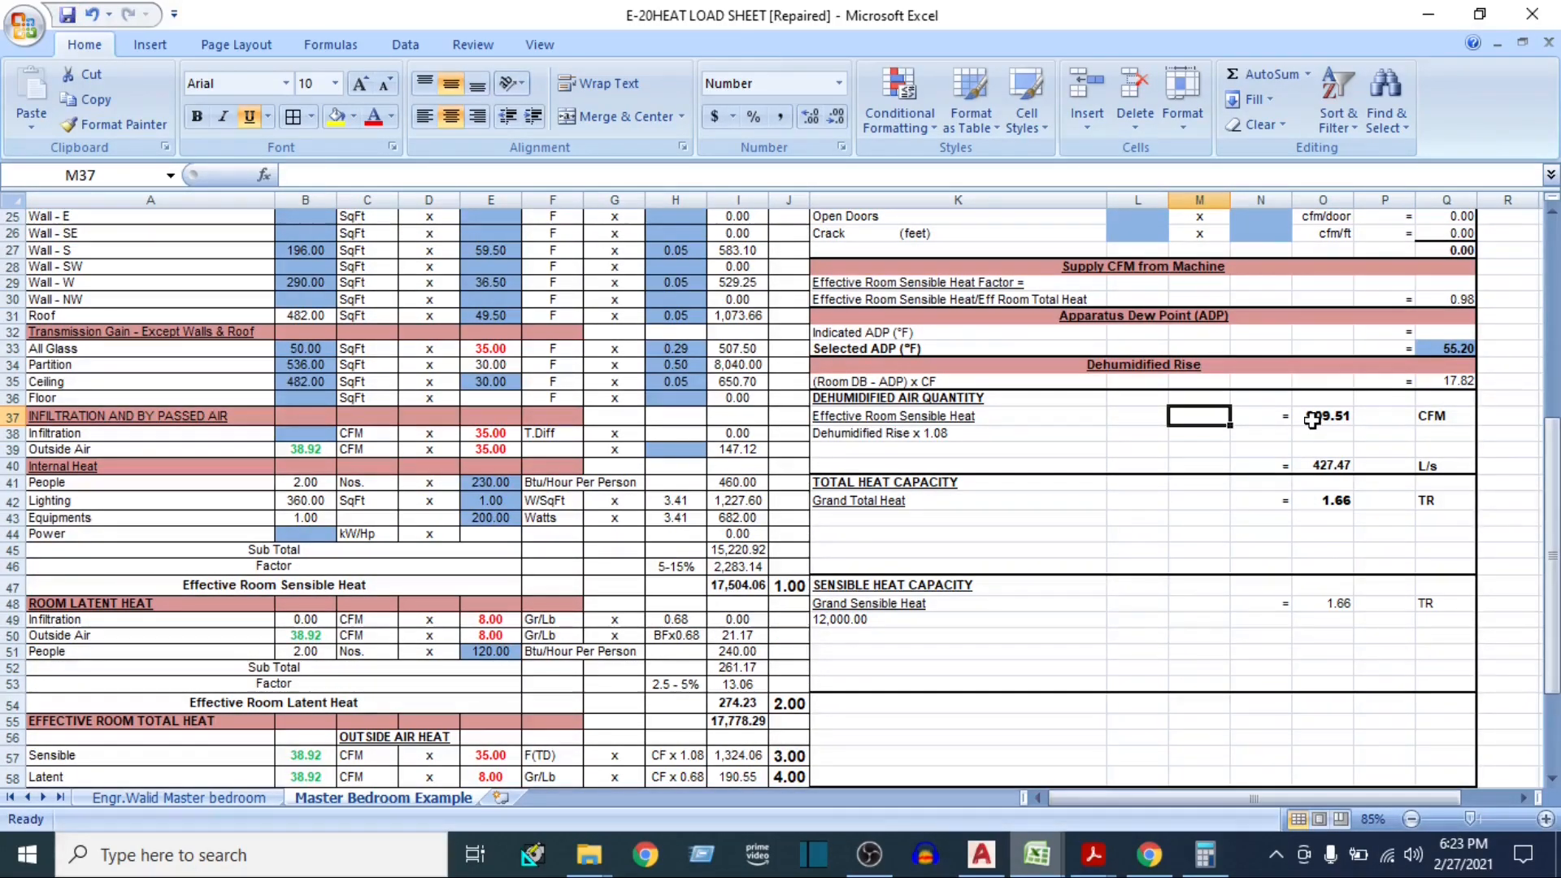
{"action": "left_click", "coordinate": [1312, 419]}
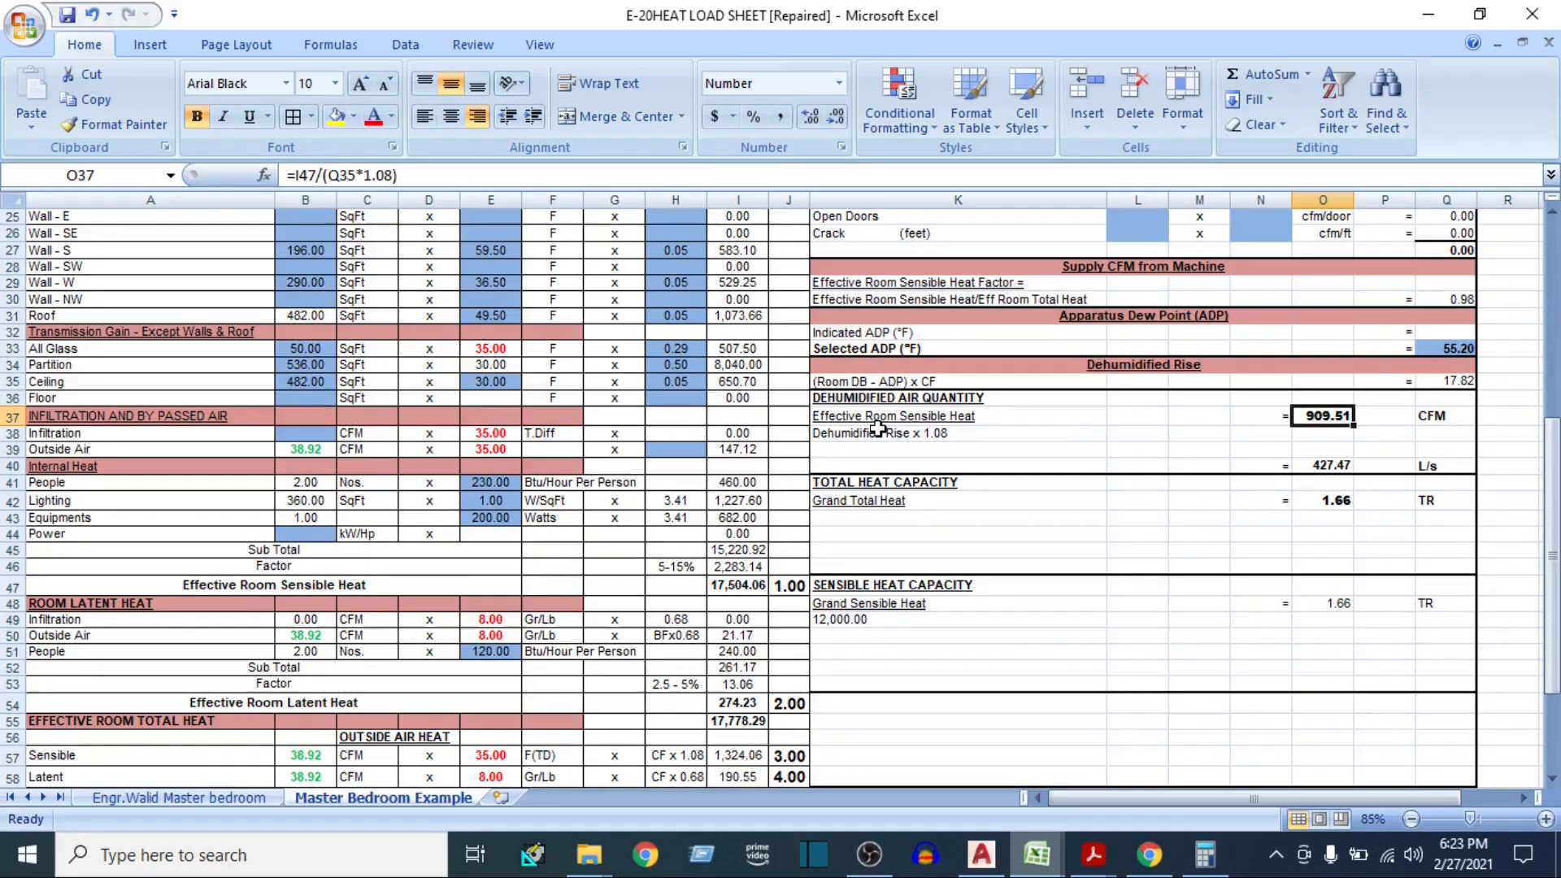
{"action": "left_click", "coordinate": [1322, 463]}
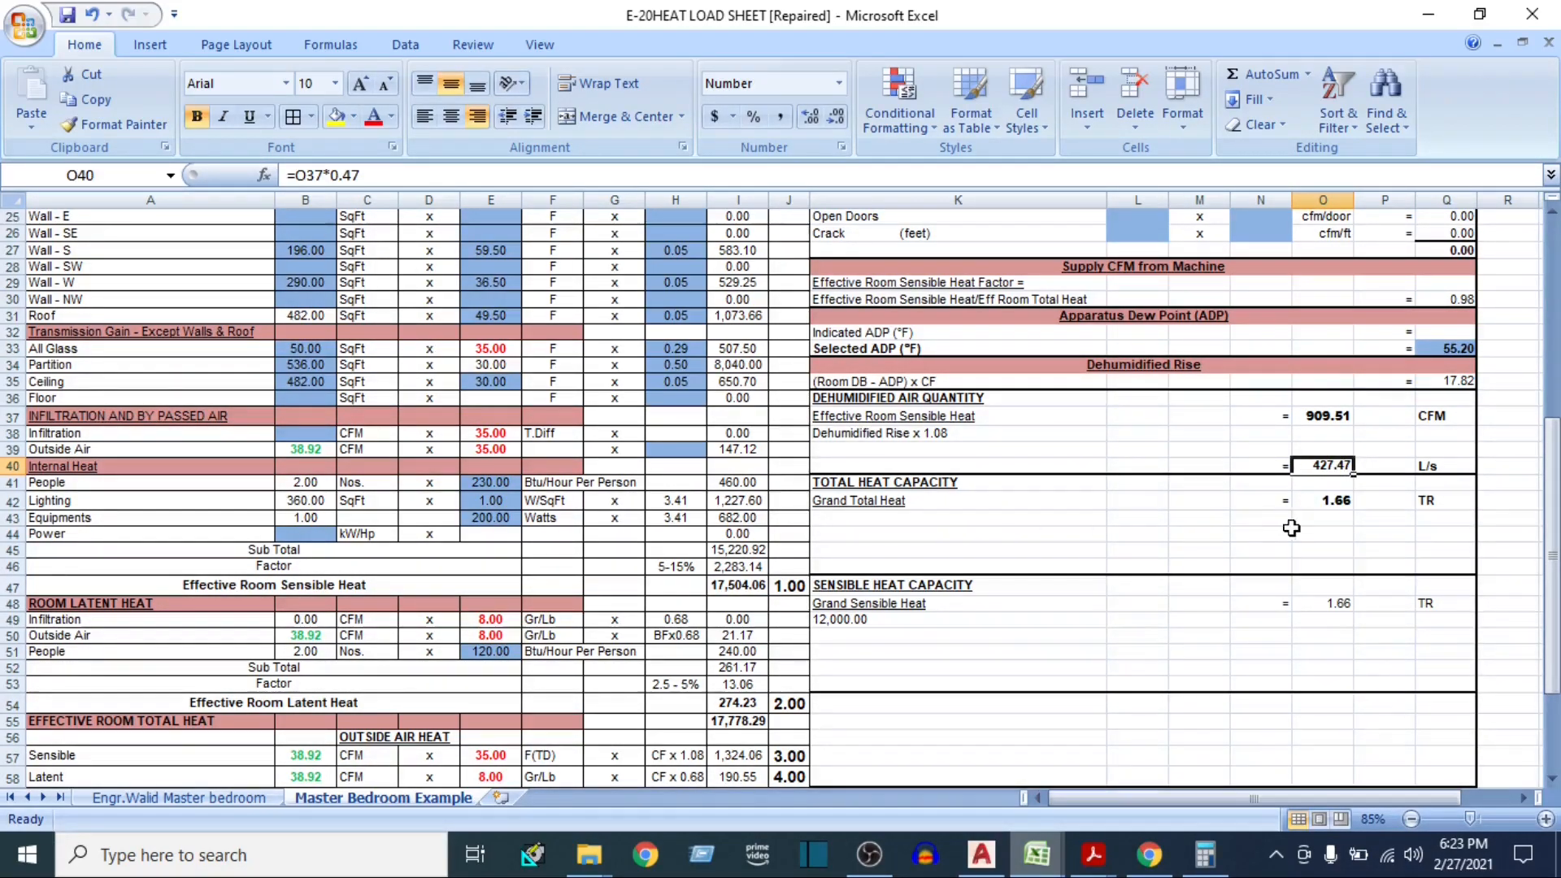
{"action": "left_click", "coordinate": [1323, 499]}
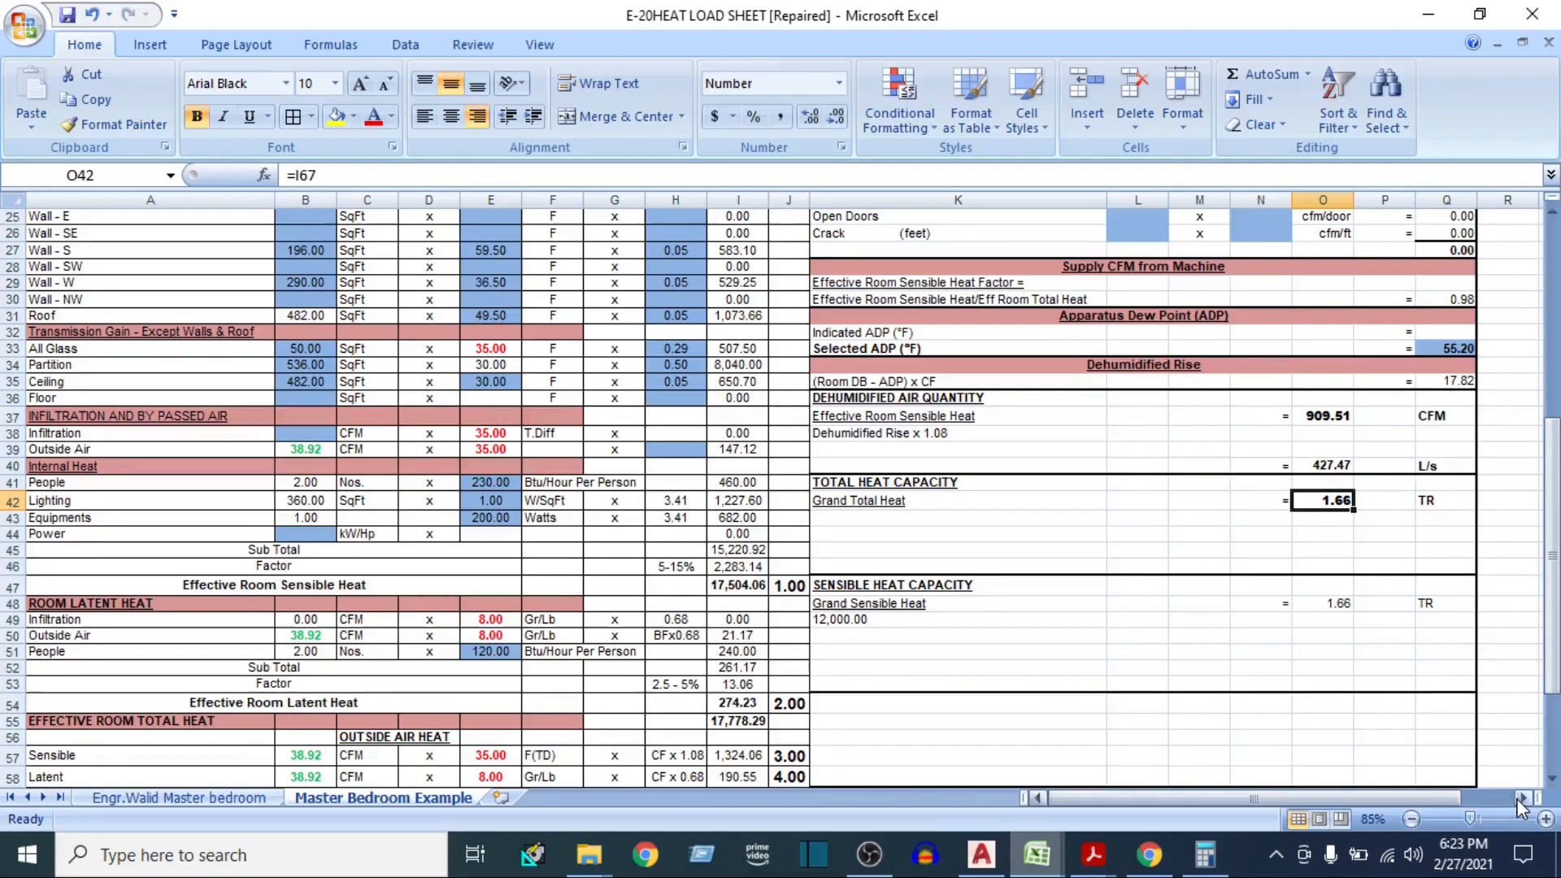
{"action": "left_click", "coordinate": [1325, 421]}
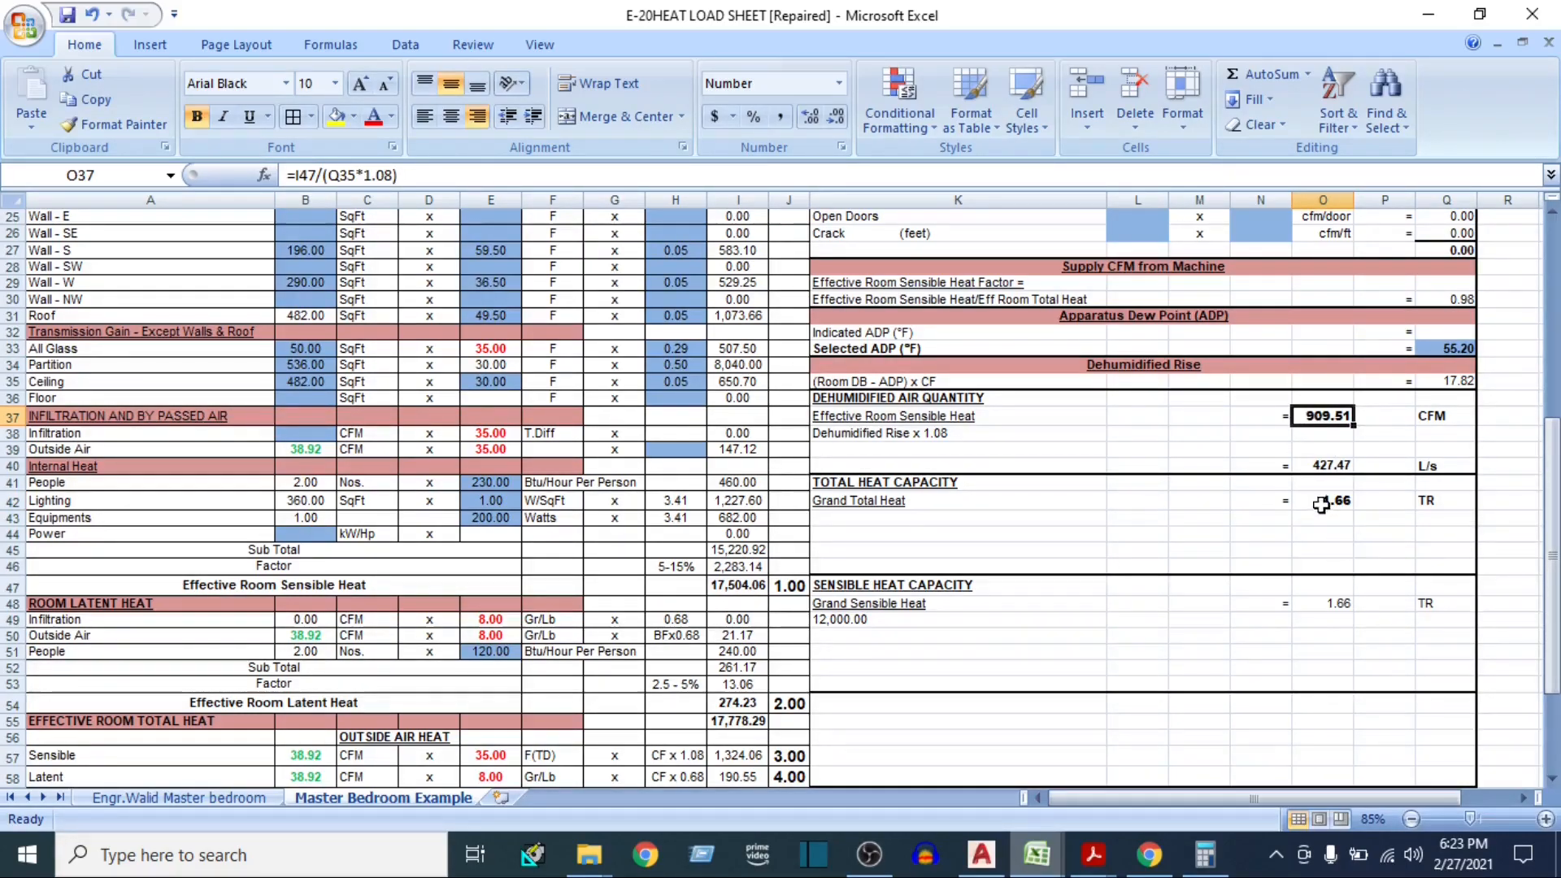
{"action": "left_click", "coordinate": [1315, 500]}
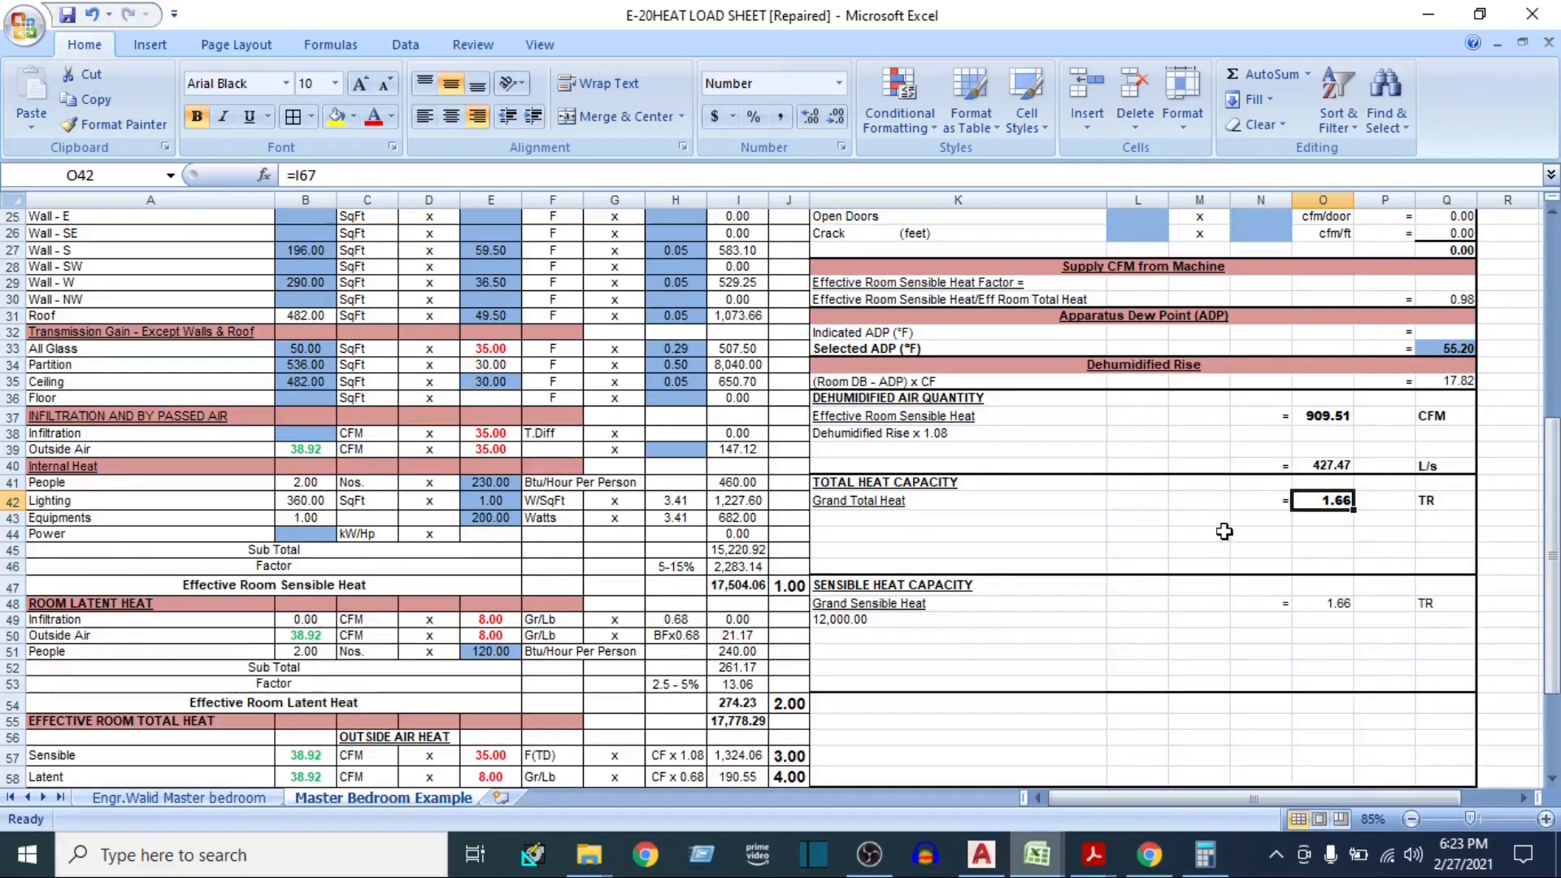
{"action": "left_click", "coordinate": [1196, 527]}
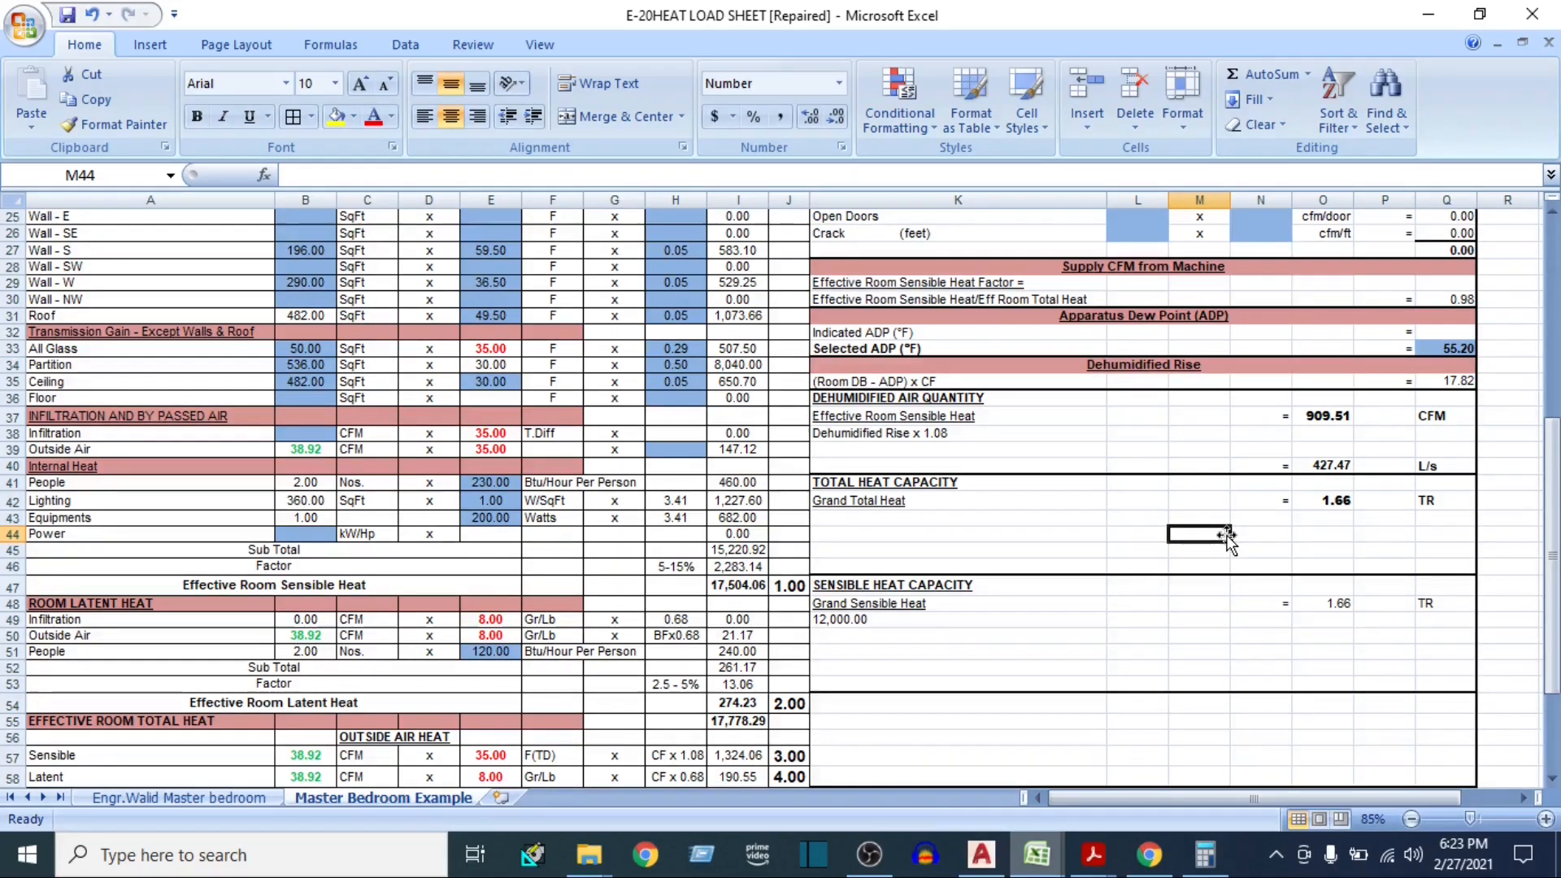
{"action": "left_click", "coordinate": [1330, 499]}
{"action": "left_click", "coordinate": [1328, 418]}
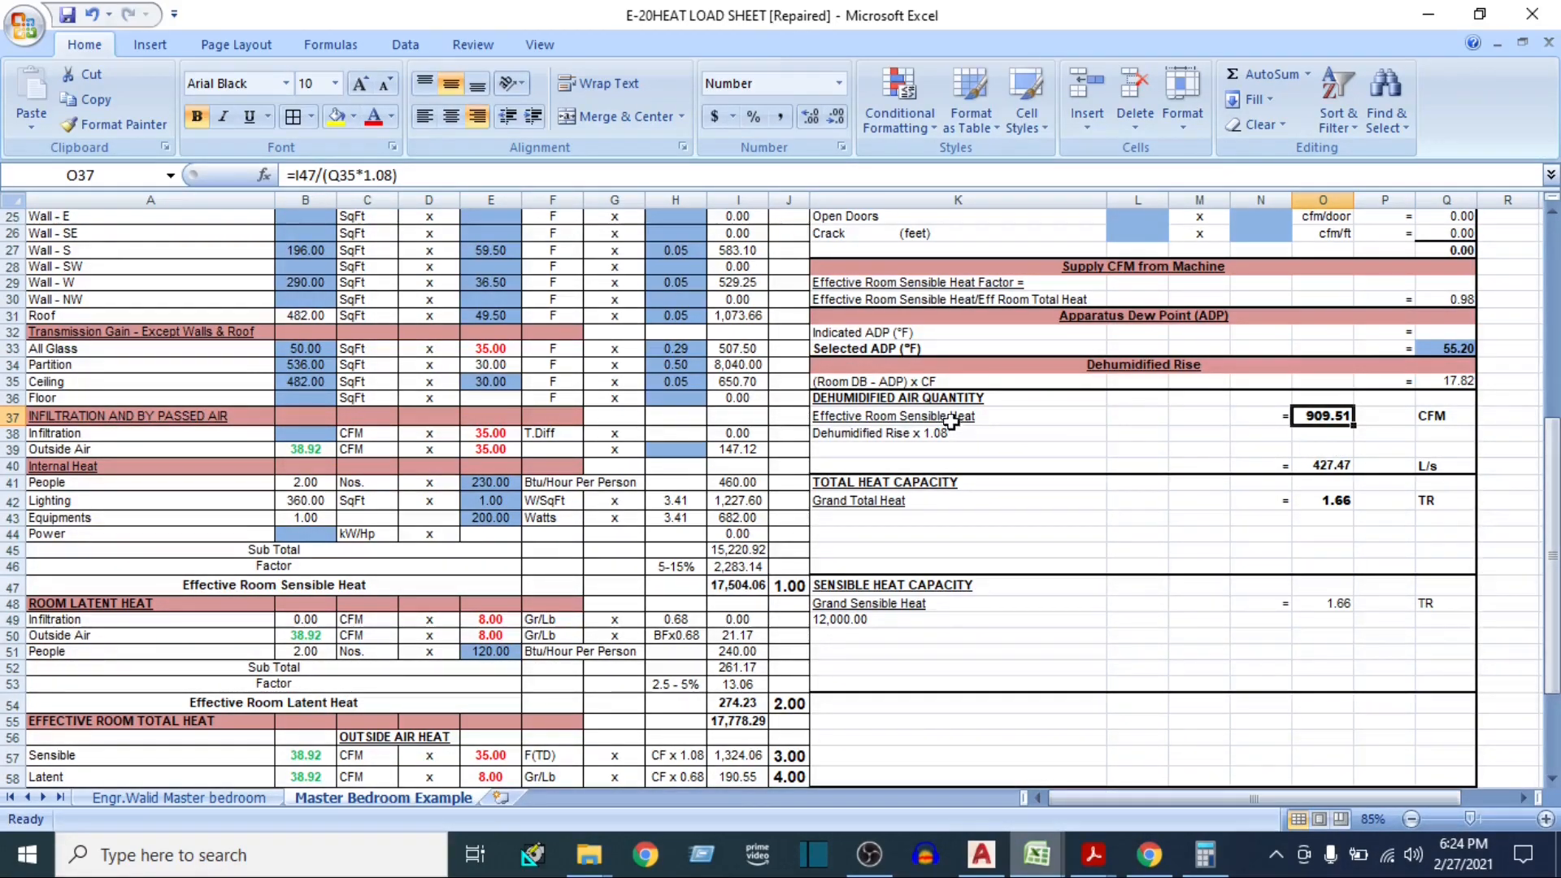
{"action": "left_click", "coordinate": [1061, 421]}
{"action": "left_click", "coordinate": [1310, 410]}
{"action": "left_click", "coordinate": [1323, 501]}
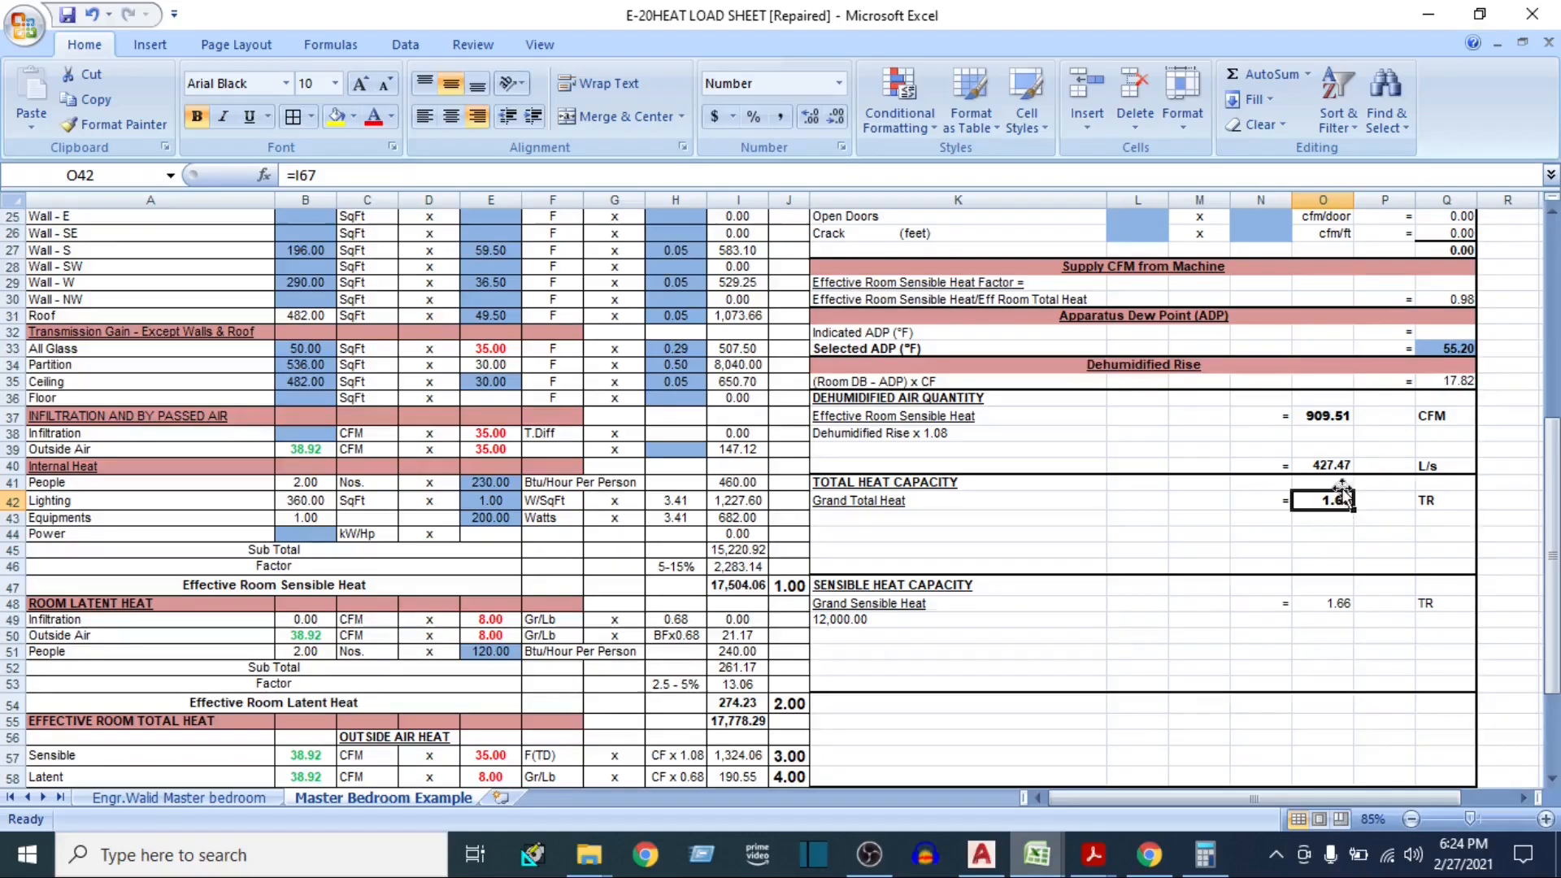
{"action": "left_click", "coordinate": [1315, 416]}
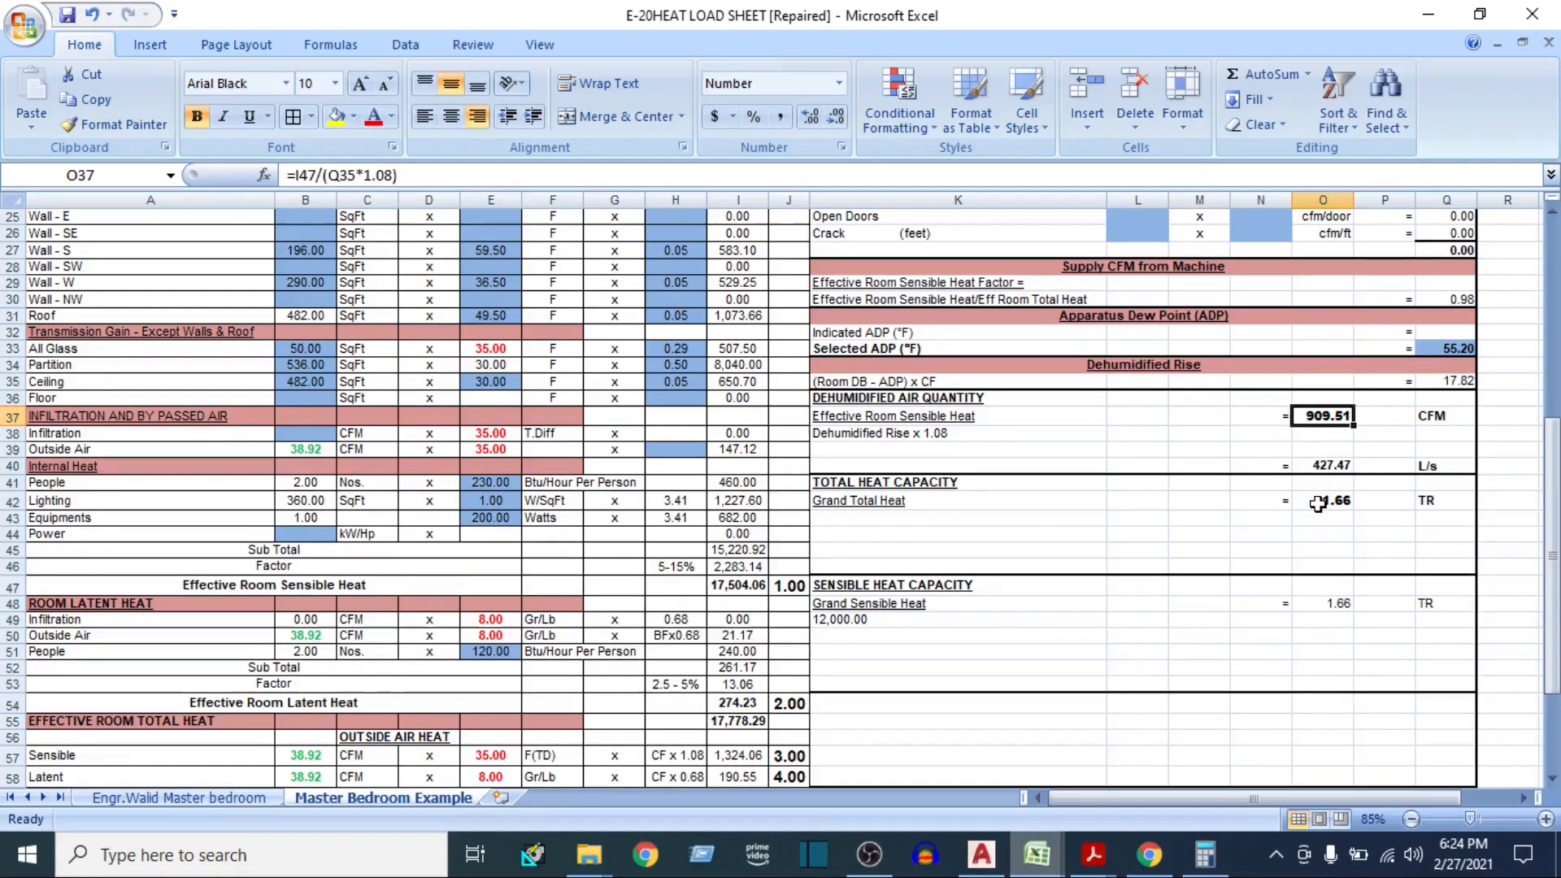
{"action": "left_click", "coordinate": [1319, 501]}
Multiply the Total Heat Capacity by 400 in cell O43, compare it with the dehumidified CFM, and clear the cell
{"action": "left_click", "coordinate": [1317, 520]}
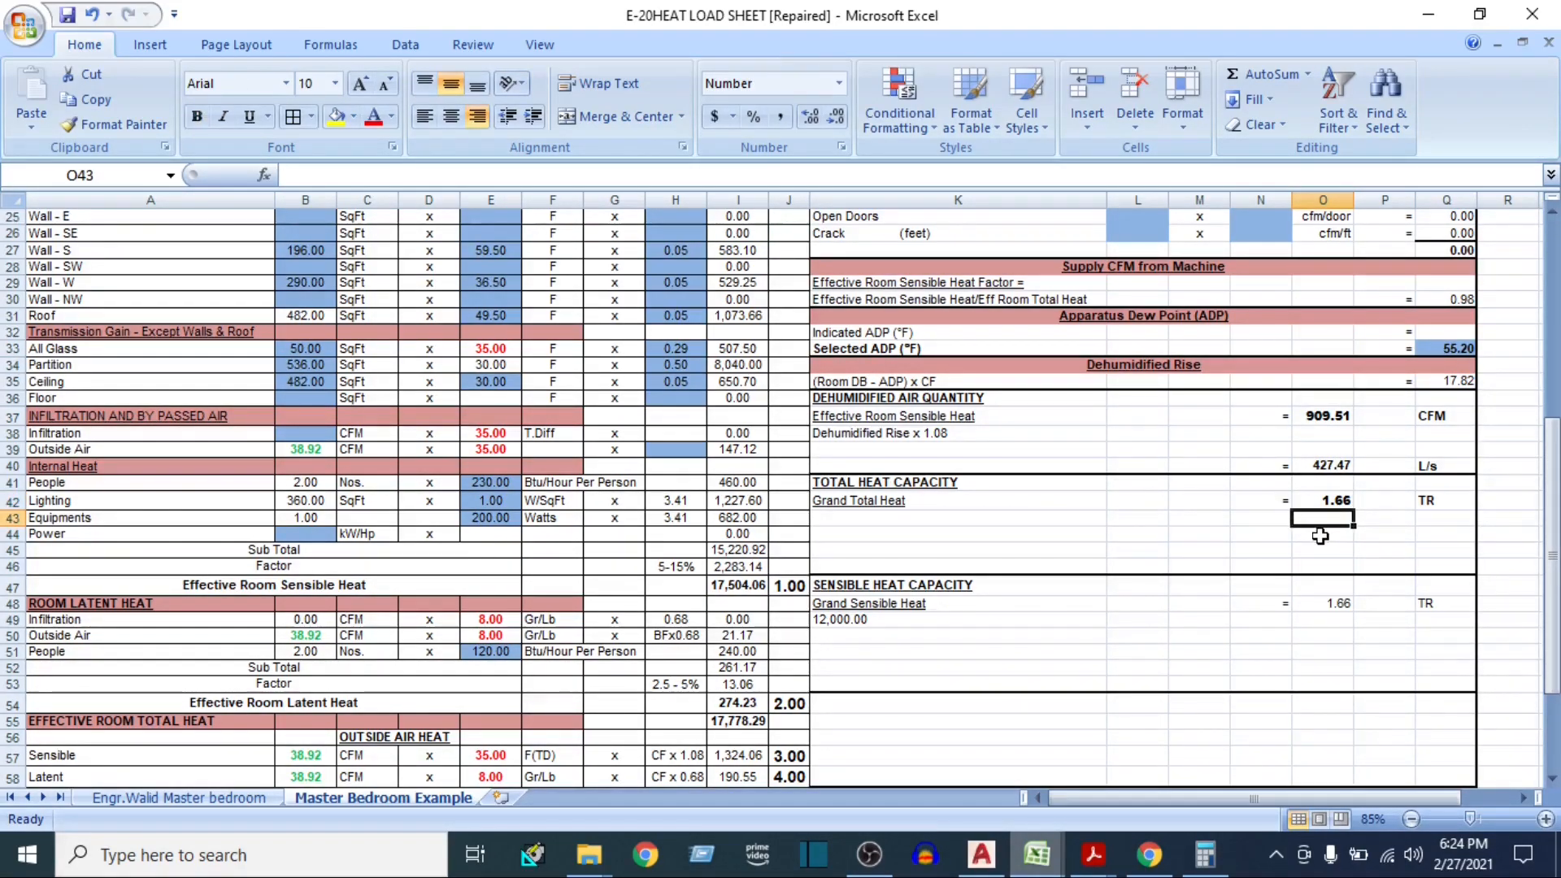
{"action": "type", "text": "*"}
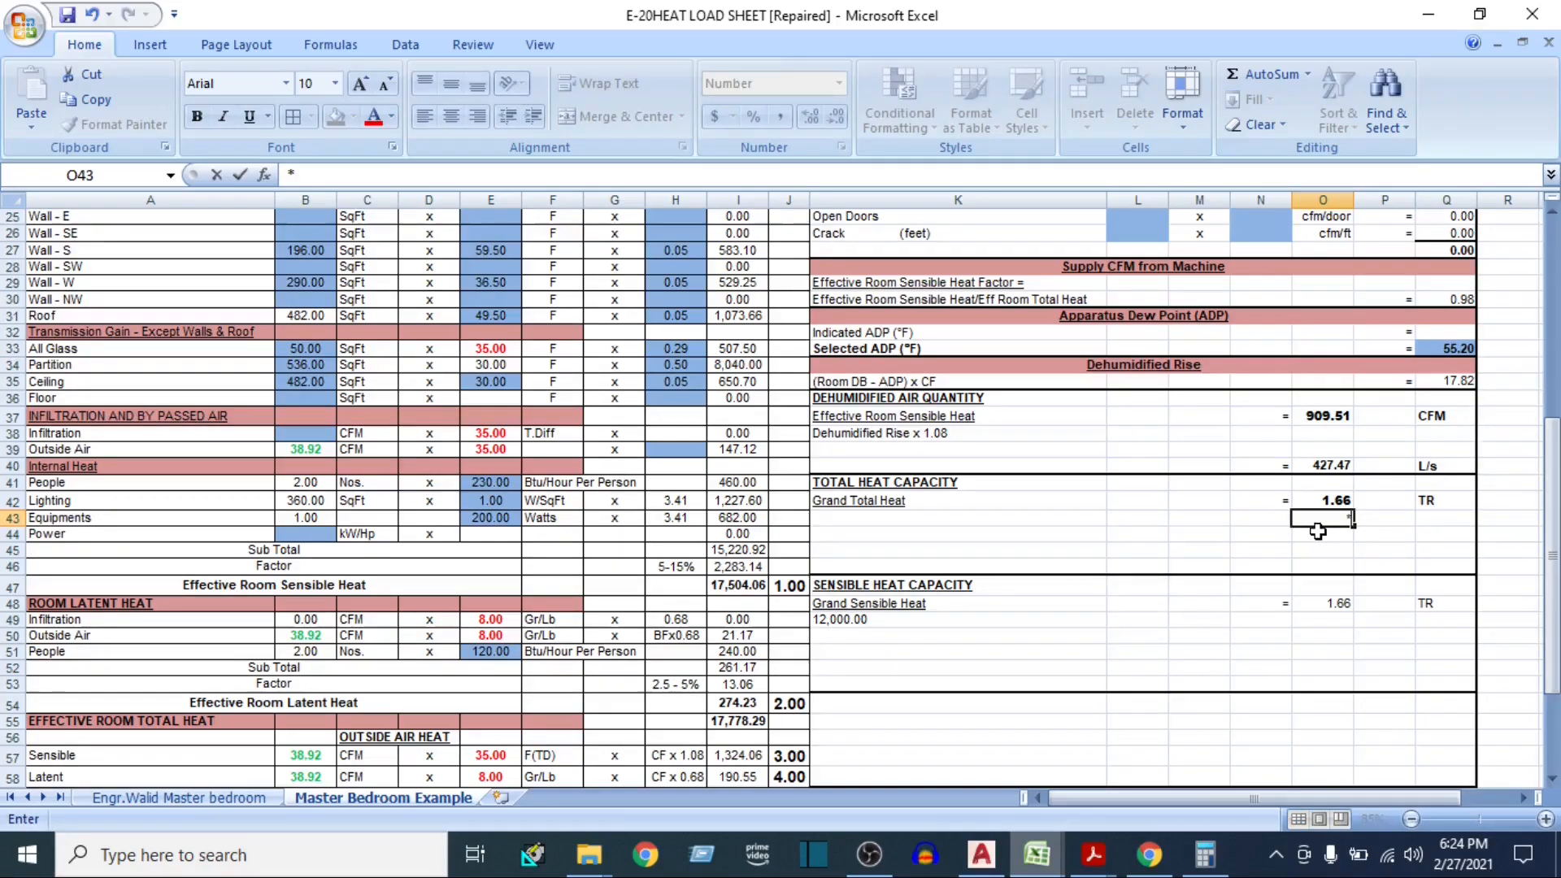
{"action": "key", "text": "BackSpace"}
{"action": "type", "text": "="}
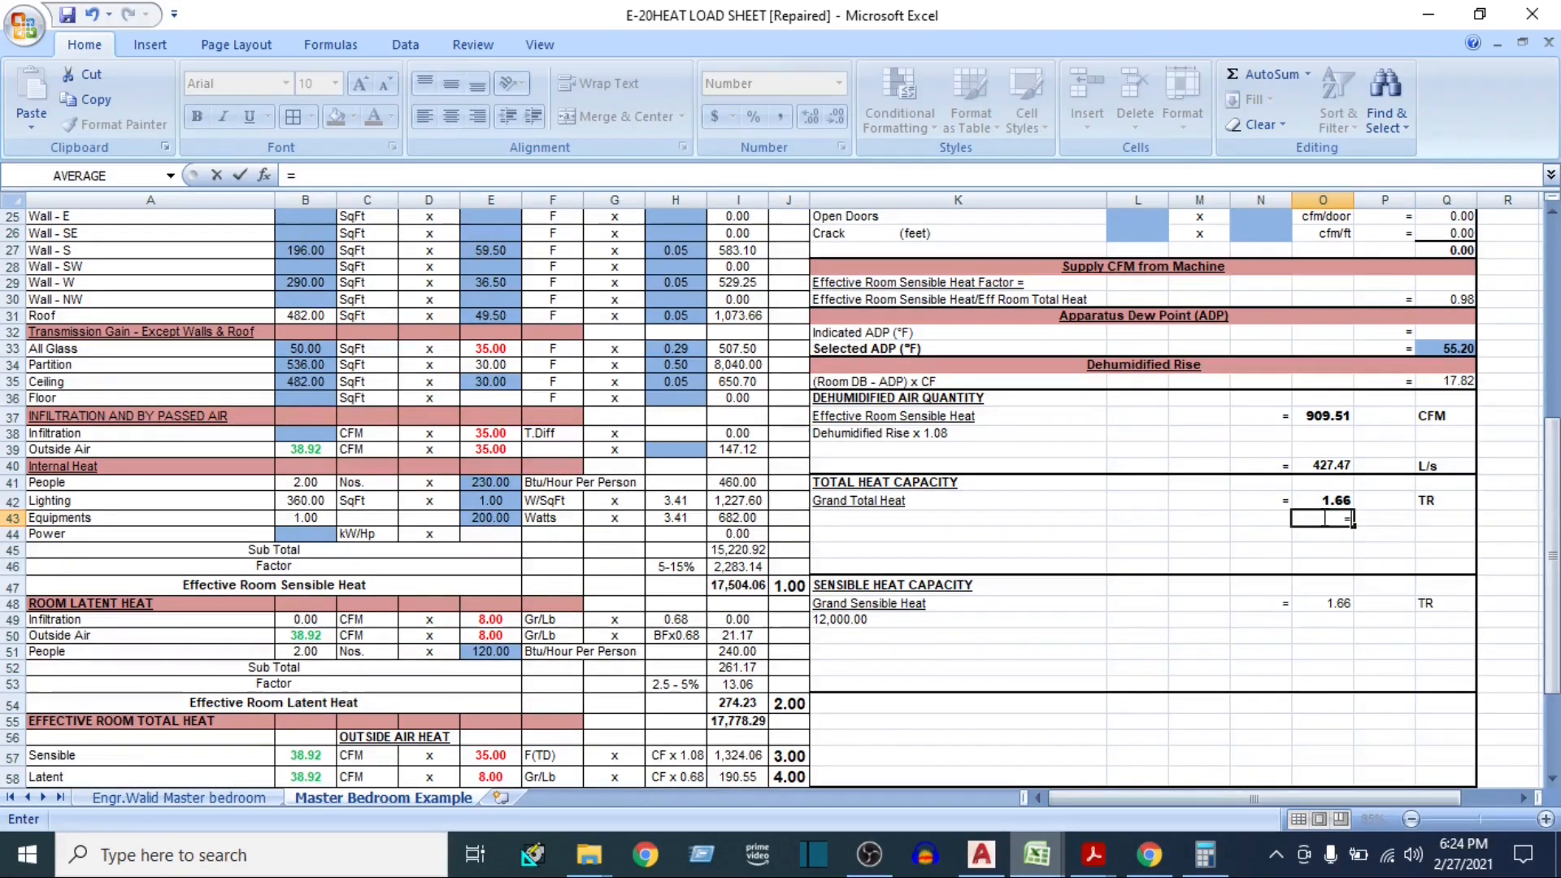
{"action": "left_click", "coordinate": [1318, 498]}
{"action": "type", "text": "*400"}
{"action": "key", "text": "Return"}
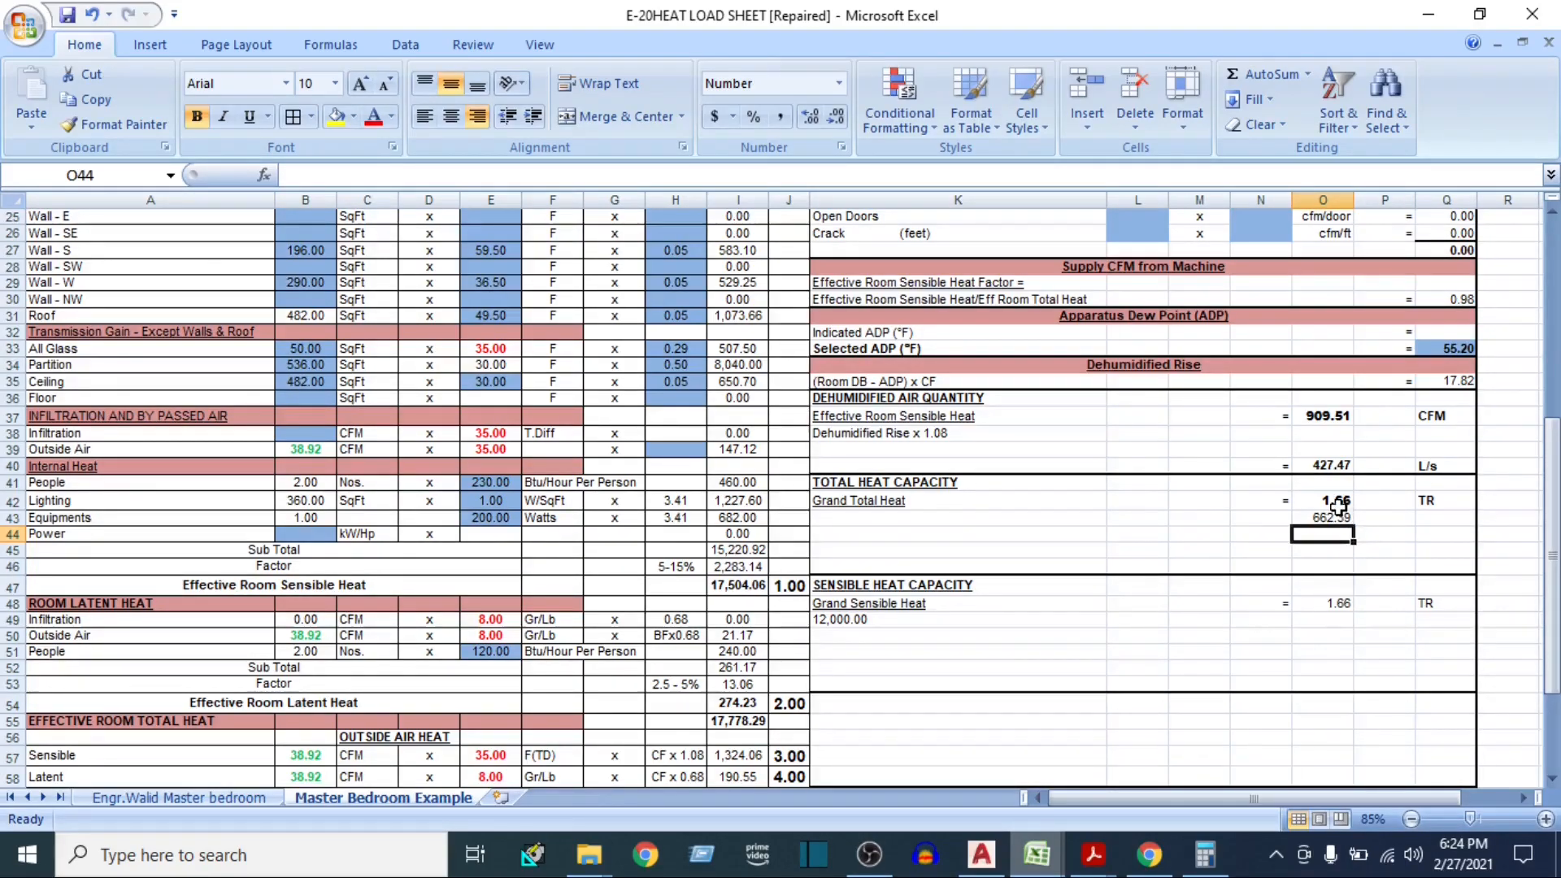
{"action": "left_click", "coordinate": [1331, 415]}
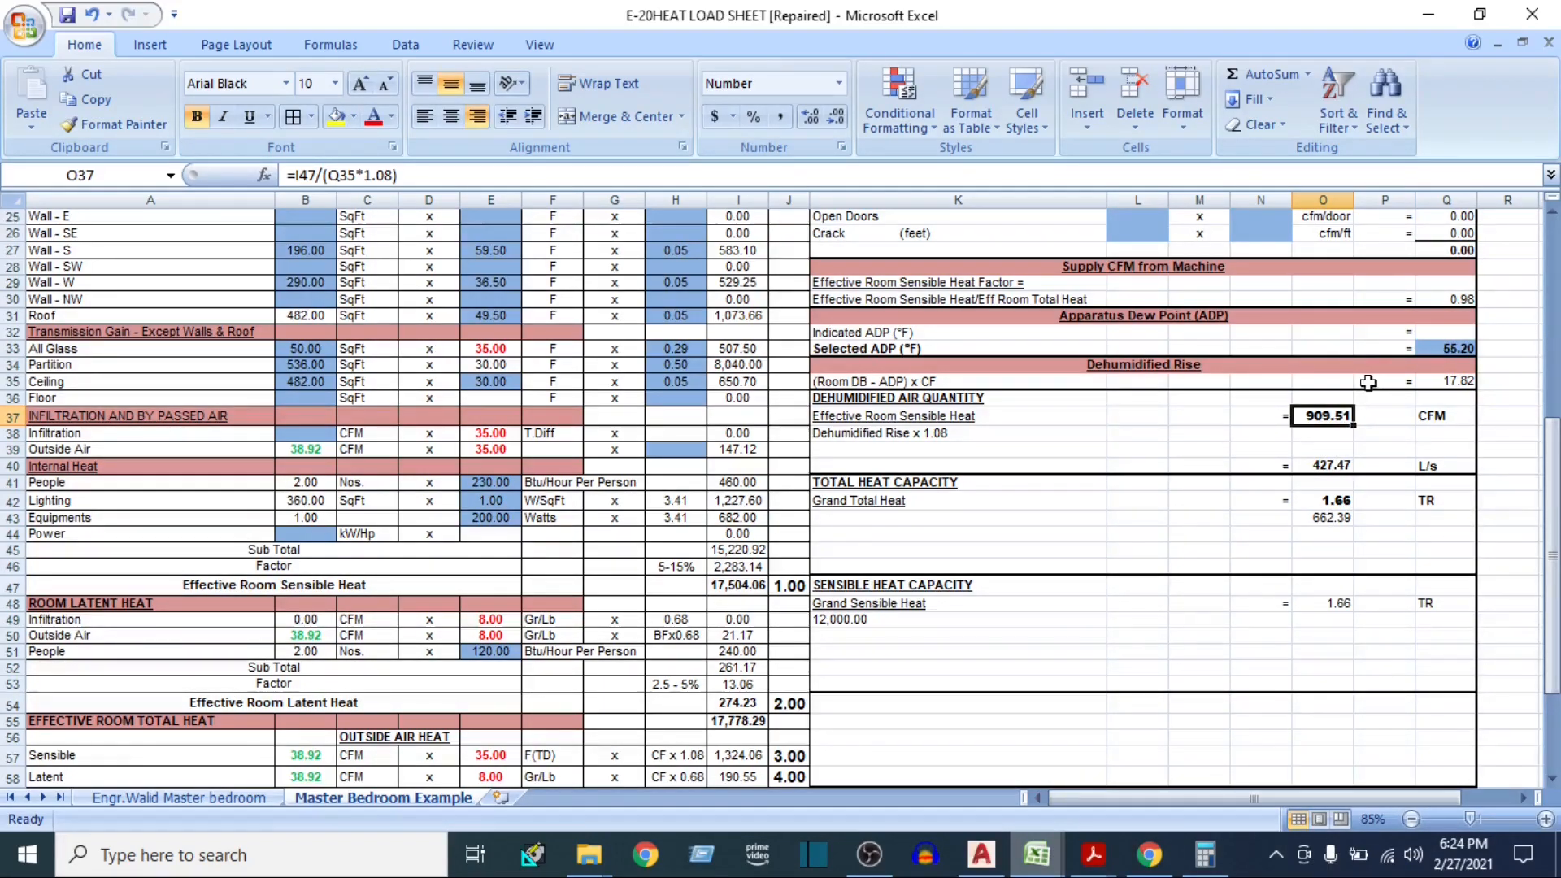
{"action": "left_click", "coordinate": [1334, 519]}
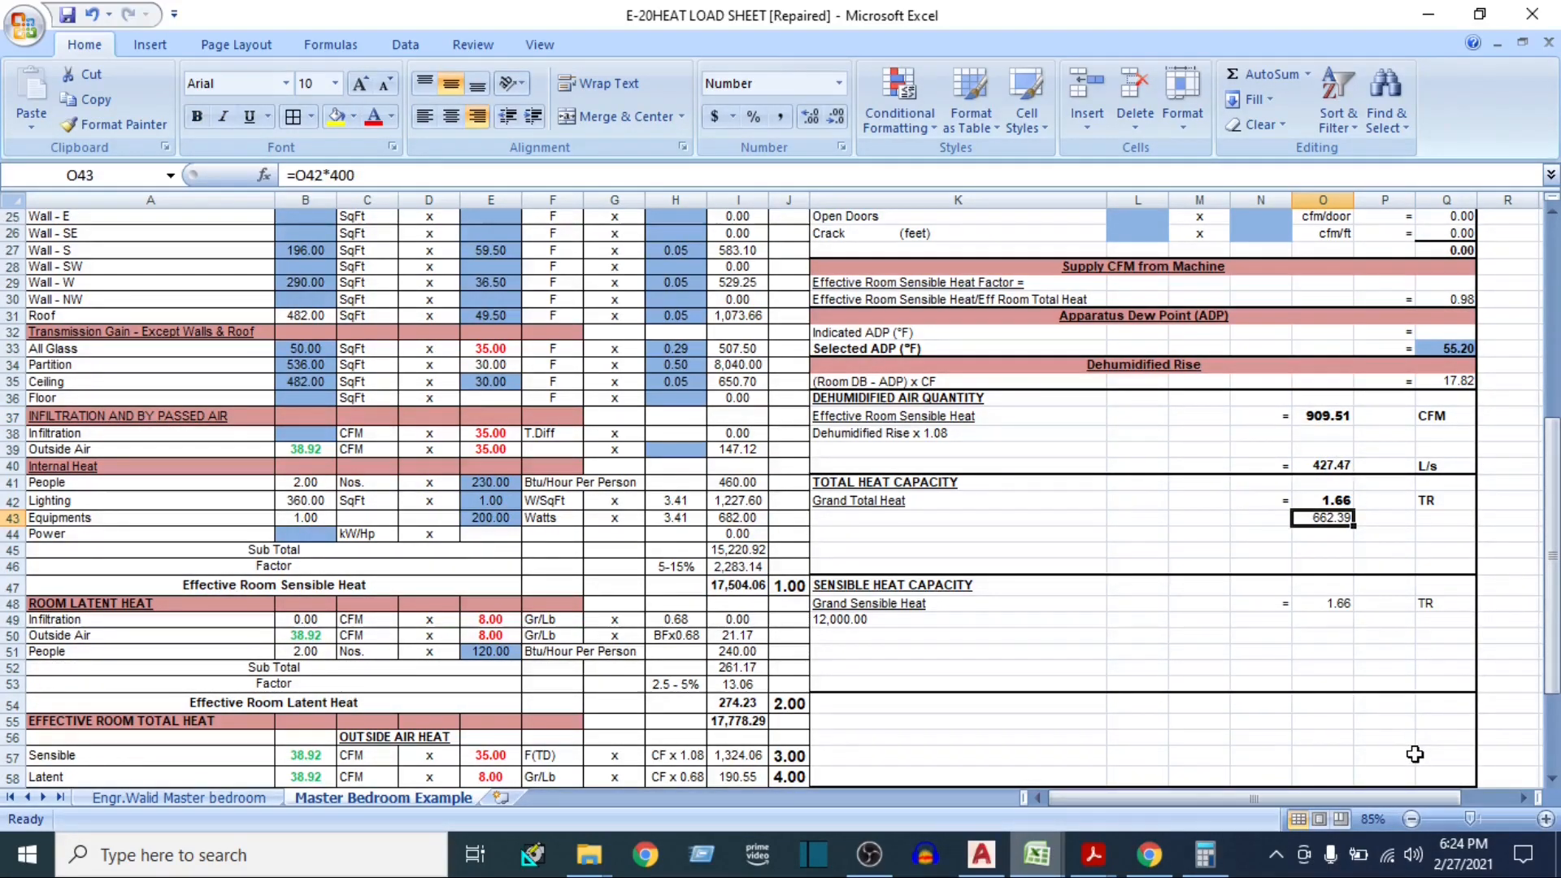
{"action": "key", "text": "Delete"}
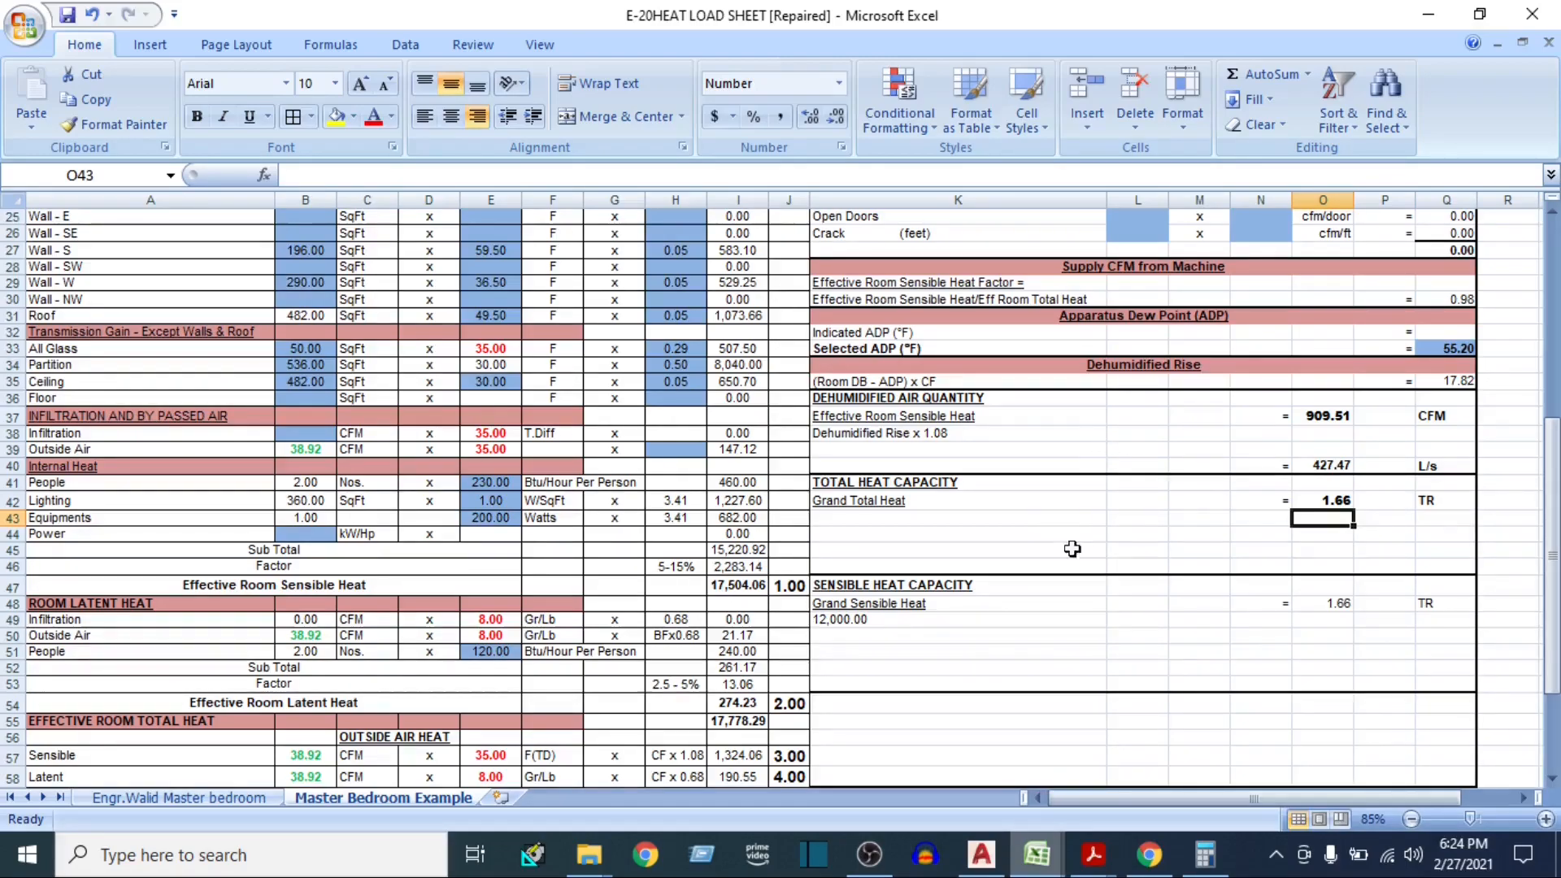
Examine the Grand Total Heat block, checking the formulas for the grand total, TKW, TSKW and tons
{"action": "left_click", "coordinate": [1323, 502]}
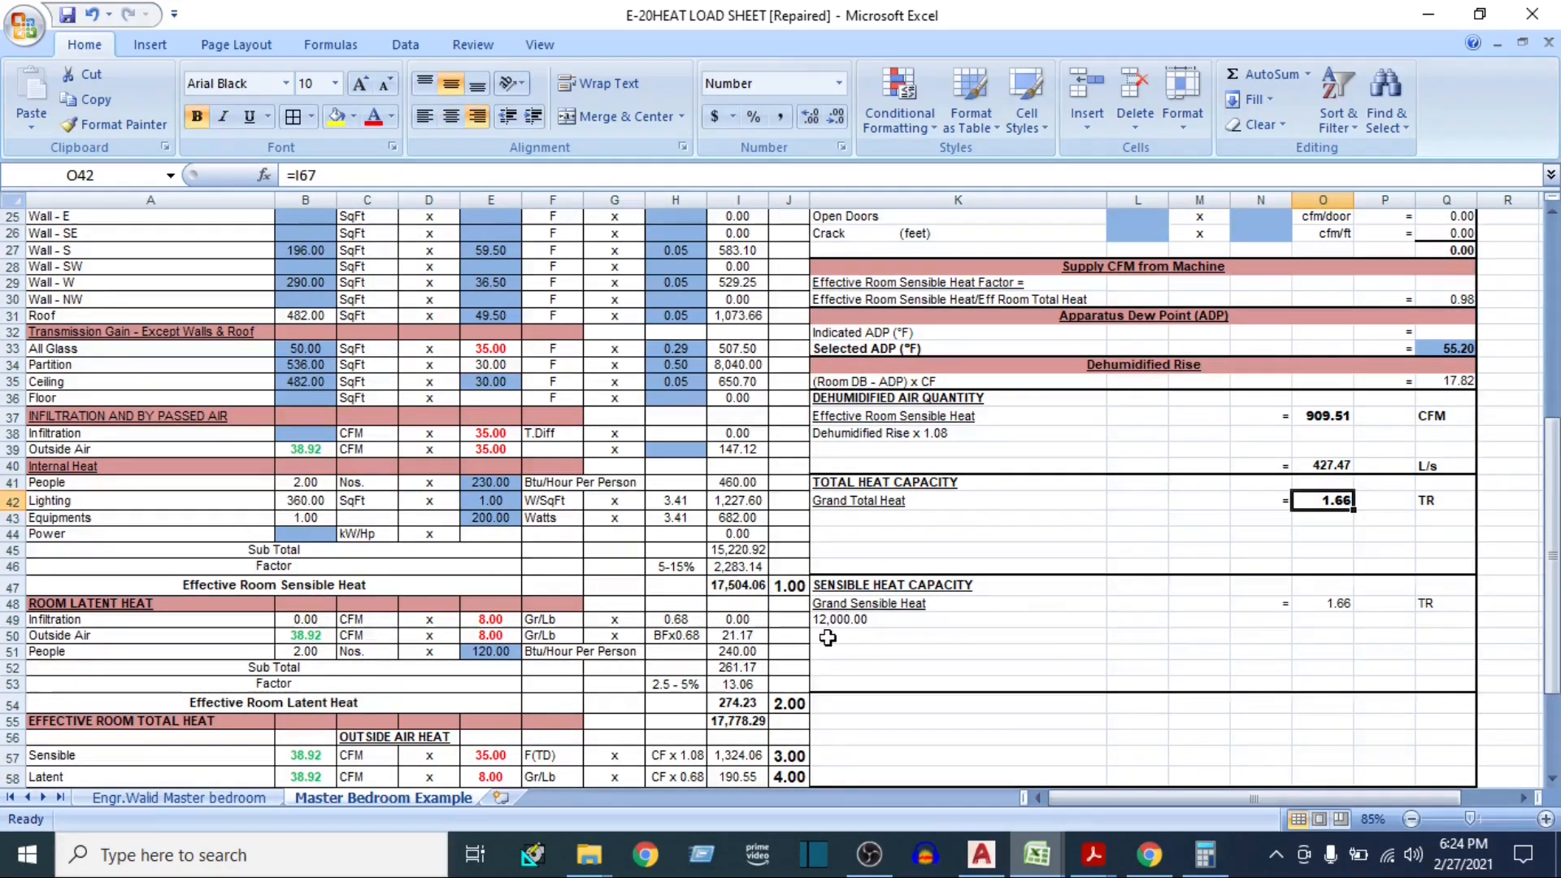
{"action": "scroll", "coordinate": [831, 636], "scroll_direction": "down", "scroll_amount": 7}
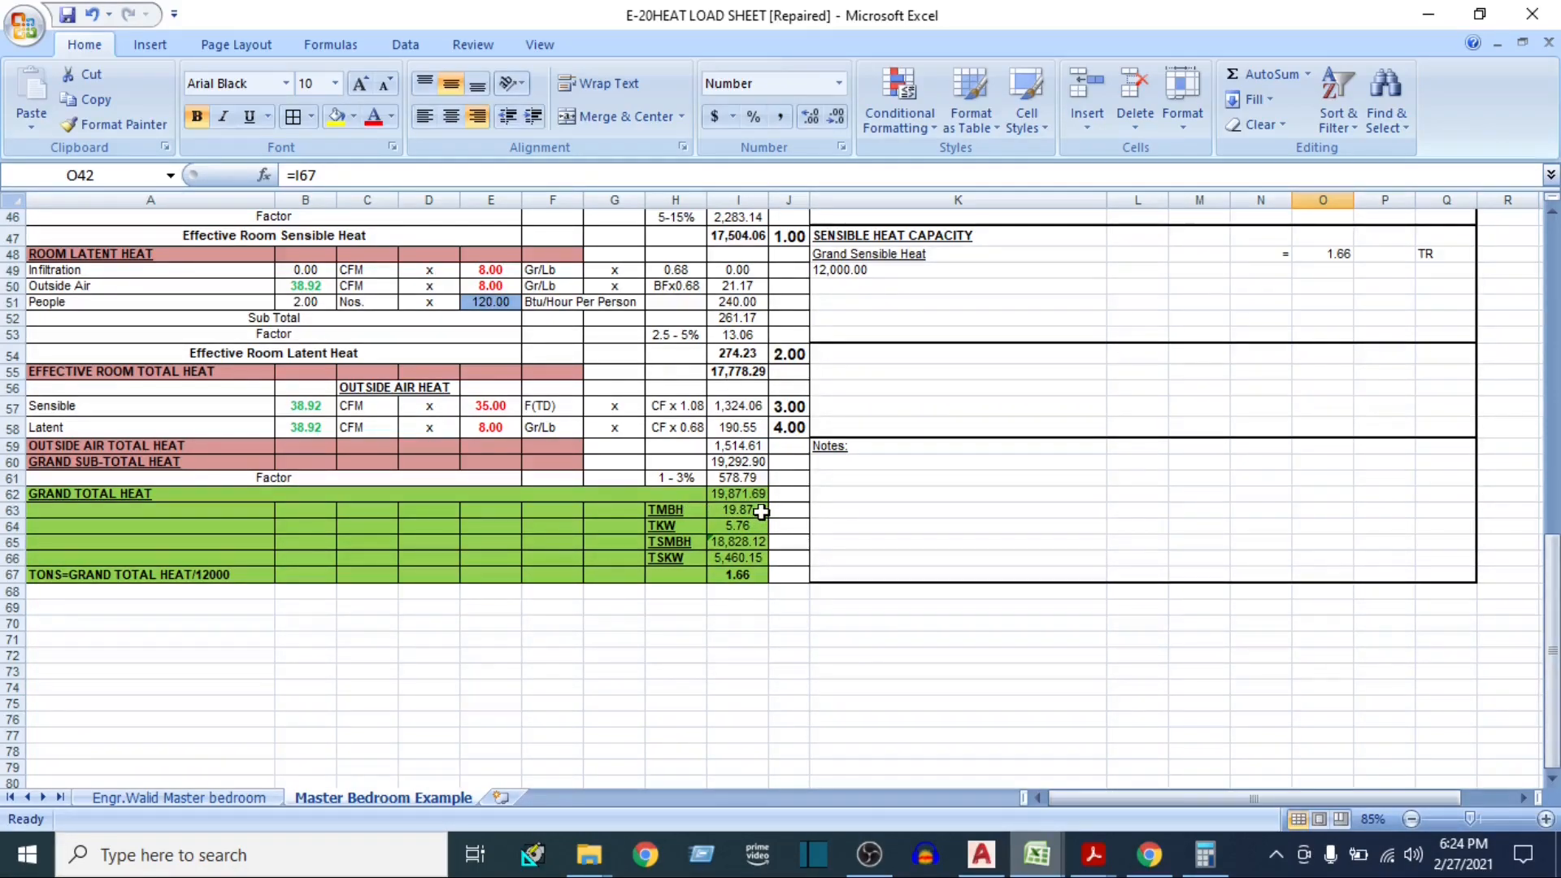
{"action": "left_click", "coordinate": [758, 512]}
{"action": "left_click", "coordinate": [699, 527]}
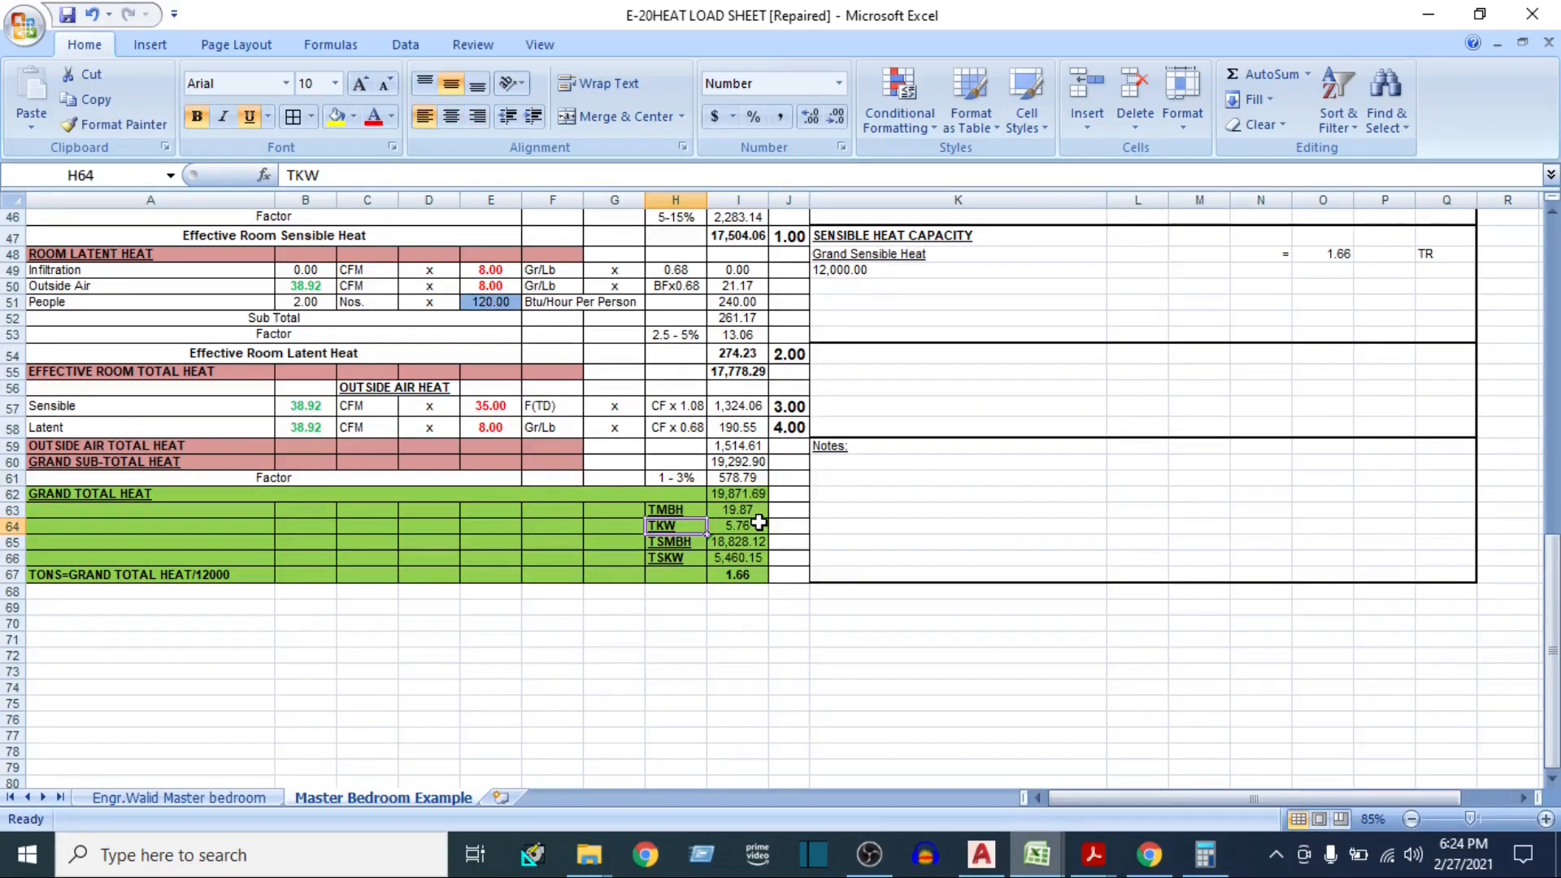
{"action": "left_click", "coordinate": [757, 522]}
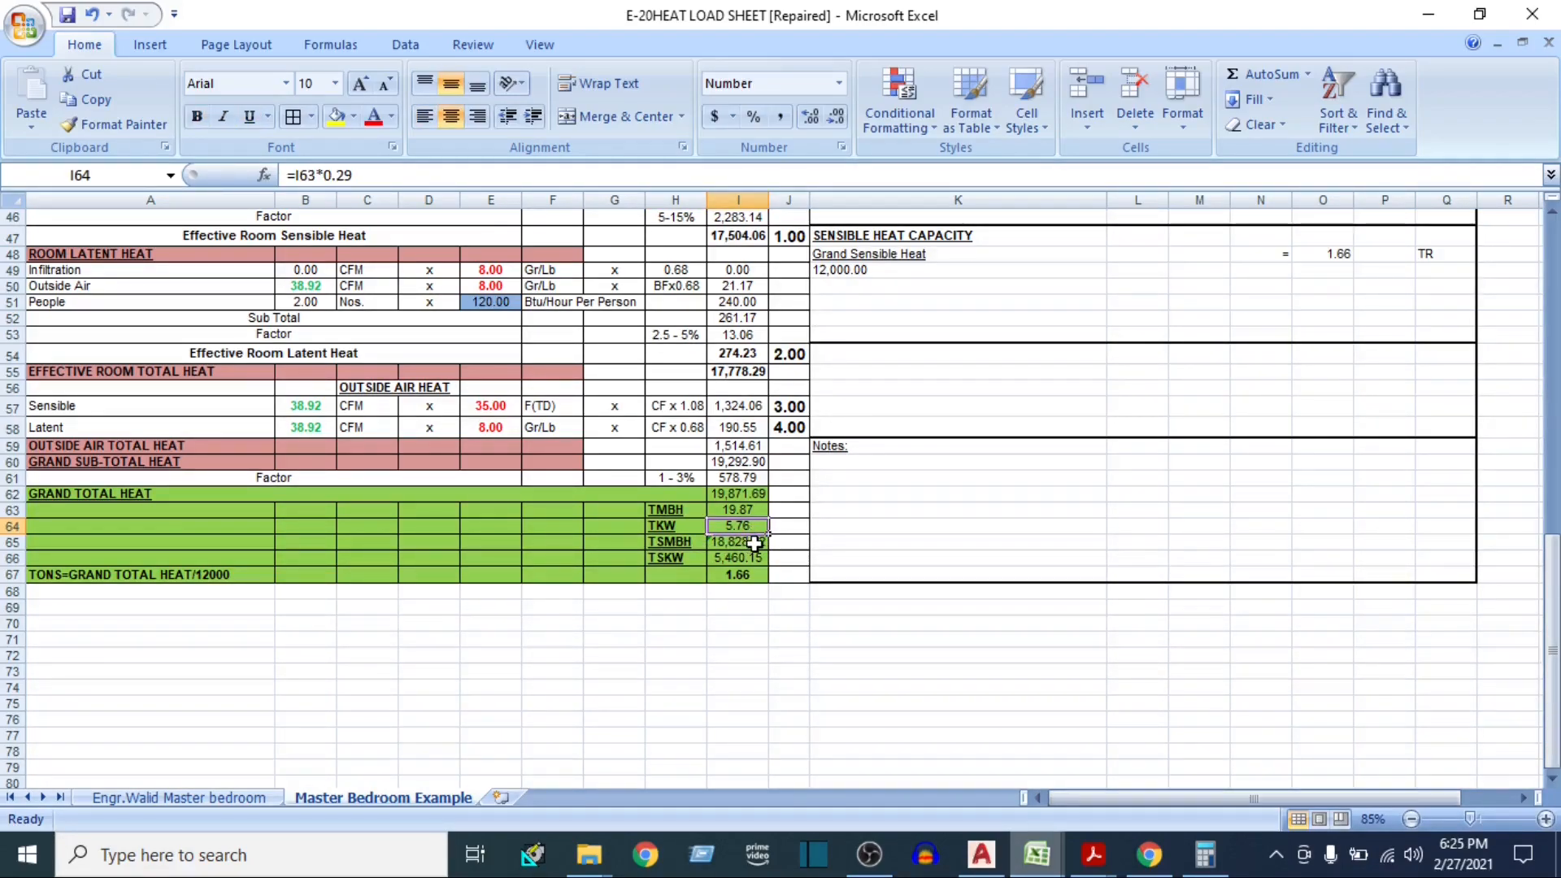
{"action": "left_click", "coordinate": [665, 558]}
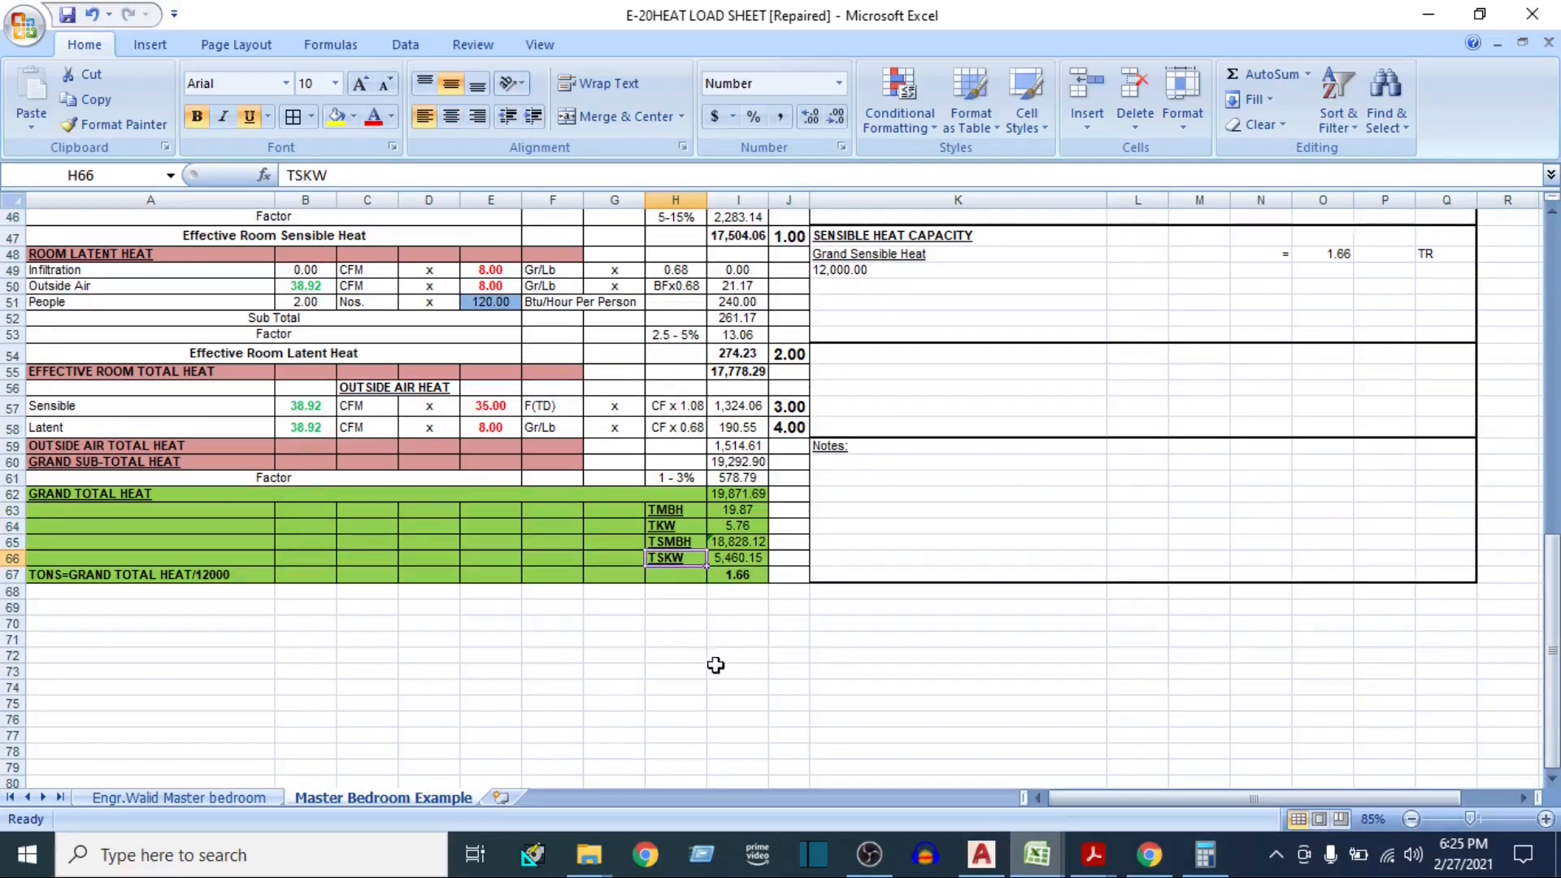
{"action": "left_click", "coordinate": [732, 558]}
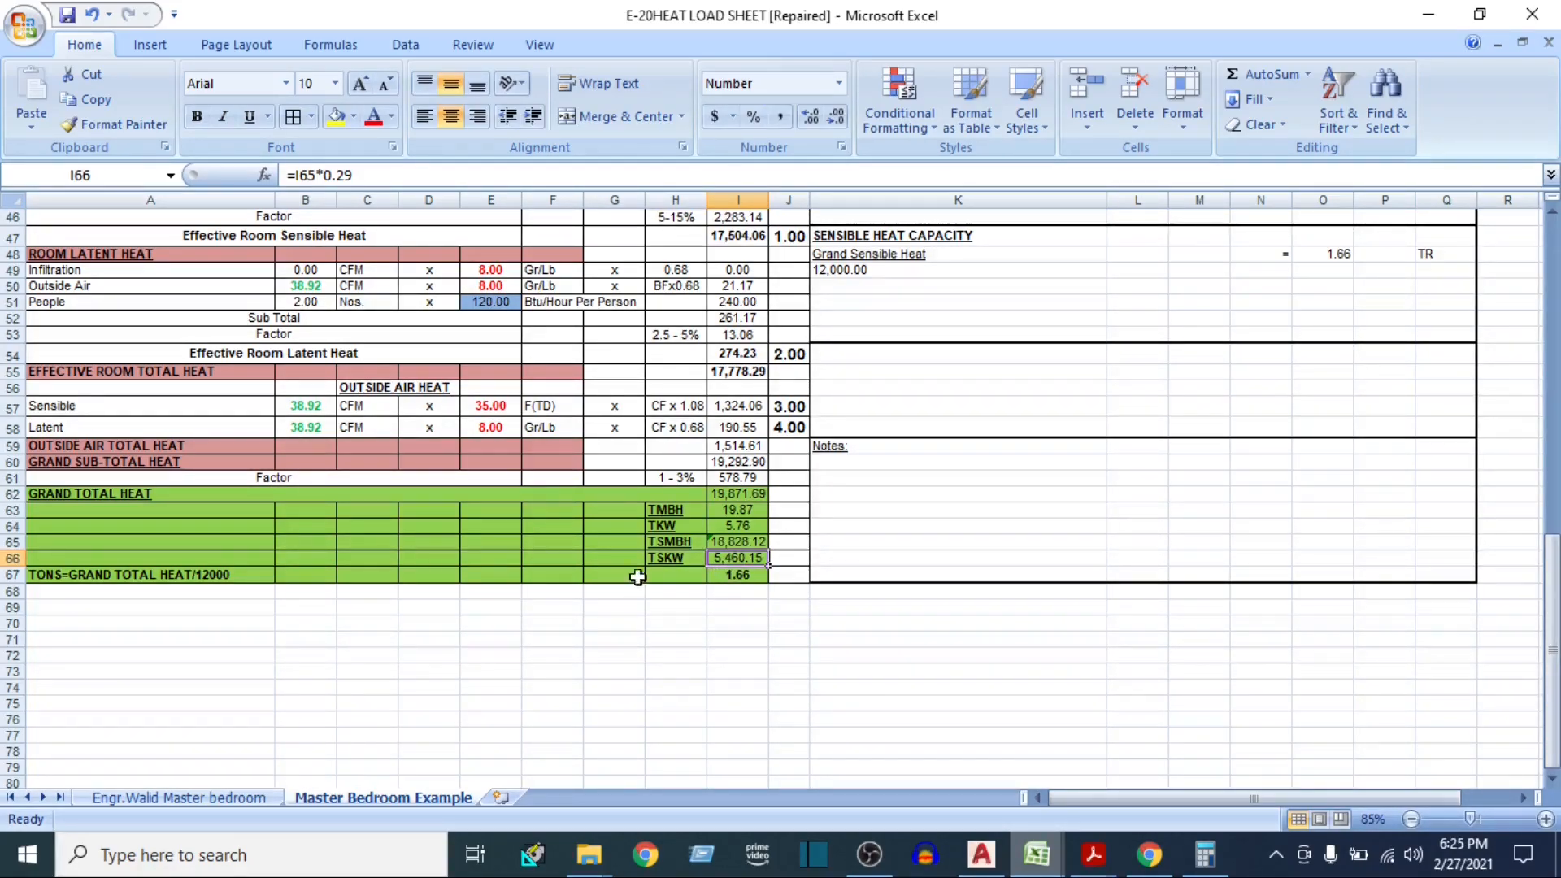
{"action": "left_click", "coordinate": [733, 575]}
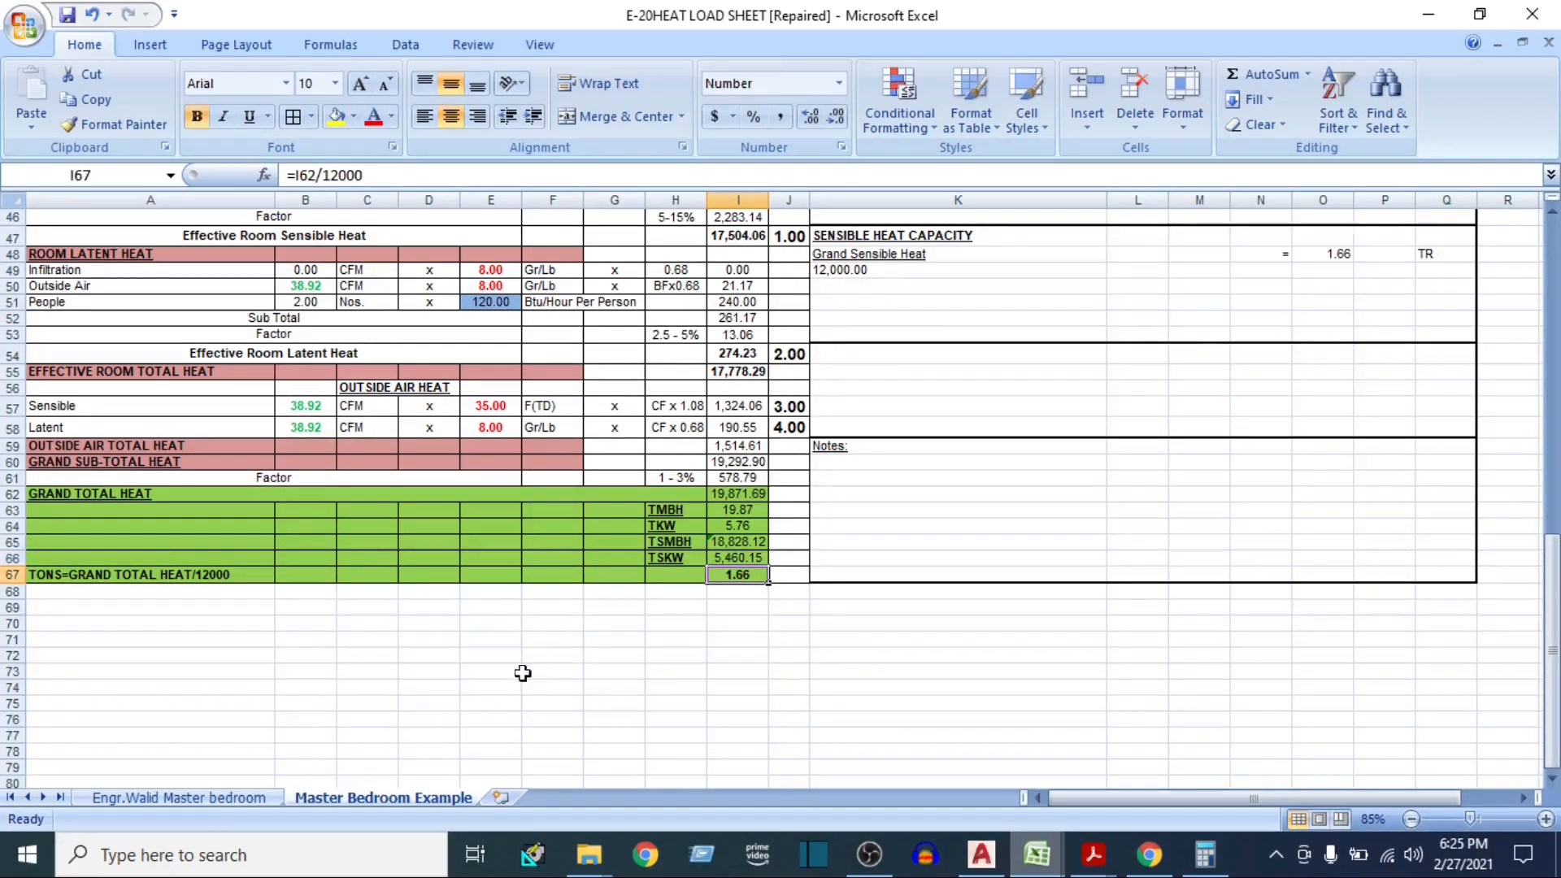
{"action": "left_click", "coordinate": [732, 491]}
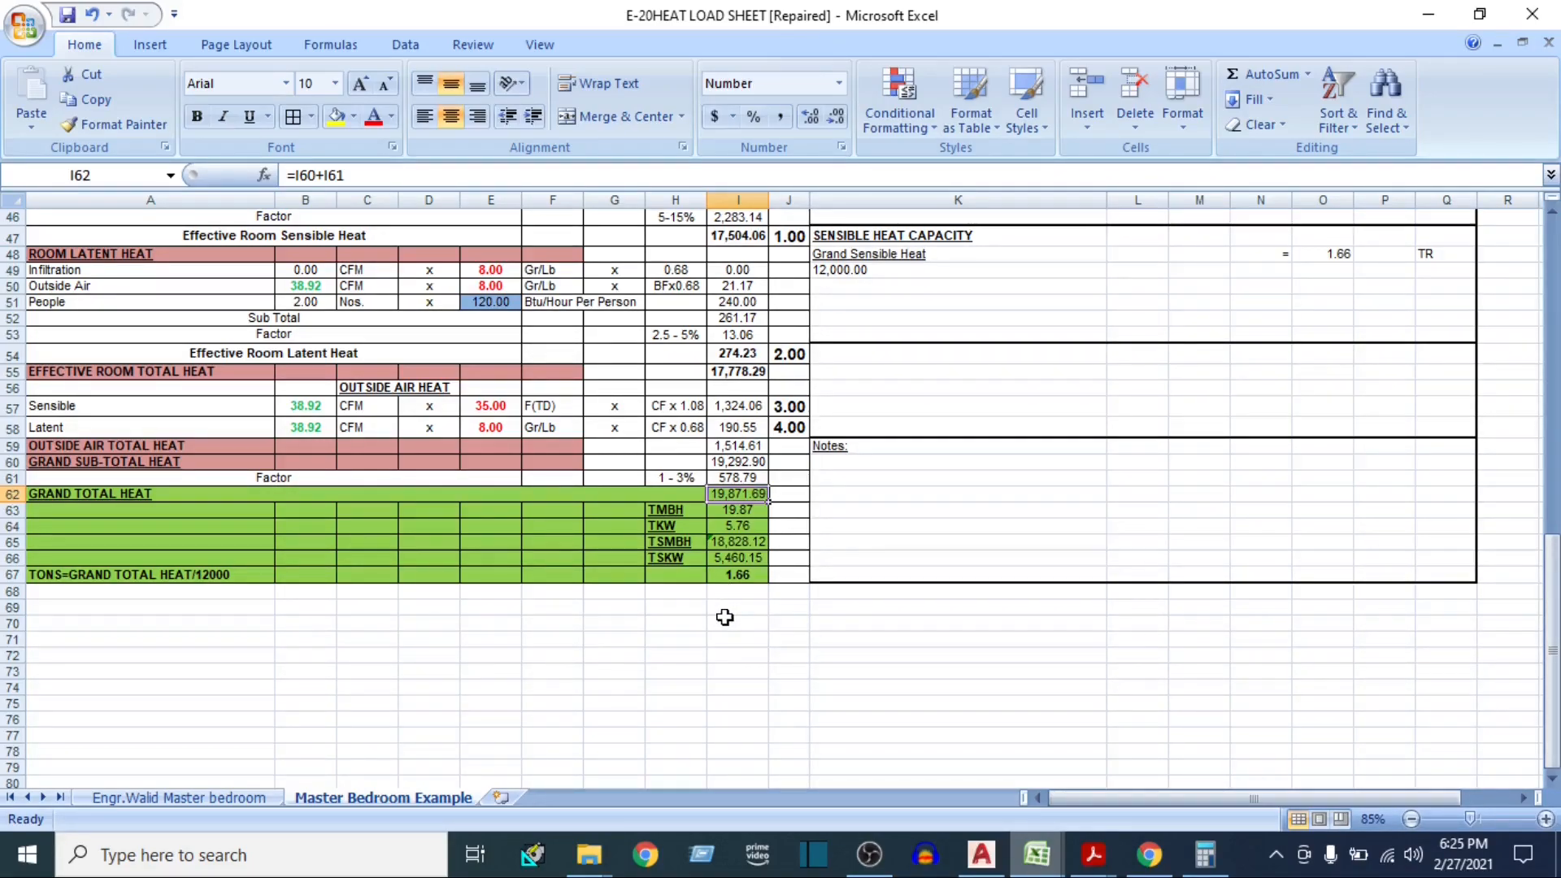
{"action": "left_click", "coordinate": [738, 574]}
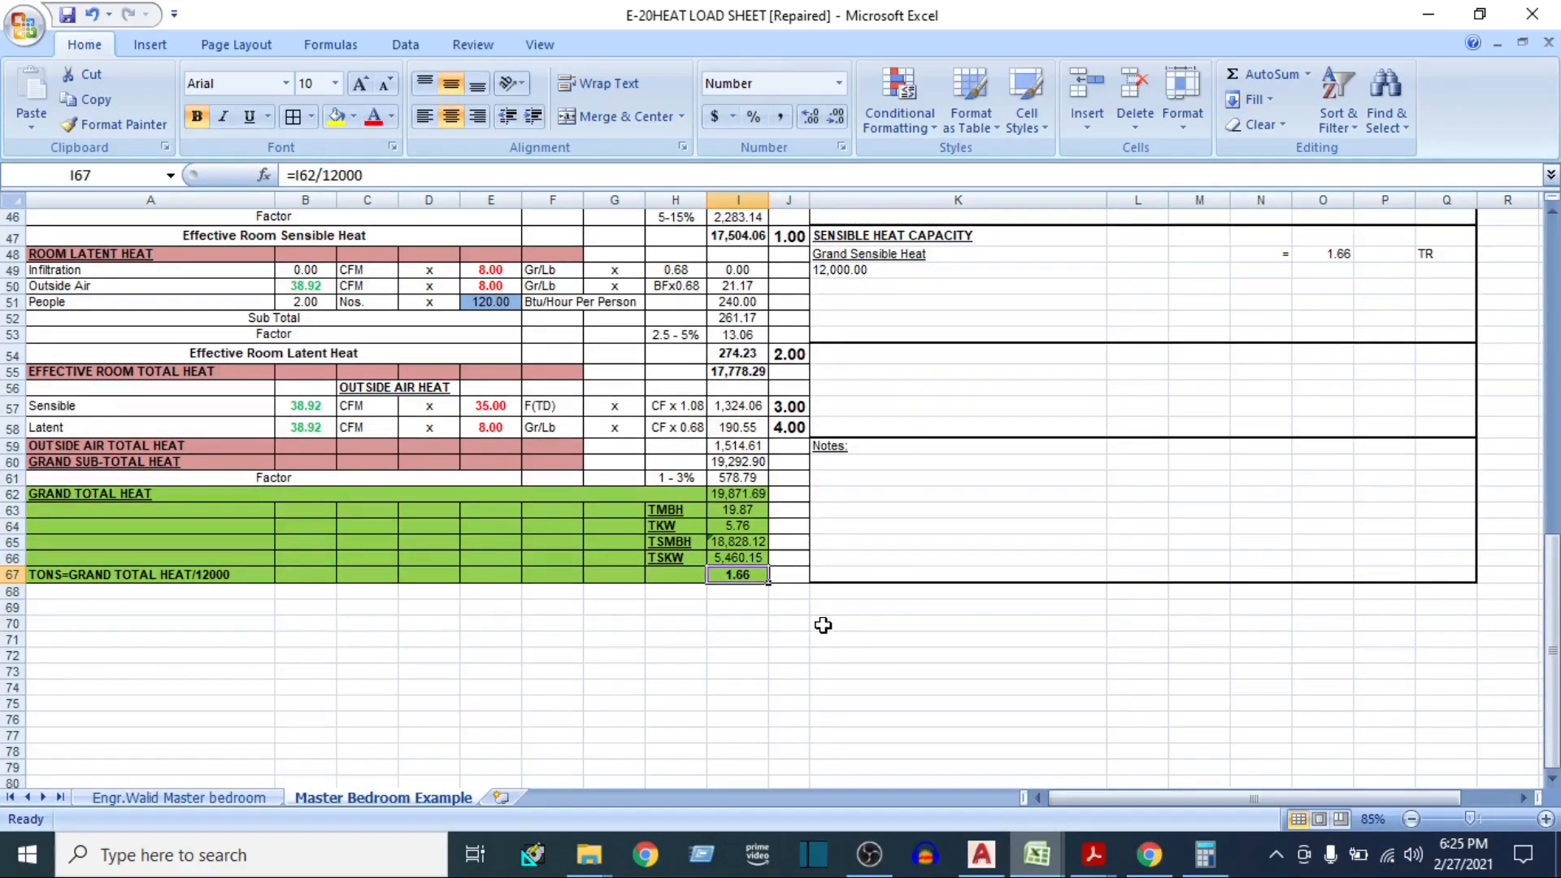
Note the tonnage conversion "12000 BTU/HR= 1TR" in cell K70 below the heat load sheet
{"action": "left_click", "coordinate": [904, 622]}
{"action": "type", "text": "12000"}
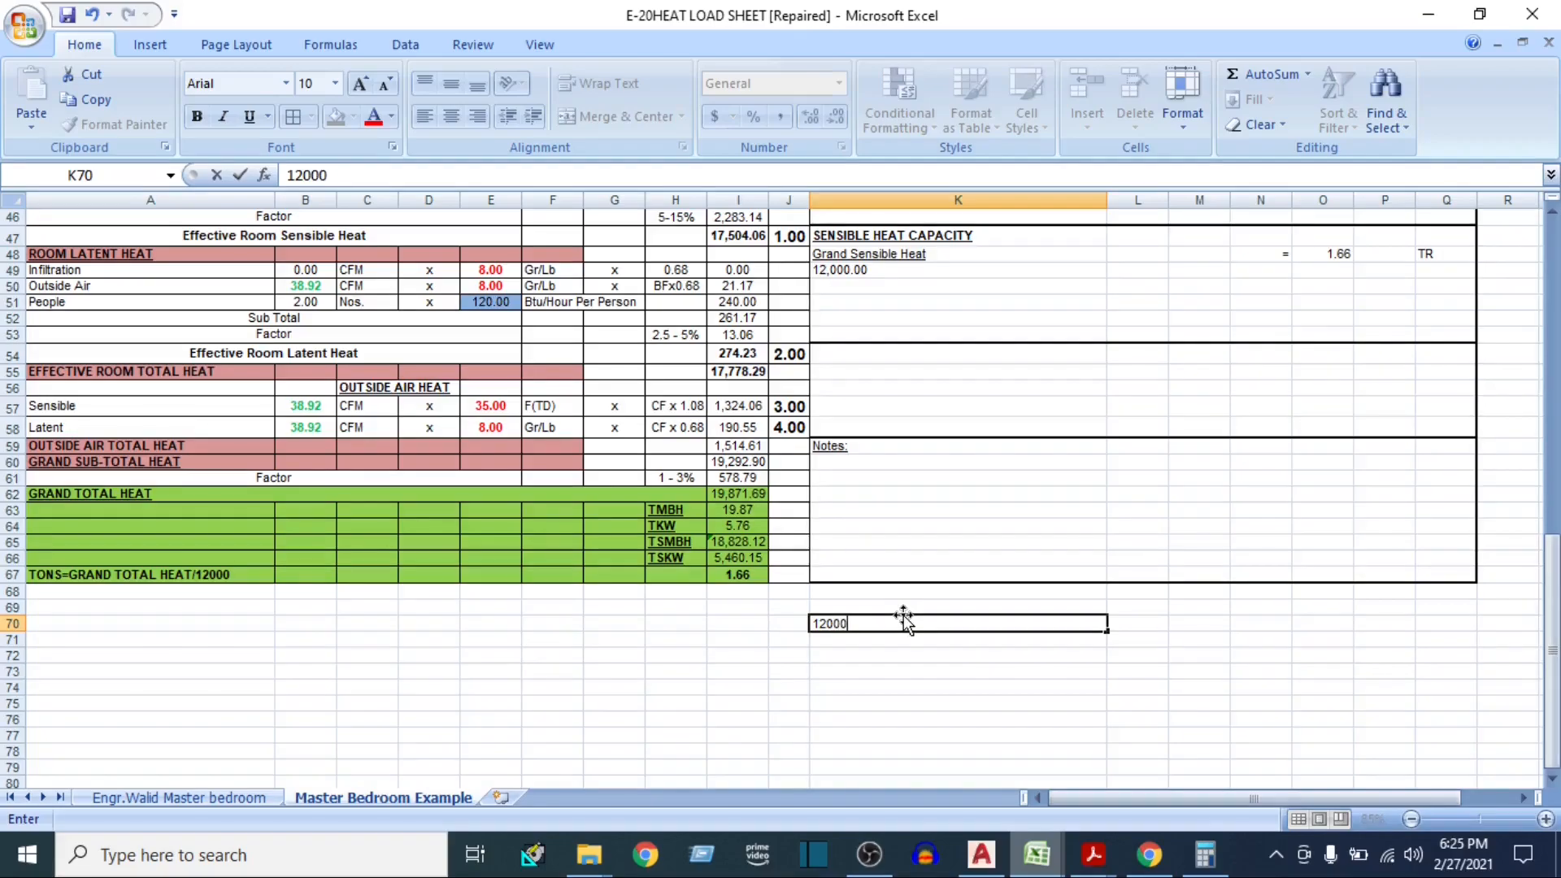
{"action": "type", "text": " BTU/HR= 1"}
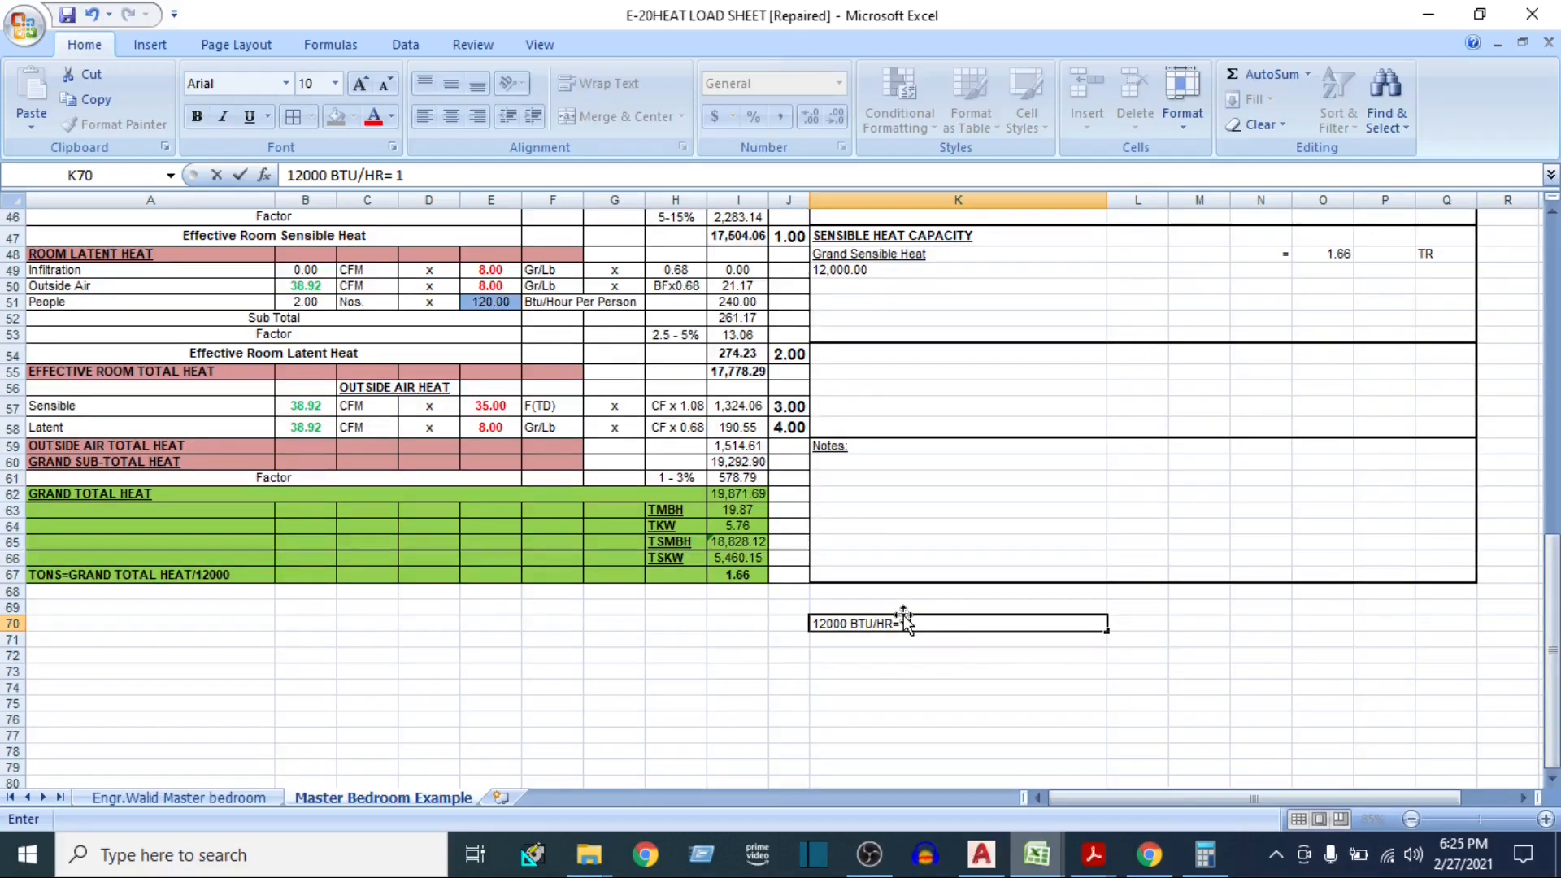
{"action": "type", "text": "TR"}
{"action": "left_click", "coordinate": [854, 656]}
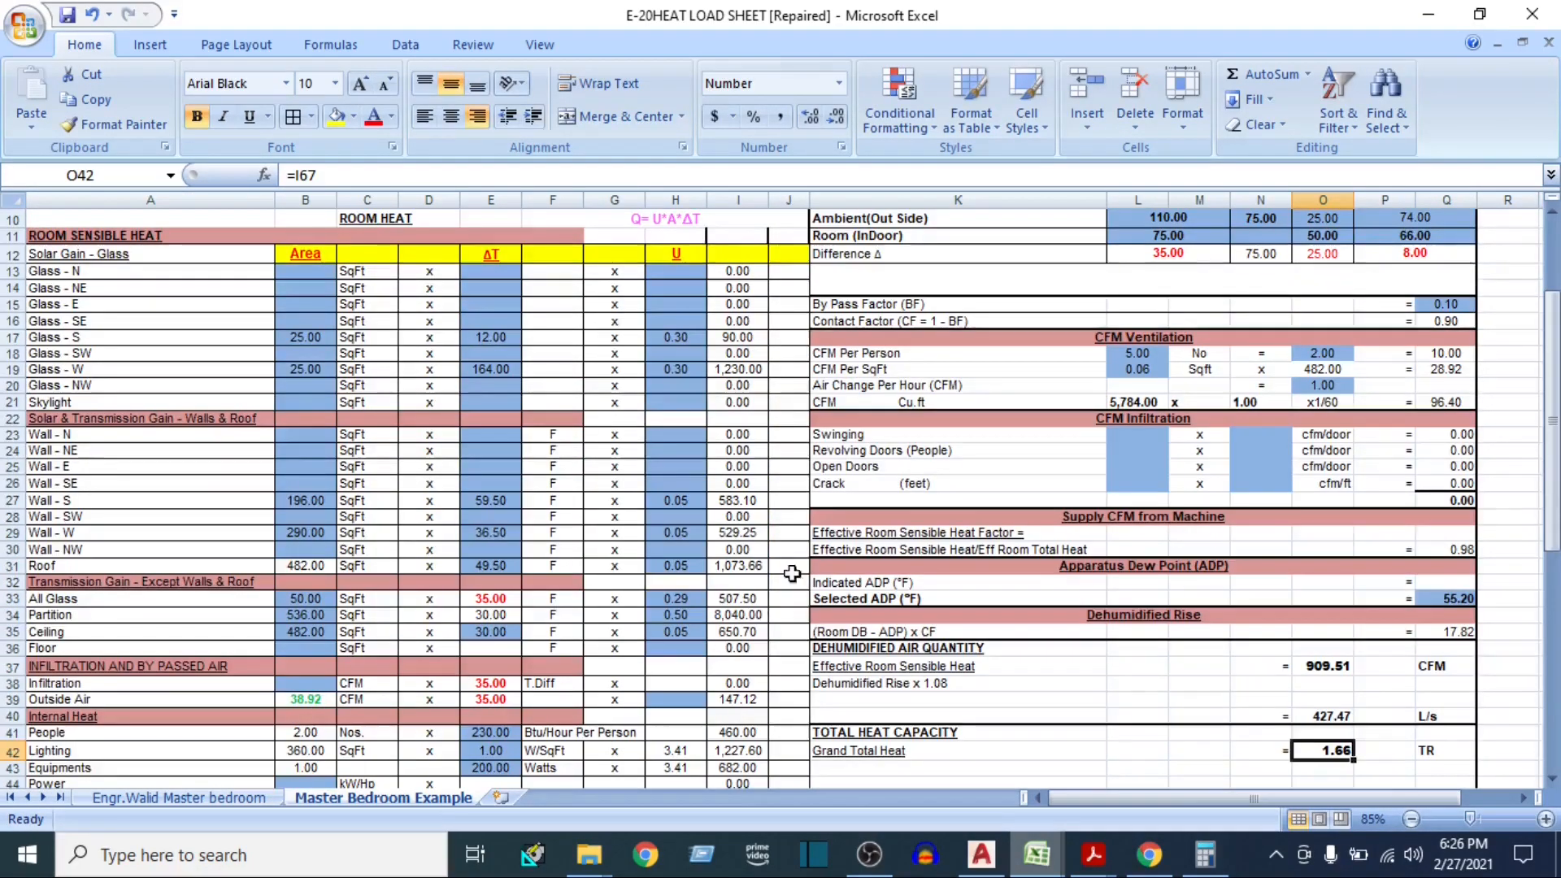
{"action": "scroll", "coordinate": [792, 575], "scroll_direction": "up", "scroll_amount": 3}
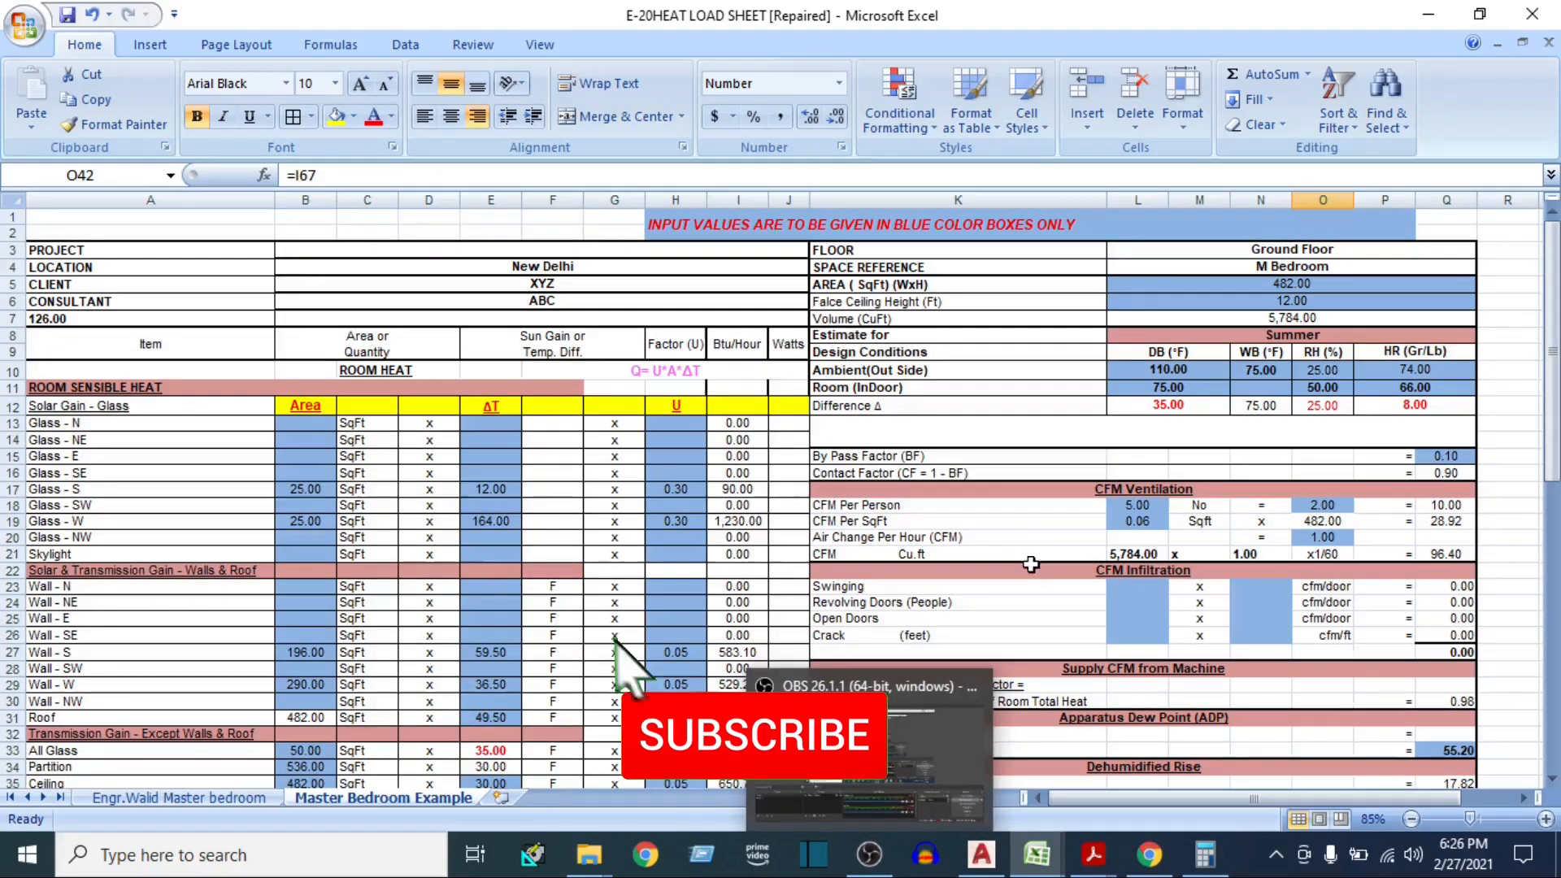
{"action": "left_click", "coordinate": [993, 392]}
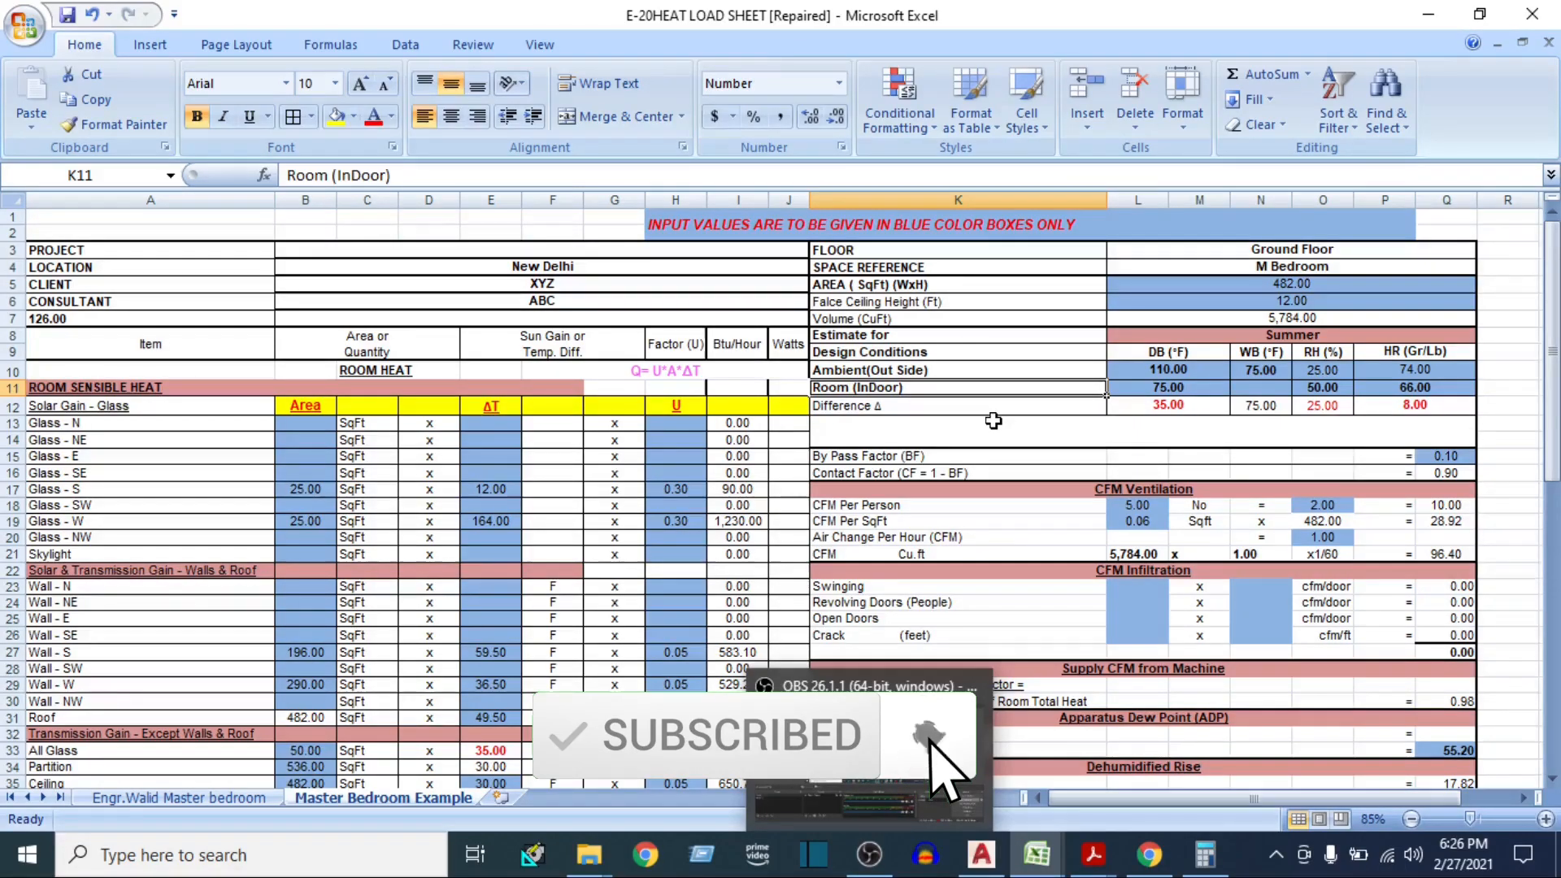
{"action": "left_click", "coordinate": [912, 429]}
{"action": "left_click", "coordinate": [962, 388]}
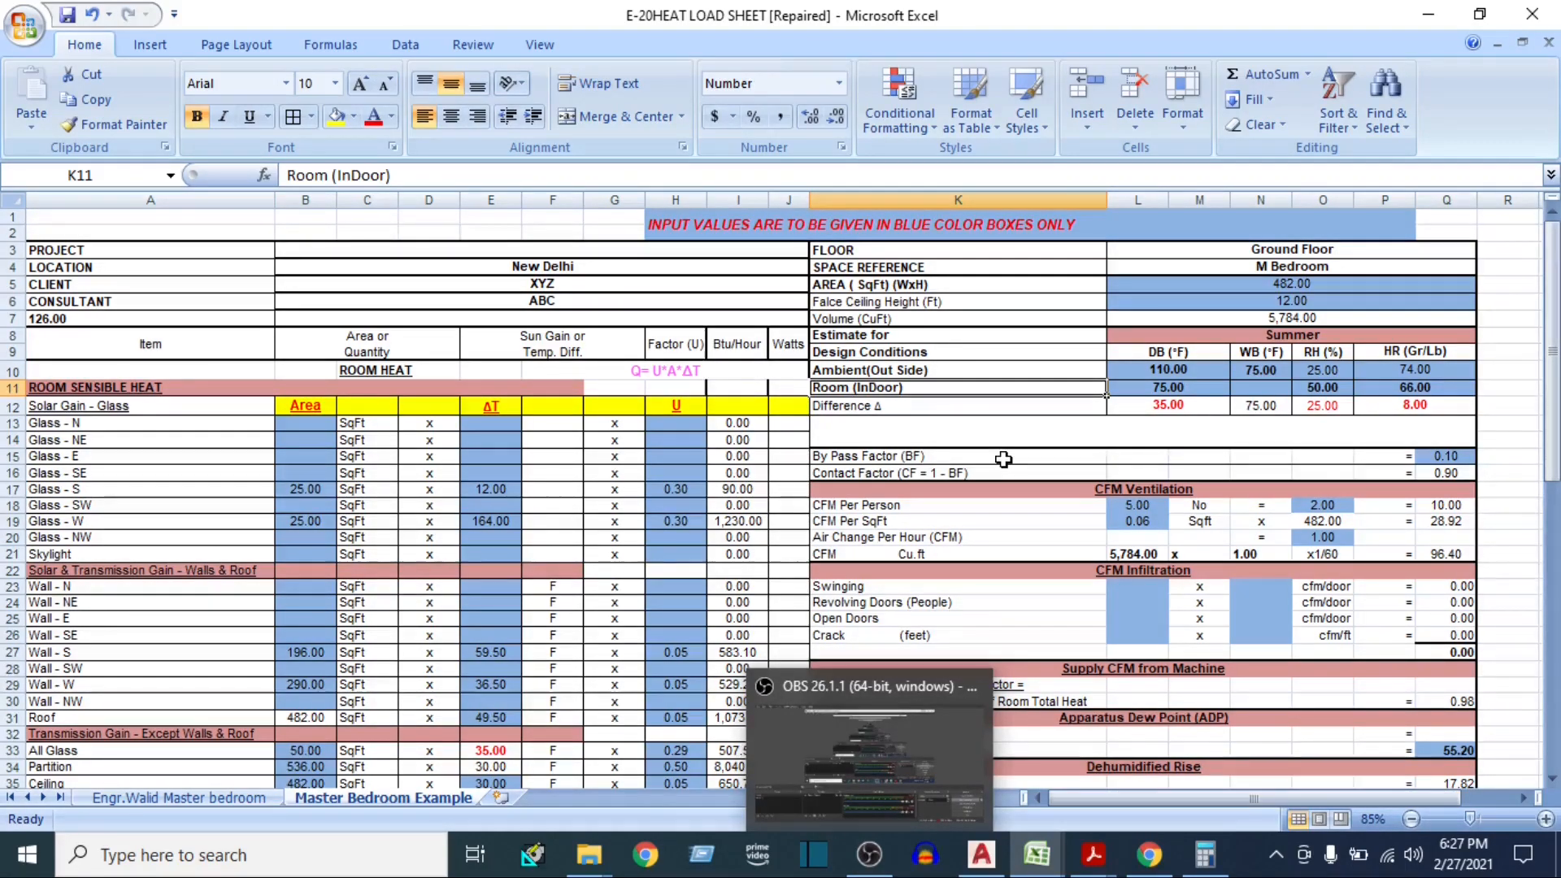
{"action": "left_click", "coordinate": [1022, 349]}
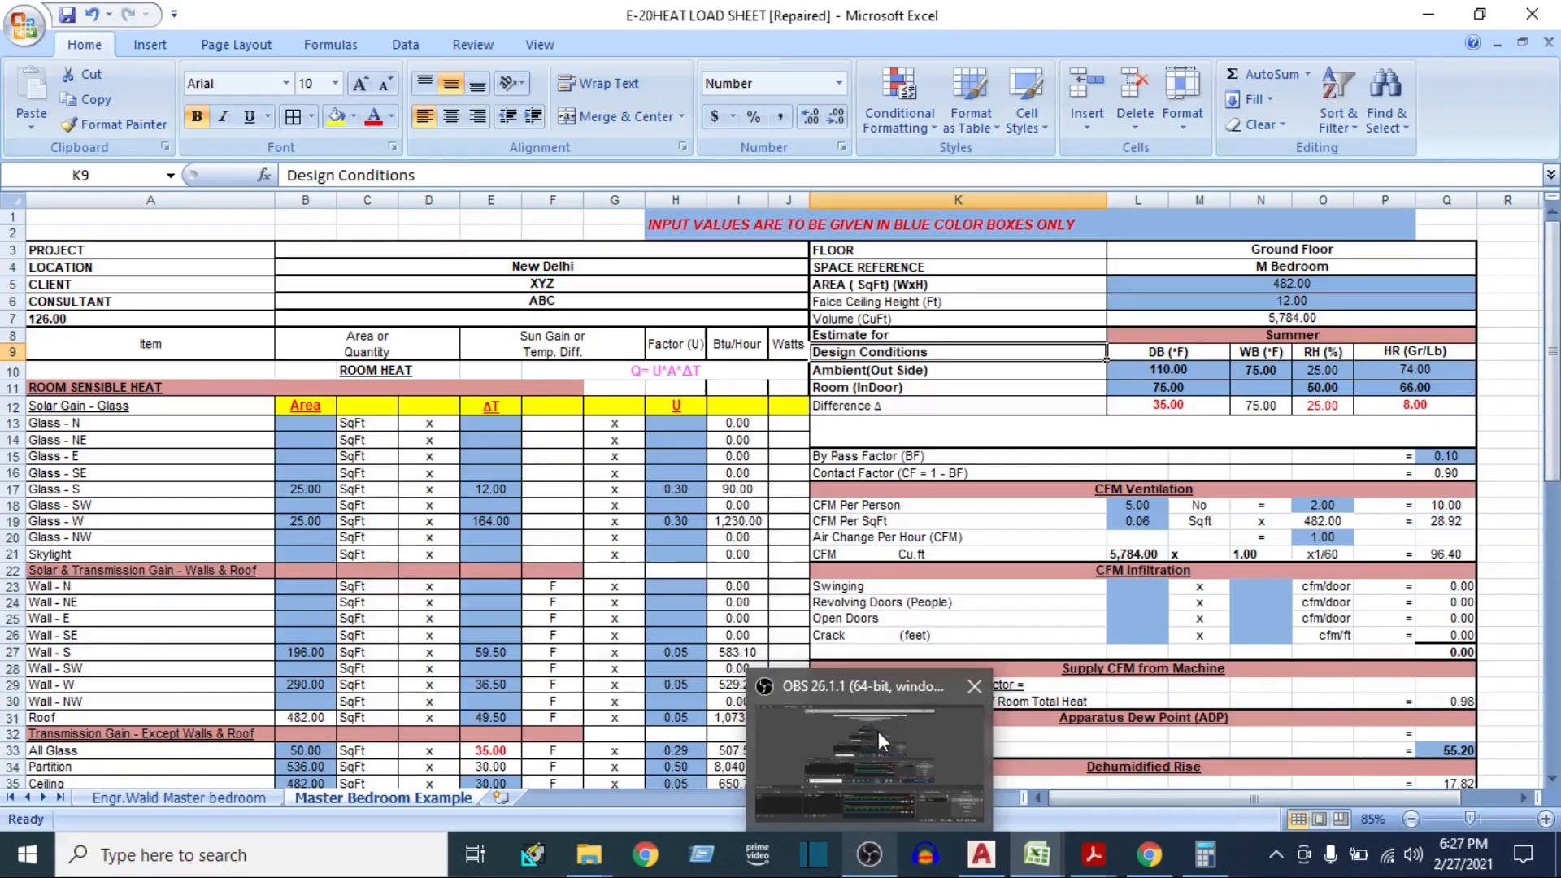
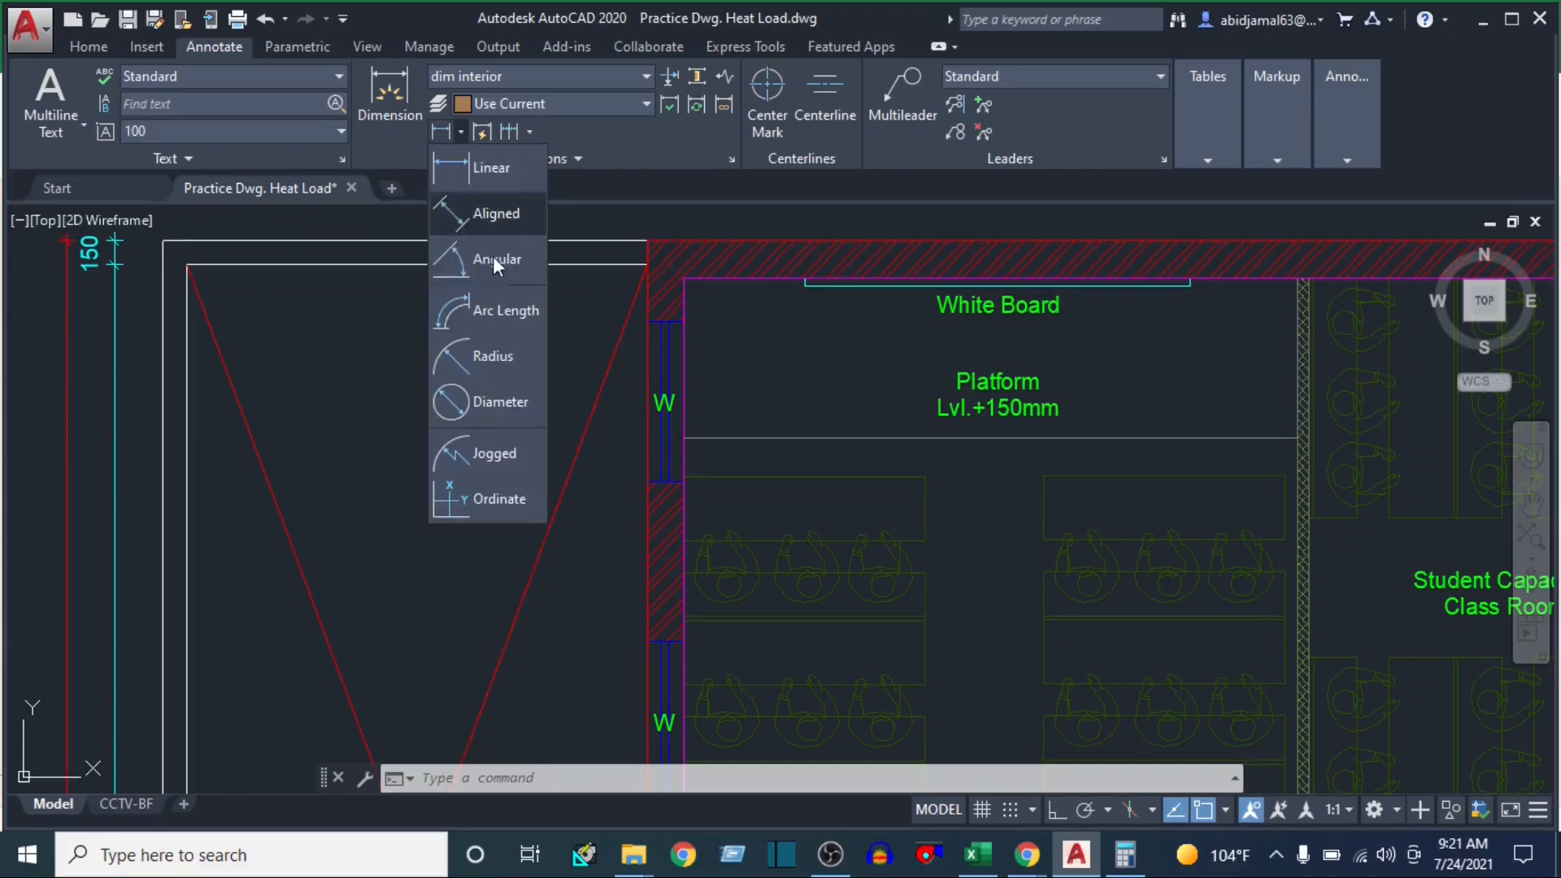
Add a vertical linear dimension across the uppermost window in Class Room-1's wall facing the Back Open Area
{"action": "left_click", "coordinate": [478, 166]}
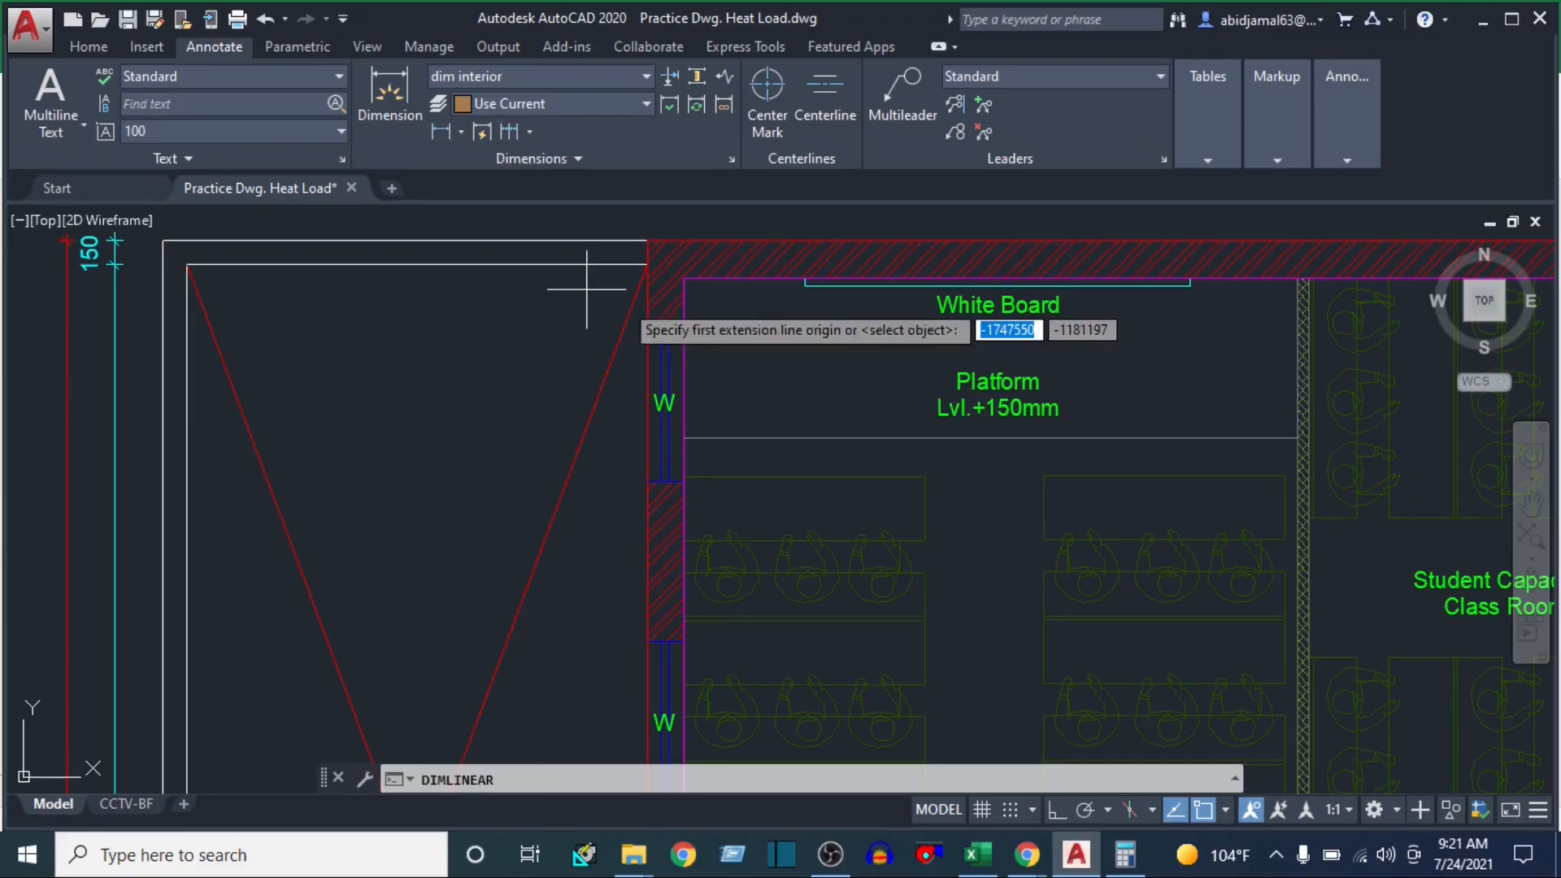
{"action": "left_click", "coordinate": [647, 322]}
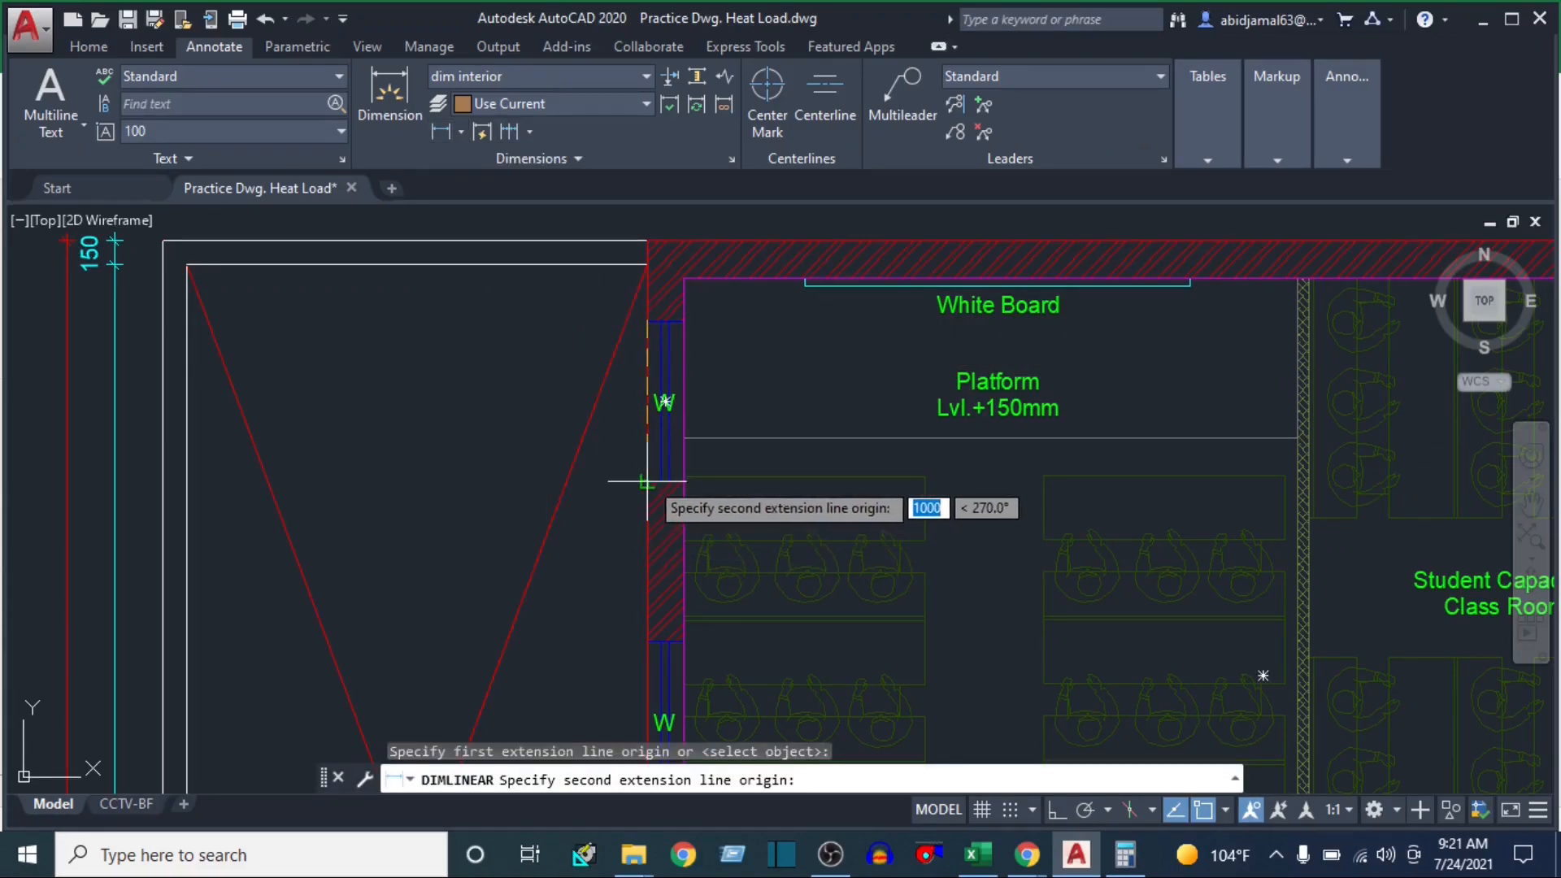
{"action": "left_click", "coordinate": [645, 479]}
{"action": "scroll", "coordinate": [615, 447], "scroll_direction": "up", "scroll_amount": 2}
{"action": "left_click", "coordinate": [615, 447]}
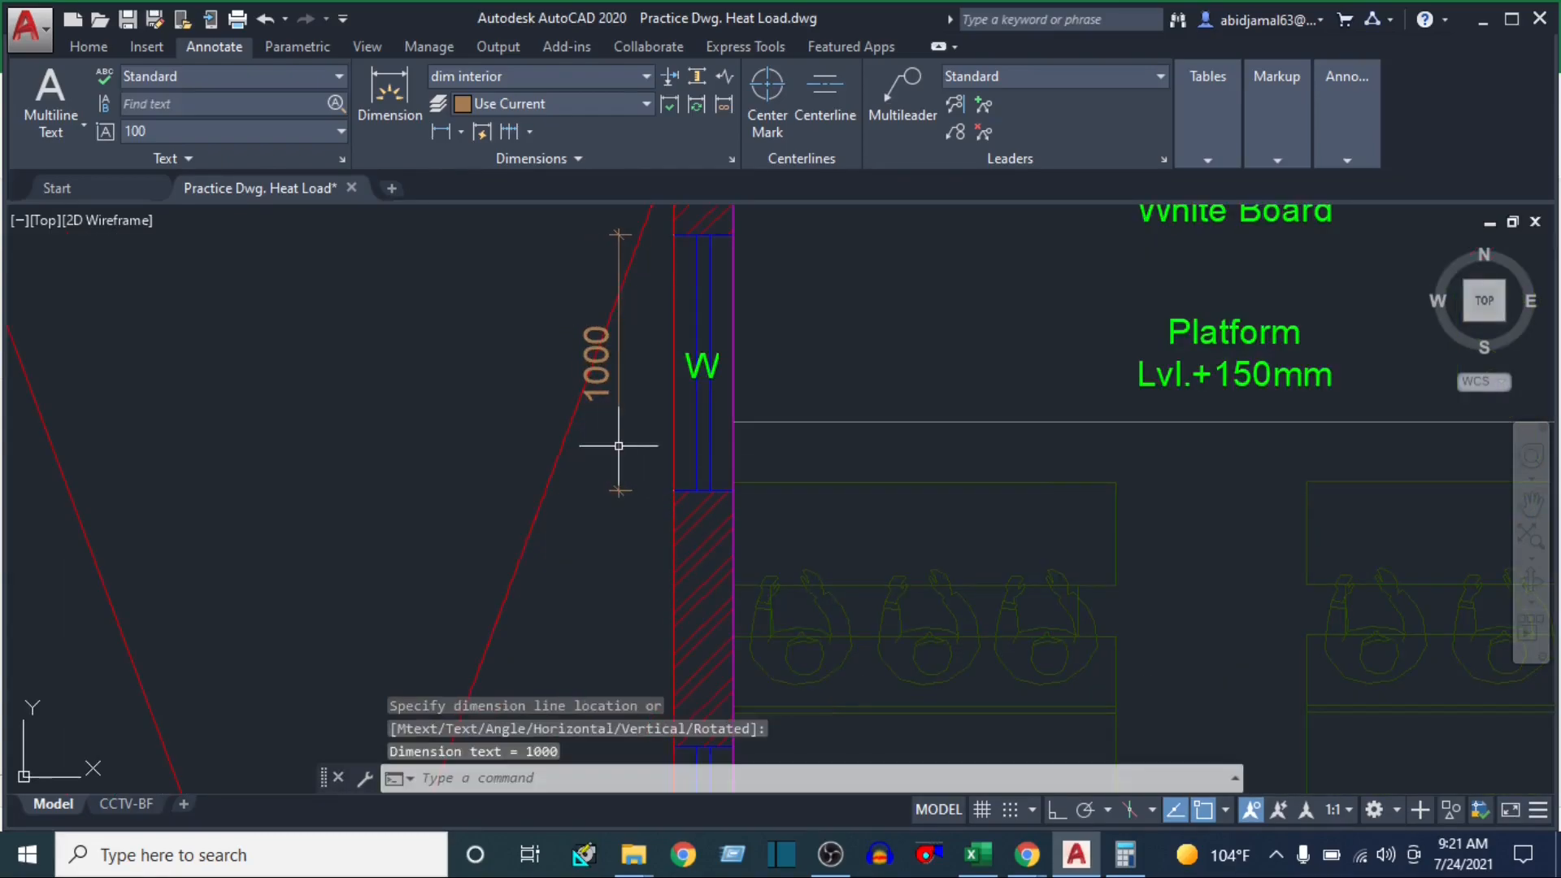
{"action": "scroll", "coordinate": [373, 390], "scroll_direction": "down", "scroll_amount": 4}
{"action": "scroll", "coordinate": [564, 514], "scroll_direction": "down", "scroll_amount": 3}
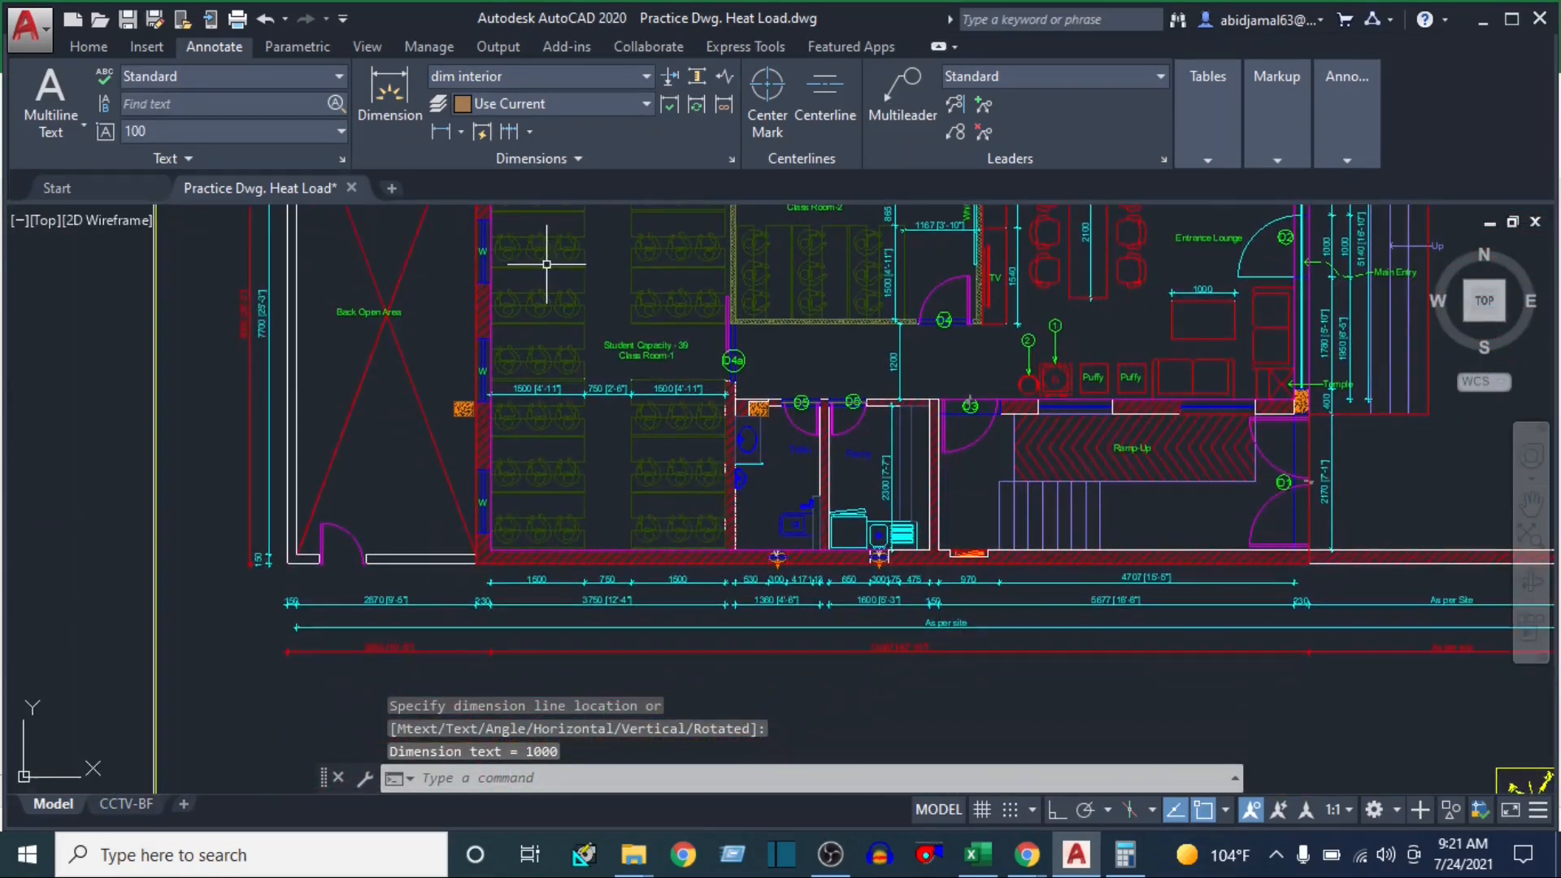
{"action": "left_click_drag", "start_coordinate": [521, 284], "coordinate": [567, 327]}
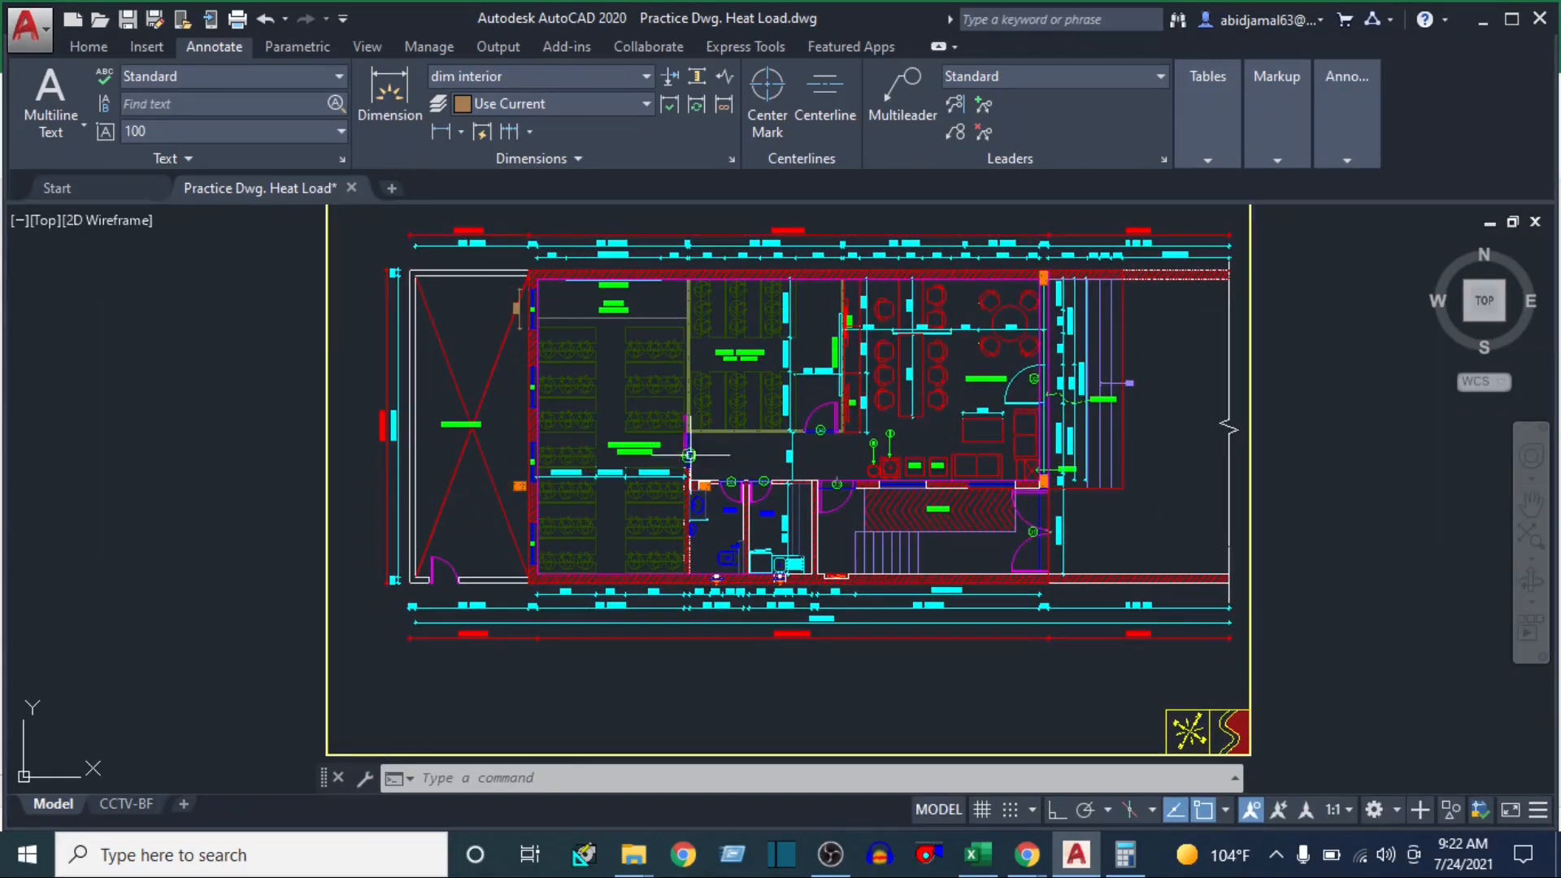
Switch to the u-value workbook in Excel and review the U-values for wall, roof, floor/ceiling, glass and partition wall
{"action": "left_click", "coordinate": [977, 853]}
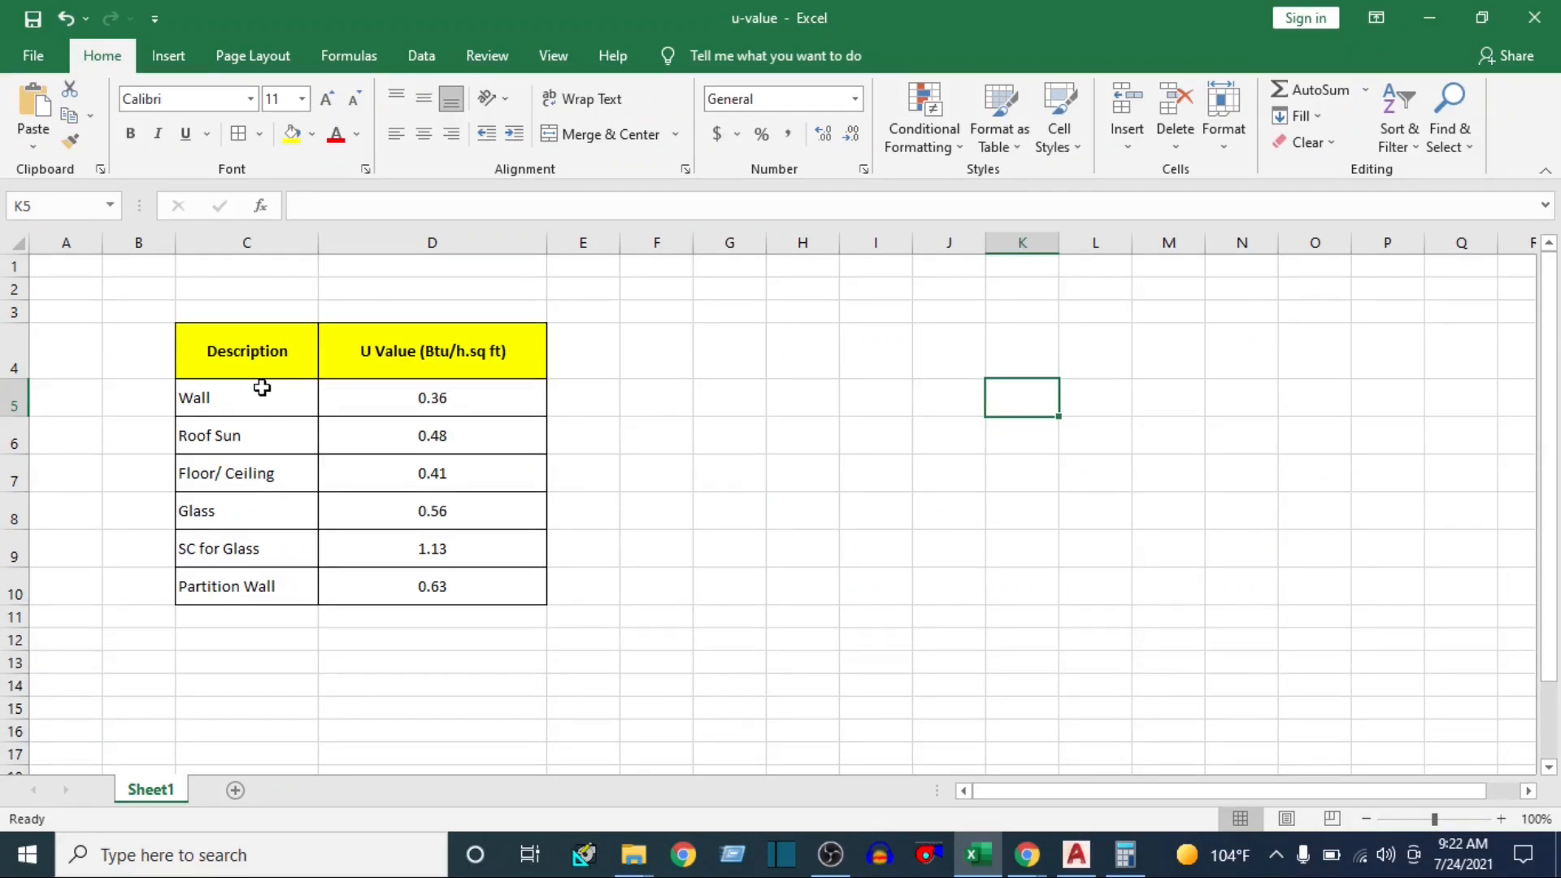
{"action": "left_click", "coordinate": [252, 443]}
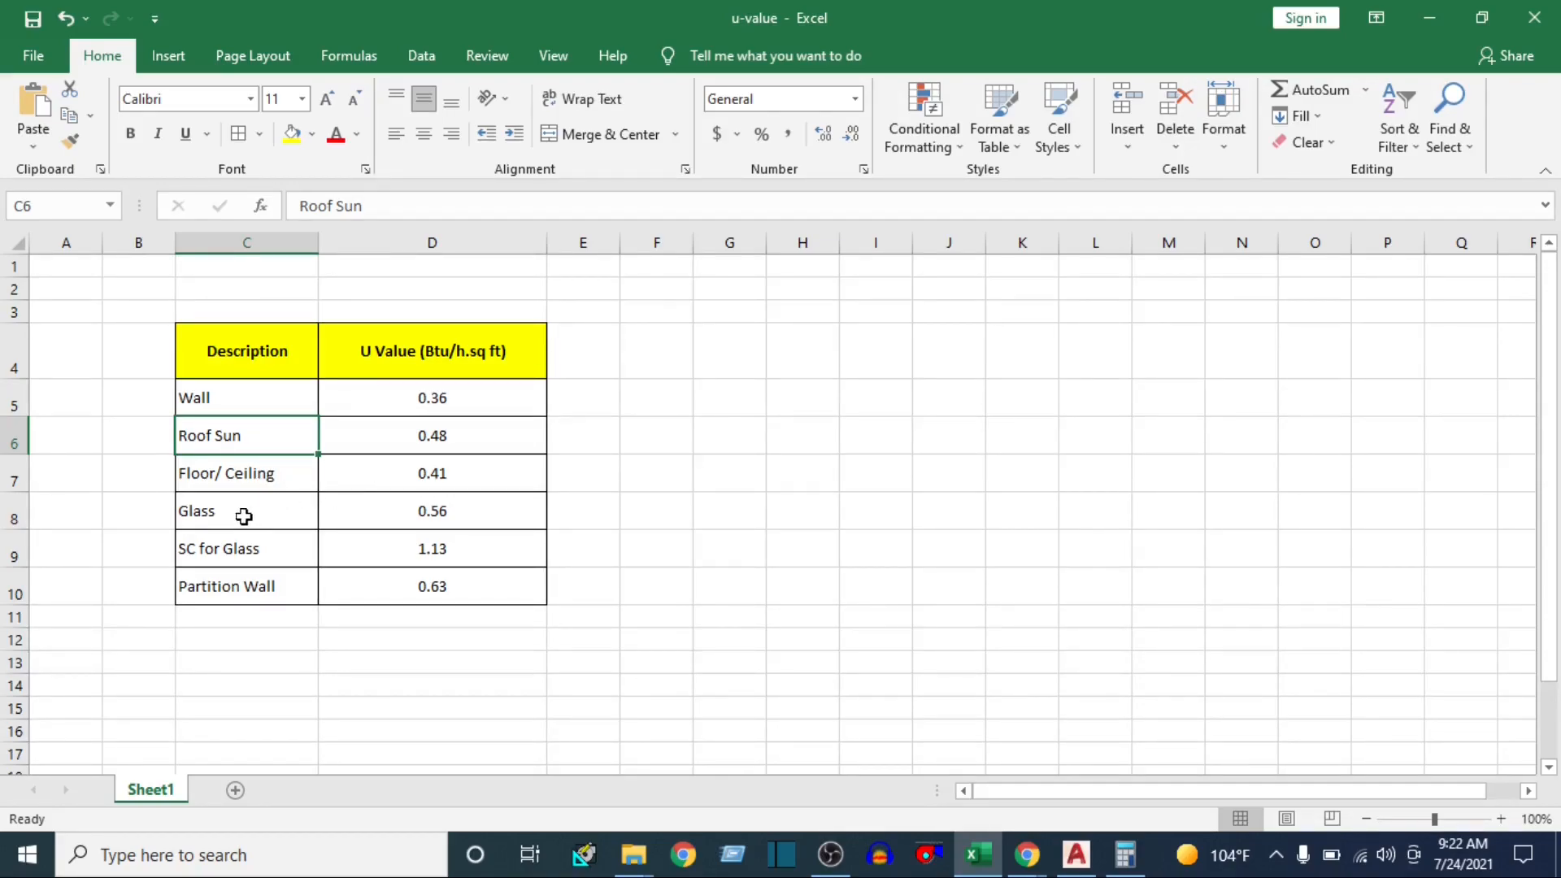
{"action": "left_click", "coordinate": [479, 504]}
{"action": "left_click", "coordinate": [237, 551]}
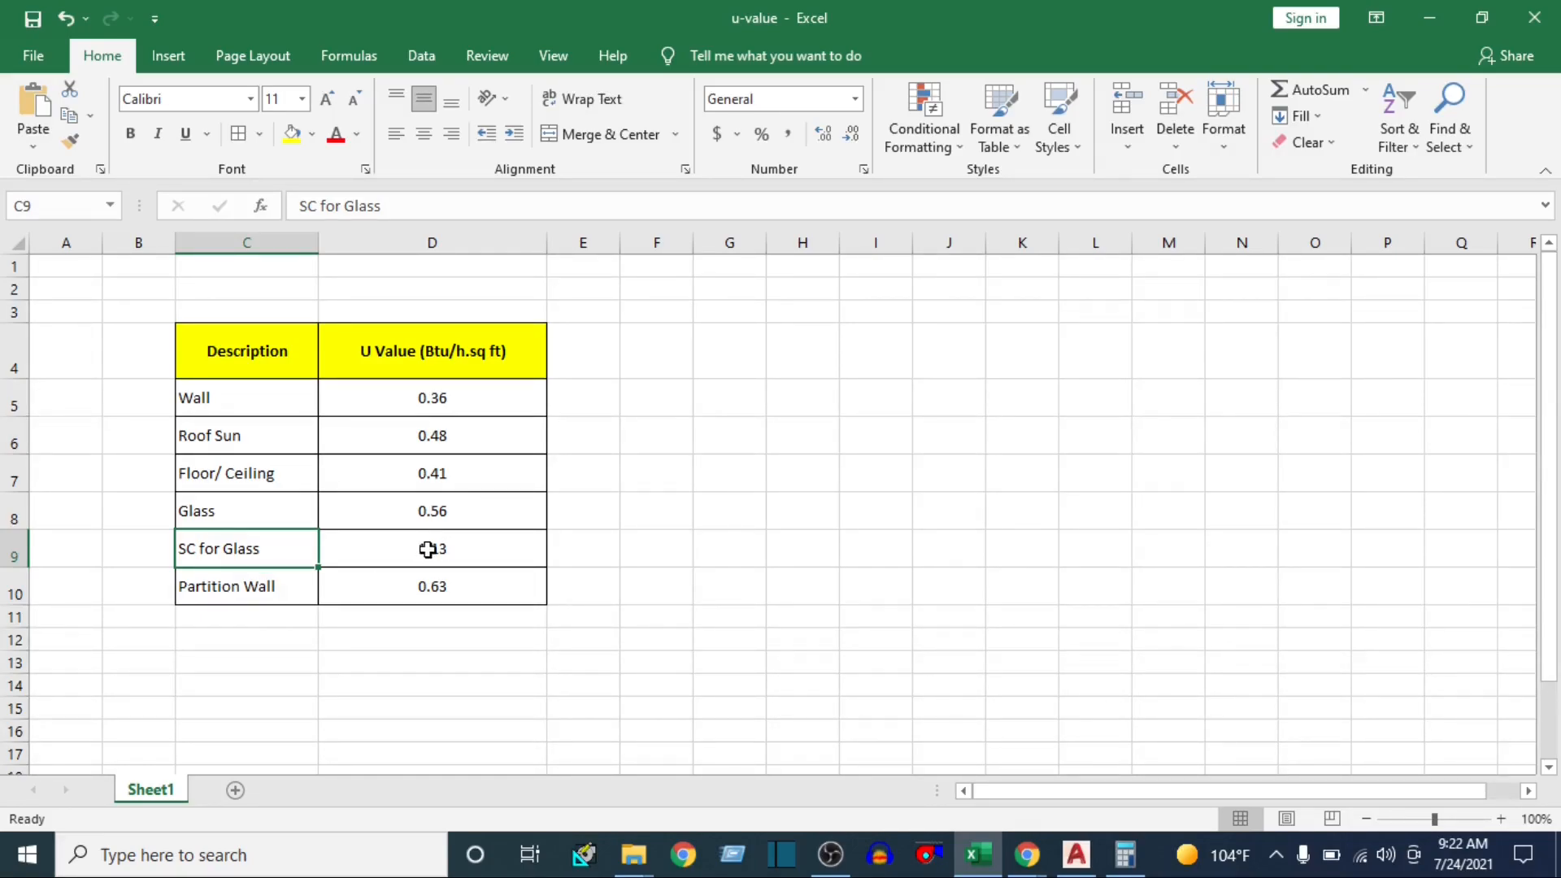
{"action": "left_click_drag", "start_coordinate": [386, 348], "coordinate": [390, 599]}
{"action": "left_click", "coordinate": [971, 591]}
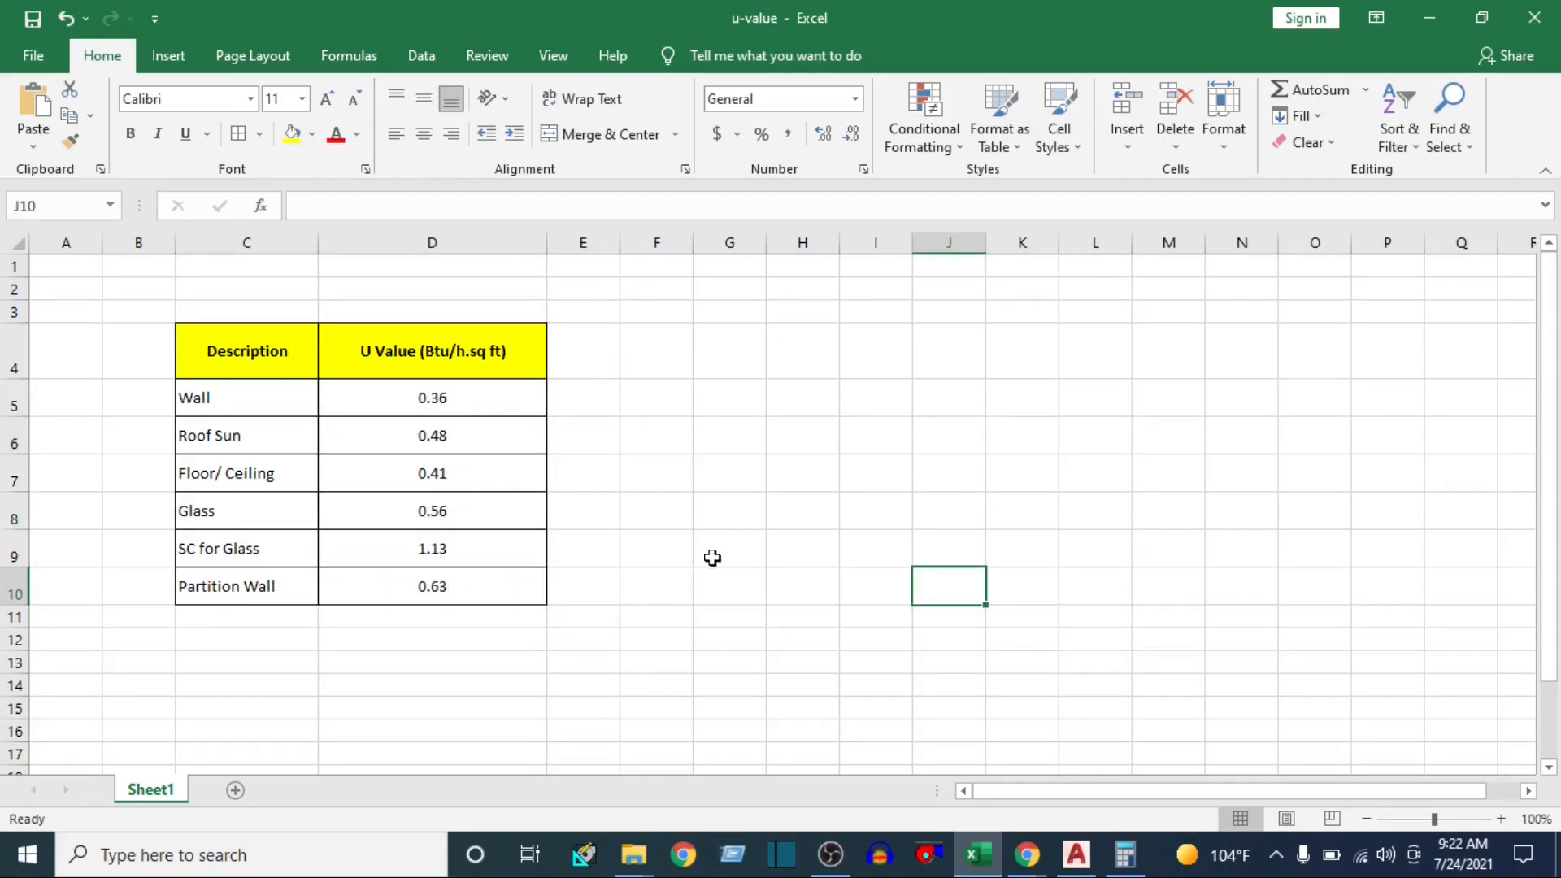
Switch to HAP and look through the Walls, Roofs and Windows project libraries
{"action": "left_click", "coordinate": [584, 853]}
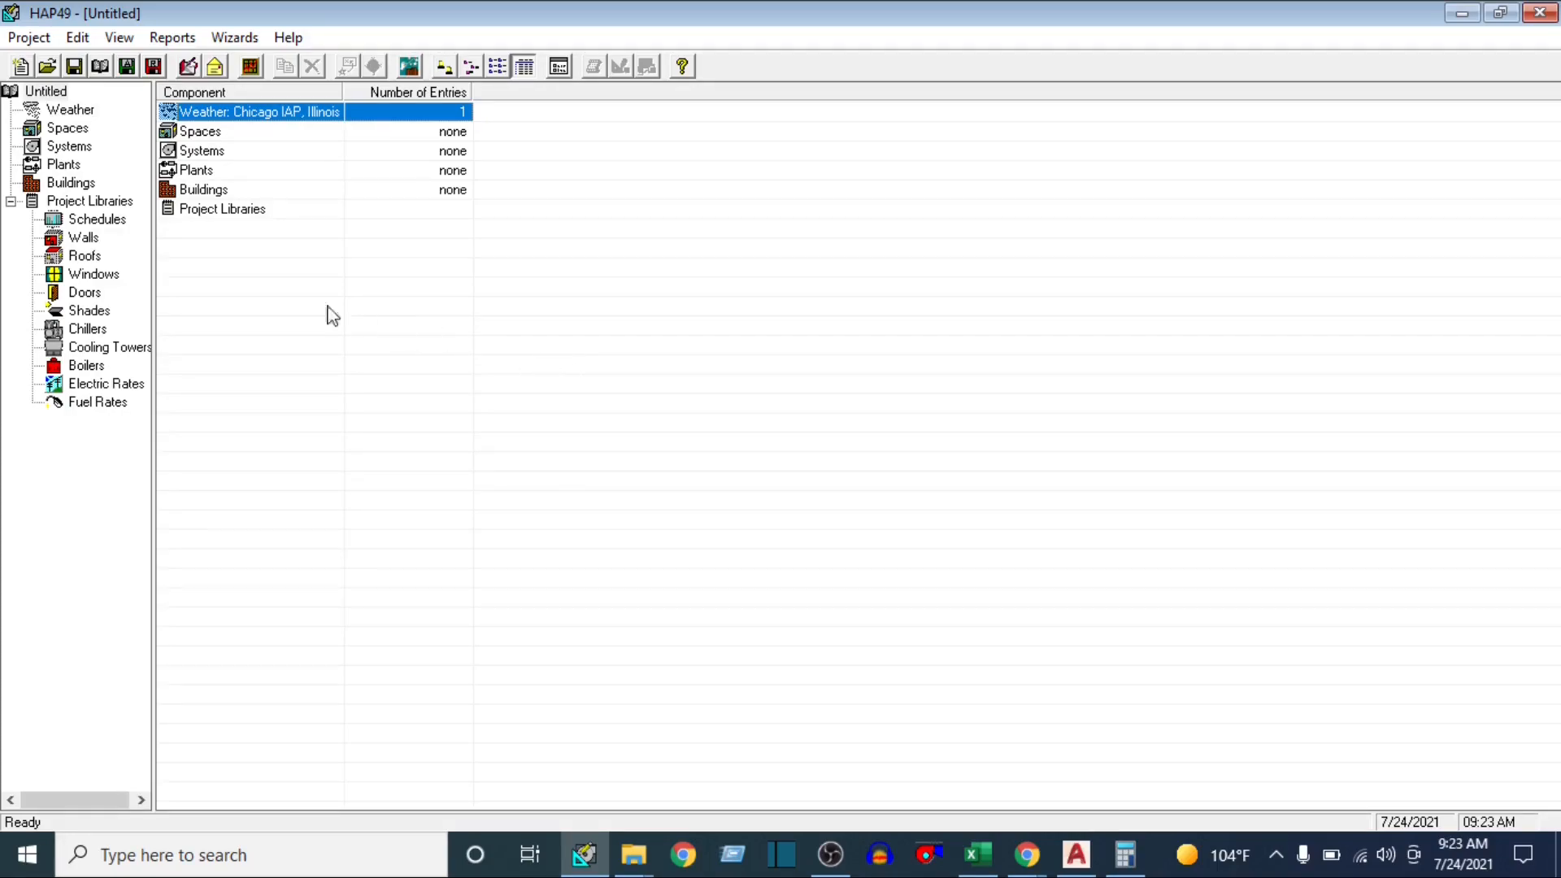
{"action": "left_click", "coordinate": [82, 239]}
{"action": "left_click", "coordinate": [86, 257]}
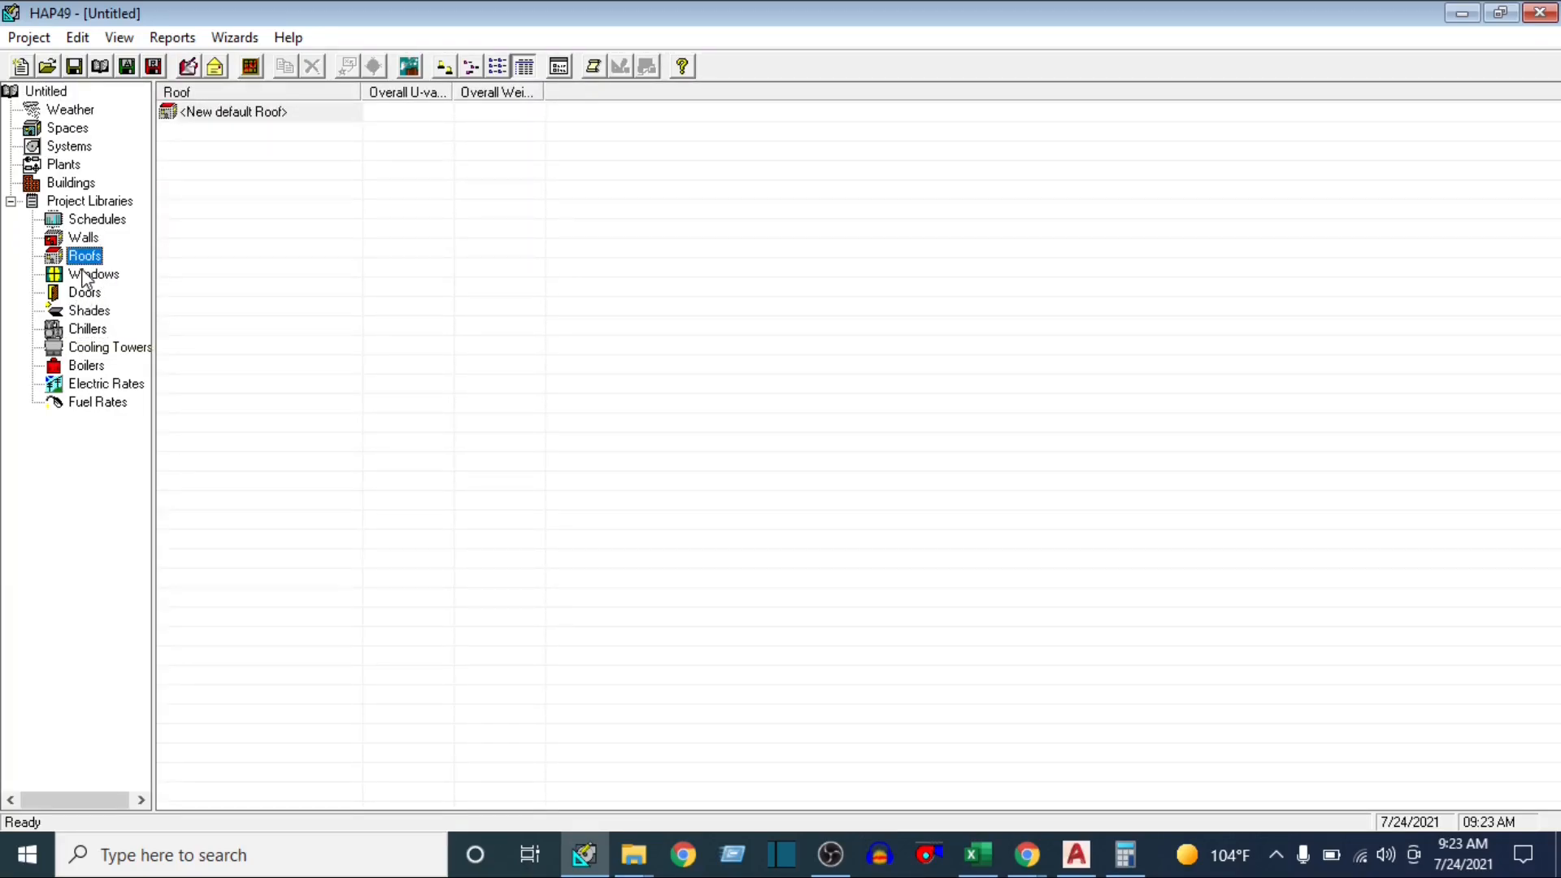
{"action": "left_click", "coordinate": [87, 276]}
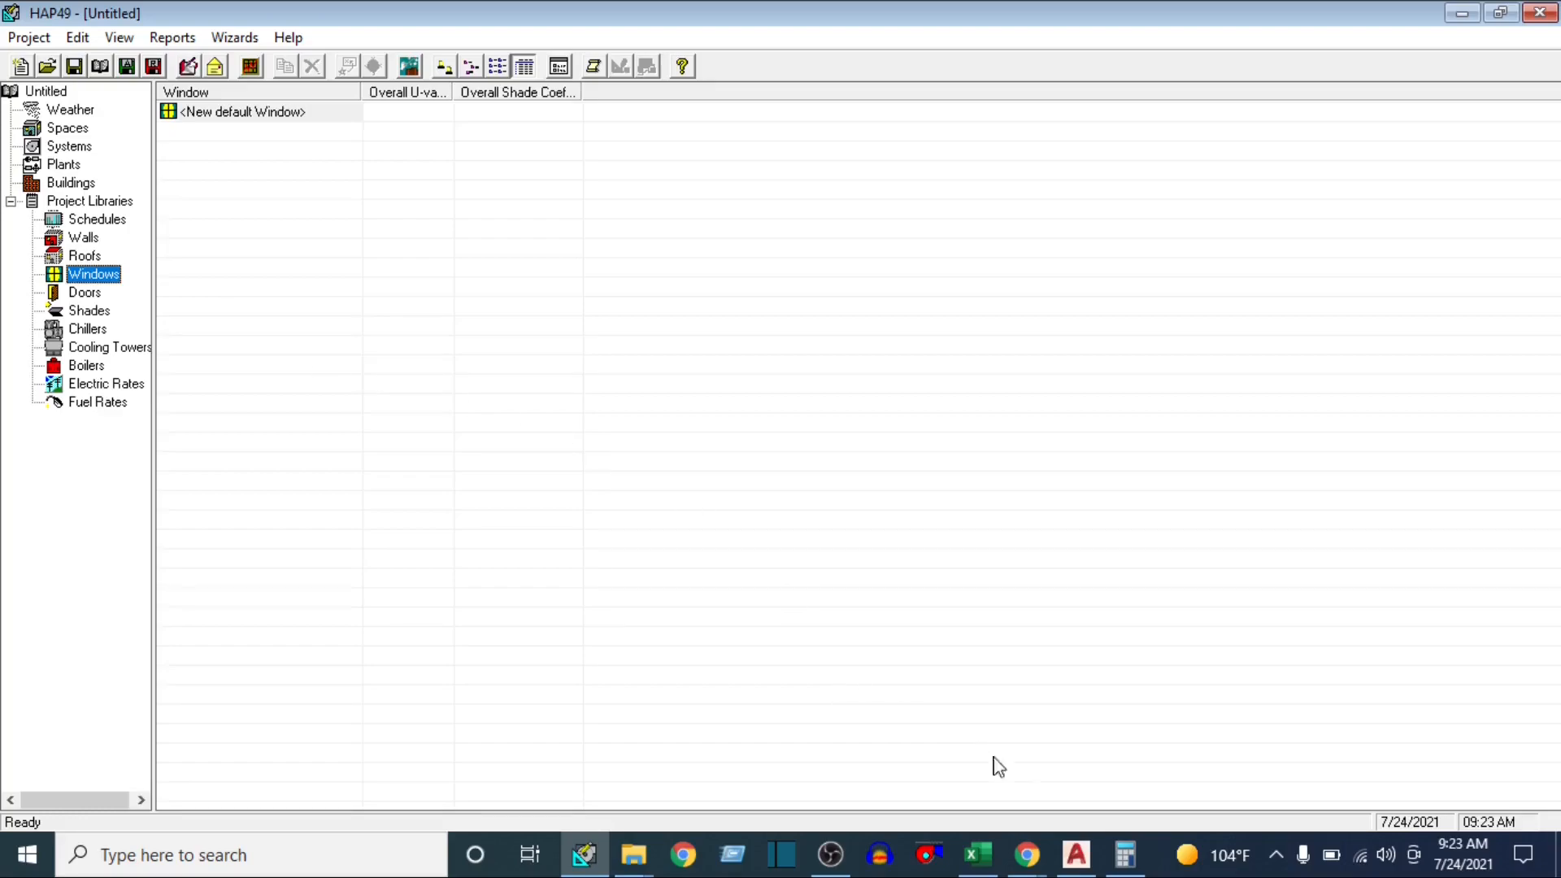
Back in the Excel u-value sheet, note the window size with "window -" in F5 and "1000 x 1000" in G5
{"action": "left_click", "coordinate": [976, 866]}
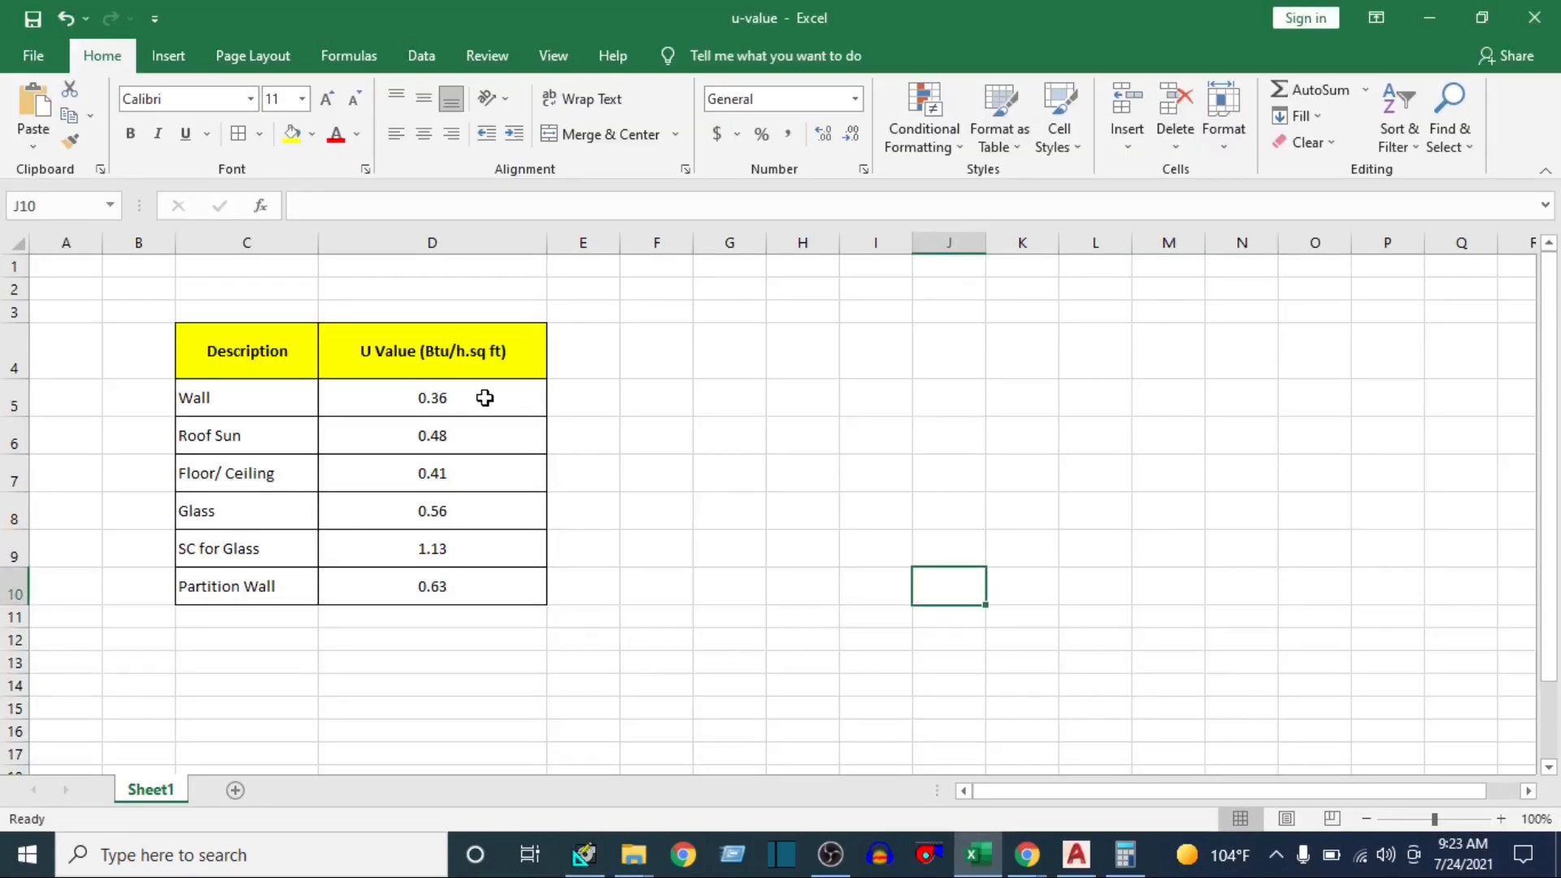
{"action": "left_click", "coordinate": [669, 390]}
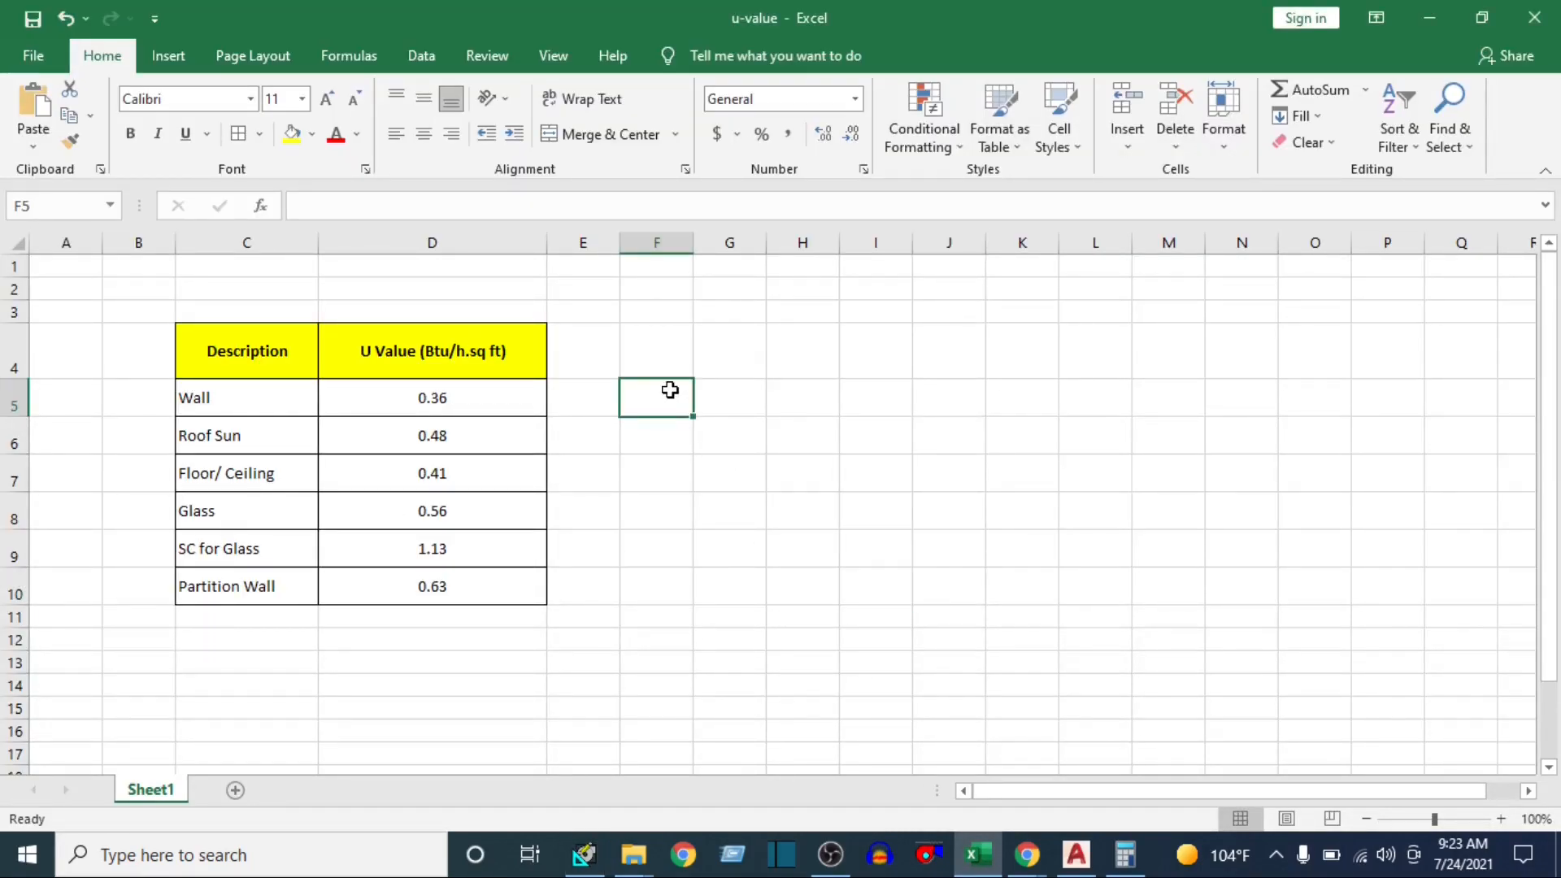
{"action": "type", "text": "window -"}
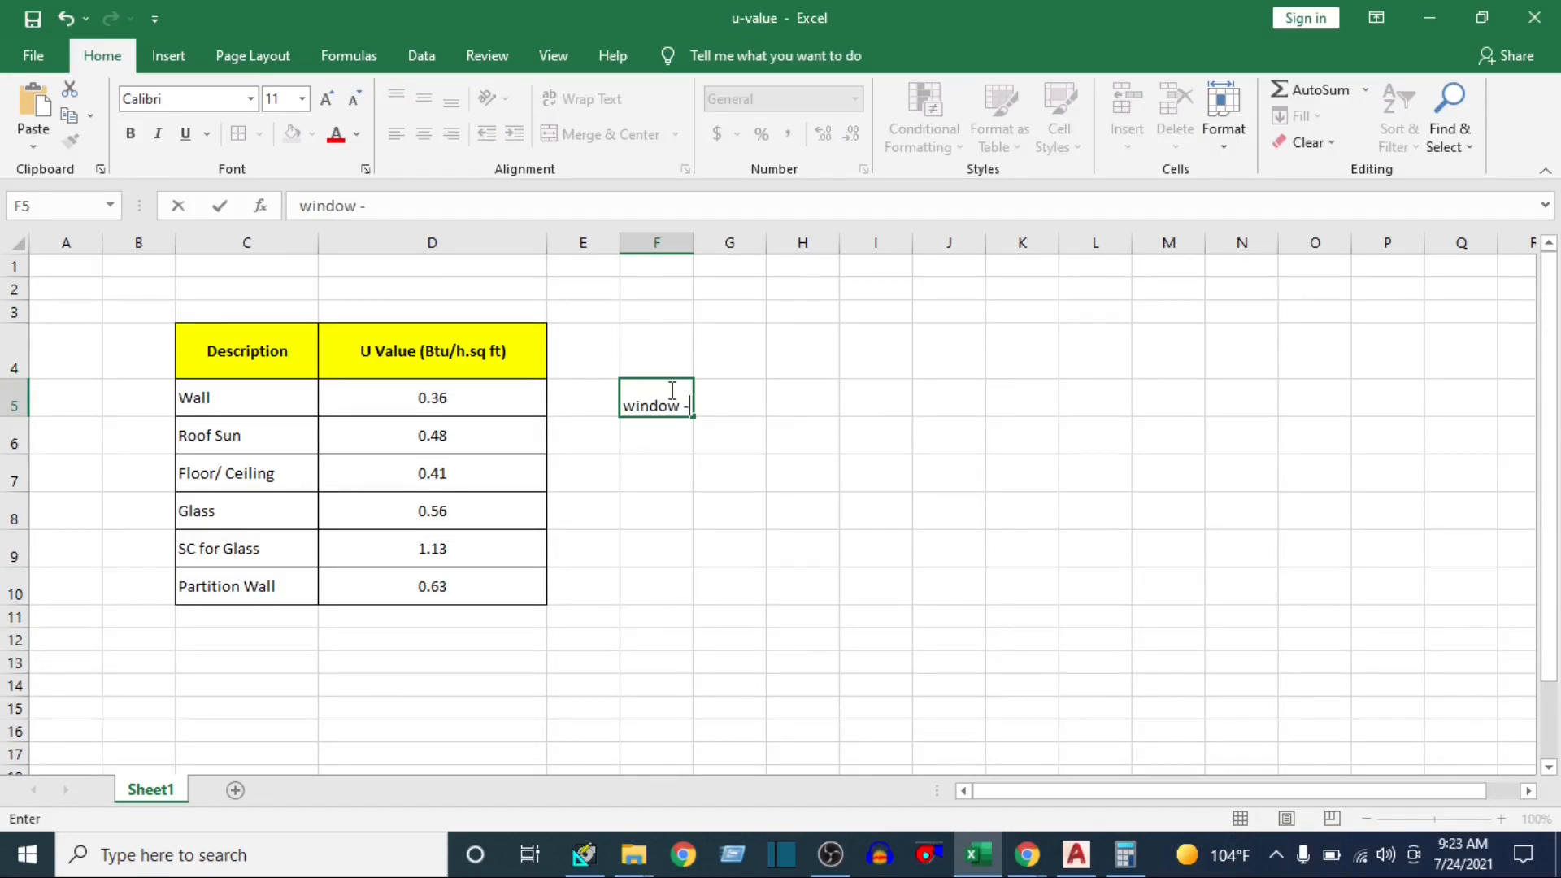
{"action": "key", "text": "Tab"}
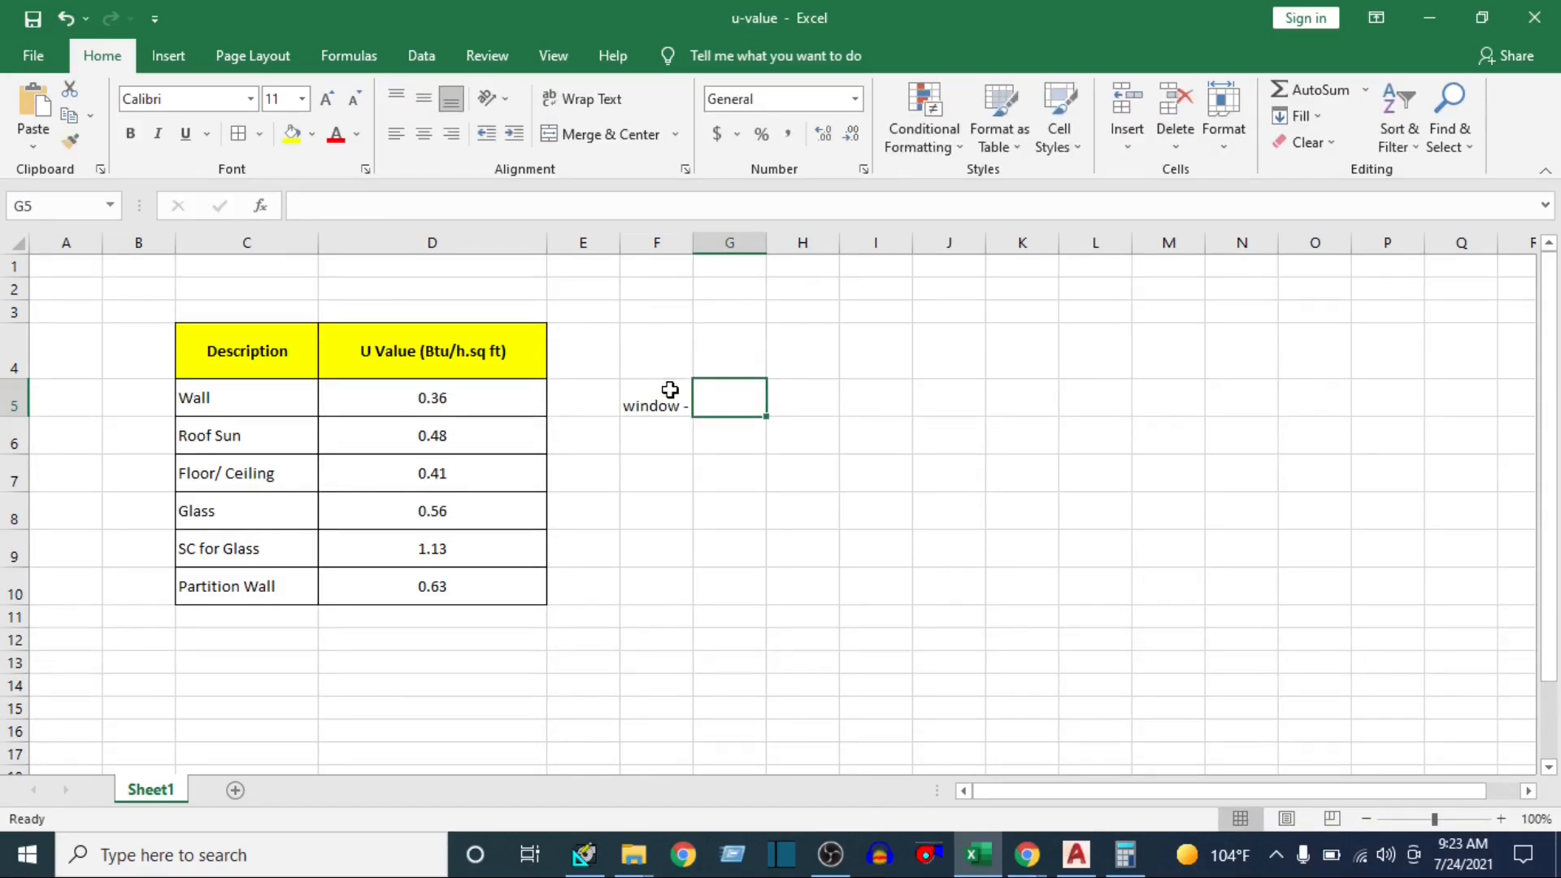
{"action": "type", "text": "1000"}
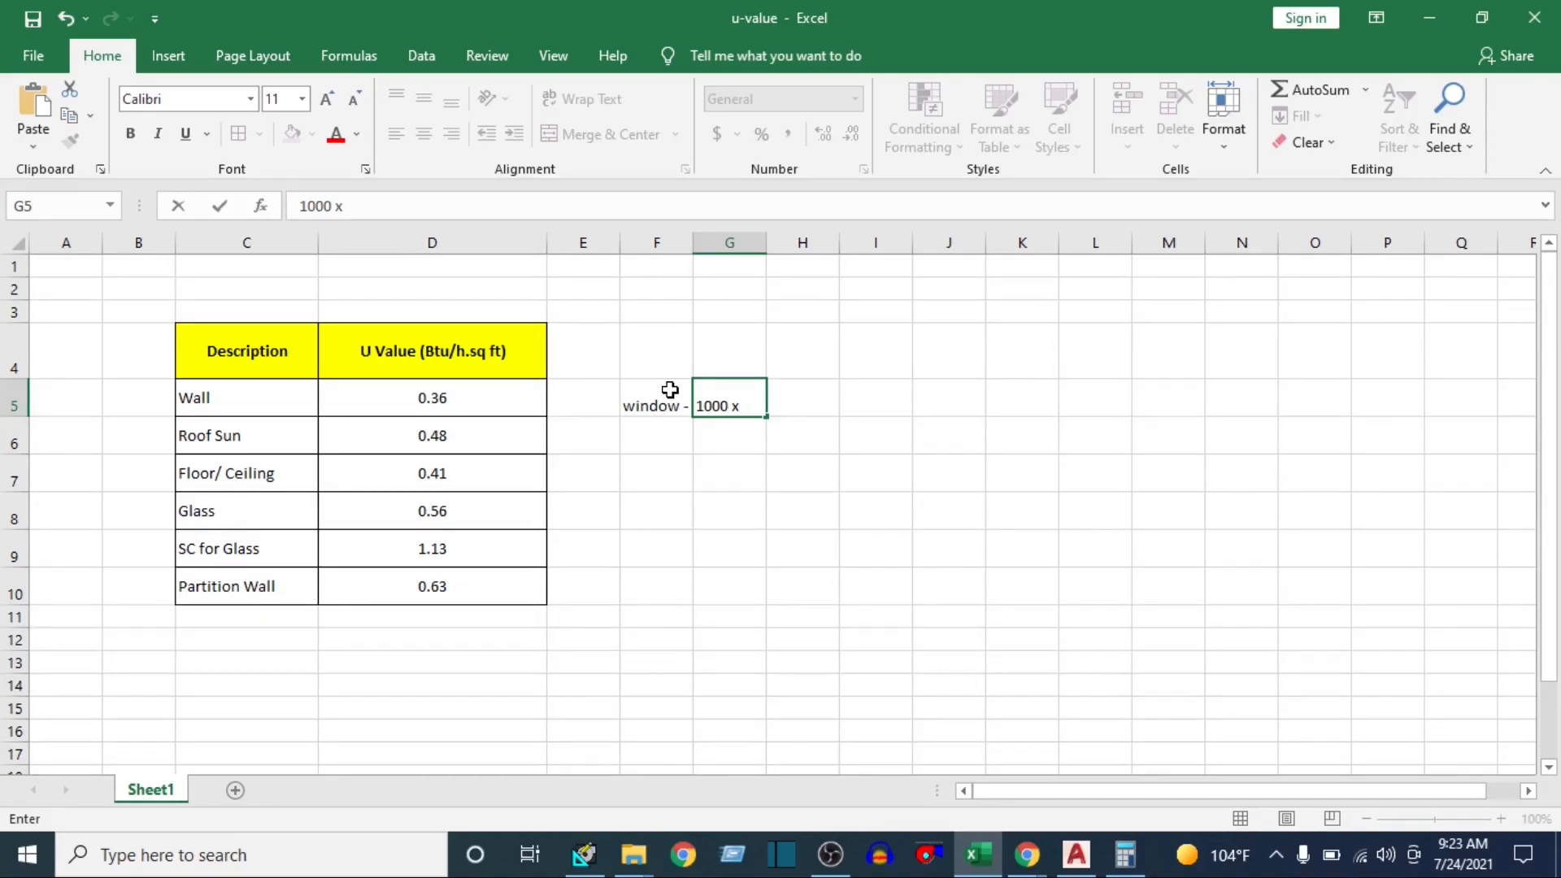
{"action": "type", "text": "x 1000"}
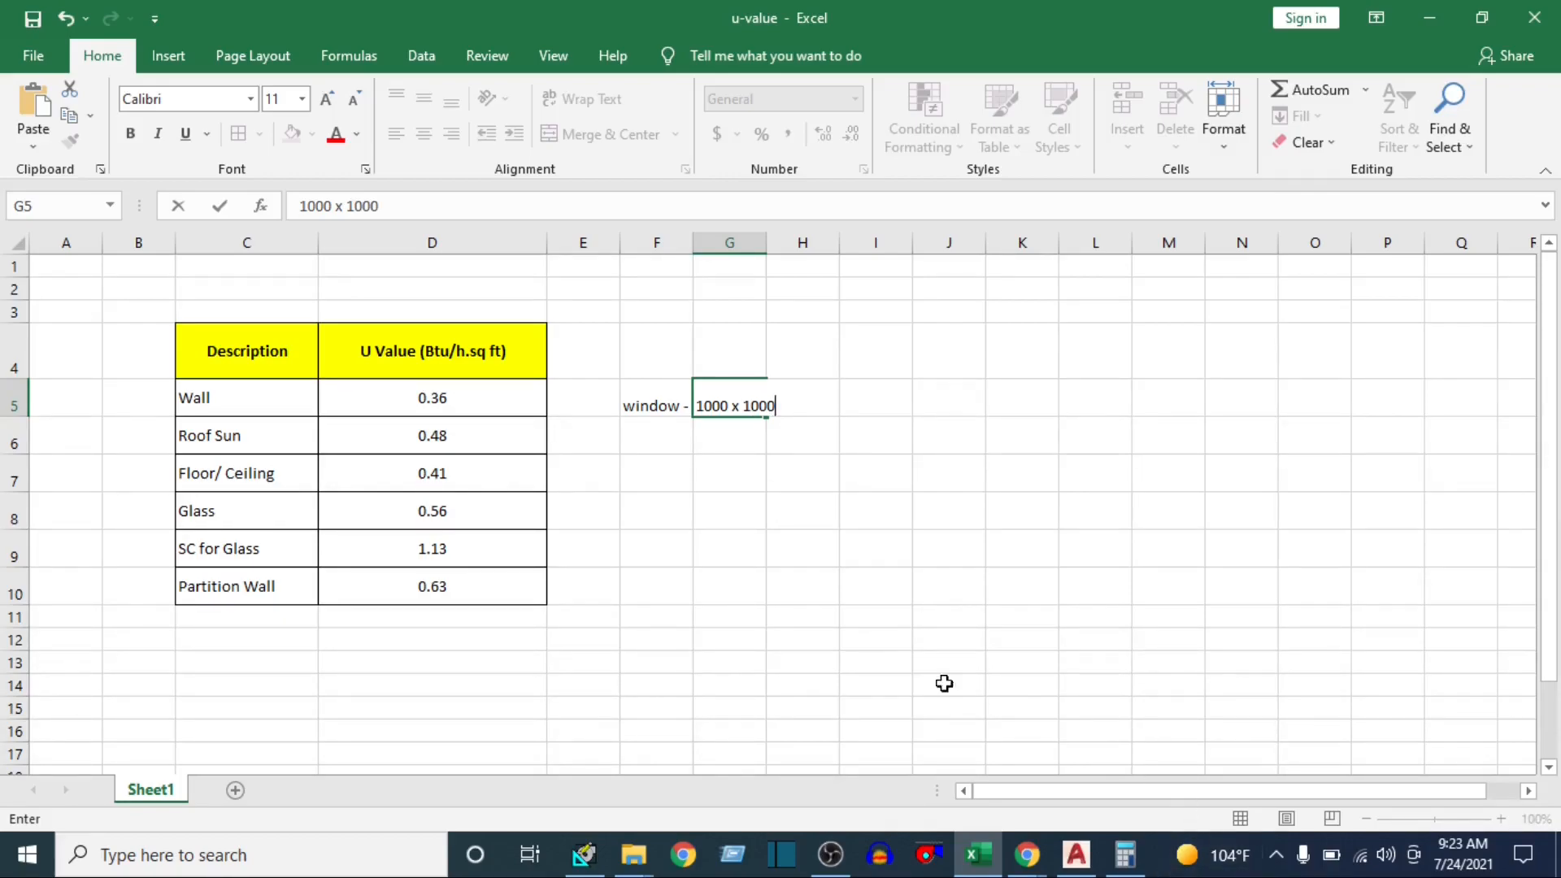
{"action": "left_click", "coordinate": [804, 517]}
{"action": "left_click", "coordinate": [735, 399]}
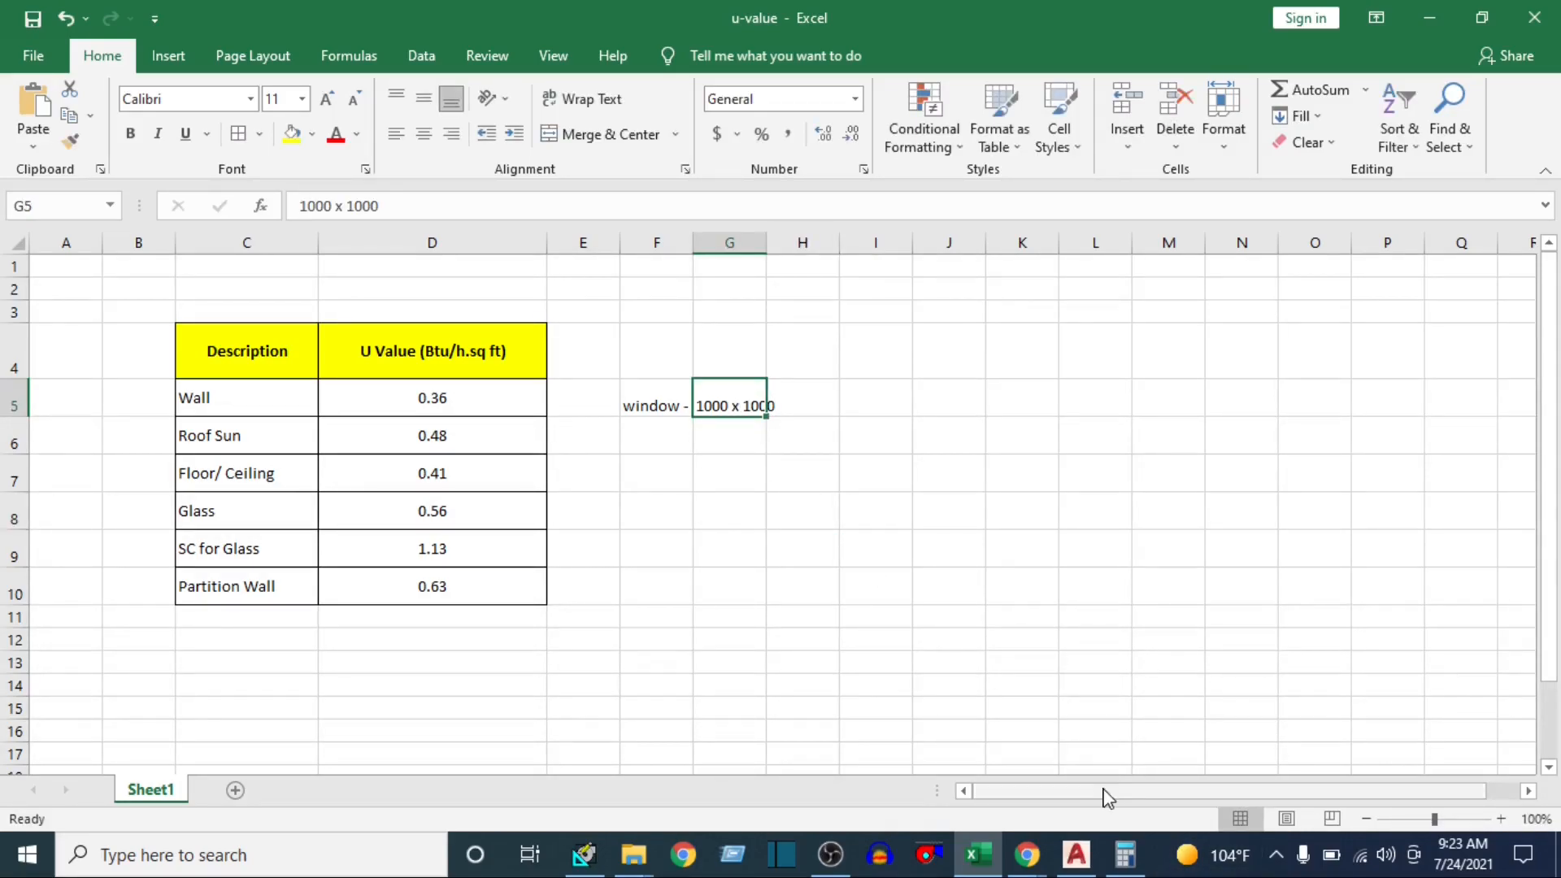
Convert the 1000 mm window side to feet in Calculator by dividing 1000 by 304.8
{"action": "left_click", "coordinate": [1125, 853]}
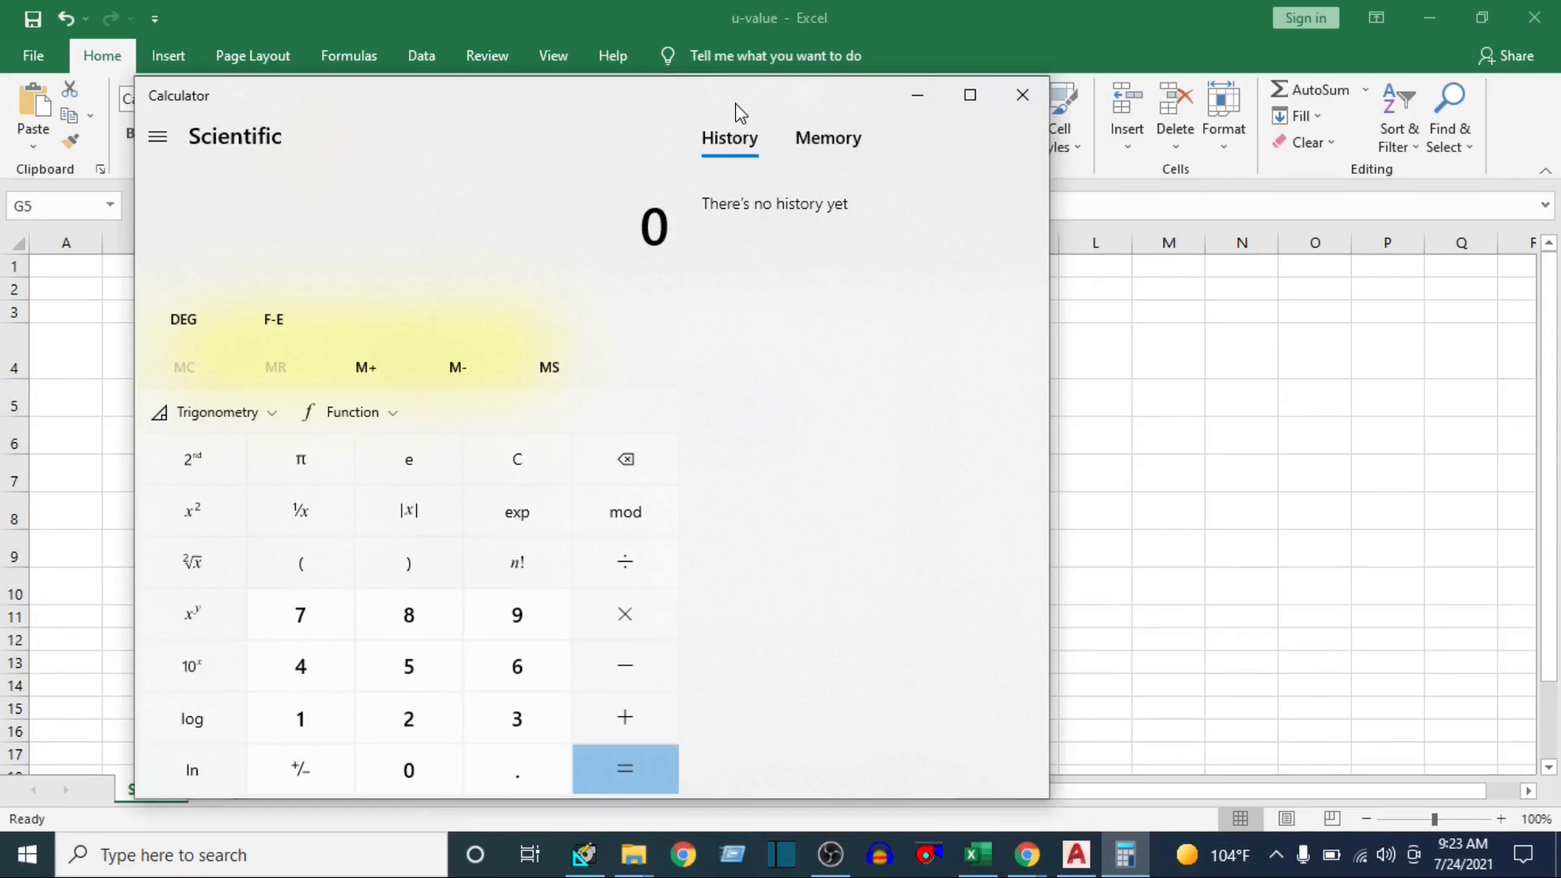
{"action": "left_click_drag", "start_coordinate": [734, 108], "coordinate": [1318, 134]}
{"action": "key", "text": "1"}
{"action": "key", "text": "0"}
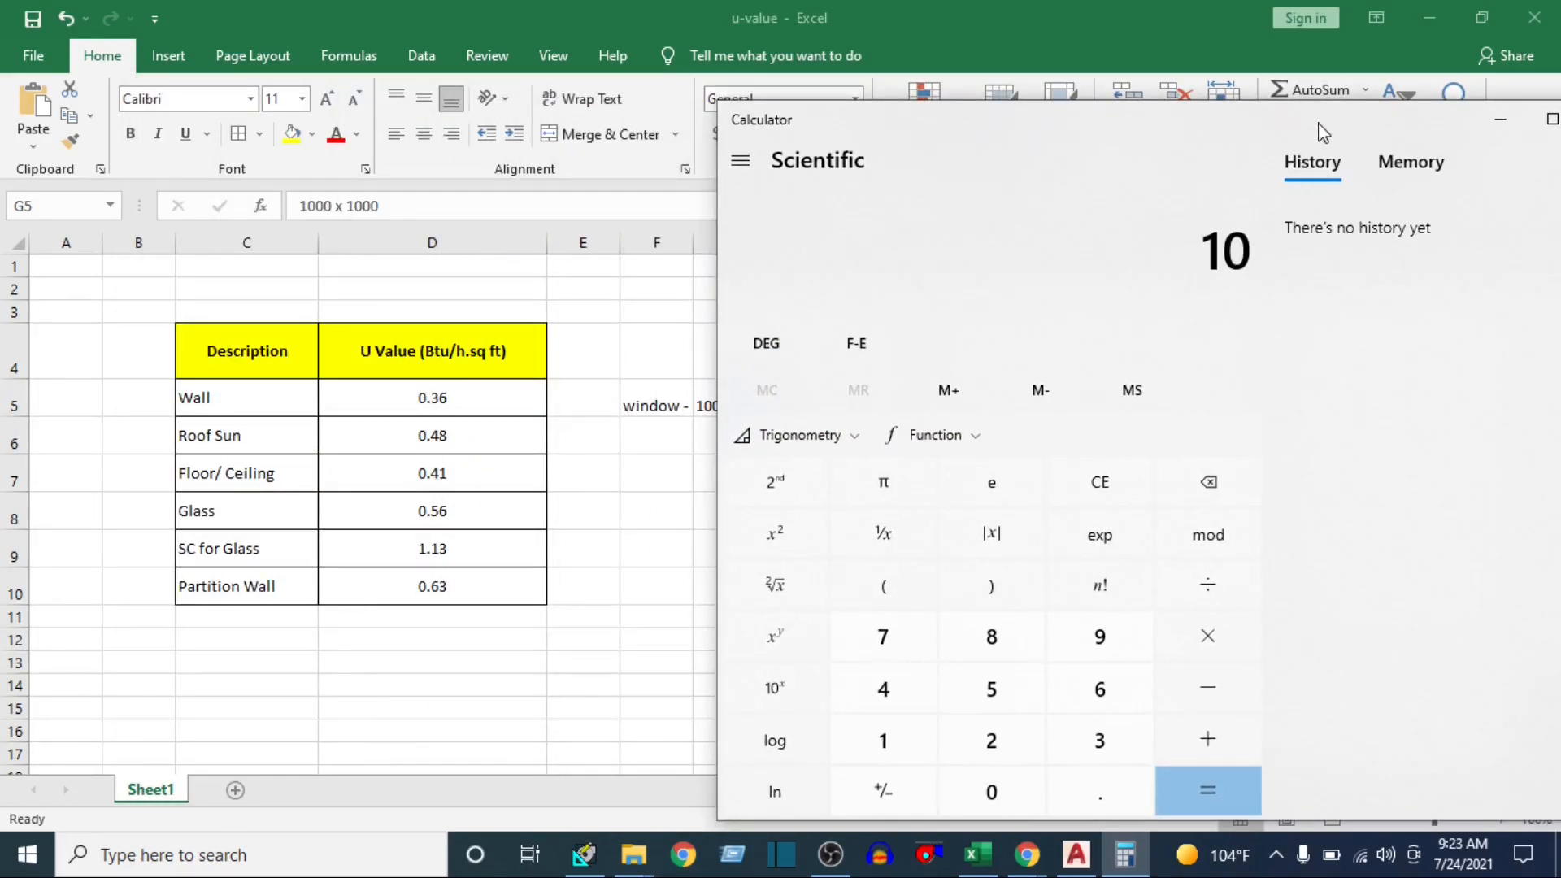
{"action": "key", "text": "0"}
{"action": "key", "text": "0"}
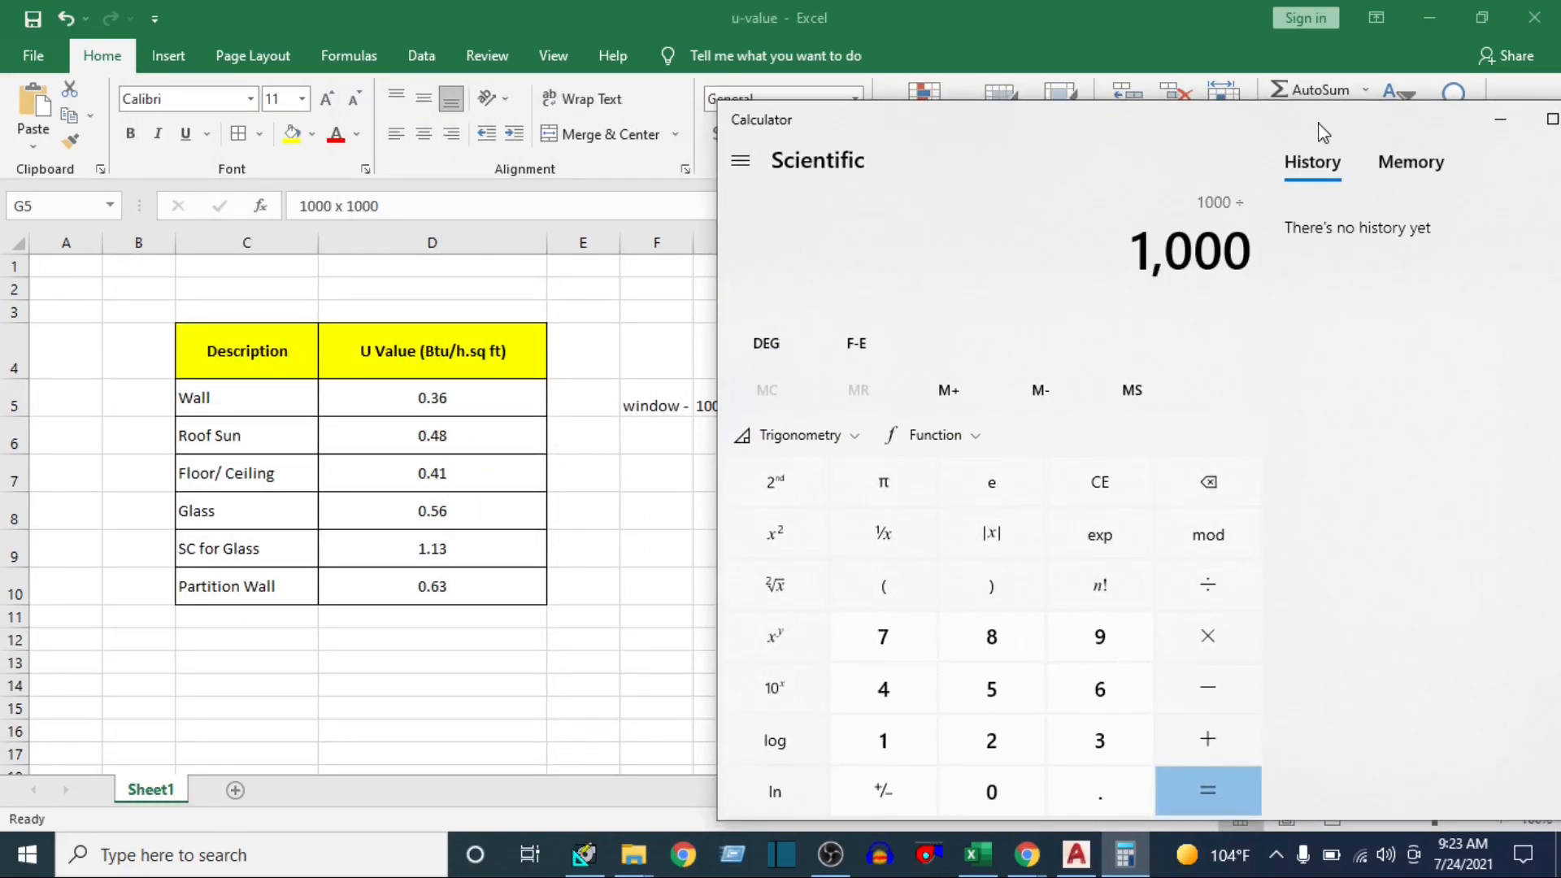
{"action": "key", "text": "3"}
{"action": "key", "text": "0"}
{"action": "key", "text": "4"}
{"action": "key", "text": "period"}
{"action": "key", "text": "8"}
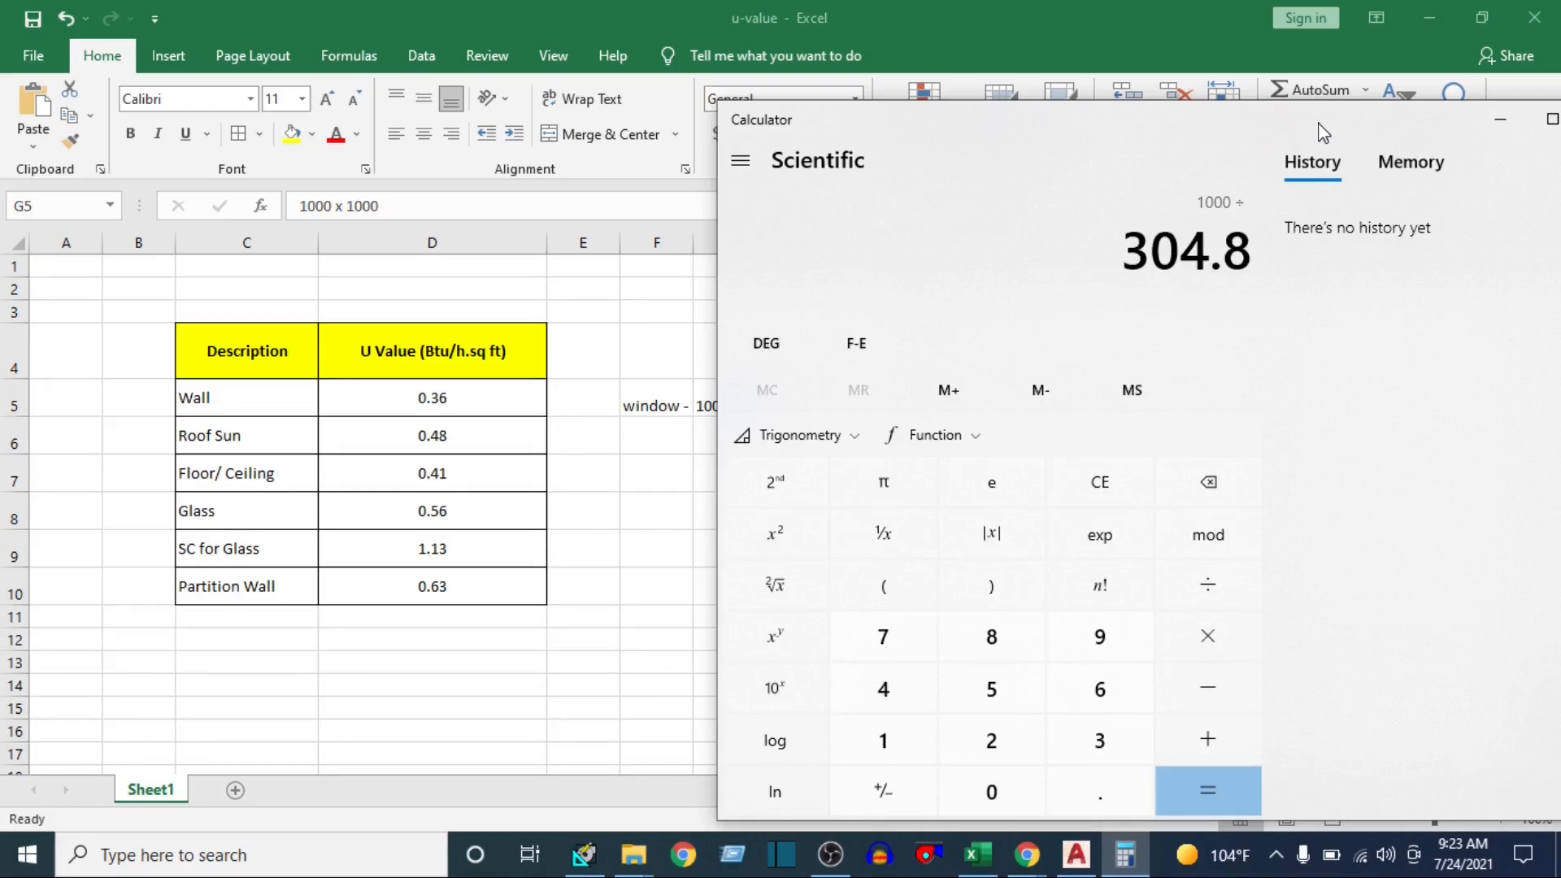
{"action": "key", "text": "Return"}
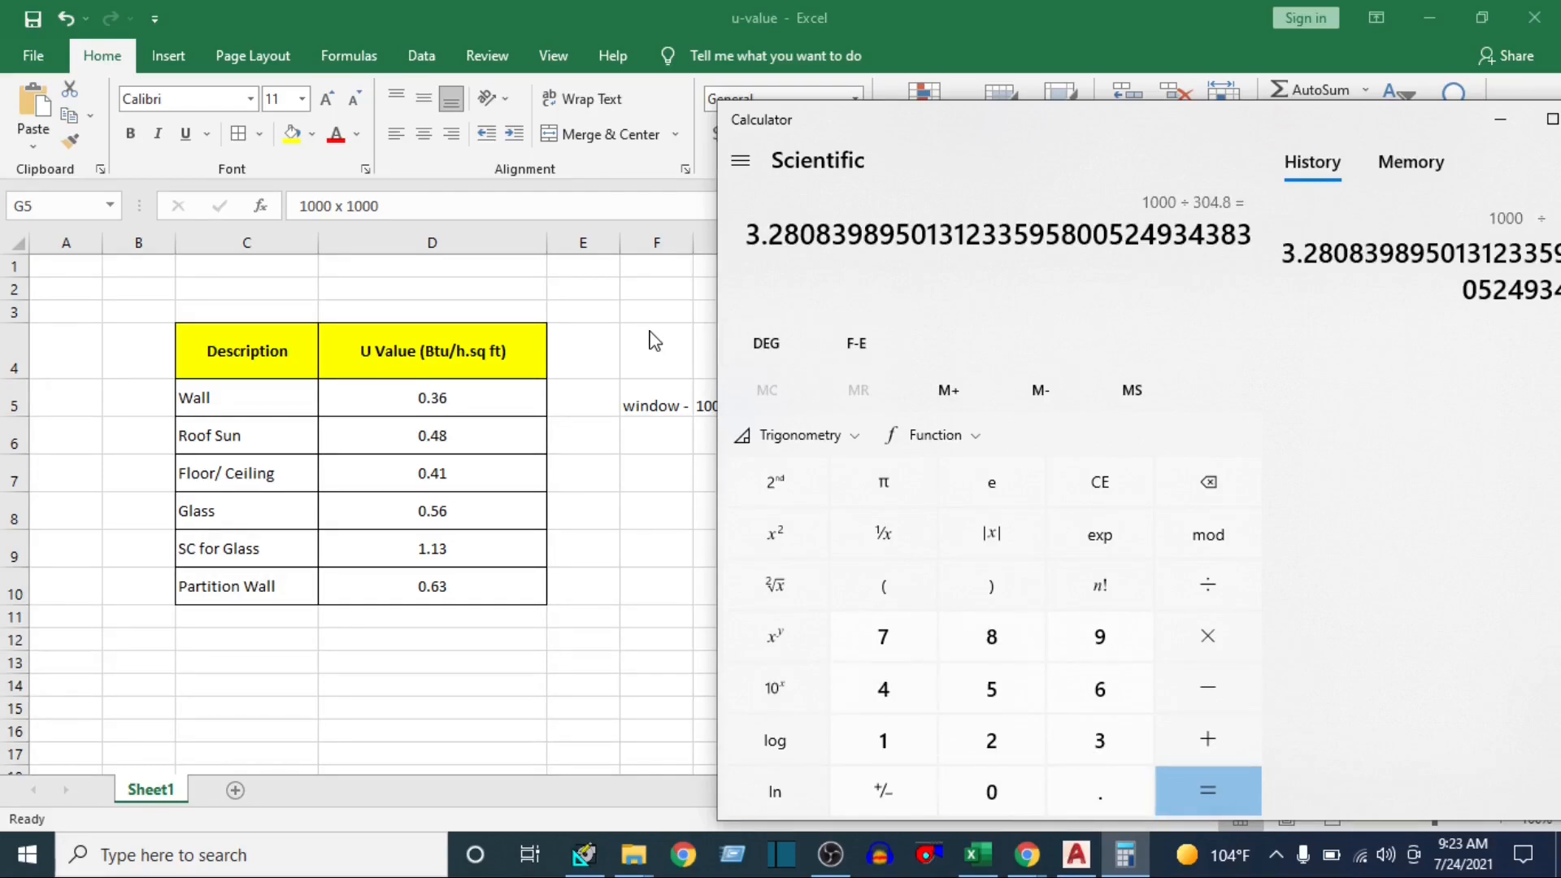
Return to the Excel sheet and record the window size in feet as "3.3' x 3.3'" in cell I5
{"action": "key", "text": "alt+Tab"}
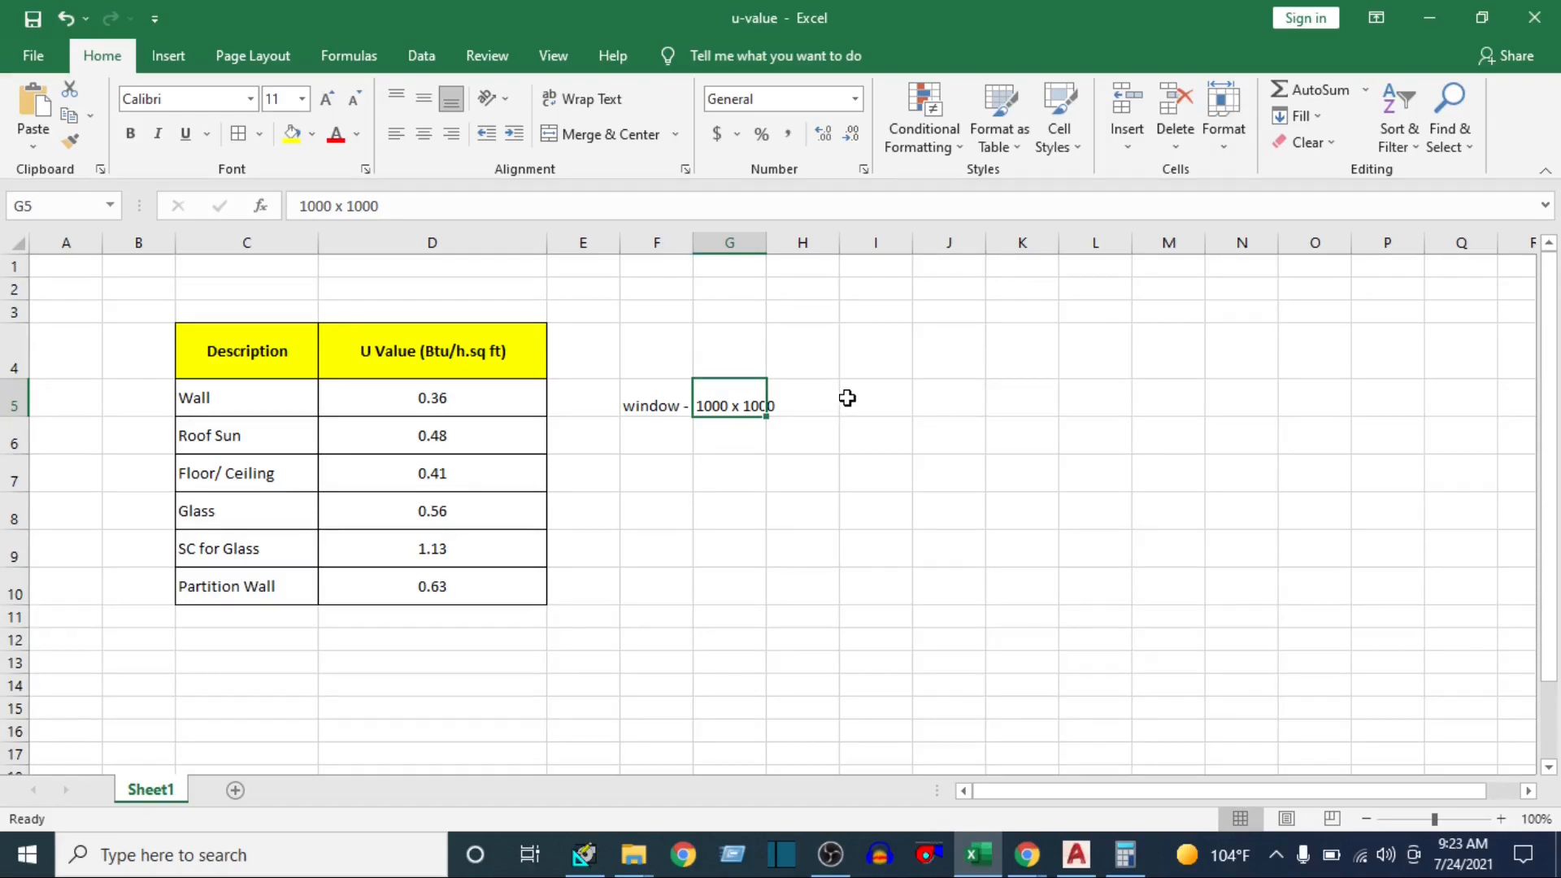
{"action": "left_click", "coordinate": [847, 398]}
{"action": "type", "text": "3.3' x 3.3"}
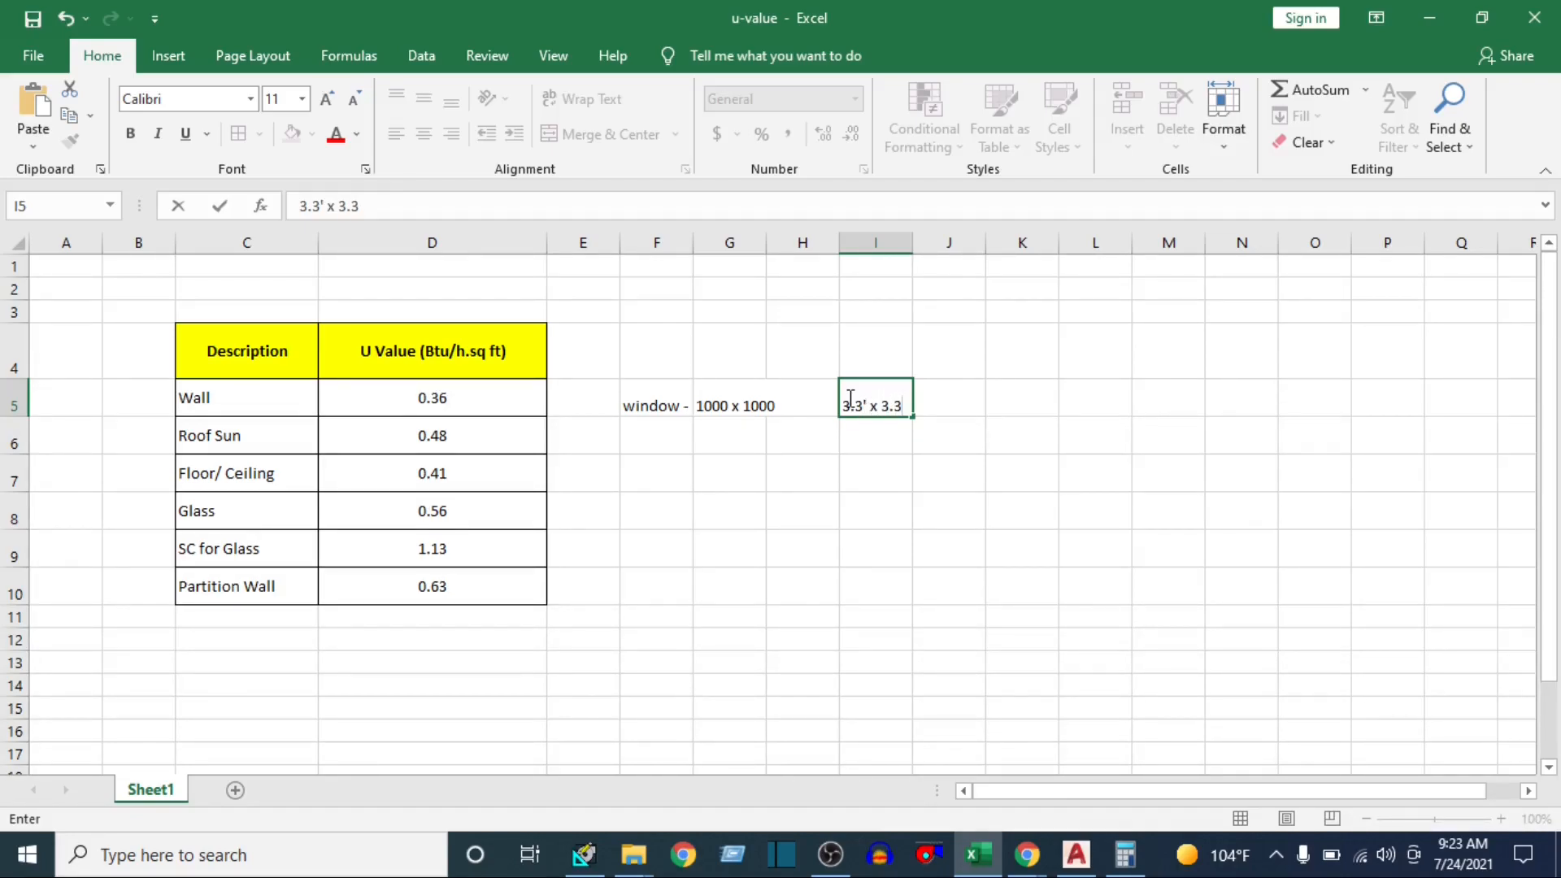
{"action": "left_click", "coordinate": [828, 465]}
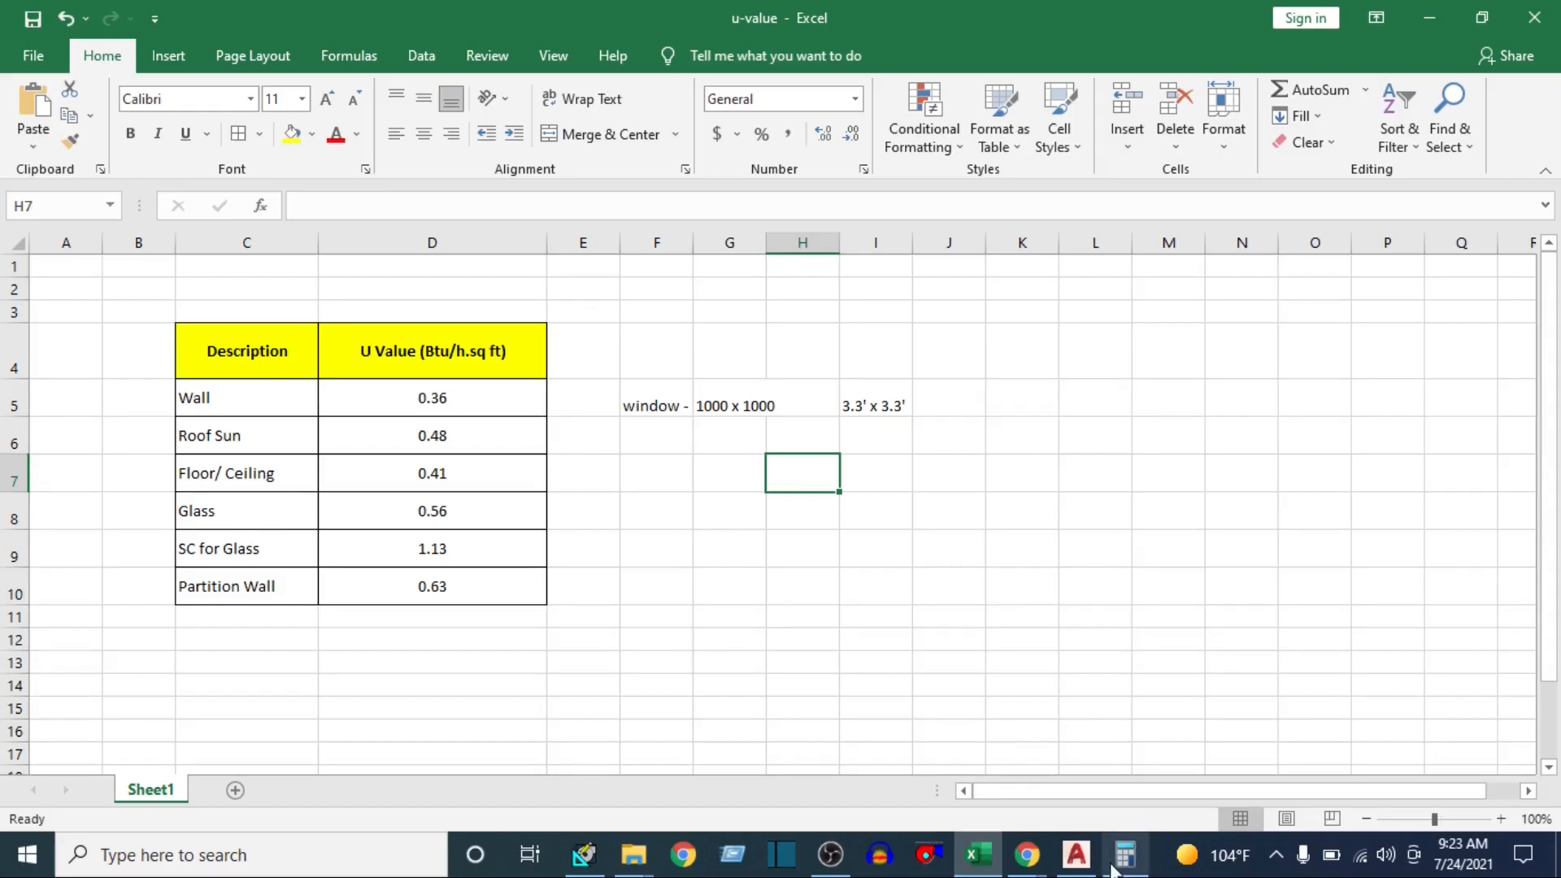
Switch to HAP and open the properties of a new default wall from the Walls library
{"action": "left_click", "coordinate": [1076, 853]}
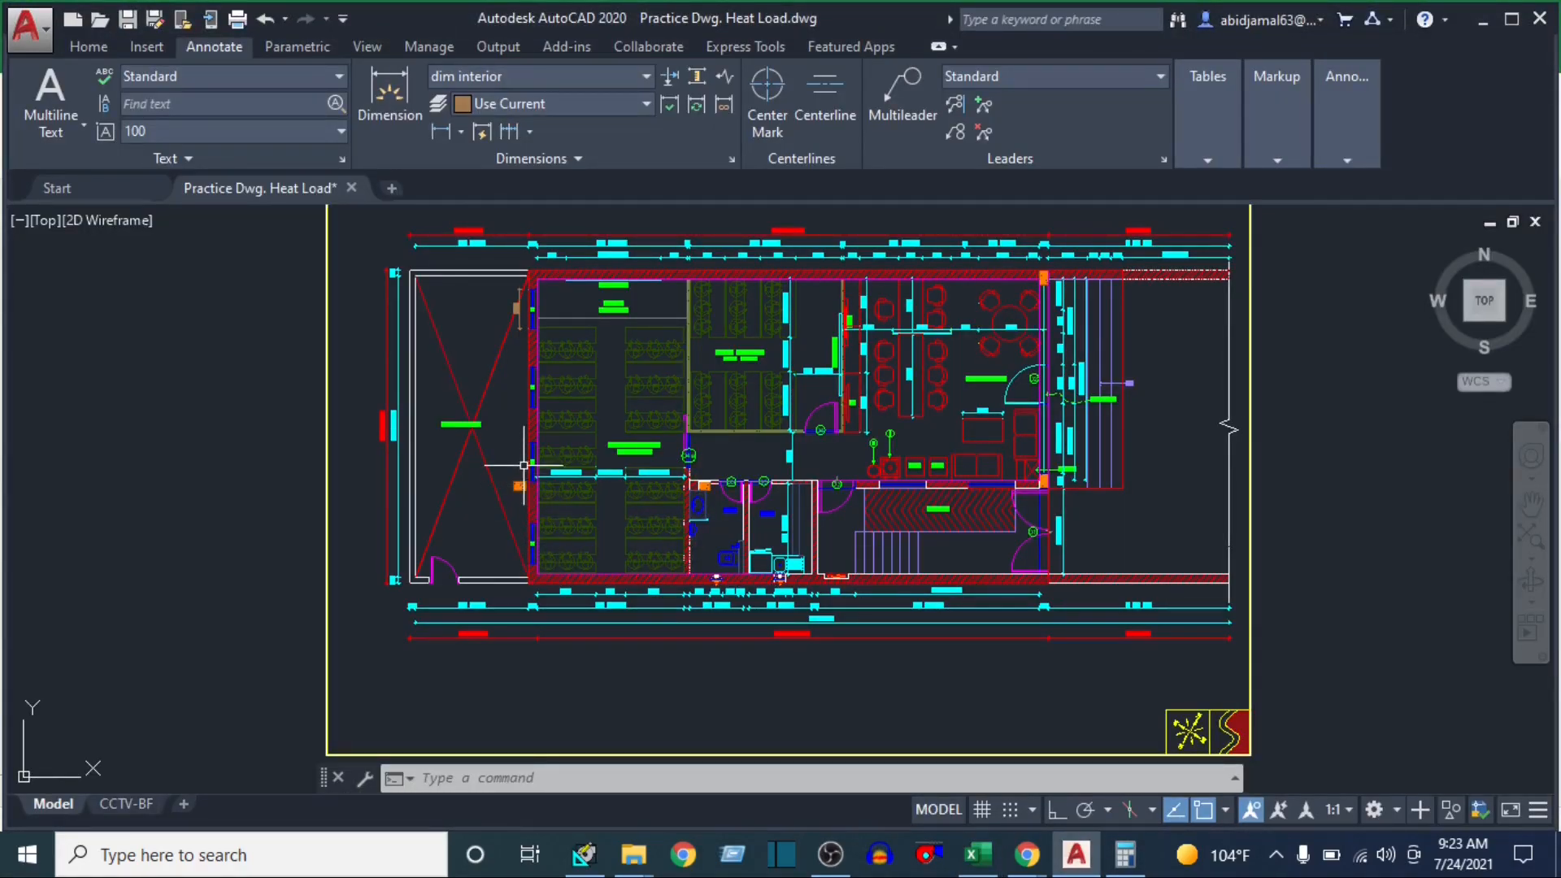
{"action": "left_click", "coordinate": [583, 853]}
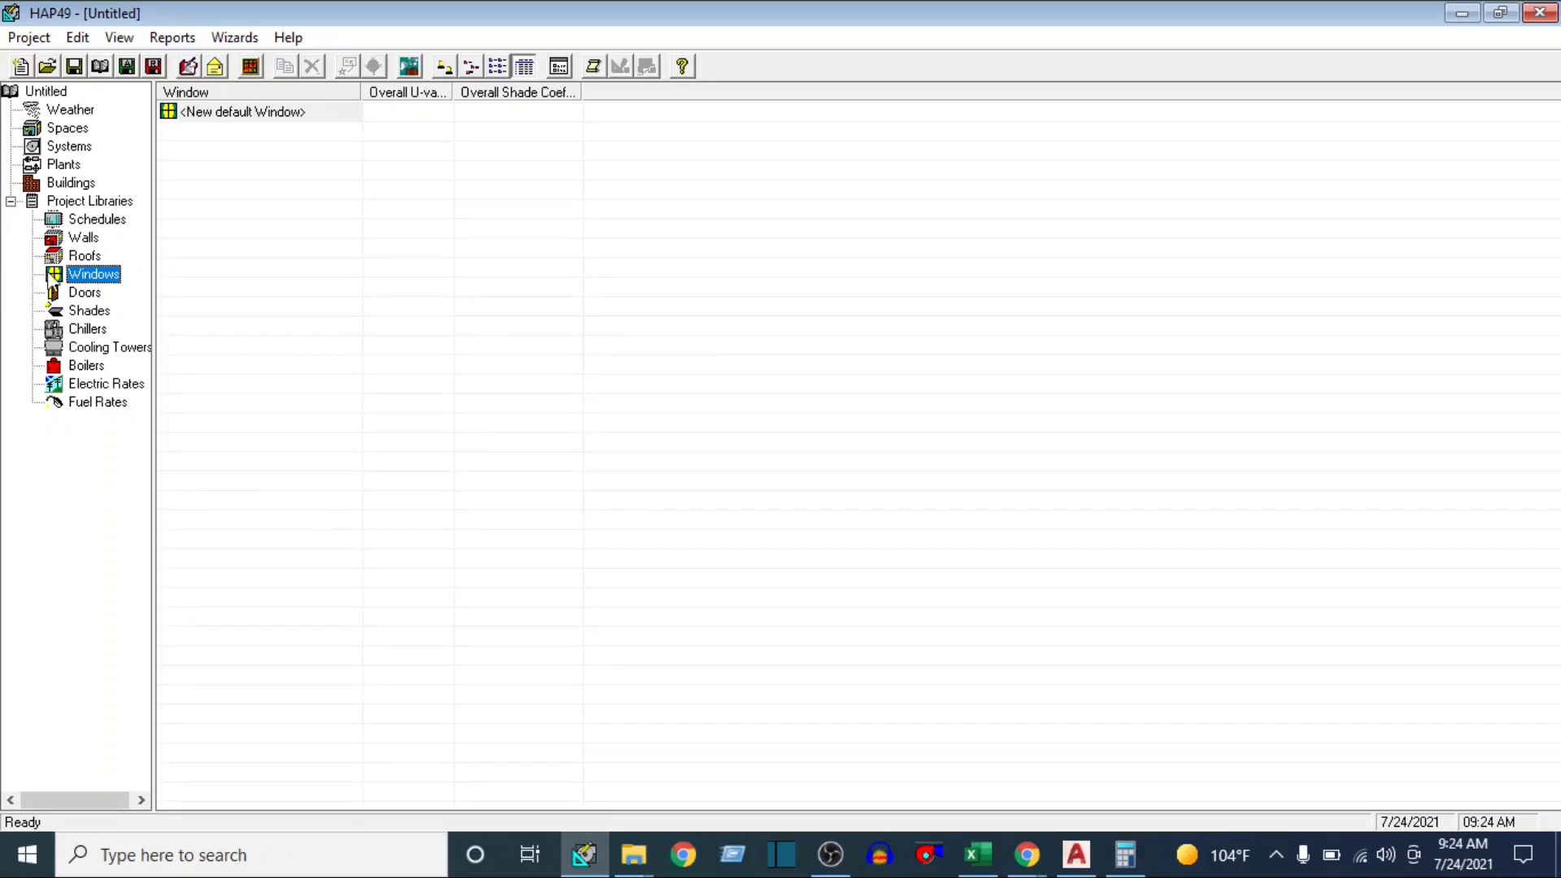
{"action": "left_click", "coordinate": [81, 222]}
{"action": "left_click", "coordinate": [79, 238]}
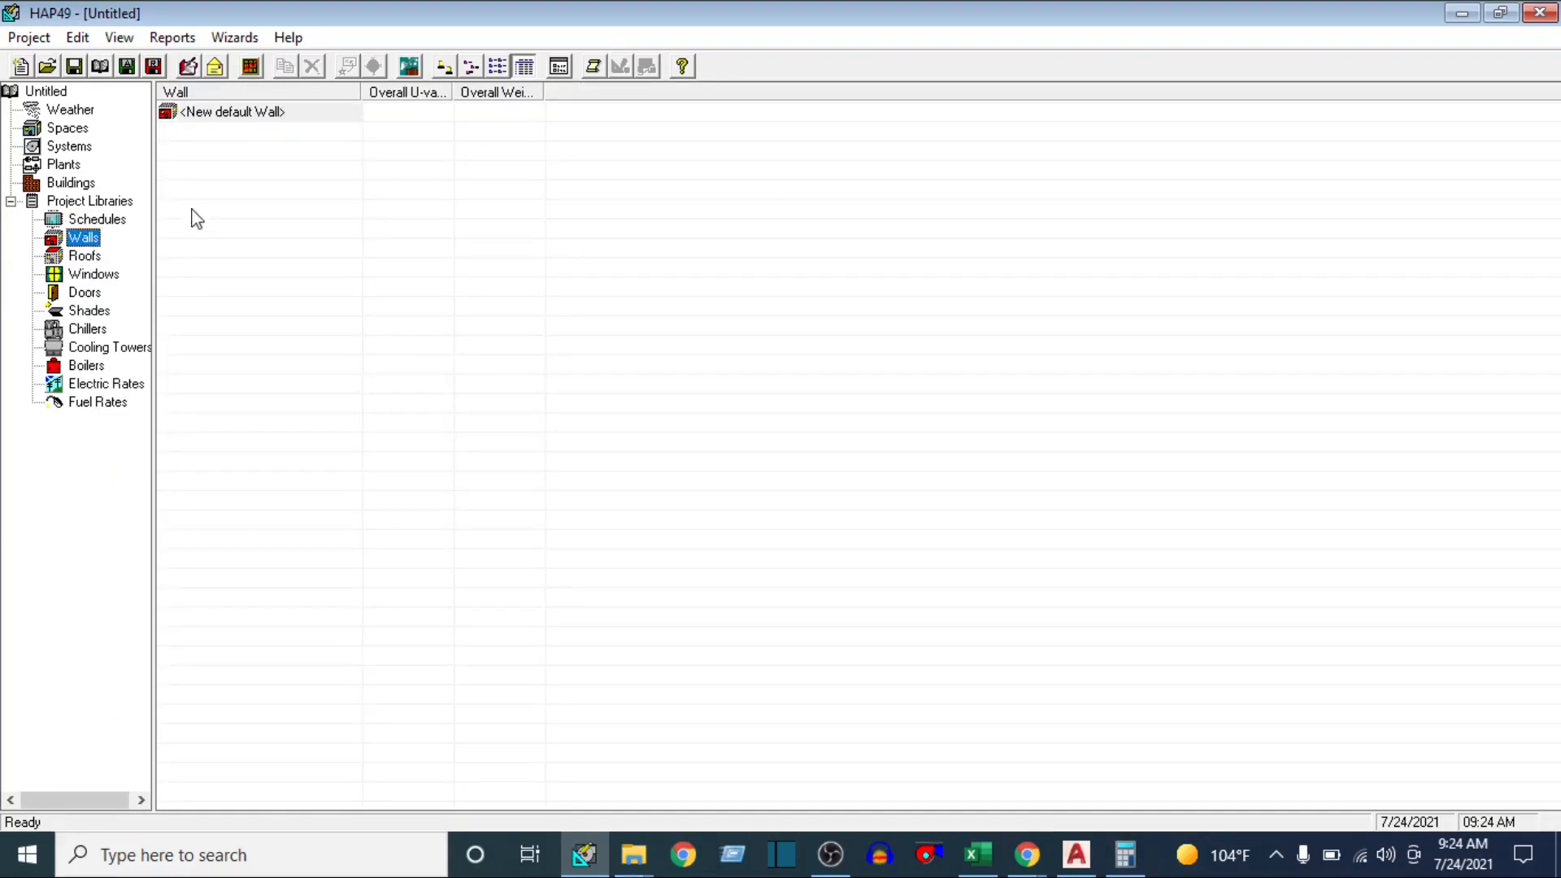
{"action": "left_click", "coordinate": [236, 111]}
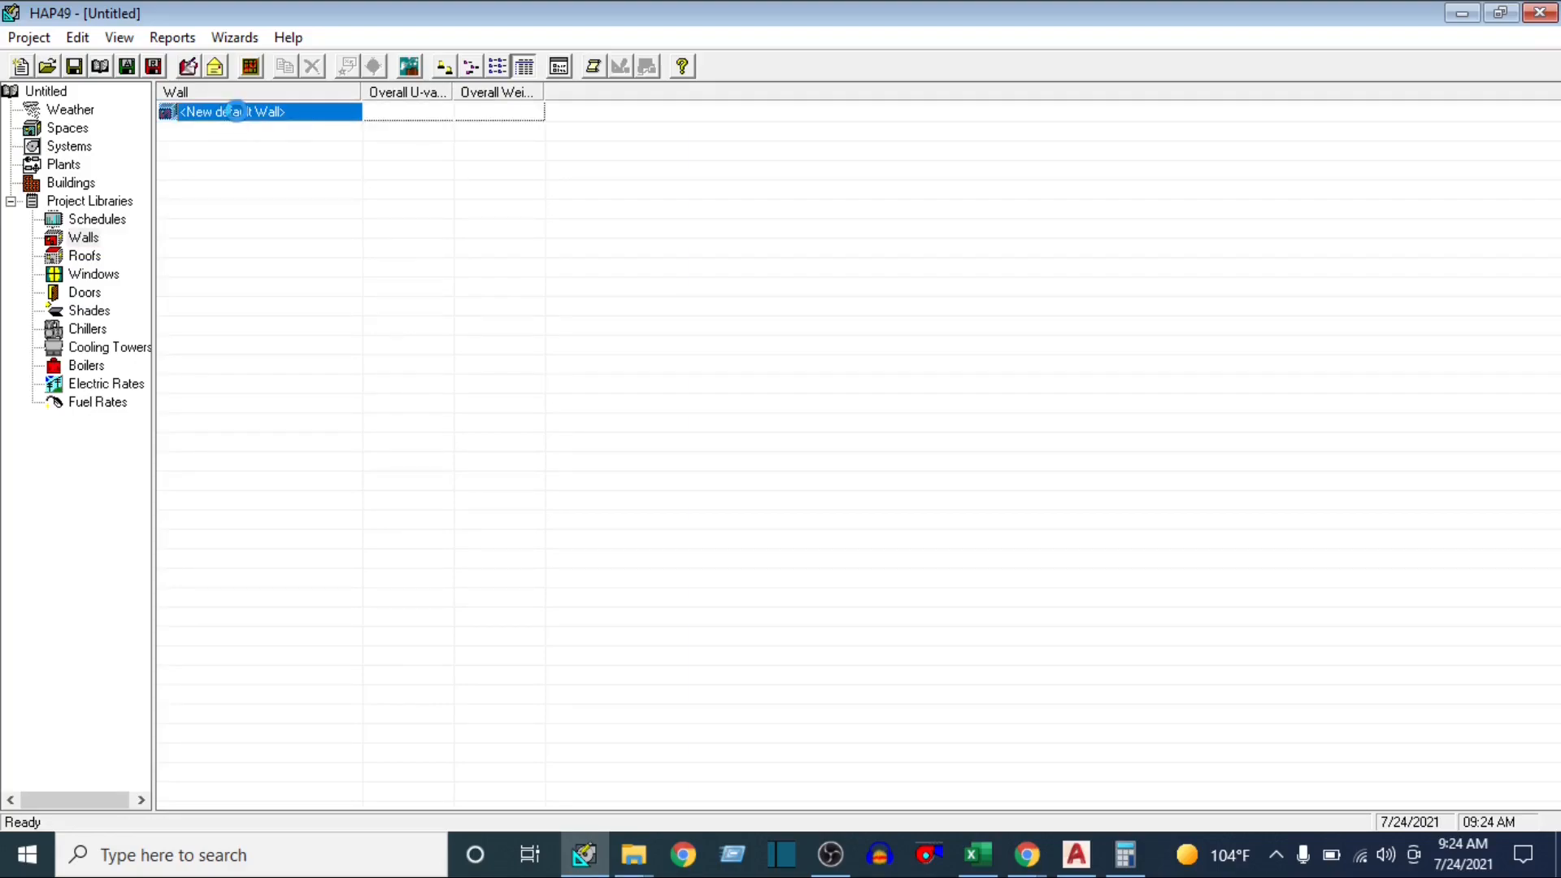
{"action": "double_click", "coordinate": [236, 111]}
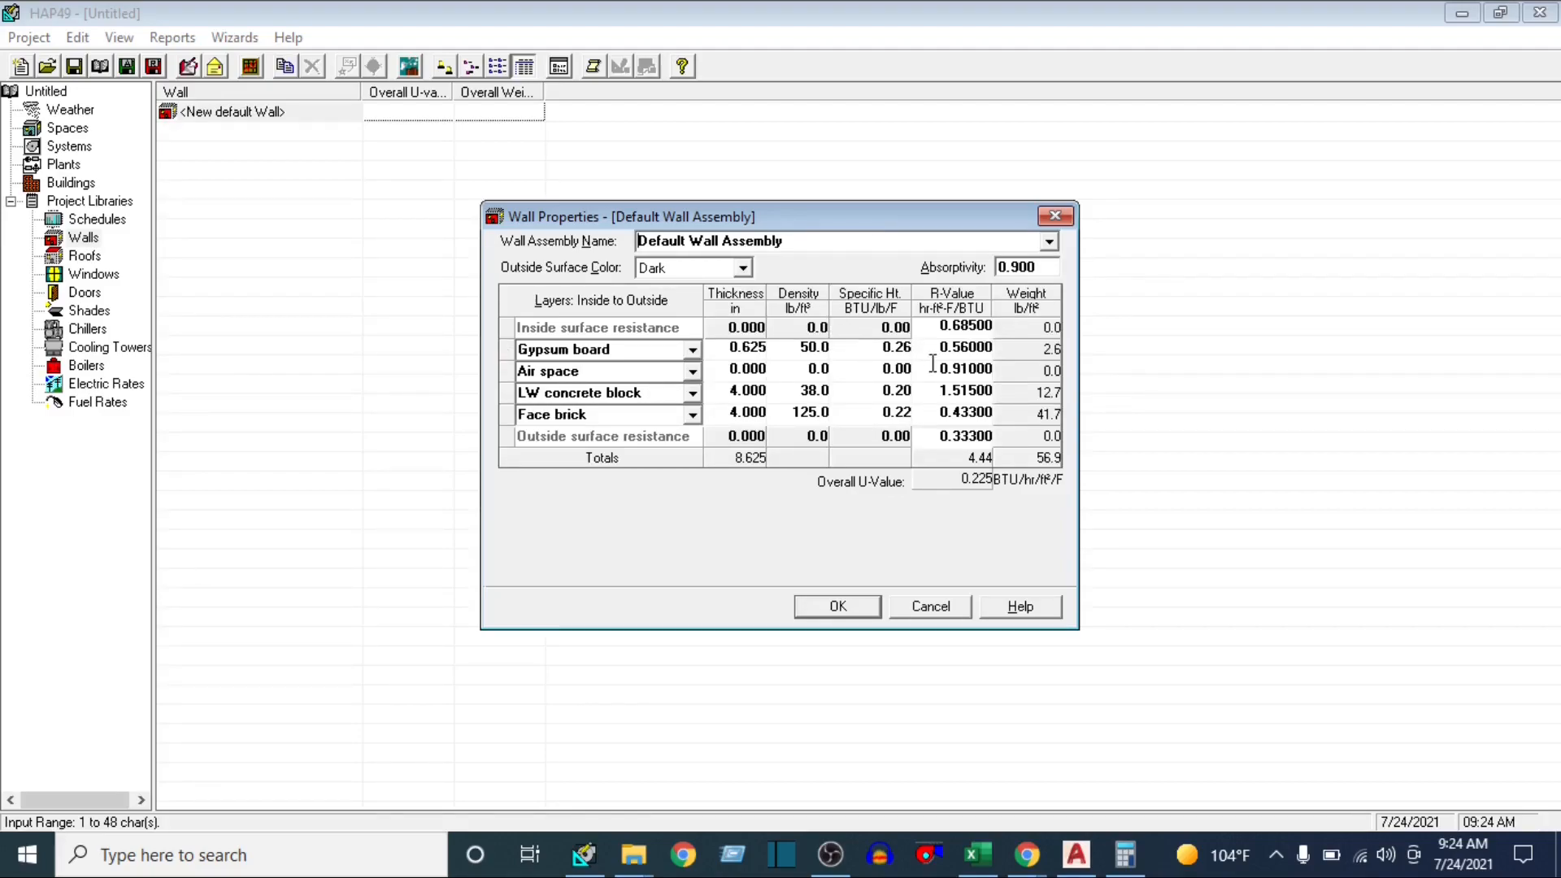
Compare the Wall U-value in the Excel table with the overall U-value of HAP's Default Wall Assembly
{"action": "left_click", "coordinate": [975, 853]}
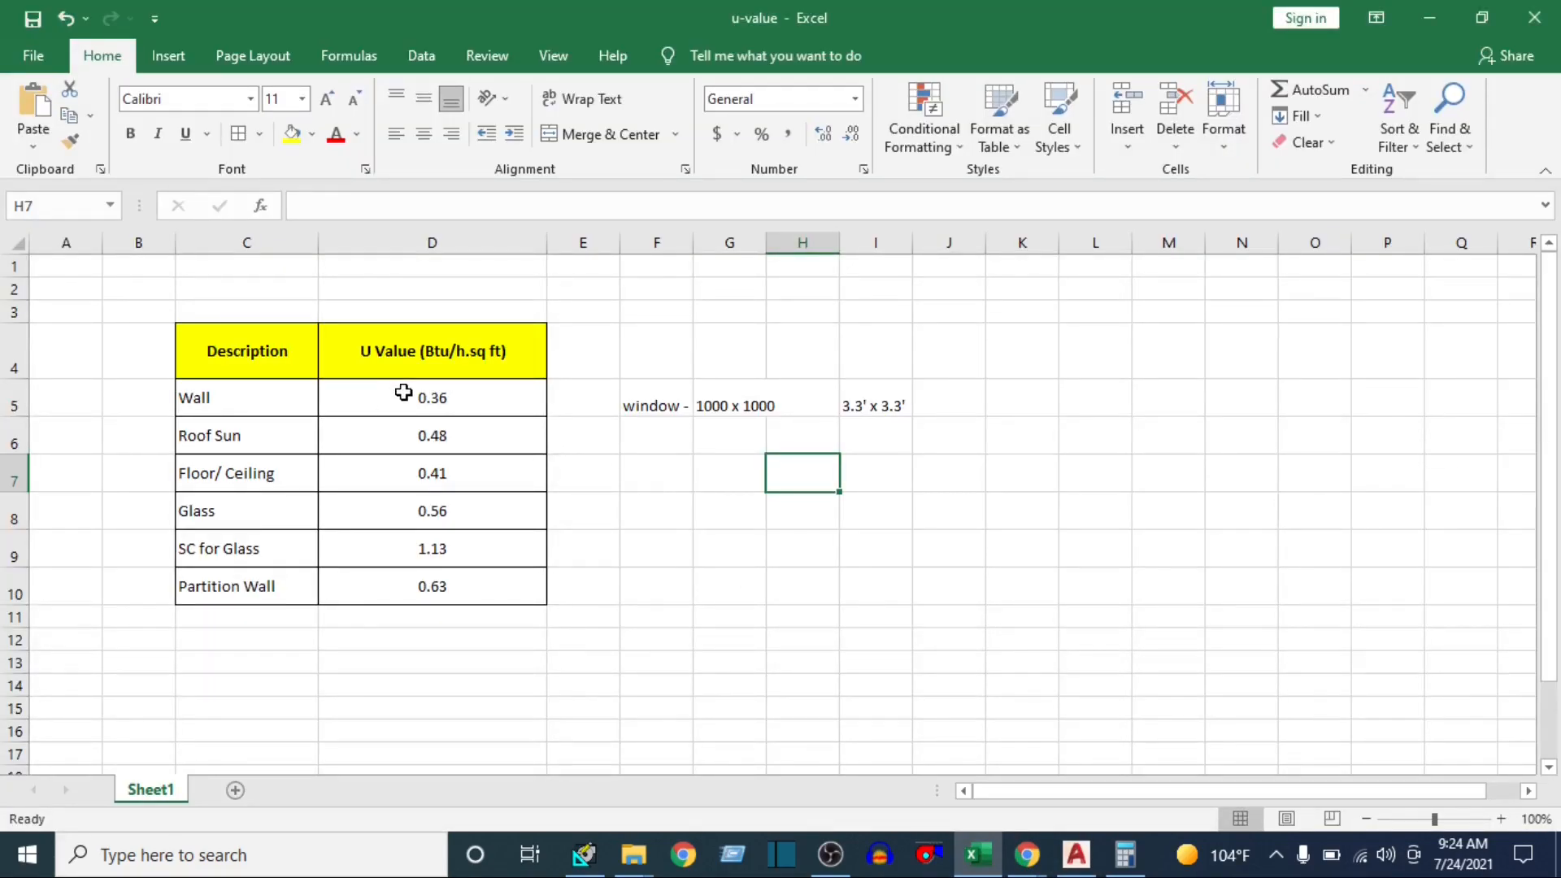
{"action": "left_click", "coordinate": [465, 396]}
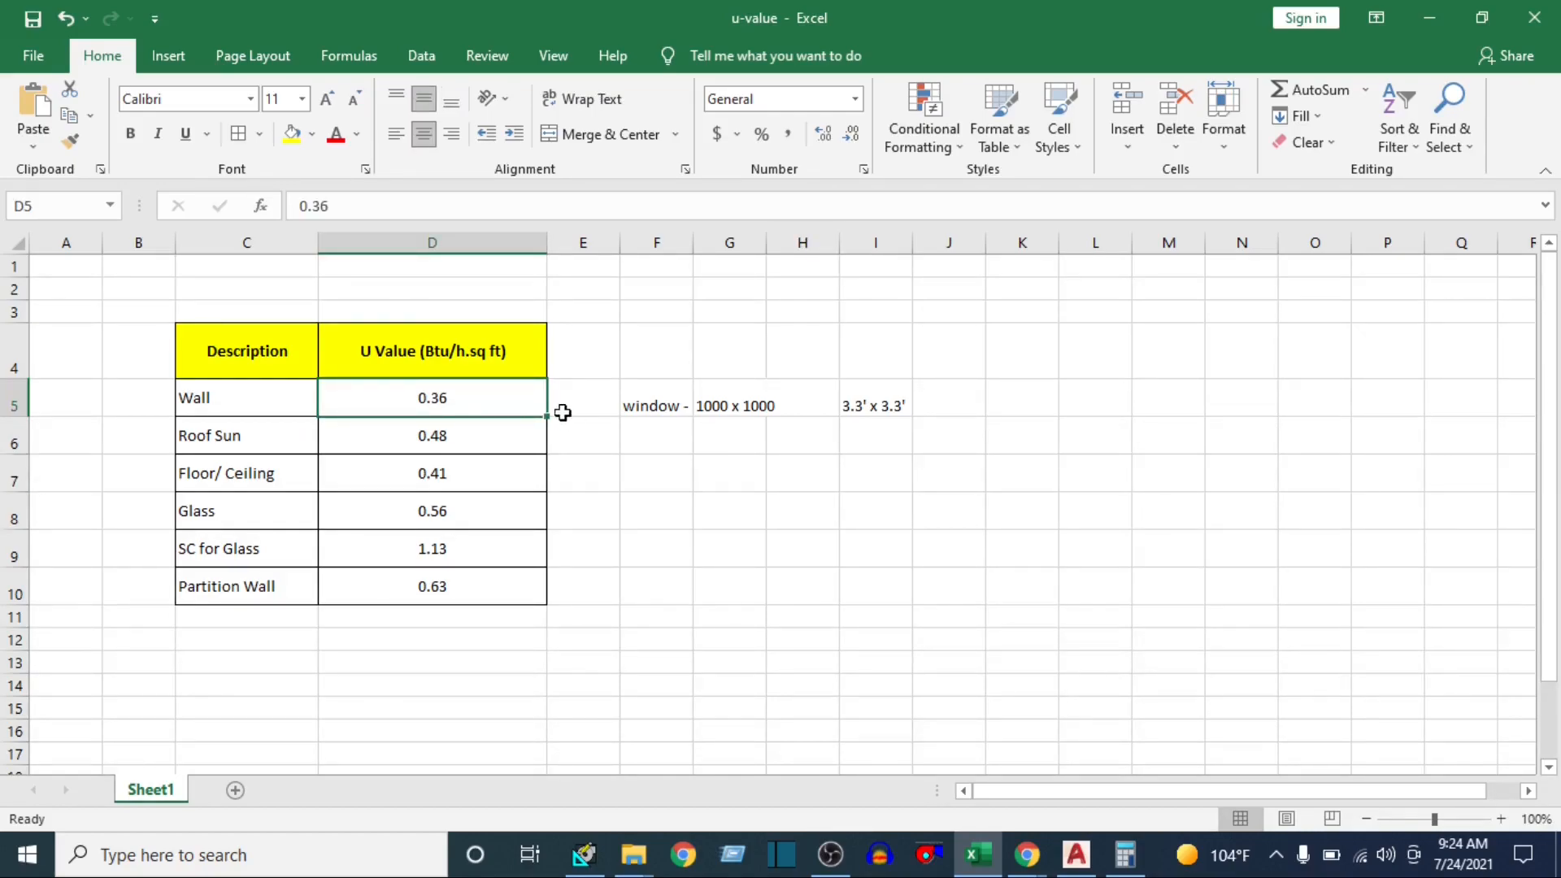
{"action": "left_click", "coordinate": [583, 853]}
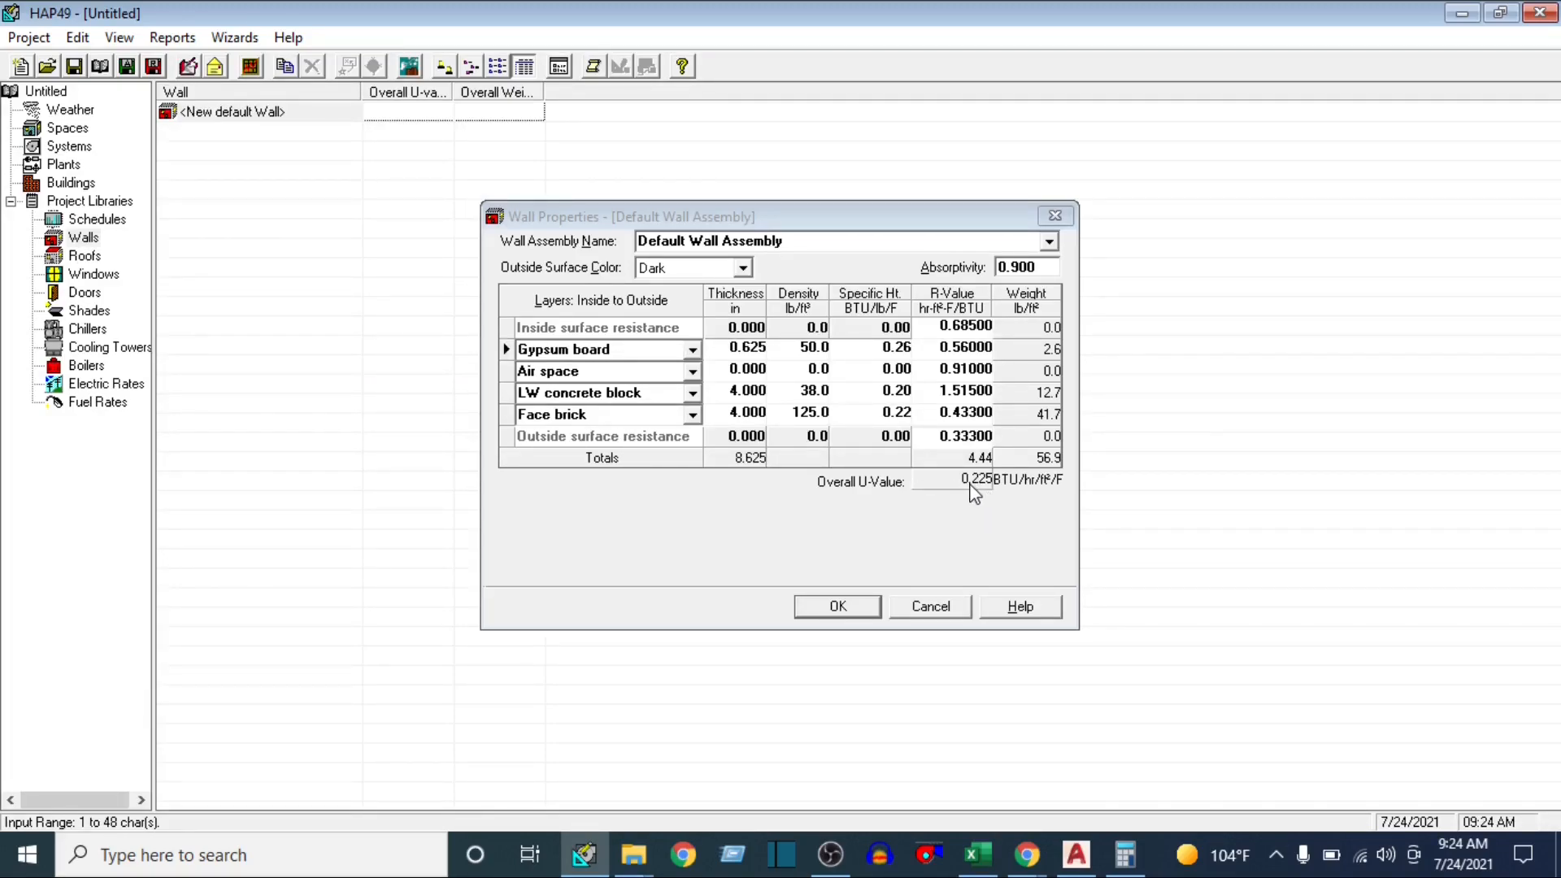
Recheck the Wall U-value in the Excel table, and choose Face Brick + 8" Brick as the wall assembly in HAP
{"action": "left_click", "coordinate": [977, 853]}
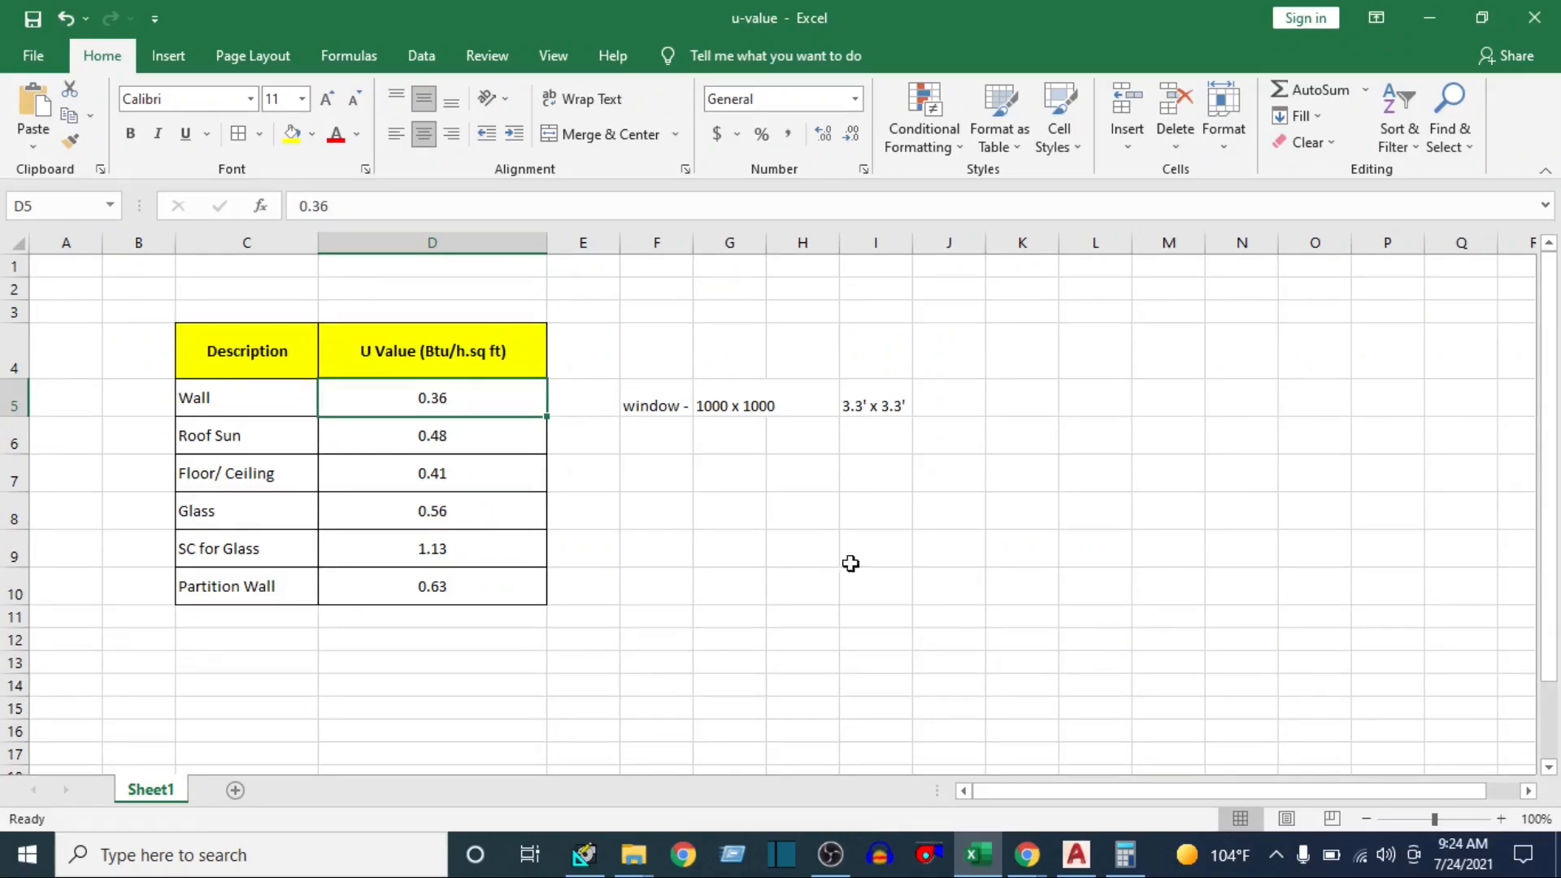
{"action": "left_click", "coordinate": [583, 854]}
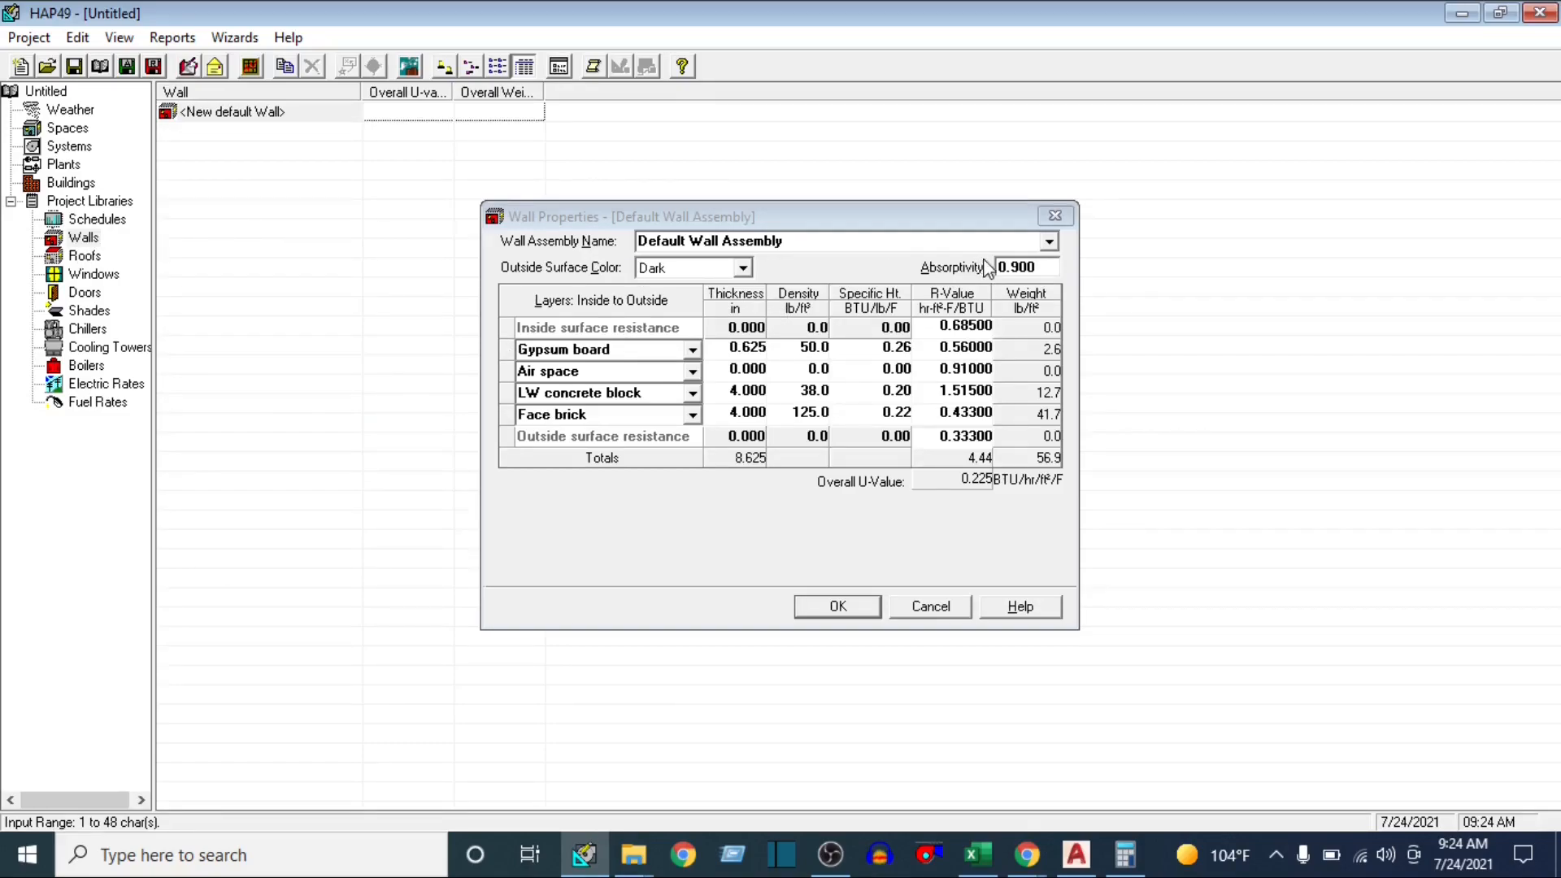
{"action": "left_click", "coordinate": [1049, 244]}
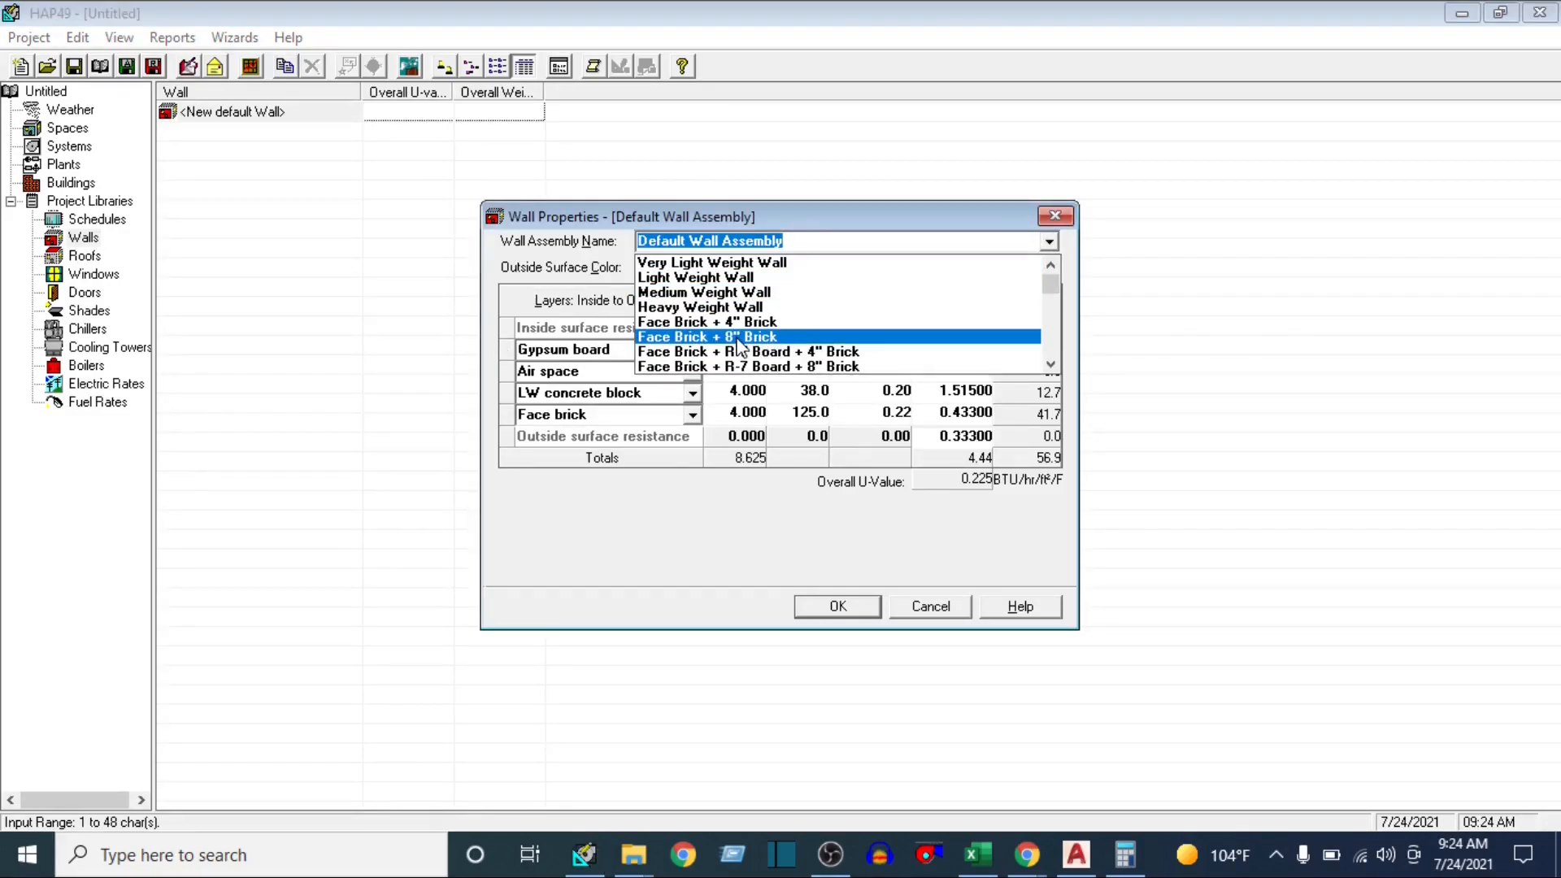
{"action": "scroll", "coordinate": [753, 348], "scroll_direction": "down", "scroll_amount": 5}
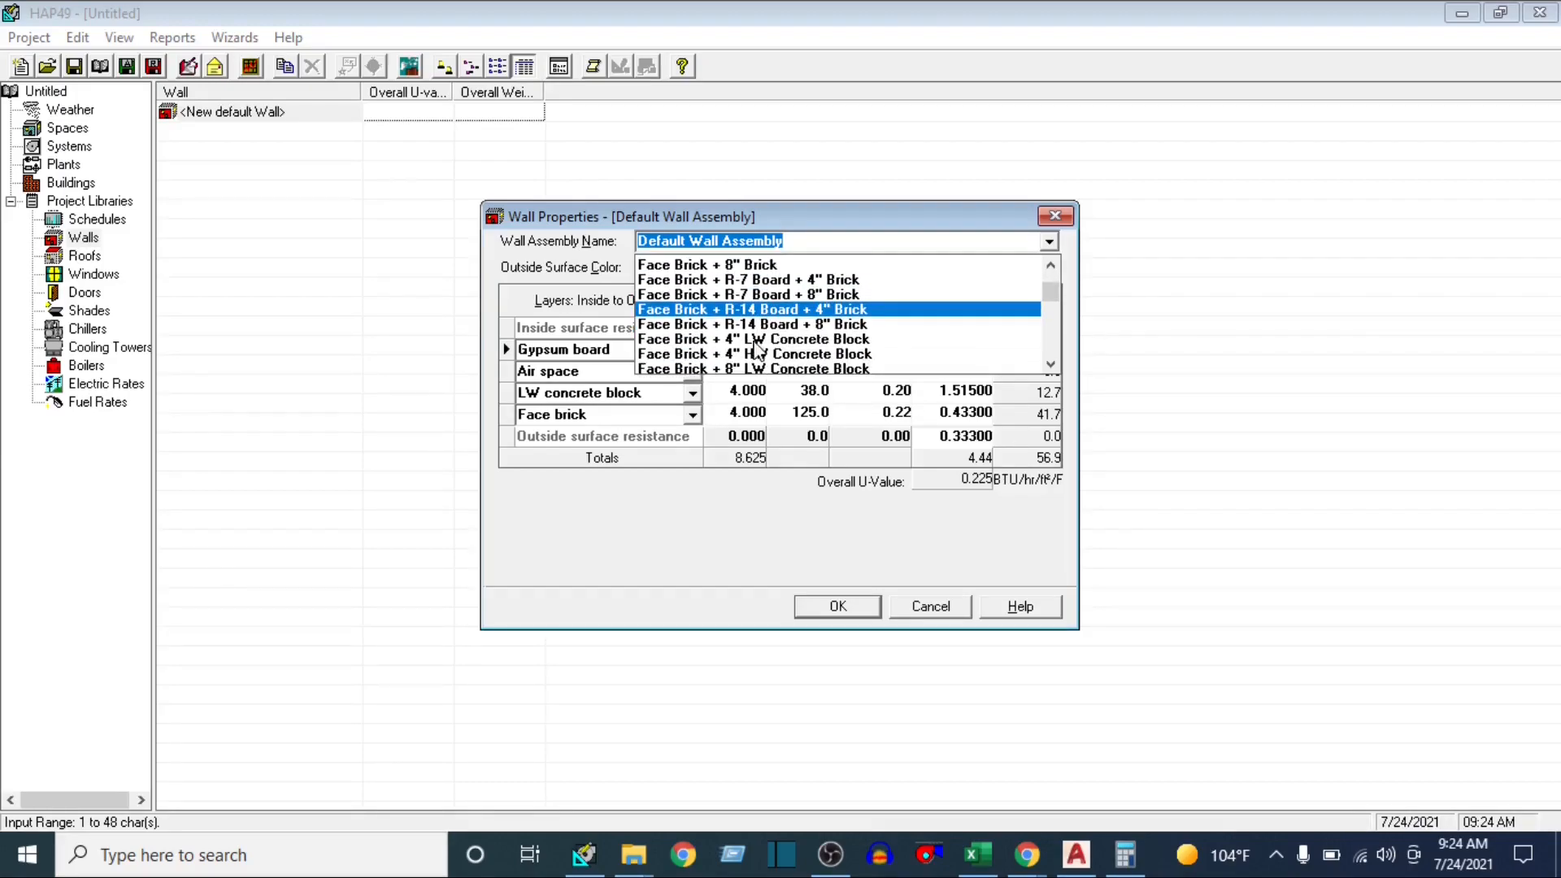
{"action": "scroll", "coordinate": [758, 350], "scroll_direction": "up", "scroll_amount": 4}
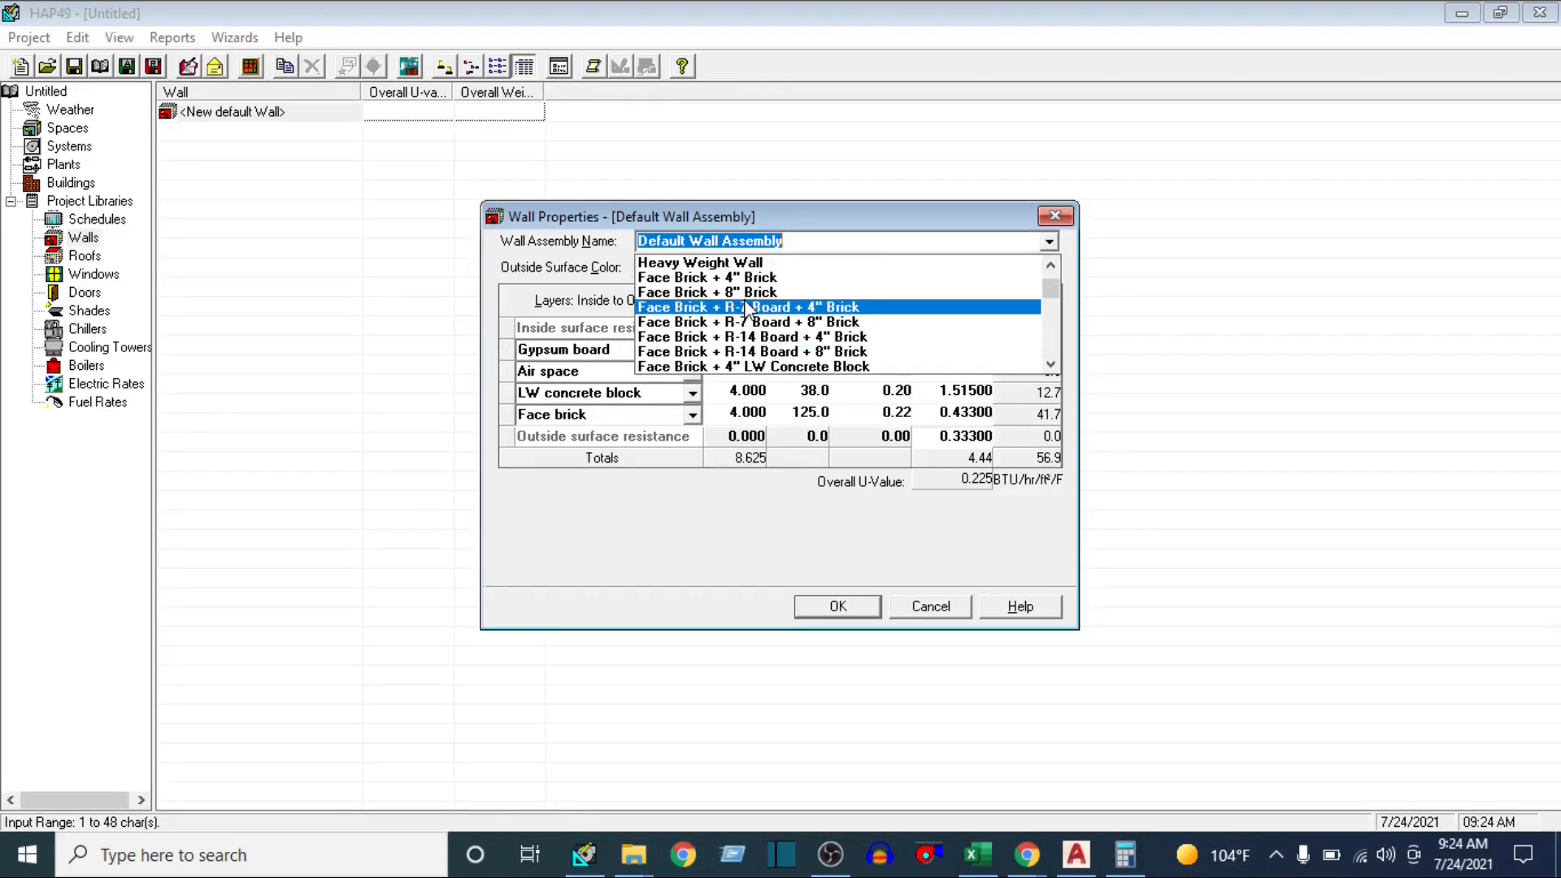
{"action": "left_click", "coordinate": [790, 292]}
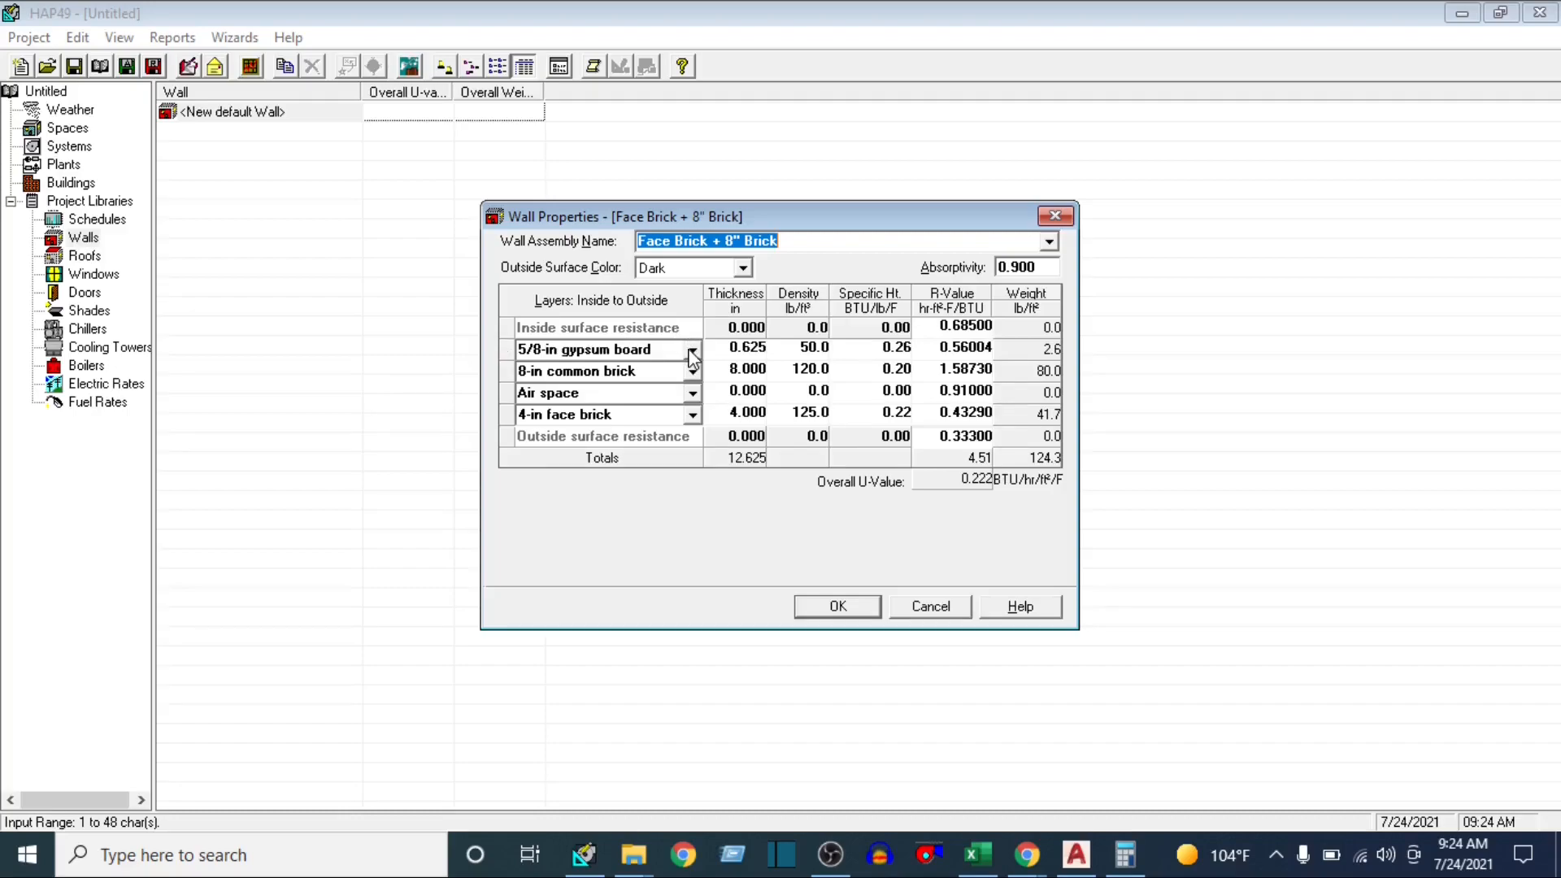
{"action": "left_click", "coordinate": [961, 476]}
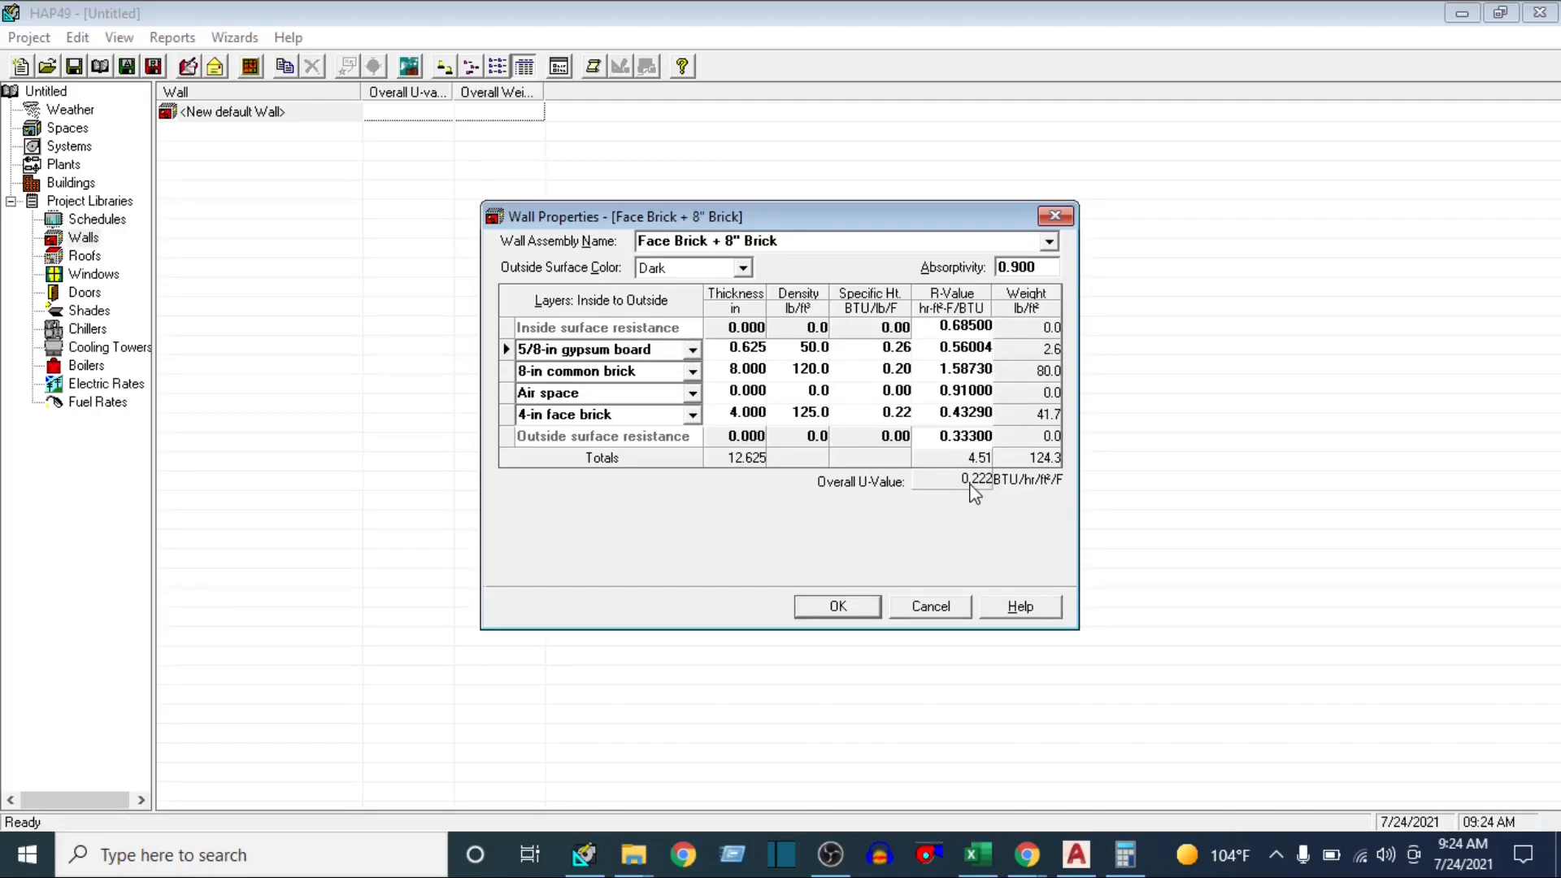
Try R-14 board insulation, 1/2-in vegetable board and 5/8-in plywood as the innermost wall layer, and settle on 4-in HW concrete
{"action": "left_click", "coordinate": [691, 349]}
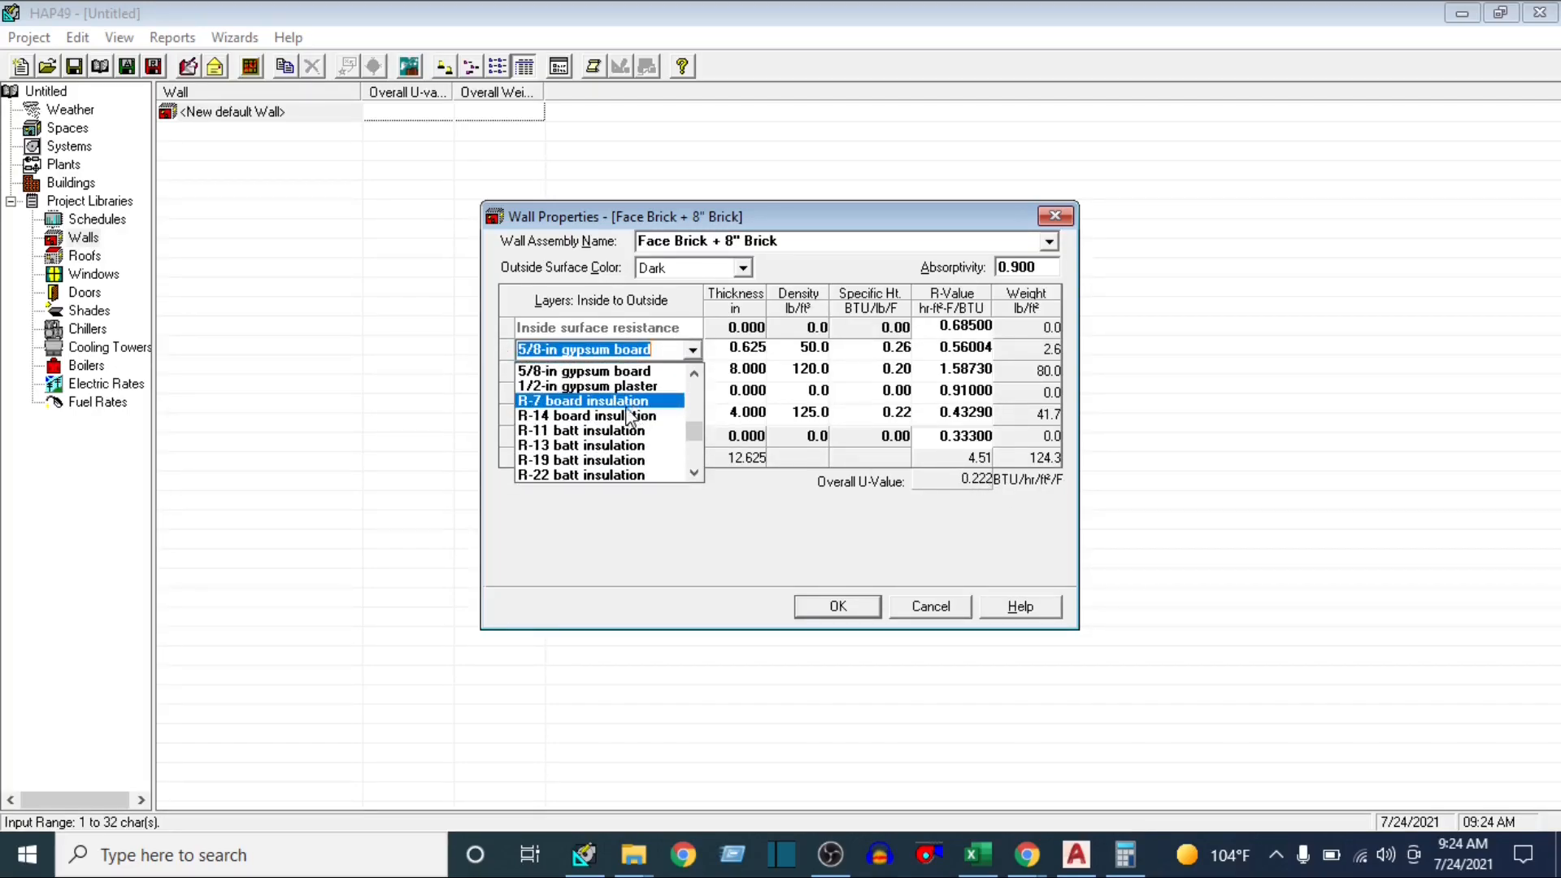
{"action": "left_click", "coordinate": [599, 416]}
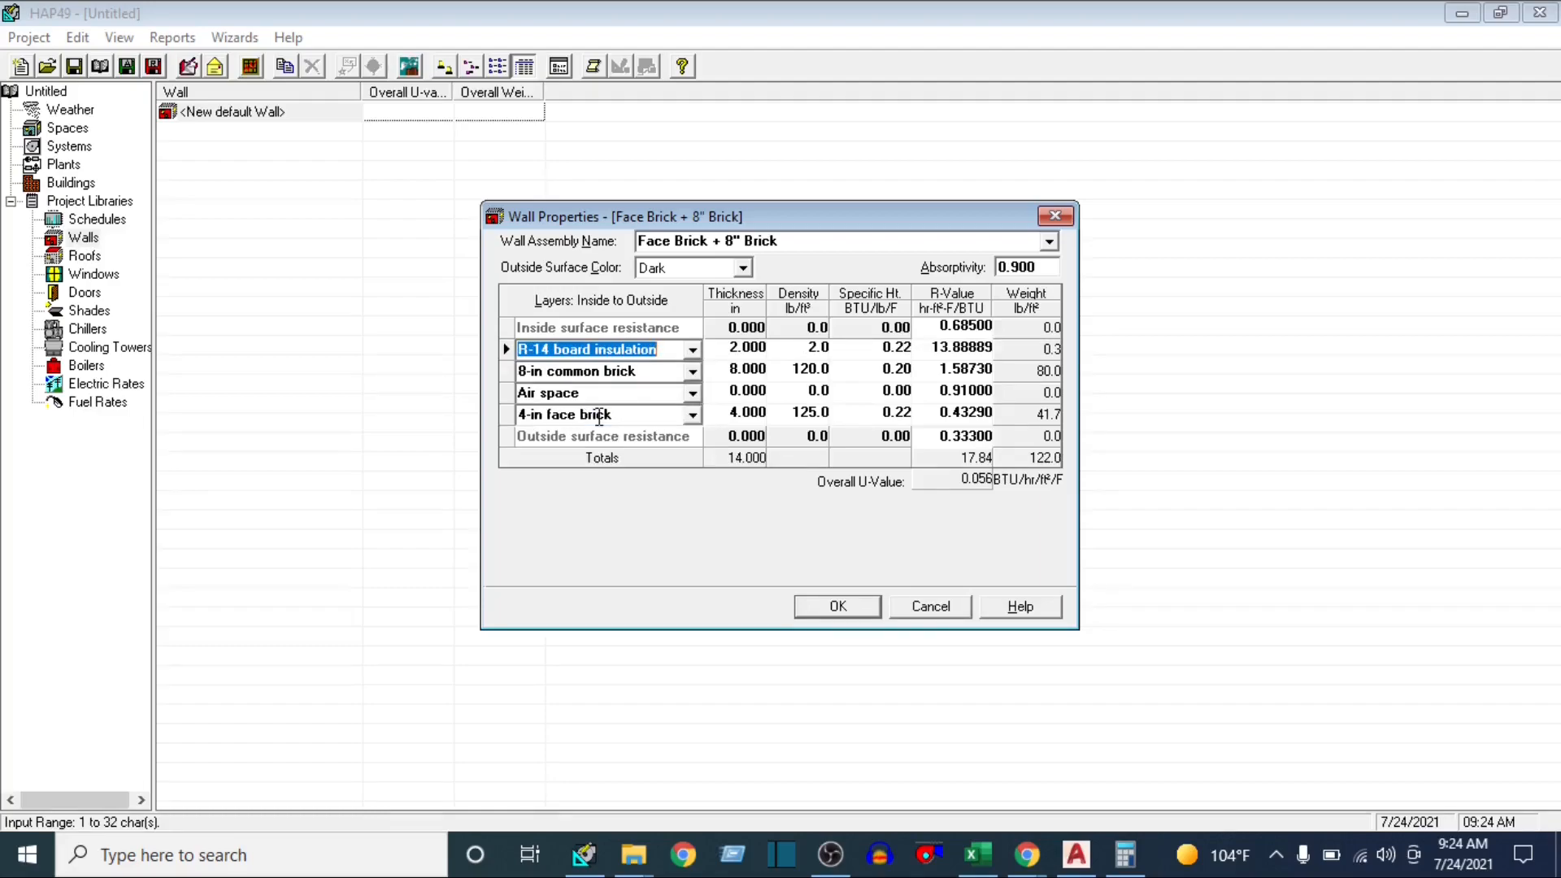
{"action": "scroll", "coordinate": [646, 394], "scroll_direction": "up", "scroll_amount": 5}
{"action": "left_click", "coordinate": [693, 349]}
{"action": "scroll", "coordinate": [567, 381], "scroll_direction": "up", "scroll_amount": 1}
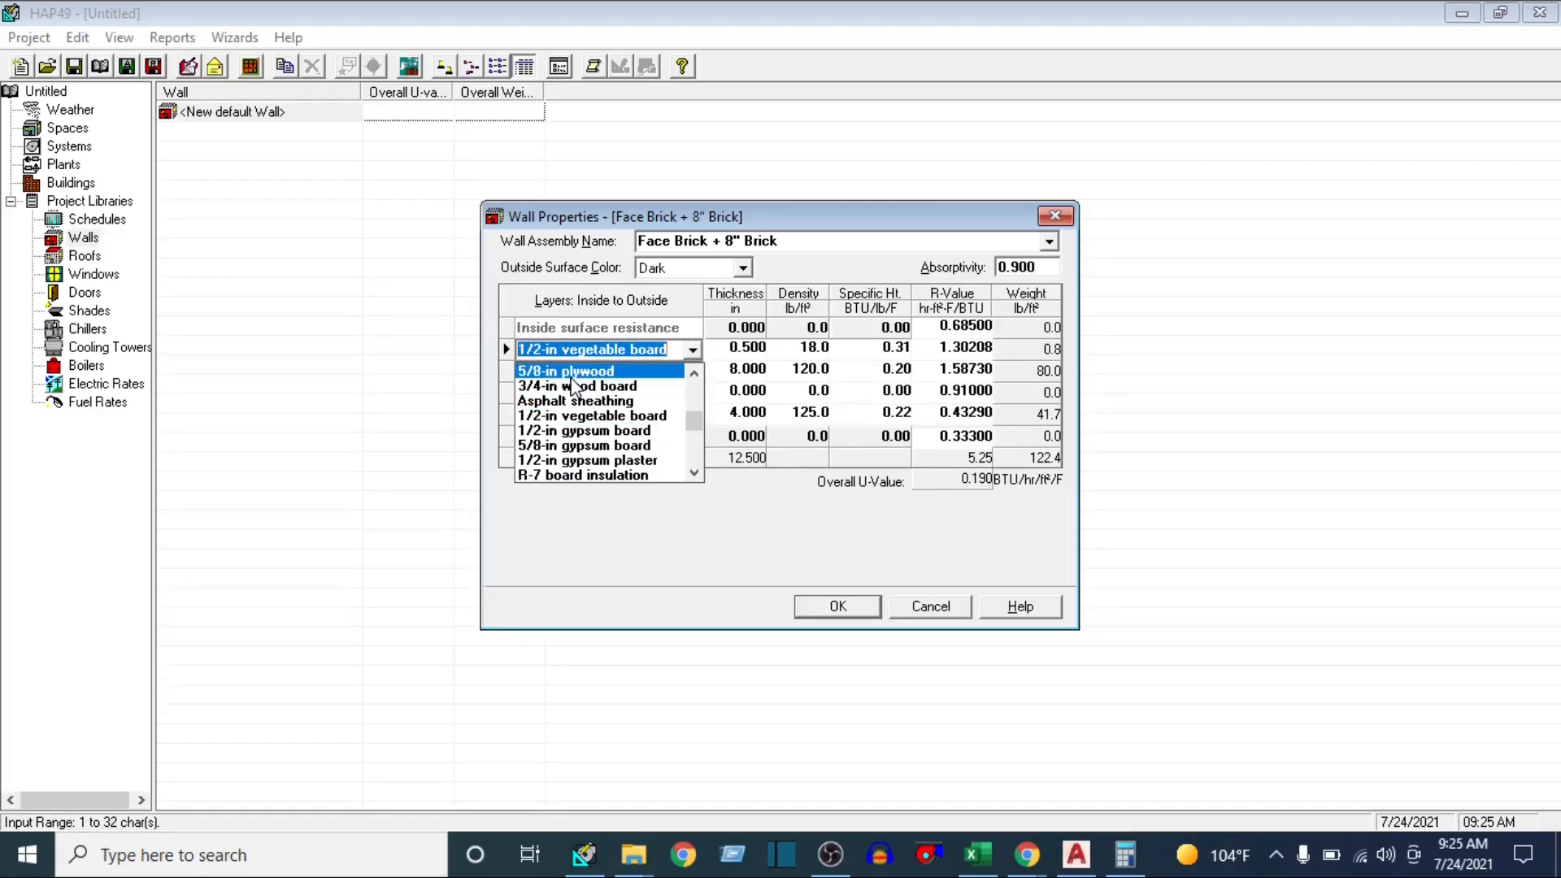
{"action": "left_click", "coordinate": [572, 373]}
{"action": "left_click", "coordinate": [692, 351]}
{"action": "scroll", "coordinate": [579, 392], "scroll_direction": "up", "scroll_amount": 2}
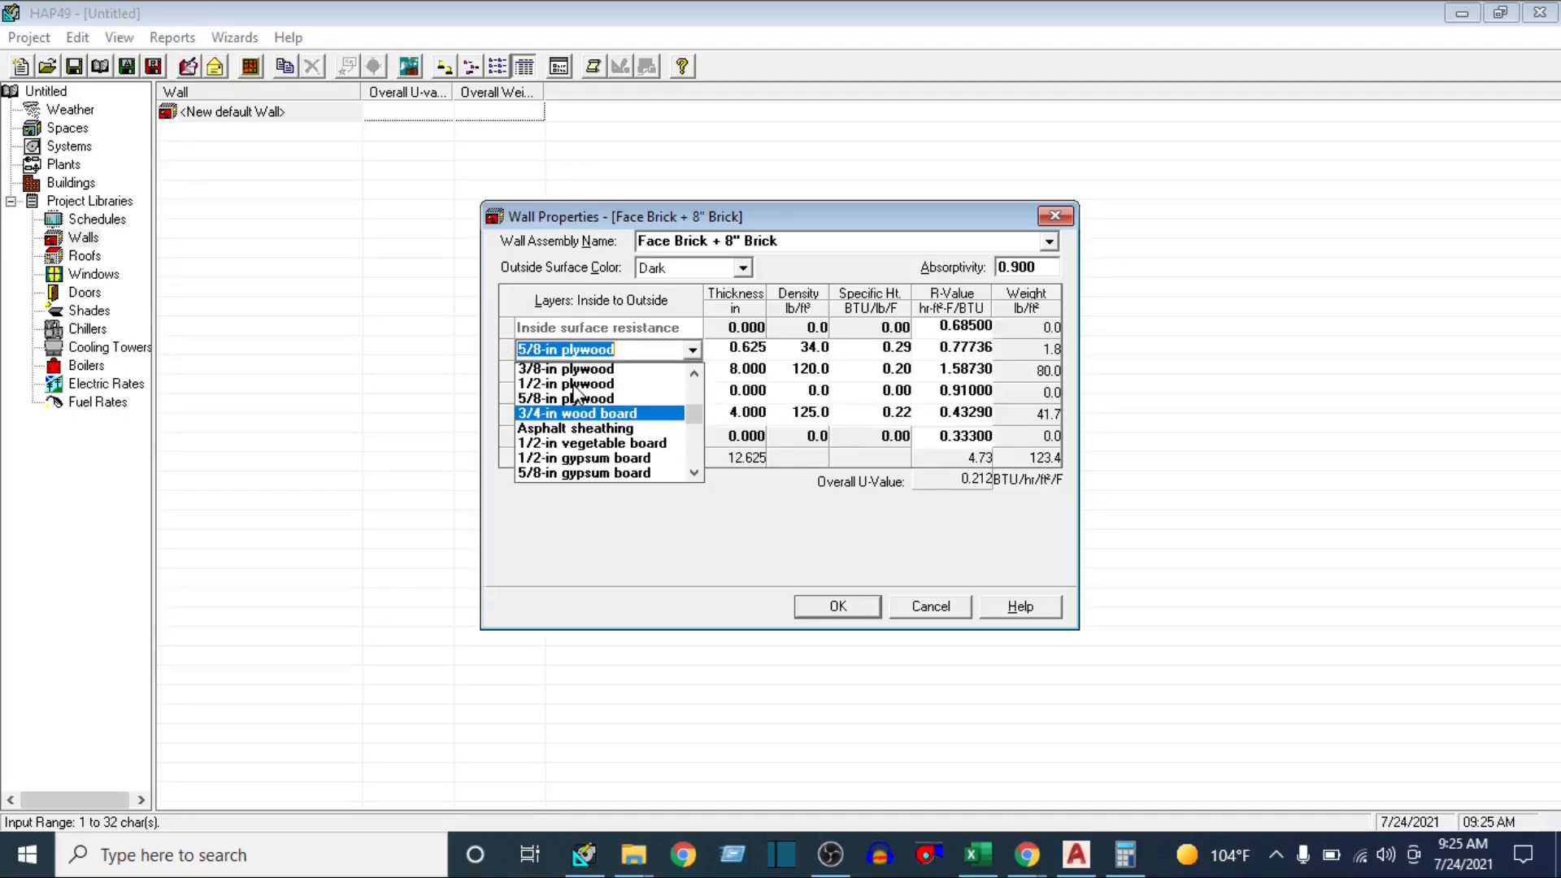
{"action": "left_click", "coordinate": [574, 387]}
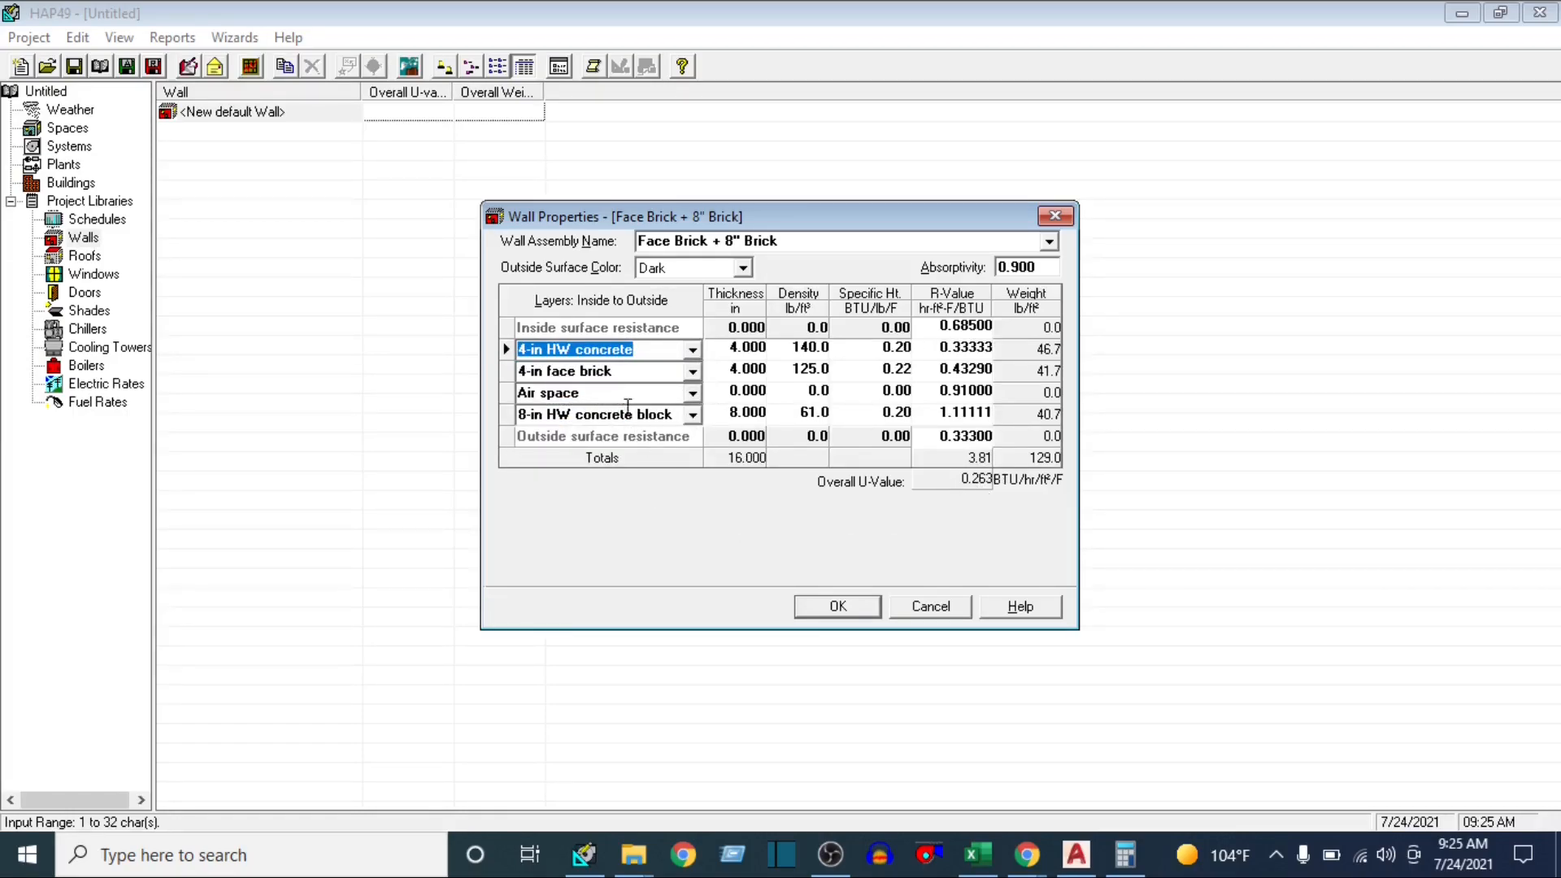
Try 8-in common brick, 5/8-in gypsum board, R-19 and R-11 batt insulation as the second wall layer, and settle on 1/2-in gypsum board
{"action": "left_click", "coordinate": [692, 373]}
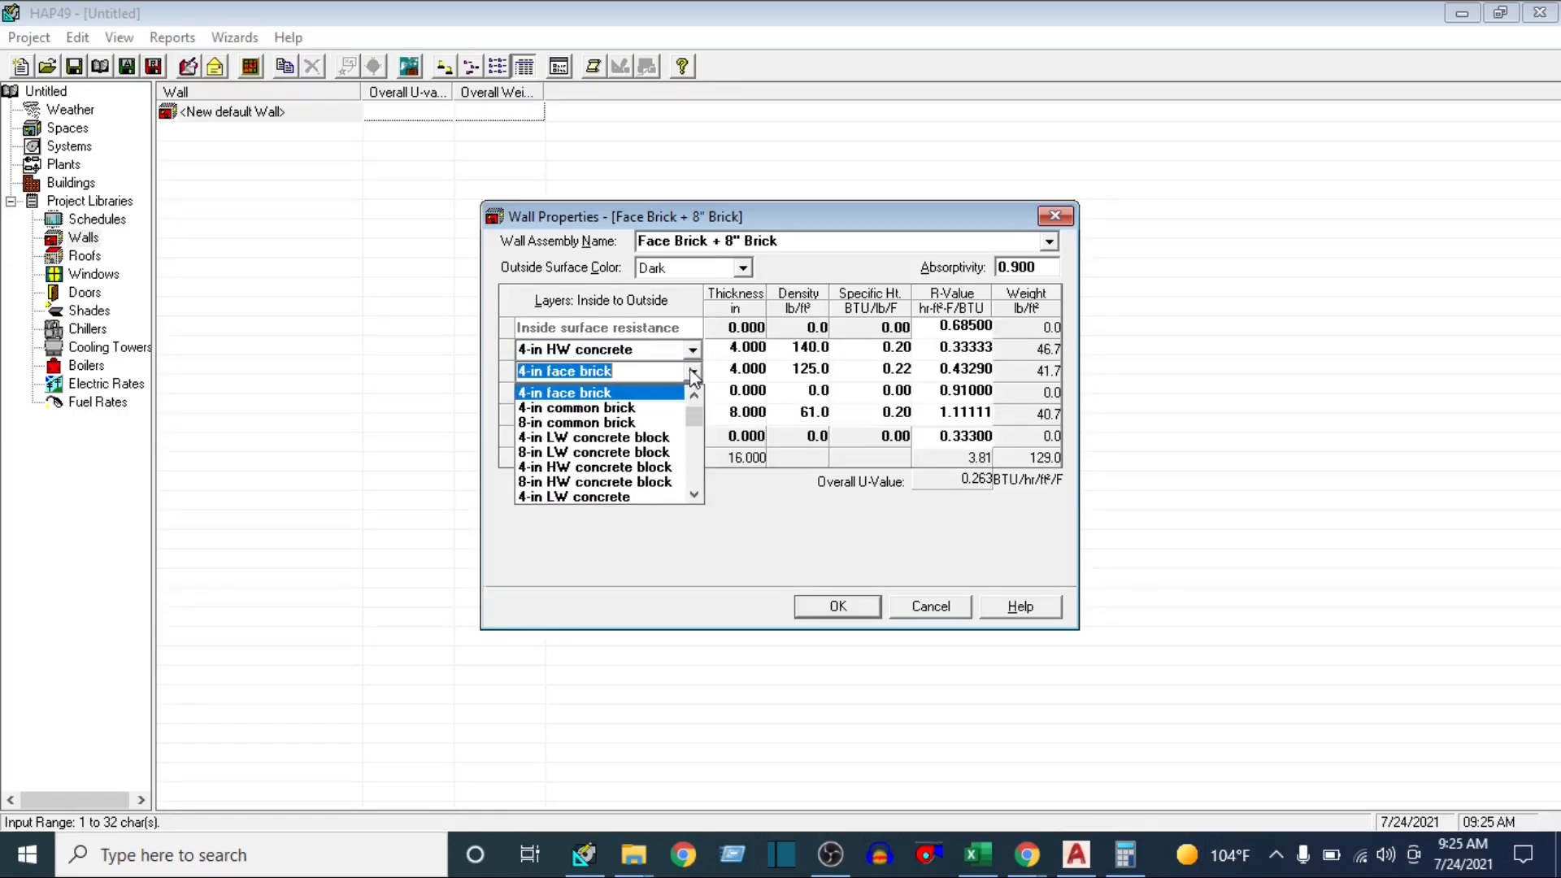
{"action": "left_click", "coordinate": [566, 423]}
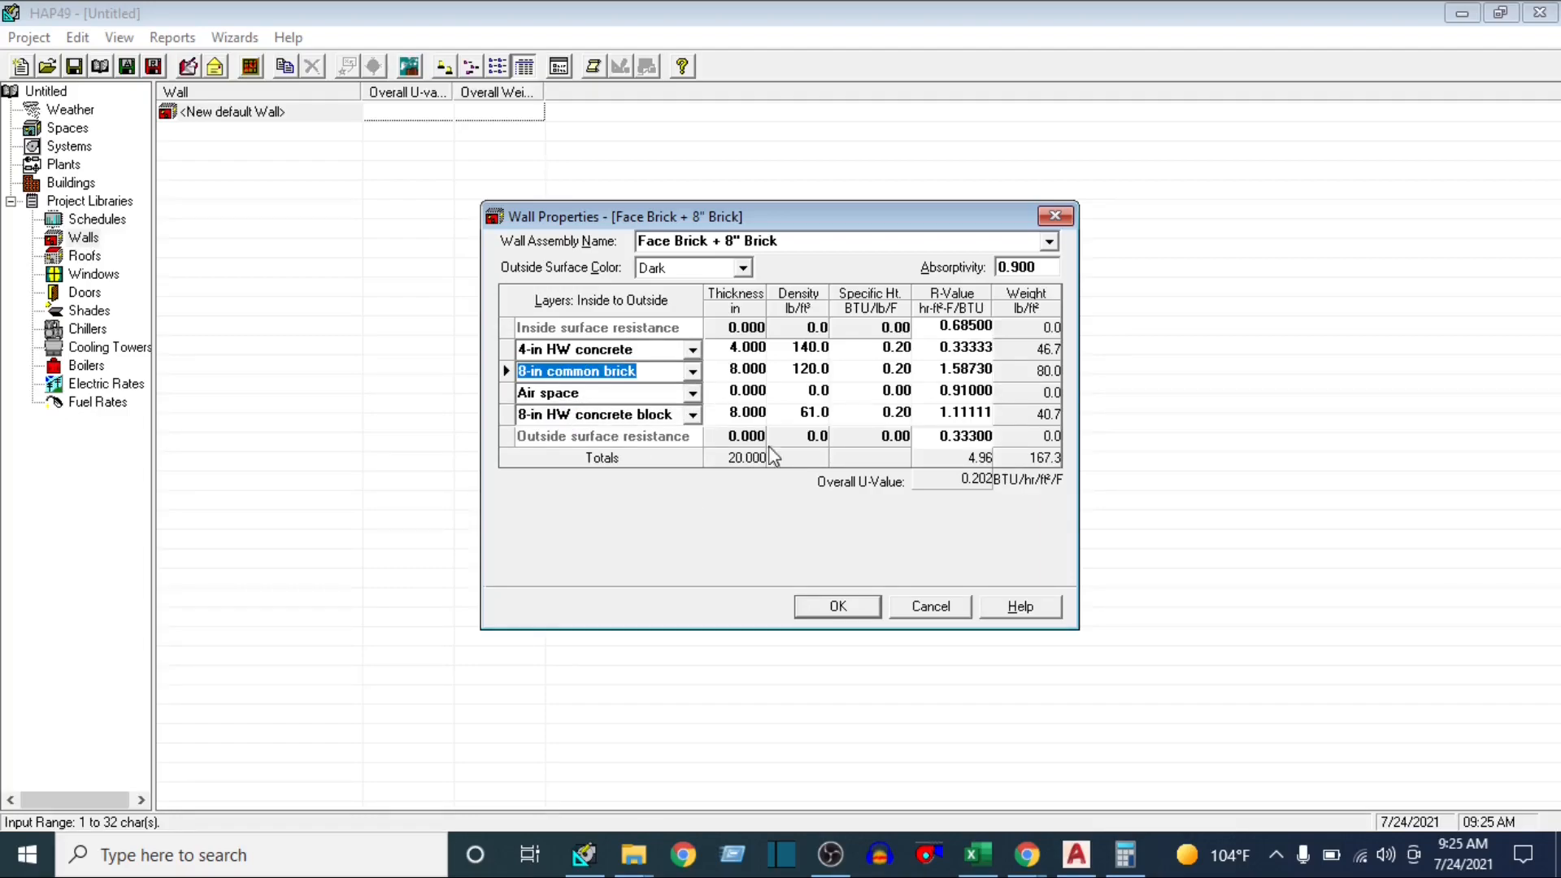
{"action": "left_click", "coordinate": [692, 371]}
{"action": "left_click", "coordinate": [580, 449]}
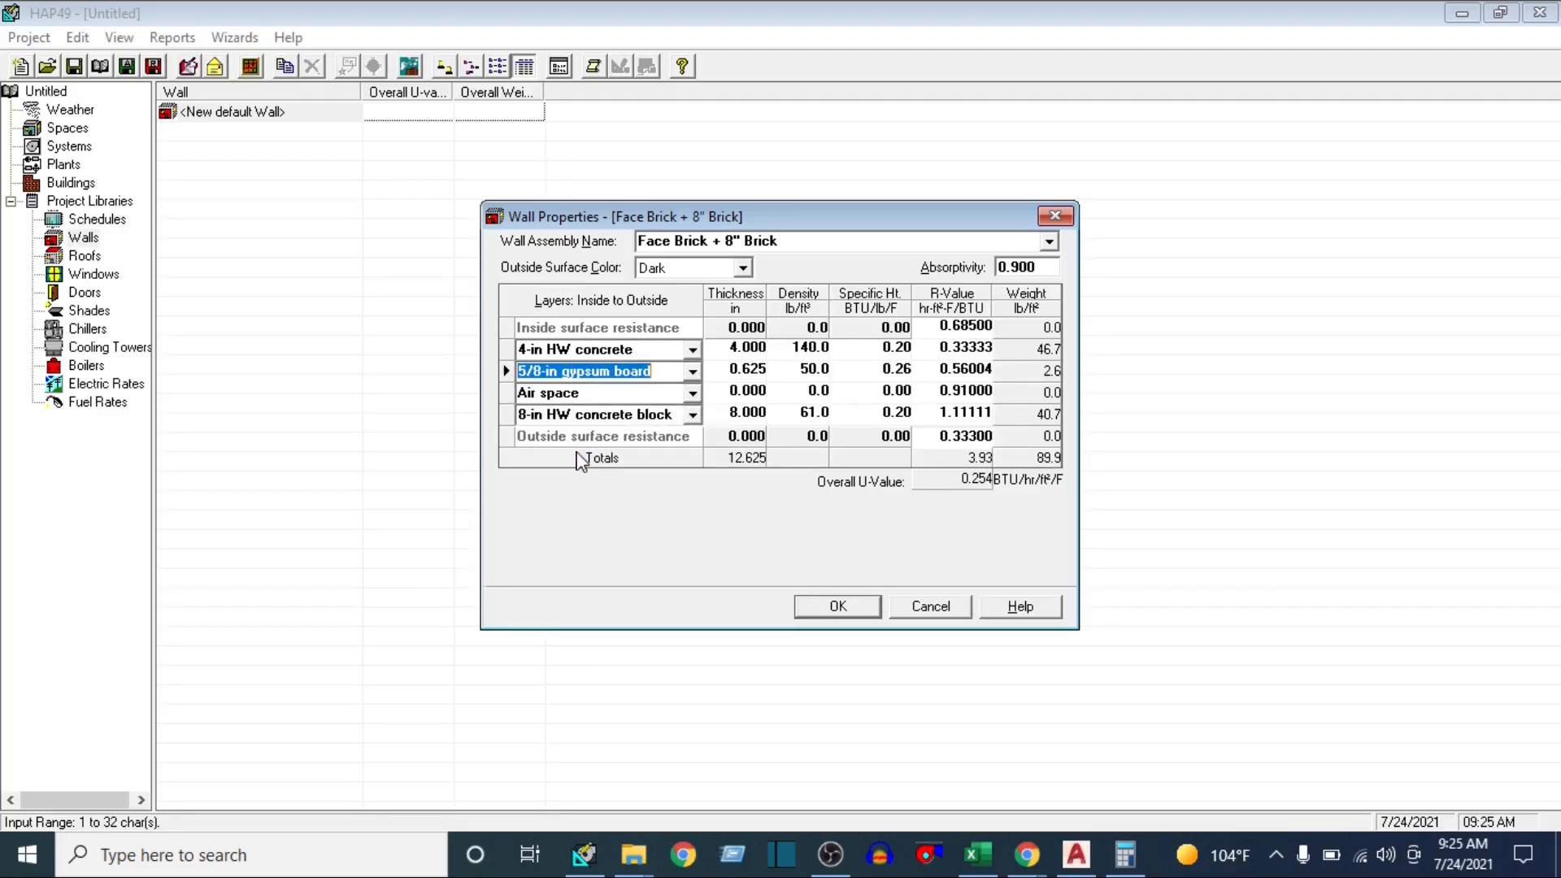
{"action": "left_click", "coordinate": [692, 371]}
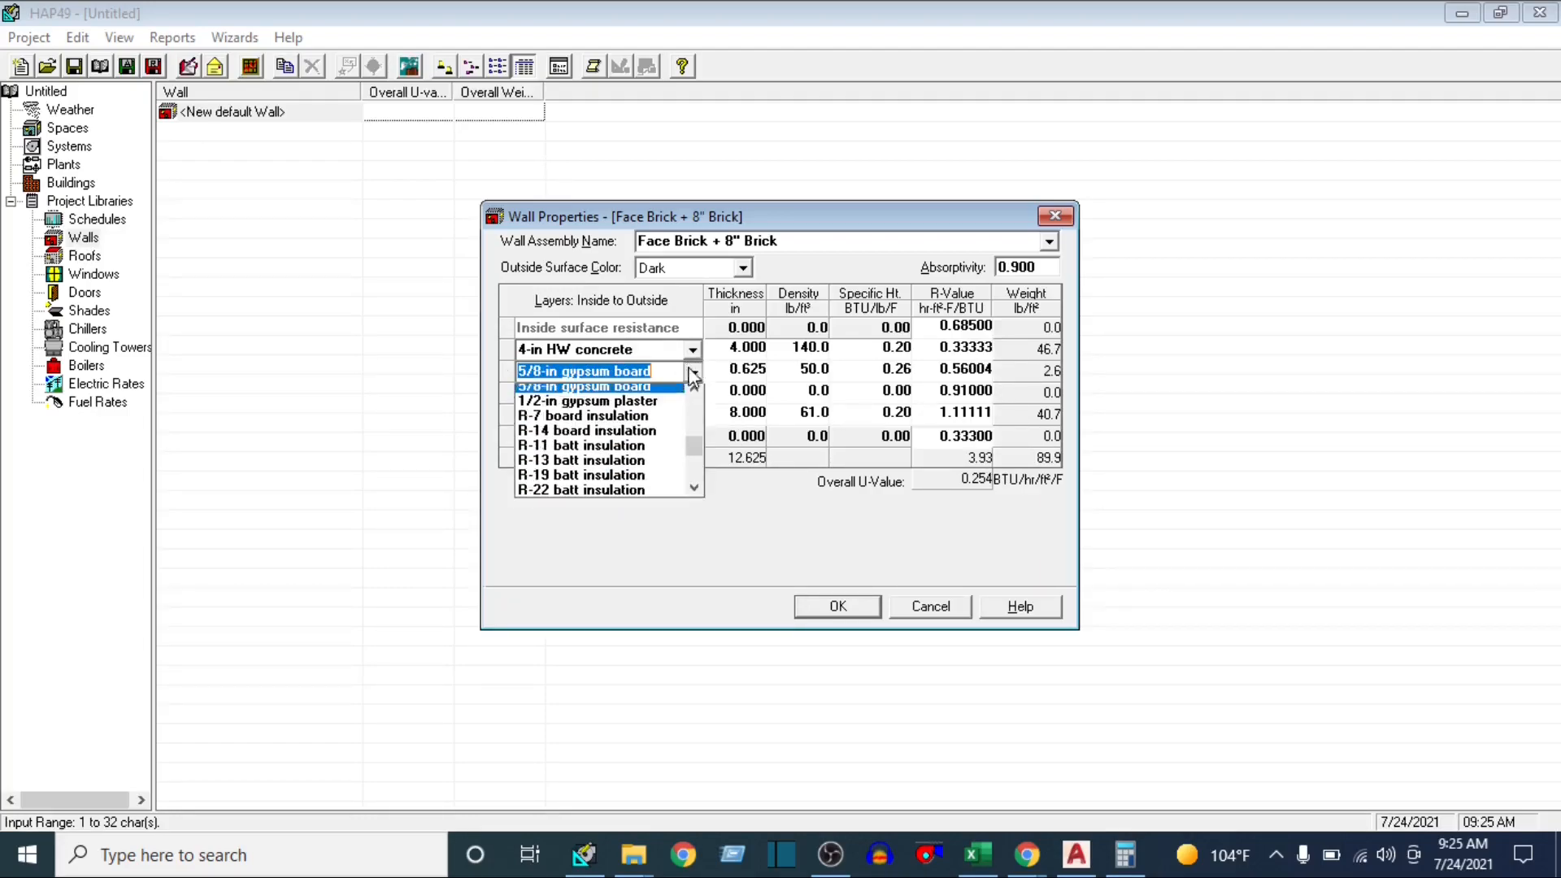
{"action": "left_click", "coordinate": [566, 483]}
{"action": "left_click", "coordinate": [693, 372]}
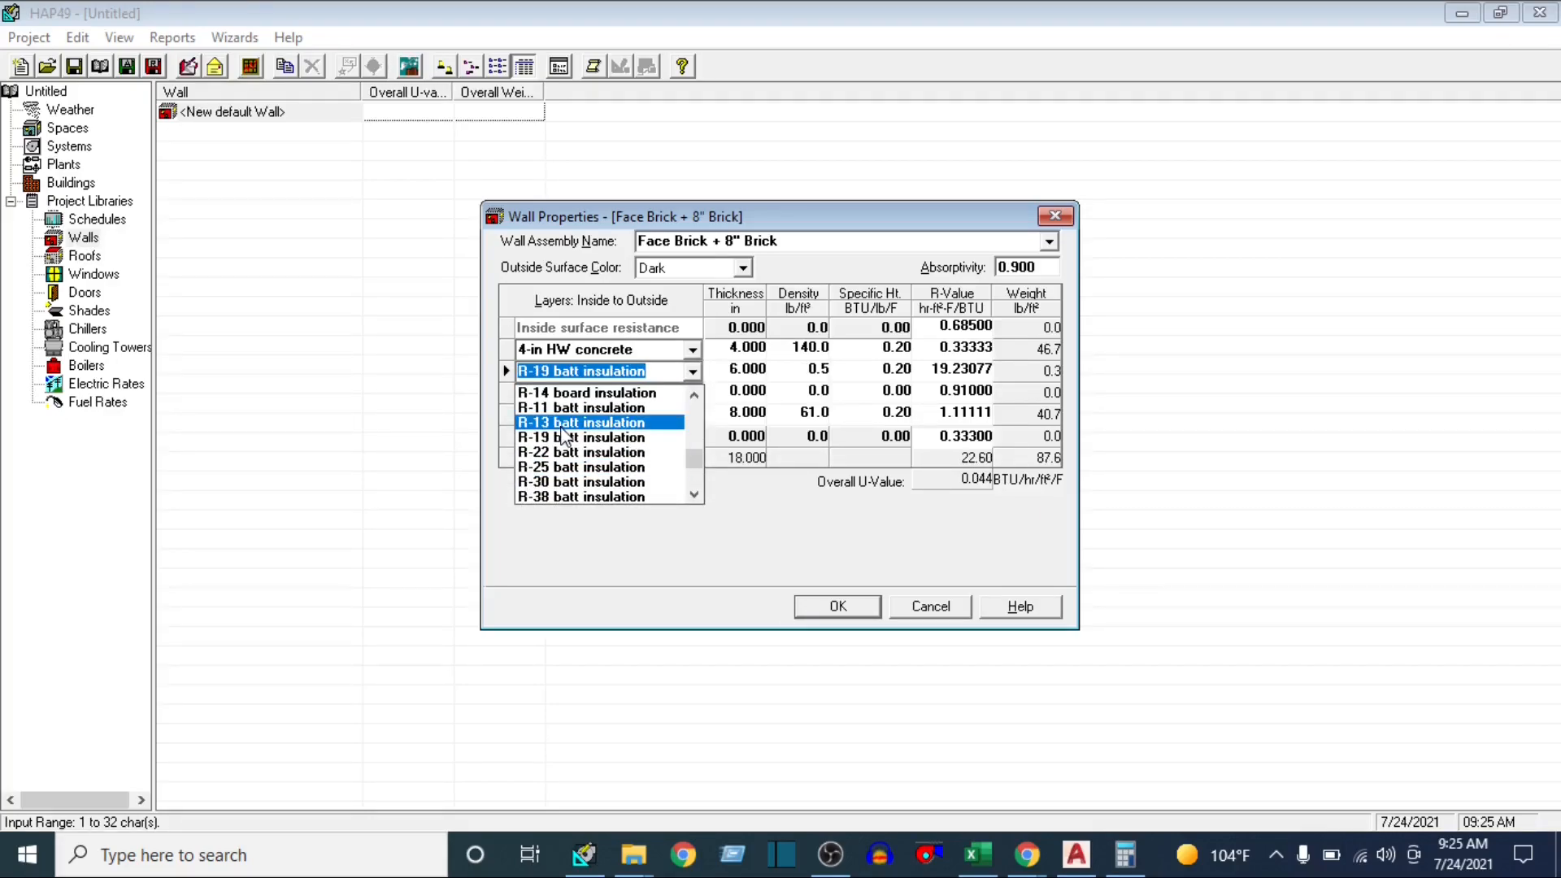
{"action": "left_click", "coordinate": [691, 433]}
{"action": "left_click", "coordinate": [691, 372]}
{"action": "scroll", "coordinate": [585, 422], "scroll_direction": "up", "scroll_amount": 3}
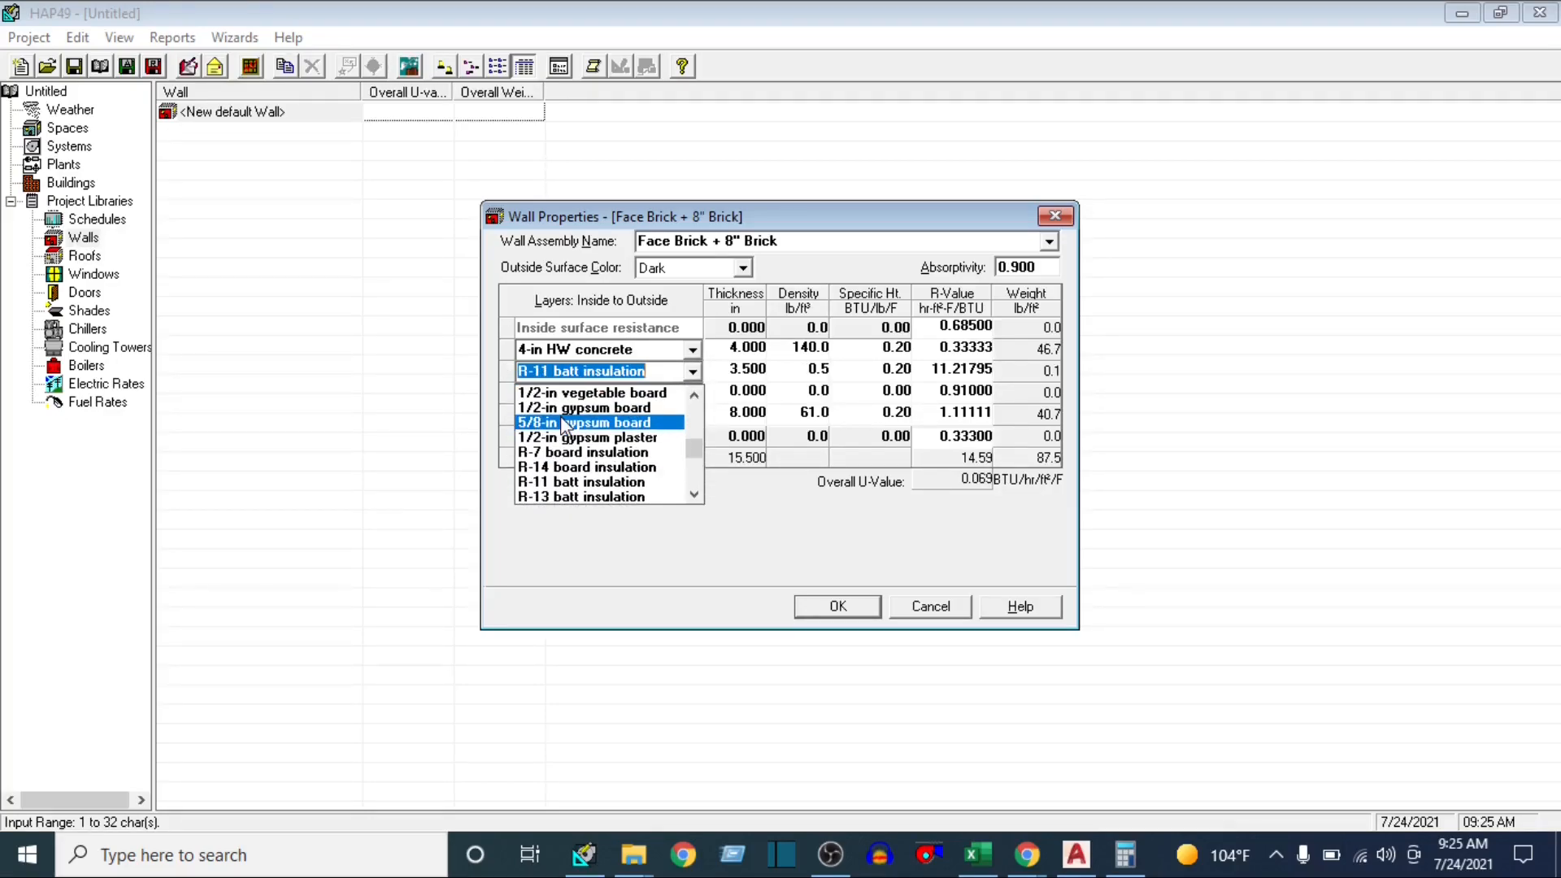
{"action": "left_click", "coordinate": [569, 413]}
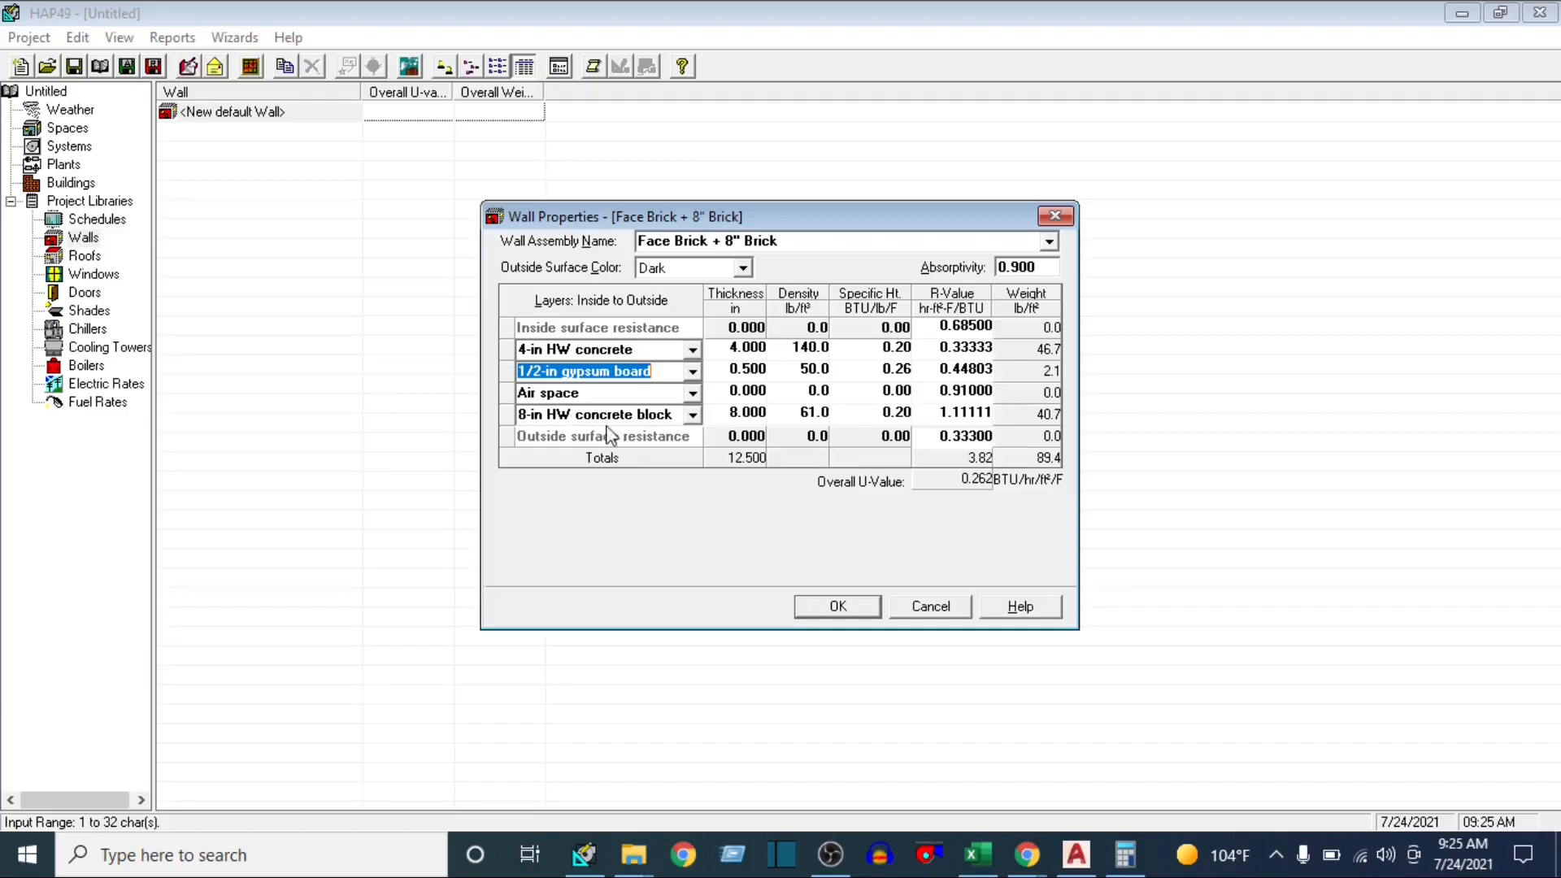
Set the third wall layer to 4-in HW concrete block, the fourth to 1/2-in gypsum plaster and the outside surface resistance to 0.36000
{"action": "left_click", "coordinate": [692, 394]}
{"action": "key", "text": "Escape"}
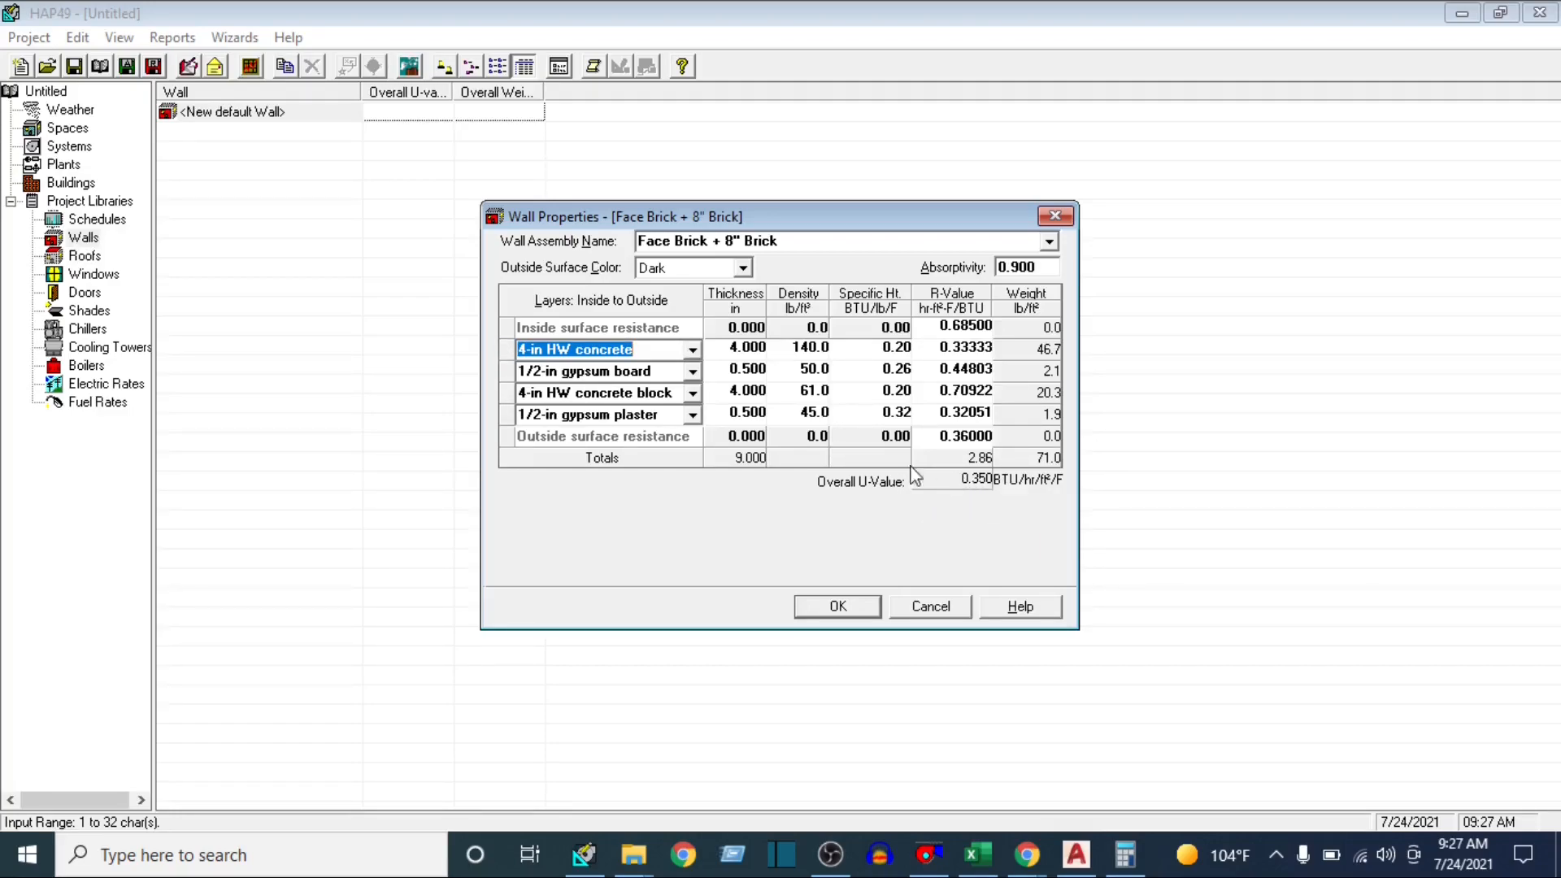
Try the Medium outside surface color for the wall, set it back to Dark, and save the wall assembly
{"action": "left_click", "coordinate": [743, 268]}
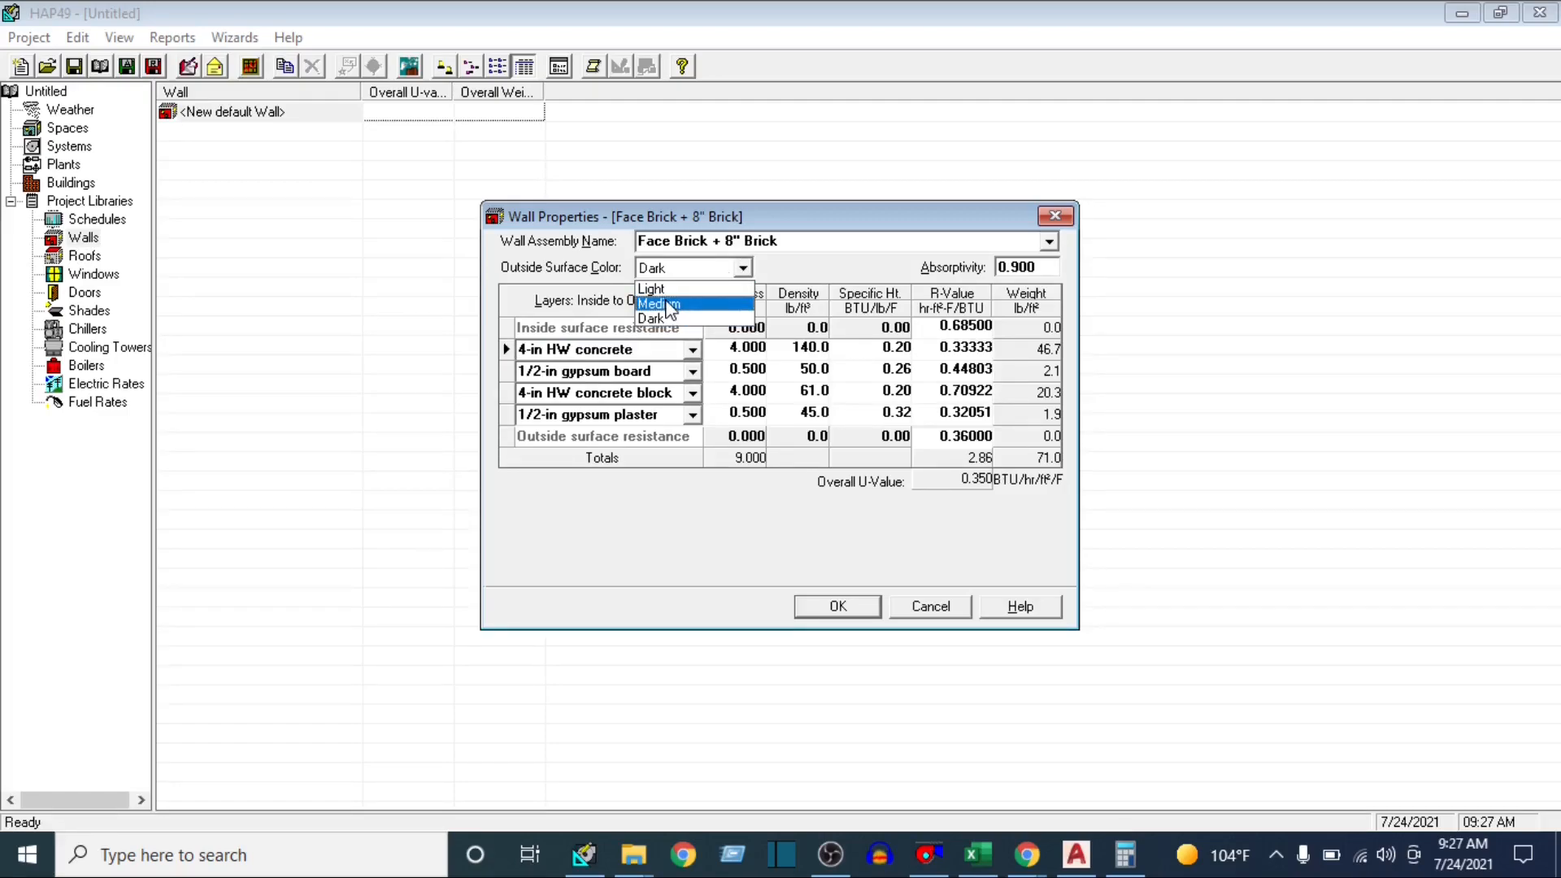
{"action": "left_click", "coordinate": [667, 304]}
{"action": "left_click", "coordinate": [745, 269]}
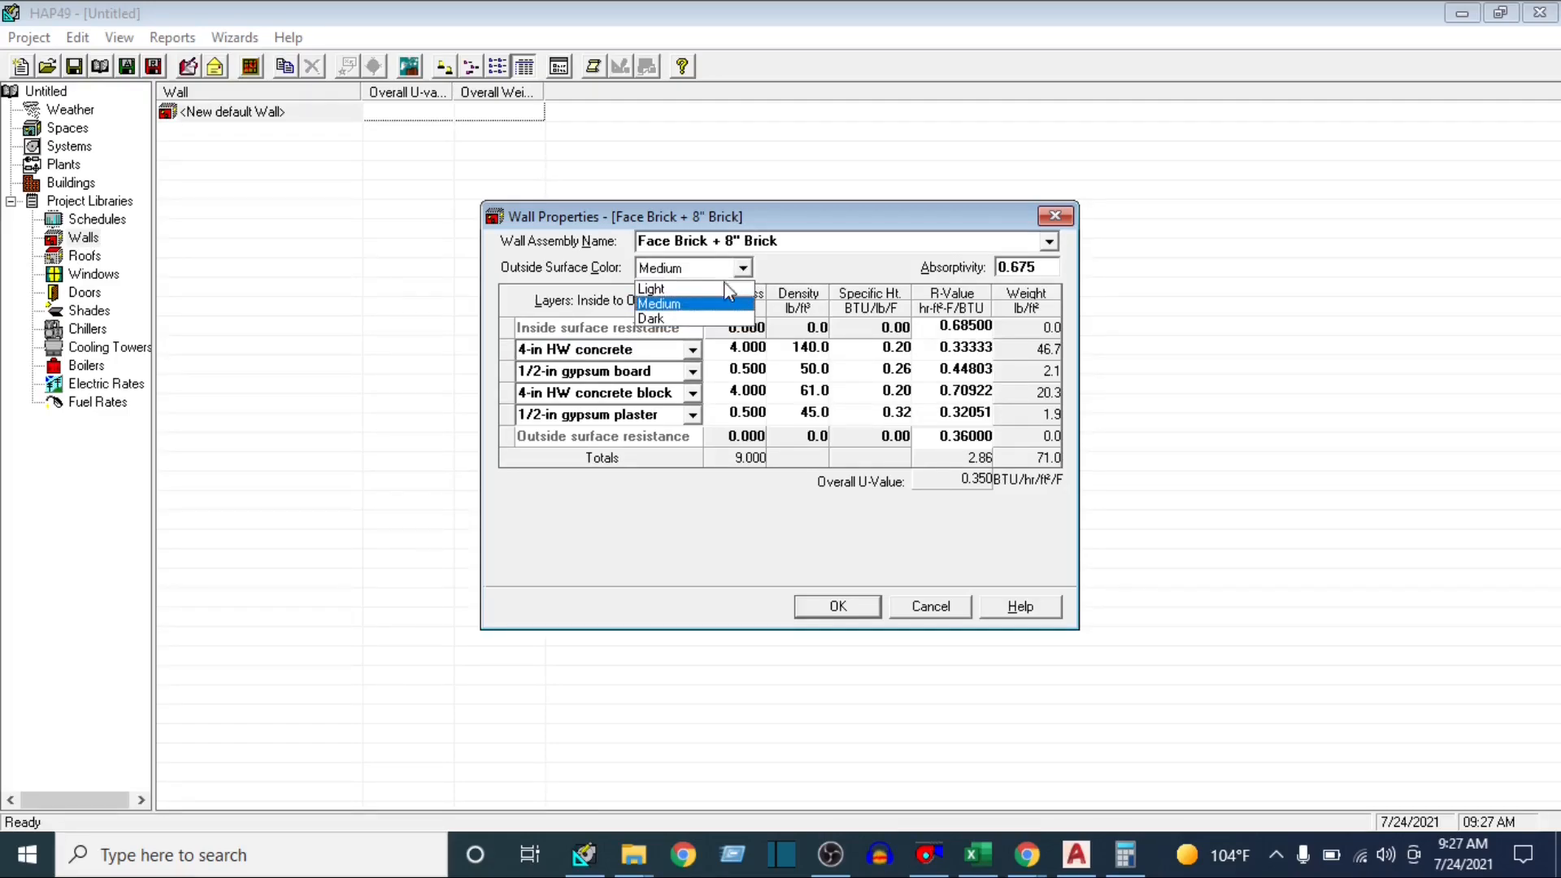
{"action": "left_click", "coordinate": [653, 319]}
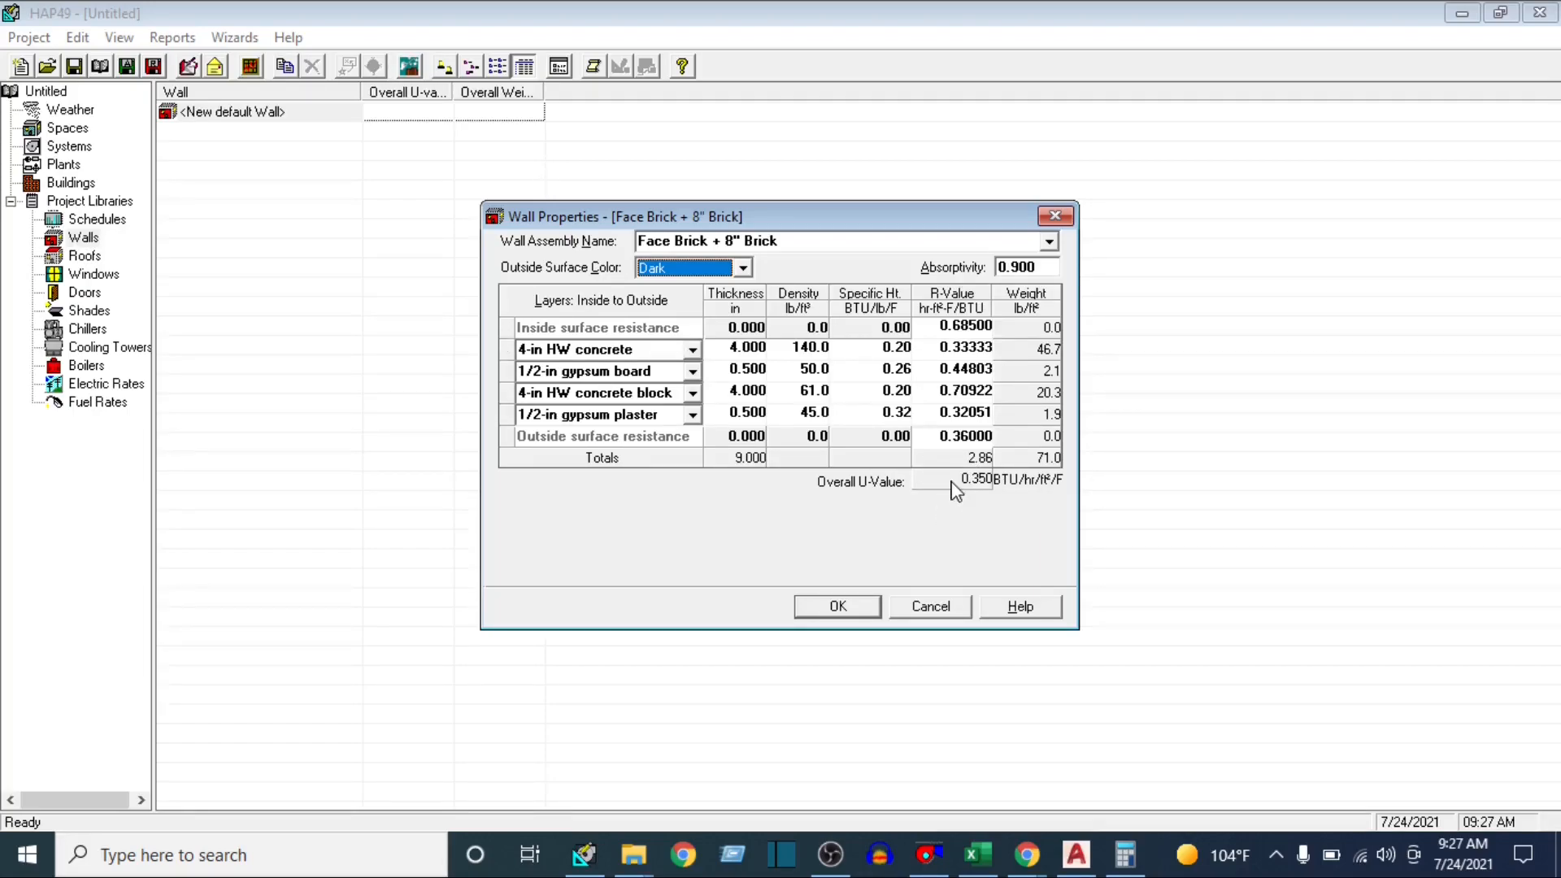
{"action": "left_click", "coordinate": [835, 616]}
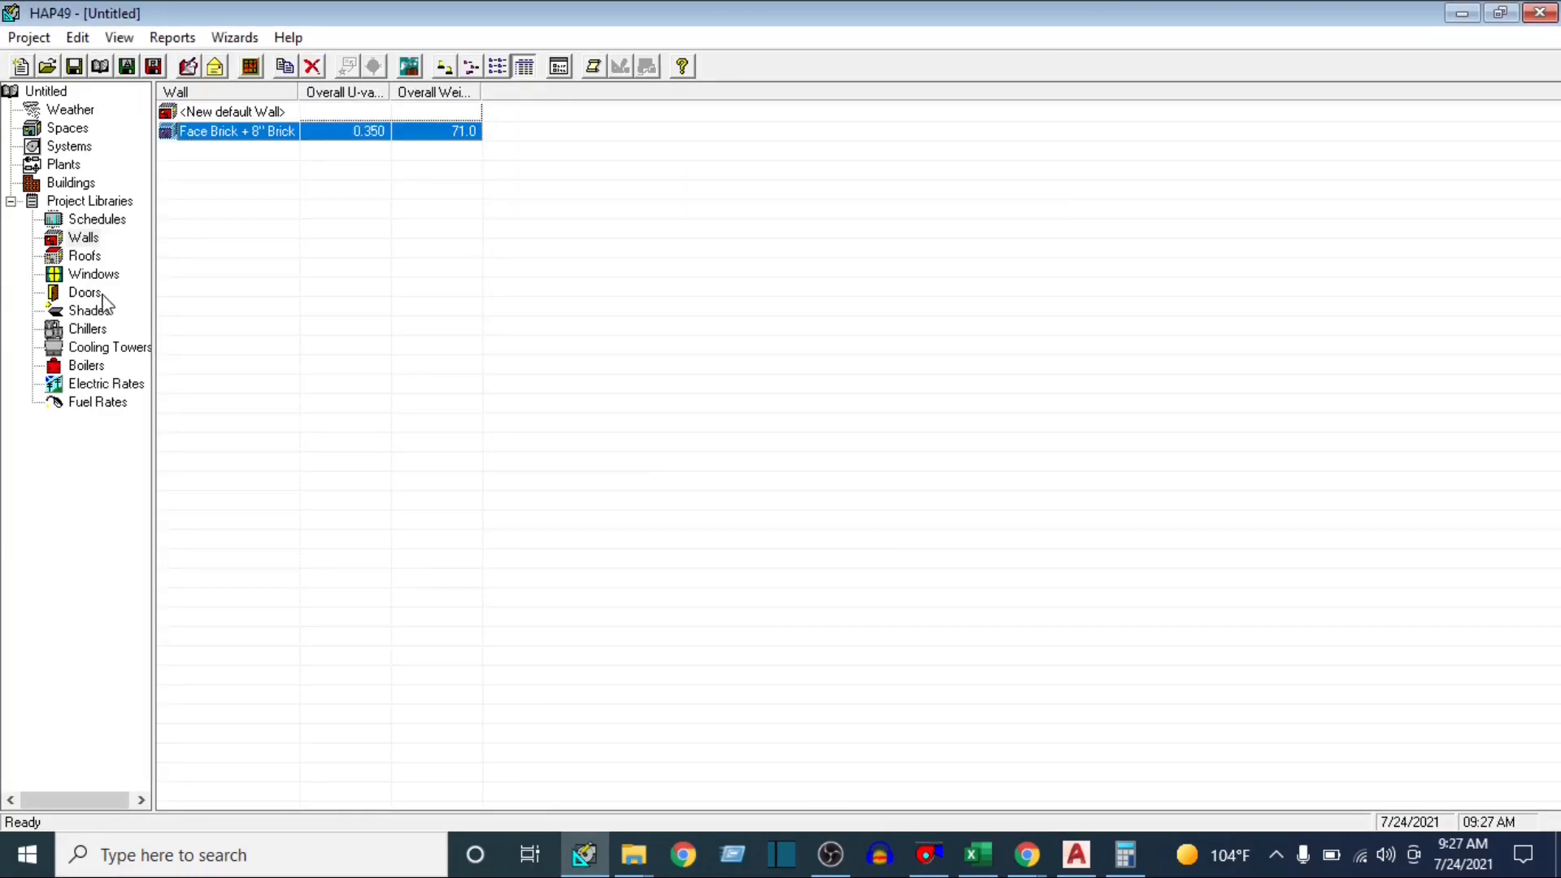
Open the properties of a new default roof from the Roofs library, and check the Roof Sun U-value in the Excel table
{"action": "left_click", "coordinate": [82, 257]}
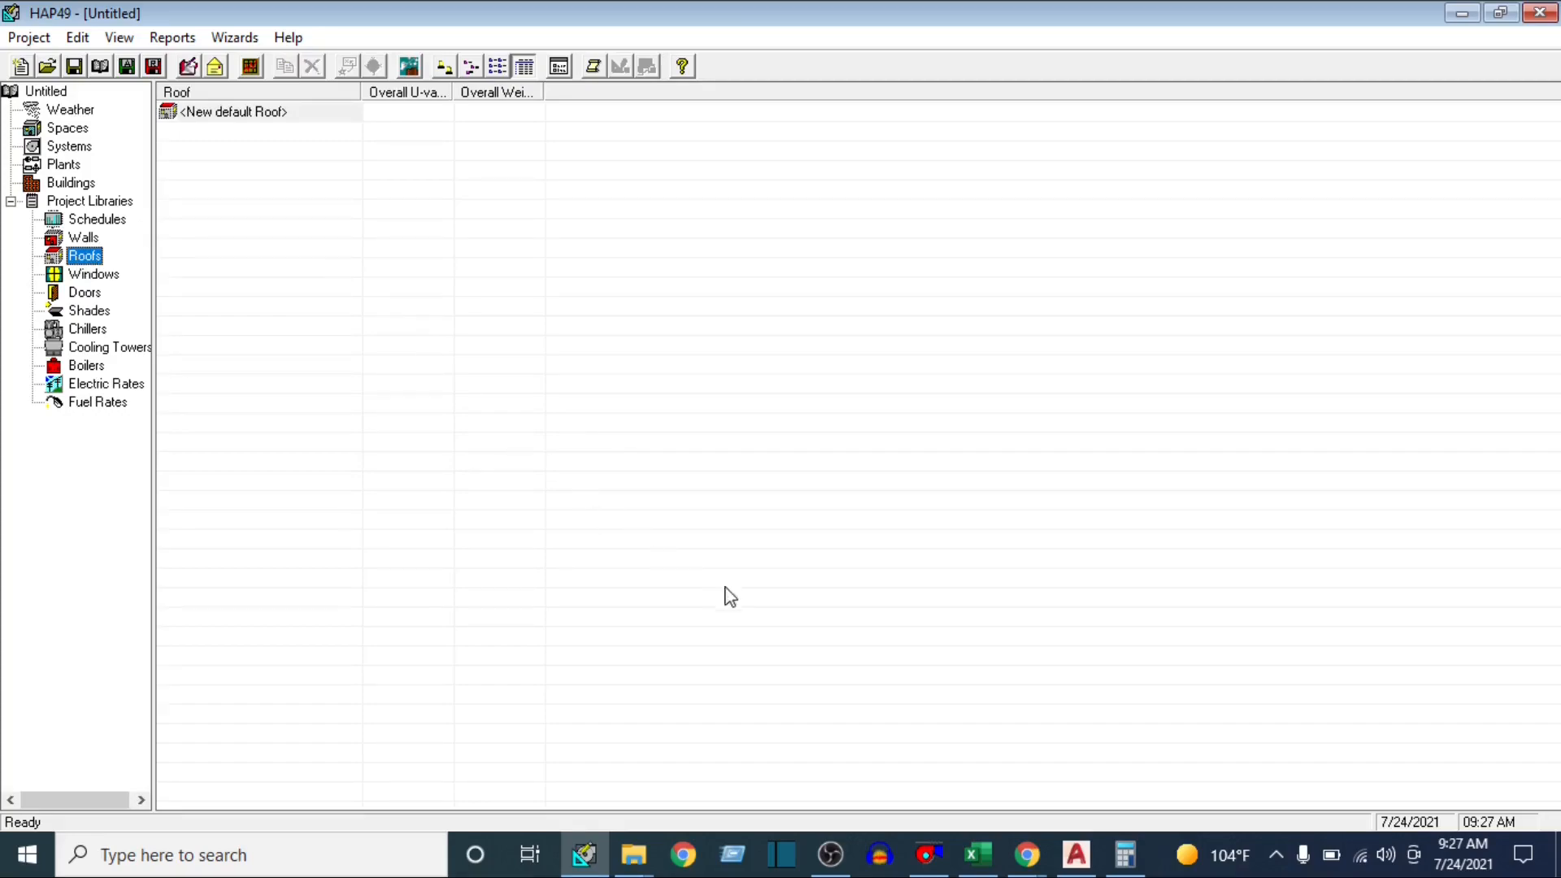
{"action": "double_click", "coordinate": [232, 114]}
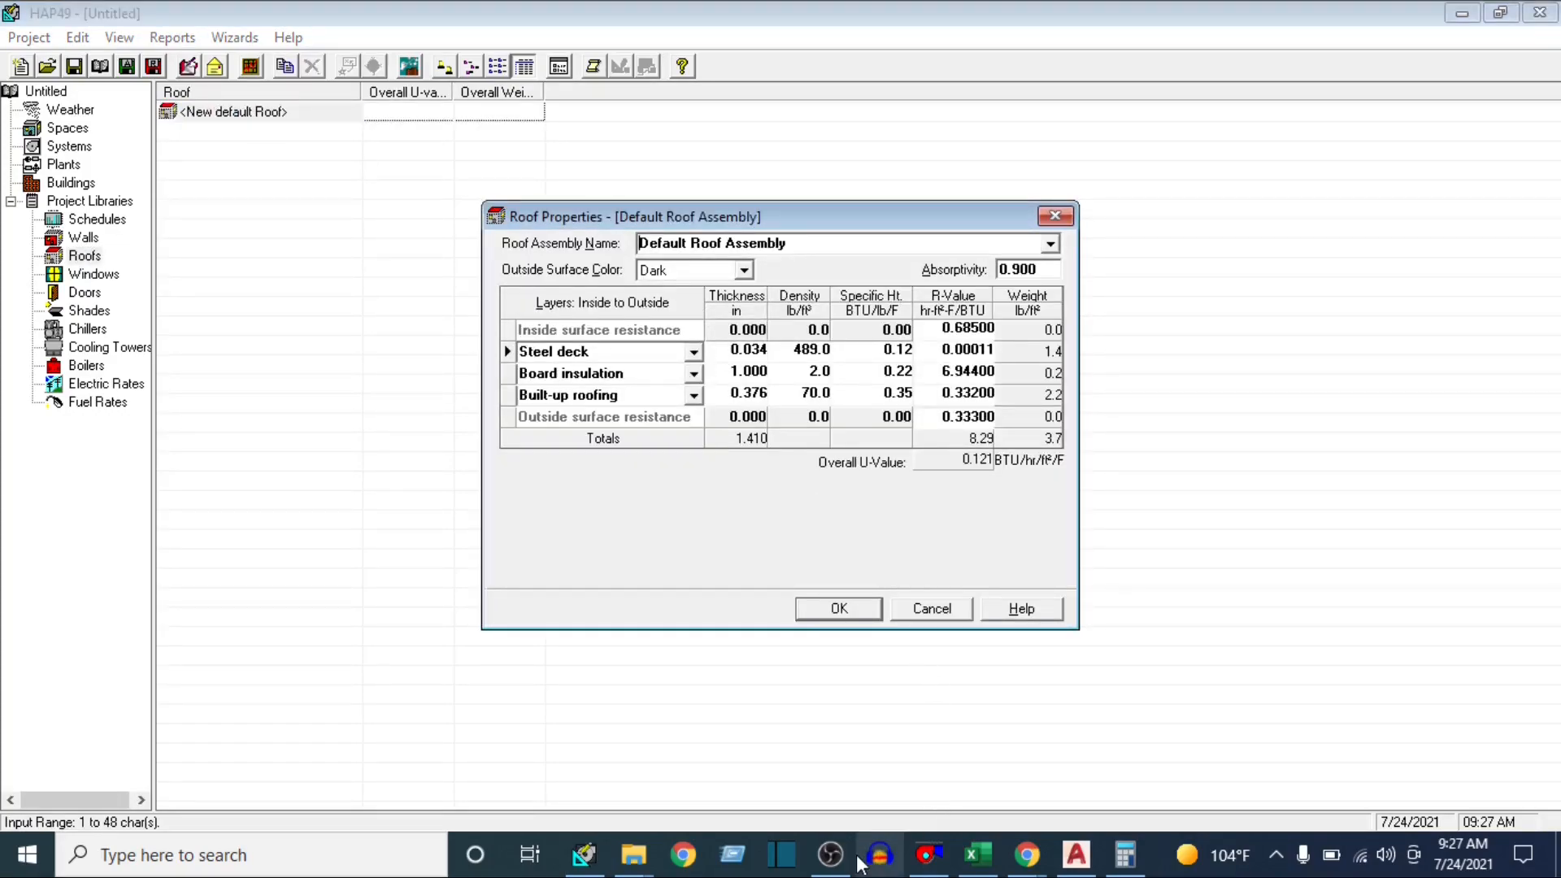
{"action": "left_click", "coordinate": [977, 854]}
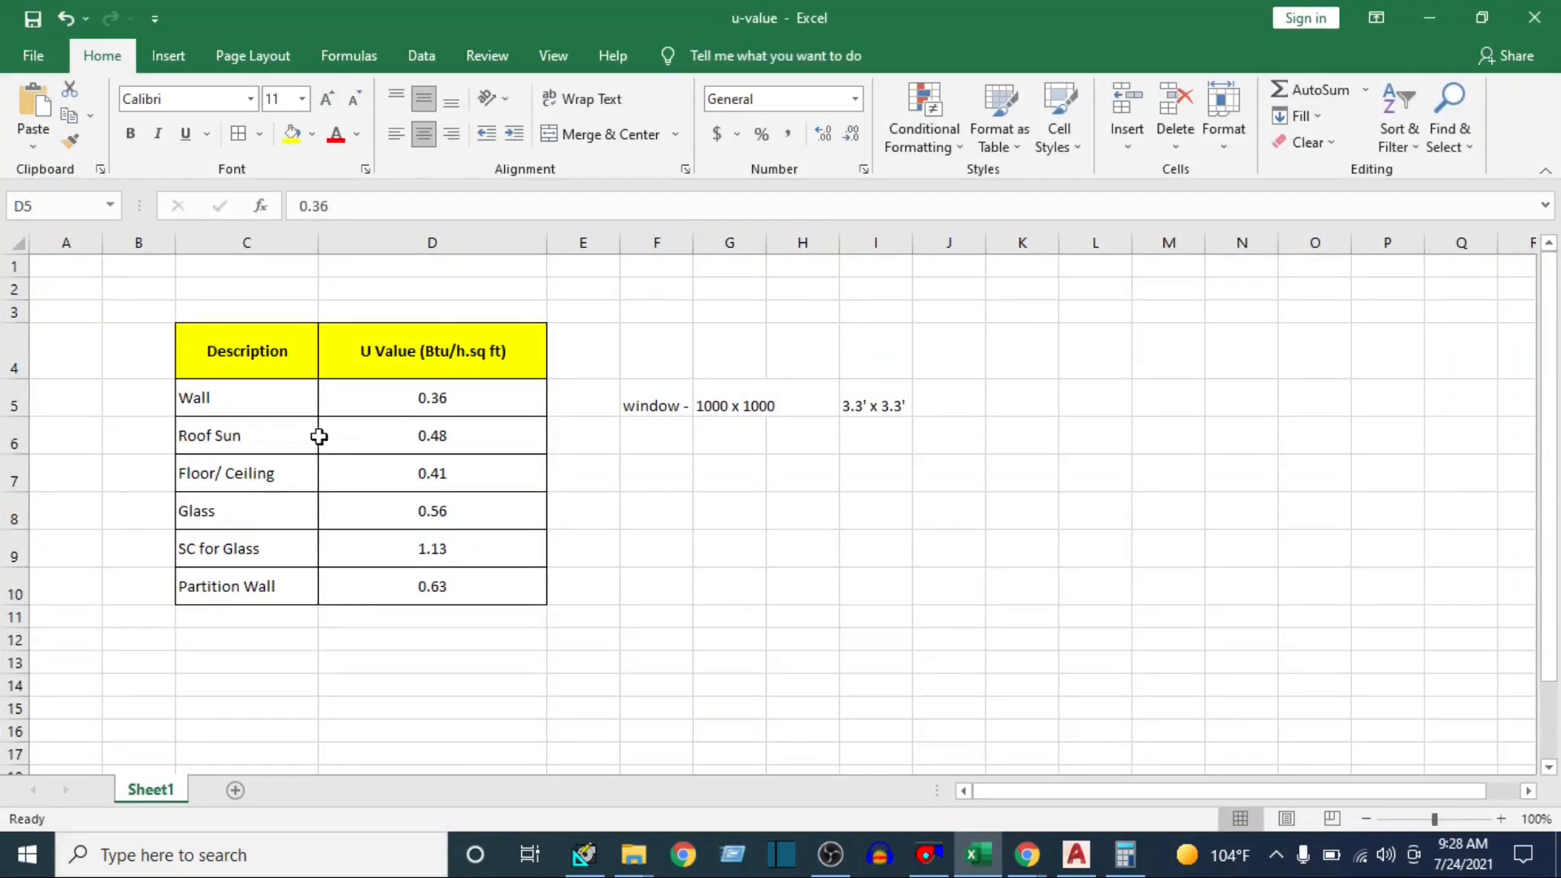
{"action": "left_click", "coordinate": [363, 433]}
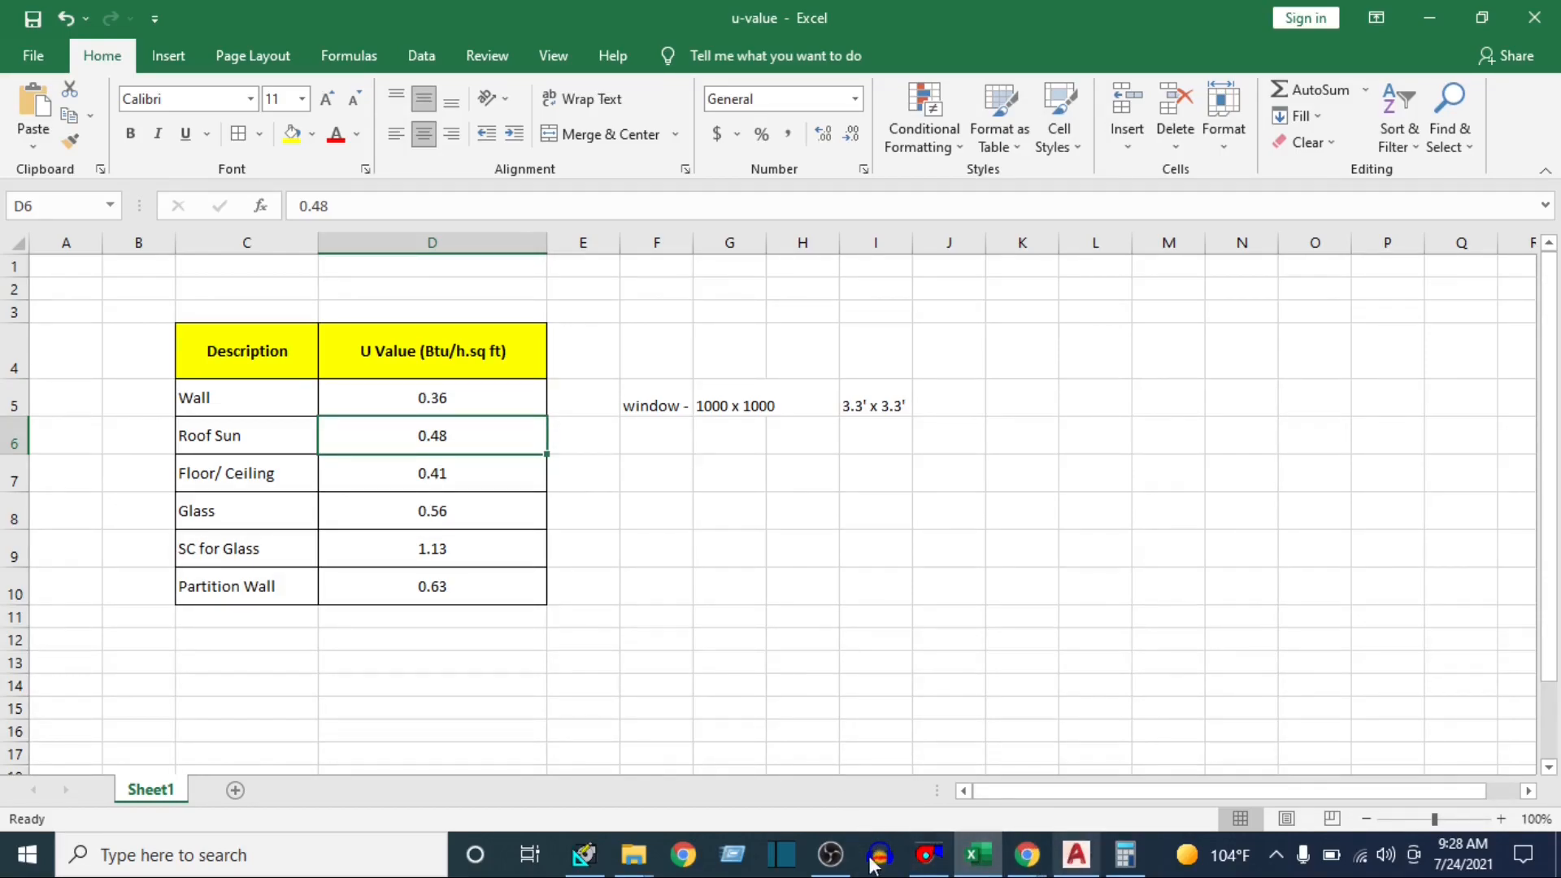
{"action": "left_click", "coordinate": [584, 853]}
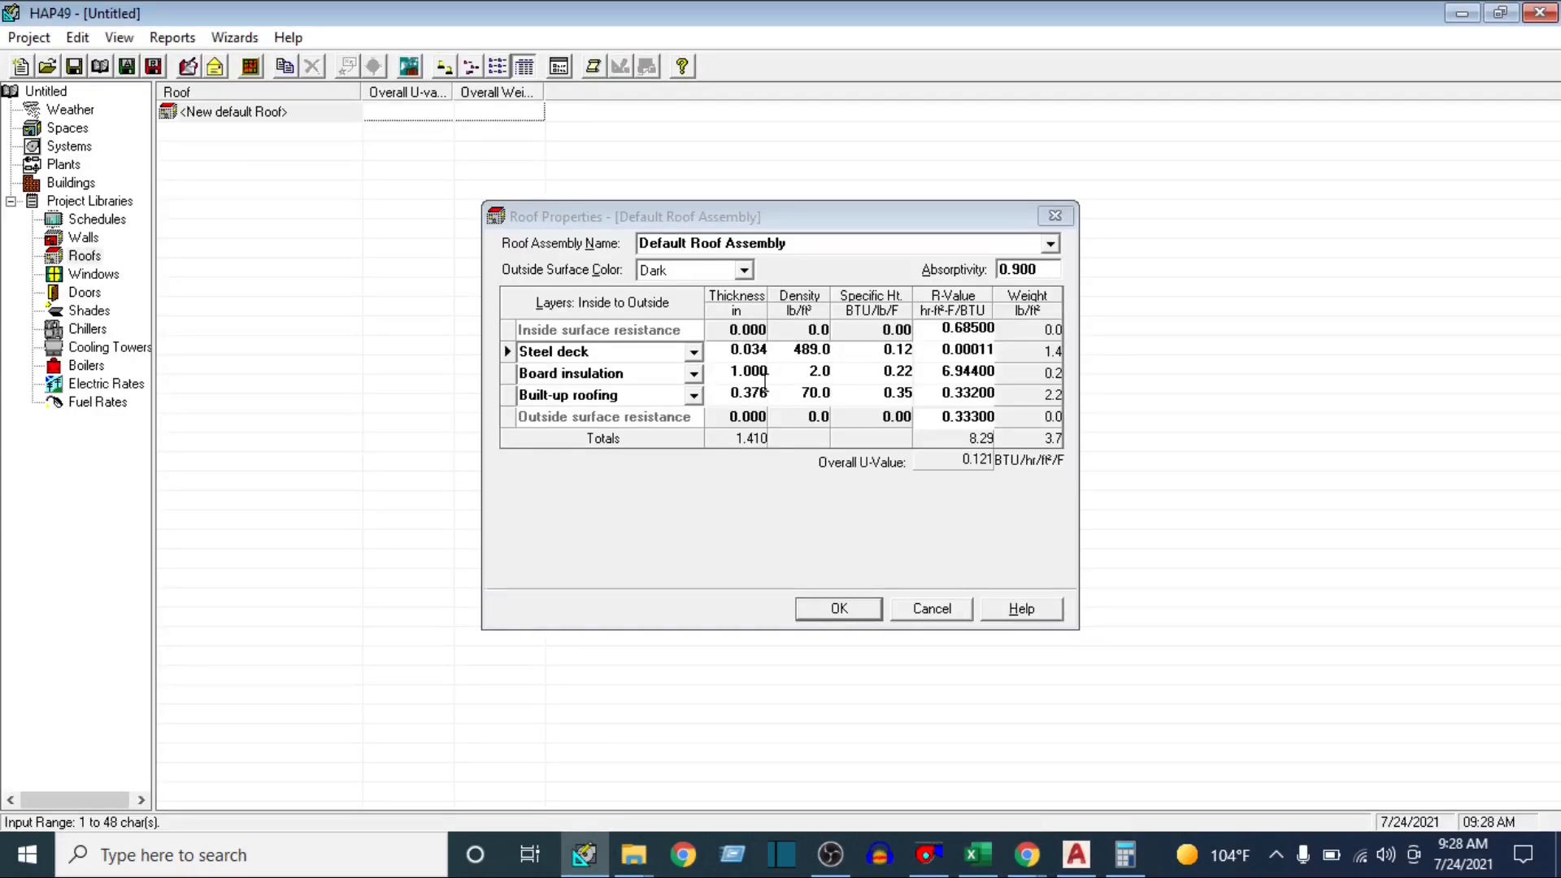
Choose the Built-up Roof + 8" HW Concrete assembly, with layers 1/2-in gypsum board, 1/2-in gypsum plaster, 22 gage steel deck and Built-up roofing
{"action": "left_click", "coordinate": [1050, 244]}
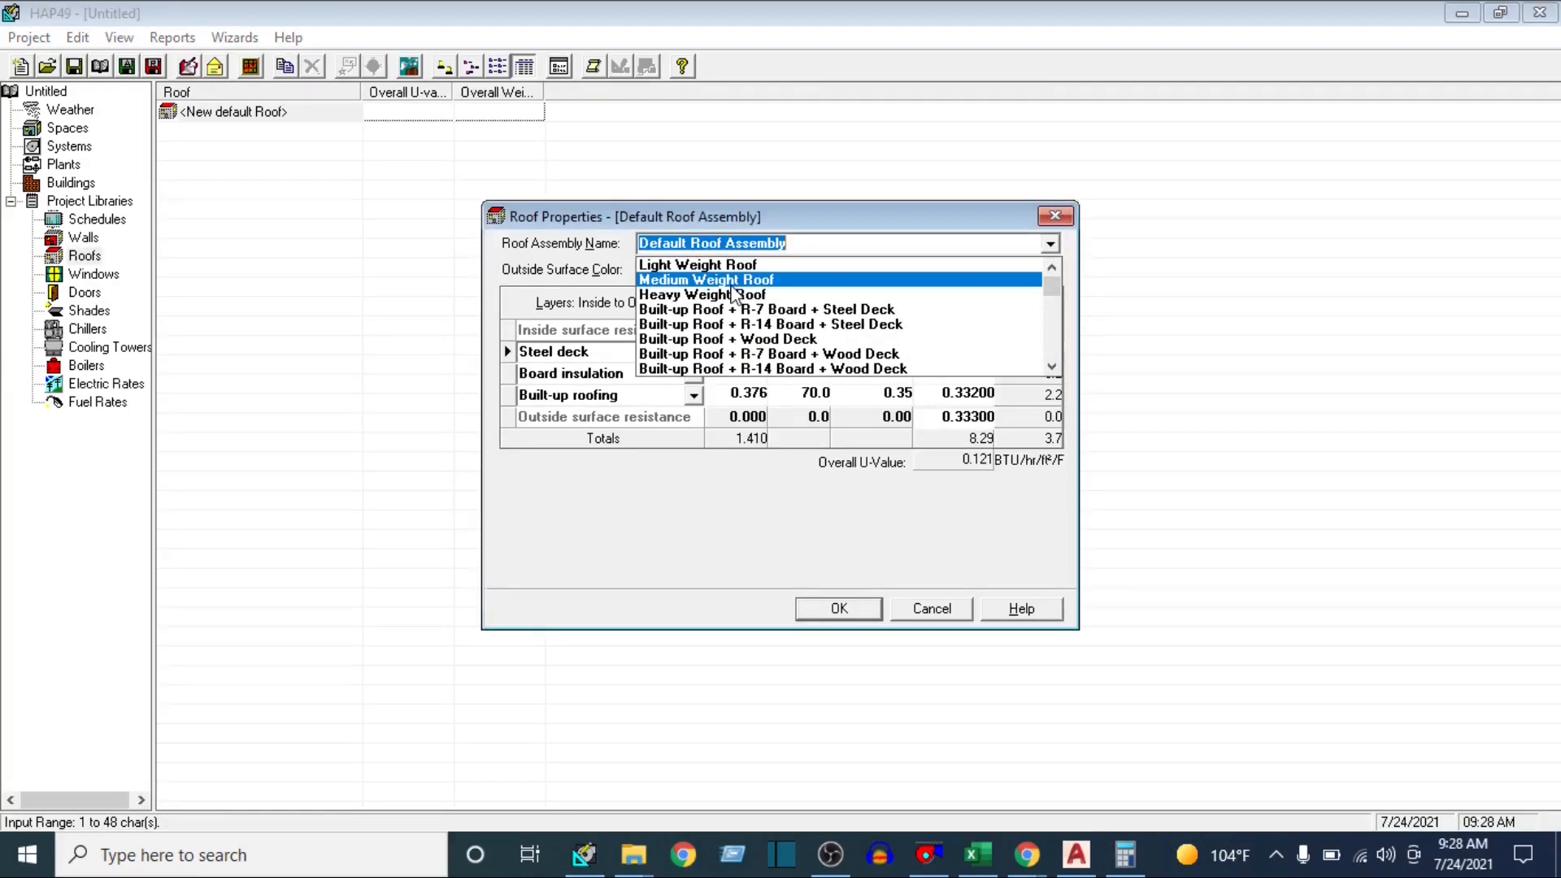
{"action": "left_click", "coordinate": [707, 296]}
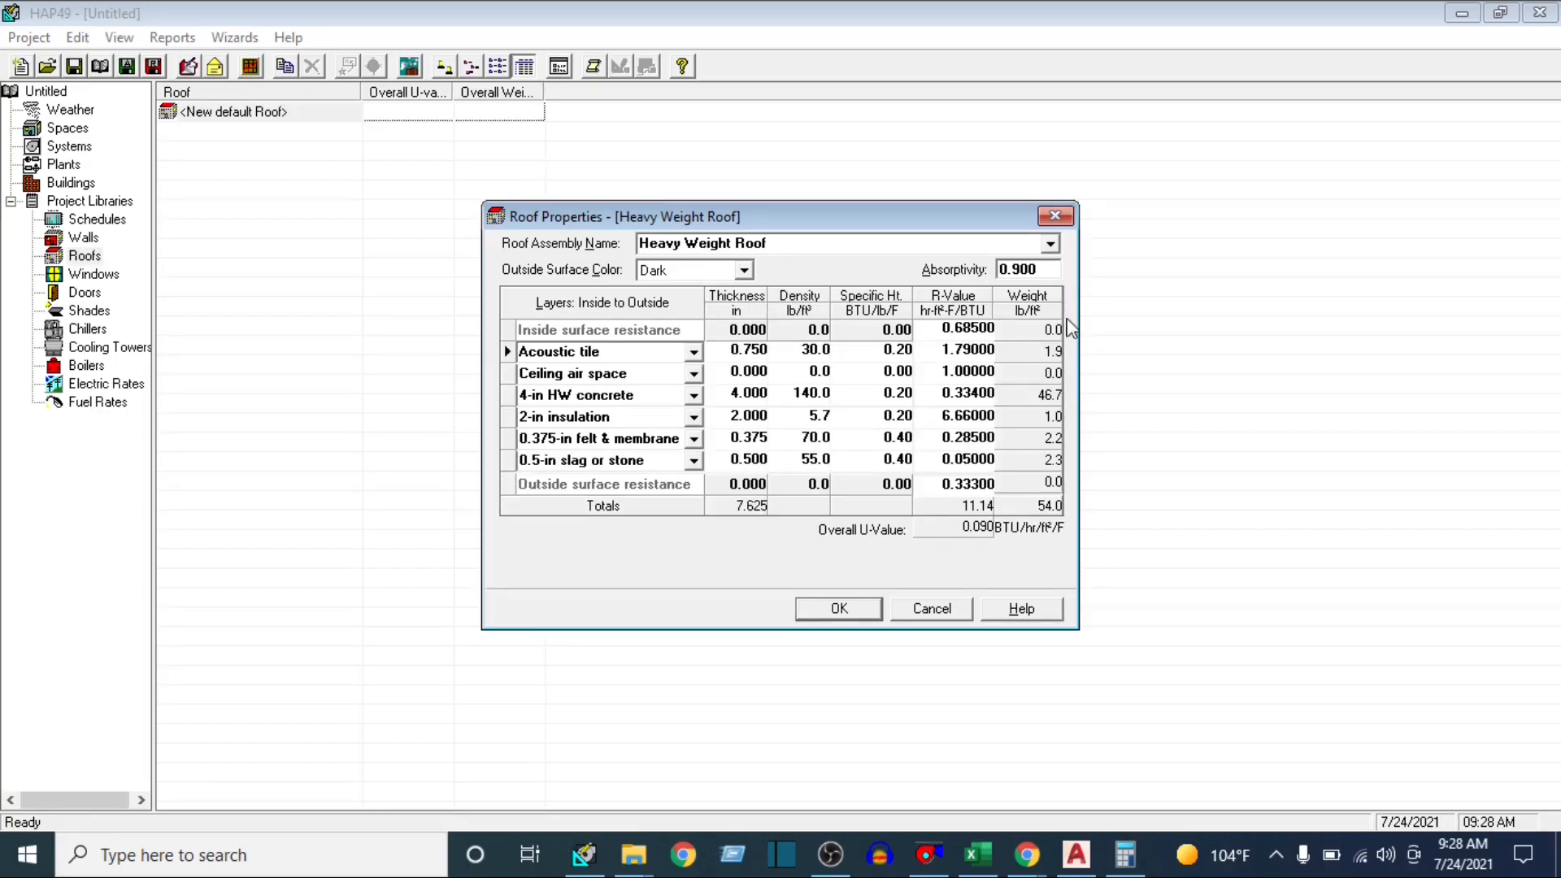
{"action": "left_click", "coordinate": [1051, 244]}
{"action": "scroll", "coordinate": [731, 333], "scroll_direction": "down", "scroll_amount": 3}
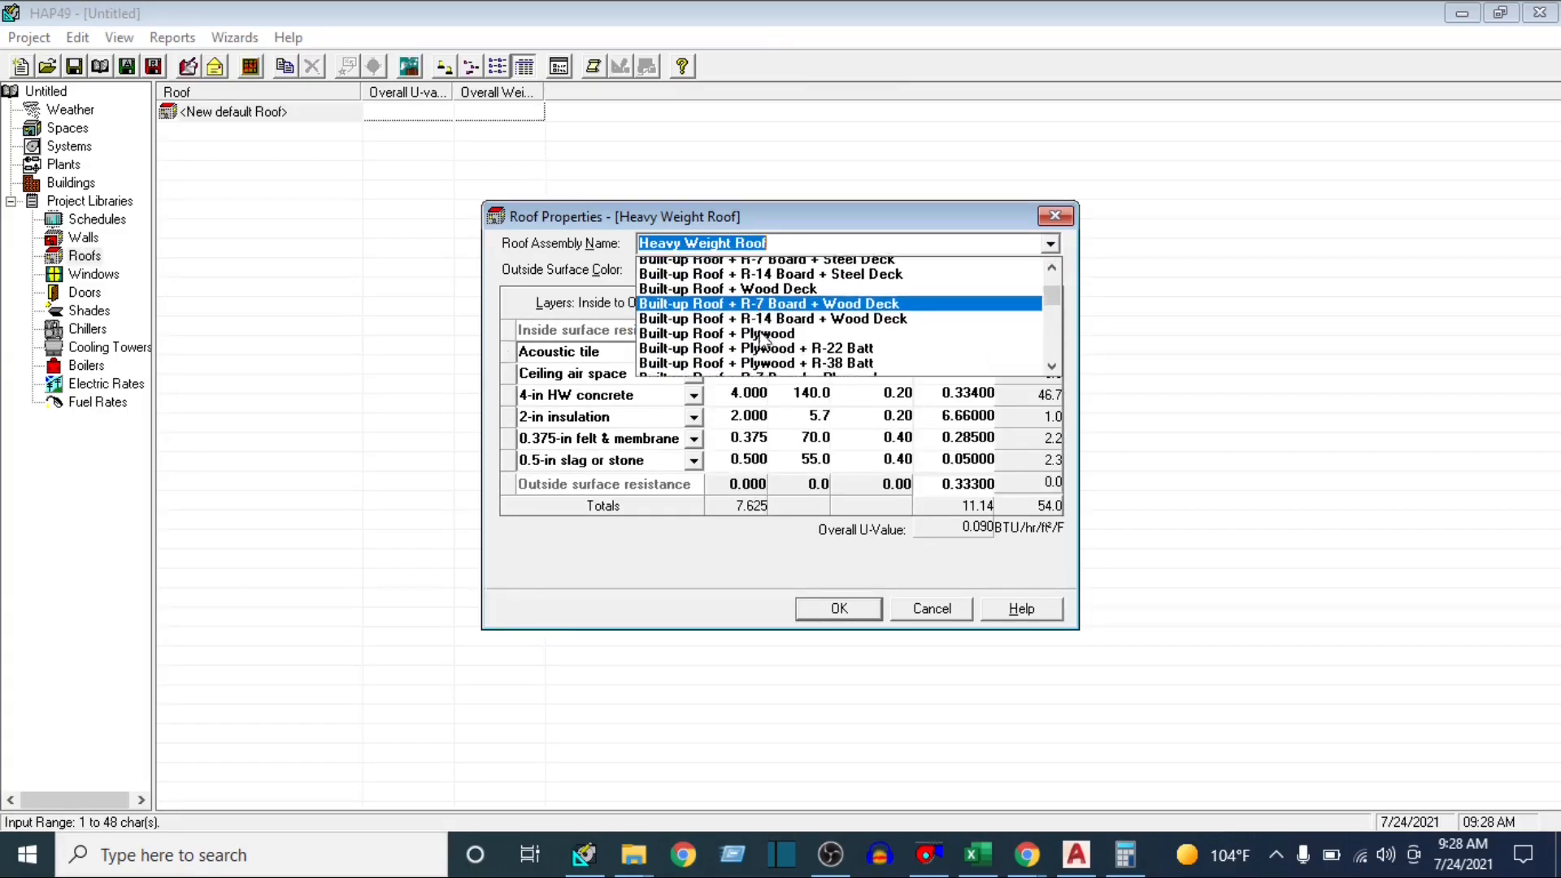
{"action": "scroll", "coordinate": [761, 349], "scroll_direction": "down", "scroll_amount": 2}
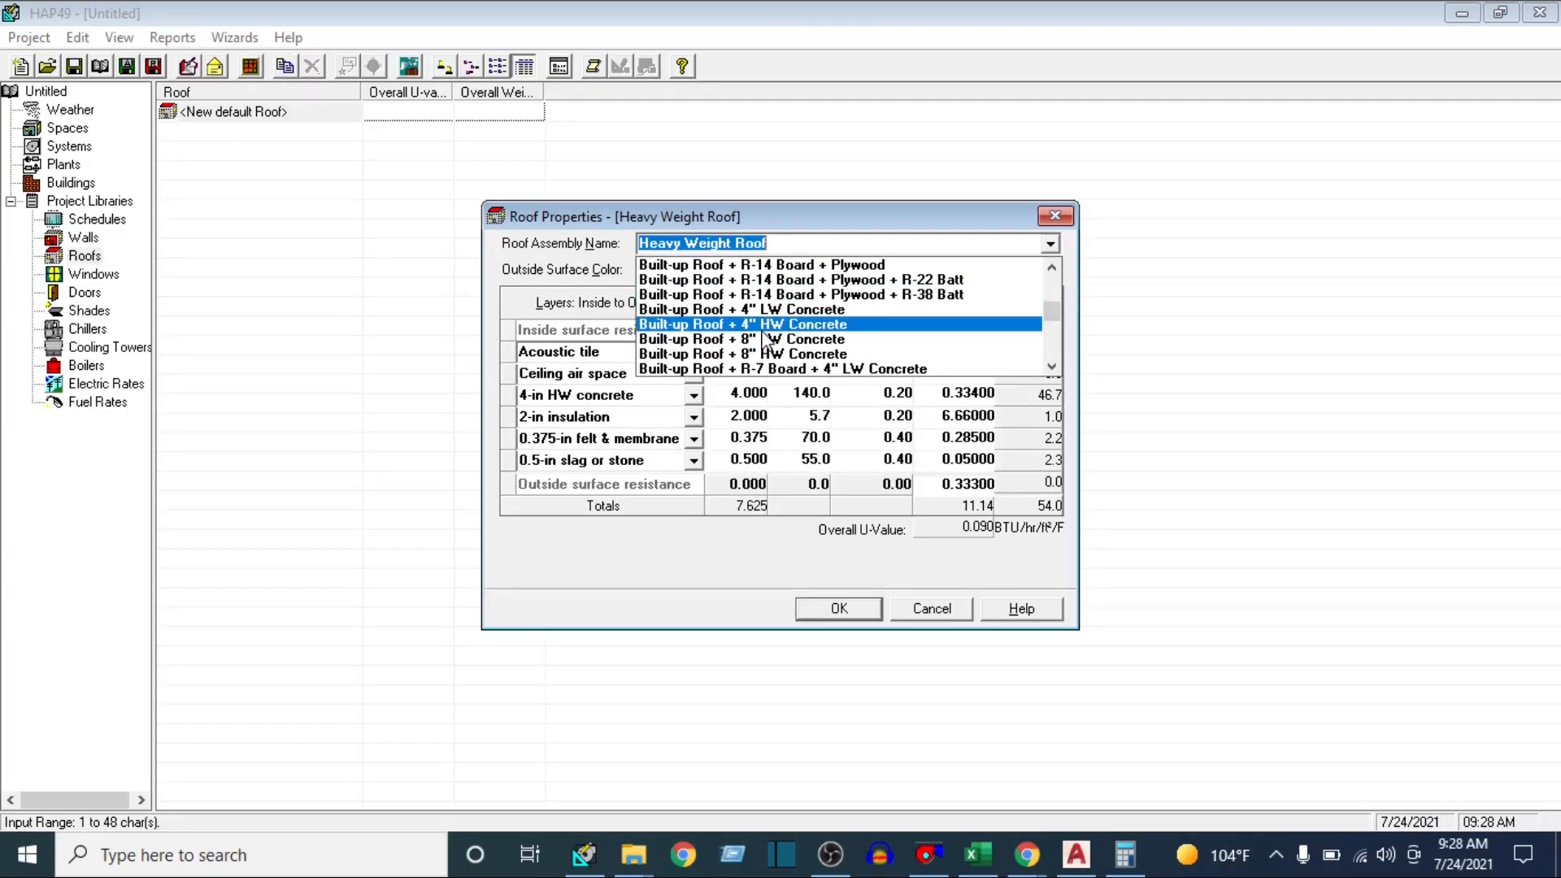
{"action": "left_click", "coordinate": [762, 350]}
Compare the roof's overall U-value with the Roof Sun value in the Excel table, and save the roof assembly in HAP
{"action": "left_click", "coordinate": [978, 853]}
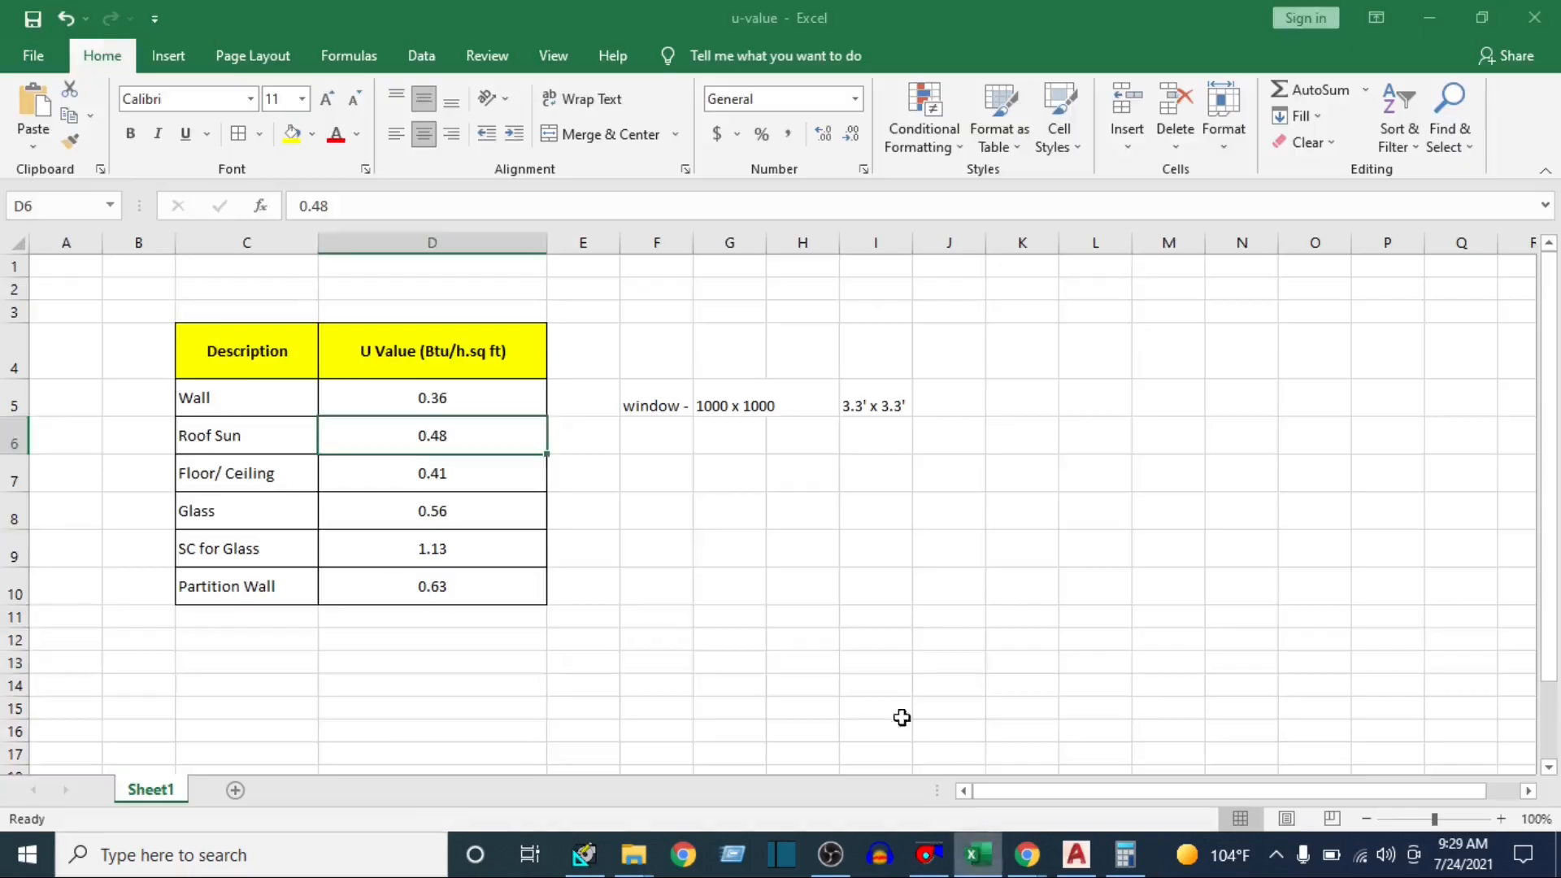
{"action": "left_click", "coordinate": [584, 853]}
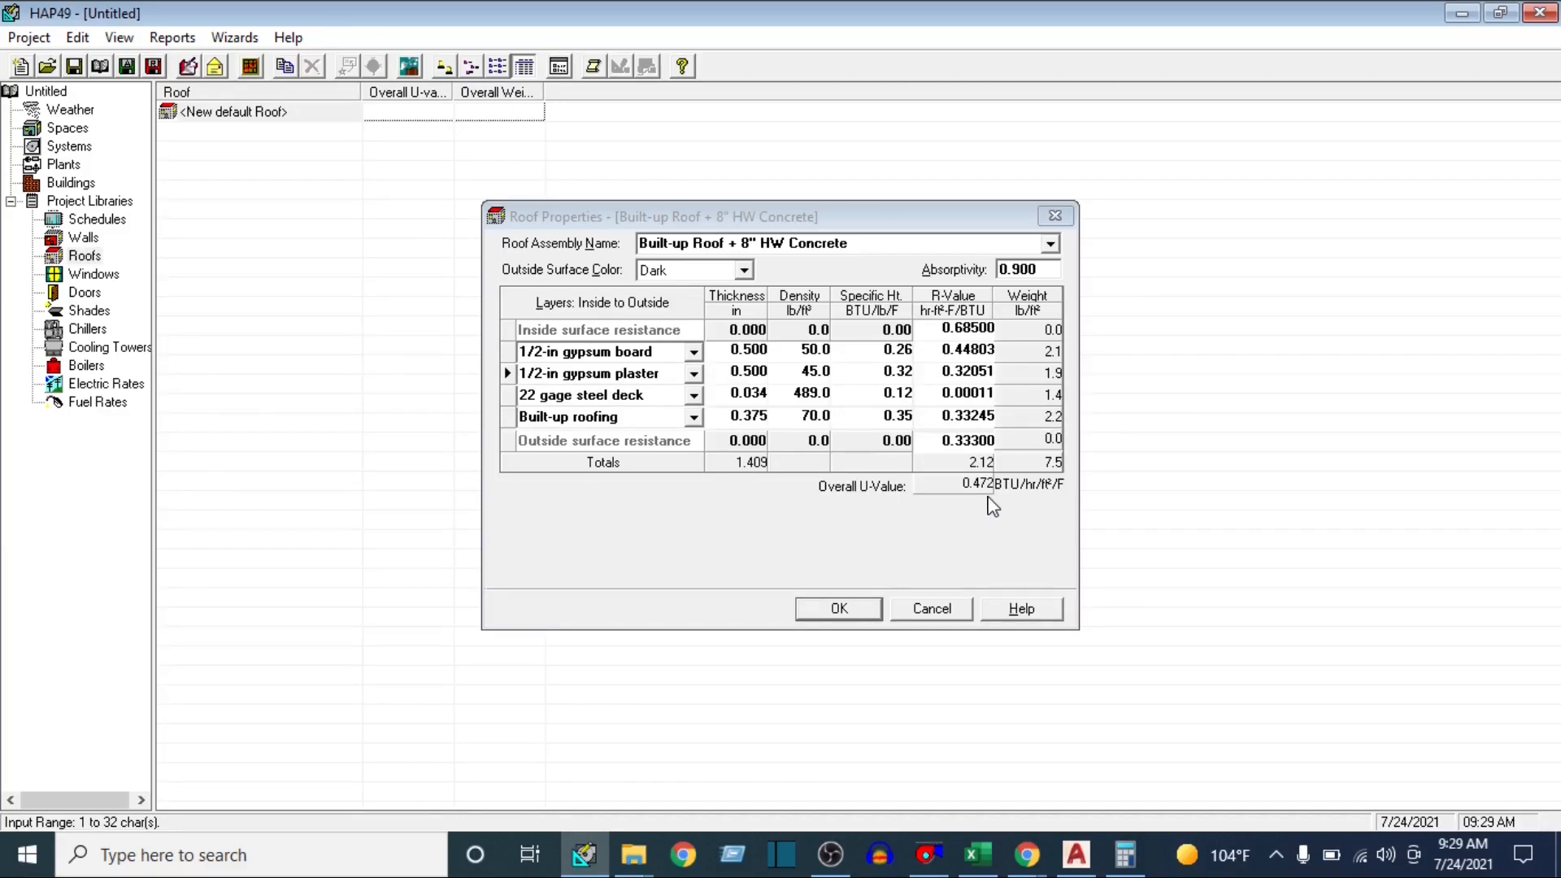
{"action": "left_click", "coordinate": [843, 608]}
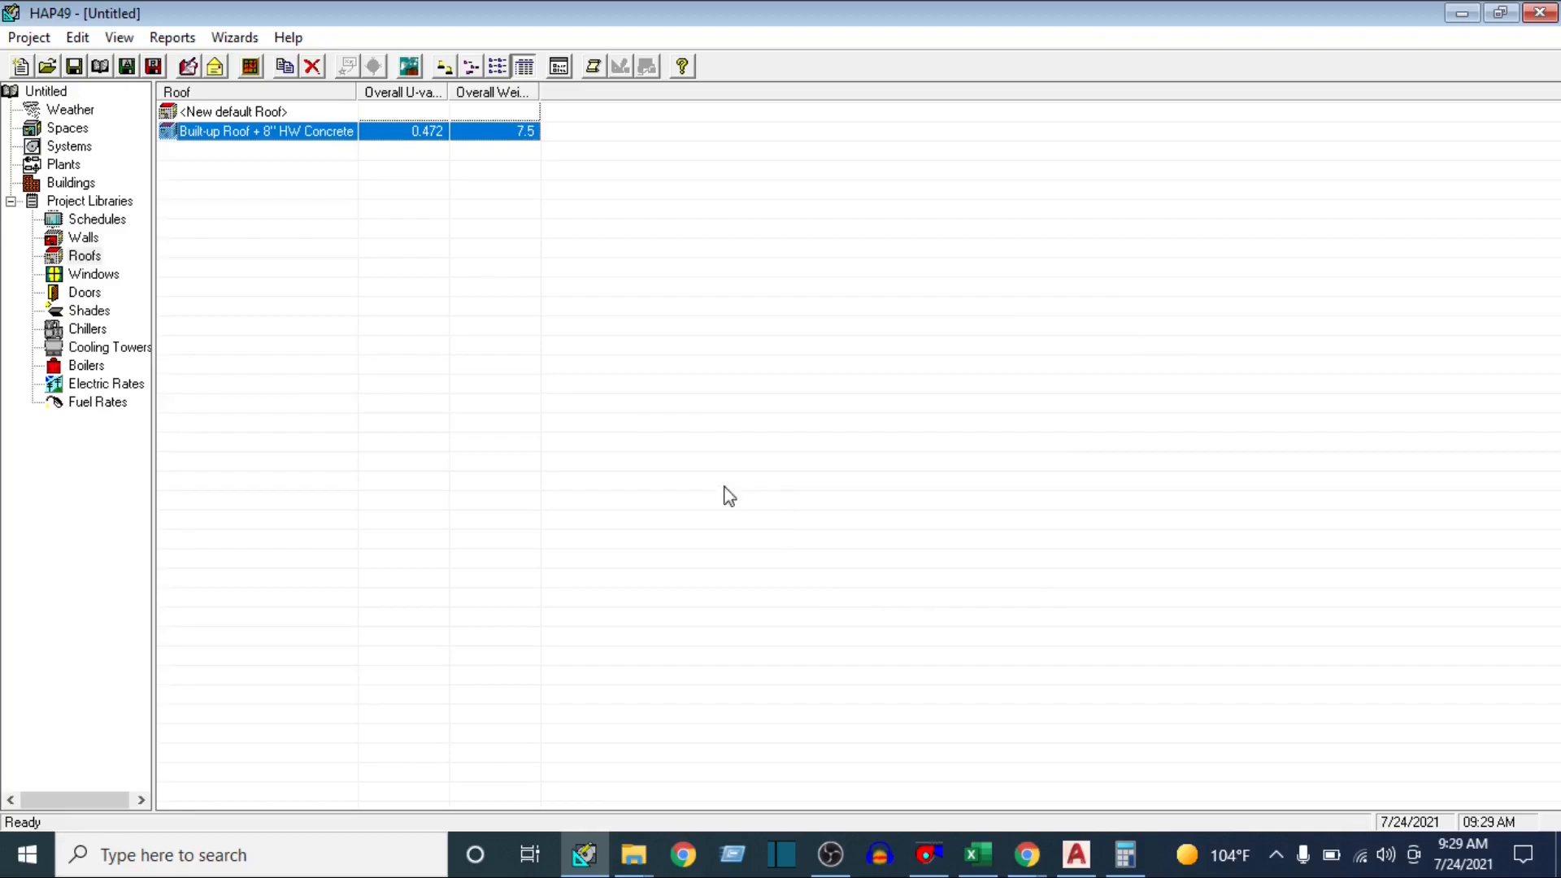
Open a new default window from the Windows library and name it window 1
{"action": "left_click", "coordinate": [100, 277]}
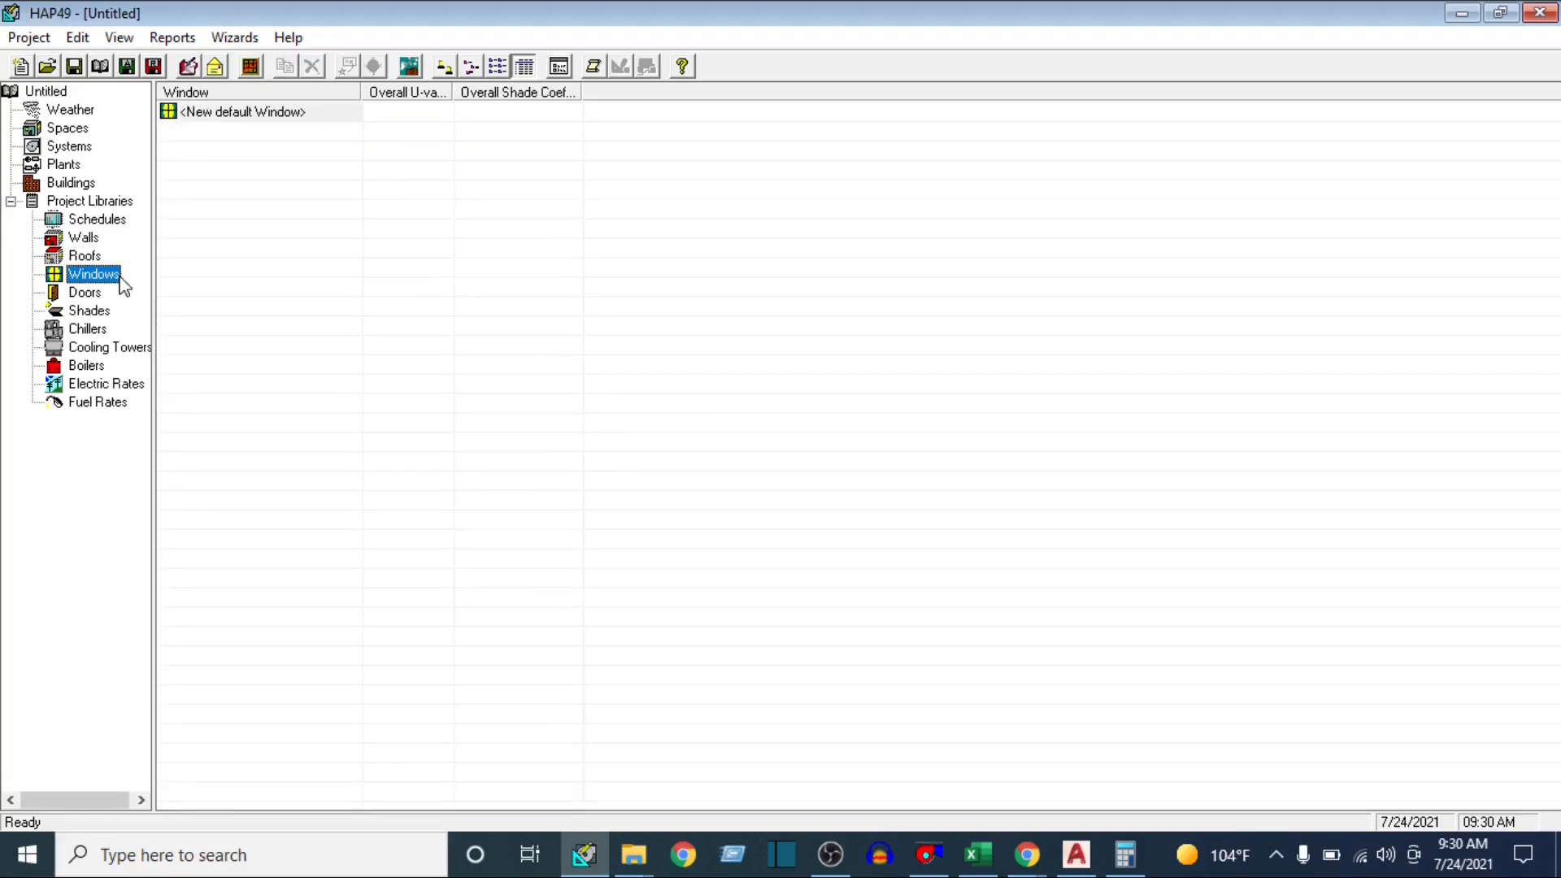
{"action": "double_click", "coordinate": [233, 112]}
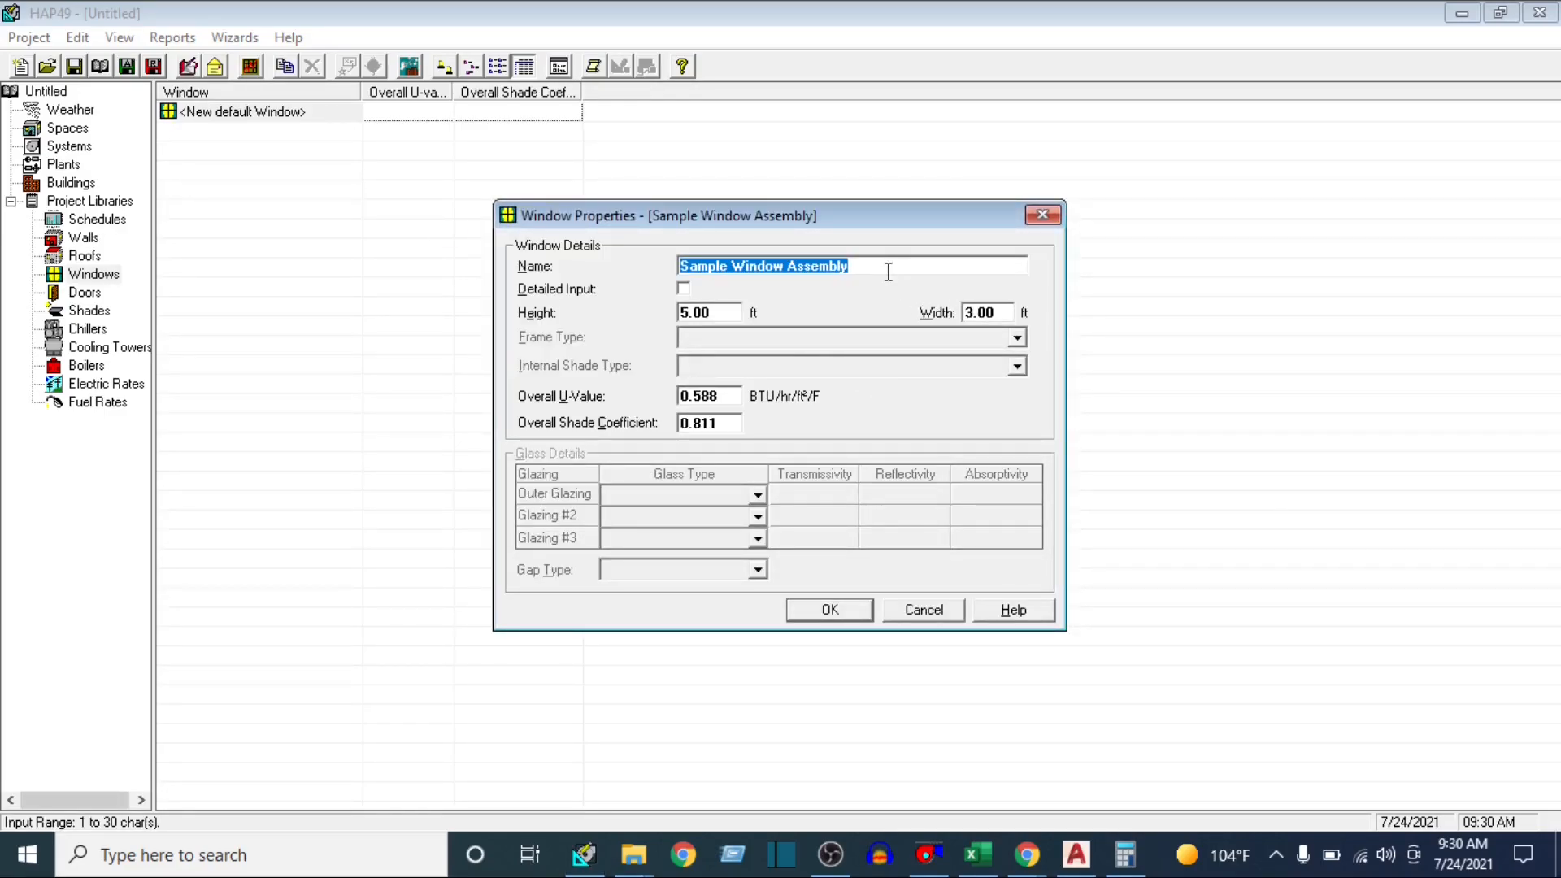
{"action": "type", "text": "window 1"}
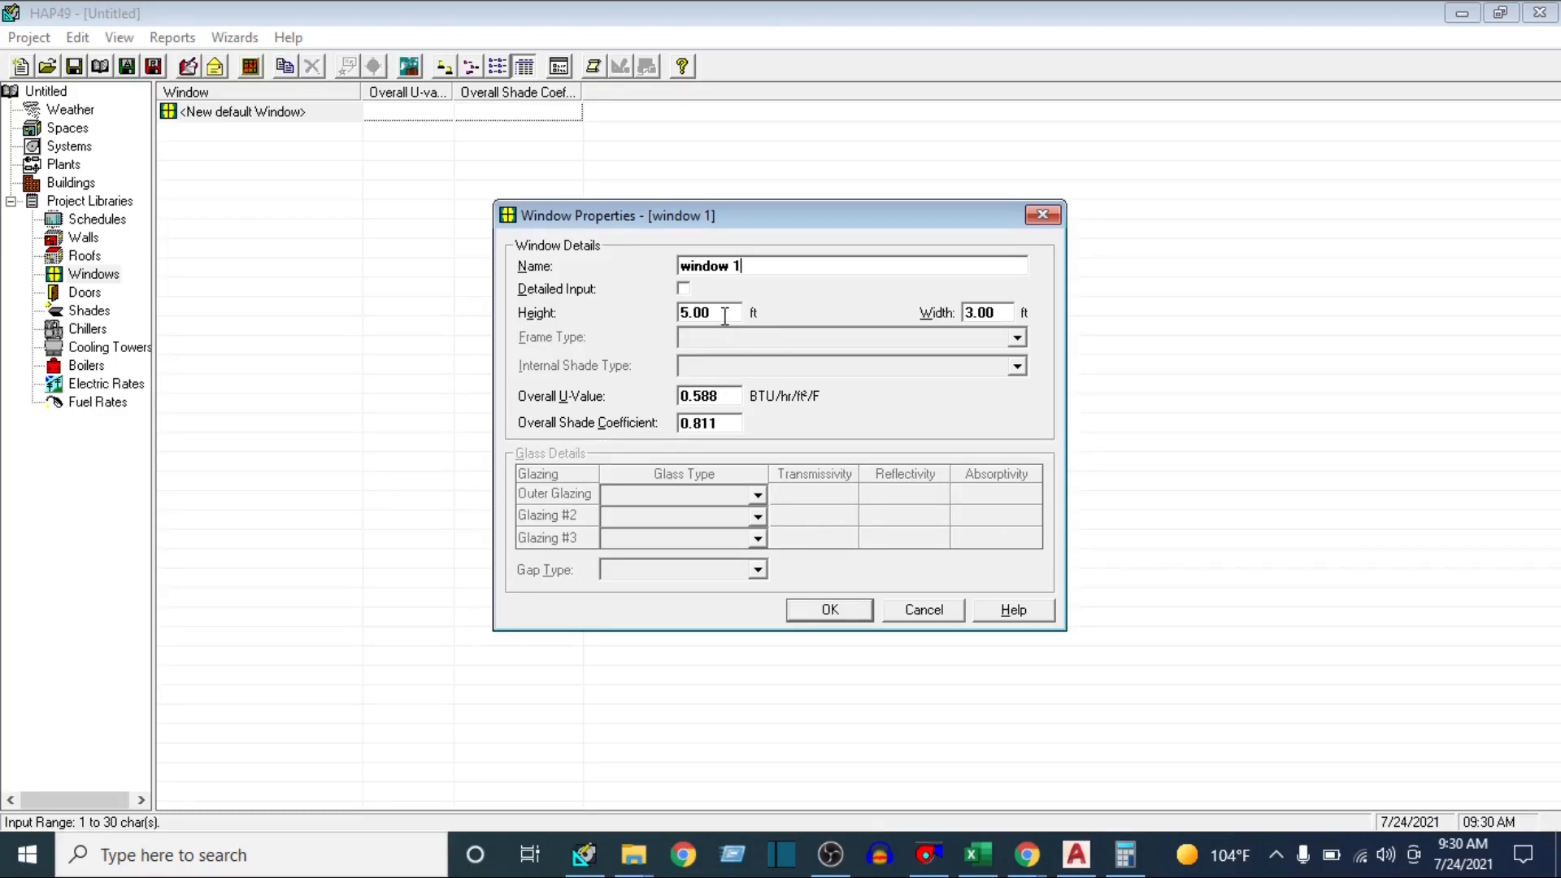
Check the window size in the Excel sheet, and set the height and width of window 1 to 3.3 ft each in HAP
{"action": "left_click", "coordinate": [976, 860]}
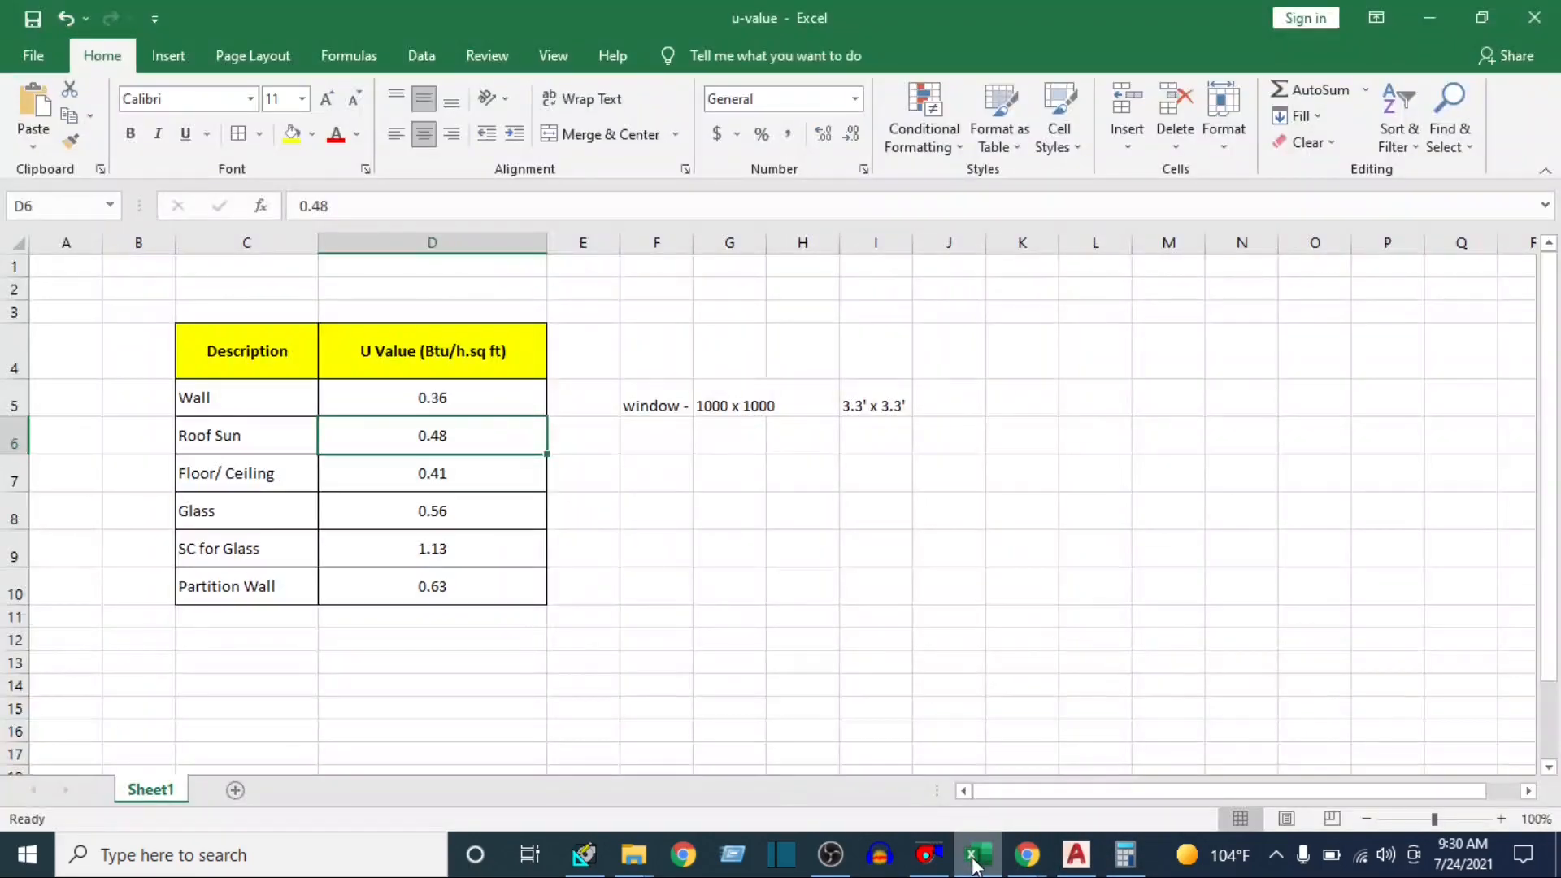
{"action": "left_click", "coordinate": [976, 863]}
{"action": "left_click_drag", "start_coordinate": [713, 313], "coordinate": [598, 335]}
{"action": "type", "text": "3"}
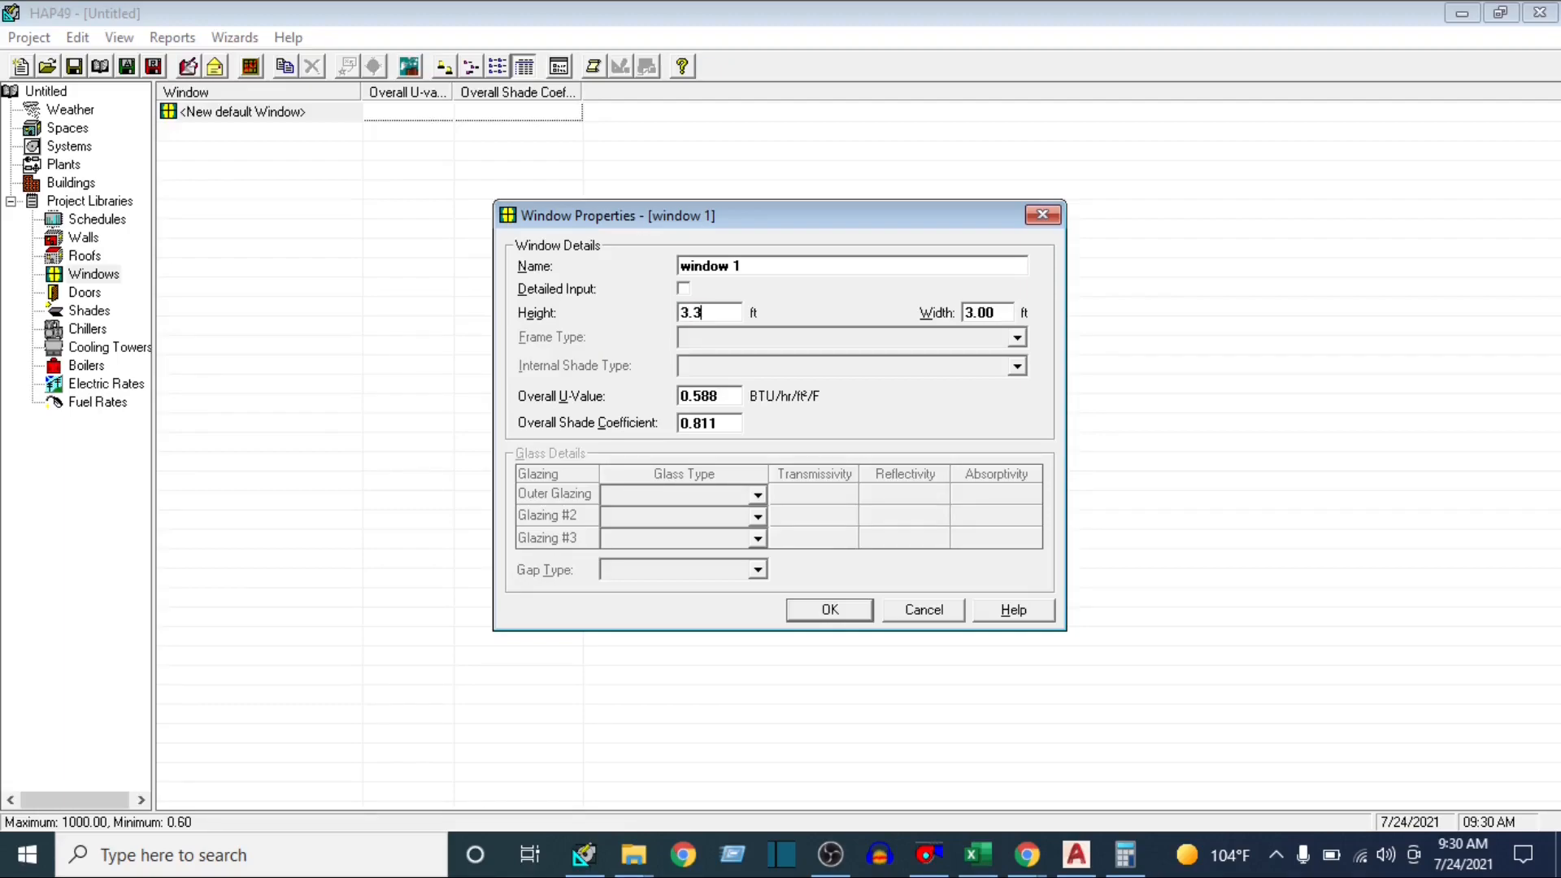
{"action": "type", "text": ".3"}
{"action": "left_click", "coordinate": [1008, 312]}
{"action": "type", "text": "3."}
Look up the Glass U-value in the Excel table, and set the window's overall U-value to 0.56 in HAP
{"action": "left_click", "coordinate": [971, 858]}
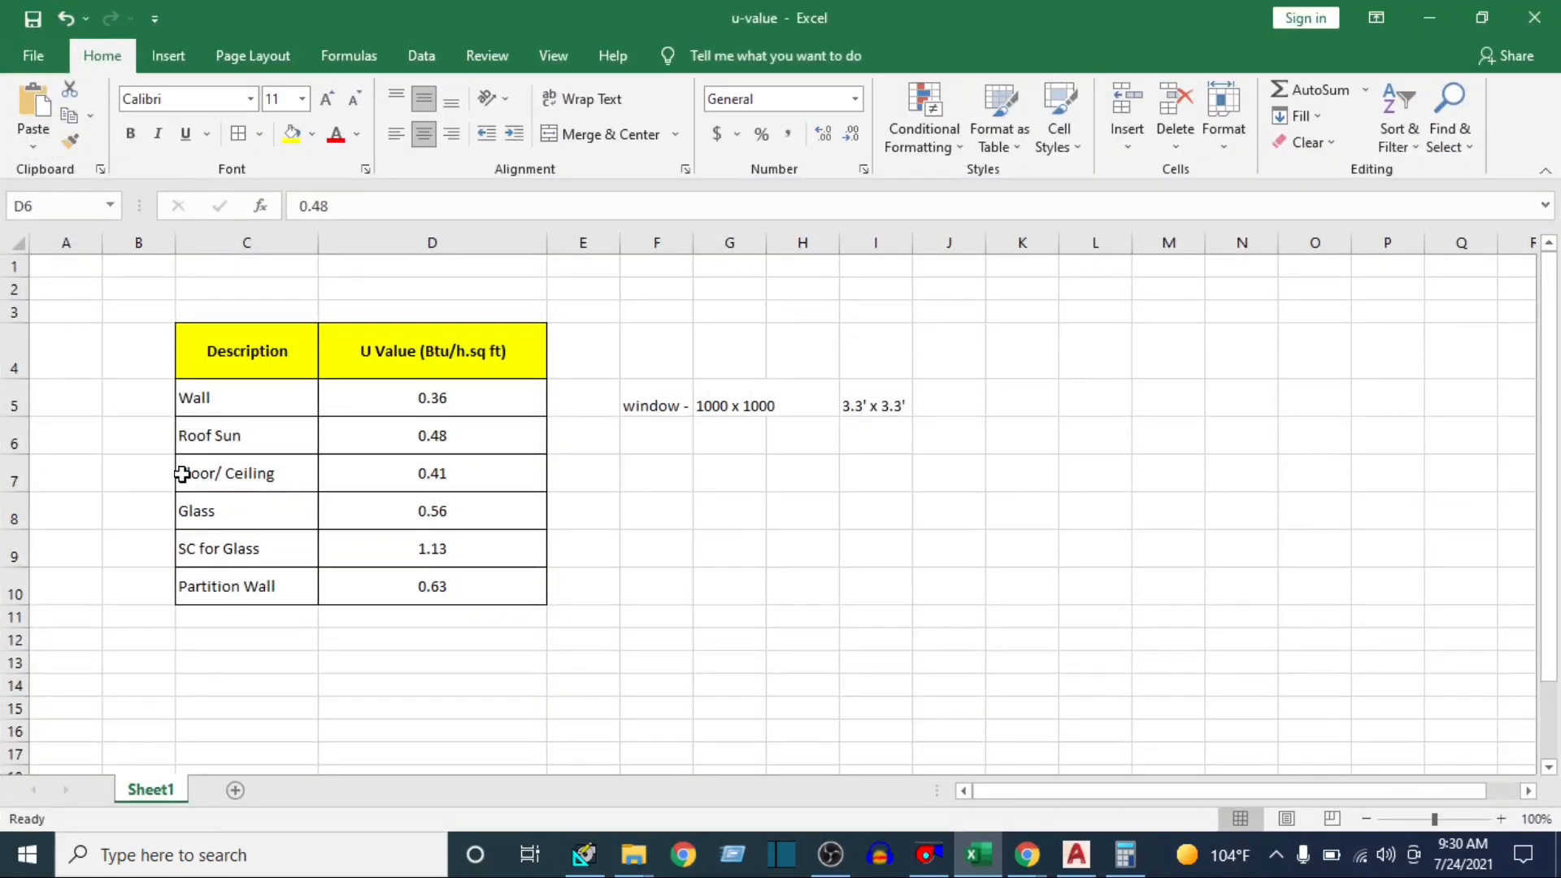
{"action": "left_click", "coordinate": [416, 502]}
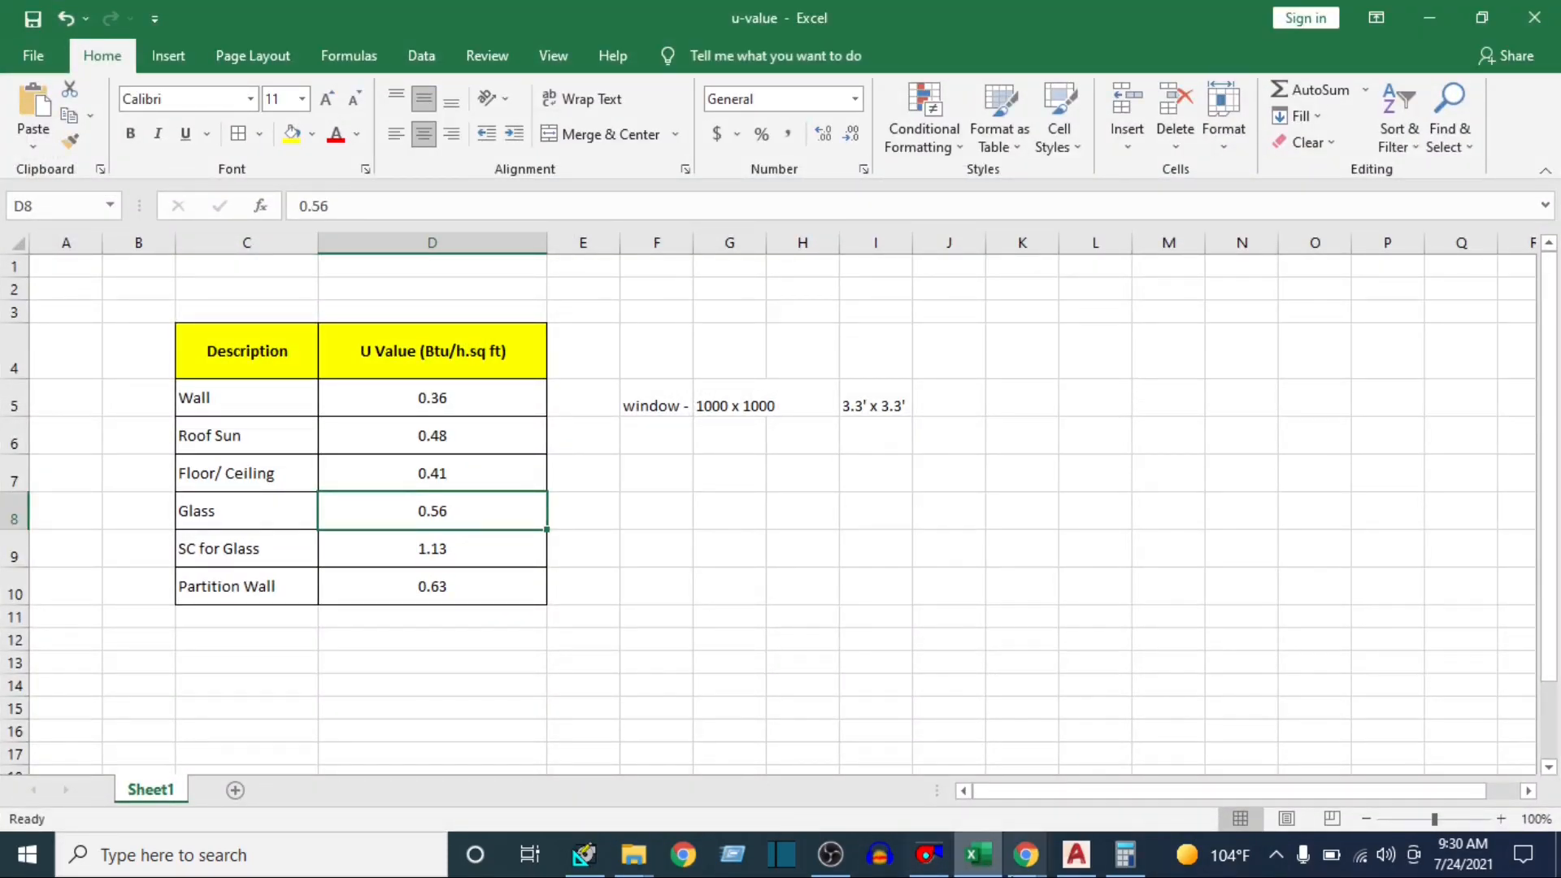
{"action": "left_click", "coordinate": [976, 857]}
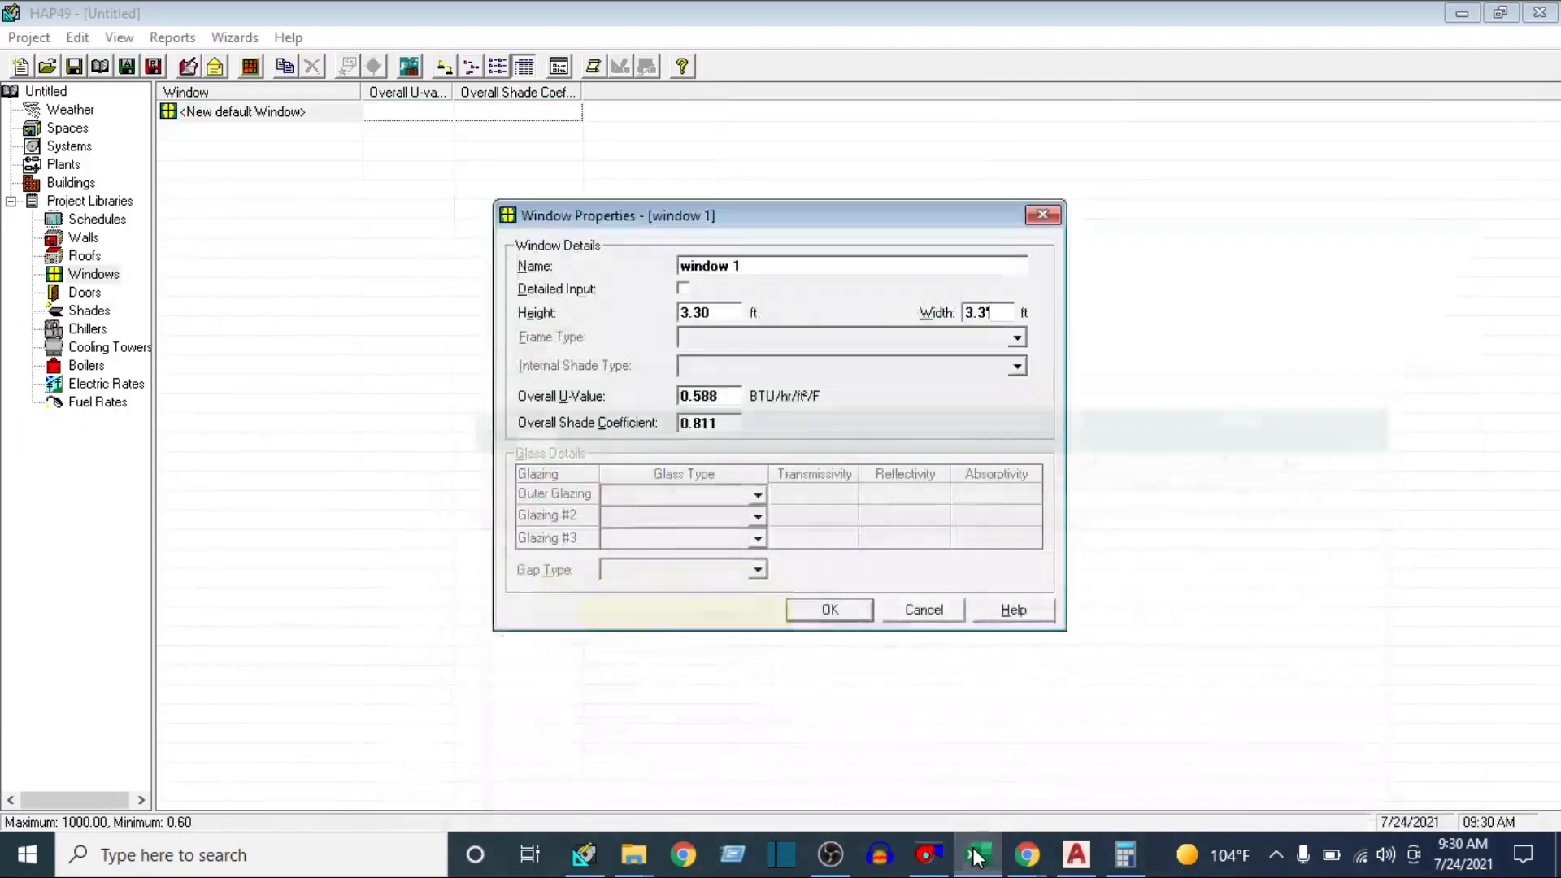
{"action": "left_click", "coordinate": [736, 394]}
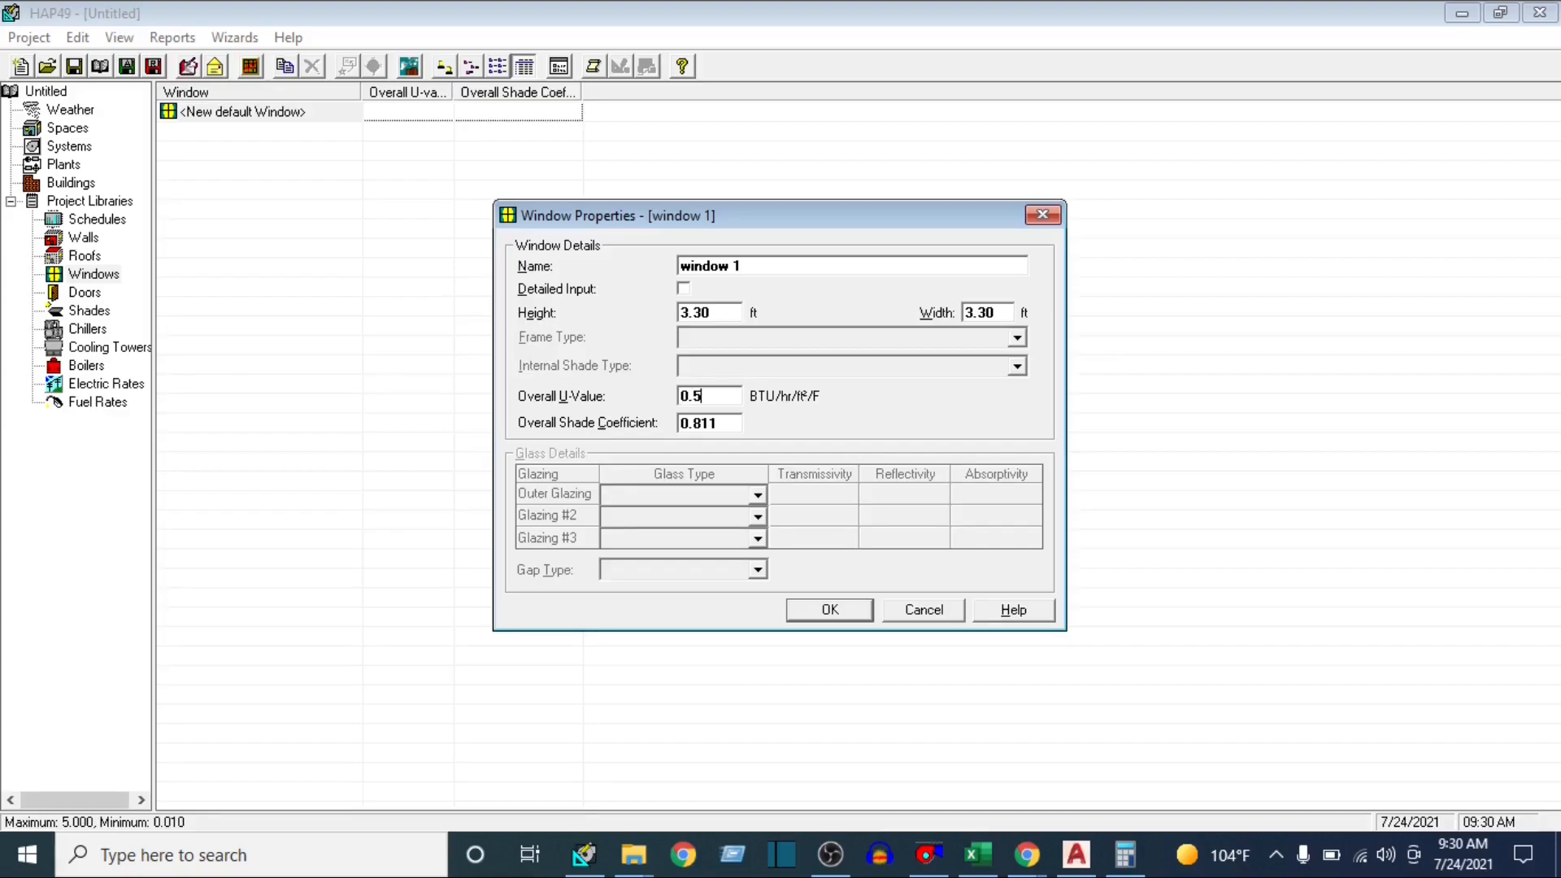
Check the SC for Glass value in Excel, set the window's overall shade coefficient to 1 in HAP, and save the window
{"action": "left_click", "coordinate": [720, 422]}
{"action": "left_click", "coordinate": [978, 854]}
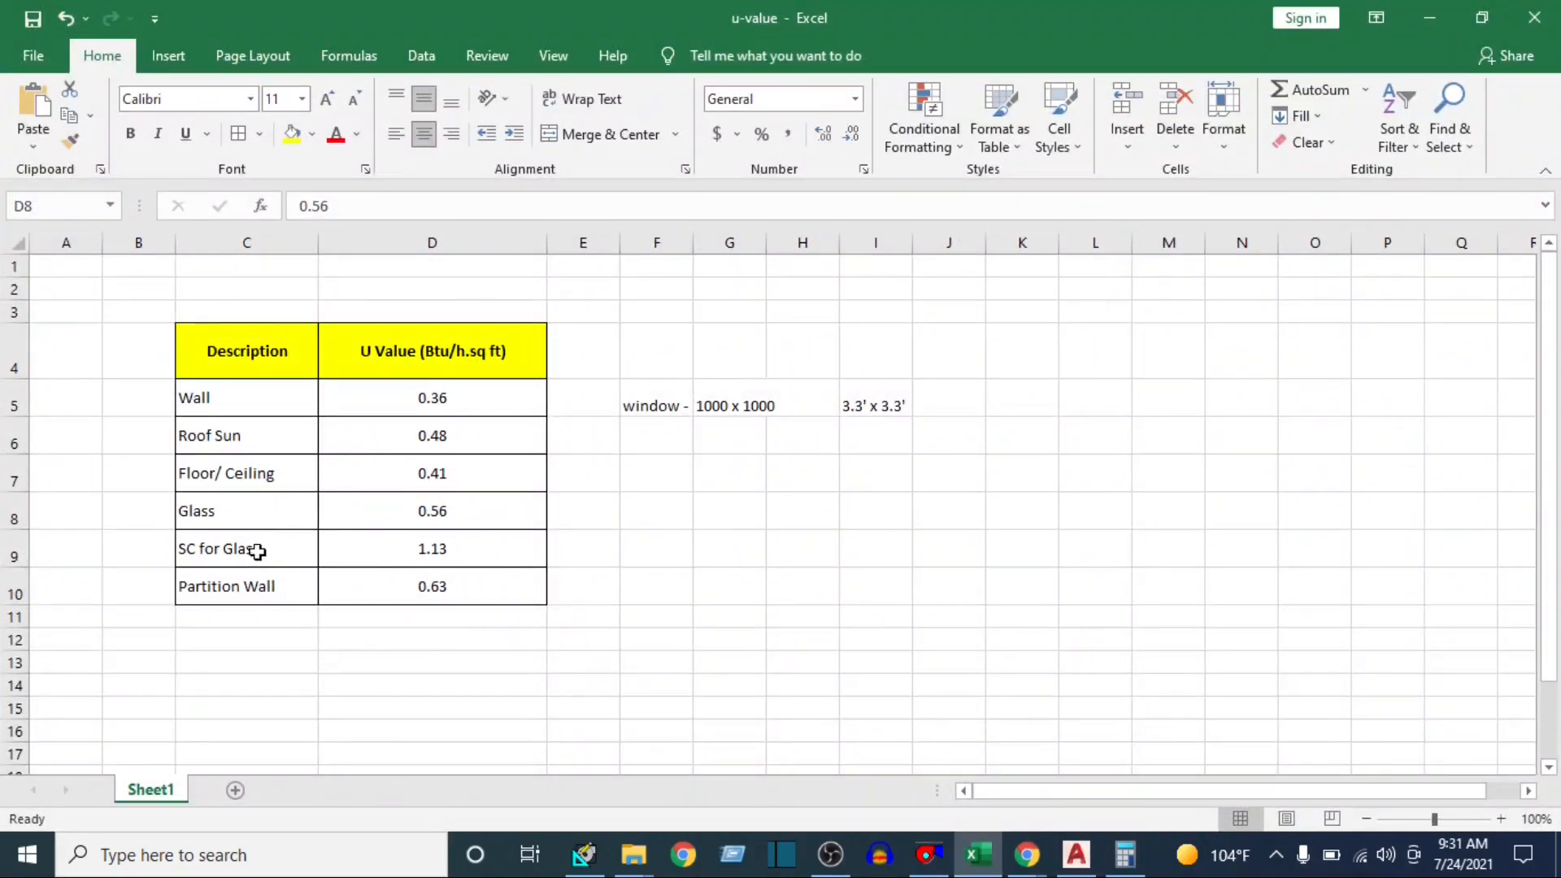
{"action": "left_click", "coordinate": [457, 566]}
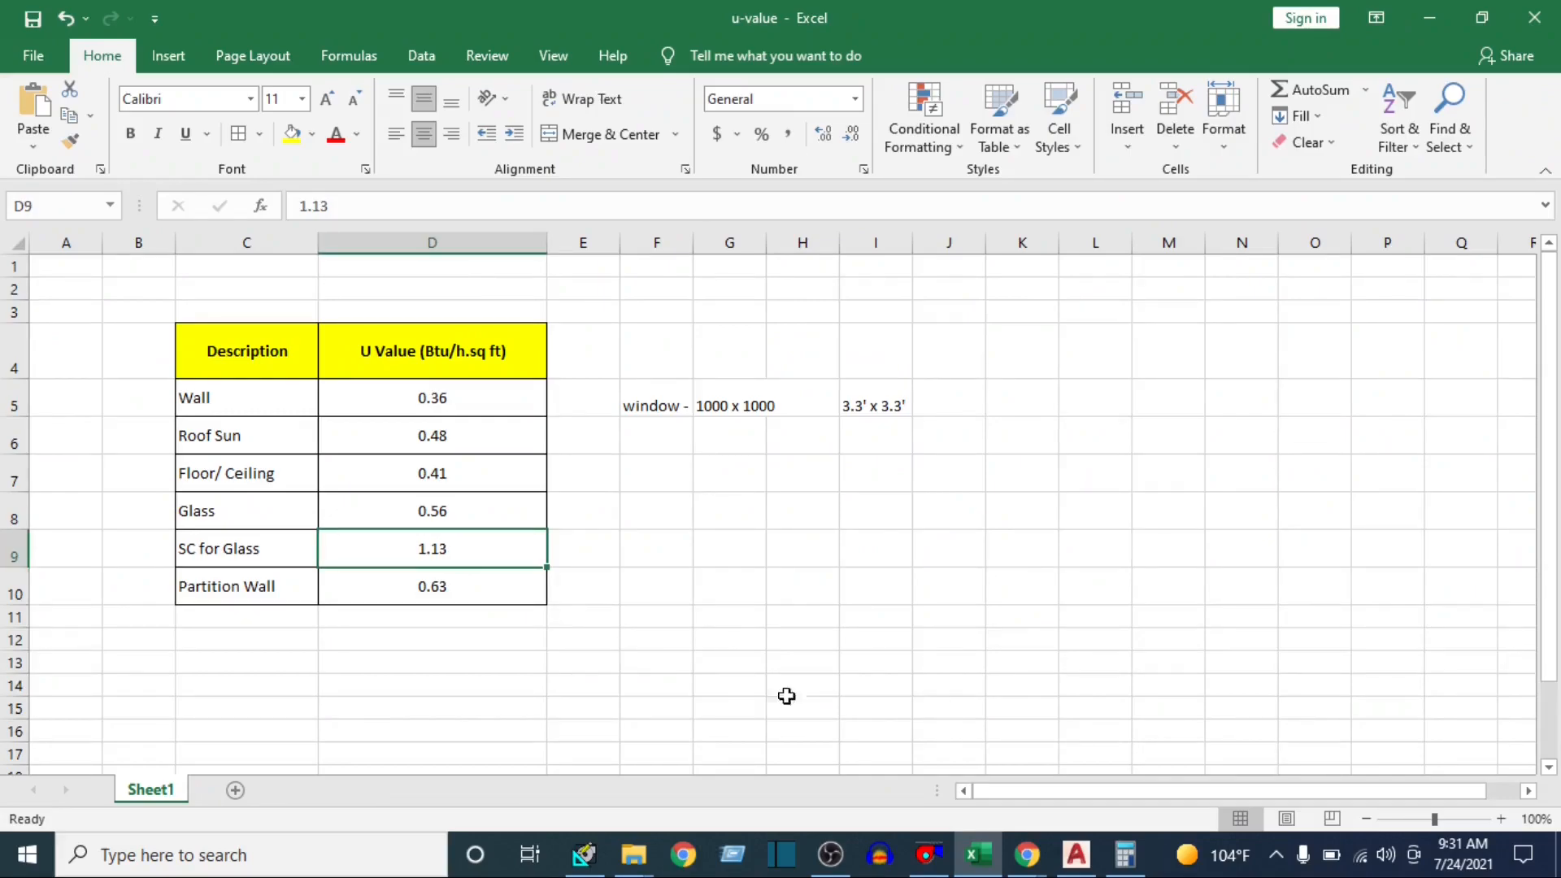
{"action": "left_click", "coordinate": [981, 856]}
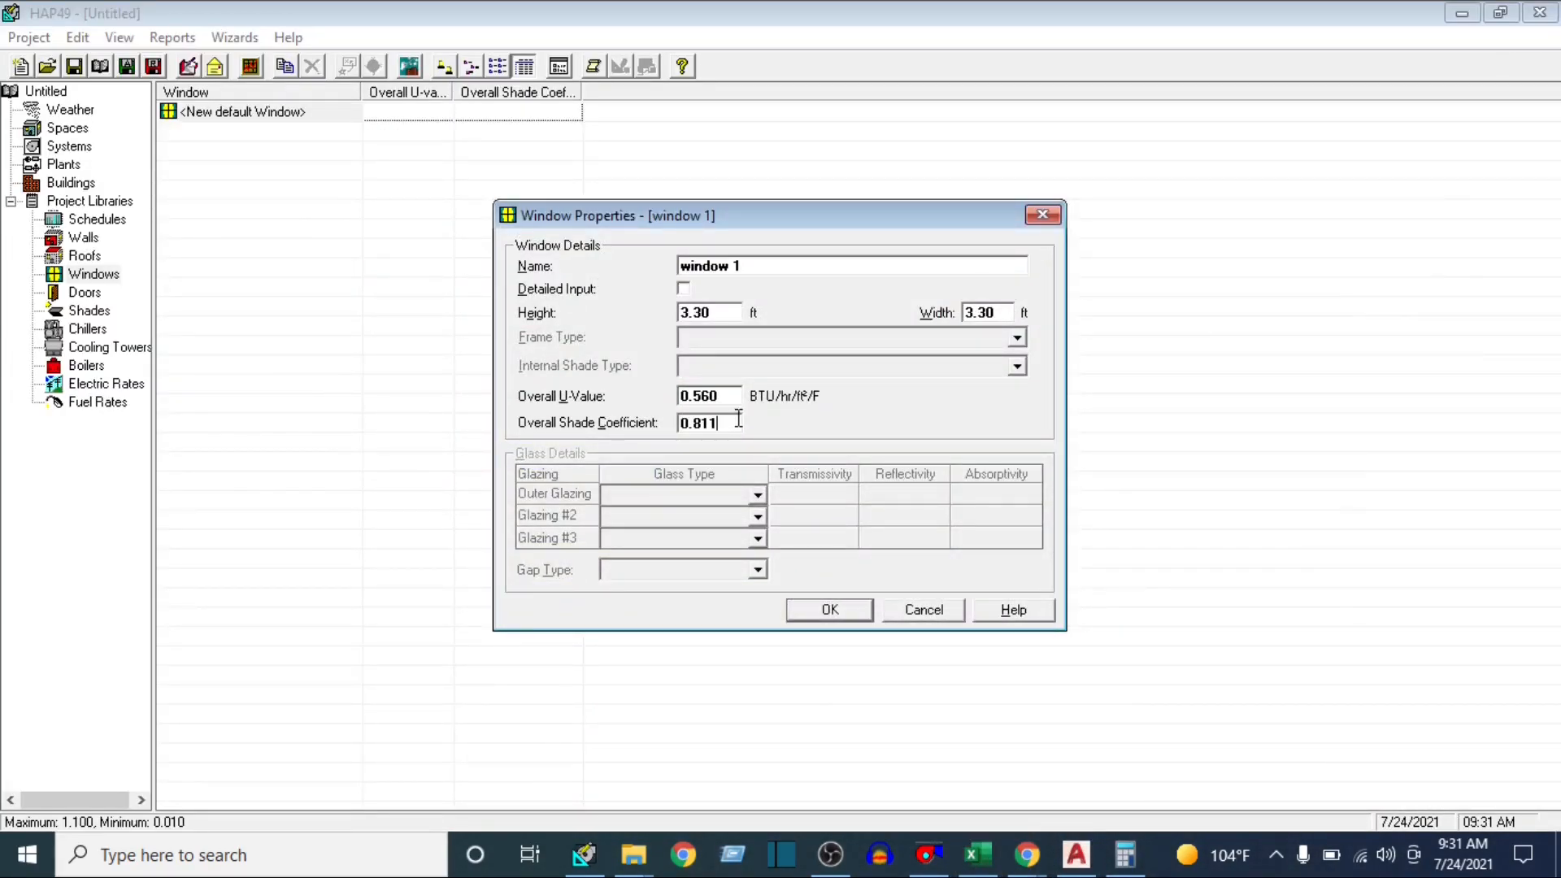
{"action": "type", "text": "1.13"}
{"action": "left_click", "coordinate": [831, 609]}
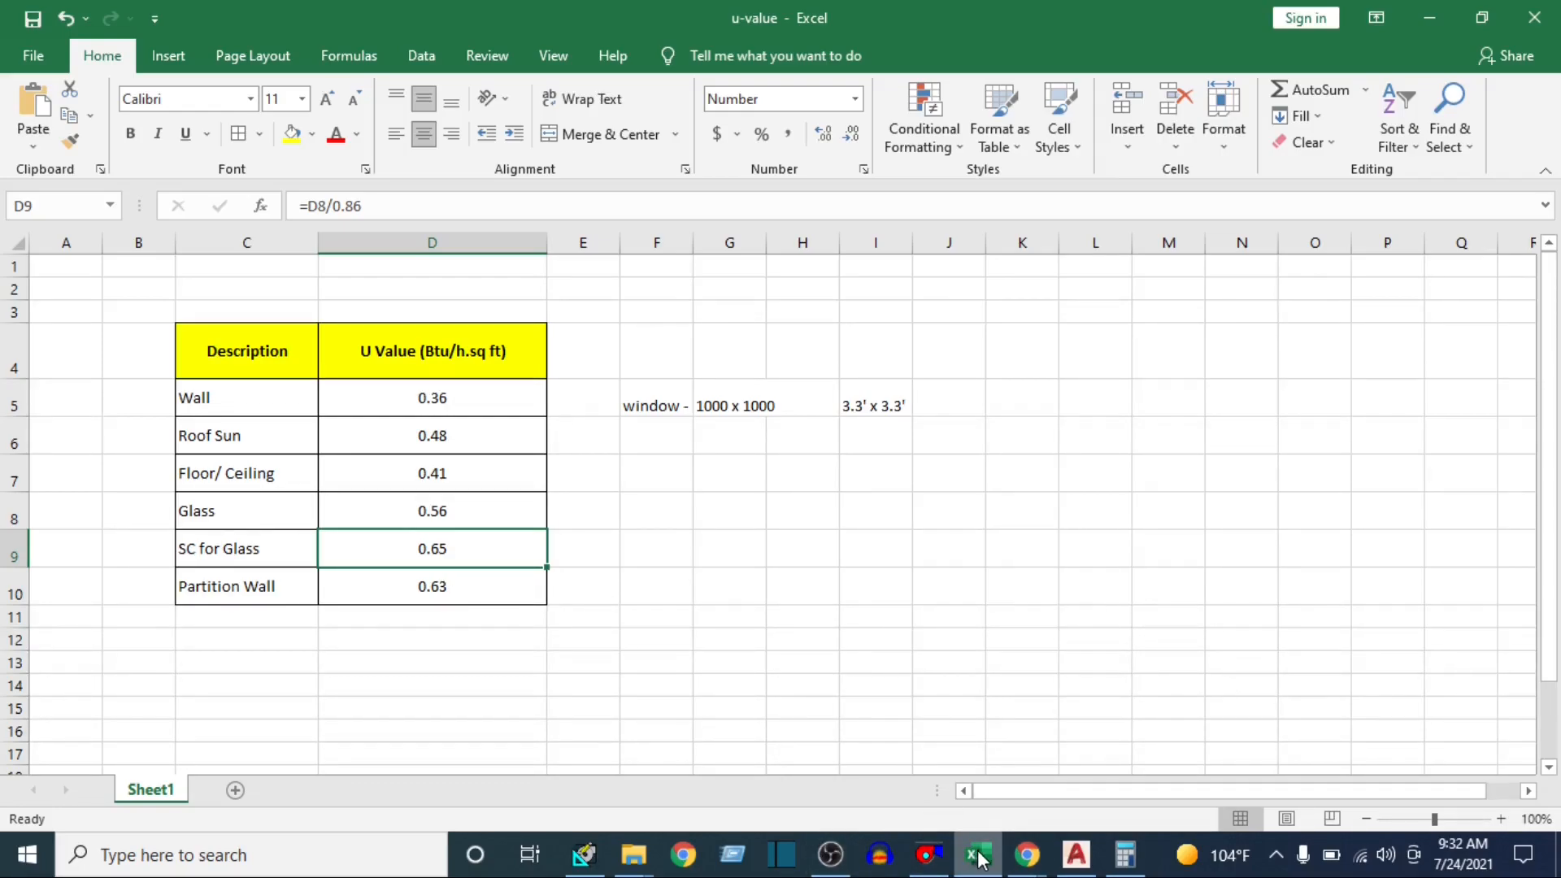
Return to HAP, set the overall shade coefficient of window 1 to 0.65 from the revised Excel value, and save it
{"action": "left_click", "coordinate": [584, 853]}
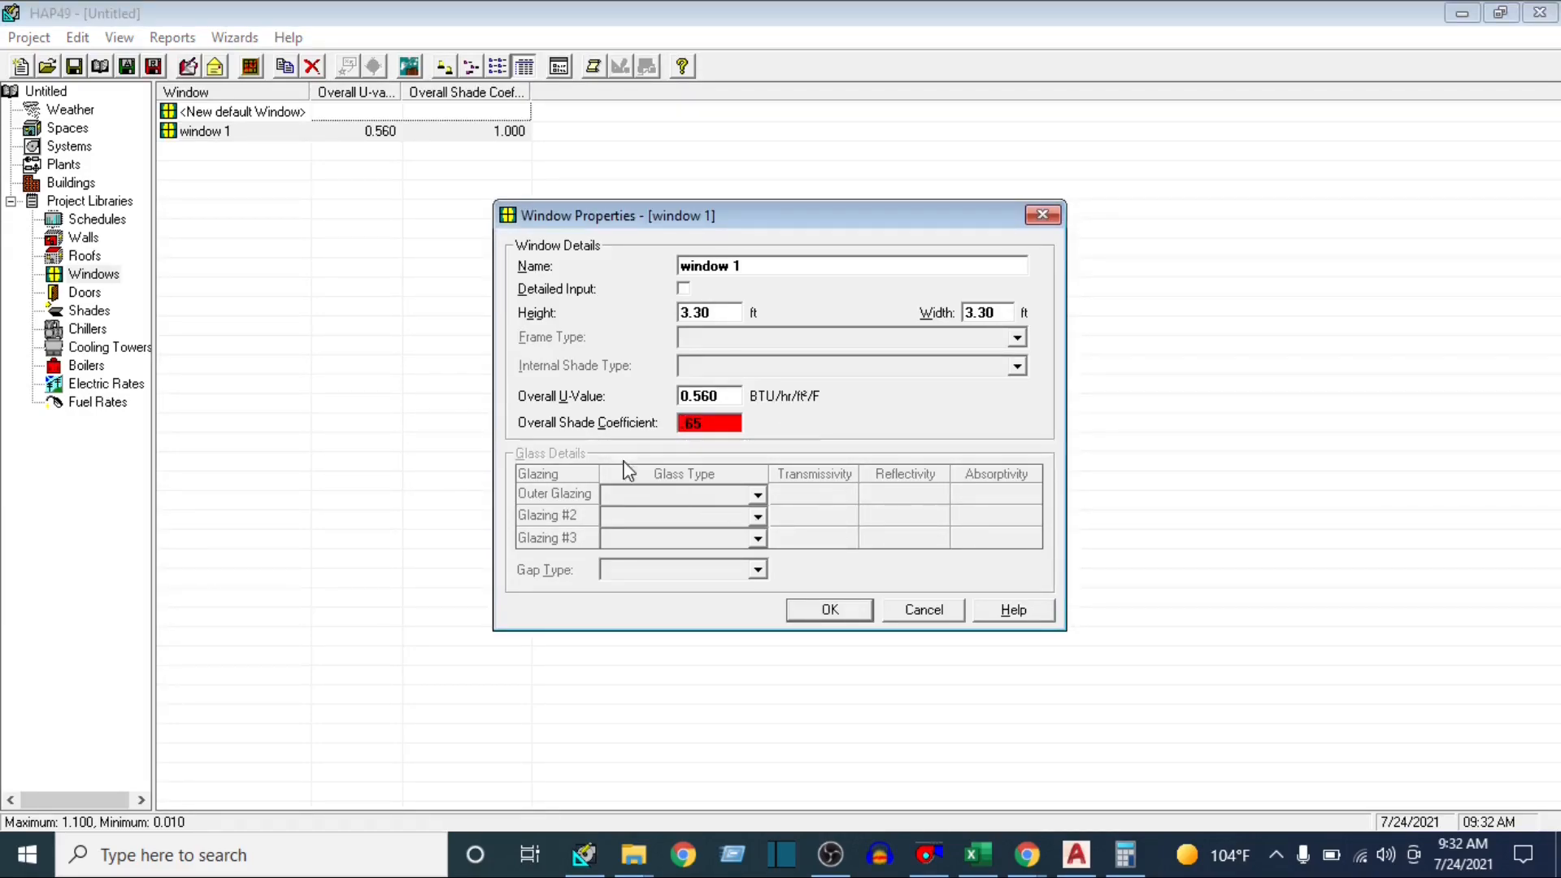
{"action": "left_click", "coordinate": [836, 615]}
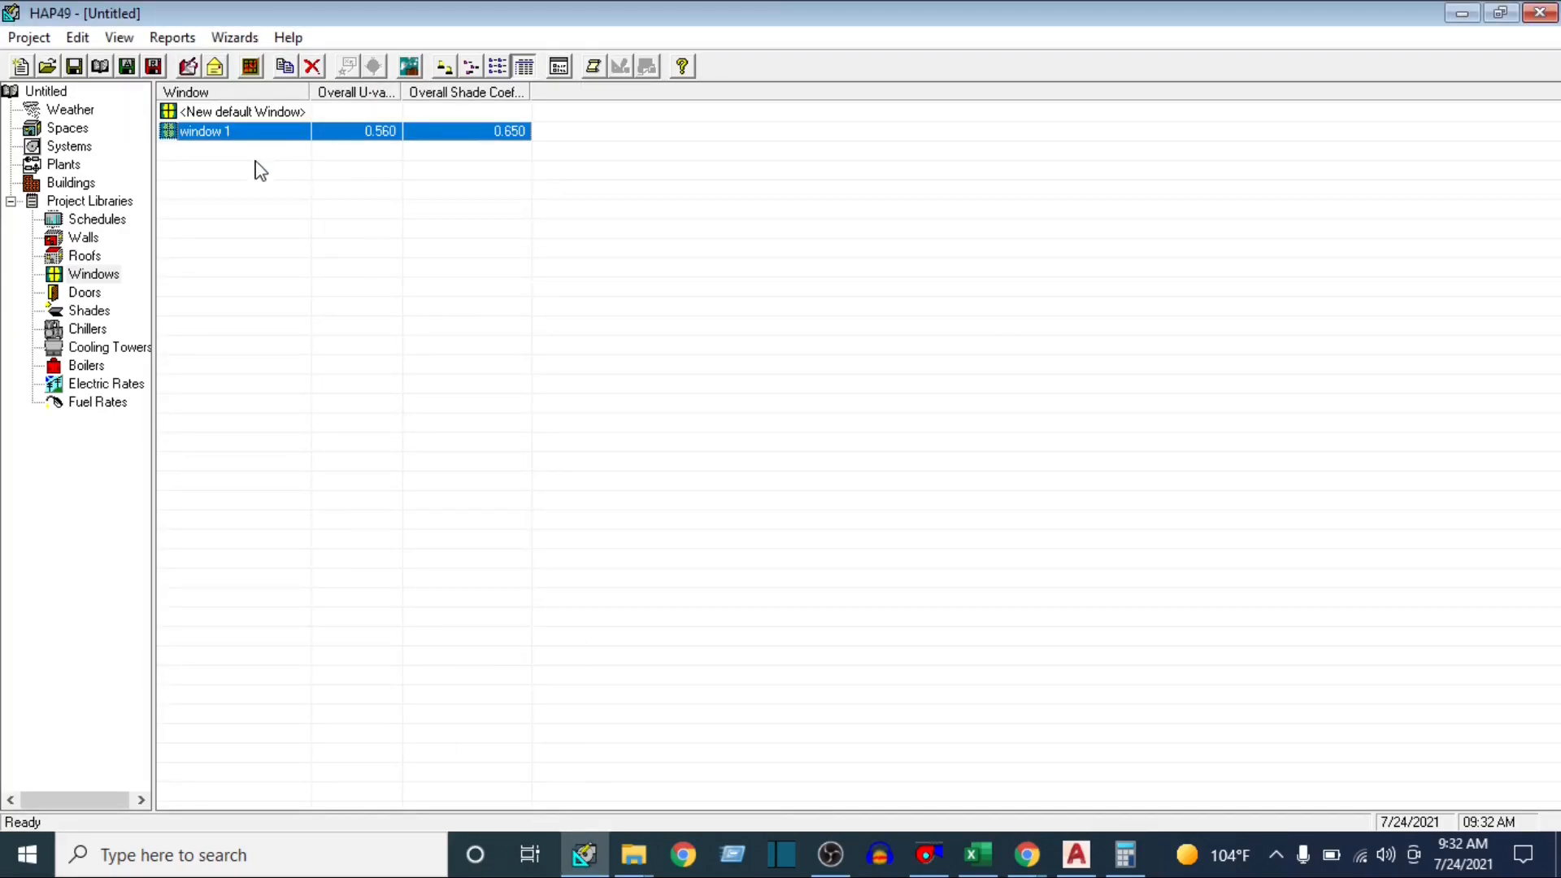
{"action": "right_click", "coordinate": [201, 134]}
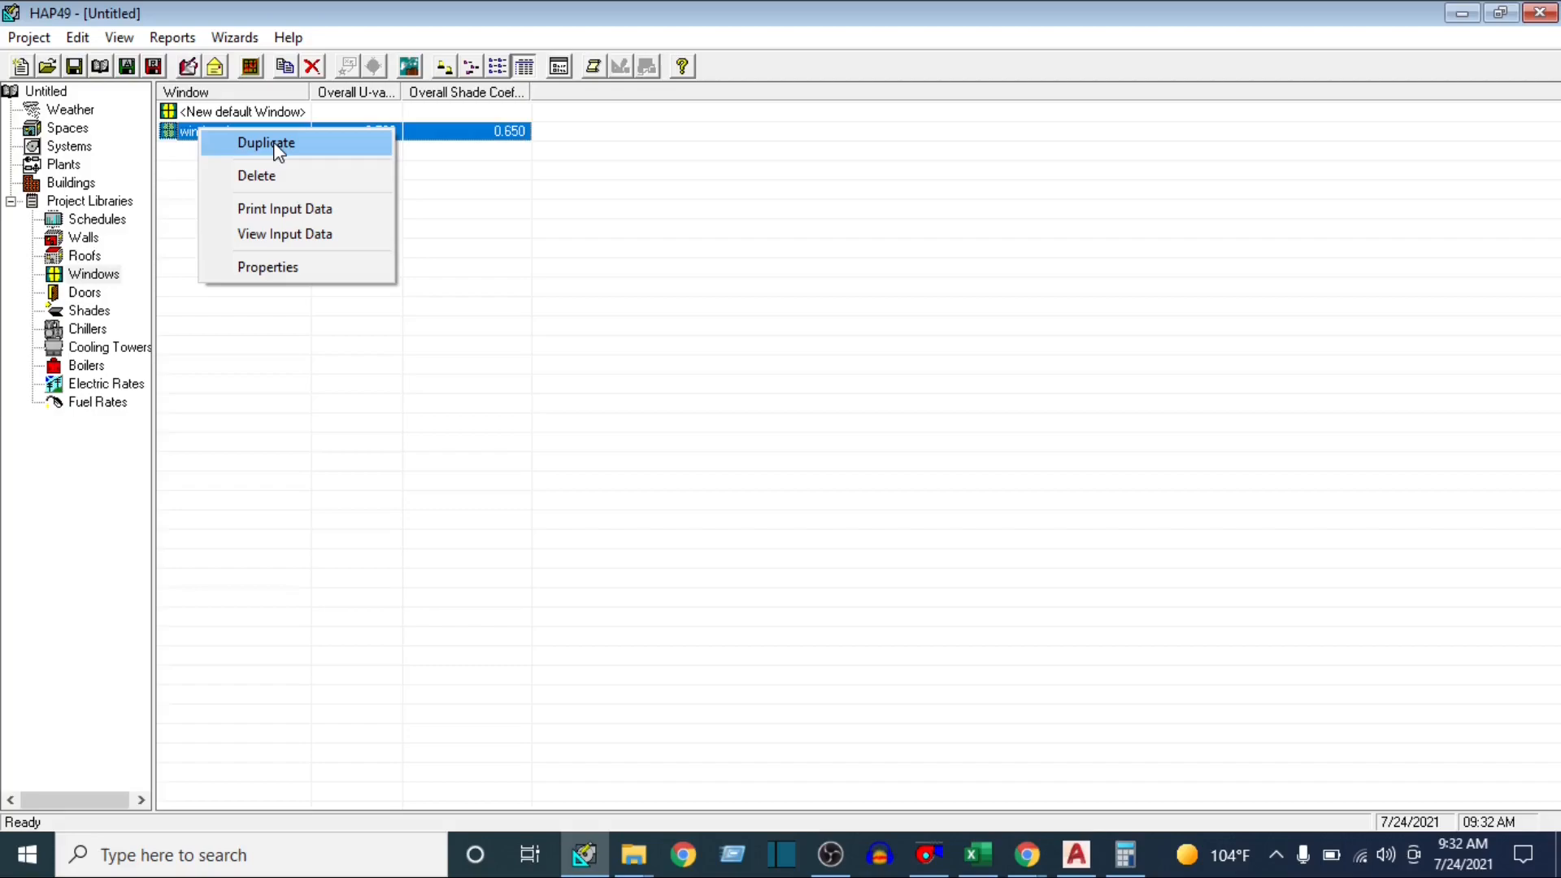
{"action": "left_click", "coordinate": [357, 370]}
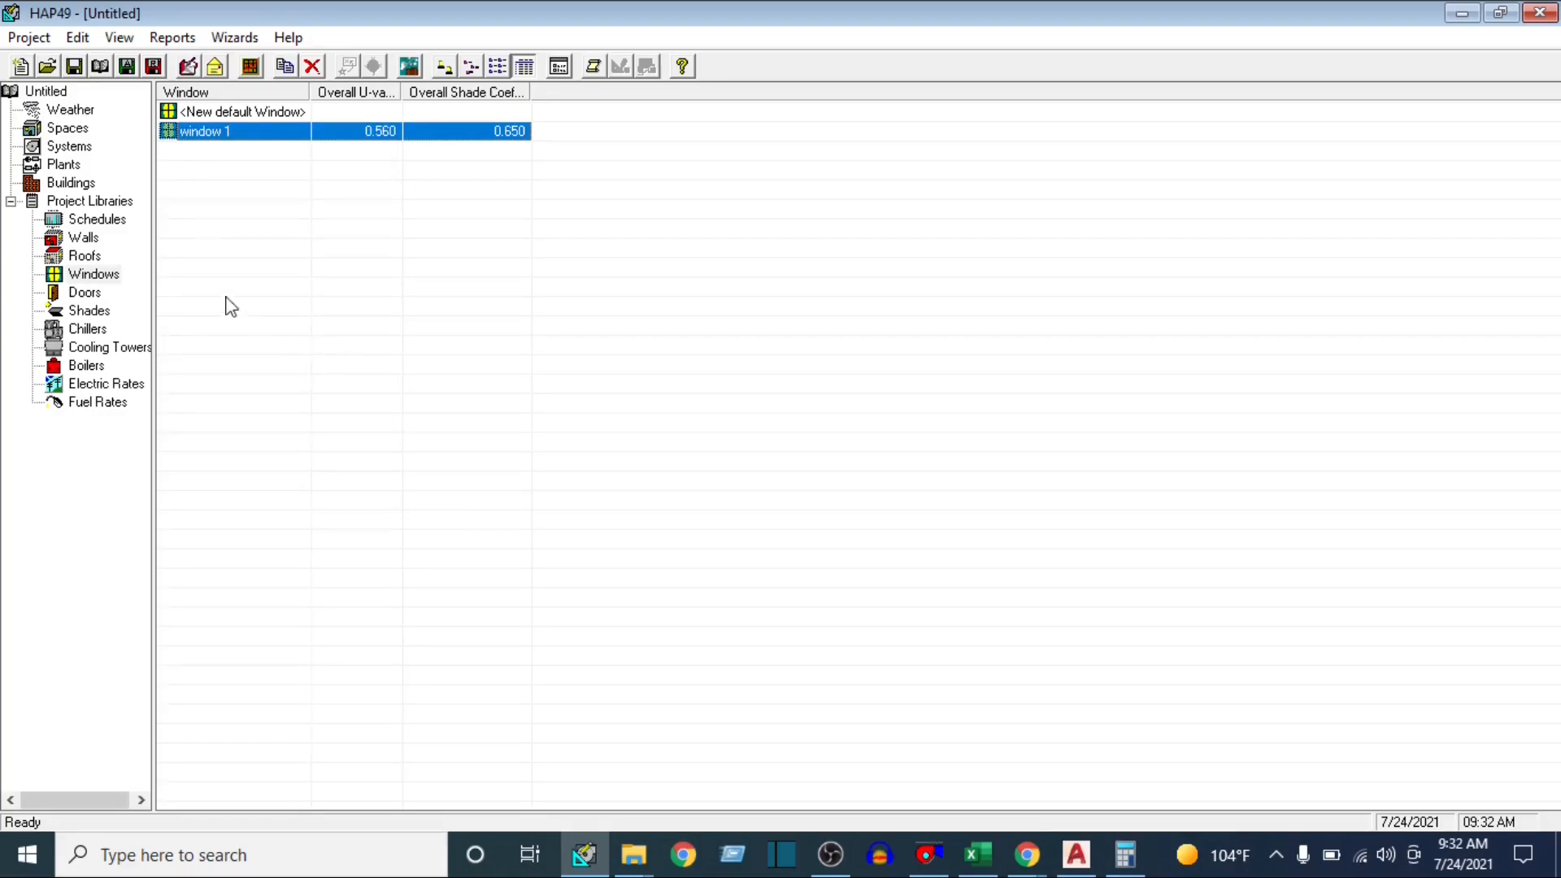
Open the weather properties and set the design city to New Delhi, India, in the Asia/Pacific region
{"action": "left_click", "coordinate": [69, 110]}
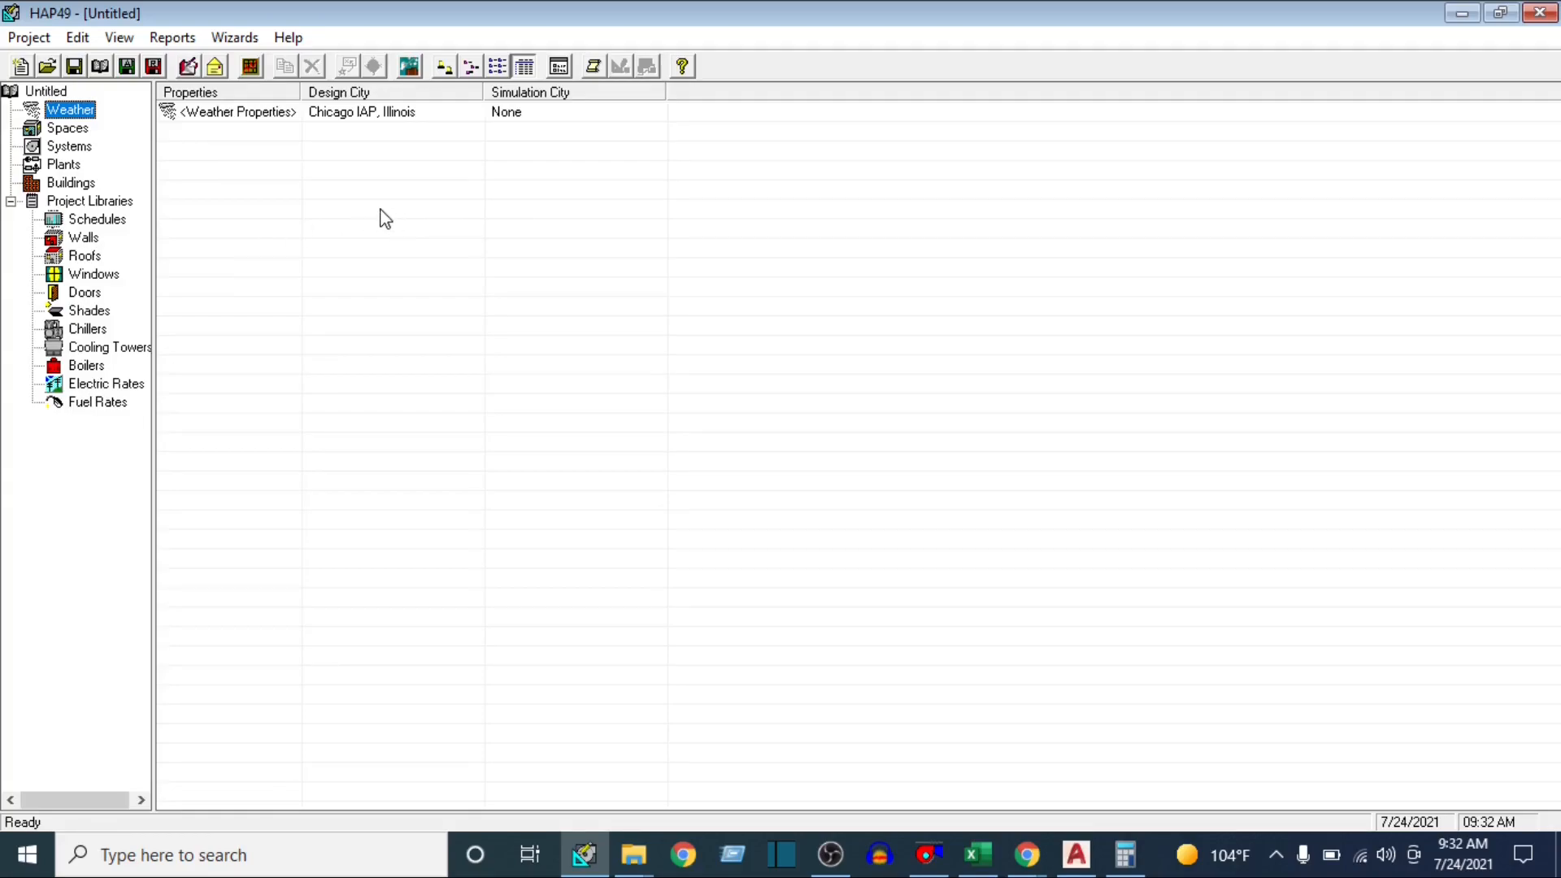
{"action": "double_click", "coordinate": [241, 115]}
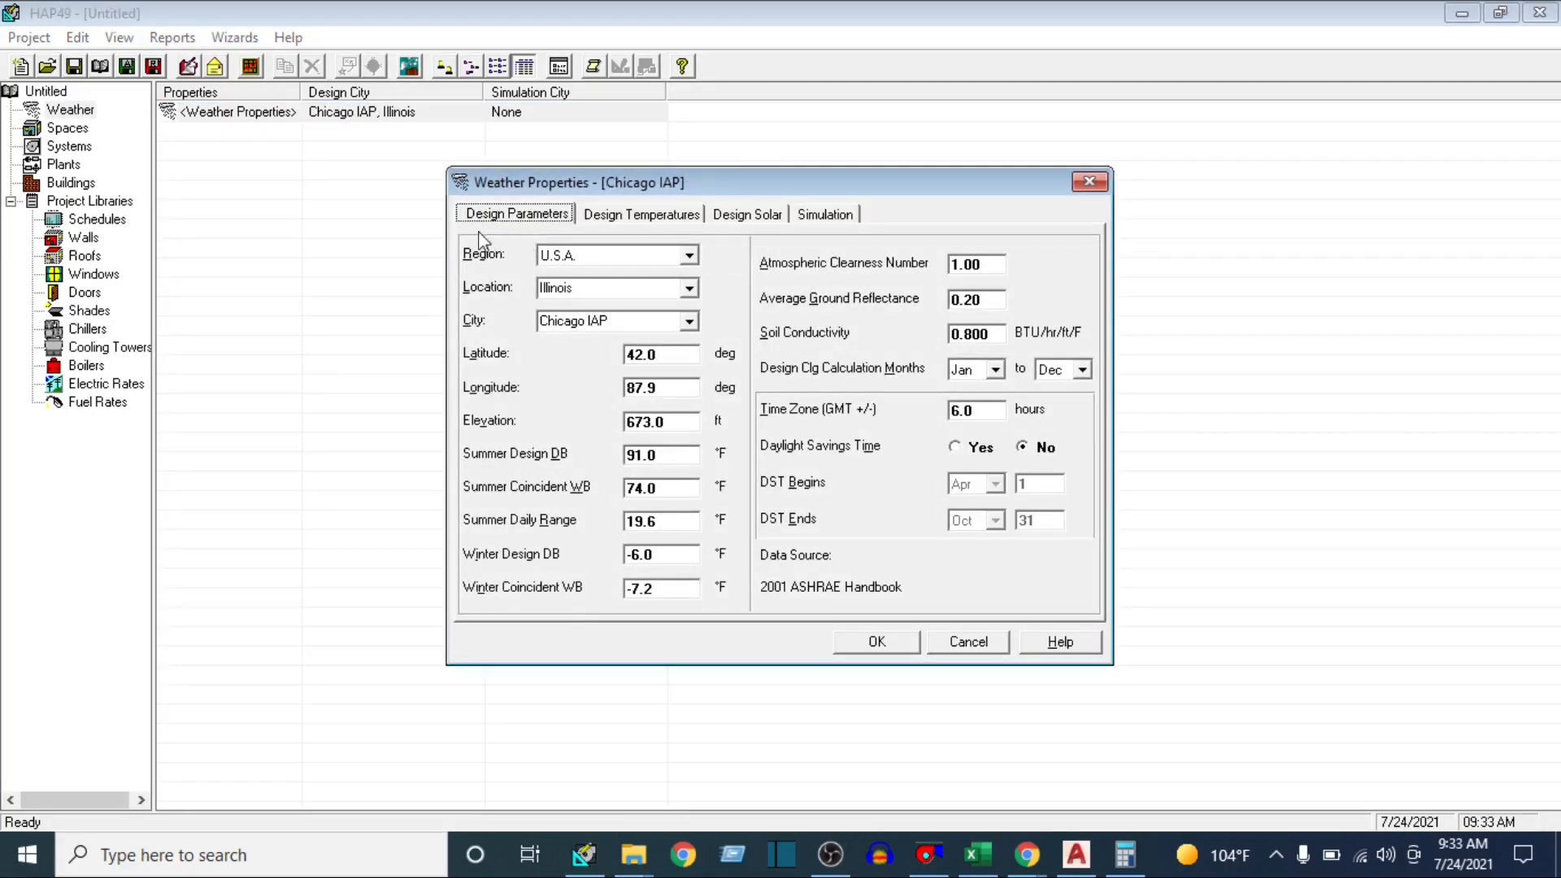
{"action": "left_click", "coordinate": [688, 256]}
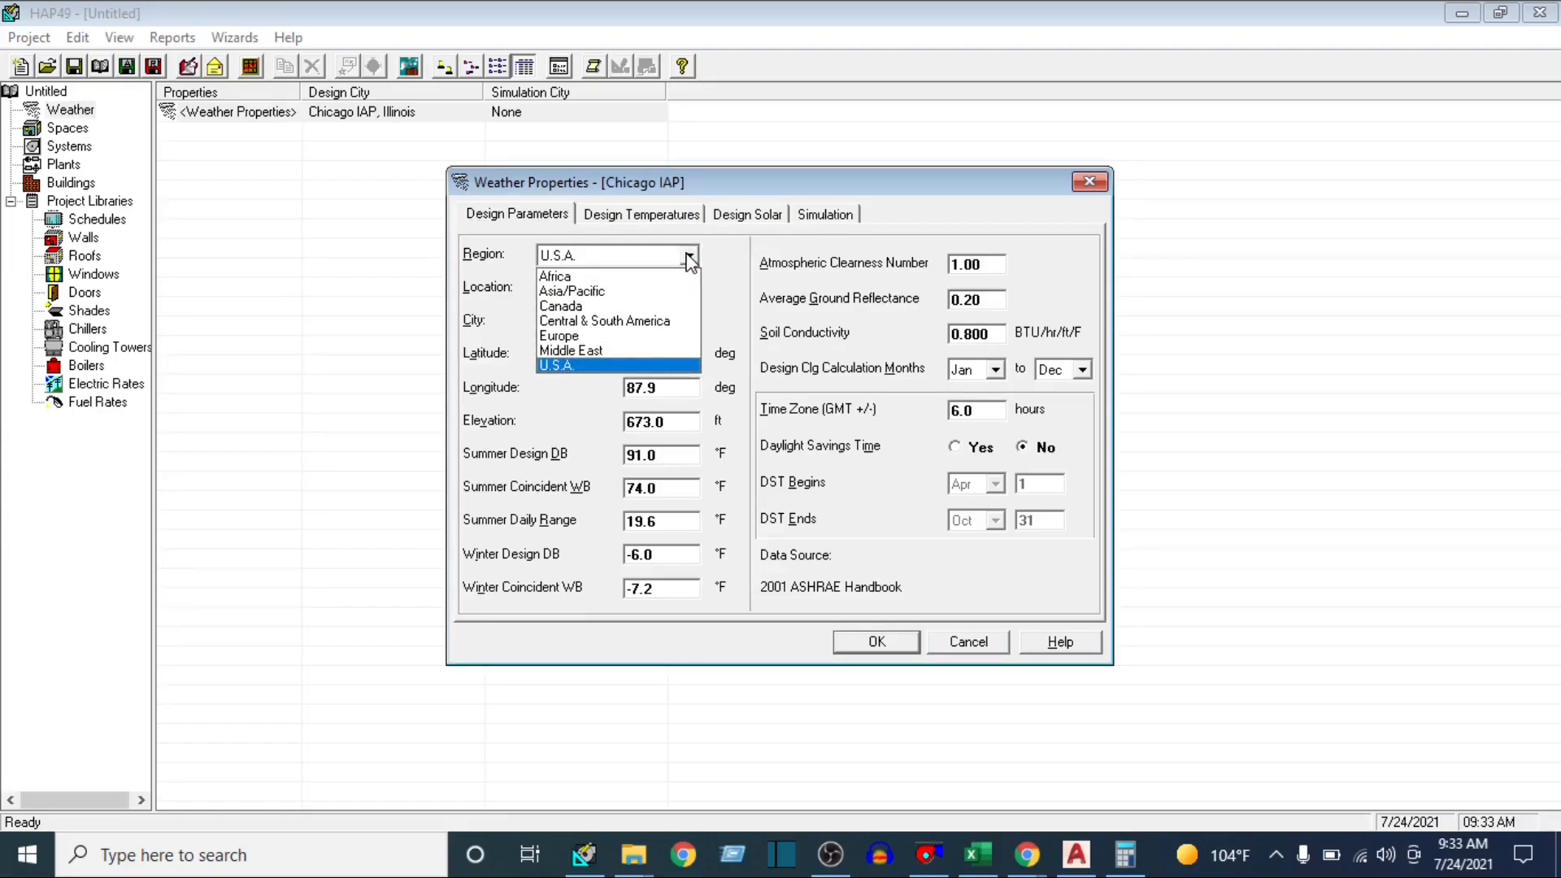
{"action": "left_click", "coordinate": [593, 291]}
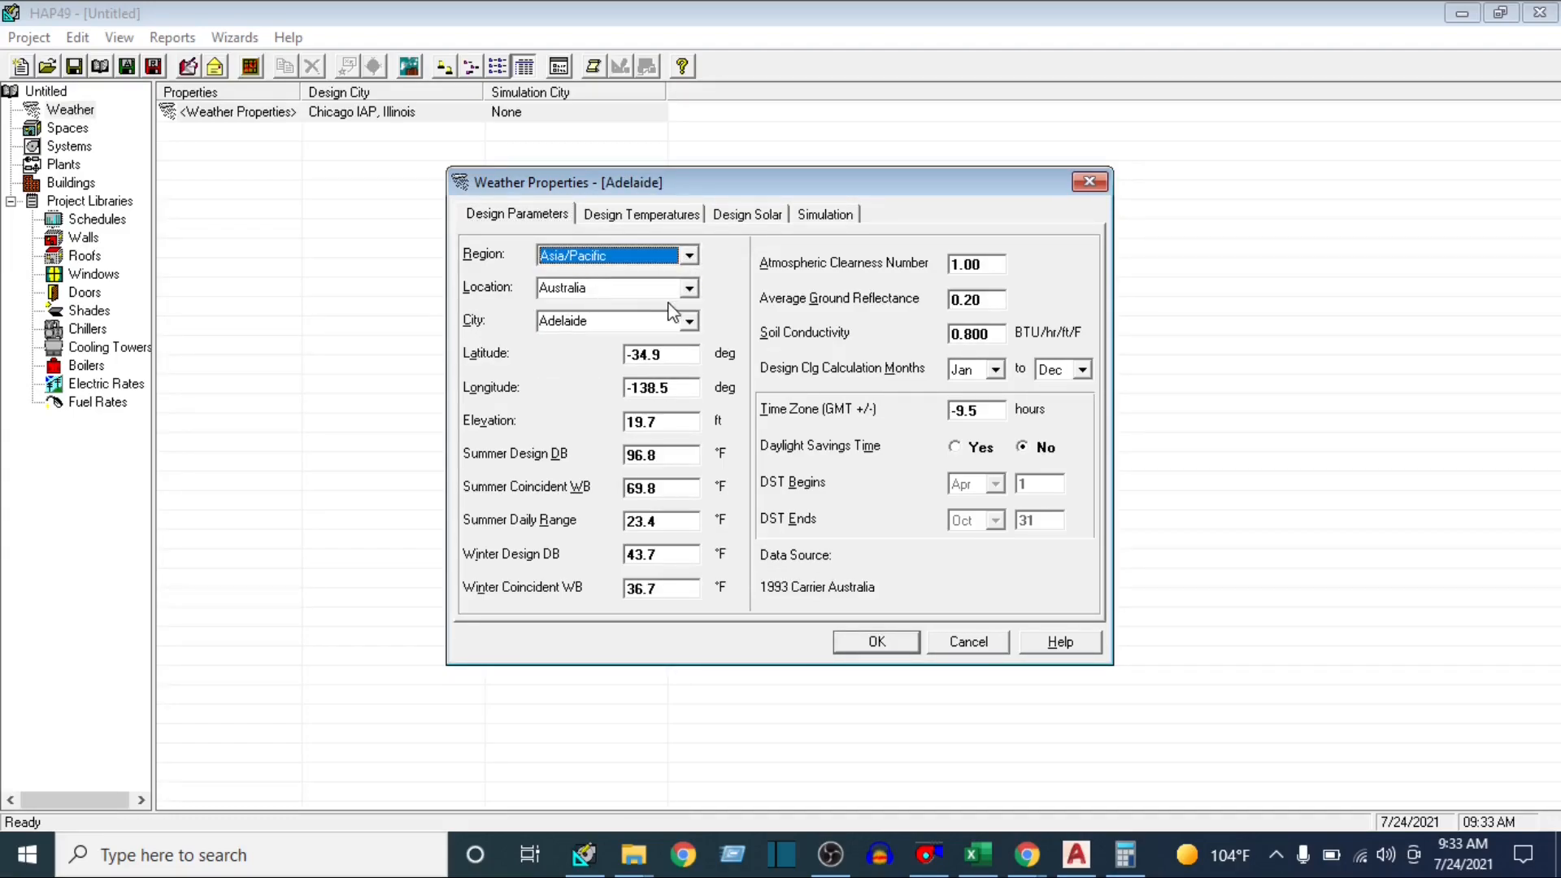
{"action": "left_click", "coordinate": [690, 288]}
{"action": "left_click", "coordinate": [585, 410]}
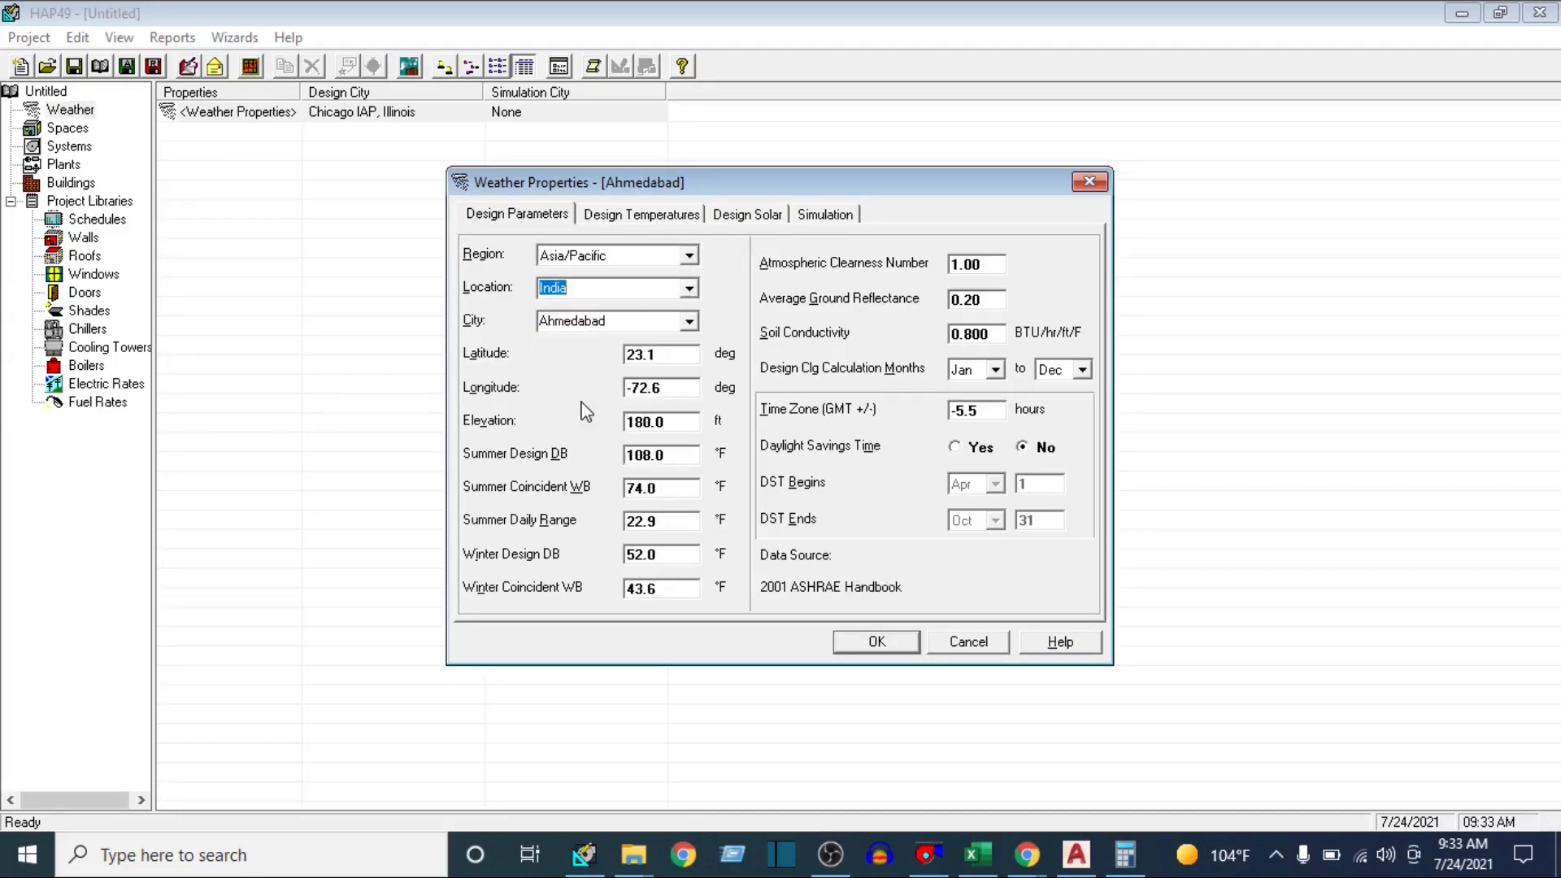
{"action": "left_click", "coordinate": [688, 321]}
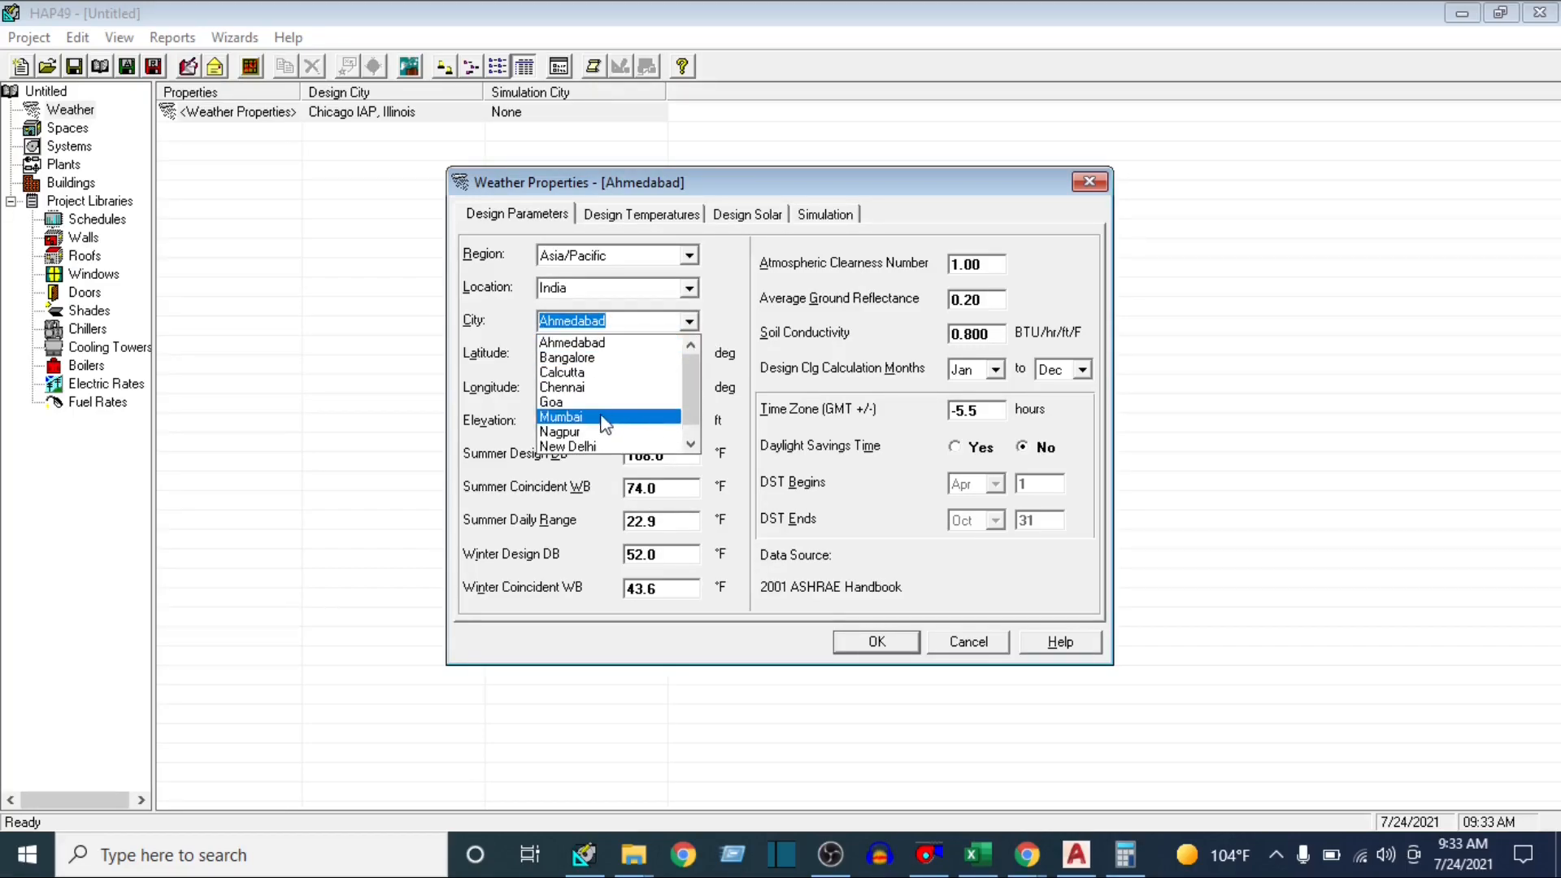
{"action": "left_click", "coordinate": [576, 447]}
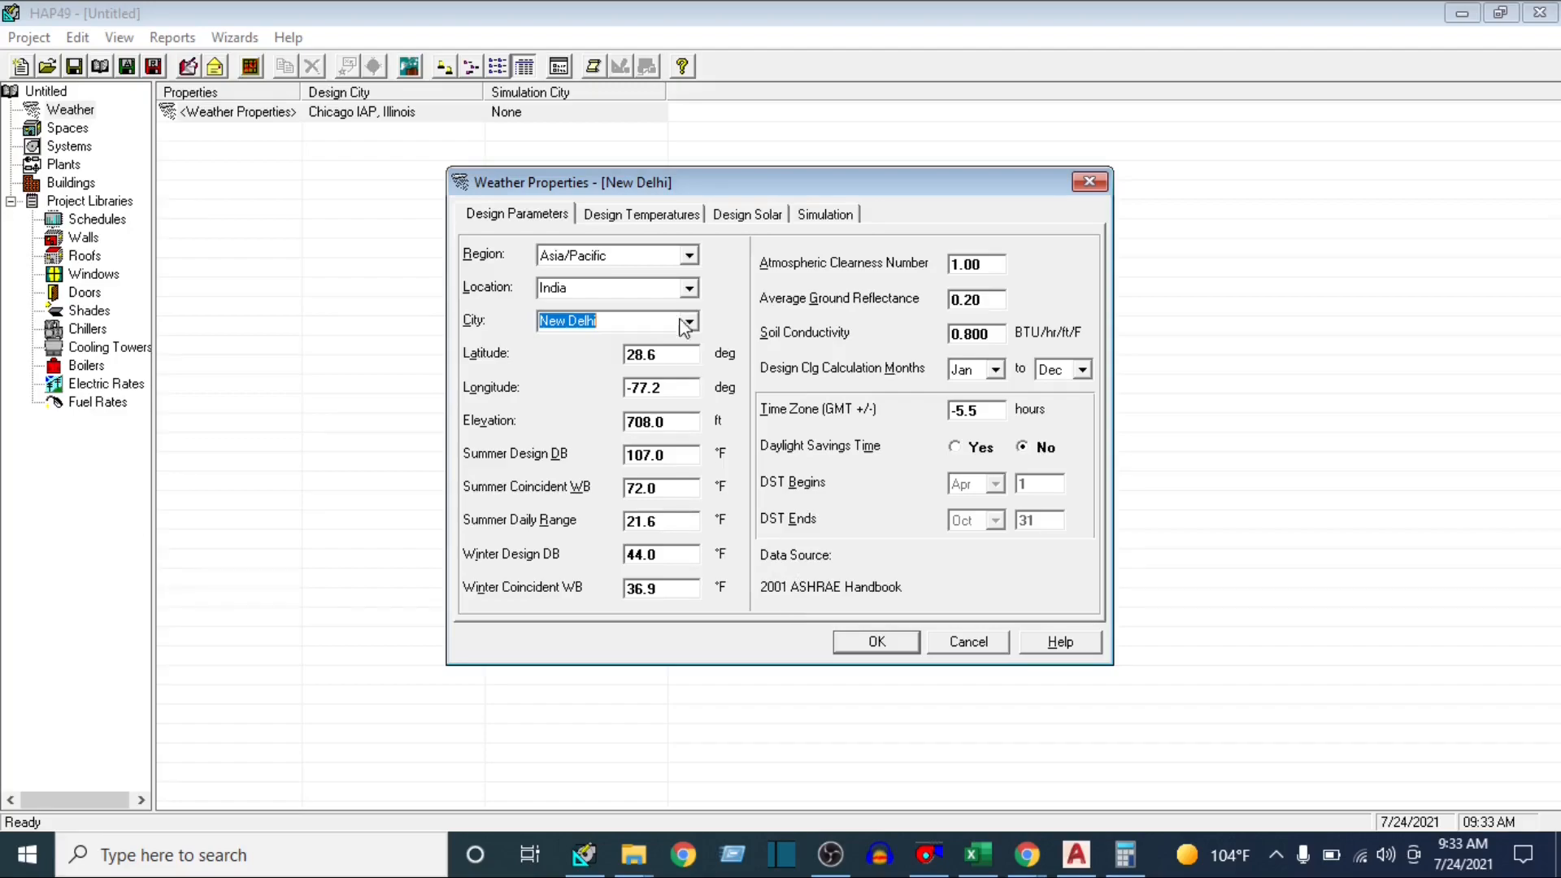
Review the New Delhi design temperatures, solar and simulation data, and save the weather properties
{"action": "left_click", "coordinate": [640, 213]}
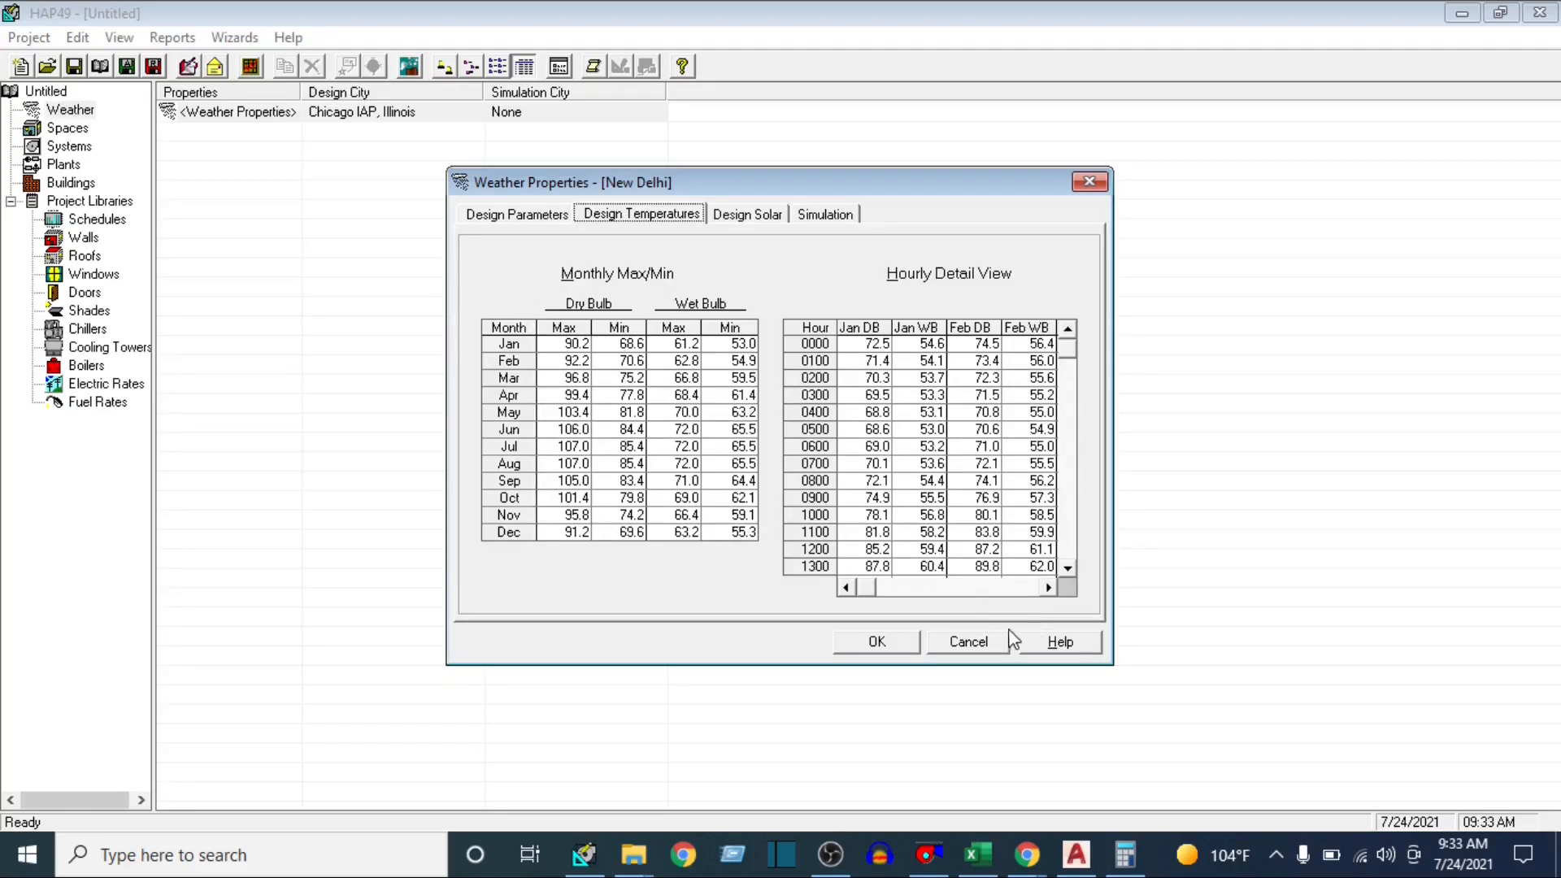
{"action": "left_click", "coordinate": [760, 214]}
{"action": "left_click", "coordinate": [807, 214]}
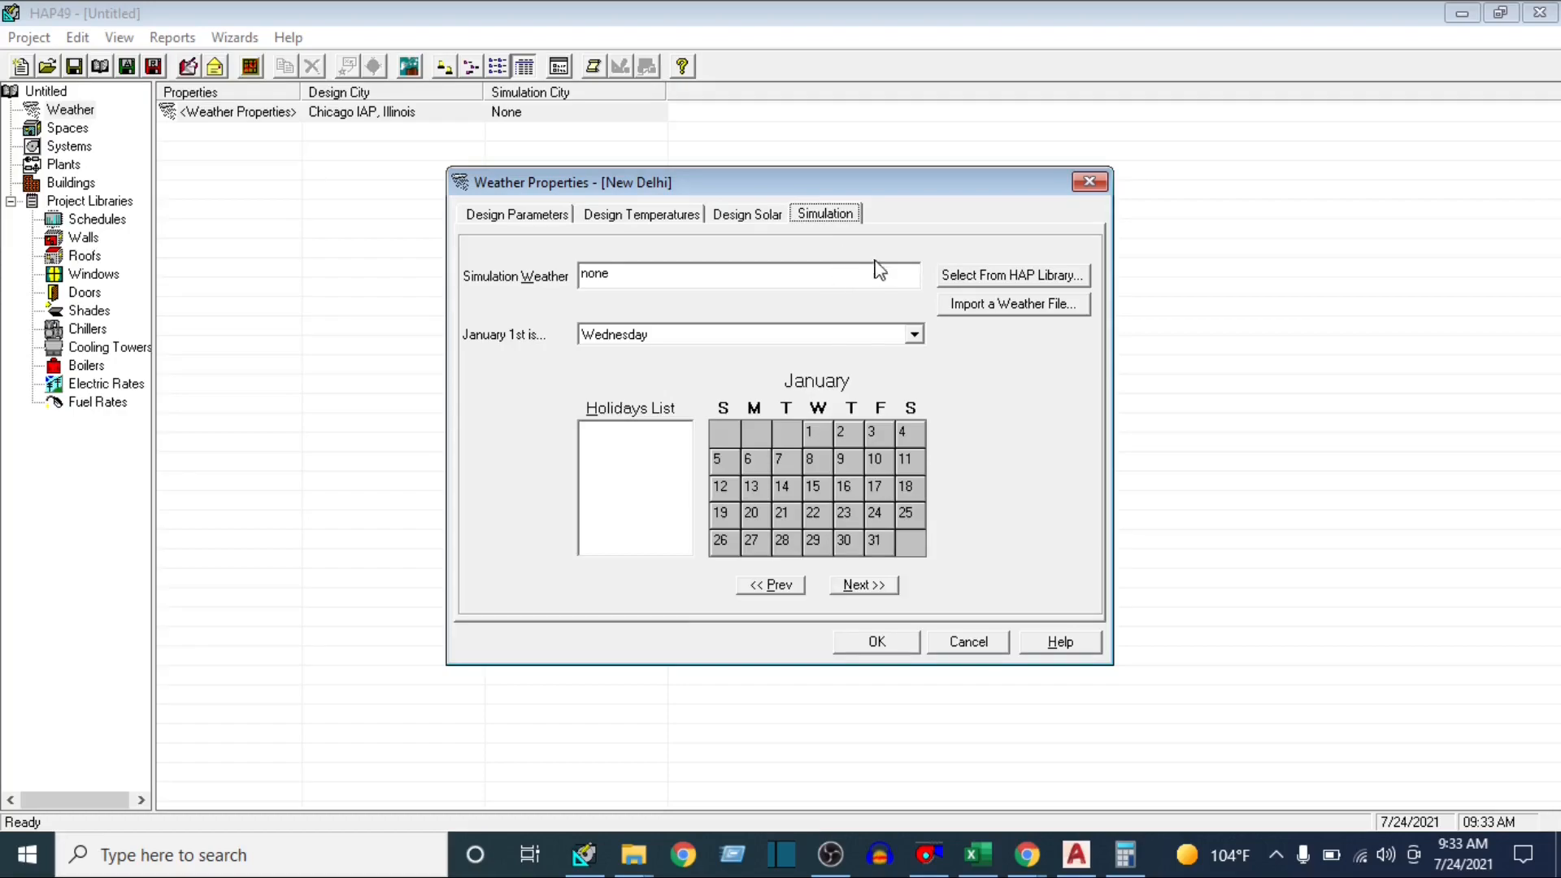
{"action": "left_click", "coordinate": [488, 216]}
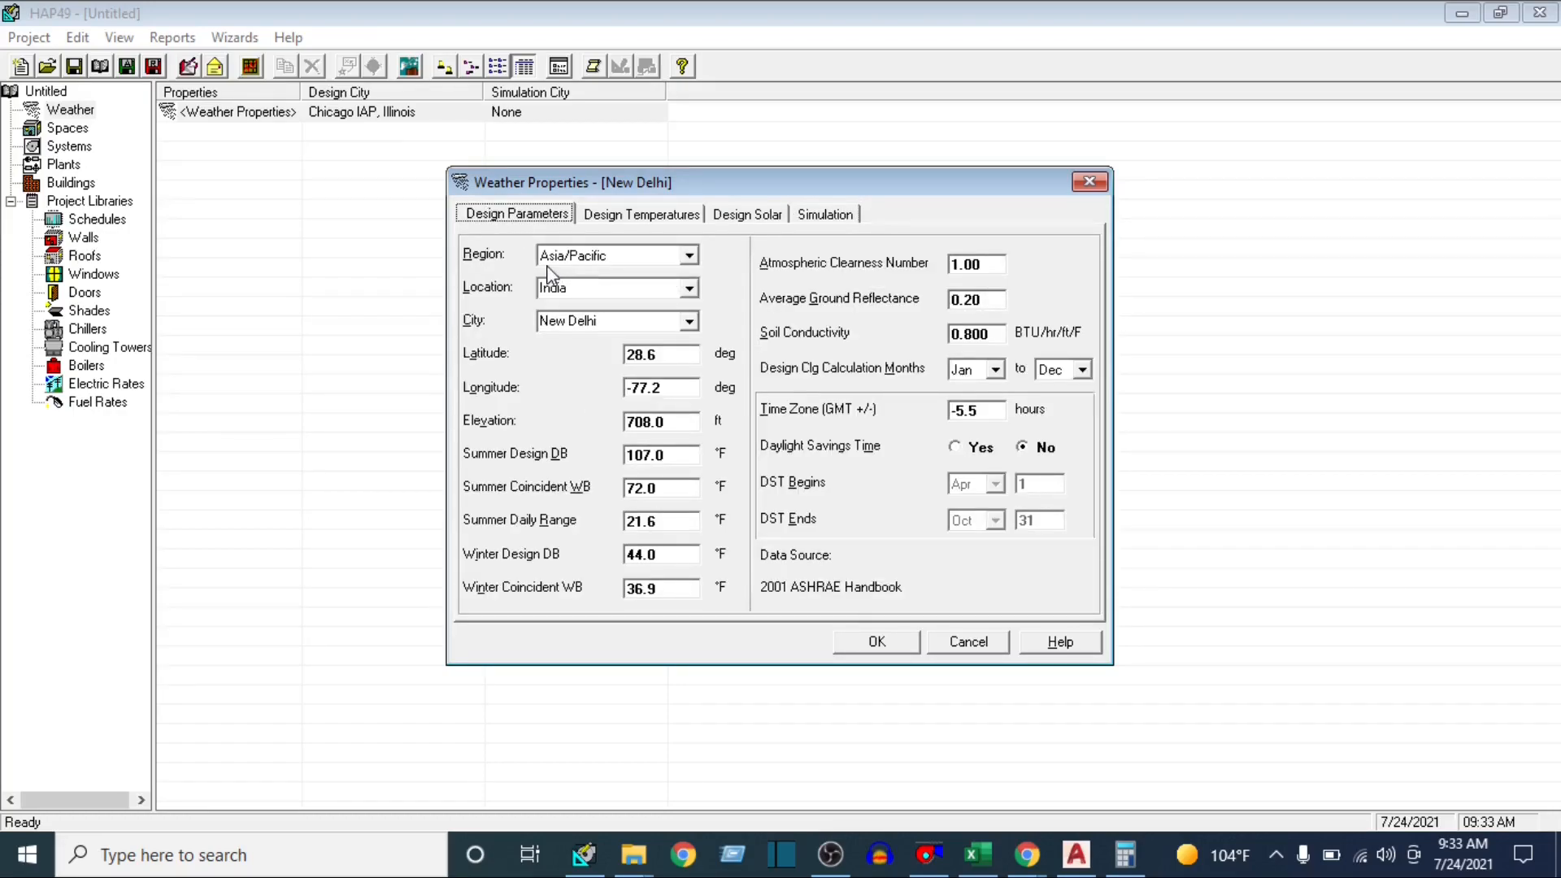
{"action": "left_click", "coordinate": [889, 639]}
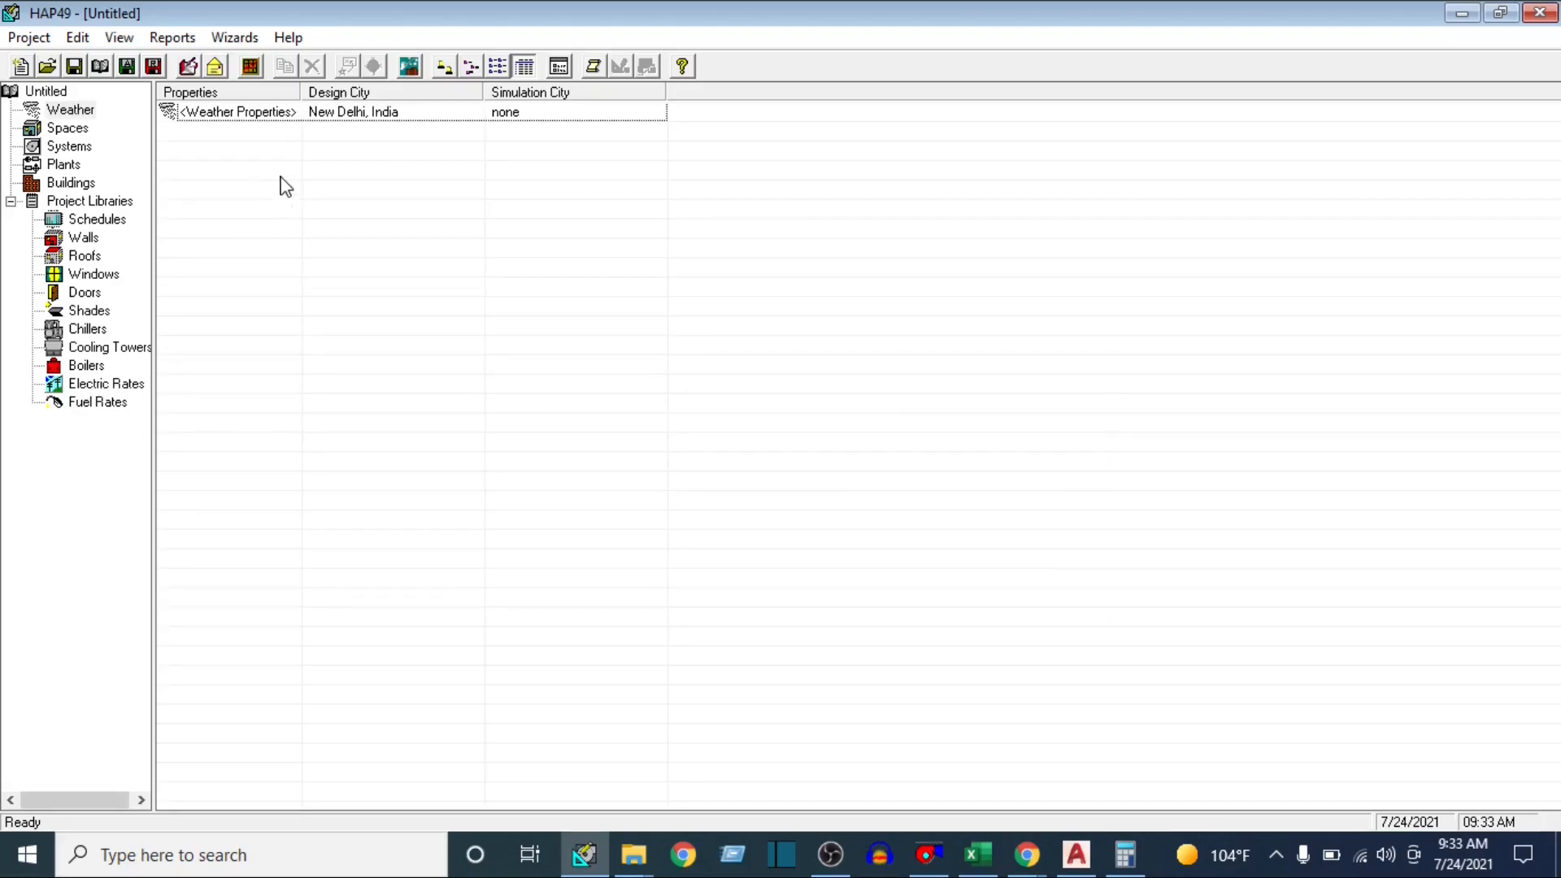
Open the properties of a new default space and move the dialog to the middle of the screen
{"action": "left_click", "coordinate": [81, 137]}
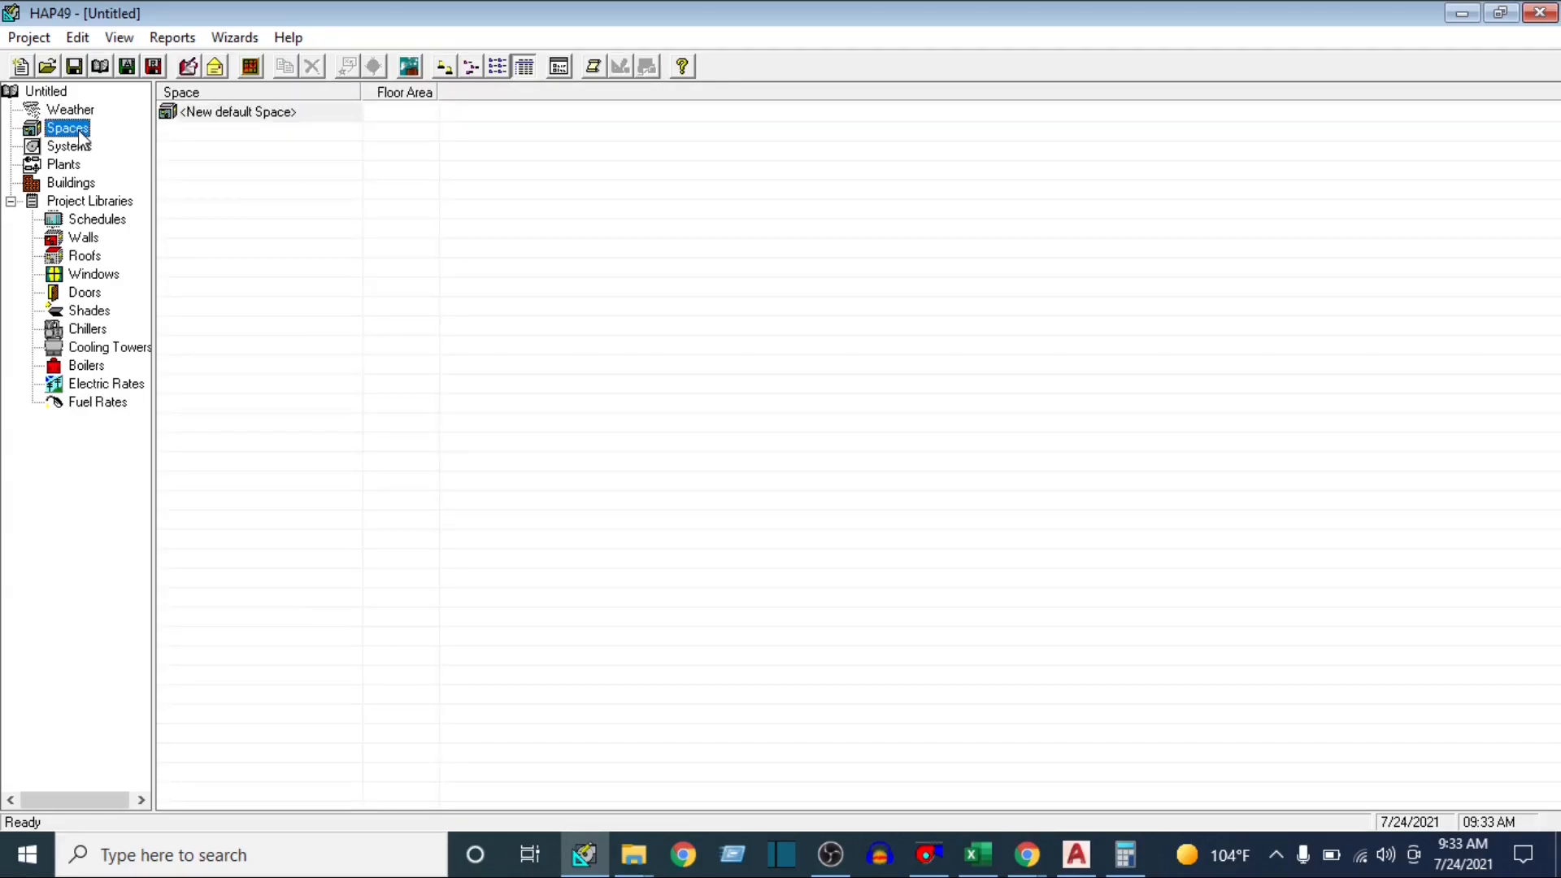
{"action": "double_click", "coordinate": [241, 118]}
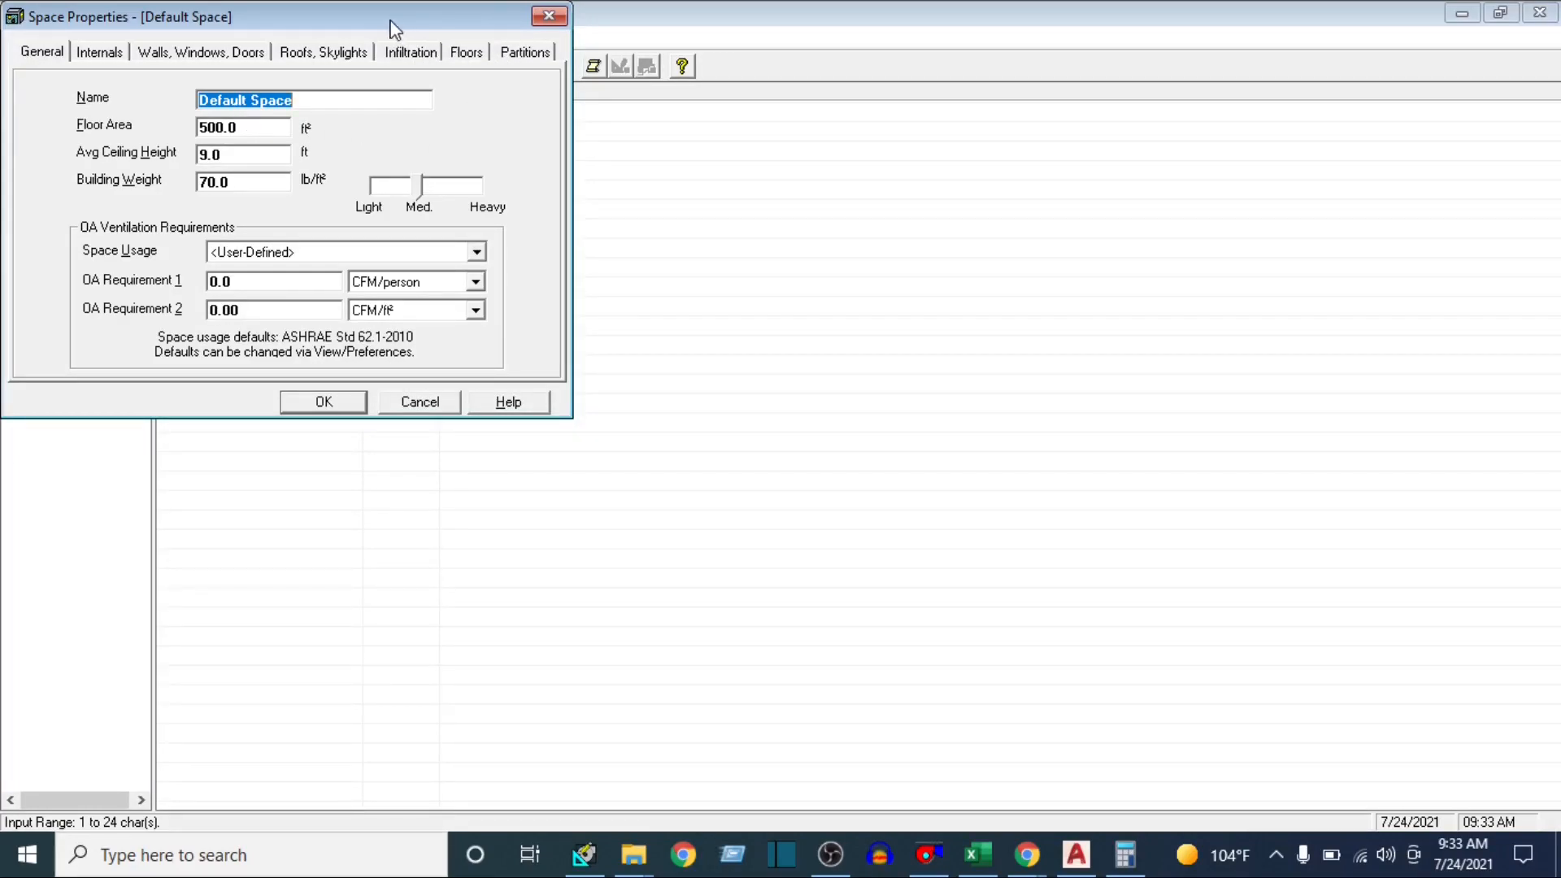
{"action": "left_click_drag", "start_coordinate": [394, 25], "coordinate": [891, 208]}
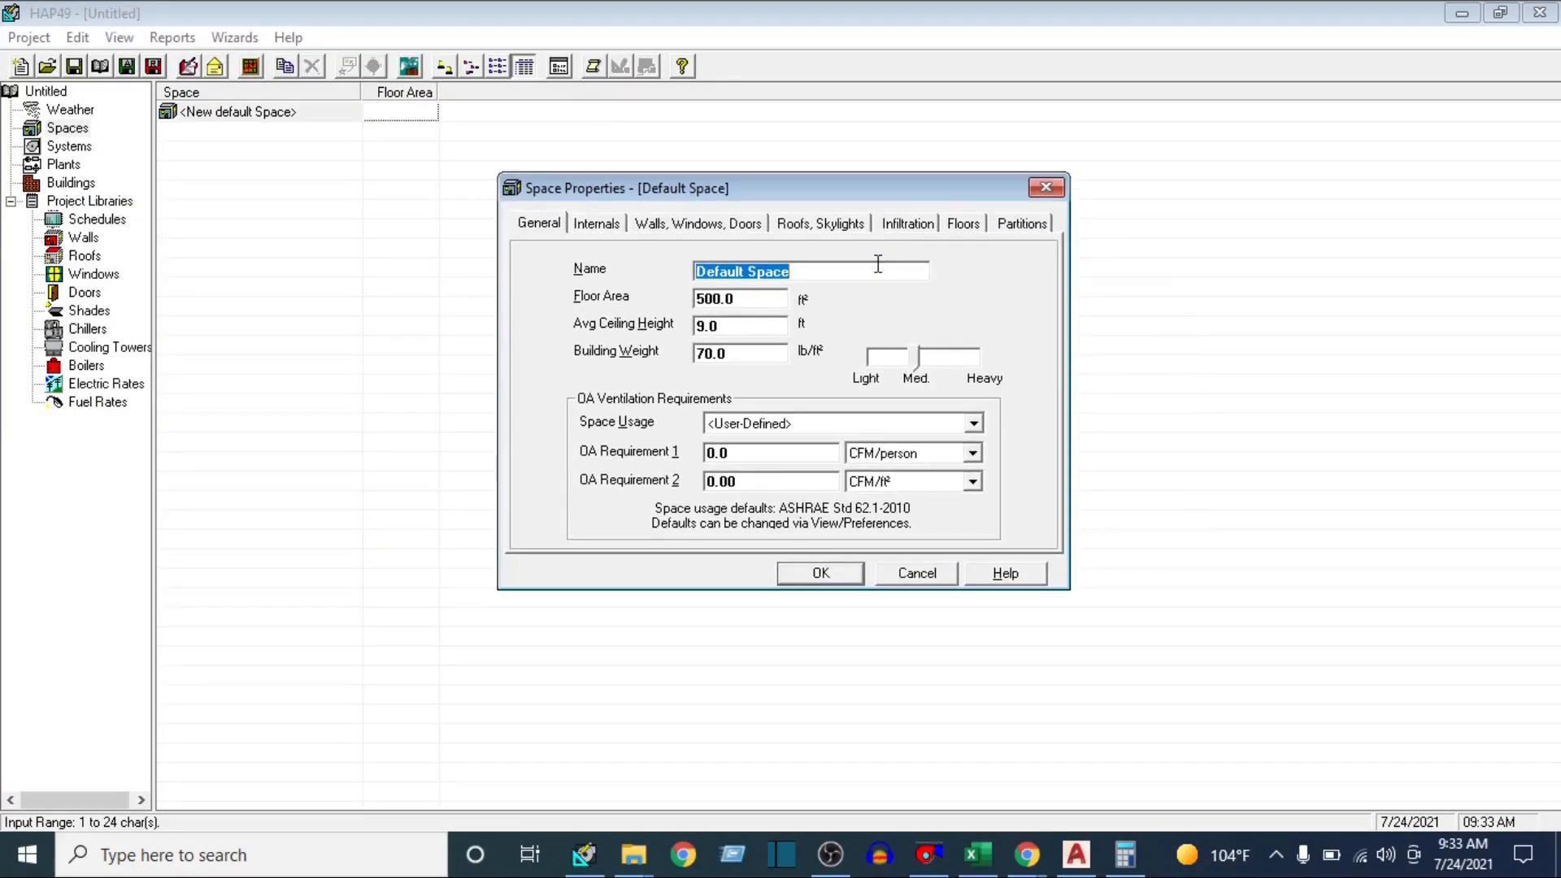
Check the classroom's label in the AutoCAD floor plan, and name the new space class room 1 in HAP
{"action": "left_click", "coordinate": [1083, 866]}
{"action": "scroll", "coordinate": [701, 393], "scroll_direction": "up", "scroll_amount": 5}
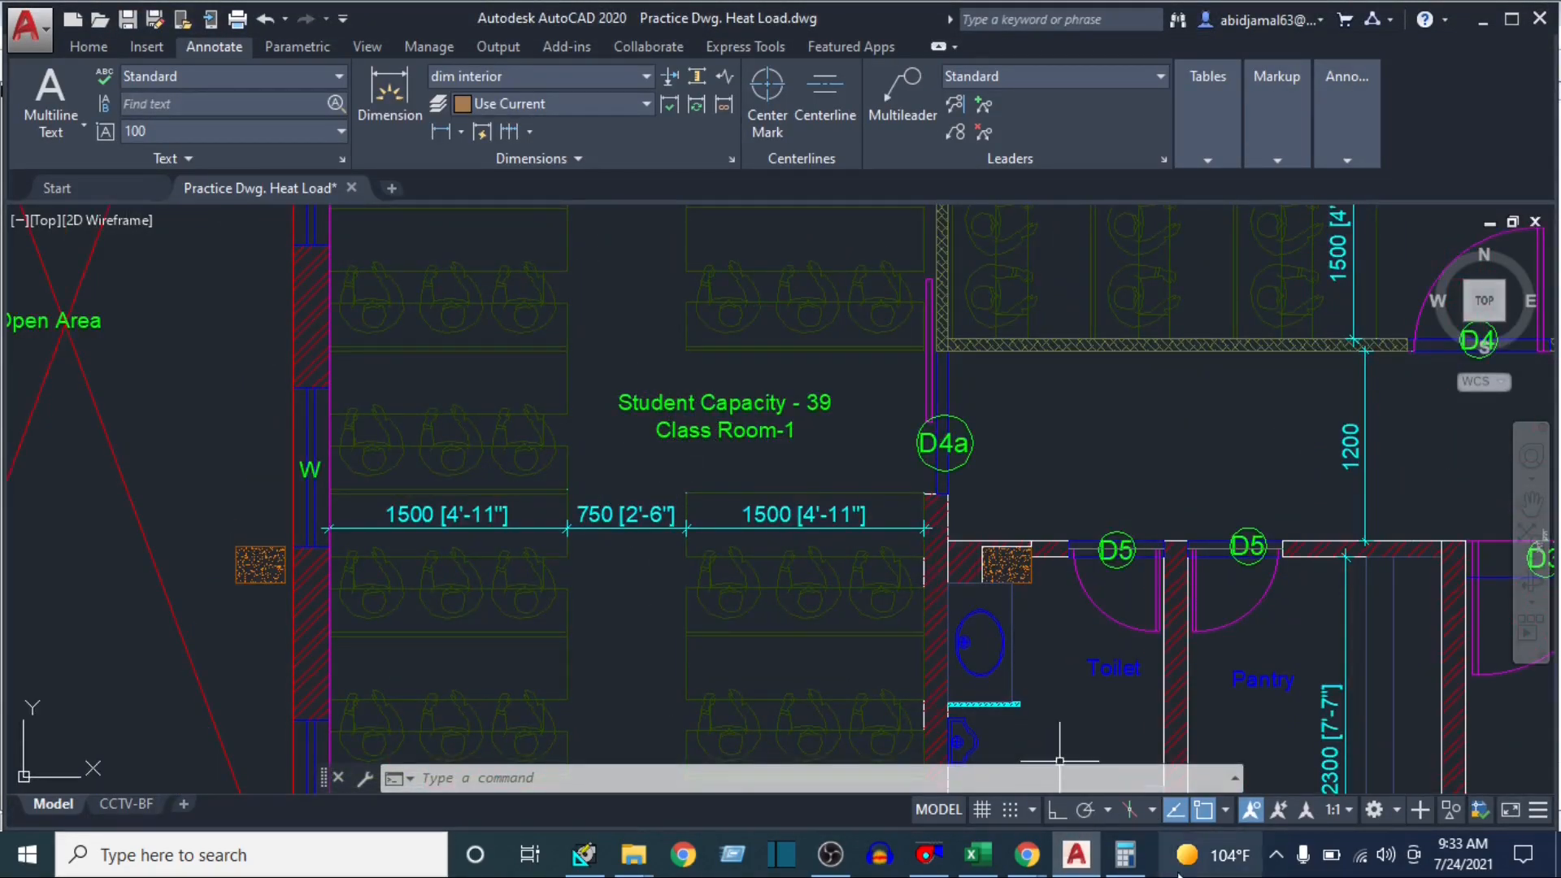
{"action": "left_click", "coordinate": [584, 854]}
{"action": "left_click", "coordinate": [623, 494]}
{"action": "type", "text": "class room 1"}
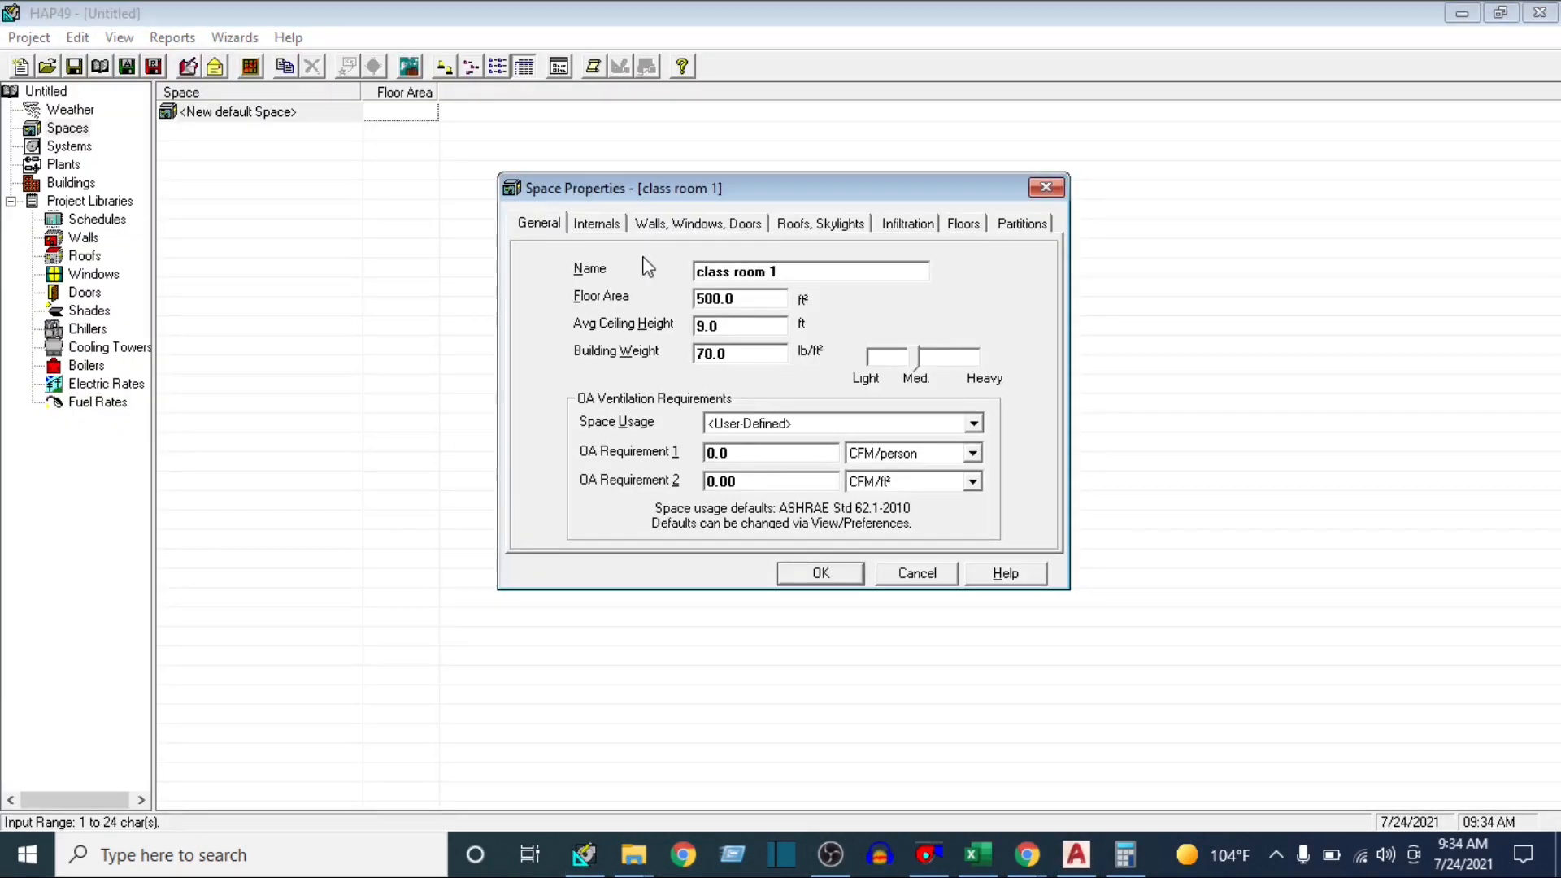
Switch to the AutoCAD floor plan and start an AREA measurement of Class Room-1 from its two lower inner corners
{"action": "left_click", "coordinate": [748, 297]}
{"action": "left_click", "coordinate": [1077, 854]}
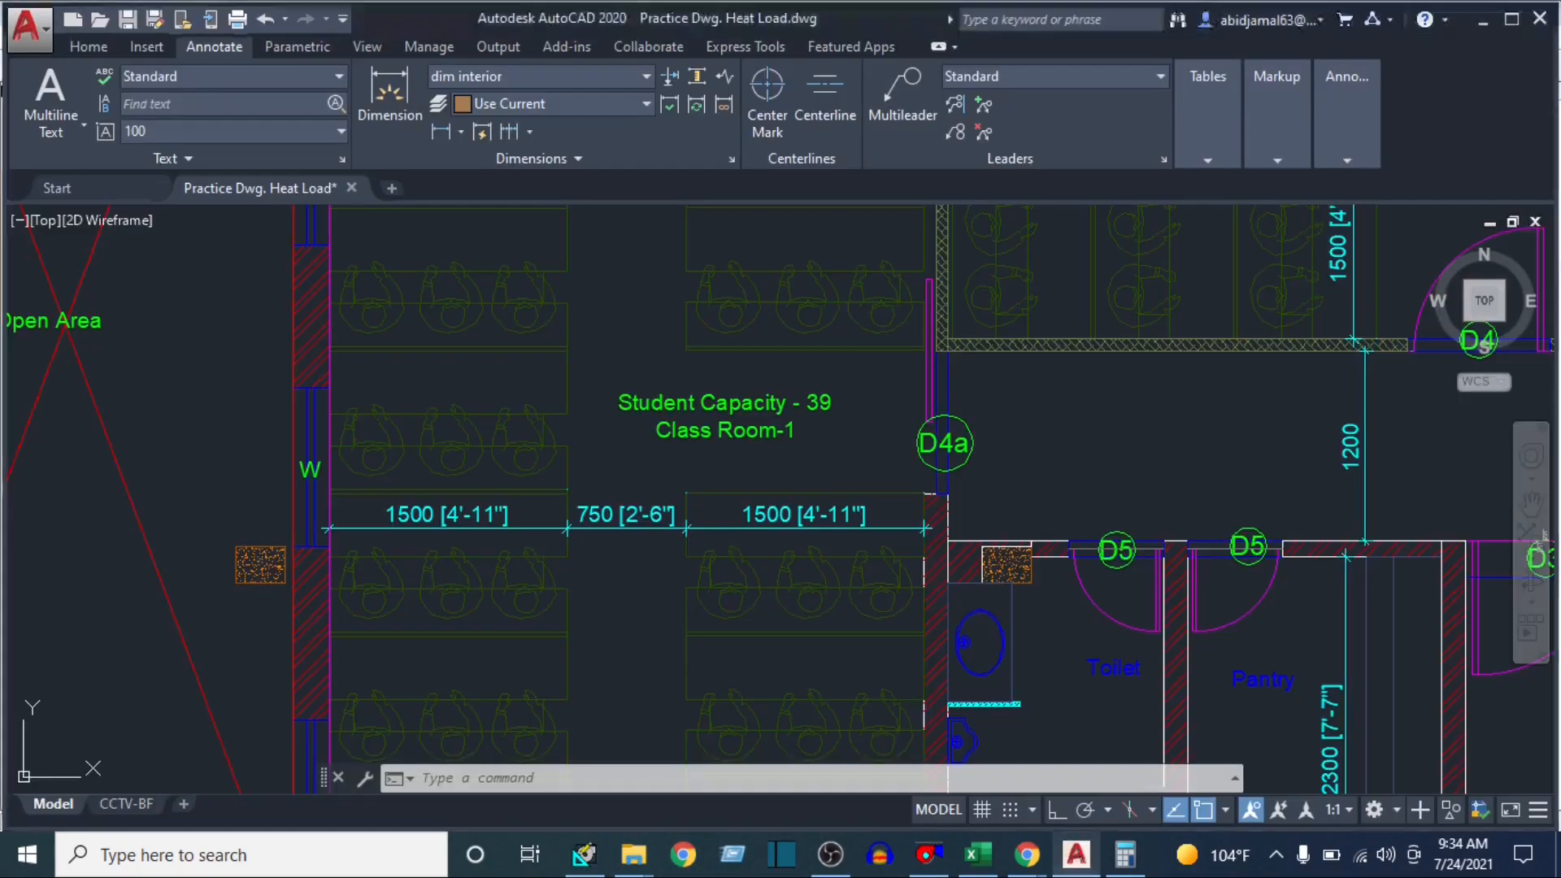
{"action": "scroll", "coordinate": [671, 374], "scroll_direction": "down", "scroll_amount": 3}
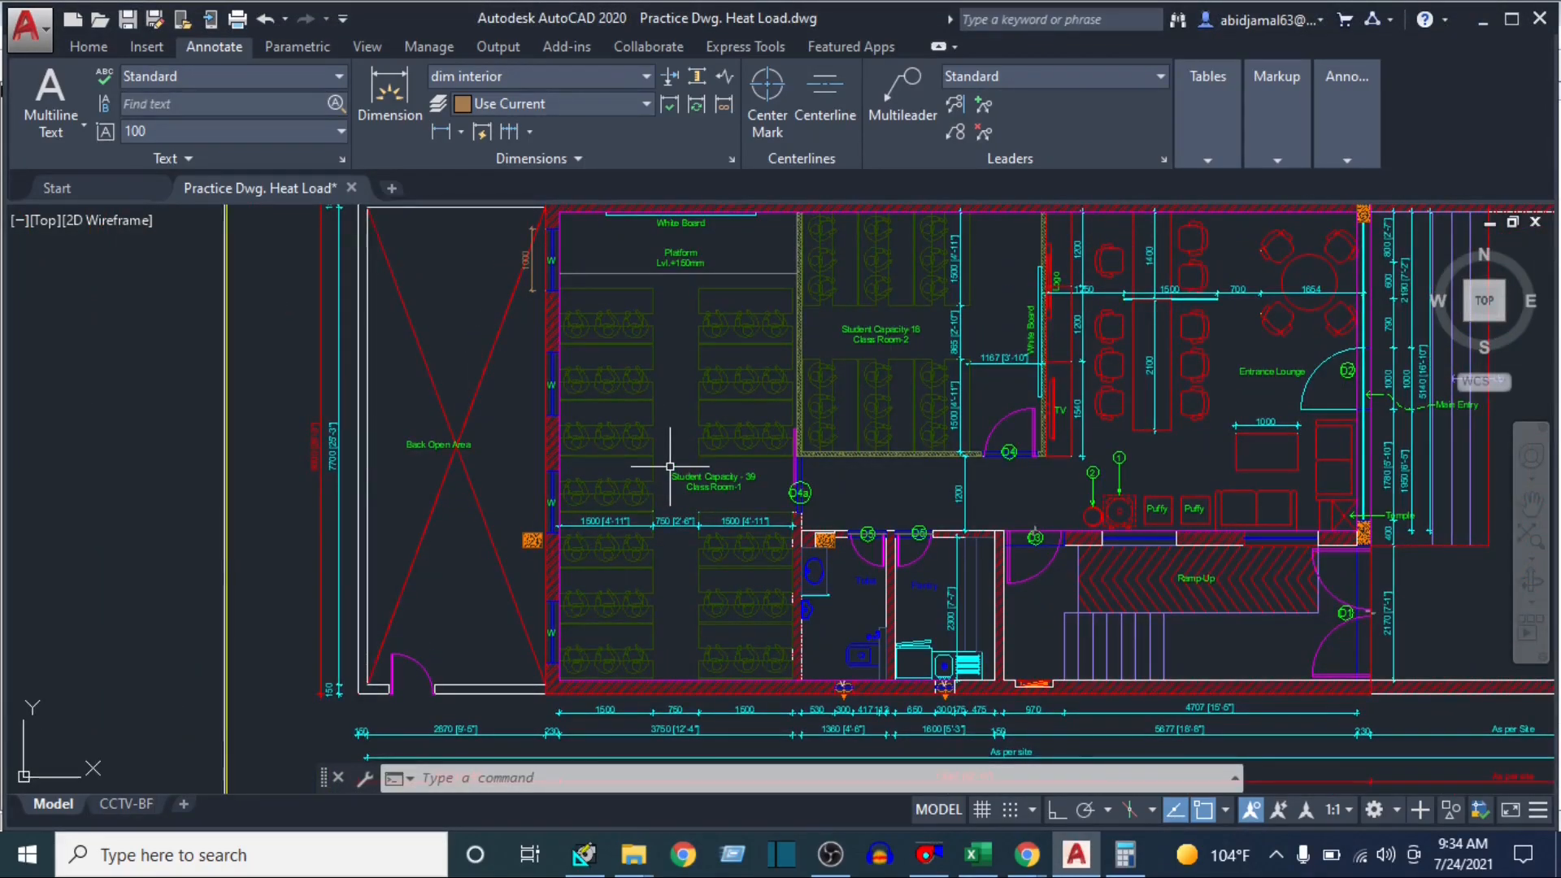
{"action": "type", "text": "Are"}
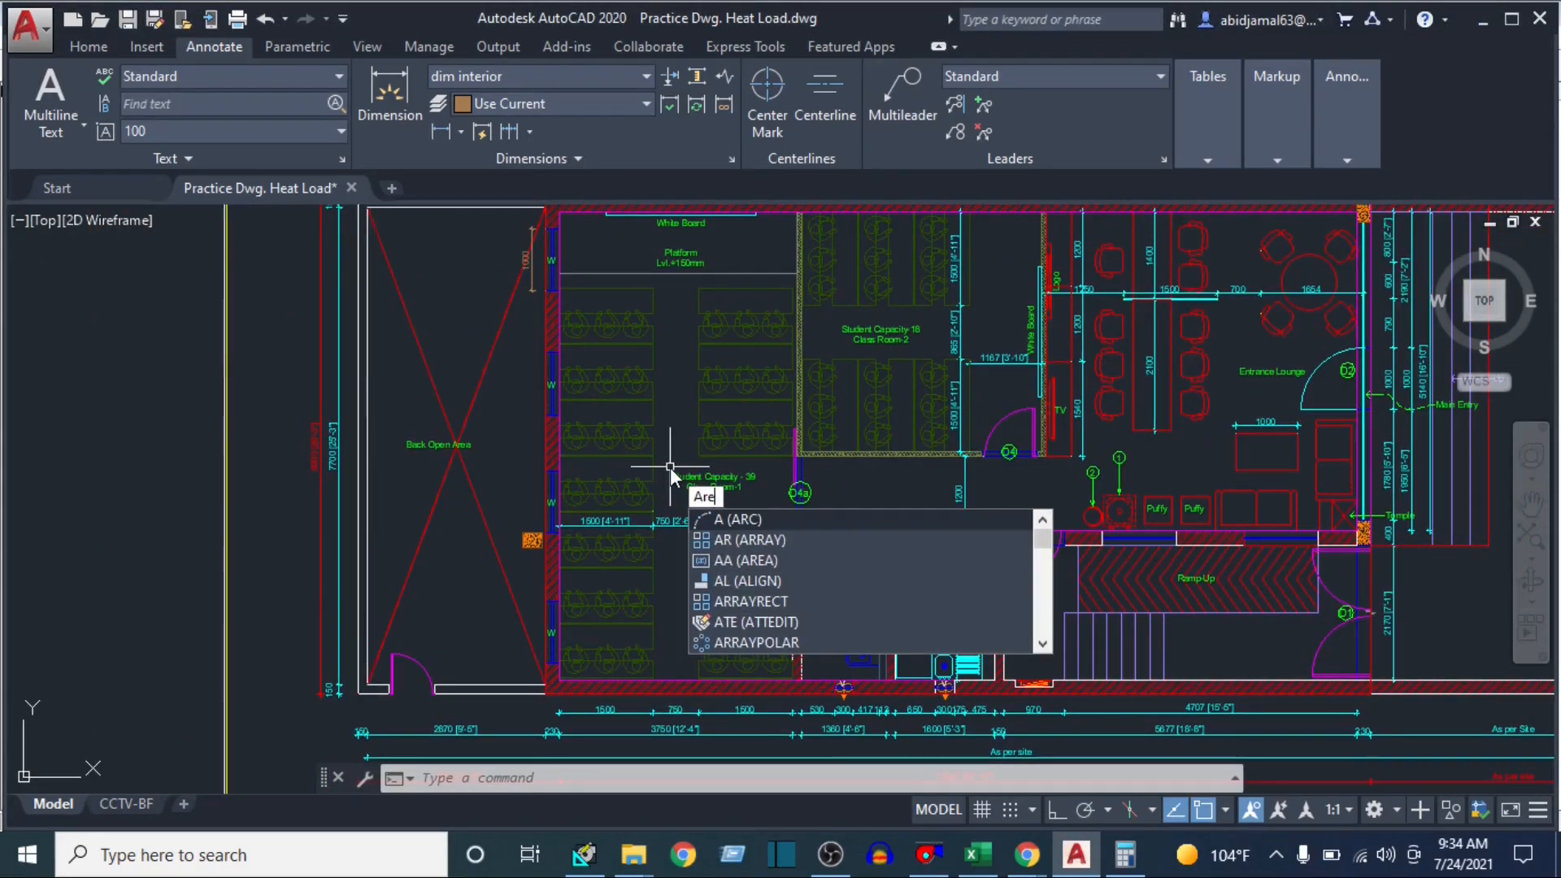
{"action": "type", "text": "a"}
{"action": "key", "text": "Return"}
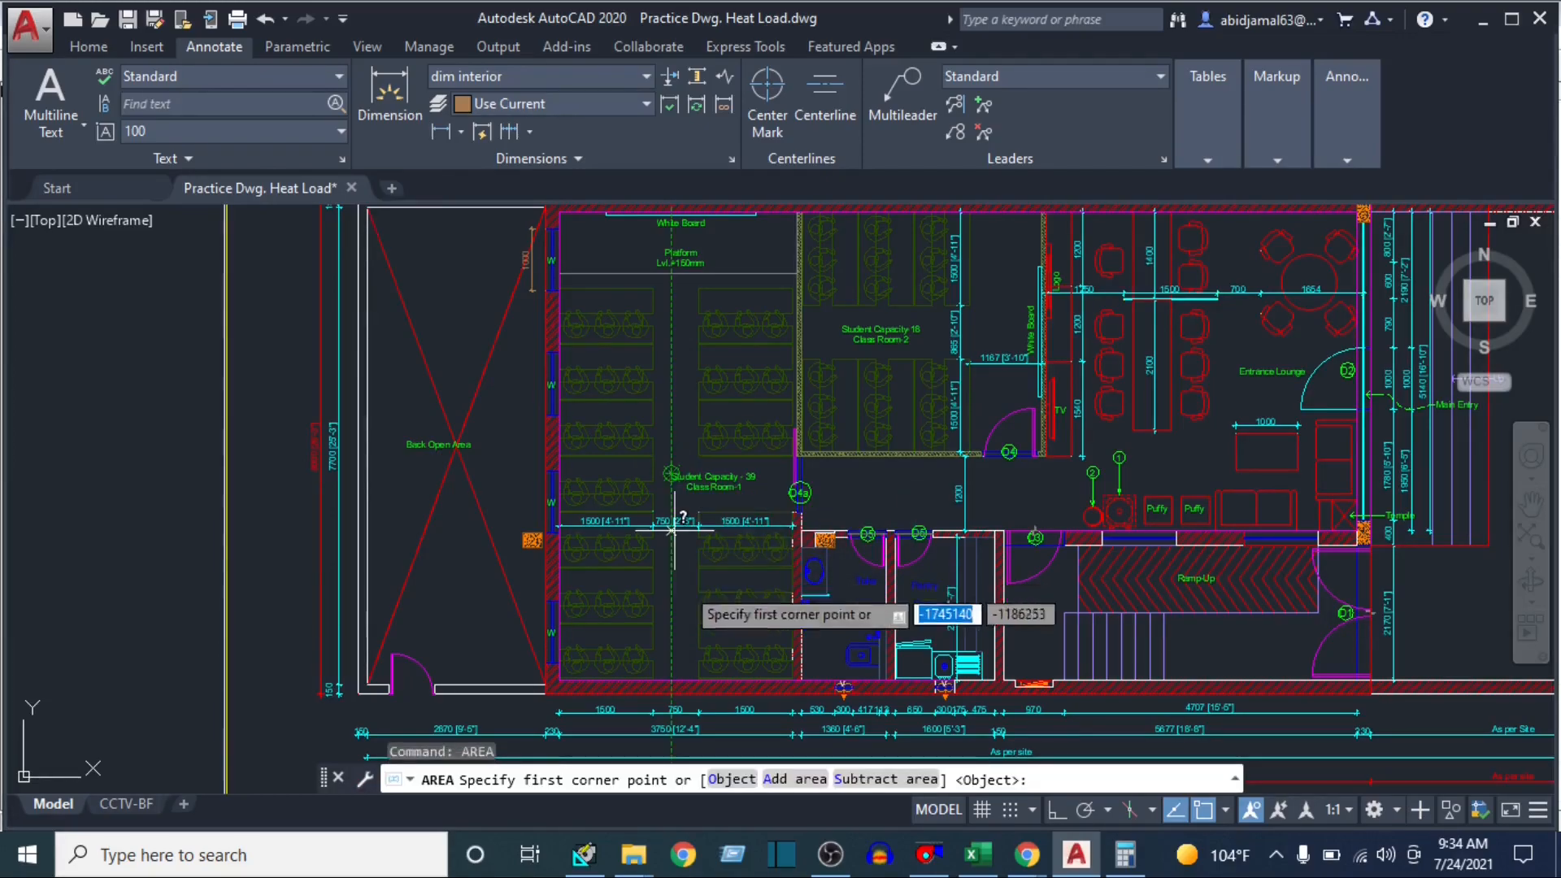
{"action": "scroll", "coordinate": [672, 529], "scroll_direction": "up", "scroll_amount": 6}
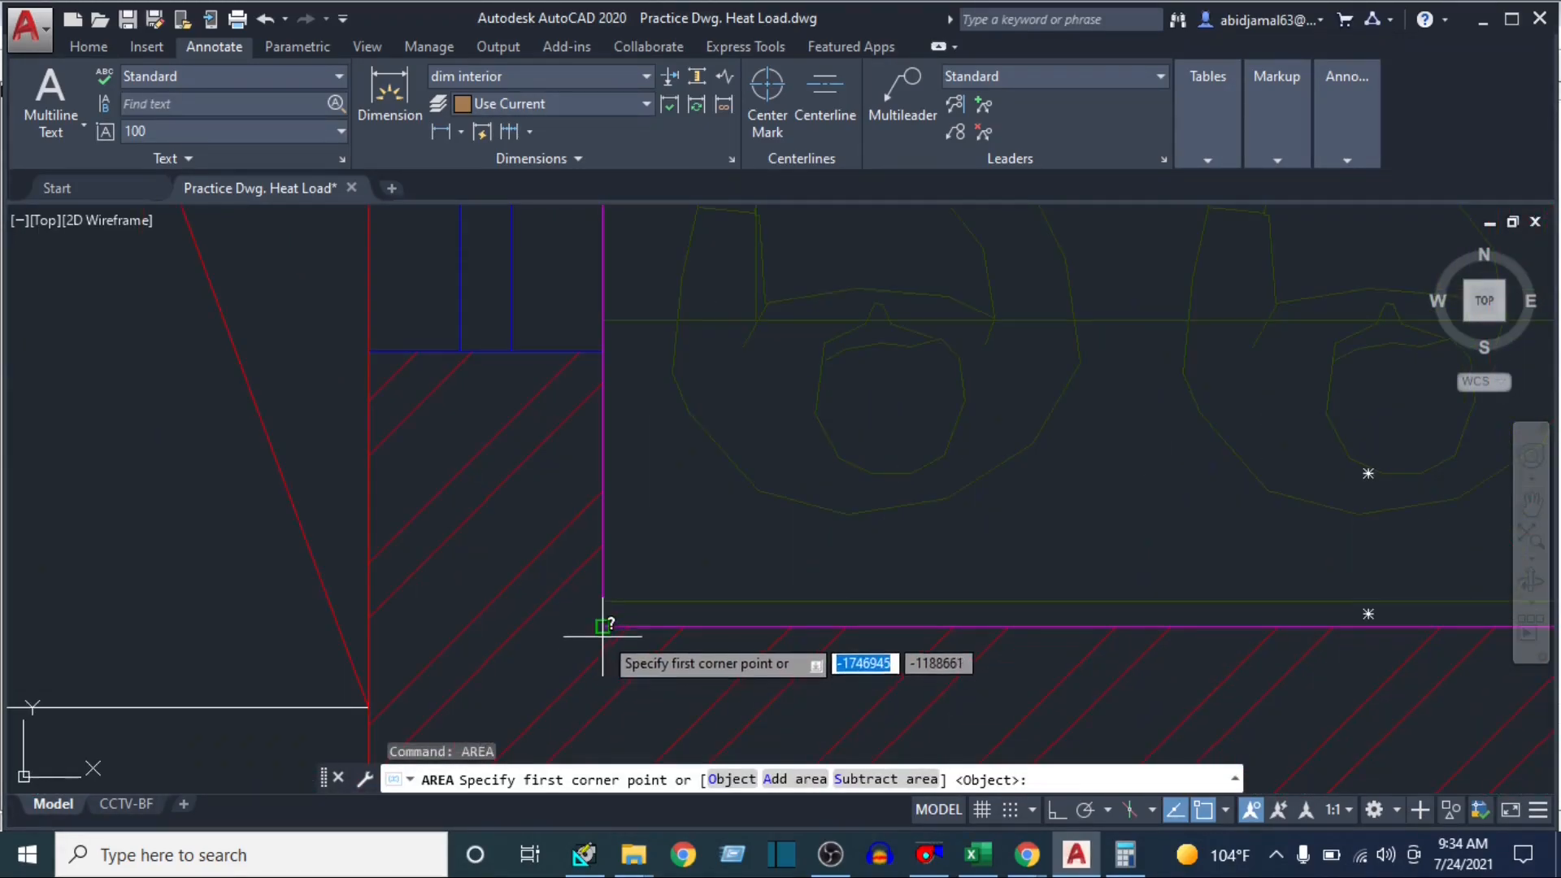
{"action": "left_click", "coordinate": [602, 626]}
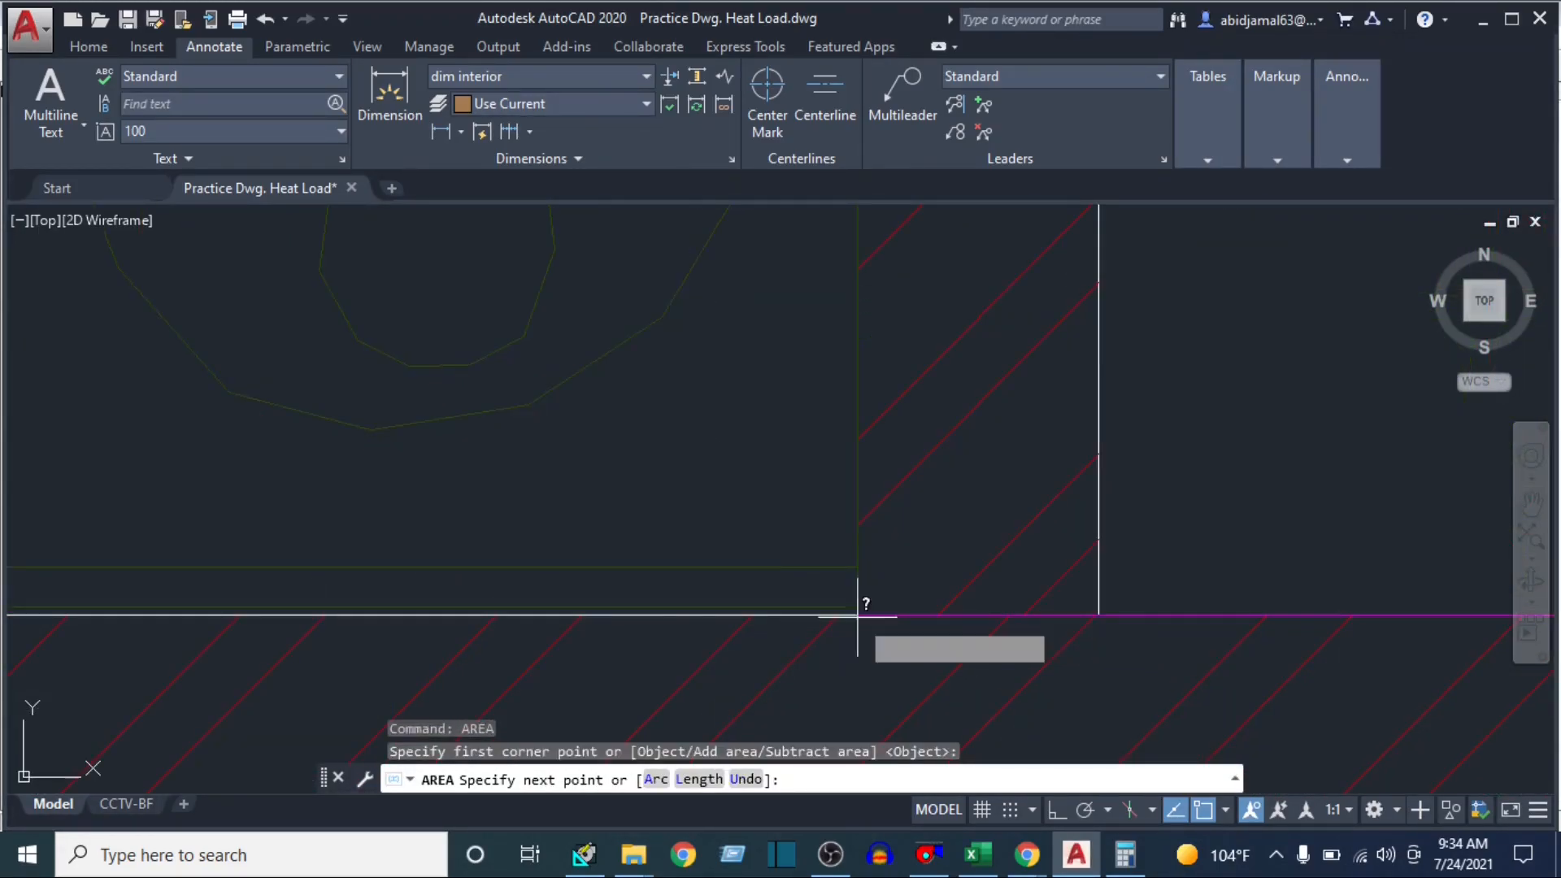
{"action": "left_click", "coordinate": [863, 614]}
{"action": "scroll", "coordinate": [772, 423], "scroll_direction": "down", "scroll_amount": 5}
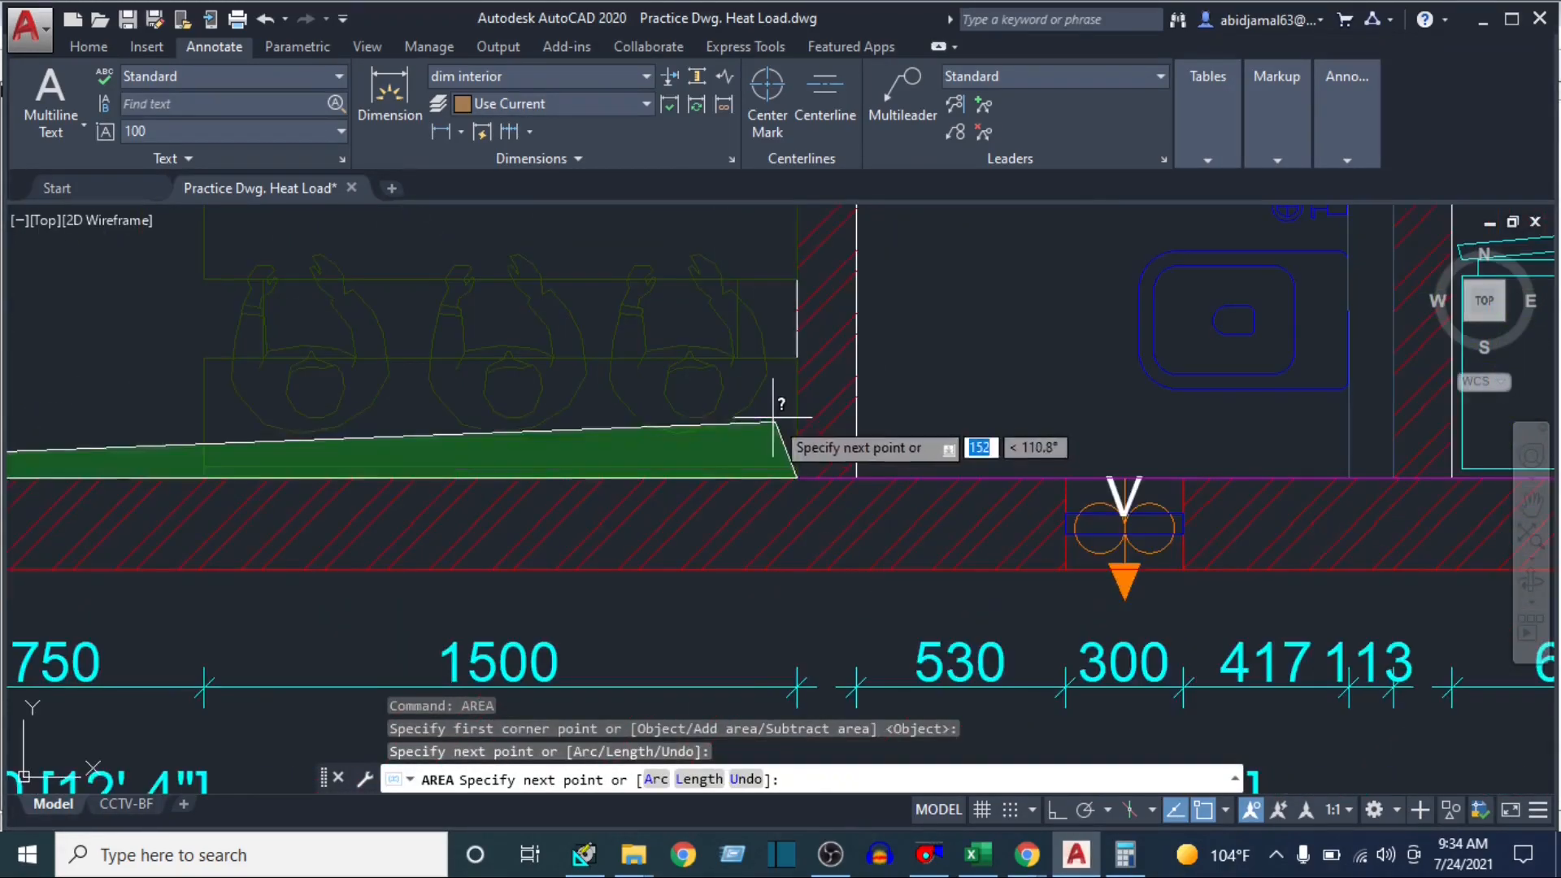
Extend the area outline to the two upper inner corners of Class Room-1
{"action": "scroll", "coordinate": [1274, 261], "scroll_direction": "down", "scroll_amount": 6}
{"action": "scroll", "coordinate": [794, 445], "scroll_direction": "up", "scroll_amount": 5}
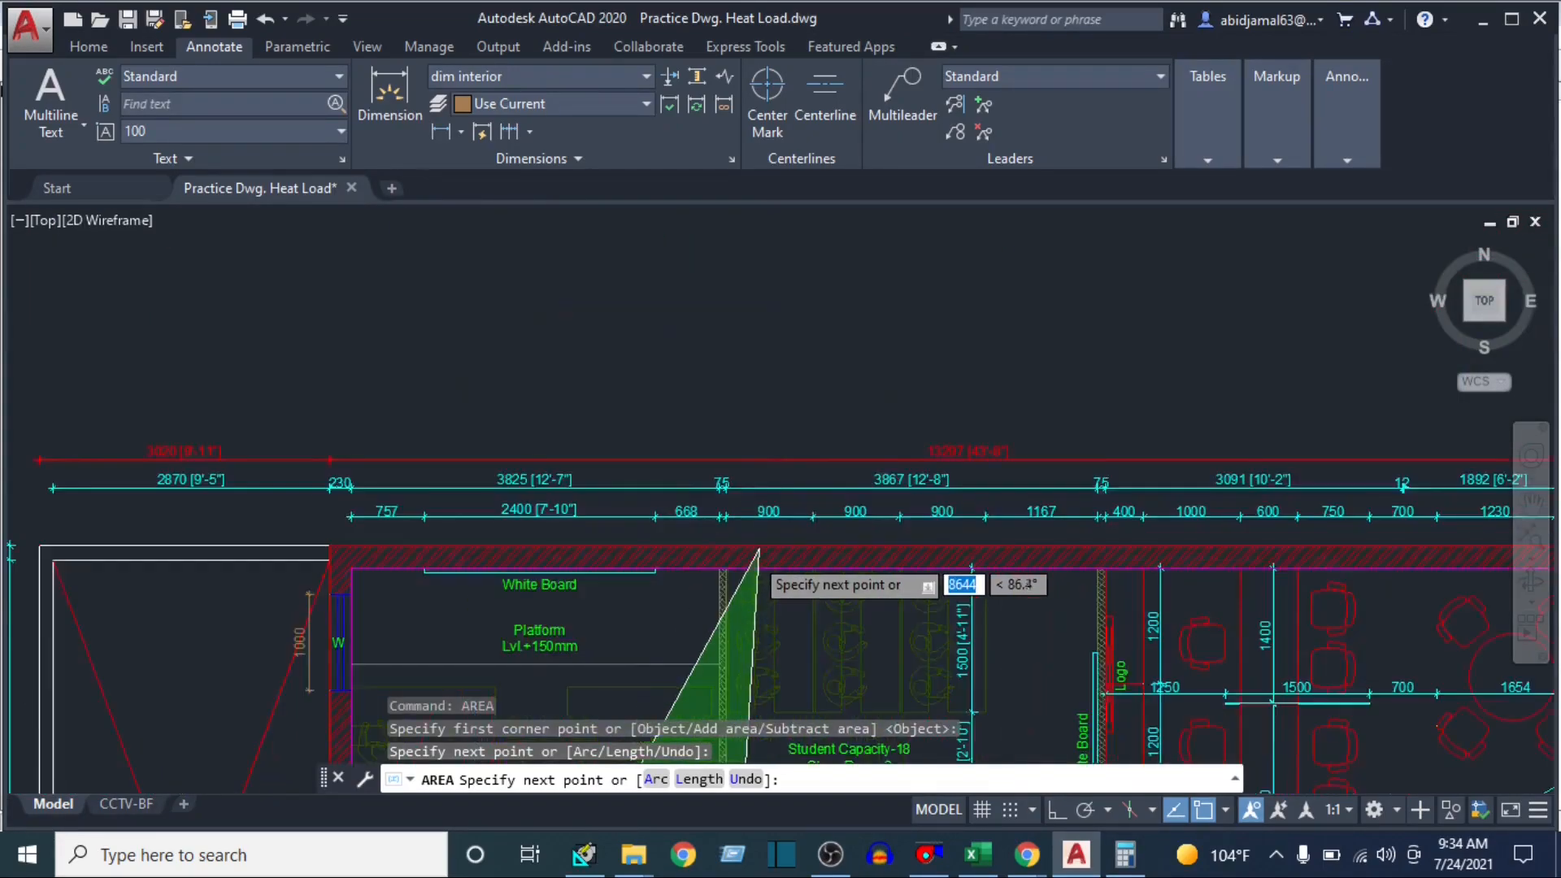
{"action": "scroll", "coordinate": [758, 553], "scroll_direction": "up", "scroll_amount": 4}
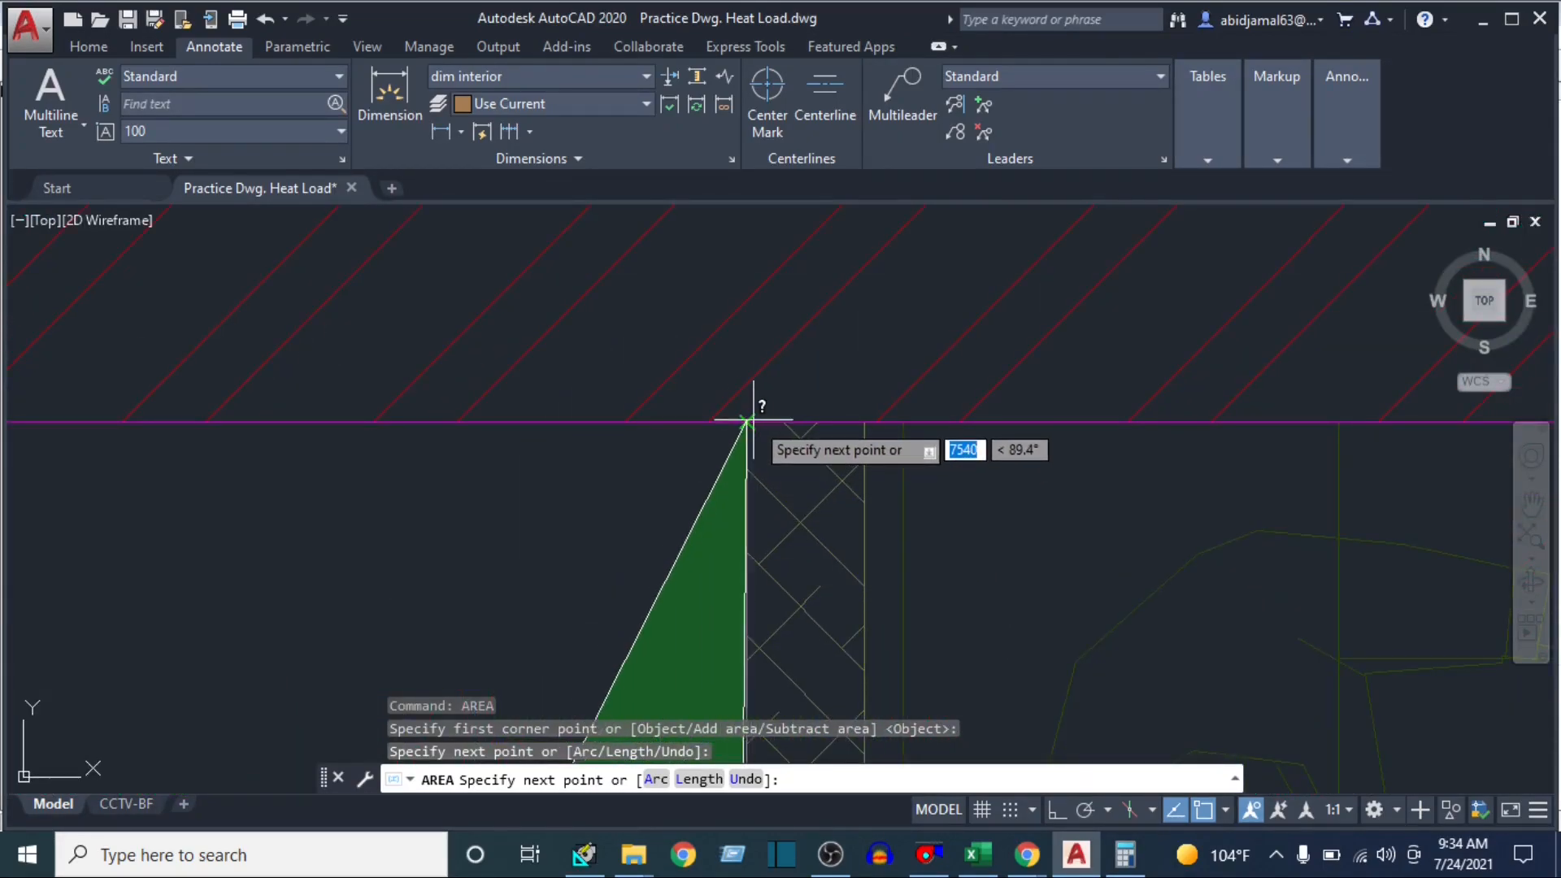
{"action": "left_click", "coordinate": [748, 421]}
{"action": "scroll", "coordinate": [437, 487], "scroll_direction": "down", "scroll_amount": 4}
{"action": "left_click_drag", "start_coordinate": [338, 453], "coordinate": [1548, 461]}
{"action": "mouse_move", "coordinate": [251, 510]}
{"action": "left_mouse_down"}
{"action": "mouse_move", "coordinate": [561, 511]}
{"action": "mouse_move", "coordinate": [1522, 452]}
{"action": "left_mouse_up"}
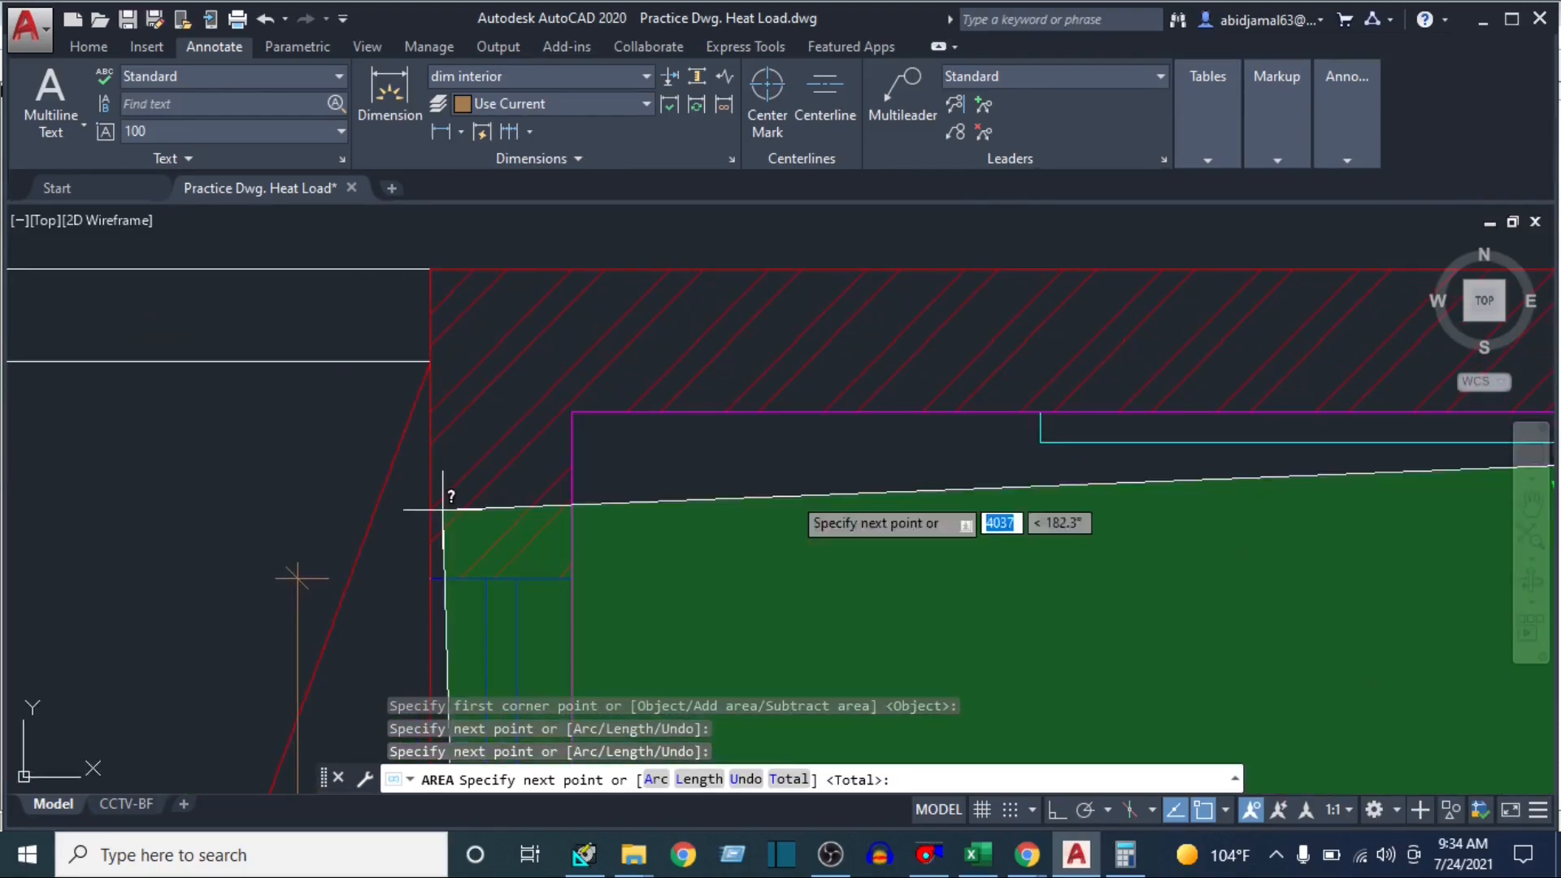
{"action": "left_click", "coordinate": [573, 402]}
Close the area outline at the lower inner corner by the window wall and read the area of Class Room-1
{"action": "scroll", "coordinate": [605, 494], "scroll_direction": "down", "scroll_amount": 3}
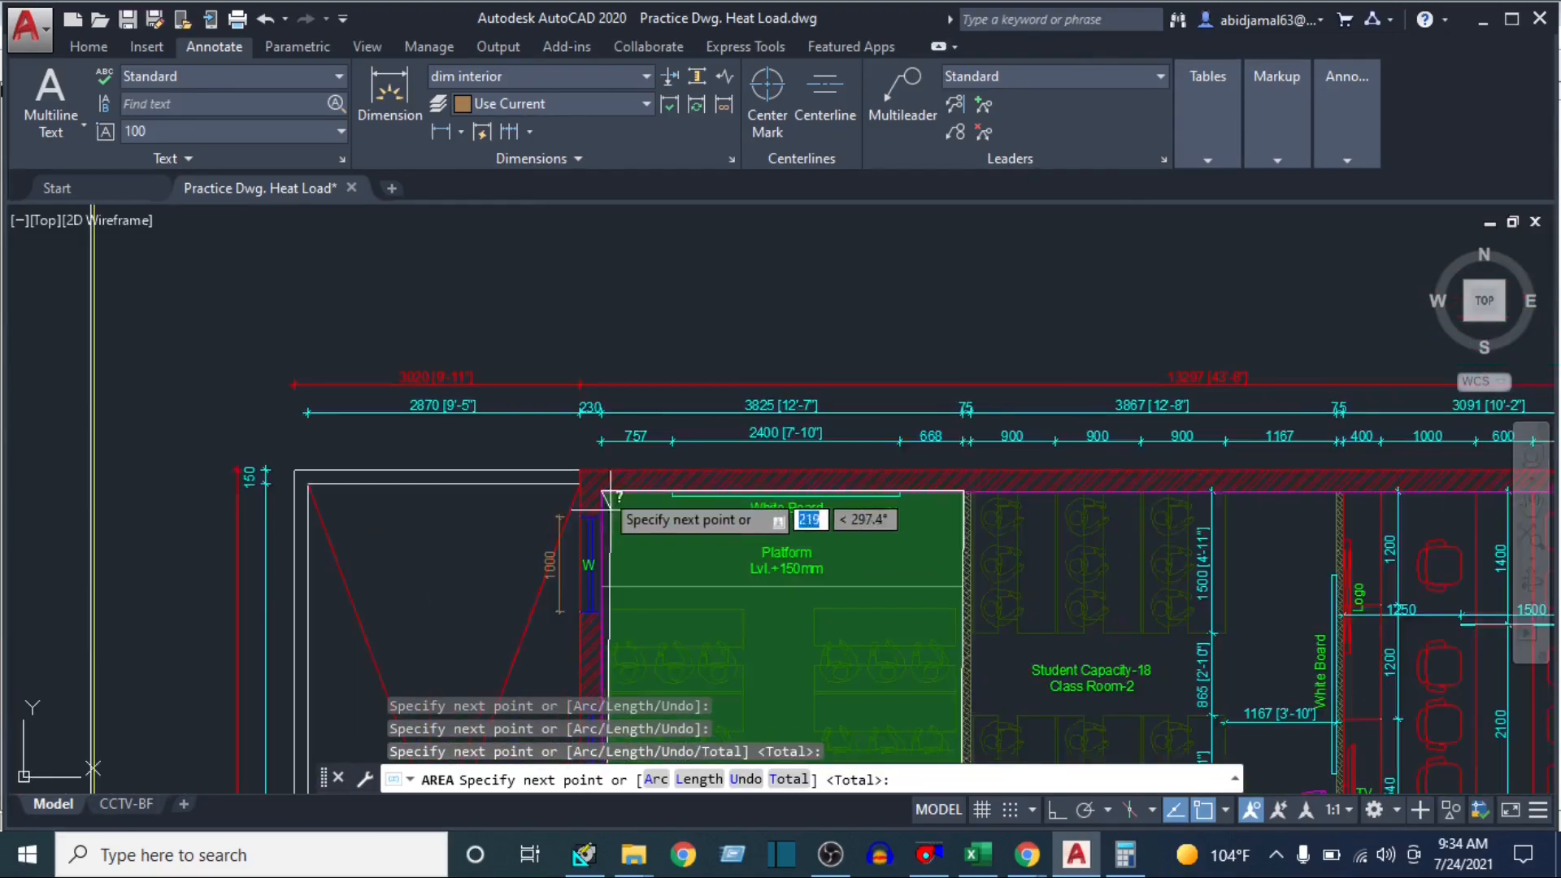
{"action": "scroll", "coordinate": [606, 493], "scroll_direction": "down", "scroll_amount": 3}
{"action": "scroll", "coordinate": [650, 520], "scroll_direction": "up", "scroll_amount": 3}
{"action": "left_click_drag", "start_coordinate": [592, 628], "coordinate": [587, 250]}
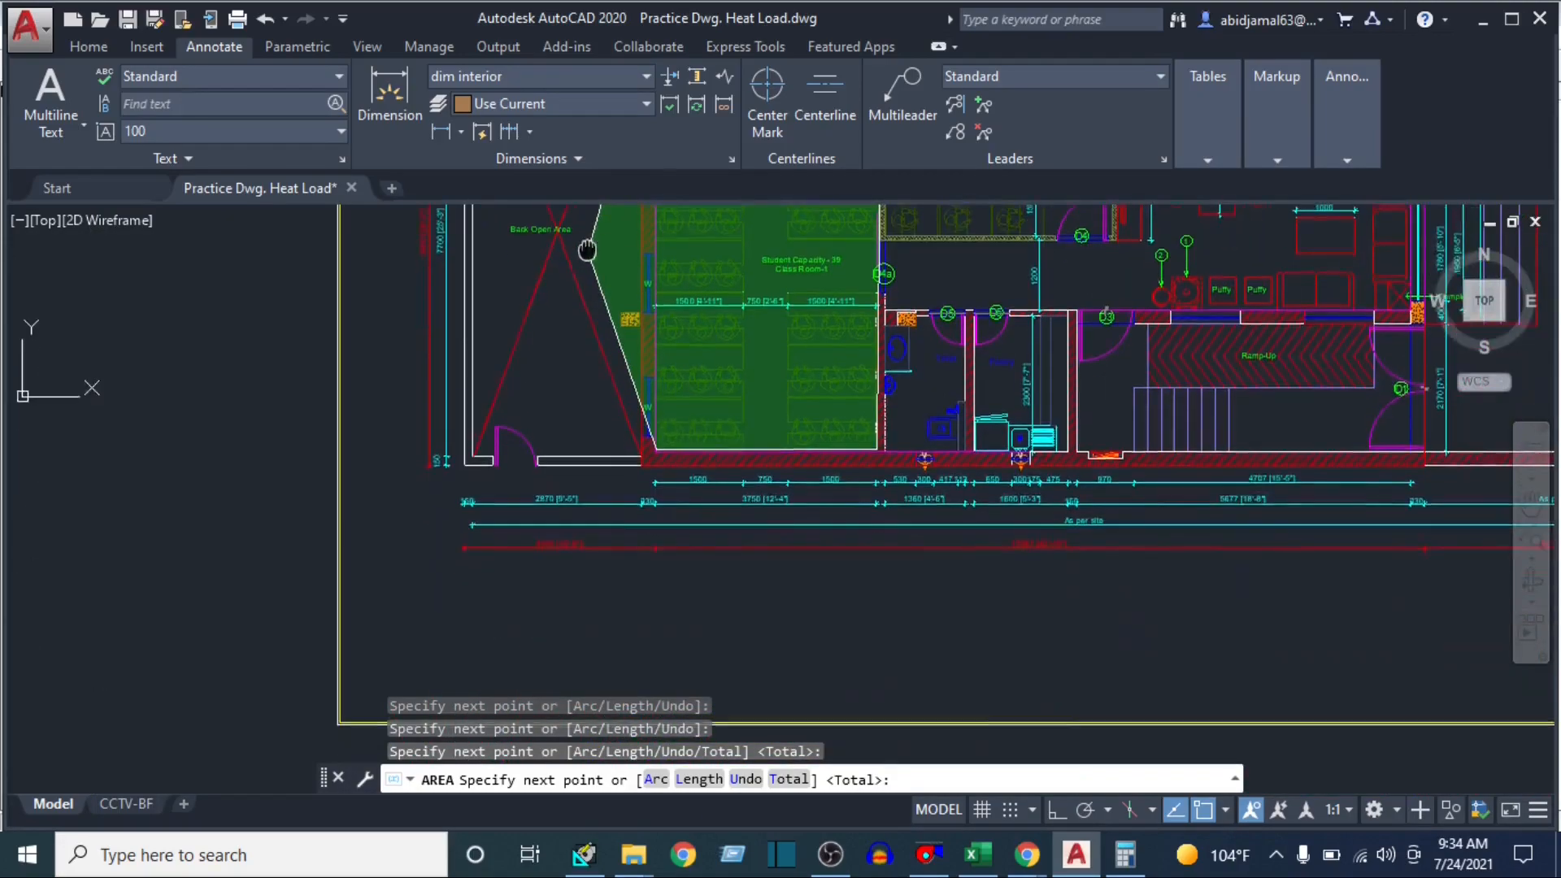
{"action": "scroll", "coordinate": [634, 428], "scroll_direction": "up", "scroll_amount": 8}
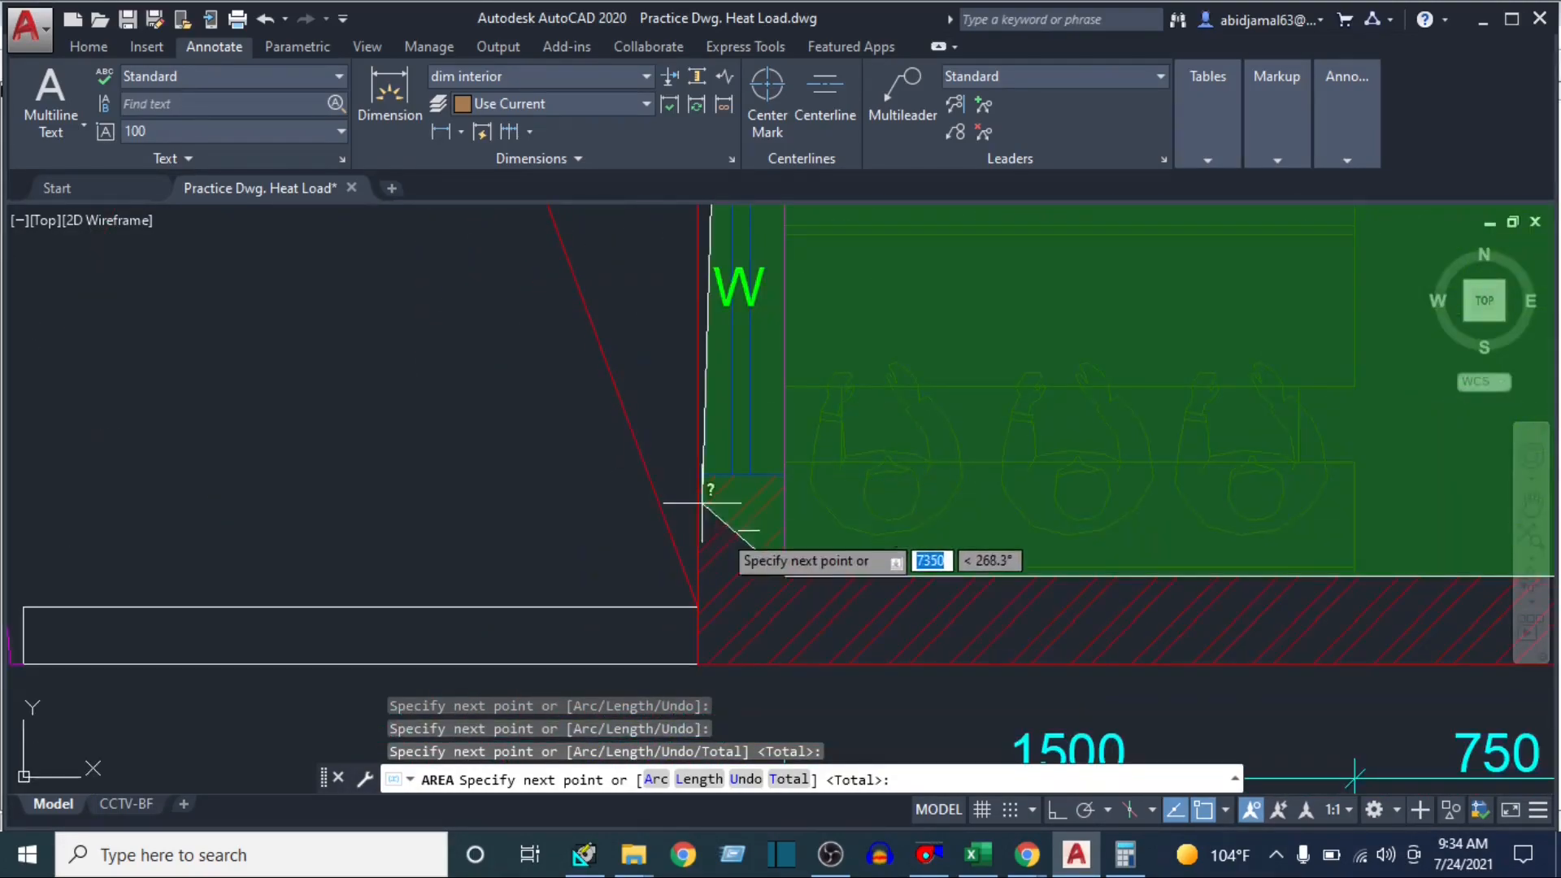
{"action": "left_click", "coordinate": [785, 574]}
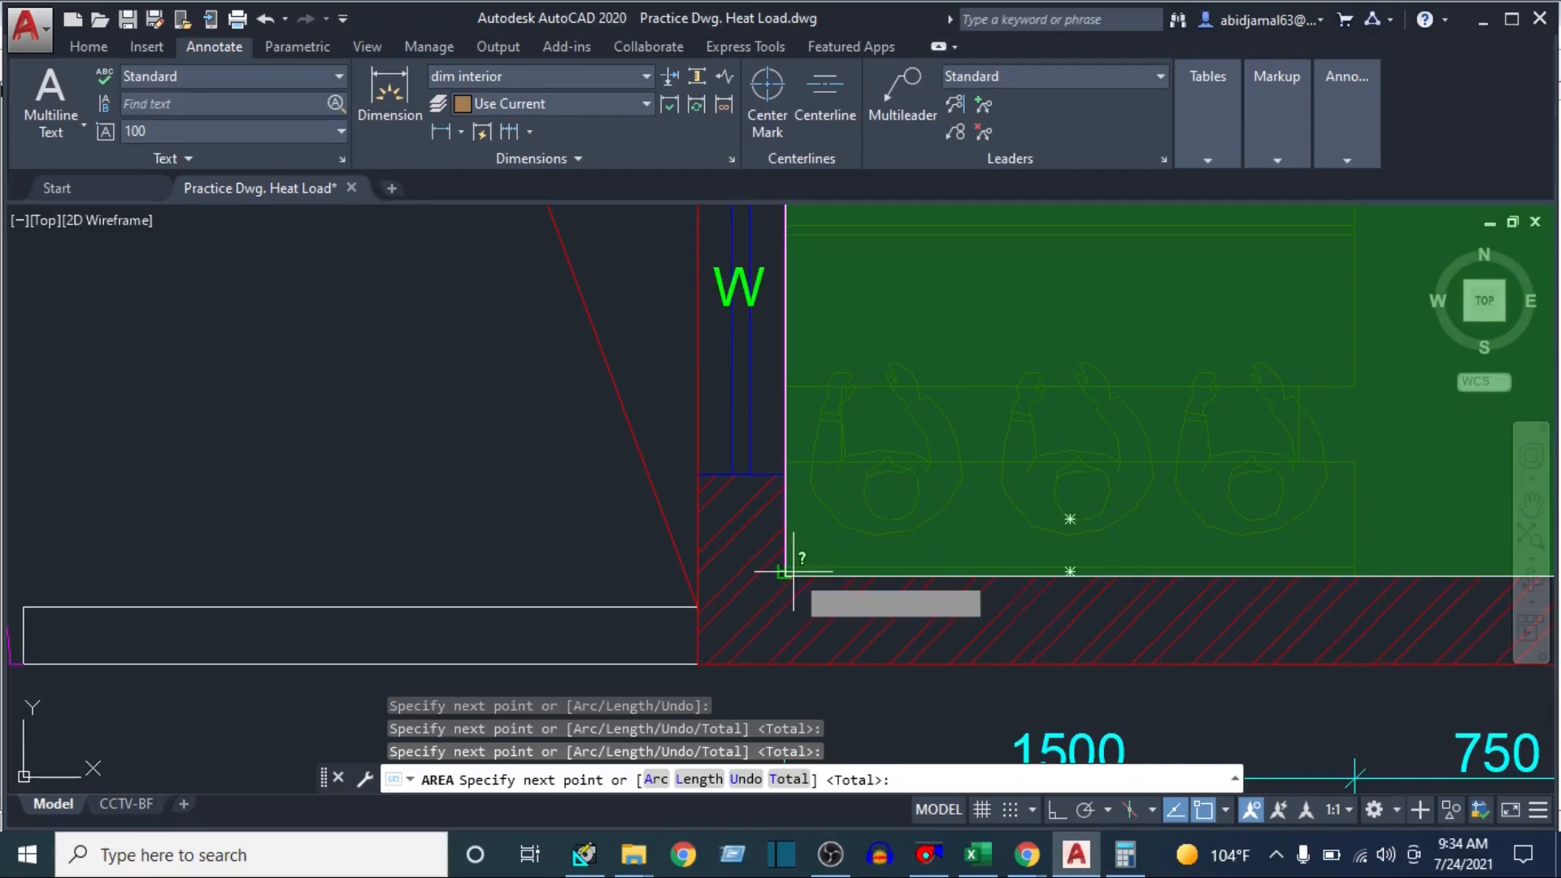
{"action": "key", "text": "Return"}
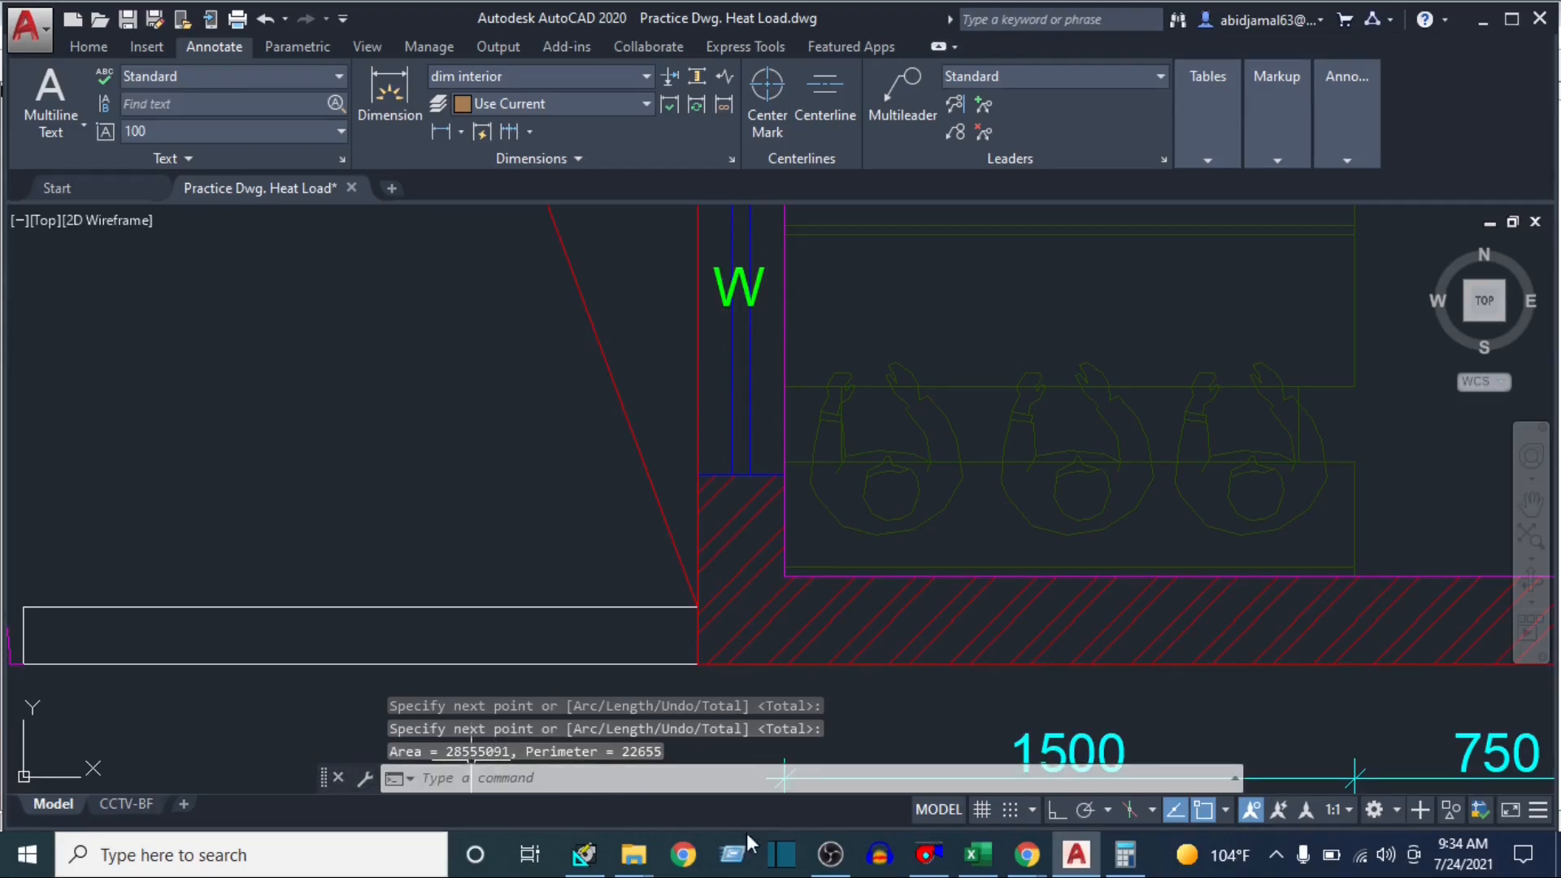
Convert the classroom area to square feet in Calculator by multiplying 28.55 by 10.76
{"action": "left_click", "coordinate": [1129, 870]}
{"action": "type", "text": "28.55"}
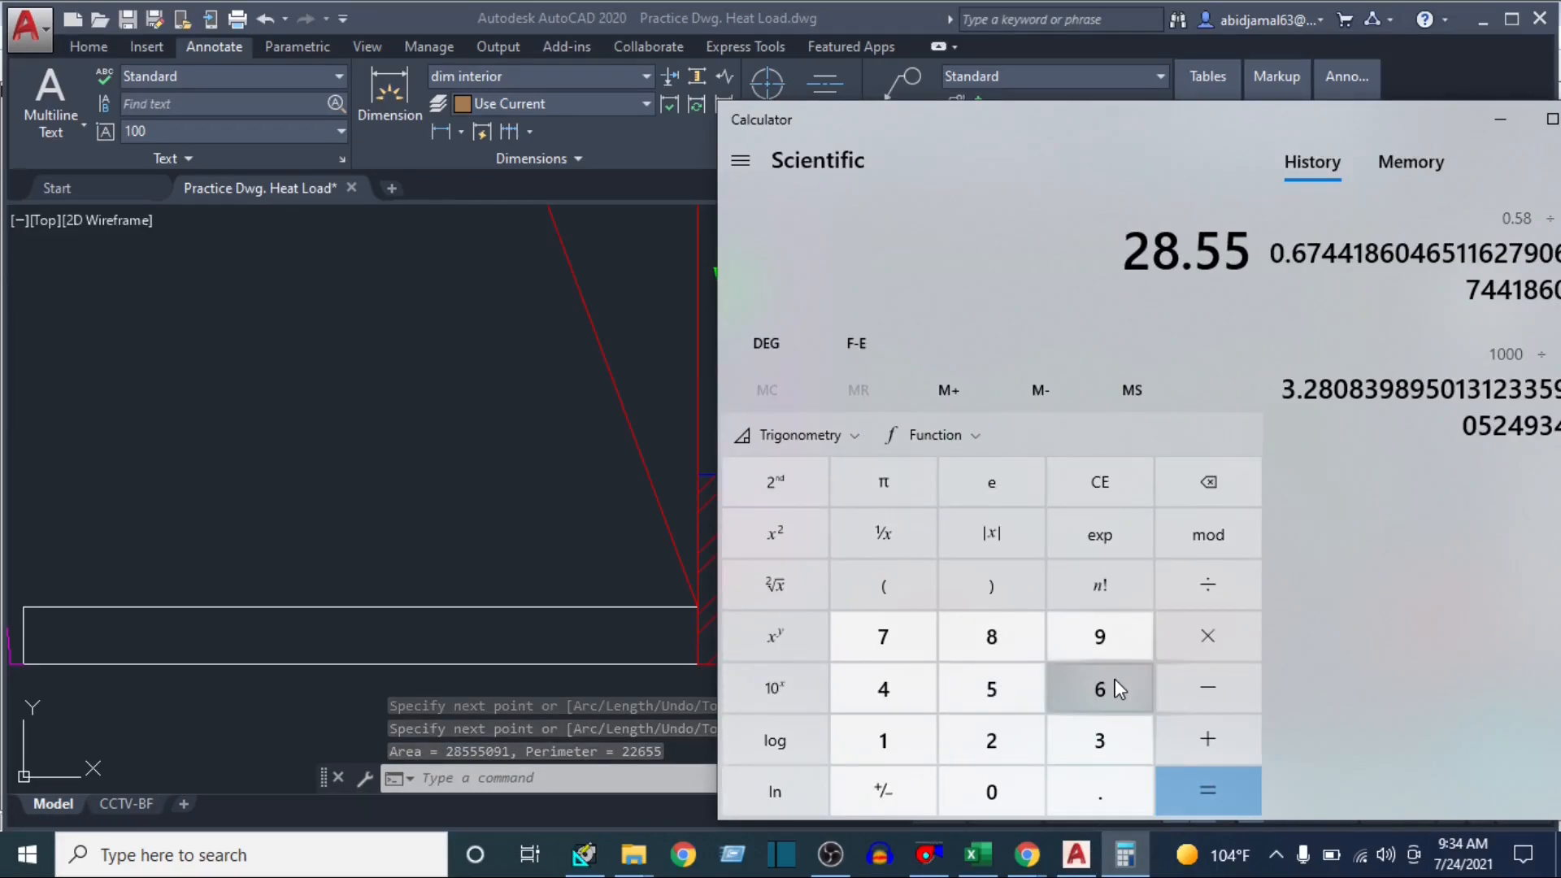
{"action": "key", "text": "asterisk"}
{"action": "type", "text": "10.76"}
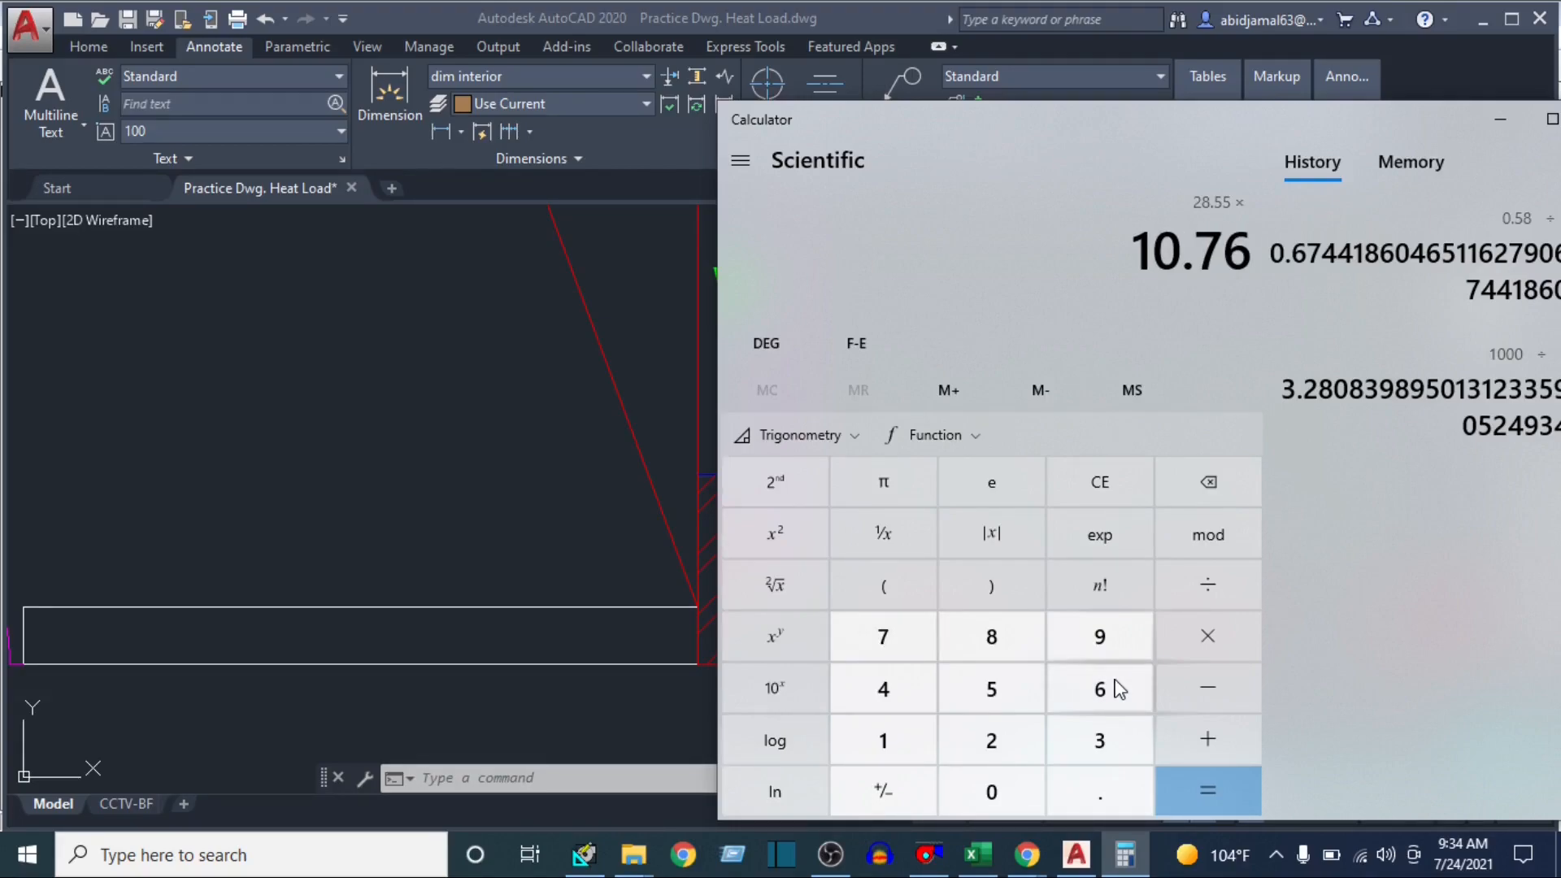
{"action": "key", "text": "Return"}
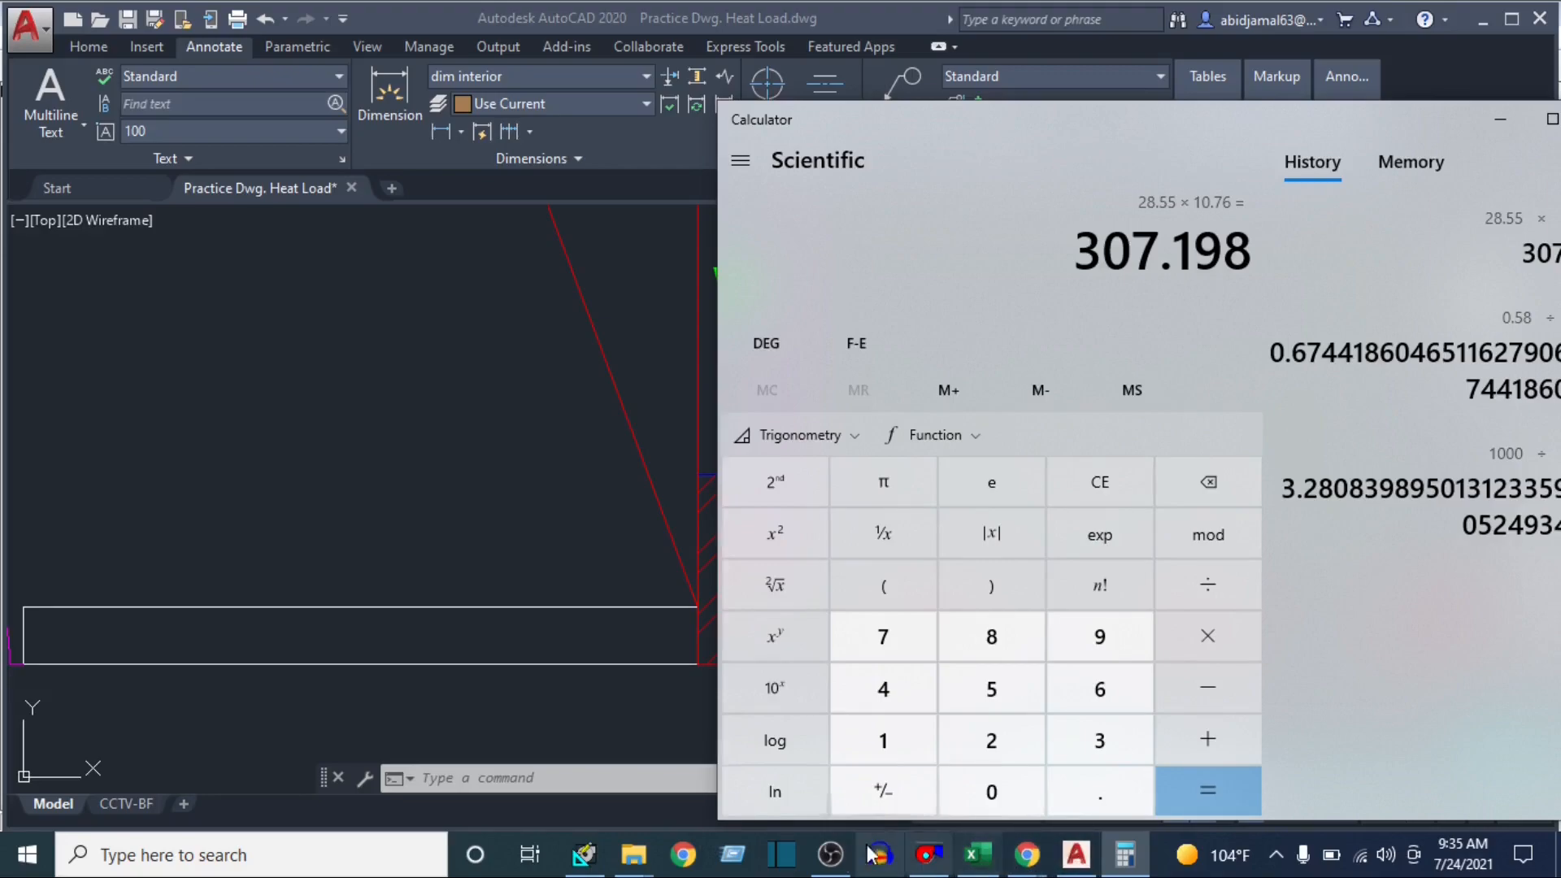
Return to HAP and set class room 1's floor area to 307.1 ft² and average ceiling height to 11 ft
{"action": "left_click", "coordinate": [584, 854]}
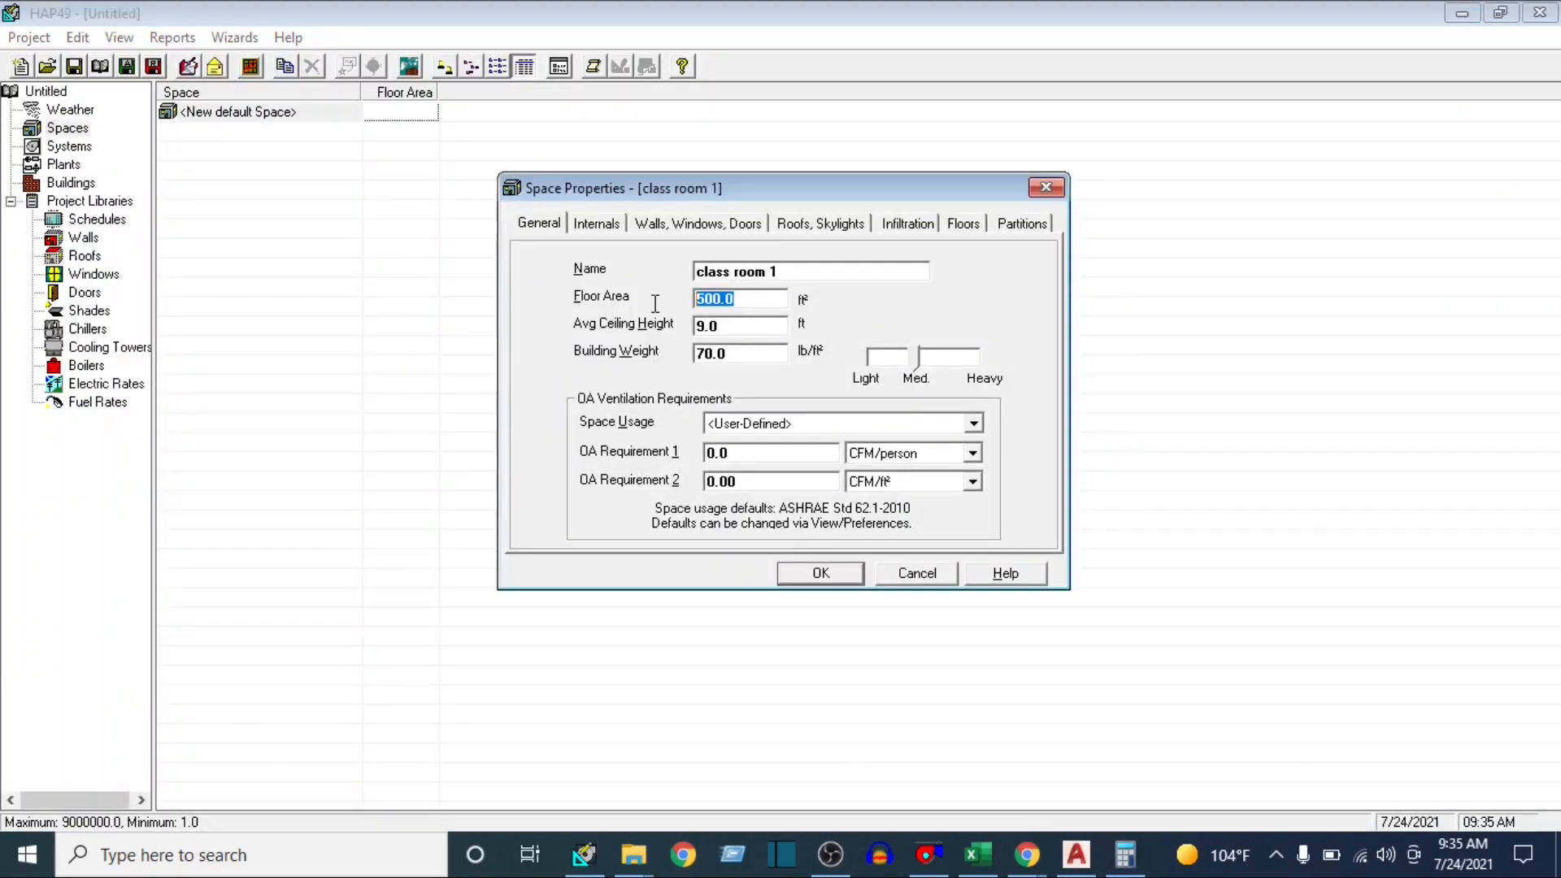
{"action": "type", "text": "307.12"}
{"action": "key", "text": "BackSpace"}
{"action": "key", "text": "Tab"}
{"action": "type", "text": "1"}
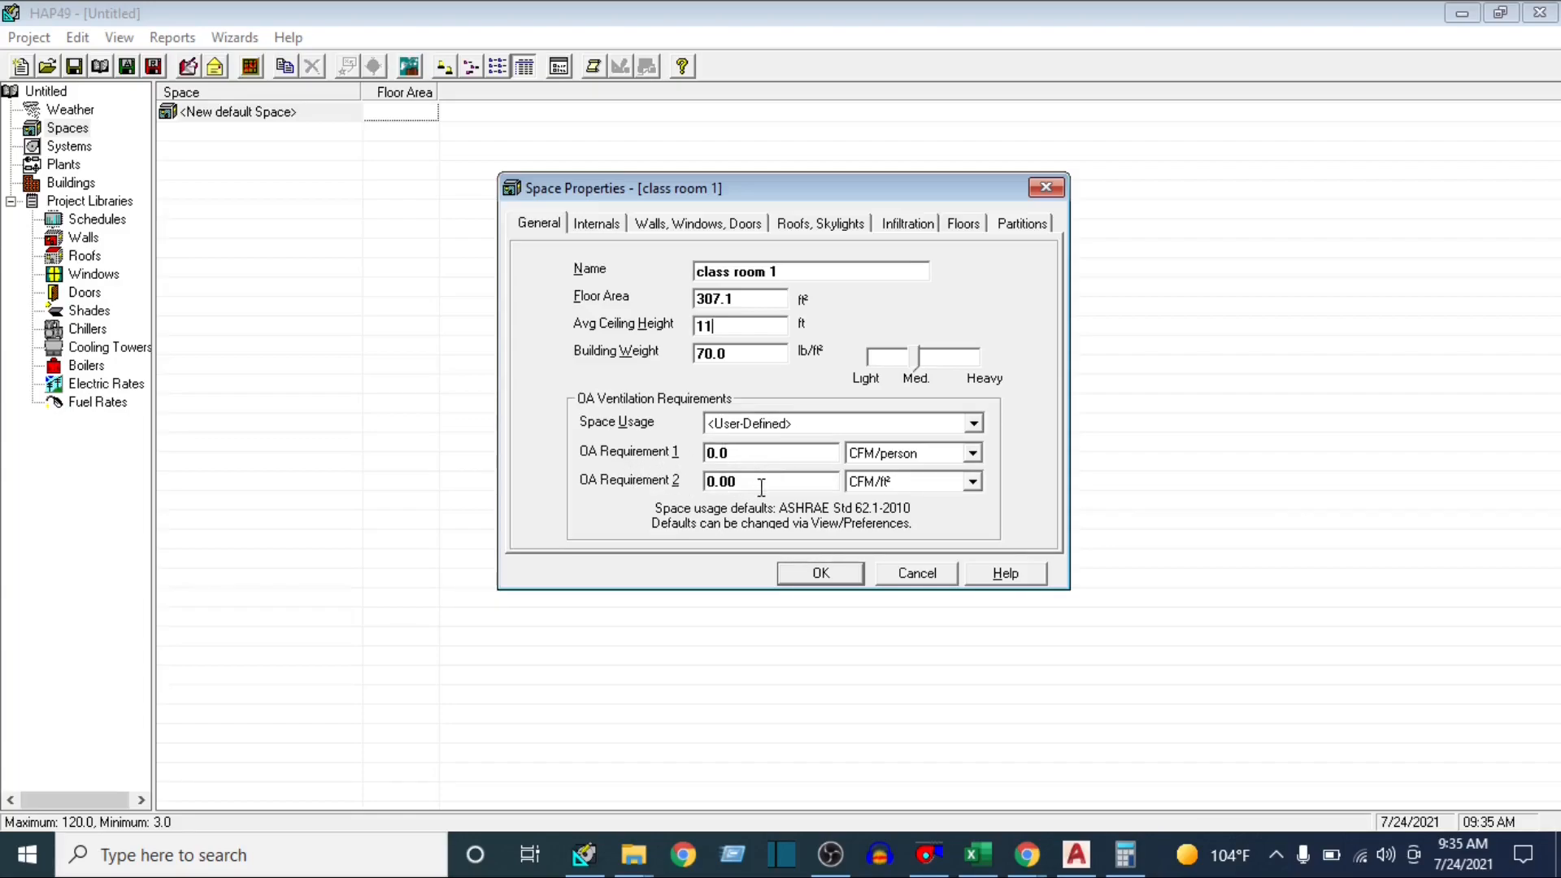
Set the space usage to EDUCATION: Classroom (age 9+) for the ventilation requirements and look through the other education usages
{"action": "left_click", "coordinate": [974, 423]}
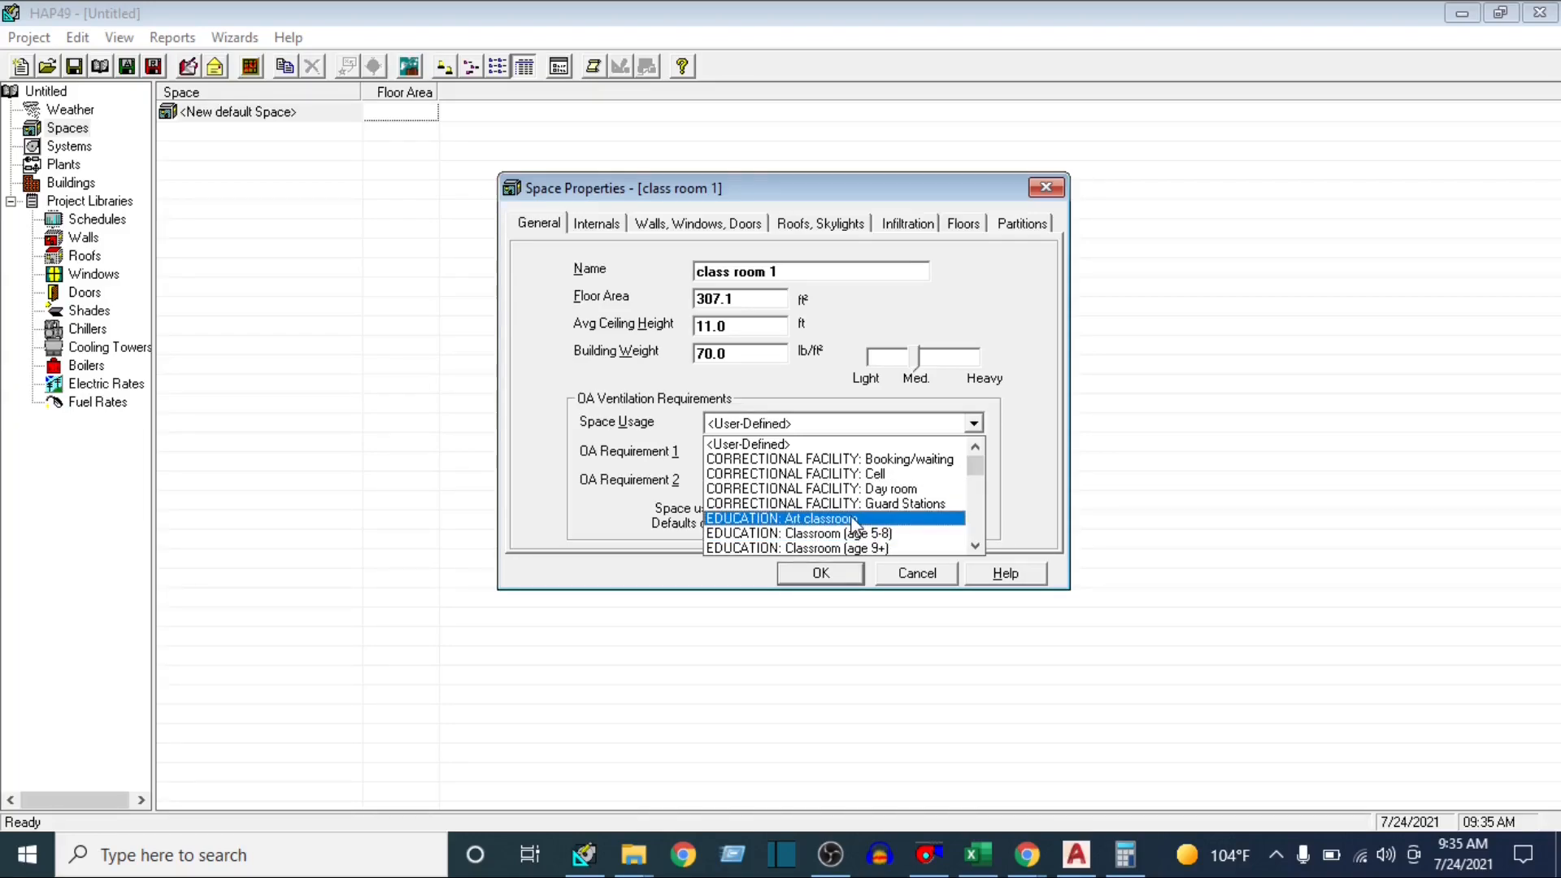
{"action": "scroll", "coordinate": [870, 528], "scroll_direction": "down", "scroll_amount": 1}
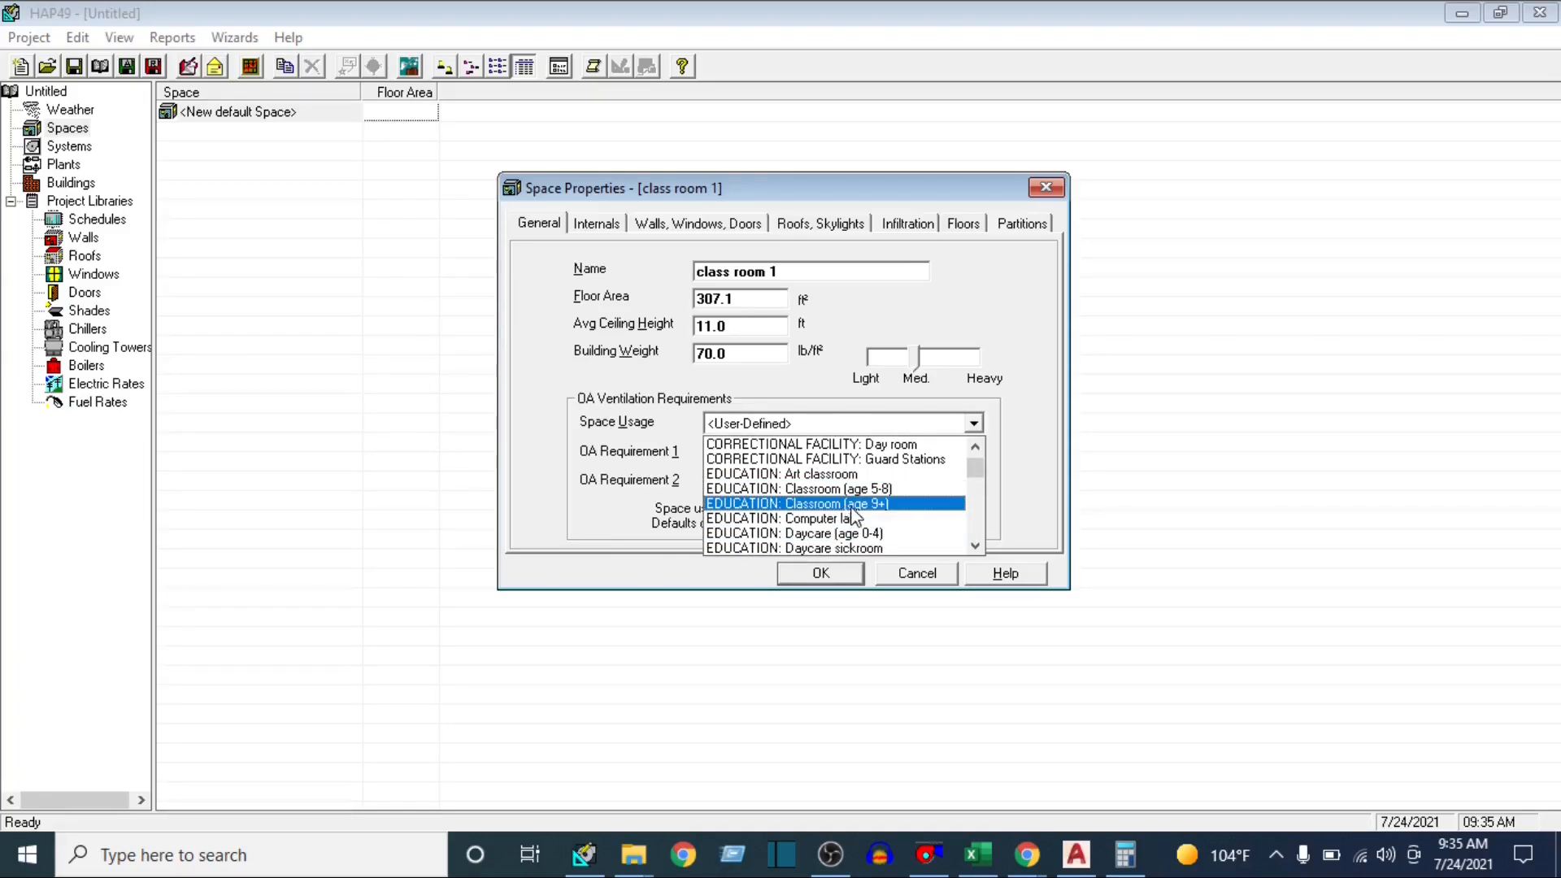
{"action": "left_click", "coordinate": [875, 505]}
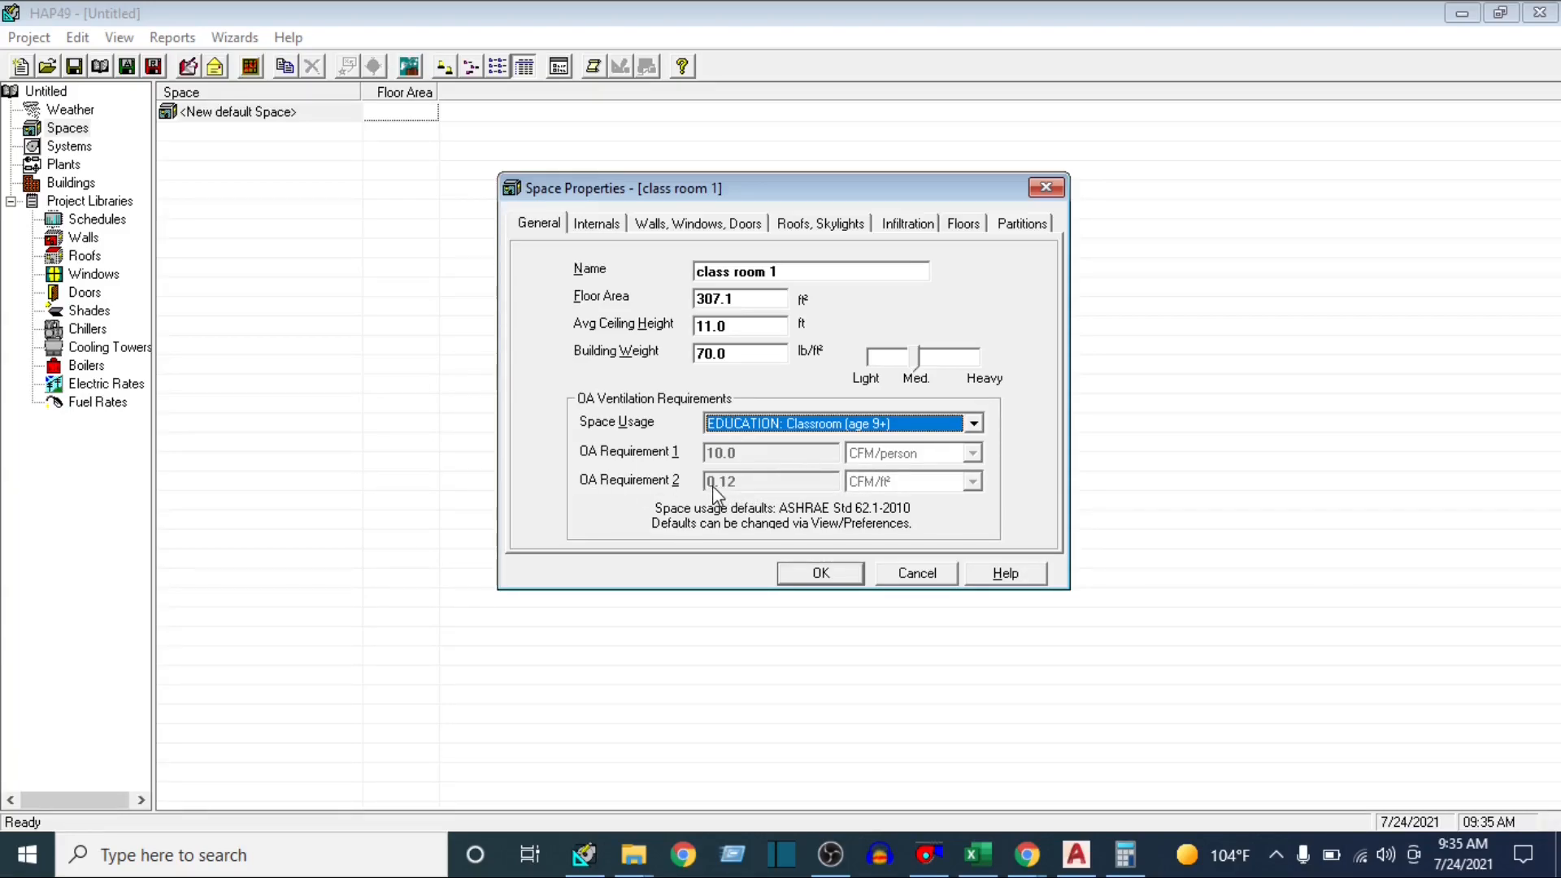
{"action": "left_click", "coordinate": [976, 424]}
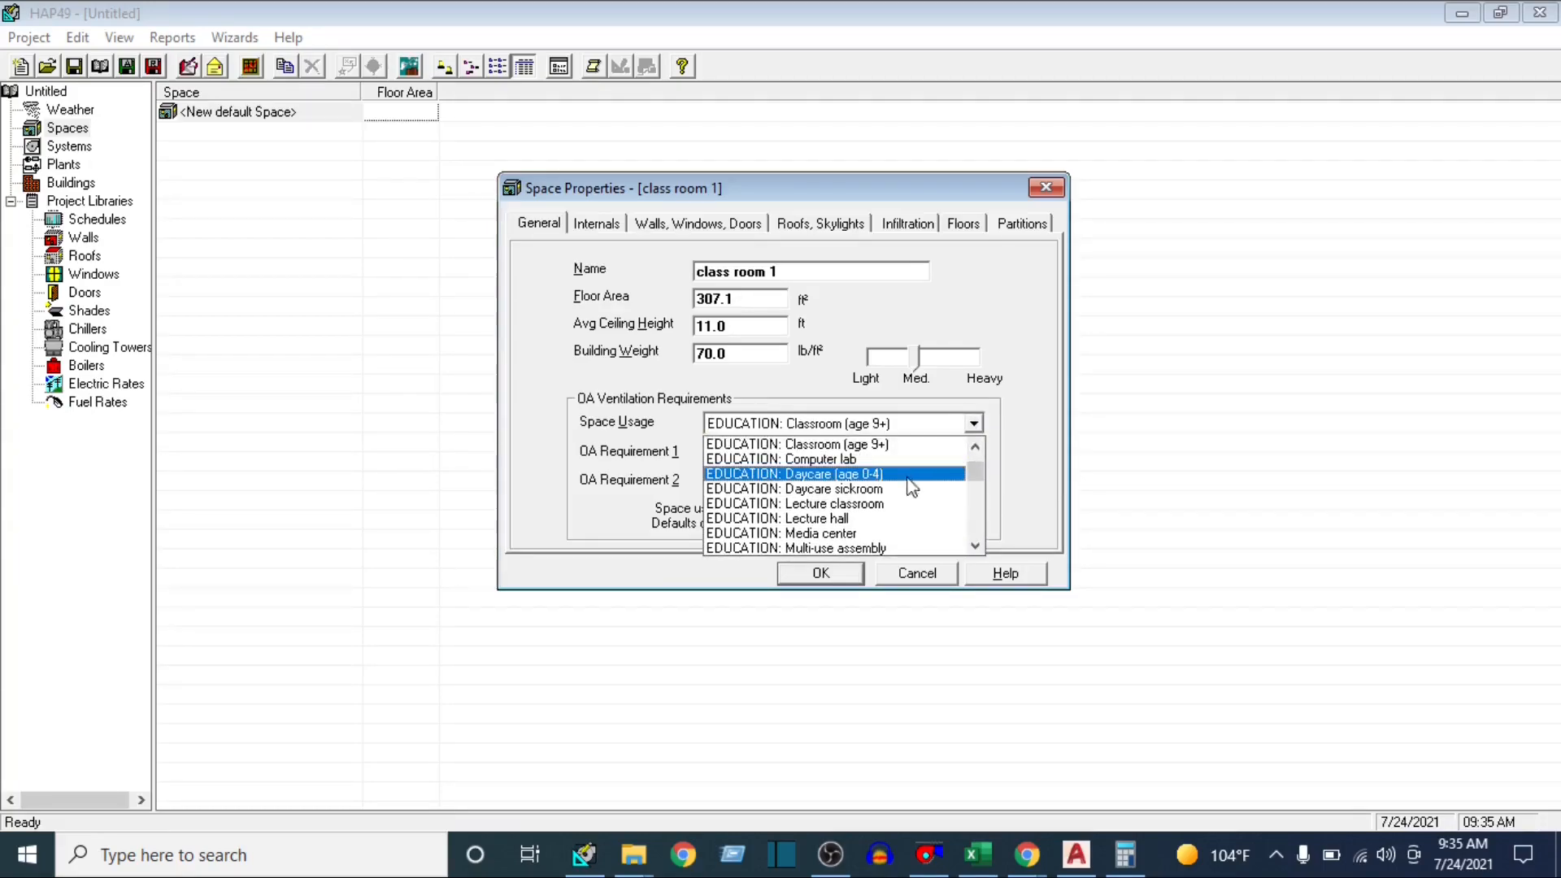
{"action": "left_click", "coordinate": [862, 551]}
Set class room 1's overhead lighting to 1 W/ft², keeping the Recessed, unvented fixture type
{"action": "left_click", "coordinate": [604, 224]}
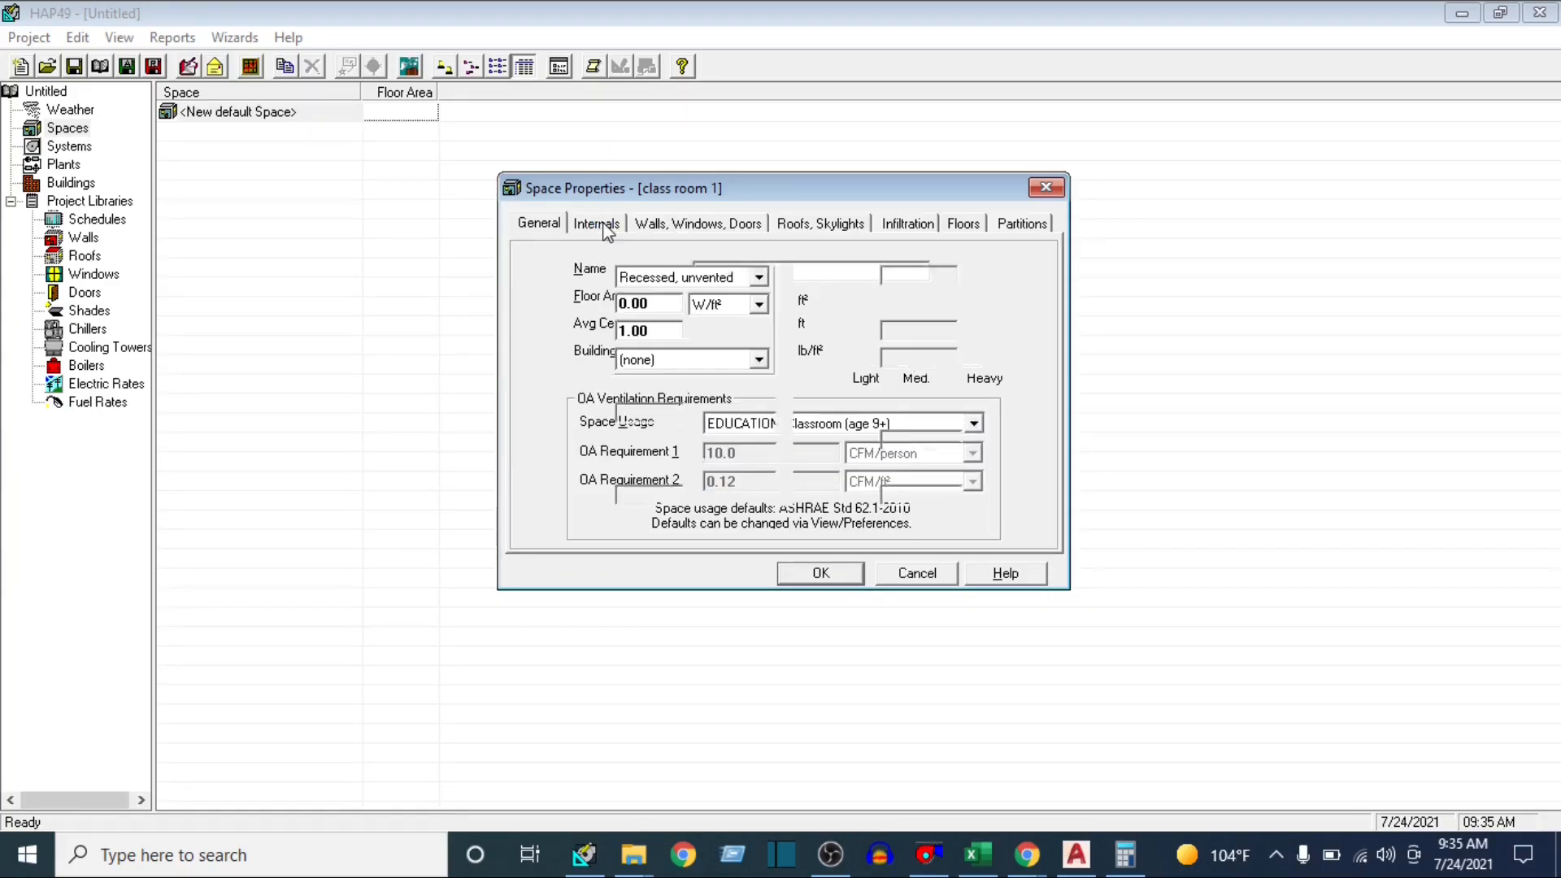
{"action": "left_click", "coordinate": [759, 278]}
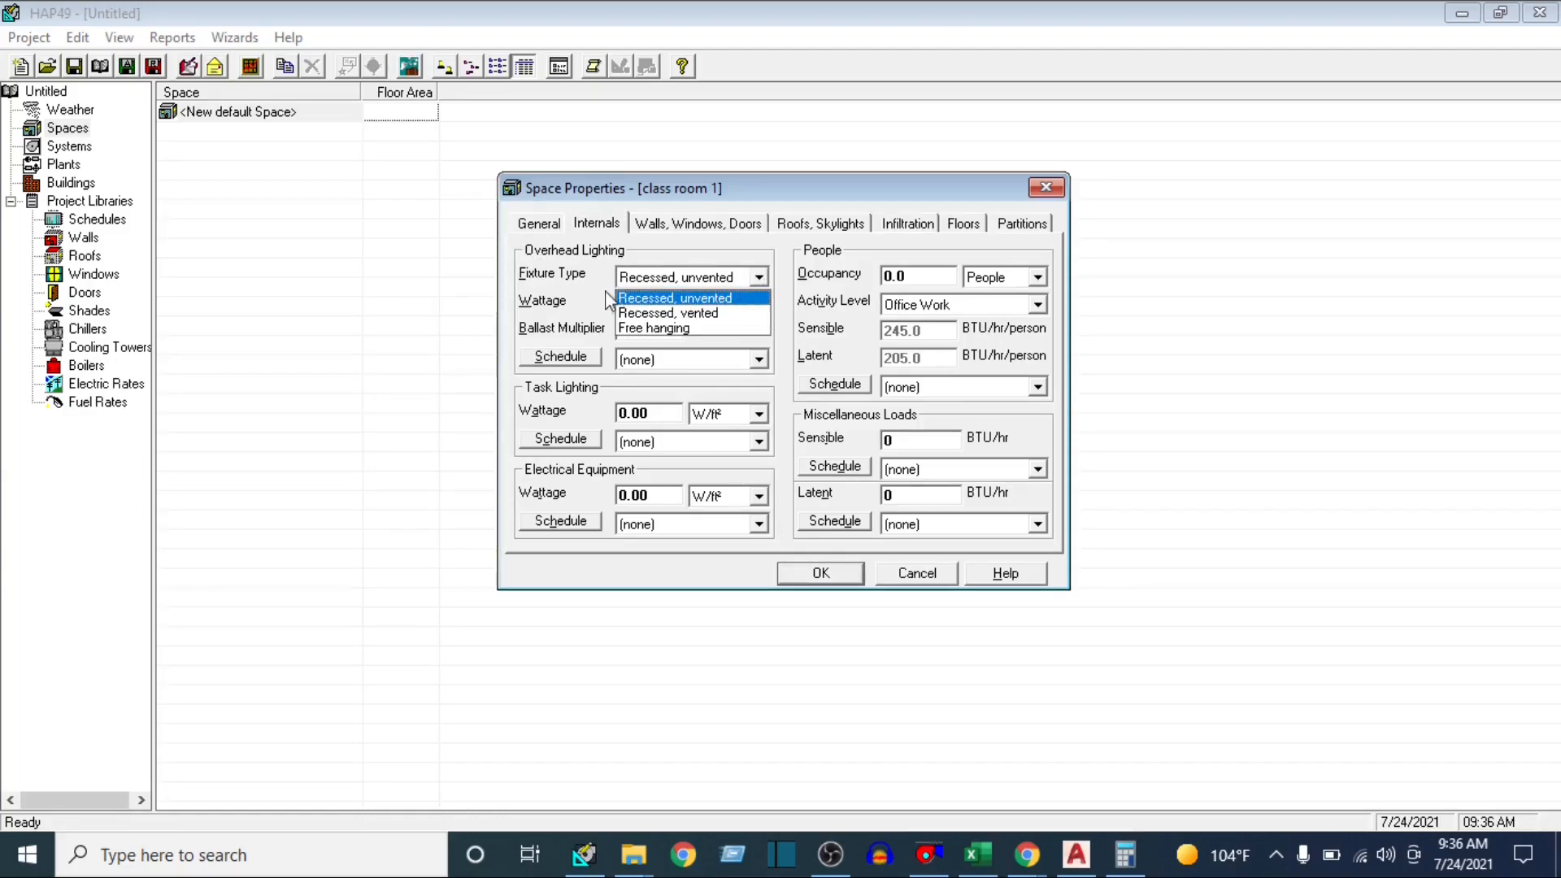
{"action": "left_click", "coordinate": [712, 261]}
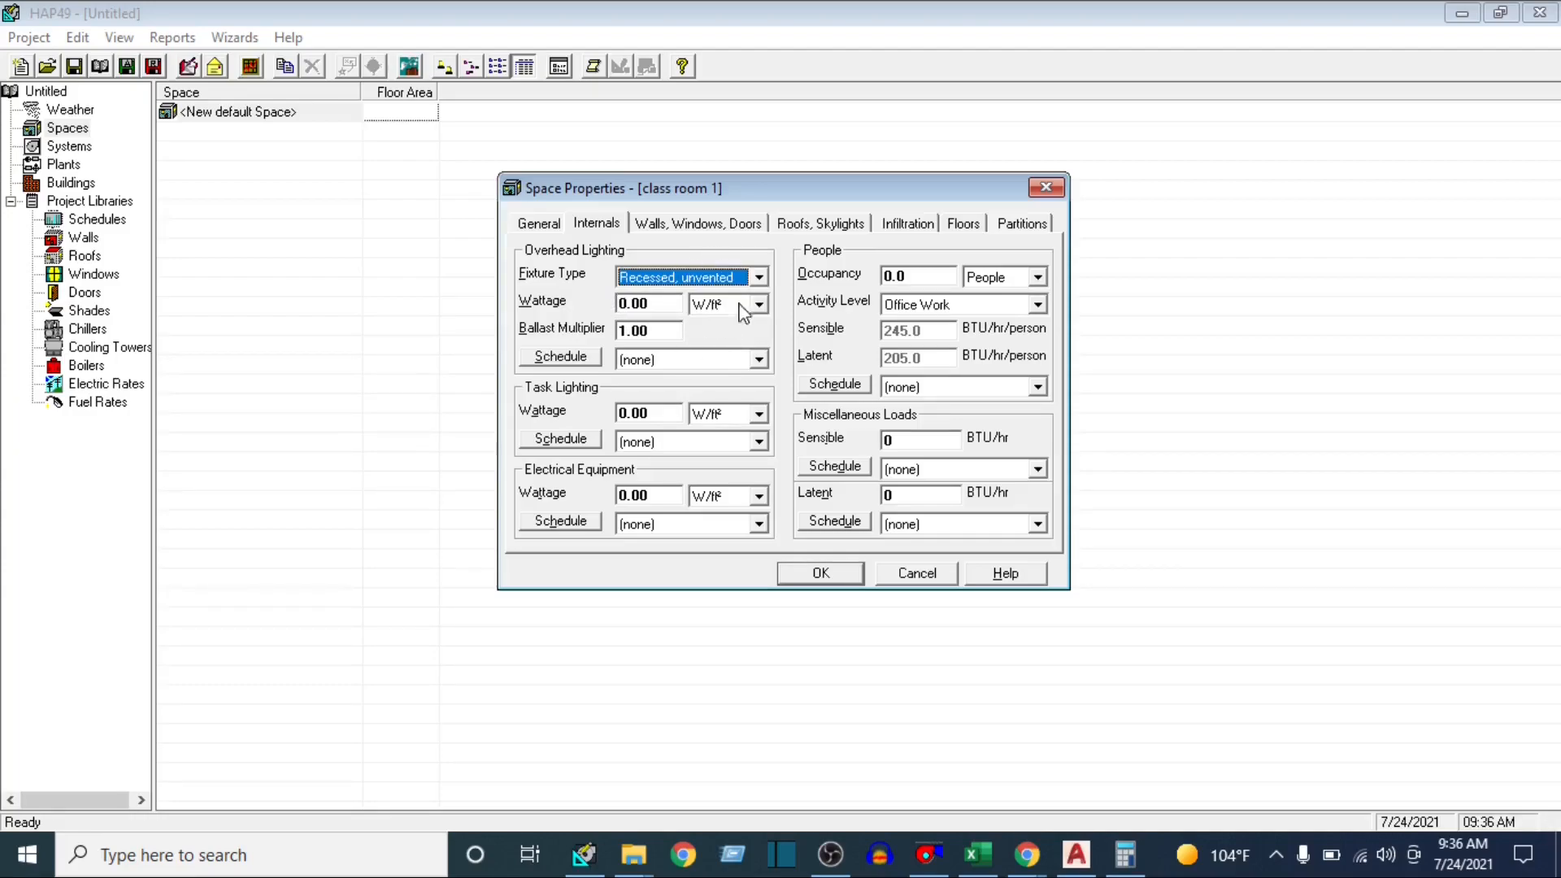
{"action": "left_click", "coordinate": [656, 307]}
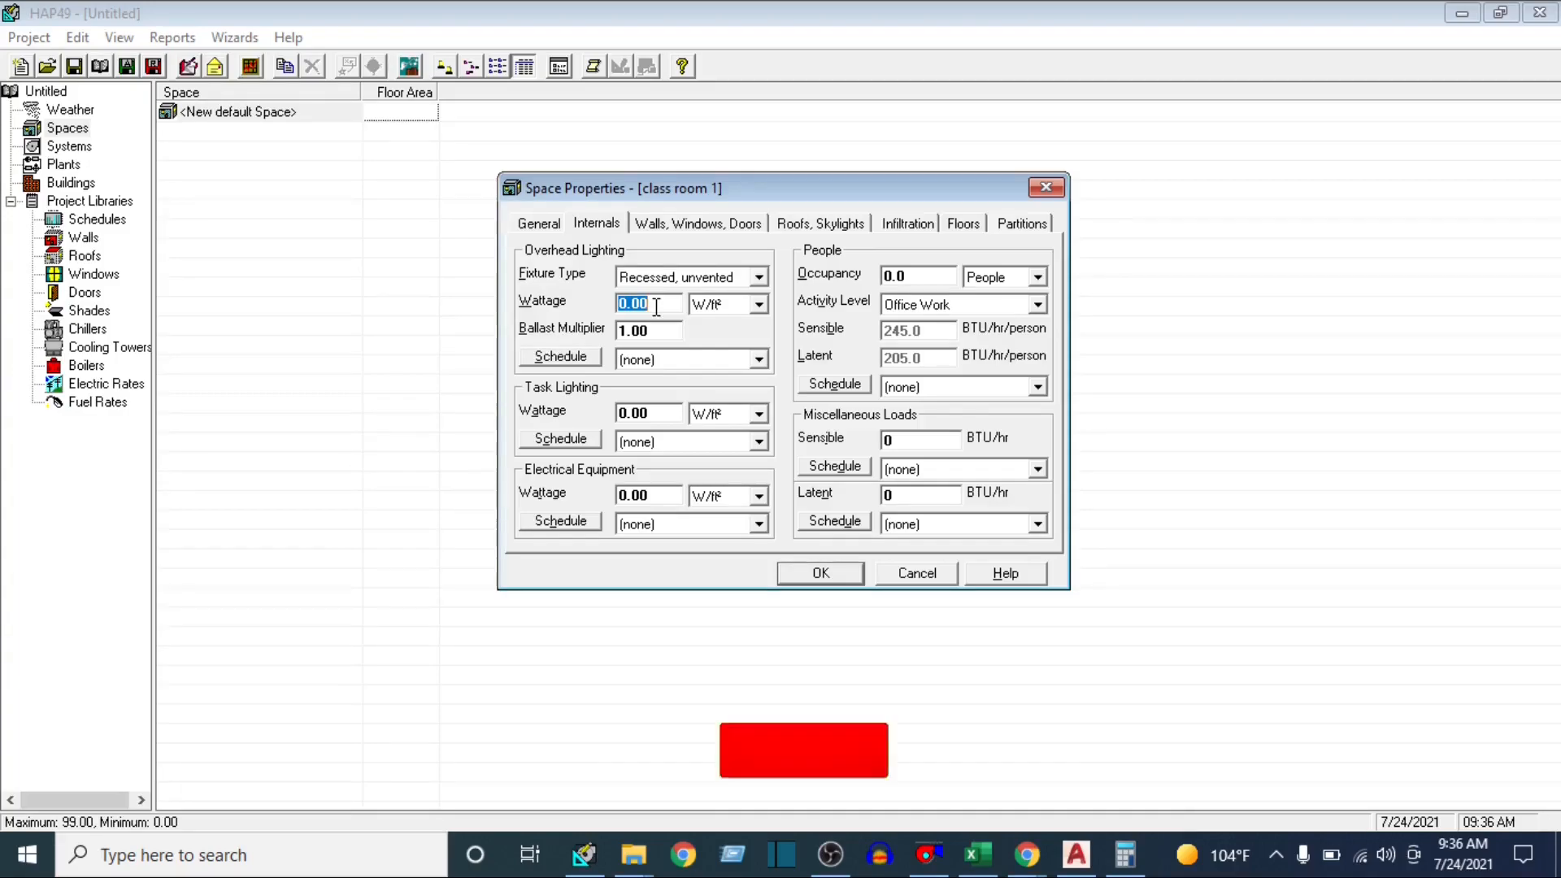
{"action": "type", "text": "1"}
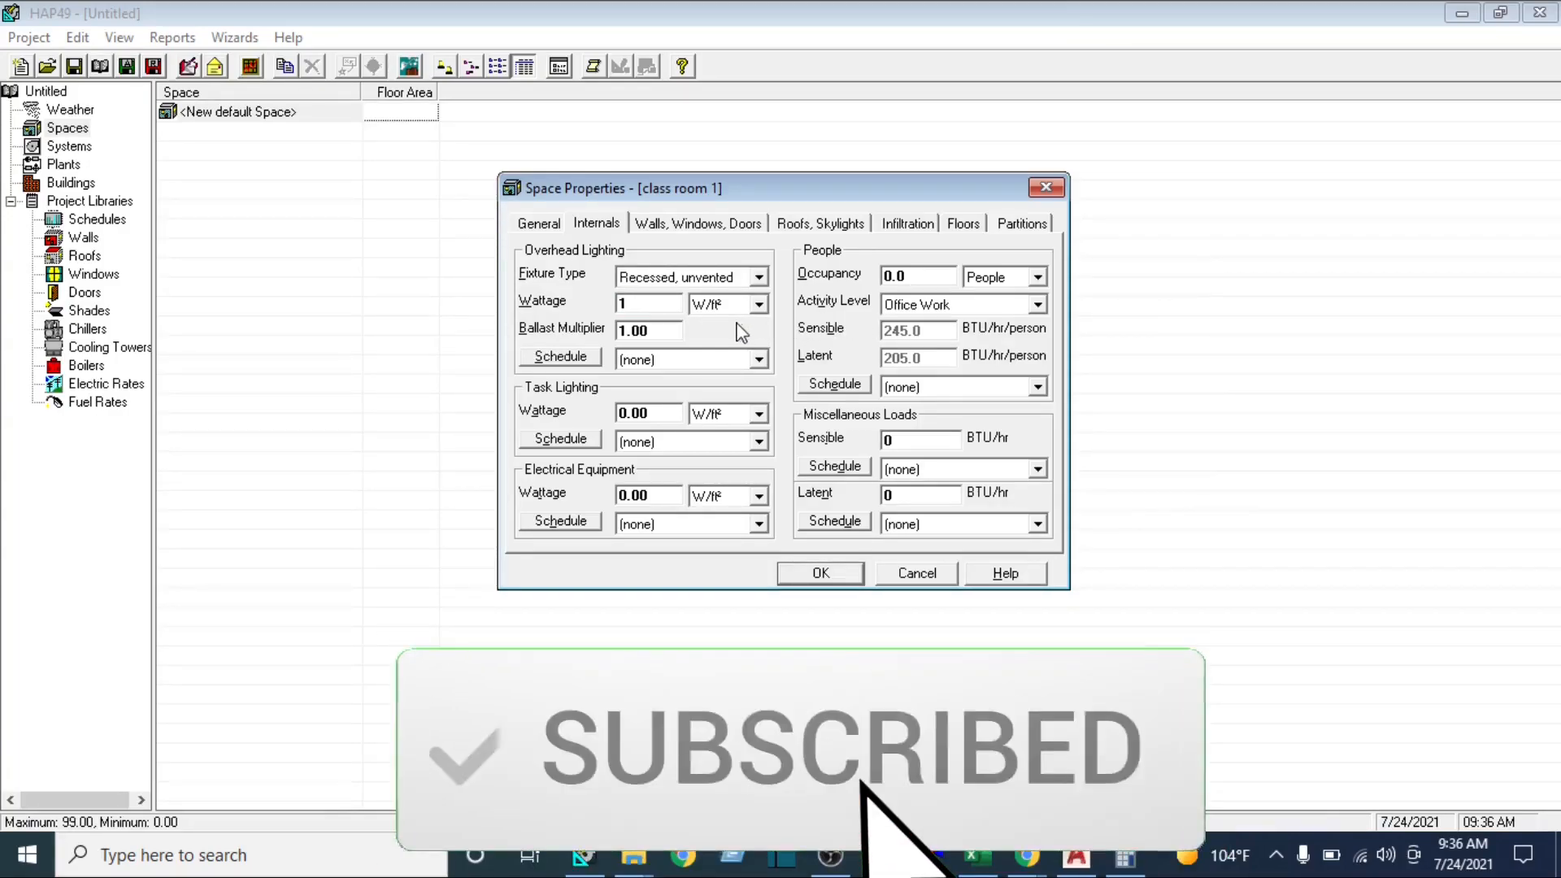
{"action": "left_click", "coordinate": [758, 304]}
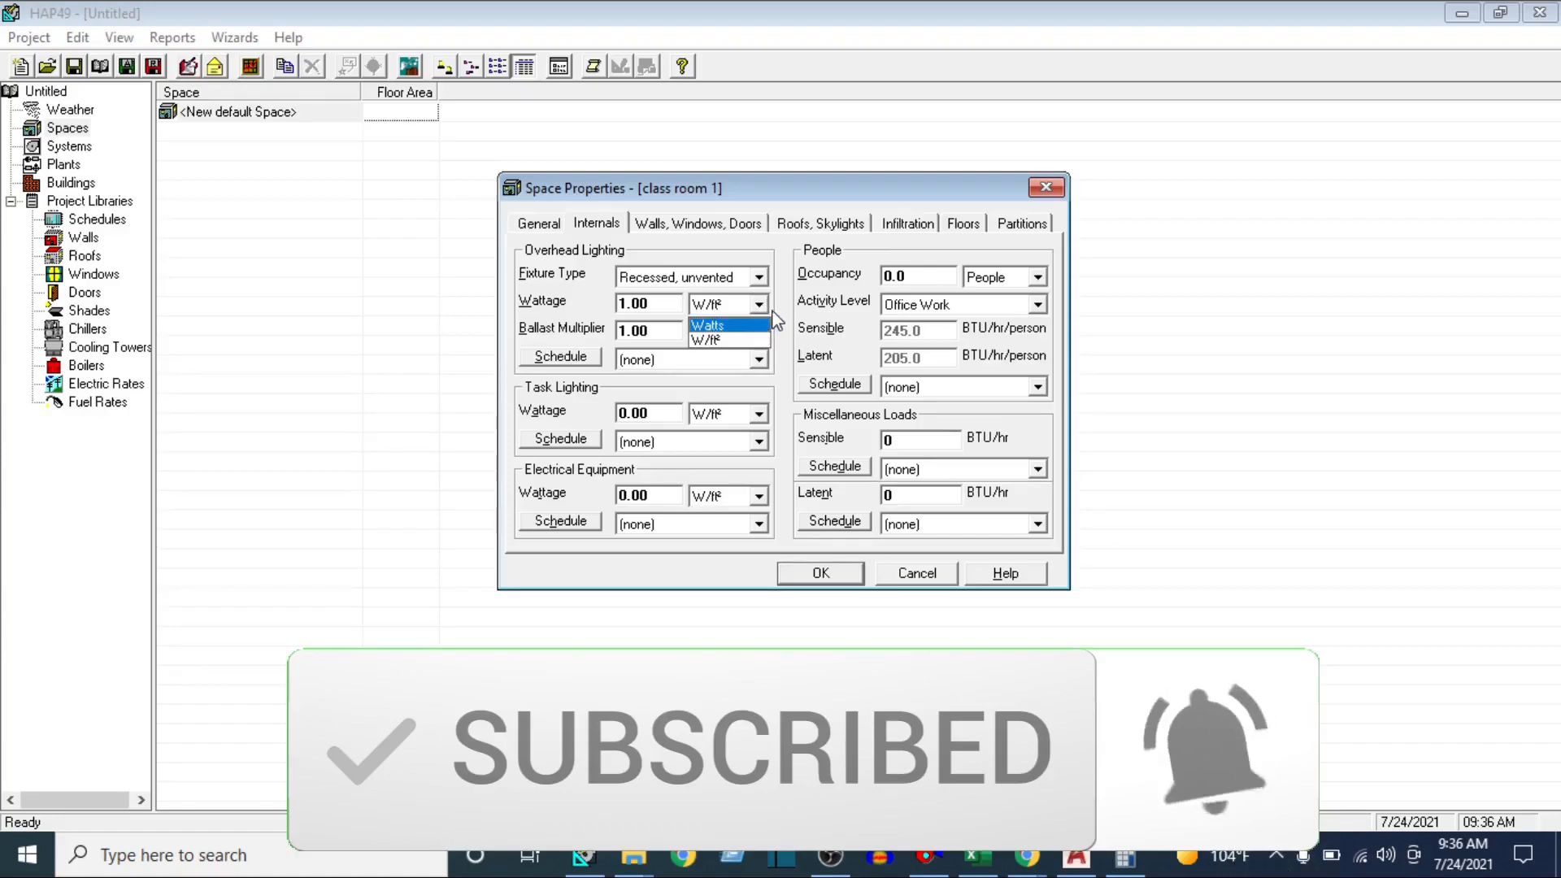
{"action": "left_click", "coordinate": [724, 340]}
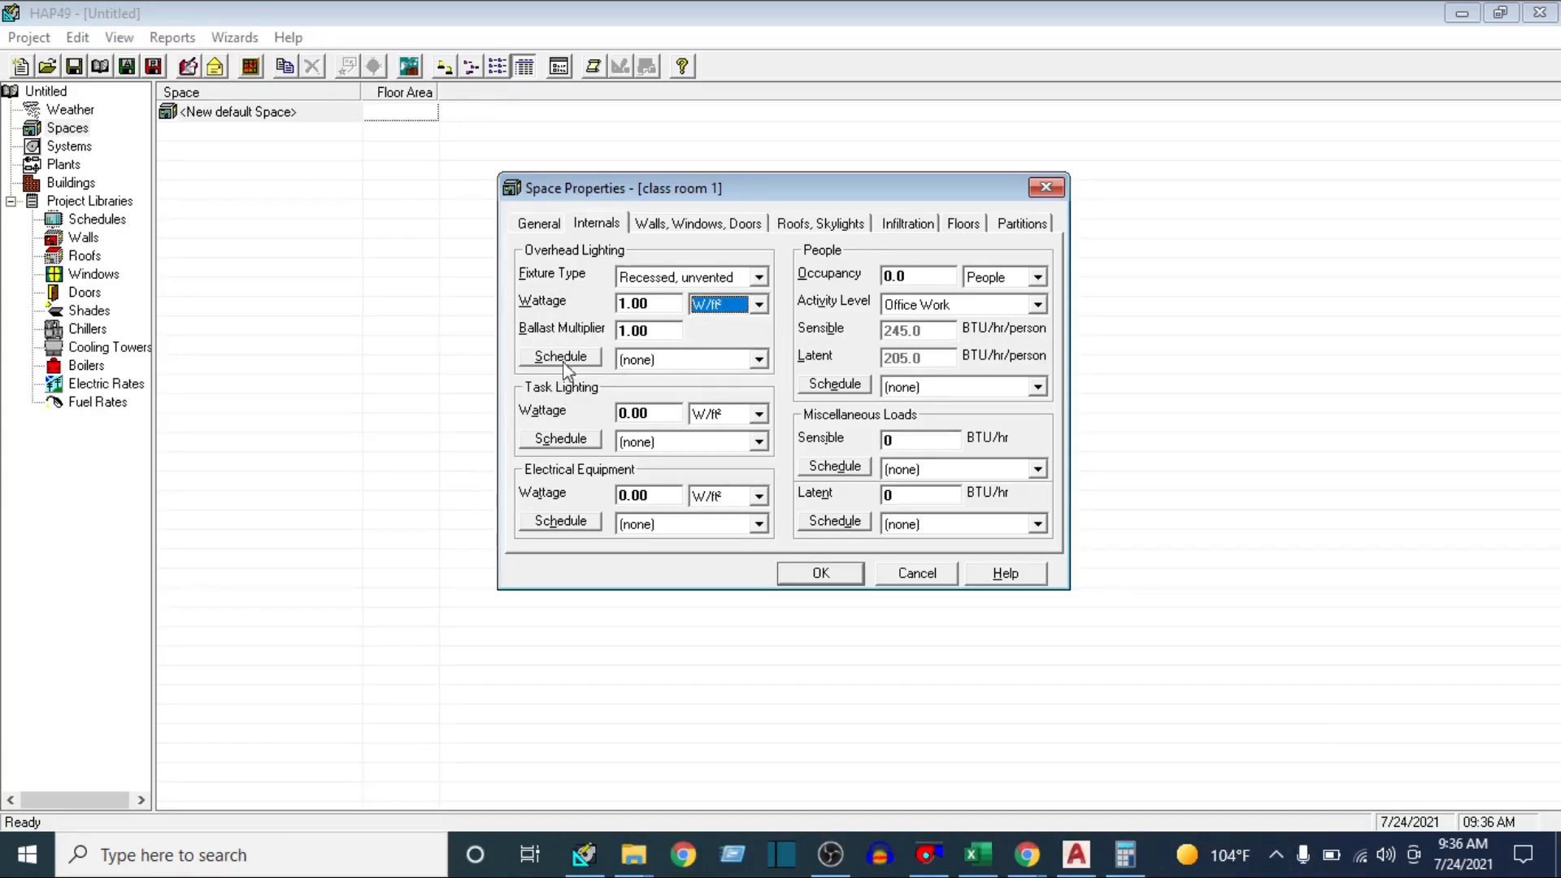
Create a new Fractional schedule named light for the overhead lighting and save it
{"action": "left_click", "coordinate": [759, 361]}
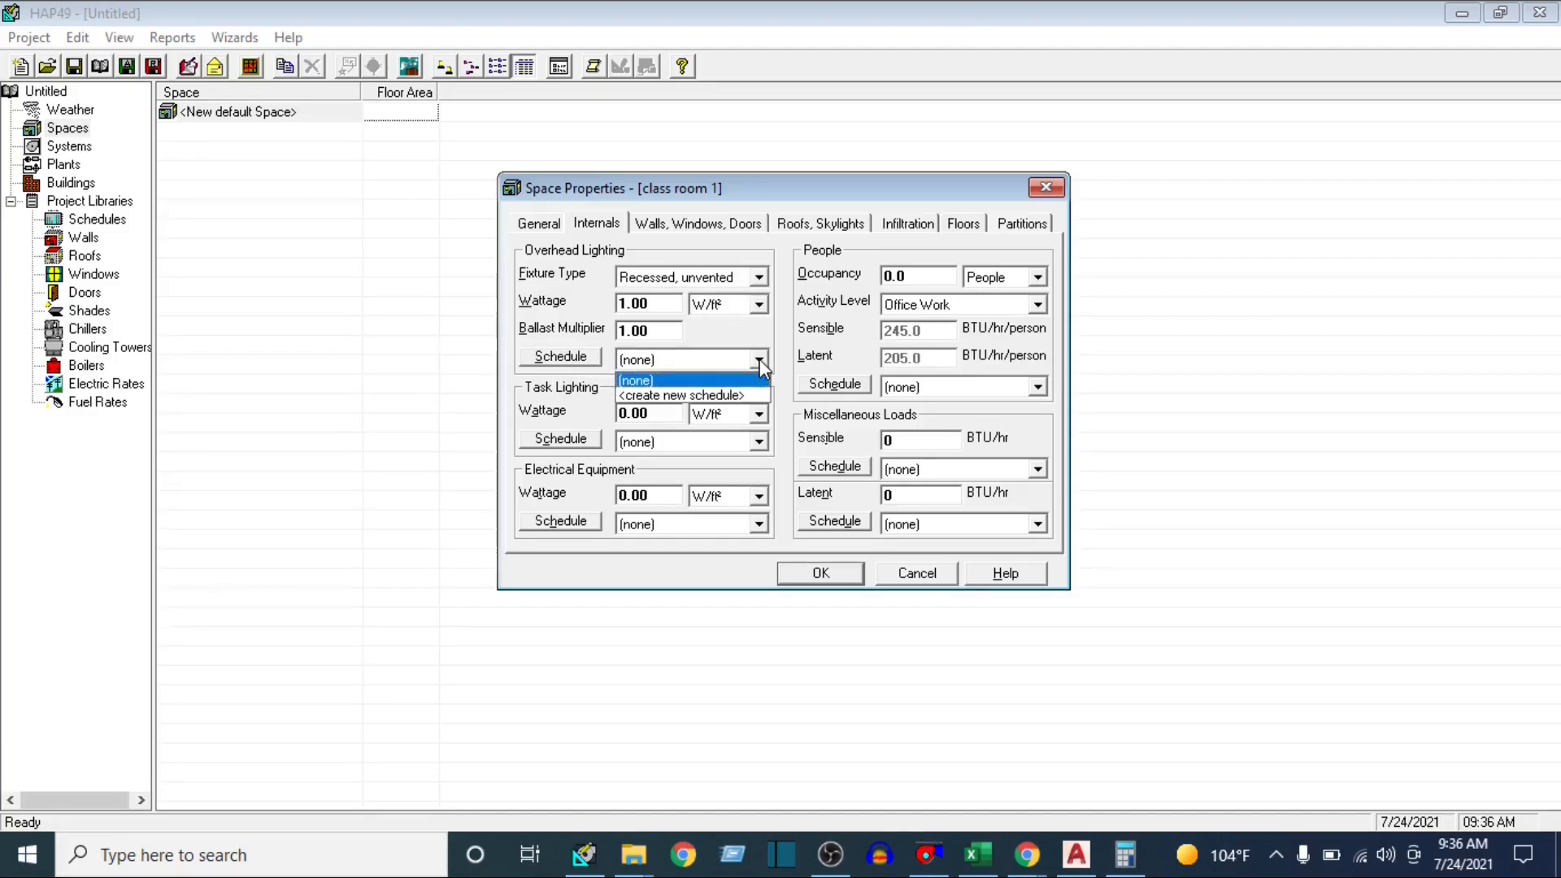
{"action": "left_click", "coordinate": [686, 396]}
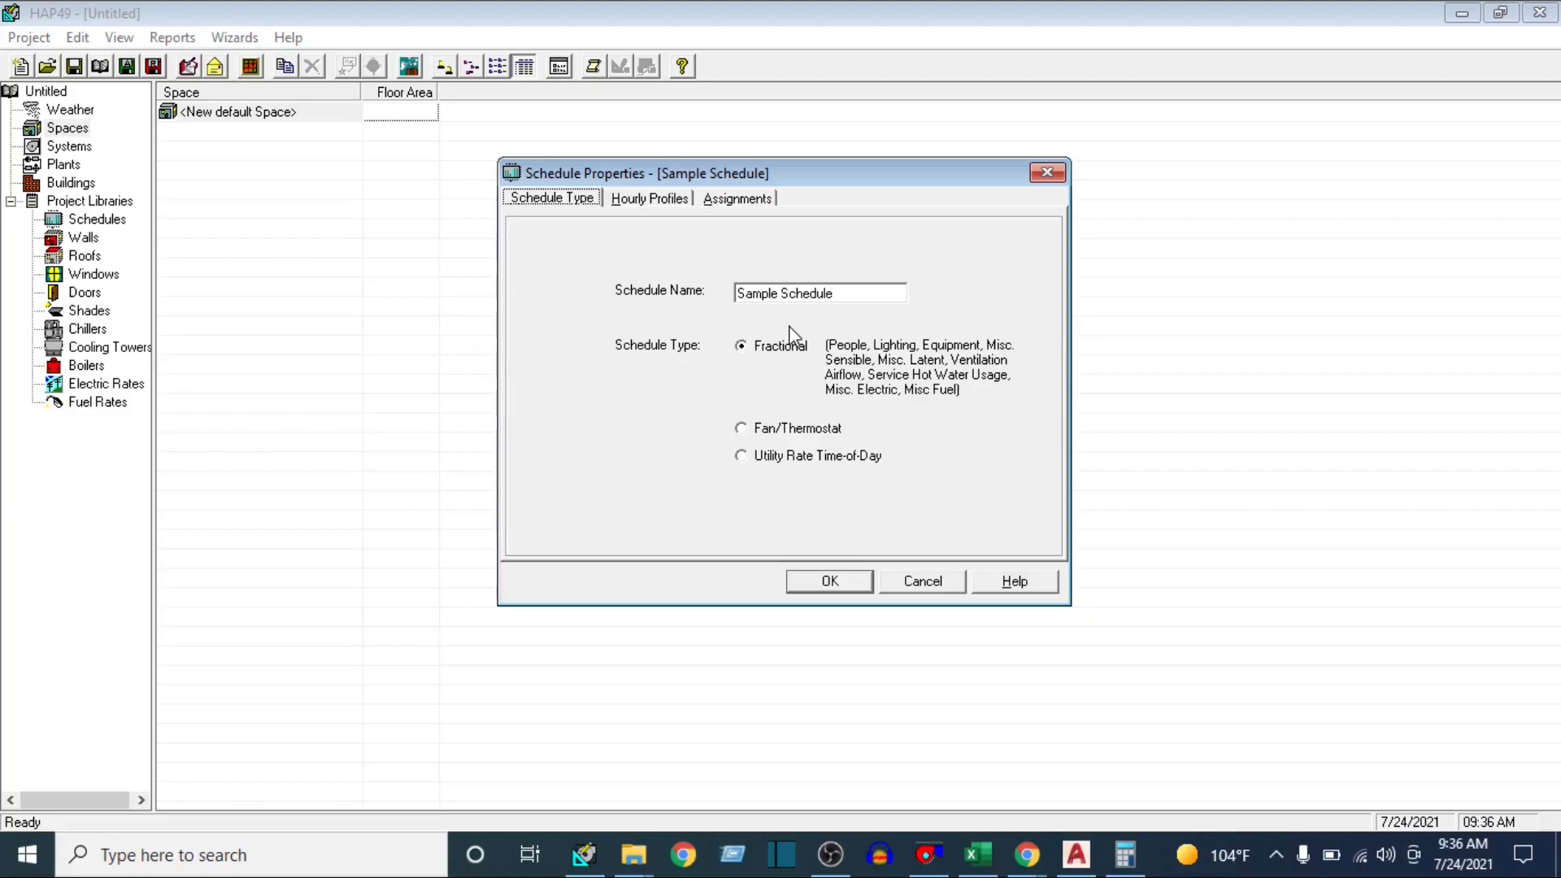
{"action": "mouse_move", "coordinate": [856, 294]}
{"action": "left_mouse_down"}
{"action": "mouse_move", "coordinate": [732, 298]}
{"action": "mouse_move", "coordinate": [859, 297]}
{"action": "left_mouse_up"}
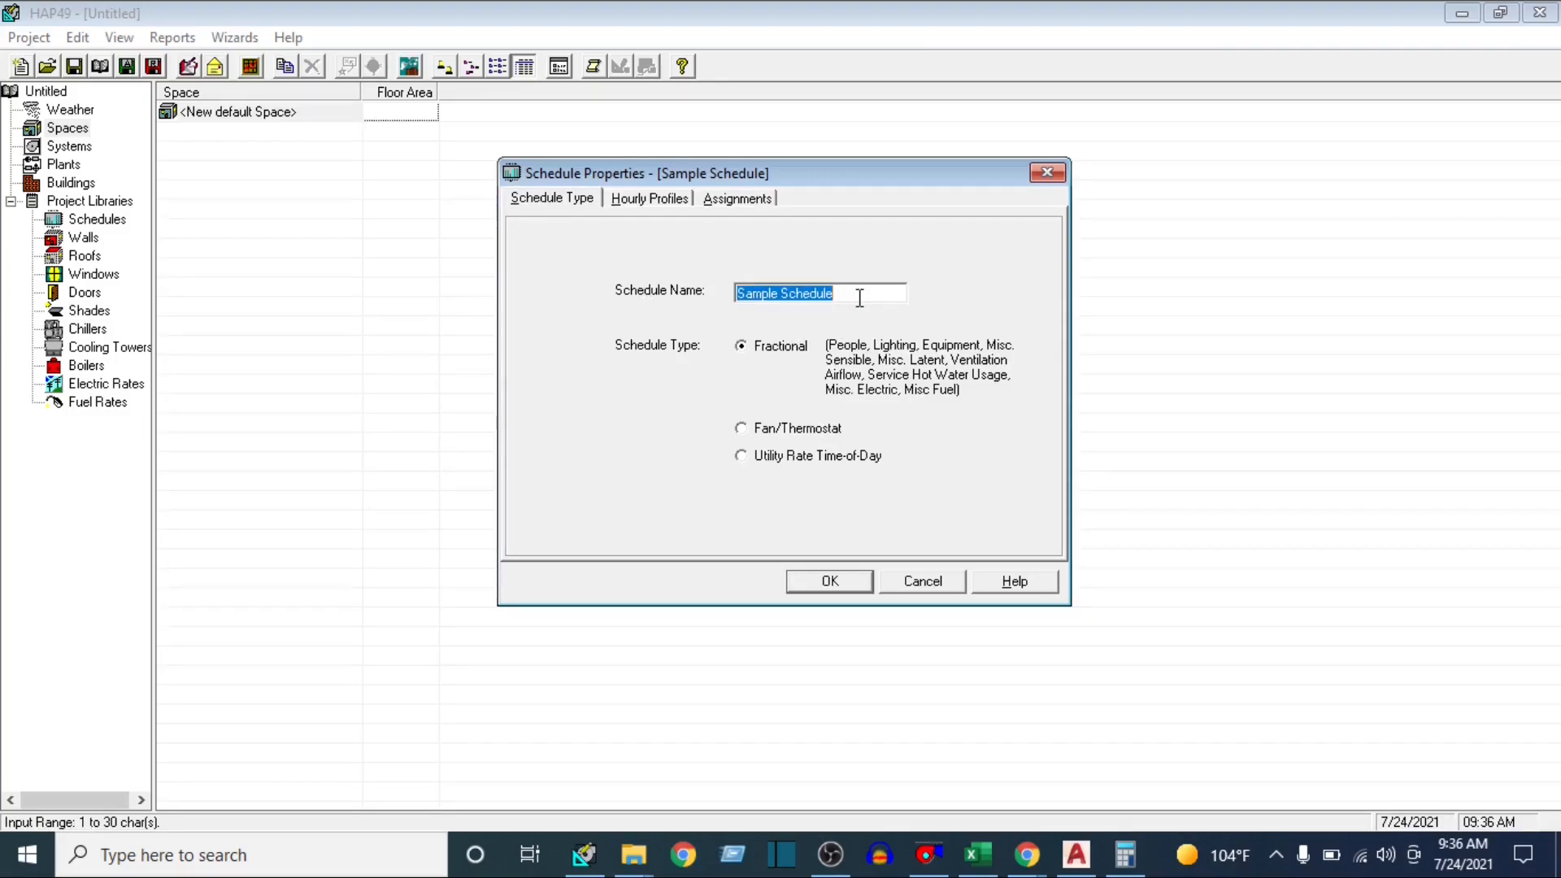
{"action": "key", "text": "BackSpace"}
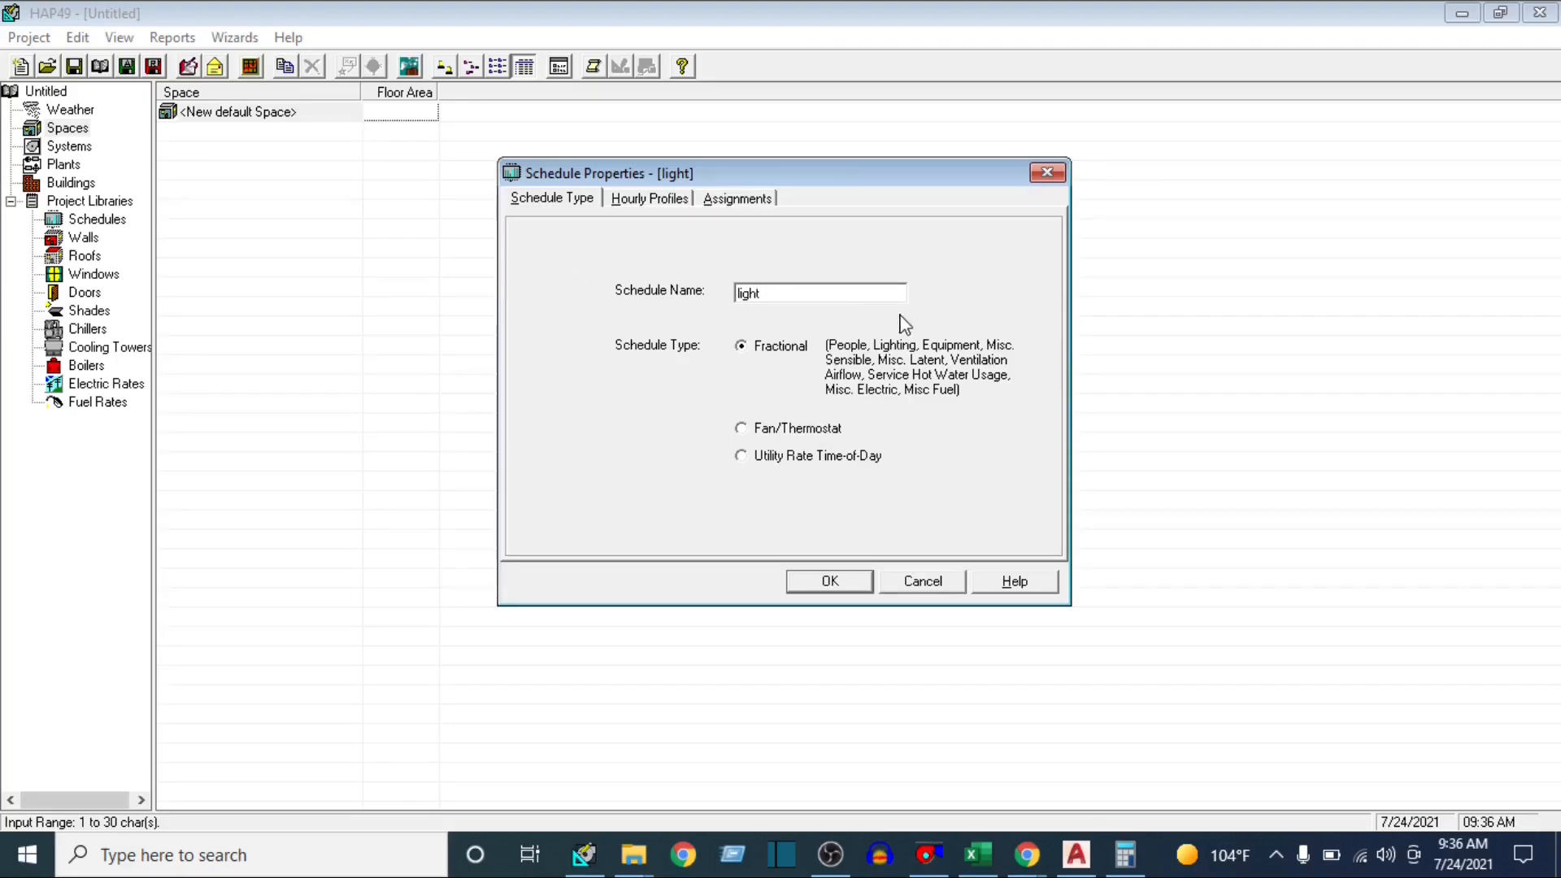
{"action": "left_click", "coordinate": [824, 575]}
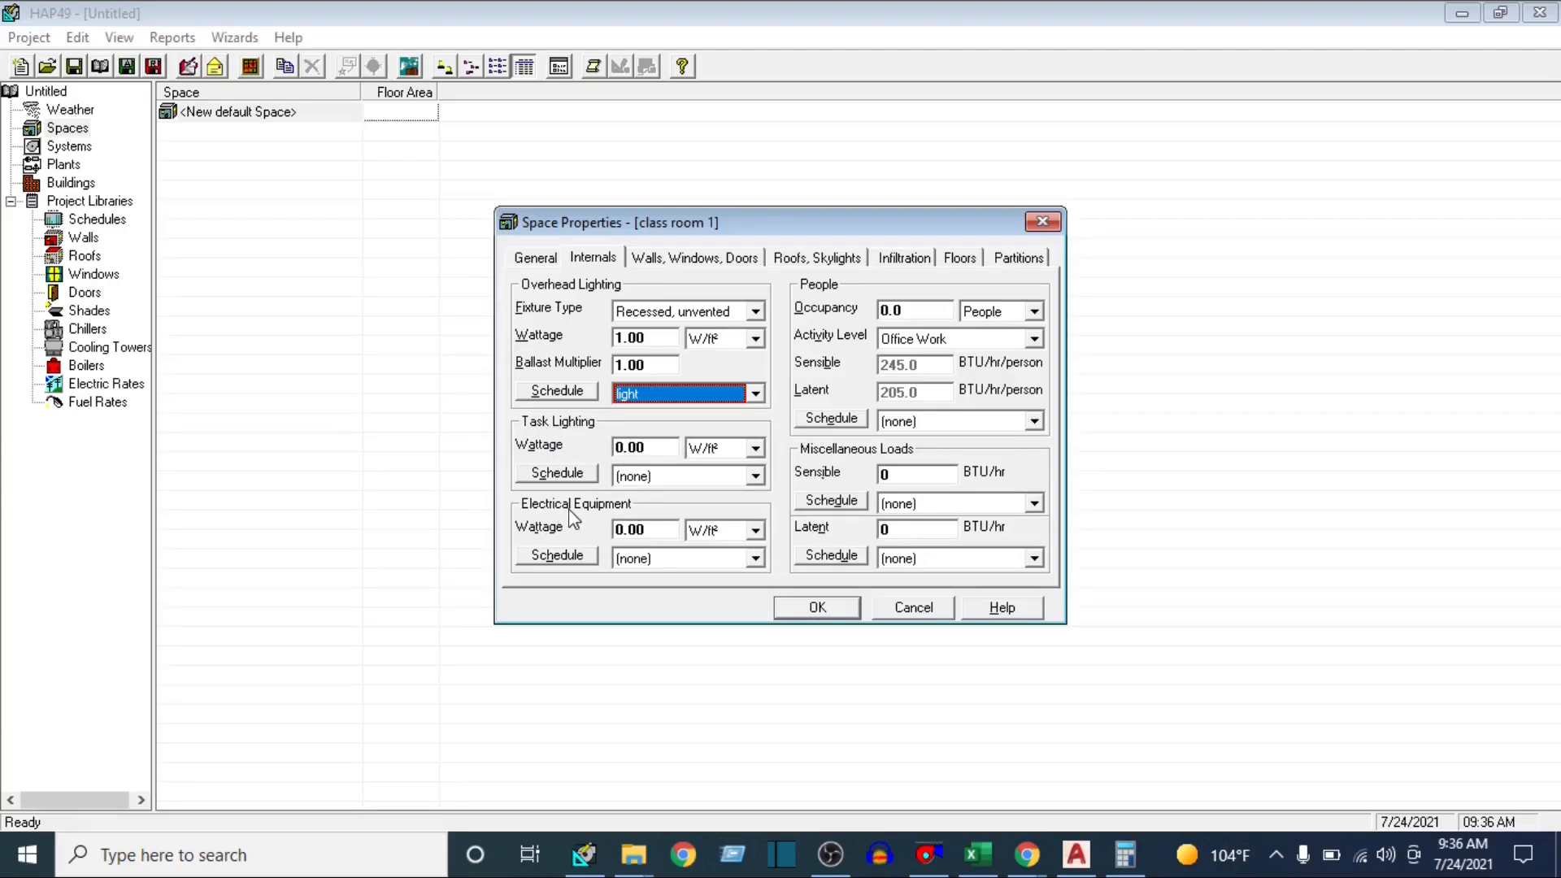
Set class room 1's electrical equipment wattage to 150, with Watts as the unit
{"action": "left_click", "coordinate": [654, 530]}
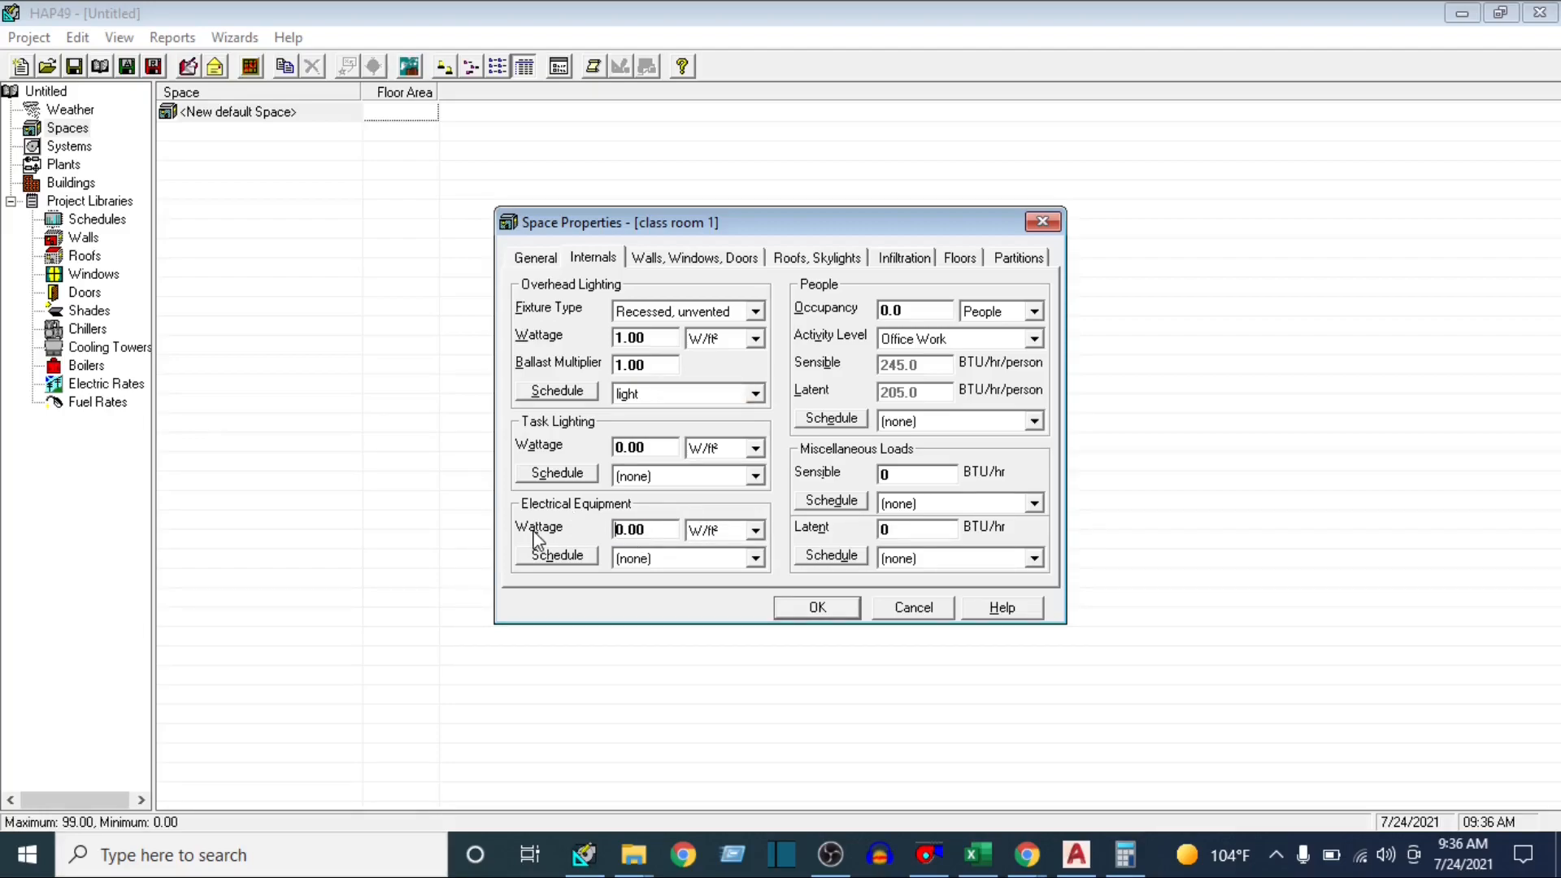
{"action": "left_click_drag", "start_coordinate": [667, 529], "coordinate": [584, 526]}
{"action": "type", "text": "150"}
{"action": "left_click", "coordinate": [755, 530]}
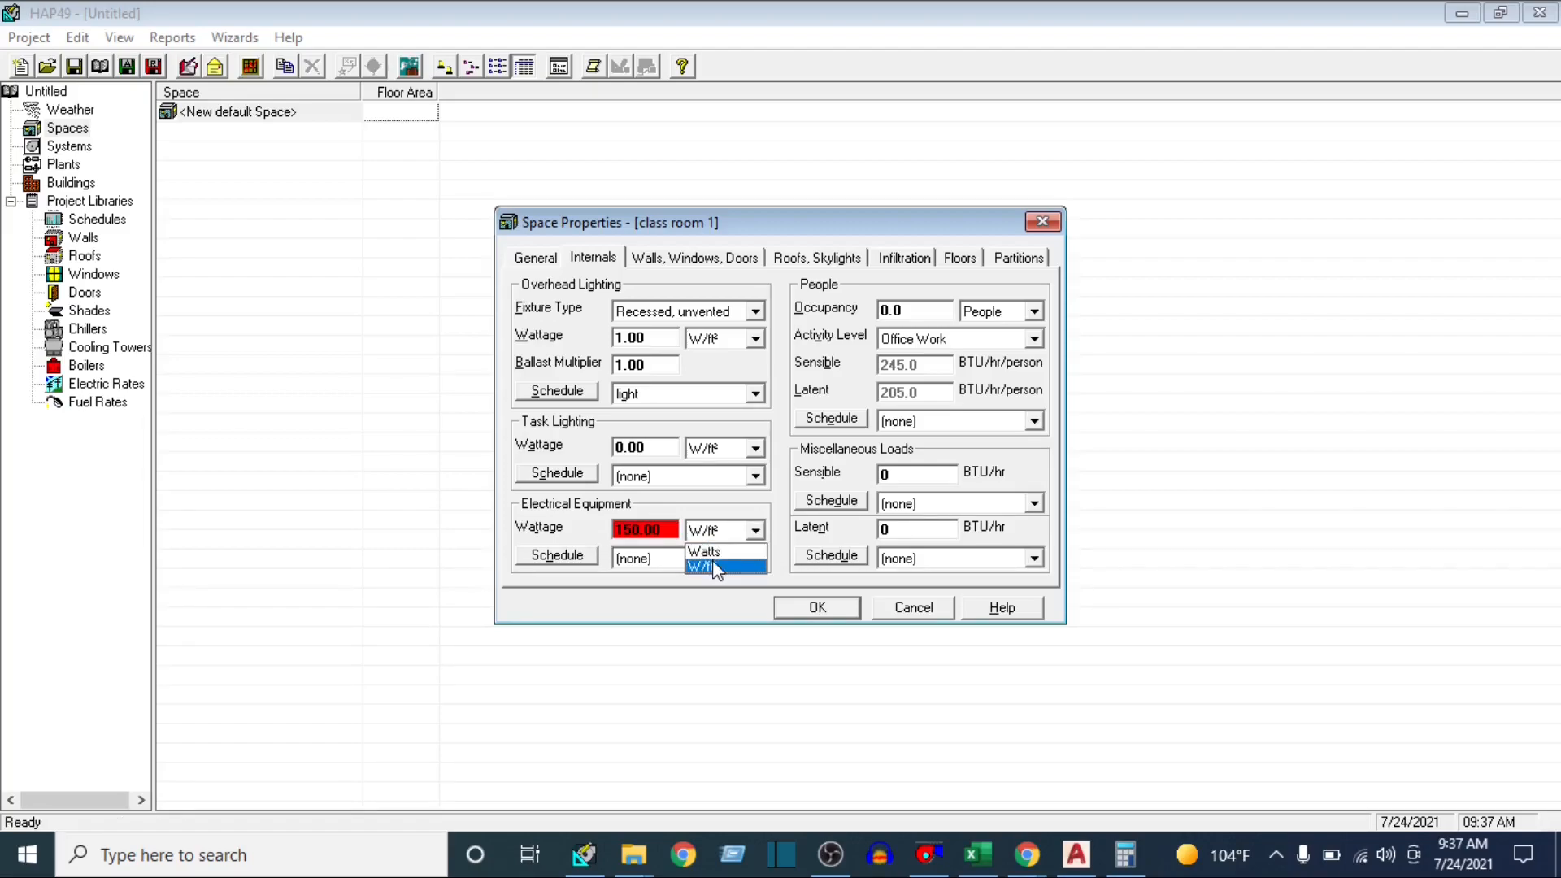
{"action": "left_click", "coordinate": [716, 556]}
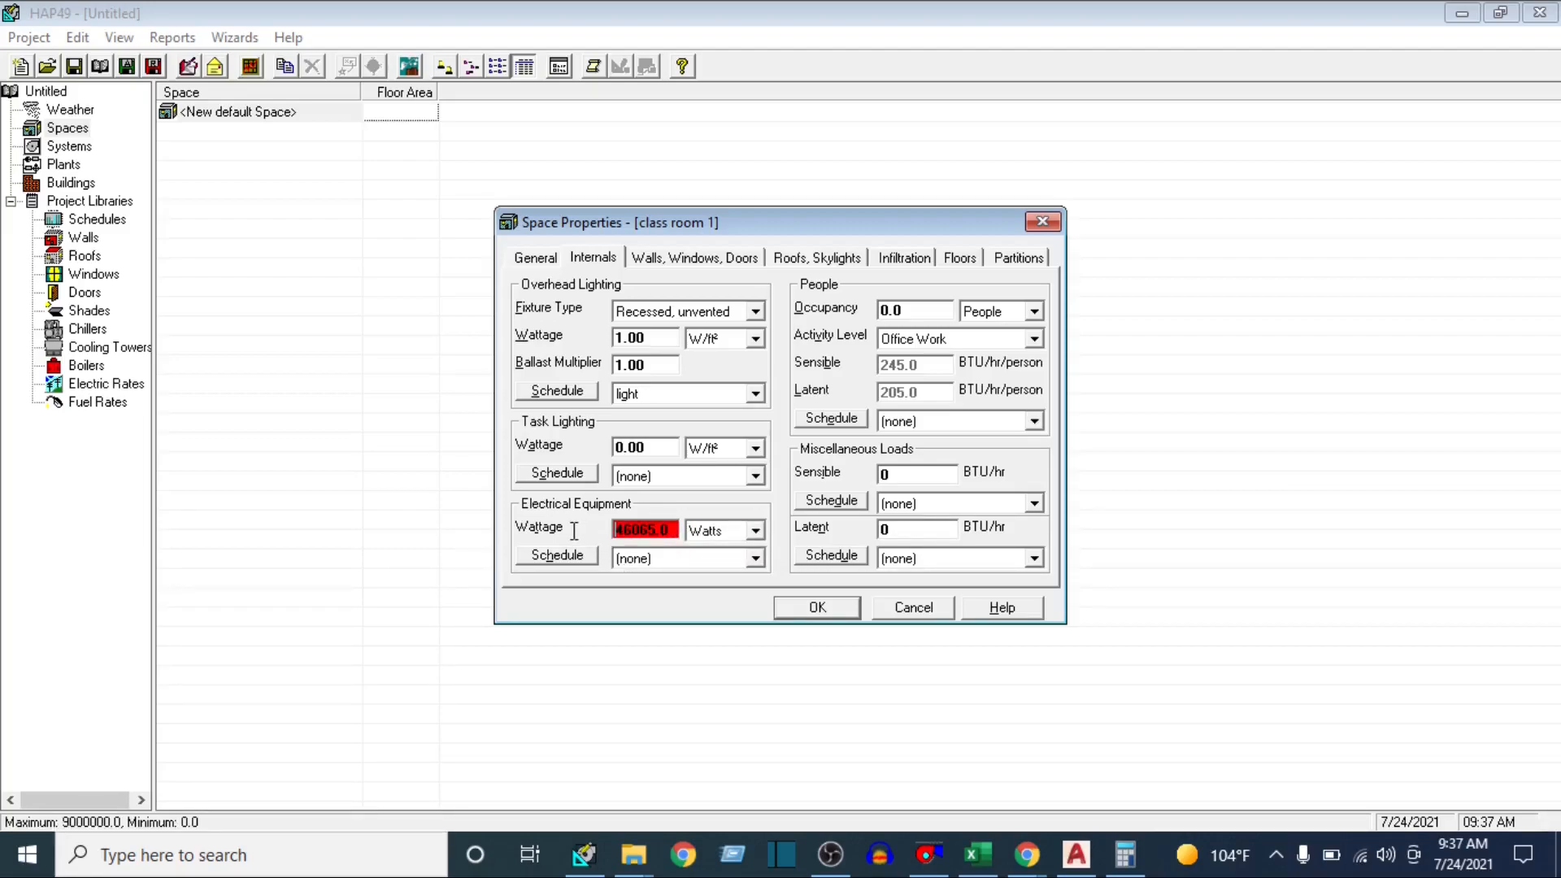
{"action": "left_click_drag", "start_coordinate": [669, 532], "coordinate": [573, 530]}
{"action": "type", "text": "150"}
Create a new Fractional schedule named electrical for the electrical equipment and save it
{"action": "left_click", "coordinate": [755, 557]}
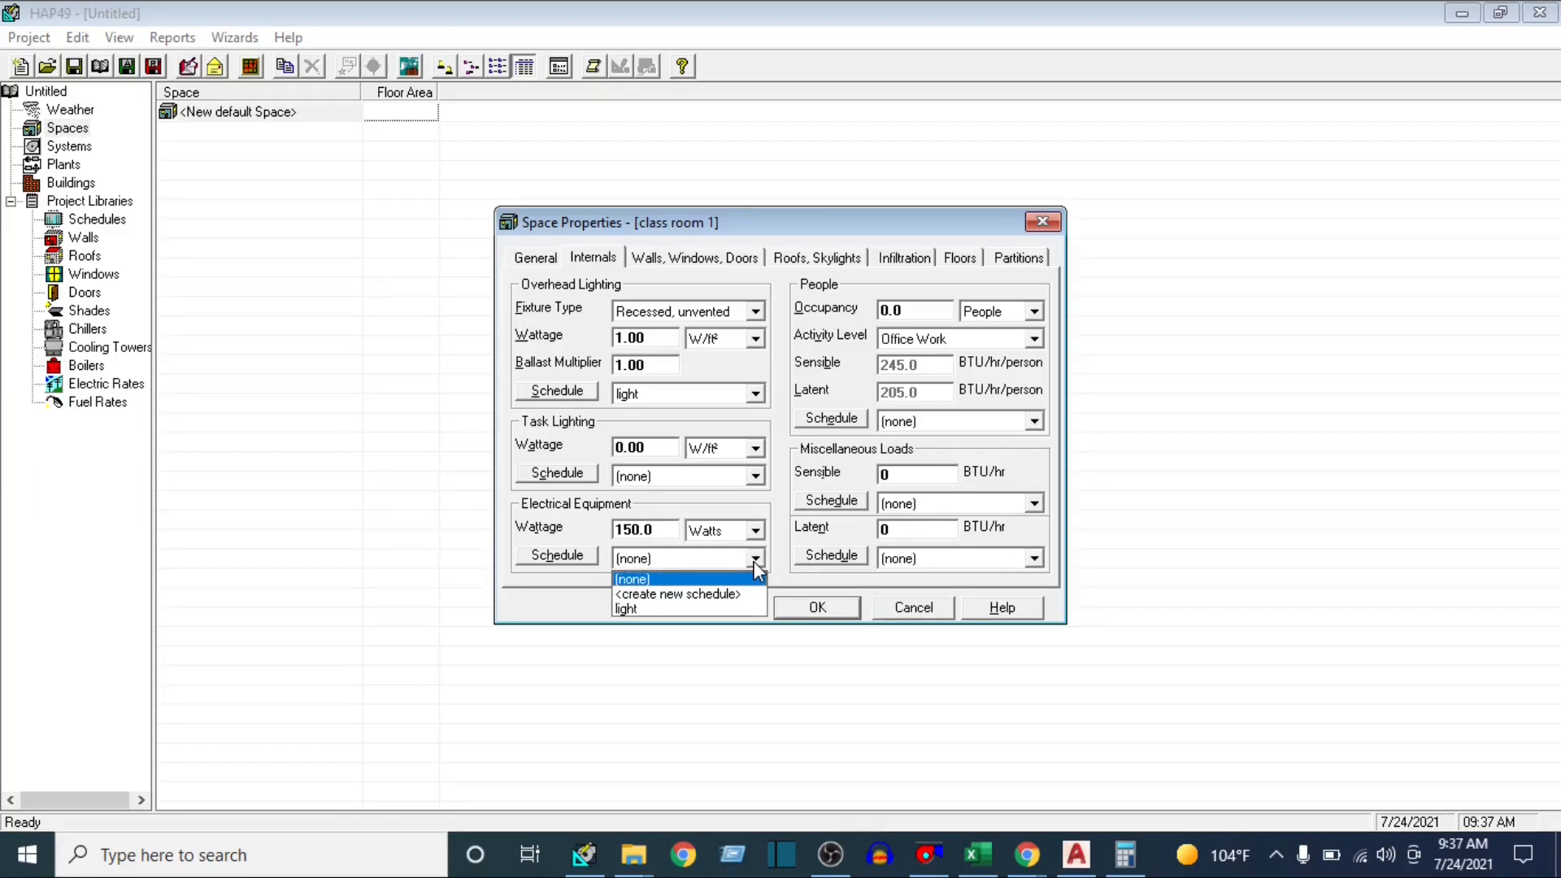
{"action": "left_click", "coordinate": [646, 594]}
{"action": "left_click", "coordinate": [840, 328]}
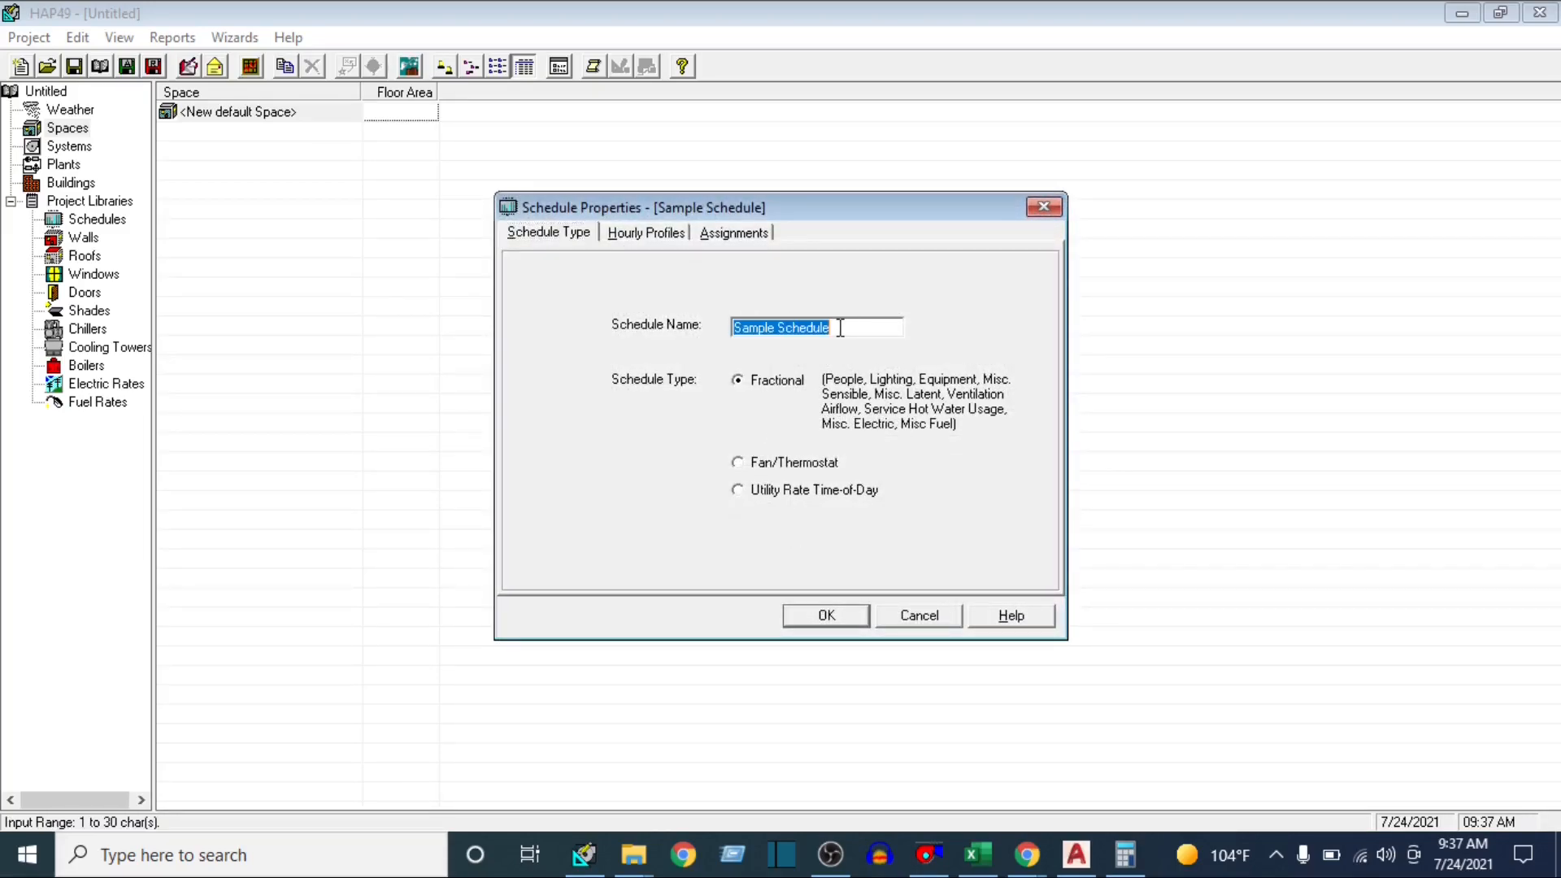
{"action": "left_click_drag", "start_coordinate": [733, 329], "coordinate": [860, 345]}
{"action": "type", "text": "electrical"}
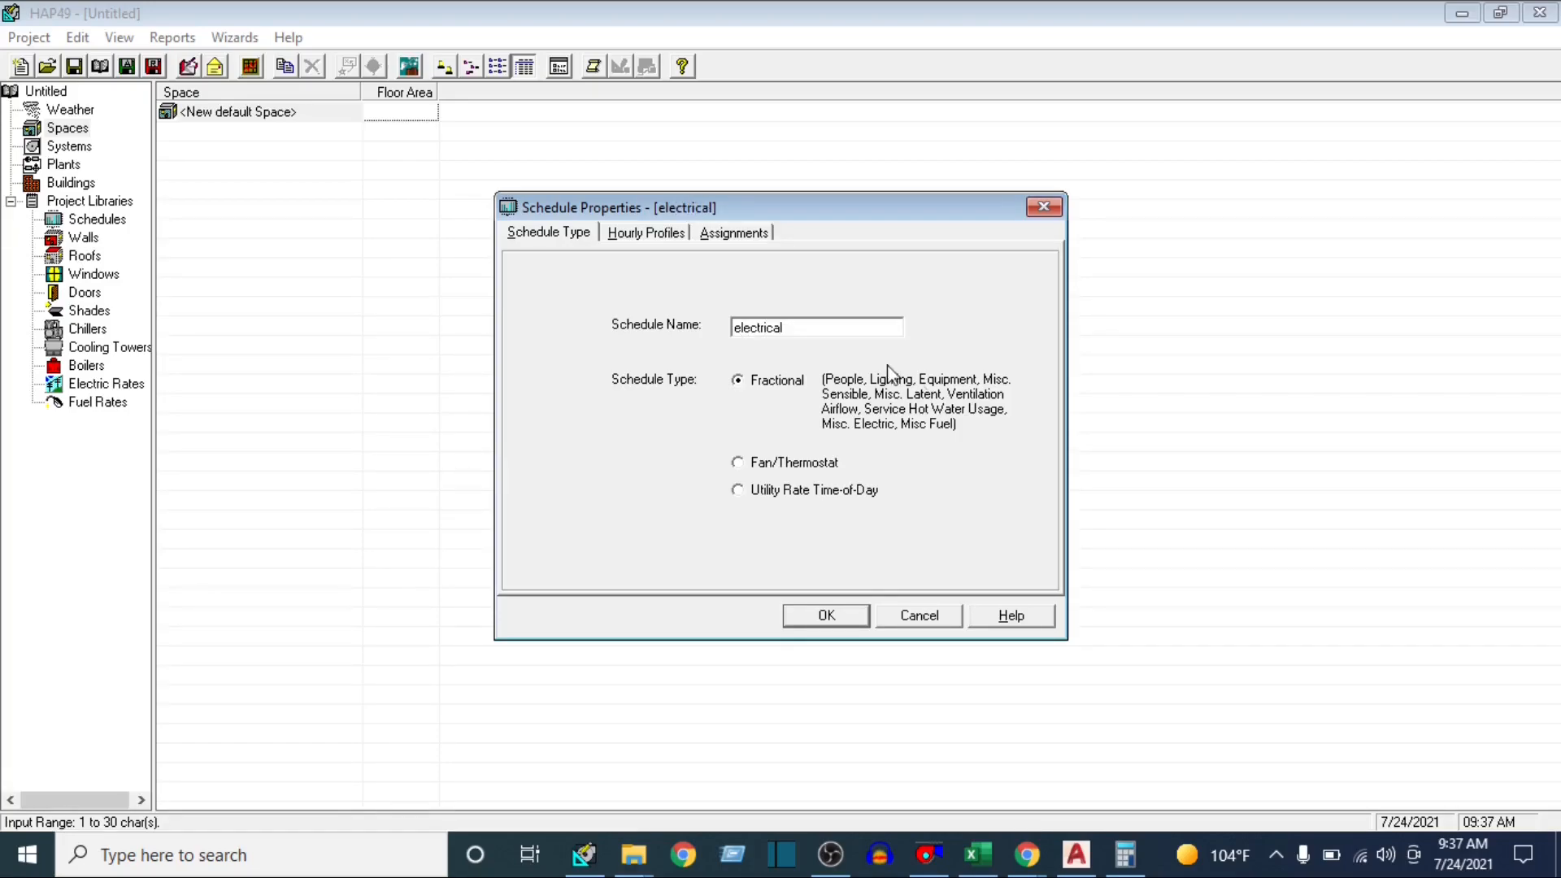
{"action": "left_click", "coordinate": [803, 615]}
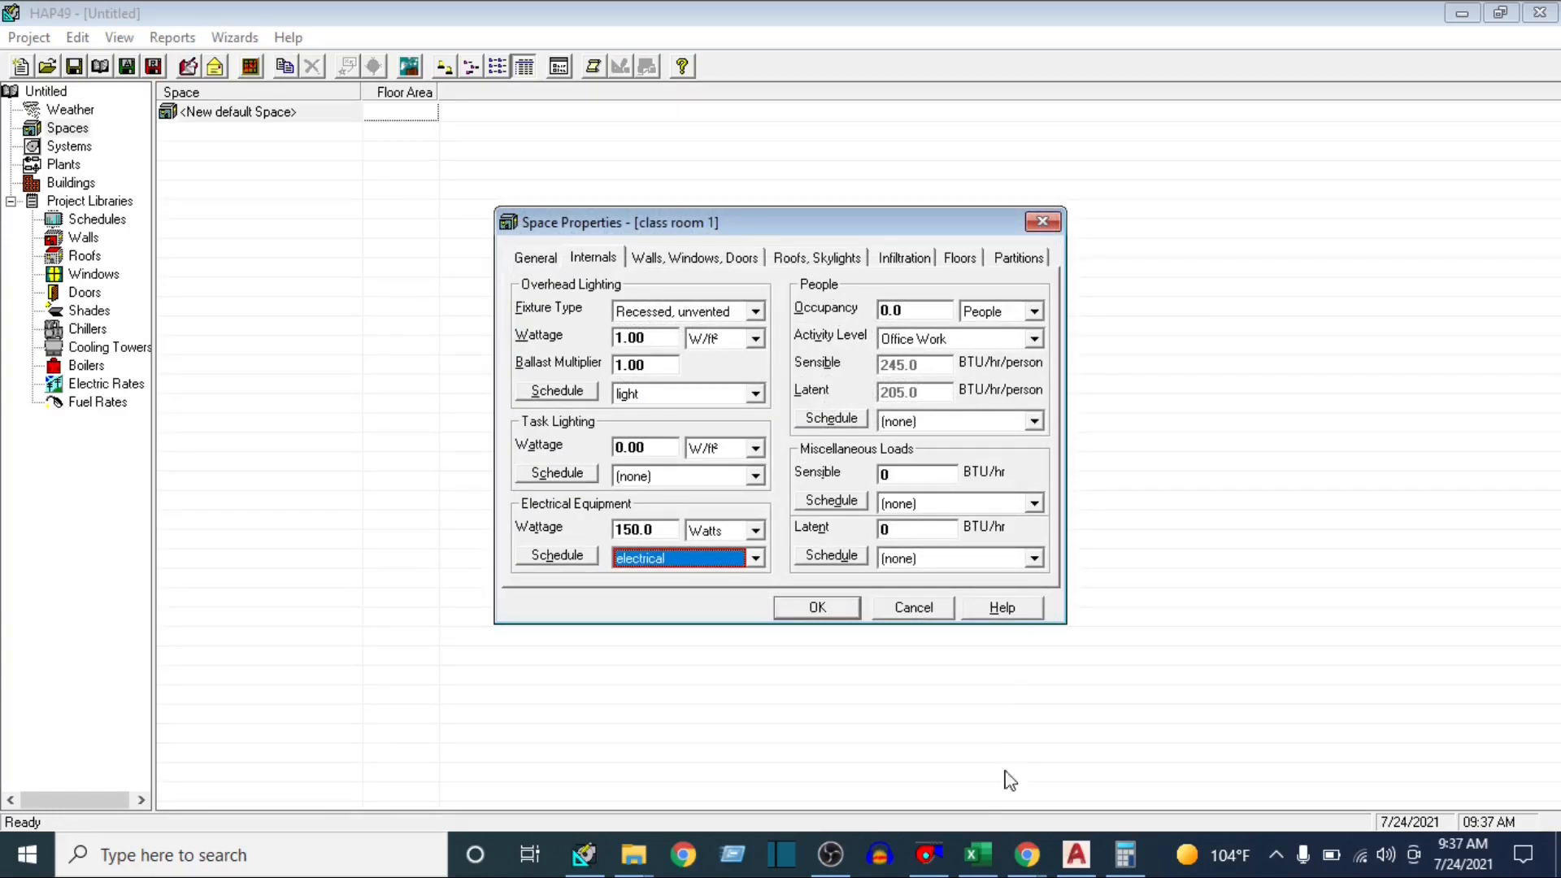
Check class room 1's student capacity in the AutoCAD drawing, then set its occupancy in HAP to 39 people with activity level Seated at Rest
{"action": "left_click", "coordinate": [1075, 853]}
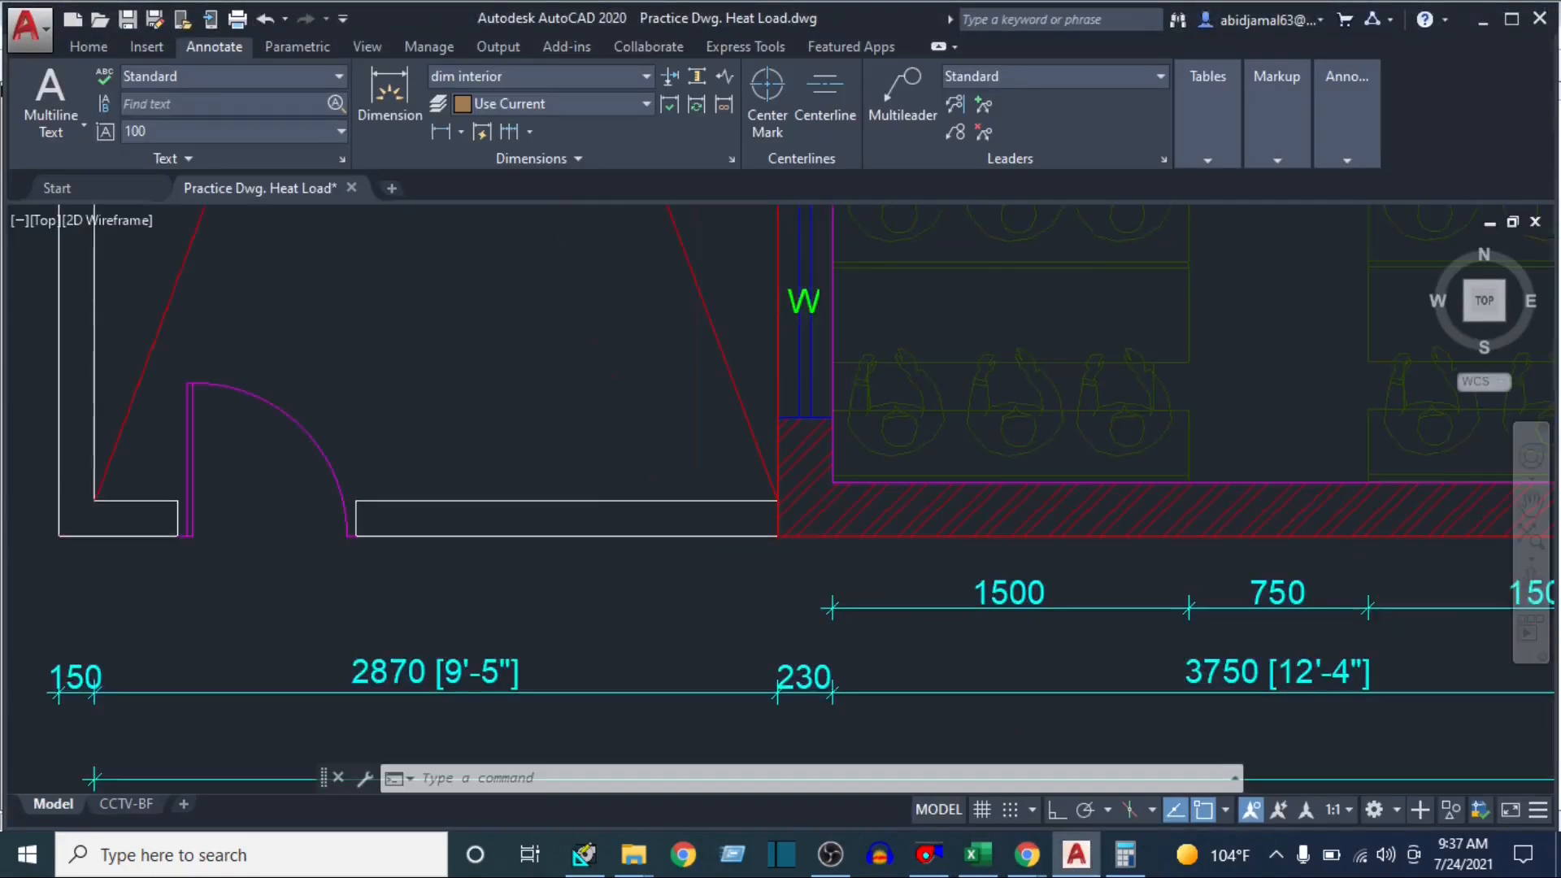
{"action": "scroll", "coordinate": [936, 421], "scroll_direction": "down", "scroll_amount": 3}
{"action": "scroll", "coordinate": [936, 421], "scroll_direction": "up", "scroll_amount": 5}
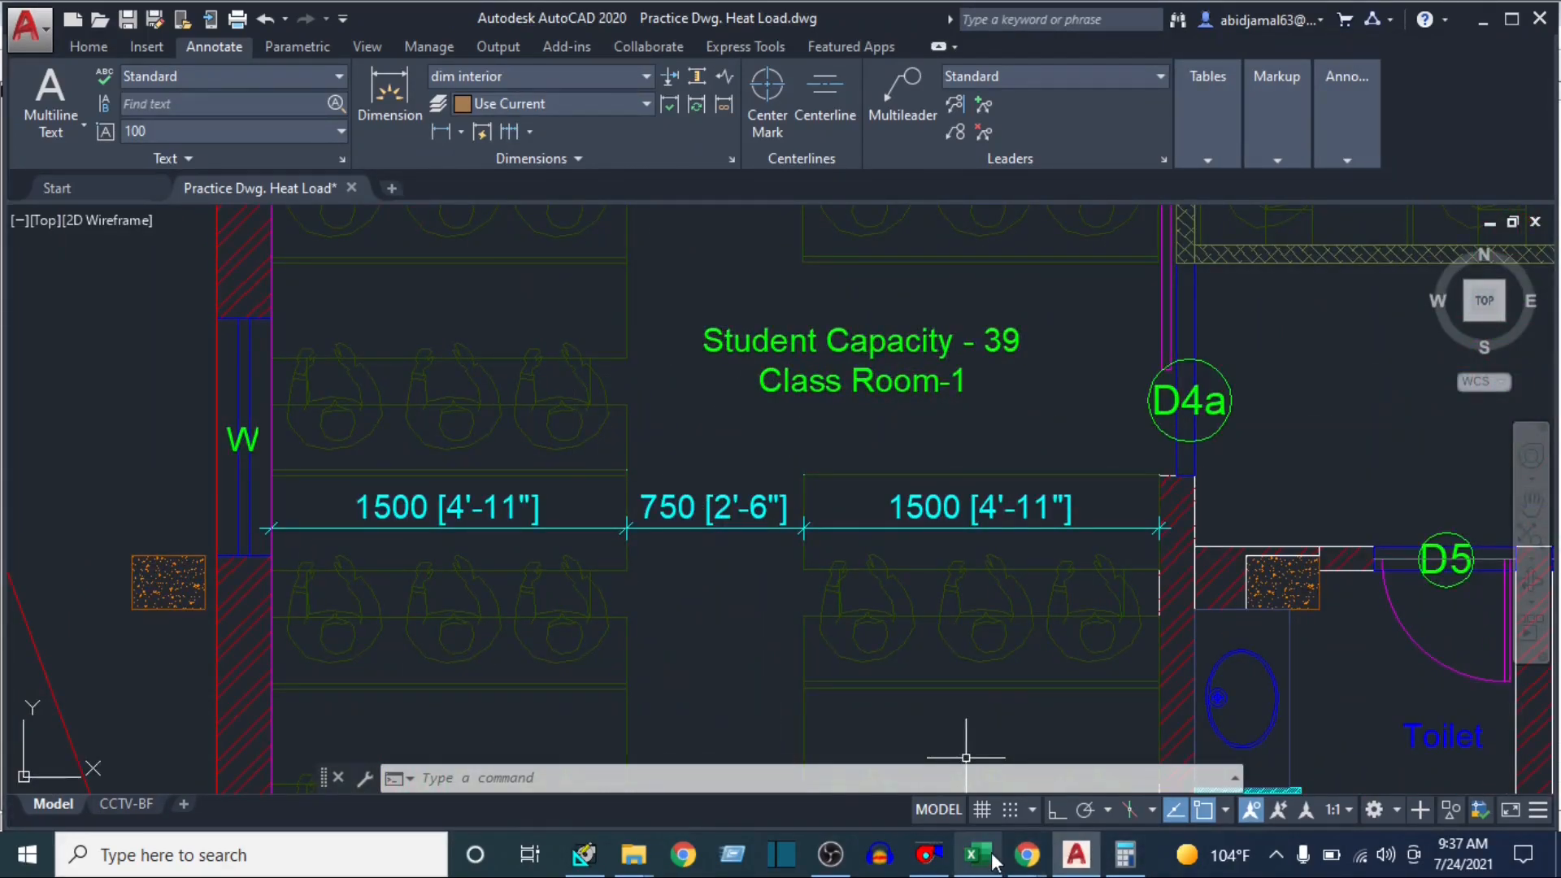
{"action": "left_click", "coordinate": [594, 852]}
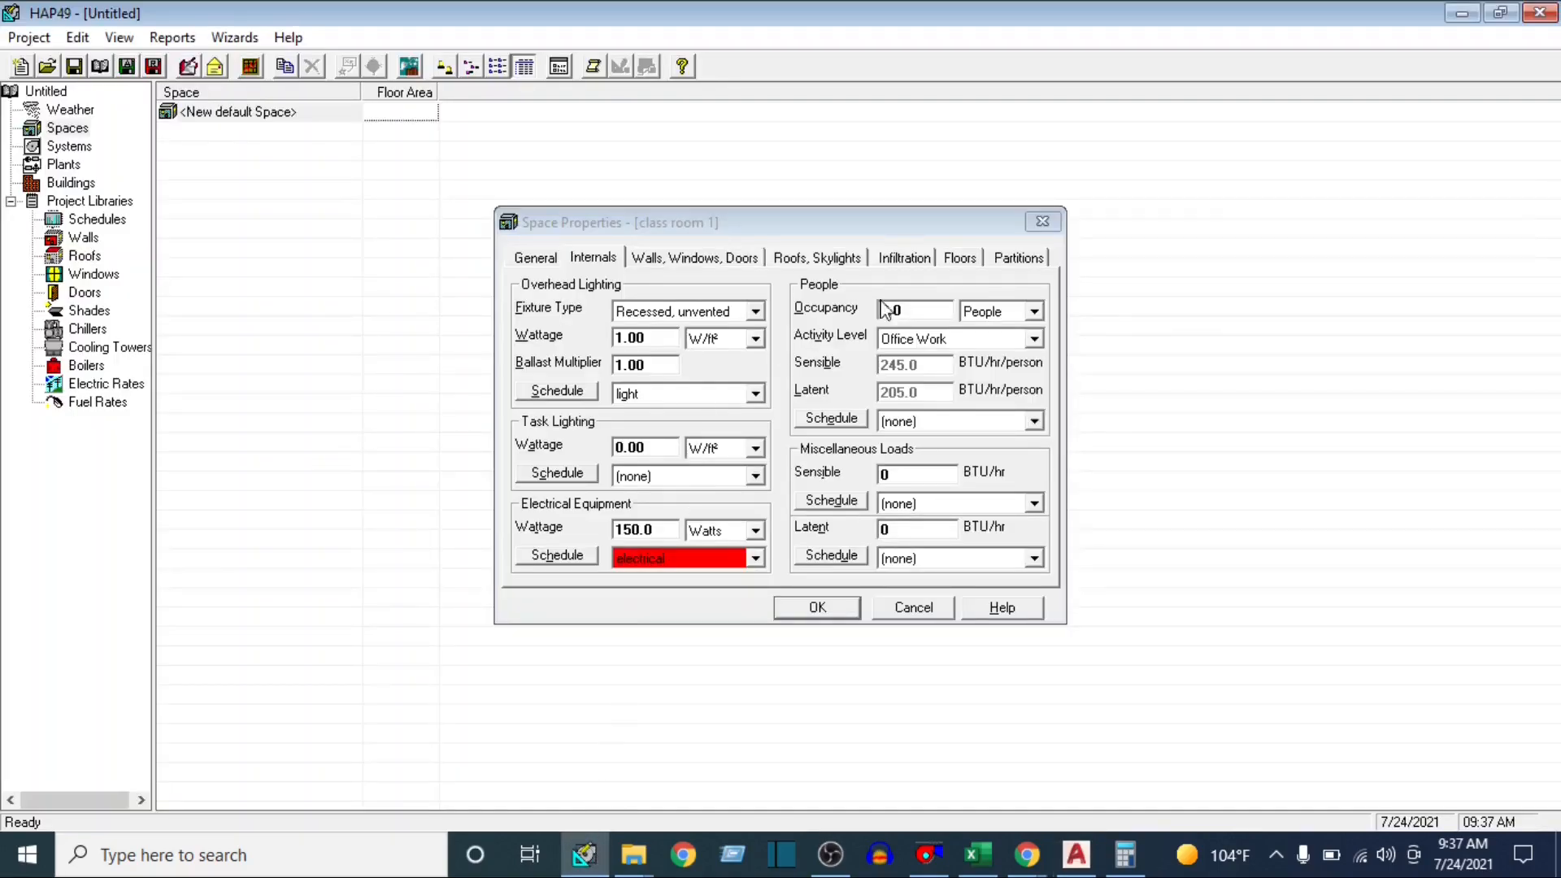
{"action": "left_click", "coordinate": [931, 313]}
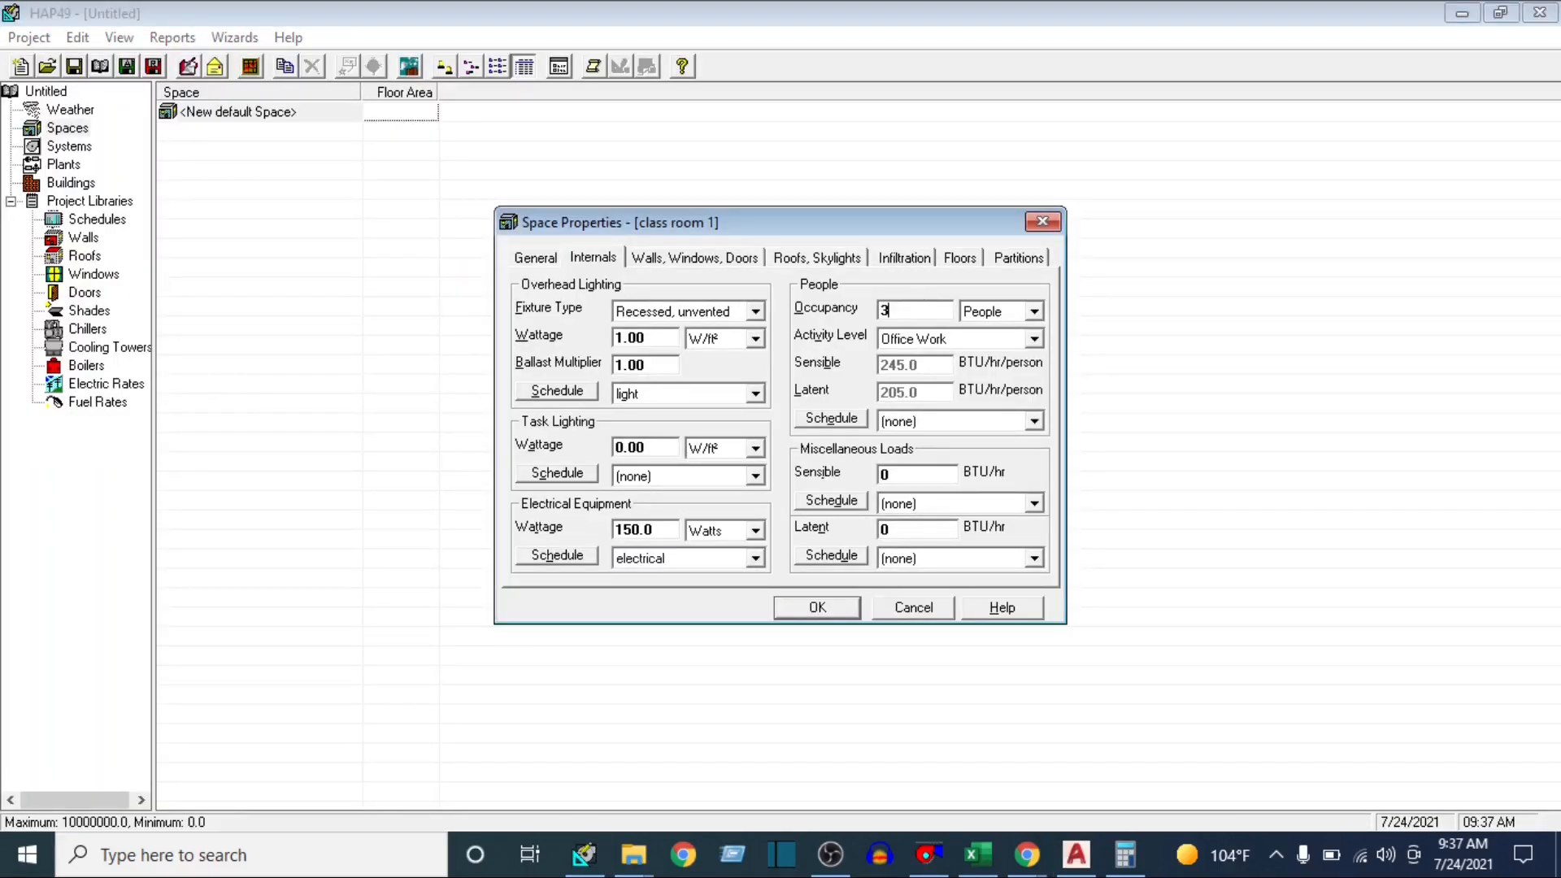
{"action": "left_click", "coordinate": [1034, 339]}
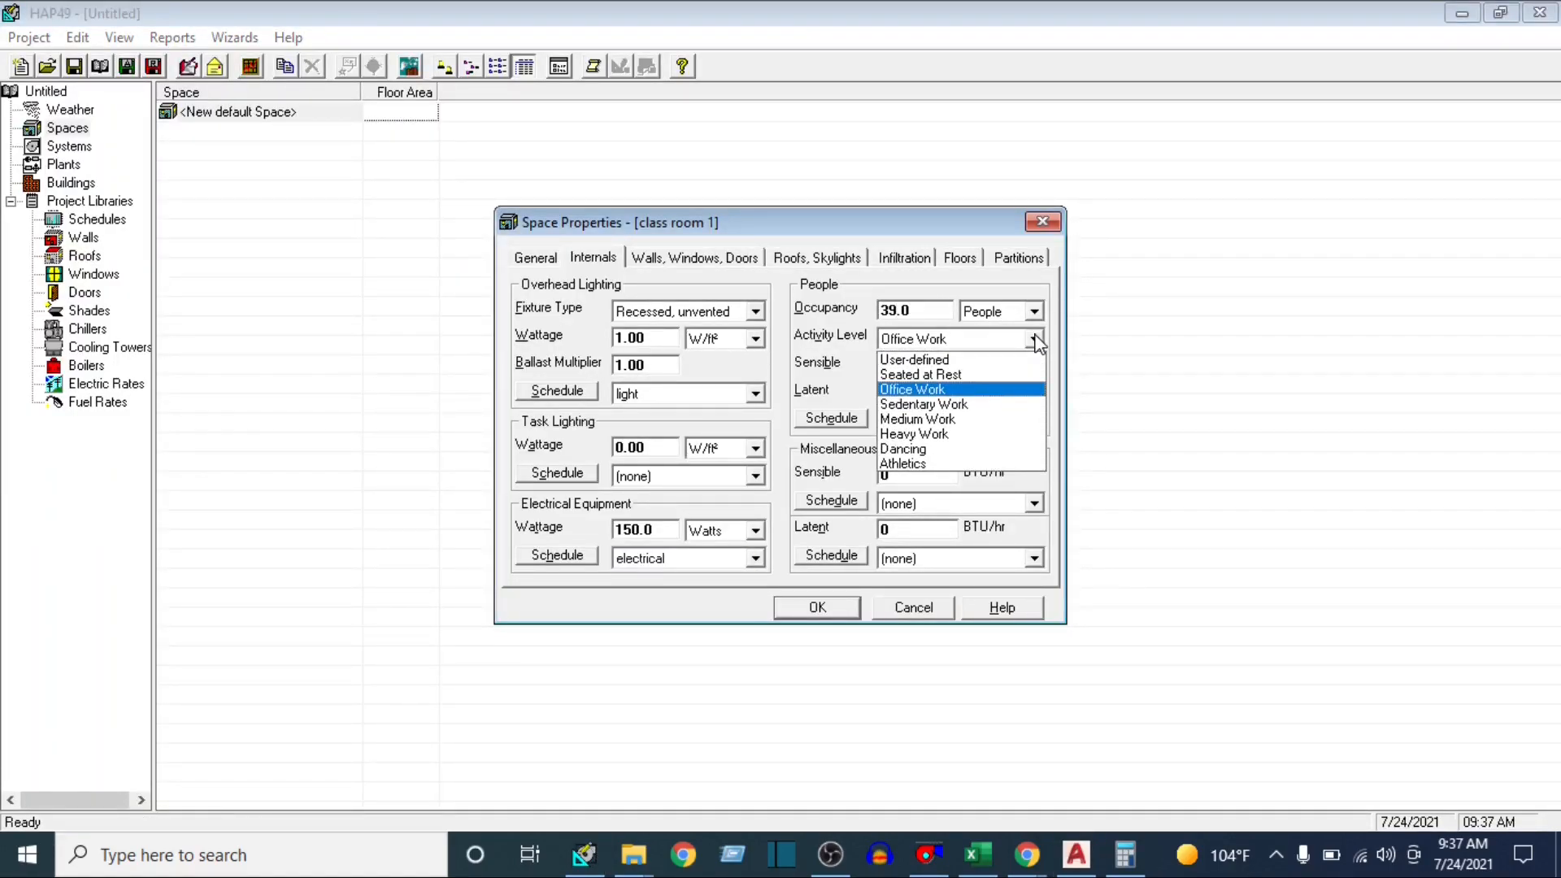
{"action": "left_click", "coordinate": [953, 375]}
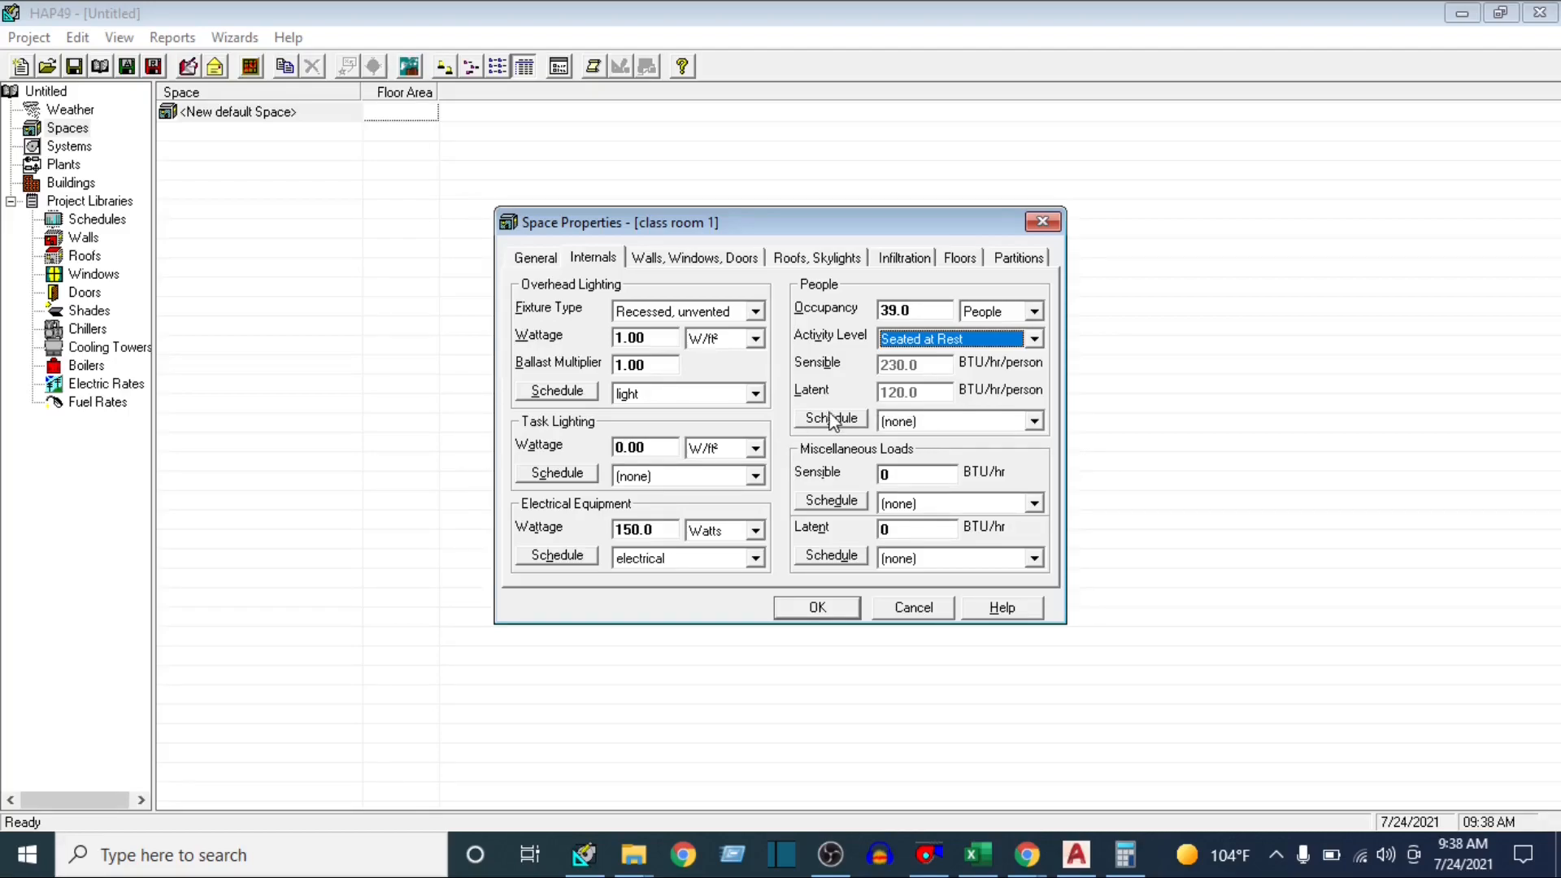
Create a new Fractional schedule named people for the occupants and save it
{"action": "left_click", "coordinate": [1032, 421]}
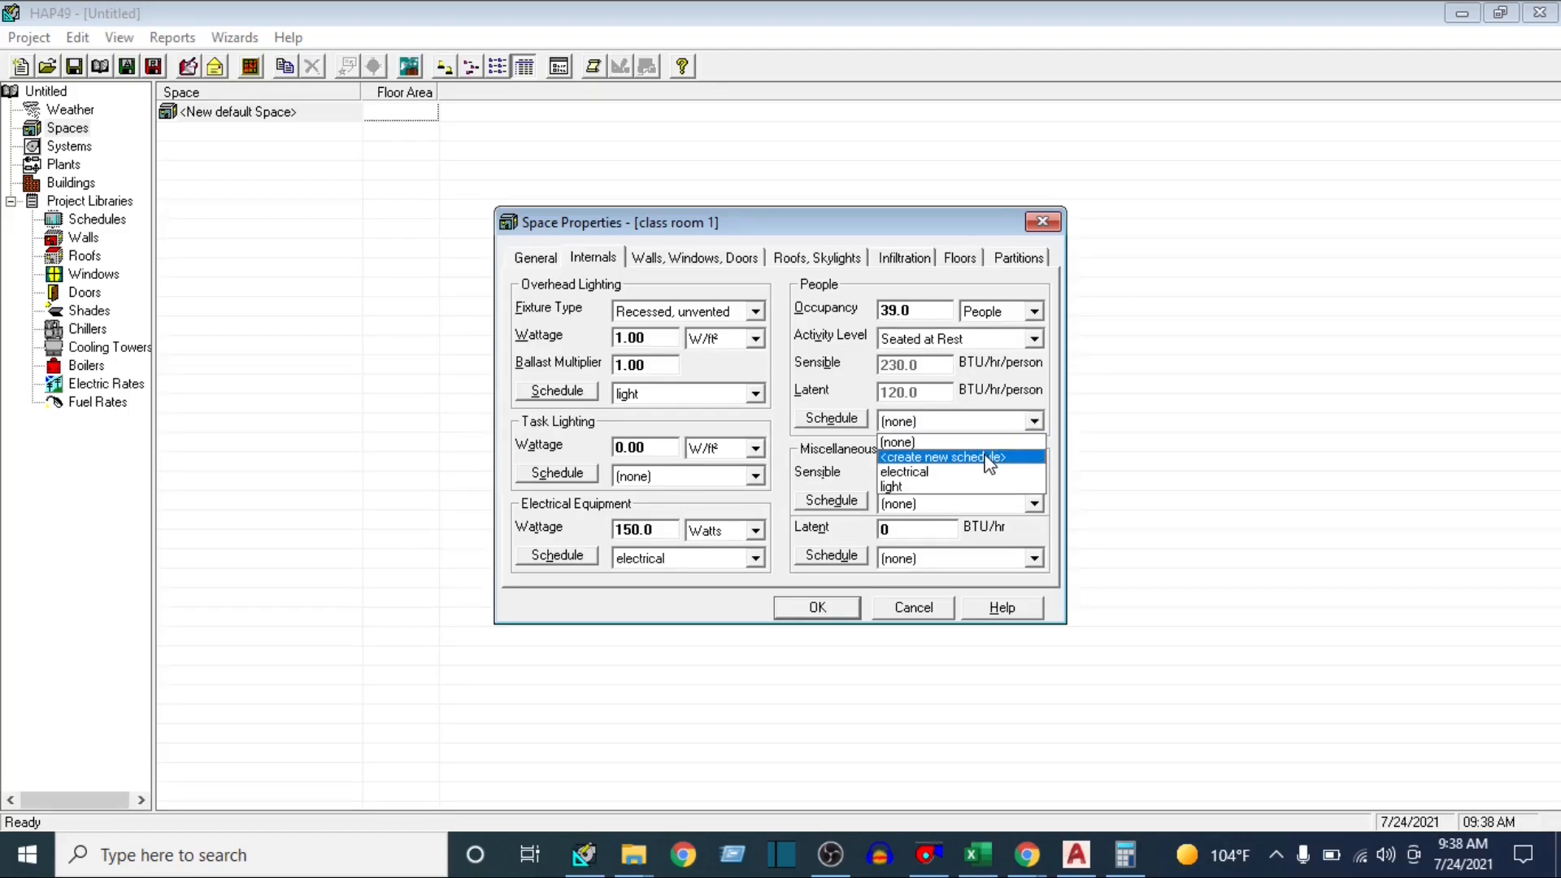
{"action": "left_click", "coordinate": [982, 455]}
{"action": "left_click_drag", "start_coordinate": [733, 328], "coordinate": [860, 323]}
{"action": "type", "text": "people"}
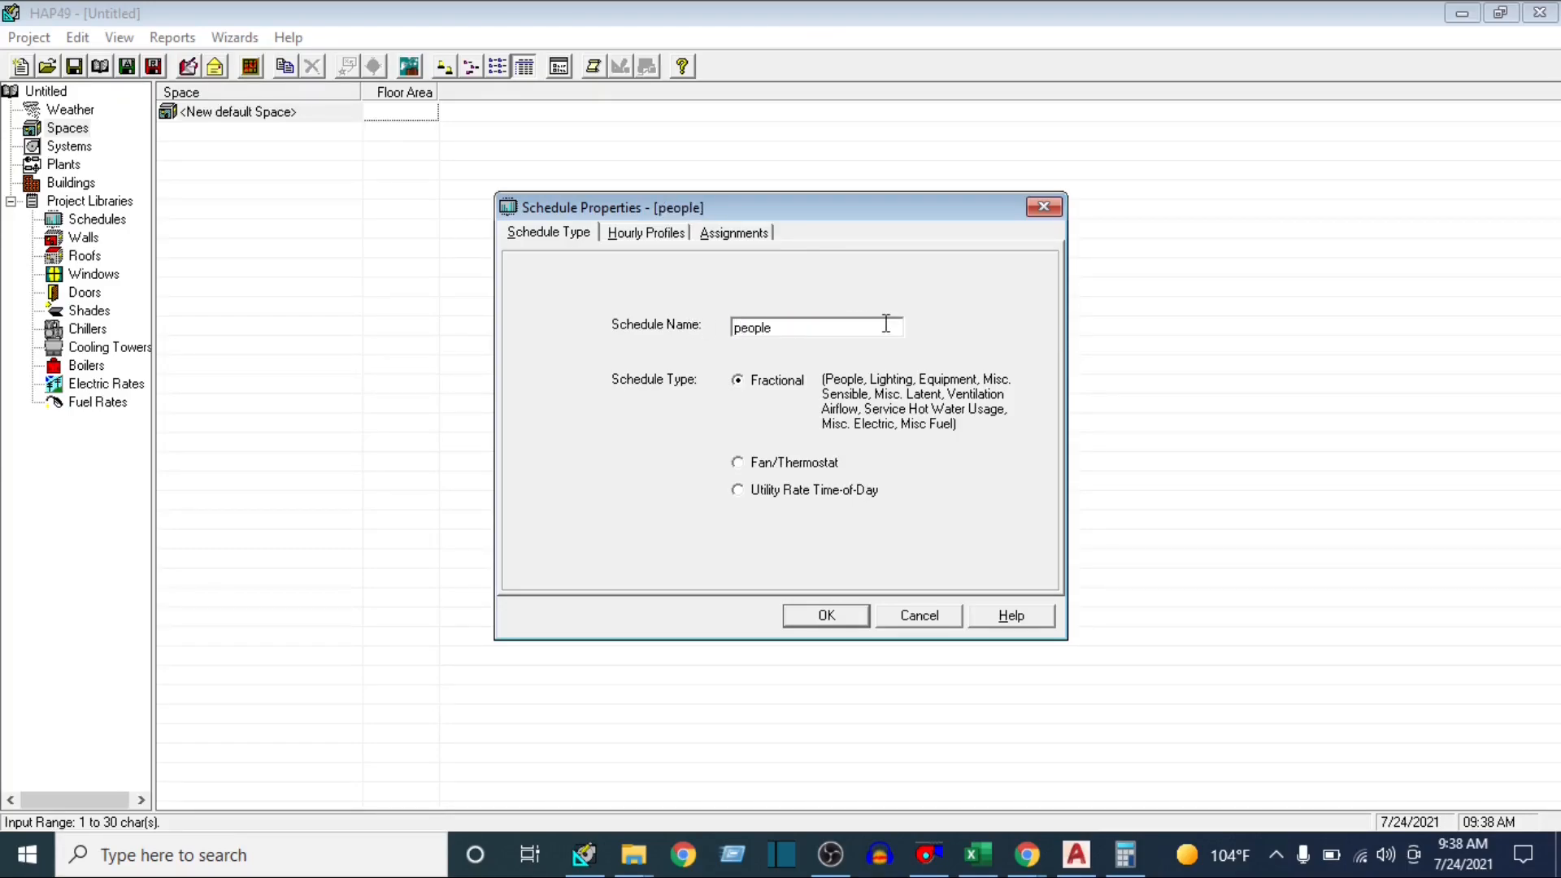
{"action": "left_click", "coordinate": [822, 614]}
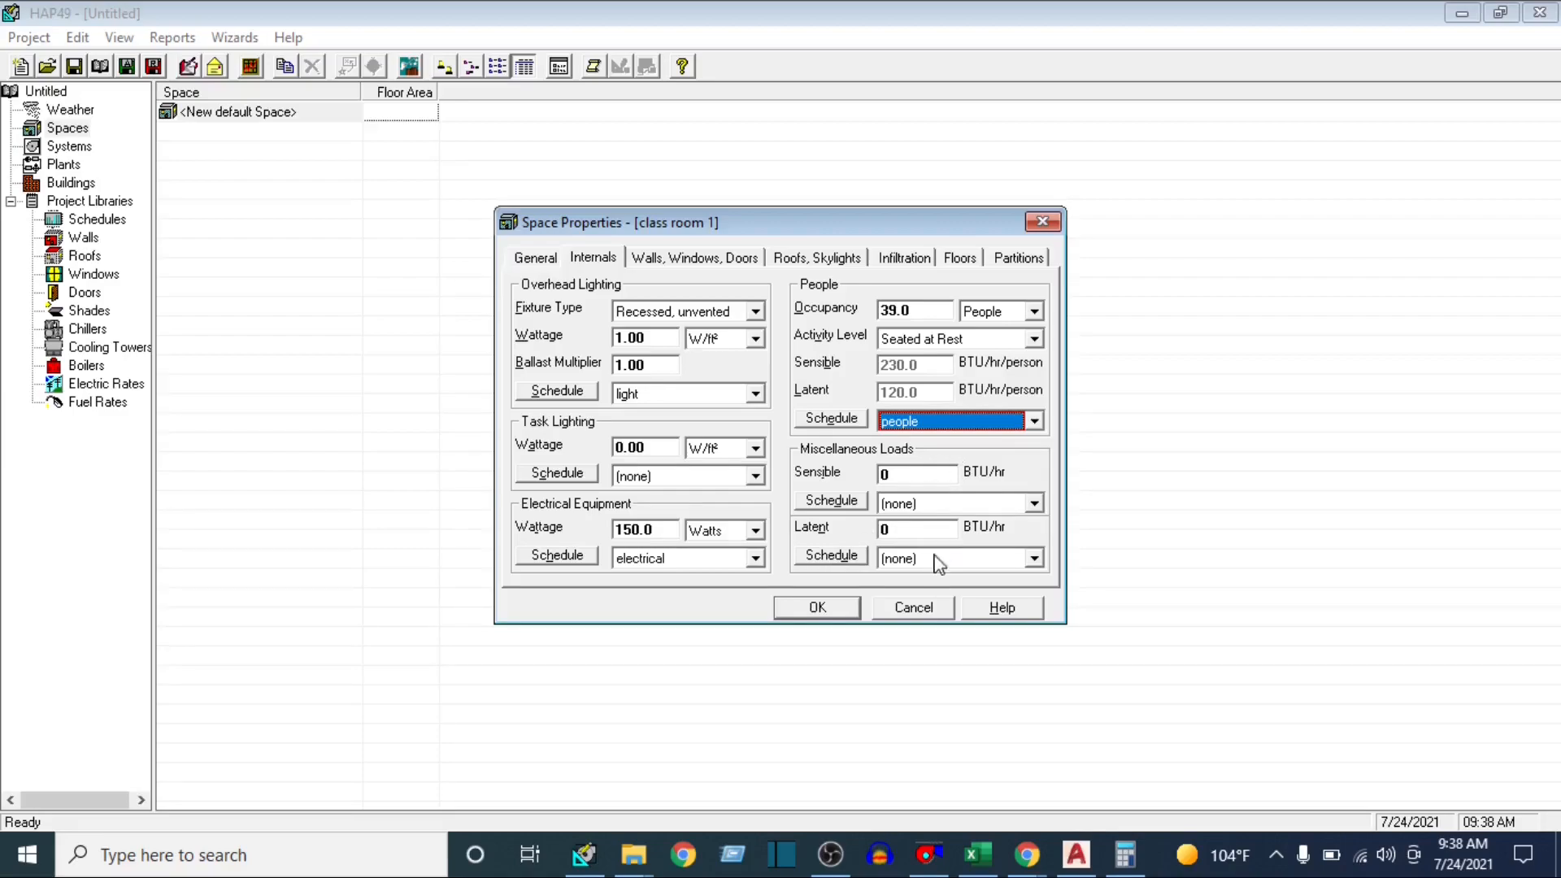
Open class room 1's wall, window and door exposures, then examine the AutoCAD floor plan and its compass symbol for the wall orientation
{"action": "left_click", "coordinate": [709, 258]}
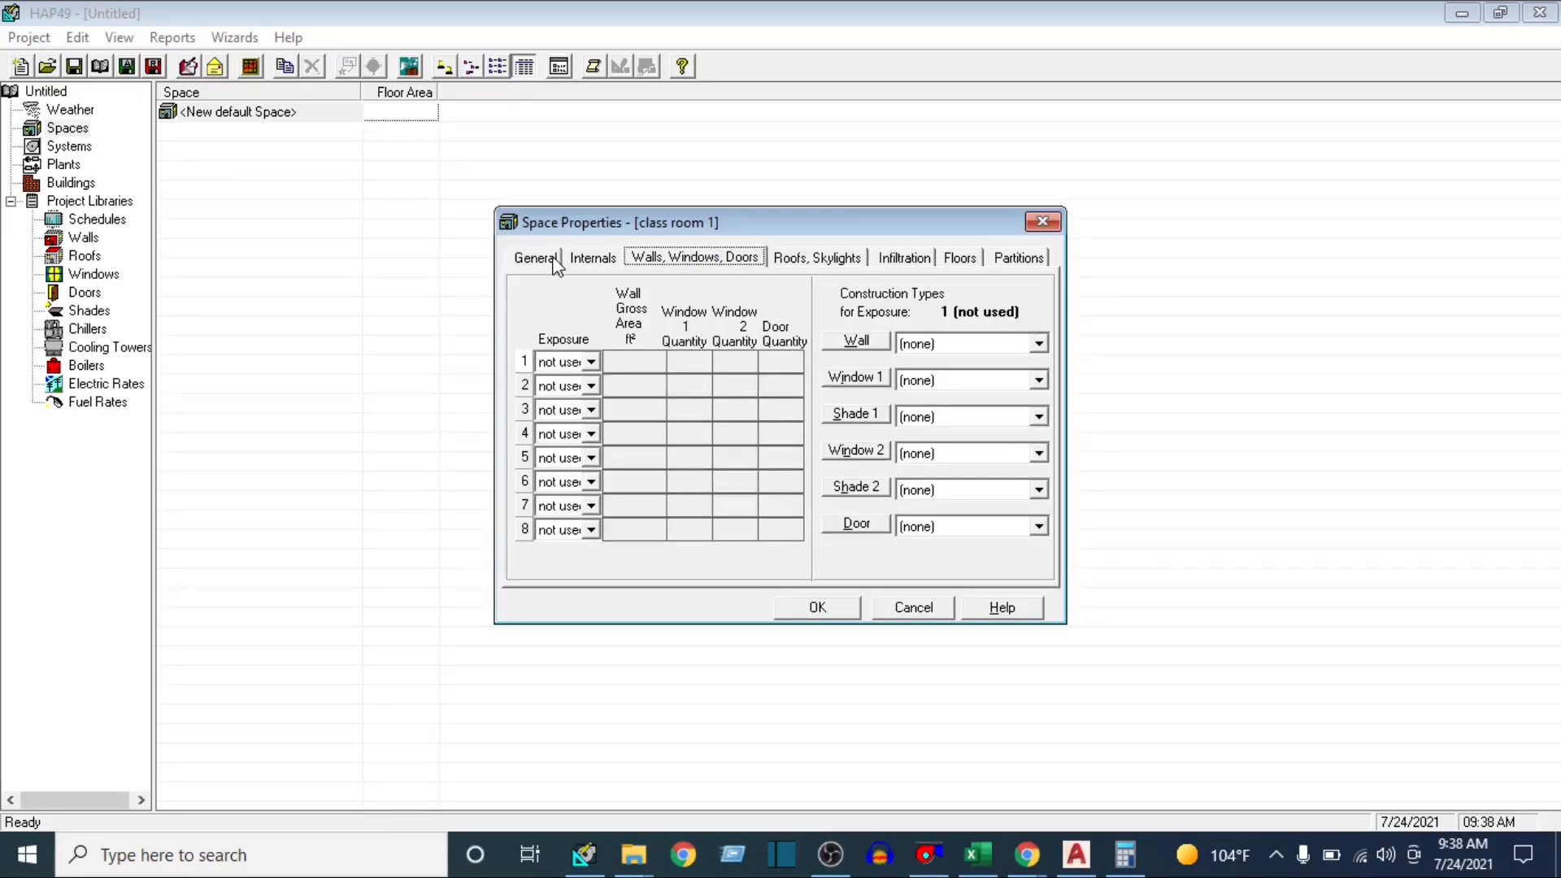
{"action": "left_click", "coordinate": [587, 260]}
{"action": "left_click", "coordinate": [712, 258]}
{"action": "mouse_move", "coordinate": [1073, 865]}
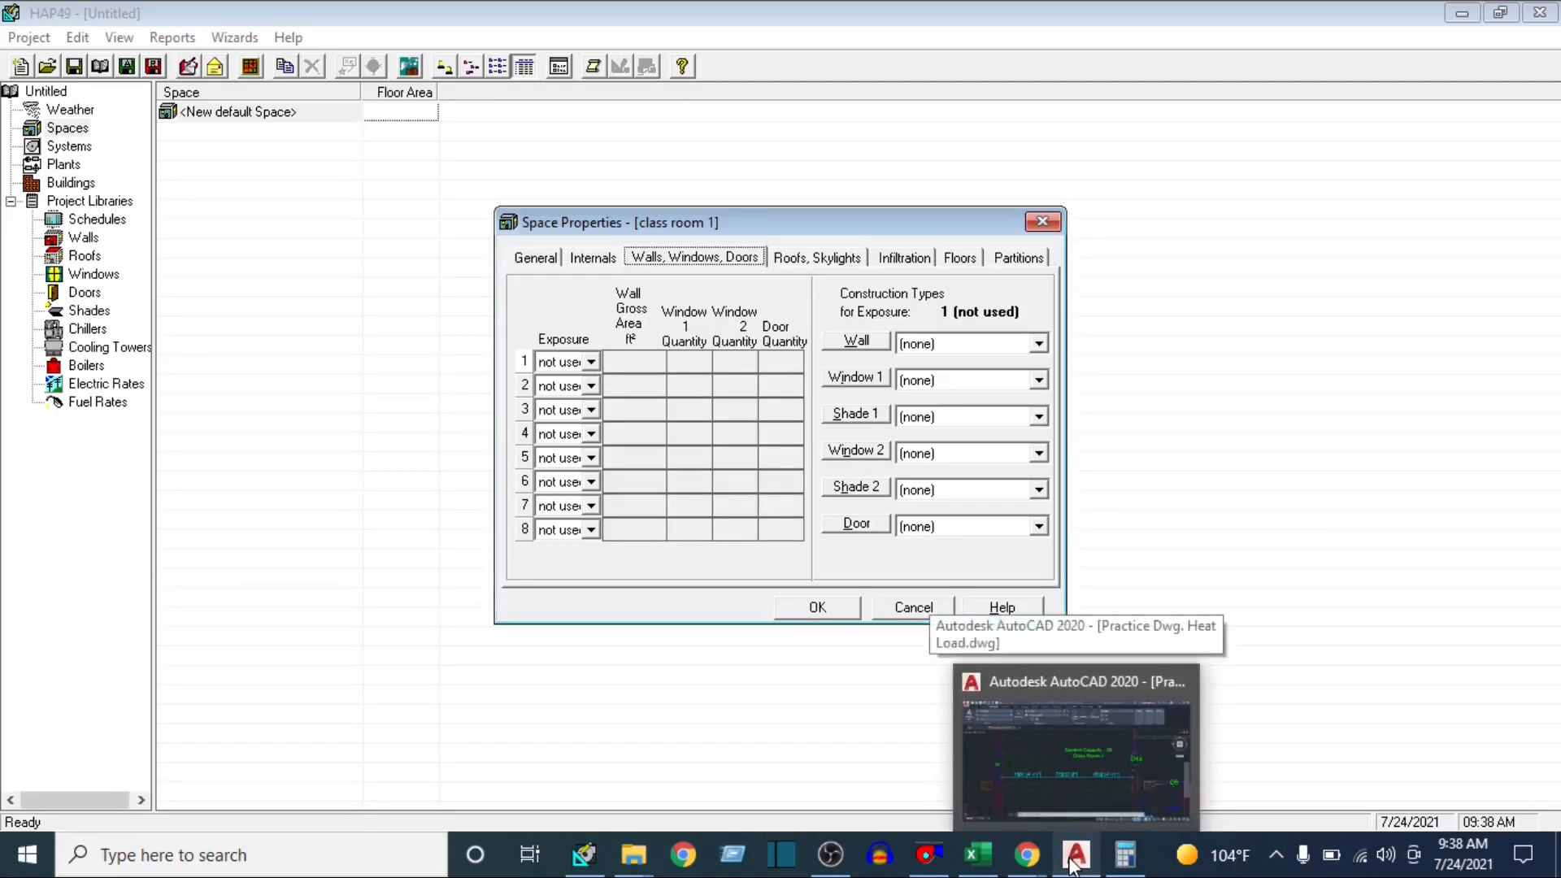
{"action": "left_click", "coordinate": [1075, 749]}
{"action": "scroll", "coordinate": [683, 455], "scroll_direction": "down", "scroll_amount": 6}
{"action": "left_click_drag", "start_coordinate": [700, 512], "coordinate": [653, 316]}
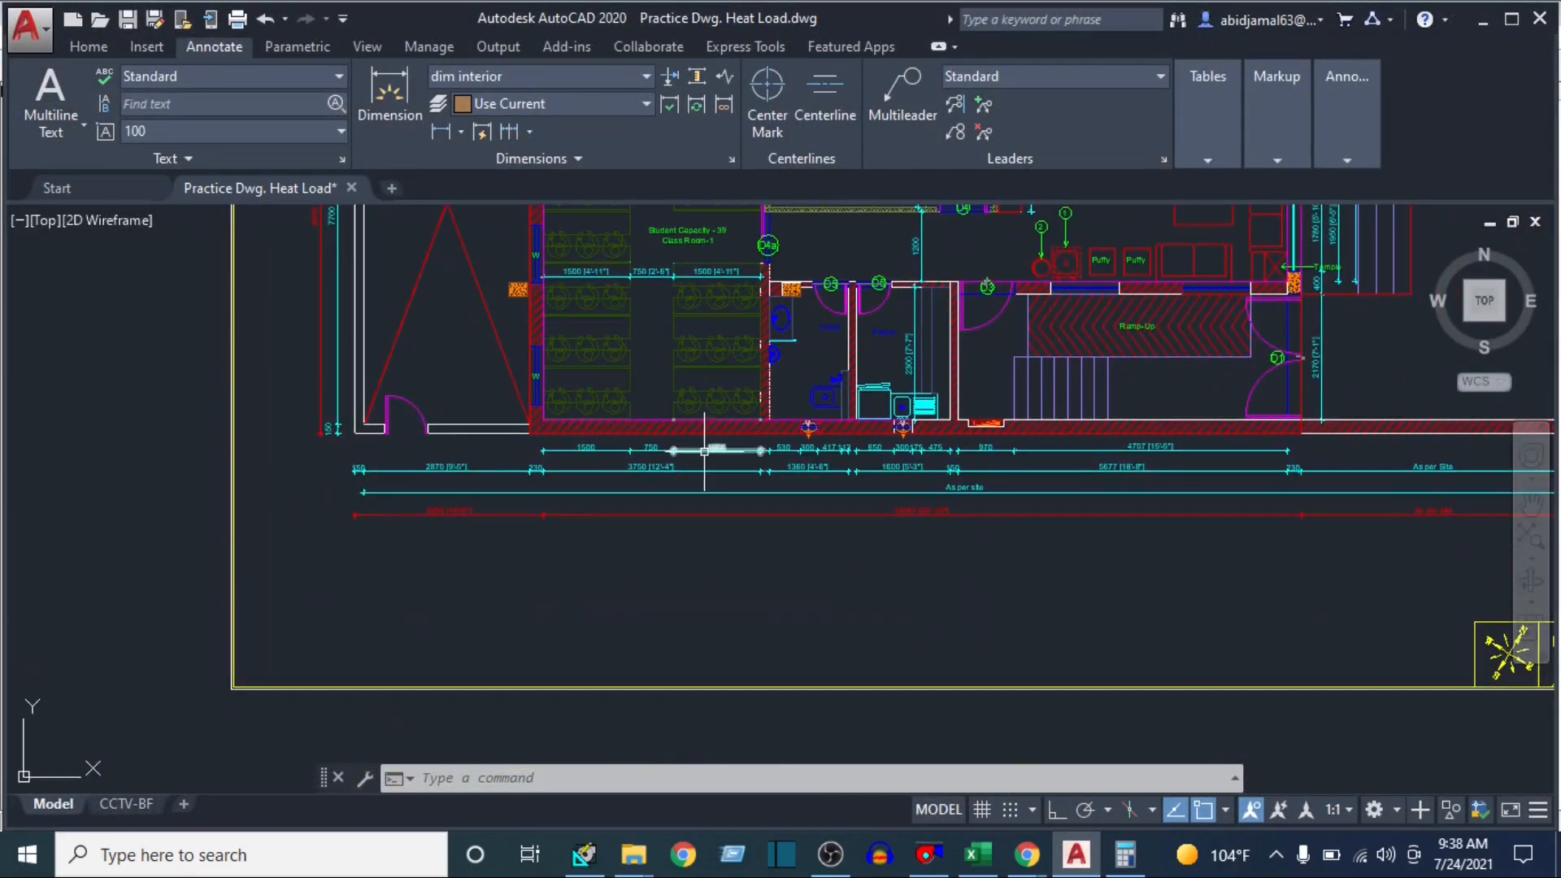
{"action": "scroll", "coordinate": [706, 451], "scroll_direction": "down", "scroll_amount": 2}
{"action": "mouse_move", "coordinate": [911, 464]}
{"action": "left_mouse_down"}
{"action": "mouse_move", "coordinate": [740, 477]}
{"action": "mouse_move", "coordinate": [1333, 662]}
{"action": "left_mouse_up"}
{"action": "scroll", "coordinate": [1066, 627], "scroll_direction": "up", "scroll_amount": 8}
{"action": "scroll", "coordinate": [776, 498], "scroll_direction": "down", "scroll_amount": 2}
{"action": "scroll", "coordinate": [634, 459], "scroll_direction": "down", "scroll_amount": 4}
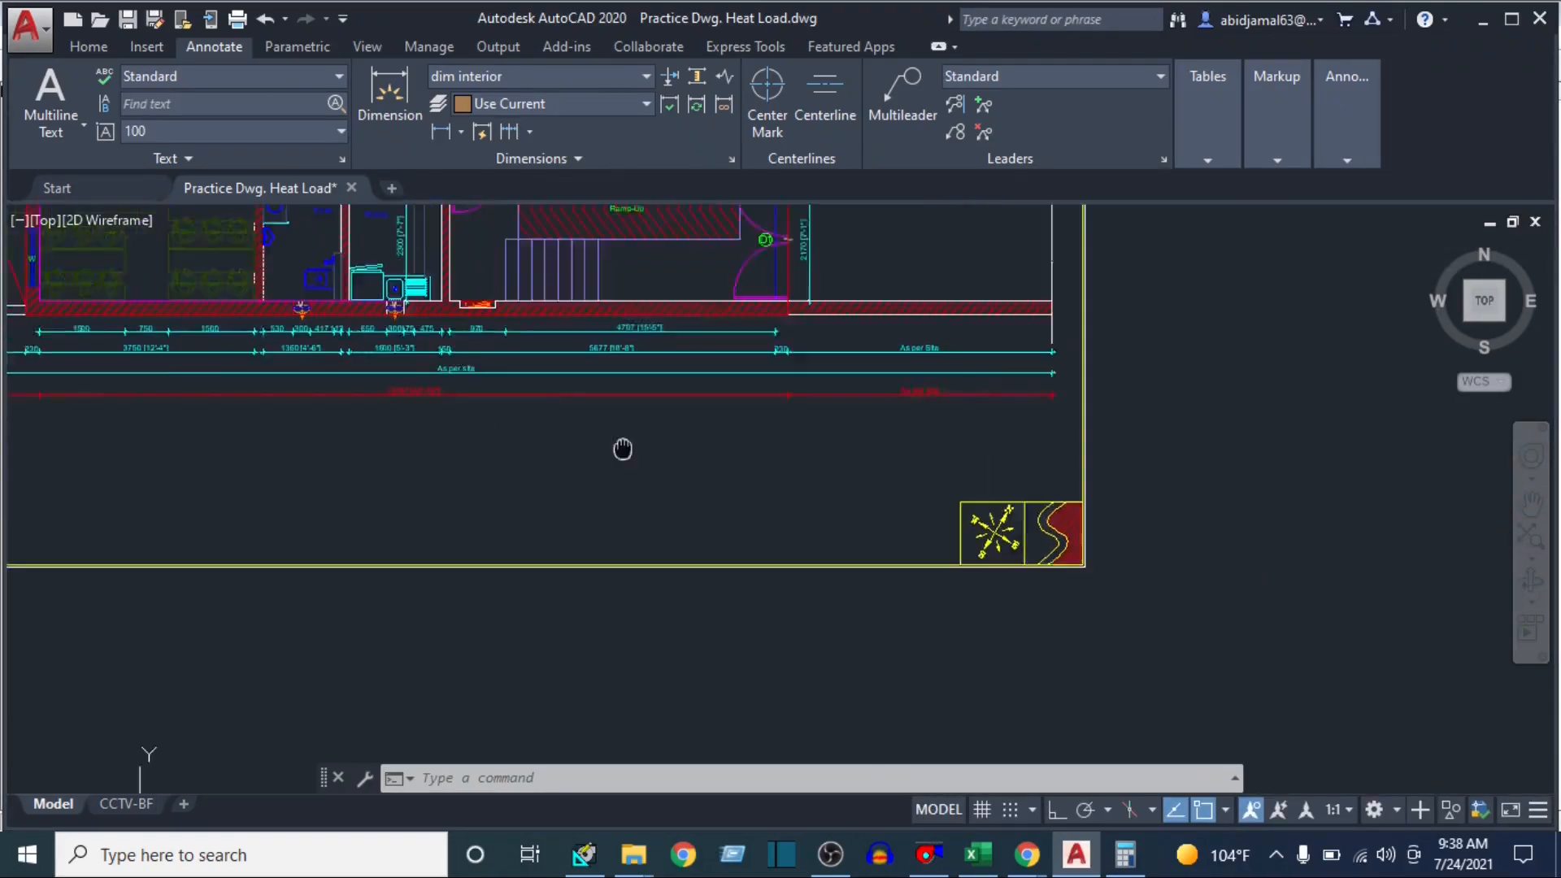
{"action": "left_click_drag", "start_coordinate": [623, 446], "coordinate": [1153, 614]}
Add a linear dimension along the inner face of class room 1's lower exterior wall, from corner to corner
{"action": "scroll", "coordinate": [578, 439], "scroll_direction": "up", "scroll_amount": 6}
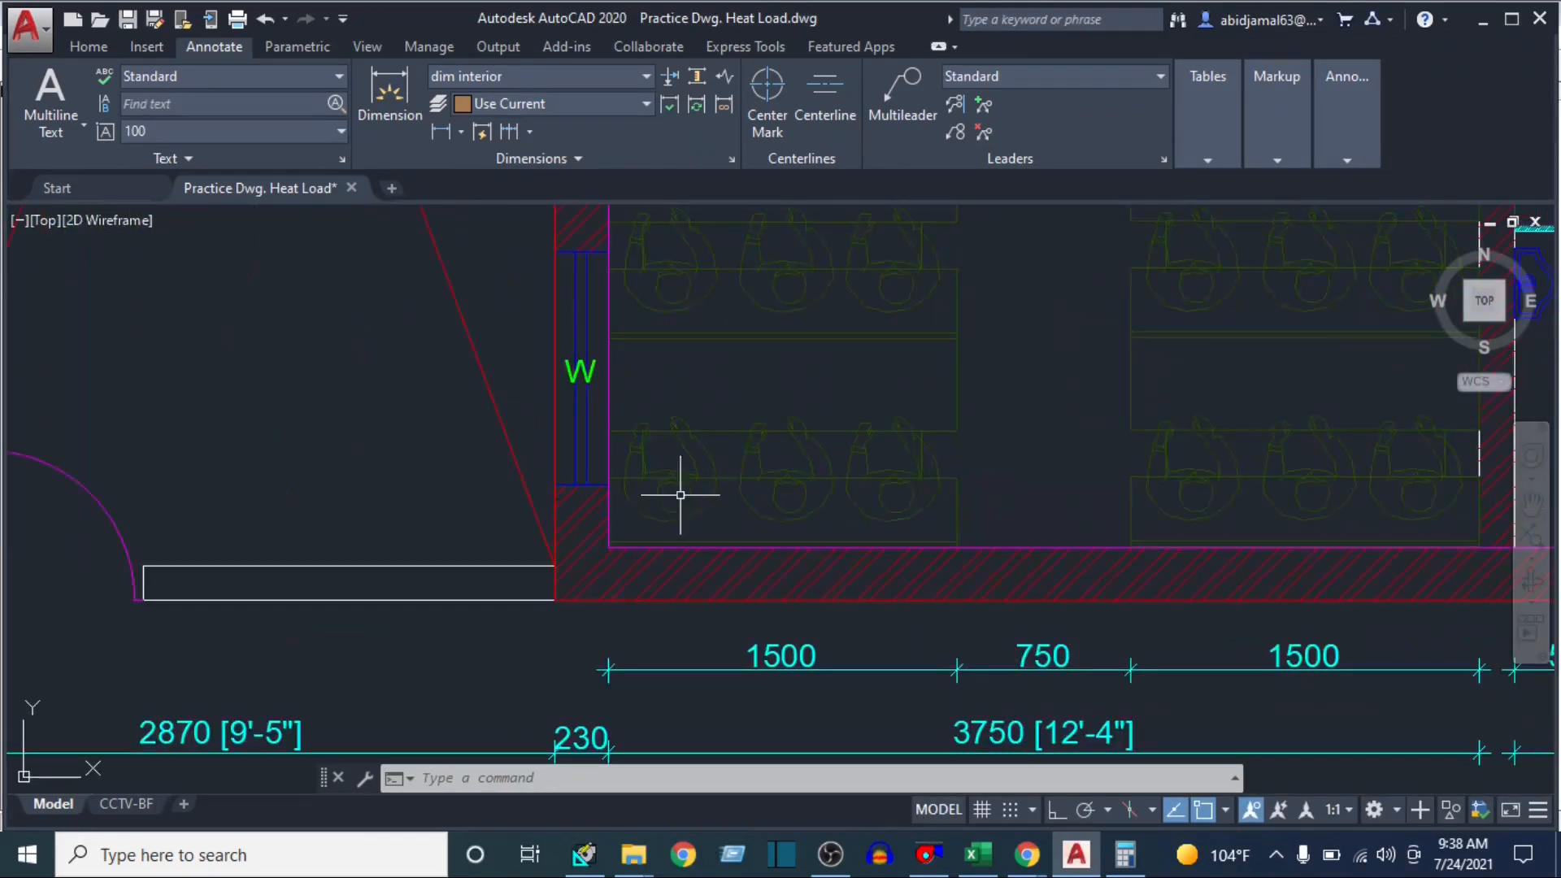
{"action": "left_click", "coordinate": [440, 131]}
{"action": "left_click", "coordinate": [608, 547]}
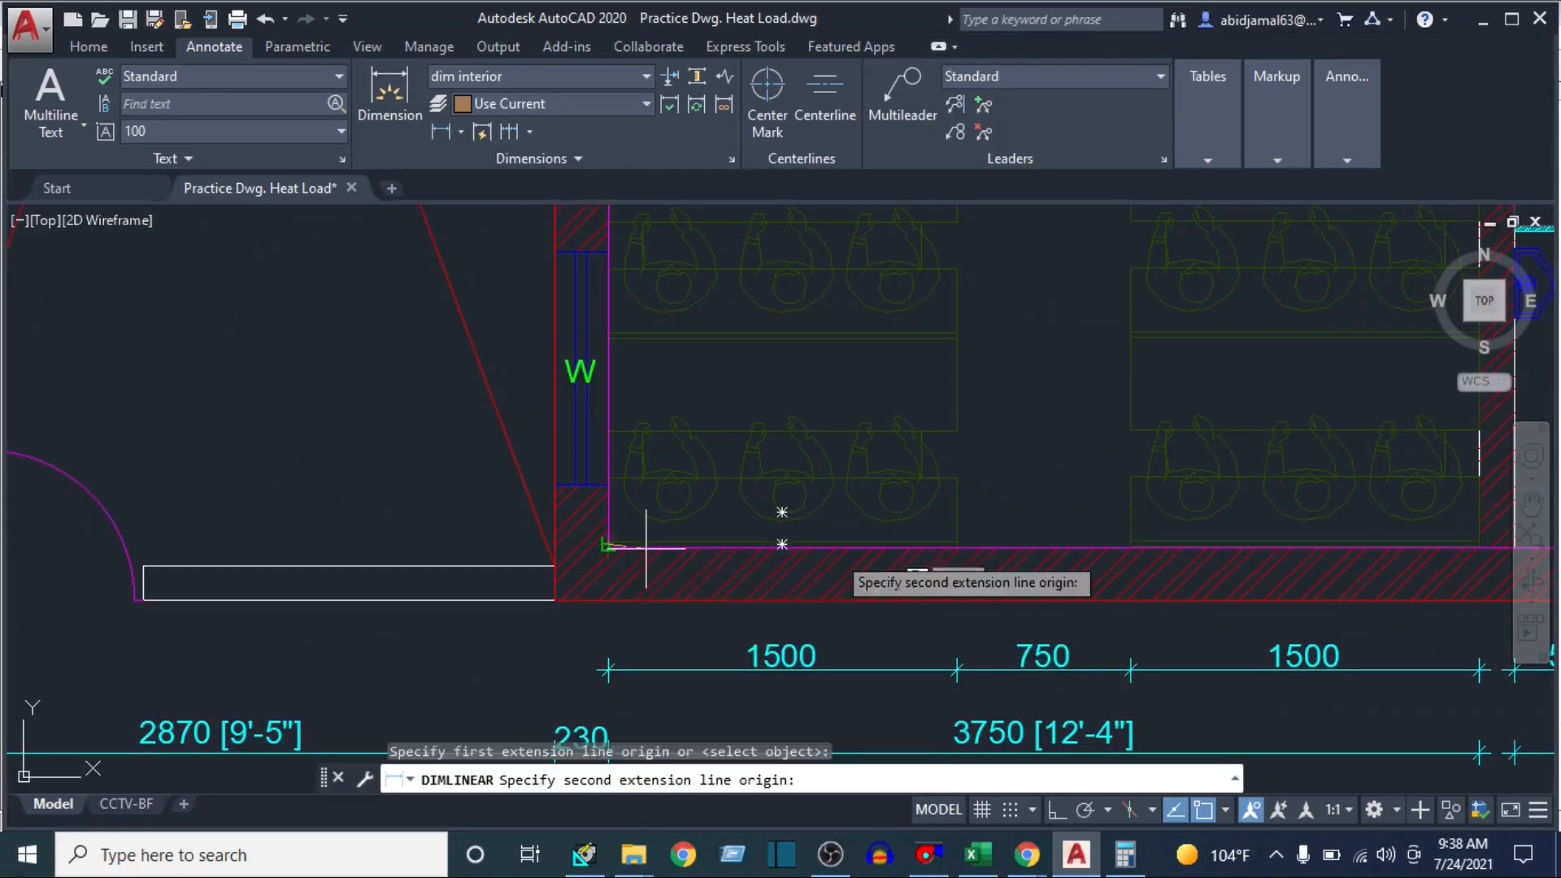
{"action": "left_click_drag", "start_coordinate": [1419, 555], "coordinate": [839, 492]}
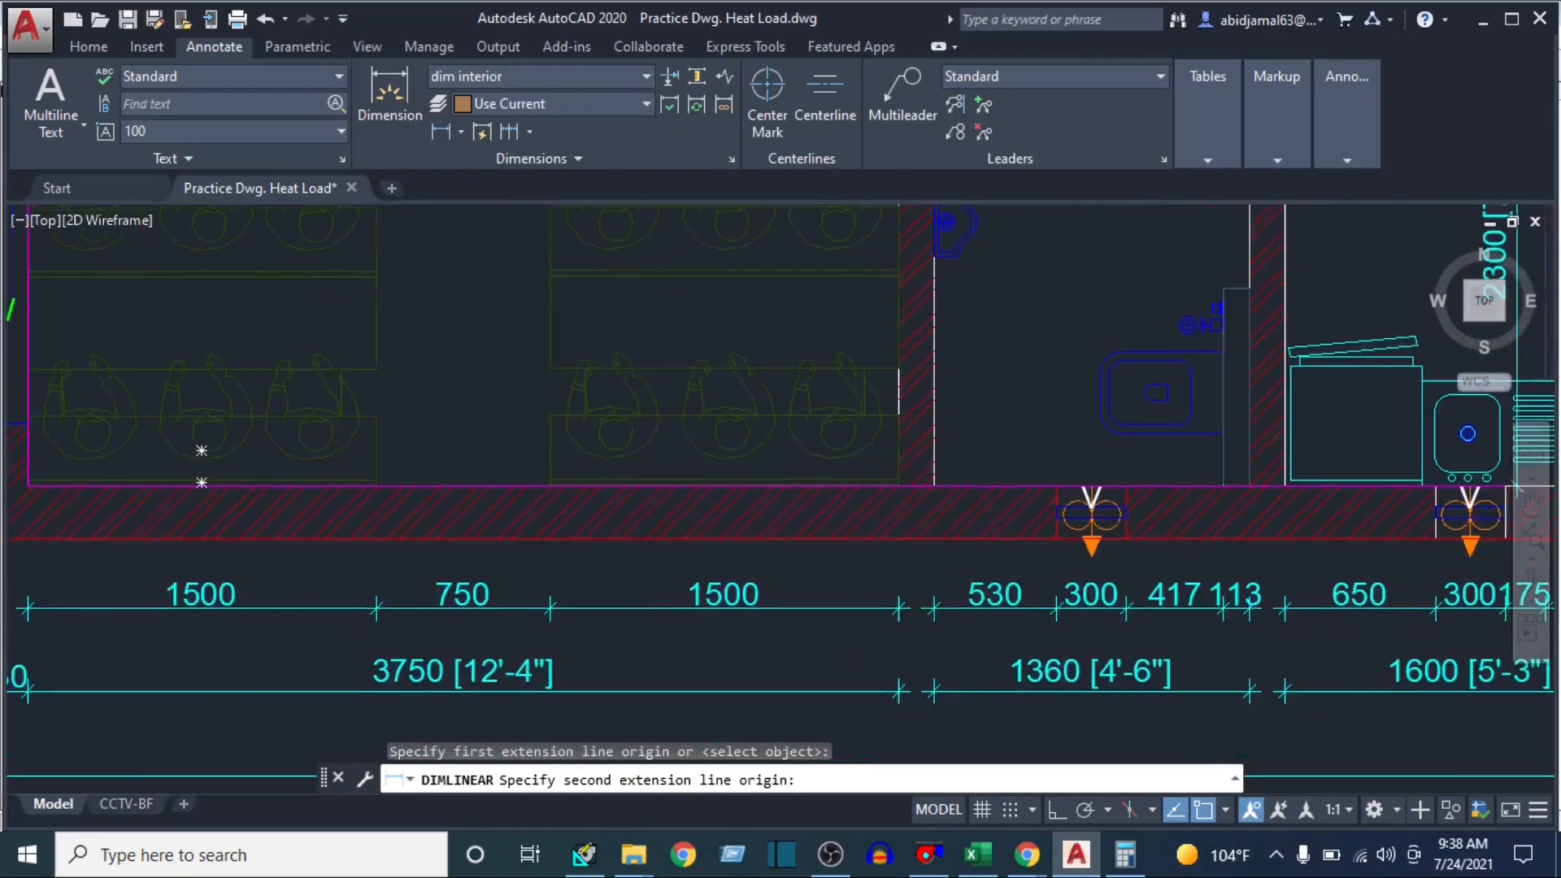
{"action": "left_click", "coordinate": [899, 482]}
{"action": "left_click", "coordinate": [528, 435]}
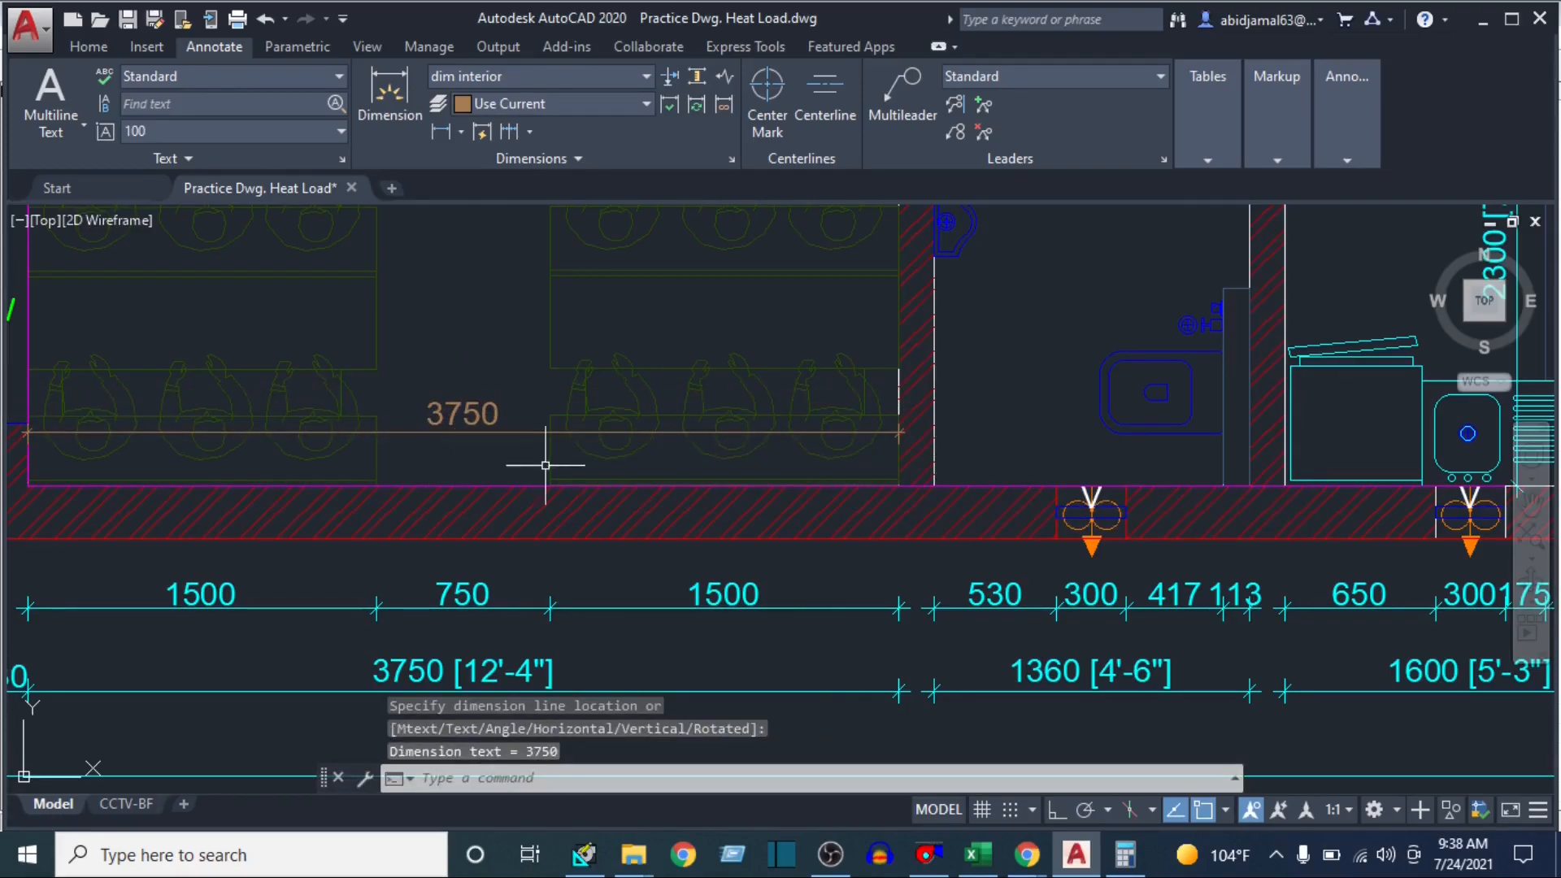
{"action": "left_click_drag", "start_coordinate": [539, 456], "coordinate": [838, 442]}
Calculate the wall's gross area in Calculator by dividing 3750 by 300 and multiplying the result by 11
{"action": "left_click", "coordinate": [1125, 854]}
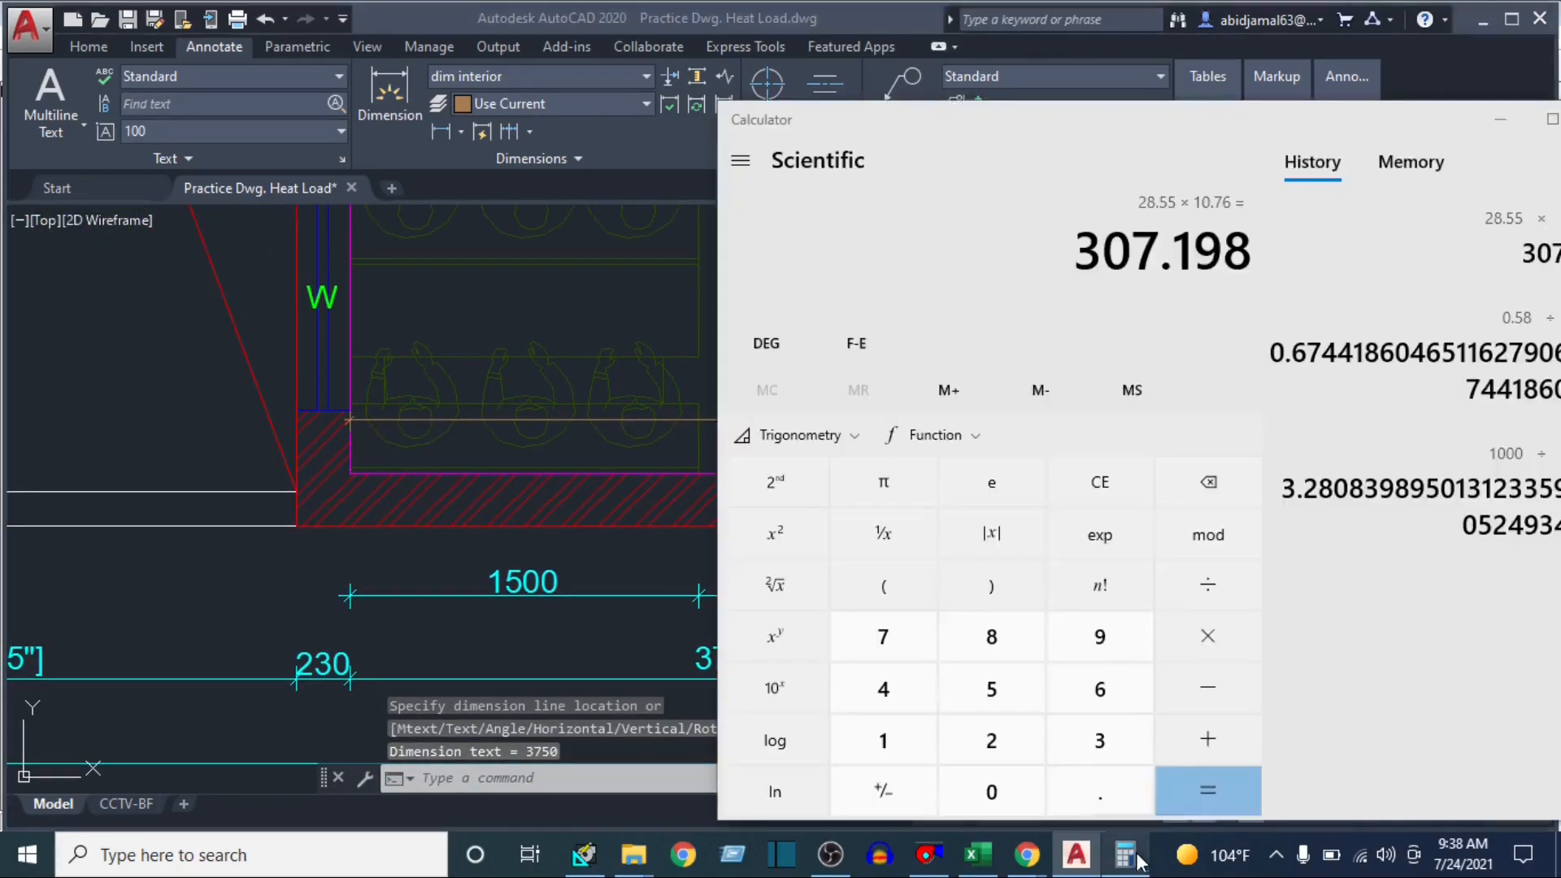
{"action": "type", "text": "3750"}
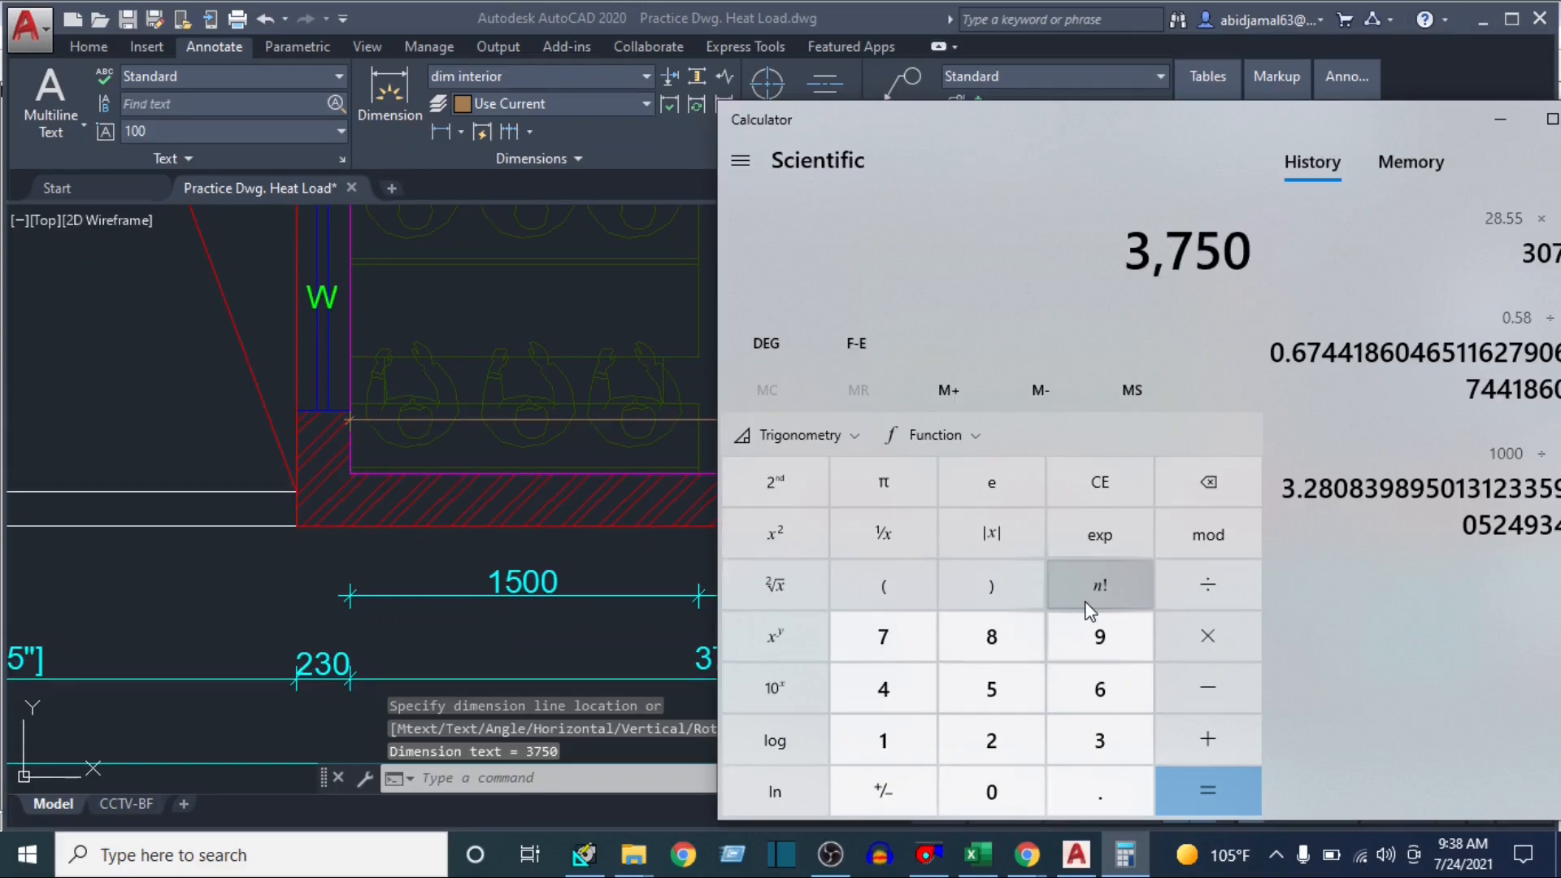
{"action": "type", "text": "/300"}
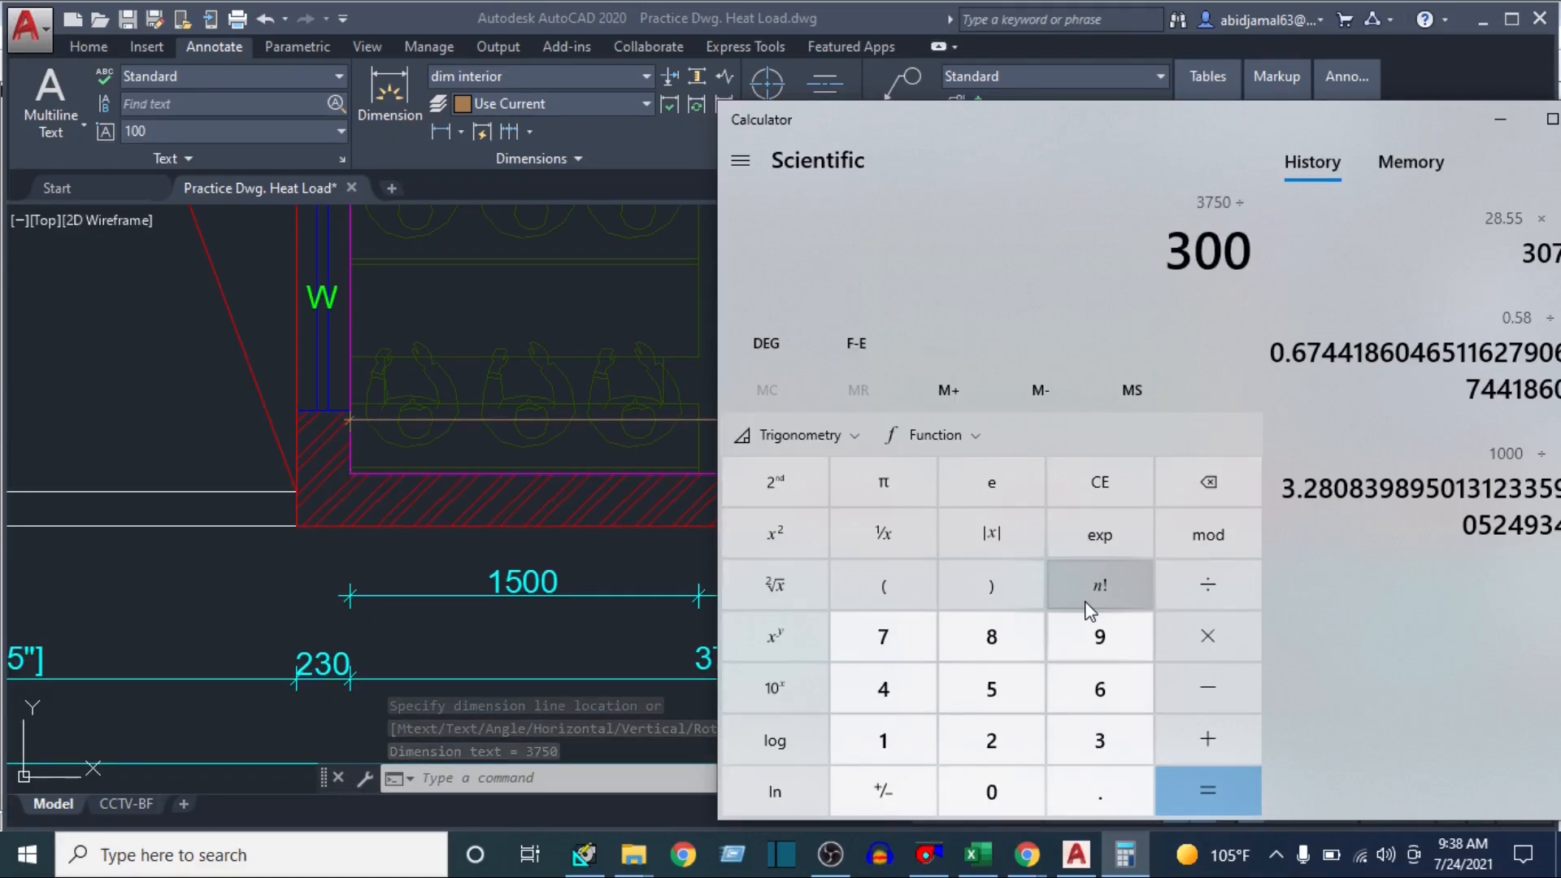
{"action": "key", "text": "Return"}
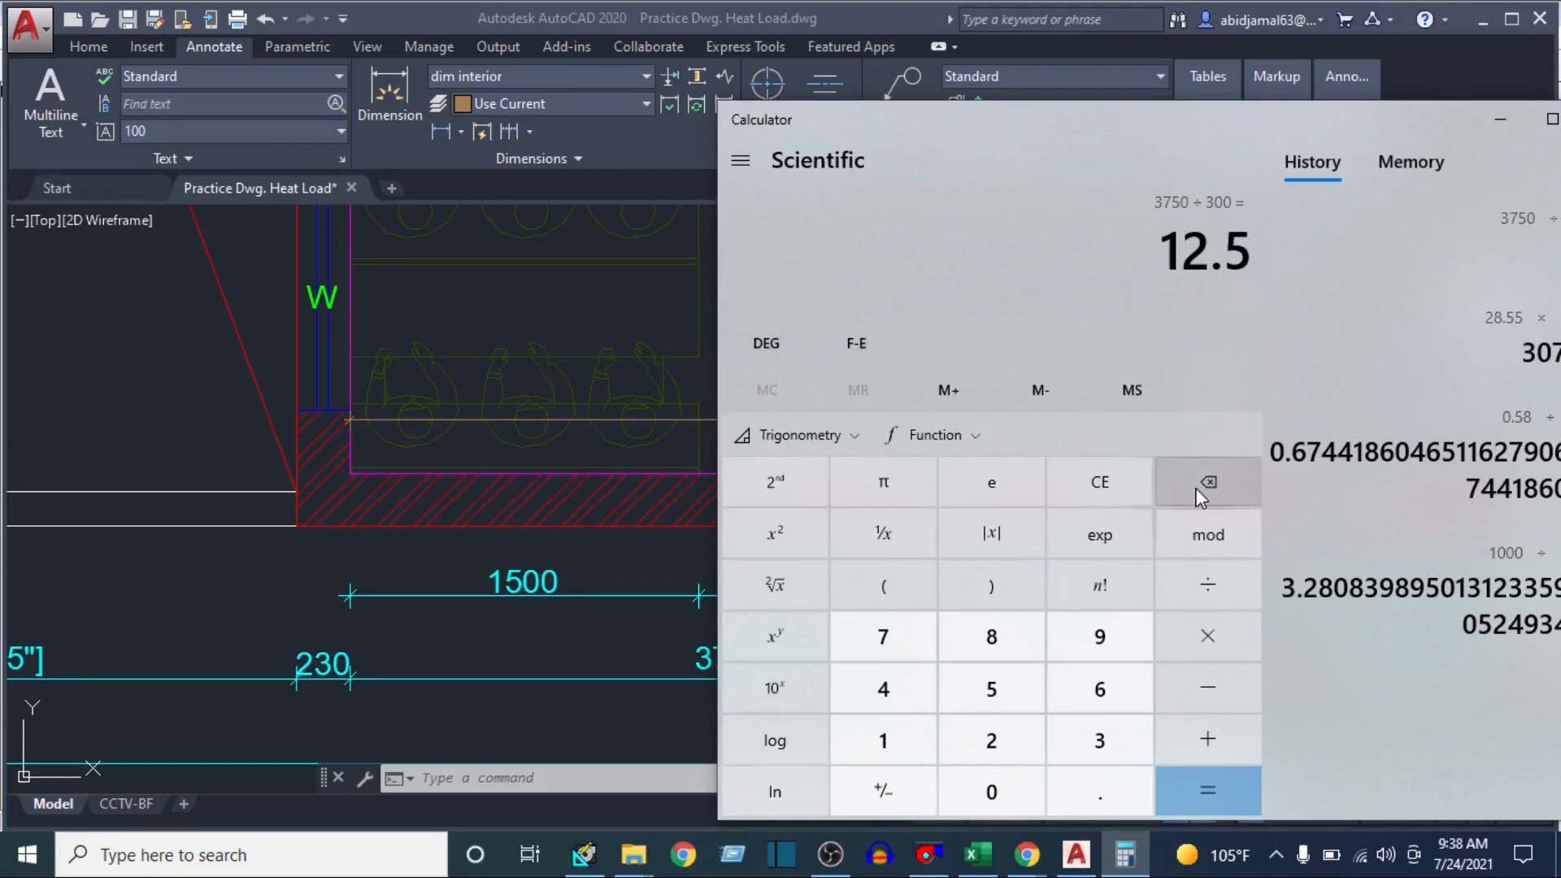
{"action": "type", "text": "*11"}
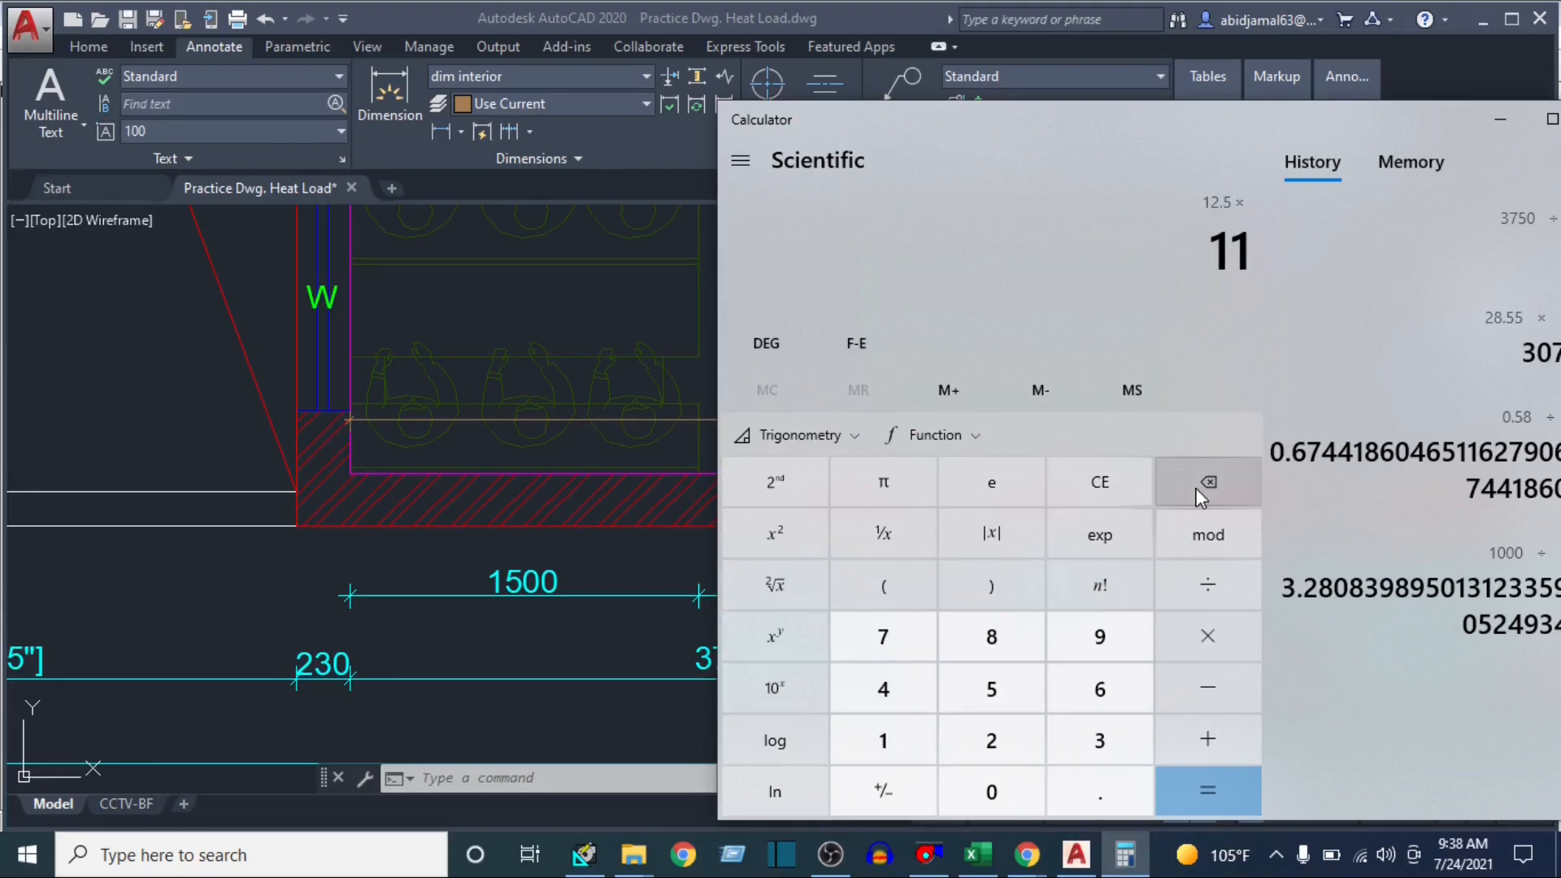
{"action": "key", "text": "Return"}
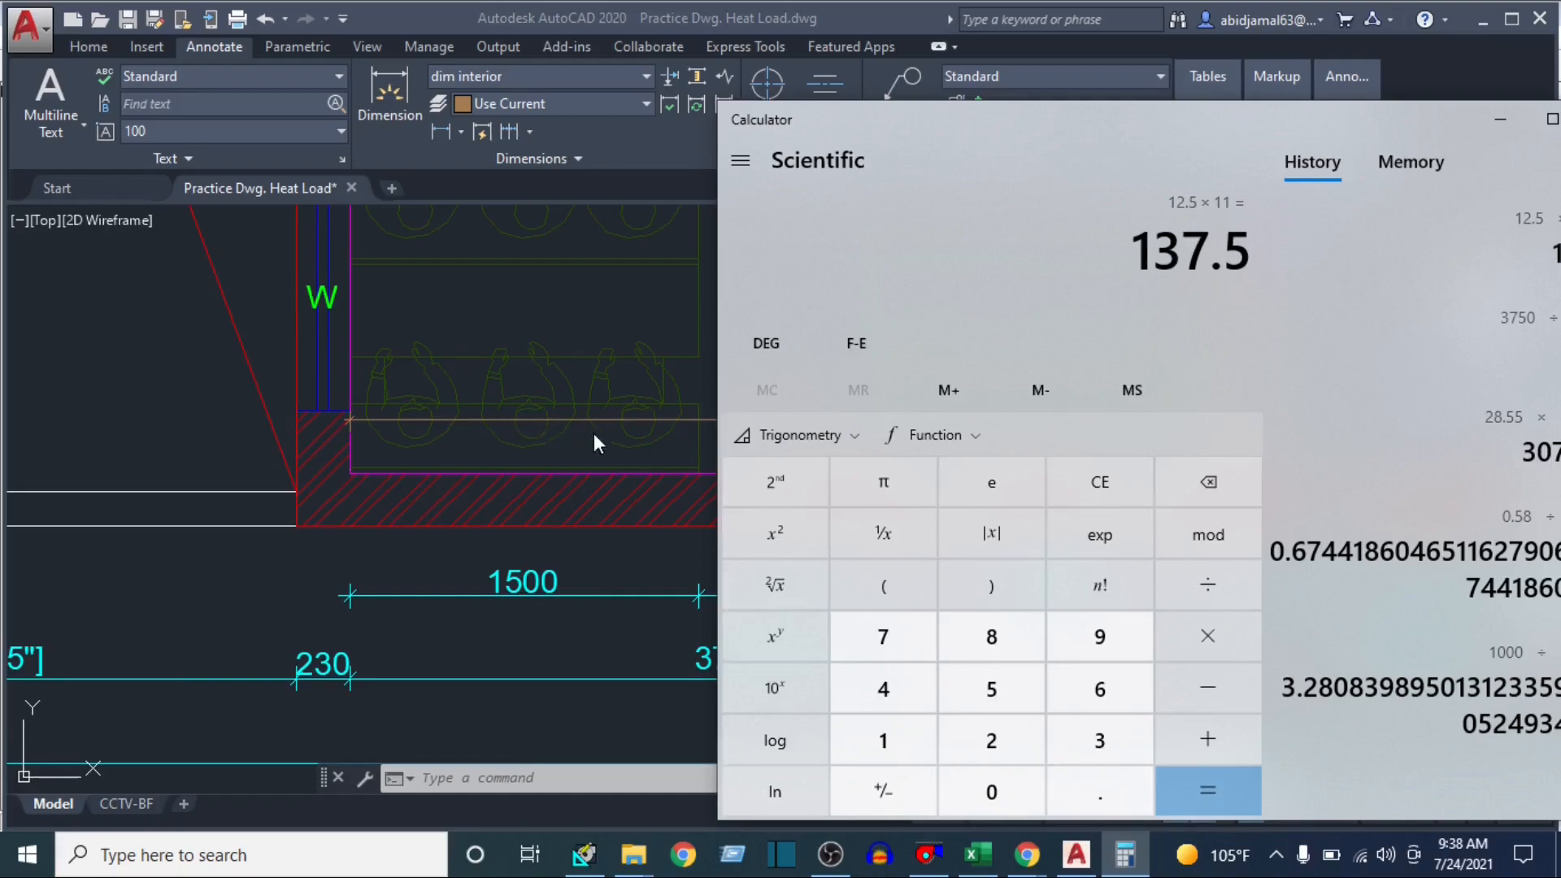
Return to HAP and set class room 1's first exposure to SE with a wall gross area of 137.5 ft²
{"action": "left_click", "coordinate": [492, 469]}
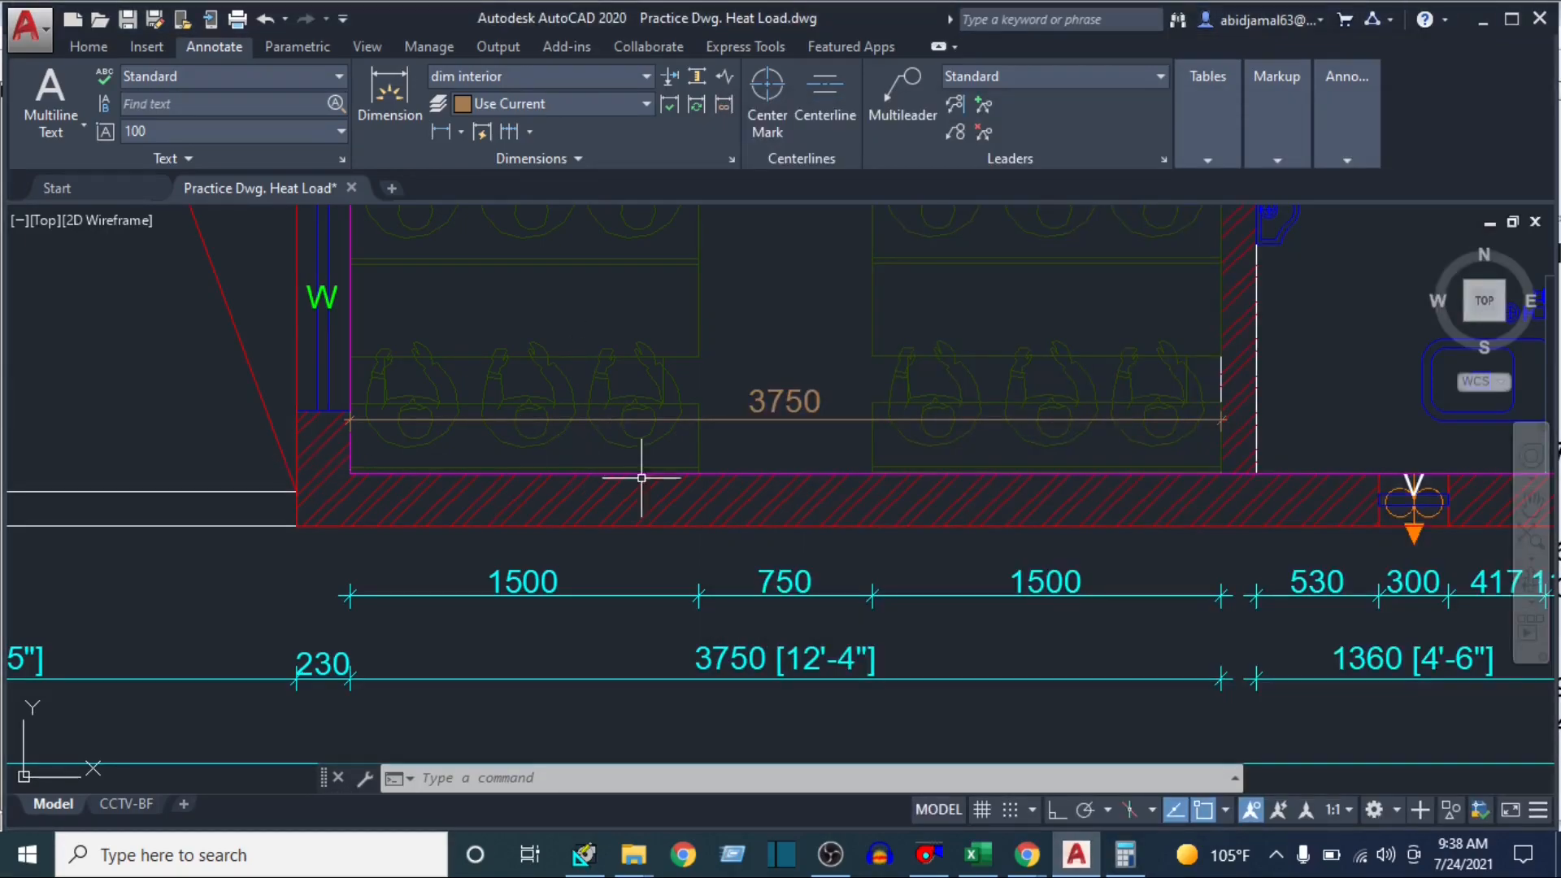
{"action": "left_click", "coordinate": [584, 853]}
{"action": "left_click", "coordinate": [591, 385]}
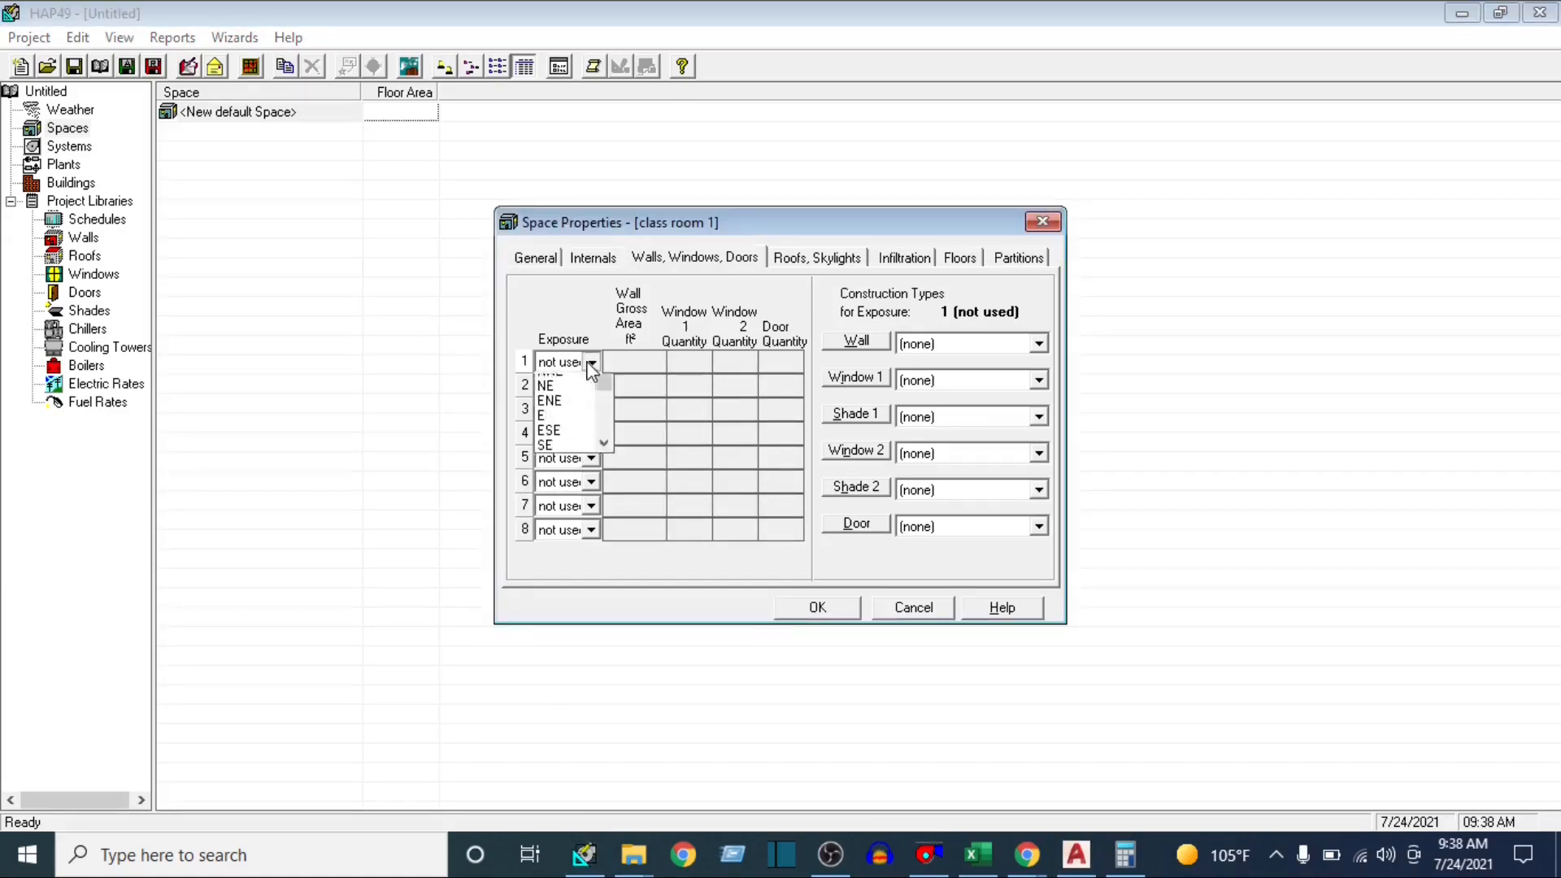
{"action": "left_click", "coordinate": [561, 487]}
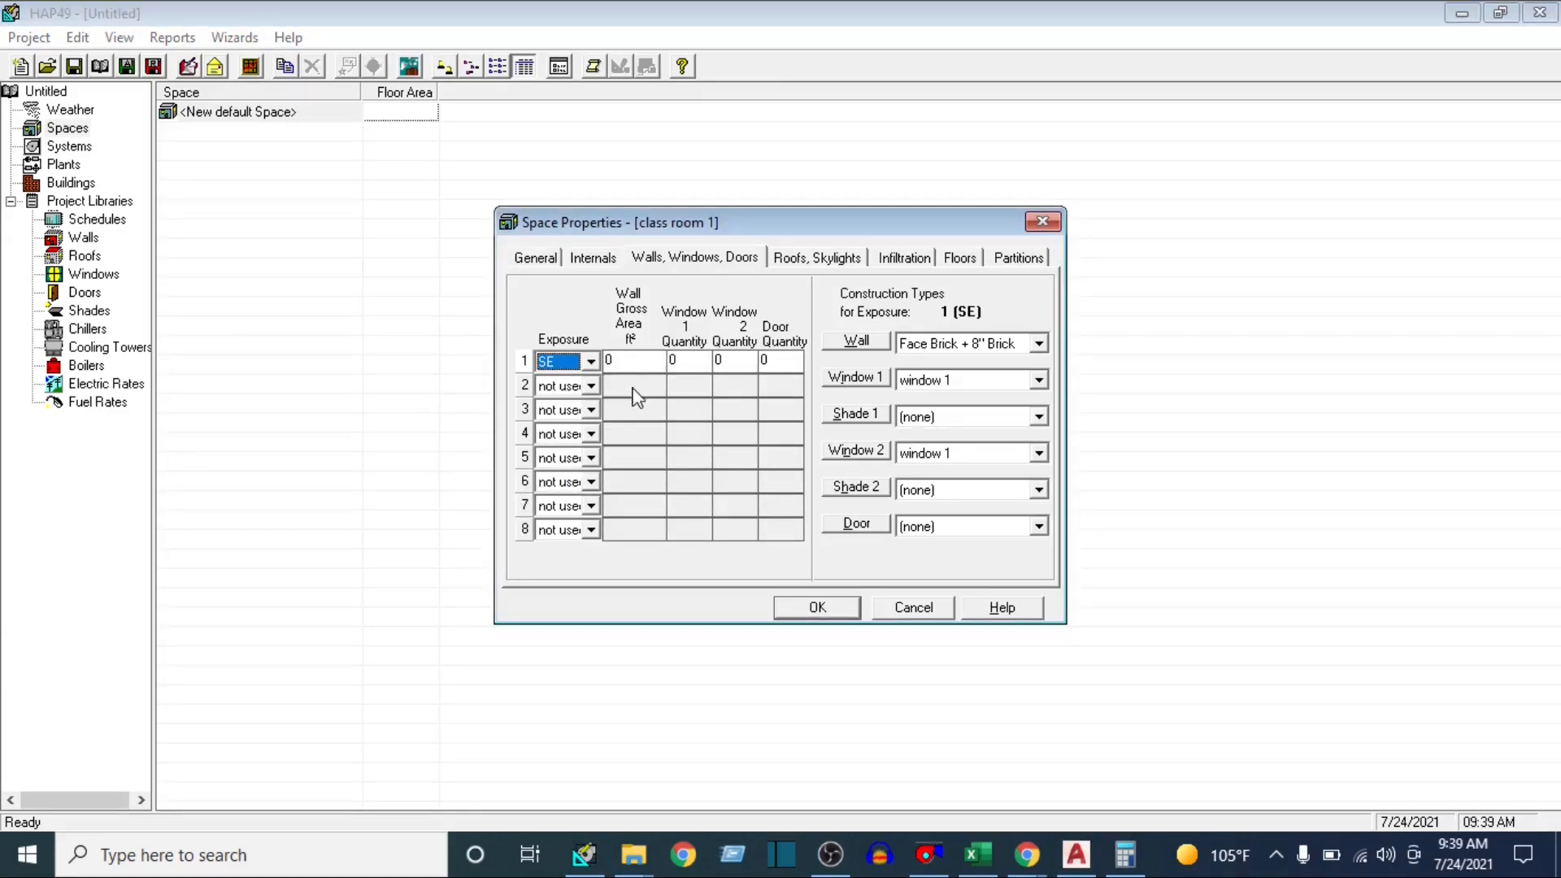
{"action": "left_click", "coordinate": [639, 360]}
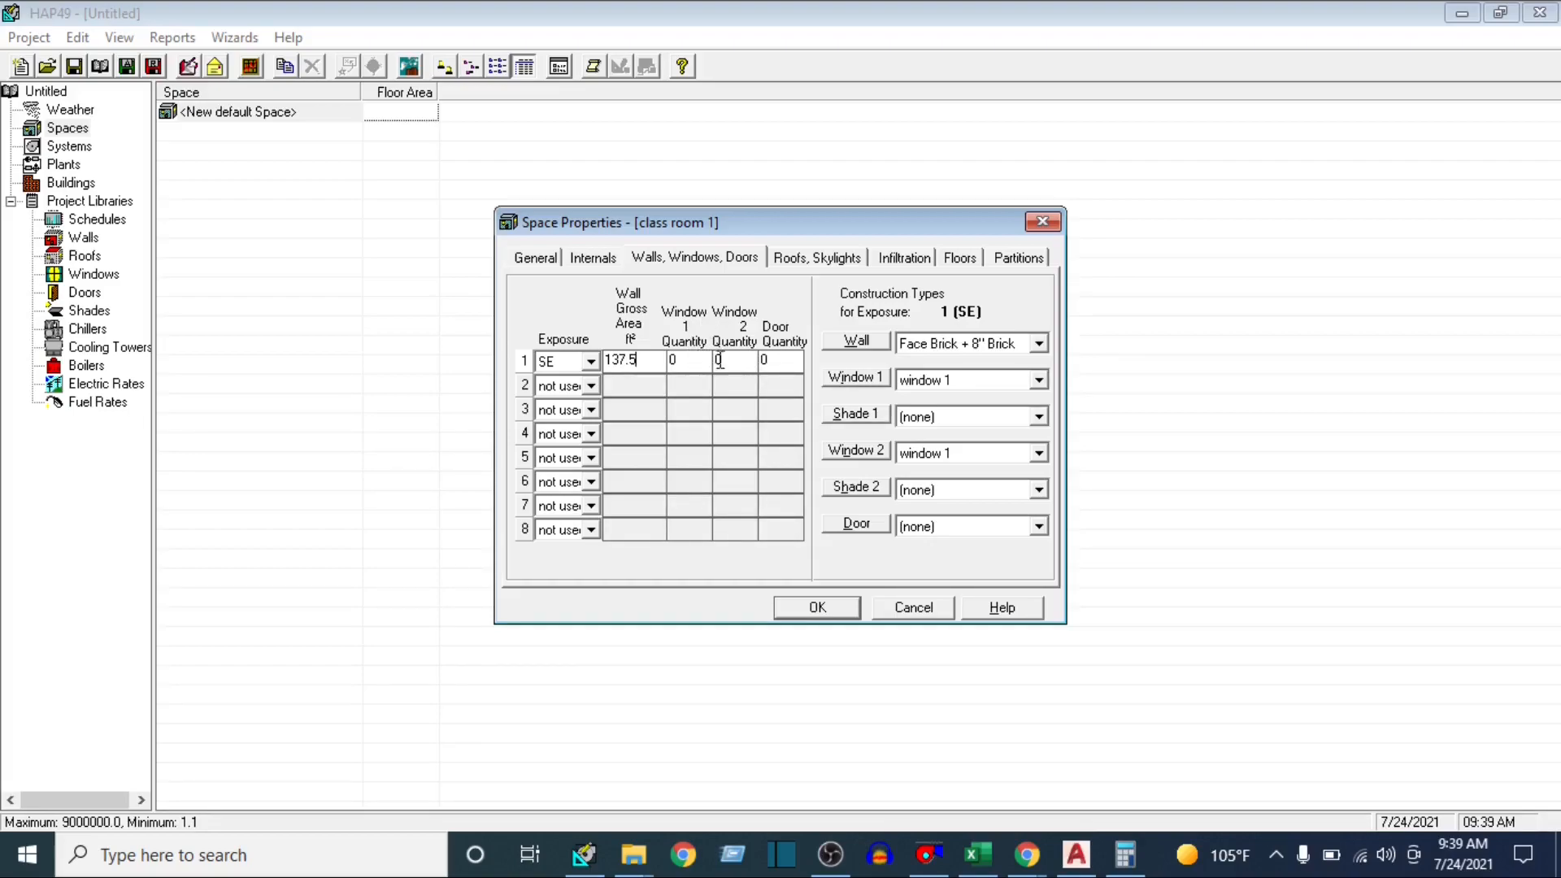
Switch to AutoCAD and add a linear dimension along class room 1's window wall, from its upper inner corner to its lower inner corner
{"action": "left_click", "coordinate": [1075, 852]}
{"action": "scroll", "coordinate": [991, 734], "scroll_direction": "down", "scroll_amount": 3}
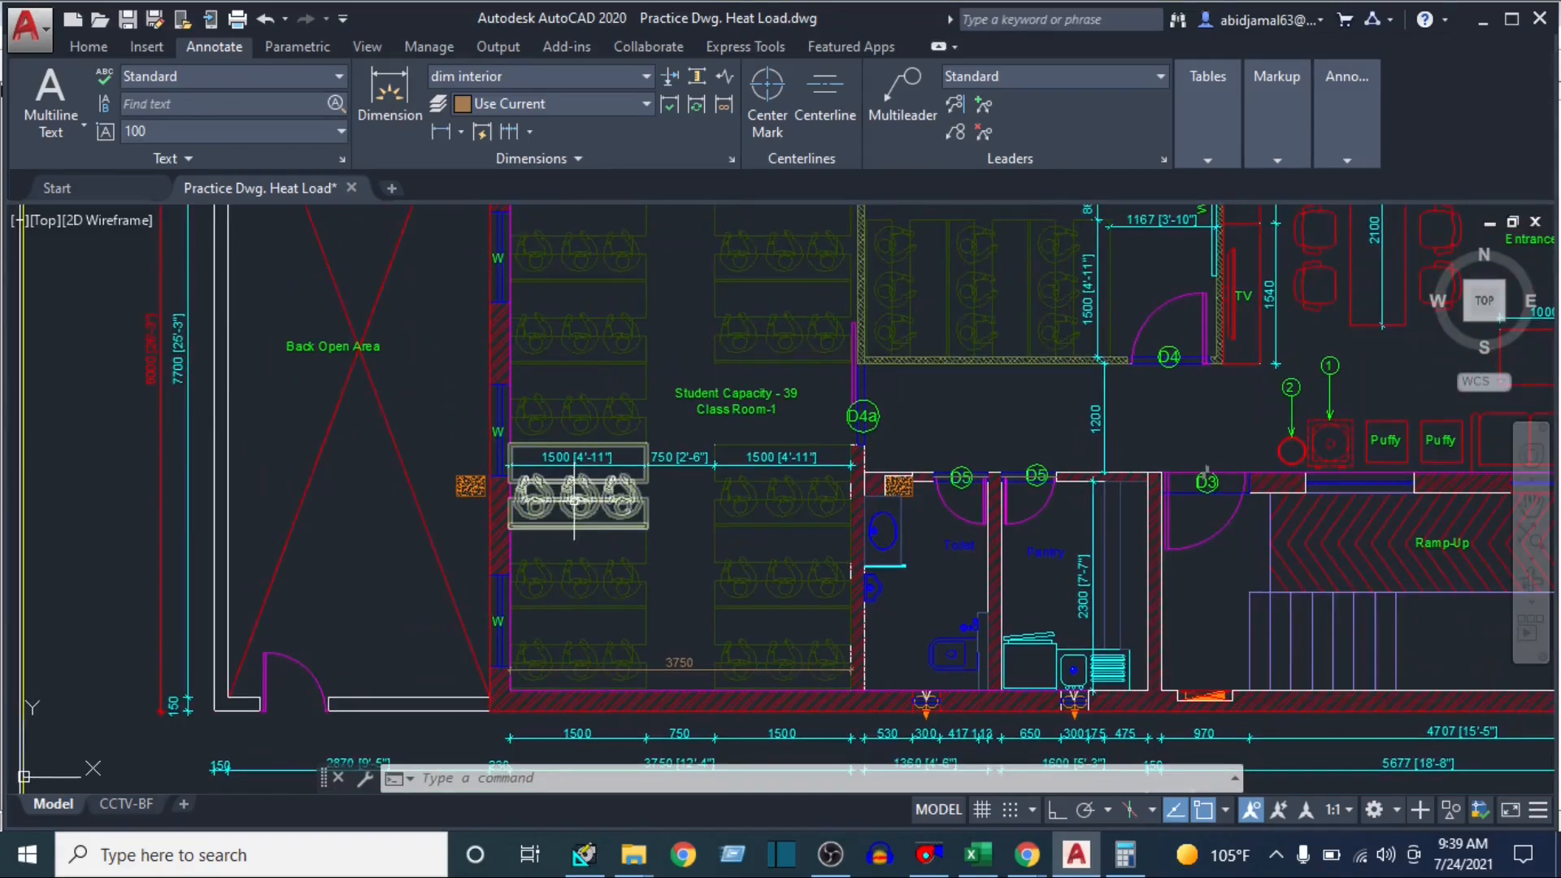
{"action": "scroll", "coordinate": [574, 502], "scroll_direction": "down", "scroll_amount": 2}
{"action": "scroll", "coordinate": [556, 246], "scroll_direction": "down", "scroll_amount": 3}
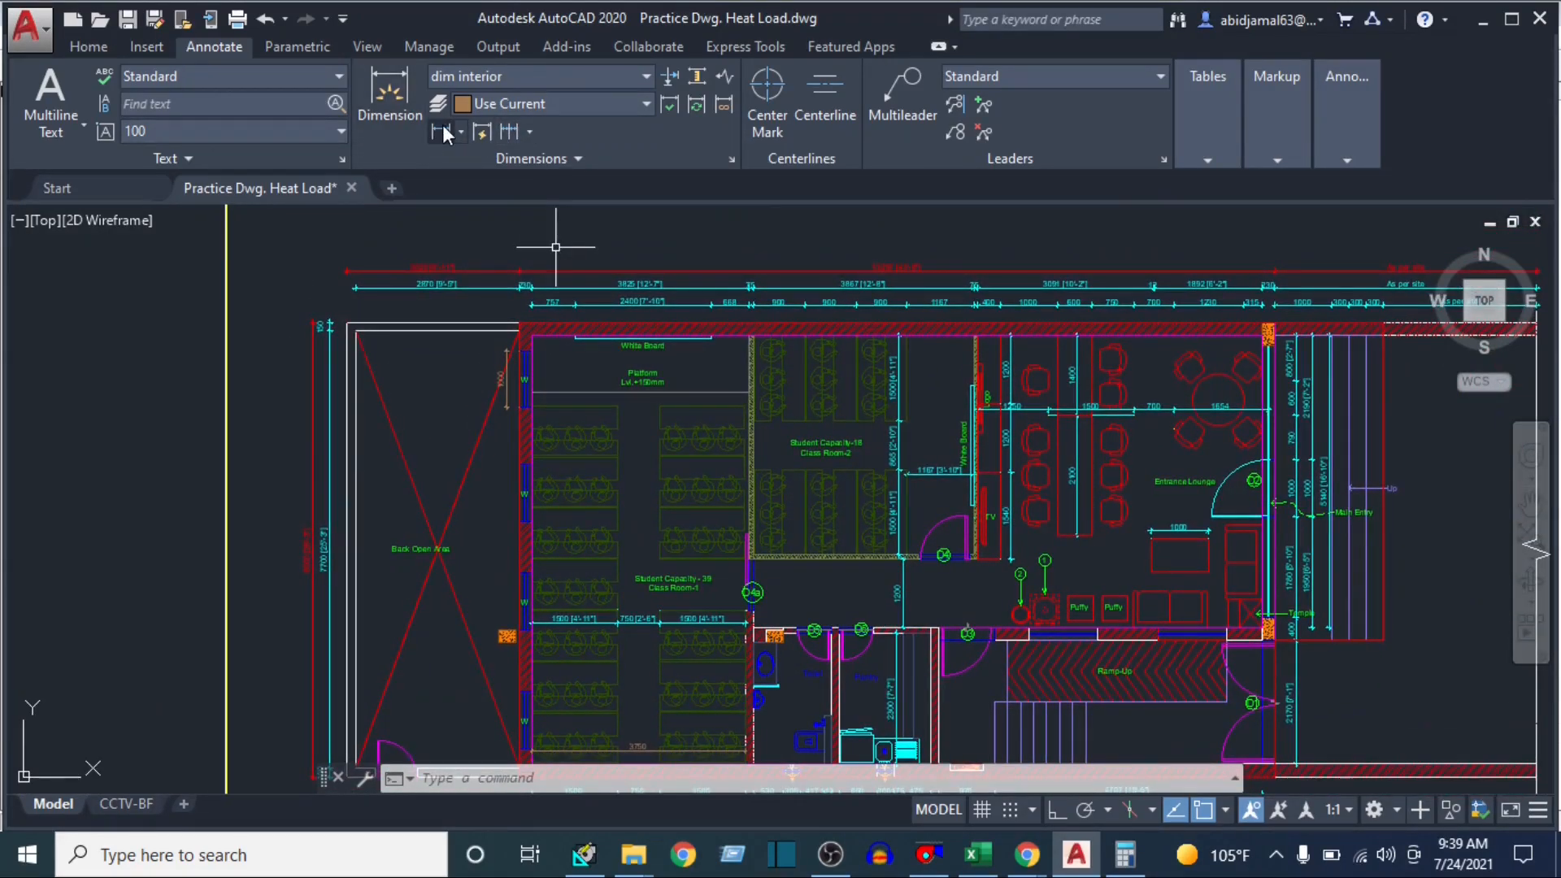
{"action": "left_click", "coordinate": [443, 133]}
{"action": "scroll", "coordinate": [524, 327], "scroll_direction": "up", "scroll_amount": 8}
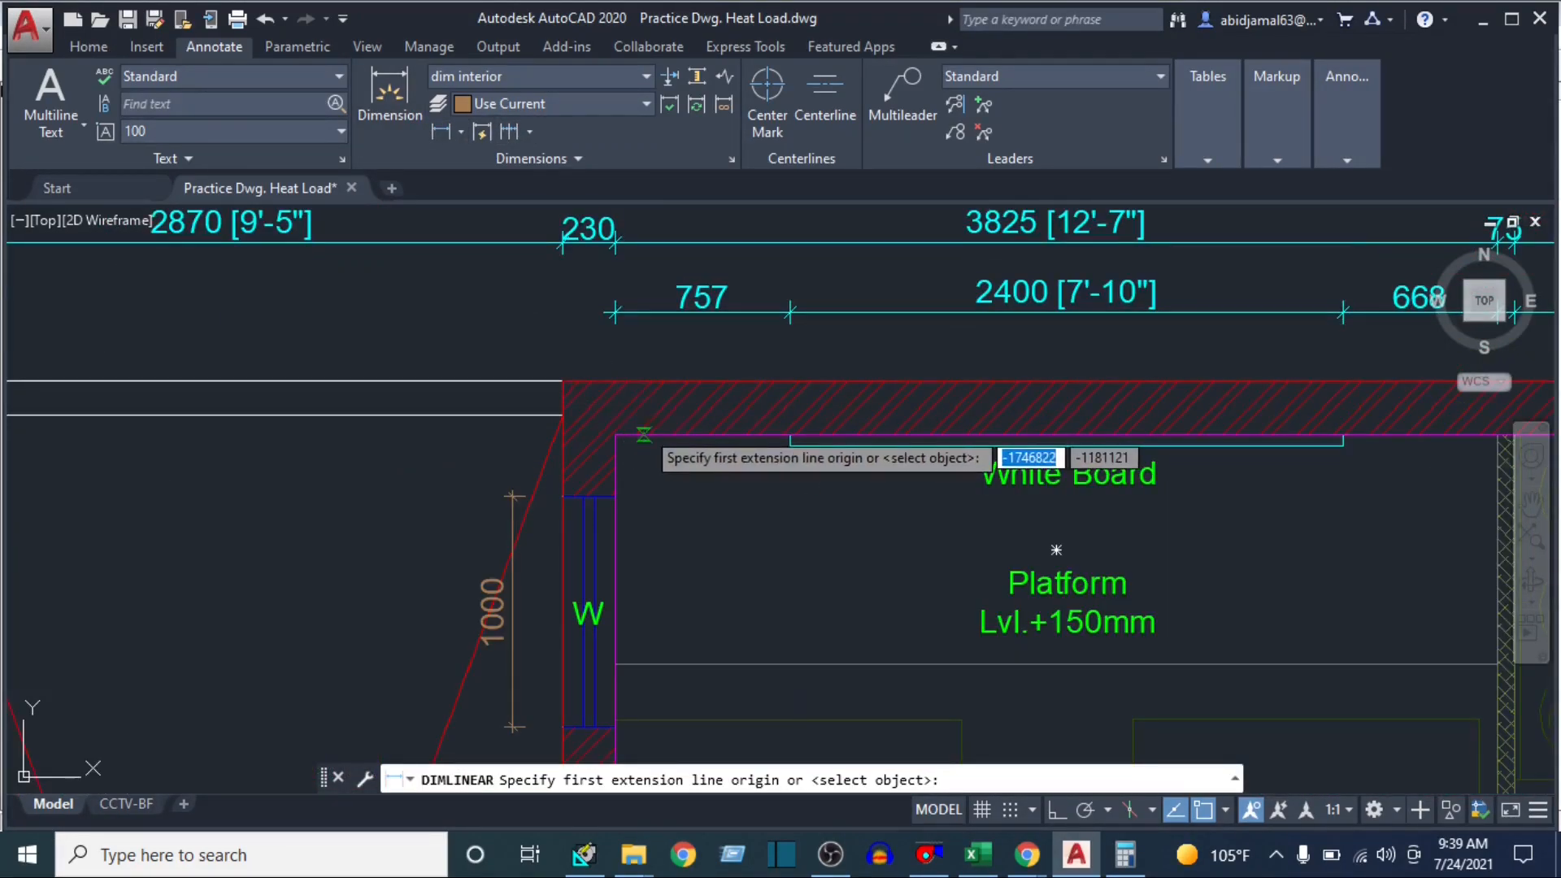
{"action": "left_click", "coordinate": [643, 435]}
{"action": "scroll", "coordinate": [645, 521], "scroll_direction": "down", "scroll_amount": 3}
{"action": "scroll", "coordinate": [569, 455], "scroll_direction": "up", "scroll_amount": 5}
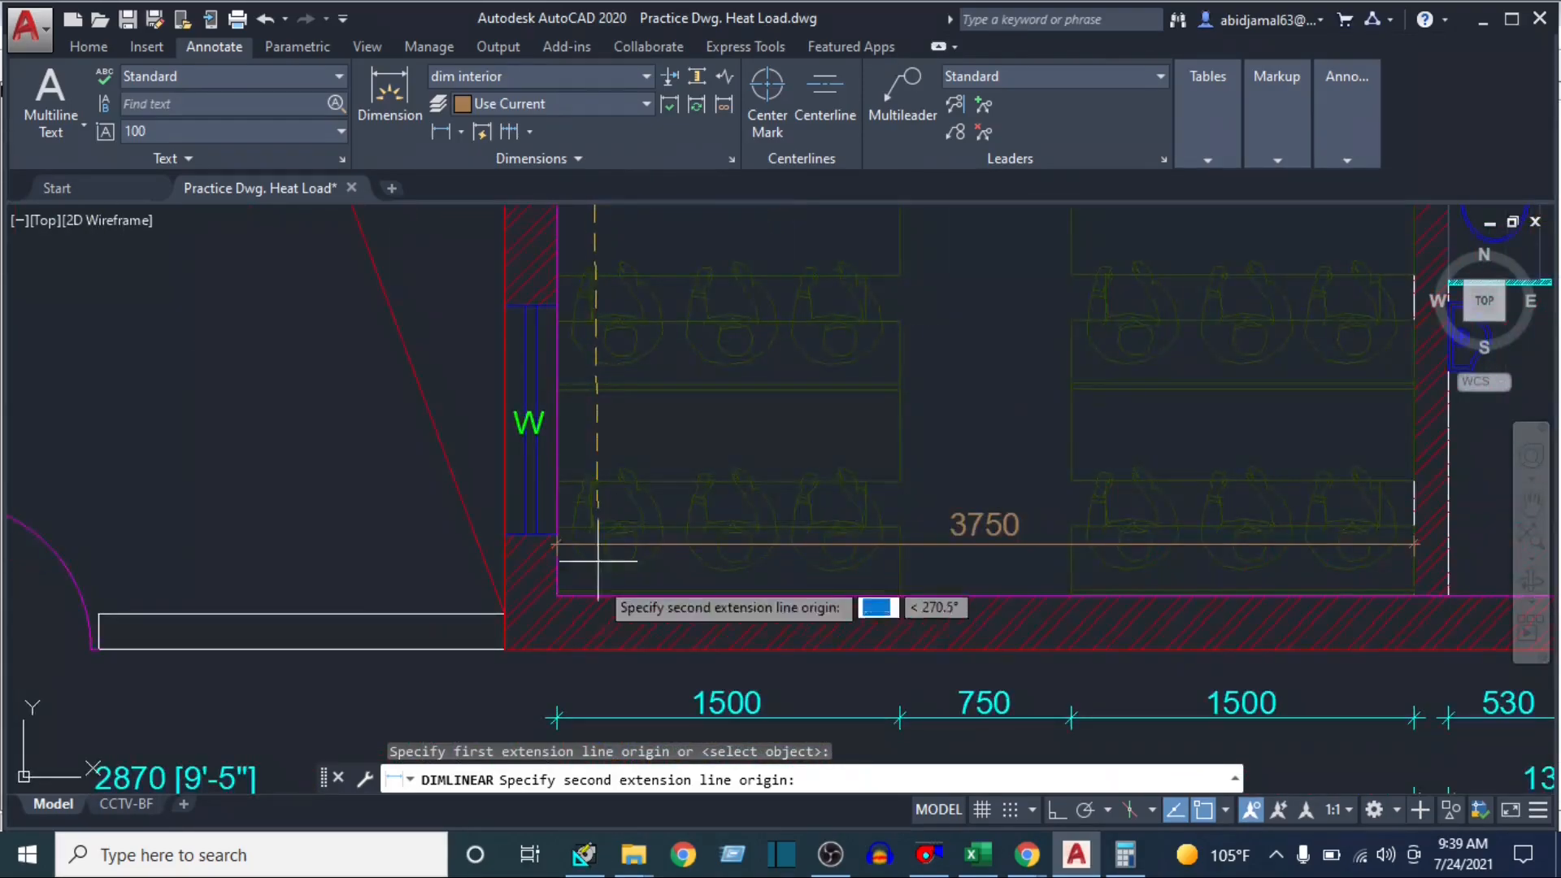
{"action": "left_click", "coordinate": [583, 594]}
{"action": "scroll", "coordinate": [495, 539], "scroll_direction": "down", "scroll_amount": 3}
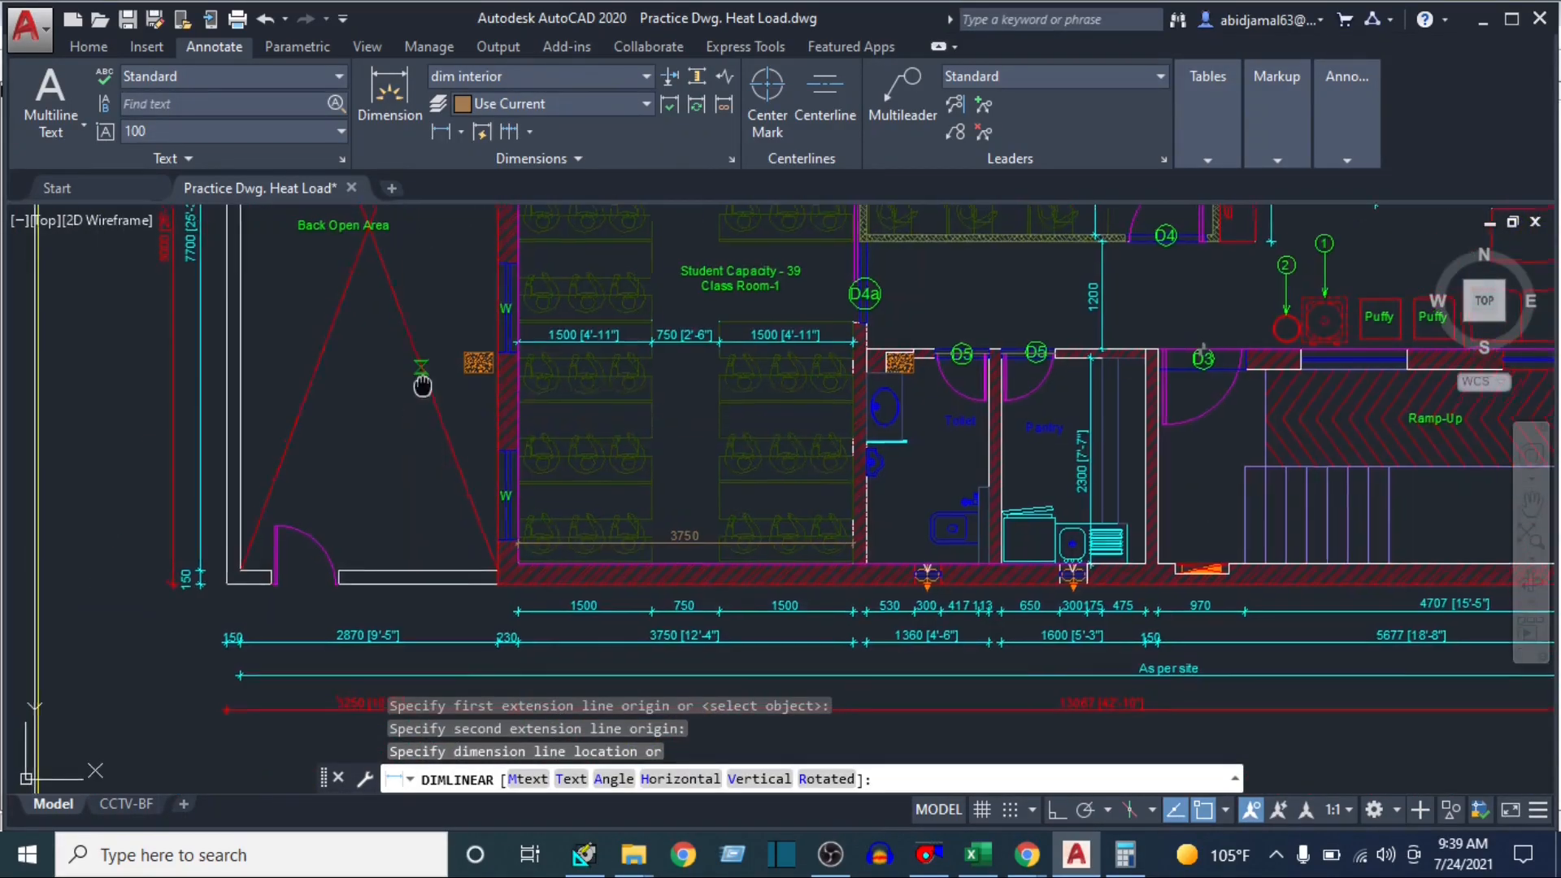
{"action": "scroll", "coordinate": [422, 385], "scroll_direction": "up", "scroll_amount": 3}
{"action": "left_click", "coordinate": [634, 436]}
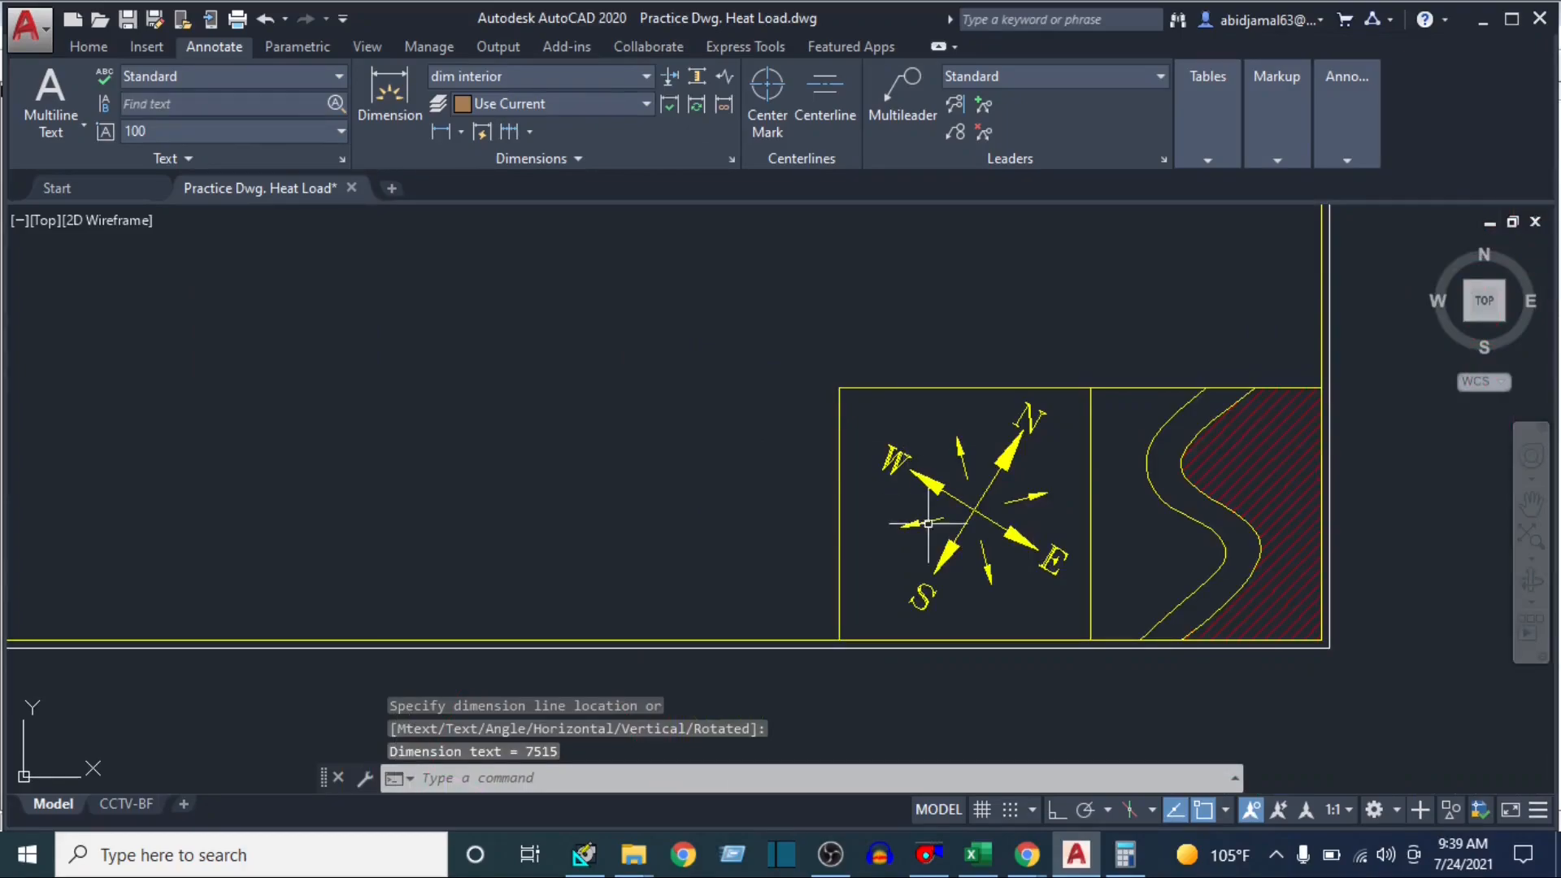
Examine the compass symbol and the new window wall dimension in the floor plan, then switch to Calculator
{"action": "scroll", "coordinate": [904, 578], "scroll_direction": "down", "scroll_amount": 6}
{"action": "left_click_drag", "start_coordinate": [586, 366], "coordinate": [1114, 727]}
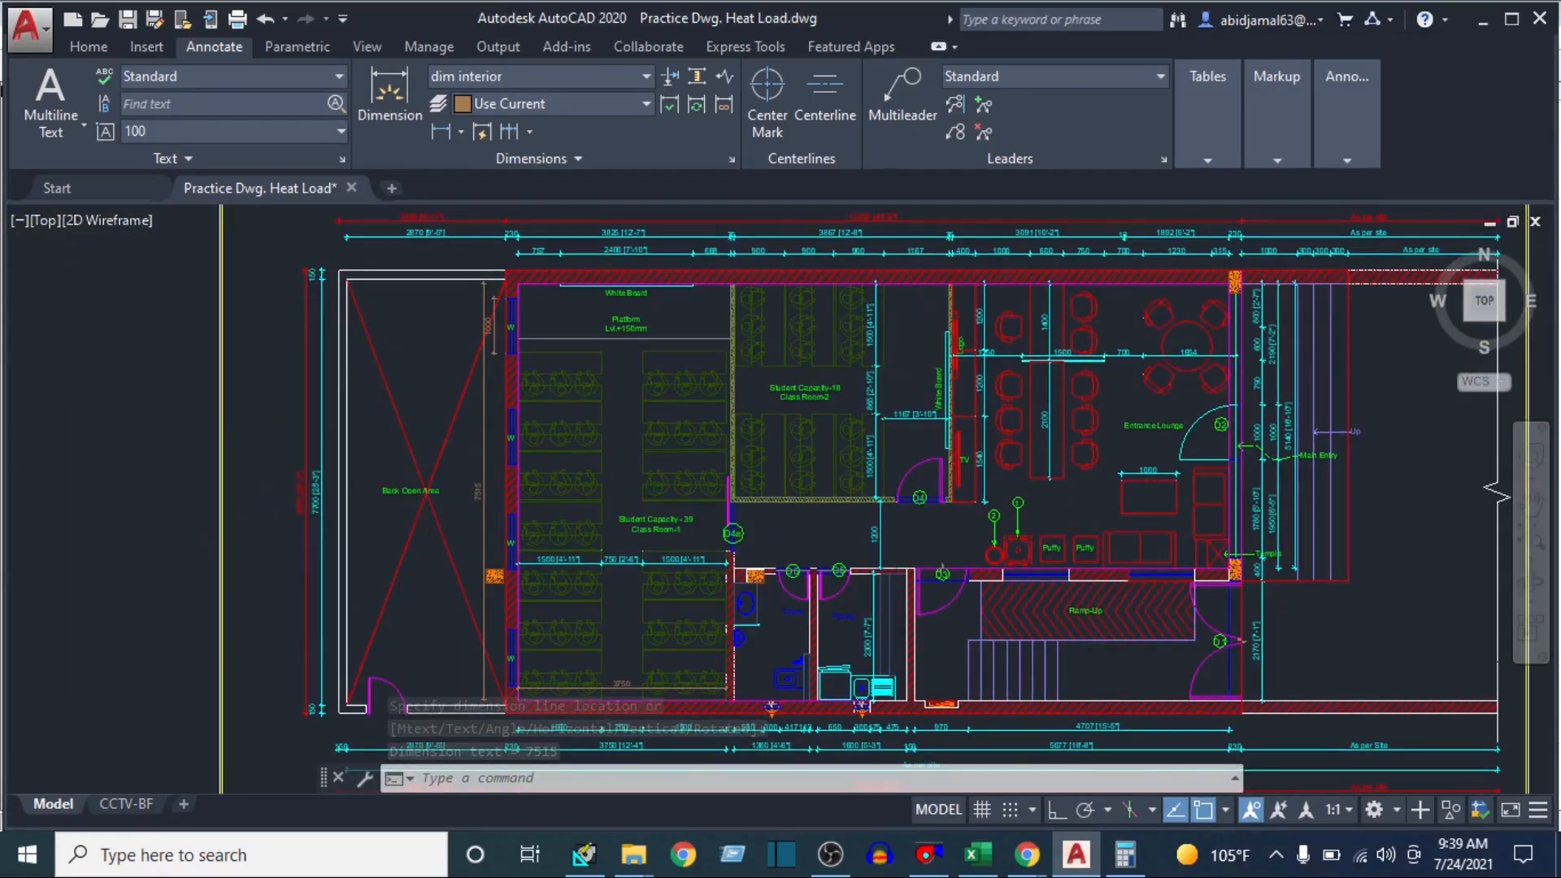
{"action": "scroll", "coordinate": [444, 505], "scroll_direction": "up", "scroll_amount": 6}
{"action": "scroll", "coordinate": [506, 524], "scroll_direction": "down", "scroll_amount": 4}
{"action": "left_click_drag", "start_coordinate": [543, 459], "coordinate": [627, 501]}
{"action": "scroll", "coordinate": [619, 544], "scroll_direction": "up", "scroll_amount": 2}
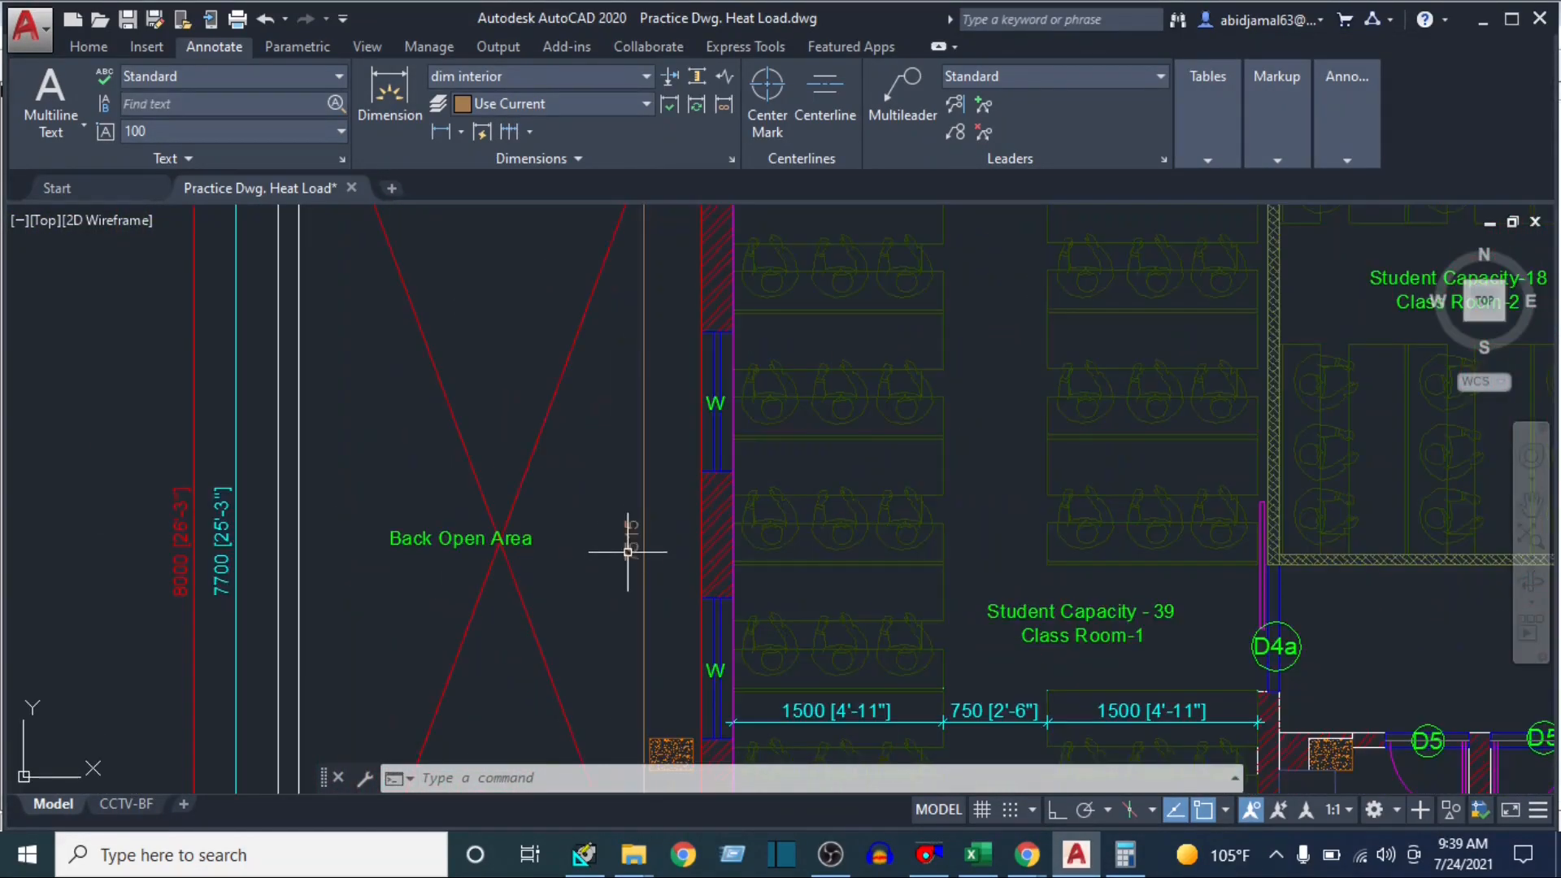
{"action": "left_click", "coordinate": [1125, 853]}
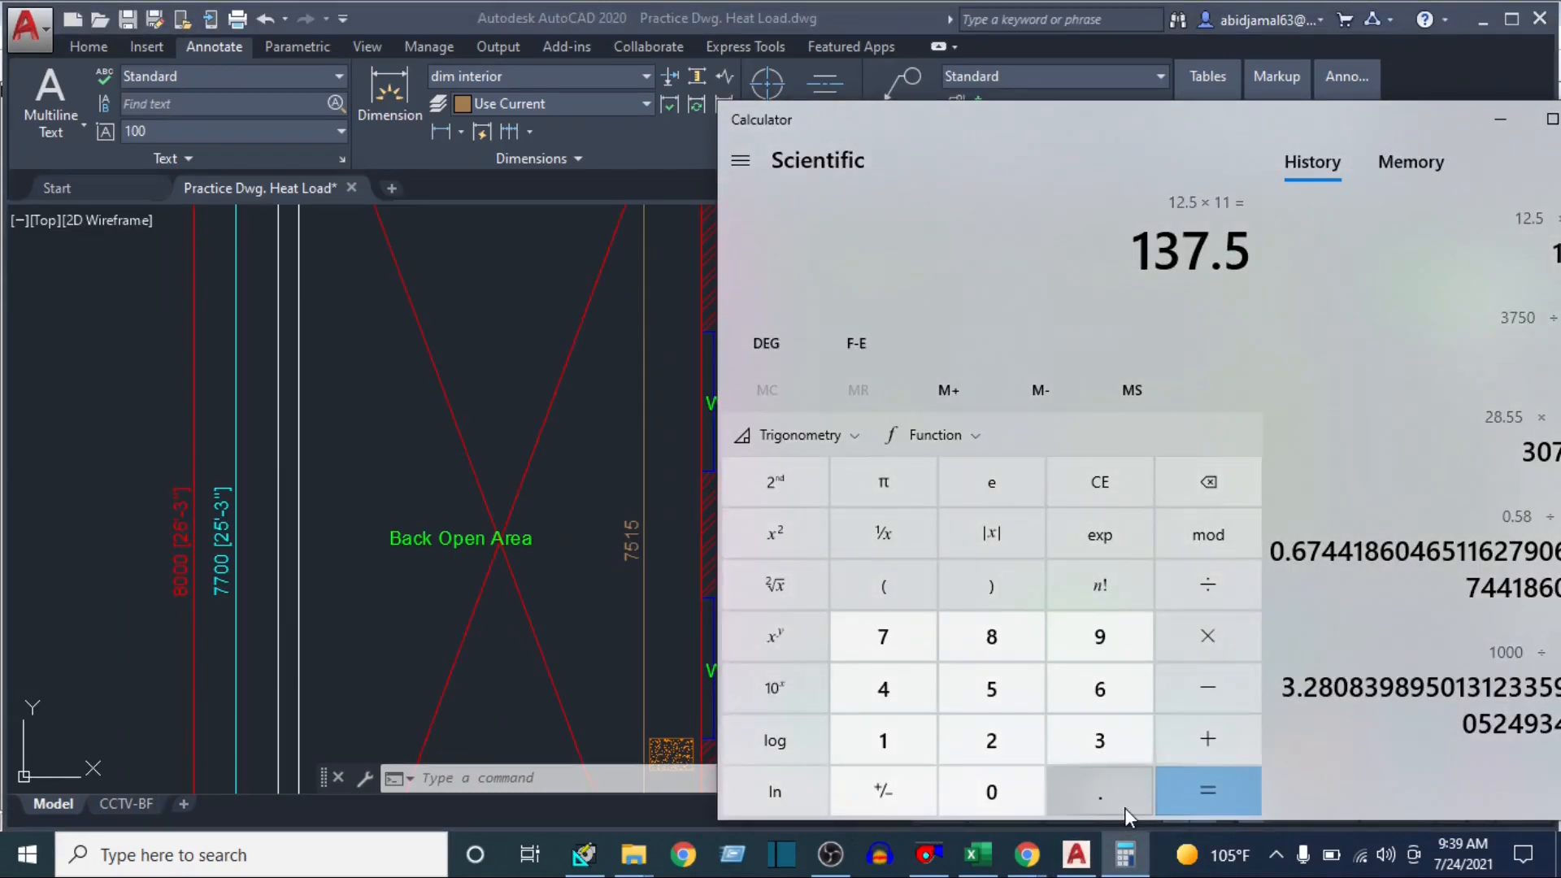
{"action": "type", "text": "7515 ÷ "}
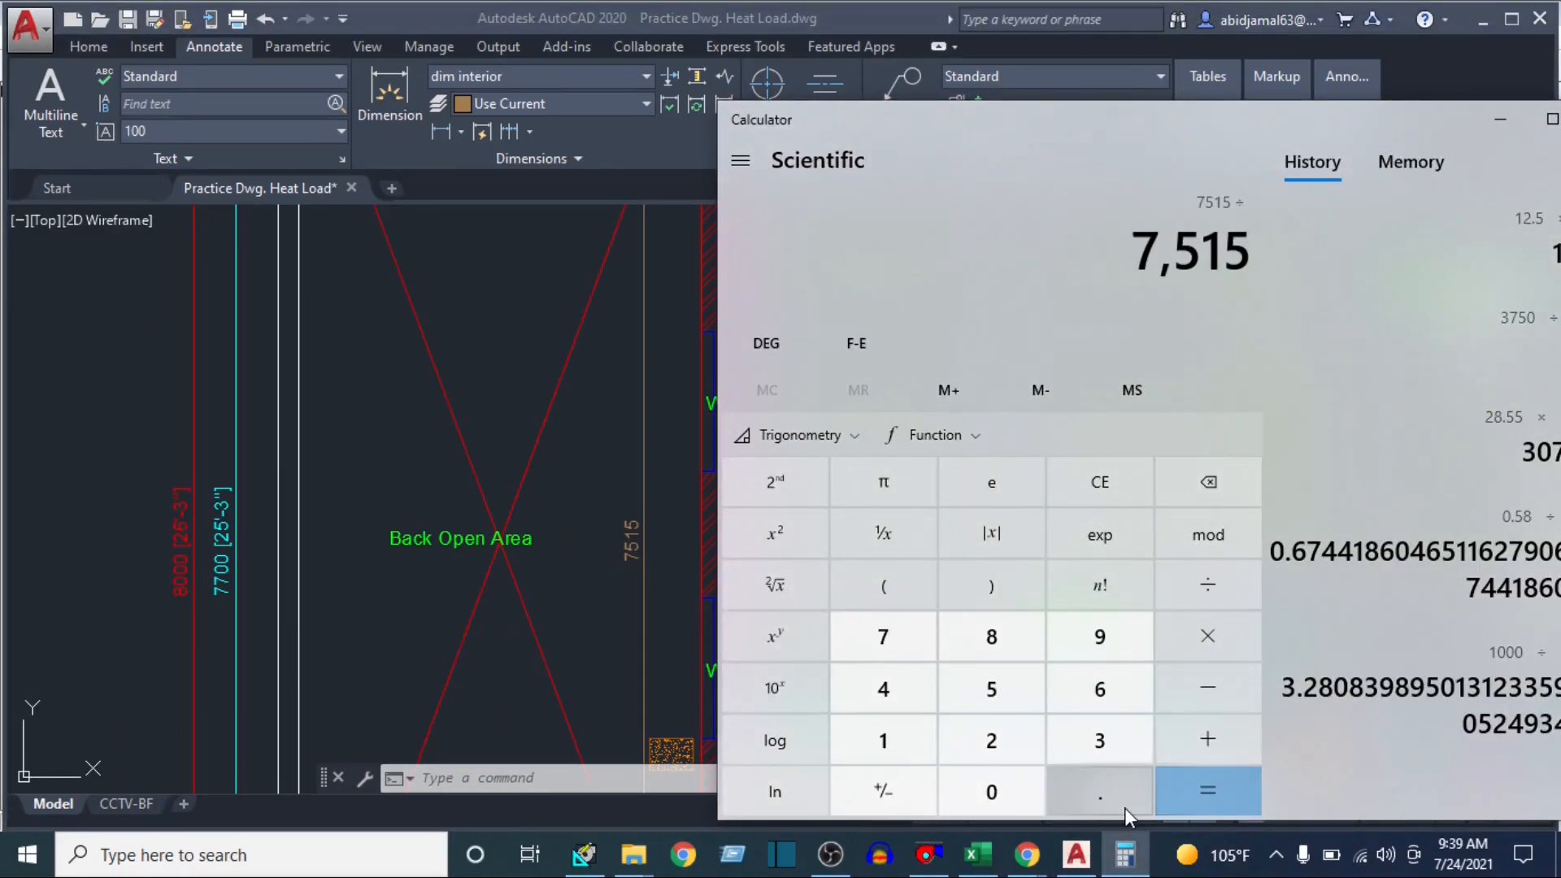
{"action": "type", "text": "30"}
{"action": "key", "text": "Return"}
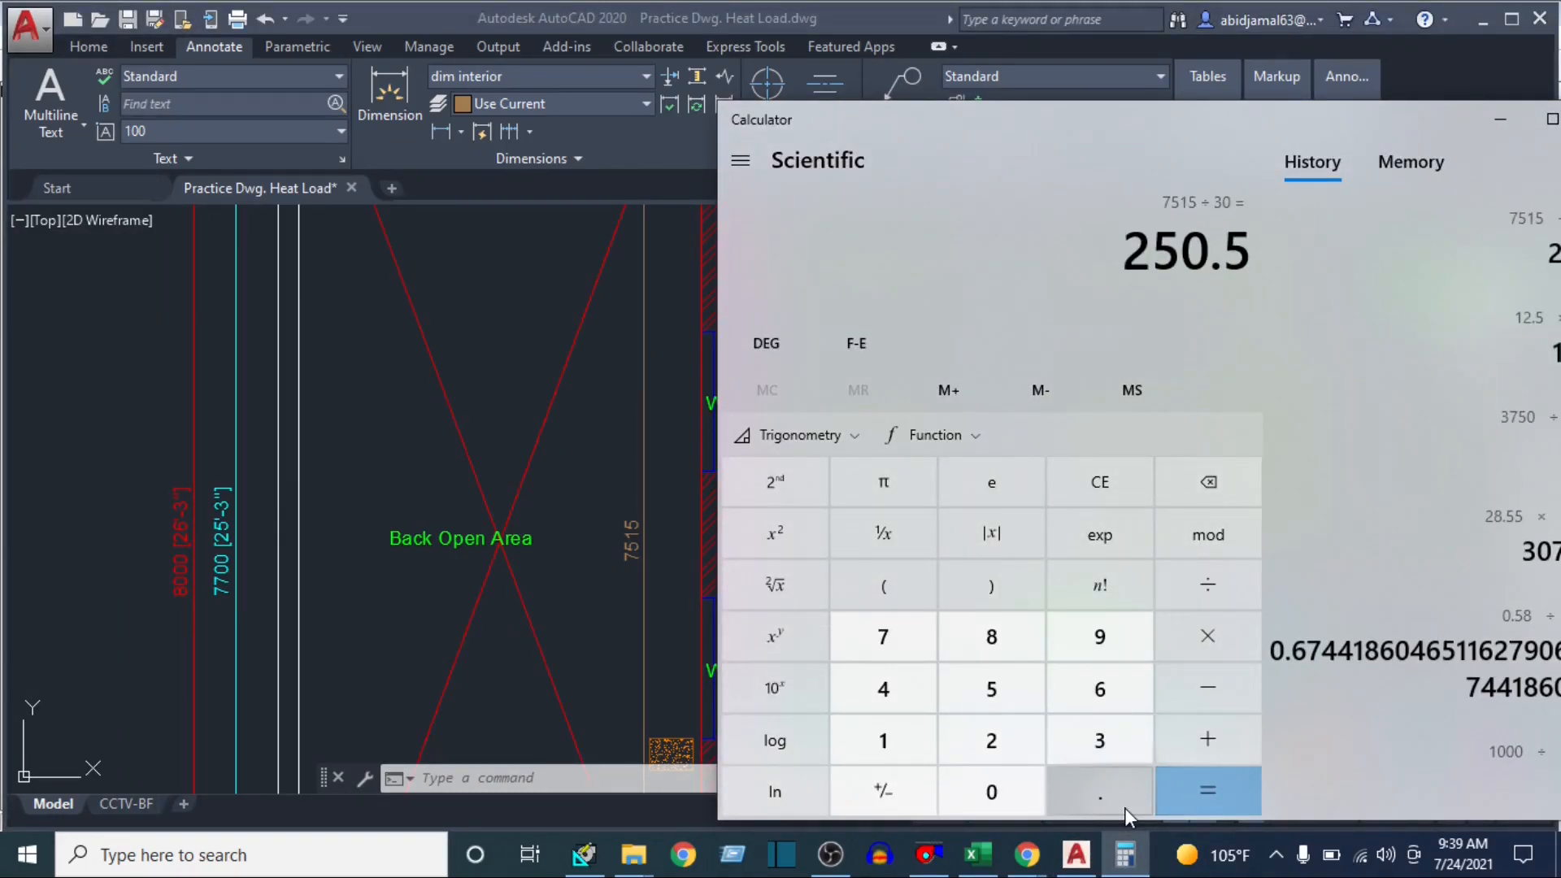
Calculate the window wall's gross area by dividing 7515 by 300 and multiplying the result by 11
{"action": "type", "text": "7515/3"}
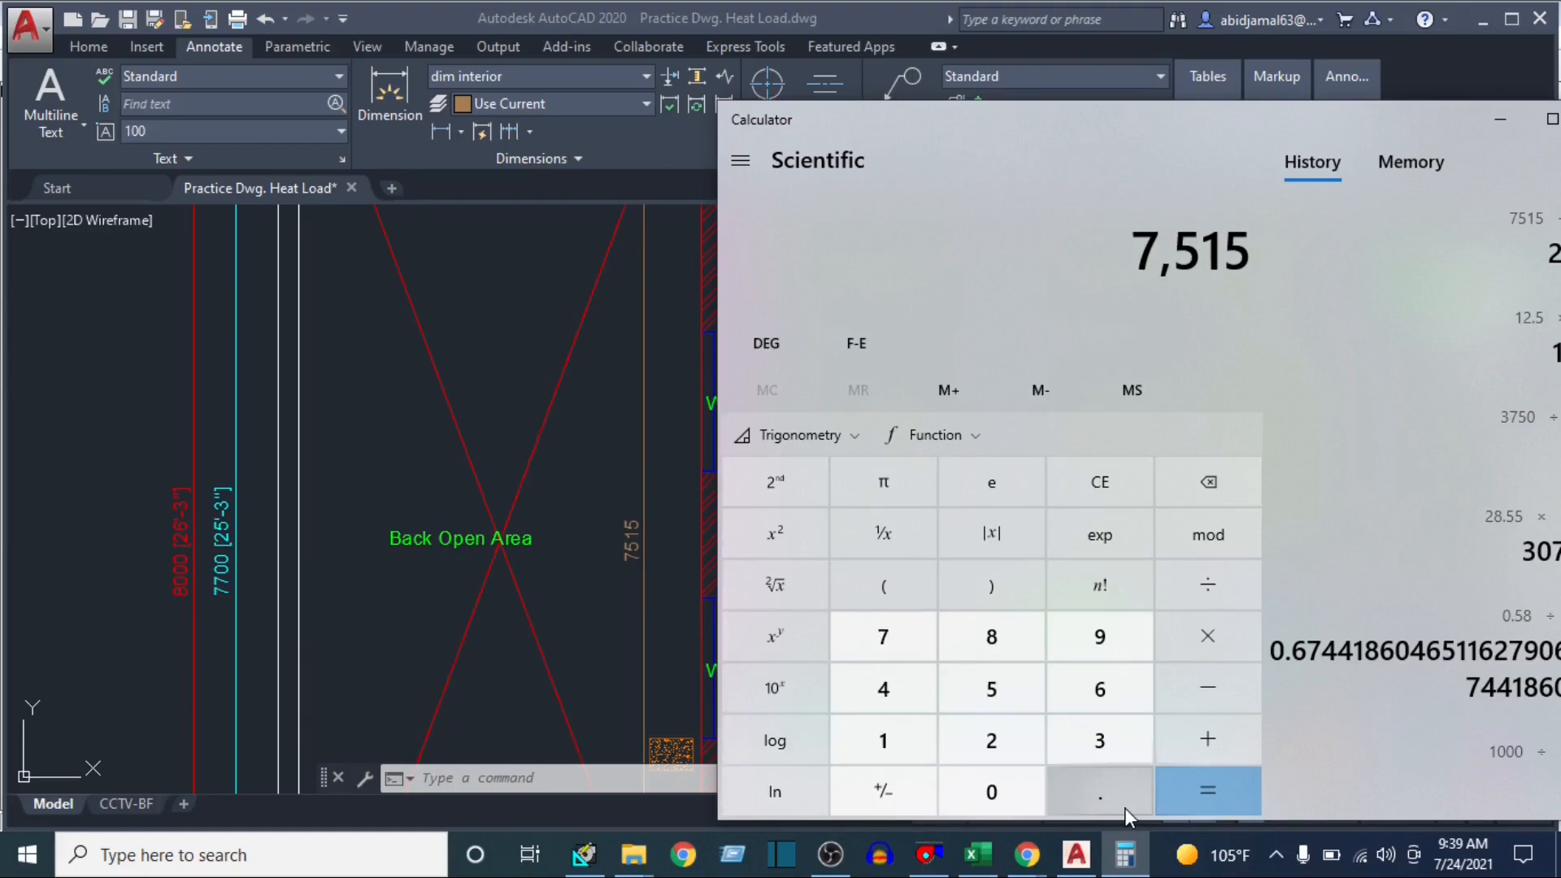
{"action": "type", "text": "00"}
{"action": "key", "text": "Return"}
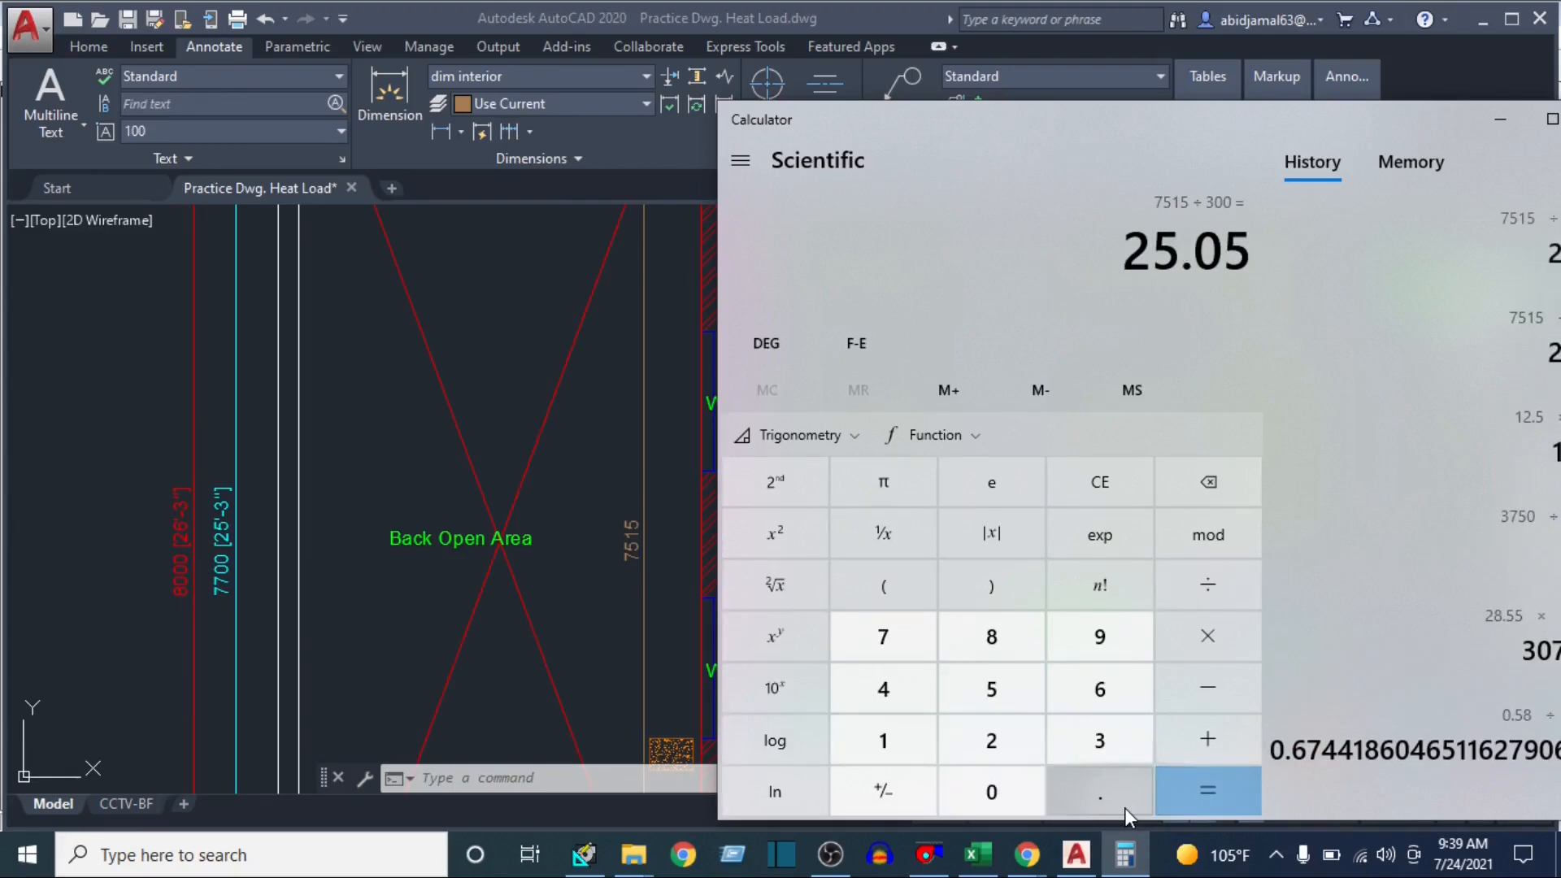
{"action": "type", "text": "*11"}
{"action": "key", "text": "Return"}
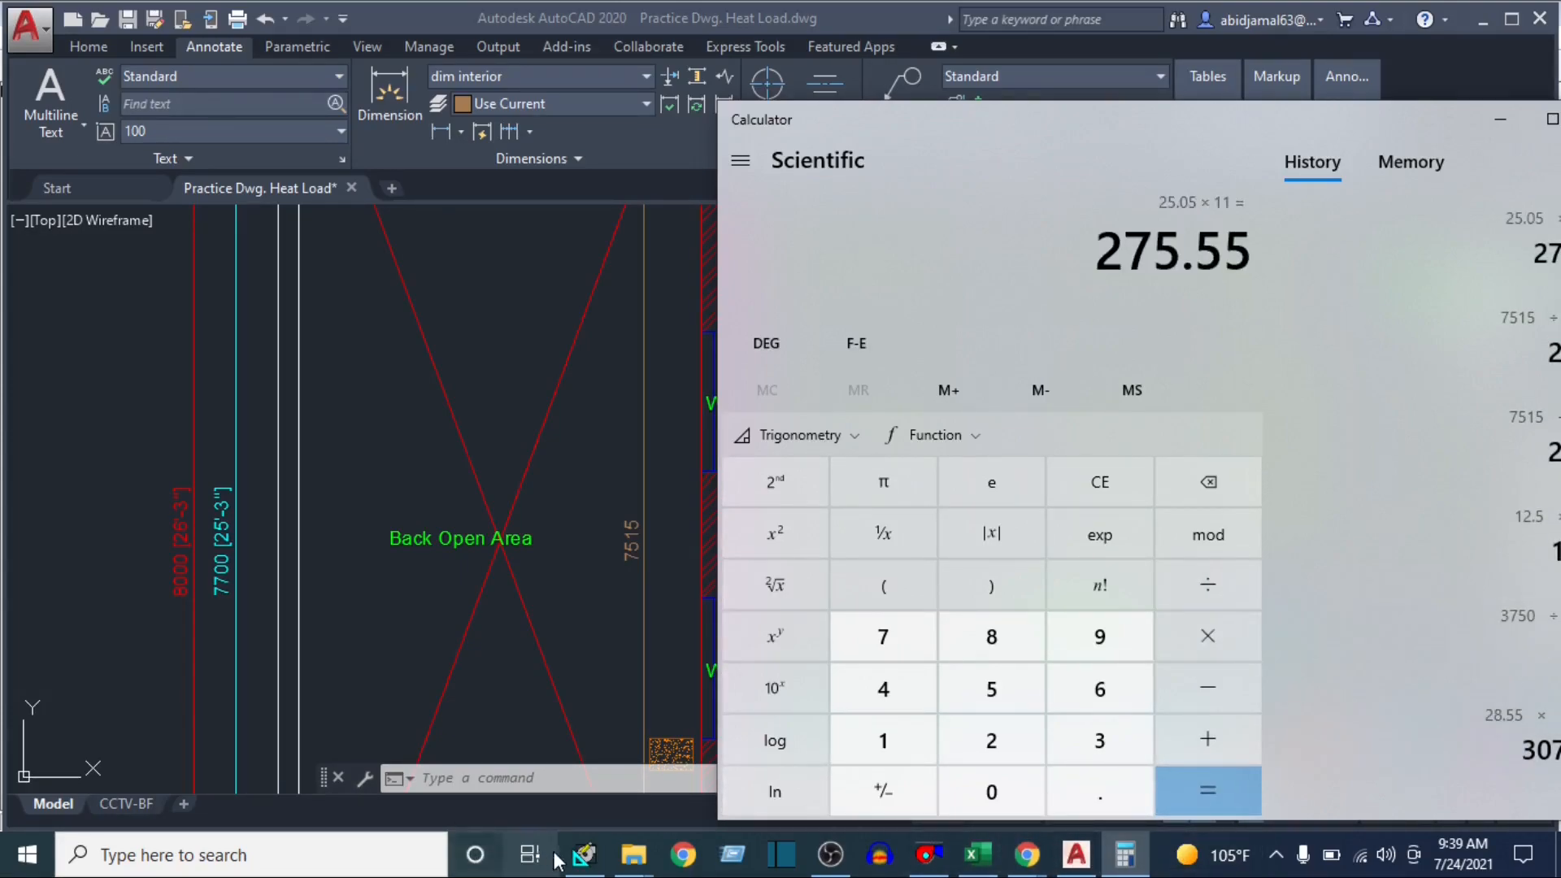
Check the wall orientation on AutoCAD's compass and set class room 1's second exposure in HAP to SW with a wall gross area of 275.55 ft²
{"action": "left_click", "coordinate": [584, 852]}
{"action": "left_click", "coordinate": [633, 398]}
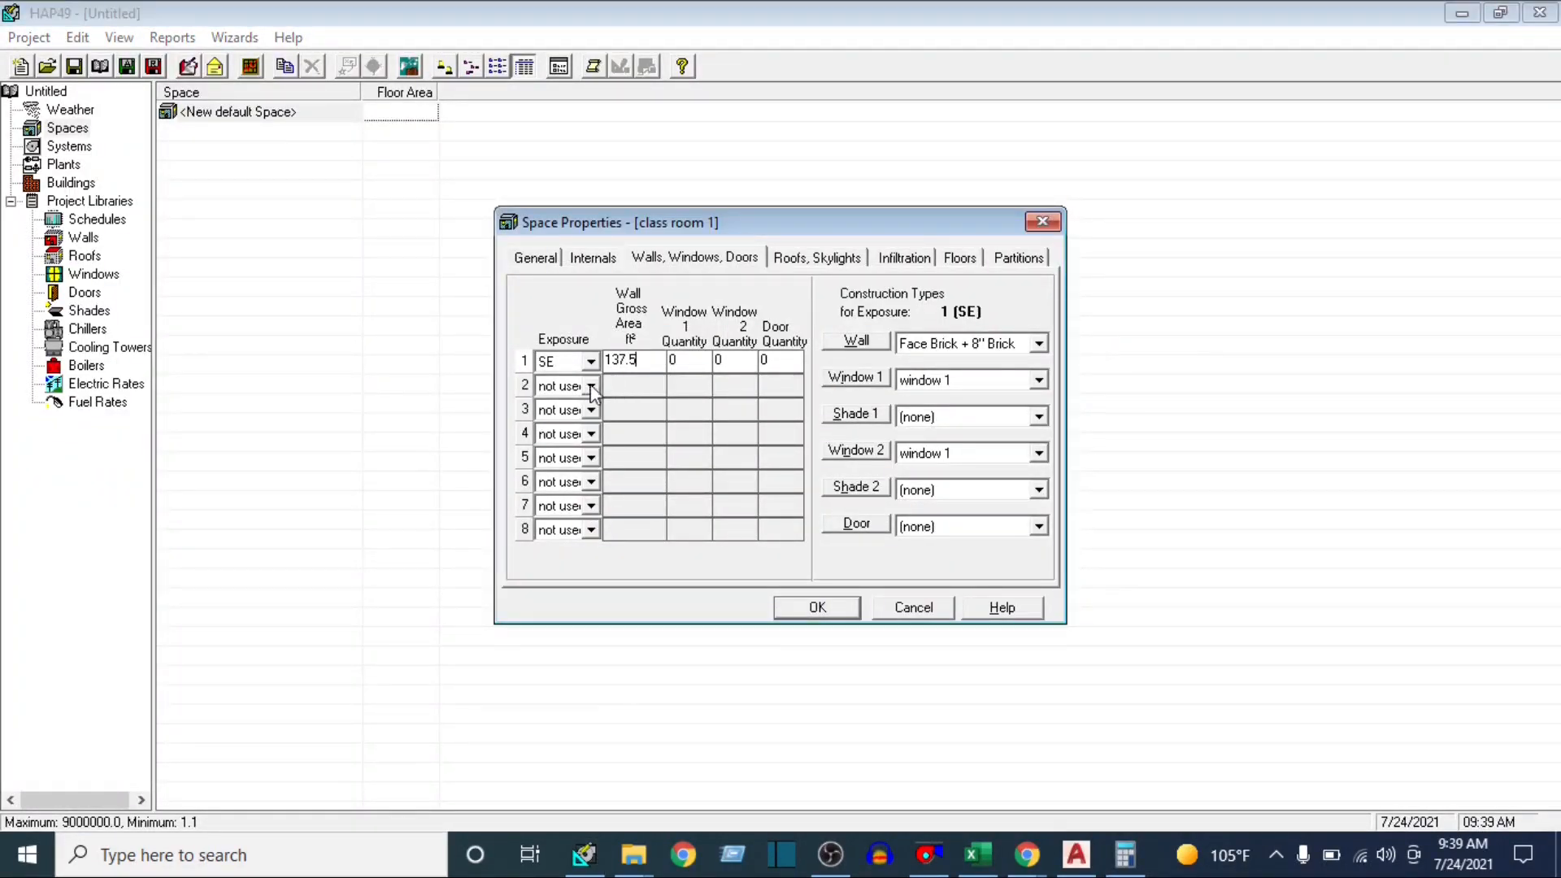
{"action": "left_click", "coordinate": [591, 386]}
{"action": "left_click", "coordinate": [1075, 853]}
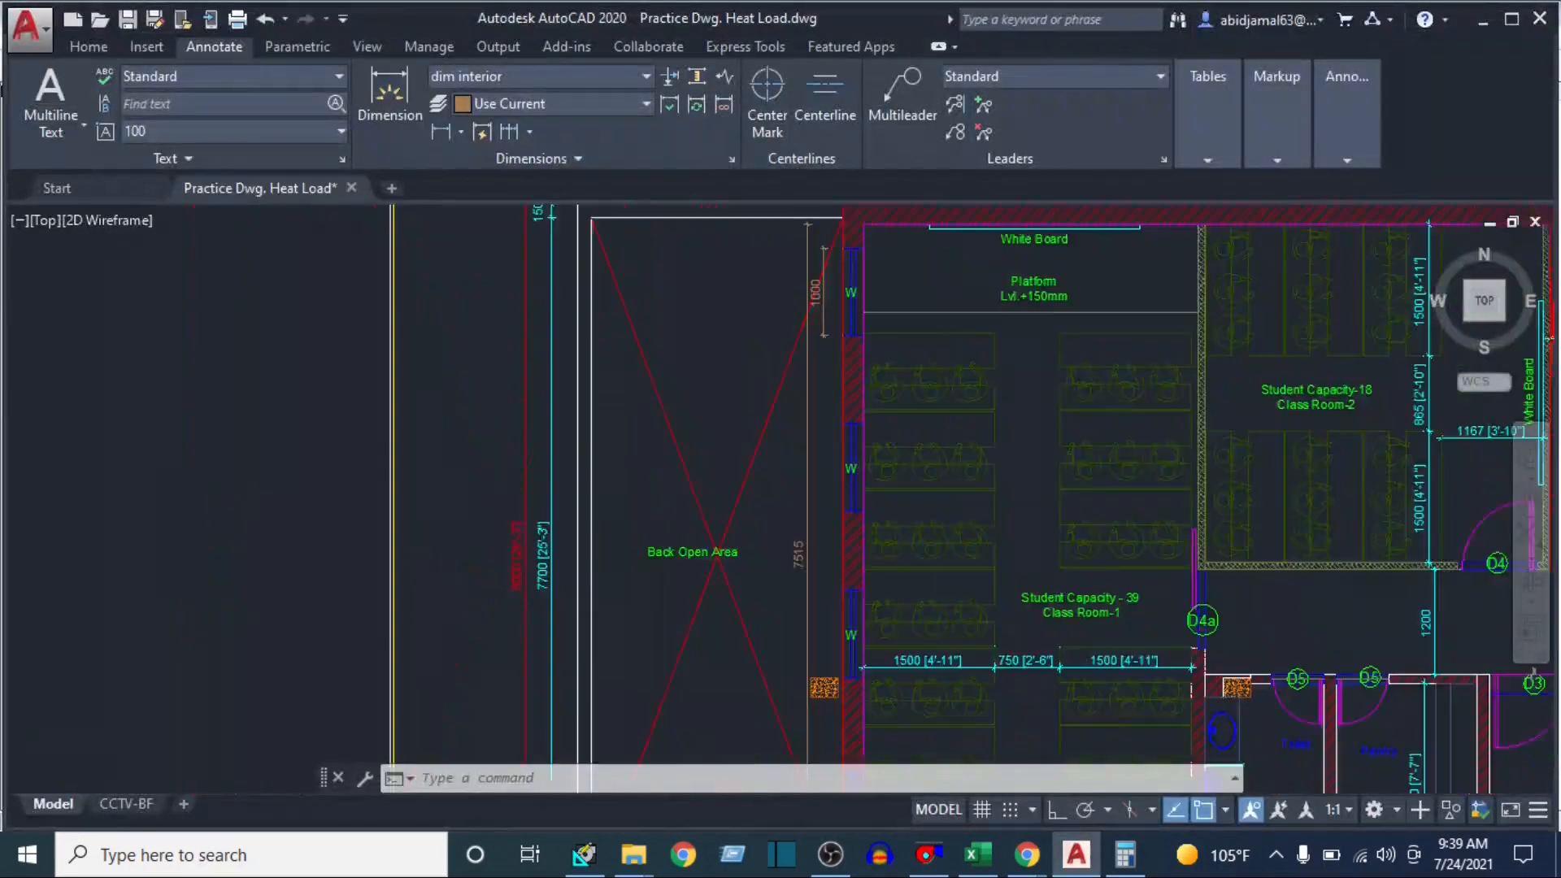
{"action": "scroll", "coordinate": [930, 720], "scroll_direction": "down", "scroll_amount": 4}
{"action": "scroll", "coordinate": [929, 720], "scroll_direction": "up", "scroll_amount": 5}
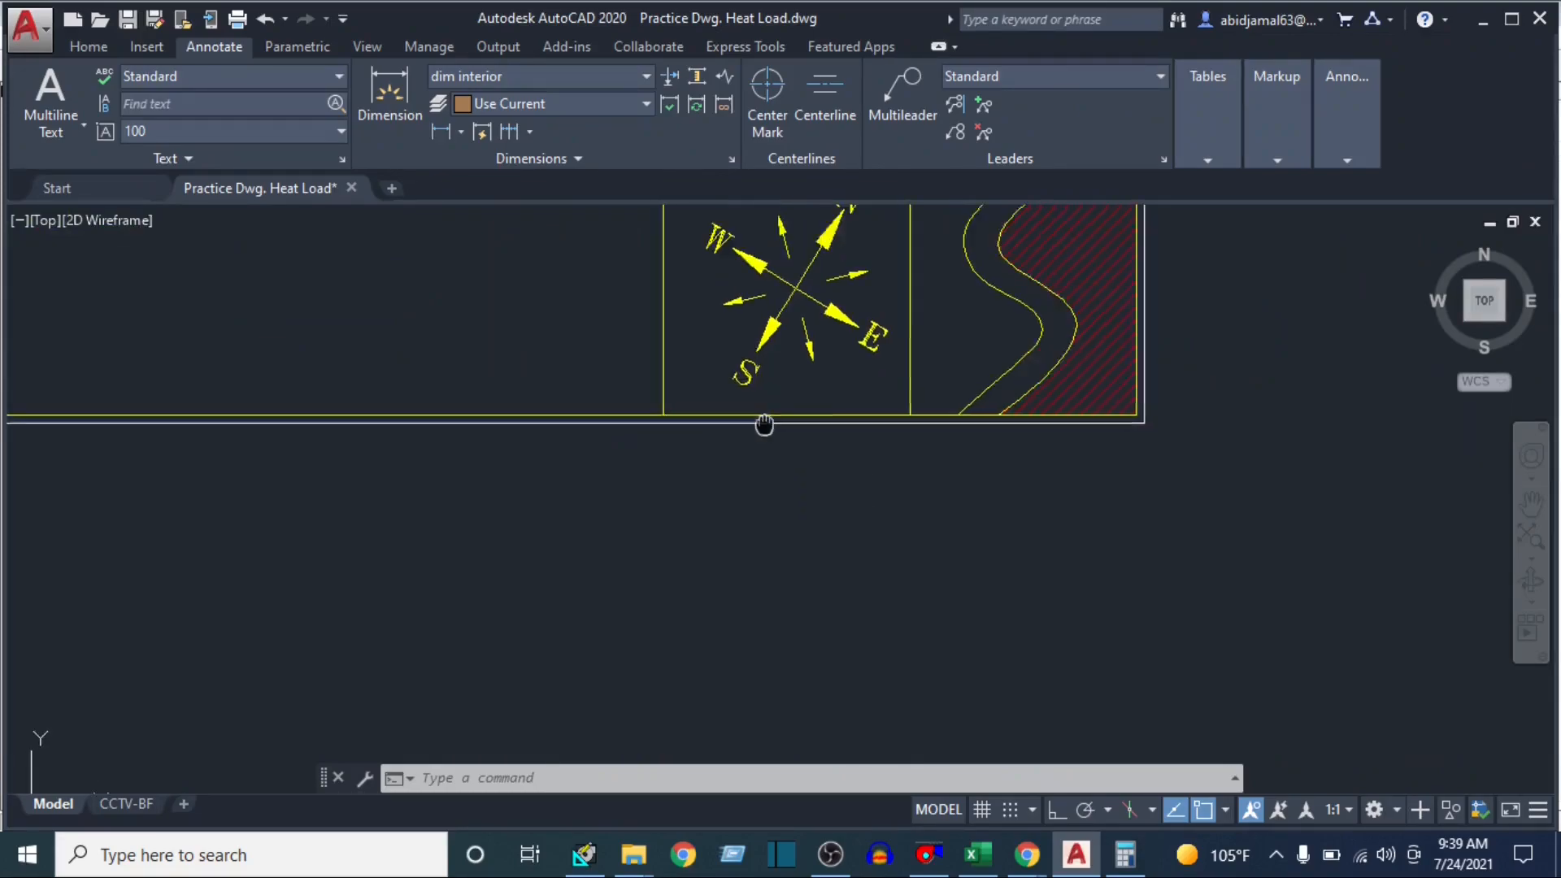
{"action": "left_click", "coordinate": [584, 854]}
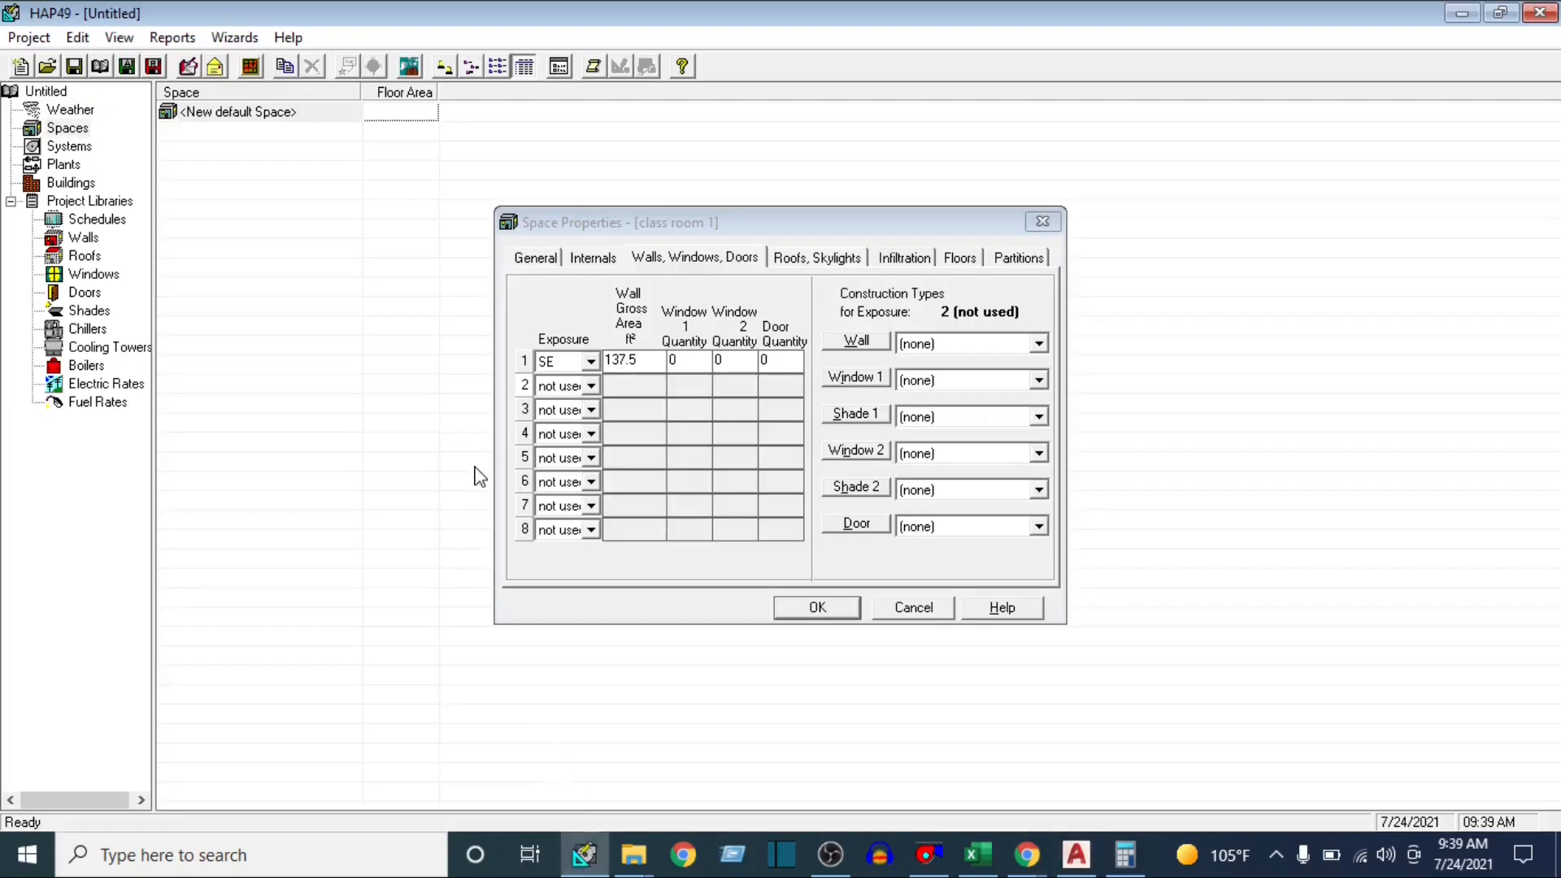
{"action": "left_click", "coordinate": [591, 386]}
{"action": "scroll", "coordinate": [569, 467], "scroll_direction": "down", "scroll_amount": 1}
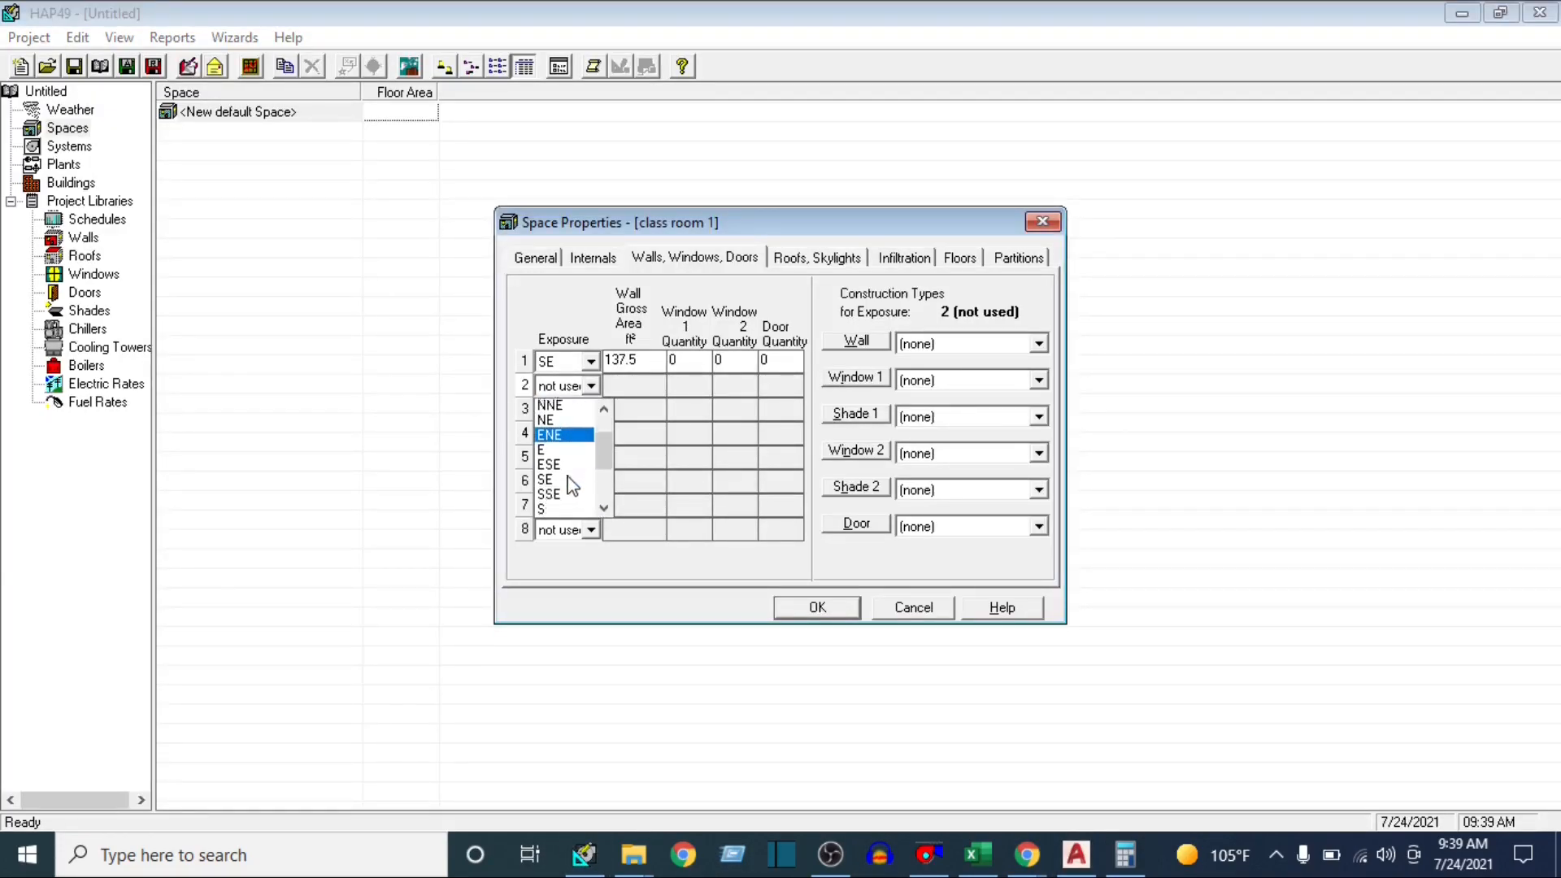
{"action": "scroll", "coordinate": [569, 480], "scroll_direction": "down", "scroll_amount": 2}
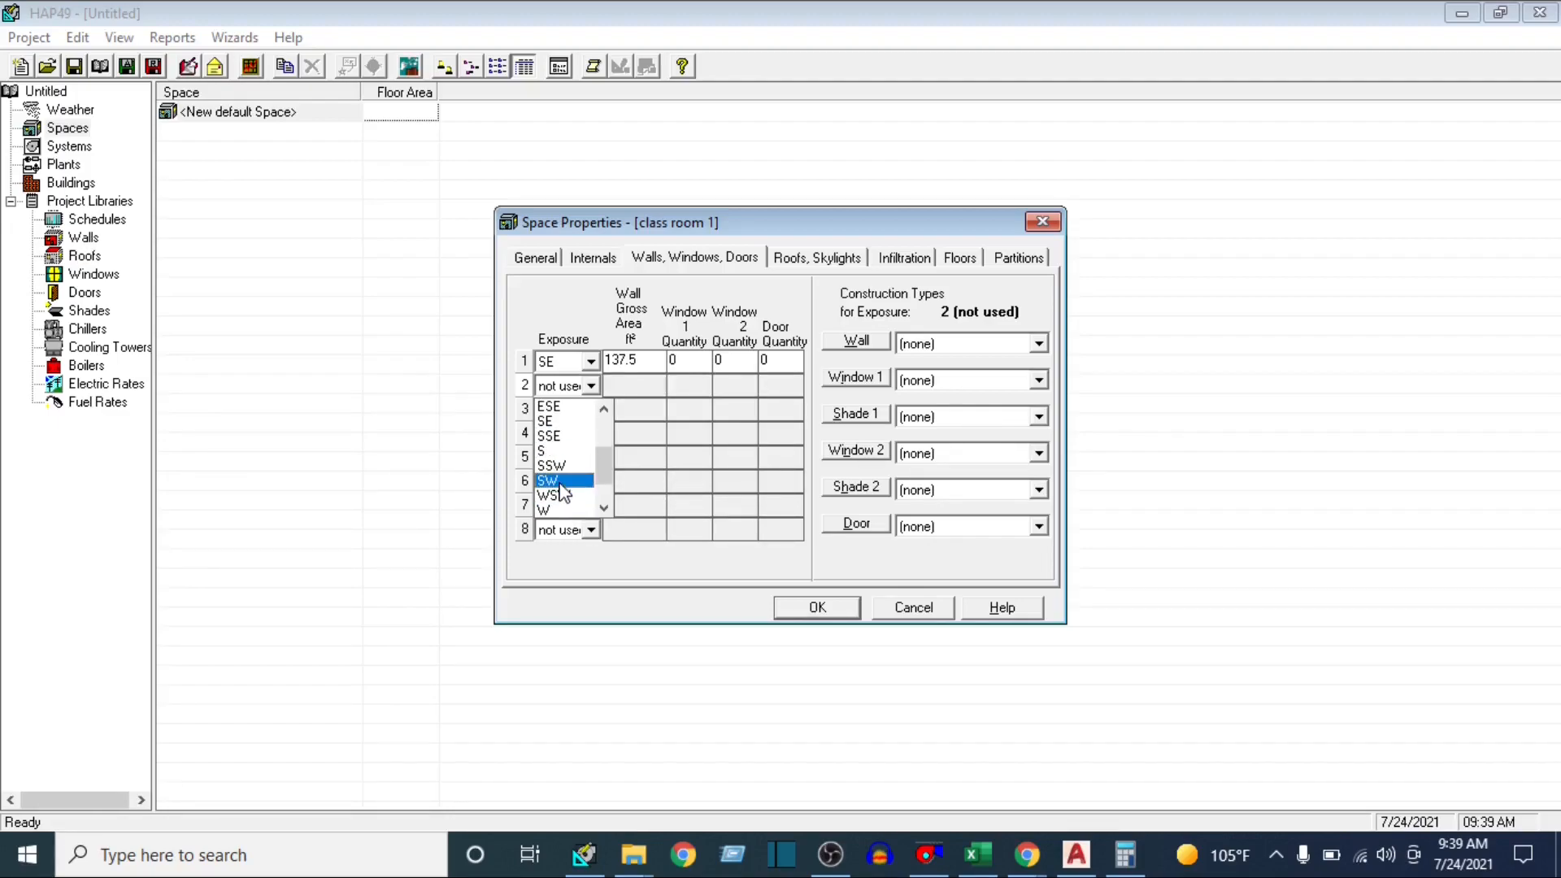
{"action": "left_click", "coordinate": [569, 488]}
{"action": "left_click", "coordinate": [612, 385]}
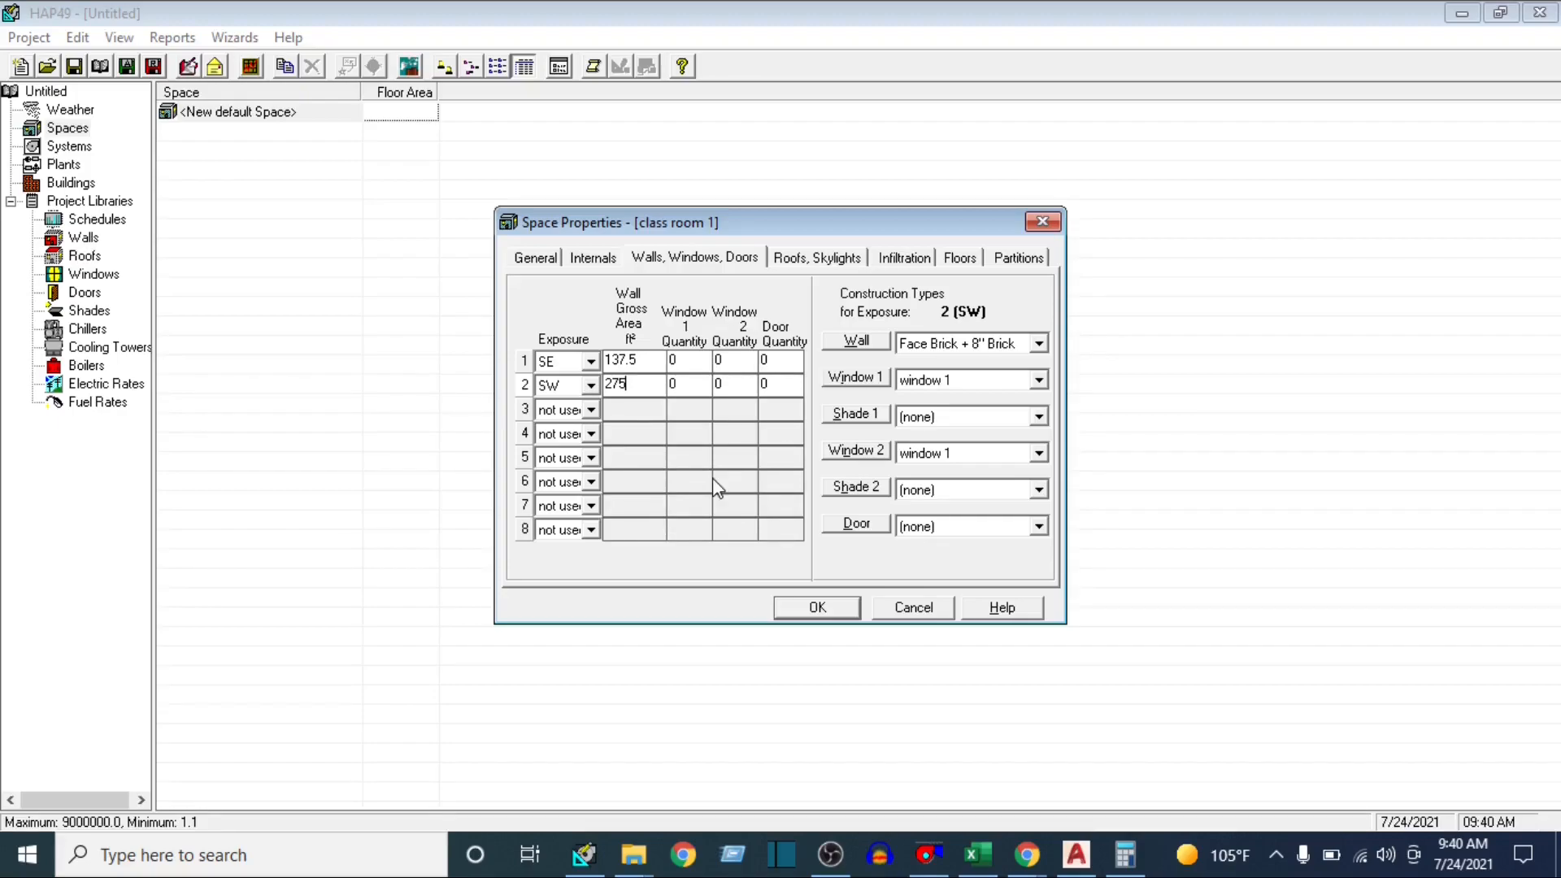
{"action": "left_click", "coordinate": [1125, 853]}
{"action": "left_click", "coordinate": [1124, 853]}
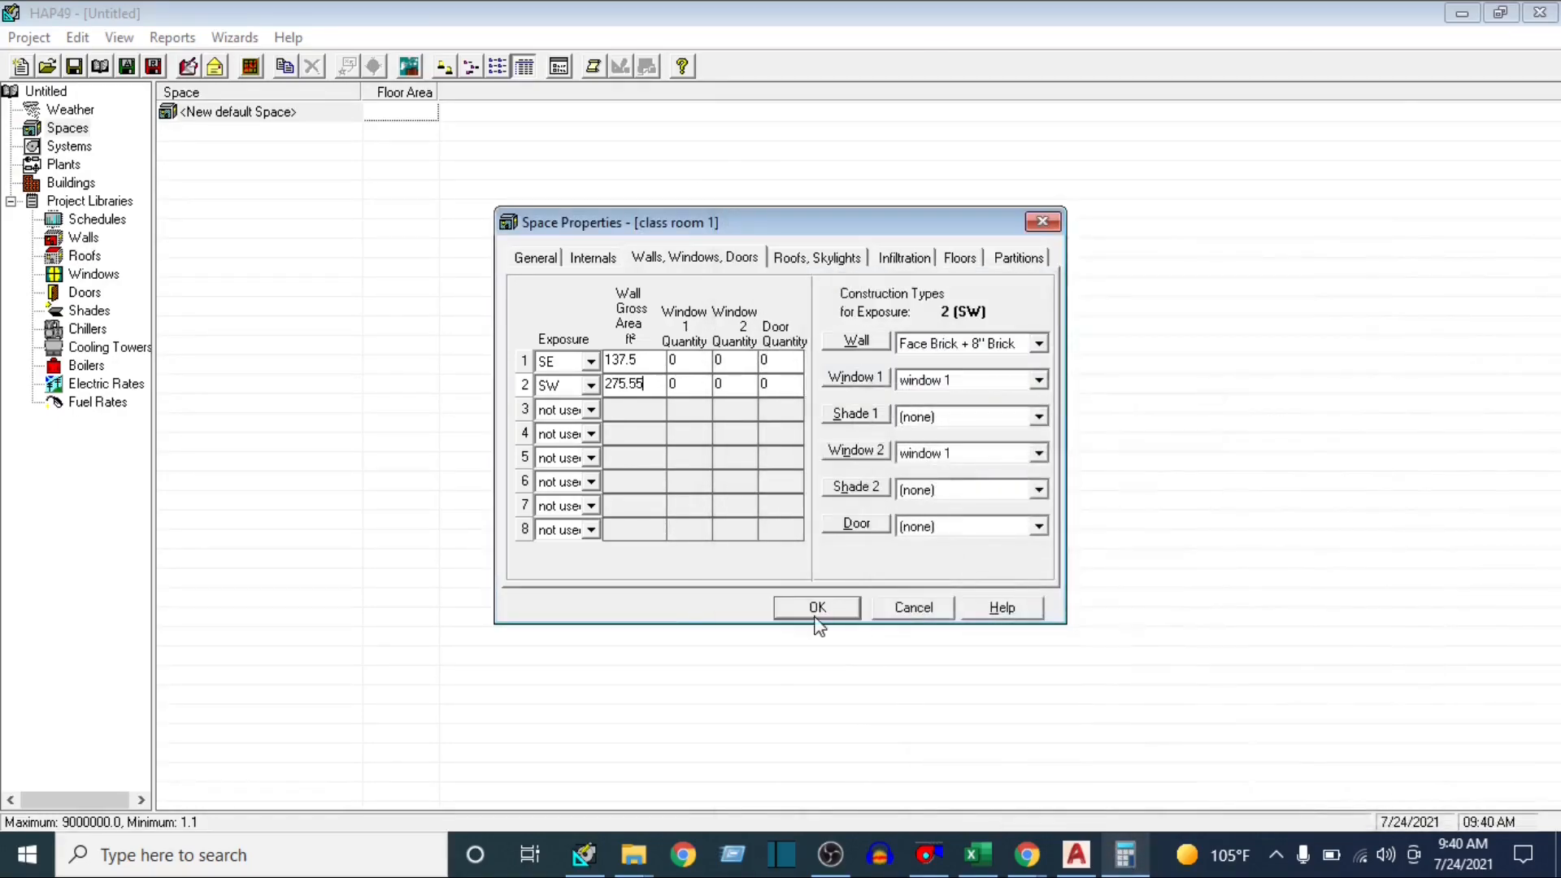
Set the SW exposure's Window 1 quantity to 4, review the properties of window 1, and set the Window 2 type to (none)
{"action": "left_click", "coordinate": [695, 384]}
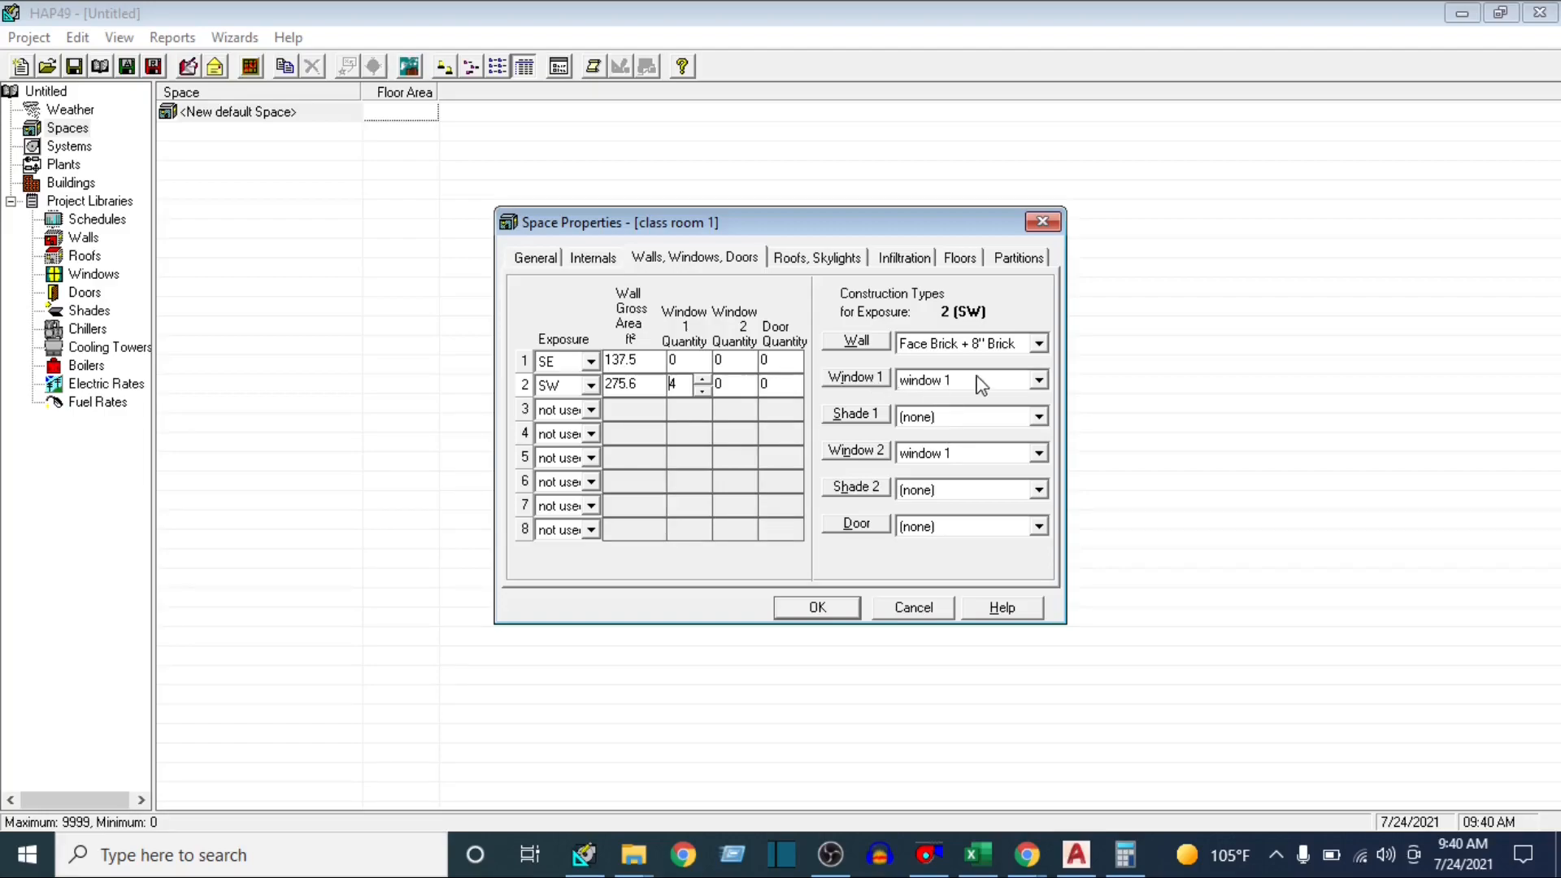
{"action": "left_click", "coordinate": [873, 382]}
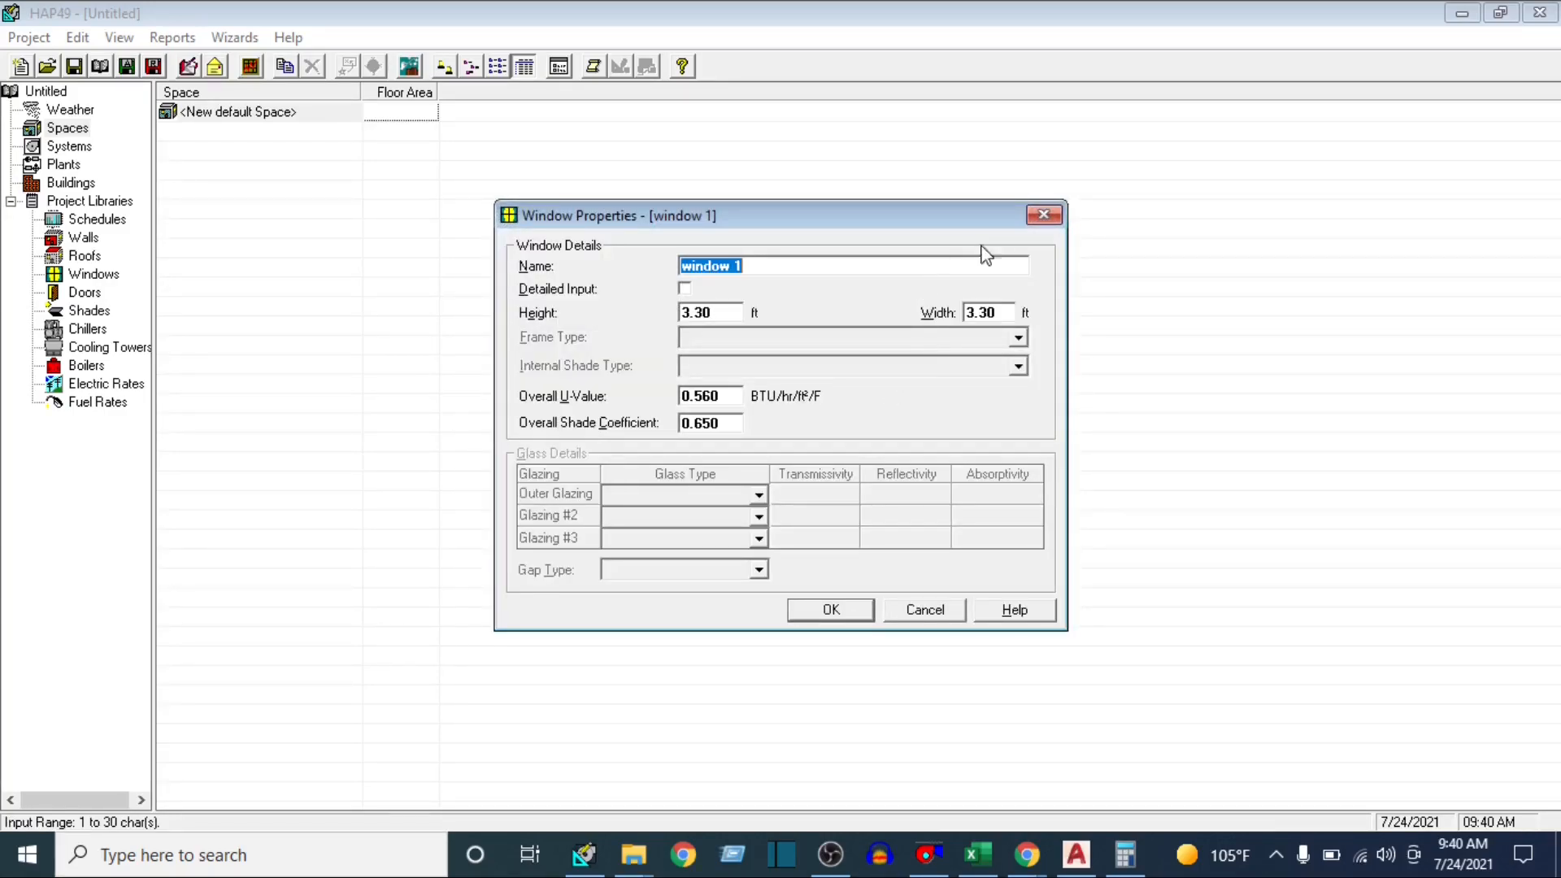
{"action": "left_click", "coordinate": [1044, 217]}
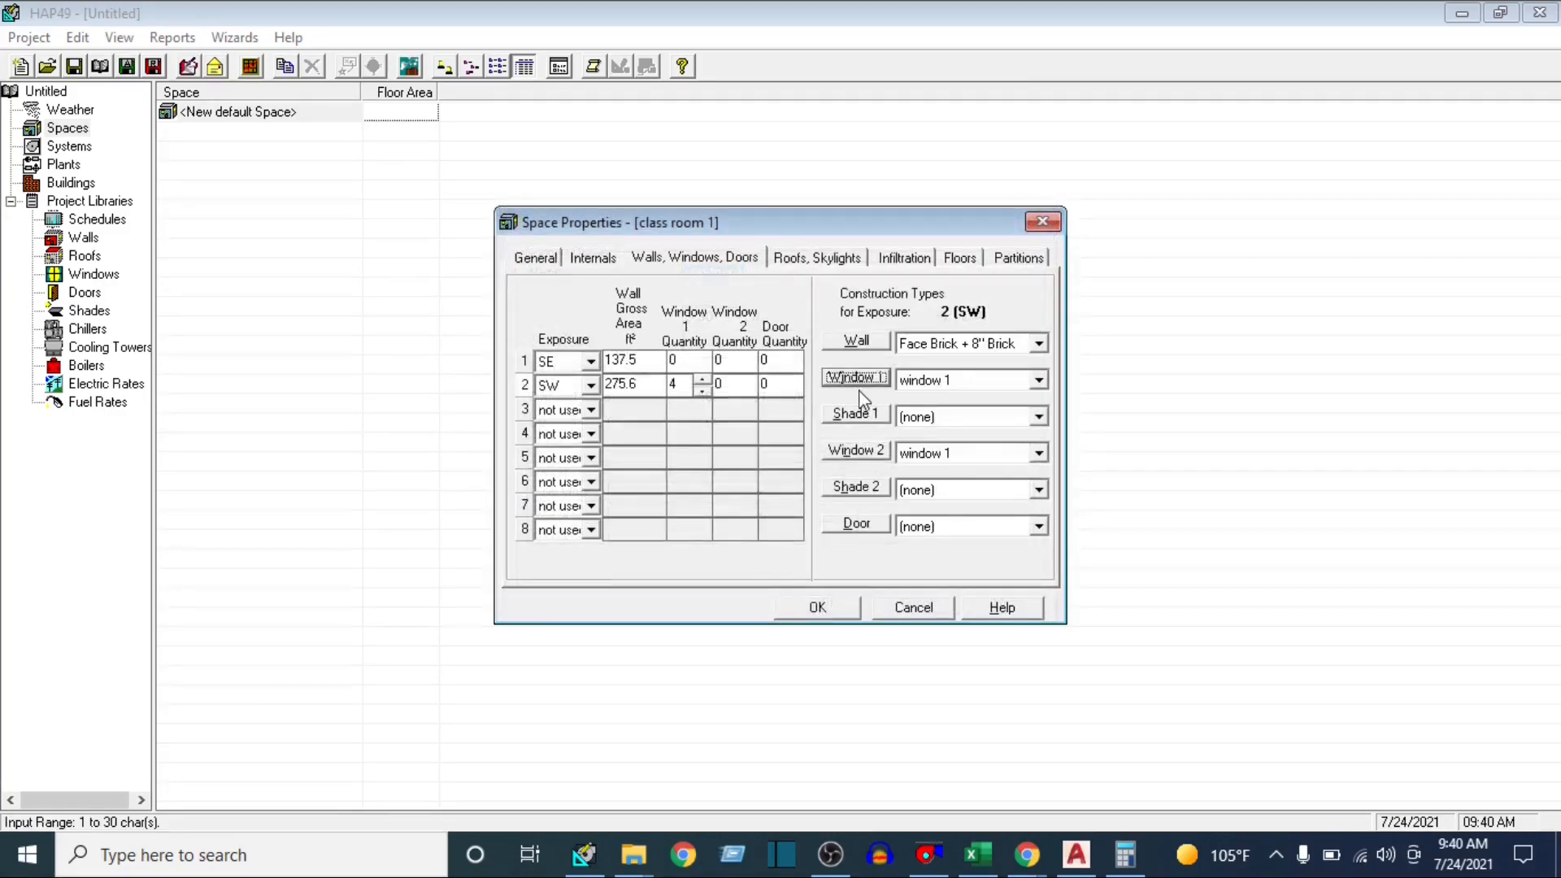
{"action": "left_click", "coordinate": [1038, 454]}
{"action": "left_click", "coordinate": [959, 471]}
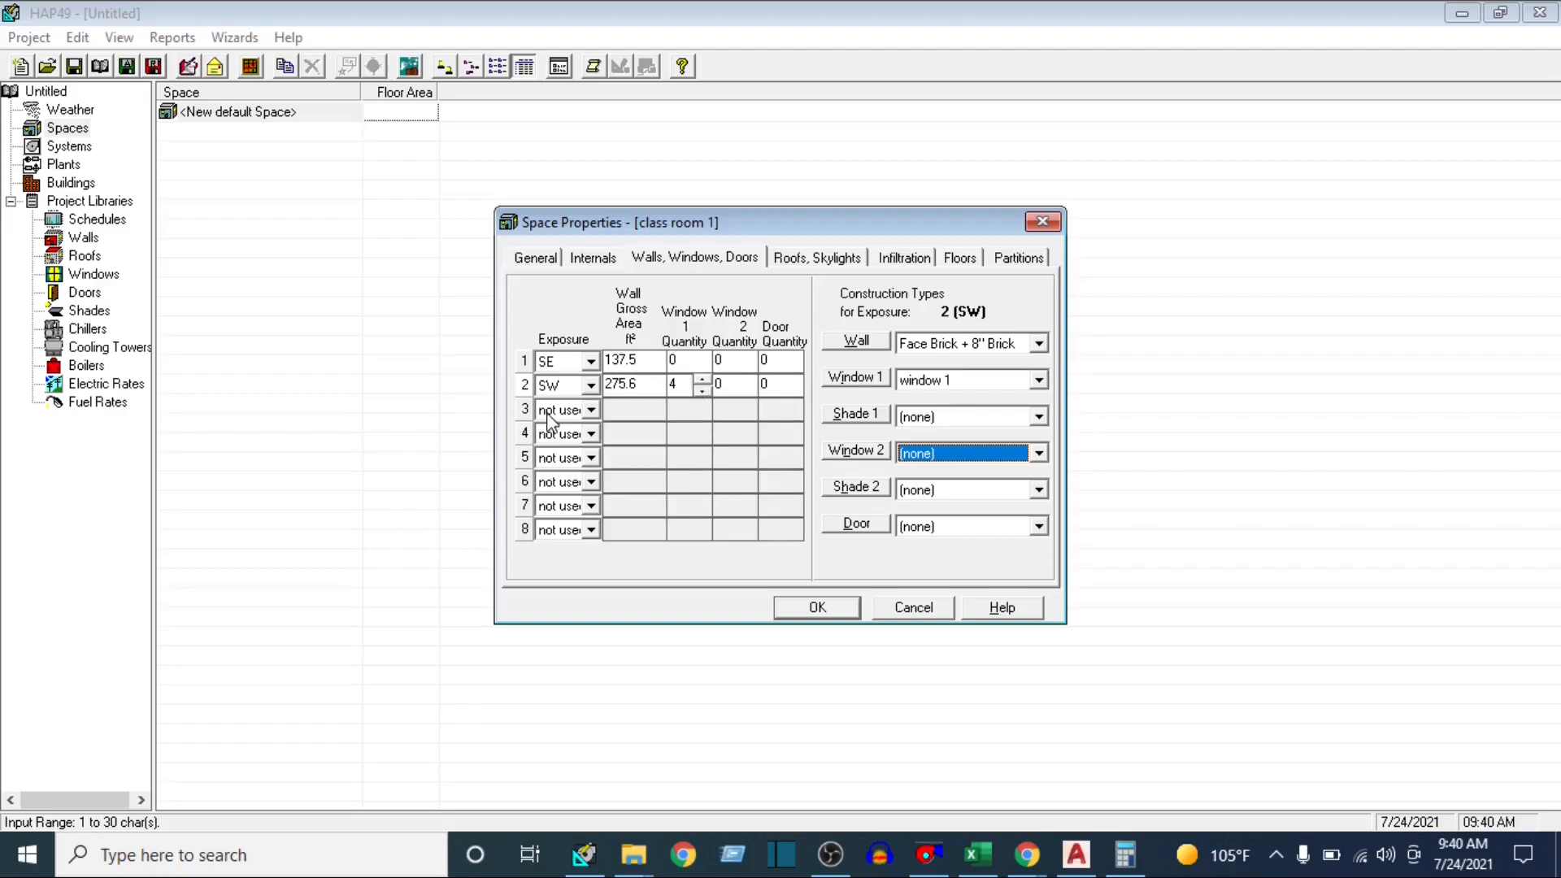
Check the remaining wall in the AutoCAD plan and calculate its gross area in Calculator as 3750 divided by 300, multiplied by 11
{"action": "left_click", "coordinate": [1073, 847]}
{"action": "scroll", "coordinate": [782, 461], "scroll_direction": "down", "scroll_amount": 5}
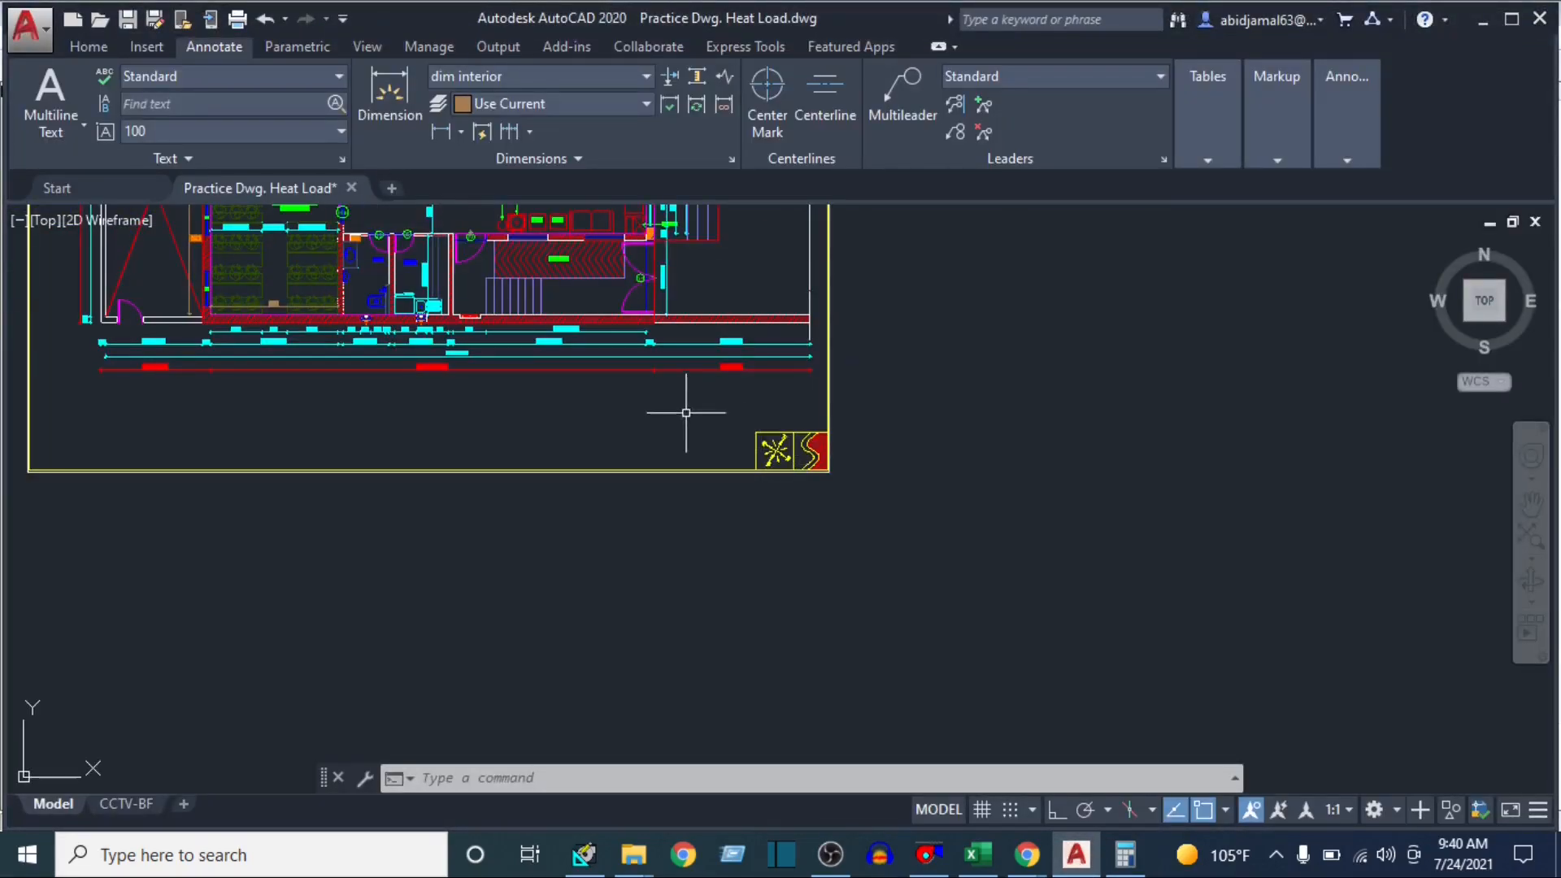
{"action": "scroll", "coordinate": [750, 443], "scroll_direction": "up", "scroll_amount": 5}
{"action": "scroll", "coordinate": [800, 449], "scroll_direction": "down", "scroll_amount": 10}
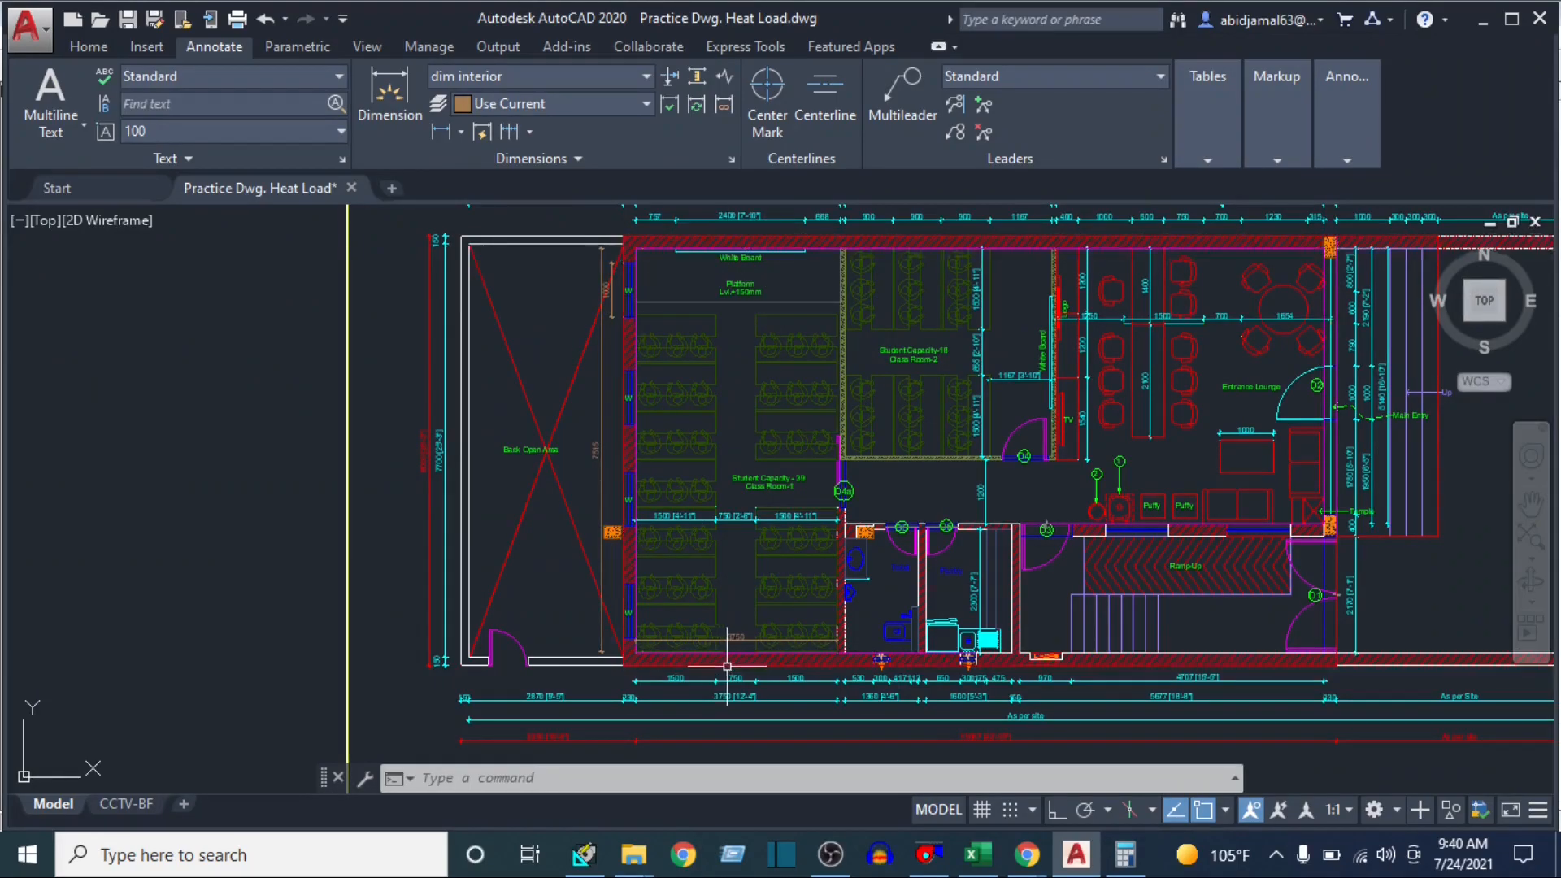
{"action": "scroll", "coordinate": [734, 641], "scroll_direction": "up", "scroll_amount": 4}
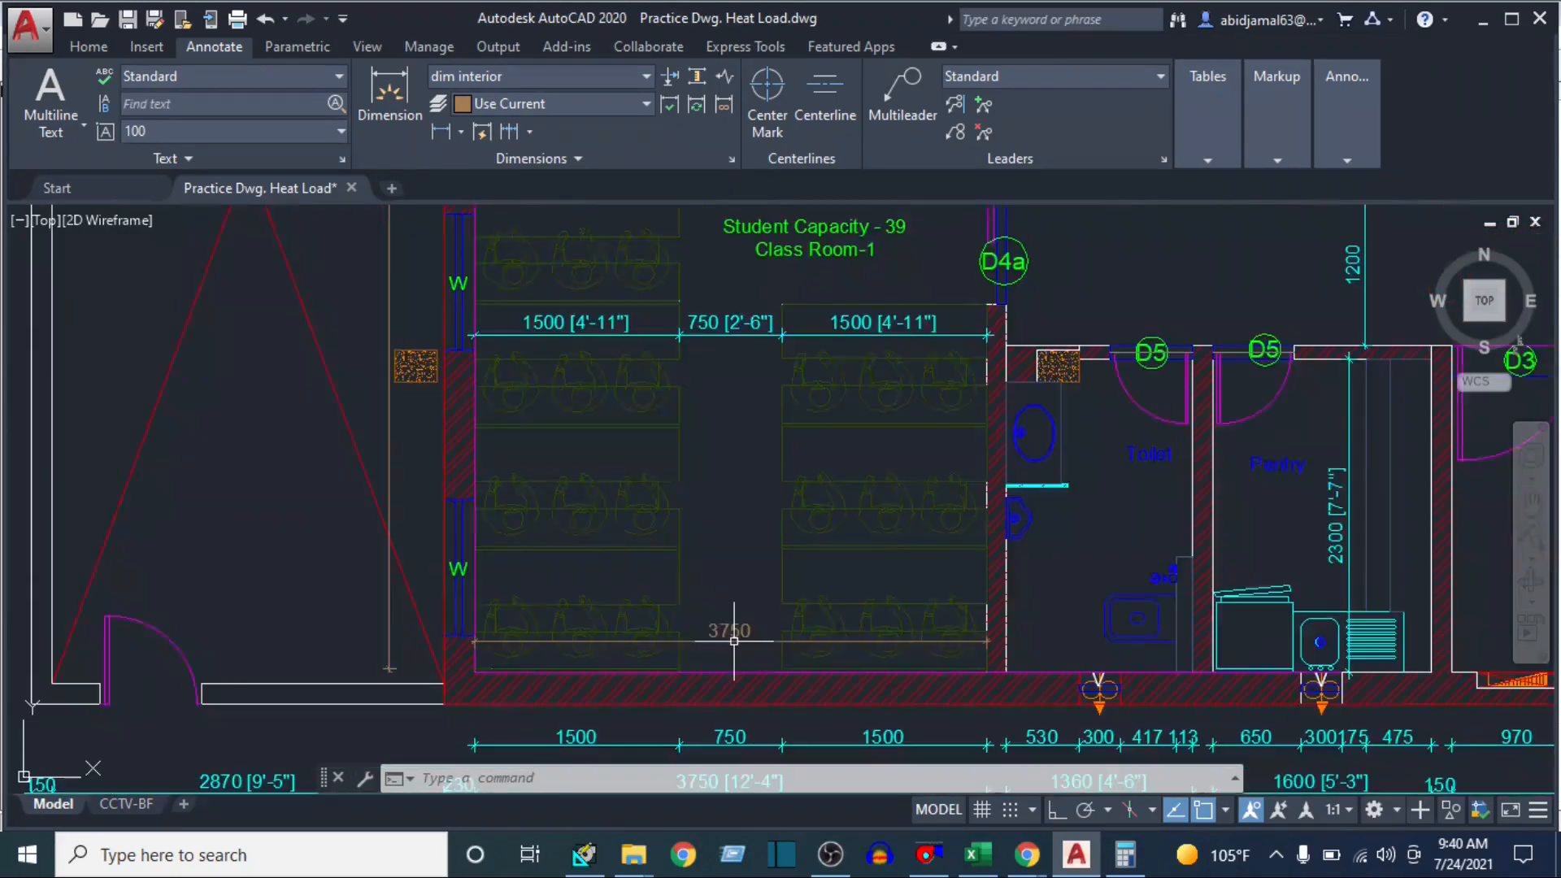
{"action": "left_click", "coordinate": [1120, 861]}
{"action": "type", "text": "37"}
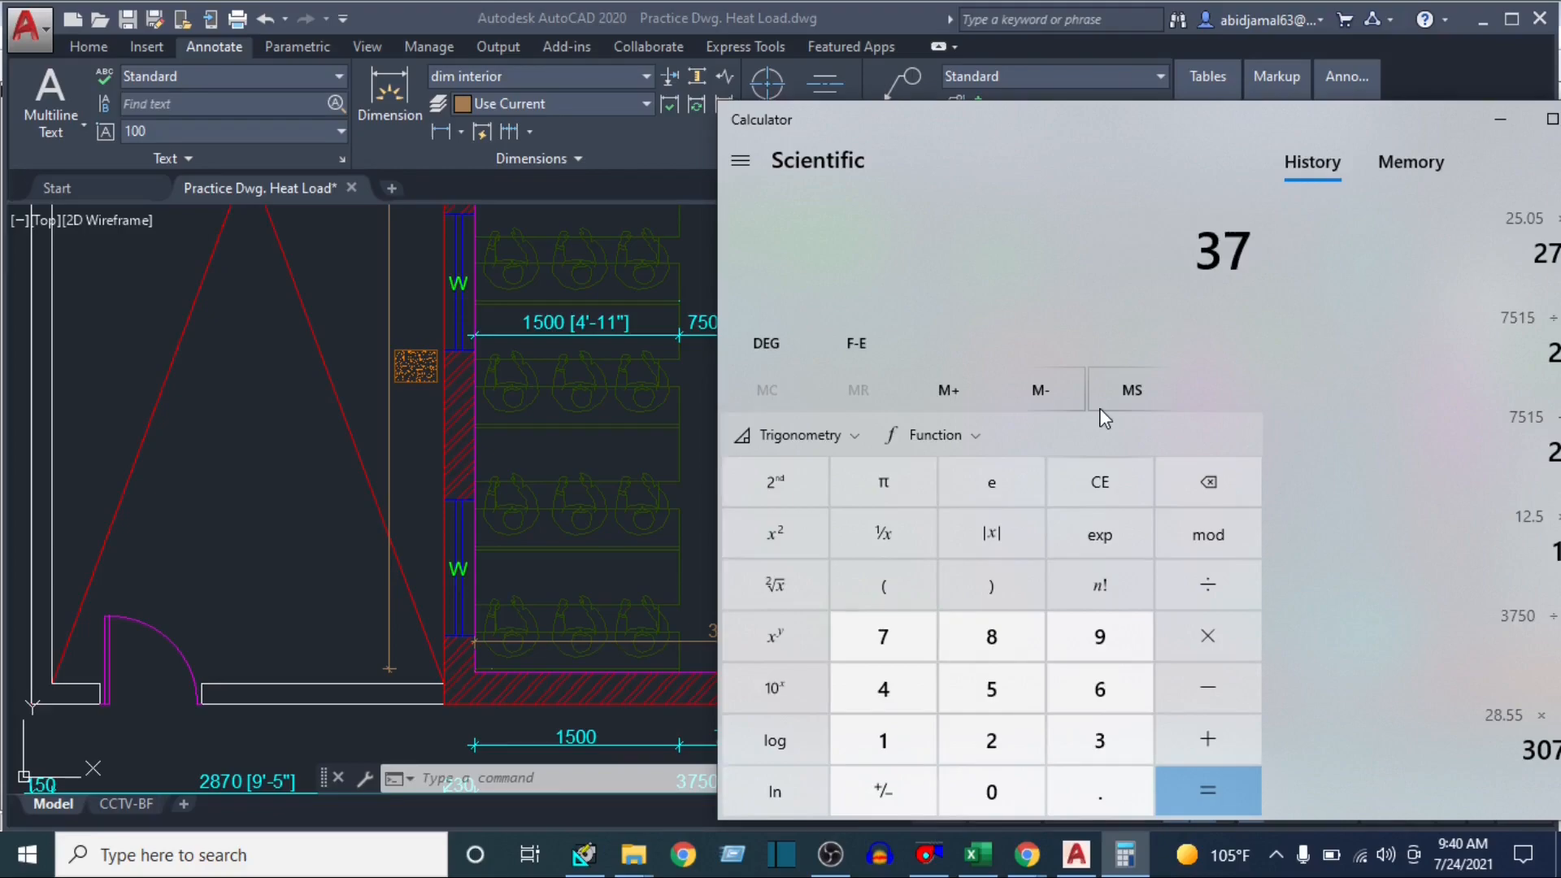
{"action": "type", "text": "50 ÷ "}
{"action": "type", "text": "300"}
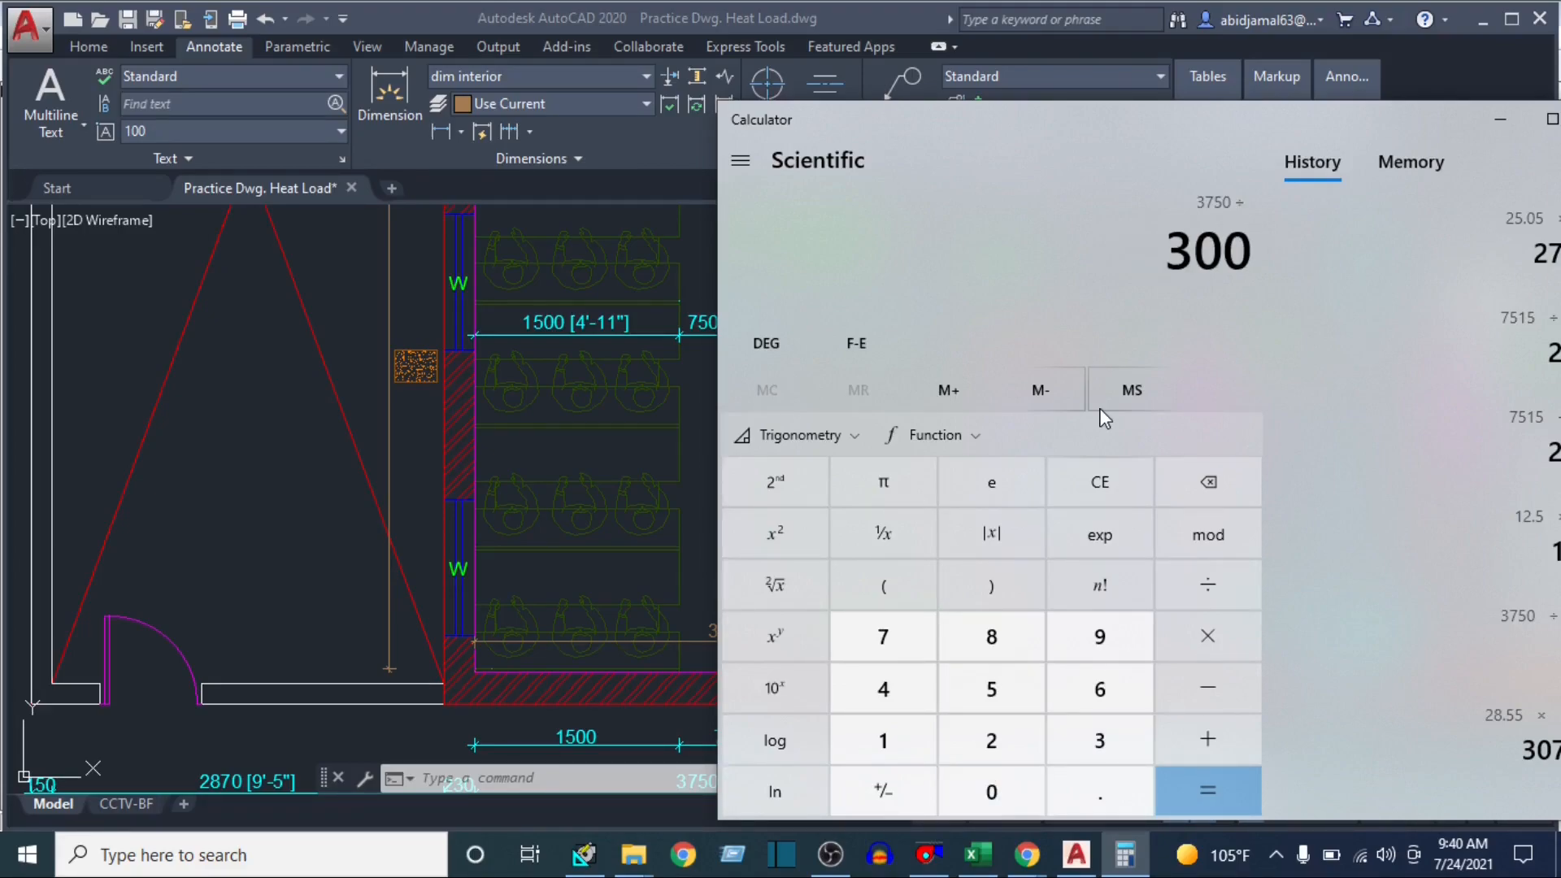
{"action": "key", "text": "Return"}
{"action": "type", "text": "11"}
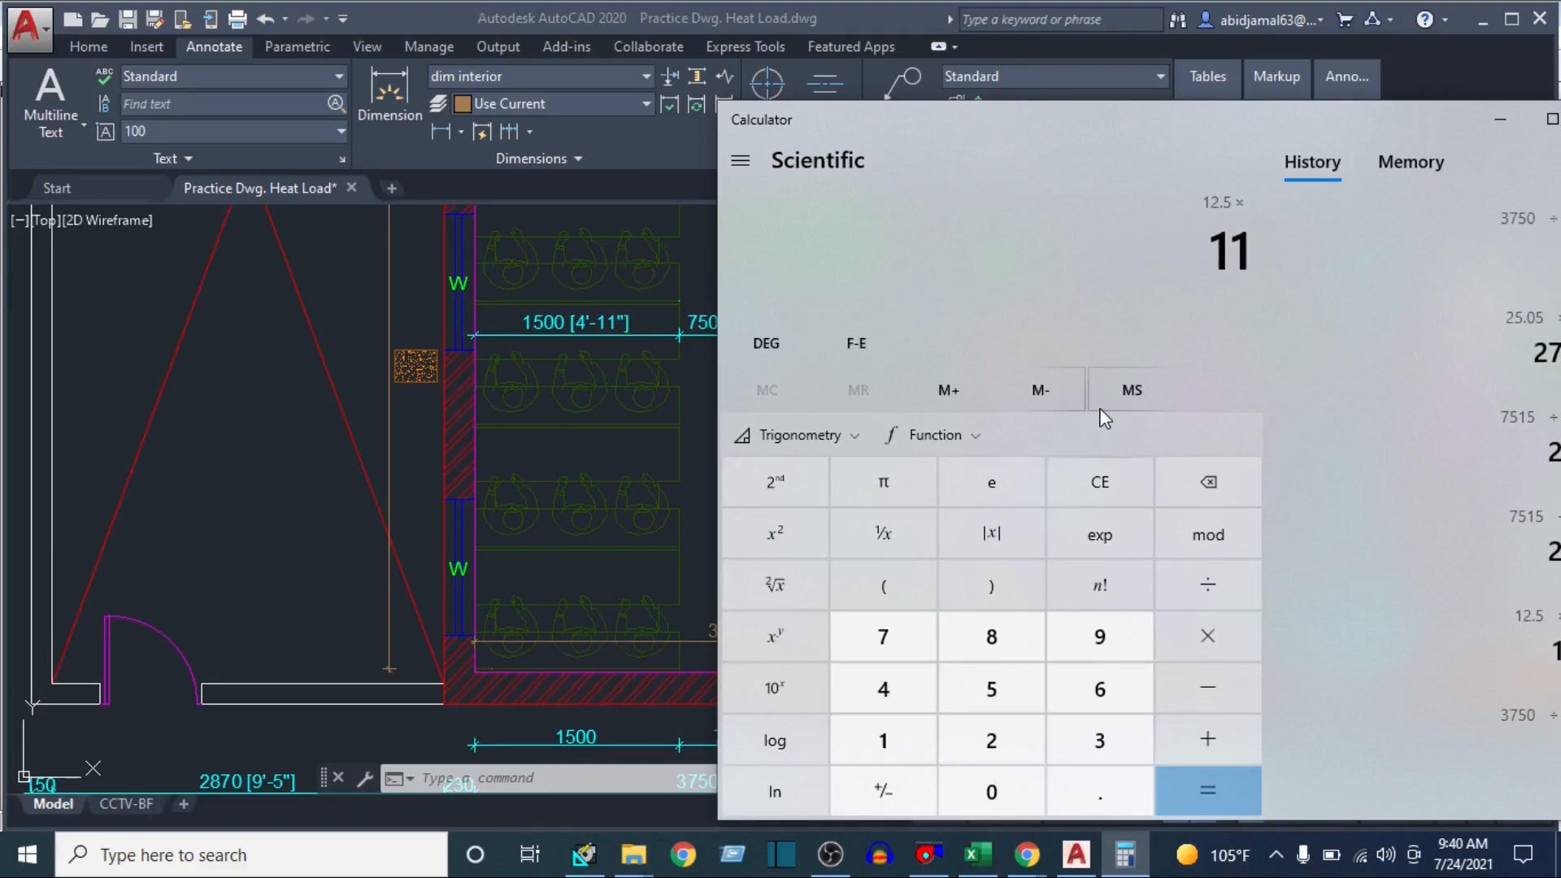
{"action": "key", "text": "Return"}
Check the wall's orientation in the AutoCAD plan and set class room 1's third exposure in HAP to NW with a gross area of 137.5 ft²
{"action": "left_click", "coordinate": [603, 481]}
{"action": "scroll", "coordinate": [650, 569], "scroll_direction": "down", "scroll_amount": 4}
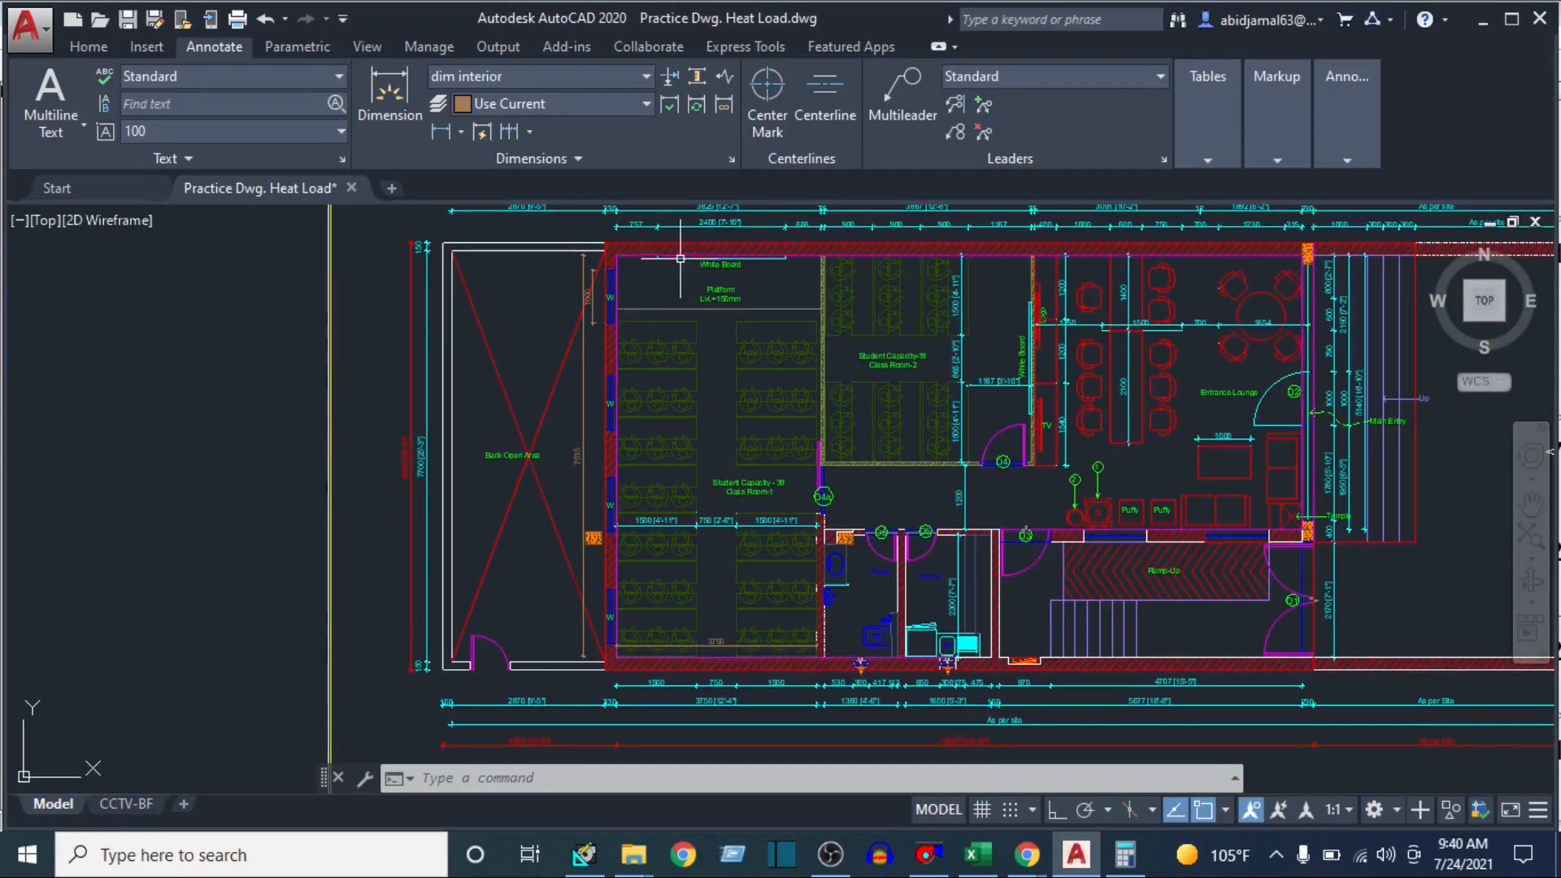
{"action": "left_click_drag", "start_coordinate": [696, 326], "coordinate": [707, 440]}
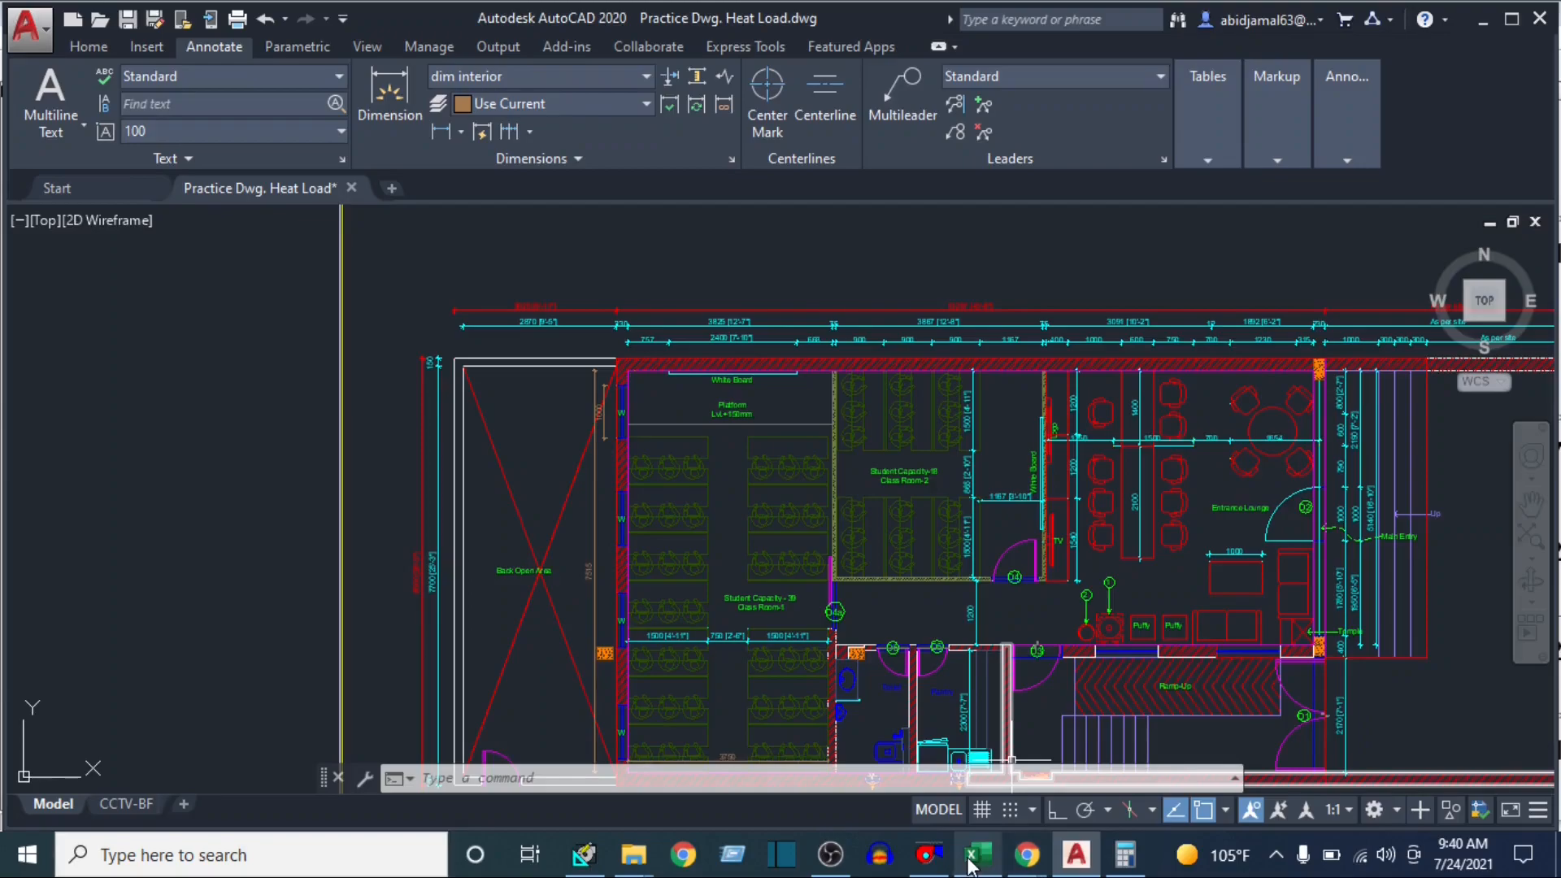
{"action": "left_click", "coordinate": [584, 853]}
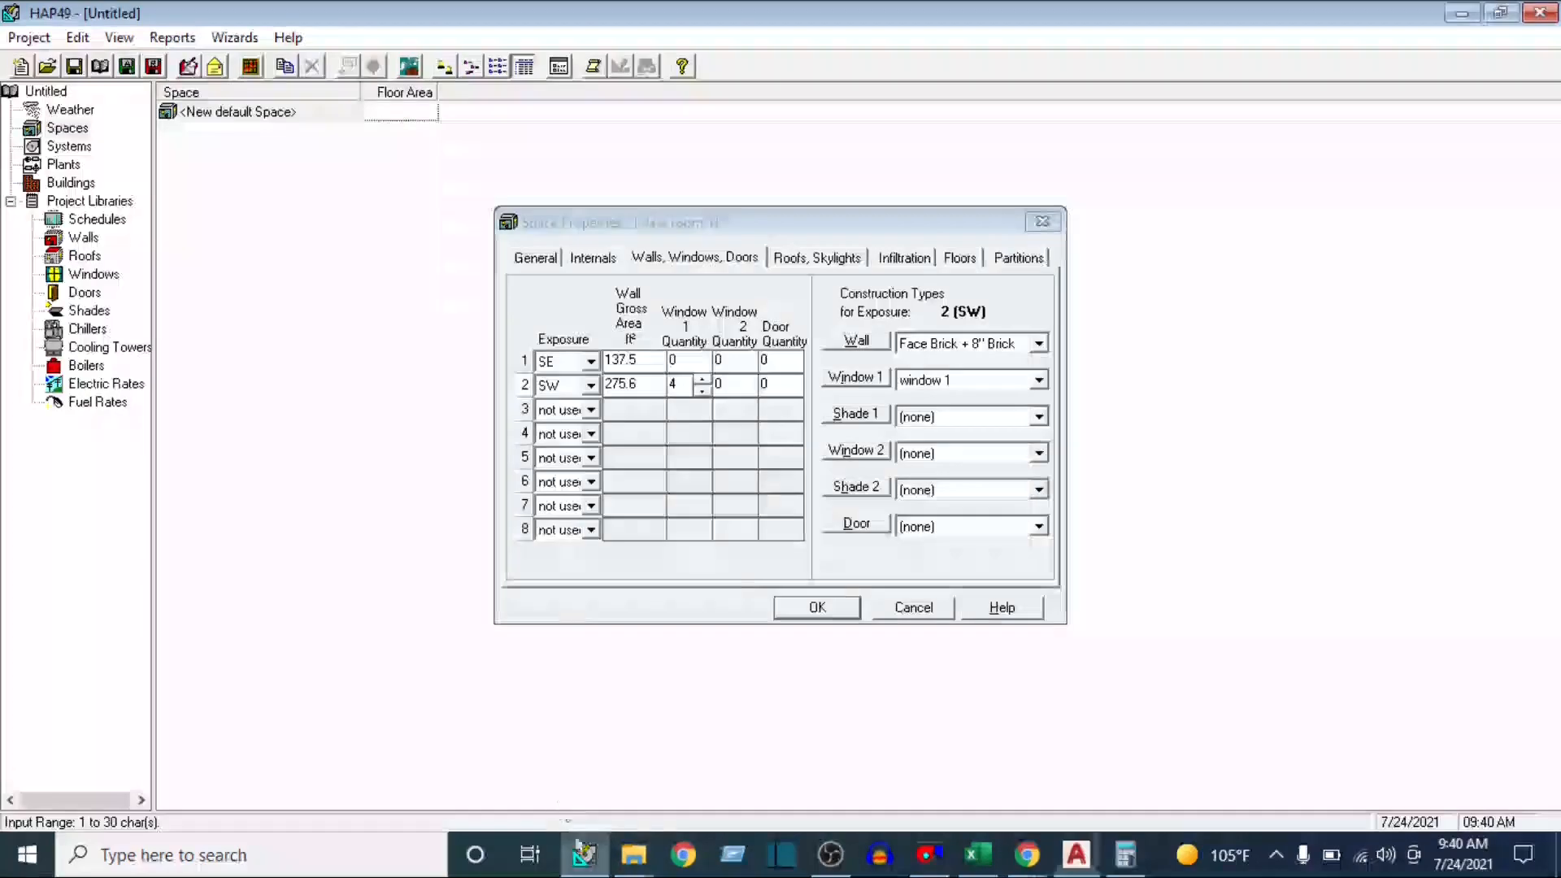
{"action": "left_click", "coordinate": [592, 409]}
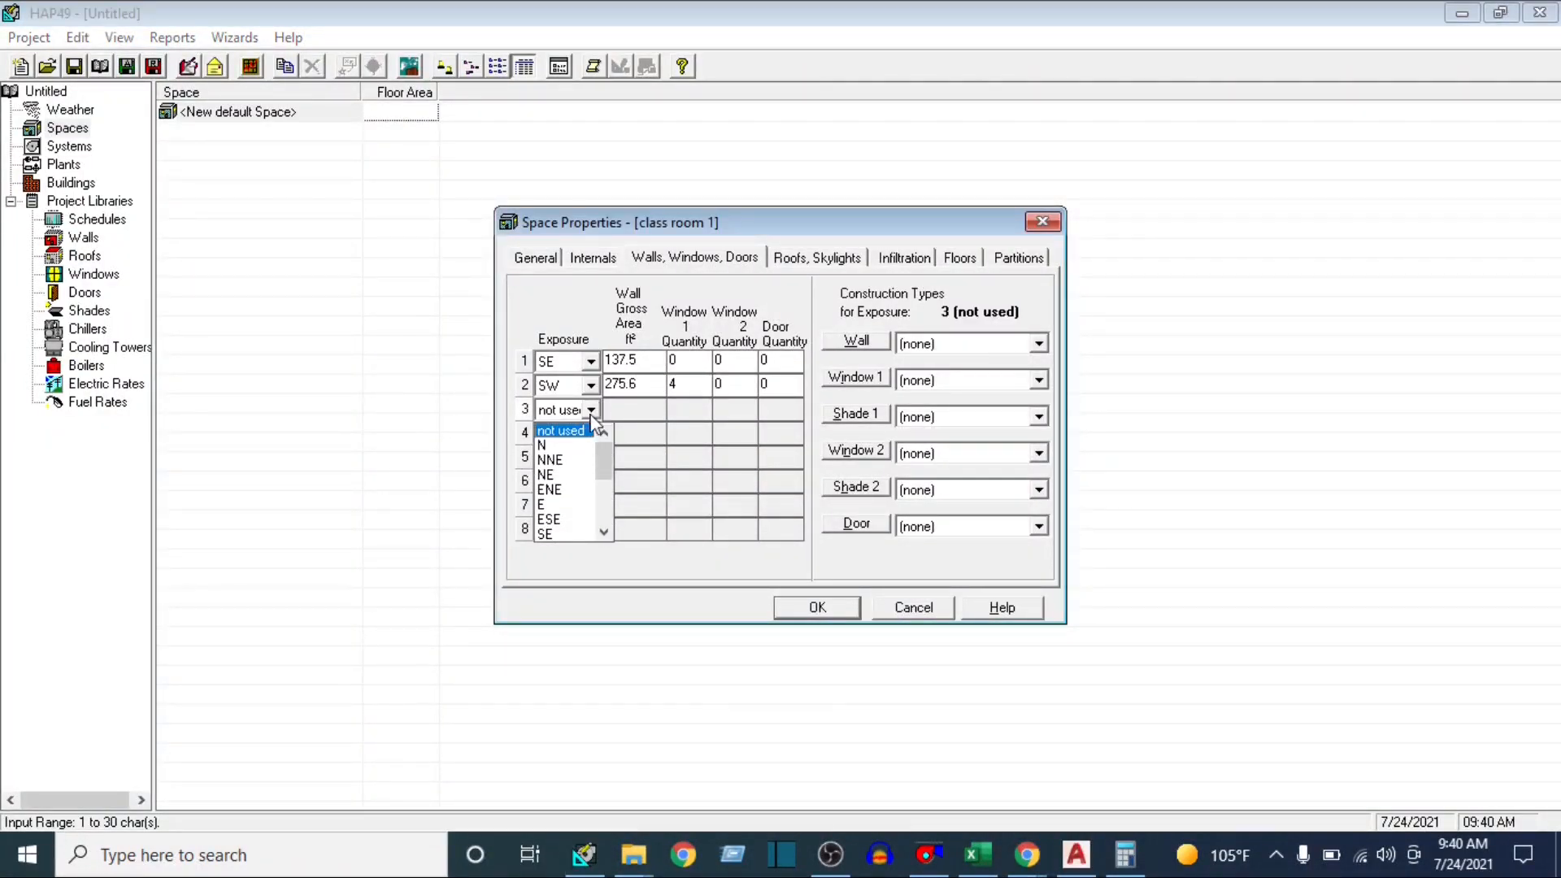
{"action": "scroll", "coordinate": [573, 520], "scroll_direction": "down", "scroll_amount": 2}
{"action": "left_click", "coordinate": [571, 521]}
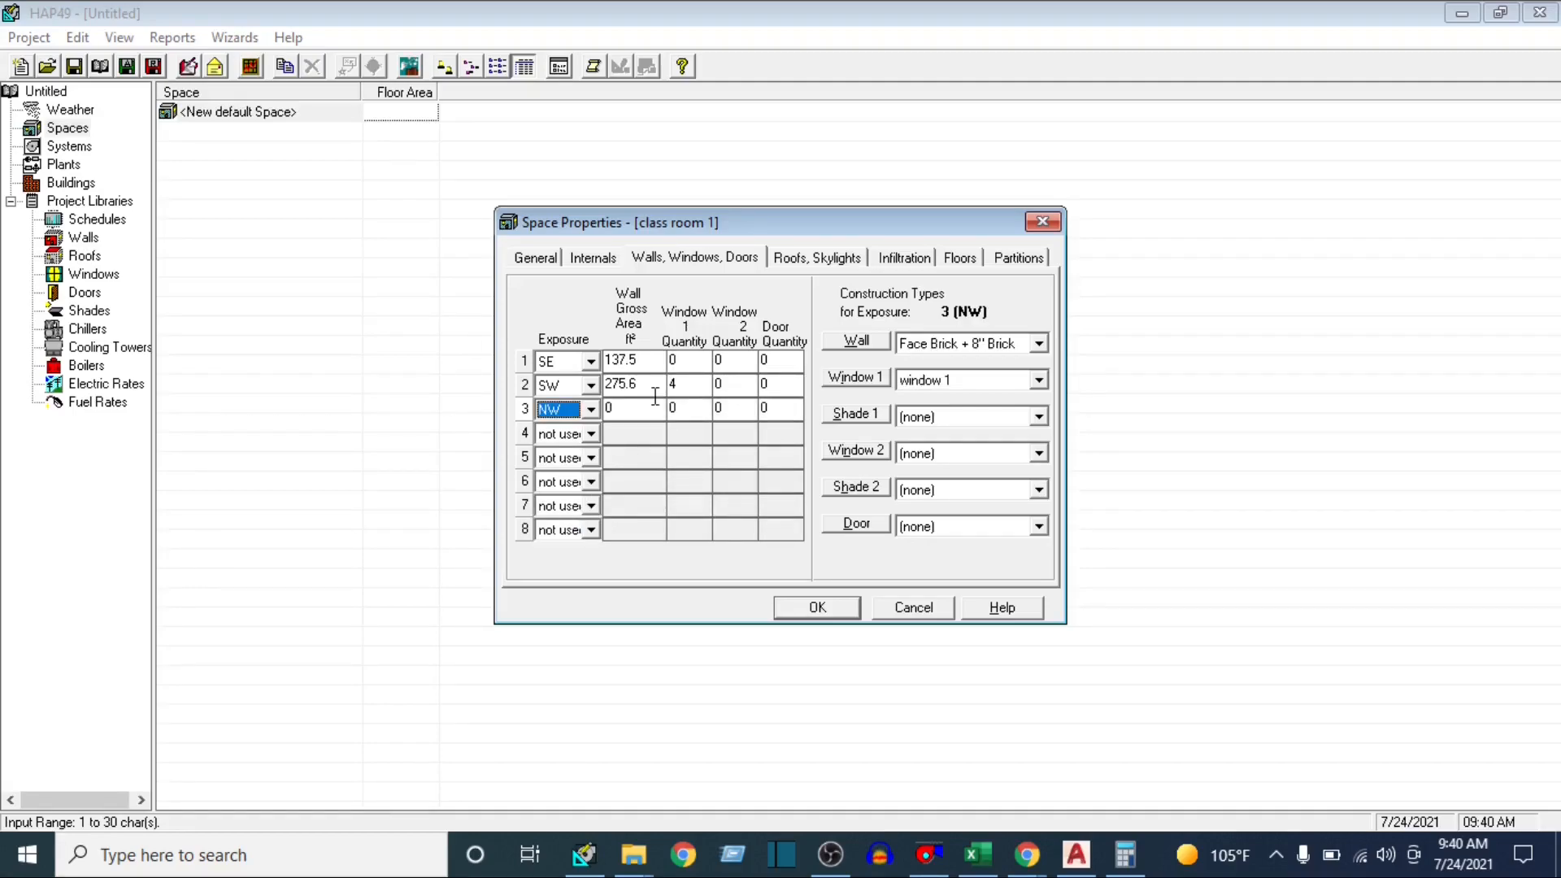
{"action": "left_click", "coordinate": [624, 407]}
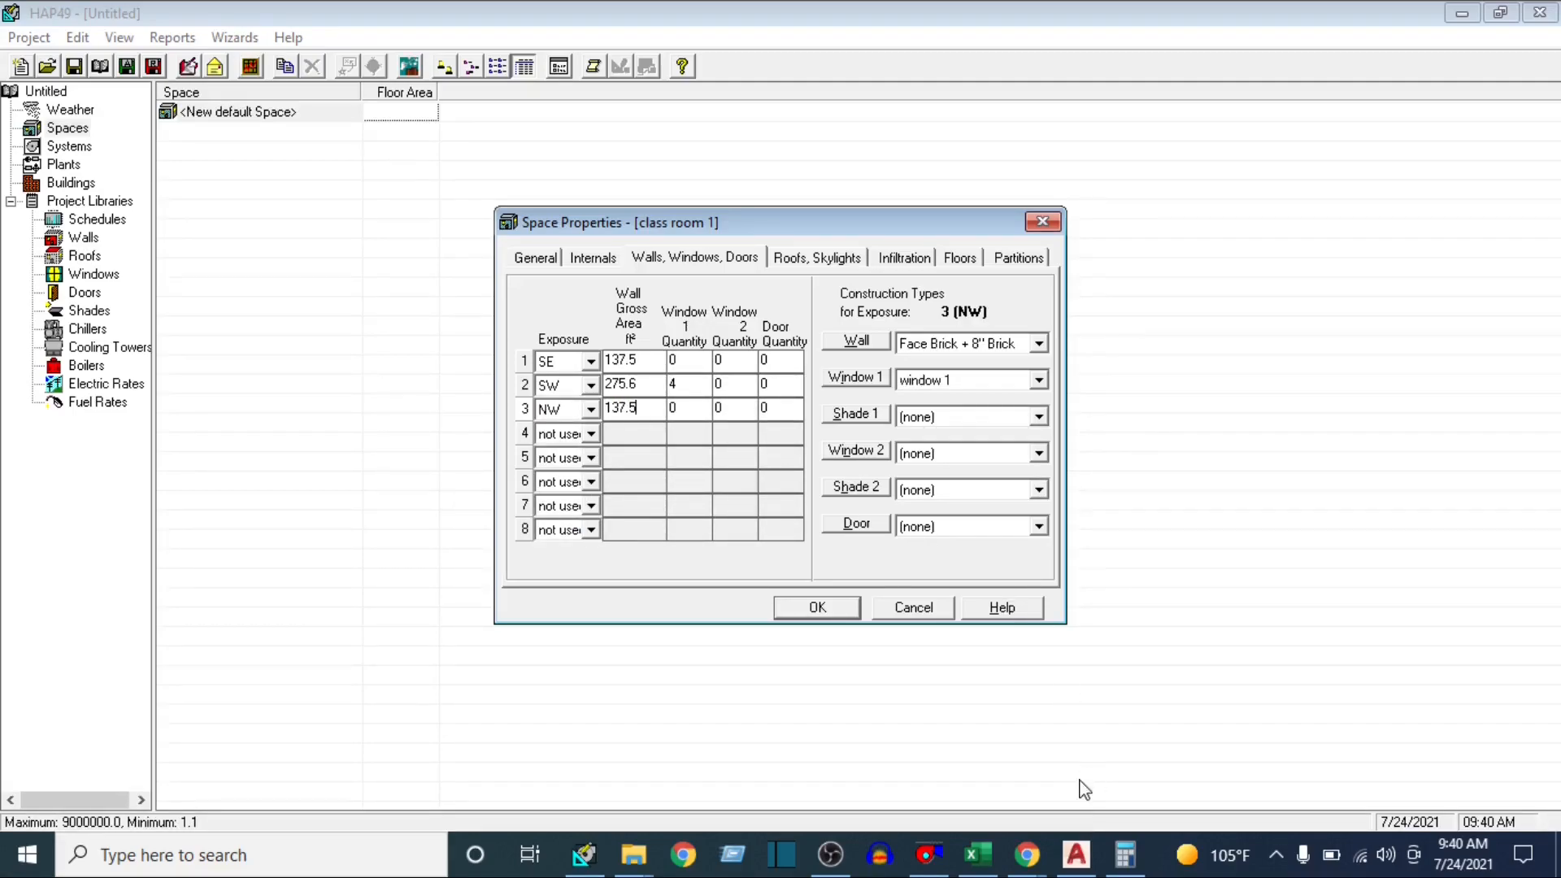
Switch to AutoCAD and examine which spaces adjoin Class Room-1, including Class Room-2, the corridor and the toilet
{"action": "left_click", "coordinate": [1075, 853]}
{"action": "left_click_drag", "start_coordinate": [812, 507], "coordinate": [687, 337]}
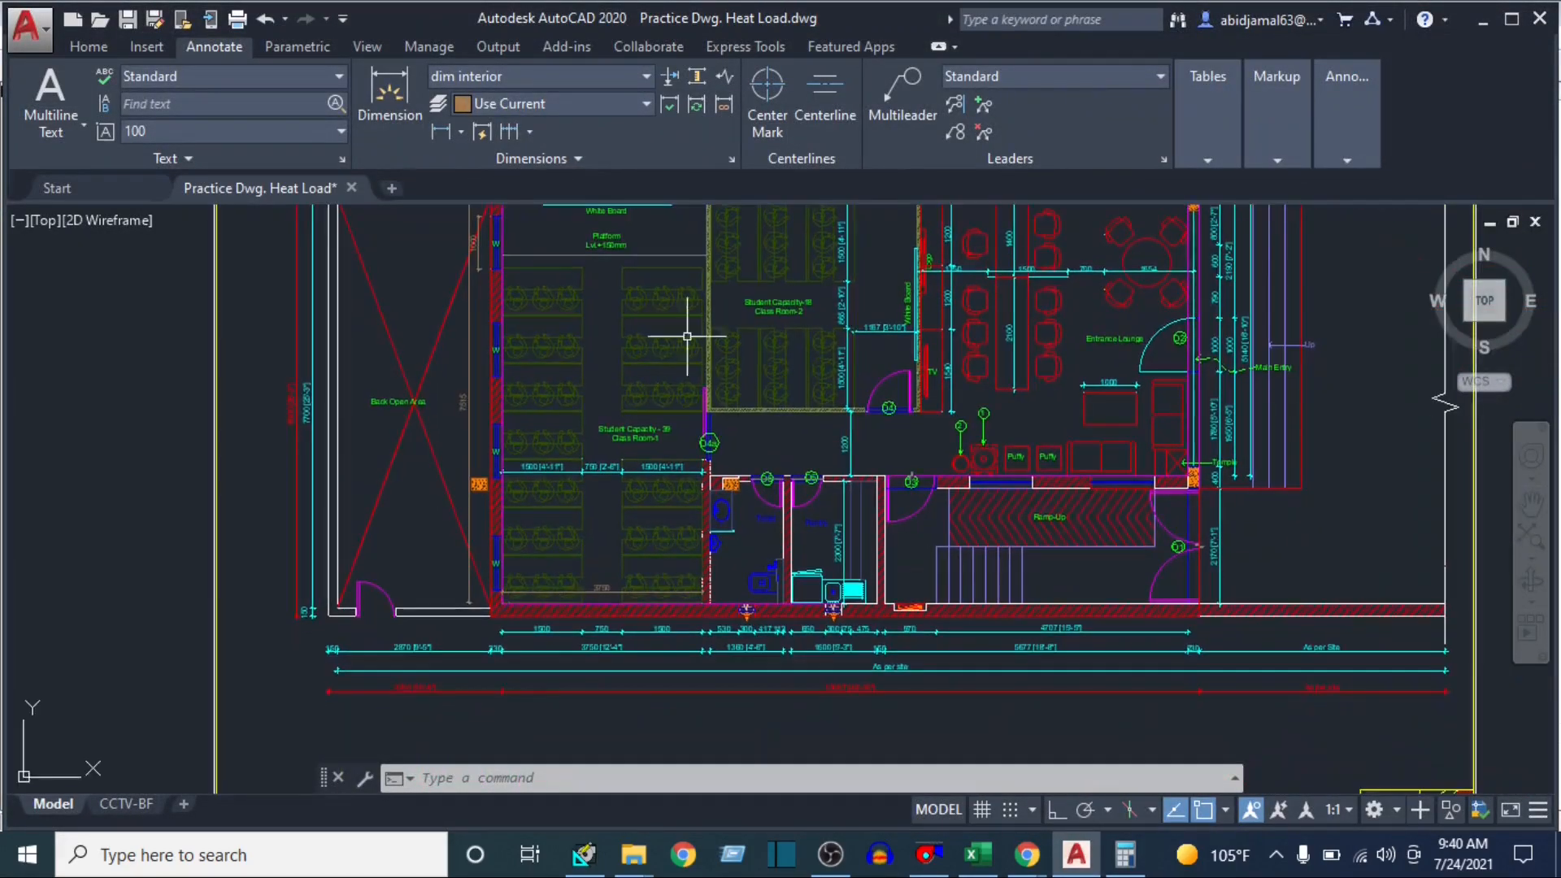
{"action": "scroll", "coordinate": [703, 529], "scroll_direction": "up", "scroll_amount": 2}
{"action": "left_click", "coordinate": [768, 373]}
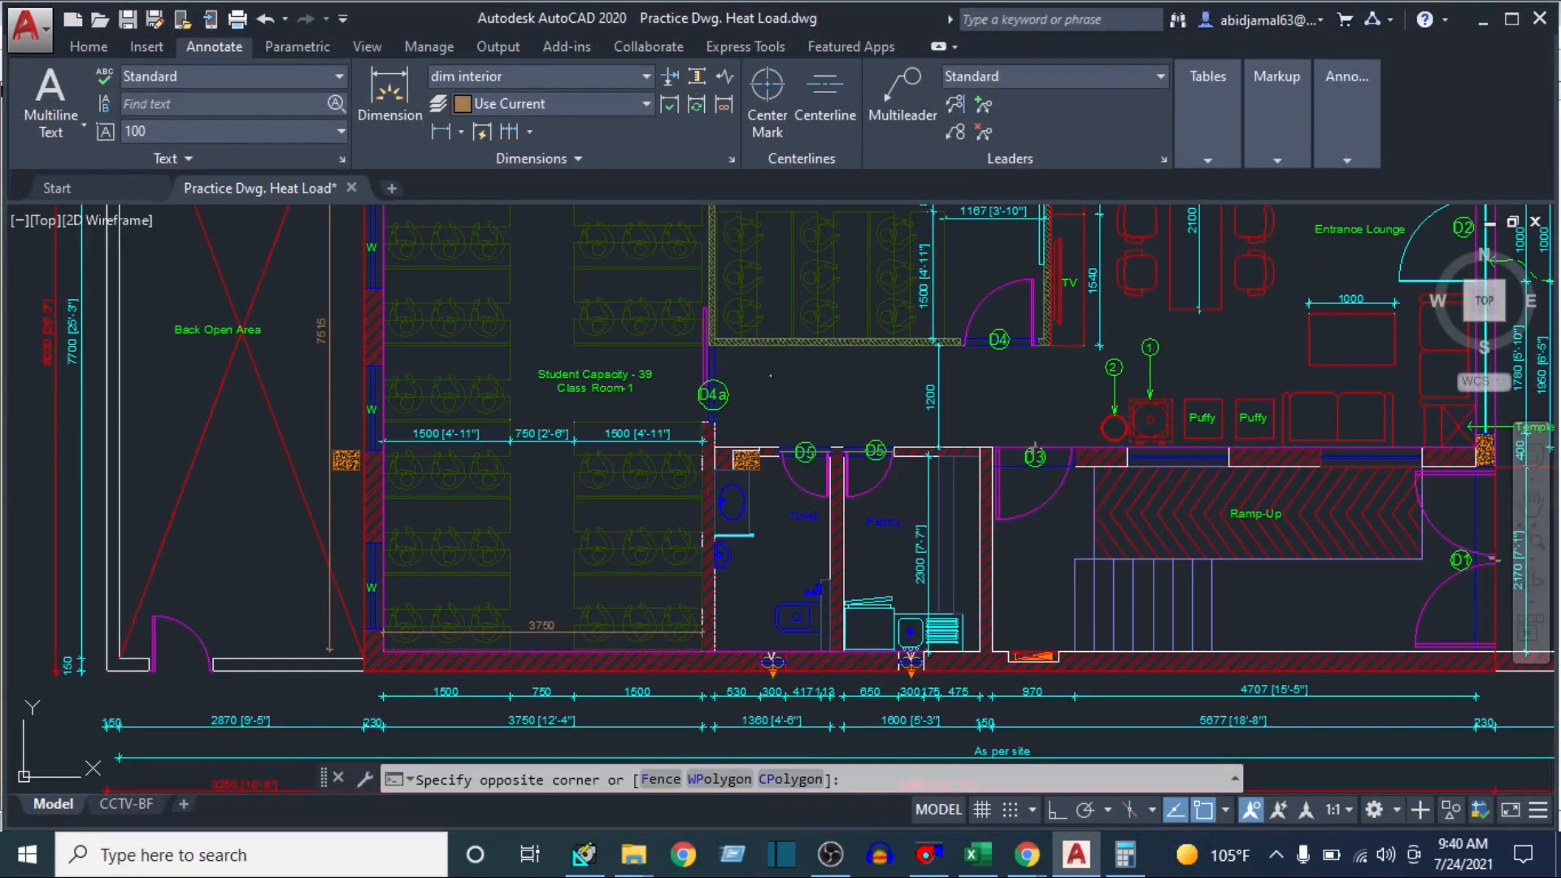
{"action": "left_click", "coordinate": [768, 373]}
{"action": "left_click_drag", "start_coordinate": [768, 373], "coordinate": [839, 564]}
{"action": "left_click_drag", "start_coordinate": [853, 304], "coordinate": [839, 437]}
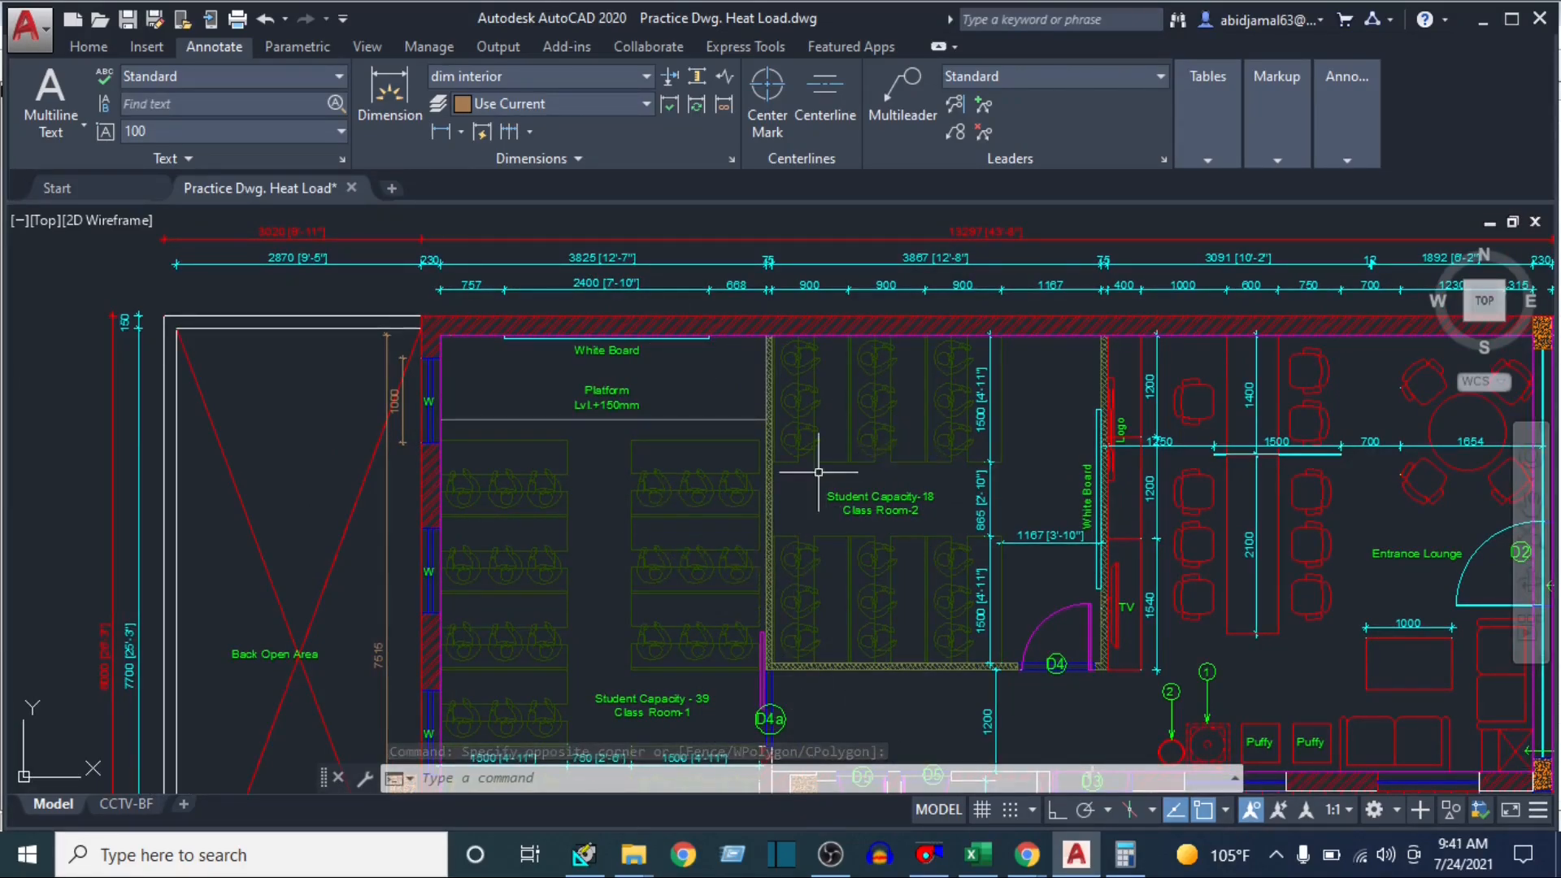
{"action": "left_click_drag", "start_coordinate": [683, 540], "coordinate": [699, 491]}
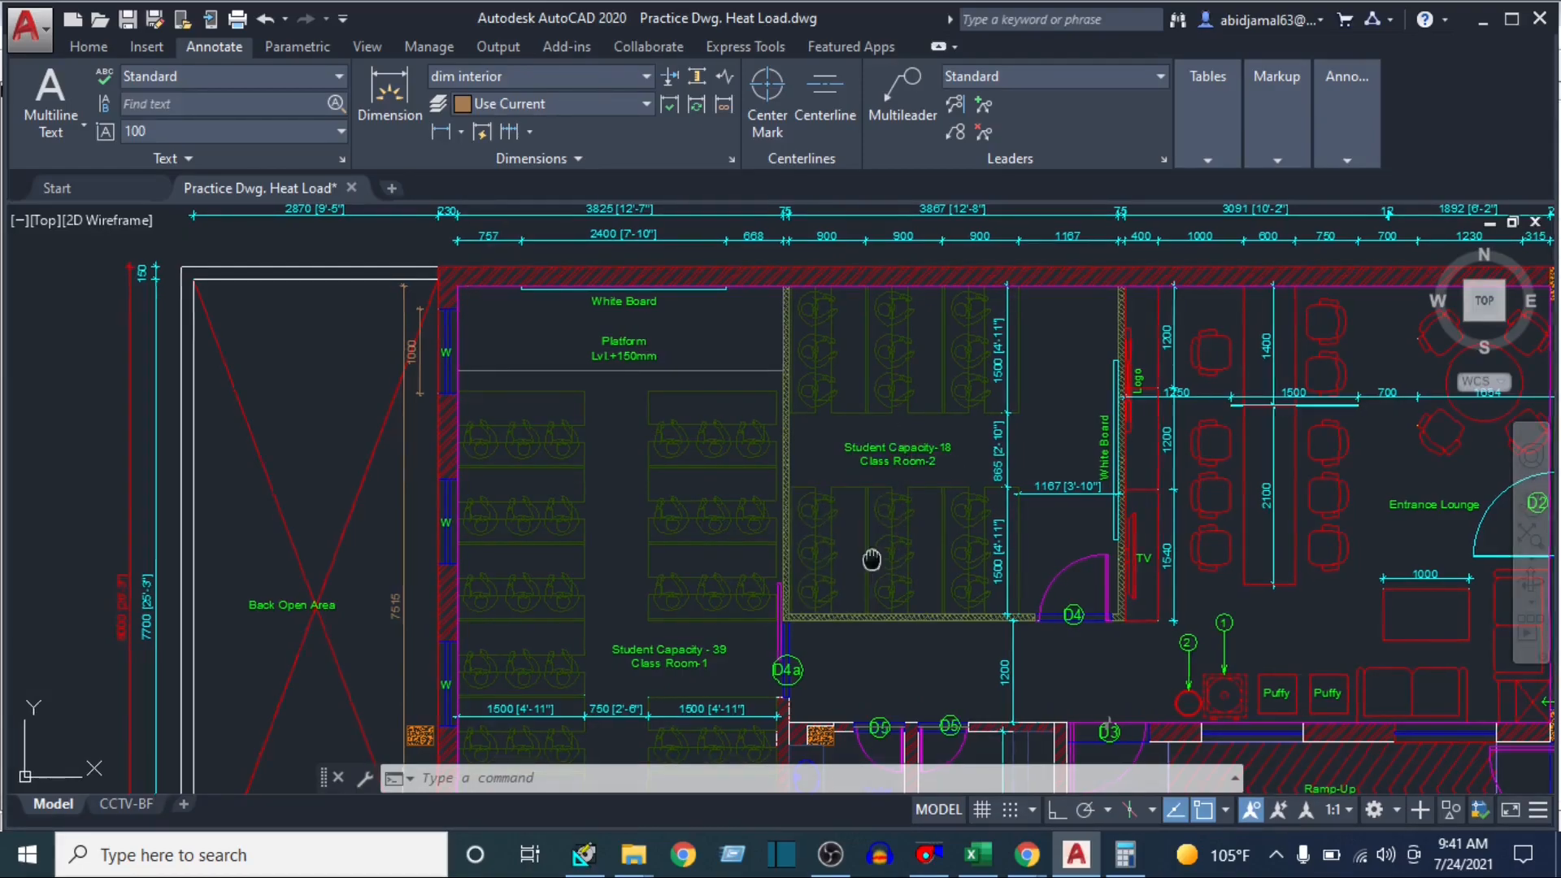
{"action": "left_click_drag", "start_coordinate": [871, 557], "coordinate": [918, 313]}
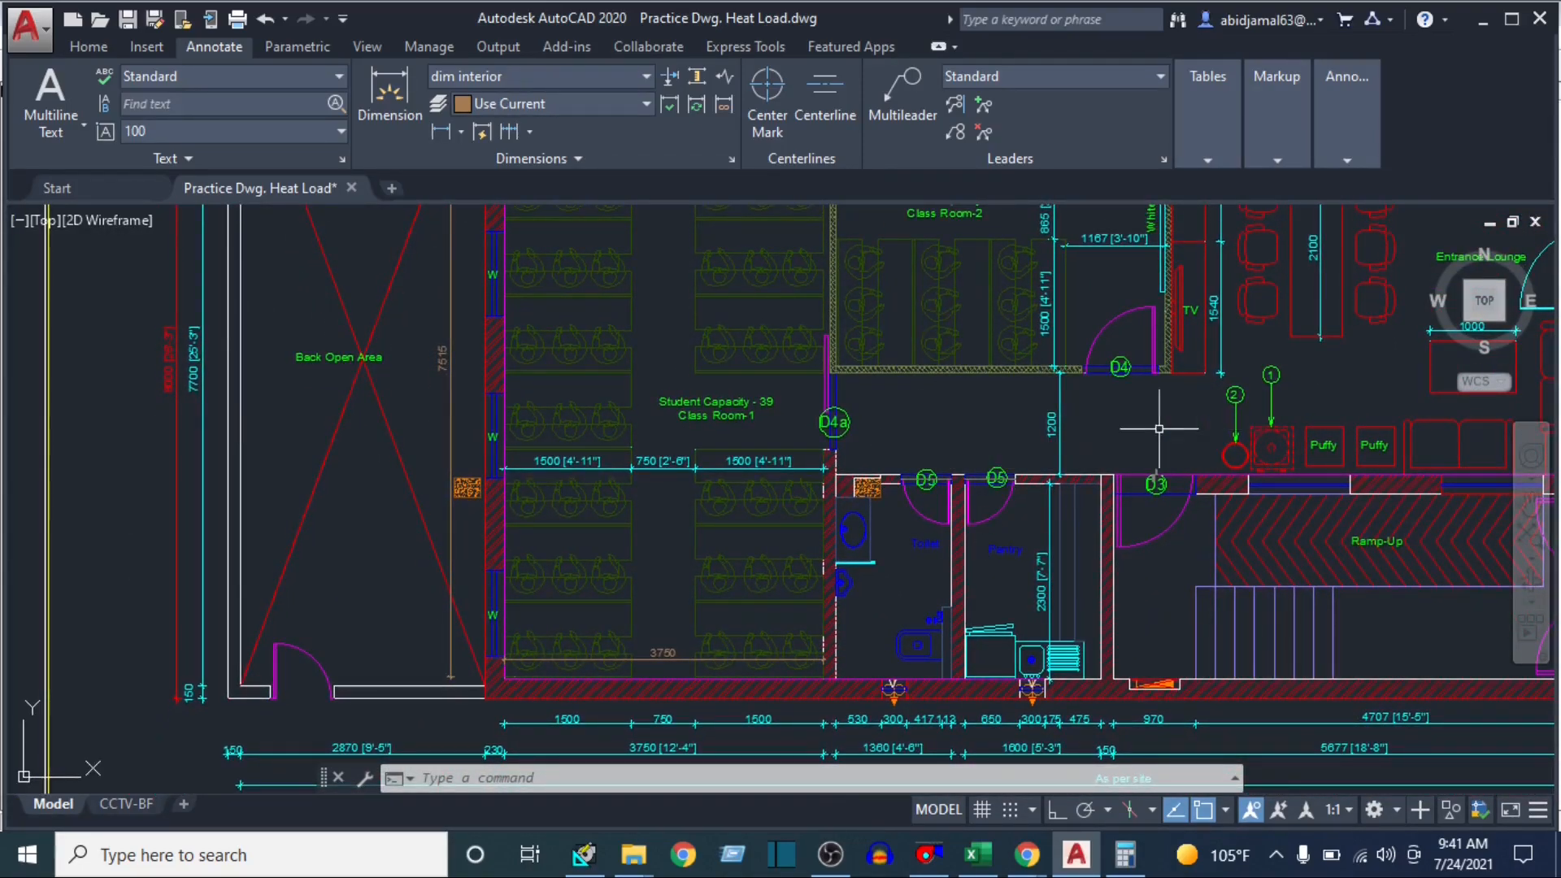
{"action": "left_click_drag", "start_coordinate": [968, 436], "coordinate": [933, 509]}
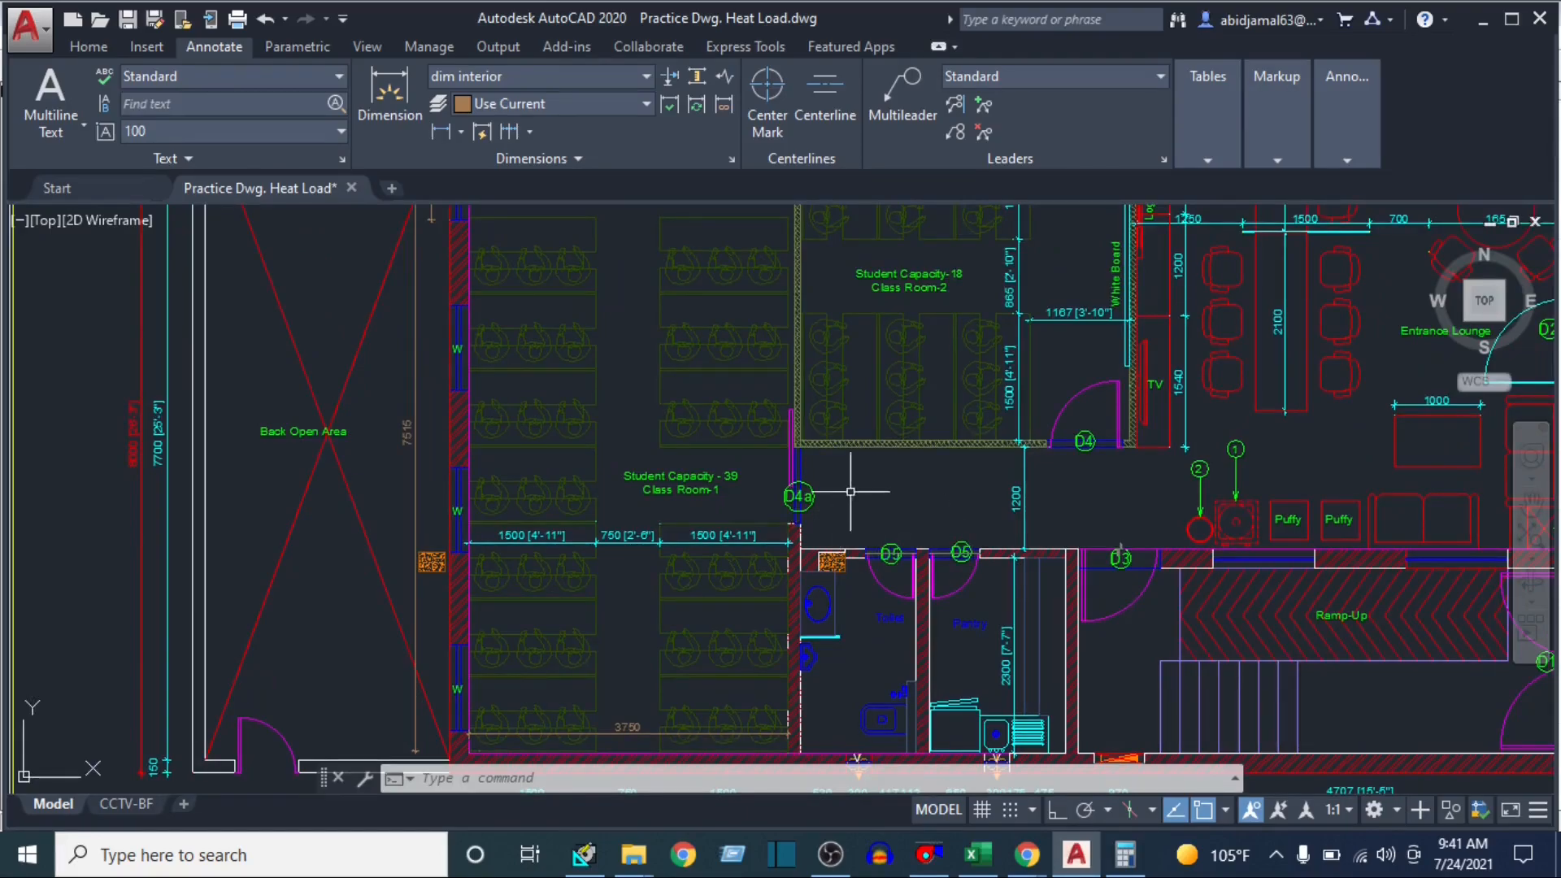
{"action": "left_click_drag", "start_coordinate": [846, 487], "coordinate": [852, 325]}
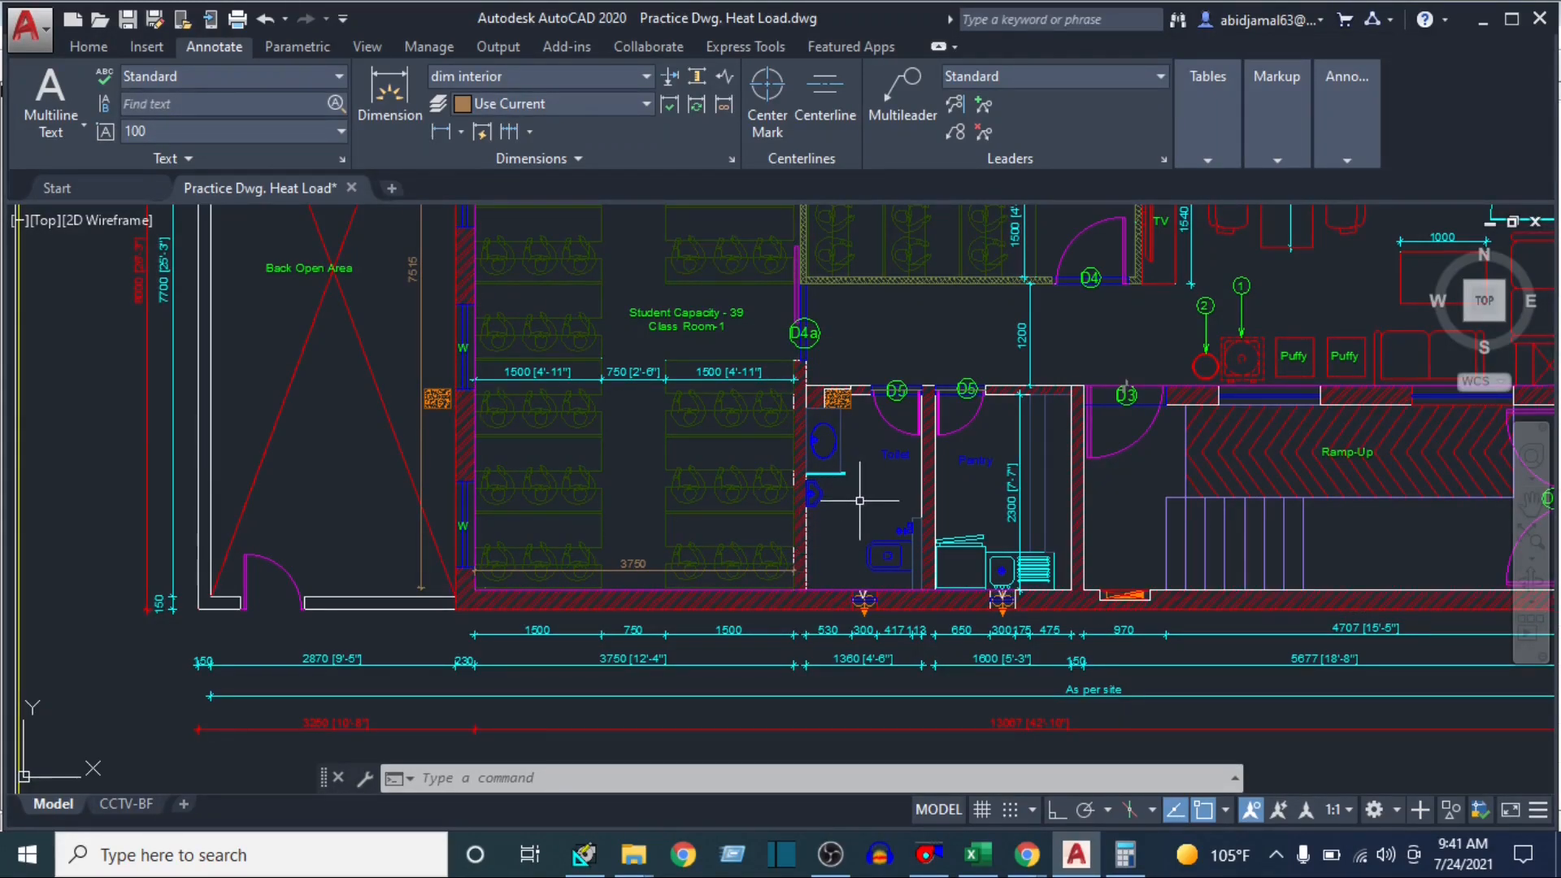
{"action": "left_click", "coordinate": [842, 530]}
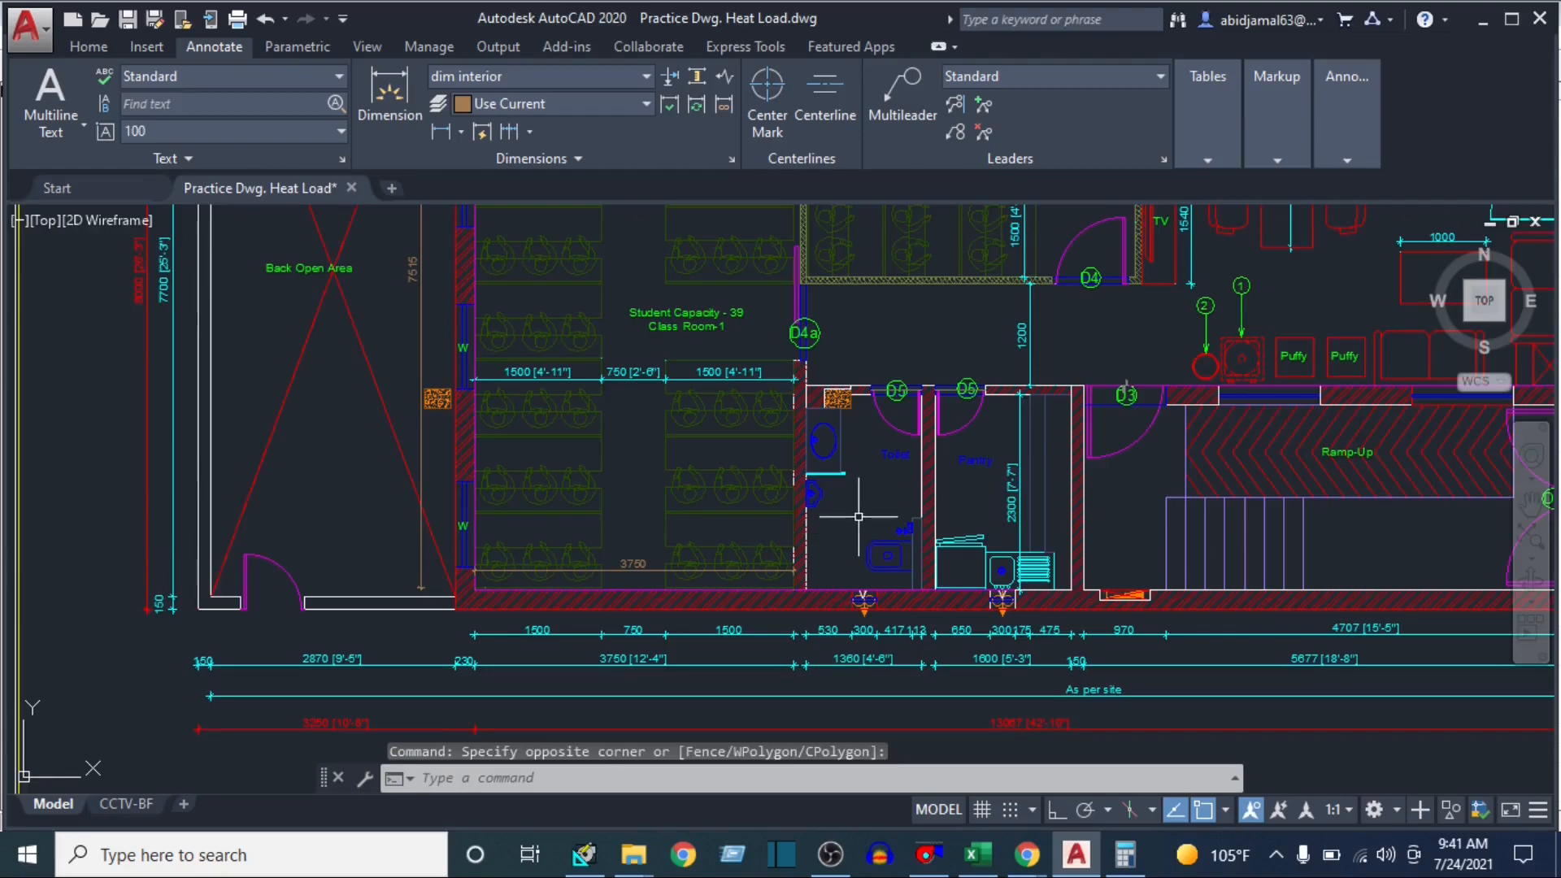
{"action": "left_click_drag", "start_coordinate": [859, 517], "coordinate": [871, 592]}
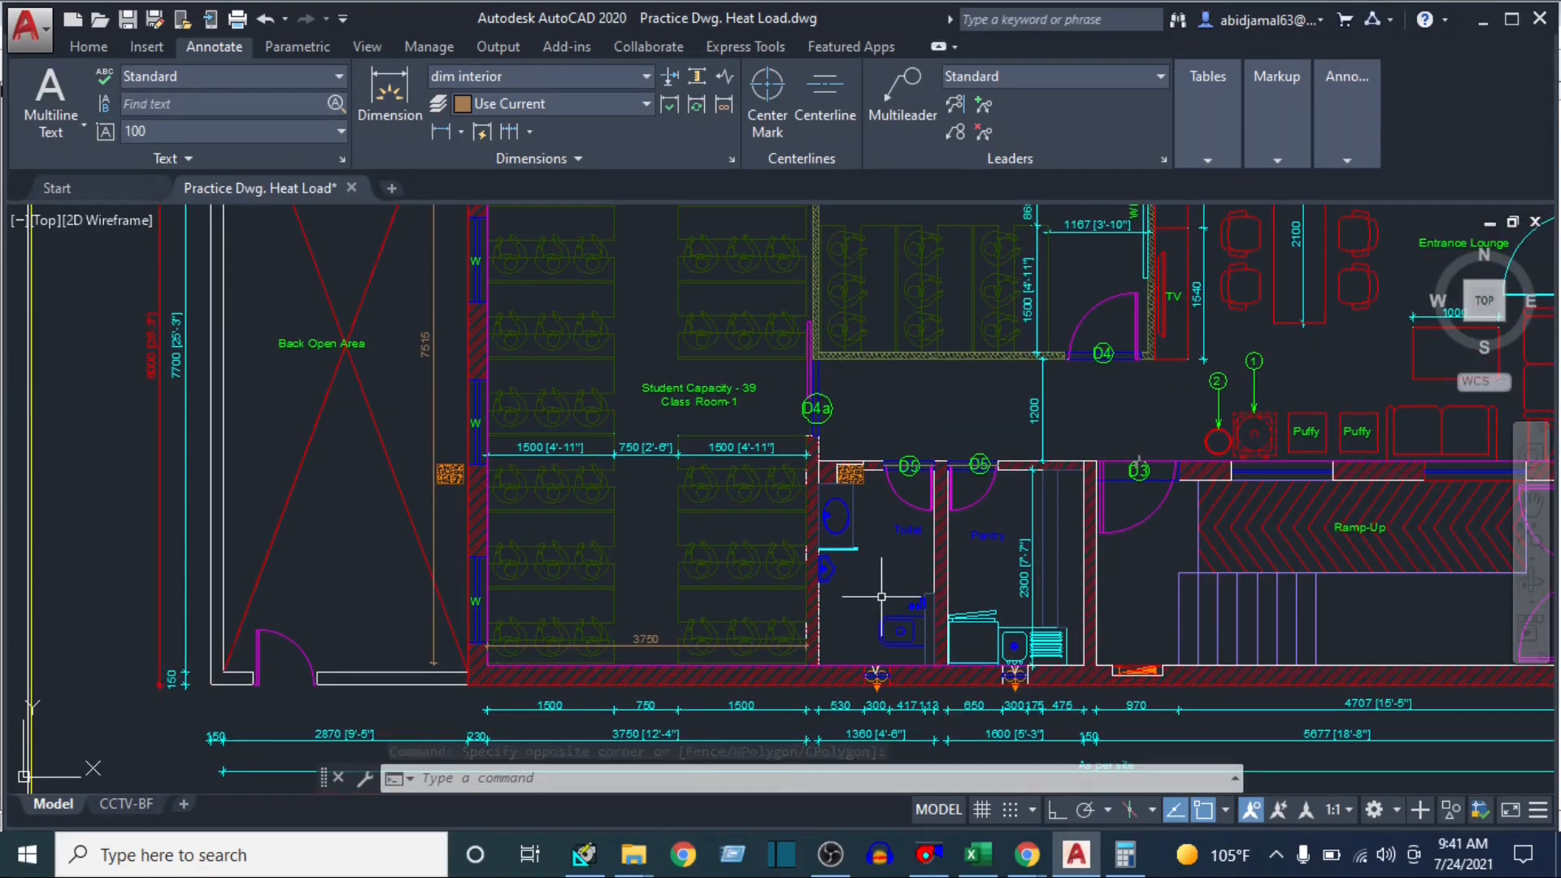
Examine the partition wall between Class Room-1 and the toilet in the floor plan
{"action": "left_click", "coordinate": [561, 540]}
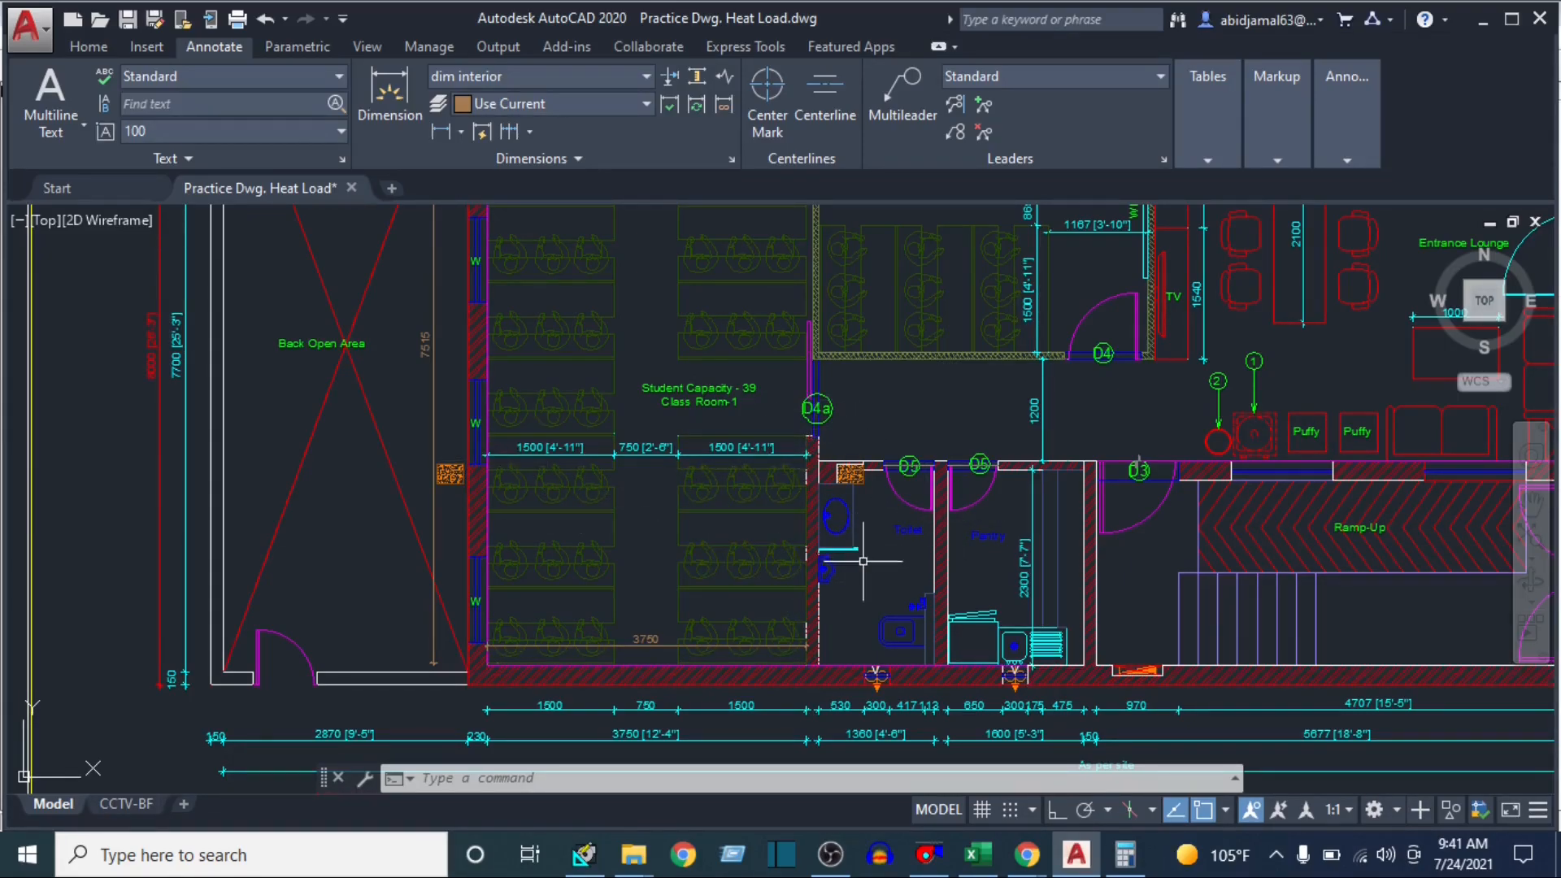
{"action": "left_click", "coordinate": [884, 576]}
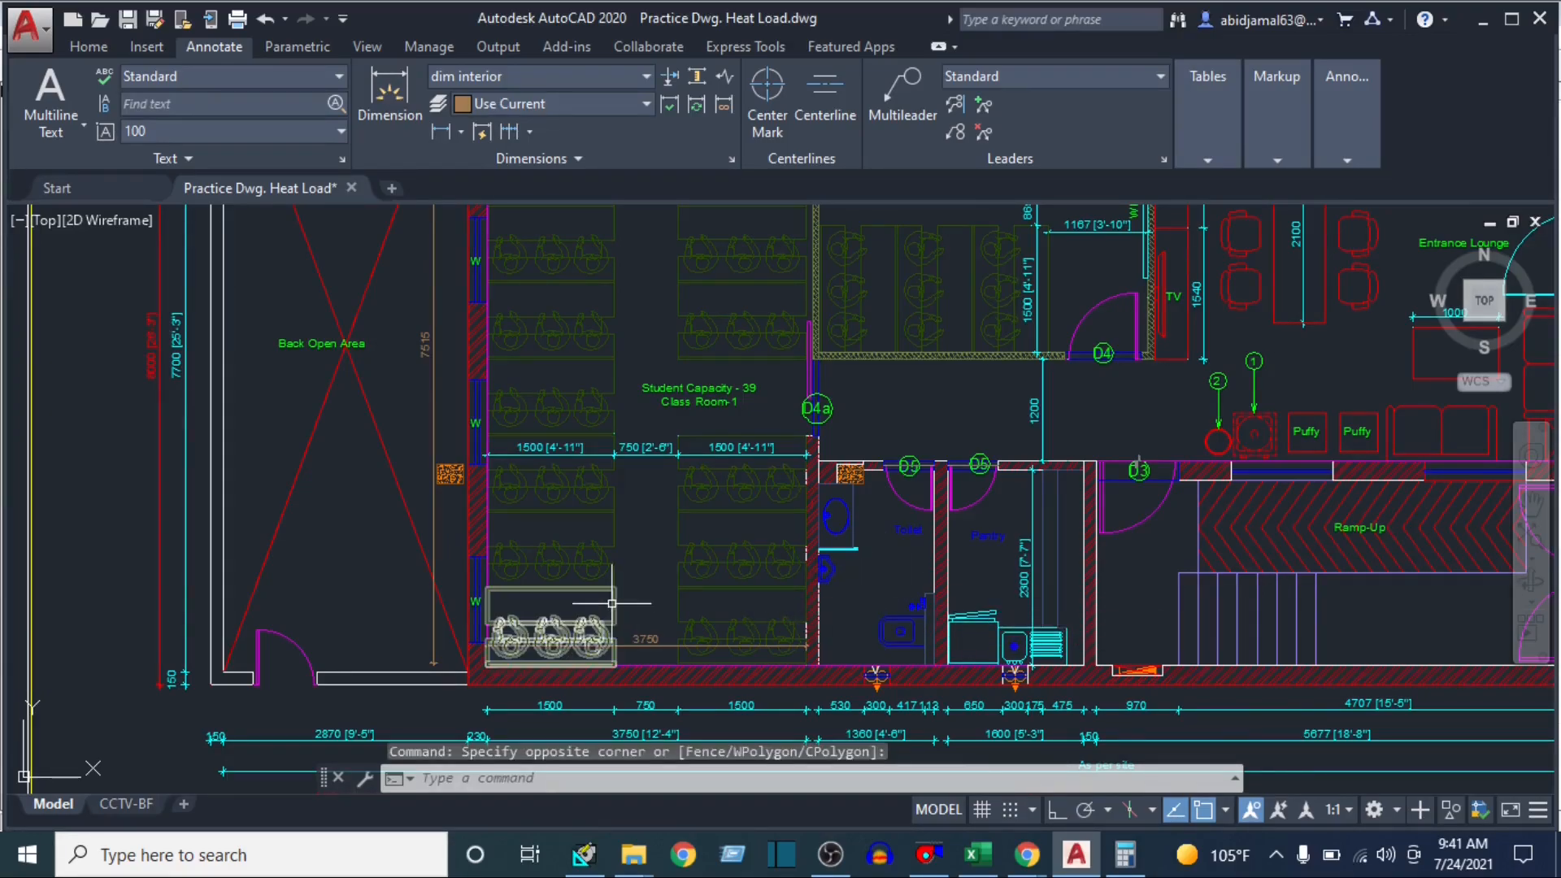
{"action": "scroll", "coordinate": [653, 516], "scroll_direction": "up", "scroll_amount": 4}
{"action": "left_click", "coordinate": [697, 413]}
{"action": "left_click", "coordinate": [651, 523]}
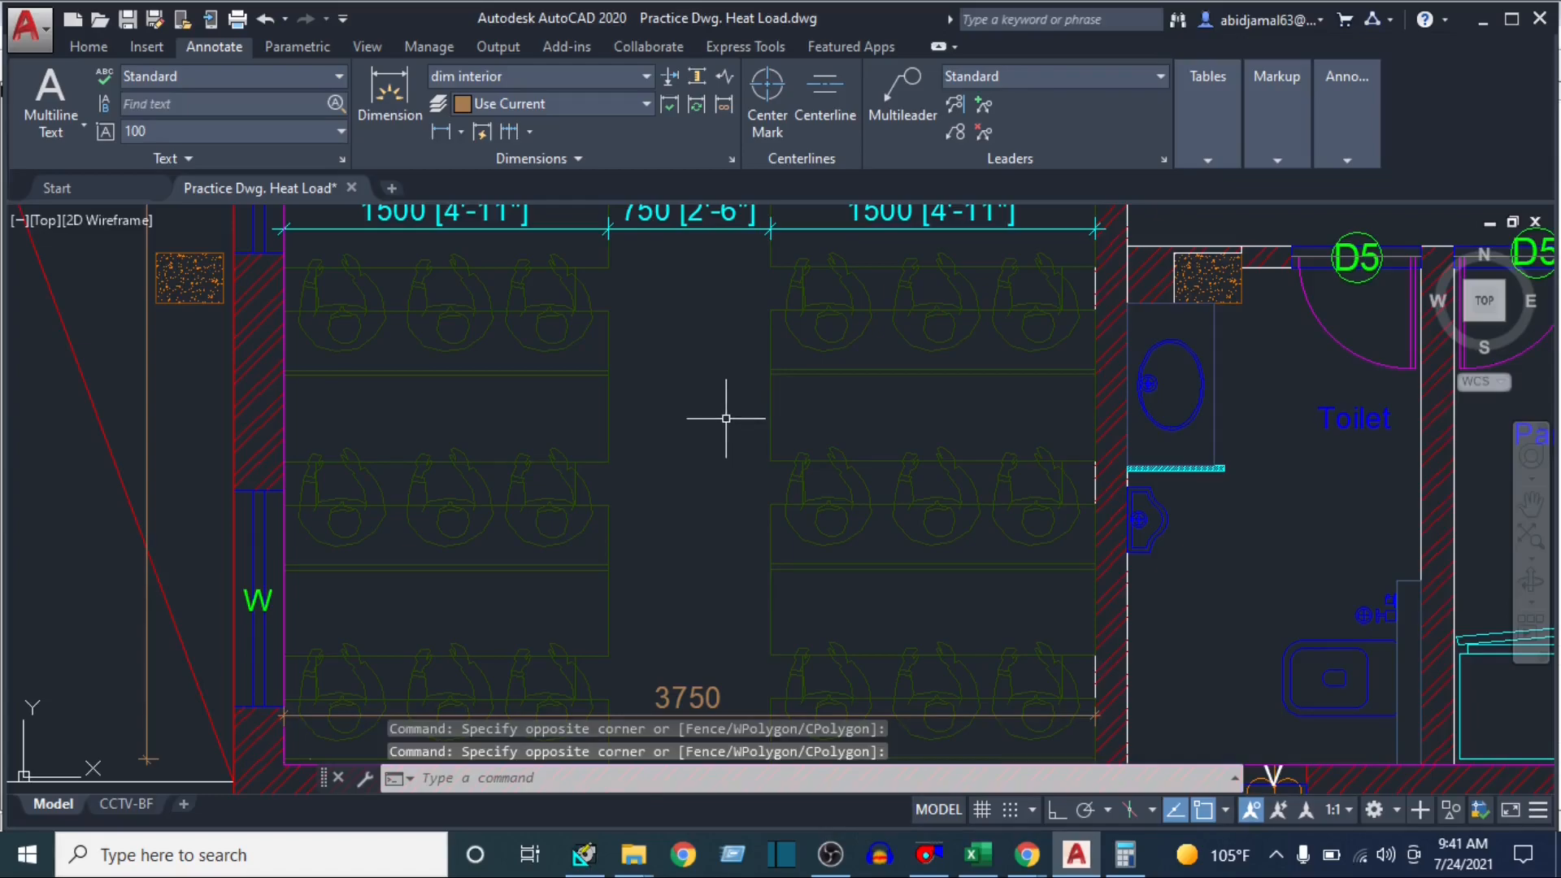
{"action": "scroll", "coordinate": [701, 383], "scroll_direction": "down", "scroll_amount": 4}
{"action": "scroll", "coordinate": [922, 421], "scroll_direction": "up", "scroll_amount": 4}
{"action": "left_click", "coordinate": [922, 421]}
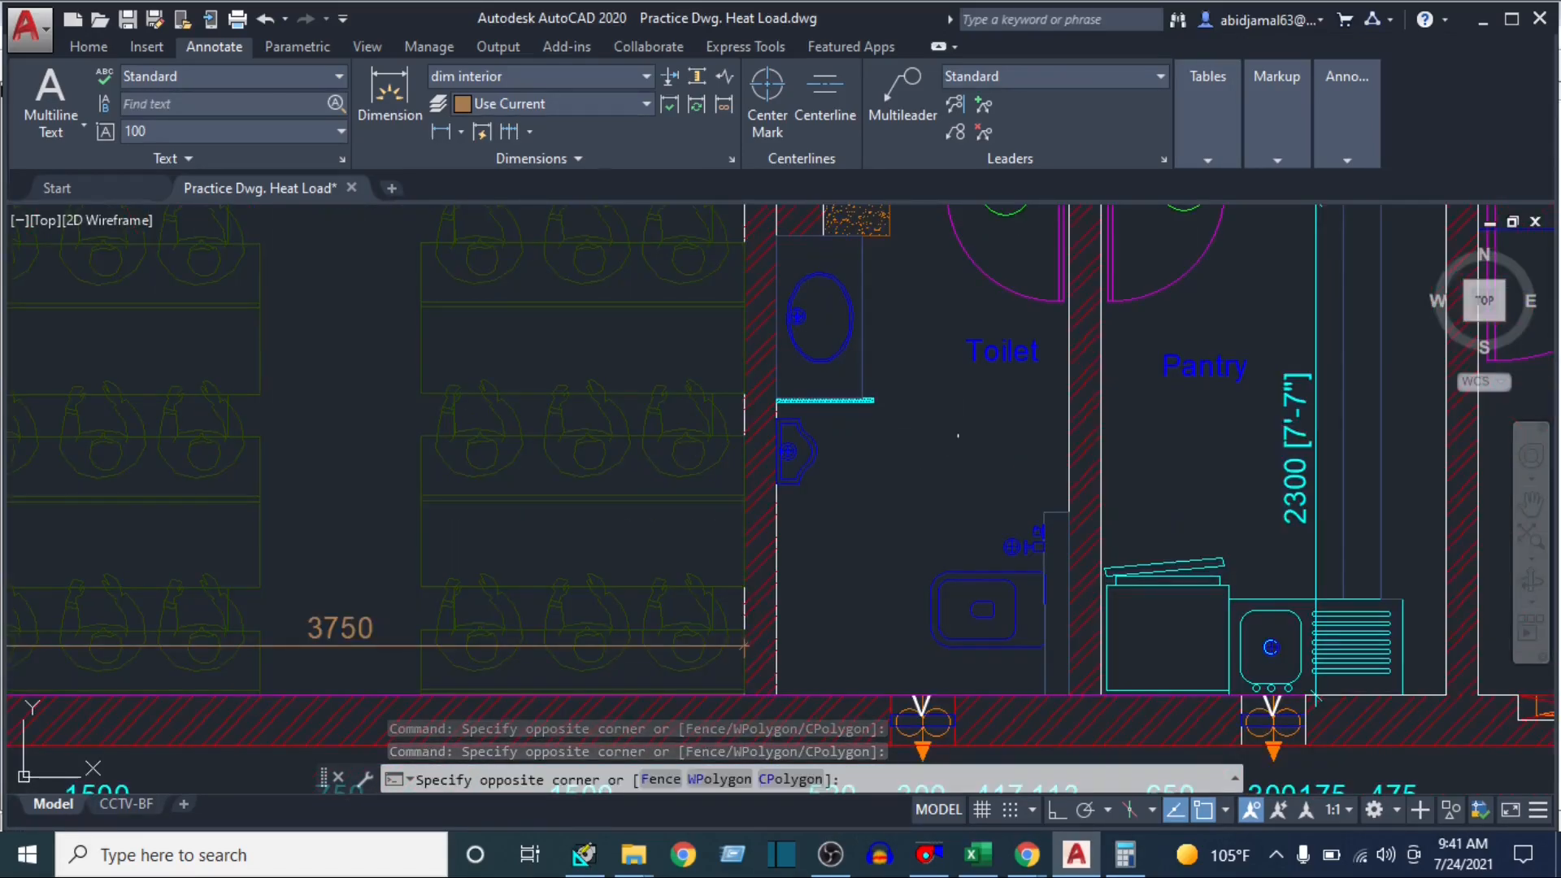
{"action": "left_click", "coordinate": [880, 519]}
{"action": "scroll", "coordinate": [927, 442], "scroll_direction": "down", "scroll_amount": 1}
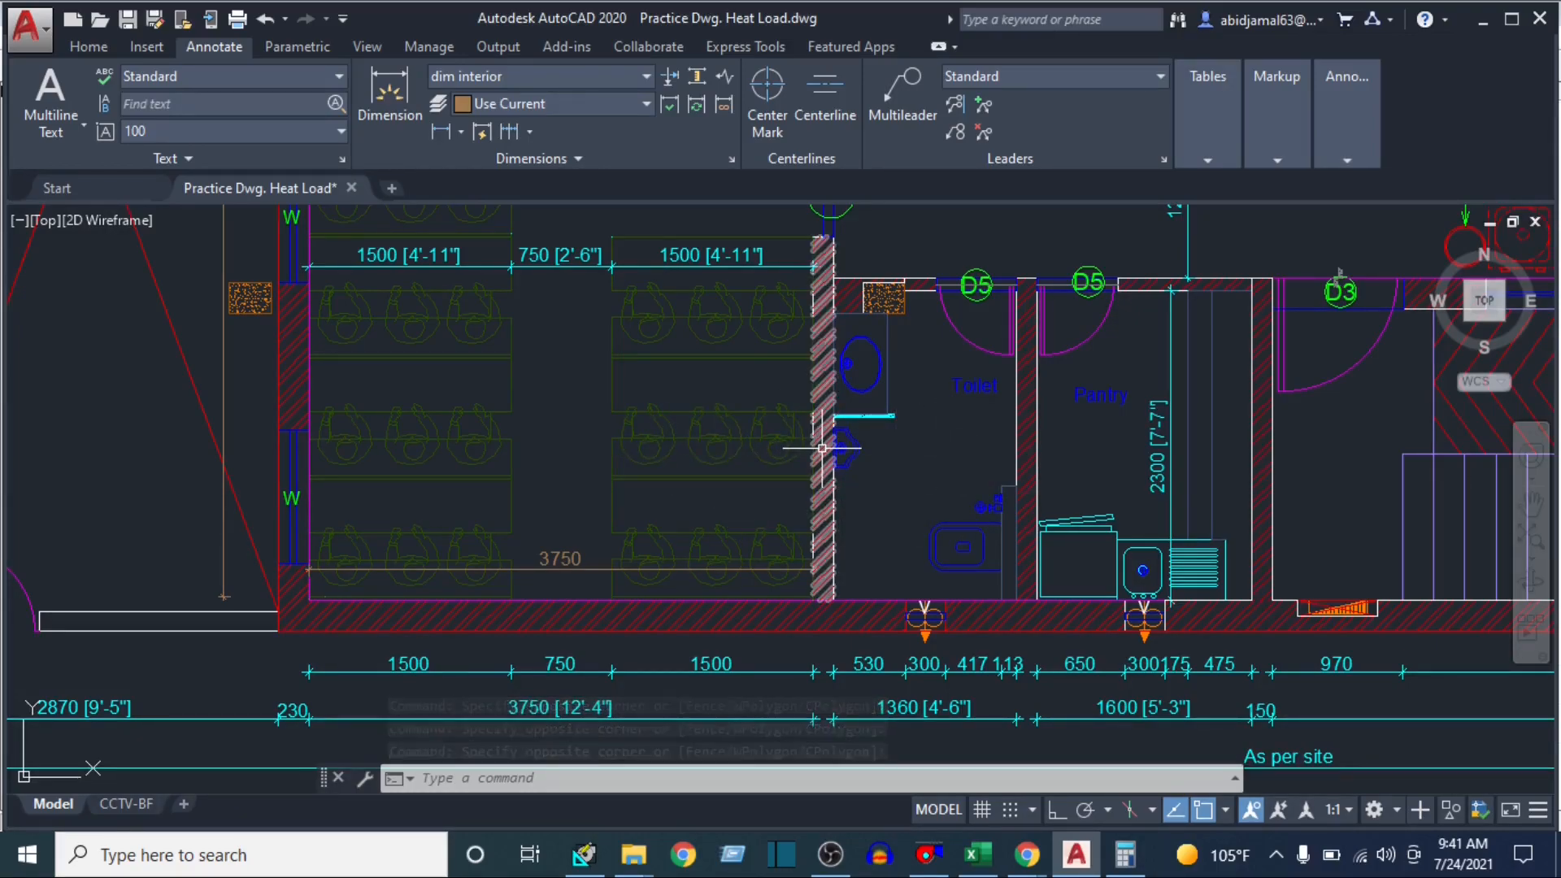
Add a vertical linear dimension along Class Room-1's corridor and toilet side, from Class Room-2's lower wall to the building's lower wall
{"action": "left_click_drag", "start_coordinate": [822, 451], "coordinate": [856, 561]}
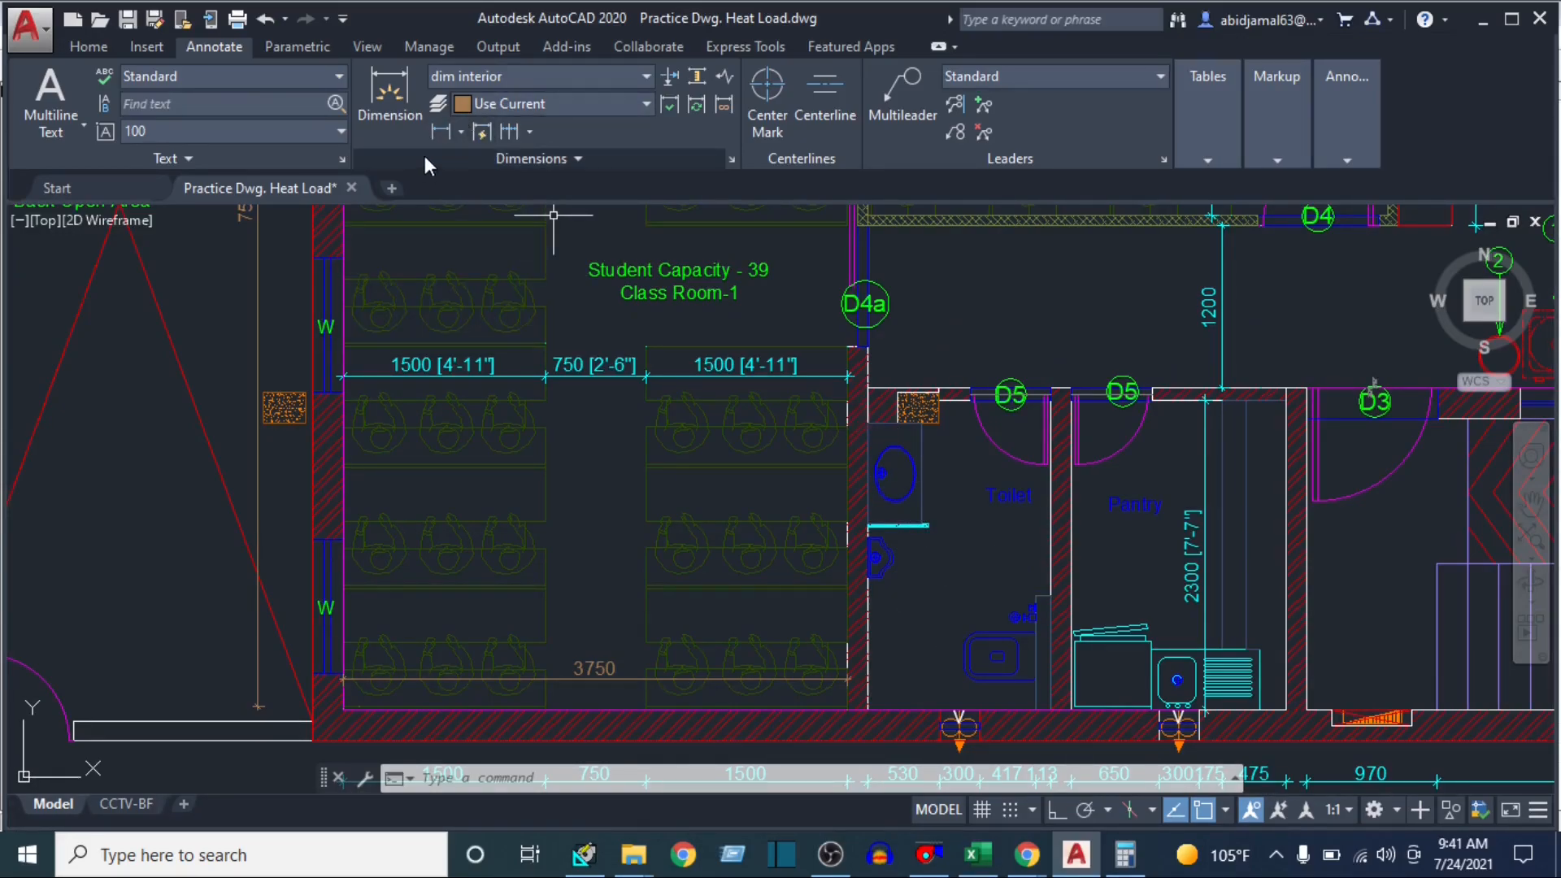
{"action": "left_click", "coordinate": [440, 133]}
{"action": "left_click", "coordinate": [887, 221]}
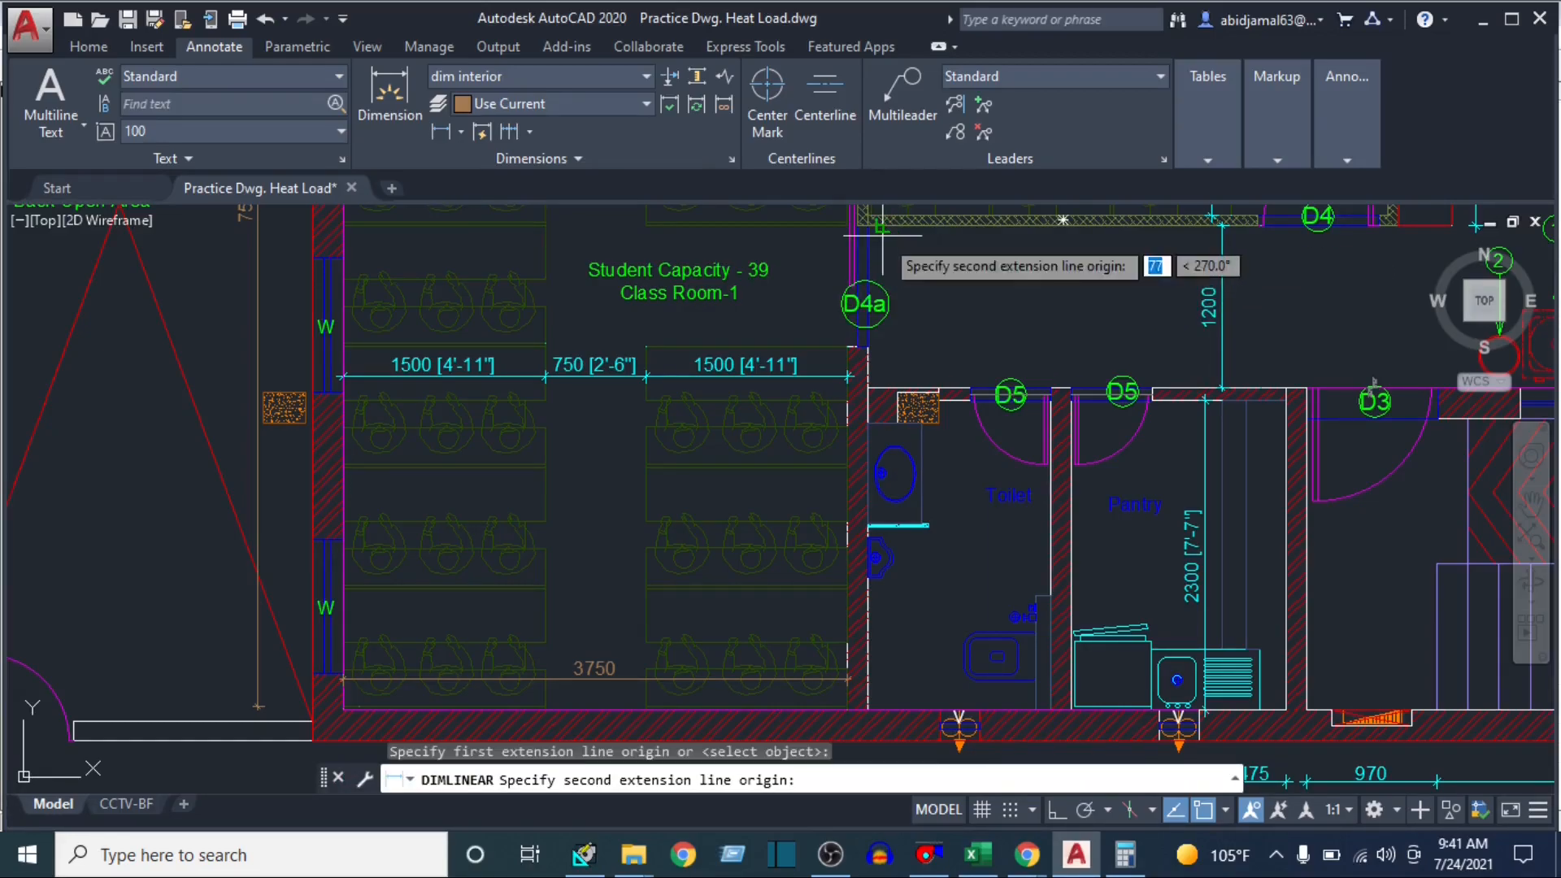
{"action": "left_click", "coordinate": [881, 714]}
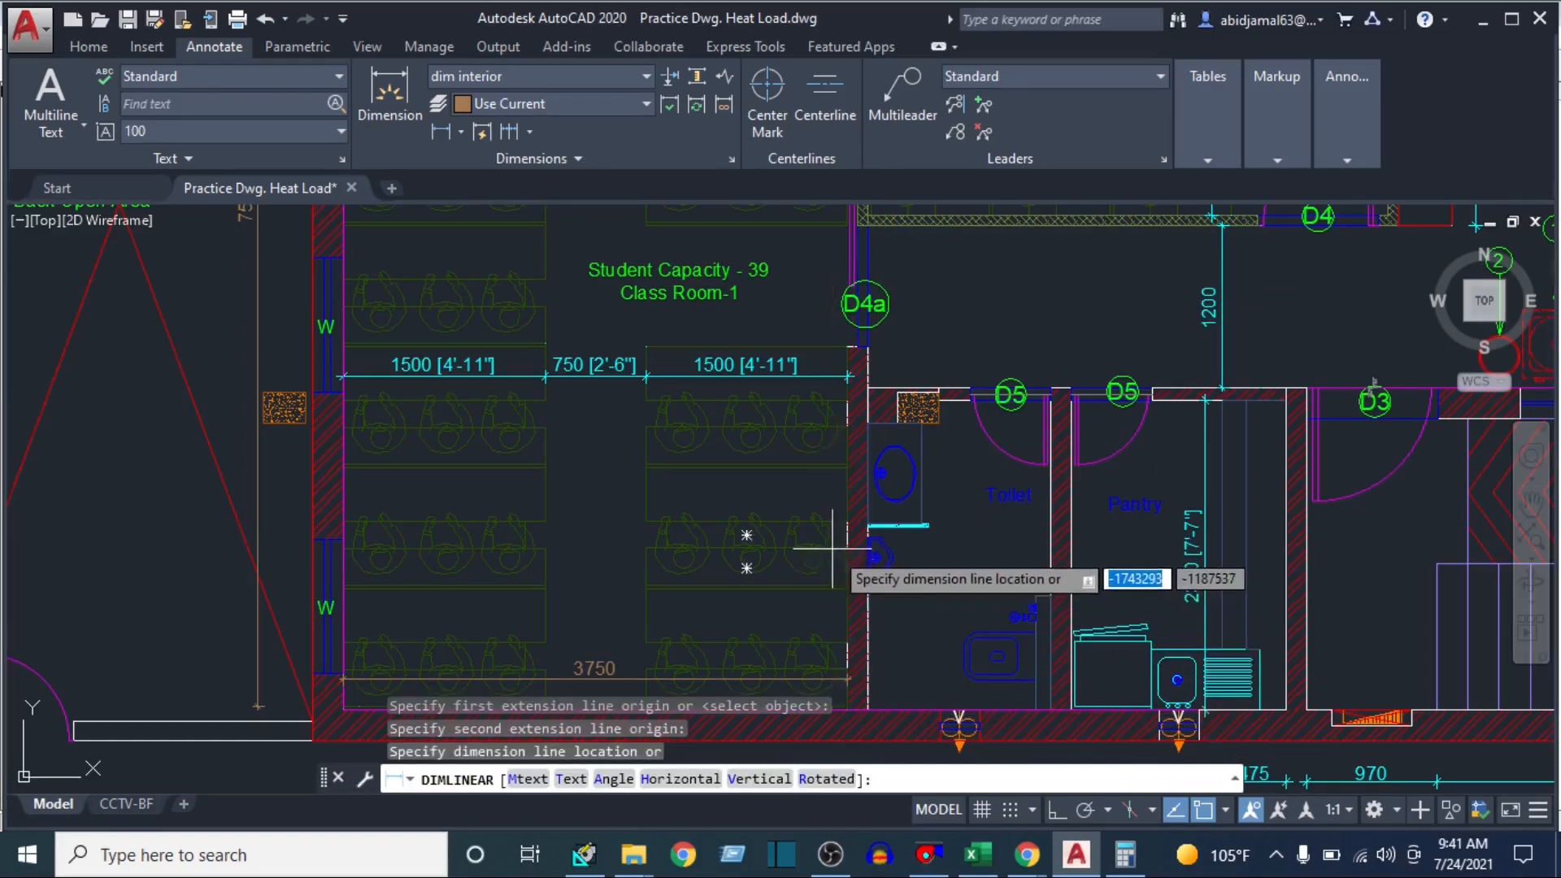
{"action": "scroll", "coordinate": [838, 521], "scroll_direction": "up", "scroll_amount": 2}
{"action": "left_click", "coordinate": [814, 461]}
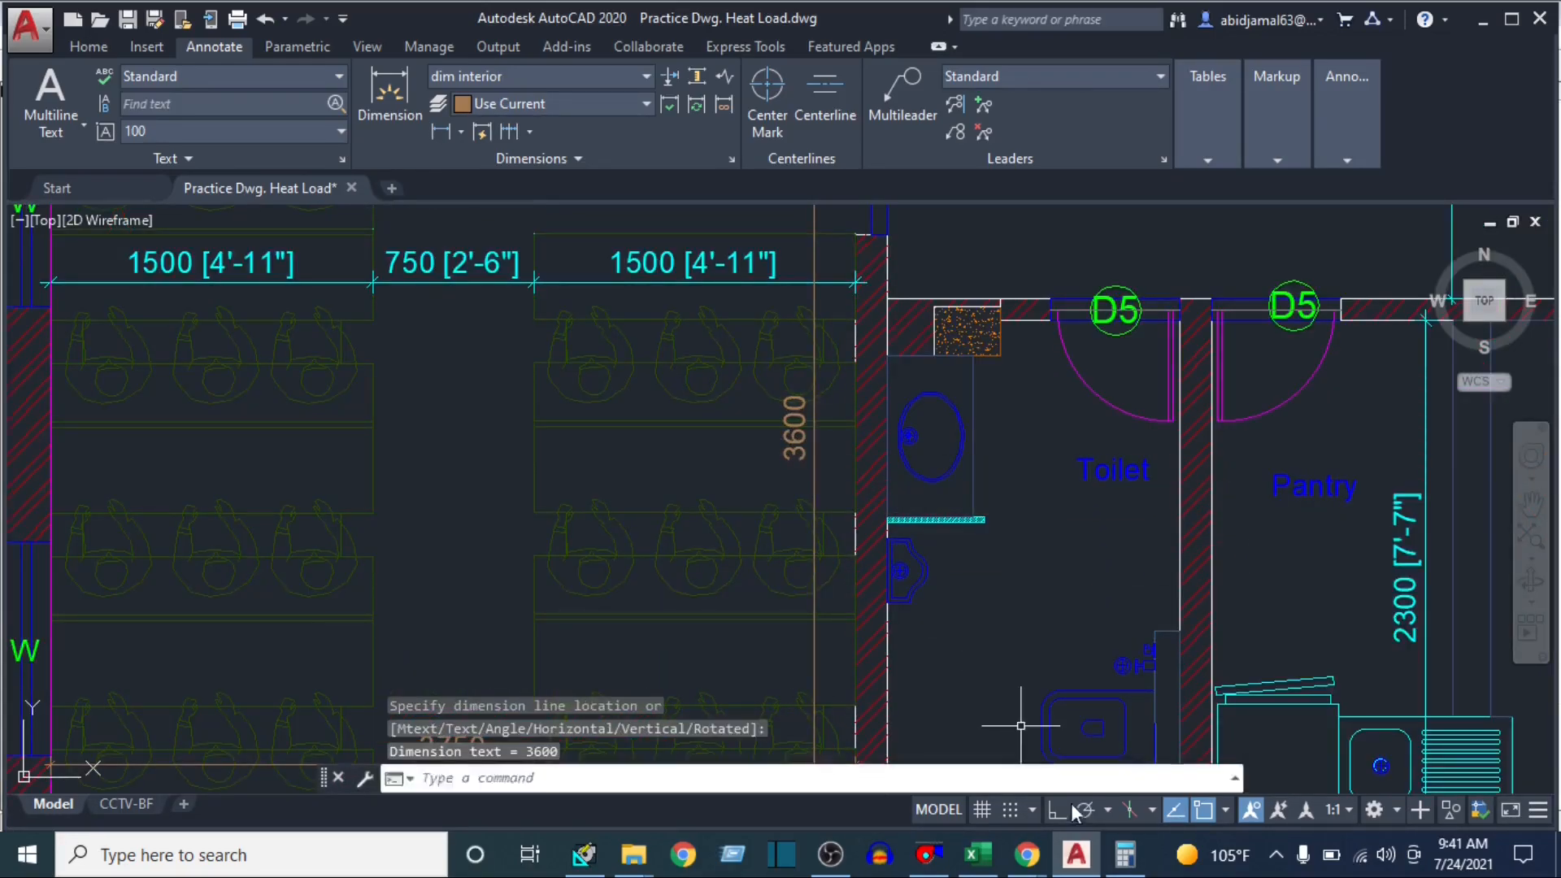
Calculate the partition wall's gross area in Calculator by dividing 3600 by 300 and multiplying the result by 11
{"action": "left_click", "coordinate": [1124, 854]}
{"action": "type", "text": "3600"}
{"action": "key", "text": "slash"}
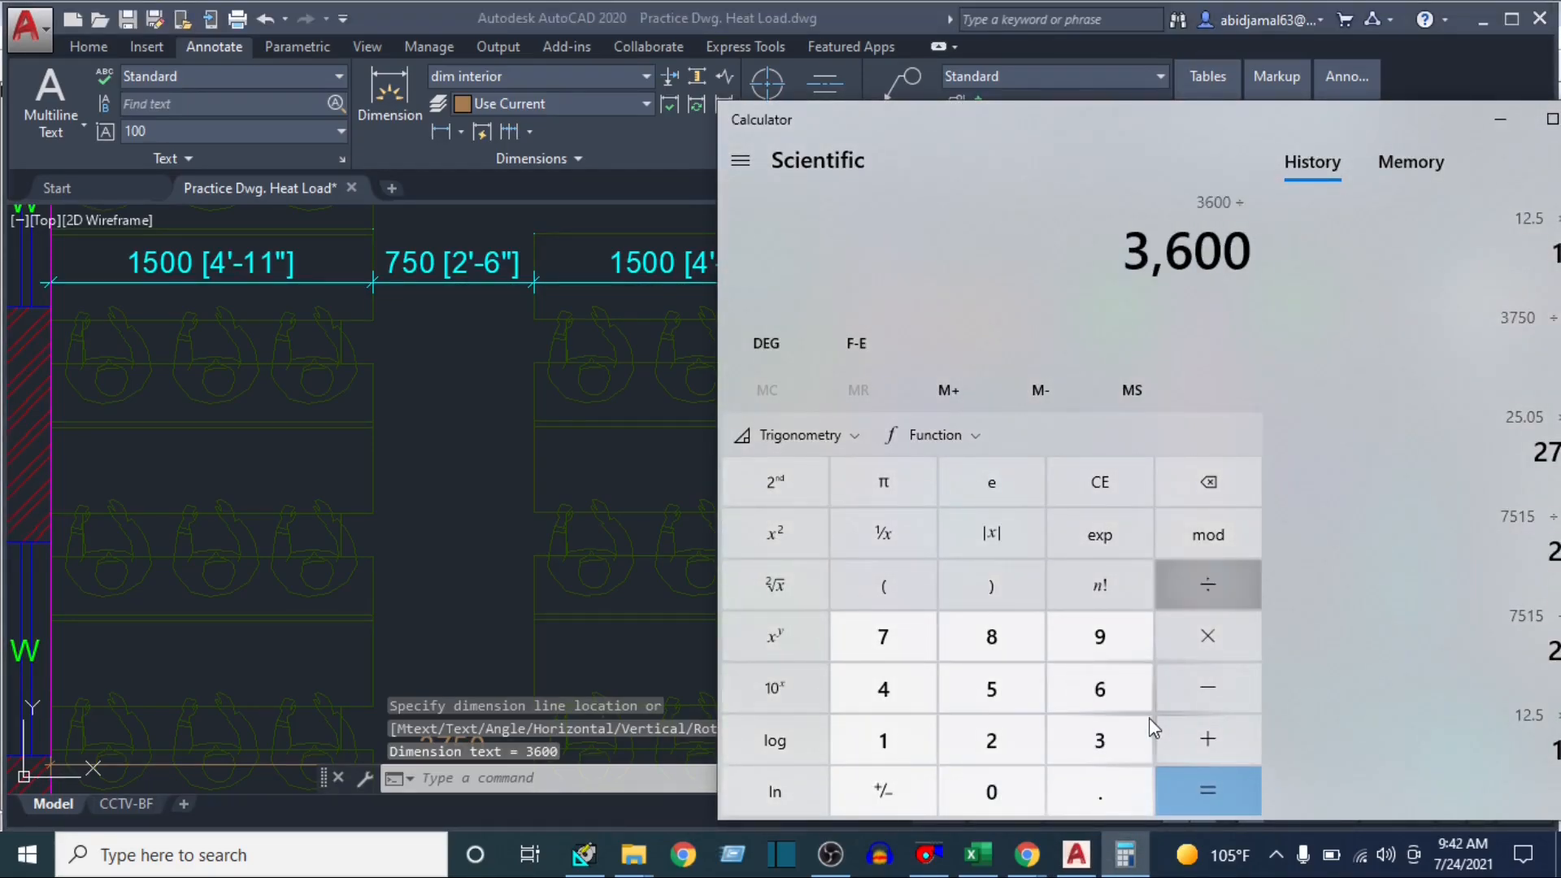
{"action": "type", "text": "300"}
{"action": "key", "text": "Return"}
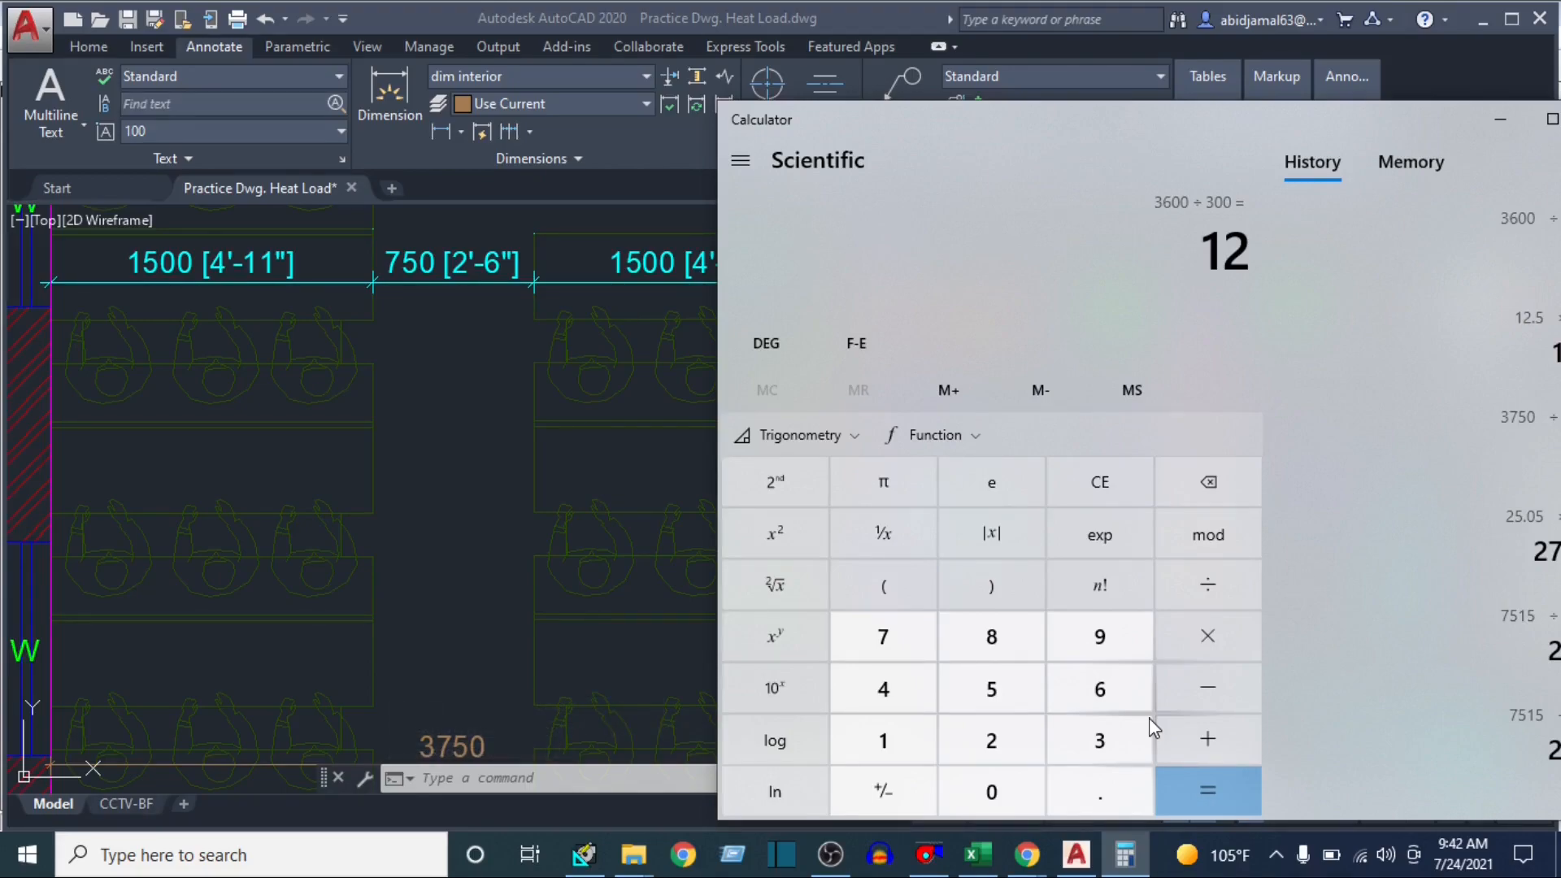
{"action": "key", "text": "asterisk"}
{"action": "type", "text": "11"}
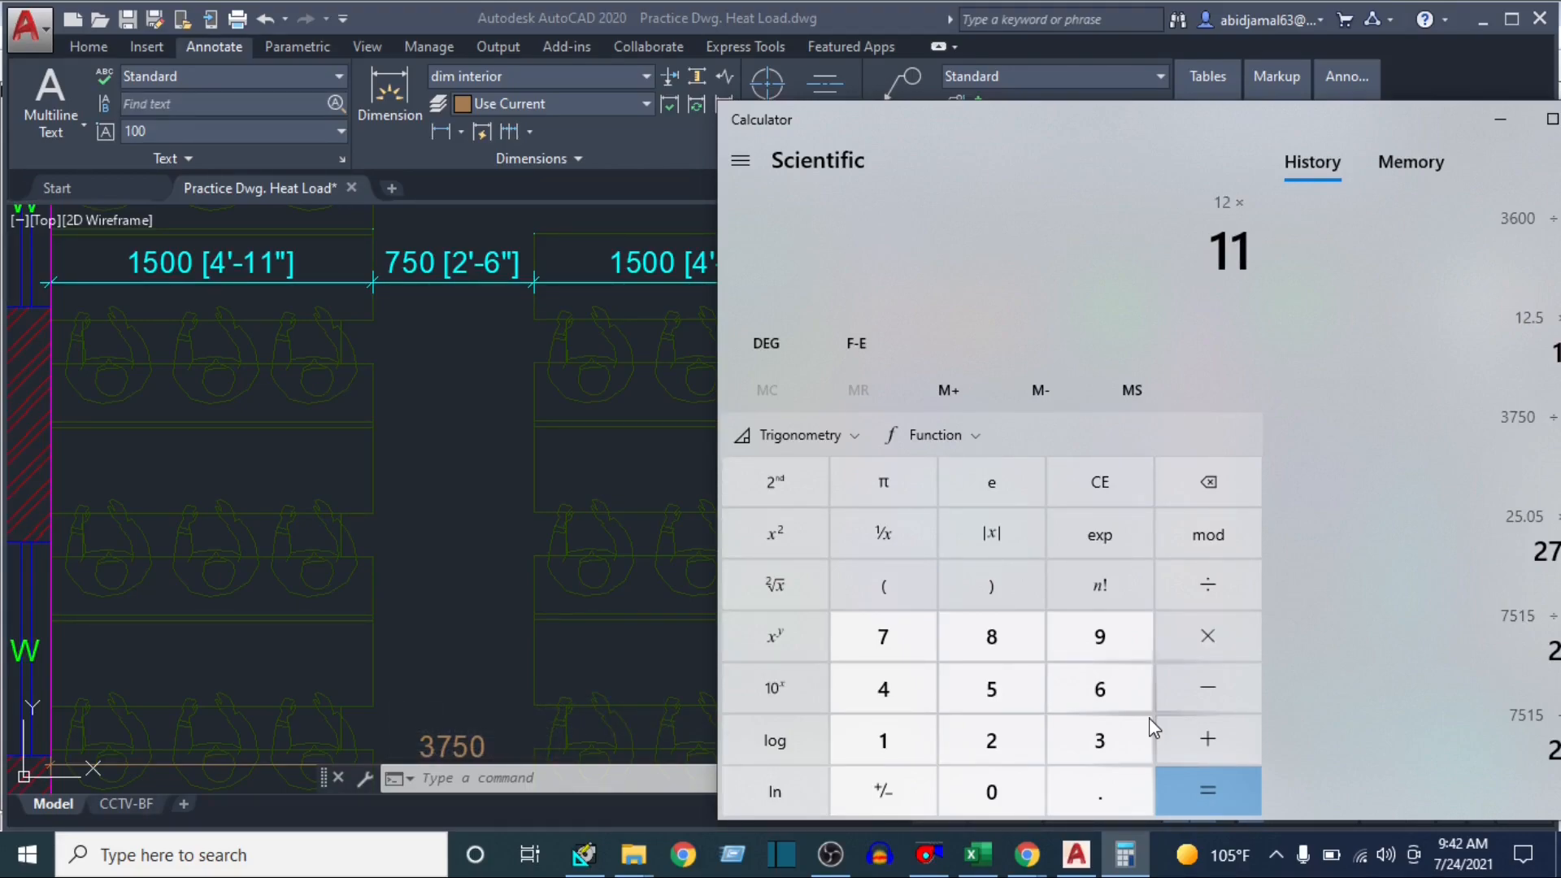
{"action": "key", "text": "Return"}
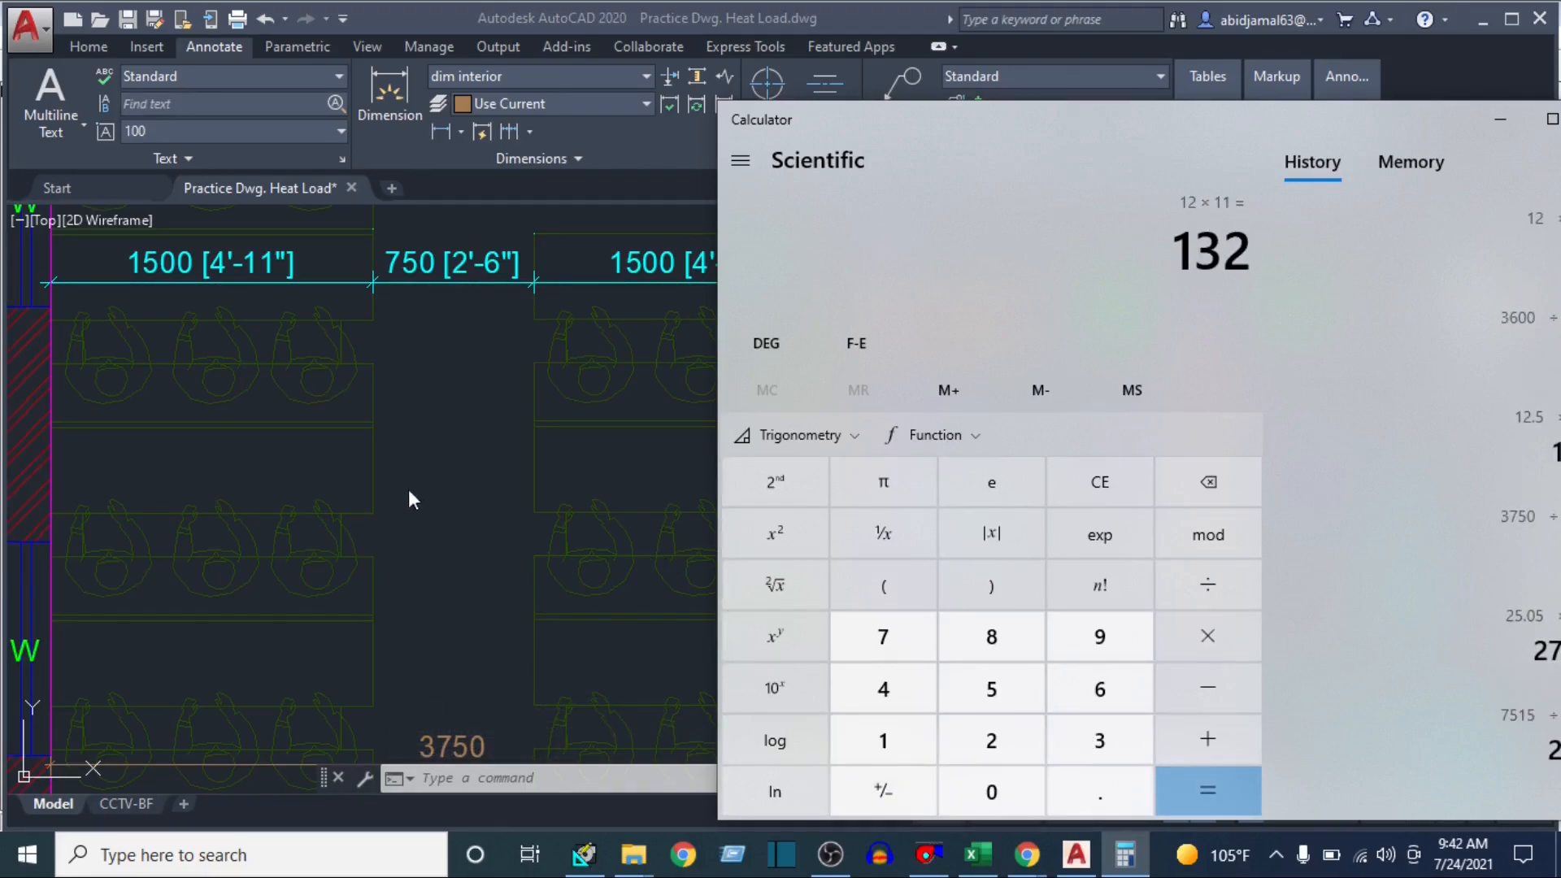
{"action": "left_click", "coordinate": [472, 481]}
Open class room 1's roof and skylight settings in HAP, check the room in the AutoCAD plan, and set the first roof exposure to H
{"action": "left_click", "coordinate": [583, 853]}
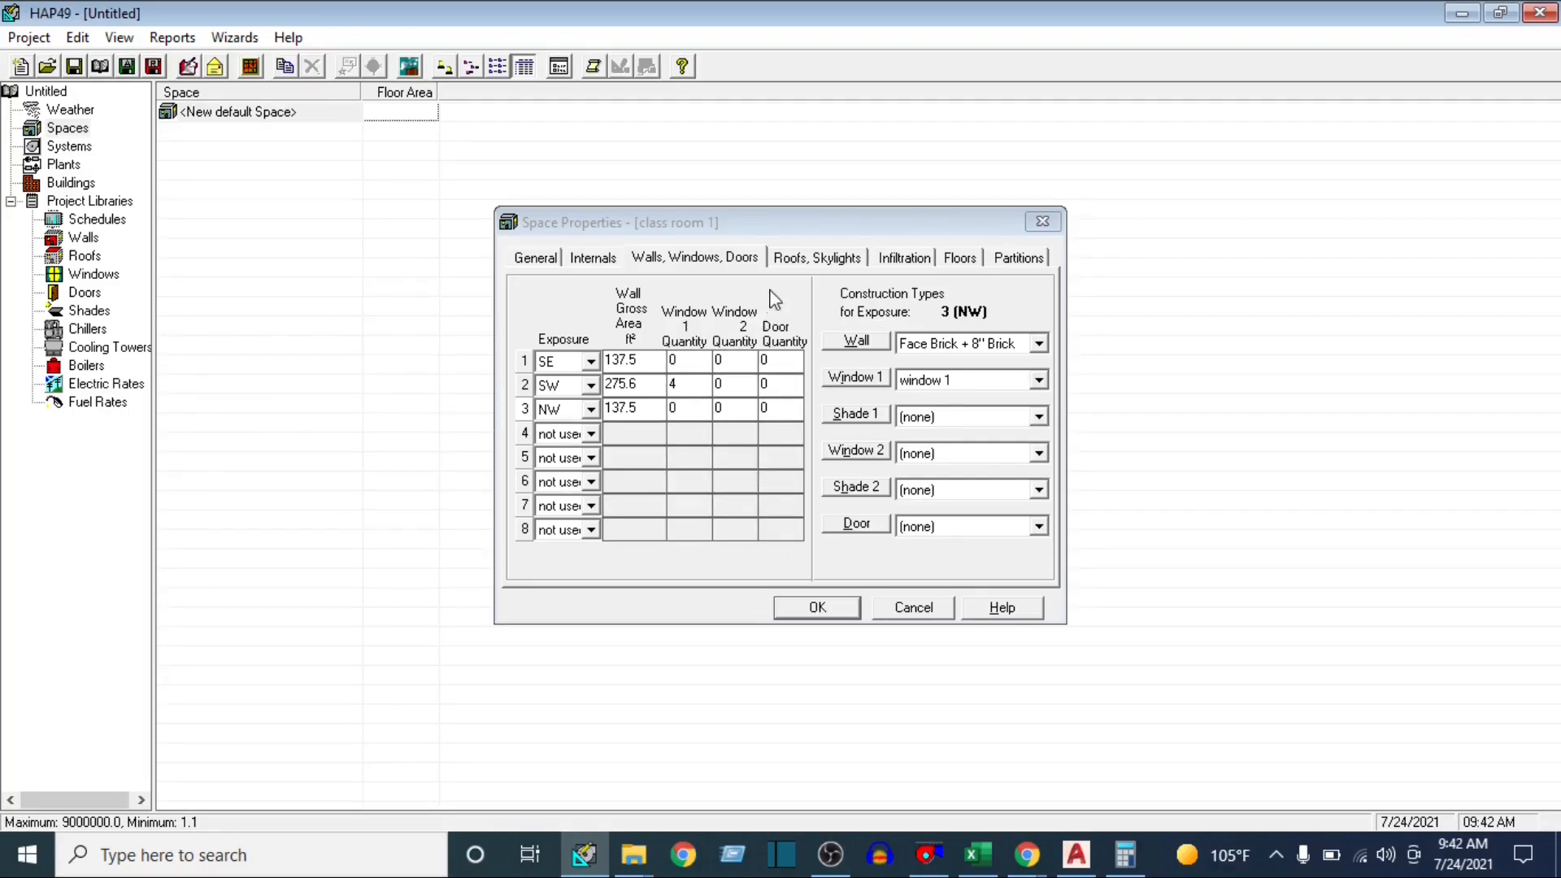
{"action": "left_click", "coordinate": [821, 258]}
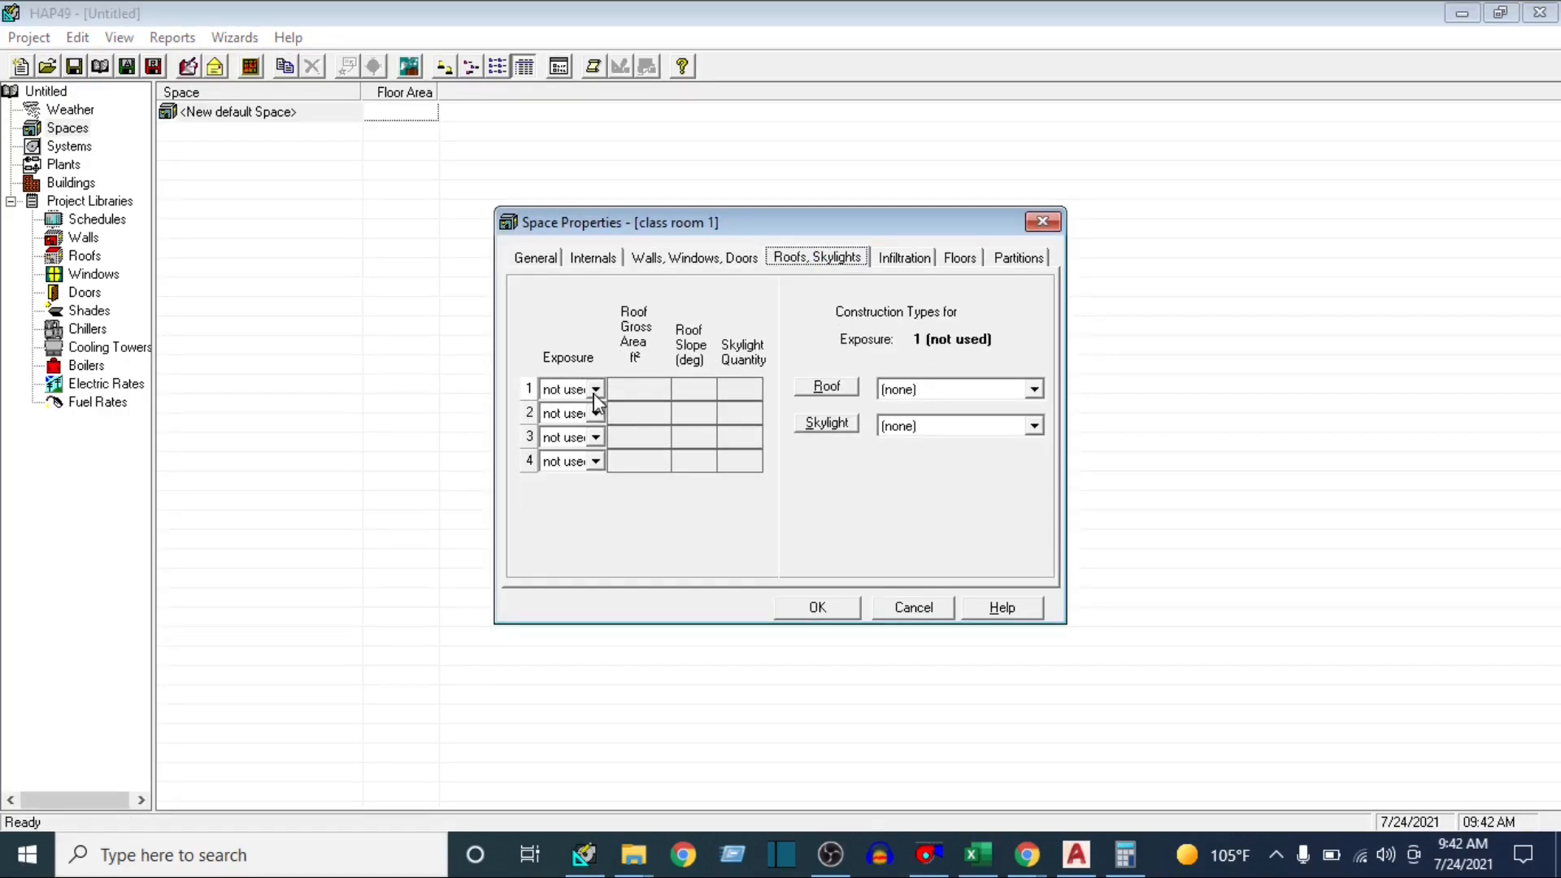
{"action": "left_click", "coordinate": [1075, 855]}
{"action": "scroll", "coordinate": [736, 476], "scroll_direction": "down", "scroll_amount": 5}
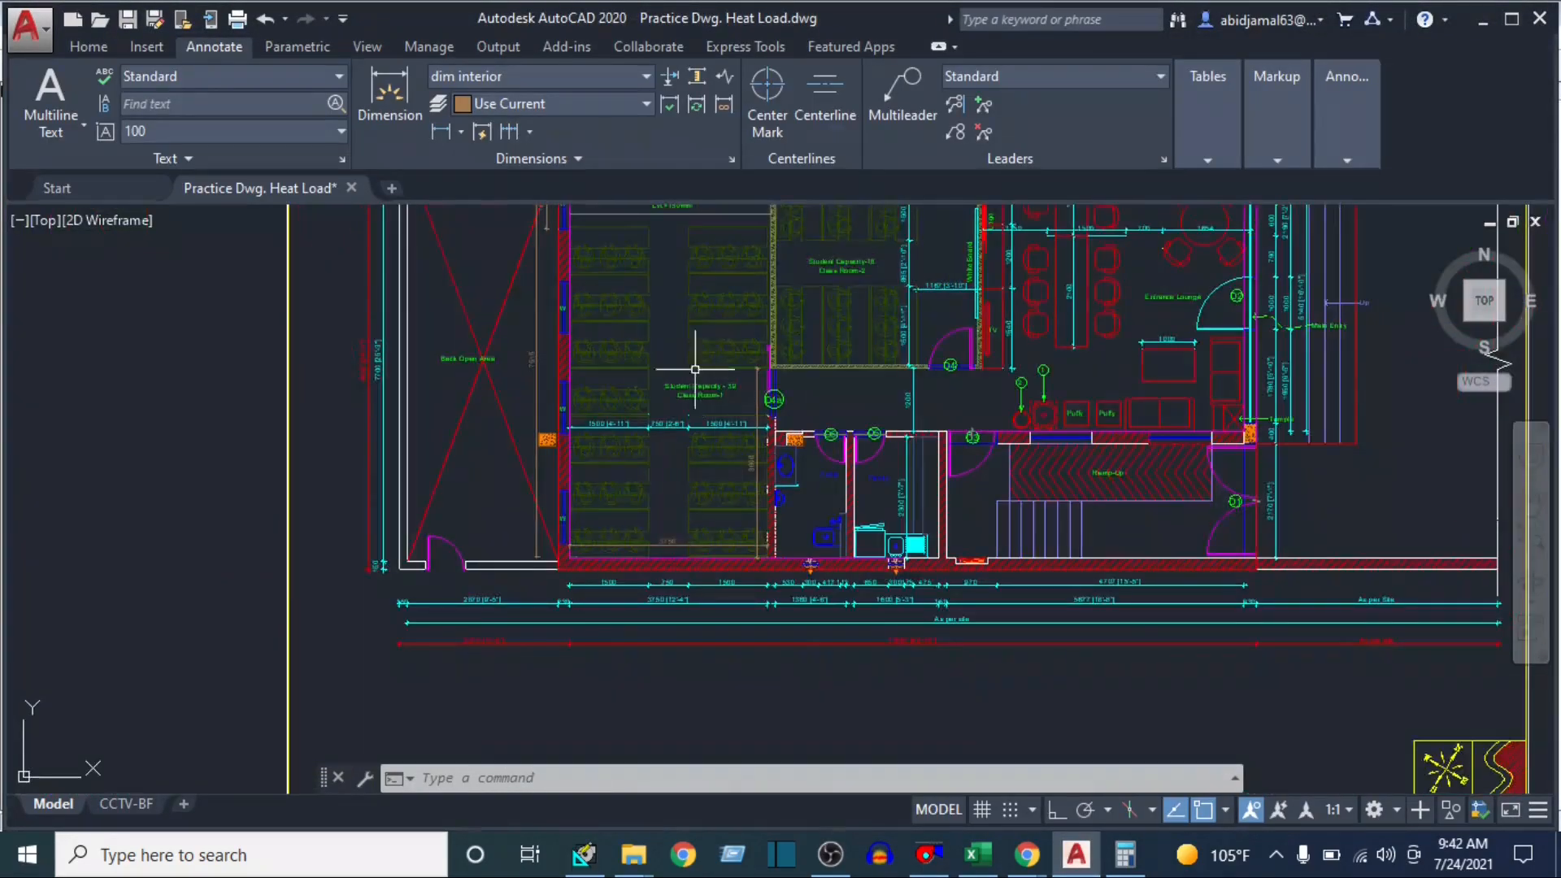
{"action": "left_click_drag", "start_coordinate": [708, 266], "coordinate": [718, 363]}
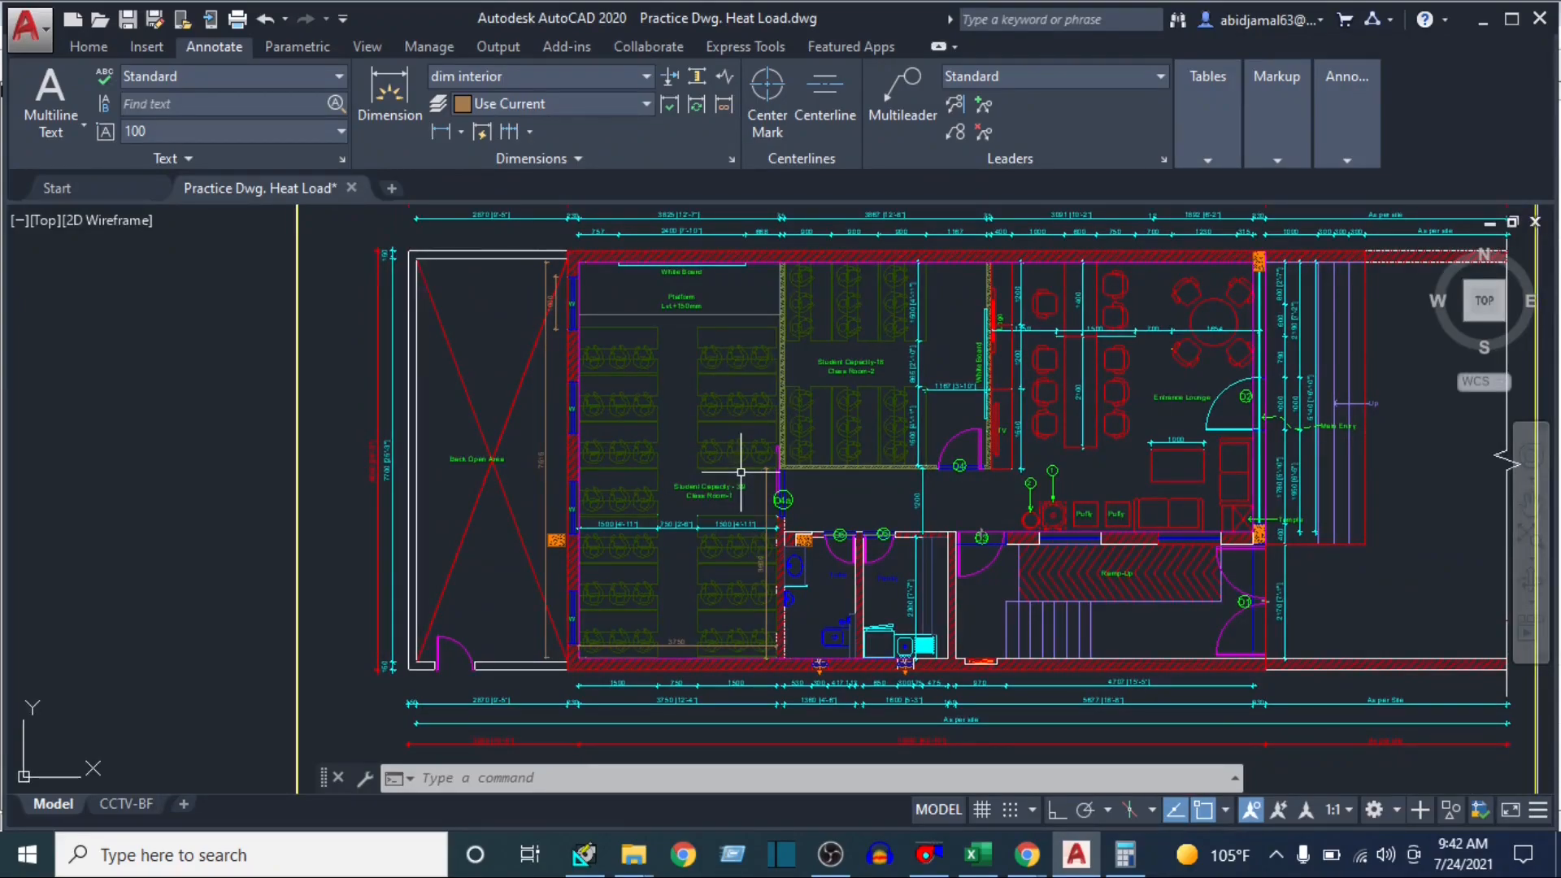
{"action": "scroll", "coordinate": [709, 482], "scroll_direction": "down", "scroll_amount": 2}
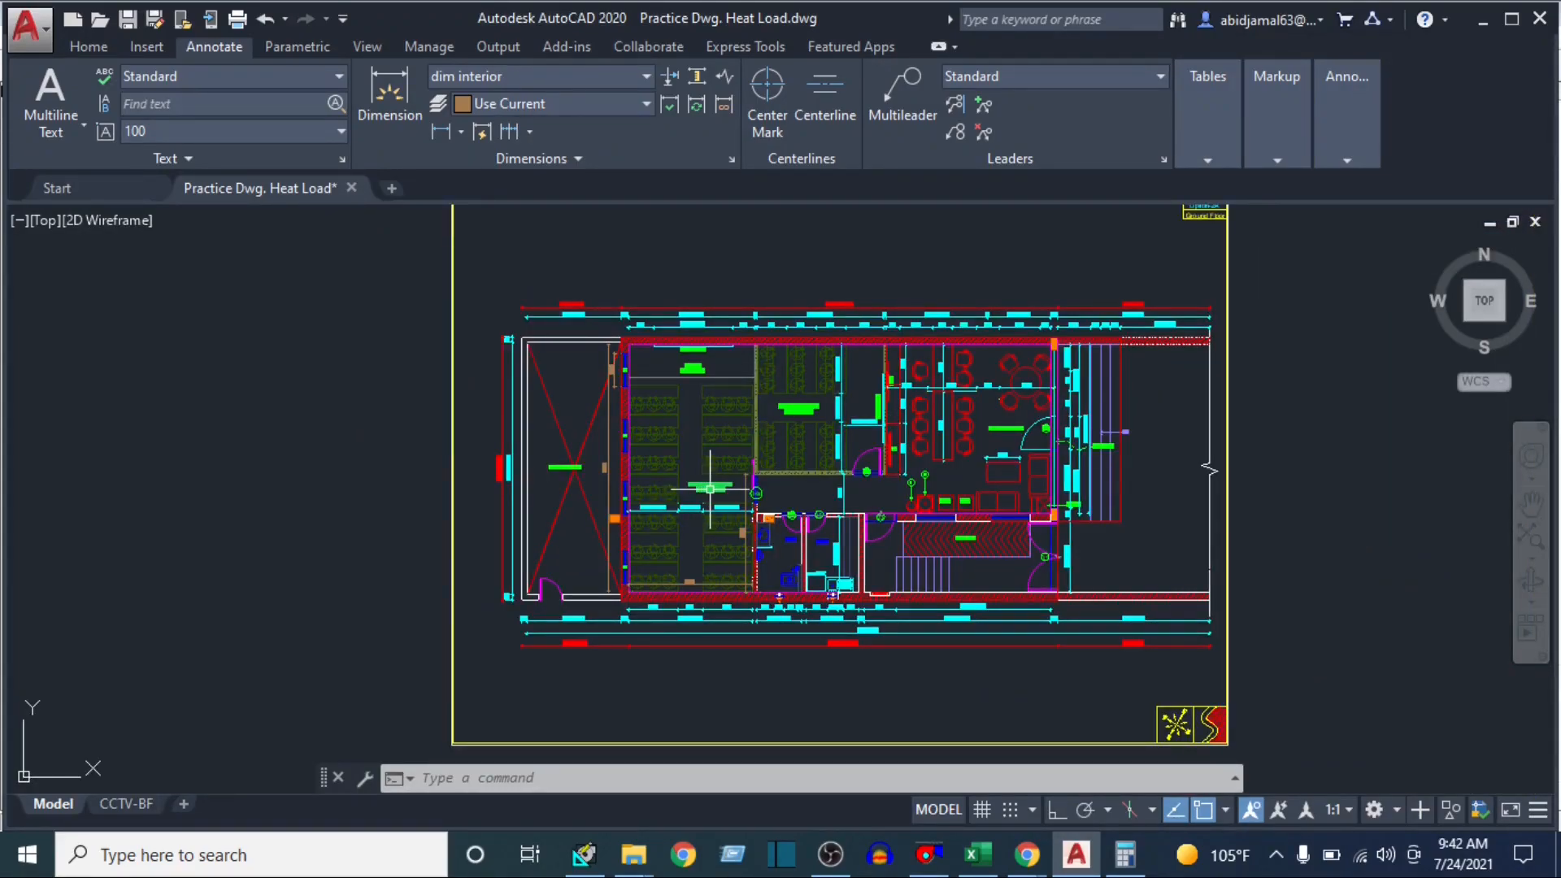
{"action": "scroll", "coordinate": [710, 488], "scroll_direction": "up", "scroll_amount": 2}
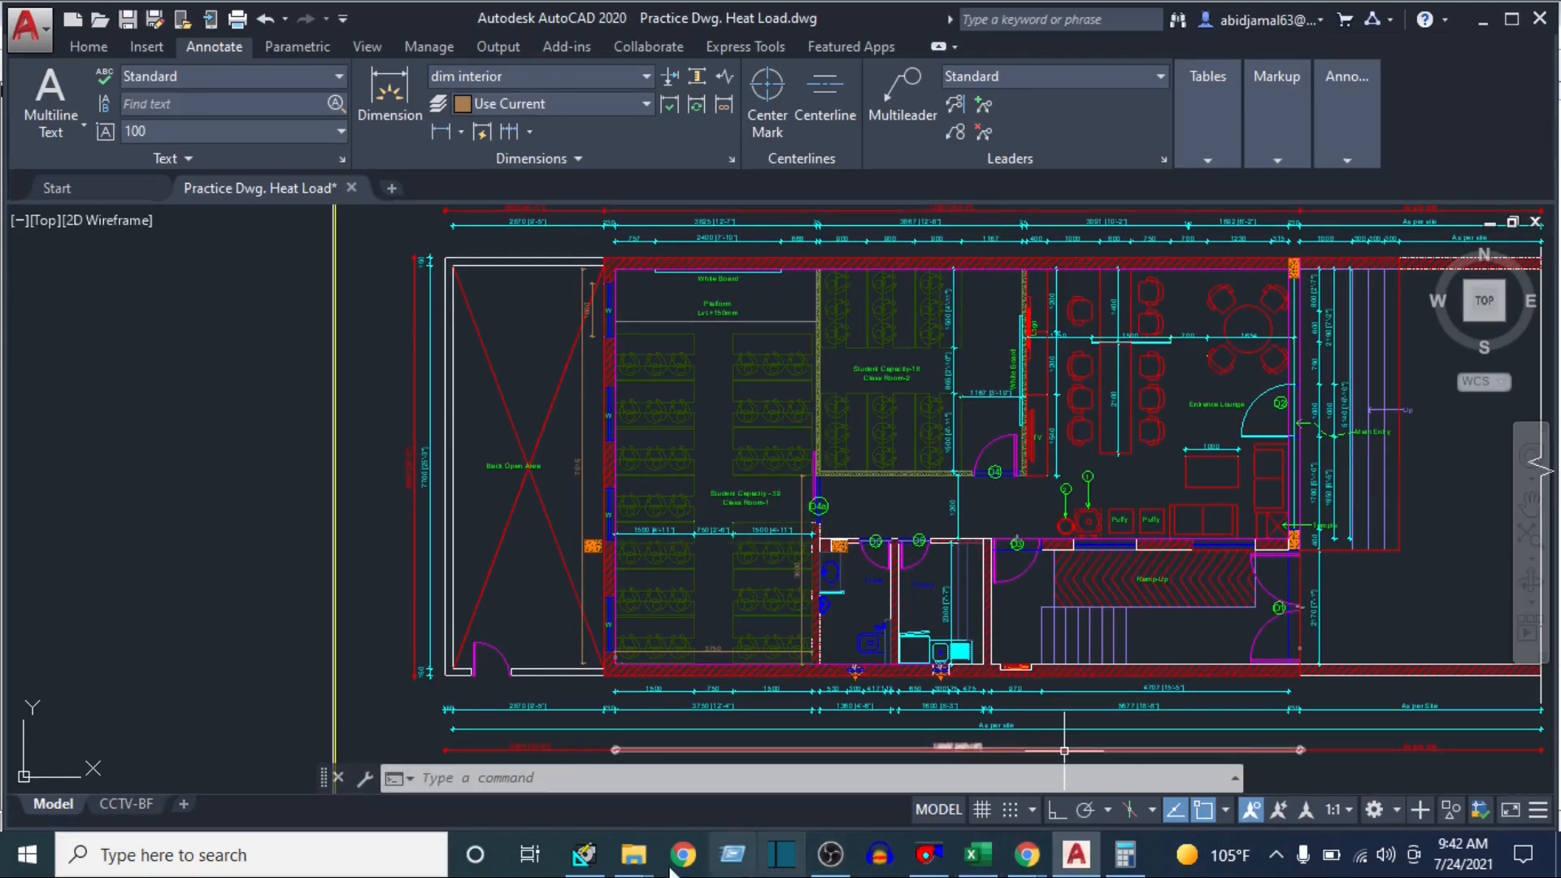
{"action": "left_click", "coordinate": [583, 854]}
{"action": "left_click", "coordinate": [596, 390]}
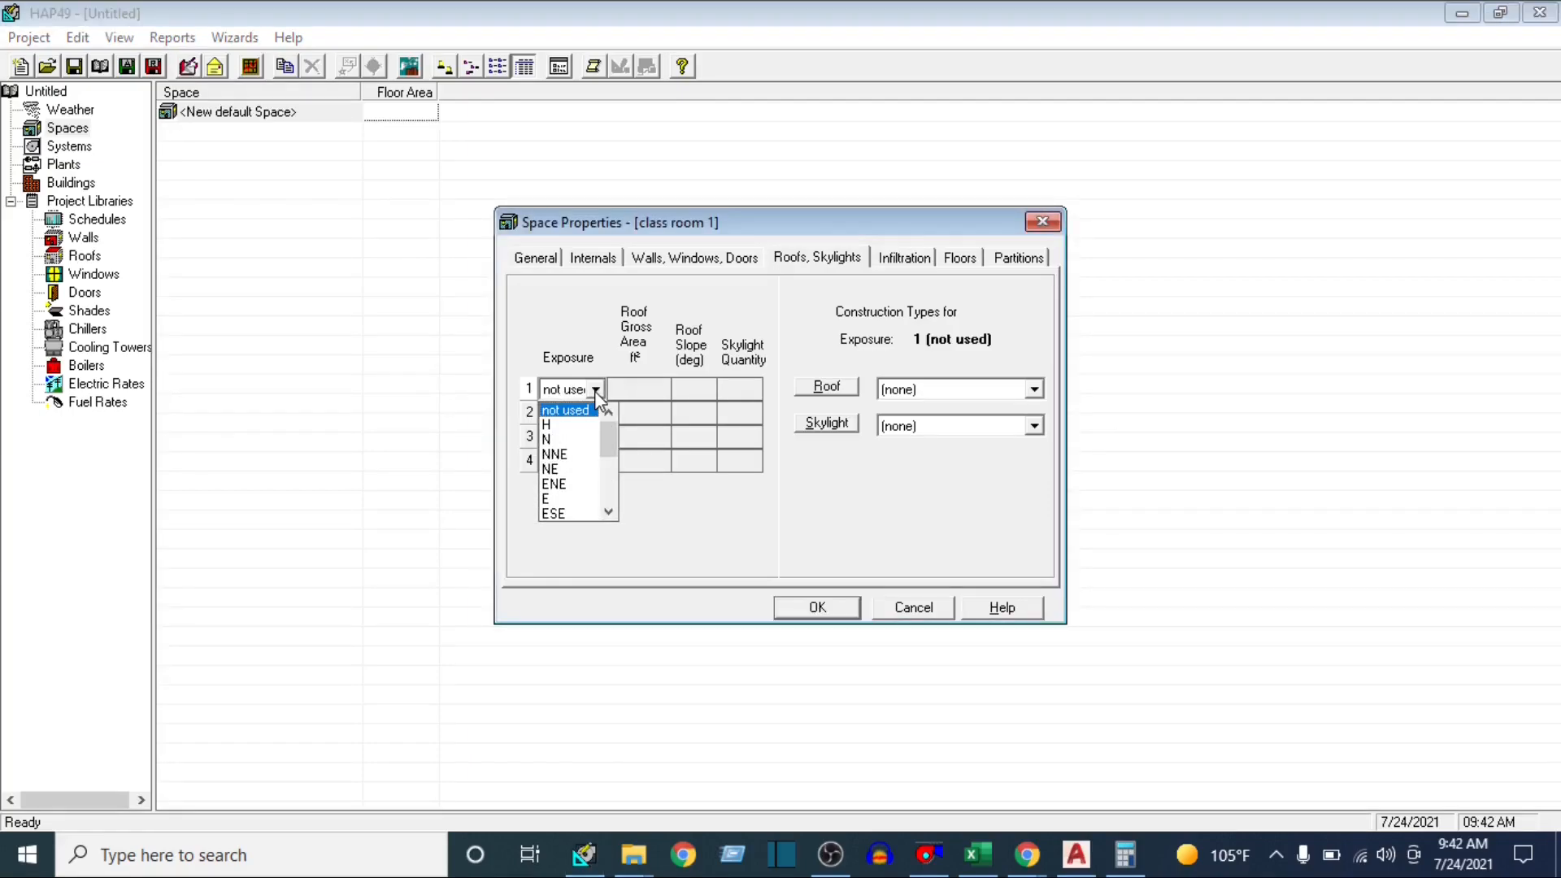
{"action": "left_click", "coordinate": [579, 426]}
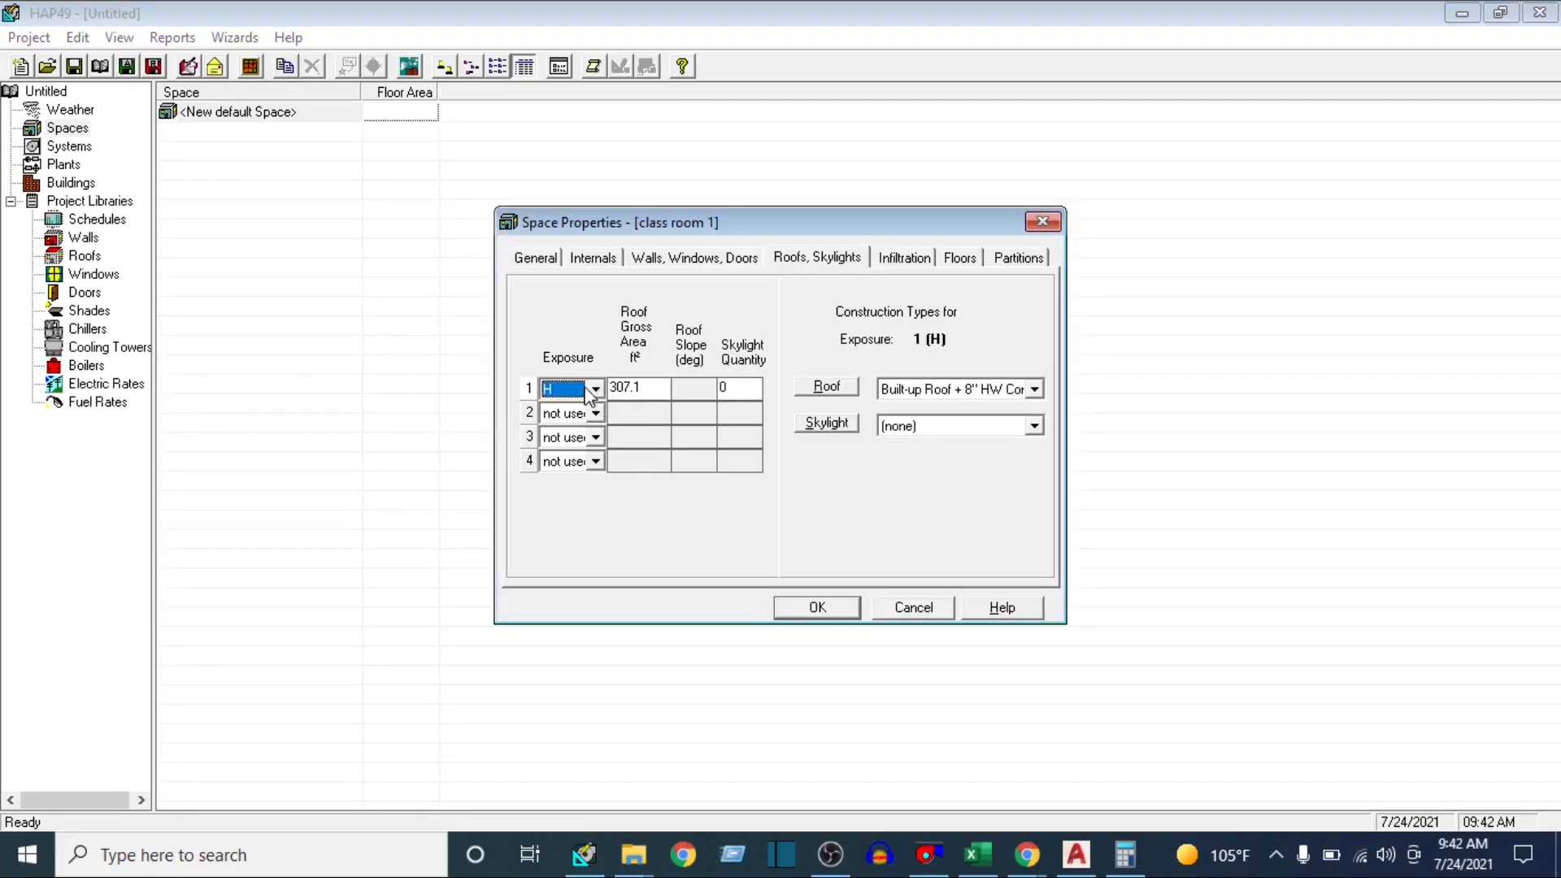
Compare class room 1's roof gross area with its general floor area and check the skylight type options, keeping (none)
{"action": "left_click", "coordinate": [536, 260]}
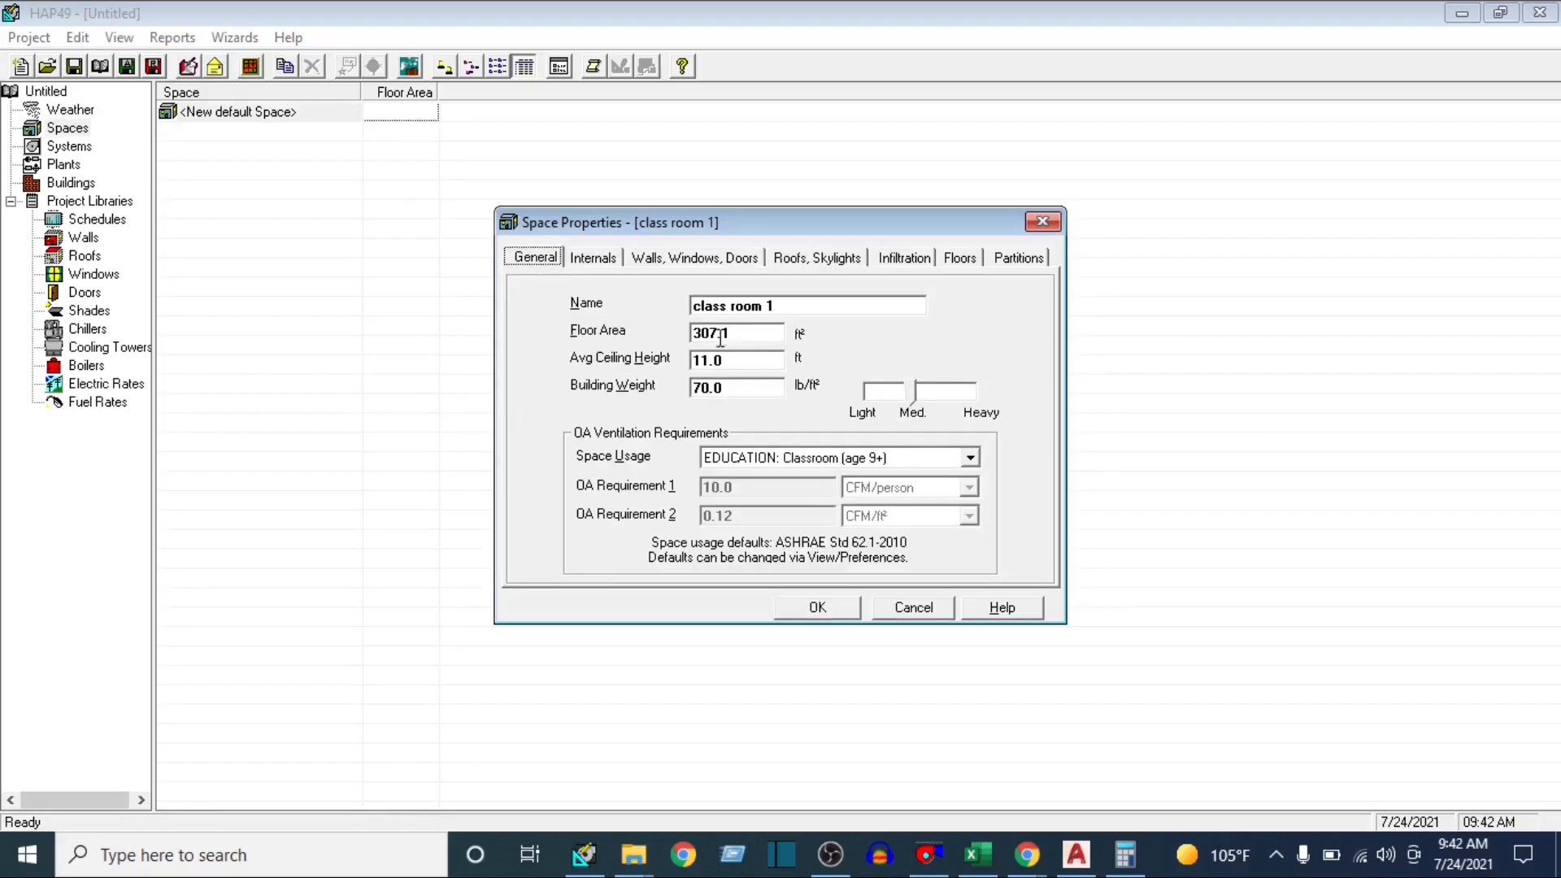
{"action": "left_click", "coordinate": [815, 258]}
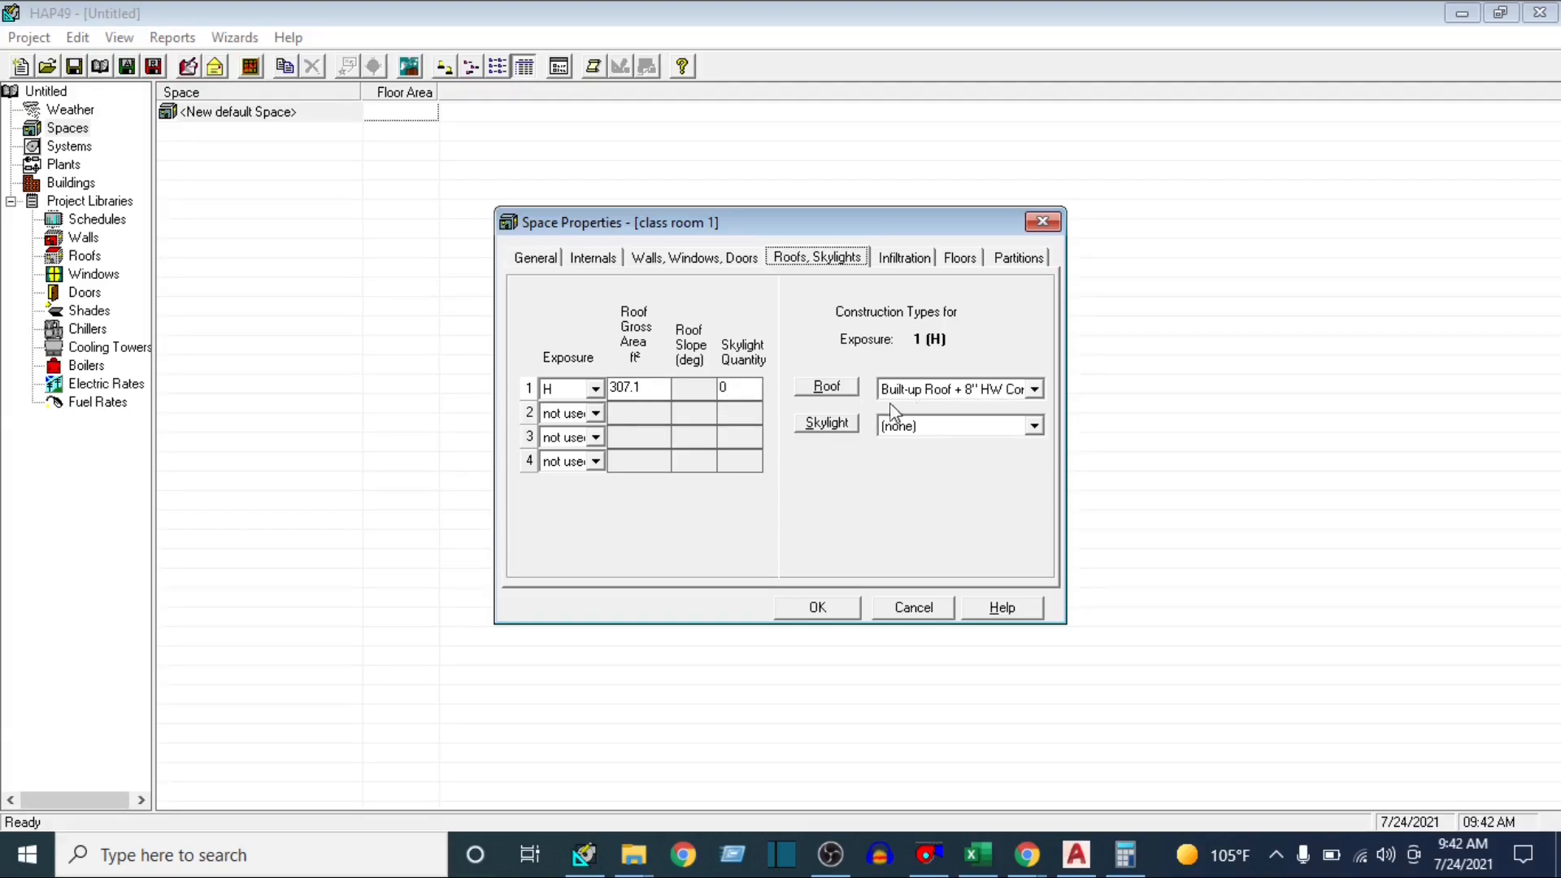
{"action": "left_click", "coordinate": [1034, 426]}
{"action": "left_click", "coordinate": [1038, 428]}
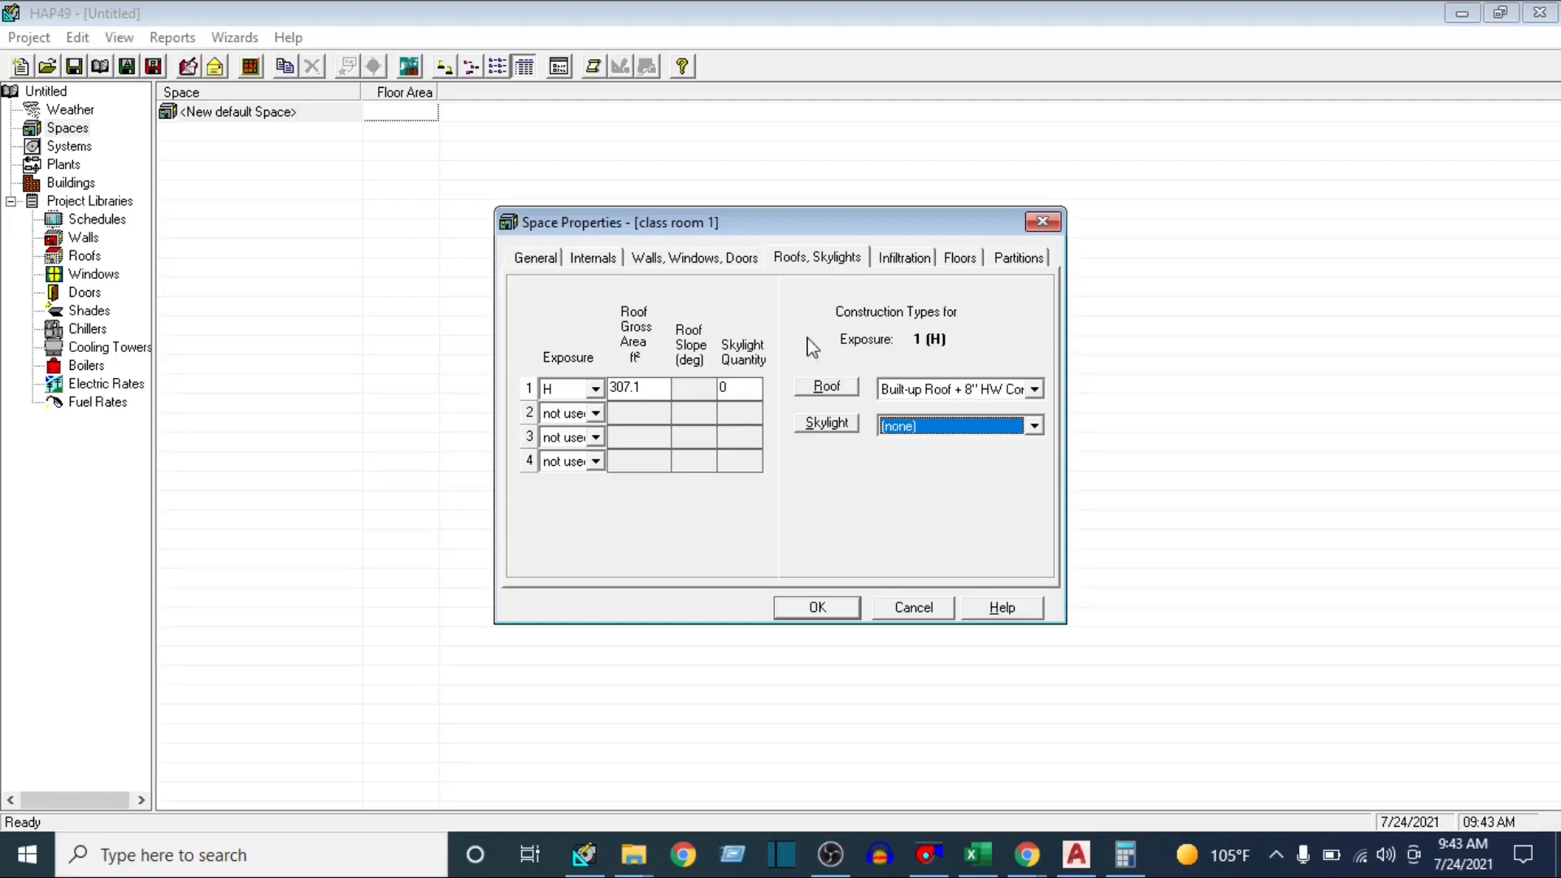
Review class room 1's infiltration and general settings, and set its floor type to Floor Above Unconditioned Space
{"action": "left_click", "coordinate": [907, 264]}
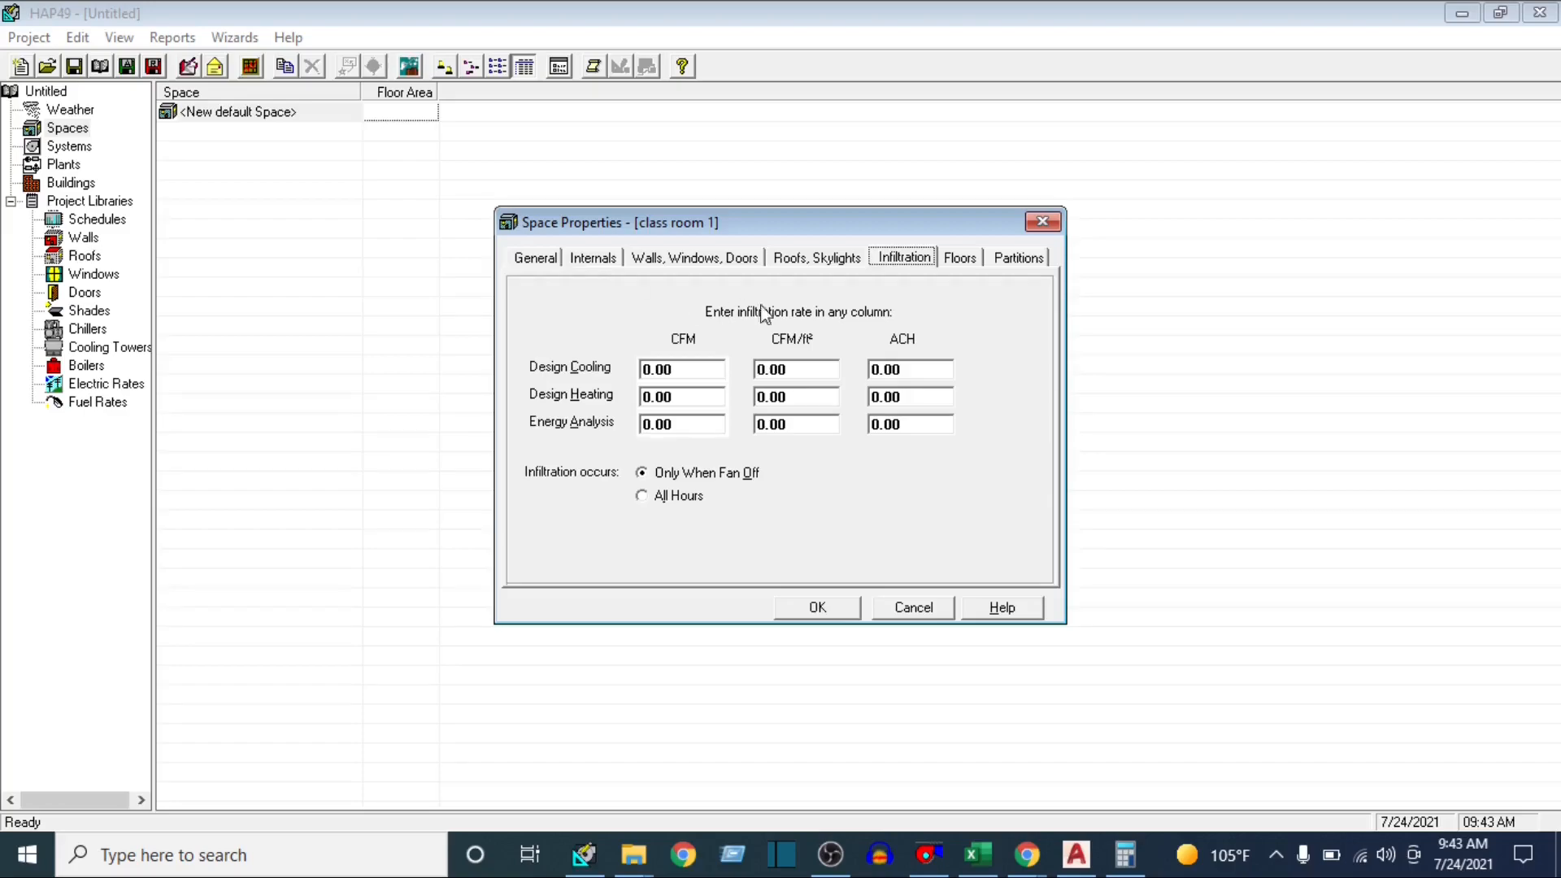
{"action": "left_click", "coordinate": [536, 258]}
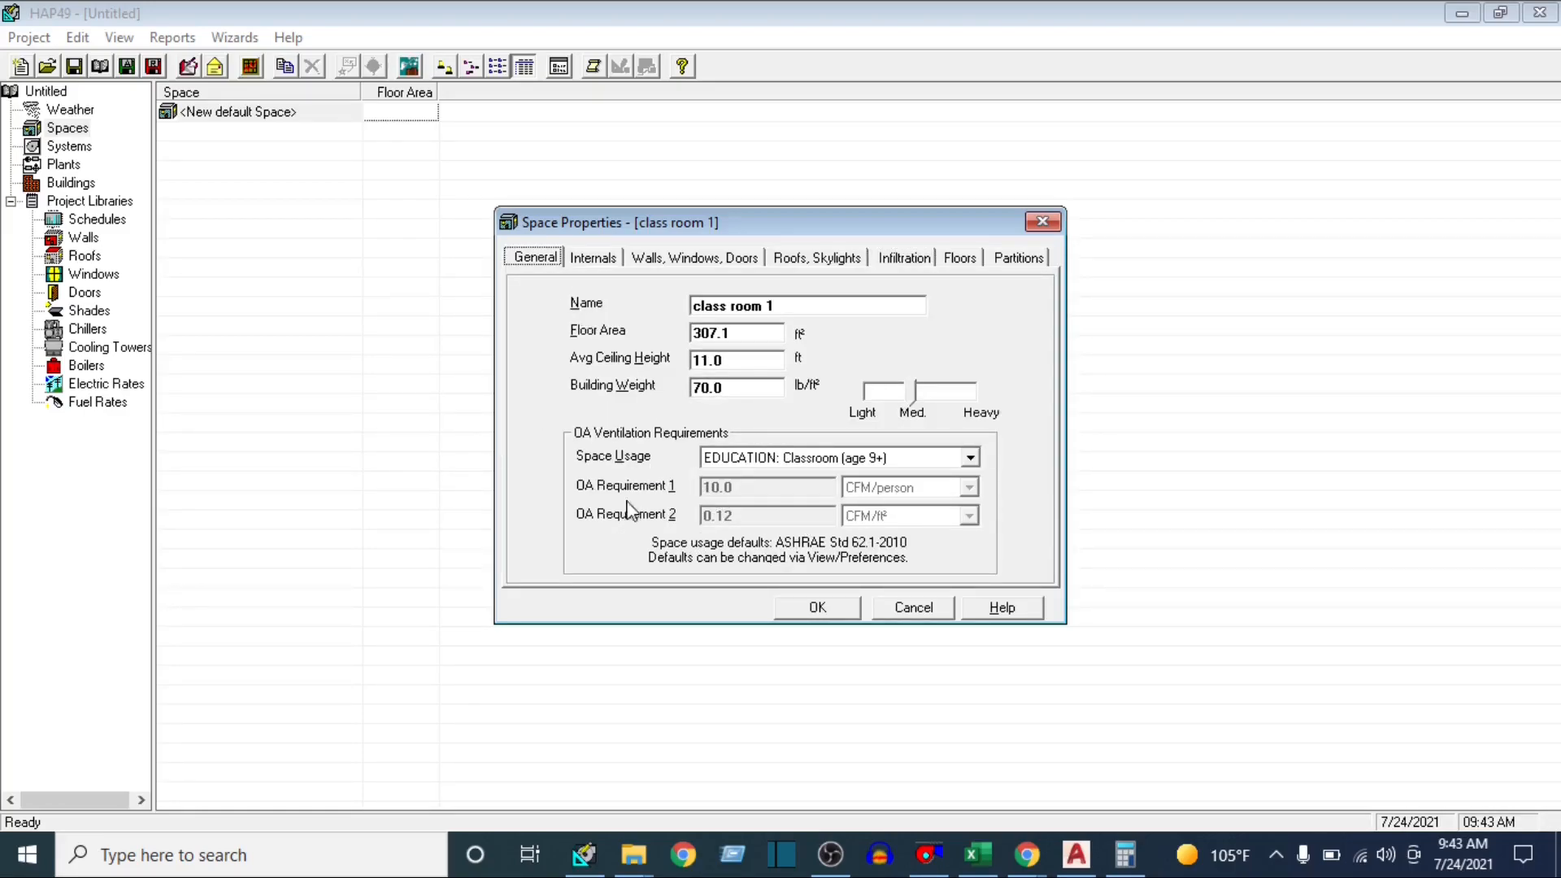
{"action": "left_click", "coordinate": [918, 259]}
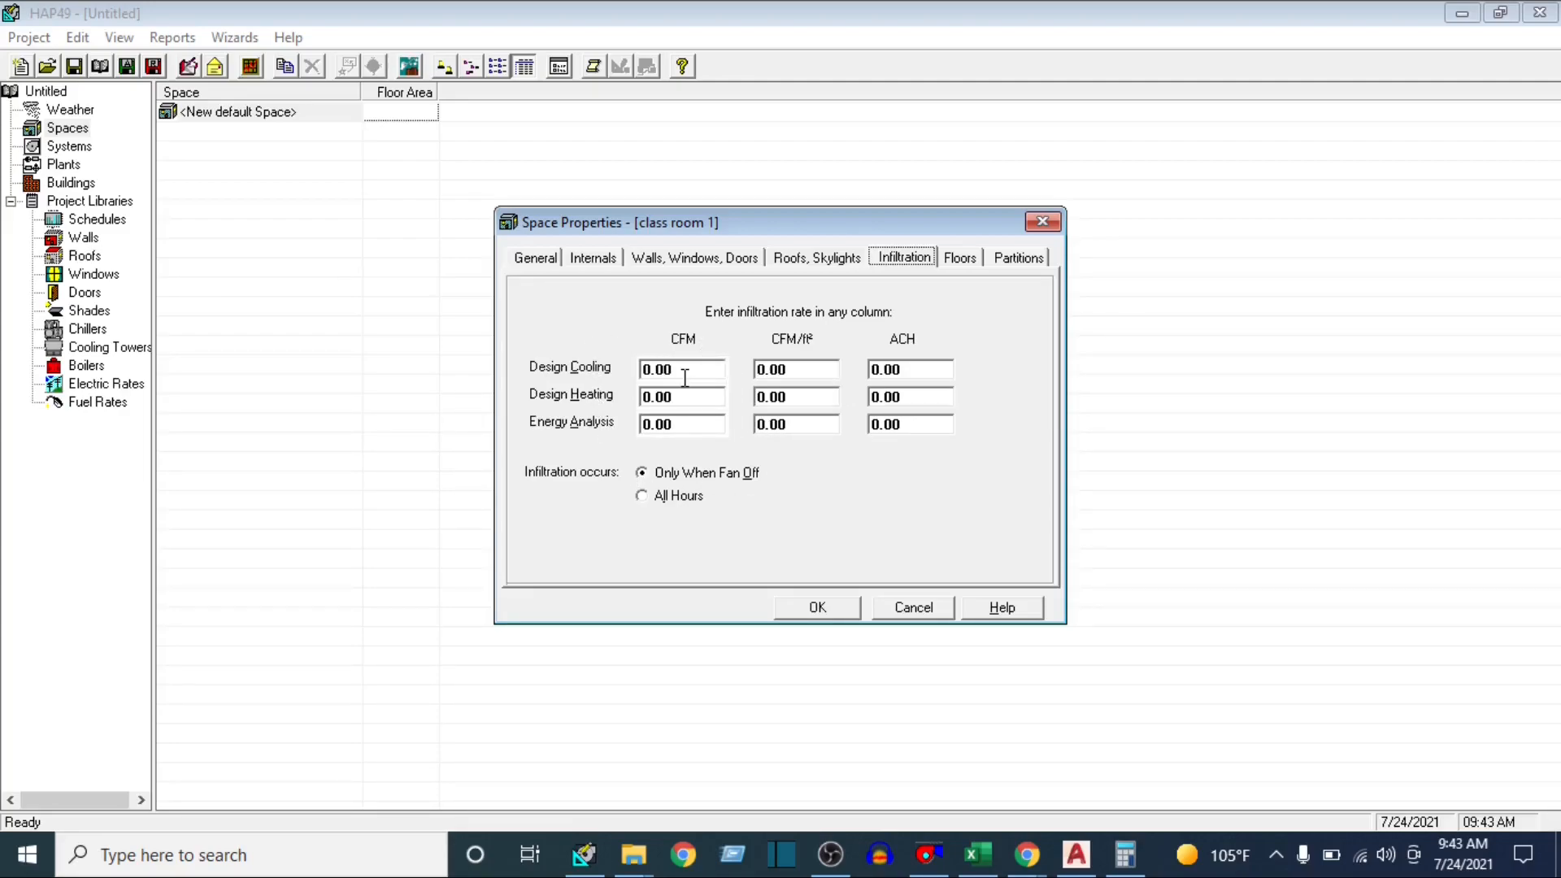
{"action": "left_click", "coordinate": [969, 260]}
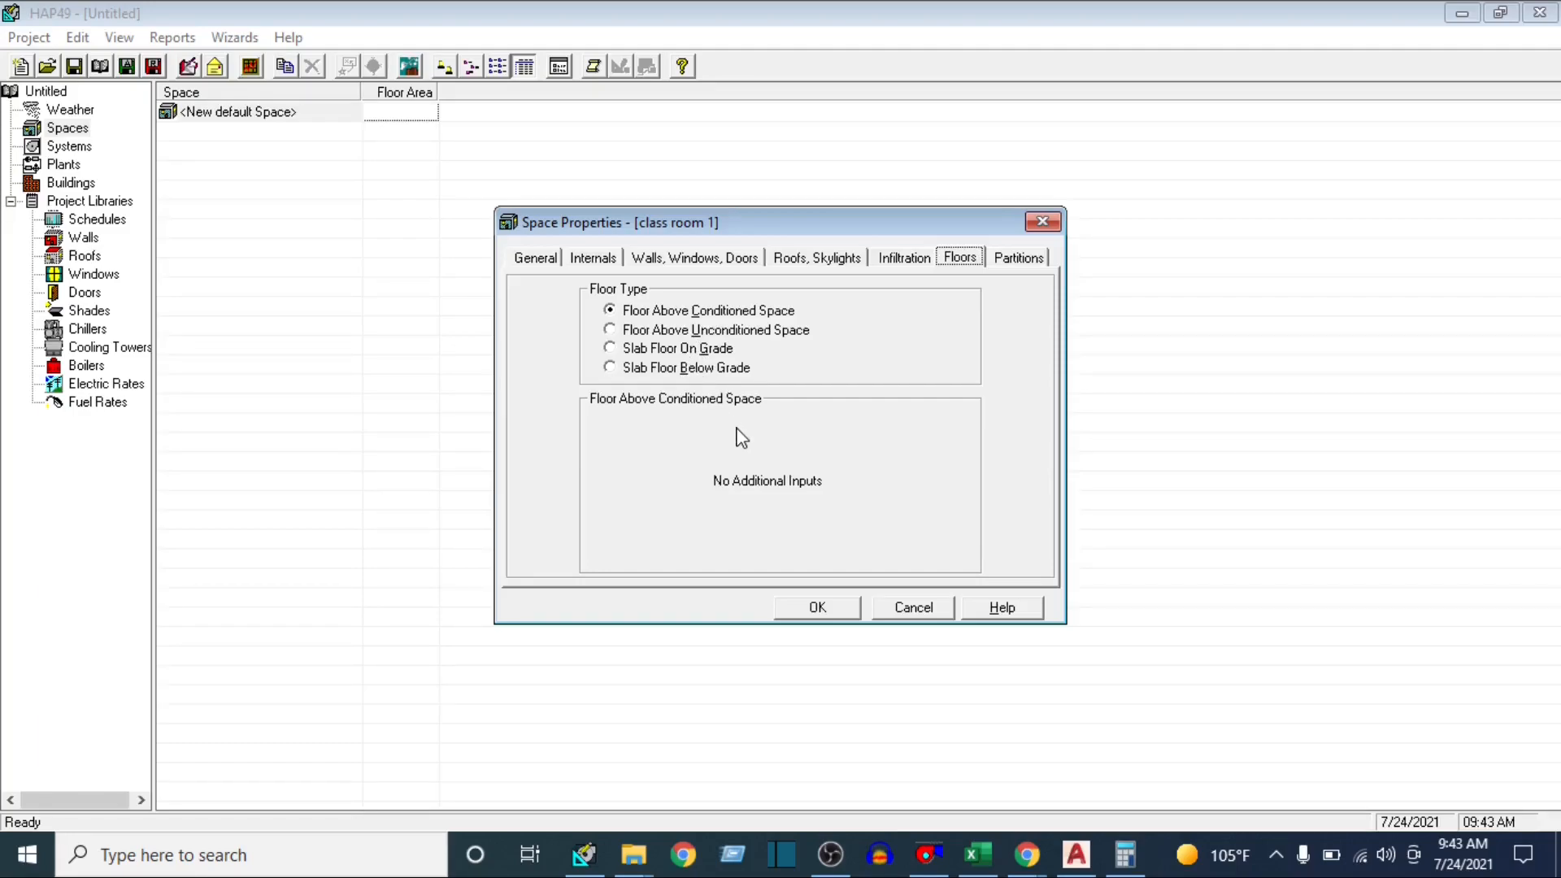
{"action": "left_click", "coordinate": [608, 330]}
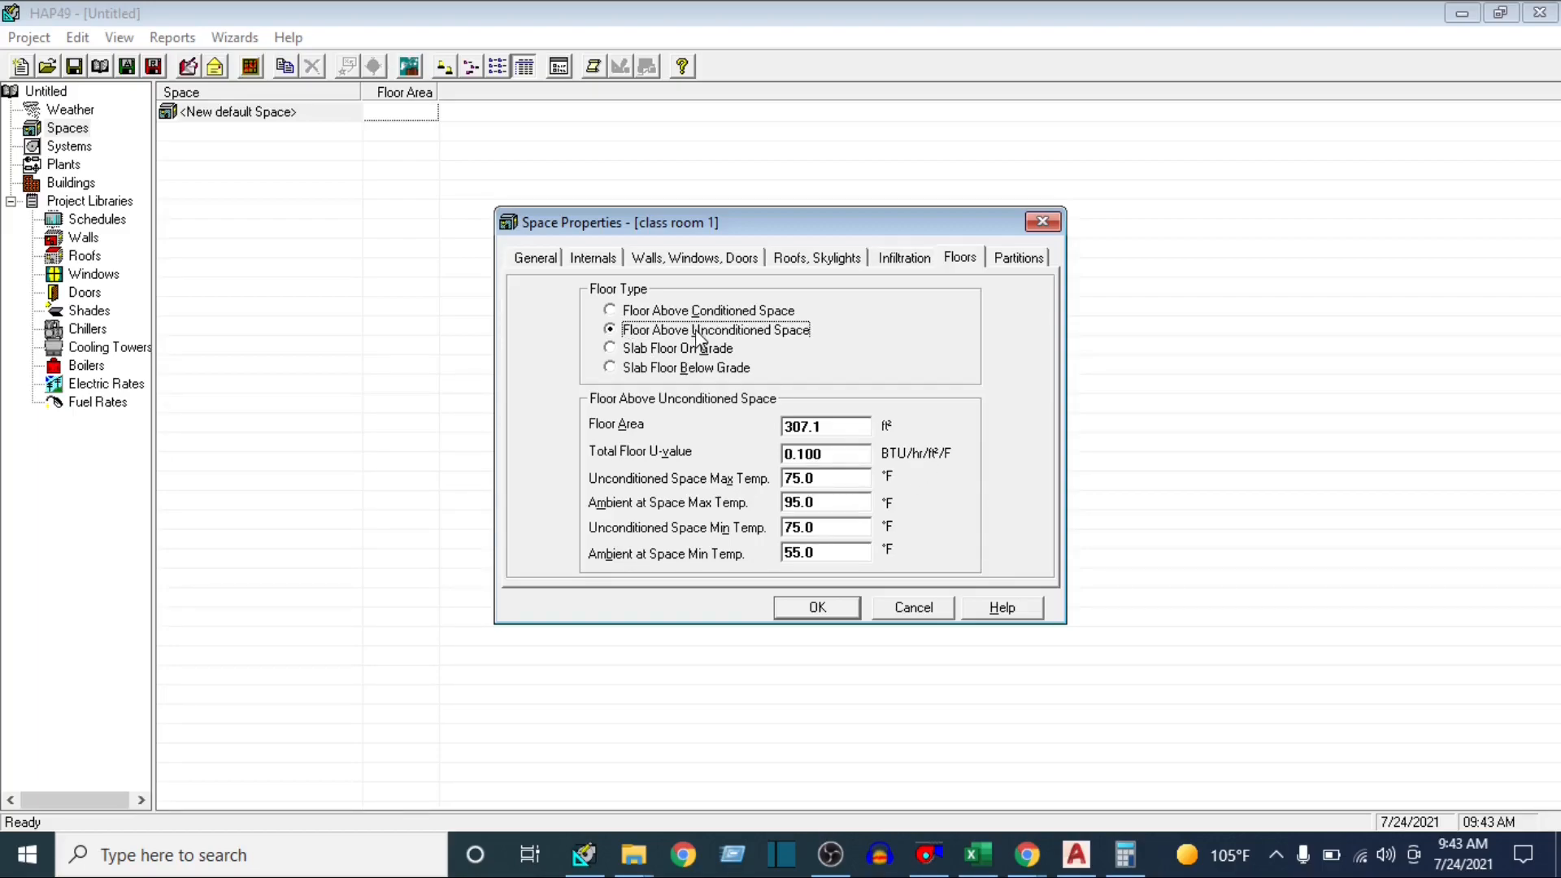
{"action": "left_click", "coordinate": [857, 262]}
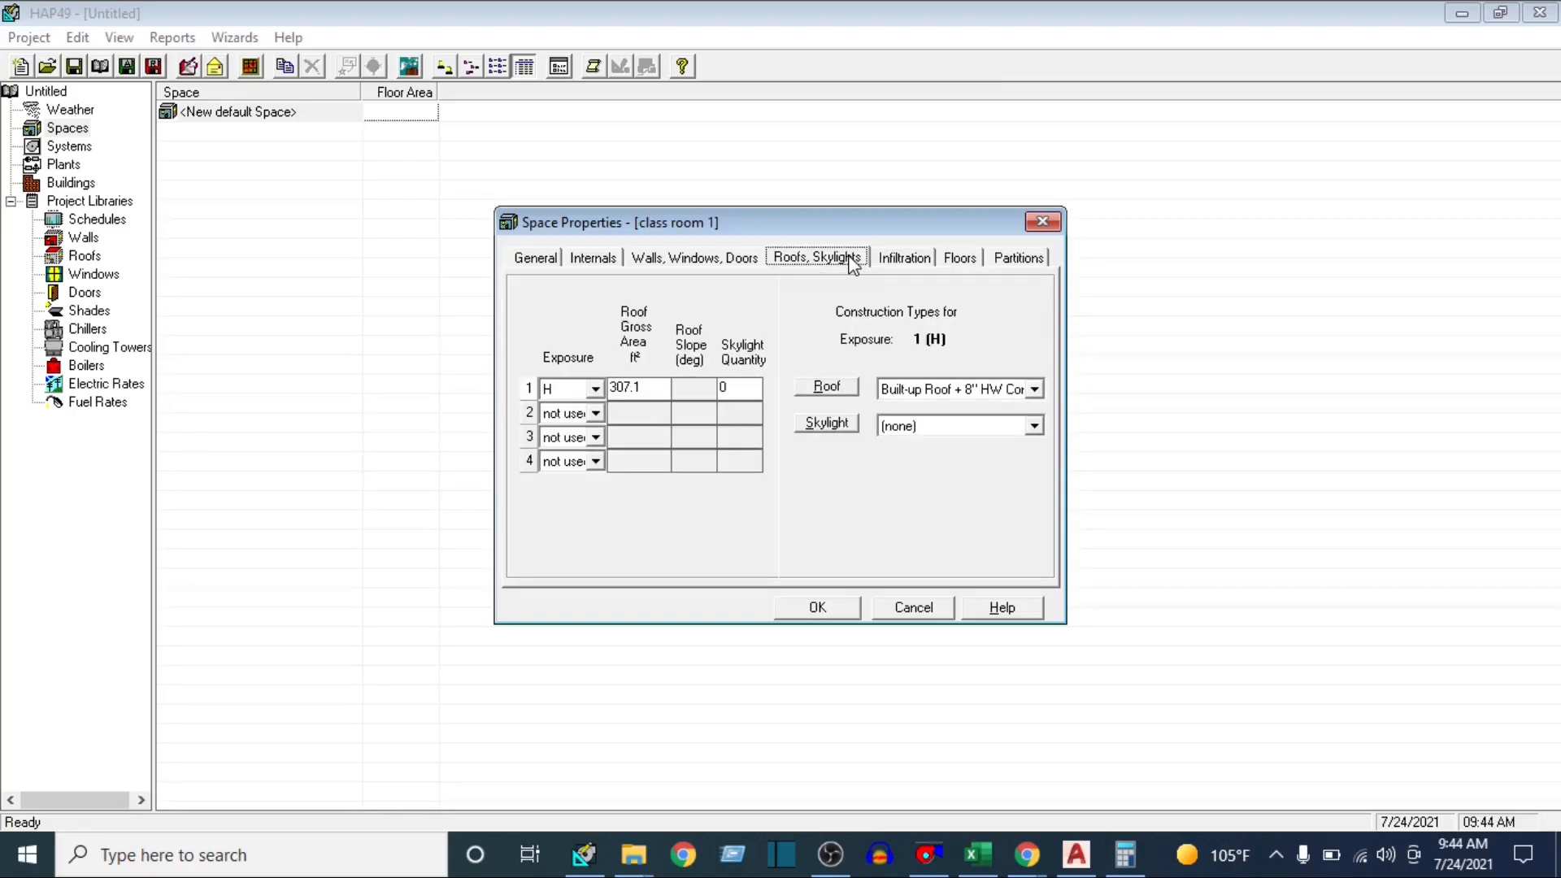
{"action": "left_click", "coordinate": [898, 260]}
{"action": "left_click", "coordinate": [951, 257]}
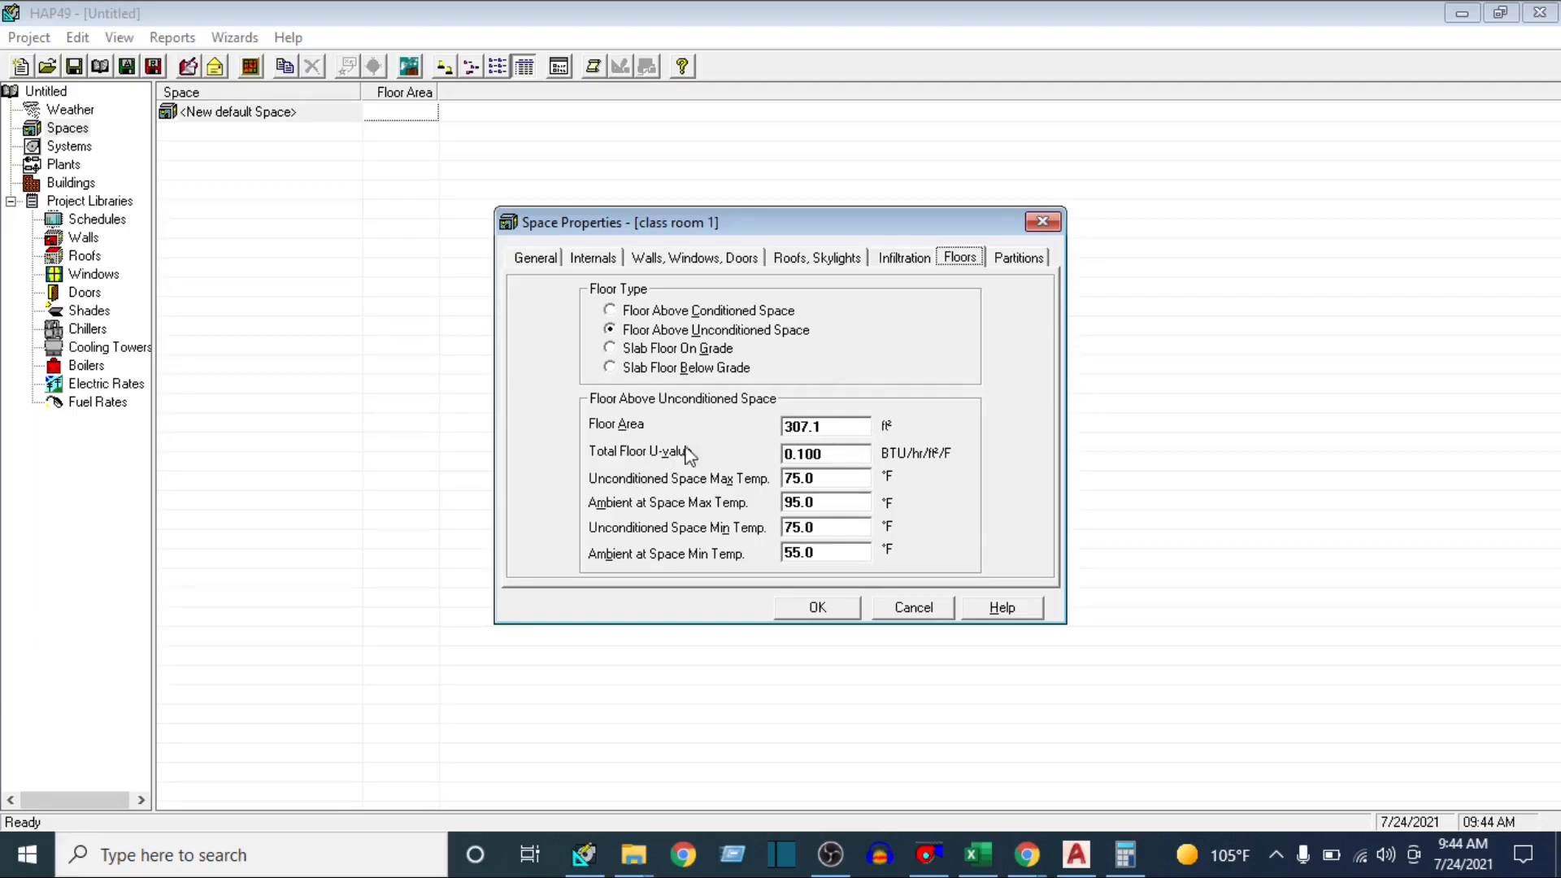
Look up the Floor/Ceiling U-value in the Excel sheet, set class room 1's total floor U-value to 0.41, and save the space
{"action": "left_click", "coordinate": [977, 854]}
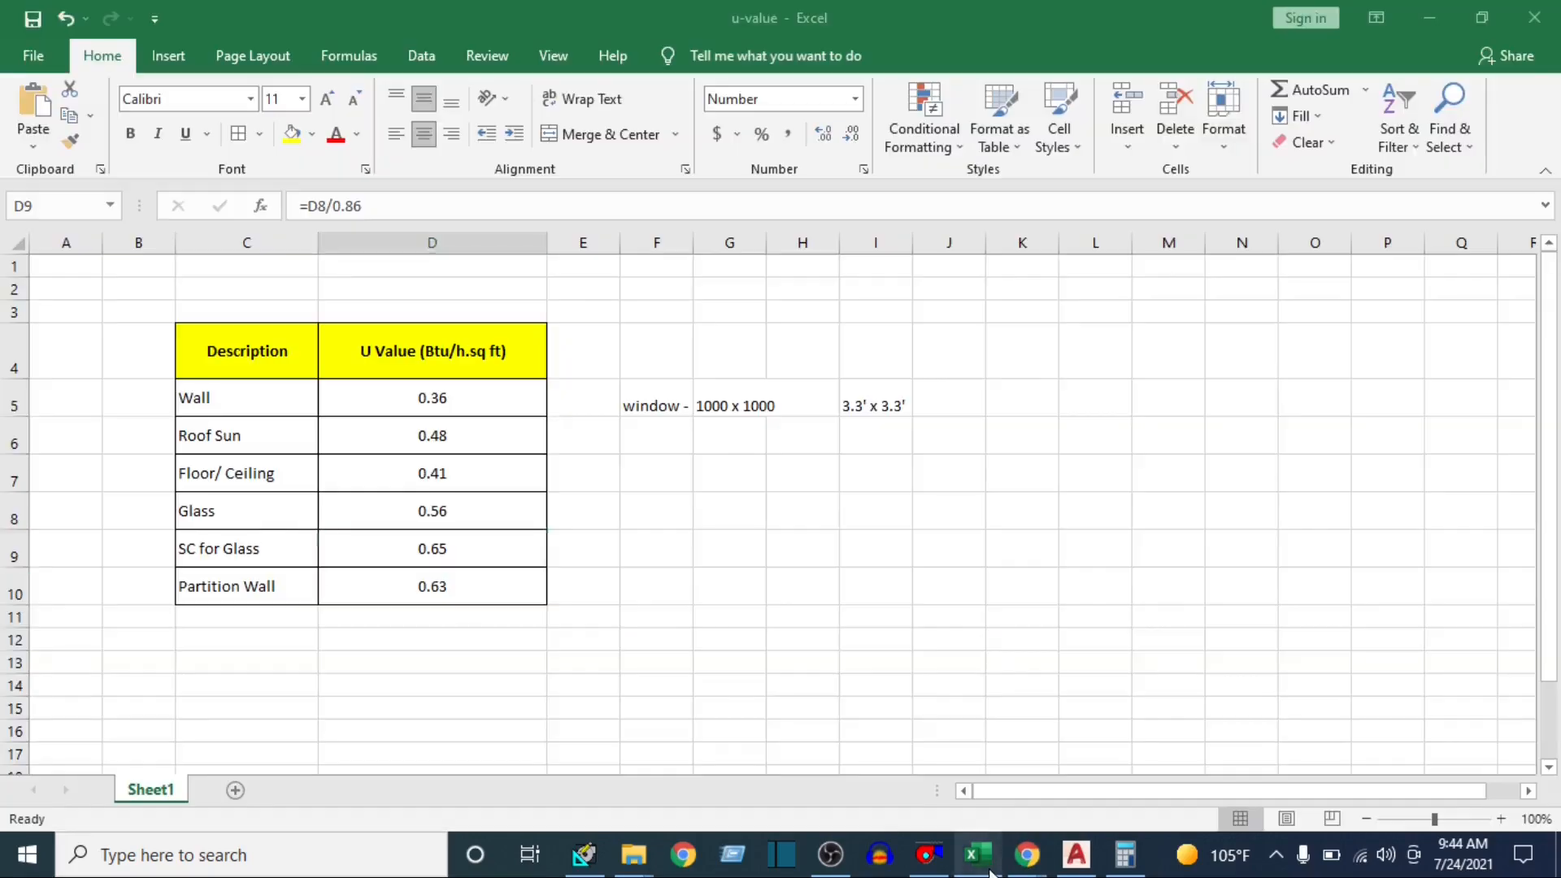
{"action": "left_click", "coordinate": [363, 481]}
{"action": "left_click", "coordinate": [979, 852]}
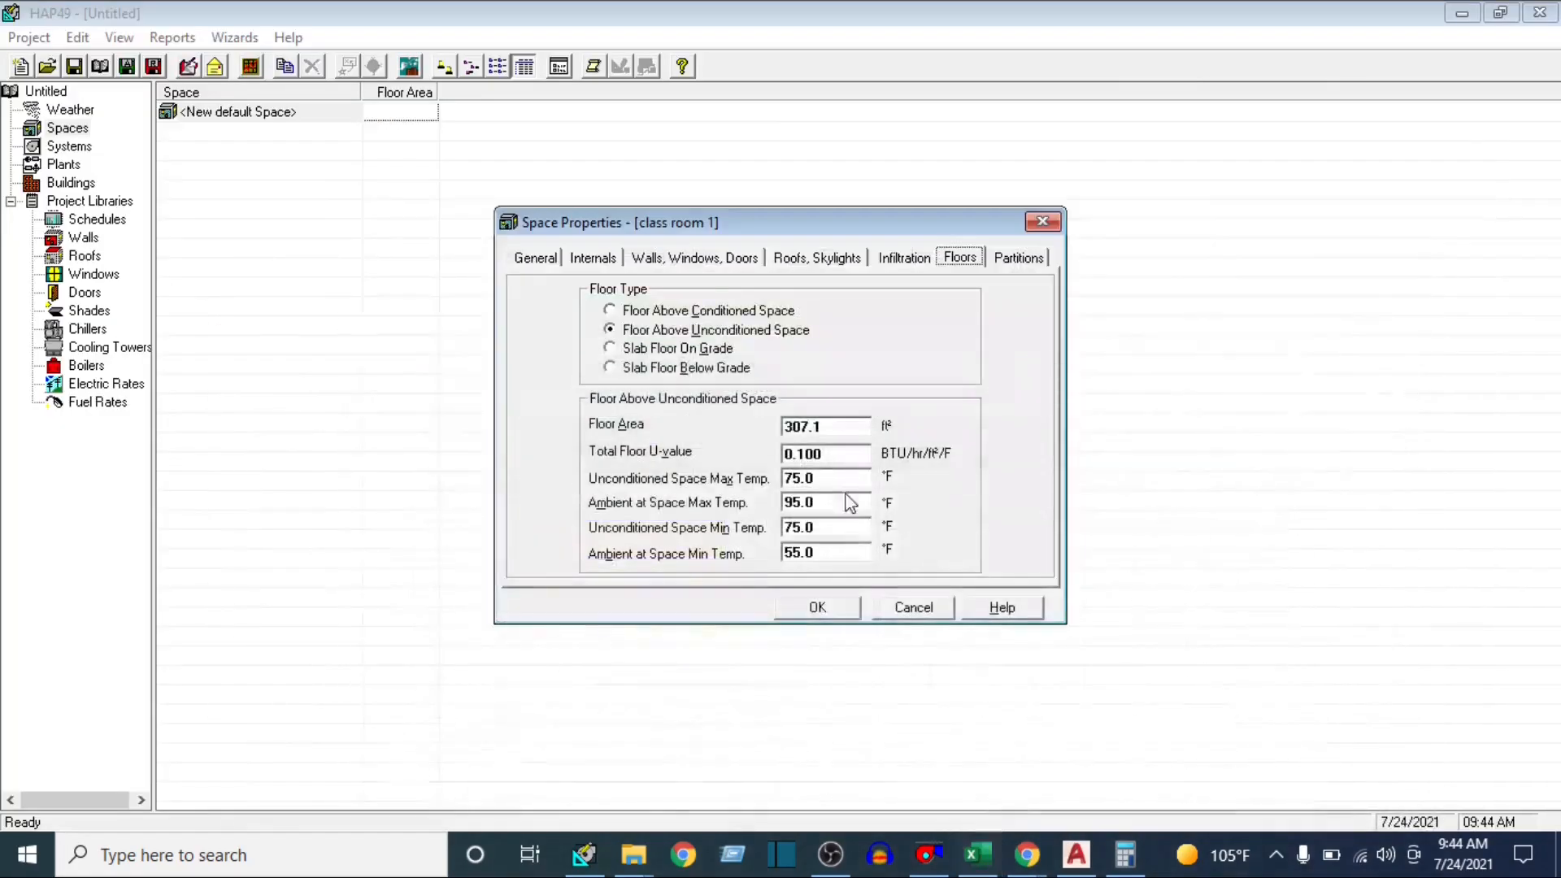
{"action": "left_click", "coordinate": [788, 455]}
{"action": "left_click_drag", "start_coordinate": [769, 455], "coordinate": [866, 455]}
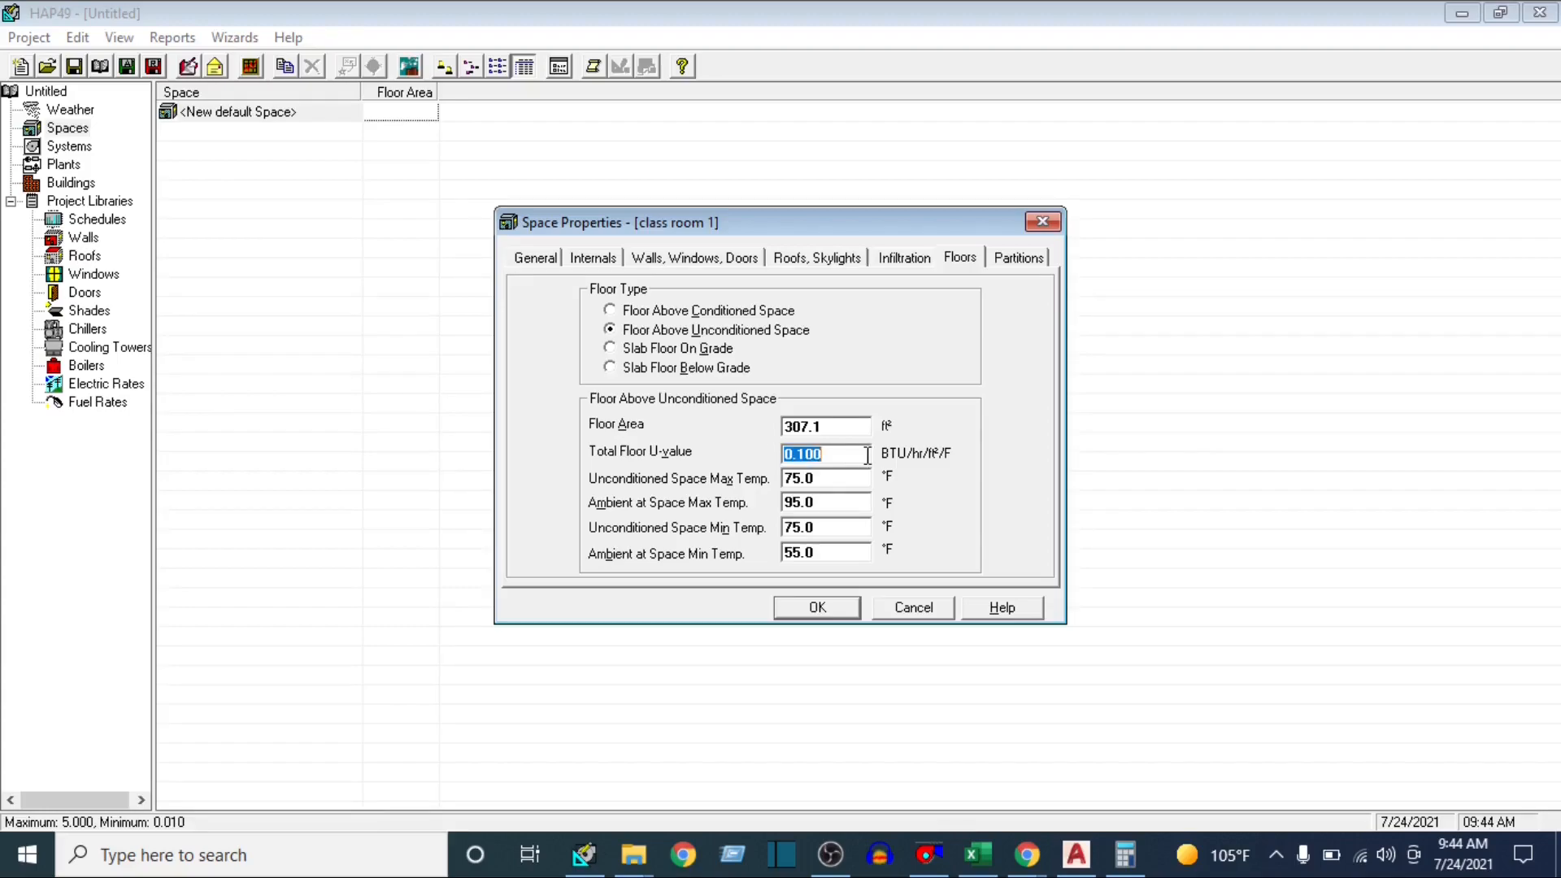
{"action": "type", "text": ".41"}
{"action": "left_click", "coordinate": [829, 501]}
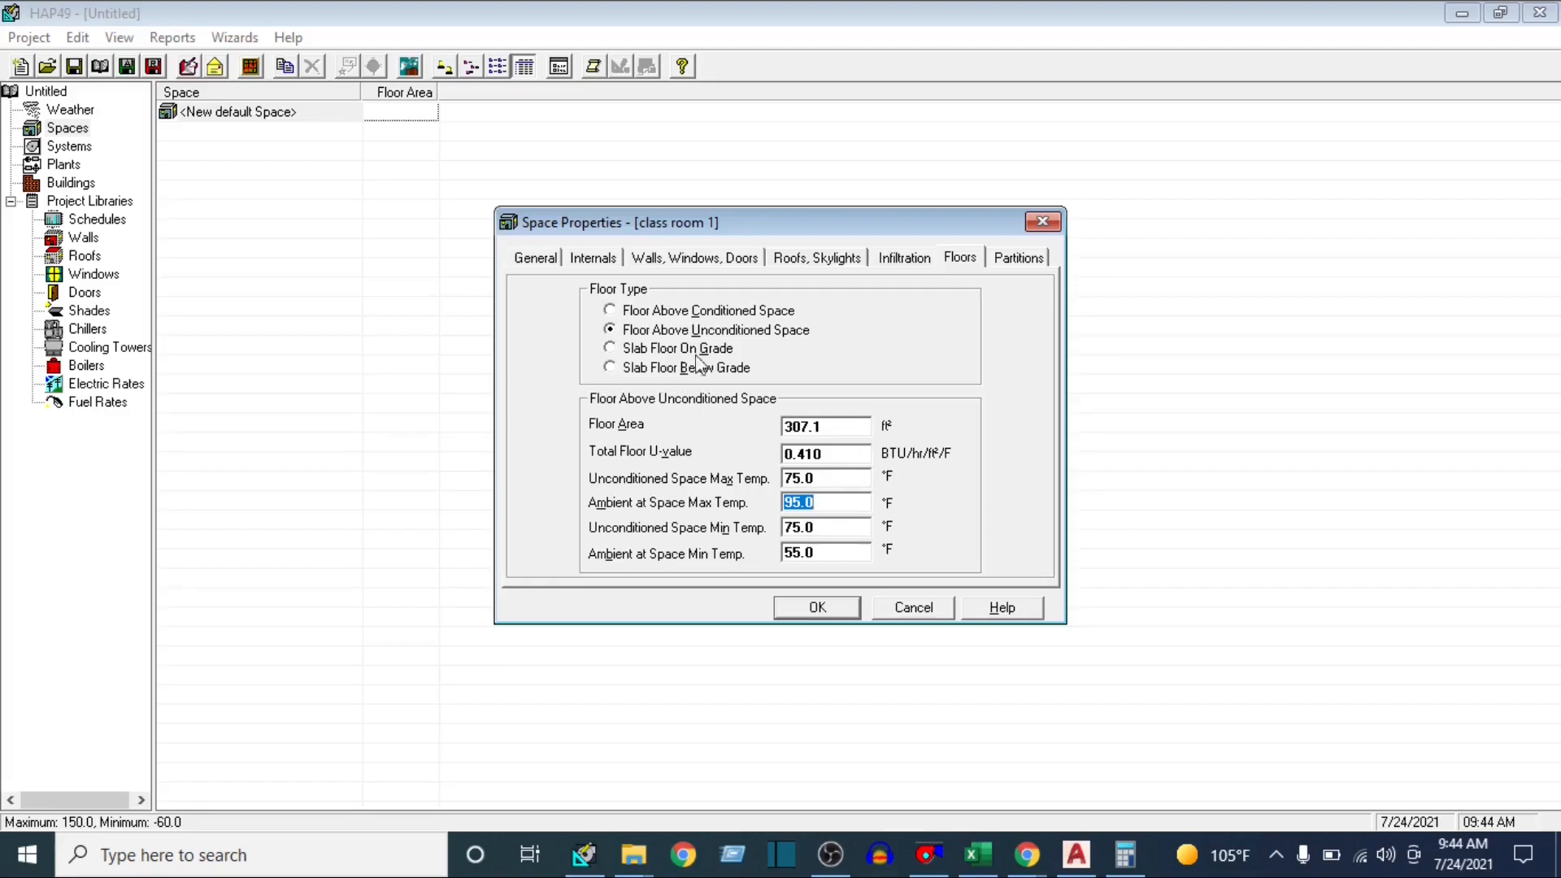
{"action": "left_click", "coordinate": [842, 610]}
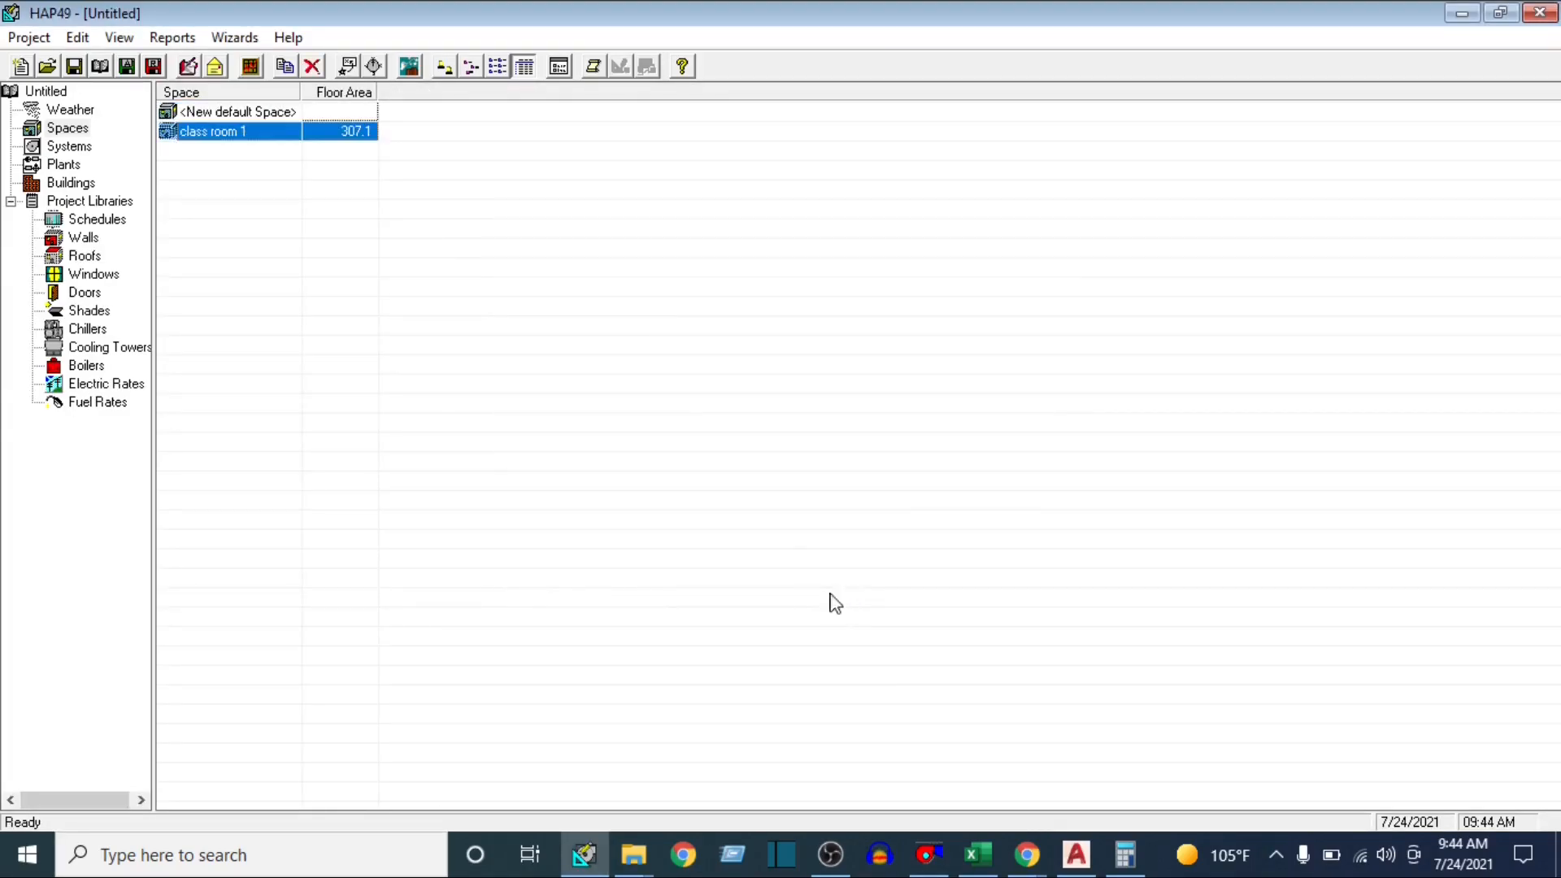
Look up the summer design dry-bulb temperature in the New Delhi weather properties and return to the spaces list
{"action": "left_click", "coordinate": [70, 110]}
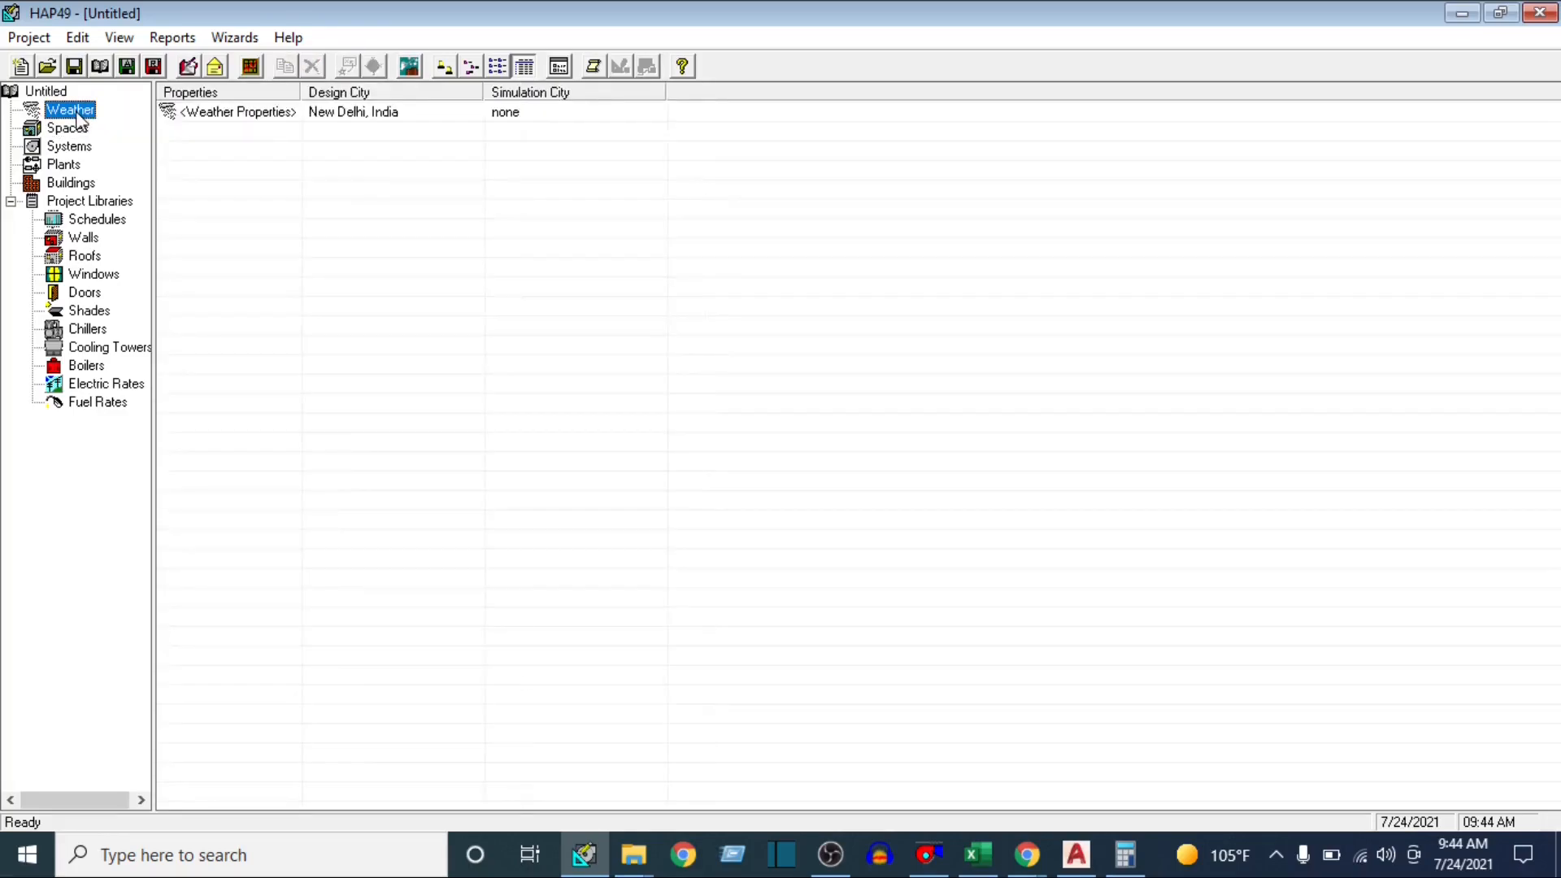
{"action": "double_click", "coordinate": [276, 112]}
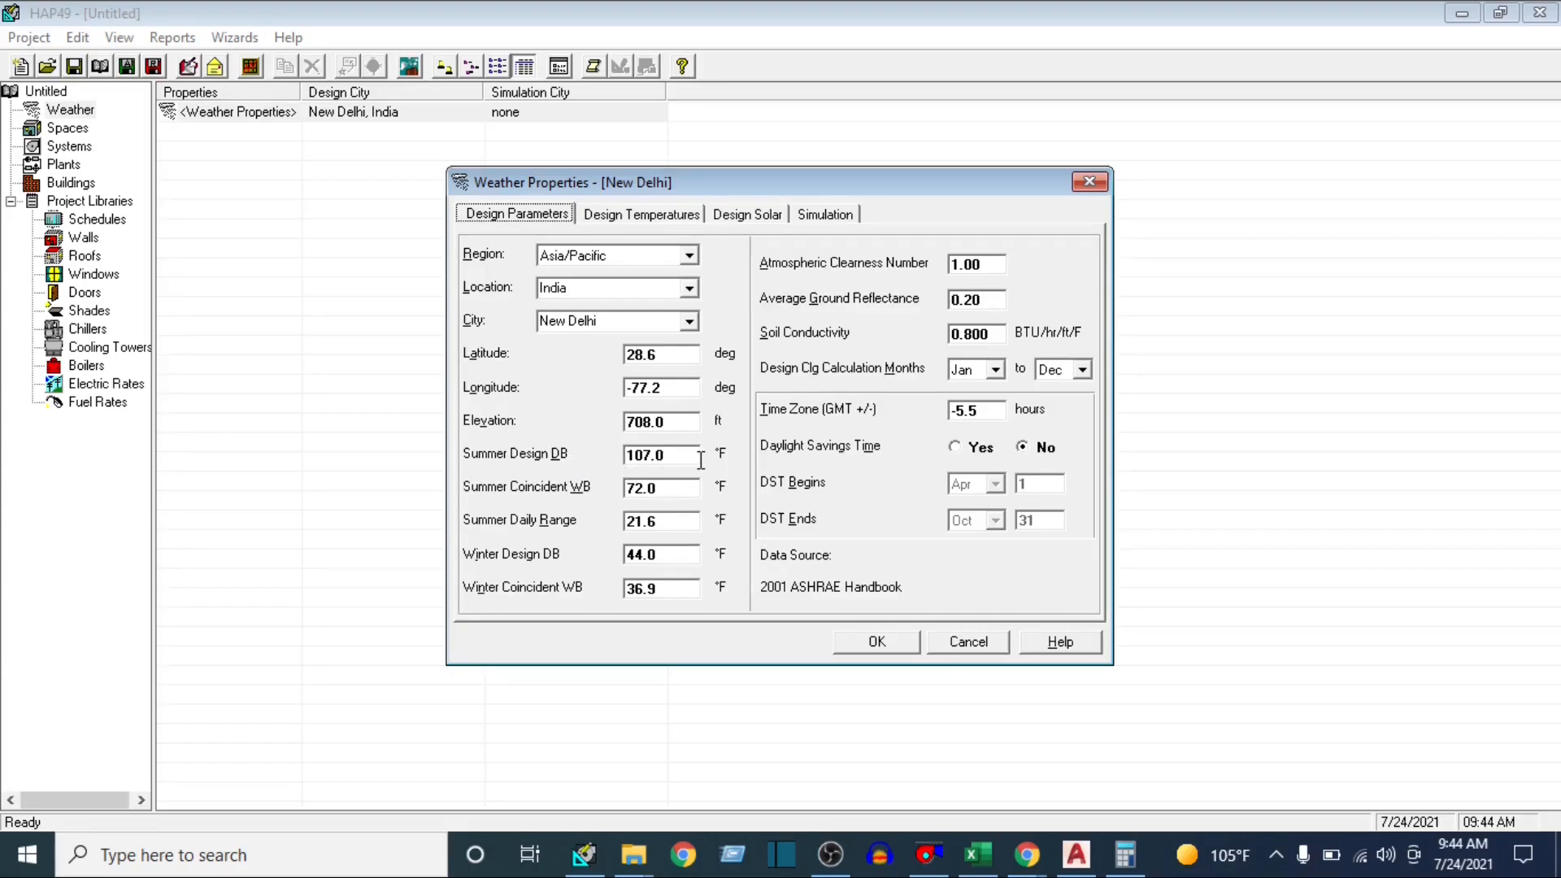
{"action": "left_click", "coordinate": [896, 647]}
{"action": "left_click", "coordinate": [67, 127]}
Reopen class room 1's floor data and set the ambient at space max temperature to 107 °F and the unconditioned space max temperature to 102 °F
{"action": "left_click", "coordinate": [241, 134]}
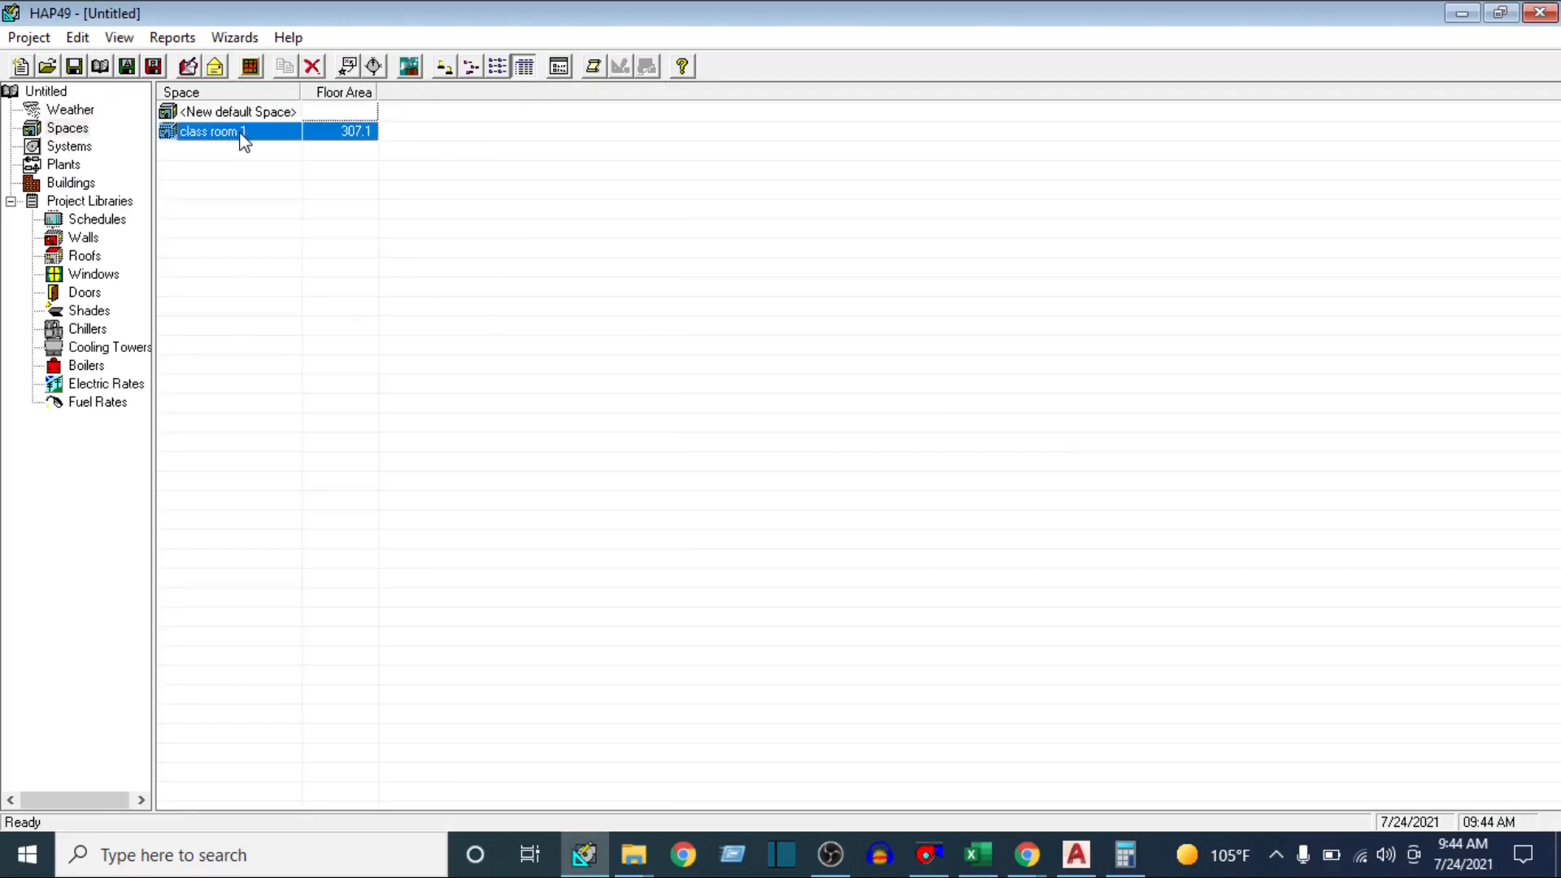
{"action": "double_click", "coordinate": [239, 130]}
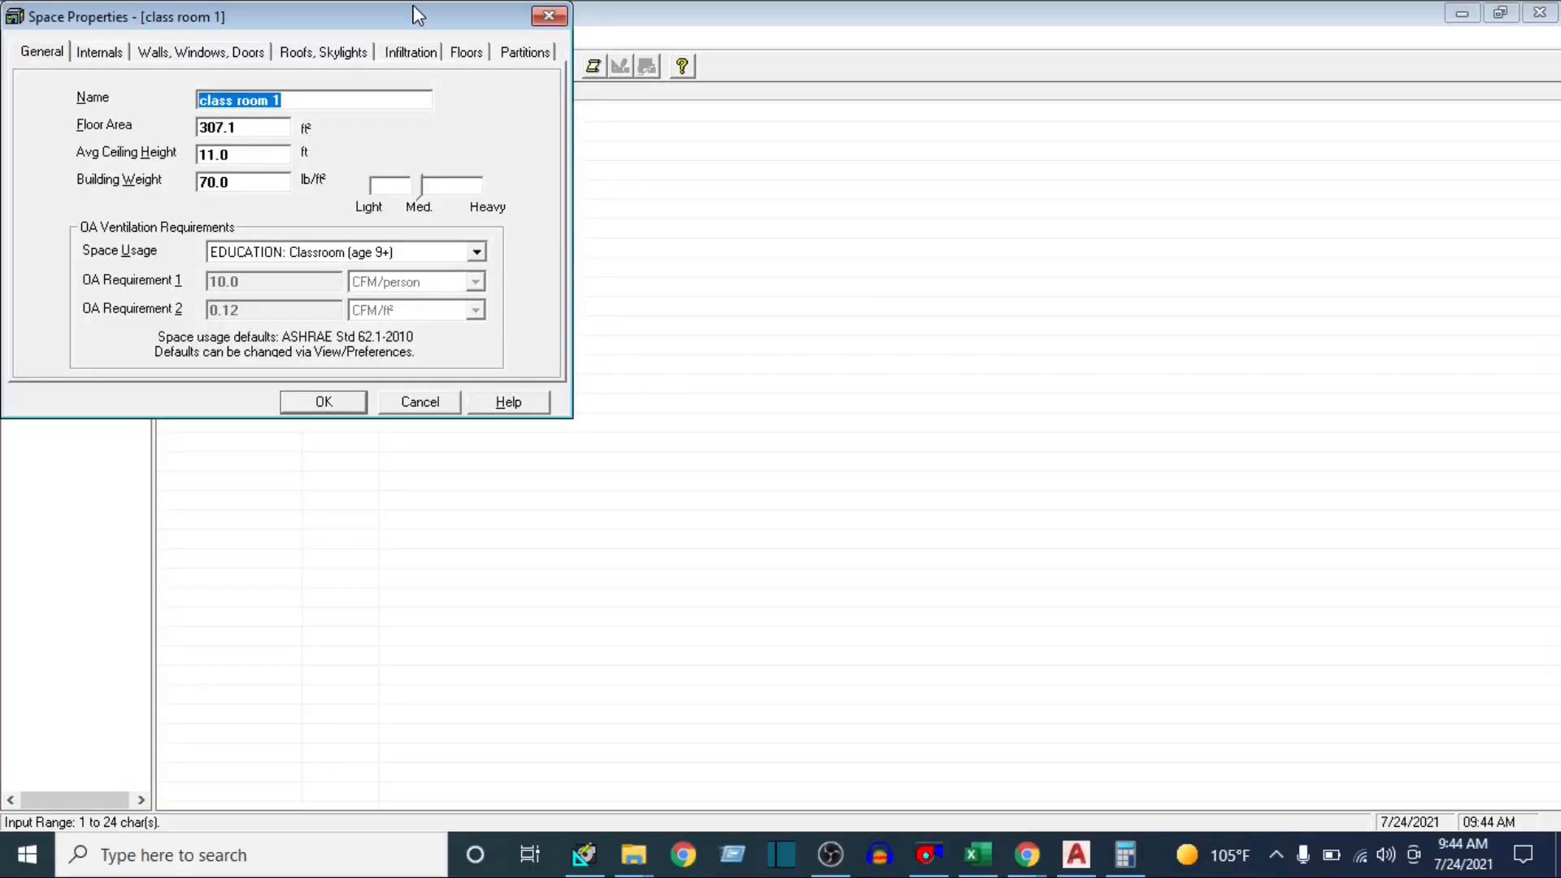
{"action": "left_click_drag", "start_coordinate": [417, 14], "coordinate": [860, 153]}
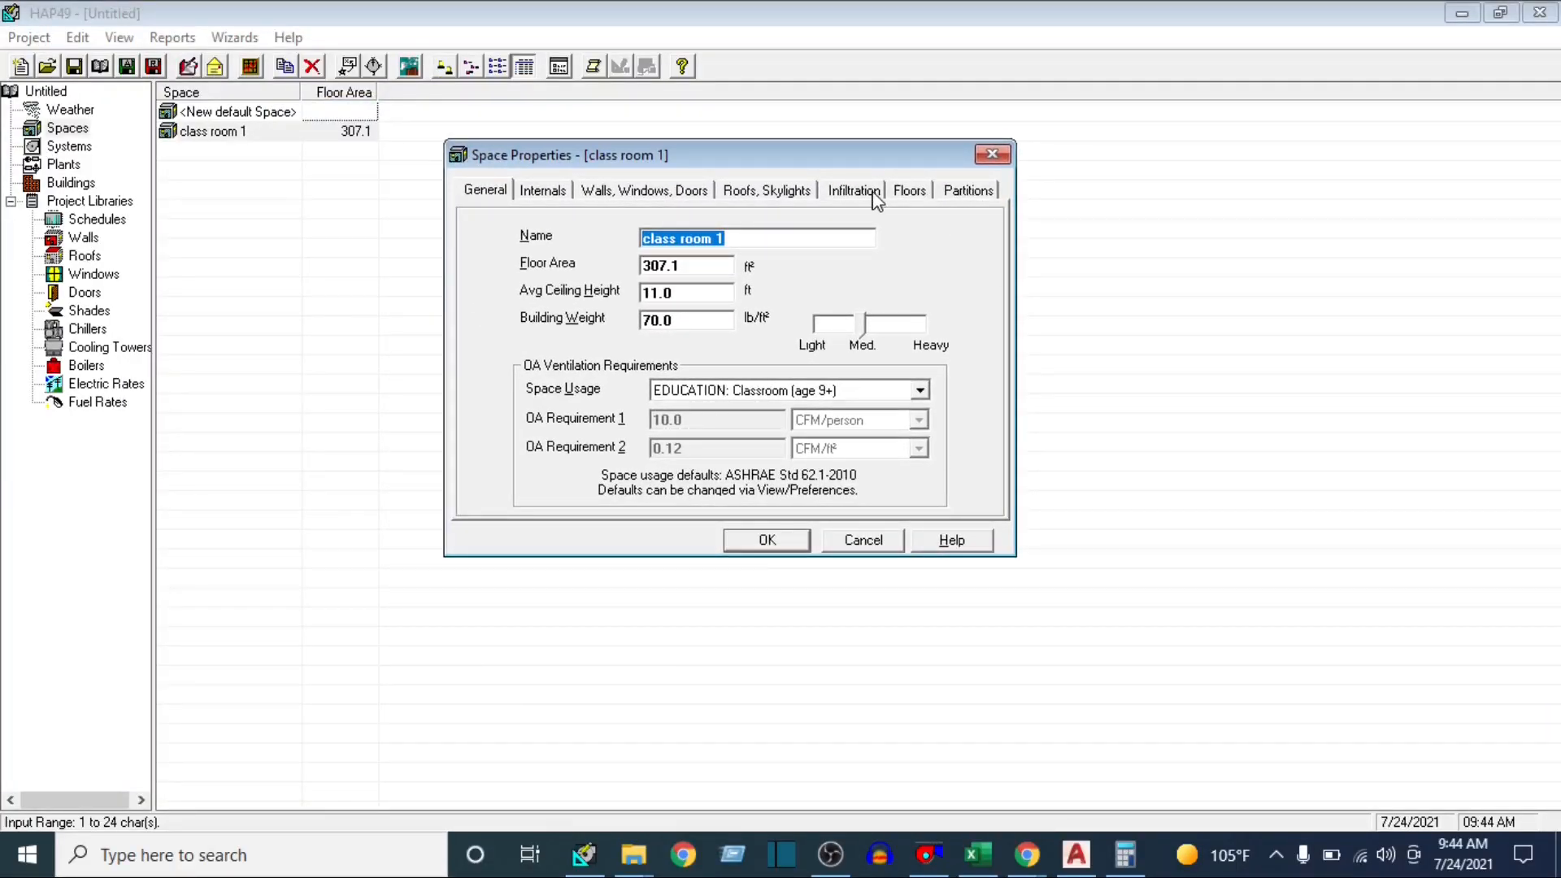
{"action": "left_click", "coordinate": [909, 193]}
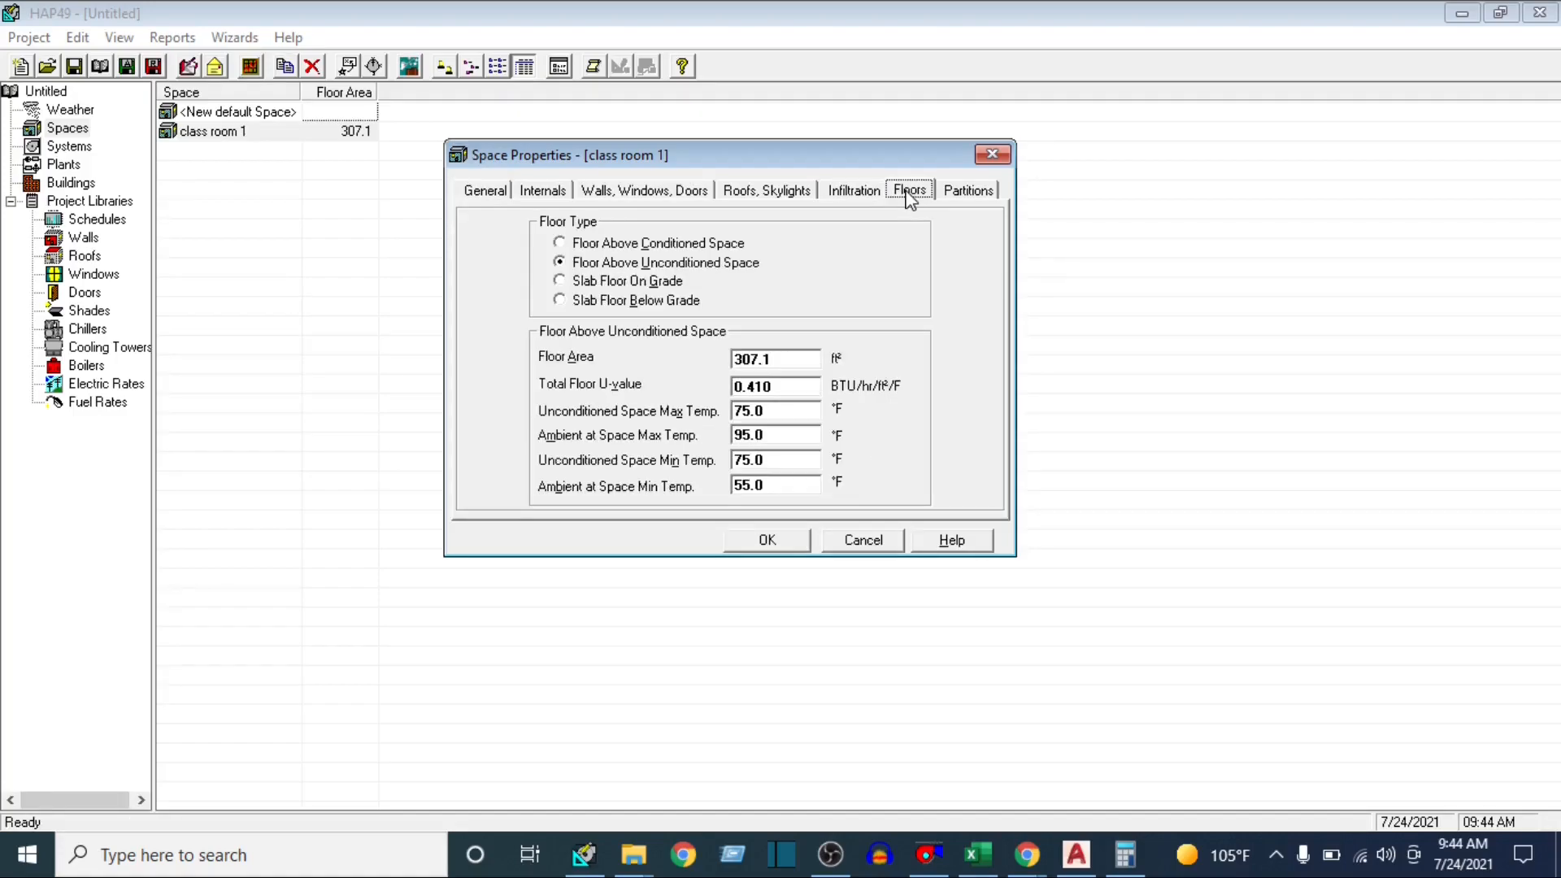
{"action": "left_click", "coordinate": [780, 438]}
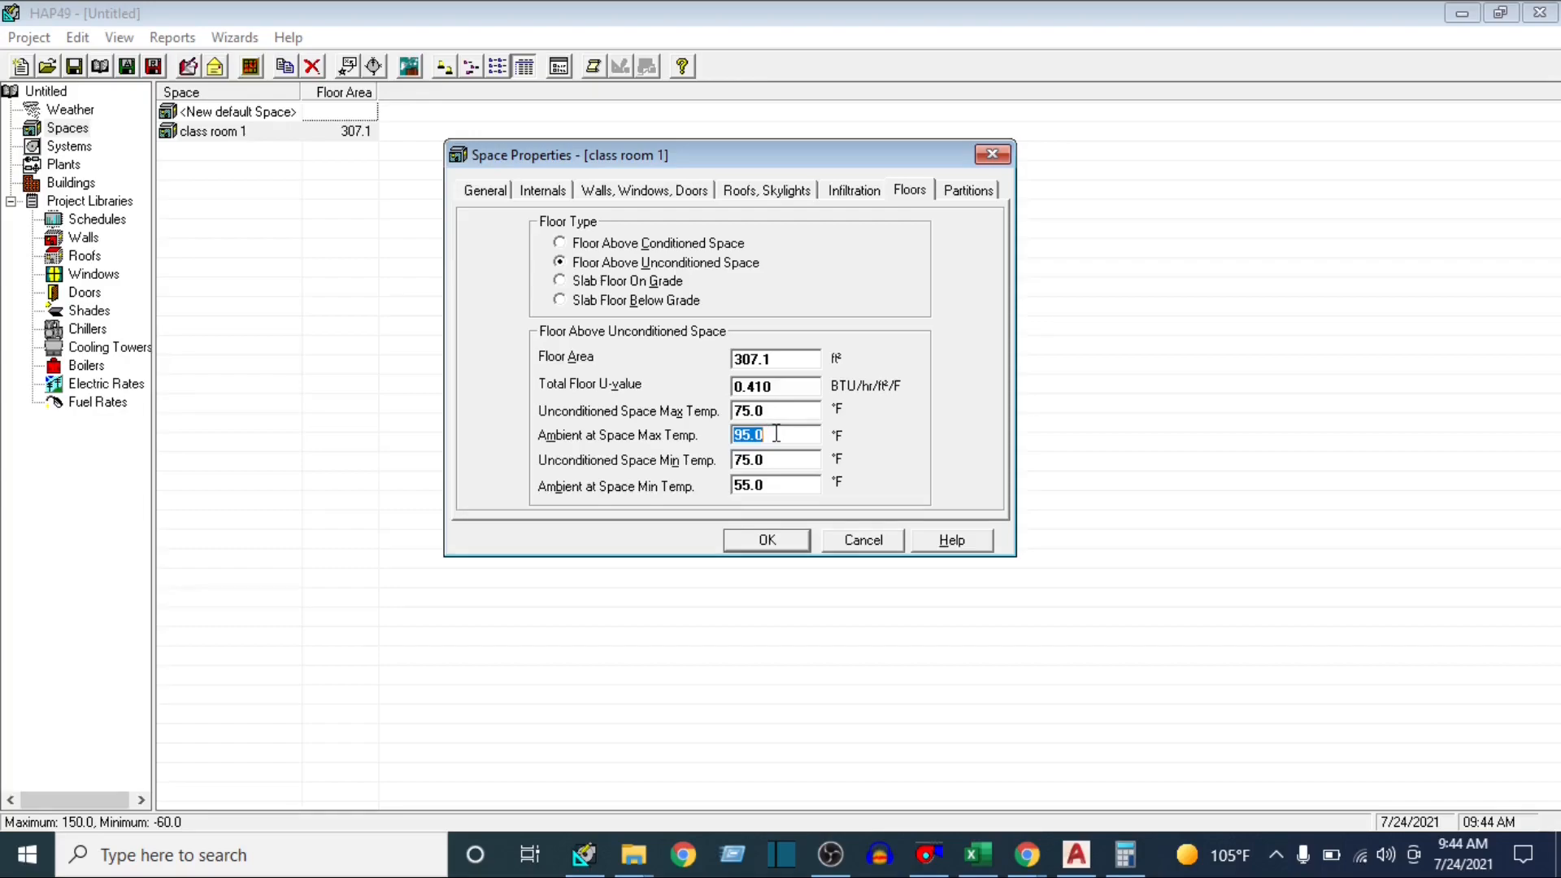
{"action": "type", "text": "107"}
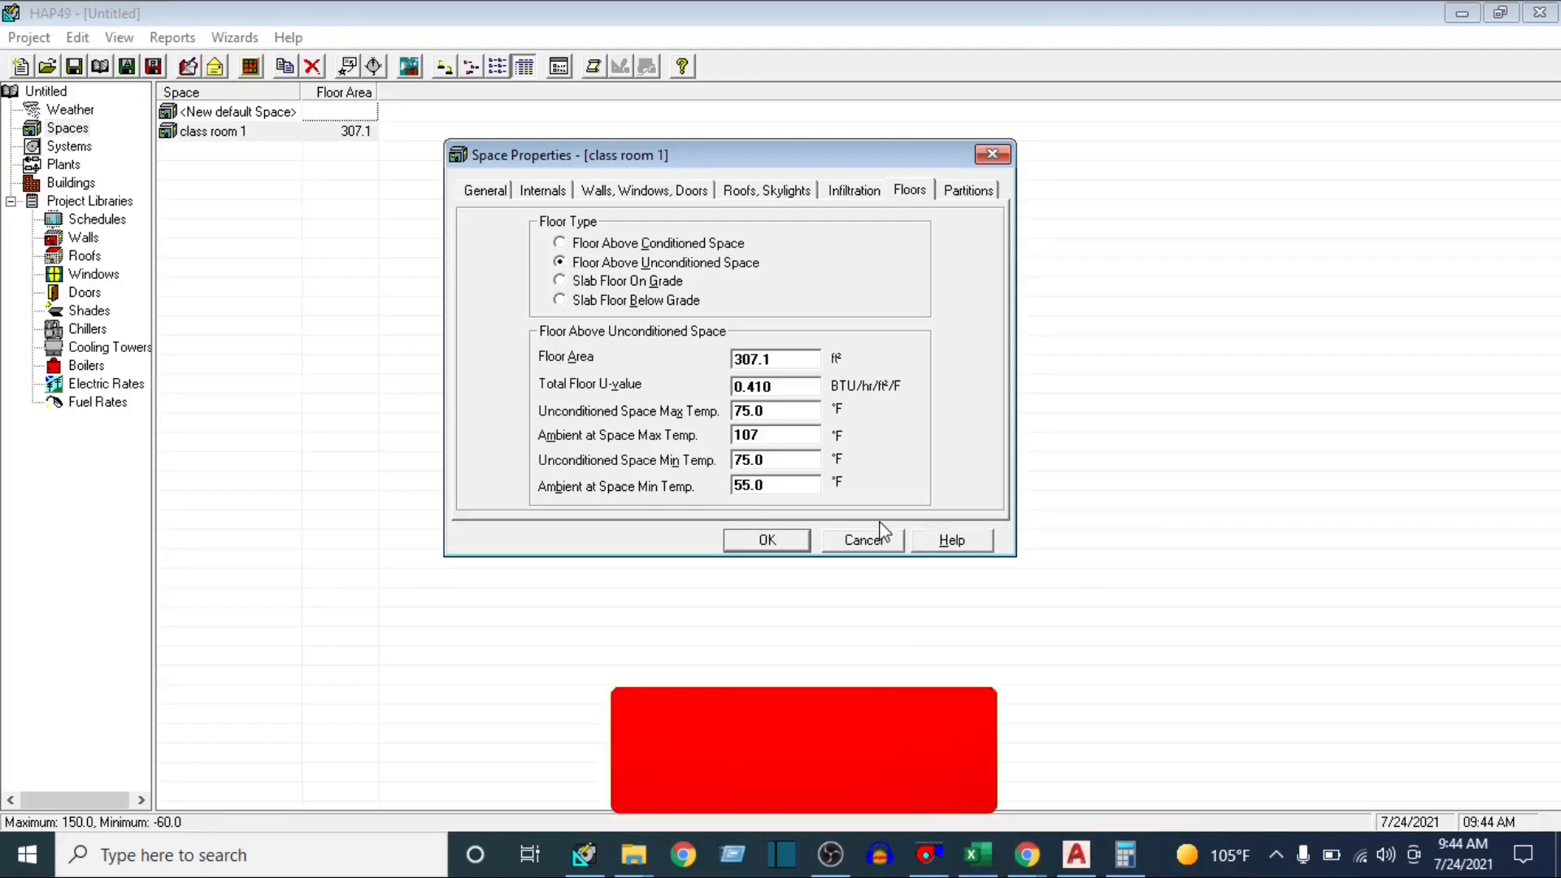
{"action": "left_click", "coordinate": [789, 408]}
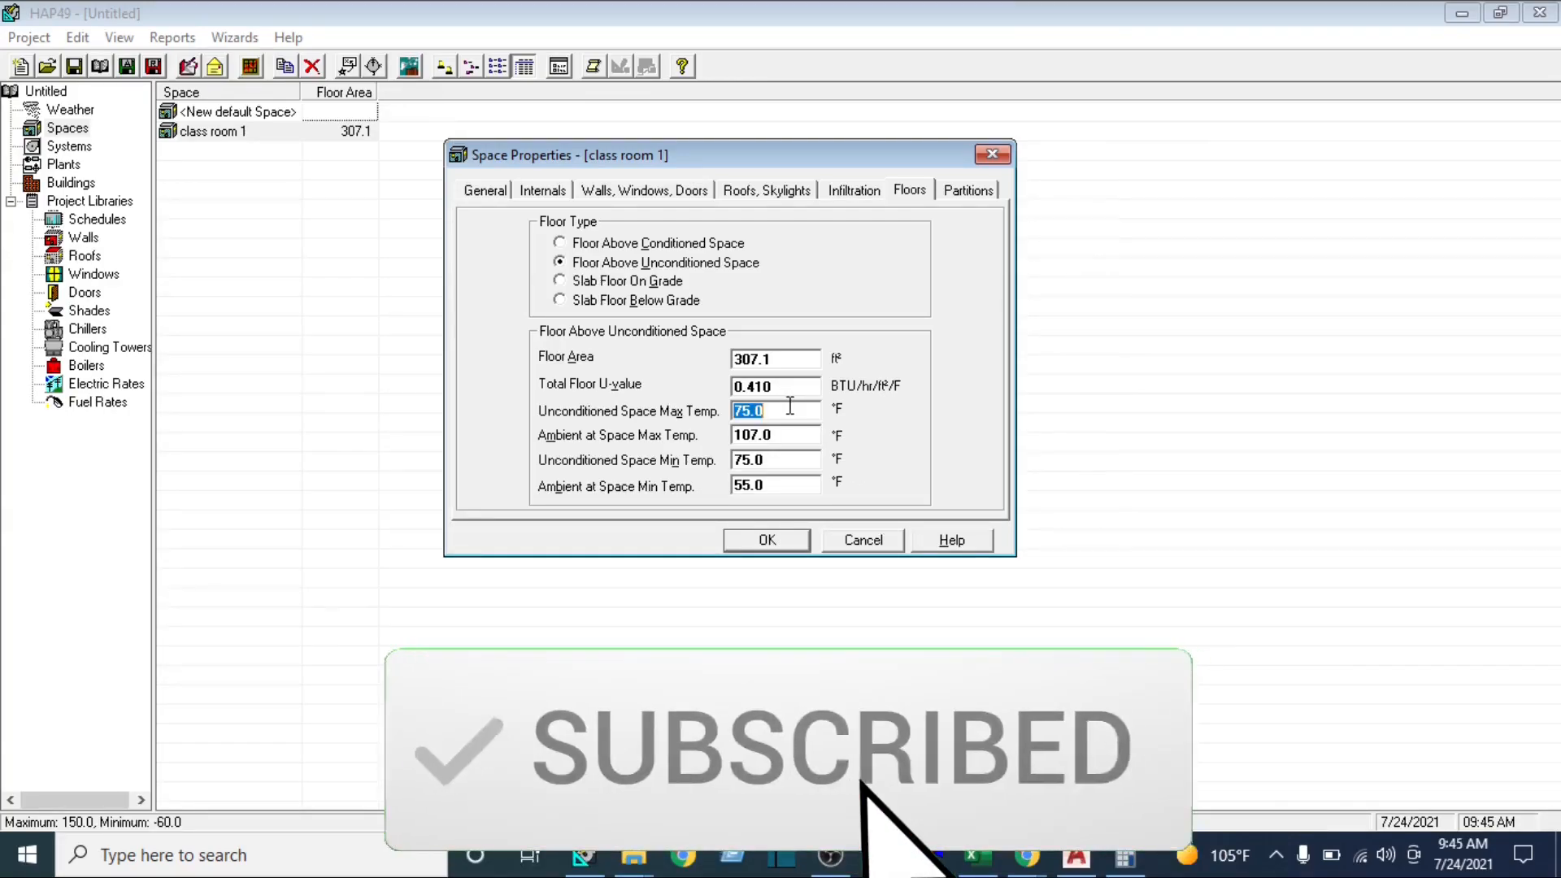
{"action": "type", "text": "102"}
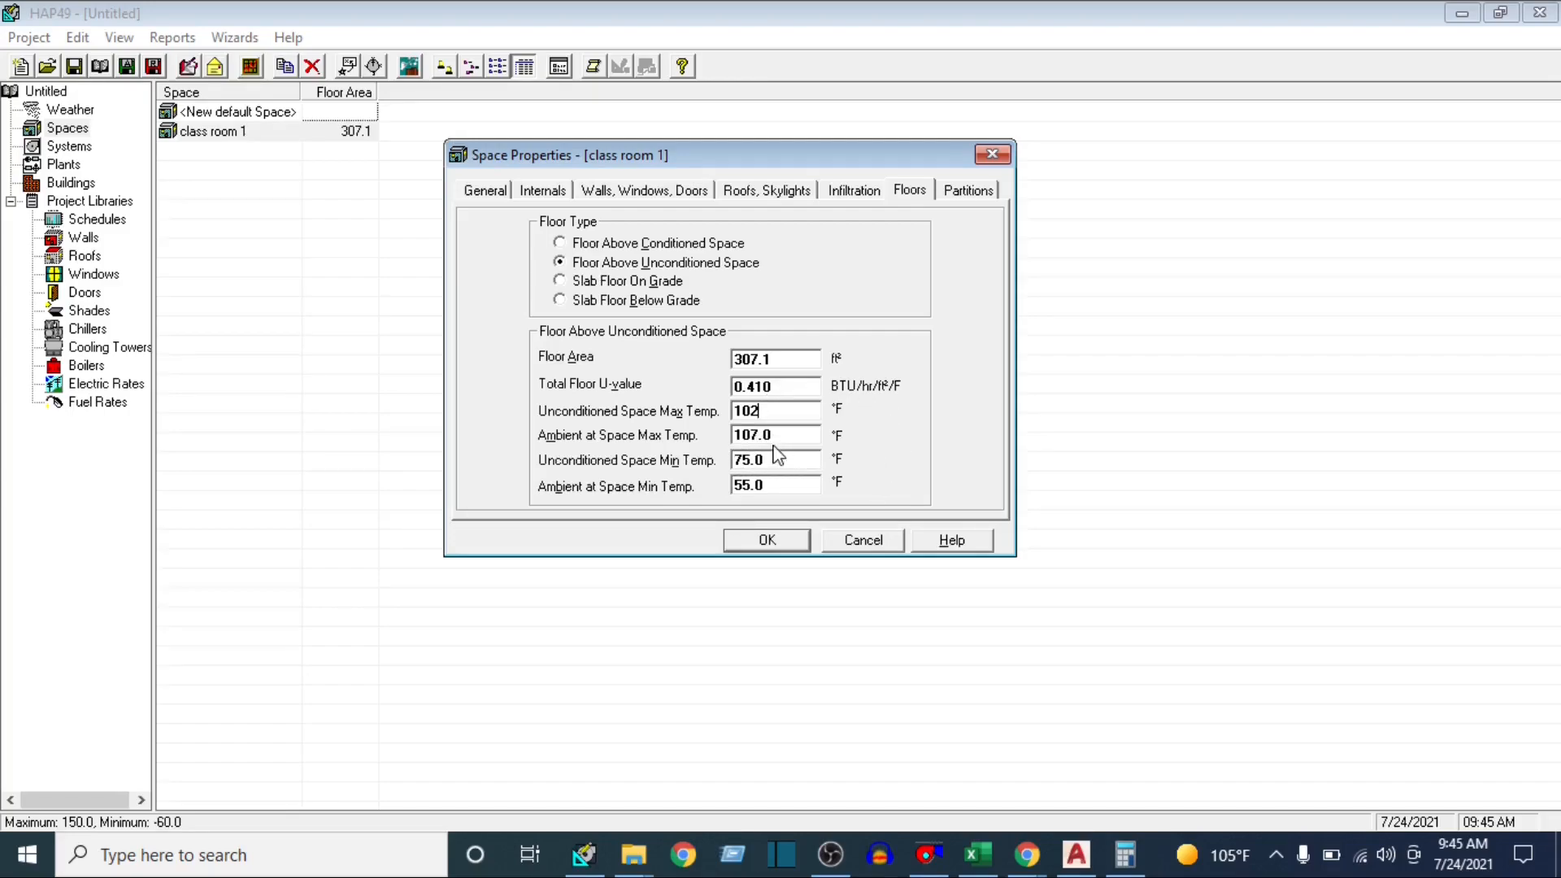
Check the partition wall in AutoCAD and its calculated area in Calculator, and make Partition 1 in HAP a wall partition of 132 ft²
{"action": "left_click", "coordinate": [973, 196]}
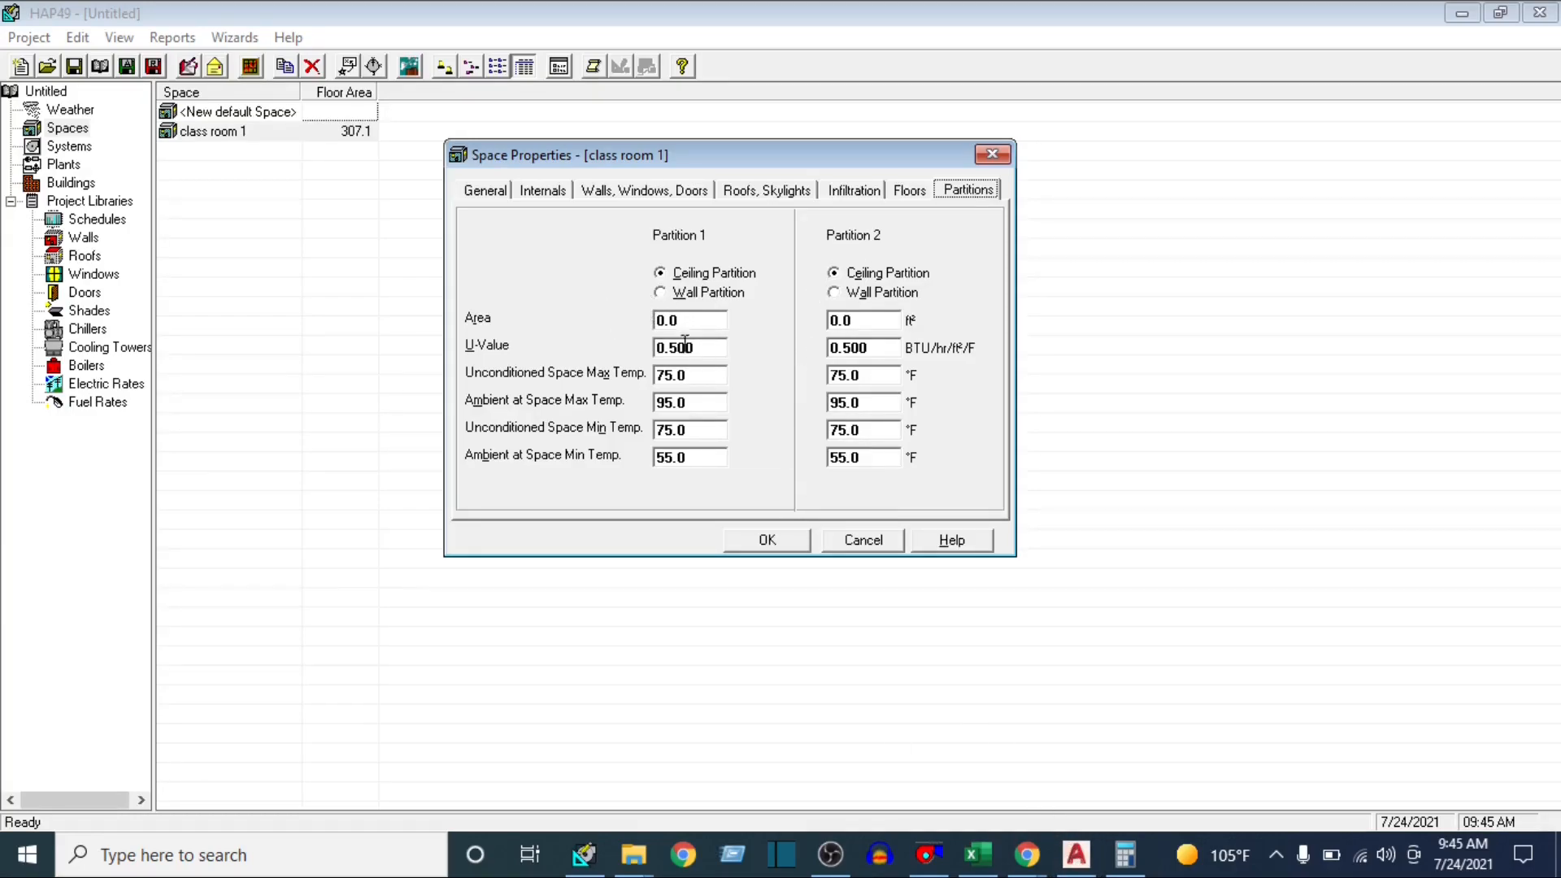
{"action": "left_click", "coordinate": [1075, 854]}
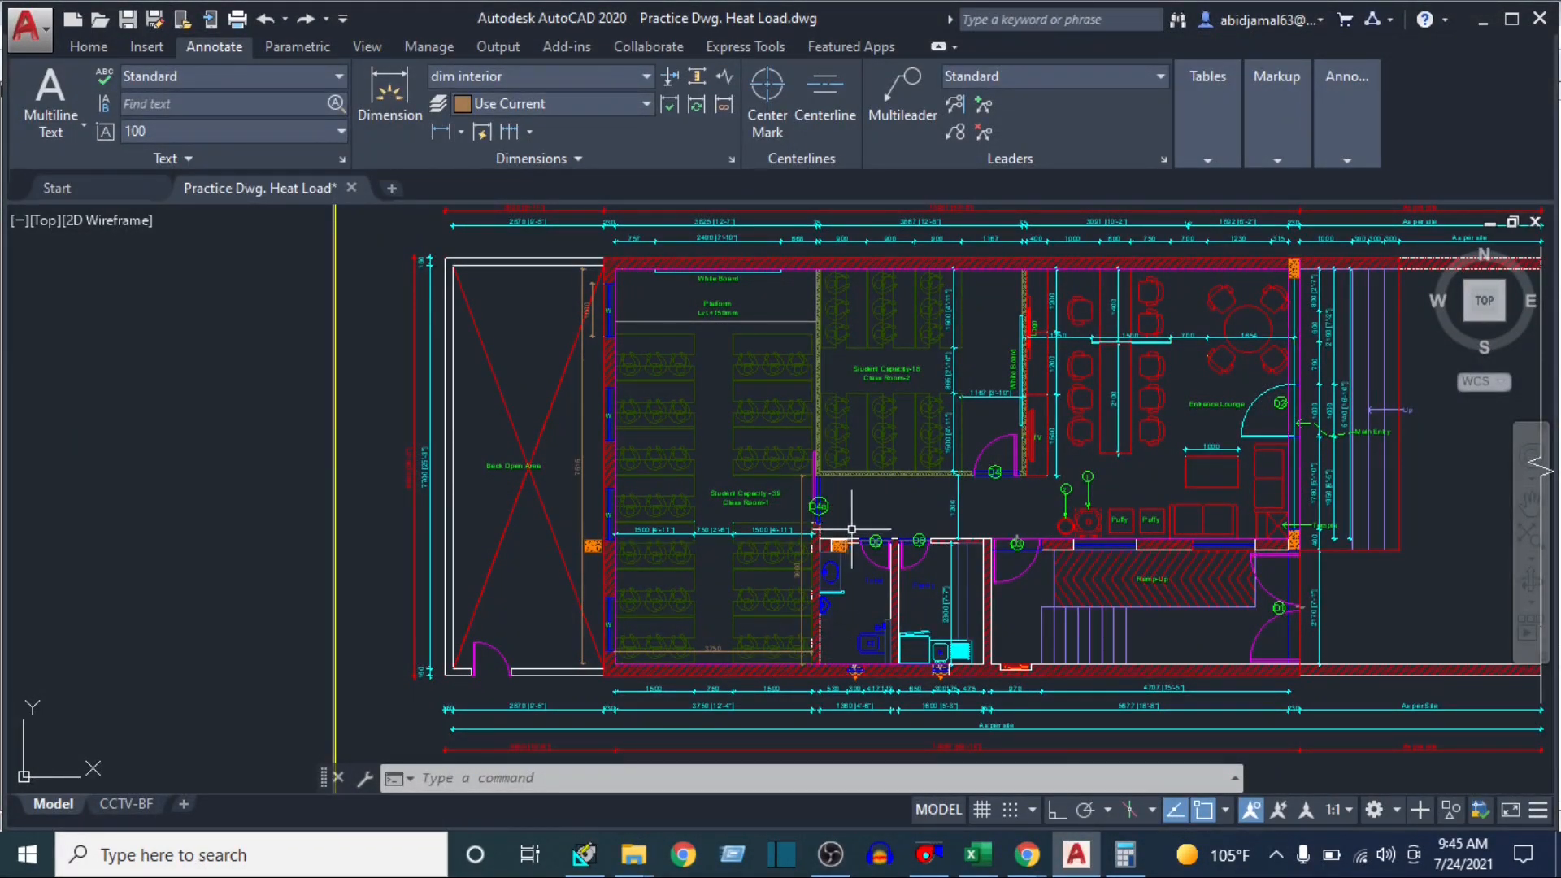
{"action": "left_click", "coordinate": [1125, 853]}
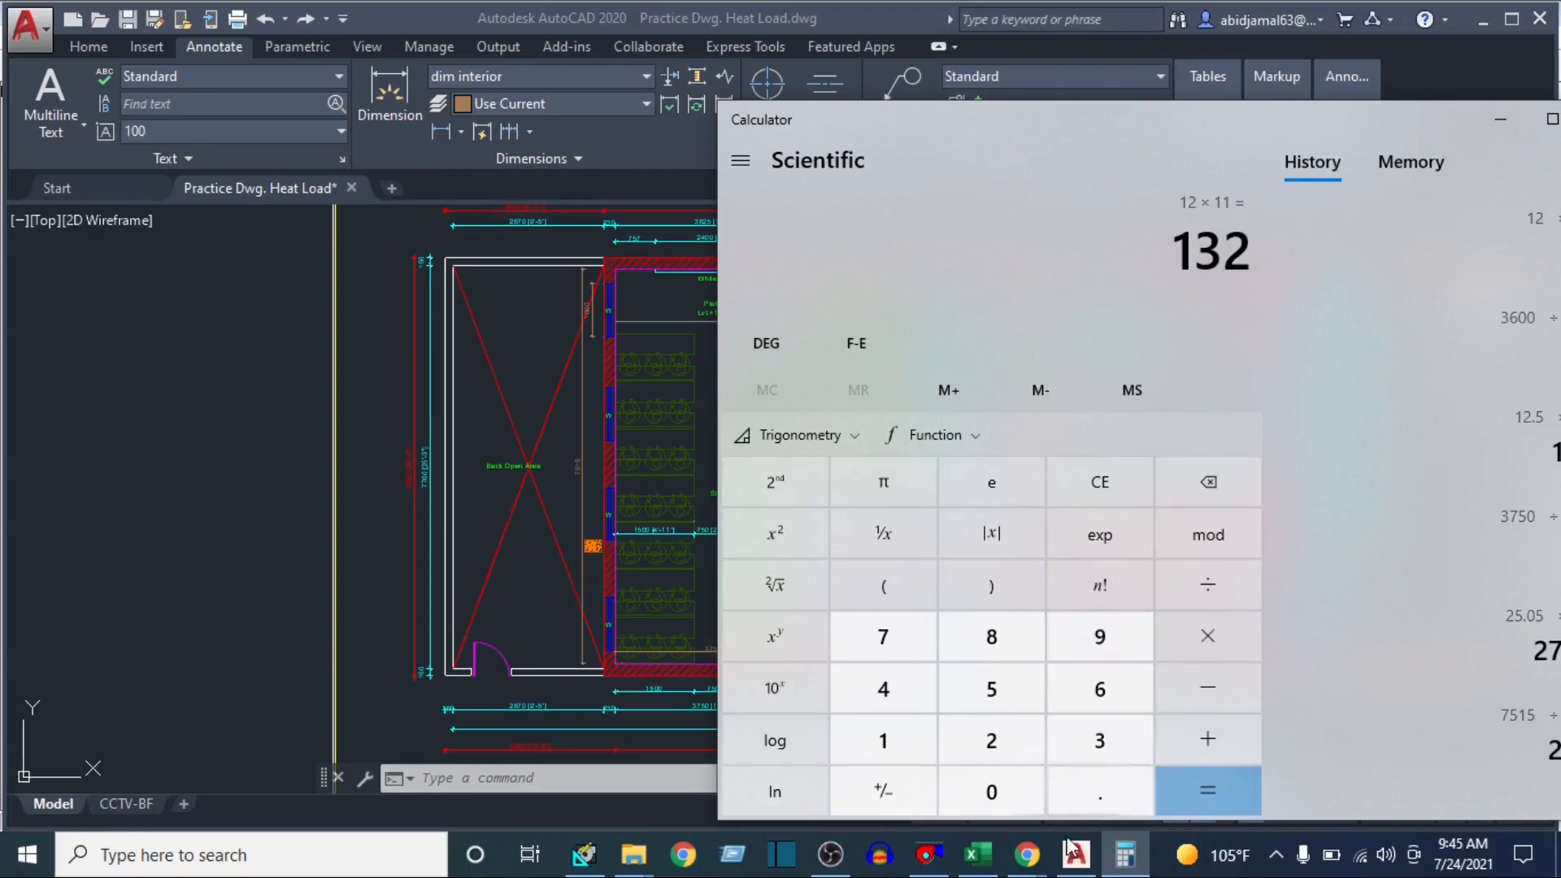
{"action": "left_click", "coordinate": [579, 858]}
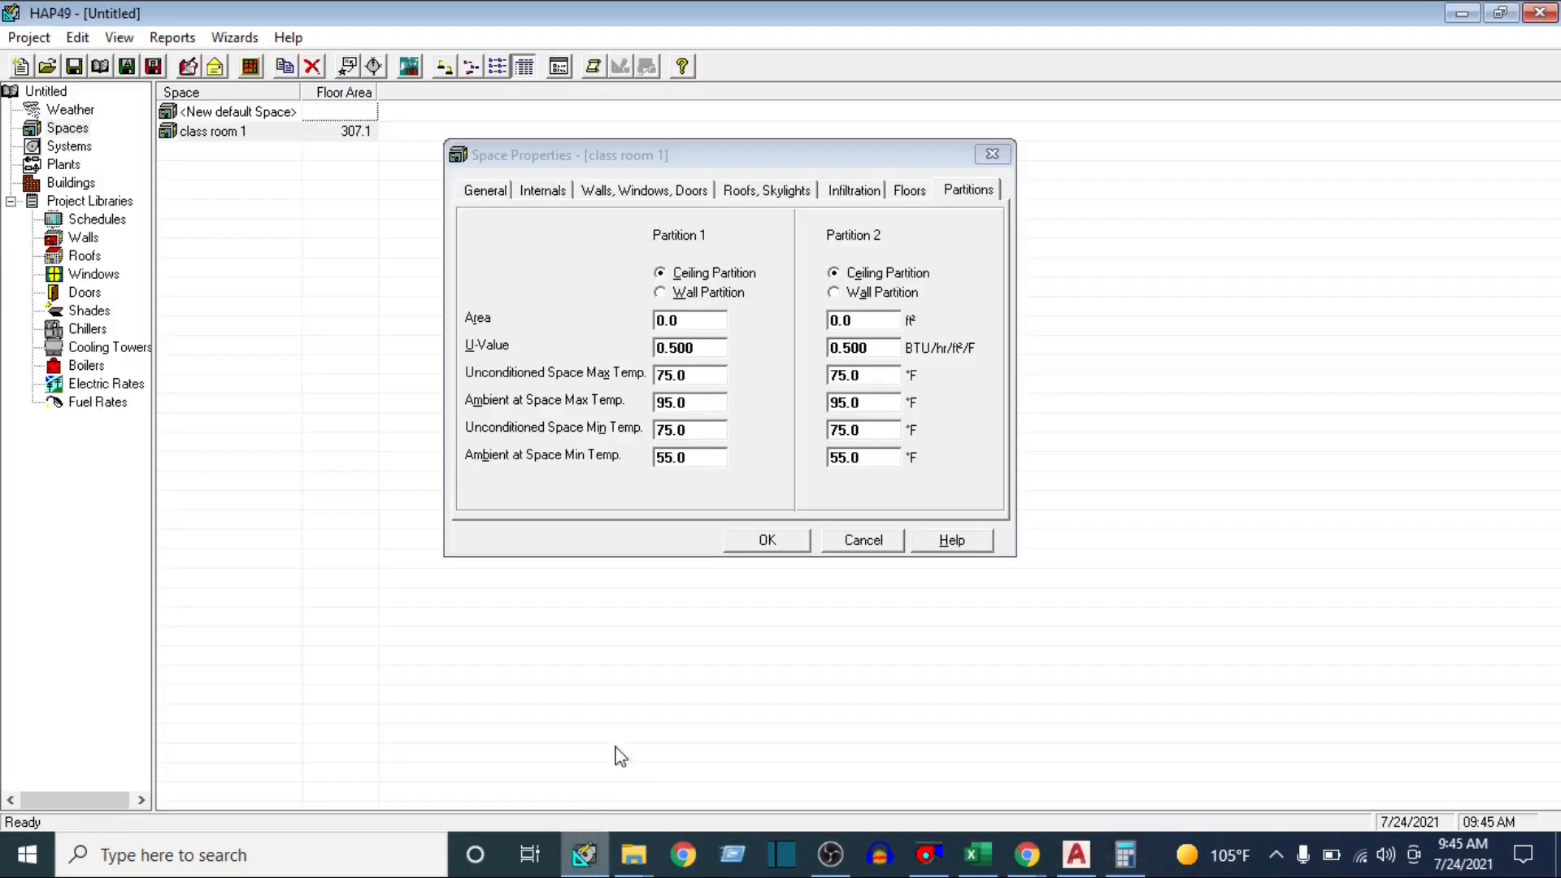
{"action": "left_click", "coordinate": [660, 294]}
{"action": "left_click", "coordinate": [702, 325]}
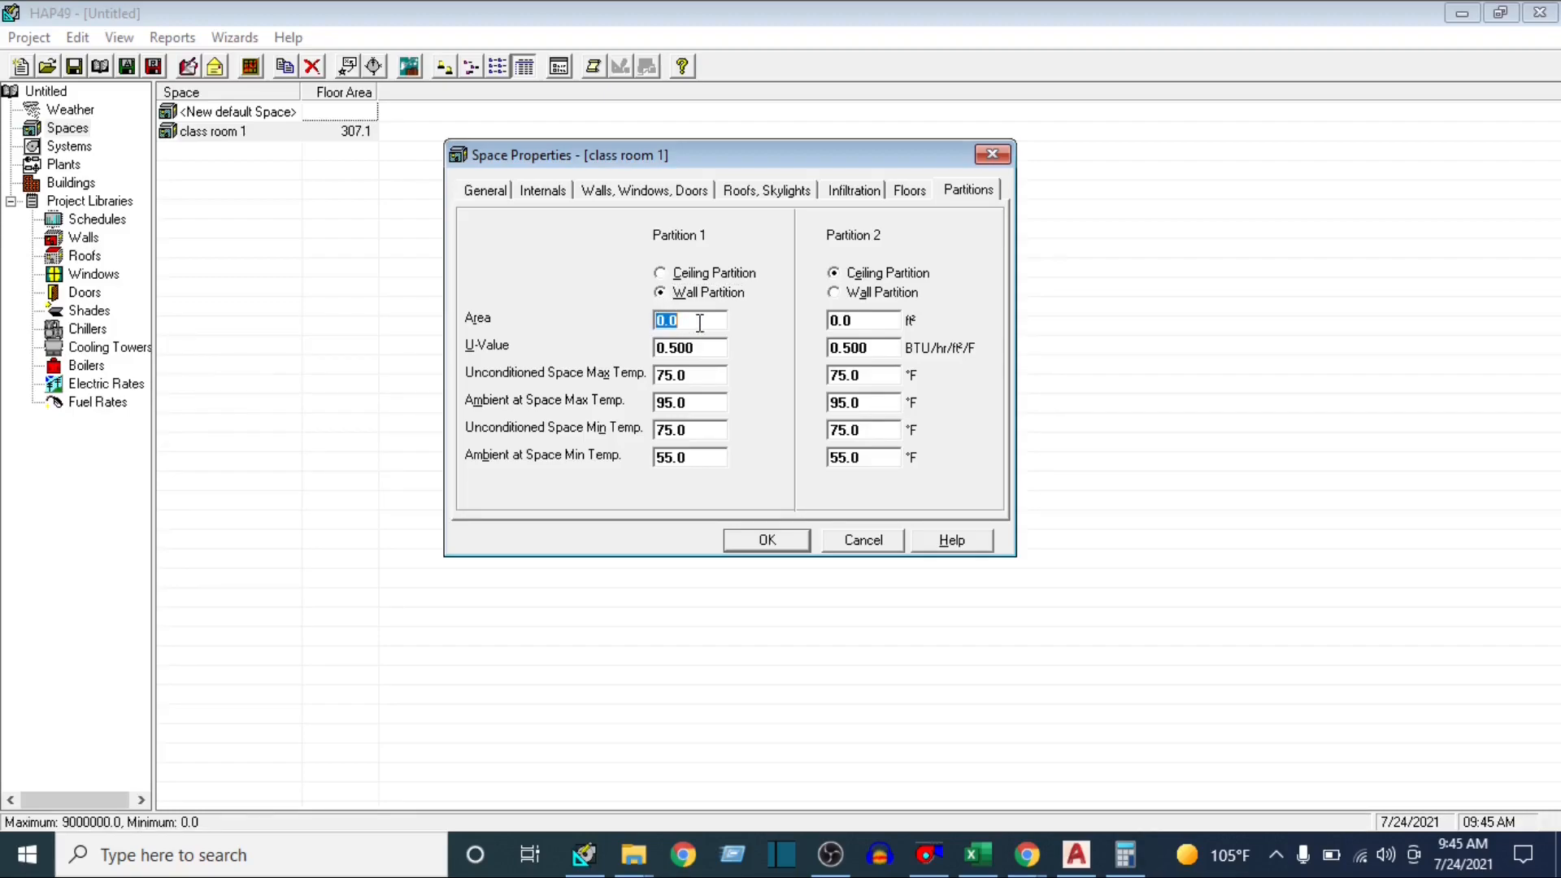
{"action": "type", "text": "132"}
{"action": "key", "text": "Tab"}
Look up the partition wall's U-value in the Excel sheet and set Partition 1's U-value to 0.63 in HAP
{"action": "left_click", "coordinate": [977, 854]}
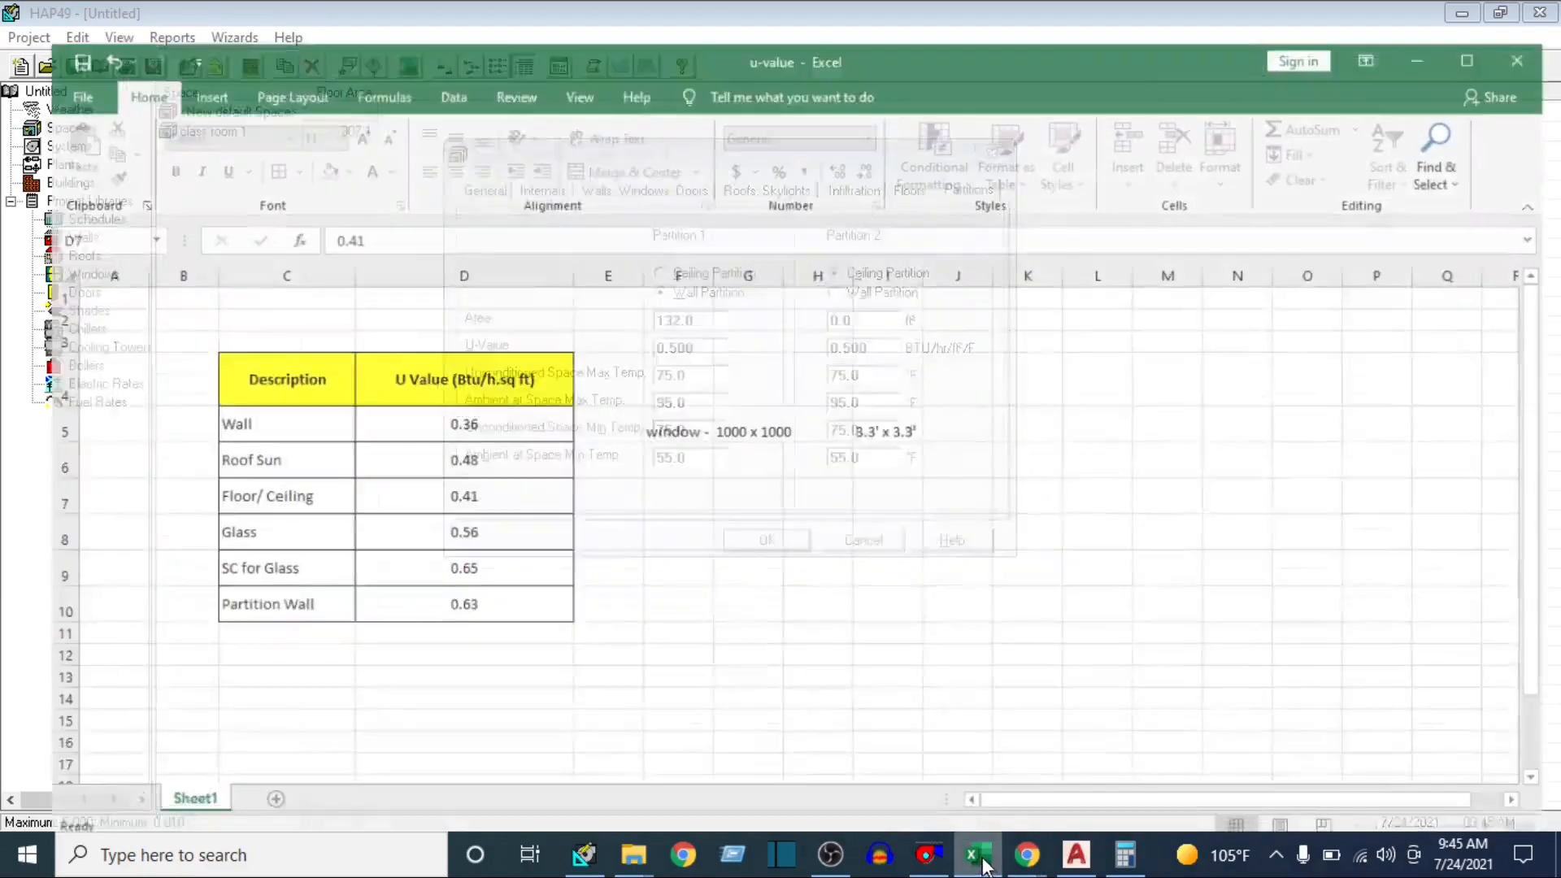
{"action": "left_click", "coordinate": [394, 593]}
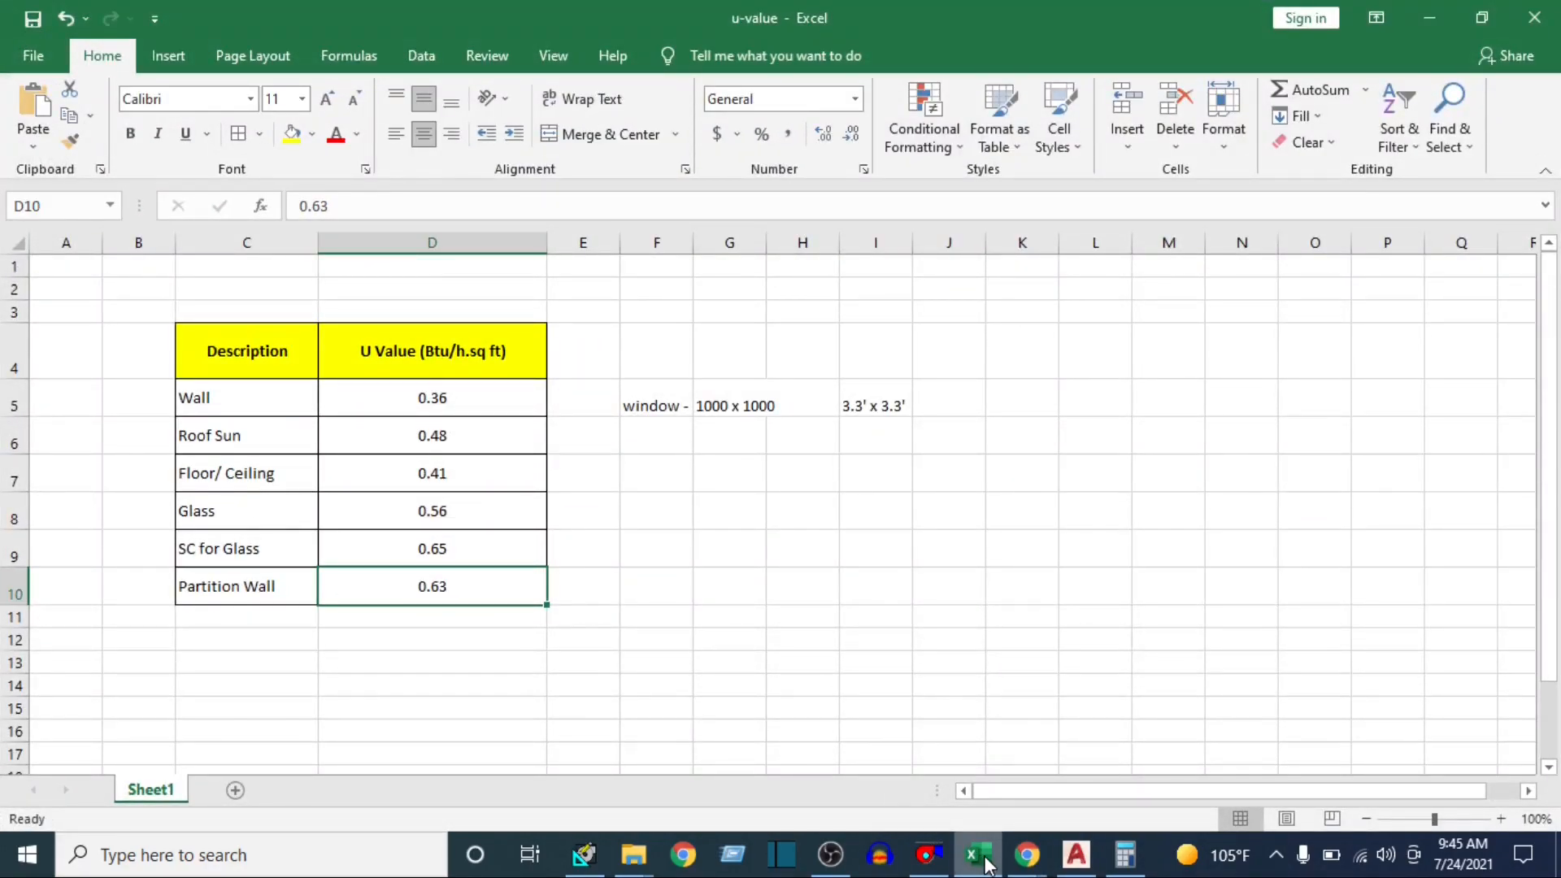
{"action": "left_click", "coordinate": [978, 849]}
{"action": "type", "text": ".63"}
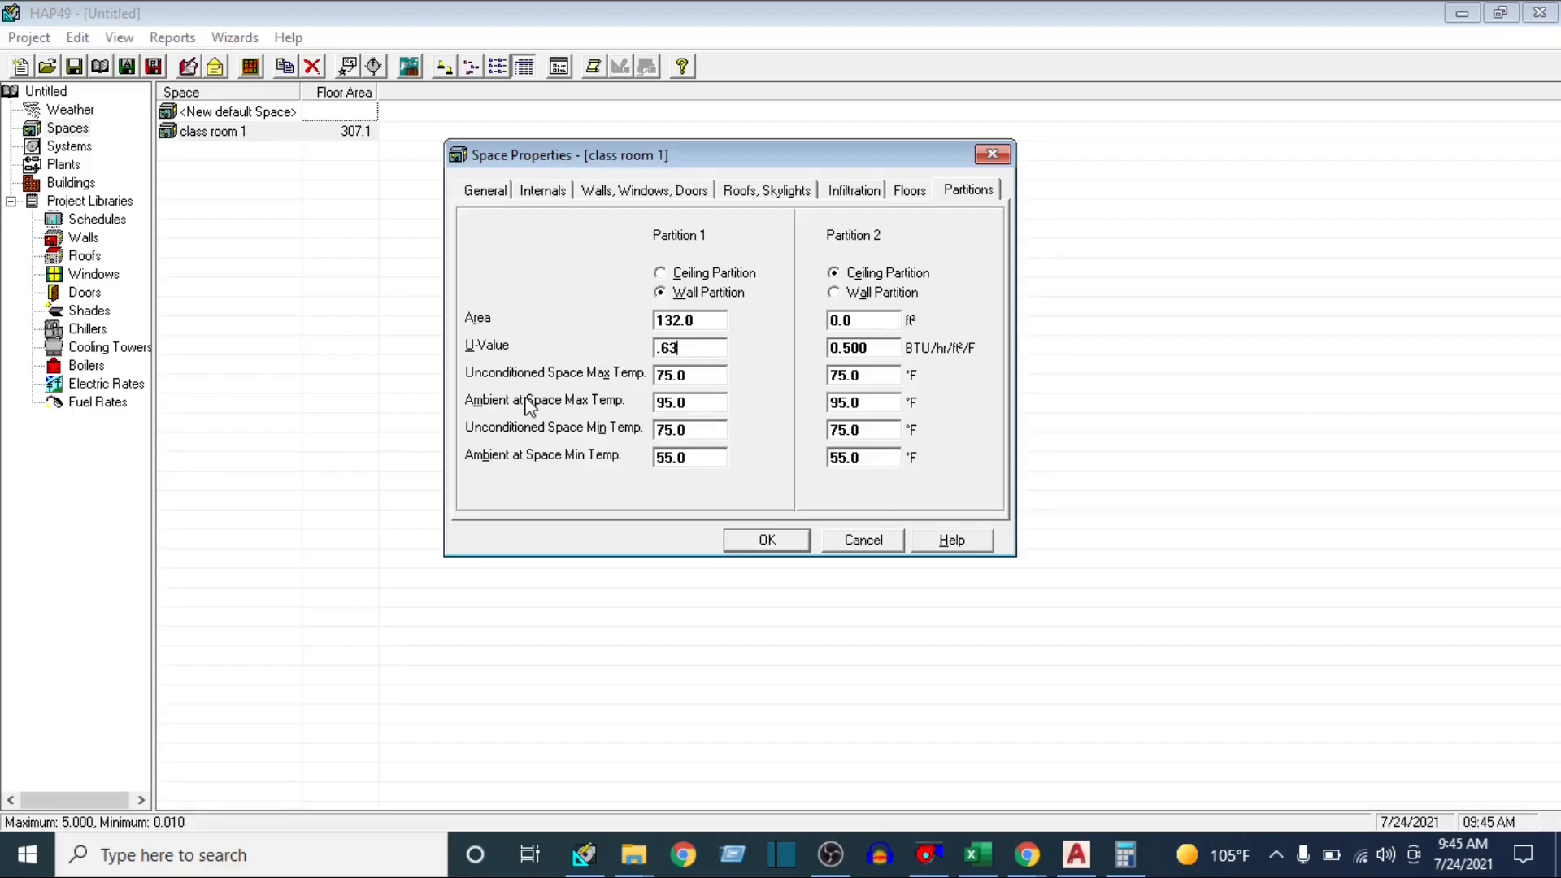
Set Partition 1's ambient at space max temperature to 107 °F and its unconditioned space max temperature to 102 °F
{"action": "left_click", "coordinate": [714, 404]}
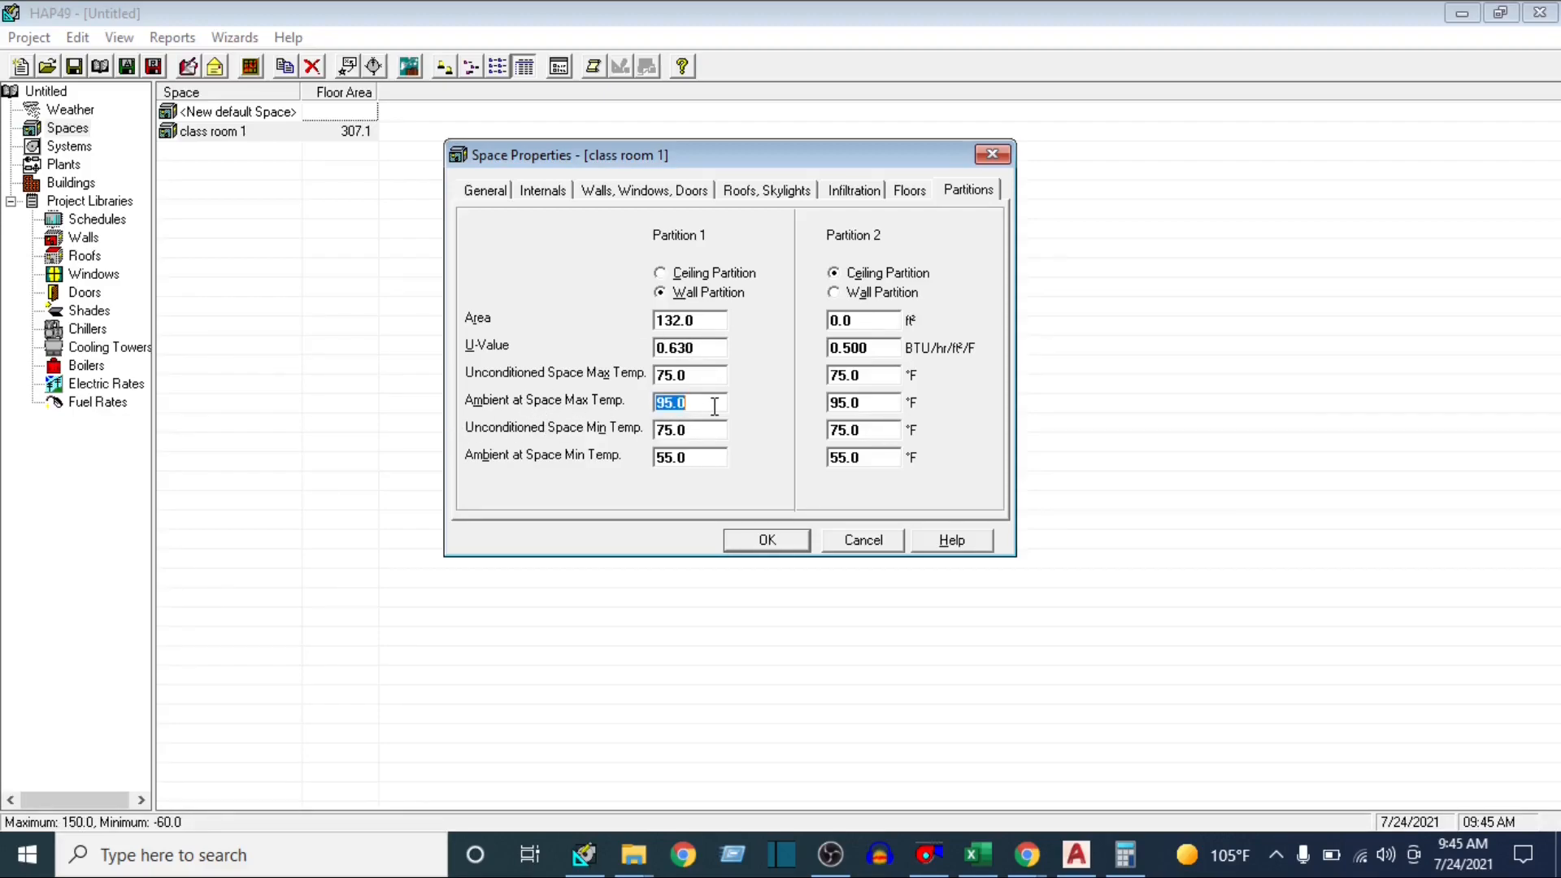
{"action": "type", "text": "107"}
{"action": "left_click", "coordinate": [718, 375]}
{"action": "type", "text": "102"}
Inspect Class Room-1's wall beside the toilet and corridor in the AutoCAD plan, and return to HAP's partition data
{"action": "left_click", "coordinate": [1076, 853]}
{"action": "scroll", "coordinate": [912, 627], "scroll_direction": "up", "scroll_amount": 2}
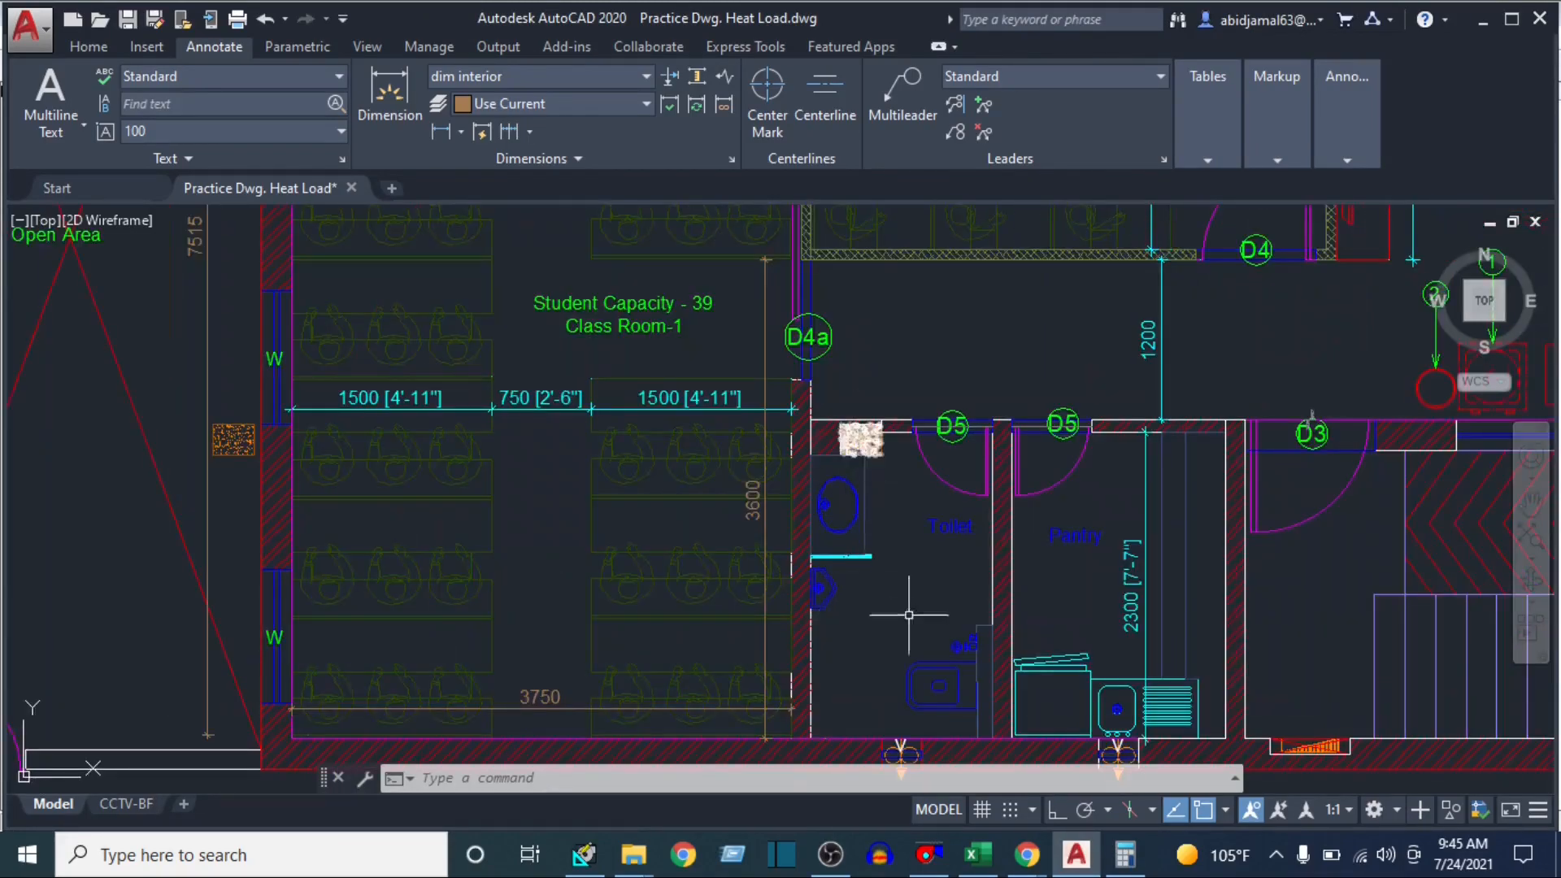
{"action": "scroll", "coordinate": [913, 697], "scroll_direction": "down", "scroll_amount": 4}
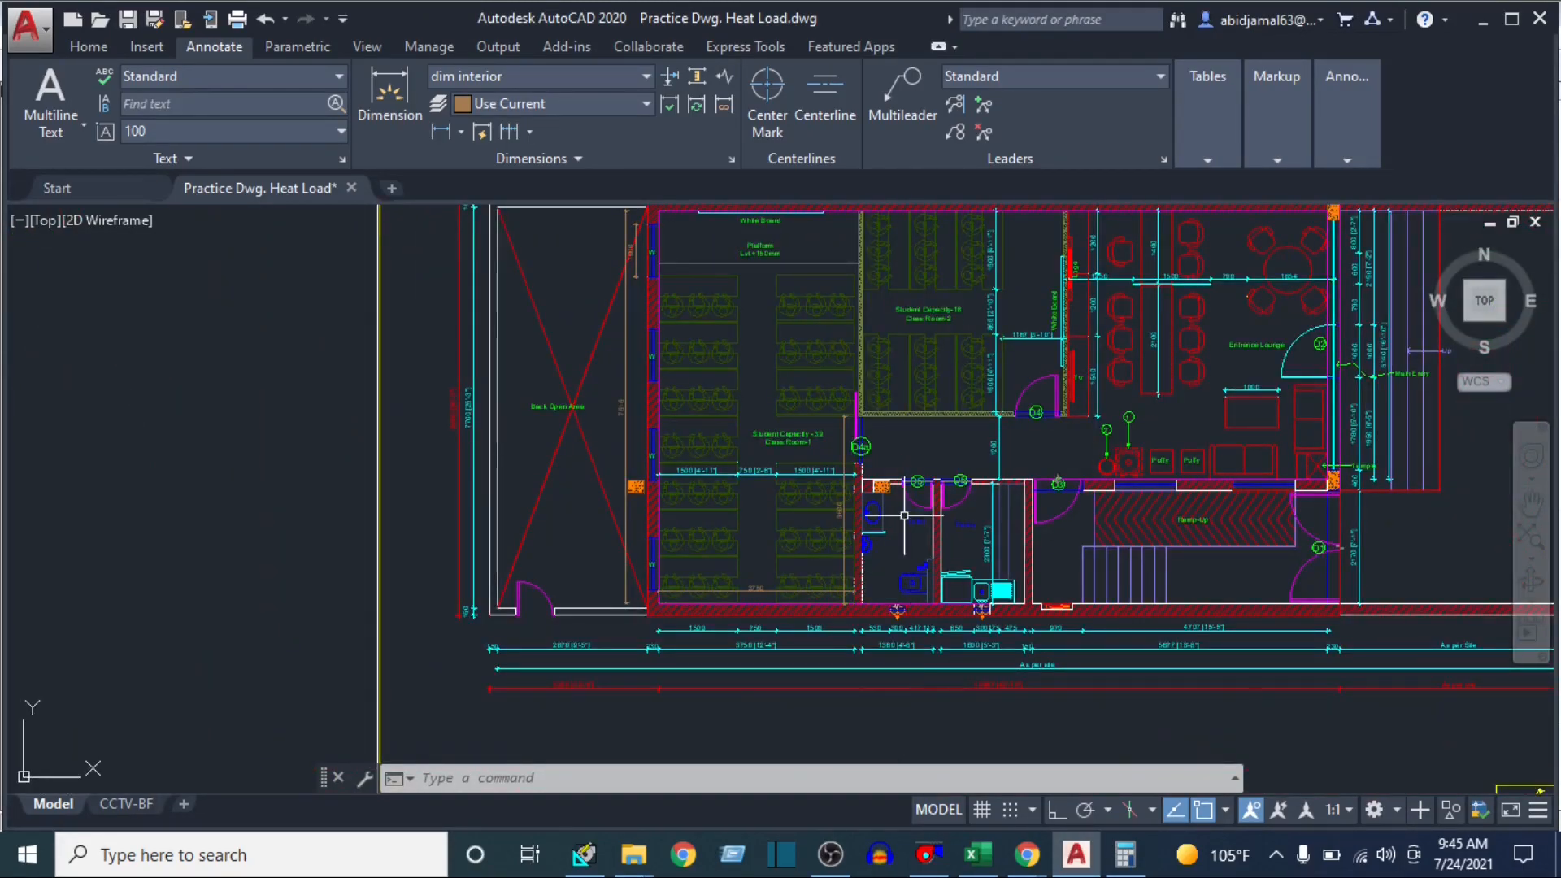
{"action": "scroll", "coordinate": [900, 524], "scroll_direction": "up", "scroll_amount": 5}
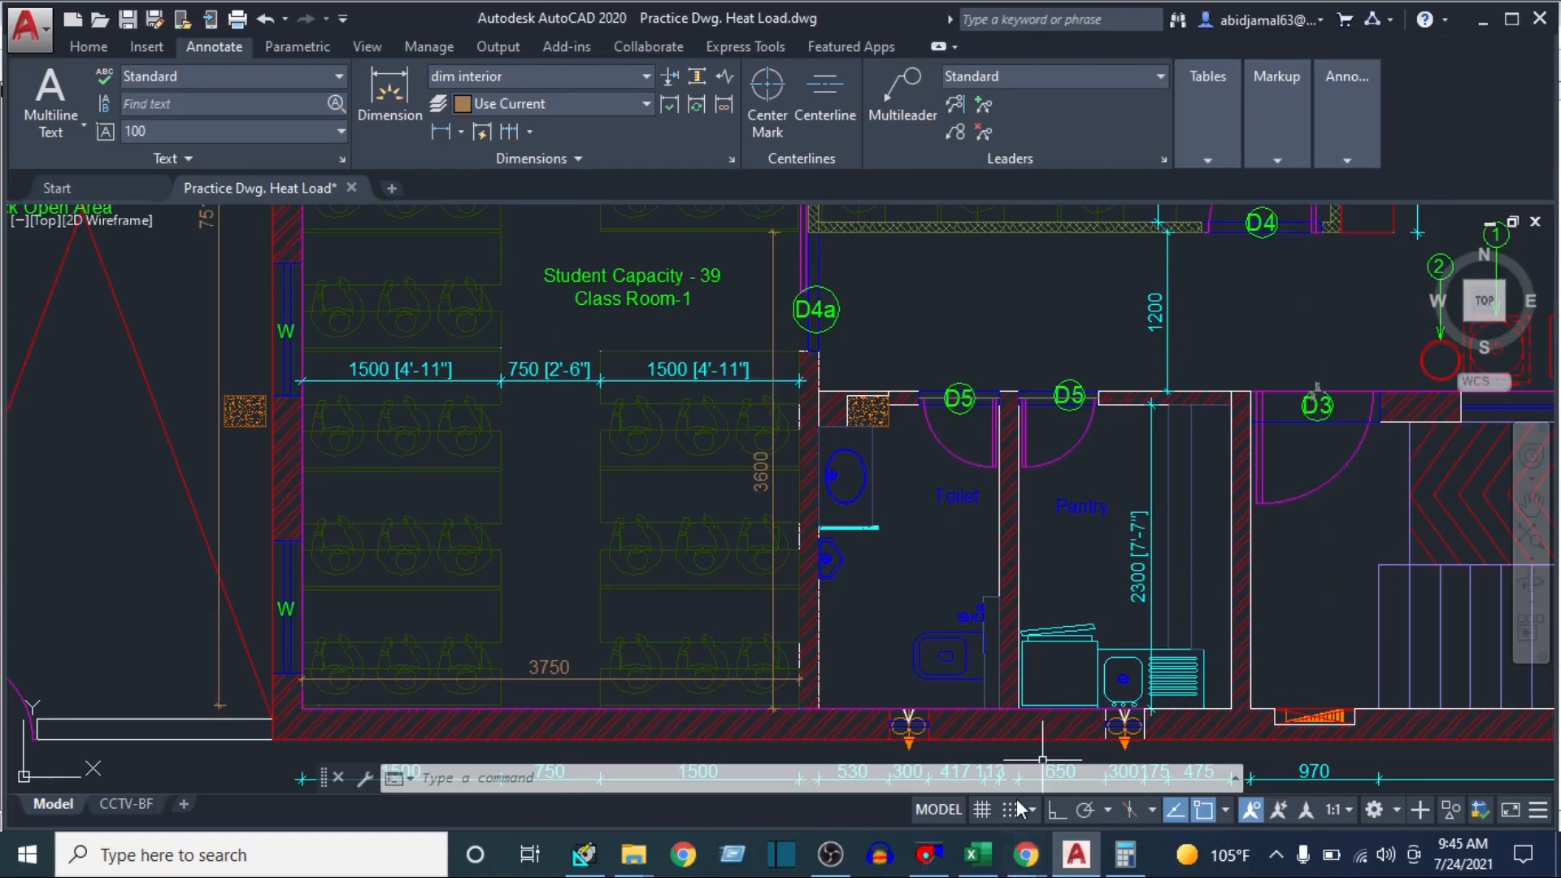
{"action": "left_click", "coordinate": [594, 863]}
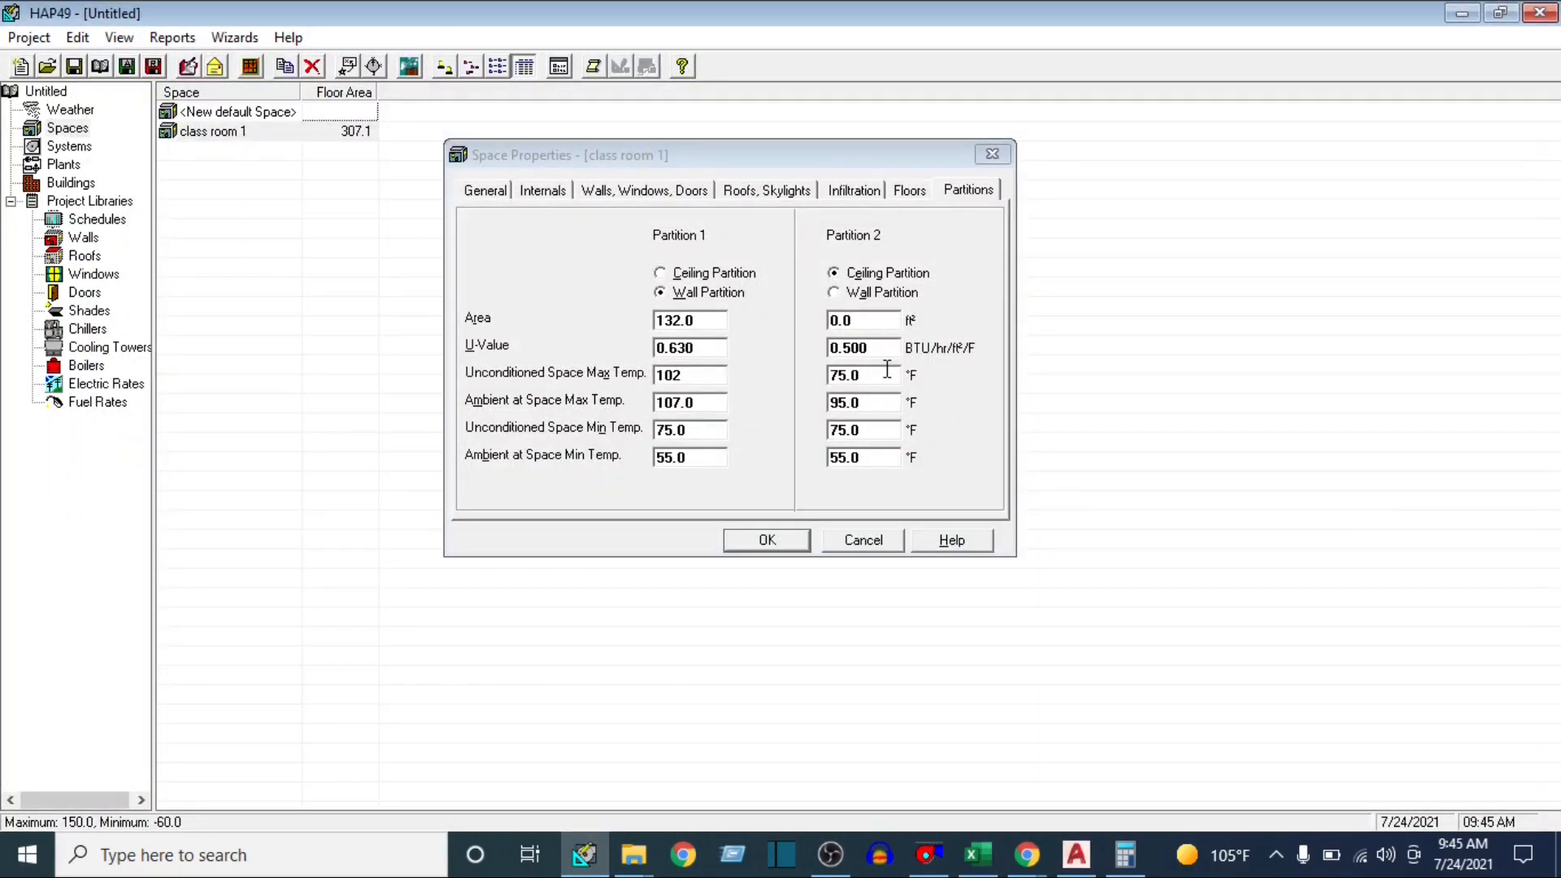
Review class room 1's general, internals, wall, roof, floor and partition data, and save the space properties
{"action": "left_click", "coordinate": [498, 197]}
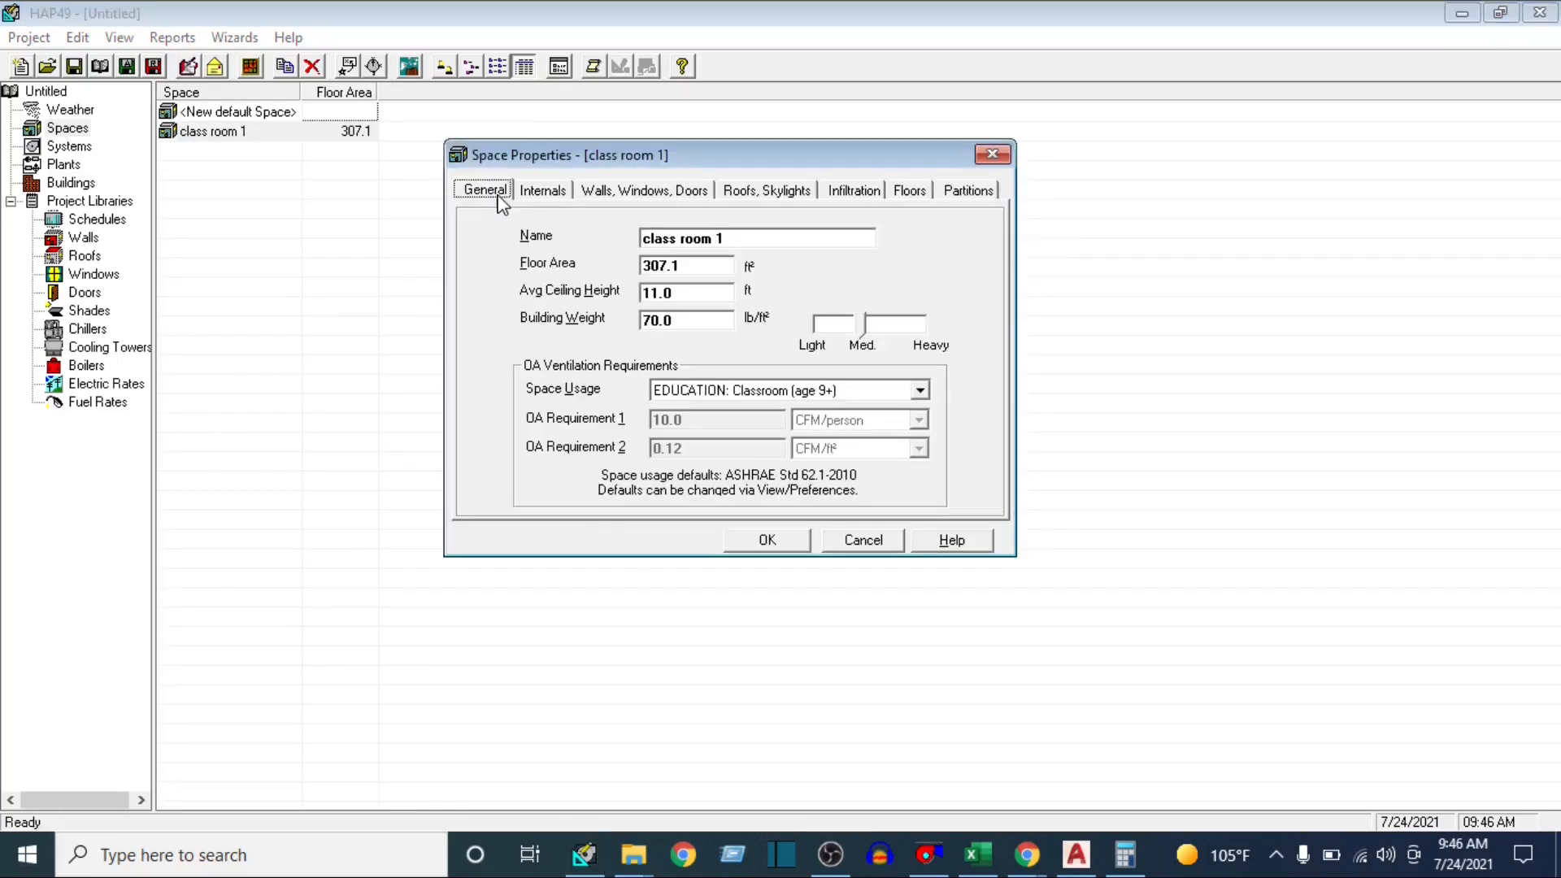
{"action": "left_click", "coordinate": [541, 193]}
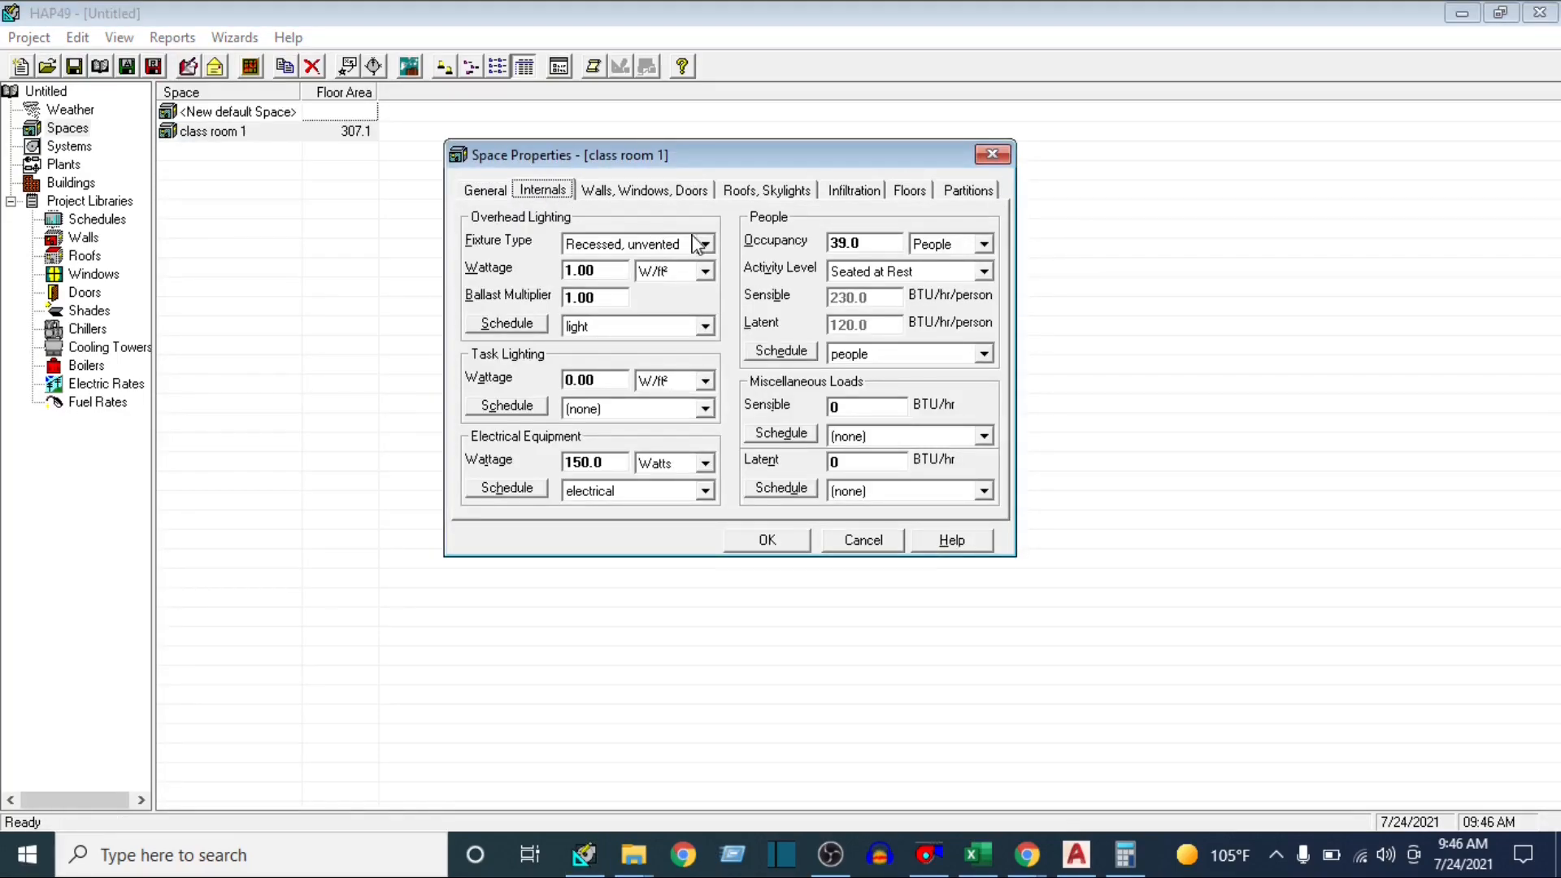
{"action": "left_click", "coordinate": [627, 193]}
{"action": "left_click", "coordinate": [764, 190]}
{"action": "left_click", "coordinate": [908, 190]}
{"action": "left_click", "coordinate": [969, 190]}
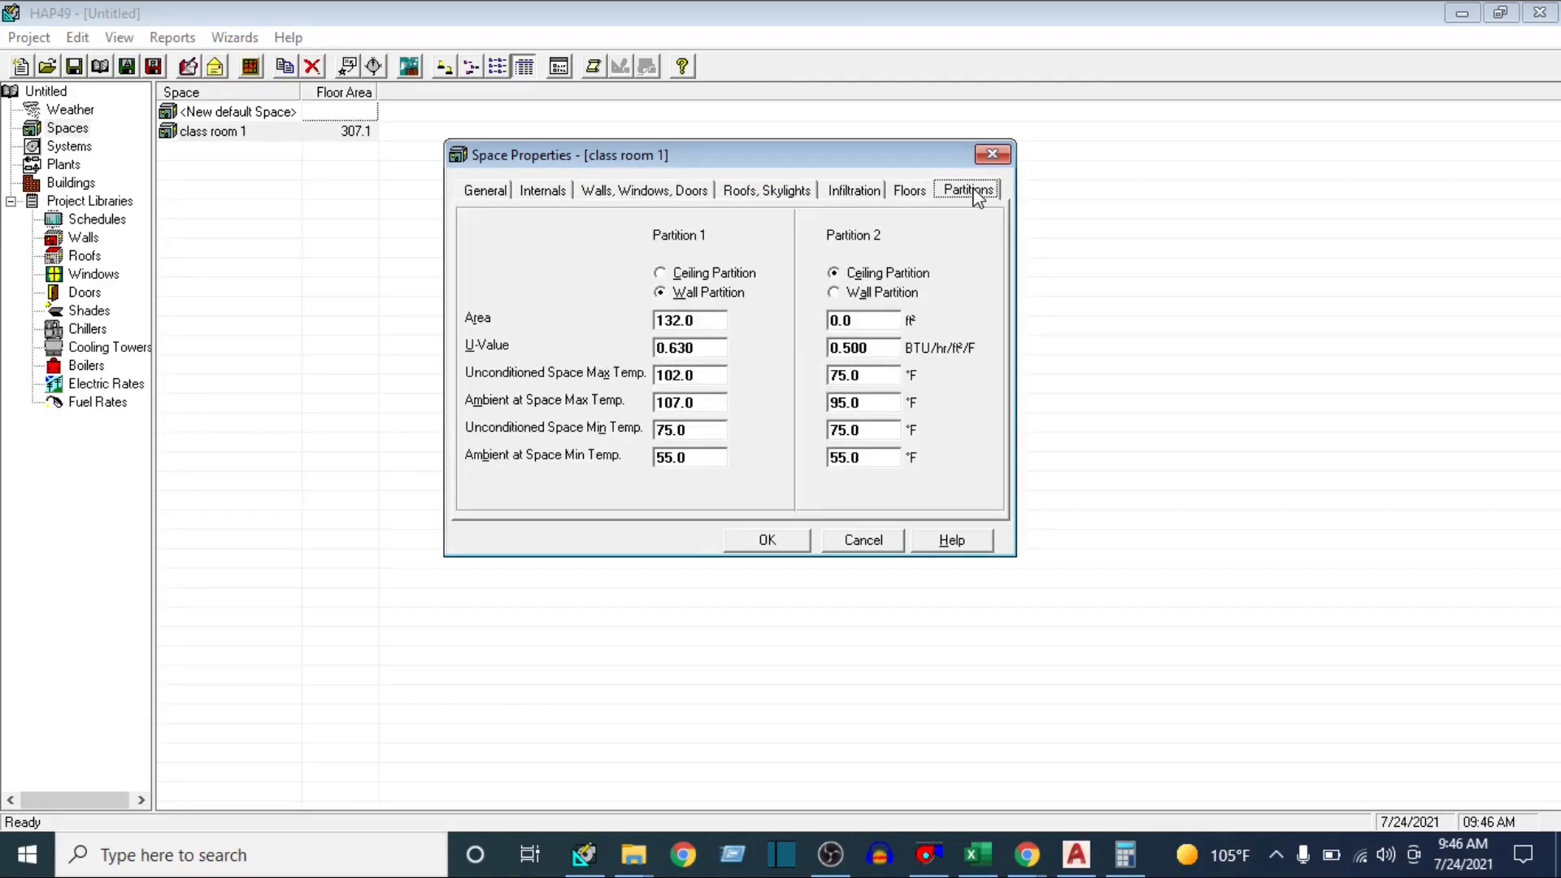
{"action": "left_click", "coordinate": [781, 540]}
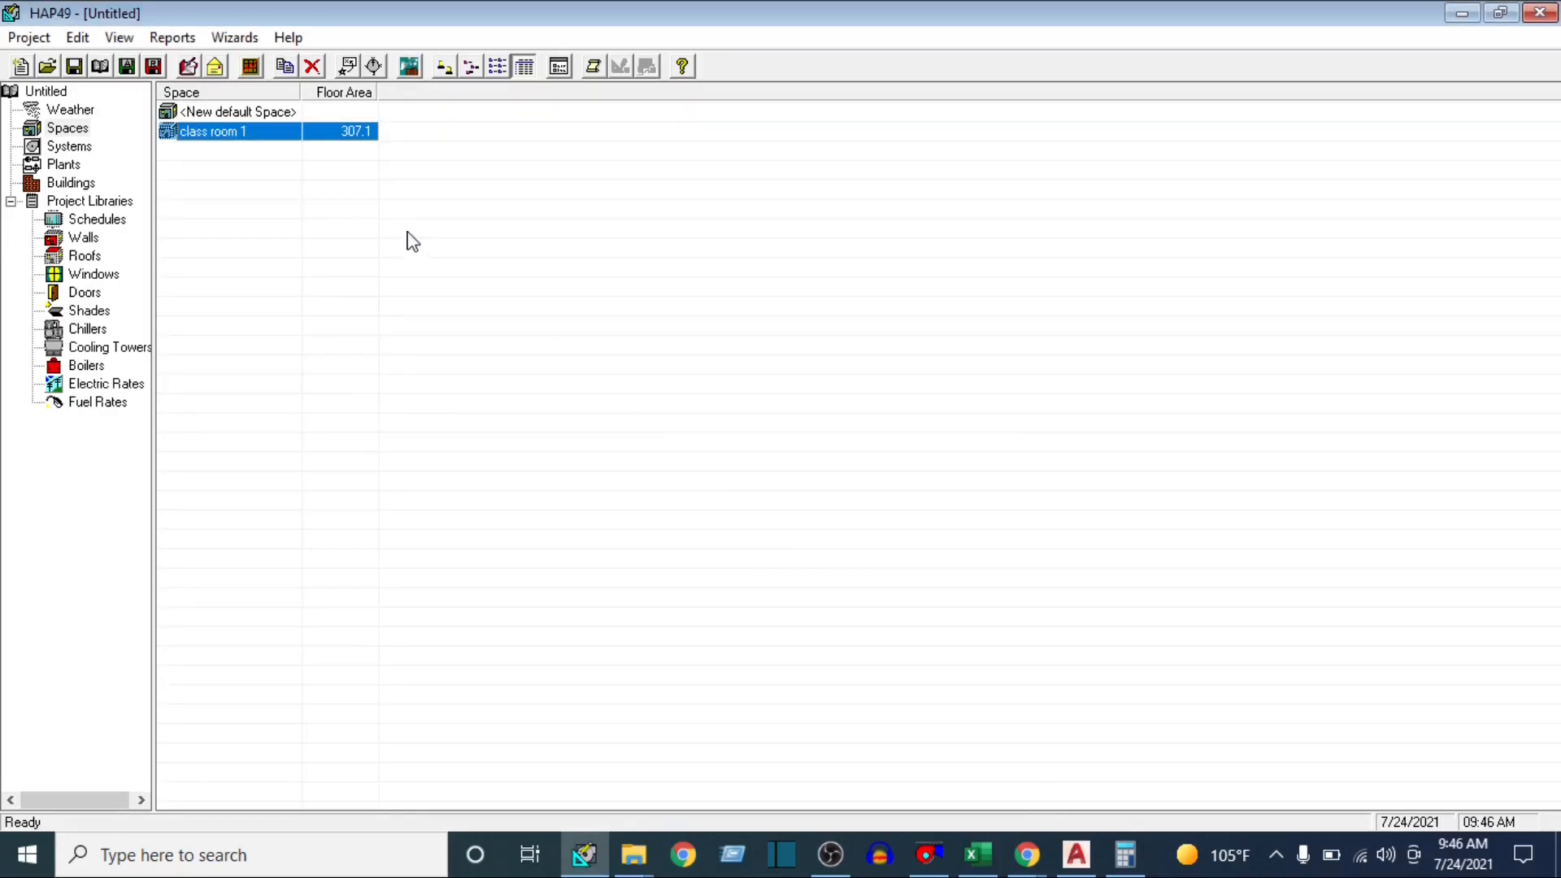
Inspect the Class Room-2 layout in the AutoCAD plan and return to HAP's space list
{"action": "right_click", "coordinate": [229, 136]}
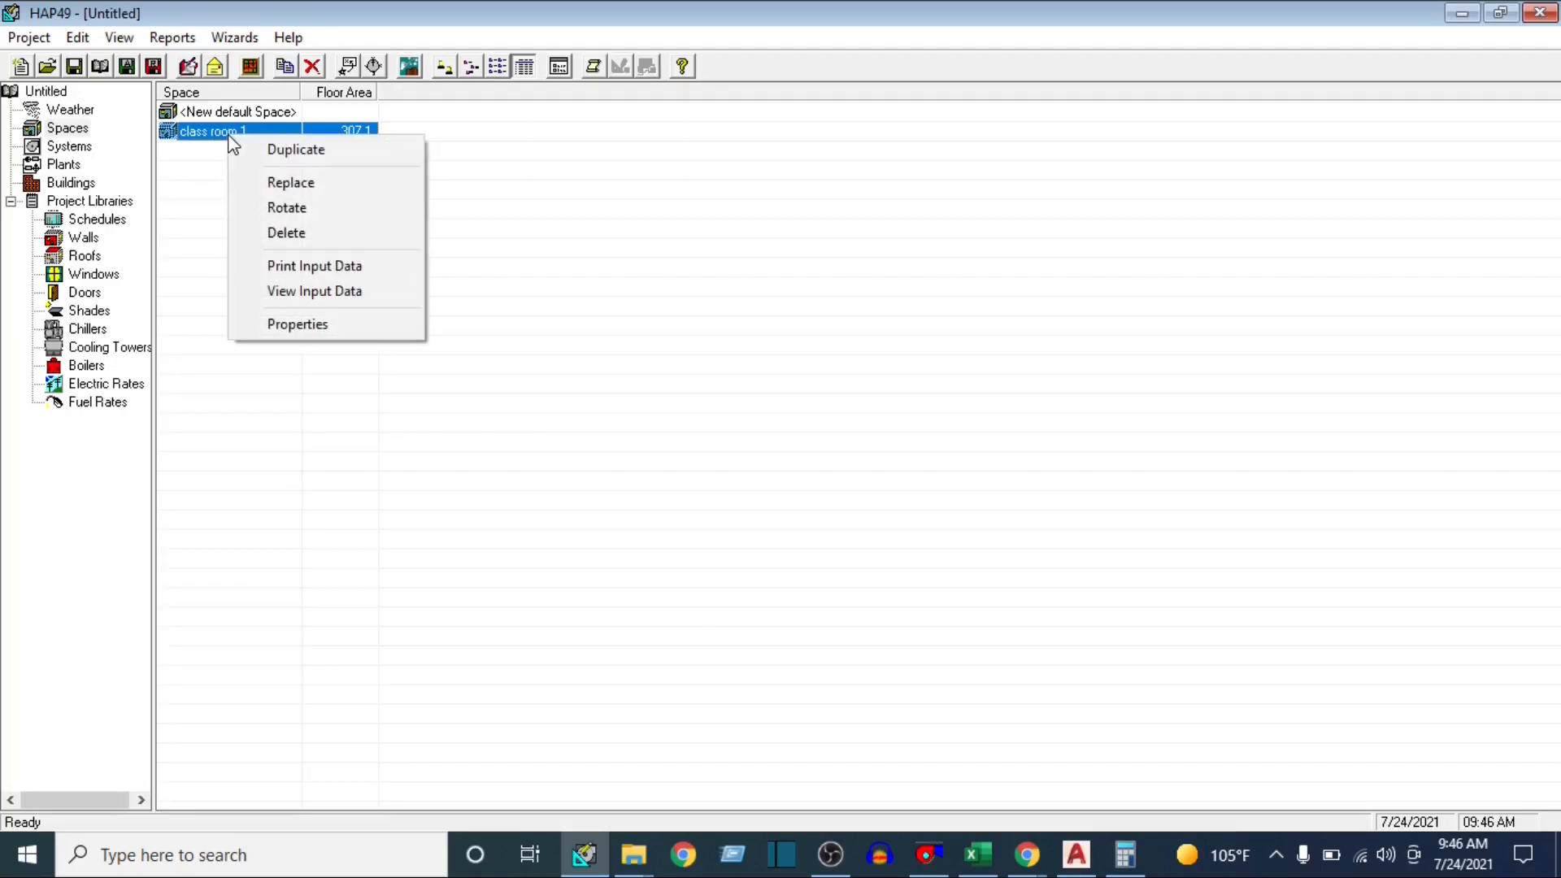
{"action": "left_click", "coordinate": [1069, 862]}
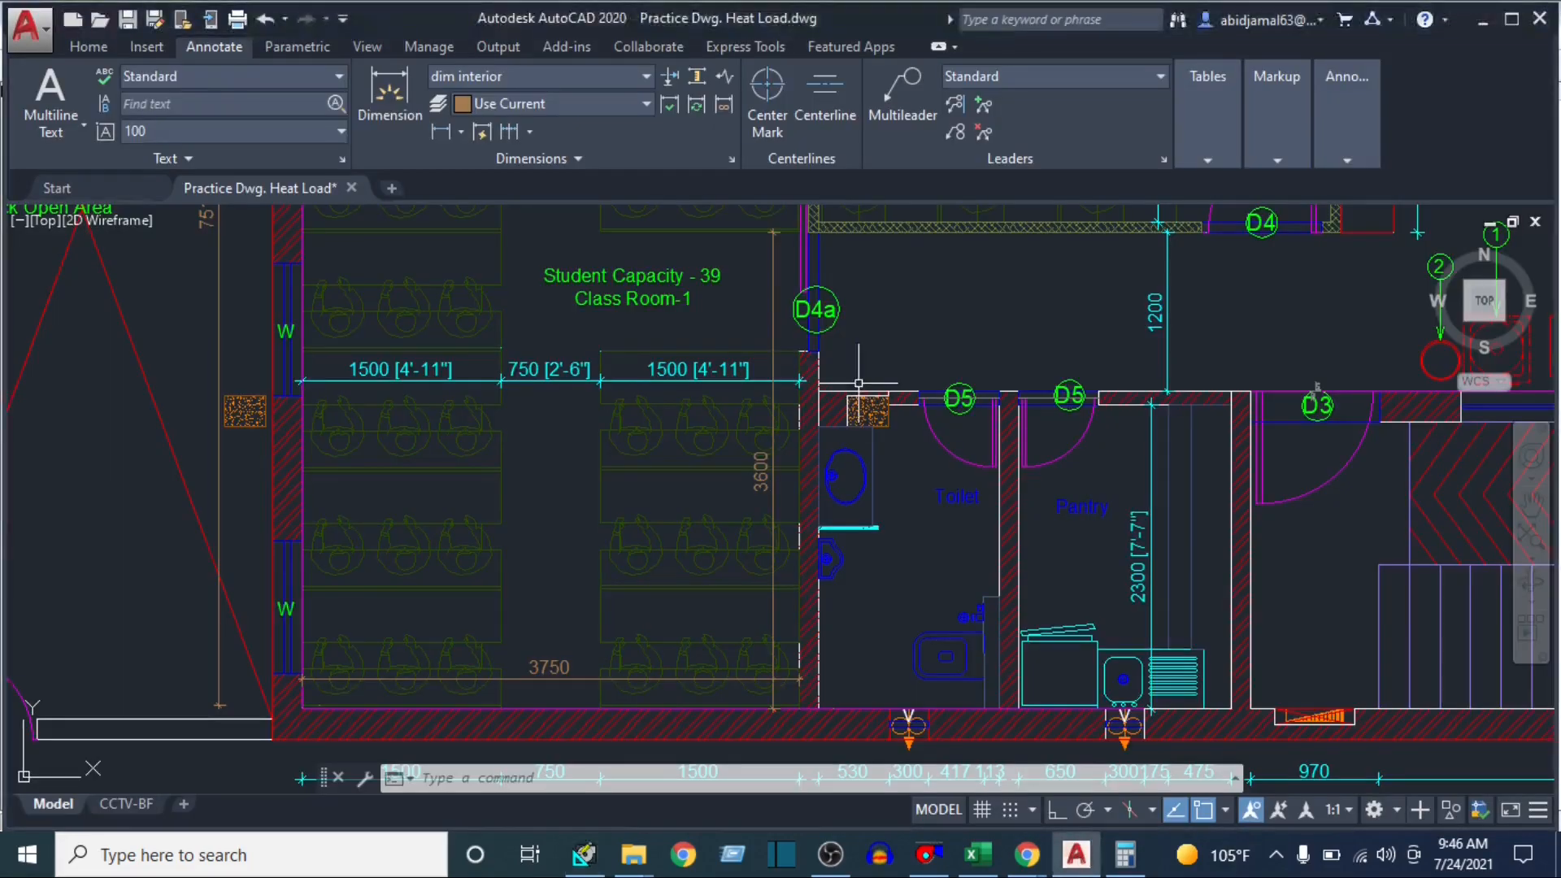
{"action": "scroll", "coordinate": [902, 366], "scroll_direction": "down", "scroll_amount": 4}
{"action": "scroll", "coordinate": [823, 459], "scroll_direction": "up", "scroll_amount": 6}
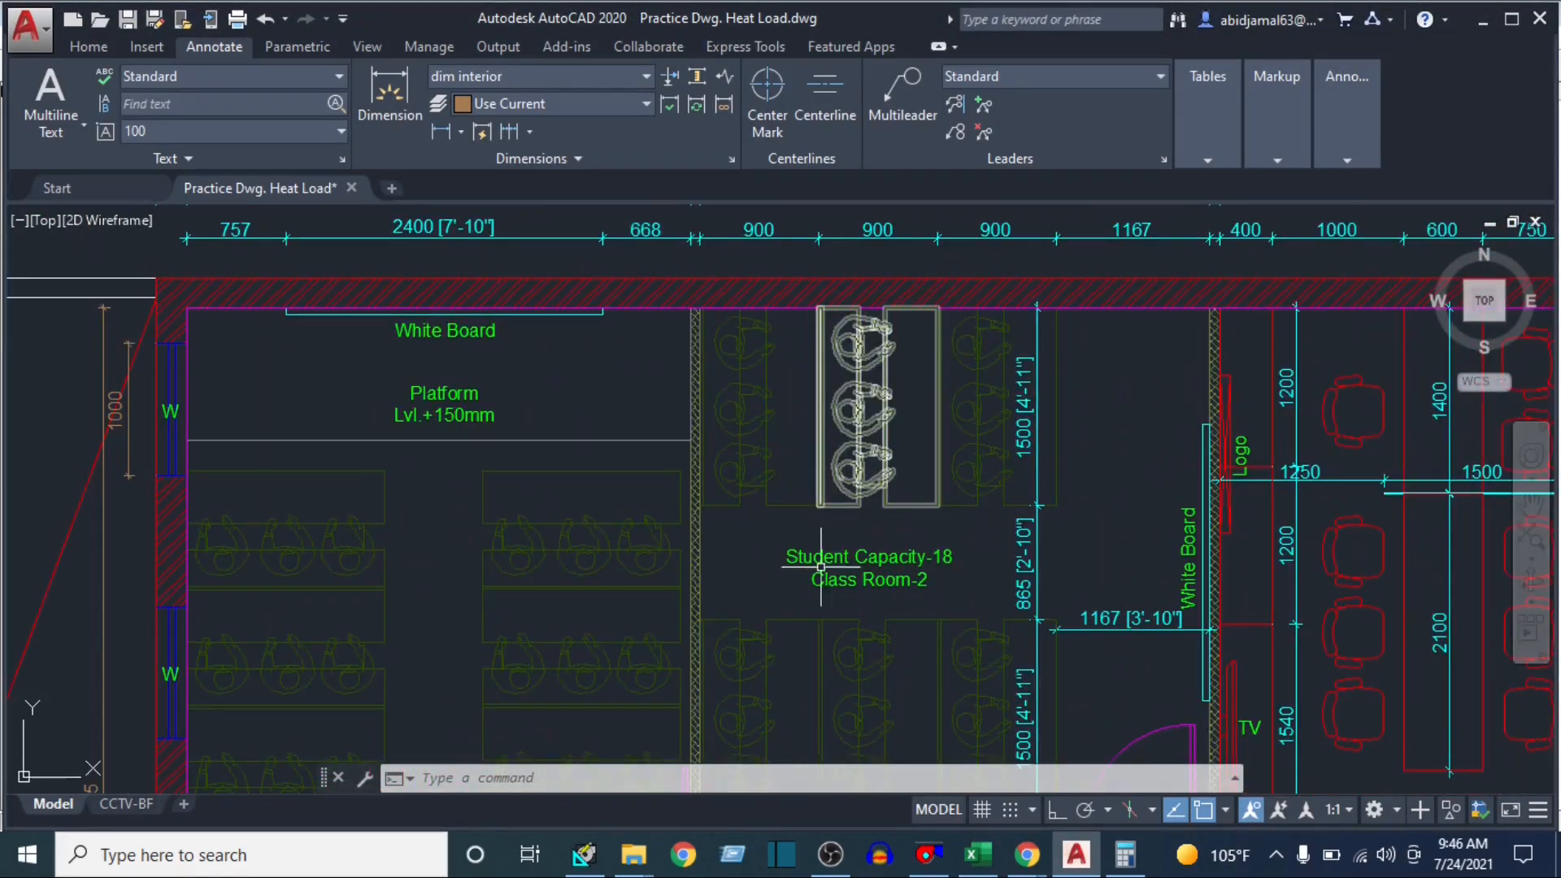
{"action": "left_click_drag", "start_coordinate": [831, 439], "coordinate": [819, 397]}
{"action": "left_click", "coordinate": [952, 663]}
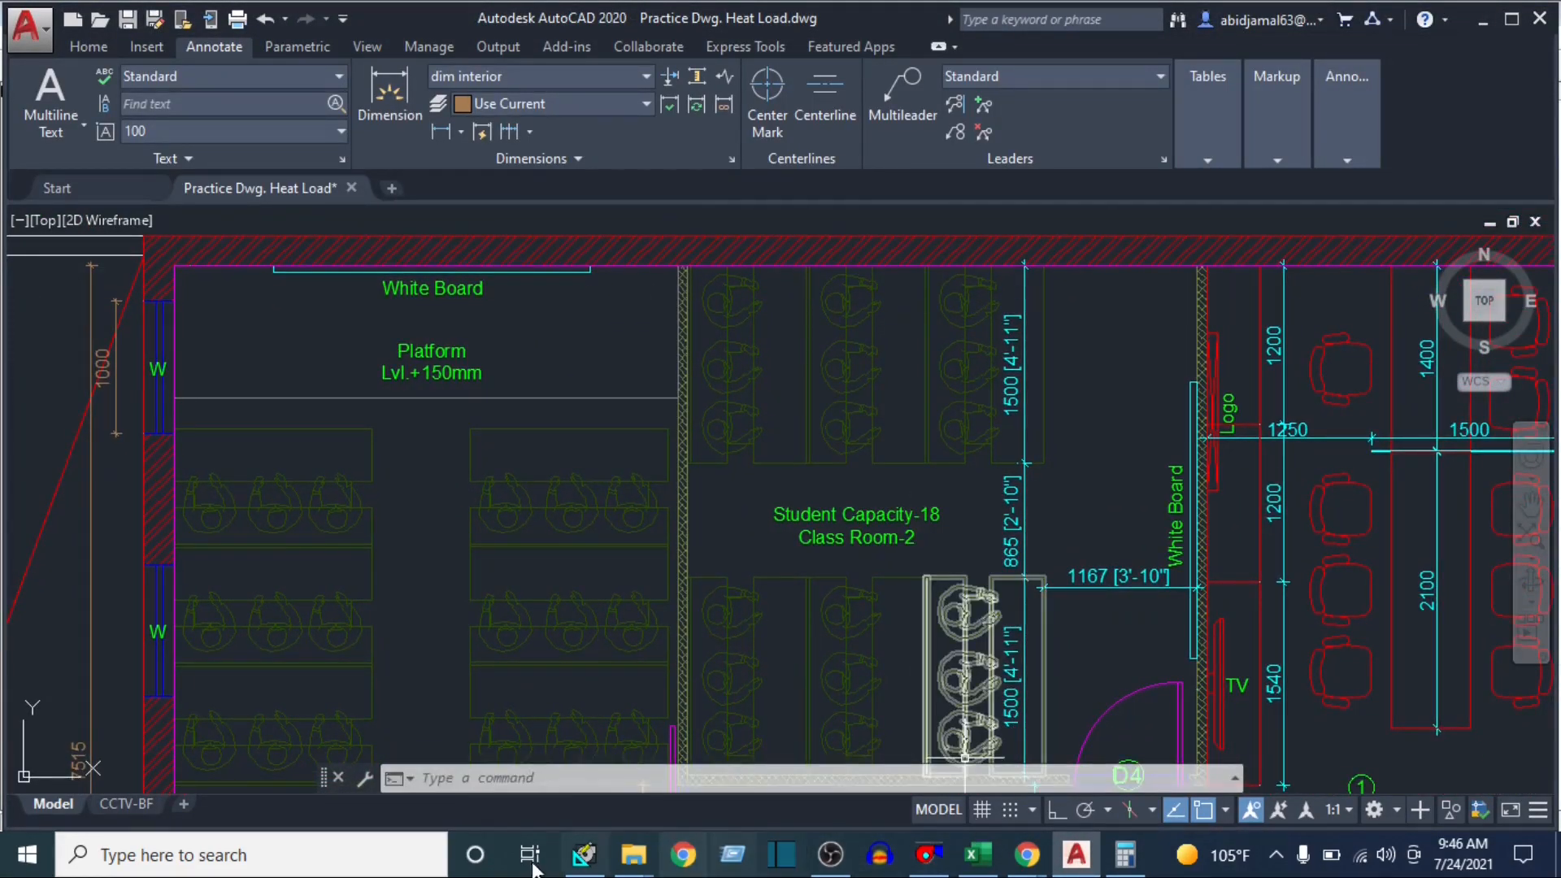
{"action": "left_click", "coordinate": [584, 862]}
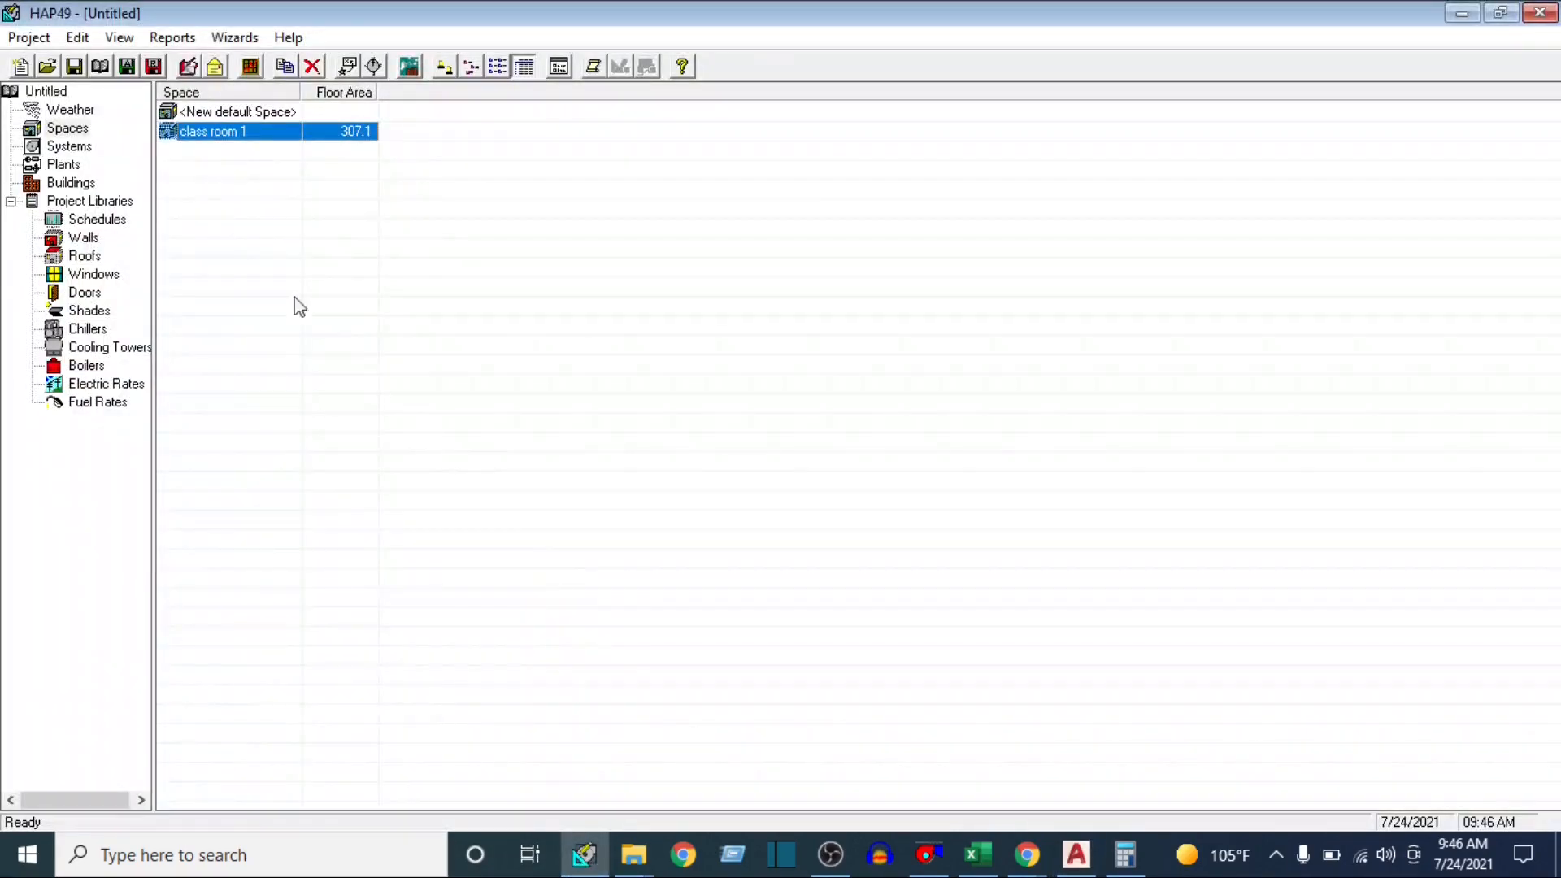
Create a new air system from the default system and name it CLASS ROOM-AC-01
{"action": "left_click", "coordinate": [71, 146]}
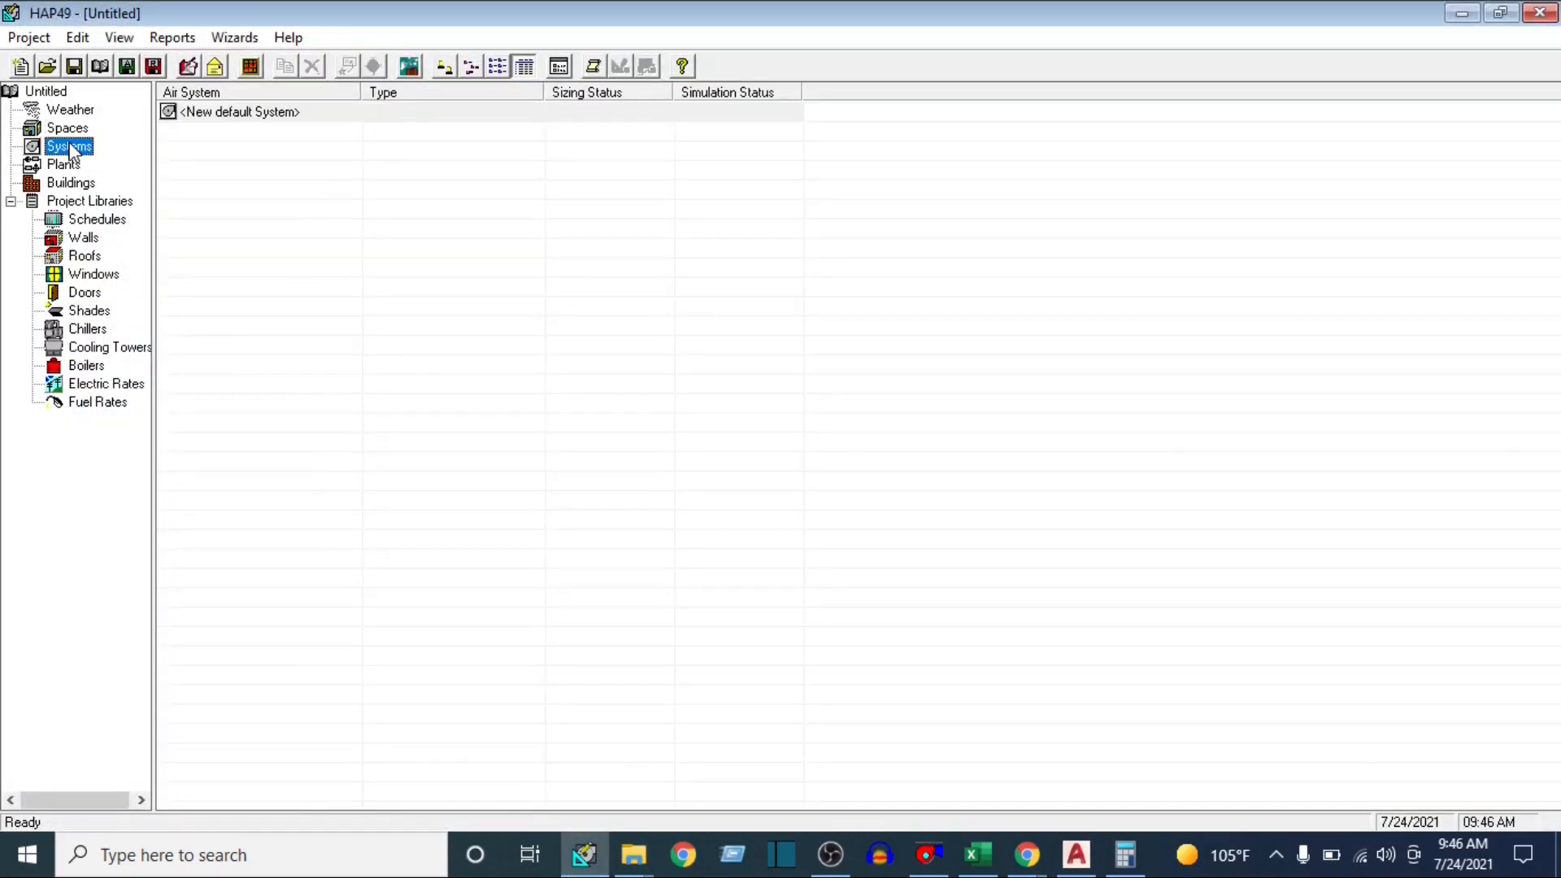
{"action": "left_click", "coordinate": [252, 113]}
{"action": "double_click", "coordinate": [253, 113]}
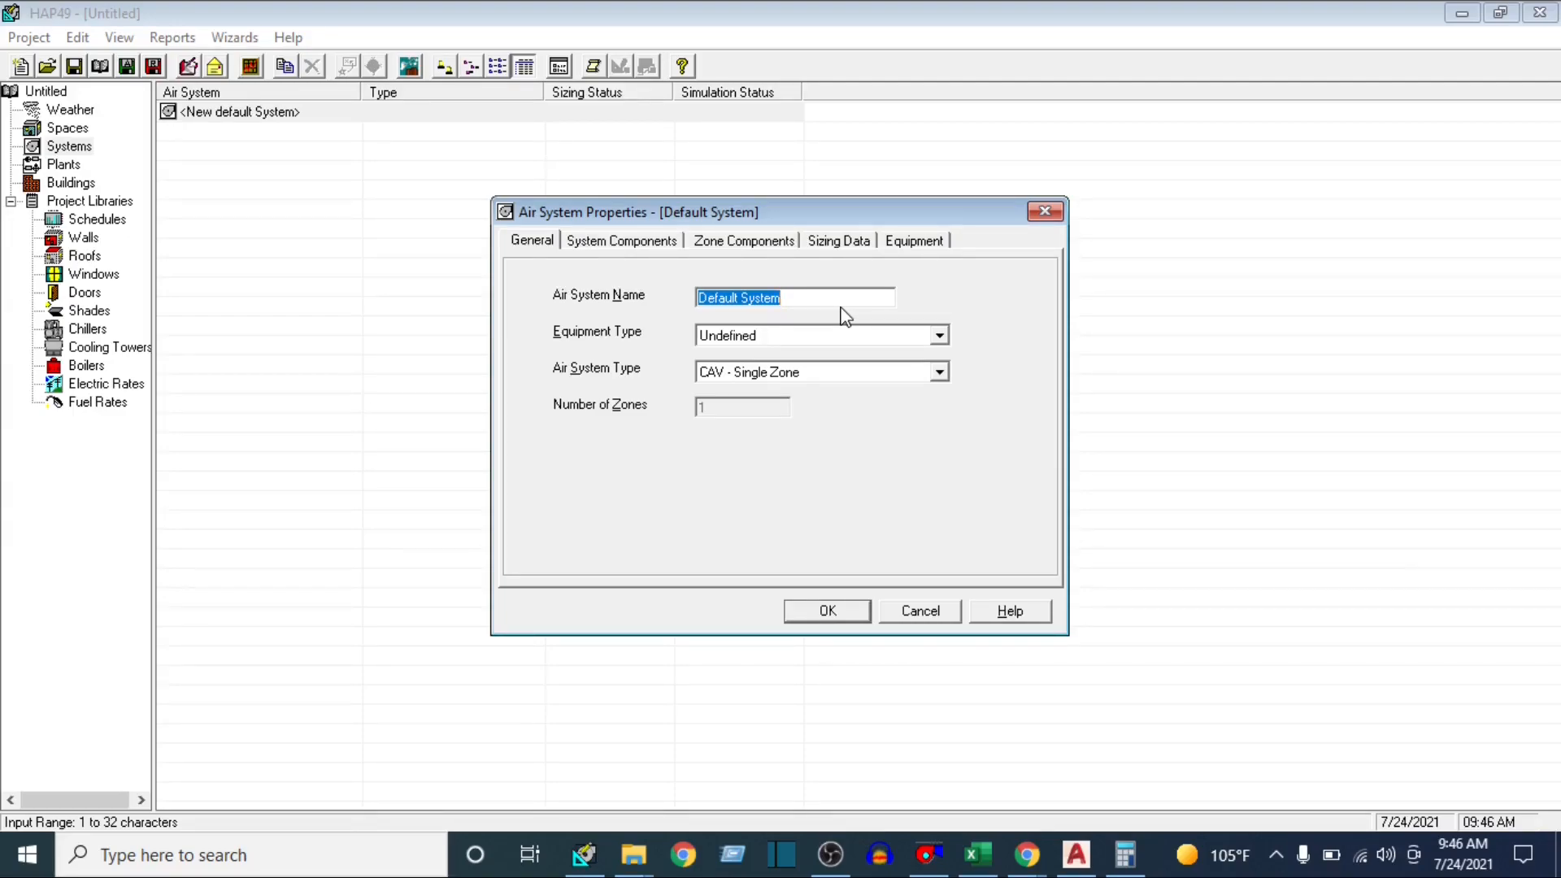
{"action": "type", "text": "CLASS"}
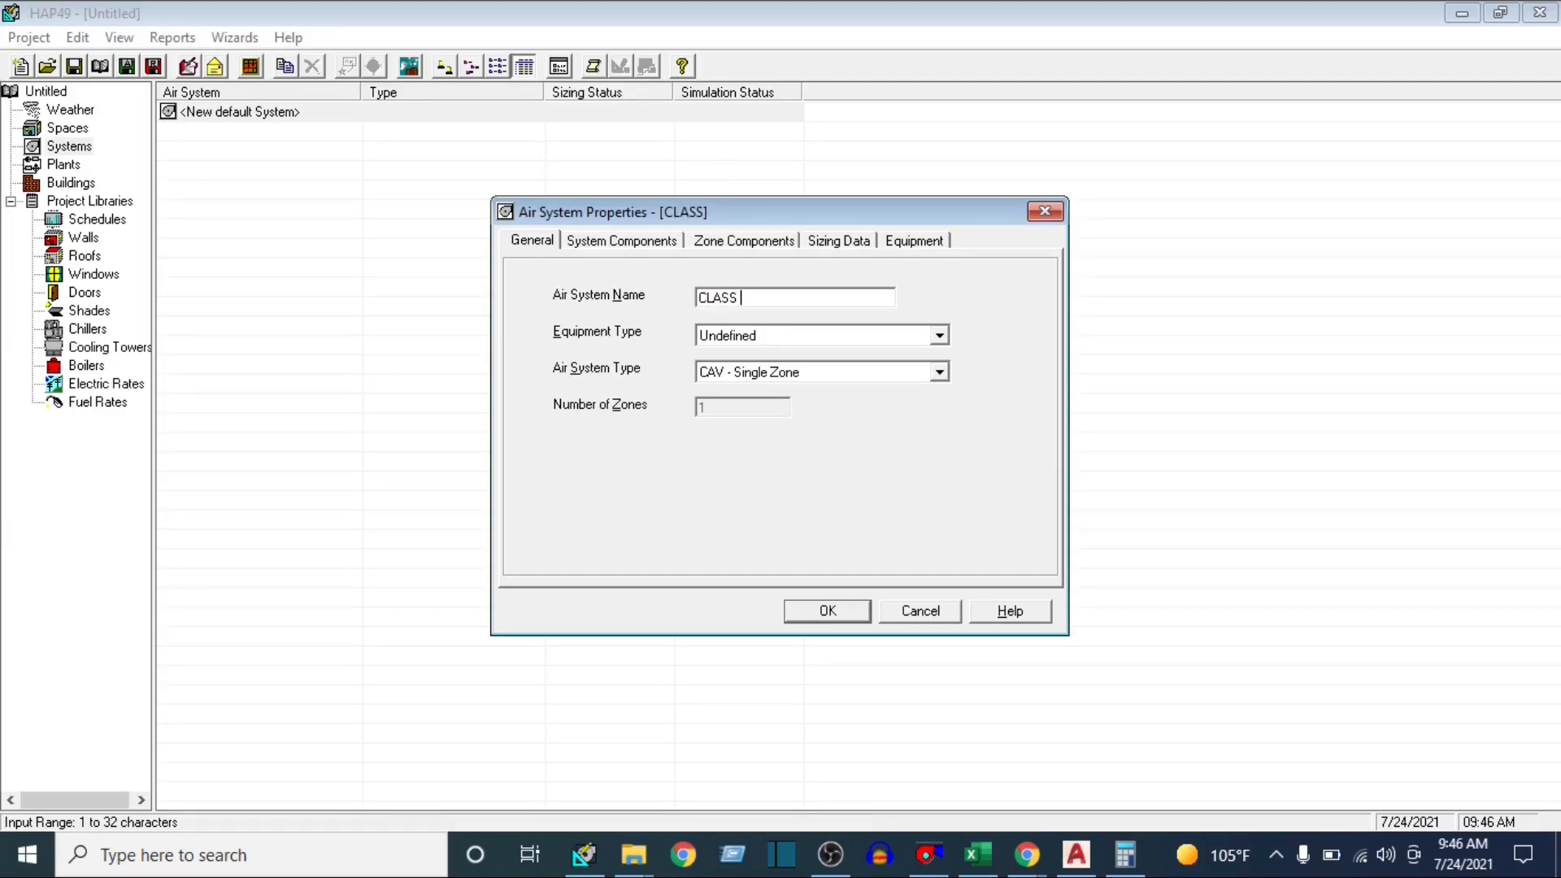
{"action": "type", "text": " ROOM-AC-01"}
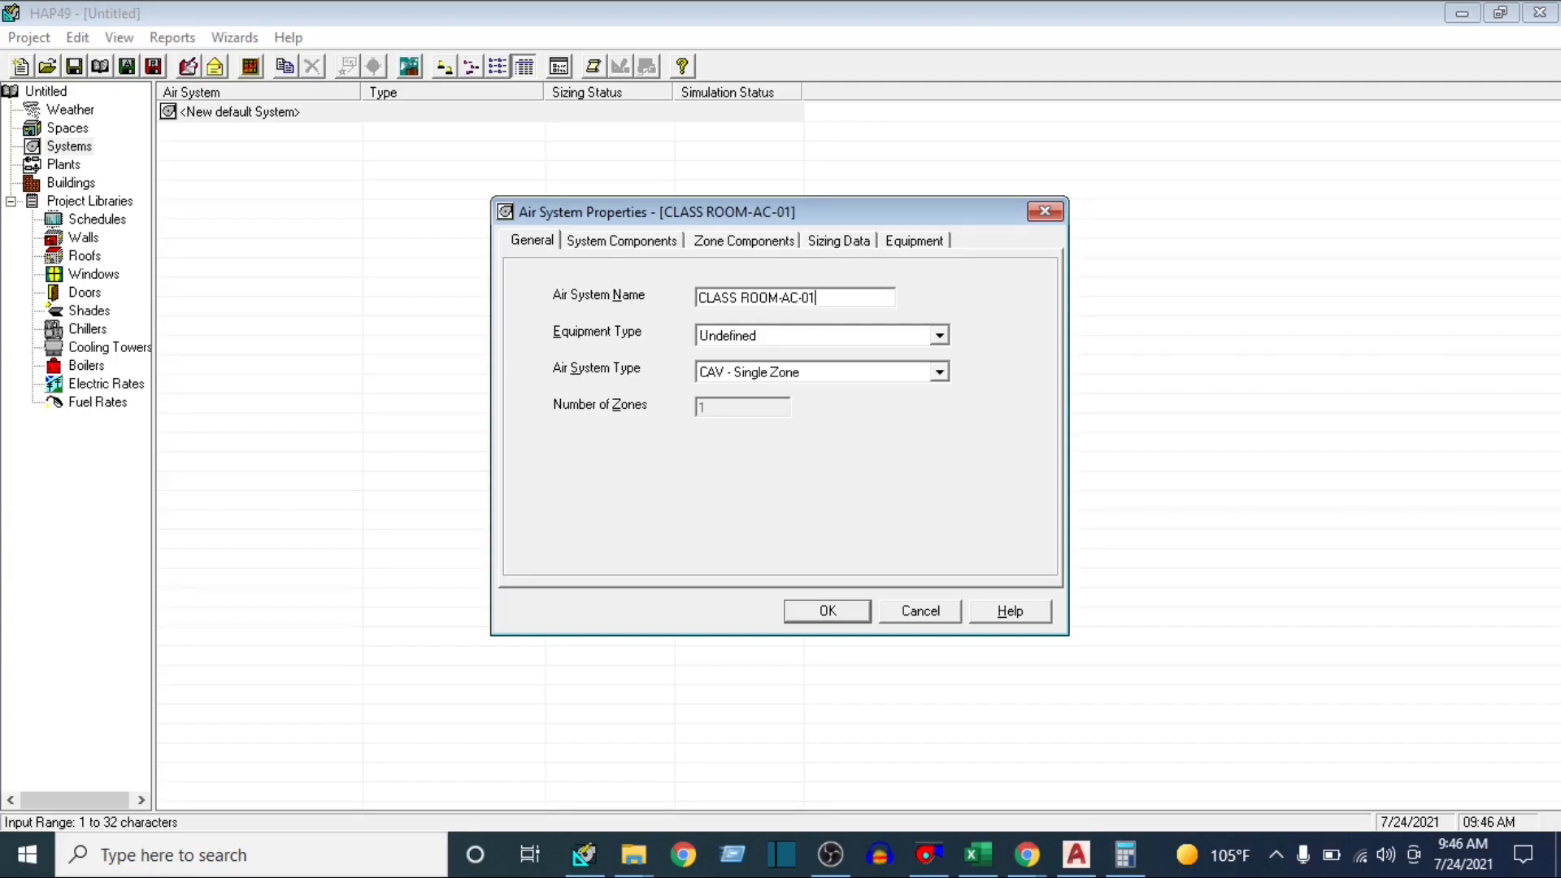
Set the air system's equipment type to Split Air Handling Units and its air system type to CAV - Single Zone
{"action": "left_click", "coordinate": [938, 336]}
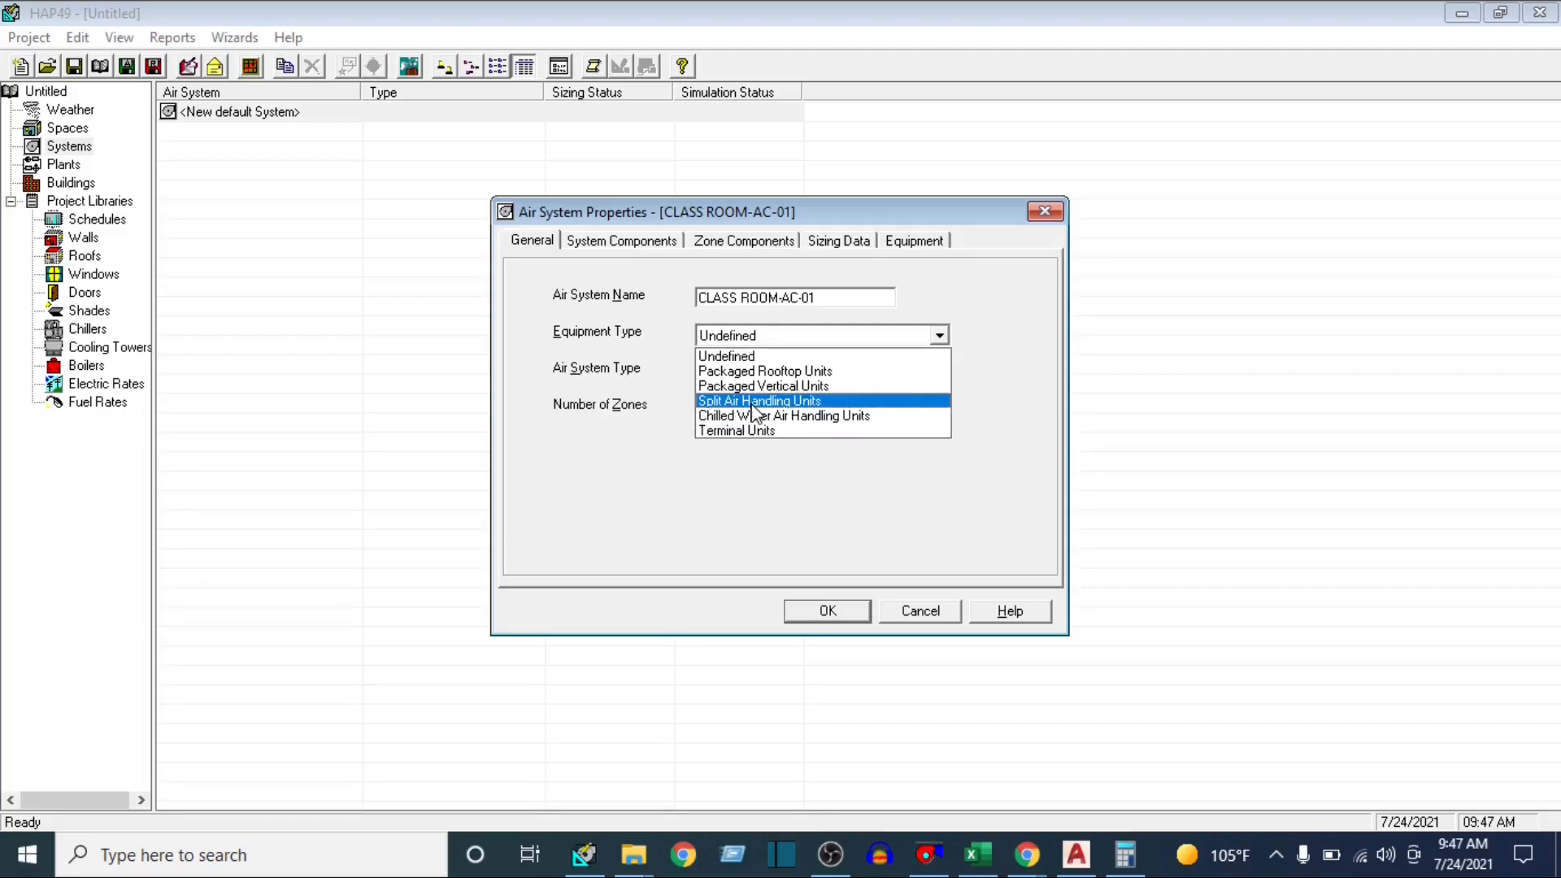
{"action": "left_click", "coordinate": [777, 401]}
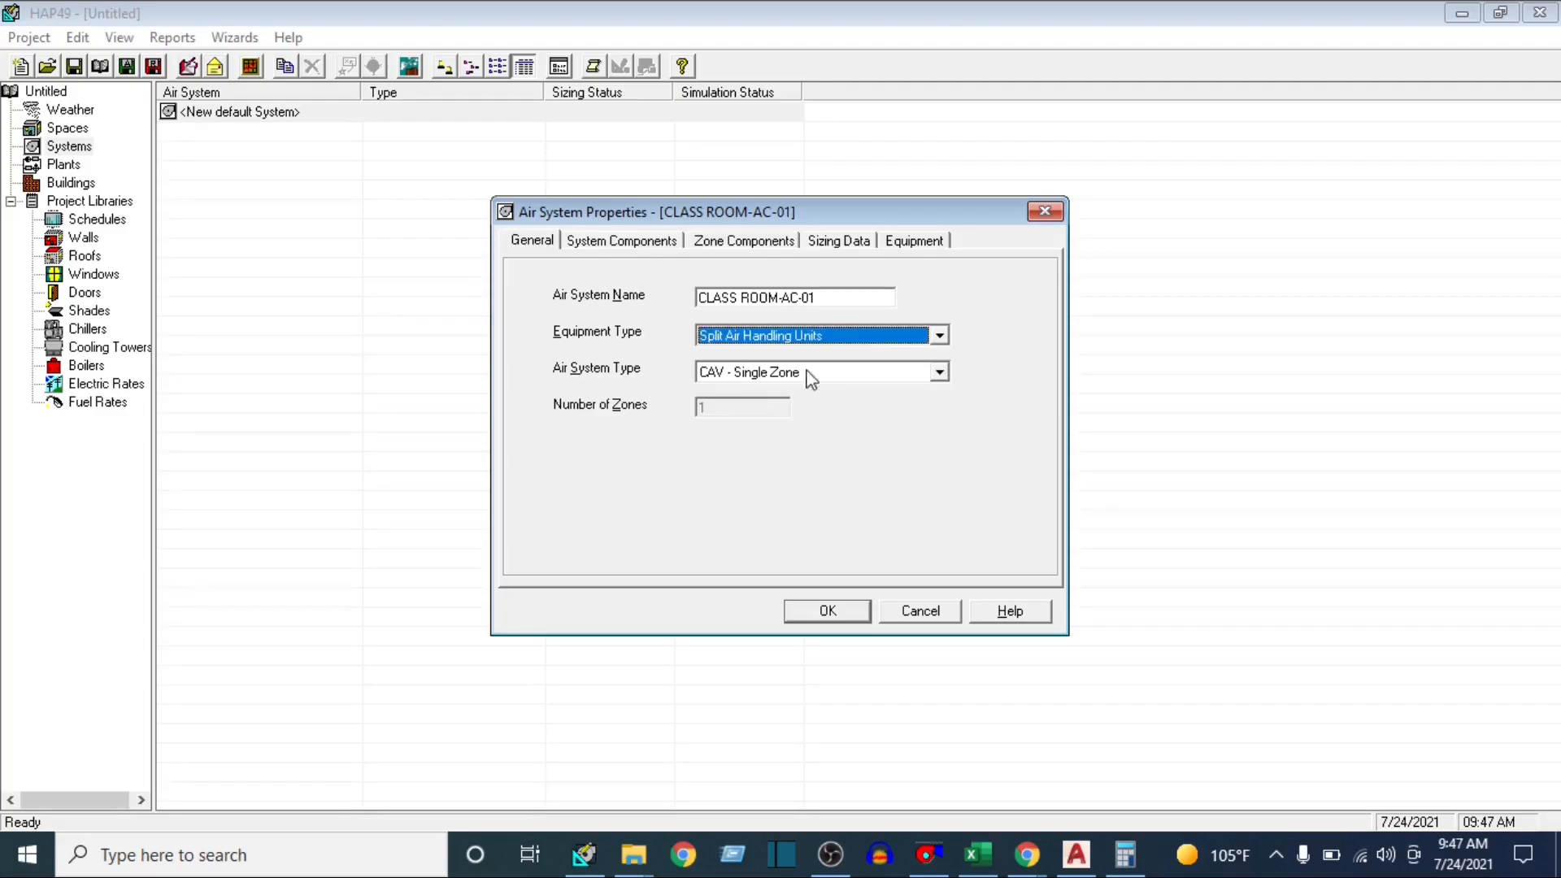
{"action": "left_click", "coordinate": [939, 374]}
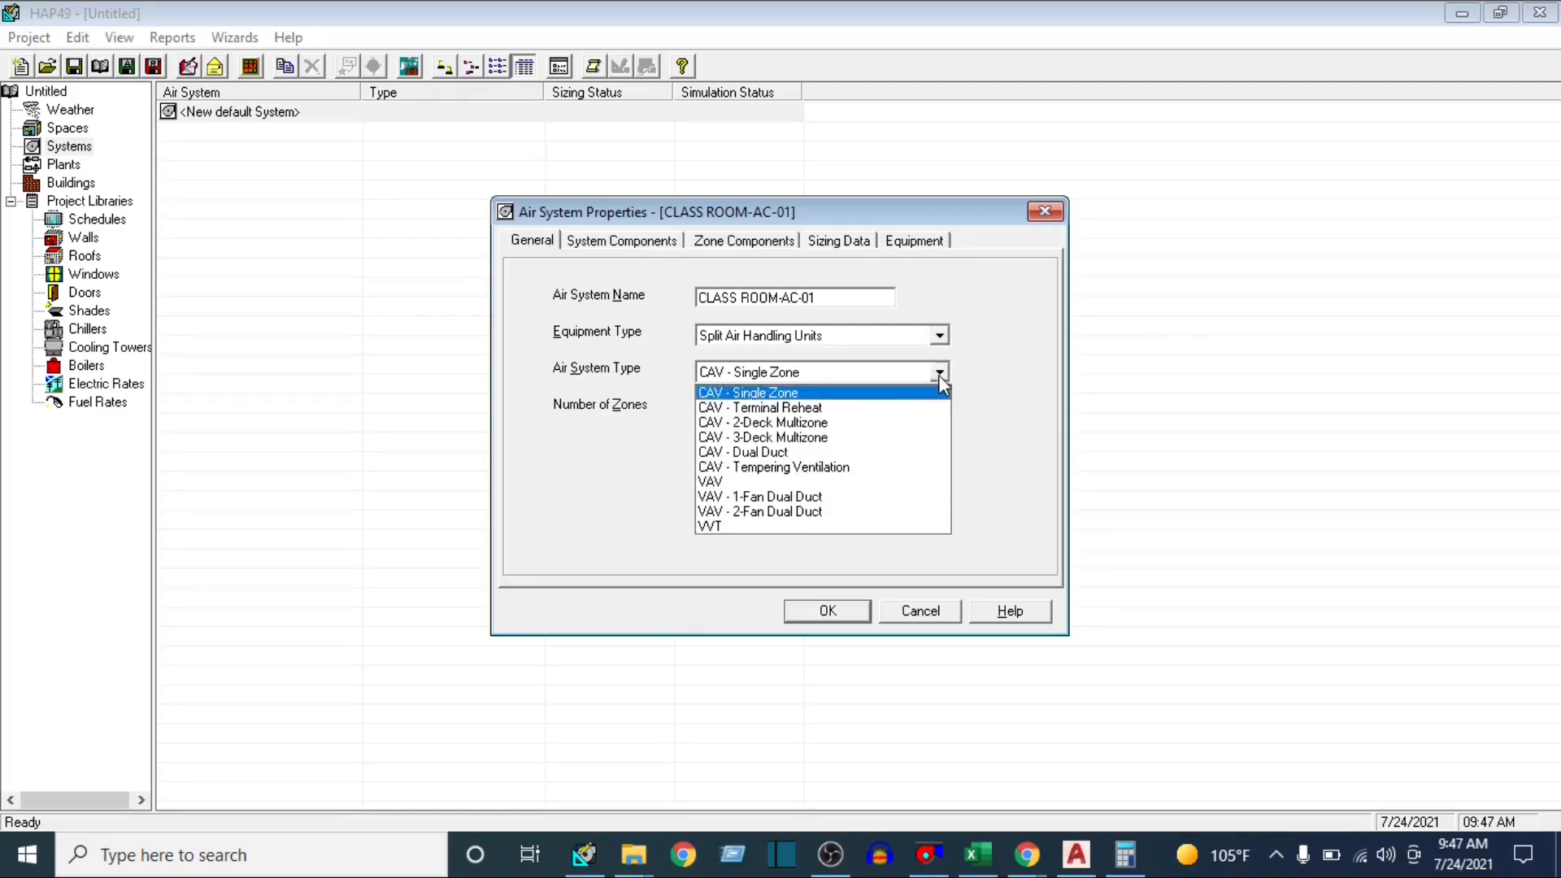
{"action": "left_click", "coordinate": [773, 397]}
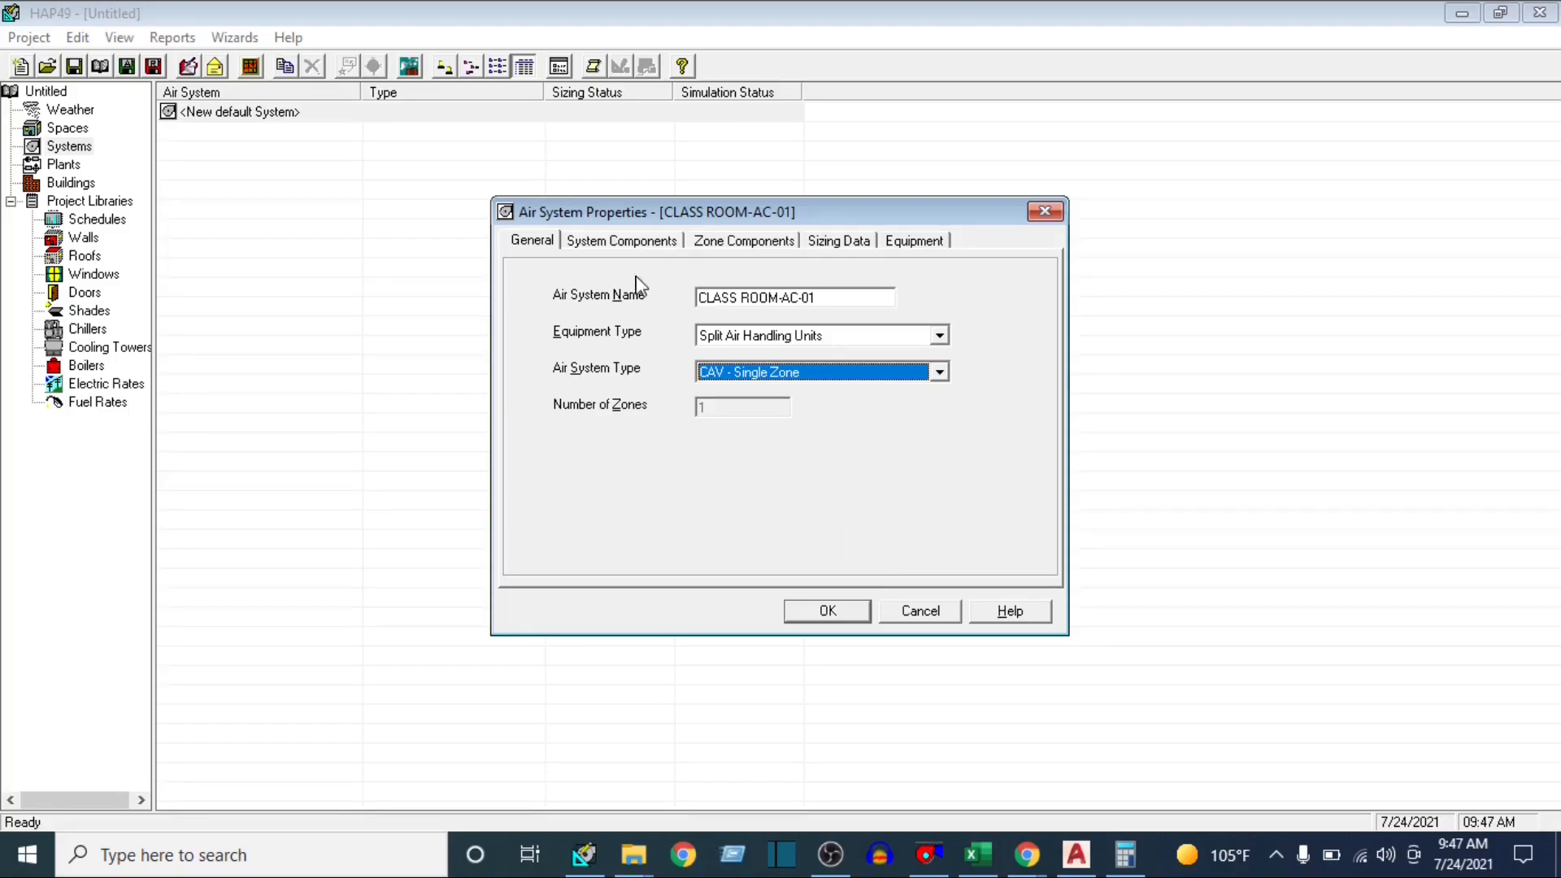
Set the system's ventilation air to Constant airflow control with the ASHRAE Std 62.1-2010 ventilation sizing method
{"action": "left_click", "coordinate": [627, 244]}
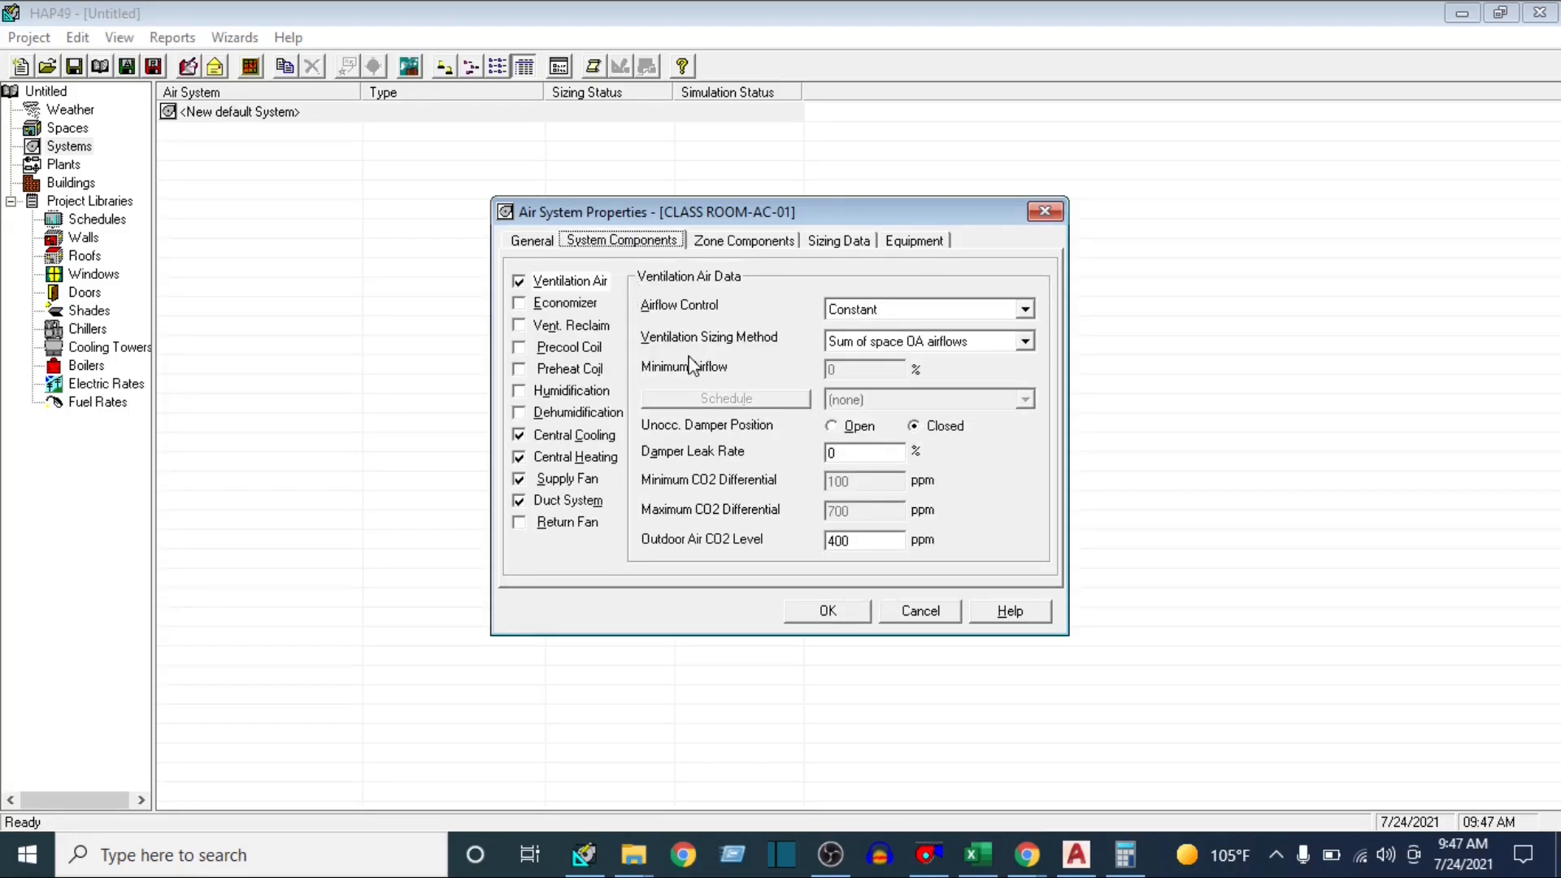
{"action": "left_click", "coordinate": [583, 275]}
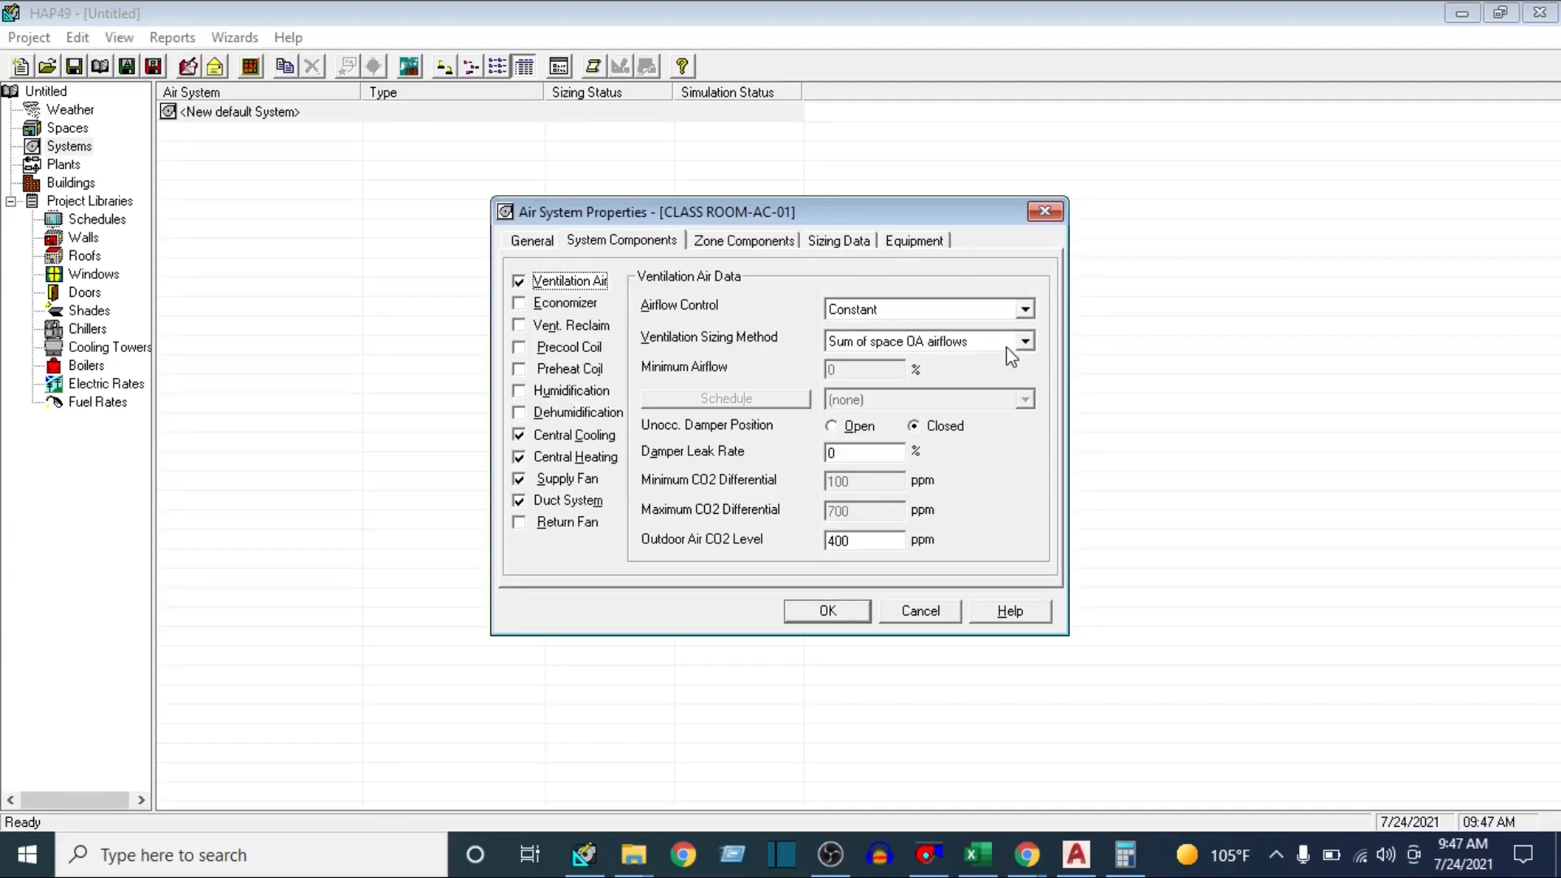
{"action": "left_click", "coordinate": [1025, 309]}
{"action": "left_click", "coordinate": [1030, 317]}
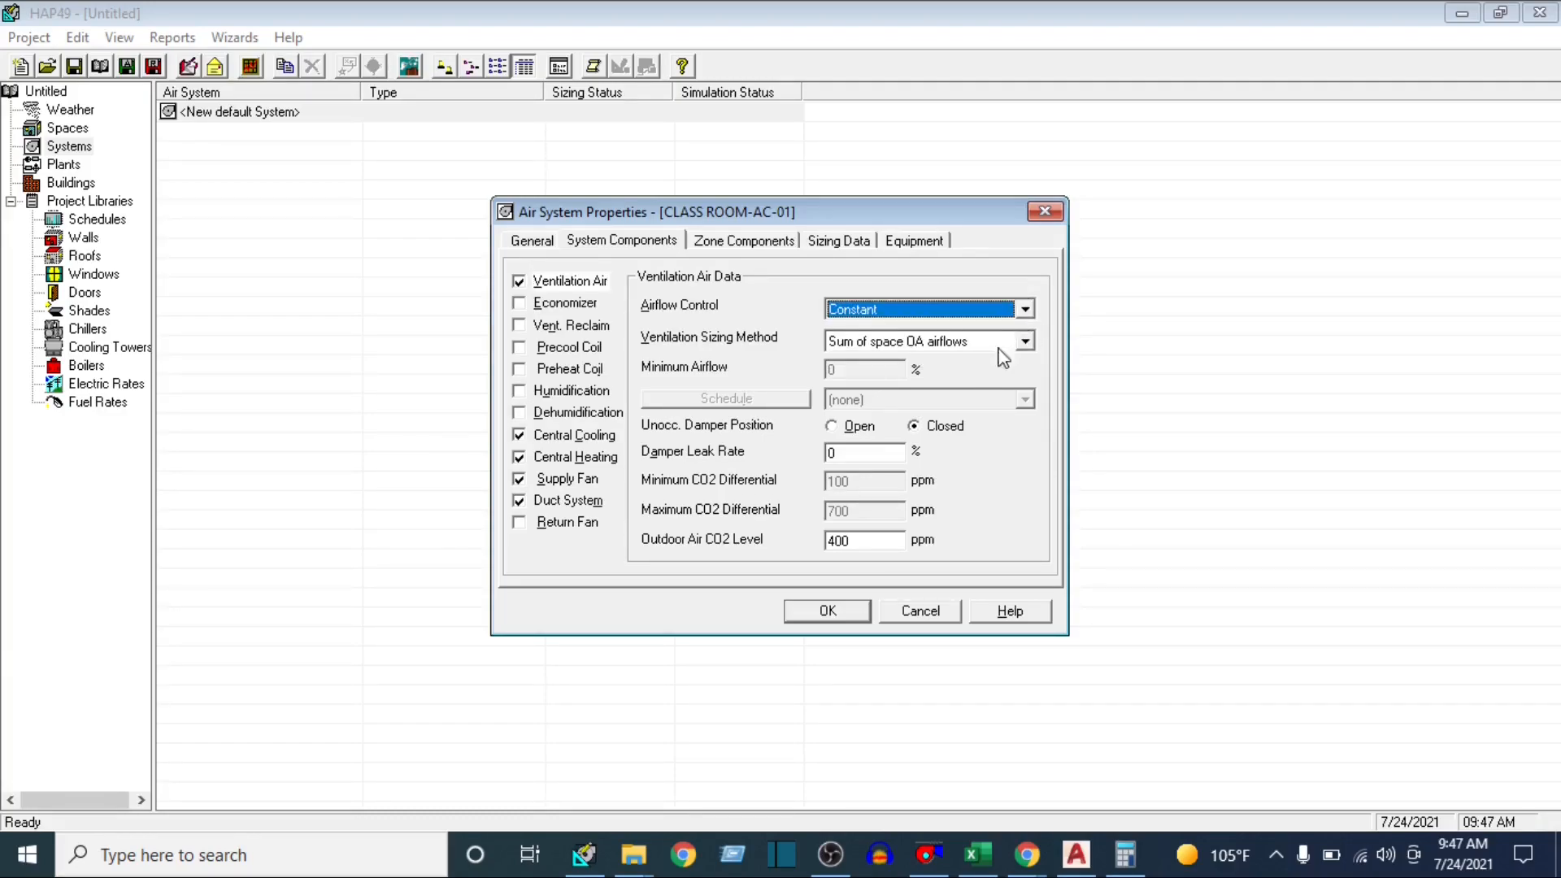
{"action": "left_click", "coordinate": [1025, 341]}
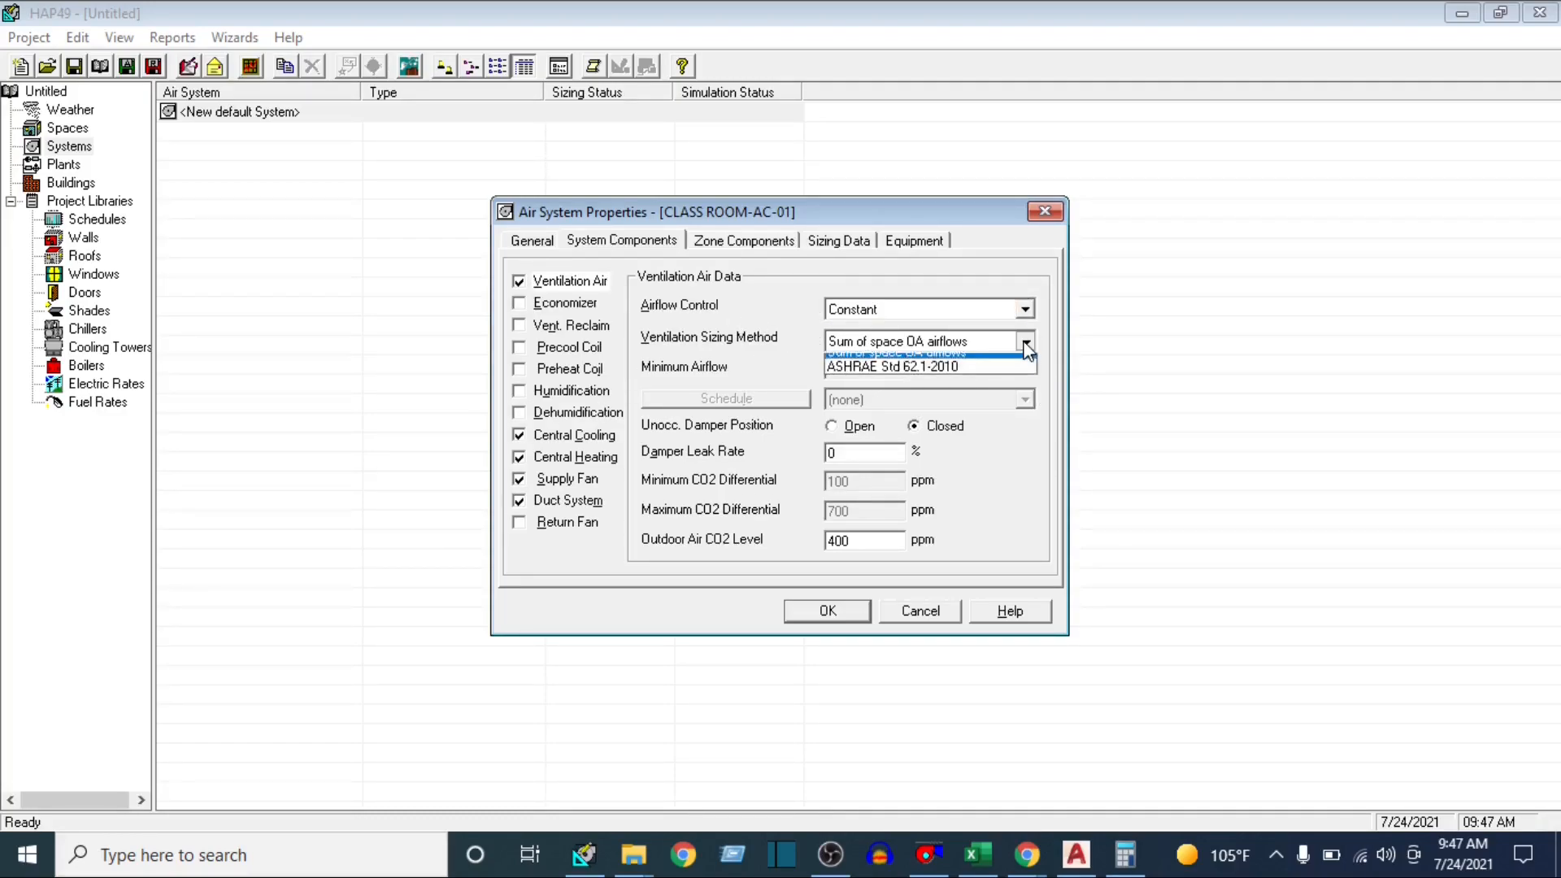
{"action": "left_click", "coordinate": [914, 376]}
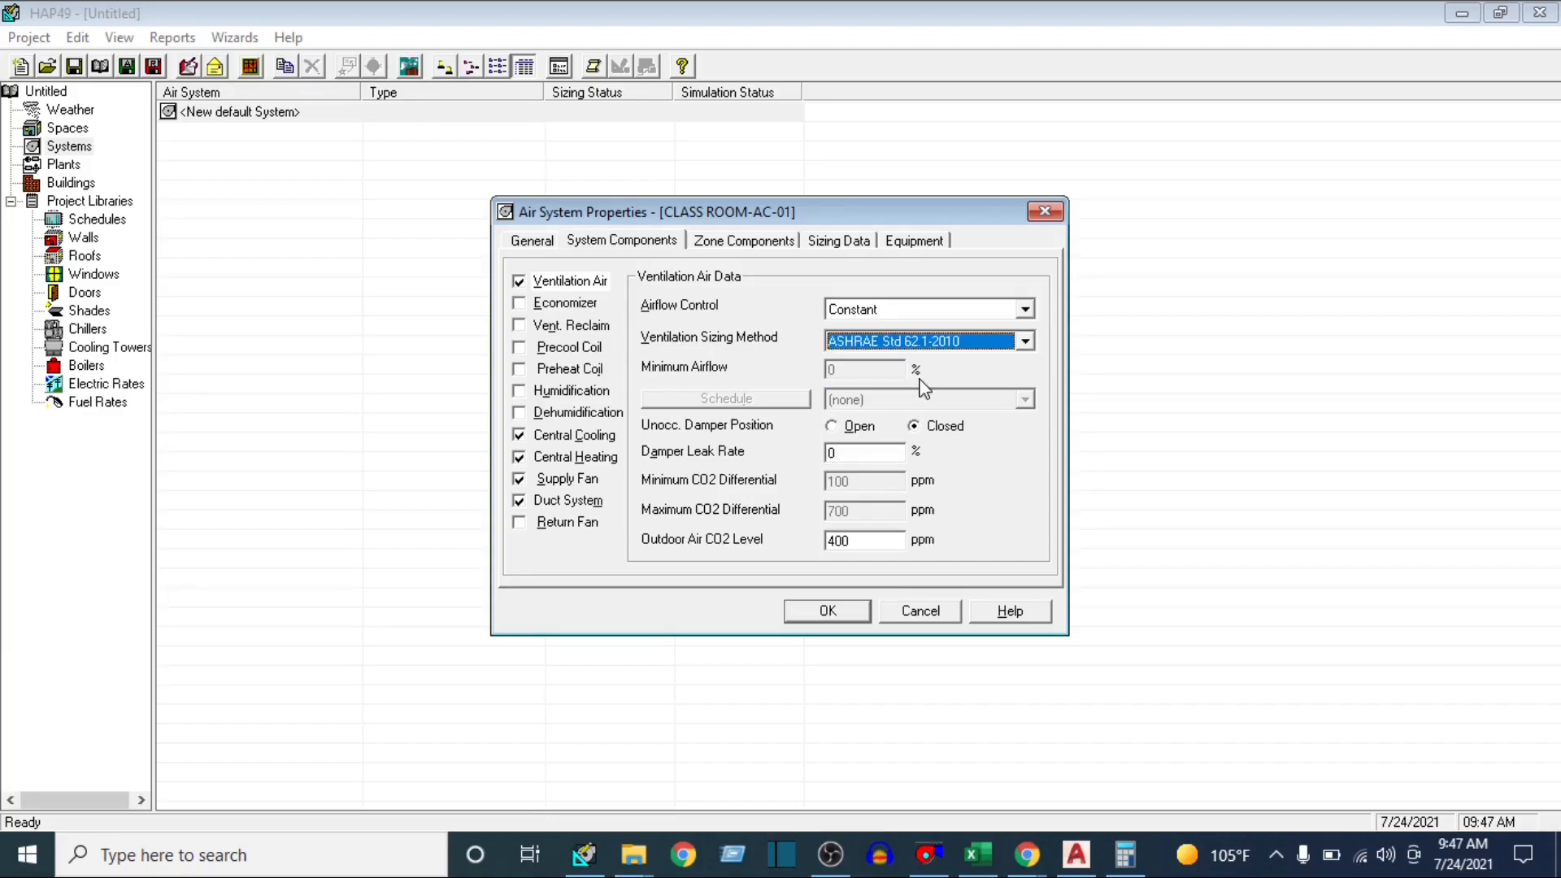
{"action": "left_click", "coordinate": [1027, 342]}
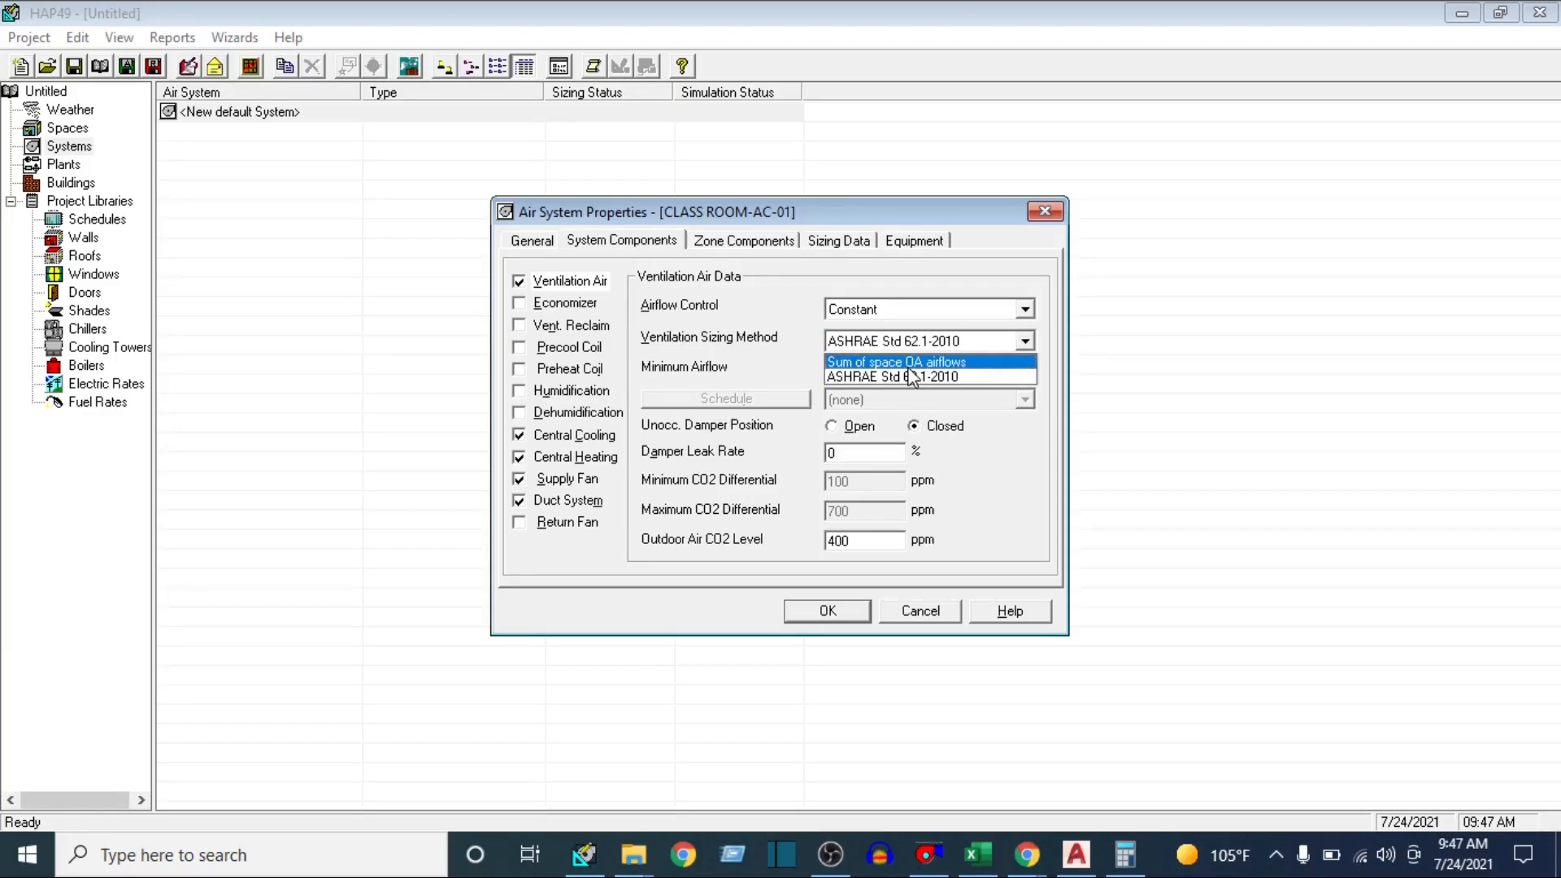
{"action": "left_click", "coordinate": [697, 347]}
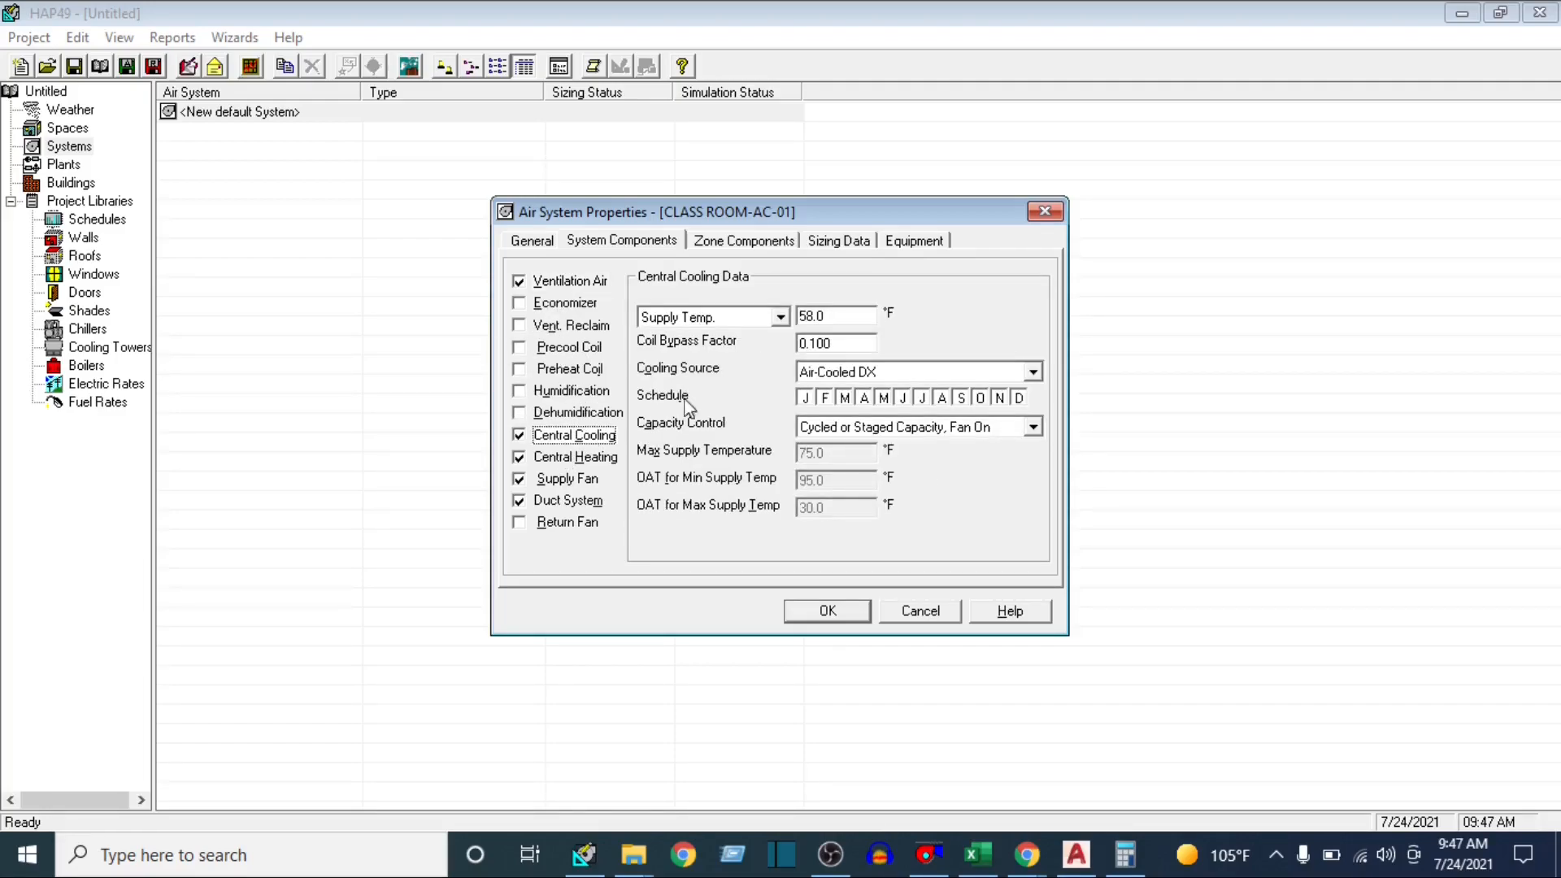
Set the central cooling supply temperature to 55 °F
{"action": "left_click", "coordinate": [855, 317]}
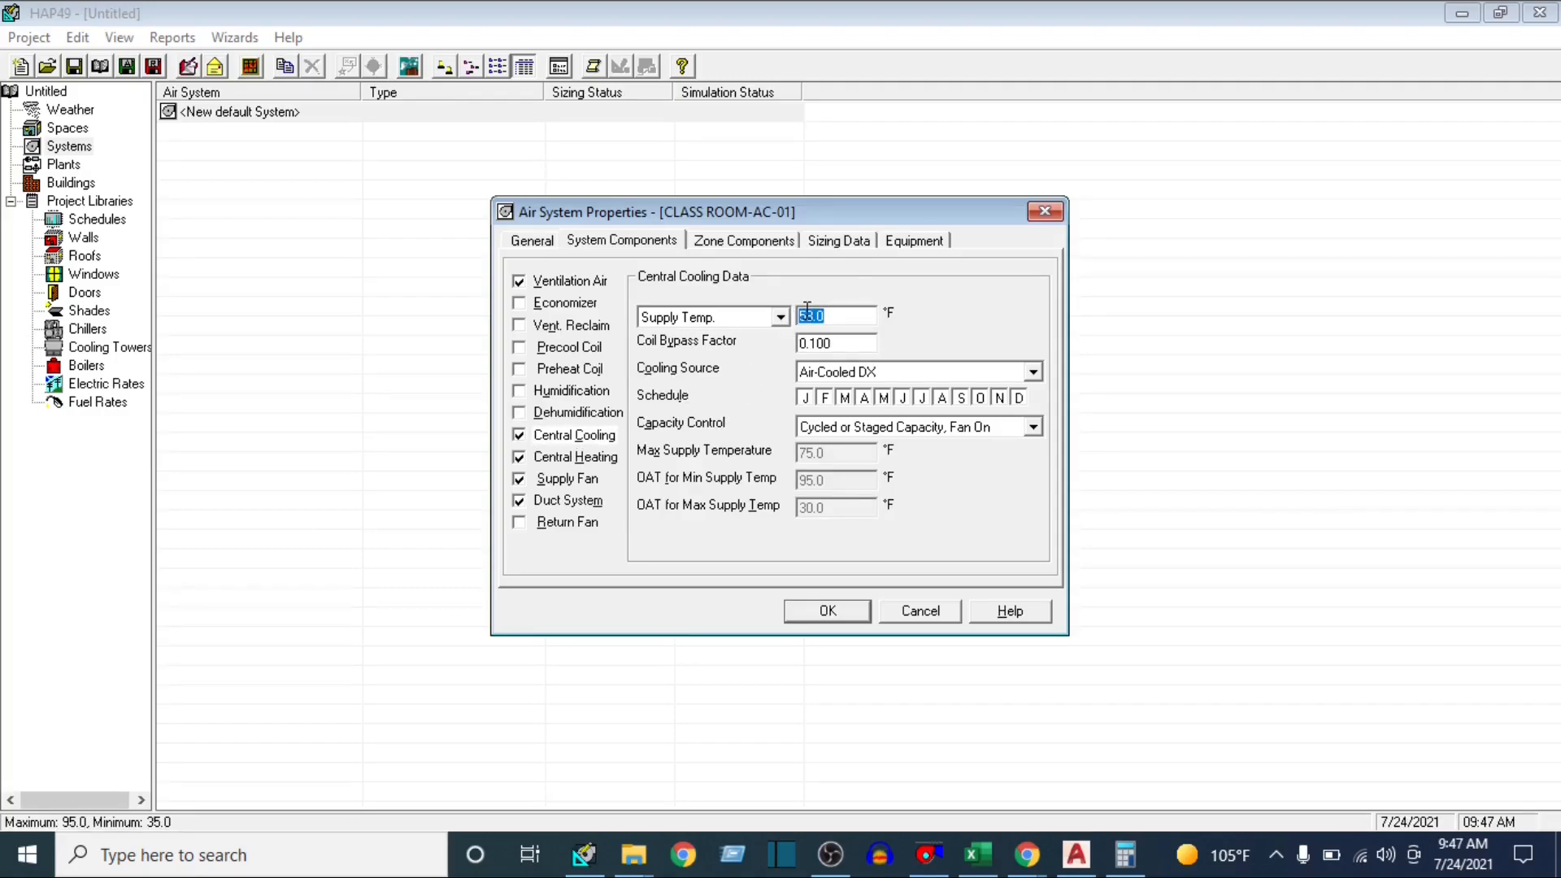
{"action": "type", "text": "55"}
{"action": "left_click", "coordinate": [854, 343]}
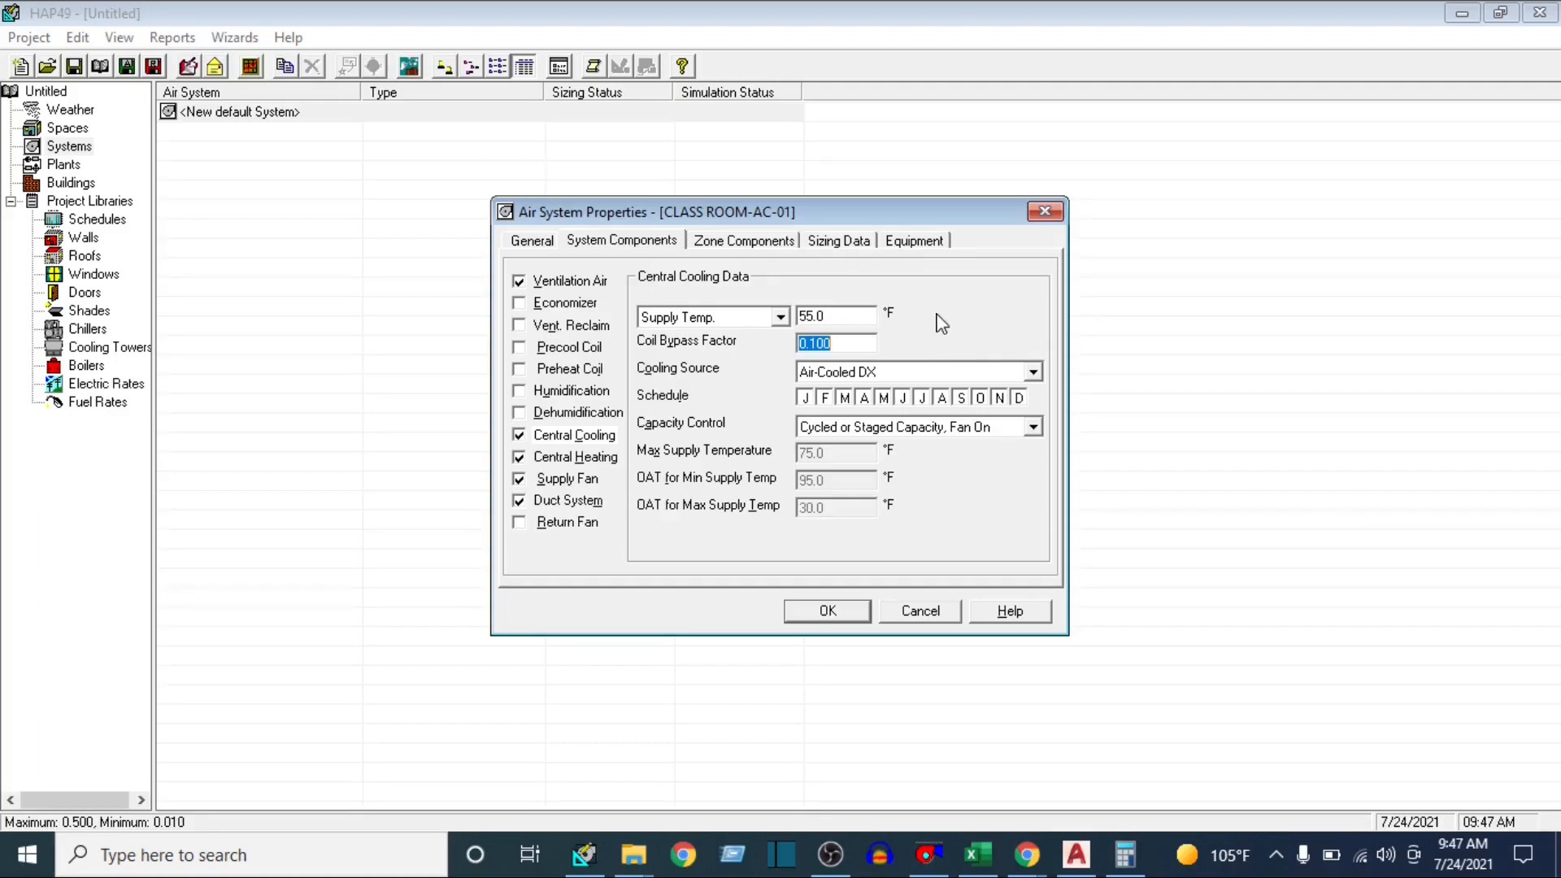
Review the system's central heating, supply fan, duct system, central cooling and ventilation air data
{"action": "left_click", "coordinate": [583, 465]}
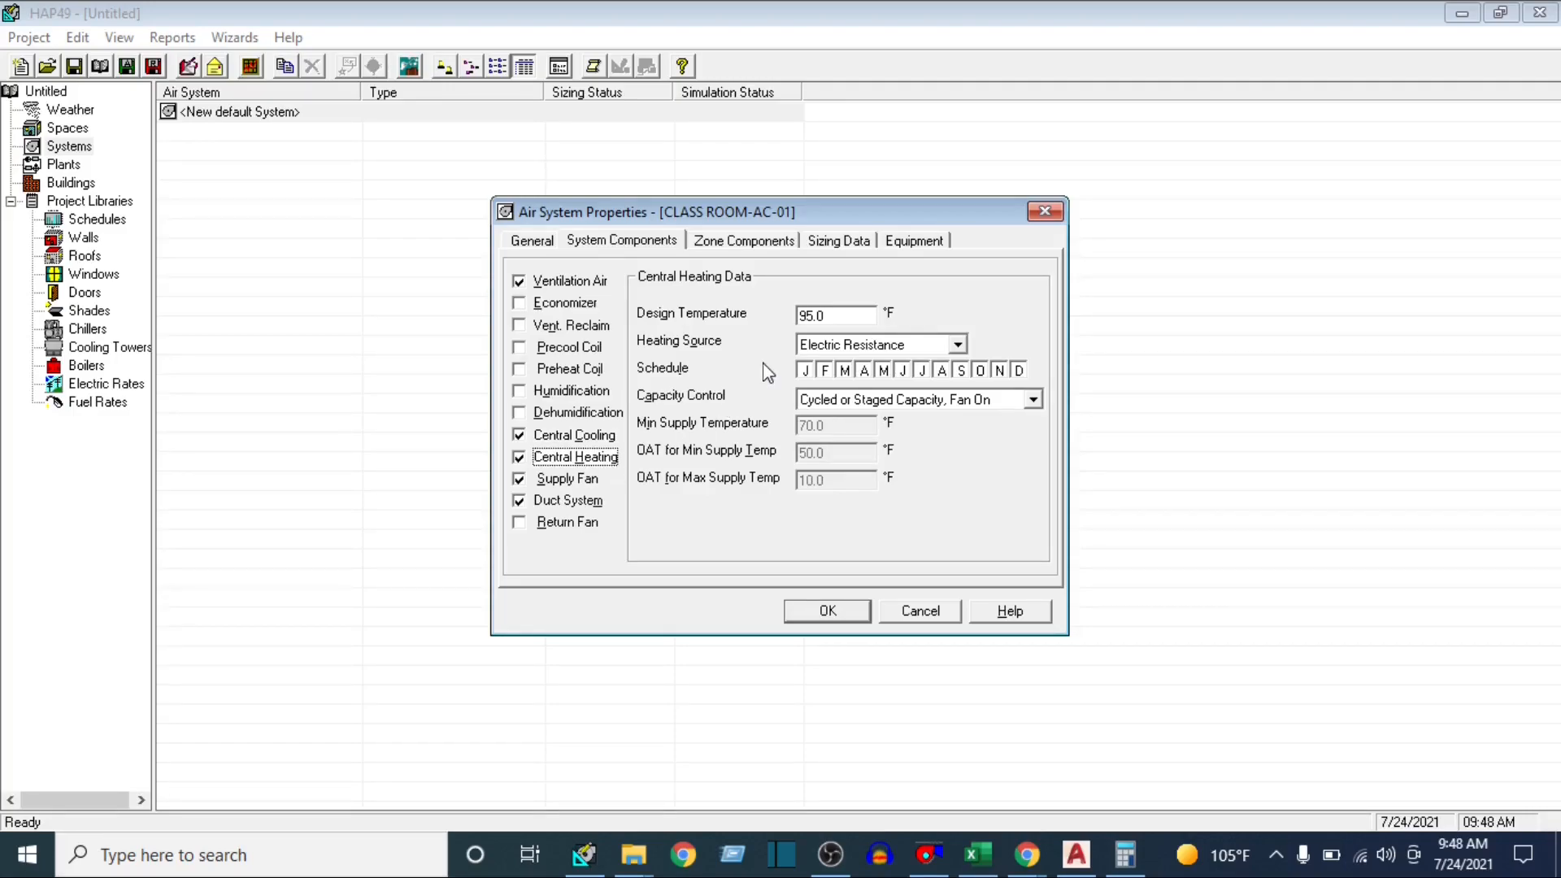
{"action": "left_click", "coordinate": [569, 479]}
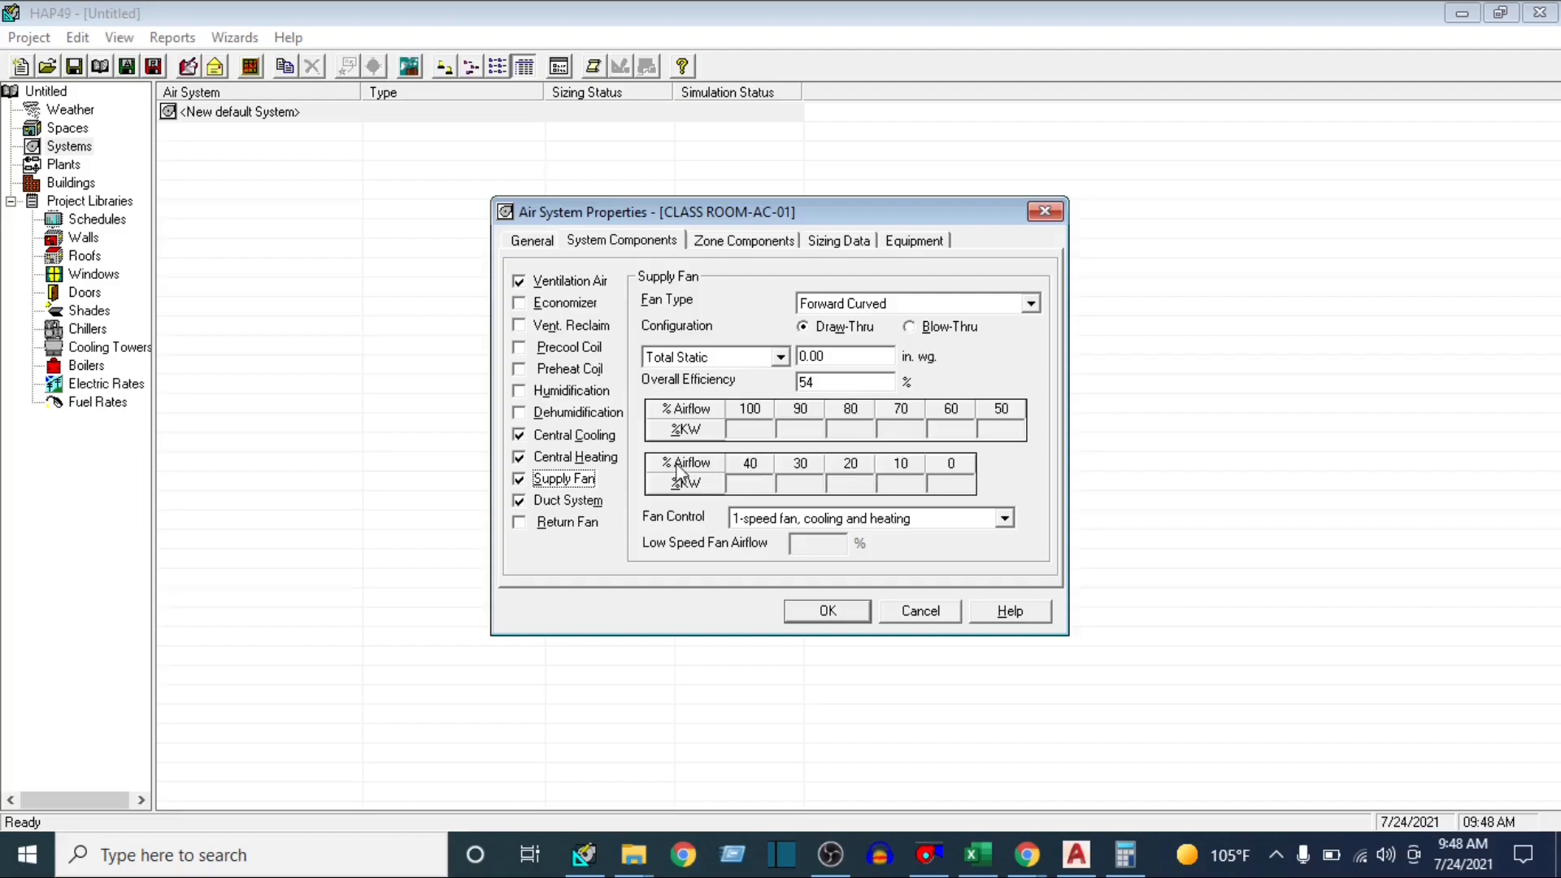
{"action": "left_click", "coordinate": [578, 501]}
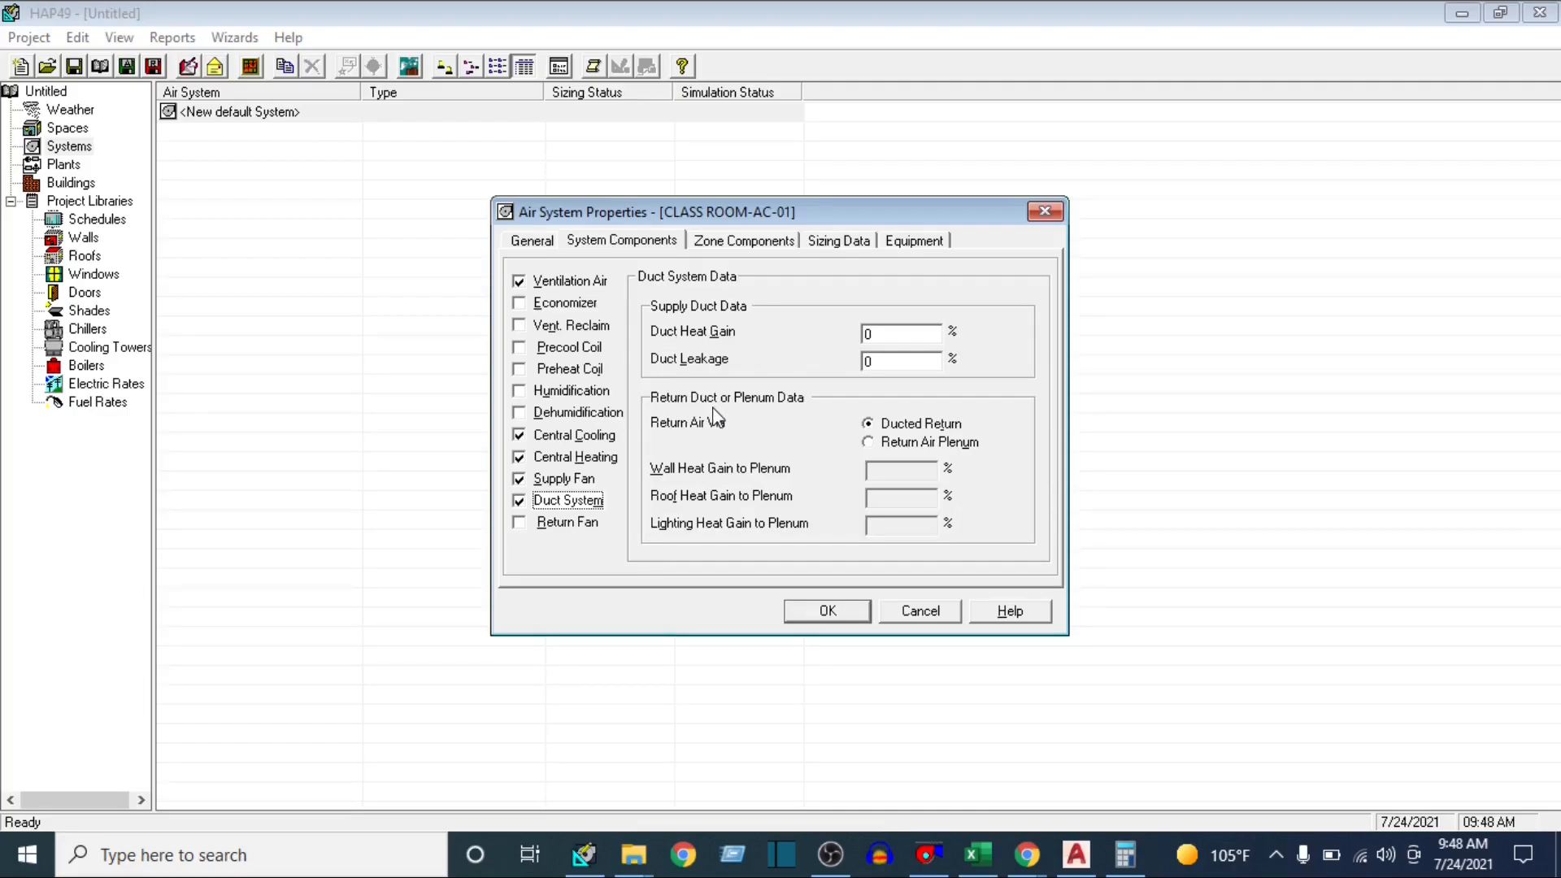
{"action": "left_click", "coordinate": [582, 437]}
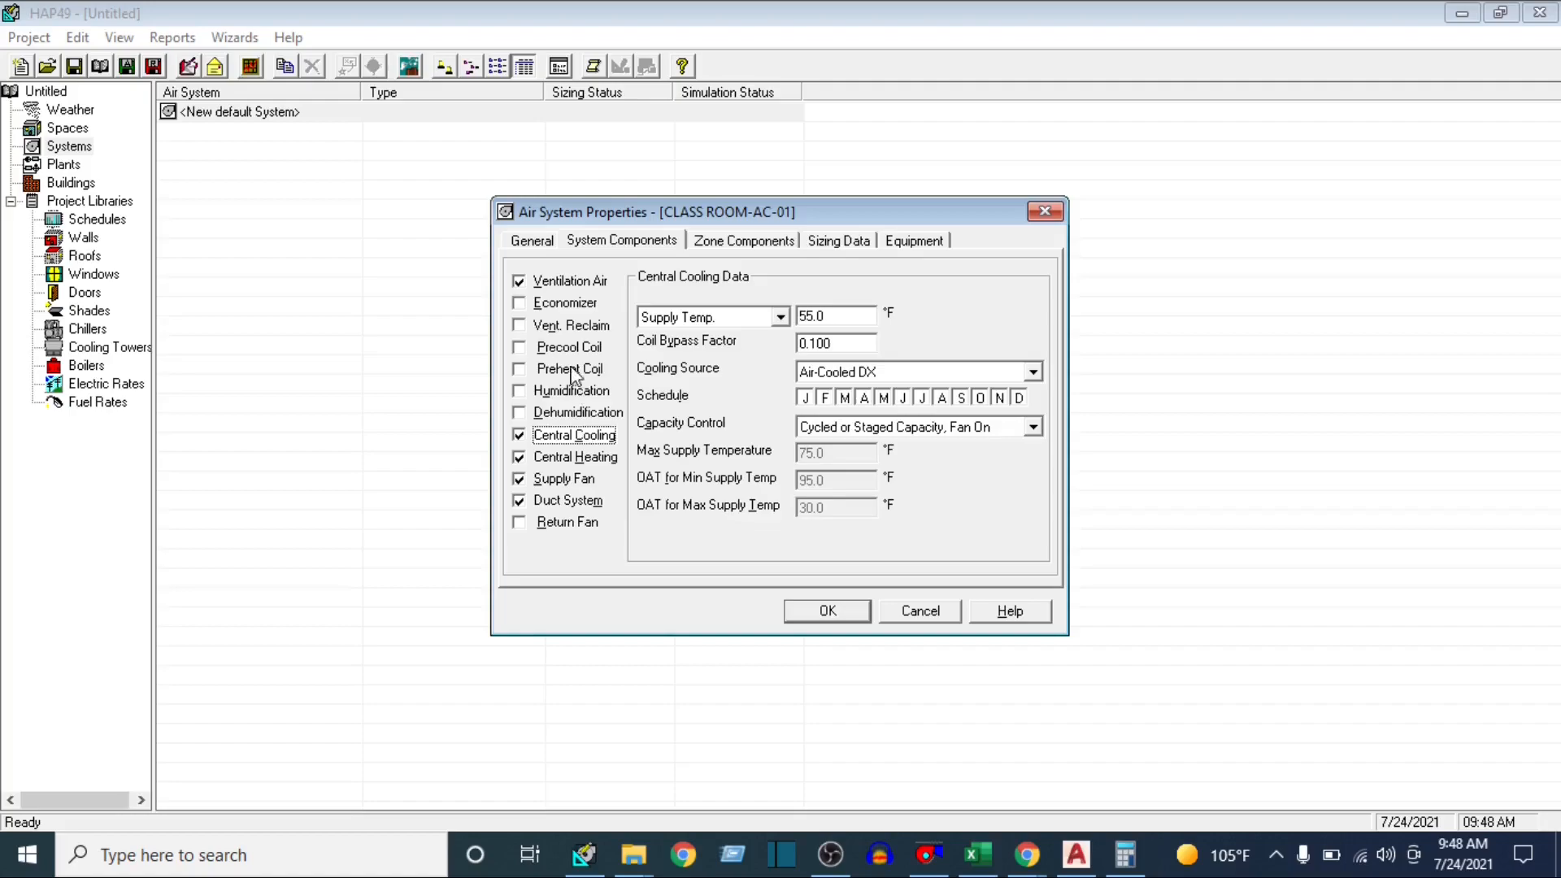
{"action": "left_click", "coordinate": [569, 285]}
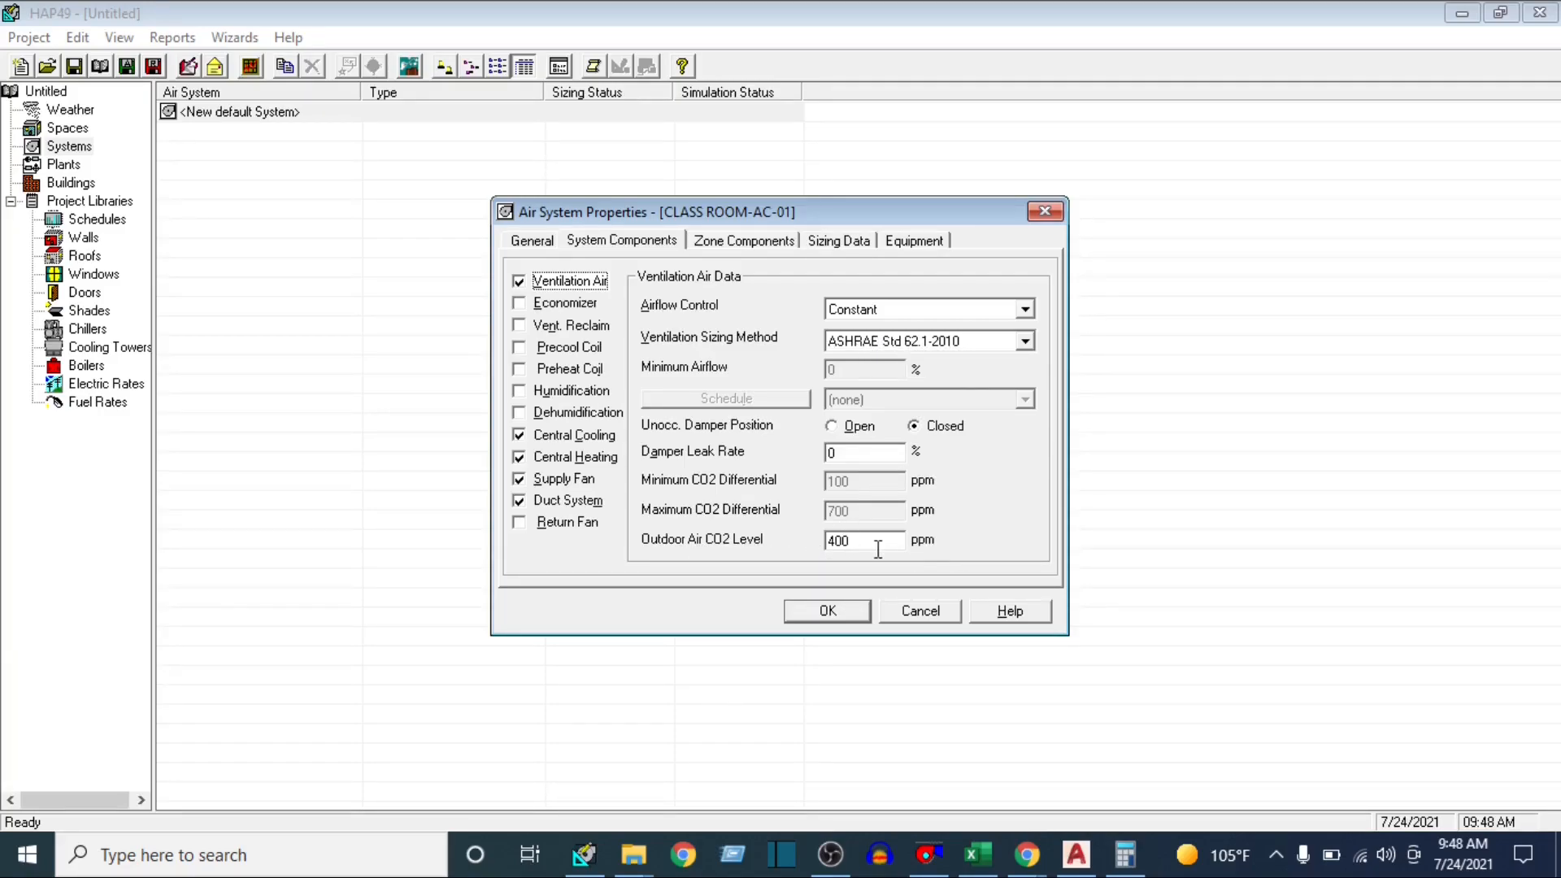
Assign the class room 1 space to Zone 1 of the air system
{"action": "left_click", "coordinate": [745, 241]}
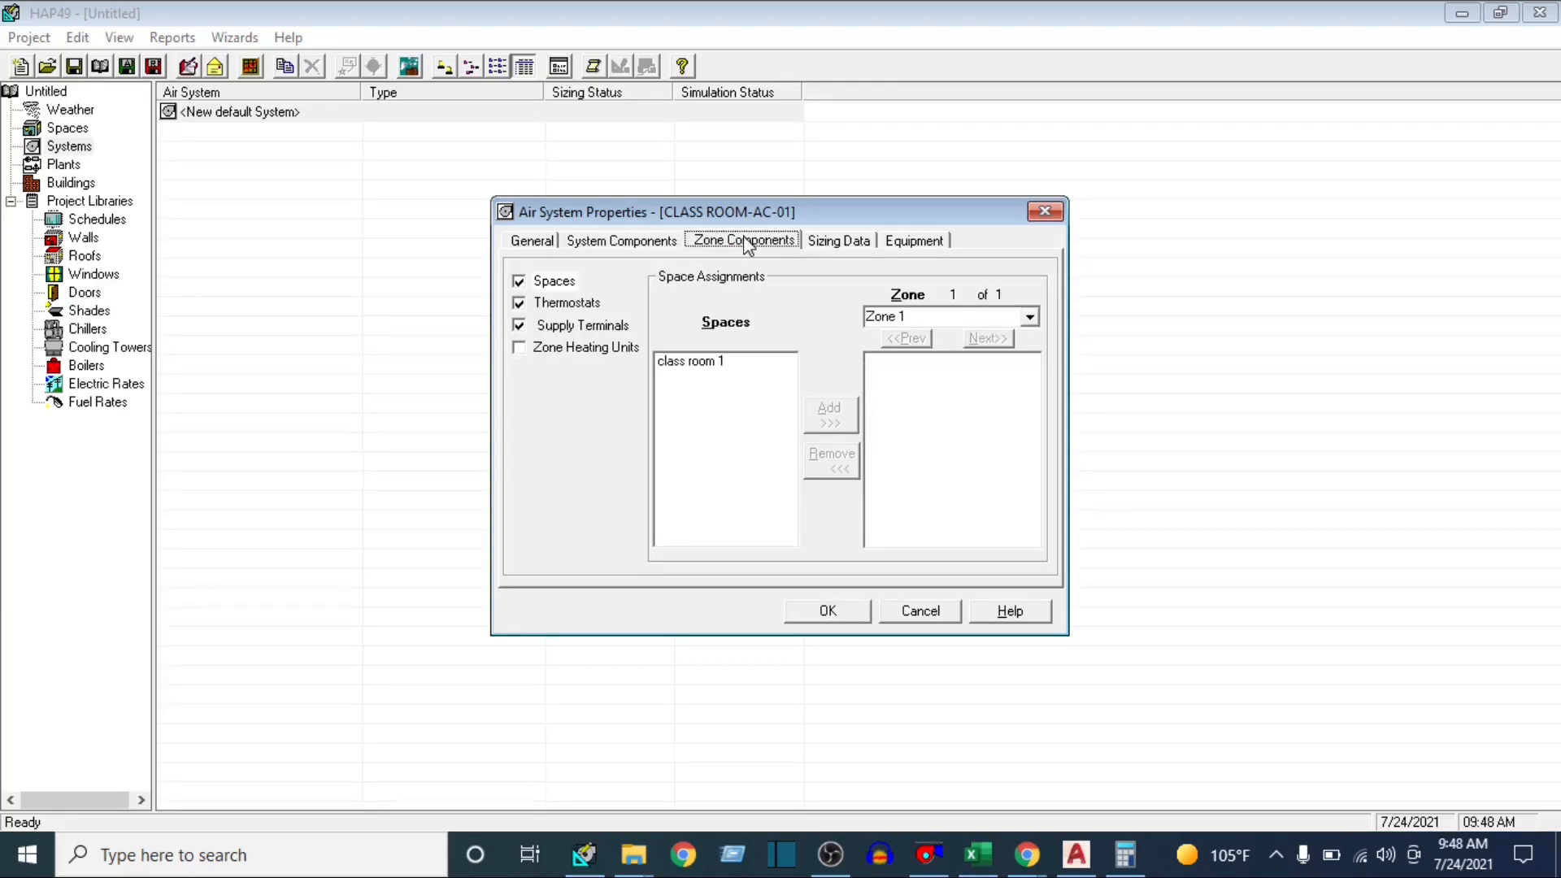
{"action": "left_click", "coordinate": [686, 362]}
{"action": "left_click", "coordinate": [830, 420]}
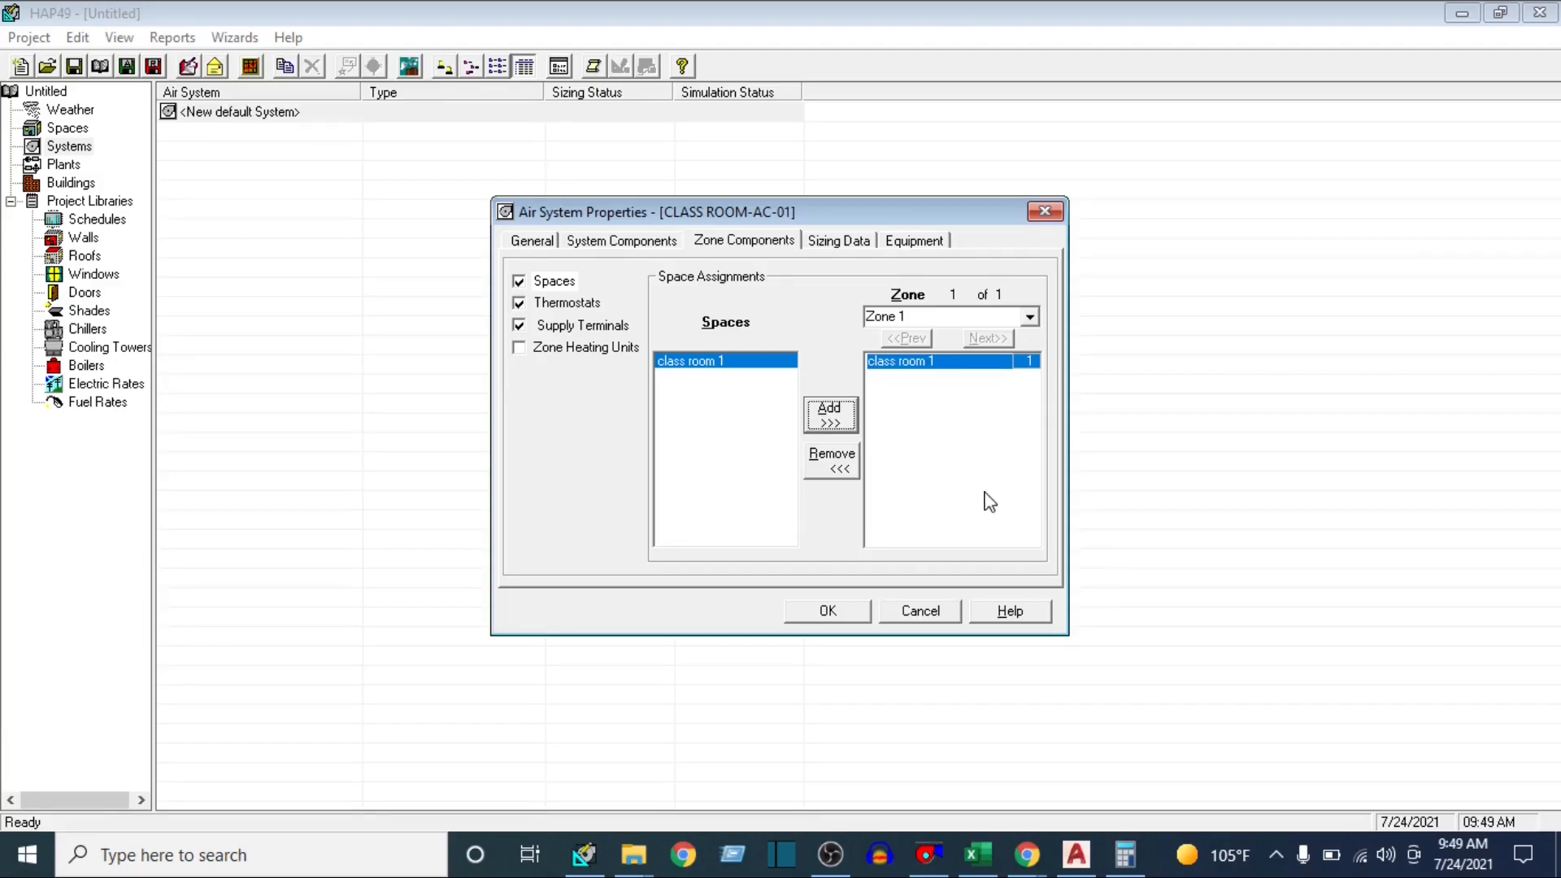
Create a fan/thermostat schedule named THERMOSTAT and assign it as the thermostat schedule for all zones
{"action": "left_click", "coordinate": [571, 304]}
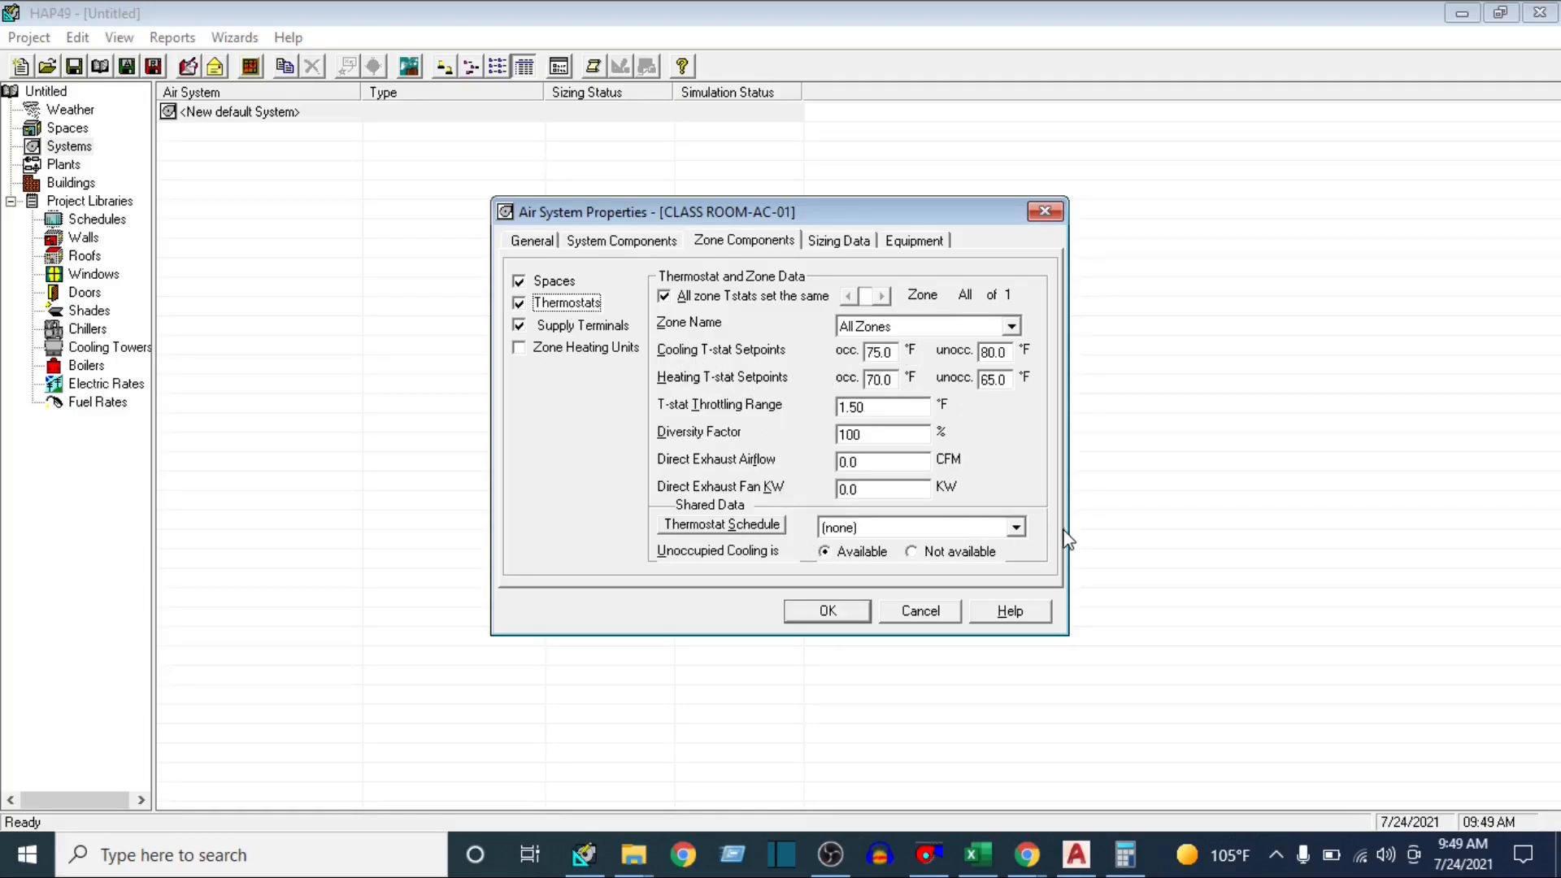
{"action": "left_click", "coordinate": [1013, 529]}
{"action": "left_click", "coordinate": [984, 563]}
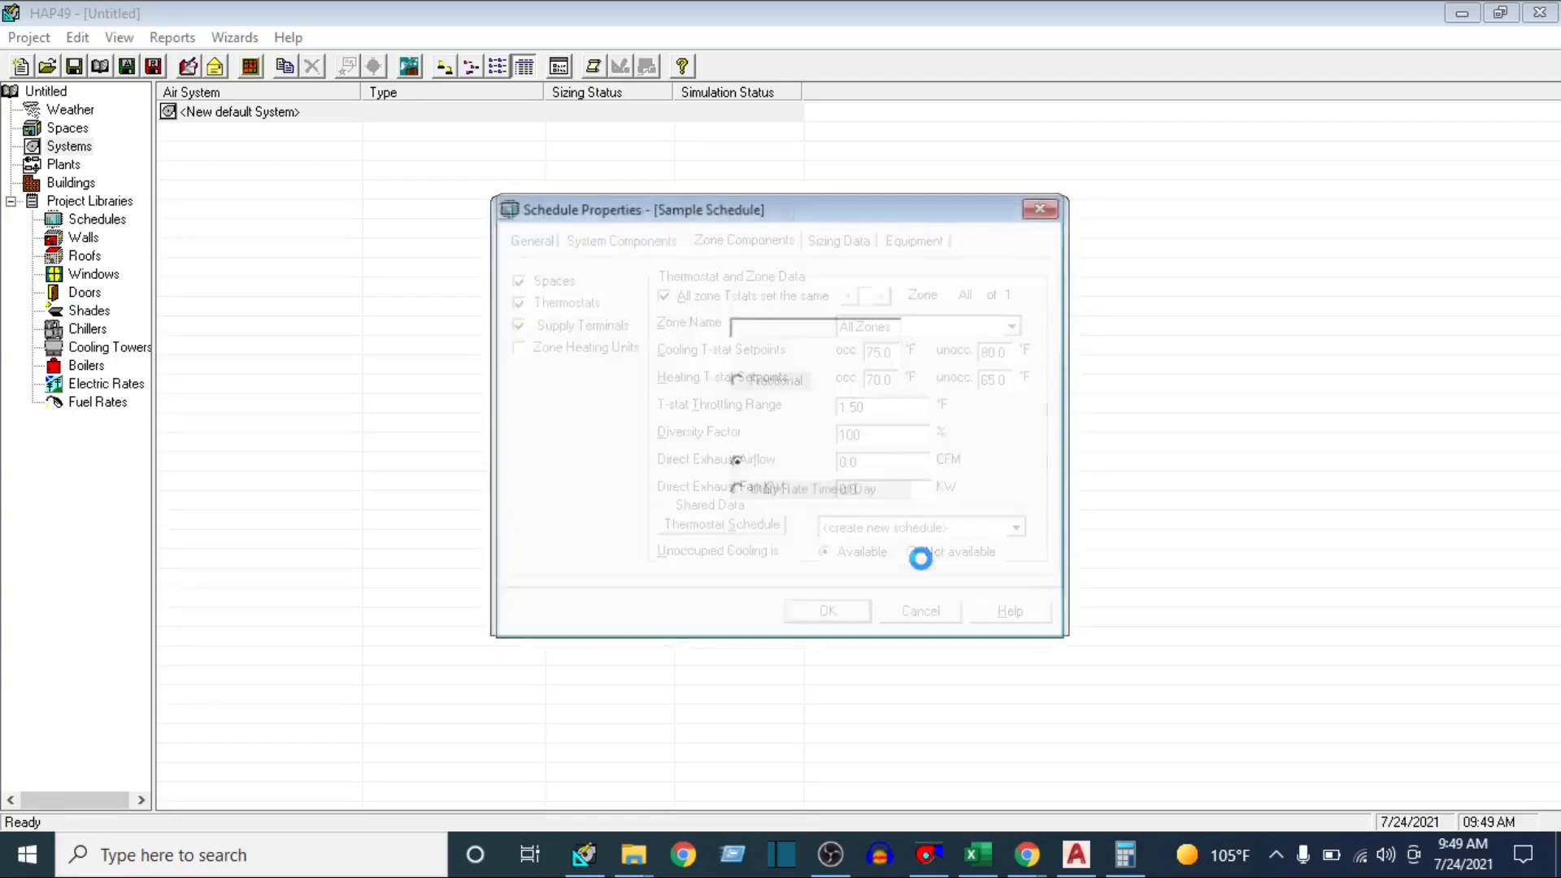
{"action": "type", "text": "TH"}
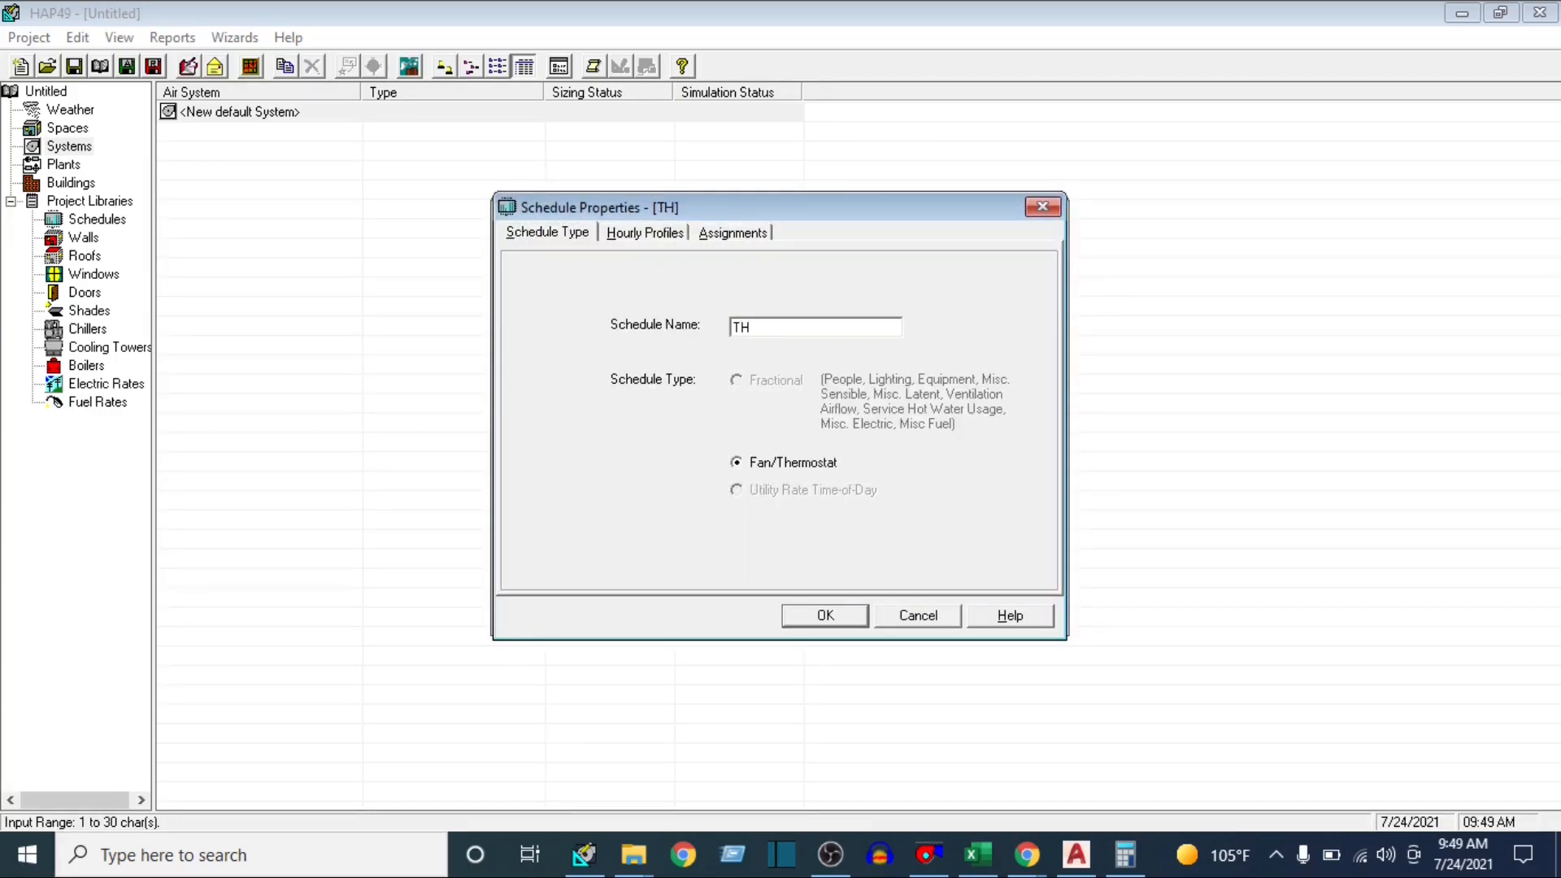
{"action": "type", "text": "ERMOSTAT"}
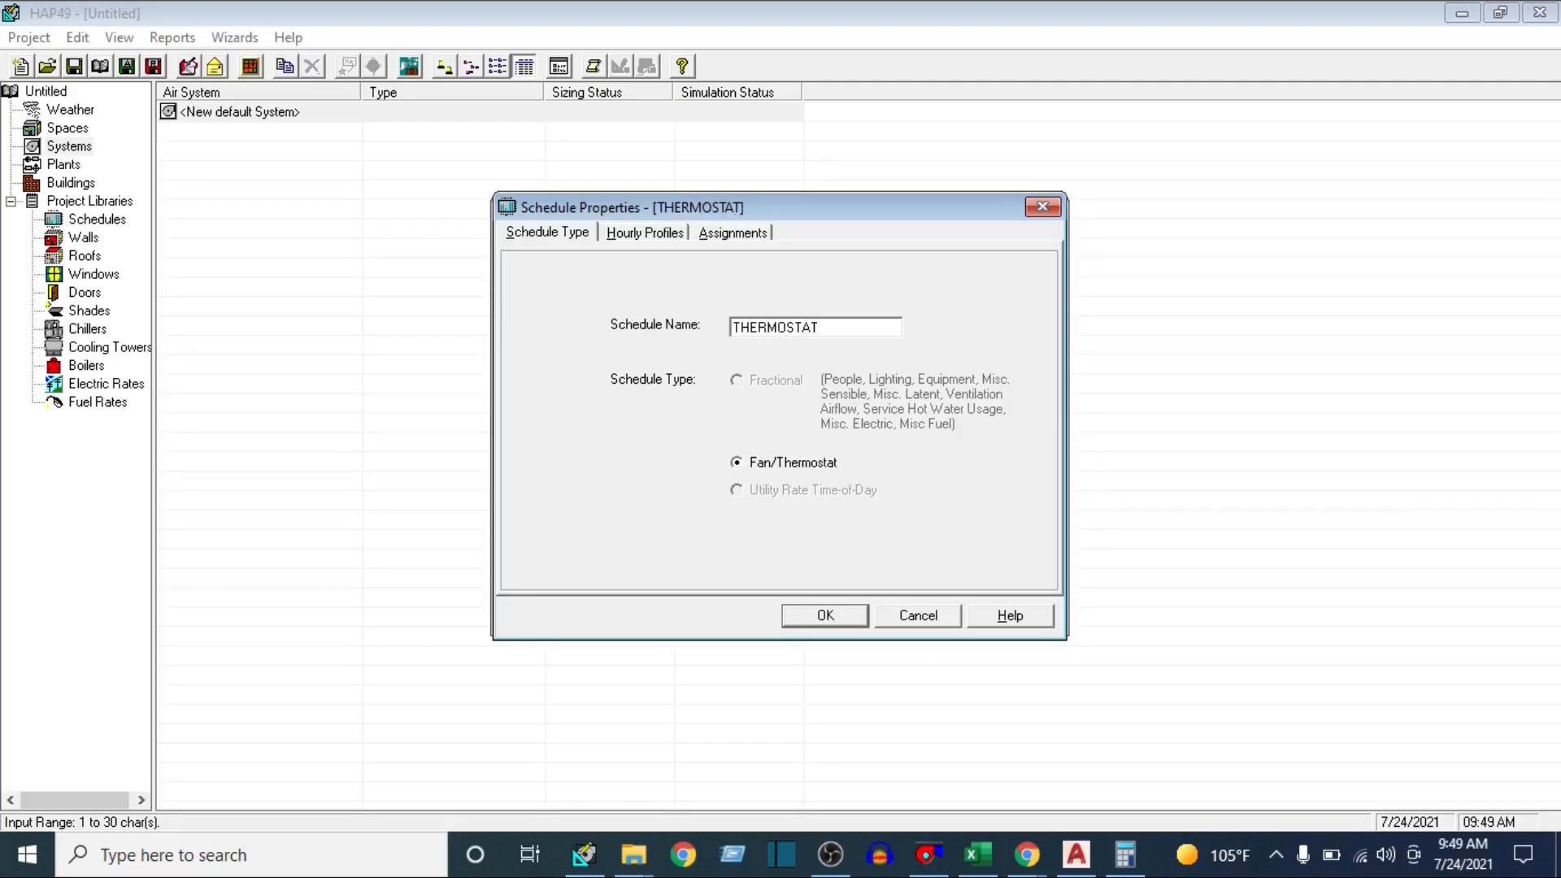
{"action": "left_click", "coordinate": [864, 615]}
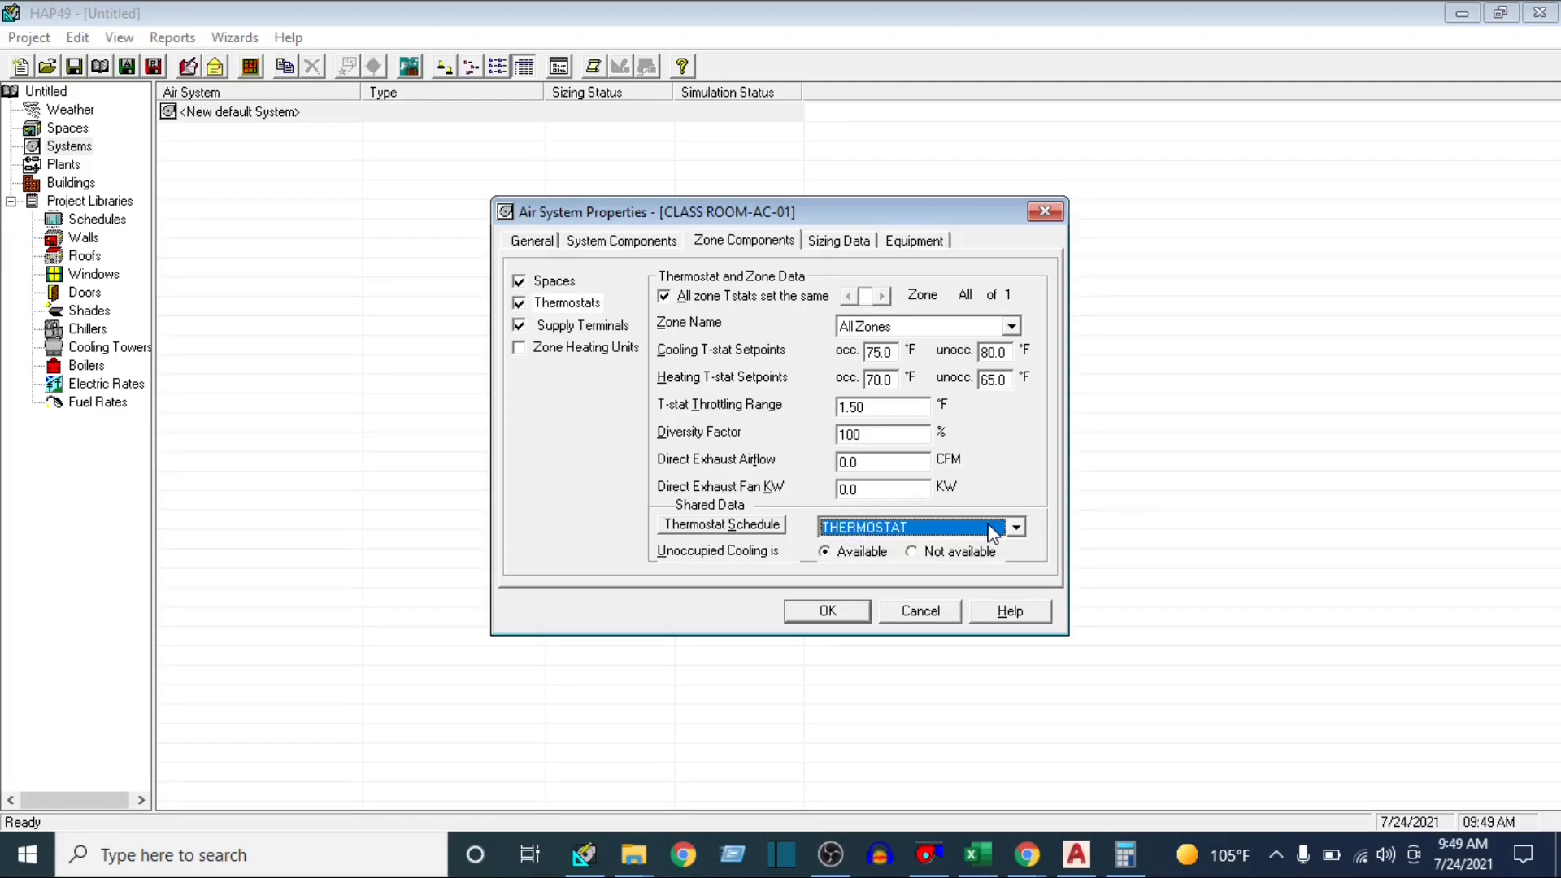
Review the THERMOSTAT schedule's hourly profiles, monthly assignments and schedule type
{"action": "left_click", "coordinate": [729, 524]}
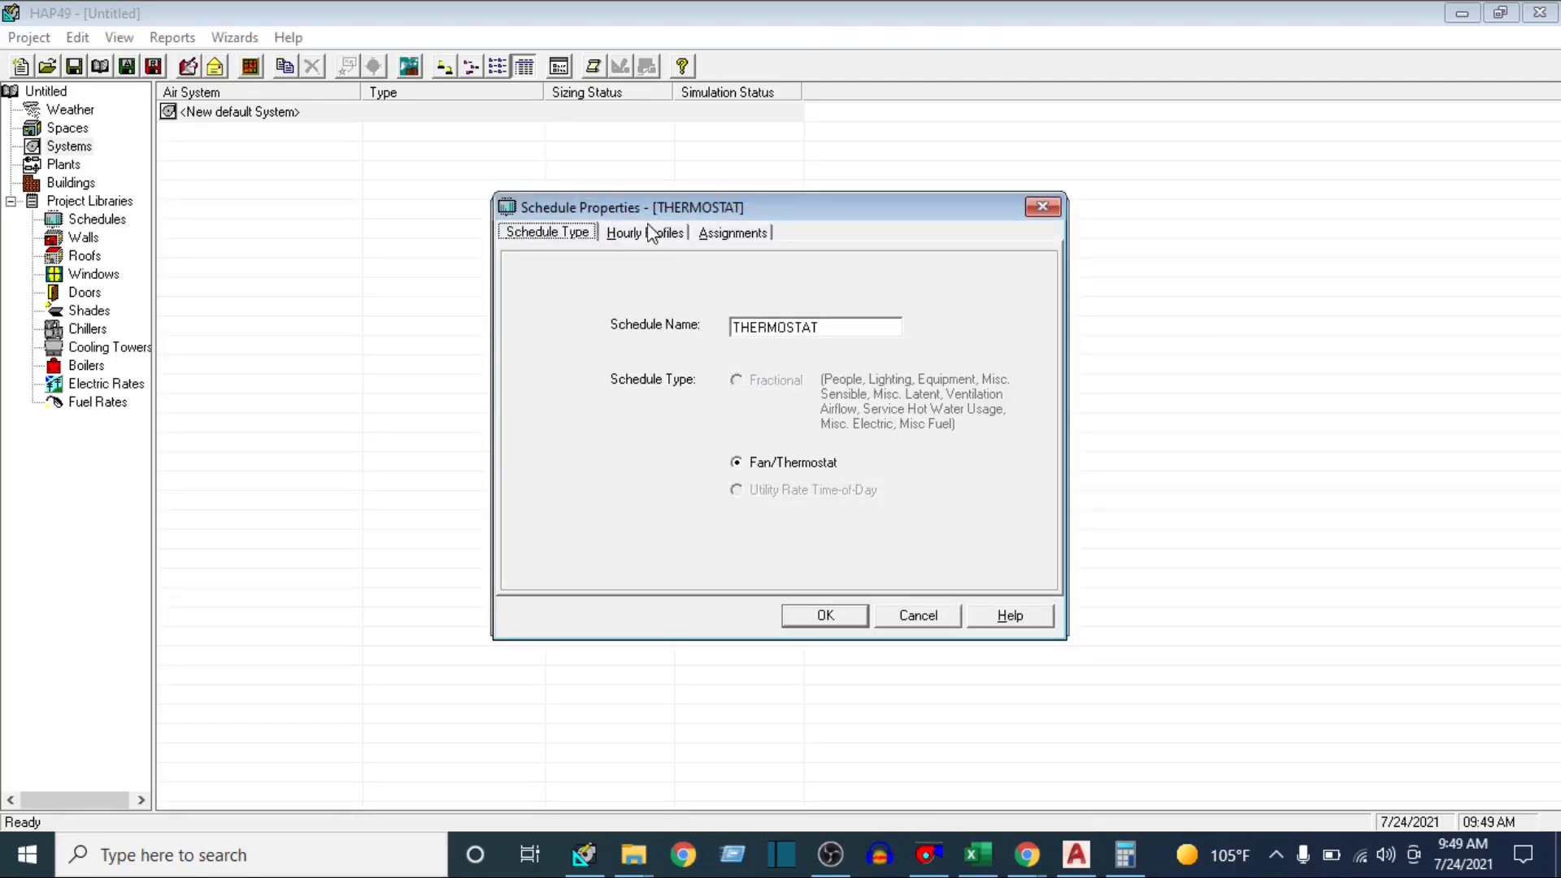
{"action": "left_click", "coordinate": [653, 232]}
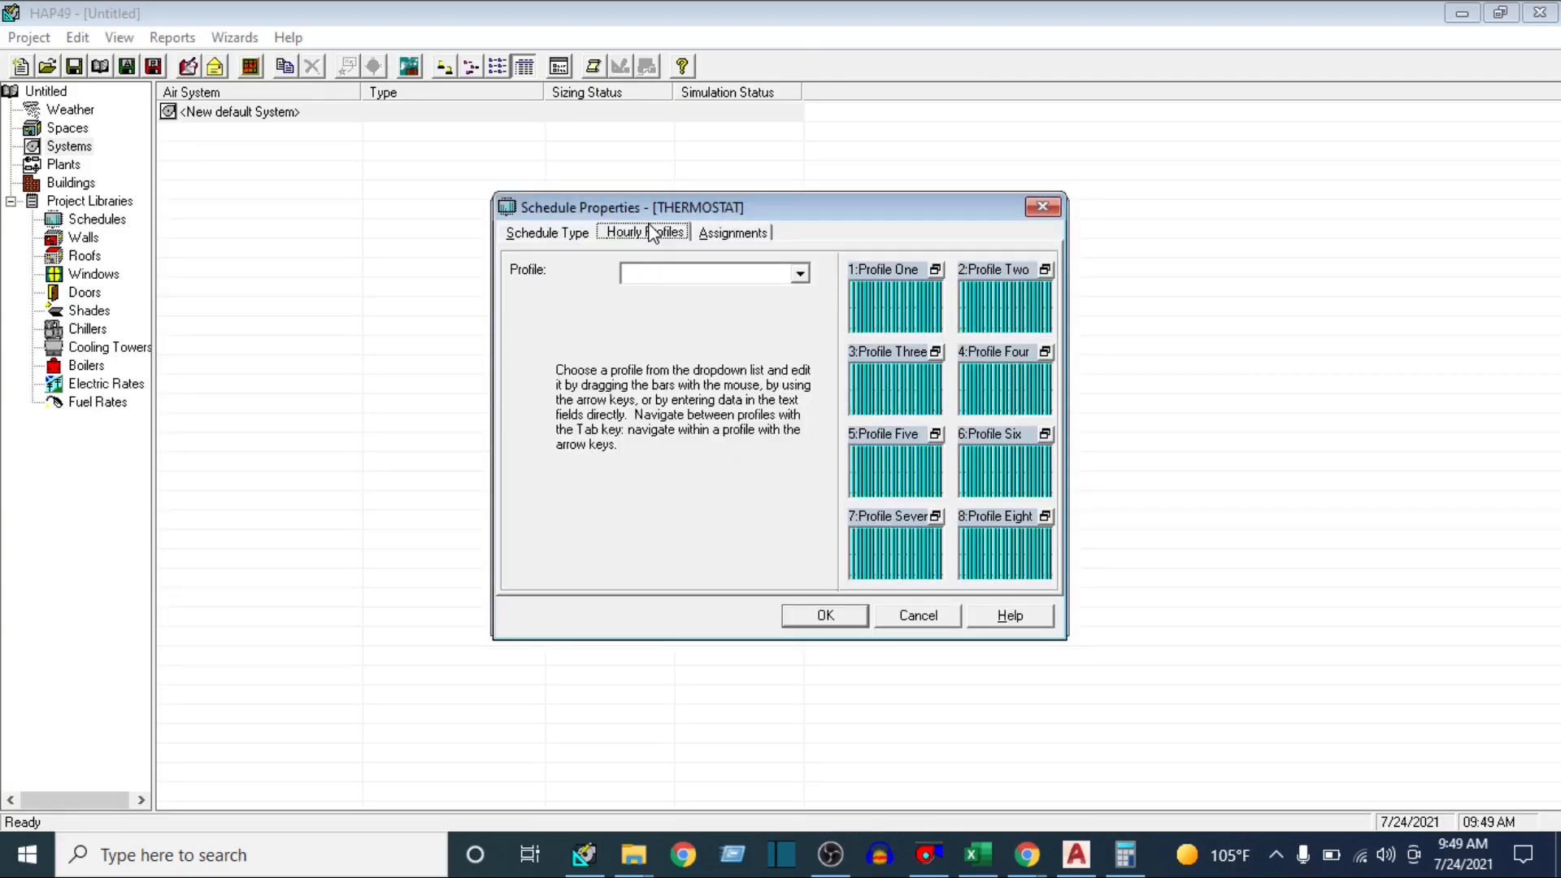
{"action": "left_click", "coordinate": [894, 290]}
{"action": "left_click", "coordinate": [1022, 299]}
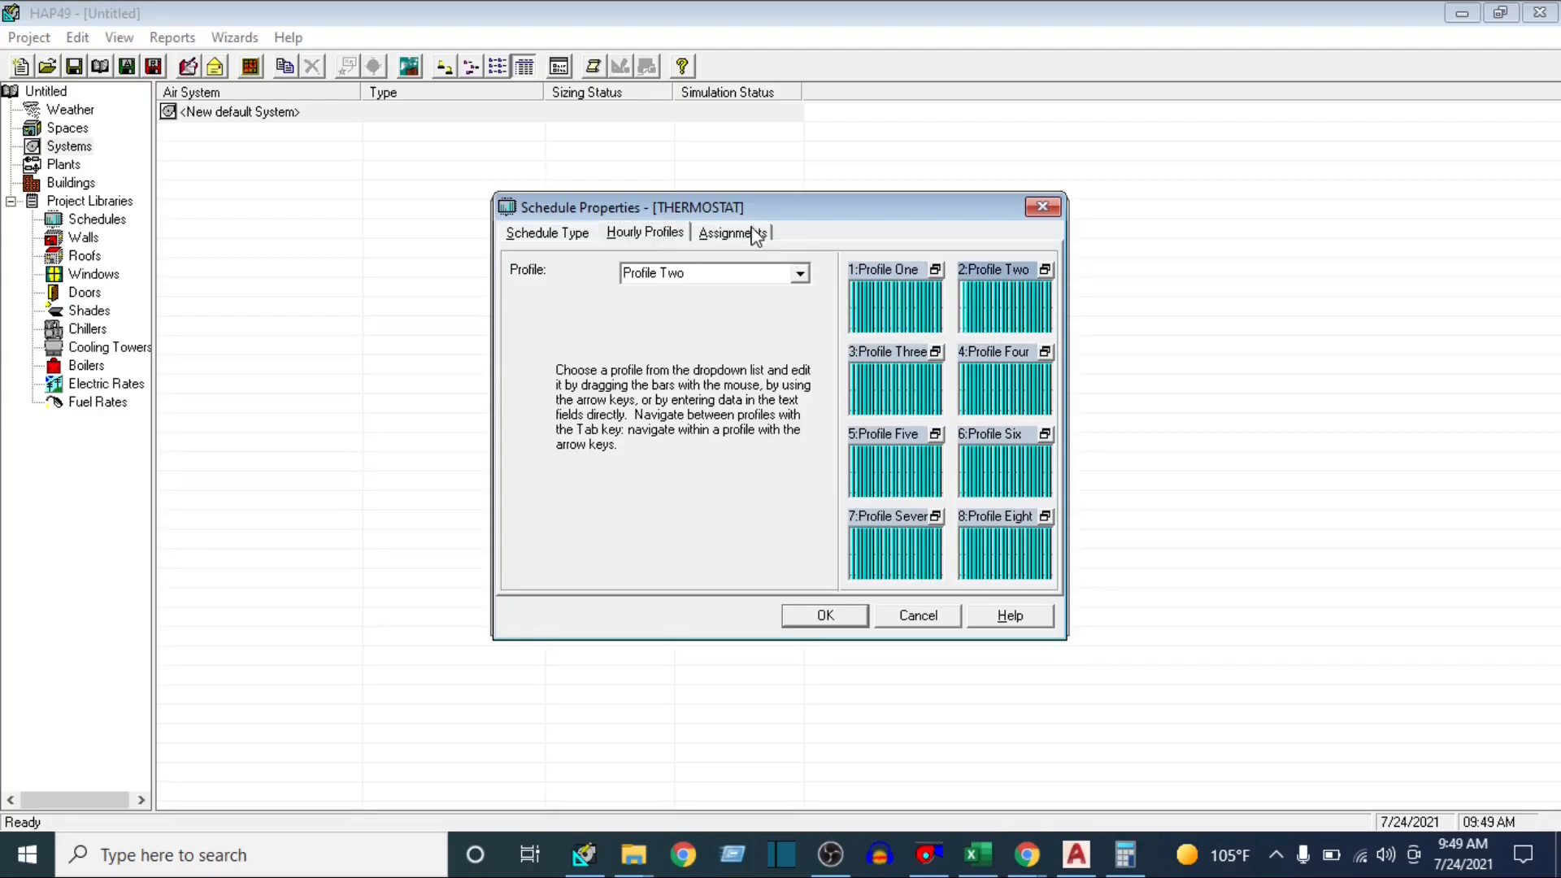
{"action": "left_click", "coordinate": [755, 235]}
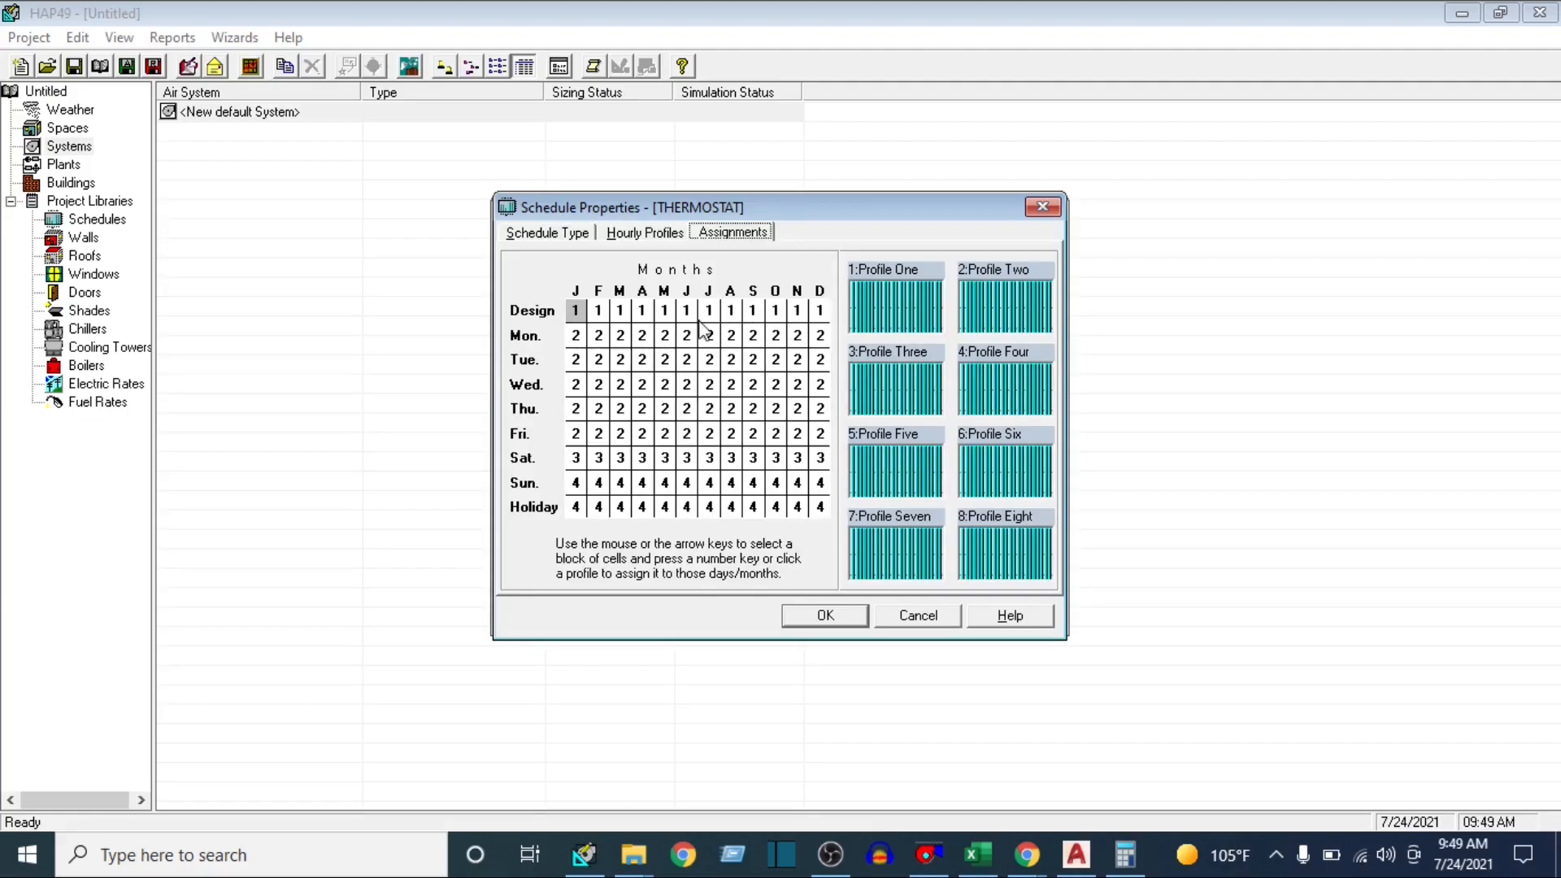
{"action": "left_click", "coordinate": [543, 235]}
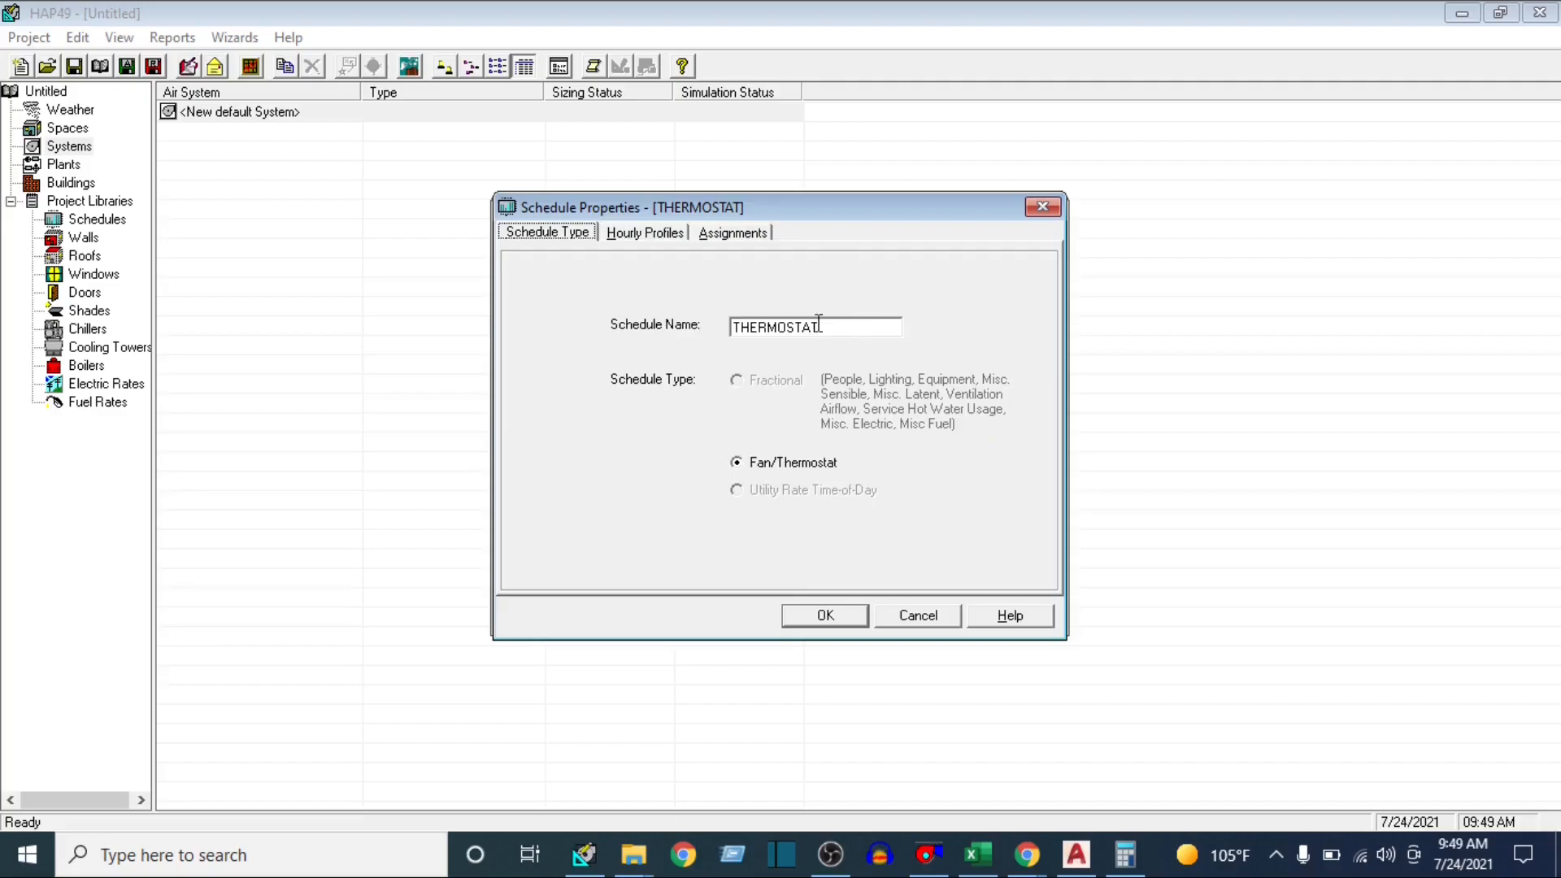
{"action": "left_click", "coordinate": [838, 623]}
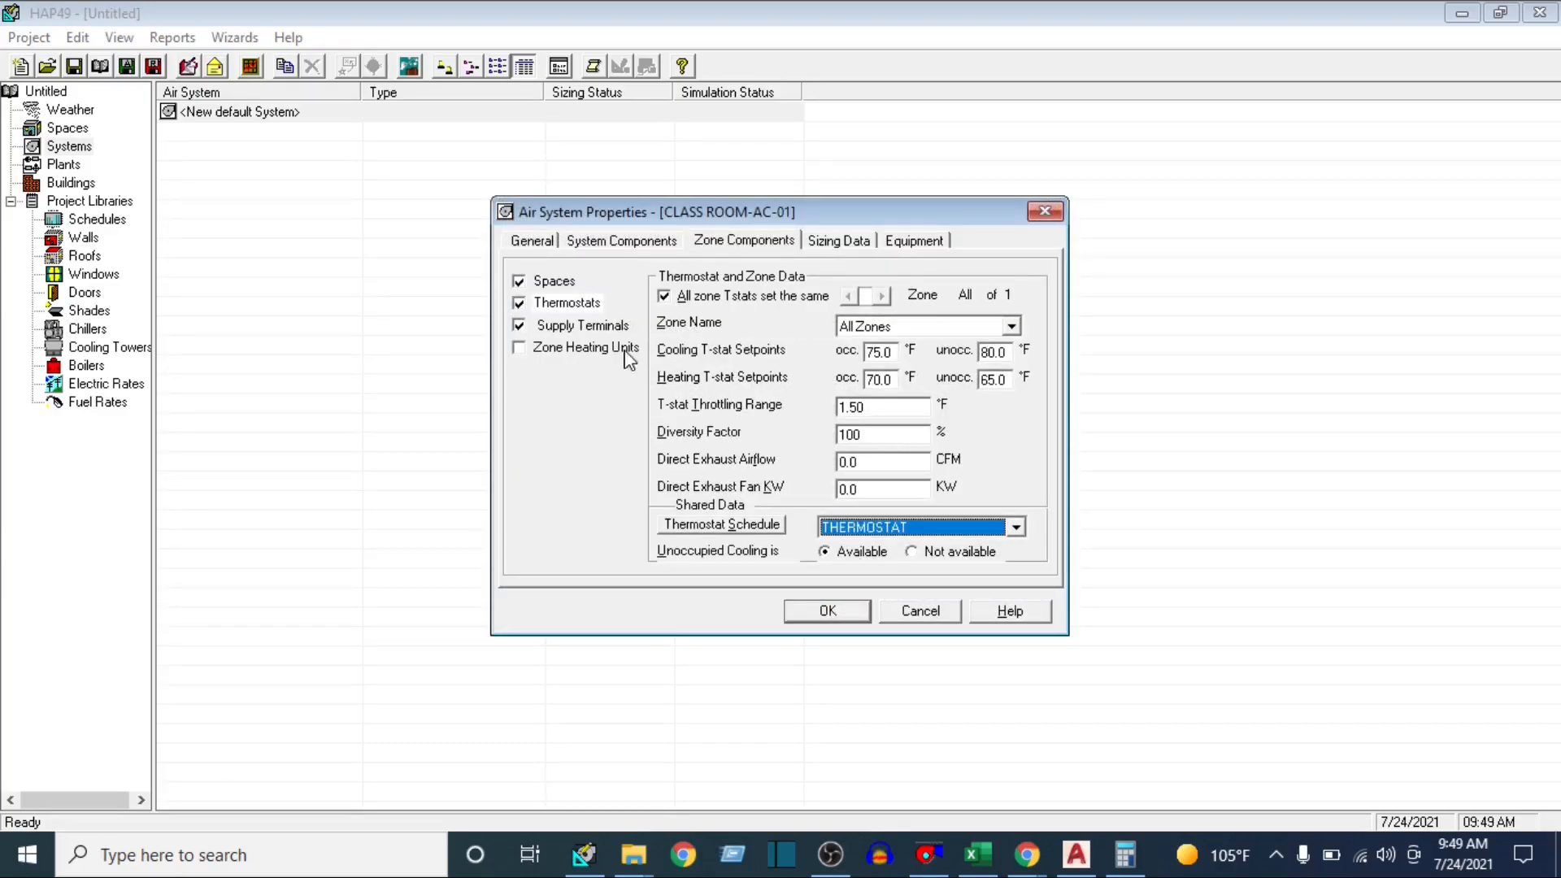
Apply the supply terminal data to All Zones, with the minimum airflow expressed in CFM/person
{"action": "left_click", "coordinate": [566, 329]}
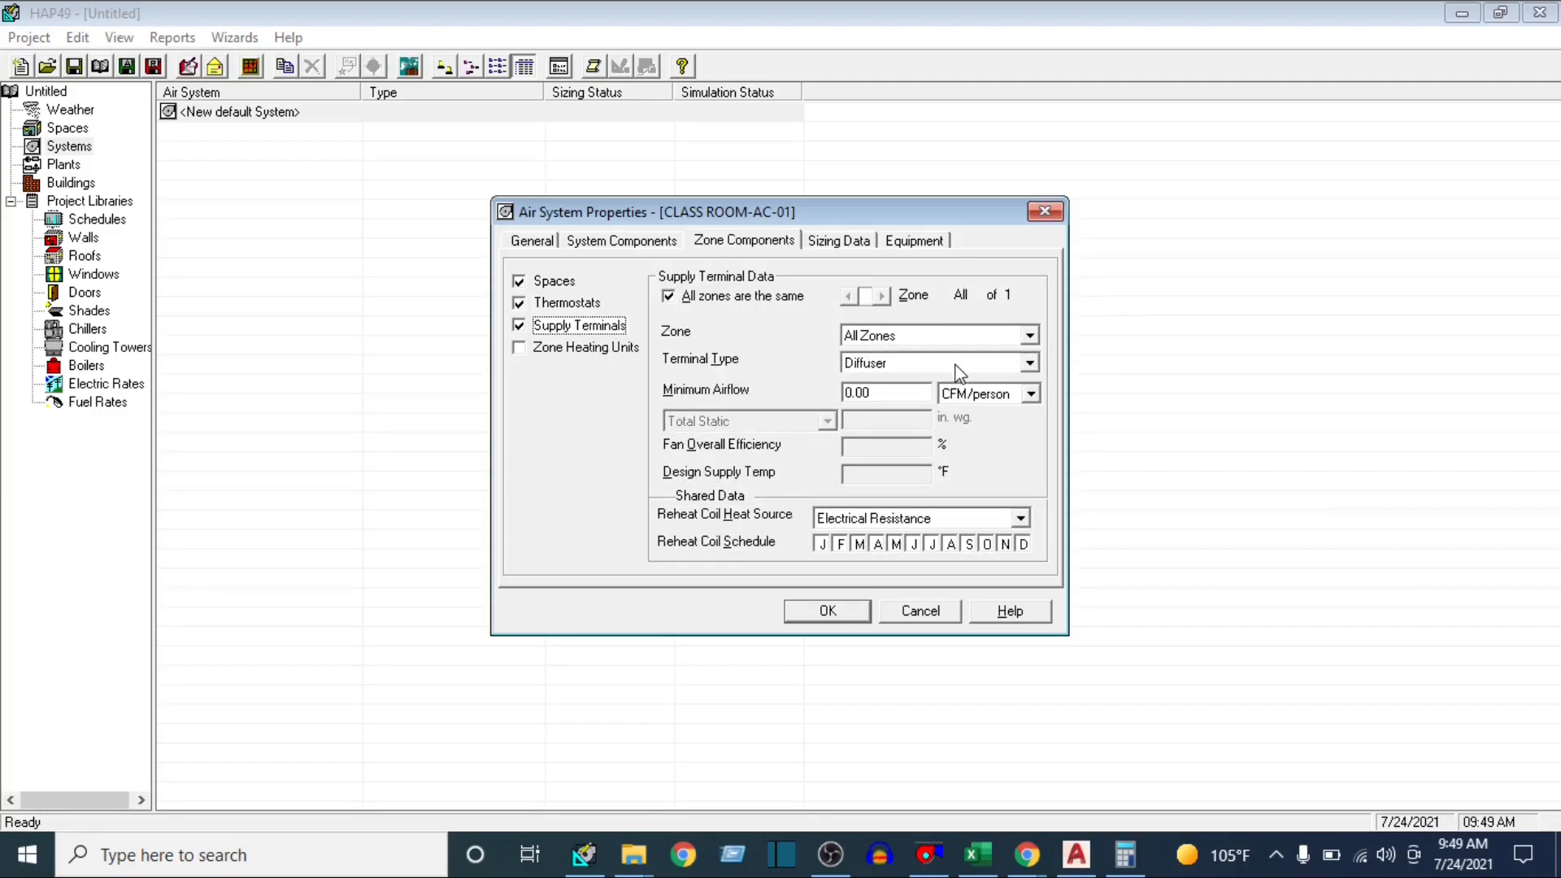
{"action": "left_click", "coordinate": [1029, 334]}
{"action": "left_click", "coordinate": [927, 349]}
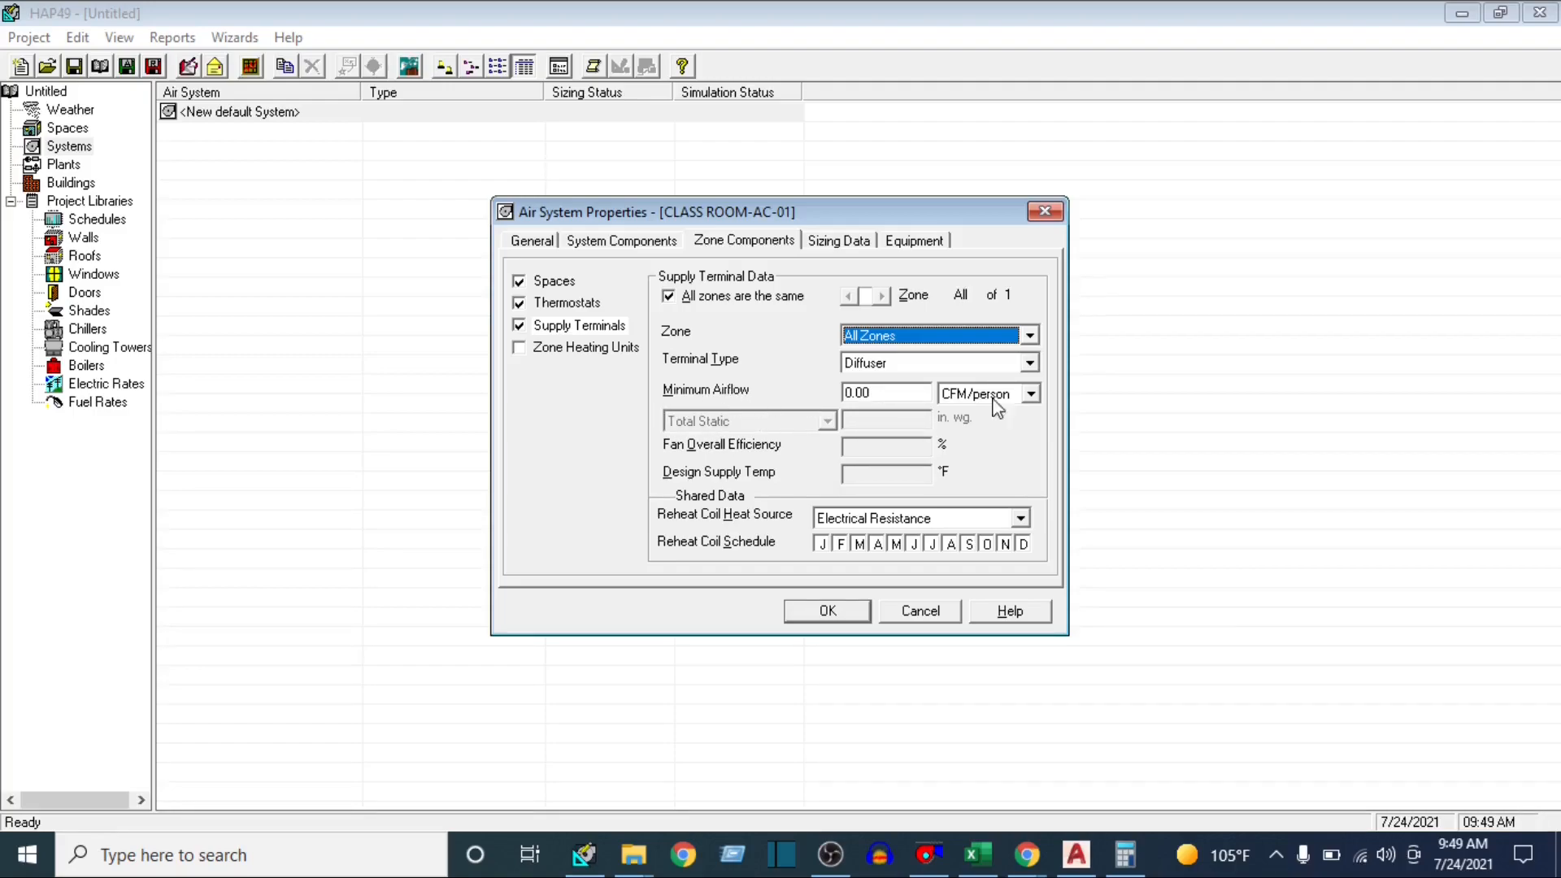
{"action": "left_click", "coordinate": [1030, 394]}
{"action": "left_click", "coordinate": [988, 444]}
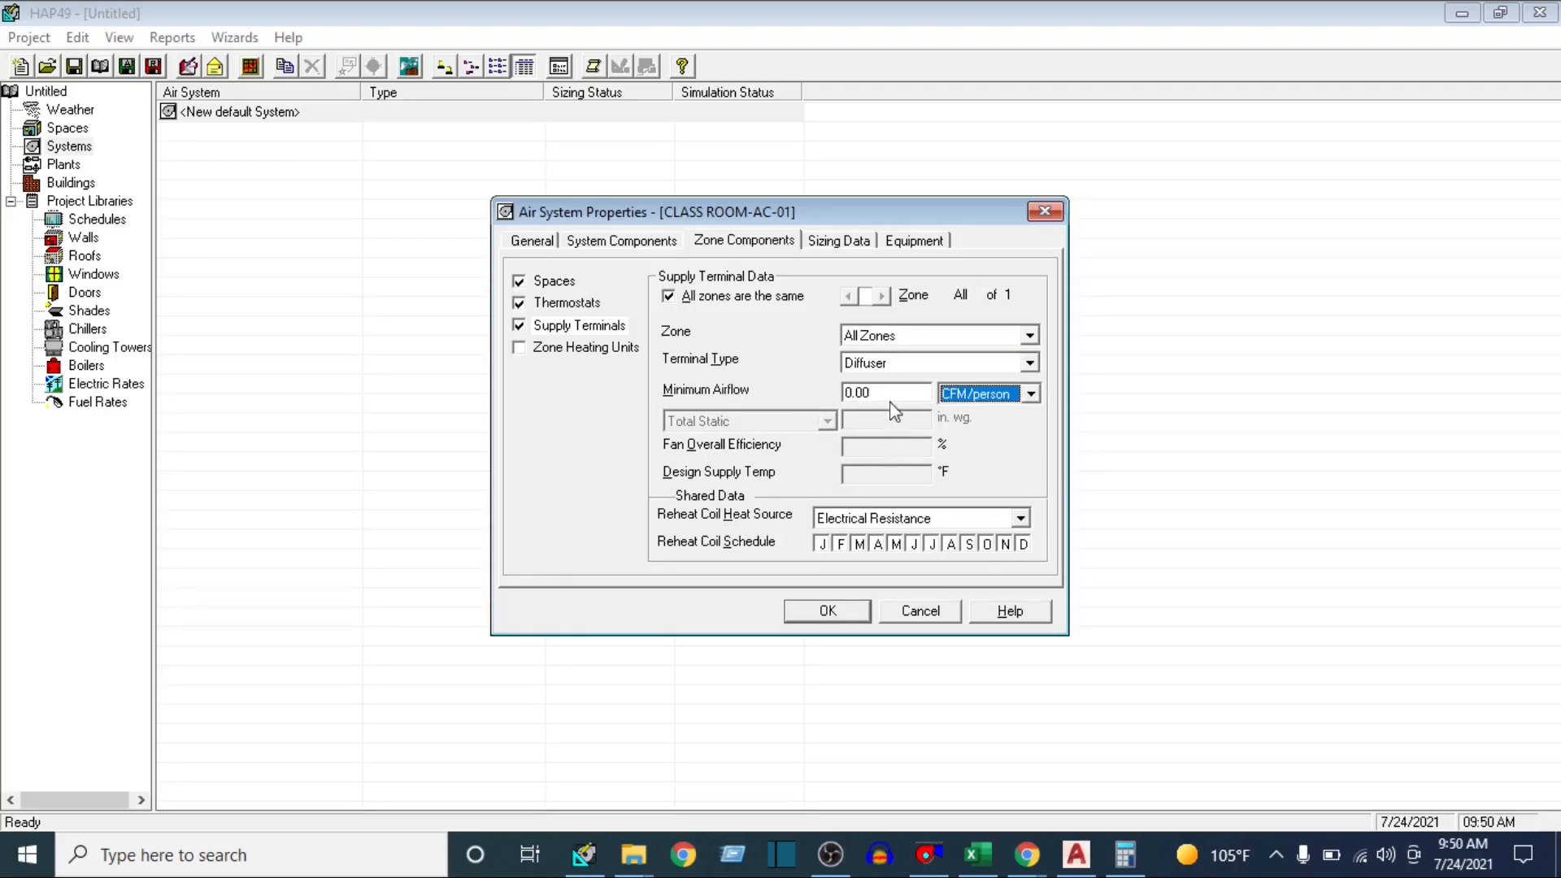
Set the system sizing safety factors to 10% cooling sensible, 5% cooling latent and 5% heating
{"action": "left_click", "coordinate": [858, 239]}
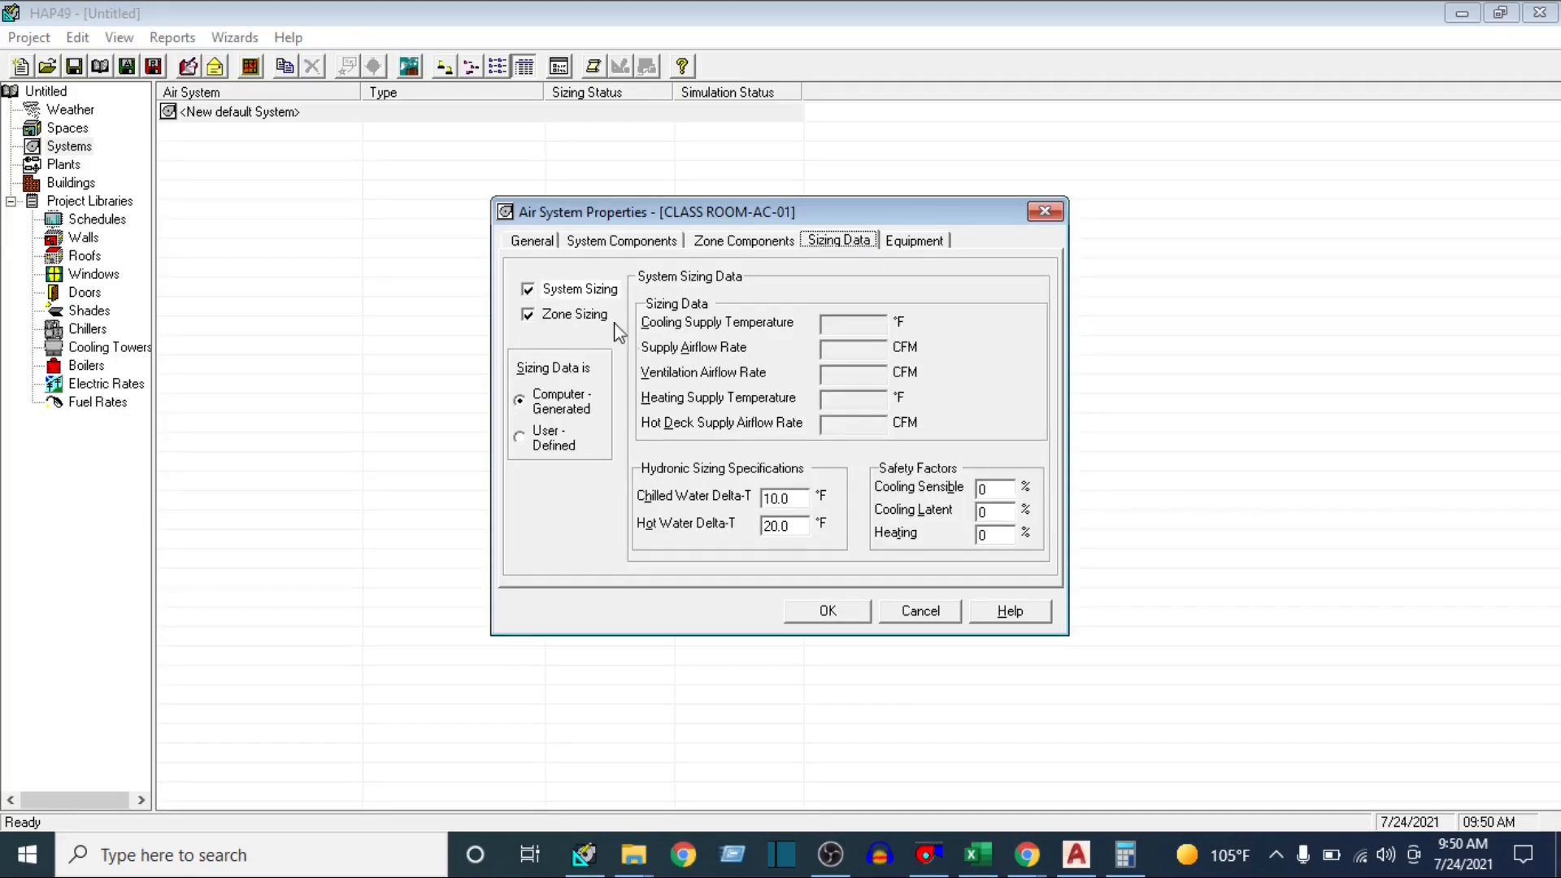
{"action": "left_click", "coordinate": [601, 292]}
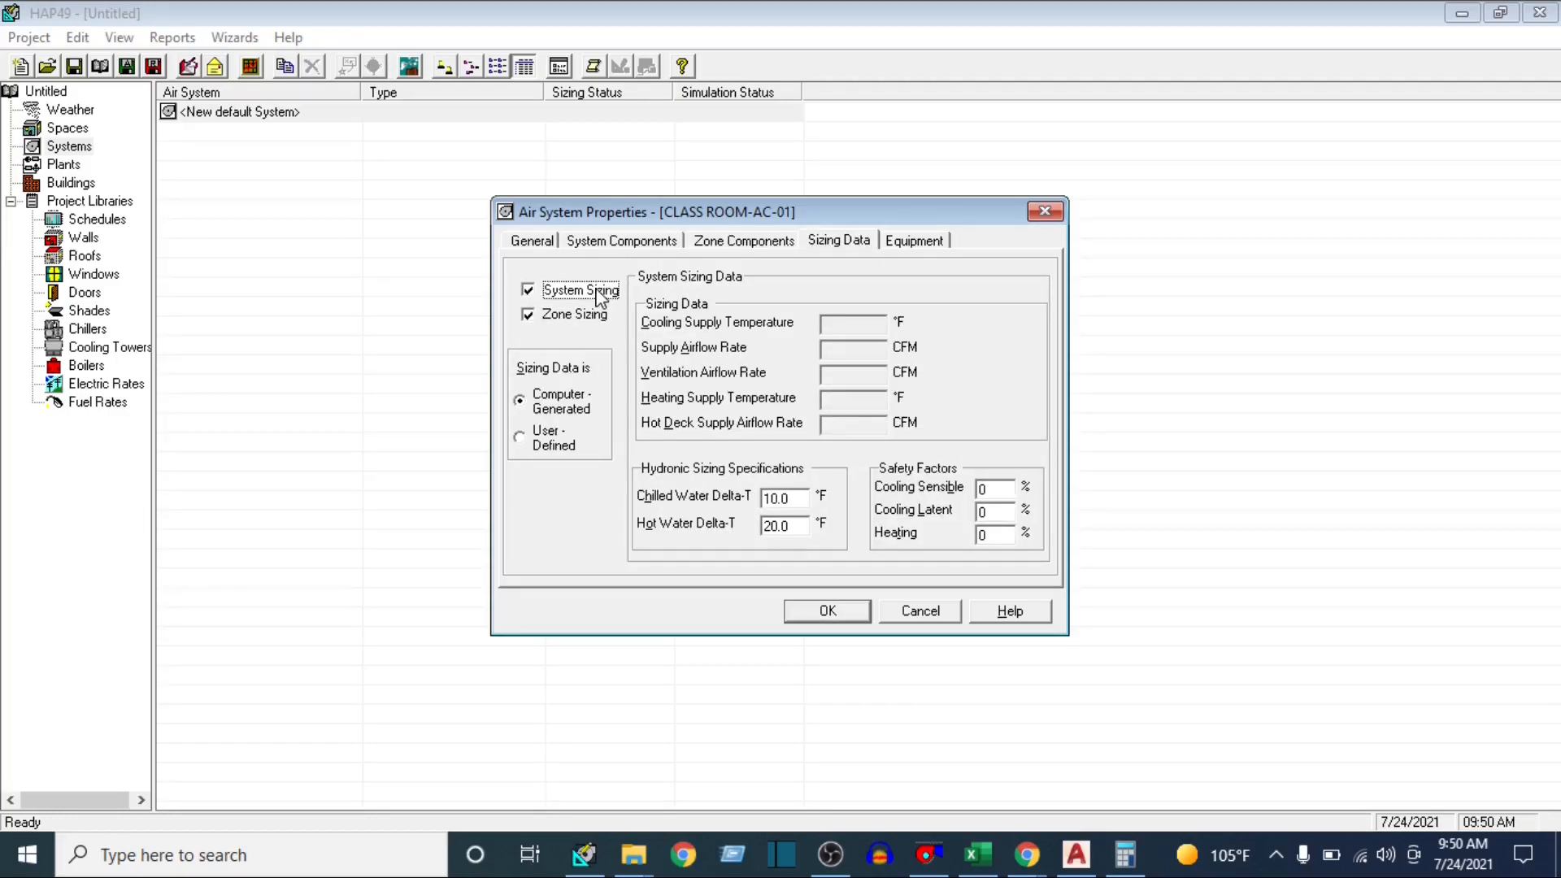
{"action": "left_click", "coordinate": [1005, 493]}
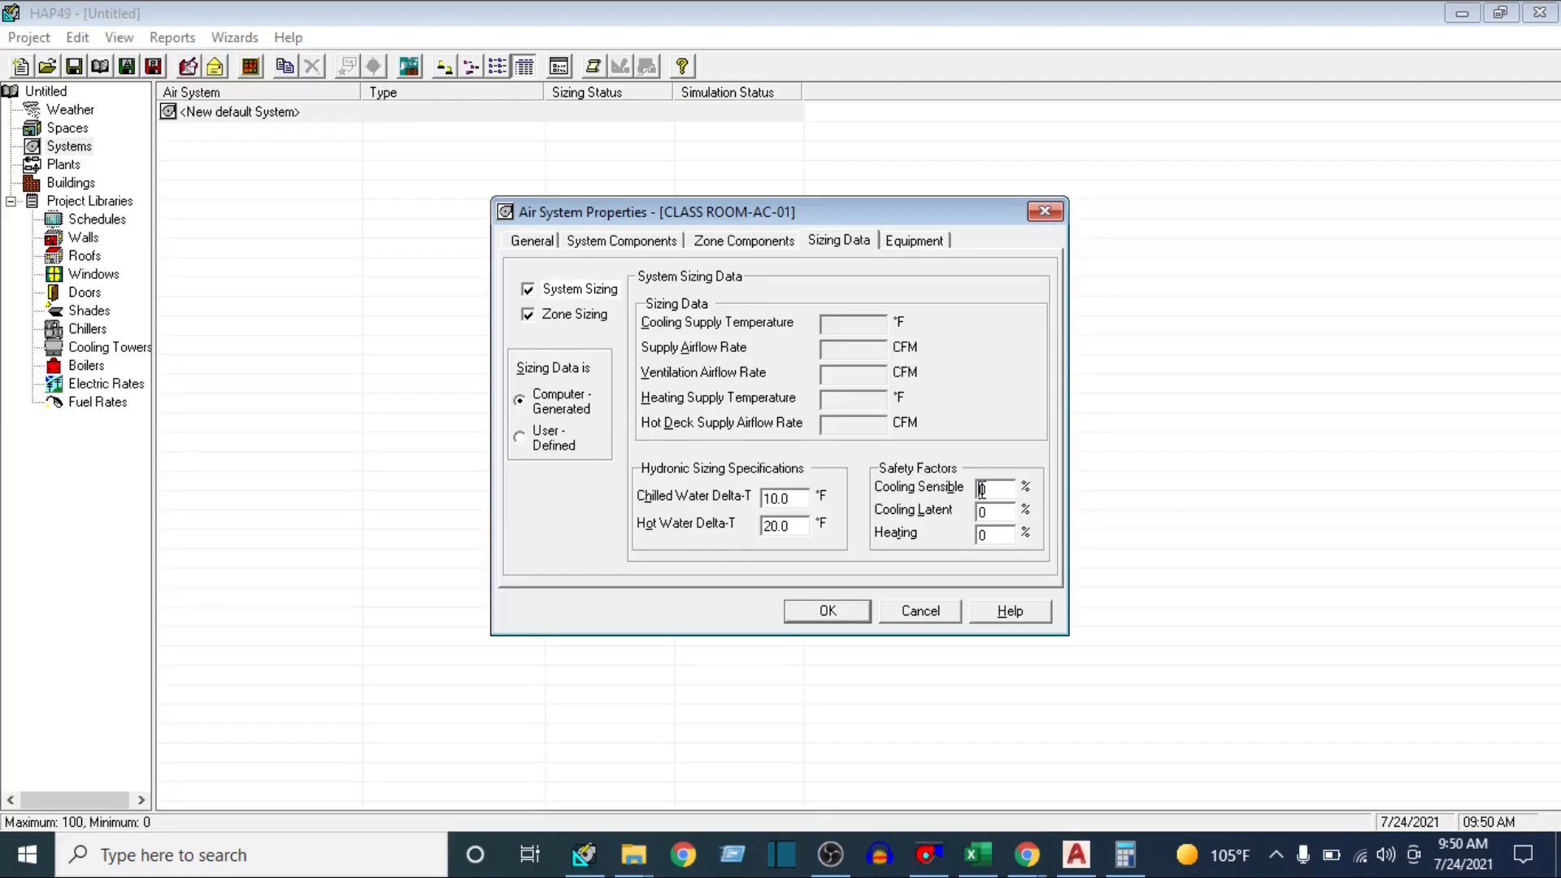
{"action": "left_click_drag", "start_coordinate": [997, 490], "coordinate": [965, 488]}
{"action": "mouse_move", "coordinate": [1003, 511]}
{"action": "left_mouse_down"}
{"action": "mouse_move", "coordinate": [990, 519]}
{"action": "mouse_move", "coordinate": [1005, 517]}
{"action": "left_mouse_up"}
{"action": "double_click", "coordinate": [803, 498]}
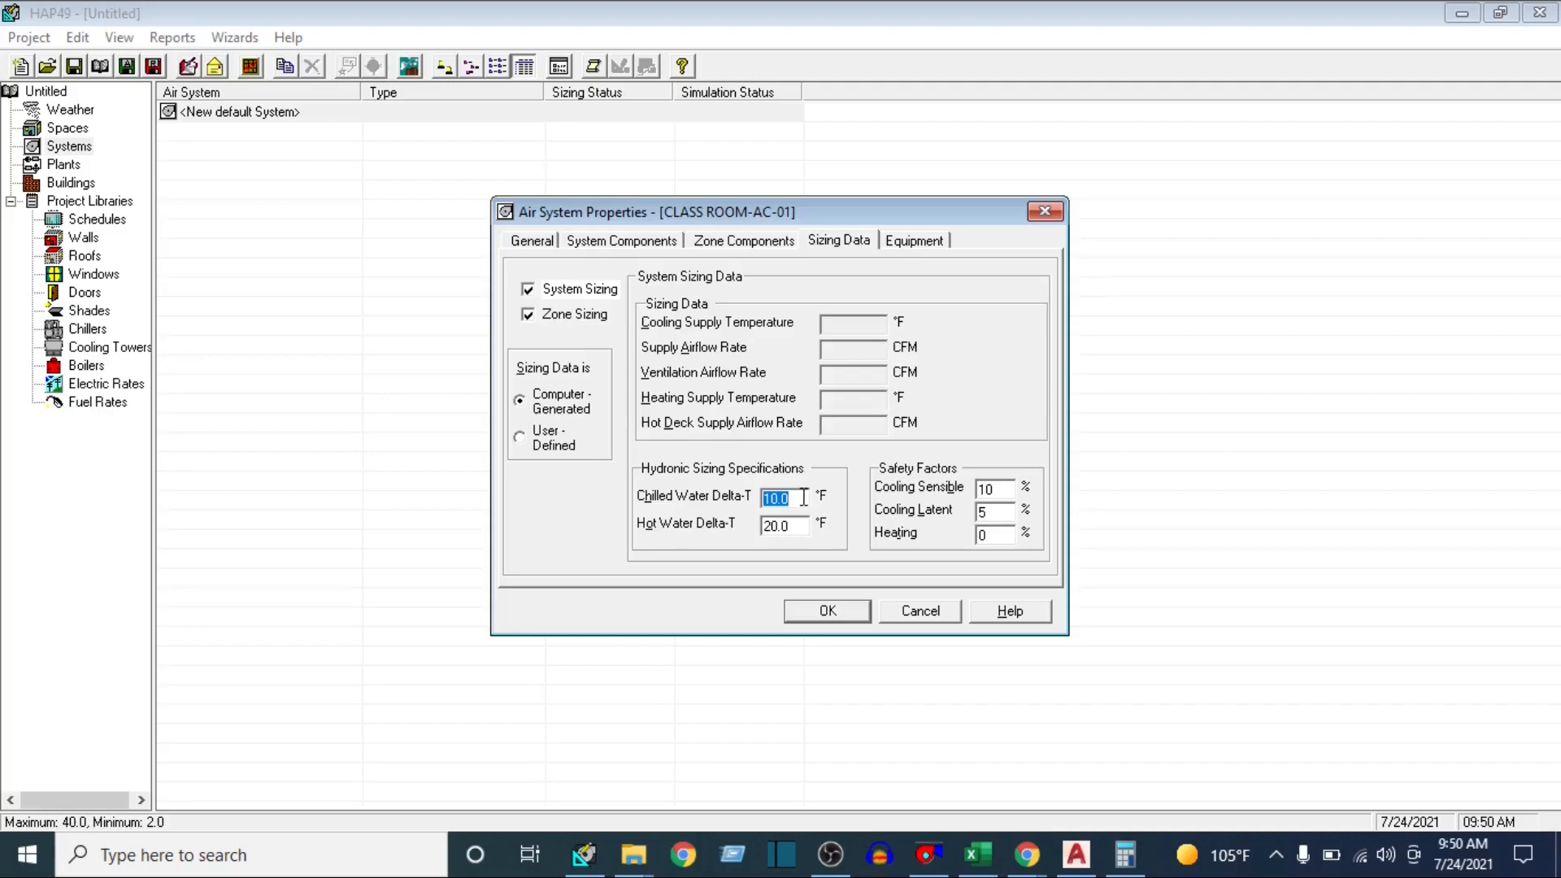
{"action": "left_click", "coordinate": [803, 498]}
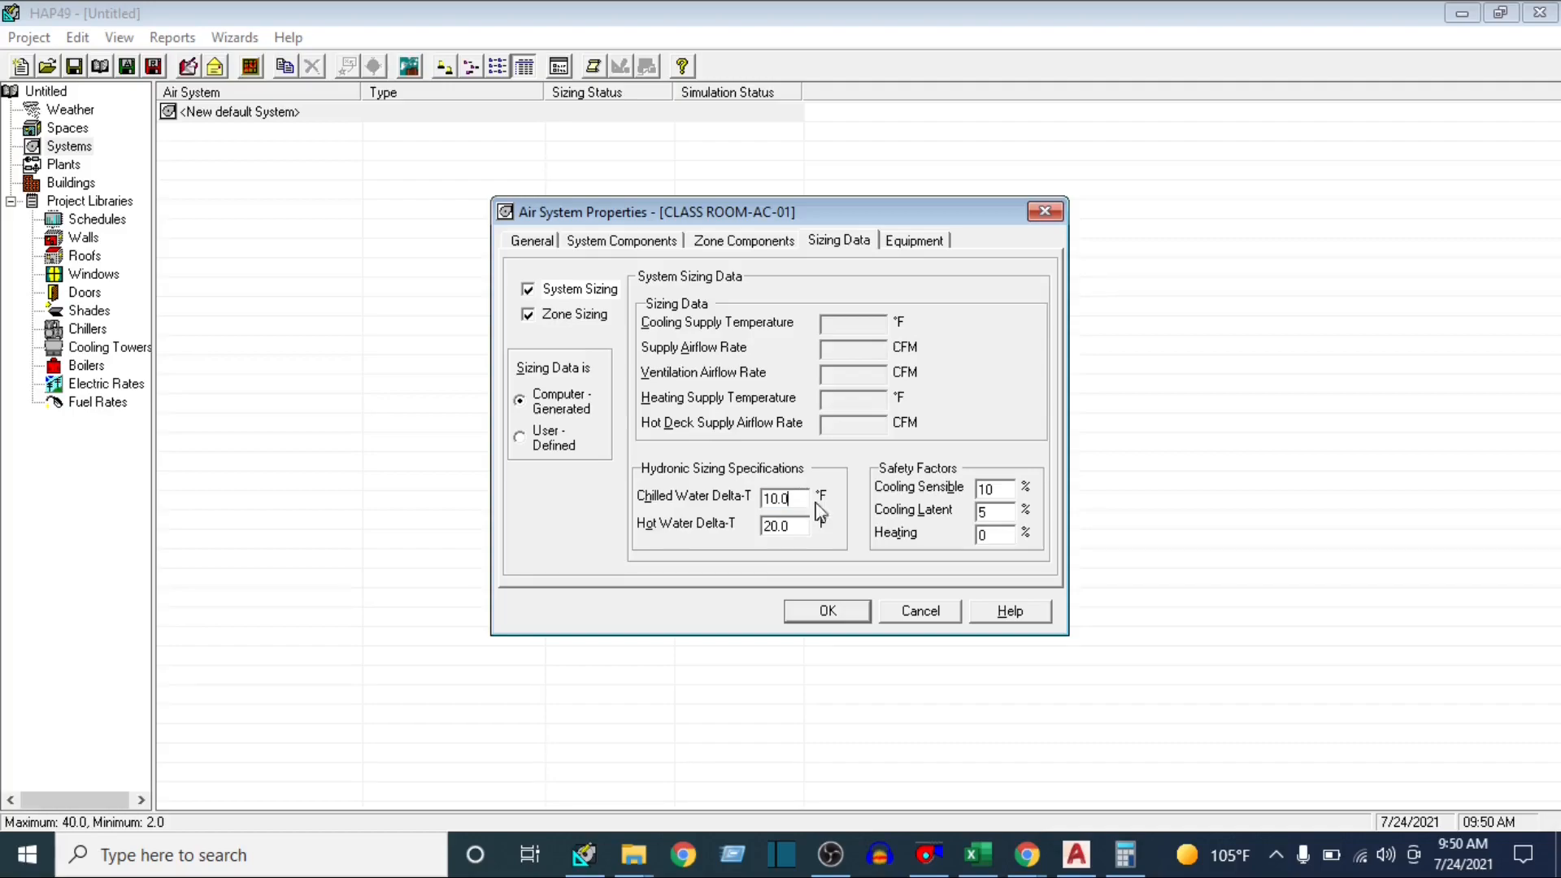
{"action": "left_click", "coordinate": [998, 535]}
Review the zone sizing and central cooling unit equipment data, and save the CLASS ROOM-AC-01 air system
{"action": "left_click", "coordinate": [575, 317]}
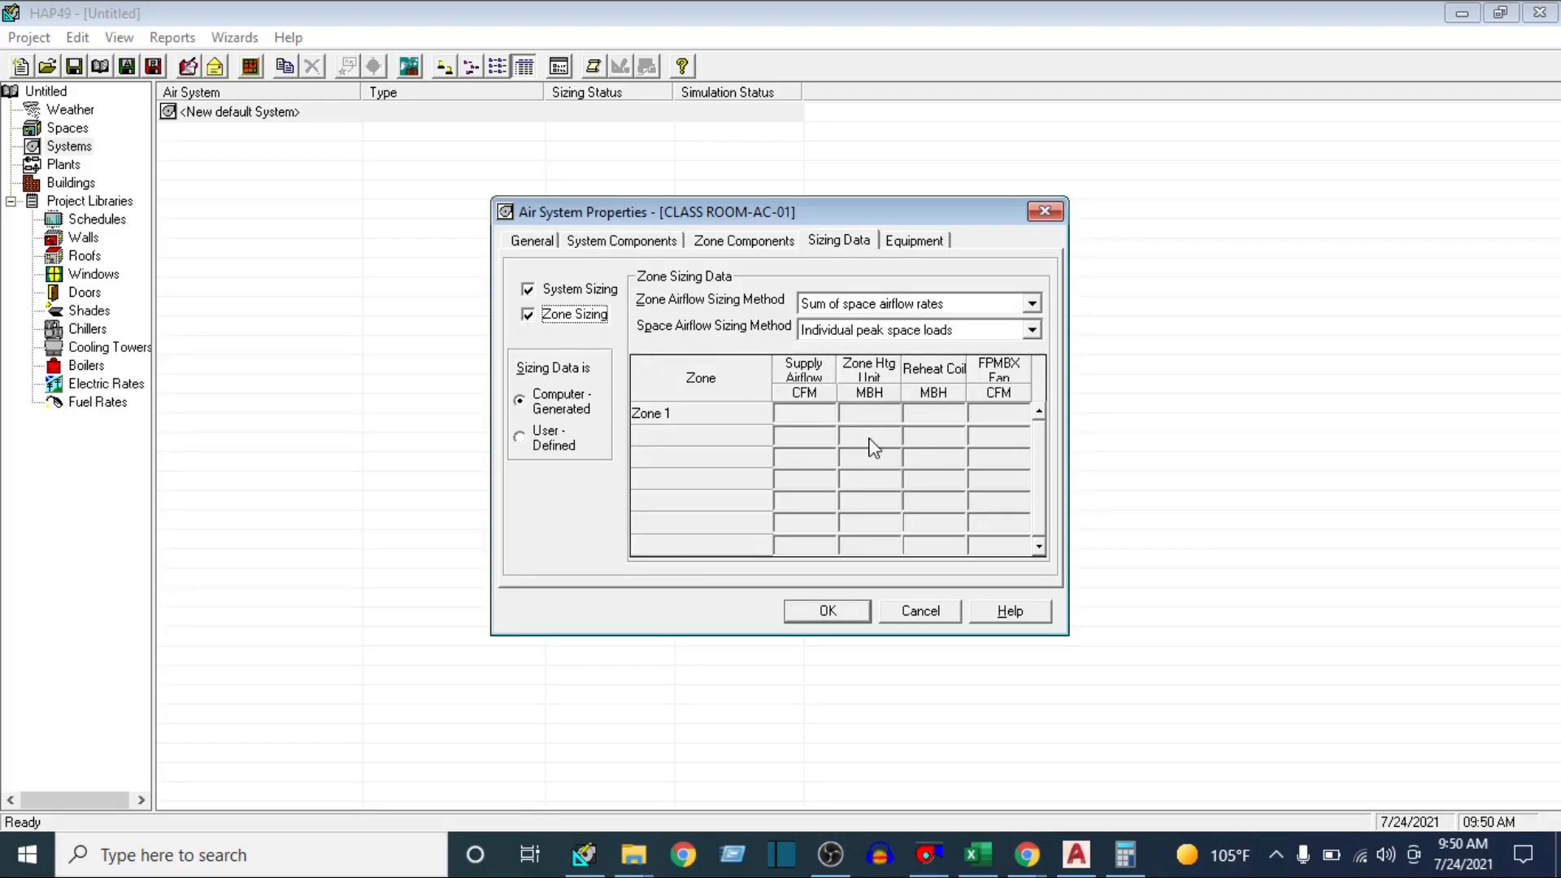
{"action": "left_click", "coordinate": [926, 241]}
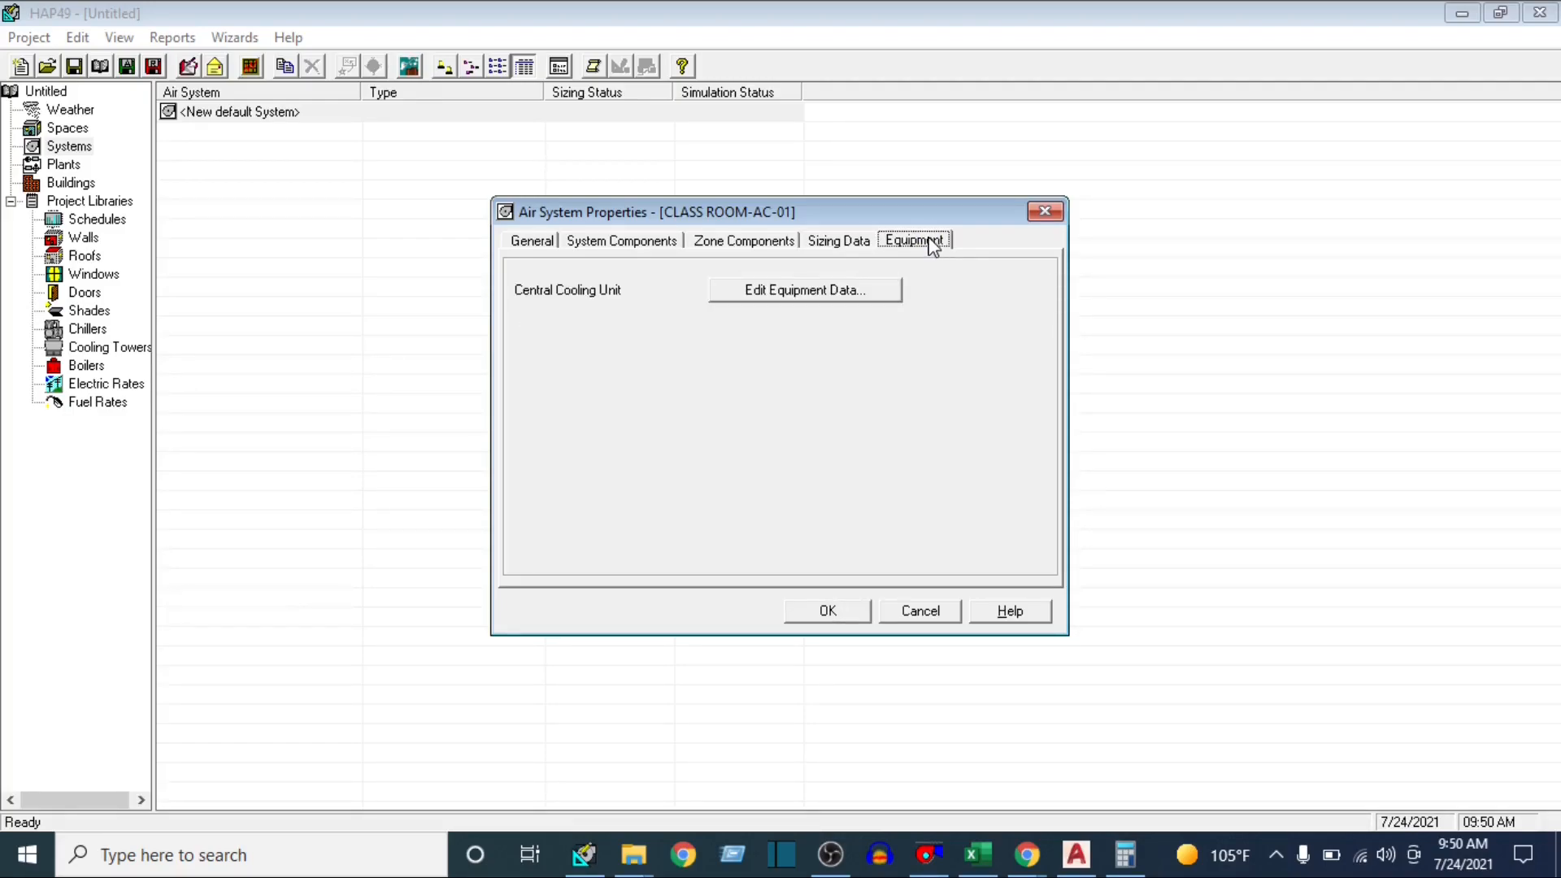
{"action": "left_click", "coordinate": [803, 293]}
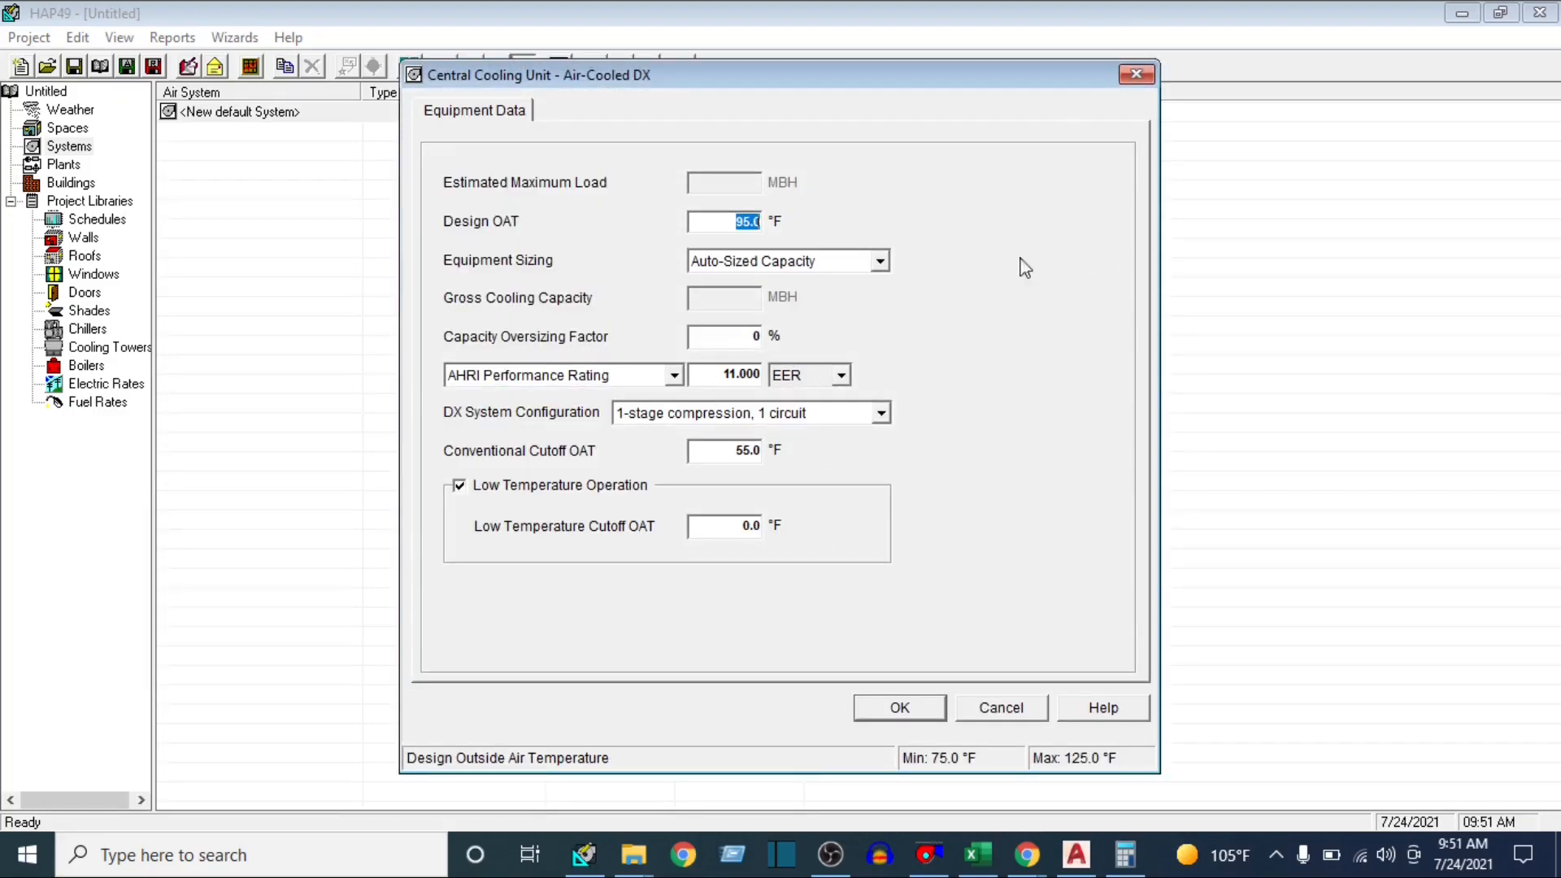
{"action": "left_click", "coordinate": [1146, 74]}
{"action": "left_click", "coordinate": [831, 238]}
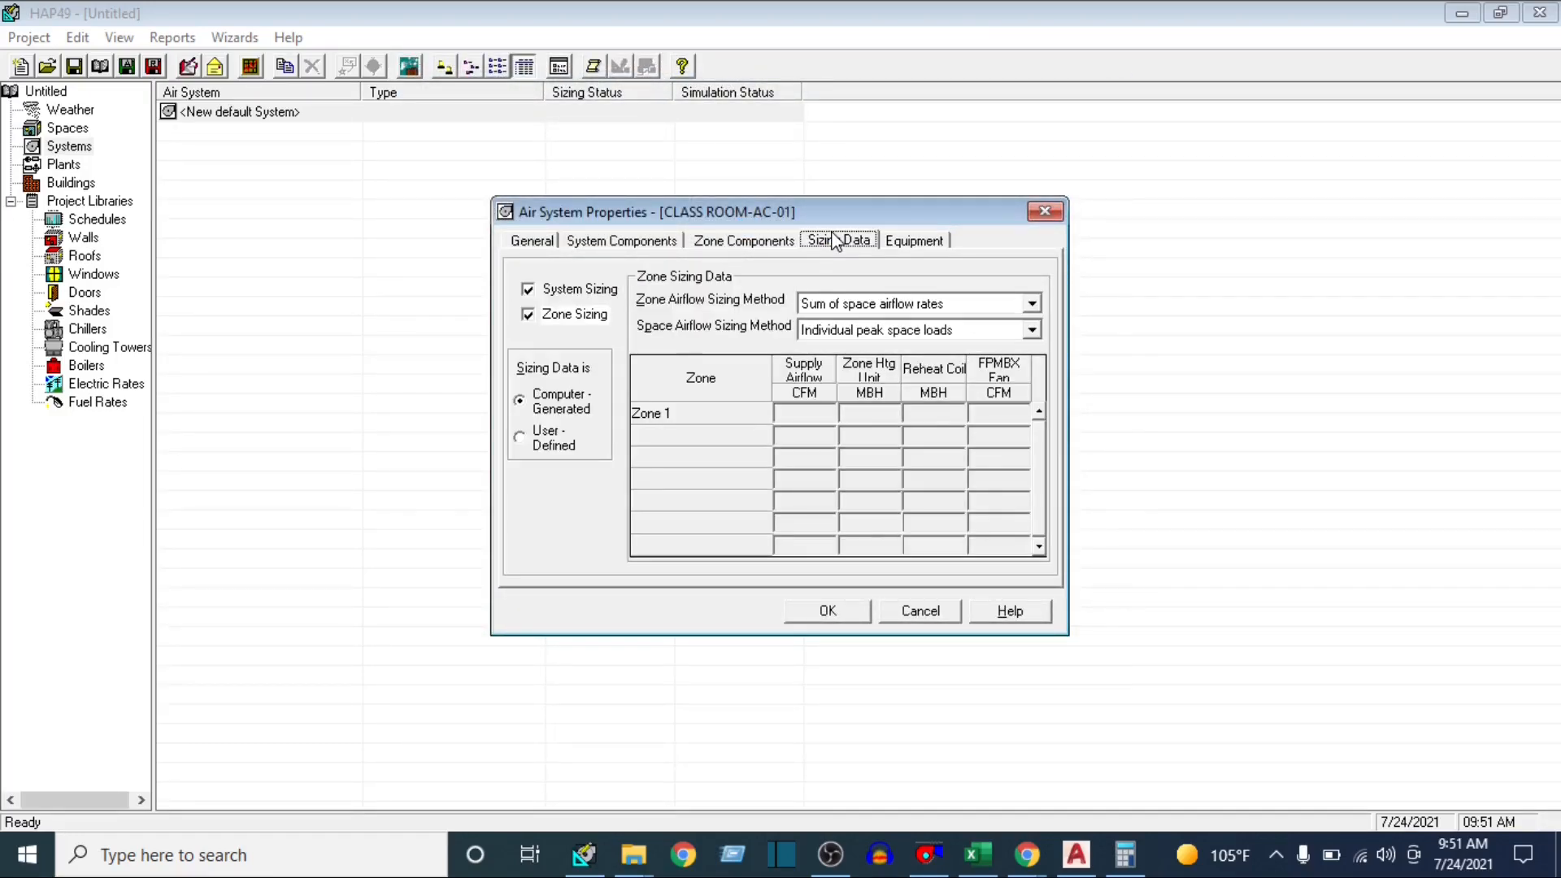
{"action": "left_click", "coordinate": [744, 241]}
{"action": "left_click", "coordinate": [630, 240]}
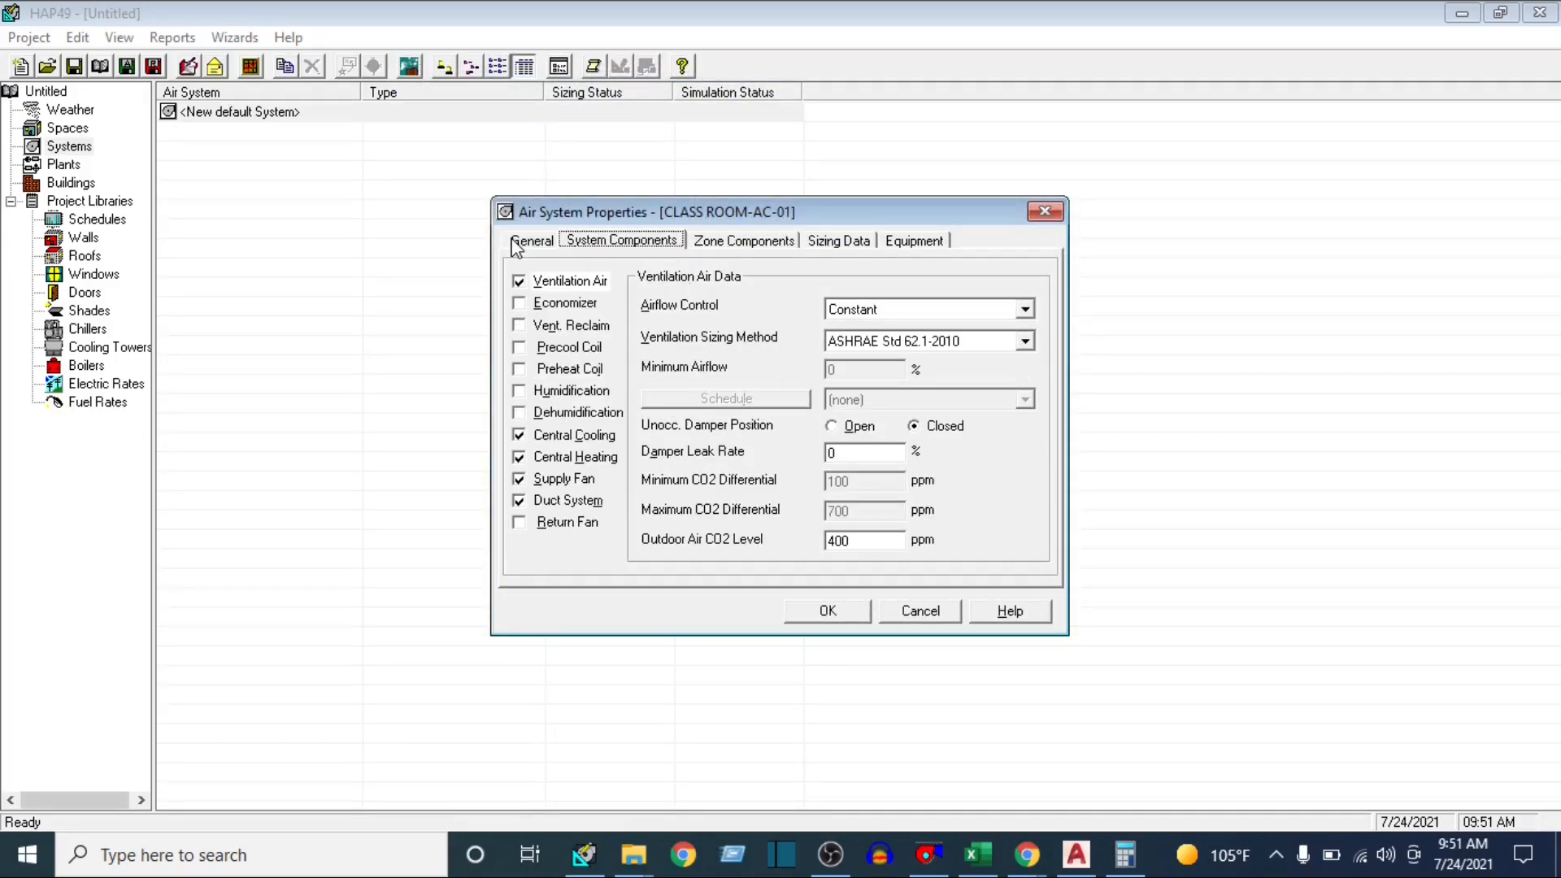
{"action": "left_click", "coordinate": [836, 615]}
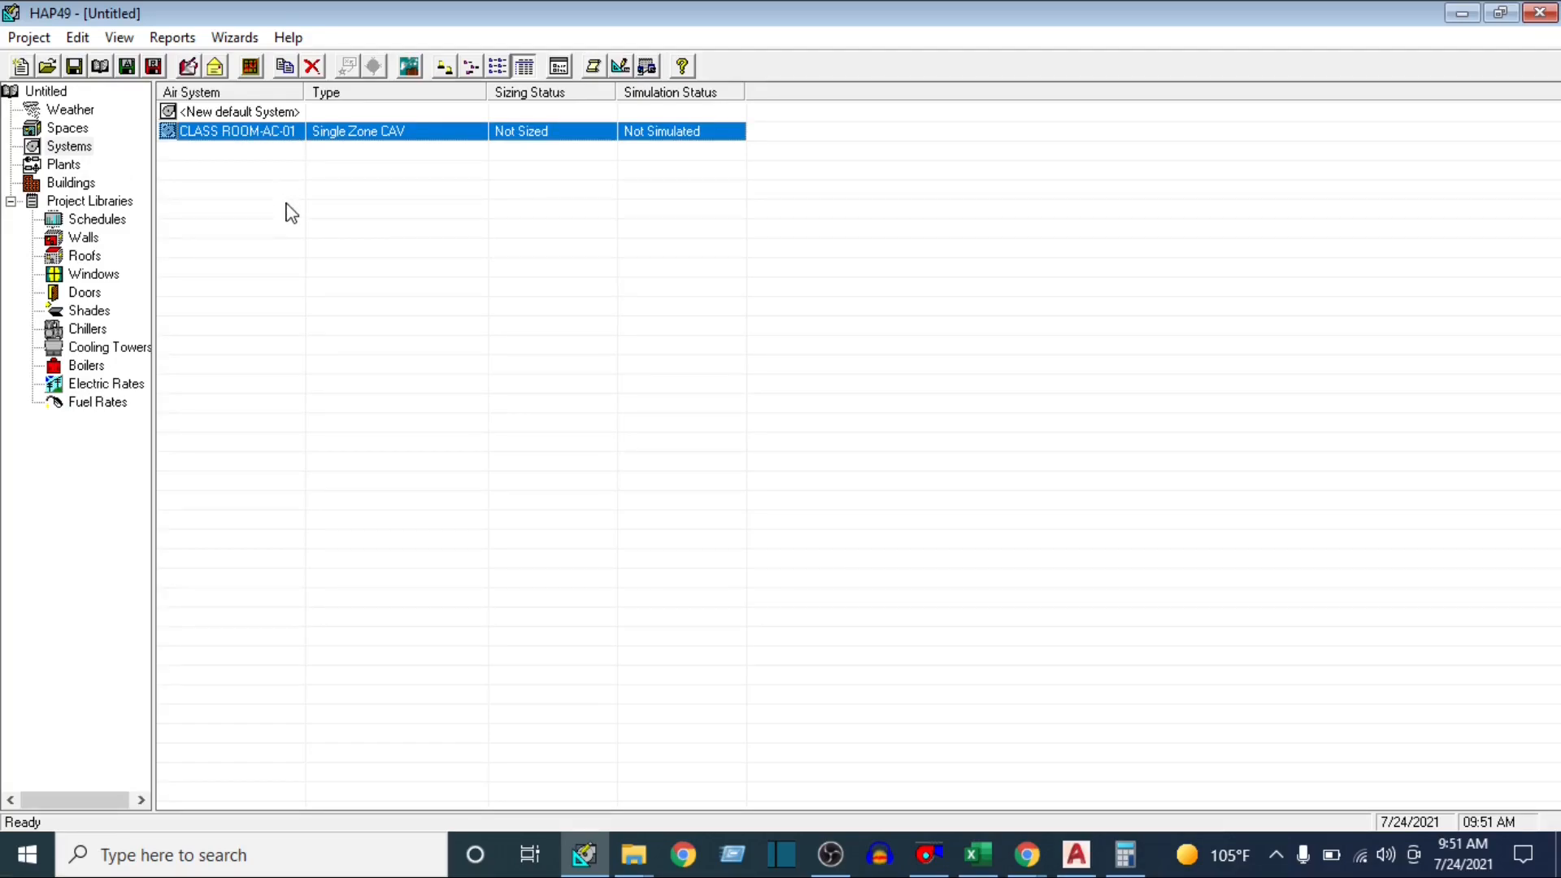
Open the design results options for CLASS ROOM-AC-01 and include the Zone Load Summary and Space Load Summary tables
{"action": "right_click", "coordinate": [231, 143]}
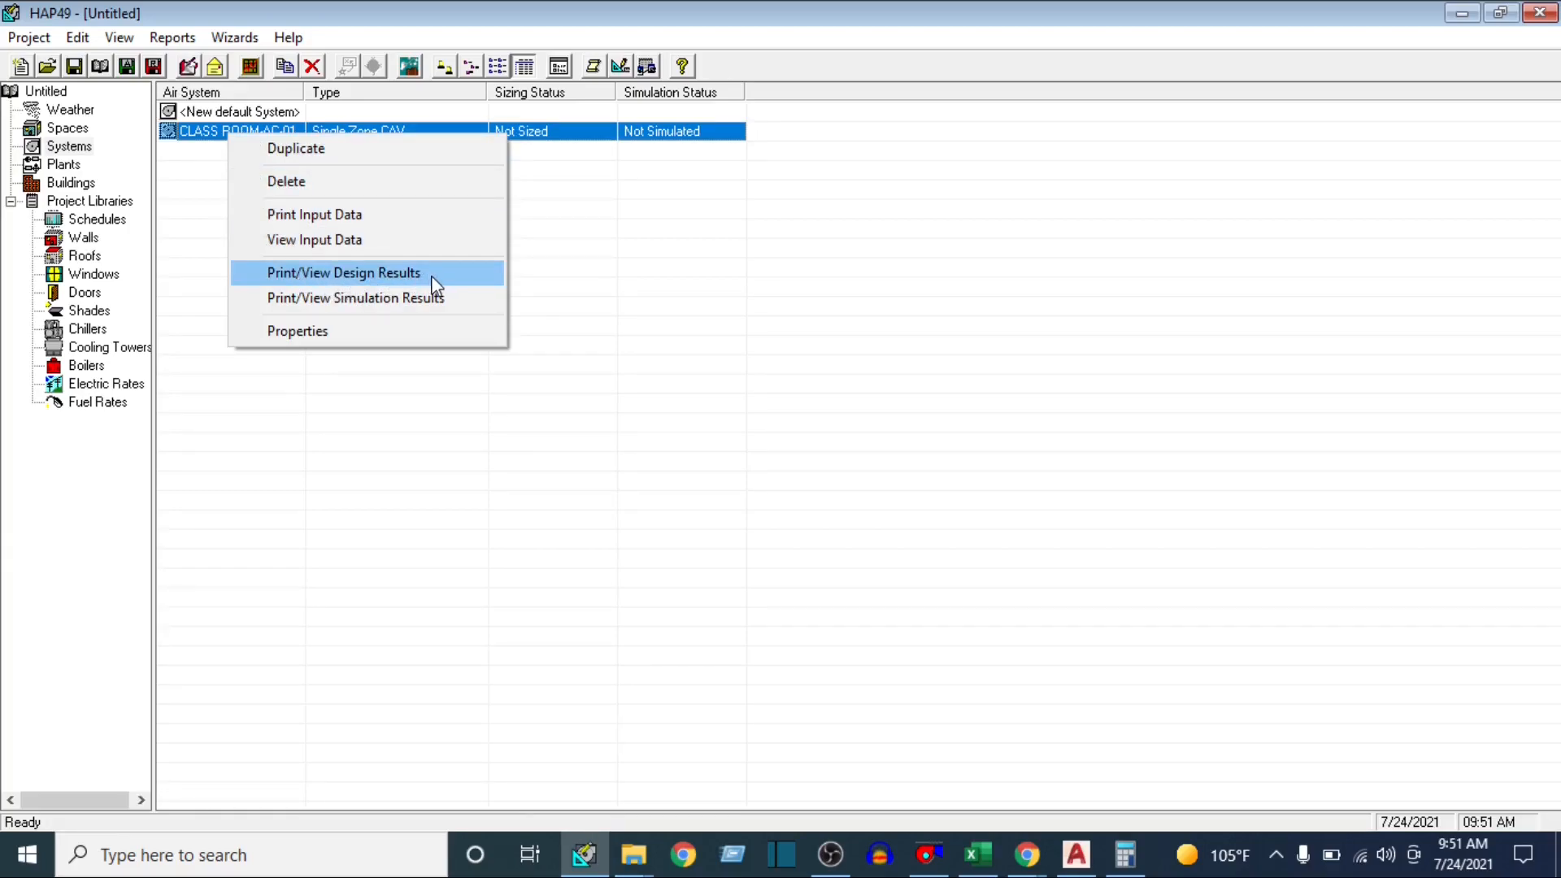
{"action": "left_click", "coordinate": [371, 278]}
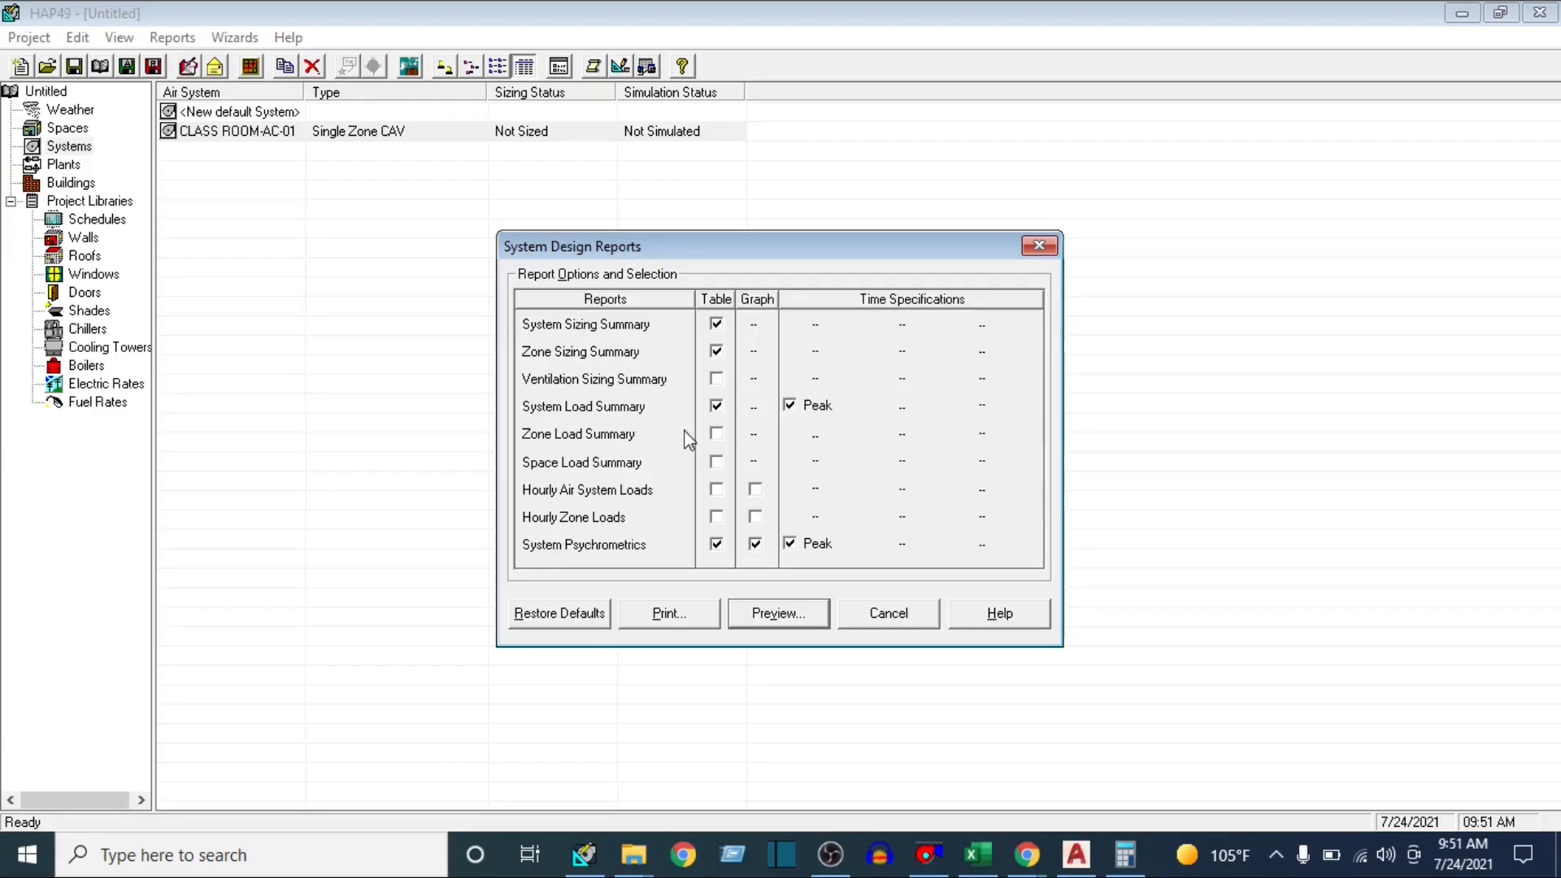
{"action": "left_click", "coordinate": [715, 434]}
{"action": "left_click", "coordinate": [716, 462]}
Include the Hourly Air System Loads table in the design reports, covering January to December
{"action": "left_click", "coordinate": [716, 489]}
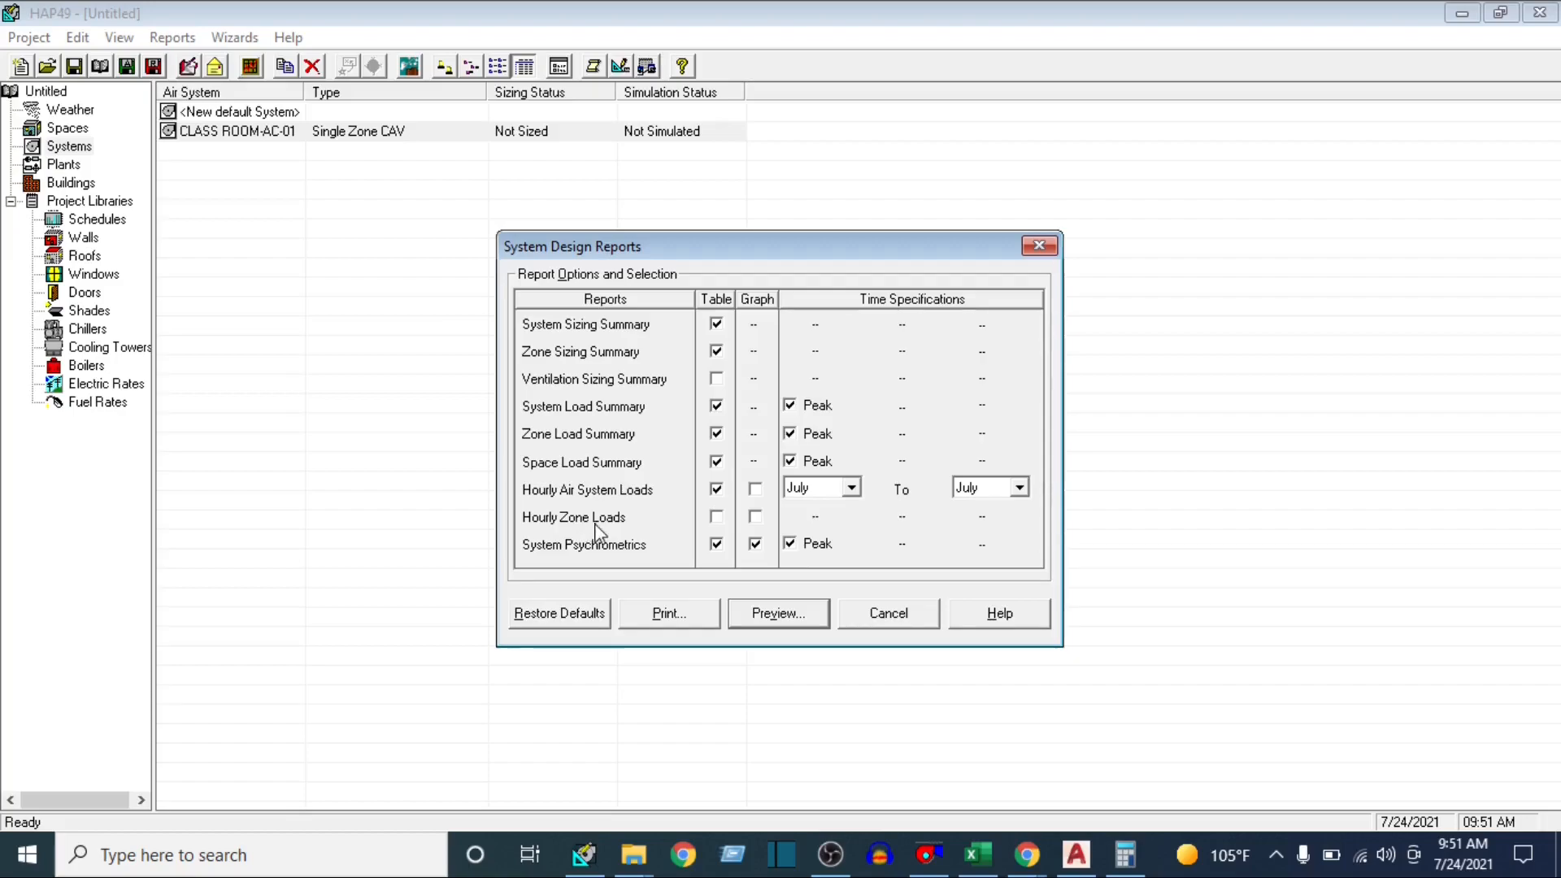
{"action": "left_click", "coordinate": [851, 488]}
{"action": "scroll", "coordinate": [813, 536], "scroll_direction": "up", "scroll_amount": 2}
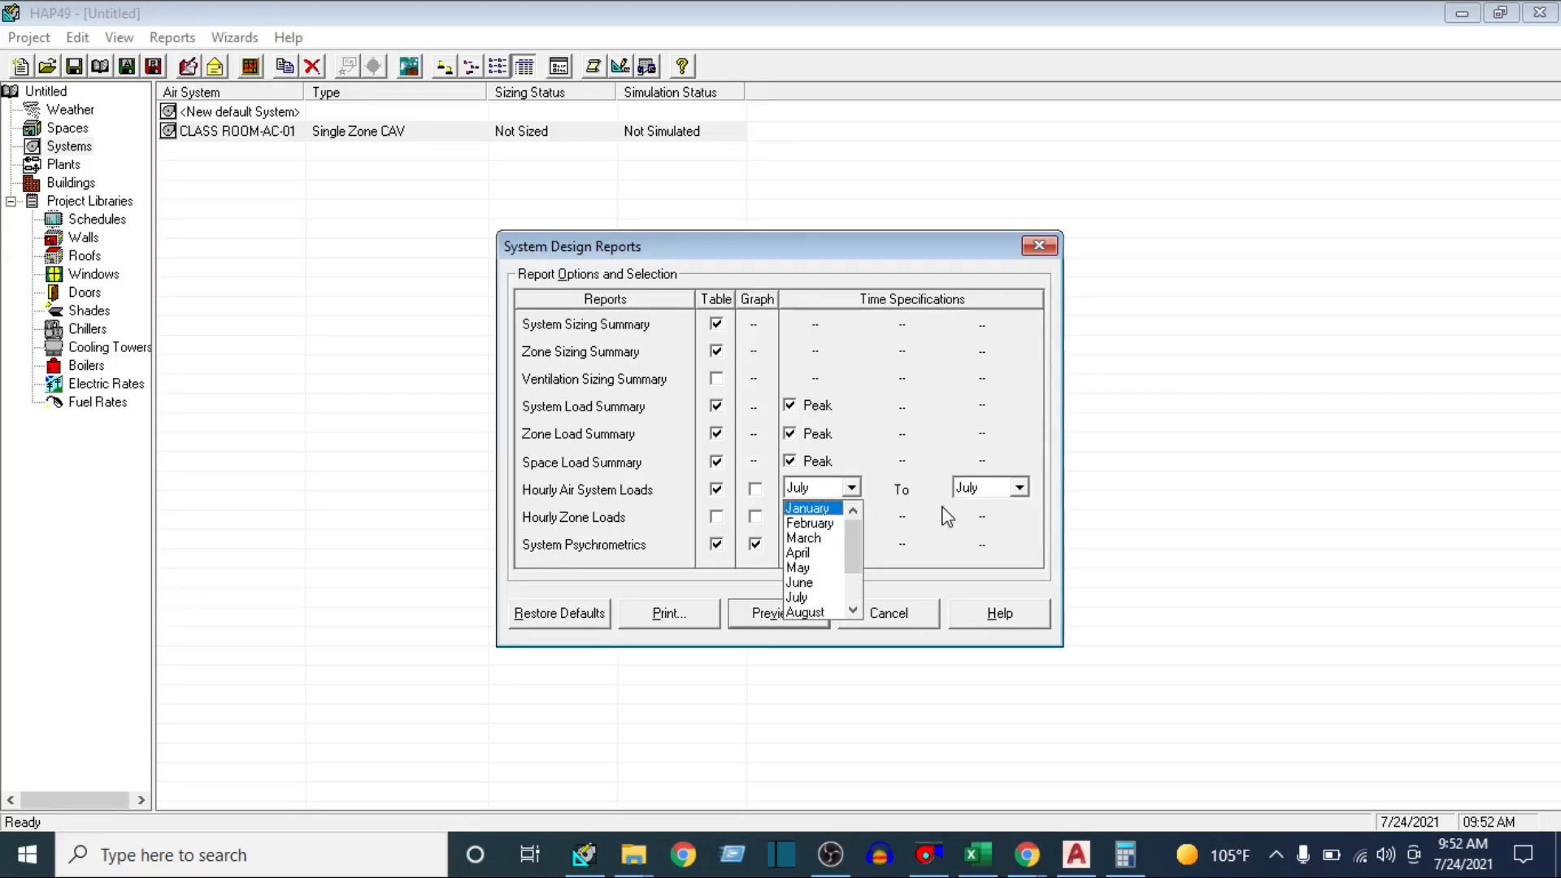
{"action": "left_click", "coordinate": [812, 508]}
{"action": "left_click", "coordinate": [1019, 488]}
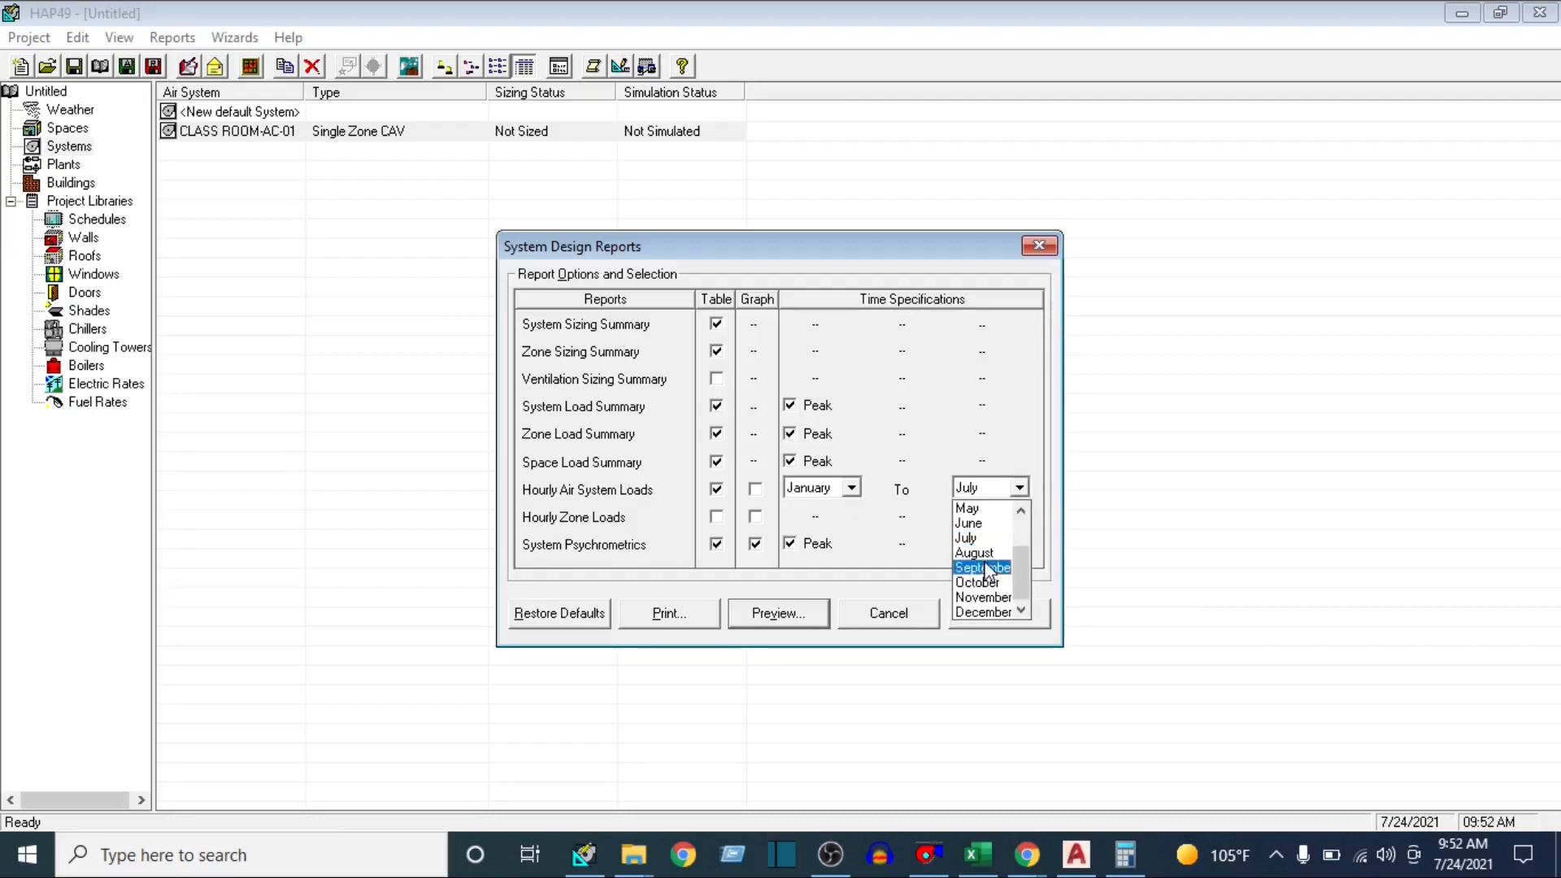
{"action": "left_click", "coordinate": [1007, 617]}
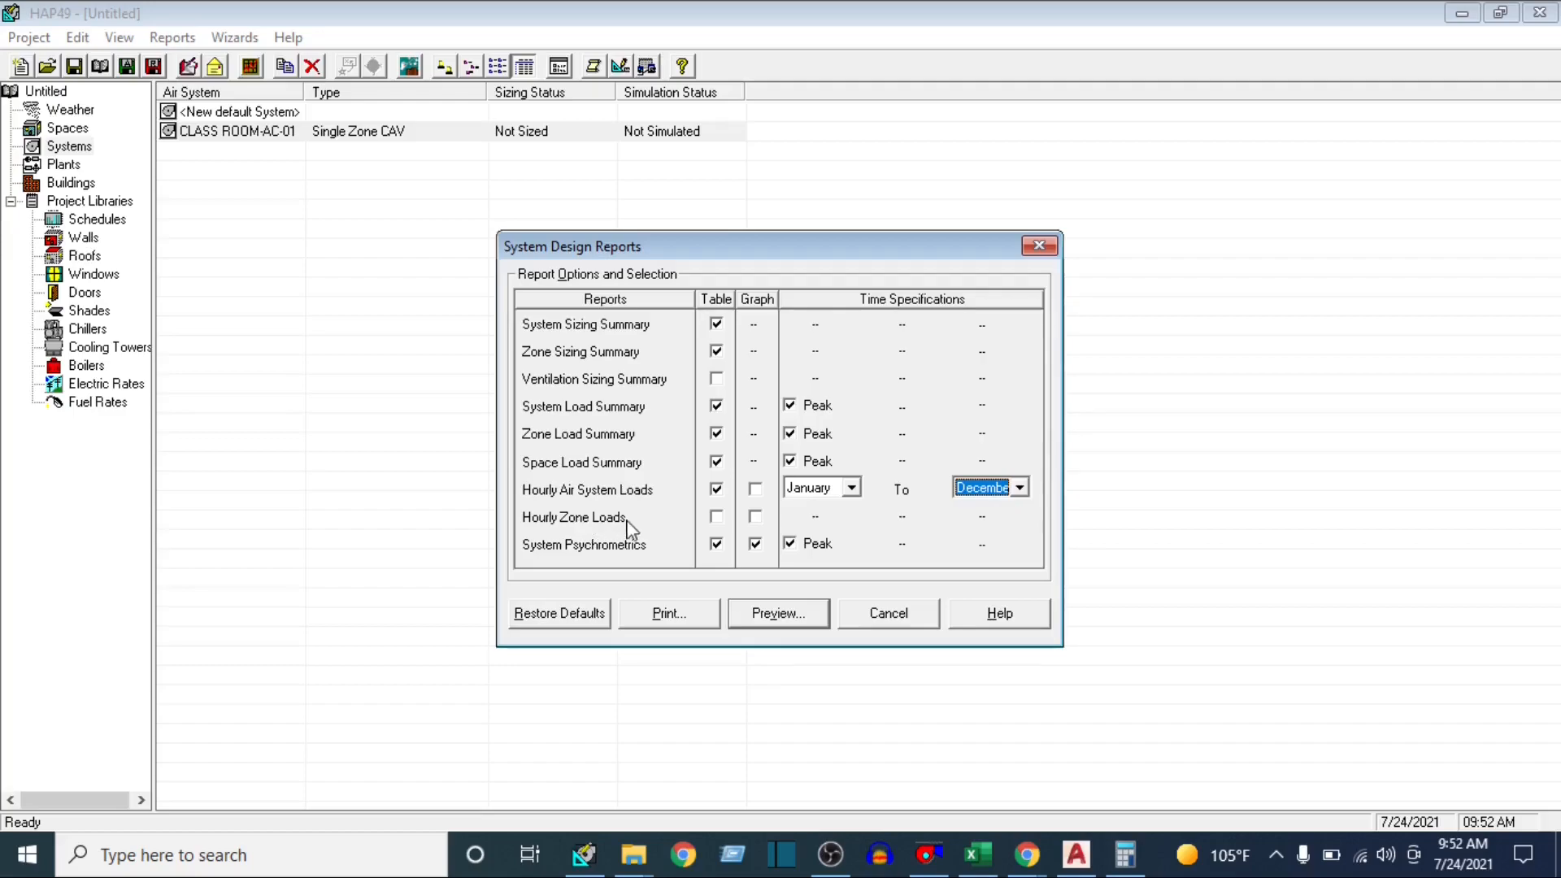
Include the Hourly Zone Loads table for January to December and preview the system design reports
{"action": "left_click", "coordinate": [716, 517]}
{"action": "left_click", "coordinate": [852, 517]}
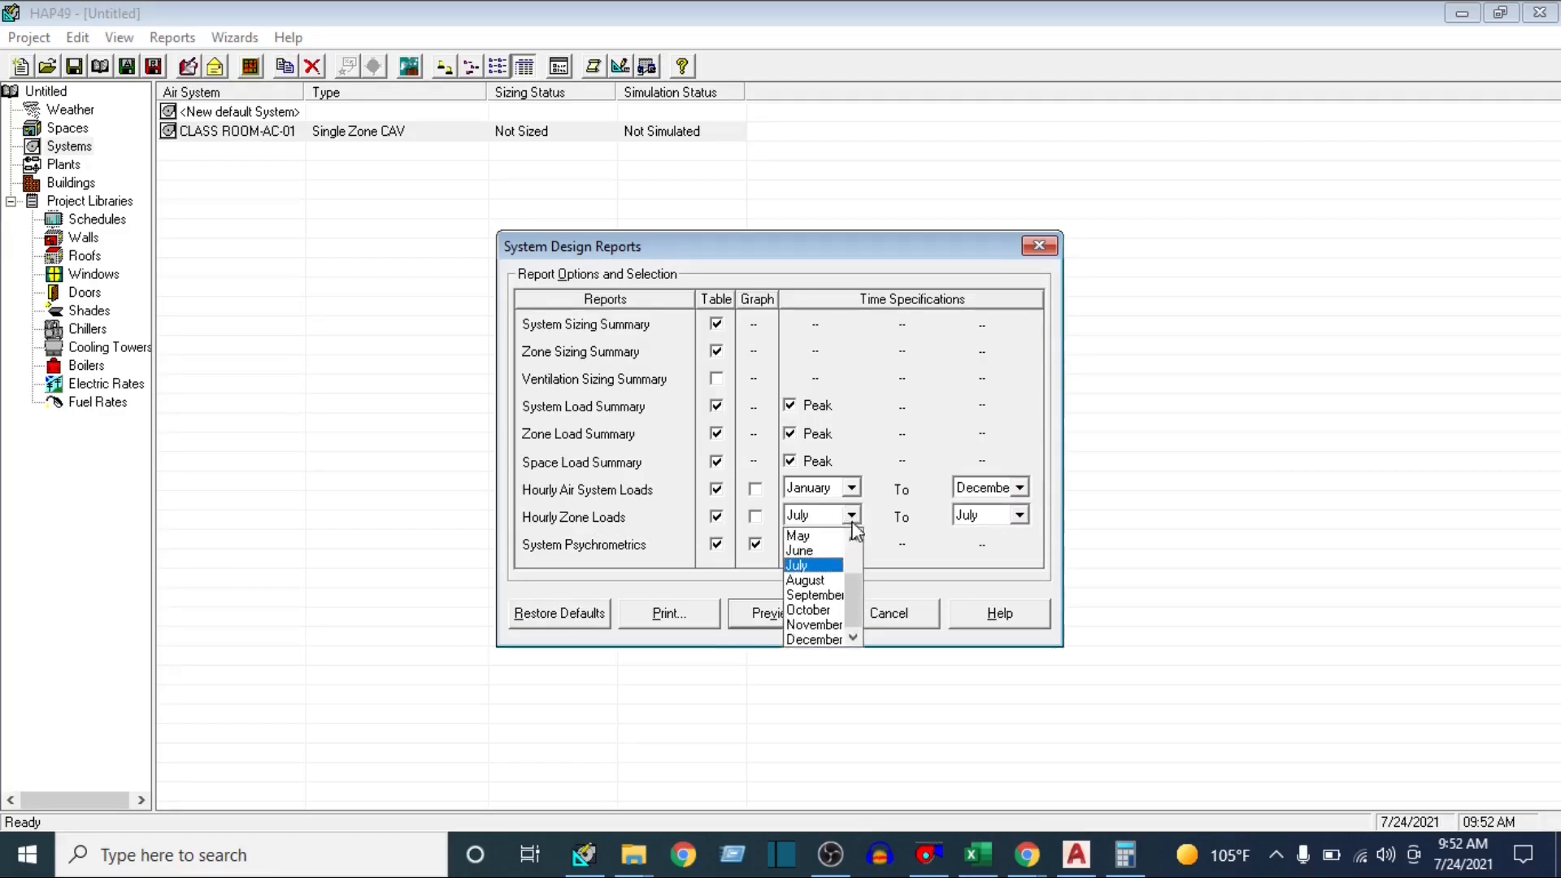
{"action": "scroll", "coordinate": [813, 585], "scroll_direction": "up", "scroll_amount": 2}
{"action": "left_click", "coordinate": [809, 536]}
{"action": "left_click", "coordinate": [1019, 515]}
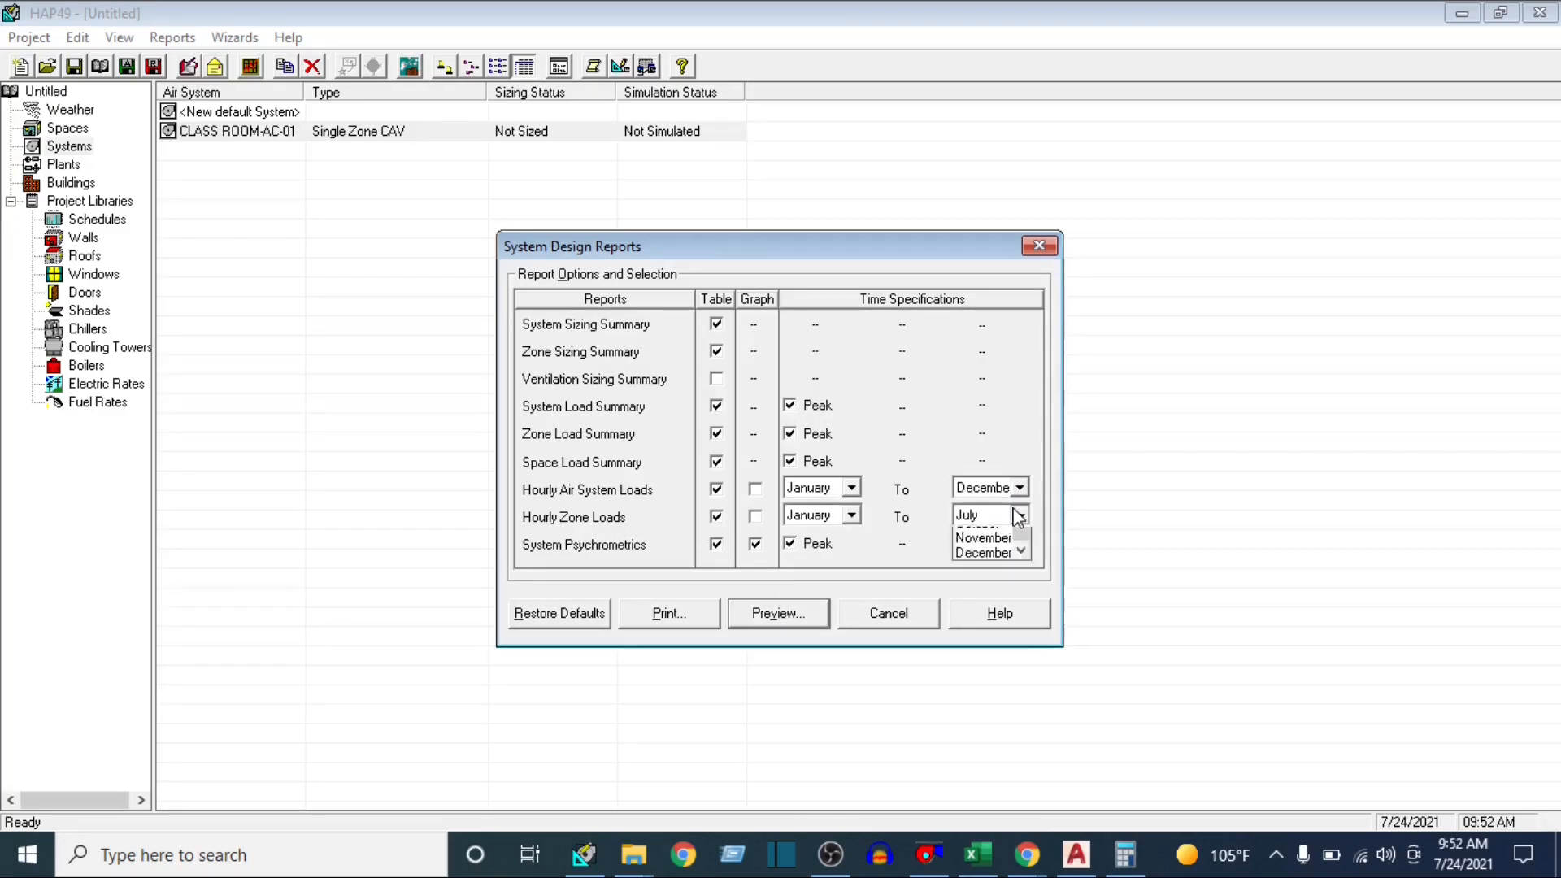
{"action": "left_click", "coordinate": [979, 641]}
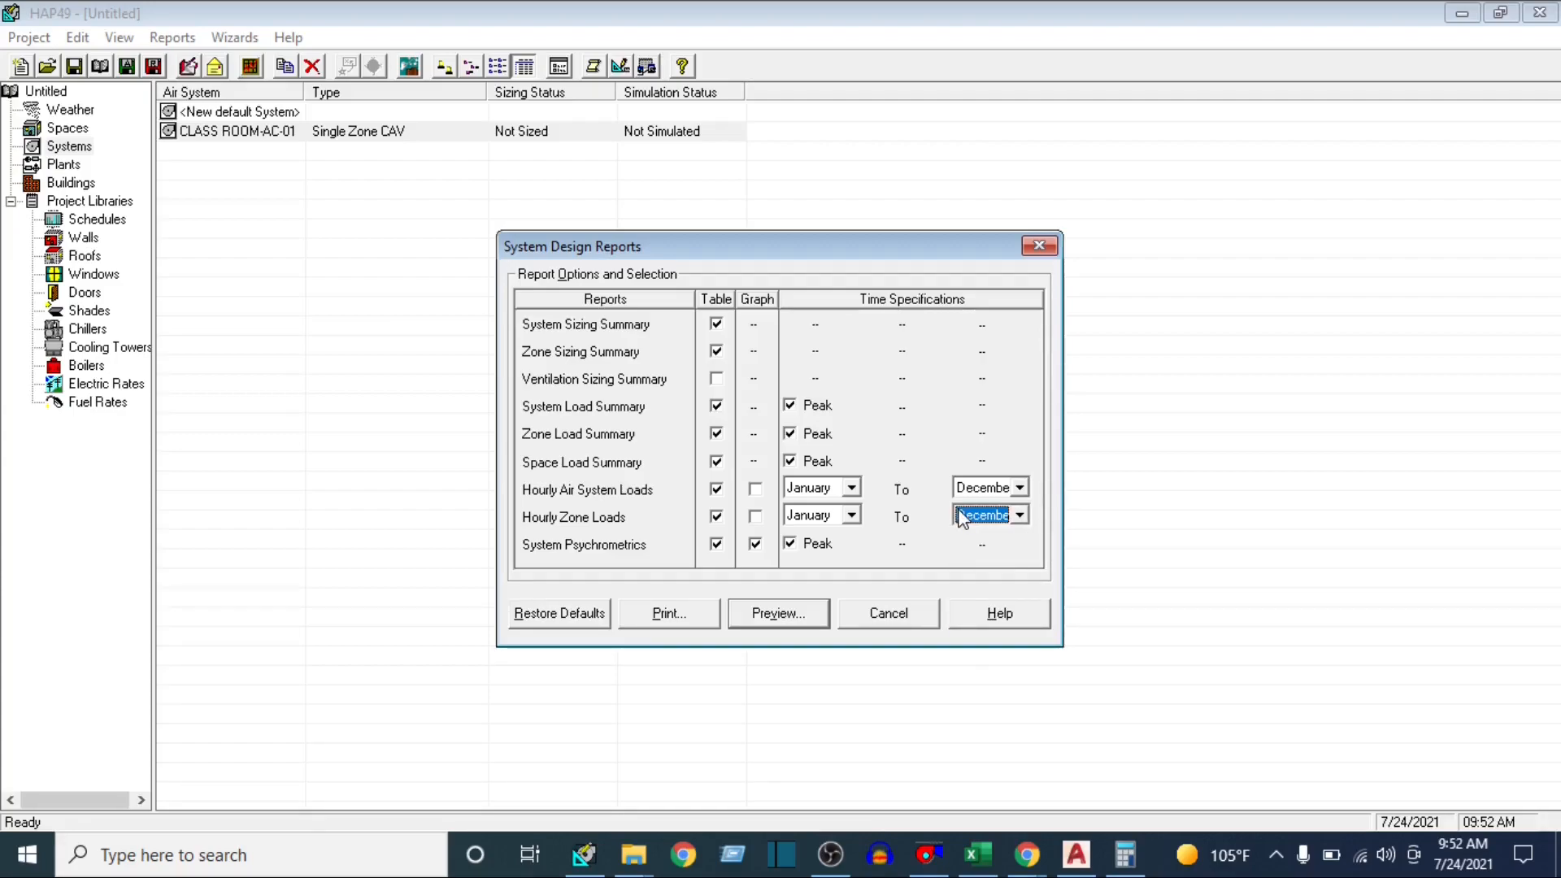
{"action": "left_click", "coordinate": [778, 613]}
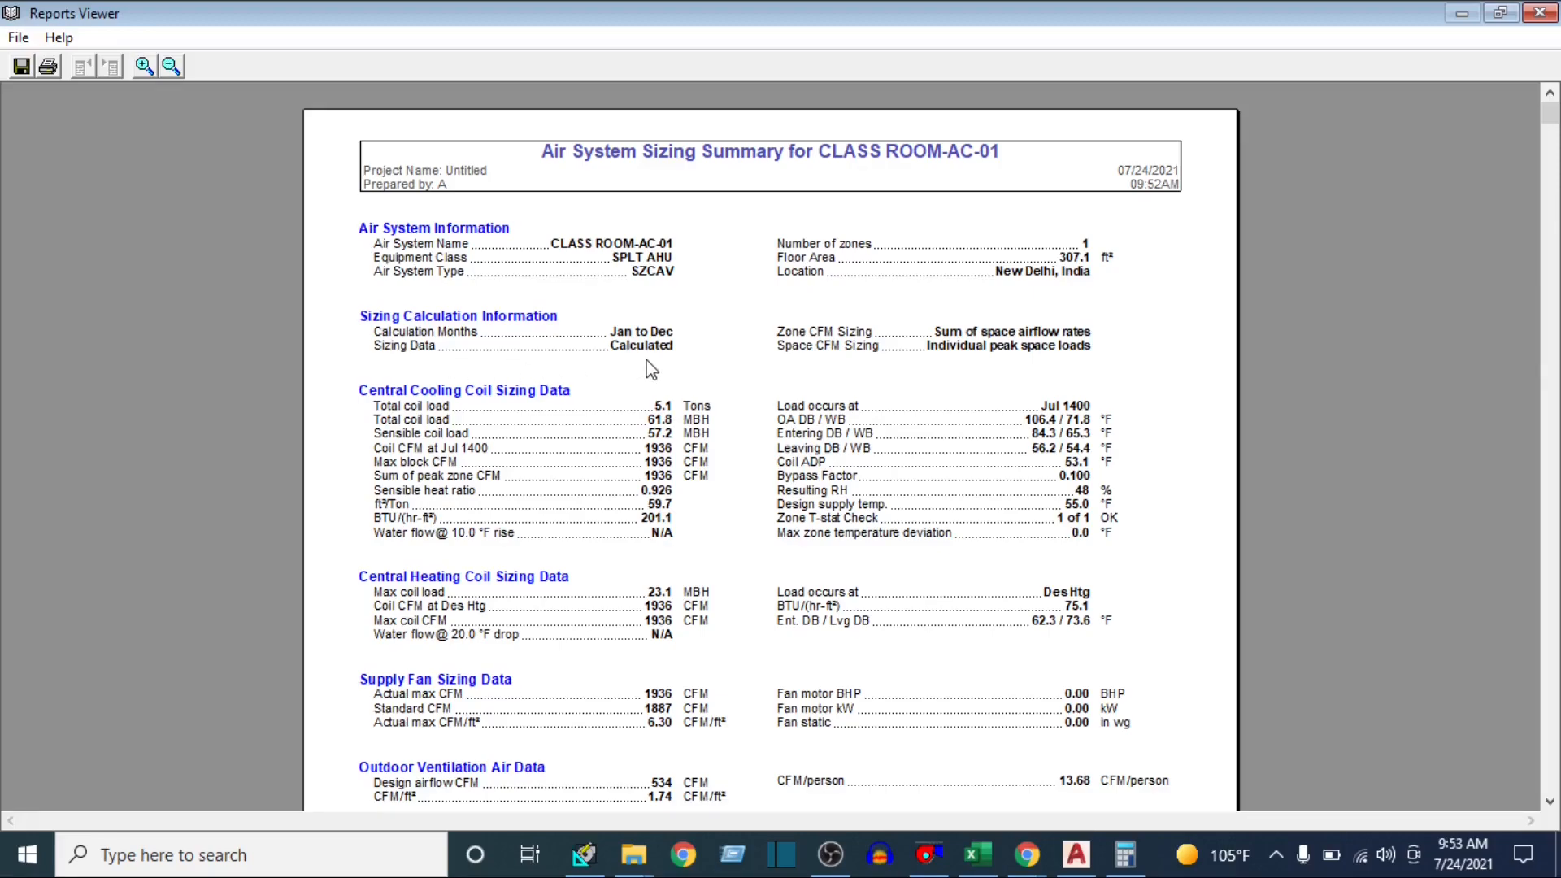
Review the cooling coil, heating coil, supply fan and outdoor ventilation data in the Air System Sizing Summary for CLASS ROOM-AC-01
{"action": "scroll", "coordinate": [681, 473], "scroll_direction": "down", "scroll_amount": 3}
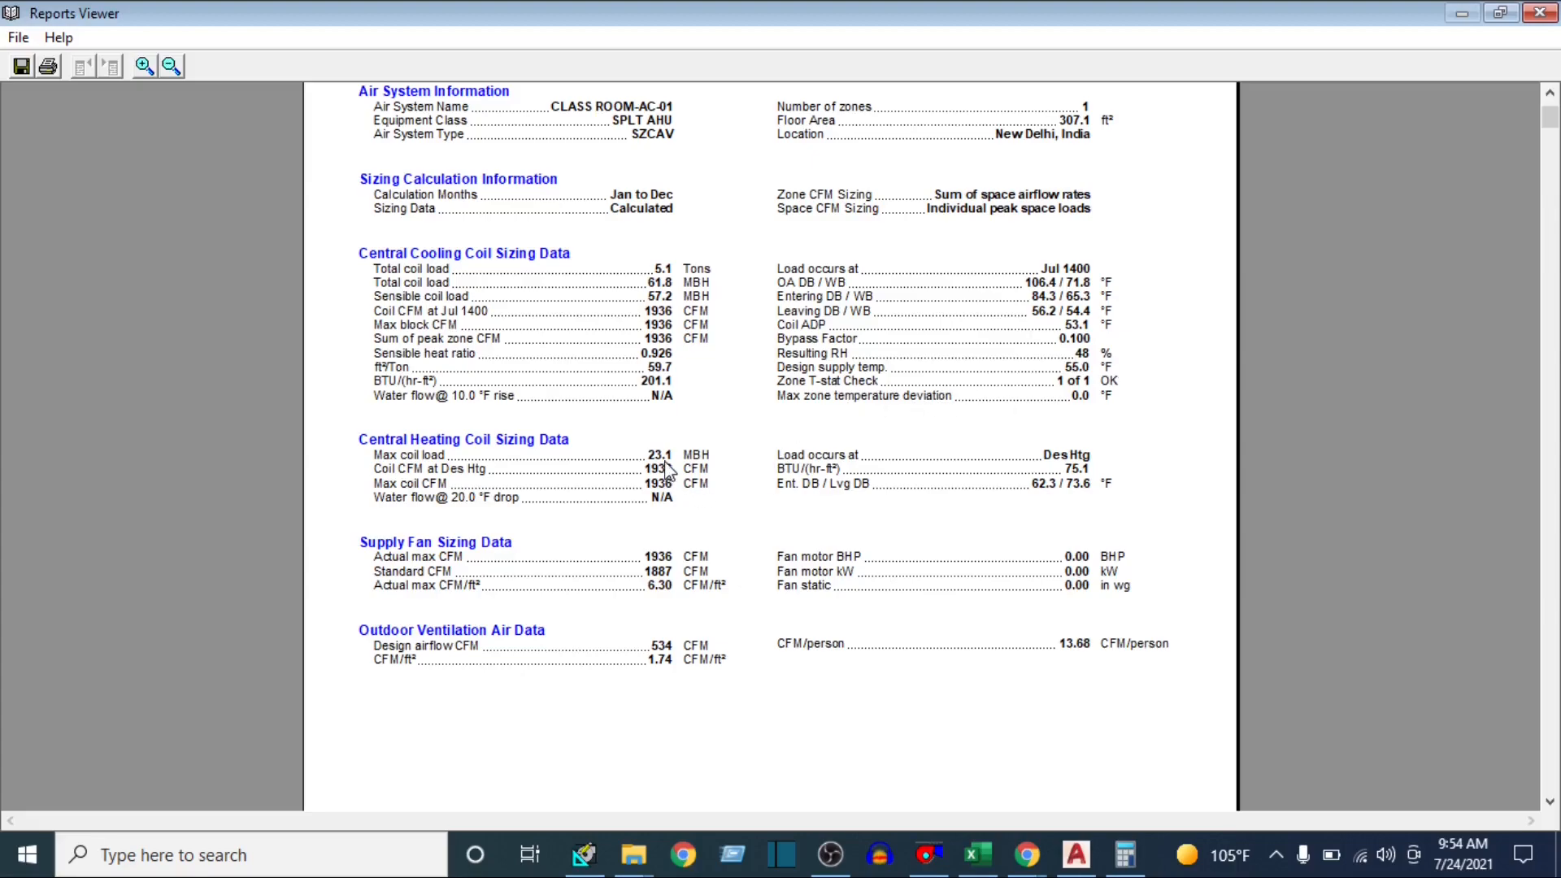
{"action": "scroll", "coordinate": [664, 467], "scroll_direction": "down", "scroll_amount": 3}
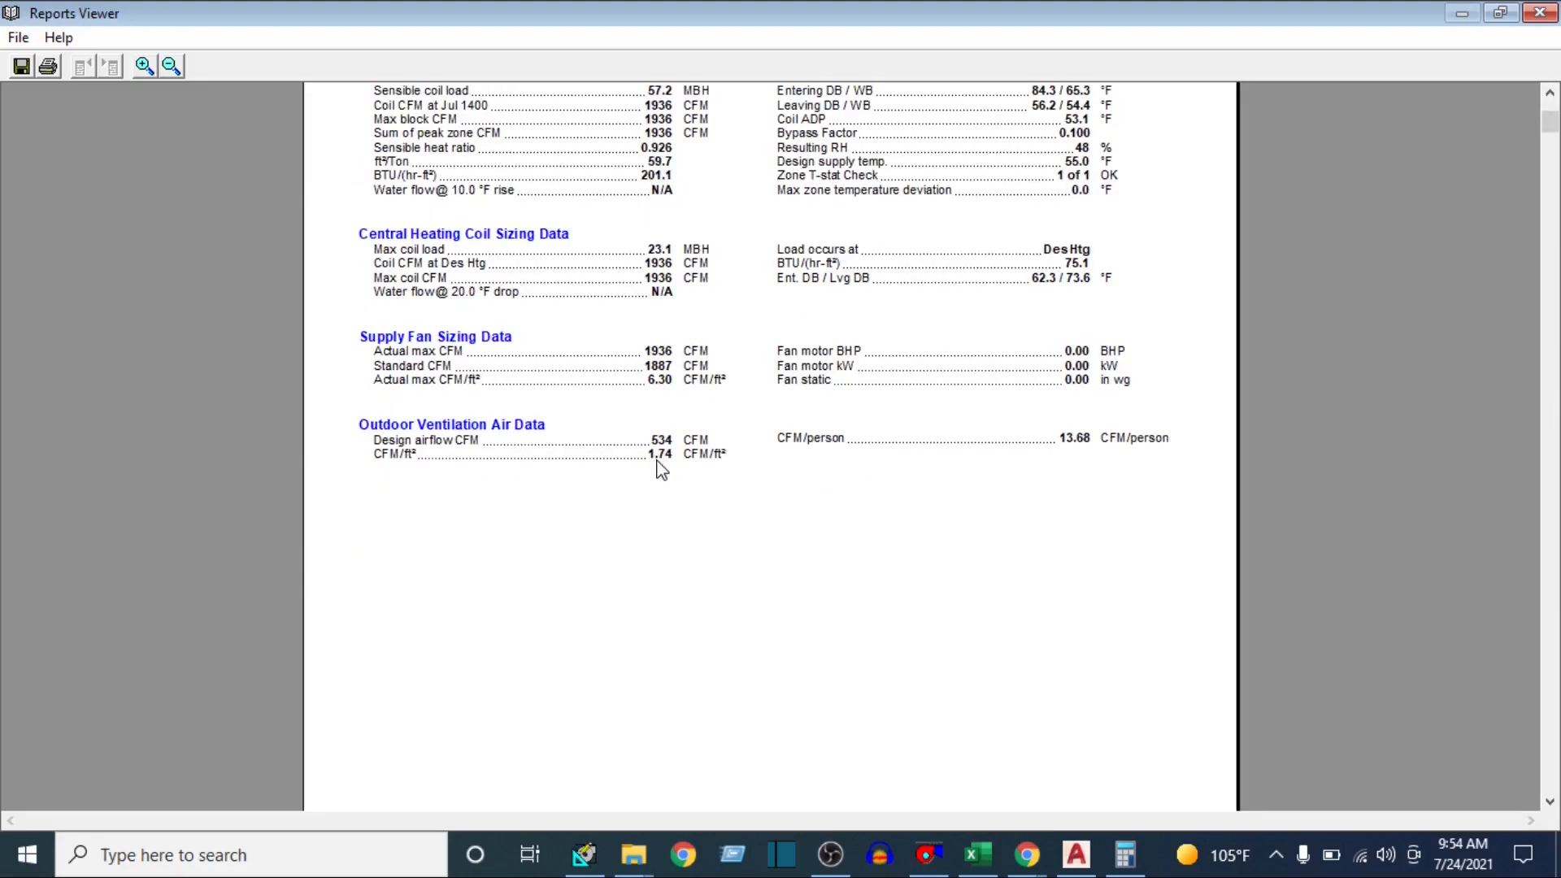
{"action": "scroll", "coordinate": [658, 464], "scroll_direction": "down", "scroll_amount": 1}
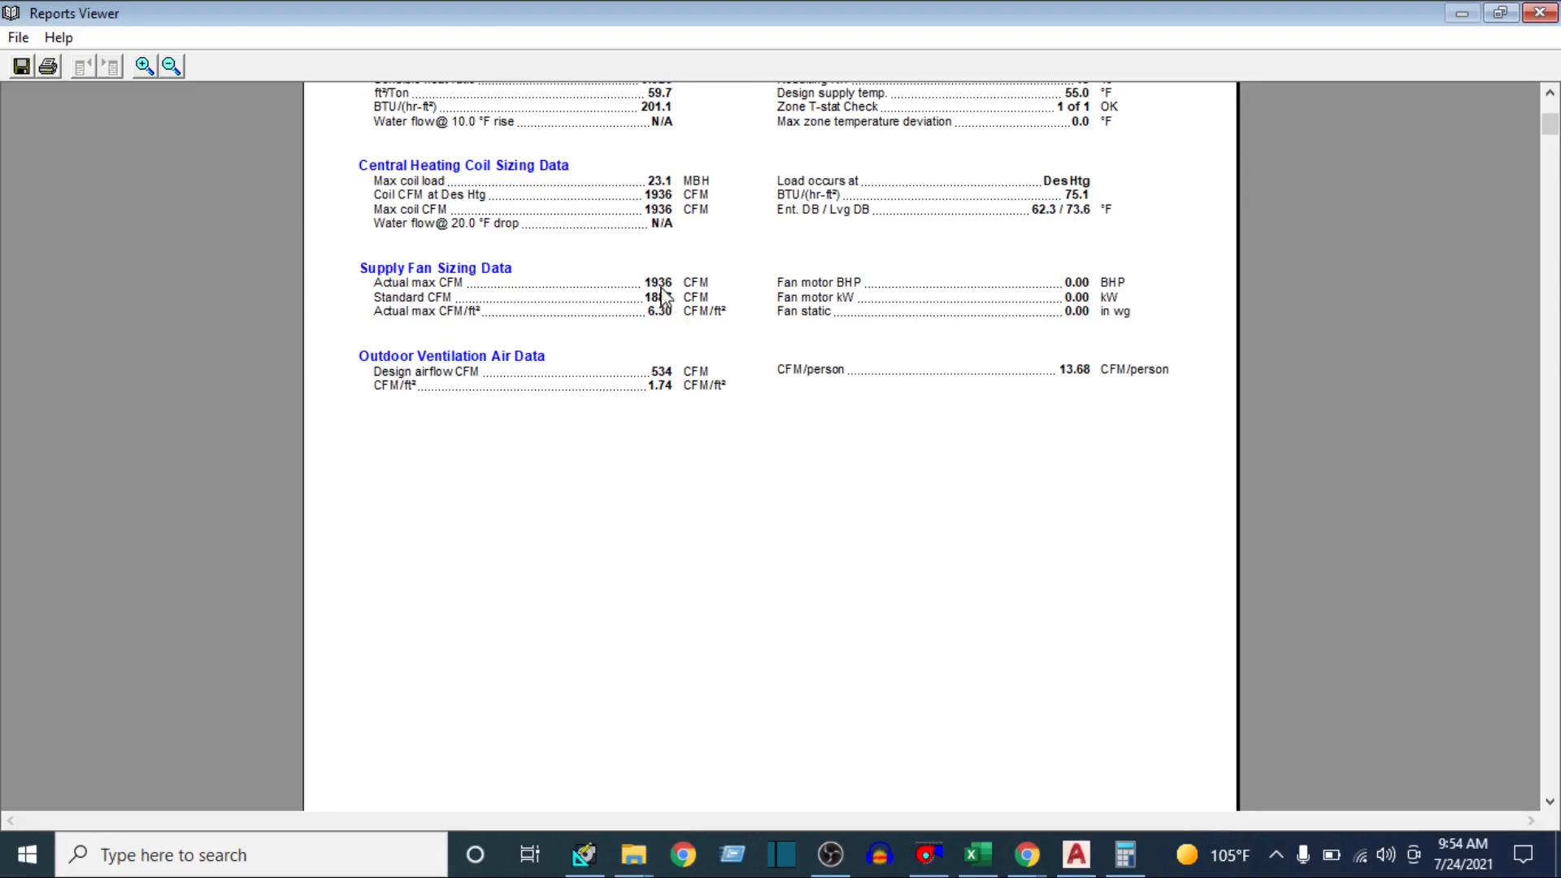
{"action": "scroll", "coordinate": [700, 410], "scroll_direction": "down", "scroll_amount": 14}
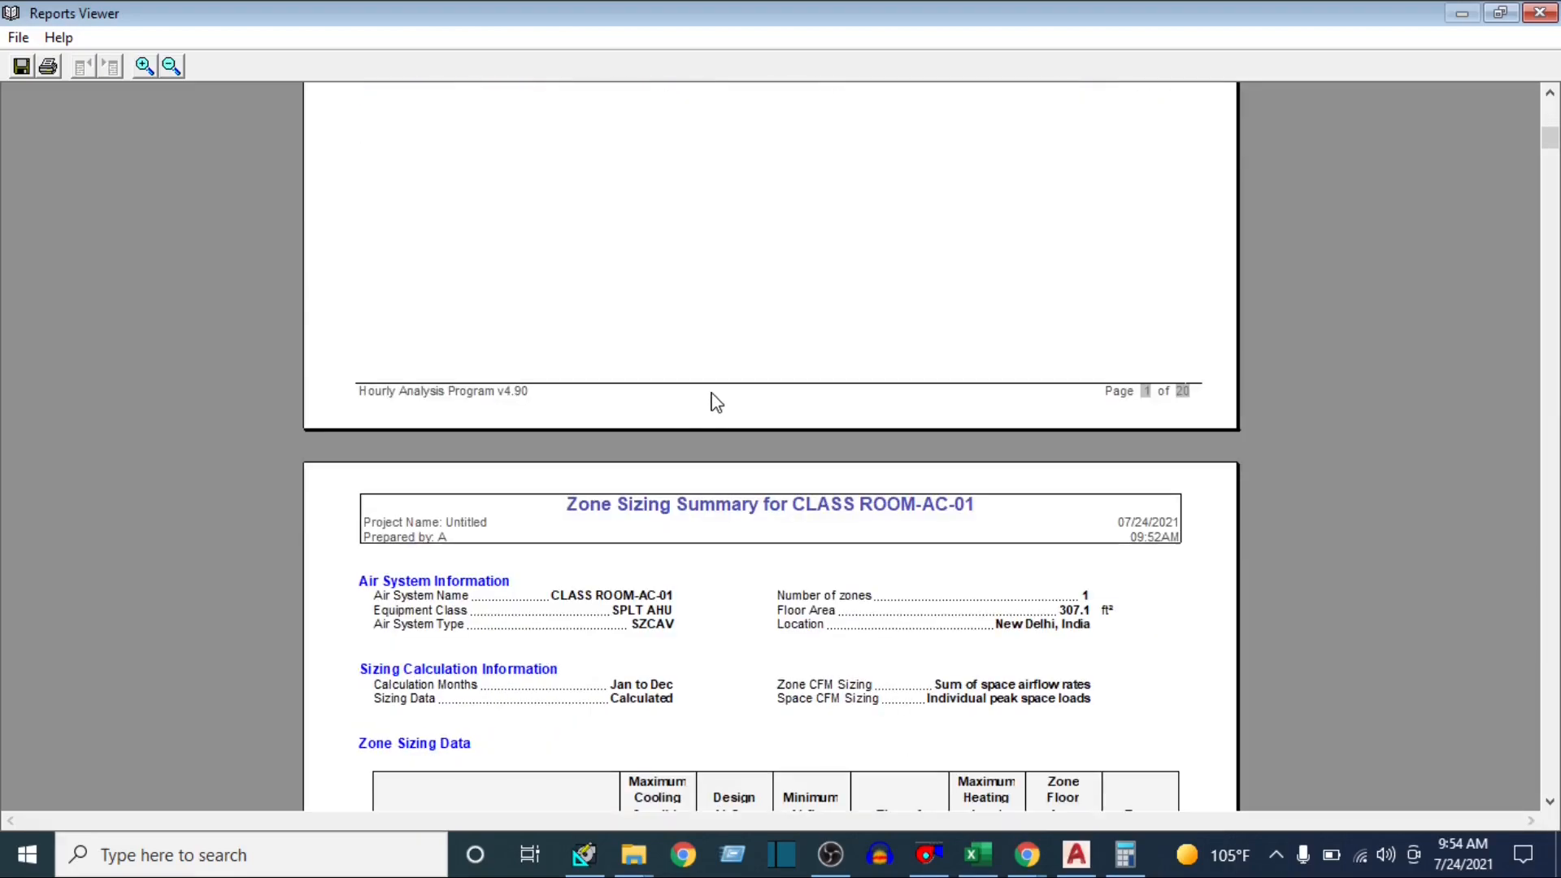
Check the zone design airflow and the space loads in the Zone Sizing Summary
{"action": "scroll", "coordinate": [712, 400], "scroll_direction": "up", "scroll_amount": 3}
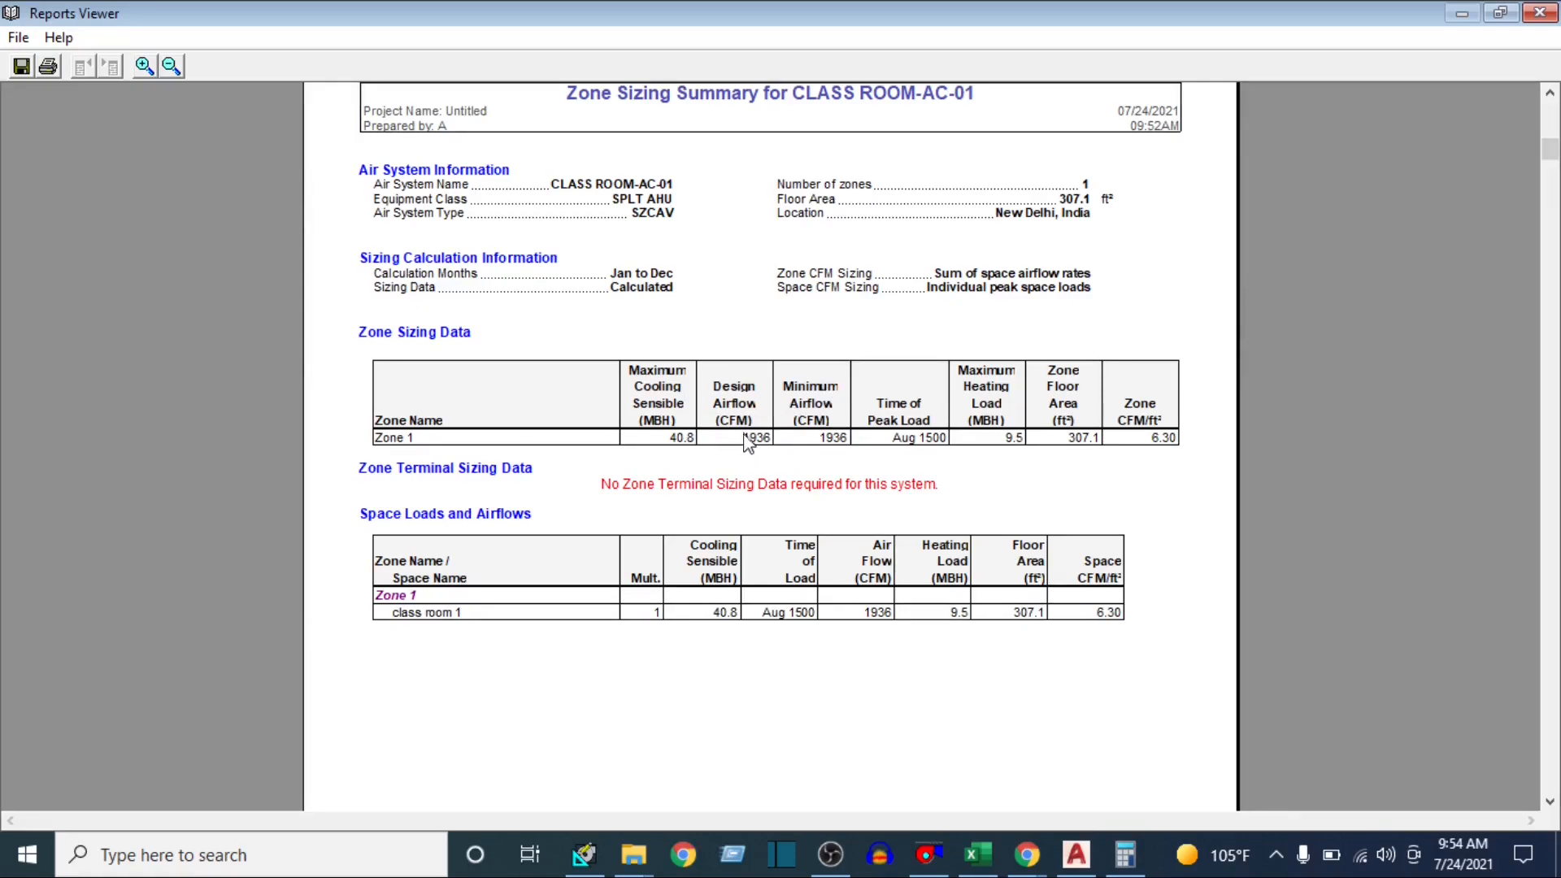
{"action": "double_click", "coordinate": [752, 437]}
{"action": "scroll", "coordinate": [1049, 450], "scroll_direction": "down", "scroll_amount": 20}
{"action": "scroll", "coordinate": [980, 410], "scroll_direction": "up", "scroll_amount": 4}
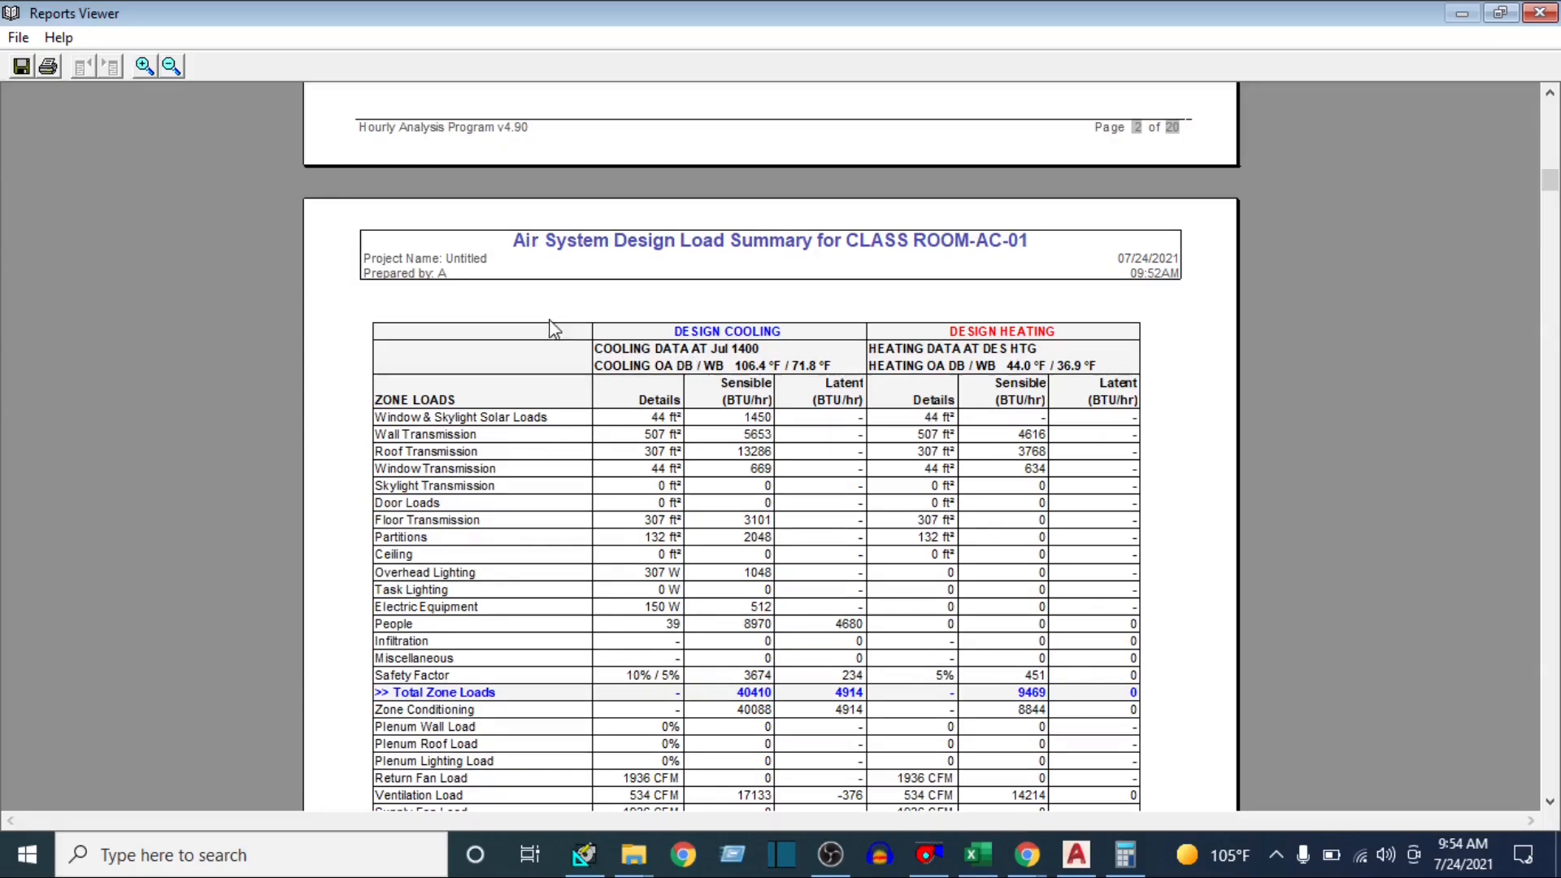
Examine the design cooling and design heating columns and the zone load components in the Air System Design Load Summary
{"action": "scroll", "coordinate": [662, 452], "scroll_direction": "down", "scroll_amount": 3}
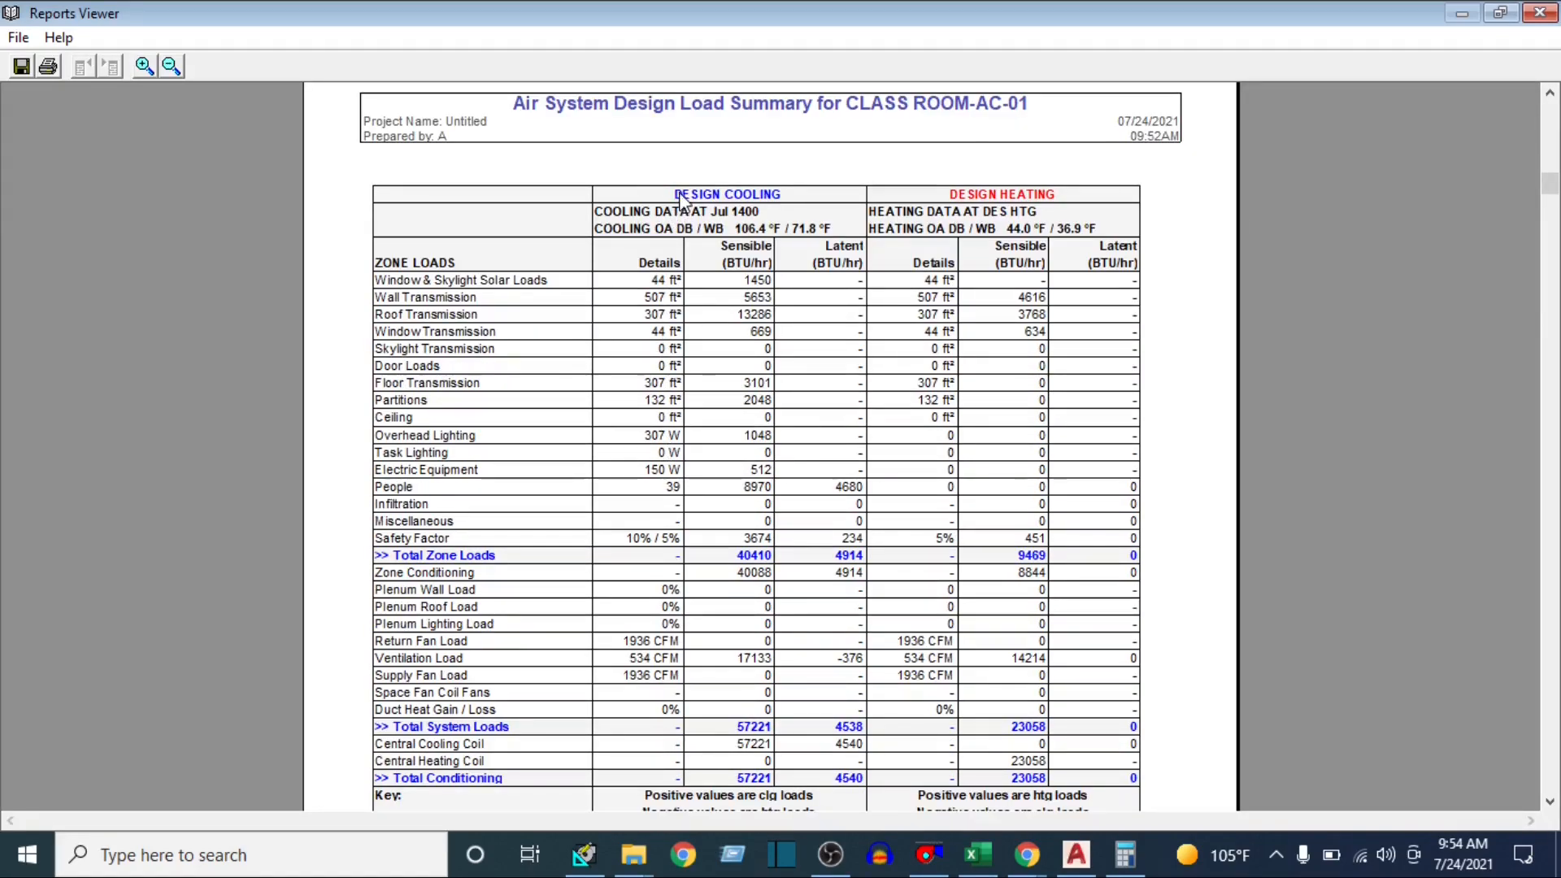
{"action": "left_click_drag", "start_coordinate": [654, 195], "coordinate": [1080, 184]}
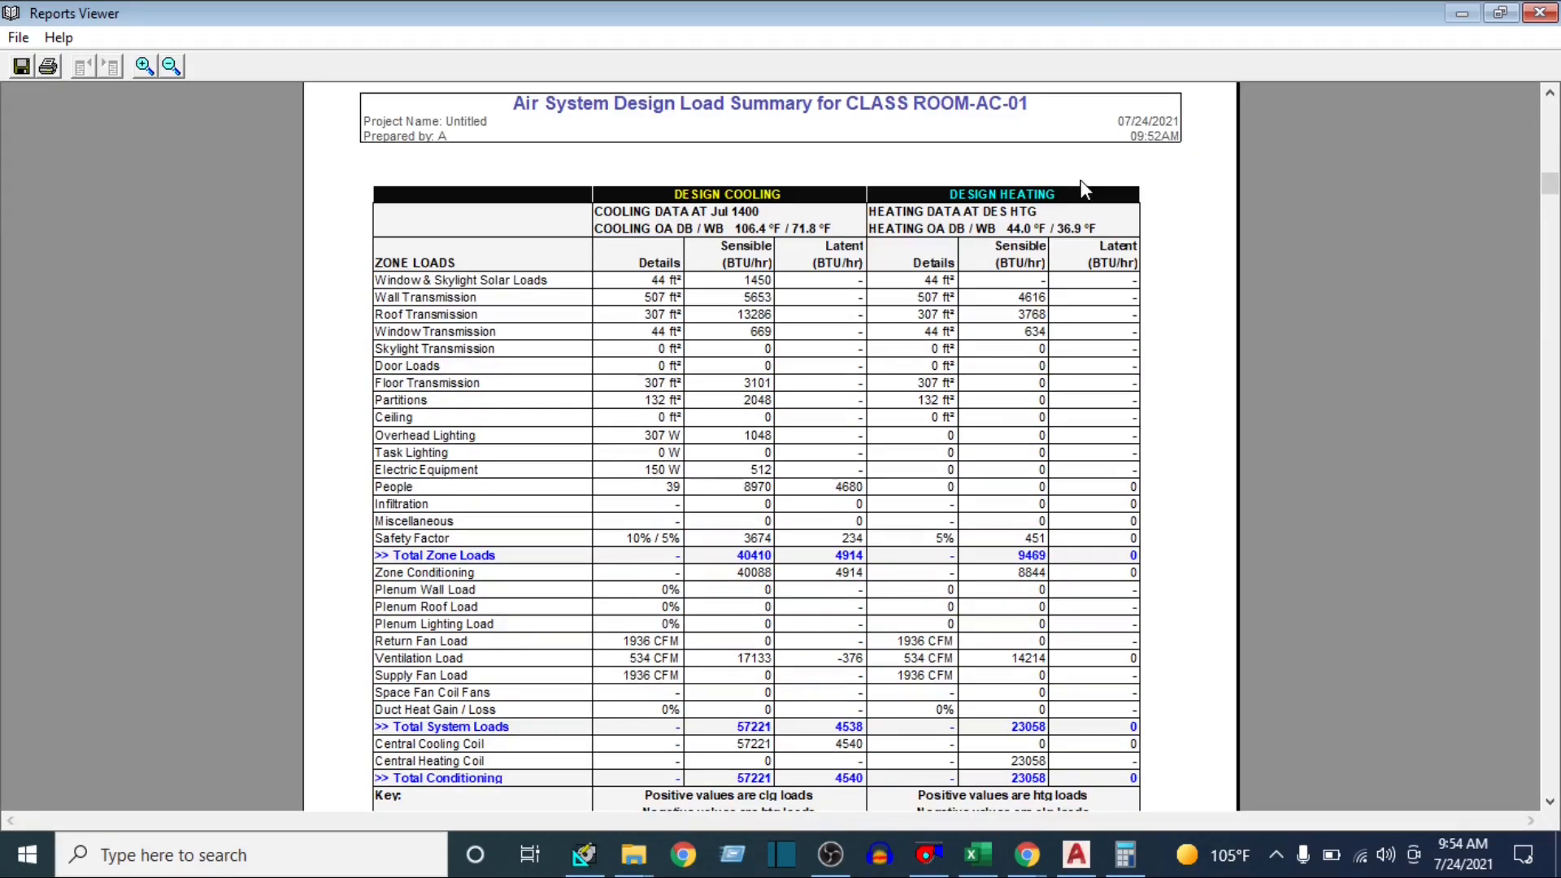
{"action": "left_click", "coordinate": [742, 349]}
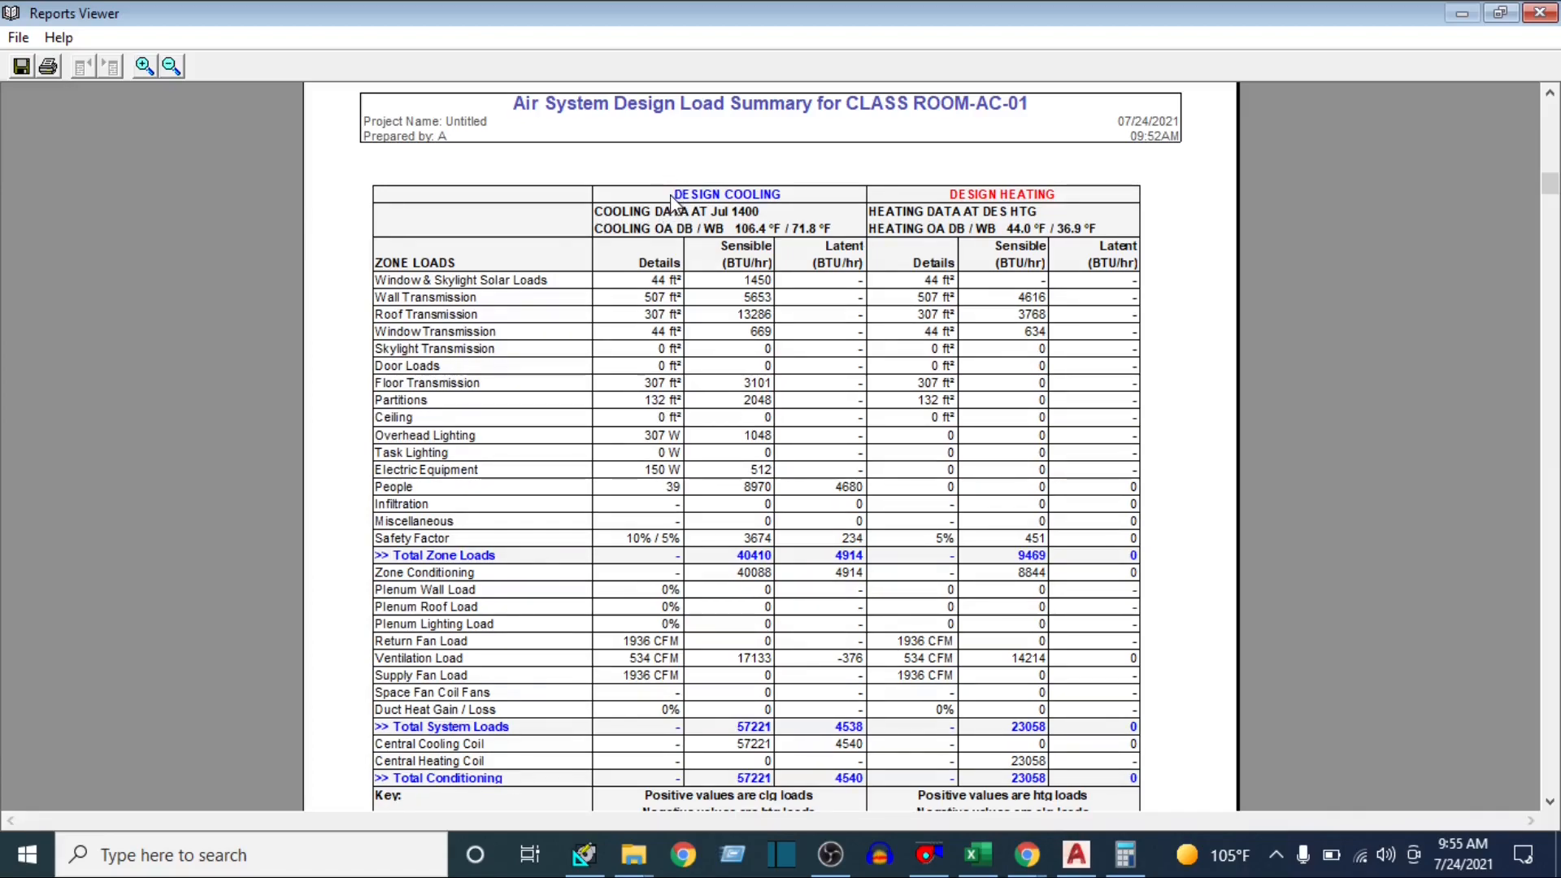
{"action": "left_click_drag", "start_coordinate": [671, 195], "coordinate": [755, 279]}
{"action": "left_click", "coordinate": [457, 313]}
{"action": "left_click_drag", "start_coordinate": [393, 268], "coordinate": [439, 265]}
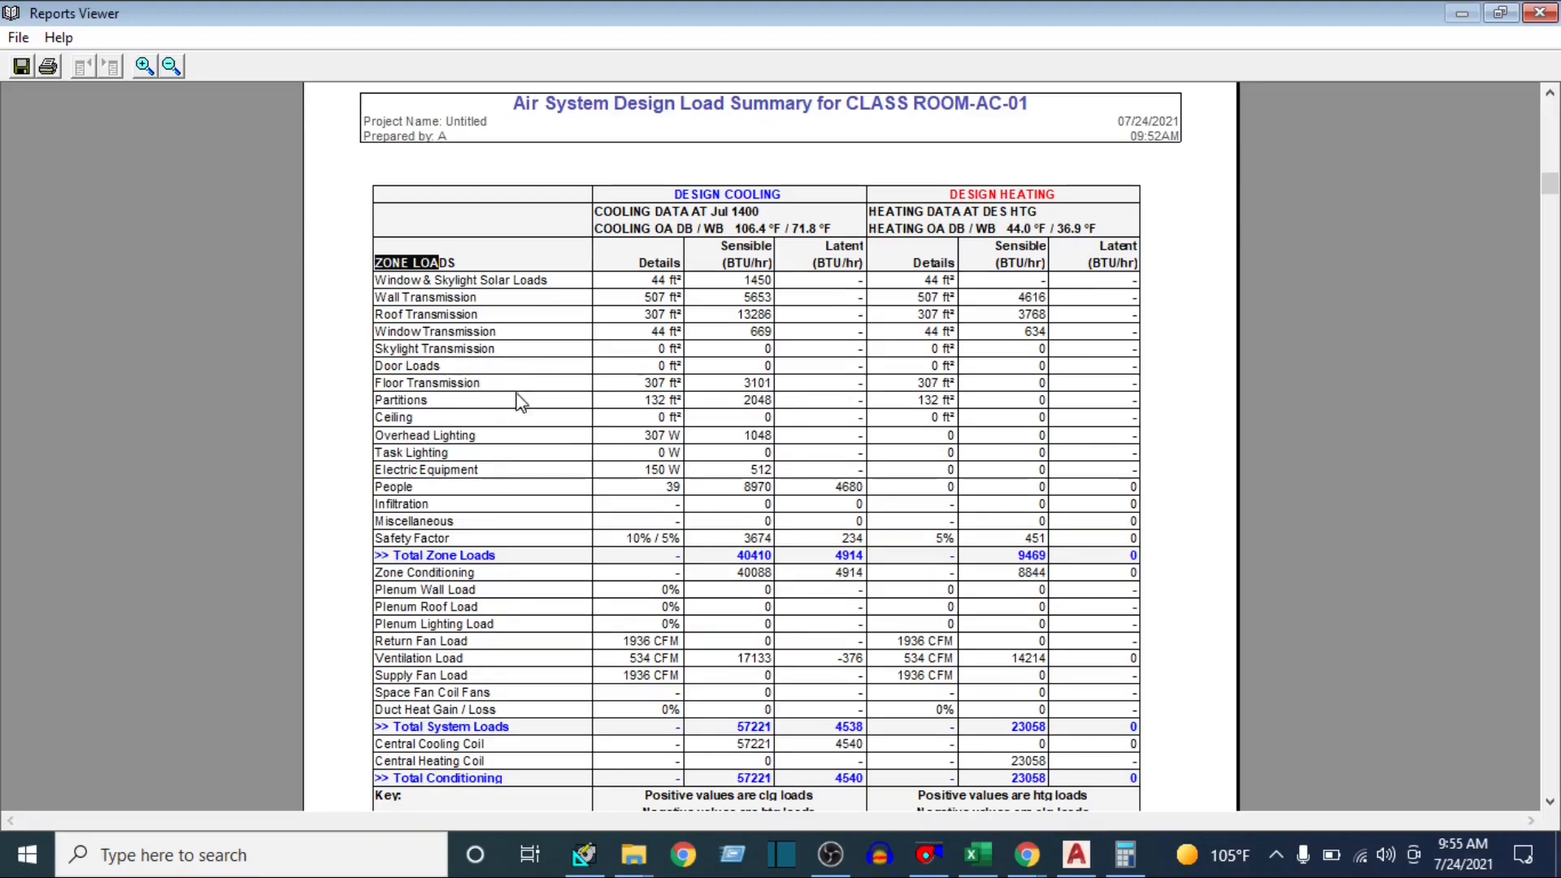
{"action": "left_click", "coordinate": [740, 255]}
Check the Total Zone Loads and Total Conditioning rows for sensible and latent cooling
{"action": "scroll", "coordinate": [818, 272], "scroll_direction": "down", "scroll_amount": 2}
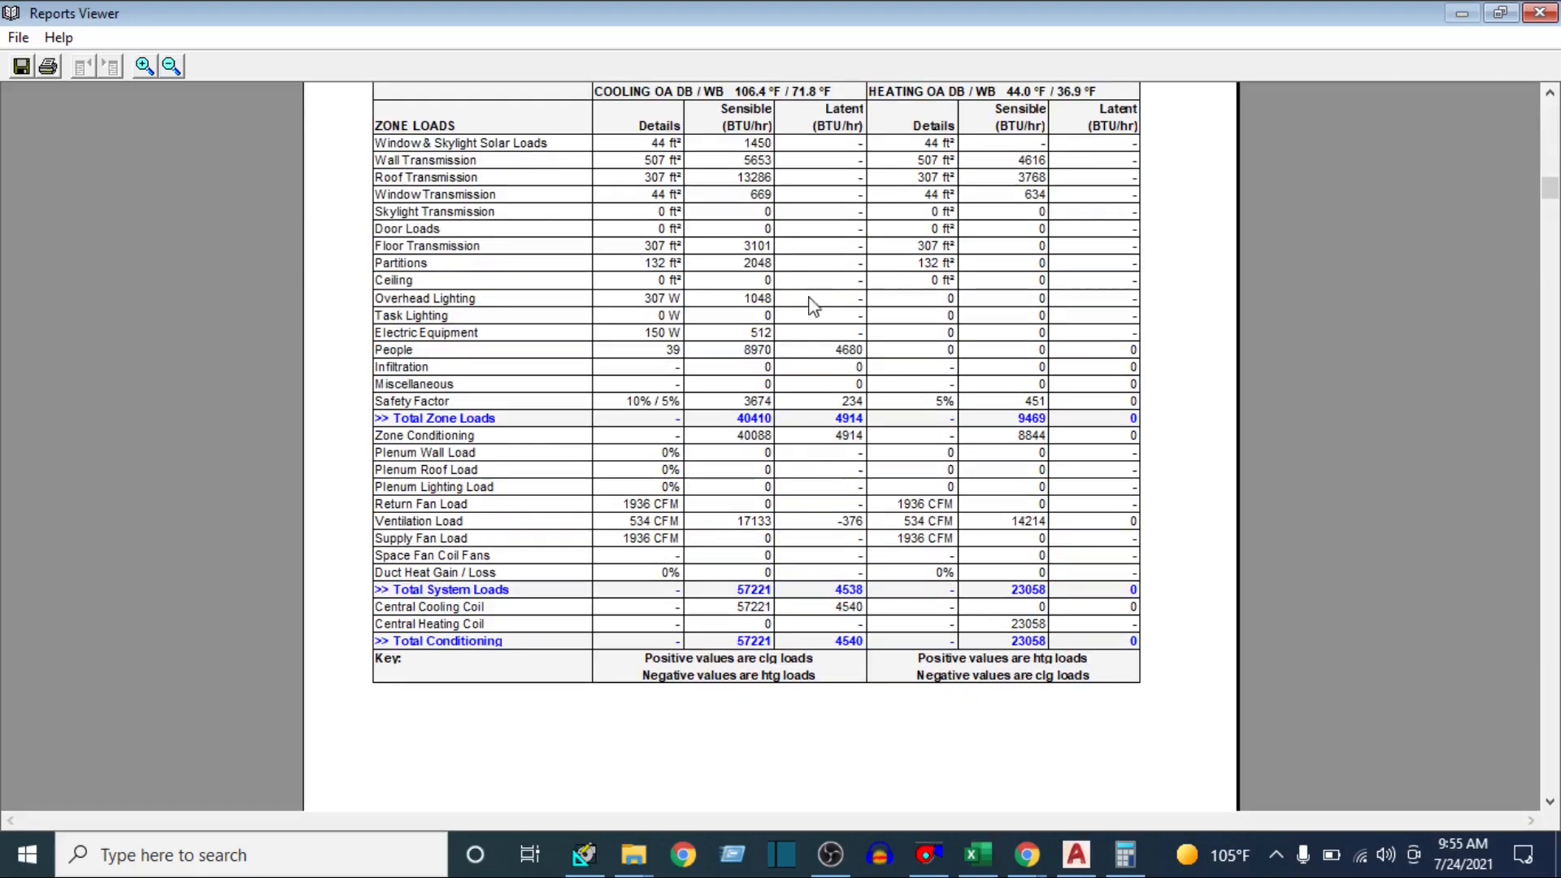
{"action": "left_click_drag", "start_coordinate": [727, 415], "coordinate": [872, 427]}
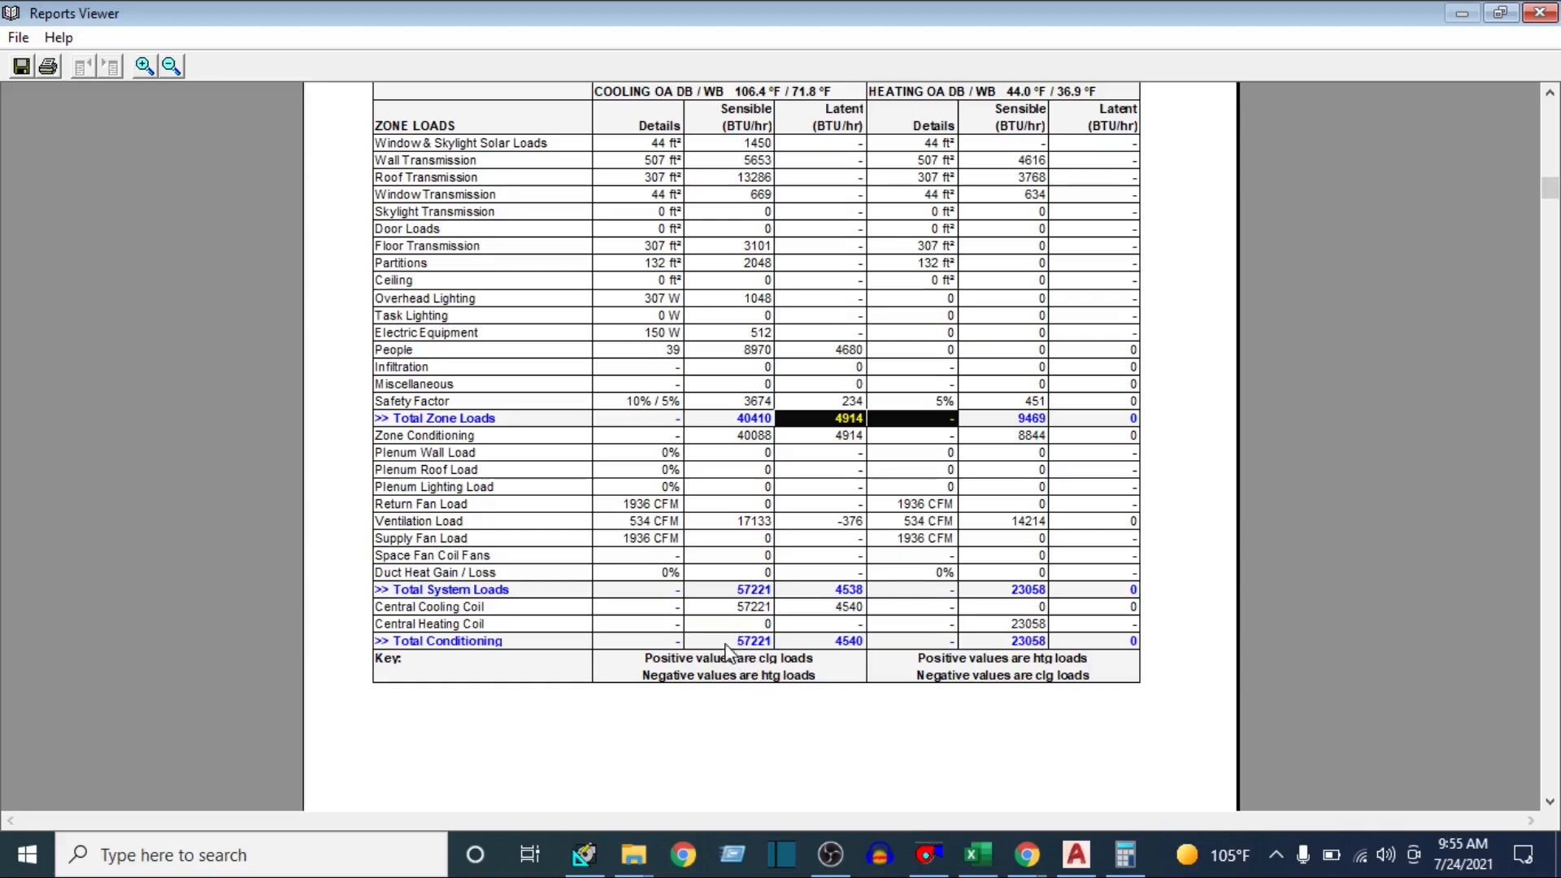
{"action": "left_click_drag", "start_coordinate": [726, 646], "coordinate": [836, 654]}
{"action": "left_click", "coordinate": [779, 660]}
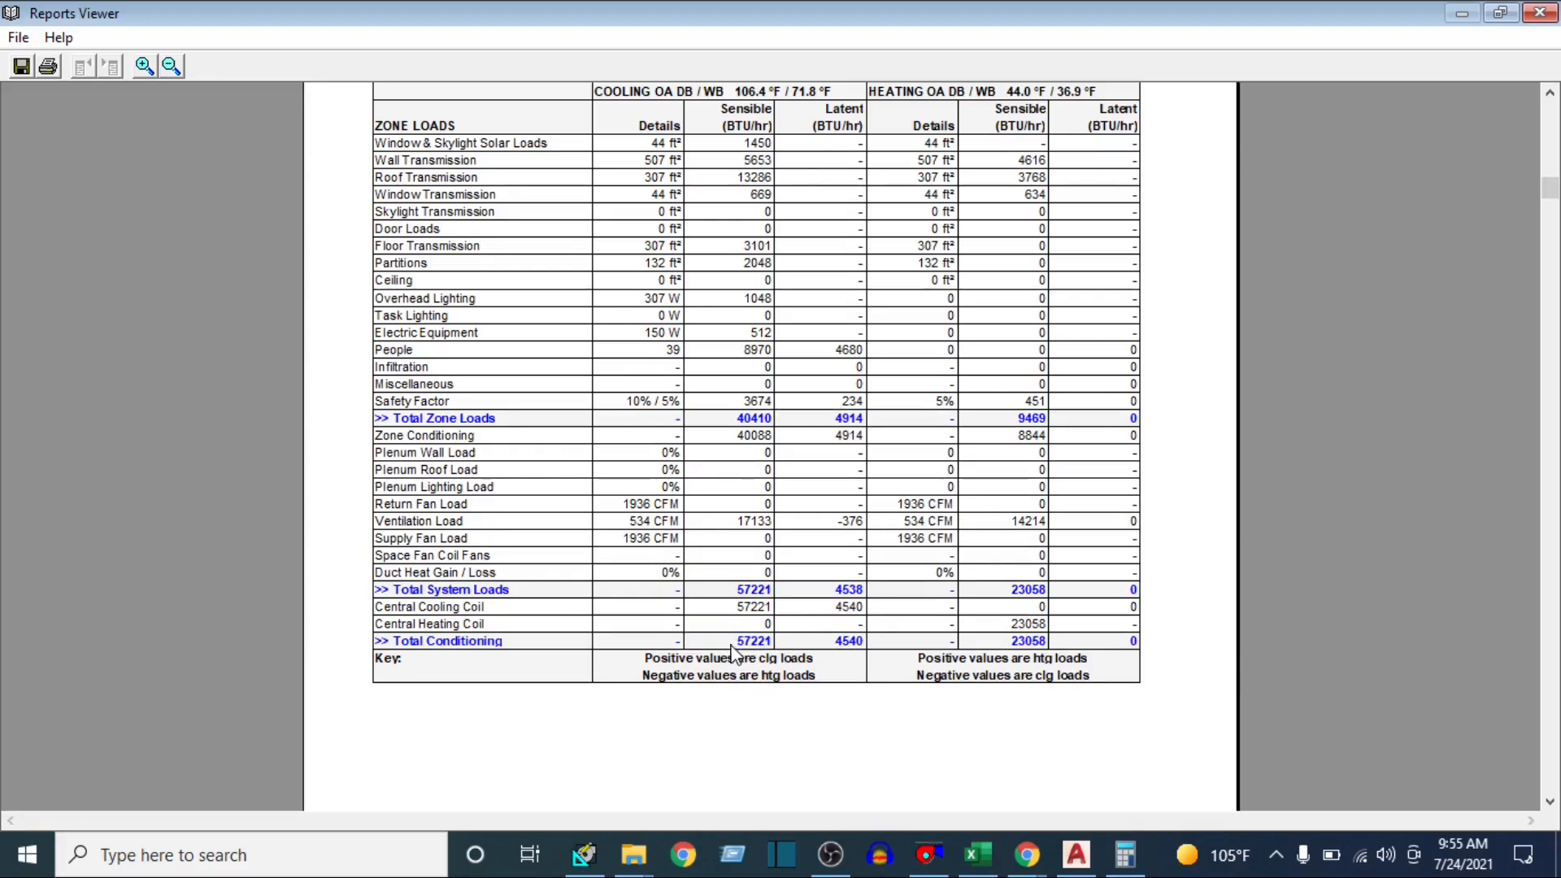
Compare the central cooling coil sizing data with the total conditioning loads in the Air System Design Load Summary
{"action": "scroll", "coordinate": [771, 574], "scroll_direction": "up", "scroll_amount": 18}
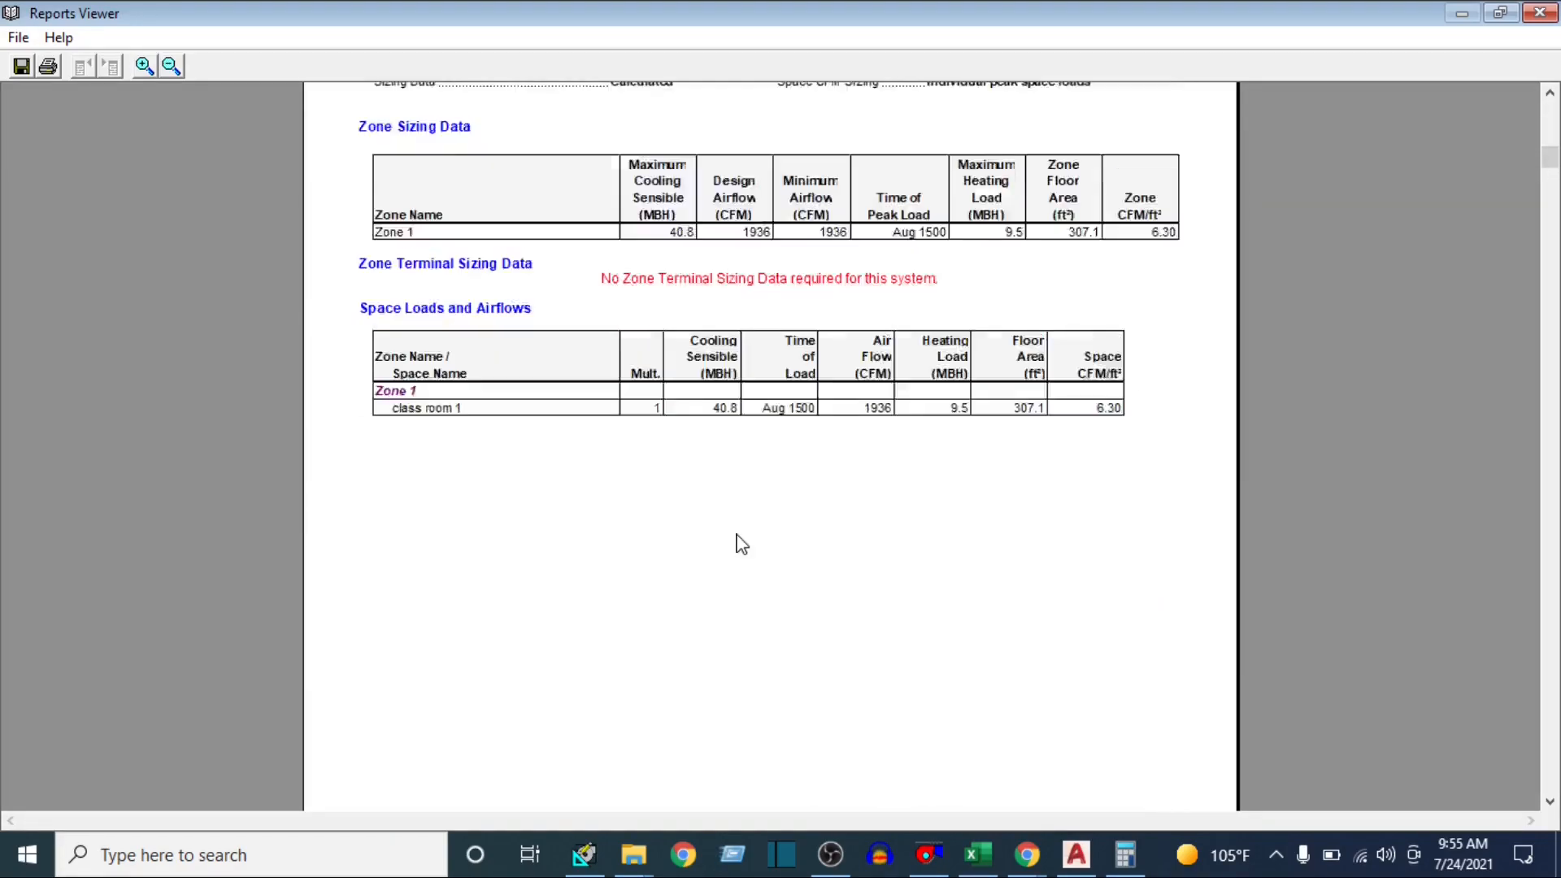
{"action": "scroll", "coordinate": [742, 545], "scroll_direction": "down", "scroll_amount": 15}
{"action": "scroll", "coordinate": [739, 544], "scroll_direction": "up", "scroll_amount": 5}
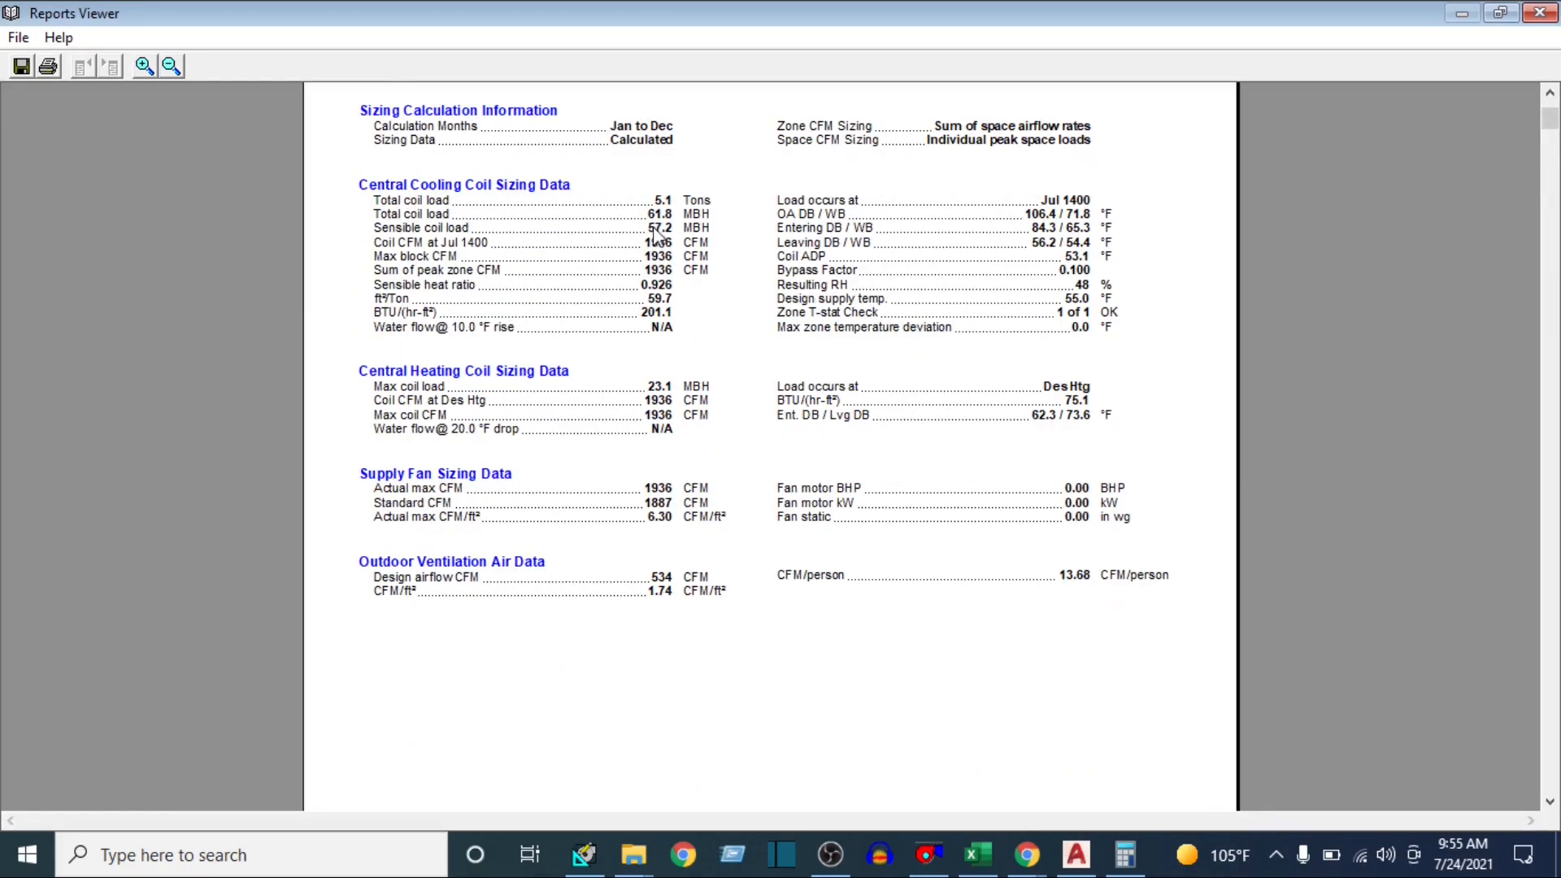
{"action": "scroll", "coordinate": [733, 429], "scroll_direction": "down", "scroll_amount": 20}
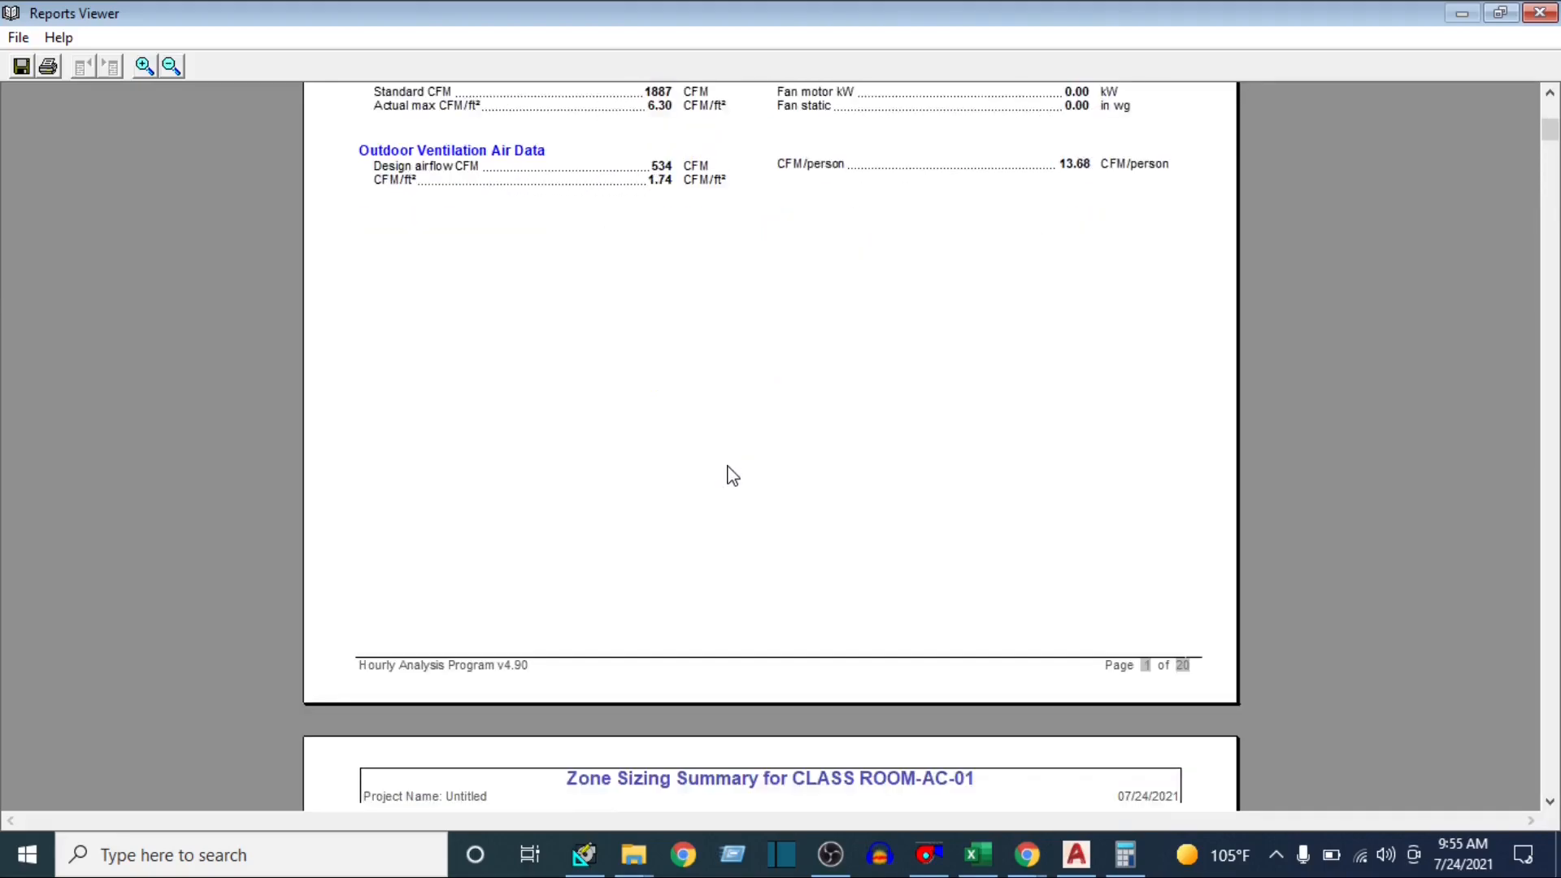
{"action": "scroll", "coordinate": [715, 511], "scroll_direction": "down", "scroll_amount": 15}
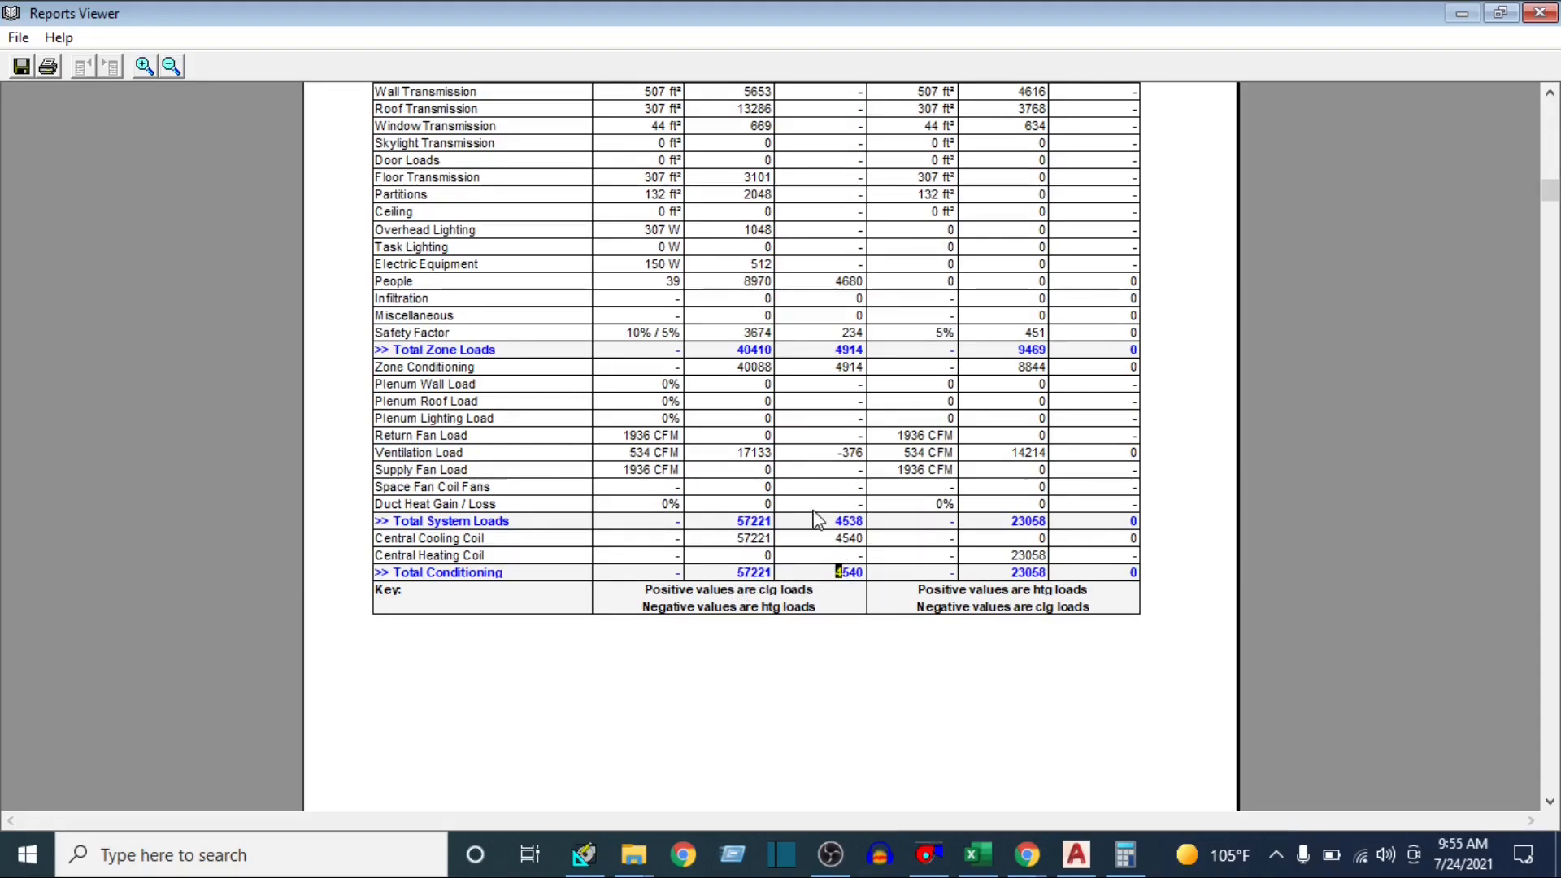
Review the component loads and envelope loads for class room 1 in the Space Design Load Summary
{"action": "scroll", "coordinate": [605, 508], "scroll_direction": "down", "scroll_amount": 10}
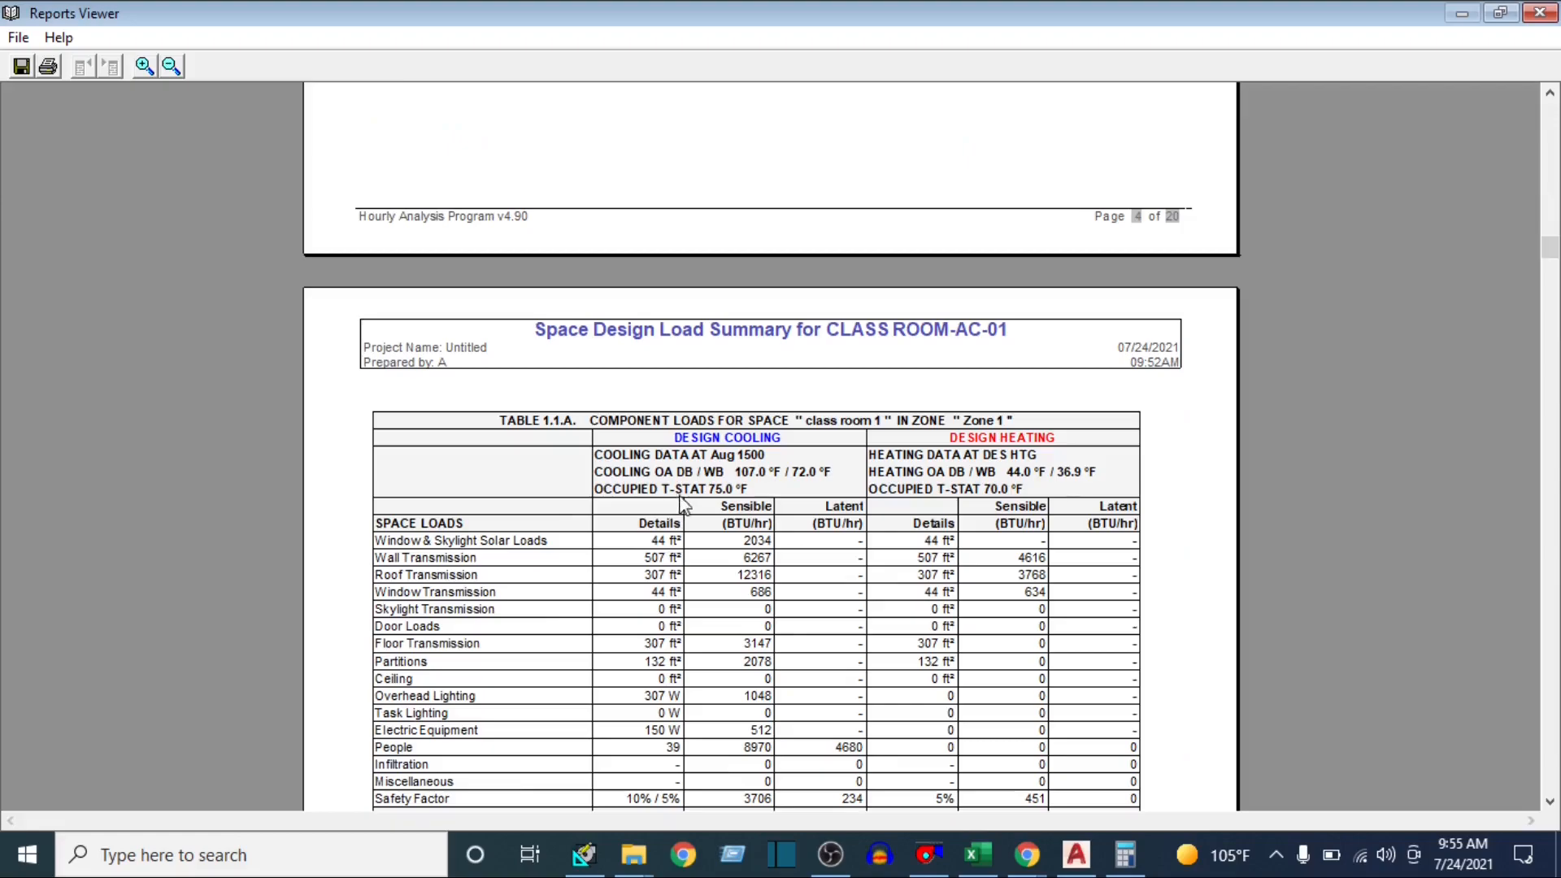
{"action": "scroll", "coordinate": [715, 496], "scroll_direction": "down", "scroll_amount": 3}
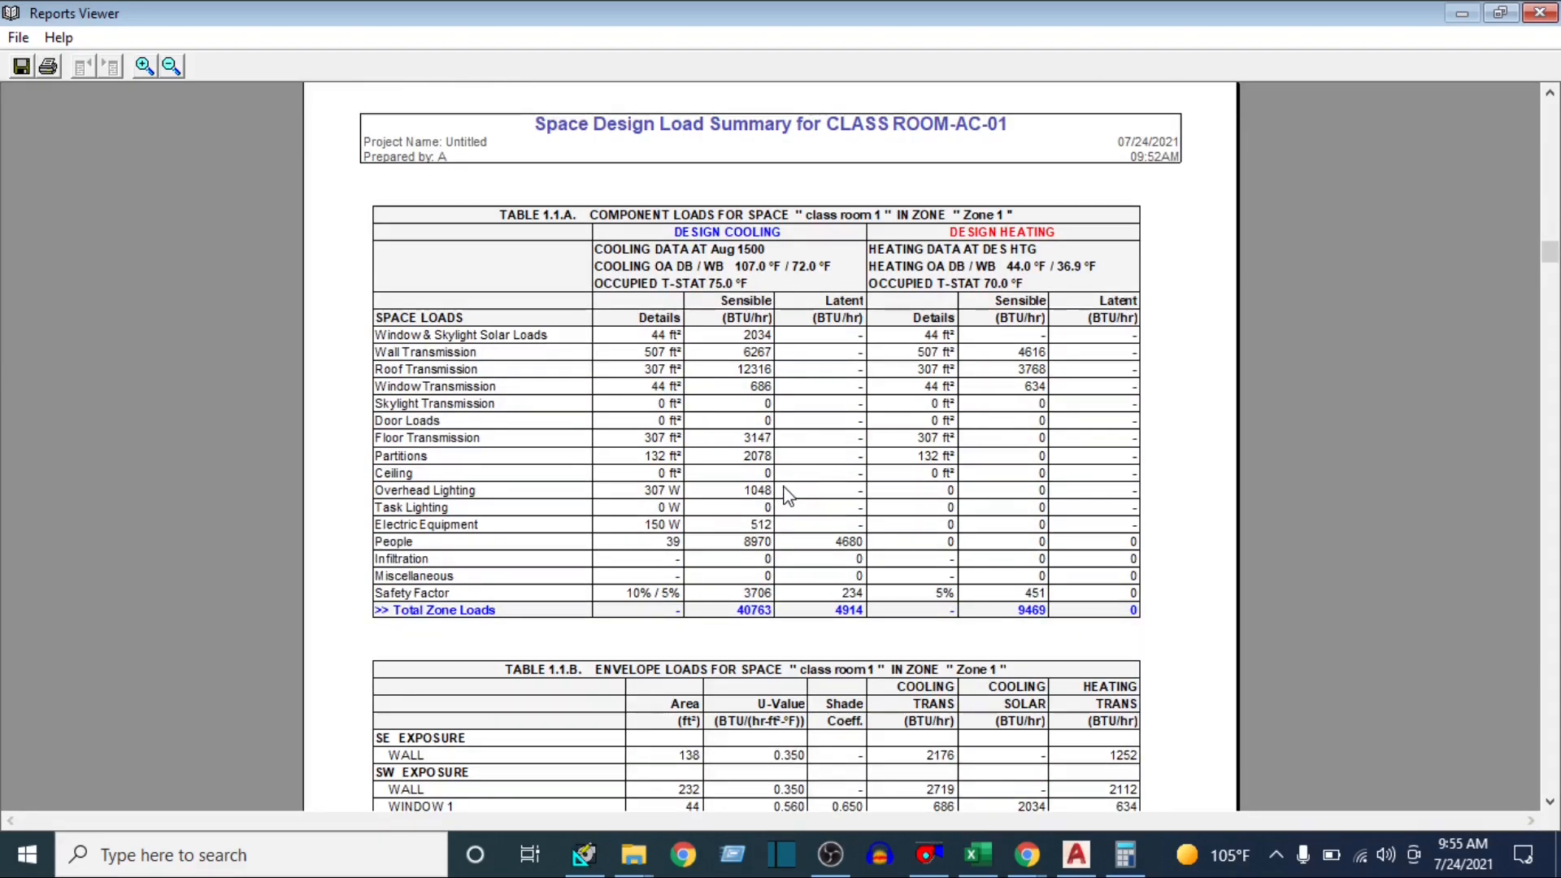
{"action": "scroll", "coordinate": [785, 495], "scroll_direction": "down", "scroll_amount": 5}
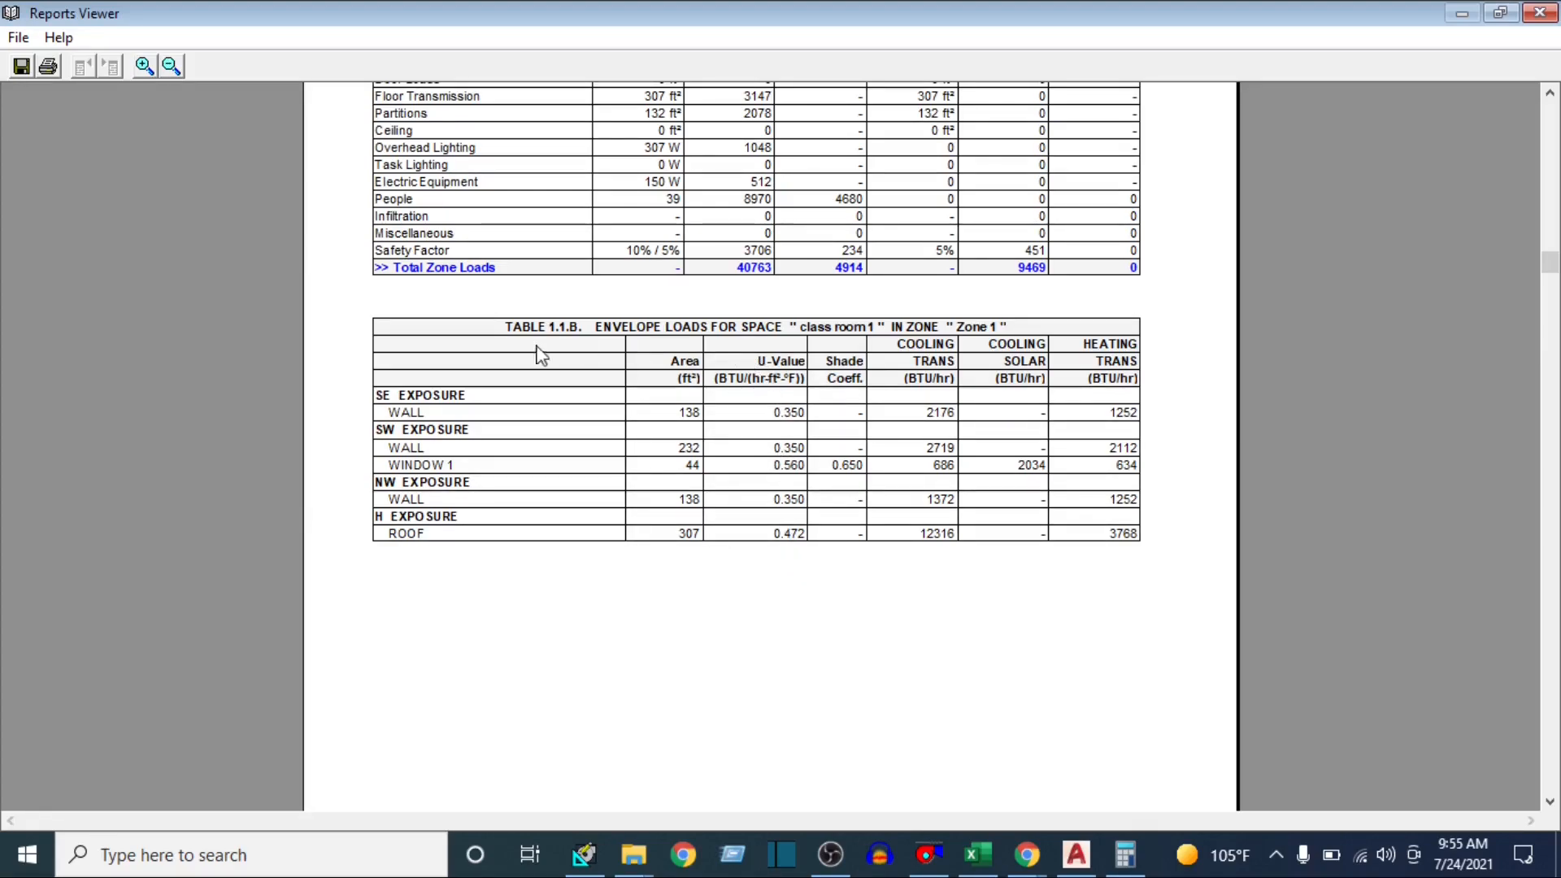
{"action": "left_click_drag", "start_coordinate": [691, 356], "coordinate": [705, 512]}
{"action": "scroll", "coordinate": [743, 617], "scroll_direction": "down", "scroll_amount": 7}
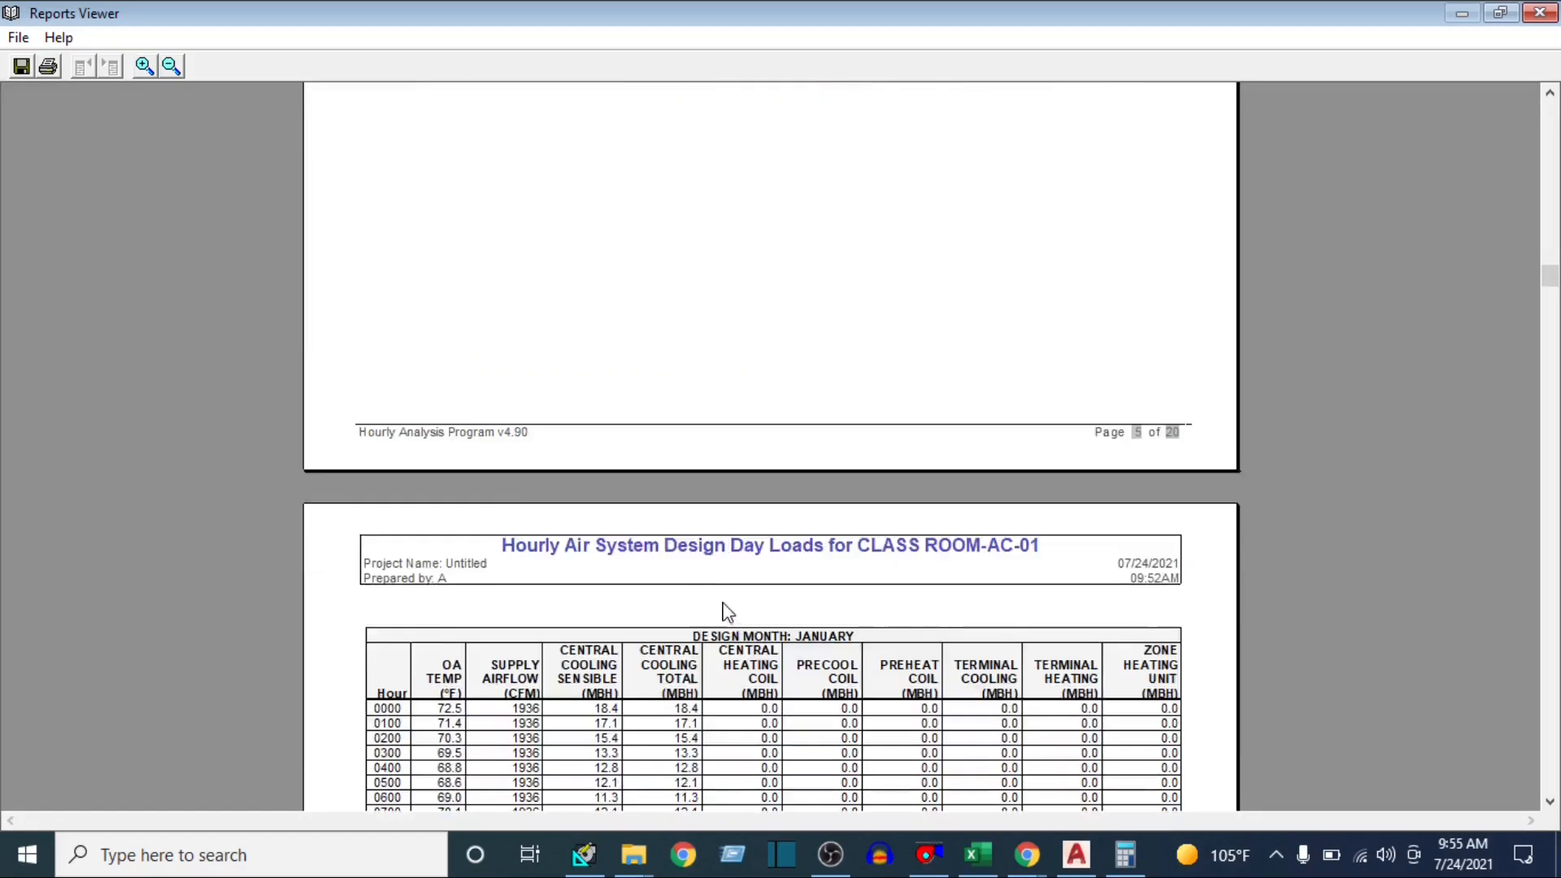
Look through the Hourly Air System Design Day Loads tables month by month from January, and return to the report's beginning
{"action": "scroll", "coordinate": [727, 611], "scroll_direction": "down", "scroll_amount": 7}
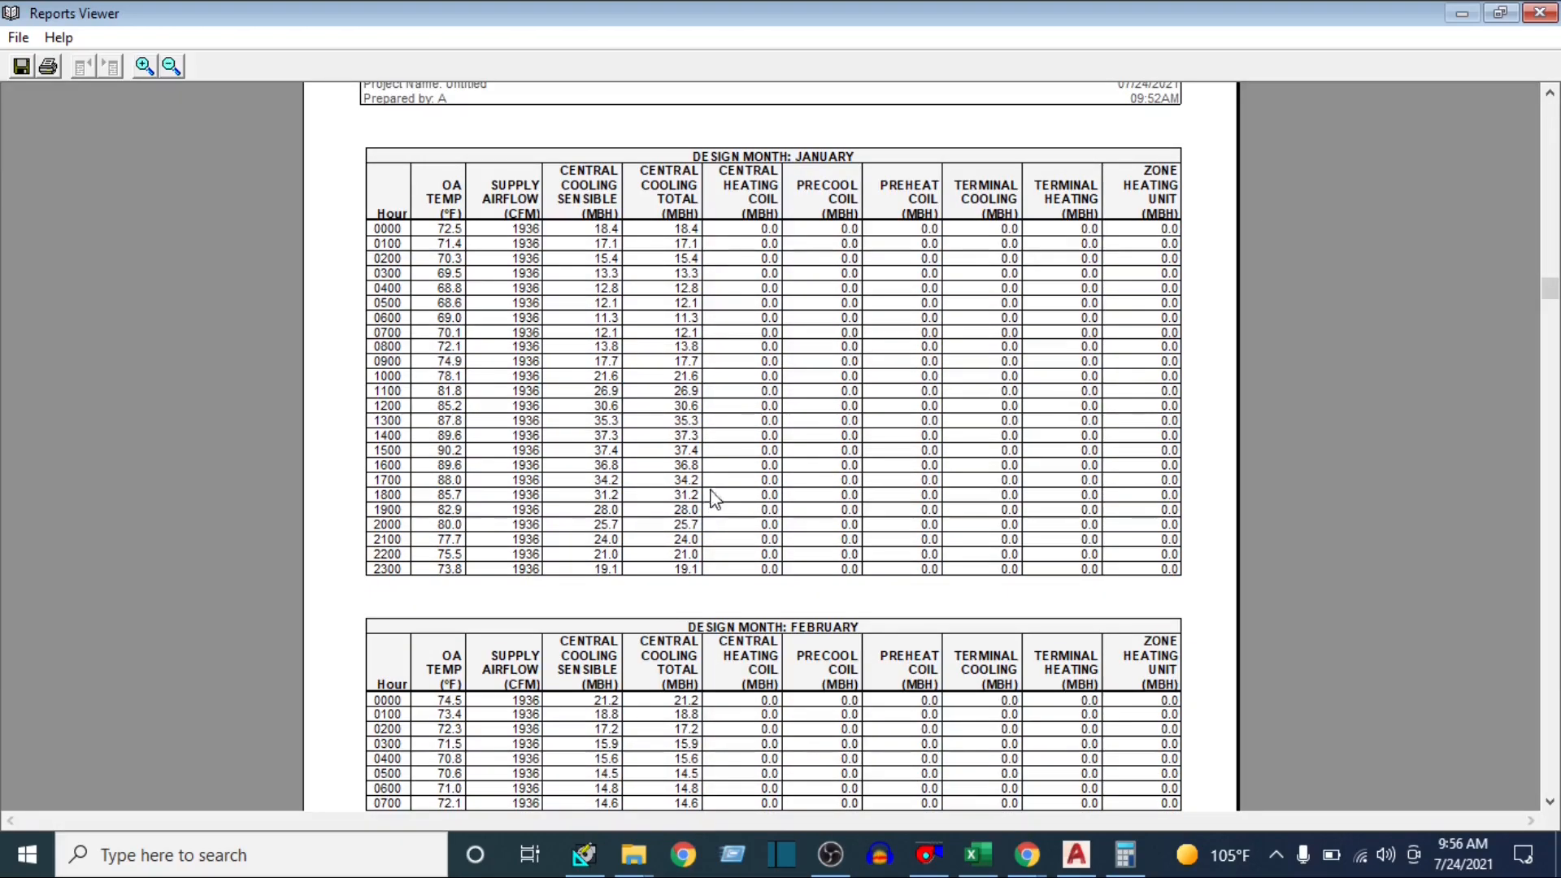
{"action": "scroll", "coordinate": [721, 397], "scroll_direction": "up", "scroll_amount": 2}
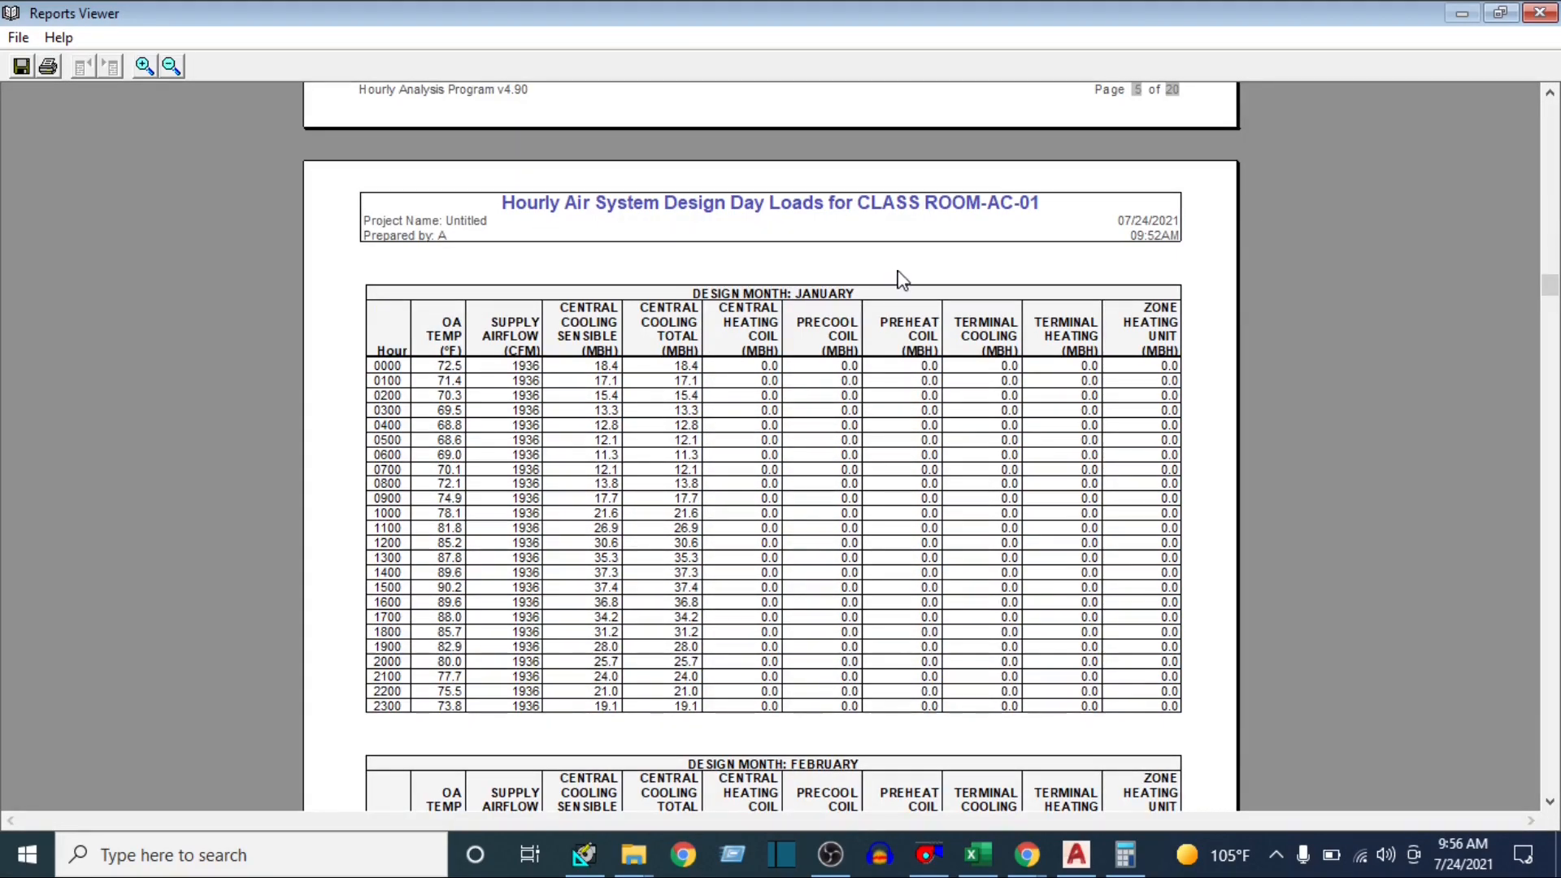
{"action": "scroll", "coordinate": [679, 525], "scroll_direction": "down", "scroll_amount": 10}
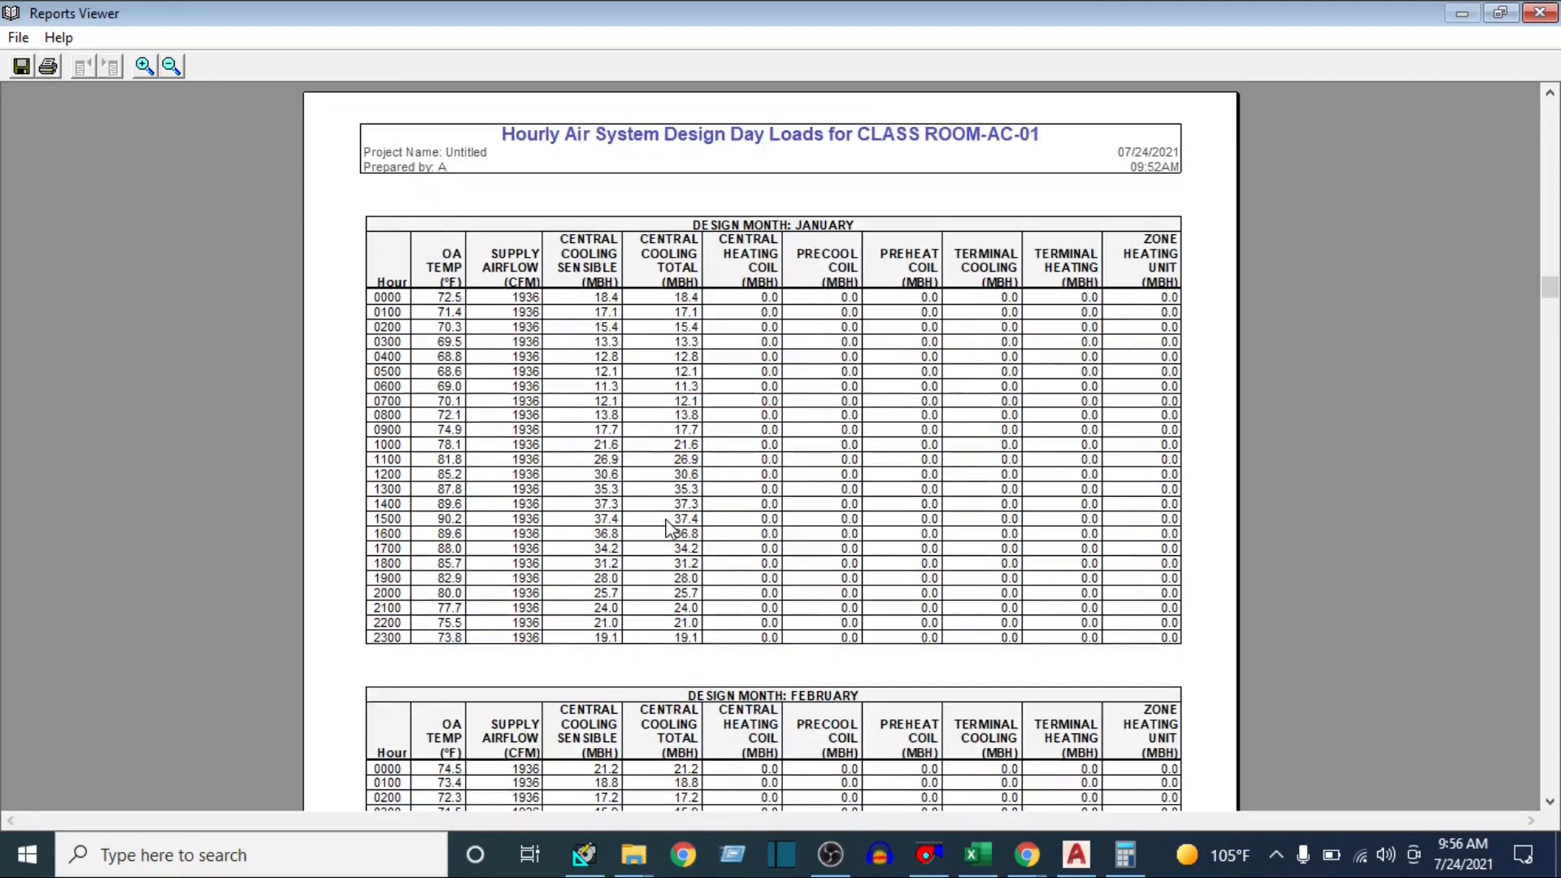
{"action": "scroll", "coordinate": [665, 561], "scroll_direction": "down", "scroll_amount": 5}
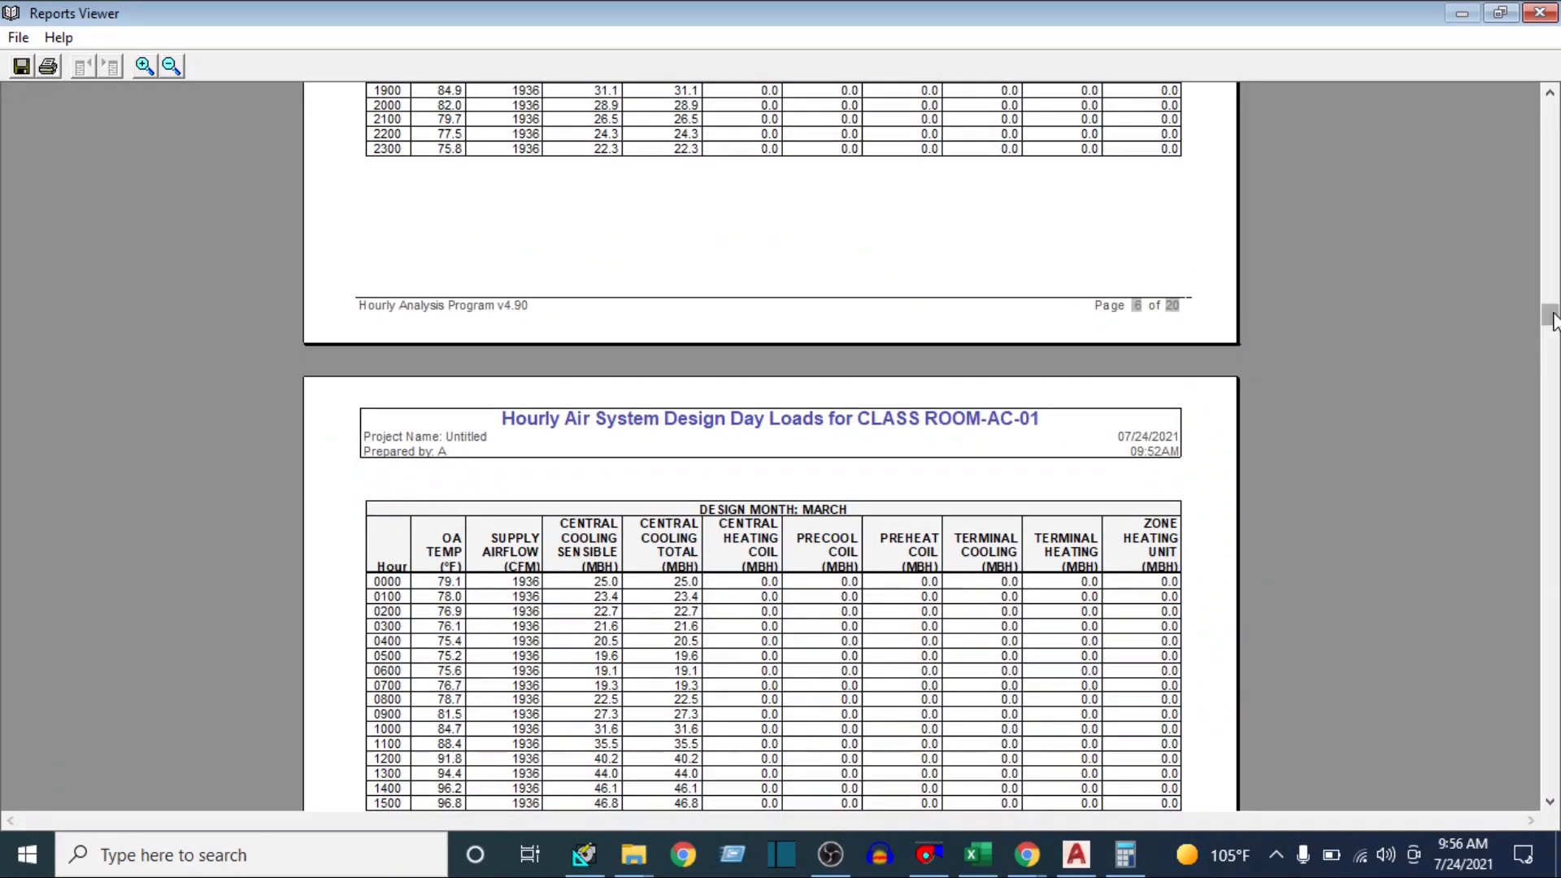
{"action": "left_click_drag", "start_coordinate": [1553, 321], "coordinate": [1554, 327]}
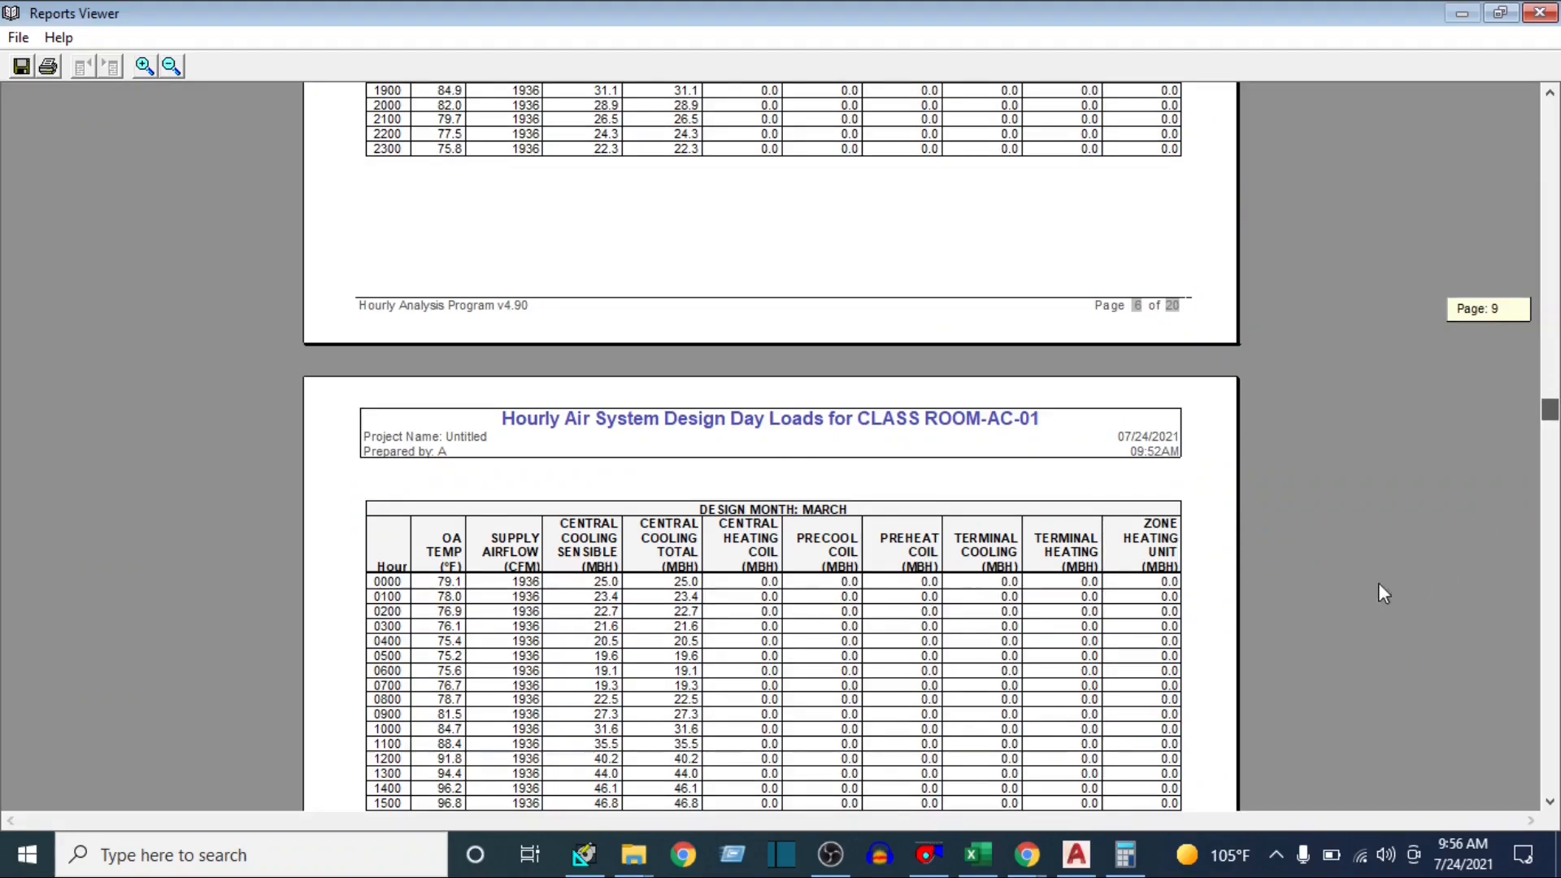
{"action": "scroll", "coordinate": [846, 536], "scroll_direction": "down", "scroll_amount": 6}
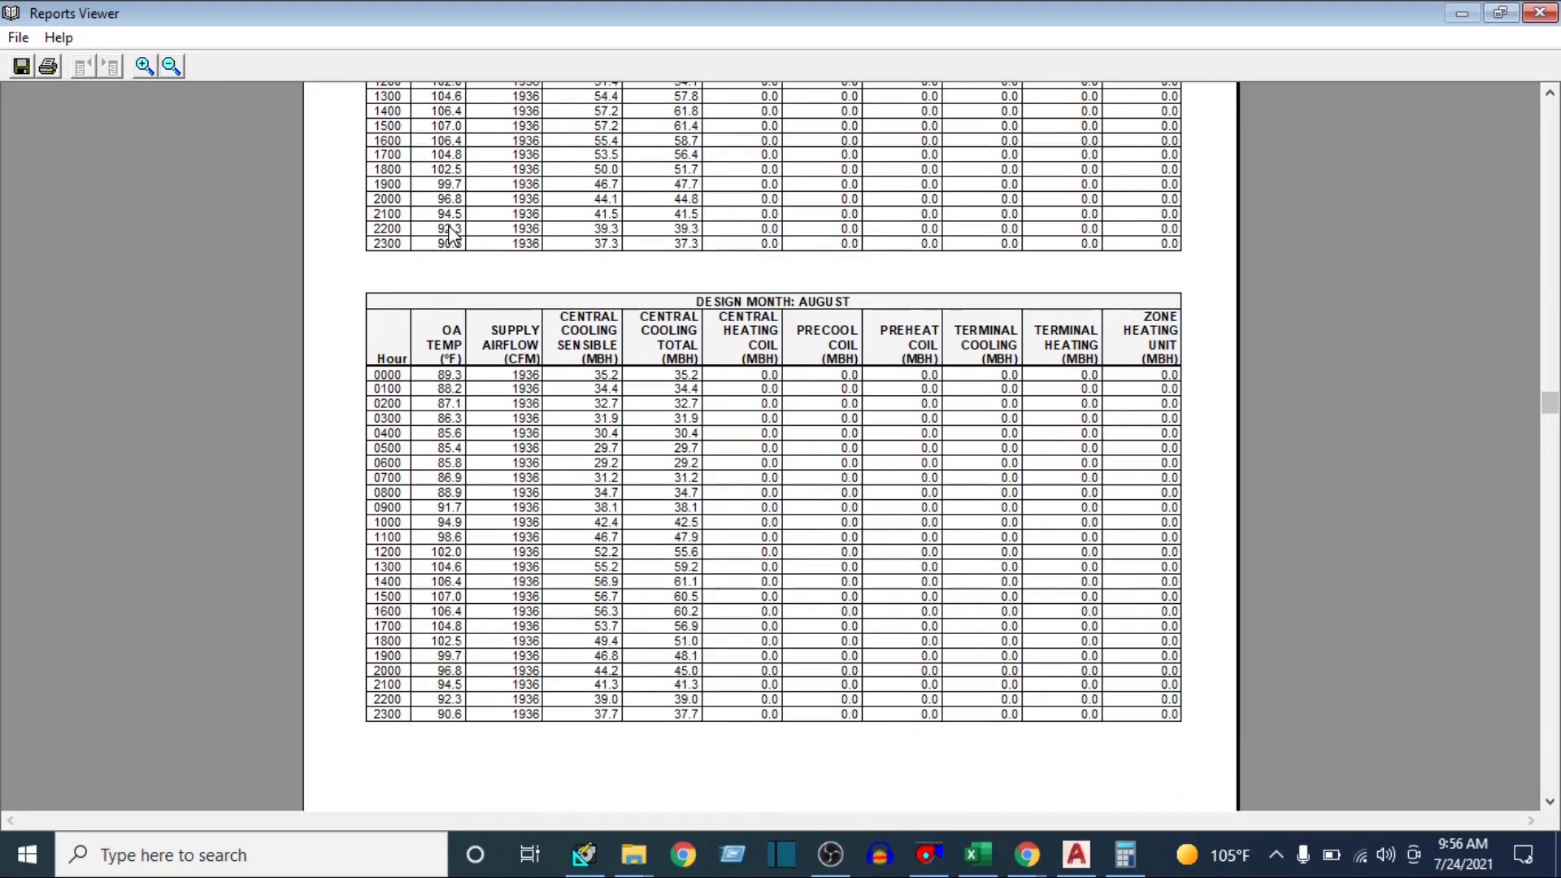
{"action": "scroll", "coordinate": [732, 430], "scroll_direction": "down", "scroll_amount": 10}
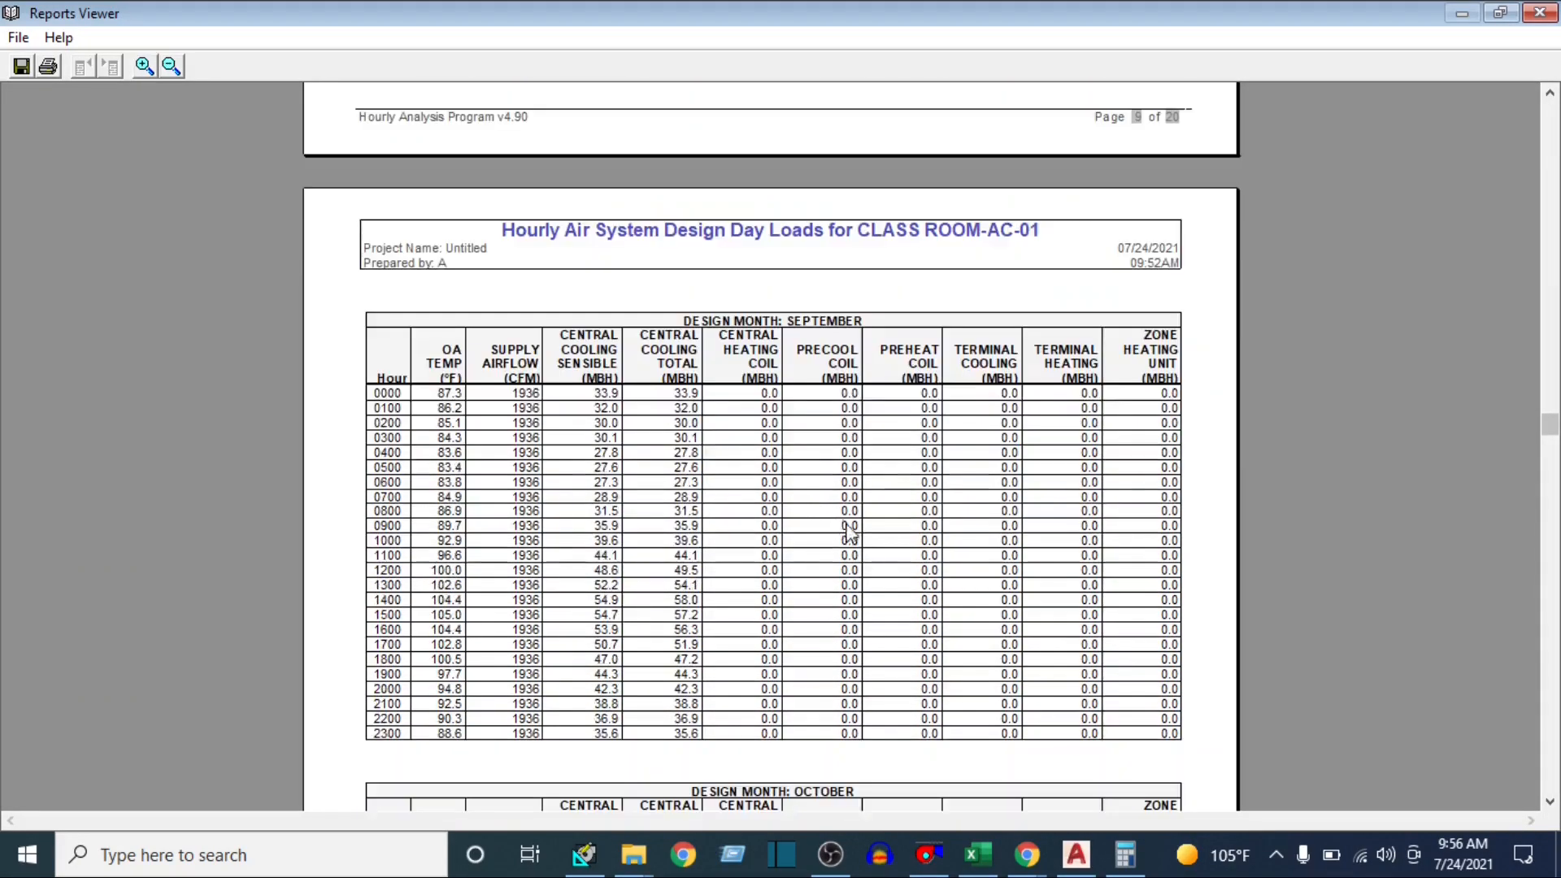
{"action": "scroll", "coordinate": [849, 533], "scroll_direction": "down", "scroll_amount": 2}
{"action": "left_click_drag", "start_coordinate": [1548, 439], "coordinate": [1548, 104]}
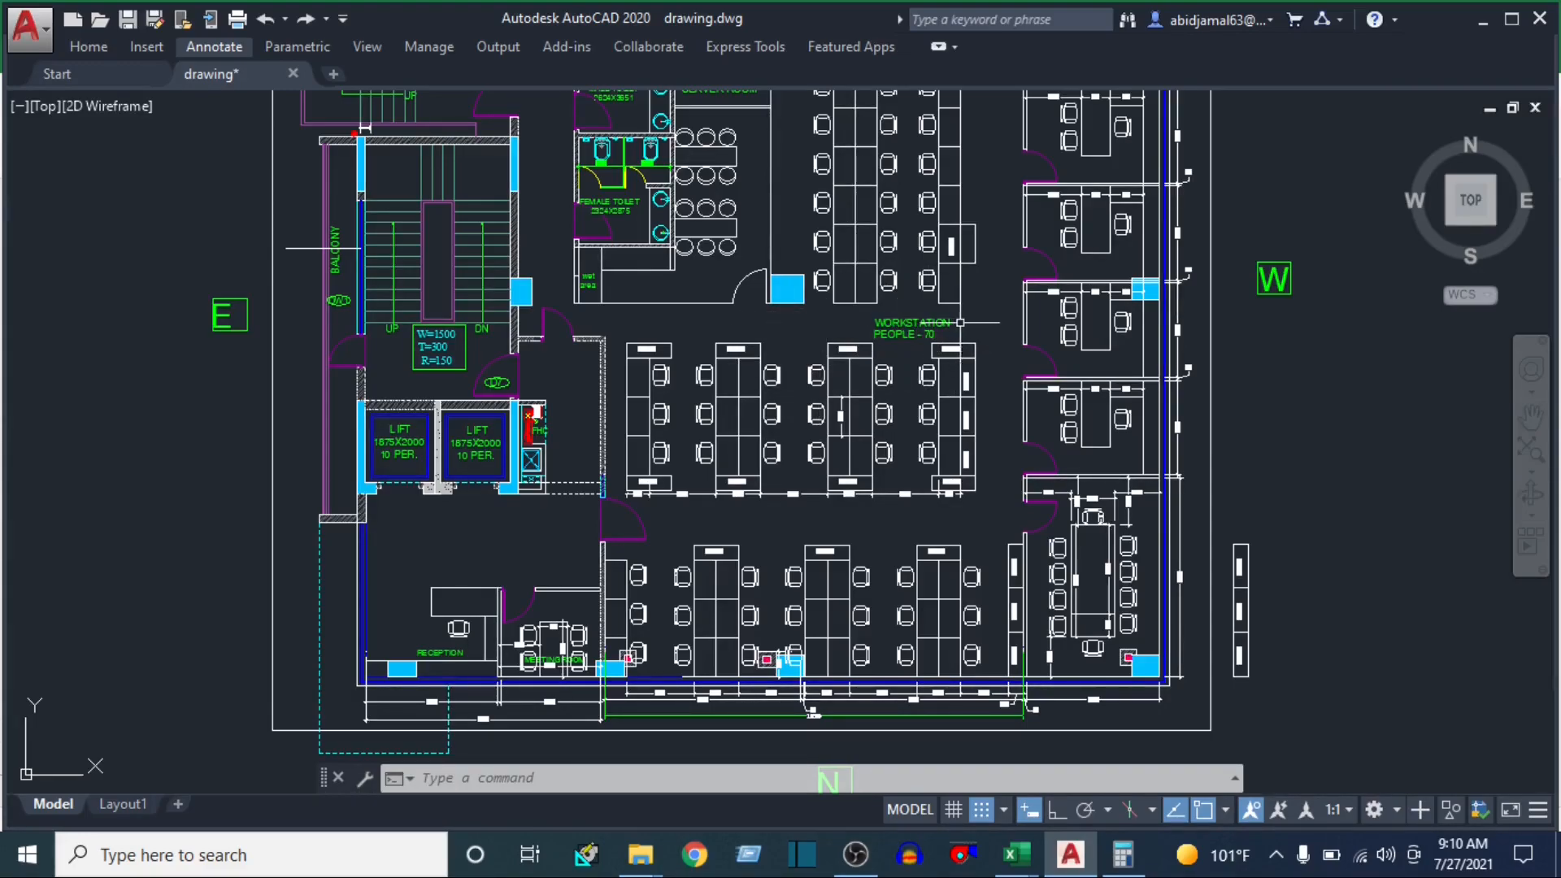
Examine the workstation area and its seating layout on the office floor plan in the AutoCAD drawing
{"action": "scroll", "coordinate": [894, 350], "scroll_direction": "up", "scroll_amount": 3}
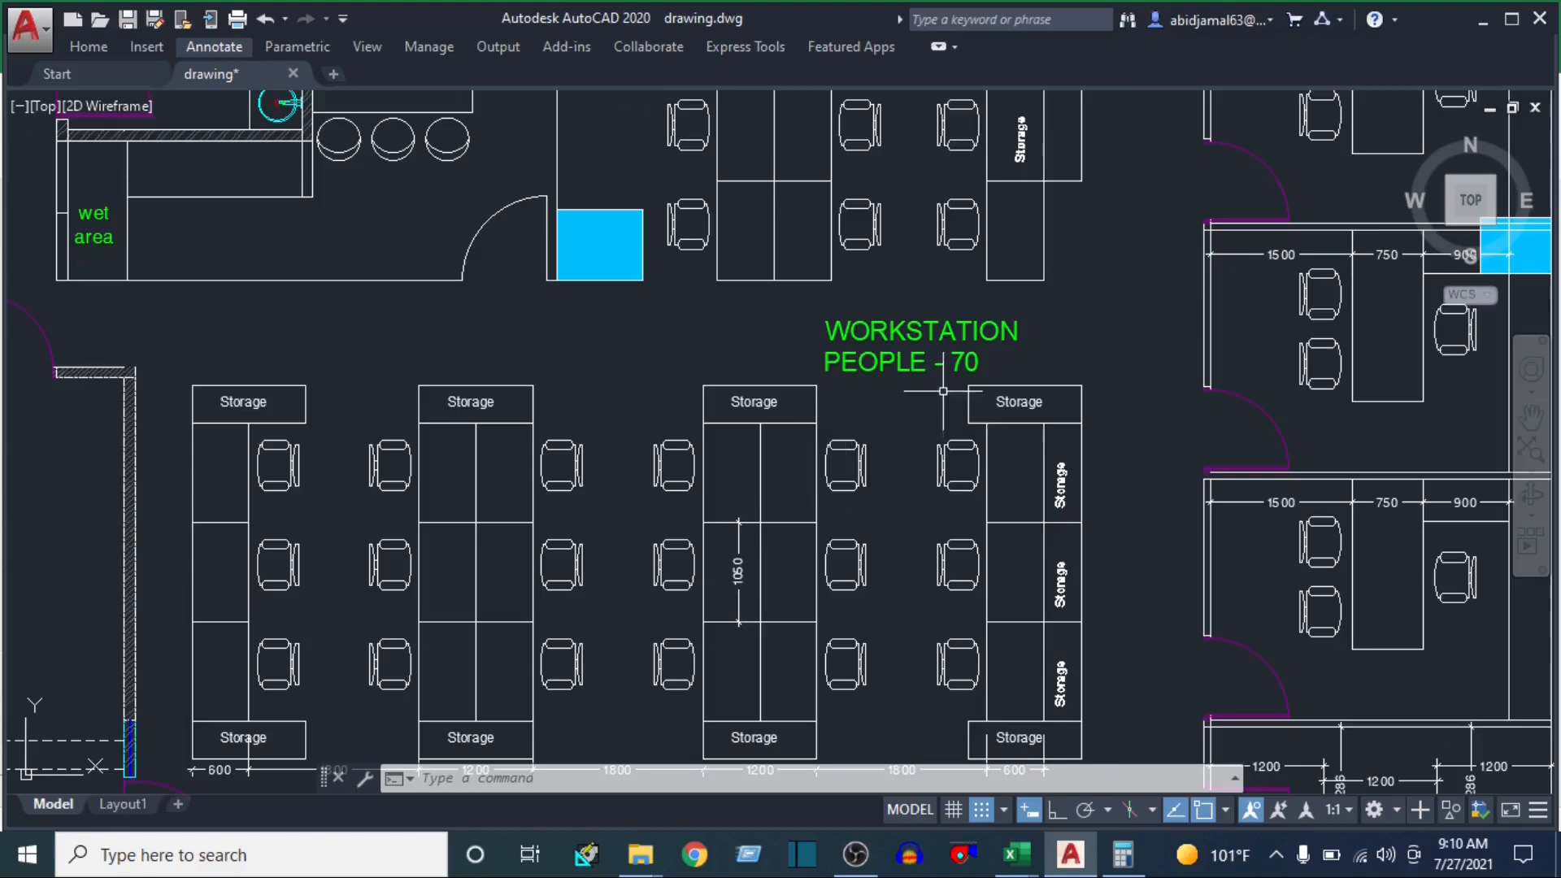
{"action": "left_click", "coordinate": [1030, 354]}
{"action": "scroll", "coordinate": [999, 366], "scroll_direction": "down", "scroll_amount": 3}
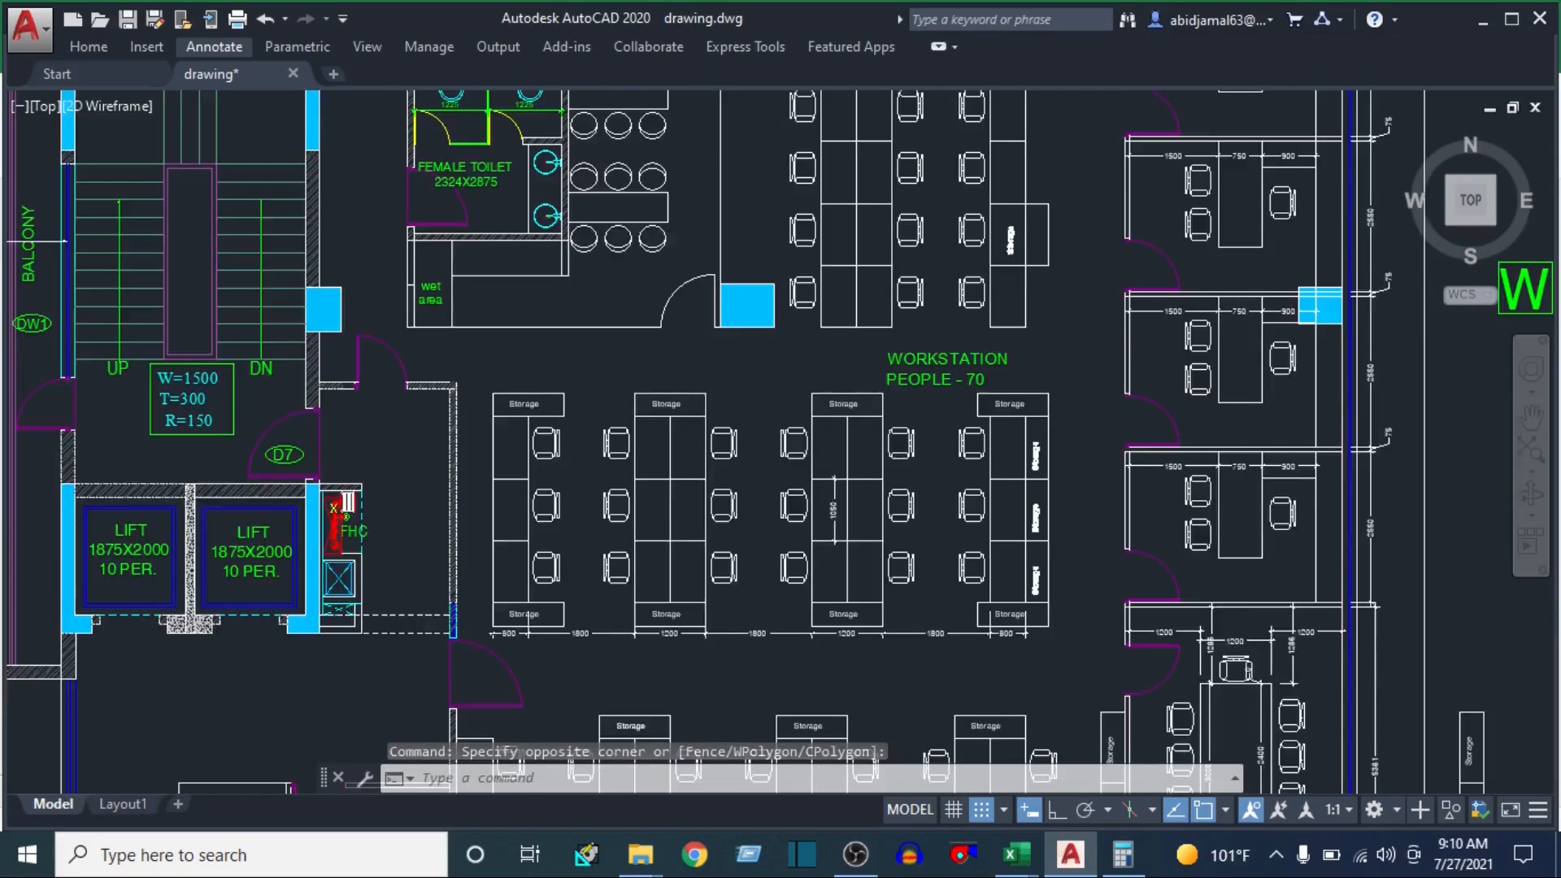
{"action": "left_click_drag", "start_coordinate": [964, 337], "coordinate": [855, 423]}
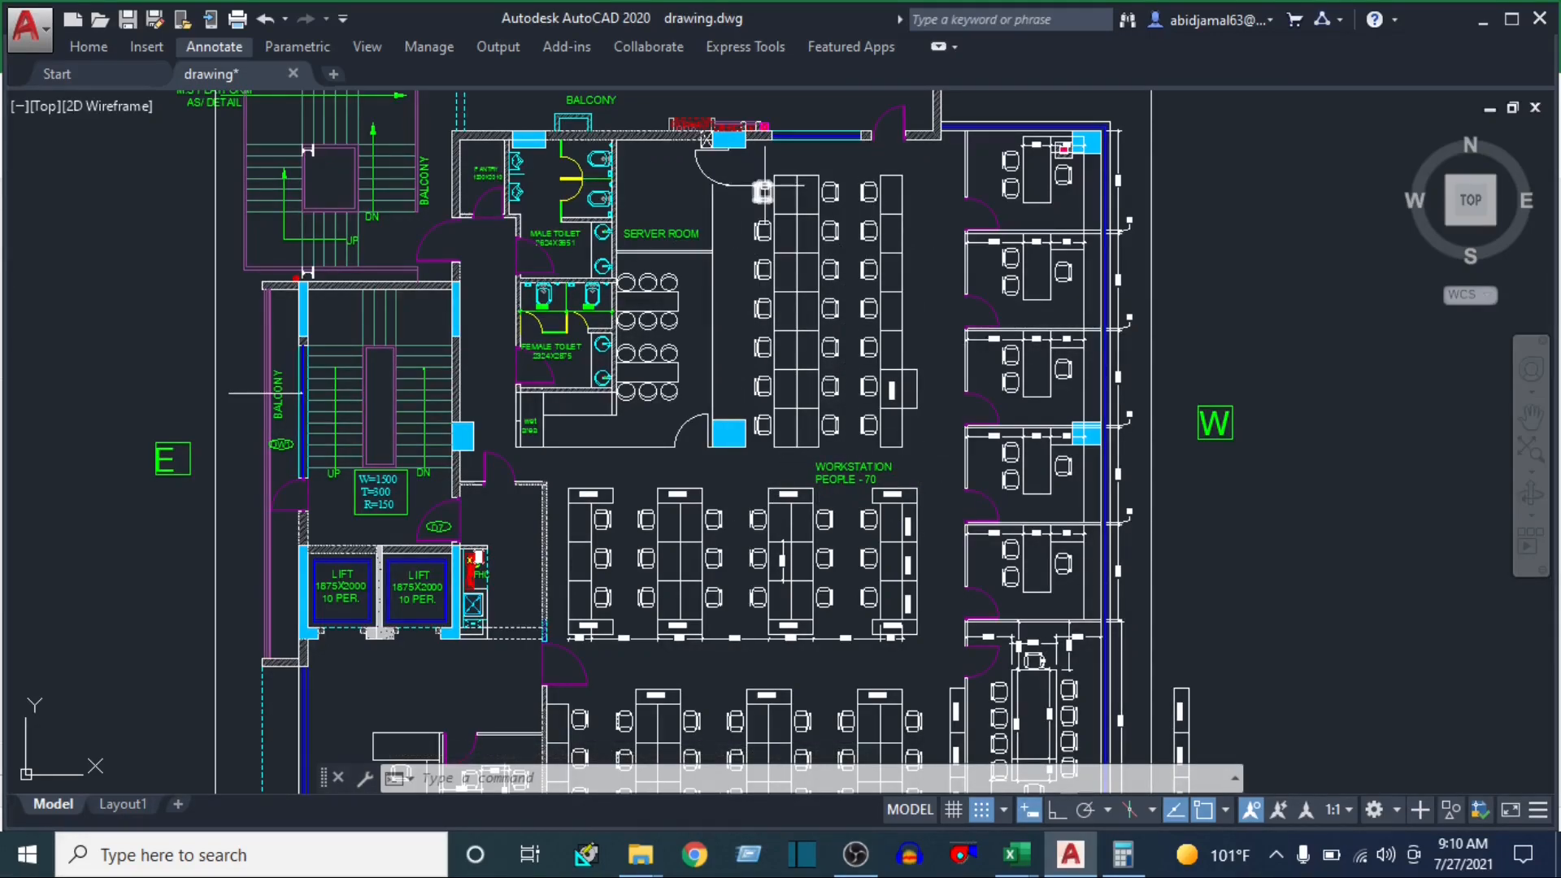
{"action": "scroll", "coordinate": [764, 193], "scroll_direction": "up", "scroll_amount": 4}
{"action": "left_click", "coordinate": [795, 193]}
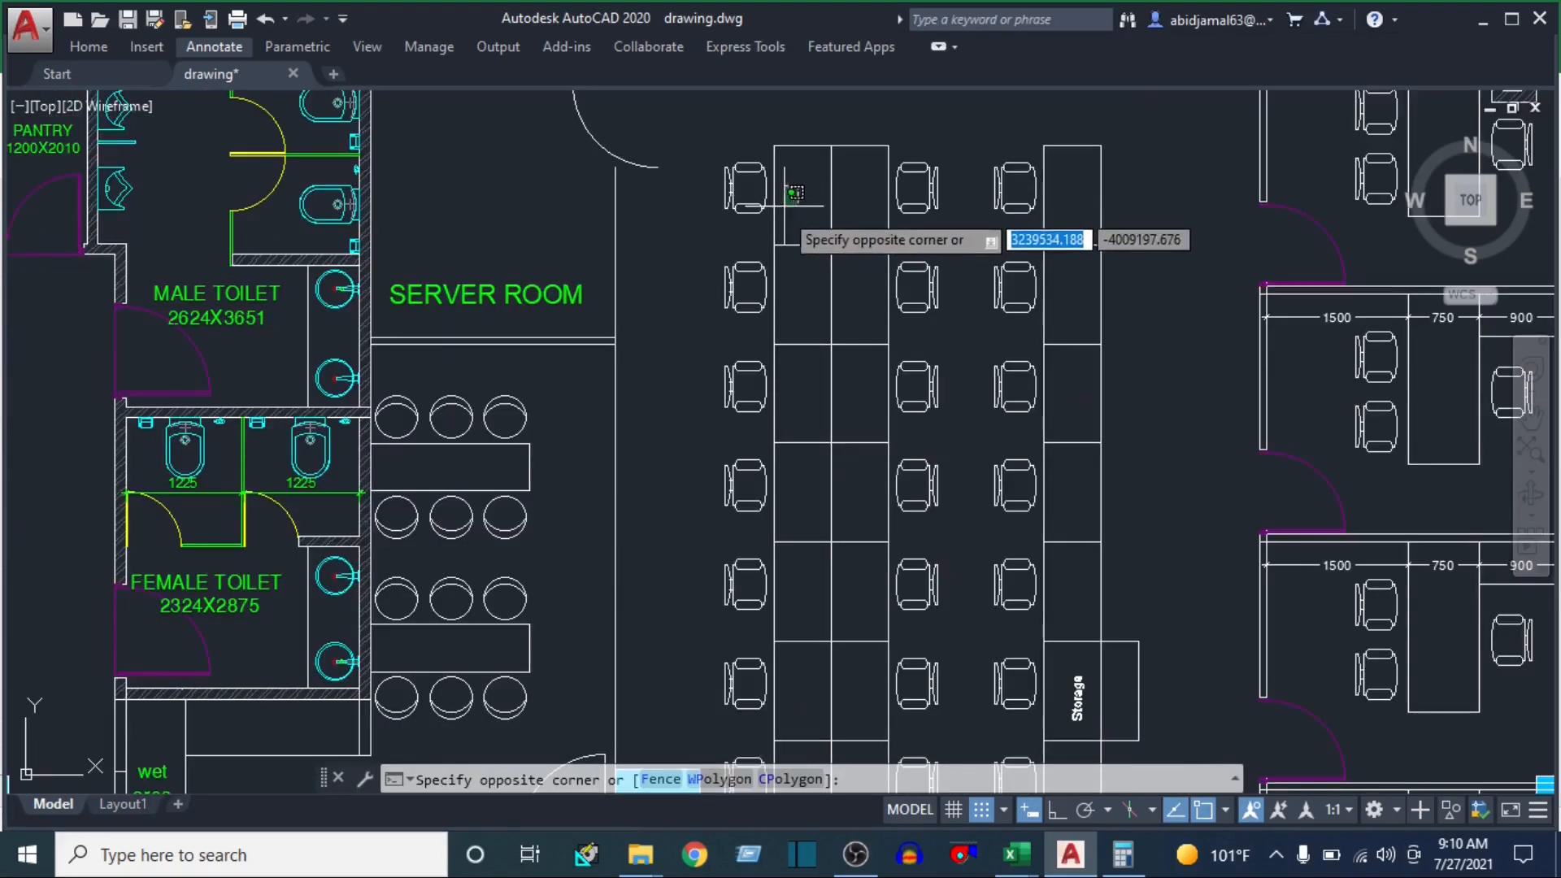
{"action": "scroll", "coordinate": [786, 236], "scroll_direction": "down", "scroll_amount": 5}
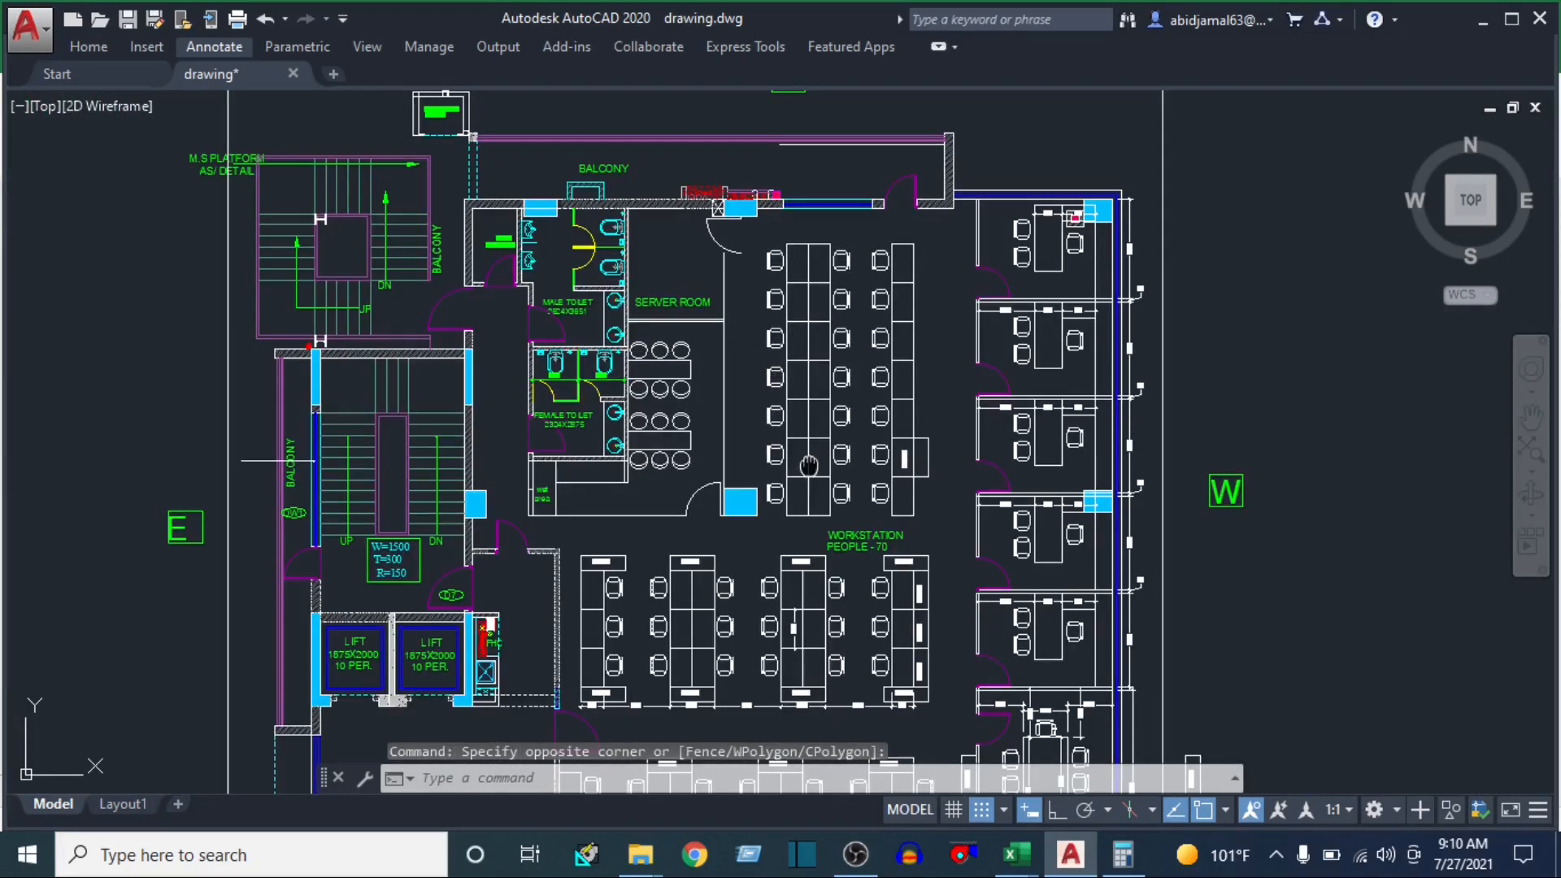
{"action": "left_click_drag", "start_coordinate": [808, 465], "coordinate": [850, 344]}
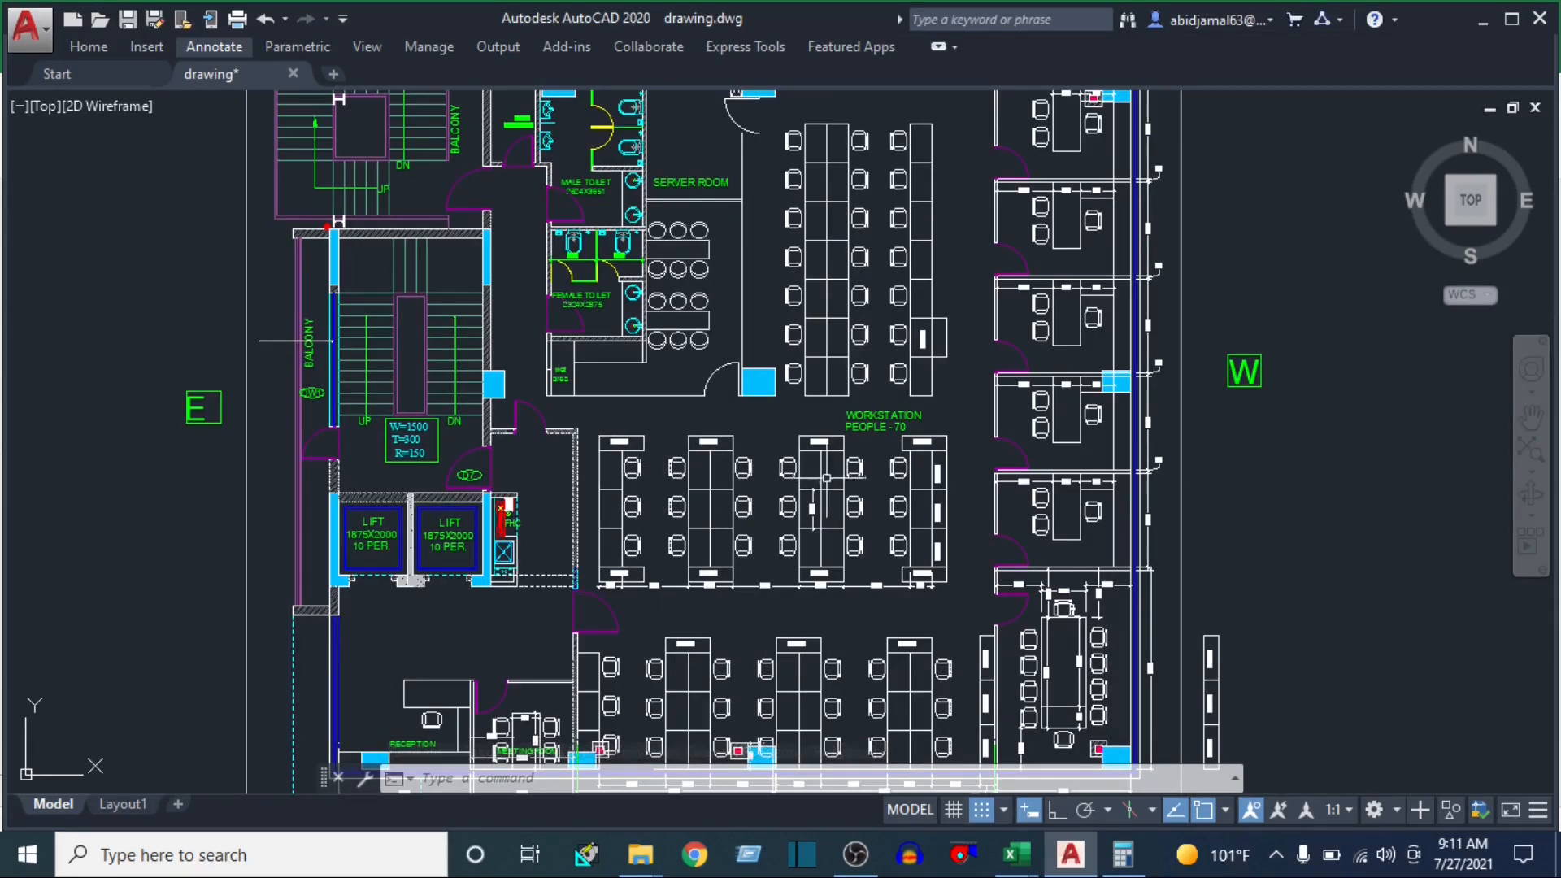
Inspect the chairs and desk rows below the workstation label up close, then look over the whole floor plan
{"action": "scroll", "coordinate": [898, 467], "scroll_direction": "up", "scroll_amount": 4}
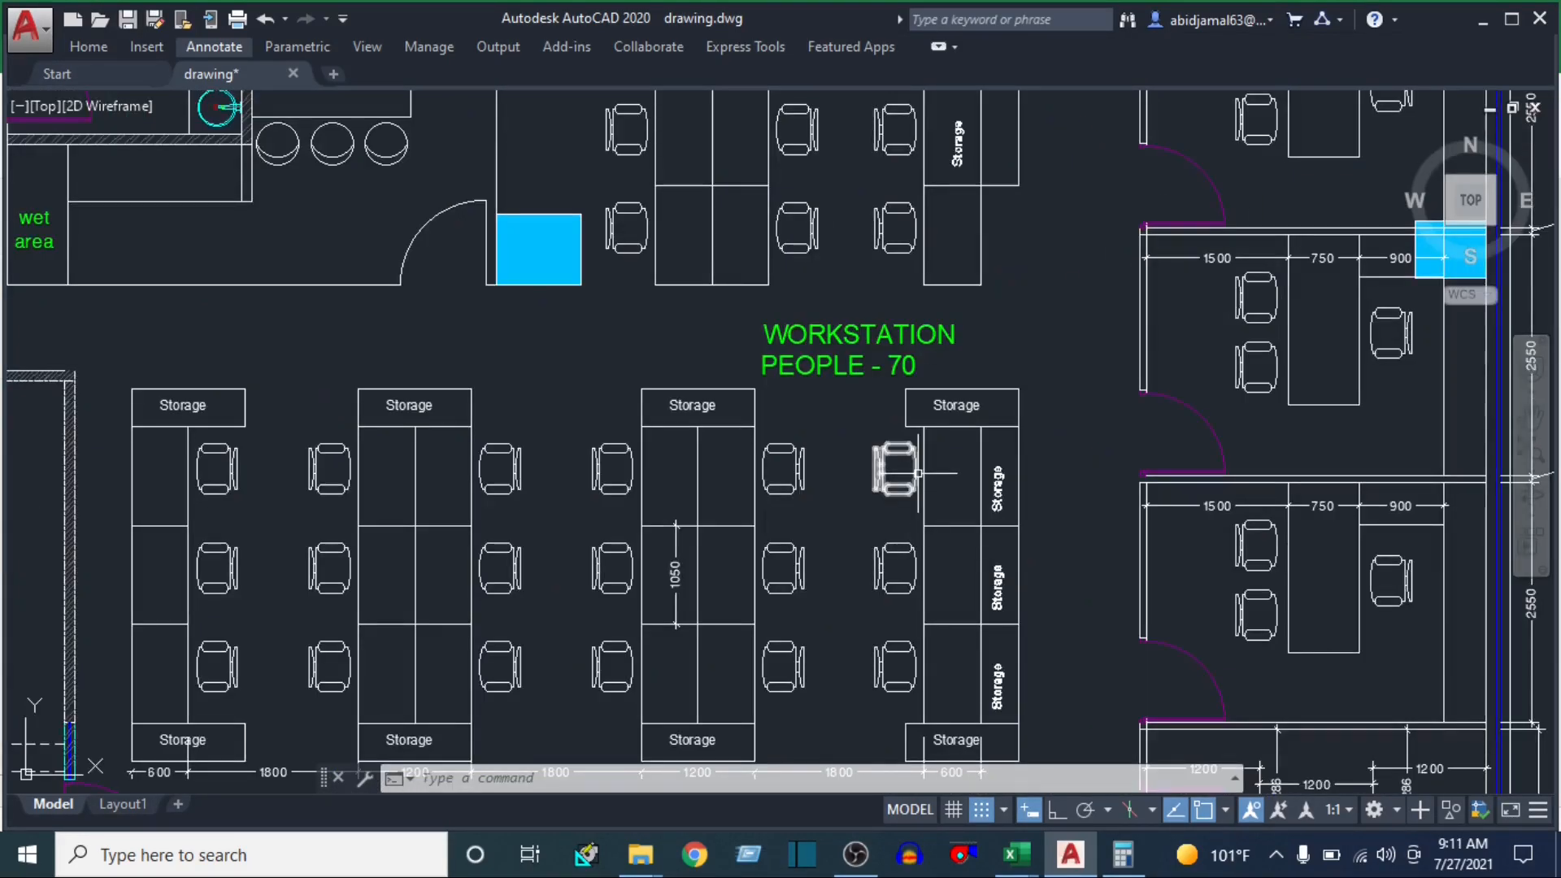
{"action": "left_click", "coordinate": [820, 512]}
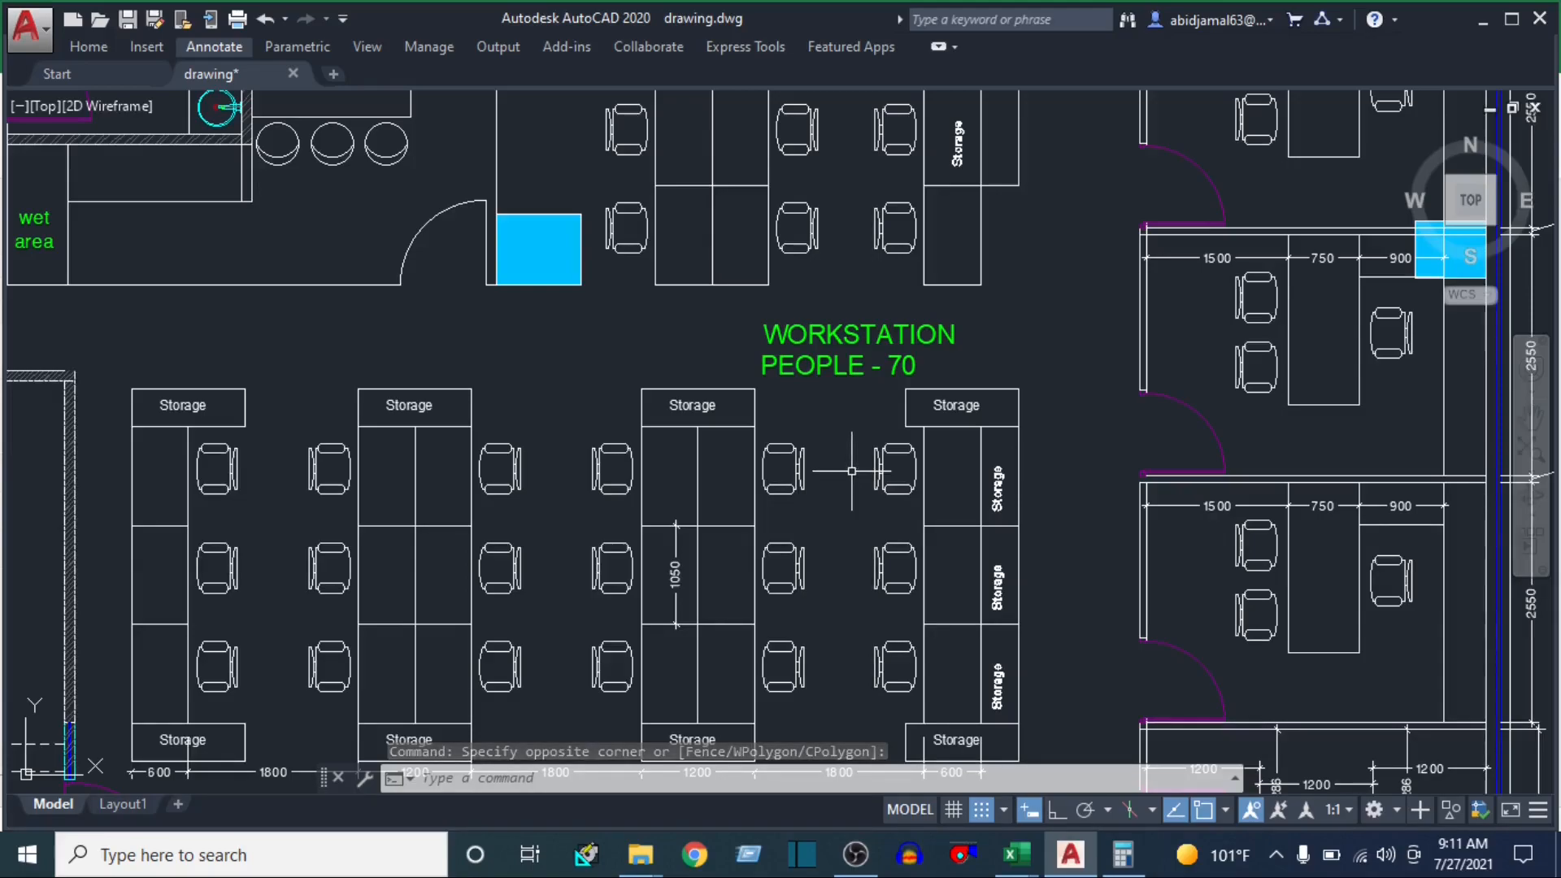
{"action": "left_click", "coordinate": [831, 506]}
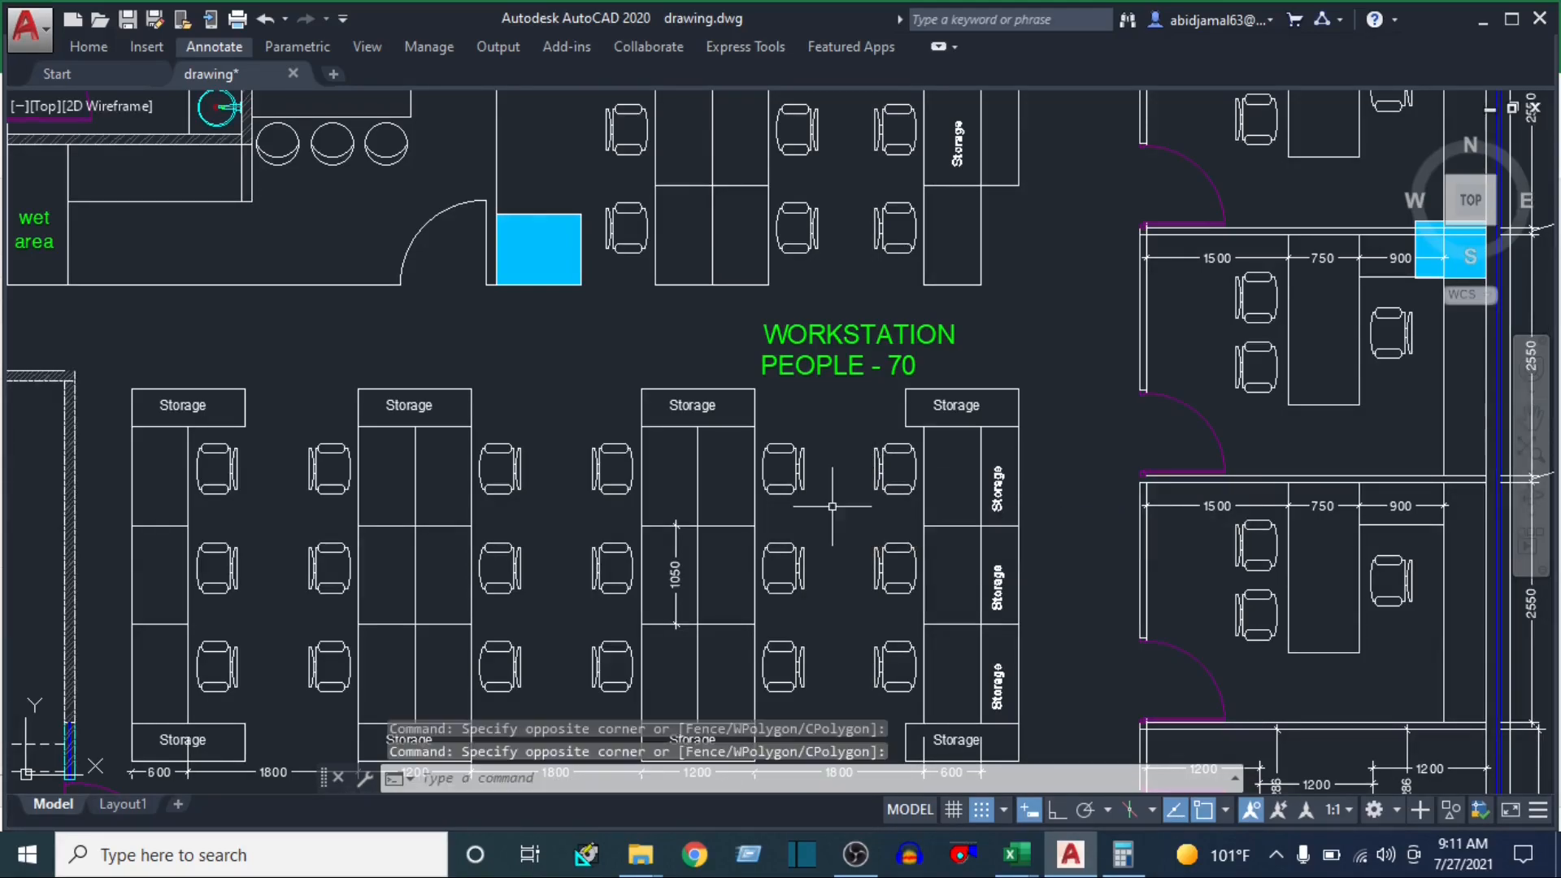
{"action": "scroll", "coordinate": [808, 507], "scroll_direction": "down", "scroll_amount": 4}
{"action": "scroll", "coordinate": [794, 411], "scroll_direction": "up", "scroll_amount": 2}
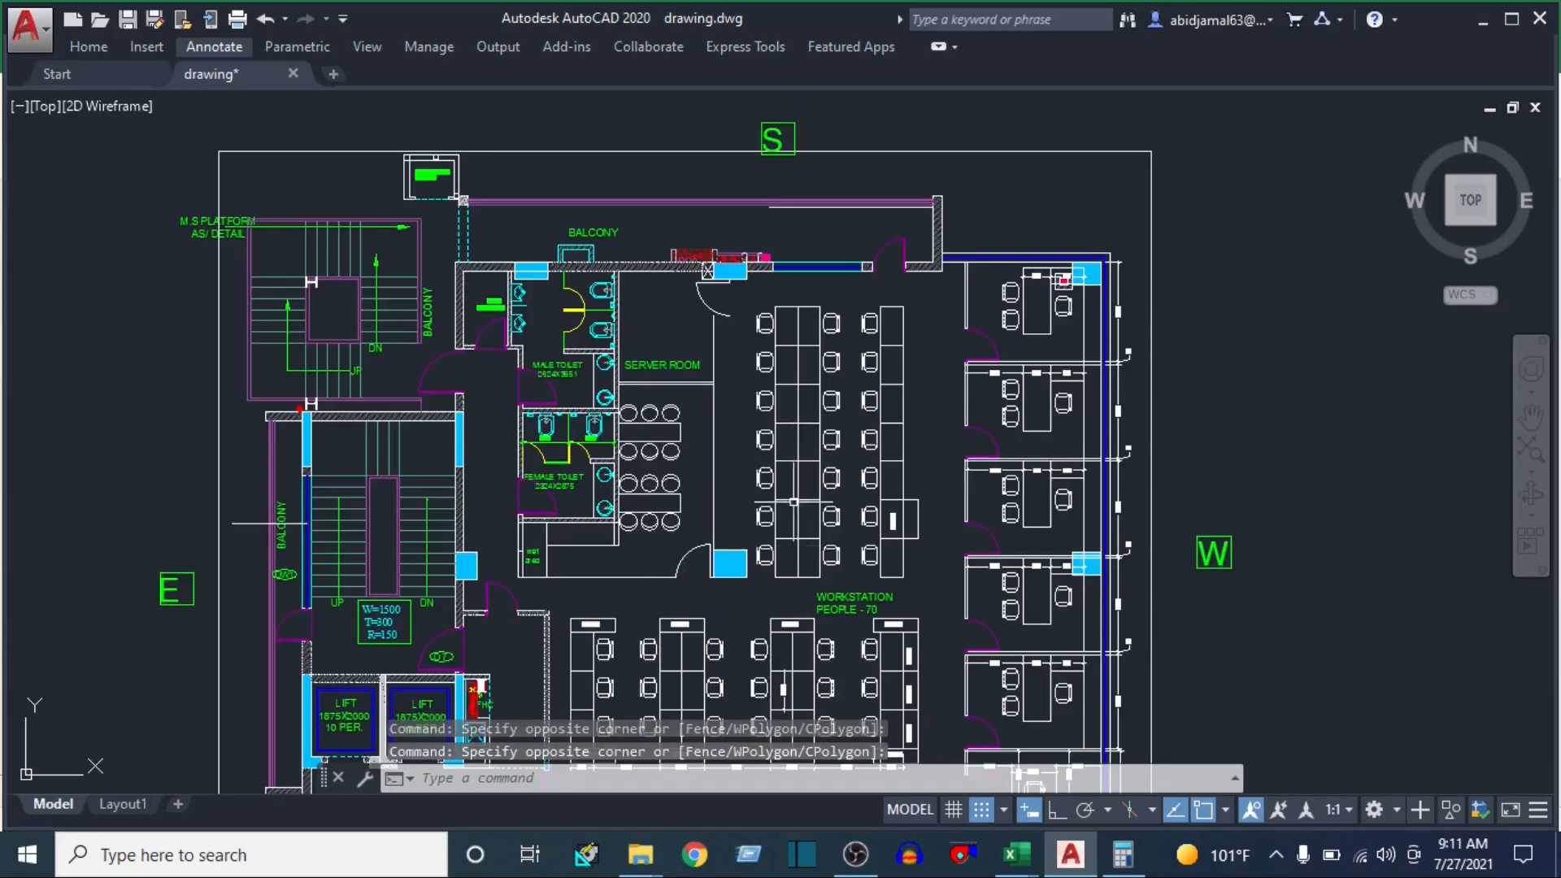
{"action": "left_click_drag", "start_coordinate": [790, 557], "coordinate": [788, 447]}
{"action": "left_click_drag", "start_coordinate": [533, 655], "coordinate": [565, 510]}
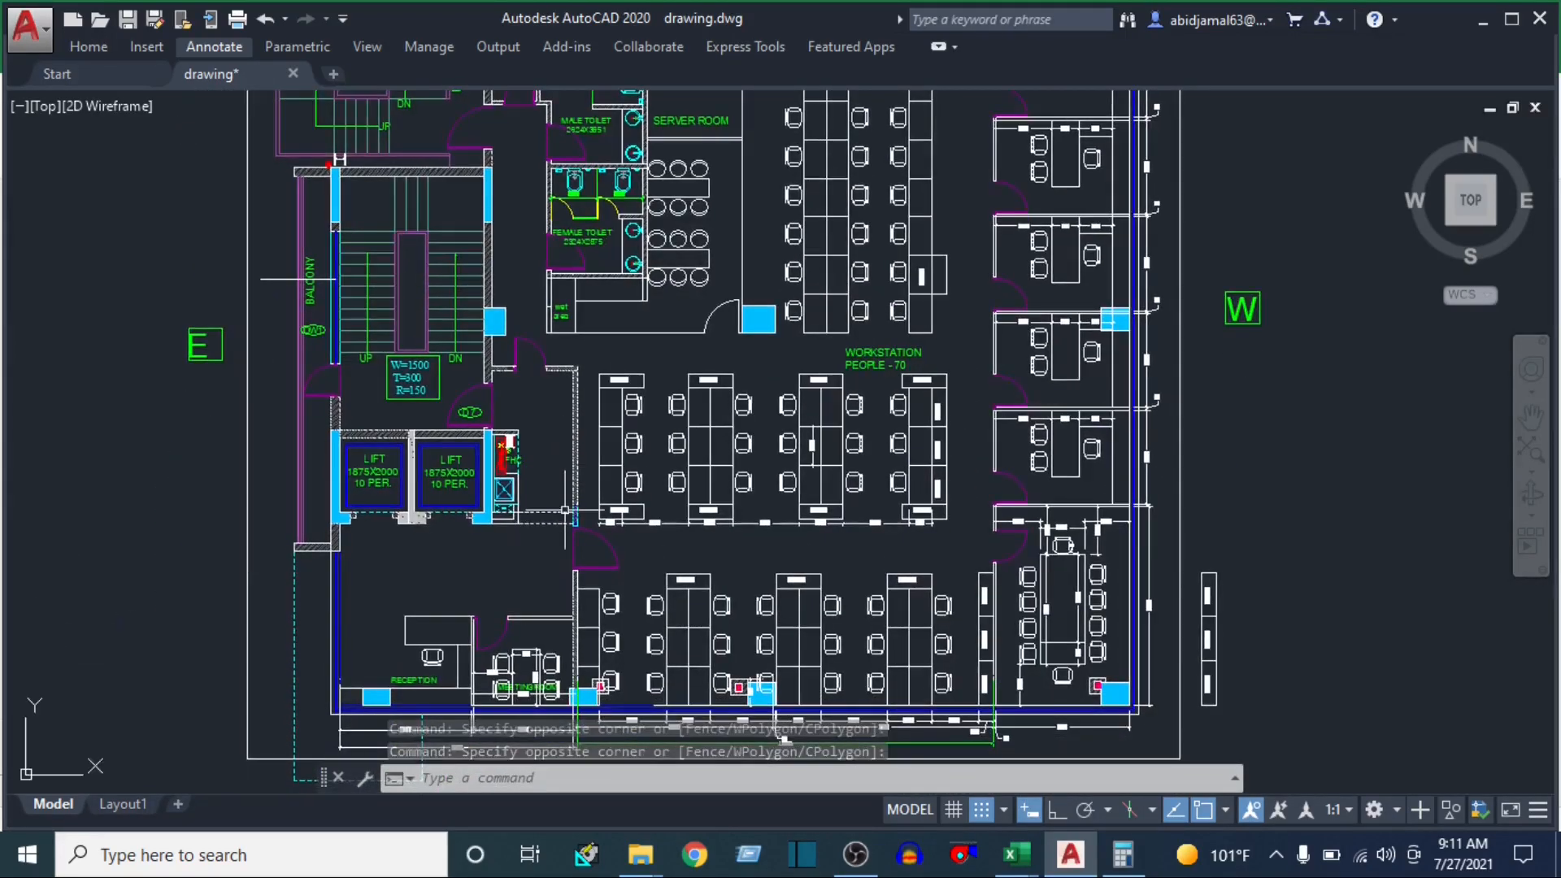
Examine the glazed wall along the north side of the workstation area and its dimensions
{"action": "left_click_drag", "start_coordinate": [785, 738], "coordinate": [792, 635]}
{"action": "scroll", "coordinate": [792, 637], "scroll_direction": "up", "scroll_amount": 4}
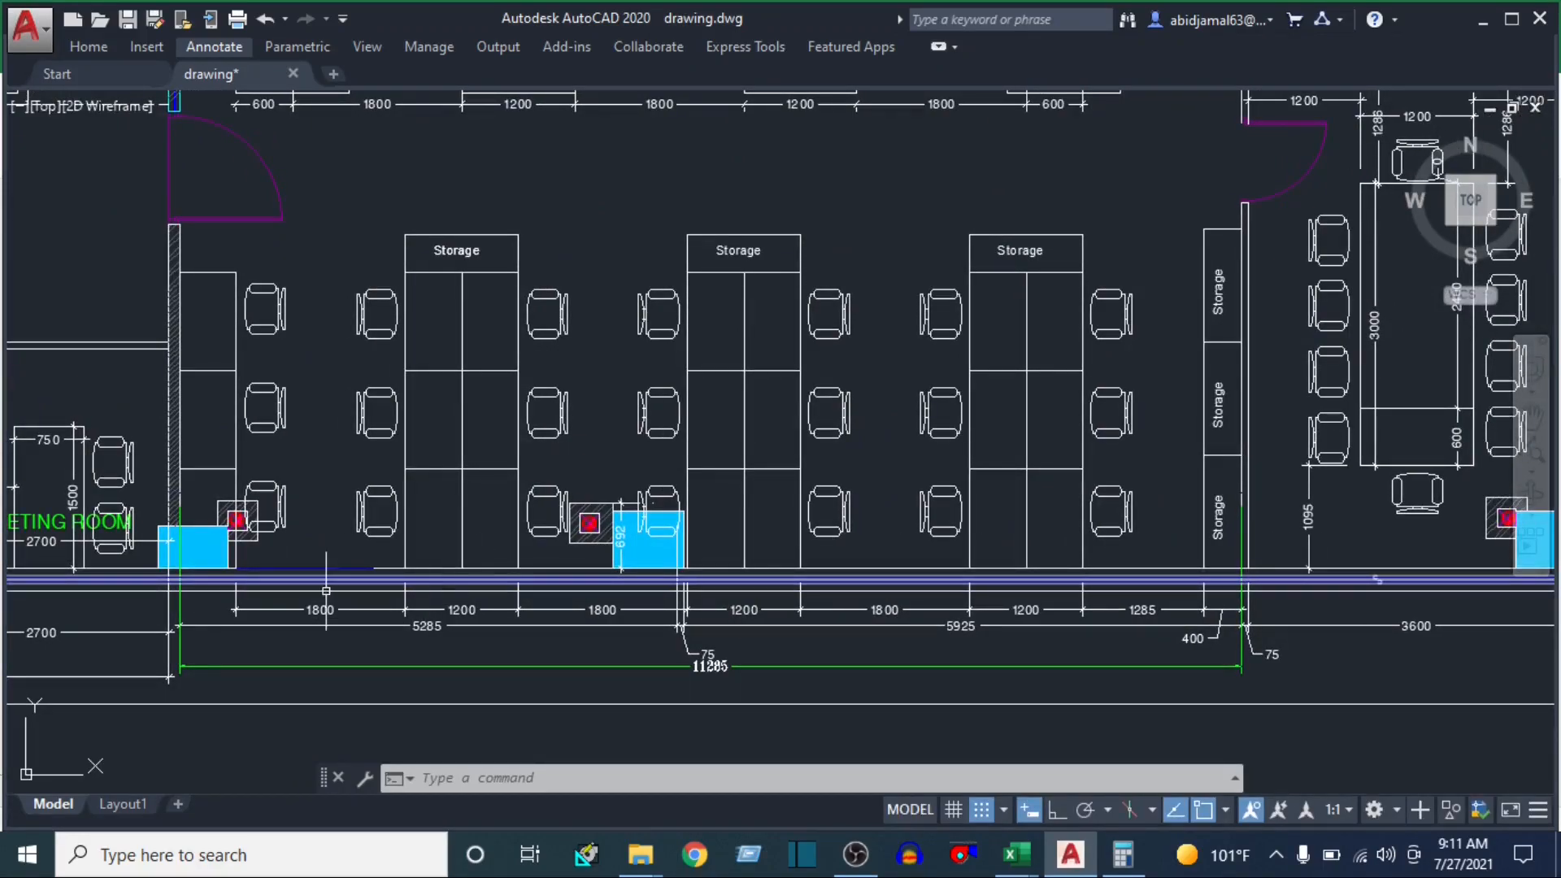
{"action": "scroll", "coordinate": [673, 582], "scroll_direction": "up", "scroll_amount": 6}
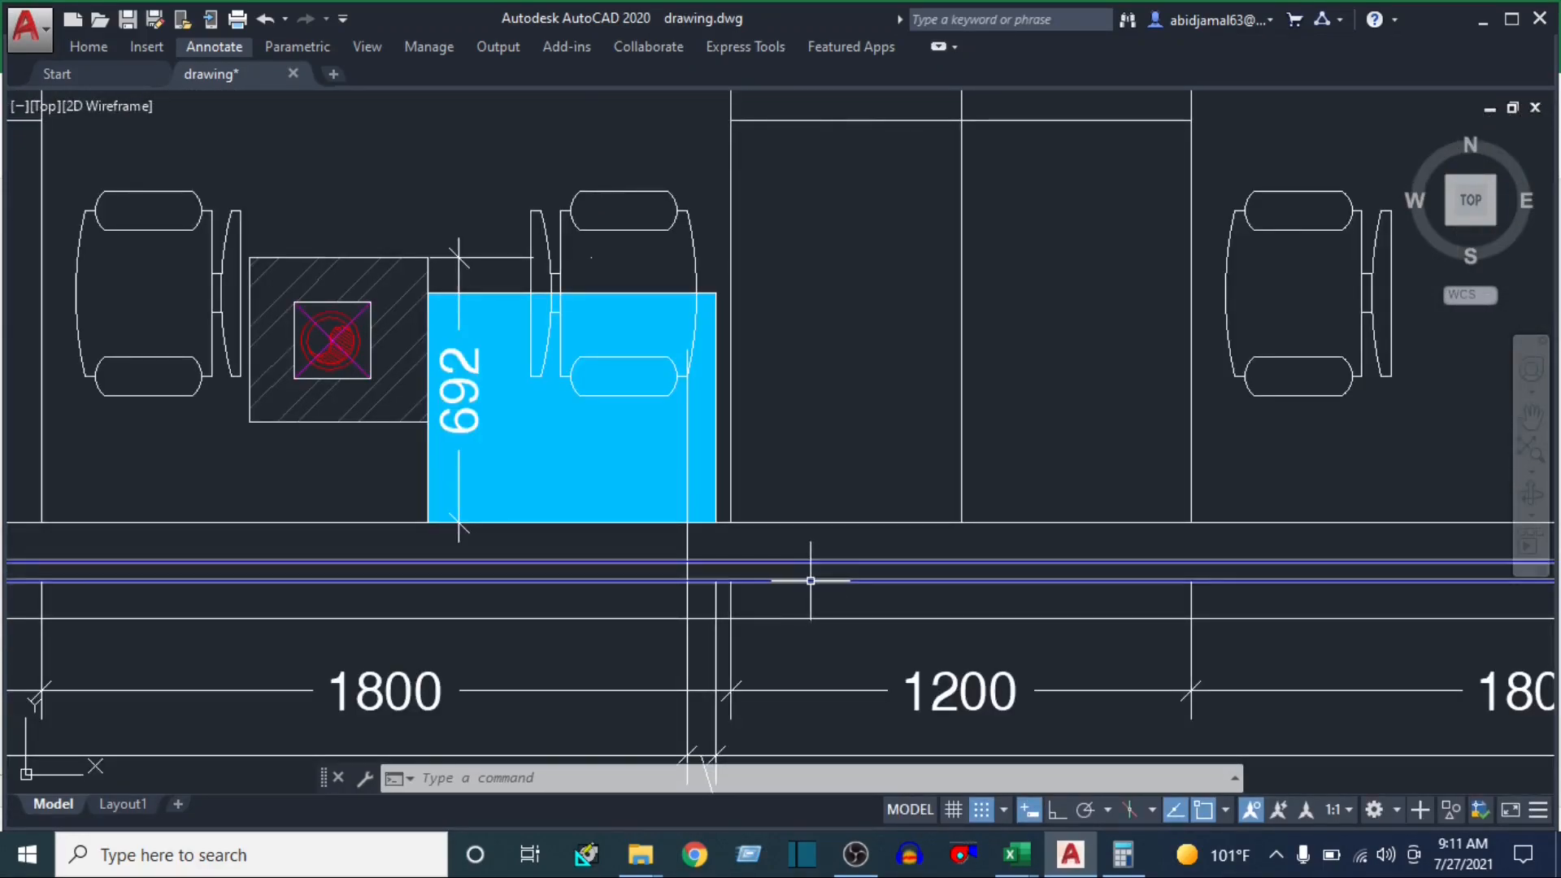
{"action": "scroll", "coordinate": [810, 581], "scroll_direction": "down", "scroll_amount": 8}
{"action": "left_click_drag", "start_coordinate": [831, 577], "coordinate": [684, 626]}
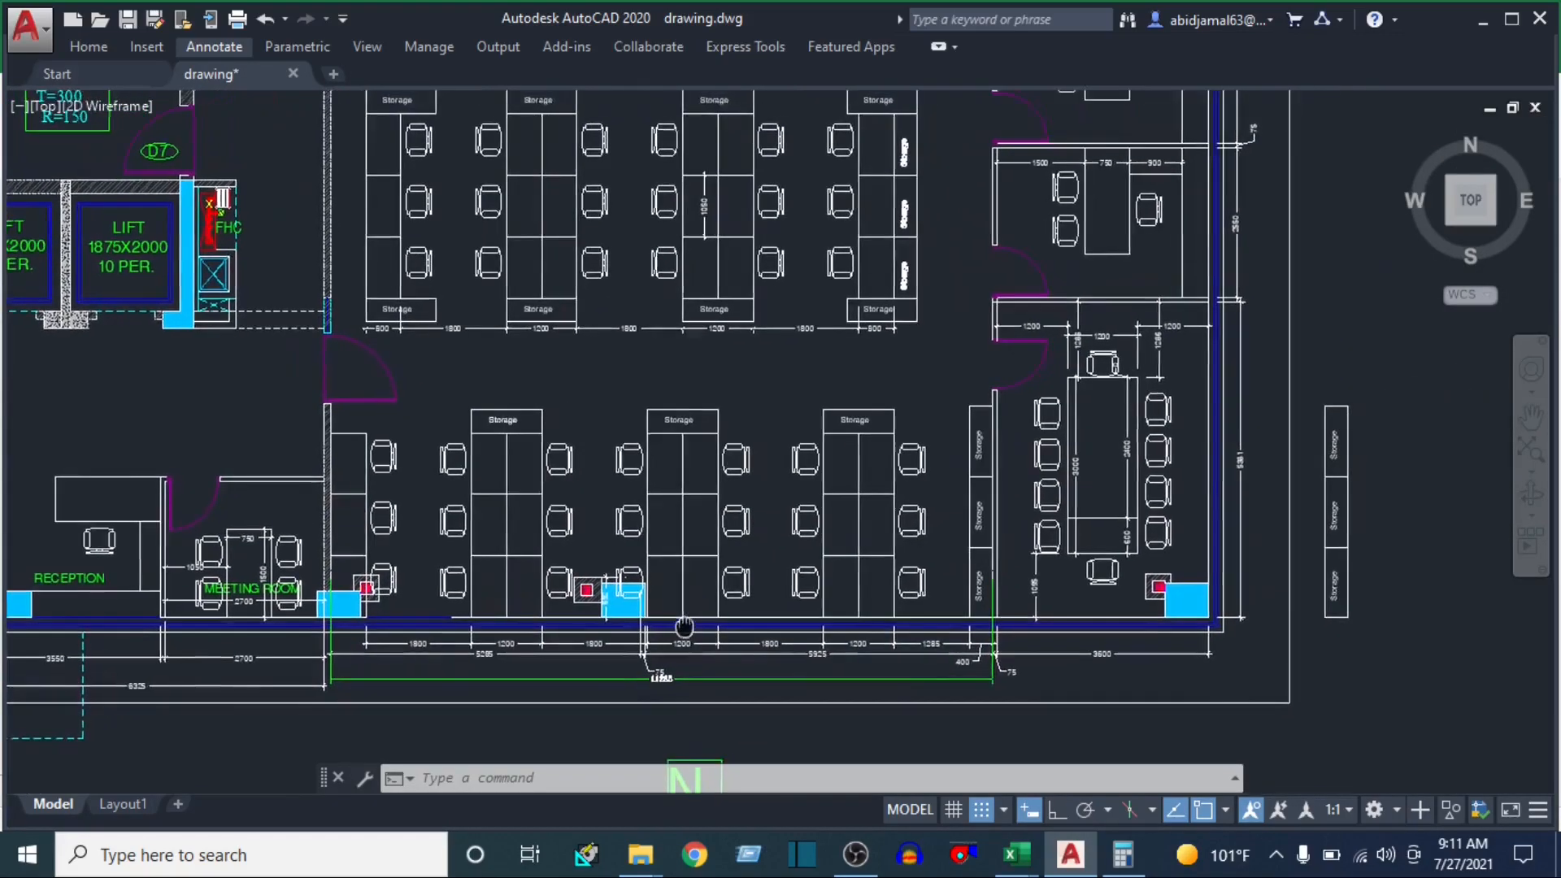
Switch to the u-value workbook in Excel and review the U-value table and the WINDOW1 and WINDOW2 sizes
{"action": "mouse_move", "coordinate": [1015, 854]}
{"action": "left_click", "coordinate": [1268, 752]}
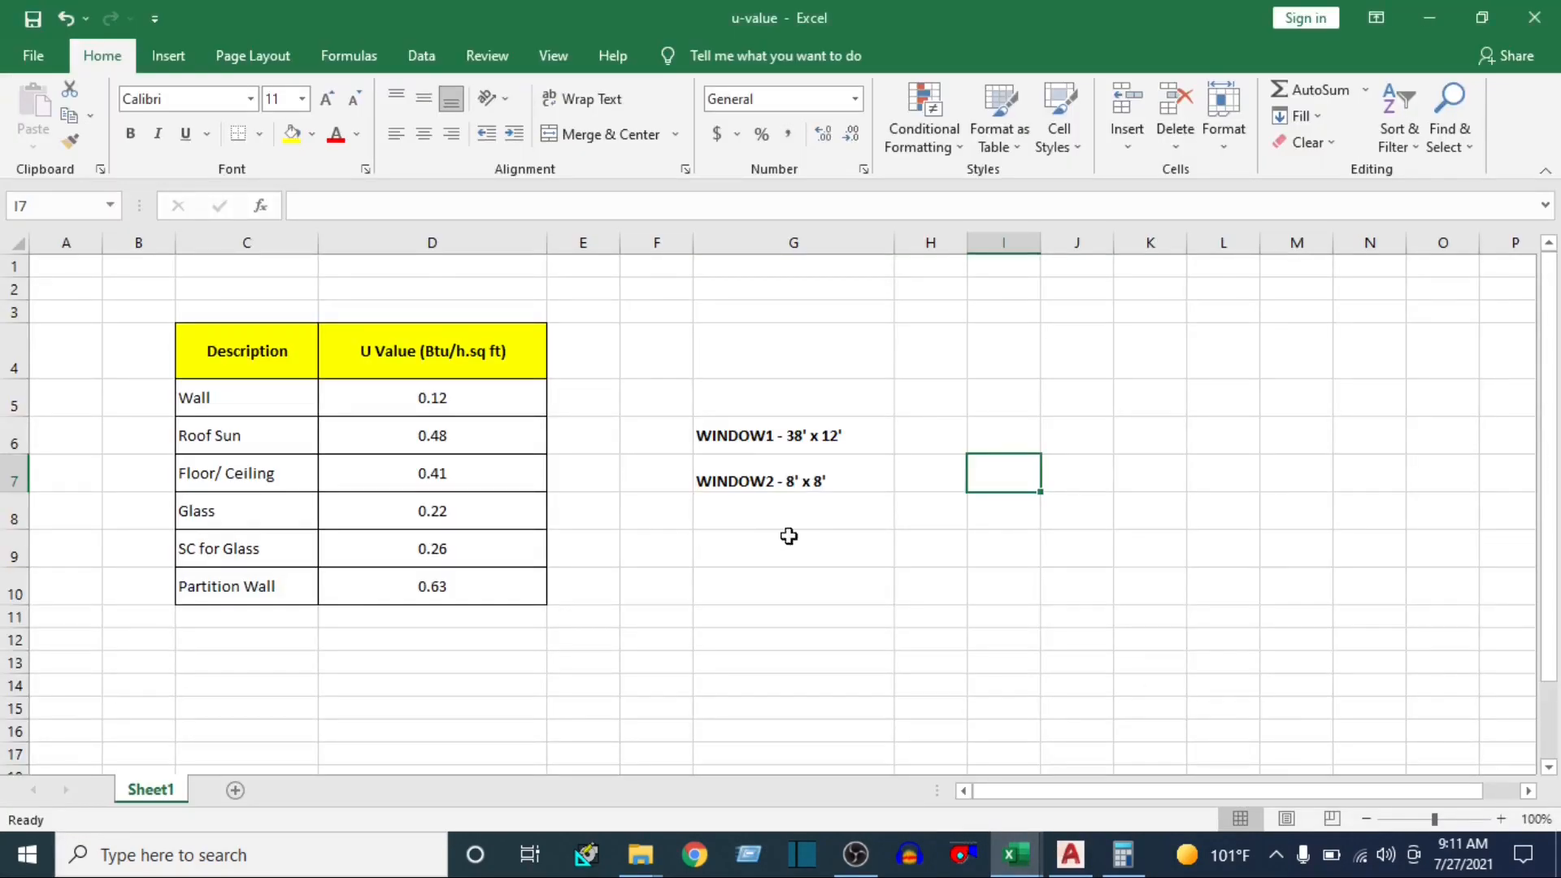
{"action": "left_click_drag", "start_coordinate": [457, 402], "coordinate": [448, 598]}
{"action": "left_click", "coordinate": [736, 572]}
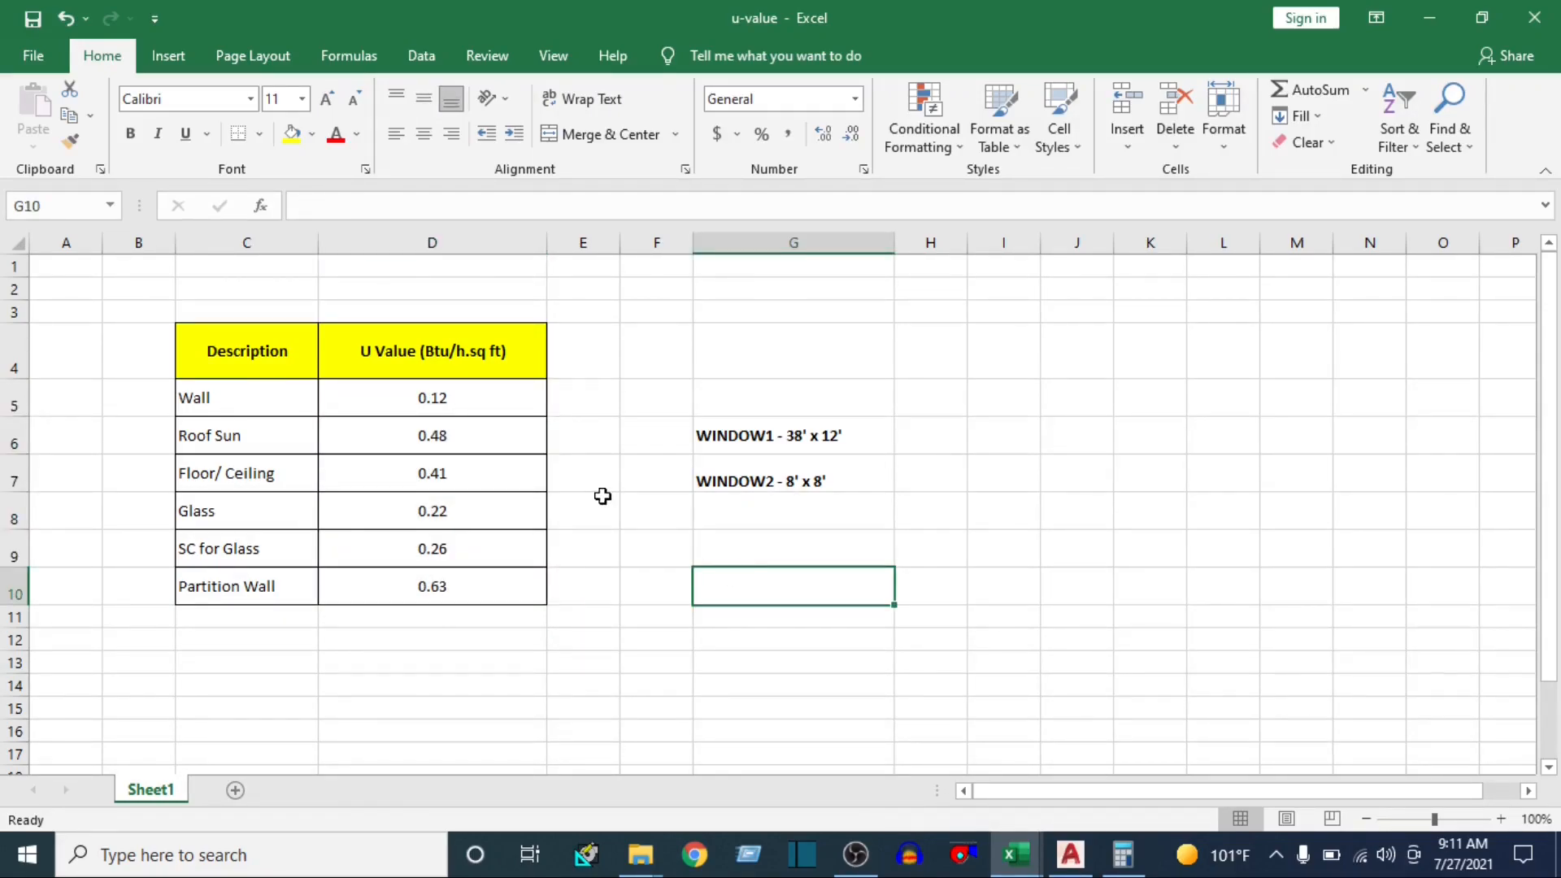
{"action": "left_click", "coordinate": [752, 439]}
{"action": "left_click", "coordinate": [750, 478]}
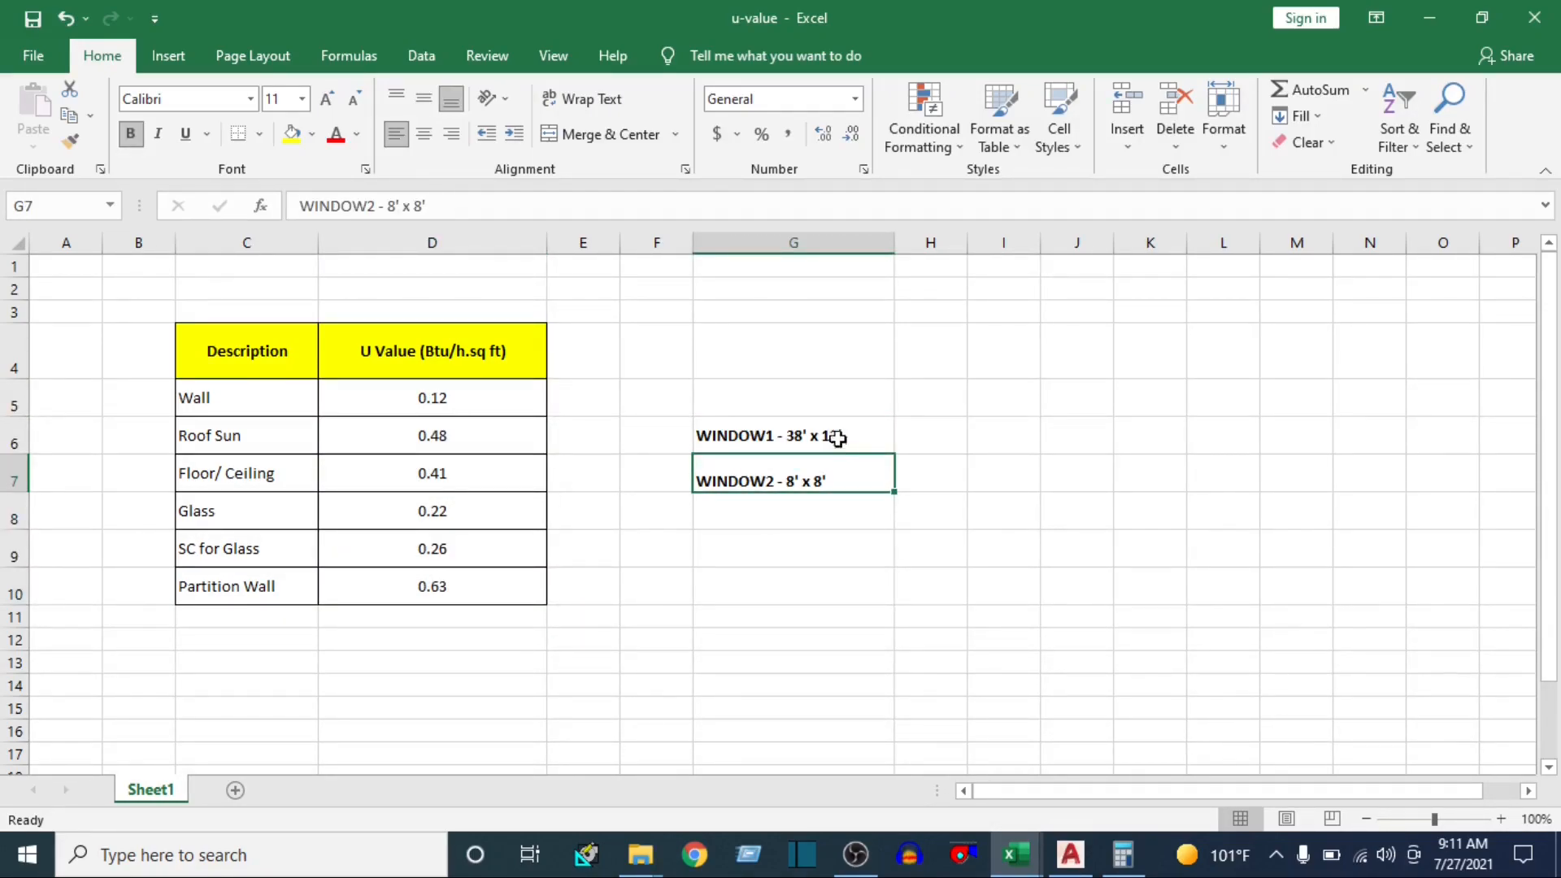
{"action": "left_click", "coordinate": [744, 429]}
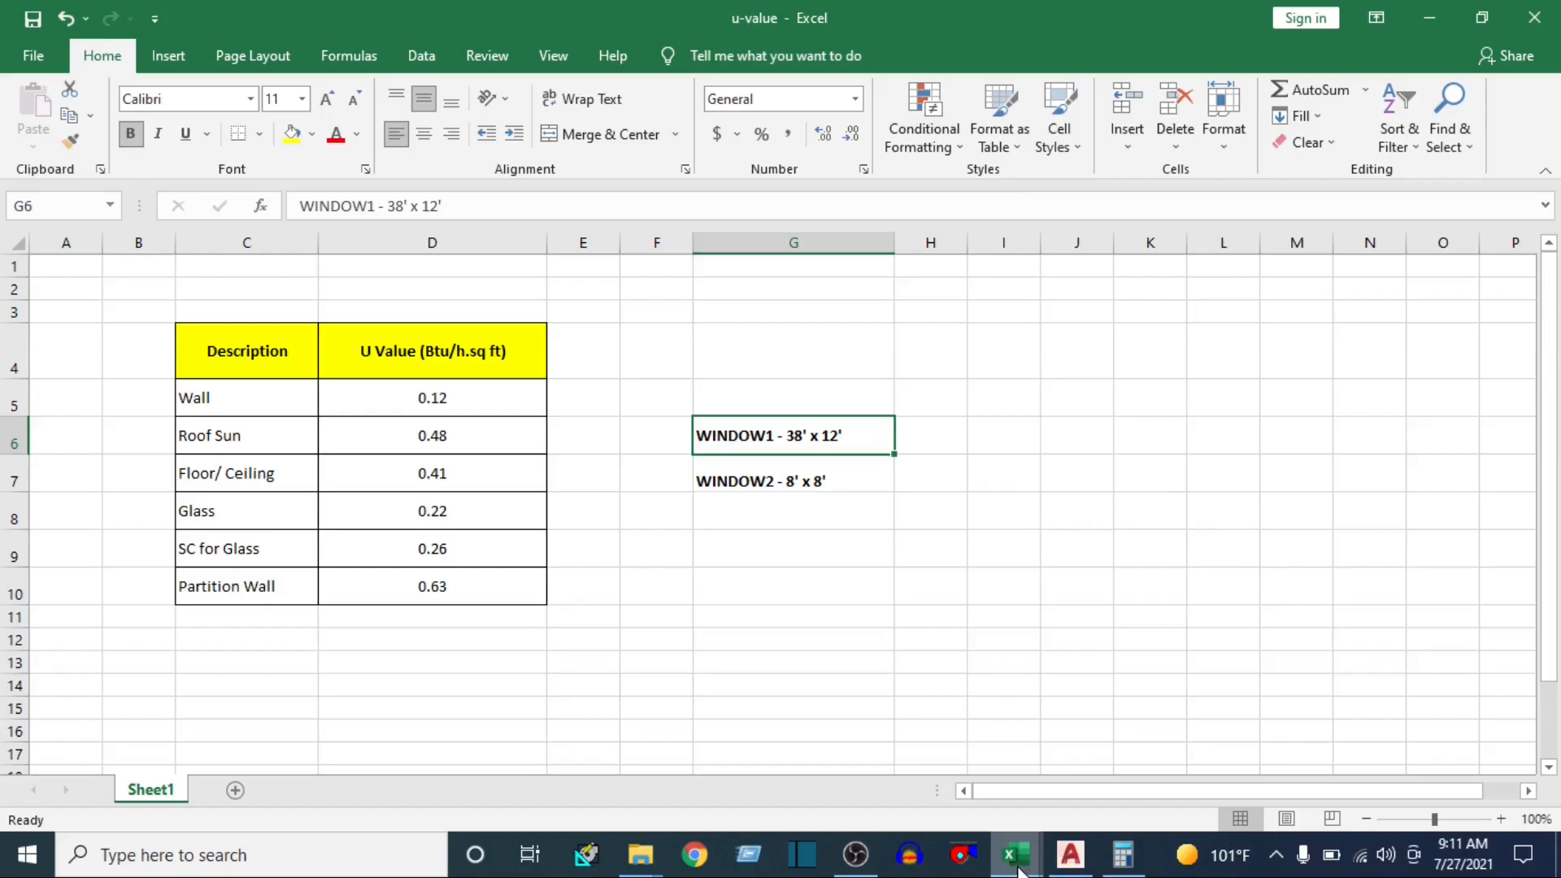
Return to the AutoCAD floor plan and examine the window in the workstation's south wall beside the balcony door
{"action": "left_click", "coordinate": [1071, 853]}
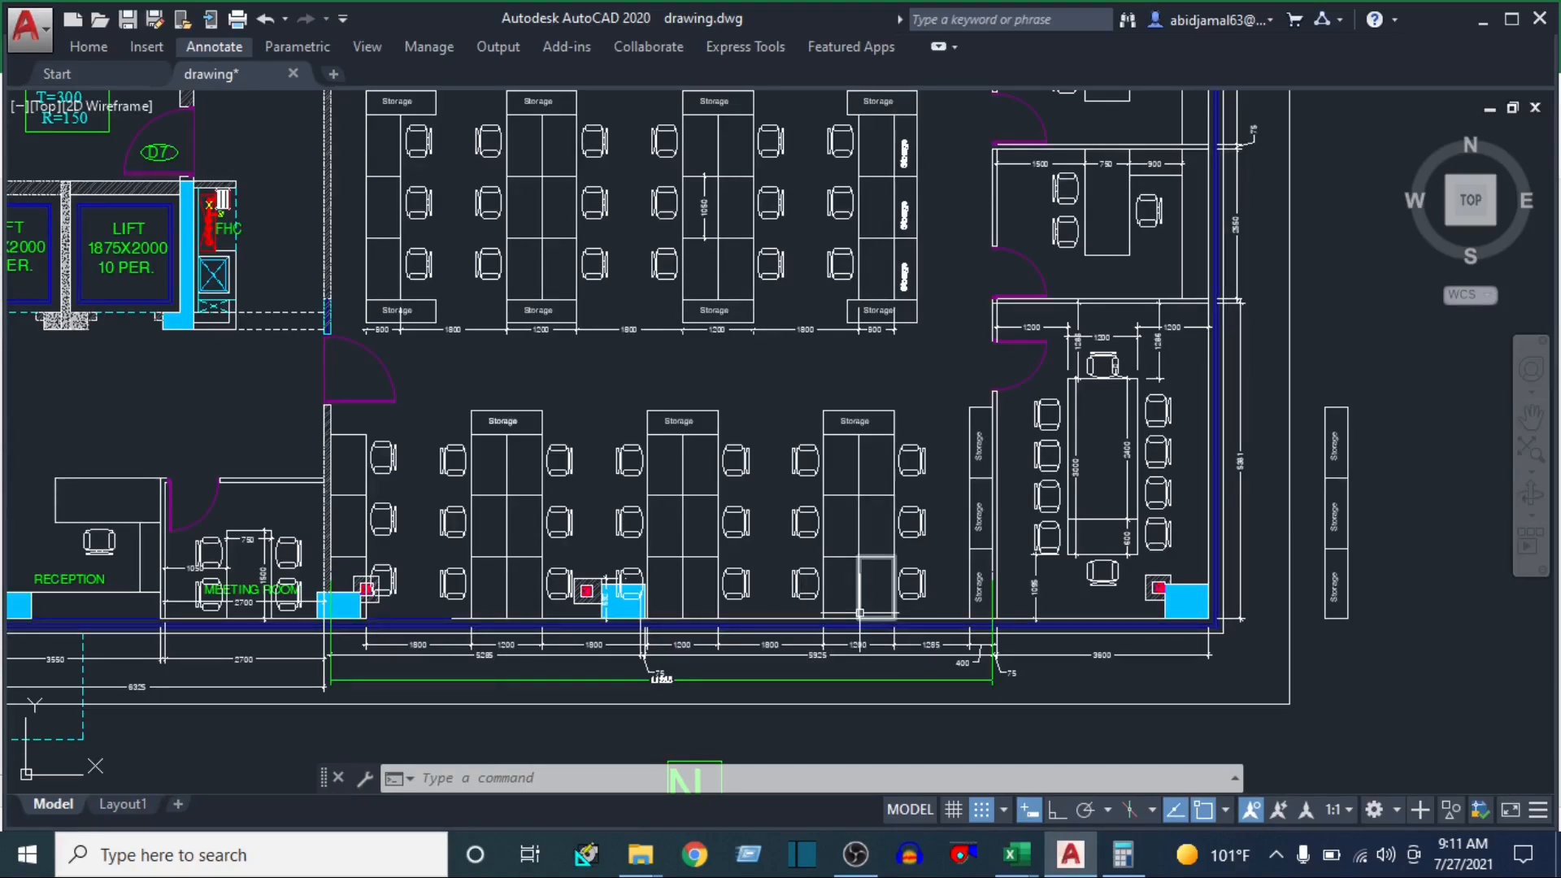
{"action": "left_click_drag", "start_coordinate": [823, 303], "coordinate": [815, 601]}
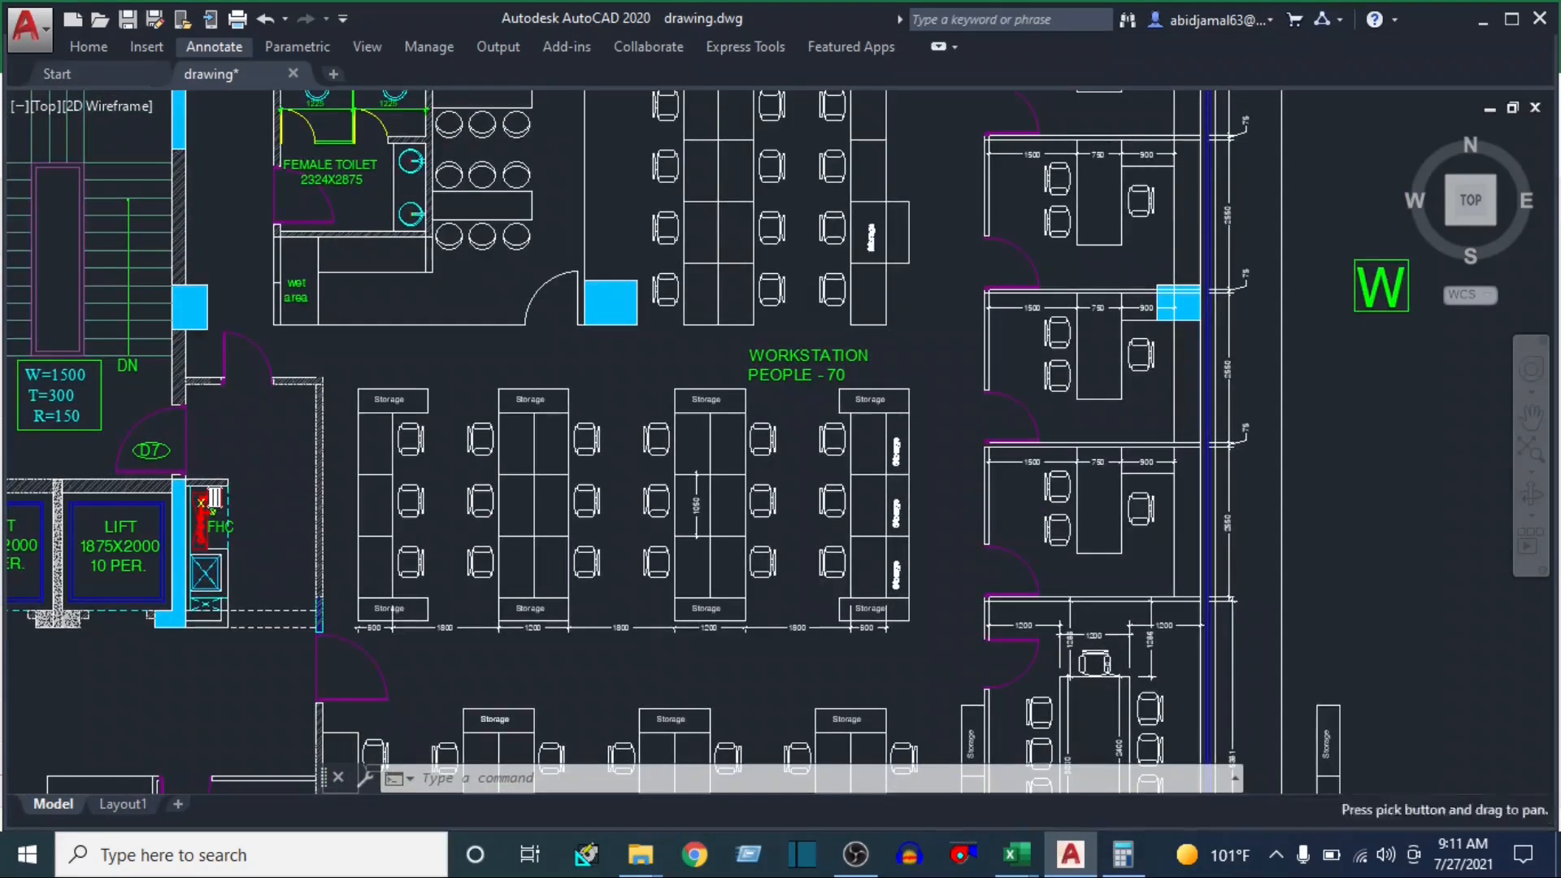
{"action": "left_click_drag", "start_coordinate": [808, 303], "coordinate": [805, 575]}
{"action": "left_click_drag", "start_coordinate": [791, 267], "coordinate": [775, 569]}
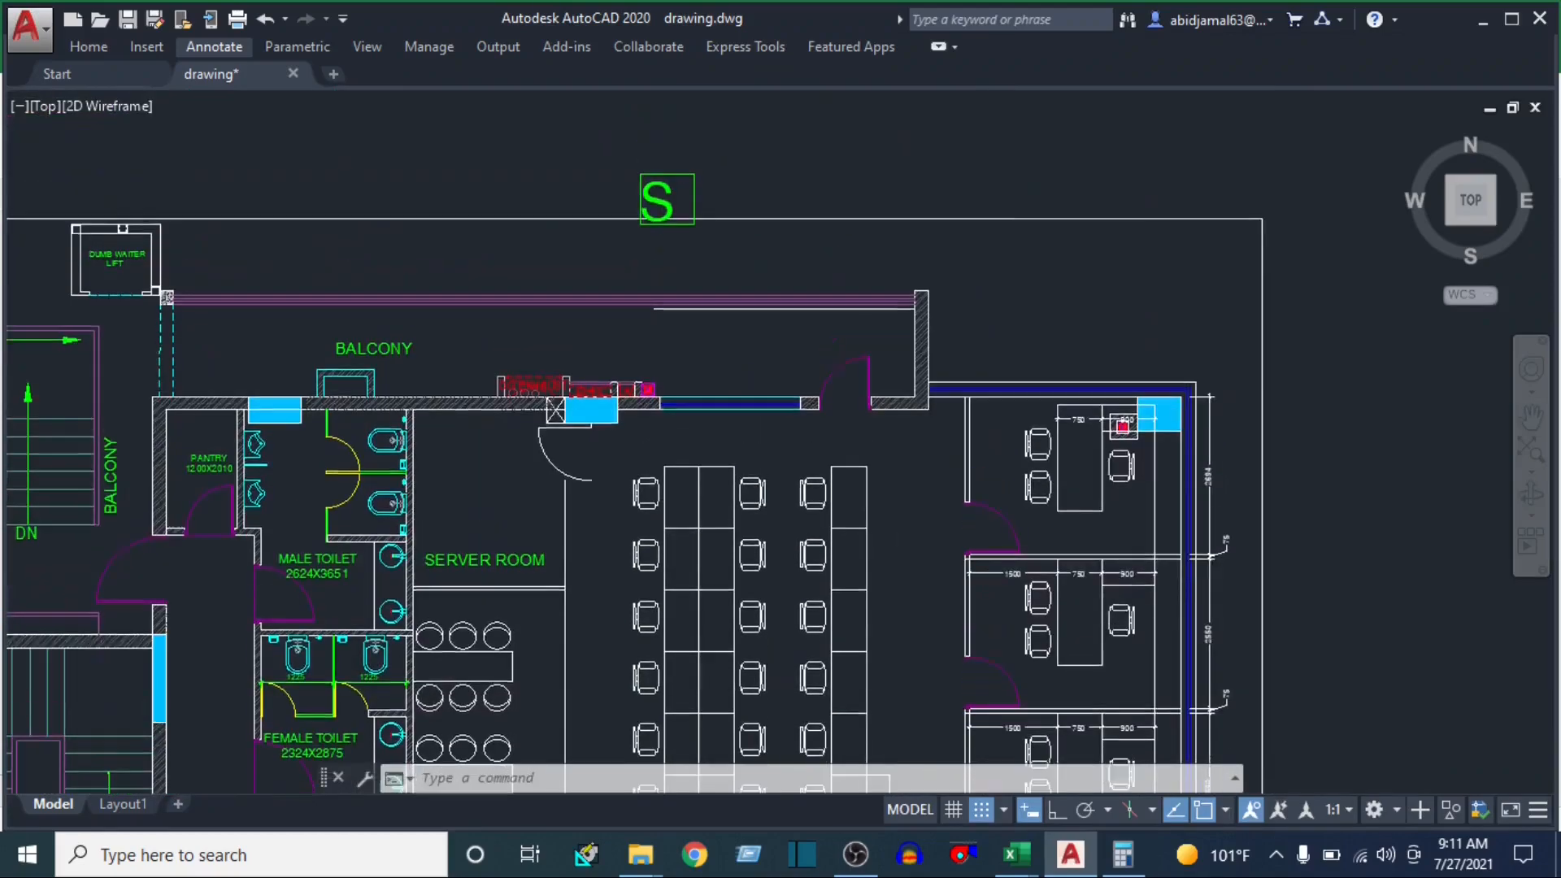
{"action": "scroll", "coordinate": [640, 405], "scroll_direction": "up", "scroll_amount": 4}
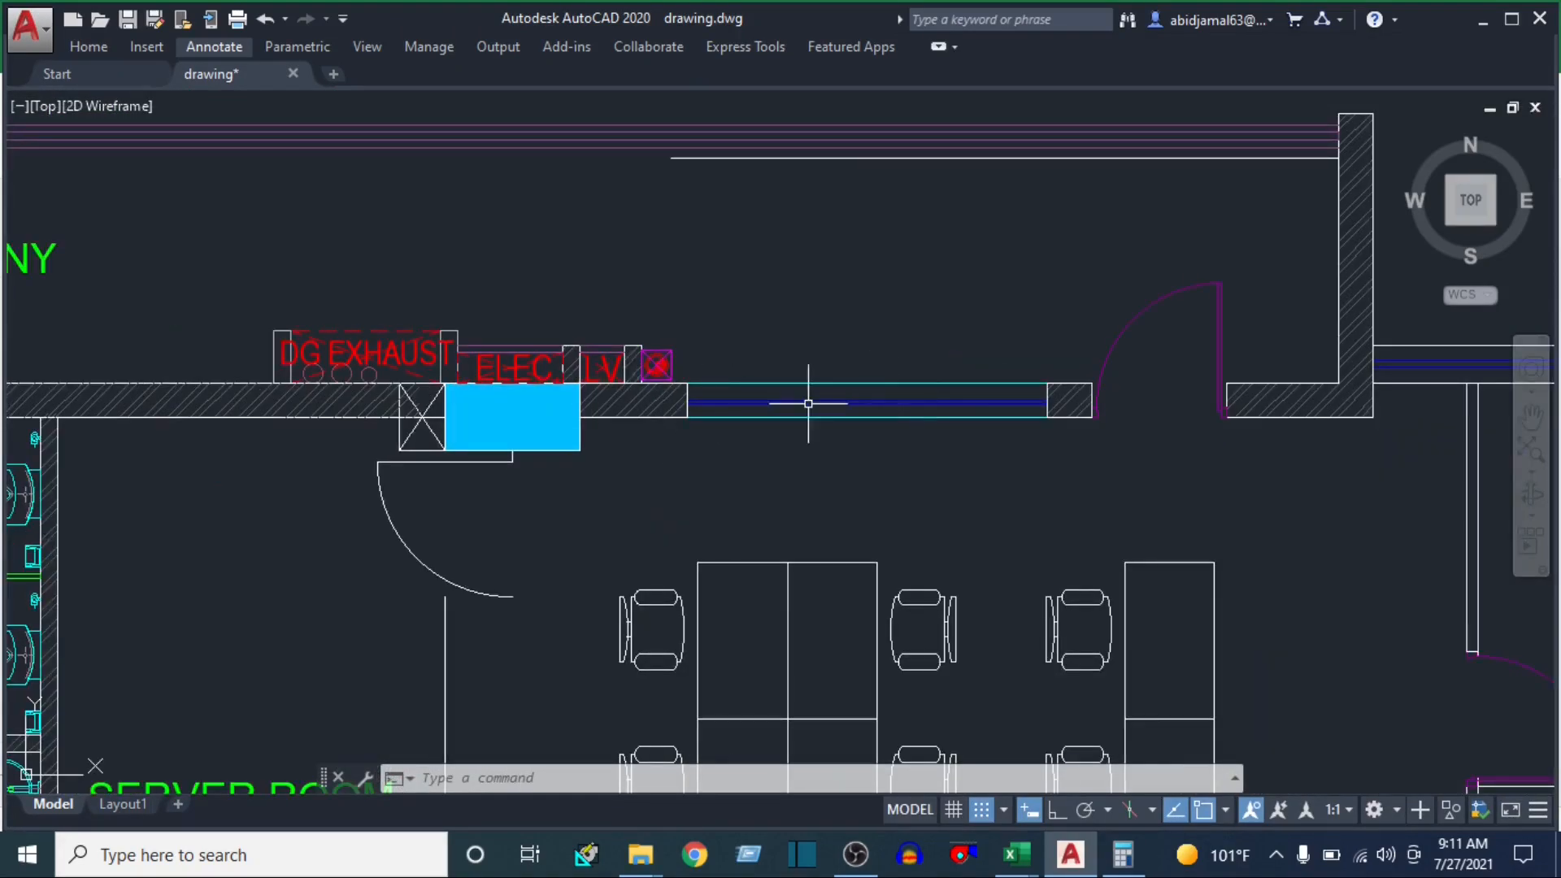
{"action": "left_click", "coordinate": [914, 426]}
{"action": "left_click", "coordinate": [853, 512]}
{"action": "scroll", "coordinate": [866, 500], "scroll_direction": "down", "scroll_amount": 2}
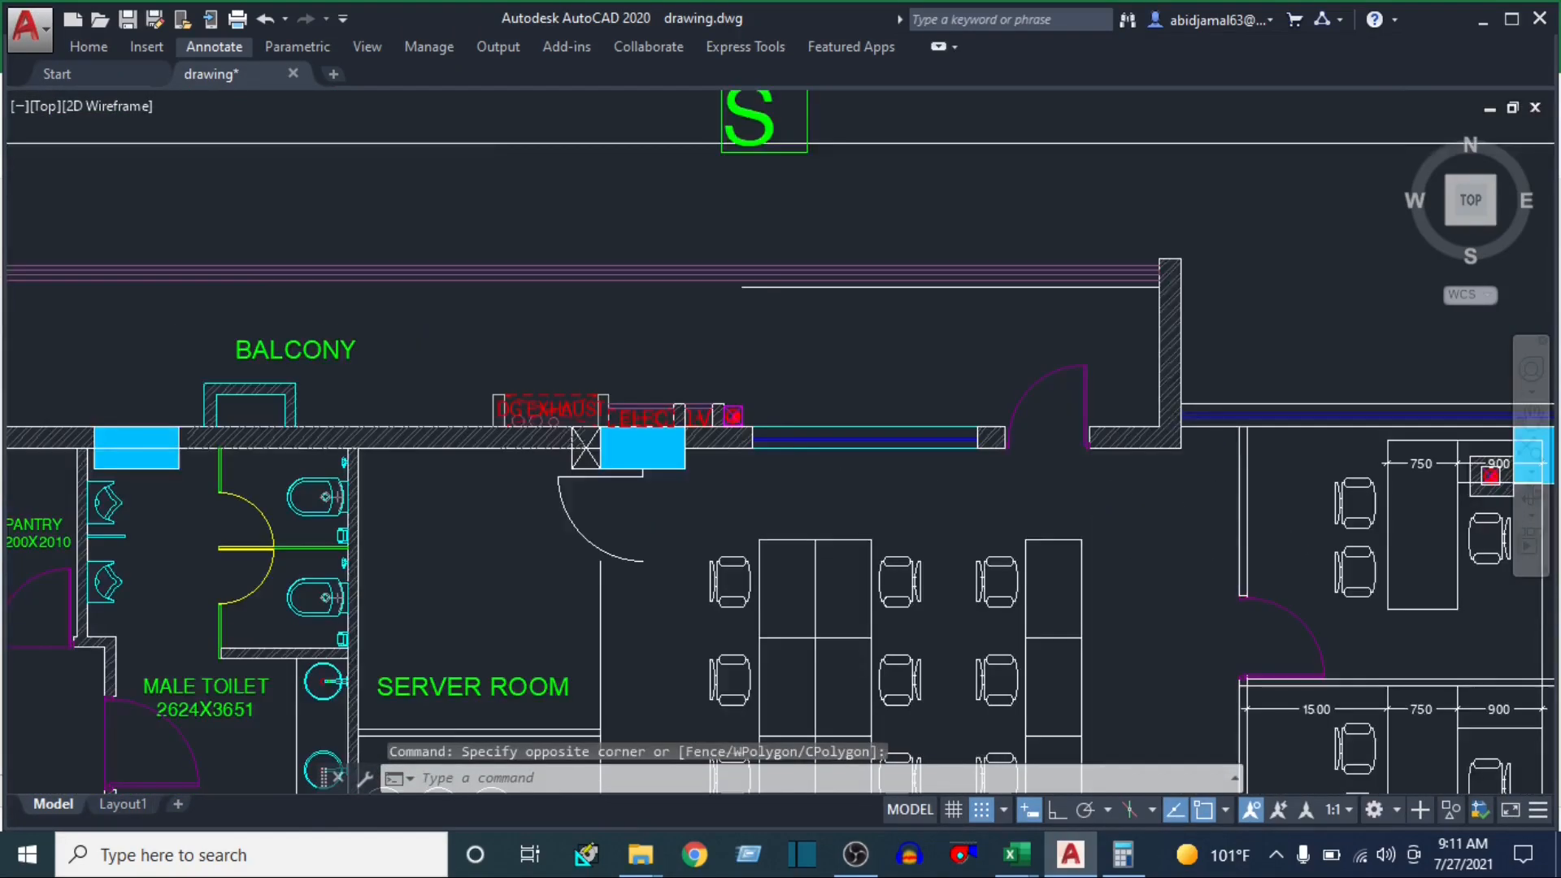
{"action": "scroll", "coordinate": [855, 502], "scroll_direction": "down", "scroll_amount": 4}
{"action": "left_click_drag", "start_coordinate": [840, 552], "coordinate": [837, 371]}
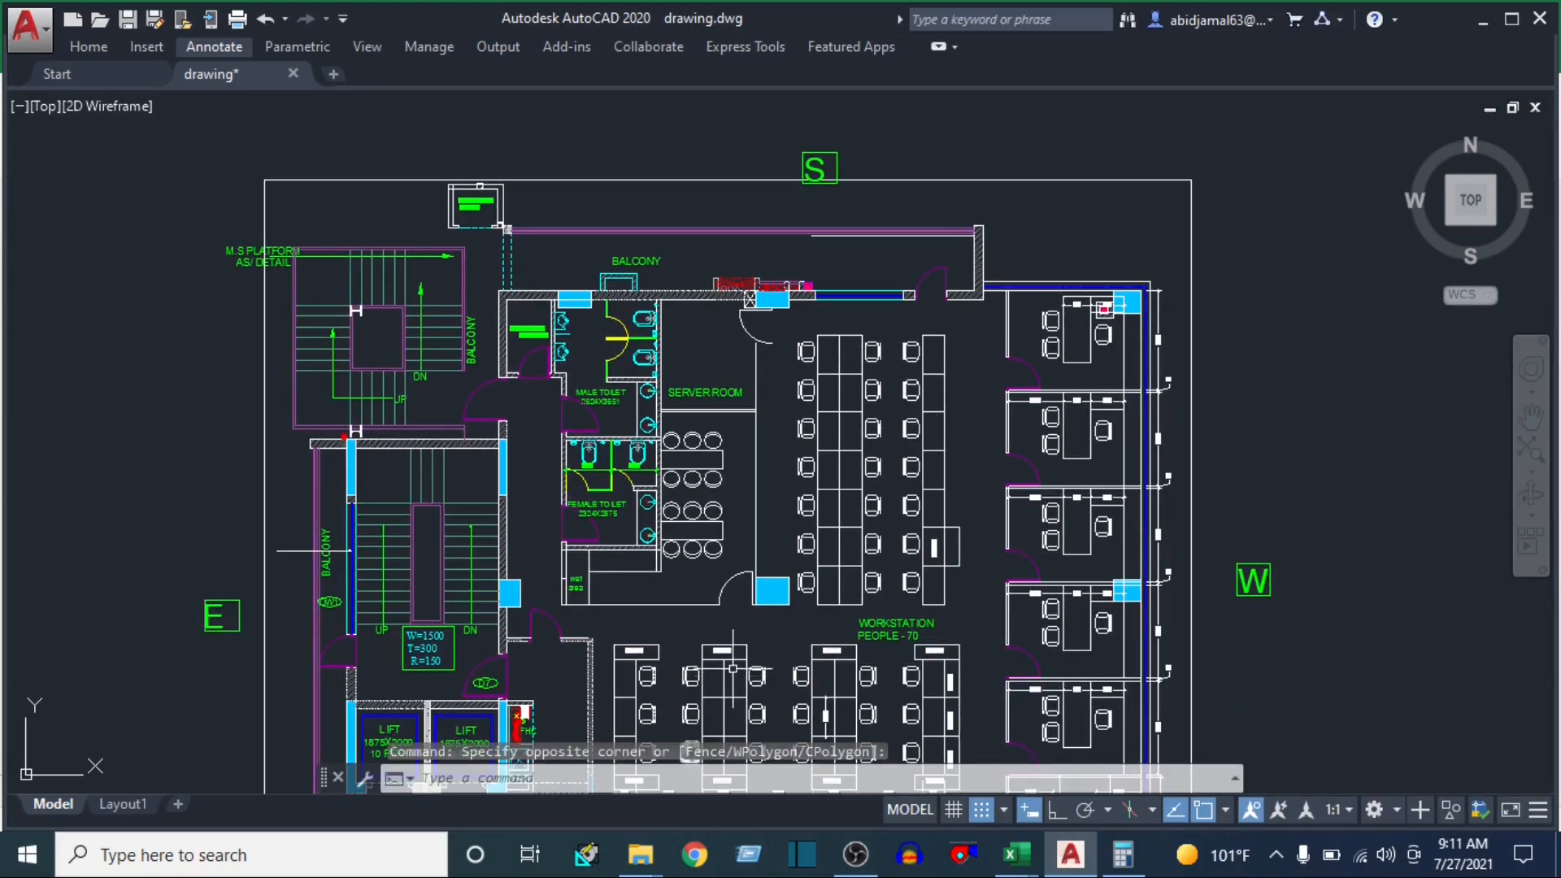
Start HAP and set the project's ventilation standard to ASHRAE Std 62.1-2010 and energy standard to ASHRAE Std 90.1-2010
{"action": "left_click", "coordinate": [587, 855]}
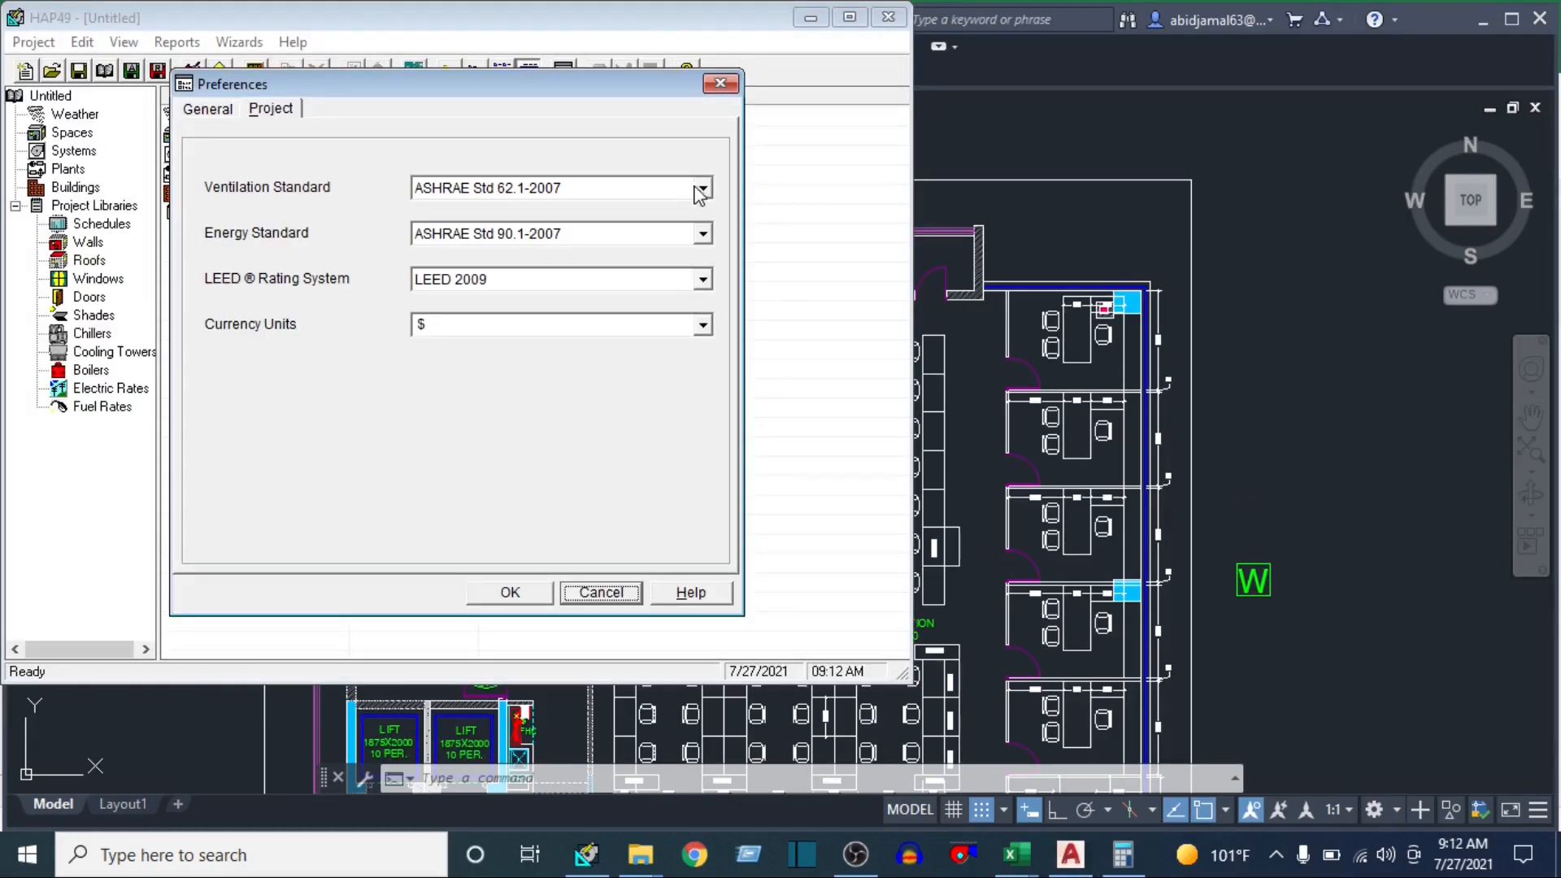
{"action": "left_click", "coordinate": [703, 188]}
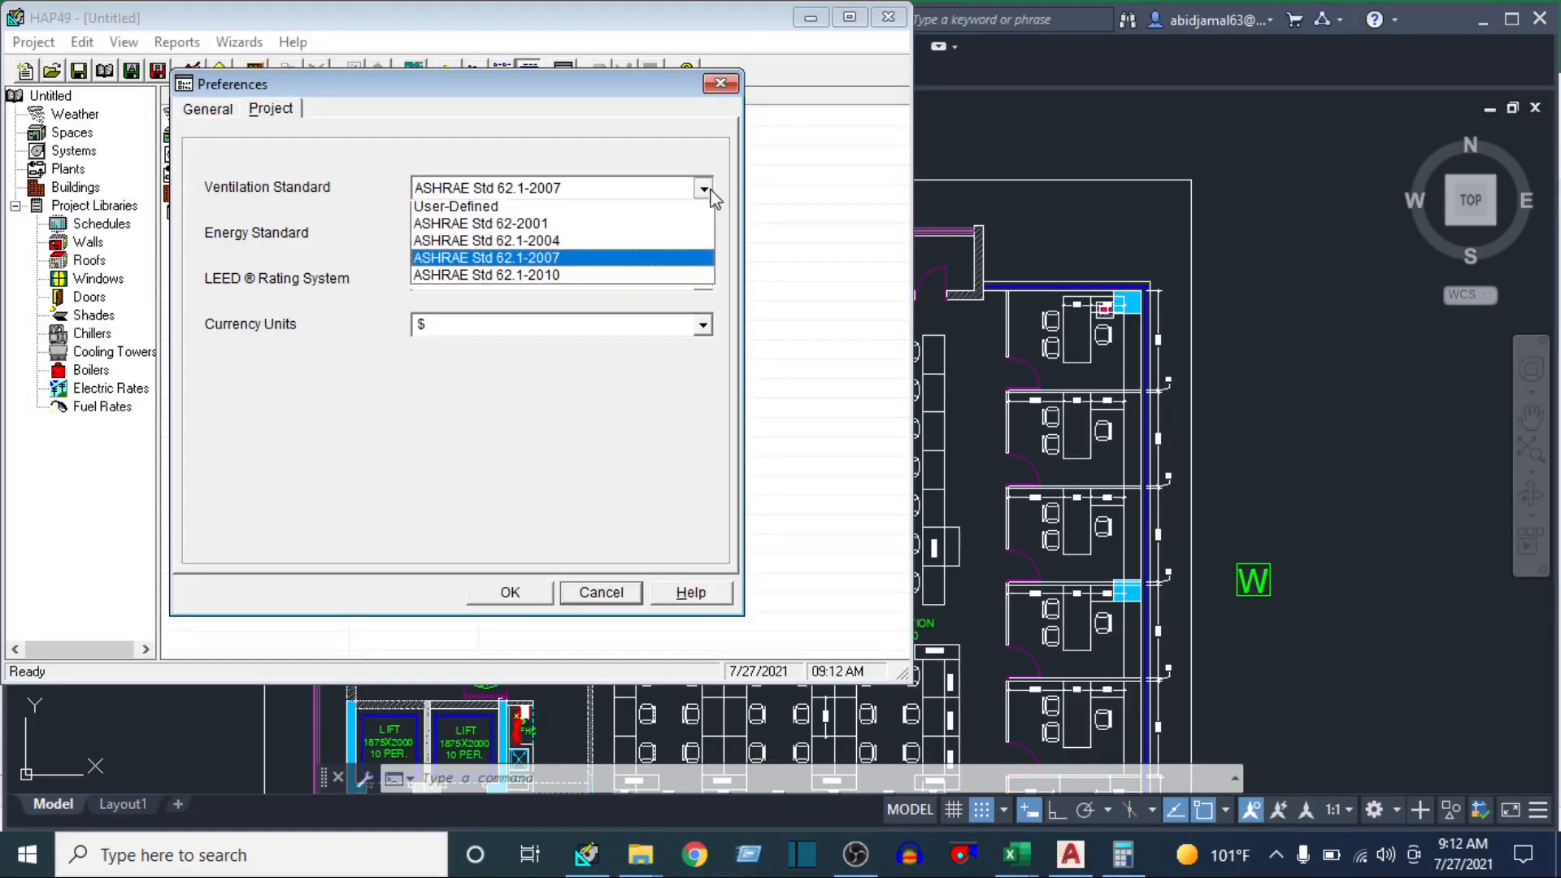
{"action": "left_click", "coordinate": [590, 280]}
{"action": "left_click", "coordinate": [702, 233]}
{"action": "left_click", "coordinate": [618, 297]}
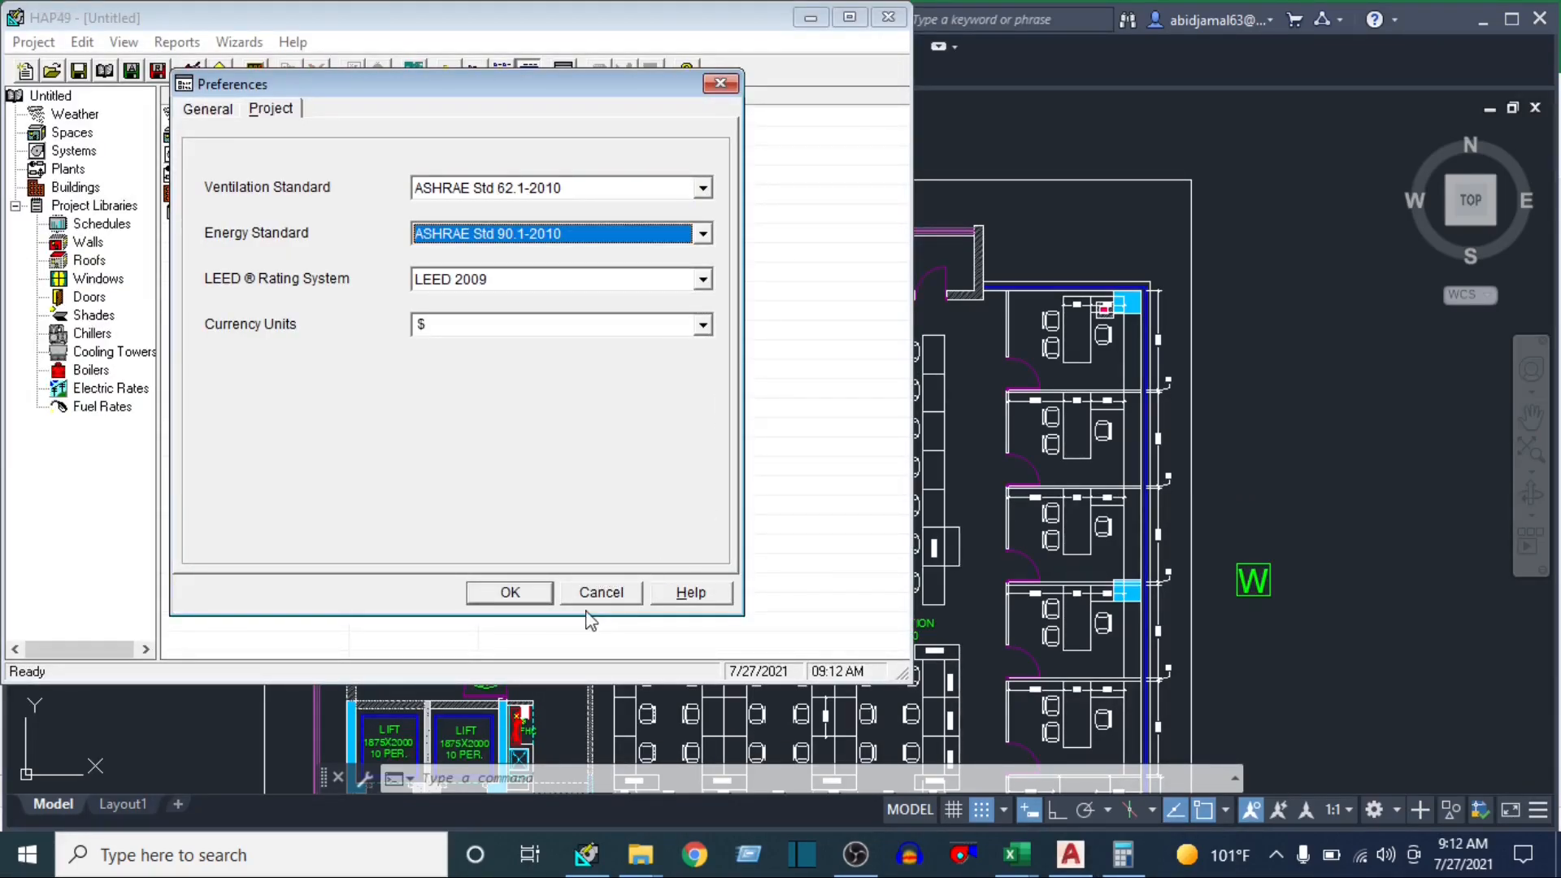
{"action": "left_click", "coordinate": [510, 592]}
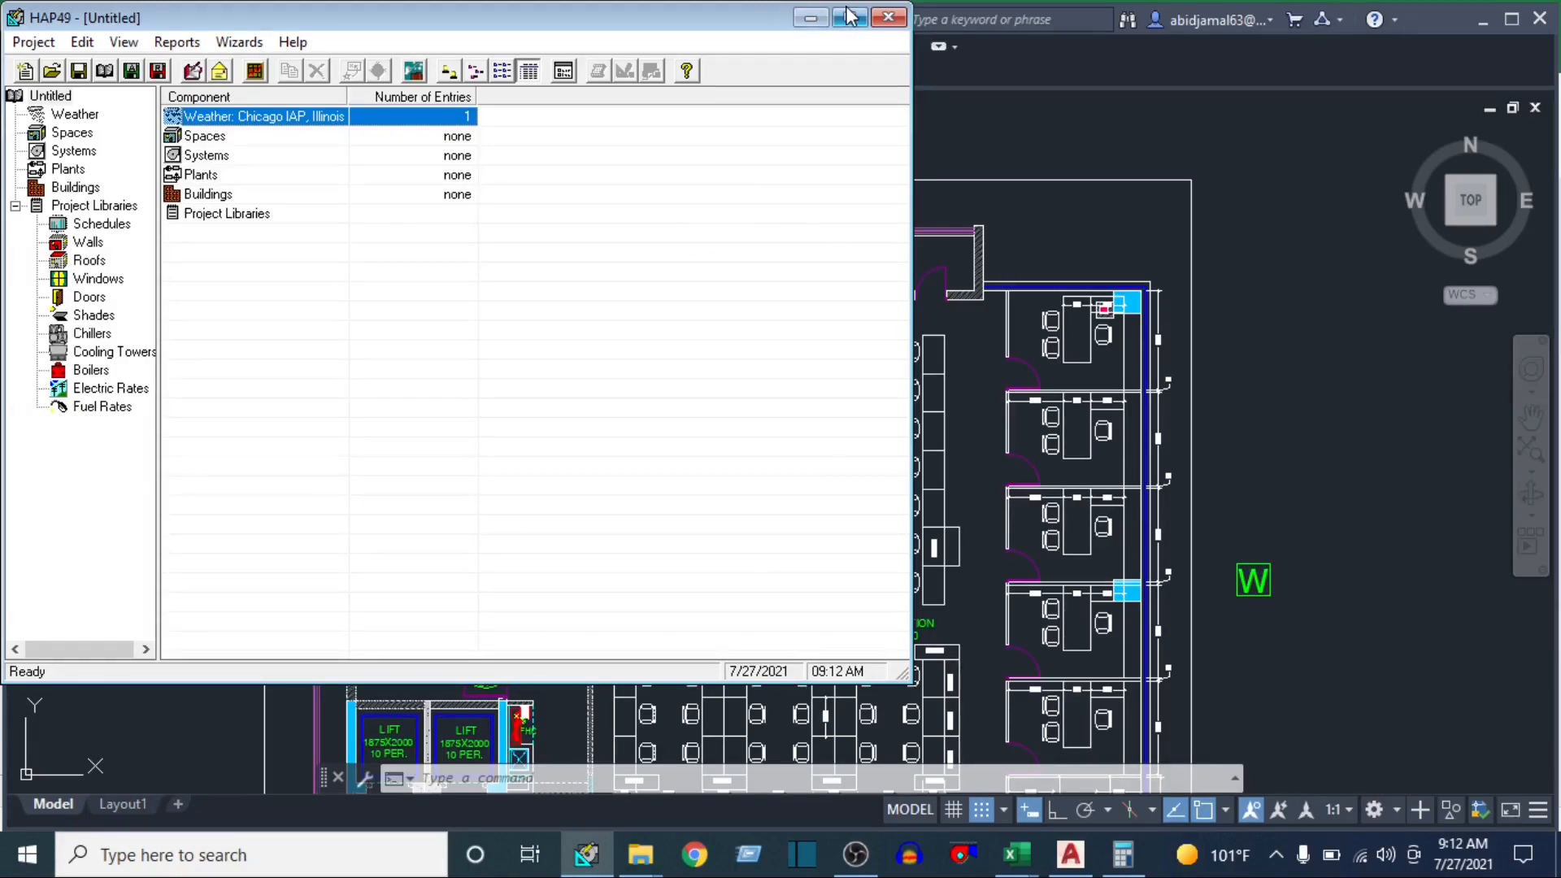
{"action": "left_click", "coordinate": [849, 17]}
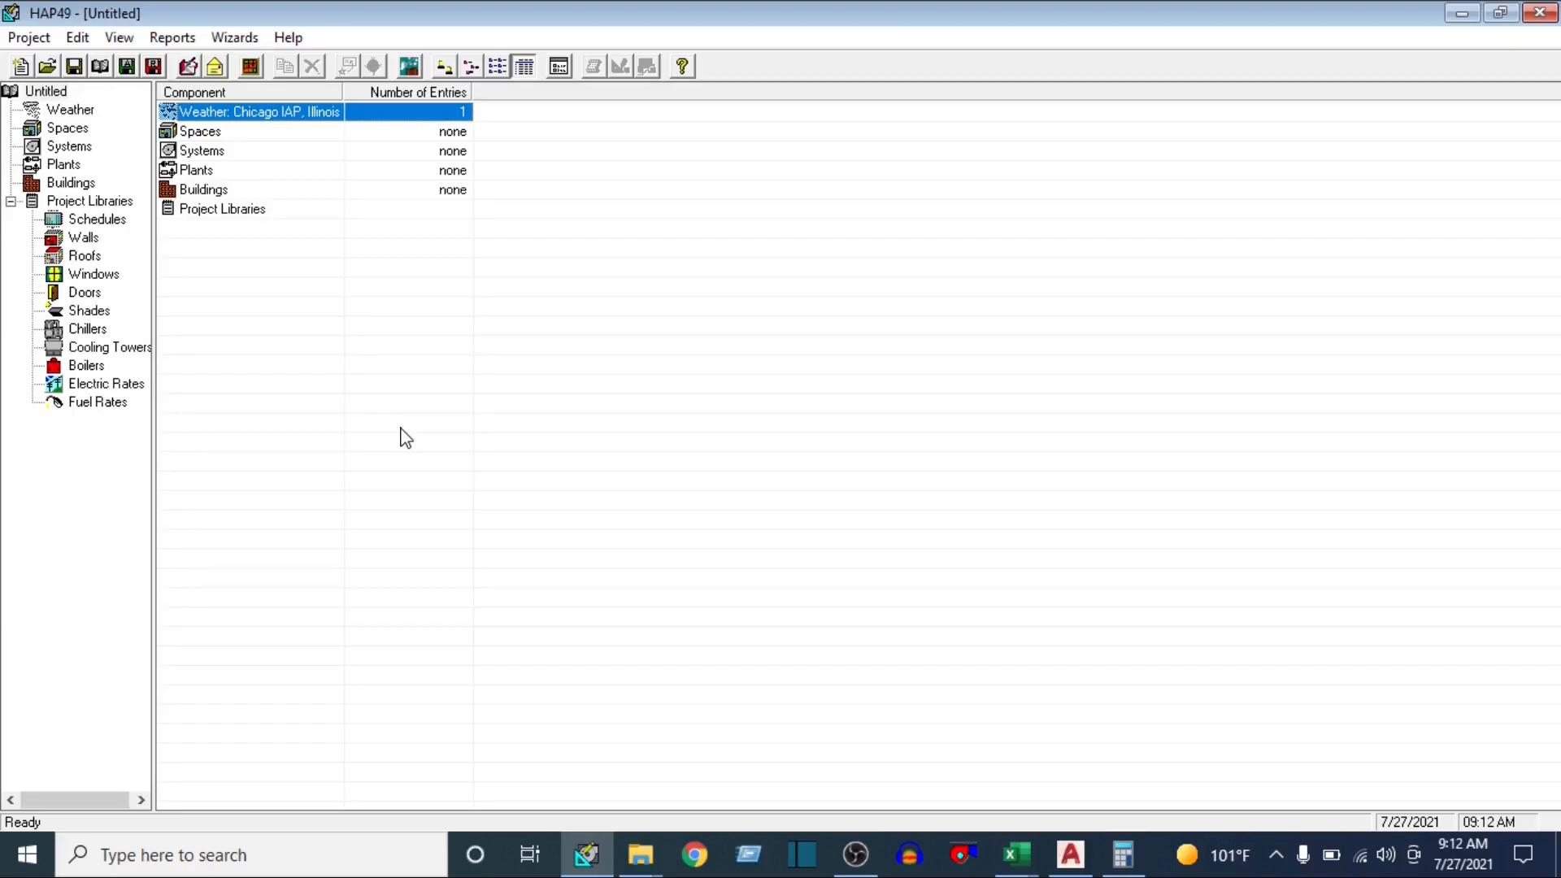
Show the Schedules library in HAP, and check the building elements listed in the Excel U-value table
{"action": "left_click", "coordinate": [116, 222]}
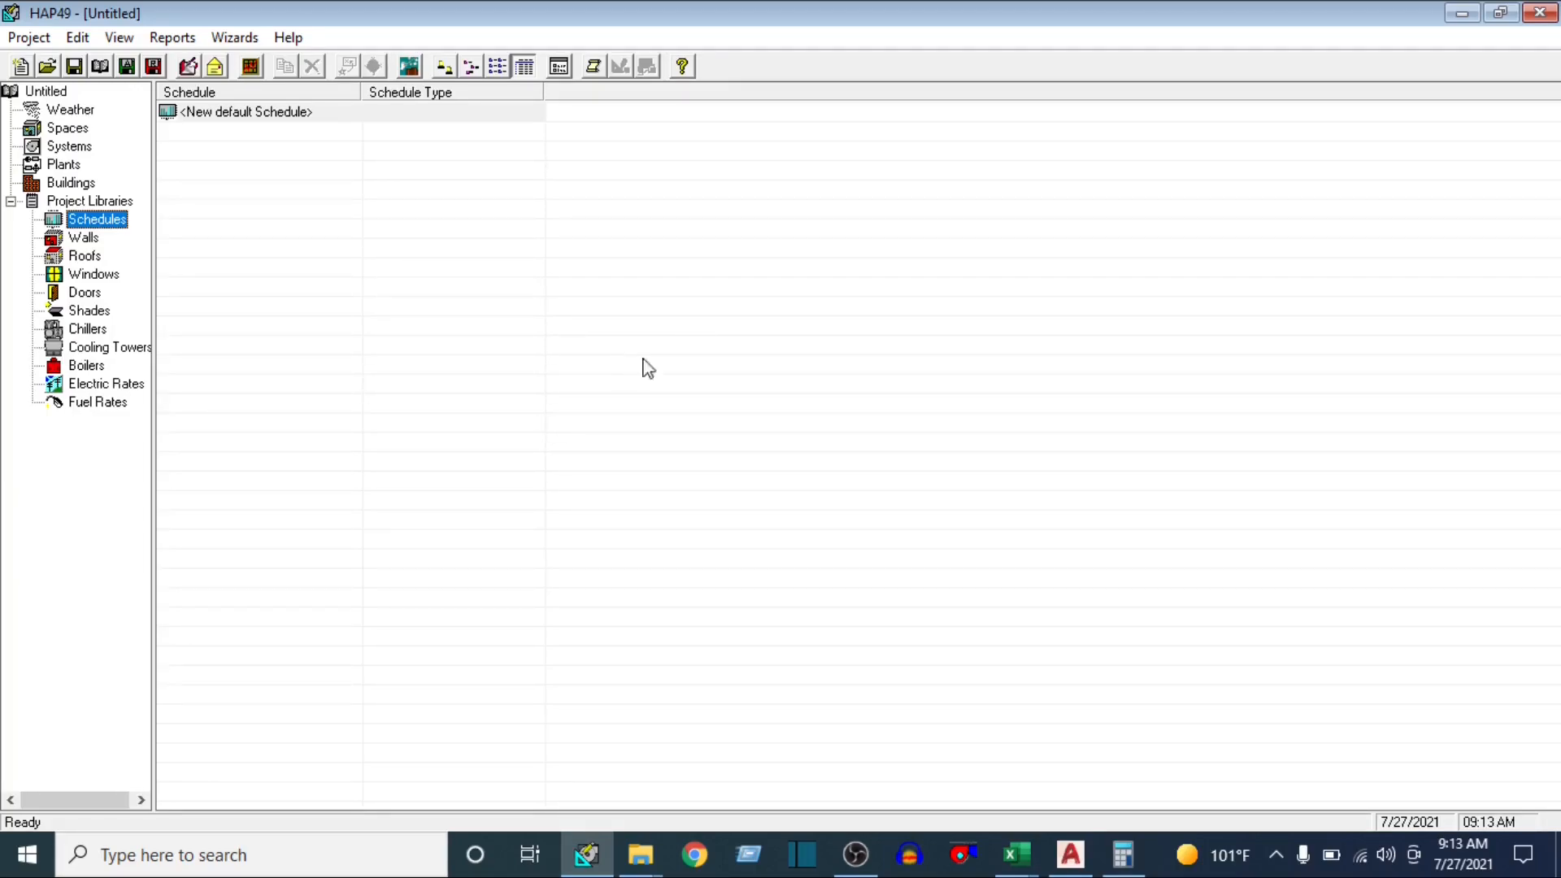
{"action": "left_click", "coordinate": [1014, 855]}
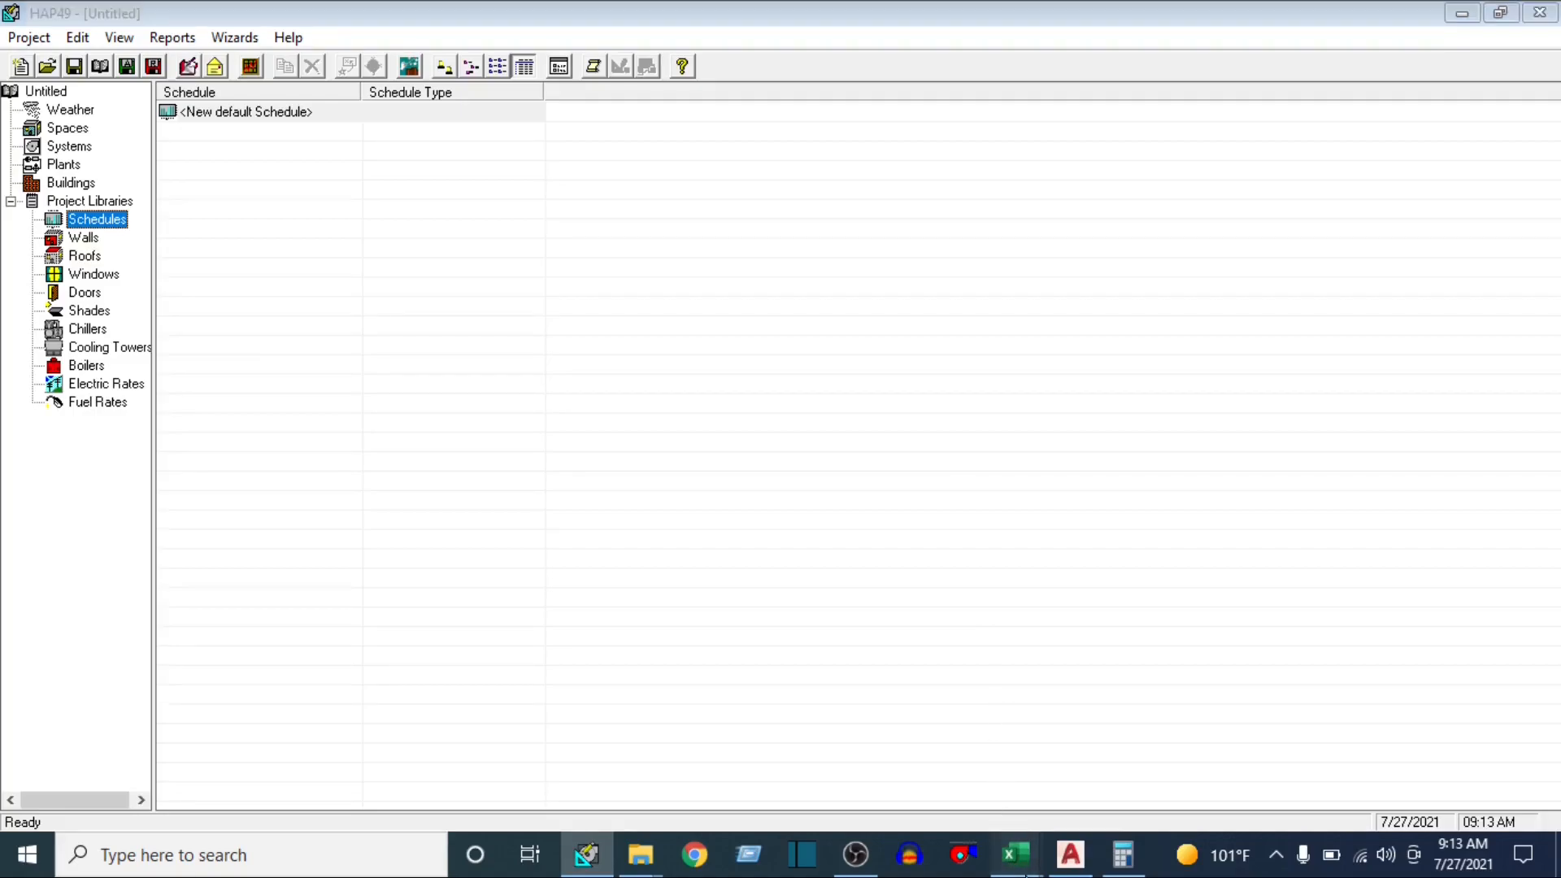
{"action": "left_click", "coordinate": [1219, 748]}
{"action": "left_click", "coordinate": [206, 395]}
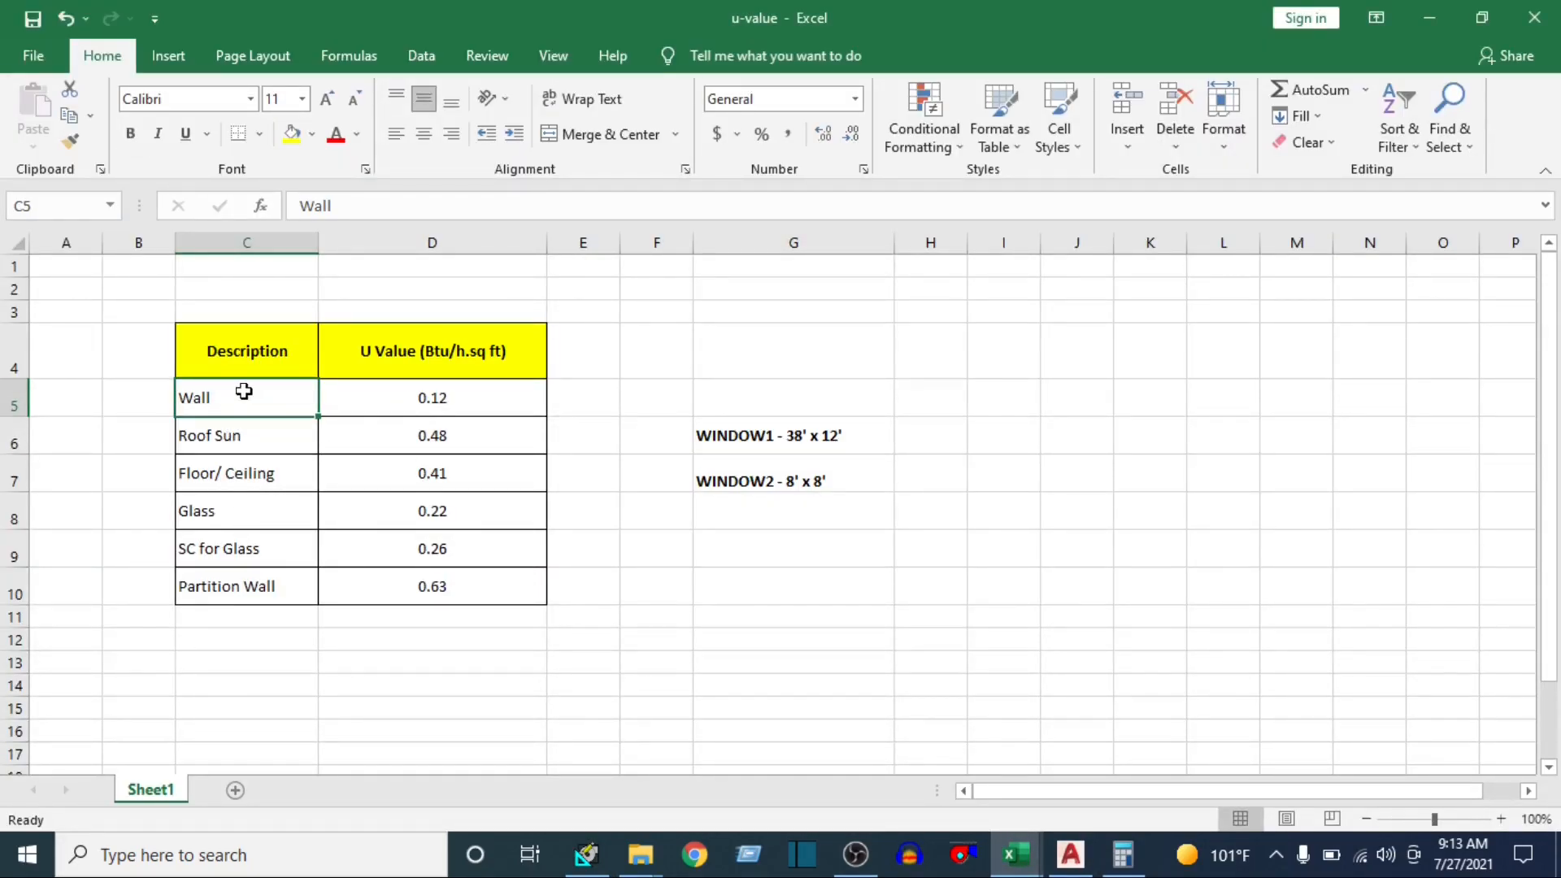
{"action": "left_click_drag", "start_coordinate": [244, 392], "coordinate": [243, 583]}
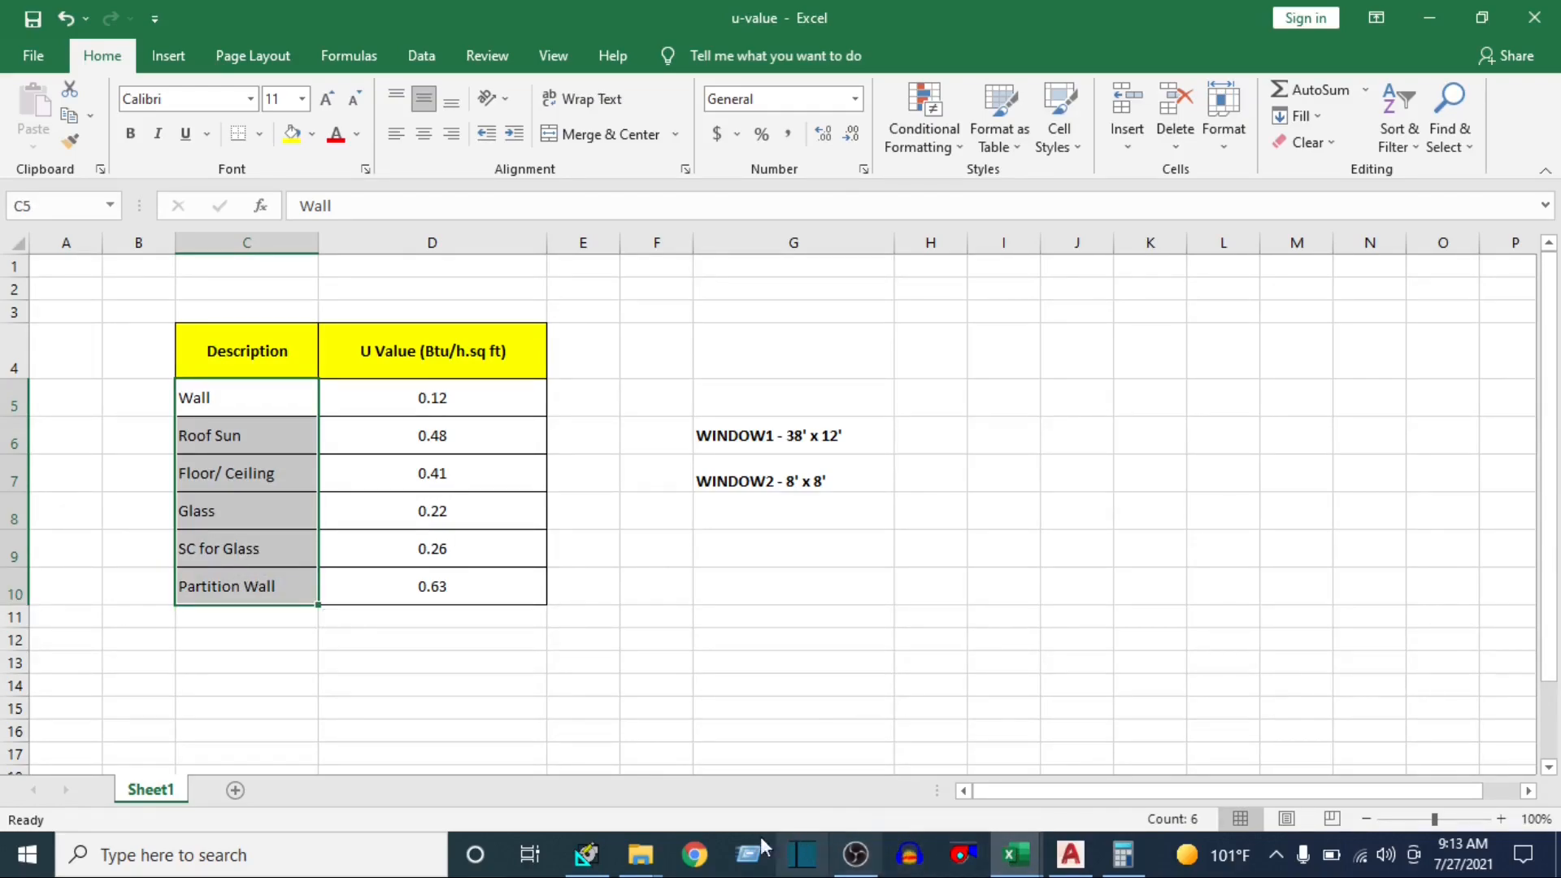
{"action": "left_click", "coordinate": [654, 587]}
{"action": "left_click", "coordinate": [586, 851]}
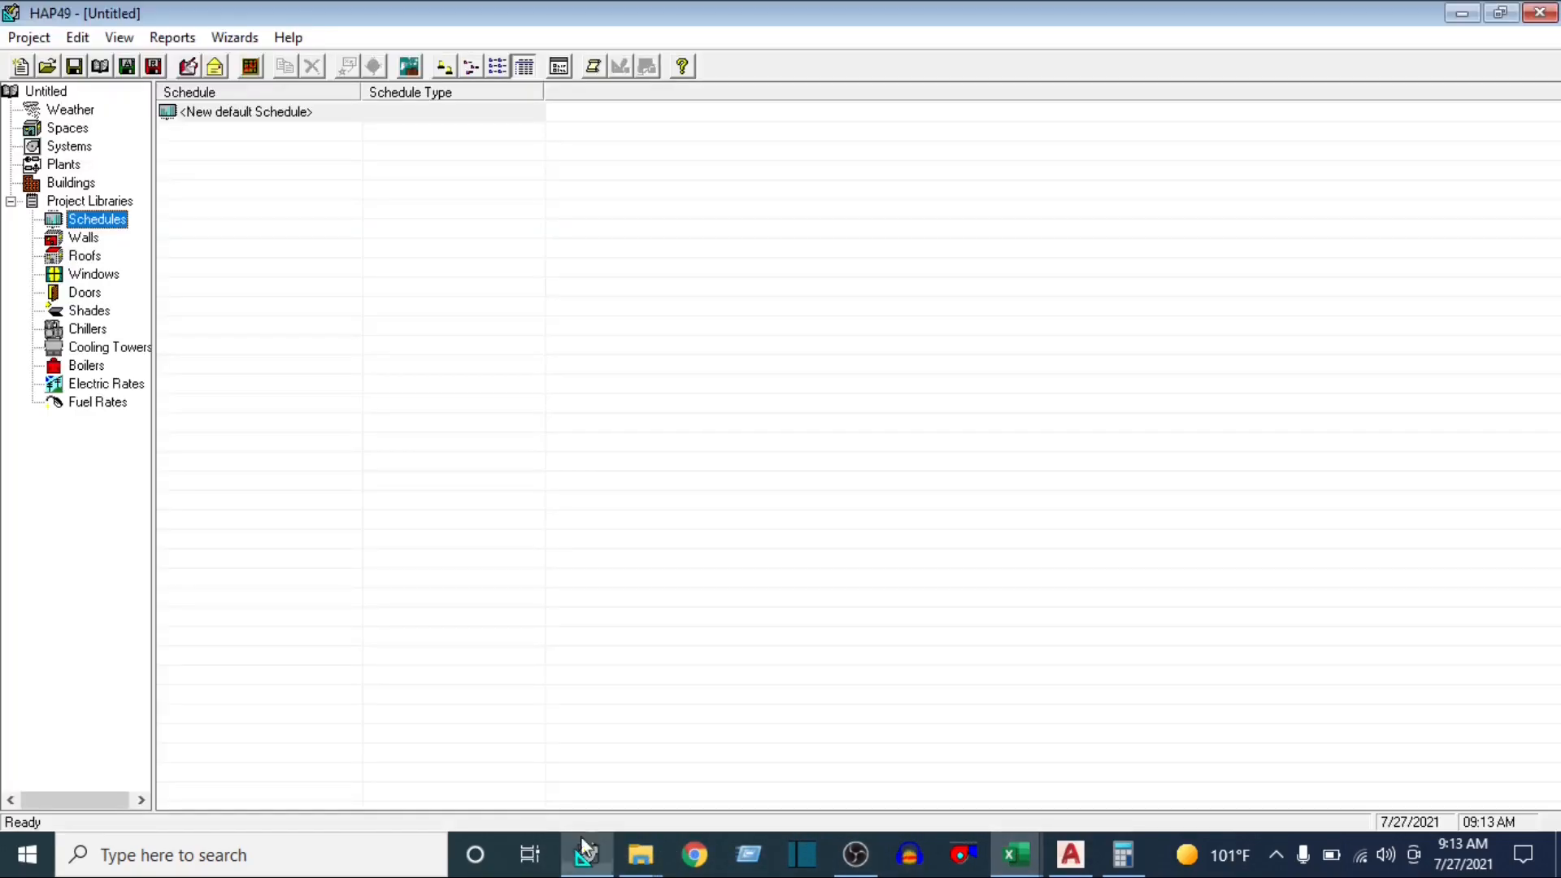
Look through the Walls, Roofs and Windows libraries in the HAP project, and open a new default wall assembly
{"action": "left_click", "coordinate": [83, 239]}
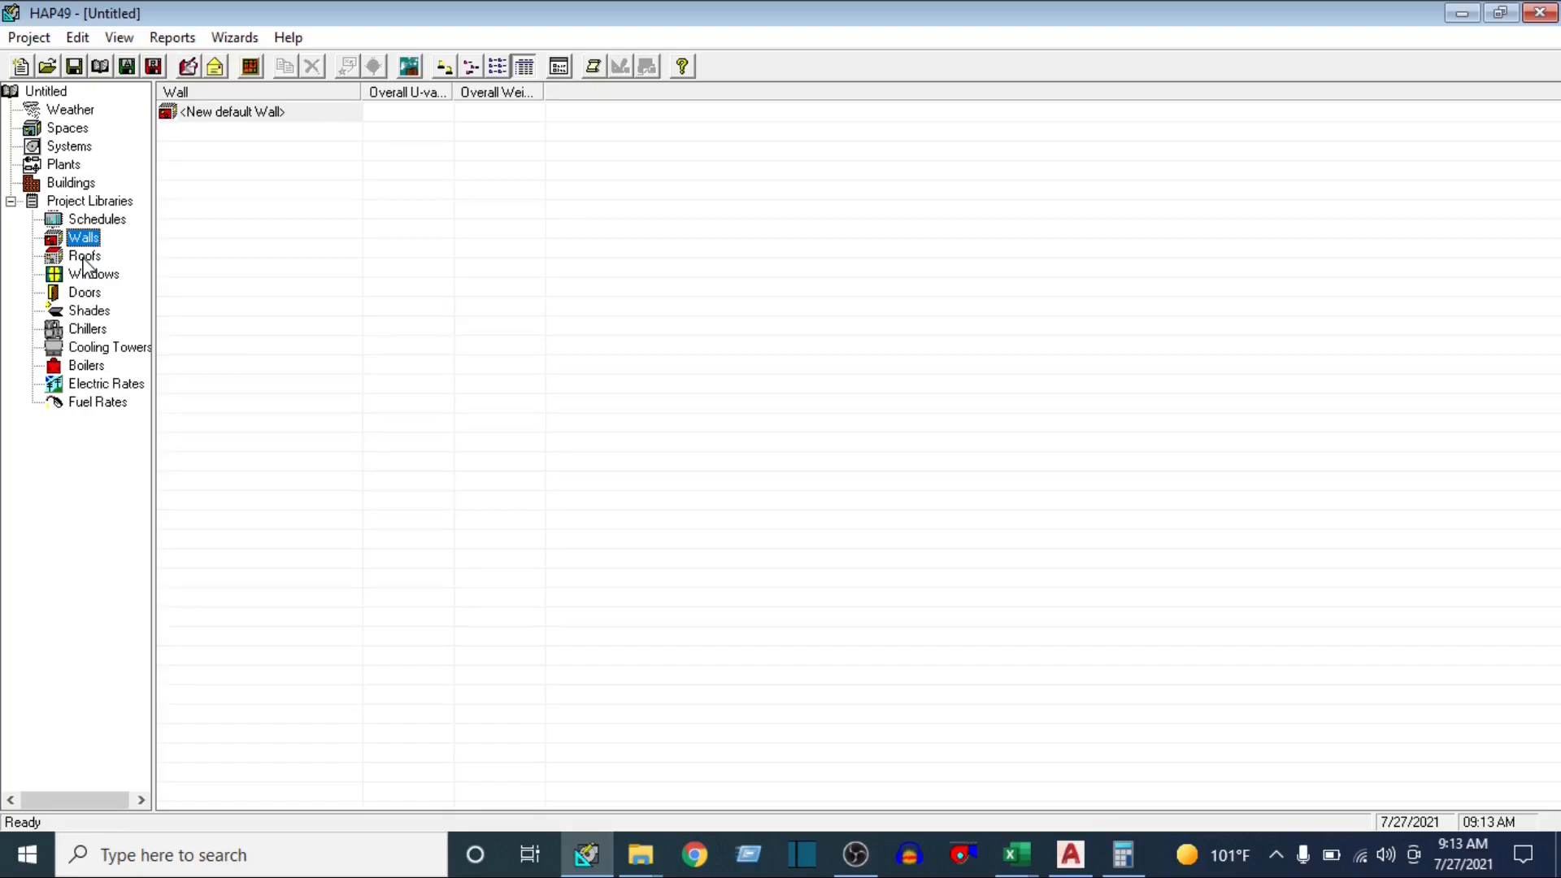
{"action": "left_click", "coordinate": [84, 258]}
{"action": "left_click", "coordinate": [87, 276]}
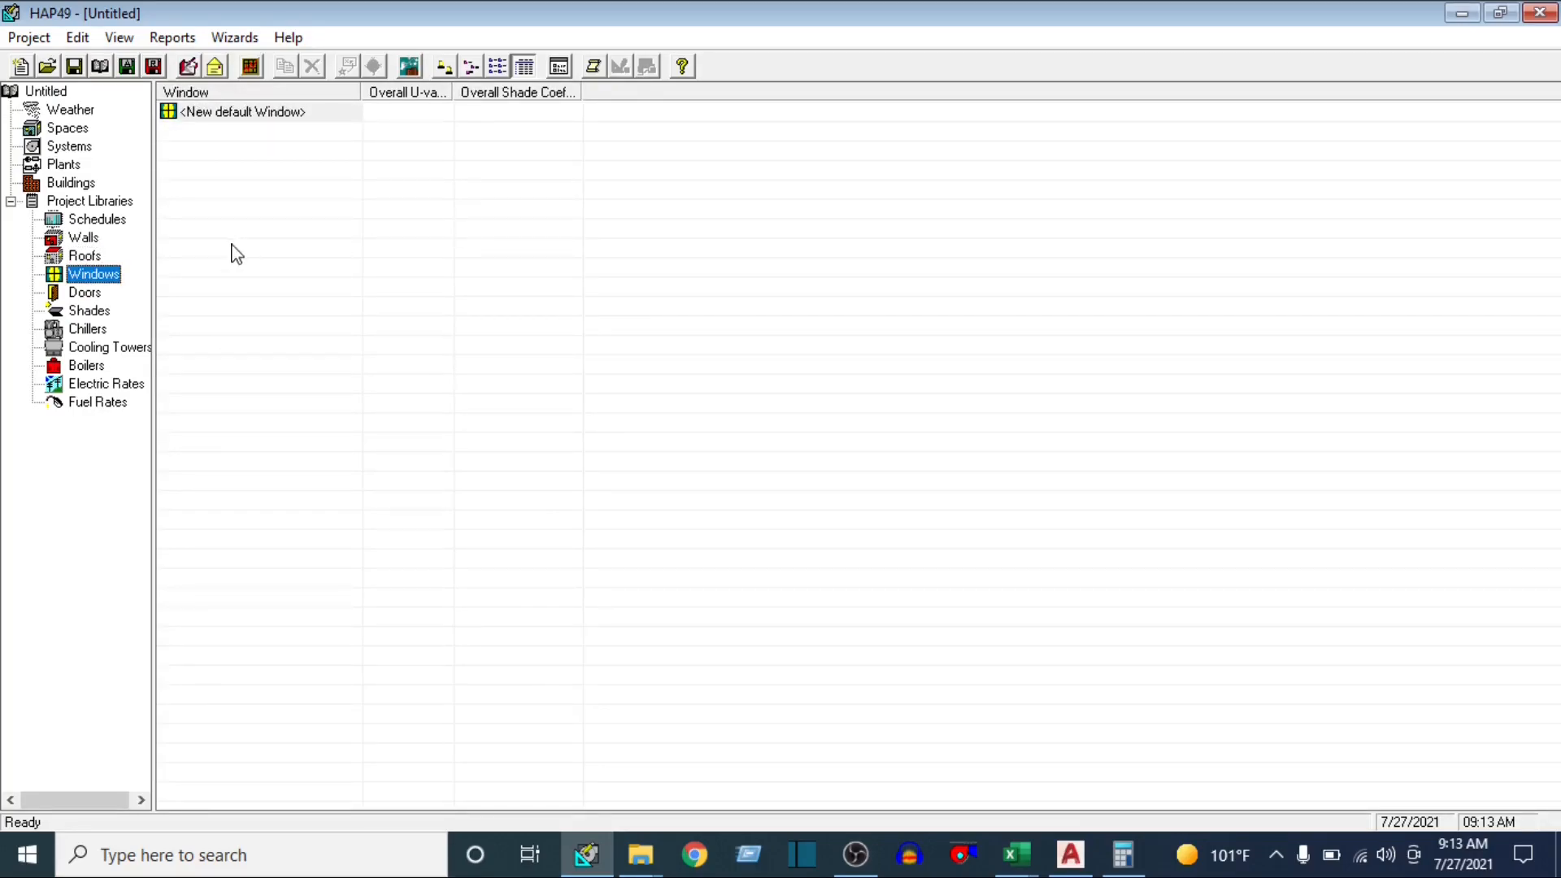
{"action": "left_click", "coordinate": [85, 242]}
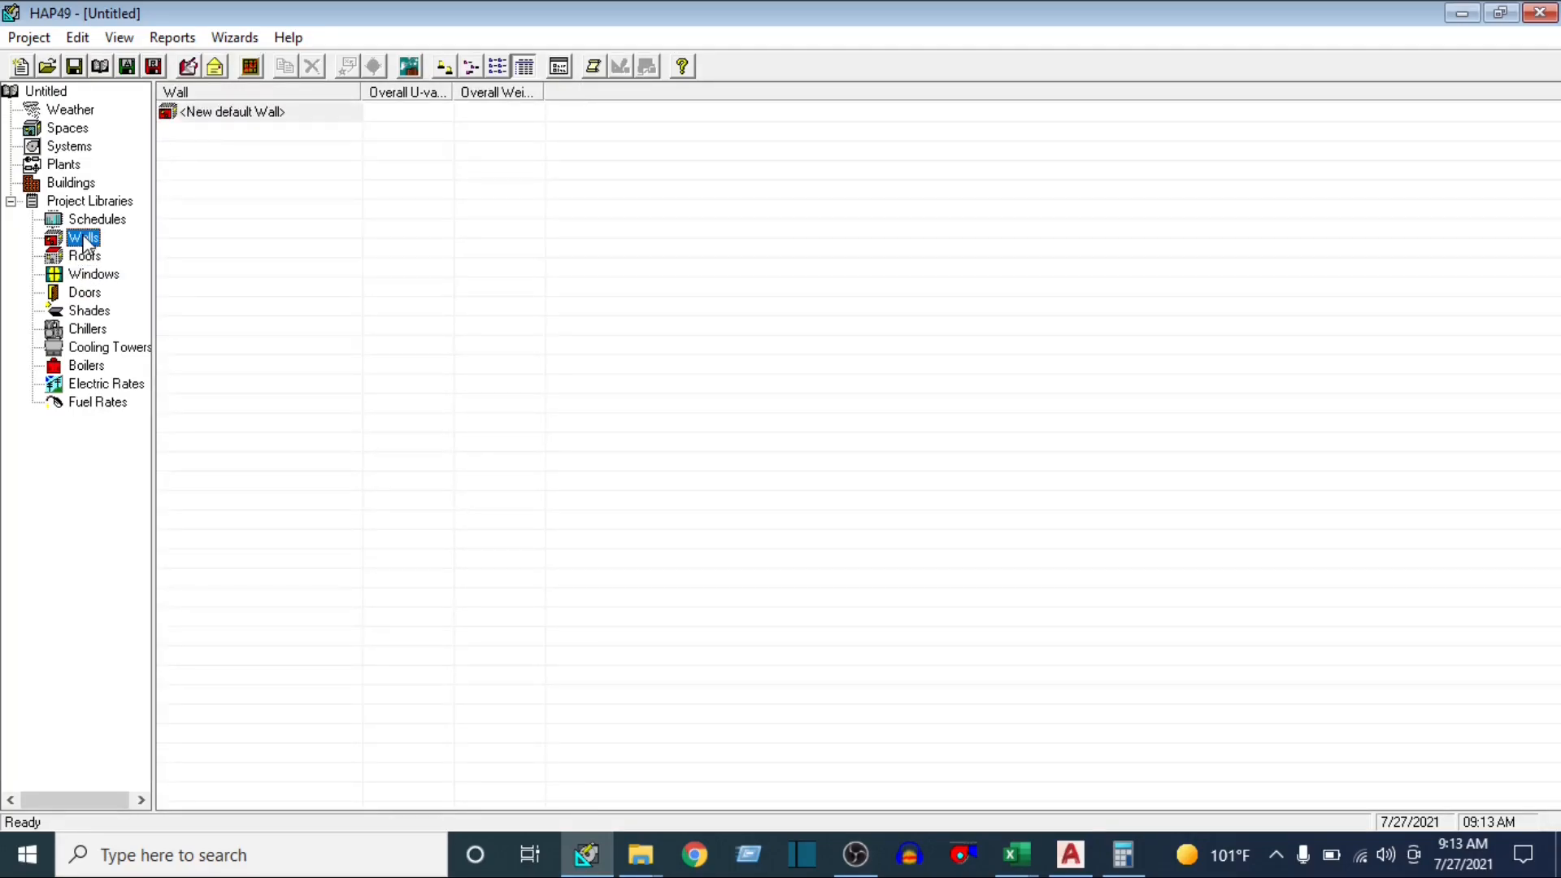
{"action": "right_click", "coordinate": [216, 107]}
{"action": "left_click", "coordinate": [259, 166]}
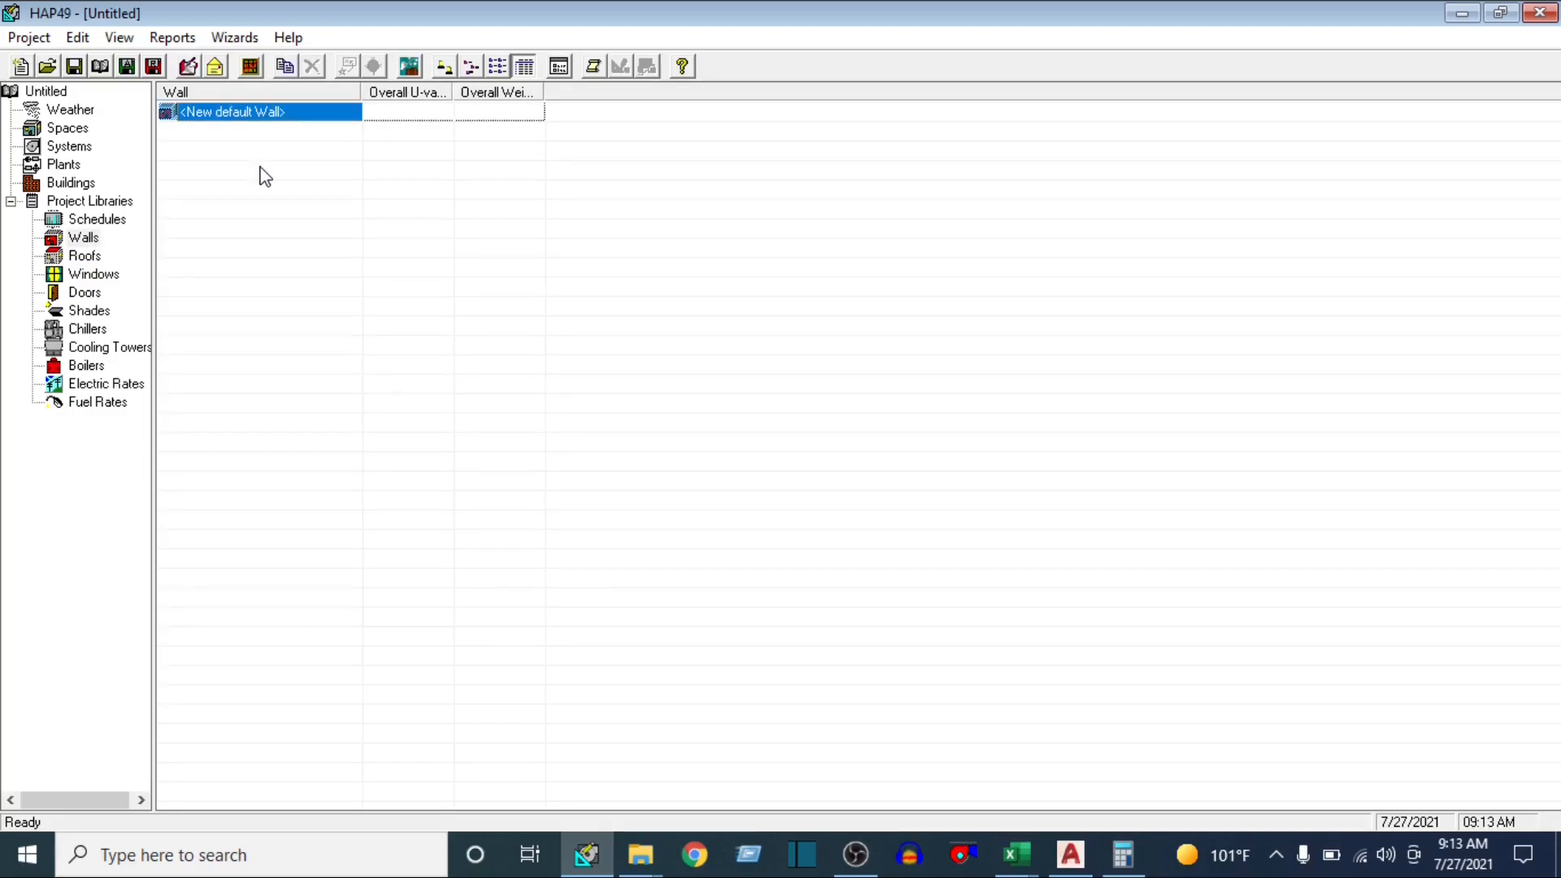
{"action": "left_click", "coordinate": [224, 114]}
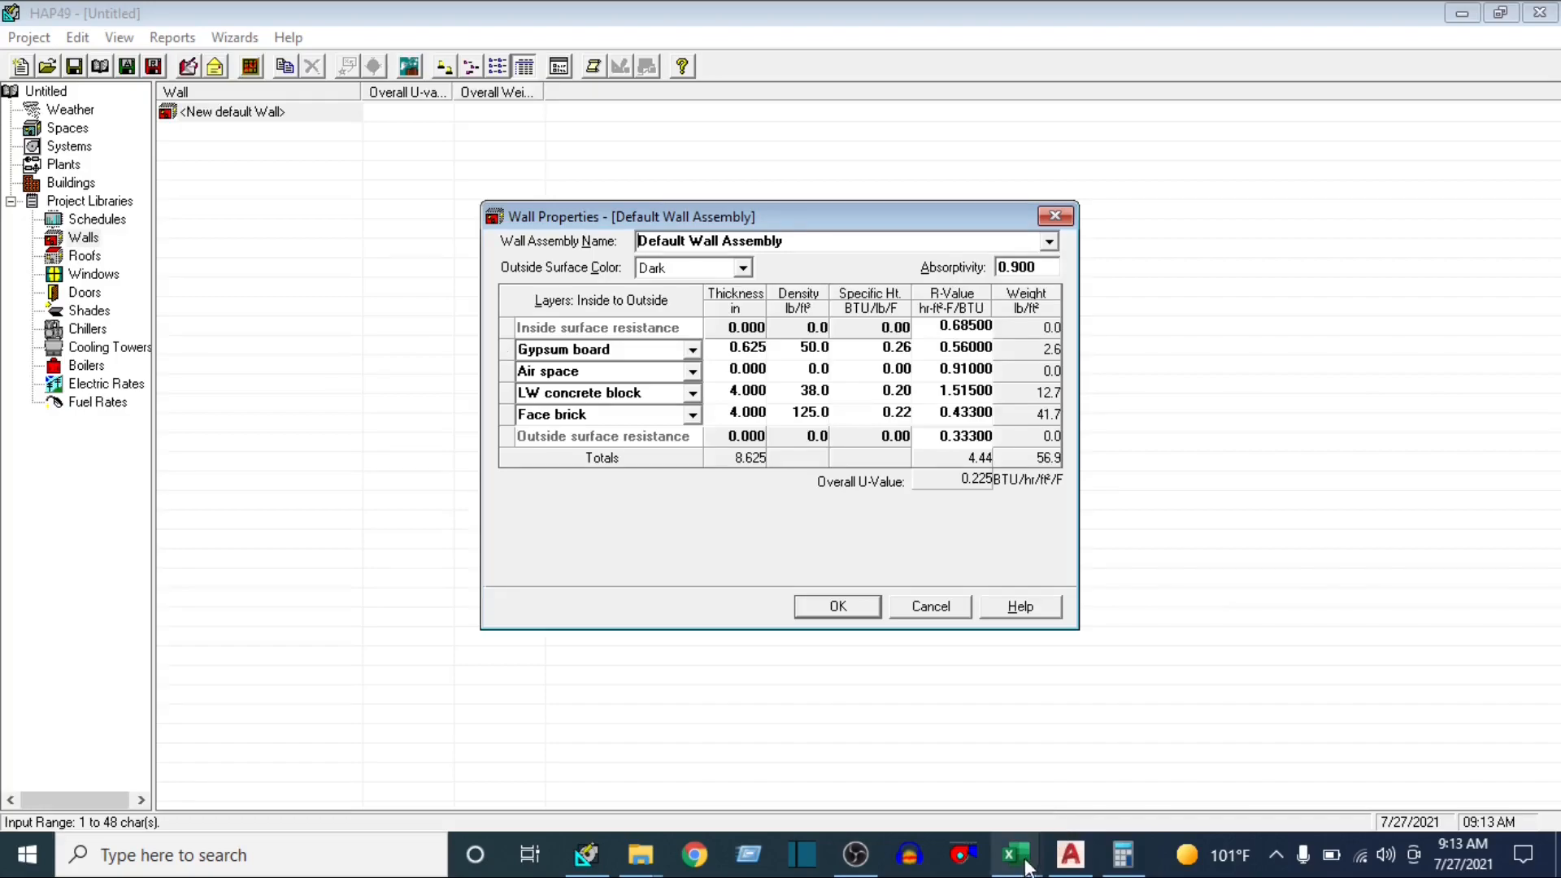
Look up the wall's U-value in the Excel u-value workbook
{"action": "mouse_move", "coordinate": [1015, 854]}
{"action": "left_click", "coordinate": [1309, 759]}
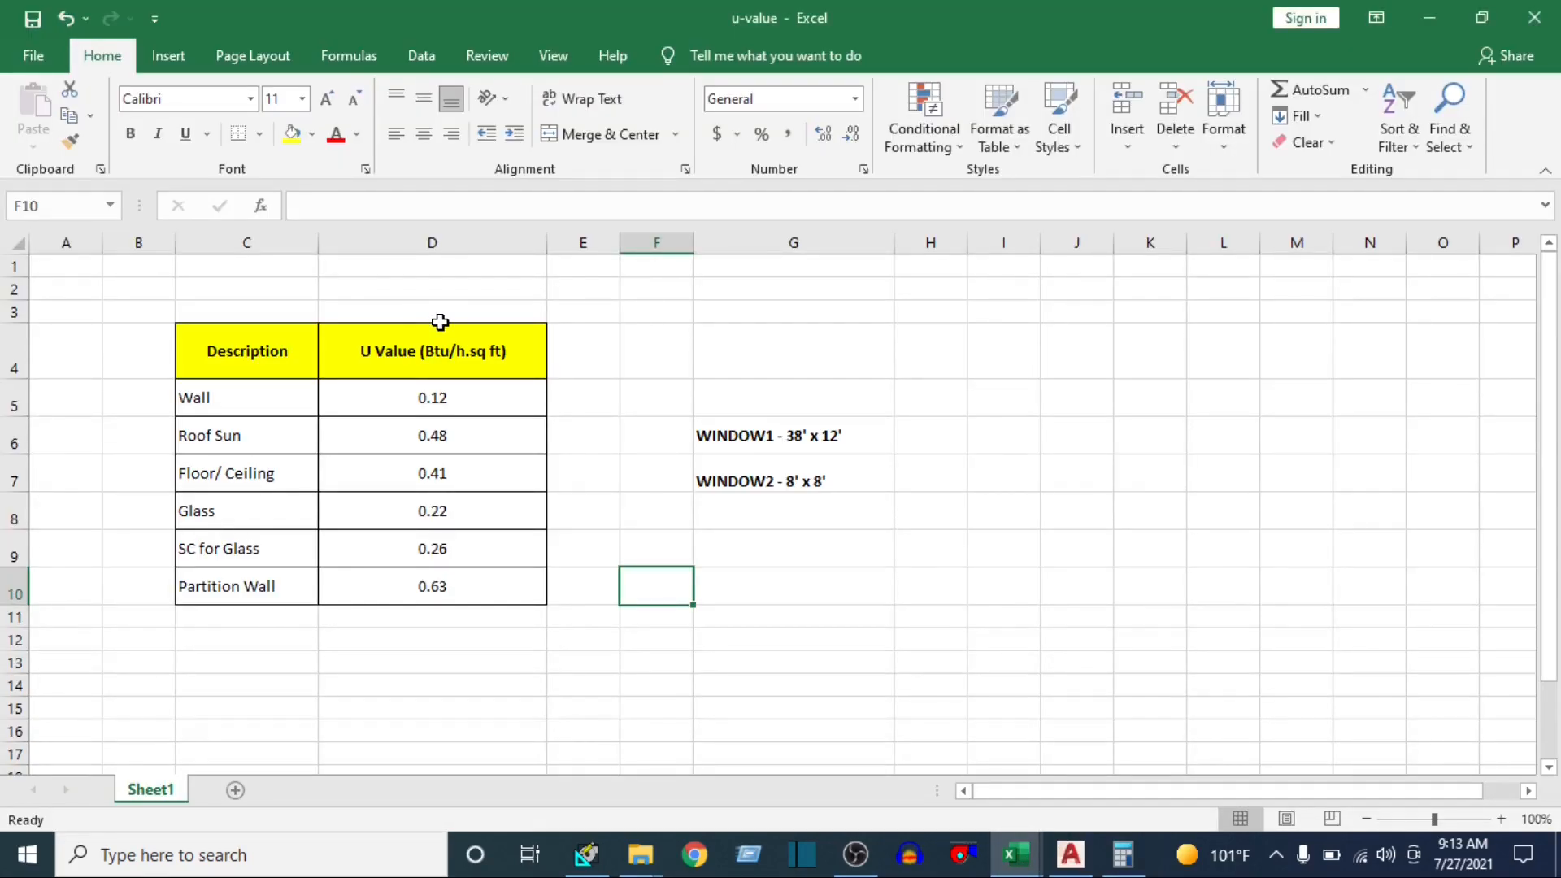
{"action": "left_click", "coordinate": [229, 397]}
{"action": "left_click_drag", "start_coordinate": [248, 397], "coordinate": [407, 394]}
{"action": "left_click", "coordinate": [439, 397]}
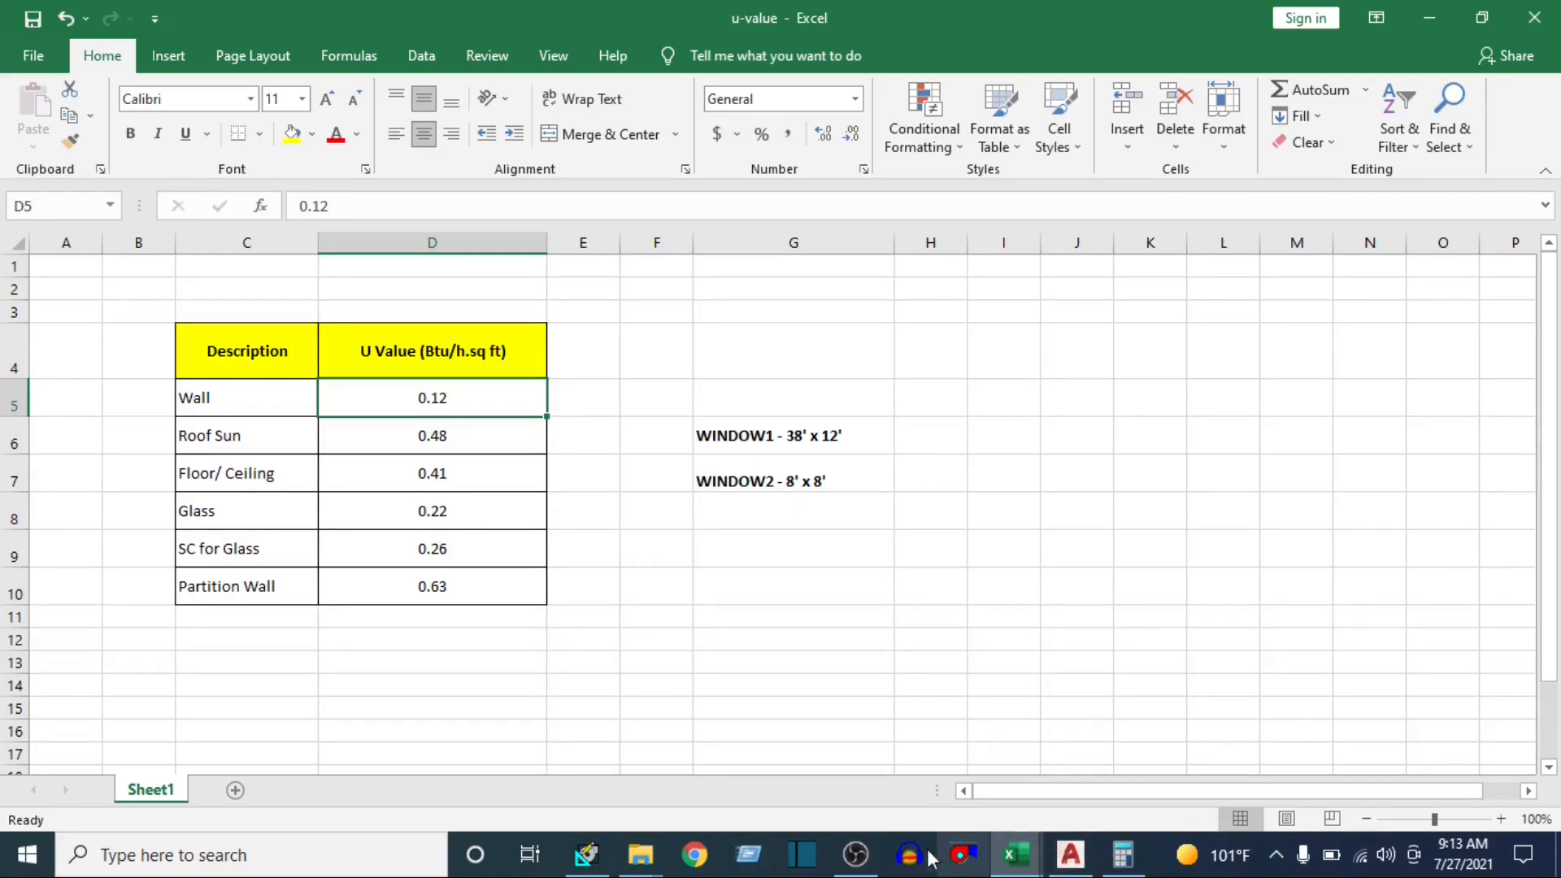
Compare the default wall assembly's overall U-value in HAP with the wall U-value in the Excel u-value workbook
{"action": "left_click", "coordinate": [594, 865]}
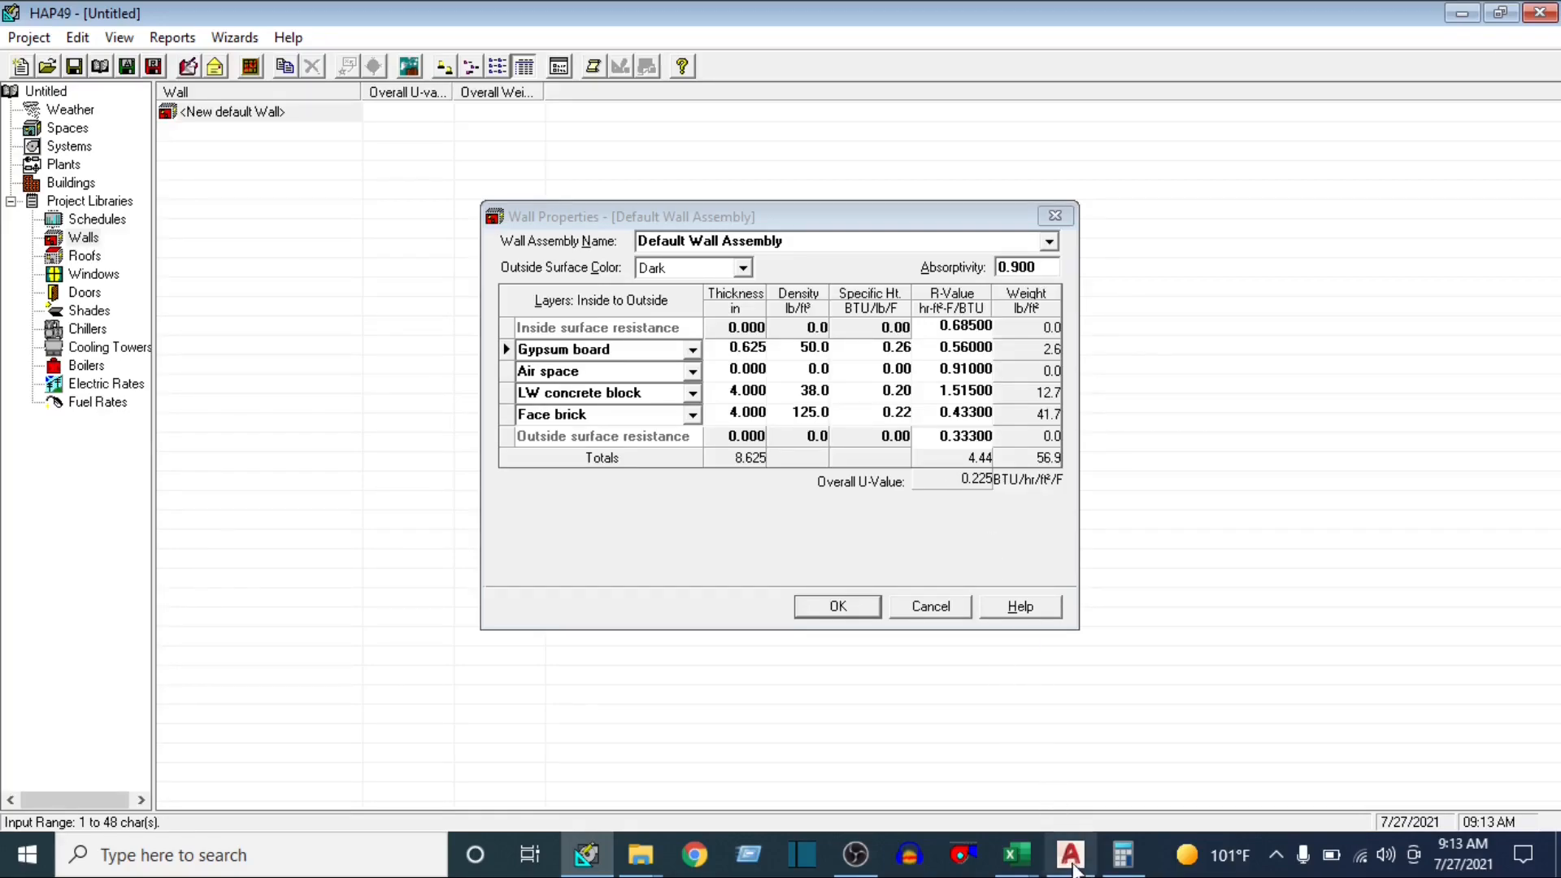
{"action": "left_click", "coordinate": [1019, 857]}
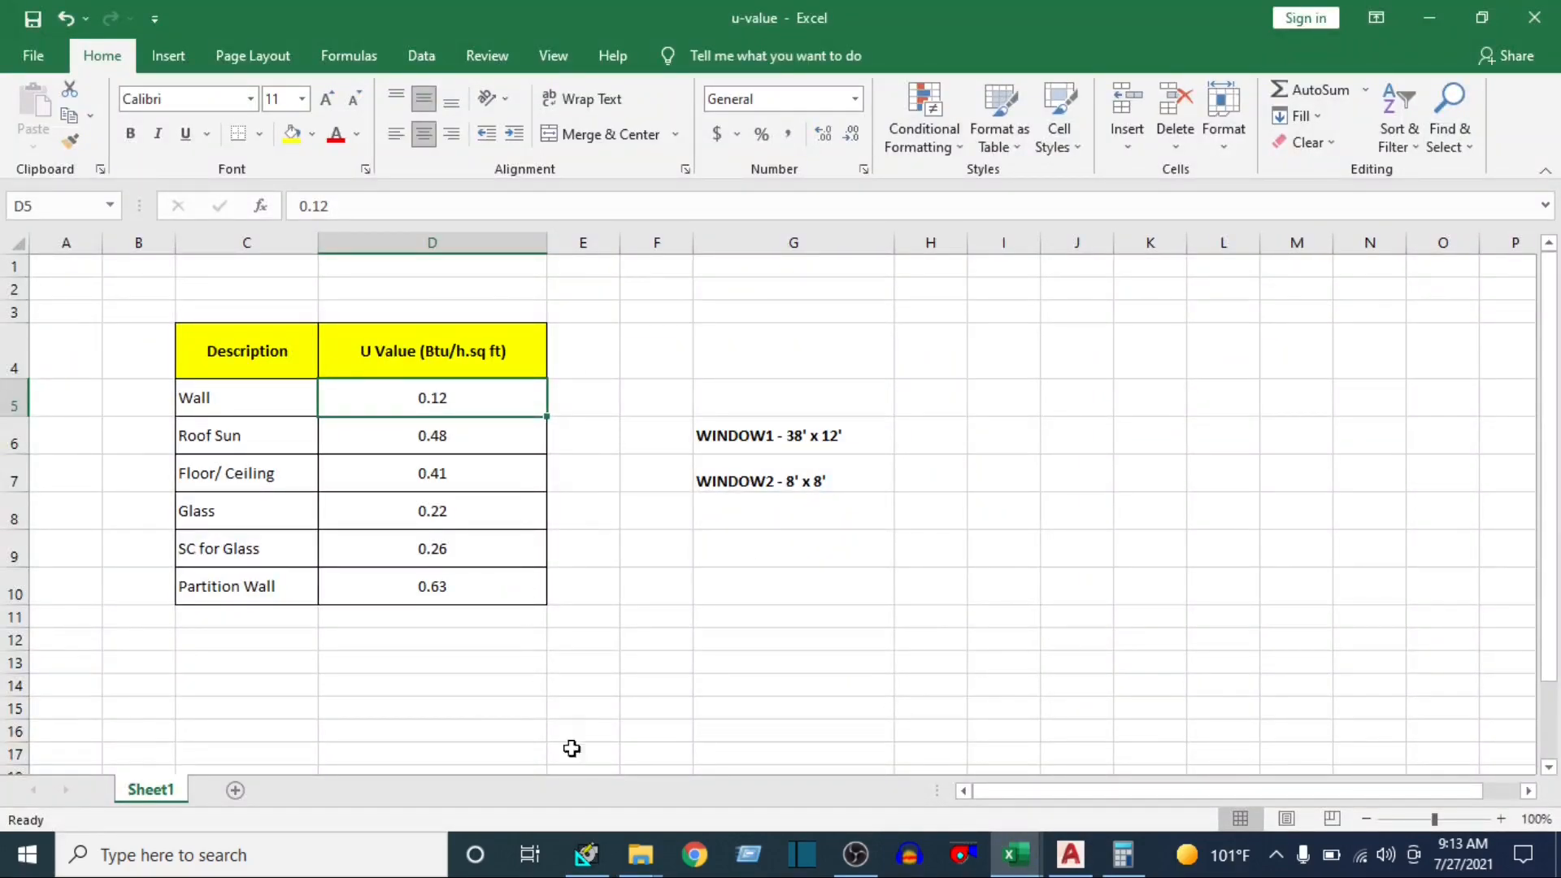
{"action": "left_click", "coordinate": [586, 855]}
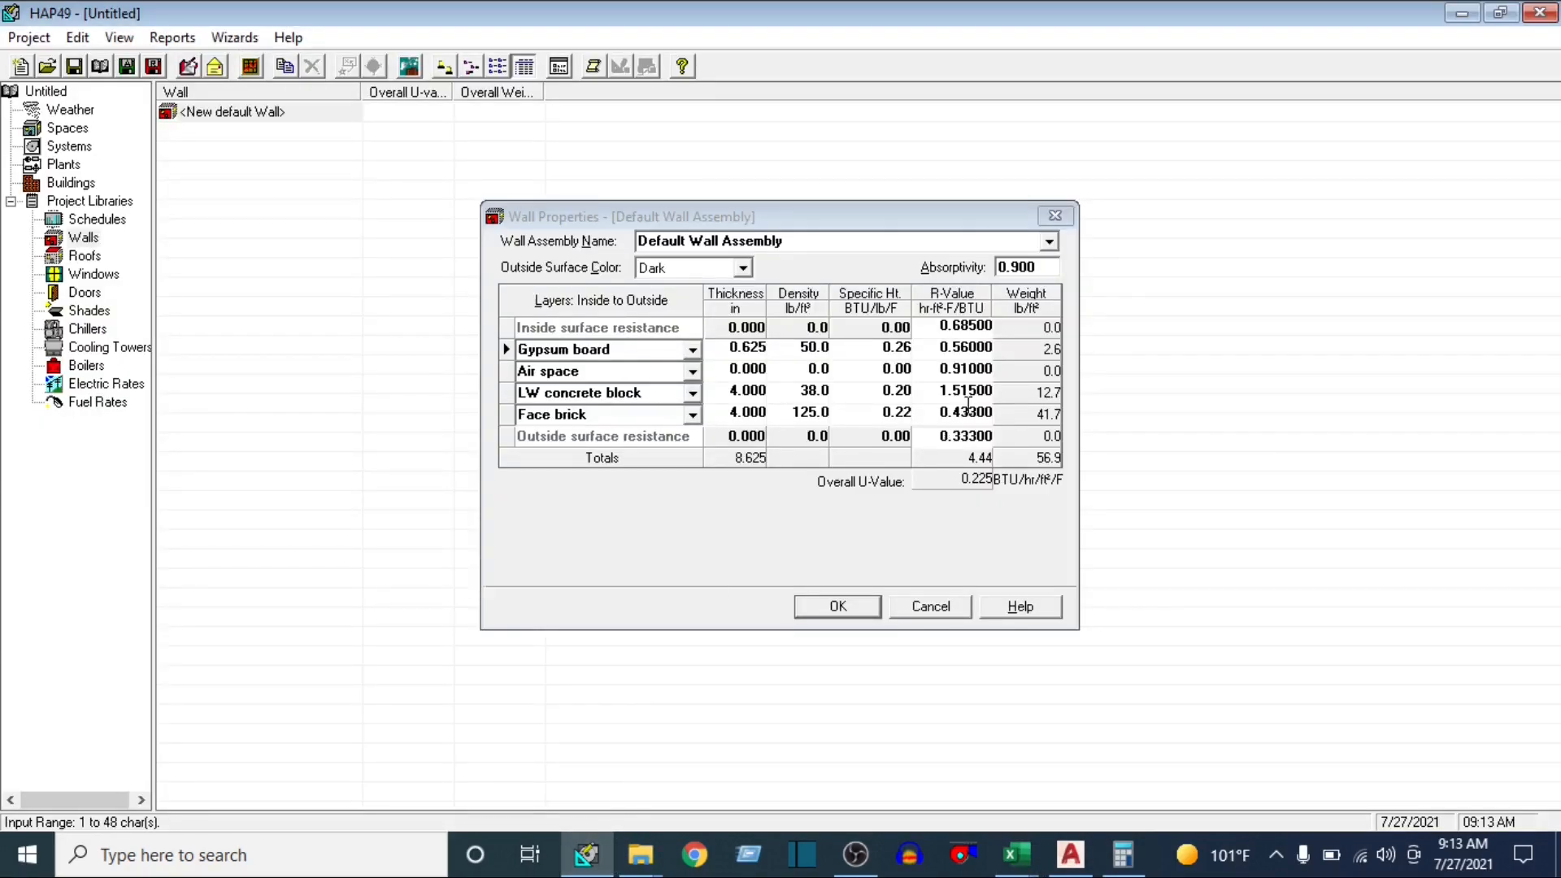
{"action": "left_click", "coordinate": [968, 481]}
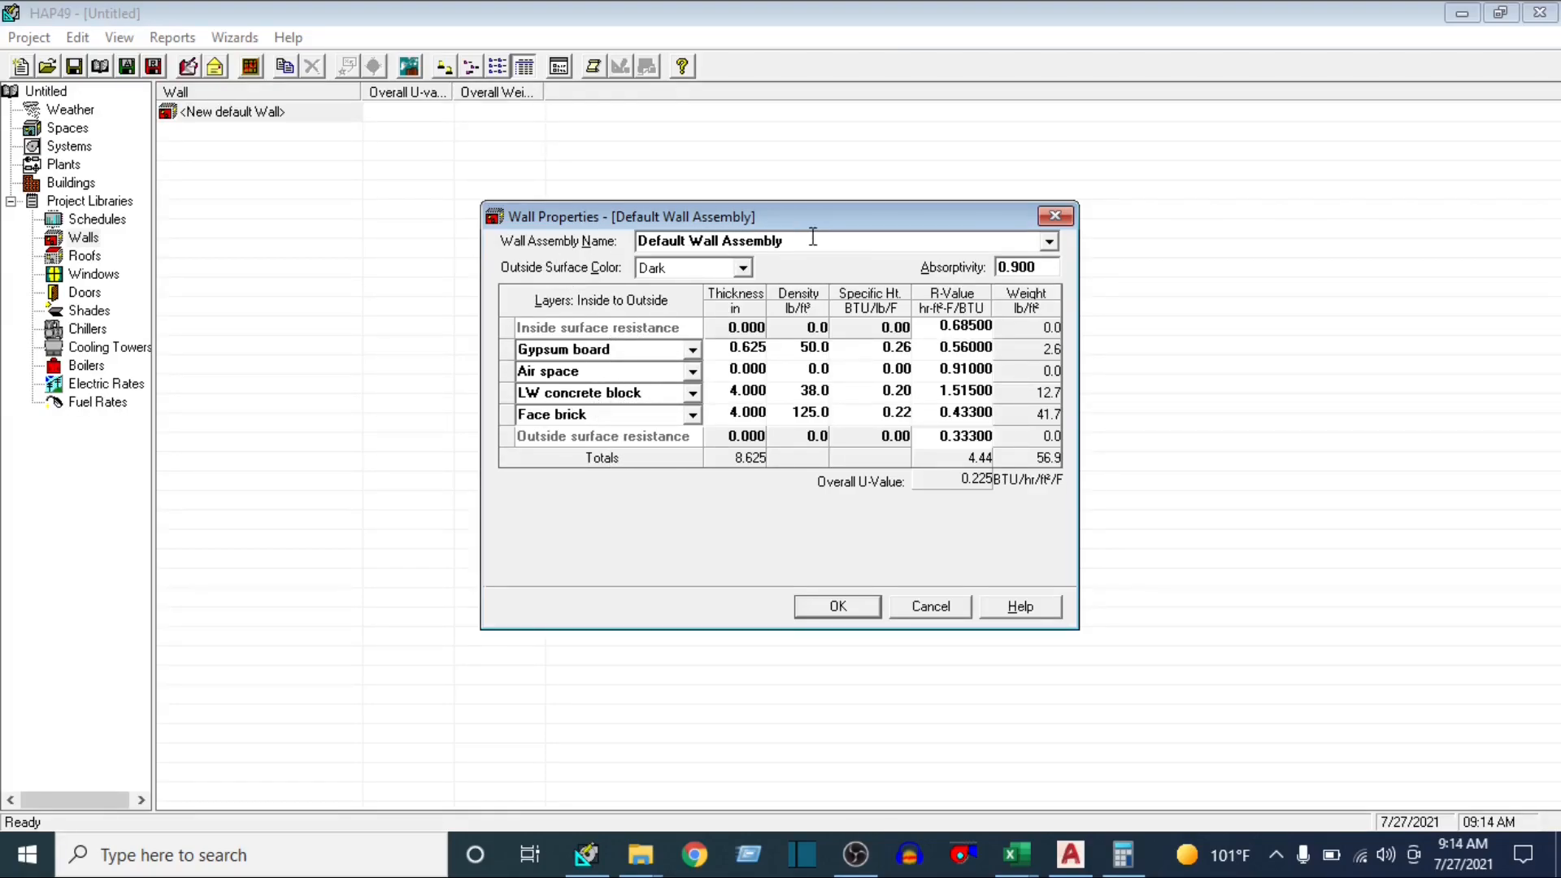
Choose the Face Brick + 8" Brick wall assembly and check its overall U-value
{"action": "left_click", "coordinate": [1048, 243]}
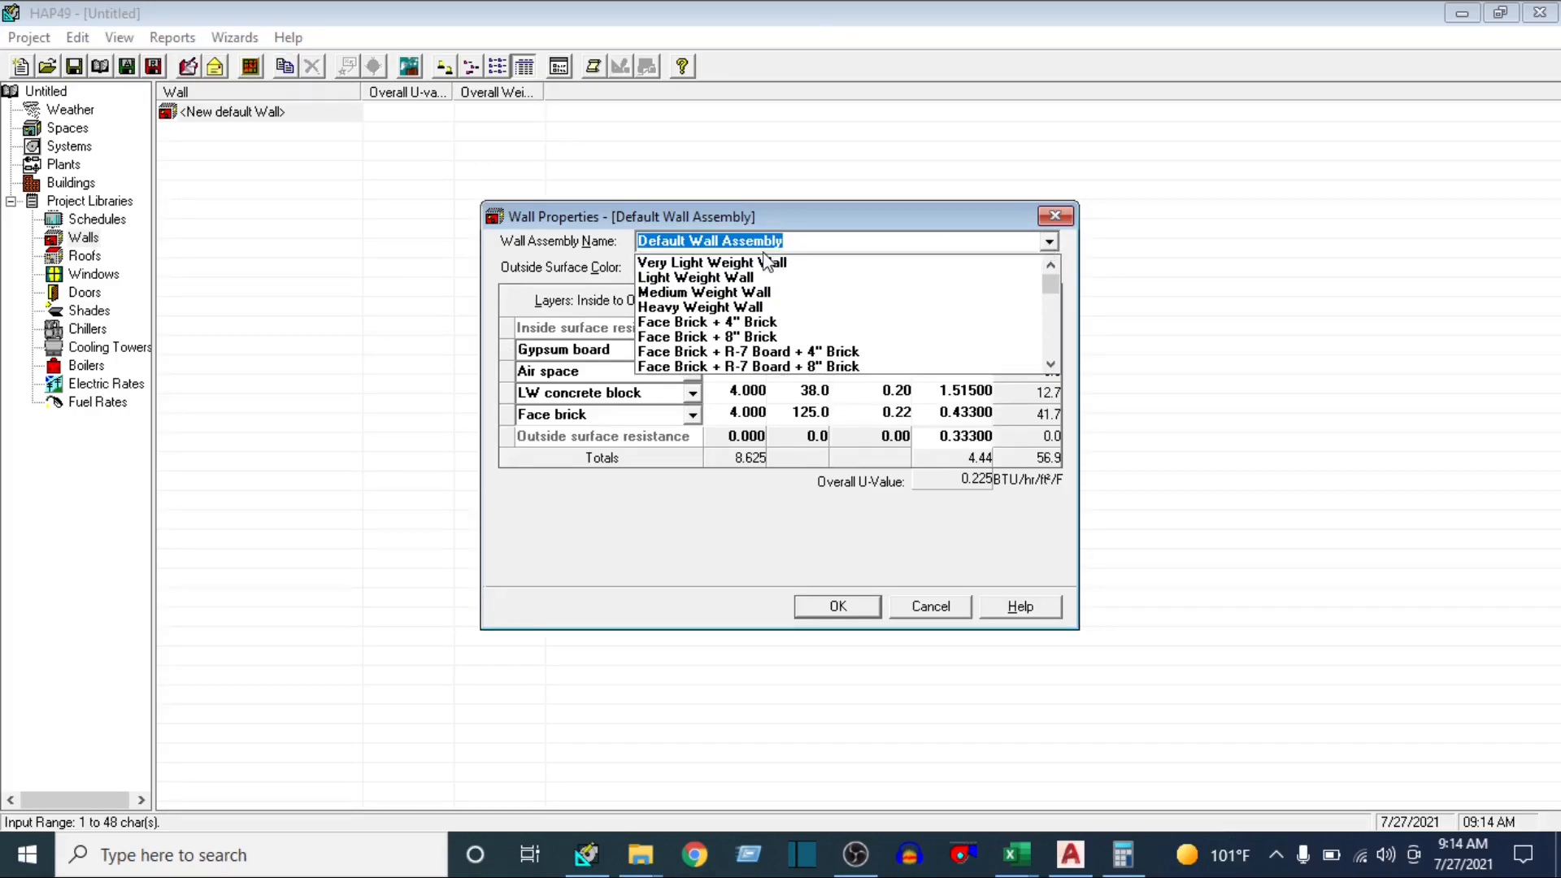
{"action": "left_click", "coordinate": [741, 338]}
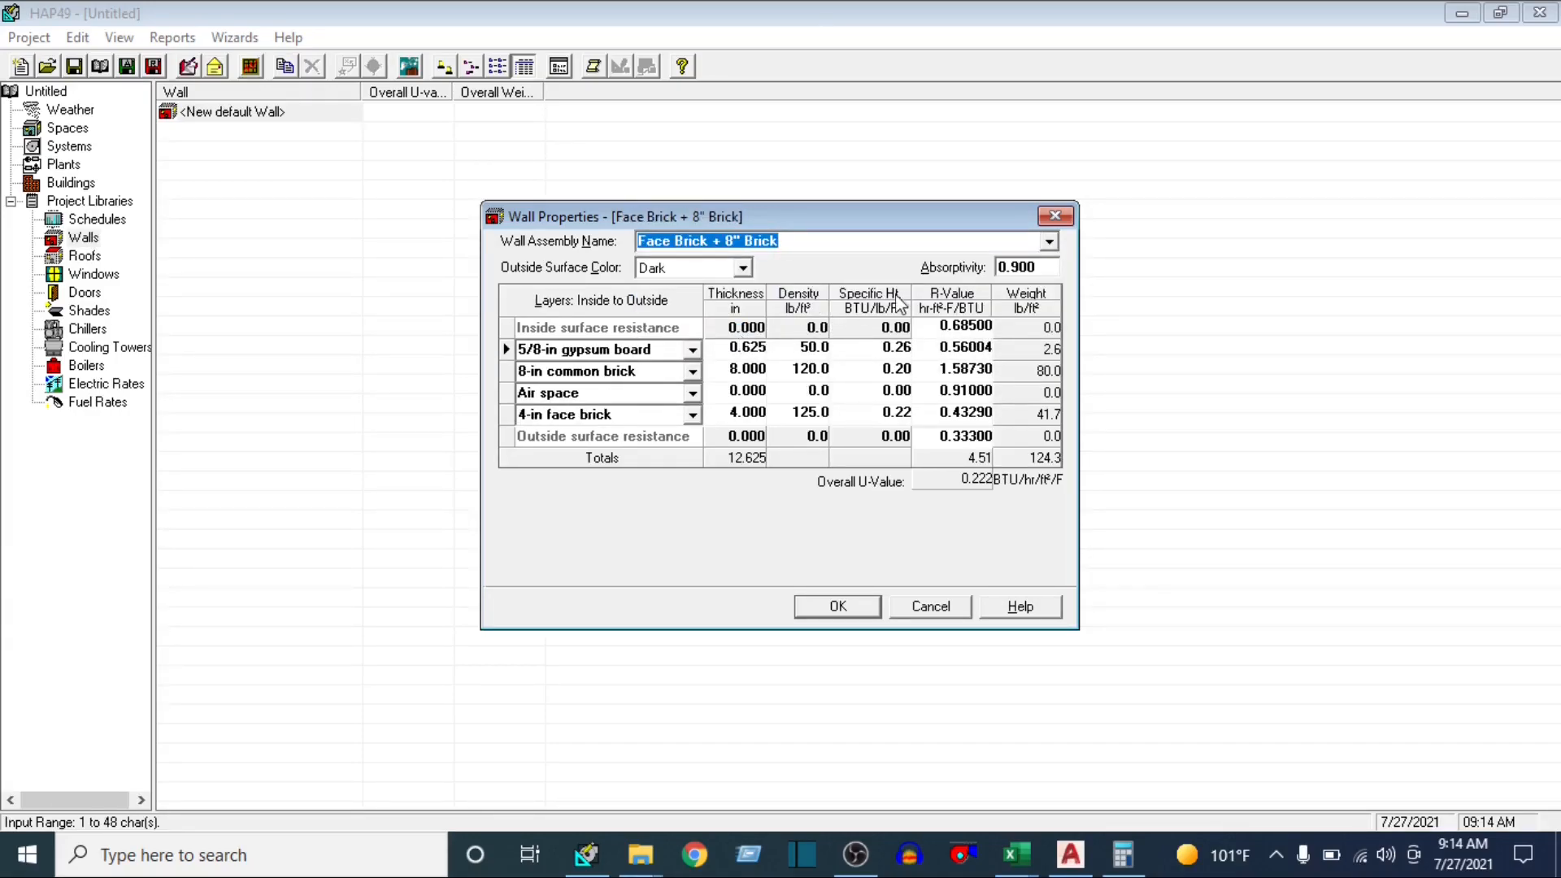
{"action": "left_click", "coordinate": [1048, 241]}
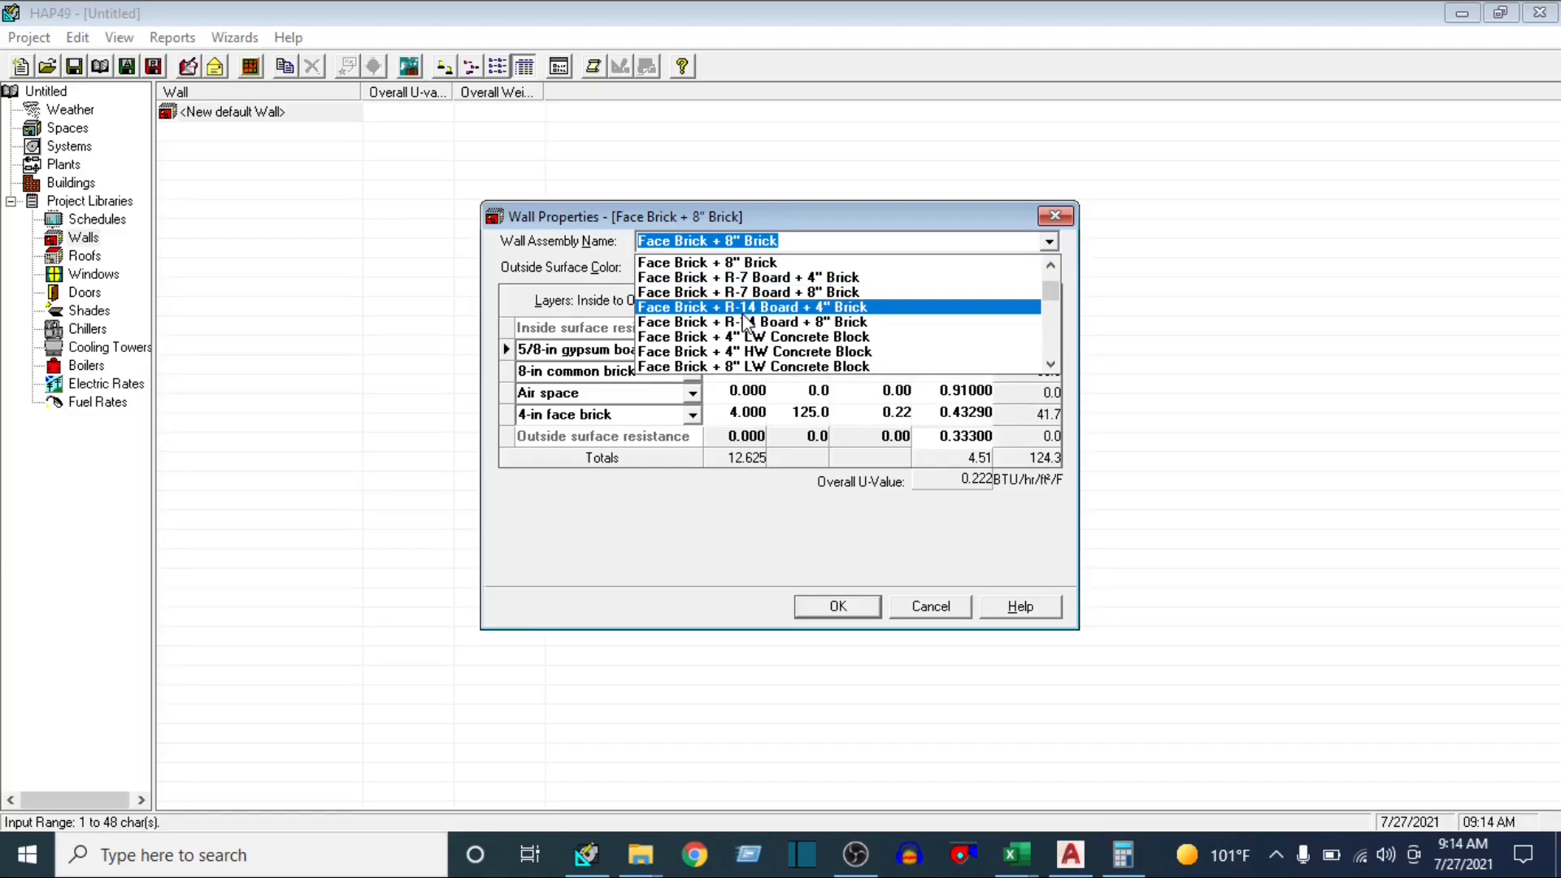
{"action": "left_click", "coordinate": [740, 263]}
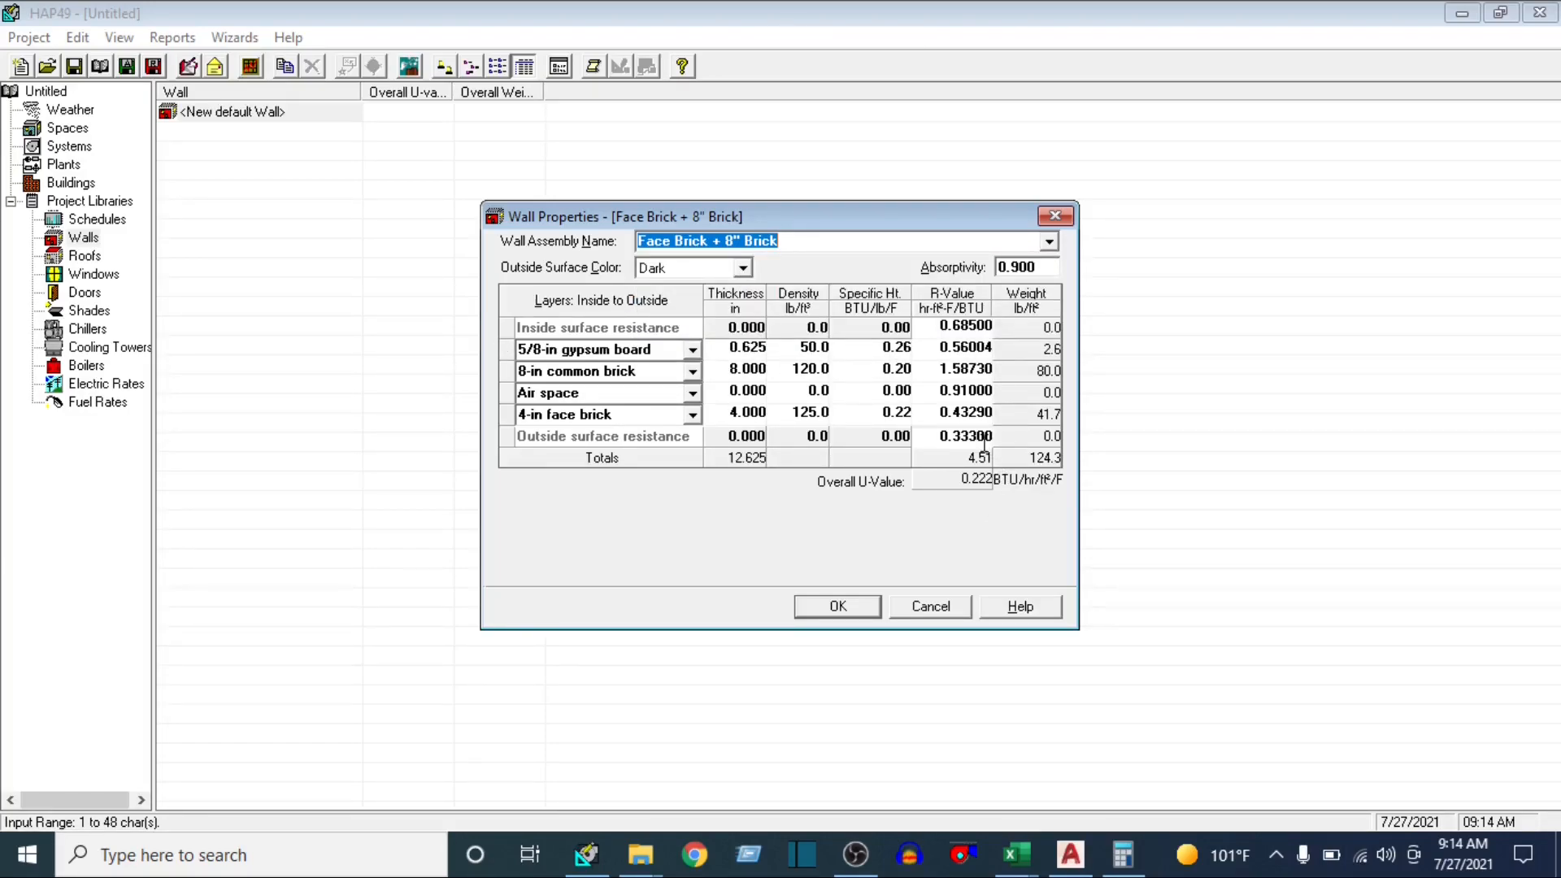
{"action": "left_click", "coordinate": [958, 481]}
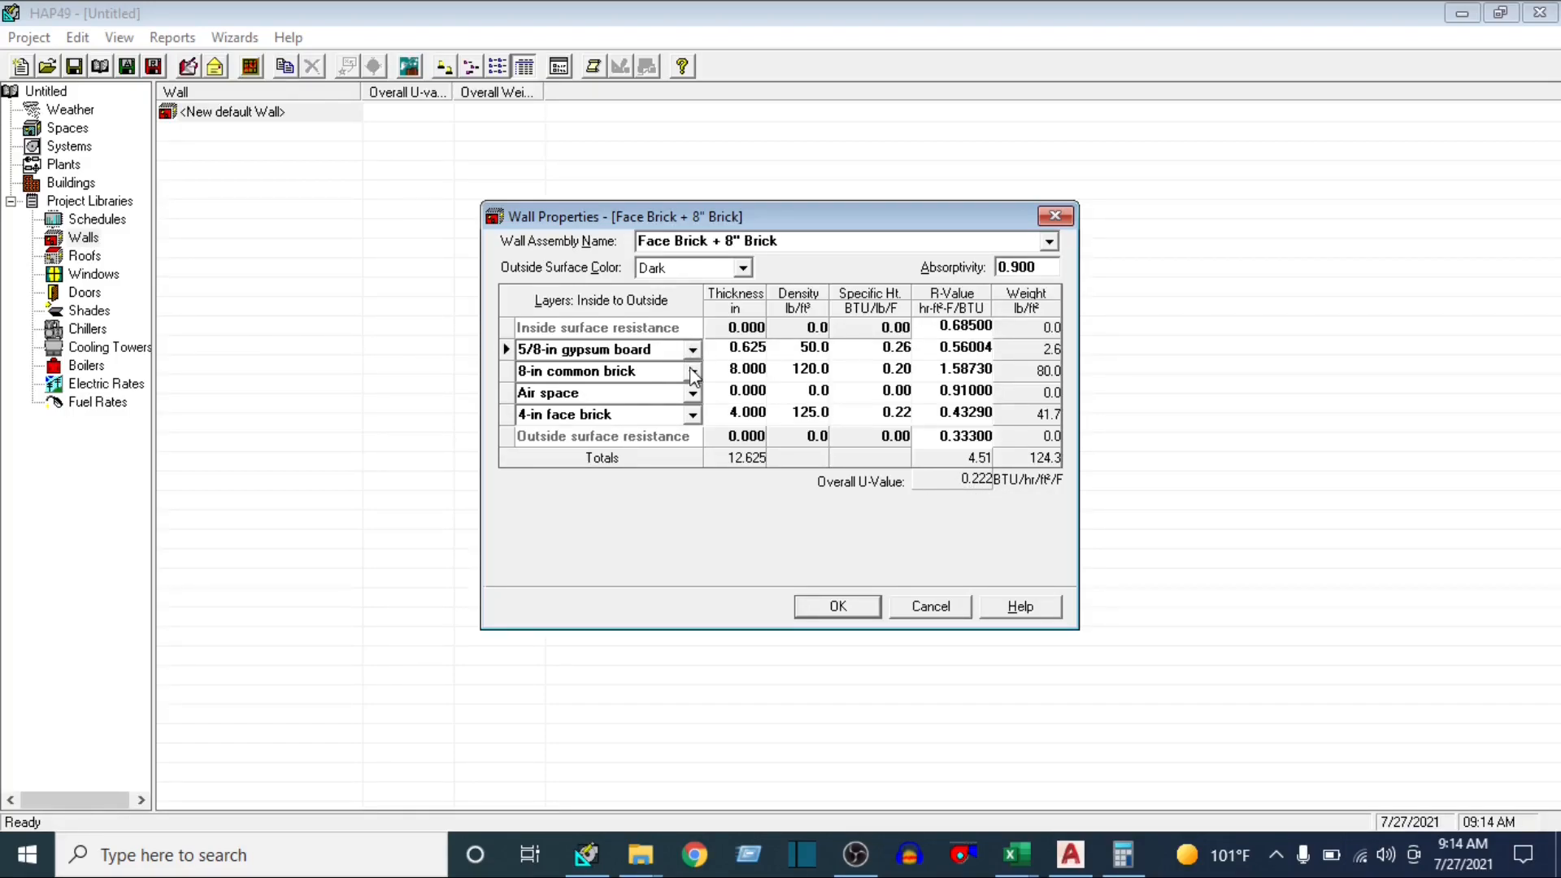
Try 4-in common brick, 4-in face brick and Air space in place of the wall's 8-in common brick layer
{"action": "left_click", "coordinate": [692, 372]}
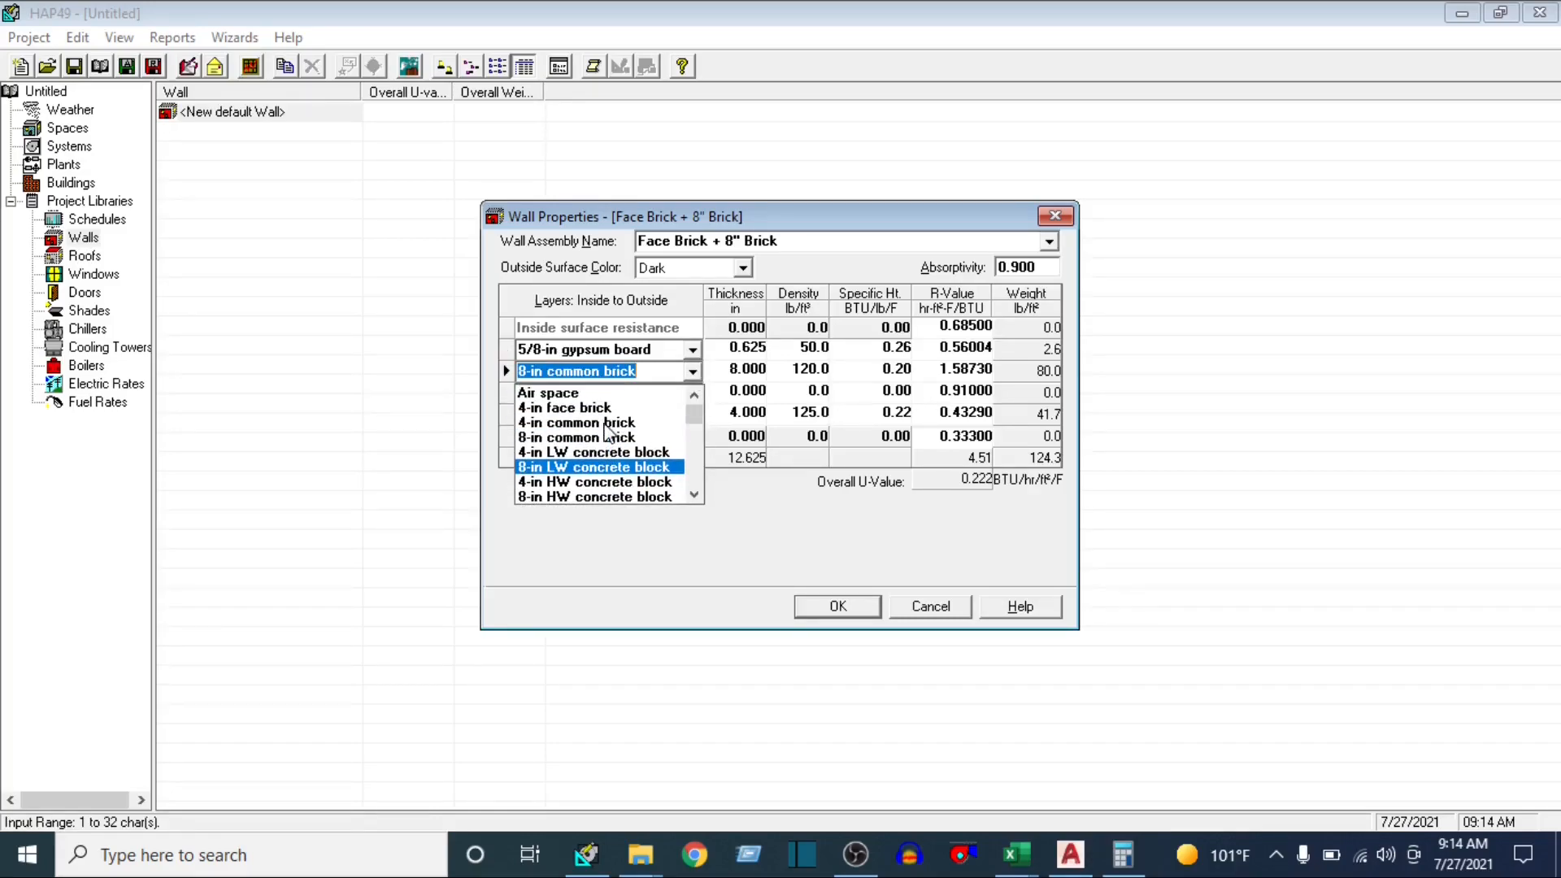
{"action": "left_click", "coordinate": [590, 423]}
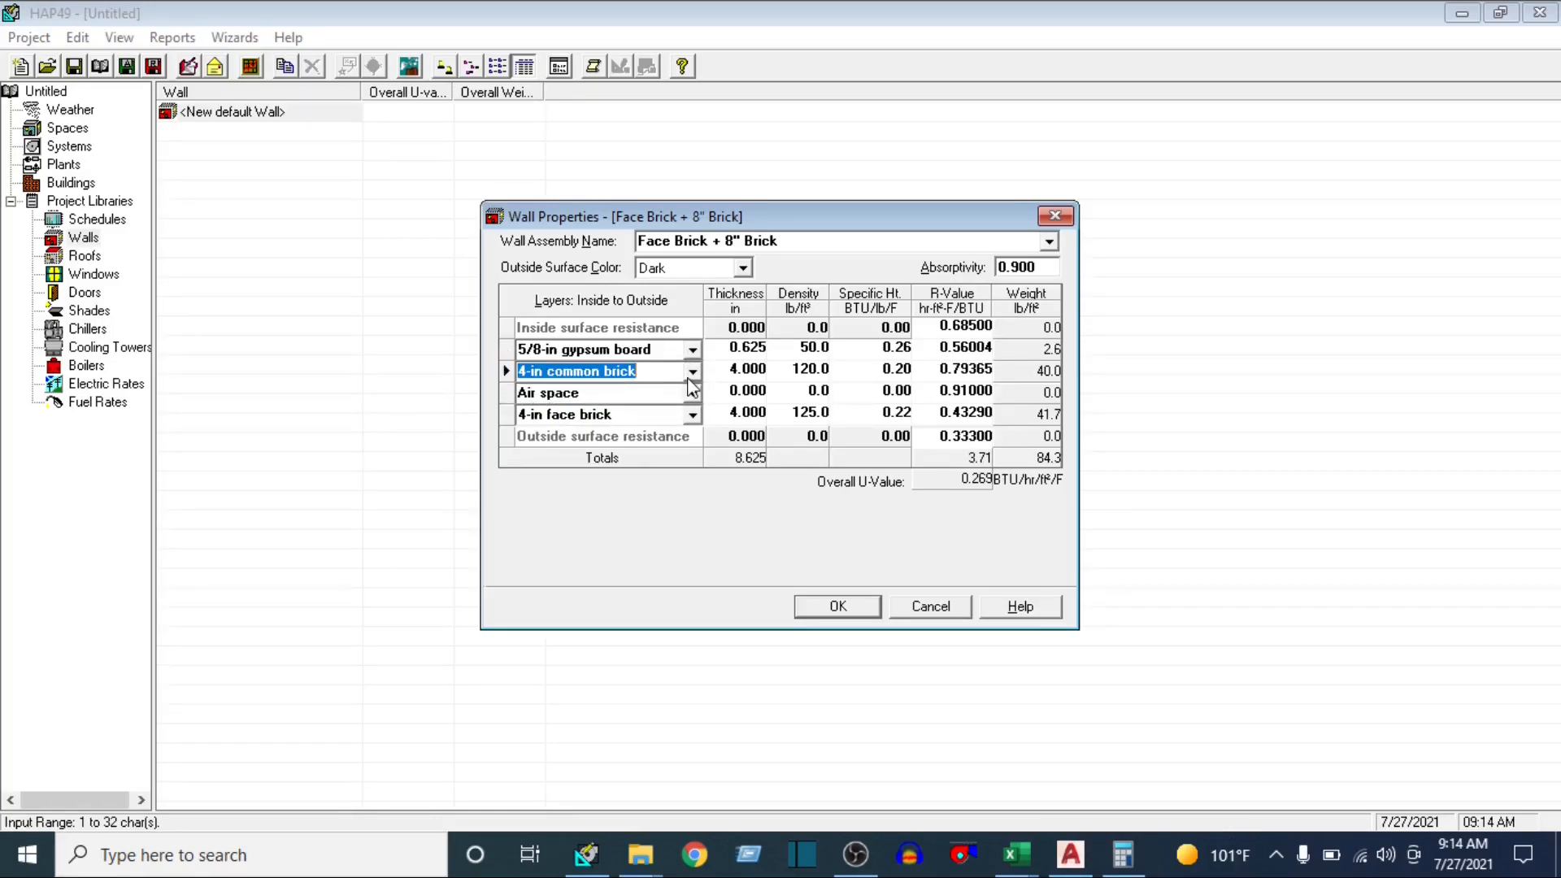
{"action": "left_click", "coordinate": [692, 372]}
{"action": "scroll", "coordinate": [585, 435], "scroll_direction": "up", "scroll_amount": 1}
{"action": "left_click", "coordinate": [568, 402]}
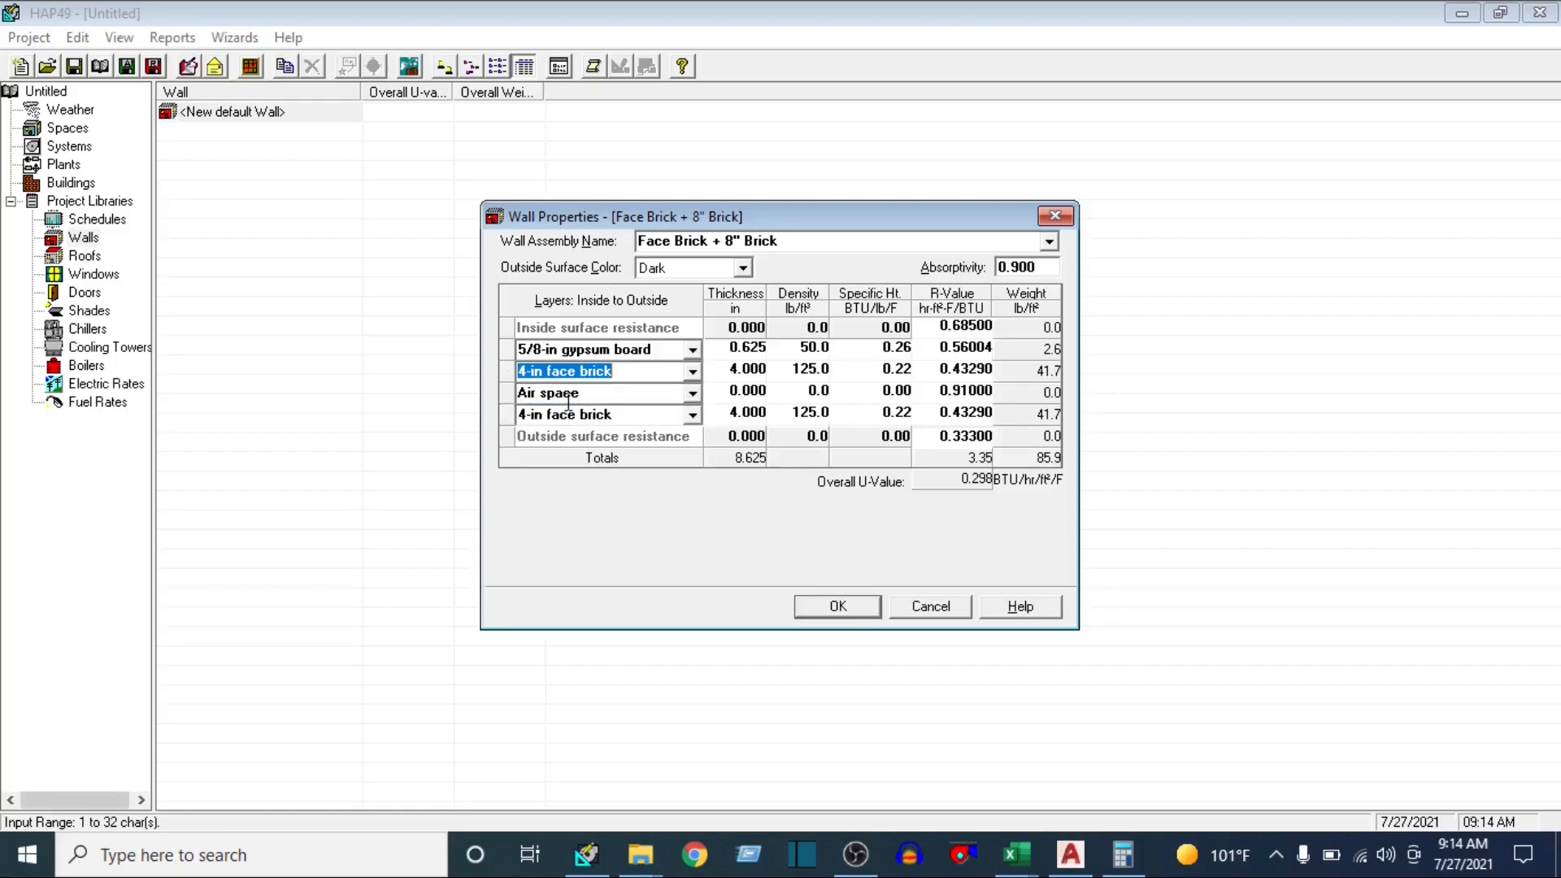
{"action": "left_click", "coordinate": [692, 371]}
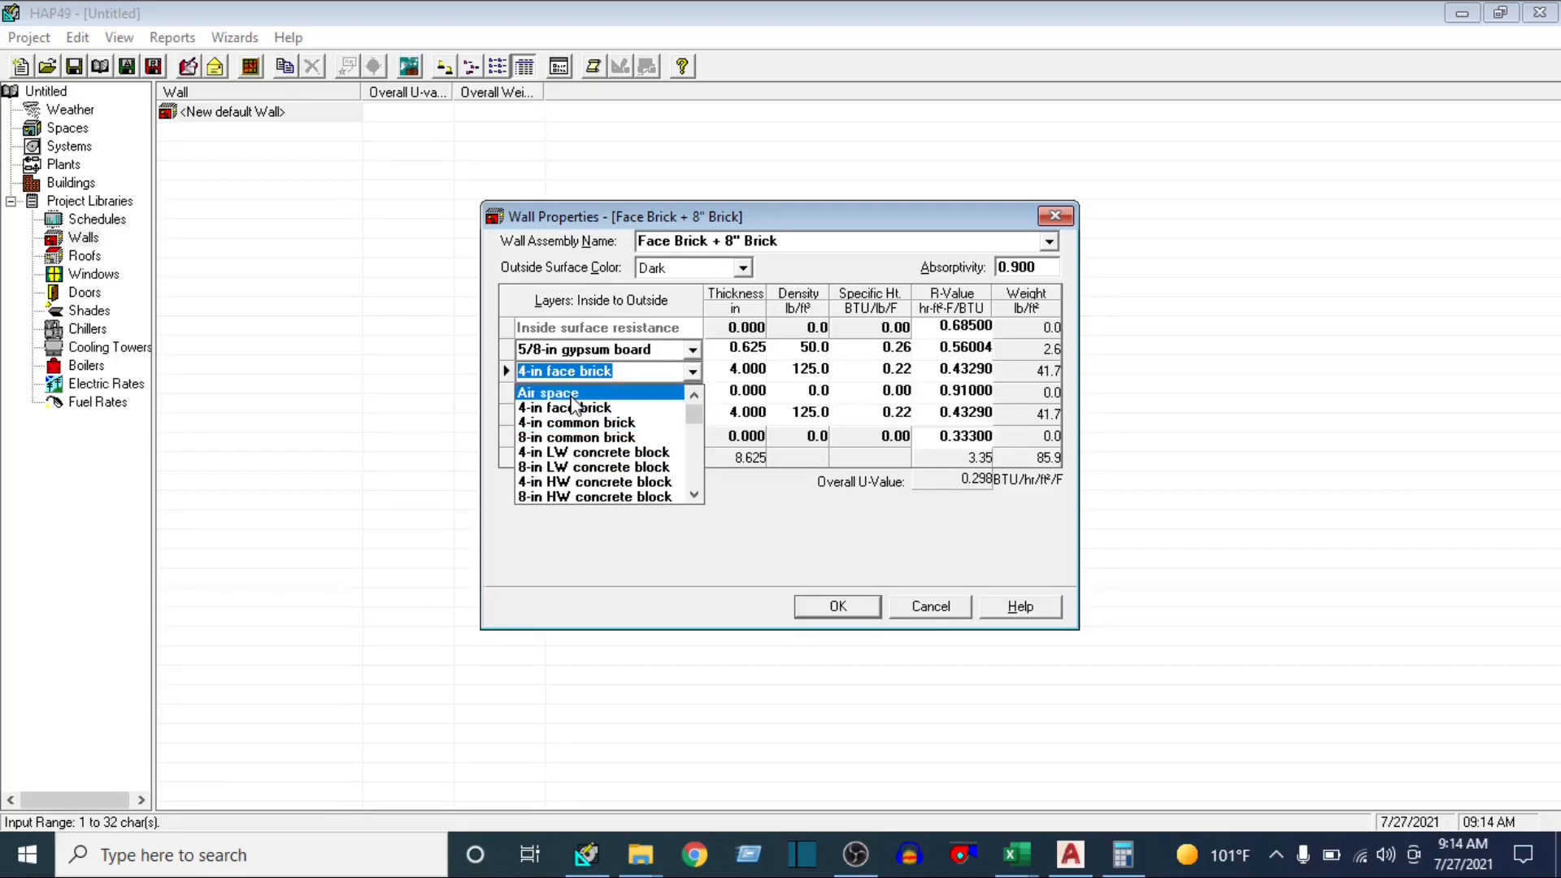
{"action": "left_click", "coordinate": [573, 393]}
Try 3/4-in wood board and R-14 board insulation as the wall's second layer from the inside
{"action": "left_click", "coordinate": [692, 370]}
{"action": "scroll", "coordinate": [597, 480], "scroll_direction": "down", "scroll_amount": 3}
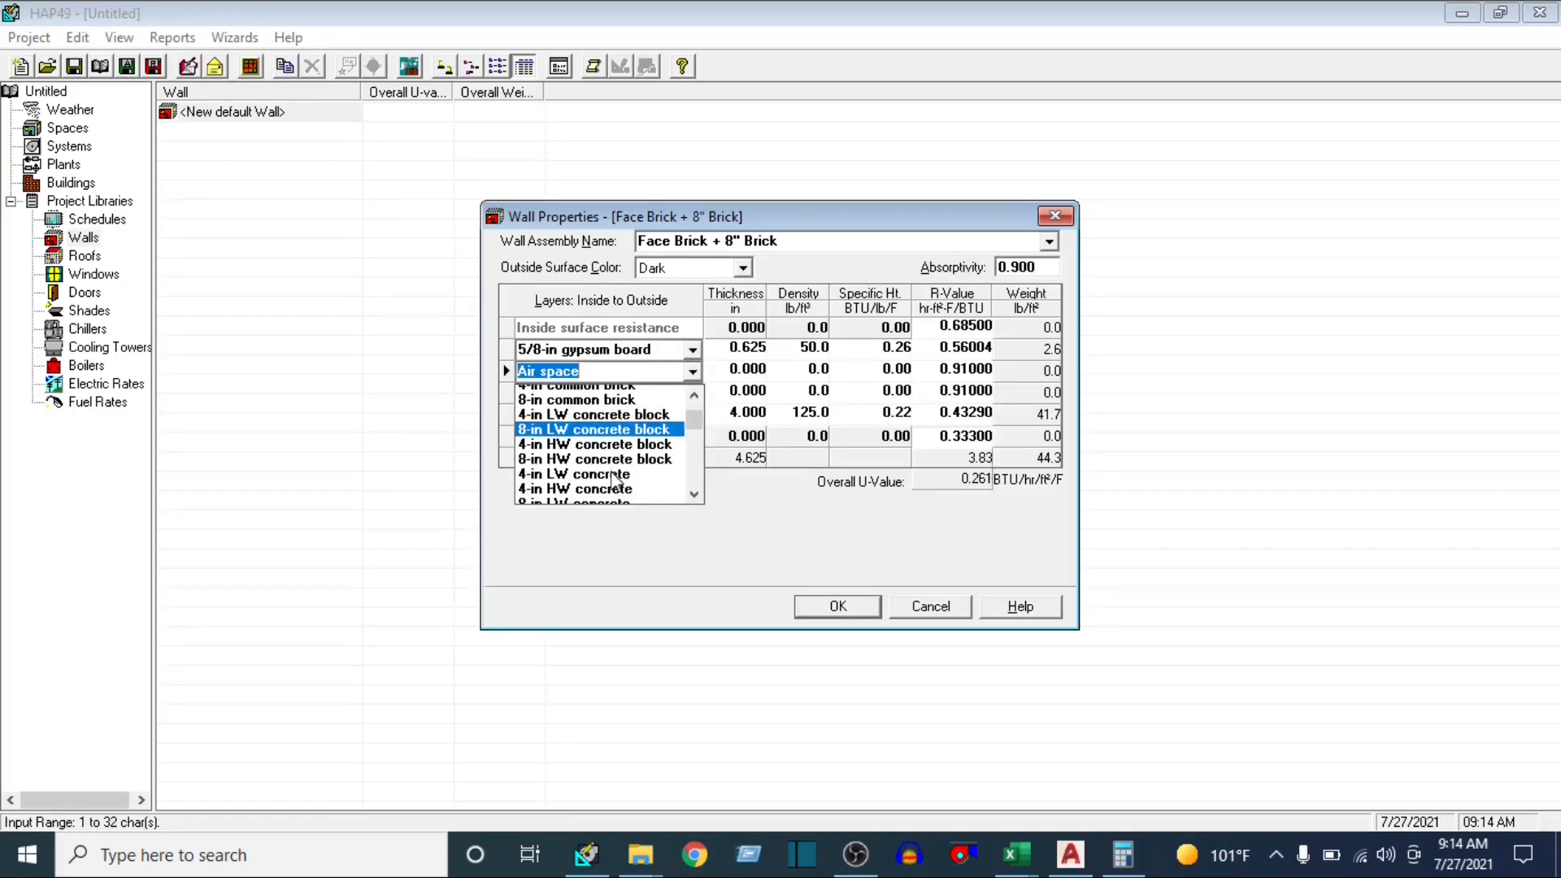
{"action": "scroll", "coordinate": [597, 498], "scroll_direction": "down", "scroll_amount": 2}
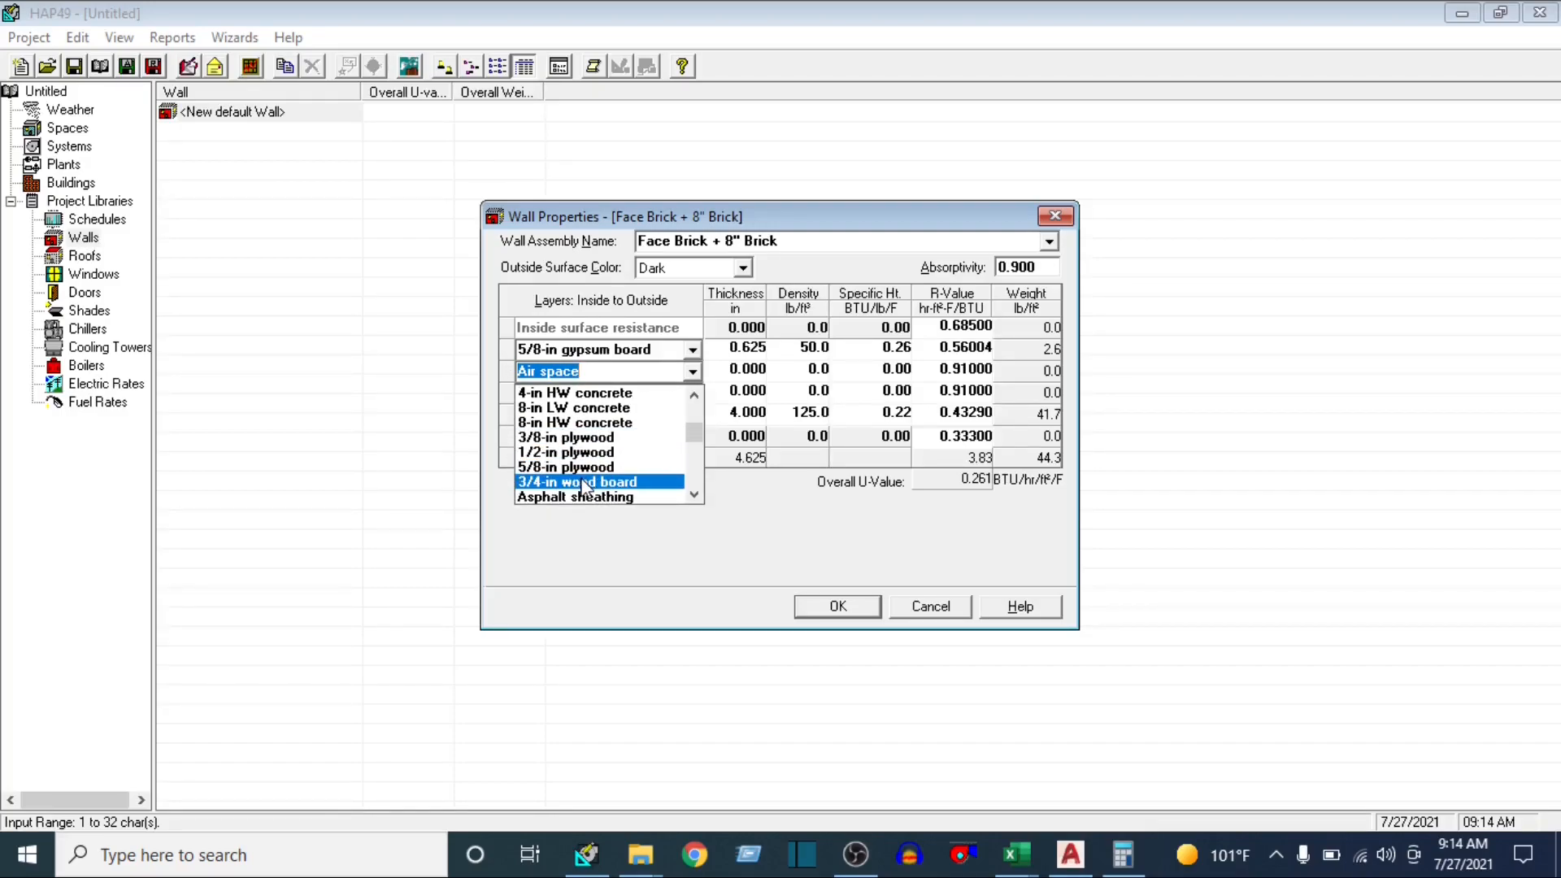
{"action": "left_click", "coordinate": [585, 488]}
{"action": "left_click", "coordinate": [693, 372]}
{"action": "scroll", "coordinate": [591, 439], "scroll_direction": "down", "scroll_amount": 2}
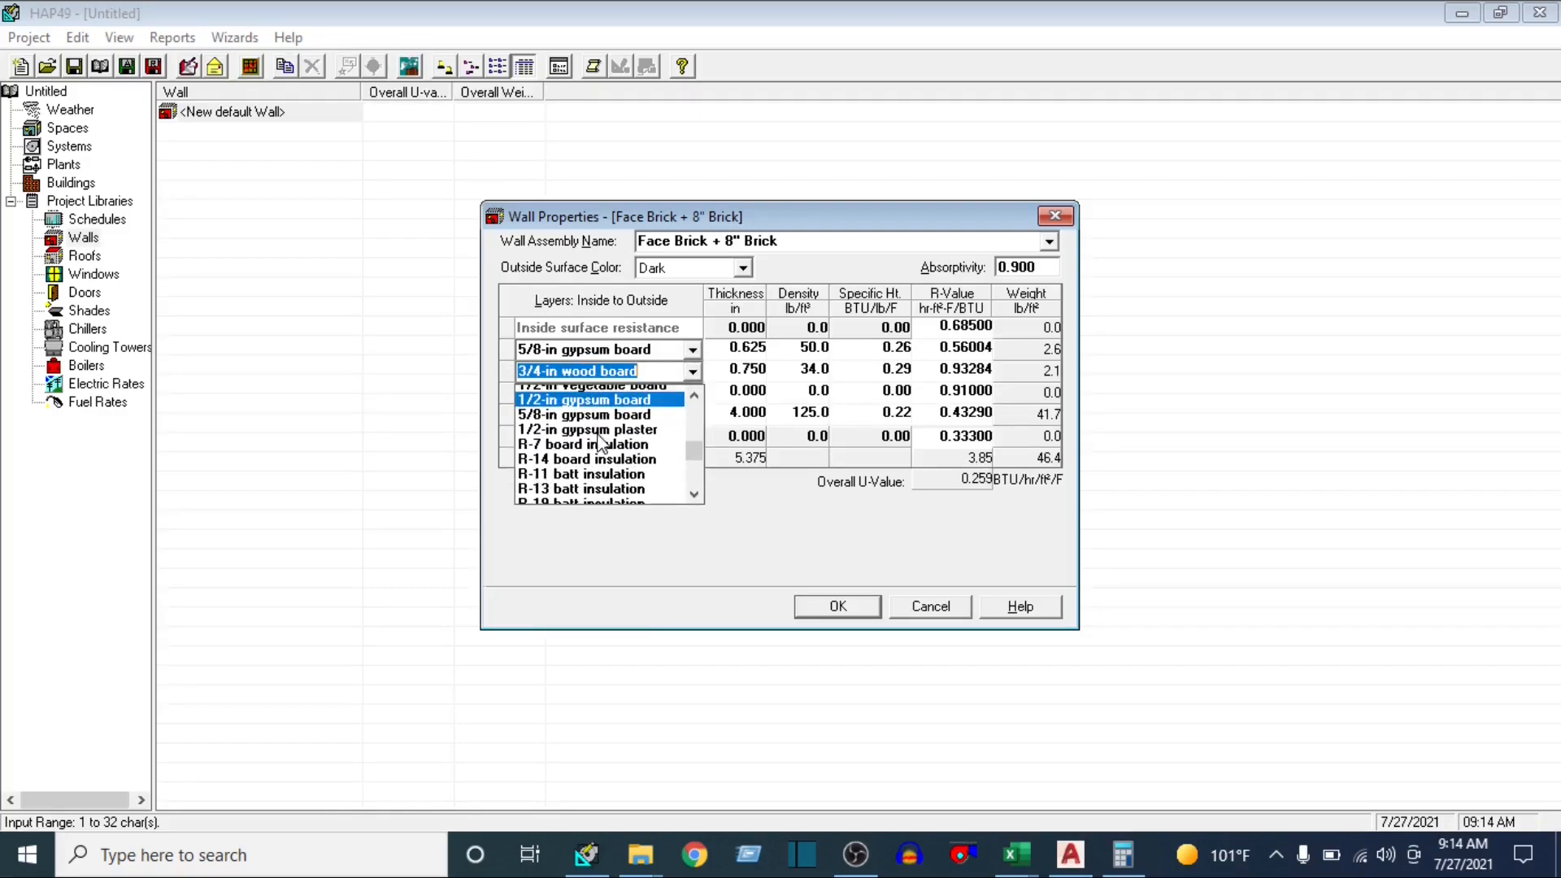
{"action": "left_click", "coordinate": [584, 408]}
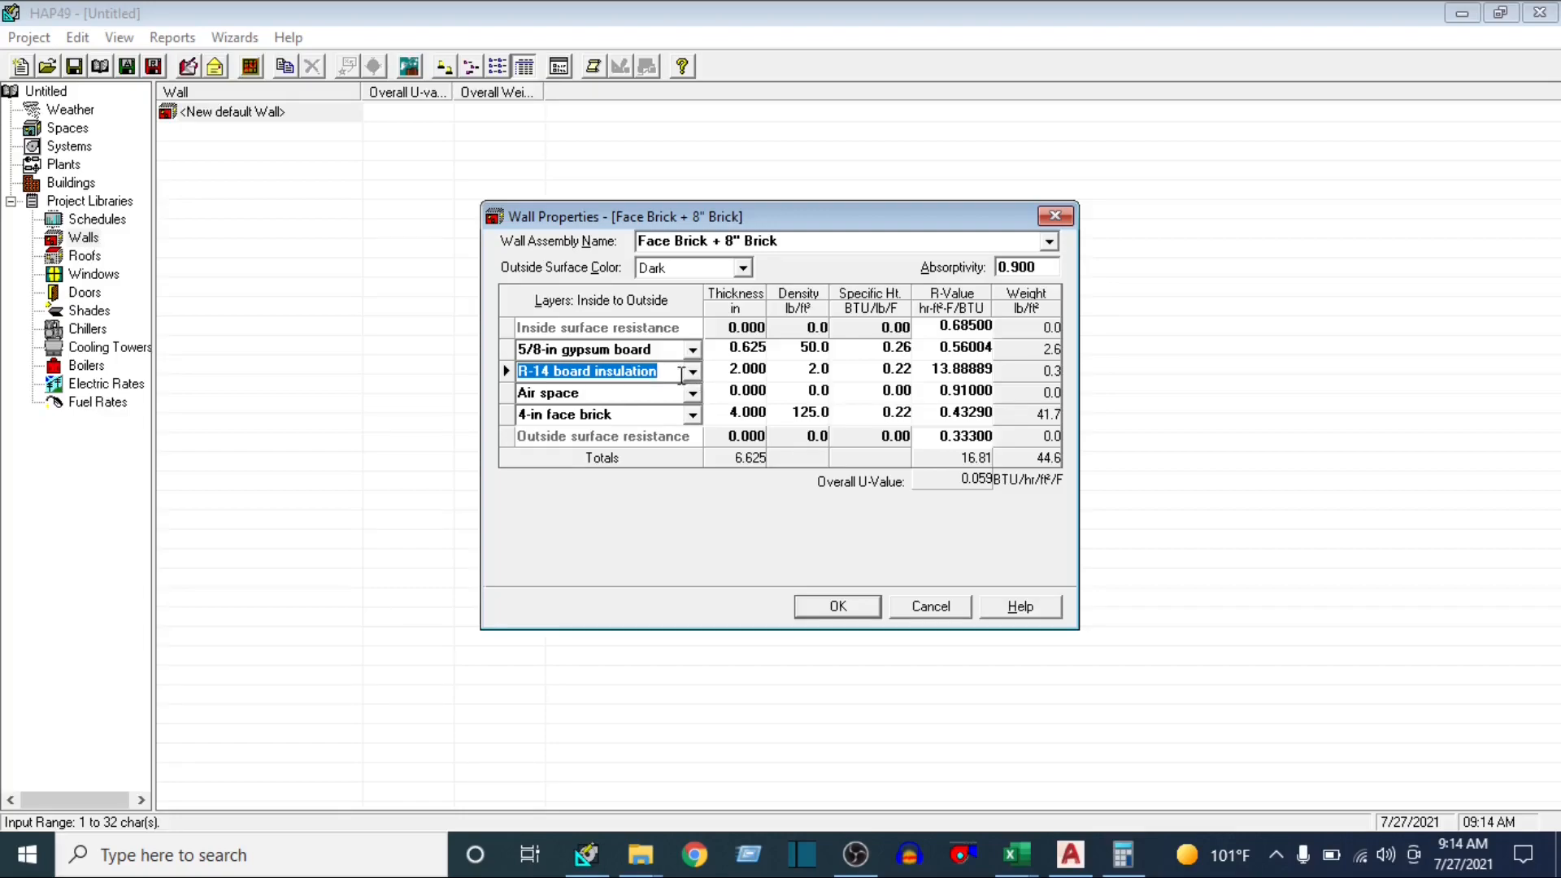
Set the wall layers from inside to outside to Asphalt roll, R-7 board insulation, 4-in HW concrete block and Asphalt roll
{"action": "left_click", "coordinate": [692, 371]}
{"action": "left_click", "coordinate": [624, 404]}
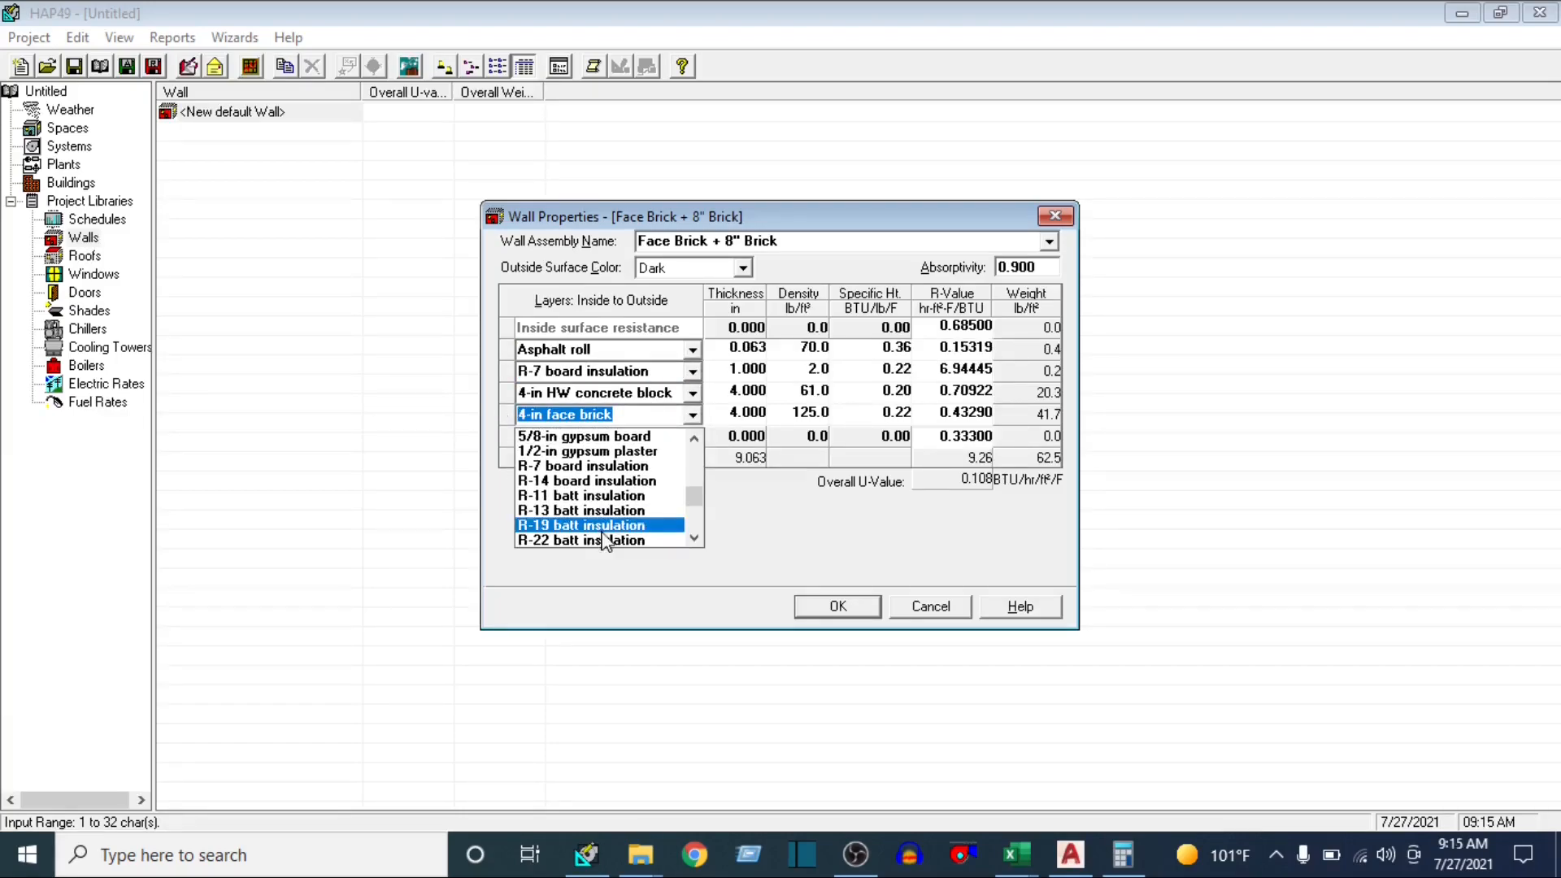
{"action": "scroll", "coordinate": [604, 540], "scroll_direction": "down", "scroll_amount": 3}
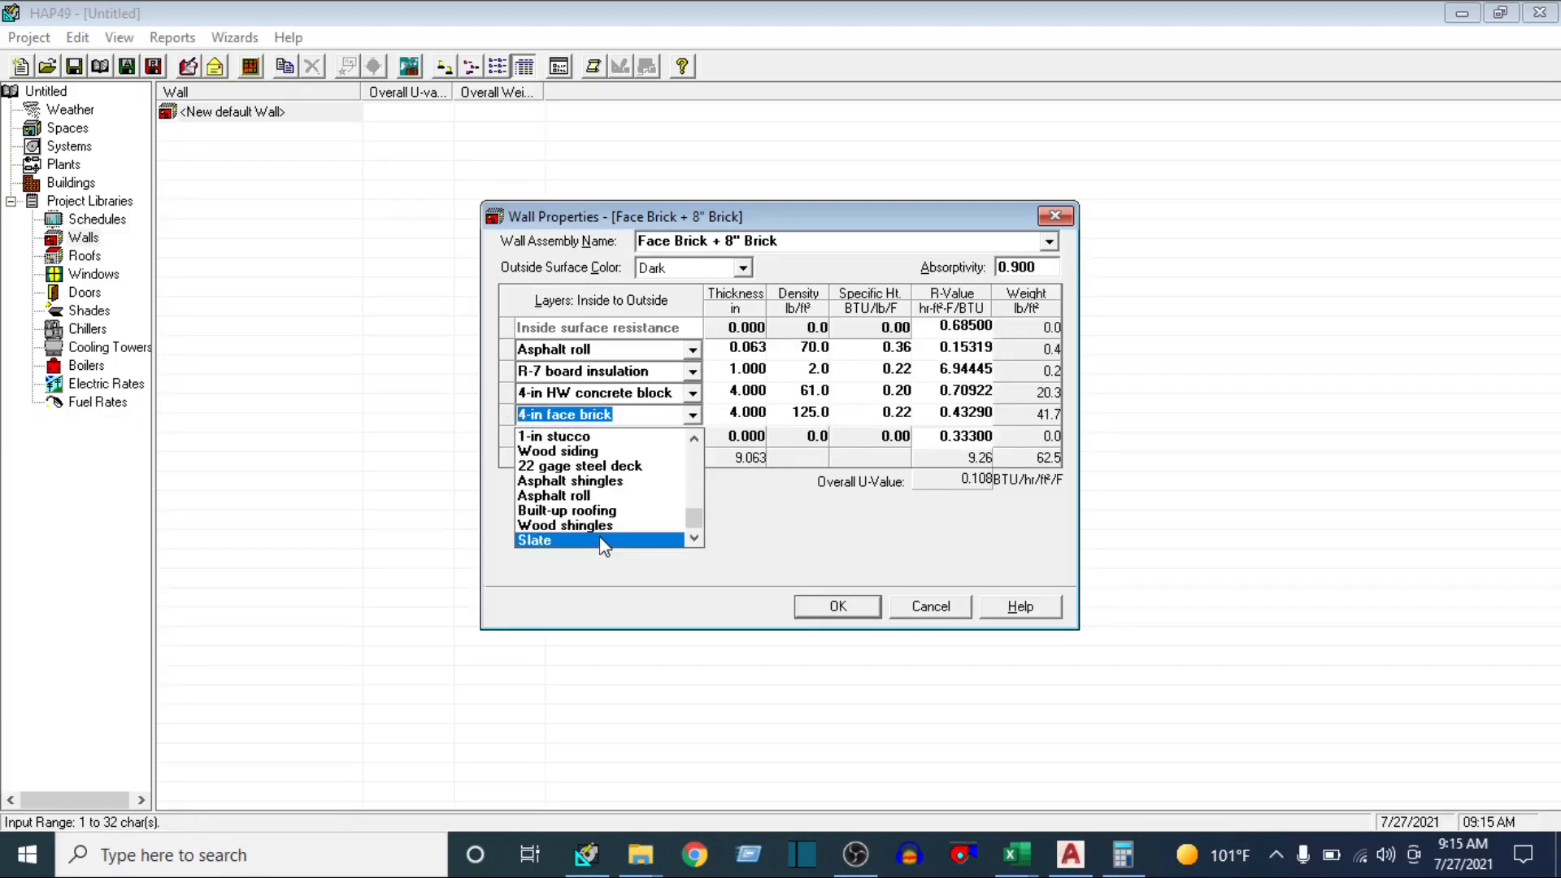
{"action": "left_click", "coordinate": [585, 496]}
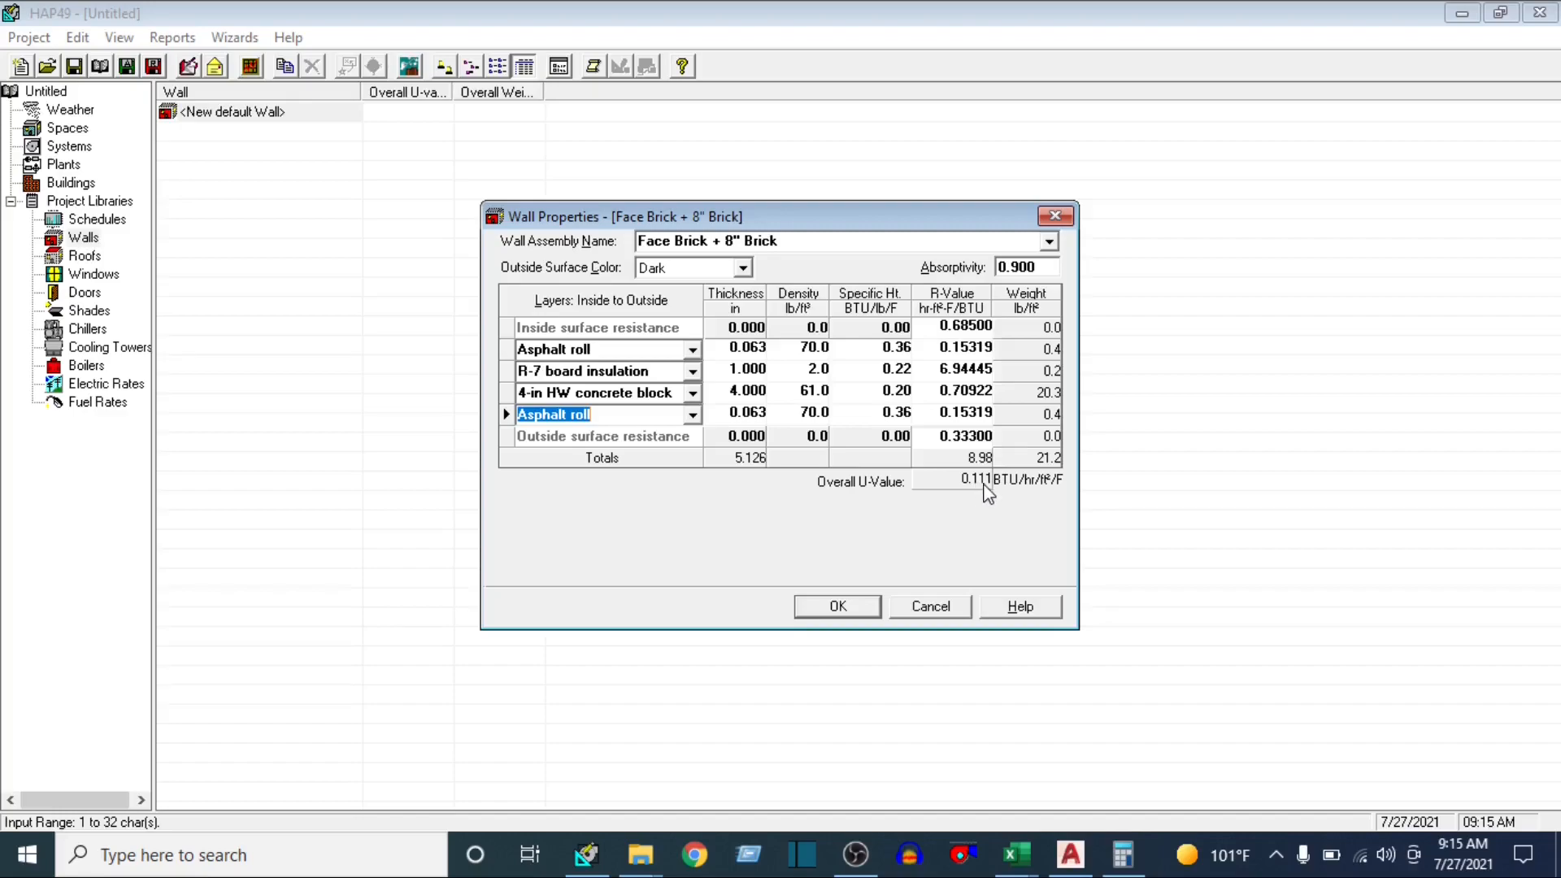
Check the wall's overall U-value against the Excel u-value workbook, and save the wall assembly in HAP
{"action": "left_click", "coordinate": [1015, 854]}
{"action": "left_click", "coordinate": [1195, 746]}
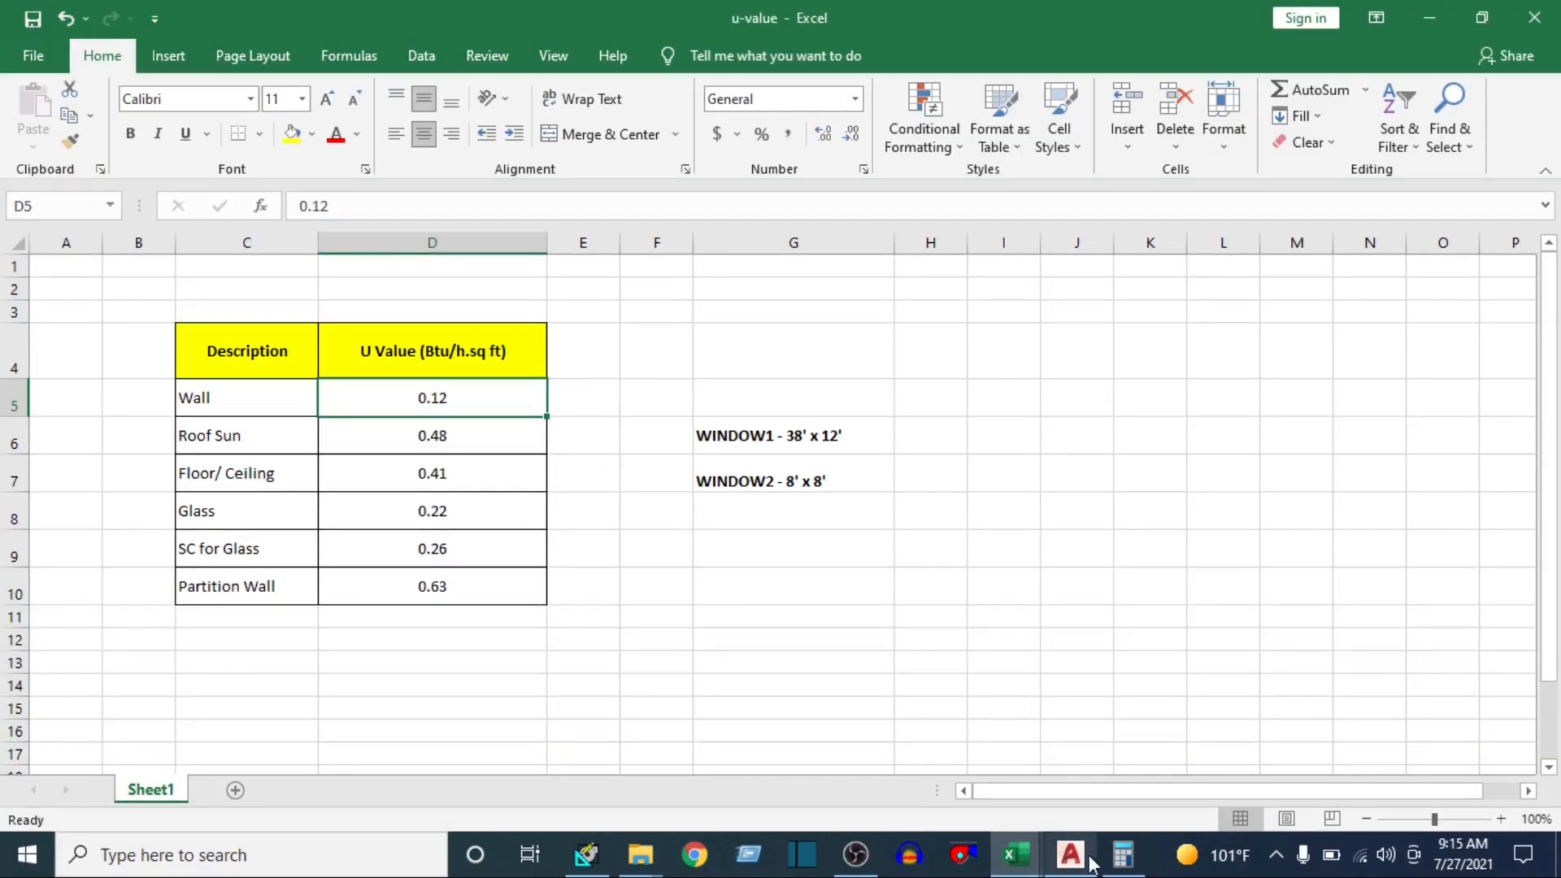
{"action": "left_click", "coordinate": [1015, 854]}
{"action": "left_click", "coordinate": [585, 853]}
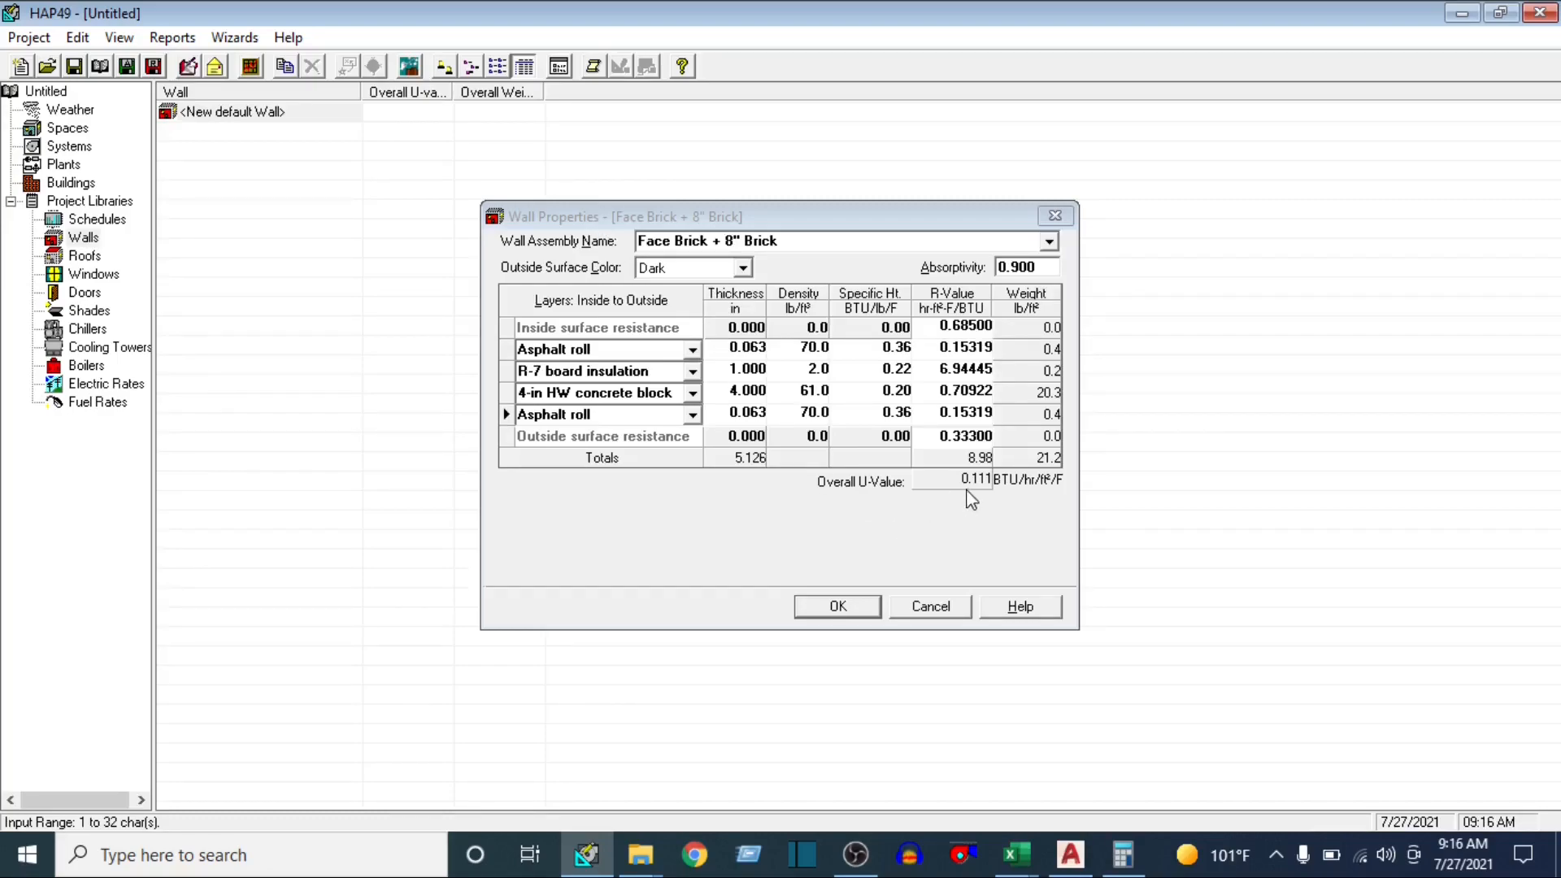
{"action": "left_click", "coordinate": [825, 611]}
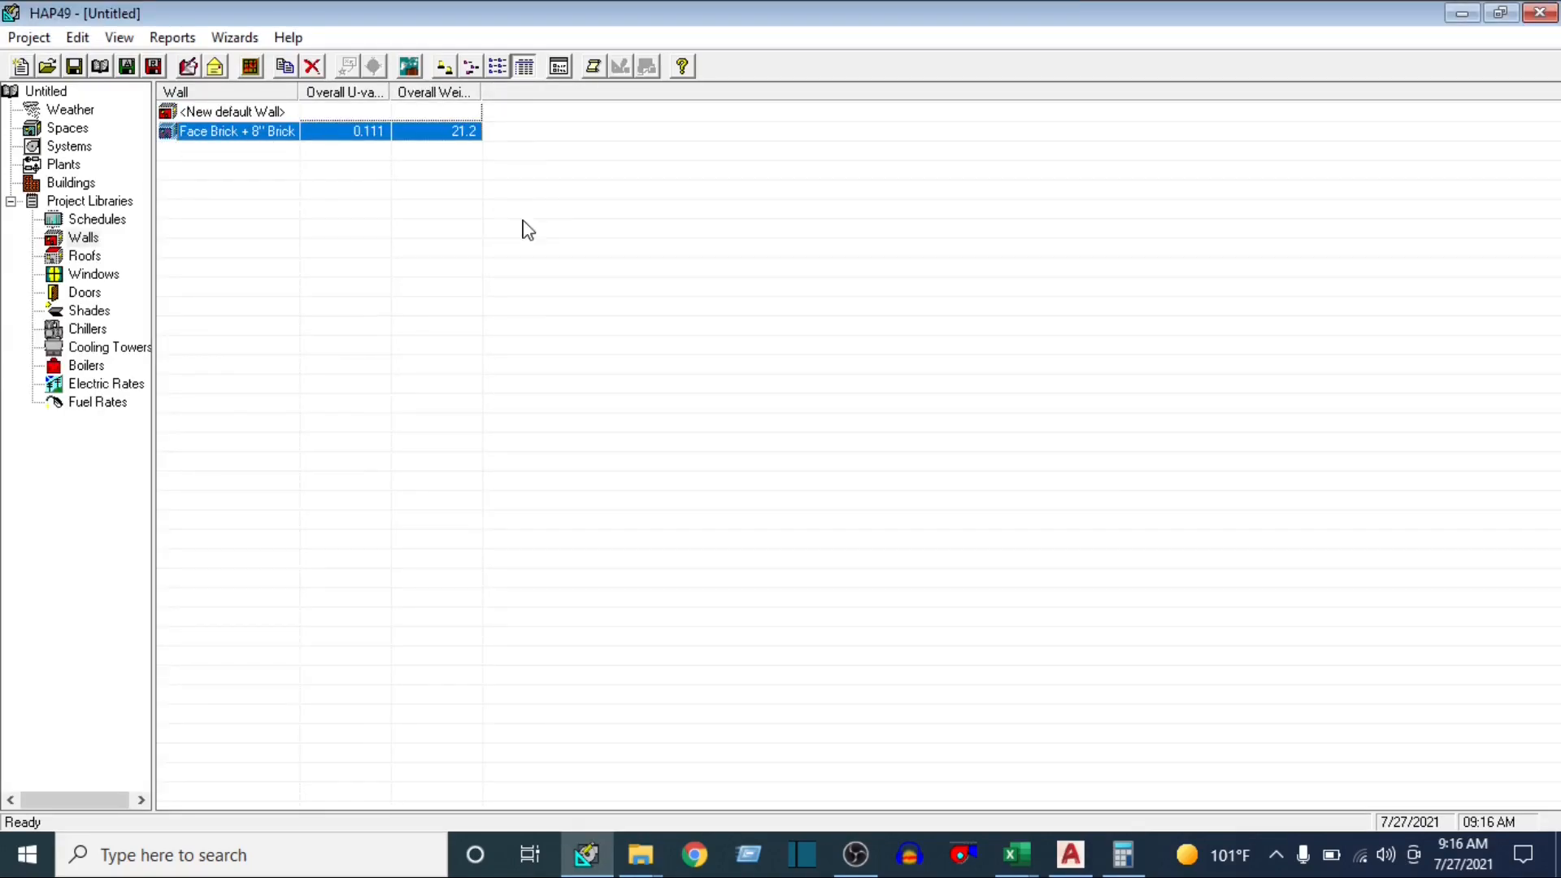
Open a new default roof assembly in the Roofs library, and look up the Roof Sun U-value in the Excel u-value workbook
{"action": "left_click", "coordinate": [85, 255]}
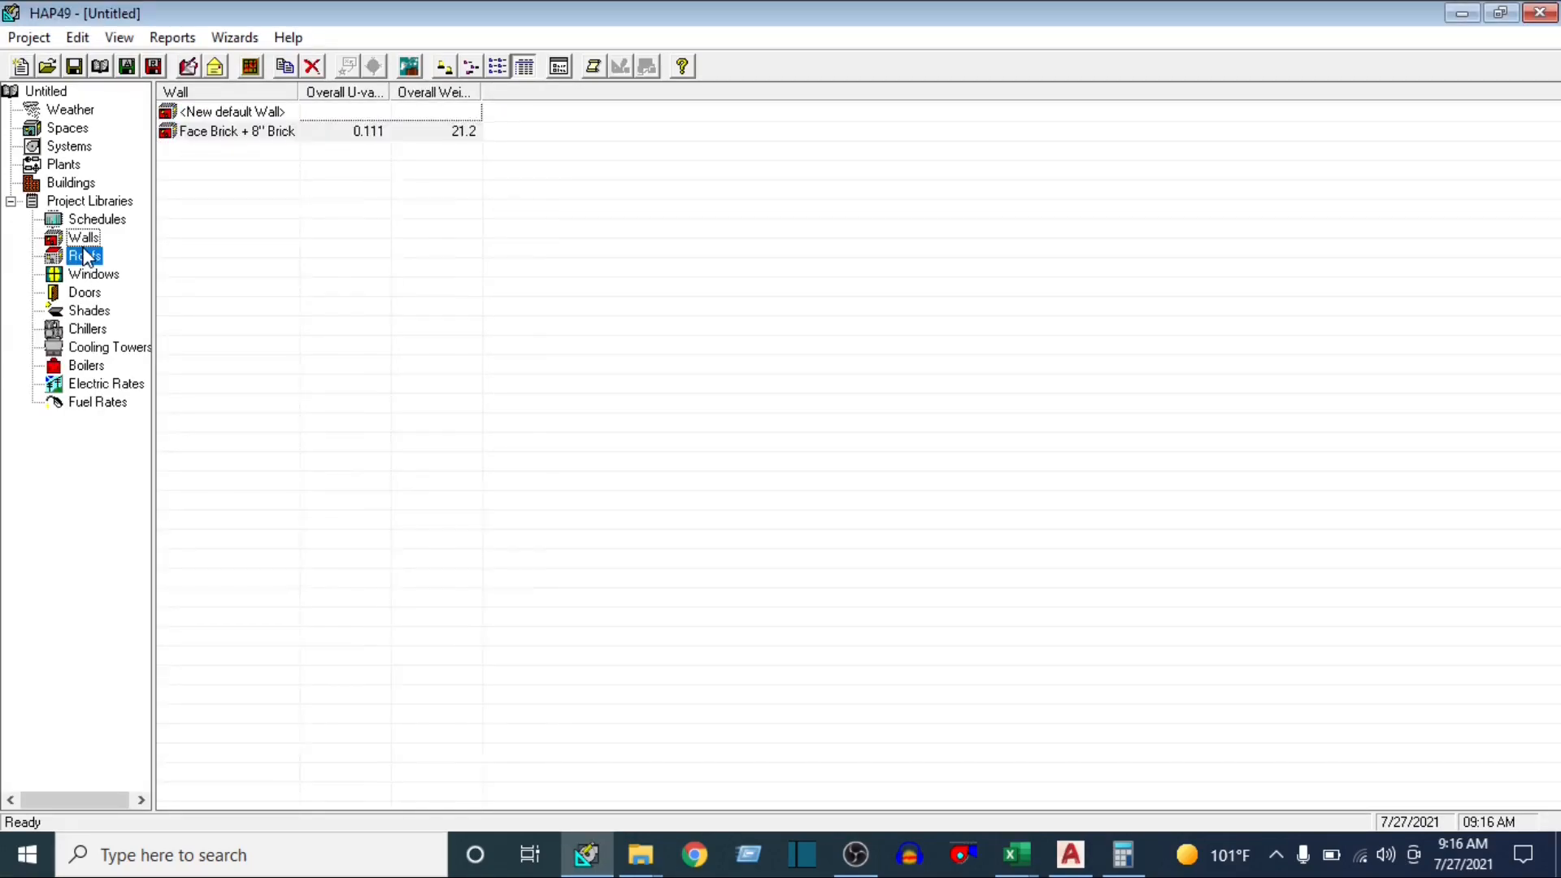
{"action": "left_click", "coordinate": [232, 111]}
{"action": "double_click", "coordinate": [231, 111]}
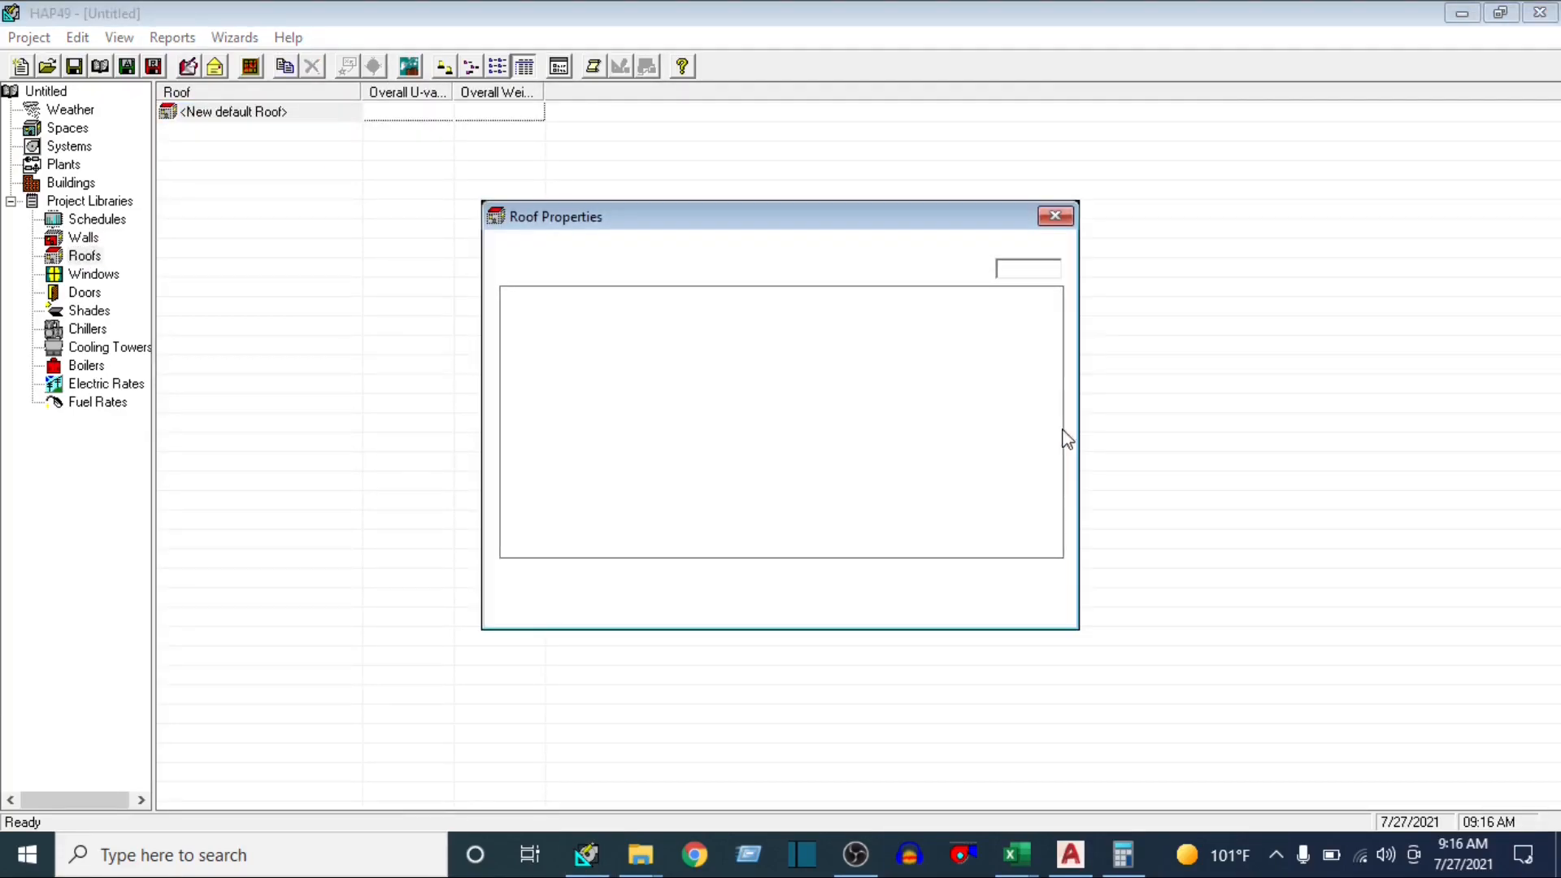
{"action": "mouse_move", "coordinate": [1008, 859]}
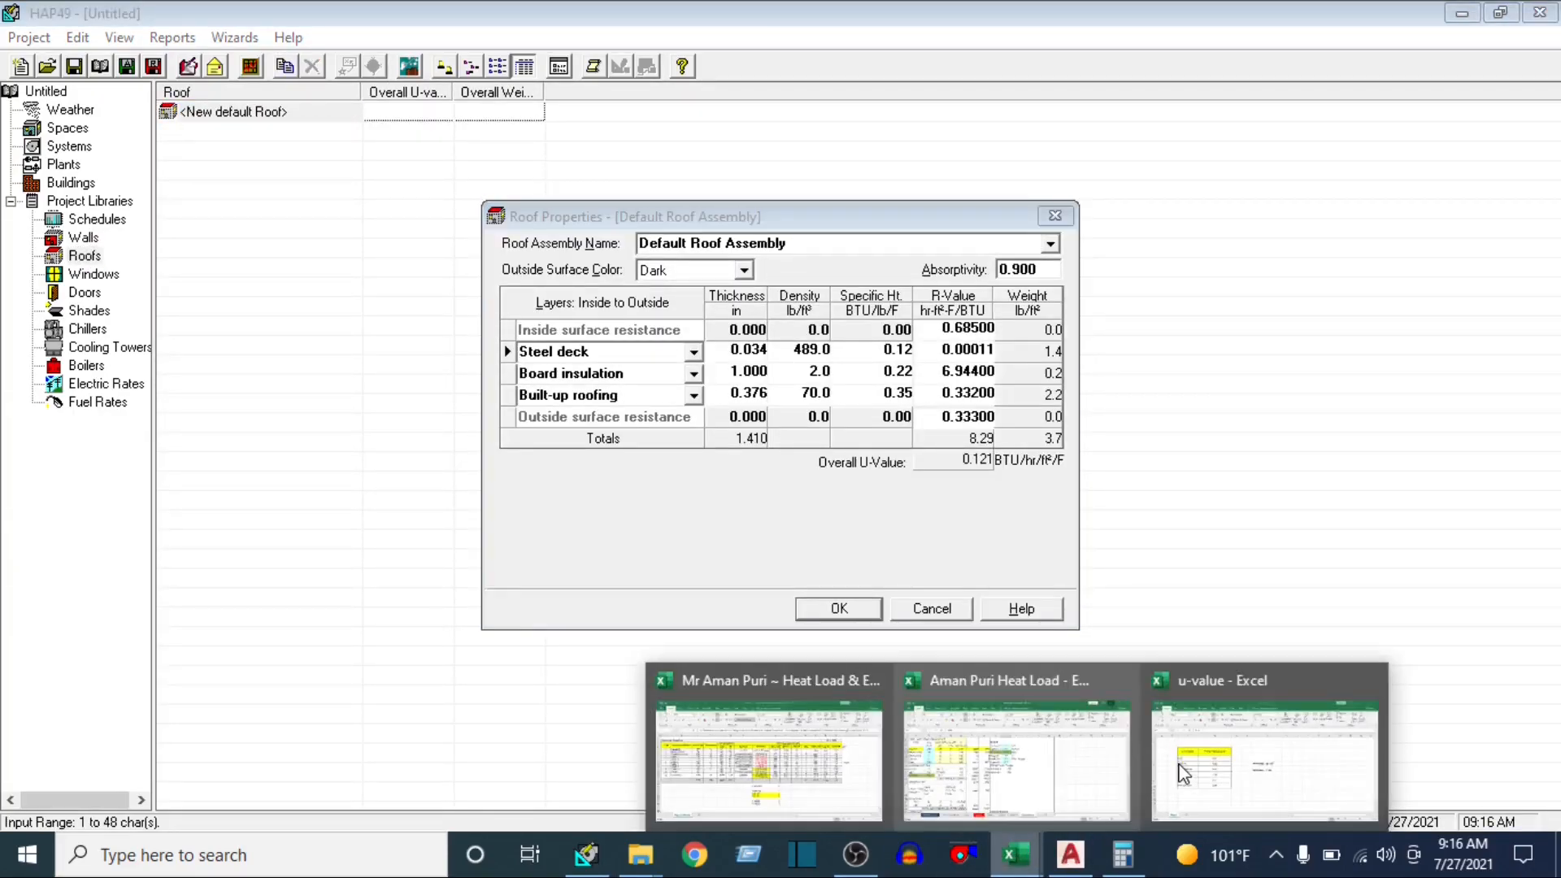
{"action": "left_click", "coordinate": [1198, 760]}
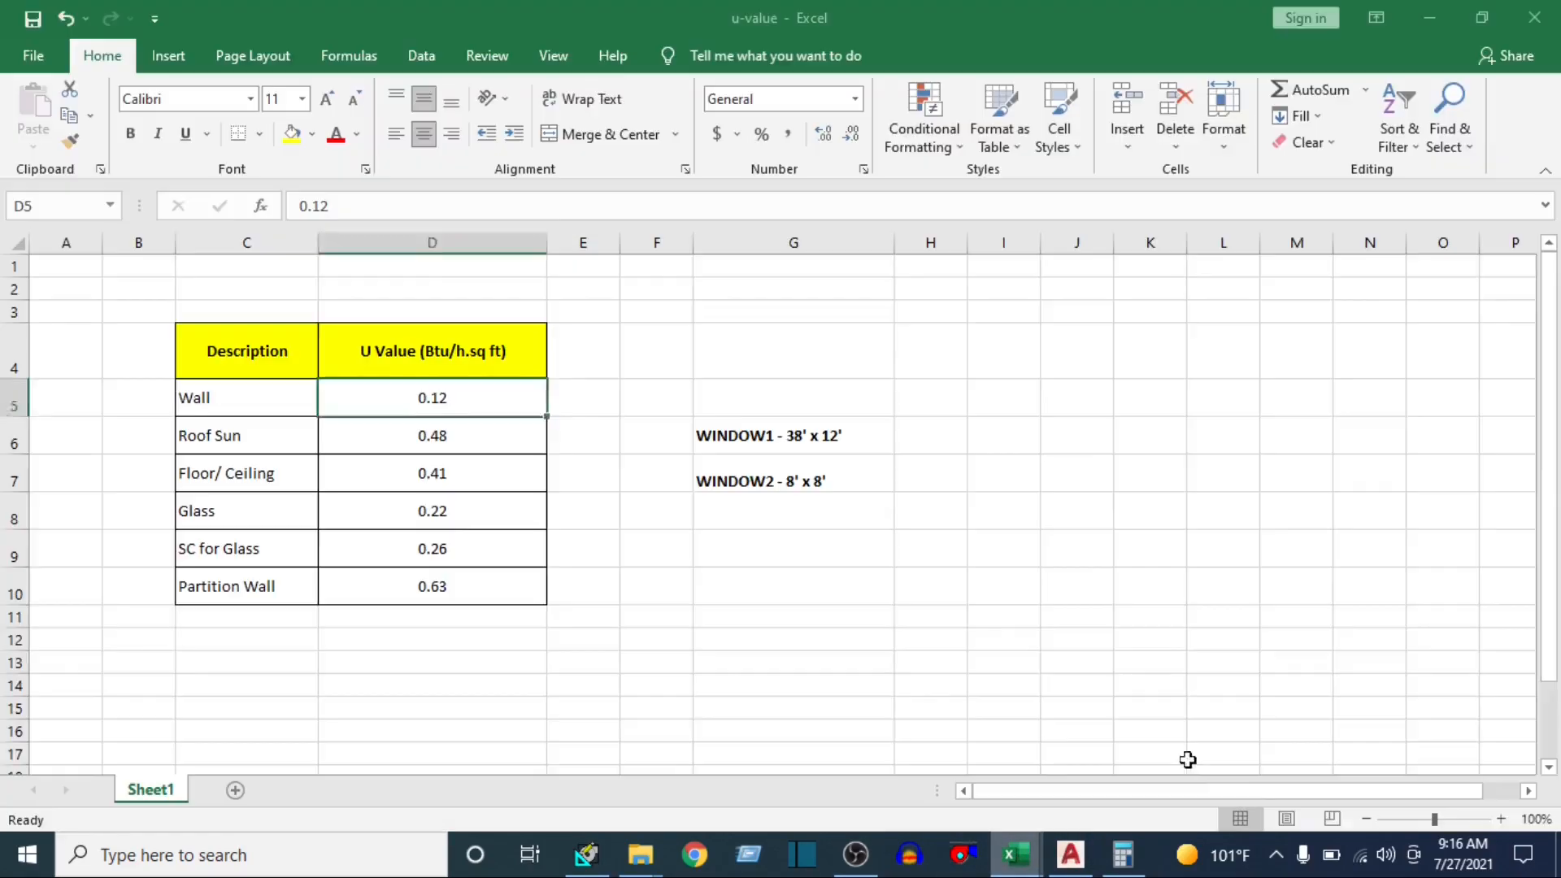
{"action": "left_click", "coordinate": [259, 442]}
{"action": "left_click", "coordinate": [437, 444]}
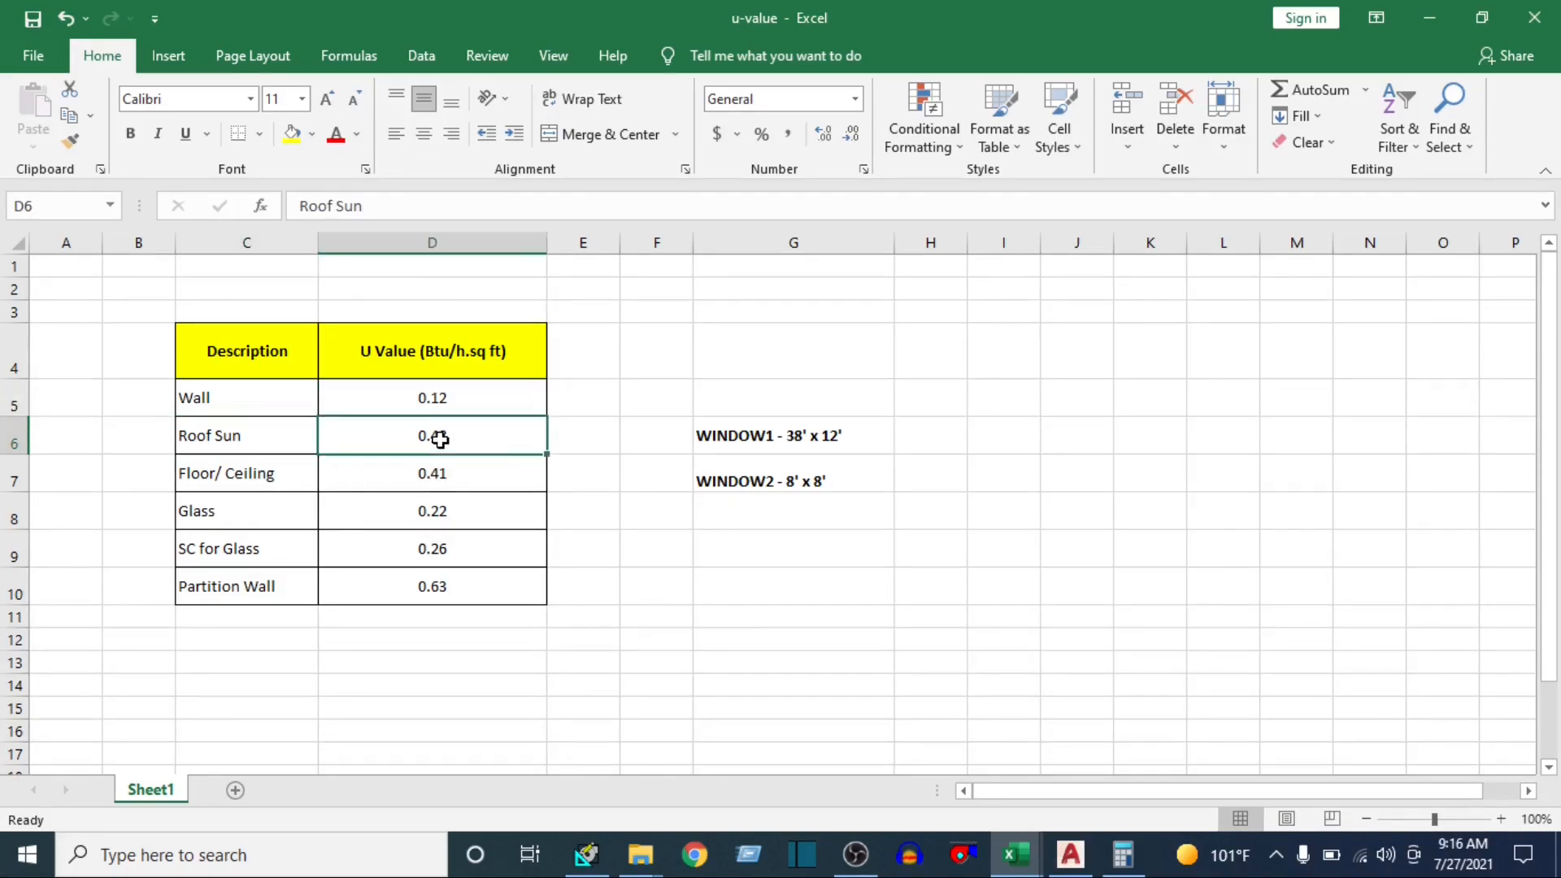
{"action": "left_click", "coordinate": [1429, 18]}
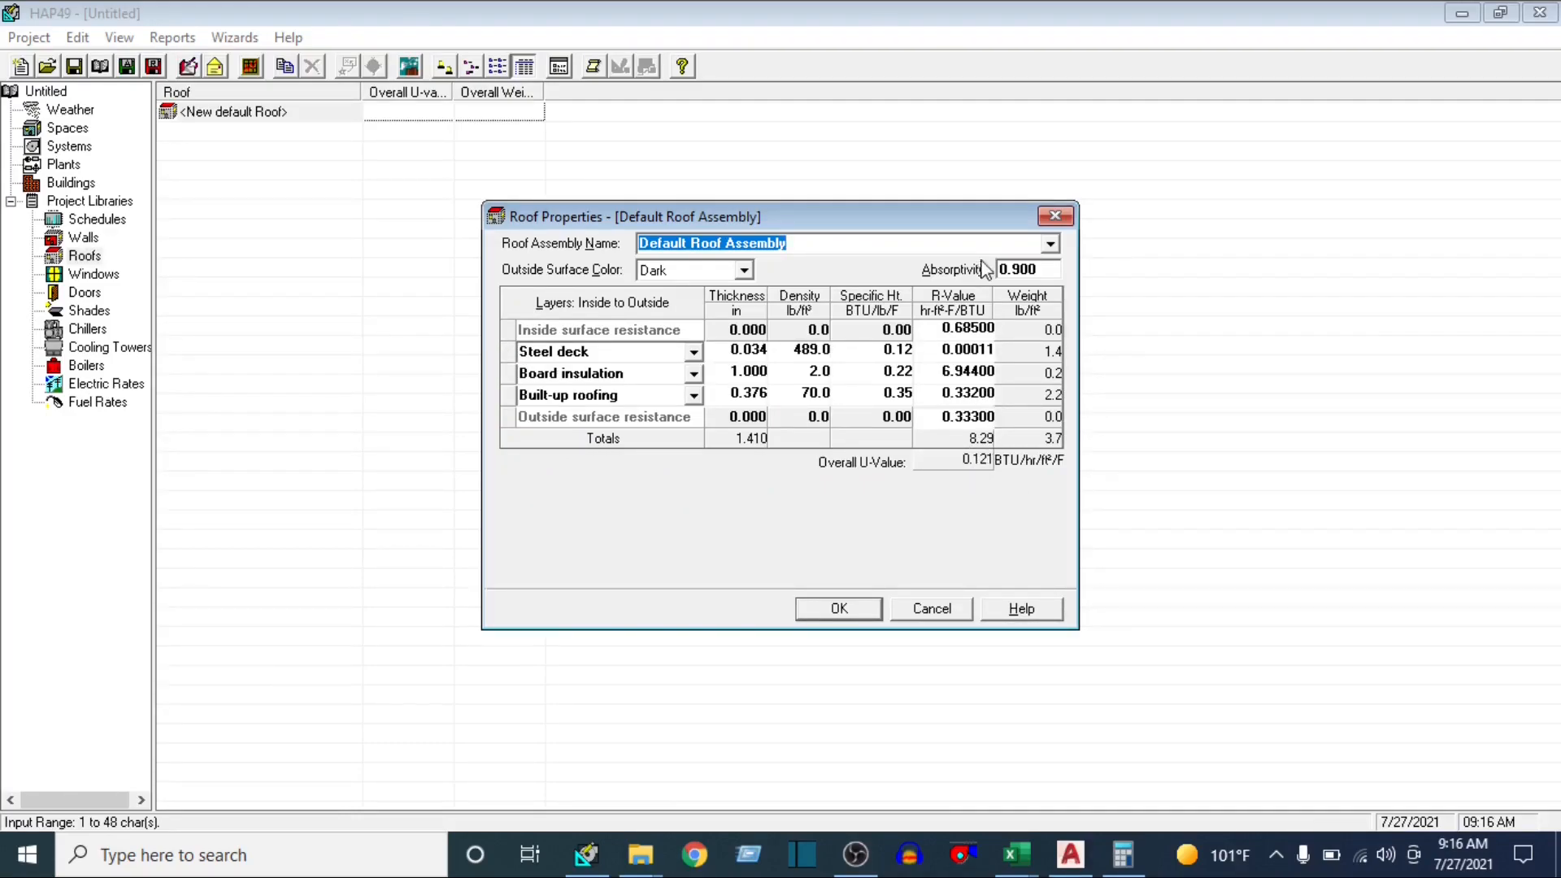
Try the Built-up Roof + R-14 Board + Wood Deck and Built-up Roof + 8" LW Concrete assemblies for the roof
{"action": "left_click", "coordinate": [1049, 244]}
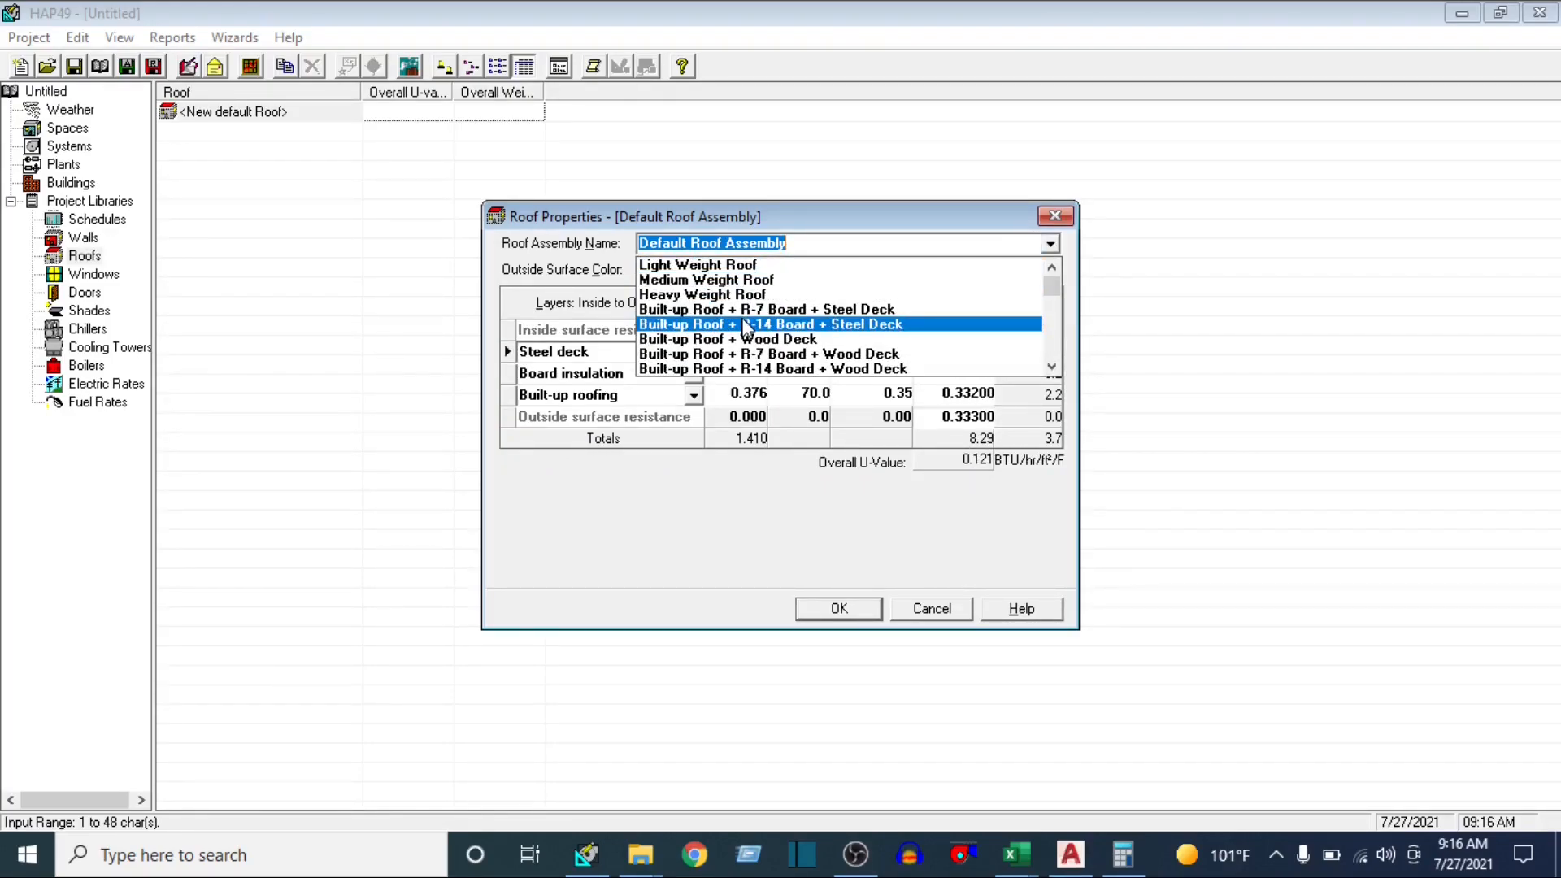
{"action": "left_click", "coordinate": [788, 368]}
{"action": "left_click", "coordinate": [1049, 244]}
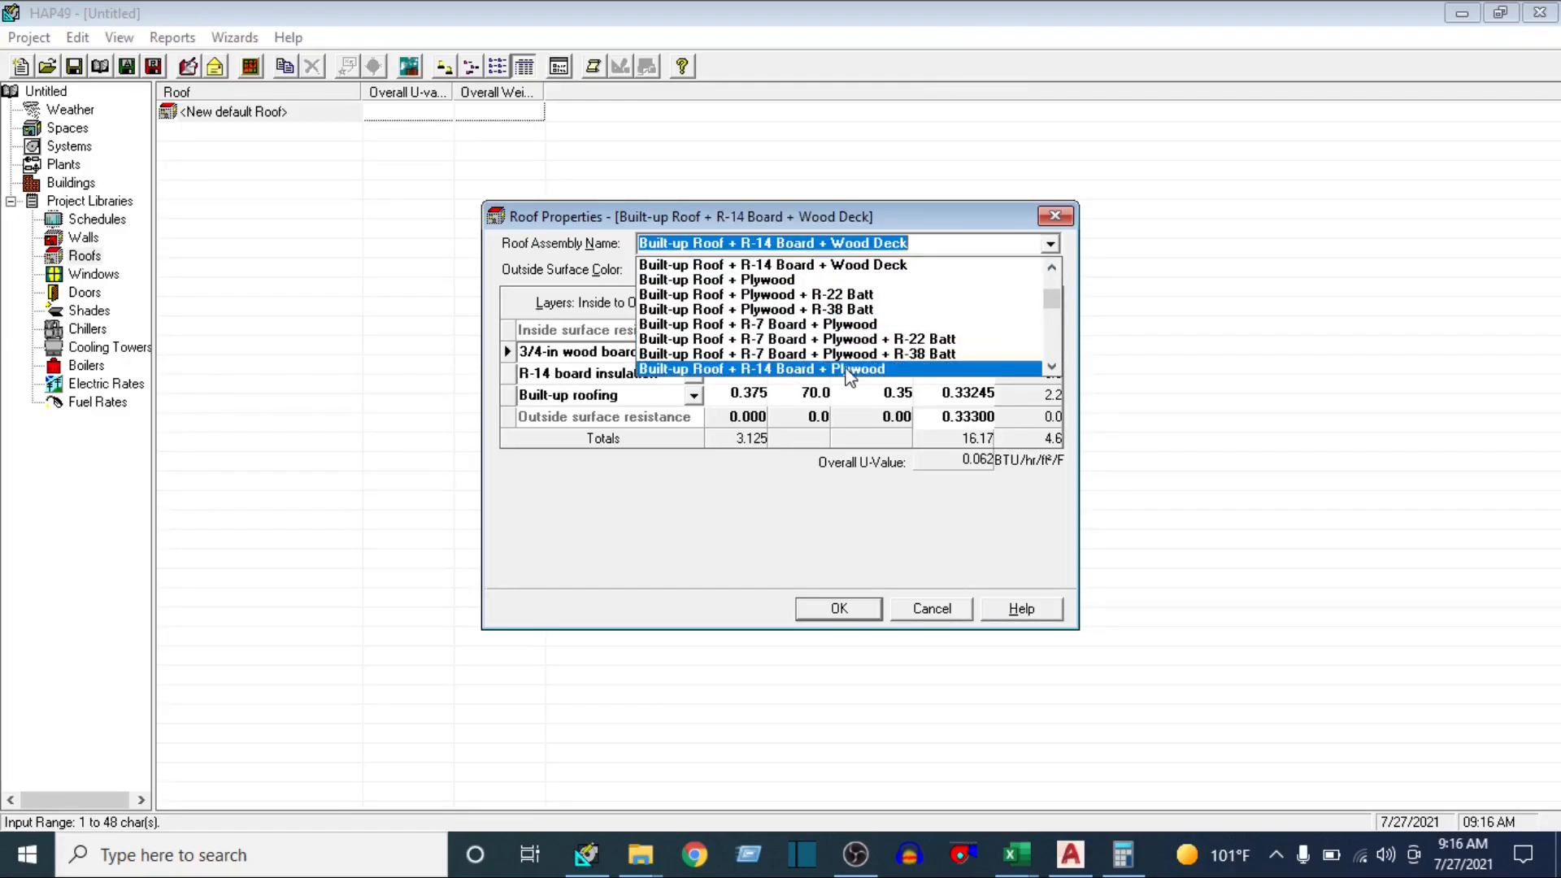
{"action": "scroll", "coordinate": [805, 358], "scroll_direction": "down", "scroll_amount": 3}
{"action": "left_click", "coordinate": [807, 359]}
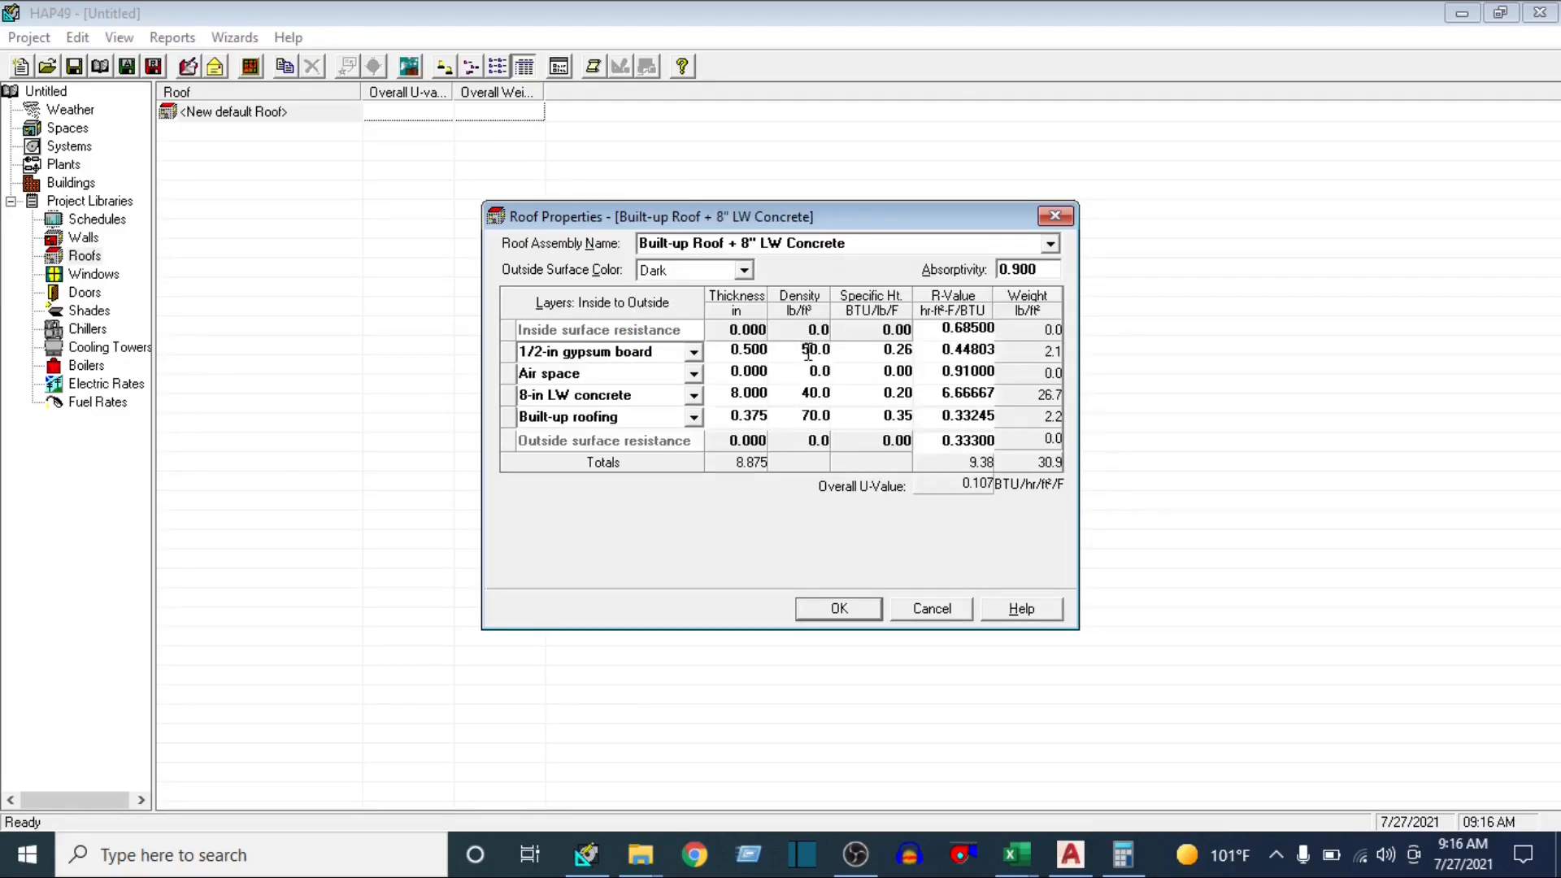
Choose Asphalt Shingle + Plywood, layer Asphalt shingles between two Asphalt roll layers on each side, and check against the Roof Sun U-value in Excel
{"action": "left_click", "coordinate": [1052, 246]}
{"action": "scroll", "coordinate": [797, 340], "scroll_direction": "down", "scroll_amount": 2}
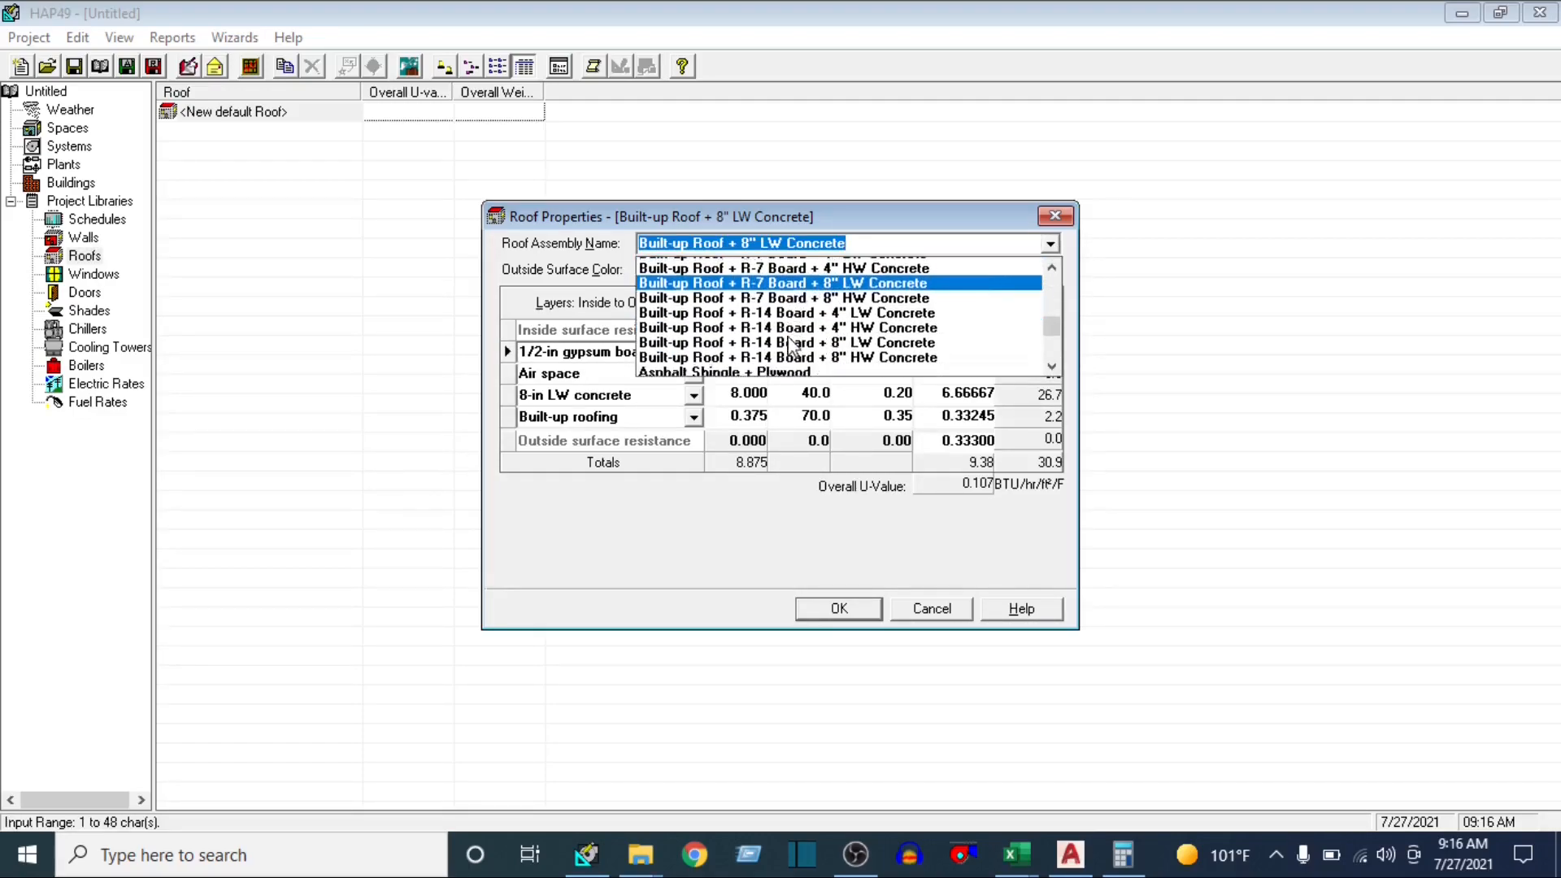
{"action": "left_click", "coordinate": [798, 333]}
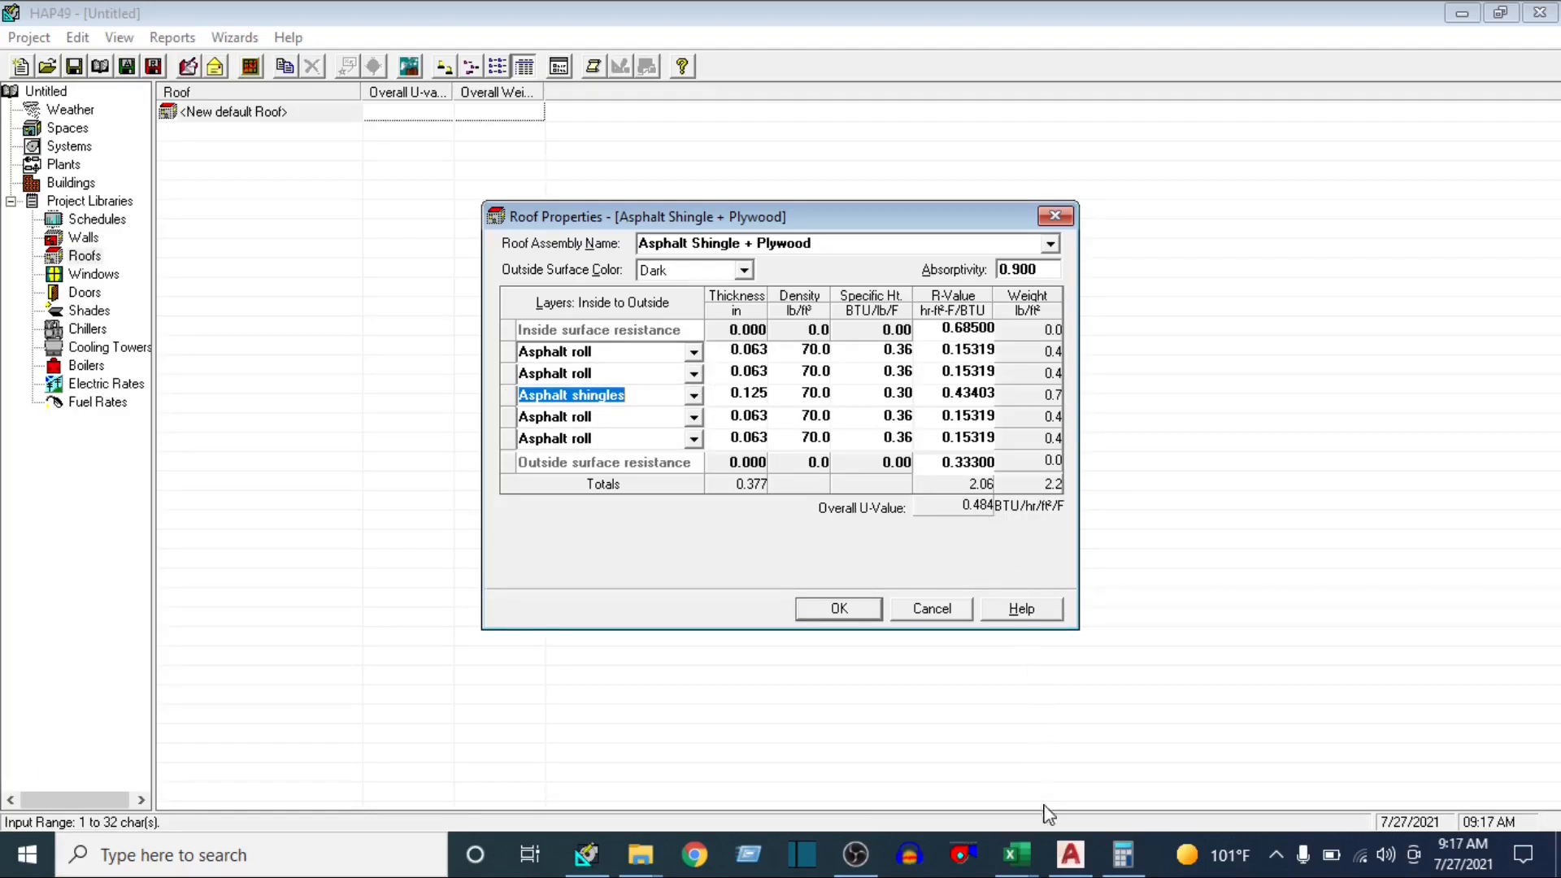
{"action": "mouse_move", "coordinate": [1016, 853]}
{"action": "left_click", "coordinate": [1341, 744]}
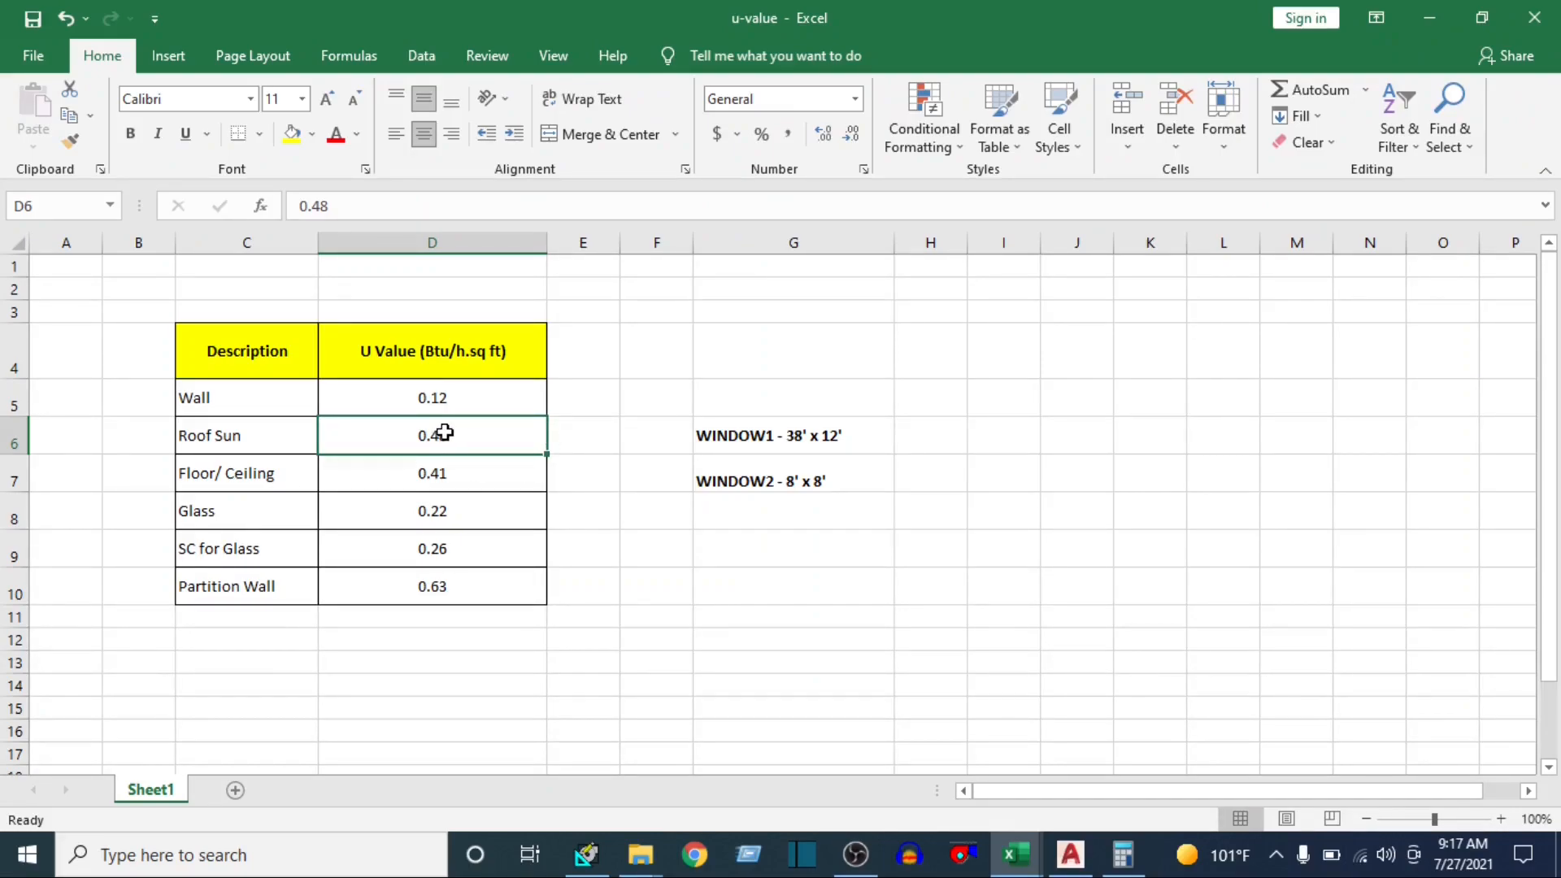
Save the Asphalt Shingle + Plywood roof assembly in HAP, and open a new default window in the Windows library
{"action": "left_click", "coordinate": [585, 853]}
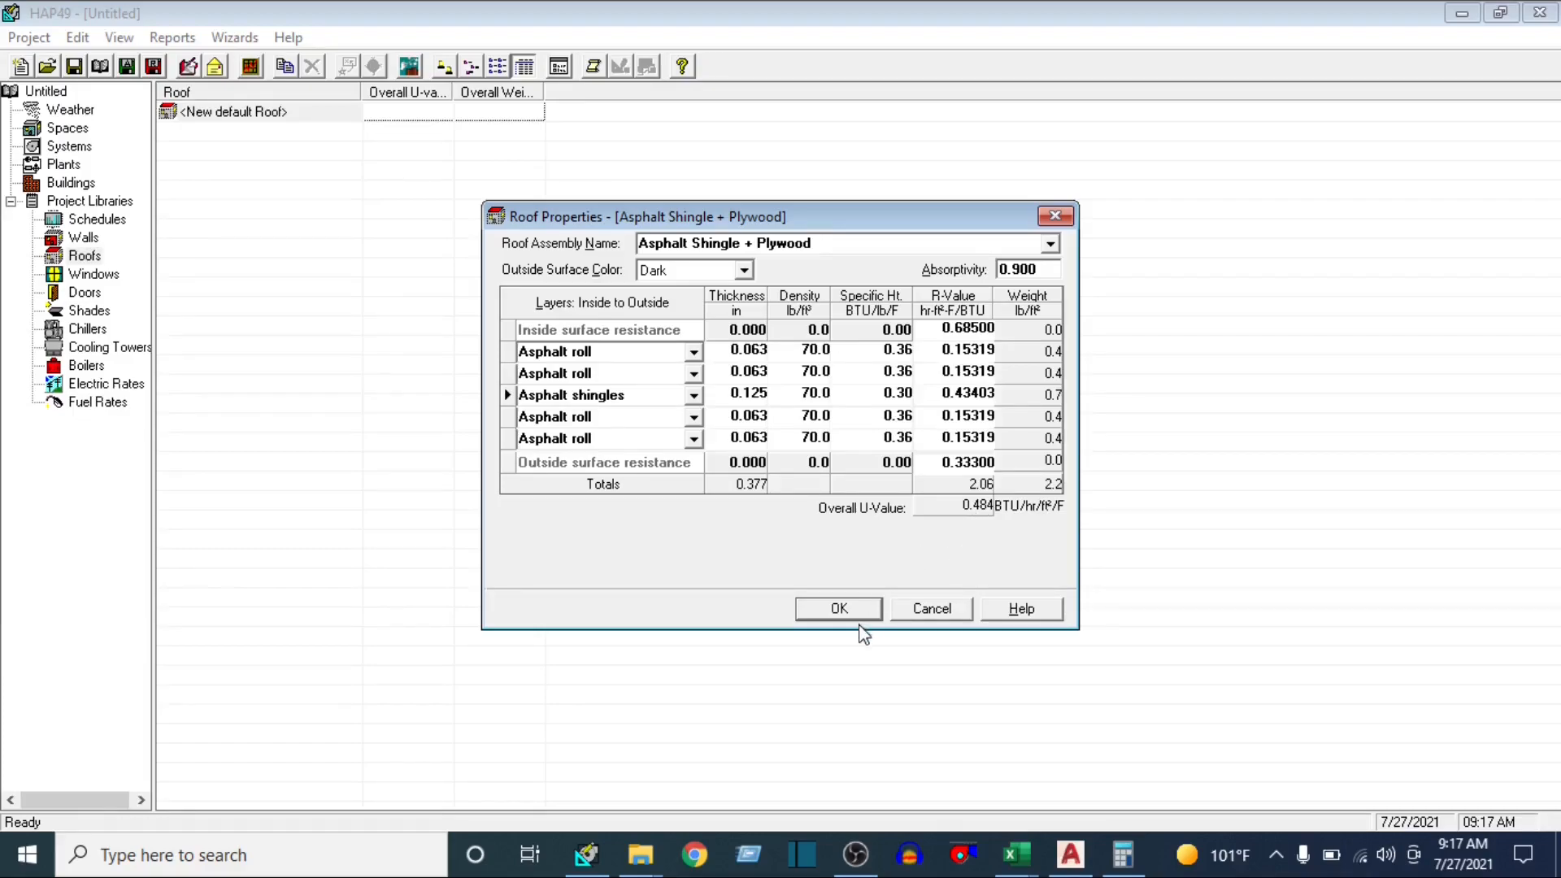
{"action": "left_click", "coordinate": [837, 609]}
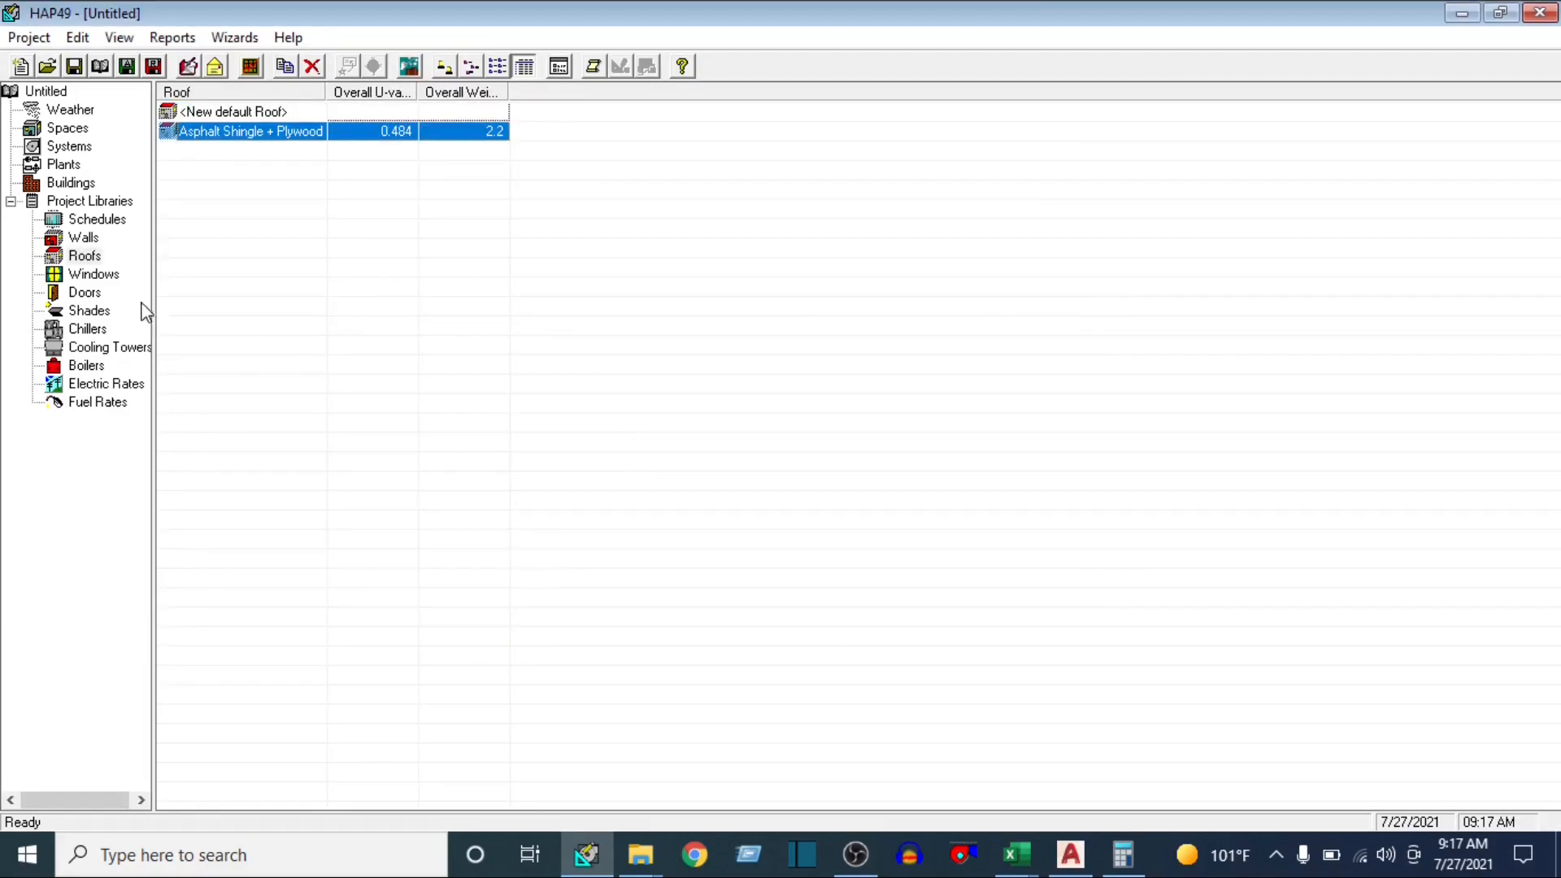
{"action": "left_click", "coordinate": [95, 275]}
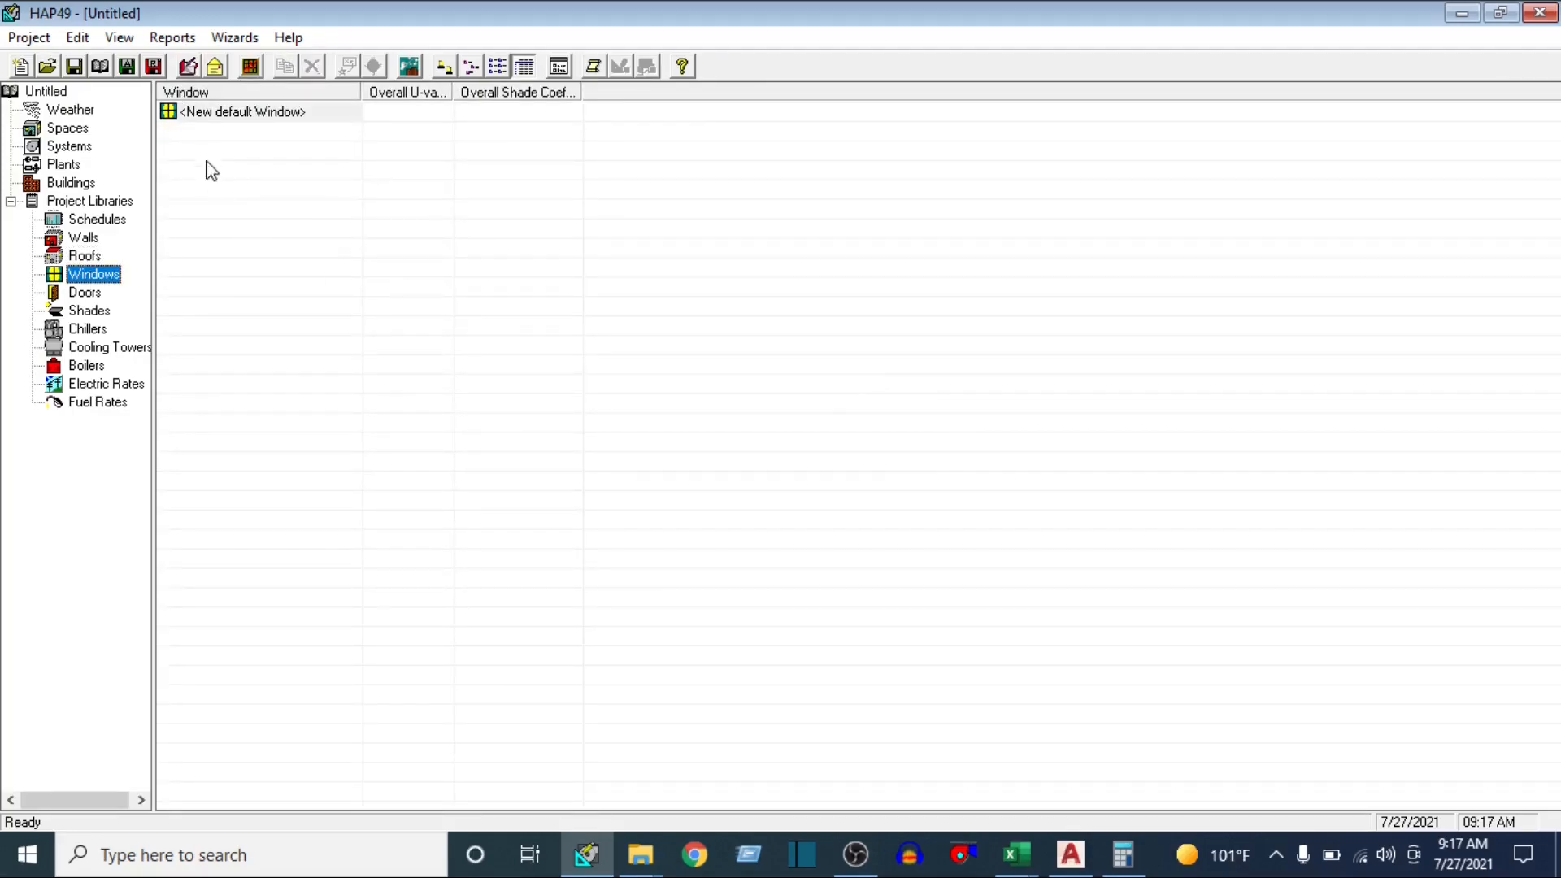
{"action": "double_click", "coordinate": [233, 115]}
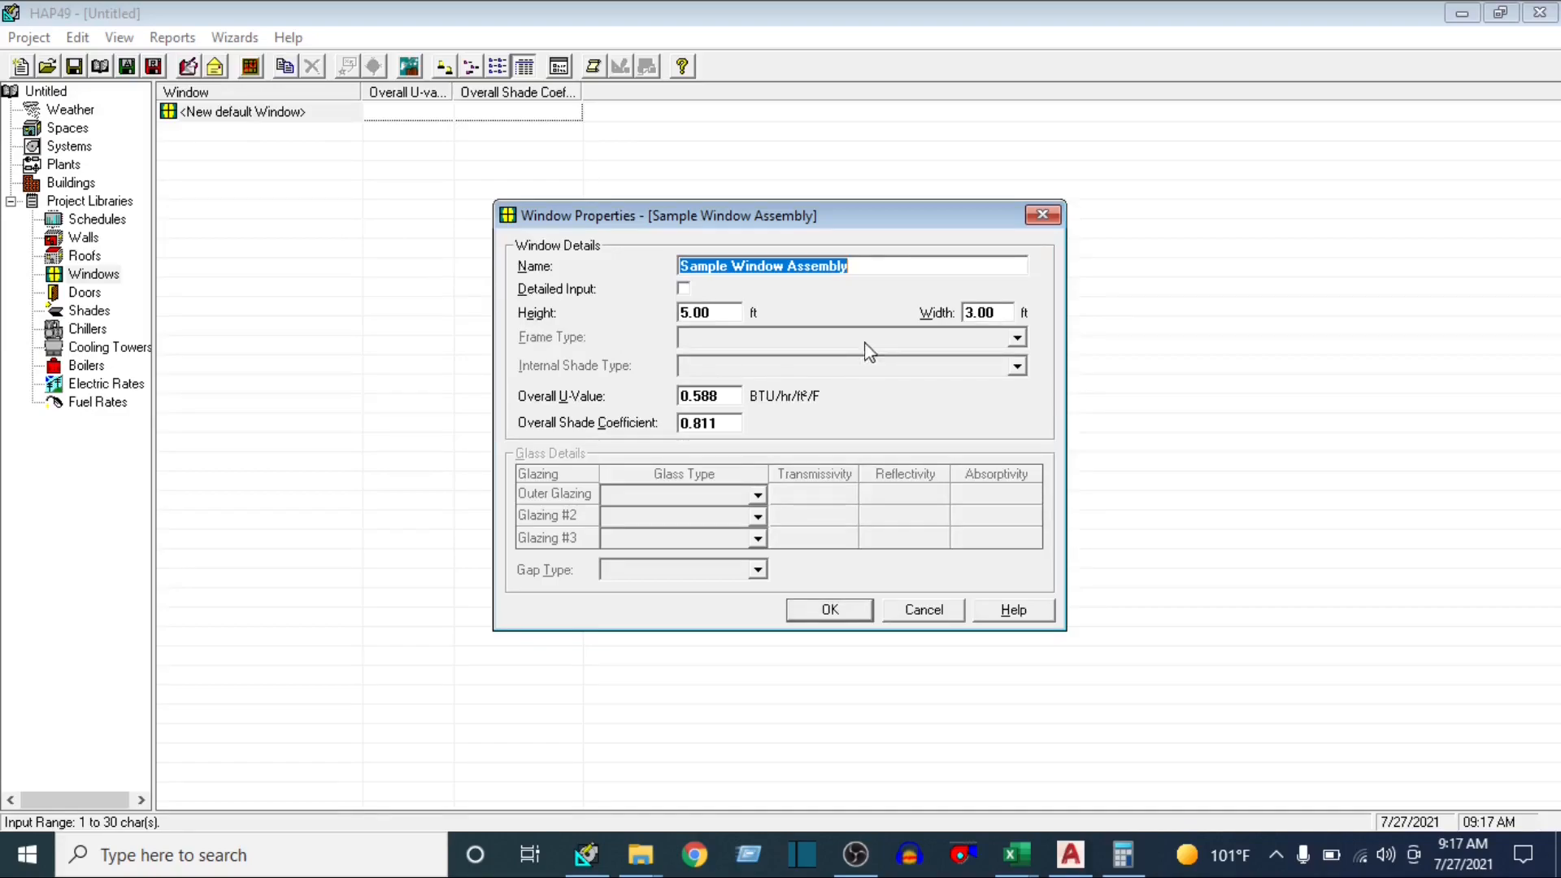
Look up the WINDOW1 size in the Excel u-value workbook, and set the HAP window's height to 38 ft and width to 12 ft
{"action": "mouse_move", "coordinate": [1016, 854]}
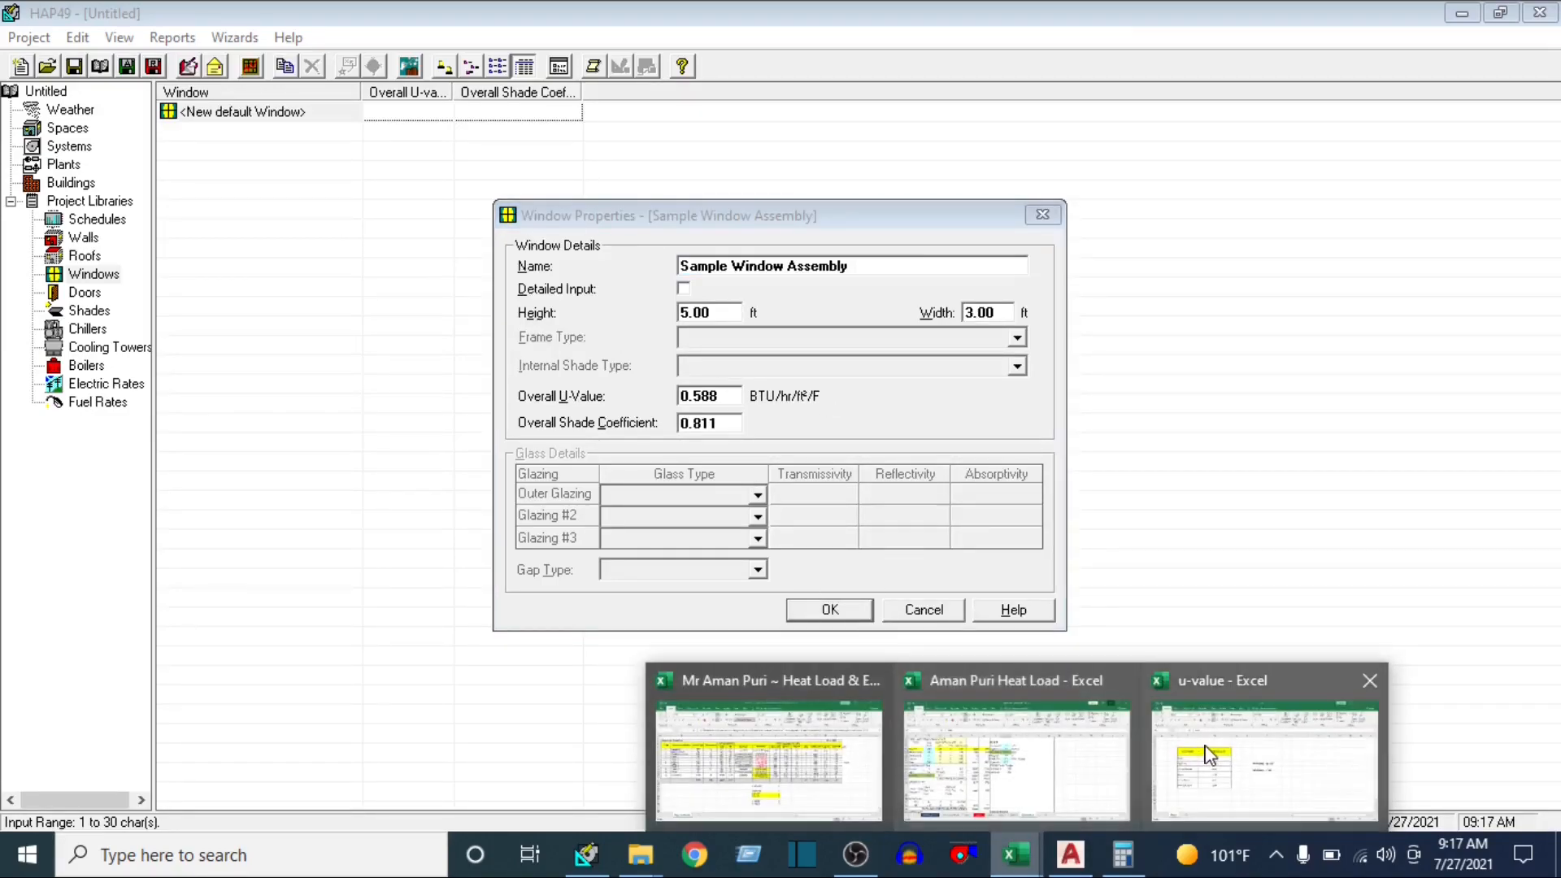
{"action": "left_click", "coordinate": [1215, 756]}
{"action": "left_click", "coordinate": [732, 439]}
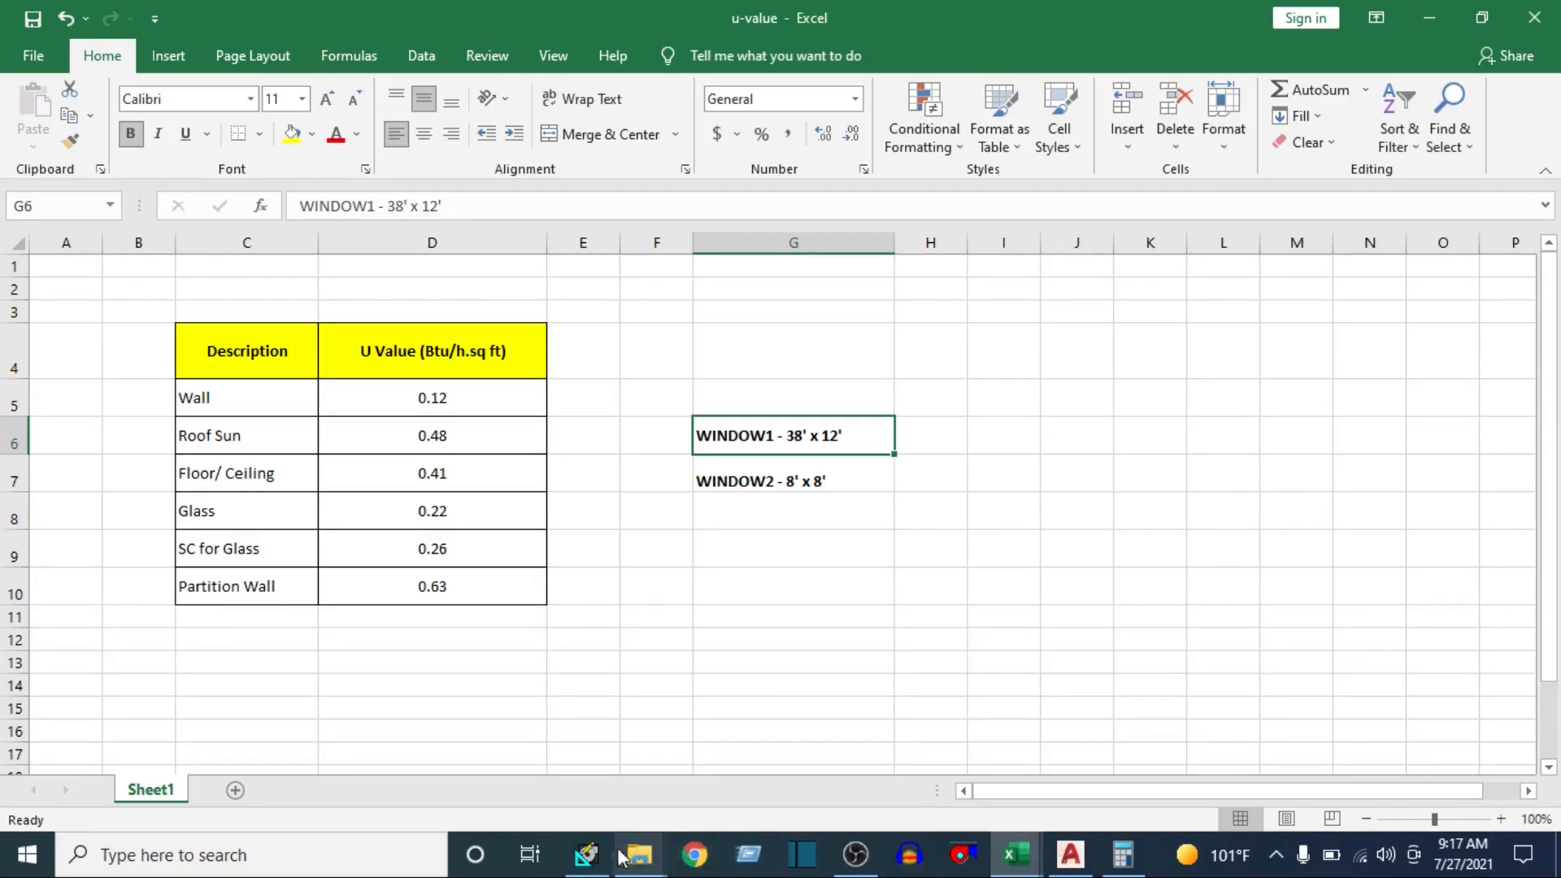
{"action": "left_click", "coordinate": [586, 853]}
{"action": "left_click", "coordinate": [680, 313]}
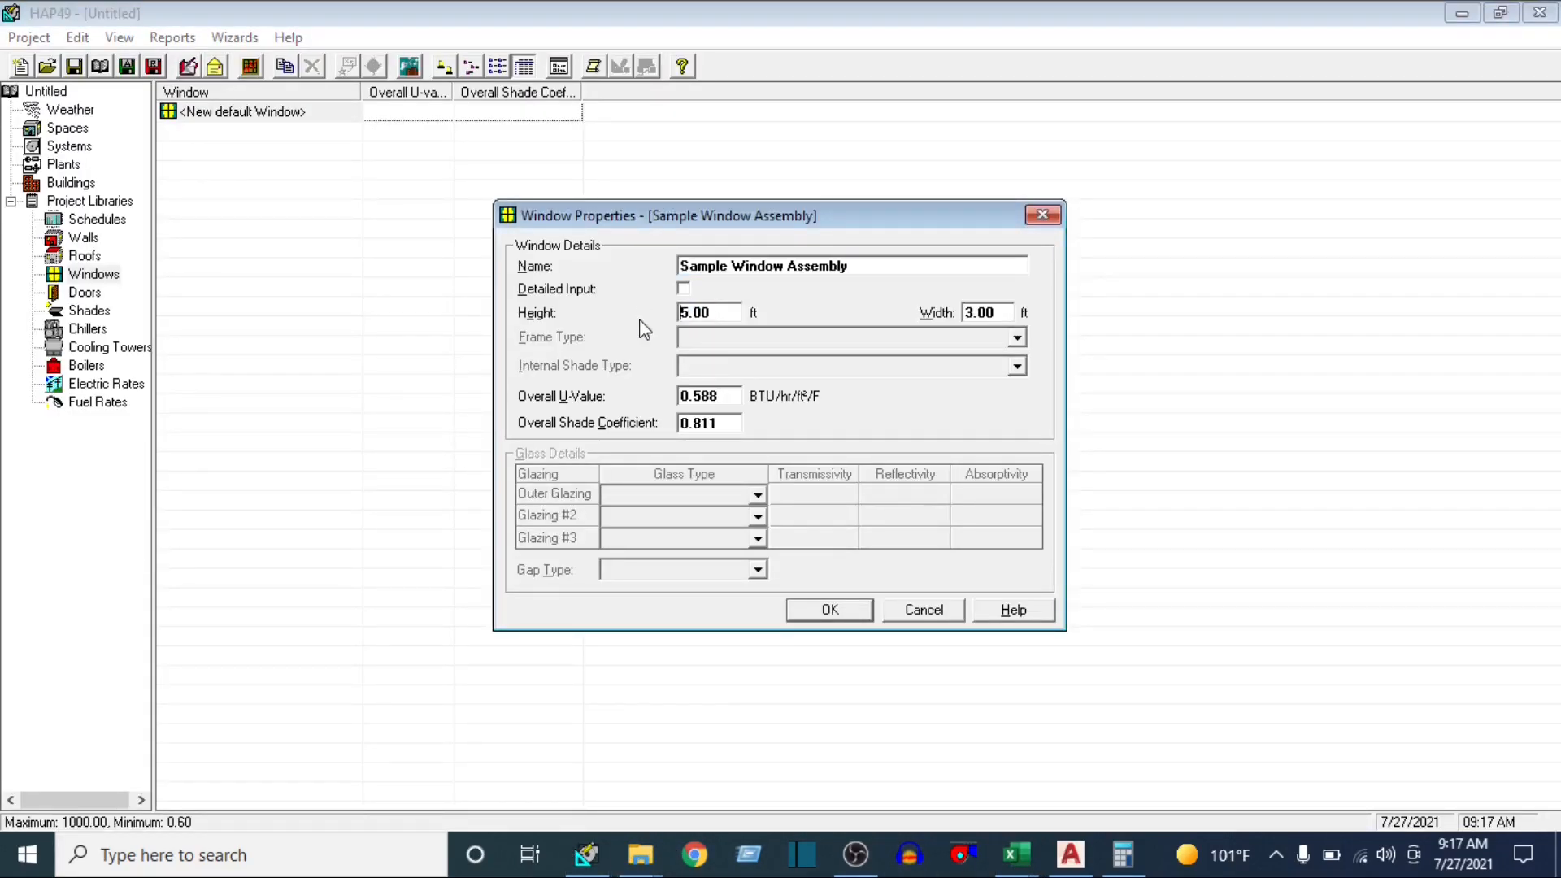
{"action": "type", "text": "38"}
{"action": "left_click_drag", "start_coordinate": [743, 312], "coordinate": [674, 302]}
{"action": "type", "text": "38"}
{"action": "type", "text": "12"}
Look up the Glass and SC for Glass values in Excel, and set the window's overall U-value to 0.22 and shade coefficient to 0.26
{"action": "left_click", "coordinate": [731, 404]}
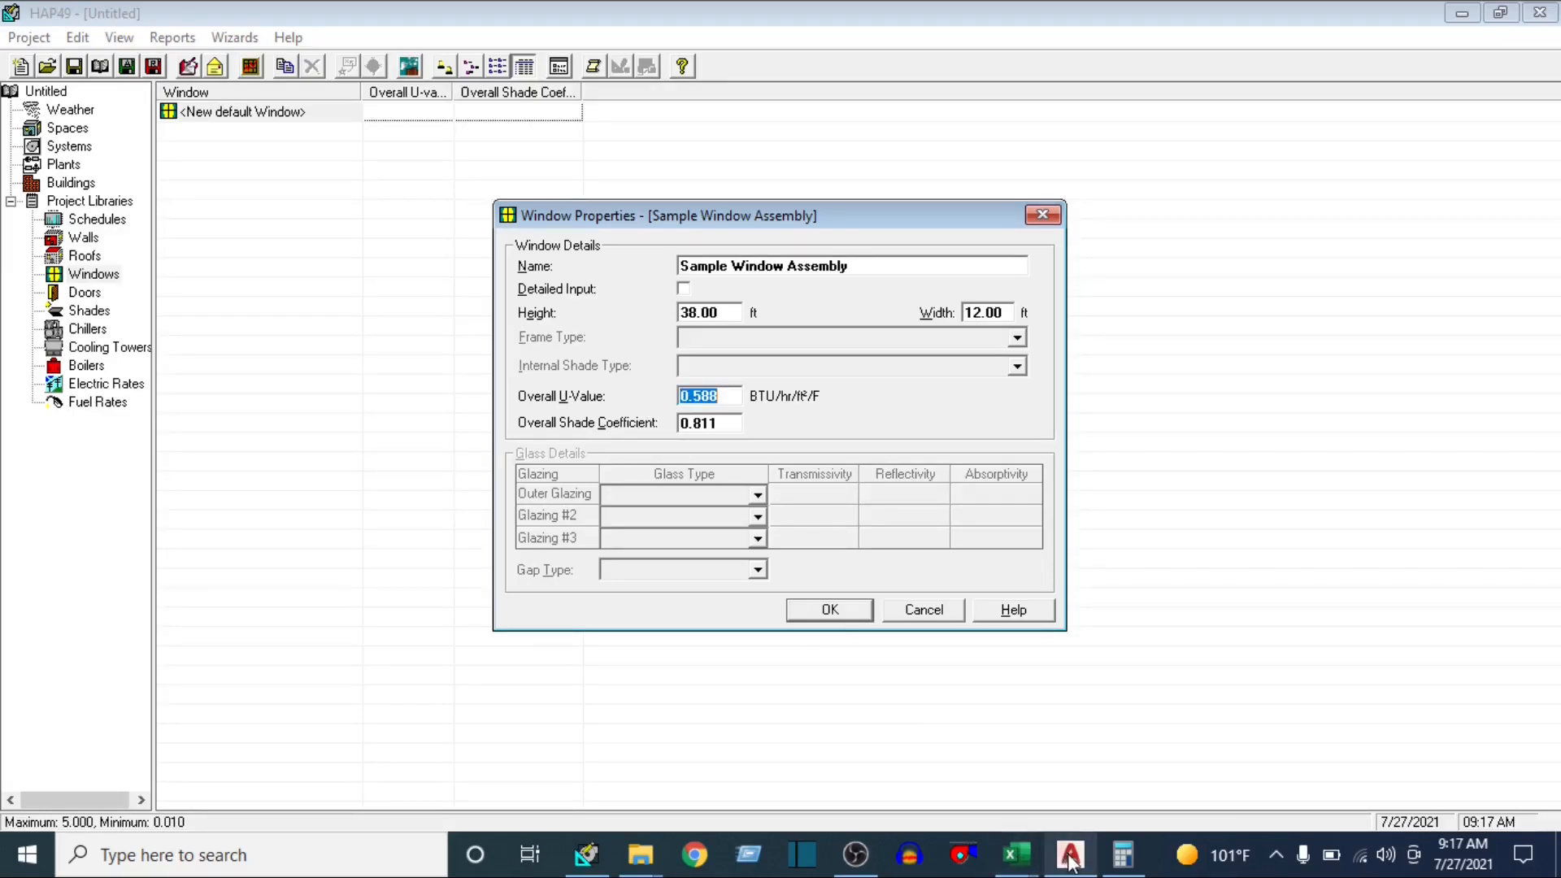
{"action": "mouse_move", "coordinate": [1016, 853]}
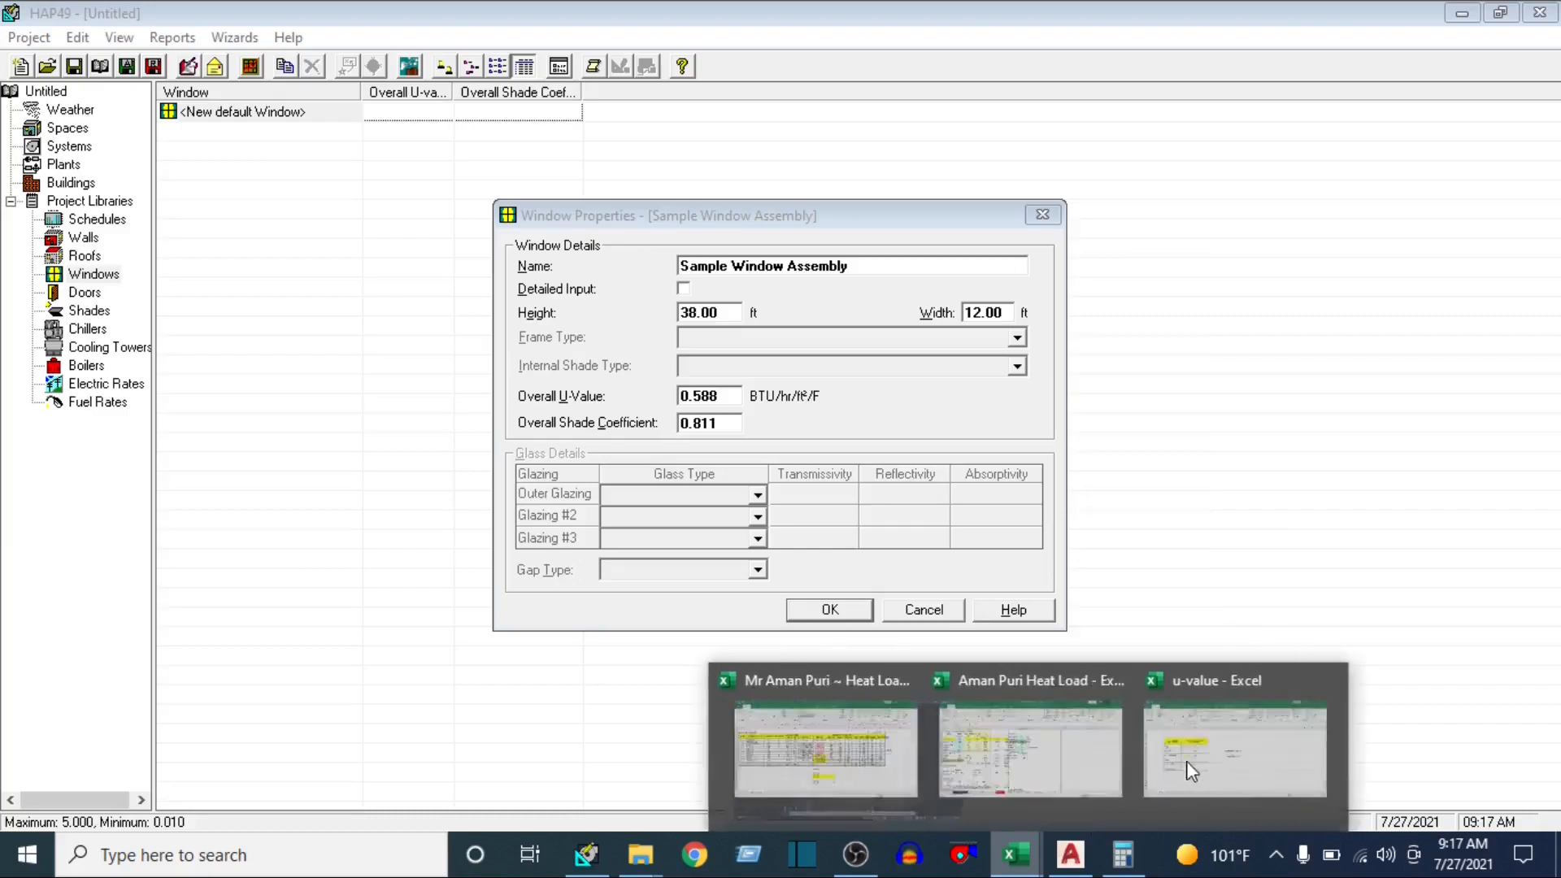
{"action": "left_click", "coordinate": [1252, 780]}
{"action": "left_click", "coordinate": [409, 514]}
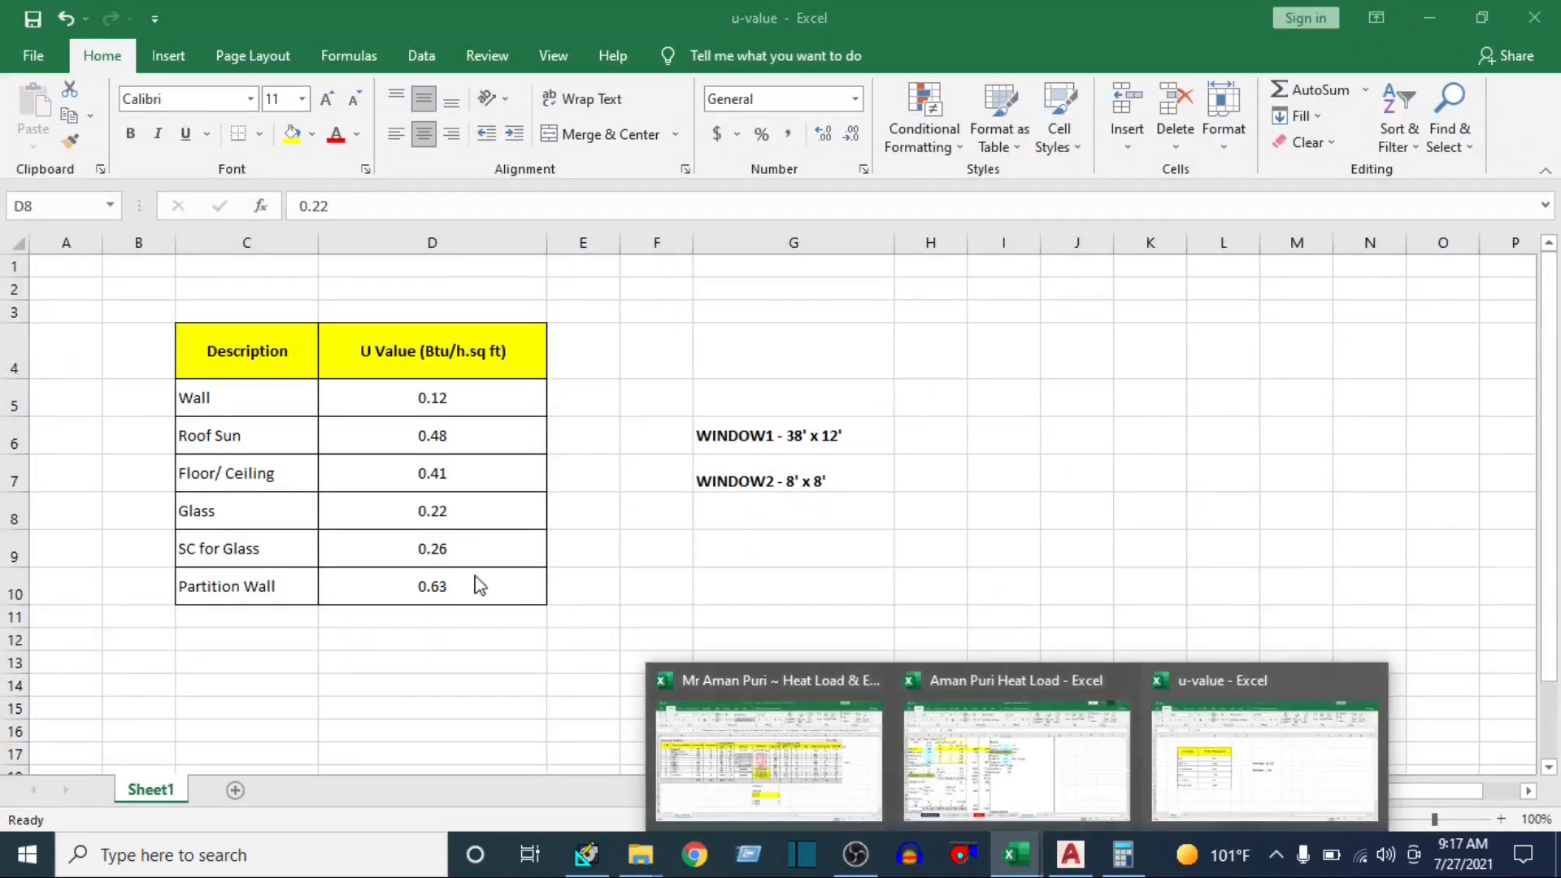
{"action": "left_click", "coordinate": [445, 553]}
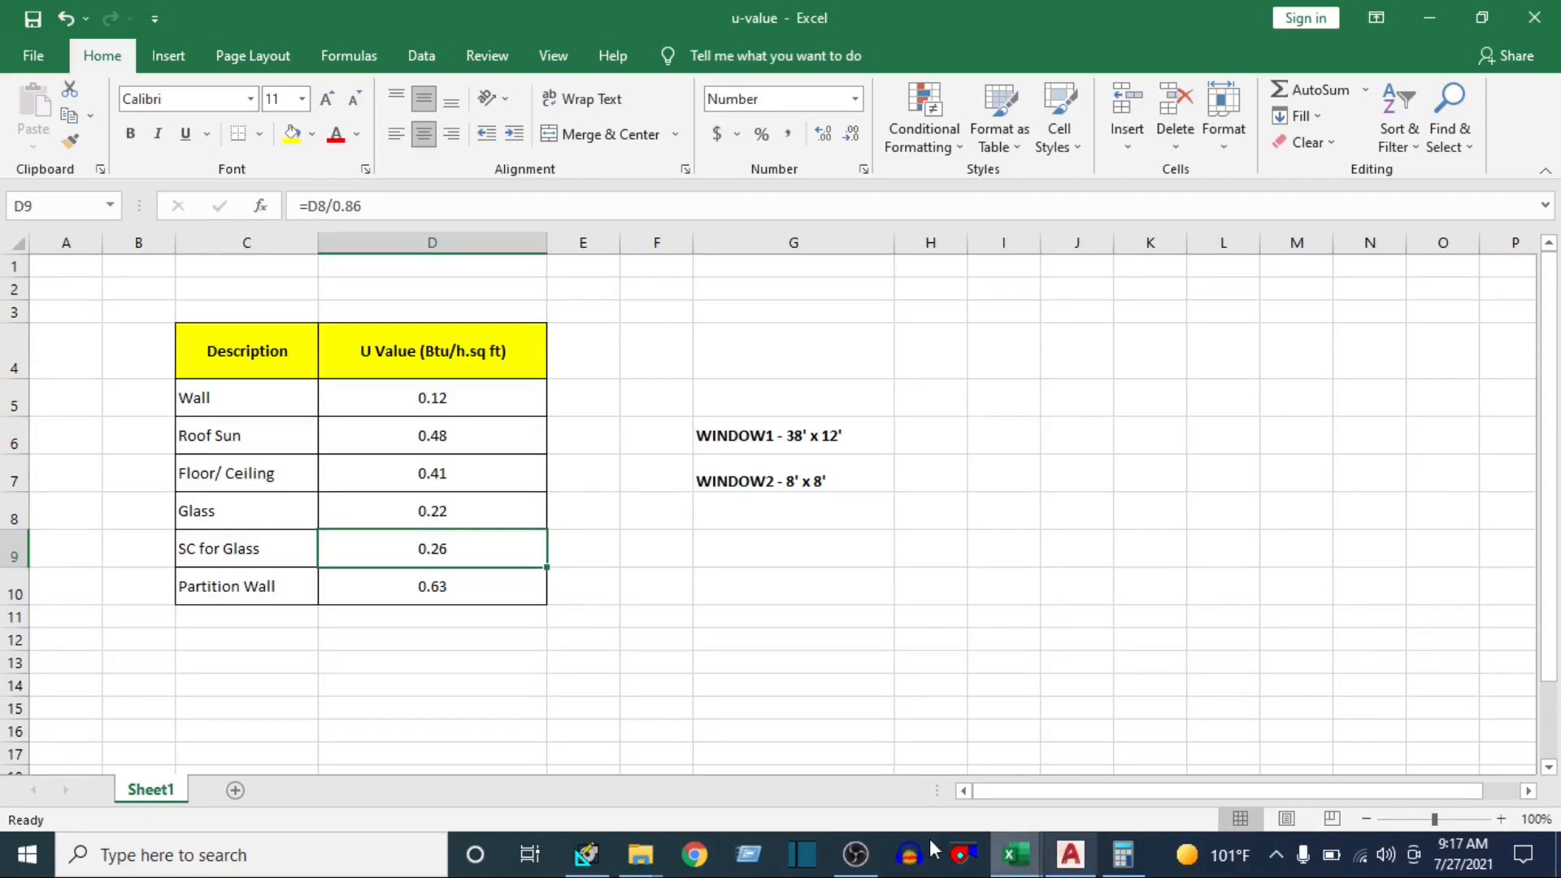
{"action": "left_click", "coordinate": [585, 872]}
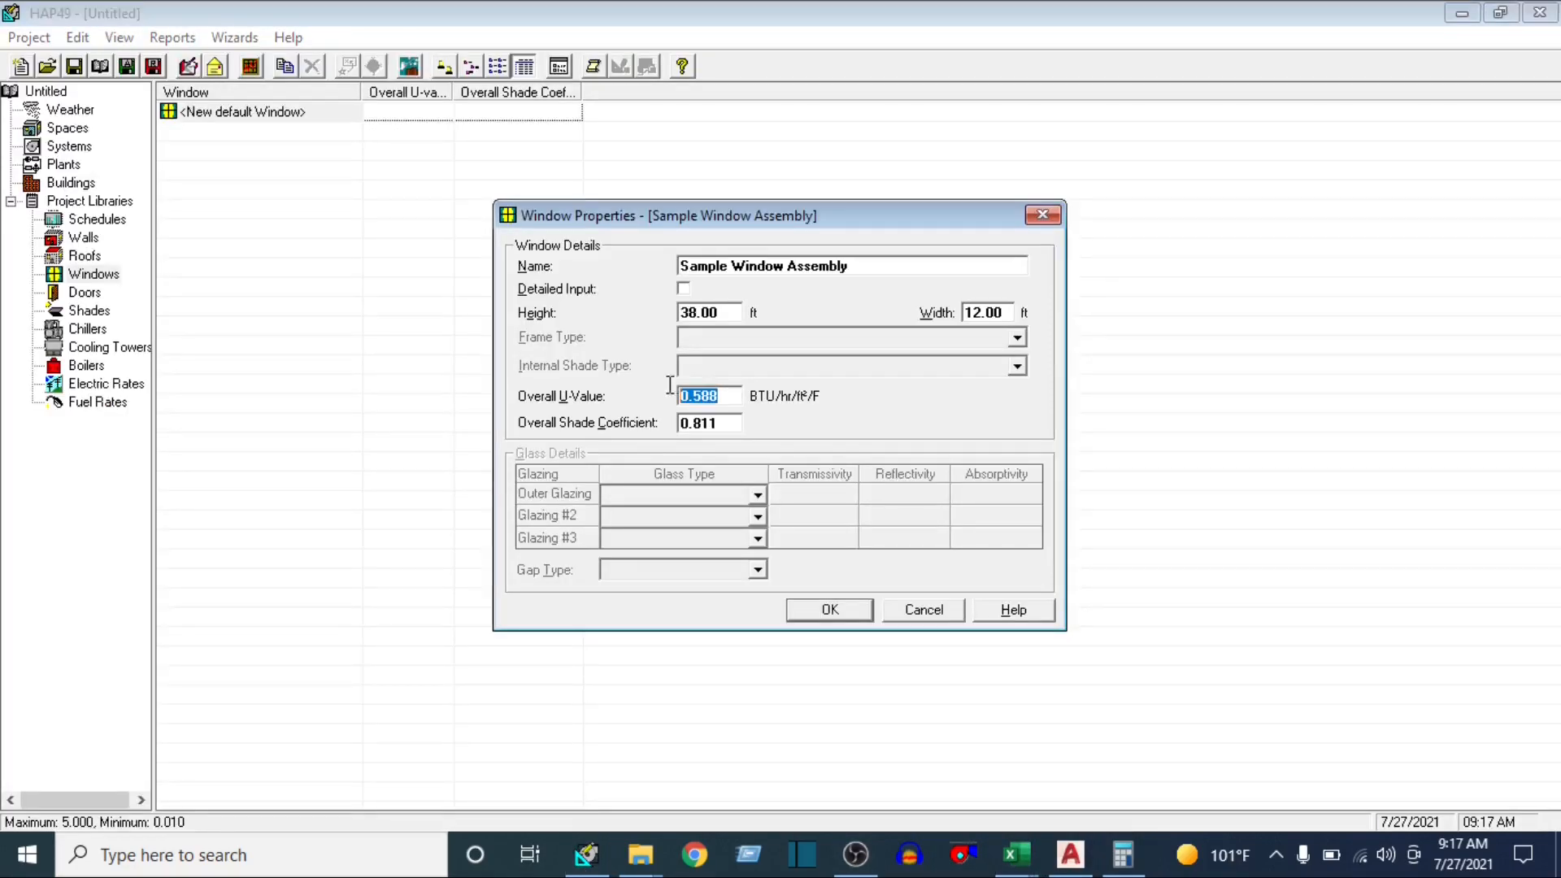
{"action": "type", "text": ".22"}
{"action": "key", "text": "Tab"}
{"action": "type", "text": ".2"}
Name the window assembly WINDOW 1 and save it
{"action": "left_click", "coordinate": [865, 266]}
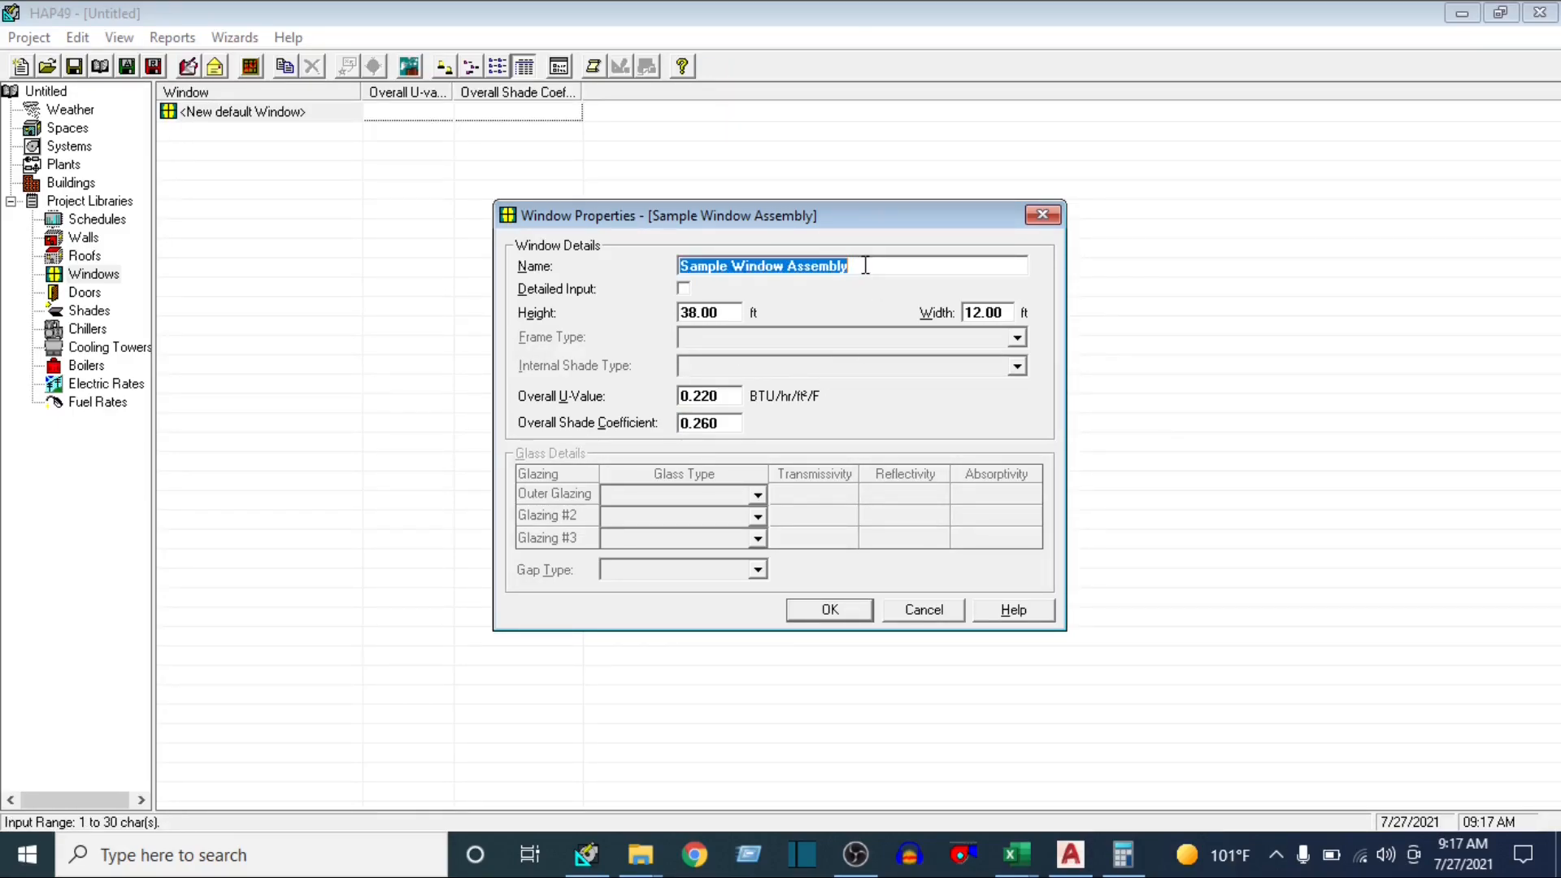
{"action": "type", "text": "WINDO"}
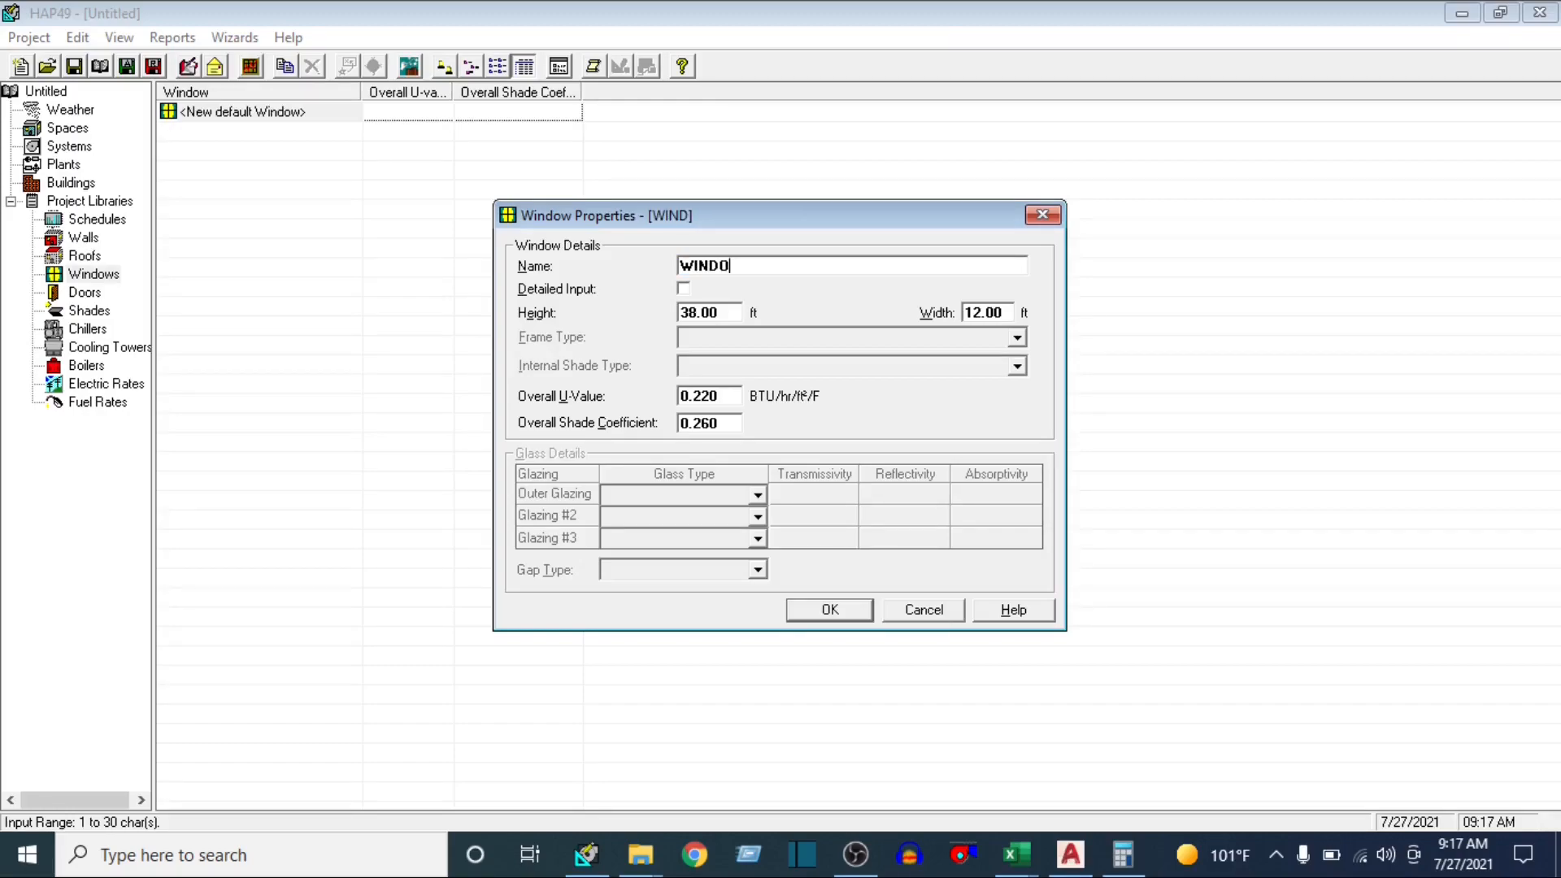
{"action": "type", "text": "W 1"}
{"action": "left_click", "coordinate": [826, 611]}
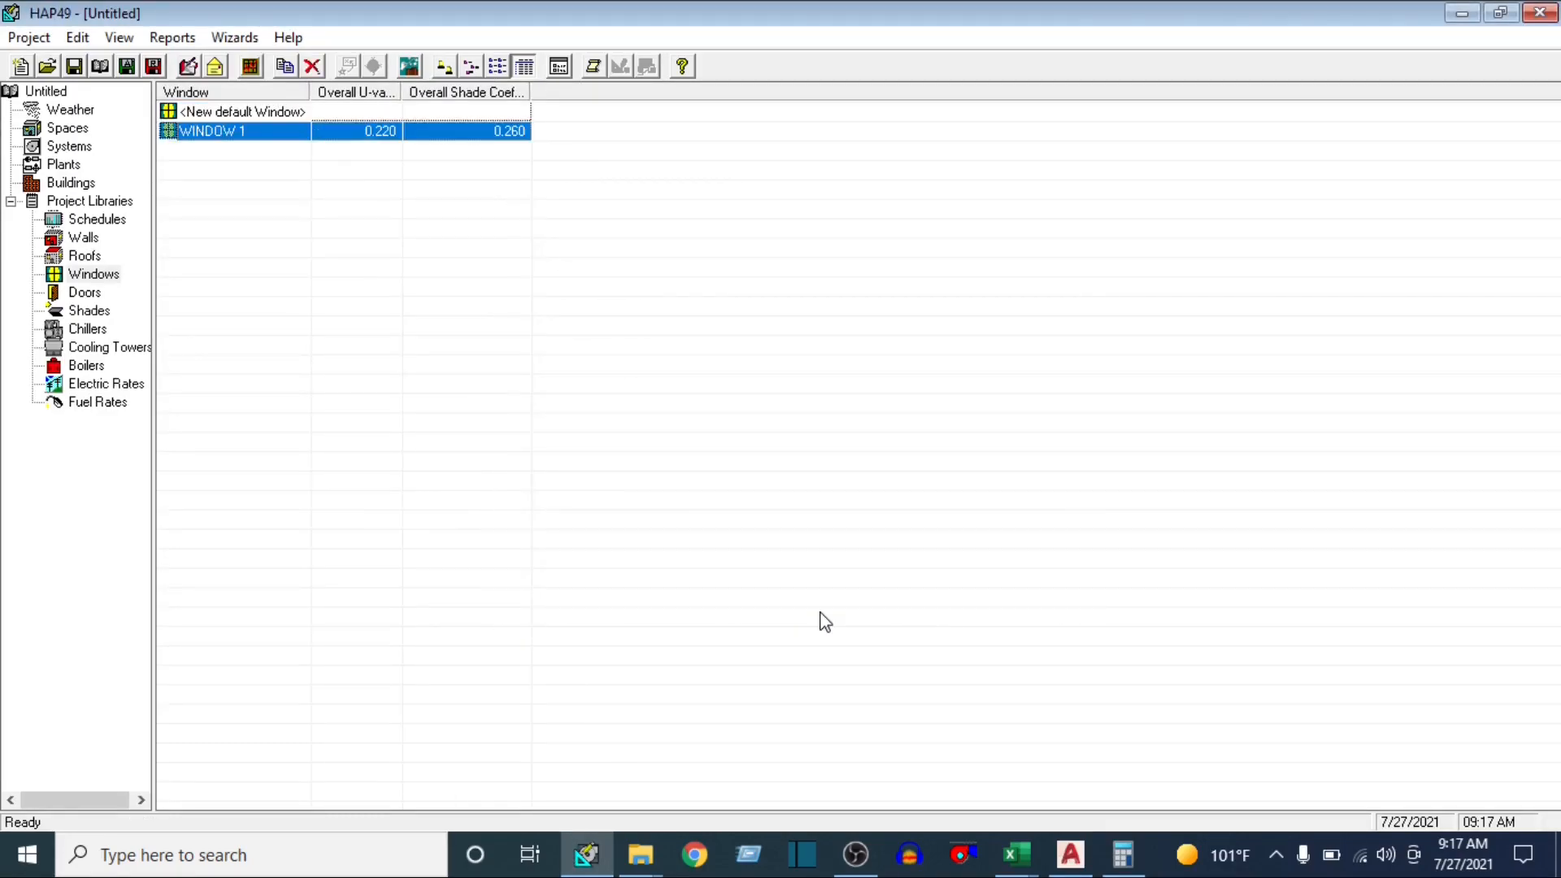
Duplicate WINDOW 1 as WINDOW 2, set its height and width to 8 ft each, and save it
{"action": "right_click", "coordinate": [231, 128]}
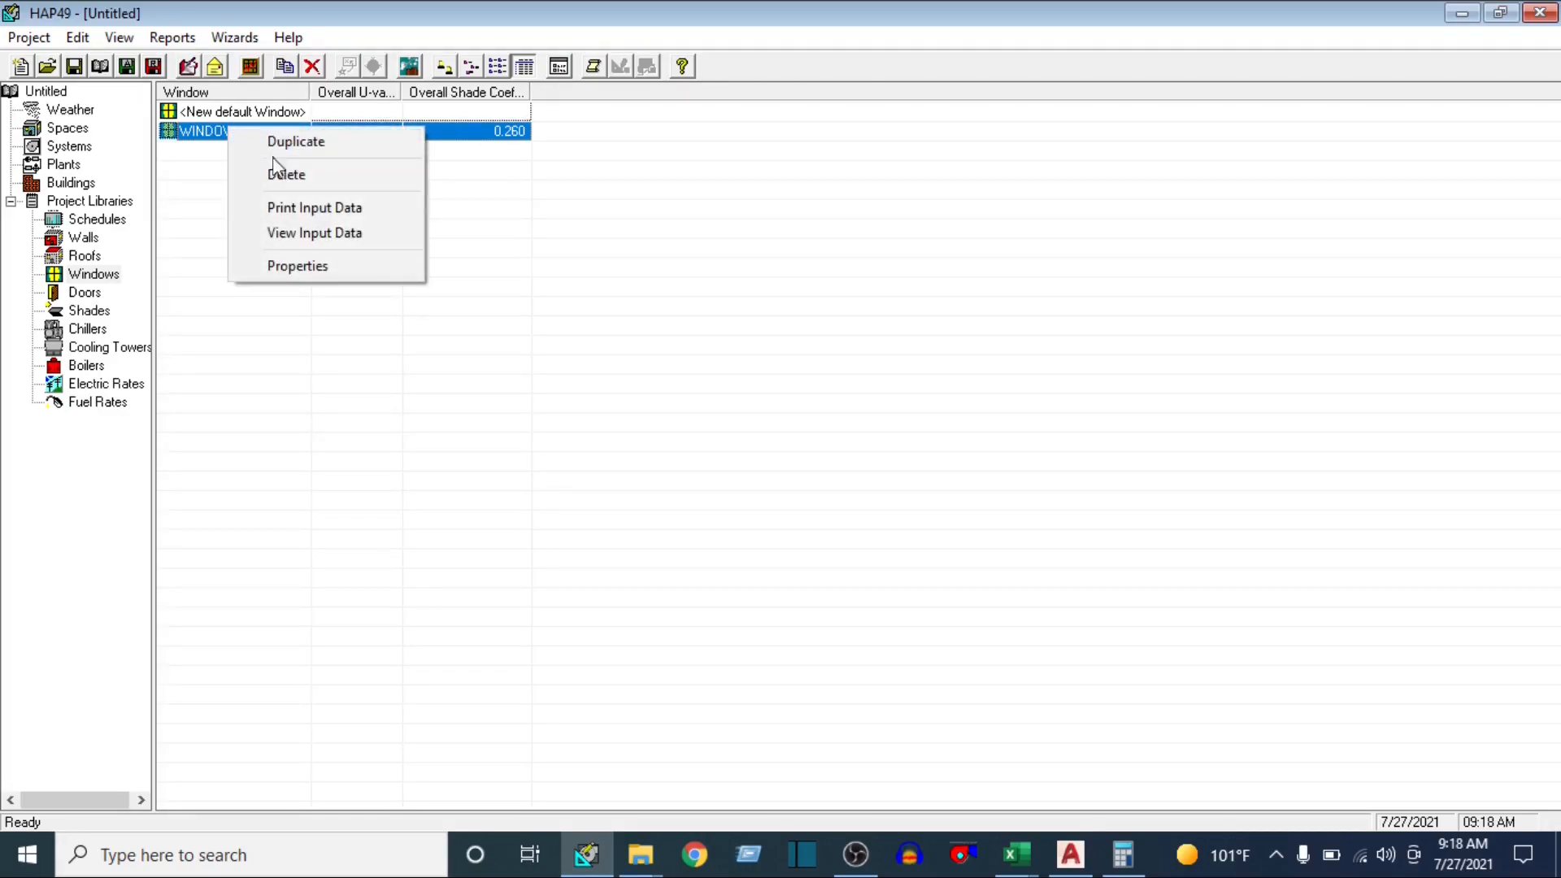
{"action": "left_click", "coordinate": [285, 143]}
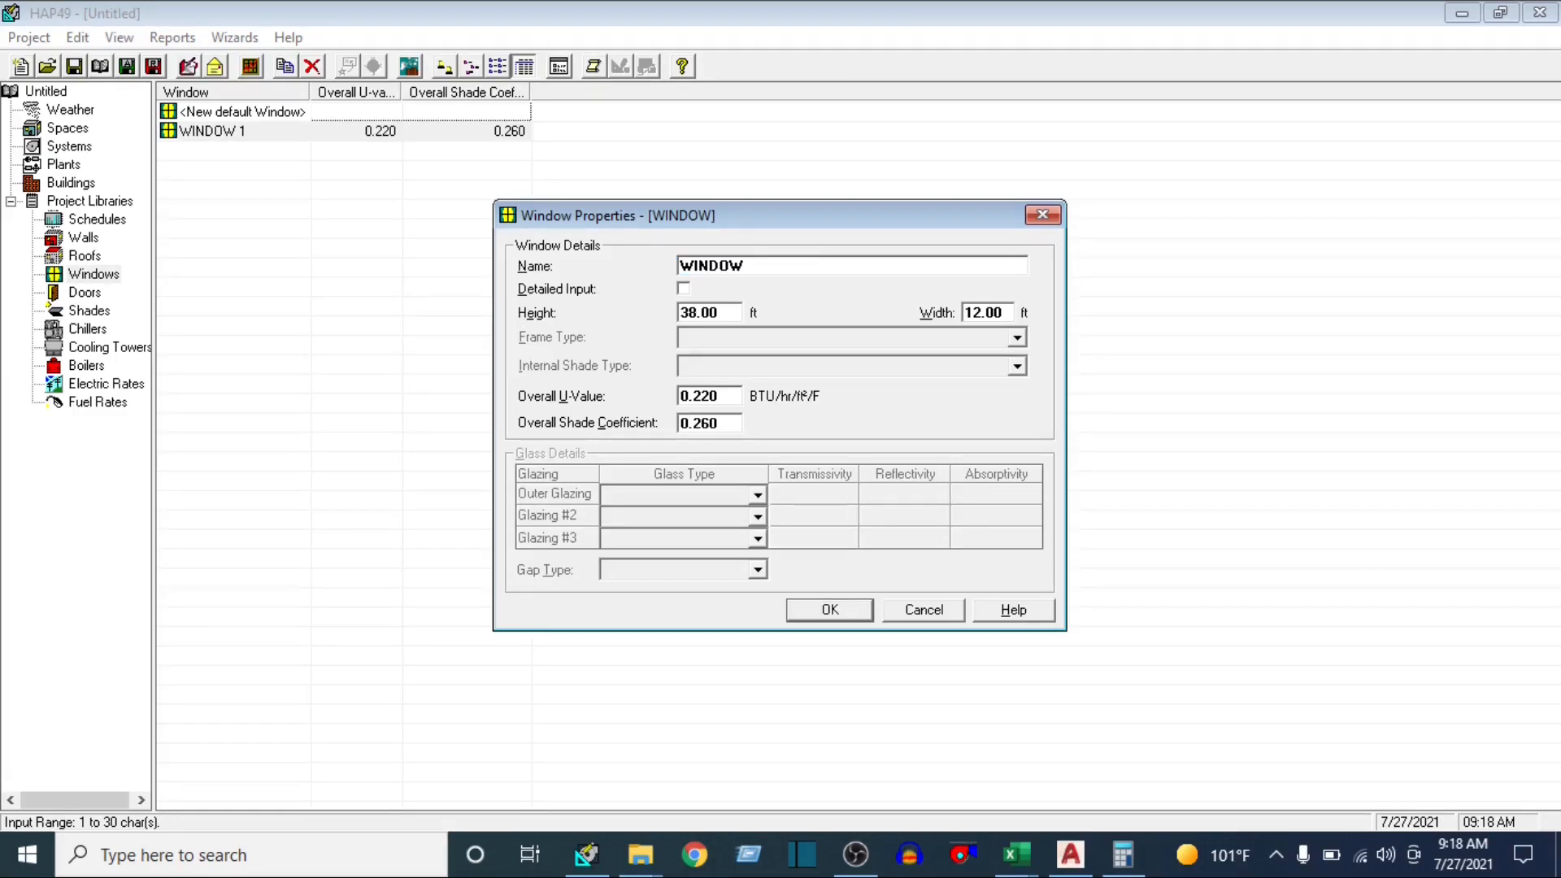
{"action": "double_click", "coordinate": [728, 304]}
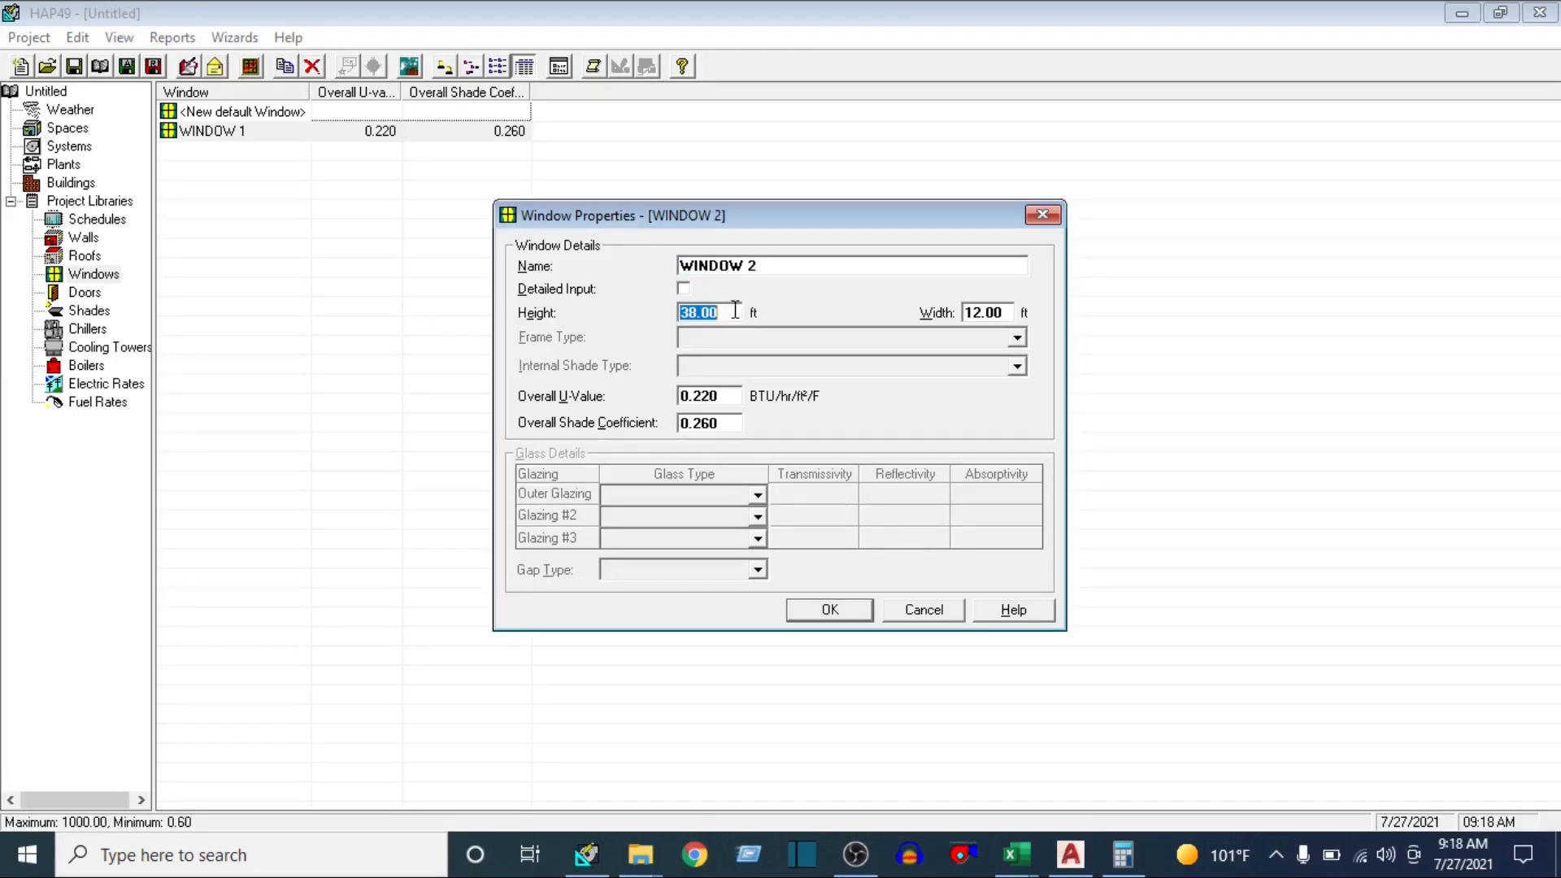
{"action": "type", "text": "8"}
{"action": "double_click", "coordinate": [1011, 312]}
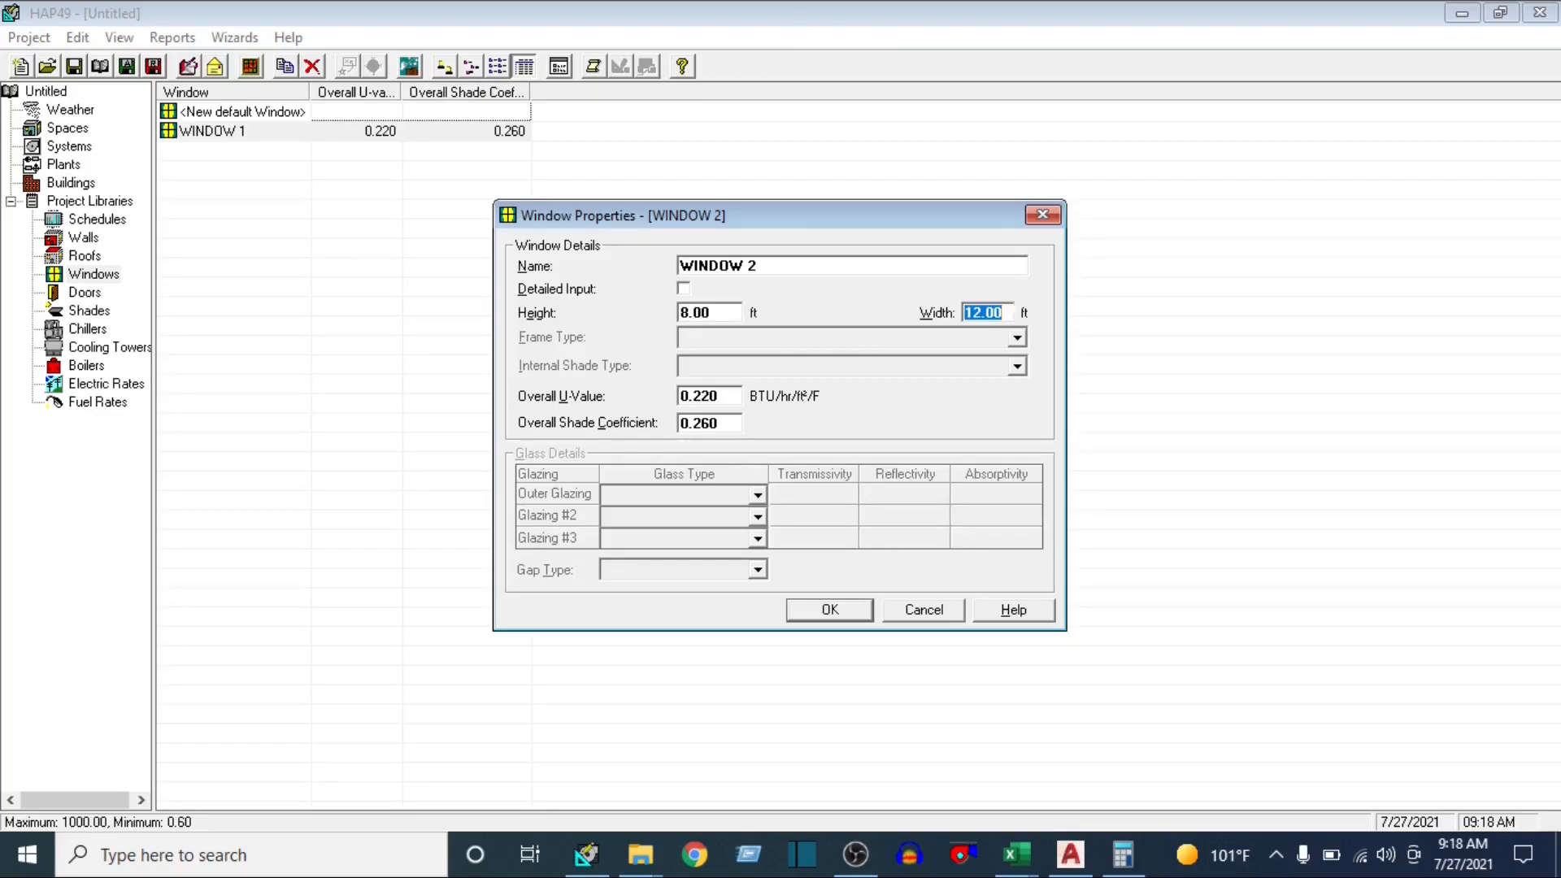
{"action": "type", "text": "8"}
{"action": "left_click", "coordinate": [826, 606]}
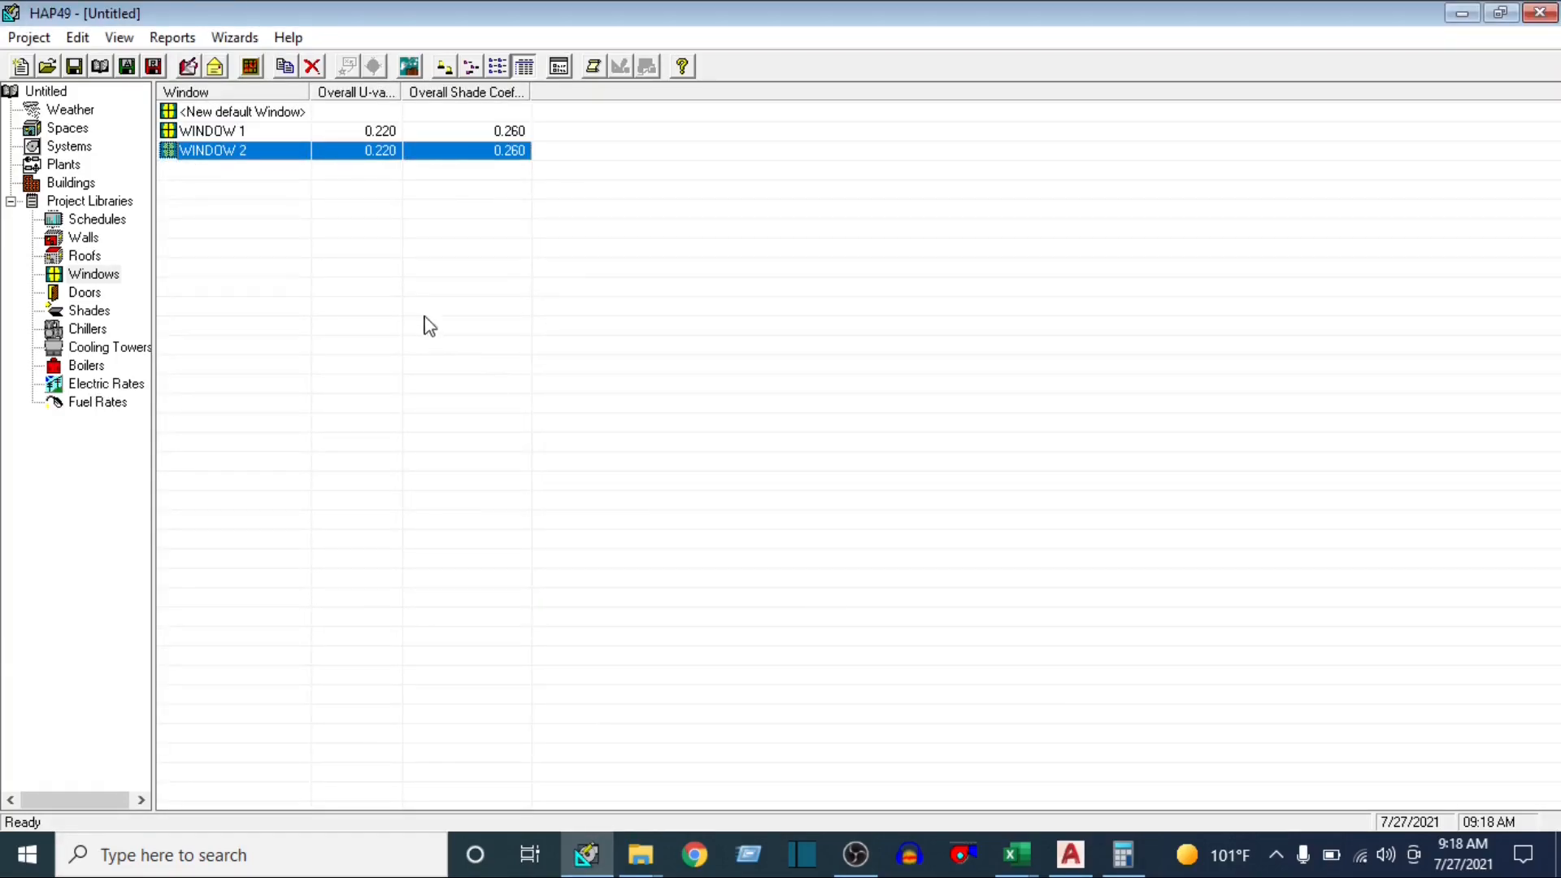
Review the saved entries in the Windows, Walls and Roofs libraries
{"action": "left_click", "coordinate": [232, 135]}
{"action": "left_click", "coordinate": [234, 151]}
{"action": "left_click", "coordinate": [78, 241]}
{"action": "left_click", "coordinate": [83, 257]}
{"action": "left_click", "coordinate": [92, 275]}
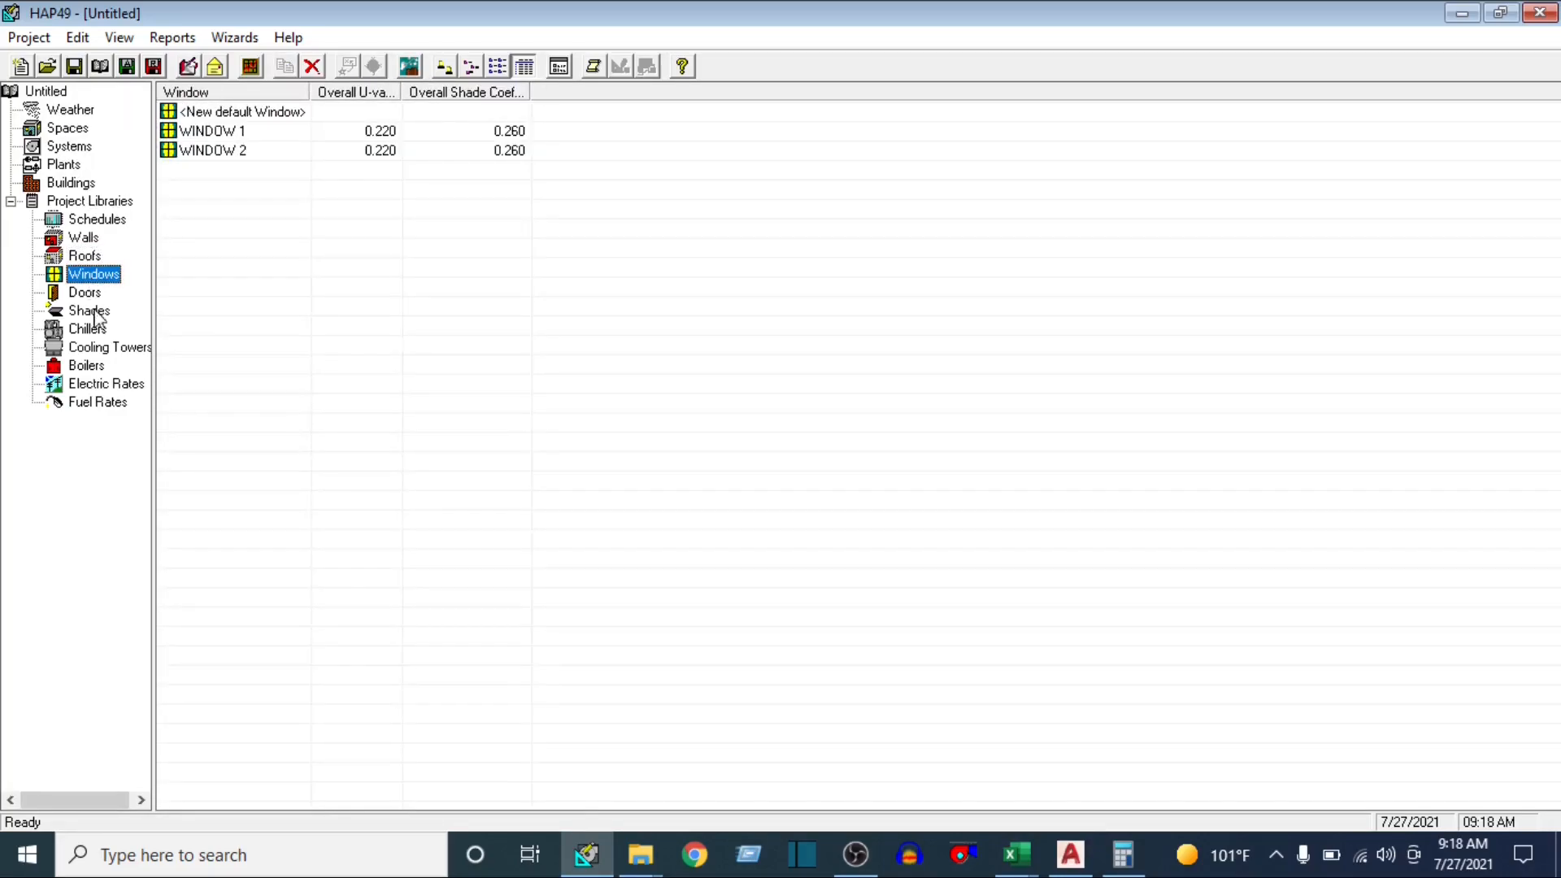
Open the project's weather properties and set the region to Asia/Pacific, the location to India and the city to New Delhi
{"action": "left_click", "coordinate": [75, 113]}
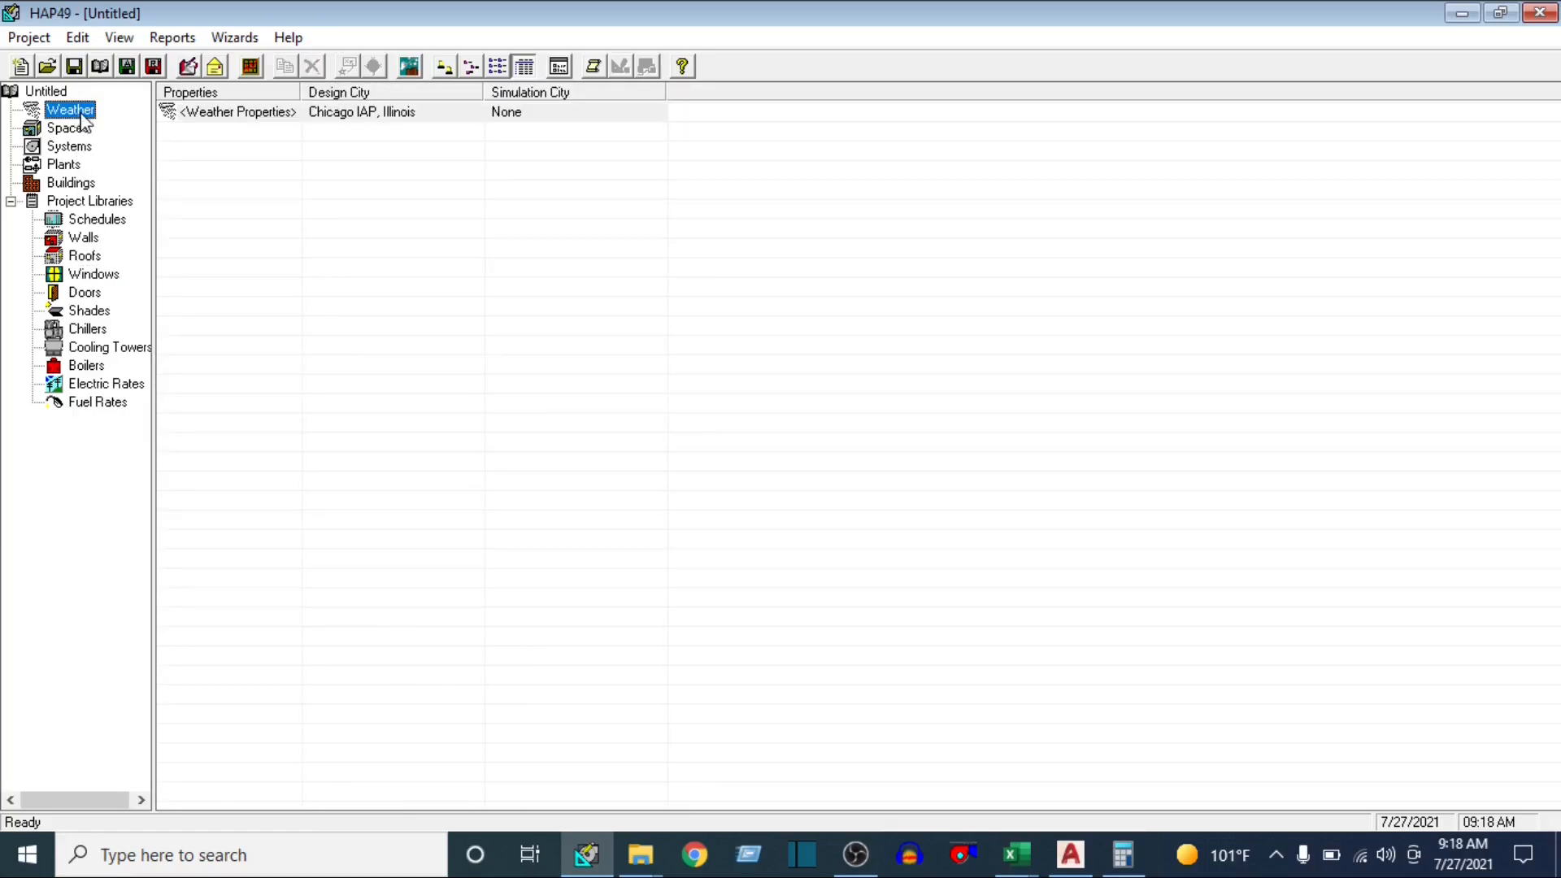
{"action": "left_click", "coordinate": [218, 119]}
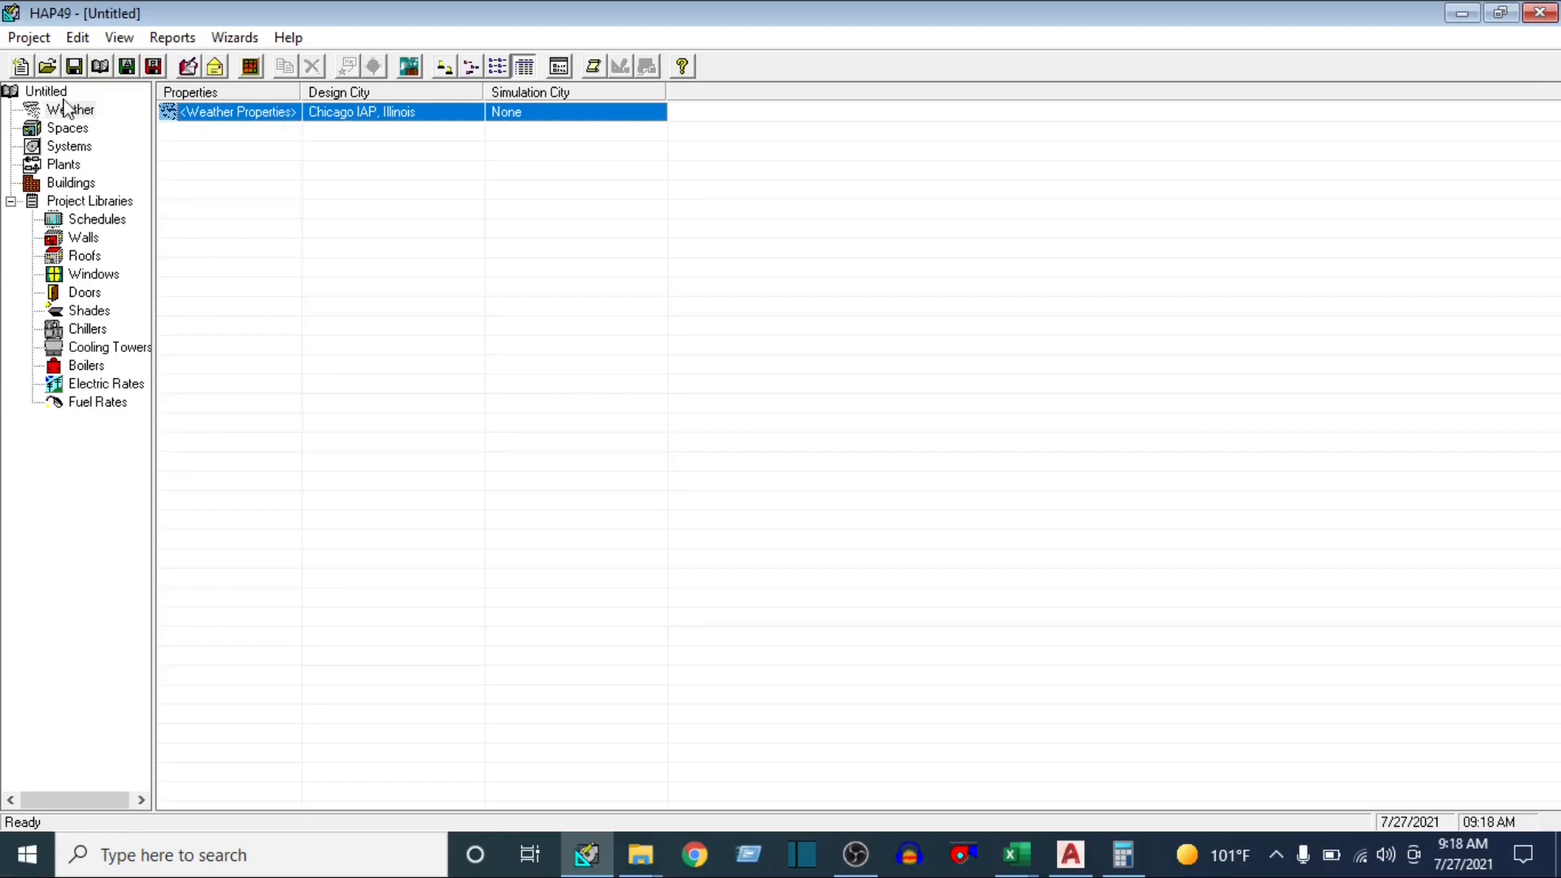
{"action": "double_click", "coordinate": [283, 108]}
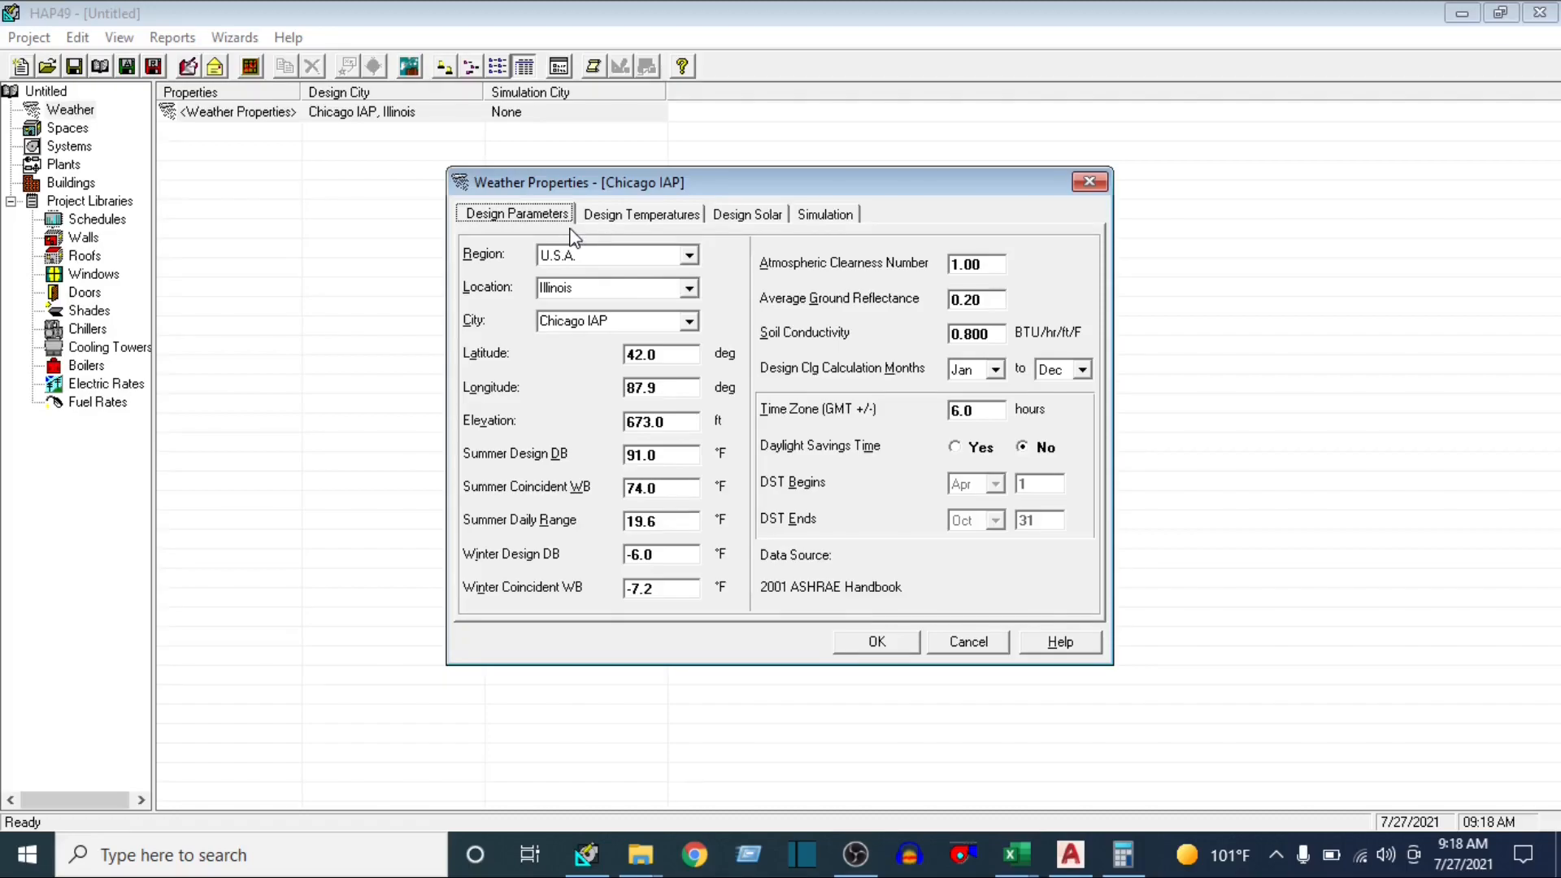
{"action": "left_click", "coordinate": [691, 257]}
{"action": "left_click", "coordinate": [638, 291]}
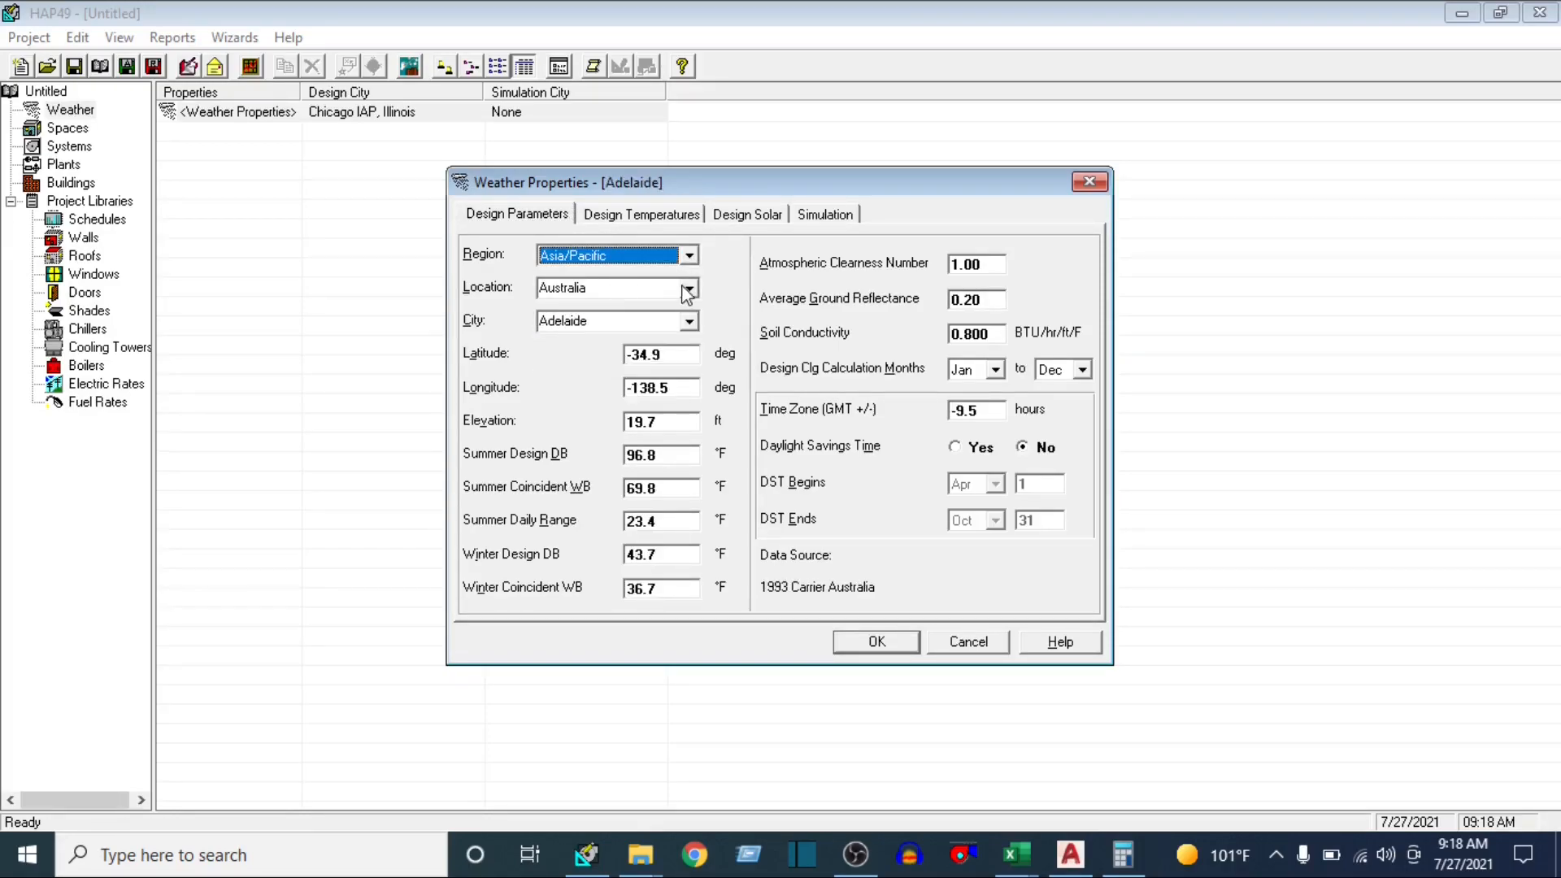
{"action": "left_click", "coordinate": [689, 289]}
{"action": "left_click", "coordinate": [611, 398]}
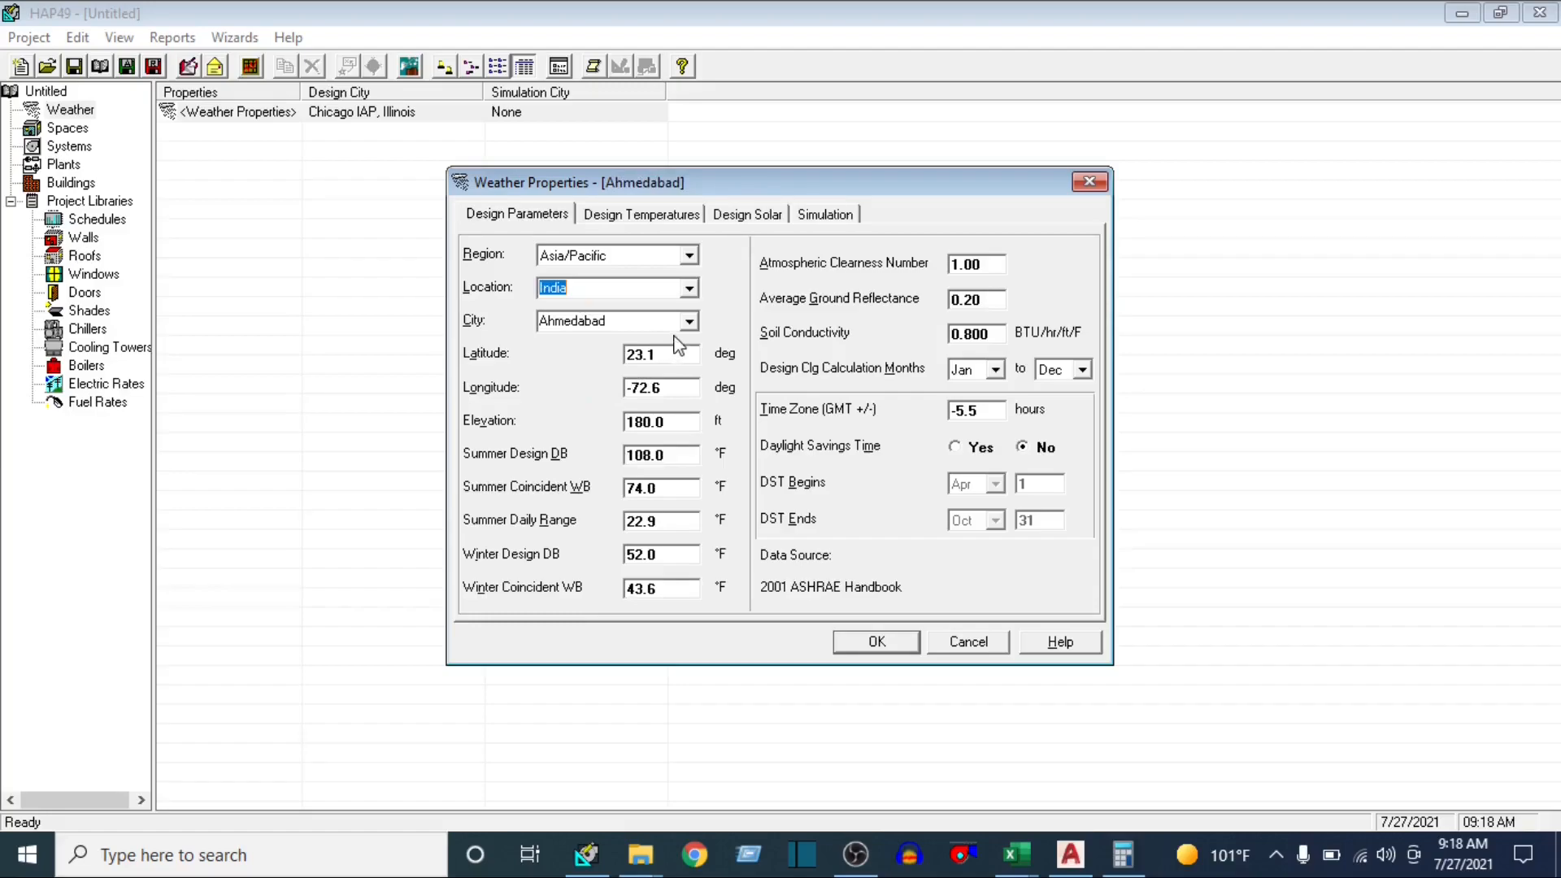
{"action": "left_click", "coordinate": [690, 321]}
{"action": "left_click", "coordinate": [618, 446]}
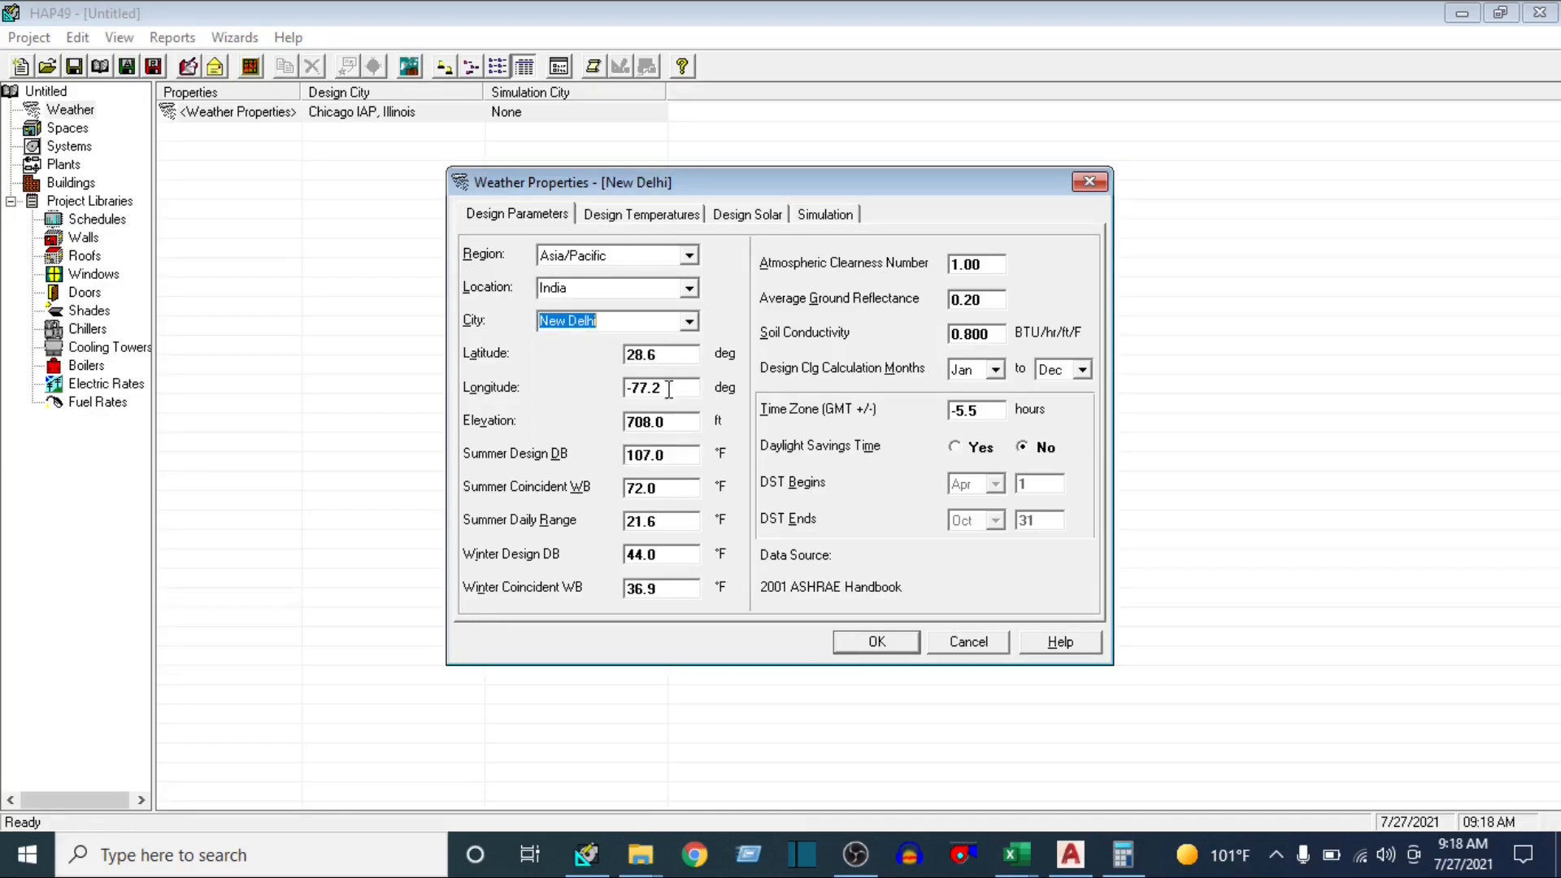
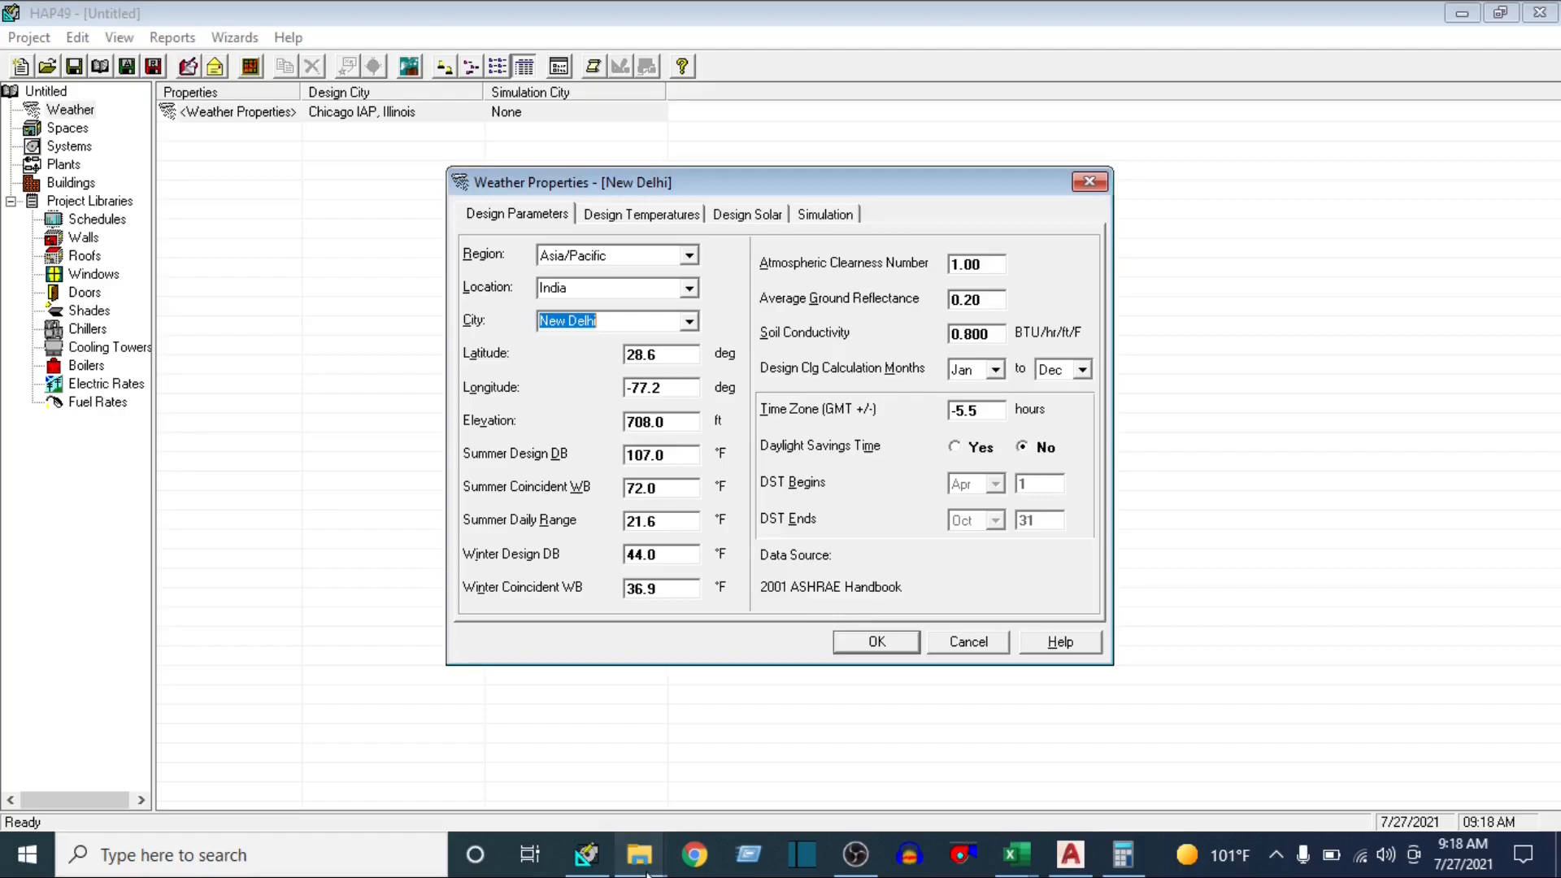
Open the ISHRAE Handbook PDF and examine the Table 1 Outside Design Data for New Delhi's summer dry-bulb and wet-bulb temperatures
{"action": "mouse_move", "coordinate": [640, 854]}
{"action": "left_click", "coordinate": [561, 752]}
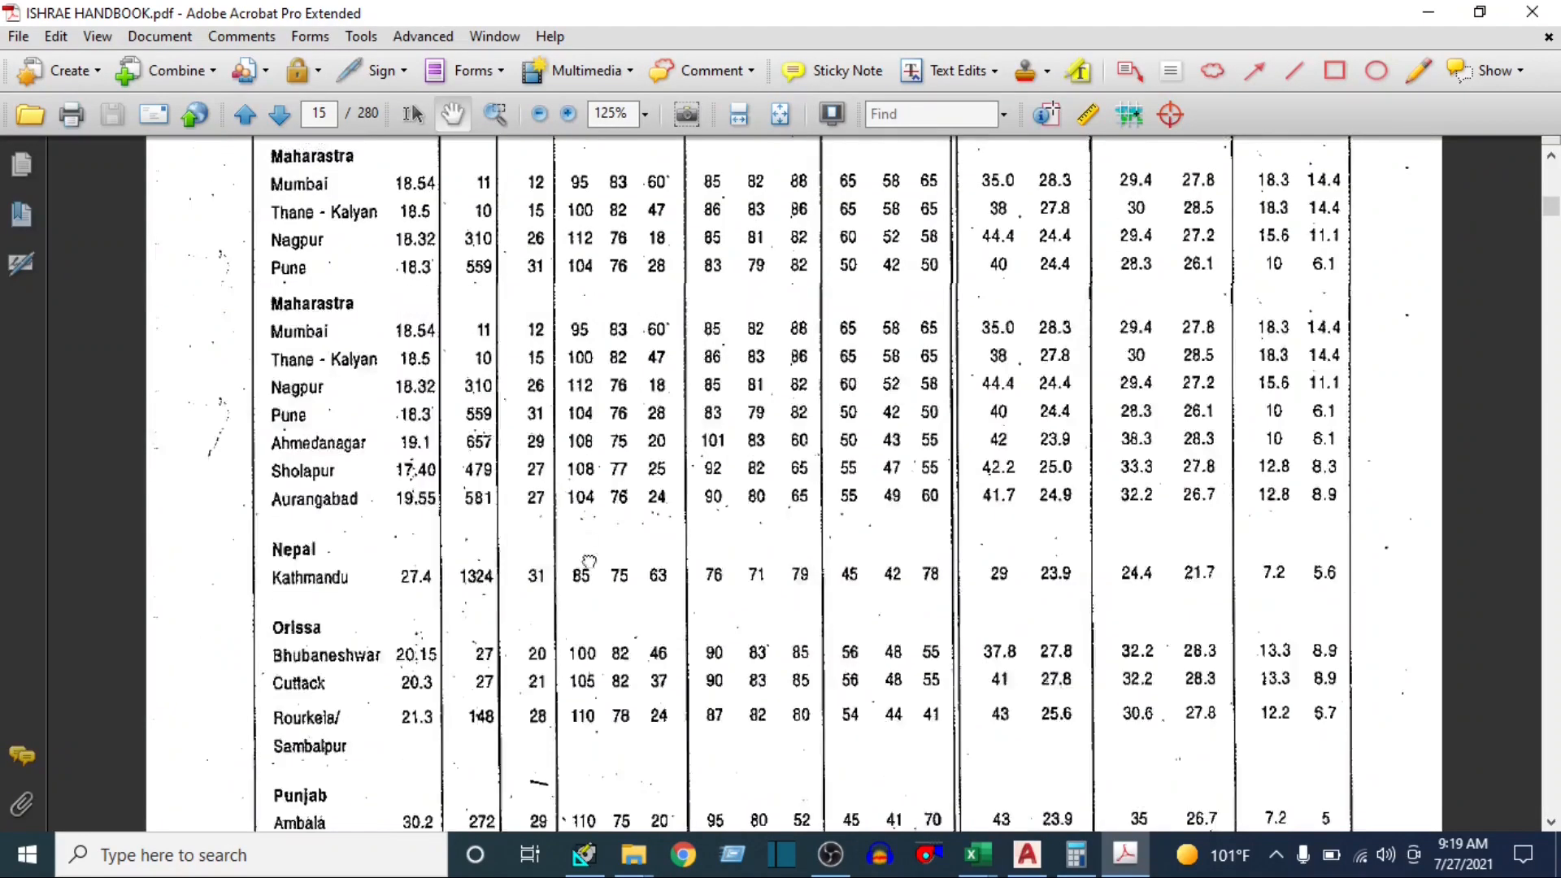
{"action": "scroll", "coordinate": [540, 426], "scroll_direction": "up", "scroll_amount": 3}
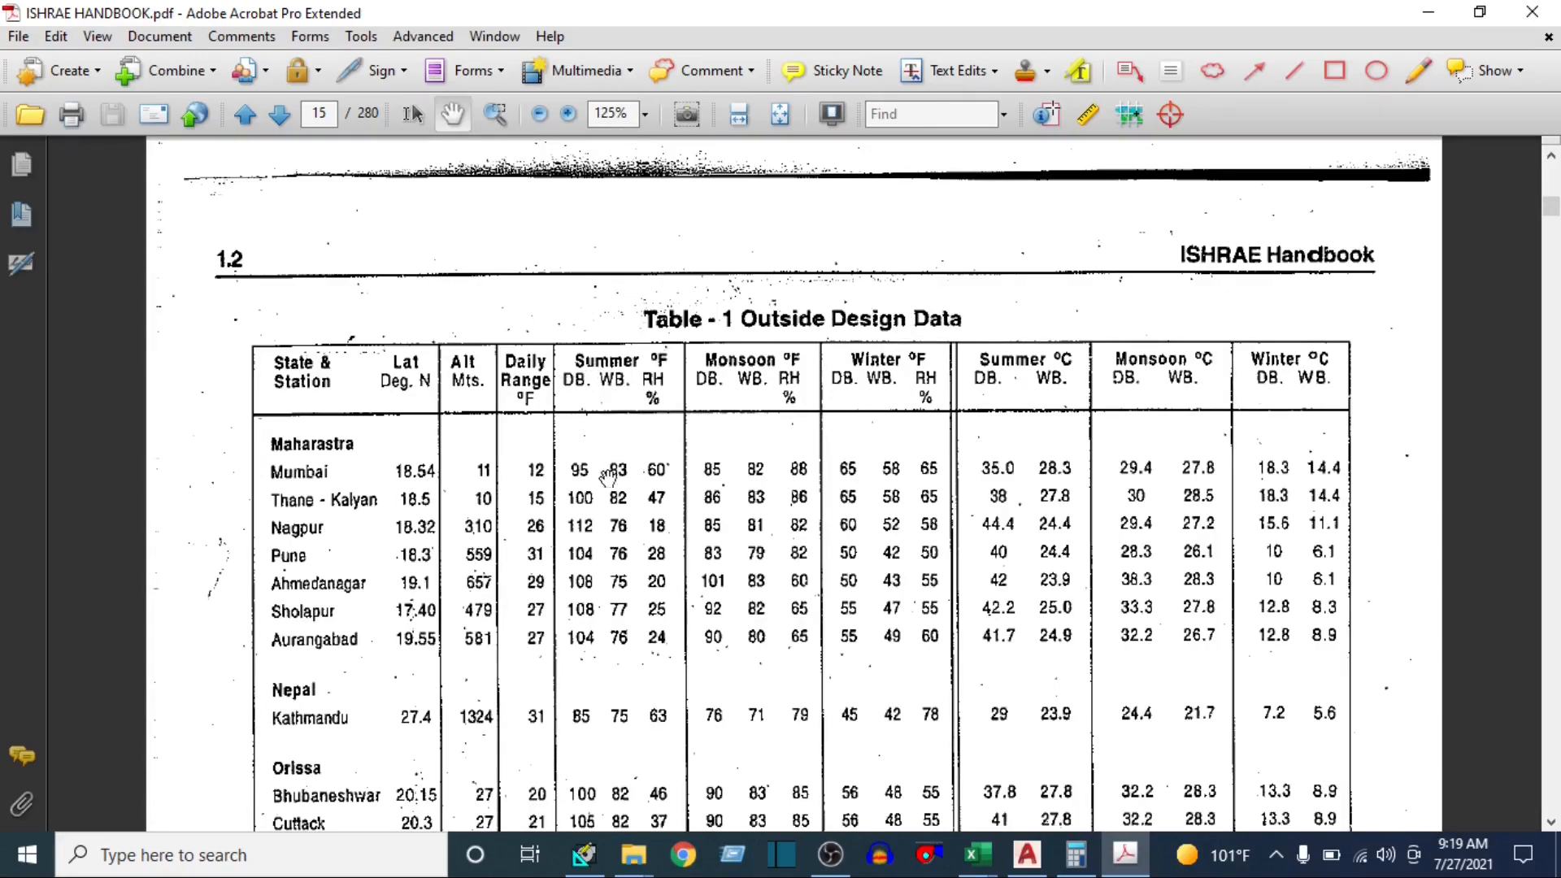
{"action": "scroll", "coordinate": [609, 675], "scroll_direction": "down", "scroll_amount": 6}
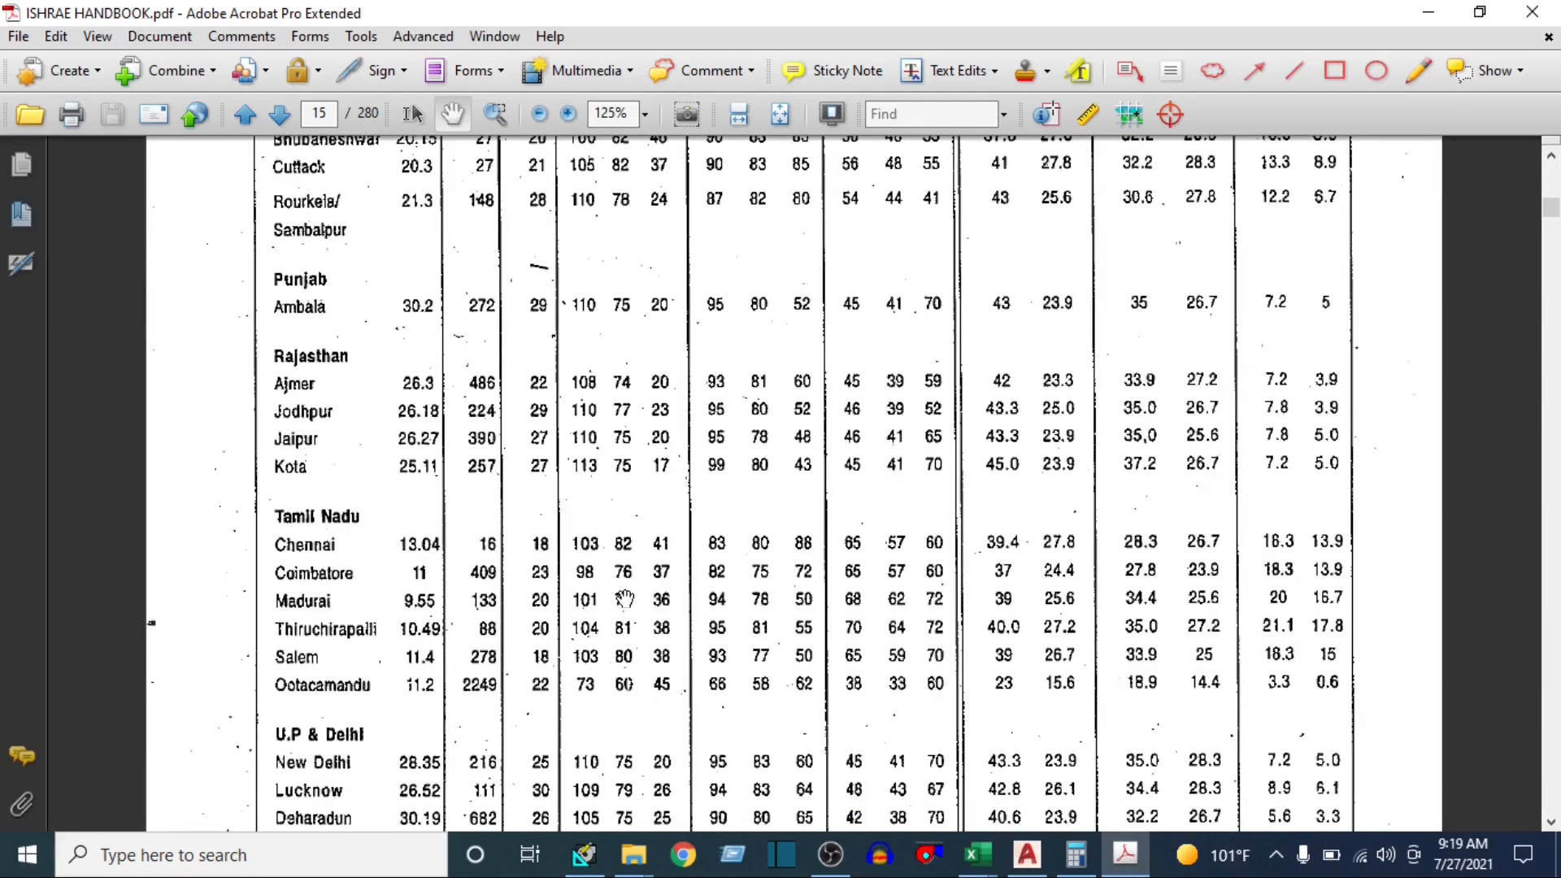
{"action": "scroll", "coordinate": [625, 569], "scroll_direction": "down", "scroll_amount": 2}
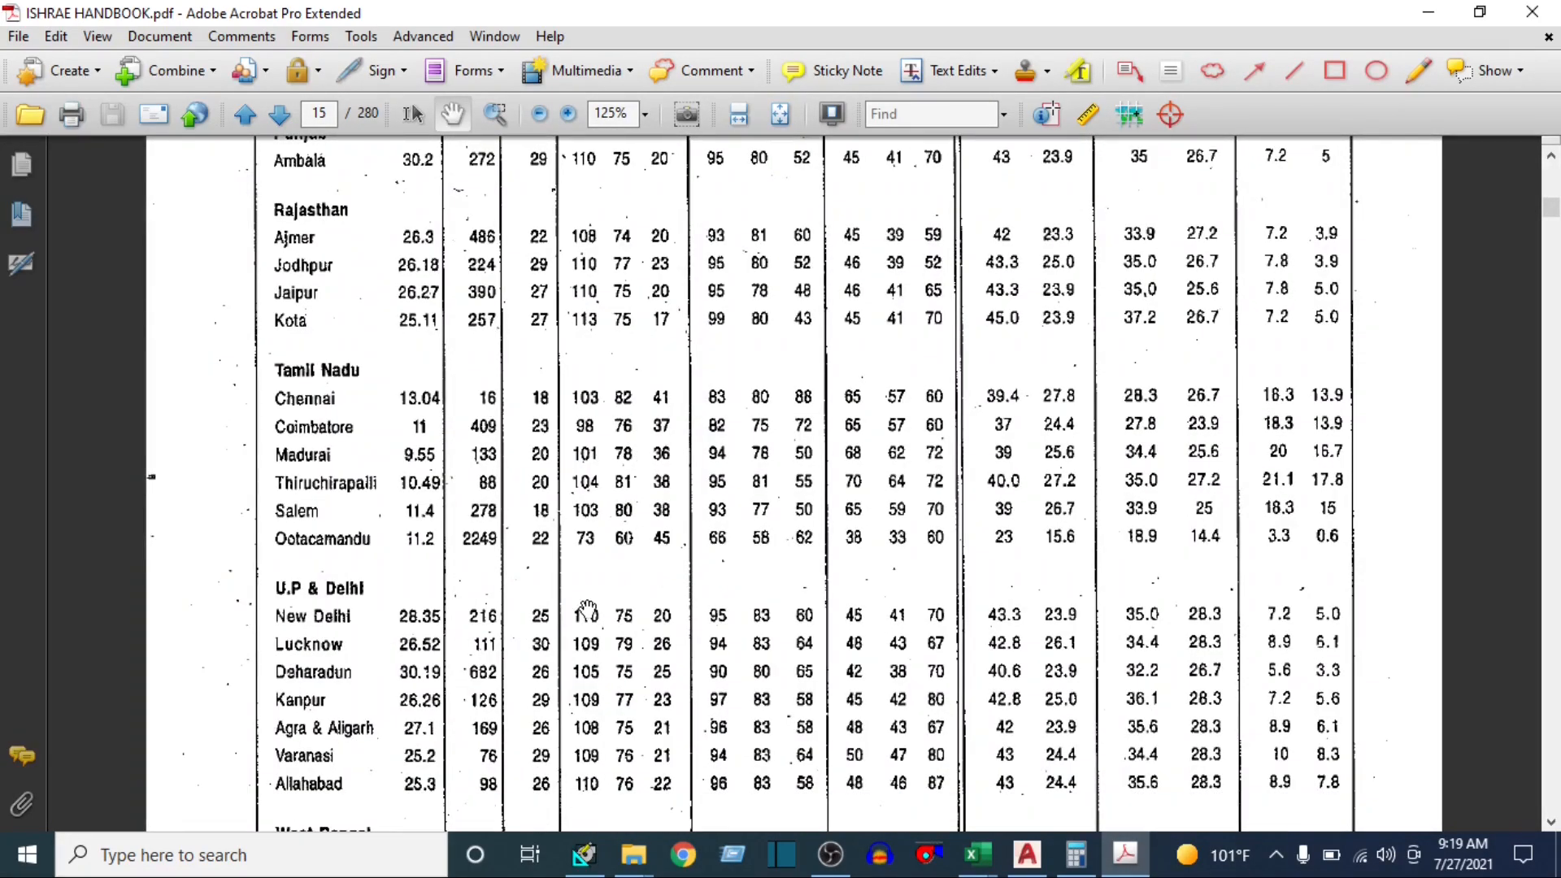
{"action": "scroll", "coordinate": [651, 379], "scroll_direction": "up", "scroll_amount": 7}
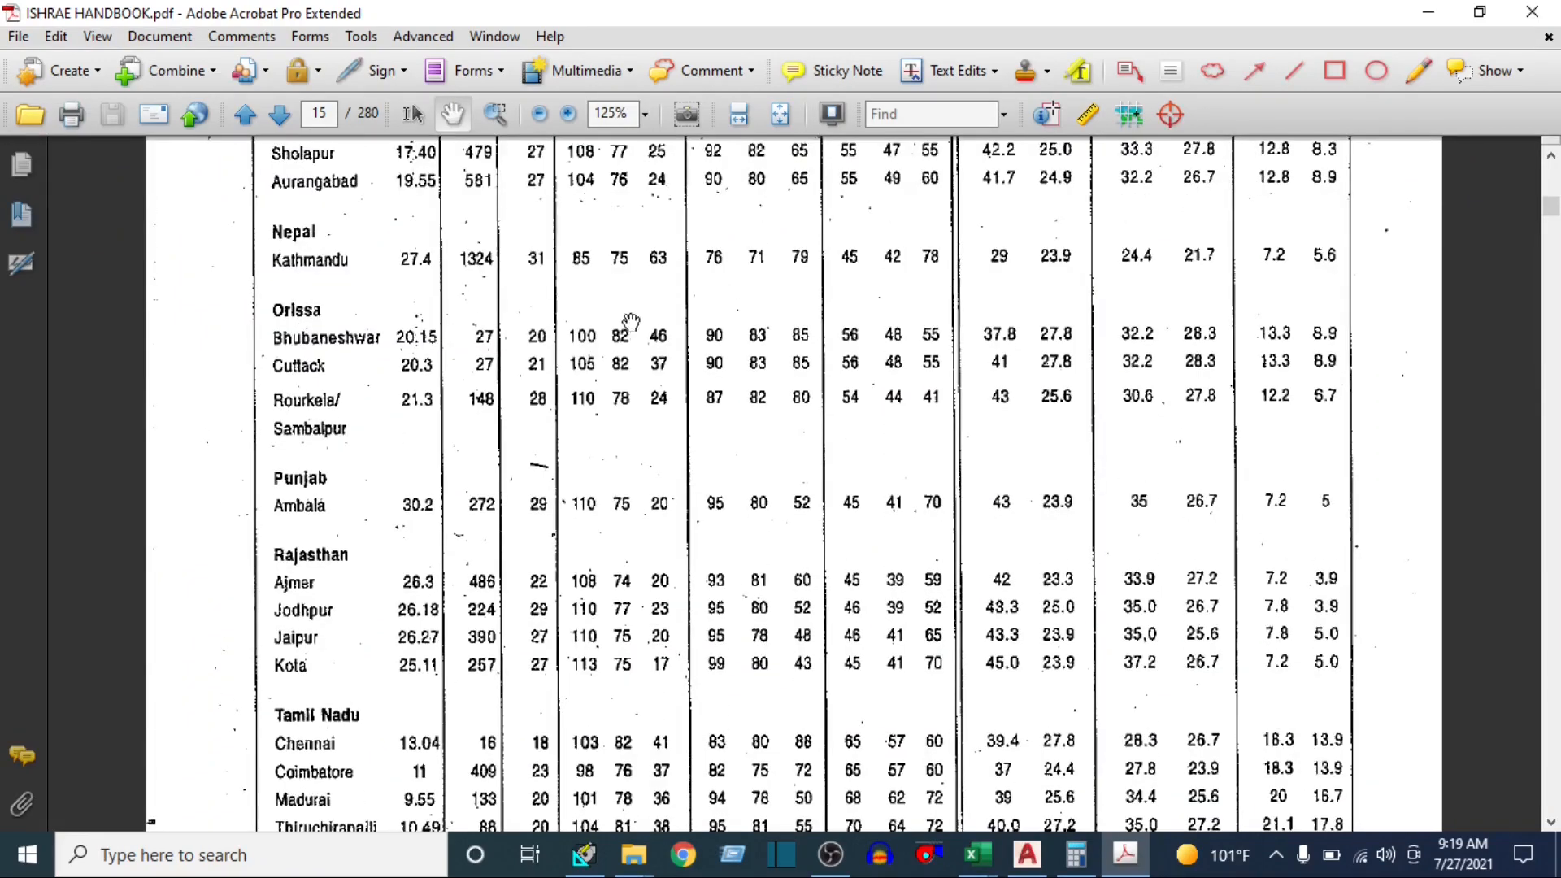
{"action": "scroll", "coordinate": [638, 497], "scroll_direction": "down", "scroll_amount": 6}
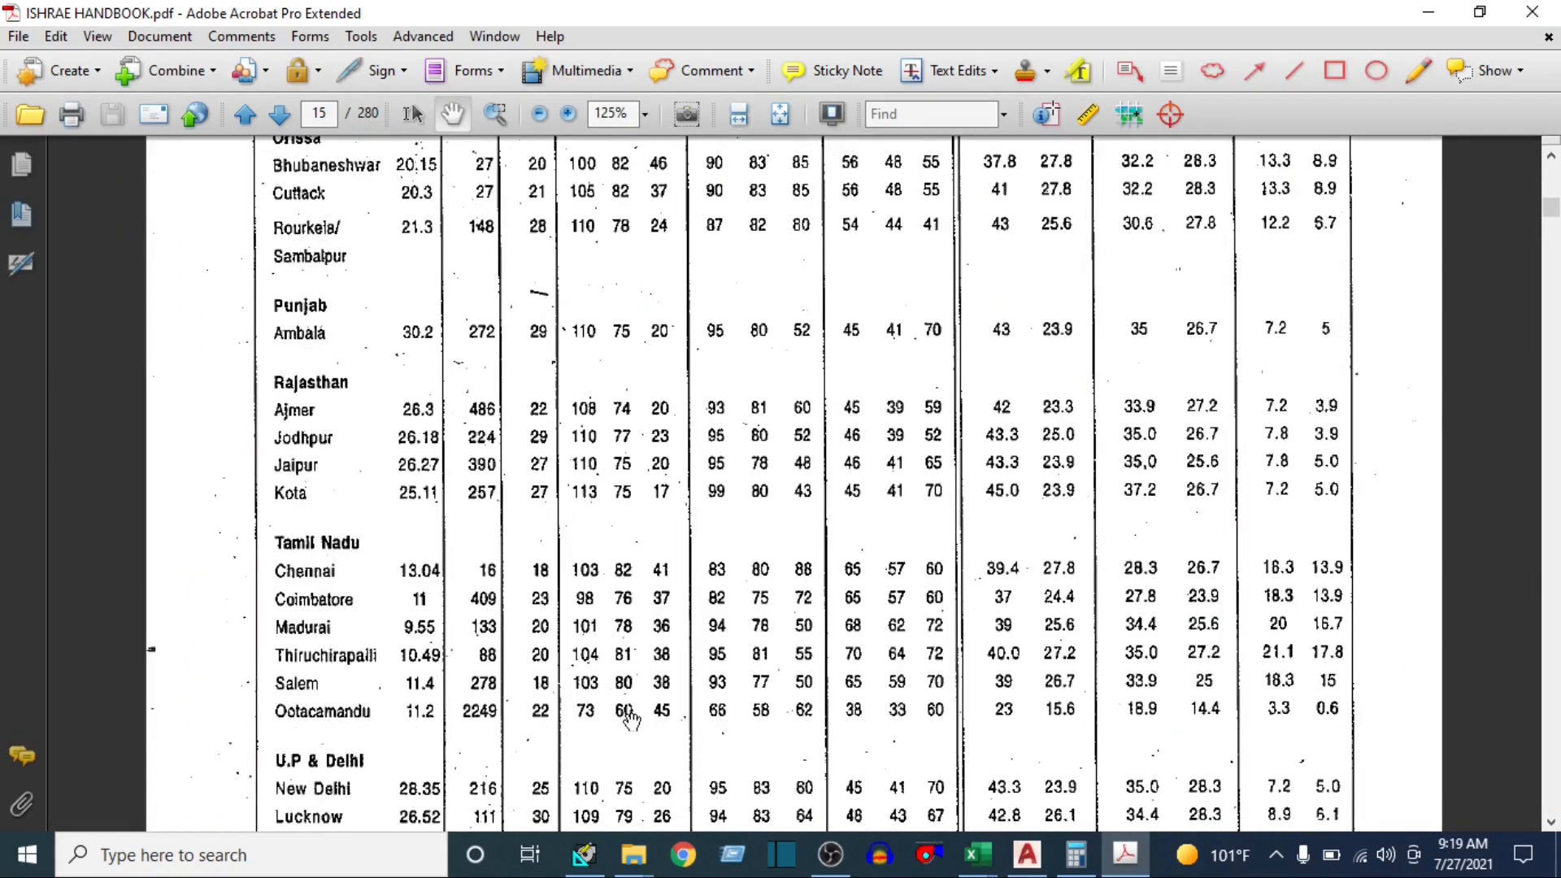
{"action": "scroll", "coordinate": [632, 721], "scroll_direction": "down", "scroll_amount": 1}
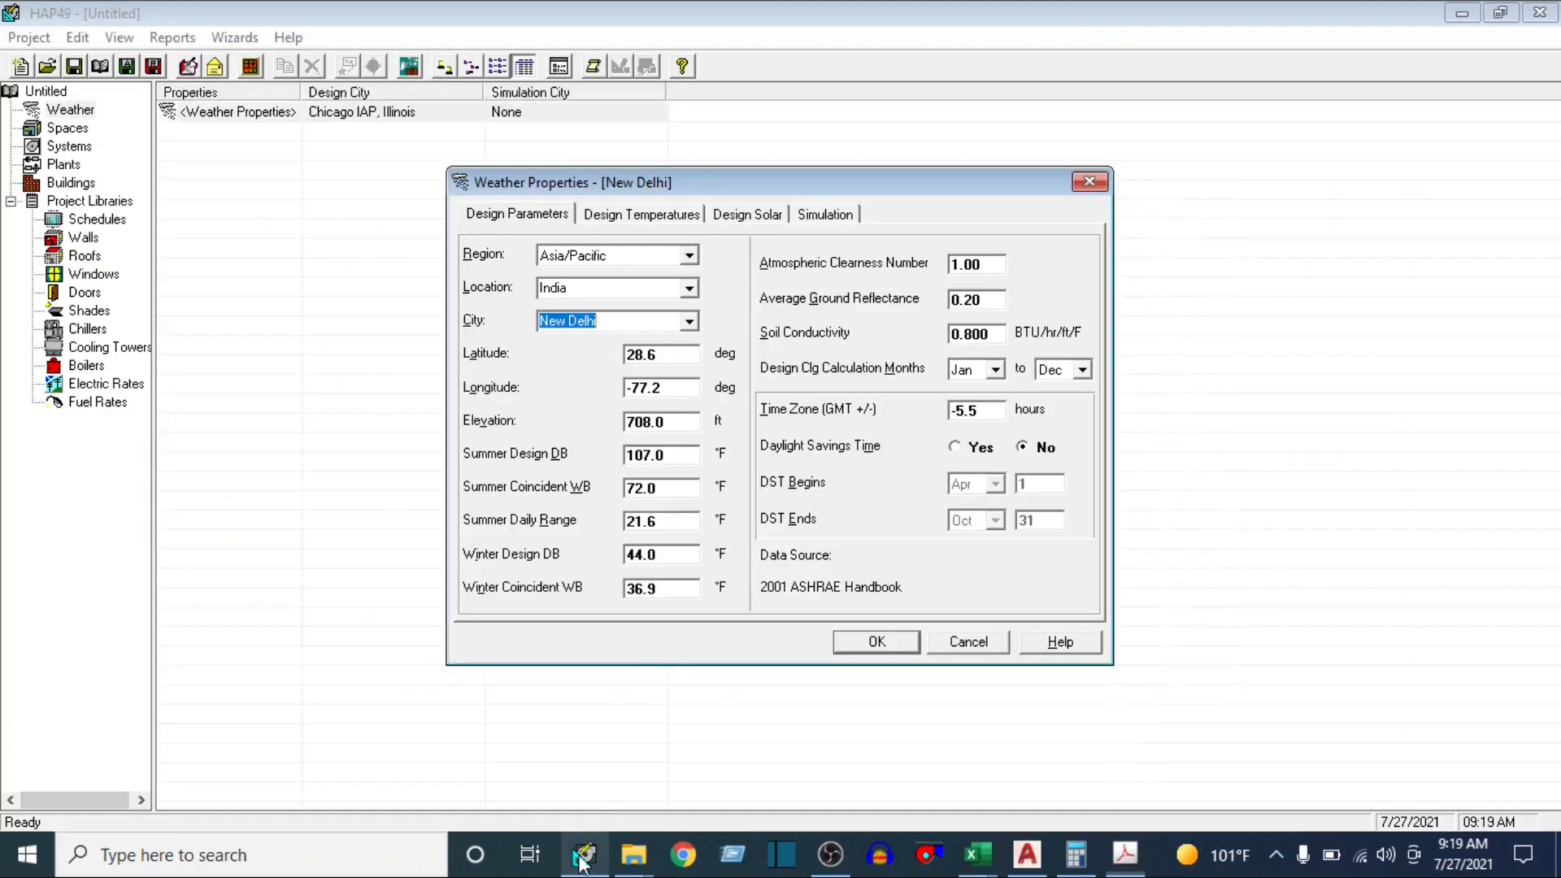
In HAP's New Delhi weather properties, set Summer Design DB to 110 °F and Summer Coincident WB to 75 °F
{"action": "left_click", "coordinate": [583, 854]}
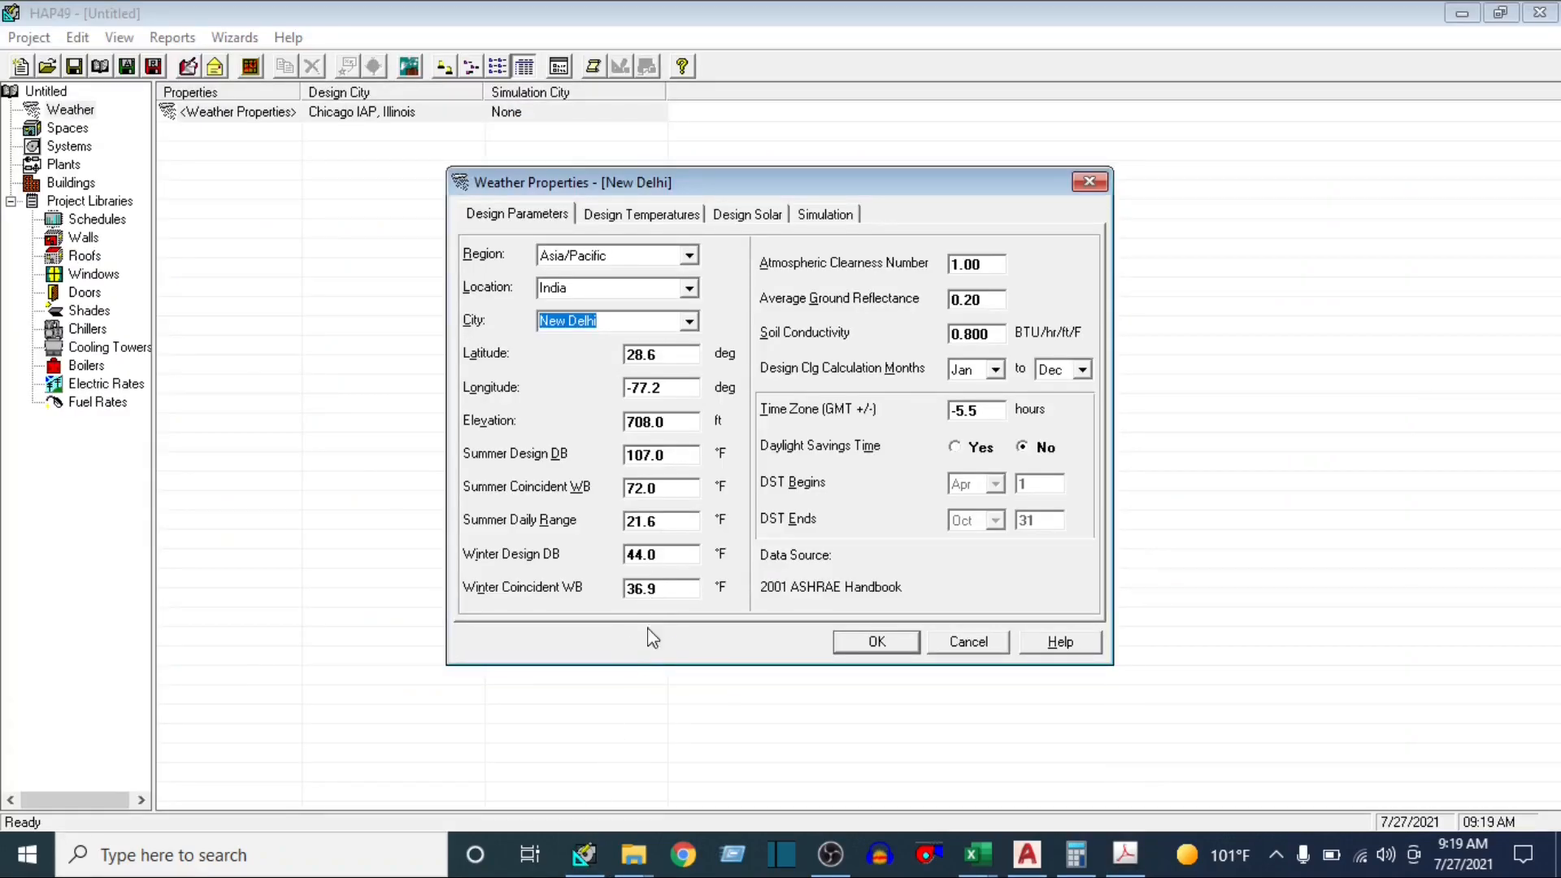
{"action": "left_click", "coordinate": [690, 456]}
{"action": "type", "text": "110"}
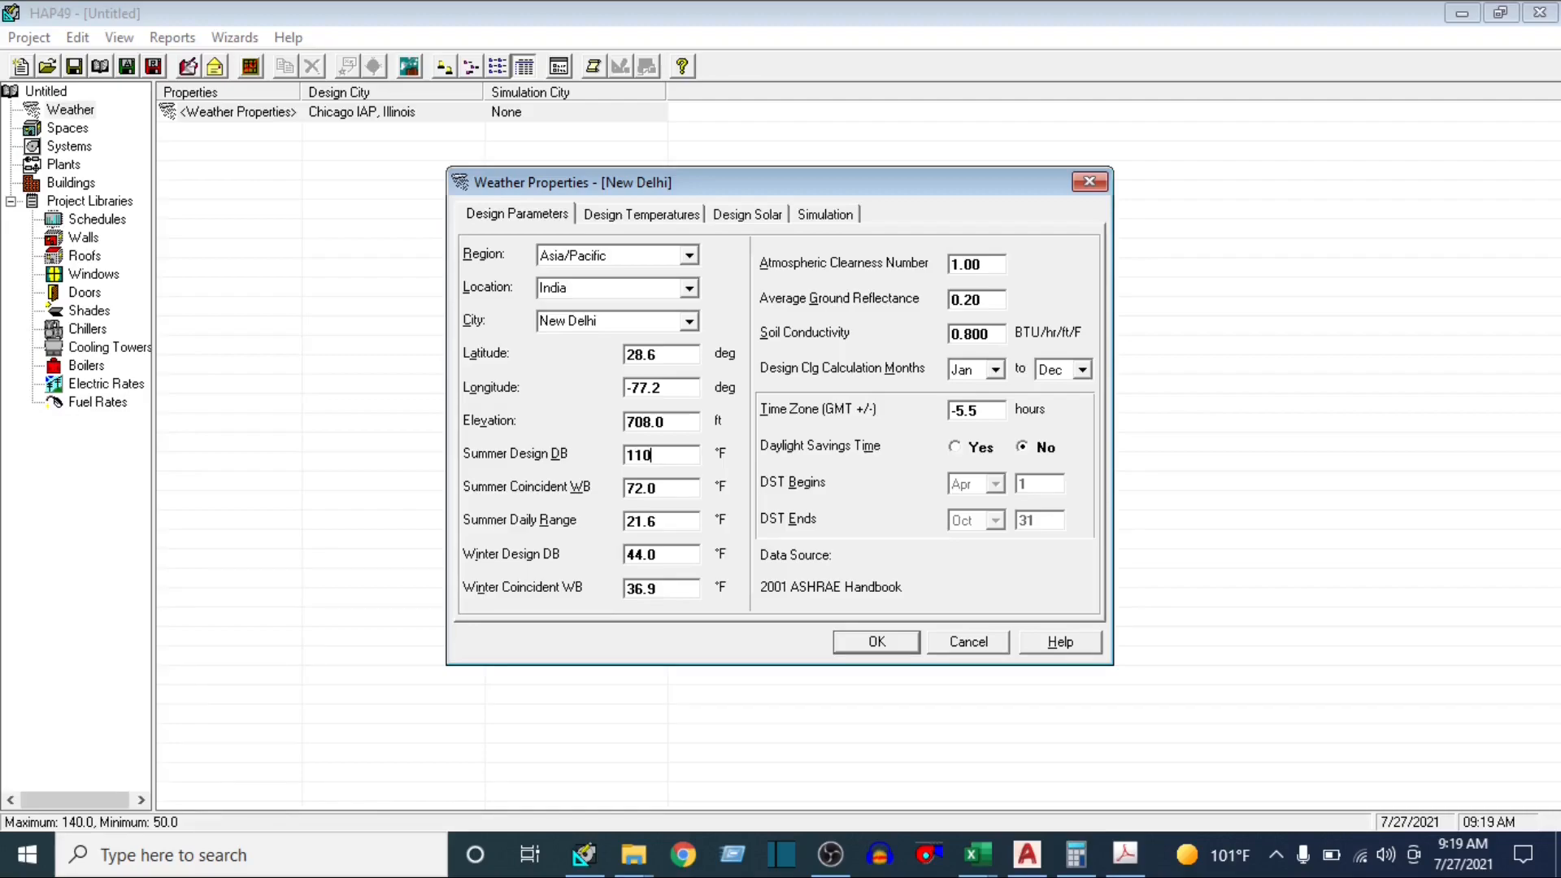
{"action": "left_click", "coordinate": [667, 489]}
{"action": "type", "text": "75"}
Compare the ISHRAE Handbook's summer outside design data with the HAP design parameters and their data source
{"action": "left_click", "coordinate": [1125, 853]}
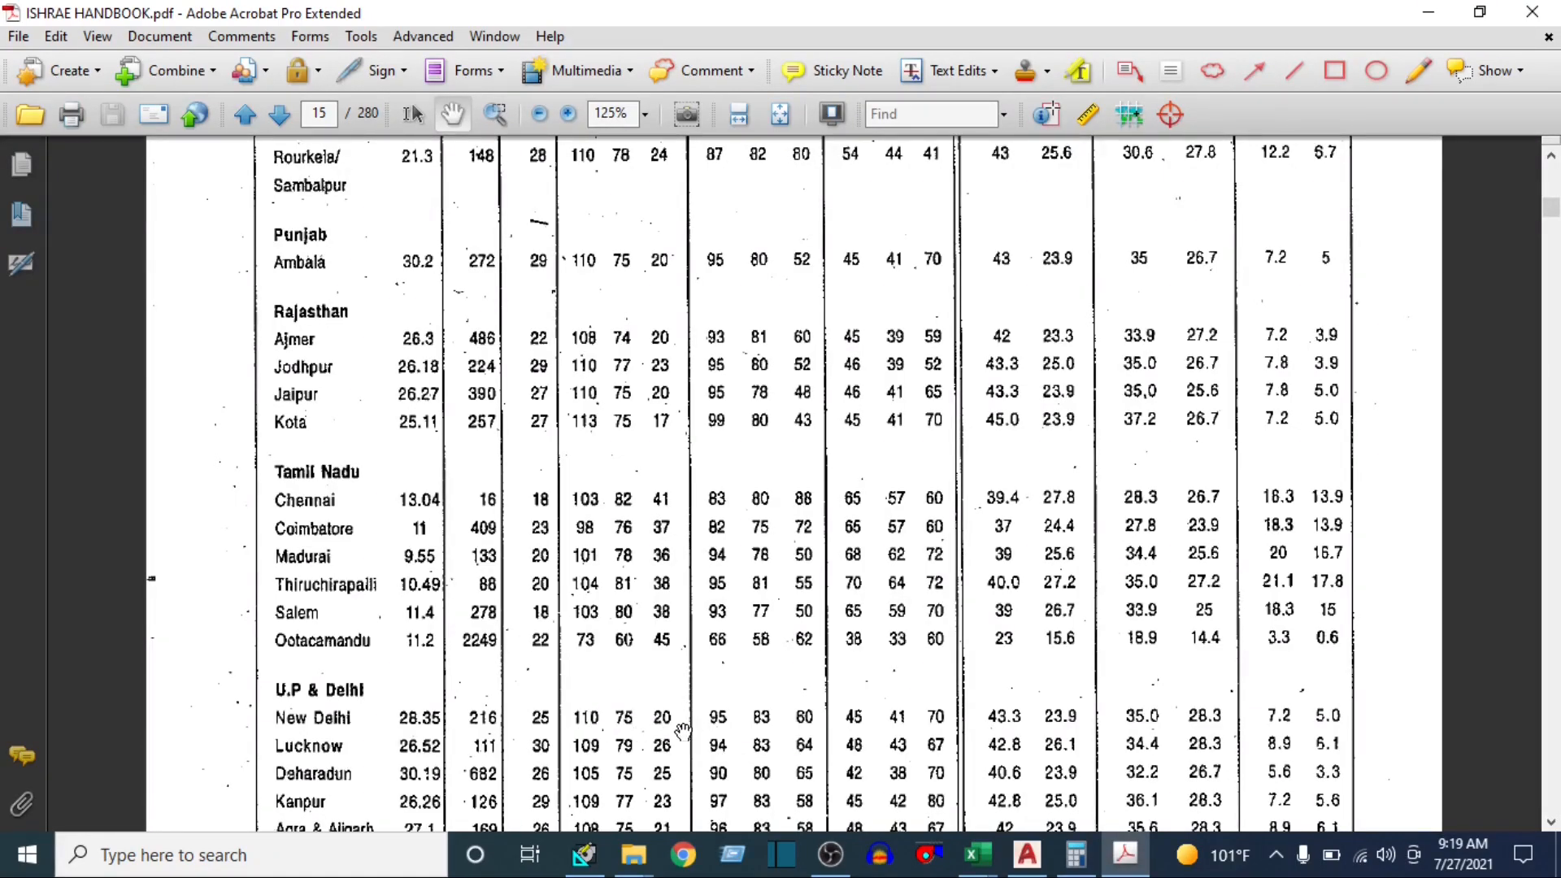
{"action": "left_click", "coordinate": [596, 865]}
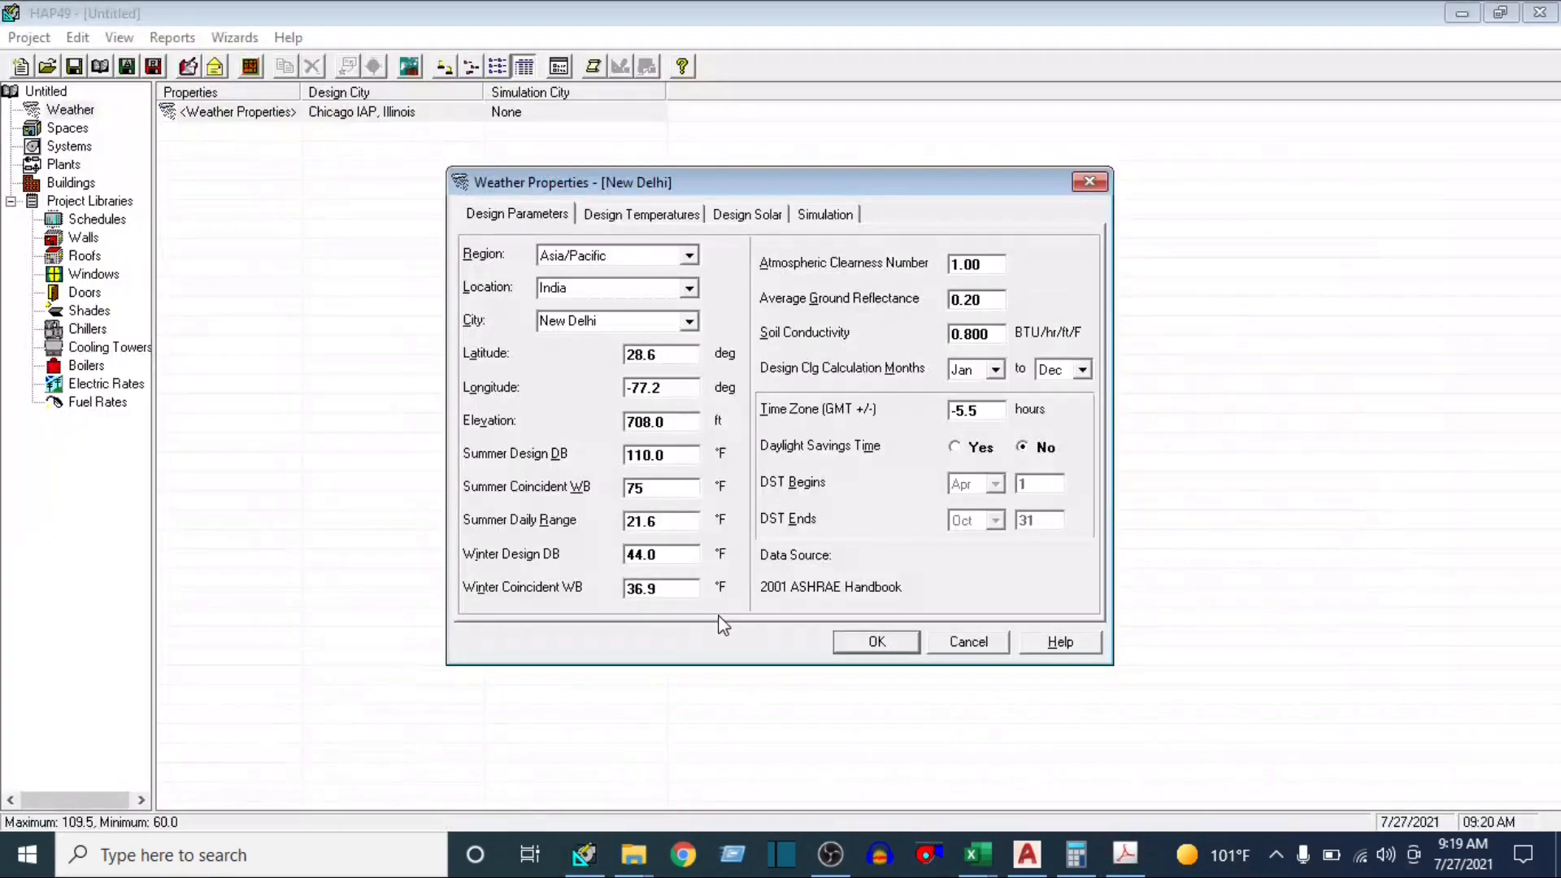
{"action": "left_click", "coordinate": [975, 853]}
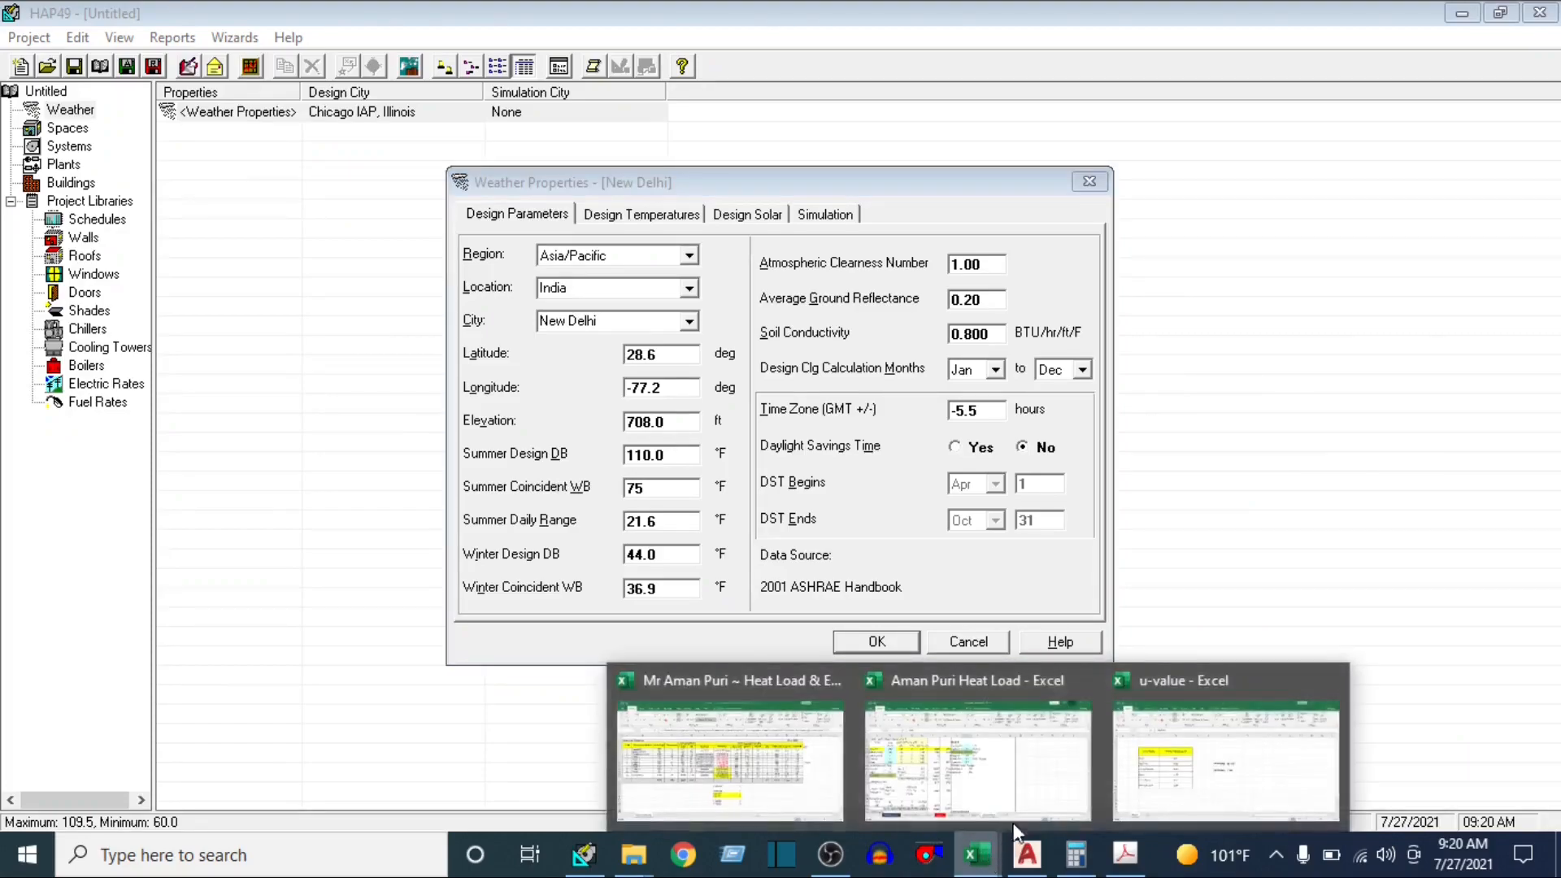
{"action": "left_click", "coordinate": [1130, 857]}
{"action": "scroll", "coordinate": [592, 413], "scroll_direction": "up", "scroll_amount": 10}
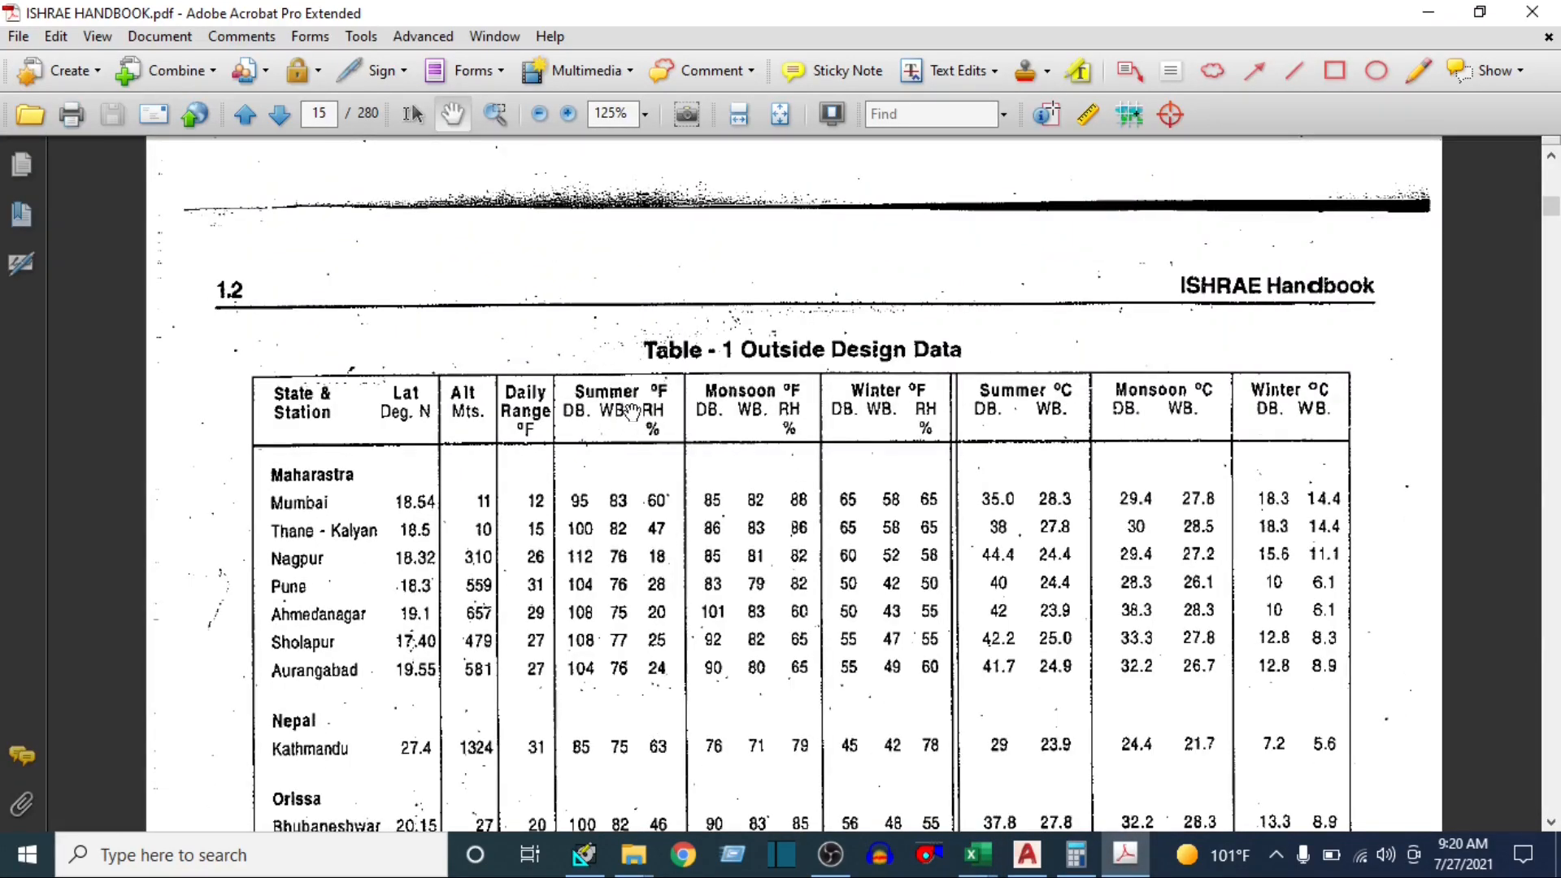
{"action": "left_click", "coordinate": [584, 853]}
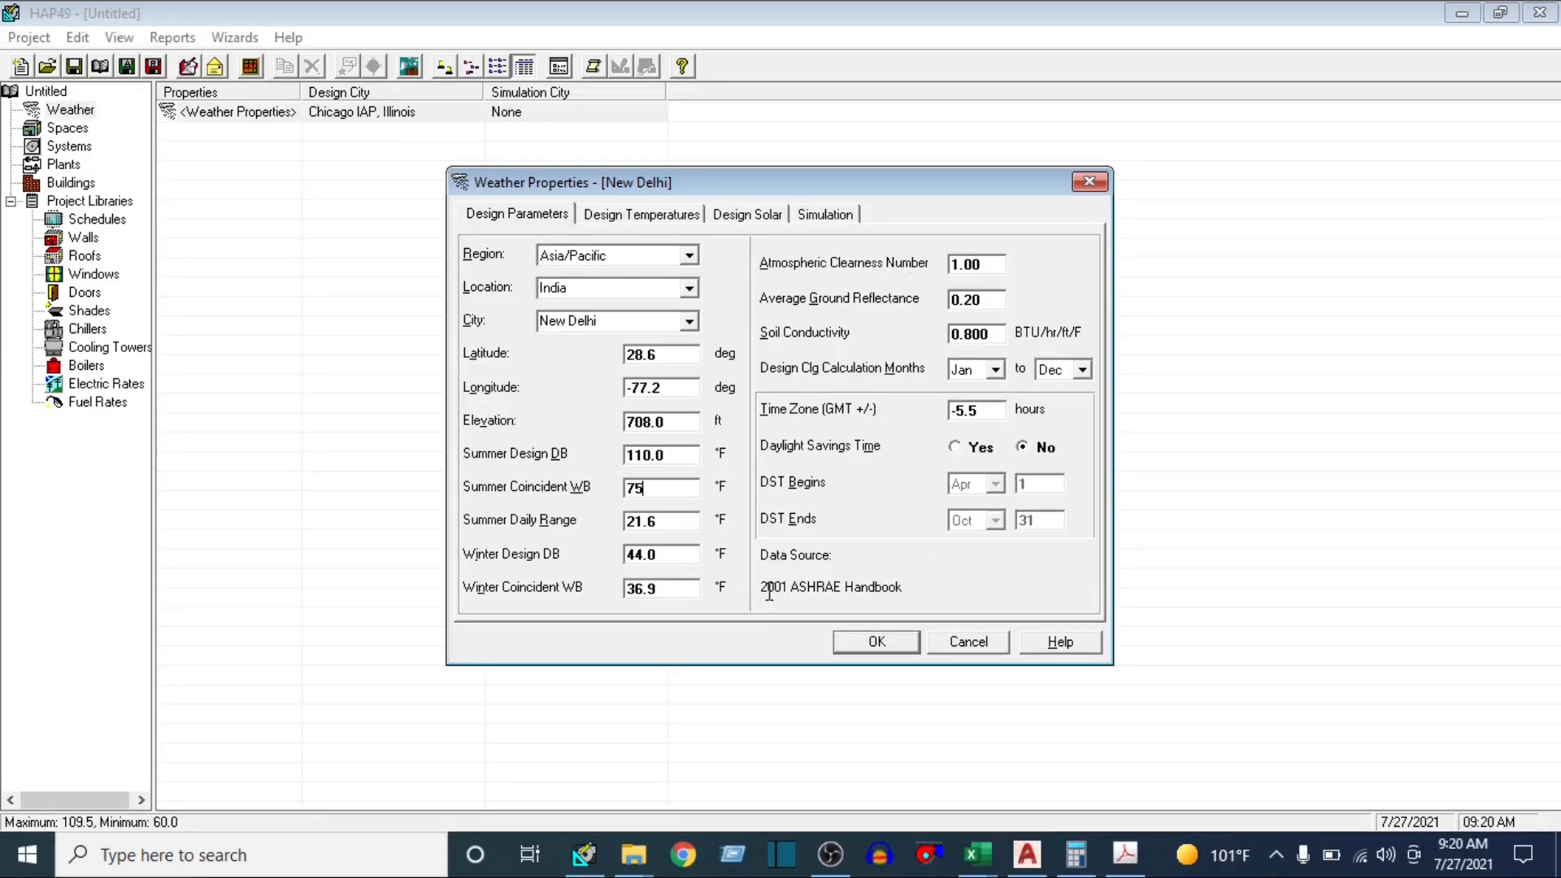
{"action": "left_click_drag", "start_coordinate": [766, 591], "coordinate": [915, 590]}
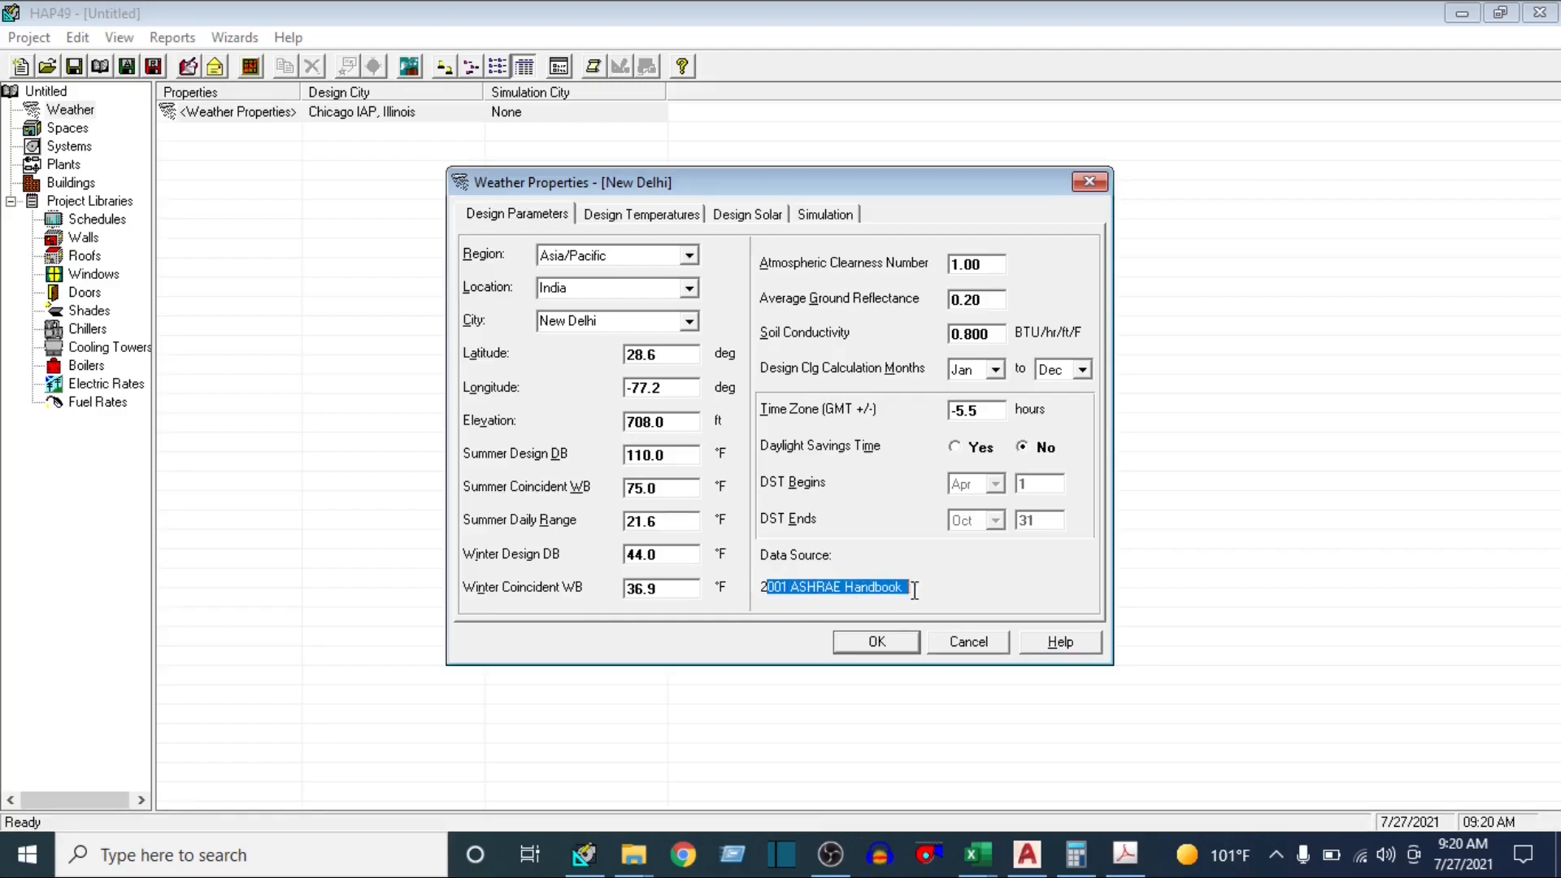
{"action": "left_click", "coordinate": [787, 584]}
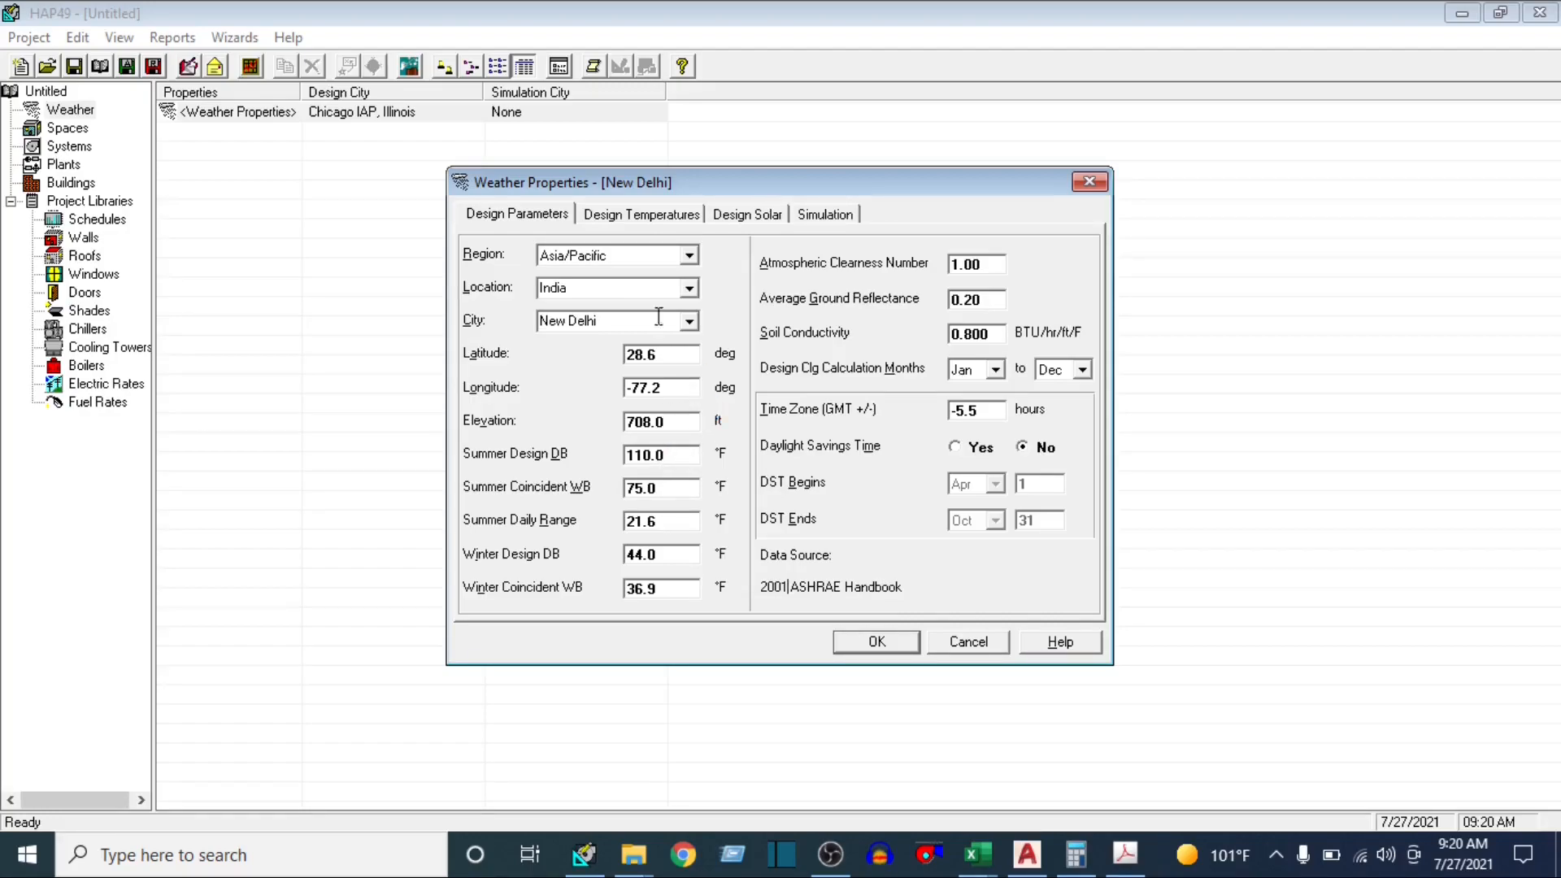
Review New Delhi's design temperatures, solar heat gains and simulation settings, and accept the weather properties
{"action": "left_click", "coordinate": [633, 217]}
{"action": "left_click", "coordinate": [745, 214]}
{"action": "mouse_move", "coordinate": [1126, 862]}
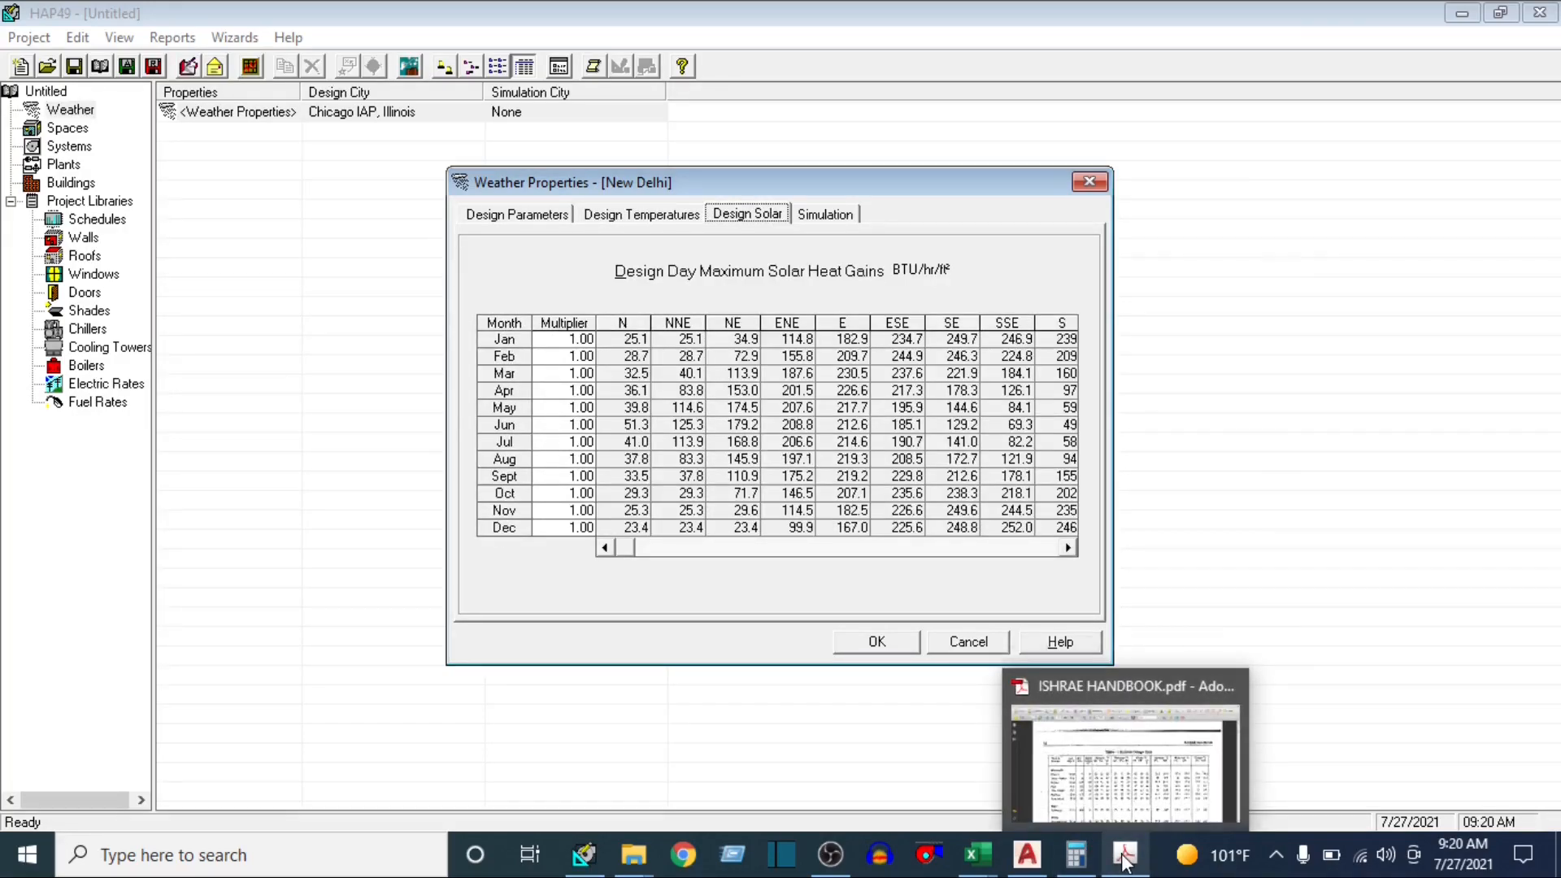
{"action": "left_click", "coordinate": [636, 390]}
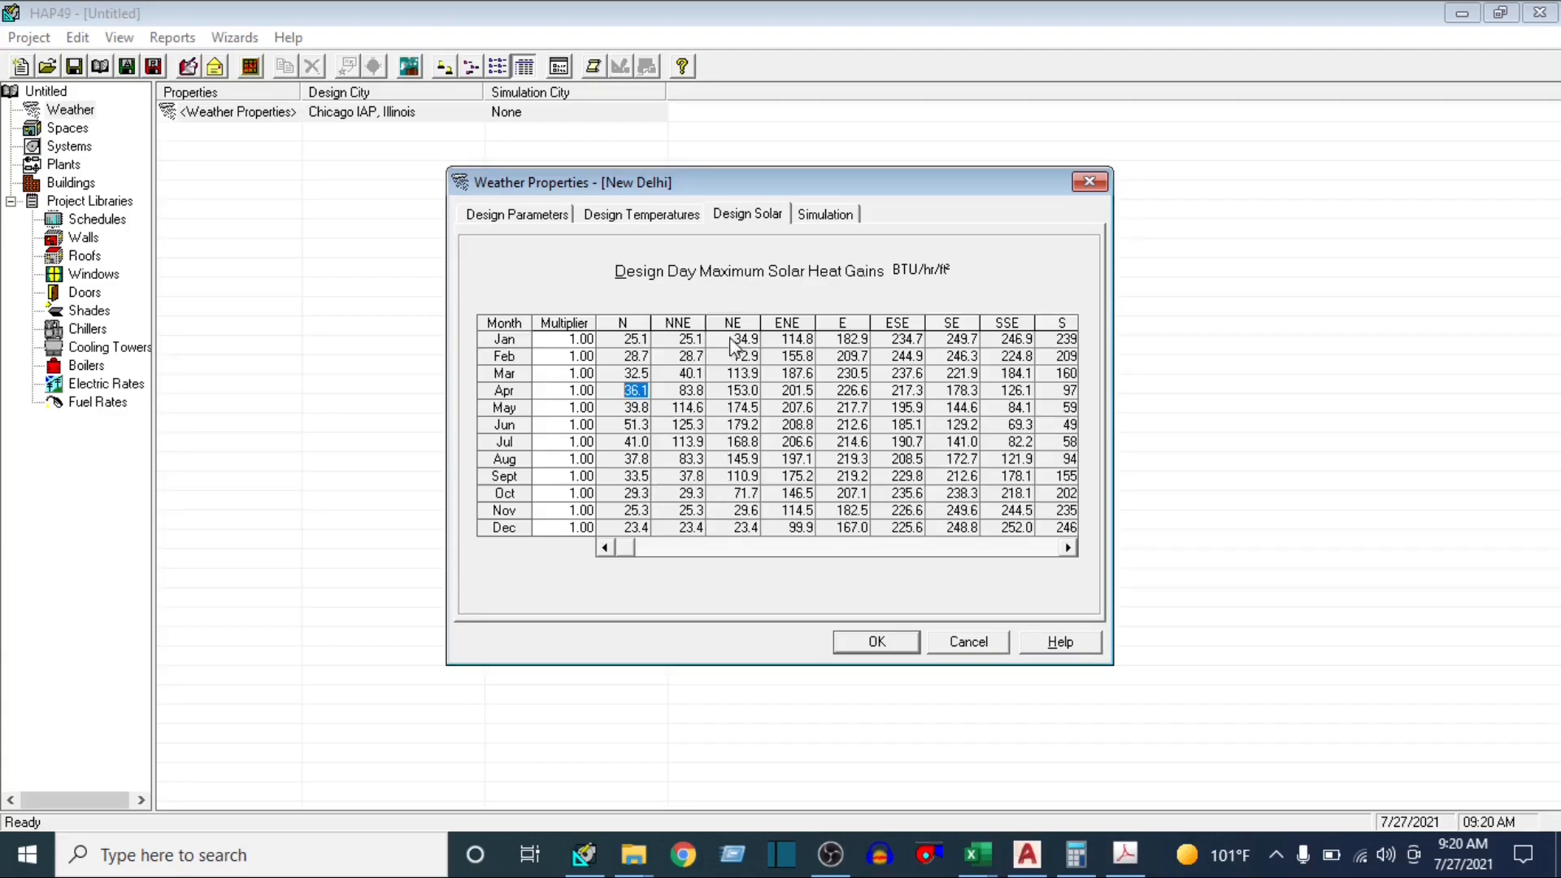
{"action": "left_click", "coordinate": [685, 224]}
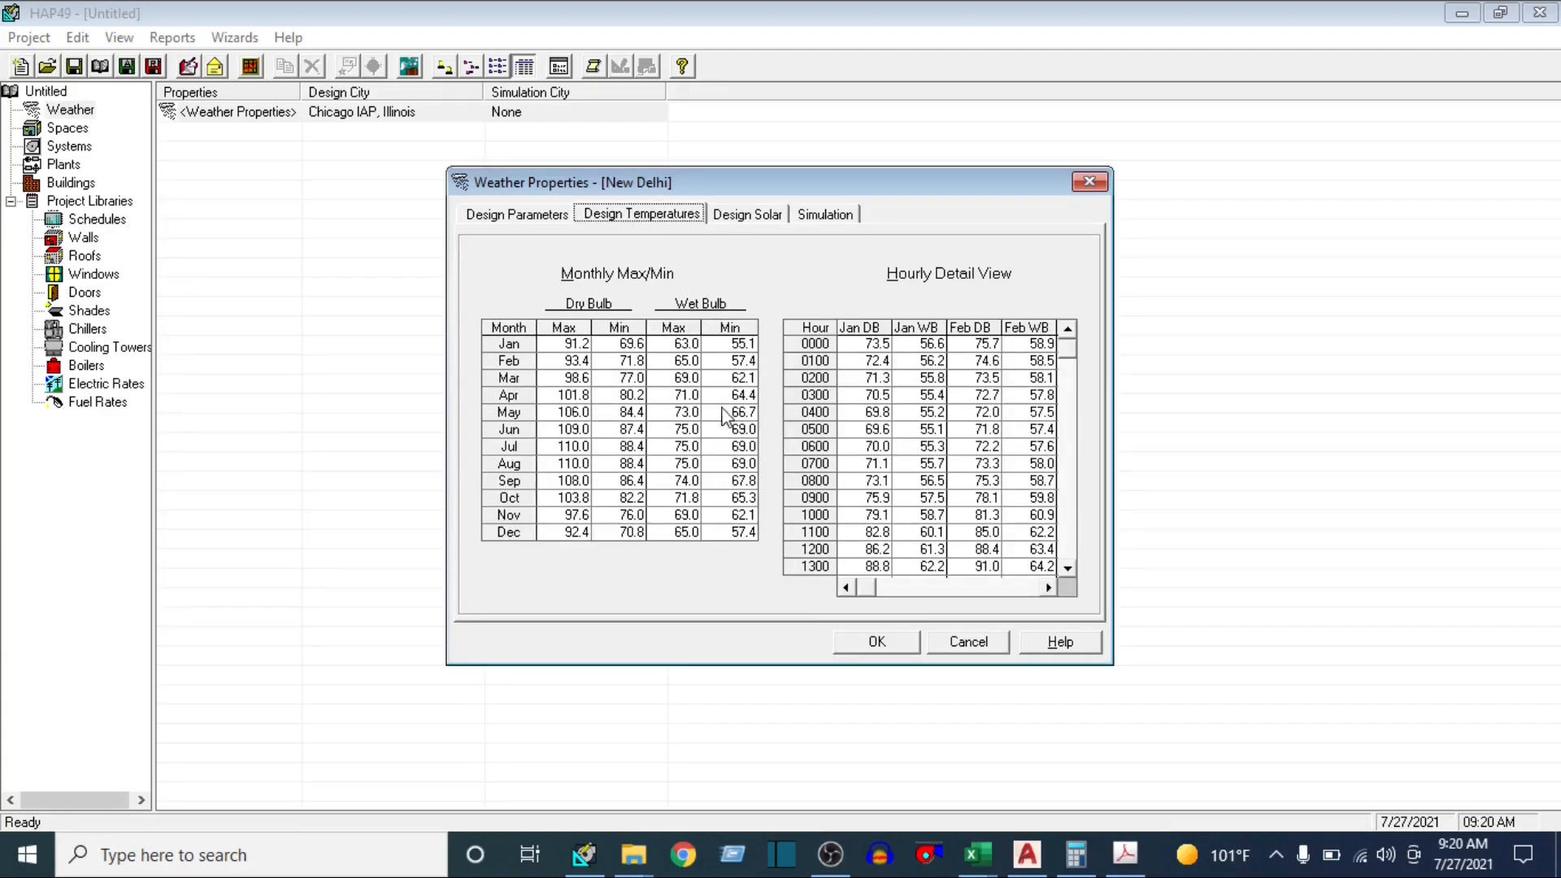
{"action": "left_click", "coordinate": [819, 220]}
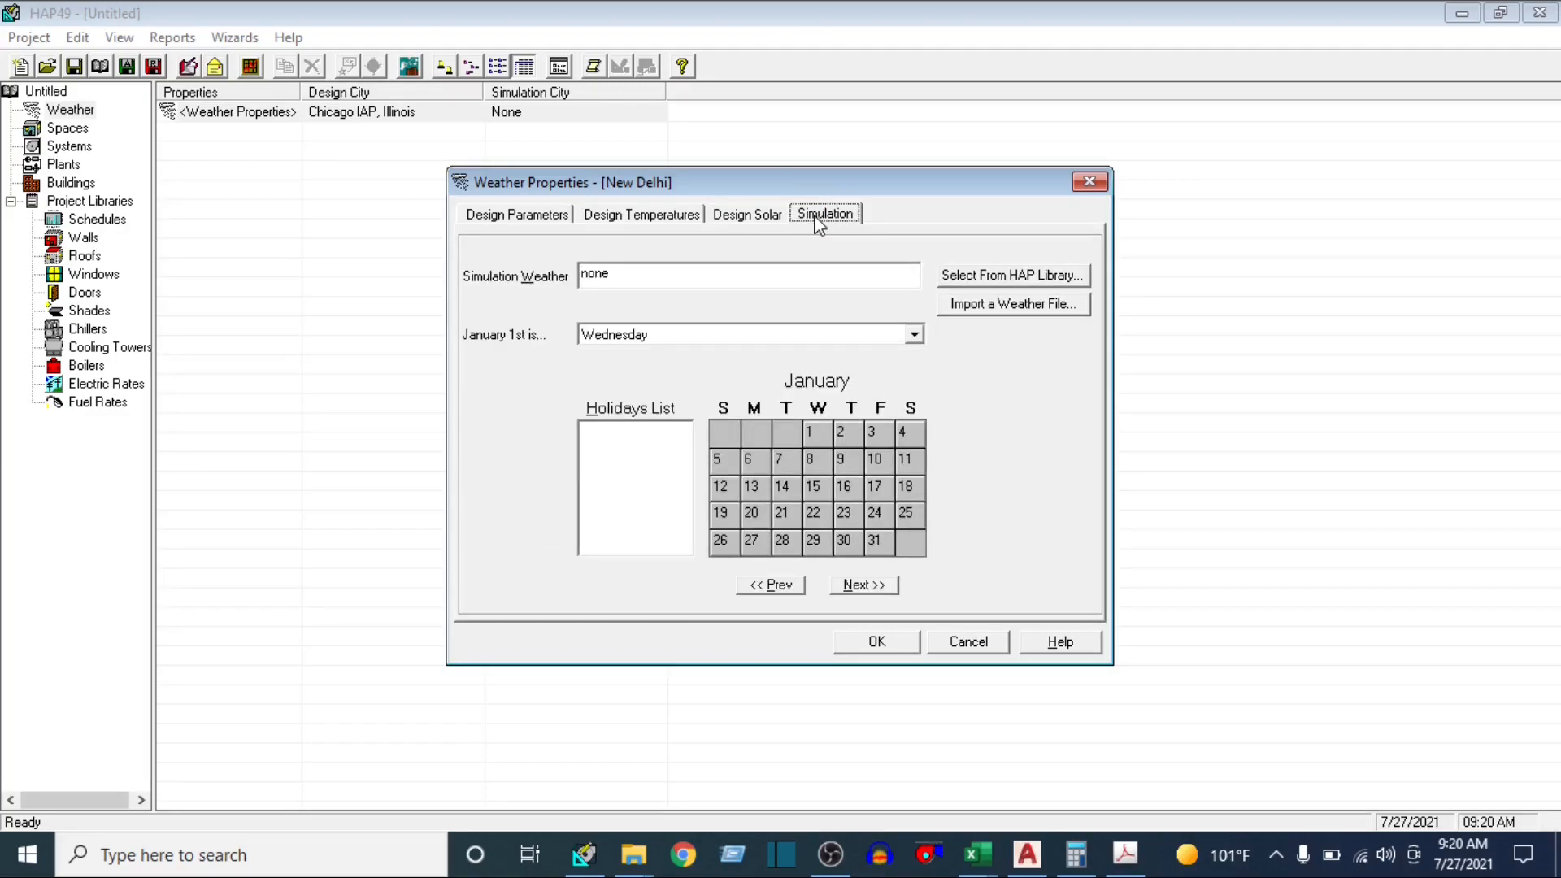
{"action": "left_click", "coordinate": [535, 221]}
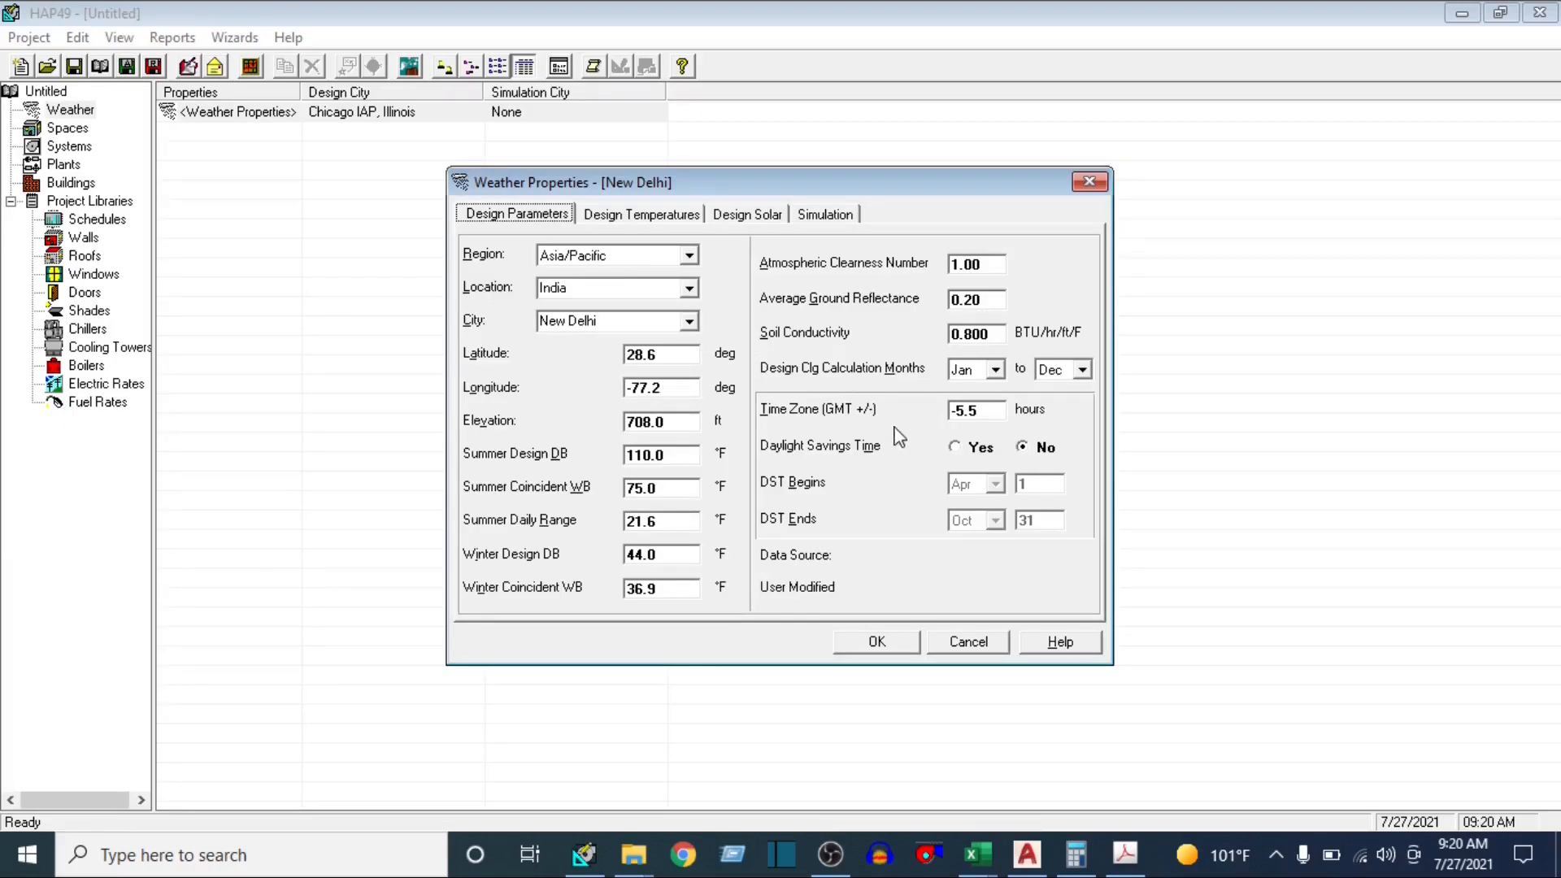
{"action": "left_click", "coordinate": [883, 646]}
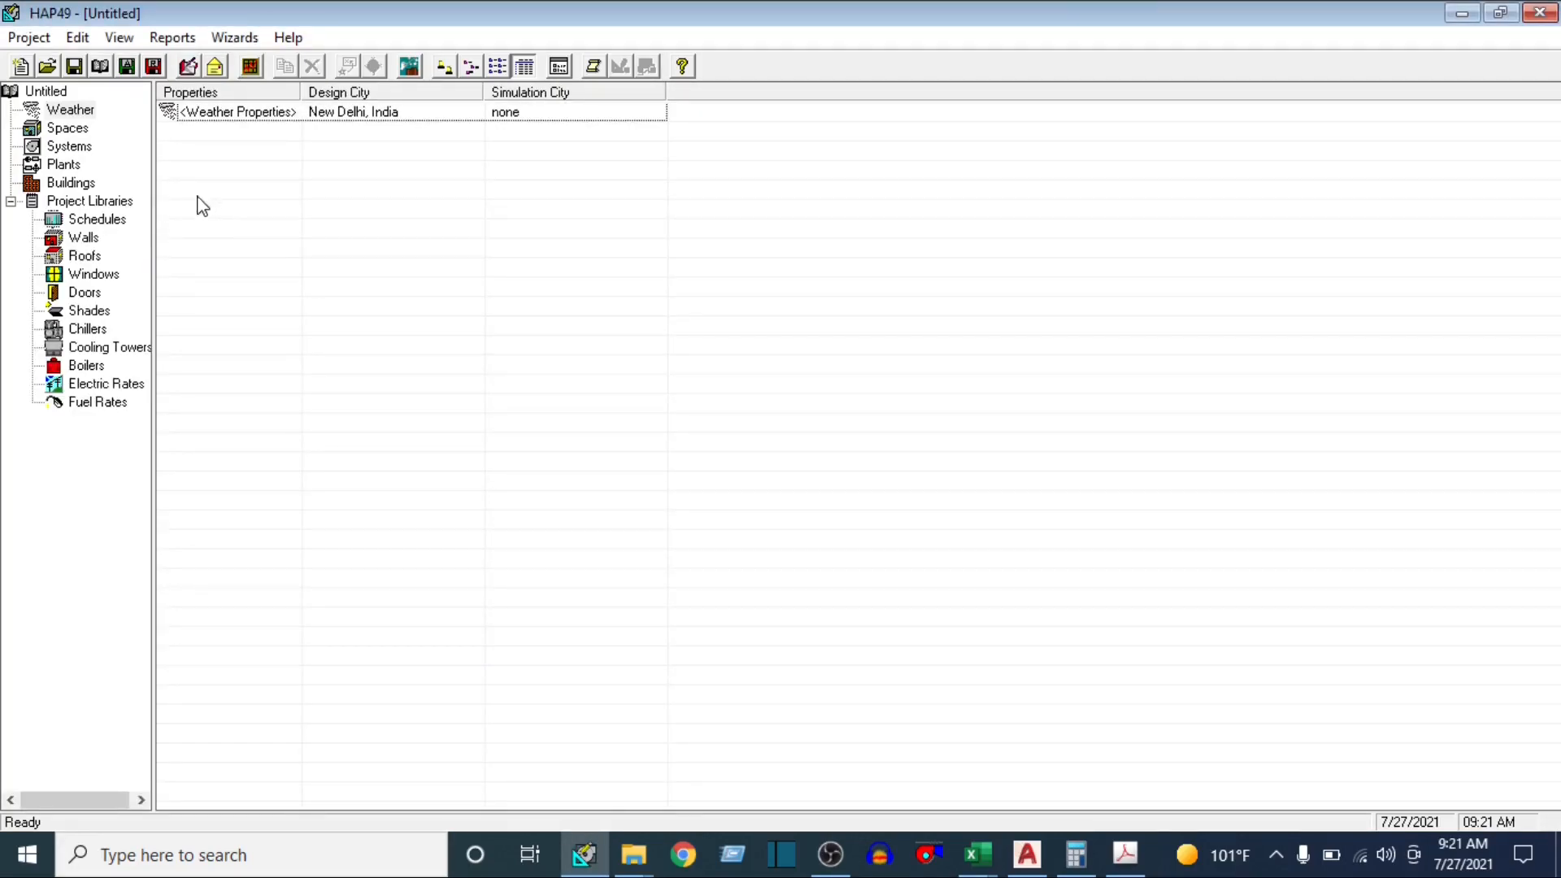
Create a new default schedule in the project libraries and name it LIGHTING
{"action": "left_click", "coordinate": [99, 220]}
{"action": "left_click", "coordinate": [236, 120]}
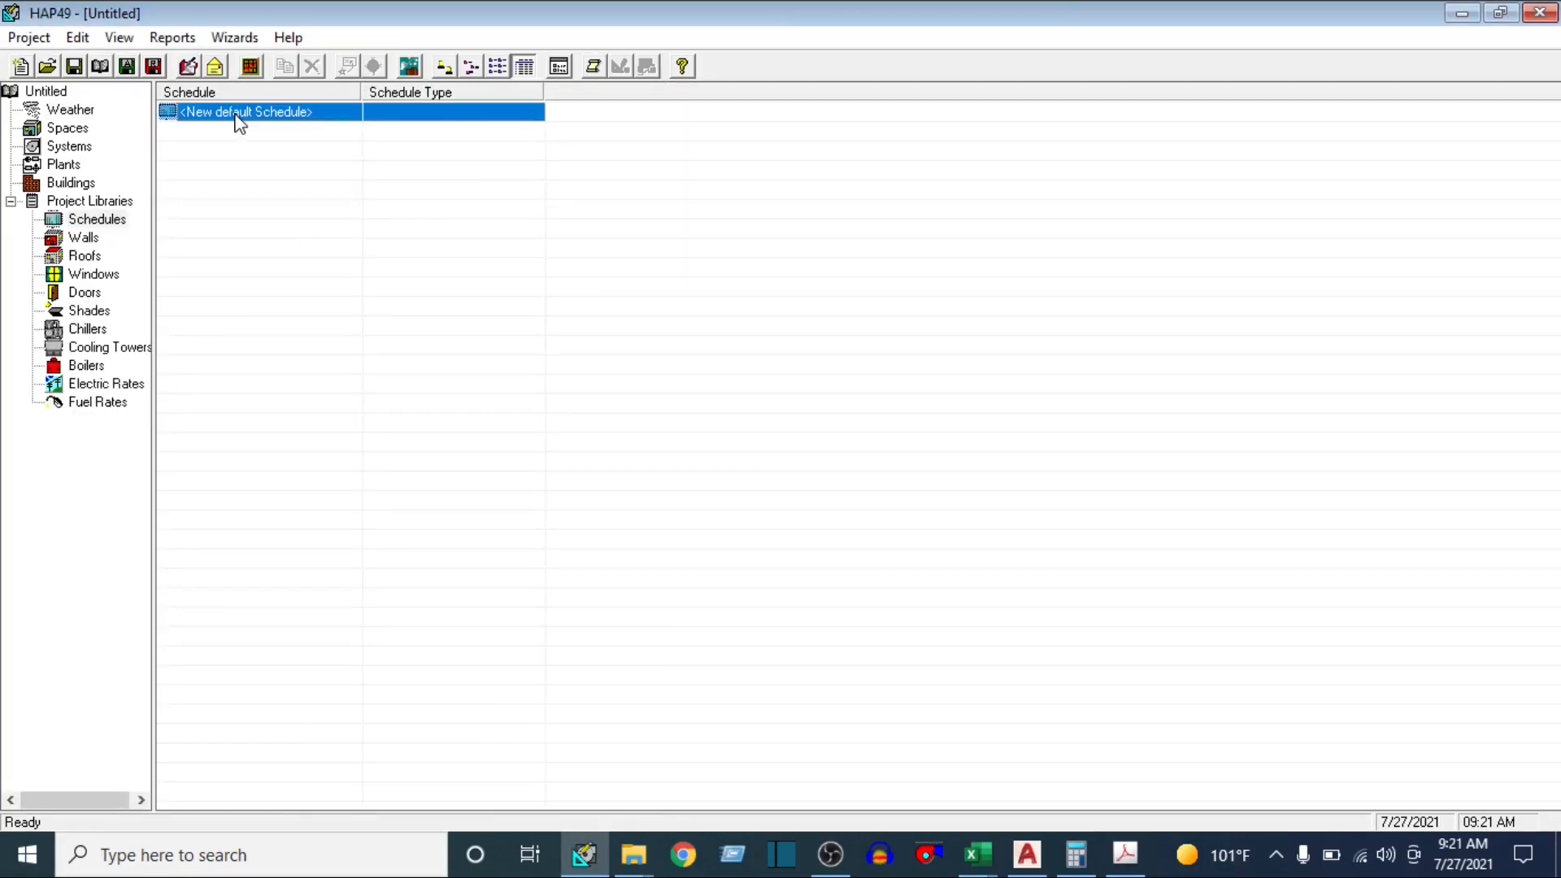
{"action": "right_click", "coordinate": [238, 120]}
{"action": "left_click", "coordinate": [235, 223]}
{"action": "left_click", "coordinate": [244, 121]}
{"action": "double_click", "coordinate": [245, 111]}
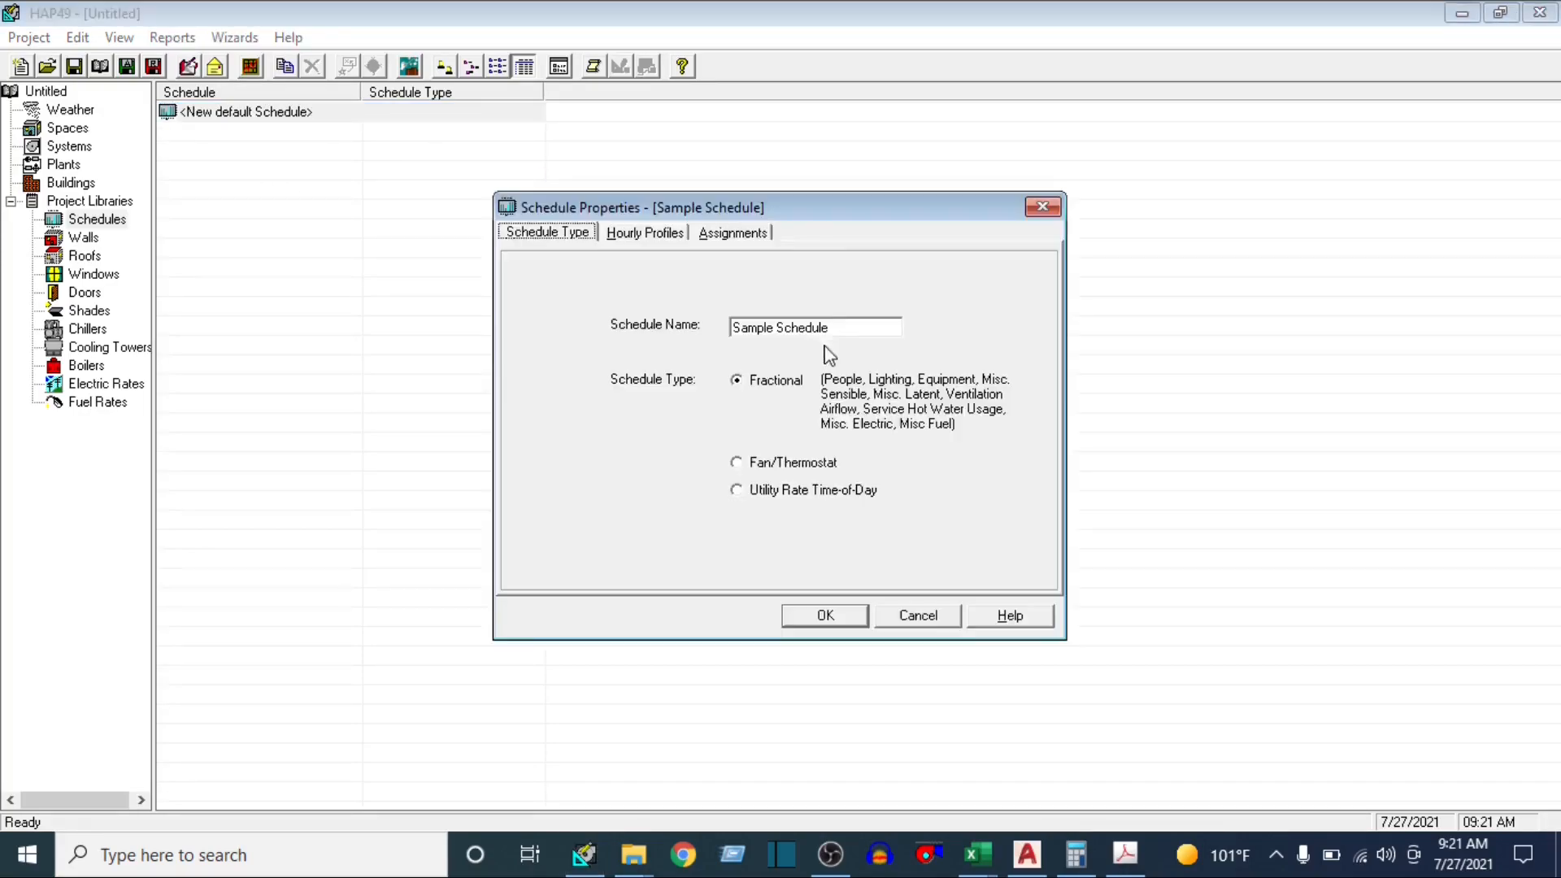
{"action": "left_click", "coordinate": [849, 327]}
{"action": "type", "text": "L"}
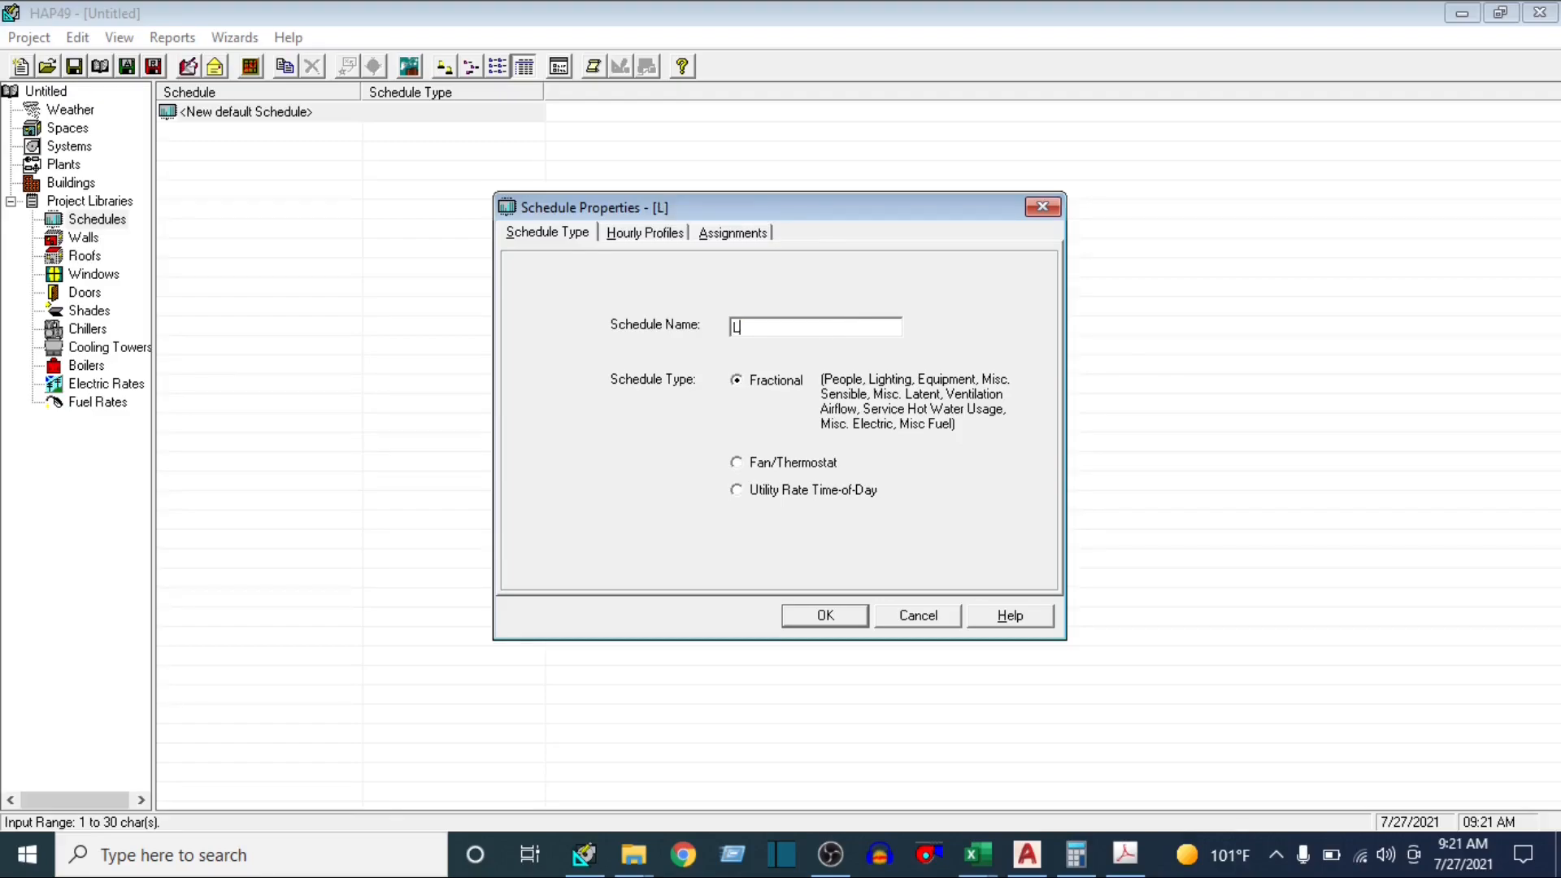
{"action": "type", "text": "GHTING"}
{"action": "left_click", "coordinate": [736, 328]}
{"action": "type", "text": "I"}
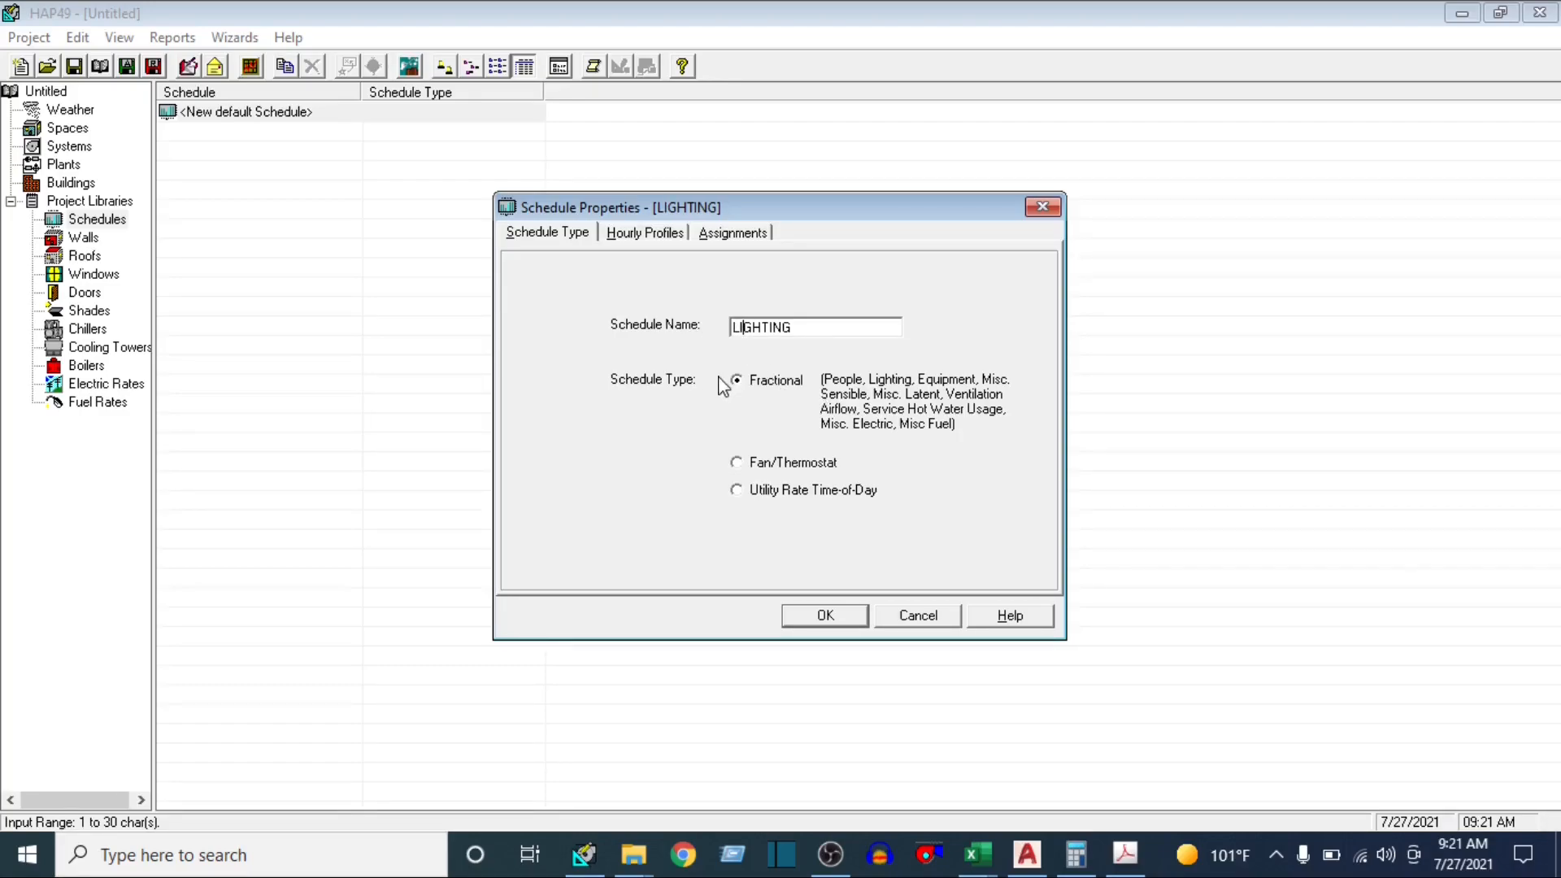
Open the first hourly profile of the LIGHTING schedule and rename it OFFICE IN SESSION
{"action": "left_click", "coordinate": [660, 234]}
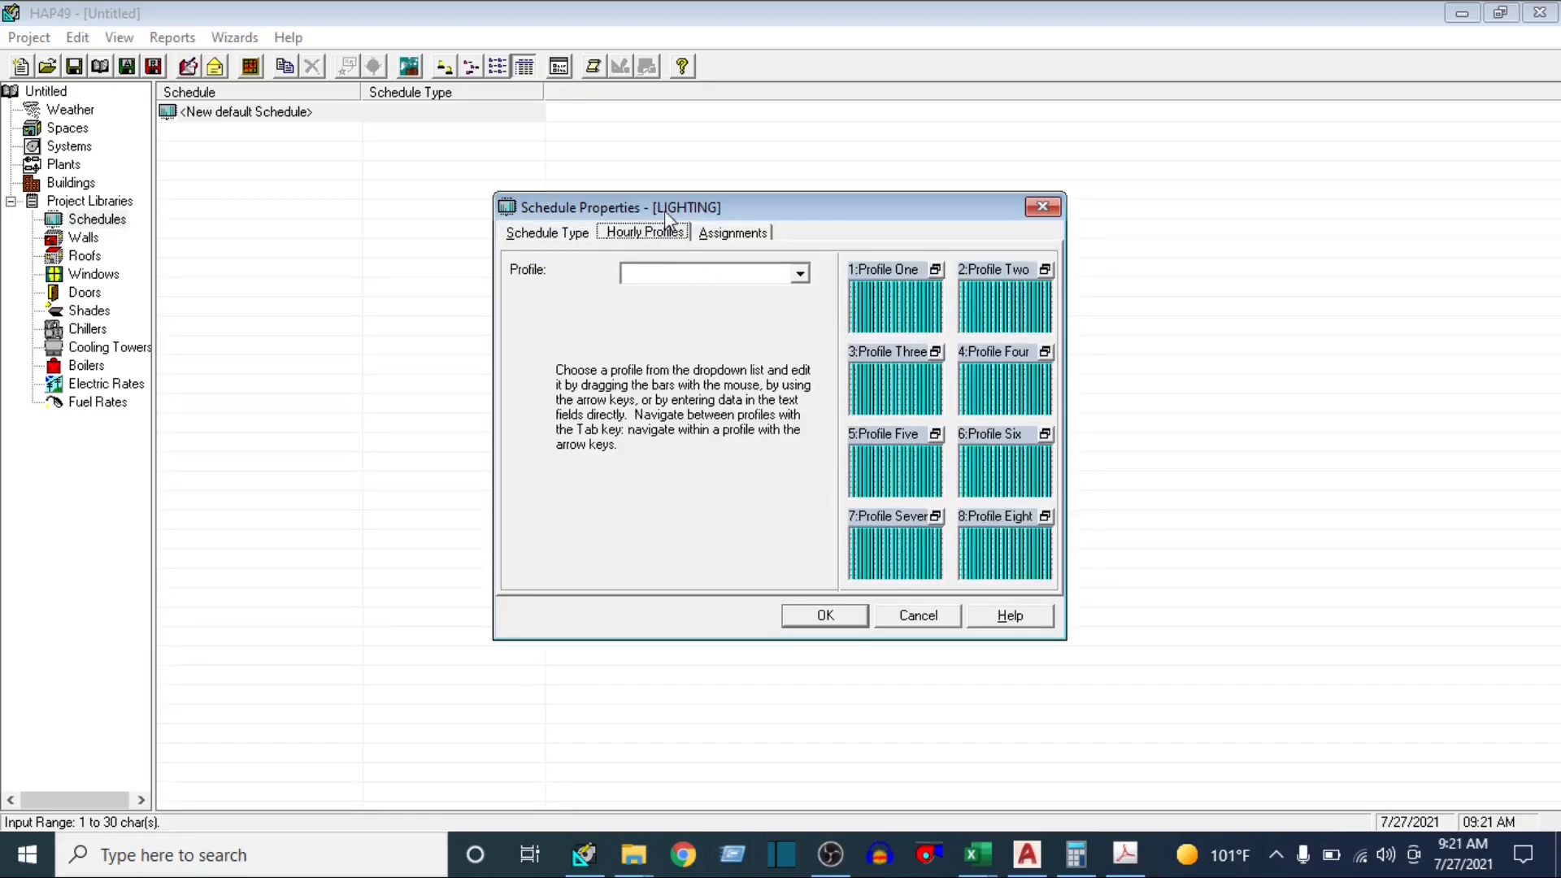
{"action": "left_click", "coordinate": [935, 269]}
{"action": "left_click", "coordinate": [757, 273]}
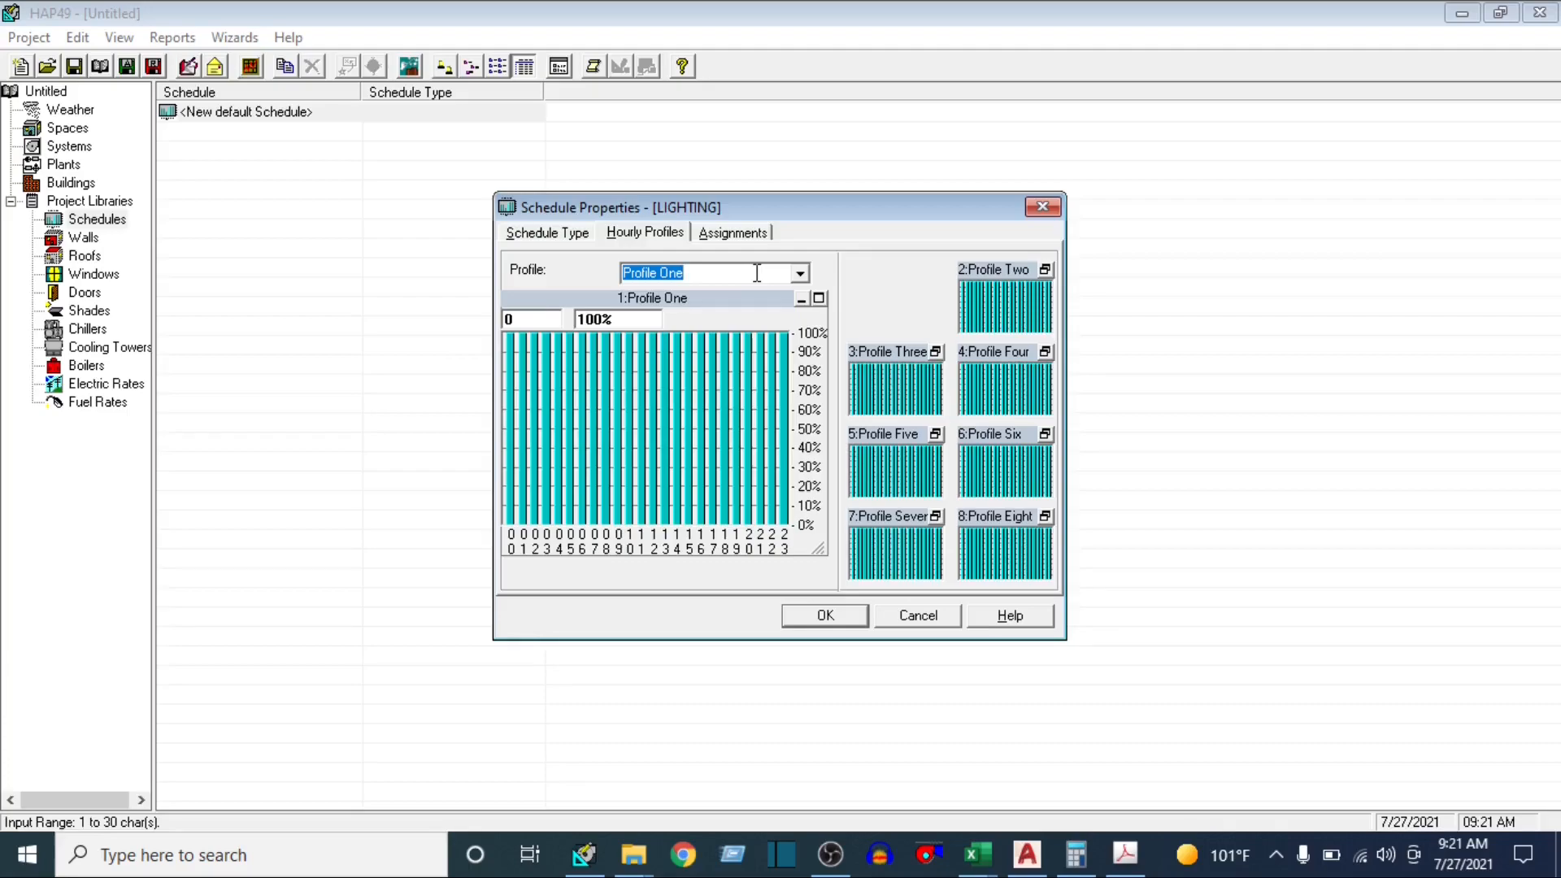
{"action": "type", "text": "OFFICE "}
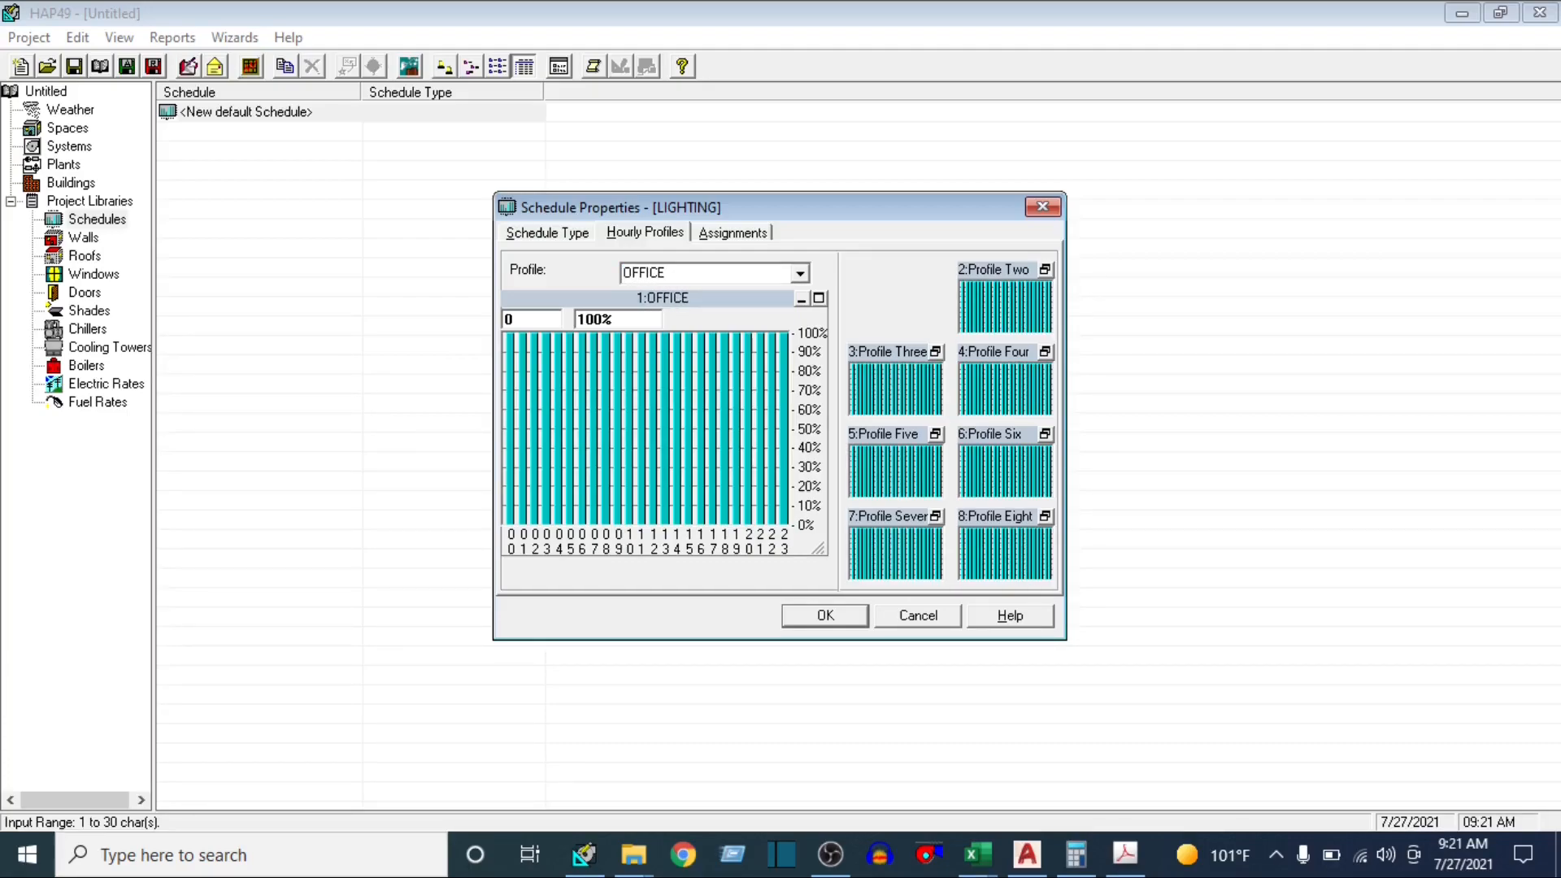
{"action": "type", "text": "IN SESSION"}
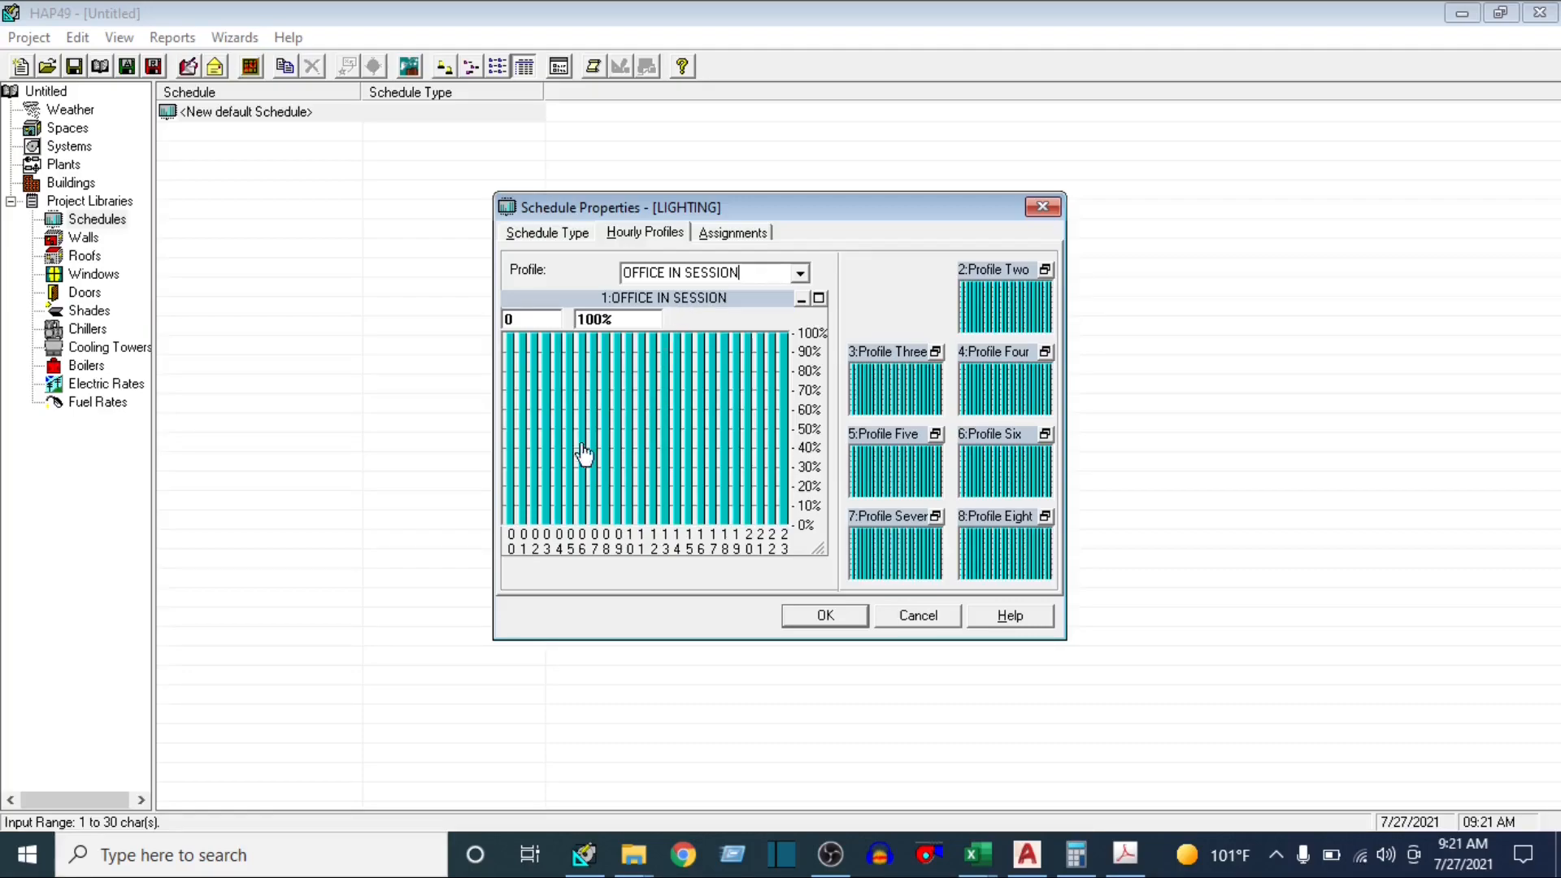
Set the lighting fraction for hours 0-8 of the OFFICE IN SESSION profile to 0%
{"action": "left_click", "coordinate": [582, 517]}
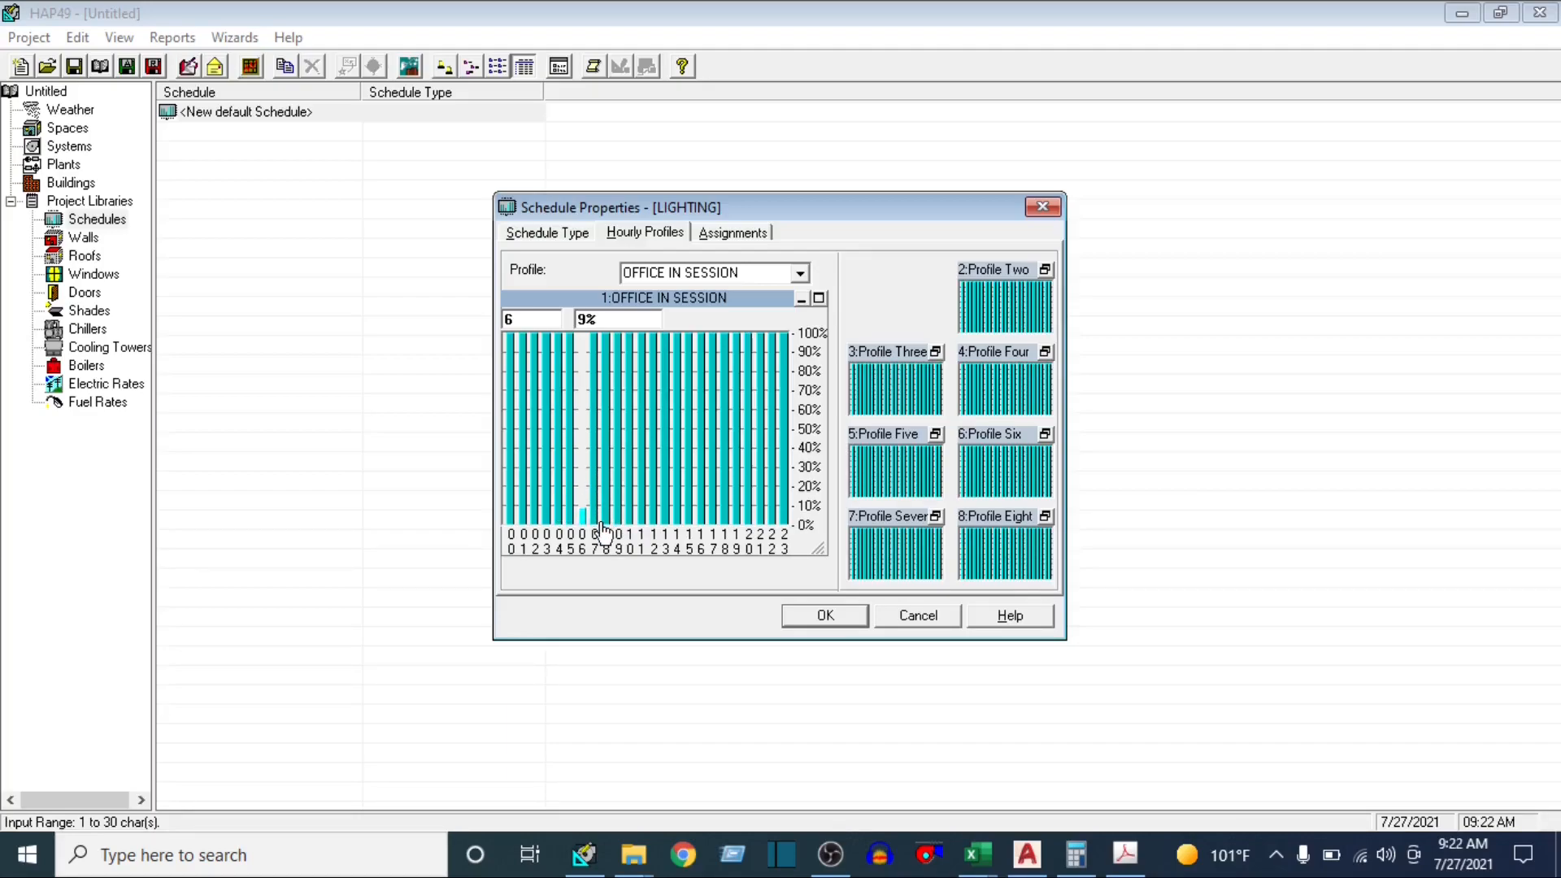
{"action": "left_click", "coordinate": [618, 512]}
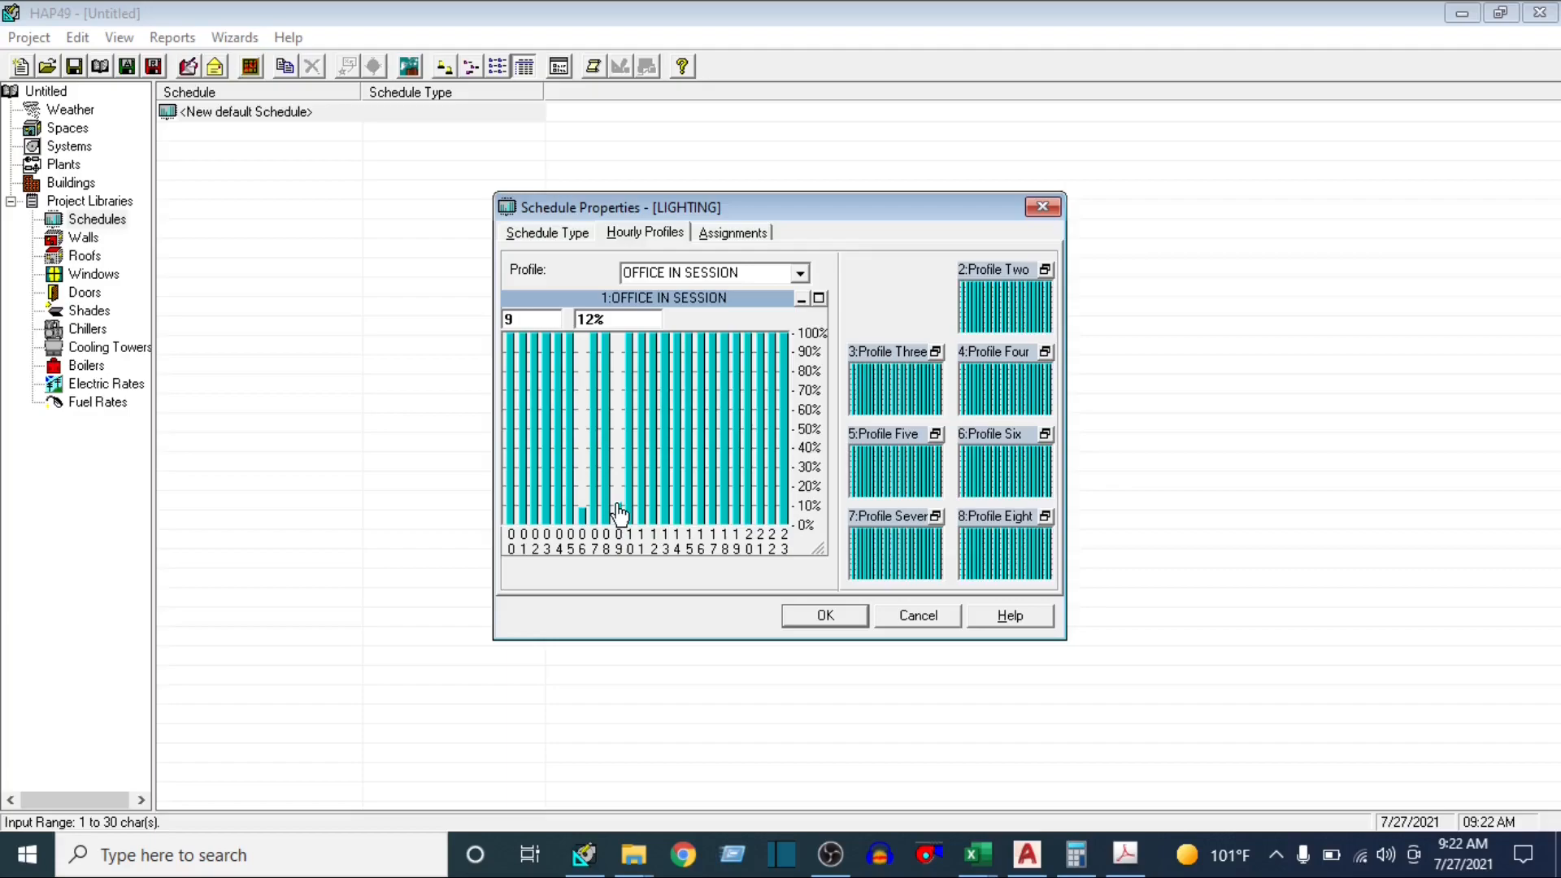
{"action": "double_click", "coordinate": [543, 319]}
{"action": "type", "text": "0"}
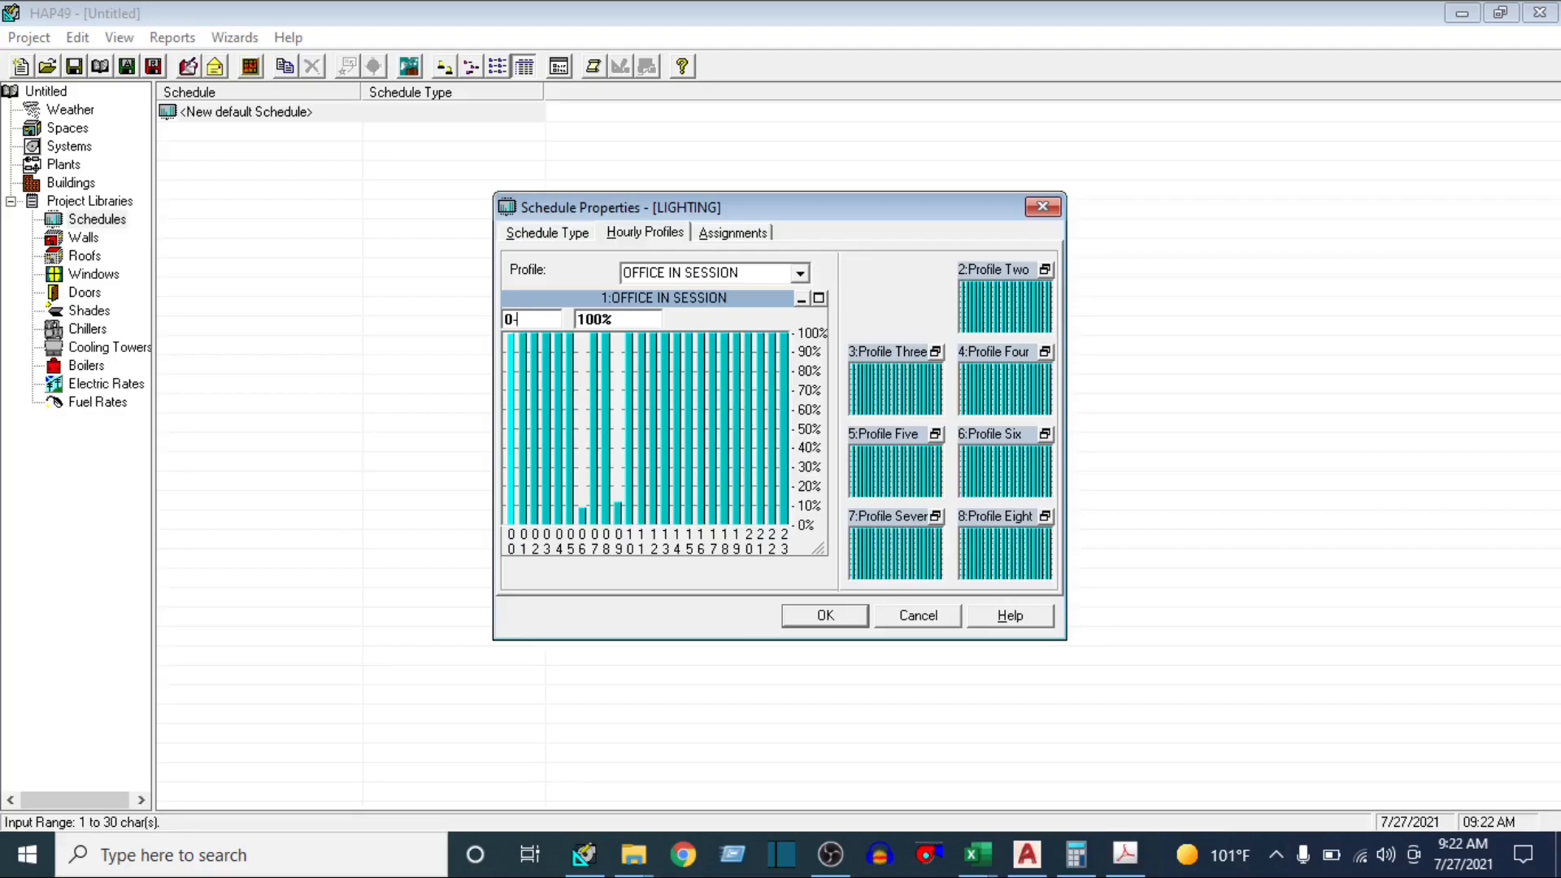
{"action": "type", "text": "-8"}
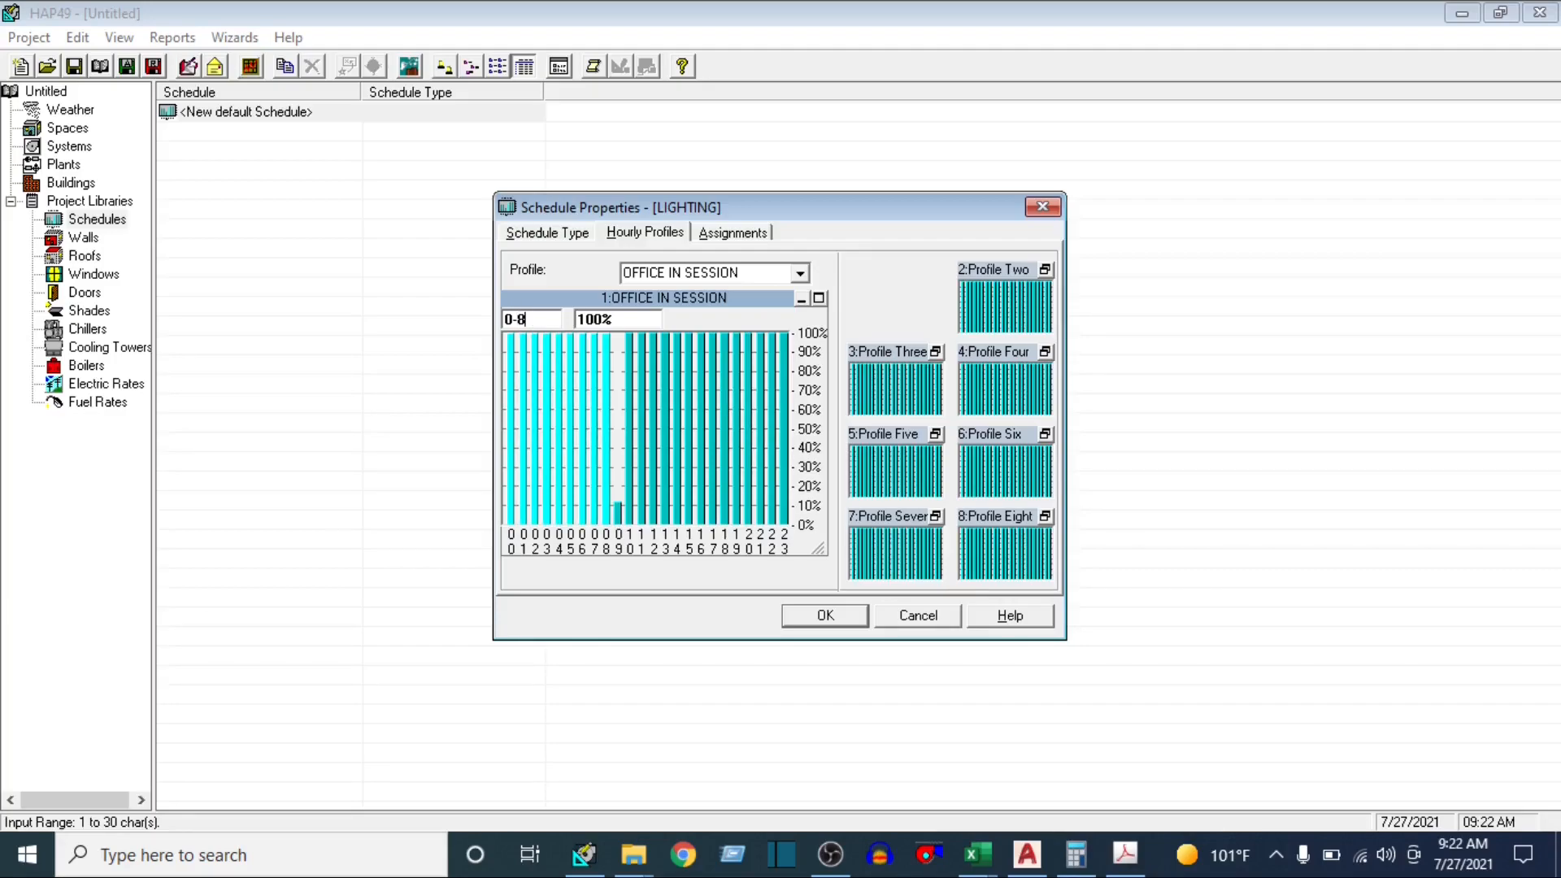
{"action": "double_click", "coordinate": [628, 324]}
{"action": "type", "text": "0"}
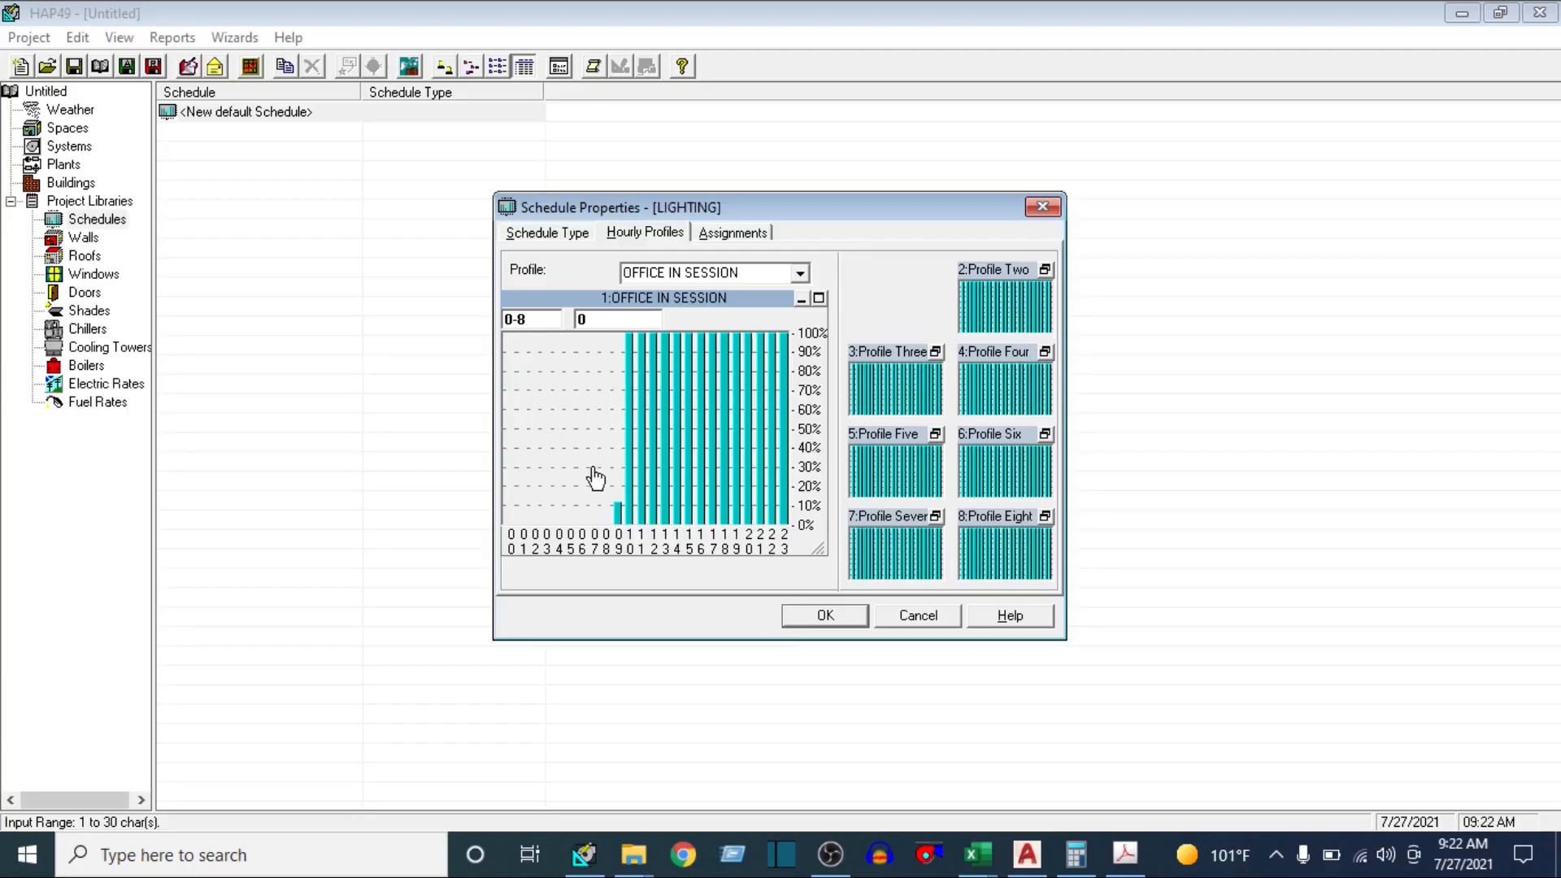
Set hours 9-18 of the OFFICE IN SESSION profile to 100%
{"action": "left_click", "coordinate": [559, 314]}
{"action": "type", "text": "9-18"}
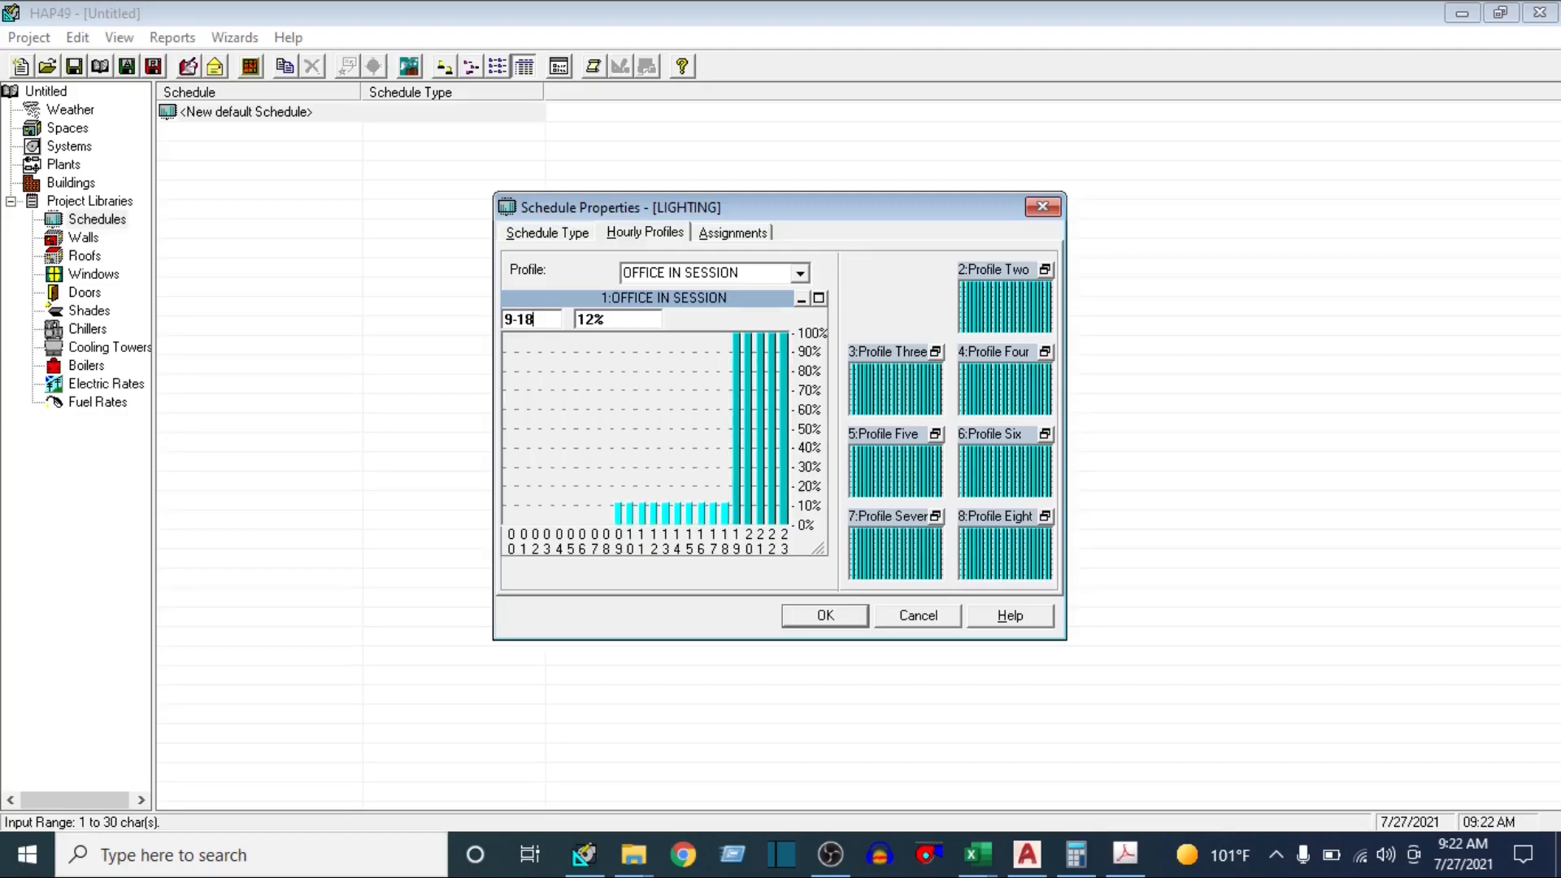
{"action": "left_click", "coordinate": [620, 321]}
{"action": "type", "text": "100"}
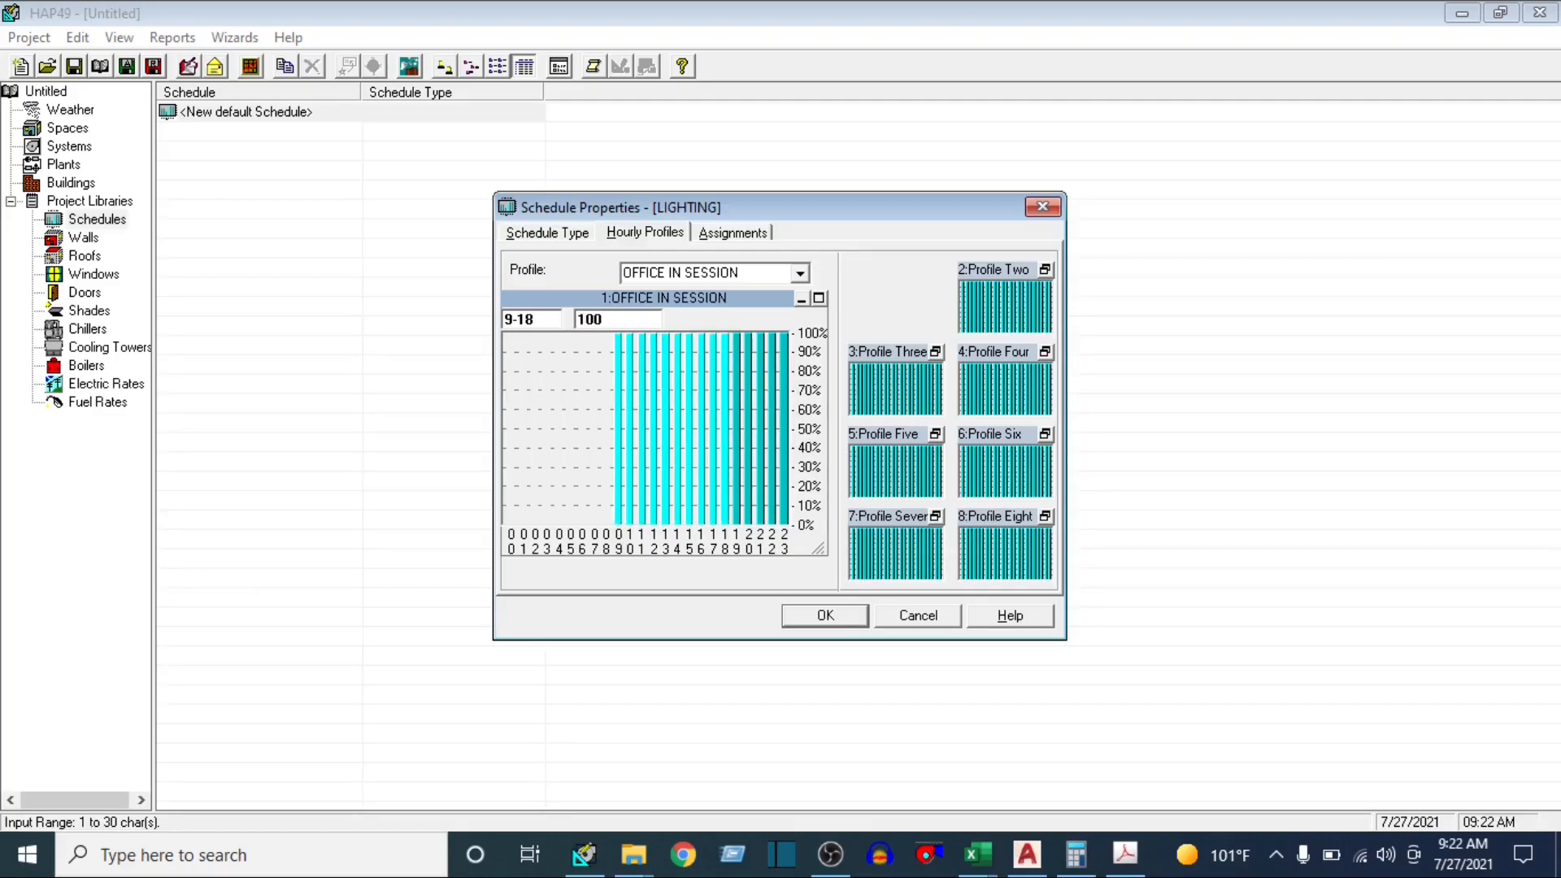
Set hours 19-23 of the OFFICE IN SESSION profile to 0% and collapse the profile
{"action": "left_click", "coordinate": [547, 321]}
{"action": "type", "text": "1"}
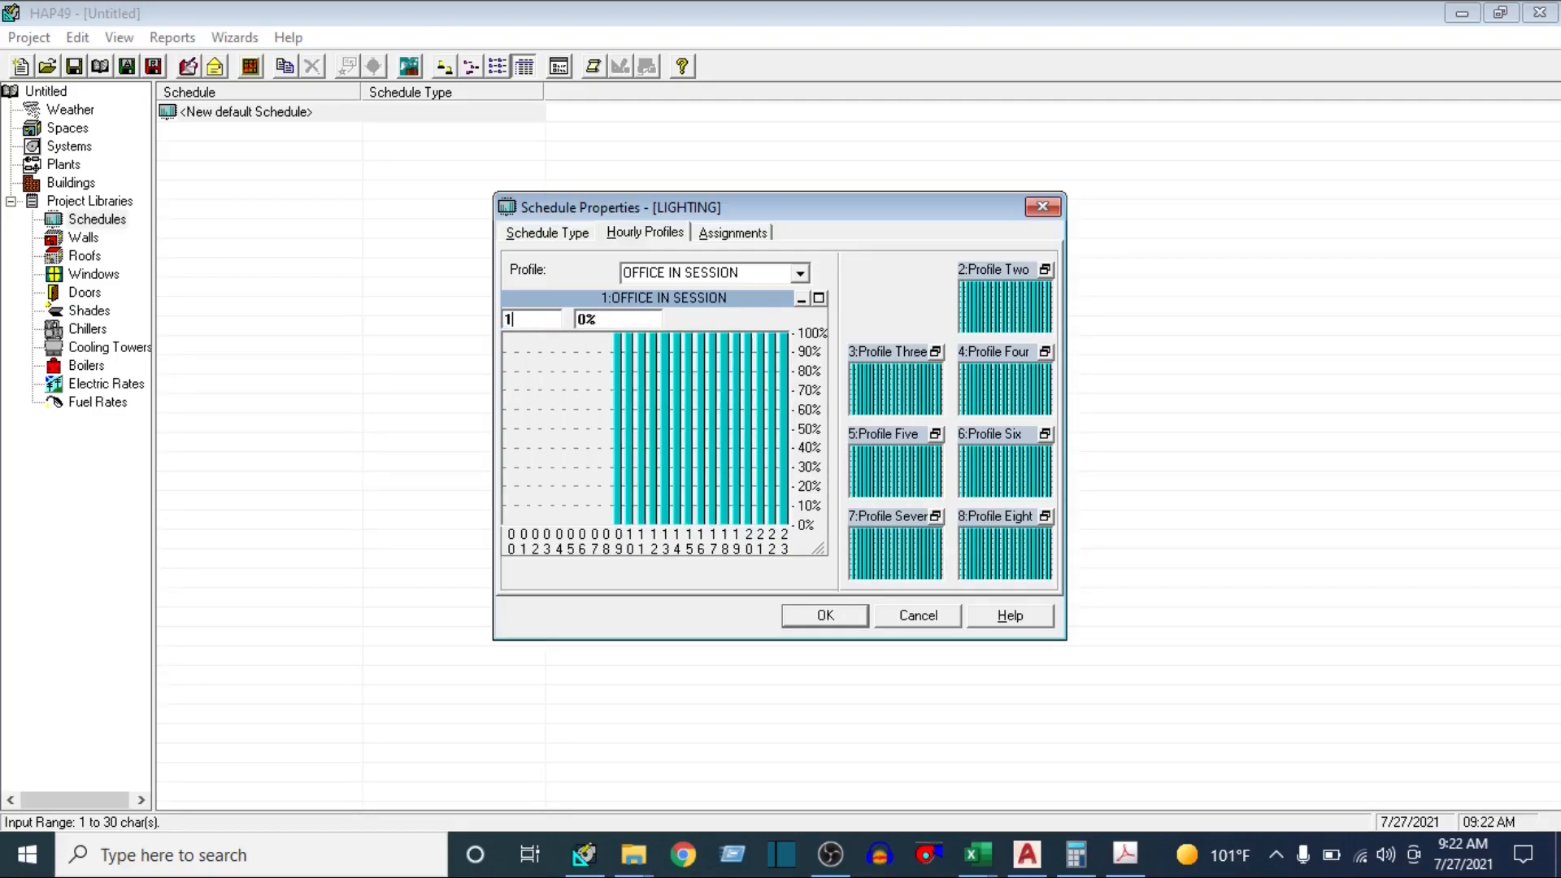
{"action": "type", "text": "9"}
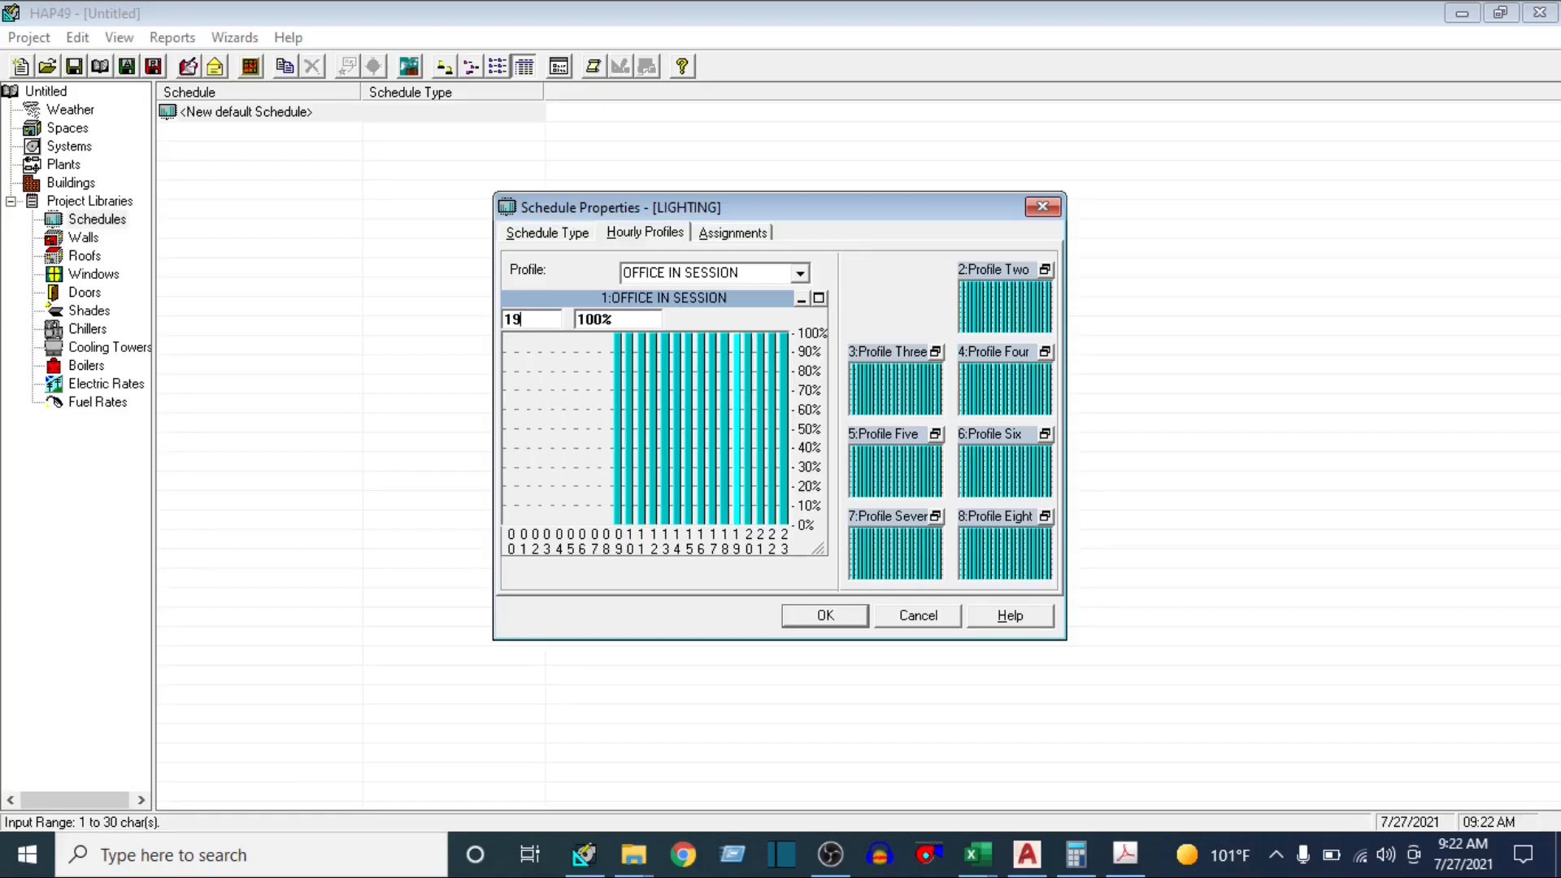
{"action": "type", "text": "-23"}
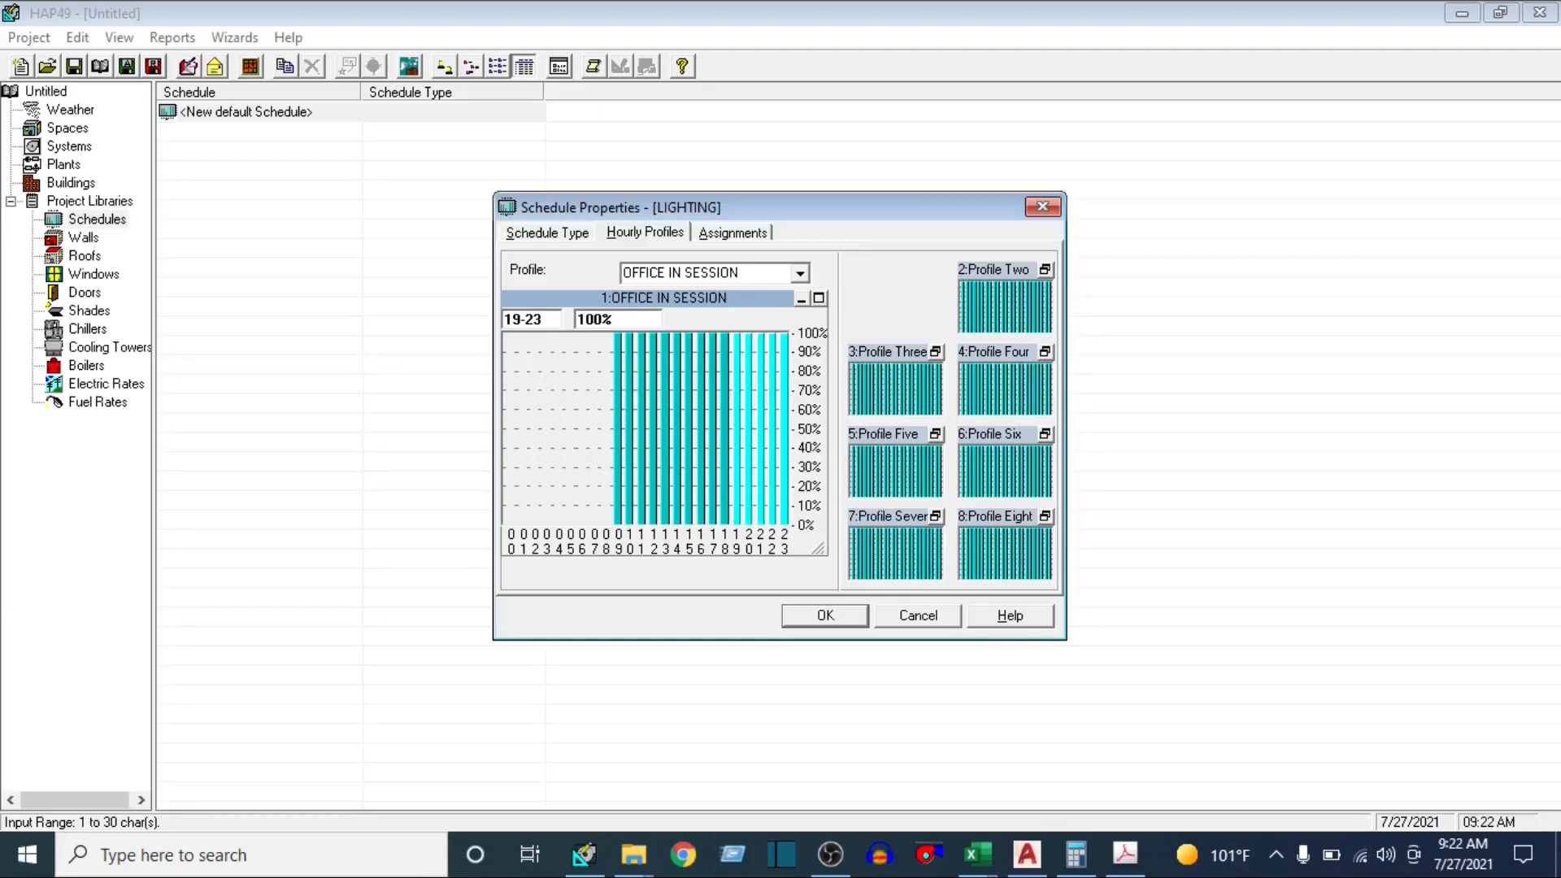
{"action": "left_click", "coordinate": [640, 318]}
{"action": "type", "text": "0"}
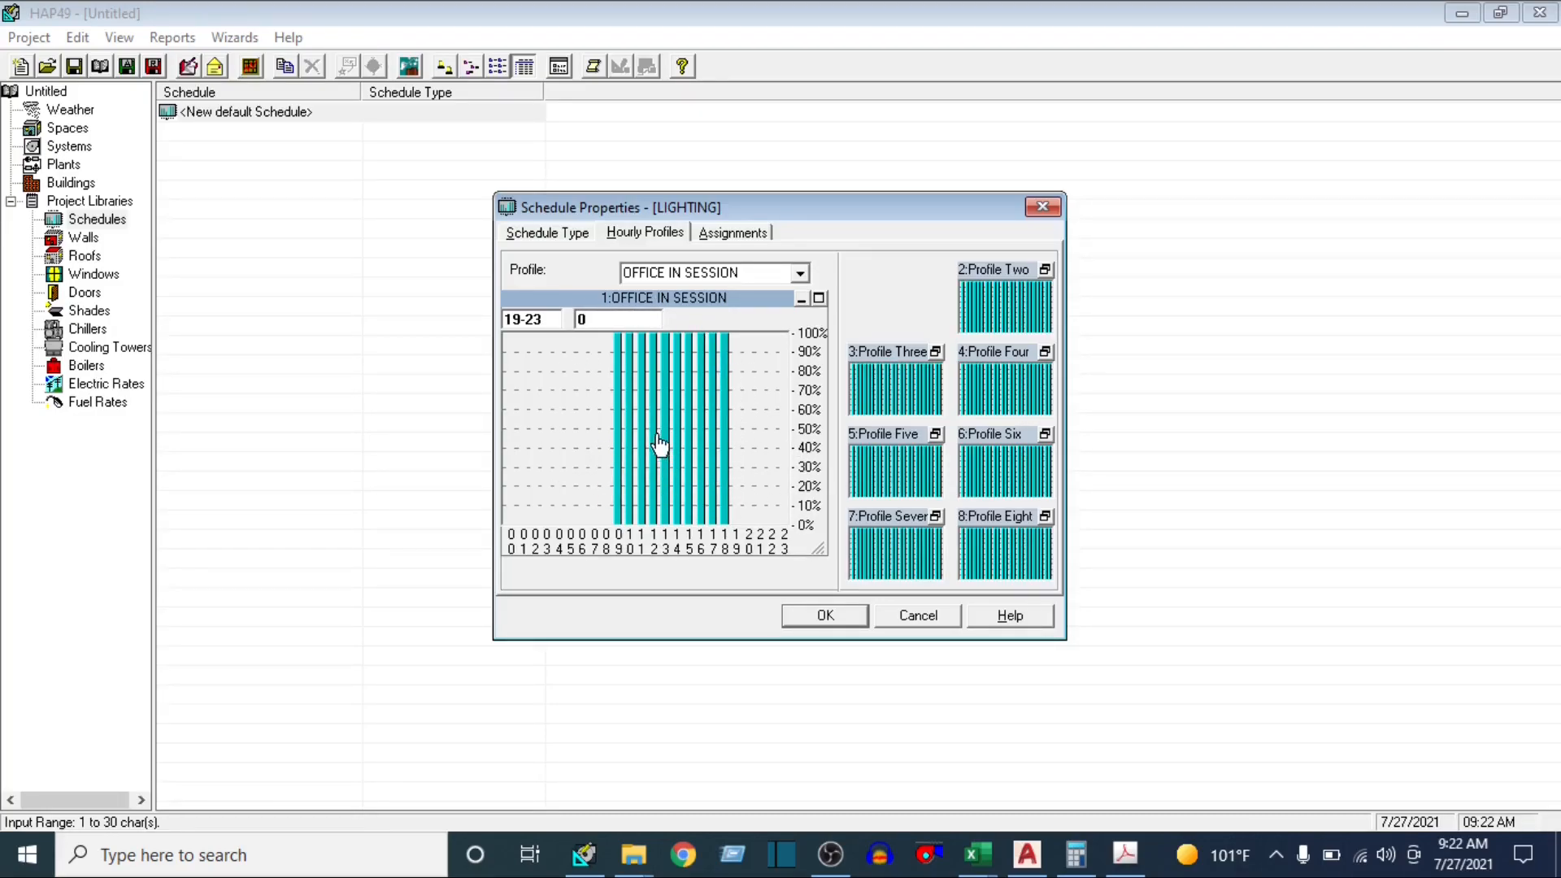
{"action": "left_click", "coordinate": [801, 300]}
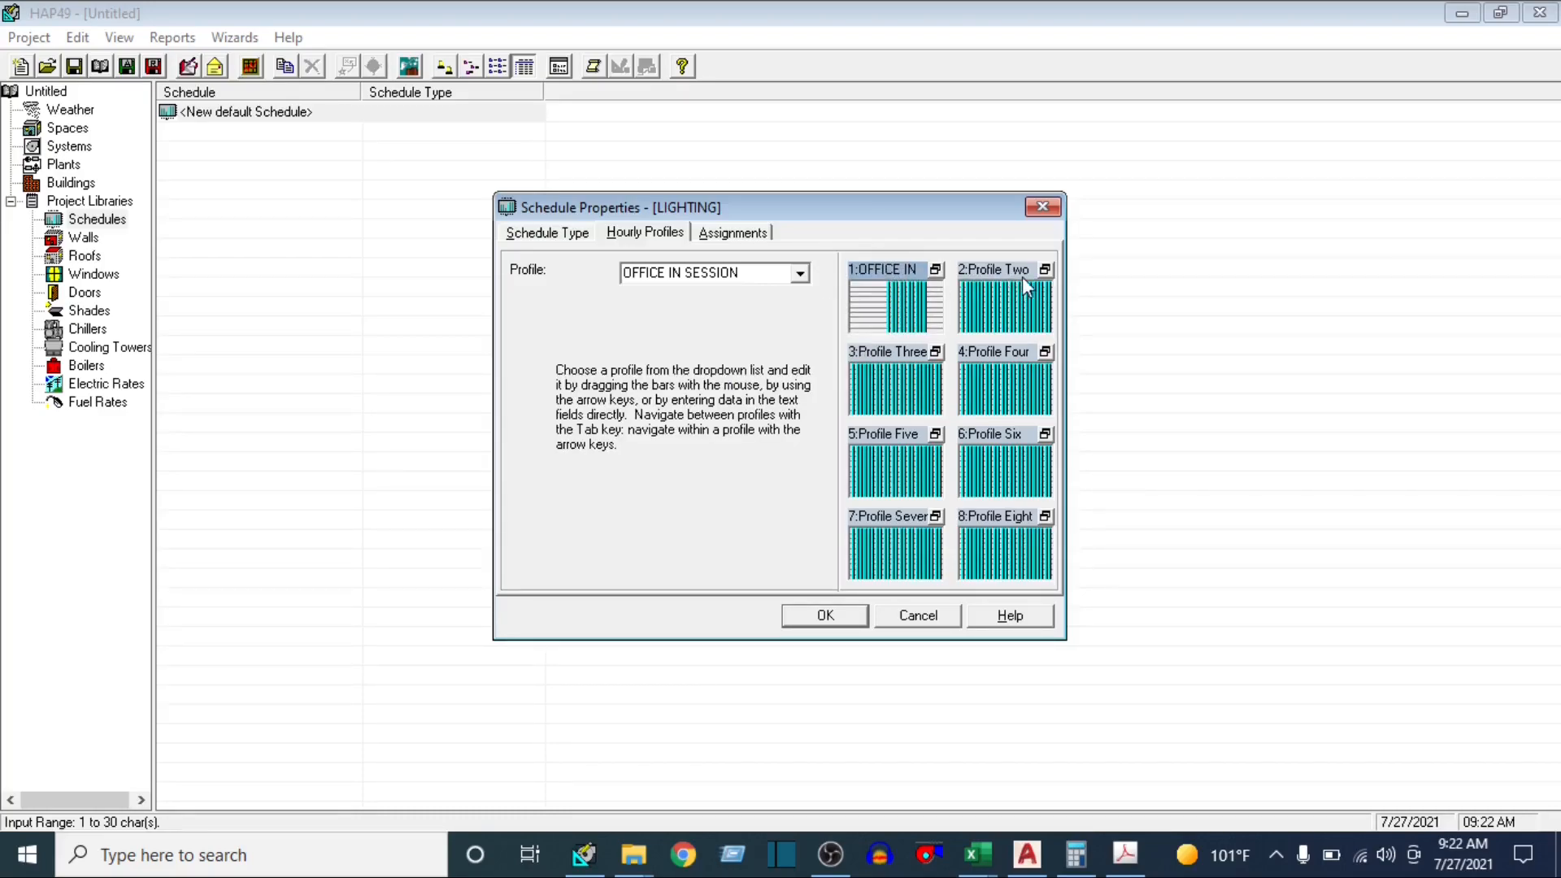
Open the second hourly profile of the LIGHTING schedule and rename it WEEKEND/ HOLIDAY
{"action": "left_click", "coordinate": [1045, 270]}
{"action": "left_click", "coordinate": [729, 278]}
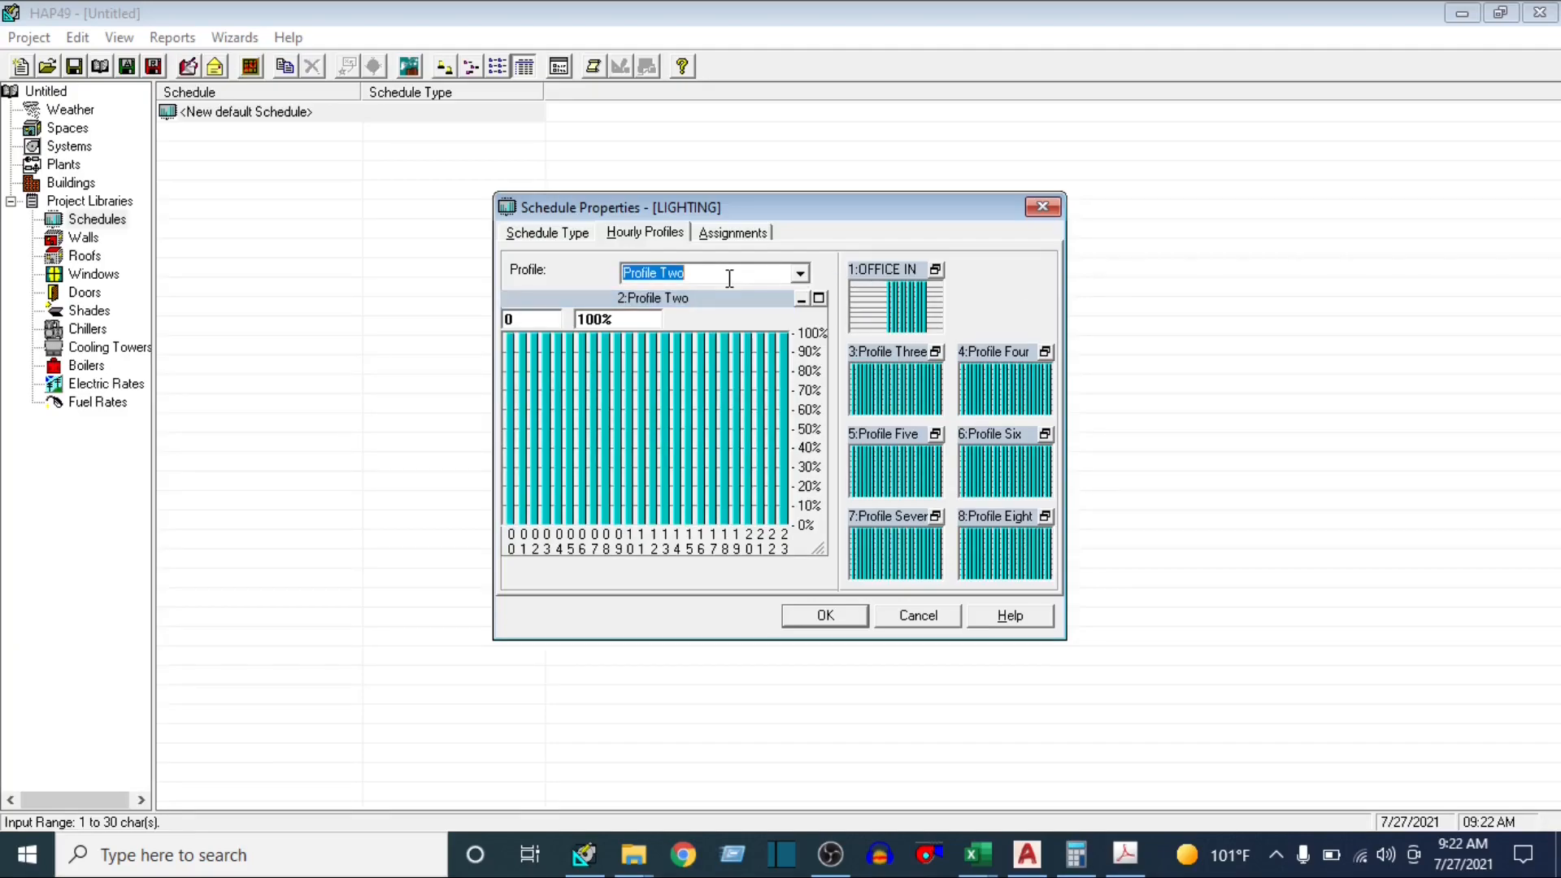
{"action": "type", "text": "H"}
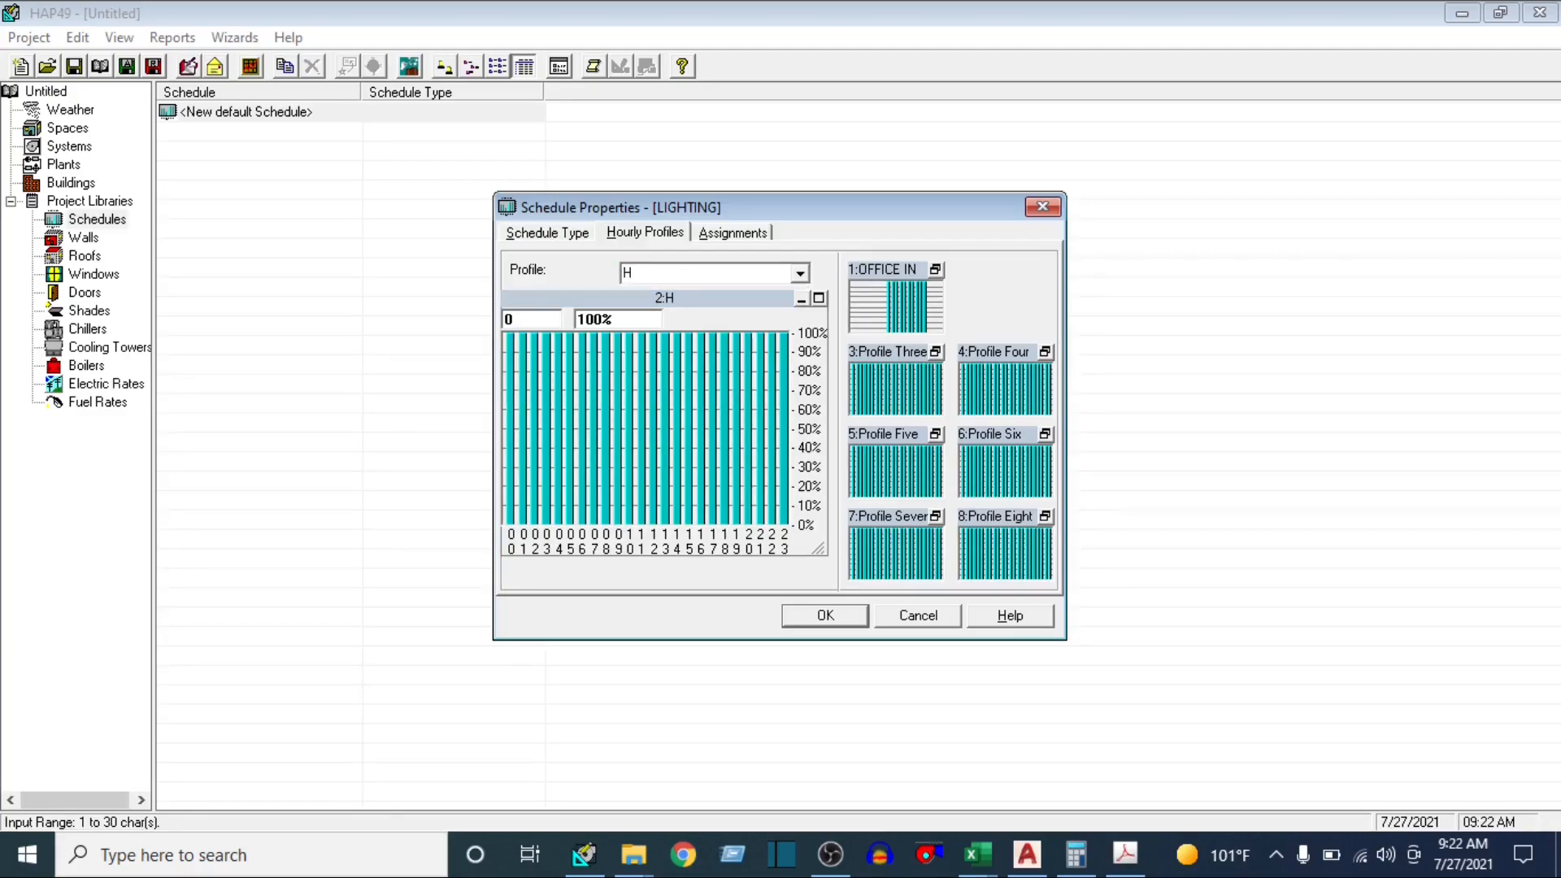
{"action": "key", "text": "BackSpace"}
{"action": "type", "text": "WEEKEND"}
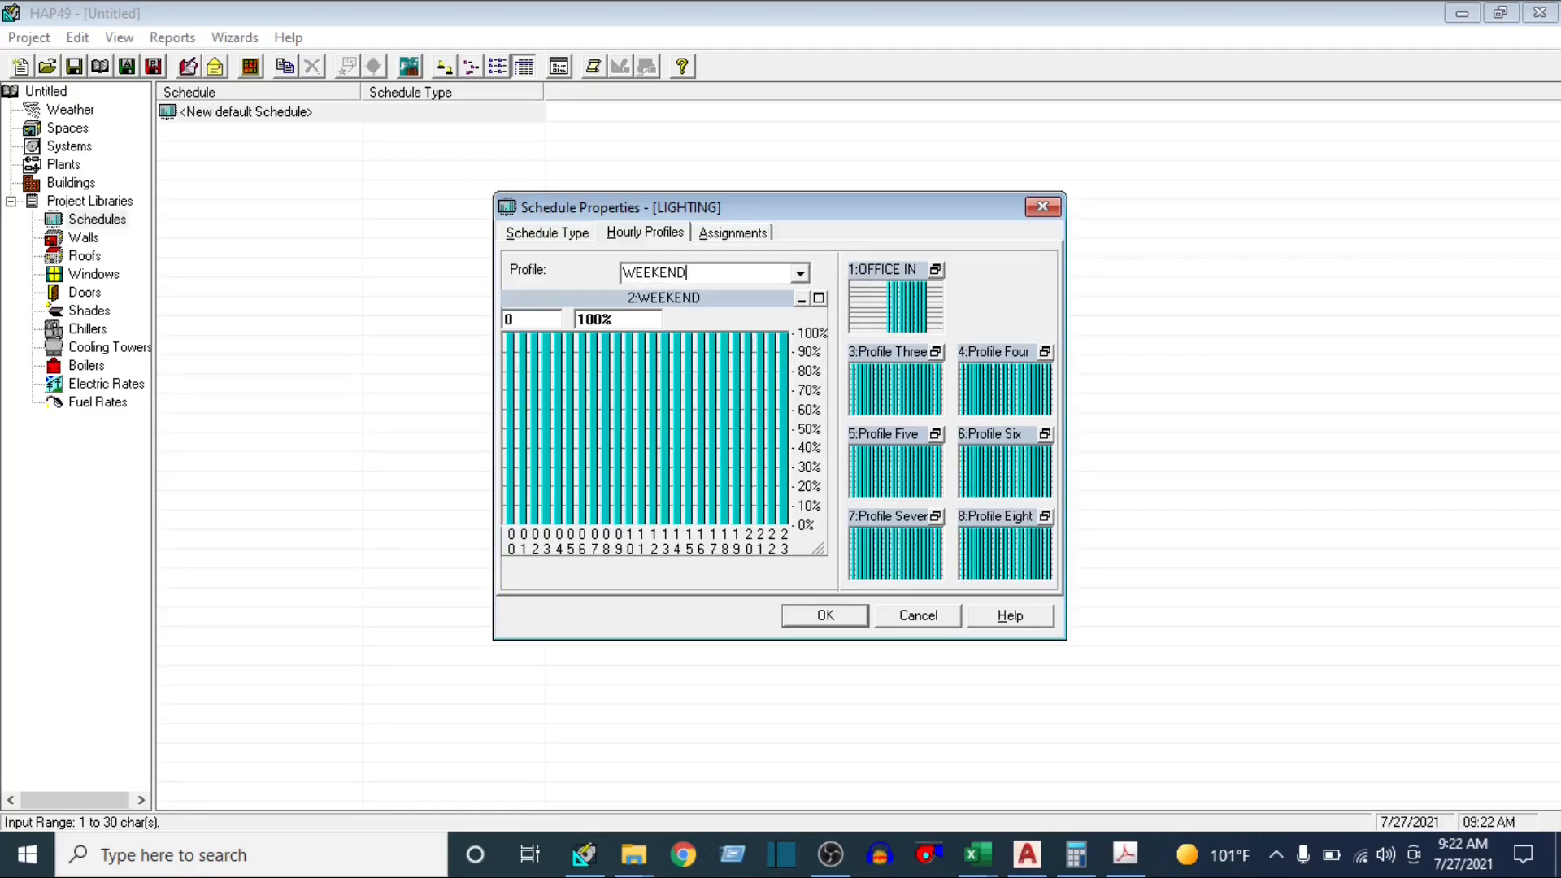
{"action": "type", "text": "/ HOLIDAY"}
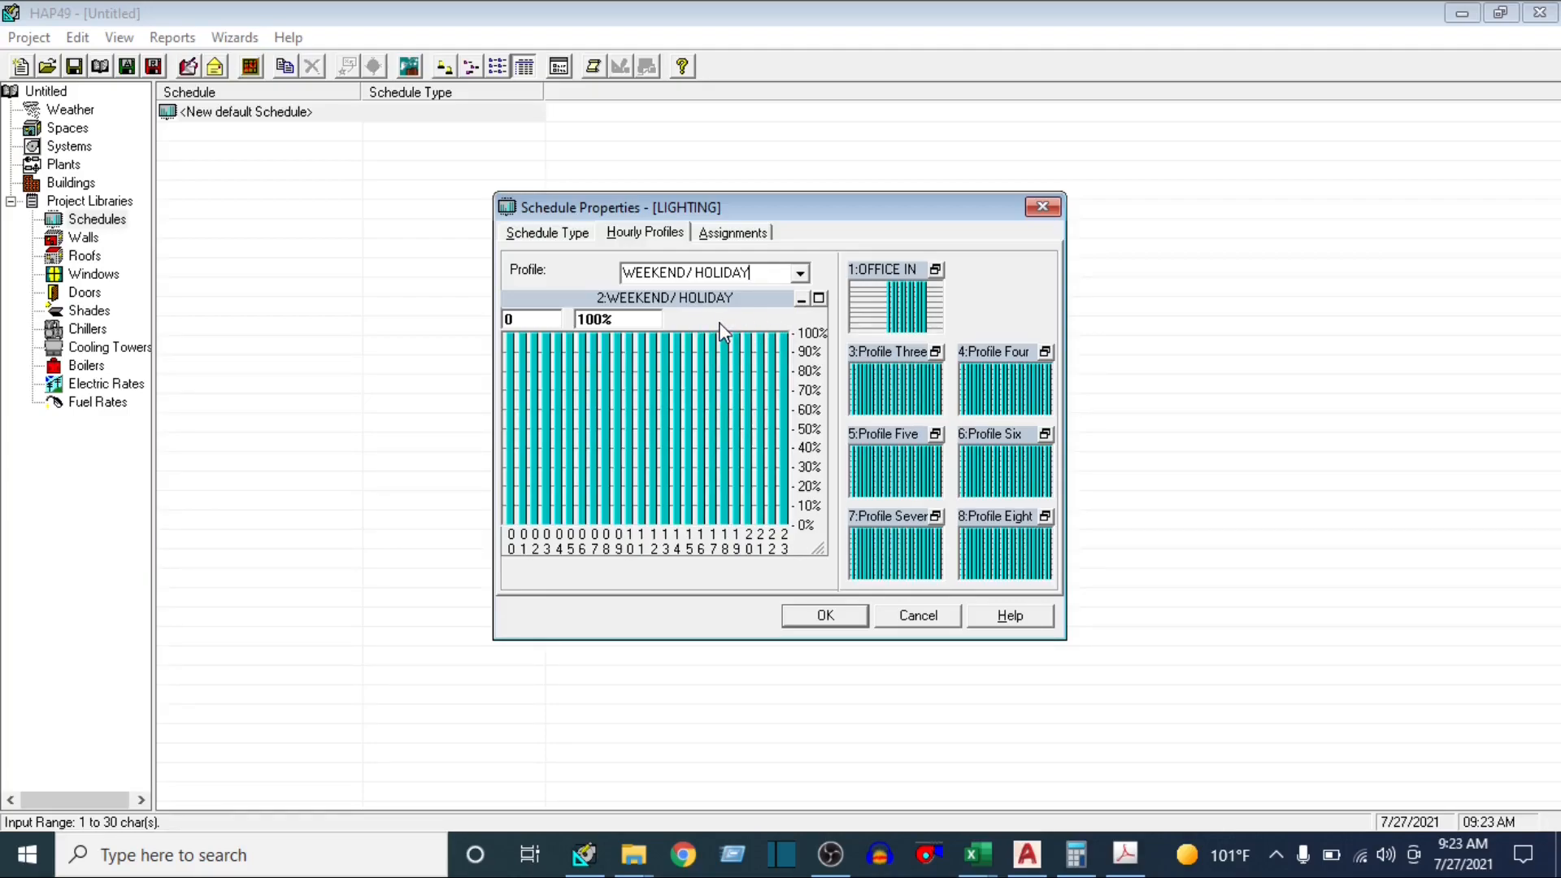
Set hours 0-23 of the WEEKEND/ HOLIDAY profile to 0% and collapse the profile
{"action": "left_click", "coordinate": [557, 319]}
{"action": "type", "text": "0"}
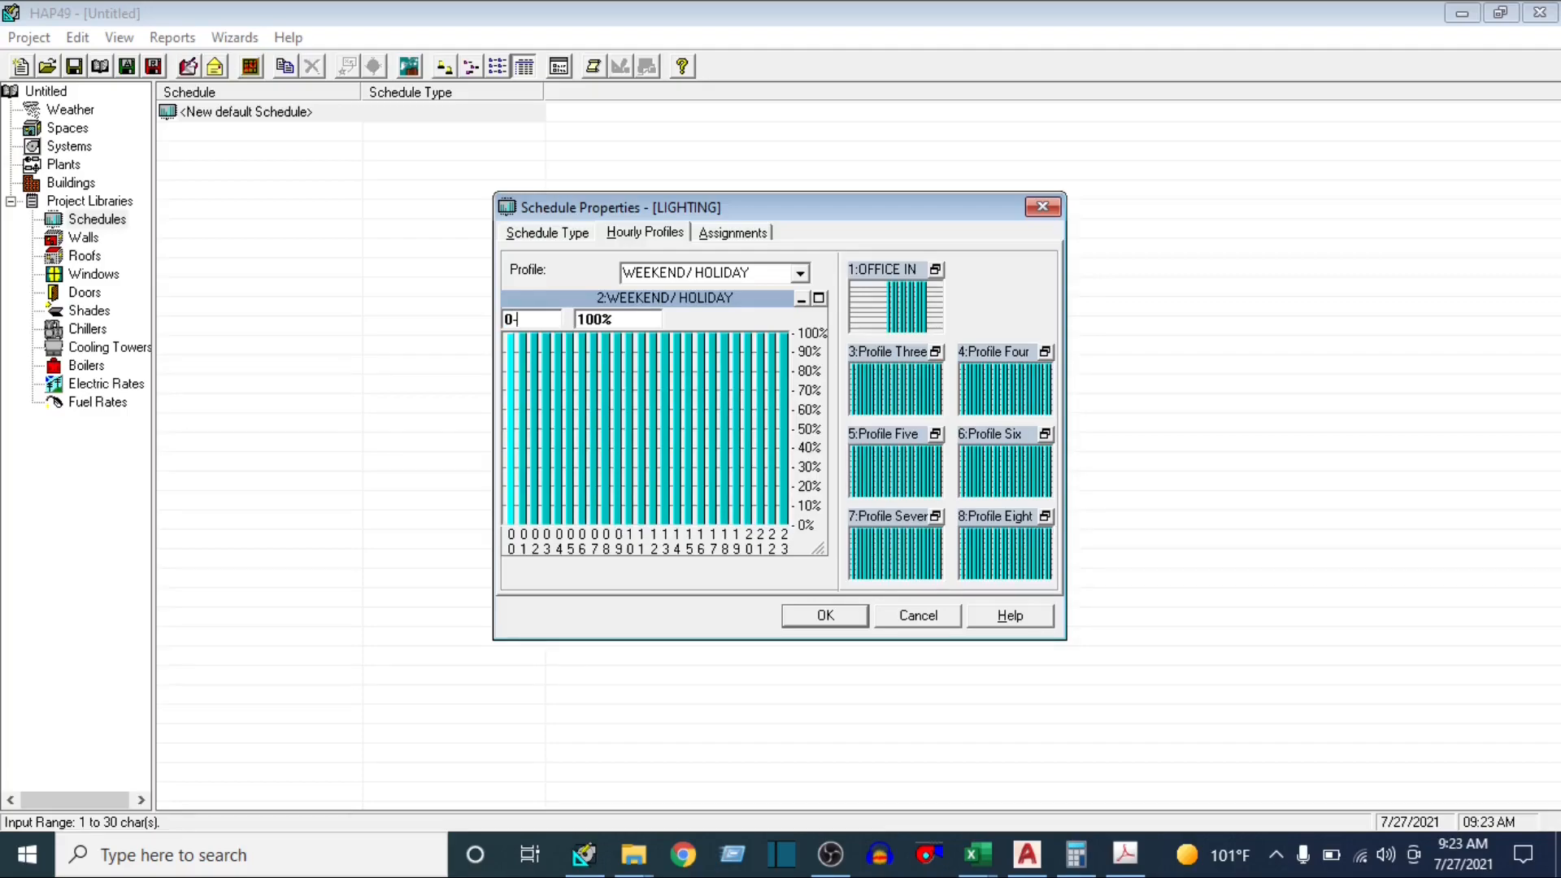
{"action": "type", "text": "-23"}
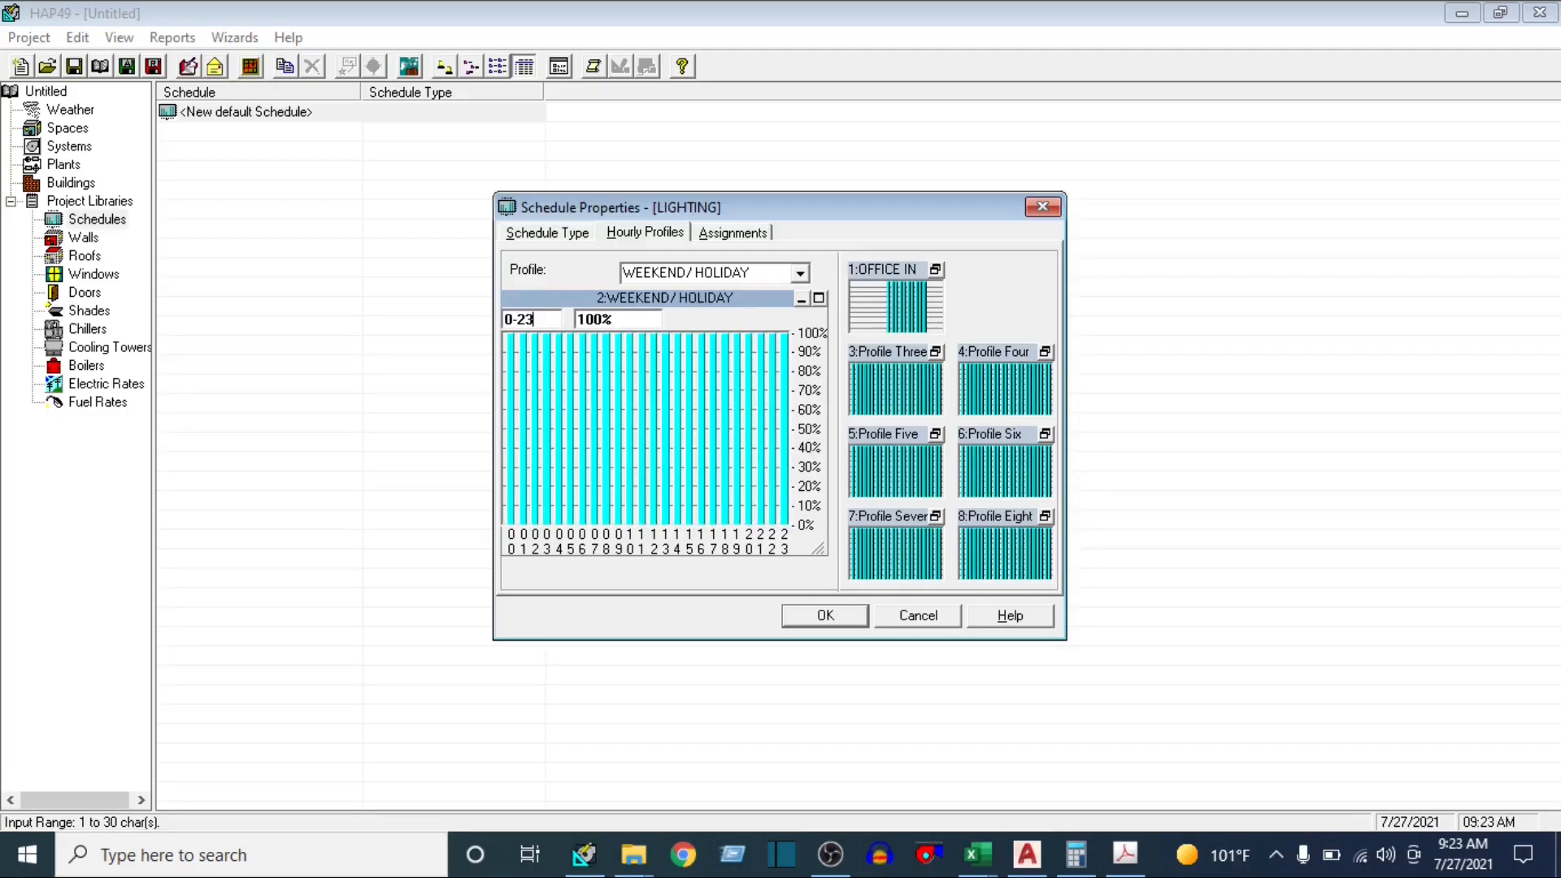
{"action": "left_click", "coordinate": [630, 318]}
{"action": "type", "text": "0"}
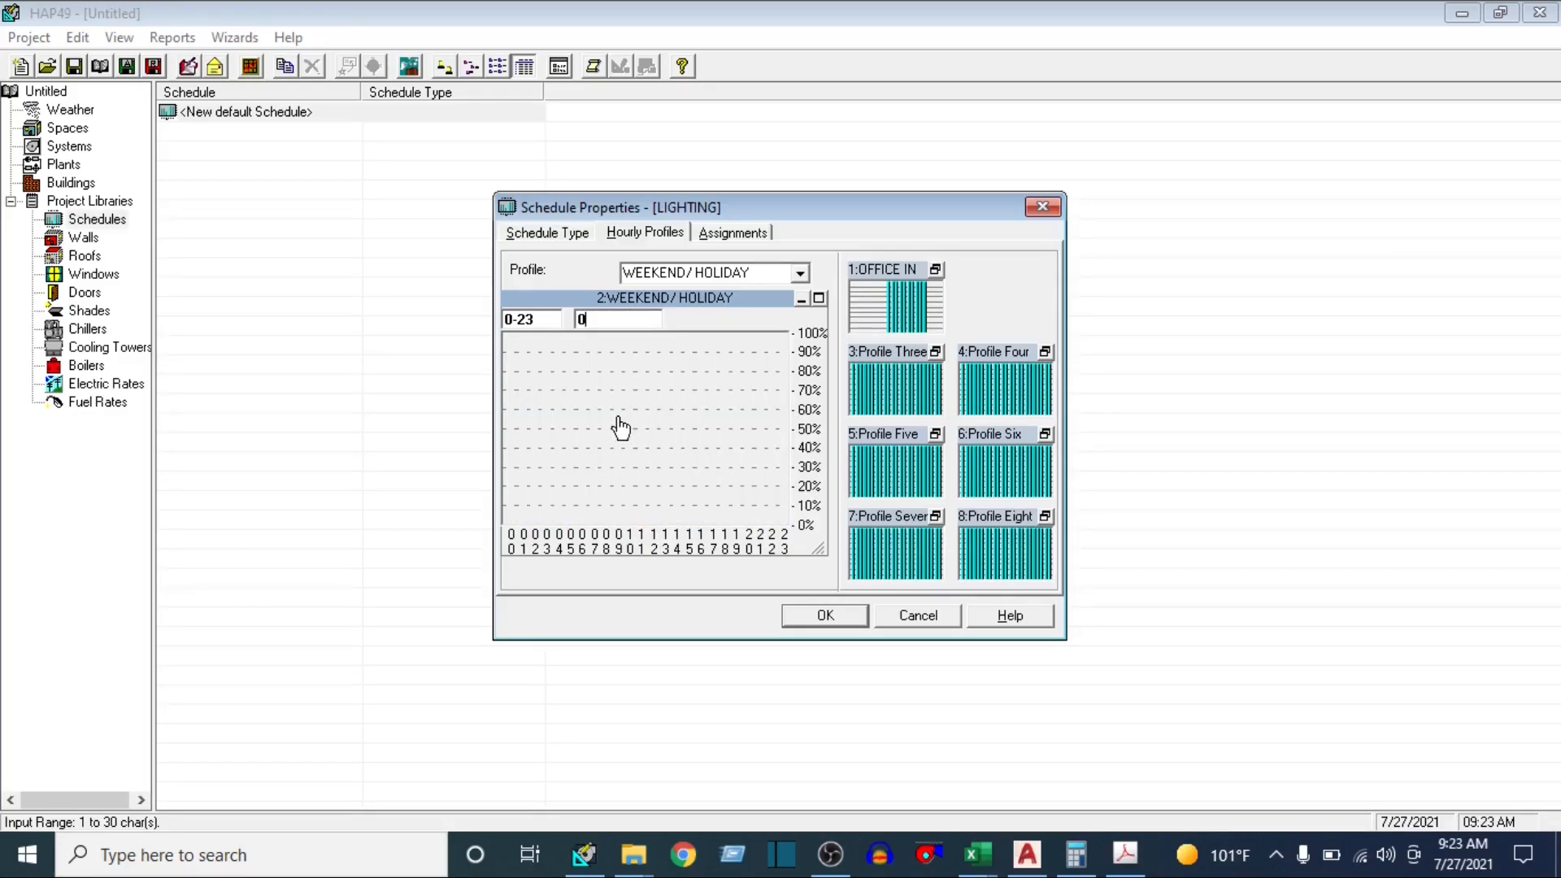
{"action": "left_click", "coordinate": [801, 299]}
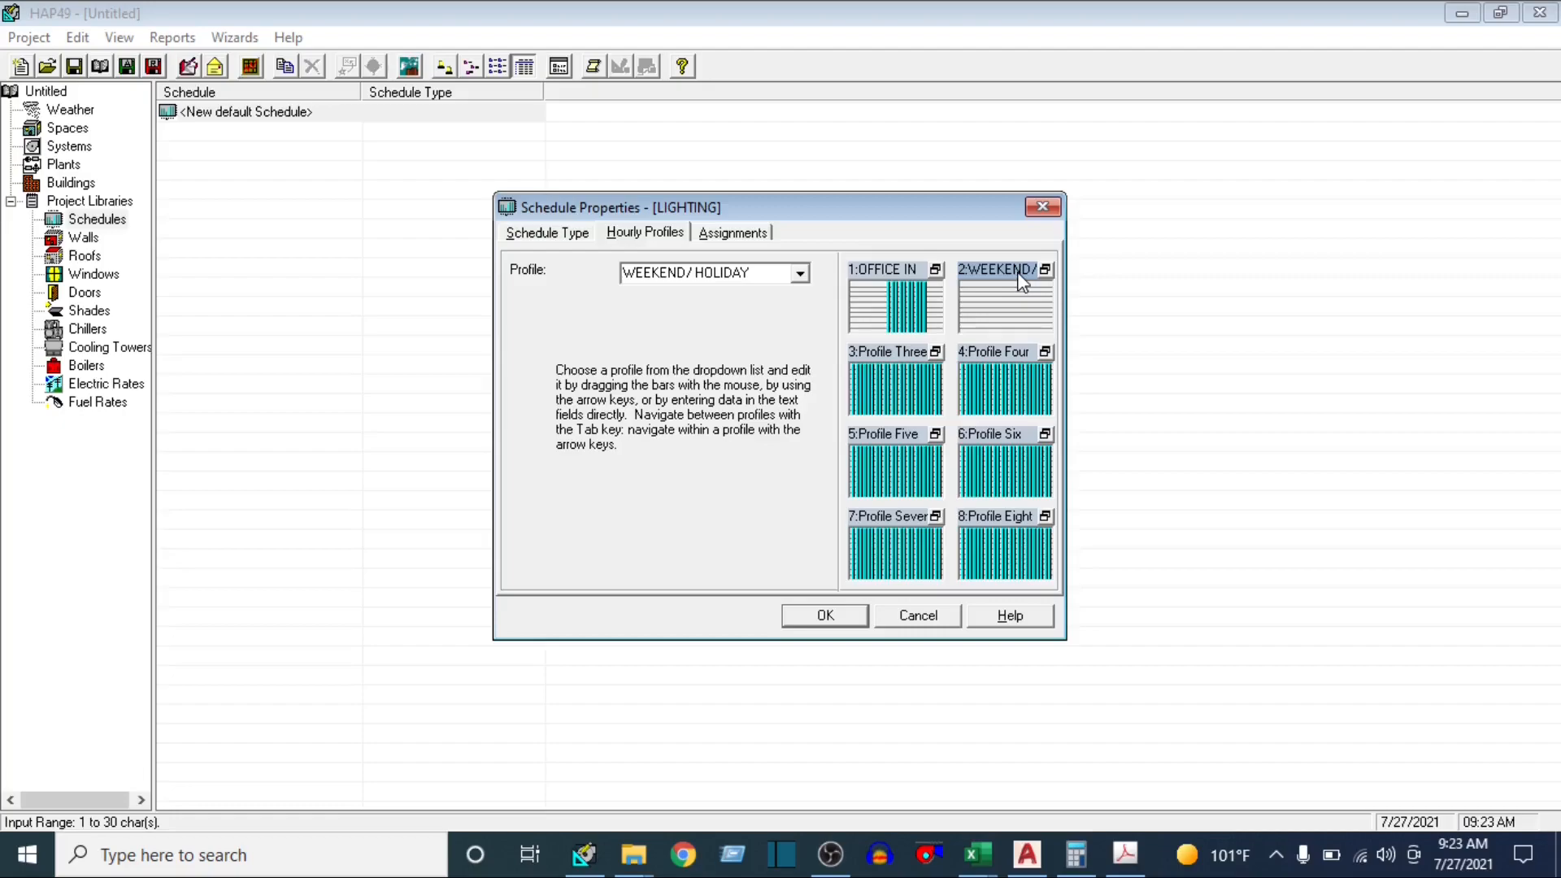
Assign OFFICE IN SESSION to Design and Monday through Saturday, and WEEKEND/ HOLIDAY to Sunday and Holiday, for all months, and accept the schedule
{"action": "left_click", "coordinate": [735, 233]}
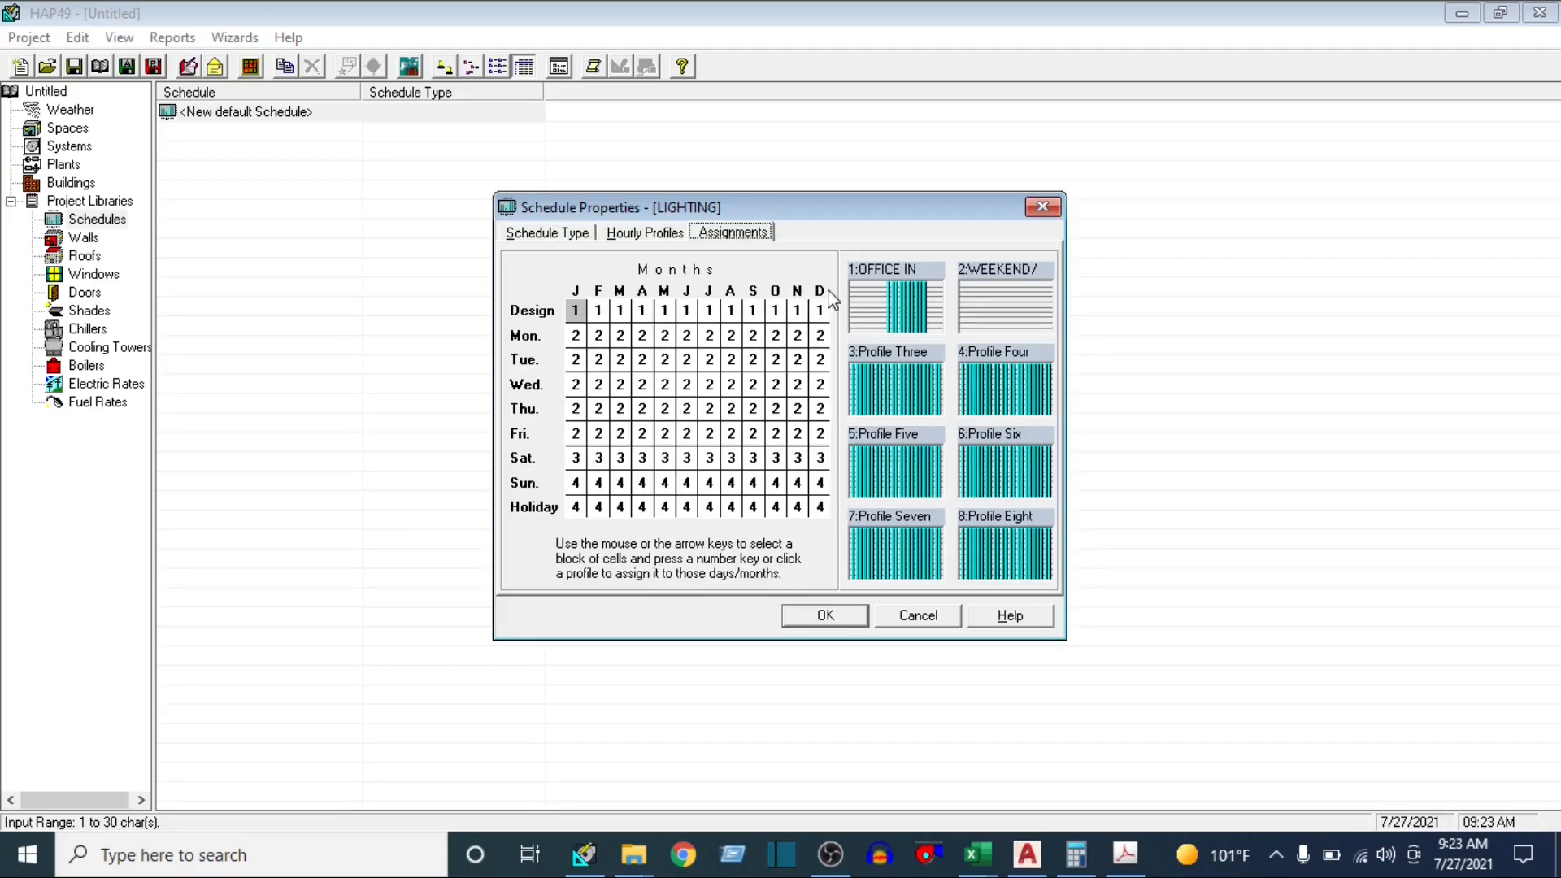
{"action": "left_click_drag", "start_coordinate": [575, 310], "coordinate": [835, 467]}
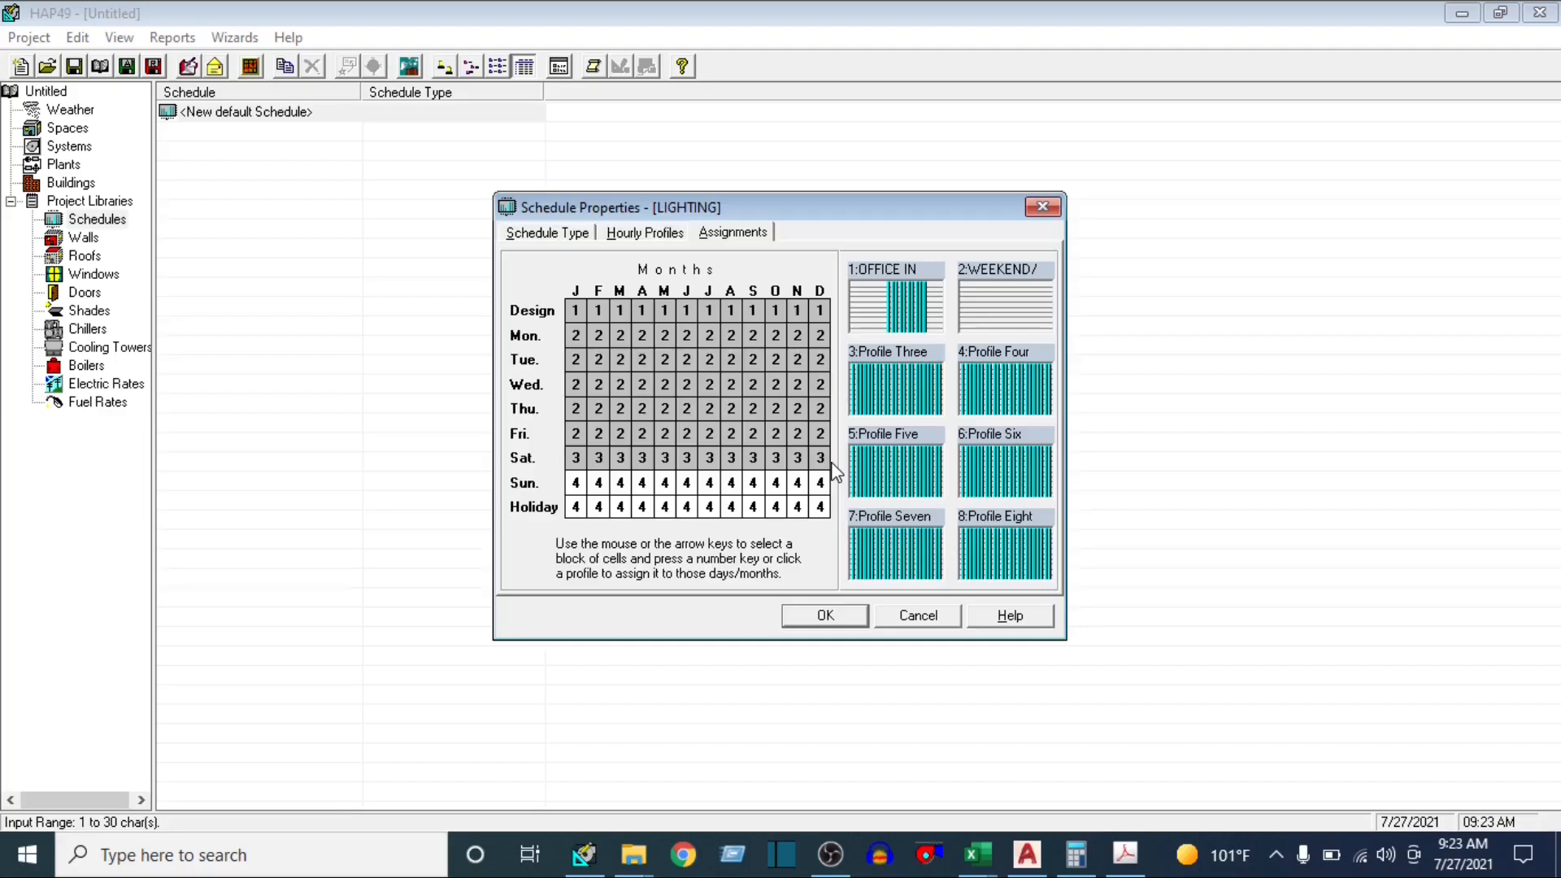
{"action": "left_click", "coordinate": [890, 295]}
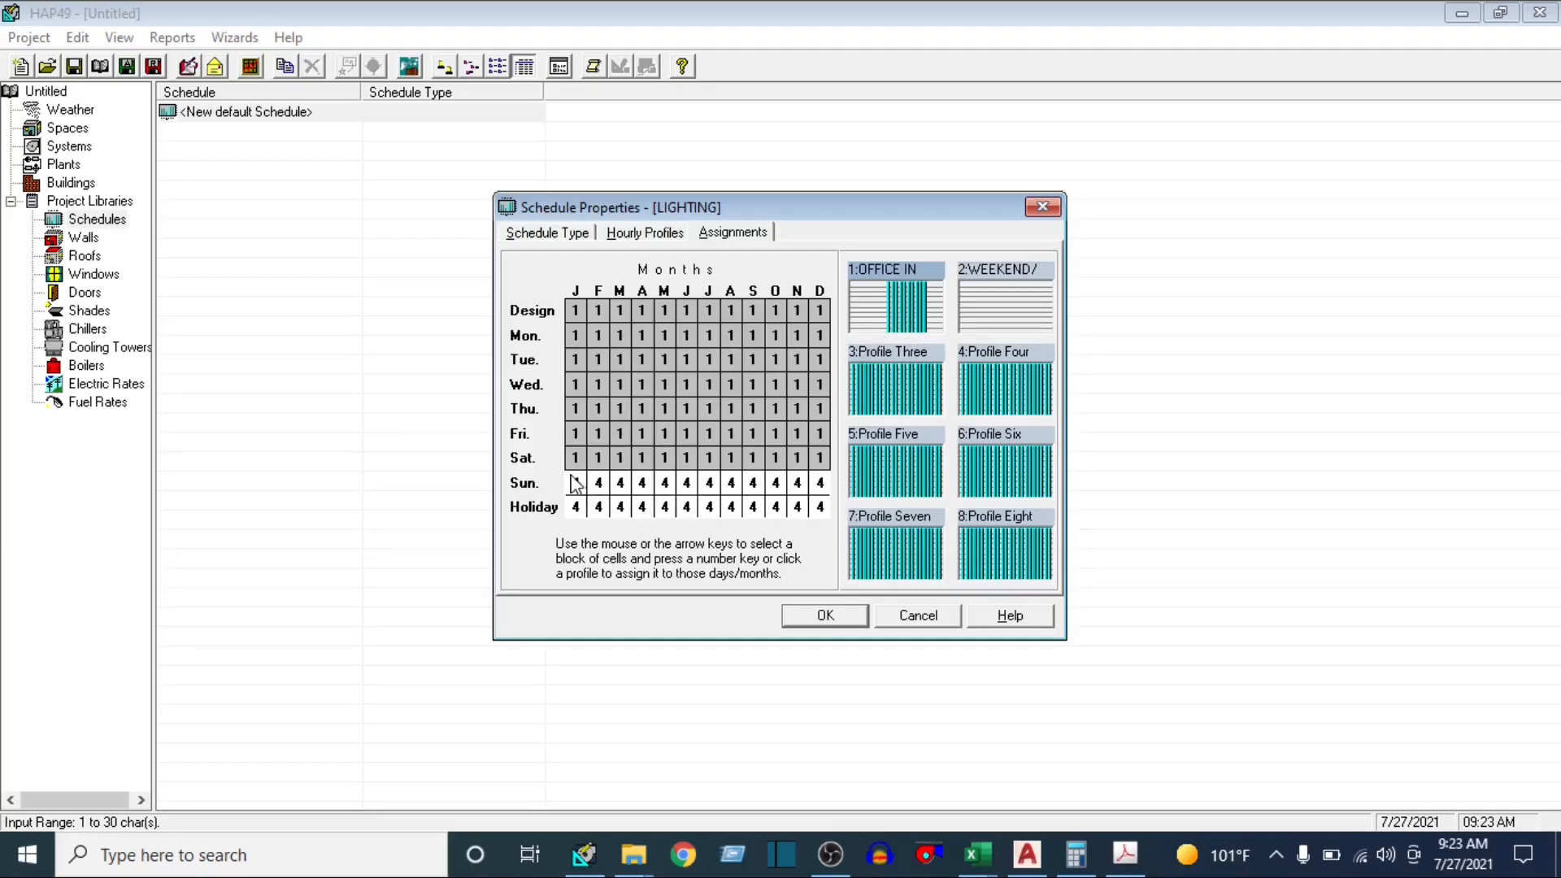
{"action": "left_click_drag", "start_coordinate": [575, 483], "coordinate": [829, 511]}
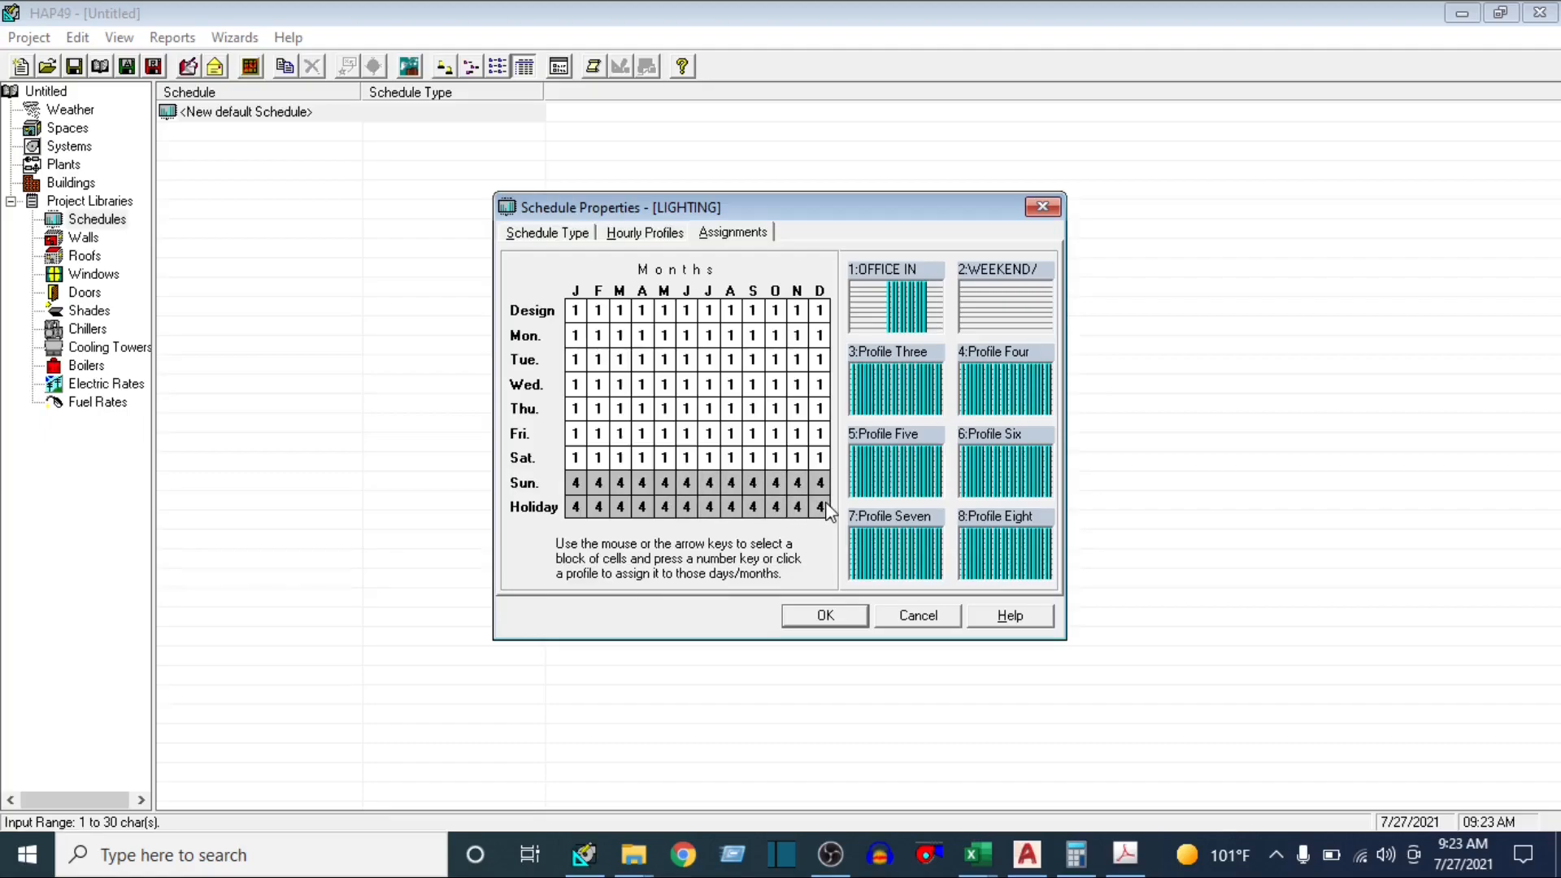
{"action": "left_click", "coordinate": [991, 296]}
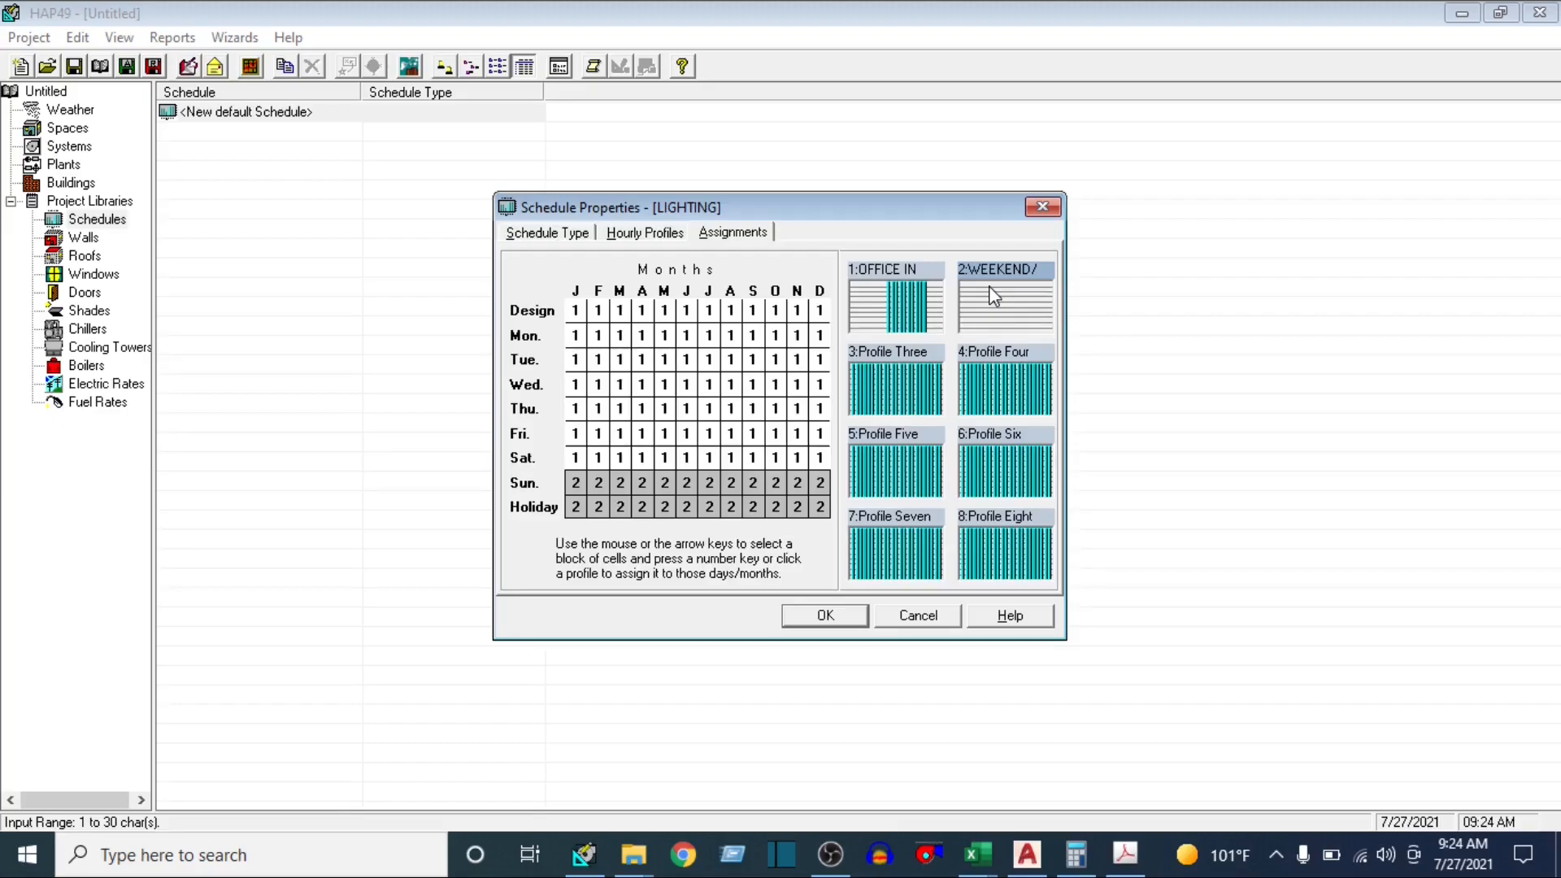
{"action": "left_click", "coordinate": [828, 623]}
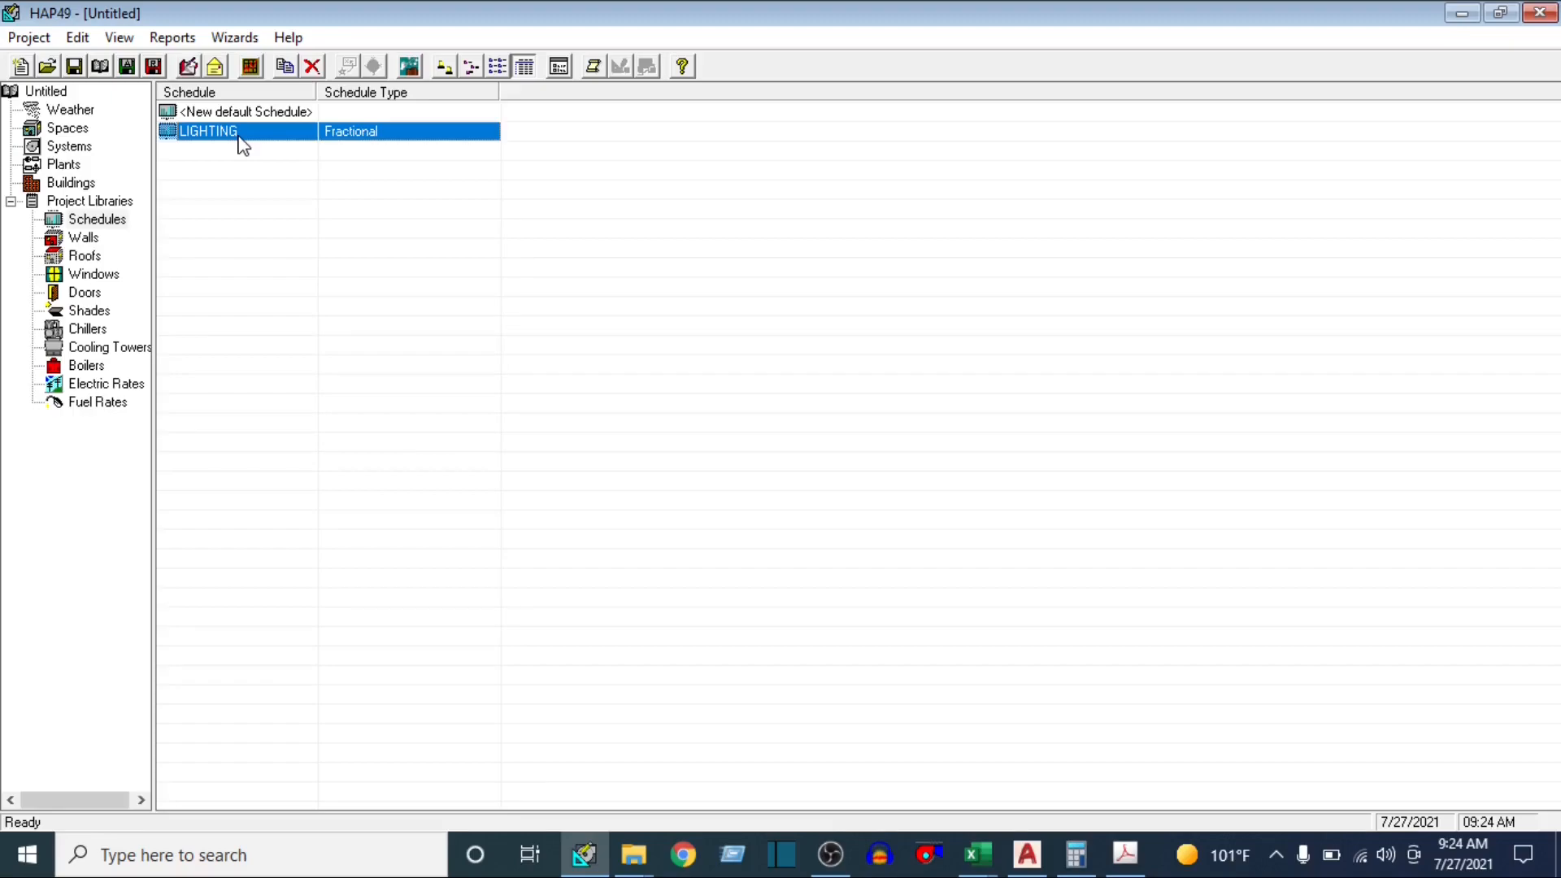
Duplicate the LIGHTING schedule and name the copy ELECTRICAL
{"action": "right_click", "coordinate": [239, 138]}
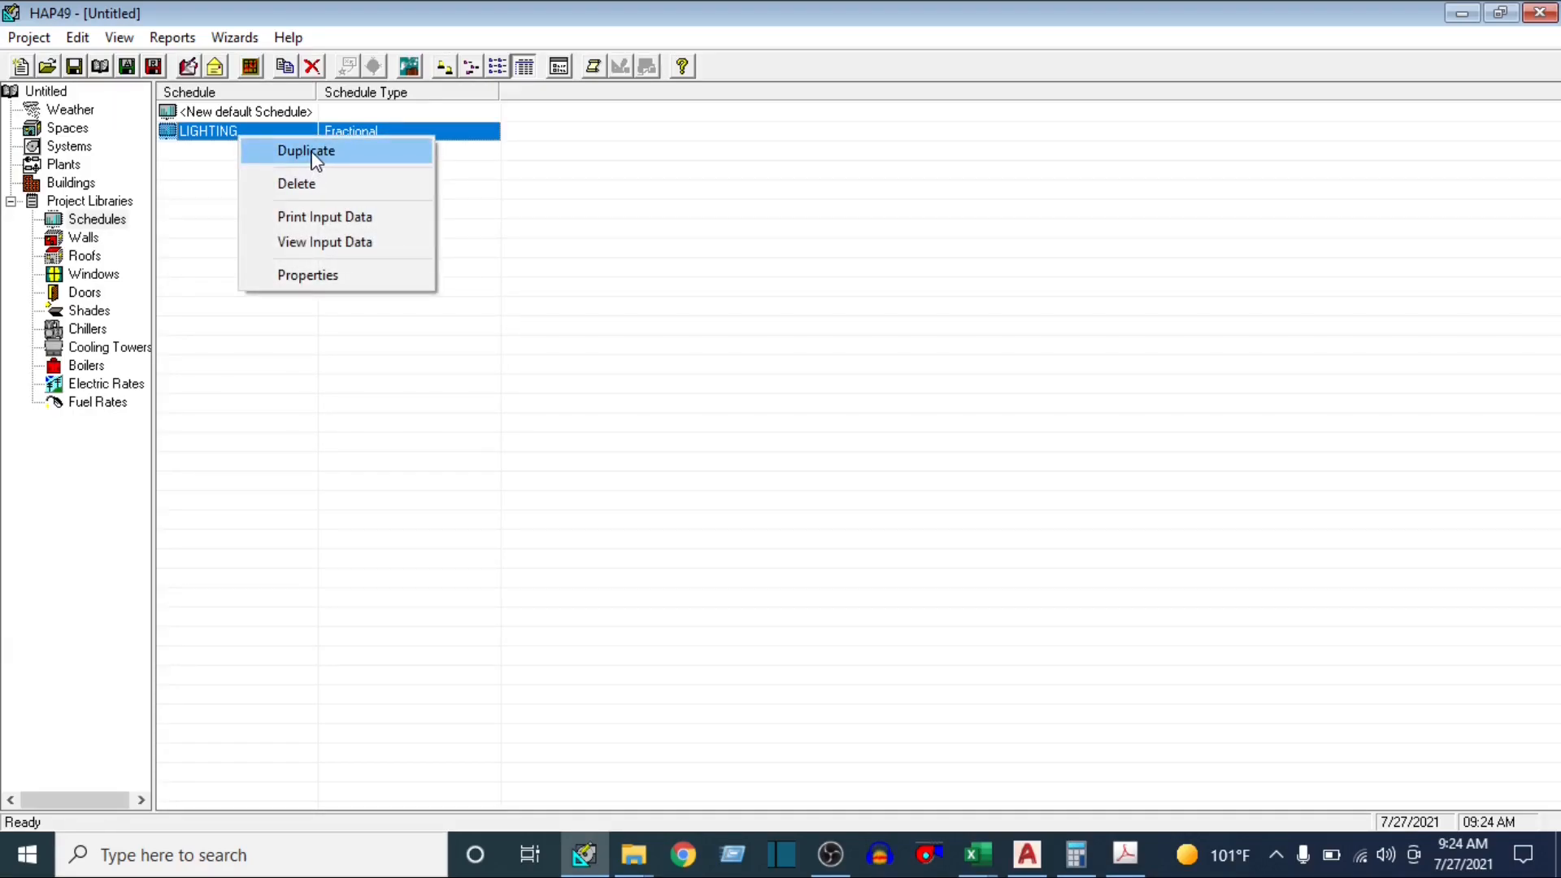
{"action": "left_click", "coordinate": [316, 154]}
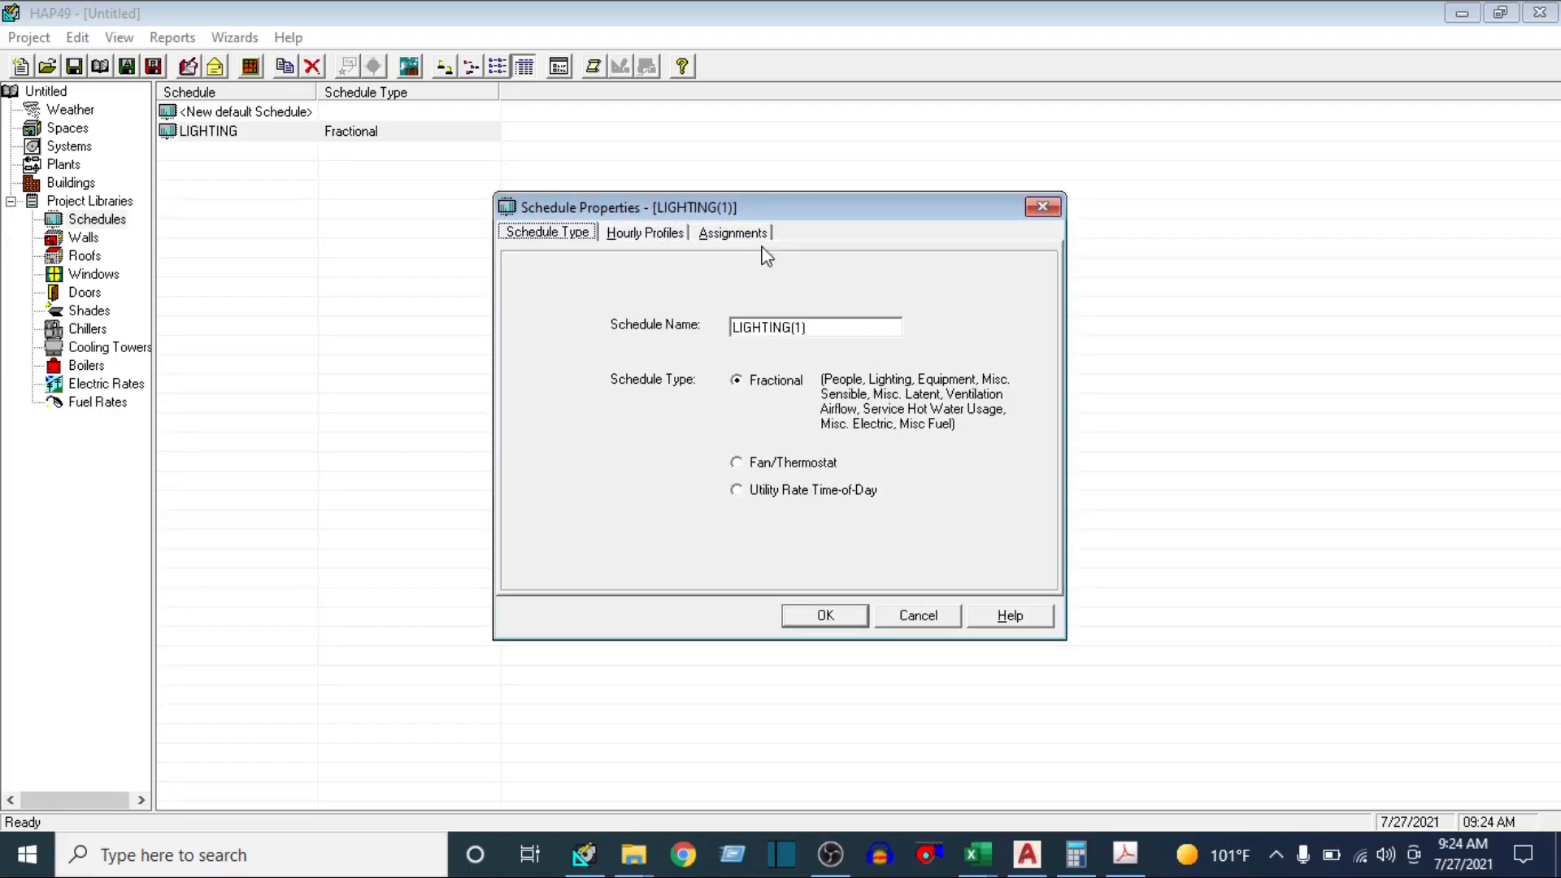
{"action": "double_click", "coordinate": [810, 326]}
{"action": "type", "text": "ELEC"}
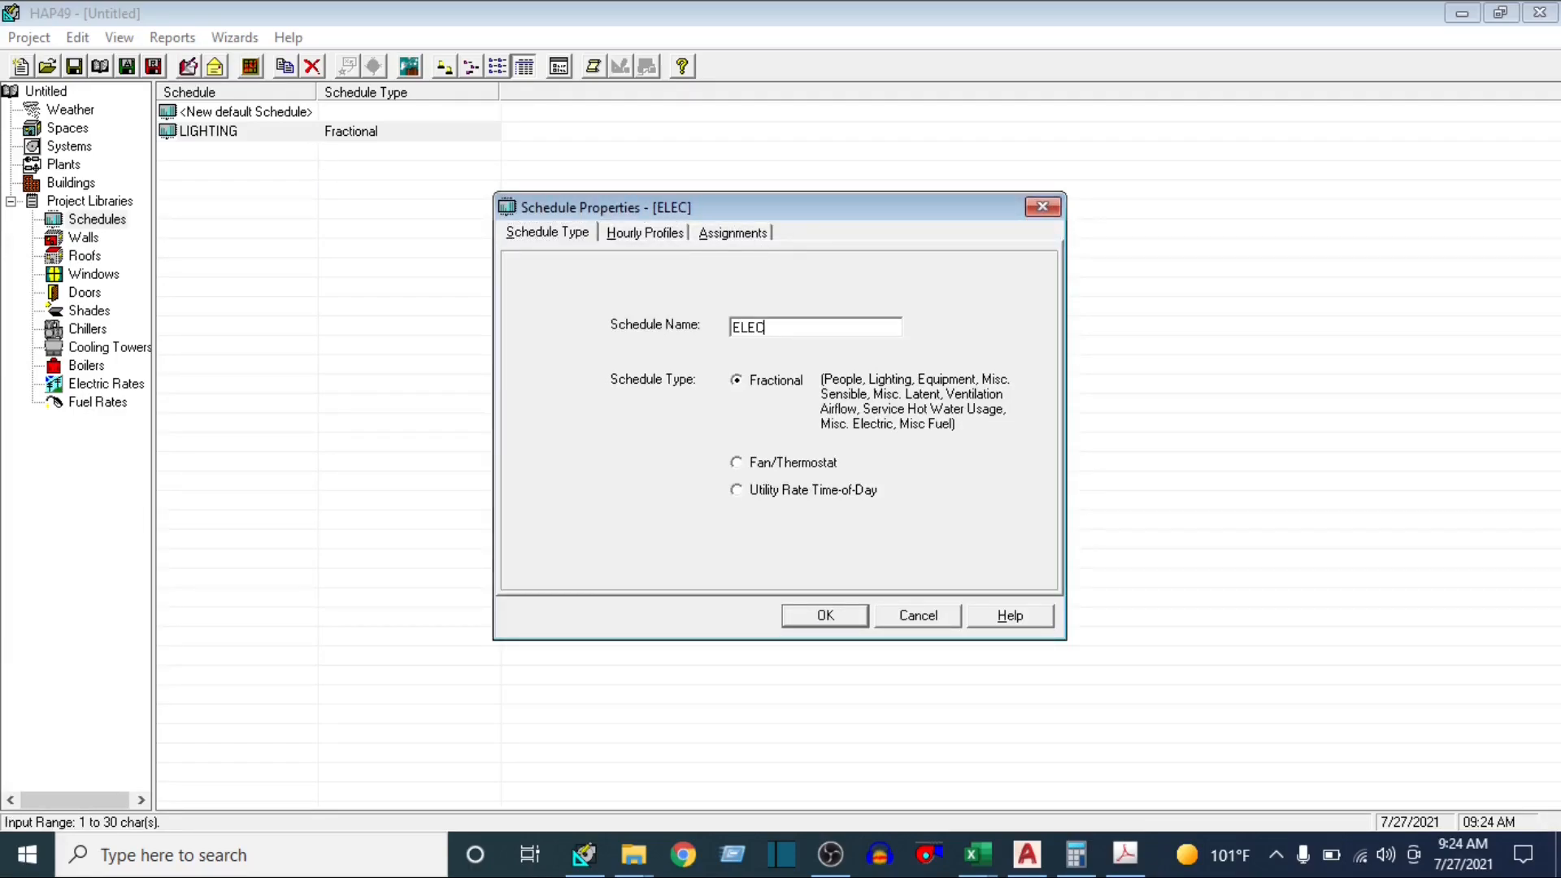
{"action": "type", "text": "TRICAL"}
Review the ELECTRICAL schedule's OFFICE IN SESSION and WEEKEND/ HOLIDAY hourly profiles and its day and month assignments
{"action": "left_click", "coordinate": [661, 235]}
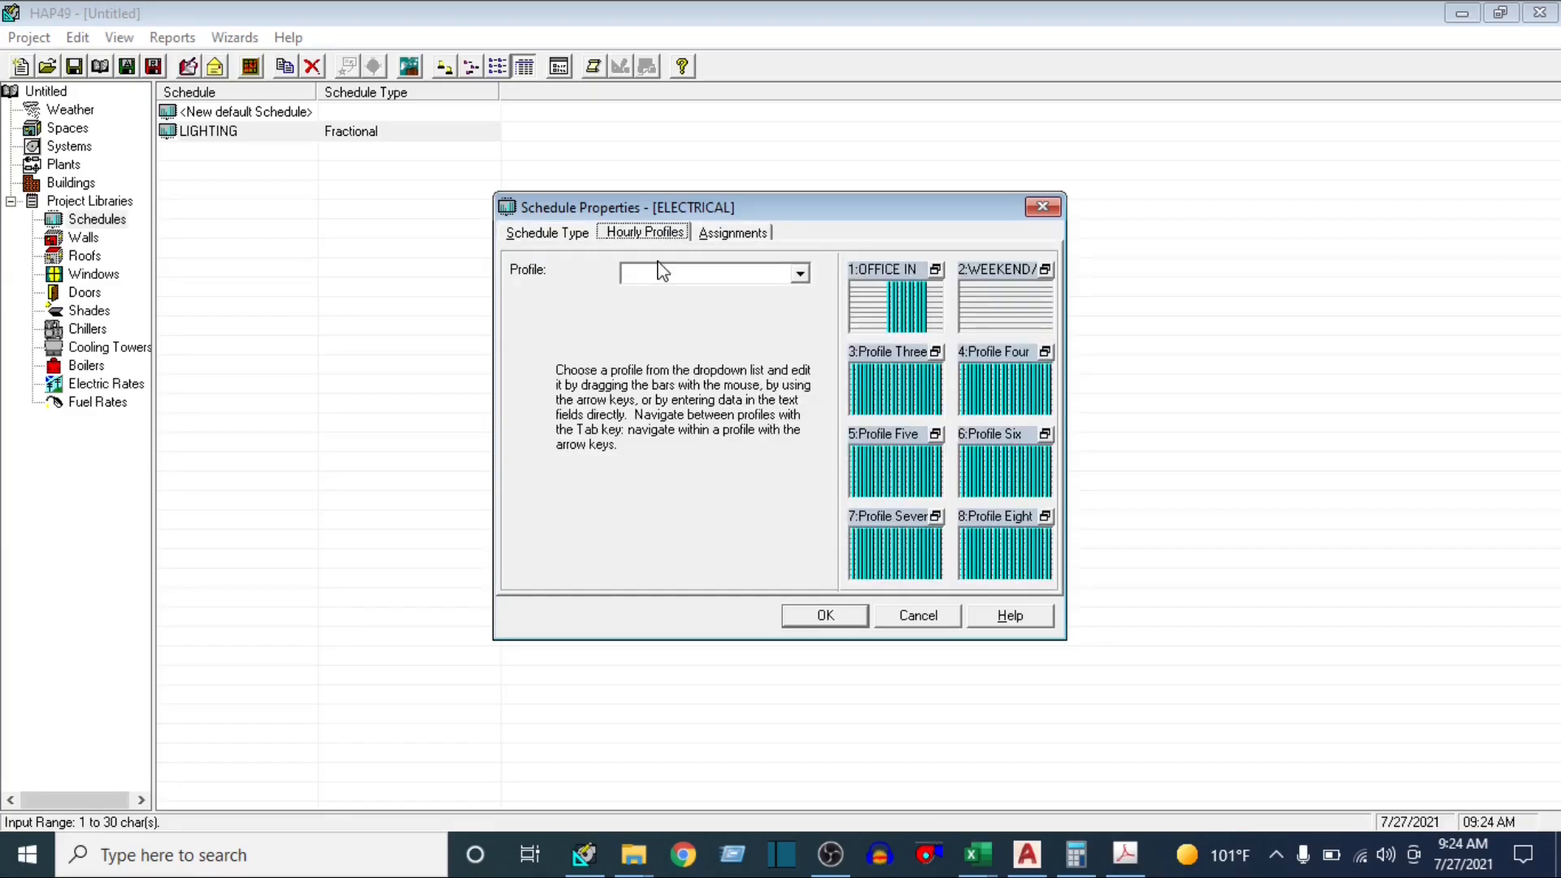
{"action": "left_click", "coordinate": [936, 269]}
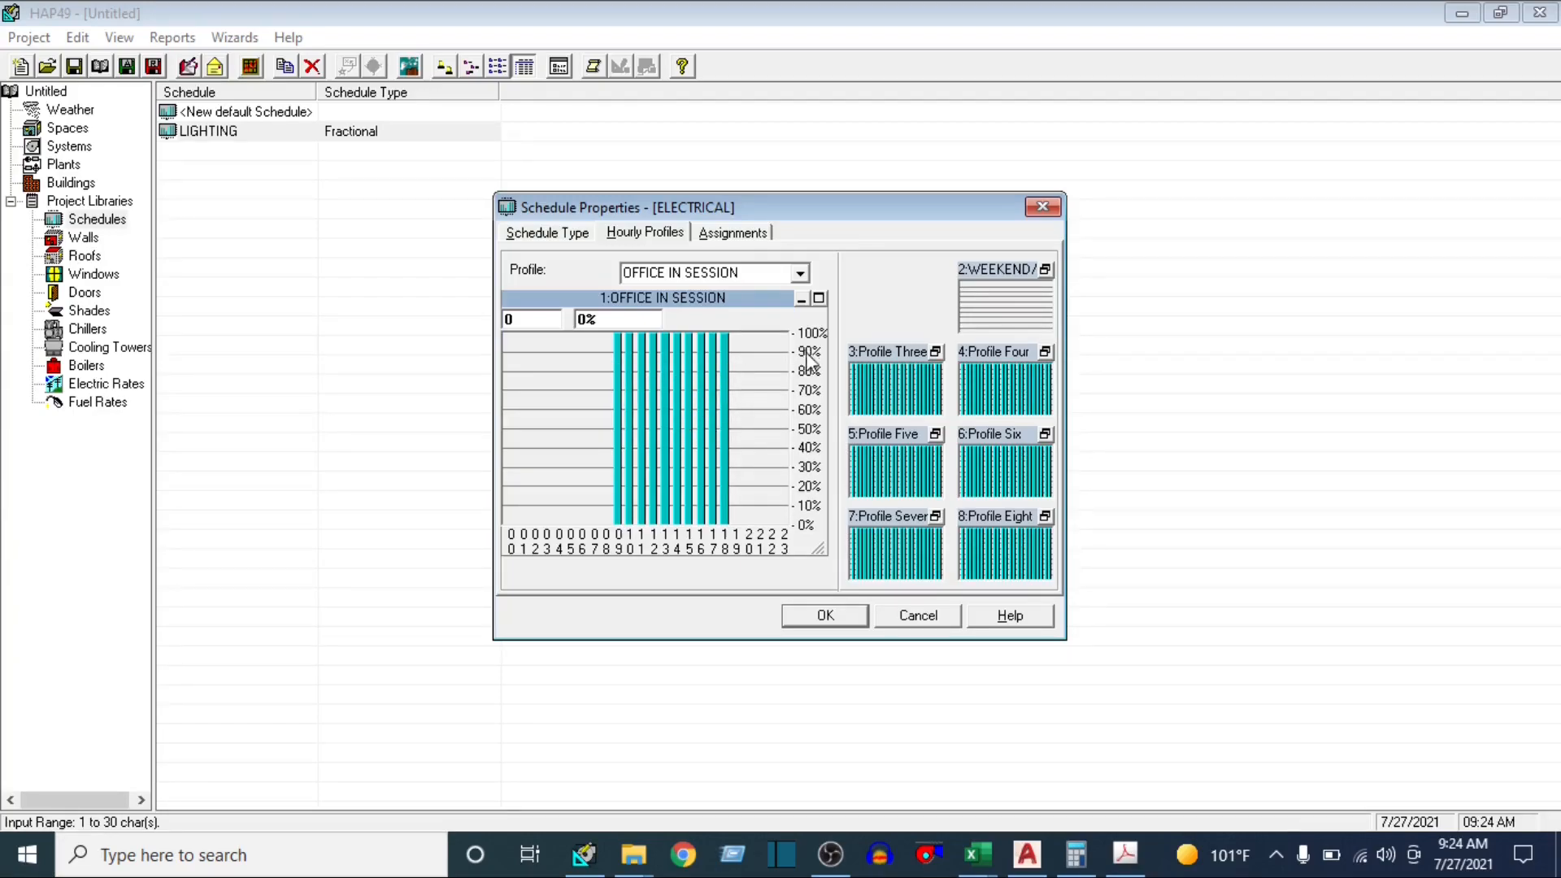
{"action": "left_click", "coordinate": [1005, 303]}
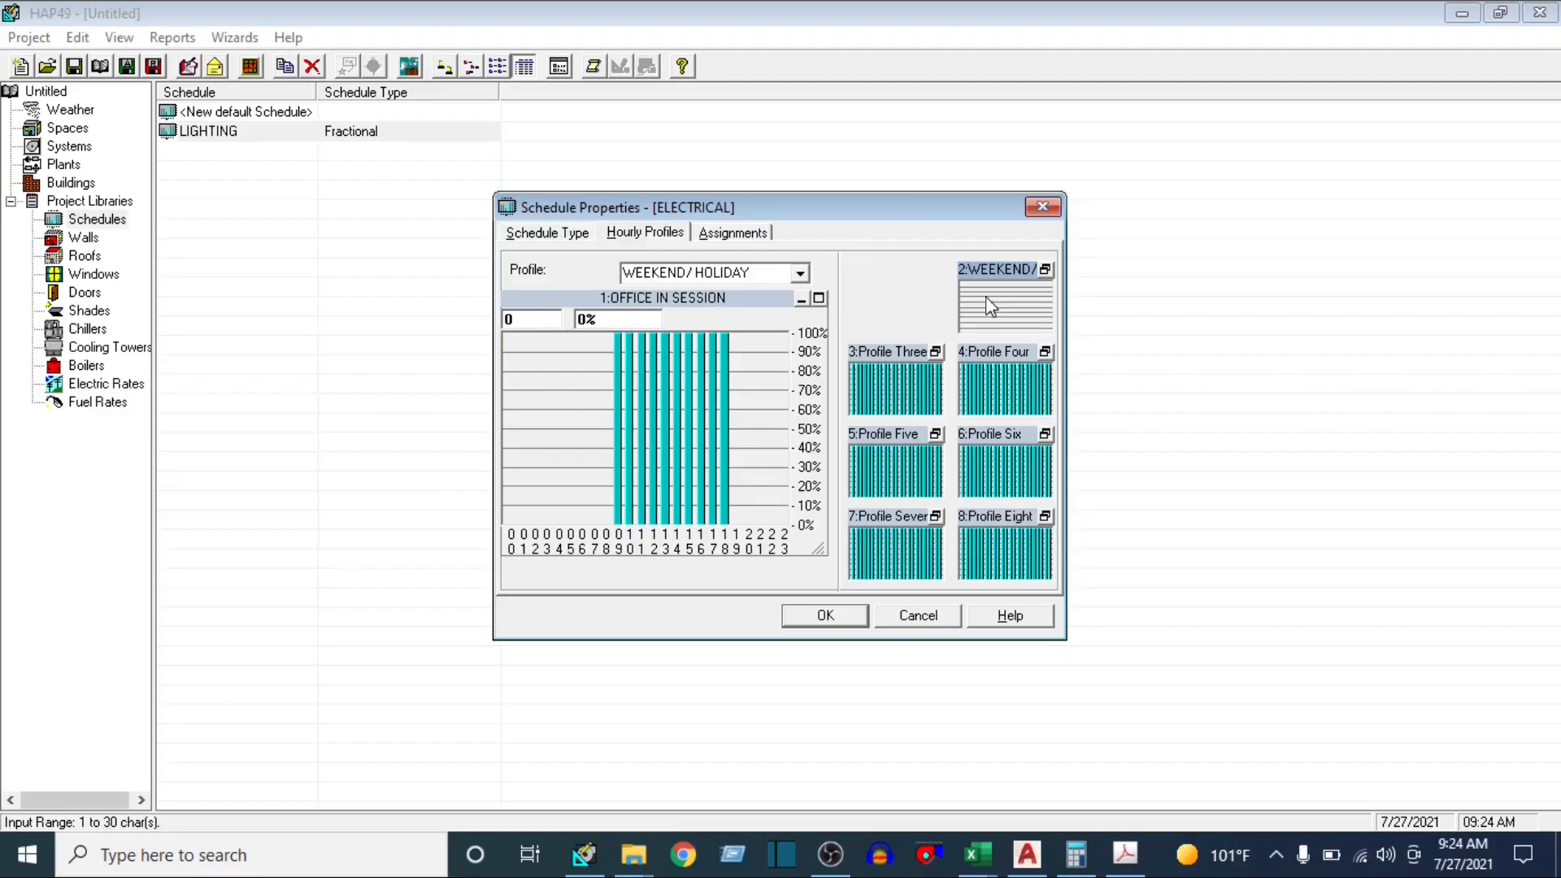
{"action": "left_click", "coordinate": [817, 298]}
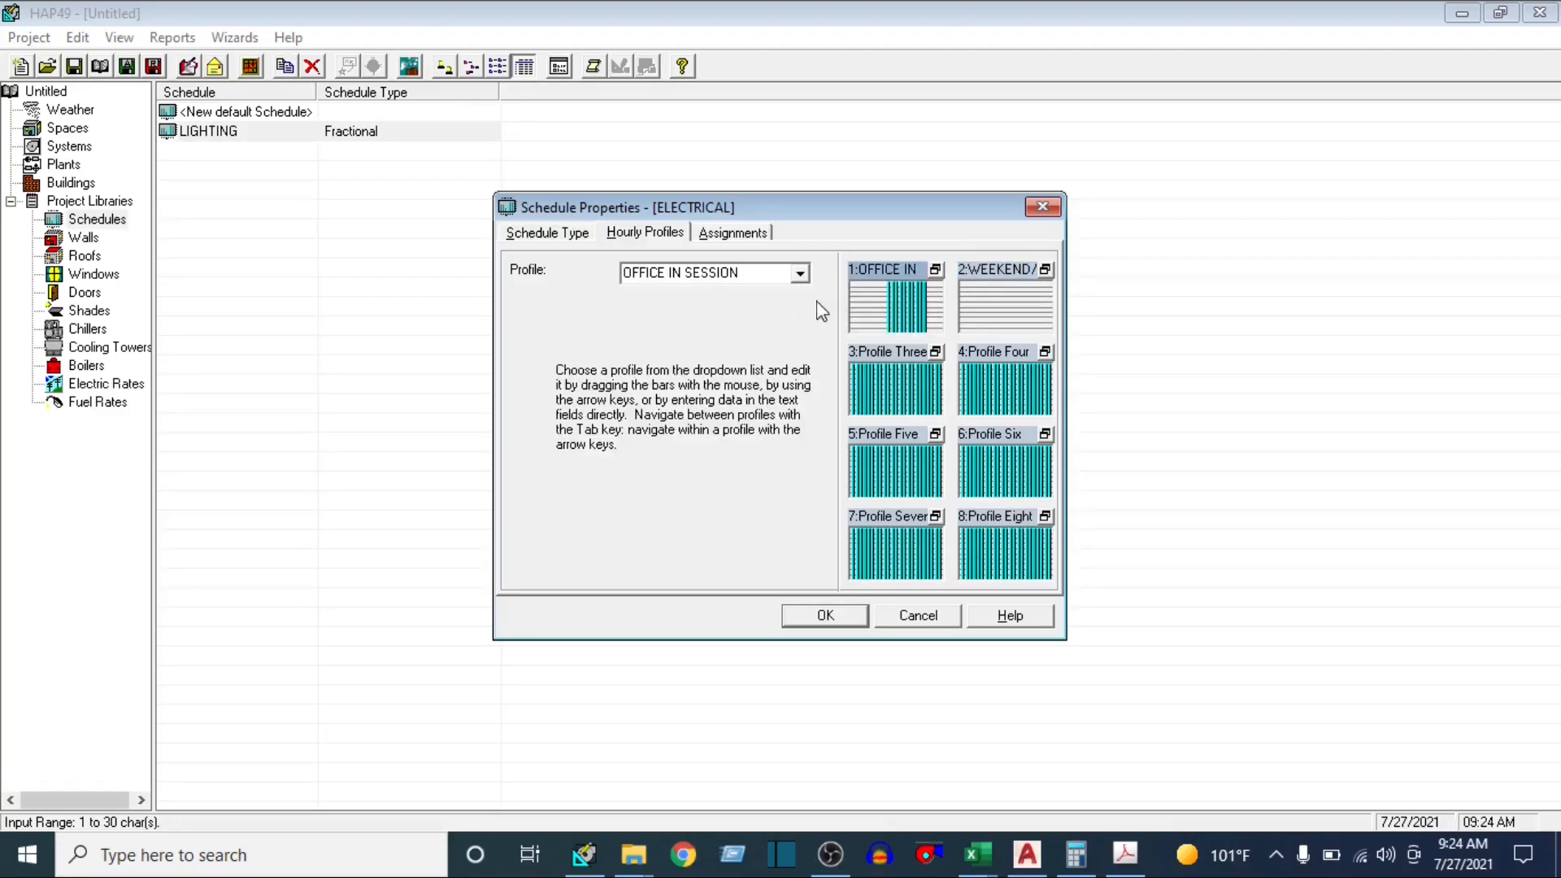
{"action": "left_click", "coordinate": [1045, 269]}
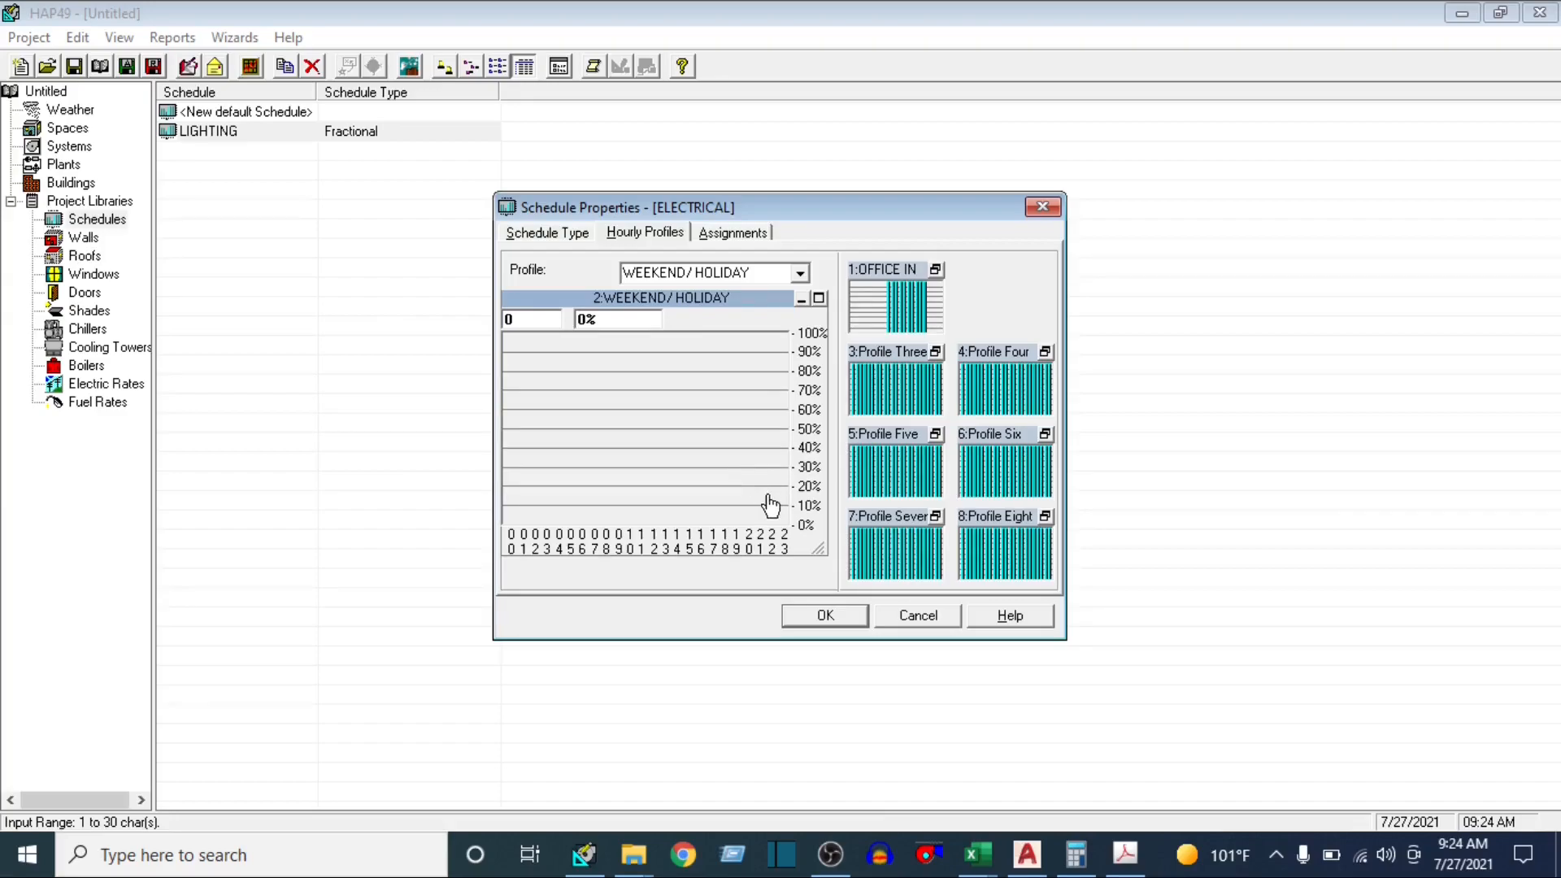
{"action": "left_click", "coordinate": [762, 236]}
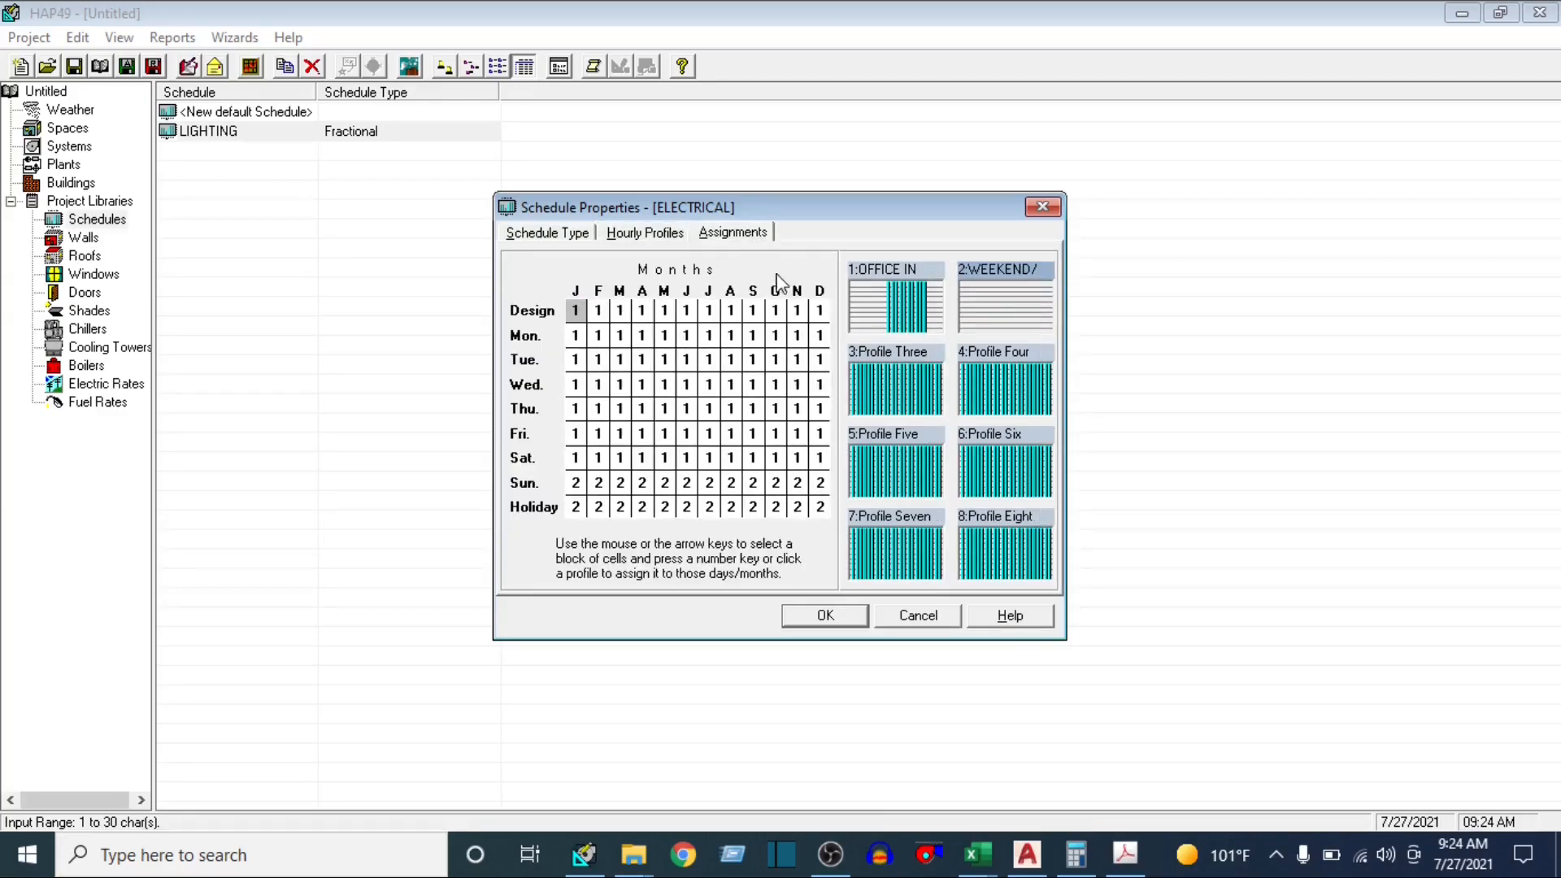
Accept the ELECTRICAL schedule, and duplicate the LIGHTING schedule under the name PEOPLE
{"action": "left_click", "coordinate": [817, 615]}
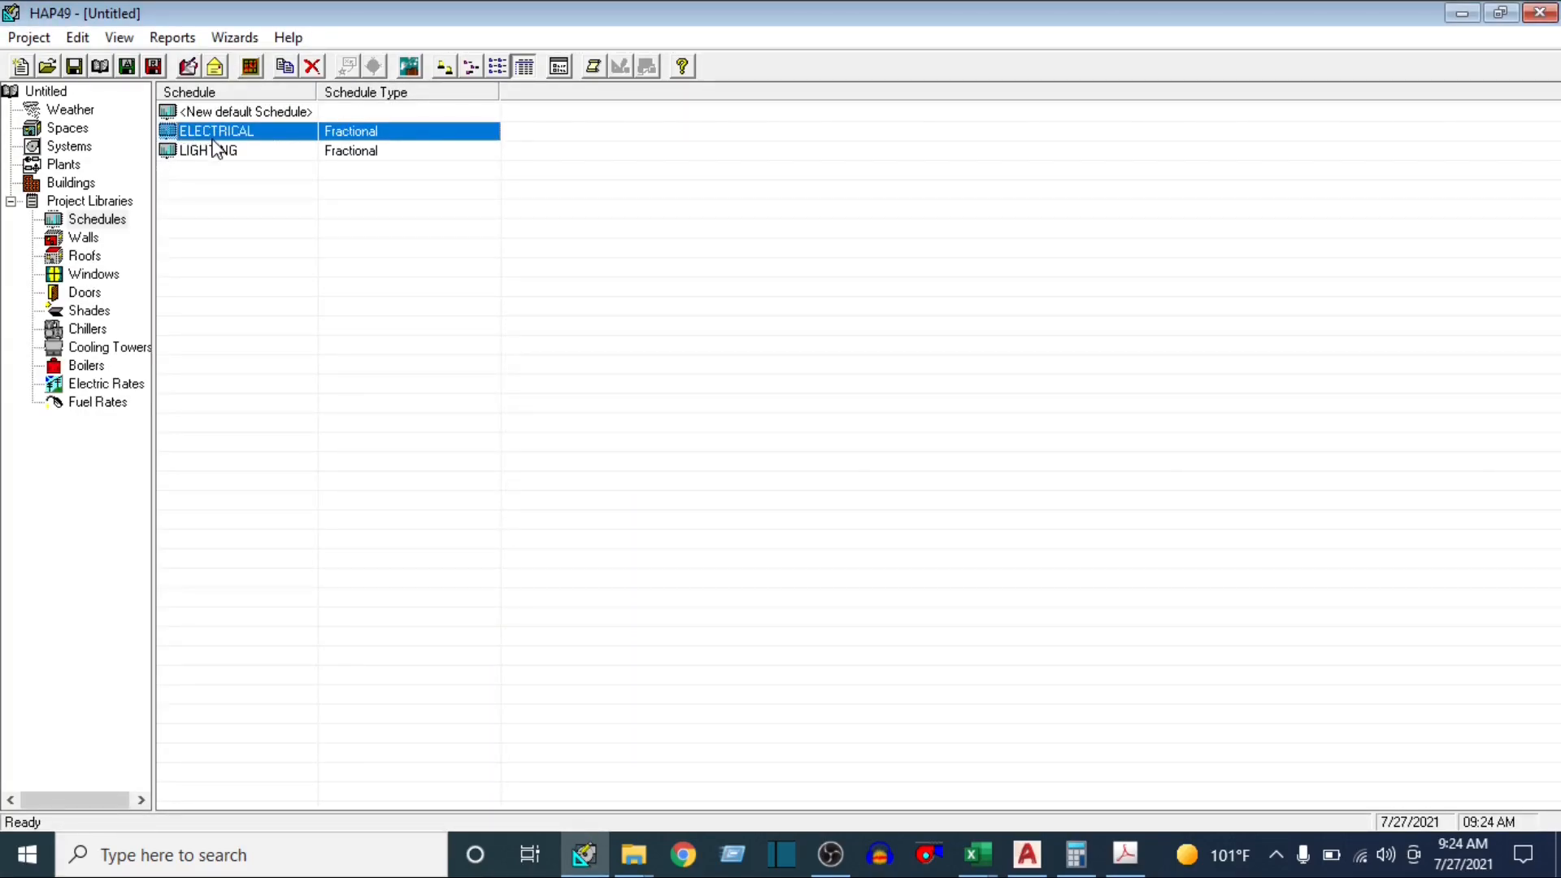
{"action": "right_click", "coordinate": [216, 151]}
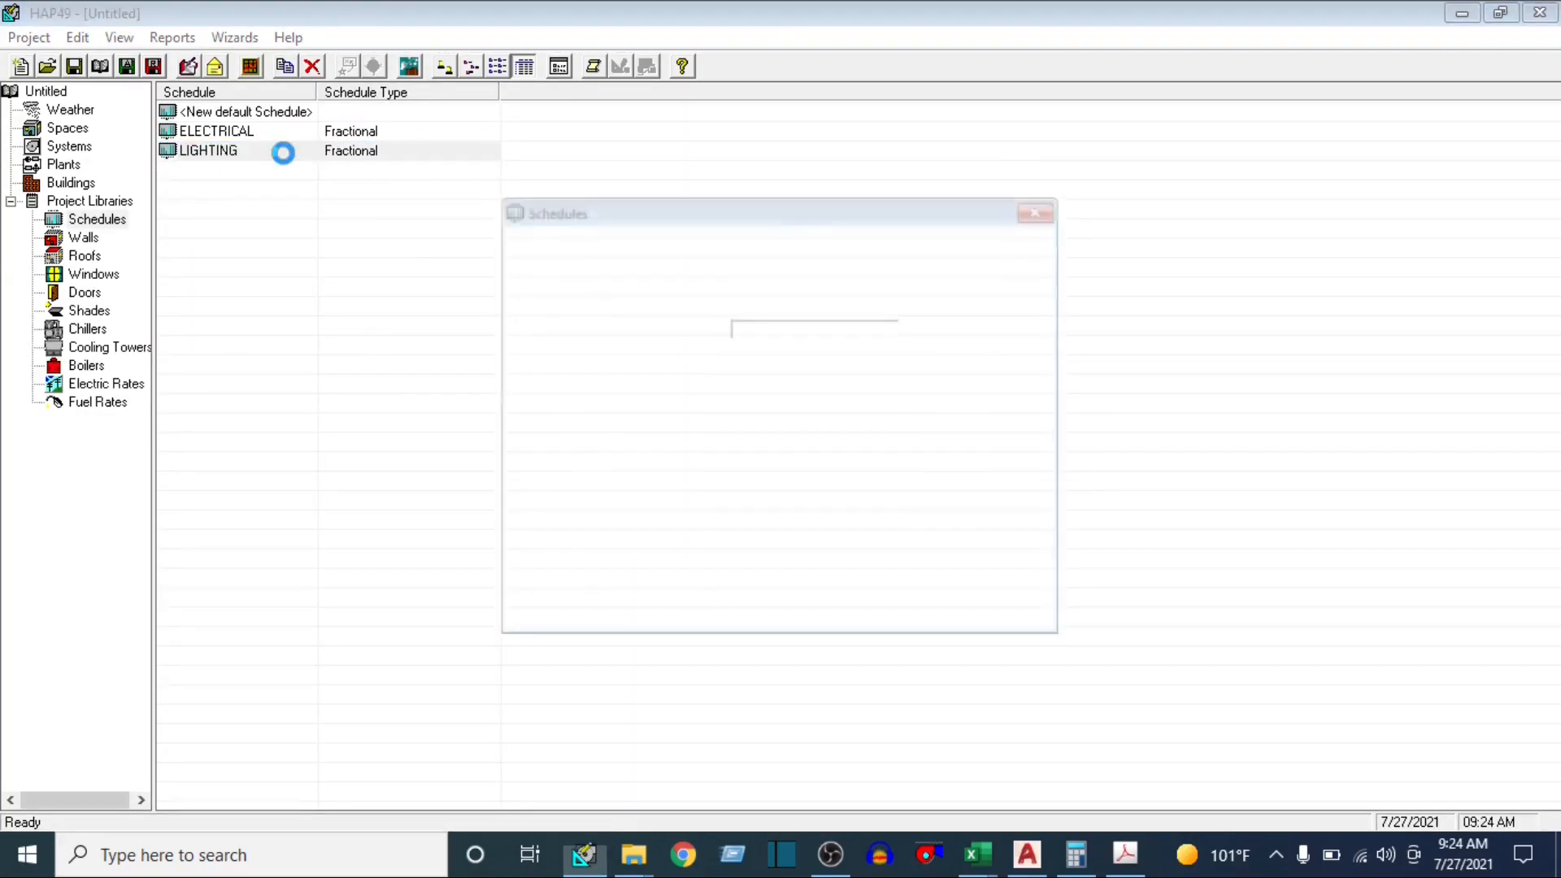
{"action": "left_click", "coordinate": [828, 327]}
{"action": "type", "text": "PEOPLE"}
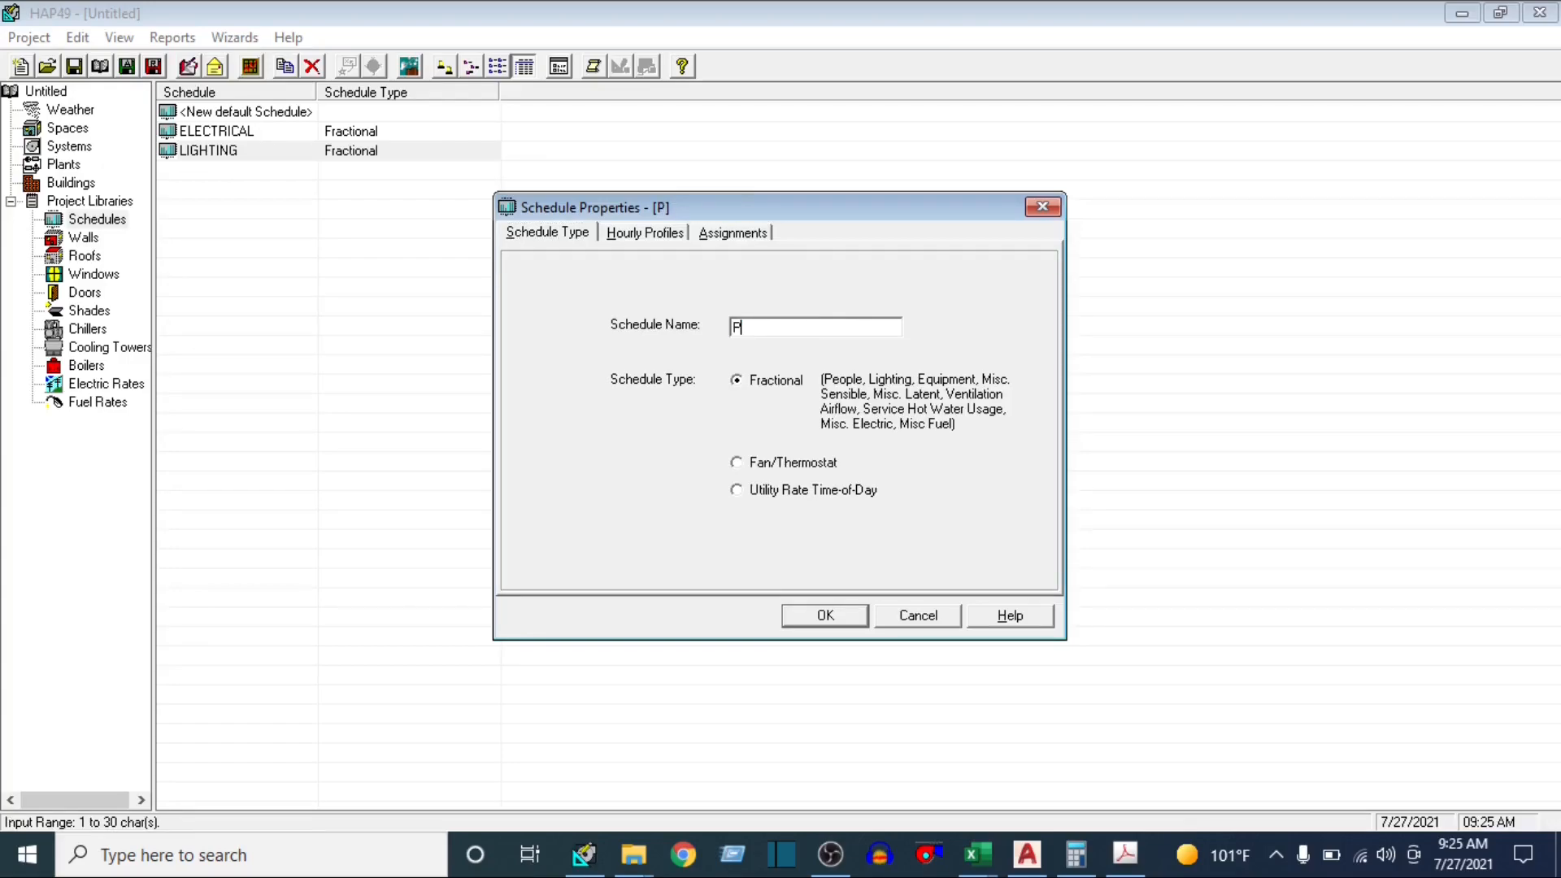
Review the PEOPLE schedule's OFFICE IN SESSION and WEEKEND/ HOLIDAY profiles and its assignments, and accept the schedule
{"action": "left_click", "coordinate": [642, 234]}
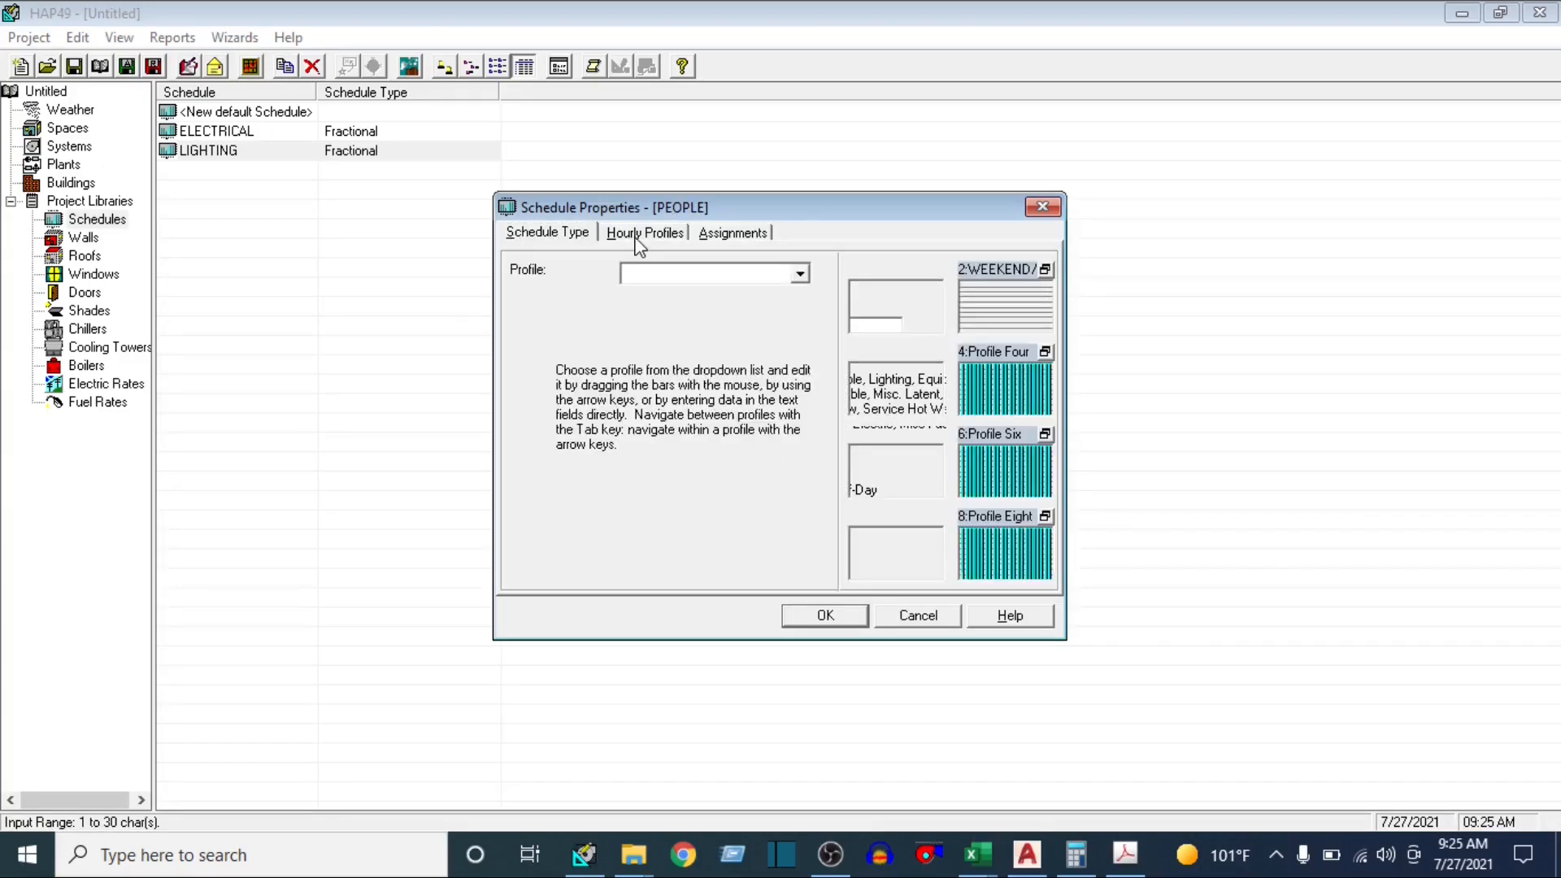
{"action": "double_click", "coordinate": [925, 307]}
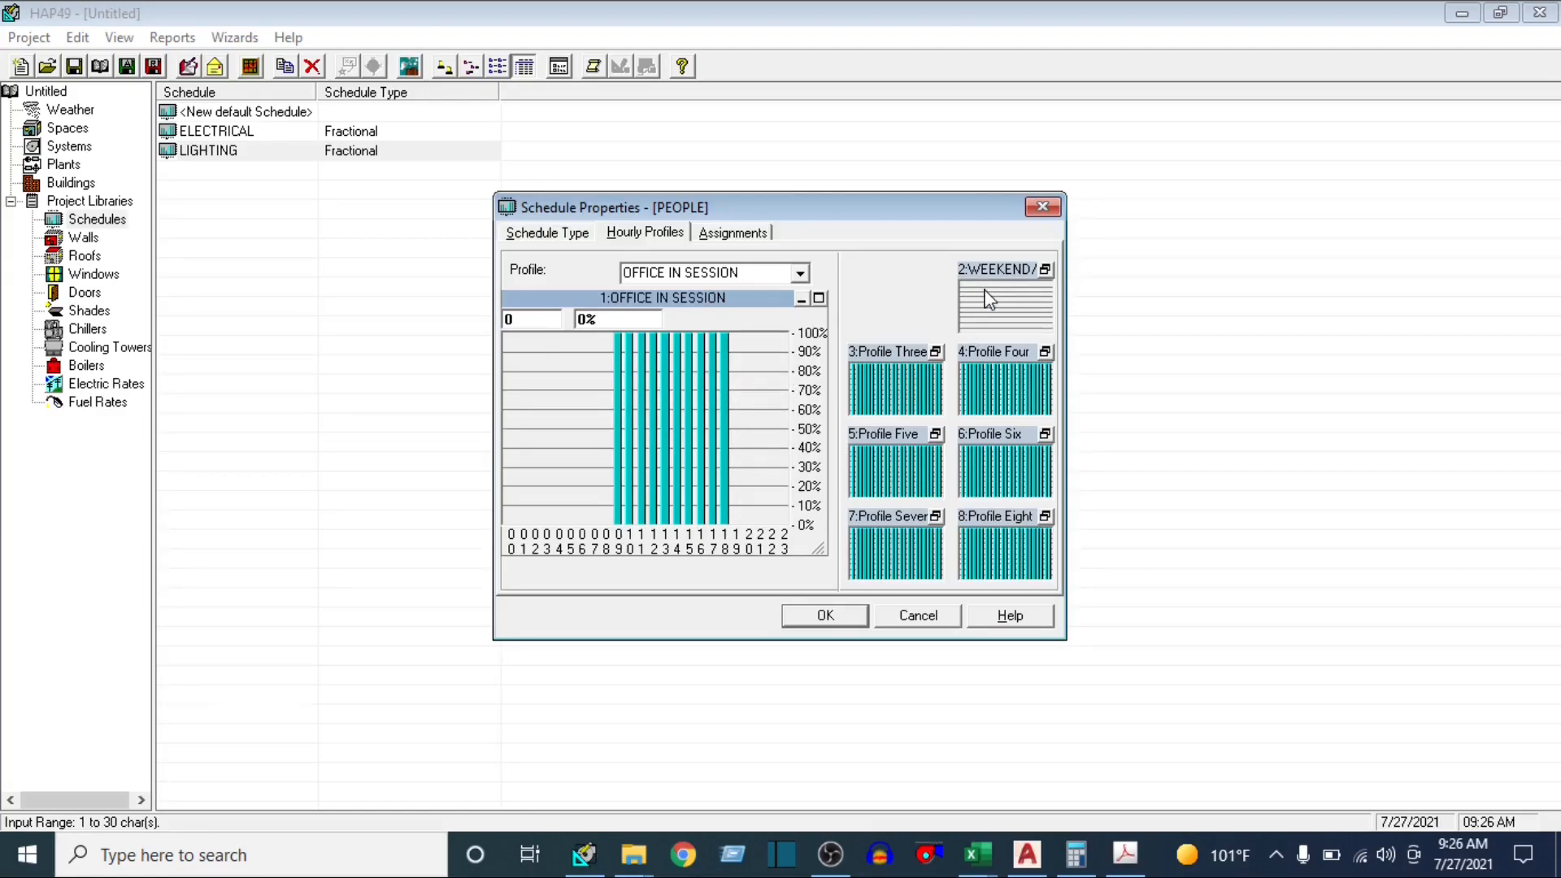
{"action": "left_click", "coordinate": [801, 299]}
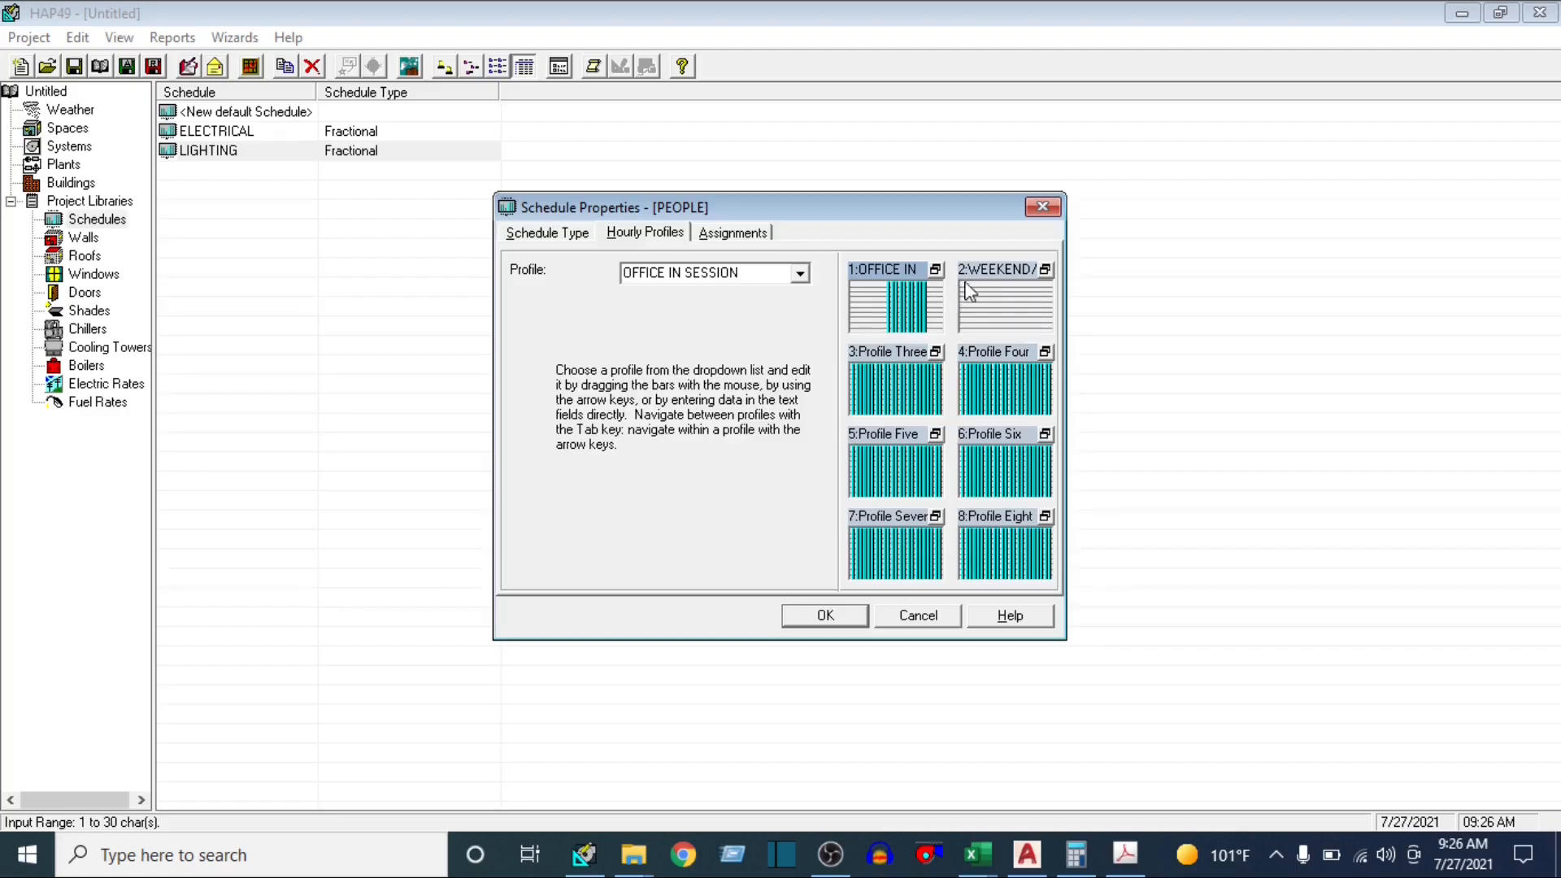
{"action": "left_click", "coordinate": [1045, 269]}
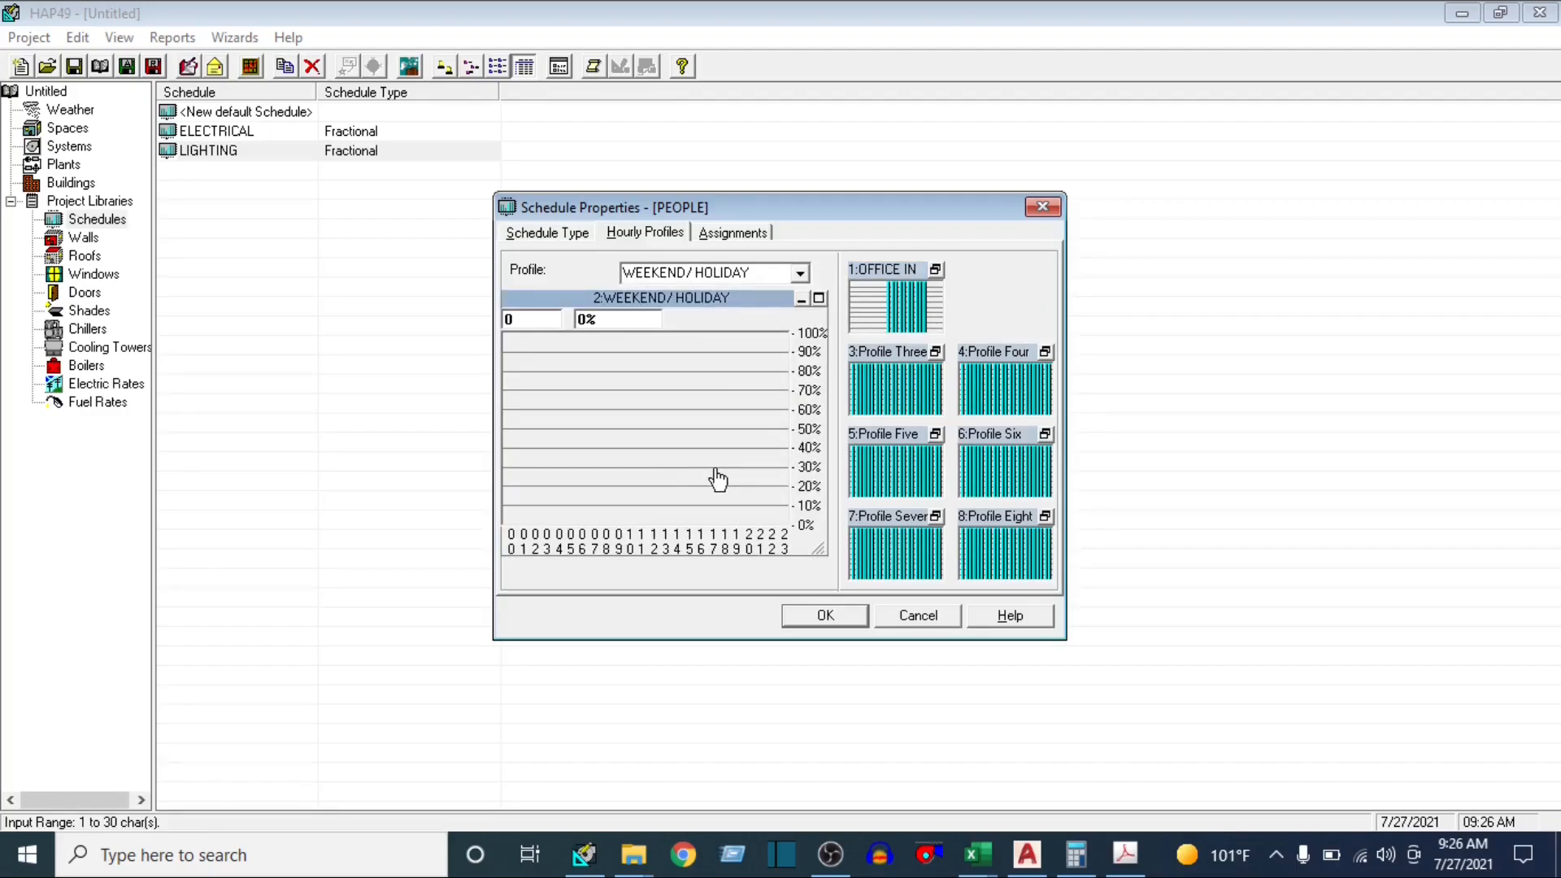
{"action": "left_click", "coordinate": [736, 232]}
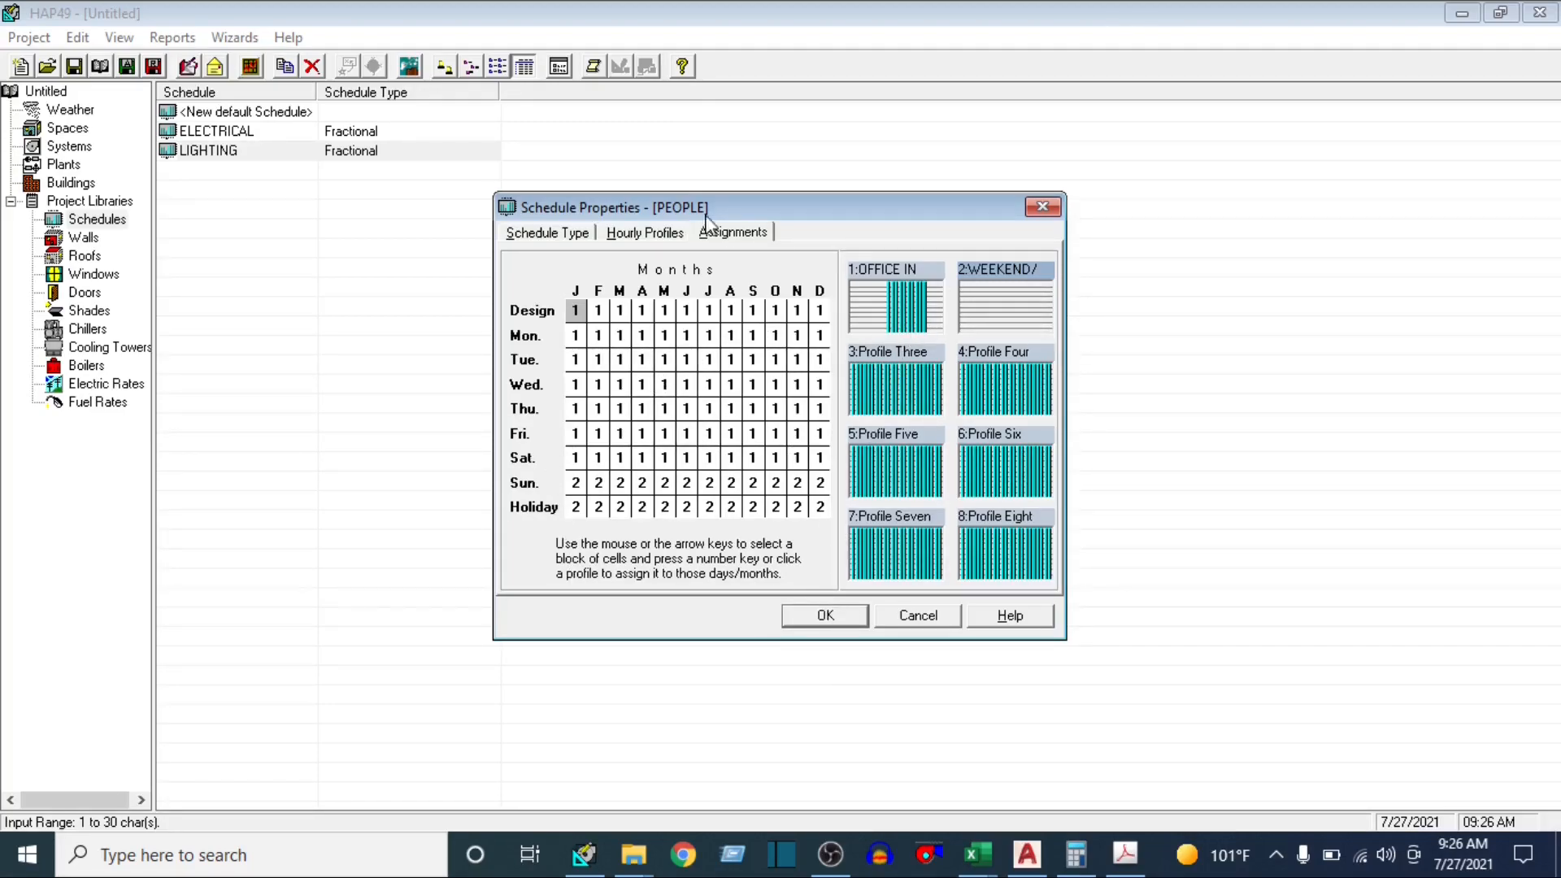
{"action": "left_click", "coordinate": [823, 615]}
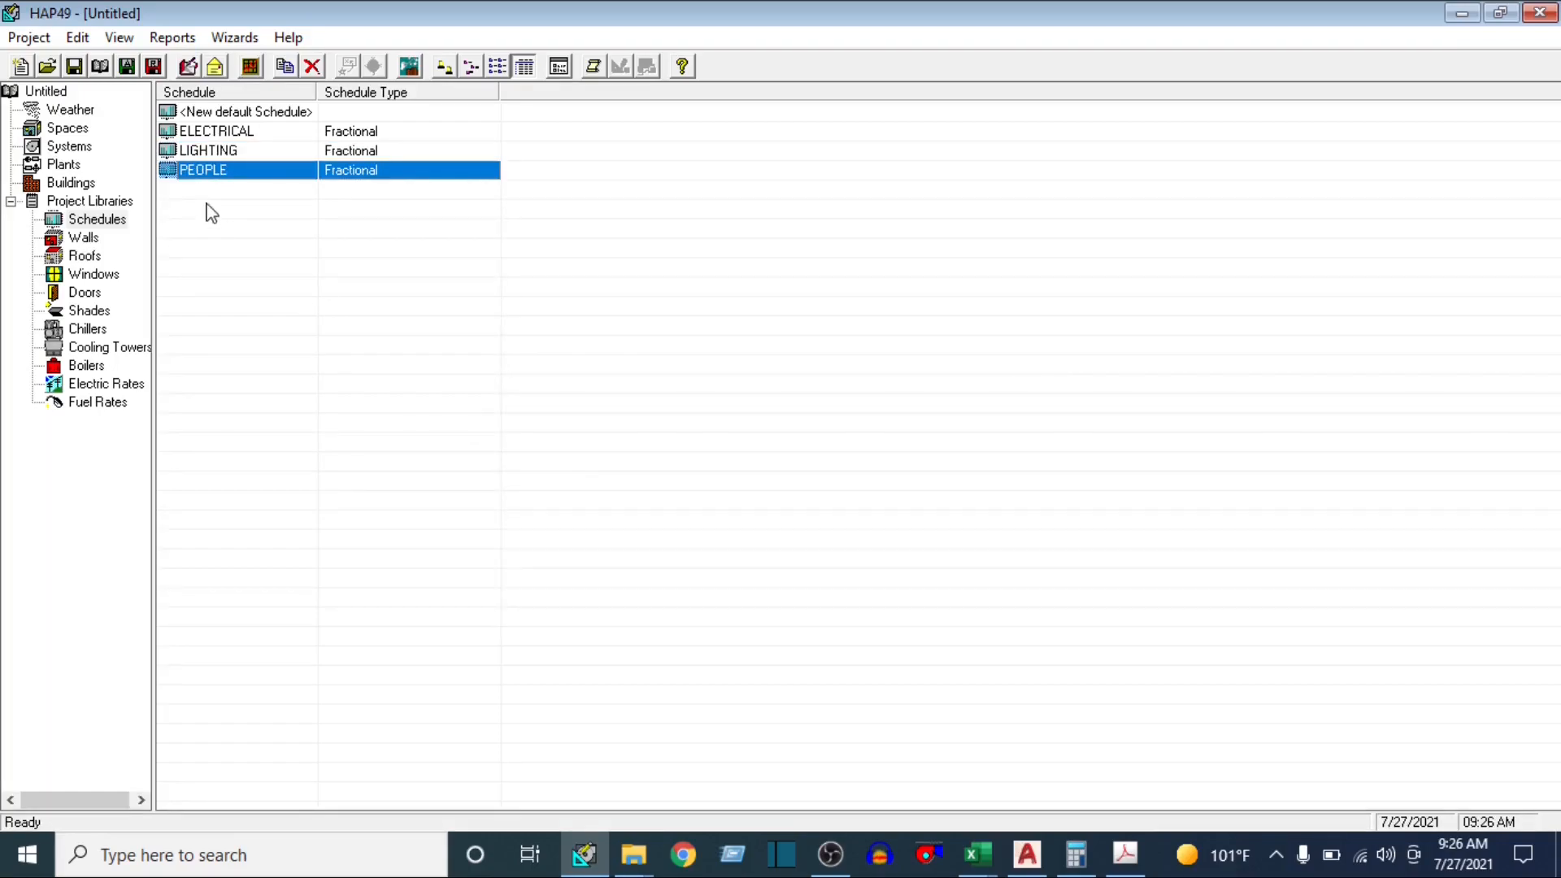
Duplicate the PEOPLE schedule as THERMOSTAT and set its schedule type to Fan/Thermostat
{"action": "right_click", "coordinate": [244, 176]}
{"action": "left_click", "coordinate": [285, 182]}
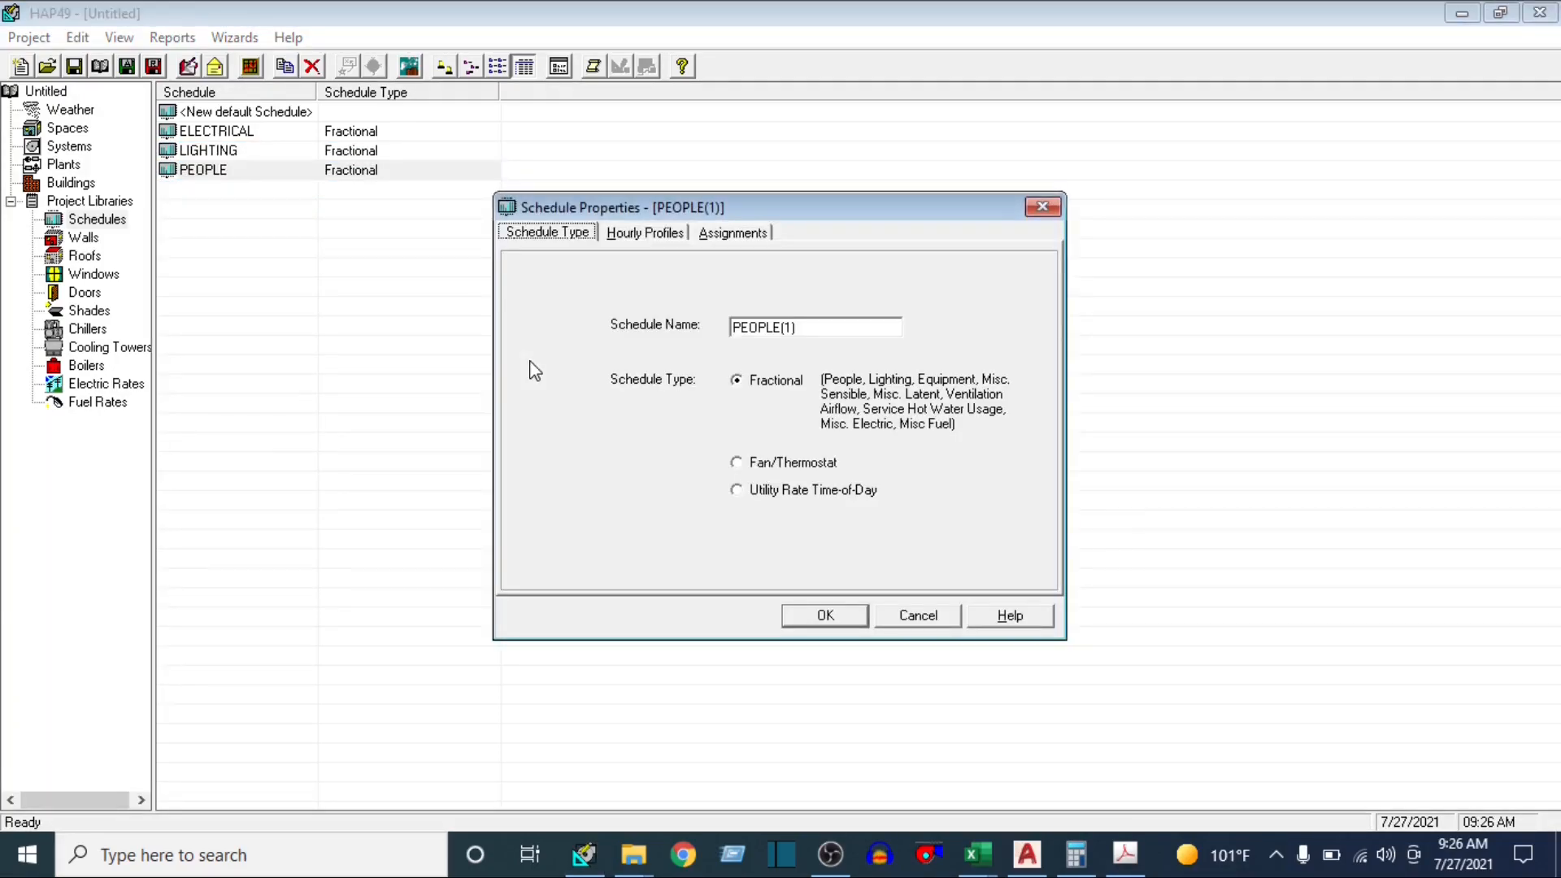
{"action": "double_click", "coordinate": [824, 331]}
{"action": "type", "text": "THERMOSTAT"}
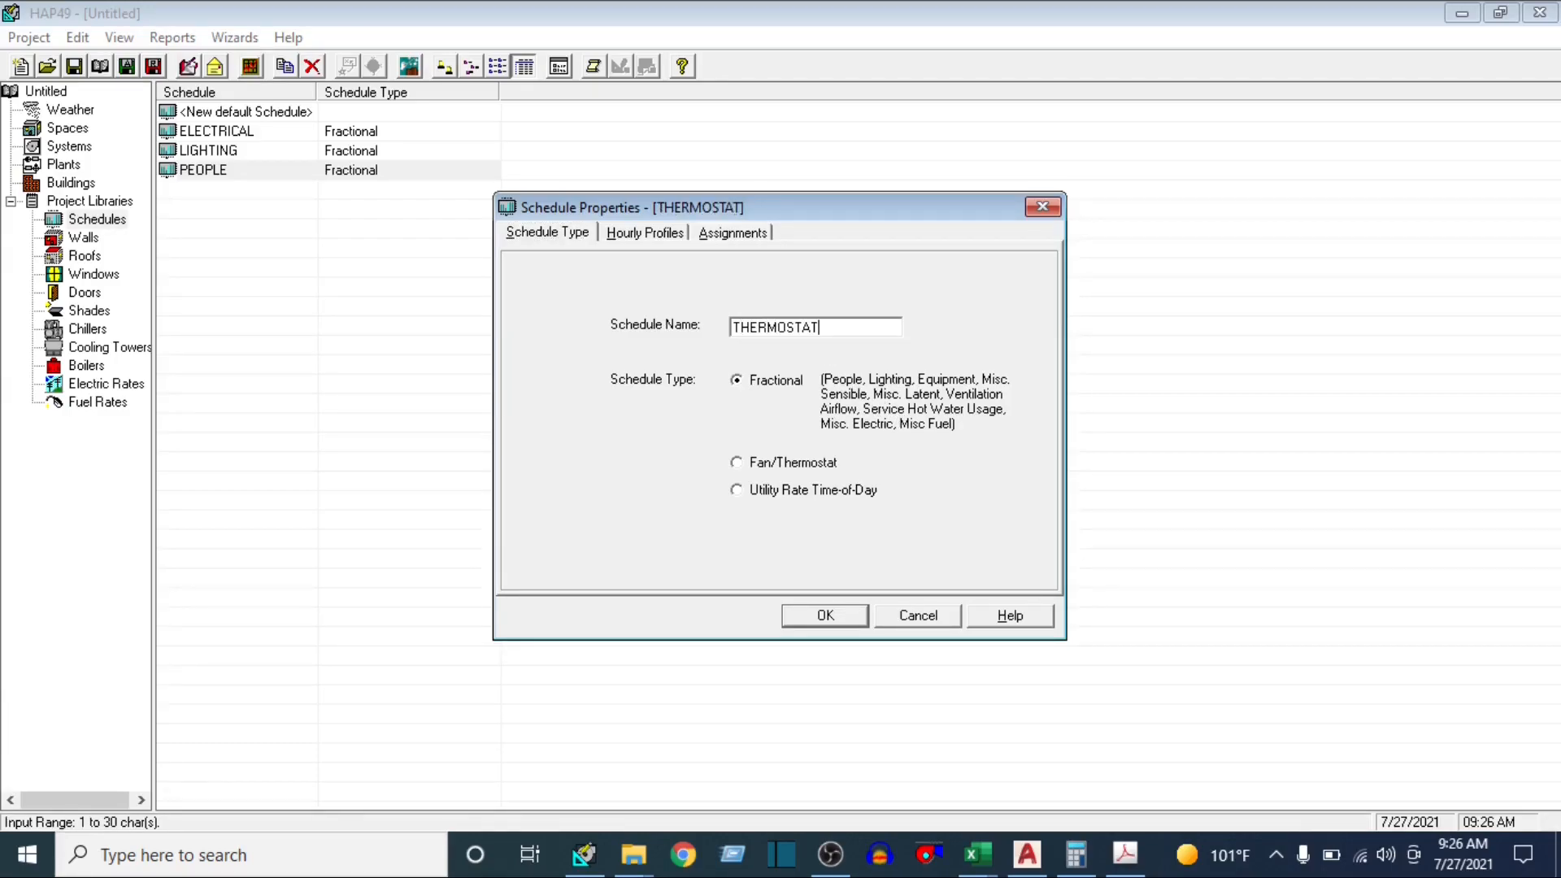
{"action": "left_click", "coordinate": [736, 462]}
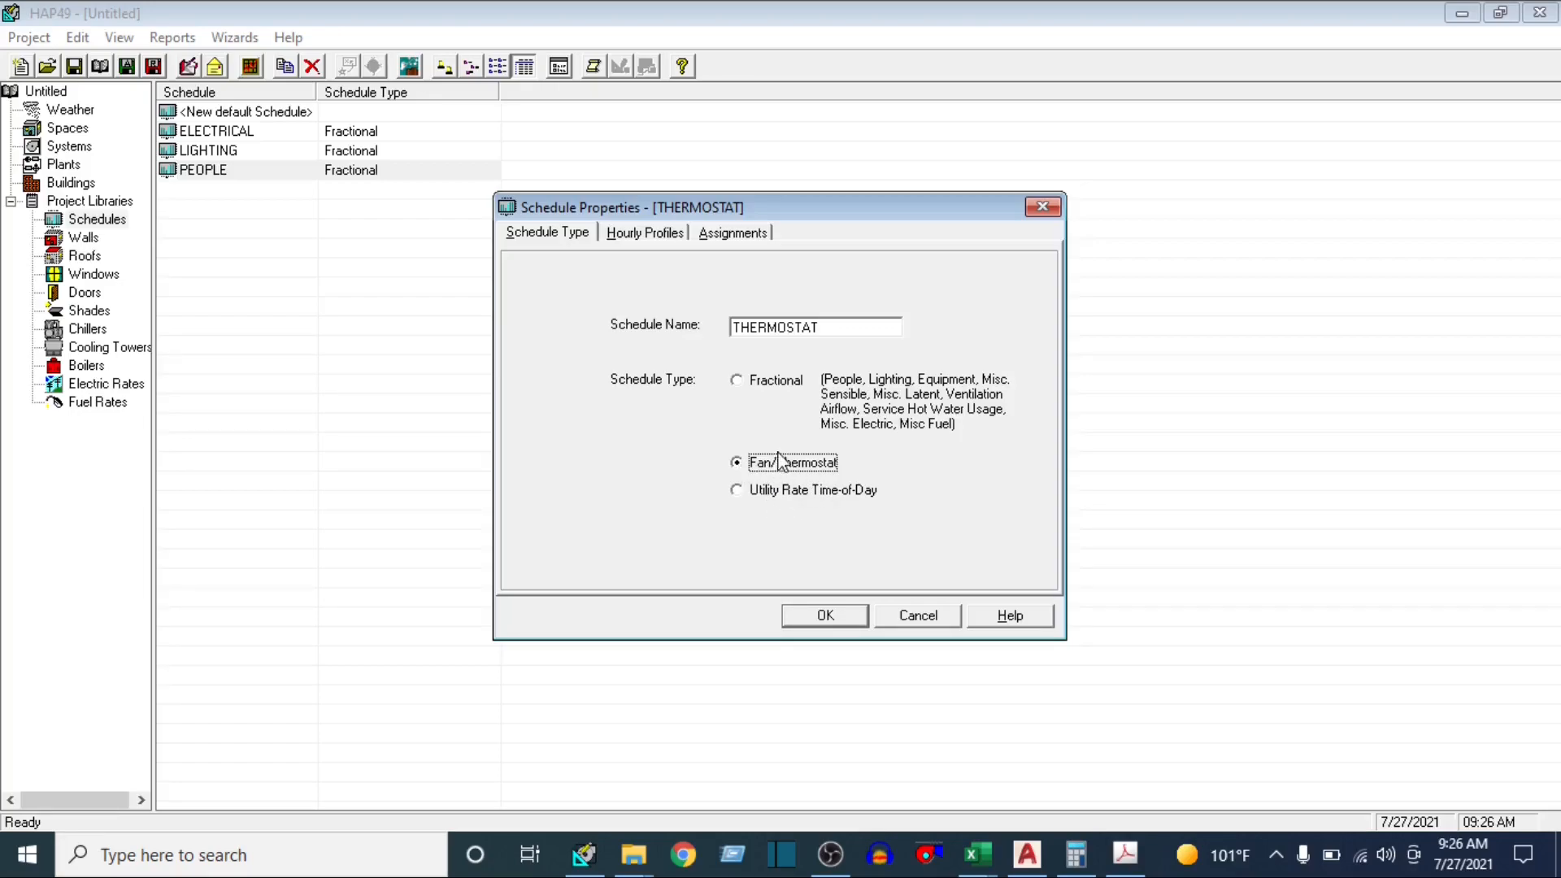
Set hours 9-18 of the THERMOSTAT schedule's OFFICE IN SESSION profile to Unoccupied and accept the schedule
{"action": "left_click", "coordinate": [658, 236]}
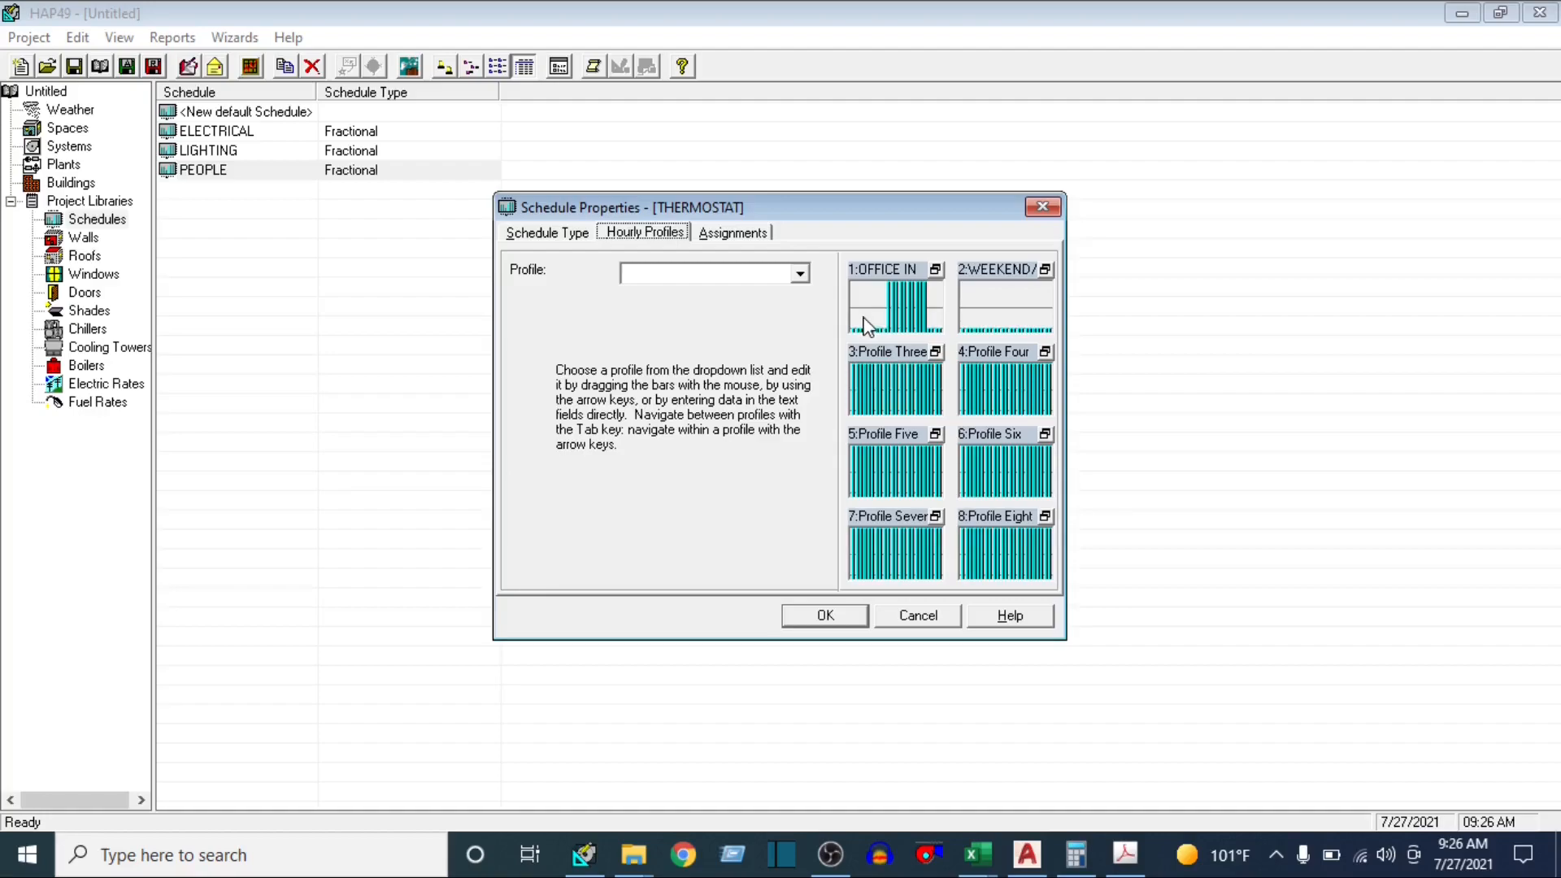
{"action": "left_click", "coordinate": [935, 270]}
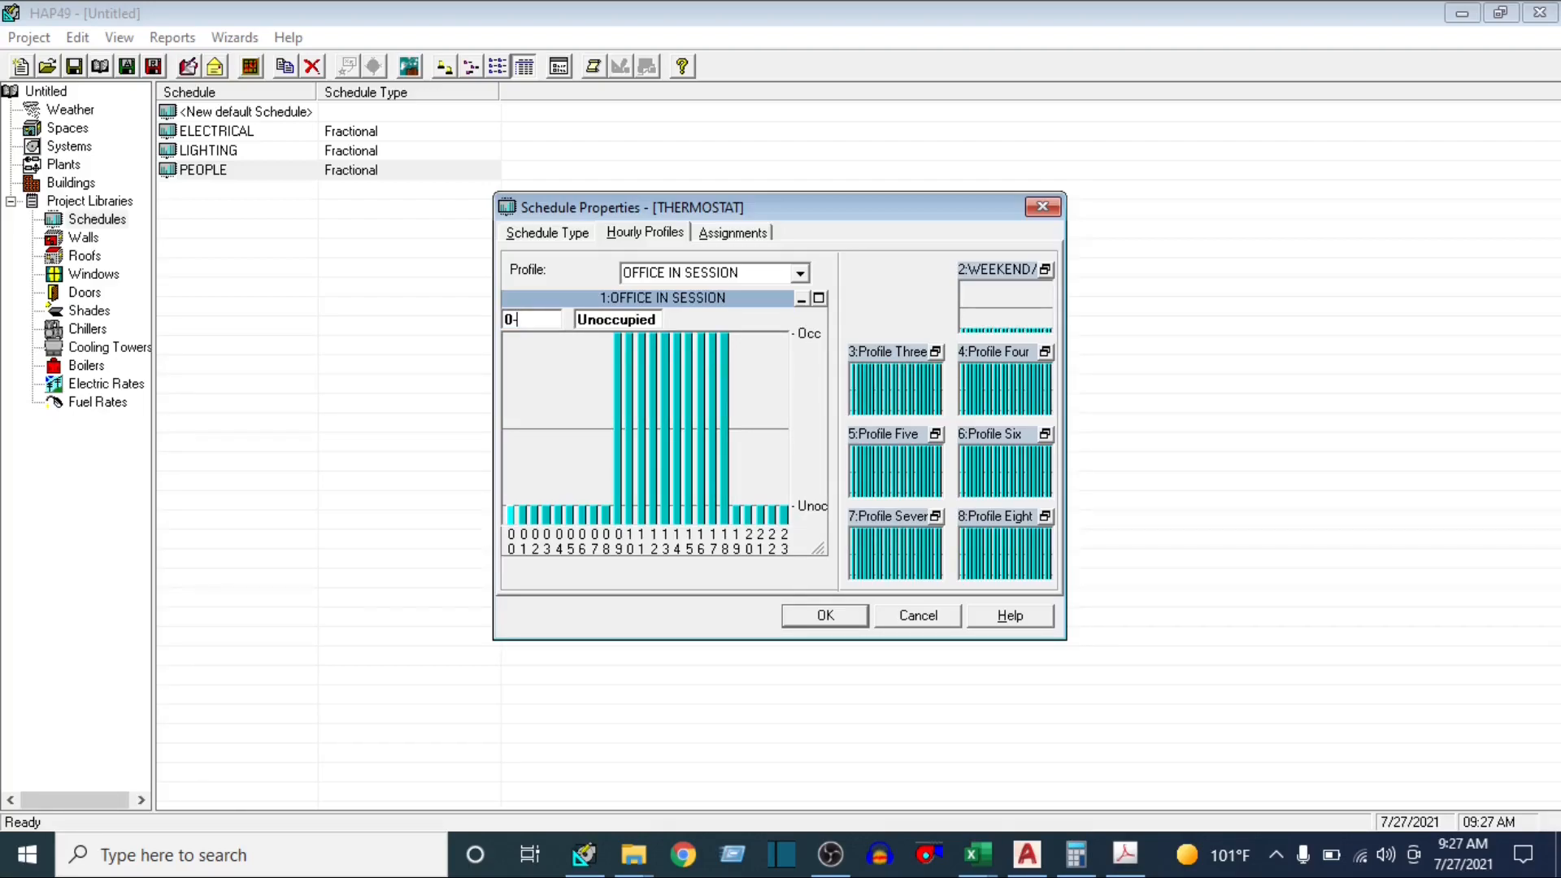
{"action": "type", "text": "8"}
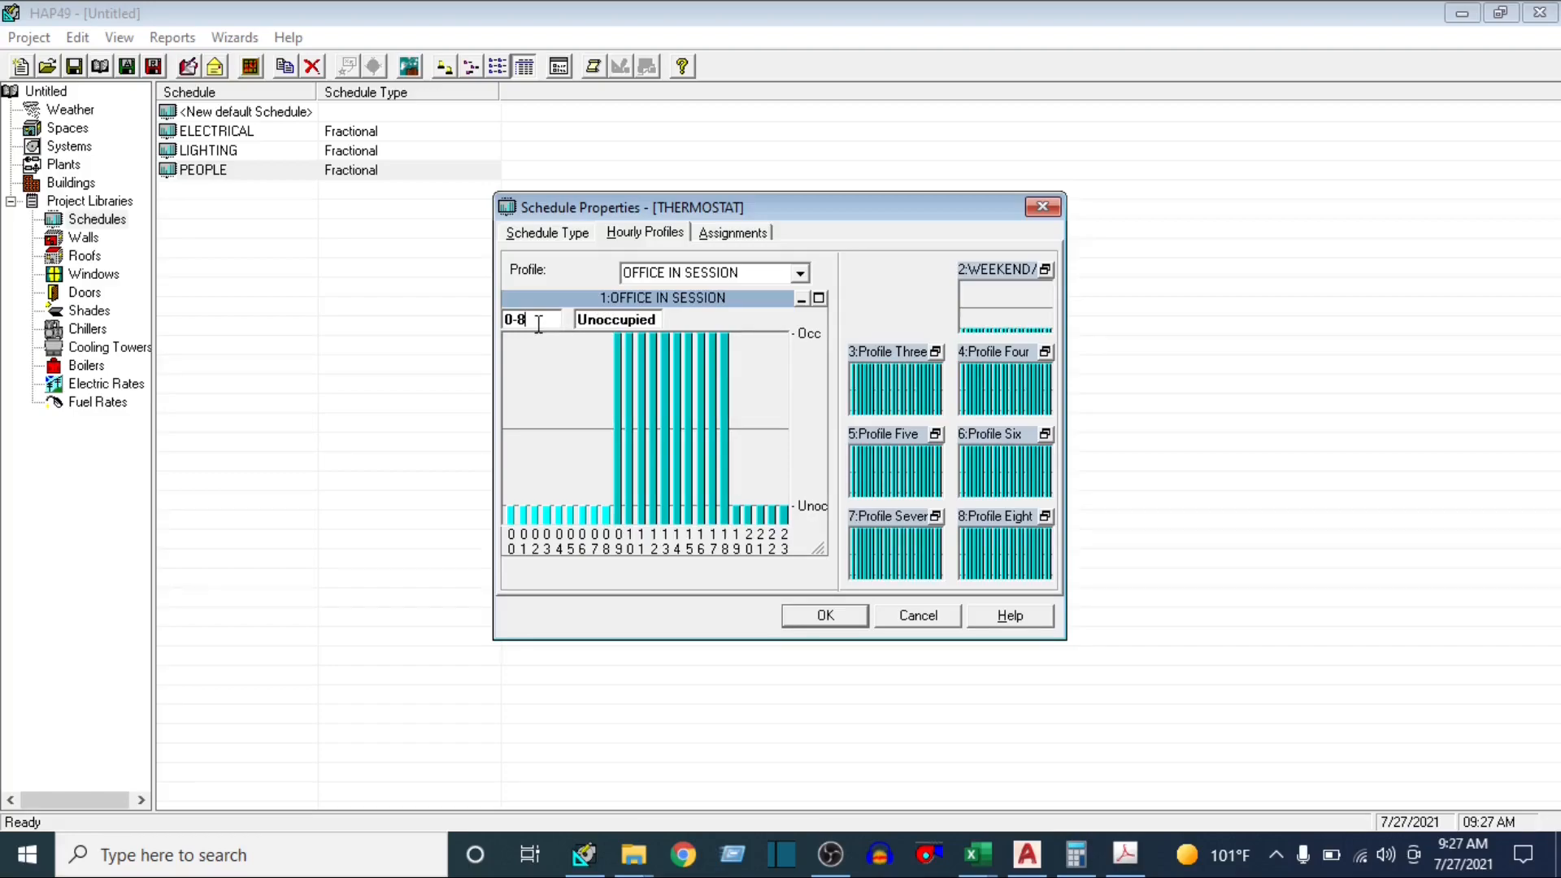
{"action": "left_click_drag", "start_coordinate": [537, 326], "coordinate": [475, 322]}
{"action": "type", "text": "9-18"}
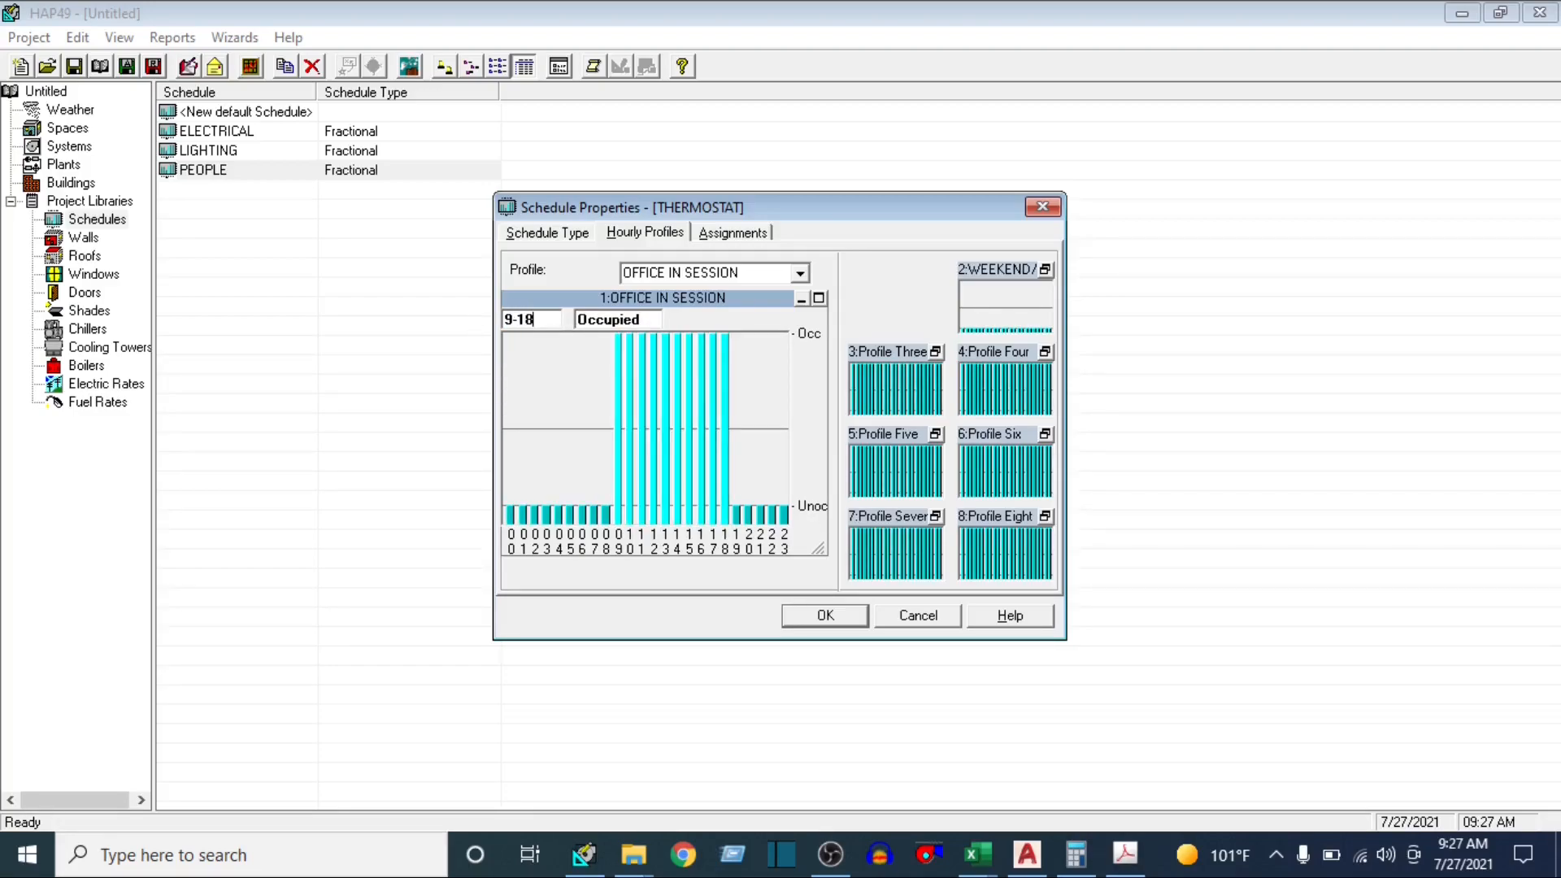
{"action": "left_click", "coordinate": [660, 316]}
{"action": "key", "text": "u"}
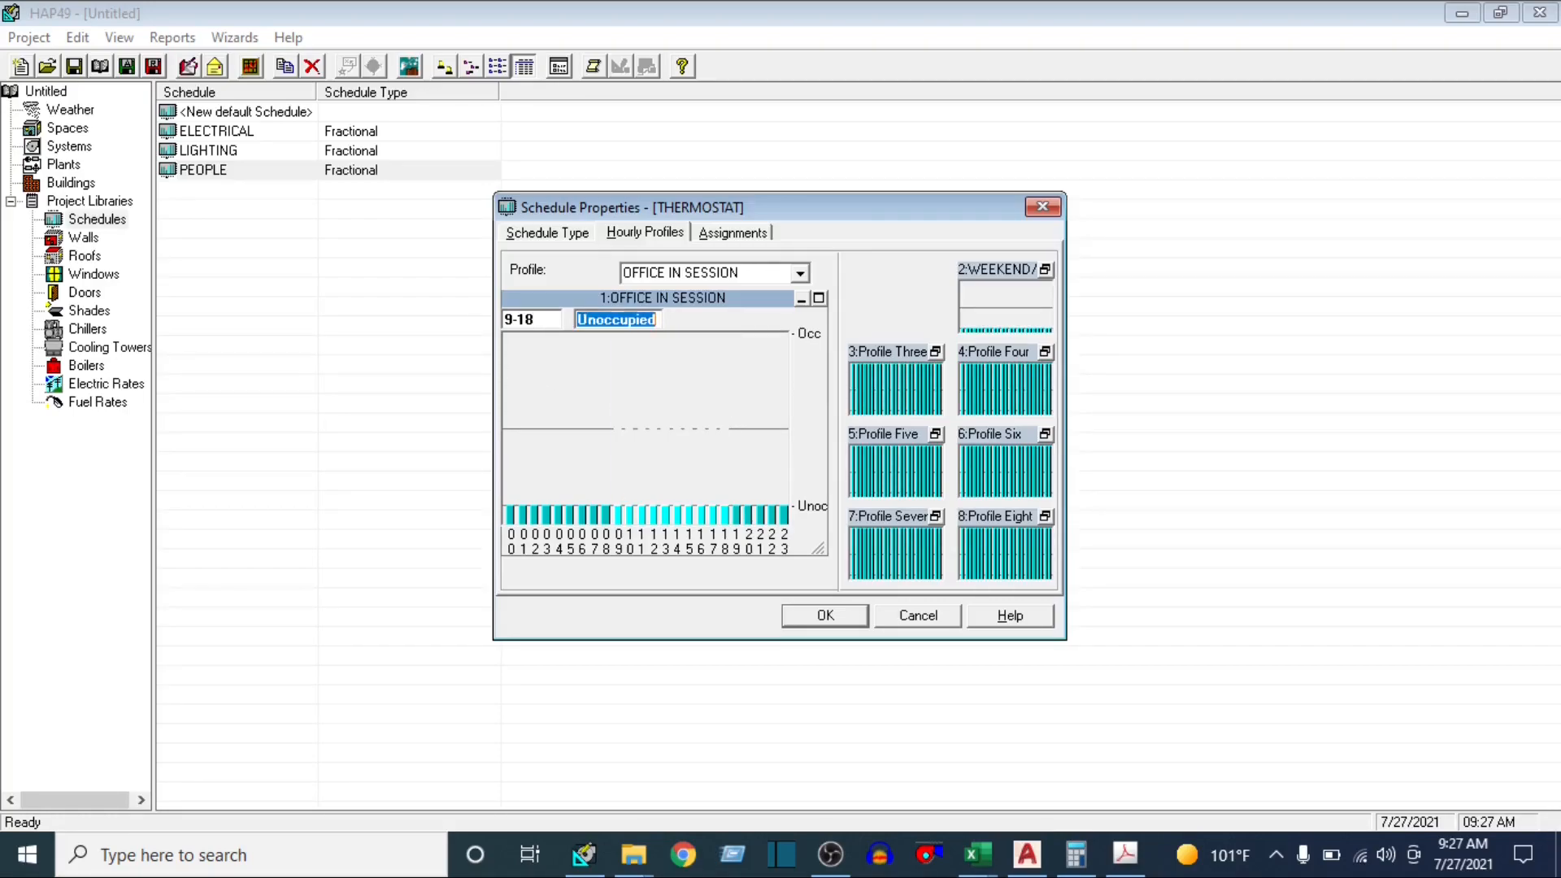
{"action": "key", "text": "Return"}
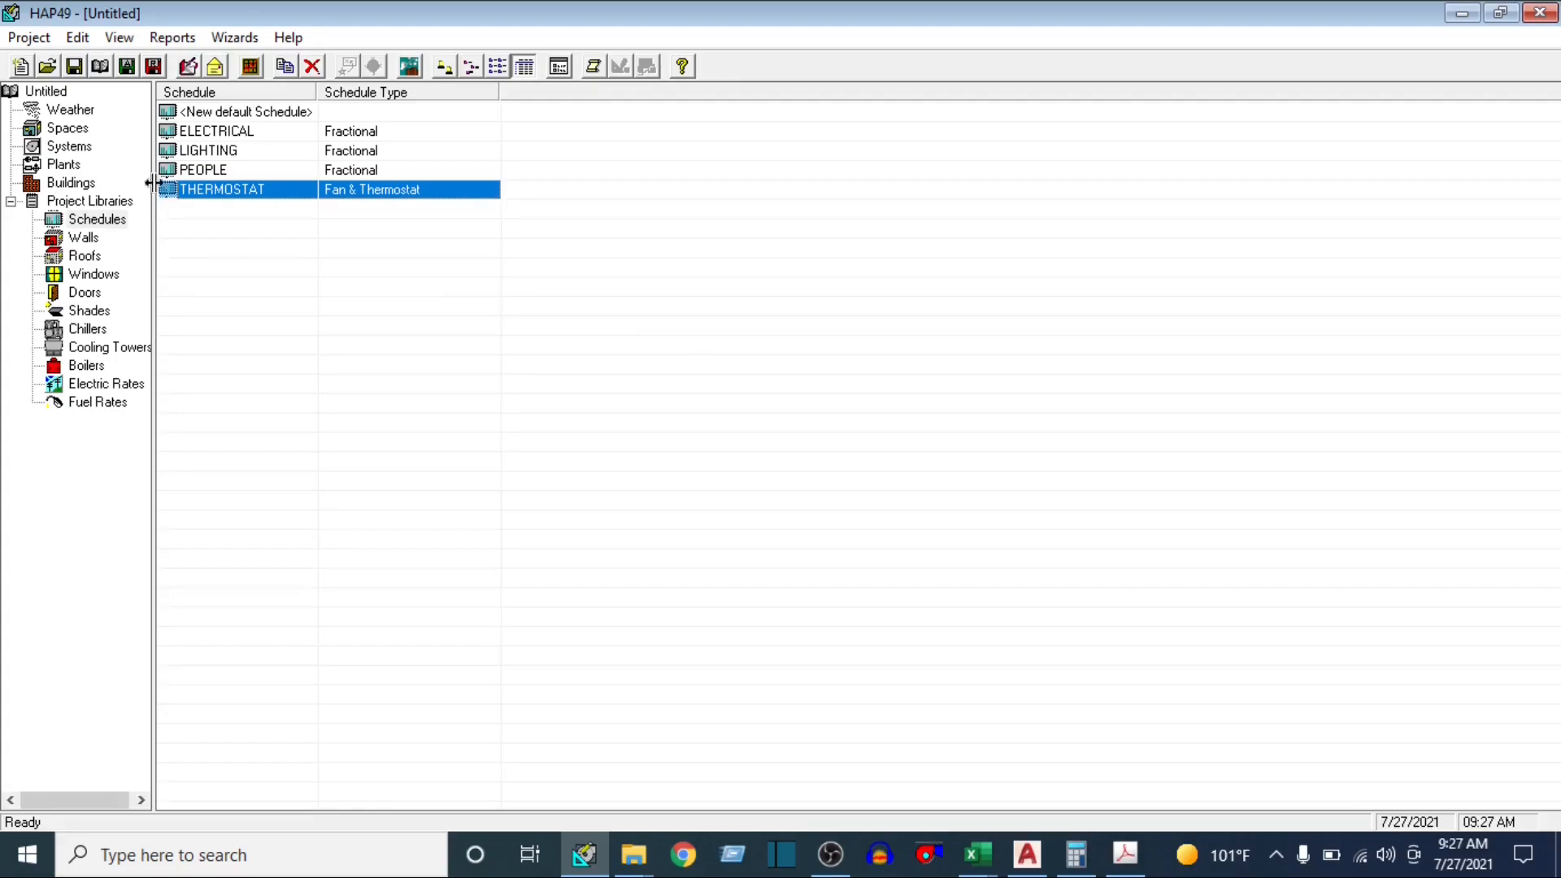
Reopen the THERMOSTAT schedule and set hours 9-18 of its OFFICE IN SESSION profile to Occupied
{"action": "right_click", "coordinate": [233, 191]}
{"action": "left_click", "coordinate": [331, 431]}
{"action": "double_click", "coordinate": [232, 193]}
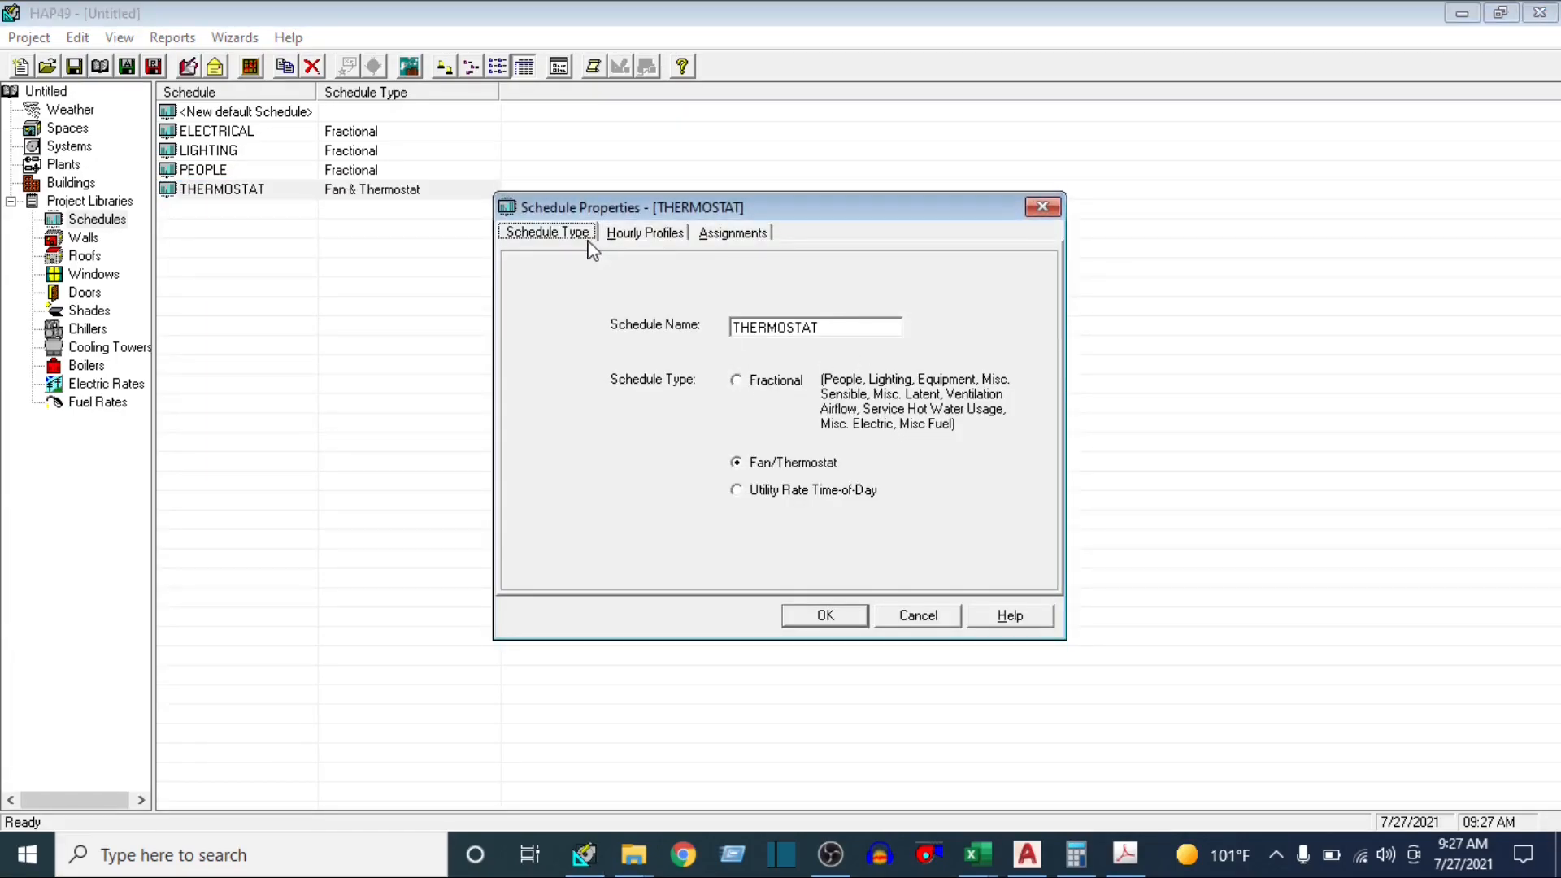
{"action": "left_click", "coordinate": [642, 234]}
{"action": "left_click", "coordinate": [934, 270]}
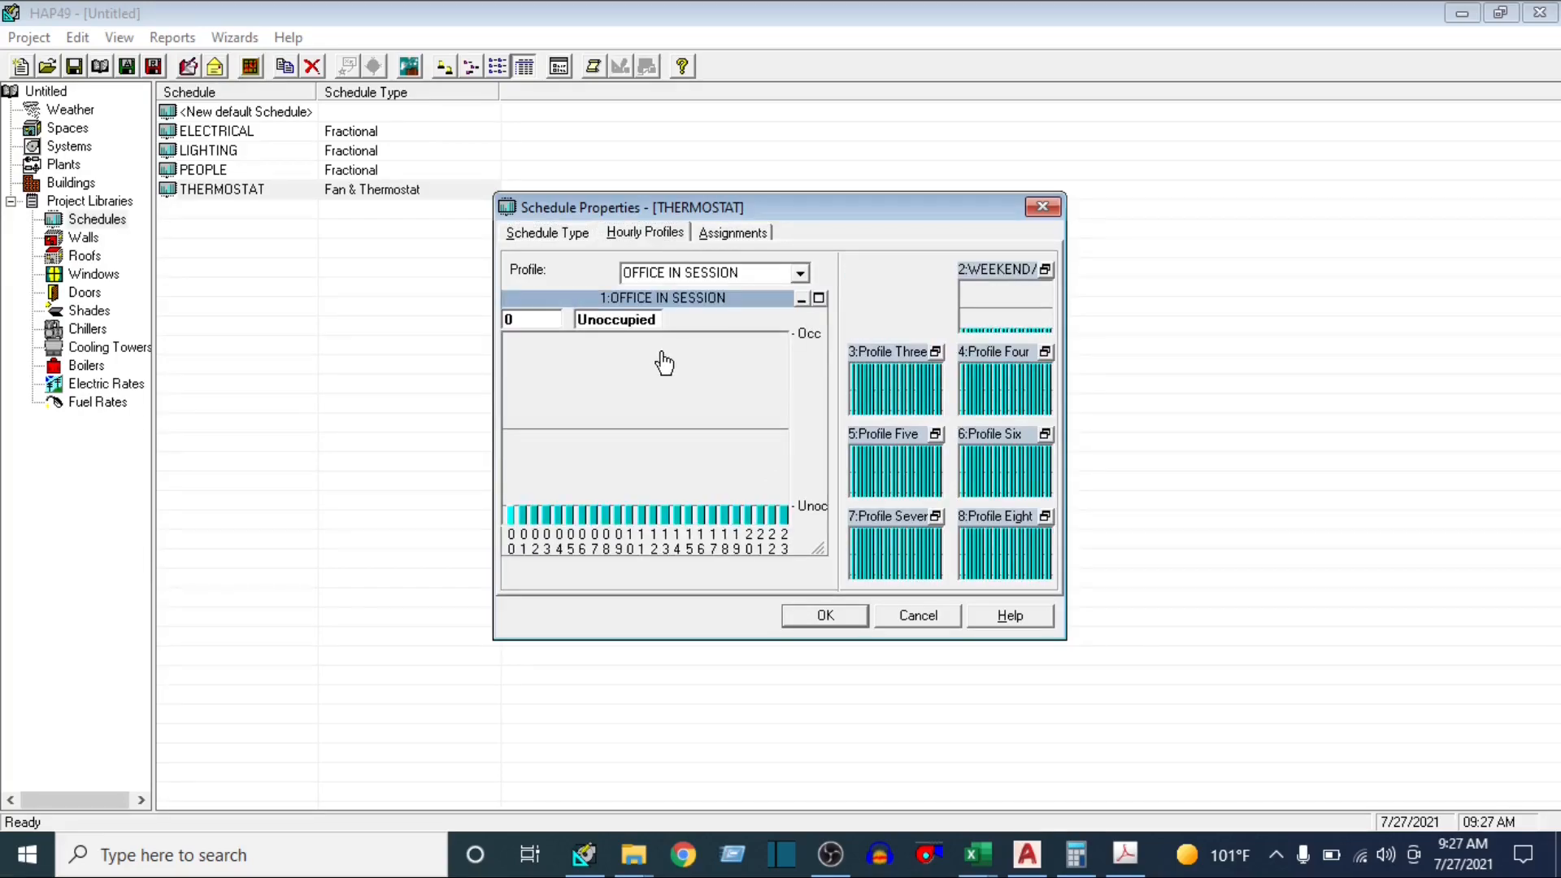
{"action": "left_click", "coordinate": [548, 319]}
{"action": "type", "text": "9-18"}
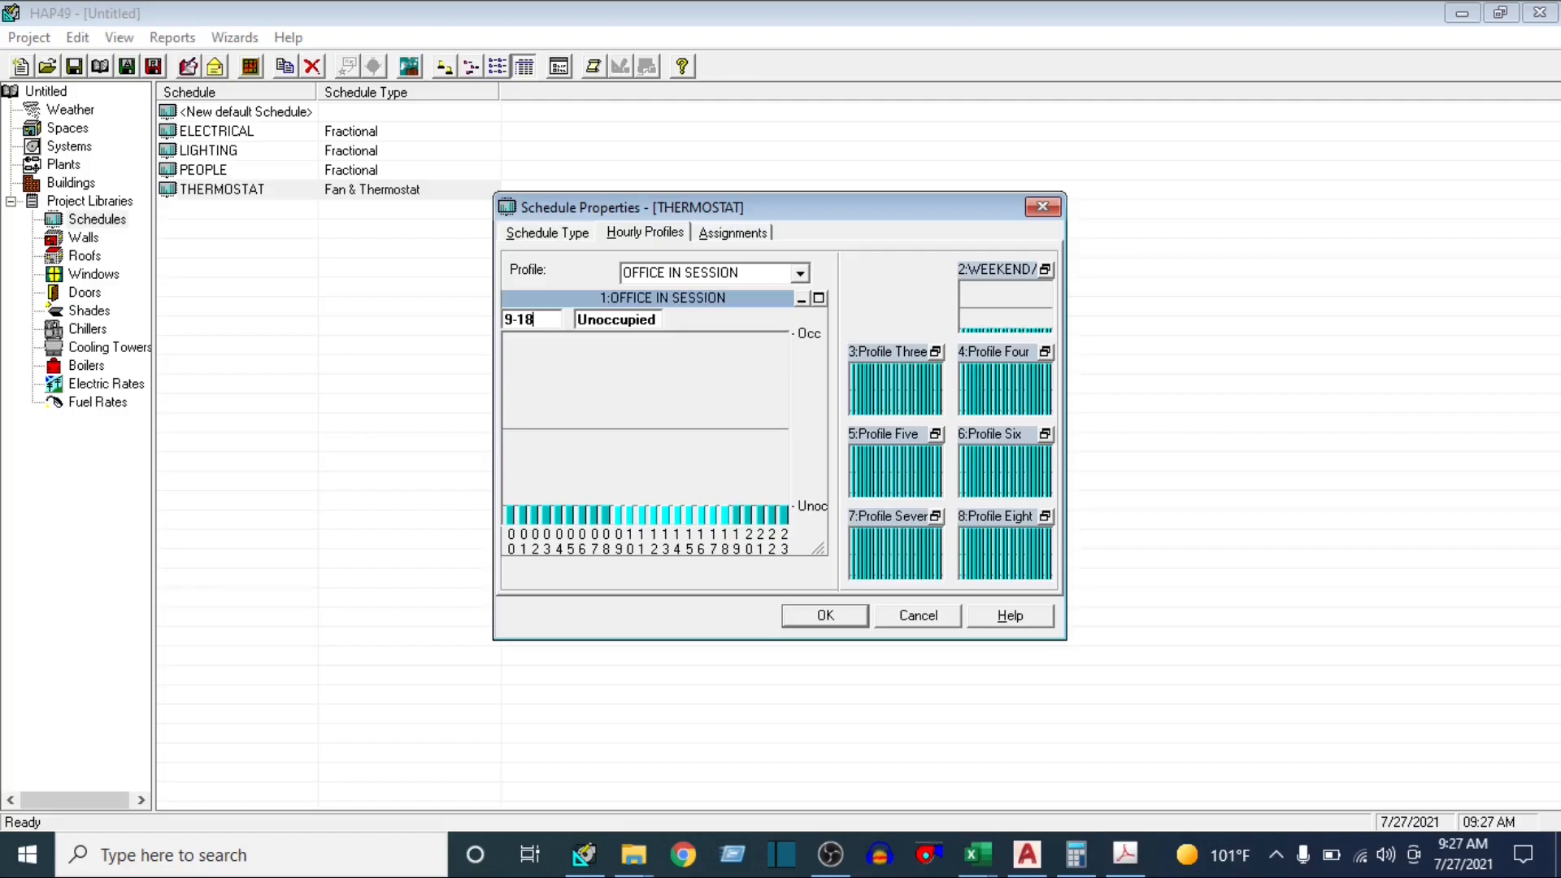
{"action": "left_click", "coordinate": [641, 321]}
{"action": "type", "text": "100"}
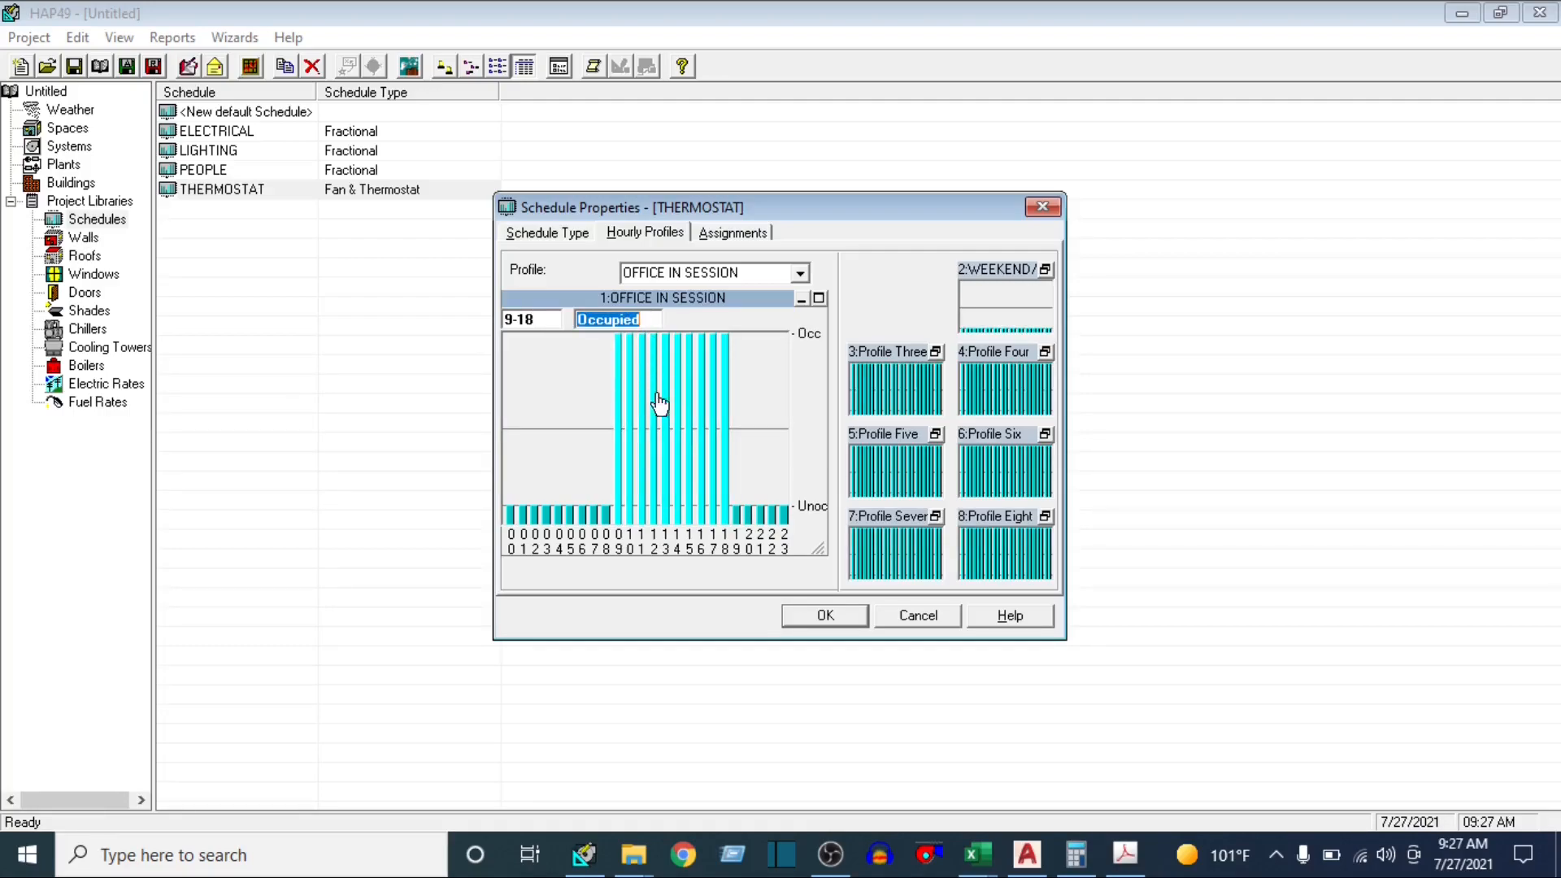
Check the status of hours 19-23 in the OFFICE IN SESSION profile, and view the WEEKEND/ HOLIDAY profile
{"action": "left_click", "coordinate": [545, 318]}
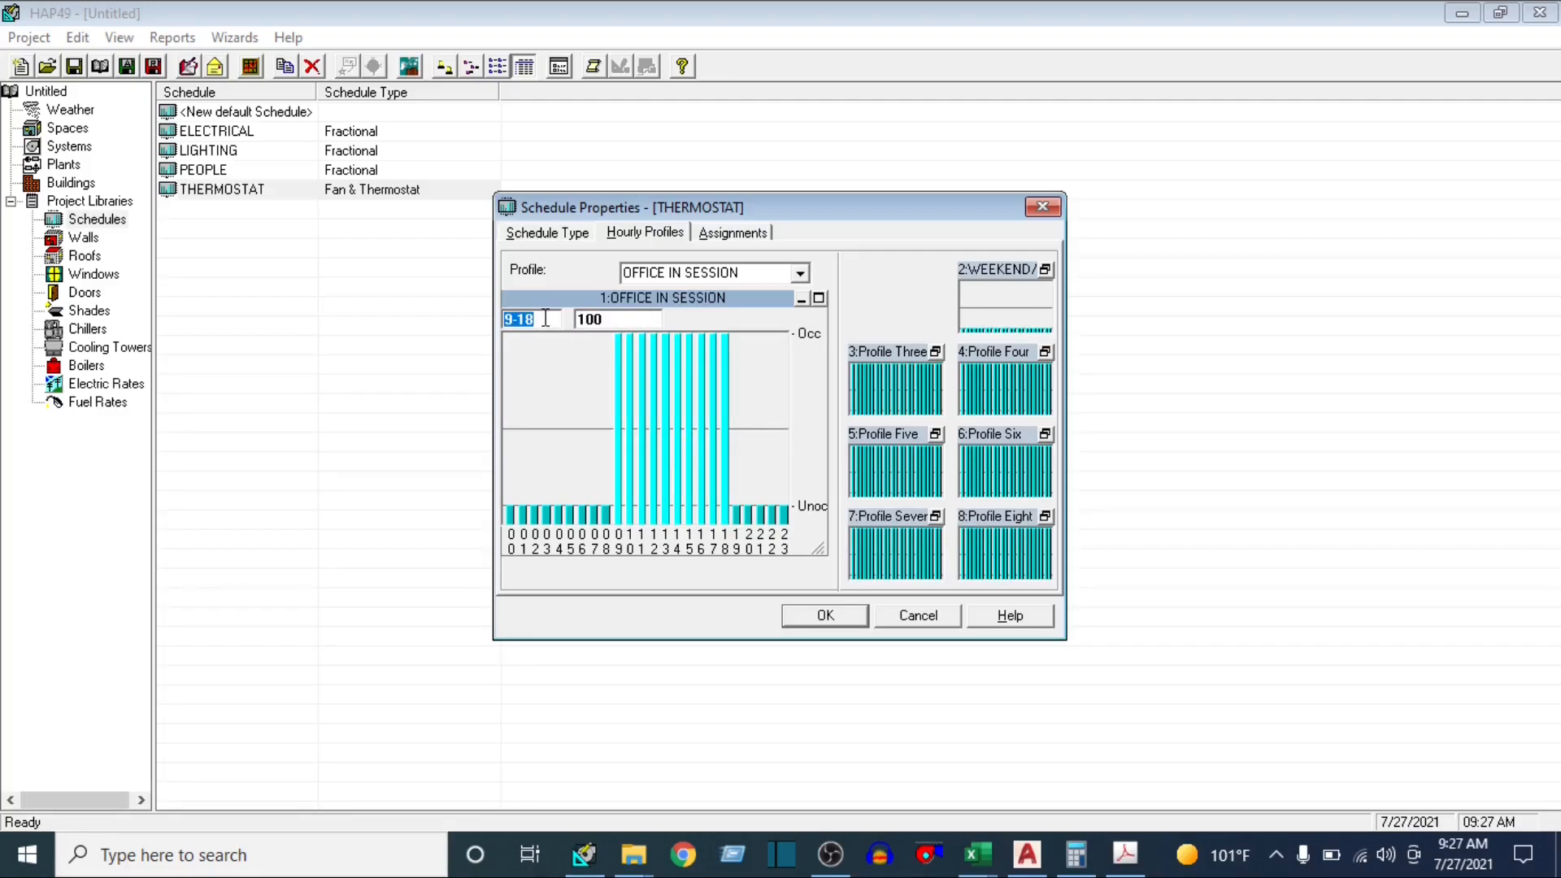
{"action": "type", "text": "19-2"}
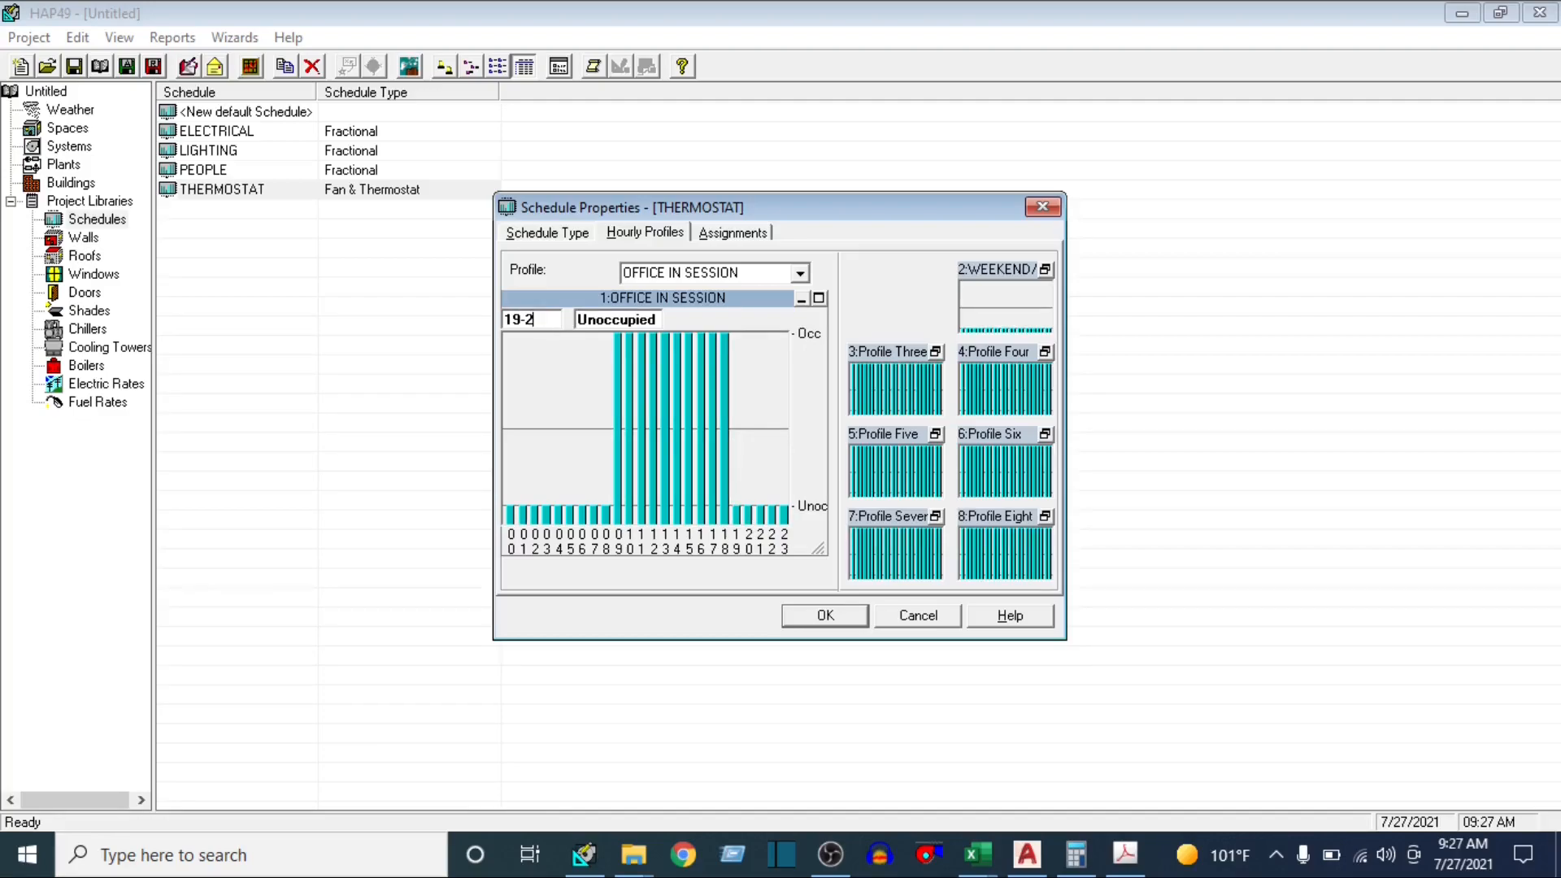
{"action": "type", "text": "3"}
{"action": "left_click", "coordinate": [997, 298]}
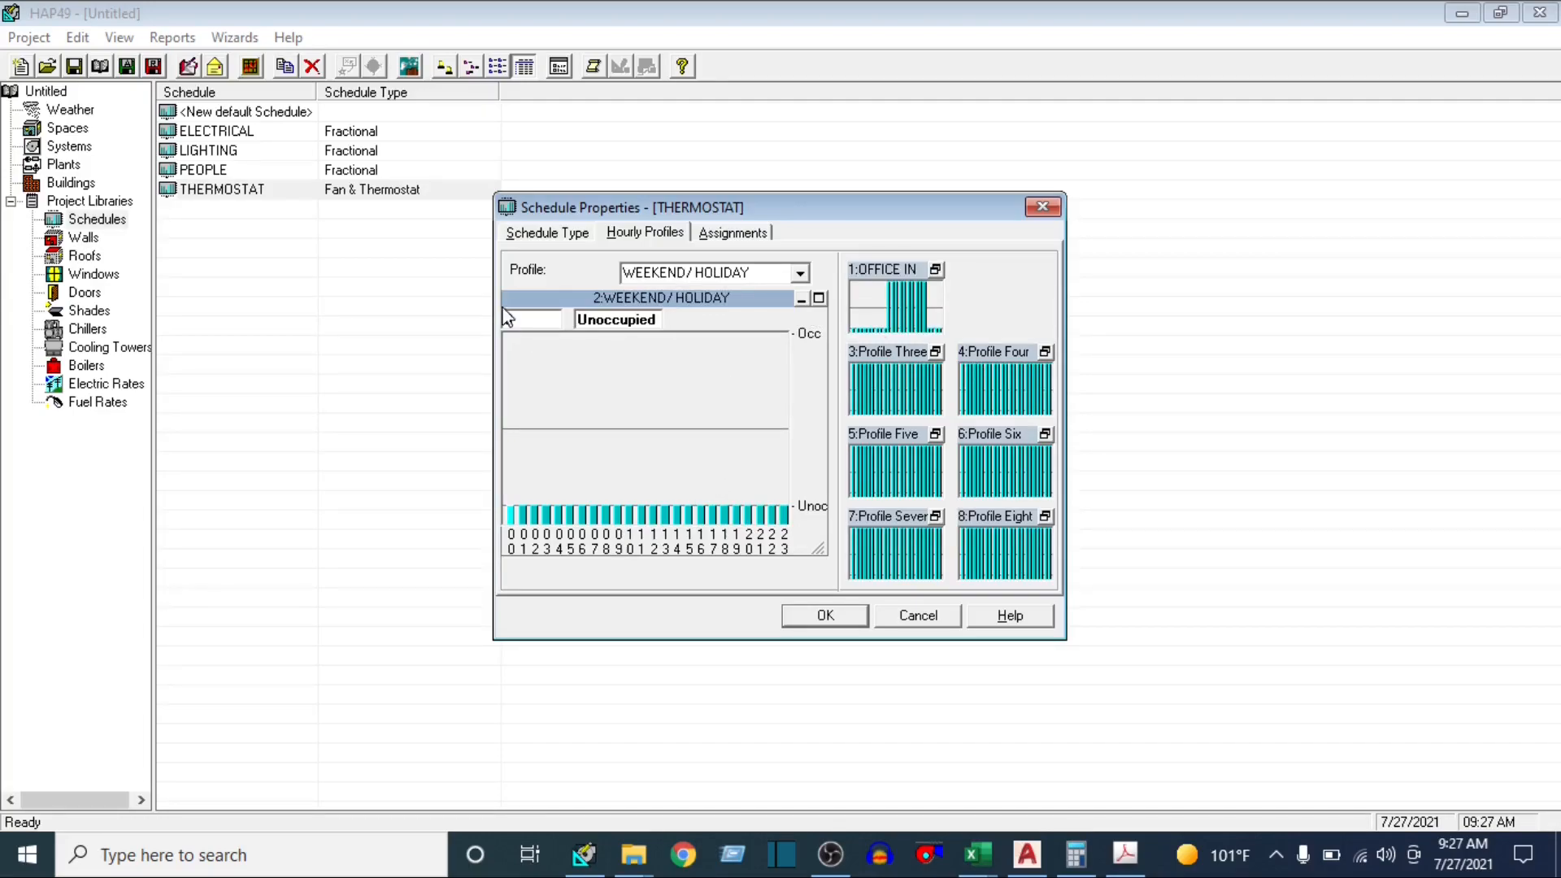
Review the THERMOSTAT day and month assignments, keep OFFICE IN SESSION on January Design, and accept the schedule
{"action": "left_click", "coordinate": [727, 235]}
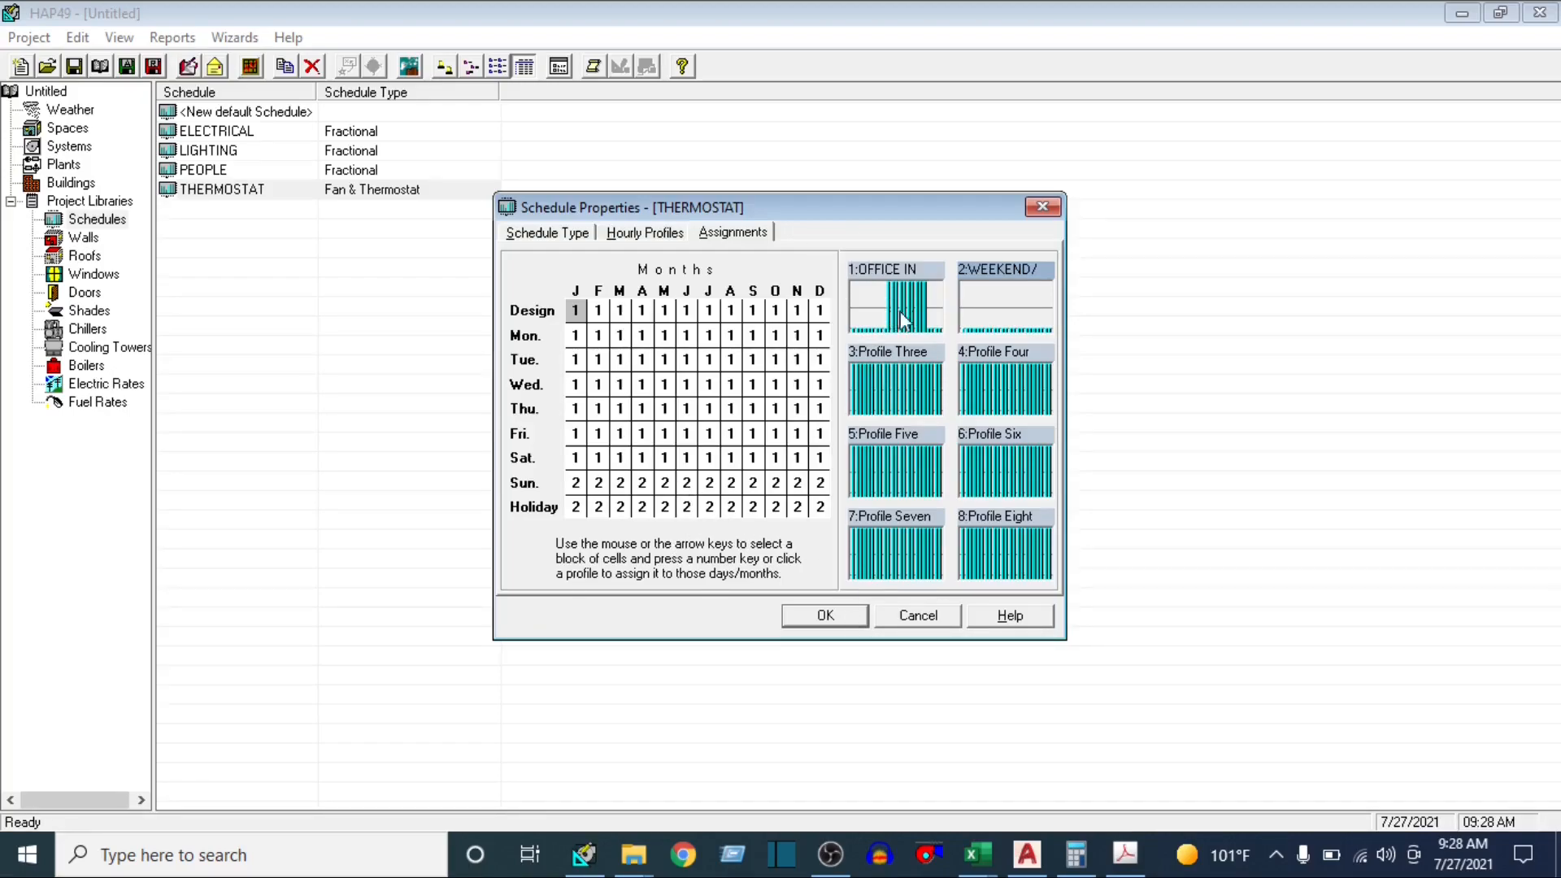
{"action": "left_click", "coordinate": [978, 313]}
{"action": "left_click", "coordinate": [875, 310]}
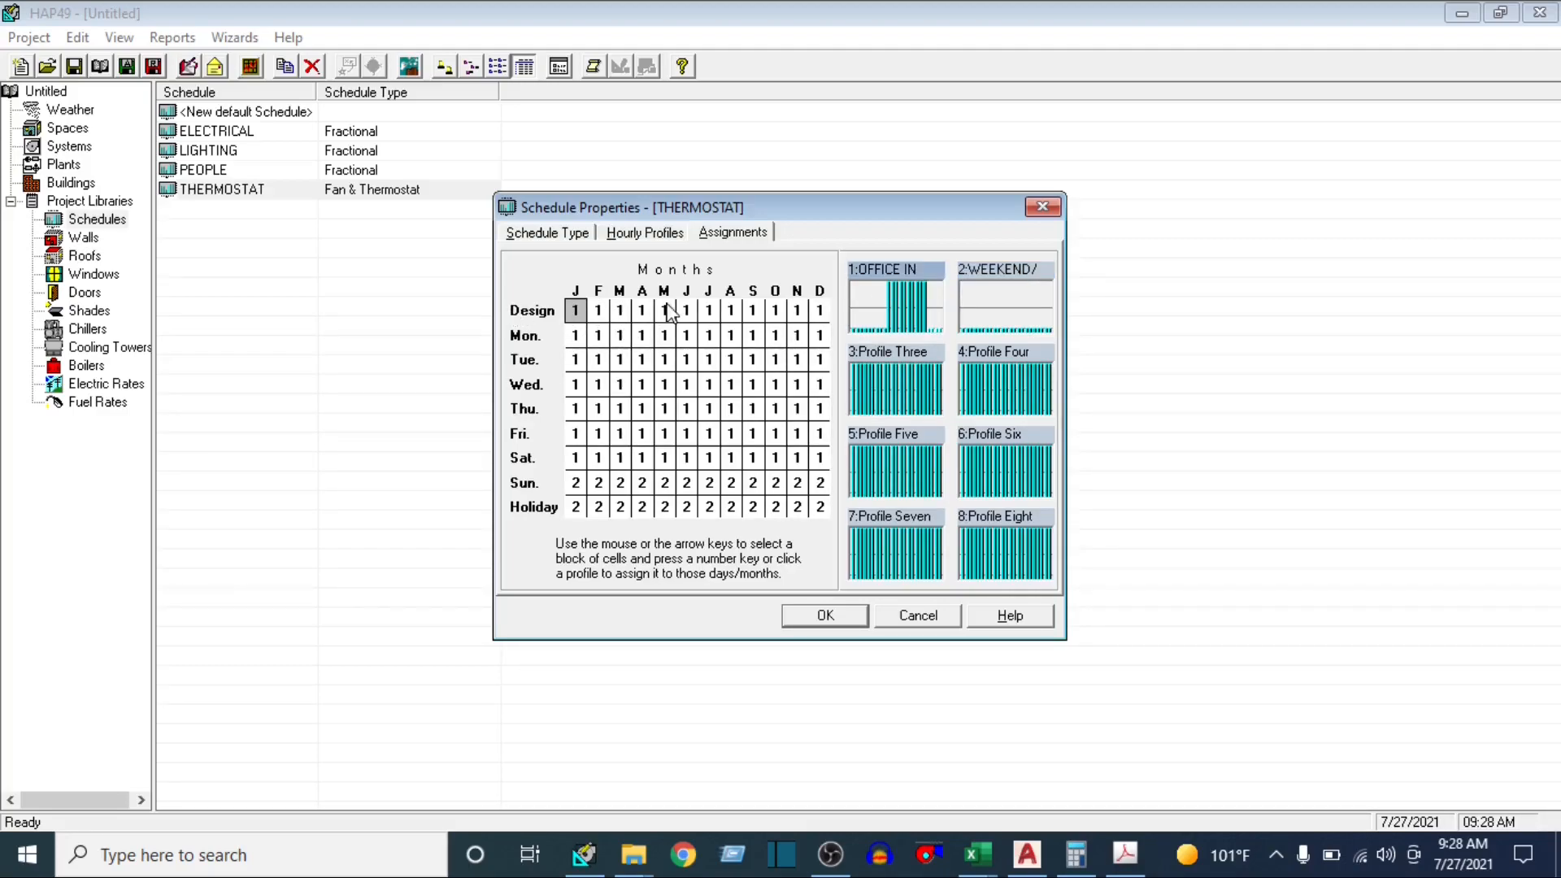
{"action": "left_click", "coordinate": [825, 615]}
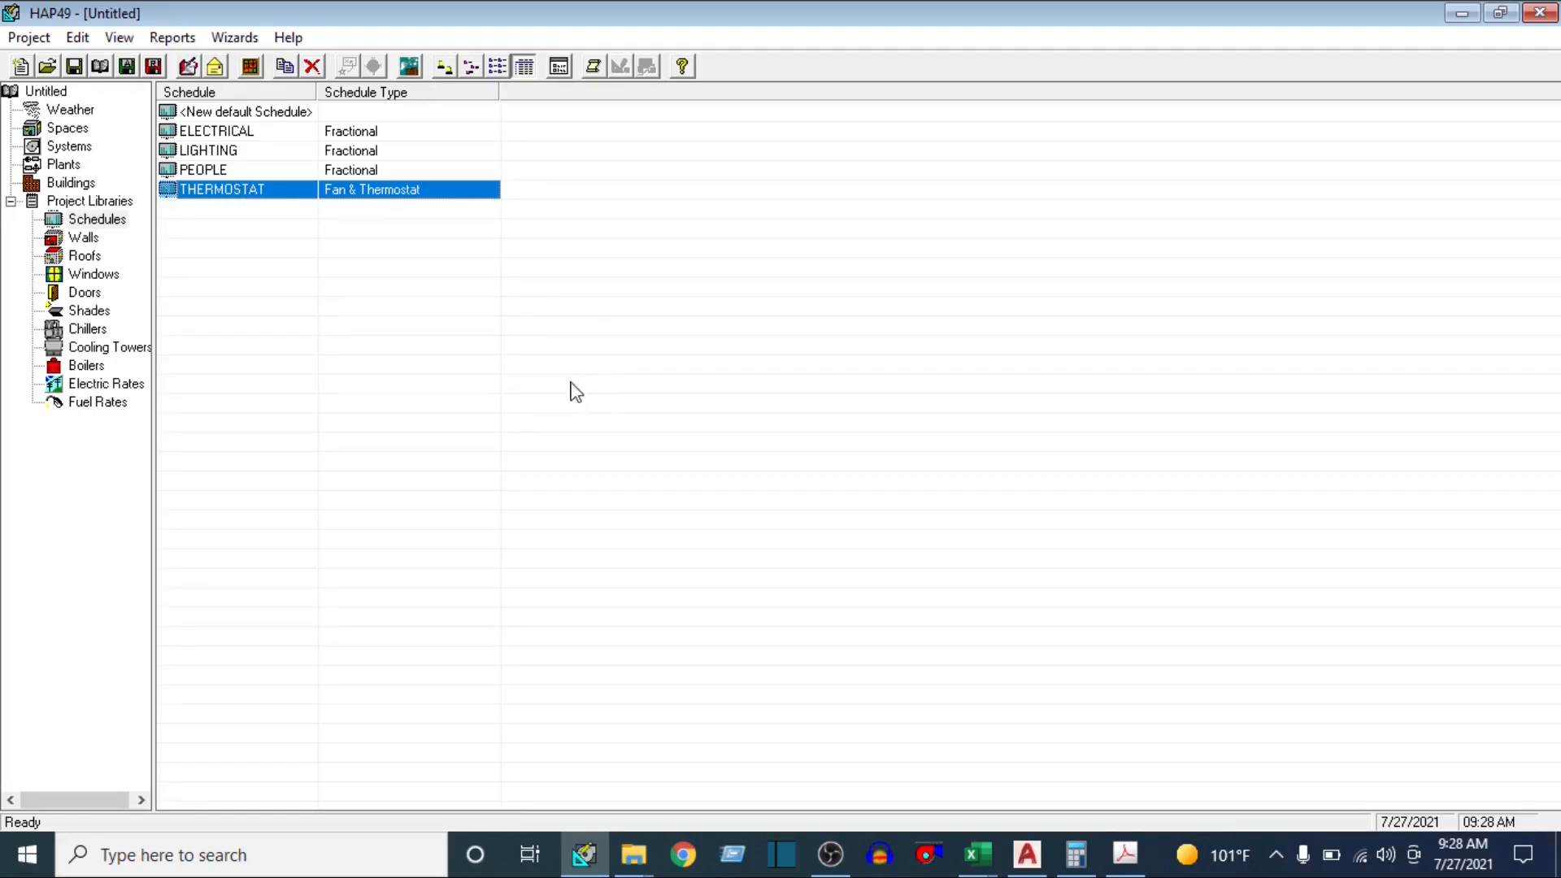
Create a new default space and move its properties dialog to the middle of the screen
{"action": "left_click", "coordinate": [68, 130]}
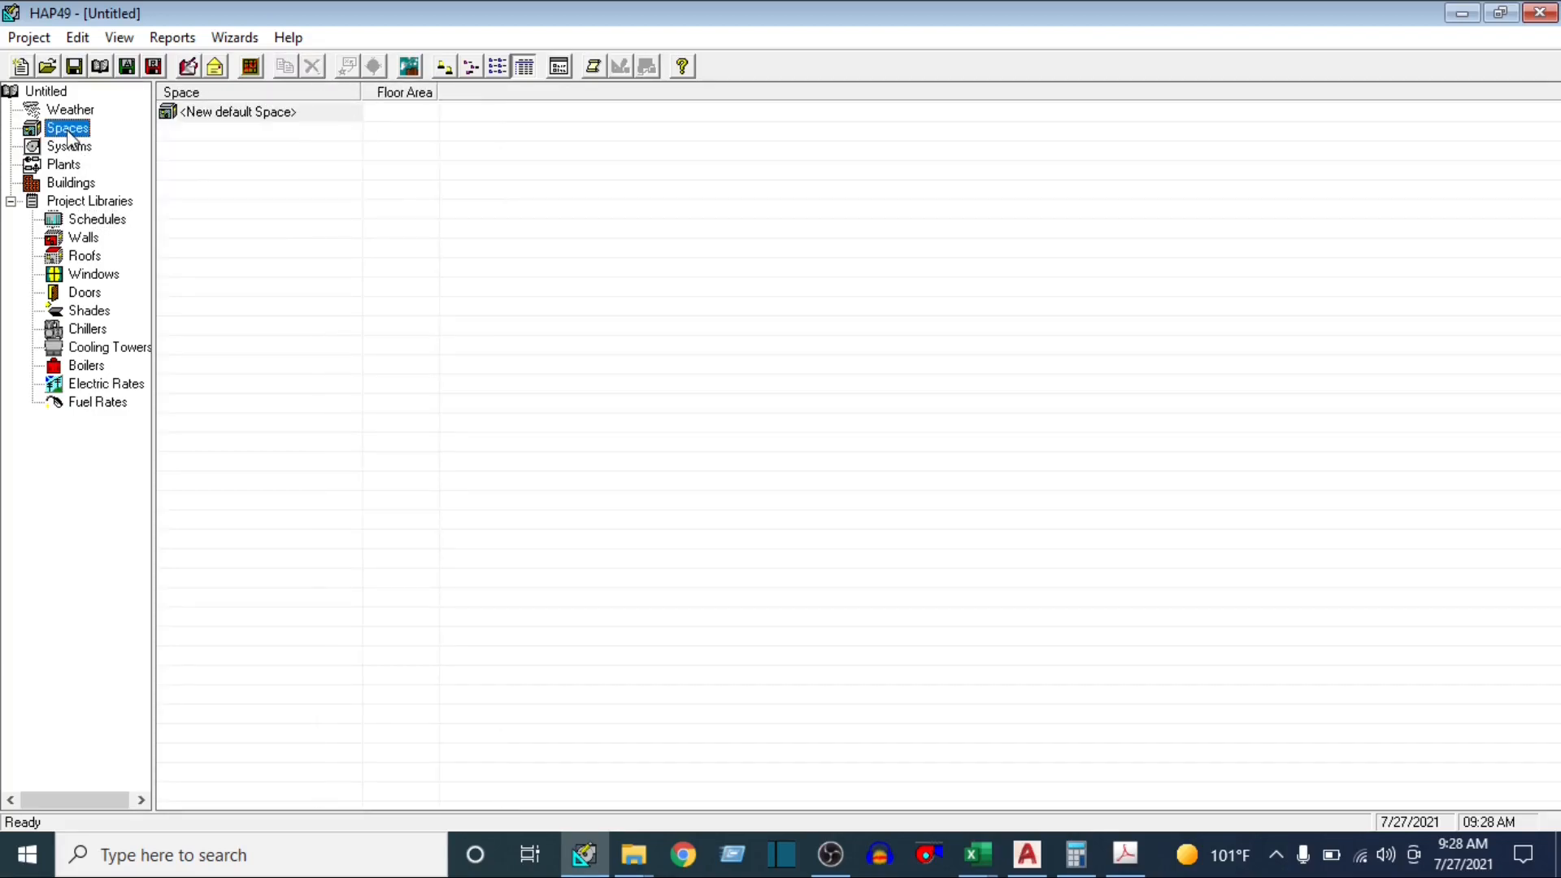
{"action": "double_click", "coordinate": [245, 113]}
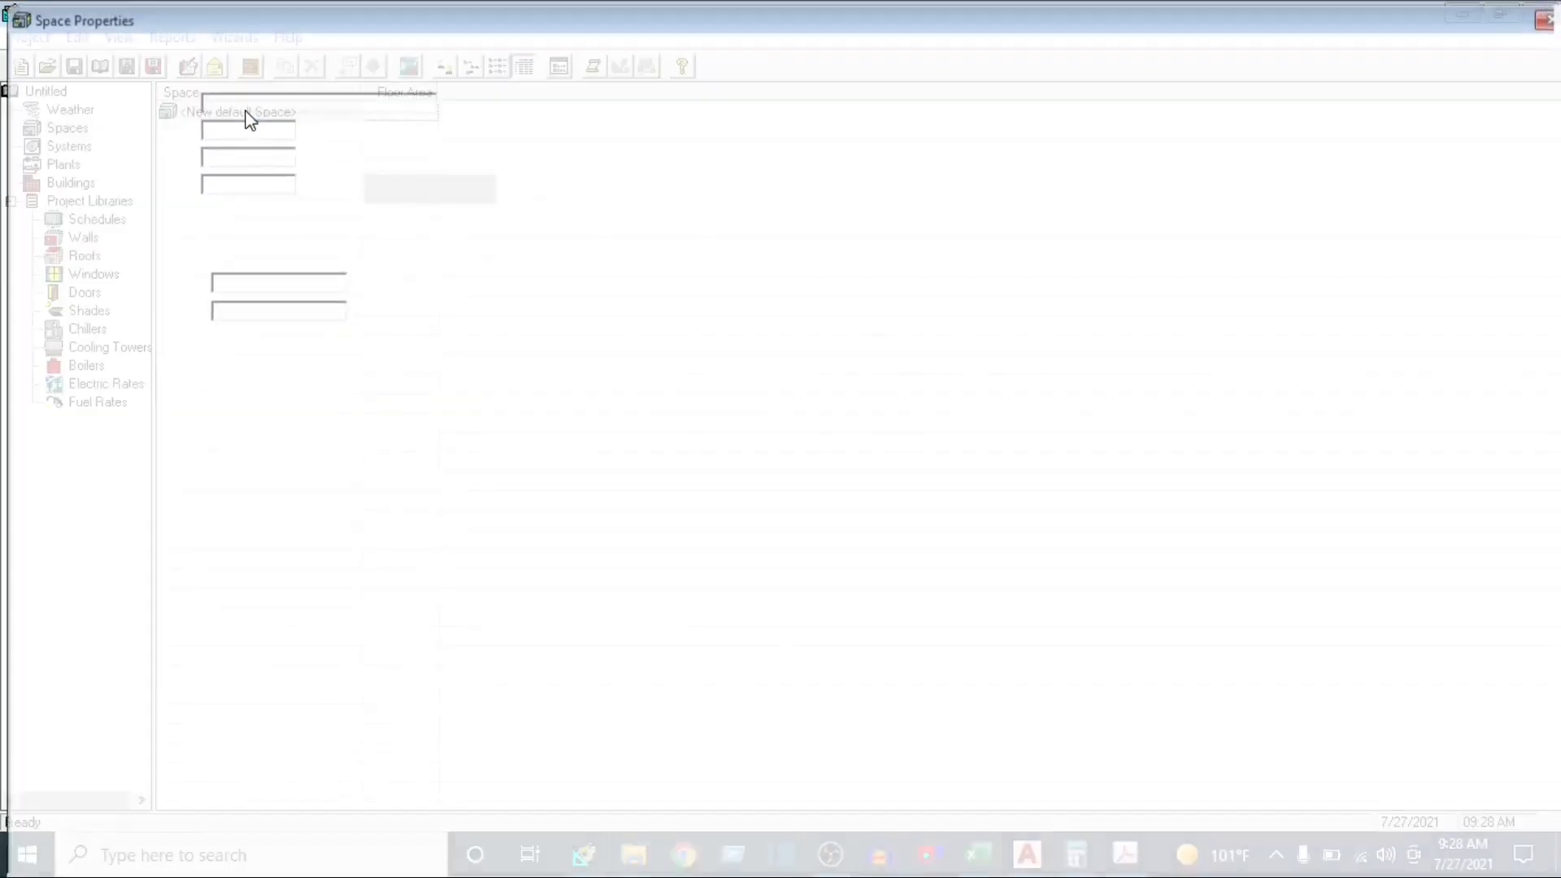
{"action": "left_click_drag", "start_coordinate": [395, 18], "coordinate": [892, 265]}
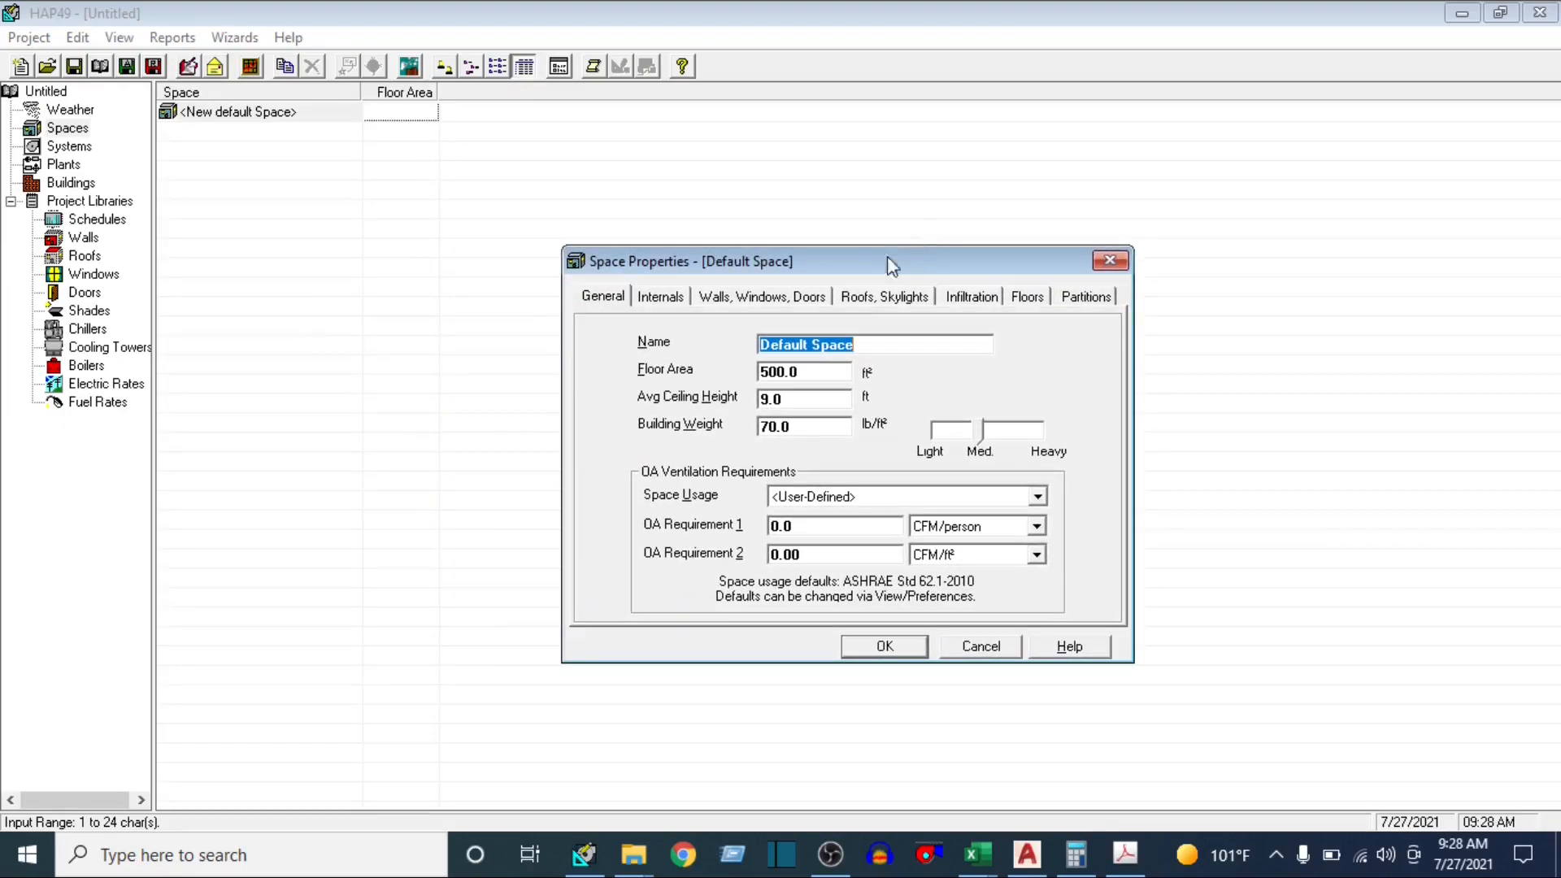
Switch to the AutoCAD floor plan and show the workstation area beside the server room
{"action": "left_click", "coordinate": [1027, 854]}
{"action": "left_click_drag", "start_coordinate": [807, 342], "coordinate": [807, 283]}
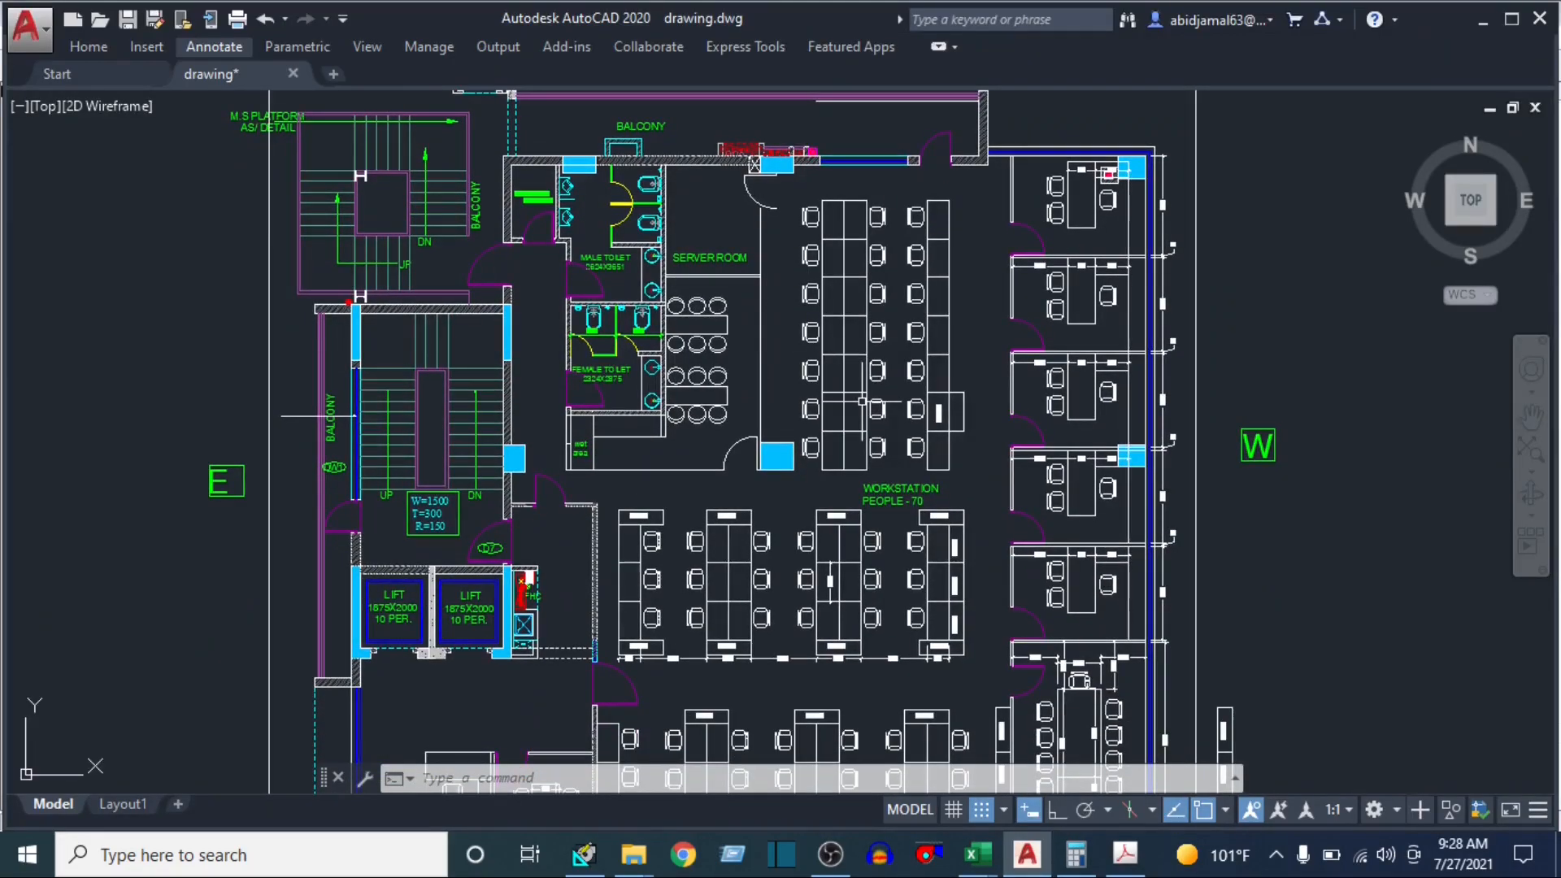
{"action": "type", "text": "pl"}
{"action": "key", "text": "Return"}
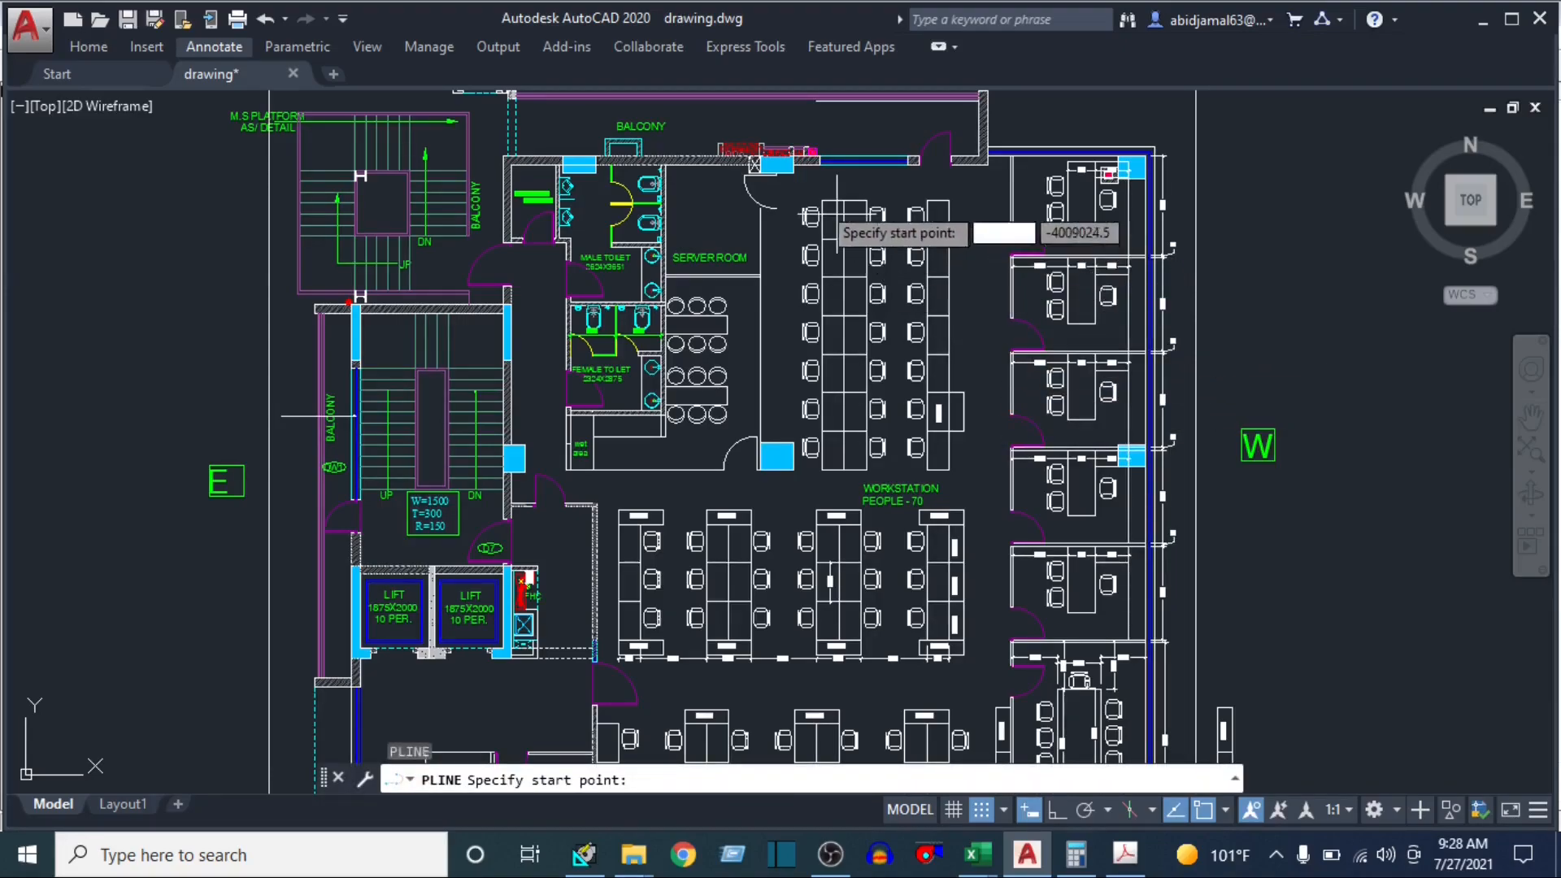
{"action": "scroll", "coordinate": [778, 186], "scroll_direction": "up", "scroll_amount": 2}
{"action": "scroll", "coordinate": [1081, 106], "scroll_direction": "up", "scroll_amount": 6}
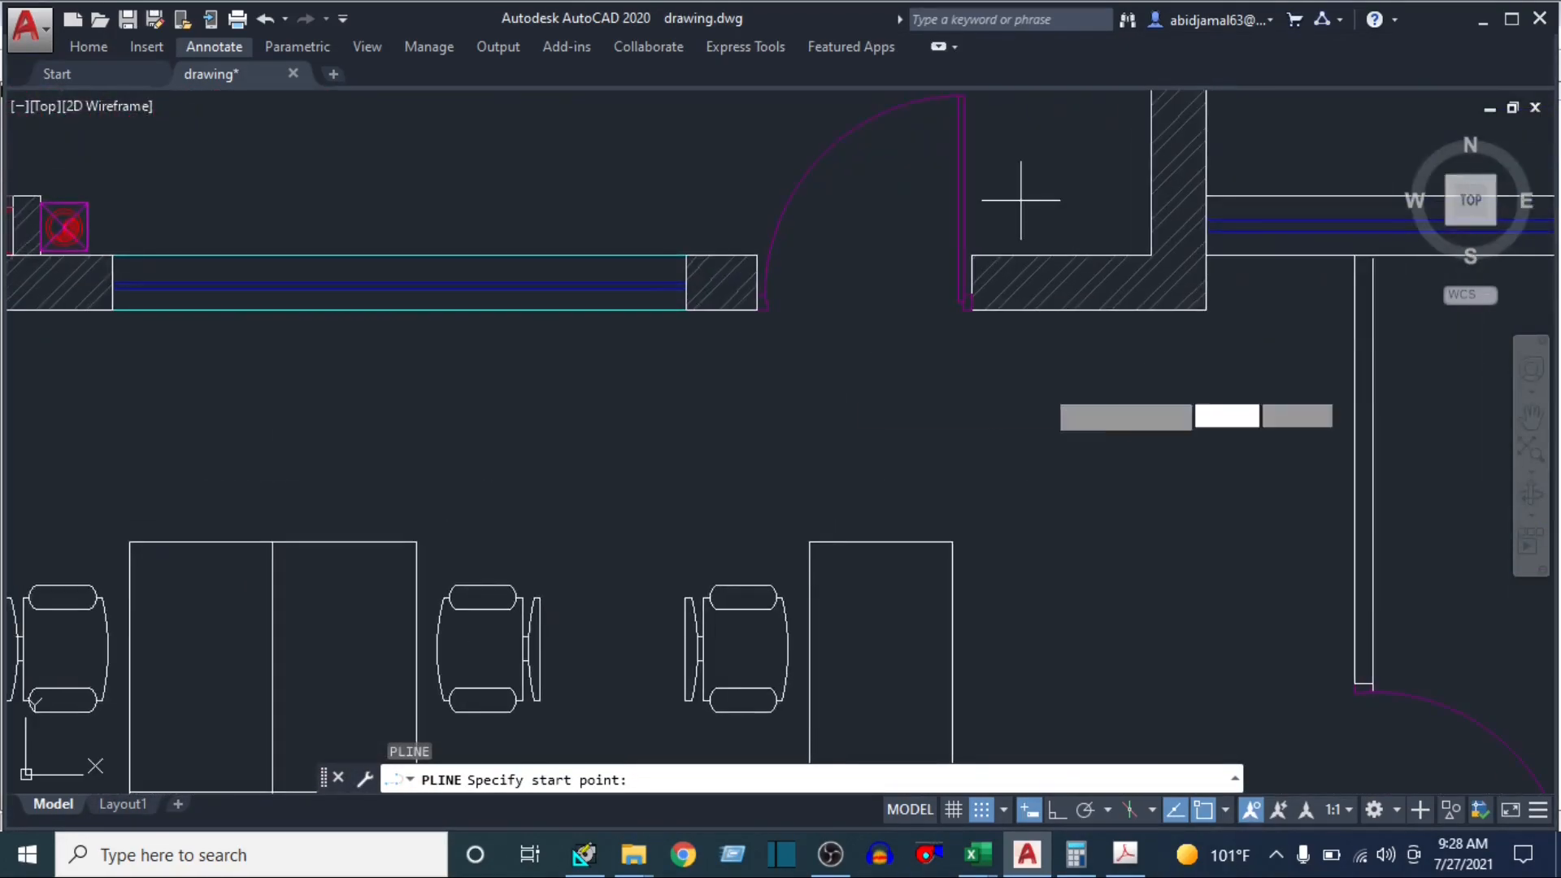
{"action": "left_click", "coordinate": [1354, 257]}
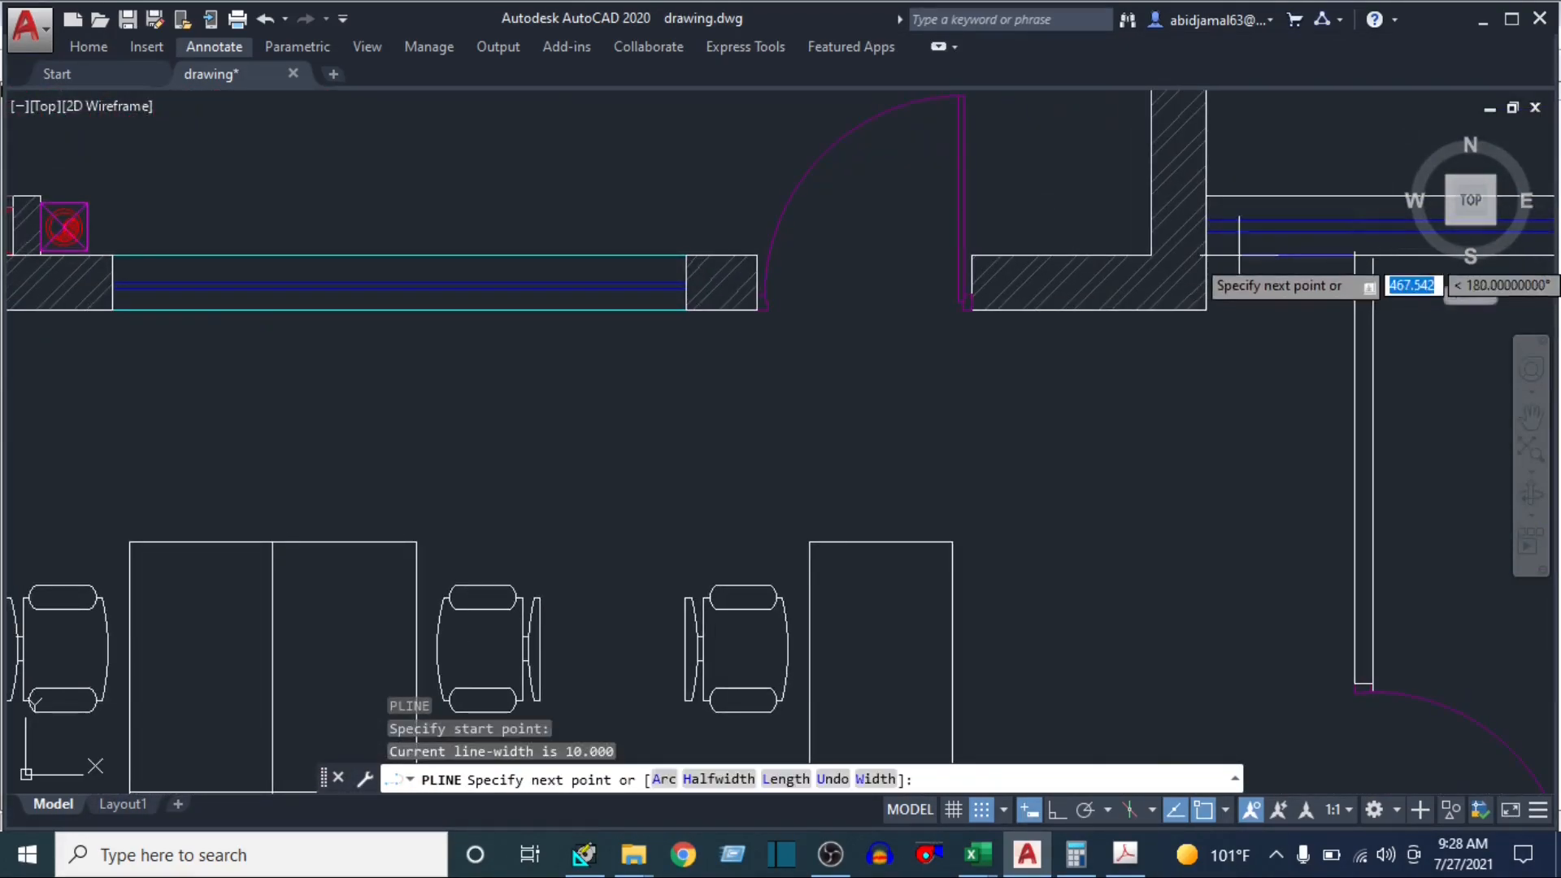
{"action": "key", "text": "Escape"}
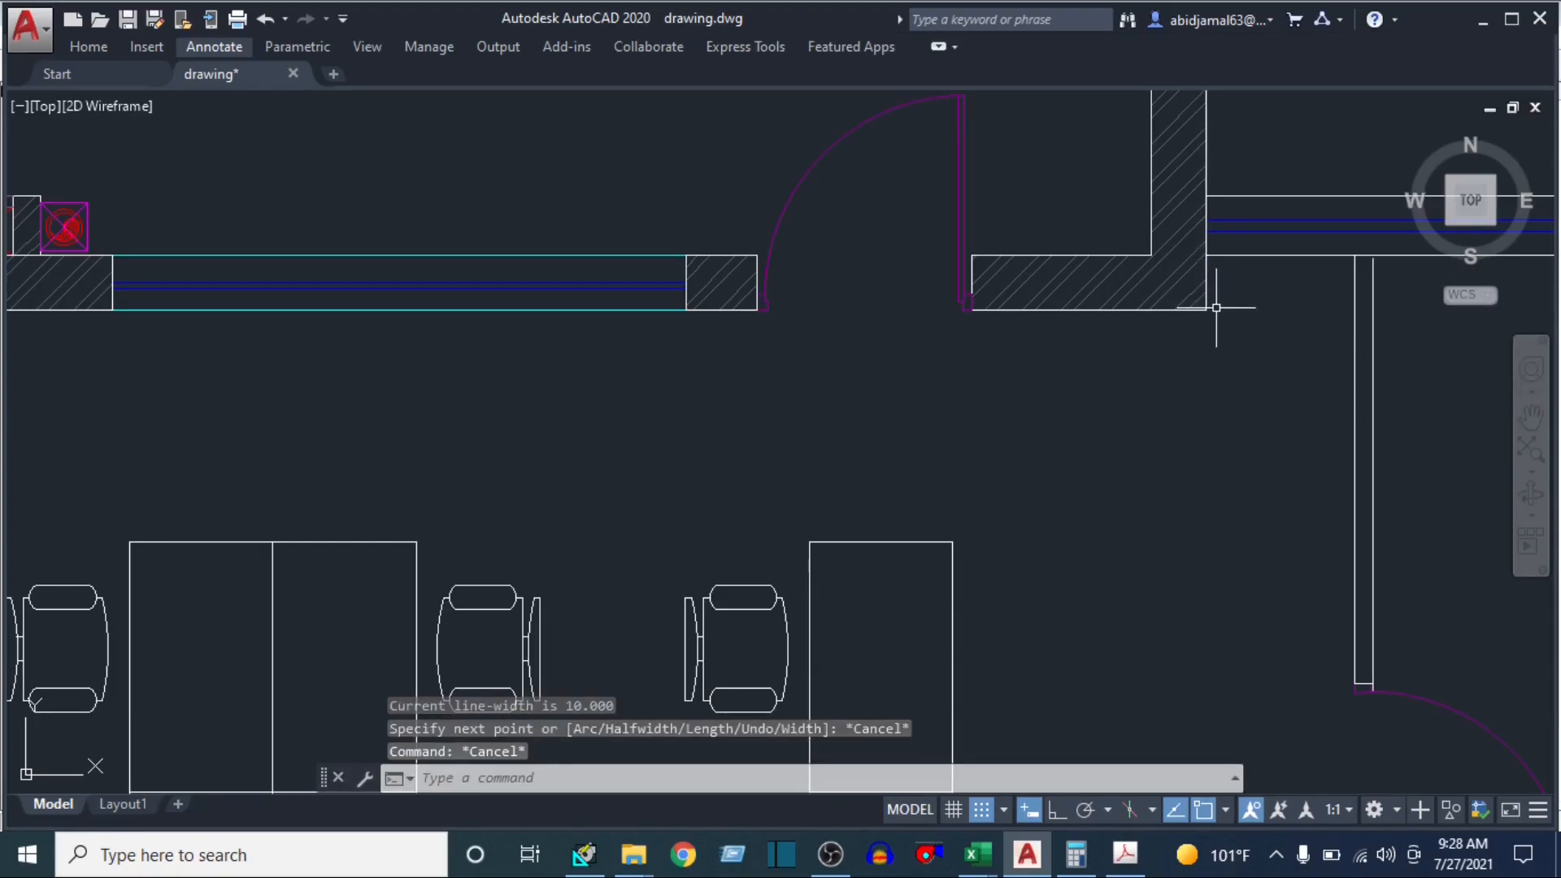
Start a 50-wide polyline at the workstation area's upper cabin-side corner, tracing down the cabin partition and along the lower wall to the meeting room wall
{"action": "key", "text": "Return"}
{"action": "left_click", "coordinate": [1353, 257]}
{"action": "scroll", "coordinate": [1353, 257], "scroll_direction": "down", "scroll_amount": 10}
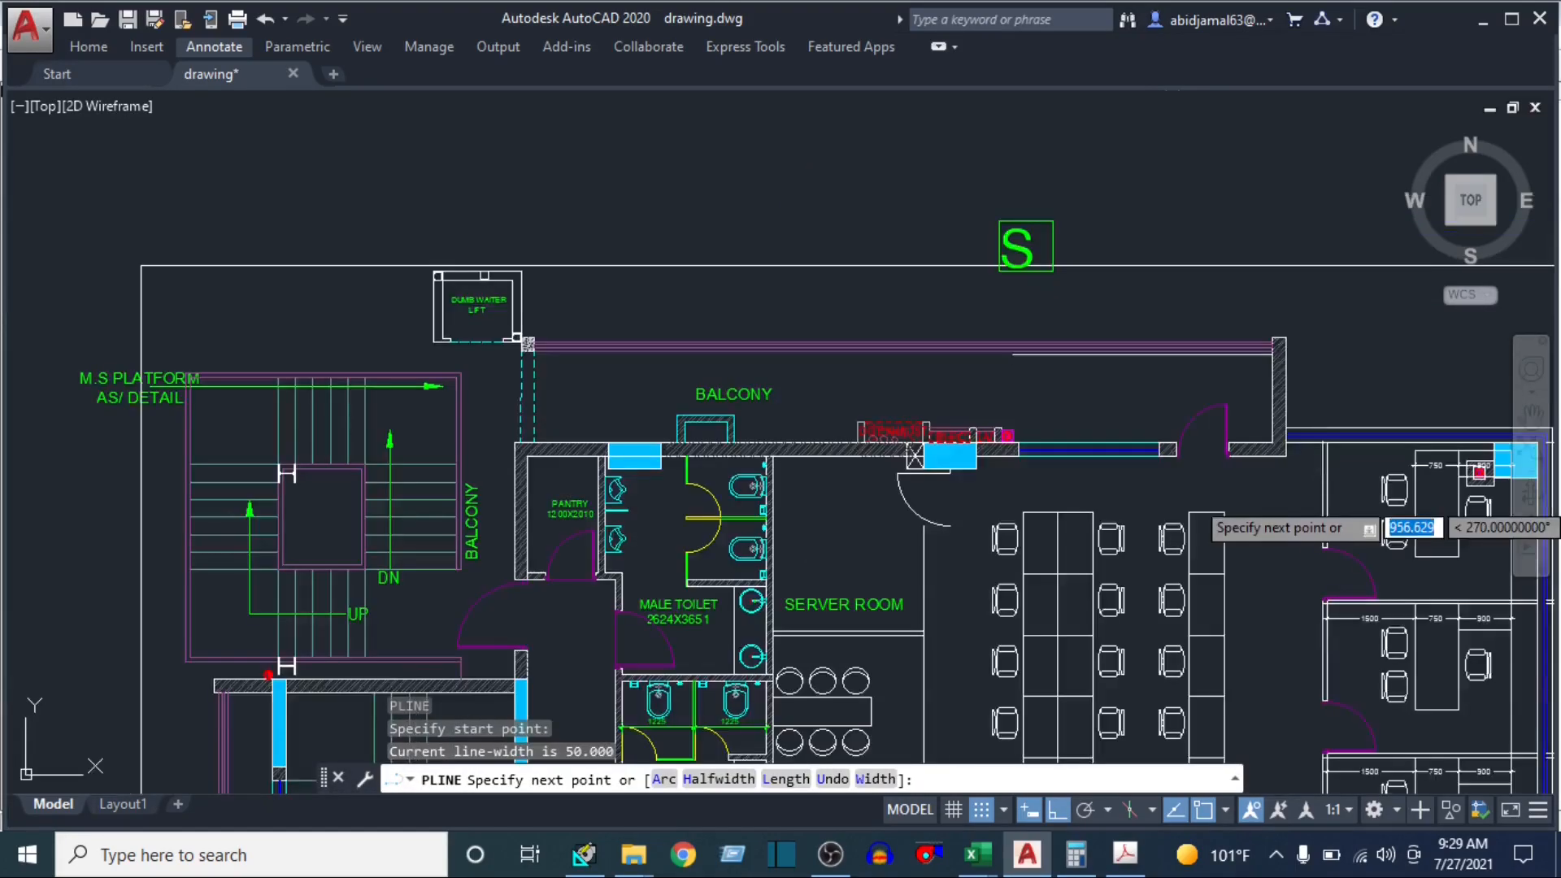
{"action": "scroll", "coordinate": [1215, 618], "scroll_direction": "up", "scroll_amount": 10}
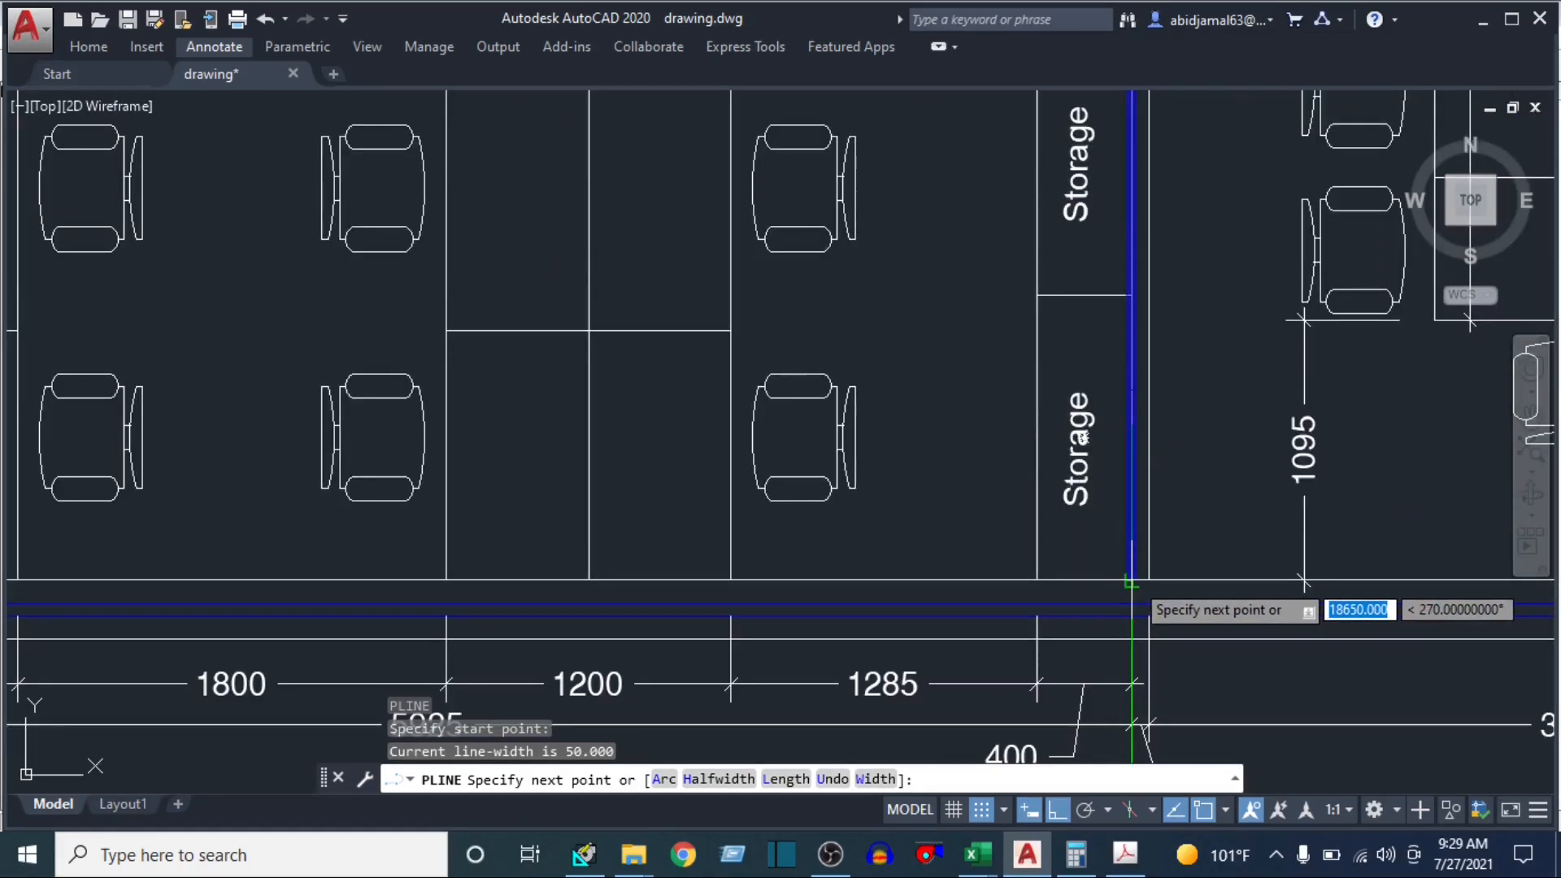
{"action": "left_click", "coordinate": [1131, 579]}
{"action": "scroll", "coordinate": [383, 580], "scroll_direction": "down", "scroll_amount": 5}
{"action": "scroll", "coordinate": [383, 580], "scroll_direction": "down", "scroll_amount": 3}
{"action": "scroll", "coordinate": [647, 594], "scroll_direction": "up", "scroll_amount": 8}
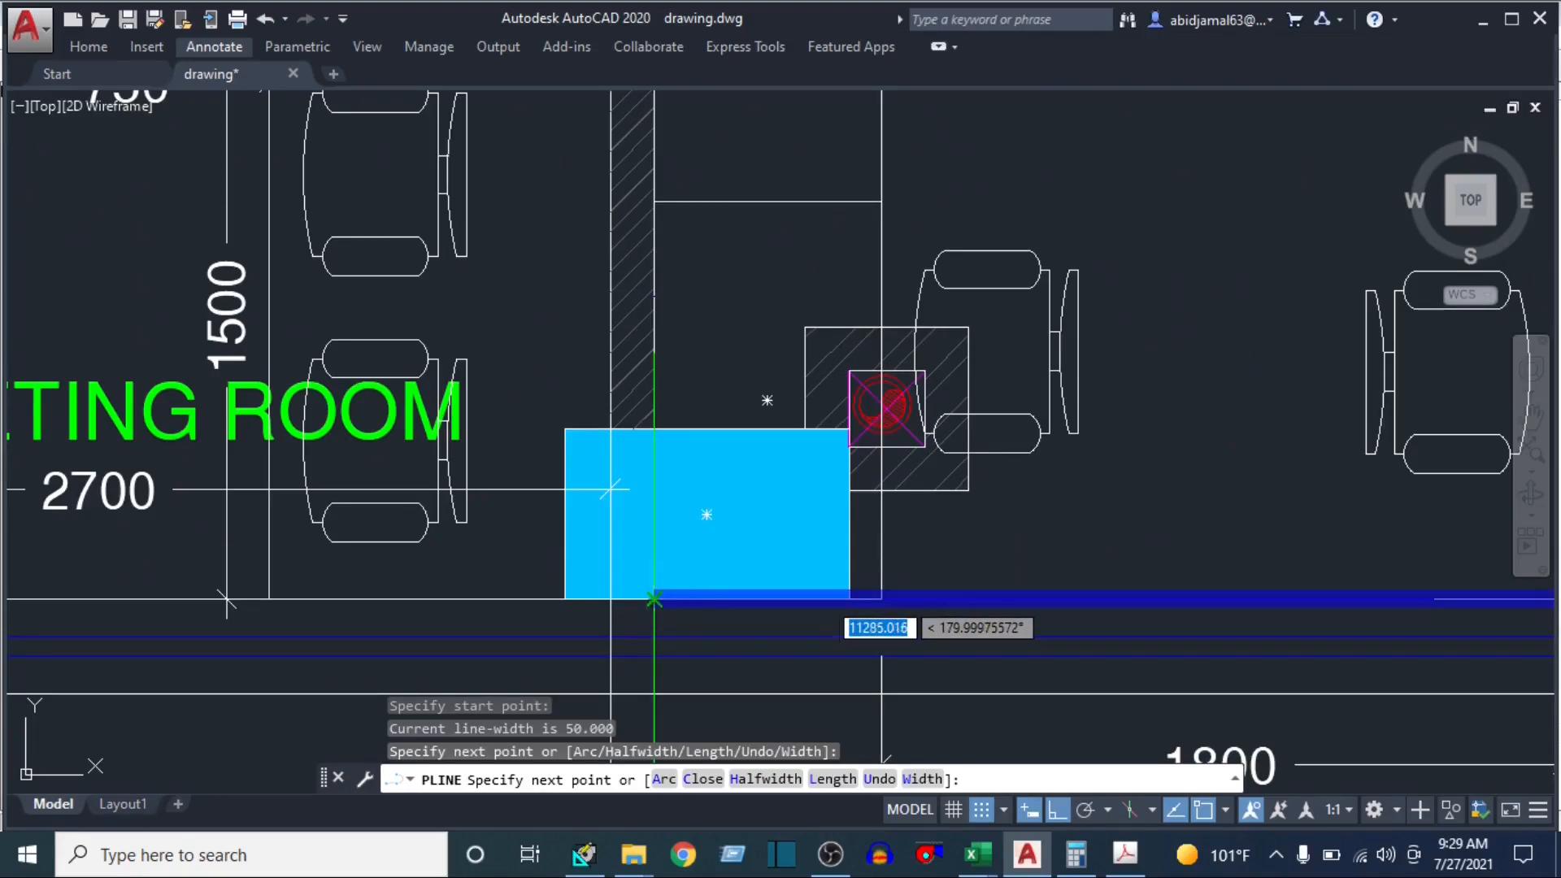
{"action": "left_click", "coordinate": [654, 600]}
Continue the polyline up the meeting room wall to the wet area line, then across to the near edge of the blue column
{"action": "scroll", "coordinate": [657, 424], "scroll_direction": "down", "scroll_amount": 8}
{"action": "left_click_drag", "start_coordinate": [659, 252], "coordinate": [669, 561]}
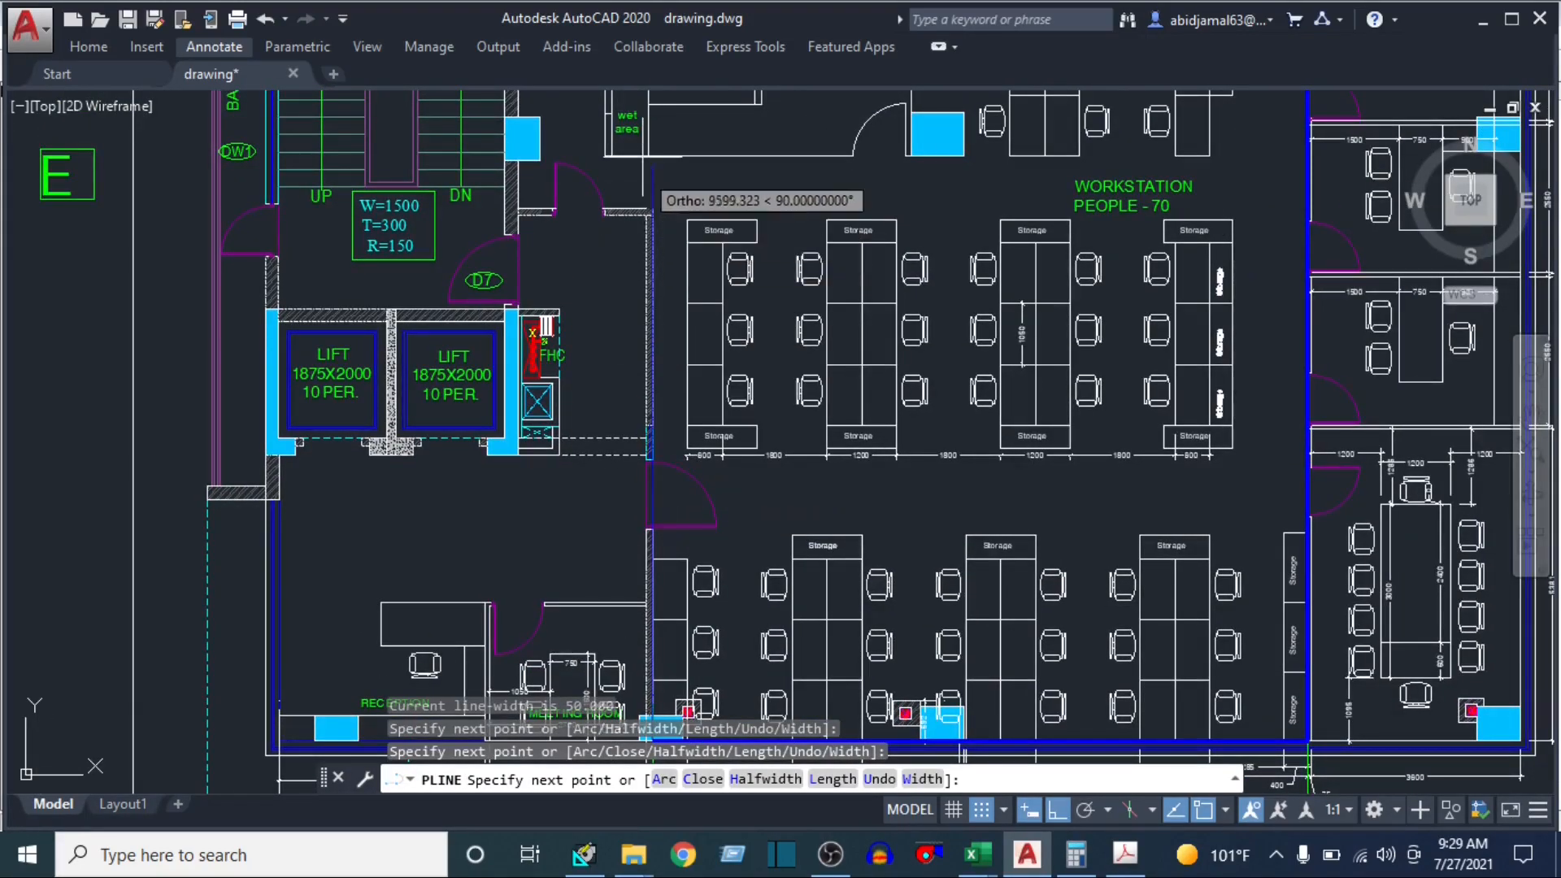
{"action": "scroll", "coordinate": [662, 170], "scroll_direction": "up", "scroll_amount": 6}
{"action": "left_click", "coordinate": [662, 166]}
{"action": "left_click_drag", "start_coordinate": [663, 167], "coordinate": [95, 353]}
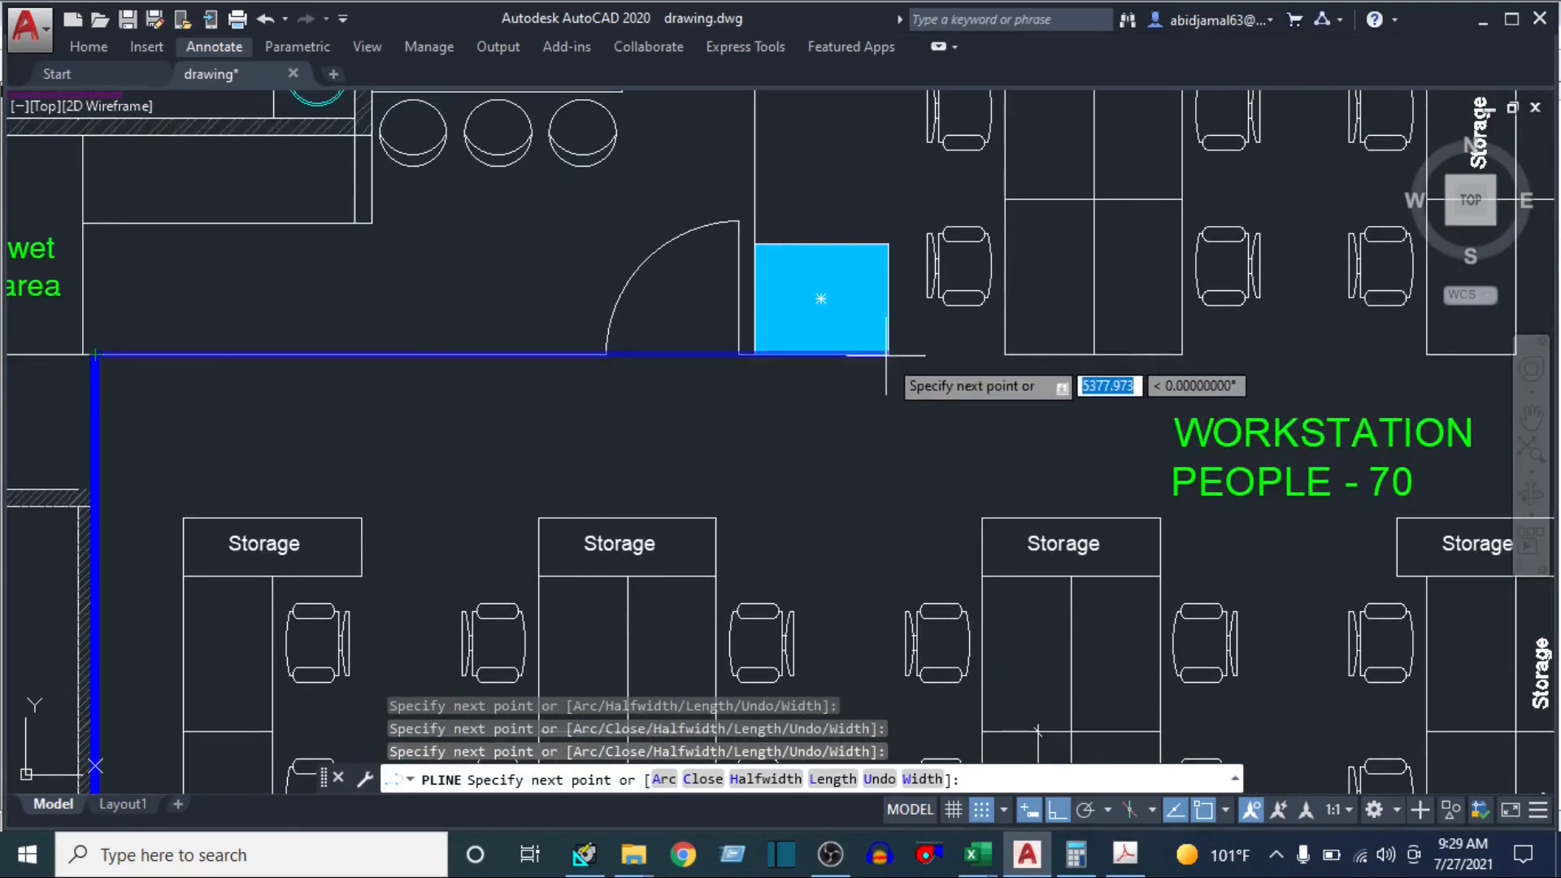
{"action": "scroll", "coordinate": [800, 367], "scroll_direction": "down", "scroll_amount": 4}
{"action": "left_click", "coordinate": [784, 363]}
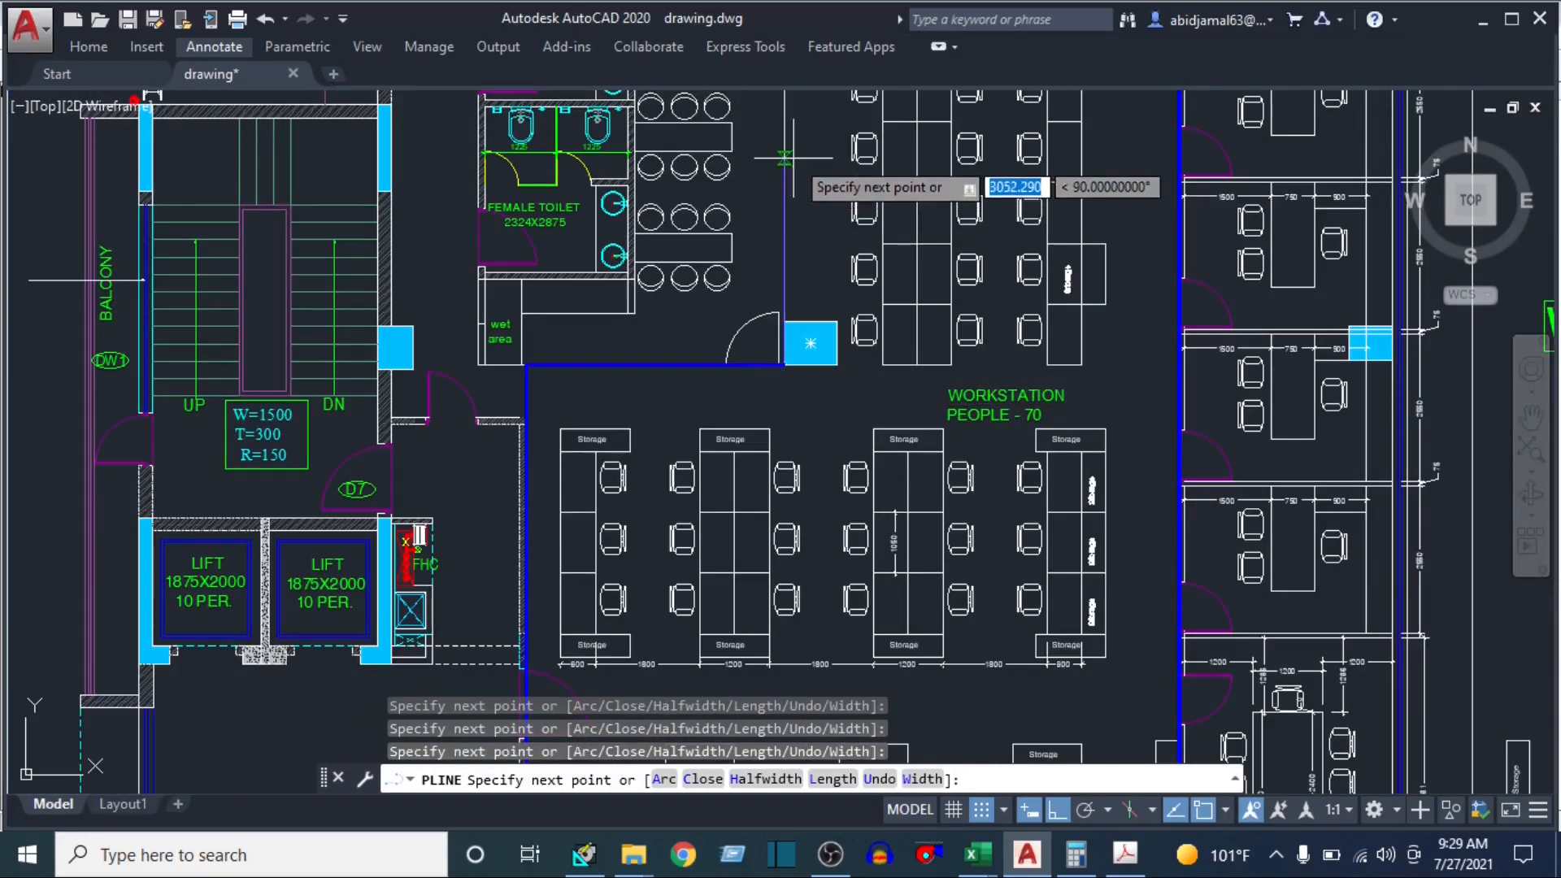
Extend the polyline along the server room side to the upper wall, and bring the outline toward the balcony door's wall corner
{"action": "left_click_drag", "start_coordinate": [793, 162], "coordinate": [746, 550]}
{"action": "scroll", "coordinate": [740, 269], "scroll_direction": "up", "scroll_amount": 8}
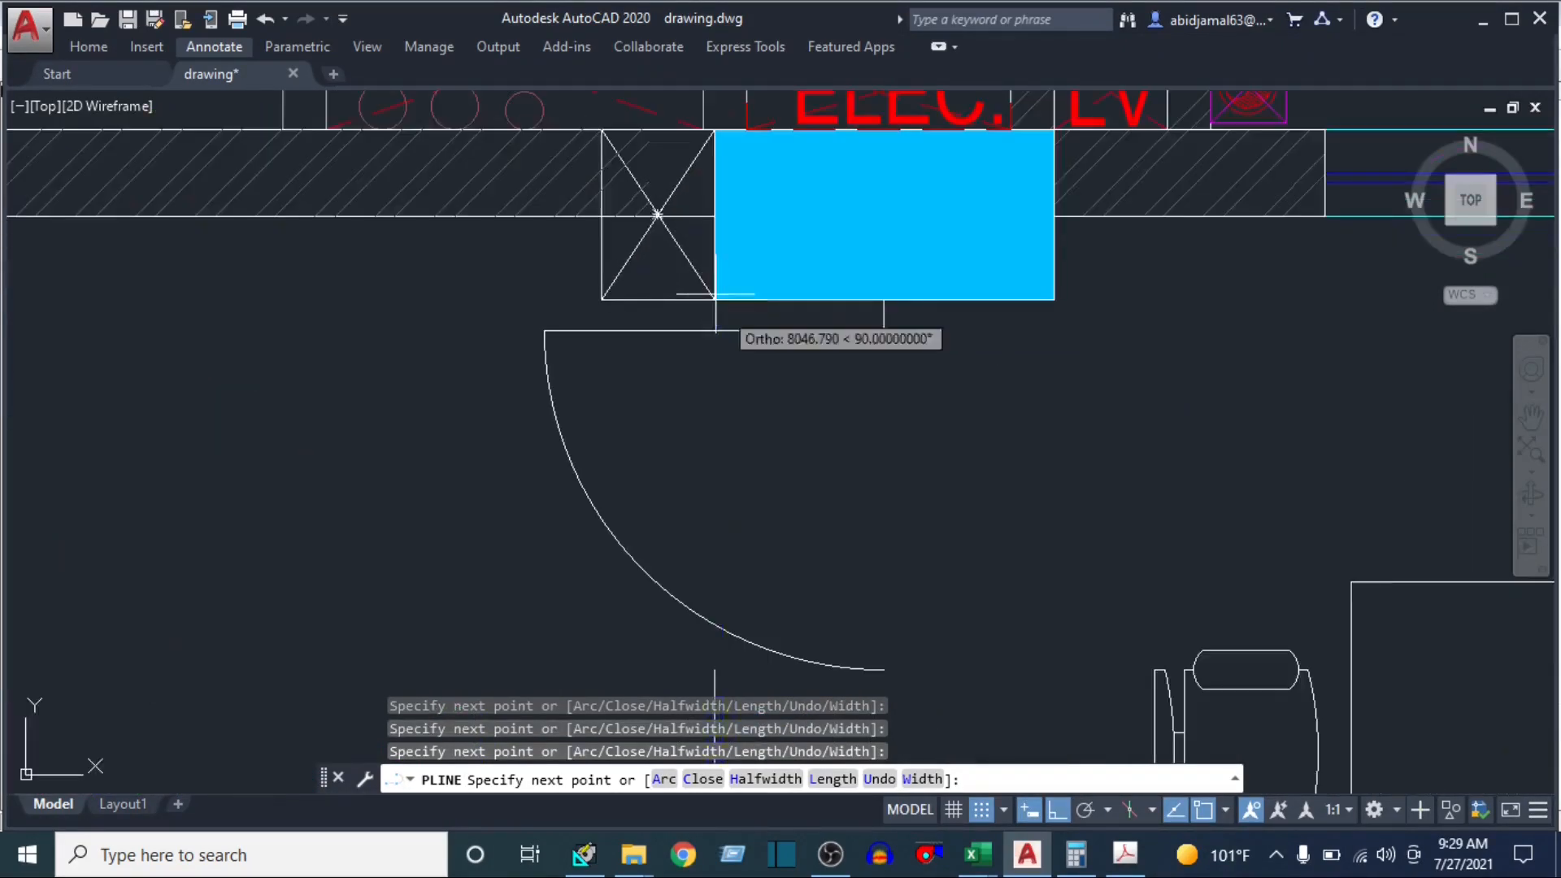
{"action": "left_click", "coordinate": [714, 215]}
{"action": "scroll", "coordinate": [1138, 252], "scroll_direction": "down", "scroll_amount": 2}
{"action": "left_click_drag", "start_coordinate": [1150, 252], "coordinate": [16, 370]}
{"action": "scroll", "coordinate": [1150, 331], "scroll_direction": "up", "scroll_amount": 2}
{"action": "scroll", "coordinate": [1155, 334], "scroll_direction": "up", "scroll_amount": 2}
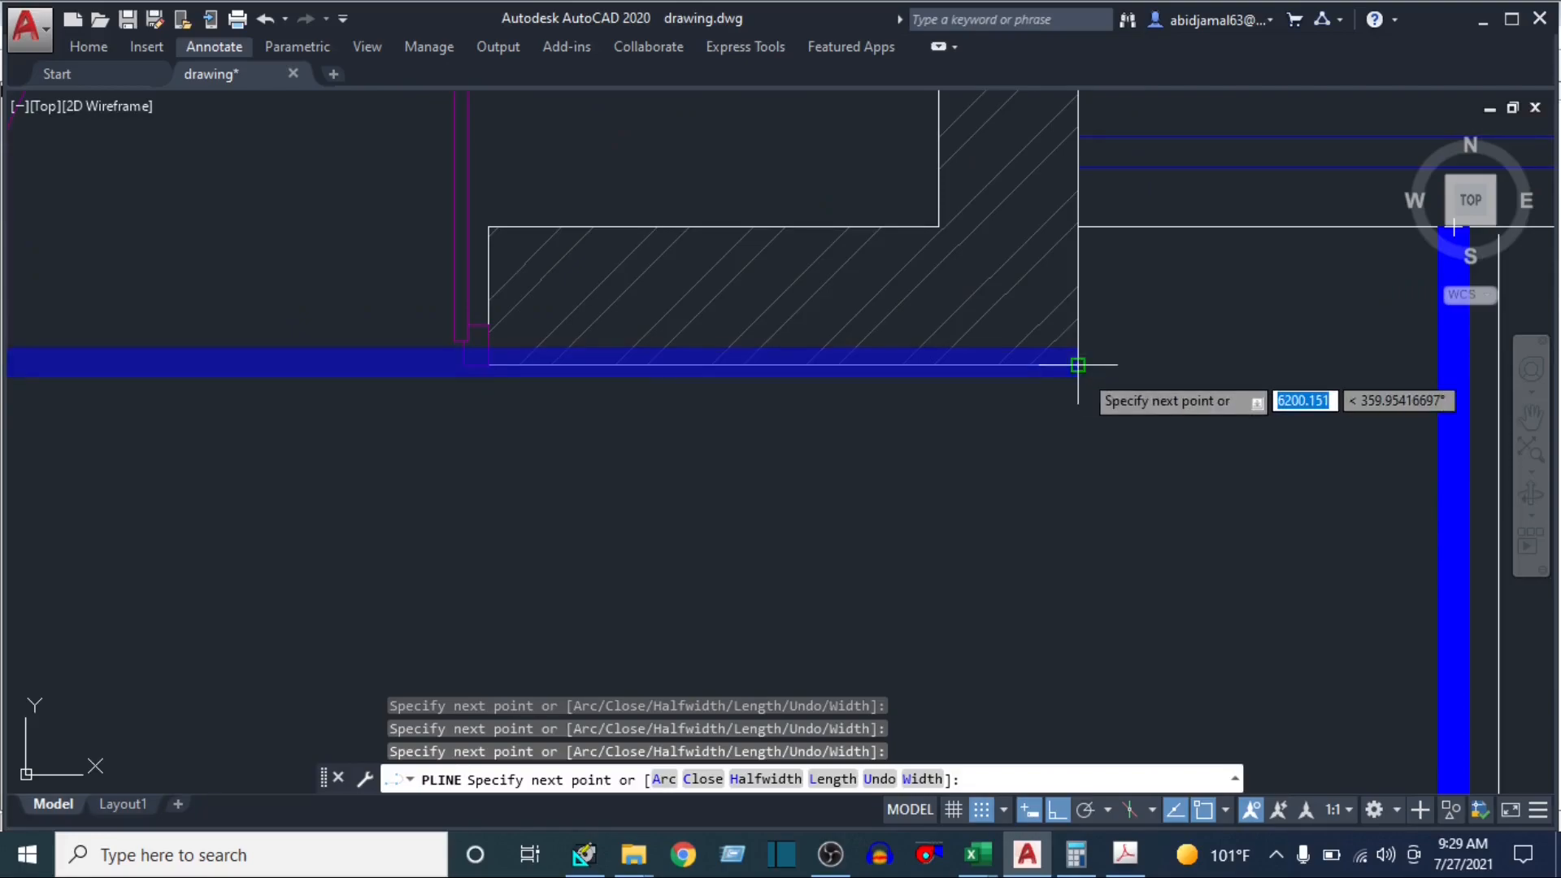
Trace the polyline around the wall corner beside the balcony door back to its start point and finish the workstation outline
{"action": "left_click", "coordinate": [1109, 353]}
{"action": "left_click", "coordinate": [1086, 223]}
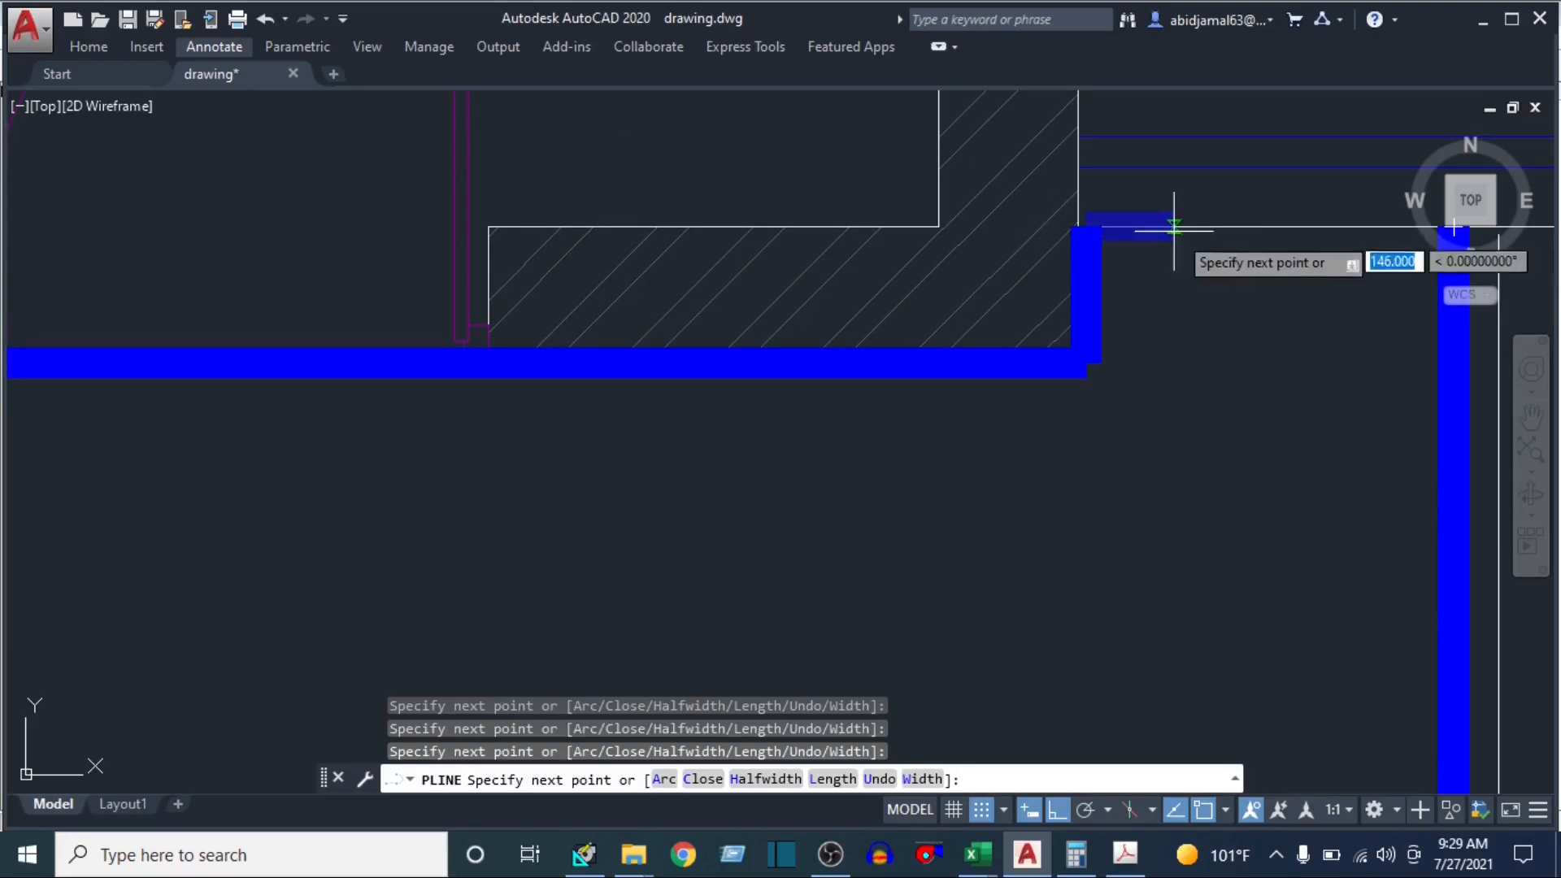
{"action": "left_click_drag", "start_coordinate": [1176, 230], "coordinate": [828, 295]}
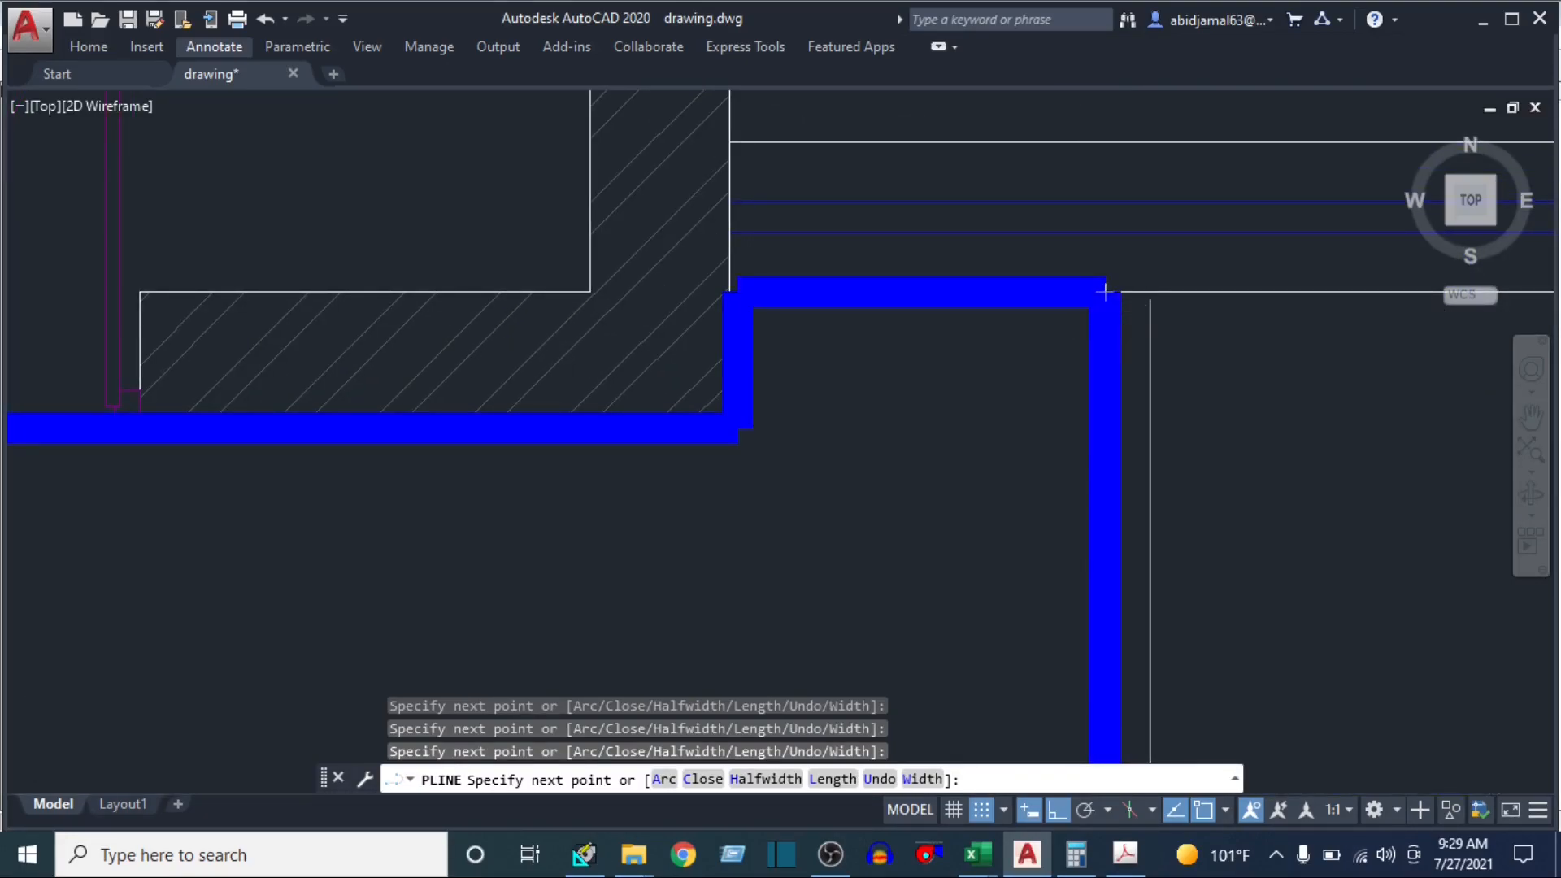
{"action": "key", "text": "Escape"}
{"action": "scroll", "coordinate": [1108, 296], "scroll_direction": "down", "scroll_amount": 6}
{"action": "scroll", "coordinate": [794, 256], "scroll_direction": "down", "scroll_amount": 3}
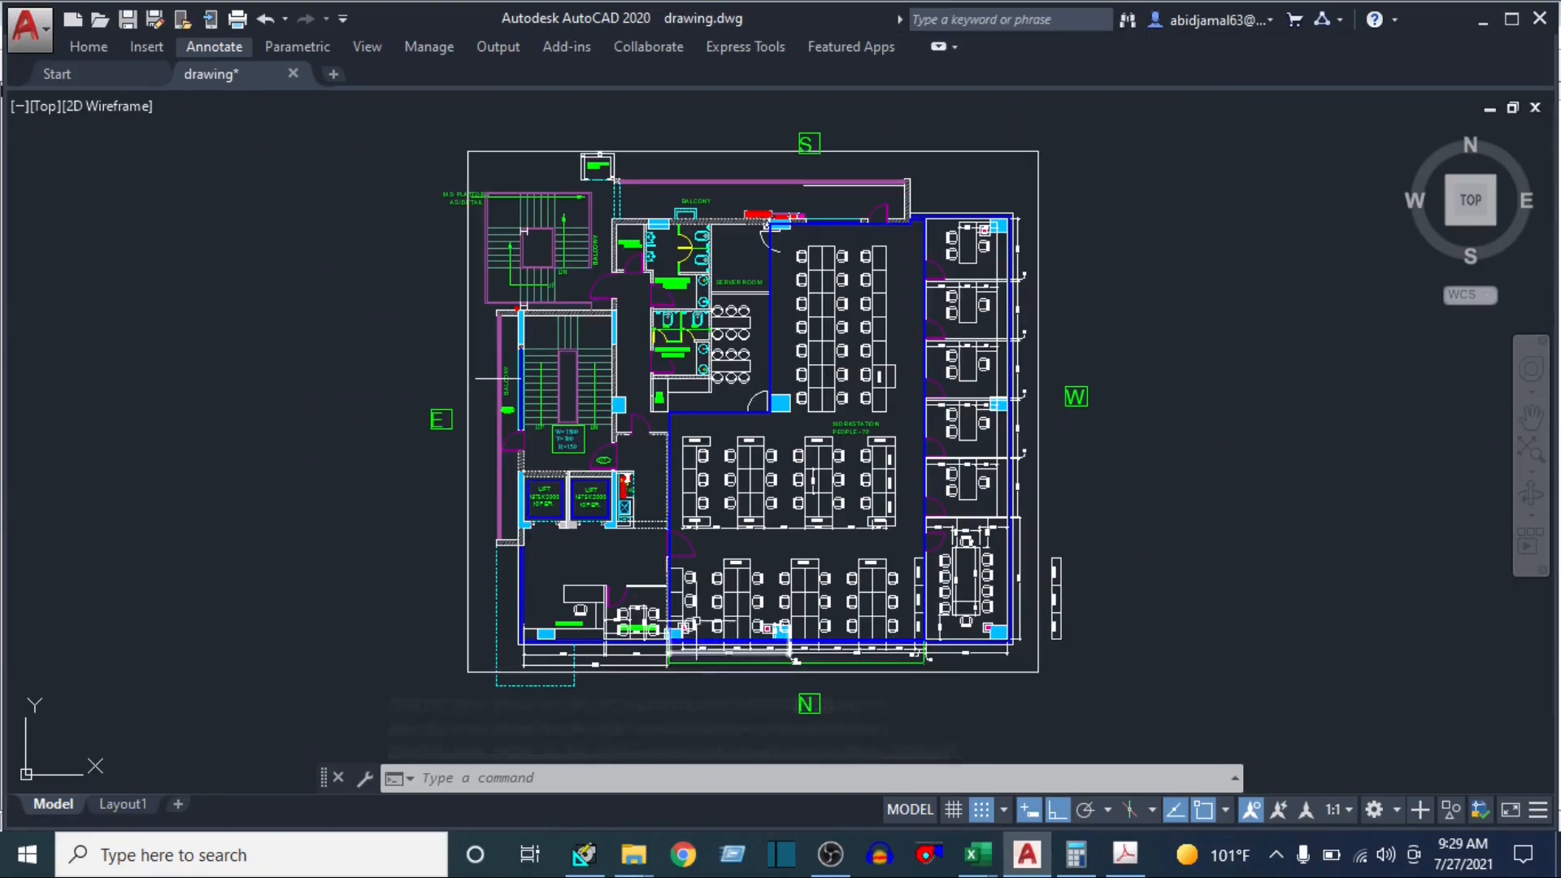
List the properties of the workstation outline polyline and read off its area
{"action": "scroll", "coordinate": [694, 563], "scroll_direction": "up", "scroll_amount": 2}
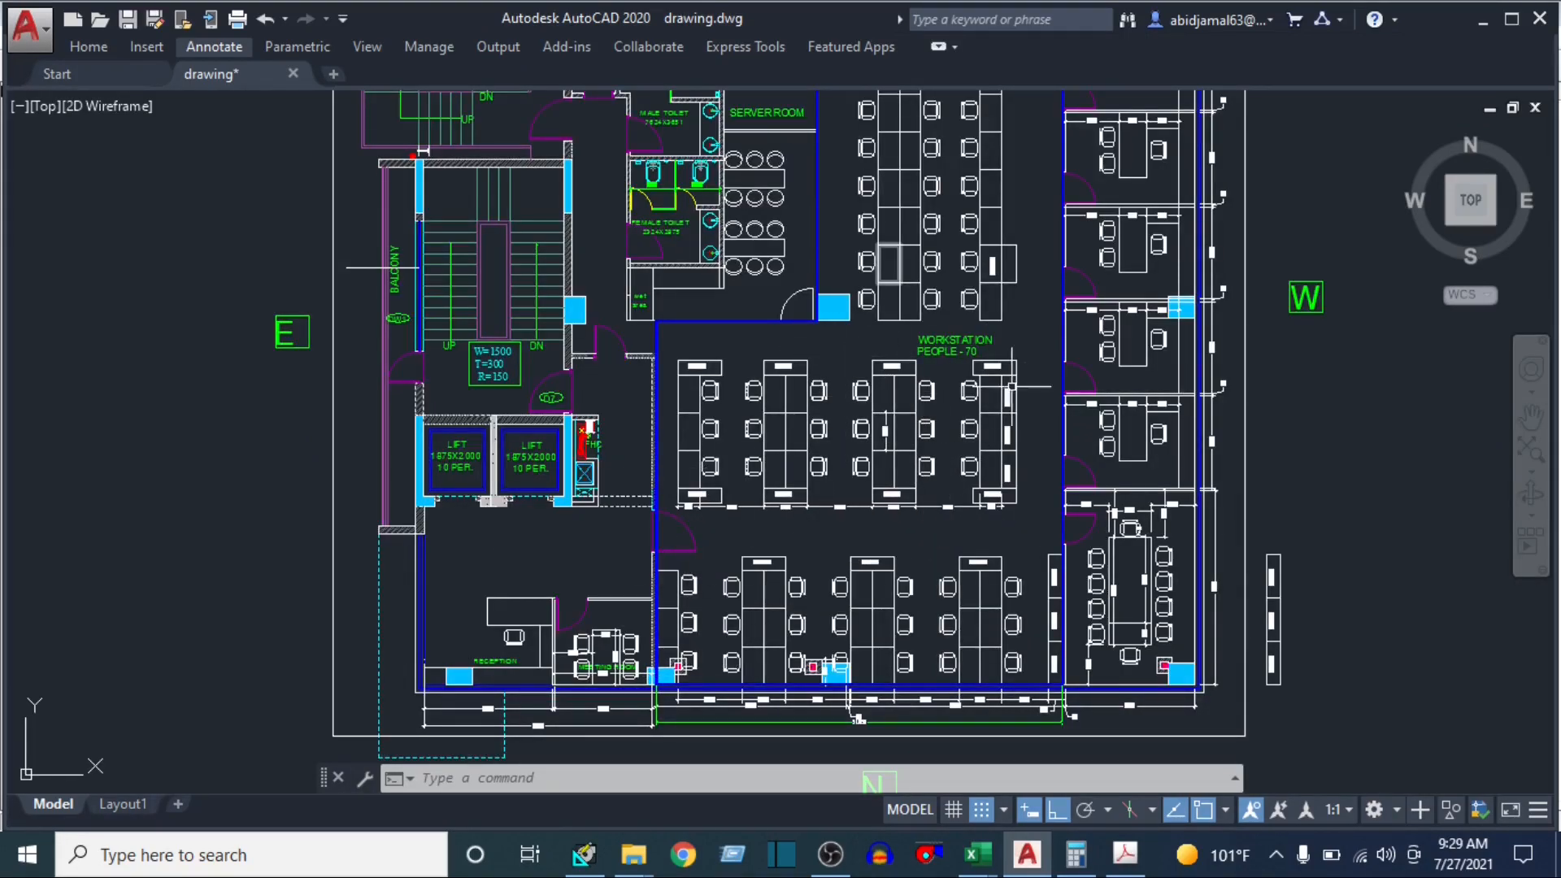
{"action": "left_click", "coordinate": [1063, 375]}
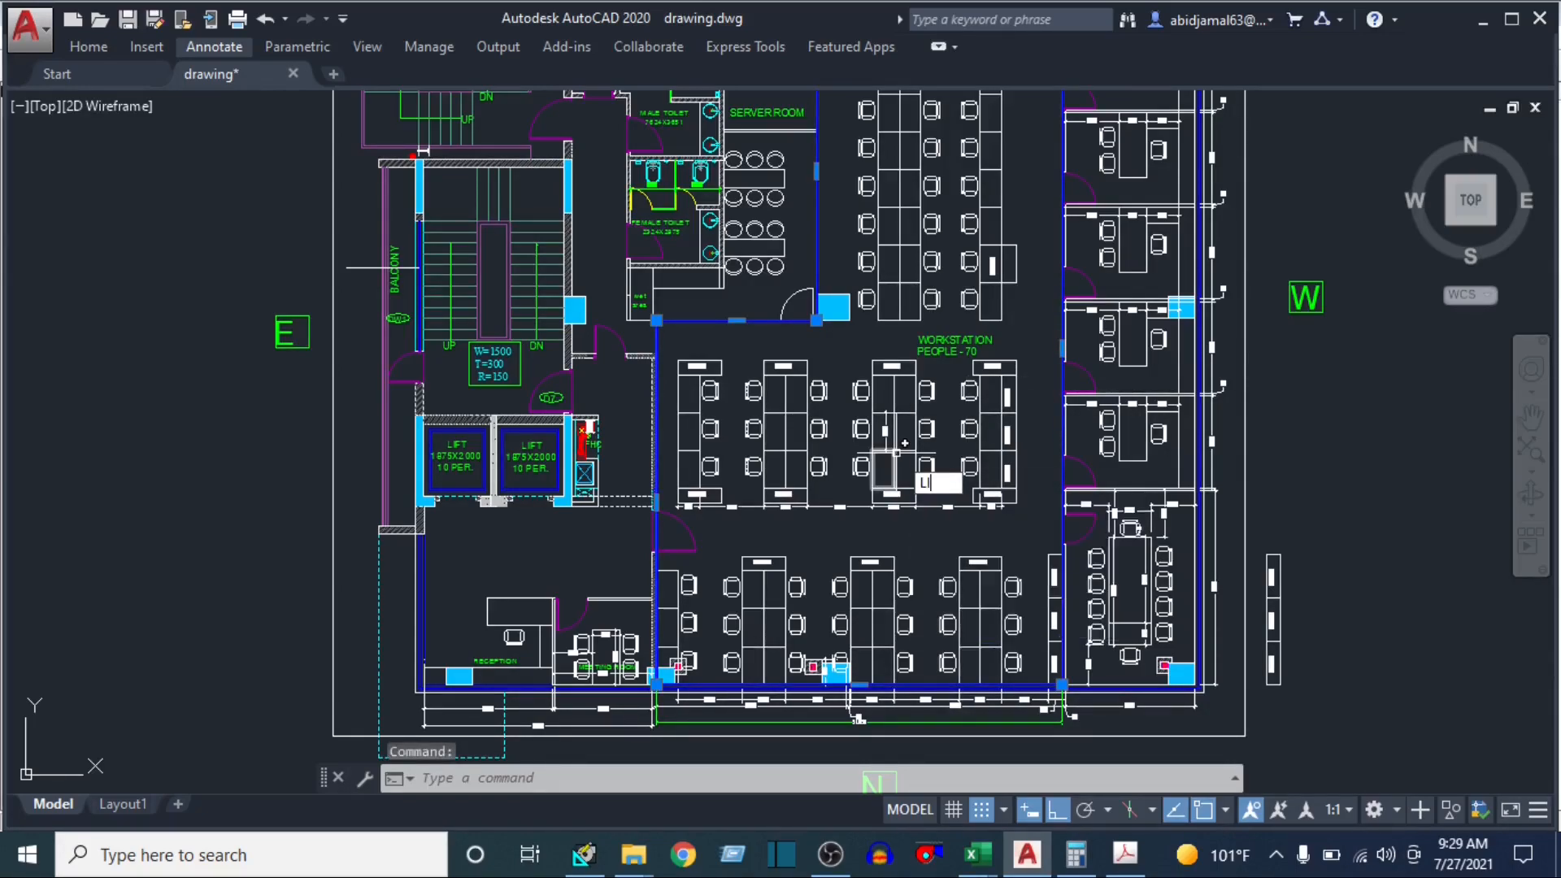
{"action": "key", "text": "Return"}
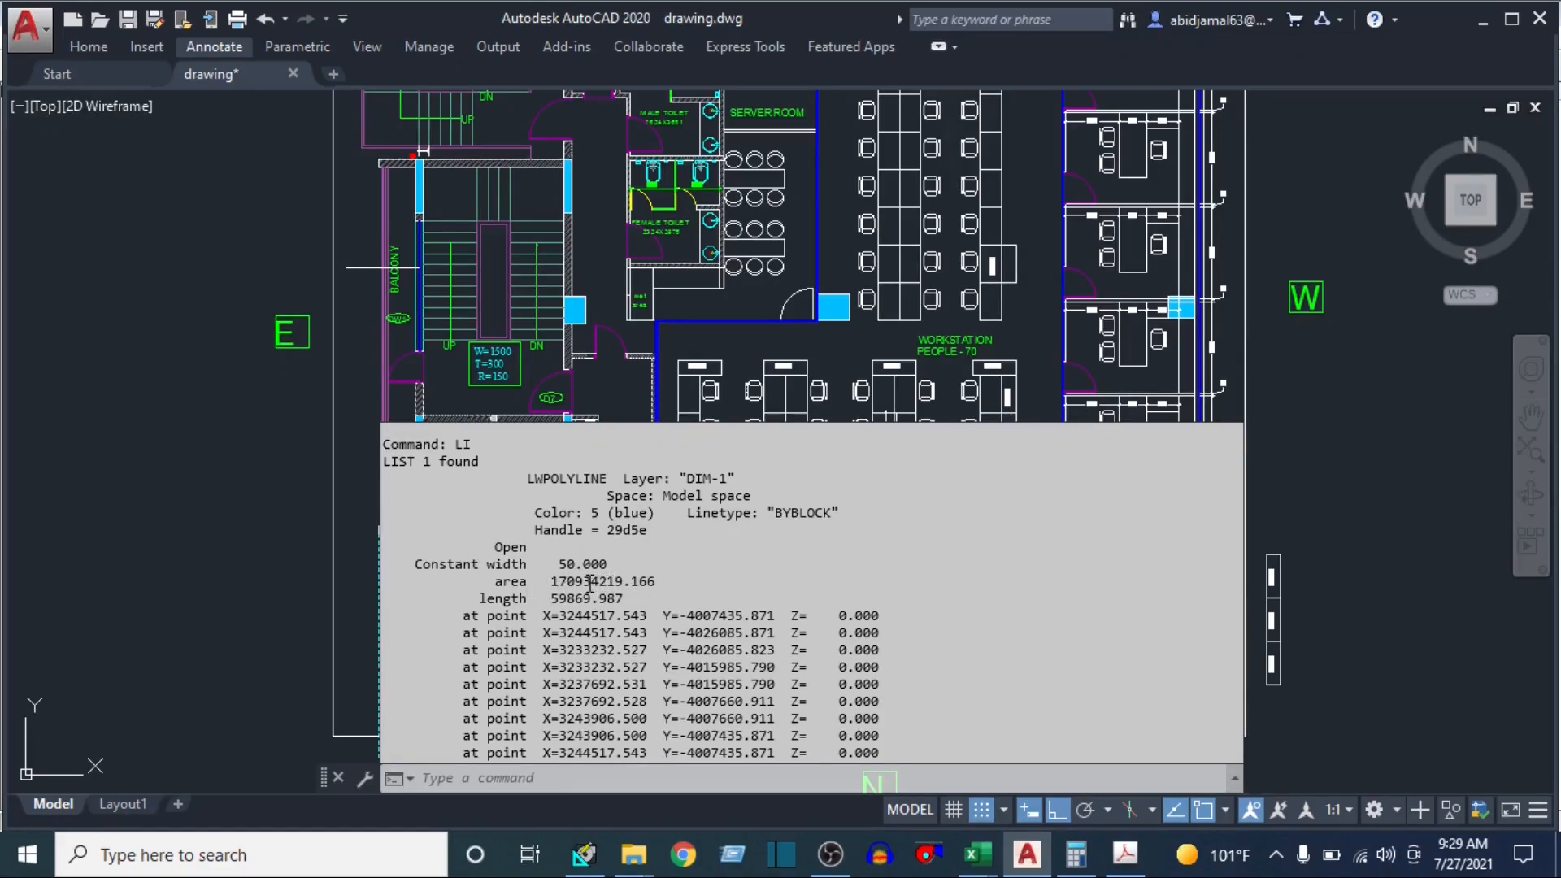
{"action": "left_click_drag", "start_coordinate": [549, 580], "coordinate": [622, 580]}
Convert the workstation area to square feet in Calculator by multiplying 170 by 10.76
{"action": "left_click", "coordinate": [1076, 854]}
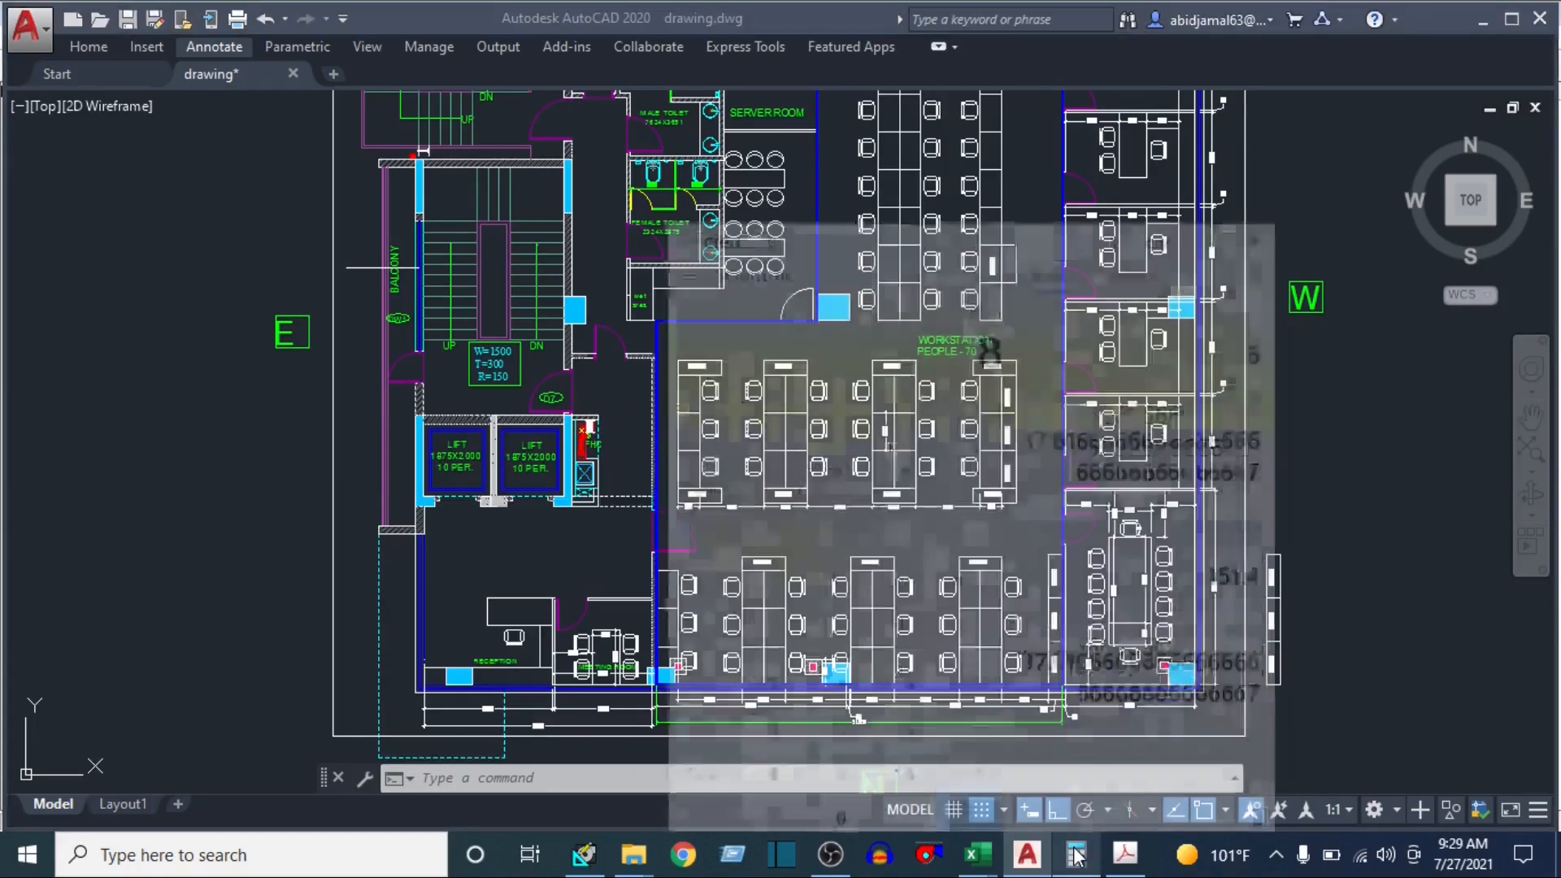
{"action": "key", "text": "Escape"}
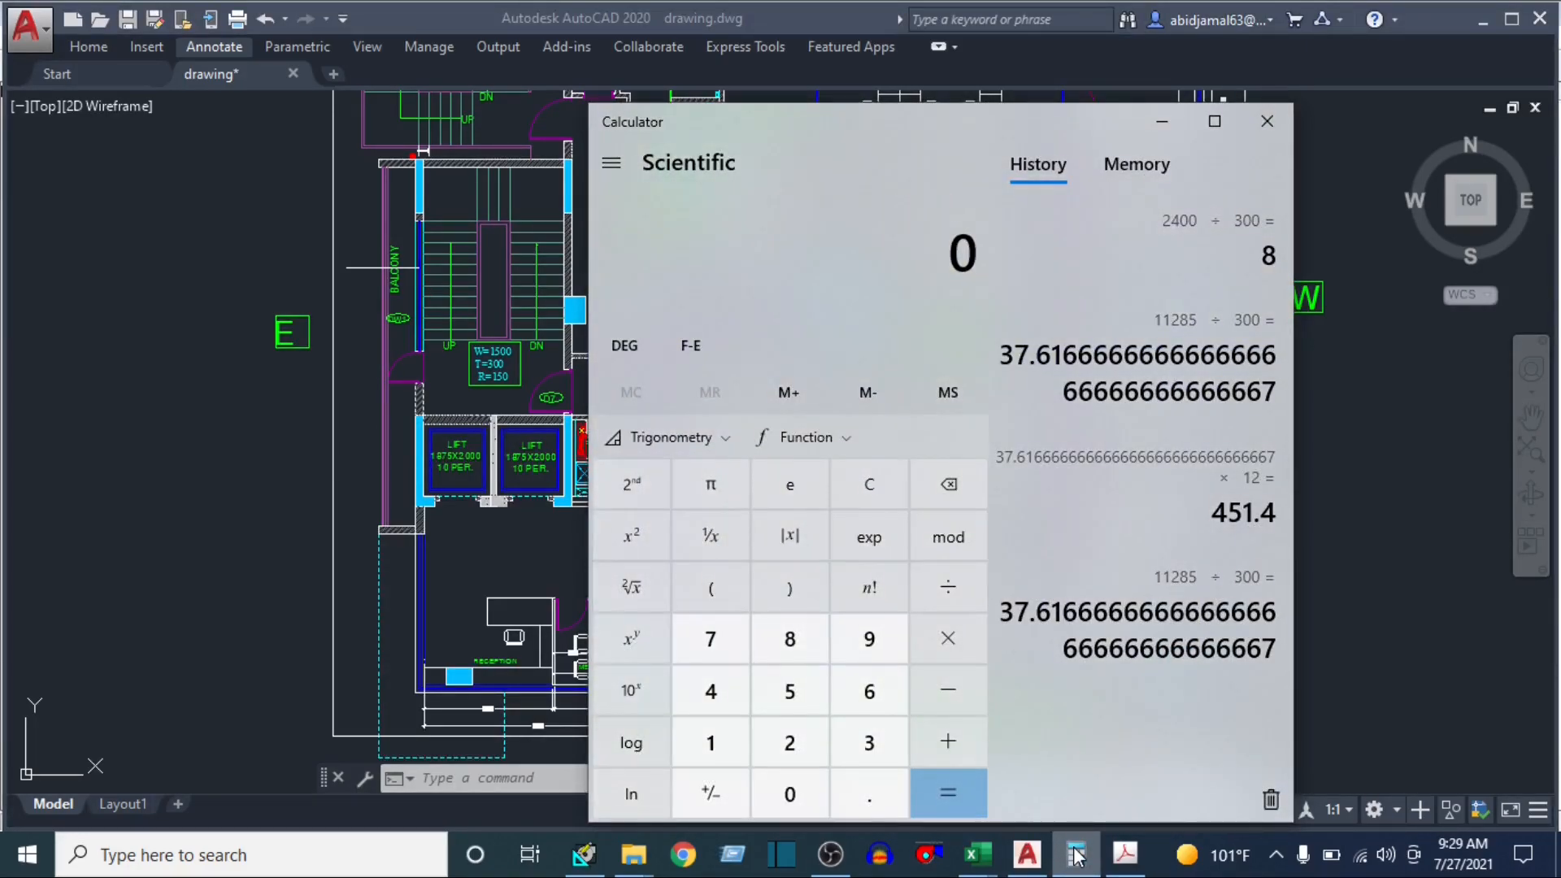
{"action": "type", "text": "170 × 10.76"}
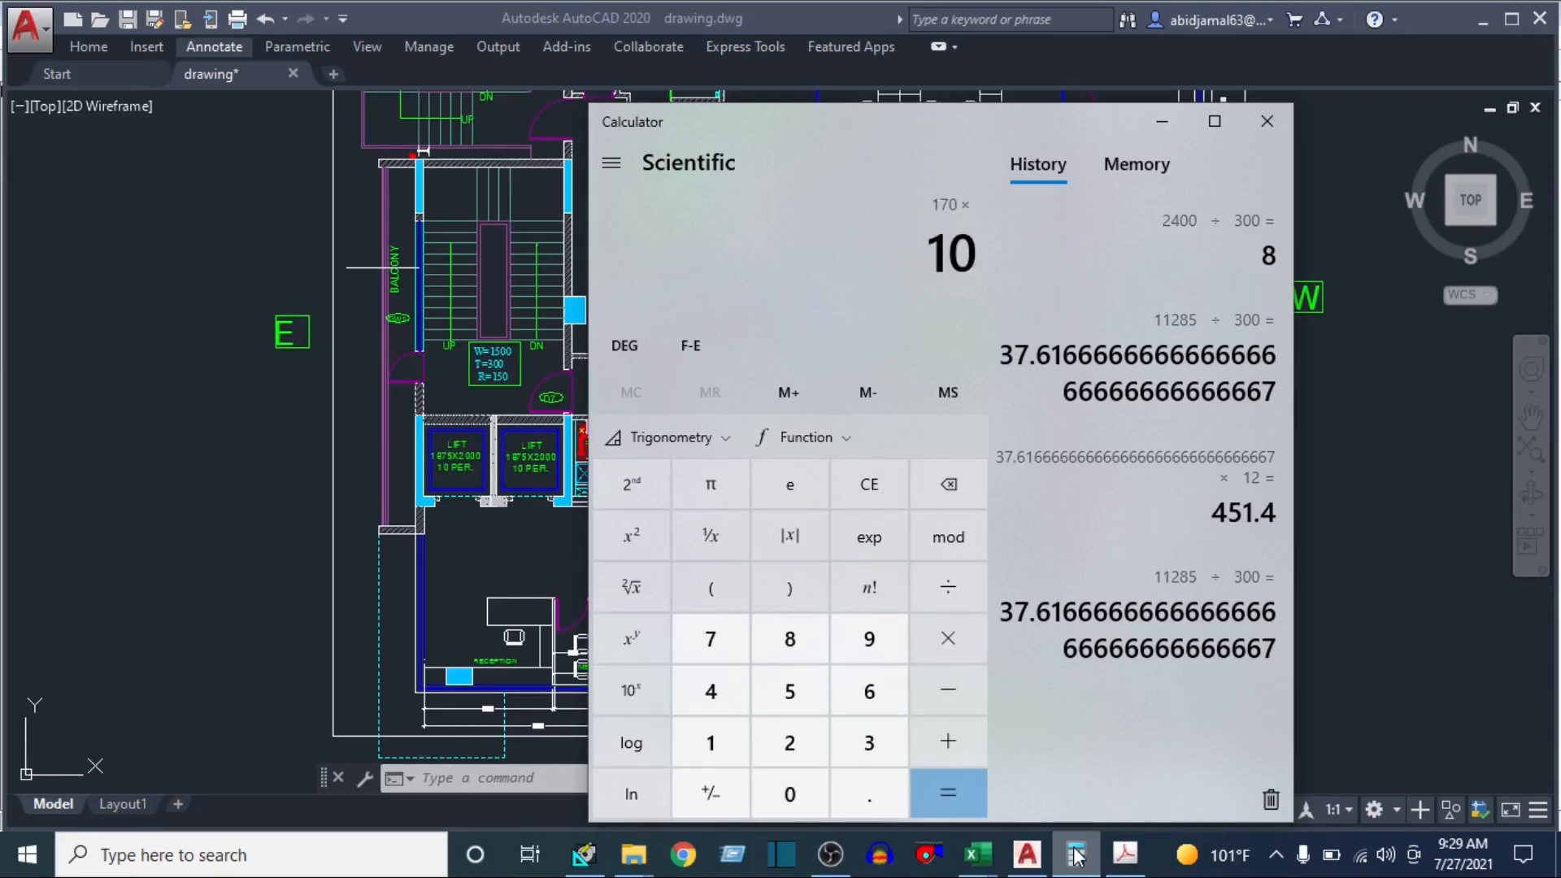
{"action": "key", "text": "Return"}
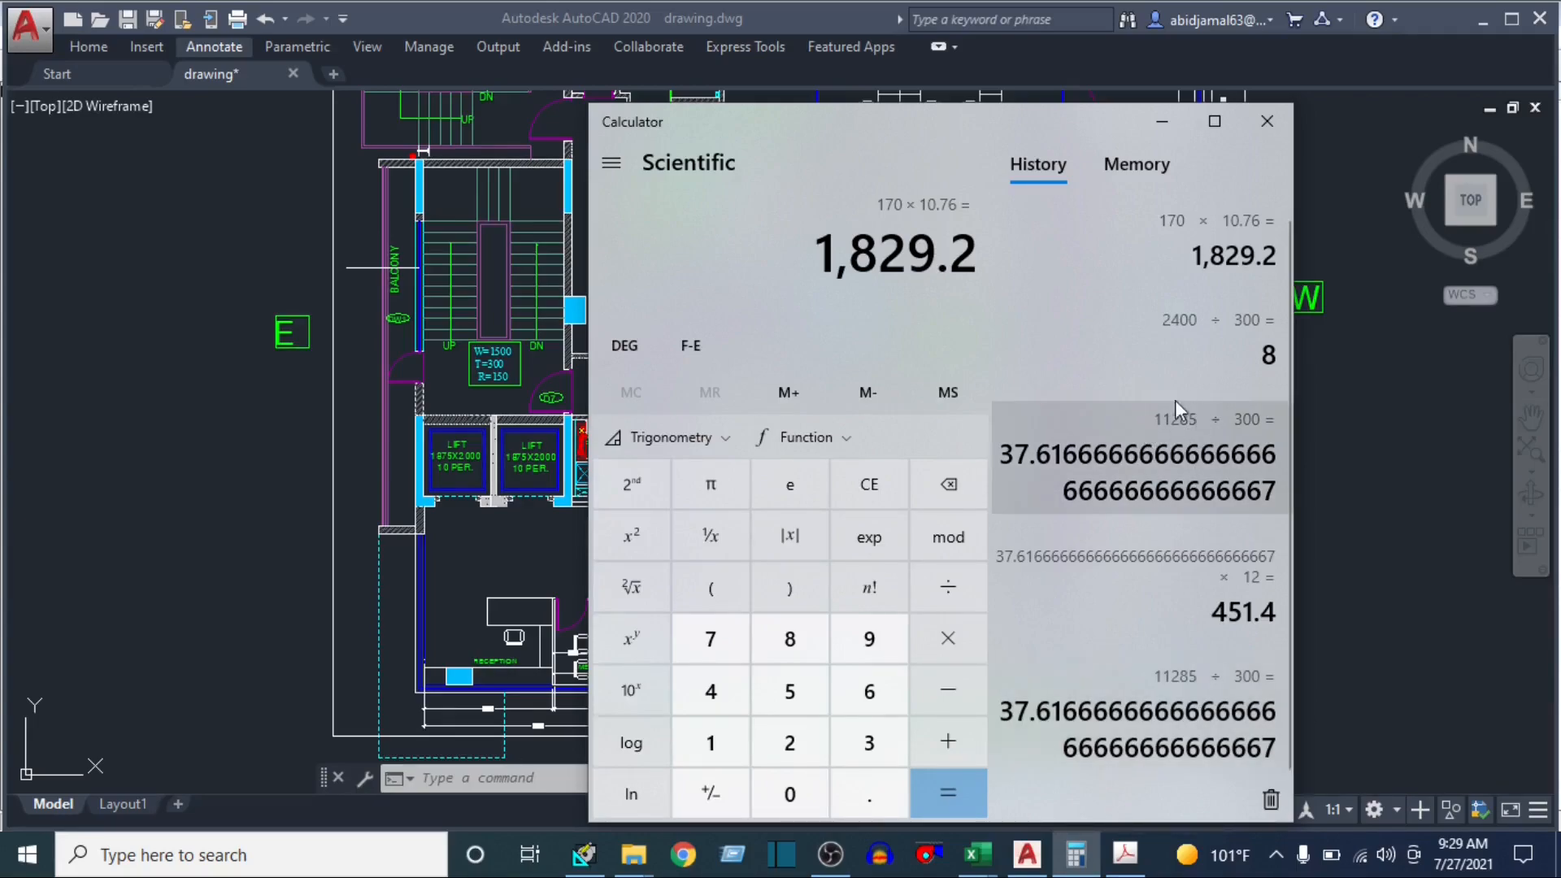
{"action": "left_click_drag", "start_coordinate": [821, 248], "coordinate": [936, 253]}
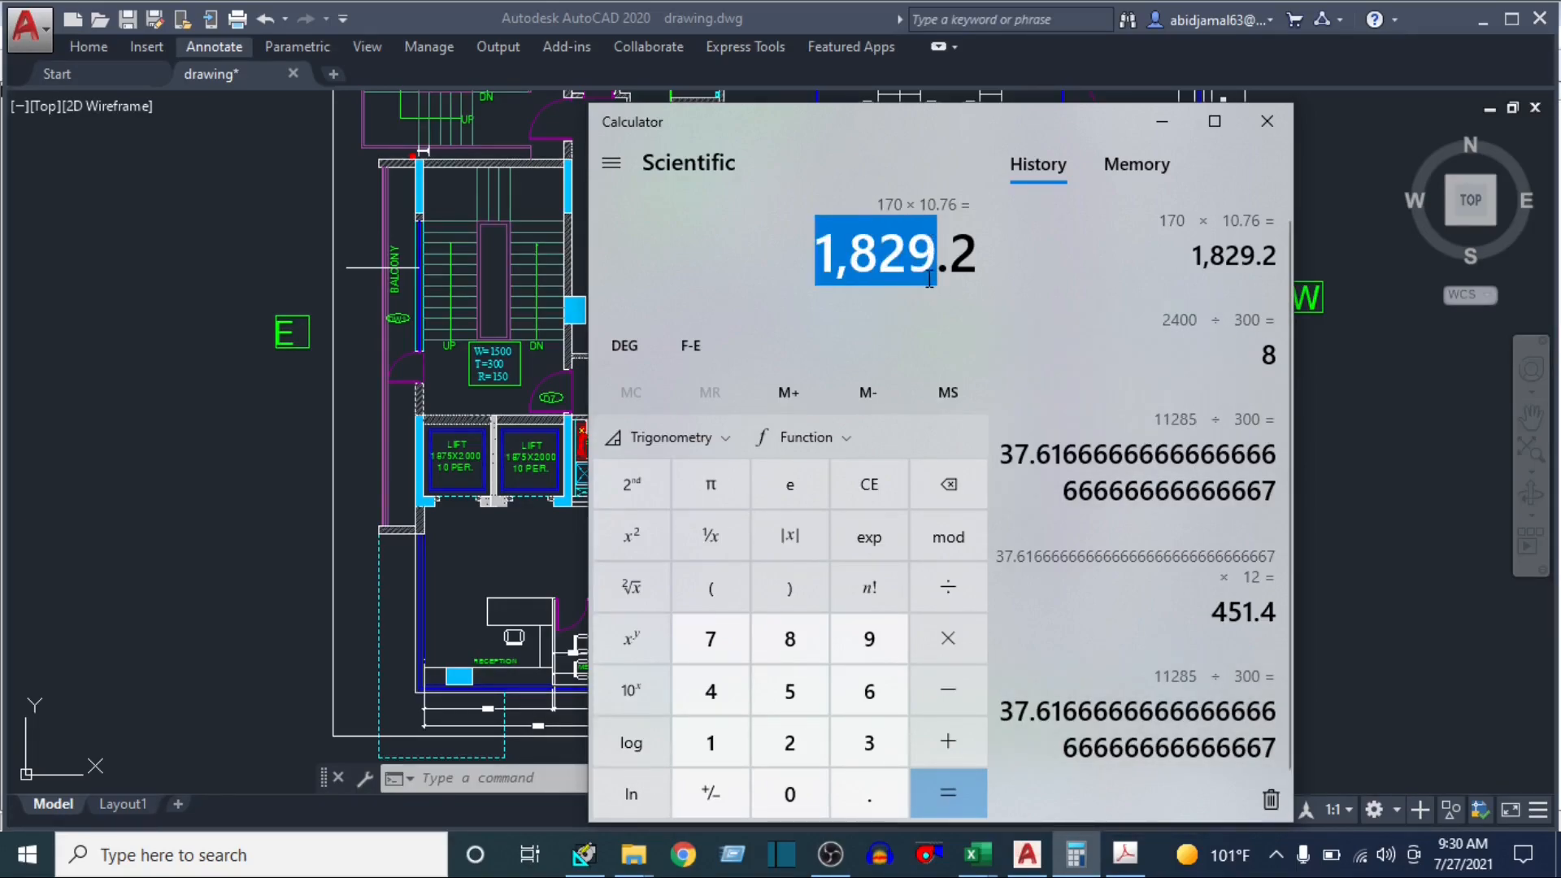
{"action": "left_click", "coordinate": [1161, 121]}
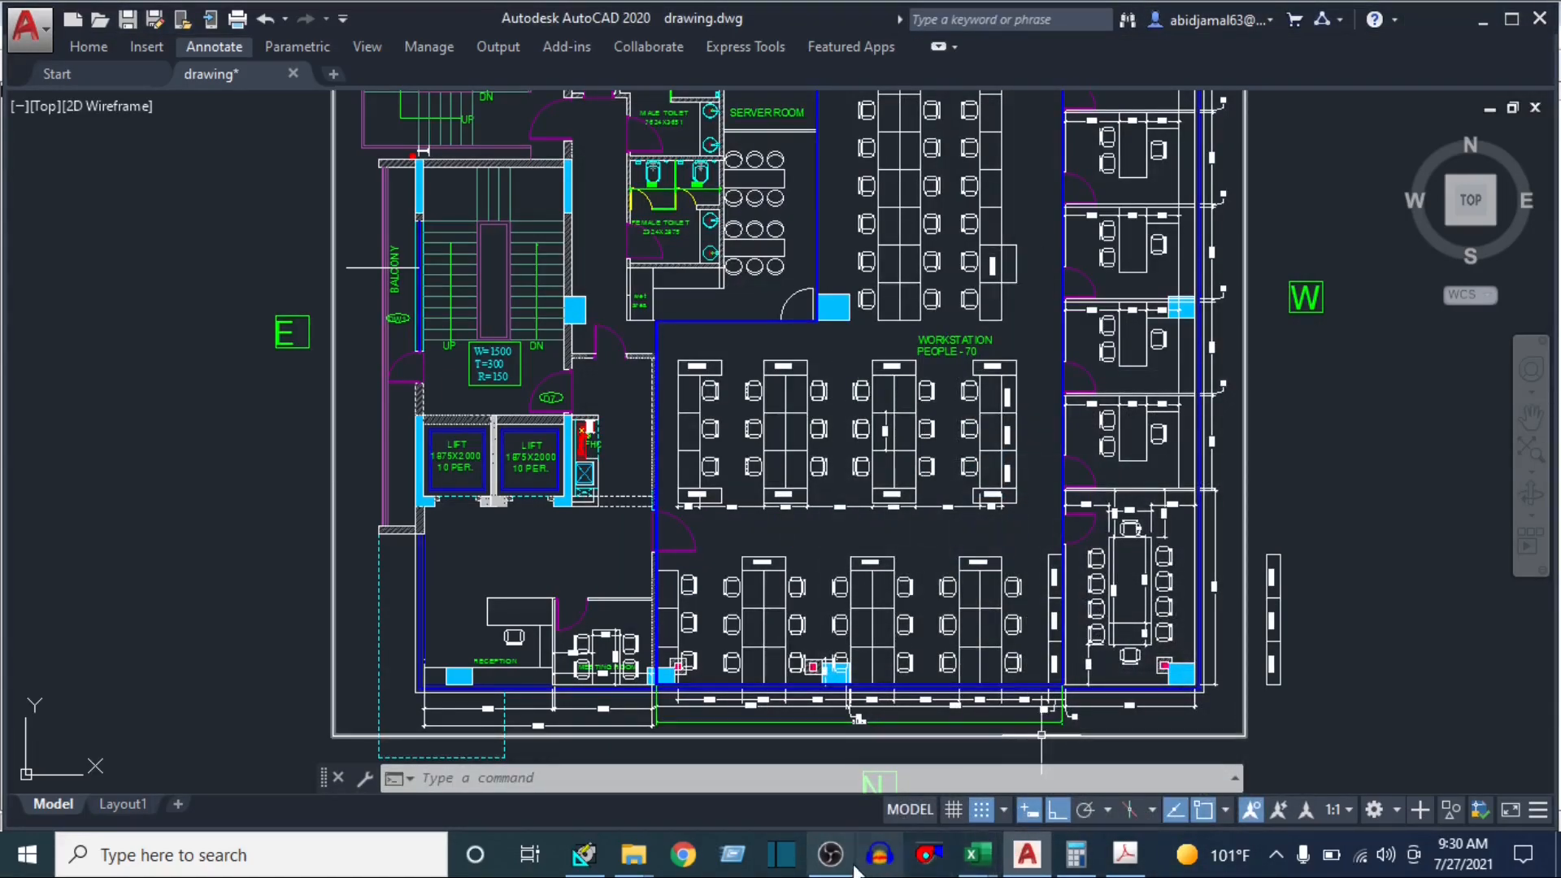
Switch back to HAP and name the new space WORKSTATION
{"action": "left_click", "coordinate": [591, 859]}
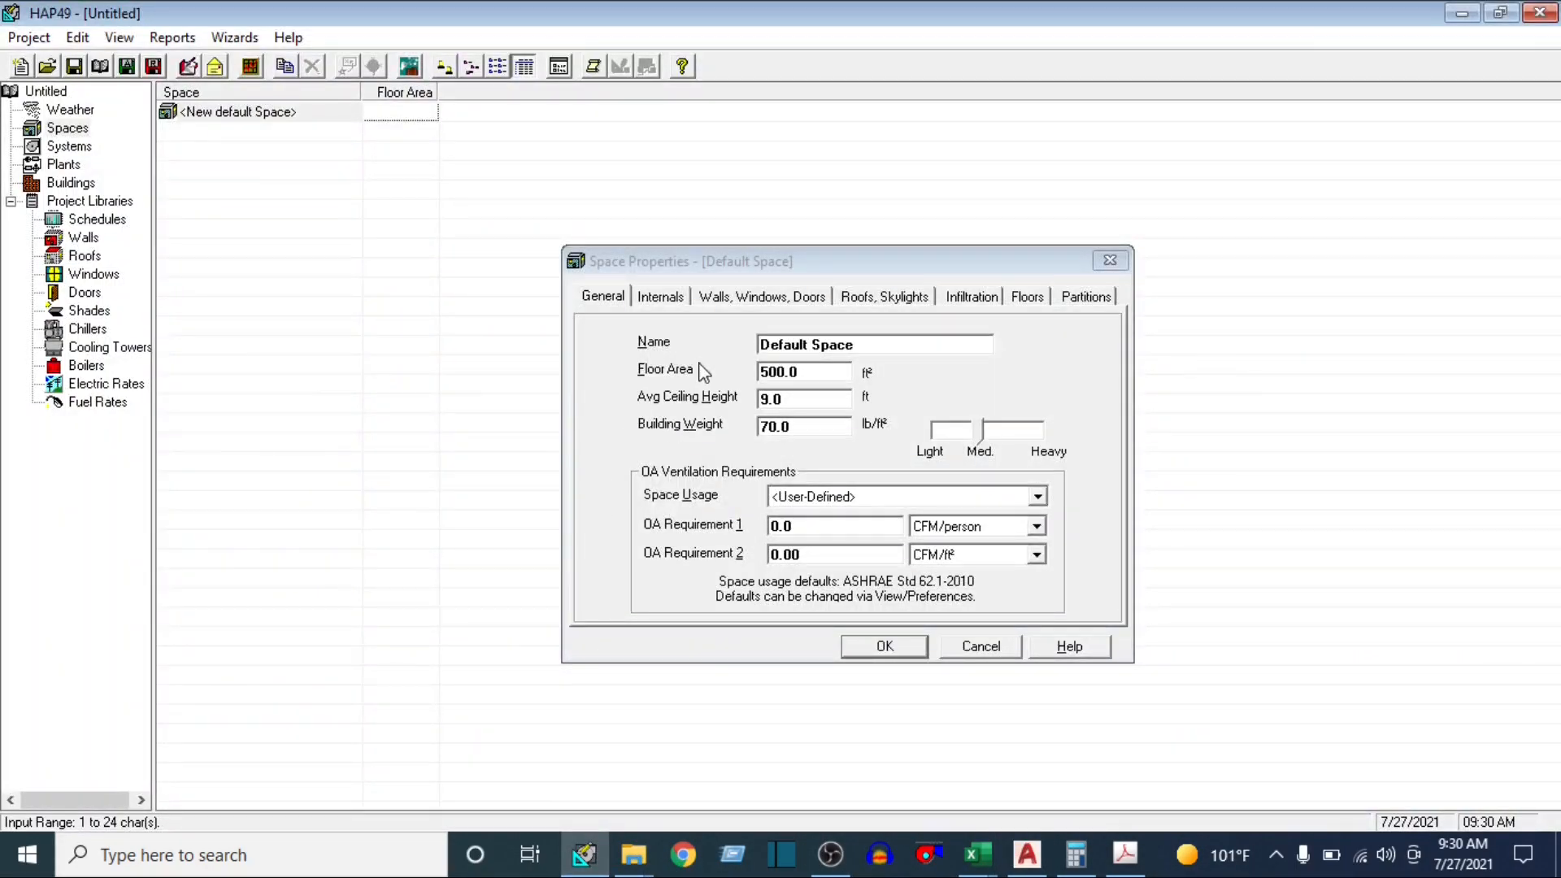
{"action": "left_click", "coordinate": [881, 352]}
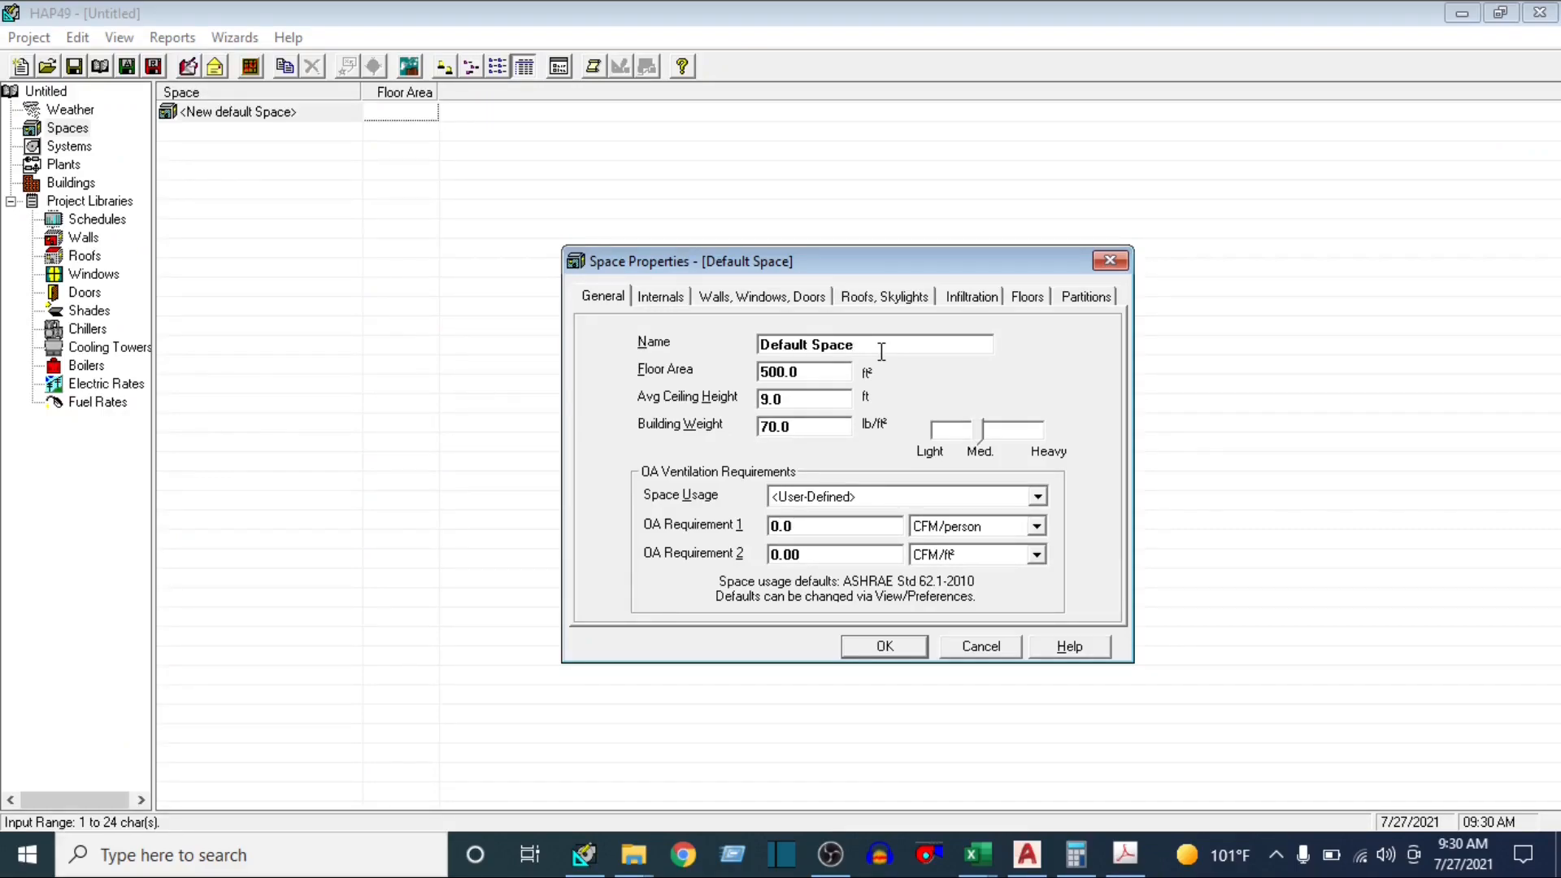
{"action": "left_click_drag", "start_coordinate": [889, 338], "coordinate": [755, 363]}
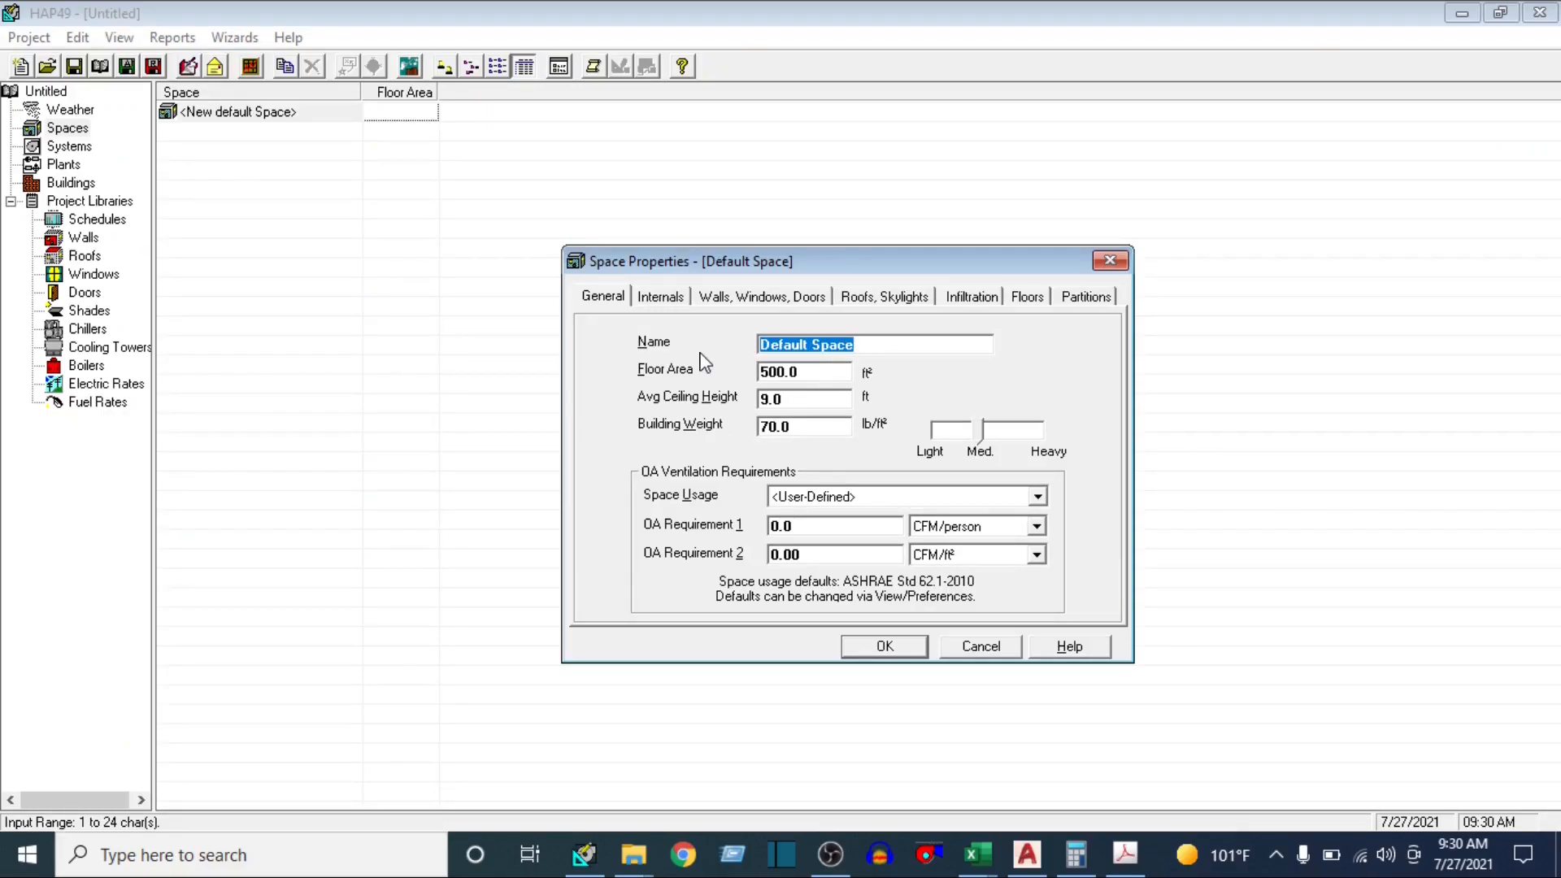
{"action": "type", "text": "wo"}
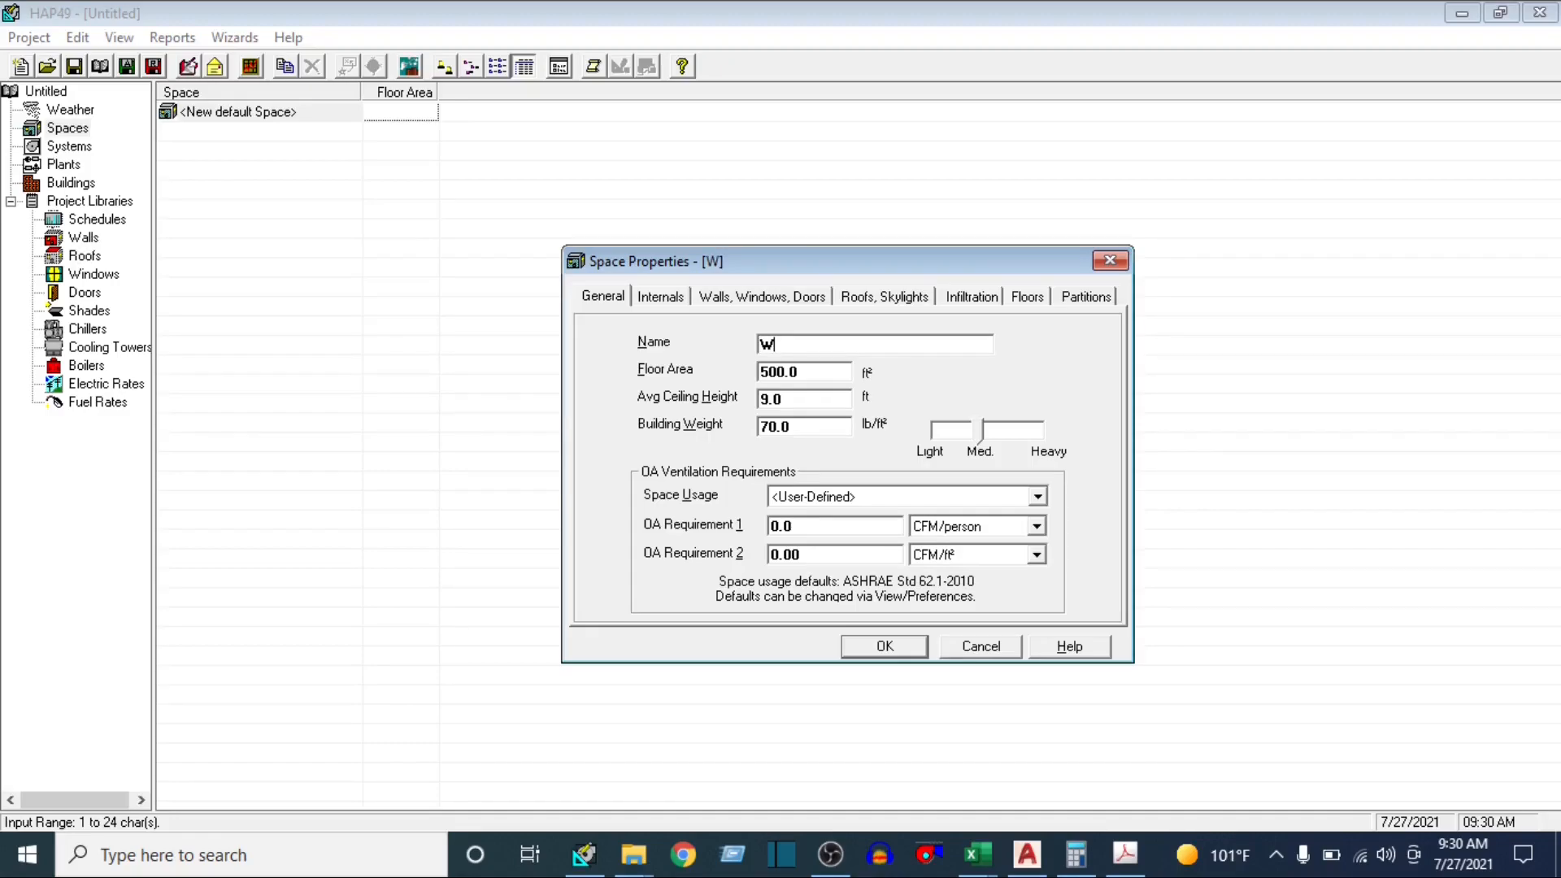
{"action": "type", "text": "RKSTATION"}
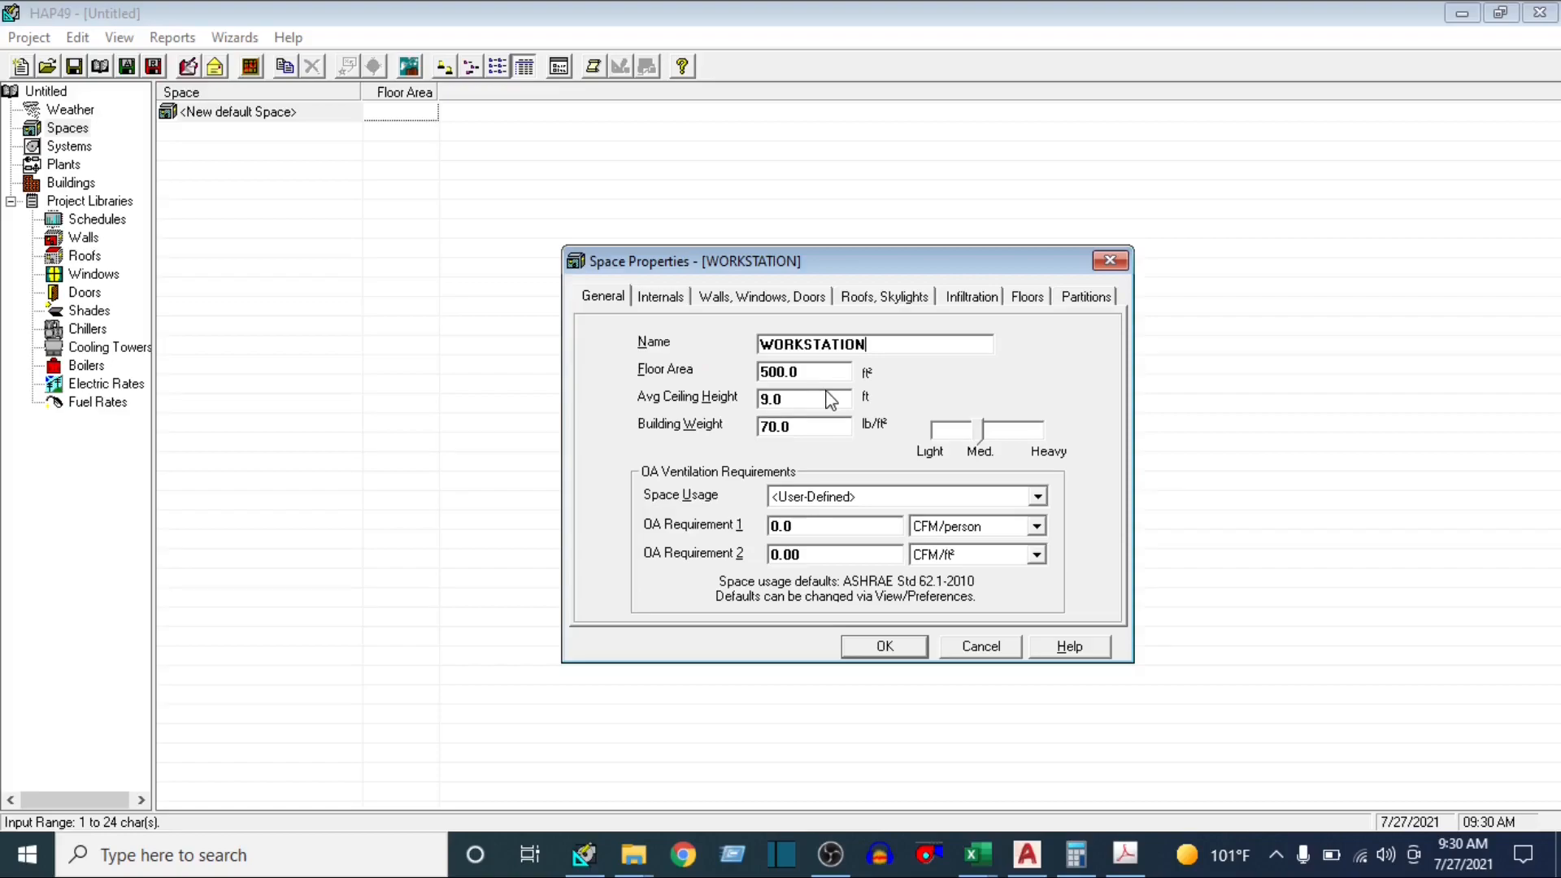
{"action": "key", "text": "Tab"}
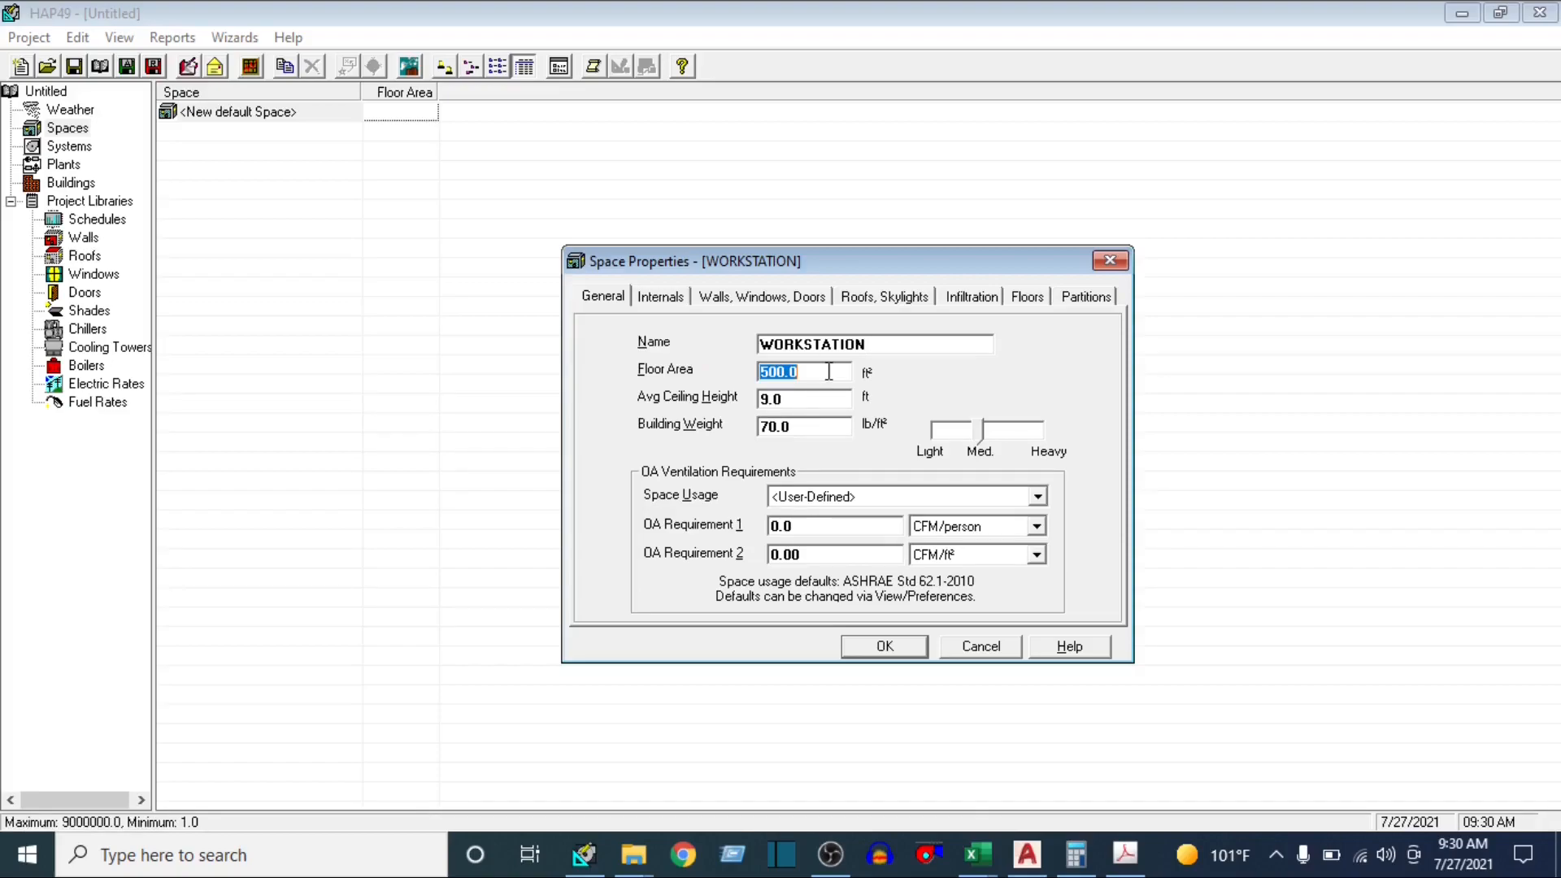
Bring up Calculator to recheck the converted workstation area, and return to HAP's space properties
{"action": "left_click", "coordinate": [1121, 855]}
{"action": "left_click", "coordinate": [1085, 864]}
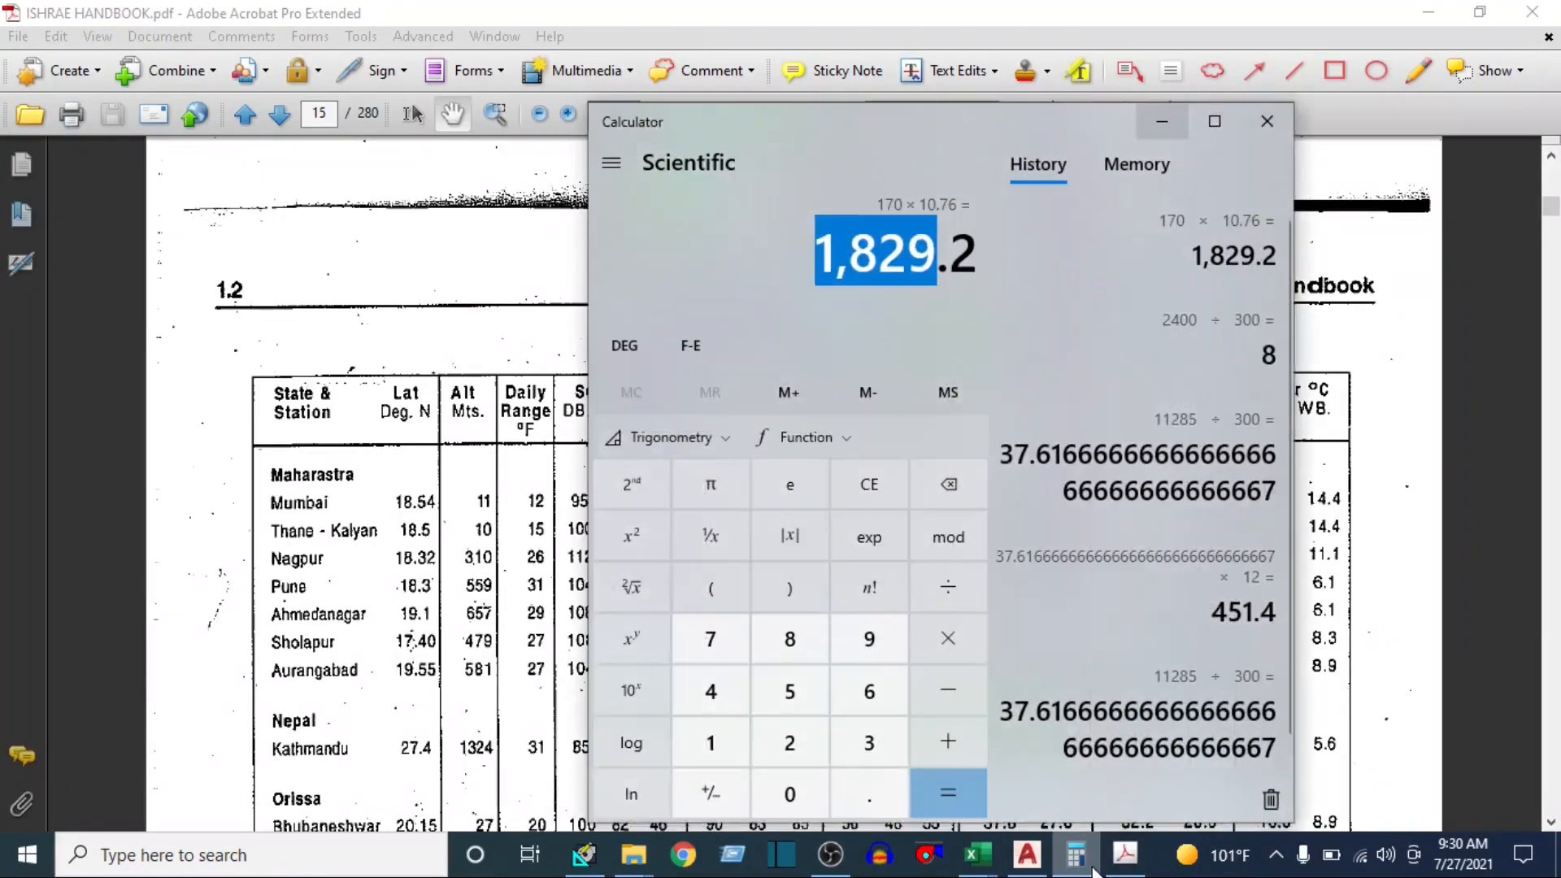
{"action": "left_click", "coordinate": [1083, 864]}
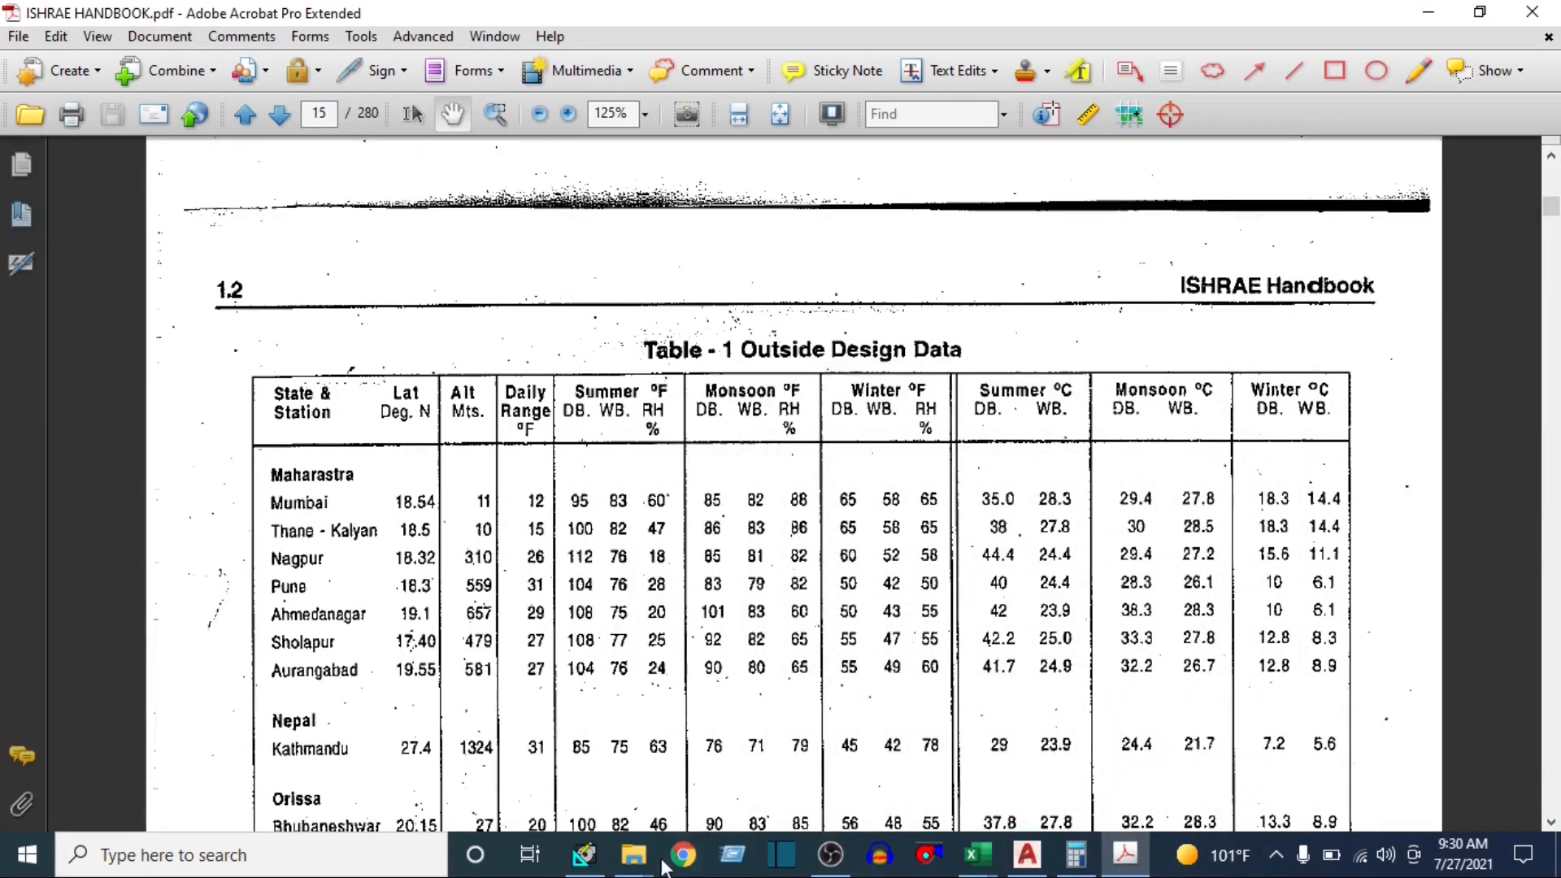
{"action": "left_click", "coordinate": [583, 854]}
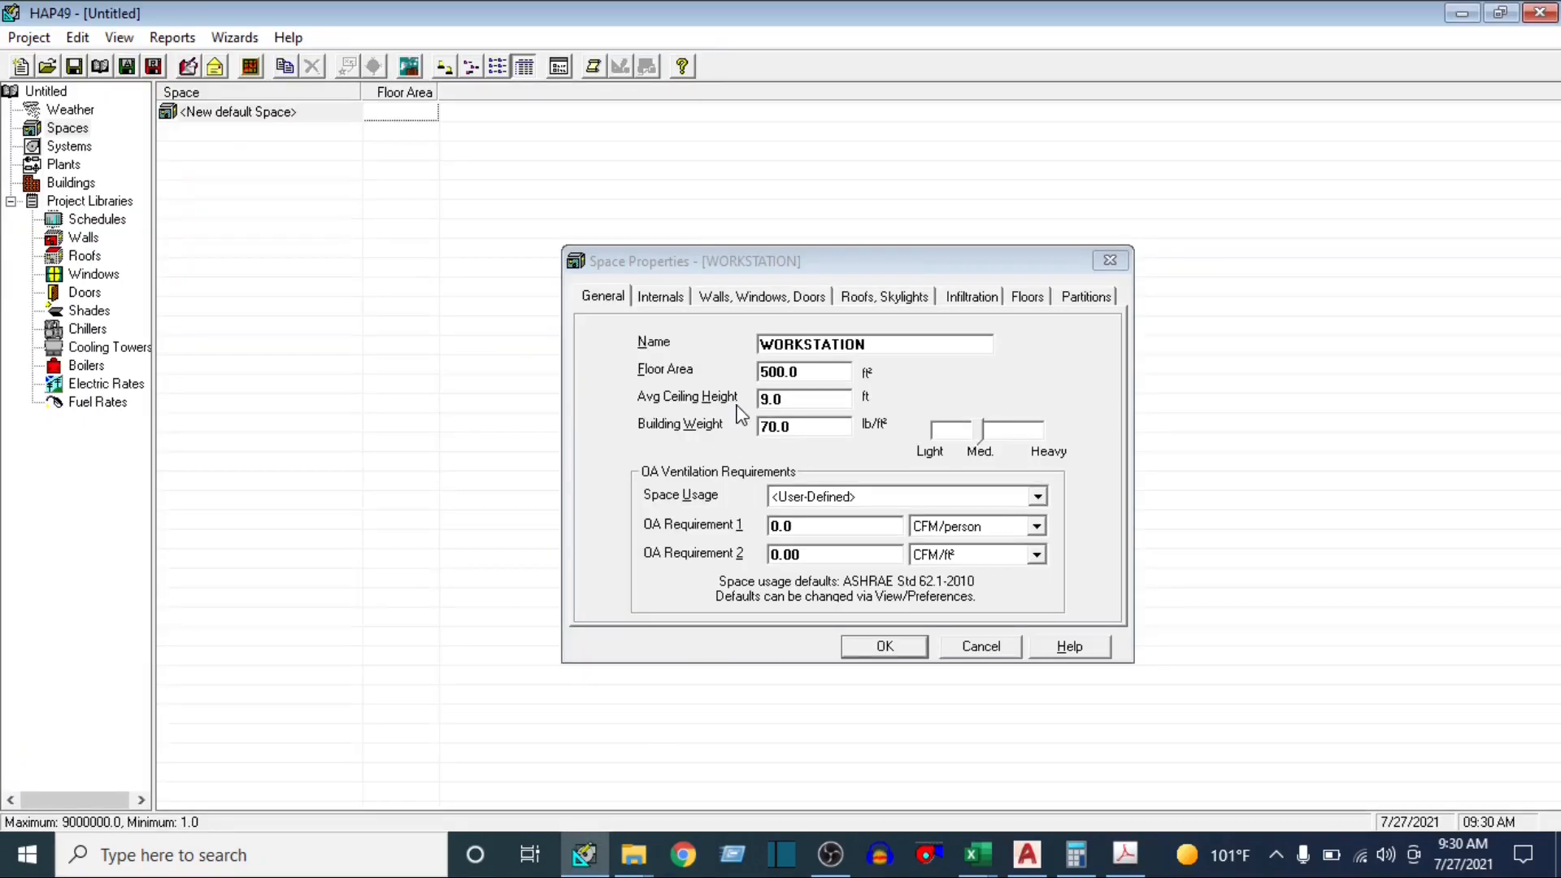
Set the WORKSTATION space's floor area to 1830 ft² and its average ceiling height to 12 ft
{"action": "left_click", "coordinate": [839, 374]}
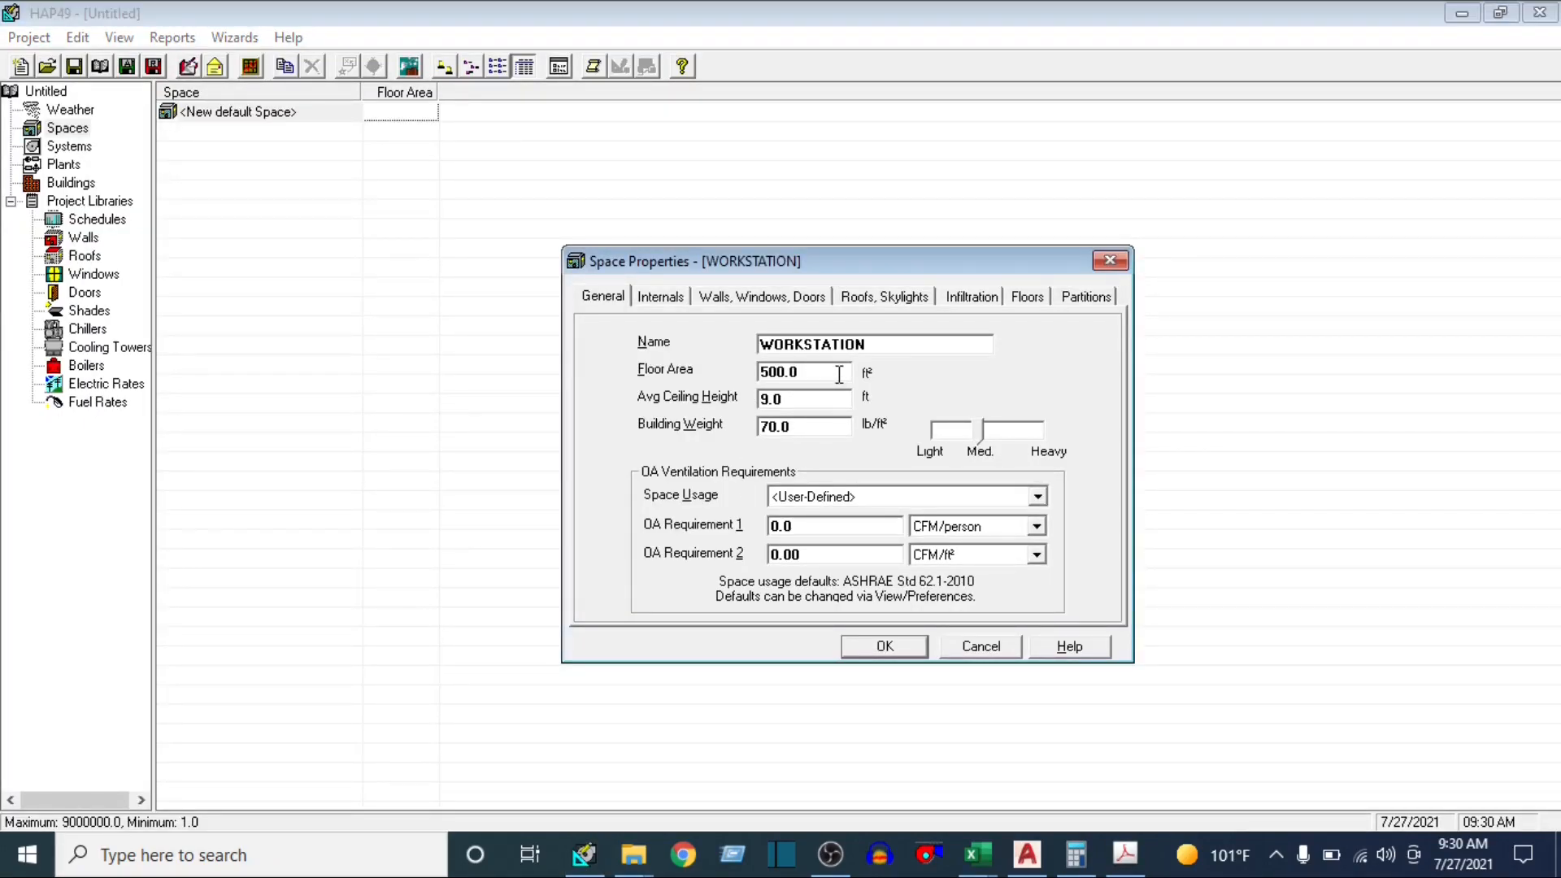
{"action": "left_click_drag", "start_coordinate": [838, 374], "coordinate": [735, 383]}
{"action": "type", "text": "1830"}
{"action": "key", "text": "Tab"}
{"action": "type", "text": "1"}
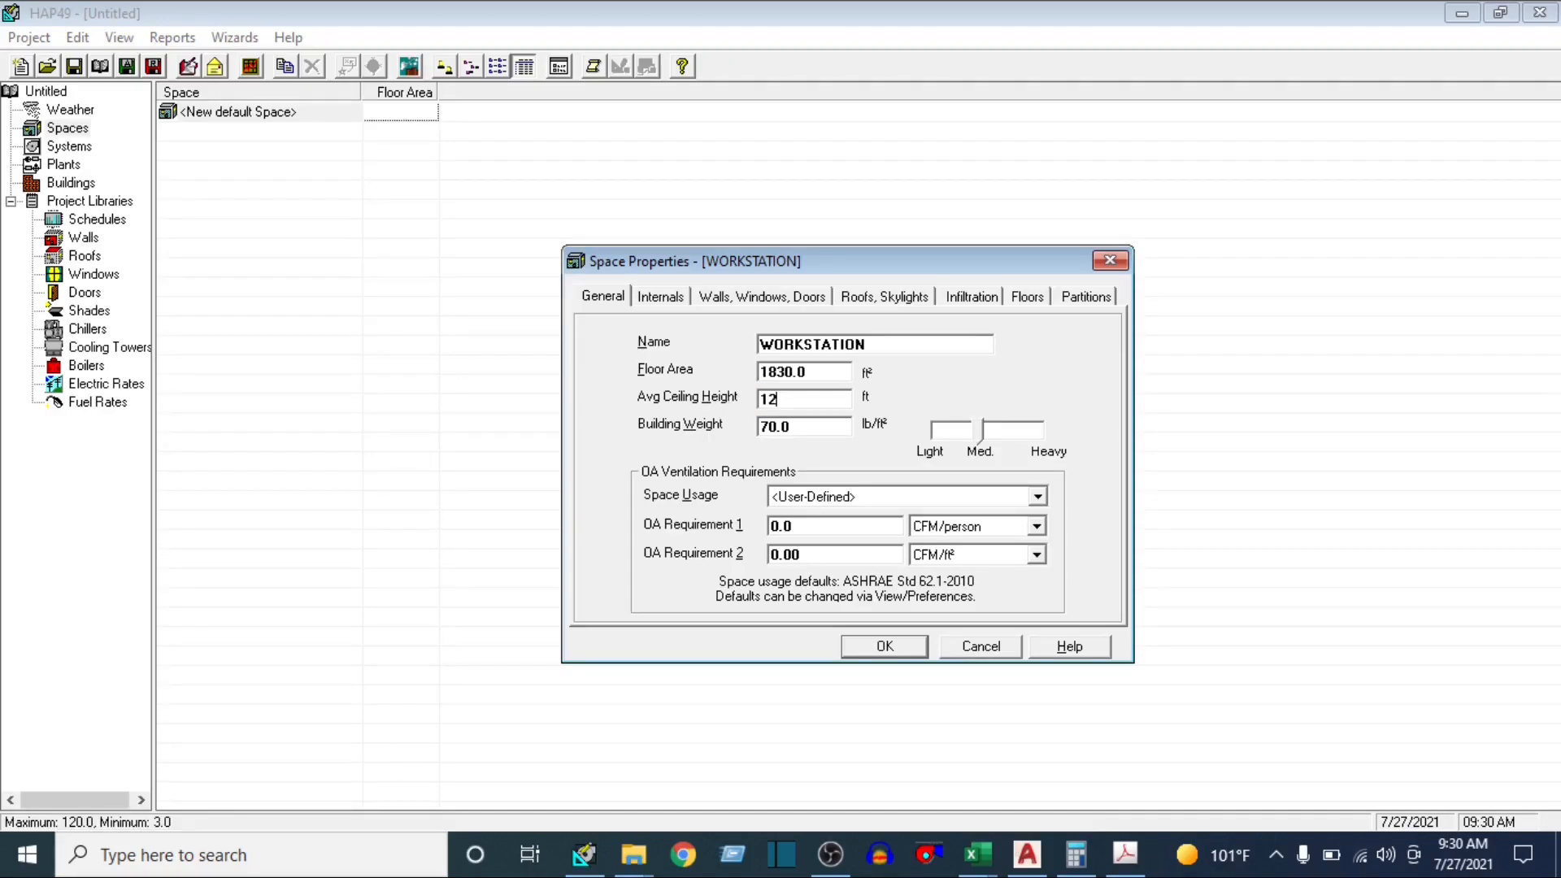
{"action": "key", "text": "Tab"}
Switch to the ISHRAE Handbook PDF and look up the roof weights in Table 10, Equivalent Temperature Difference
{"action": "left_click", "coordinate": [1124, 853]}
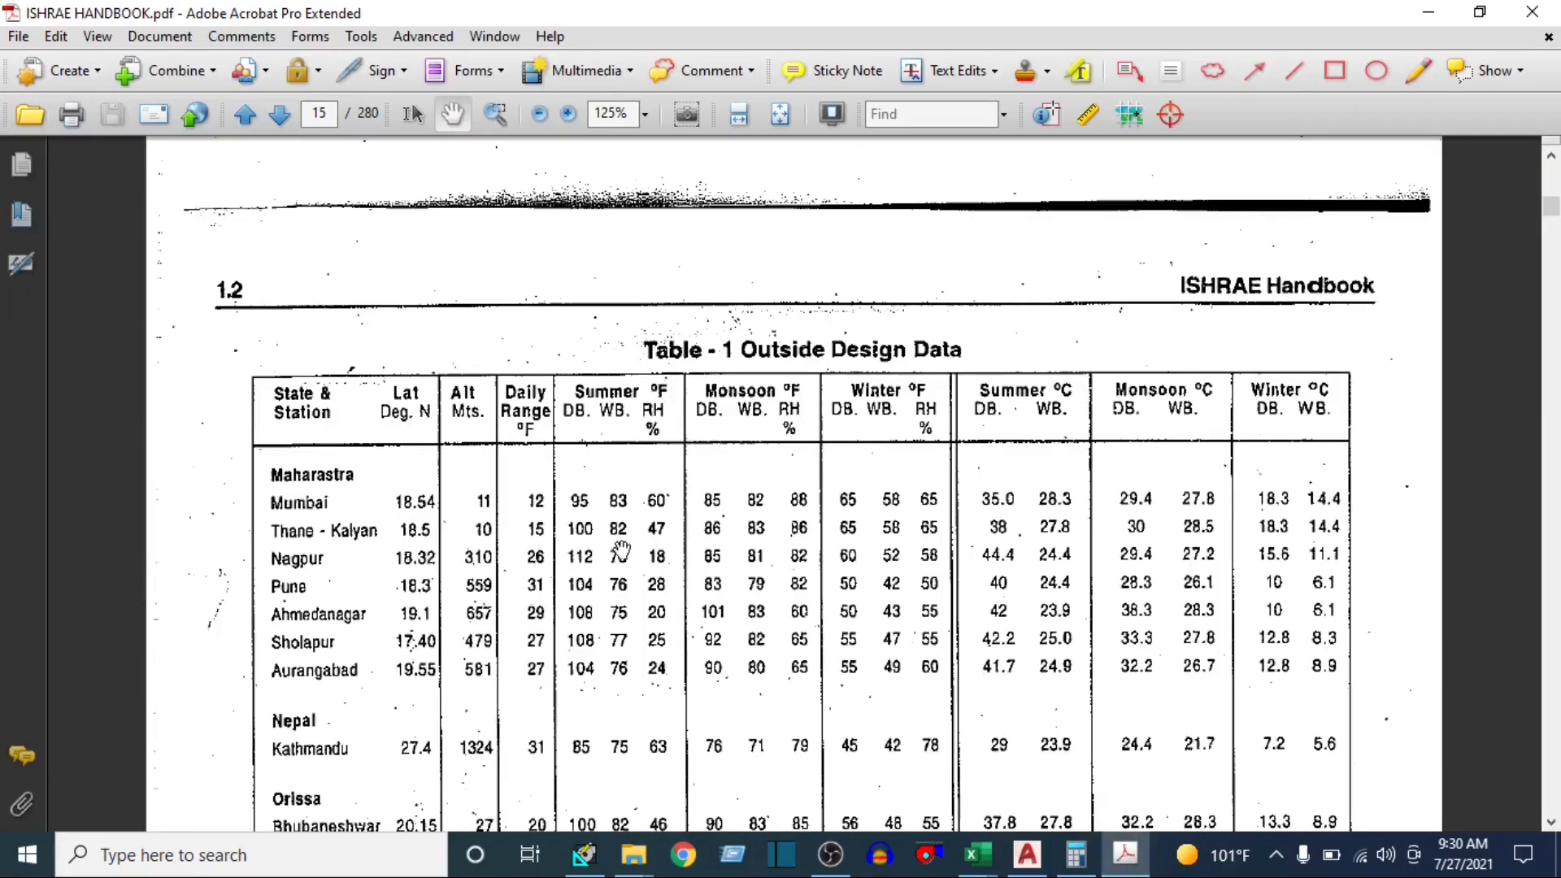
{"action": "left_click", "coordinate": [779, 114]}
{"action": "scroll", "coordinate": [660, 406], "scroll_direction": "down", "scroll_amount": 2}
{"action": "scroll", "coordinate": [660, 411], "scroll_direction": "down", "scroll_amount": 3}
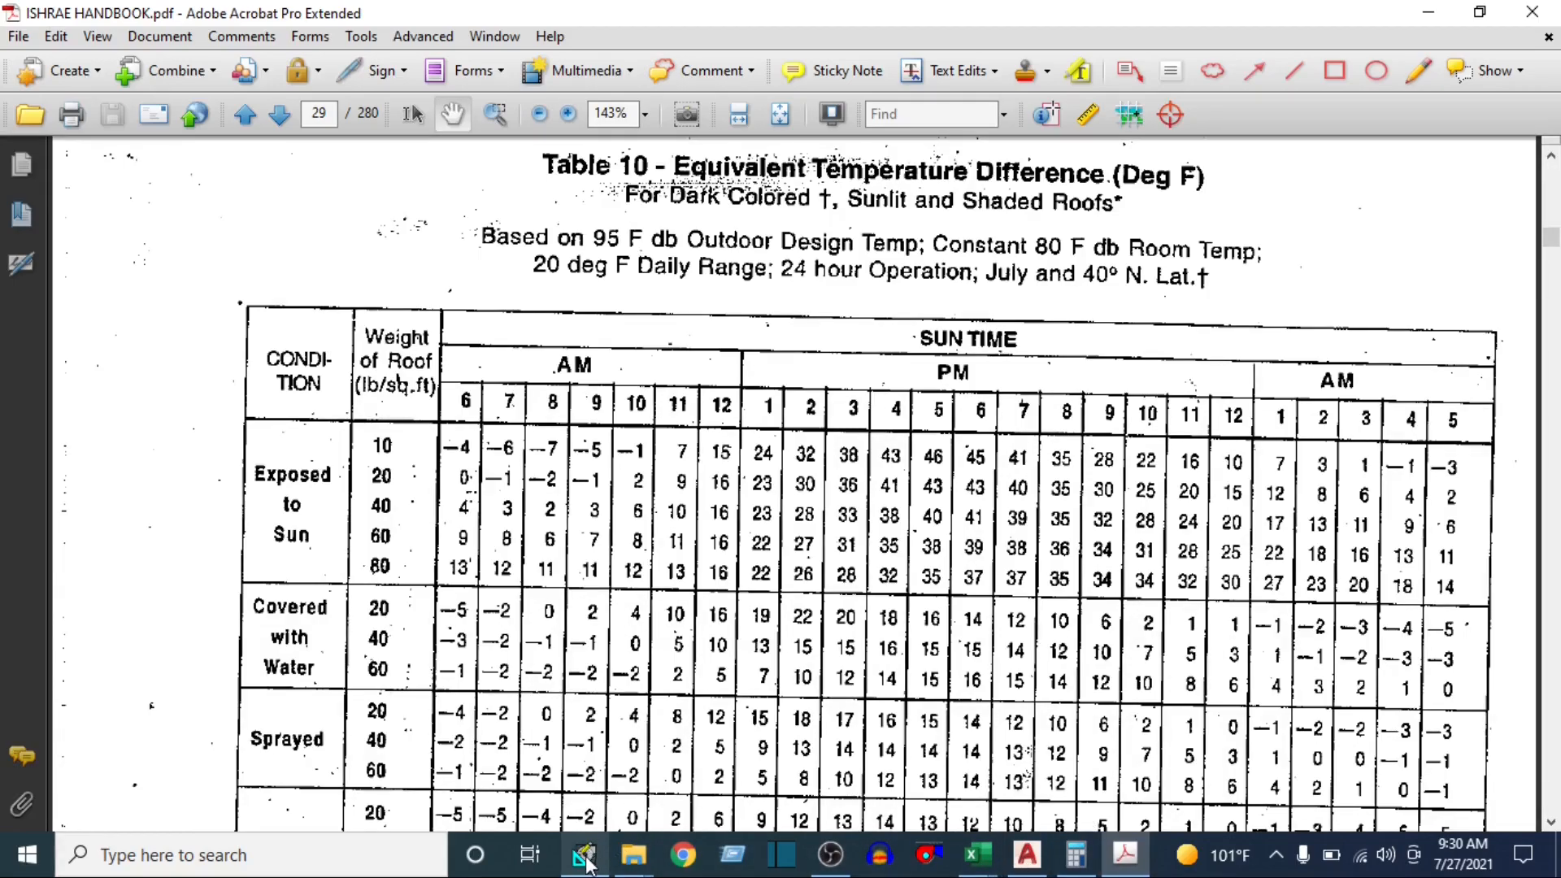
Switch back to HAP and set the WORKSTATION space's building weight to 80 lb/ft²
{"action": "mouse_move", "coordinate": [583, 854]}
{"action": "left_click", "coordinate": [676, 745]}
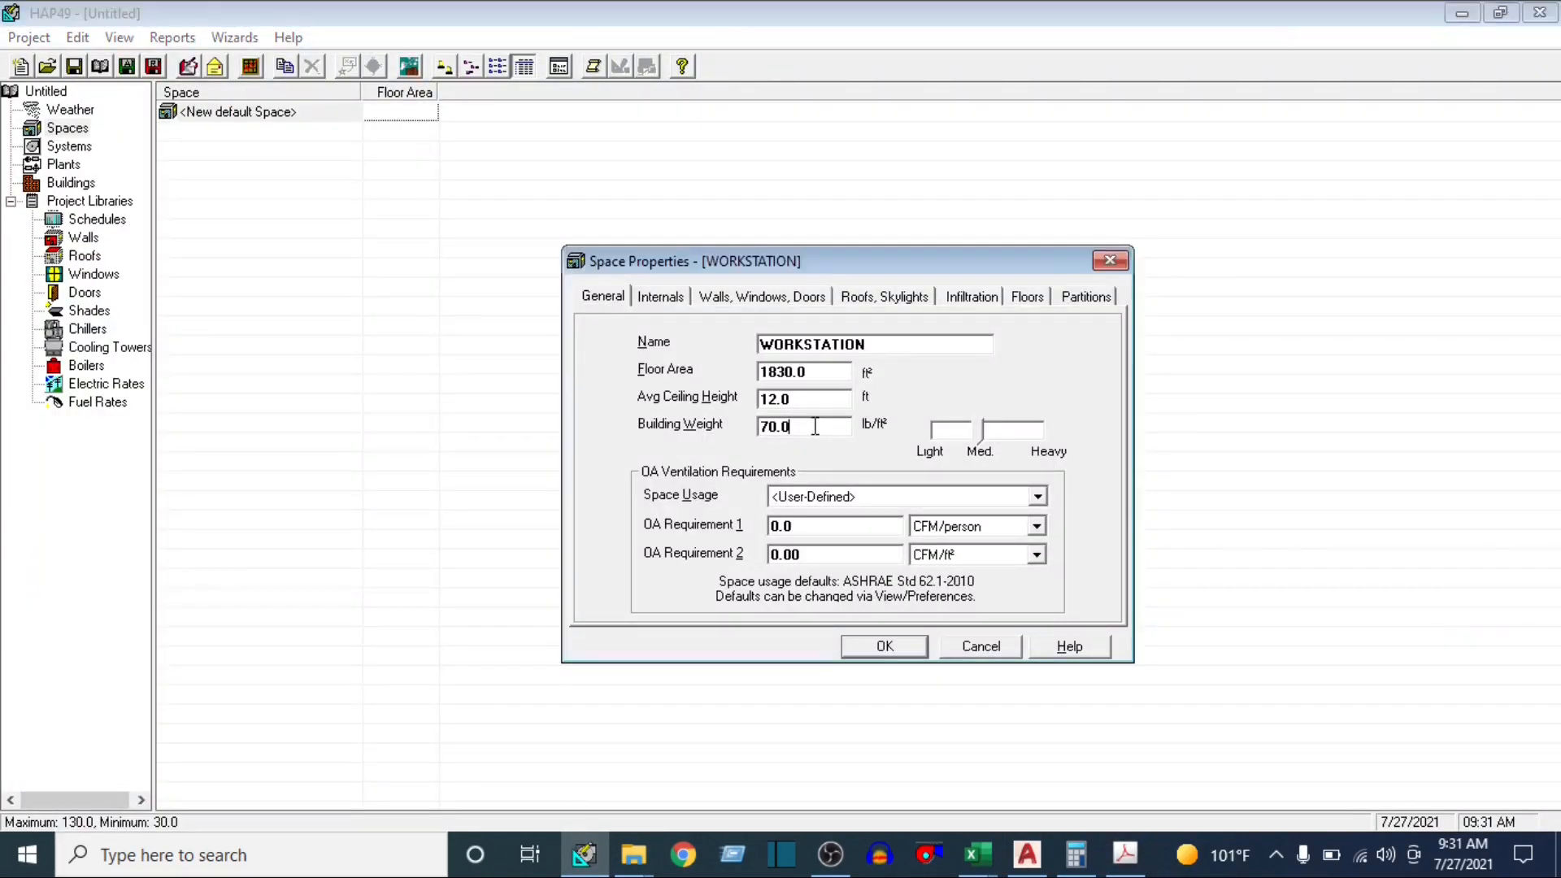
{"action": "key", "text": "Tab"}
{"action": "type", "text": "80"}
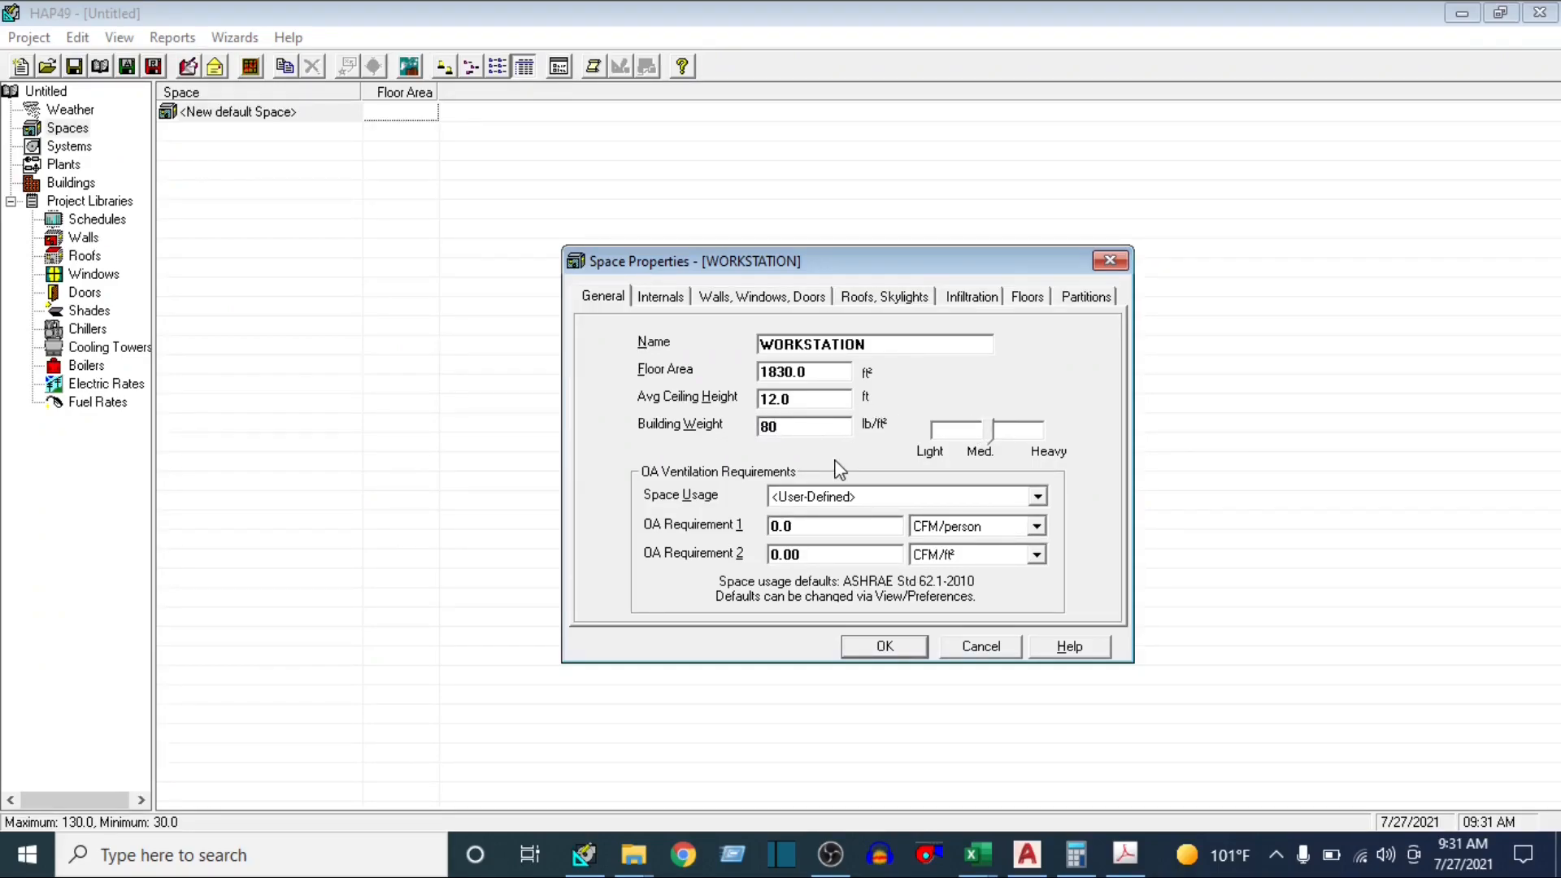
Set the space usage for the outdoor air ventilation requirements to OFFICE: Office space
{"action": "left_click", "coordinate": [1038, 498]}
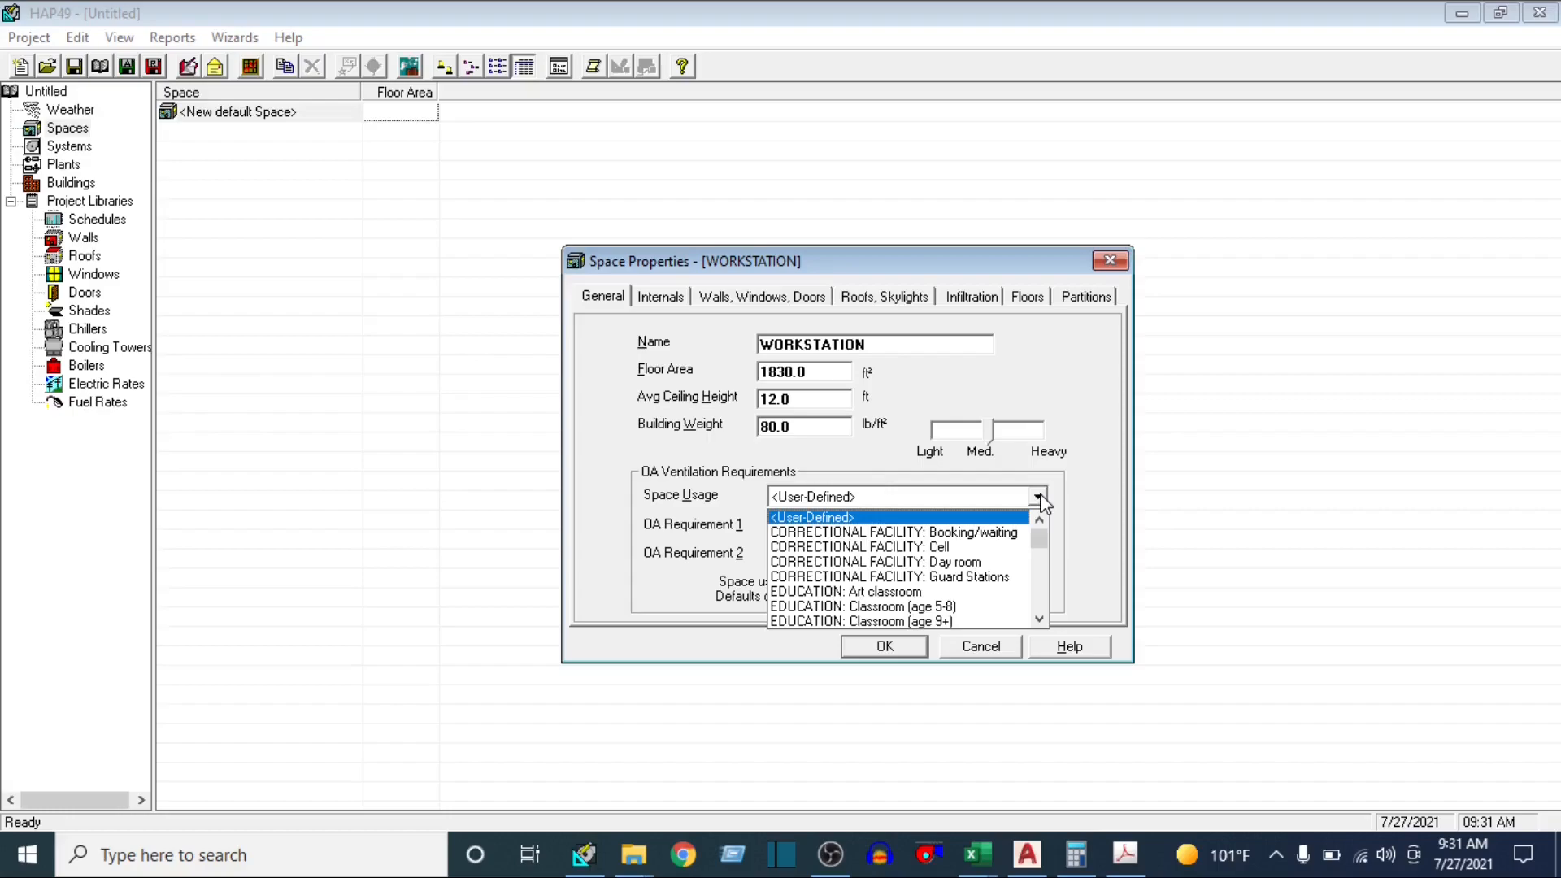
{"action": "scroll", "coordinate": [924, 581], "scroll_direction": "down", "scroll_amount": 3}
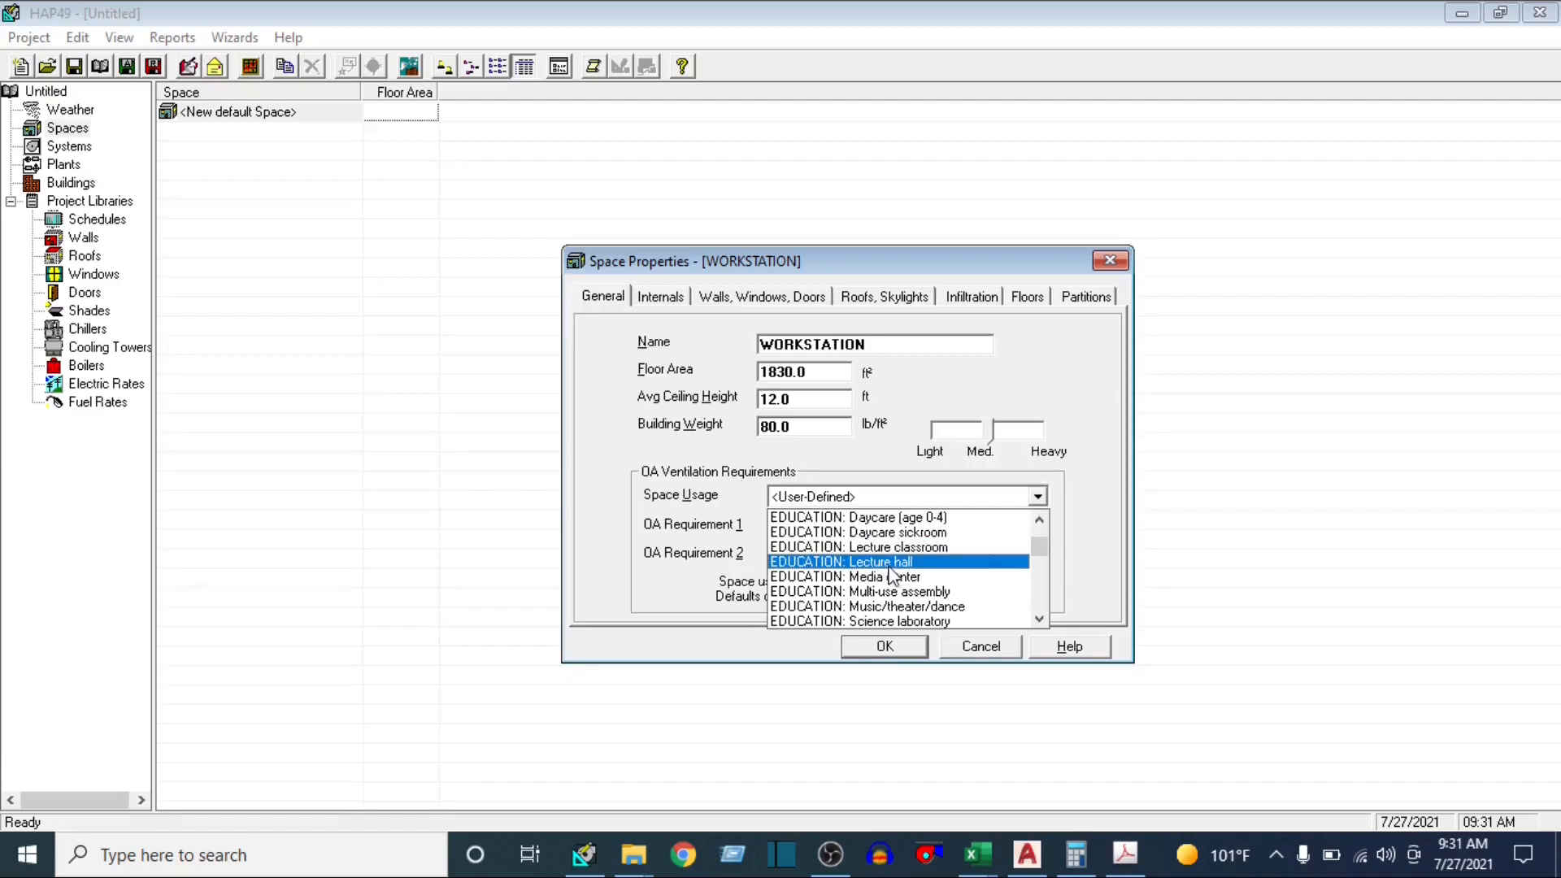
{"action": "scroll", "coordinate": [894, 577], "scroll_direction": "down", "scroll_amount": 1}
{"action": "scroll", "coordinate": [894, 577], "scroll_direction": "down", "scroll_amount": 4}
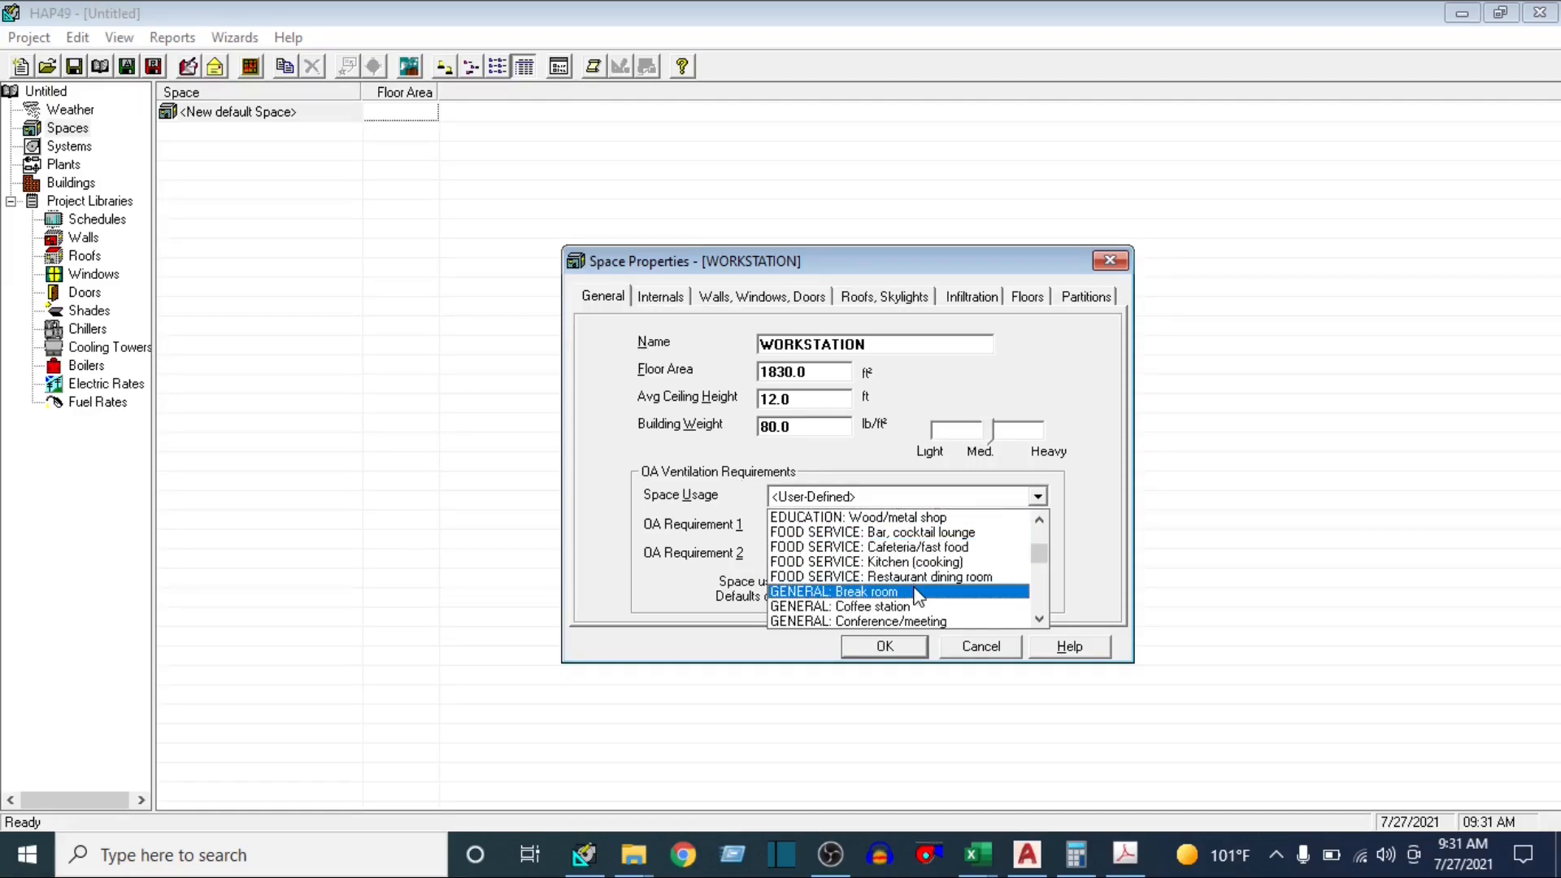
{"action": "scroll", "coordinate": [916, 600], "scroll_direction": "down", "scroll_amount": 3}
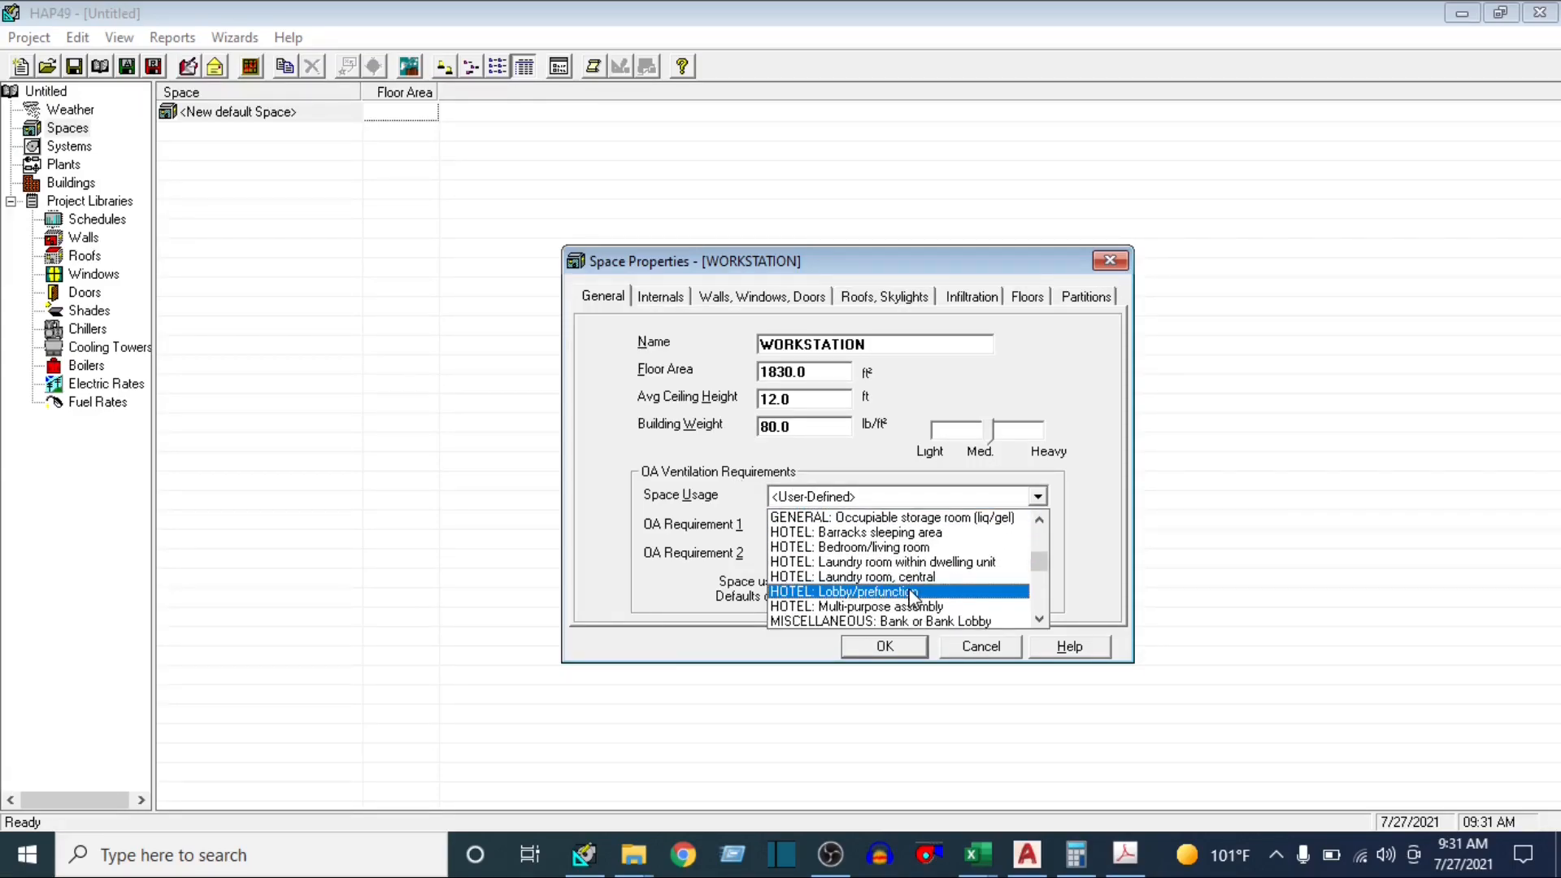
{"action": "scroll", "coordinate": [911, 599], "scroll_direction": "down", "scroll_amount": 5}
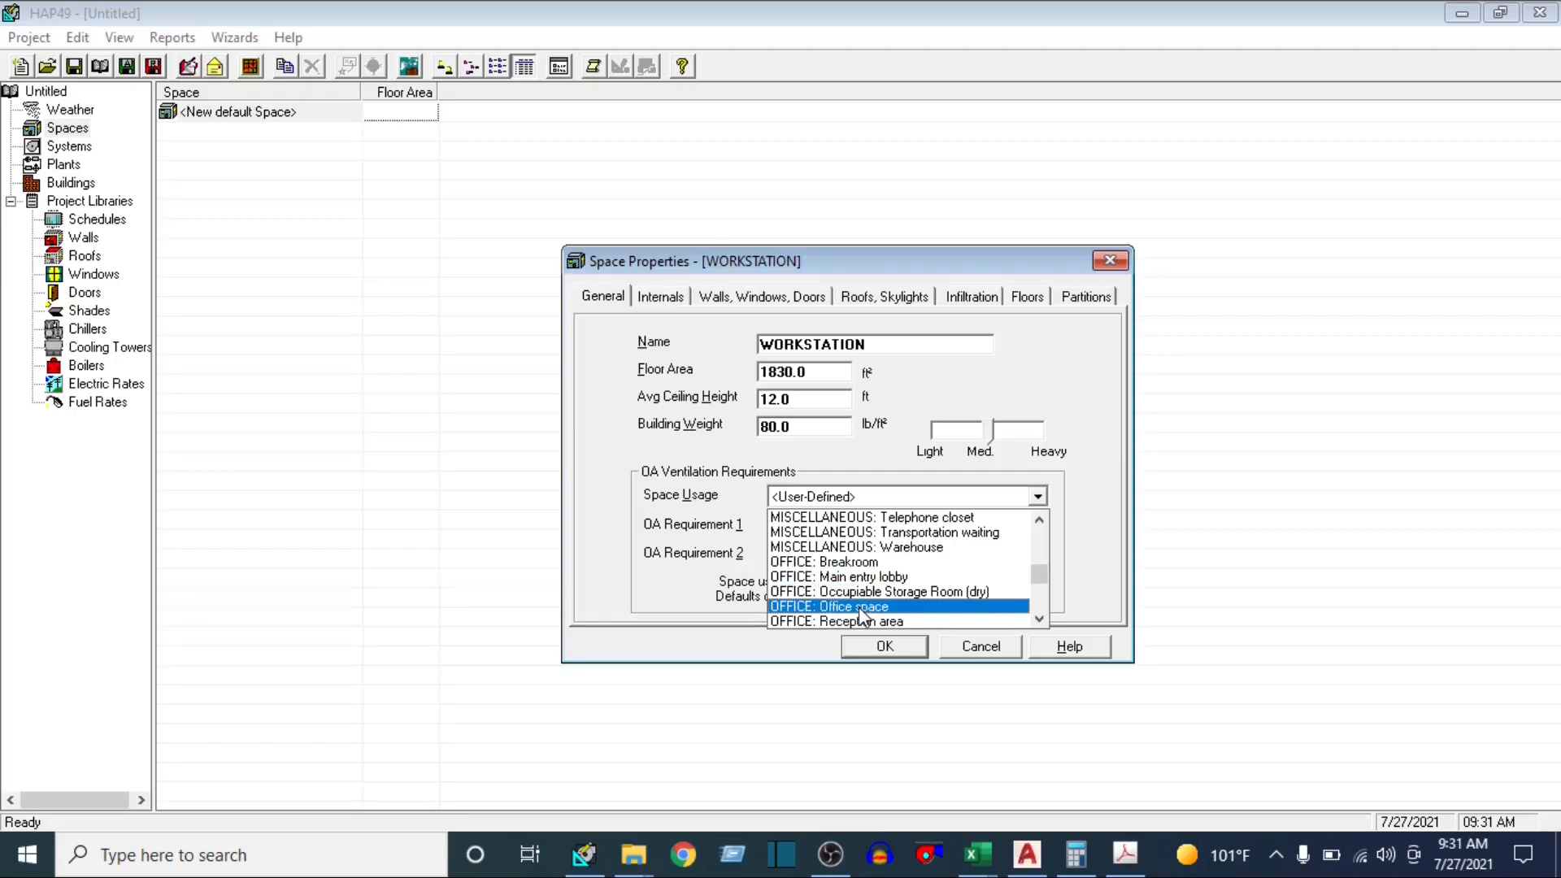
{"action": "scroll", "coordinate": [858, 606], "scroll_direction": "down", "scroll_amount": 1}
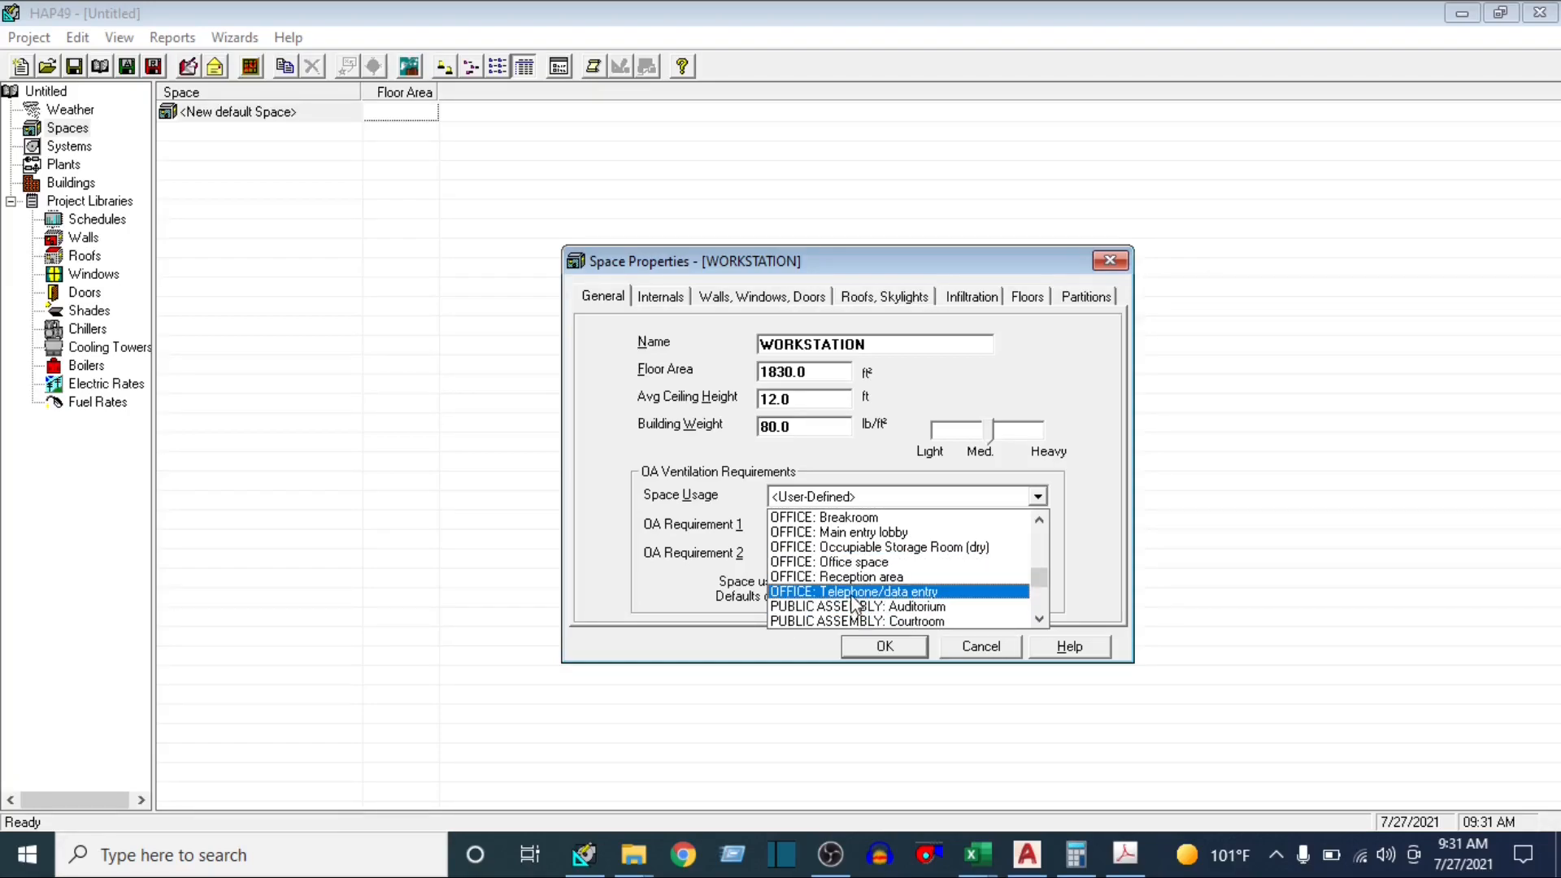
{"action": "left_click", "coordinate": [848, 563]}
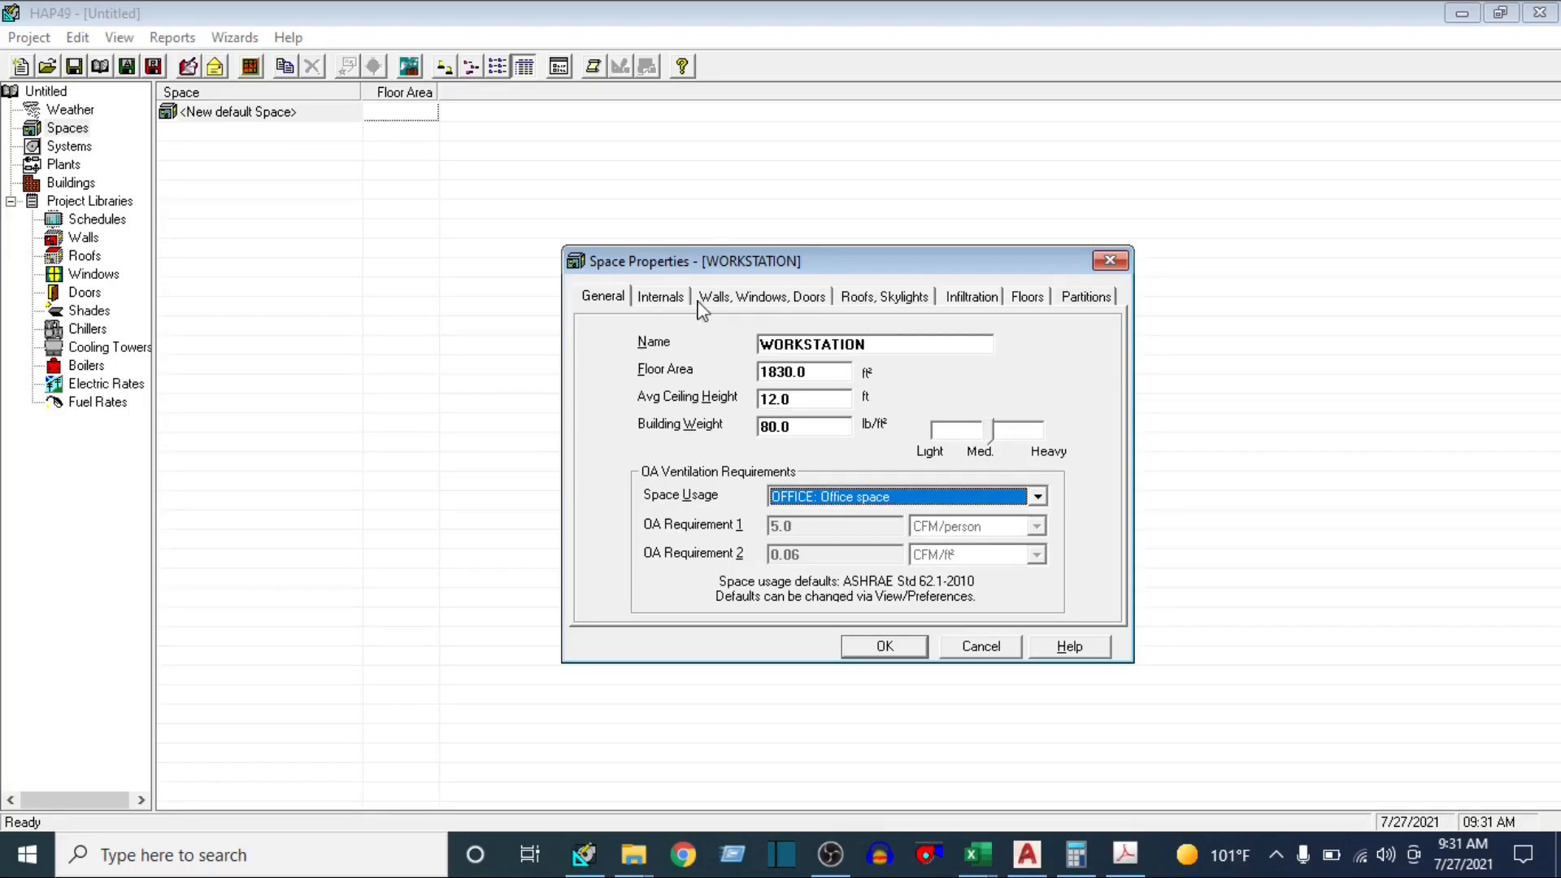
Set the WORKSTATION overhead lighting to 0.60 W/ft² and assign it the LIGHTING schedule
{"action": "left_click", "coordinate": [661, 297]}
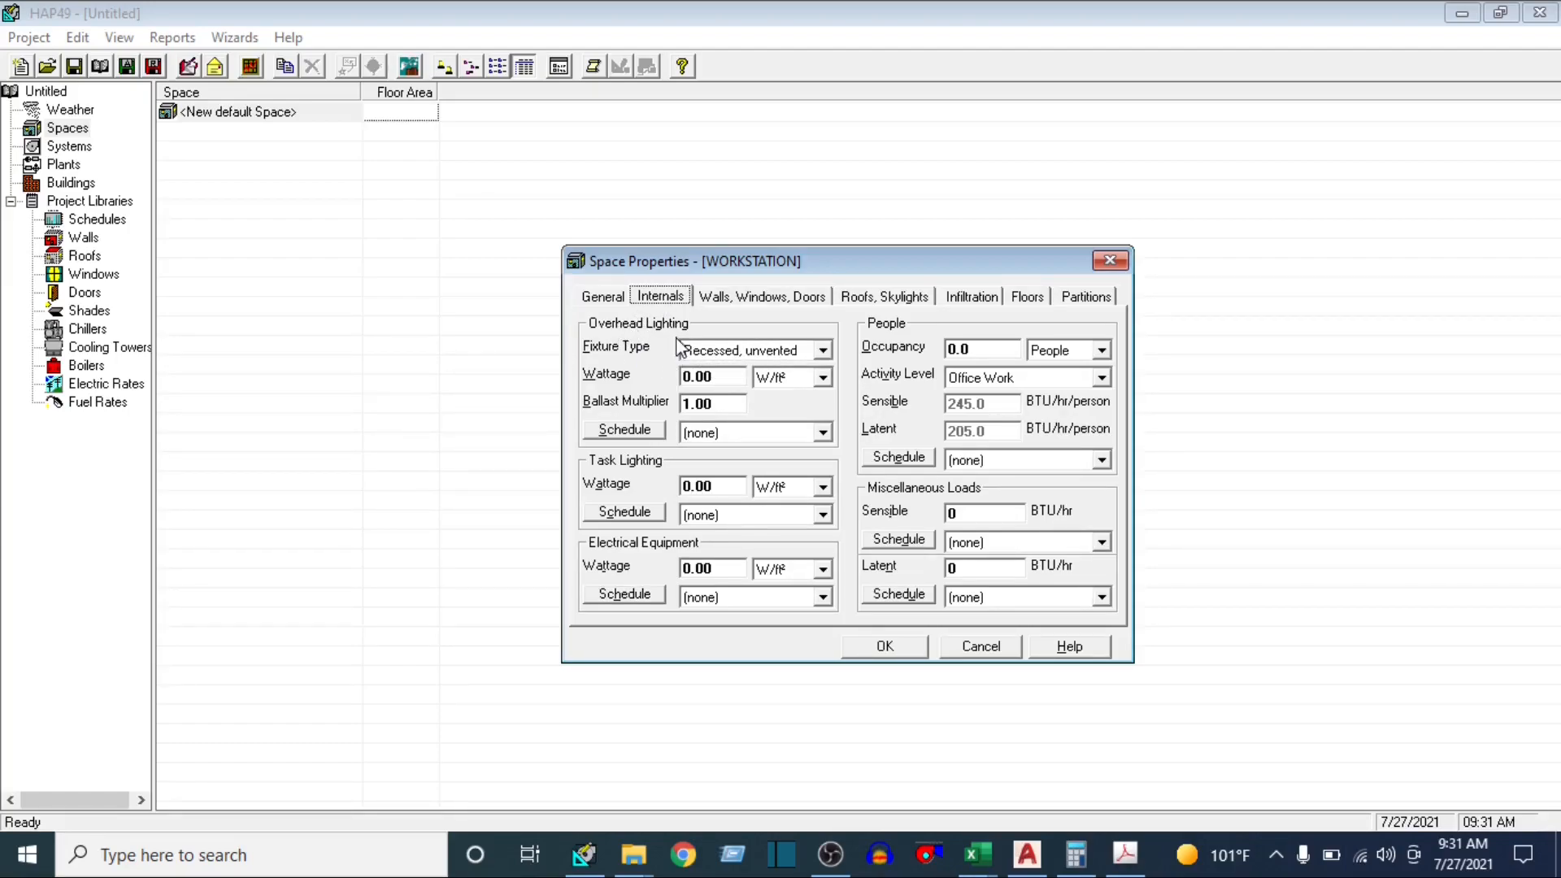
{"action": "left_click", "coordinate": [732, 378]}
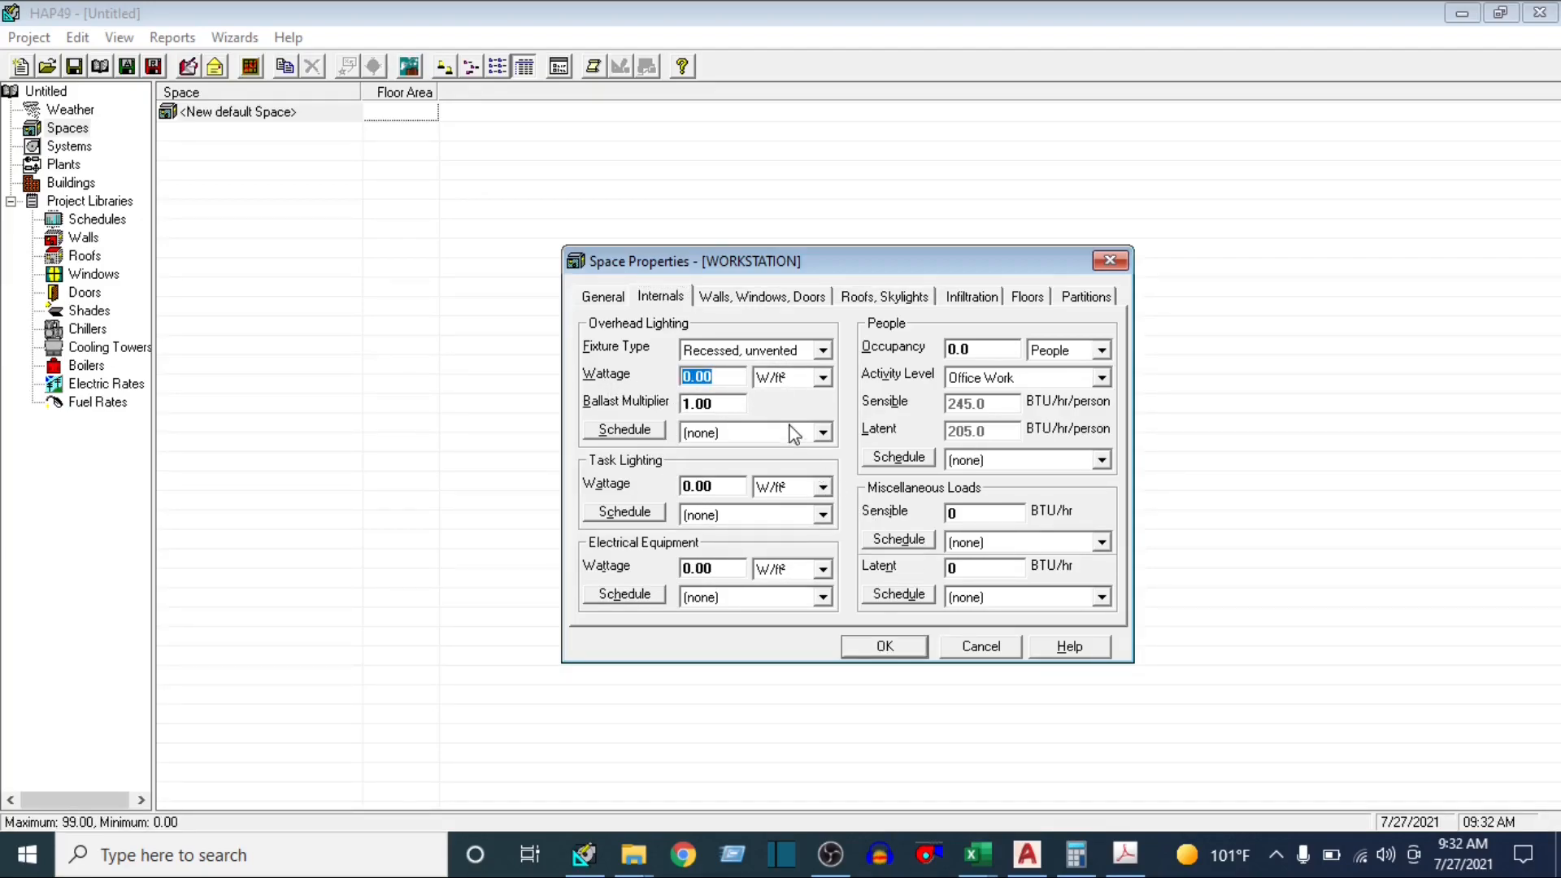
{"action": "type", "text": "0"}
{"action": "left_click", "coordinate": [824, 432]}
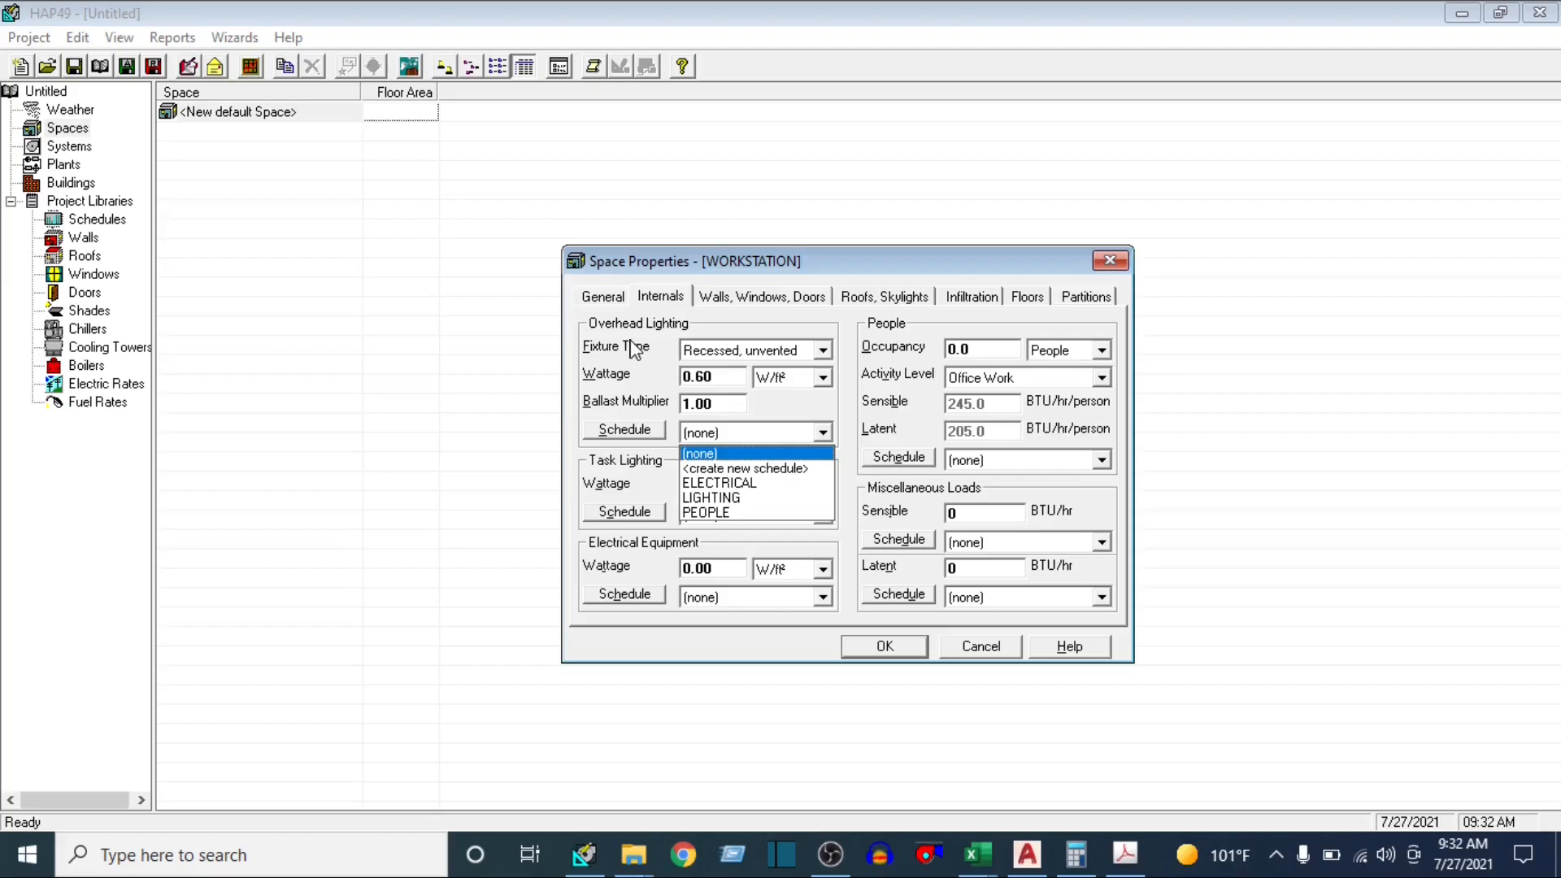
{"action": "left_click", "coordinate": [721, 498]}
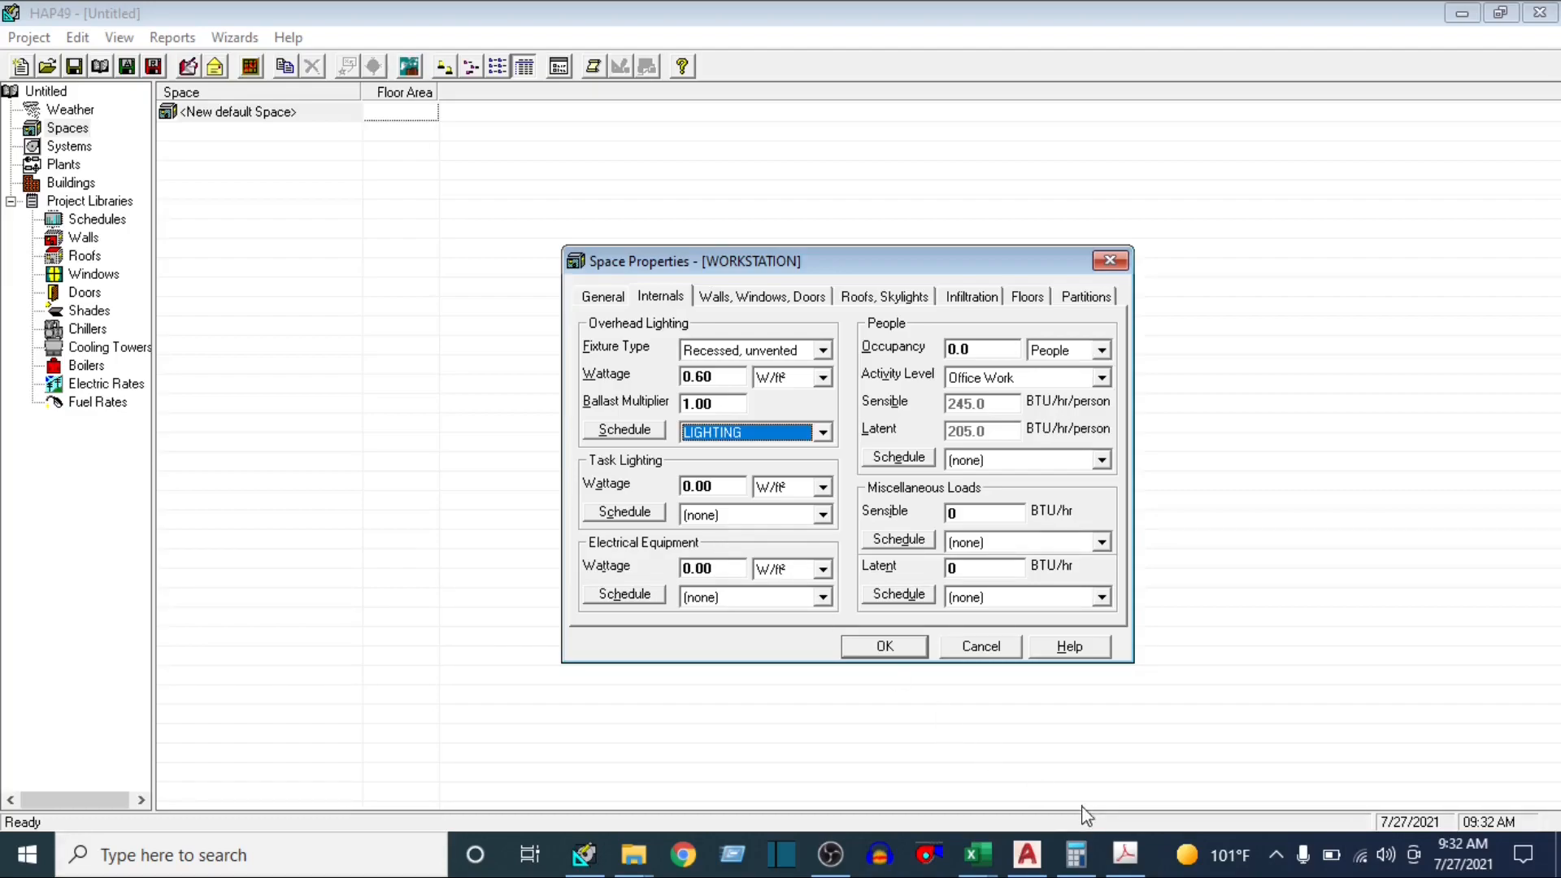
Switch to the AutoCAD floor plan and check the people count labelled for the workstation area
{"action": "left_click", "coordinate": [1027, 853]}
{"action": "scroll", "coordinate": [894, 325], "scroll_direction": "up", "scroll_amount": 6}
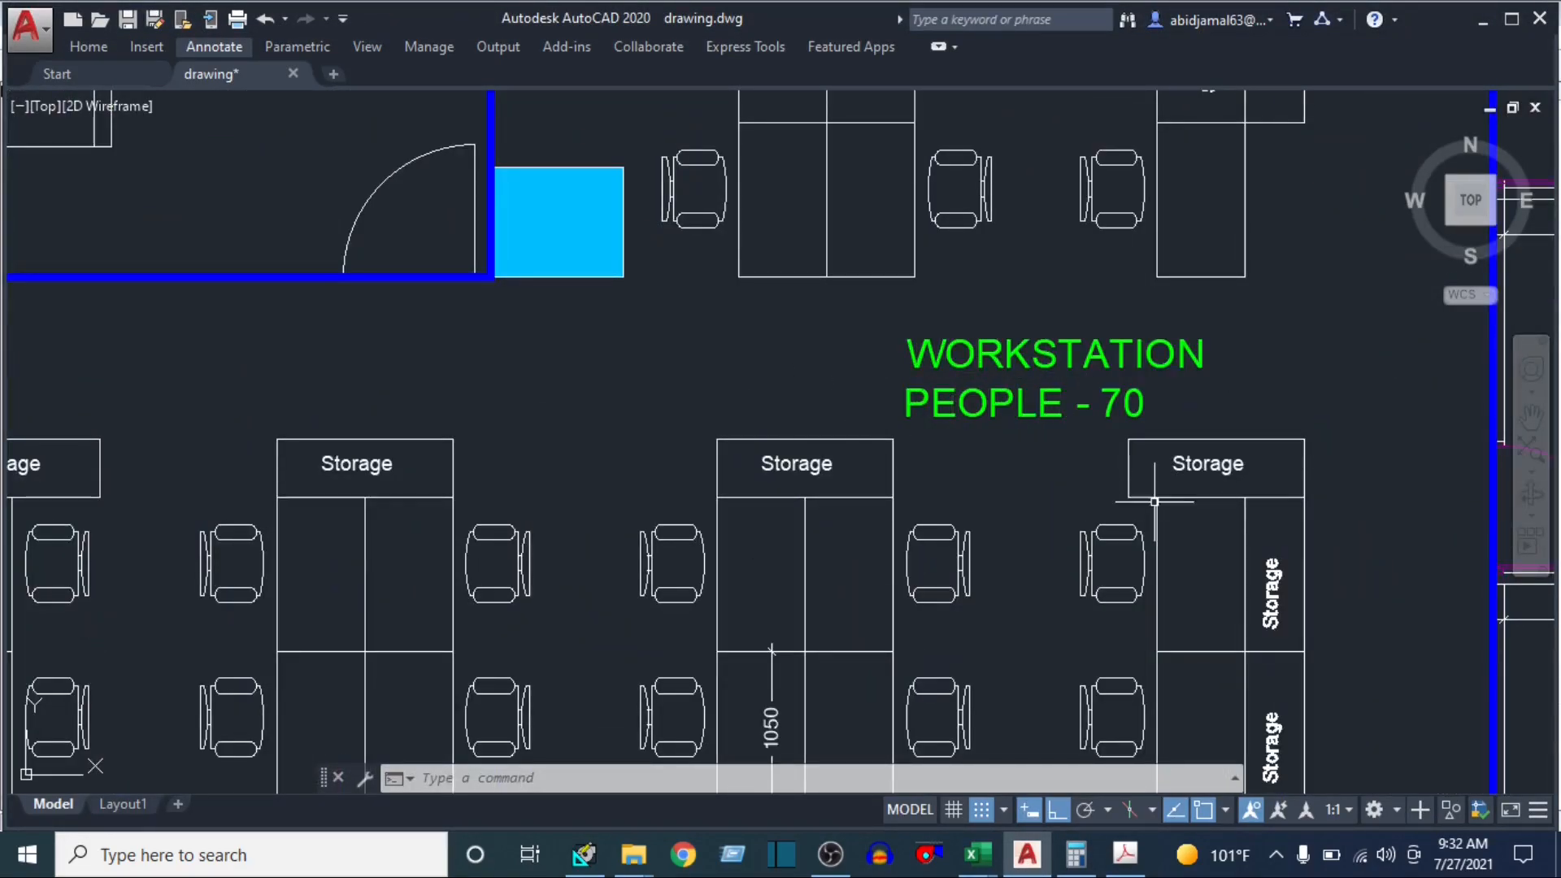
{"action": "left_click", "coordinate": [1090, 410]}
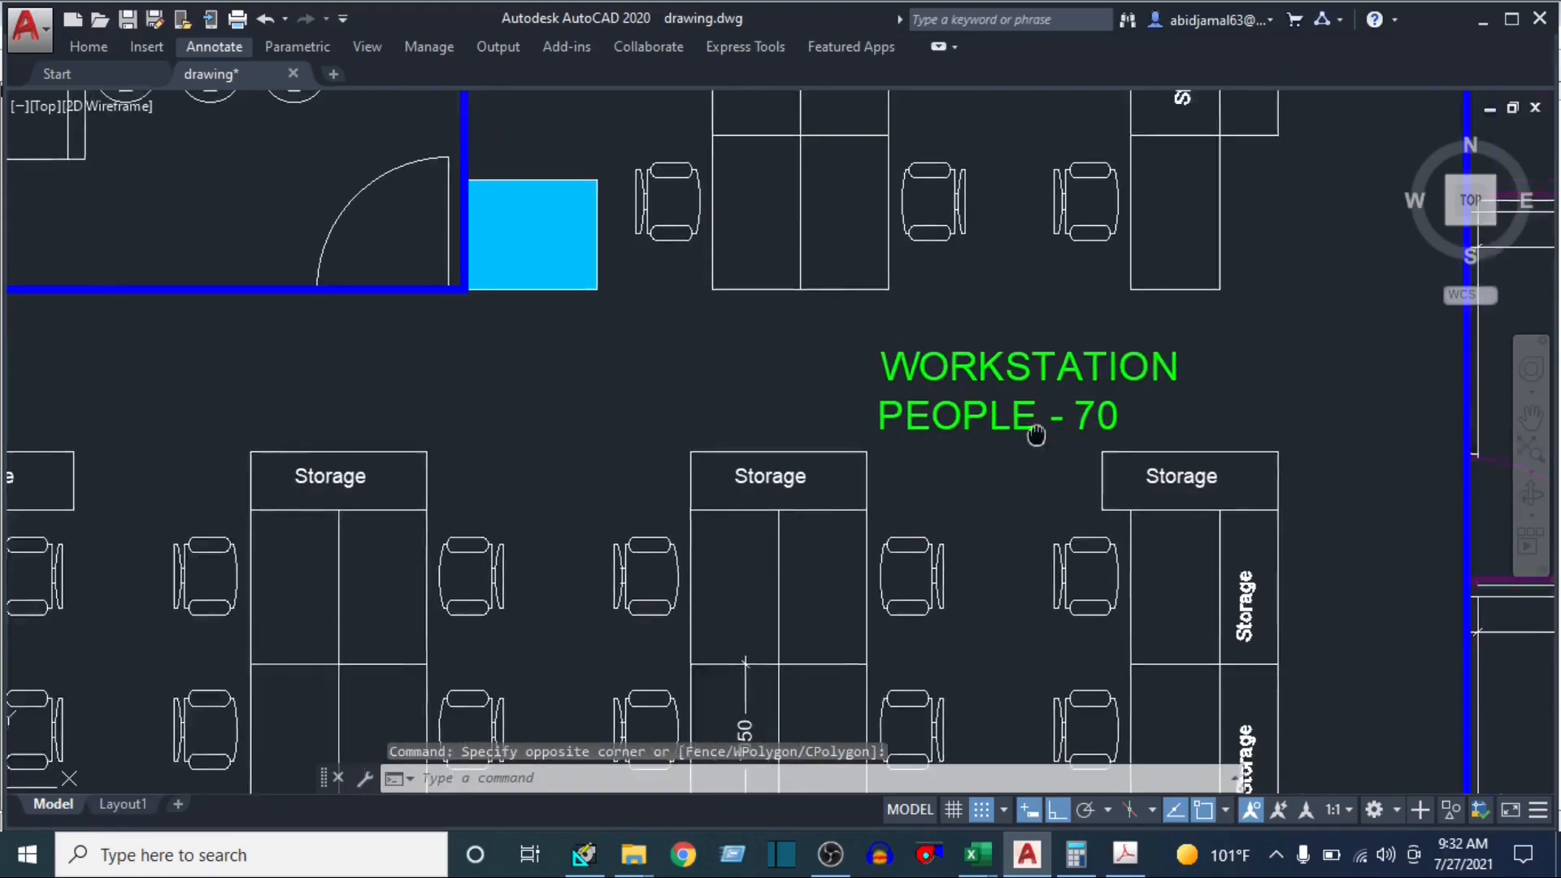
{"action": "scroll", "coordinate": [1031, 431], "scroll_direction": "down", "scroll_amount": 2}
{"action": "scroll", "coordinate": [1178, 453], "scroll_direction": "down", "scroll_amount": 2}
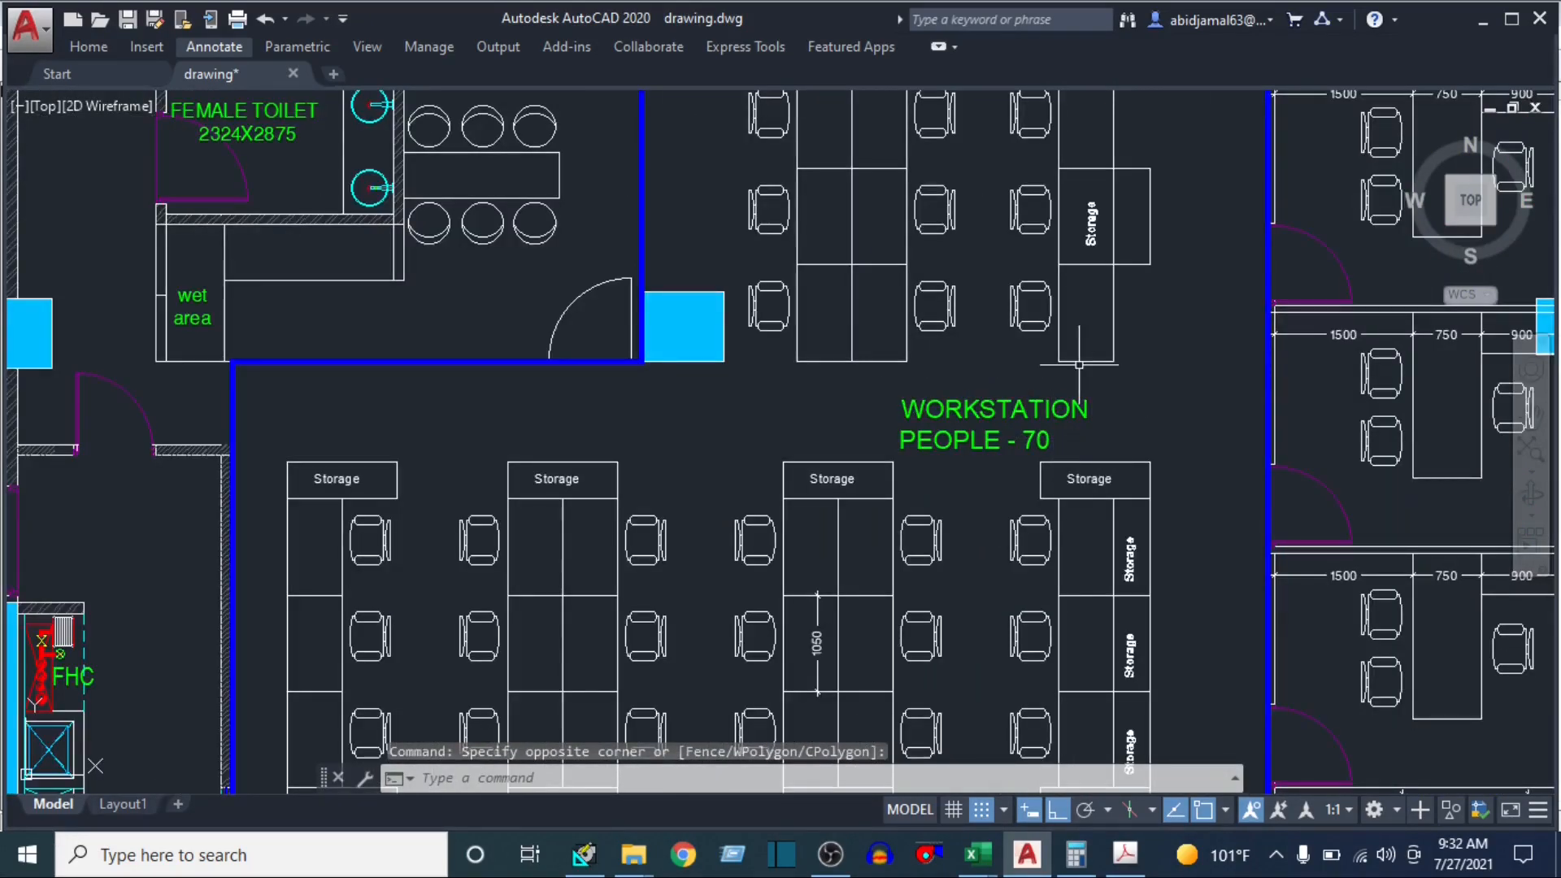
{"action": "left_click_drag", "start_coordinate": [1048, 319], "coordinate": [1022, 499]}
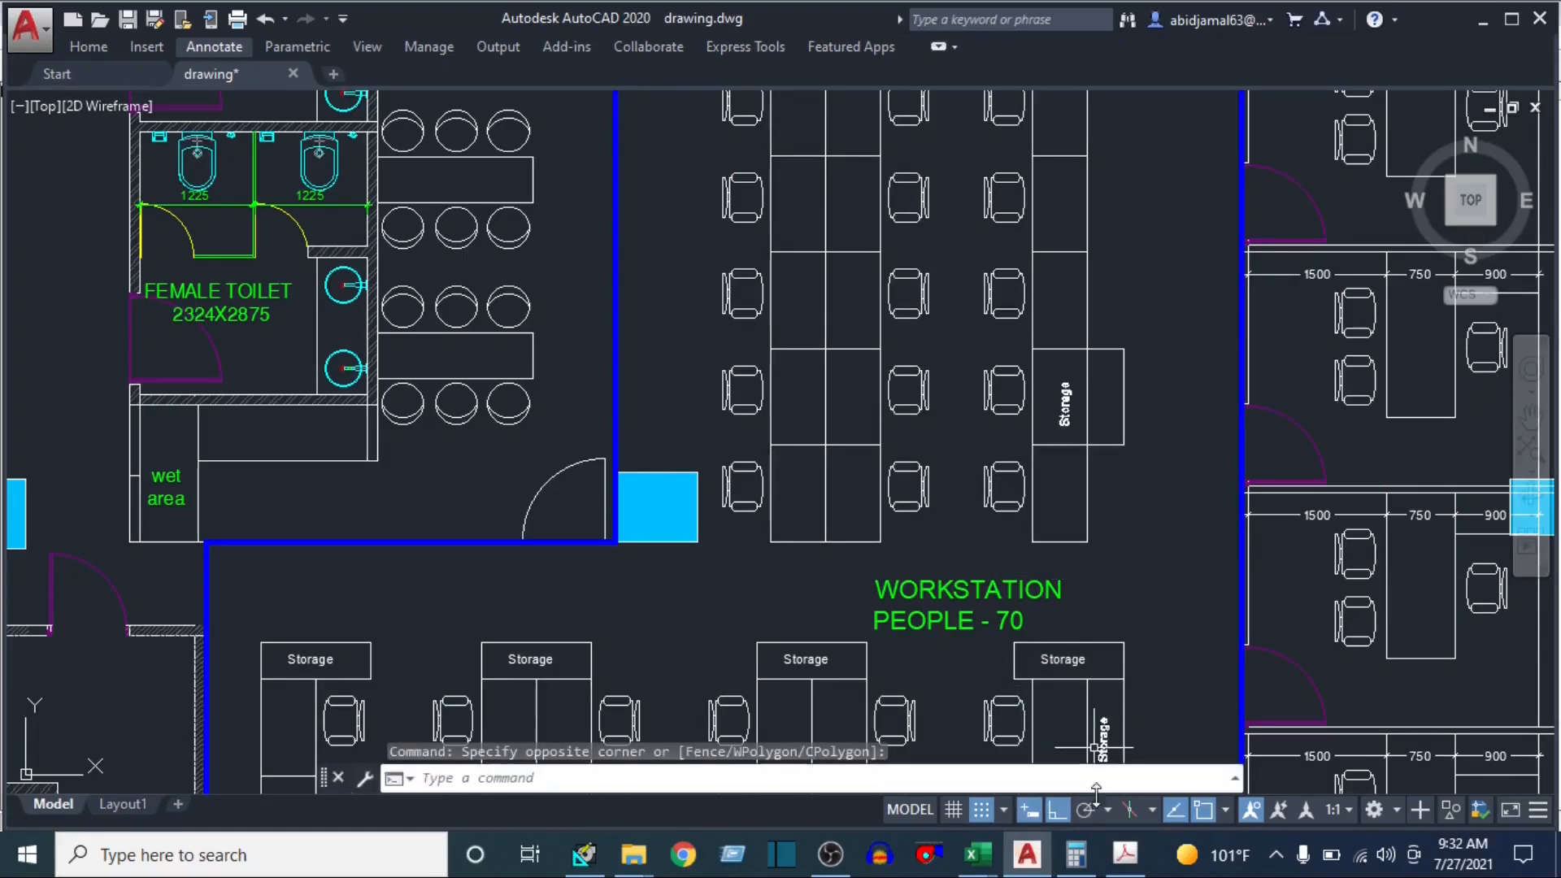
Calculate the workstation's electrical equipment load in Calculator by multiplying 100 by 70
{"action": "left_click", "coordinate": [1076, 854]}
{"action": "type", "text": "100"}
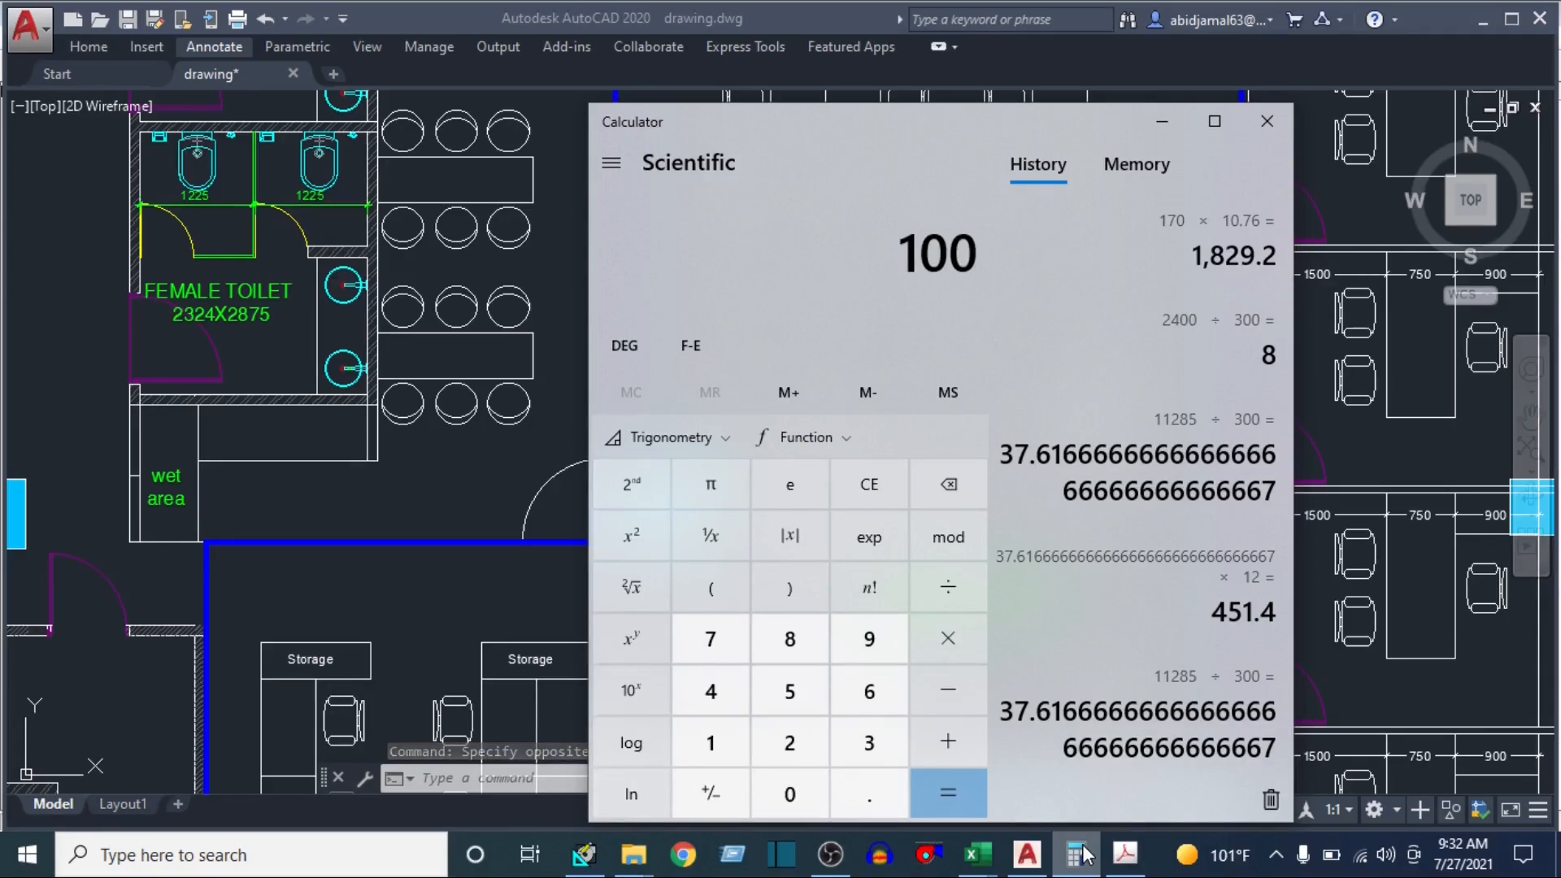
{"action": "type", "text": "*70"}
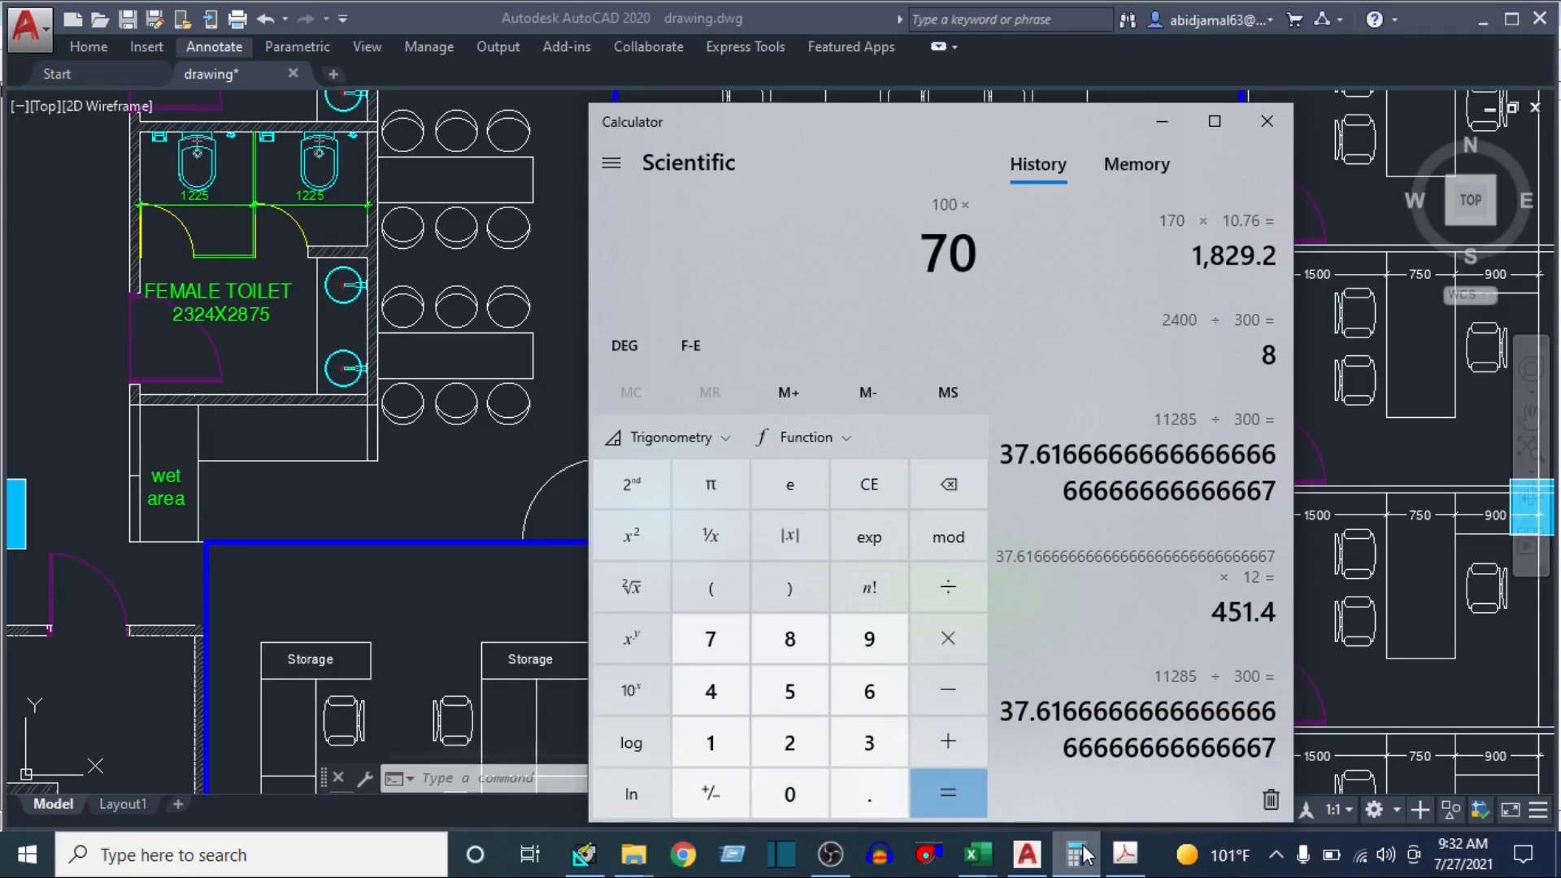
{"action": "key", "text": "Return"}
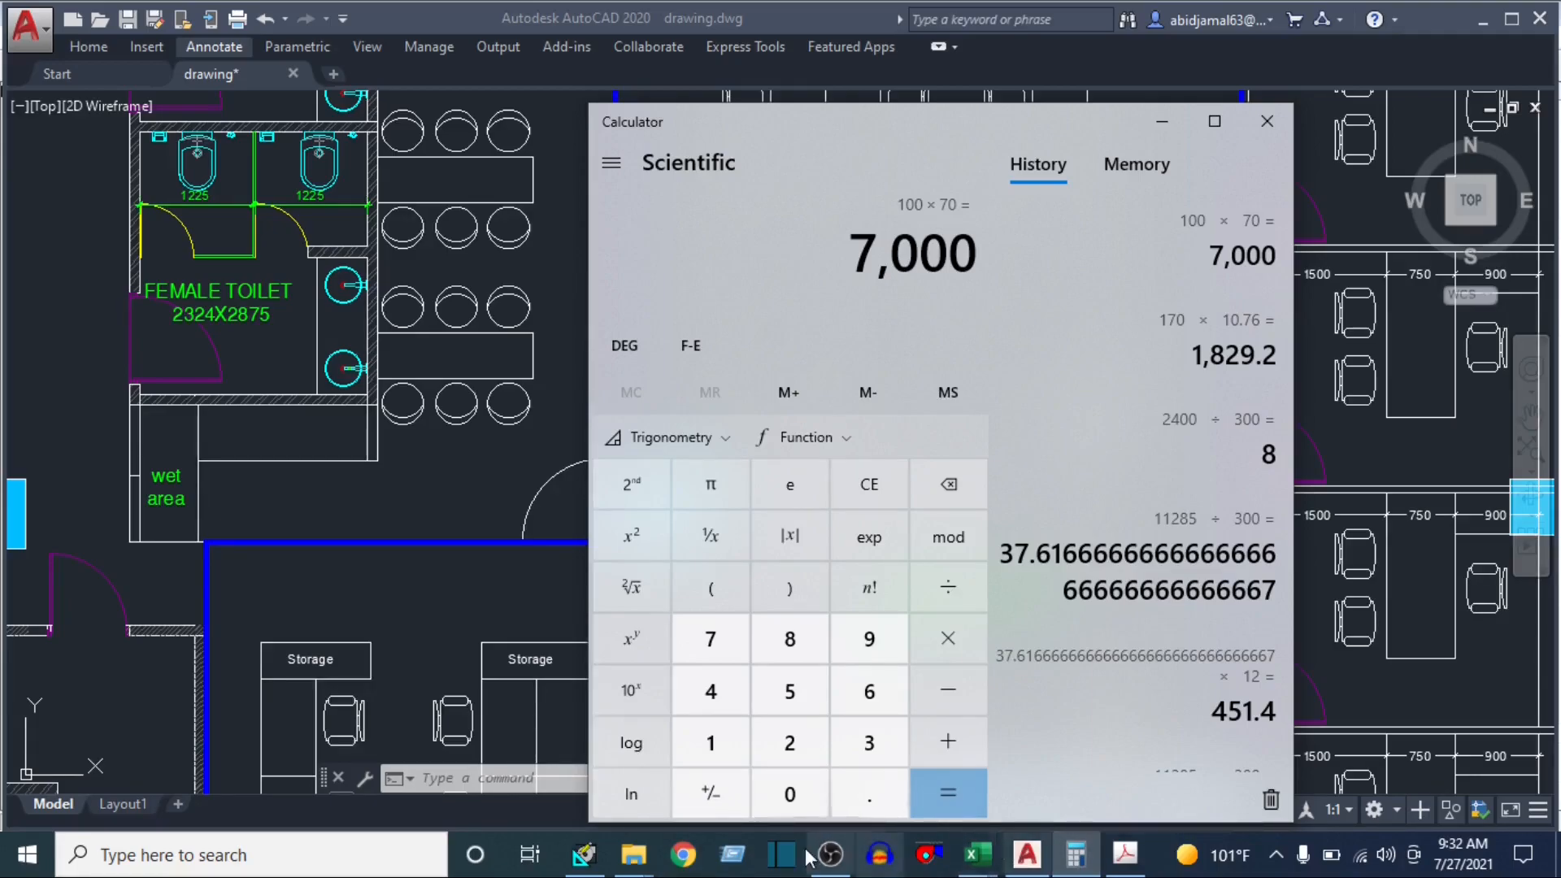
Switch back to HAP and set the electrical equipment load to 7000 Watts with the ELECTRICAL schedule
{"action": "left_click", "coordinate": [606, 860]}
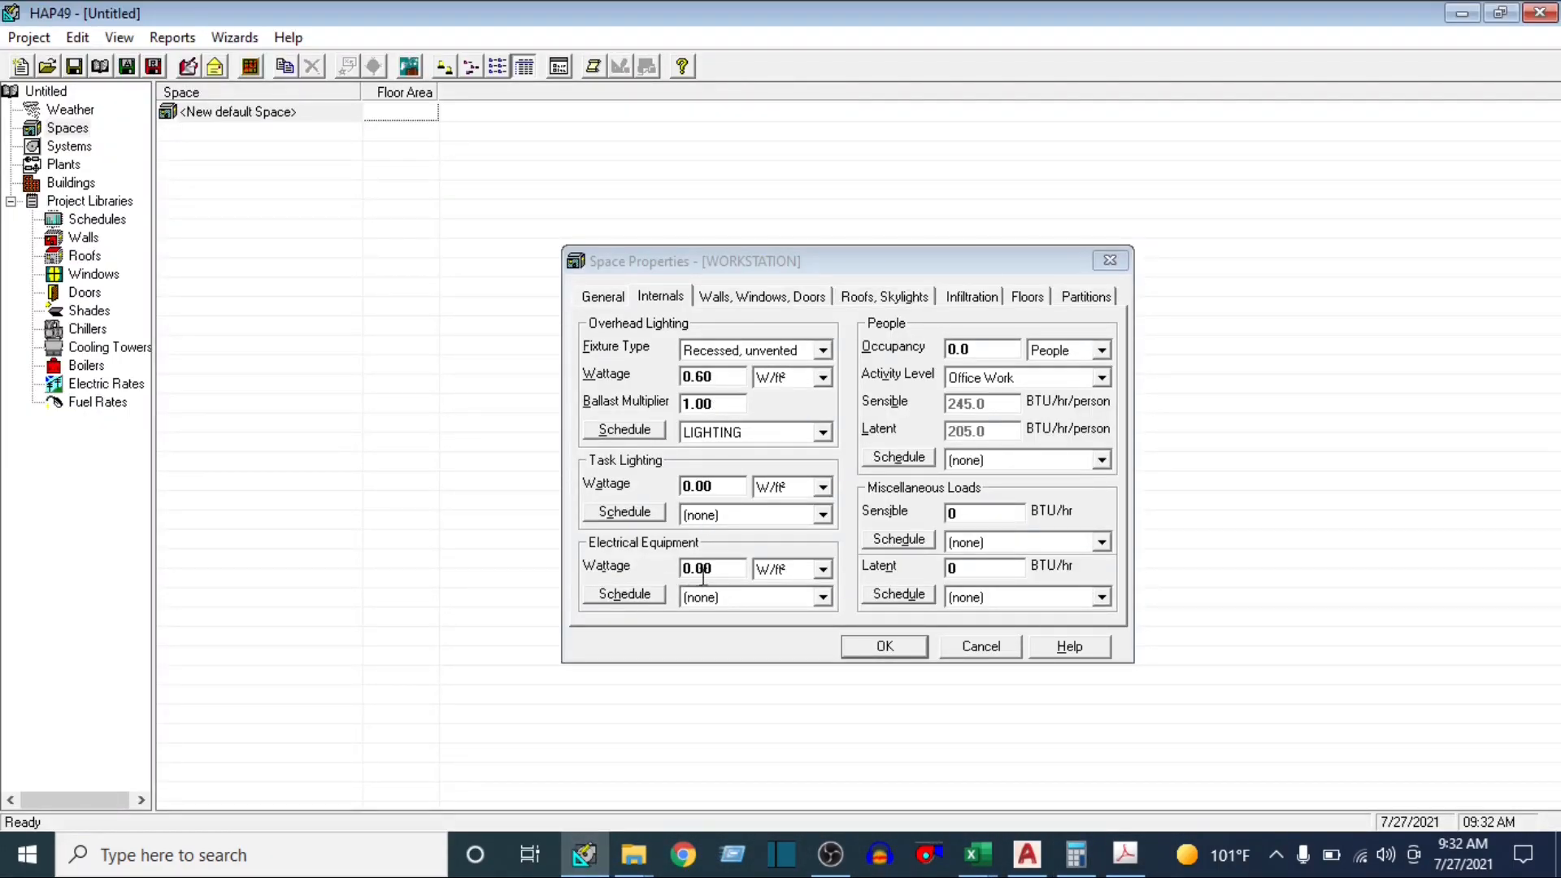
{"action": "left_click", "coordinate": [822, 571]}
{"action": "left_click", "coordinate": [785, 601]}
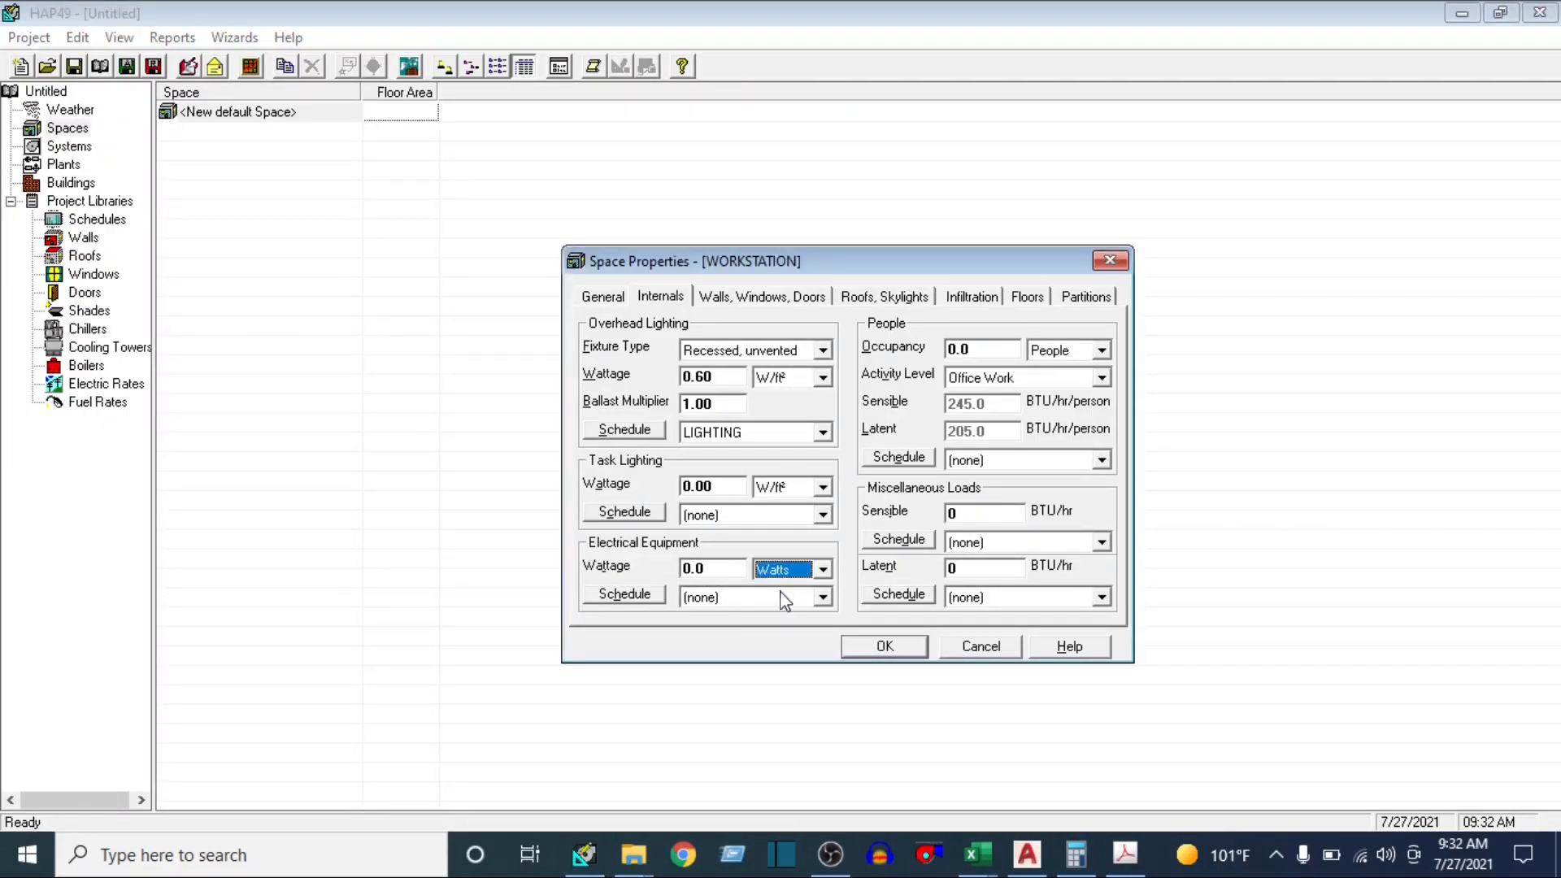
{"action": "left_click", "coordinate": [731, 566]}
{"action": "type", "text": "7000"}
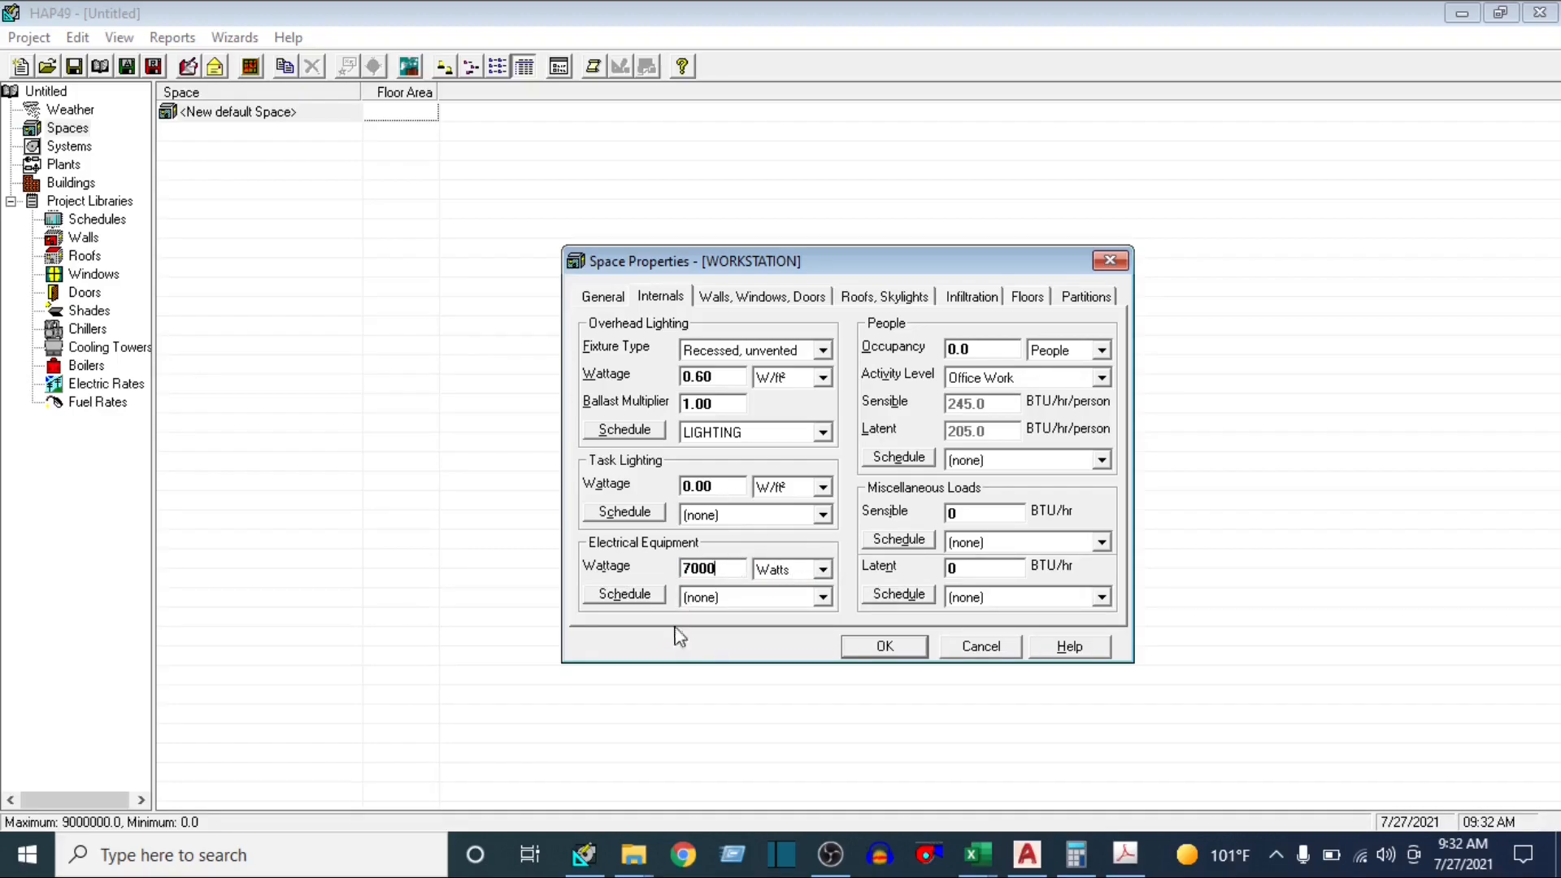
{"action": "left_click", "coordinate": [823, 599]}
{"action": "left_click", "coordinate": [773, 644]}
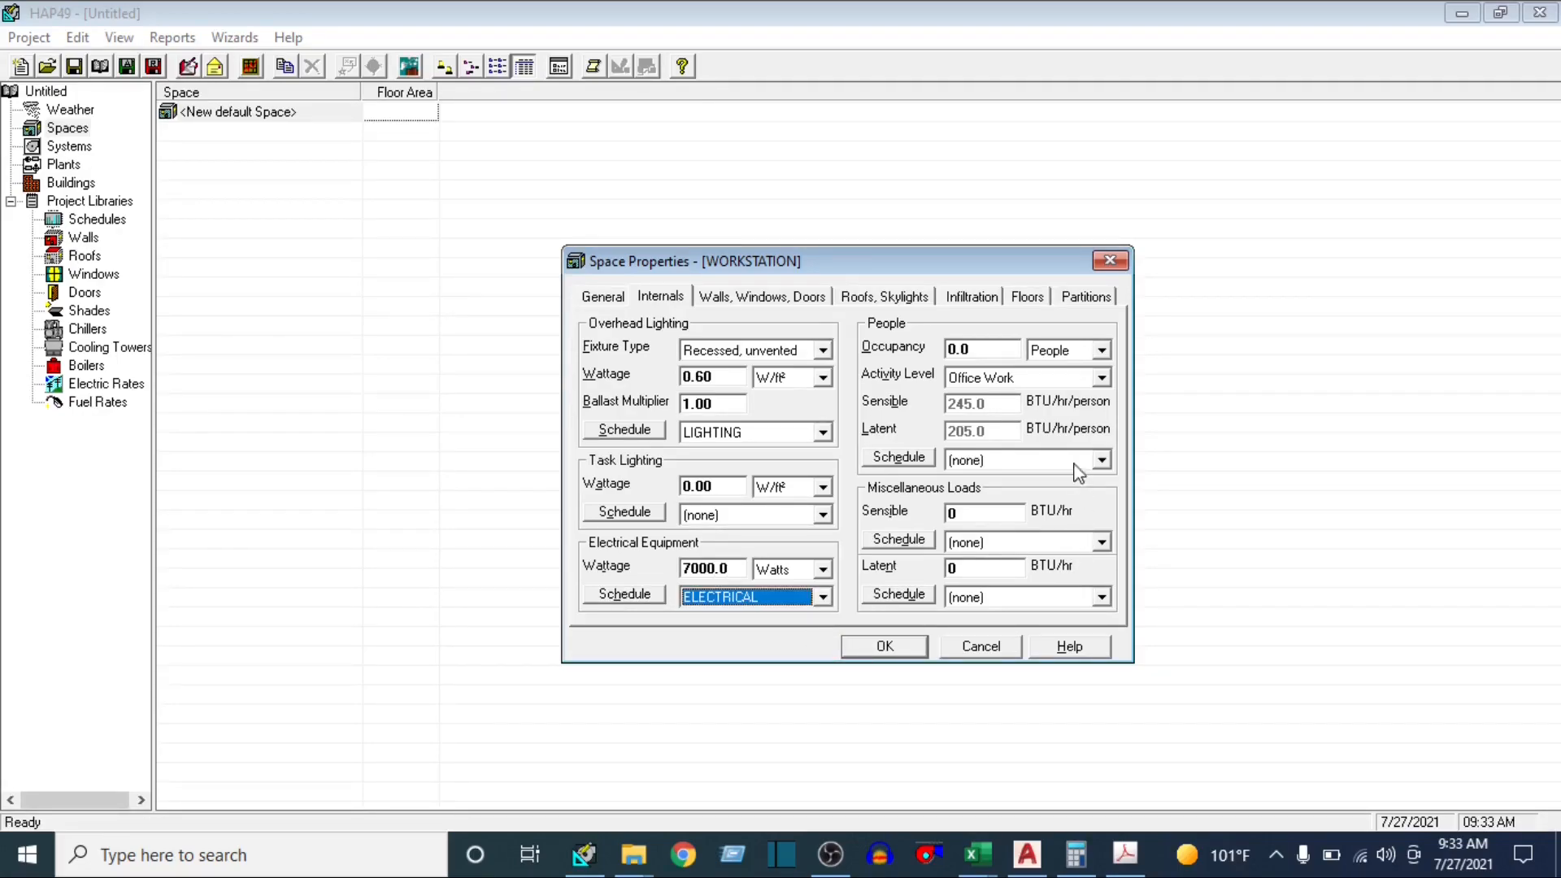
Set the WORKSTATION occupancy to 70 people with the Office Work activity level
{"action": "left_click", "coordinate": [998, 342]}
{"action": "type", "text": "70"}
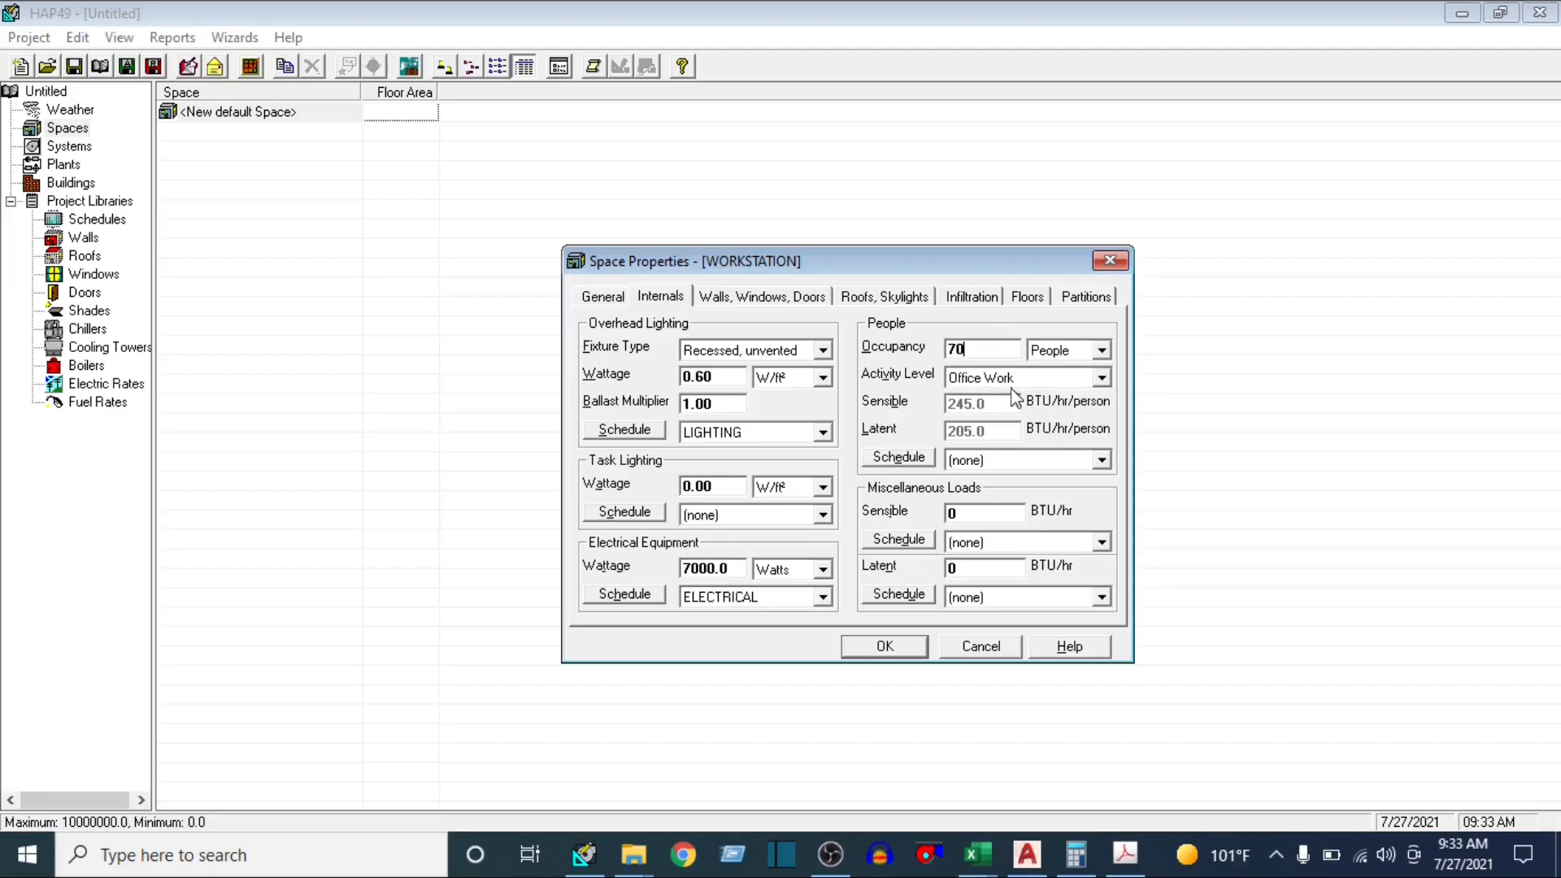
{"action": "left_click", "coordinate": [1100, 378]}
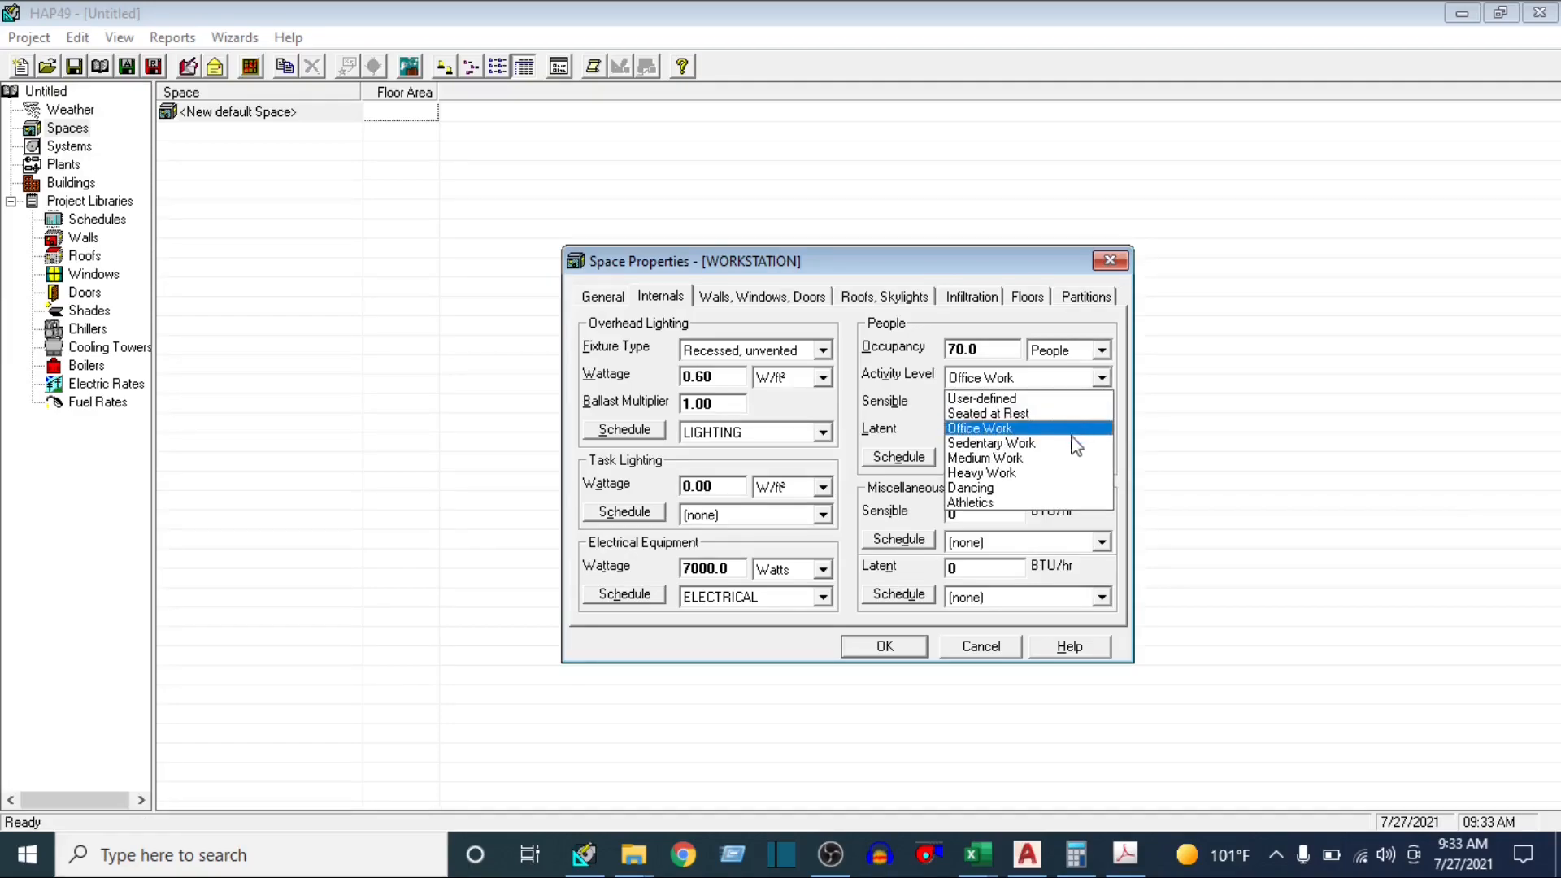
{"action": "left_click", "coordinate": [986, 429]}
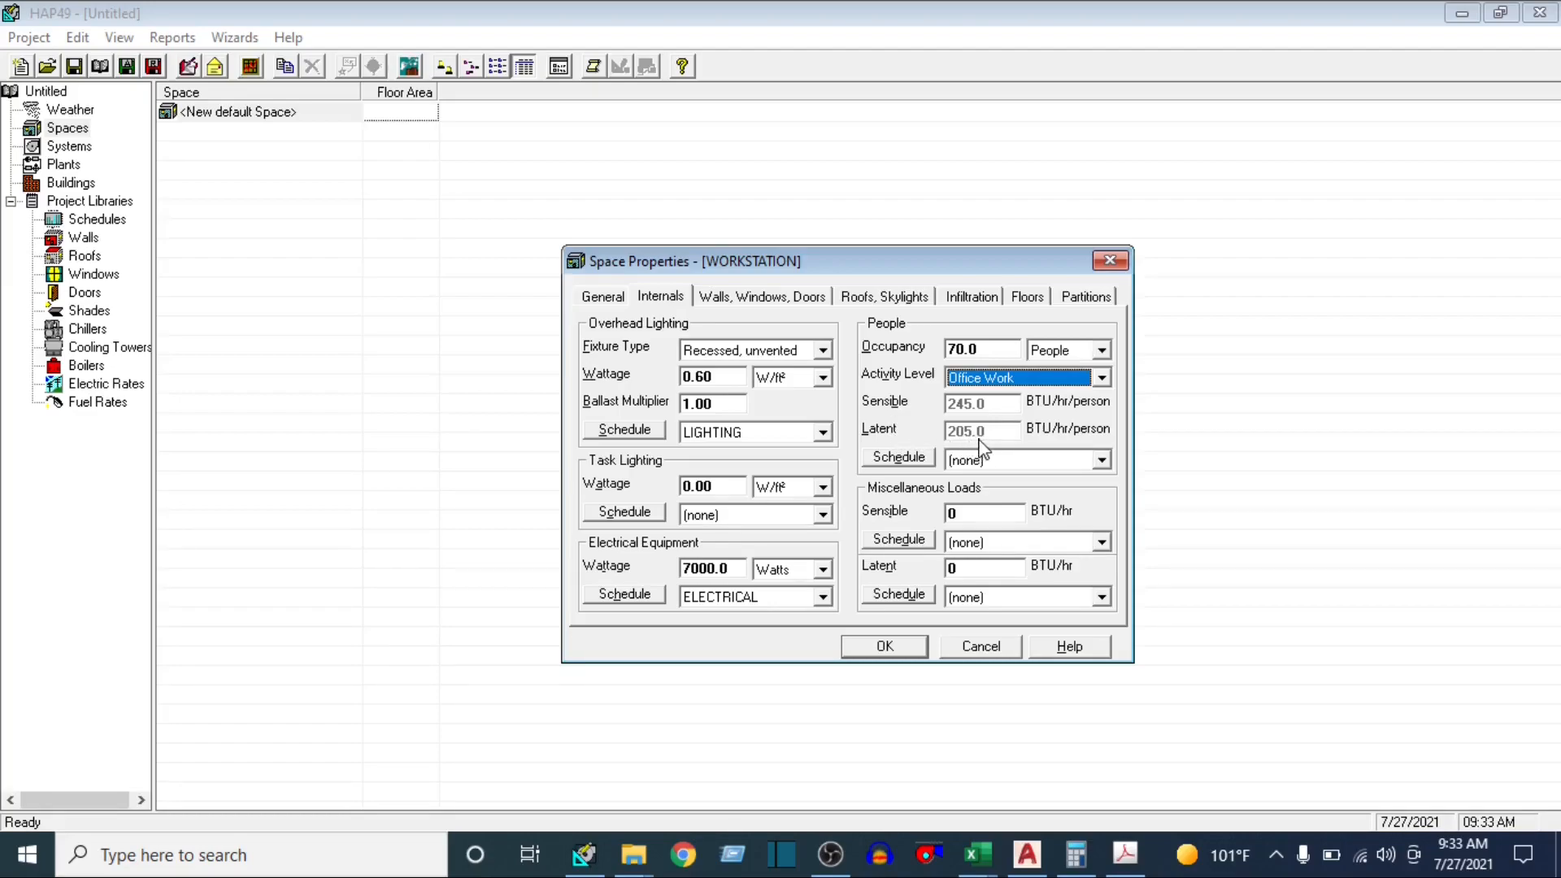
Assign the PEOPLE schedule to the WORKSTATION occupancy and open the space's wall, window and door inputs
{"action": "left_click", "coordinate": [1100, 460]}
{"action": "left_click", "coordinate": [995, 541]}
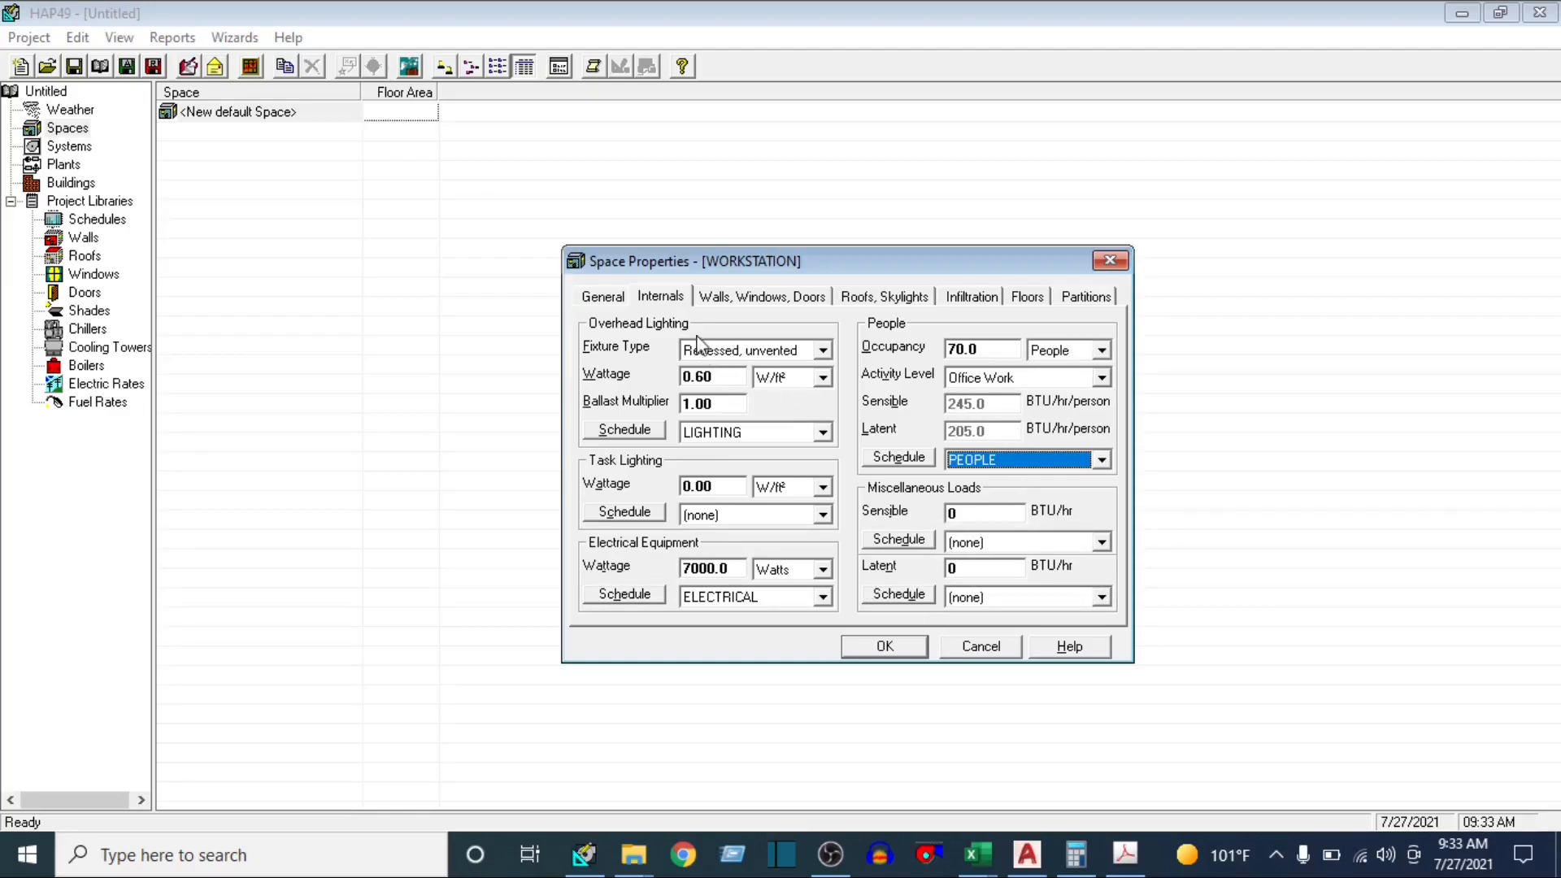
{"action": "left_click", "coordinate": [764, 297]}
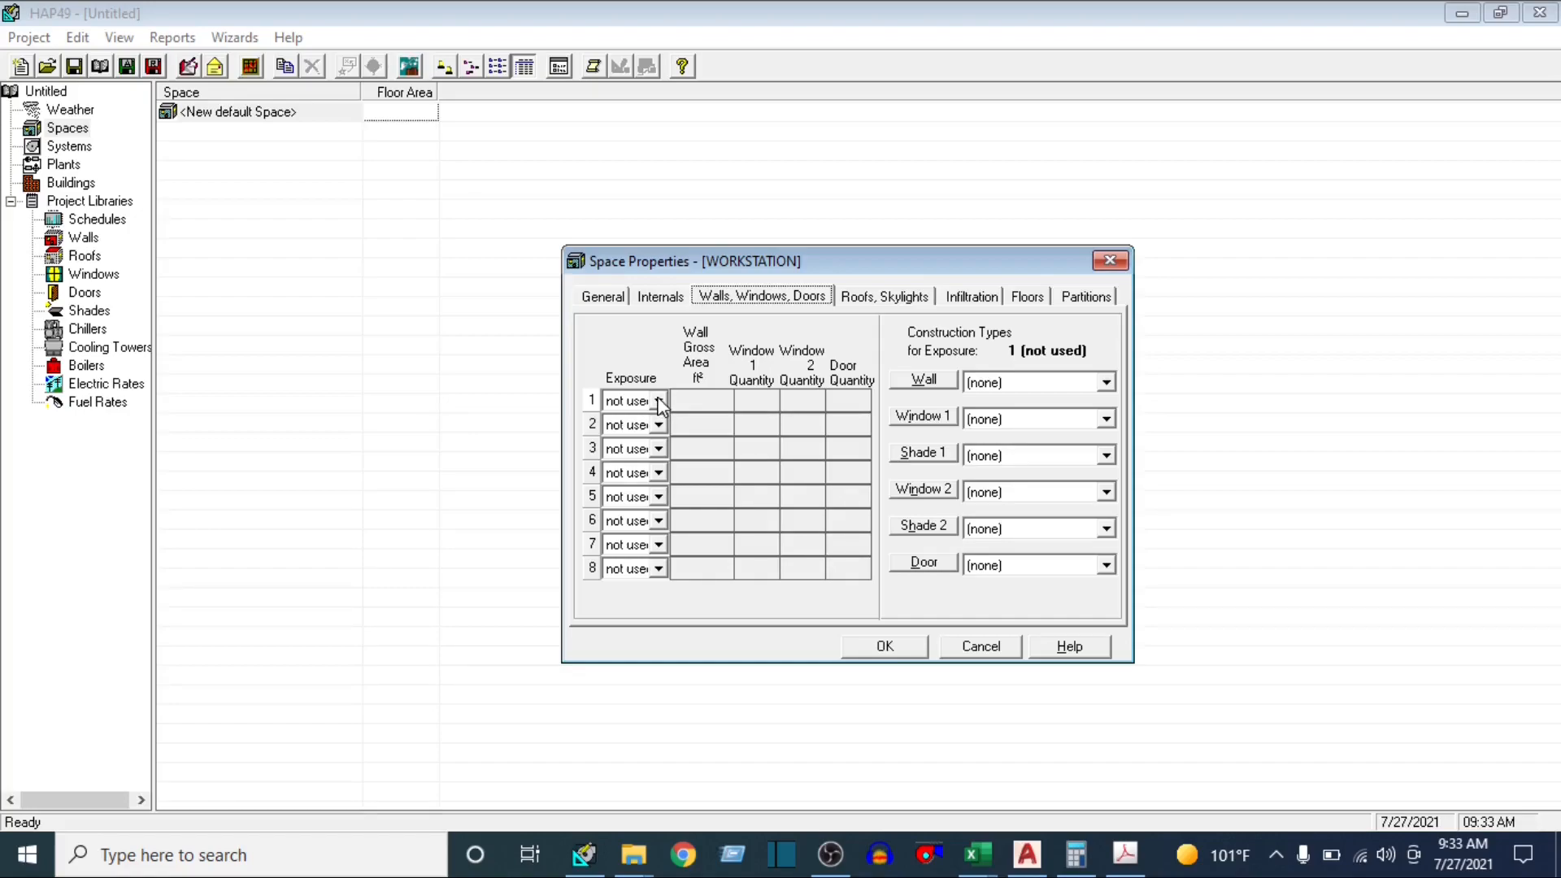
Switch to the AutoCAD floor plan and check the dimensioned length of the workstation's north wall
{"action": "left_click", "coordinate": [1028, 867]}
{"action": "scroll", "coordinate": [855, 516], "scroll_direction": "down", "scroll_amount": 4}
{"action": "left_click_drag", "start_coordinate": [852, 515], "coordinate": [853, 281]}
{"action": "scroll", "coordinate": [754, 641], "scroll_direction": "up", "scroll_amount": 6}
{"action": "left_click_drag", "start_coordinate": [755, 641], "coordinate": [731, 463]}
{"action": "scroll", "coordinate": [744, 630], "scroll_direction": "down", "scroll_amount": 2}
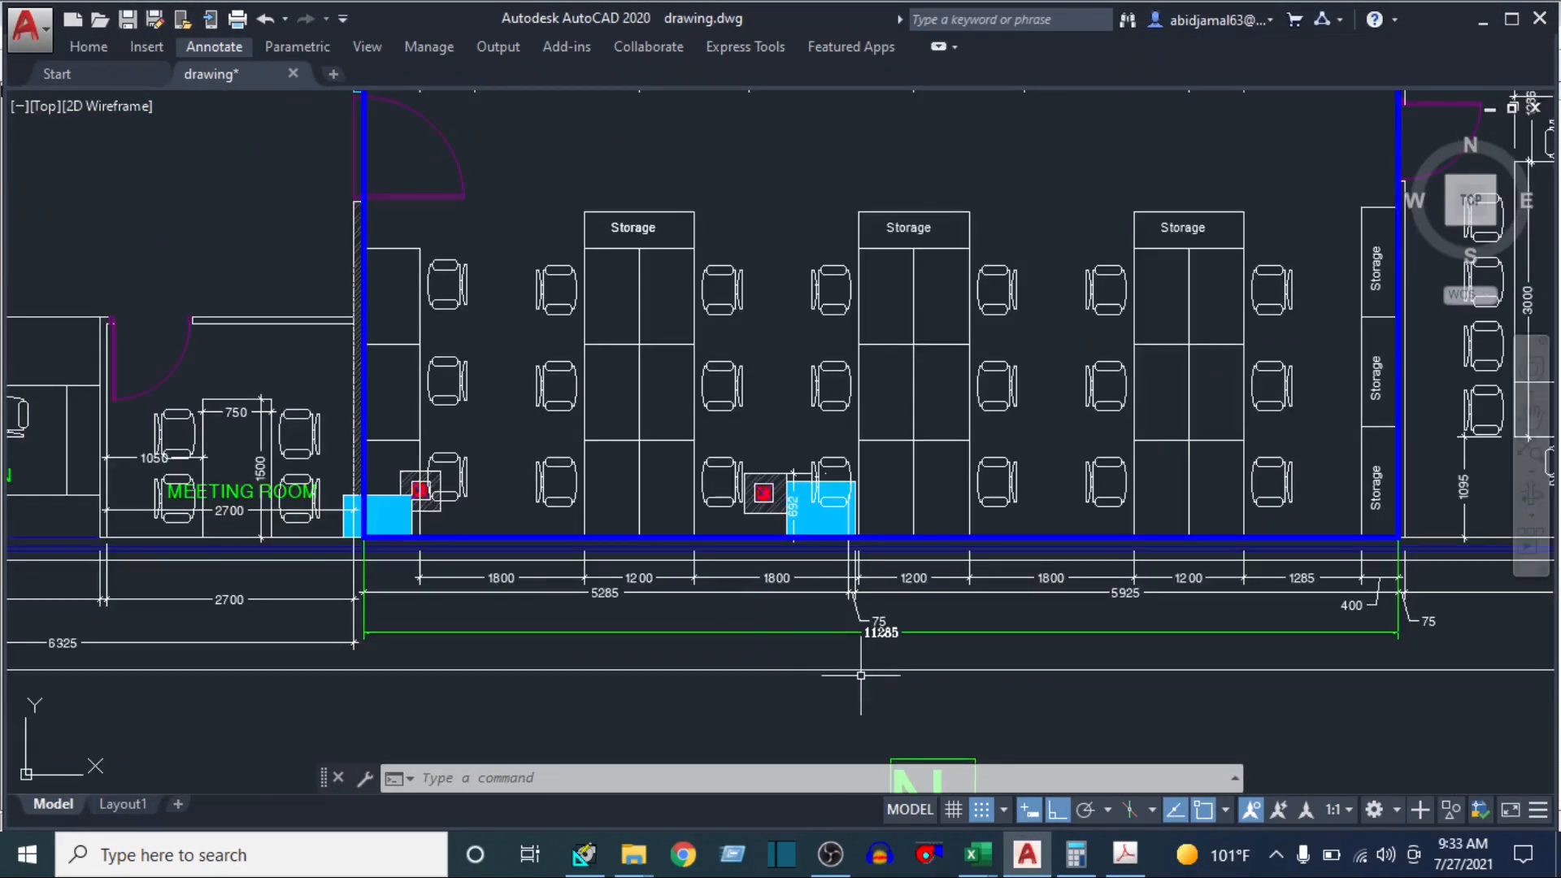
{"action": "scroll", "coordinate": [860, 675], "scroll_direction": "up", "scroll_amount": 2}
Calculate the north wall's area in Calculator by dividing 11285 by 300 and multiplying the result by 12
{"action": "left_click", "coordinate": [1072, 855]}
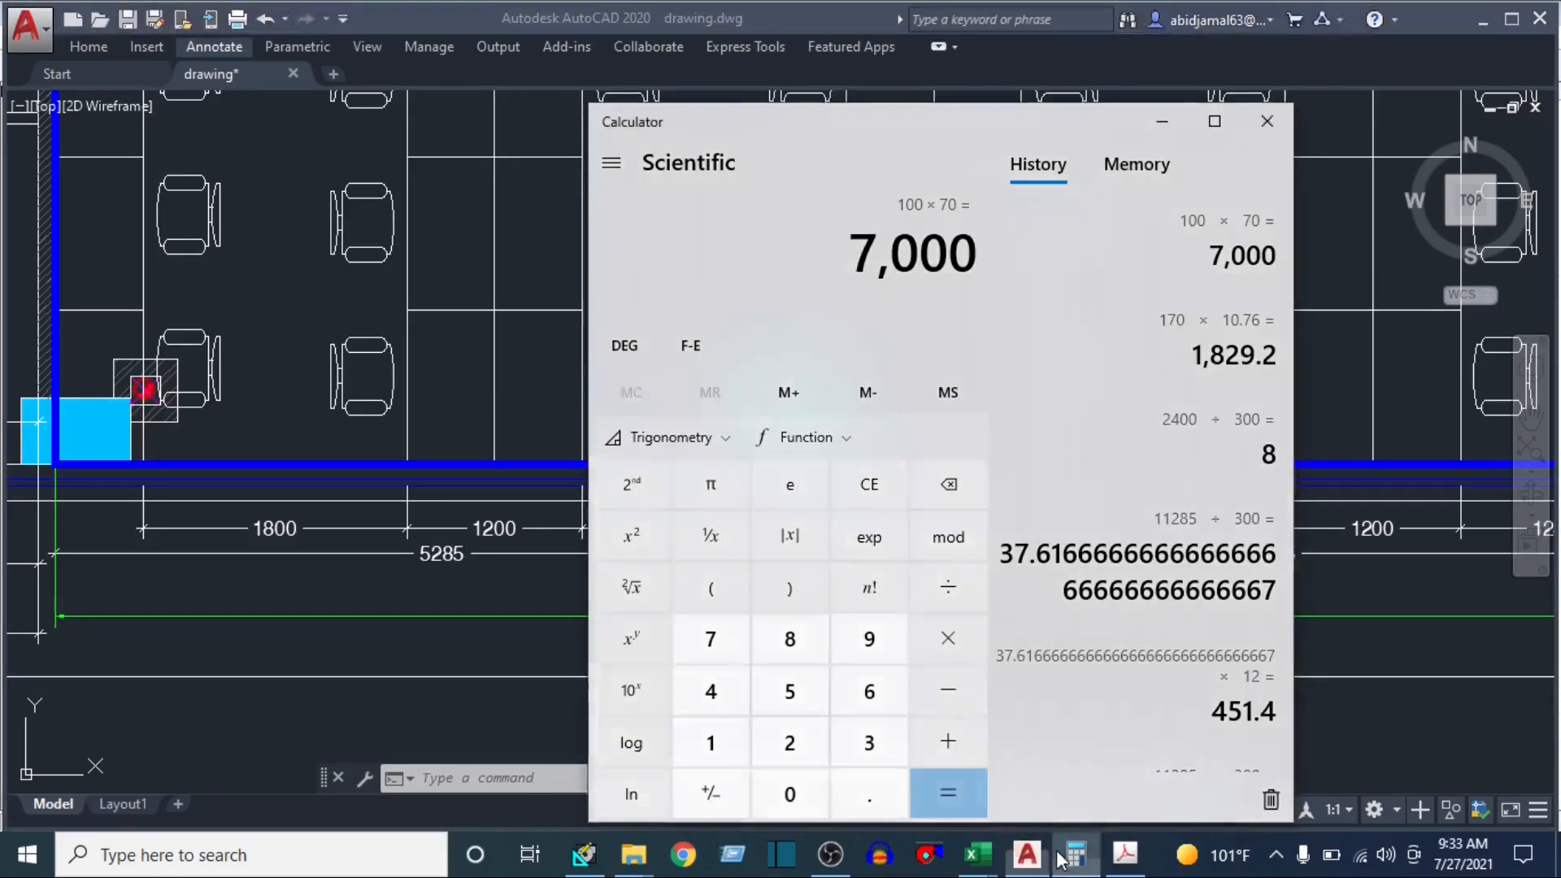
{"action": "type", "text": "1128"}
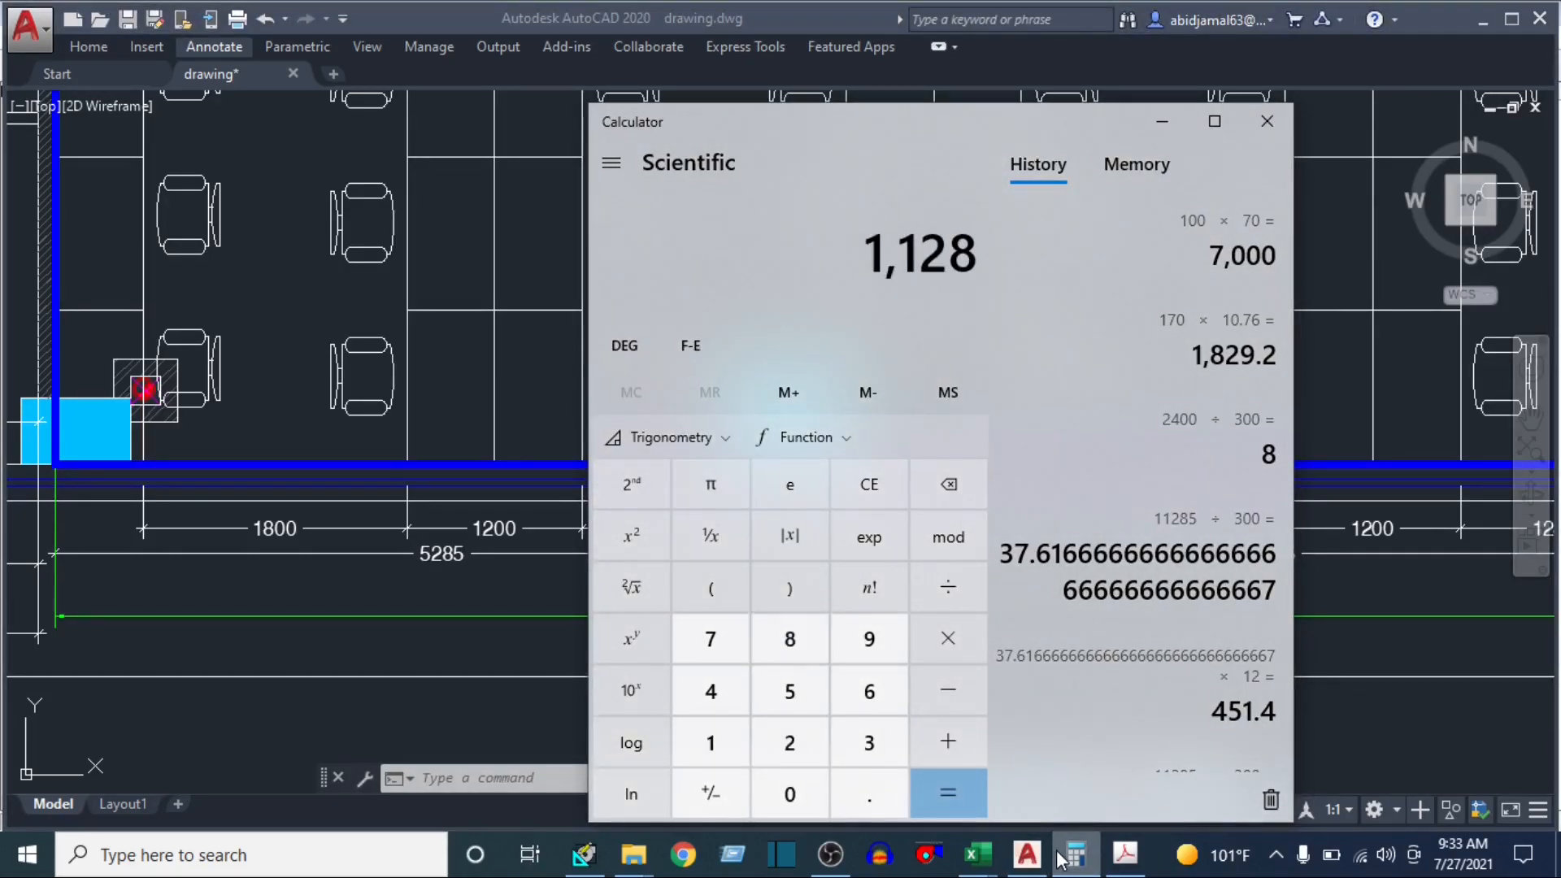
{"action": "type", "text": "5 ÷ 300"}
{"action": "key", "text": "Return"}
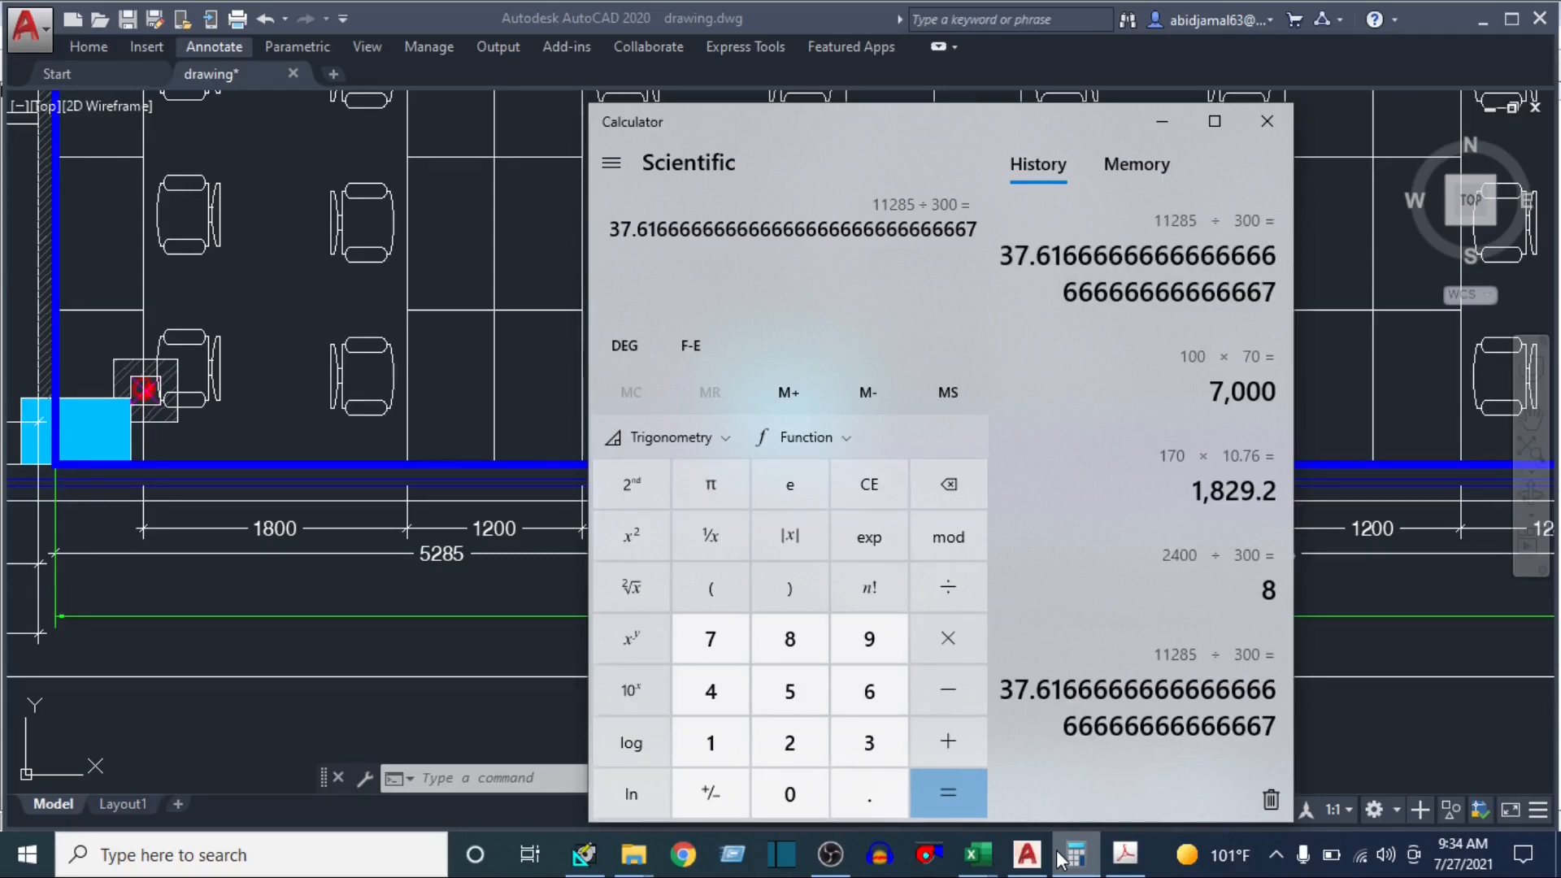
{"action": "type", "text": "*"}
{"action": "type", "text": "12"}
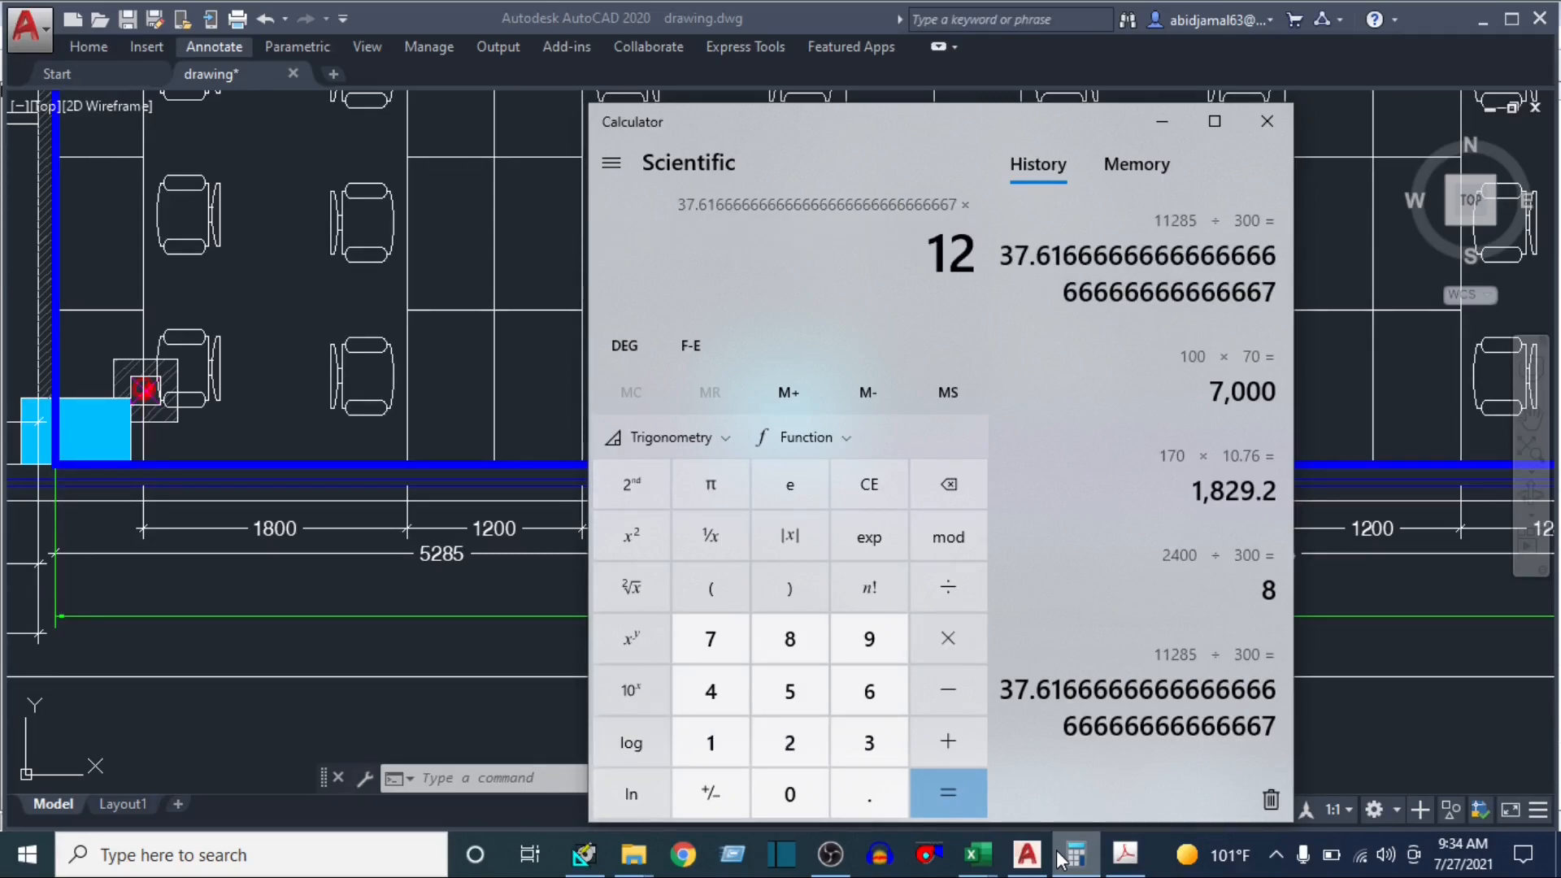
{"action": "key", "text": "Return"}
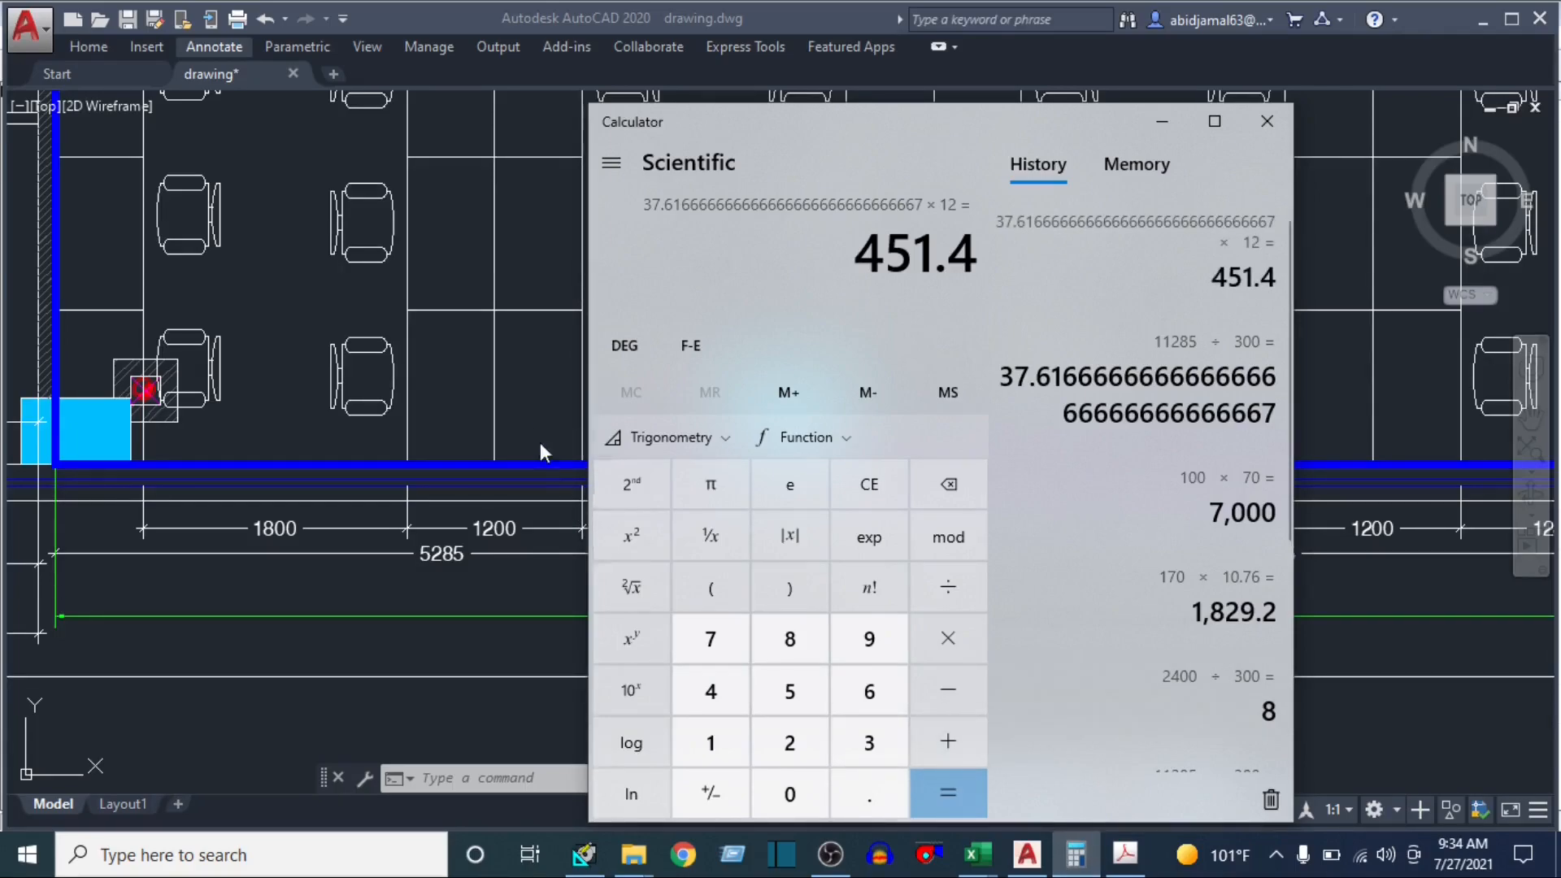
Switch back to HAP and set exposure 1 to N with the Face Brick + 8" Brick wall and a Window 1 quantity of 1
{"action": "left_click", "coordinate": [553, 390]}
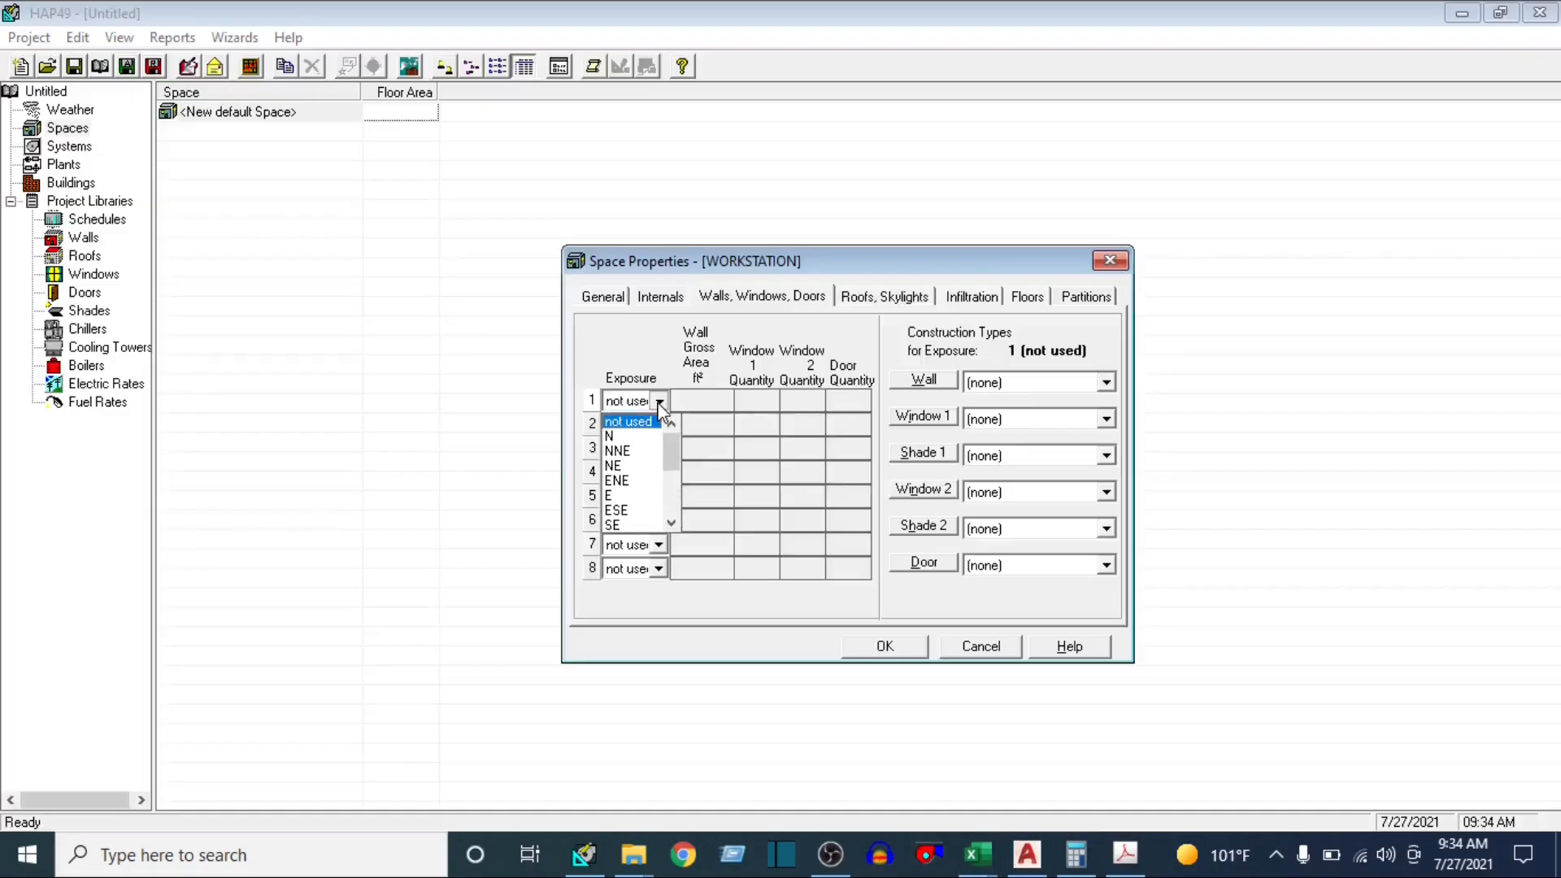
{"action": "left_click", "coordinate": [621, 438]}
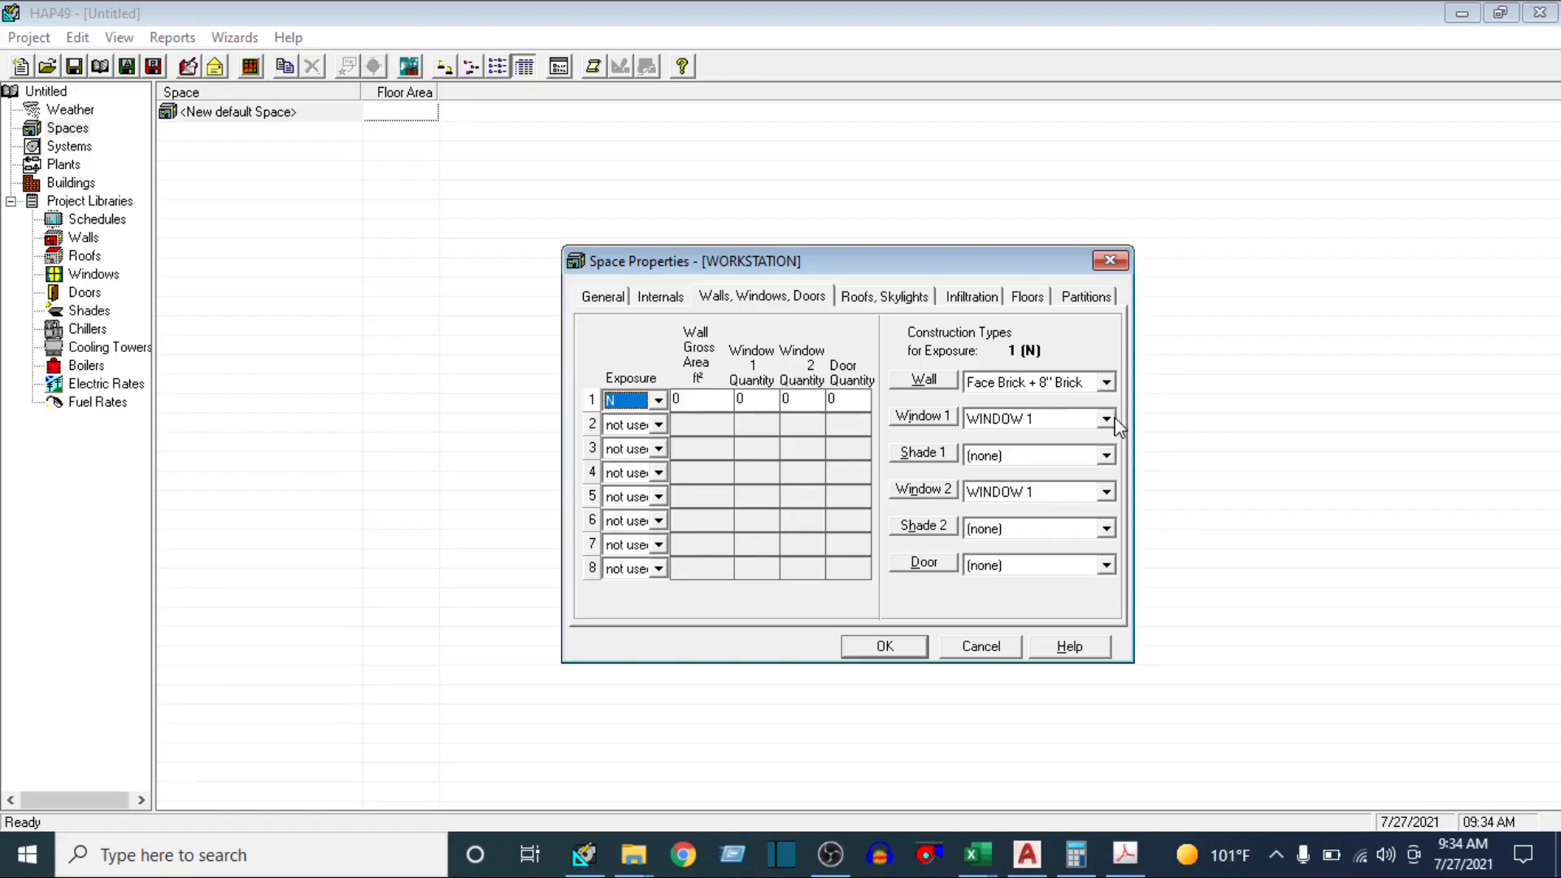
{"action": "left_click", "coordinate": [1107, 383]}
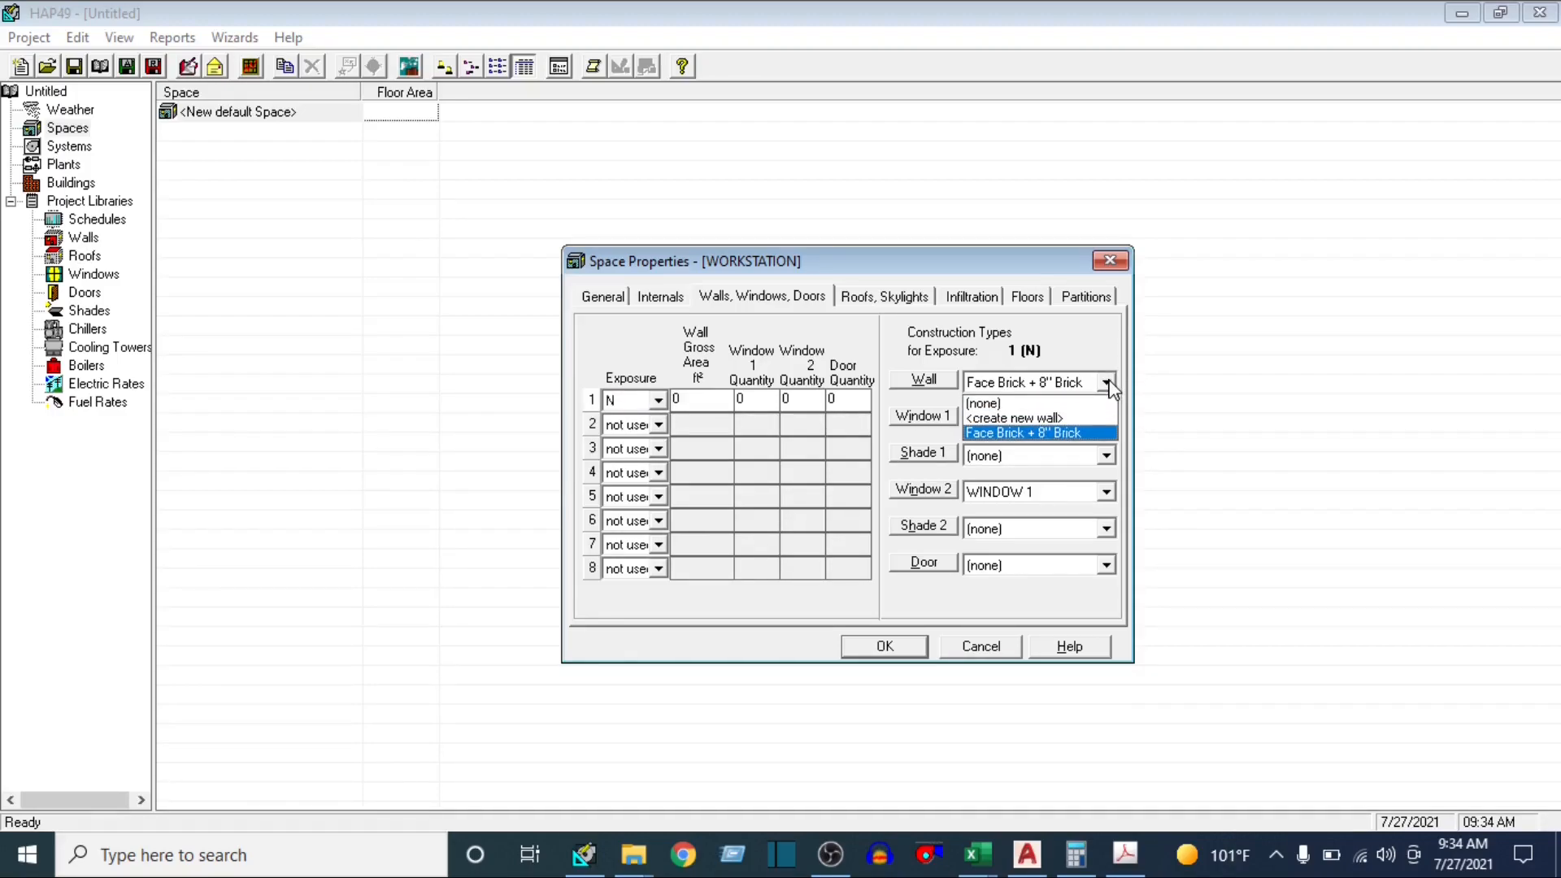
{"action": "left_click", "coordinate": [1108, 383]}
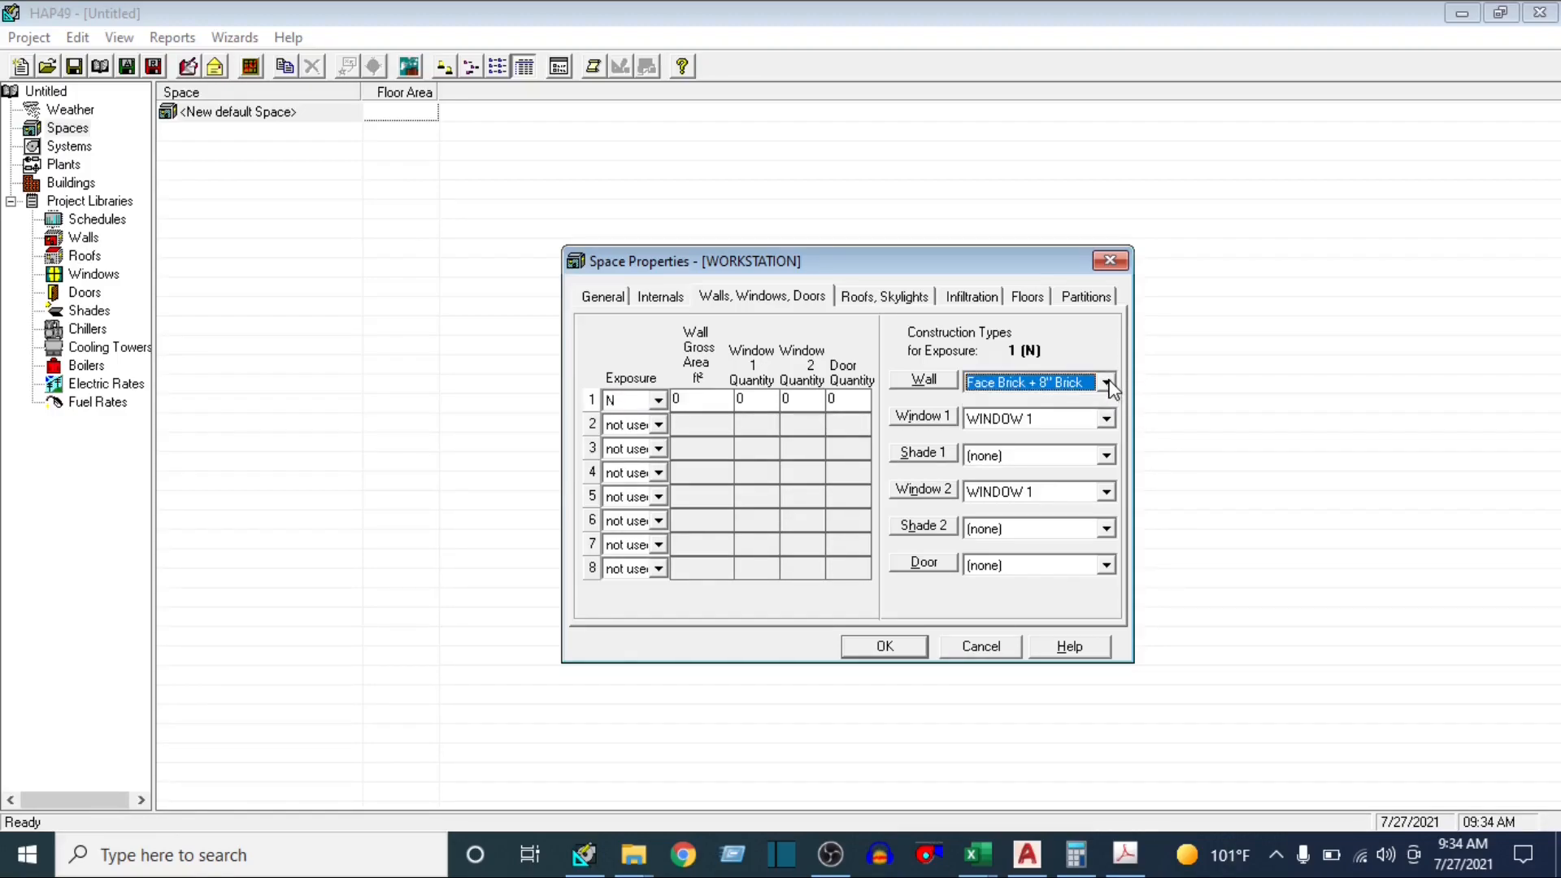
{"action": "left_click", "coordinate": [759, 400]}
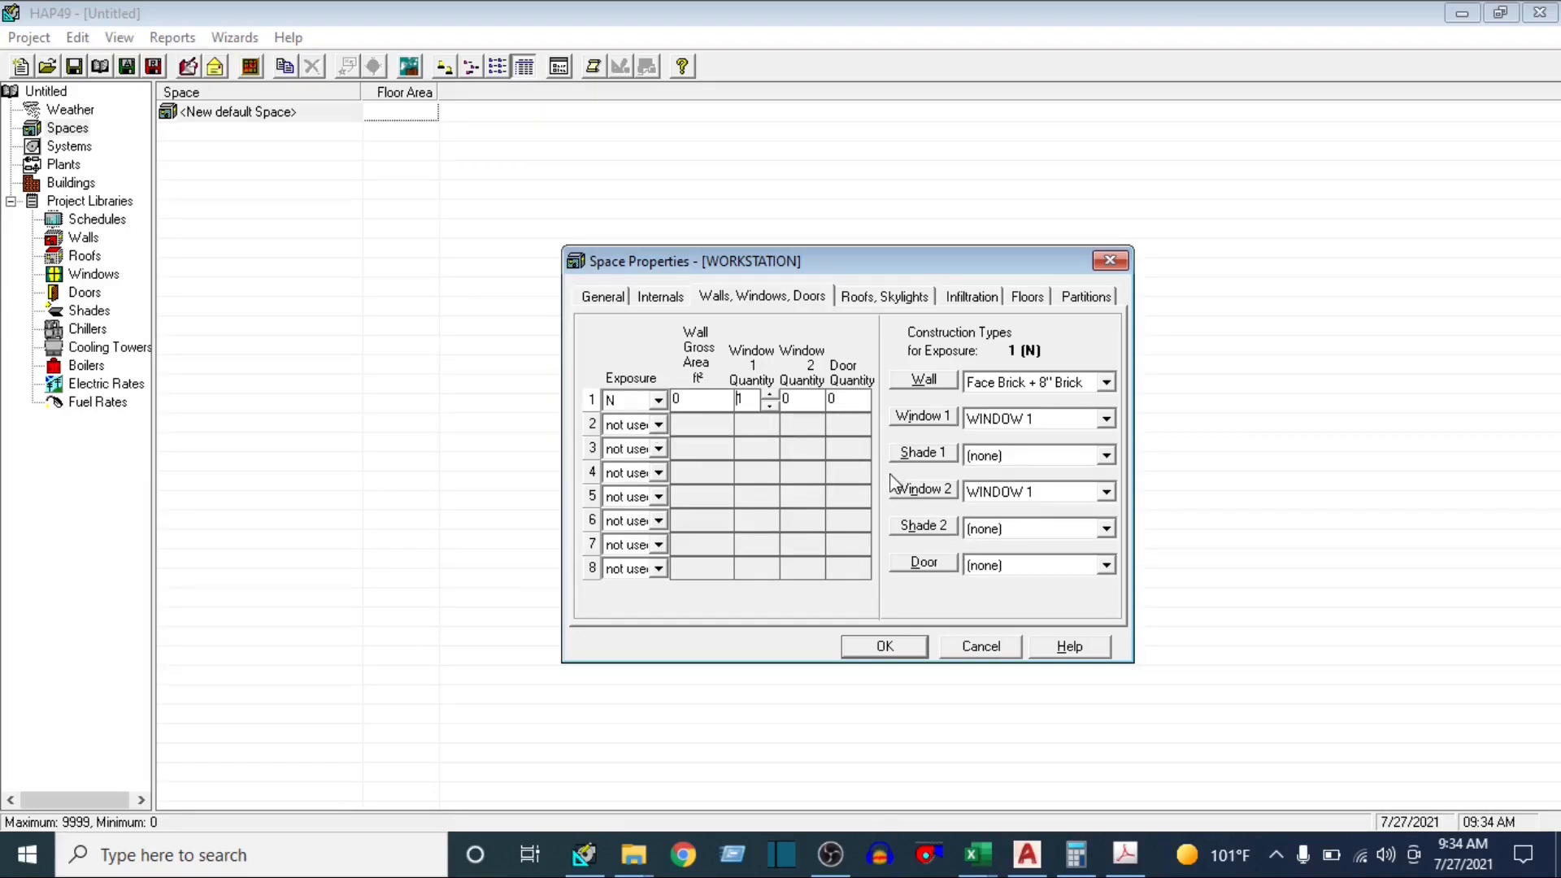
Recheck the computed area in Calculator and set the N exposure's wall gross area to 451.4 ft²
{"action": "left_click", "coordinate": [697, 398]}
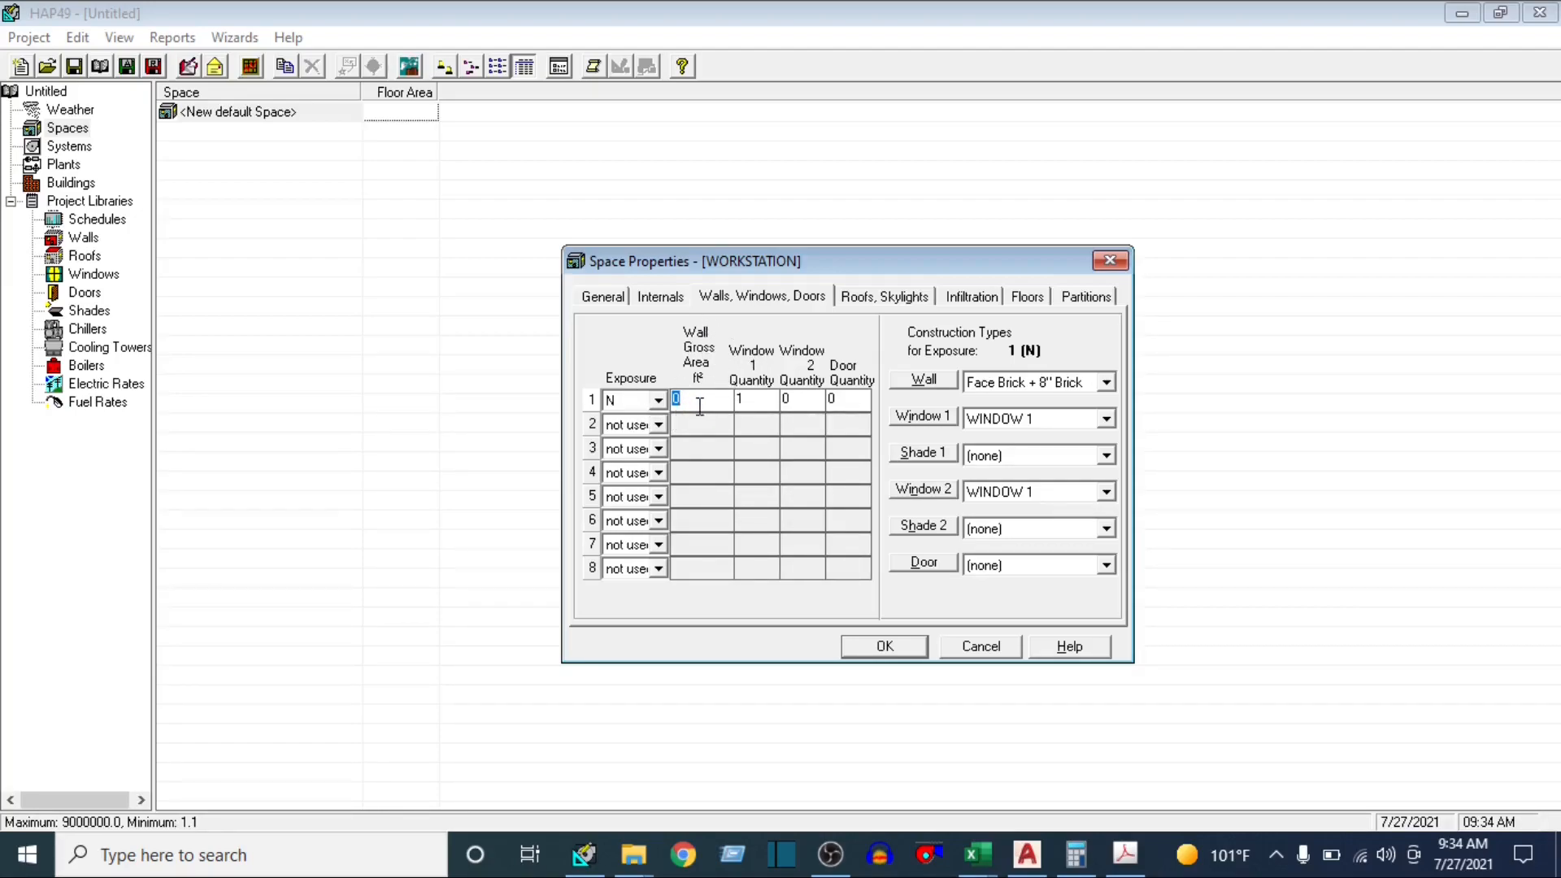
{"action": "left_click", "coordinate": [741, 407]}
{"action": "left_click", "coordinate": [1075, 853]}
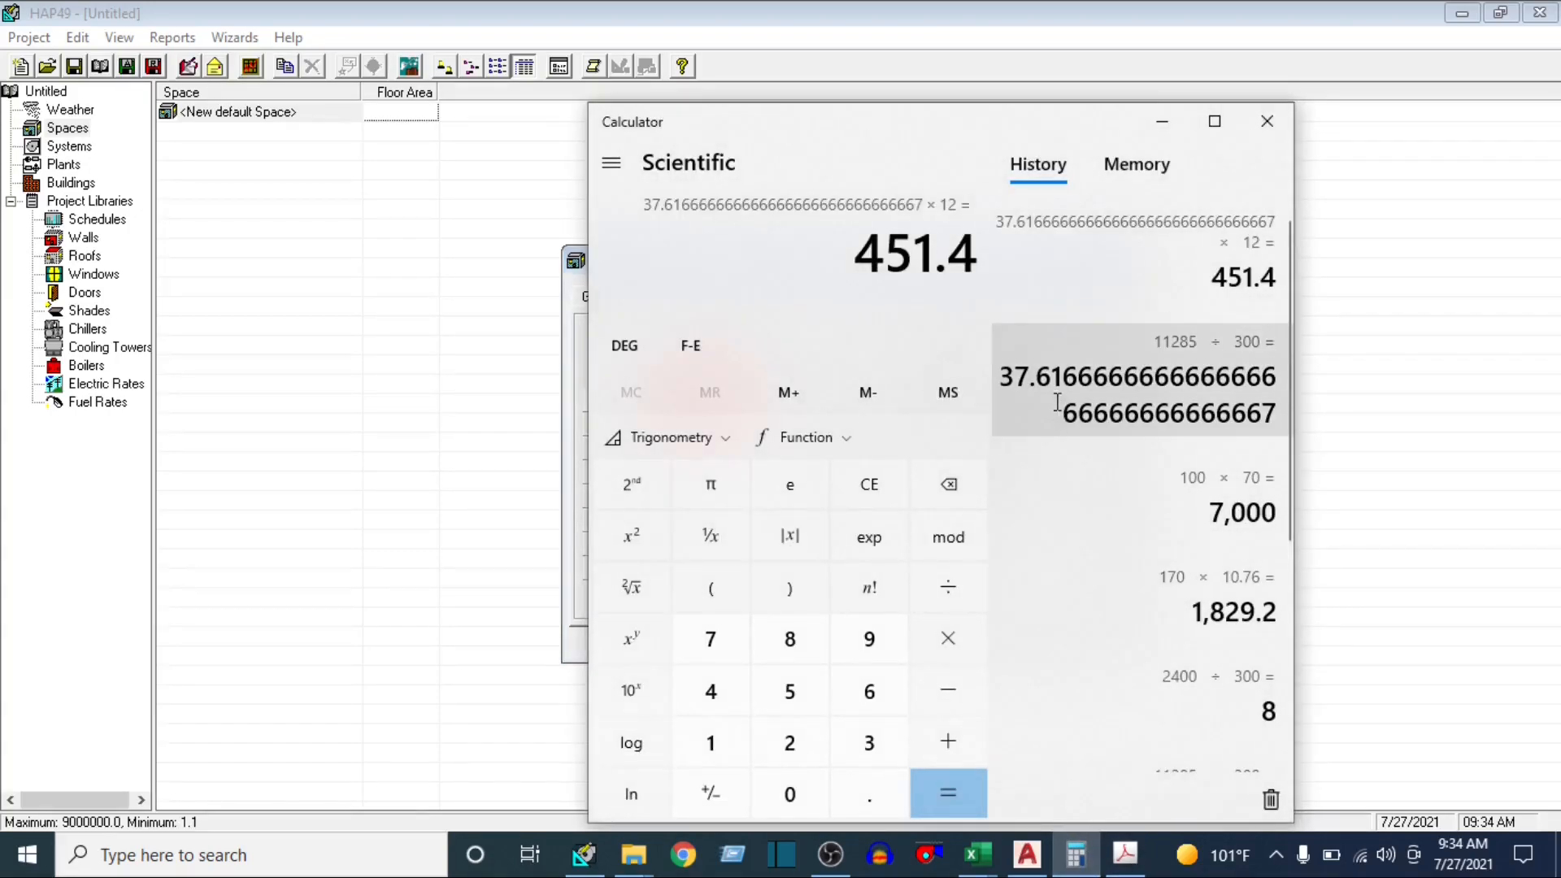
{"action": "left_click_drag", "start_coordinate": [884, 249], "coordinate": [978, 250]}
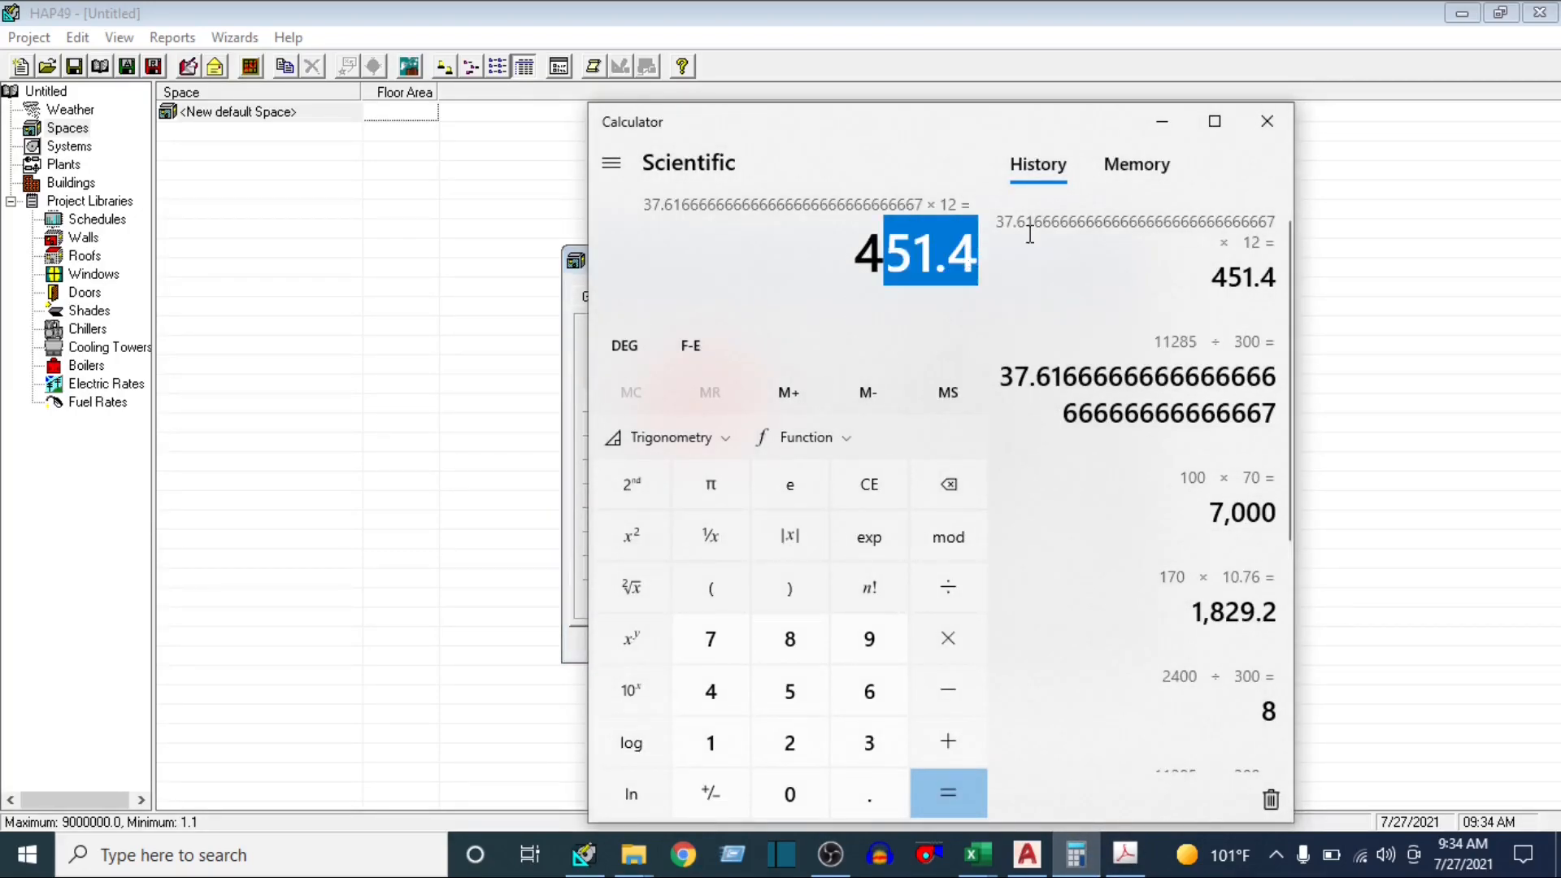
{"action": "left_click", "coordinate": [1163, 122]}
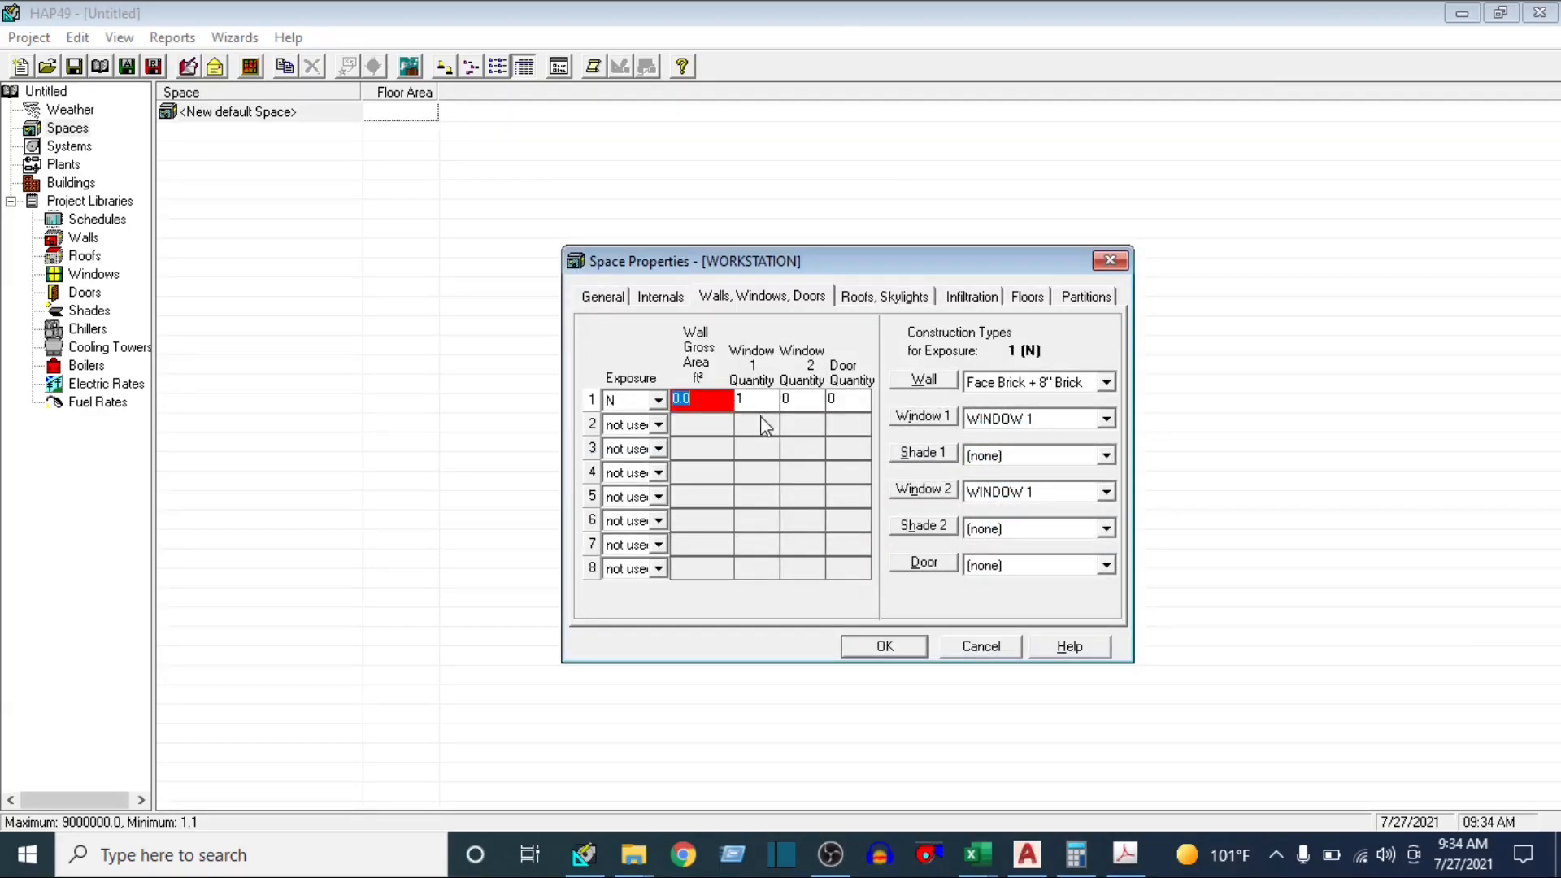
{"action": "type", "text": "451.4"}
{"action": "left_click", "coordinate": [755, 398]}
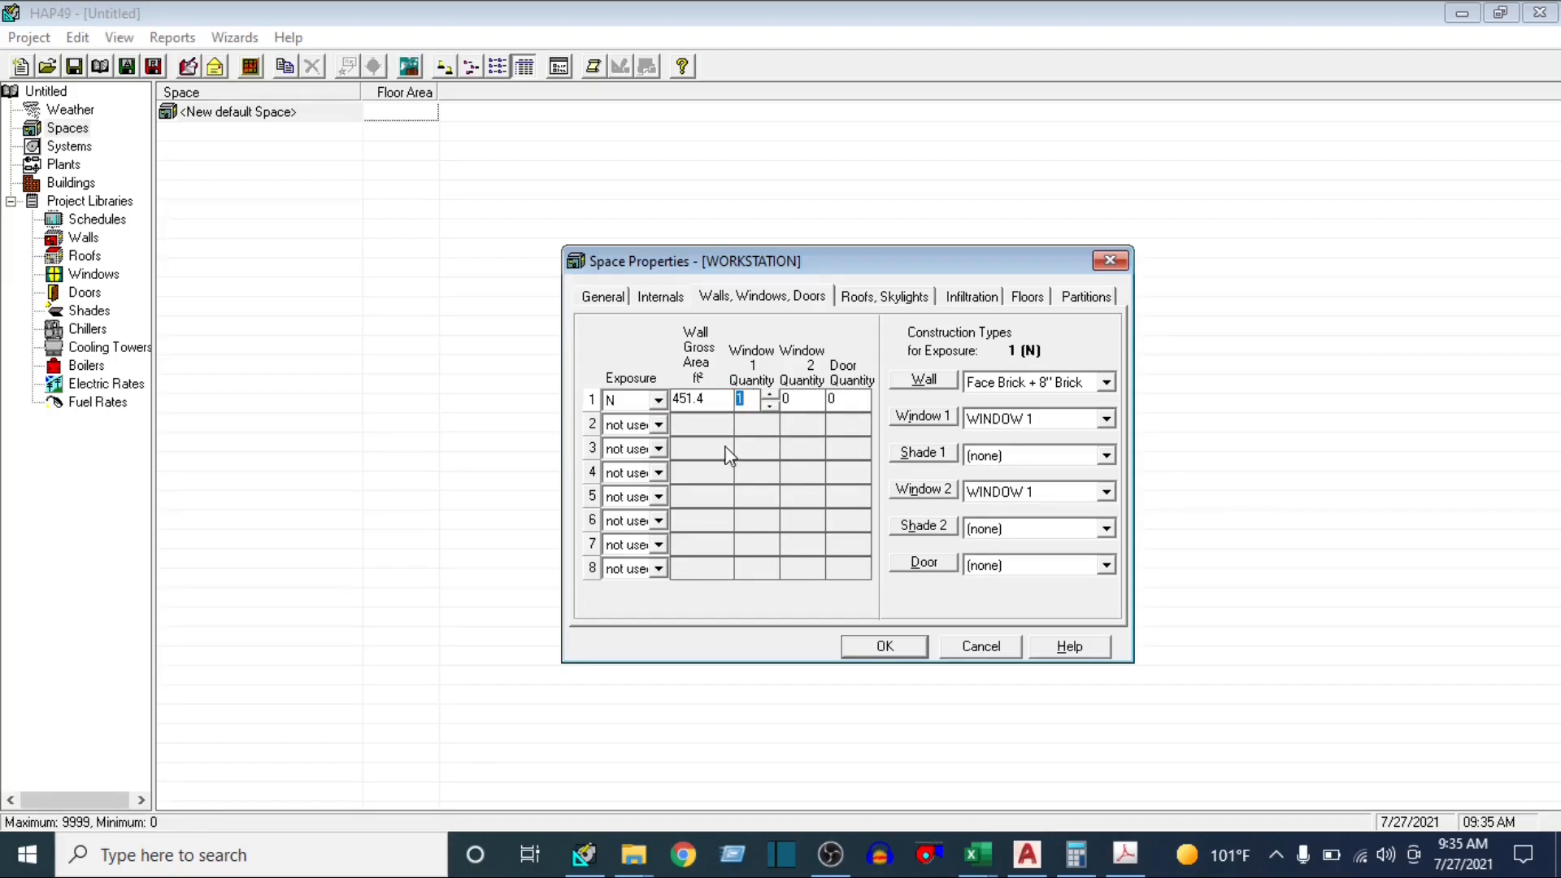
Switch to the AutoCAD floor plan and add a linear dimension along the full width of the workstation's south wall
{"action": "left_click", "coordinate": [1027, 855]}
{"action": "scroll", "coordinate": [902, 488], "scroll_direction": "down", "scroll_amount": 5}
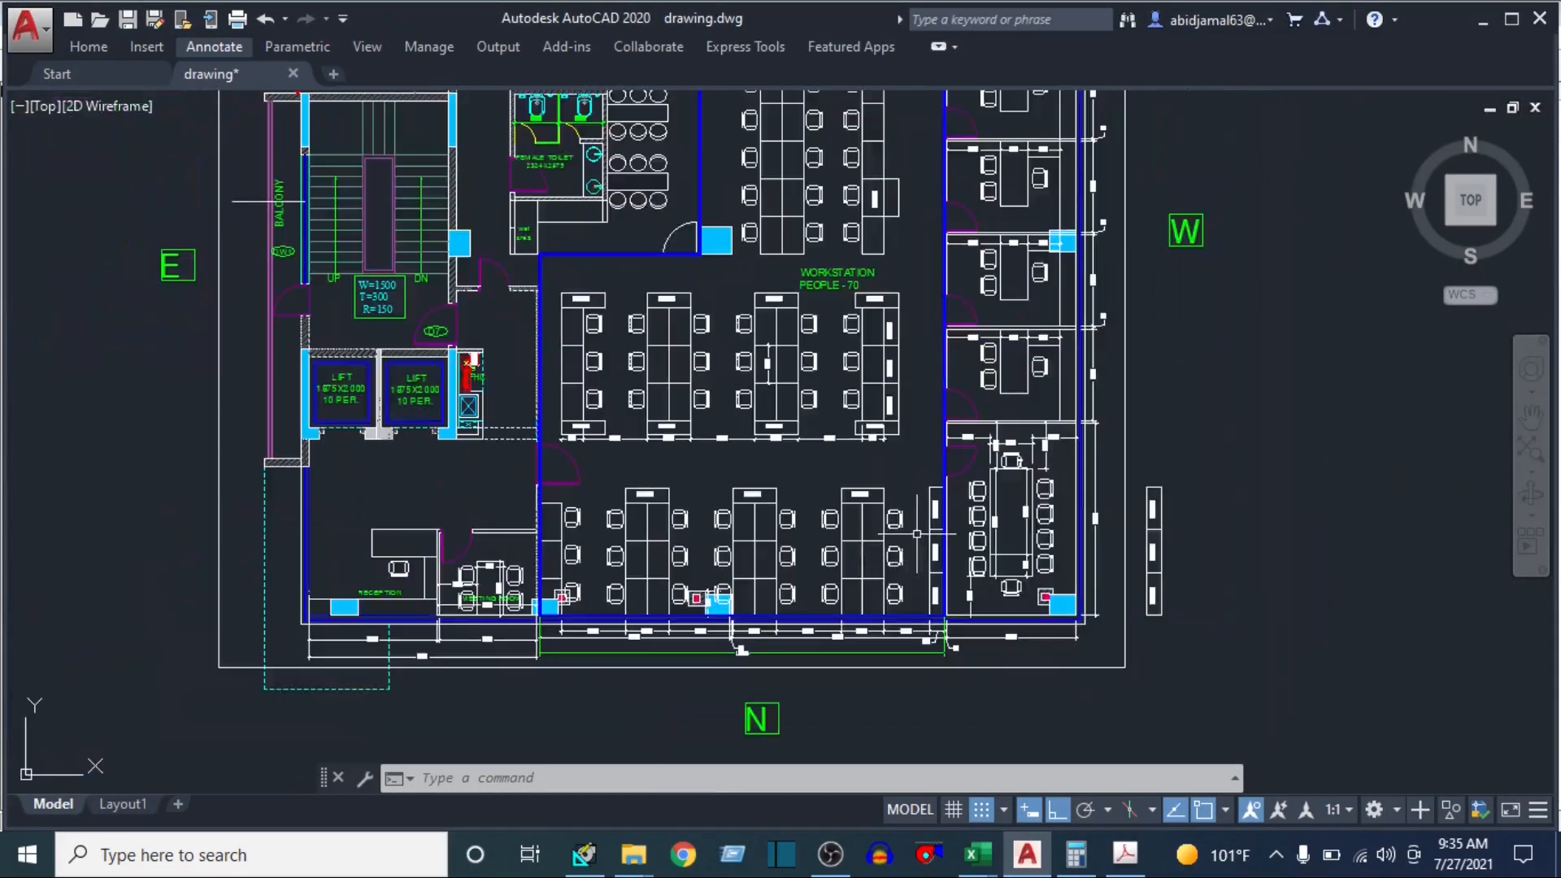
{"action": "left_click_drag", "start_coordinate": [1054, 236], "coordinate": [1011, 464]}
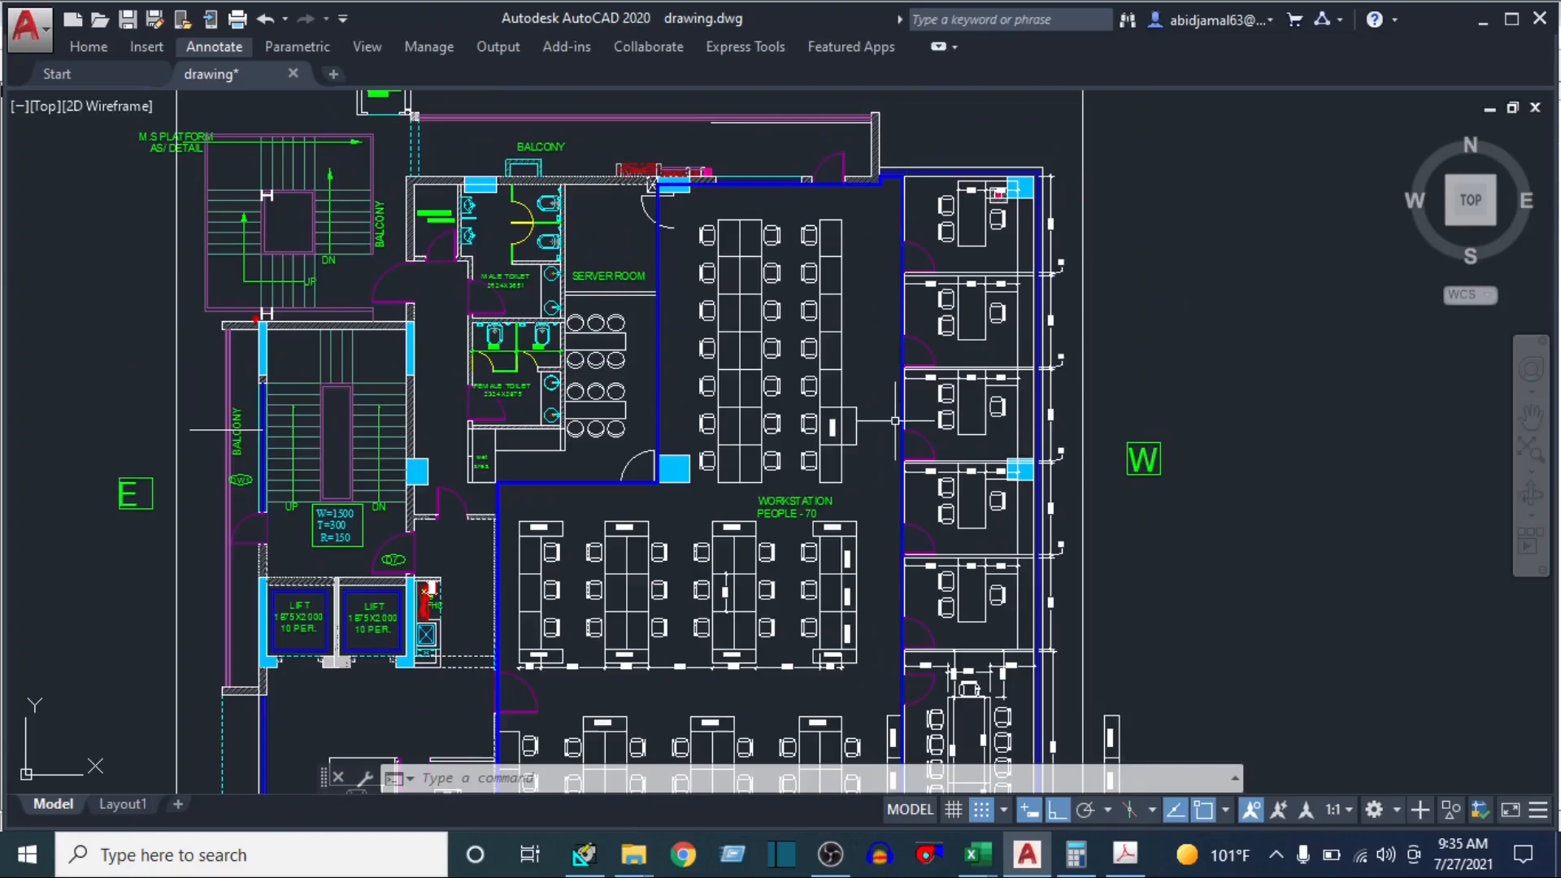
{"action": "left_click_drag", "start_coordinate": [894, 421], "coordinate": [911, 237]}
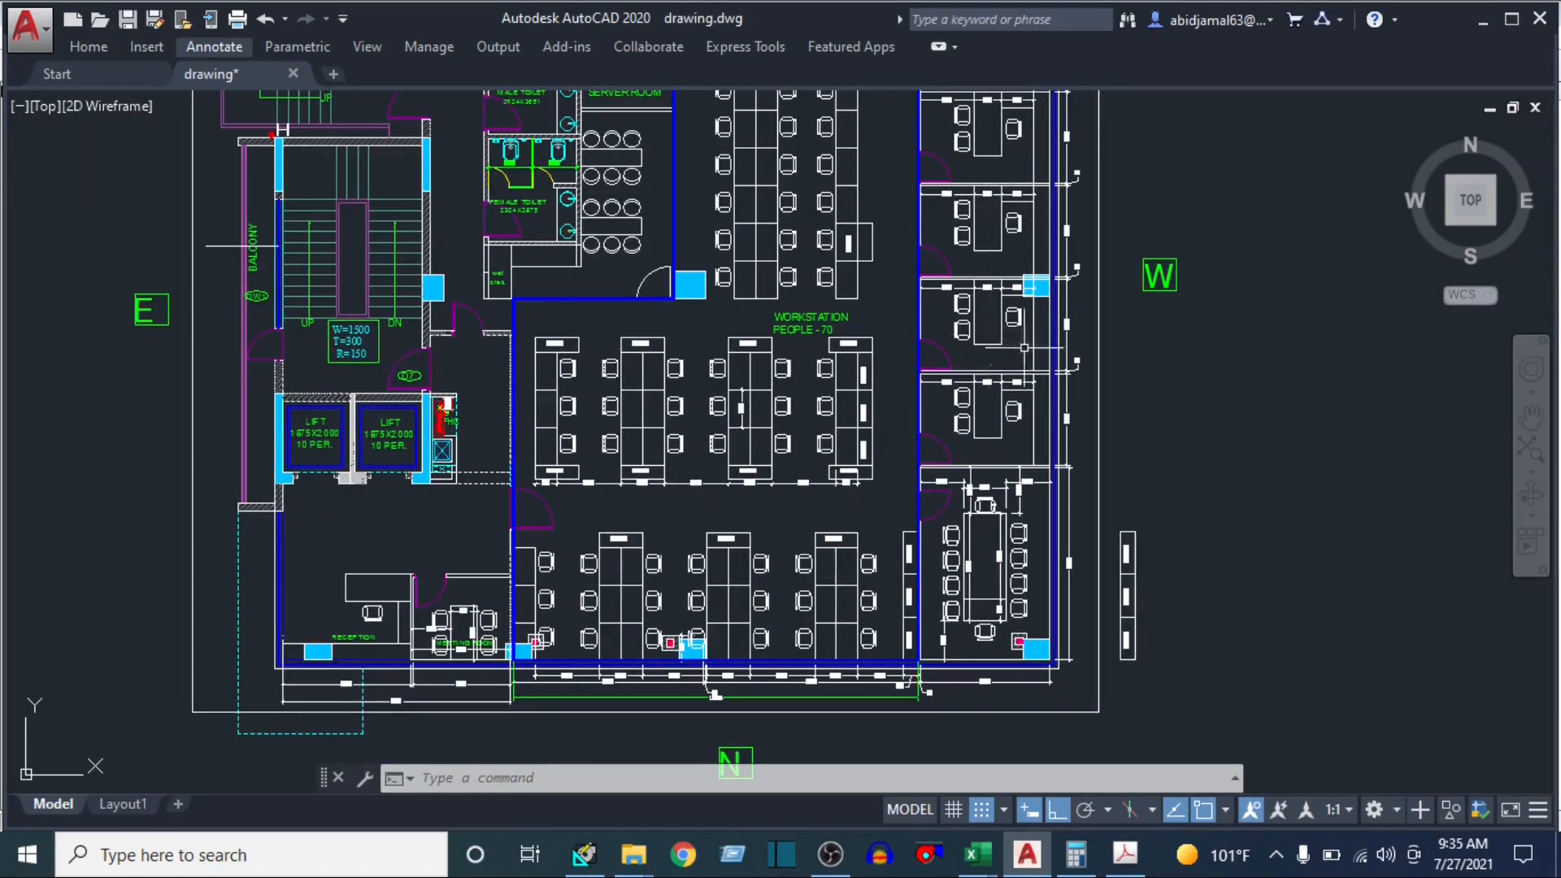
{"action": "left_click_drag", "start_coordinate": [896, 173], "coordinate": [869, 501]}
{"action": "scroll", "coordinate": [764, 366], "scroll_direction": "up", "scroll_amount": 5}
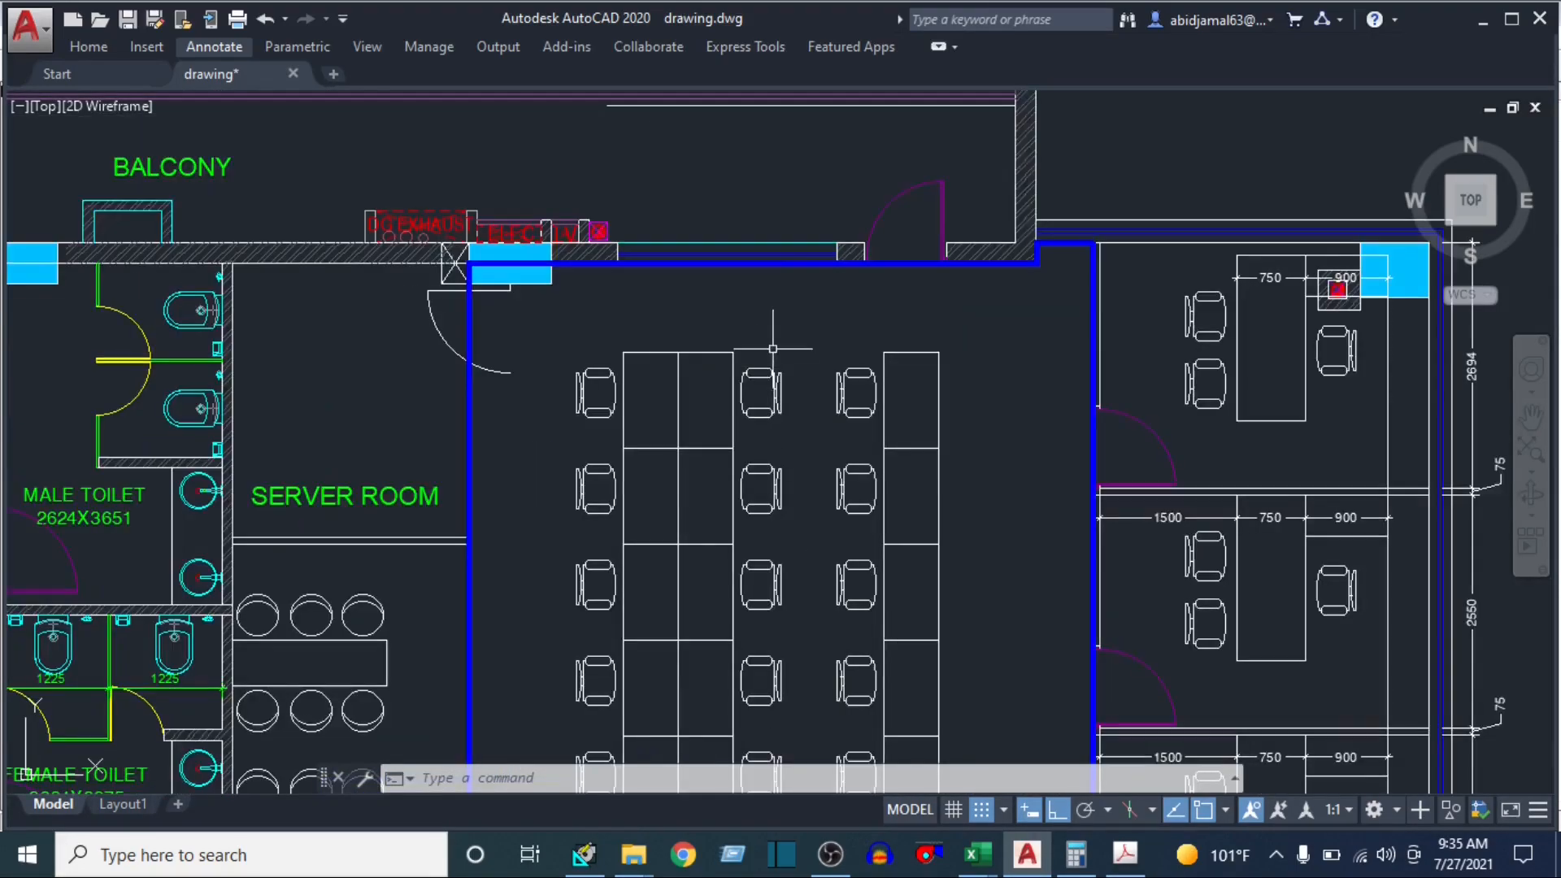
{"action": "left_click_drag", "start_coordinate": [790, 343], "coordinate": [859, 574]}
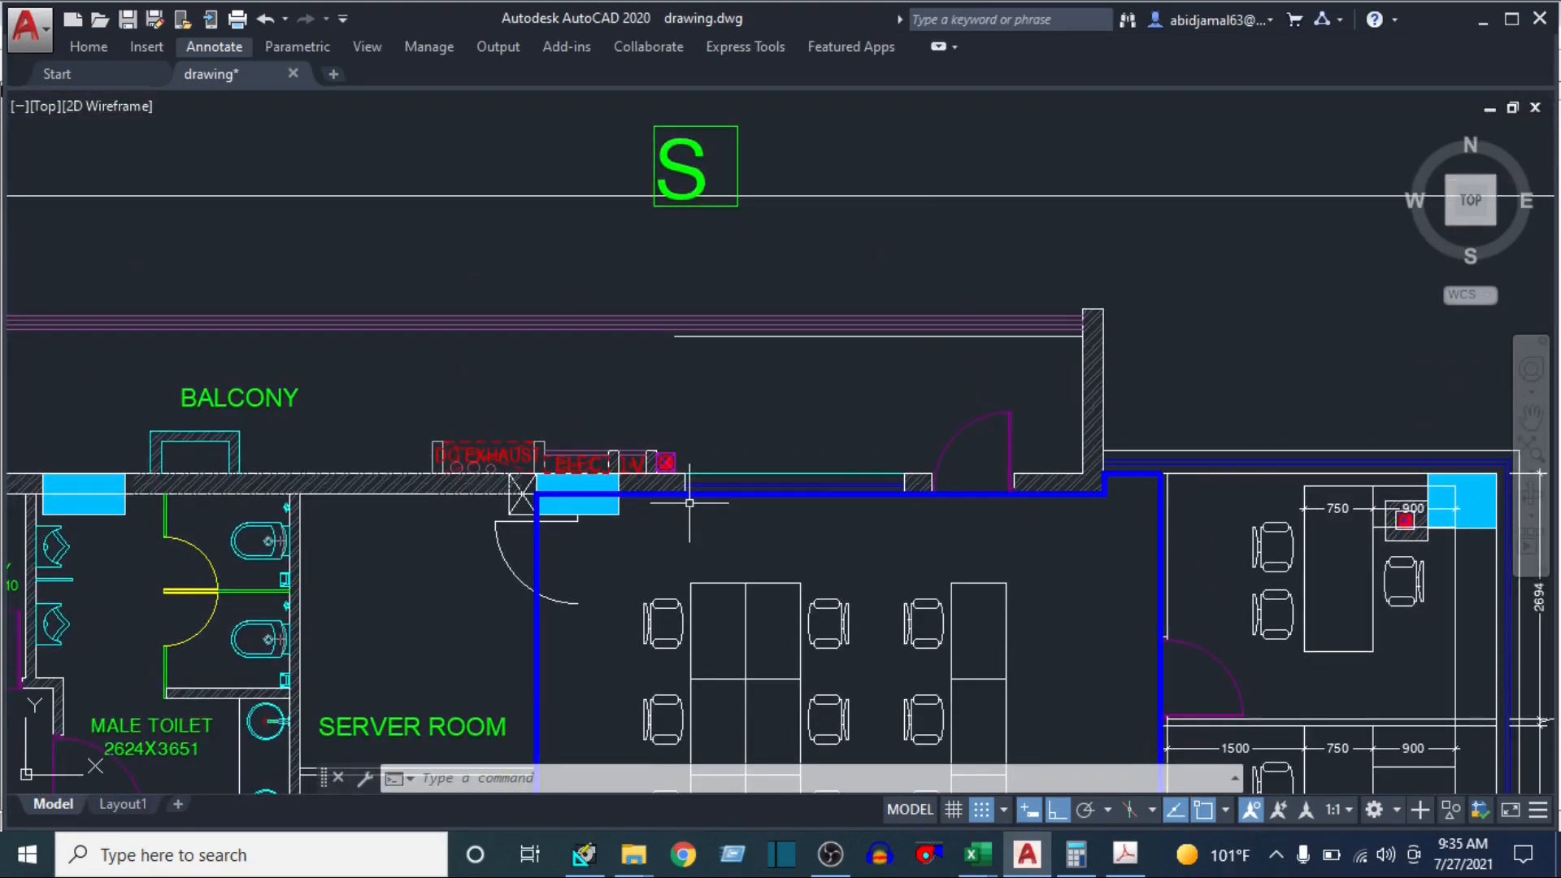
{"action": "type", "text": "dli"}
{"action": "key", "text": "Return"}
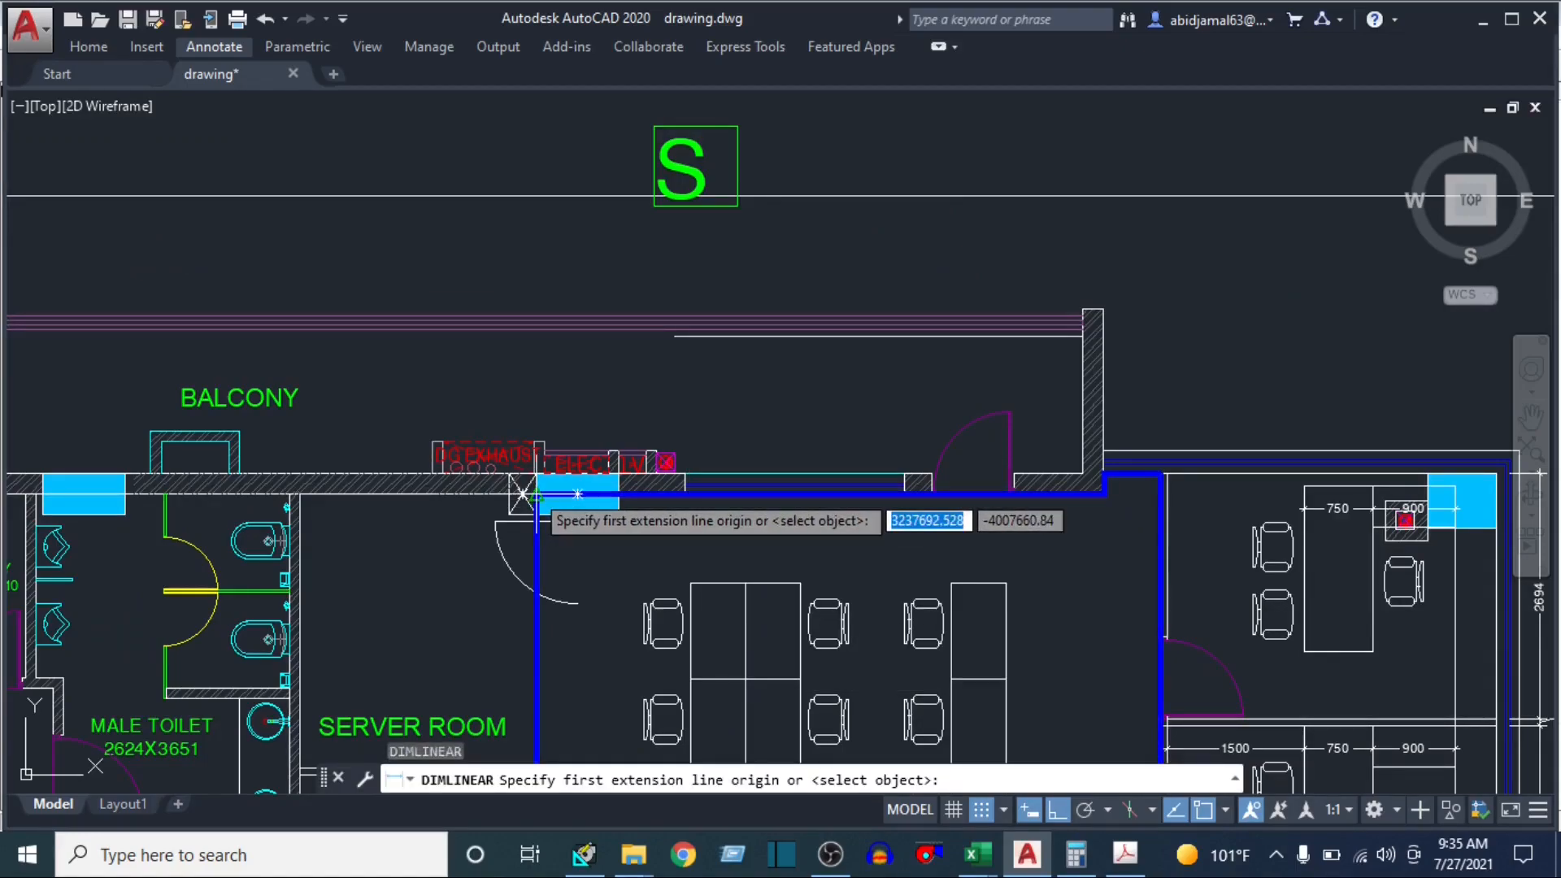
{"action": "left_click", "coordinate": [537, 493]}
{"action": "left_click", "coordinate": [1160, 487]}
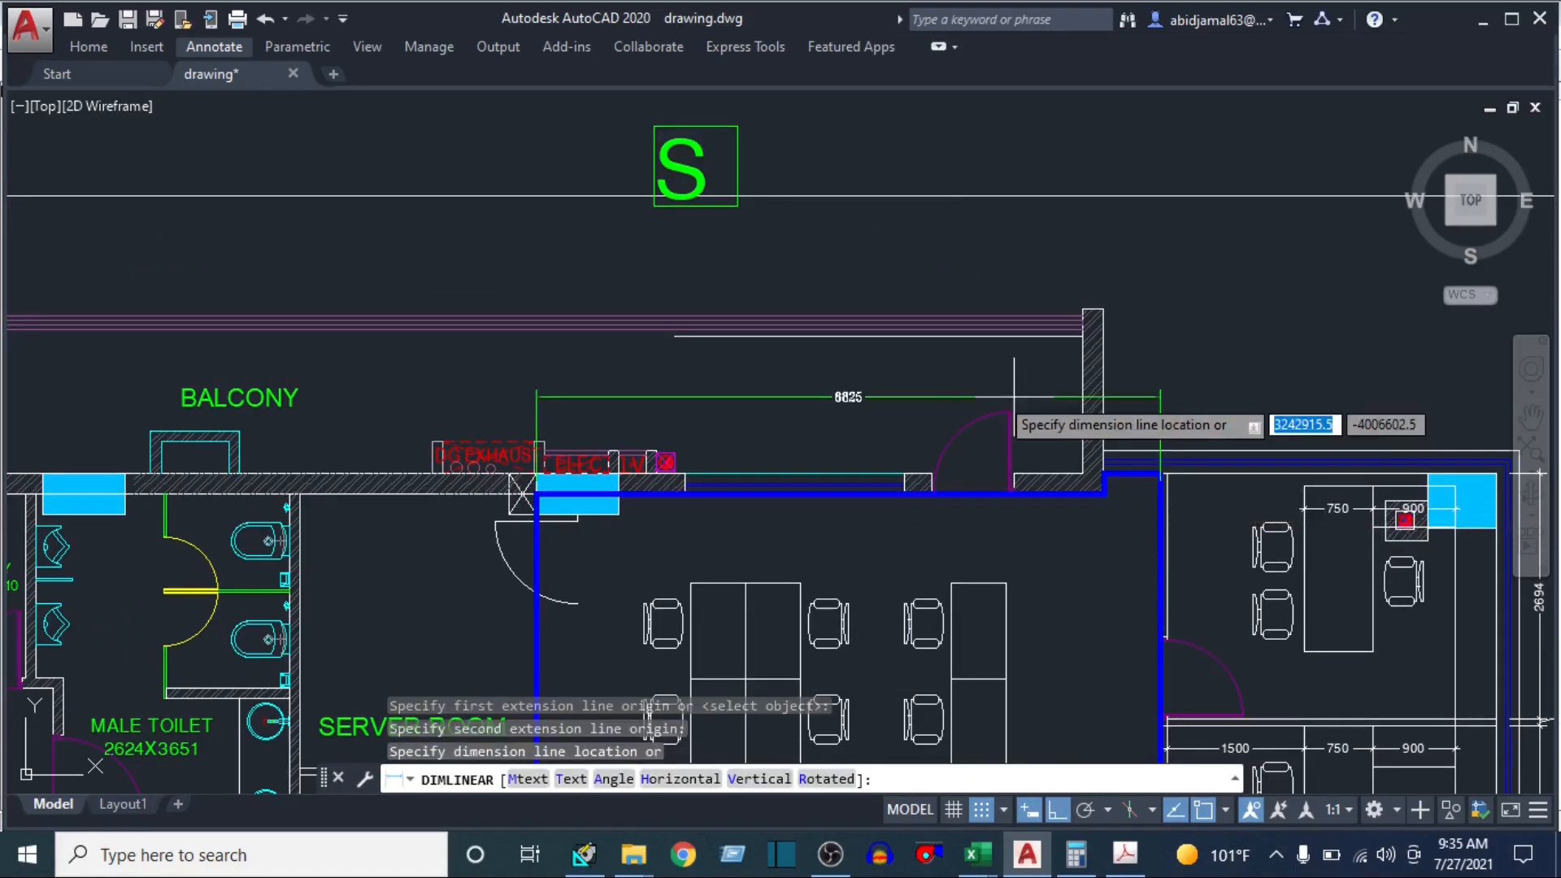
{"action": "left_click", "coordinate": [1014, 396]}
{"action": "scroll", "coordinate": [845, 471], "scroll_direction": "up", "scroll_amount": 4}
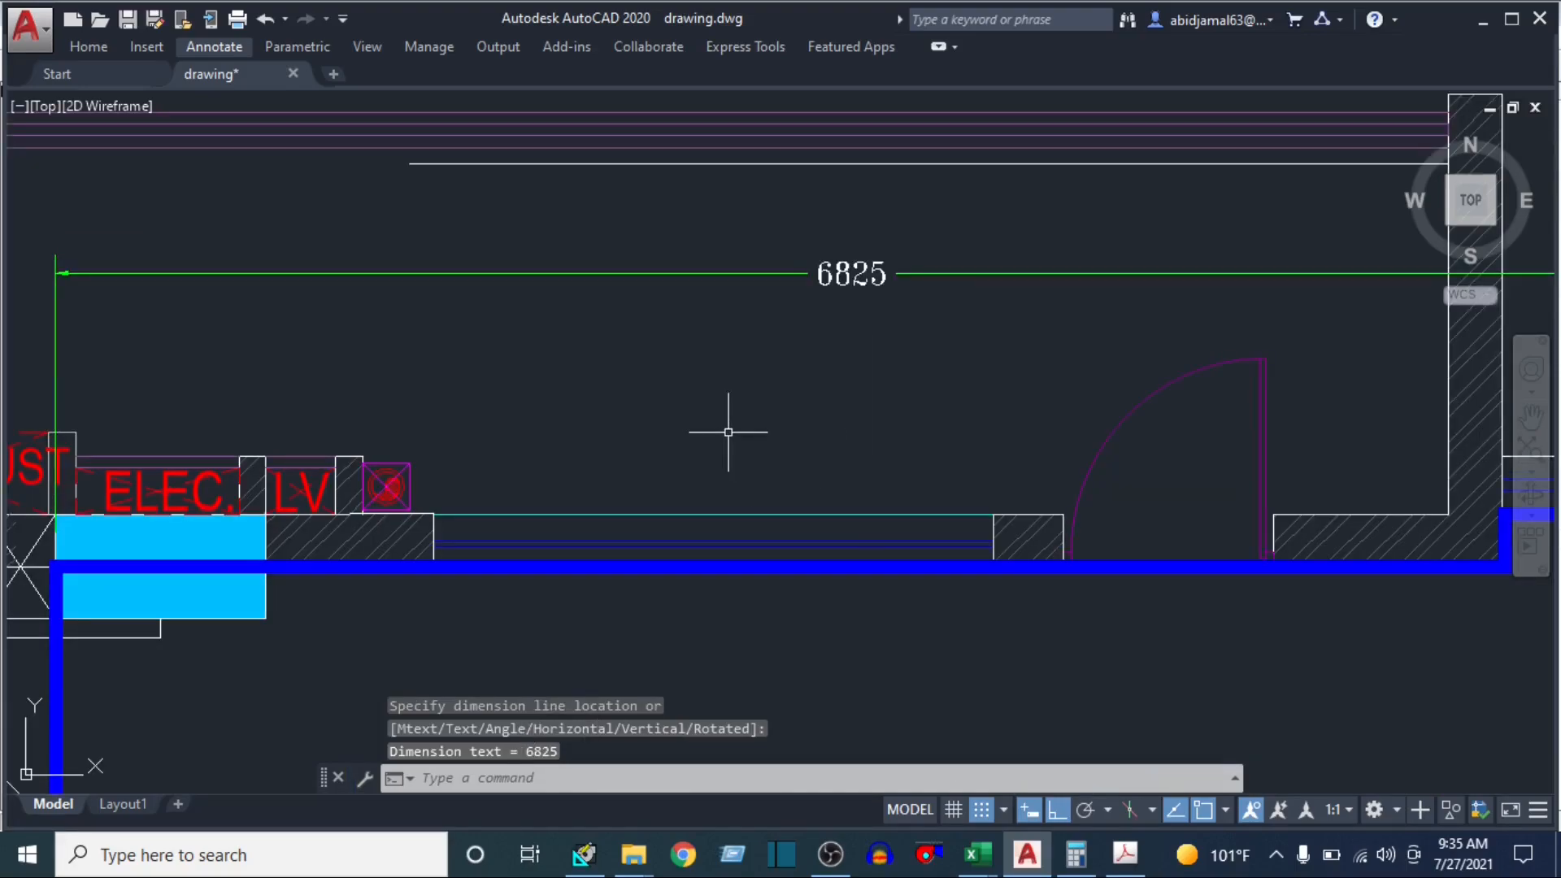
Calculate the south wall's area in Calculator by dividing 6825 by 300 and multiplying the result by 12
{"action": "left_click", "coordinate": [1076, 853]}
{"action": "type", "text": "68"}
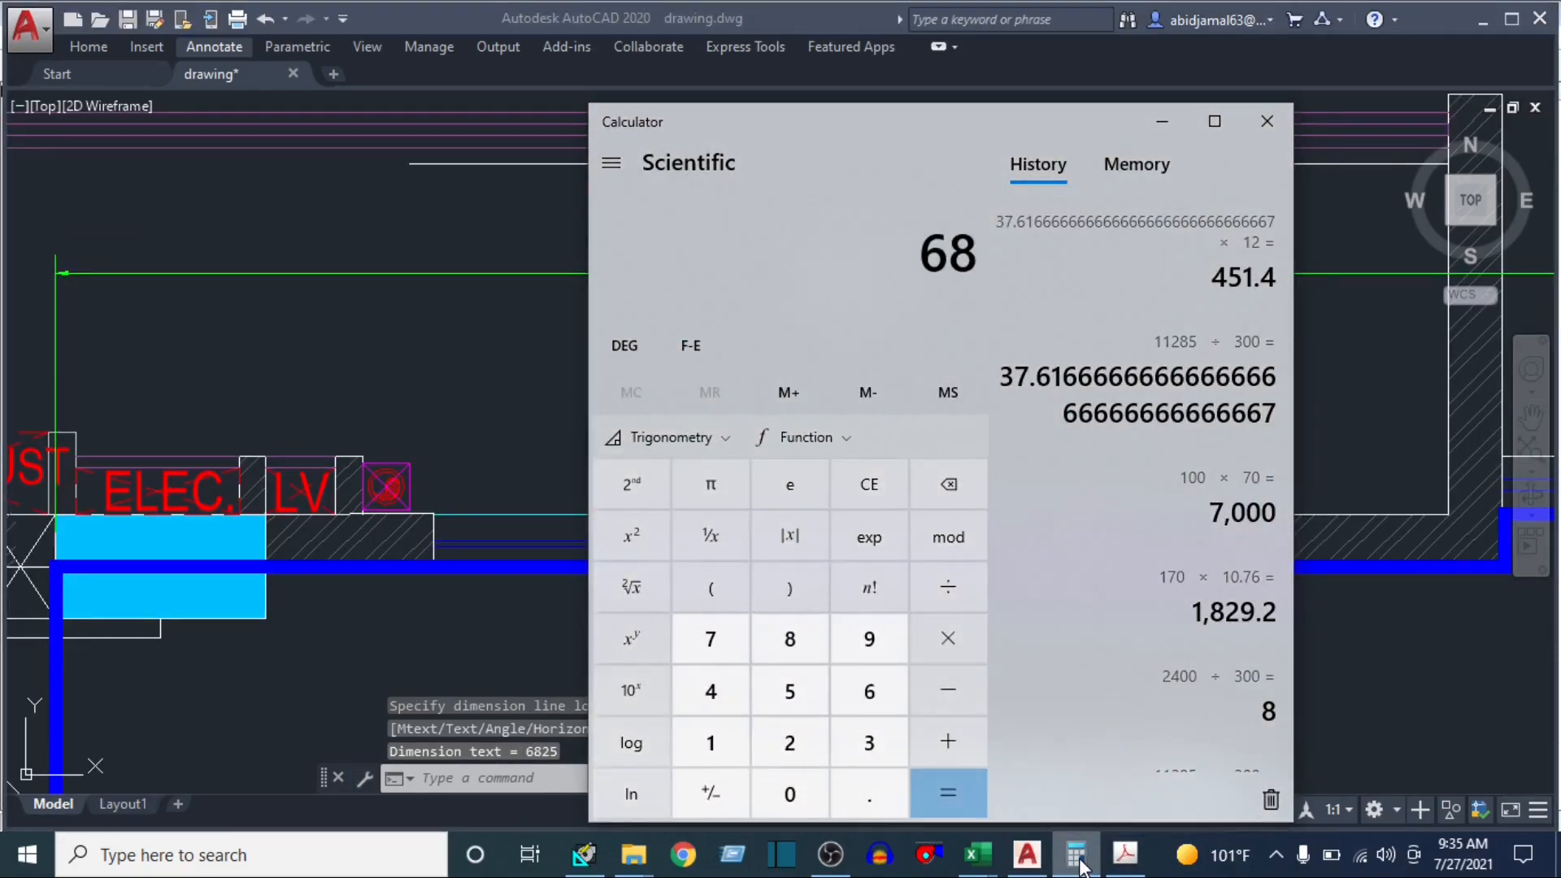
{"action": "type", "text": "25/300"}
{"action": "key", "text": "Return"}
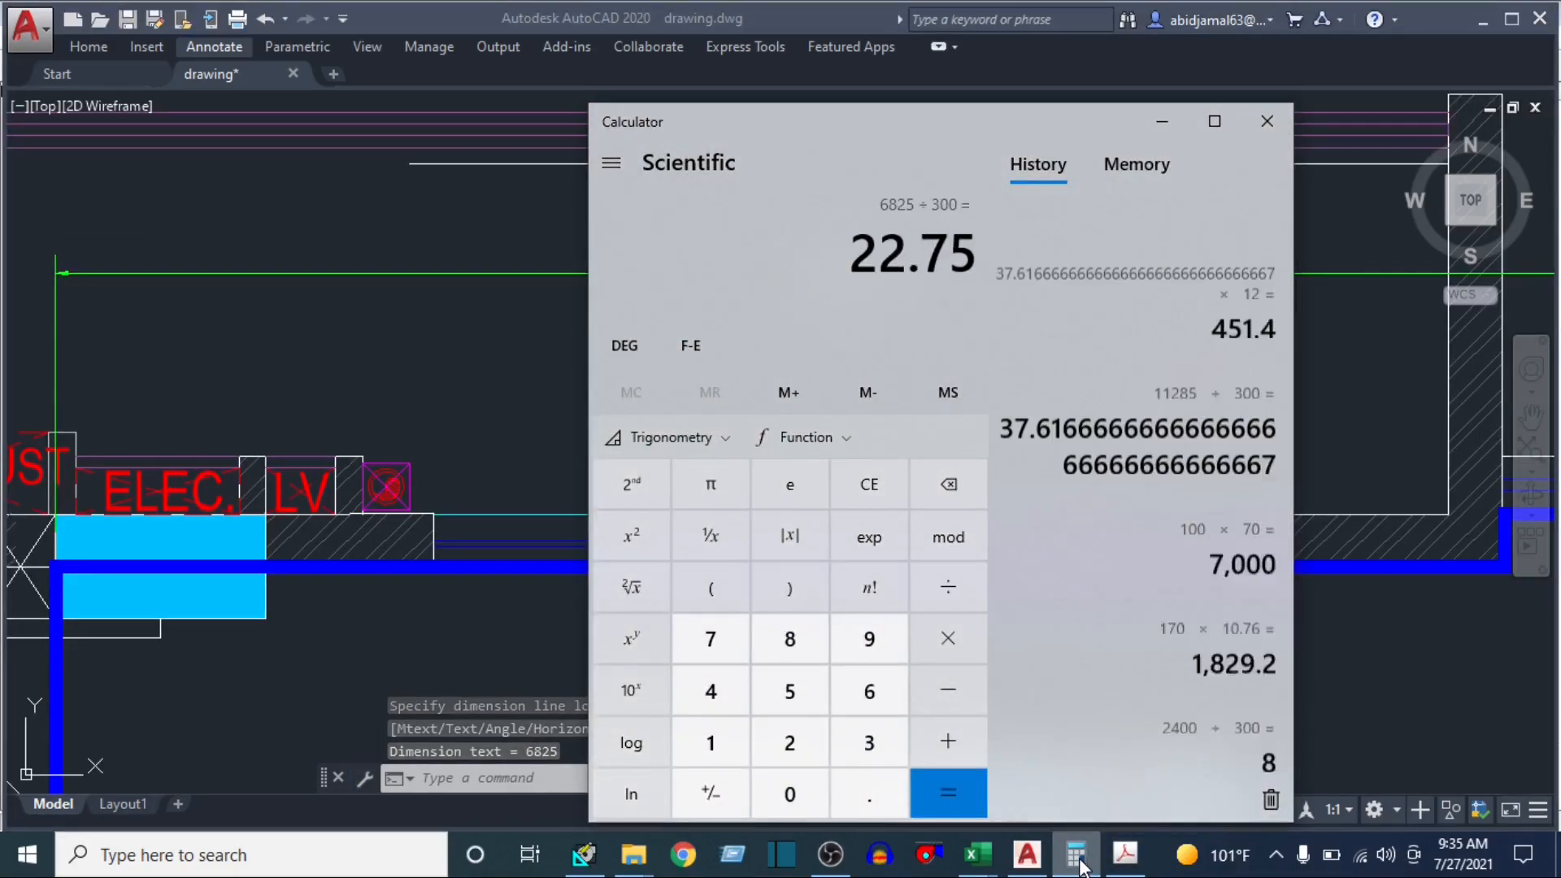
{"action": "type", "text": "*1"}
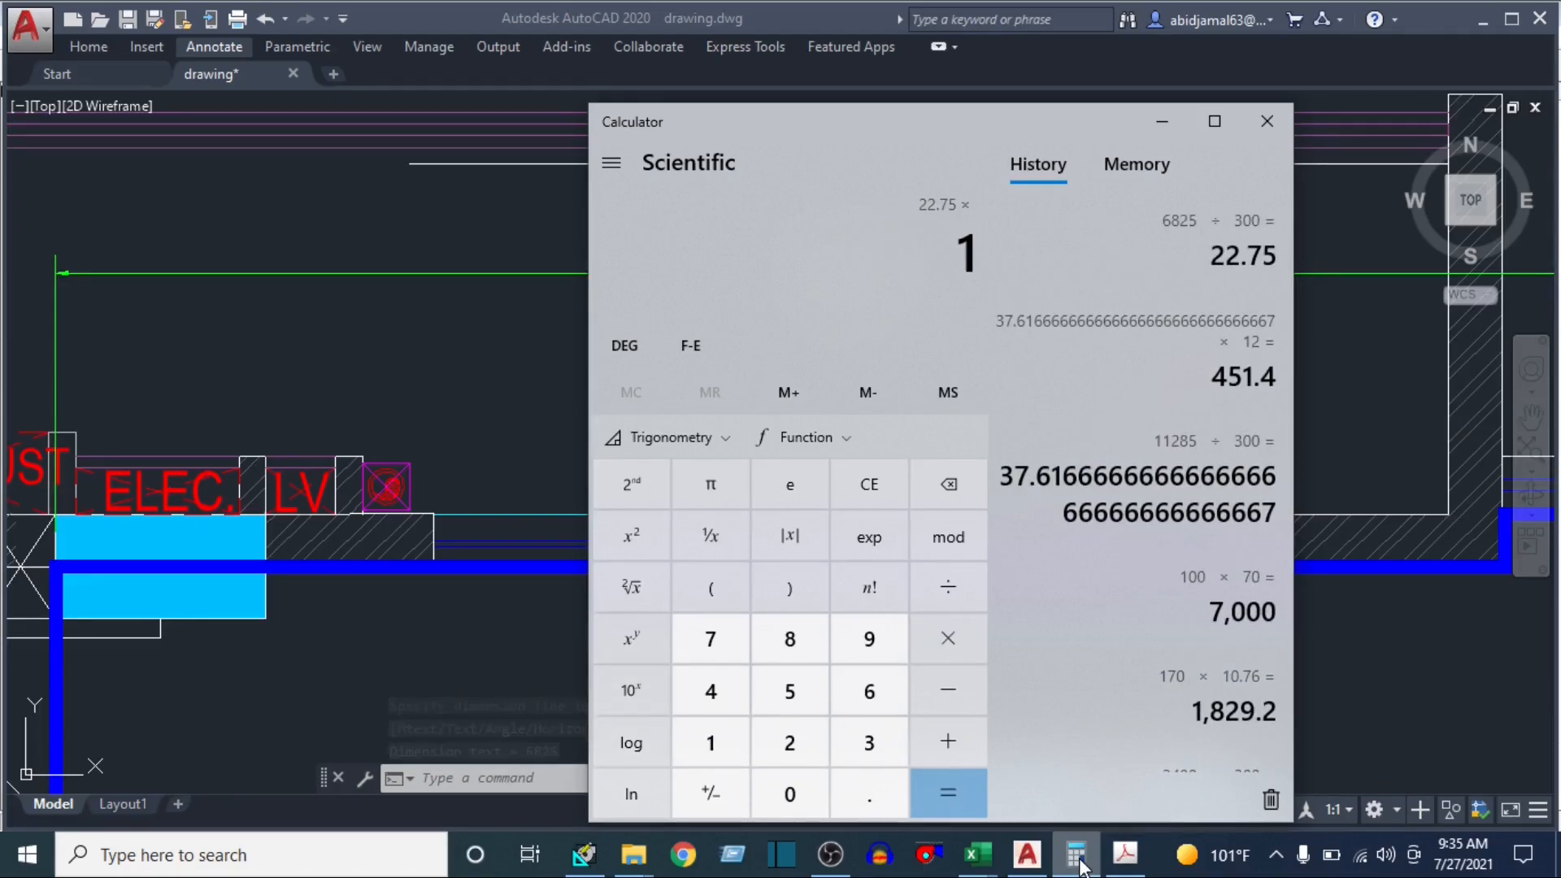
{"action": "type", "text": "2"}
{"action": "key", "text": "Return"}
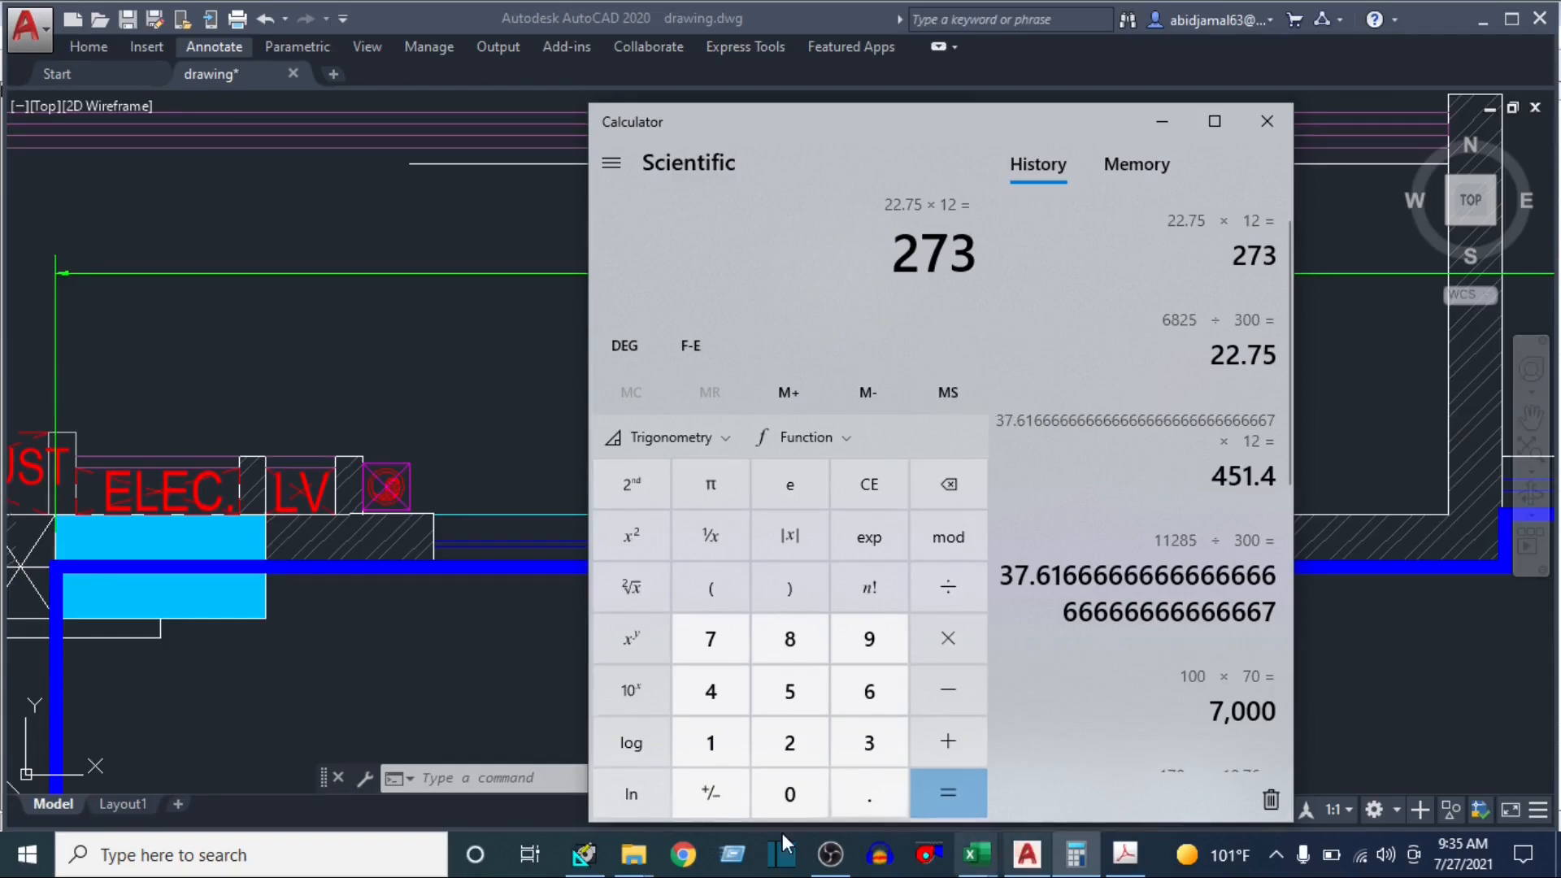
Switch back to HAP and set exposure 2 to S with a wall gross area of 273 ft² and a Window 1 quantity of 1
{"action": "left_click", "coordinate": [584, 853]}
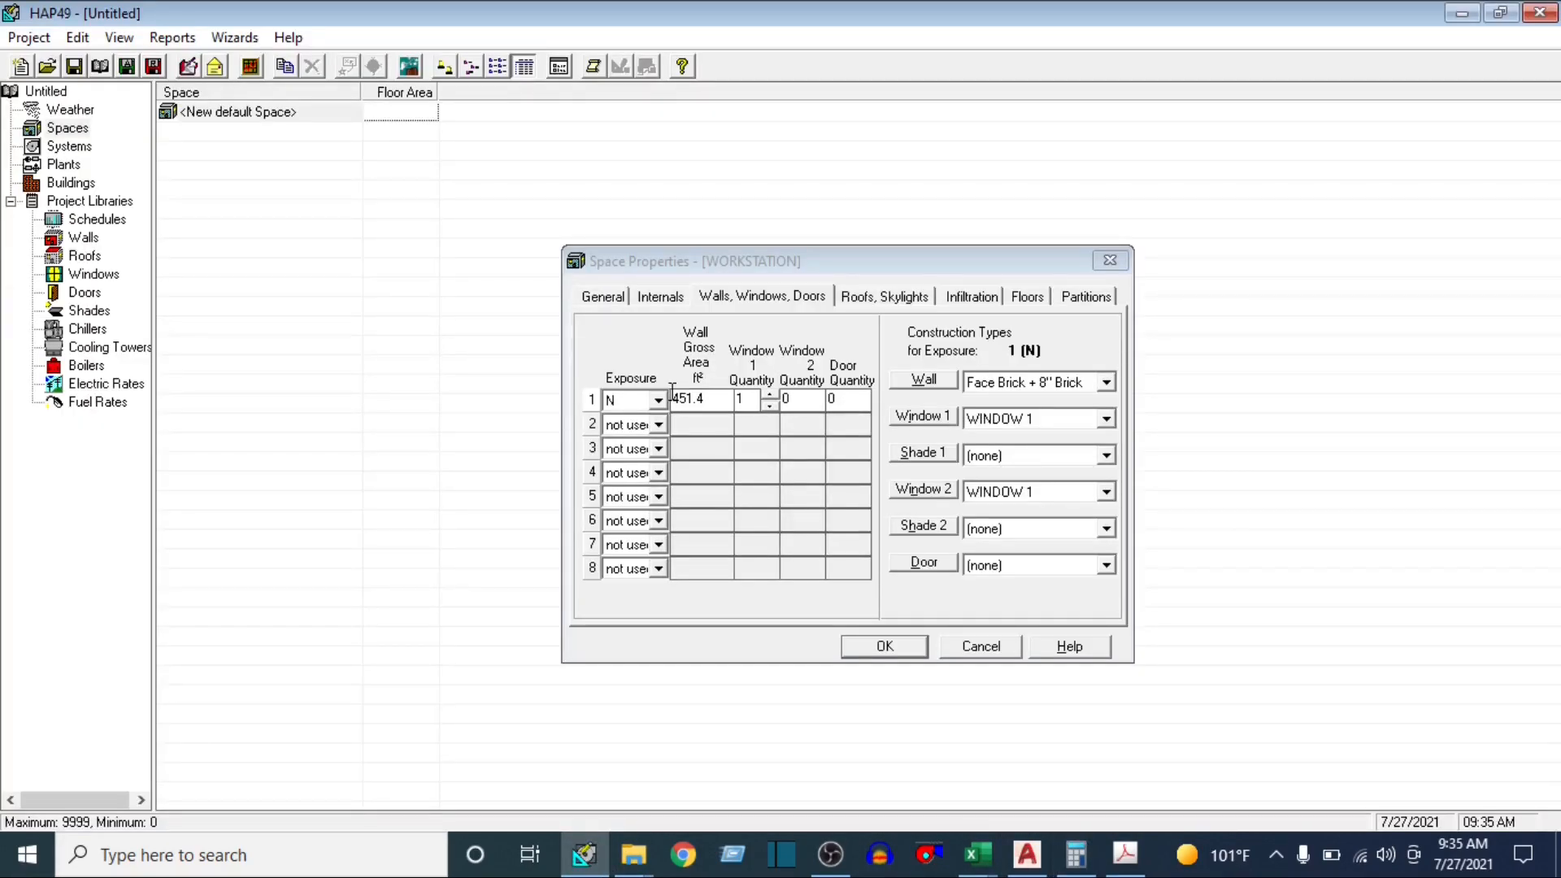
{"action": "left_click", "coordinate": [650, 424]}
{"action": "scroll", "coordinate": [623, 543], "scroll_direction": "down", "scroll_amount": 2}
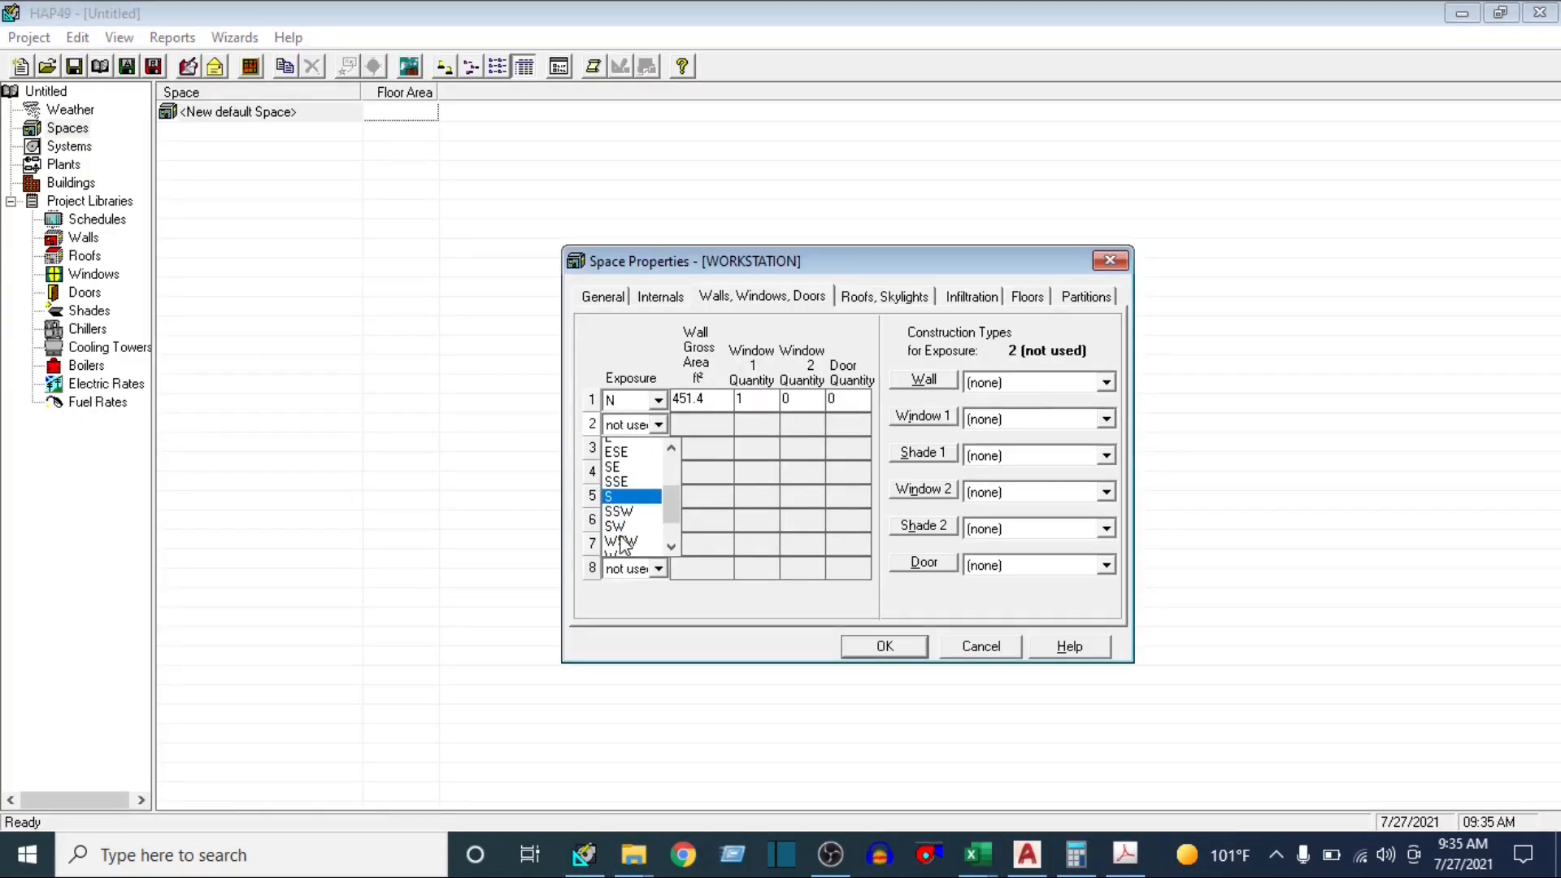
{"action": "left_click", "coordinate": [622, 496]}
{"action": "left_click", "coordinate": [714, 419]}
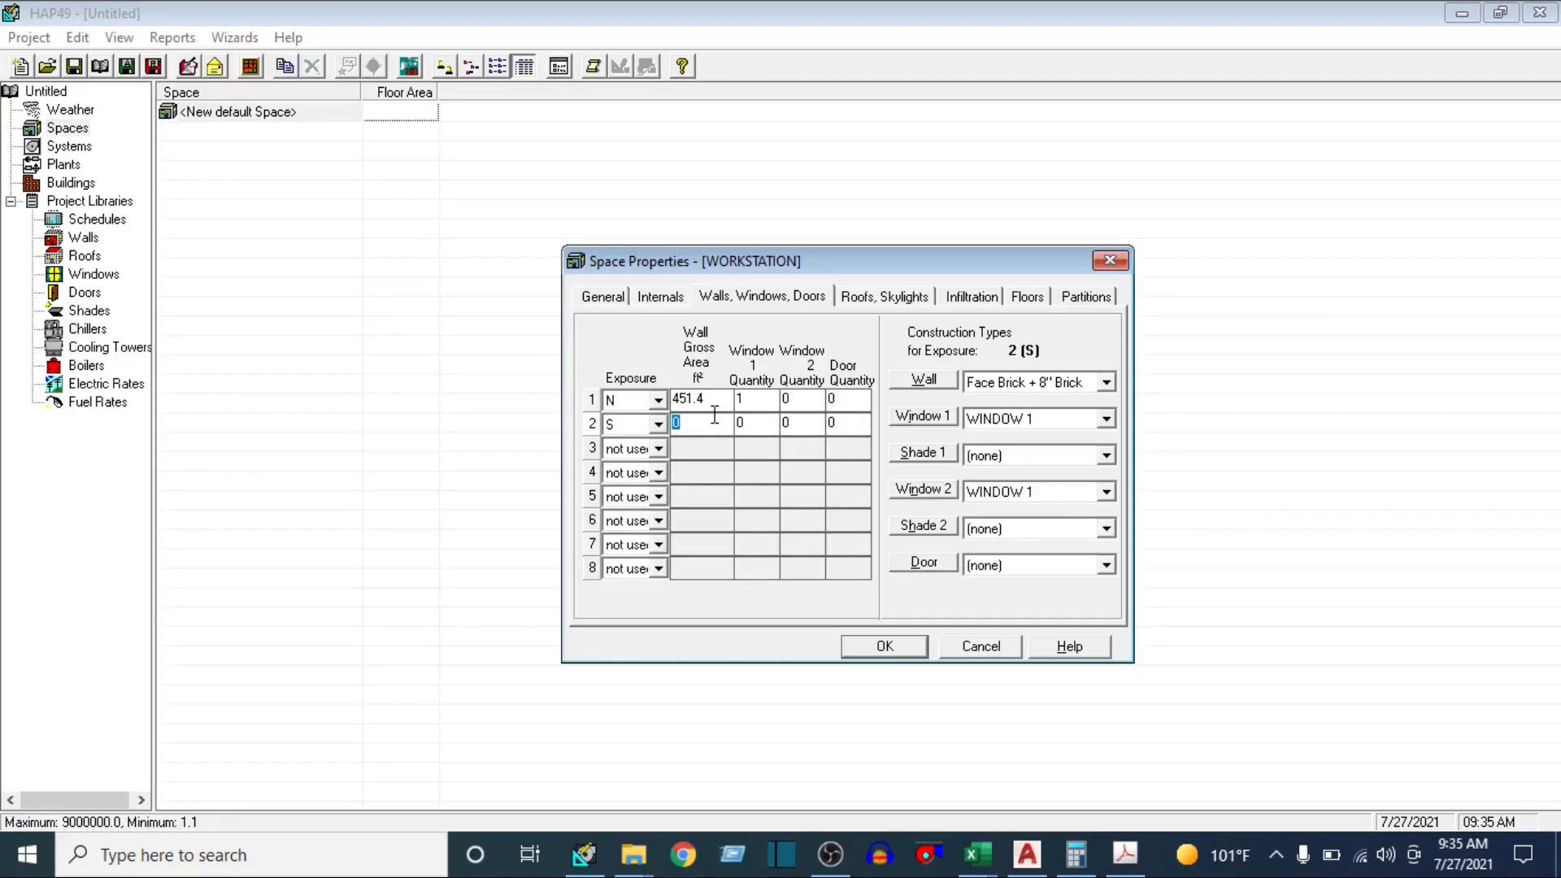
{"action": "type", "text": "273"}
{"action": "left_click", "coordinate": [766, 429]}
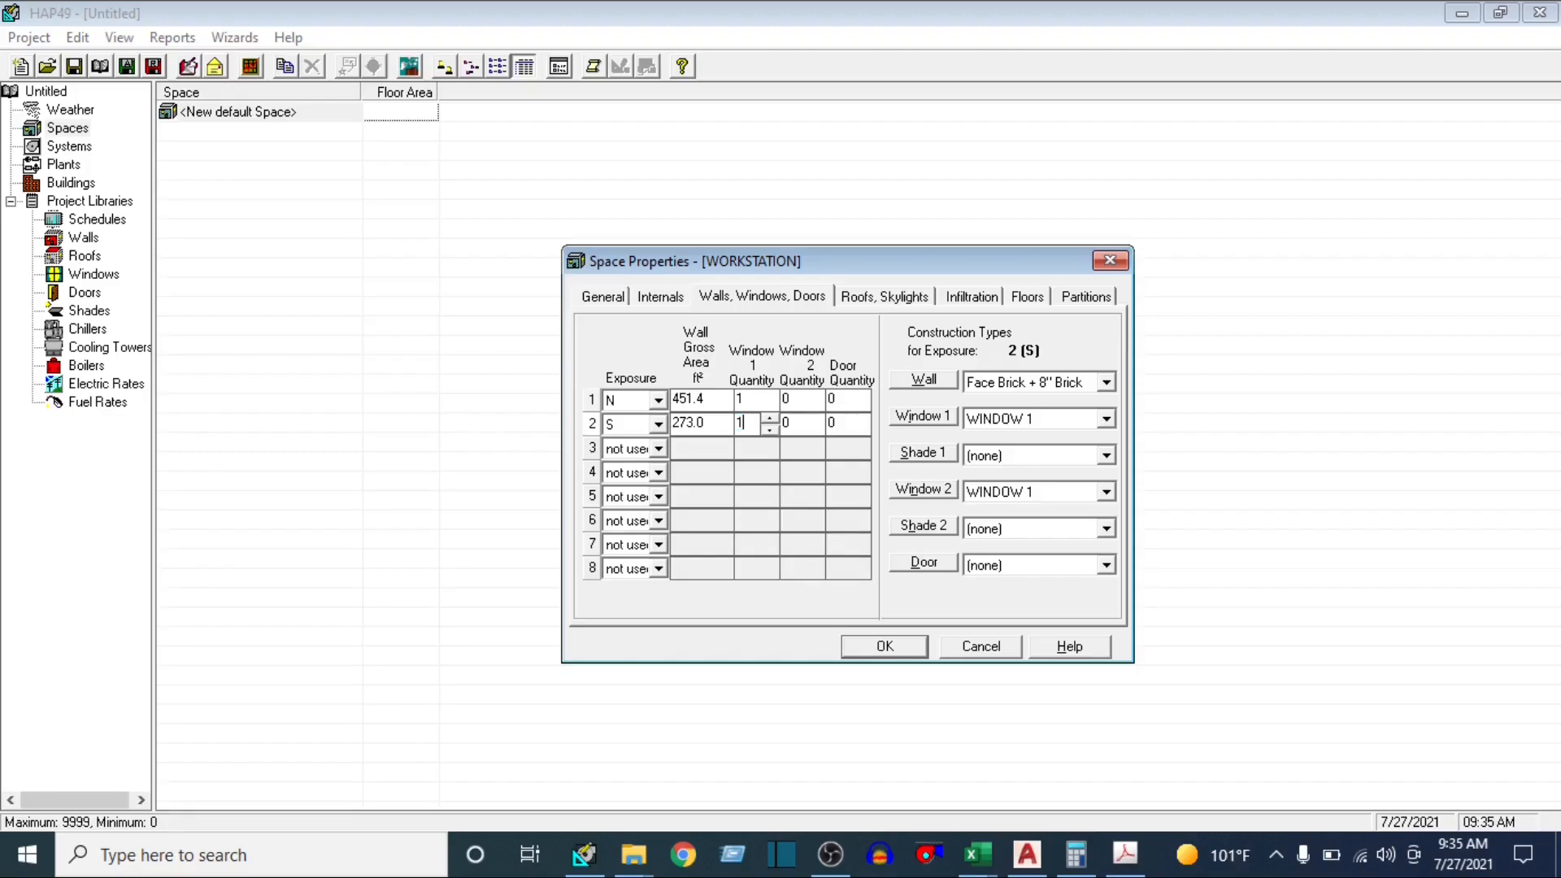
Assign WINDOW 2 as the S exposure's Window 2 type, with a Window 1 quantity of 0 and a Window 2 quantity of 1
{"action": "left_click", "coordinate": [1107, 494]}
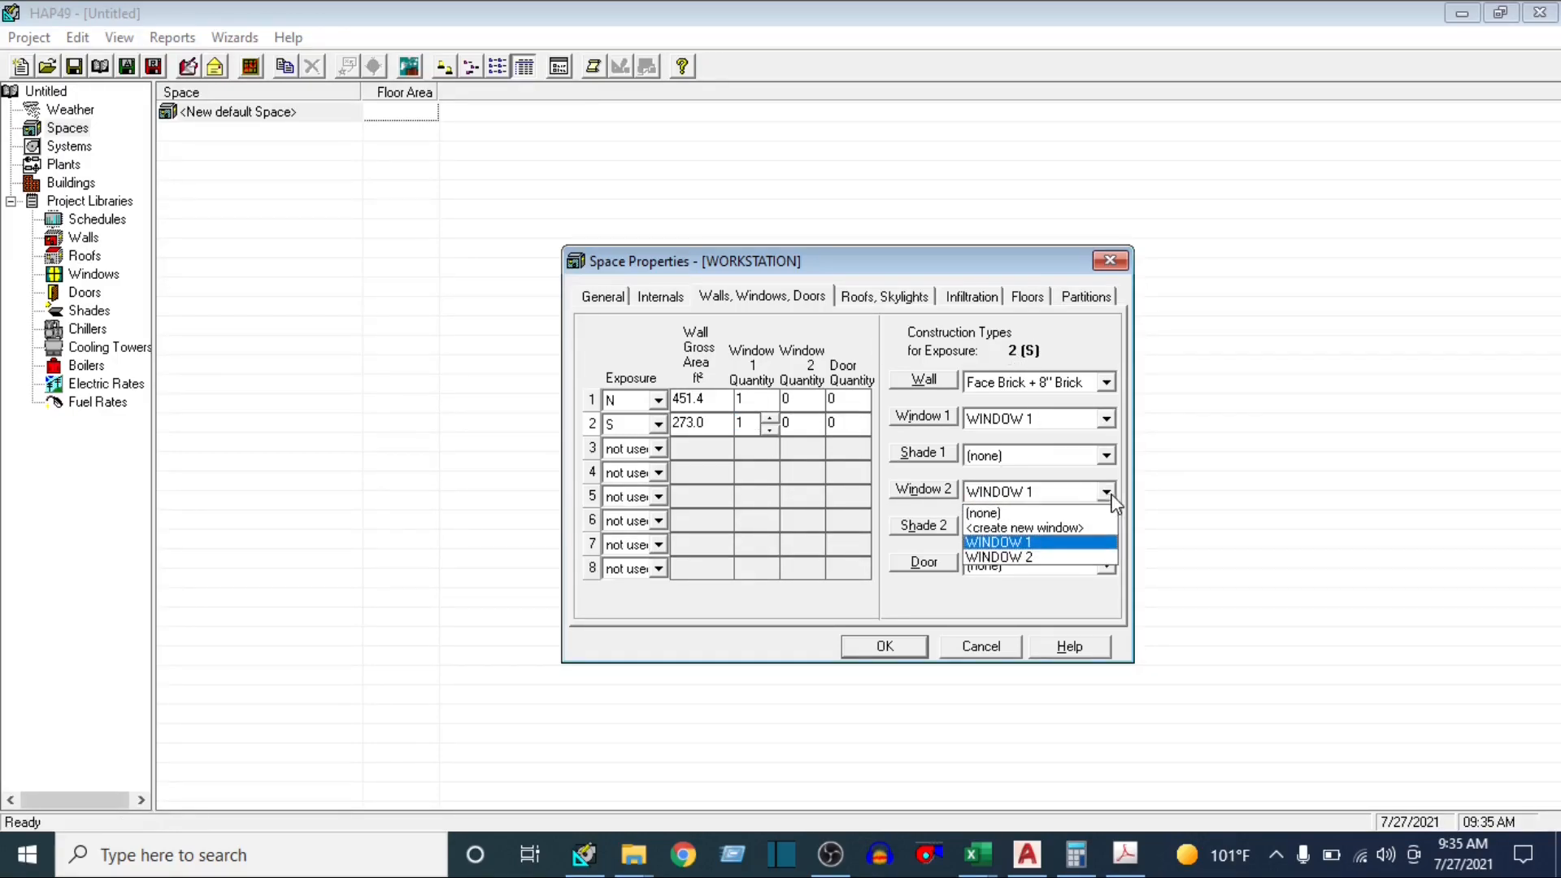
{"action": "left_click", "coordinate": [1034, 561]}
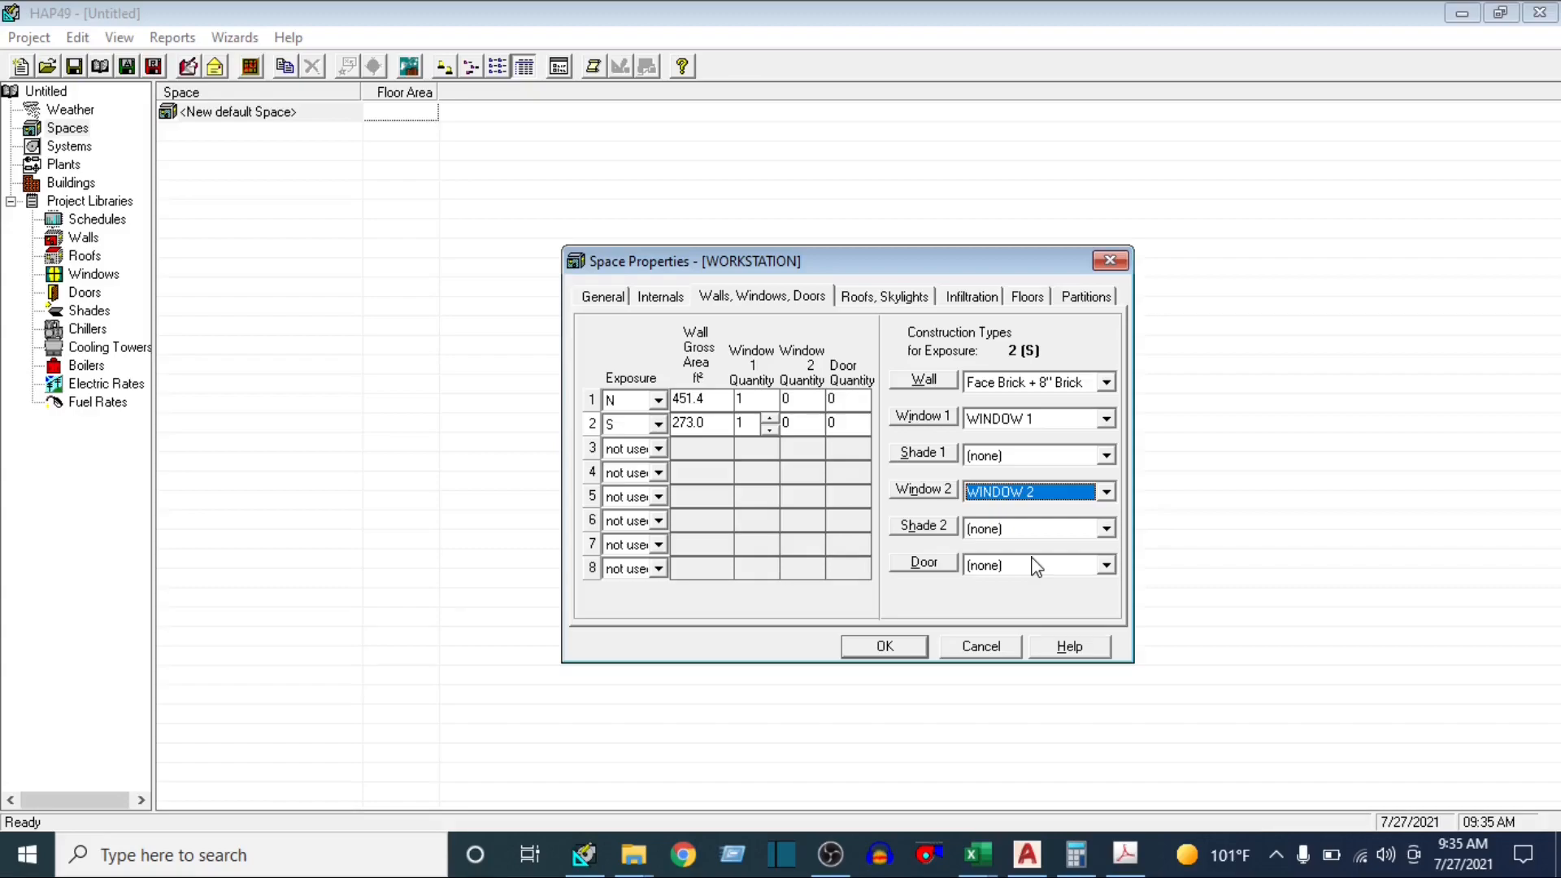
{"action": "left_click", "coordinate": [1107, 457]}
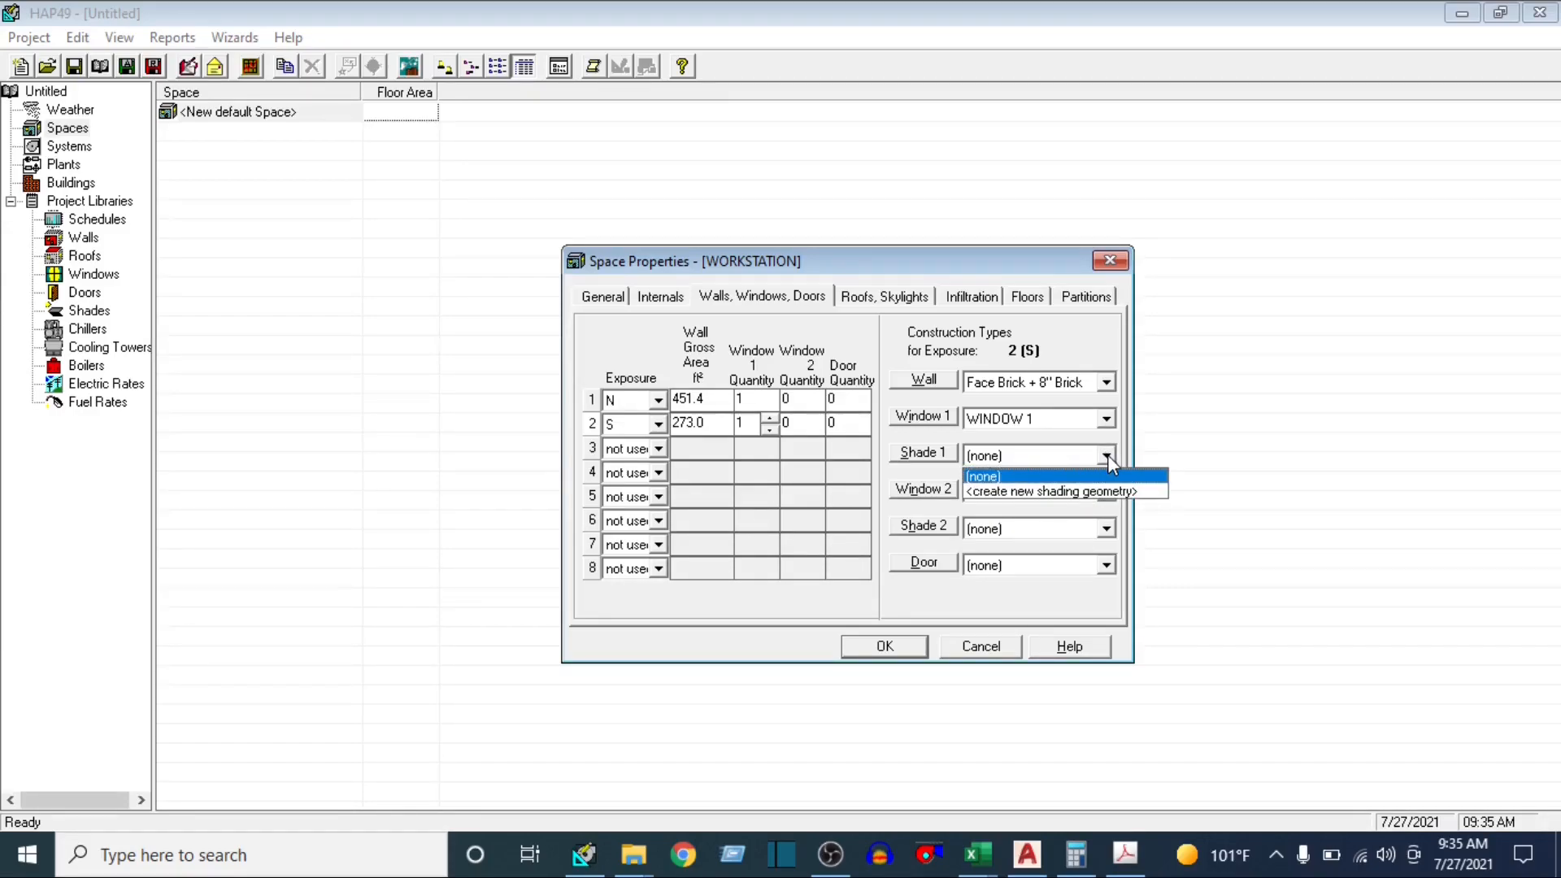
{"action": "left_click", "coordinate": [1027, 608]}
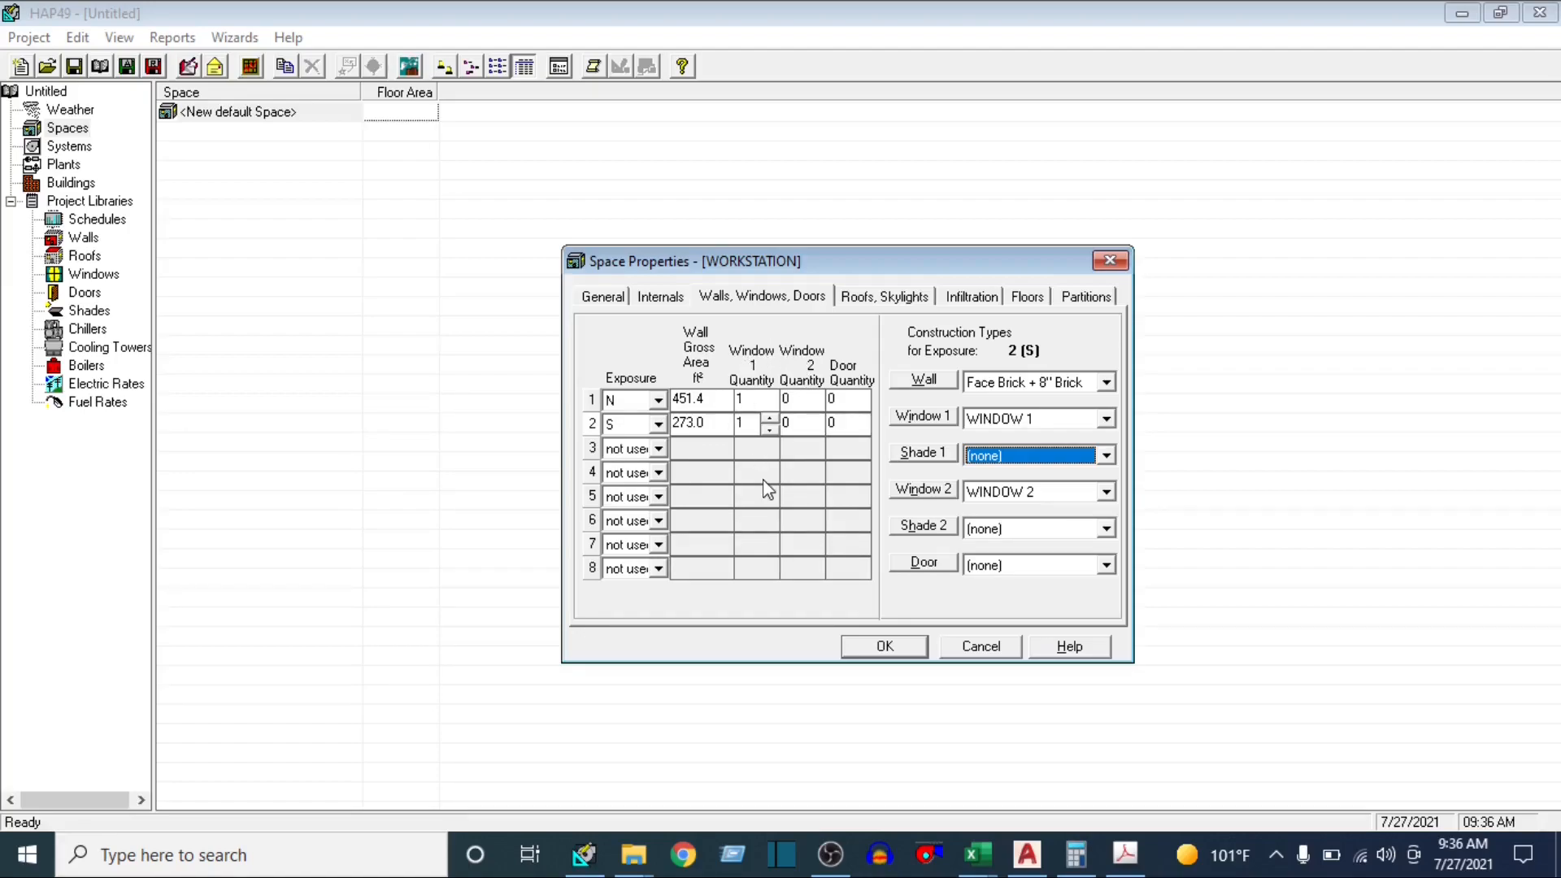
{"action": "left_click", "coordinate": [747, 426]}
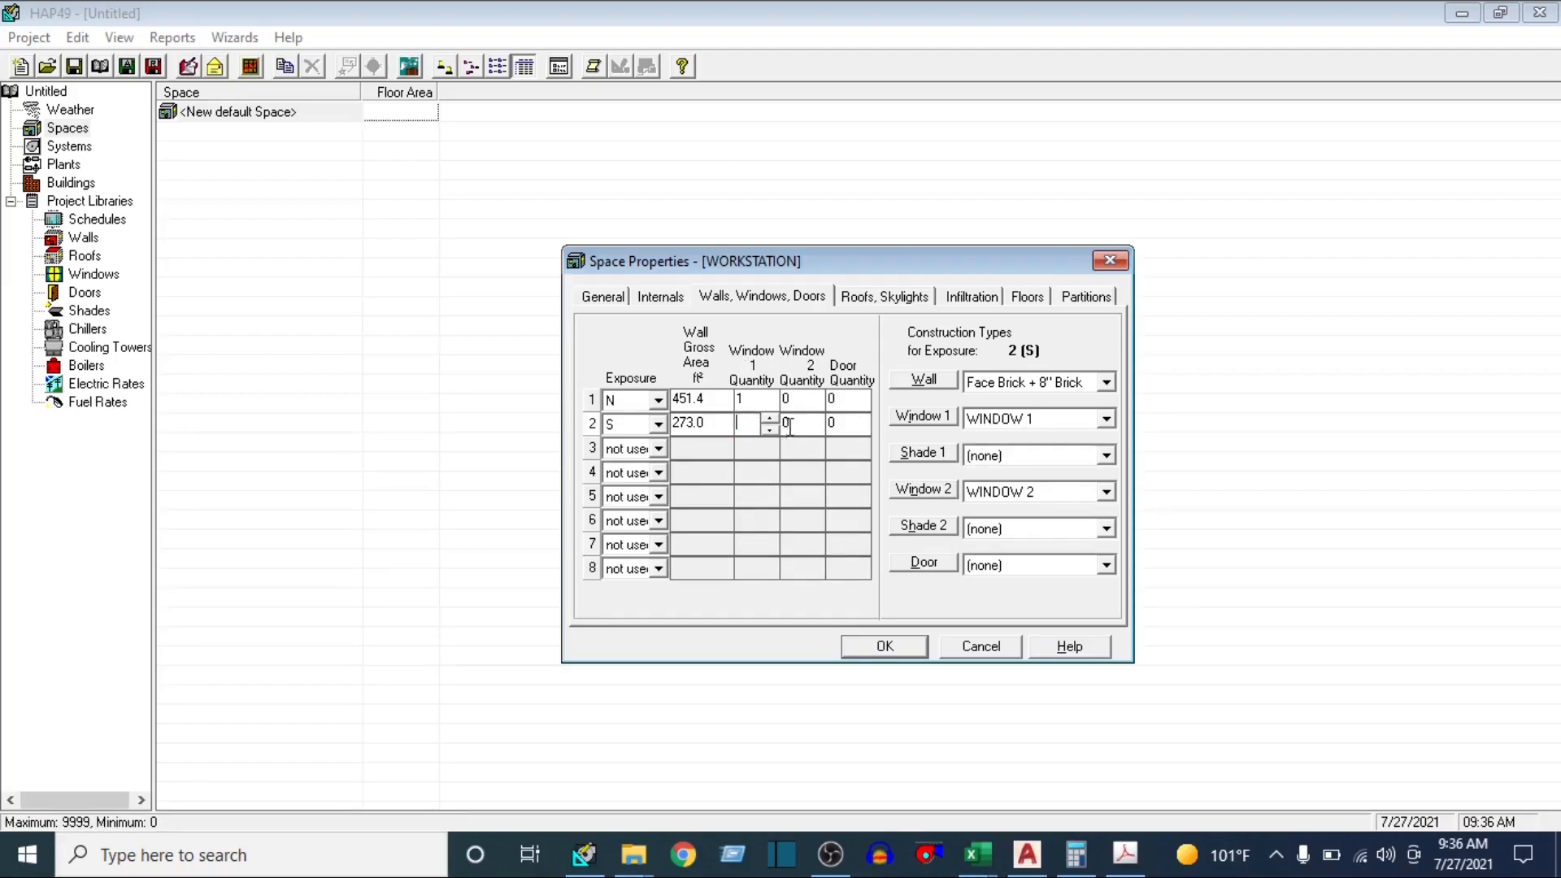
{"action": "left_click", "coordinate": [789, 426]}
Switch to the AutoCAD floor plan and examine the workstation's outline and its surrounding rooms
{"action": "left_click", "coordinate": [1026, 853]}
{"action": "scroll", "coordinate": [742, 481], "scroll_direction": "down", "scroll_amount": 5}
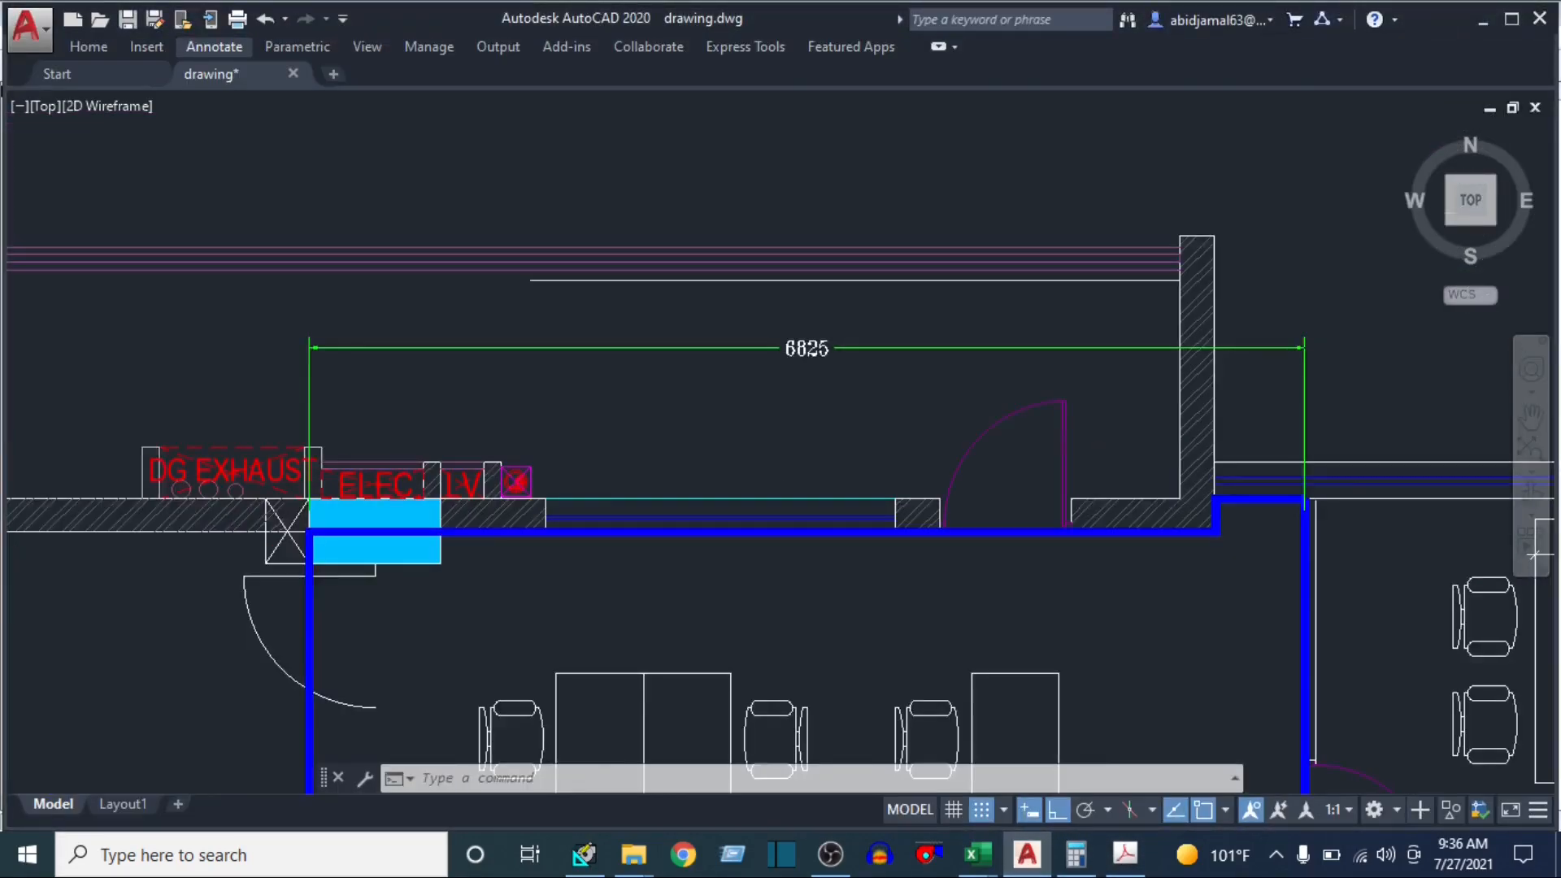
{"action": "left_click_drag", "start_coordinate": [757, 556], "coordinate": [793, 321]}
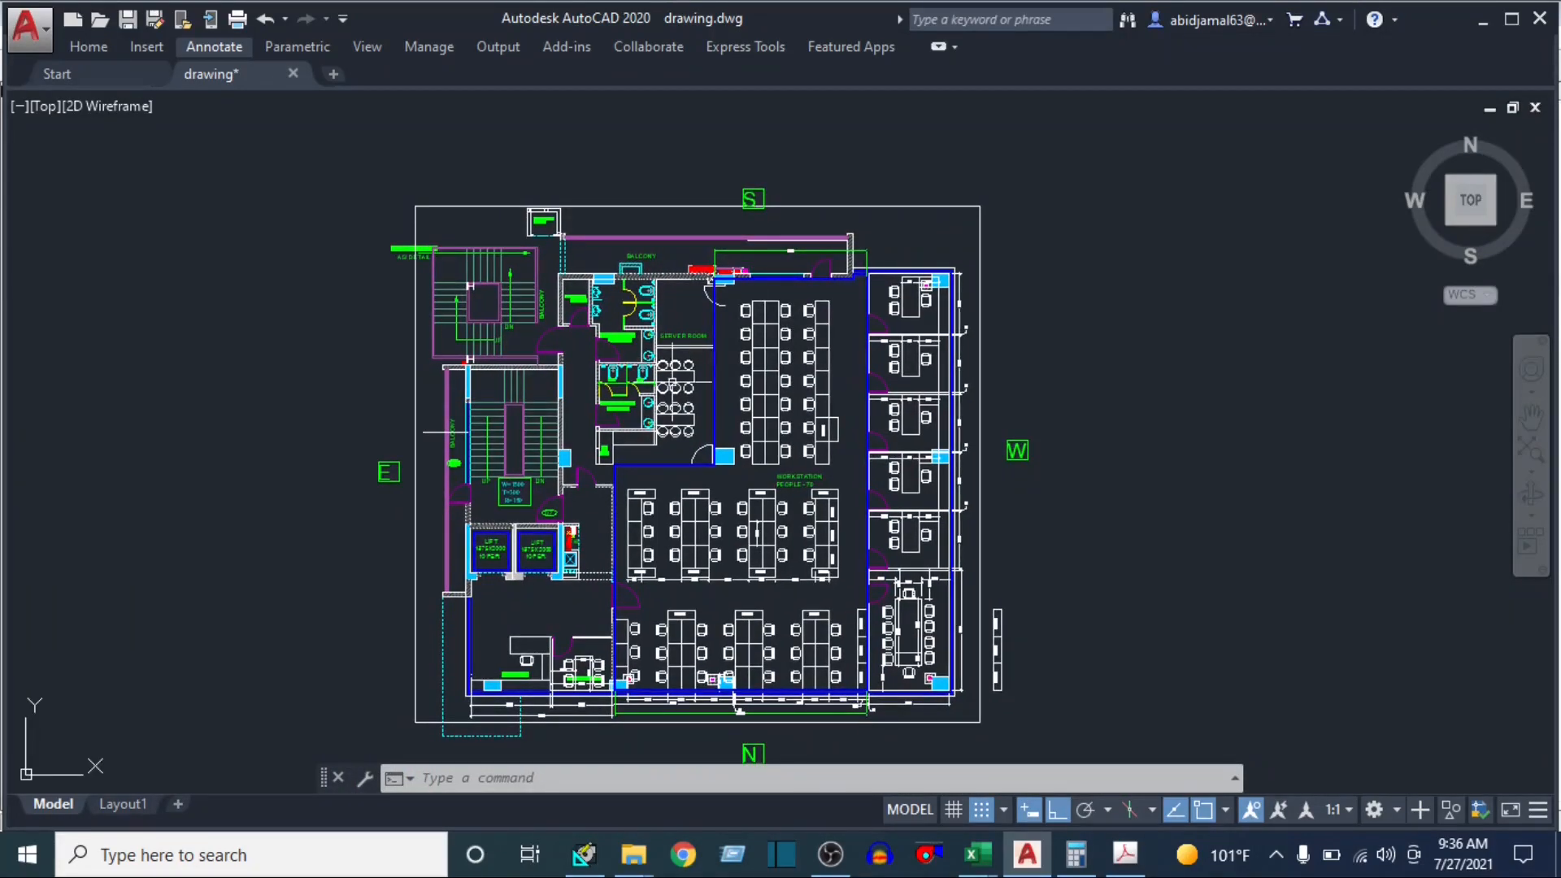
{"action": "scroll", "coordinate": [626, 469], "scroll_direction": "up", "scroll_amount": 2}
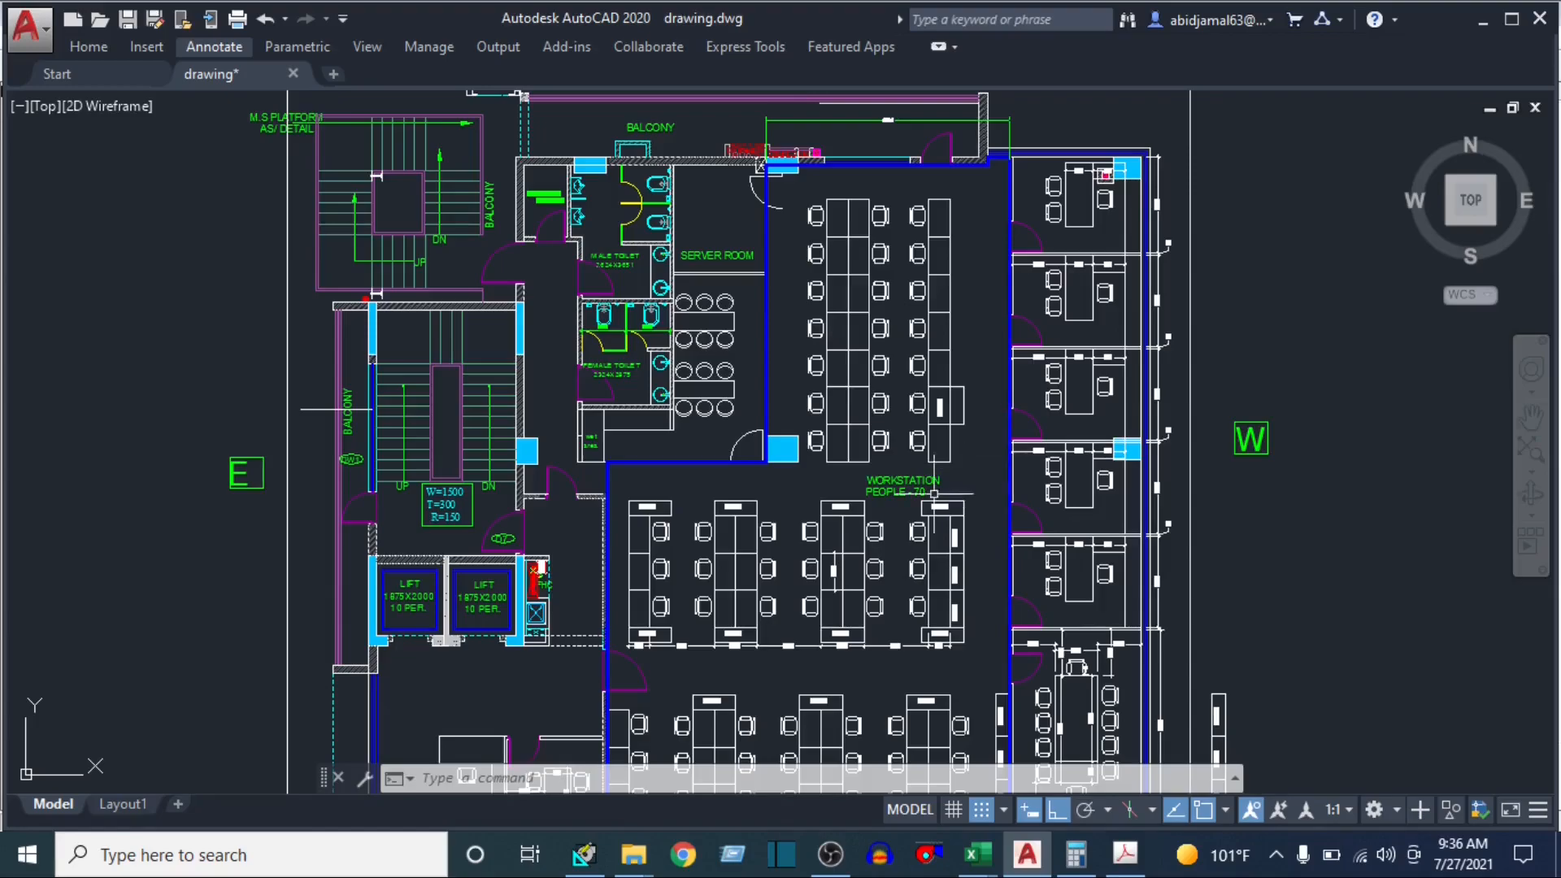
Switch back to HAP and set the first roof exposure of the WORKSTATION space to H
{"action": "left_click", "coordinate": [584, 852]}
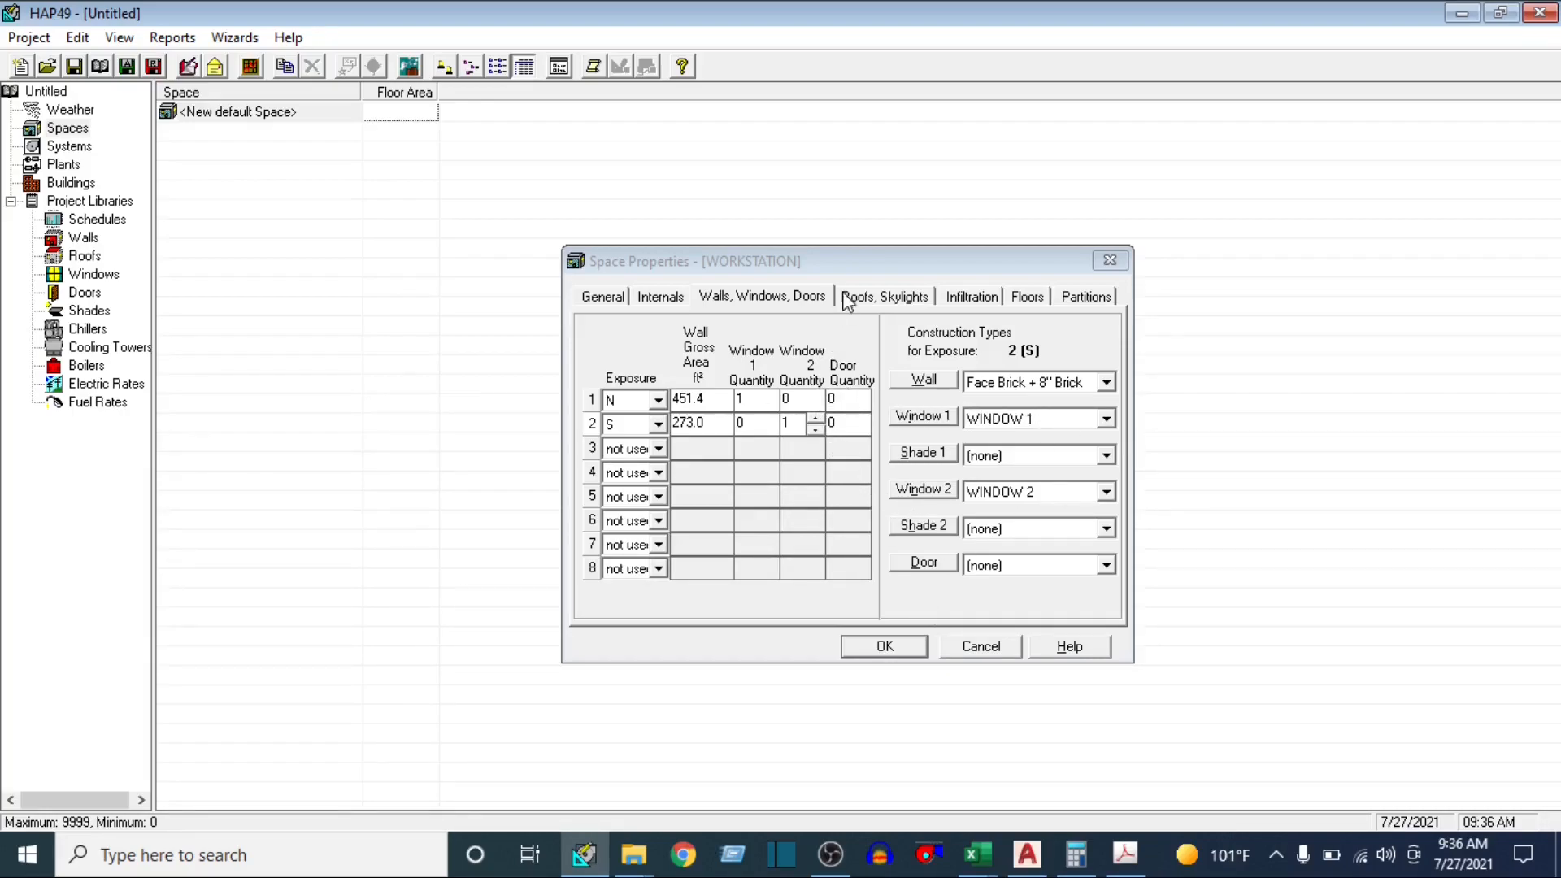
{"action": "left_click", "coordinate": [886, 300]}
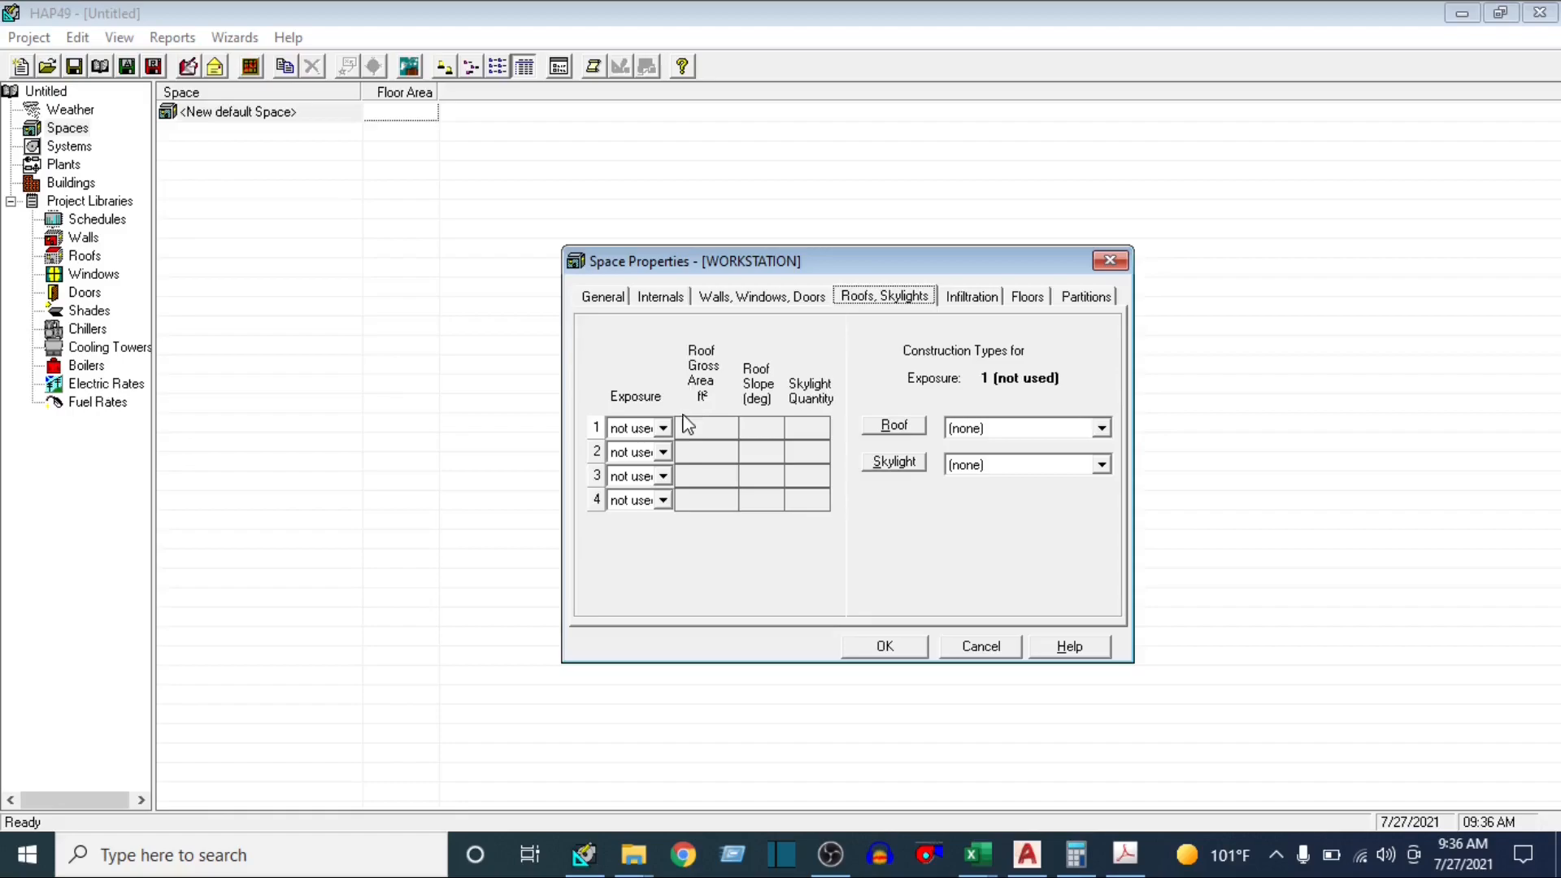
{"action": "left_click", "coordinate": [663, 430]}
{"action": "left_click", "coordinate": [655, 464]}
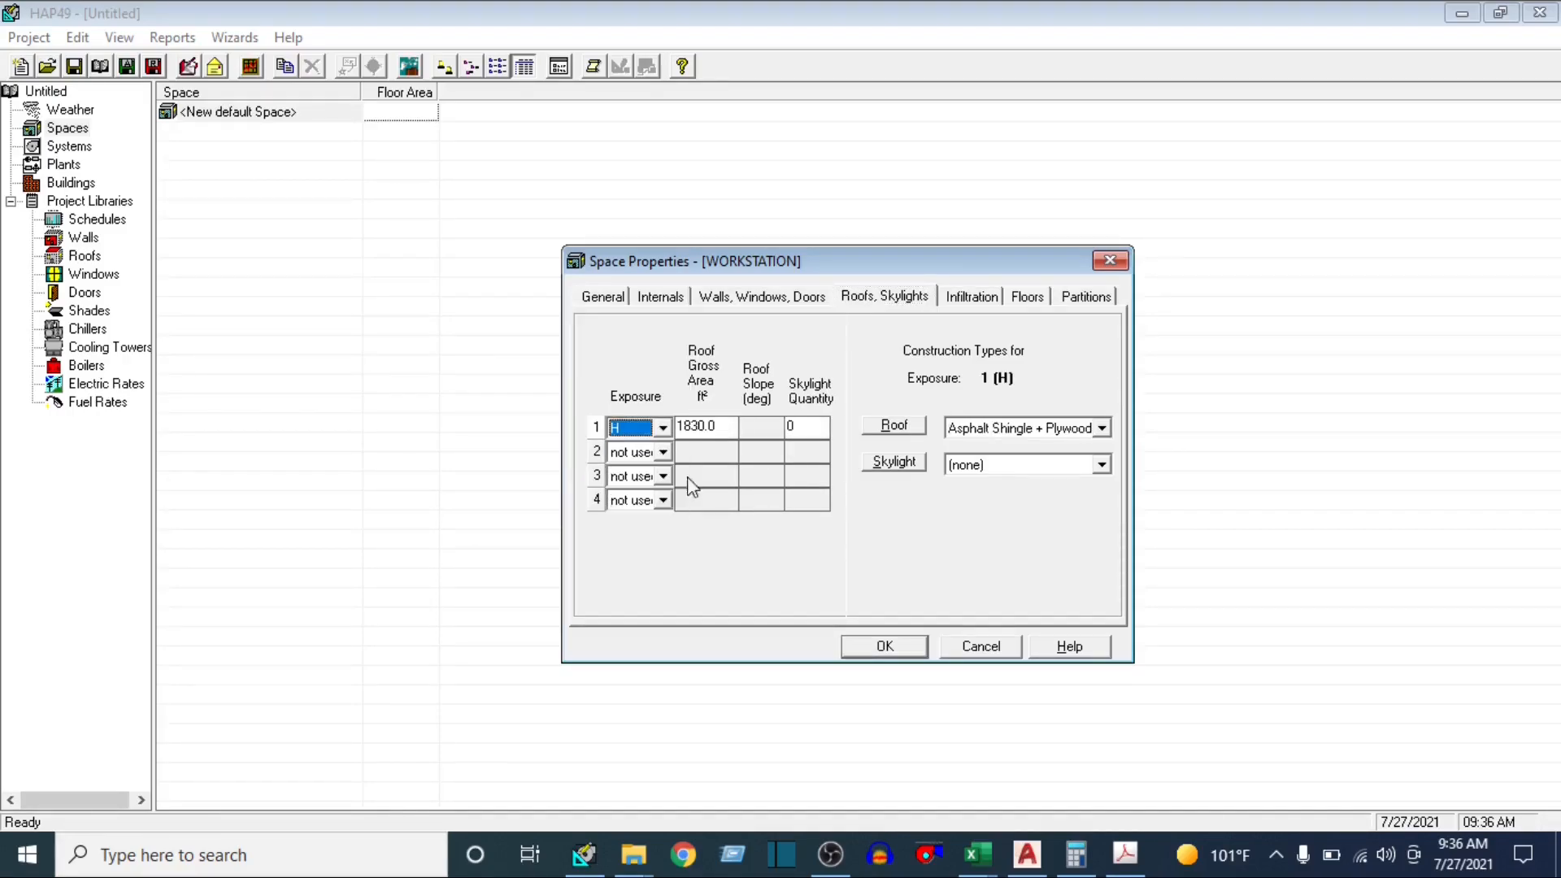
Try the N direction for the first roof exposure and return it to H
{"action": "left_click", "coordinate": [663, 429]}
{"action": "scroll", "coordinate": [645, 526], "scroll_direction": "down", "scroll_amount": 2}
{"action": "scroll", "coordinate": [627, 497], "scroll_direction": "up", "scroll_amount": 3}
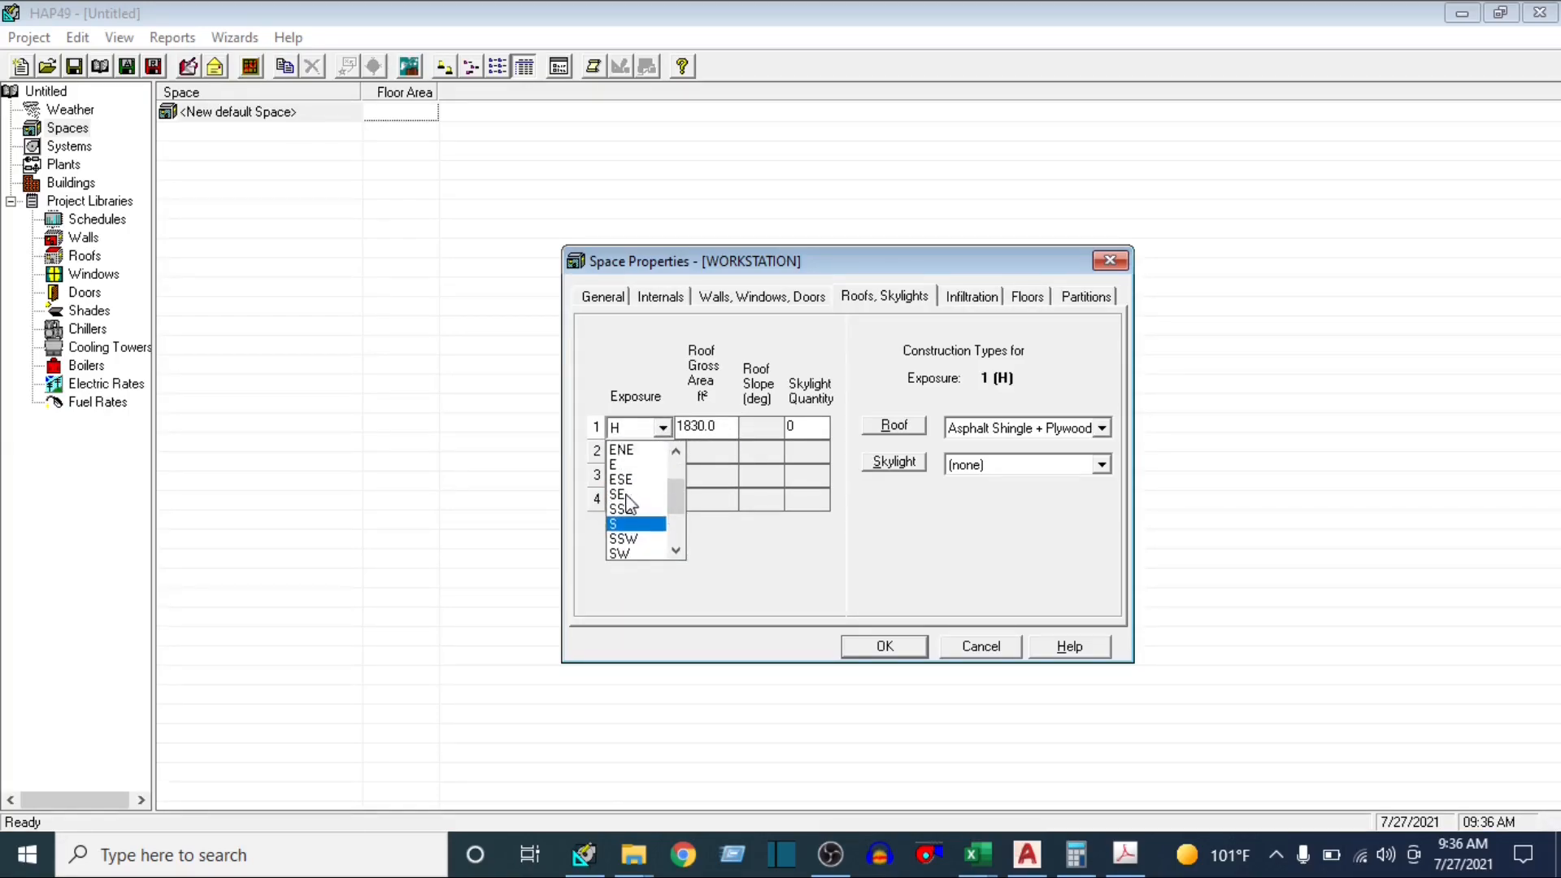
{"action": "left_click", "coordinate": [619, 469]}
{"action": "left_click", "coordinate": [660, 431]}
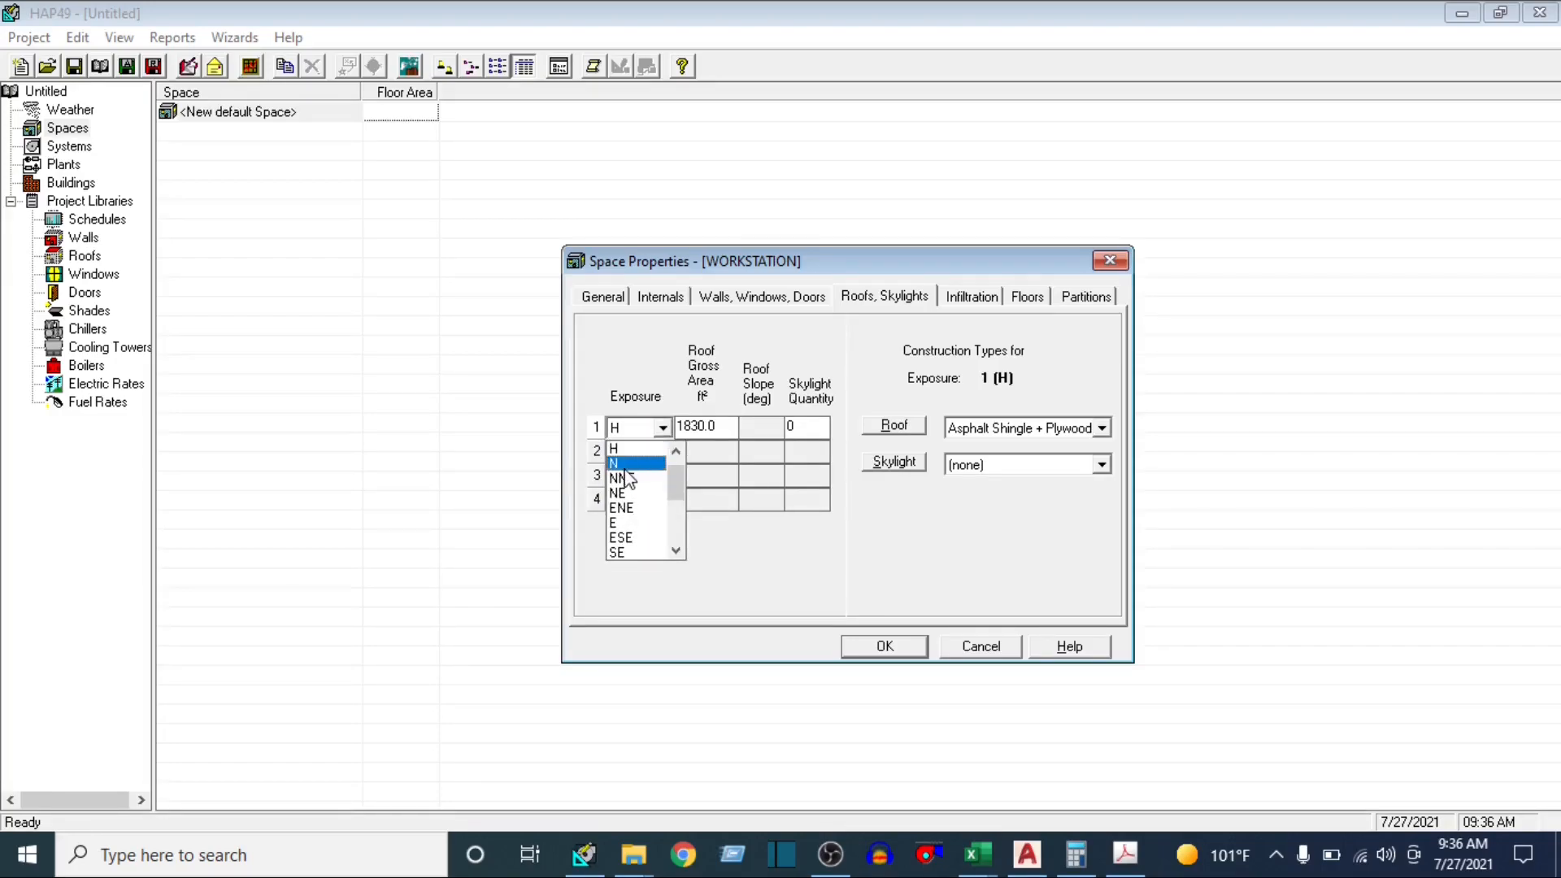
{"action": "left_click", "coordinate": [643, 467]}
{"action": "left_click", "coordinate": [665, 431]}
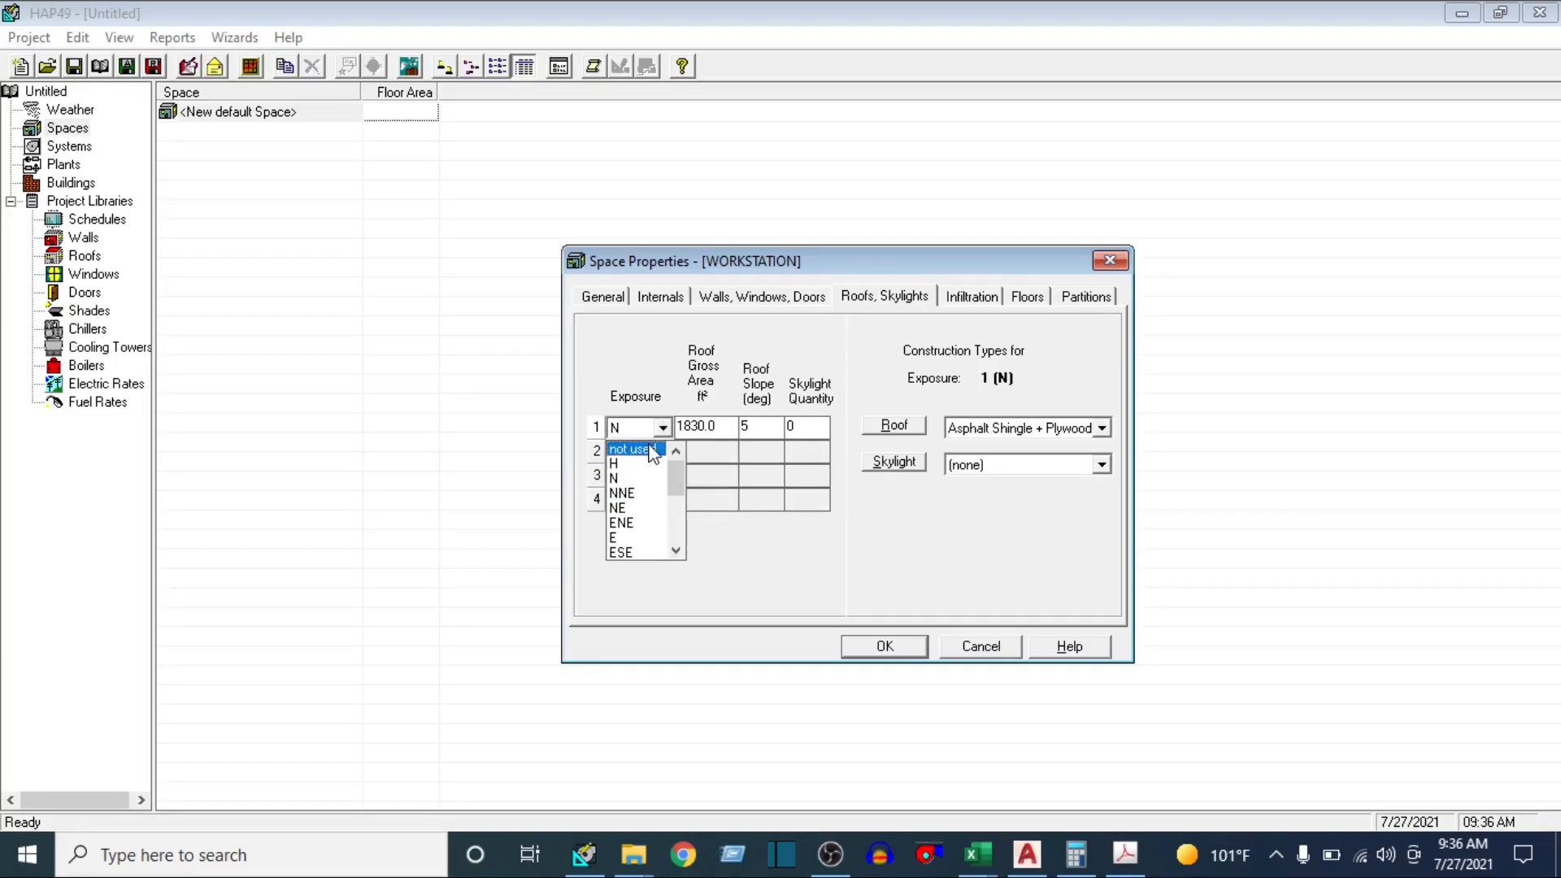
{"action": "left_click", "coordinate": [642, 464]}
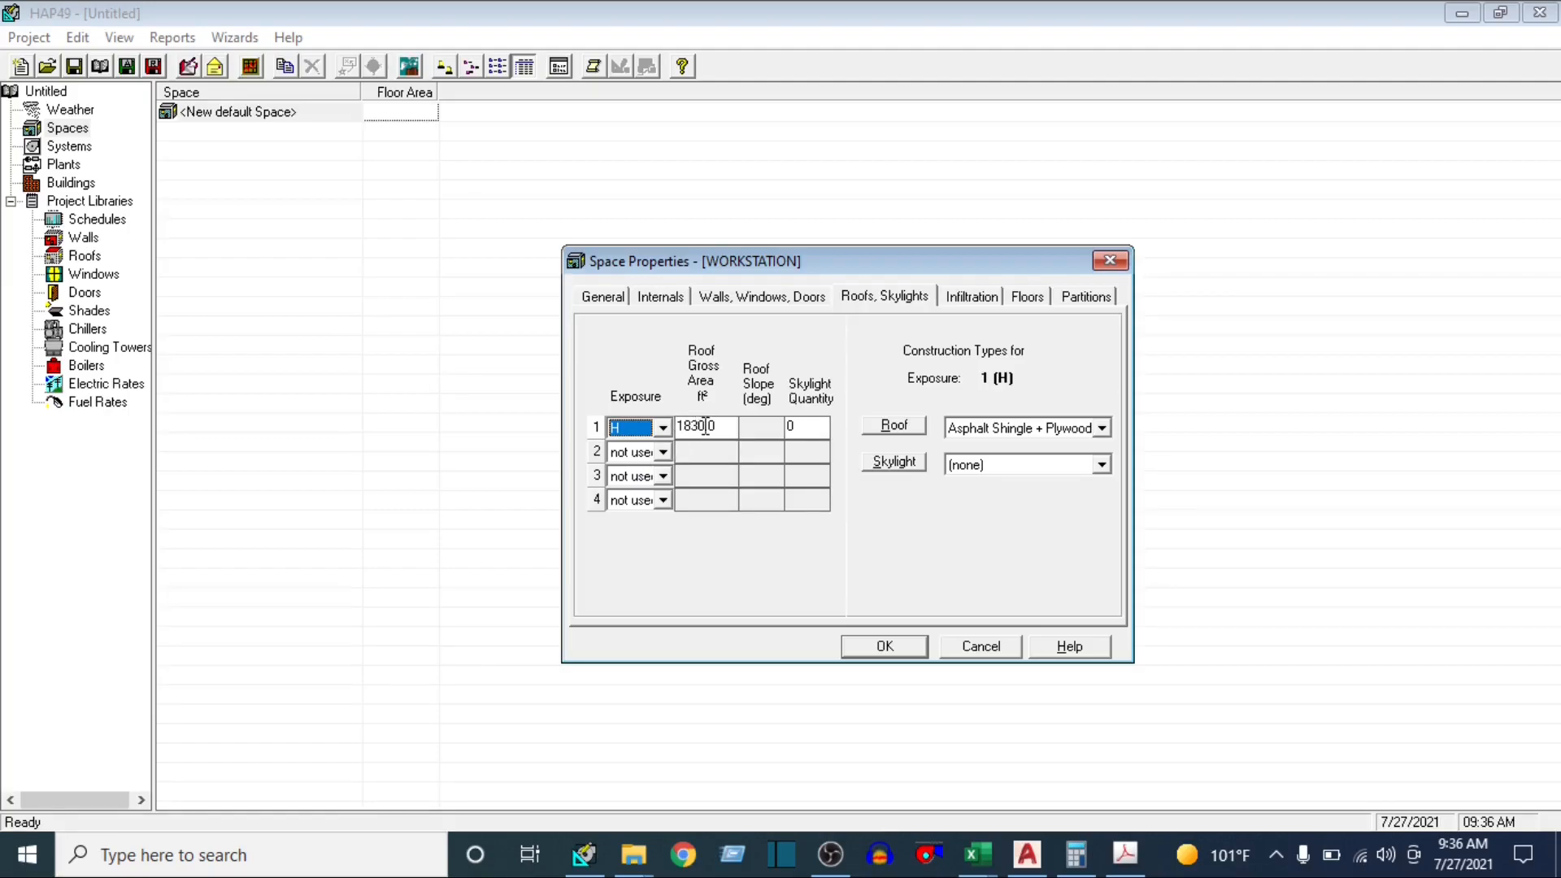
Review the roof and skylight construction choices and the infiltration settings of the WORKSTATION space
{"action": "left_click", "coordinate": [1102, 429]}
{"action": "left_click", "coordinate": [1108, 434]}
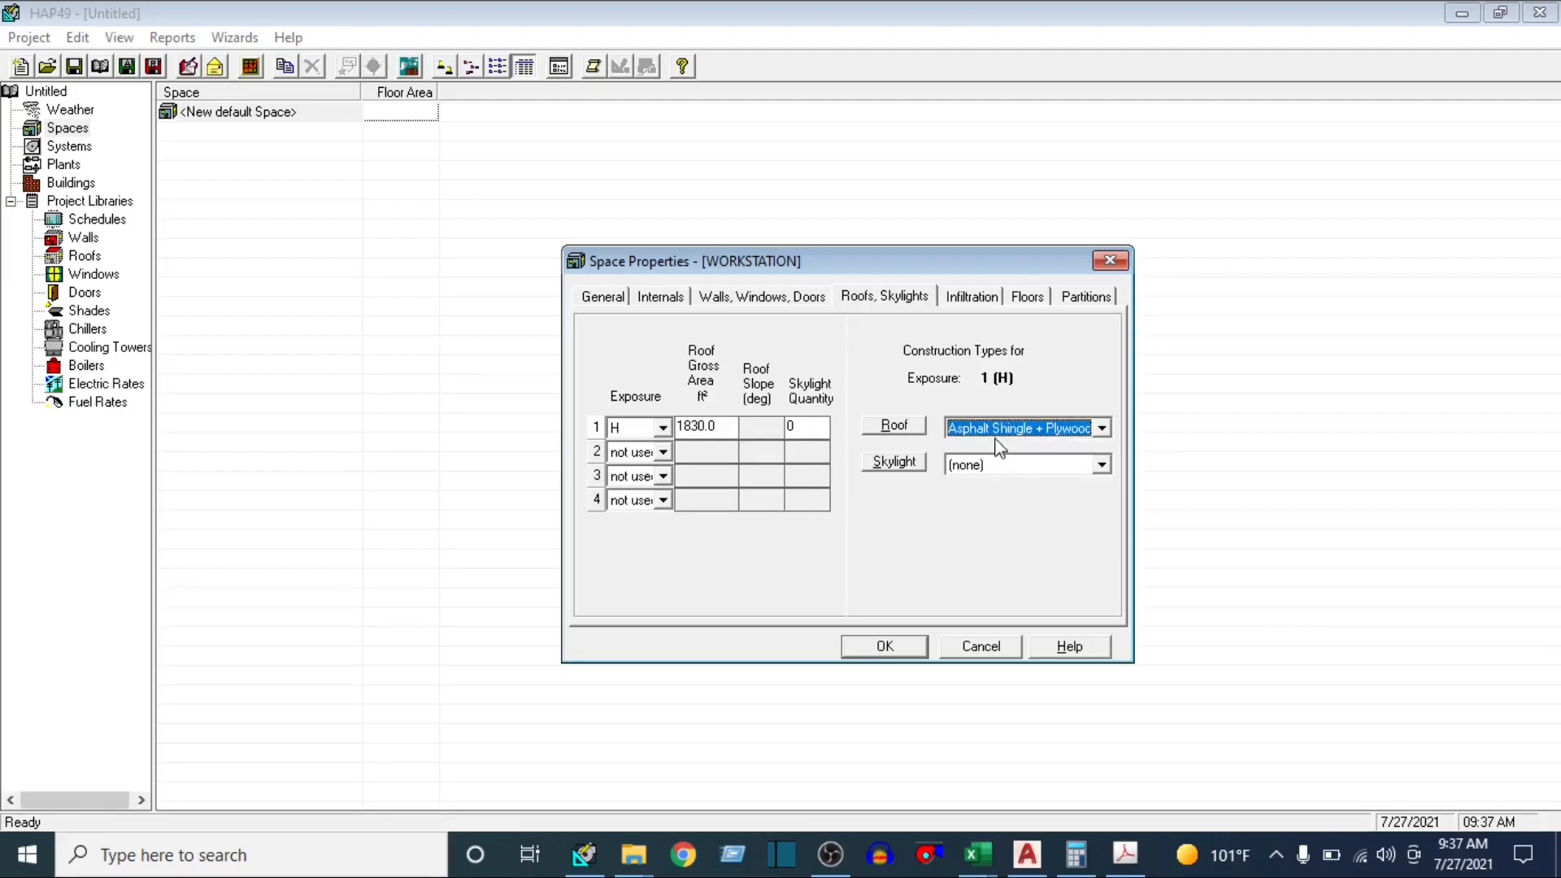
{"action": "left_click", "coordinate": [1102, 465]}
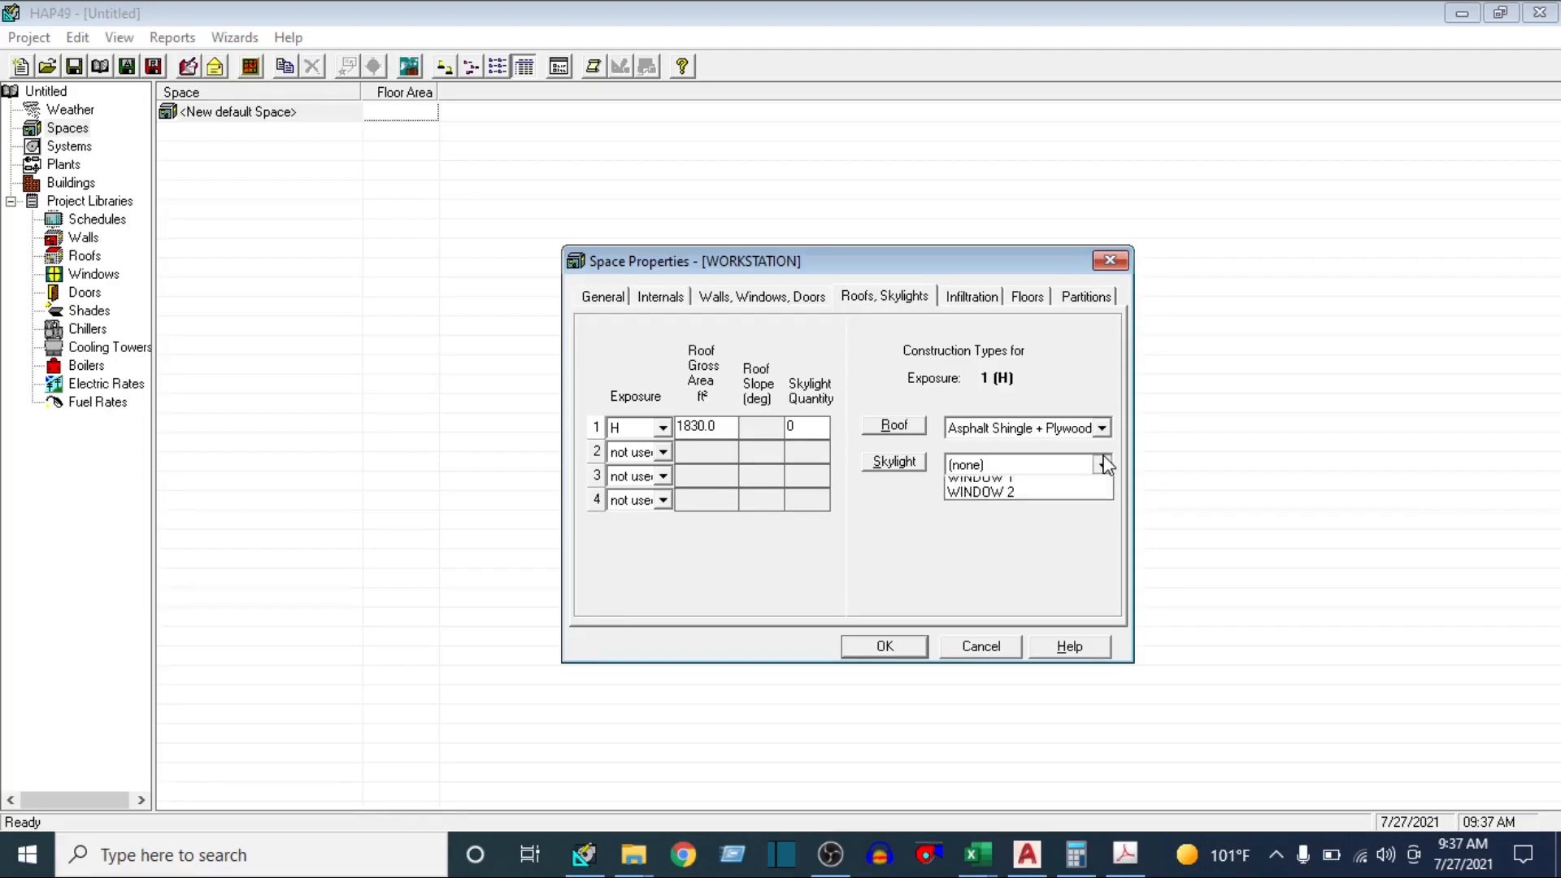
{"action": "left_click", "coordinate": [978, 487]}
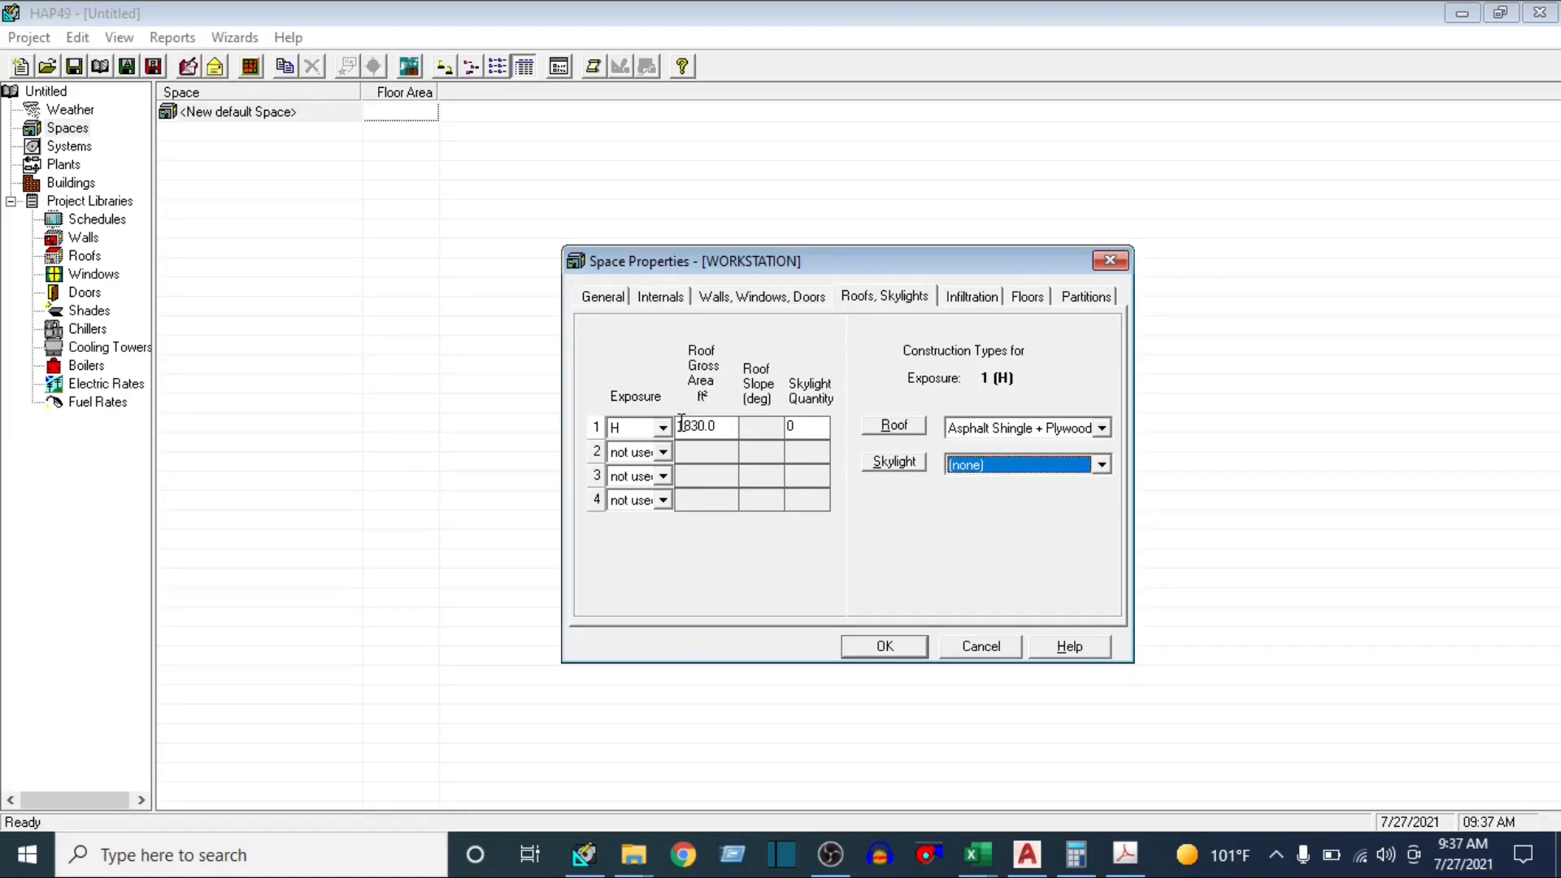
{"action": "left_click", "coordinate": [970, 305]}
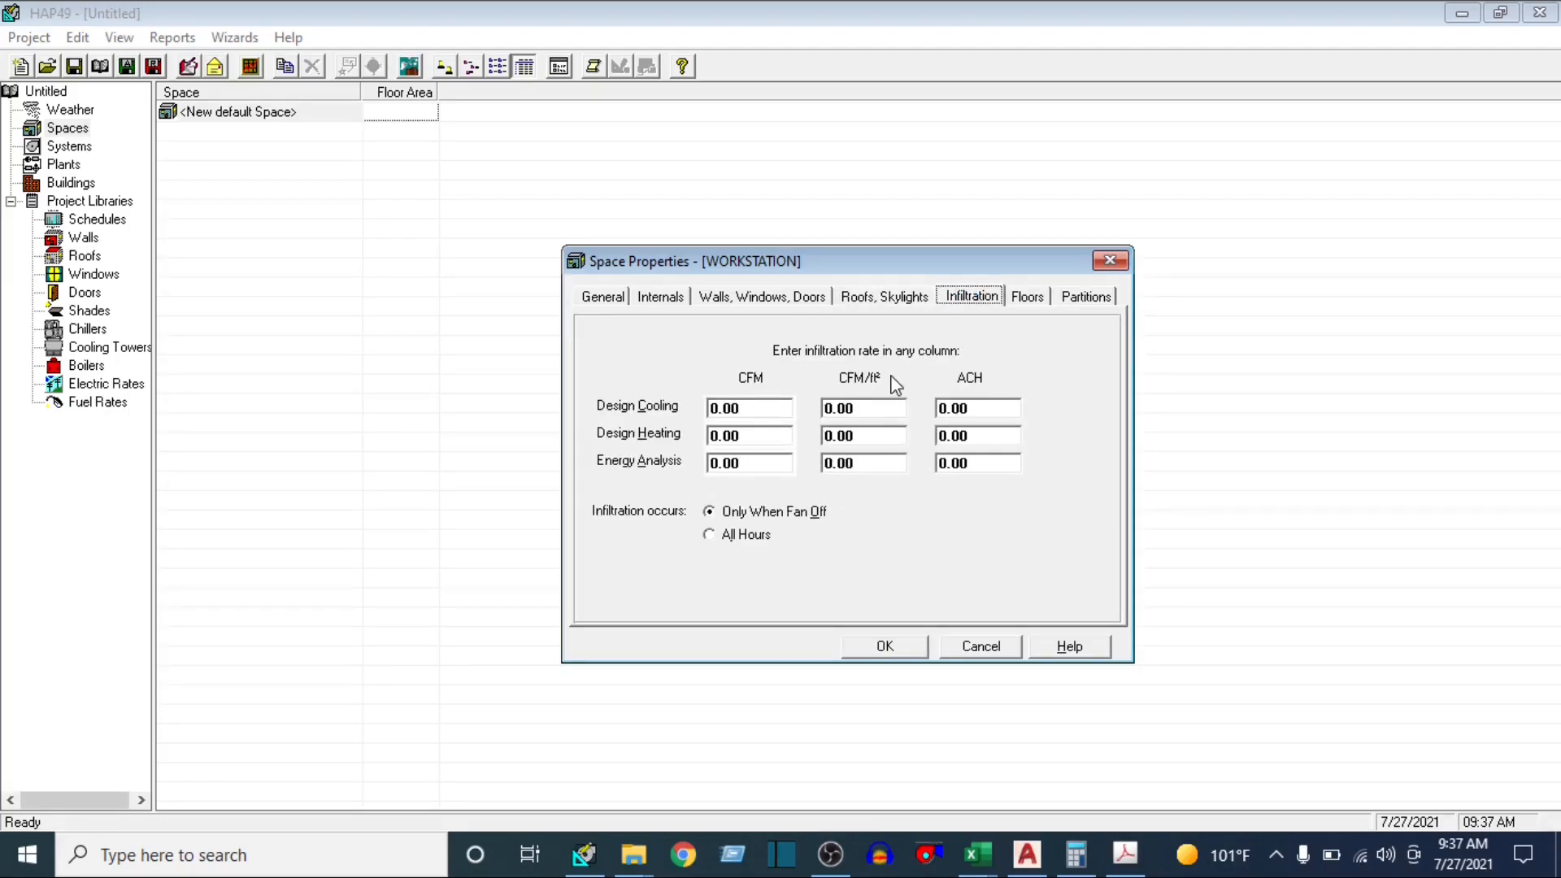
Display the space's floor settings, and switch to the AutoCAD plan to examine the whole floor layout
{"action": "left_click", "coordinate": [1025, 299]}
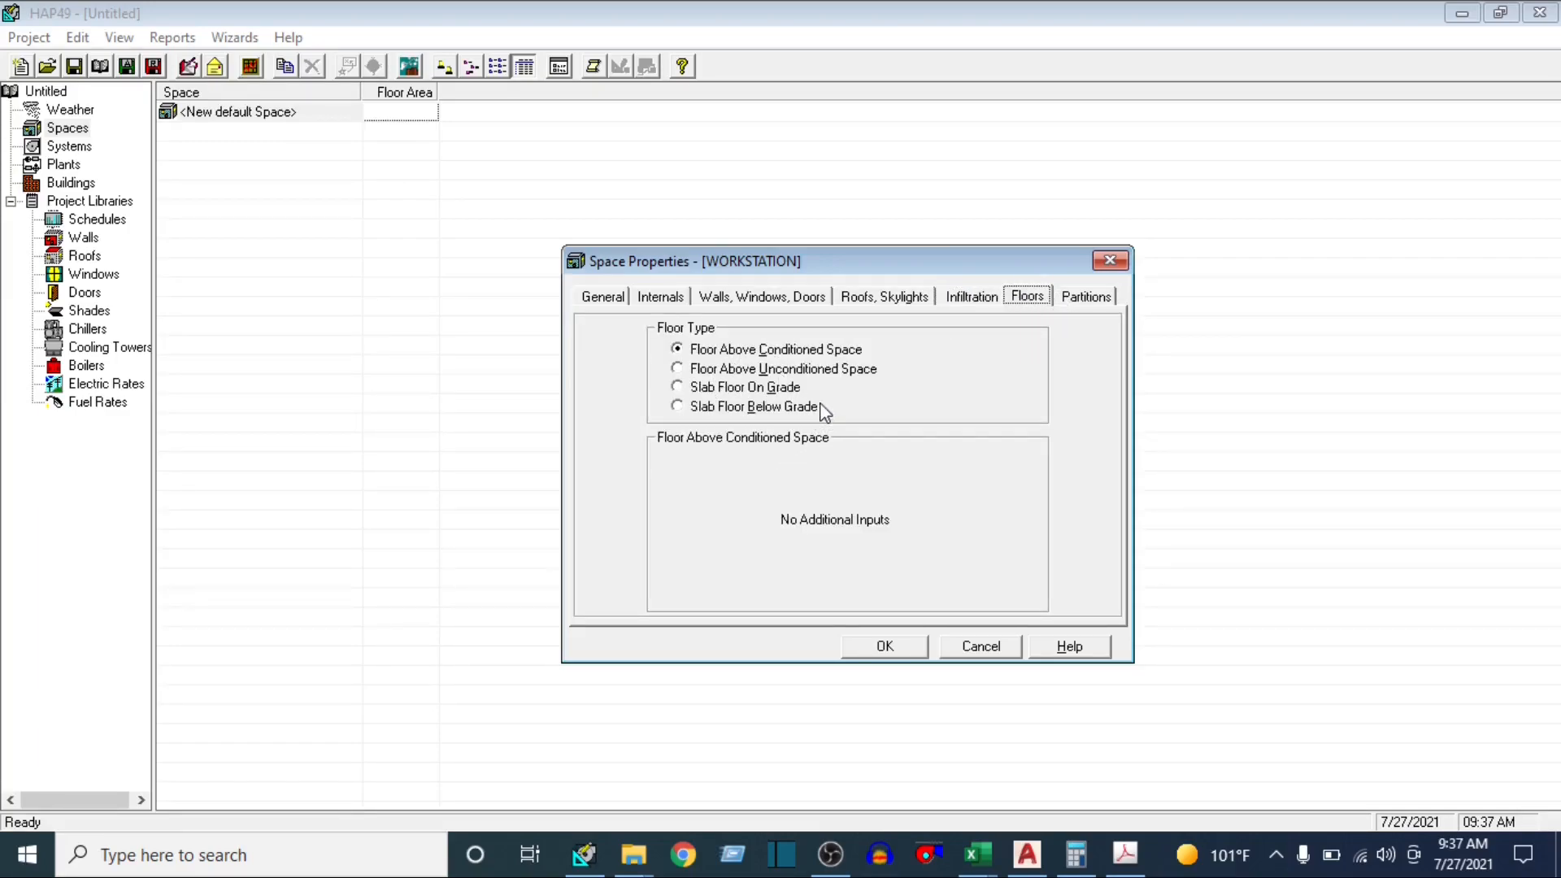
{"action": "left_click", "coordinate": [1027, 854]}
{"action": "scroll", "coordinate": [865, 470], "scroll_direction": "down", "scroll_amount": 4}
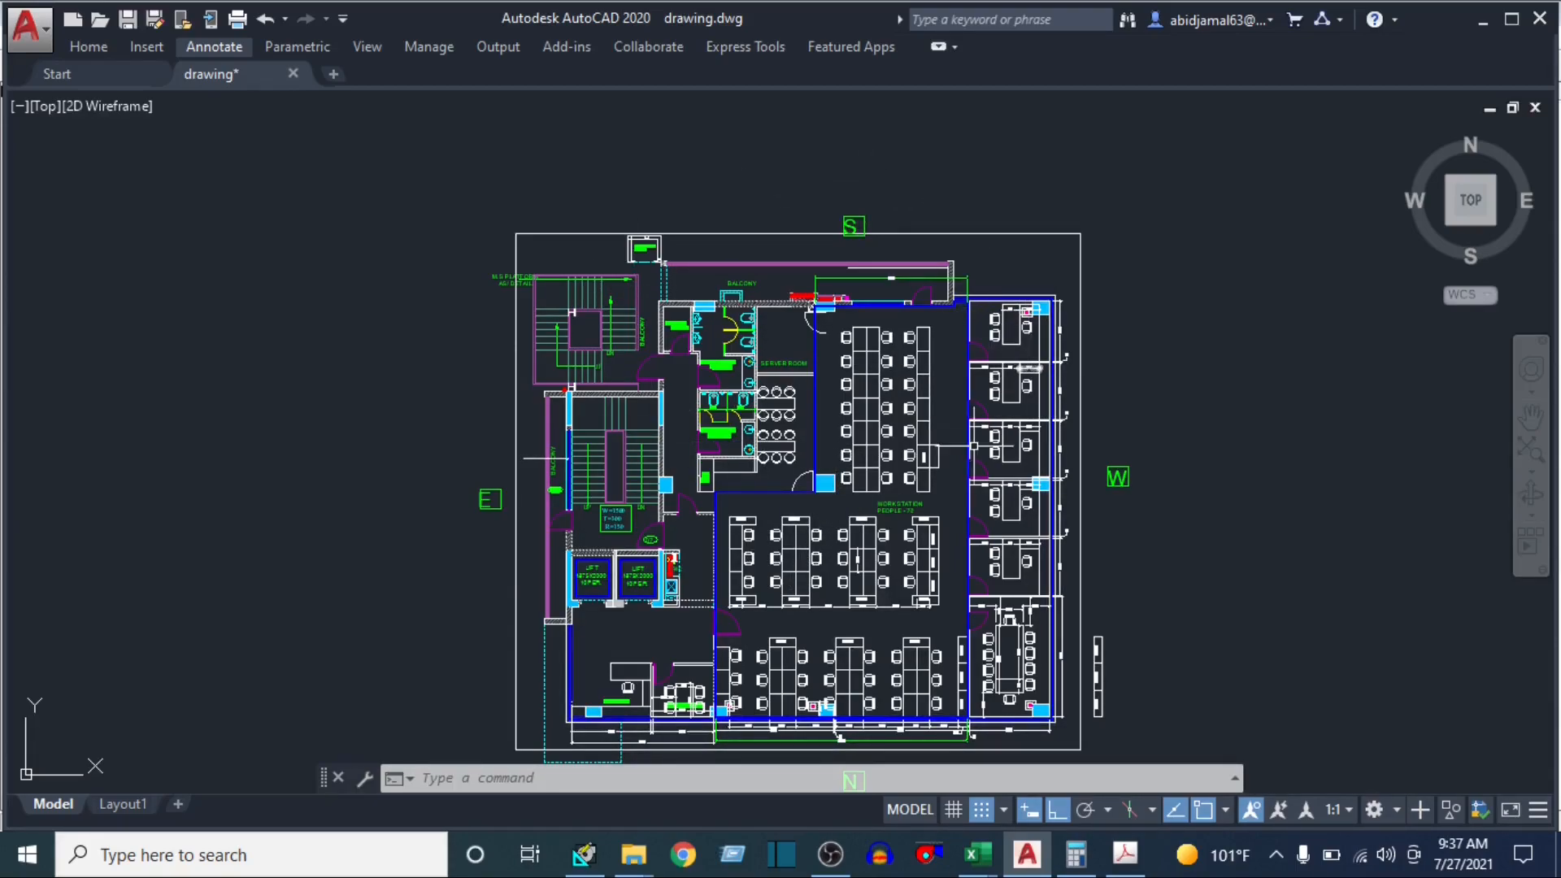
{"action": "left_click_drag", "start_coordinate": [892, 495], "coordinate": [903, 441]}
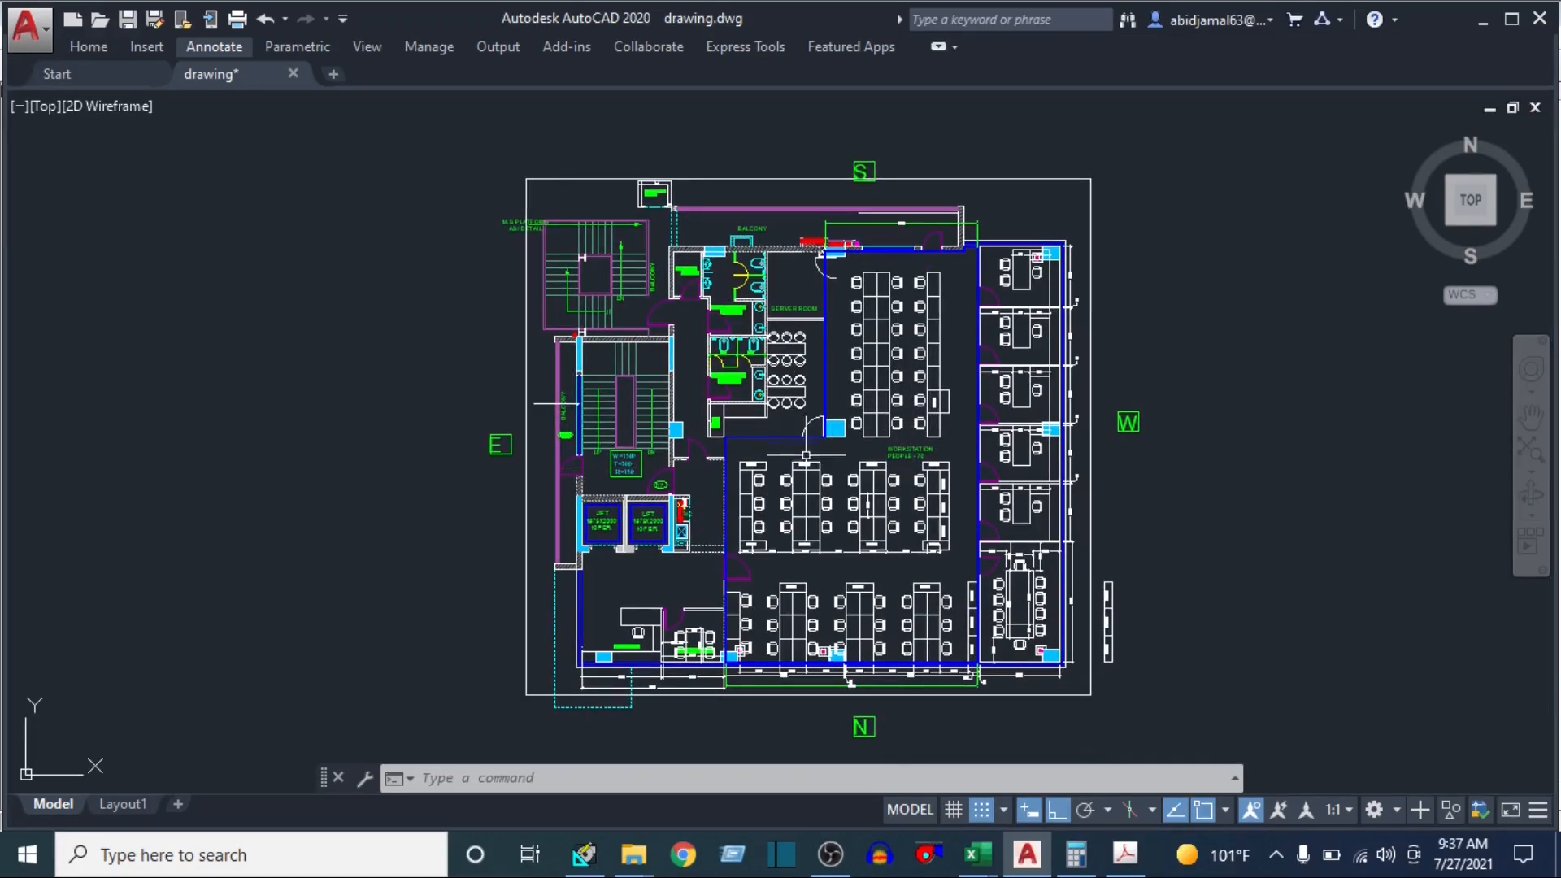
Switch back to HAP, try the Floor Above Unconditioned Space type and return to Floor Above Conditioned Space
{"action": "left_click", "coordinate": [584, 853]}
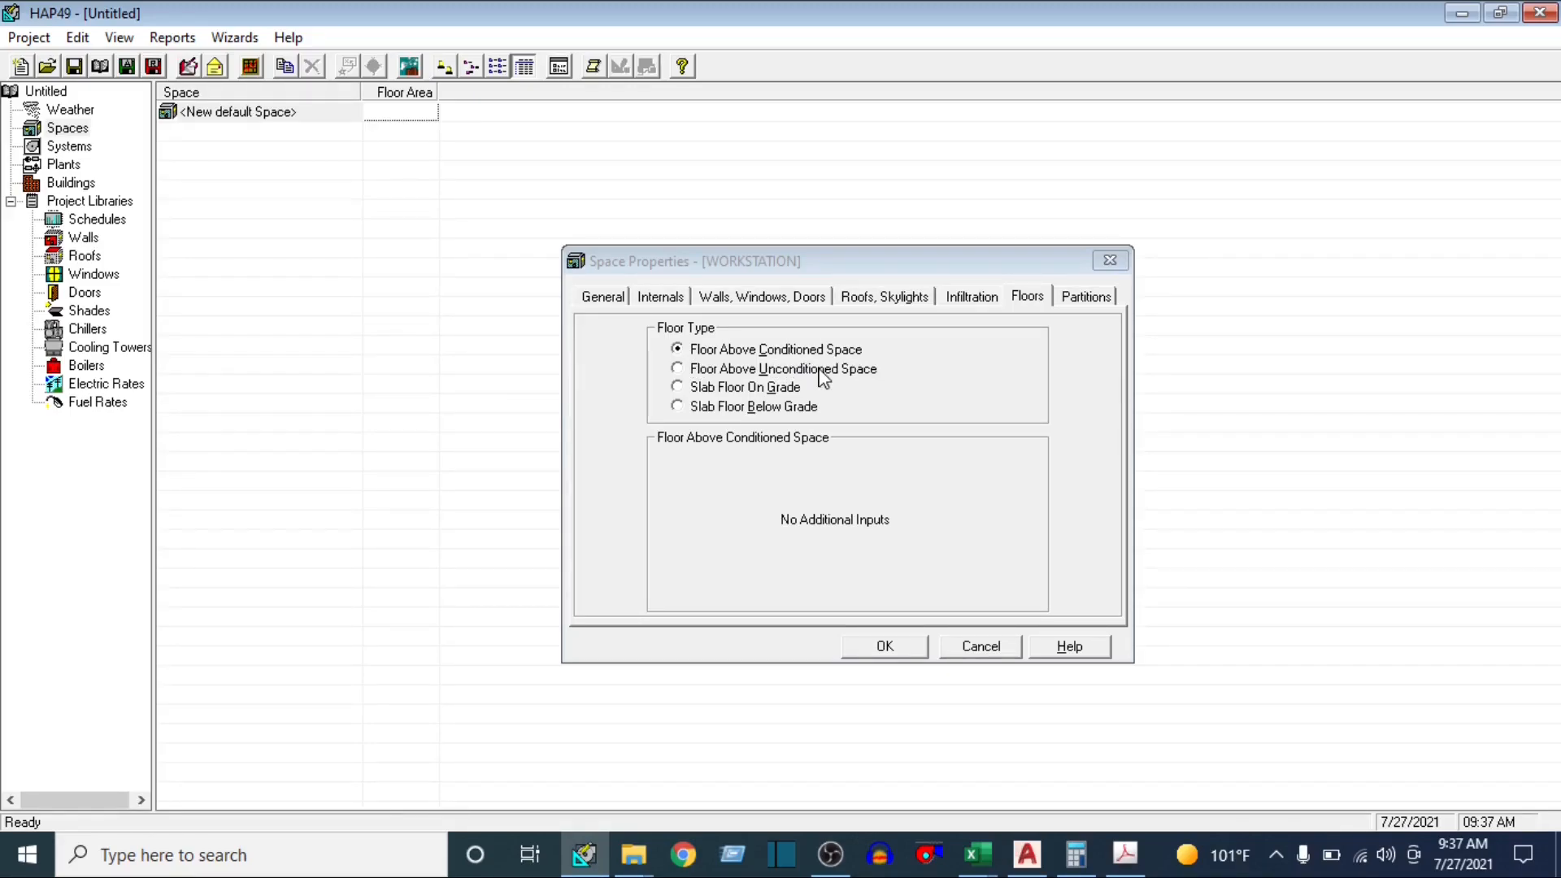
{"action": "left_click", "coordinate": [679, 370]}
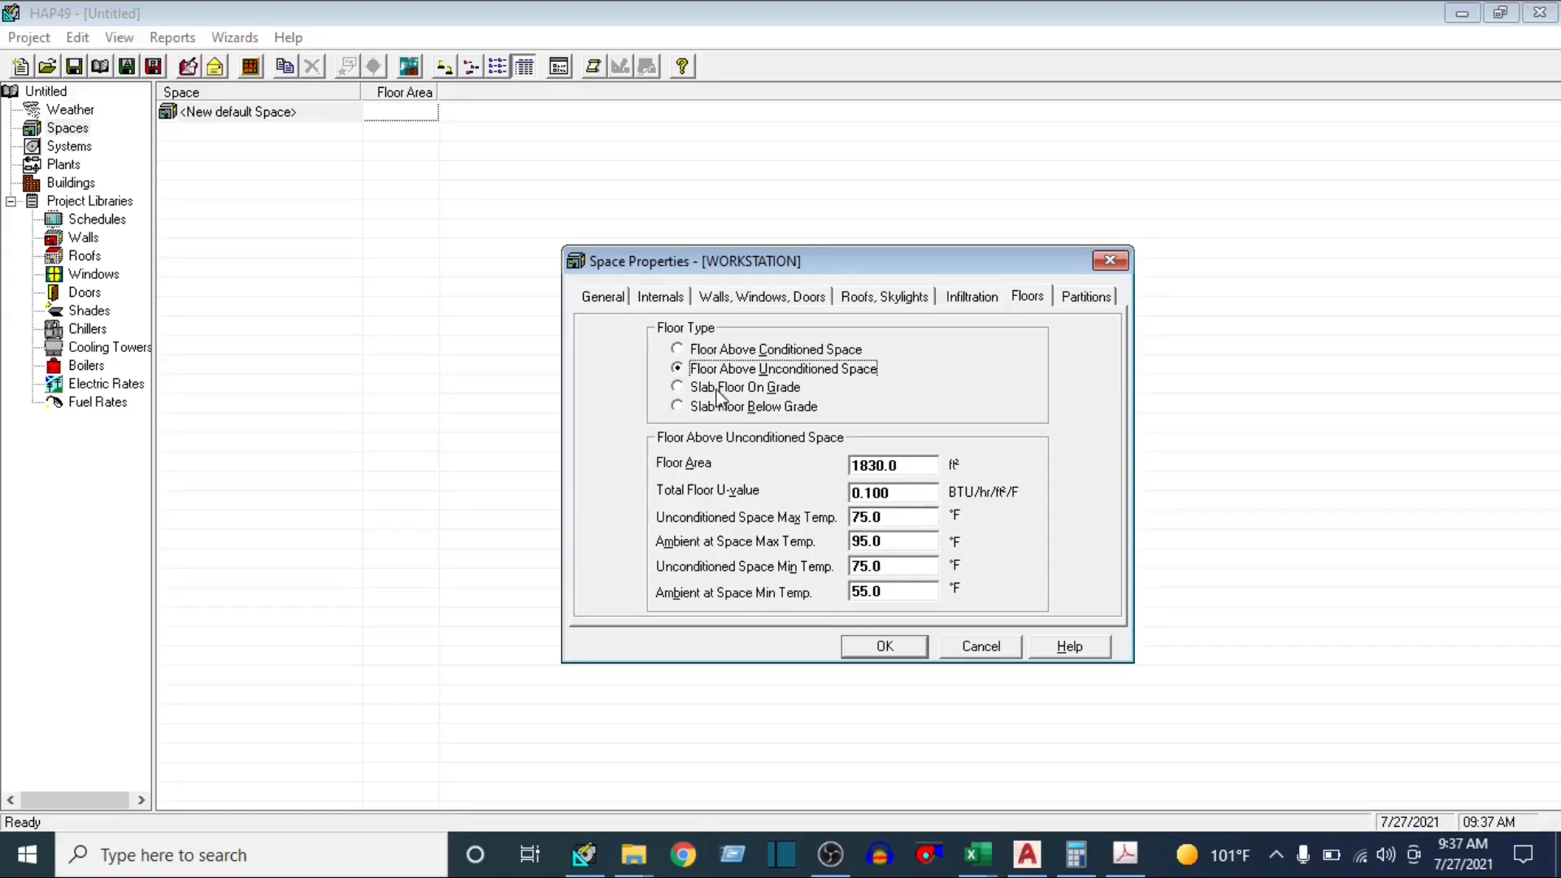
{"action": "left_click", "coordinate": [677, 349]}
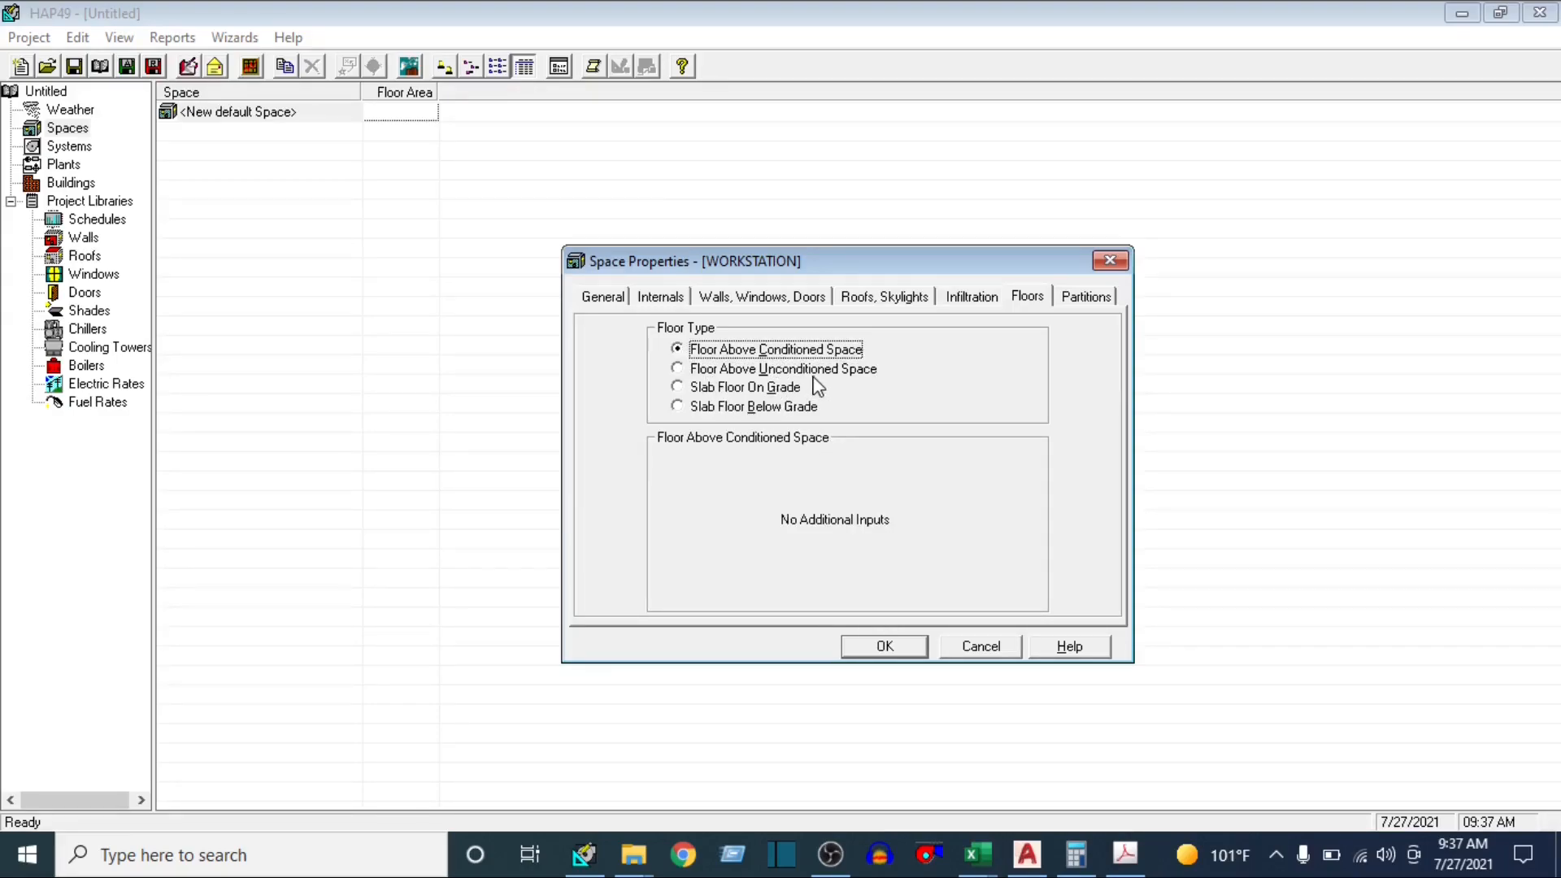
Define Partition 1 of the WORKSTATION space as a Wall Partition, glancing at the AutoCAD plan, and start editing its area
{"action": "left_click", "coordinate": [1087, 298]}
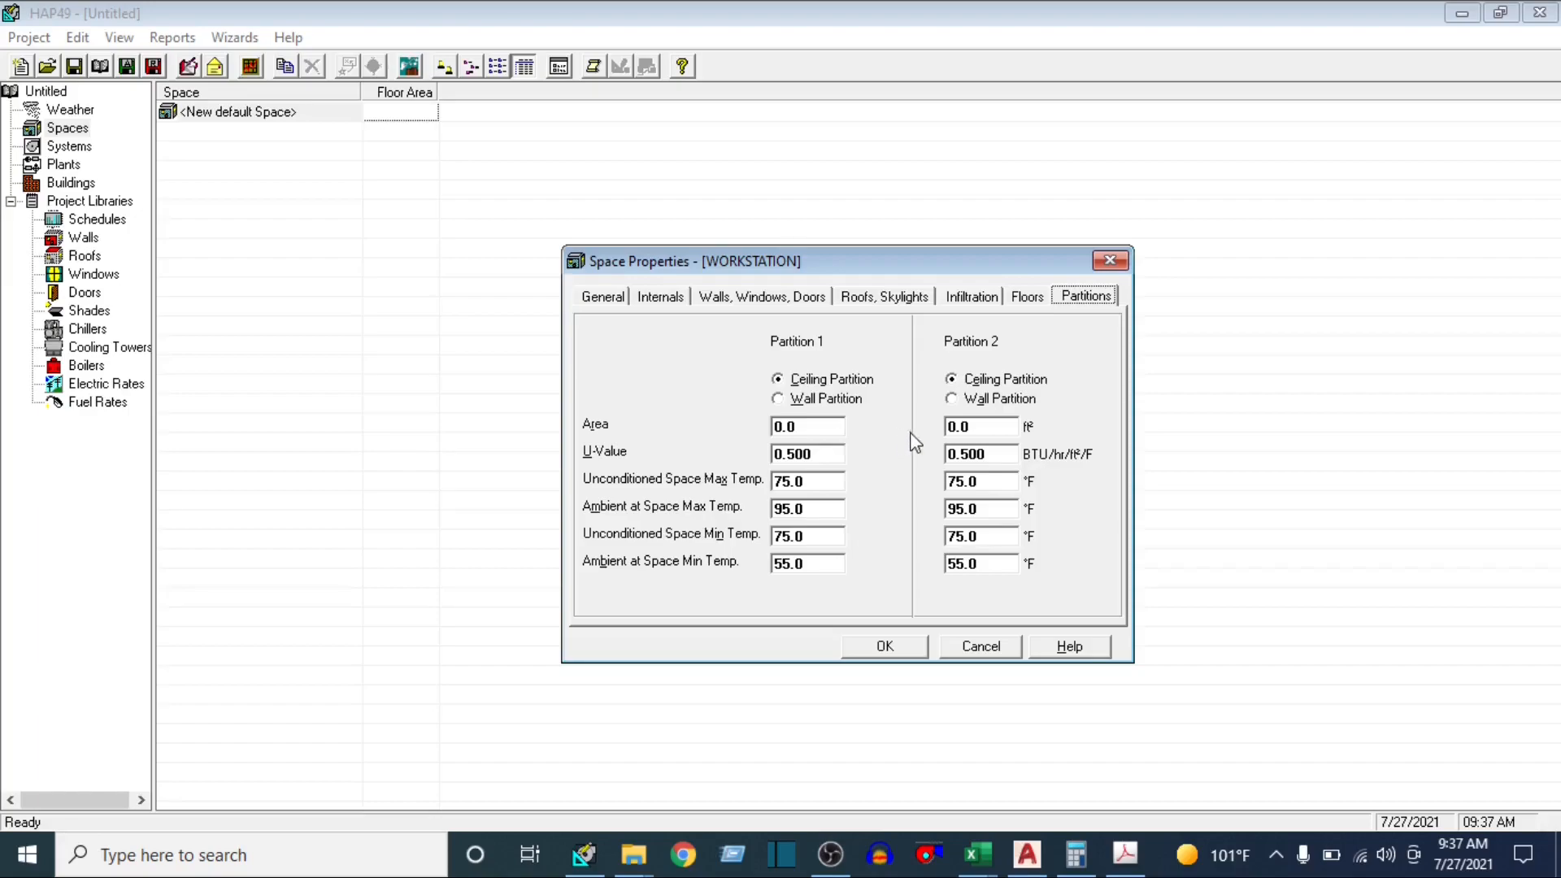
{"action": "left_click", "coordinate": [1026, 853]}
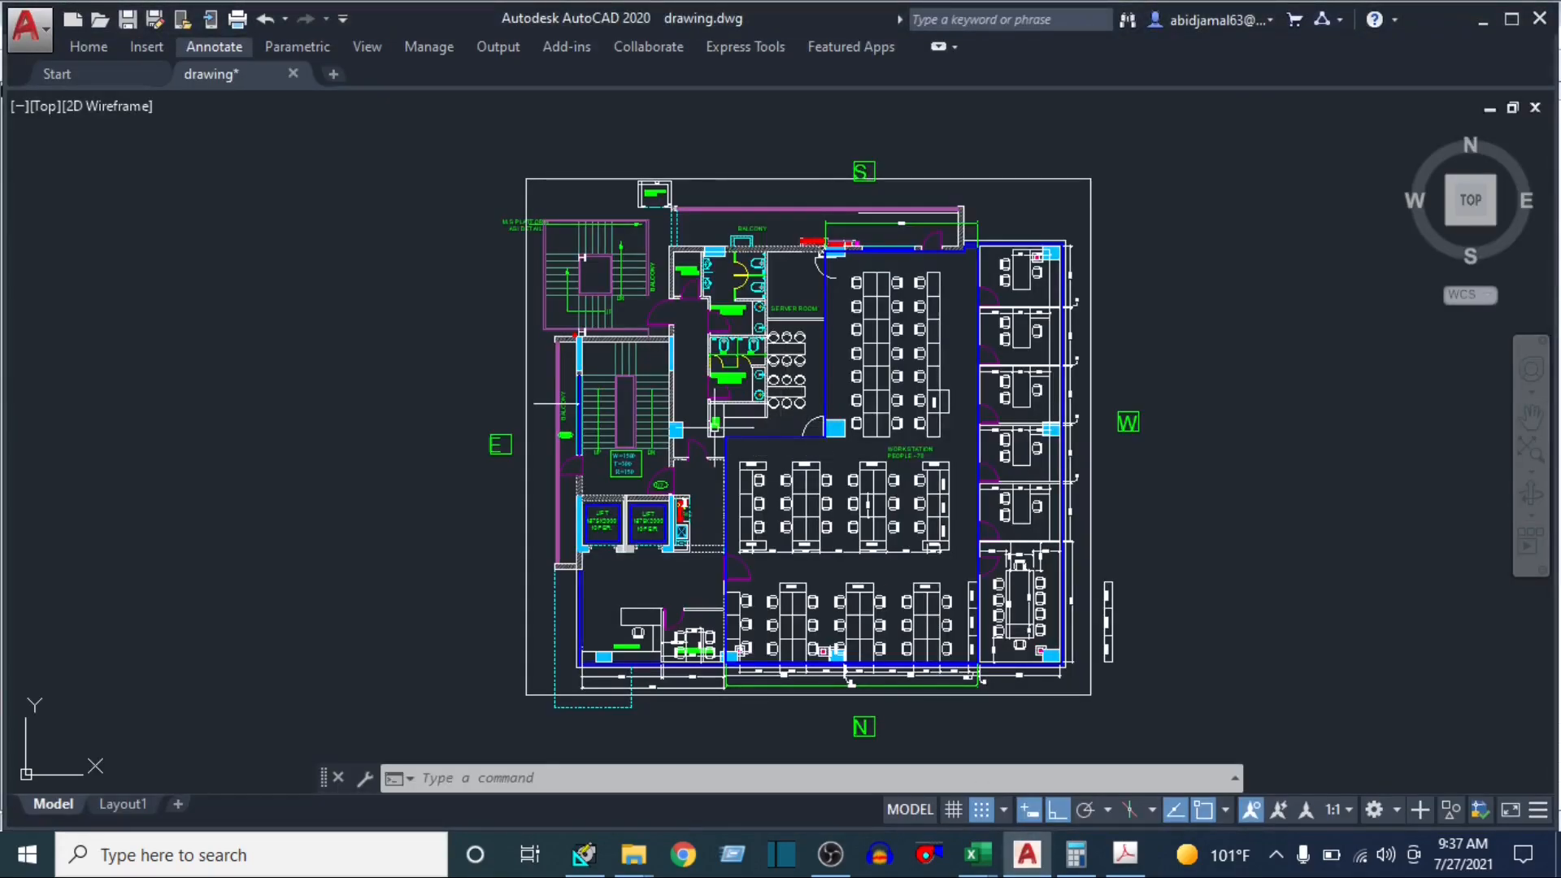
{"action": "left_click", "coordinate": [1028, 855]}
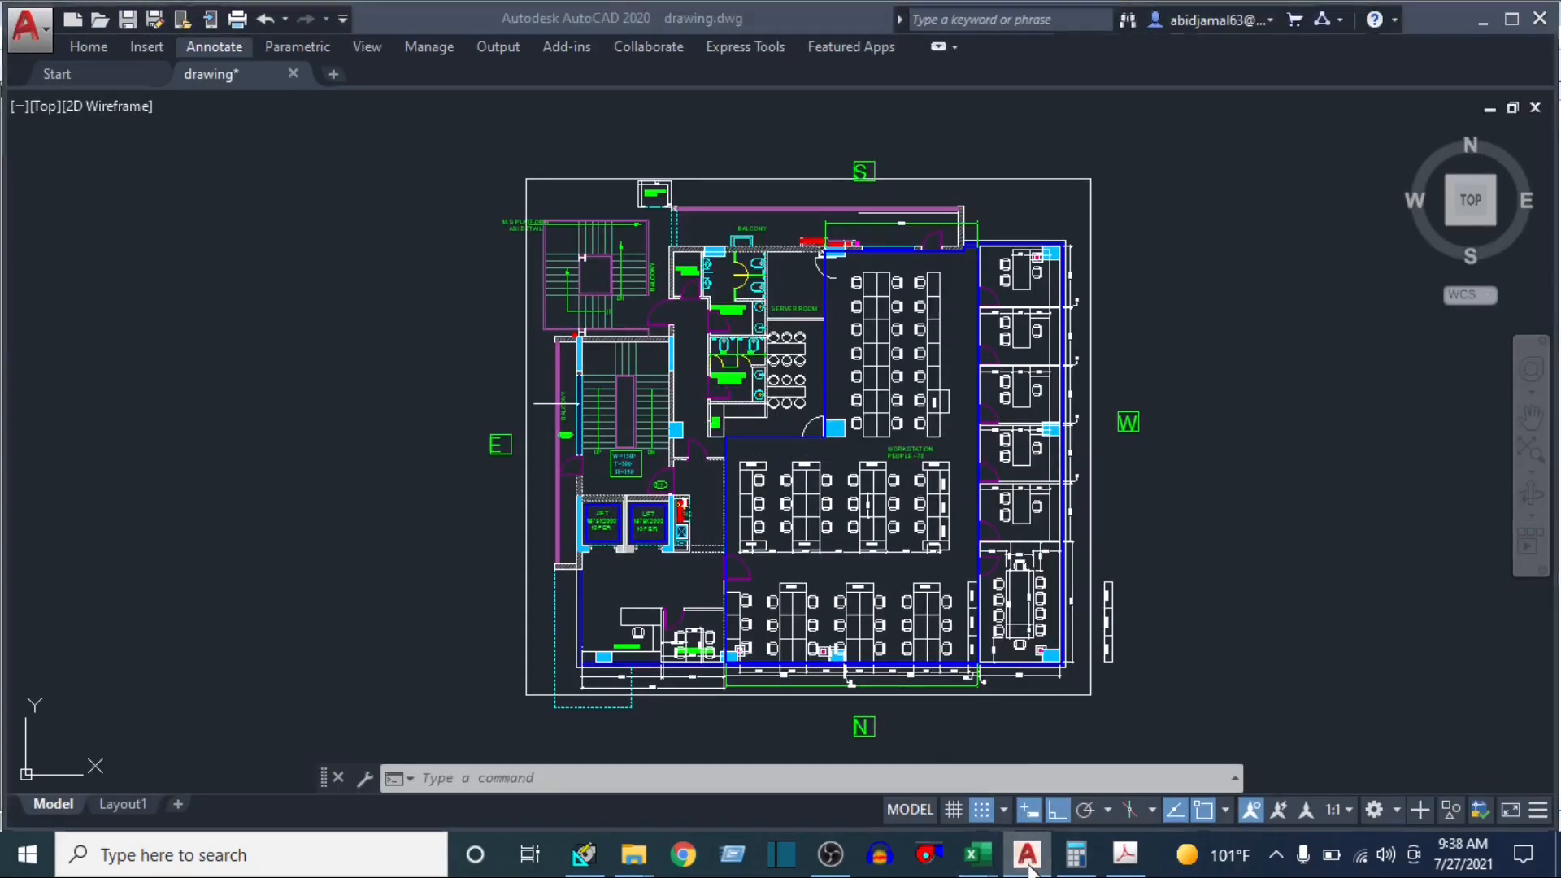
{"action": "left_click", "coordinate": [779, 402]}
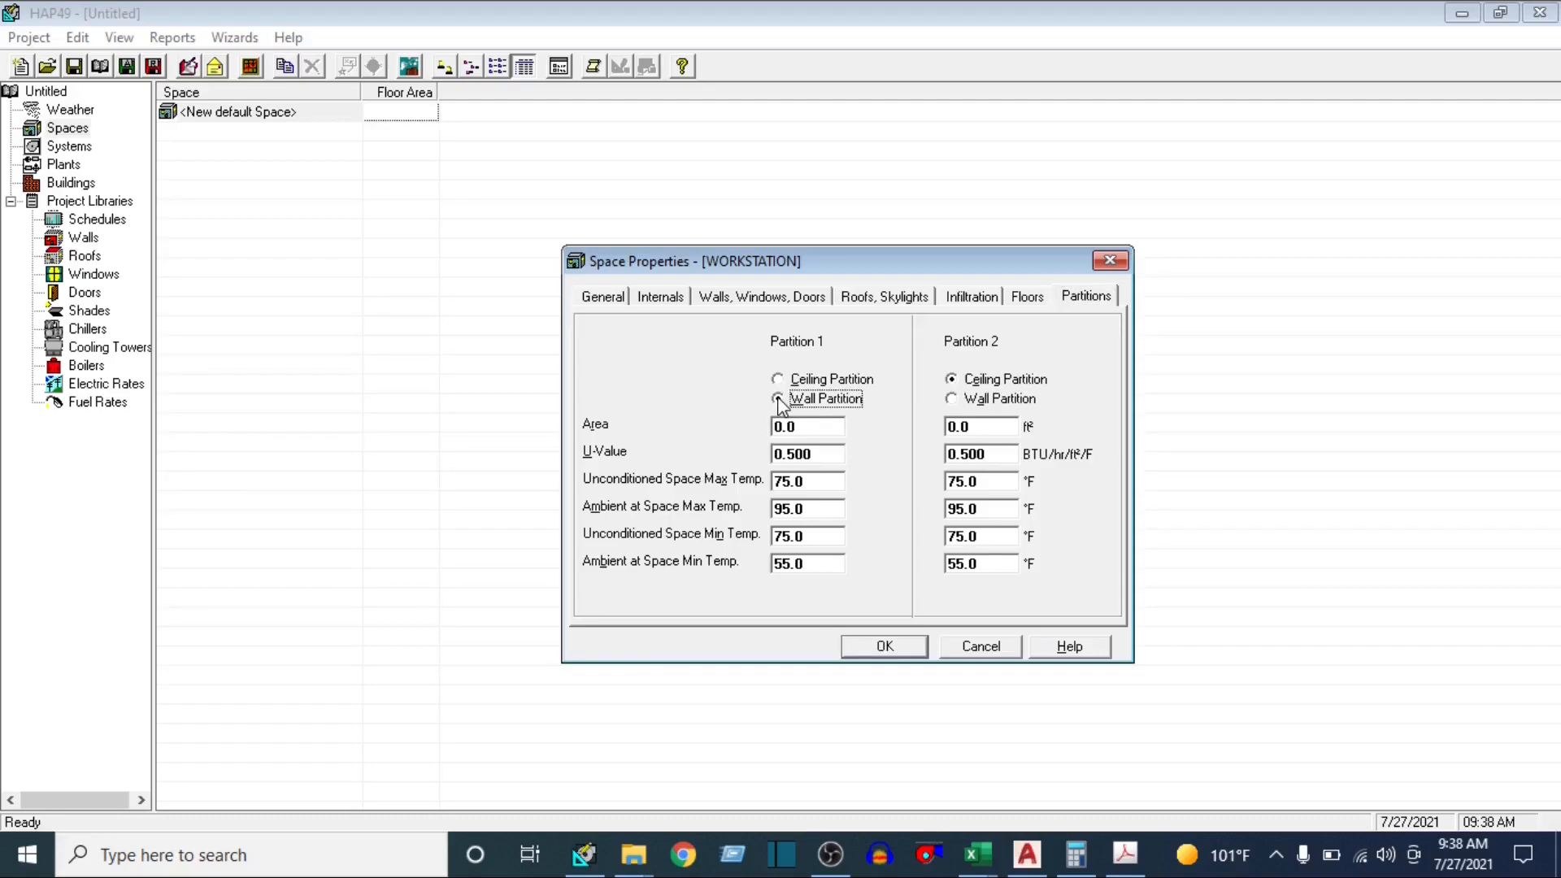
{"action": "left_click", "coordinate": [825, 428]}
Switch to the AutoCAD plan and examine the WORKSTATION boundary and the rooms around it, down to the reception area
{"action": "left_click", "coordinate": [1028, 853]}
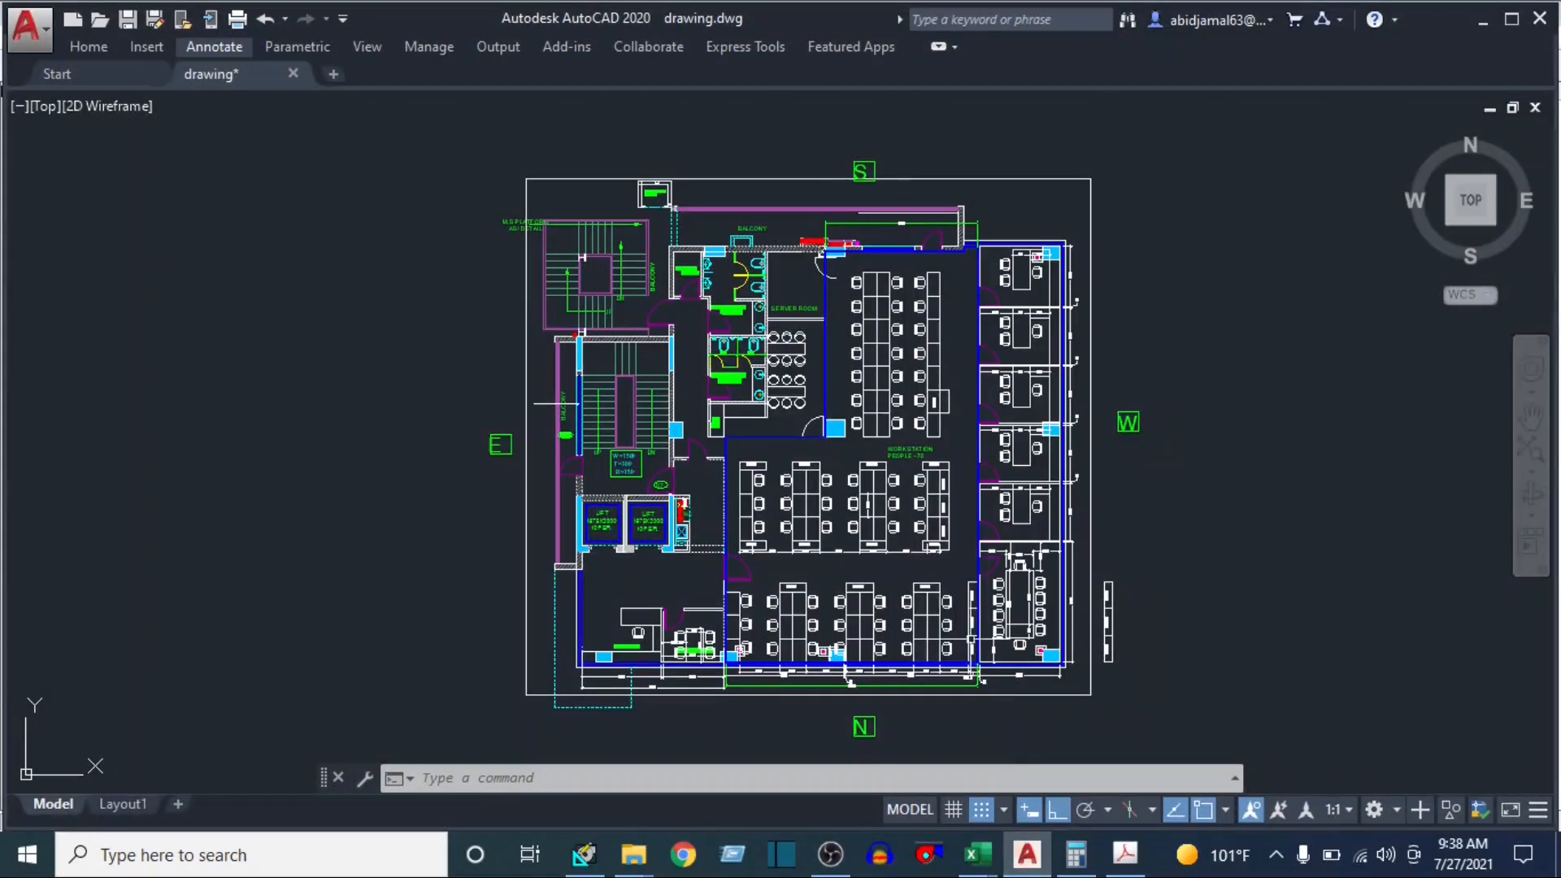
{"action": "scroll", "coordinate": [781, 504], "scroll_direction": "up", "scroll_amount": 3}
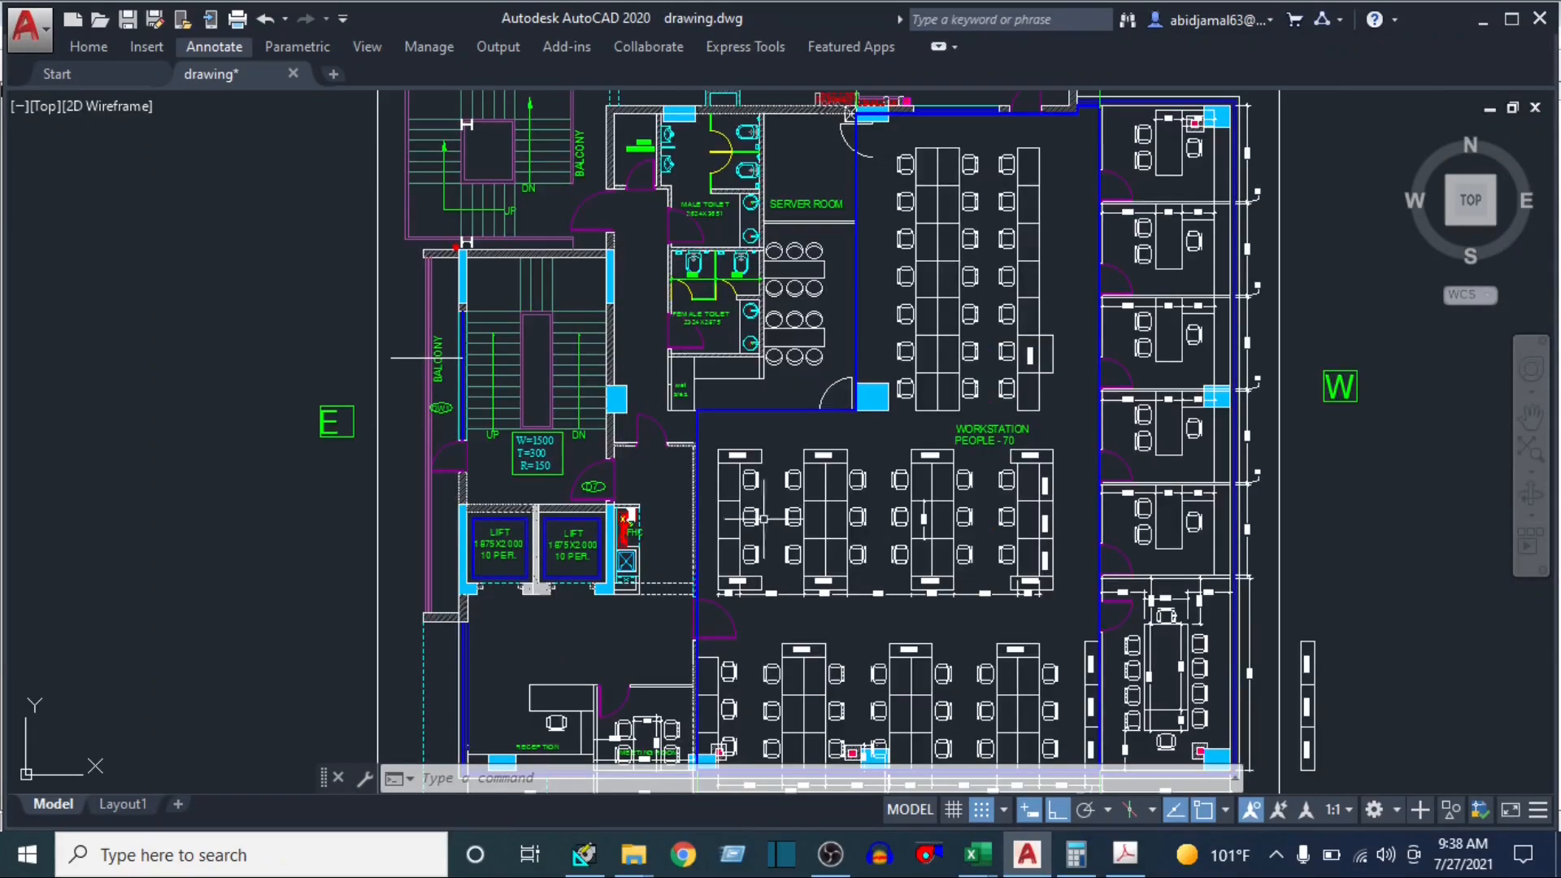
{"action": "scroll", "coordinate": [1040, 503], "scroll_direction": "down", "scroll_amount": 3}
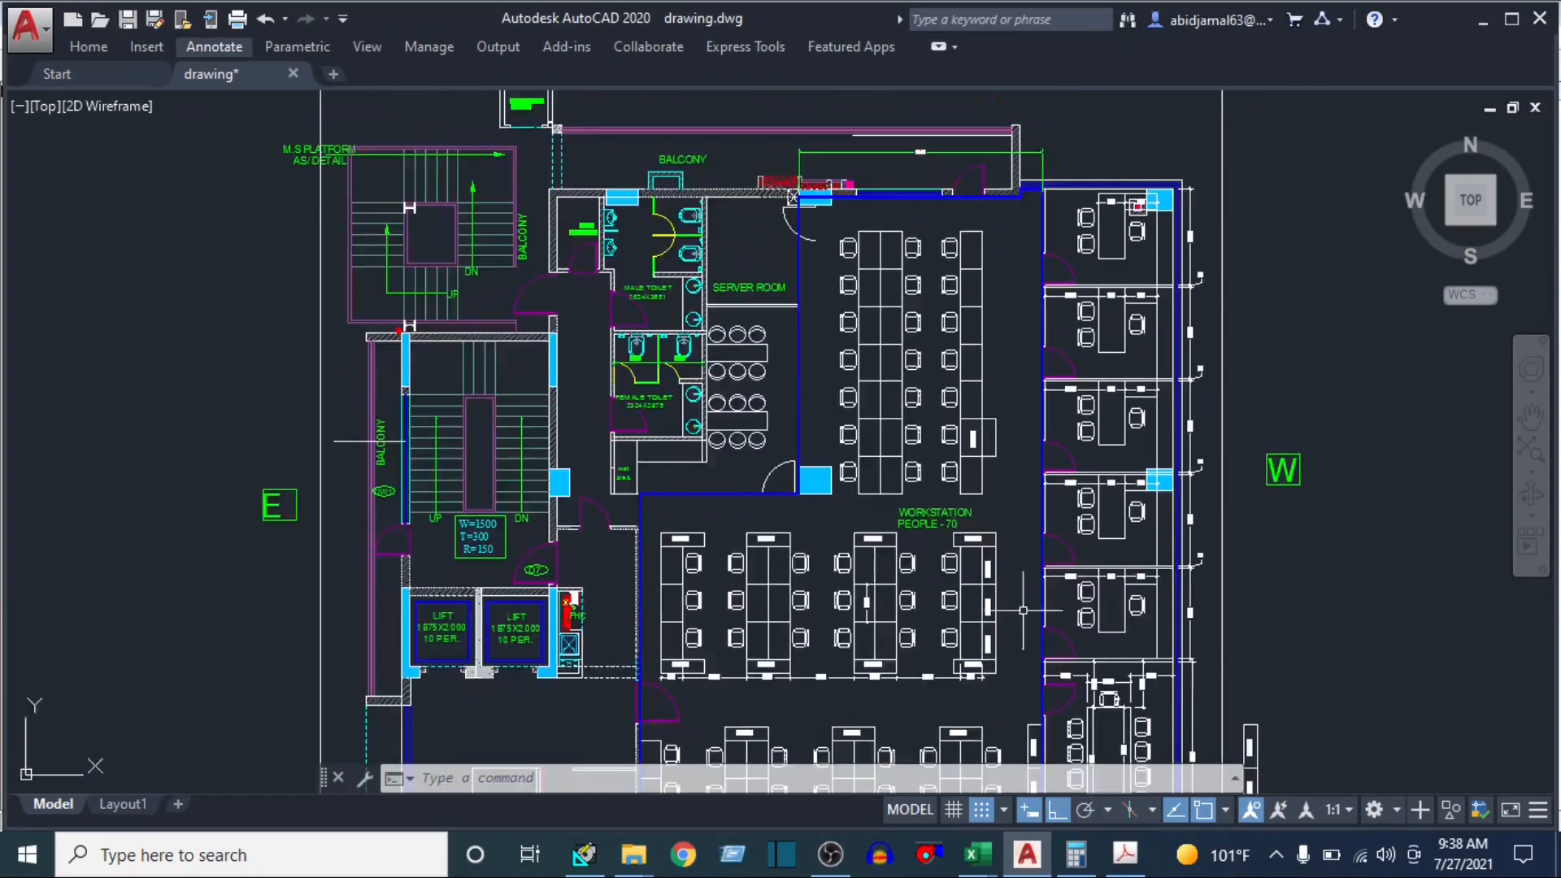
{"action": "left_click_drag", "start_coordinate": [1062, 407], "coordinate": [1056, 299]}
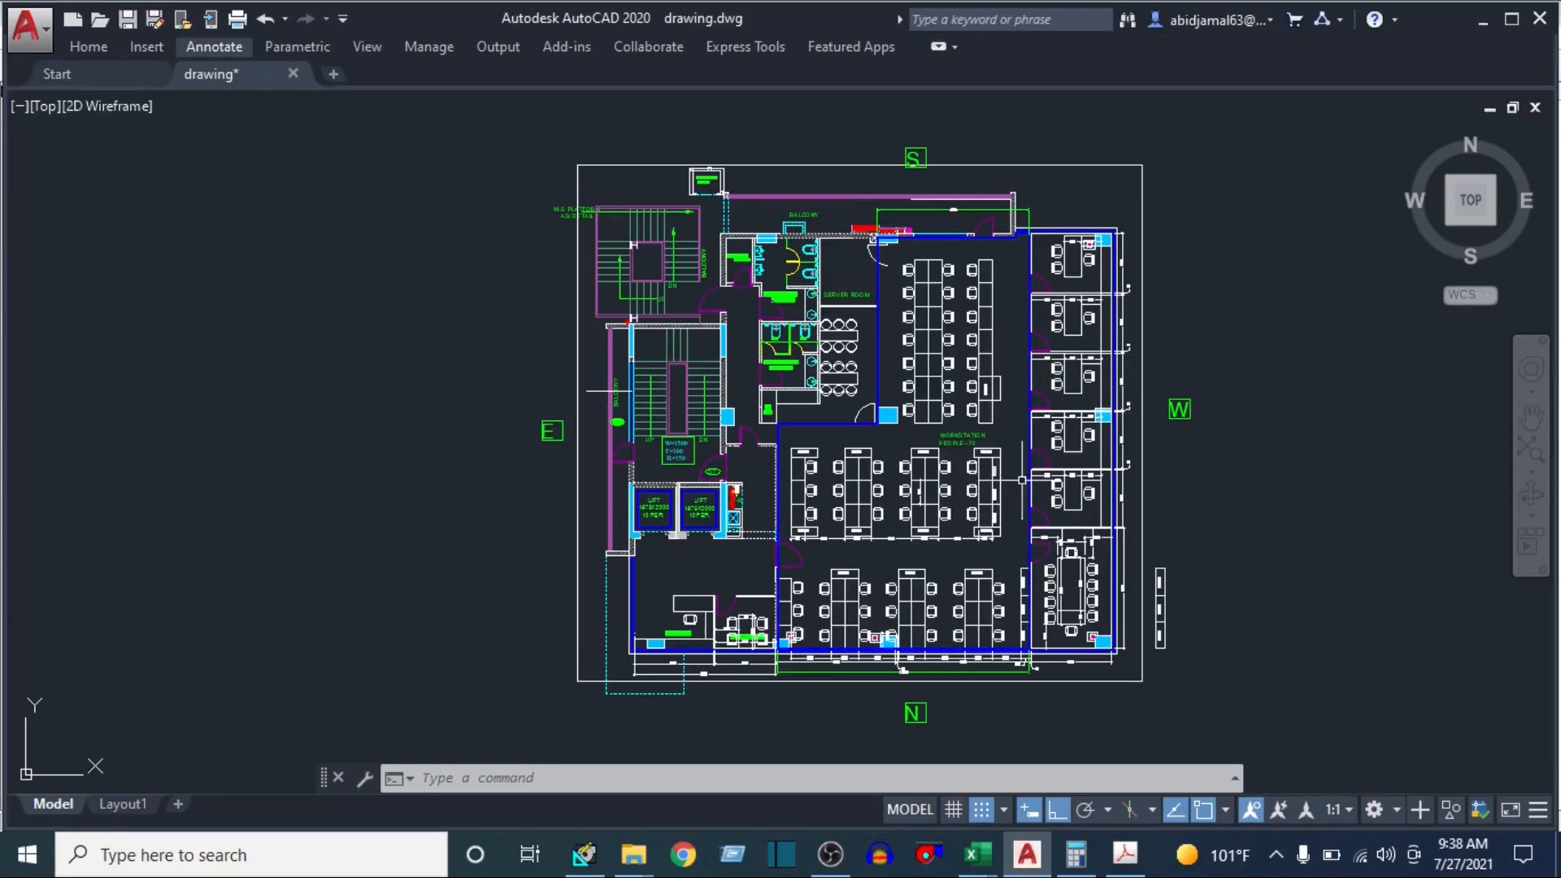
{"action": "scroll", "coordinate": [680, 632], "scroll_direction": "up", "scroll_amount": 2}
{"action": "scroll", "coordinate": [679, 634], "scroll_direction": "up", "scroll_amount": 4}
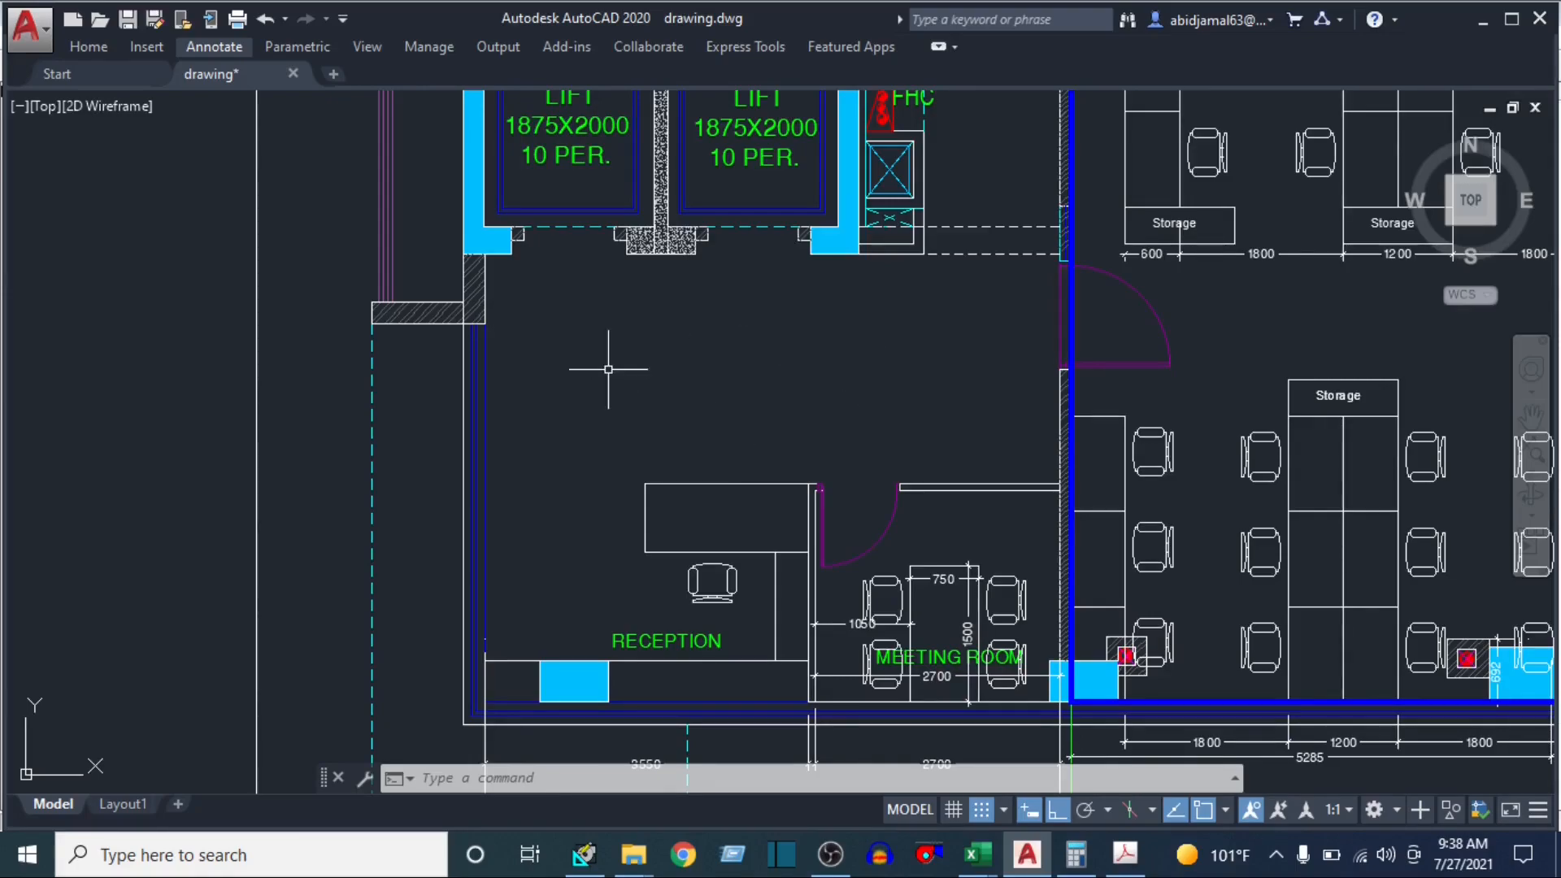
Inspect the reception and lift lobby areas that adjoin the WORKSTATION wall in the plan
{"action": "left_click", "coordinate": [1009, 300]}
{"action": "left_click", "coordinate": [649, 420]}
{"action": "left_click_drag", "start_coordinate": [969, 348], "coordinate": [941, 384]}
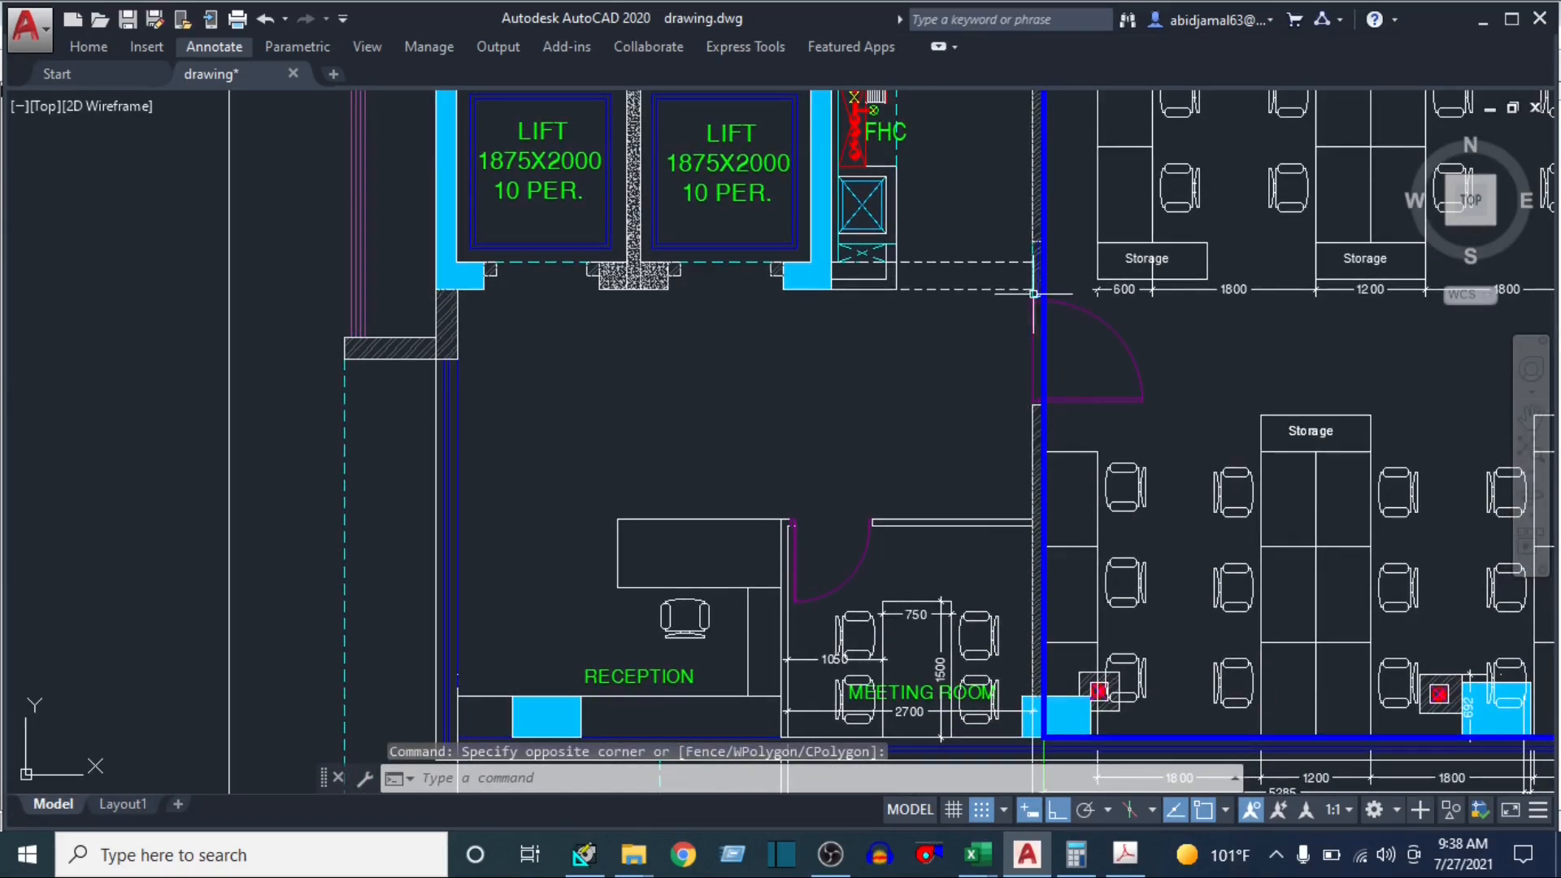
{"action": "left_click_drag", "start_coordinate": [1034, 285], "coordinate": [904, 748]}
{"action": "left_click", "coordinate": [832, 393]}
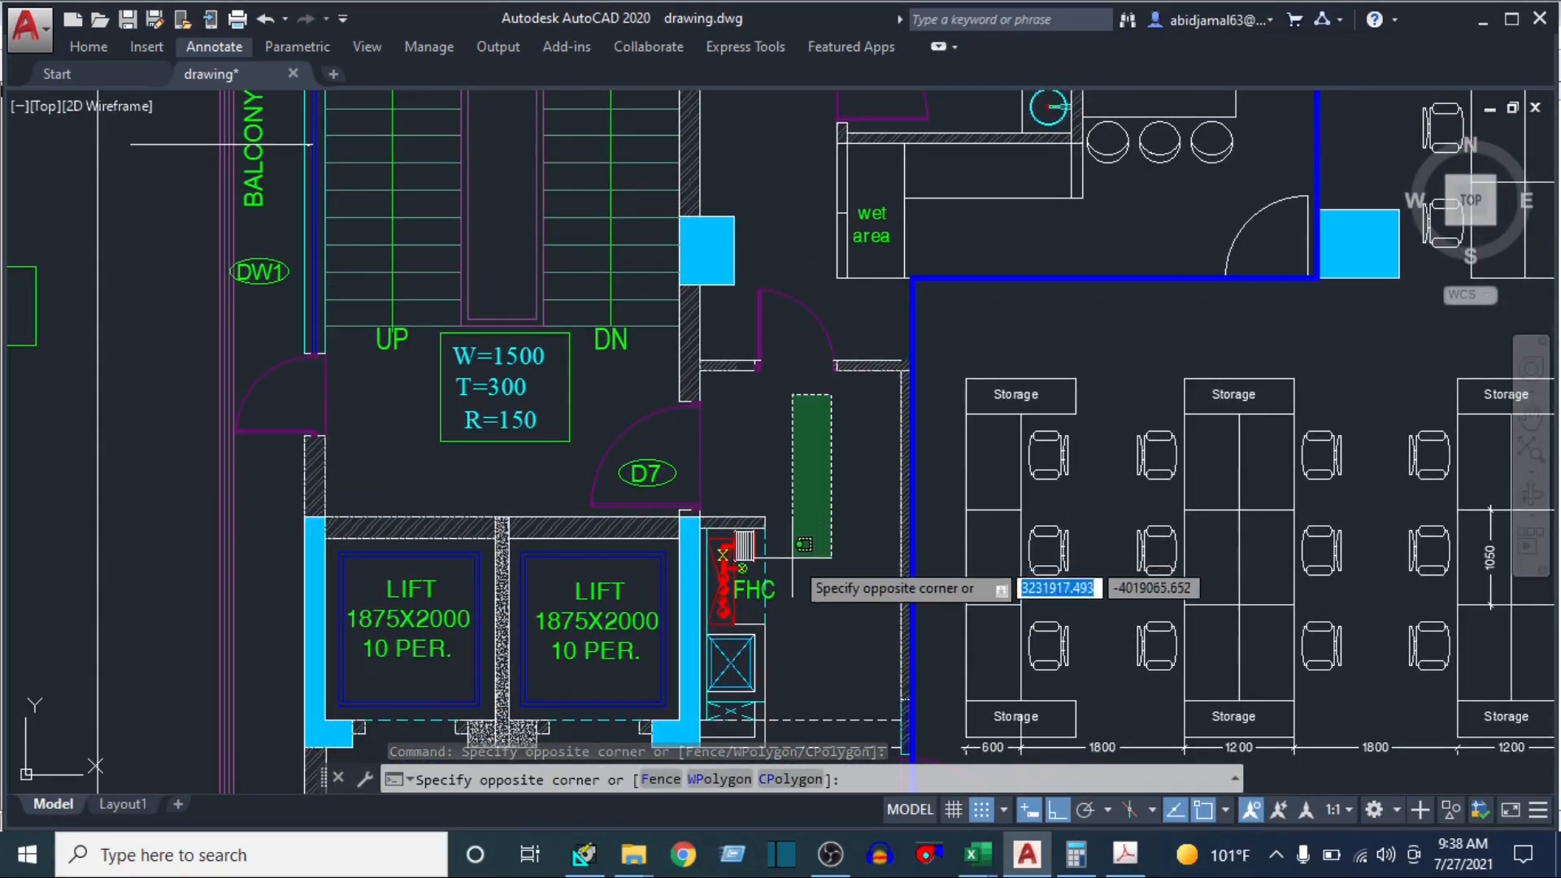
{"action": "left_click", "coordinate": [794, 557]}
{"action": "left_click_drag", "start_coordinate": [809, 612], "coordinate": [789, 473]}
{"action": "left_click", "coordinate": [821, 306]}
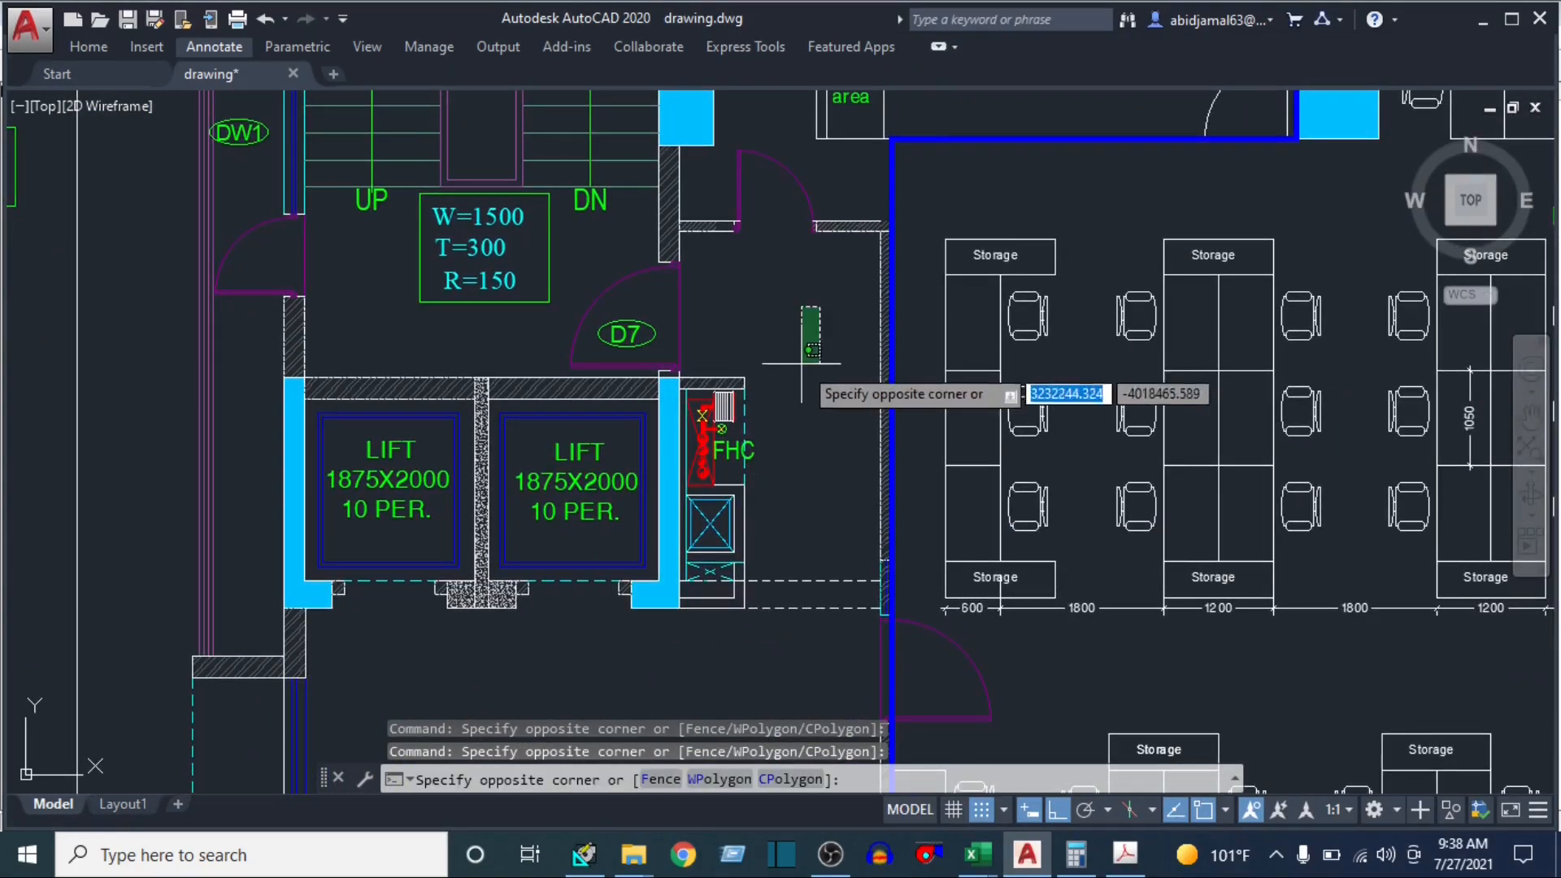
{"action": "left_click", "coordinate": [800, 363]}
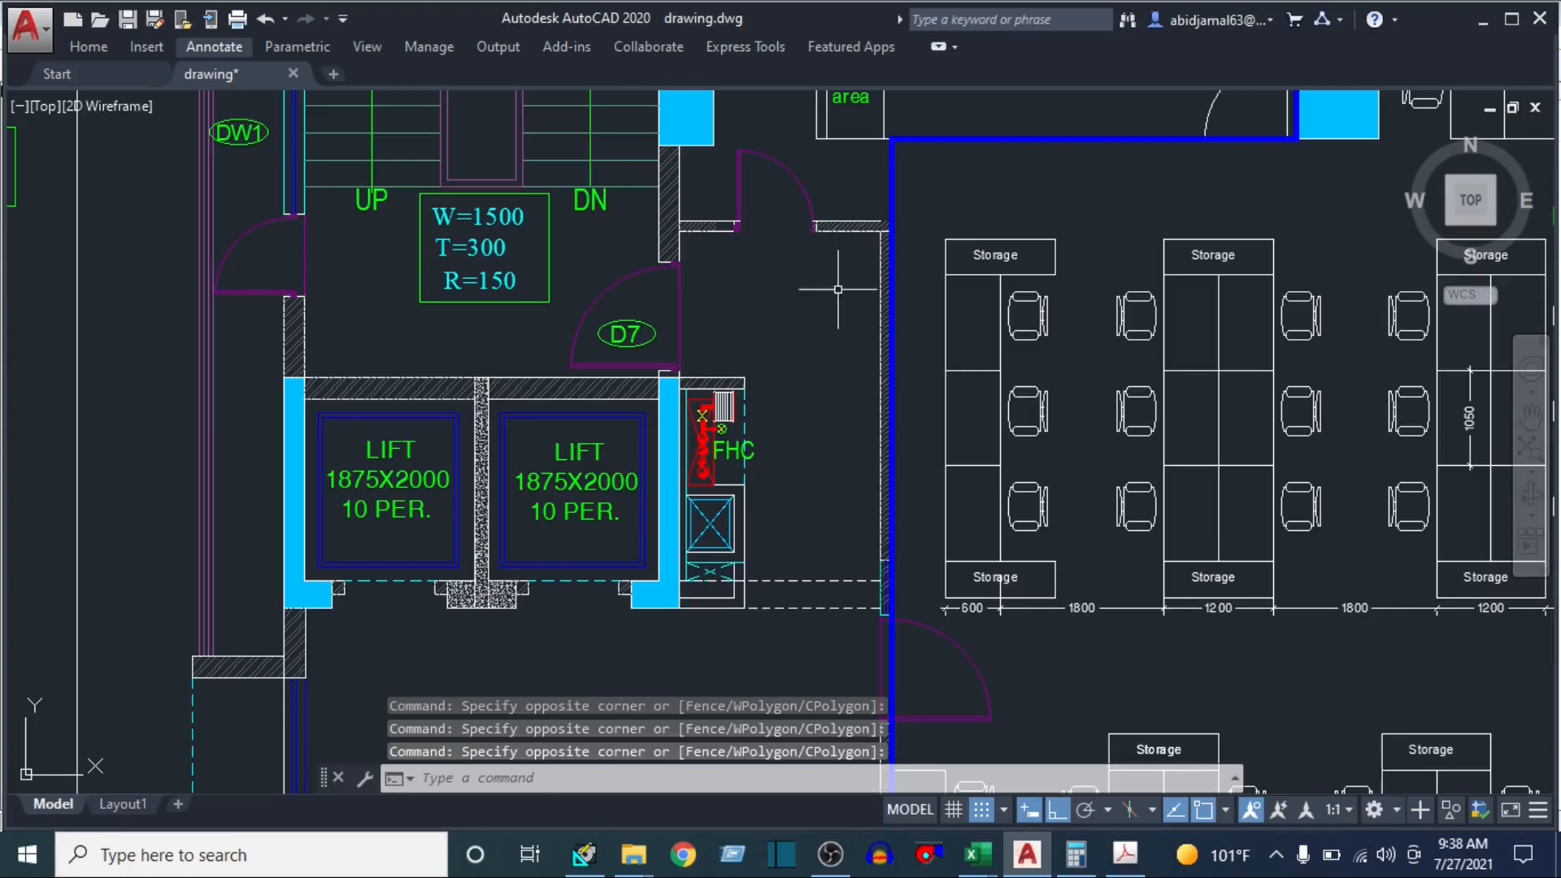
{"action": "left_click", "coordinate": [738, 285]}
{"action": "left_click", "coordinate": [824, 375]}
Add a vertical linear dimension along the WORKSTATION wall beside the lift lobby, from near the door to the upper corner
{"action": "type", "text": "DIMLI"}
{"action": "key", "text": "Return"}
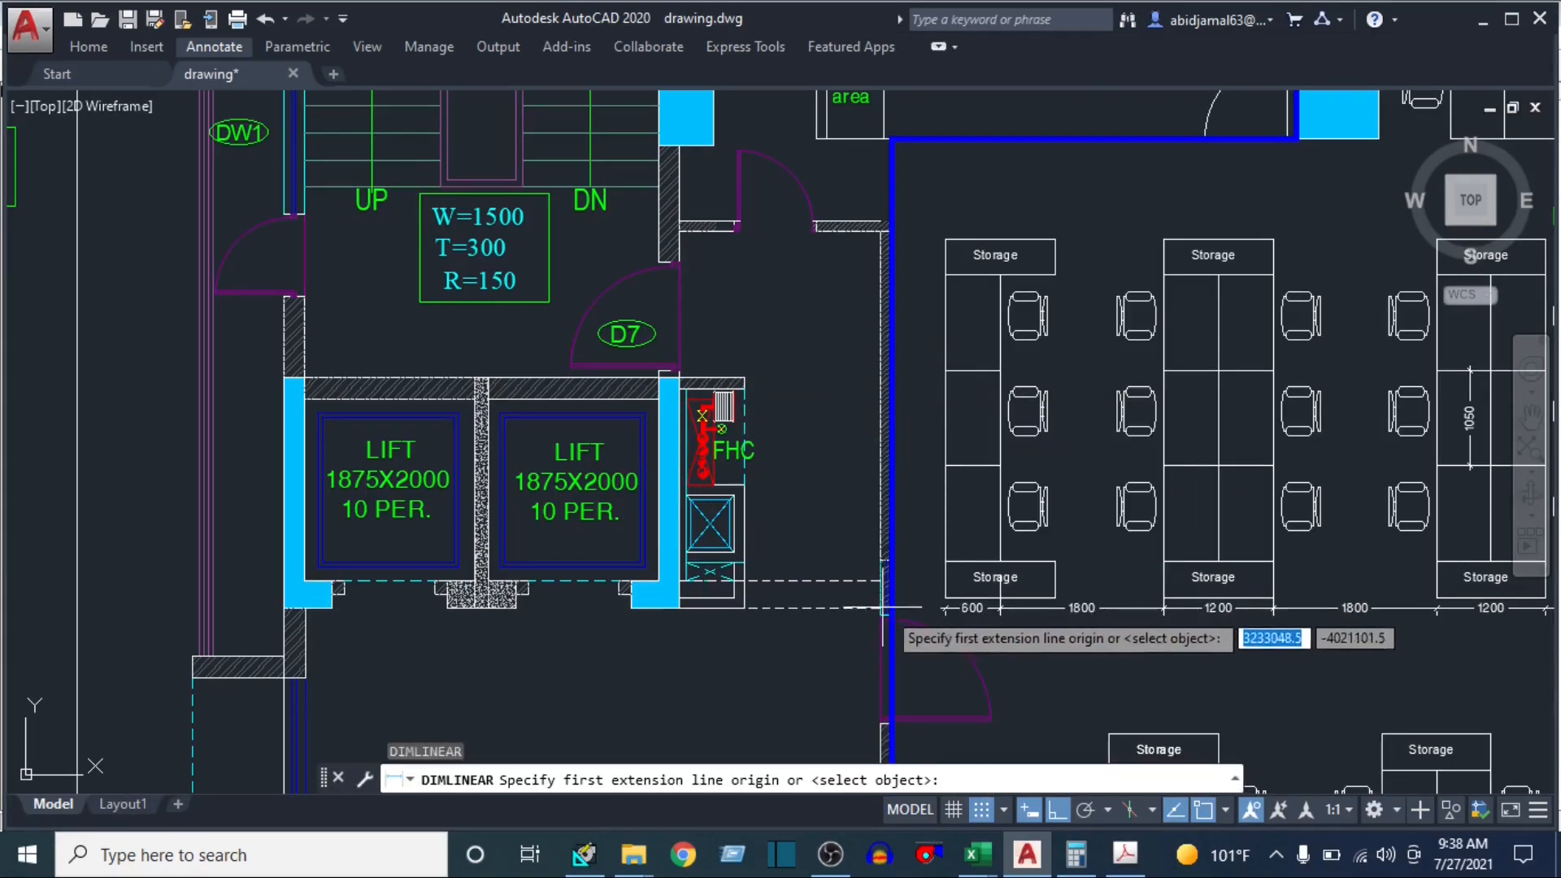
{"action": "left_click", "coordinate": [891, 586]}
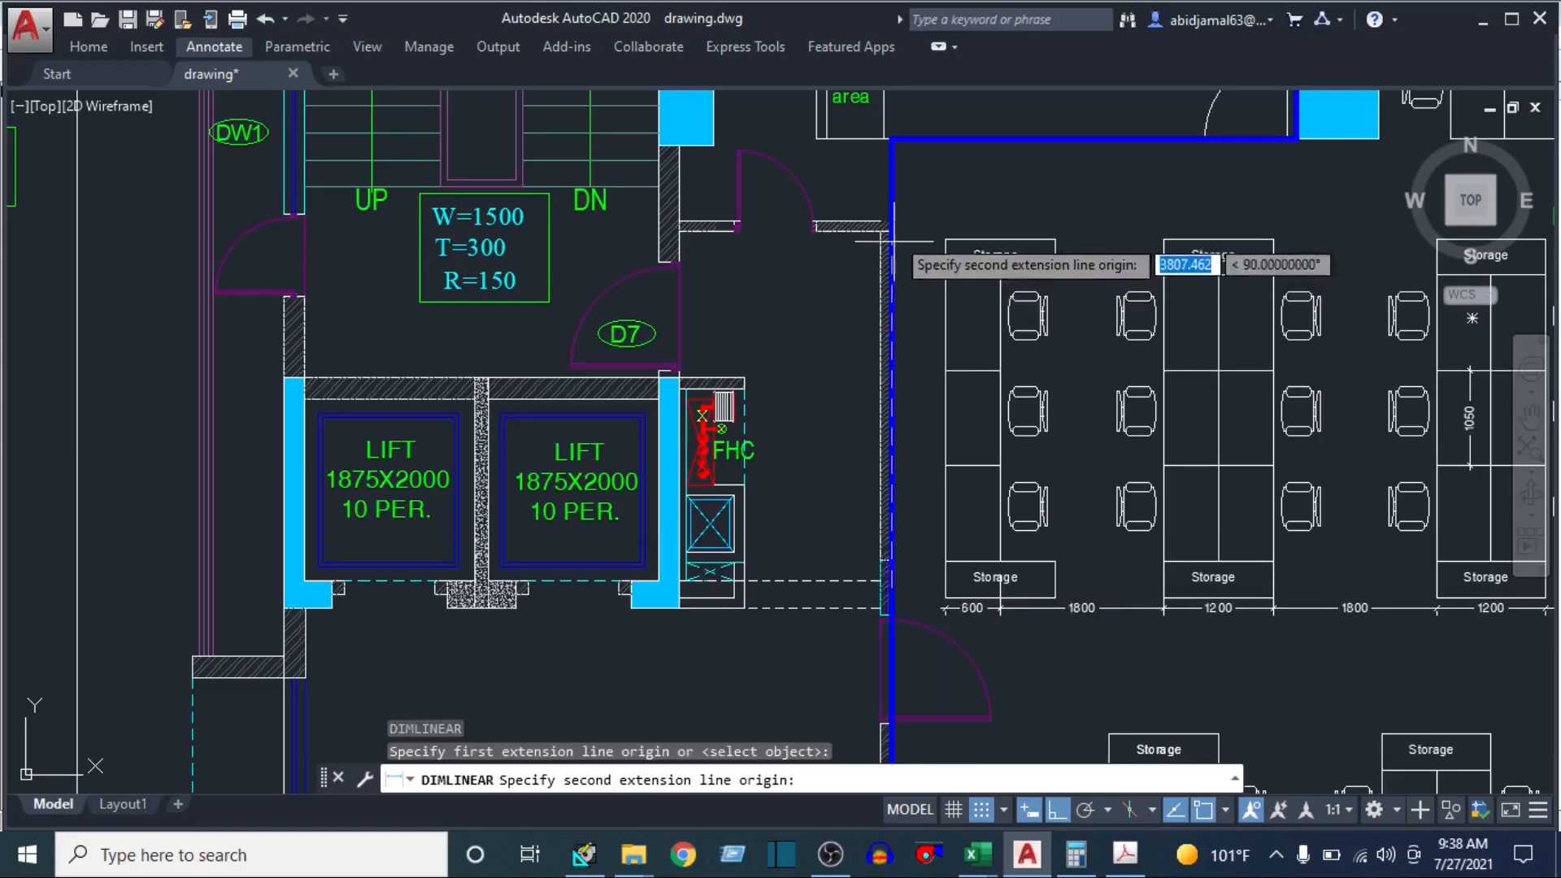
{"action": "left_click", "coordinate": [894, 143]}
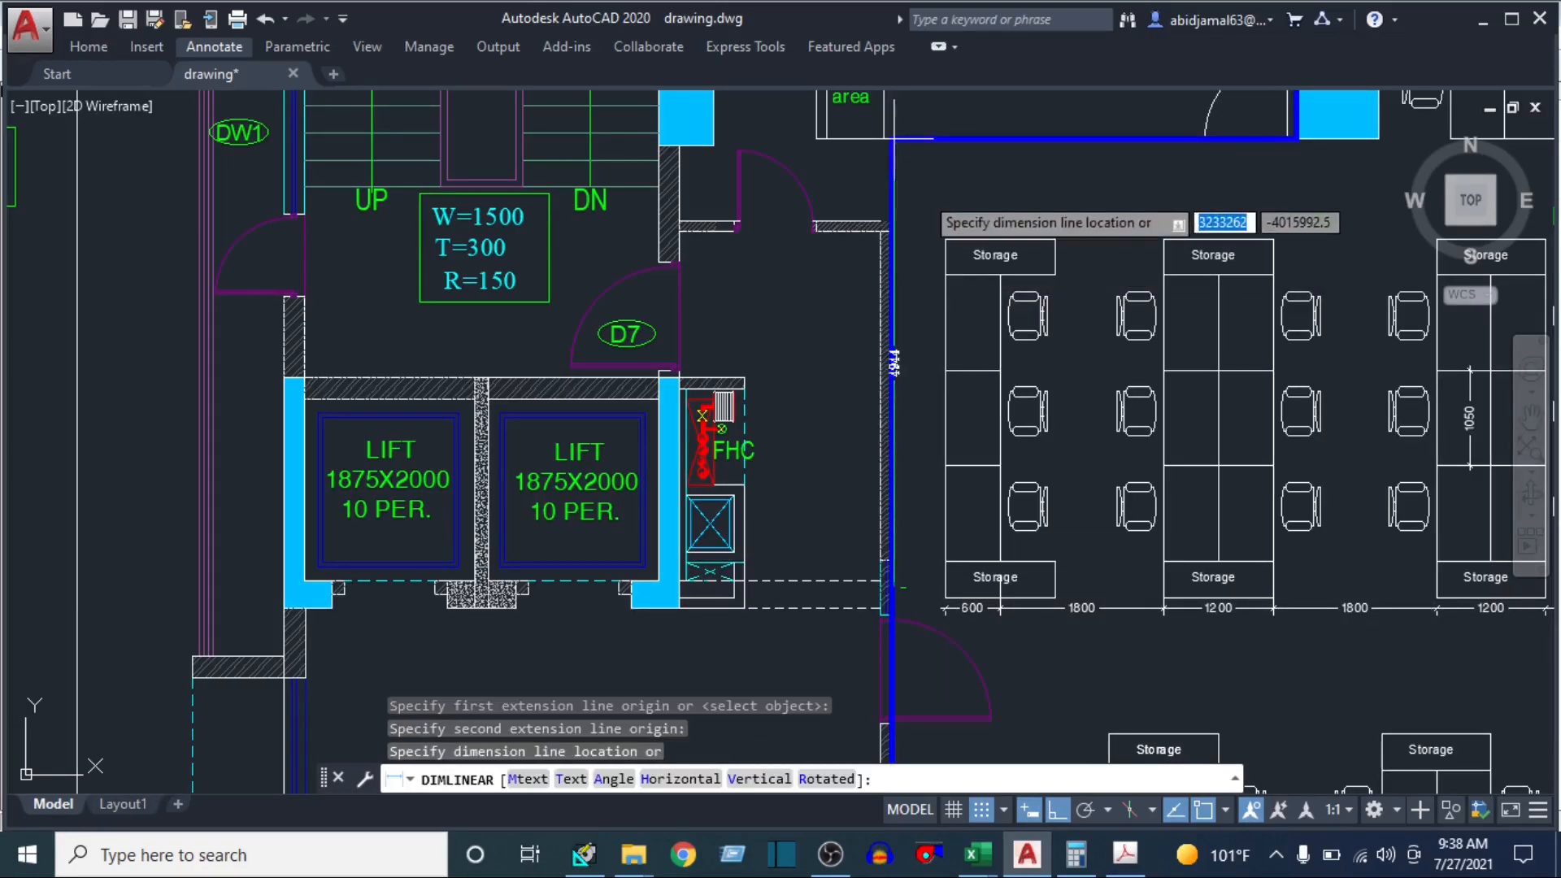
{"action": "left_click", "coordinate": [912, 181]}
Examine the toilets, server room and lobby bordering the WORKSTATION, and read the new wall dimension up close
{"action": "left_click_drag", "start_coordinate": [933, 239], "coordinate": [792, 532]}
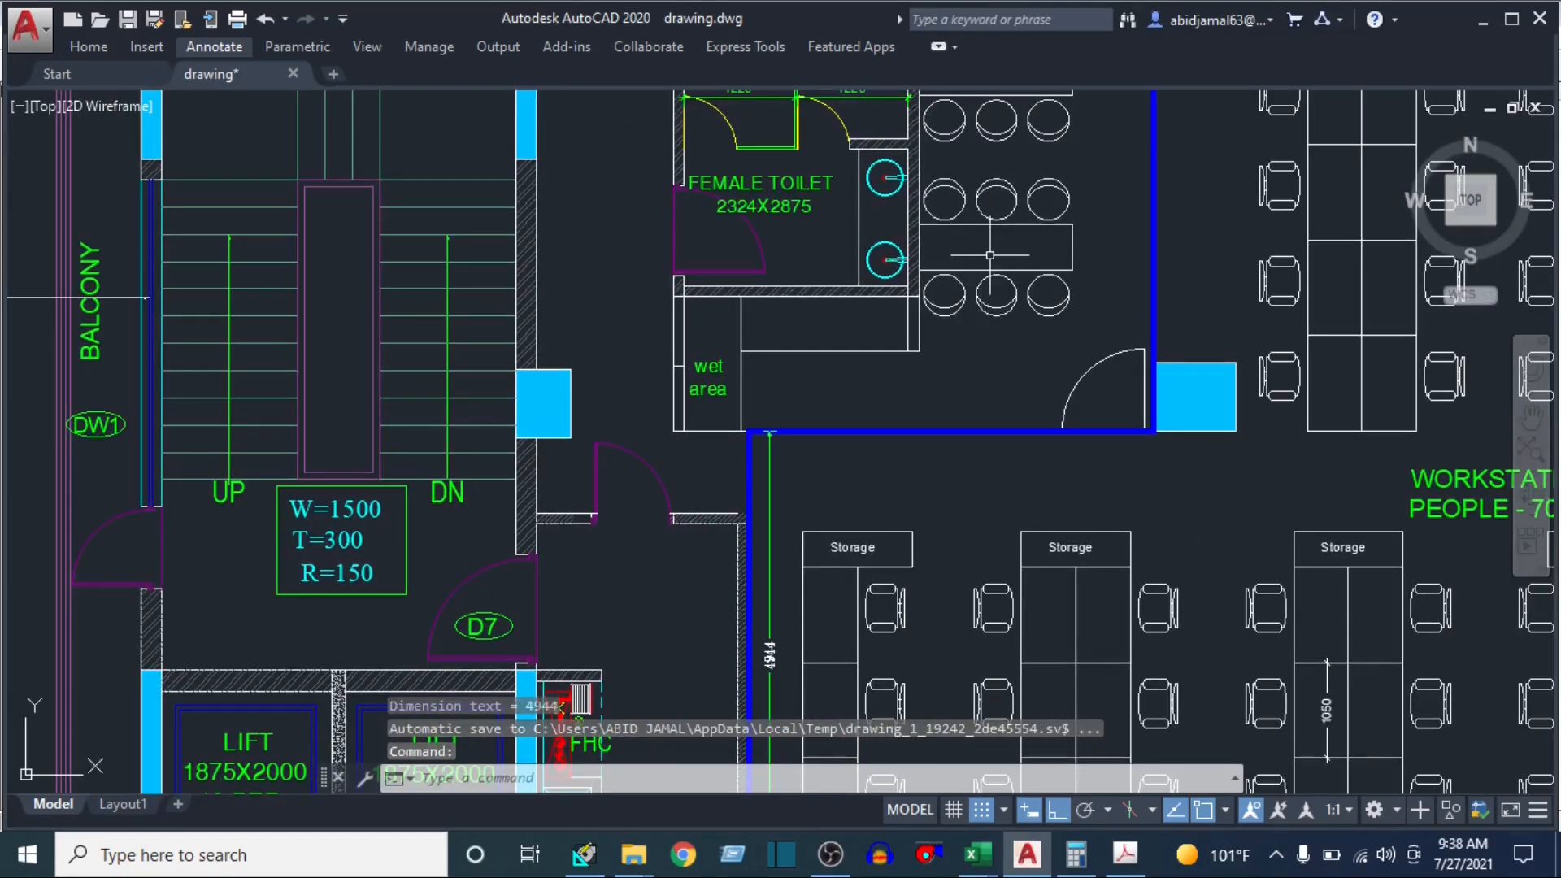
{"action": "left_click_drag", "start_coordinate": [990, 258], "coordinate": [943, 428]}
{"action": "mouse_move", "coordinate": [867, 502]}
{"action": "left_mouse_down"}
{"action": "mouse_move", "coordinate": [815, 464]}
{"action": "mouse_move", "coordinate": [828, 505]}
{"action": "left_mouse_up"}
{"action": "scroll", "coordinate": [890, 402], "scroll_direction": "down", "scroll_amount": 2}
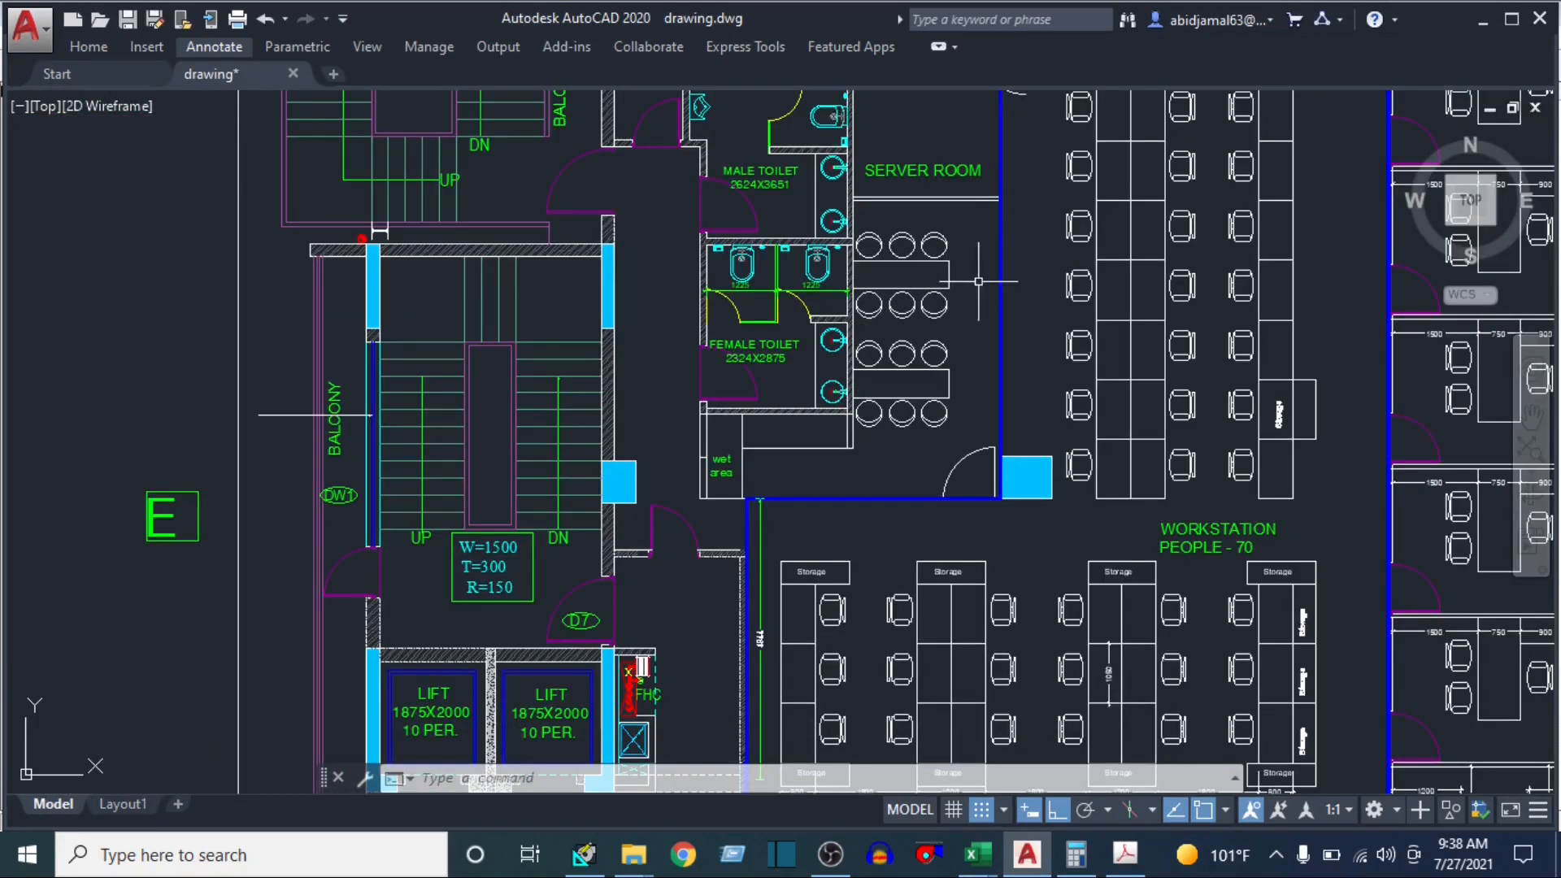
{"action": "mouse_move", "coordinate": [970, 284]}
{"action": "left_mouse_down"}
{"action": "mouse_move", "coordinate": [961, 414]}
{"action": "mouse_move", "coordinate": [942, 409]}
{"action": "left_mouse_up"}
{"action": "scroll", "coordinate": [934, 317], "scroll_direction": "down", "scroll_amount": 2}
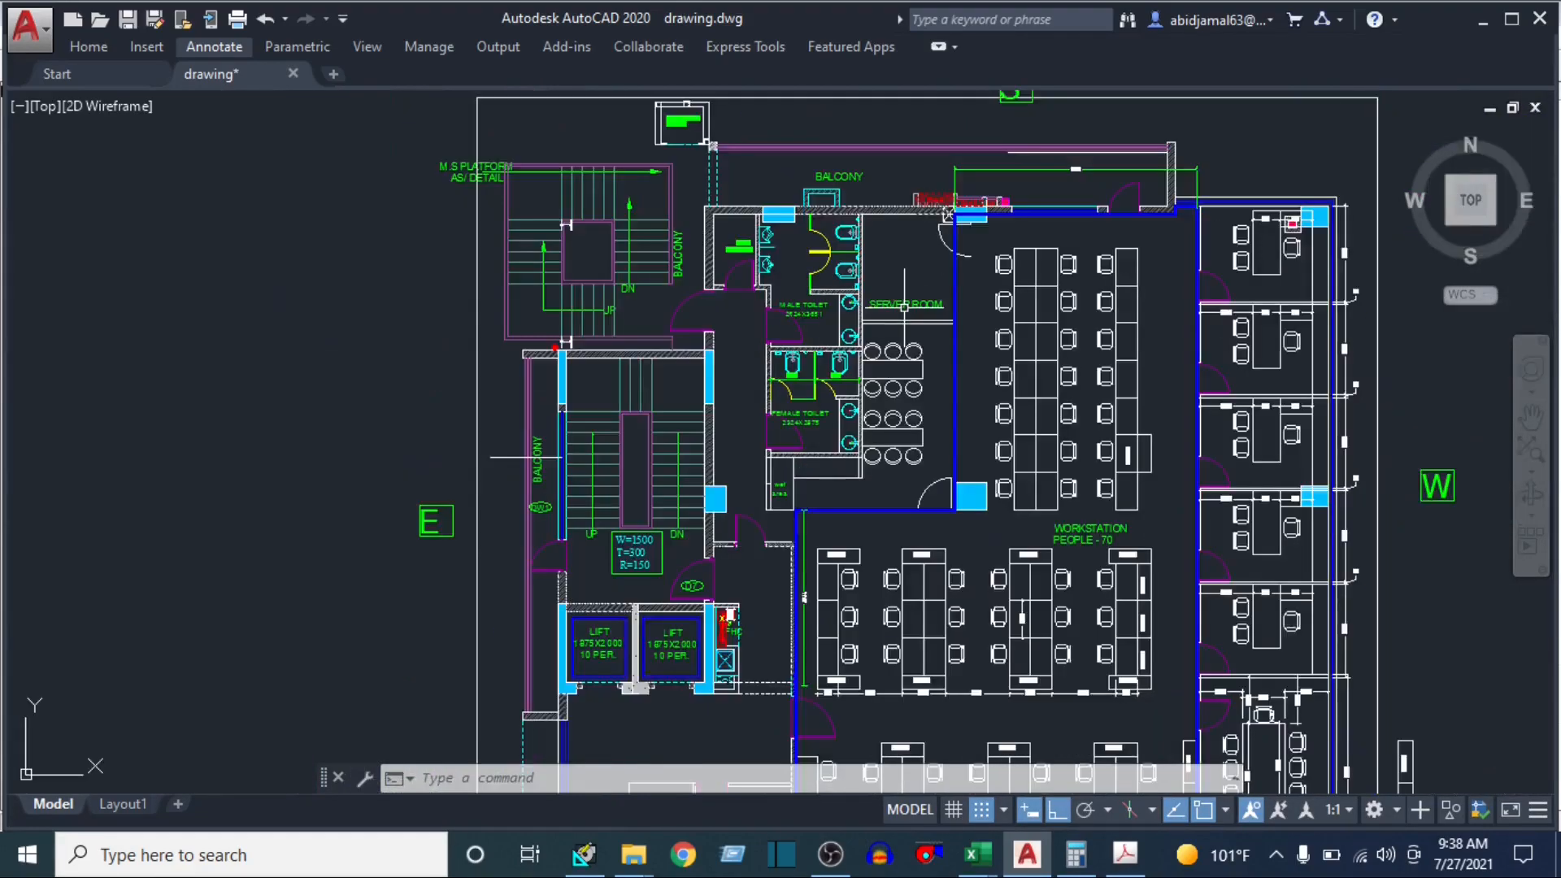
{"action": "scroll", "coordinate": [772, 610], "scroll_direction": "up", "scroll_amount": 6}
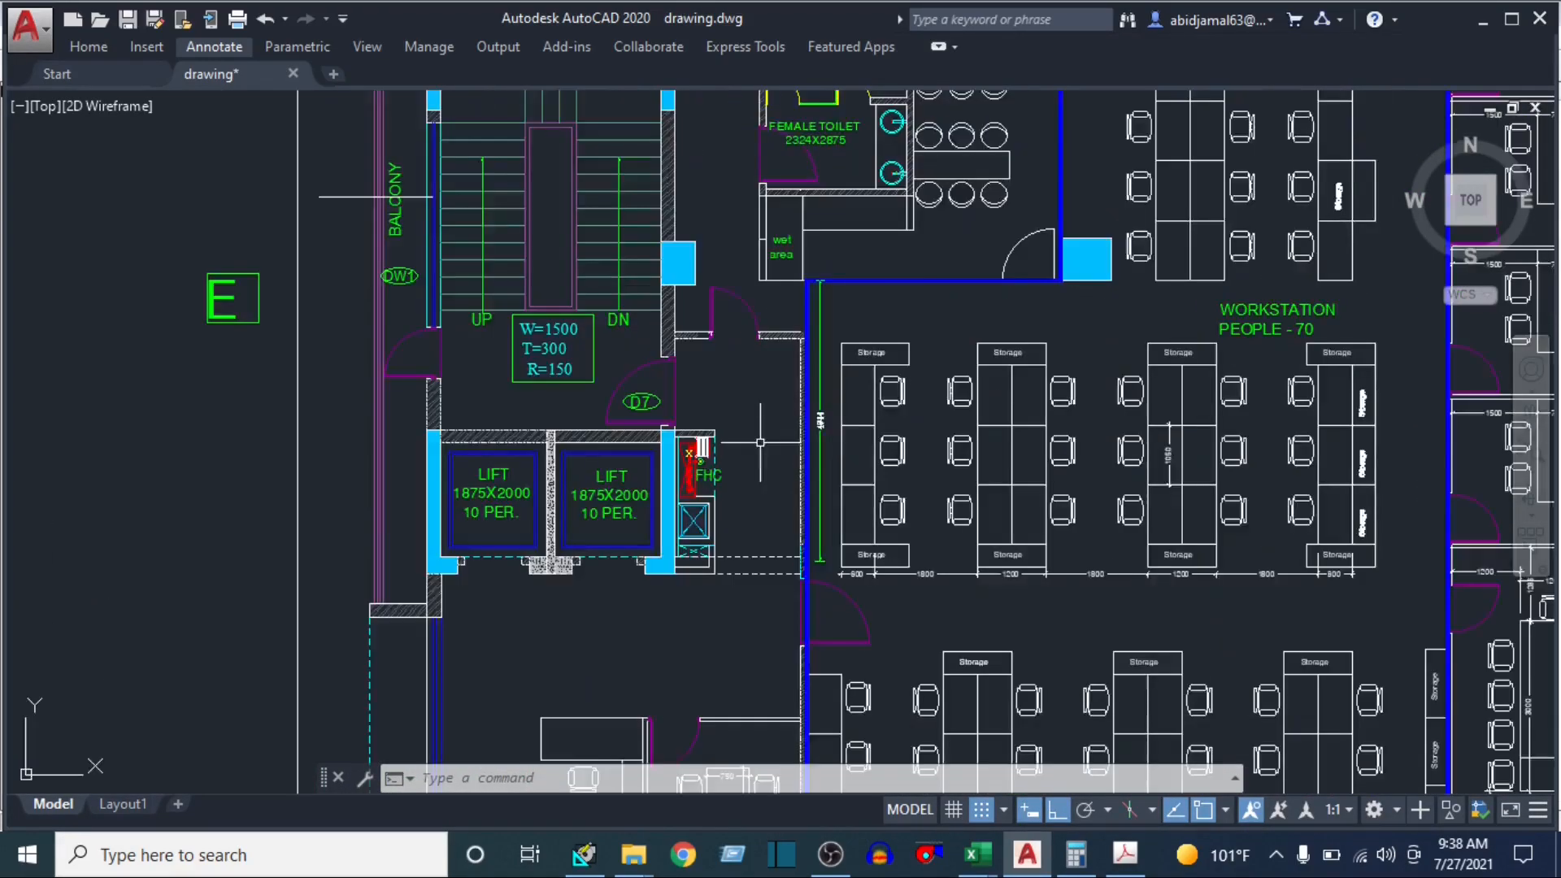
{"action": "scroll", "coordinate": [850, 391], "scroll_direction": "down", "scroll_amount": 2}
{"action": "scroll", "coordinate": [888, 390], "scroll_direction": "up", "scroll_amount": 7}
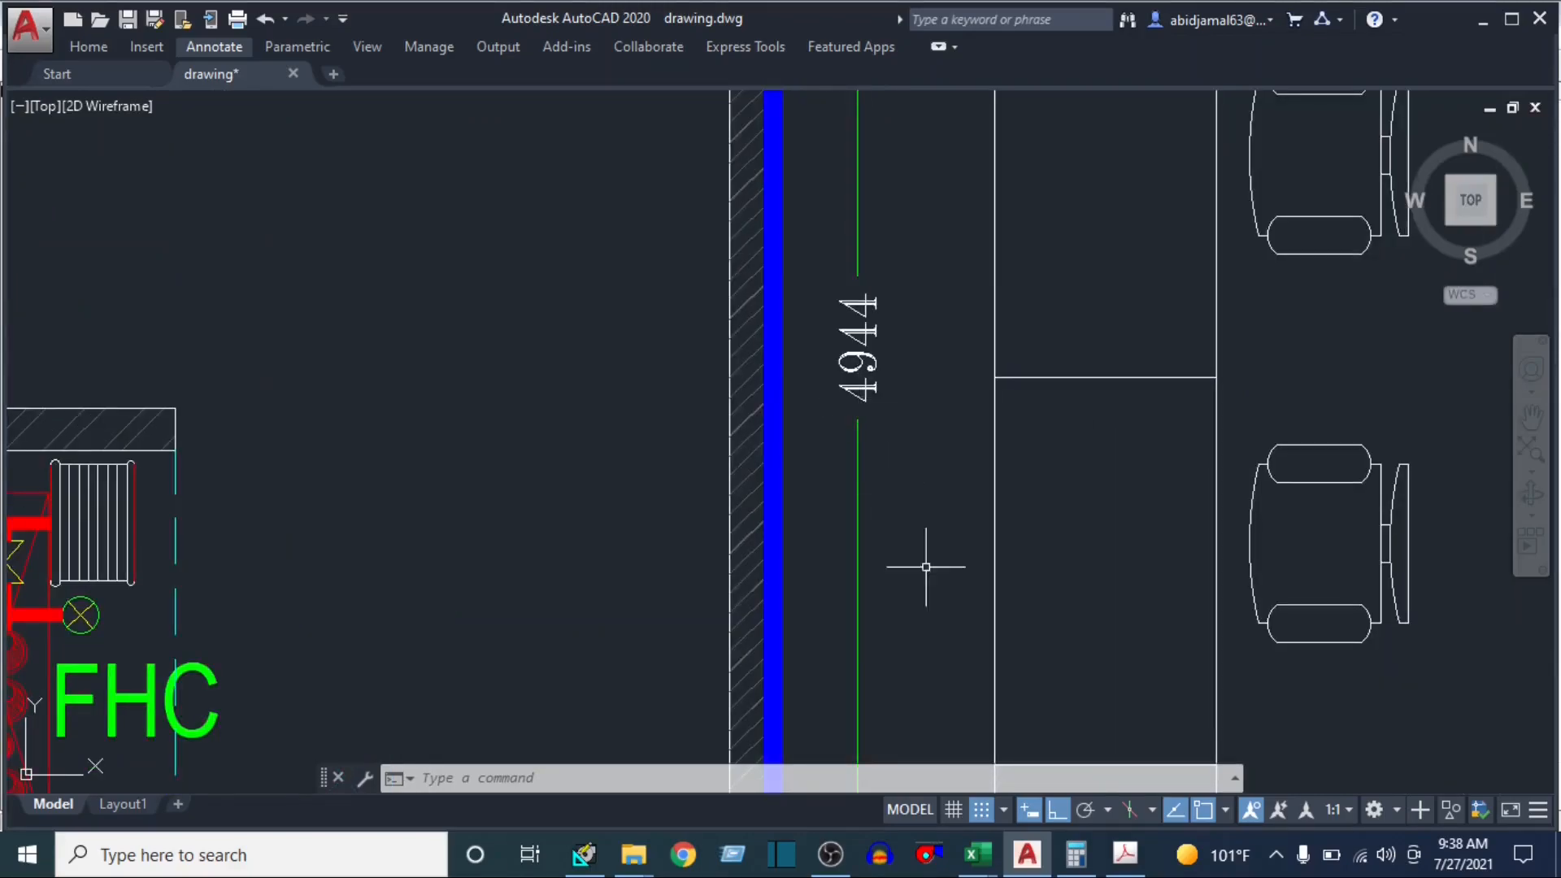
Switch to the calculator and compute the partition area by dividing 4944 by 300 and multiplying the result by 12
{"action": "left_click", "coordinate": [1071, 867]}
{"action": "type", "text": "4"}
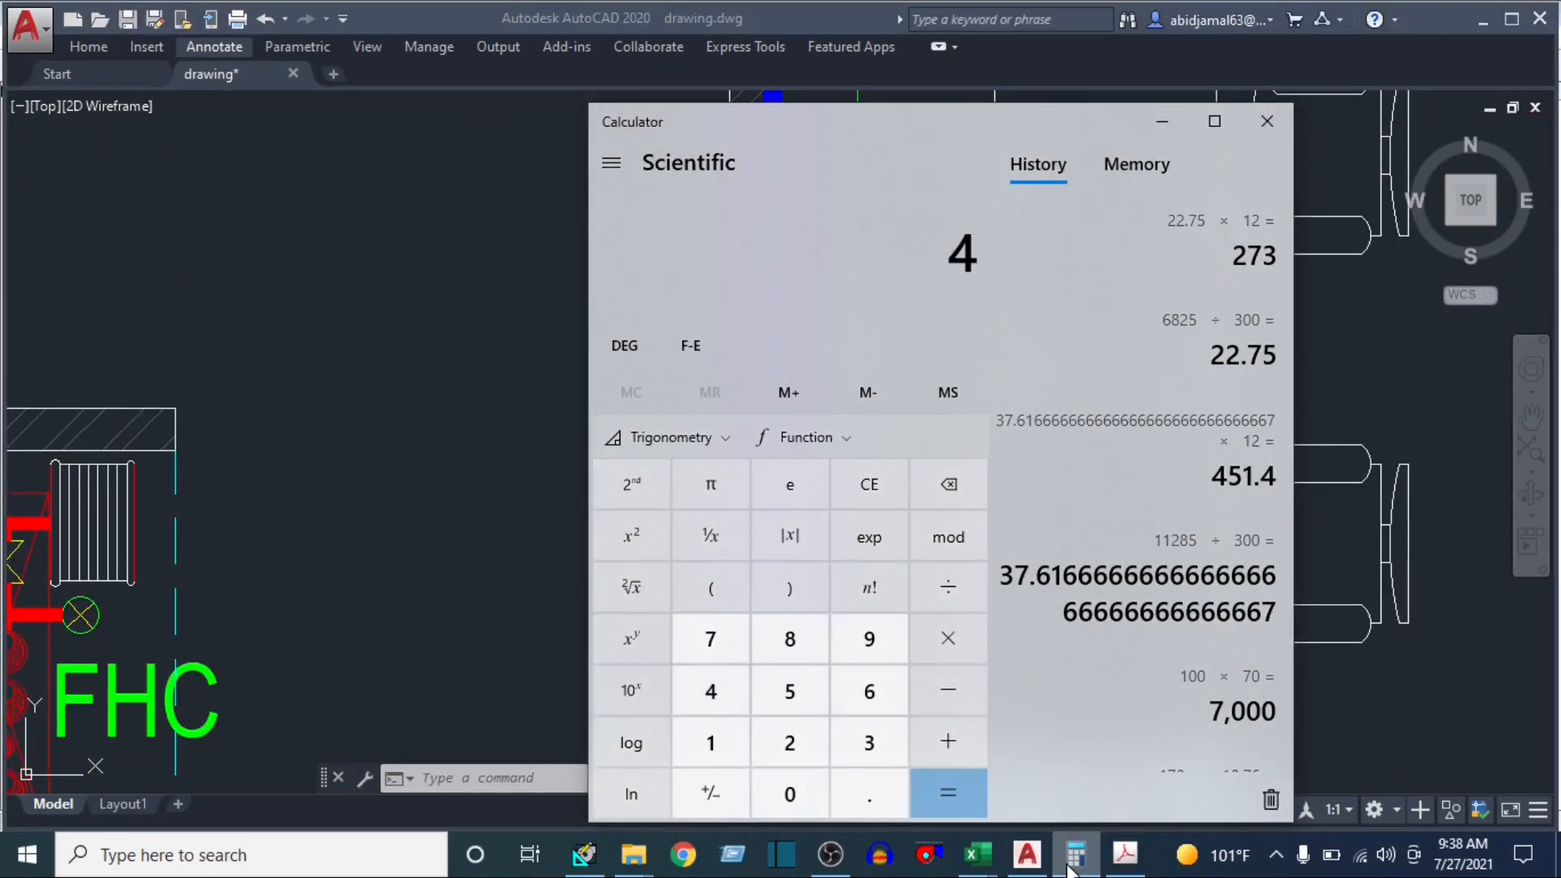
{"action": "type", "text": "944 ÷ 300"}
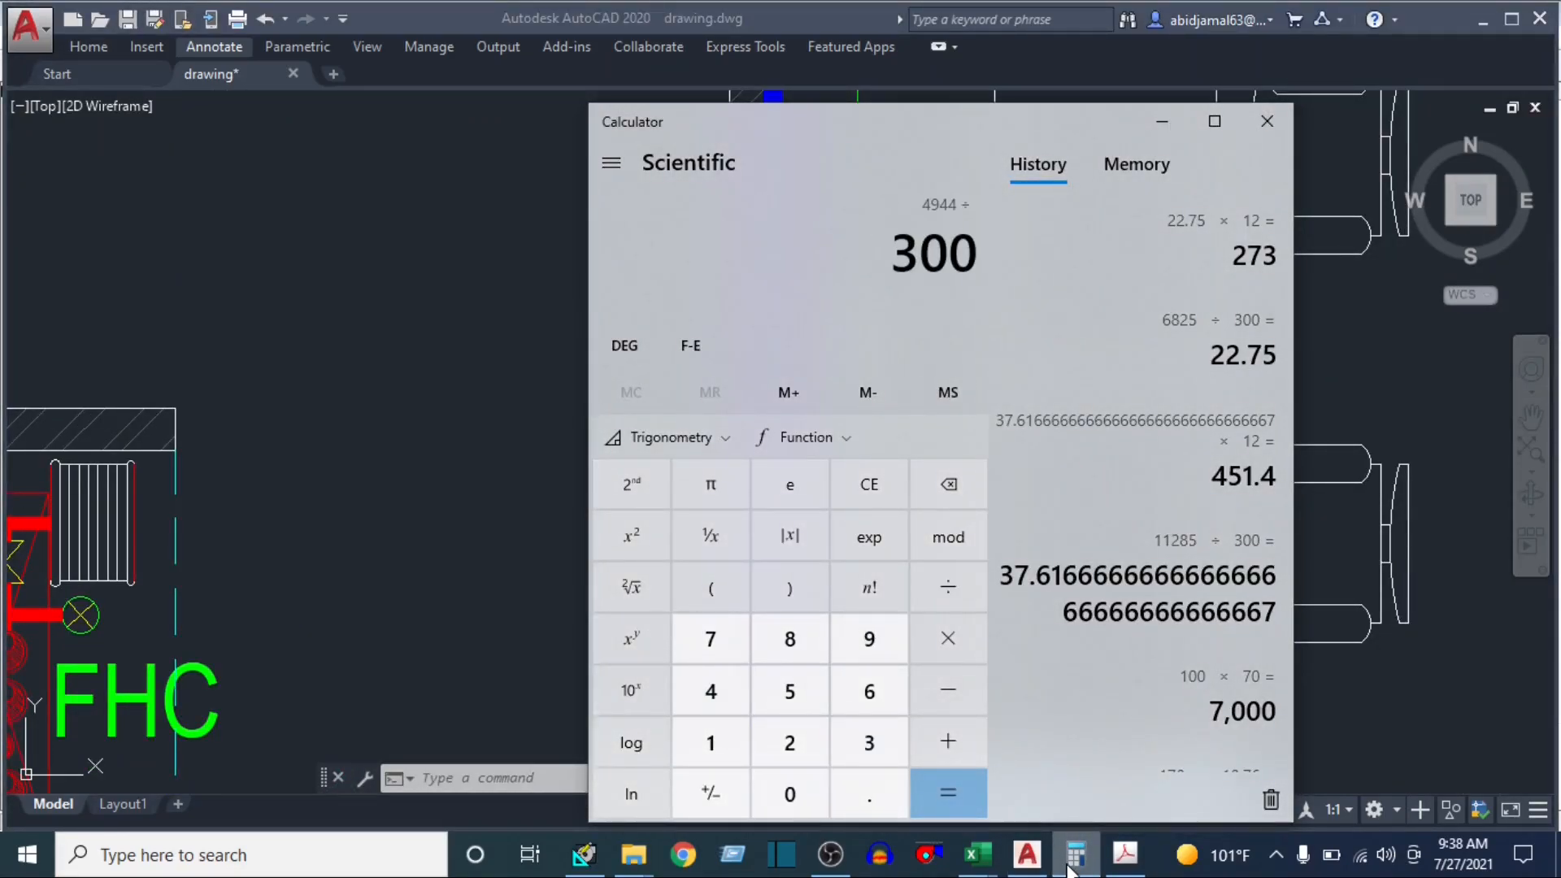
{"action": "key", "text": "Return"}
{"action": "key", "text": "asterisk"}
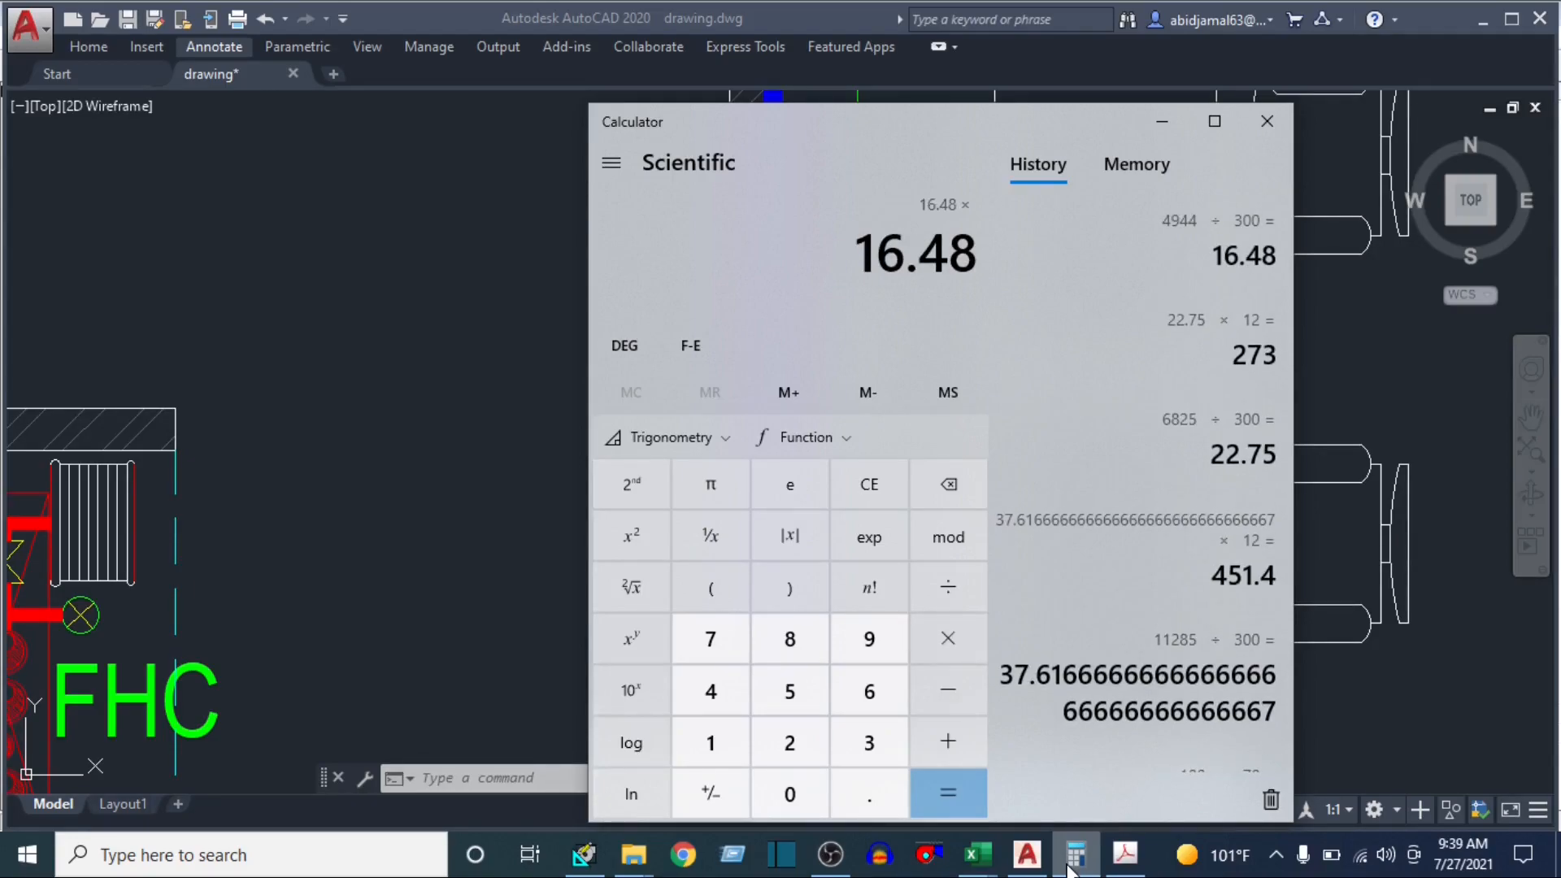
{"action": "type", "text": "12"}
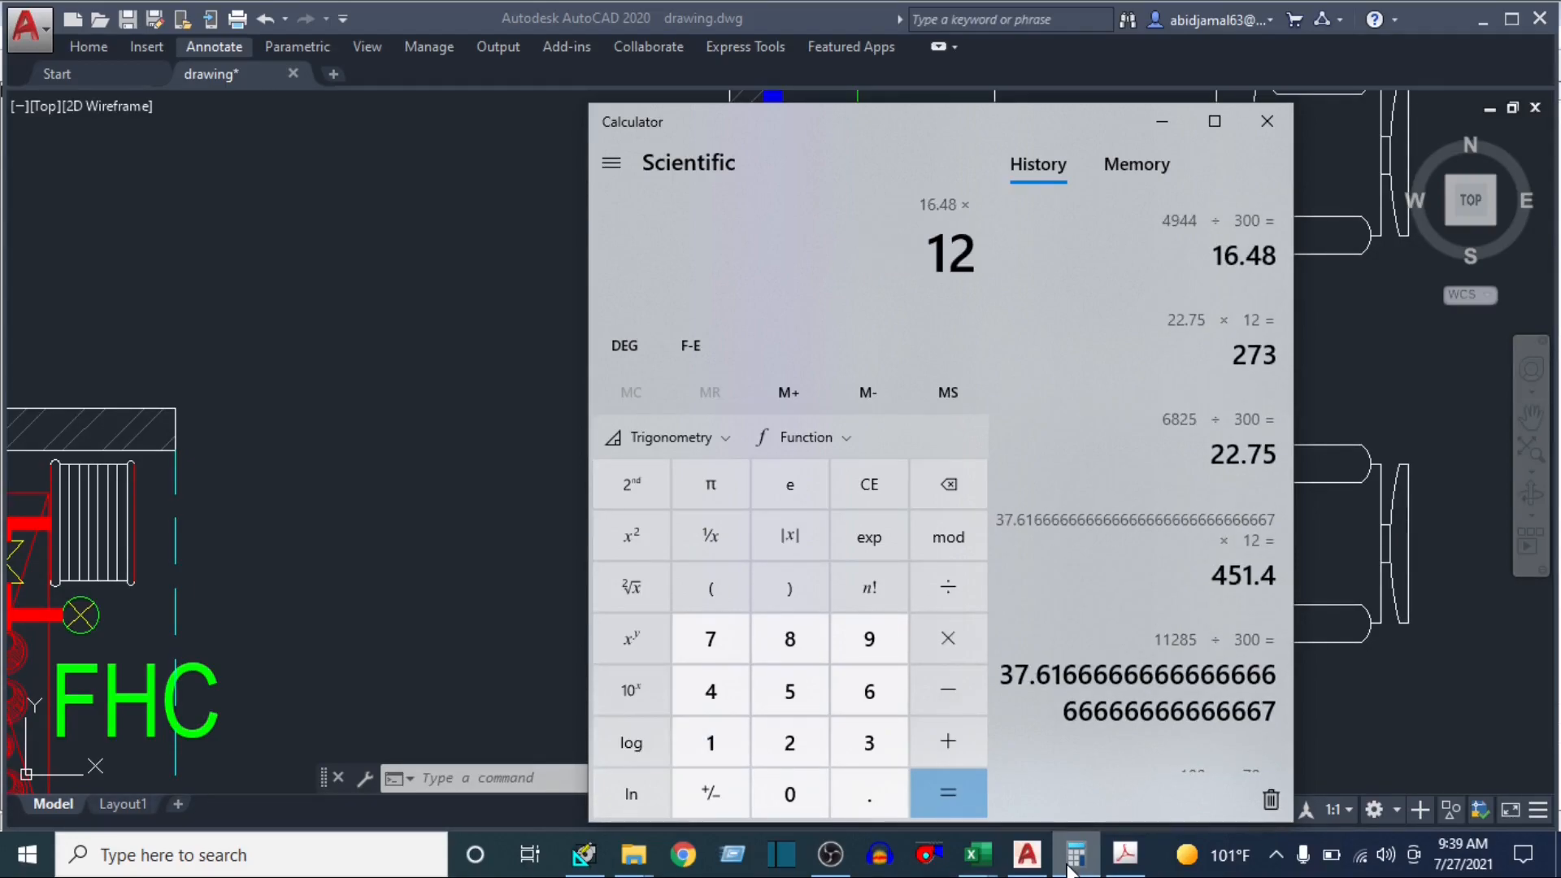
{"action": "key", "text": "Return"}
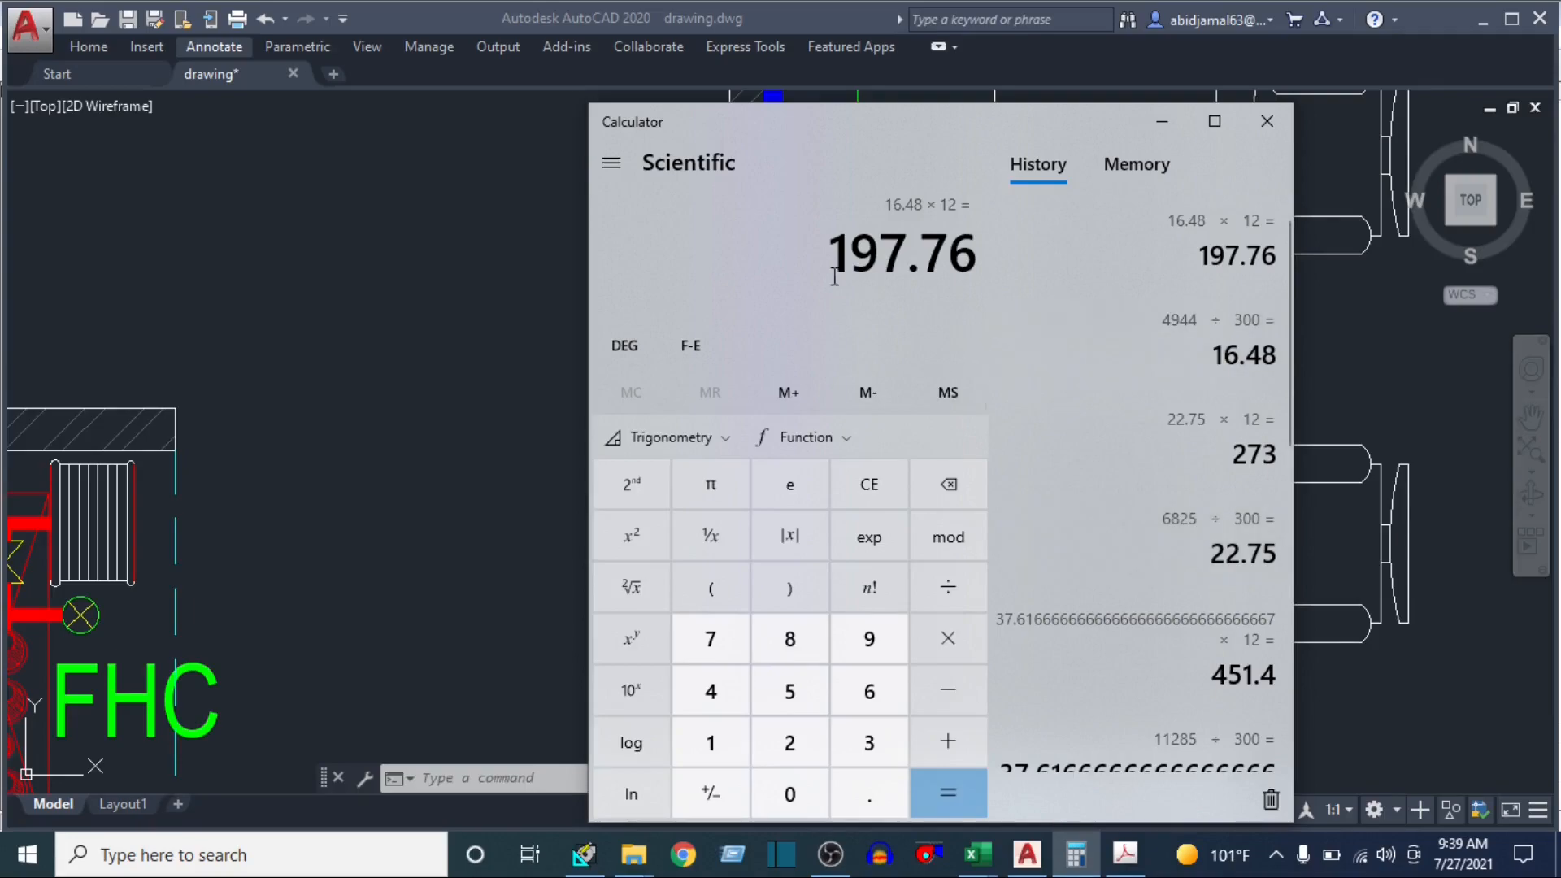
{"action": "left_click_drag", "start_coordinate": [846, 254], "coordinate": [948, 255]}
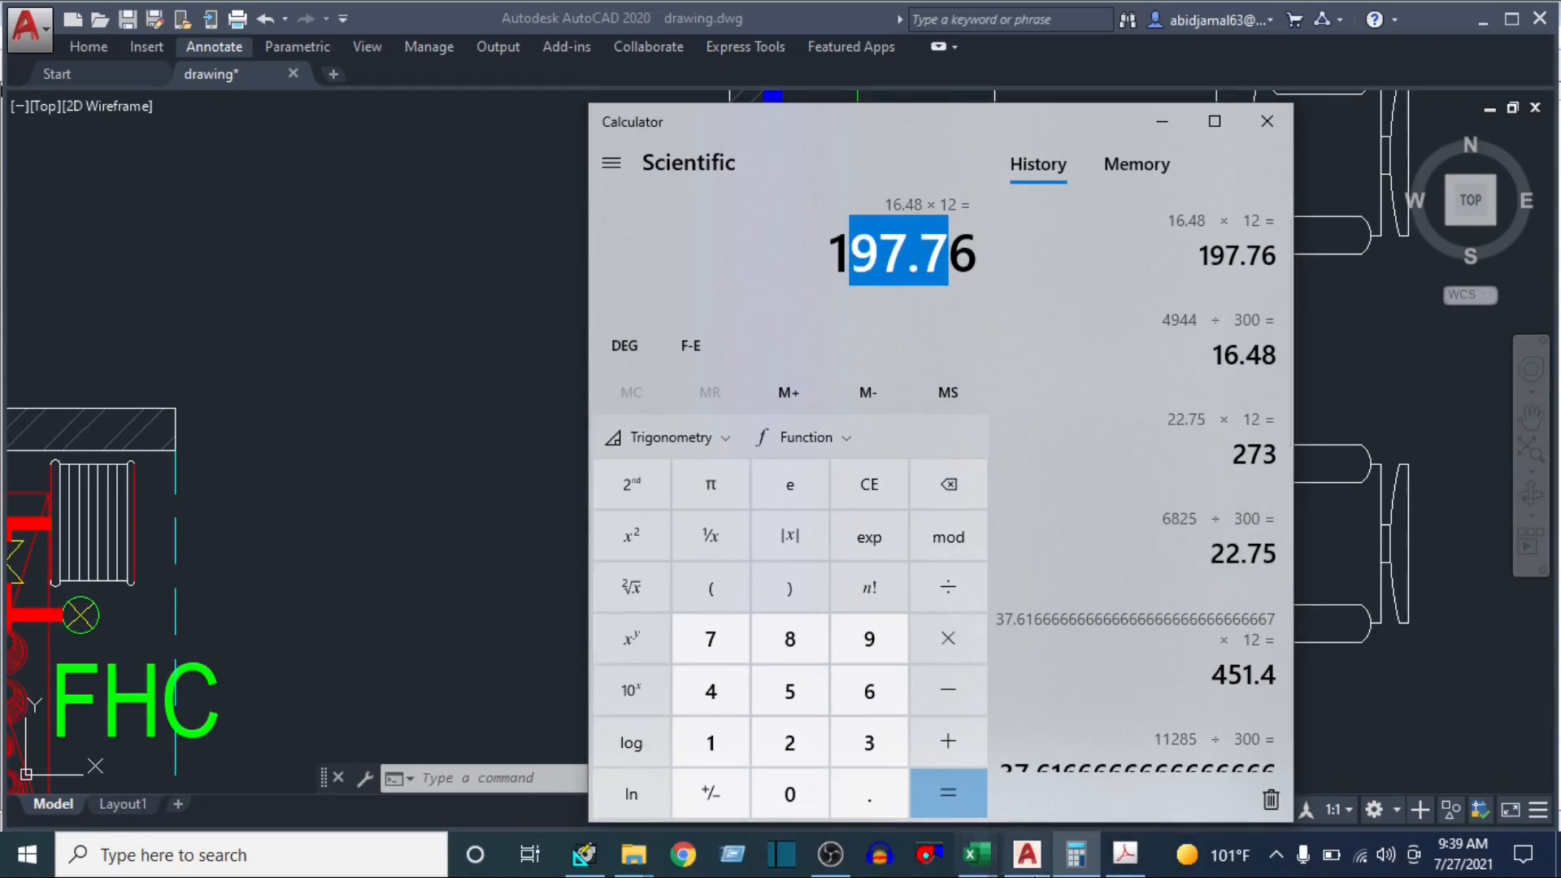
Switch back to HAP and set the area of Partition 1 to 198 ft²
{"action": "left_click", "coordinate": [584, 855]}
{"action": "left_click", "coordinate": [820, 428]}
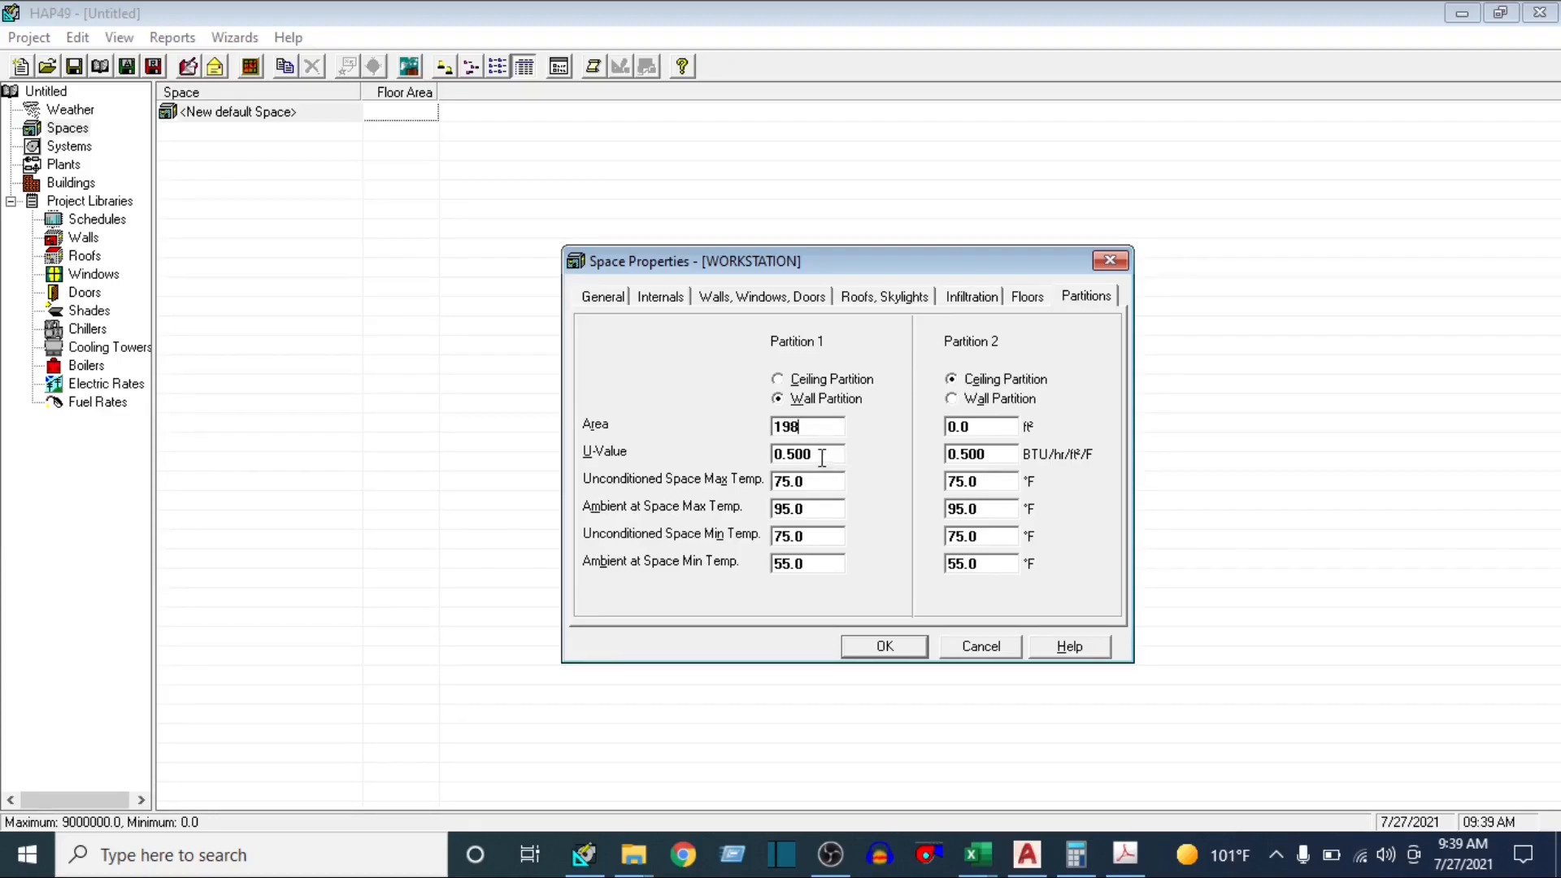
{"action": "key", "text": "Tab"}
Look up the Partition Wall U-value in the Excel u-value workbook, and set Partition 1's U-Value to 0.63 in HAP
{"action": "mouse_move", "coordinate": [975, 853]}
{"action": "left_click", "coordinate": [1172, 780]}
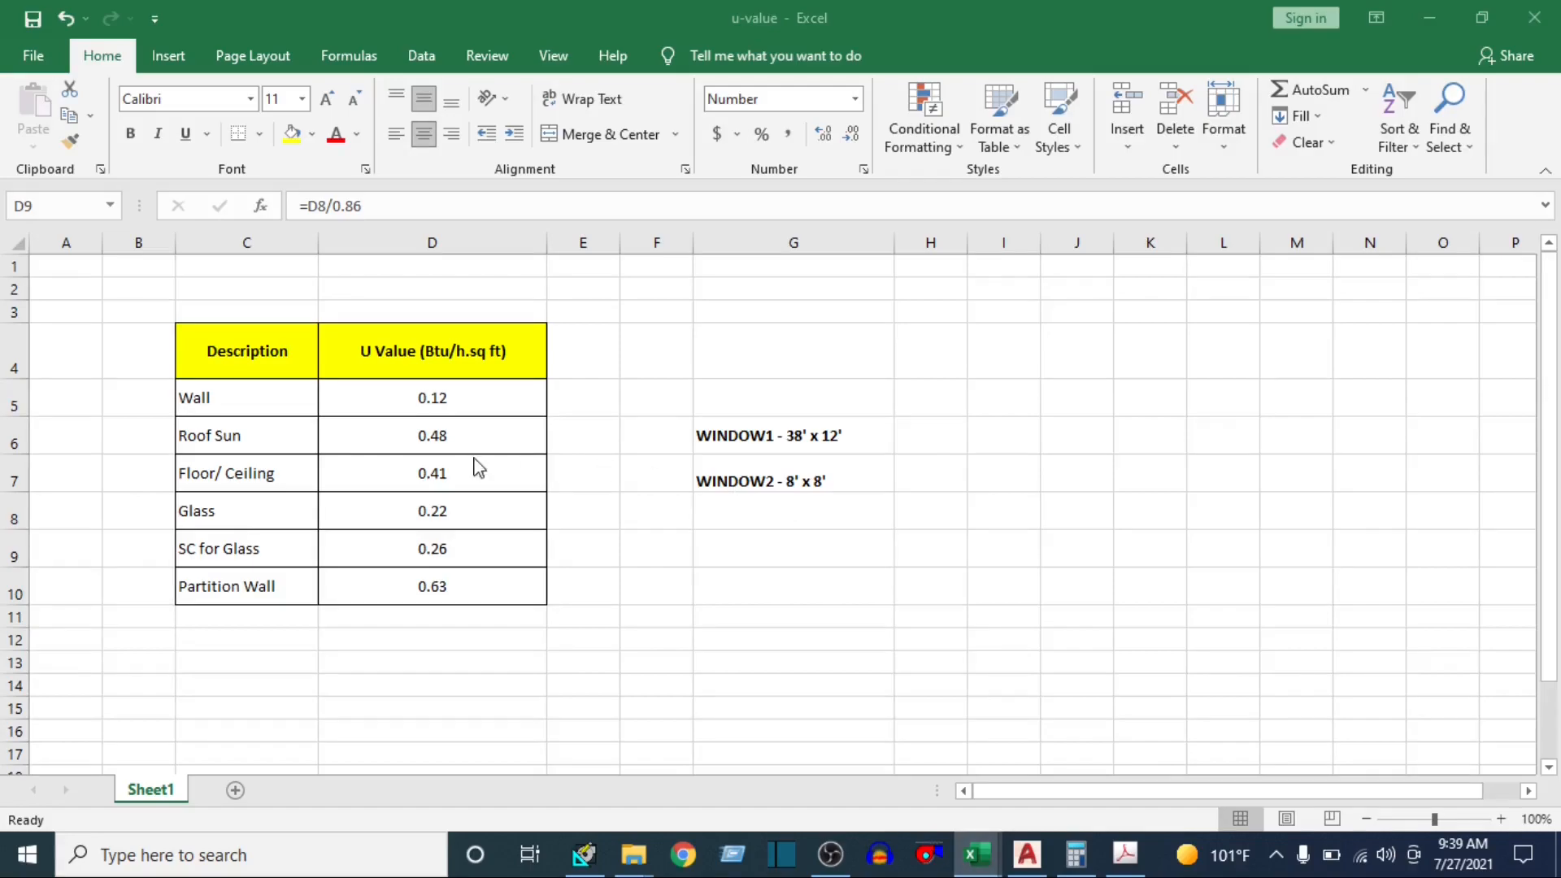
{"action": "left_click", "coordinate": [488, 583]}
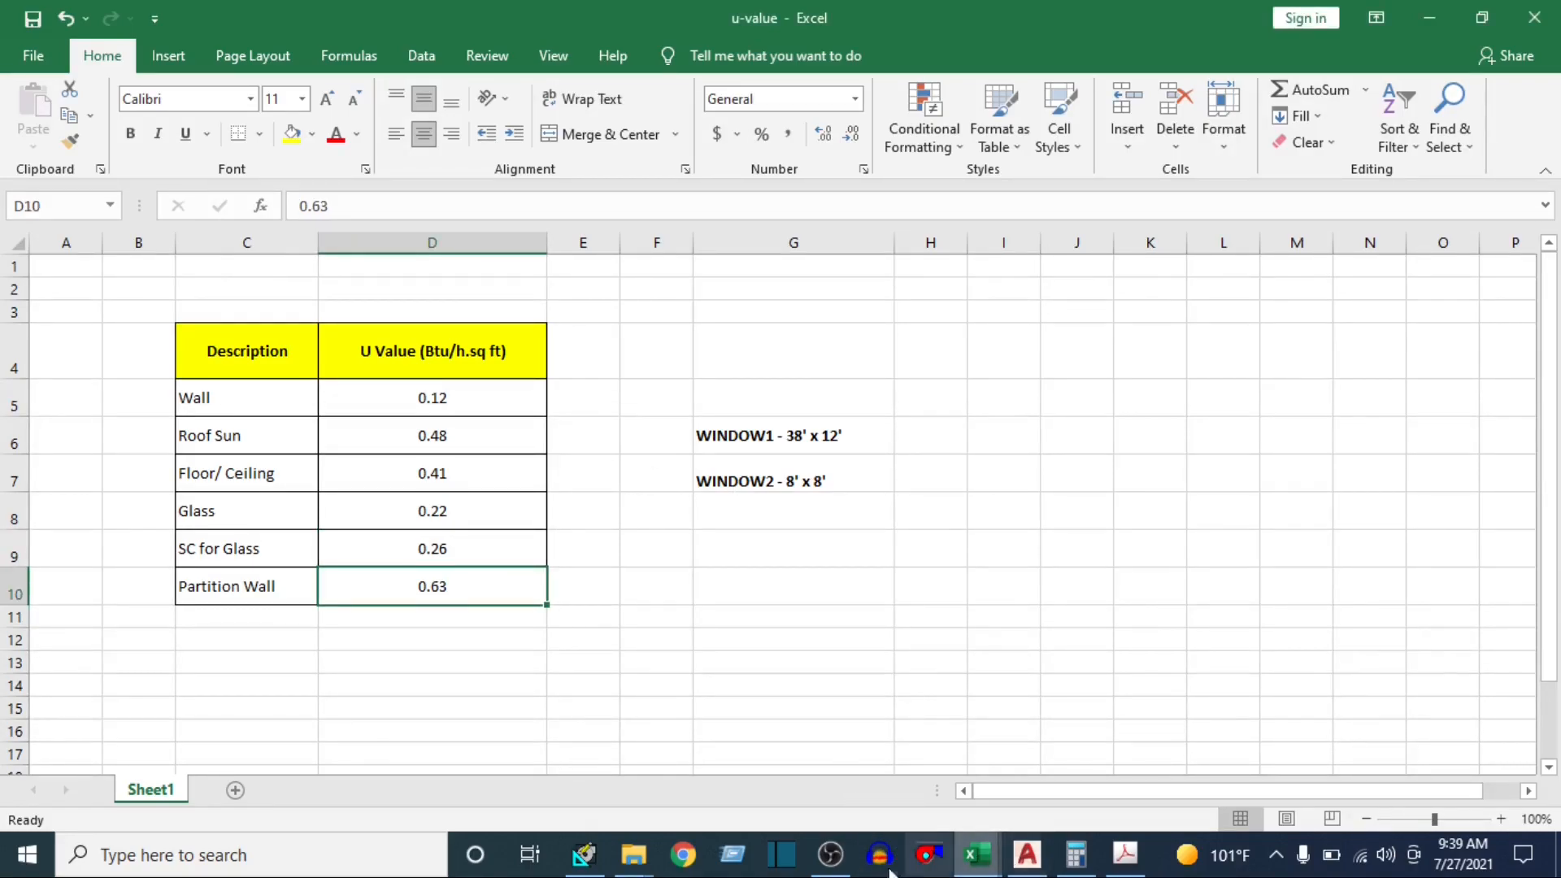
{"action": "left_click", "coordinate": [584, 855]}
{"action": "left_click", "coordinate": [818, 456]}
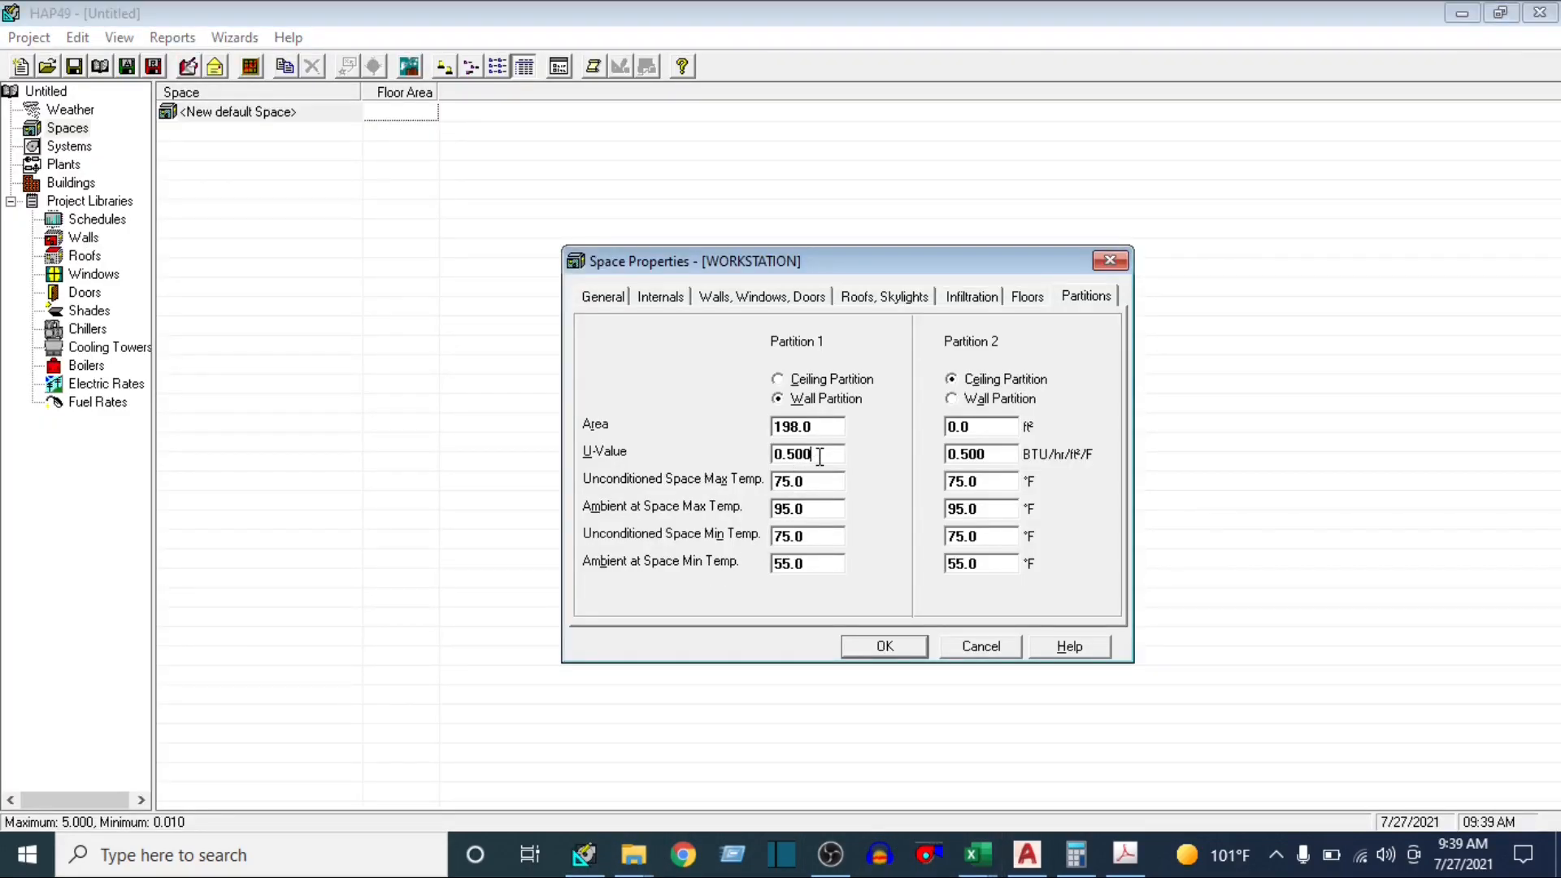
{"action": "left_click_drag", "start_coordinate": [820, 456], "coordinate": [744, 456]}
{"action": "type", "text": ".63"}
Set Partition 1's Ambient at Space Max Temp to 110 °F and, after checking the lobby in AutoCAD, its Unconditioned Space Max Temp to 105 °F
{"action": "left_click", "coordinate": [822, 507]}
{"action": "type", "text": "110"}
{"action": "left_click", "coordinate": [822, 481]}
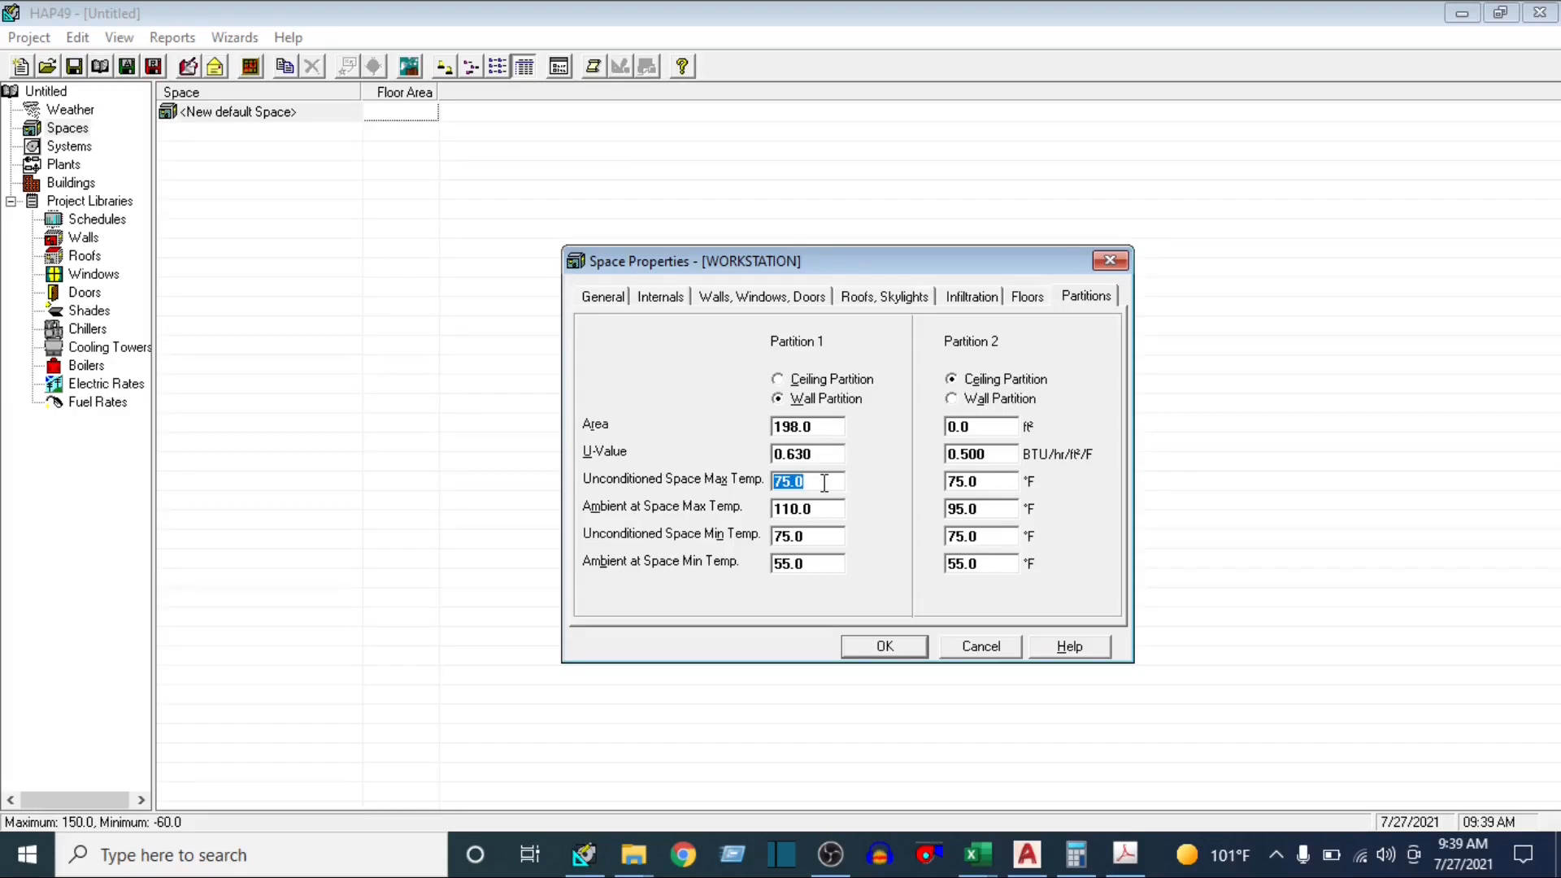
{"action": "left_click", "coordinate": [1026, 853]}
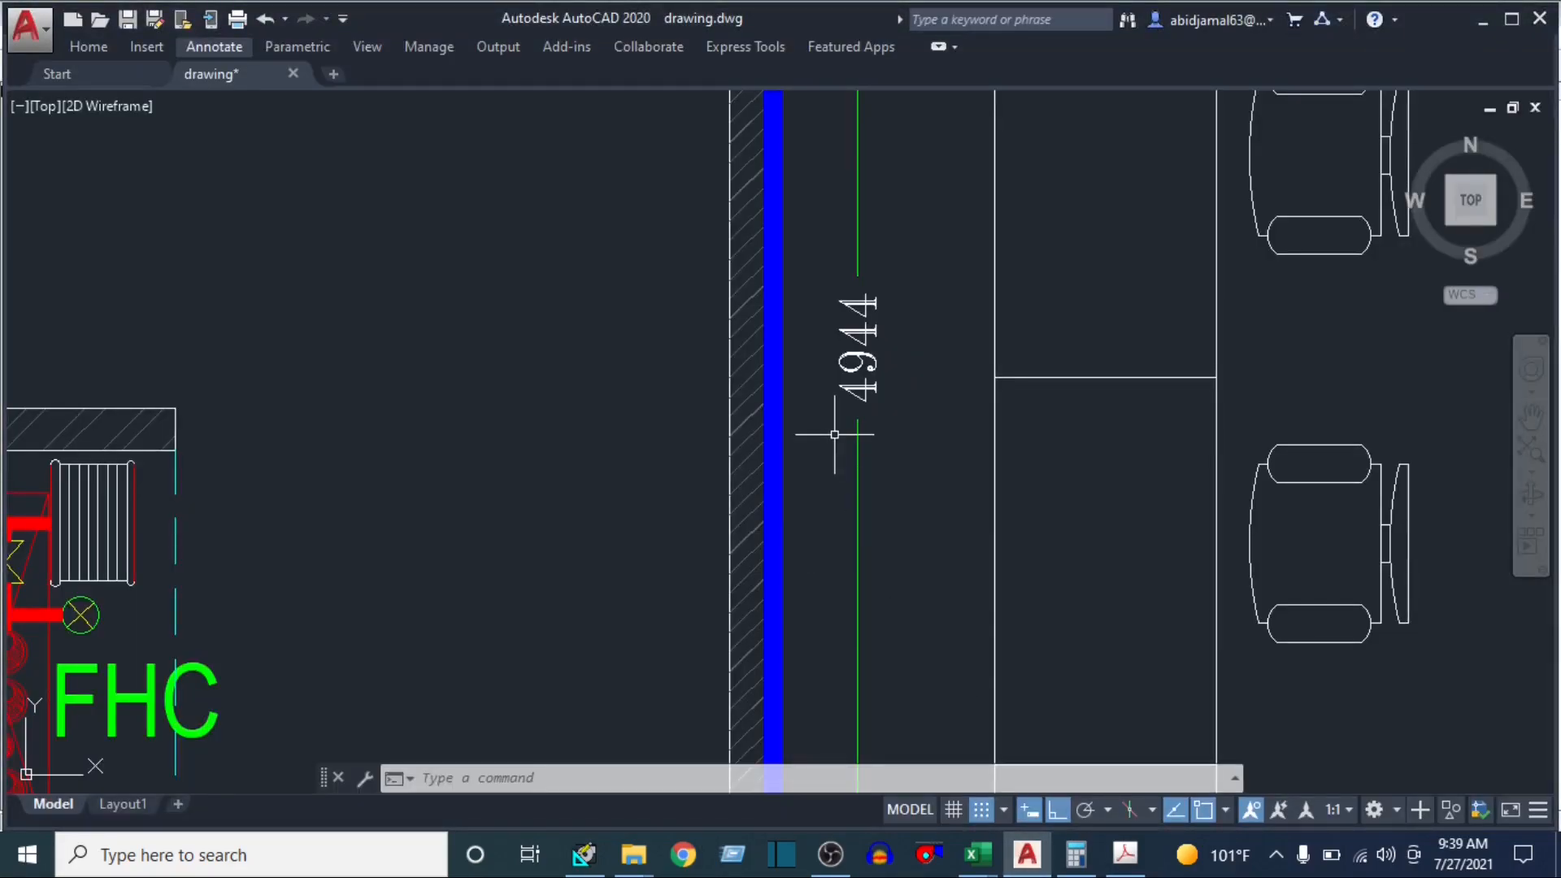
{"action": "scroll", "coordinate": [822, 435], "scroll_direction": "down", "scroll_amount": 3}
{"action": "left_click", "coordinate": [672, 344]}
{"action": "left_click", "coordinate": [622, 479]}
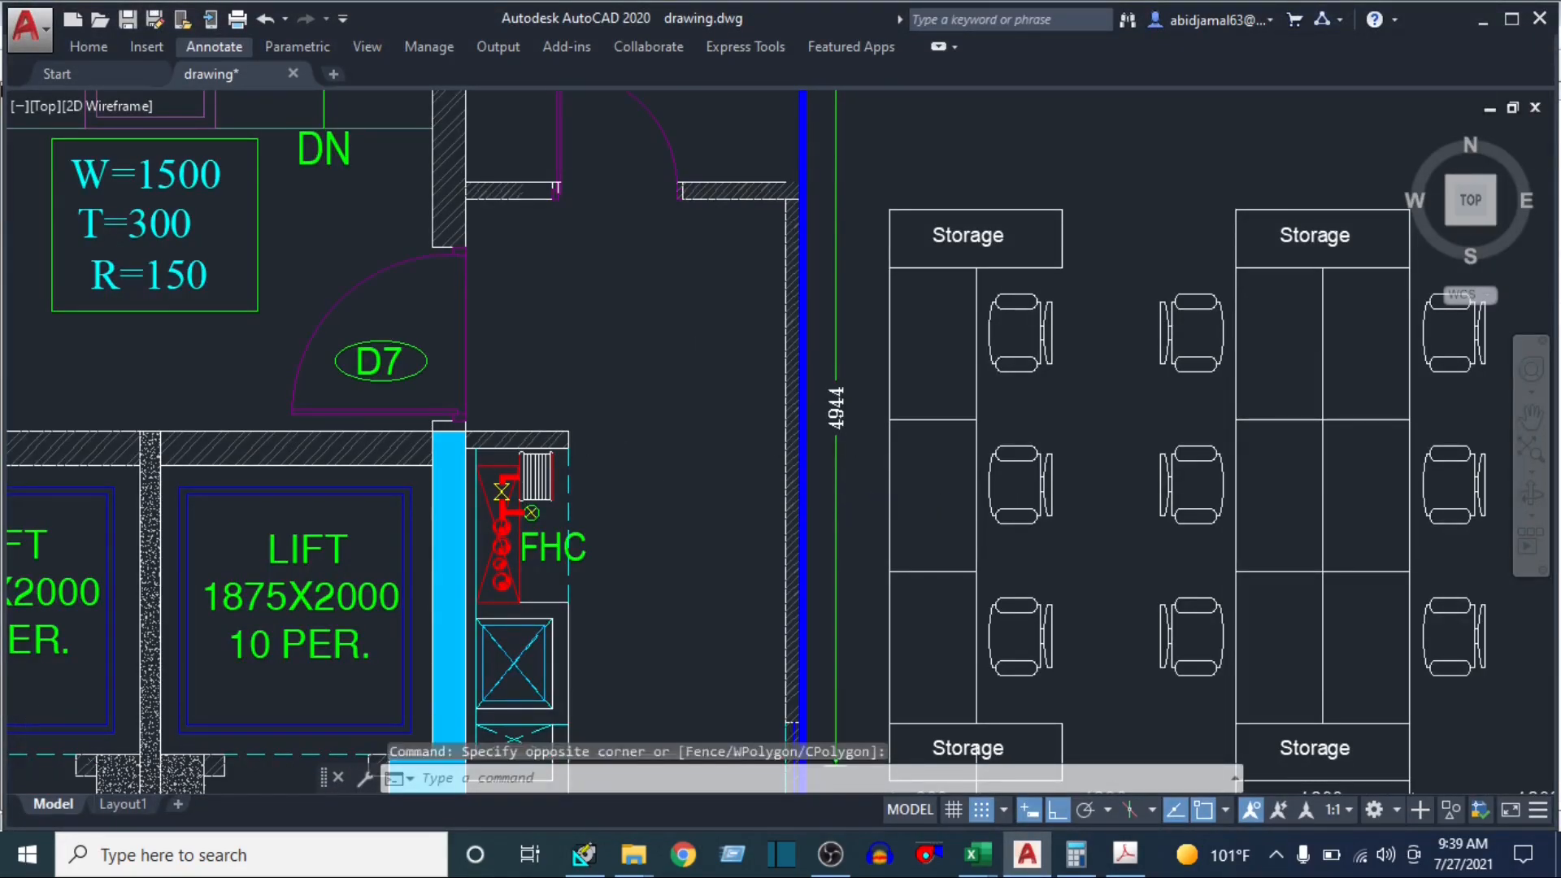
{"action": "scroll", "coordinate": [628, 486], "scroll_direction": "down", "scroll_amount": 3}
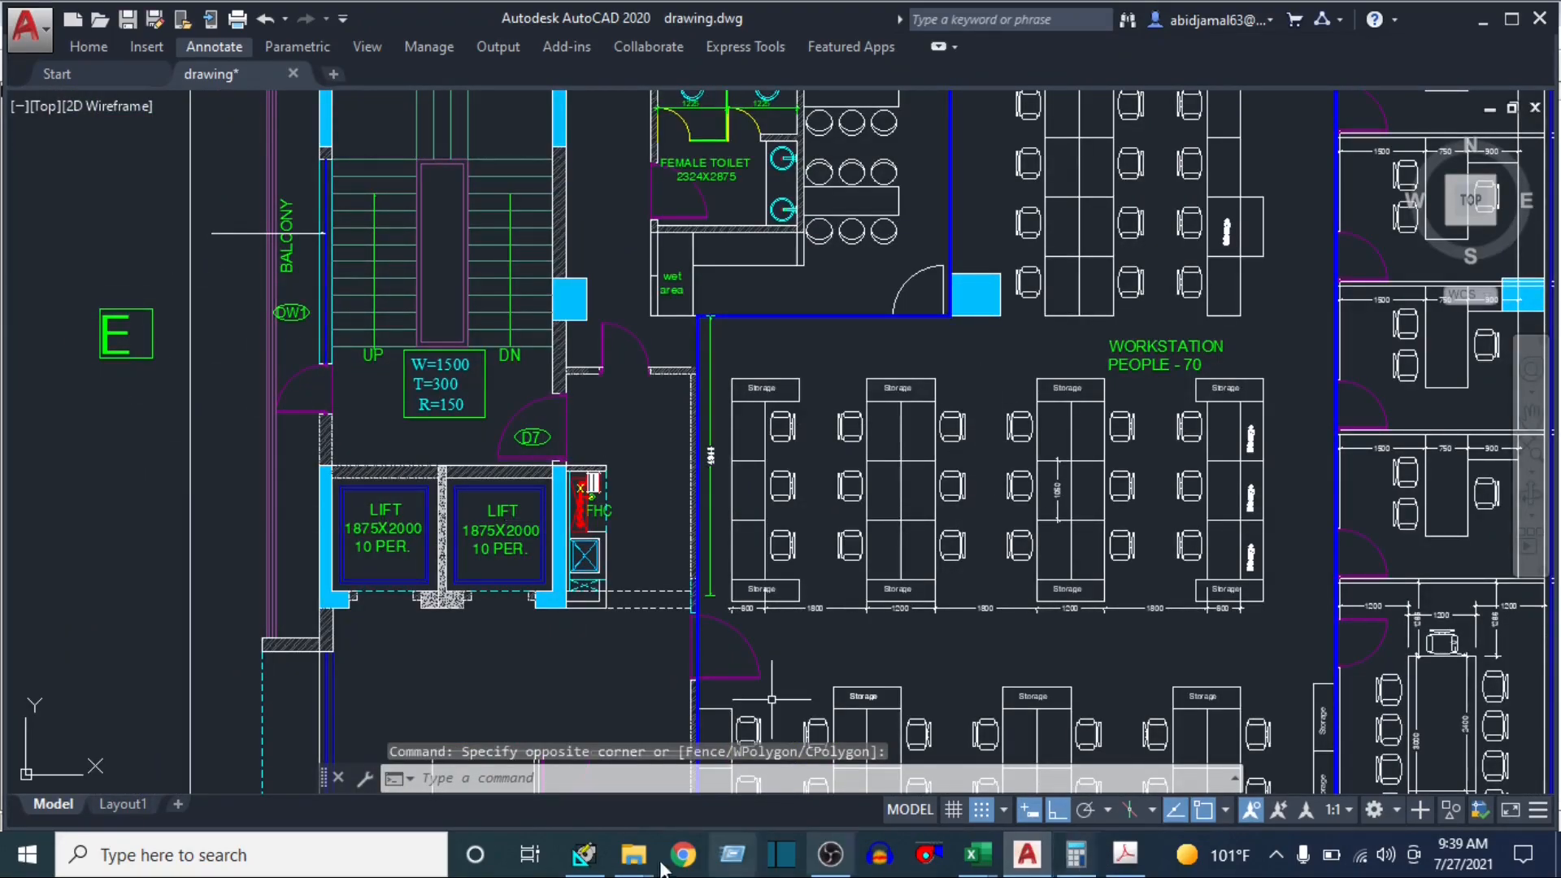
{"action": "left_click", "coordinate": [583, 854]}
{"action": "left_click_drag", "start_coordinate": [824, 486], "coordinate": [778, 484]}
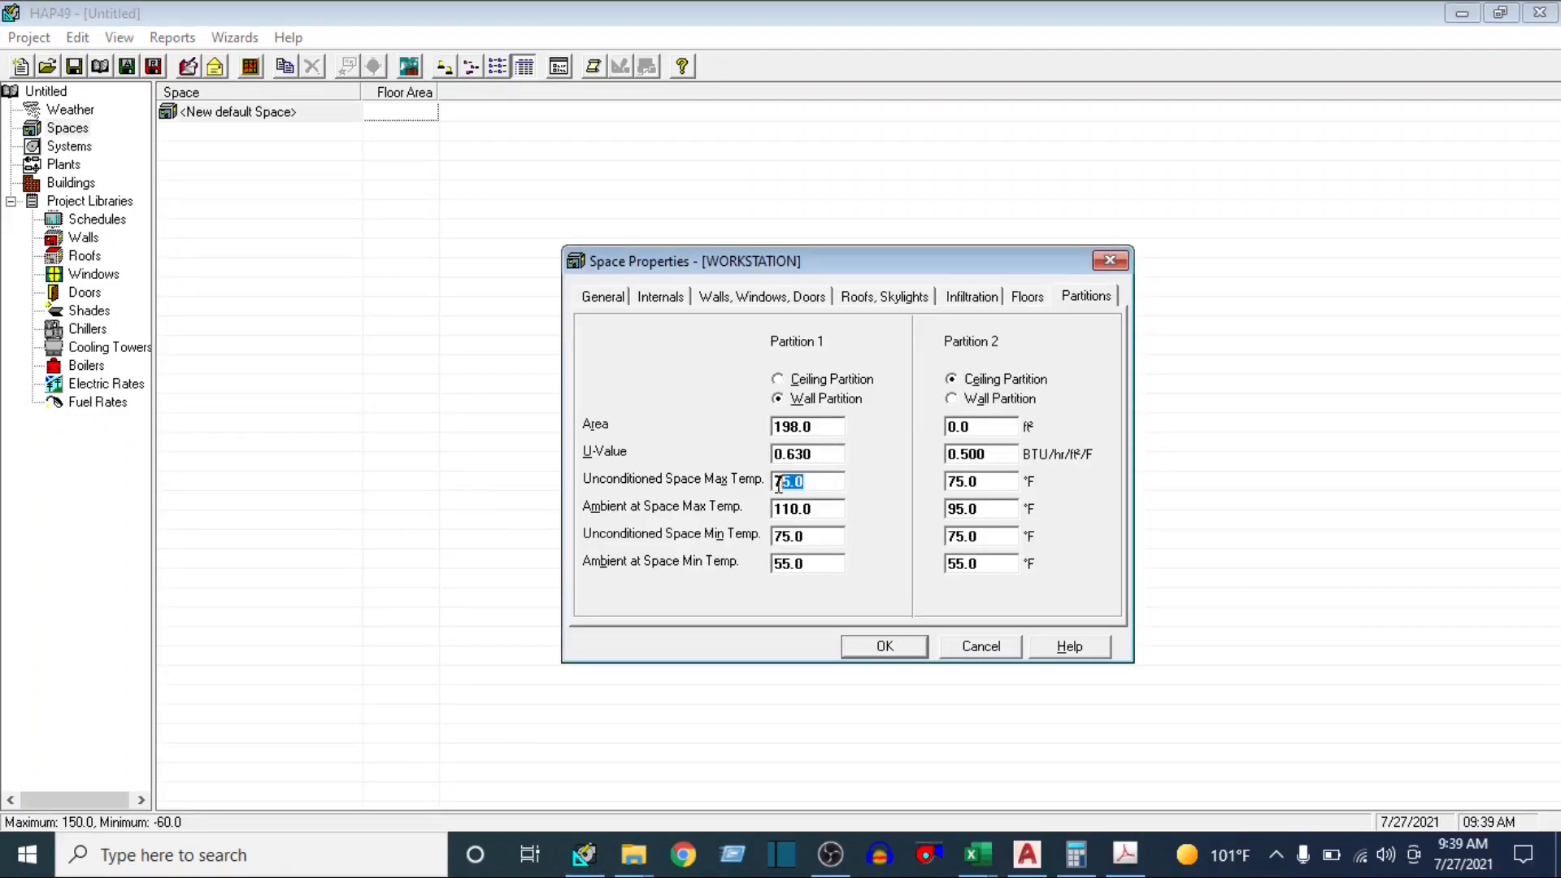
{"action": "type", "text": "105"}
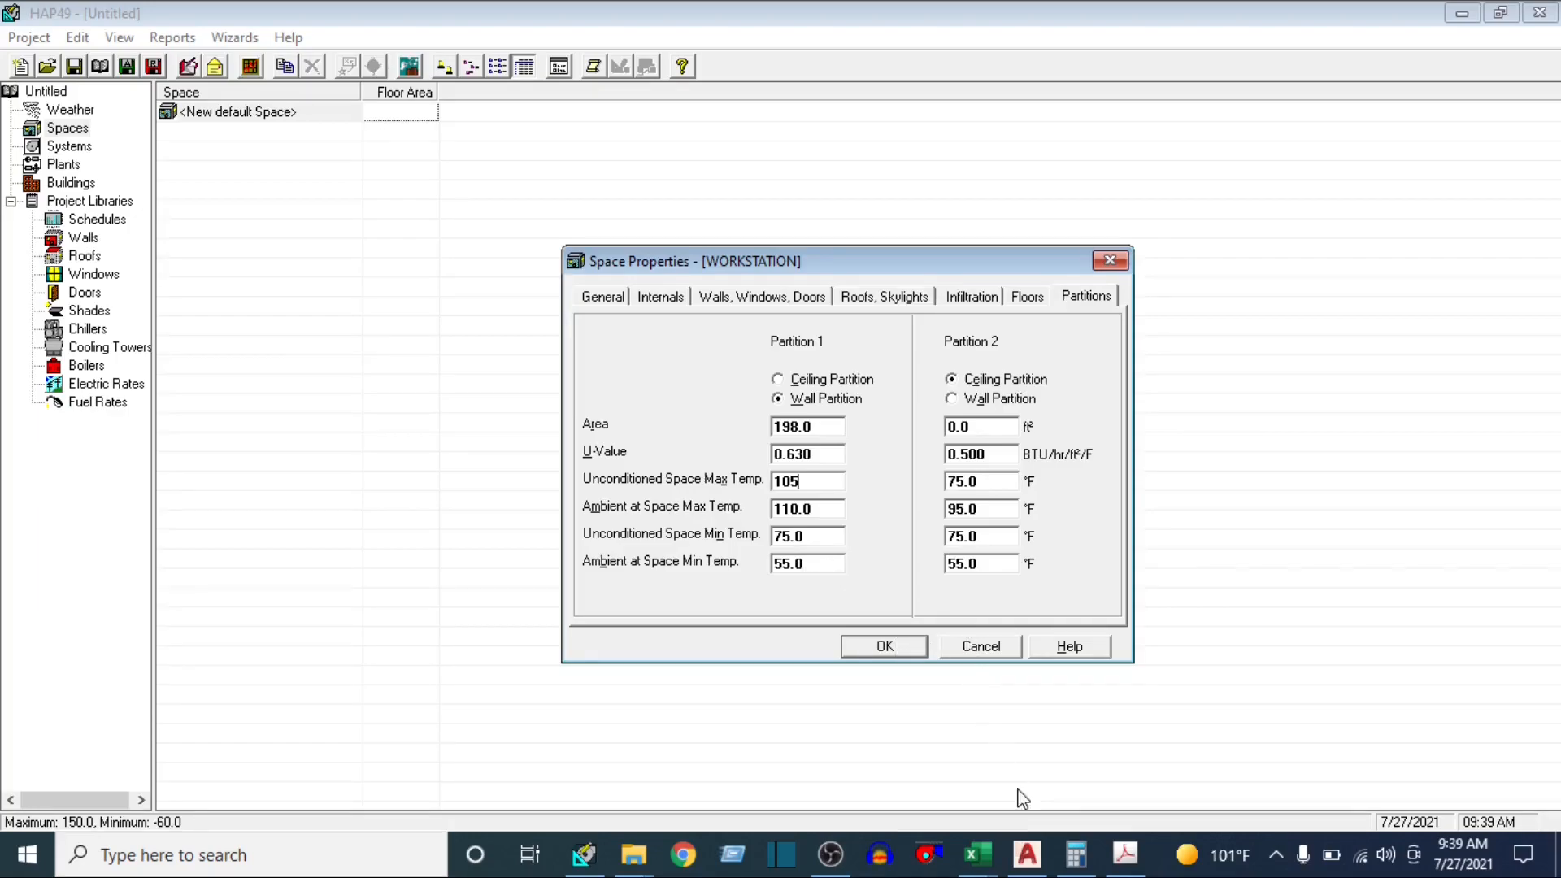
Check the lobby beside the workstation area in AutoCAD, and convert 24 °C to Fahrenheit in the calculator using 24 × 1.8 + 32
{"action": "left_click", "coordinate": [1026, 853]}
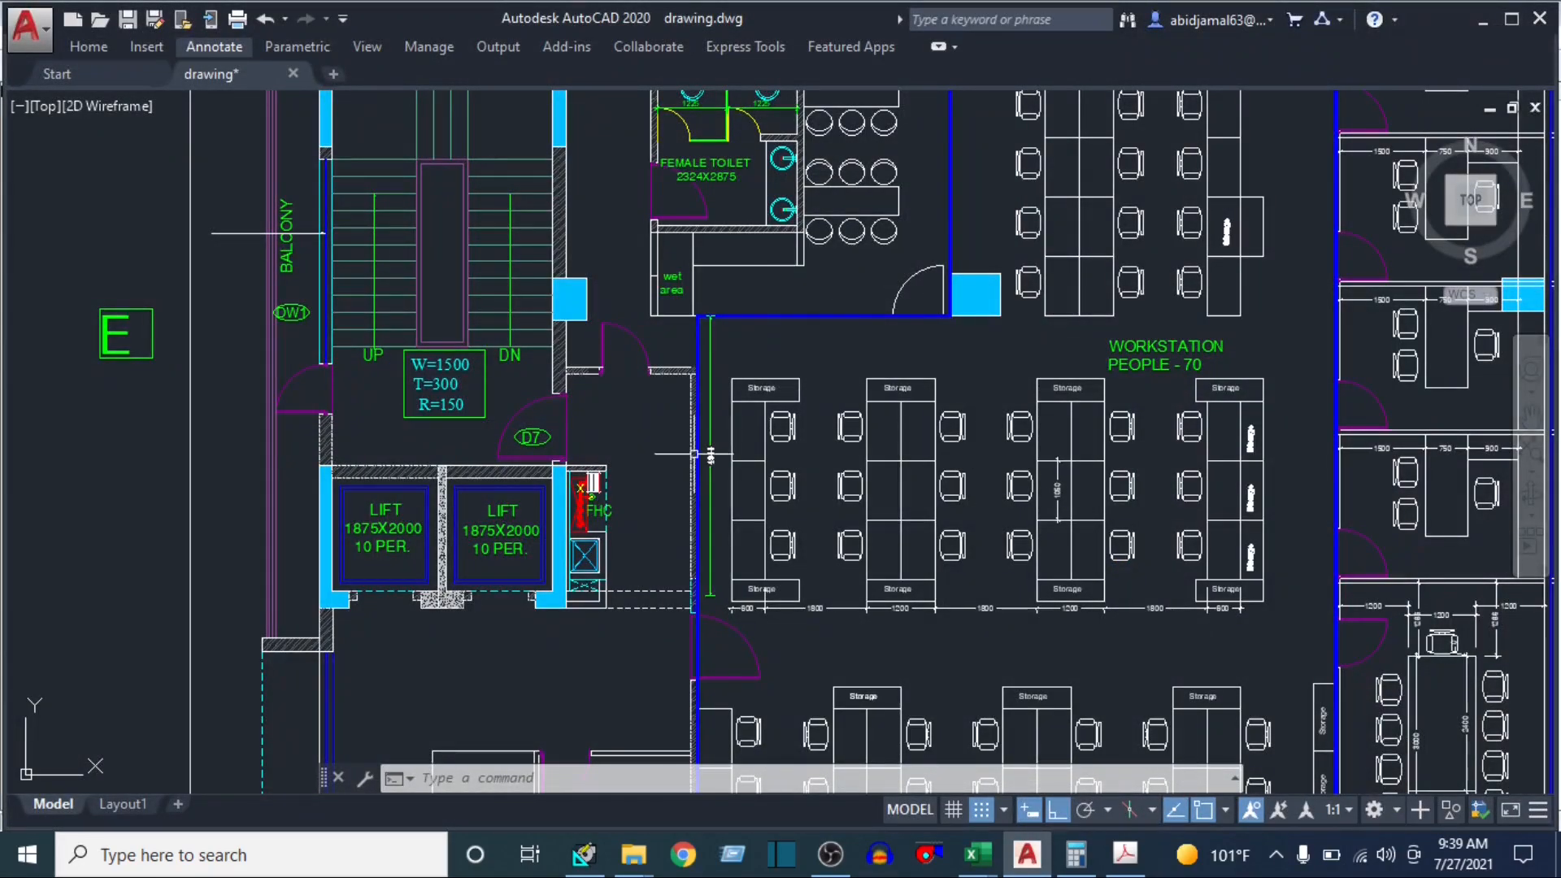
{"action": "scroll", "coordinate": [847, 488], "scroll_direction": "down", "scroll_amount": 2}
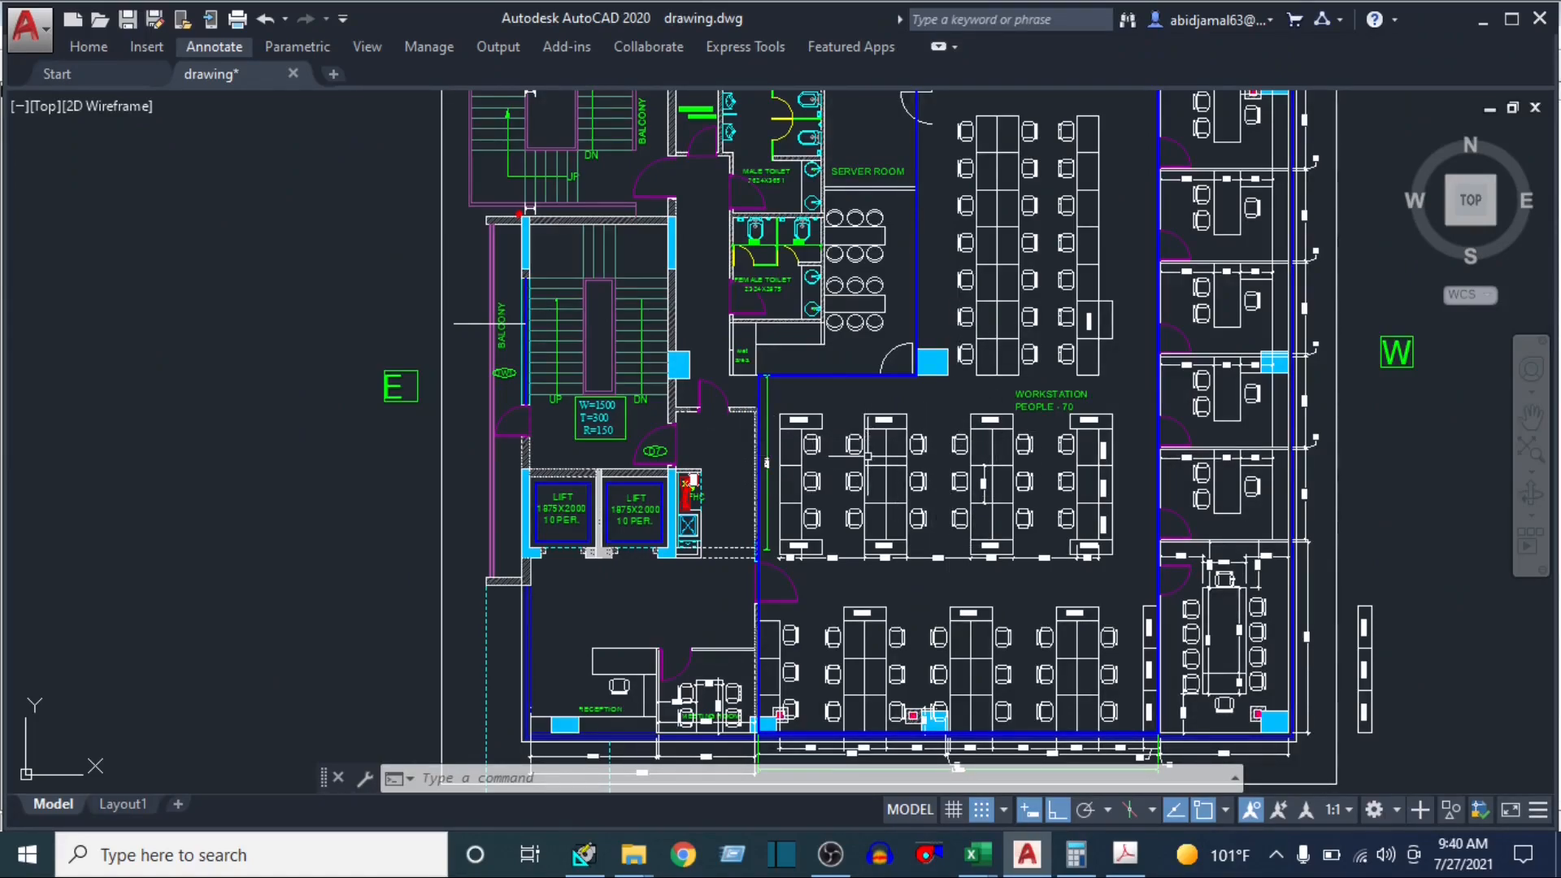
{"action": "scroll", "coordinate": [720, 441], "scroll_direction": "up", "scroll_amount": 2}
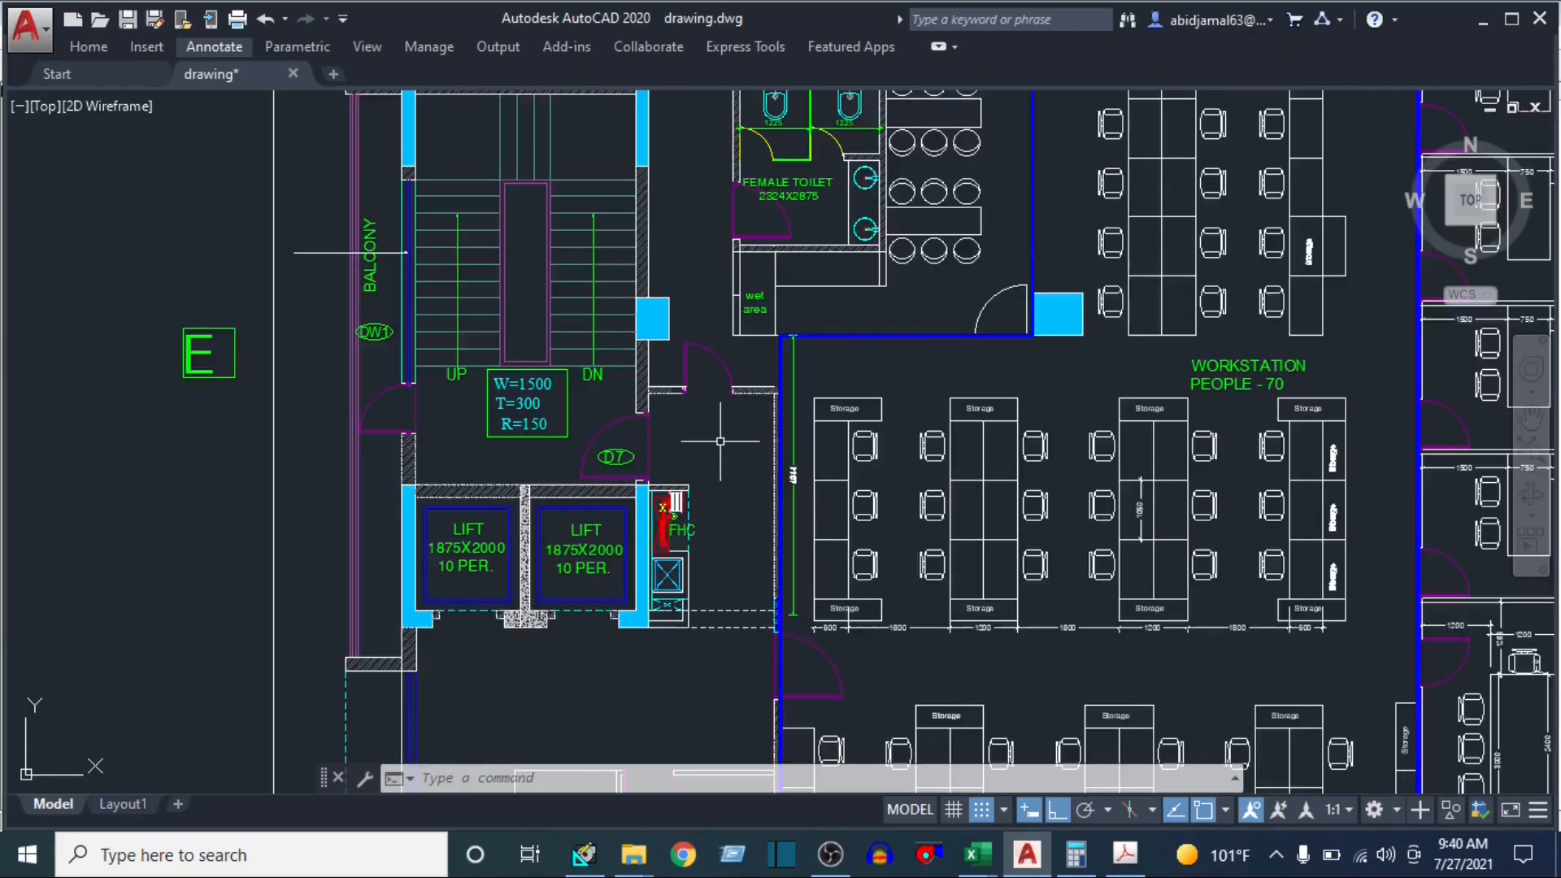
{"action": "left_click", "coordinate": [720, 442]}
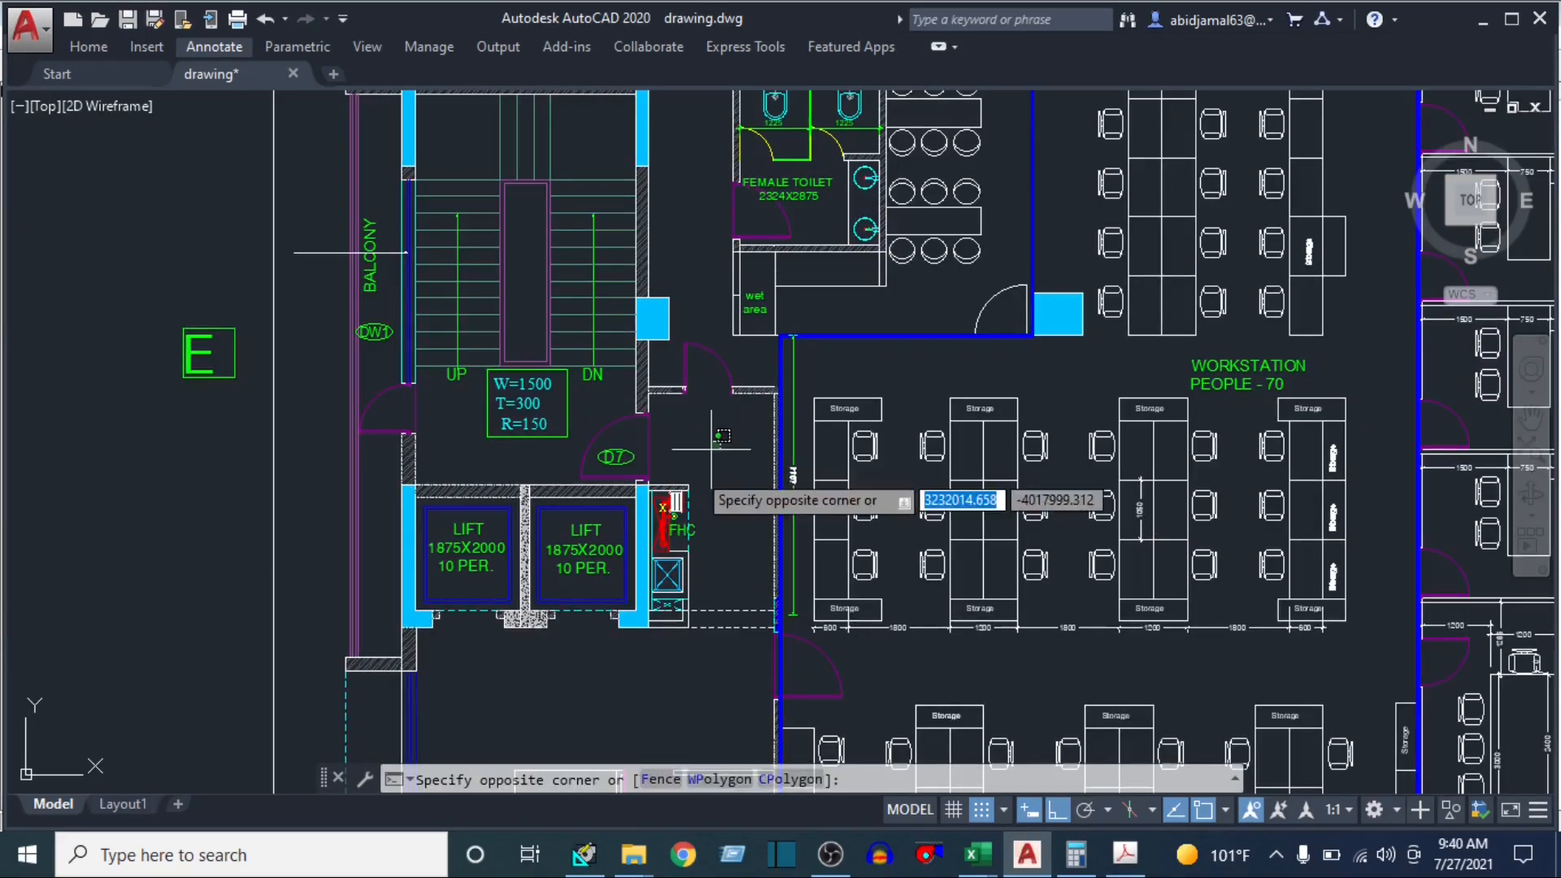
{"action": "left_click", "coordinate": [569, 866]}
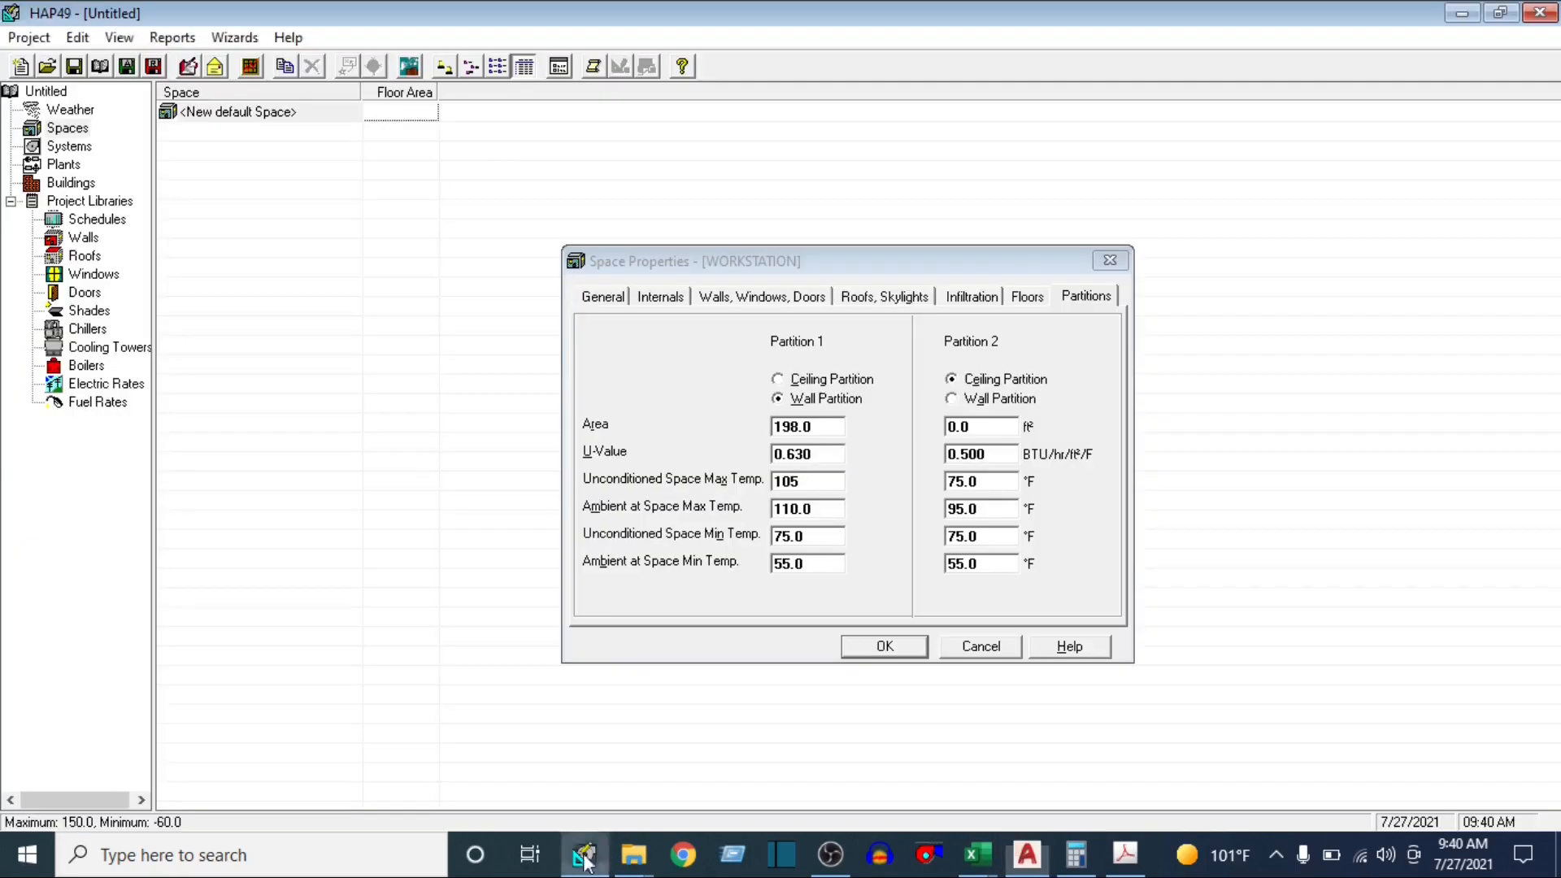
{"action": "left_click", "coordinate": [1071, 849]}
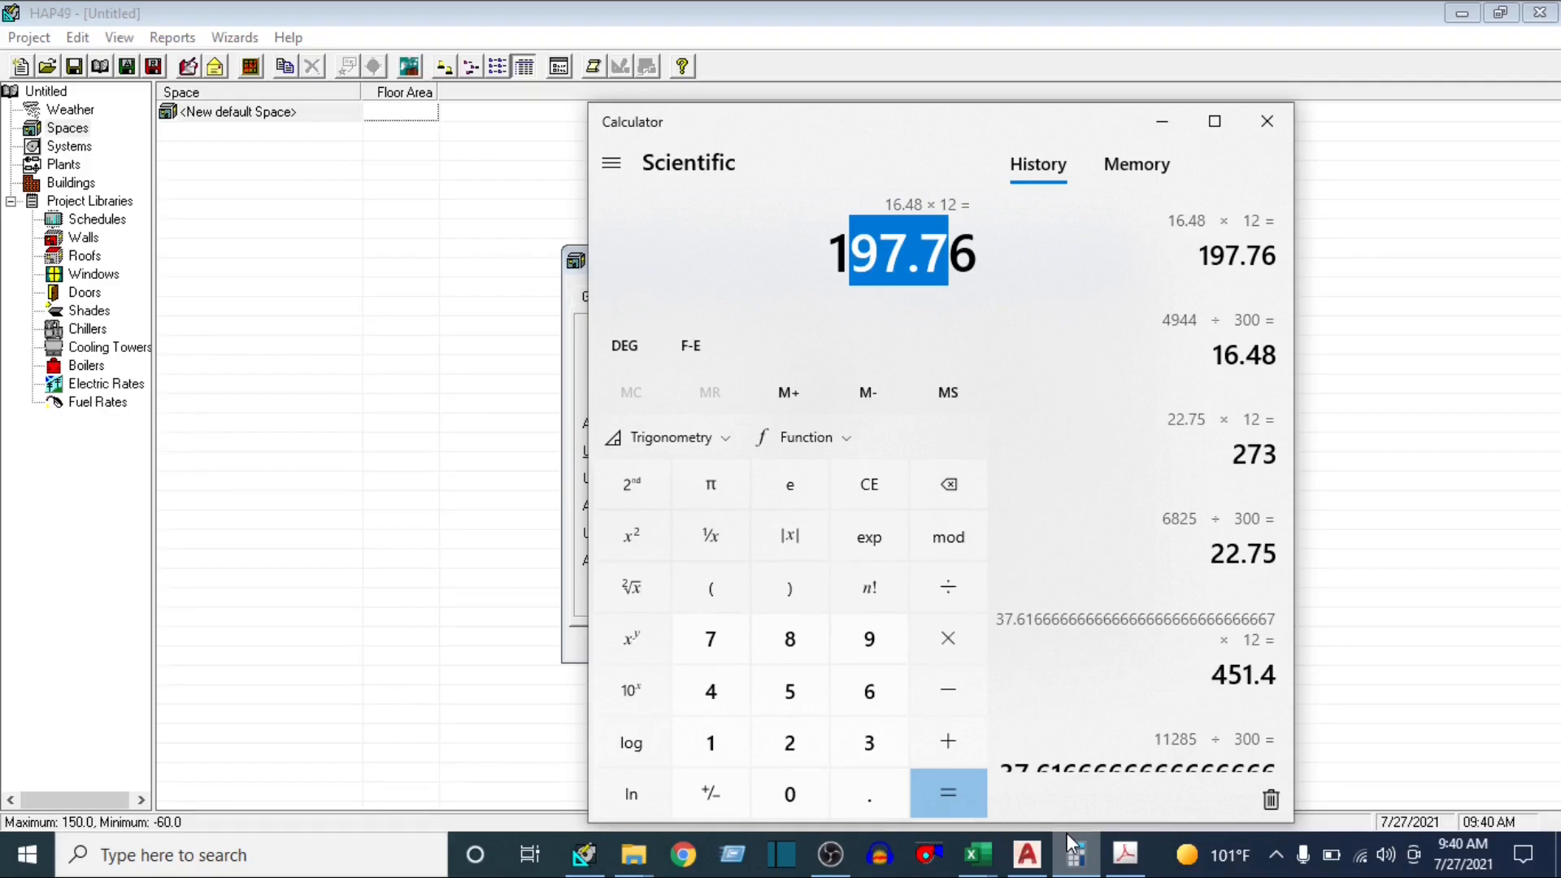
{"action": "type", "text": "24*1.8"}
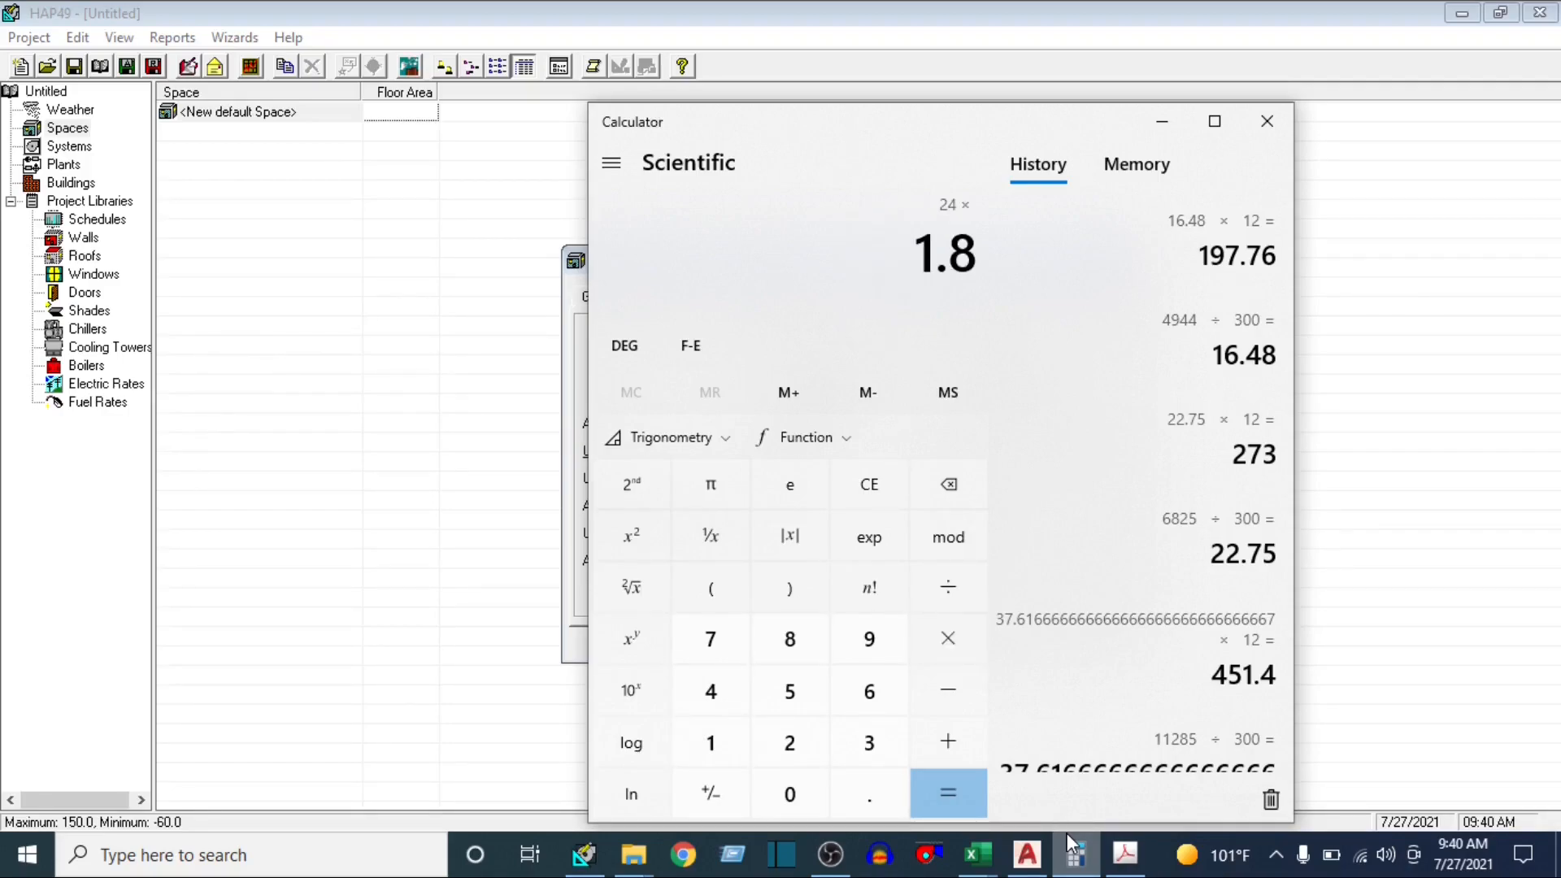
{"action": "key", "text": "Return"}
{"action": "type", "text": "+32"}
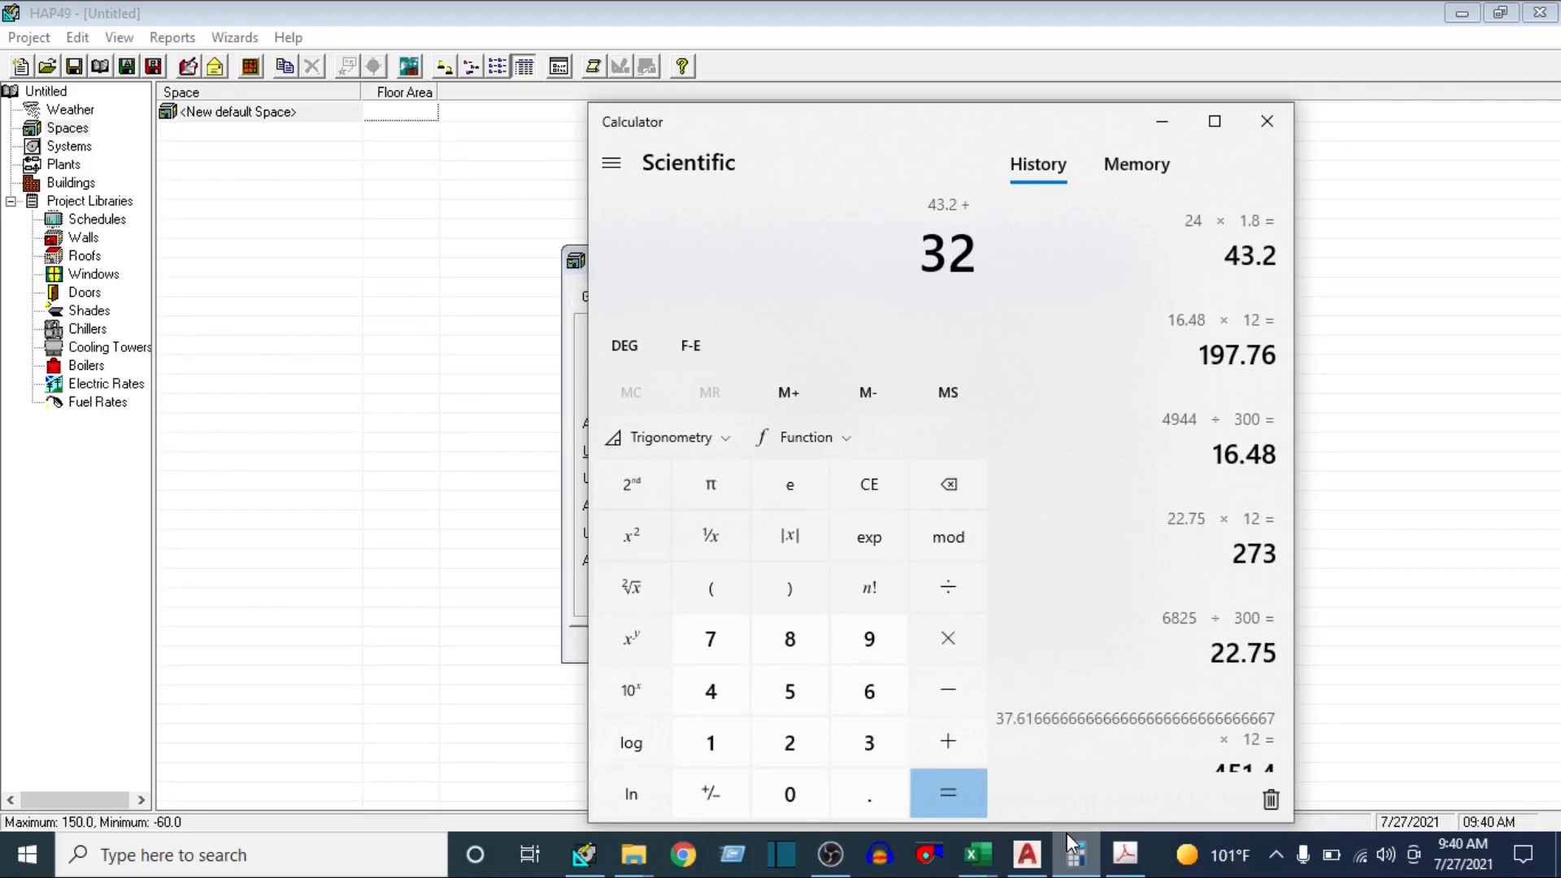
{"action": "key", "text": "Return"}
In HAP, set Partition 1's Unconditioned Space Min Temp and Ambient at Space Min Temp to 75 °F
{"action": "left_click", "coordinate": [493, 462]}
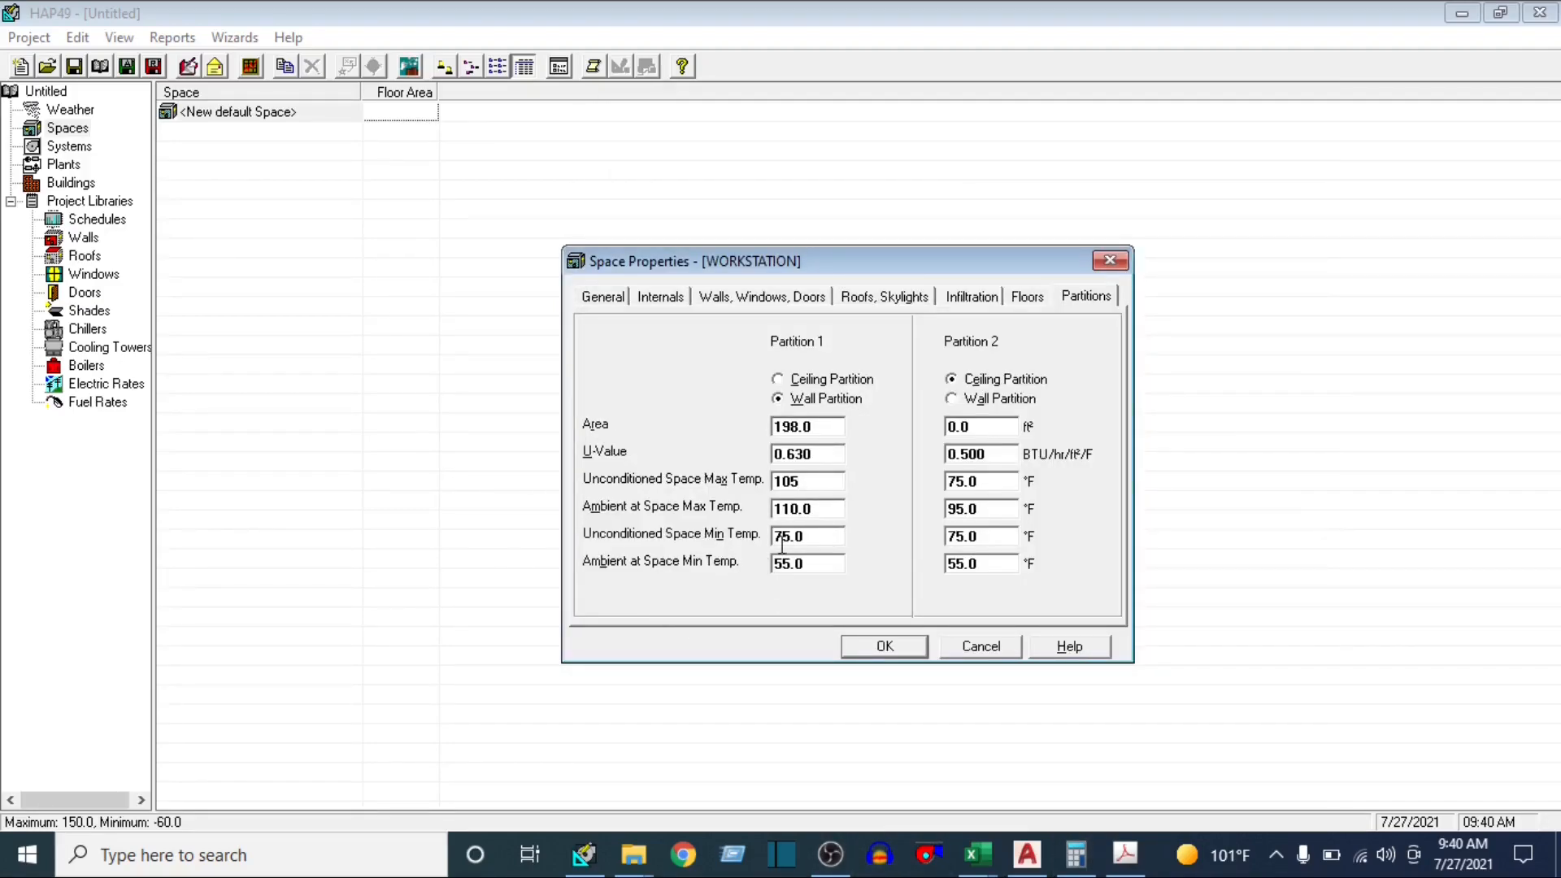
{"action": "mouse_move", "coordinate": [829, 536]}
{"action": "left_mouse_down"}
{"action": "mouse_move", "coordinate": [775, 533]}
{"action": "mouse_move", "coordinate": [821, 539]}
{"action": "left_mouse_up"}
{"action": "type", "text": "7"}
{"action": "key", "text": "Tab"}
{"action": "type", "text": "75"}
{"action": "key", "text": "Tab"}
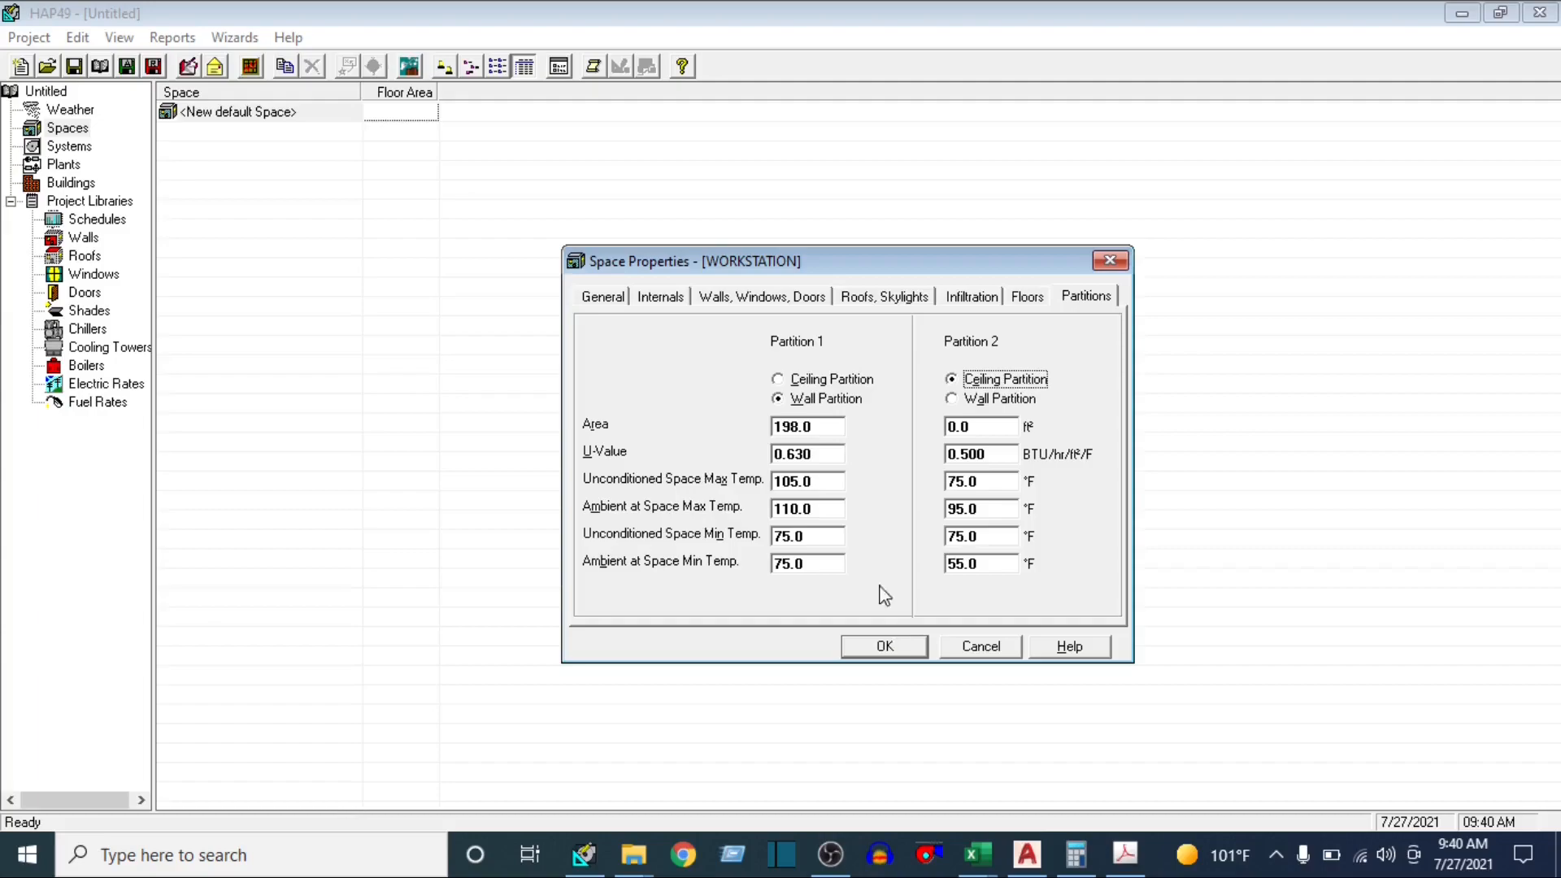
Try to save the WORKSTATION space properties, and go to its wall, window and door data
{"action": "left_click", "coordinate": [888, 644]}
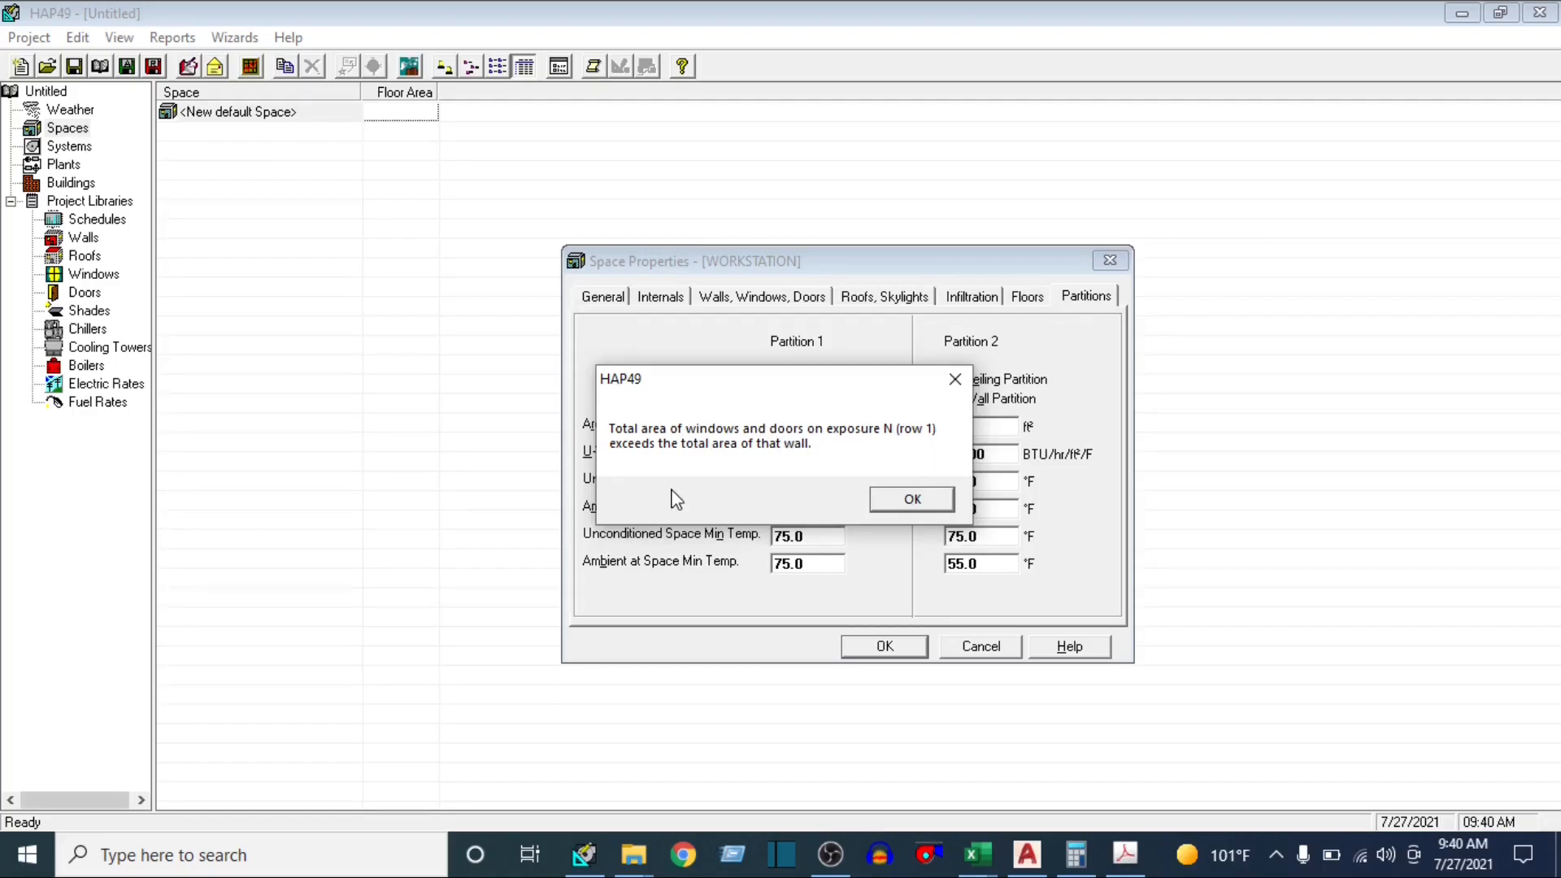
{"action": "left_click", "coordinate": [927, 505]}
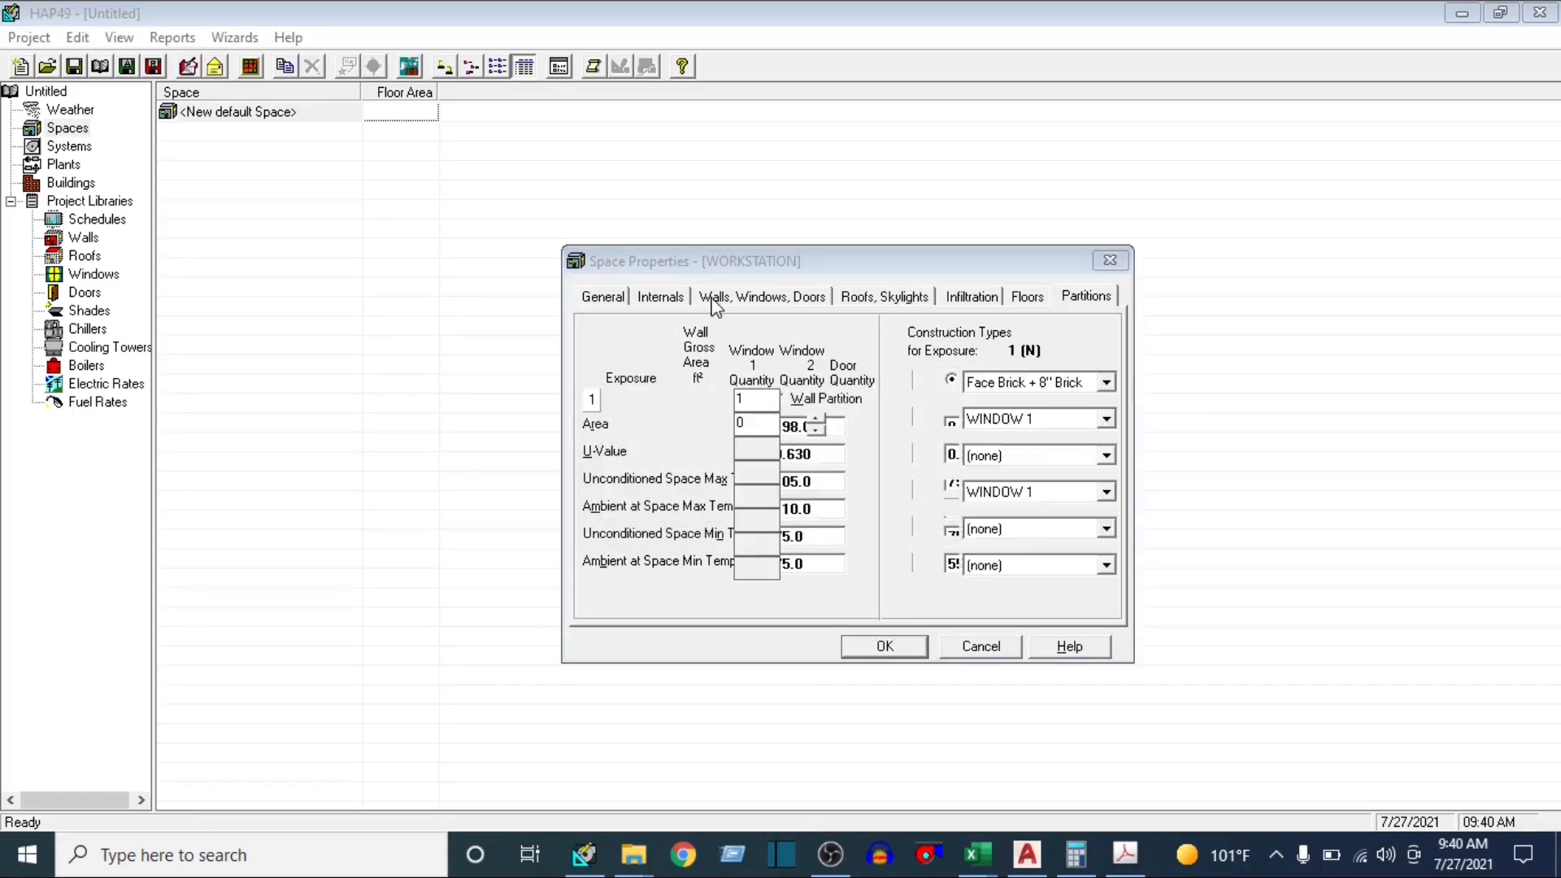
{"action": "left_click", "coordinate": [927, 514]}
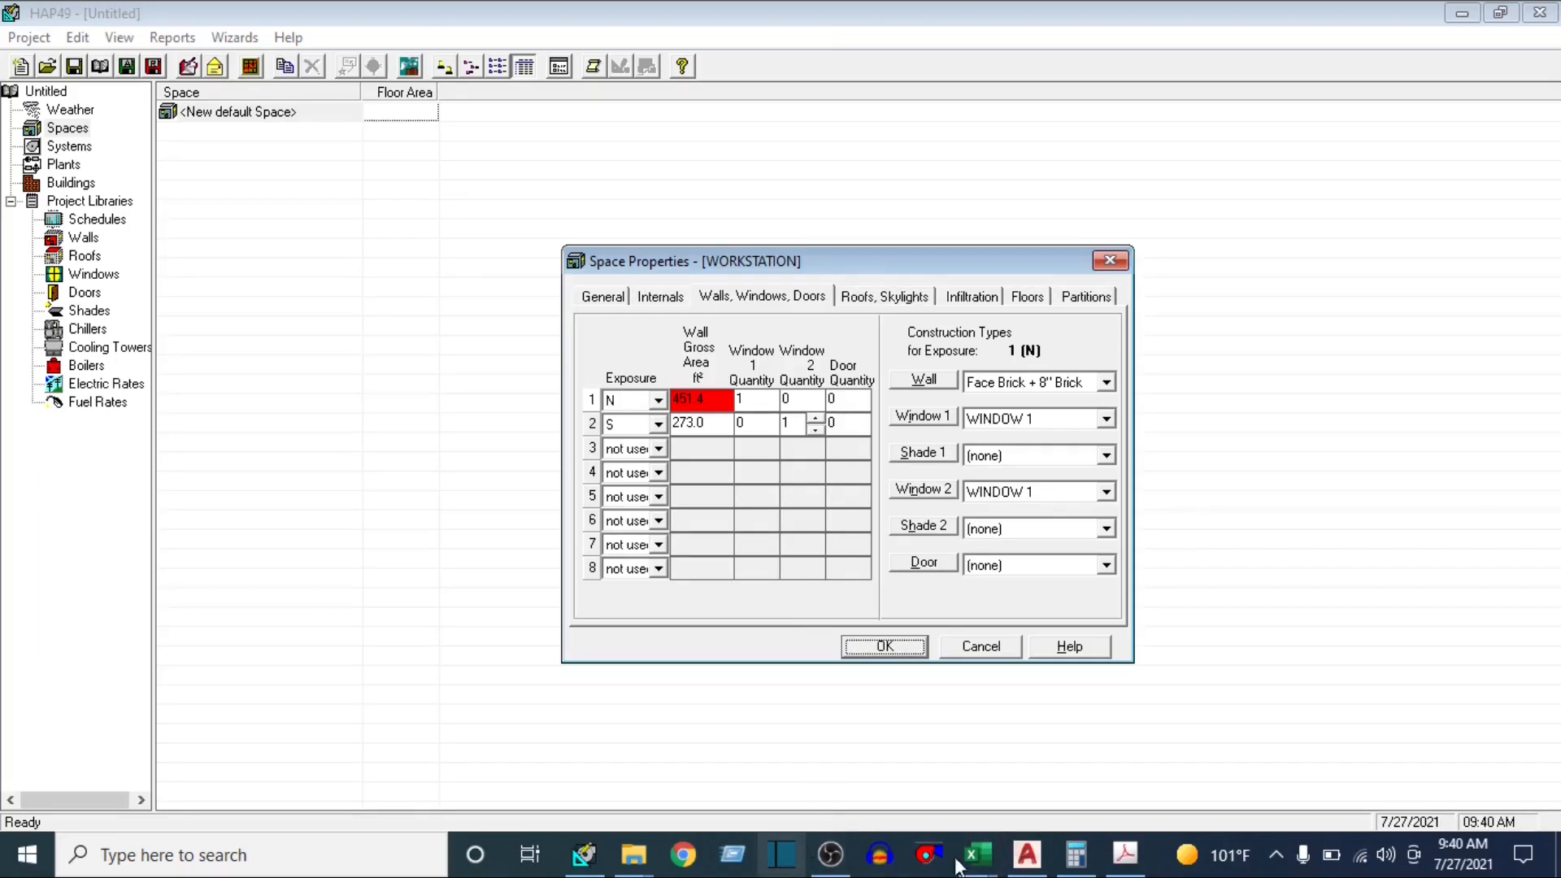
Look up the WINDOW1 dimensions in the Excel u-value workbook, and multiply 38 by 12 in the calculator
{"action": "mouse_move", "coordinate": [975, 853]}
{"action": "left_click", "coordinate": [1195, 746]}
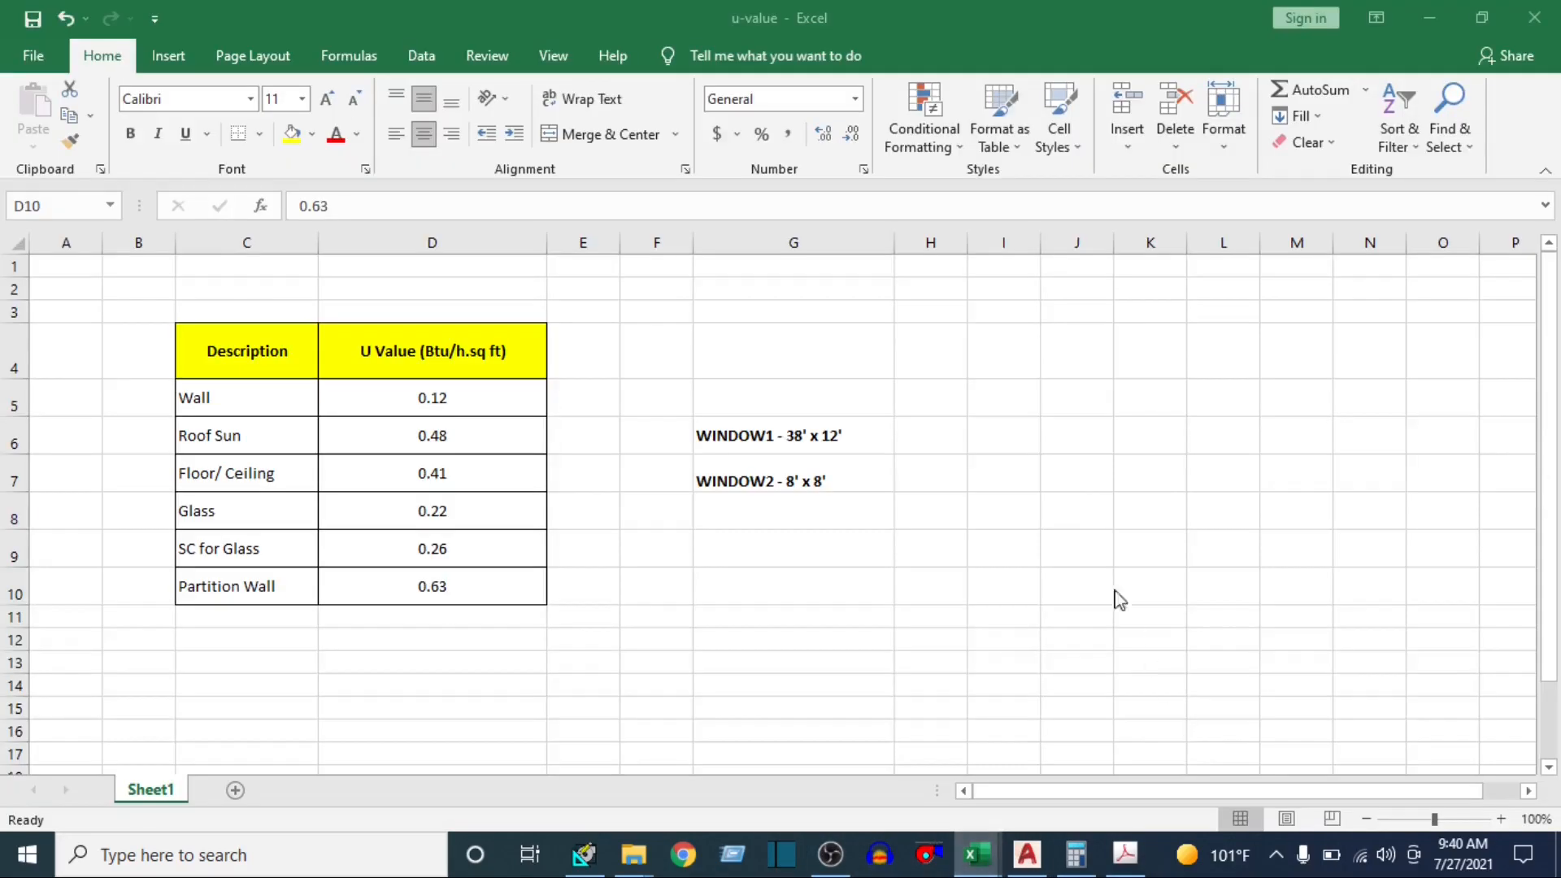
{"action": "left_click", "coordinate": [808, 436]}
{"action": "left_click", "coordinate": [1077, 854]}
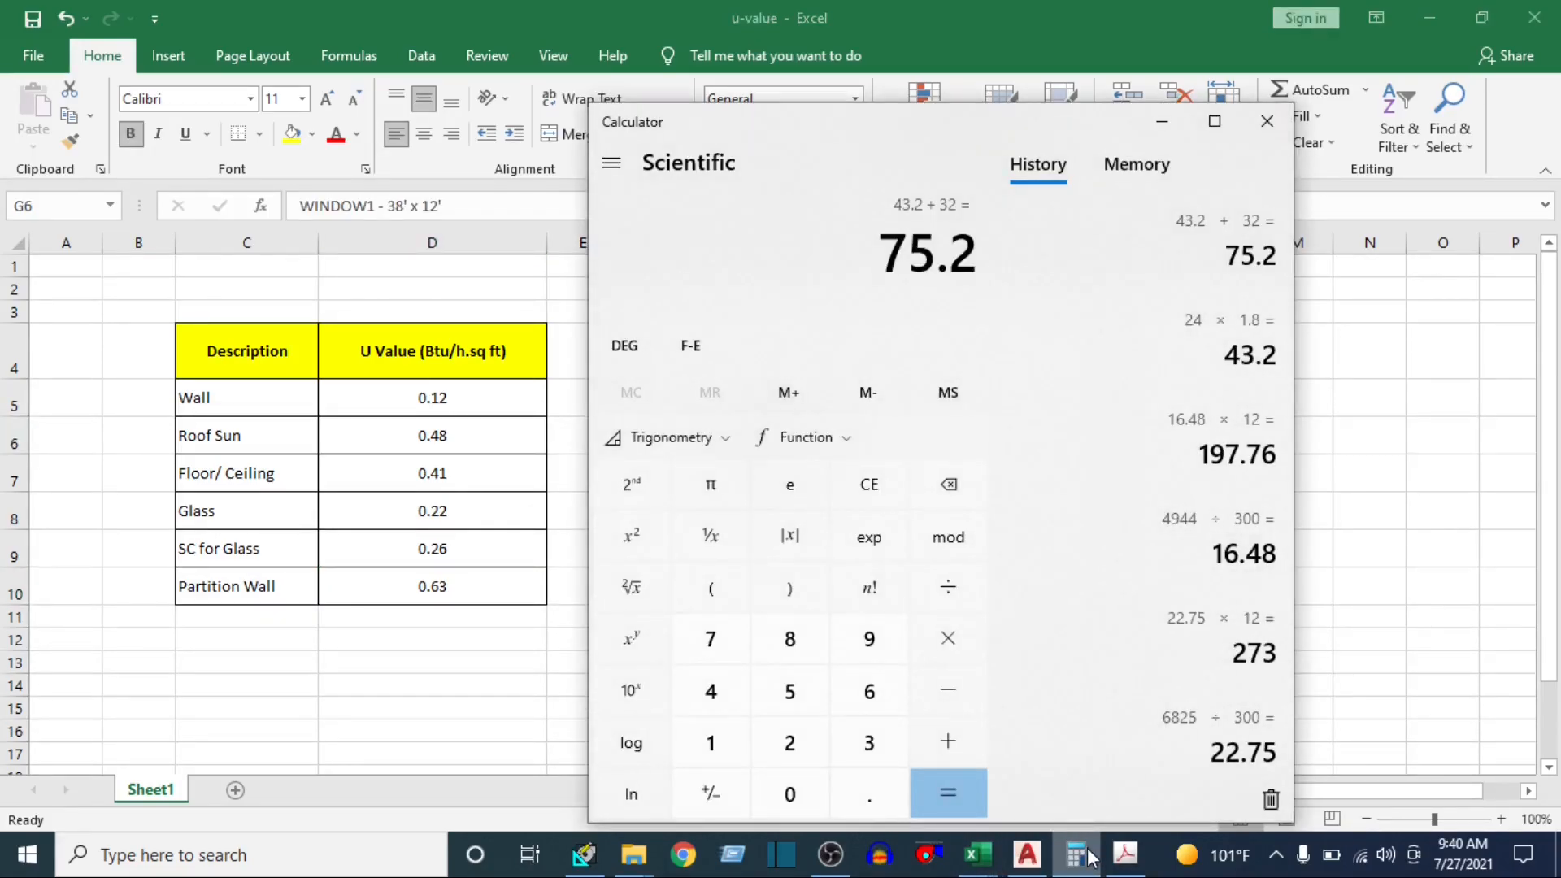
{"action": "type", "text": "38*12"}
{"action": "key", "text": "Return"}
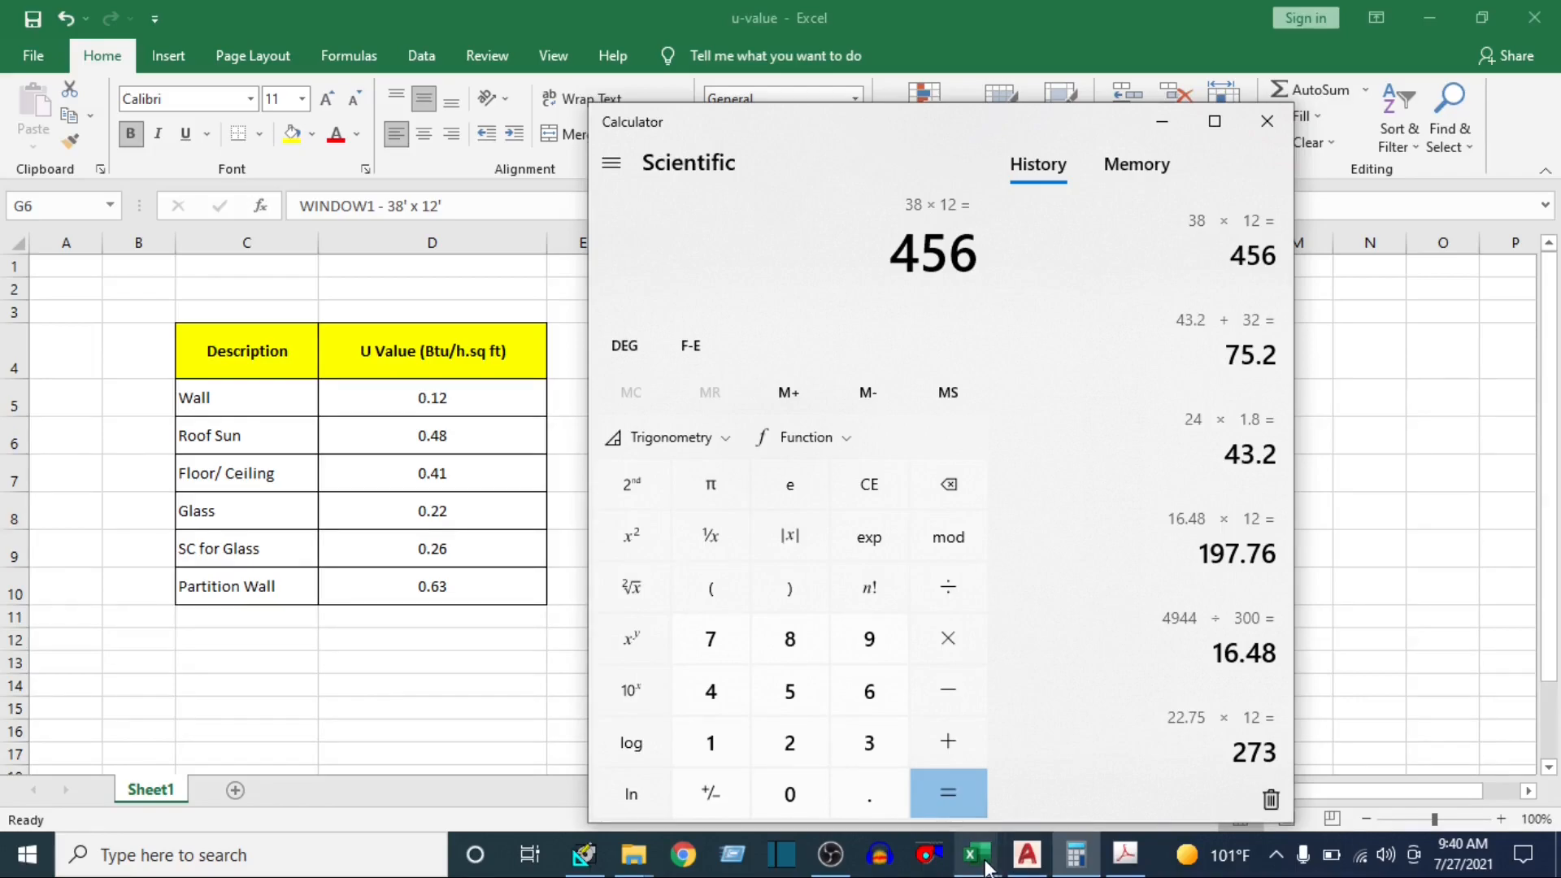
Switch back to HAP, set the north exposure's wall gross area to 456 ft², and save the WORKSTATION space
{"action": "left_click", "coordinate": [601, 857]}
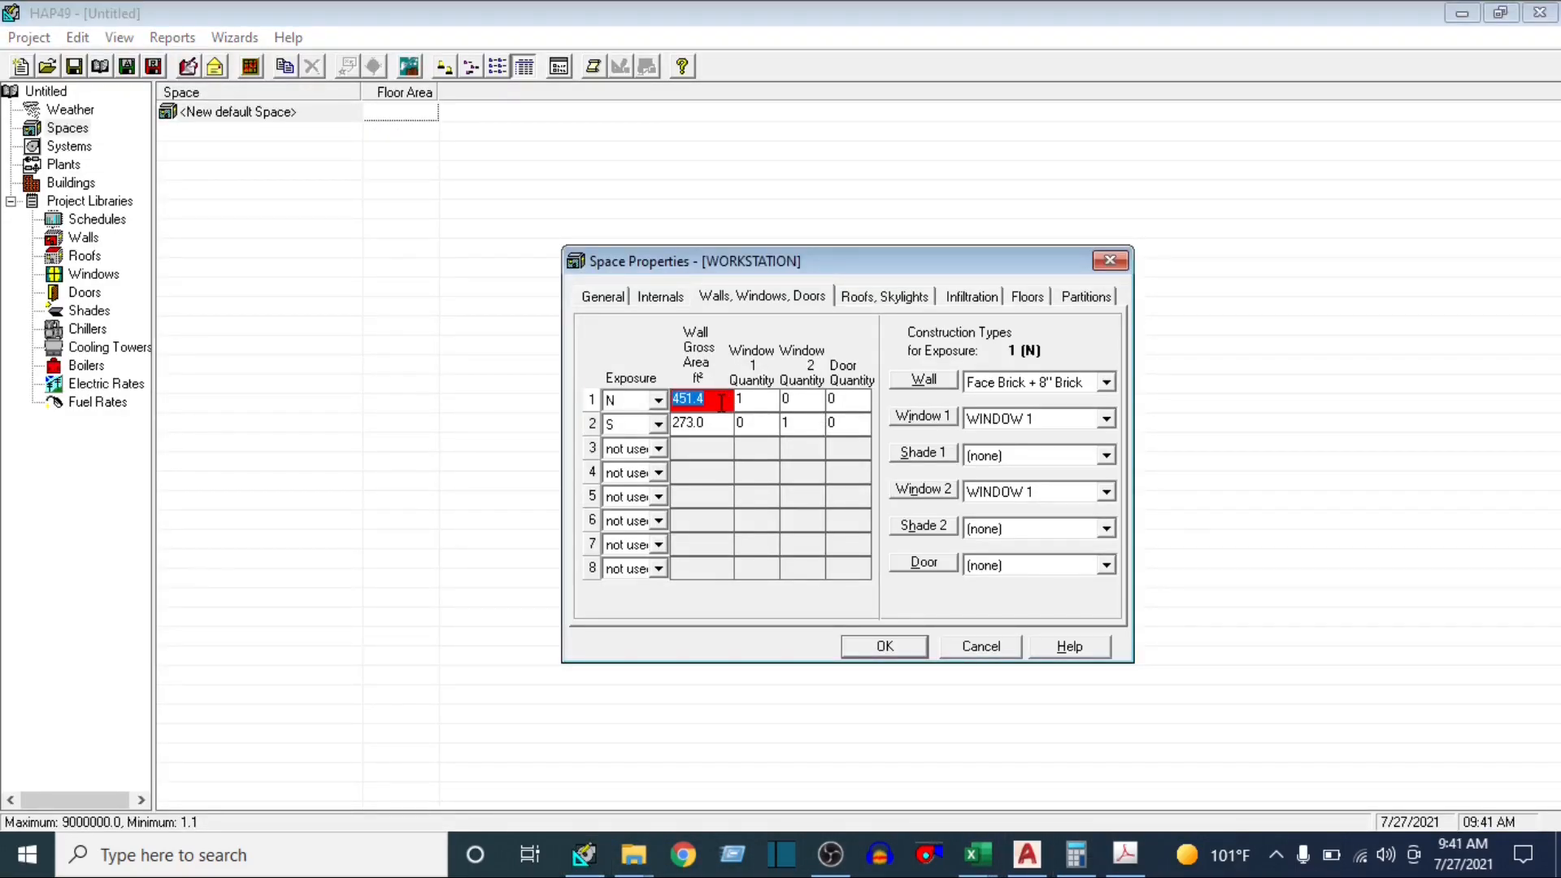
{"action": "type", "text": "456"}
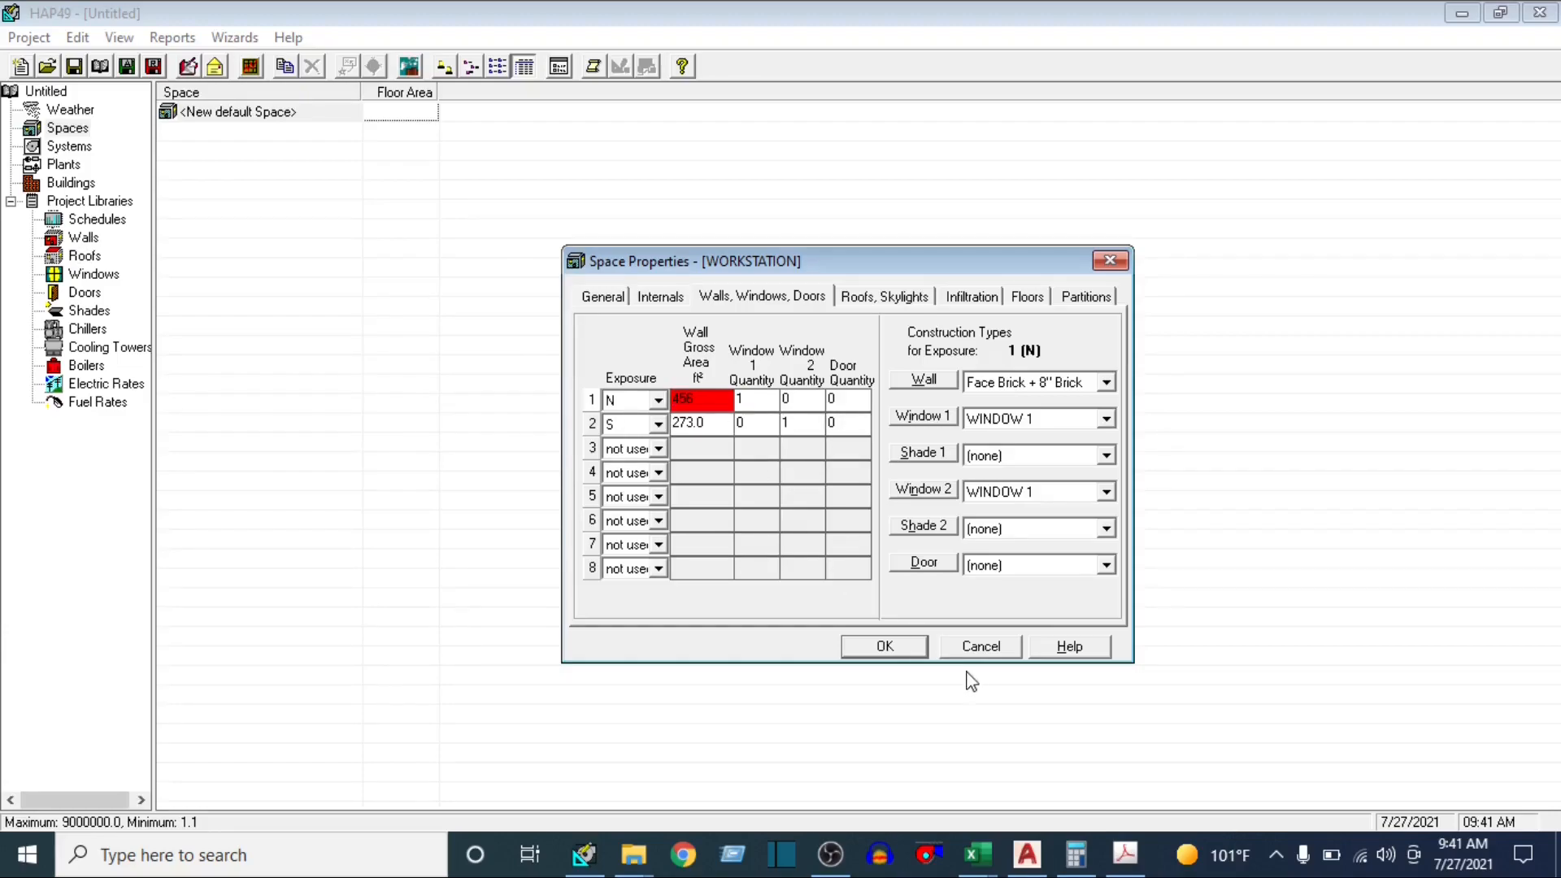
{"action": "left_click", "coordinate": [1076, 853]}
{"action": "left_click", "coordinate": [1075, 853]}
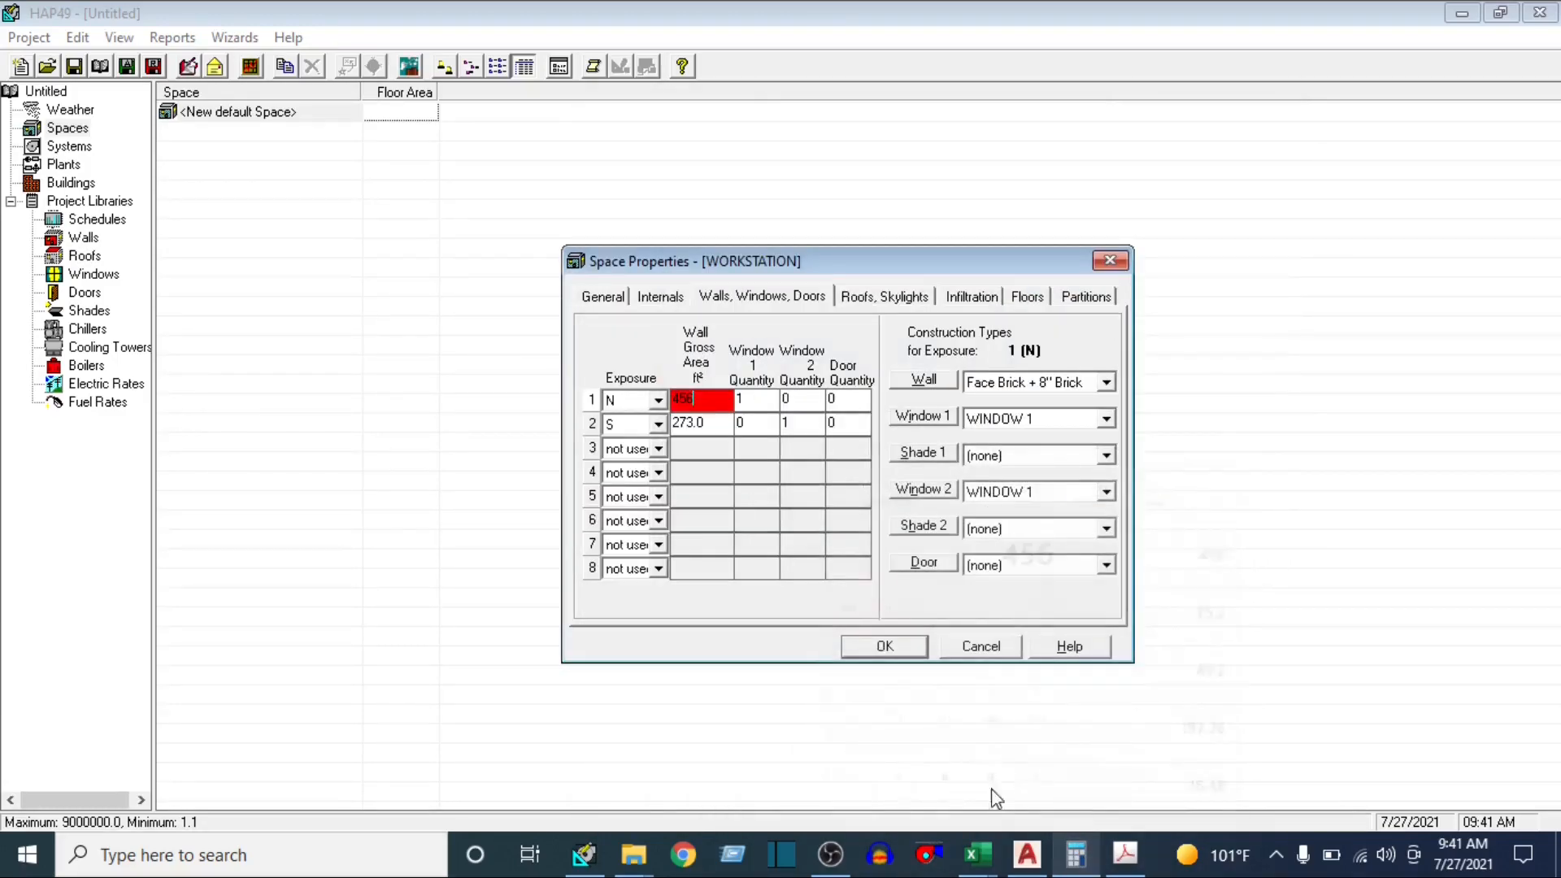
{"action": "left_click", "coordinate": [878, 648]}
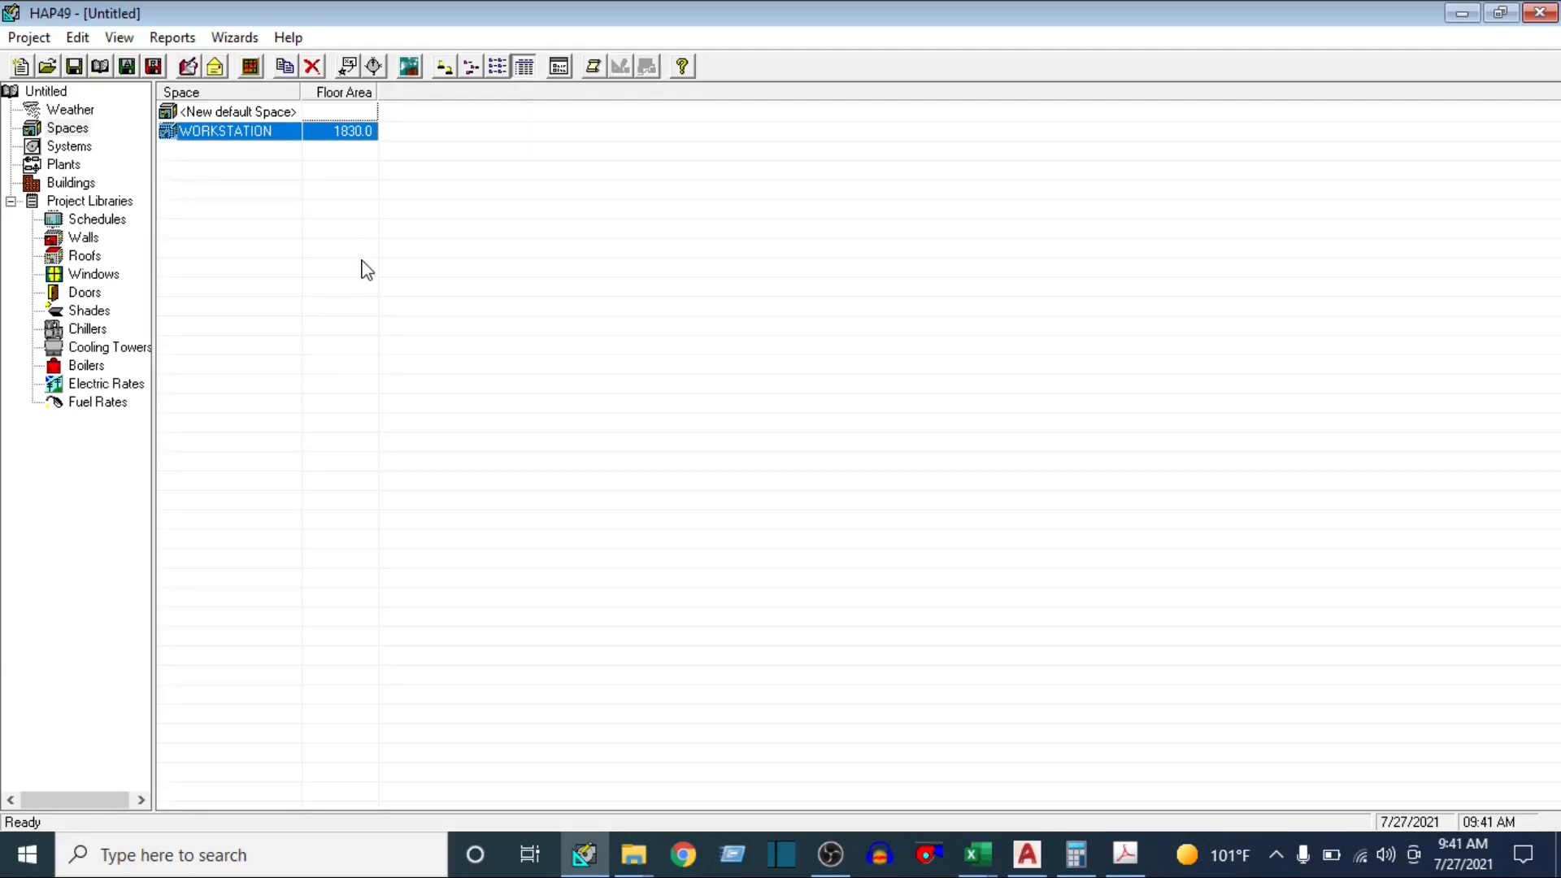
Create a new air system named SINGLE ZONE WS with the equipment type Split Air Handling Units
{"action": "left_click", "coordinate": [80, 148]}
{"action": "left_click", "coordinate": [246, 115]}
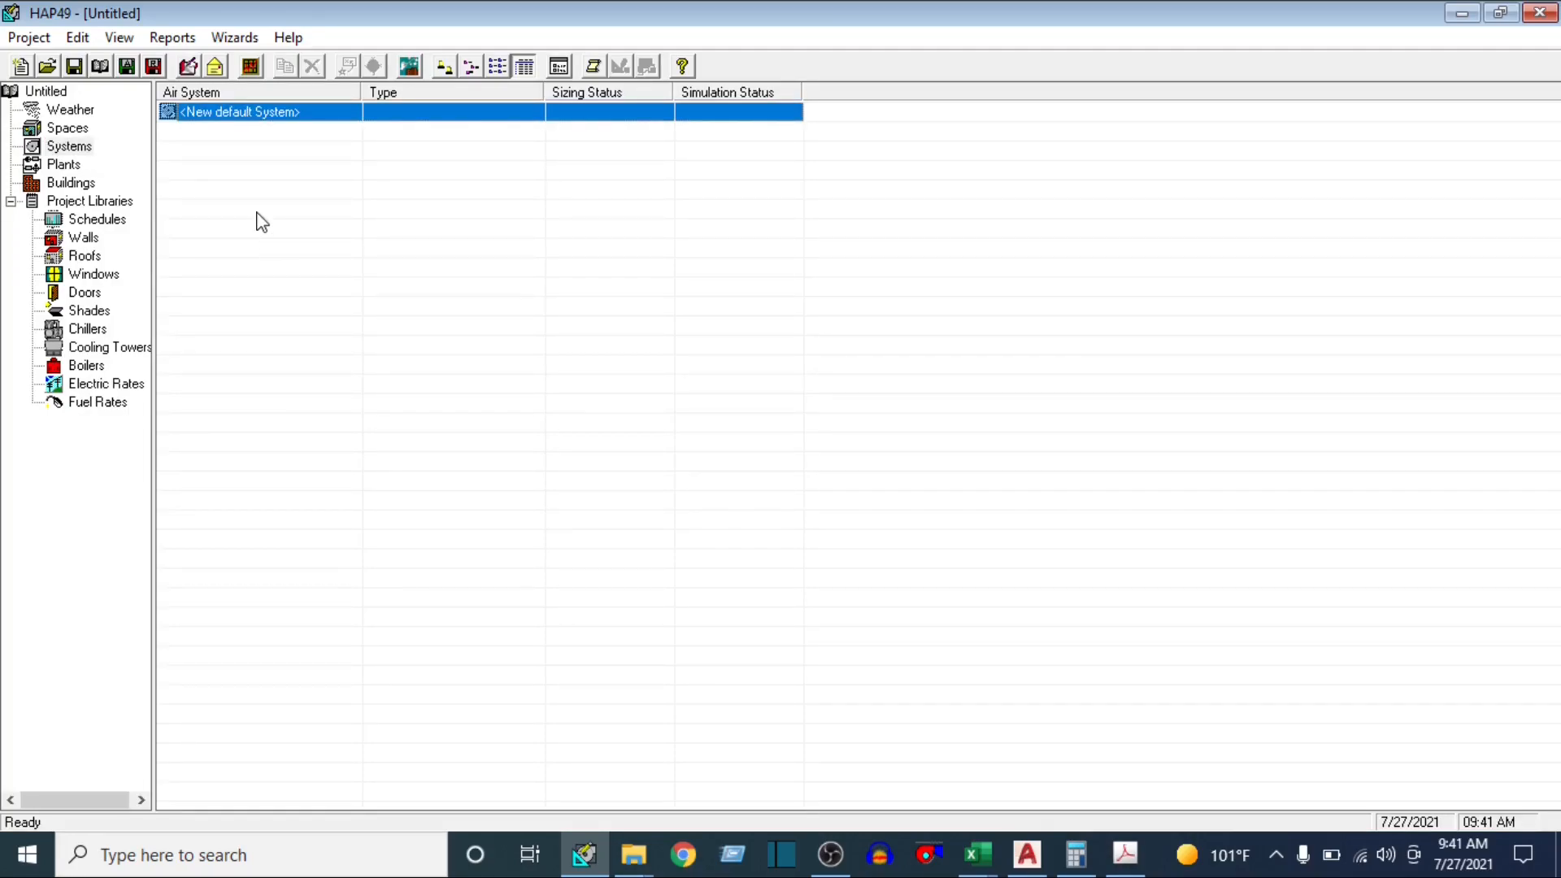
{"action": "double_click", "coordinate": [246, 114]}
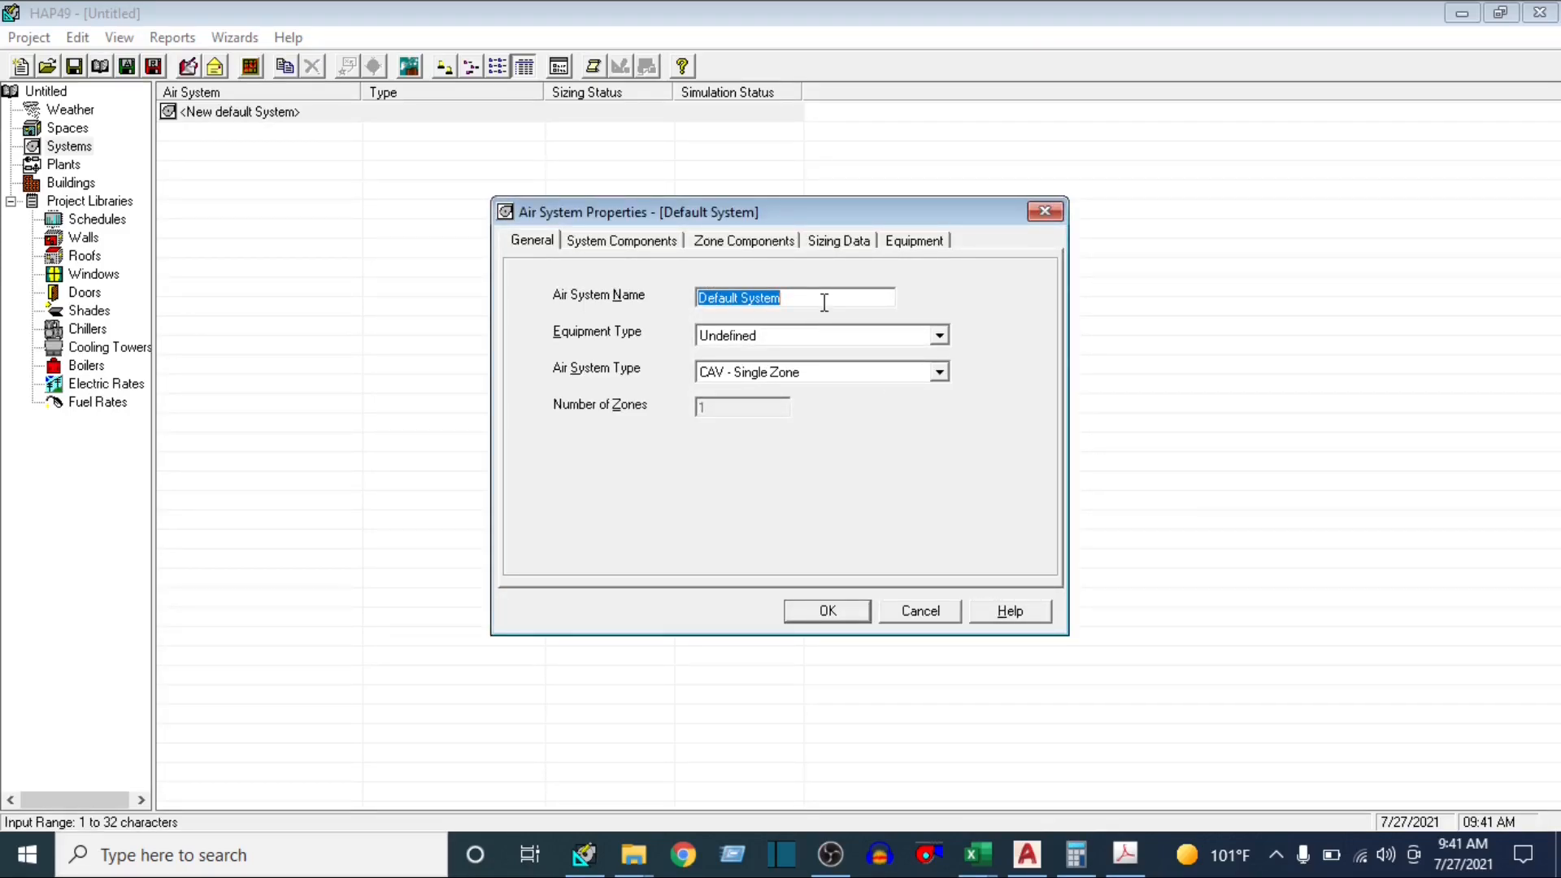
{"action": "type", "text": "SINGLE"}
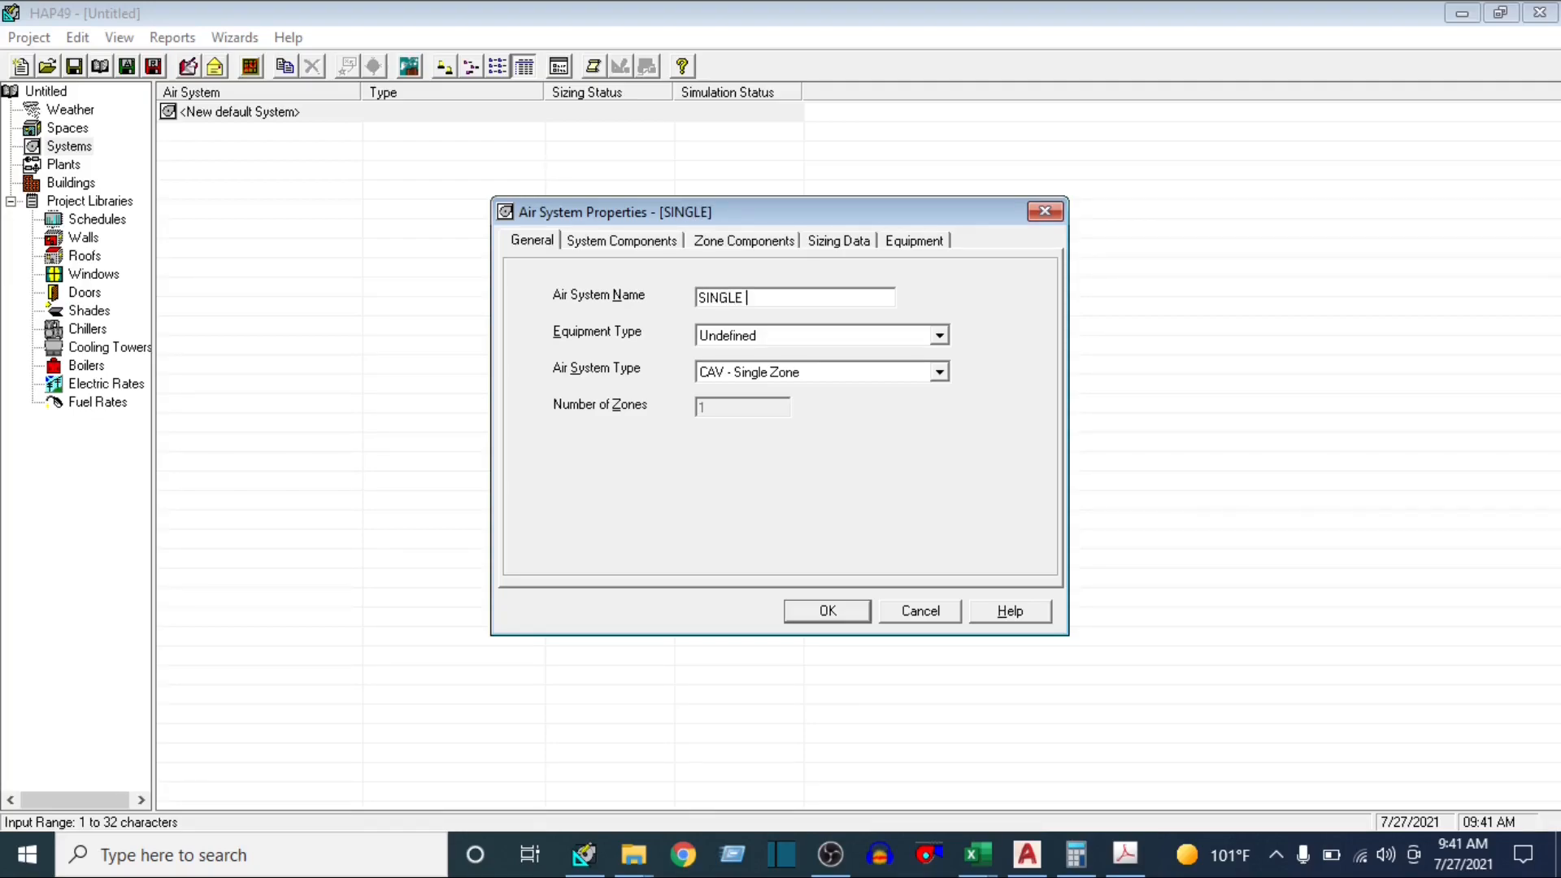
{"action": "type", "text": " ZONE WS"}
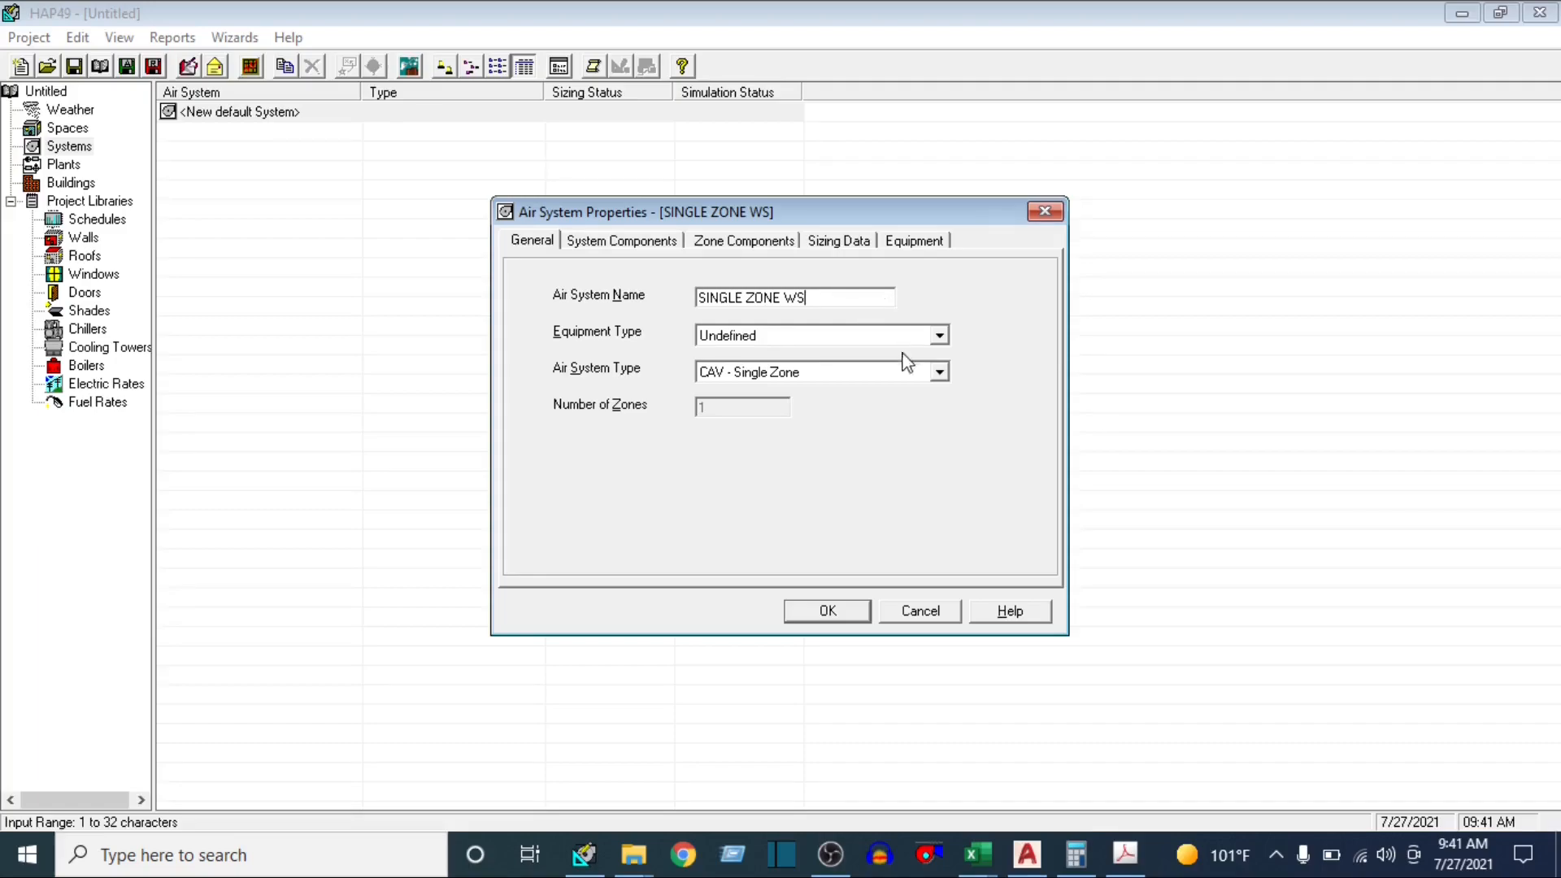
{"action": "left_click", "coordinate": [939, 335]}
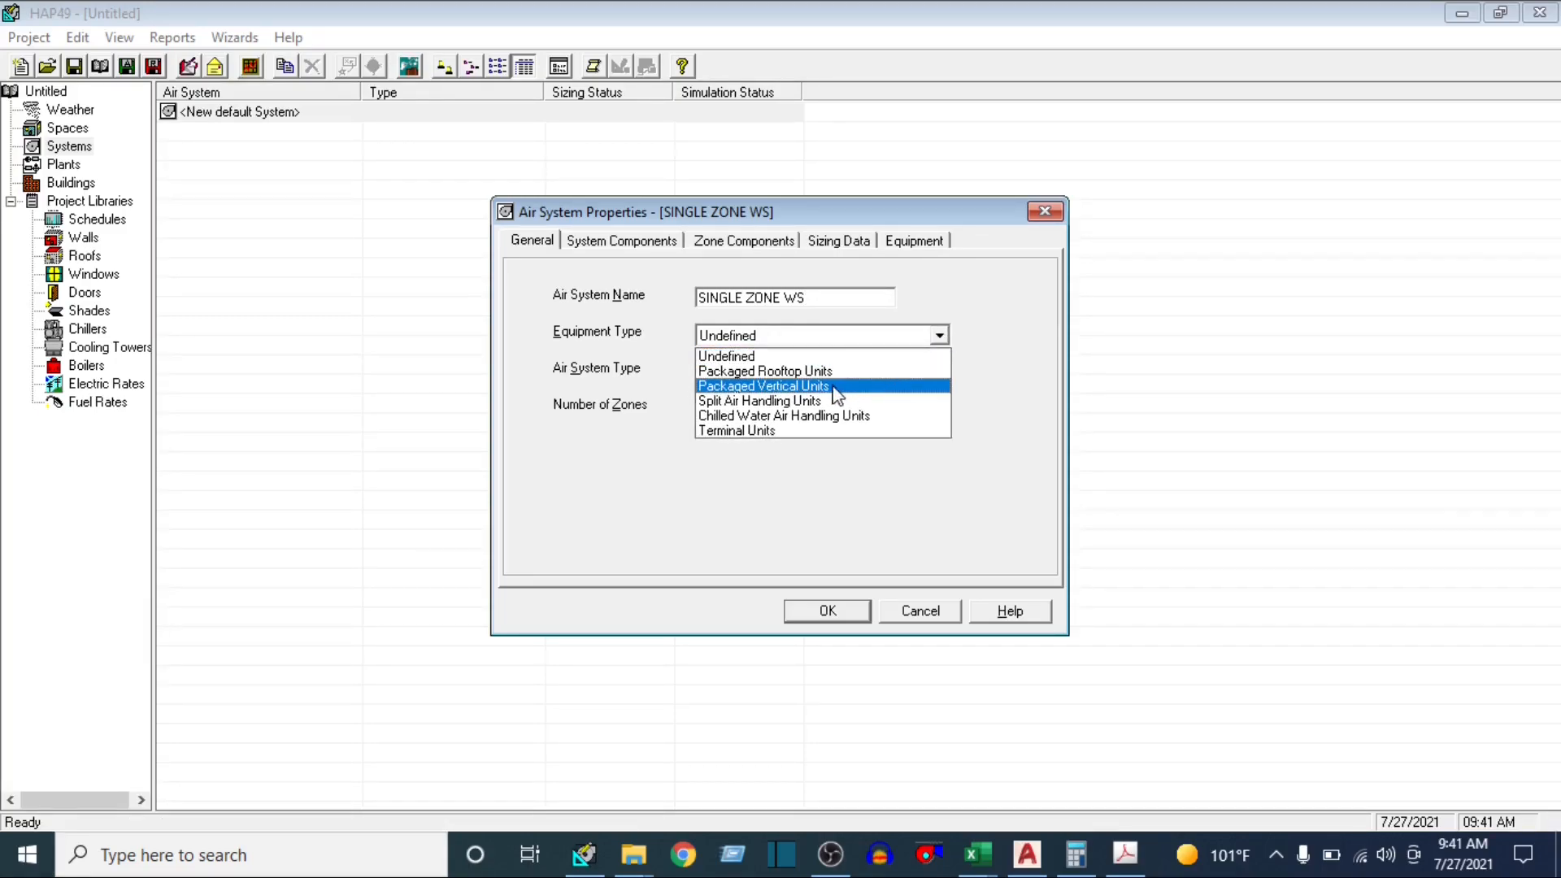
{"action": "left_click", "coordinate": [797, 404]}
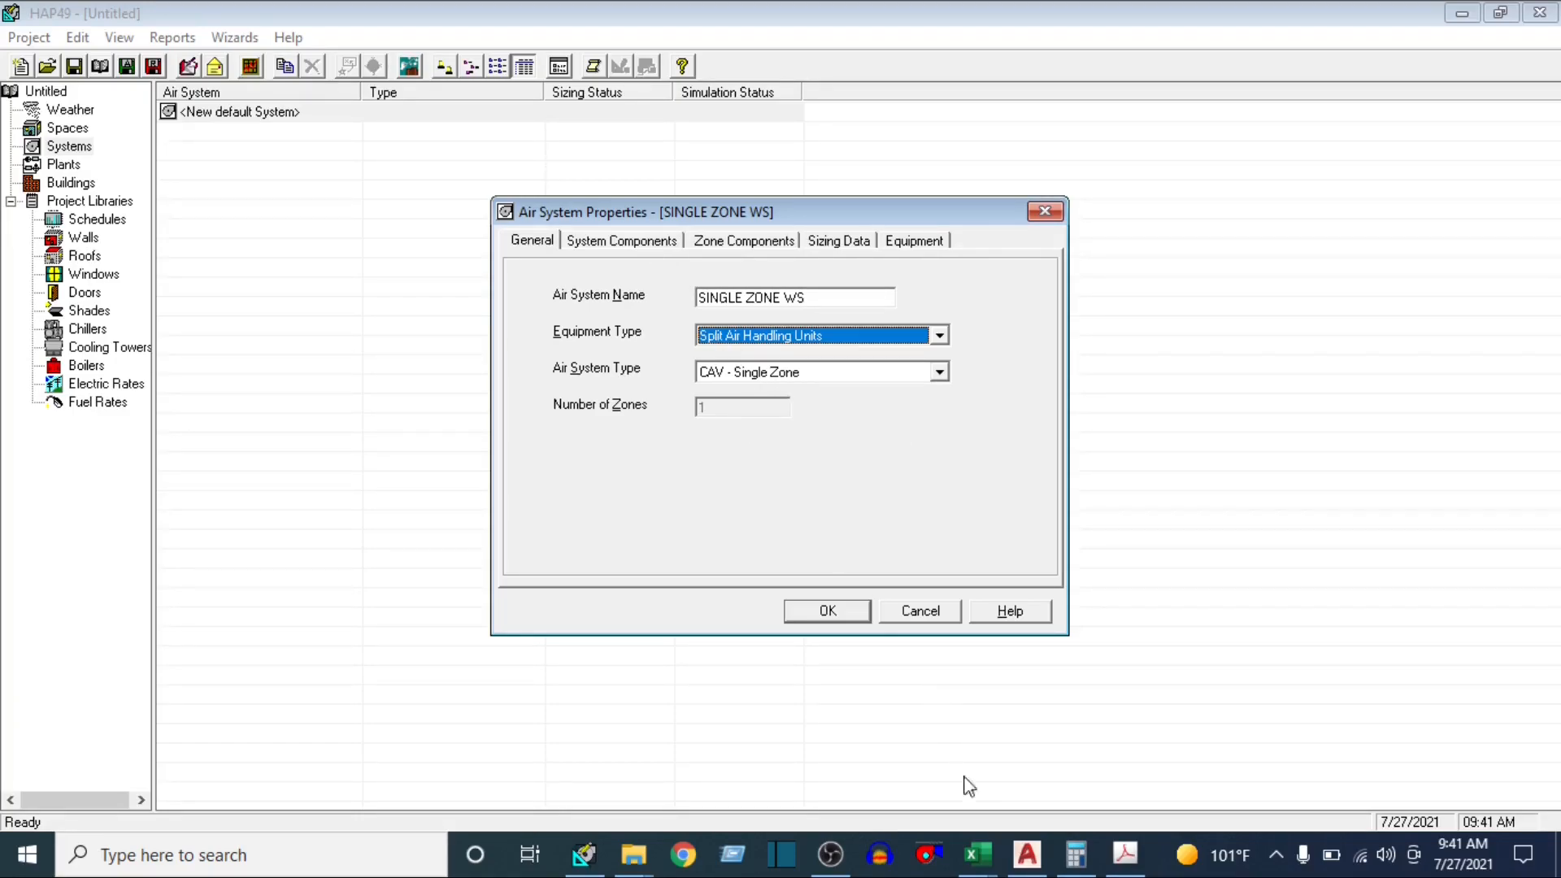
Examine the WORKSTATION area and its surrounding rooms on the AutoCAD plan, and return to HAP
{"action": "left_click", "coordinate": [1027, 854]}
{"action": "left_click_drag", "start_coordinate": [1269, 407], "coordinate": [1071, 413]}
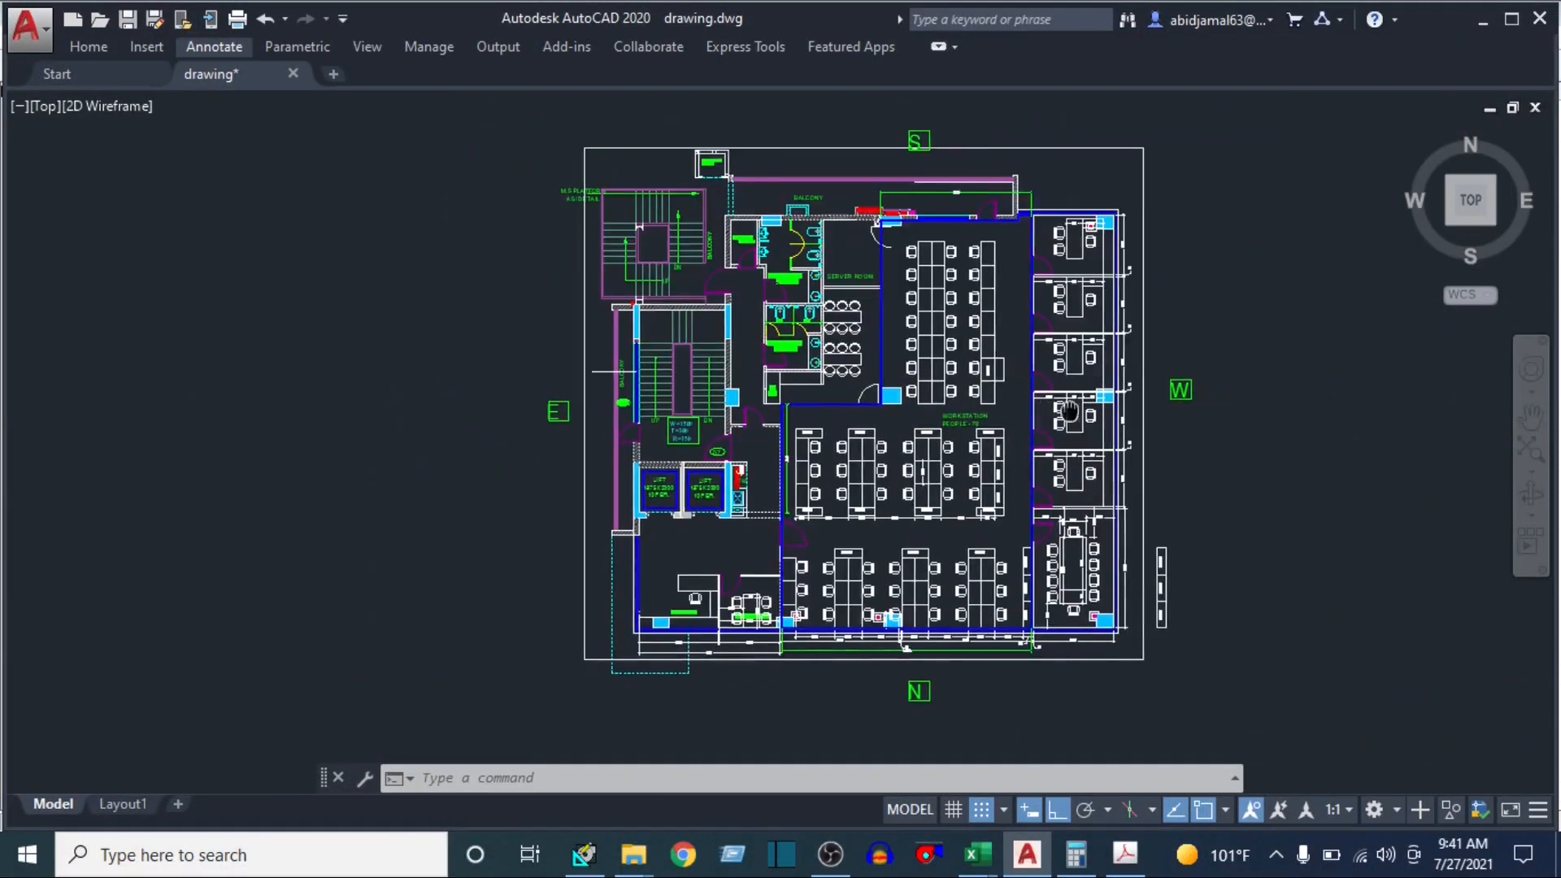
{"action": "scroll", "coordinate": [1073, 267], "scroll_direction": "up", "scroll_amount": 2}
{"action": "left_click_drag", "start_coordinate": [1057, 663], "coordinate": [1098, 469]}
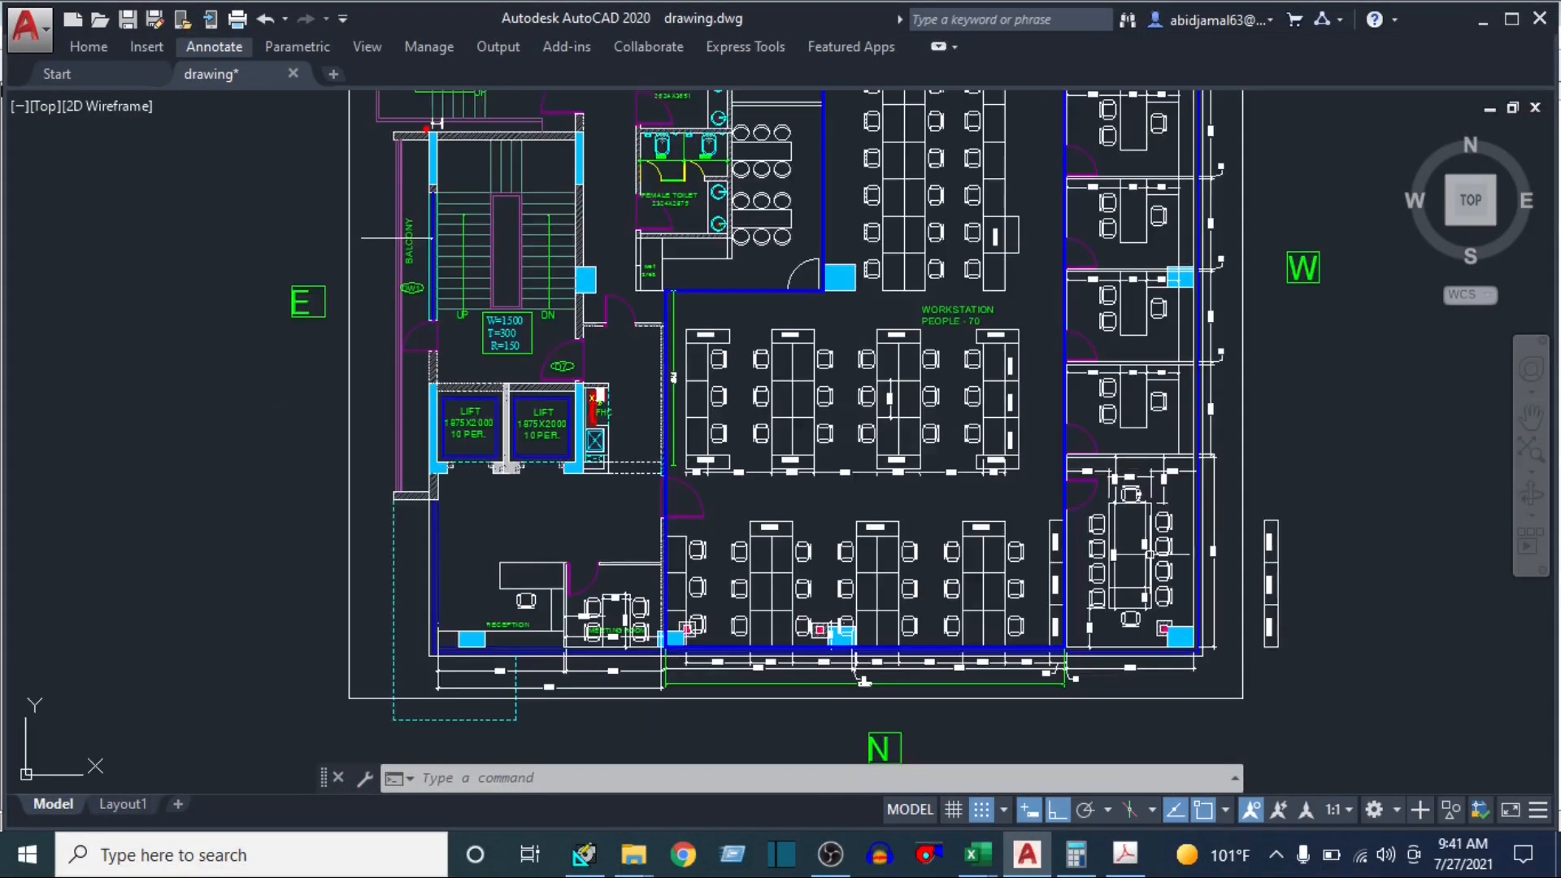
{"action": "left_click_drag", "start_coordinate": [949, 473], "coordinate": [950, 617]}
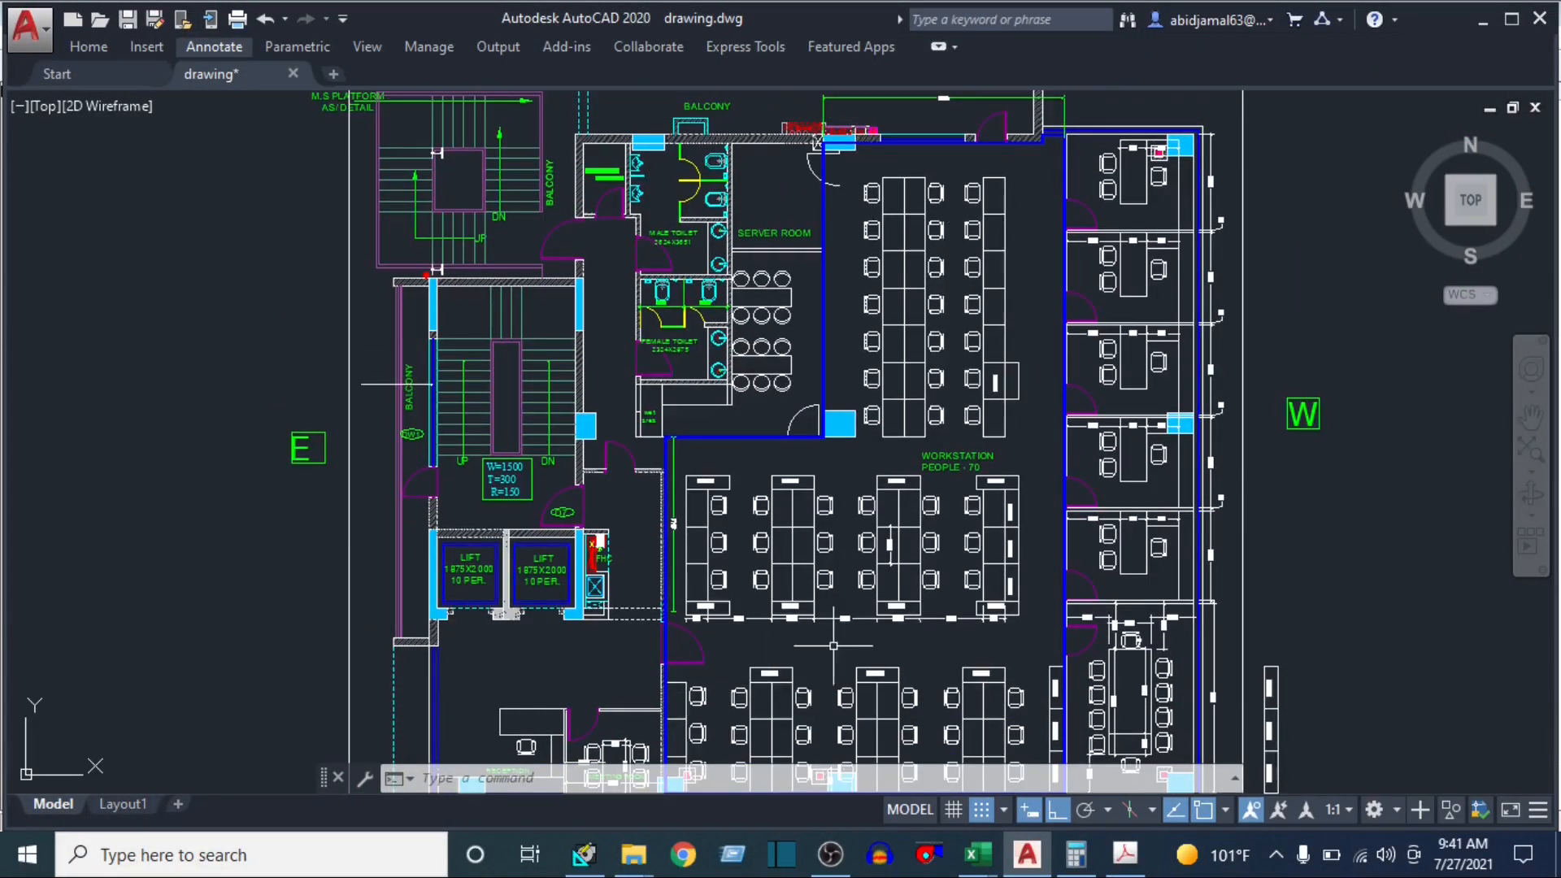
{"action": "left_click_drag", "start_coordinate": [832, 645], "coordinate": [824, 569]}
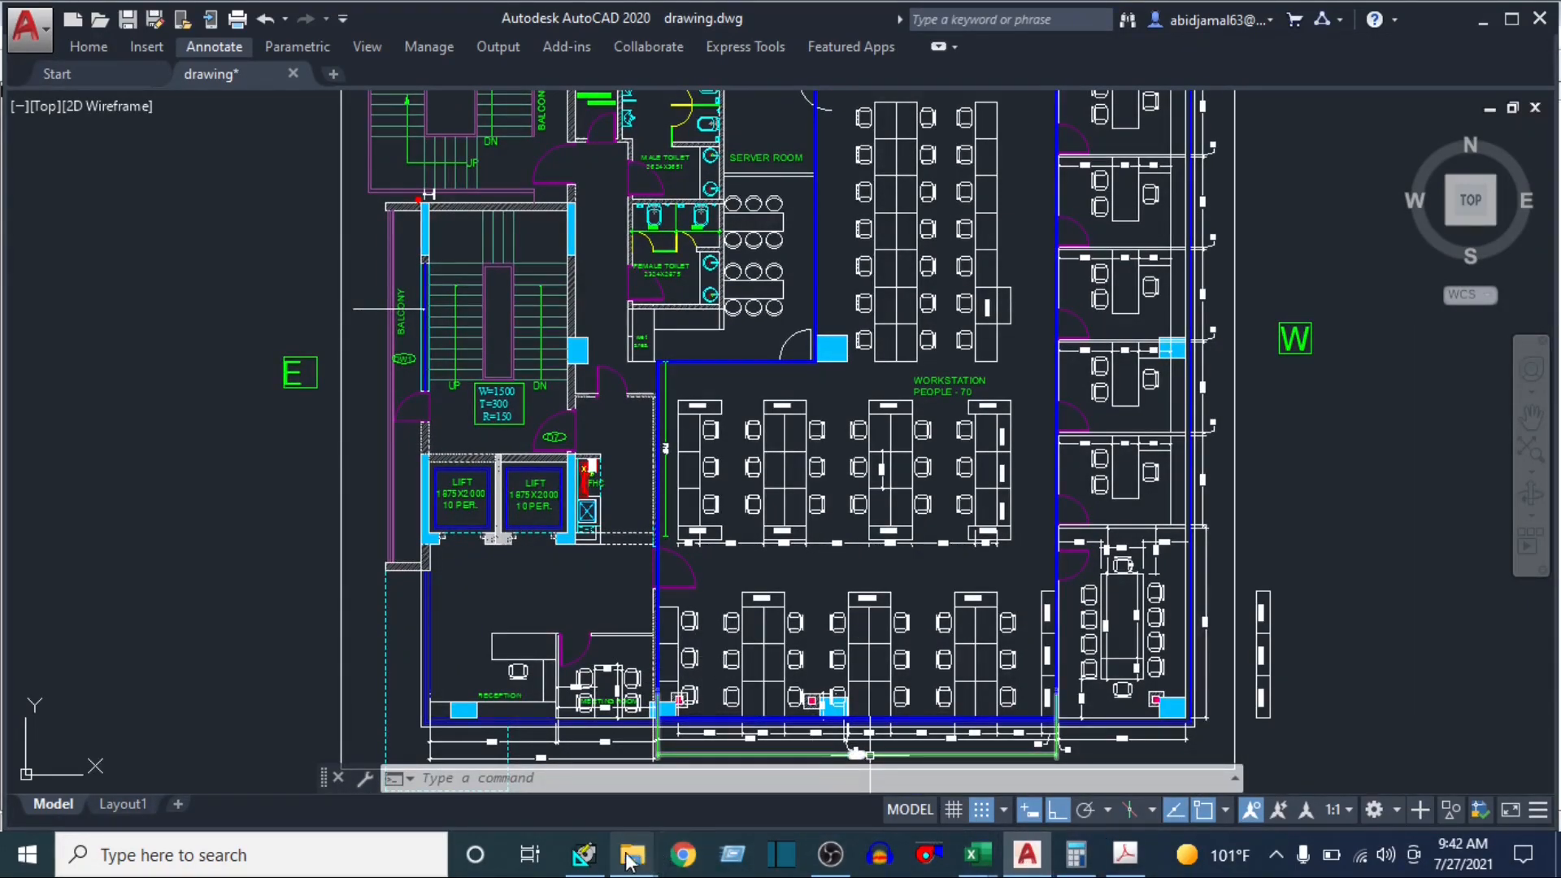
{"action": "left_click", "coordinate": [584, 853]}
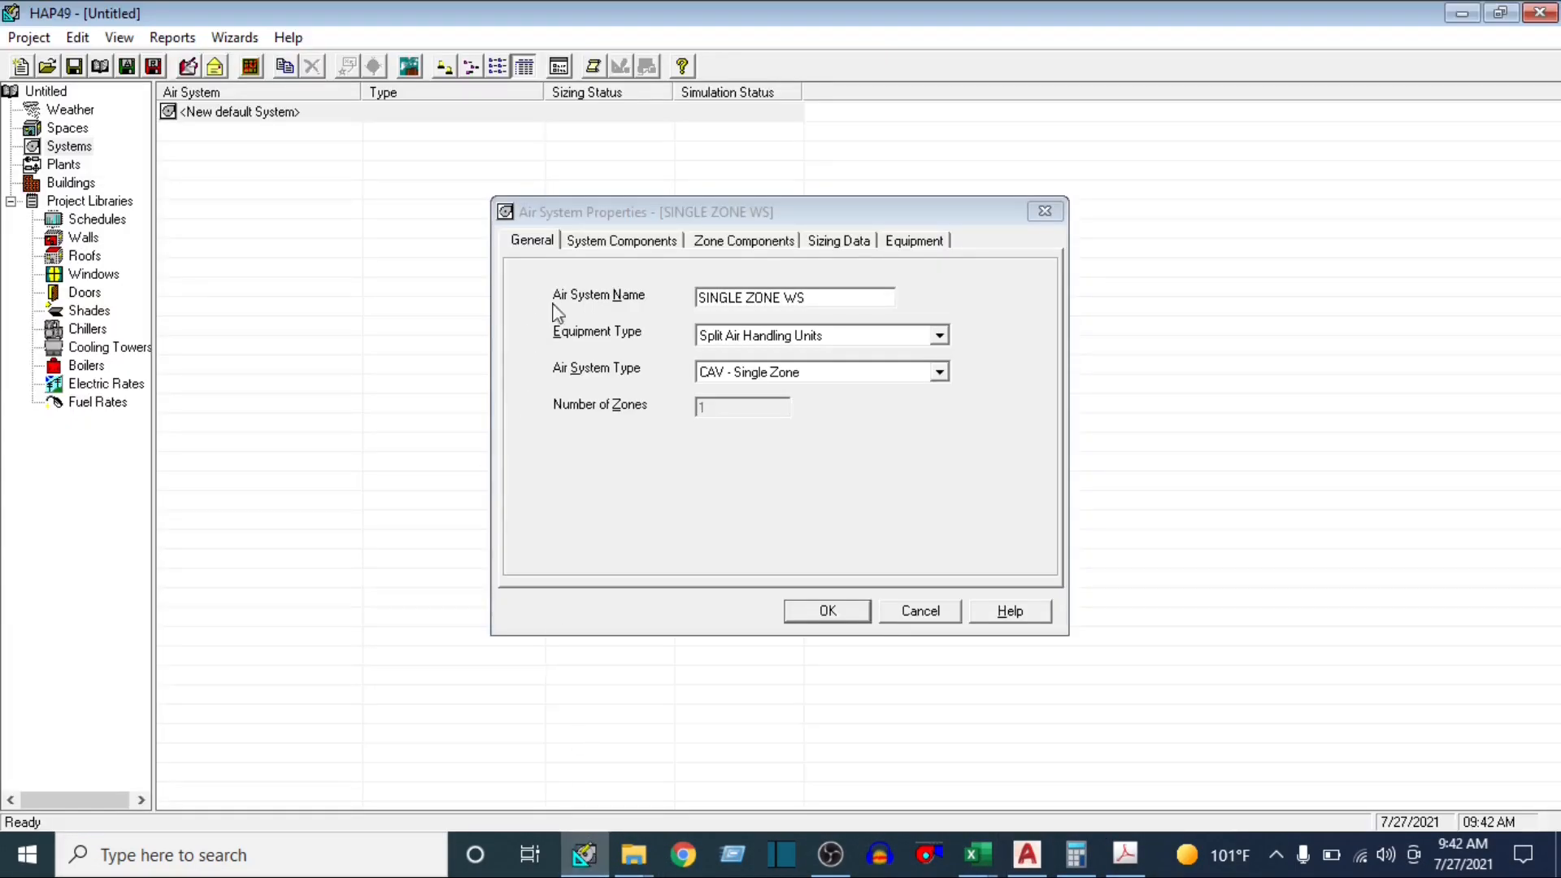
Review the system's Ventilation Air component, and set the Central Cooling supply temperature to 55 °F
{"action": "left_click", "coordinate": [605, 242]}
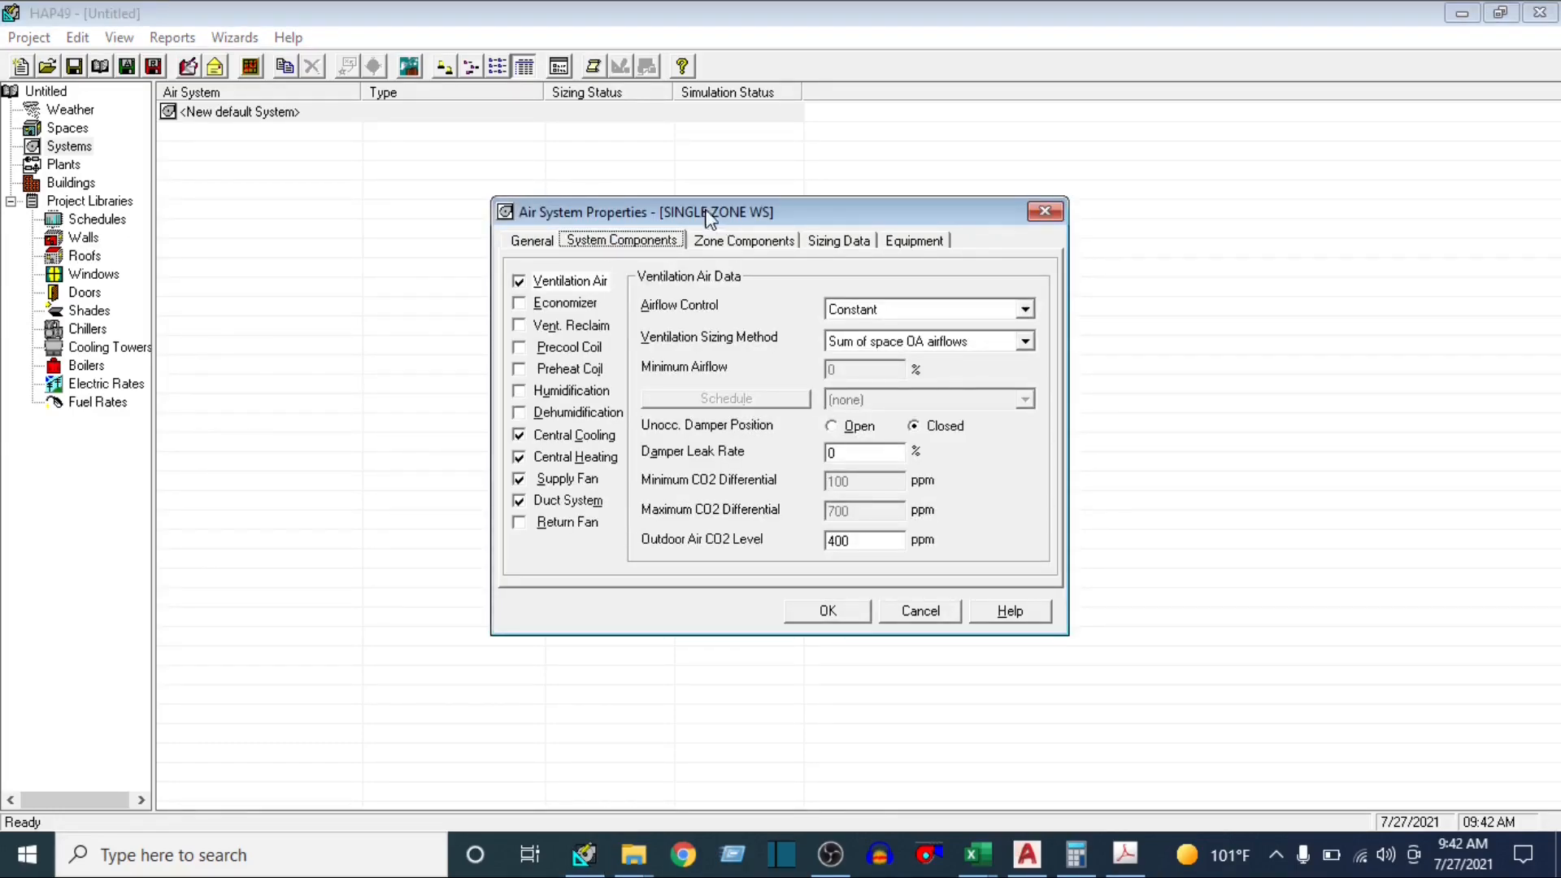
{"action": "left_click", "coordinate": [583, 283]}
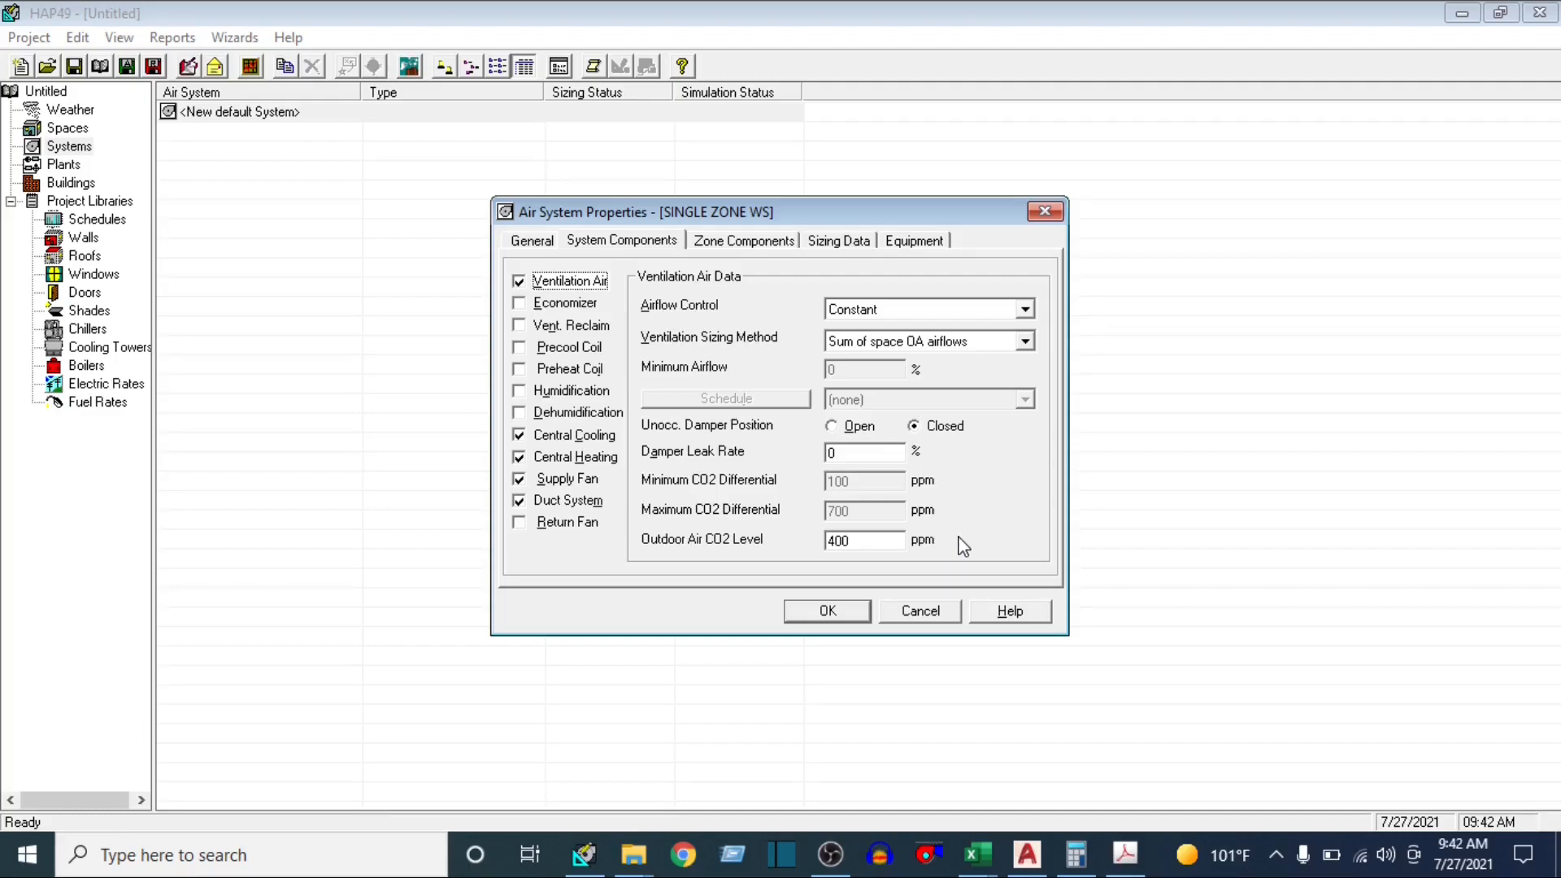
{"action": "left_click", "coordinate": [602, 439]}
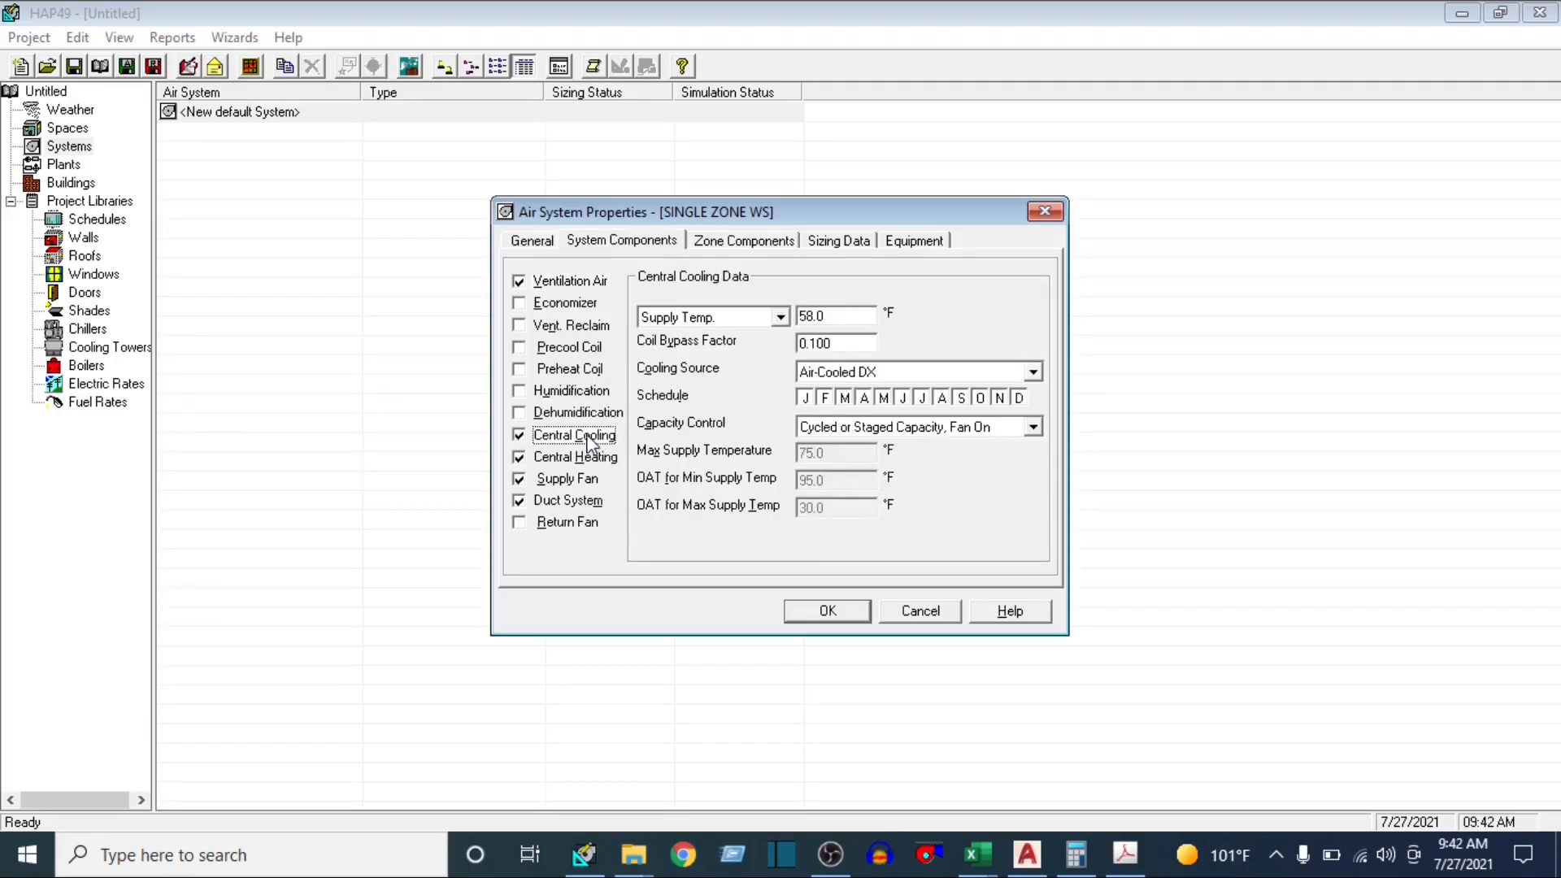
{"action": "left_click", "coordinate": [842, 317]}
{"action": "type", "text": "55"}
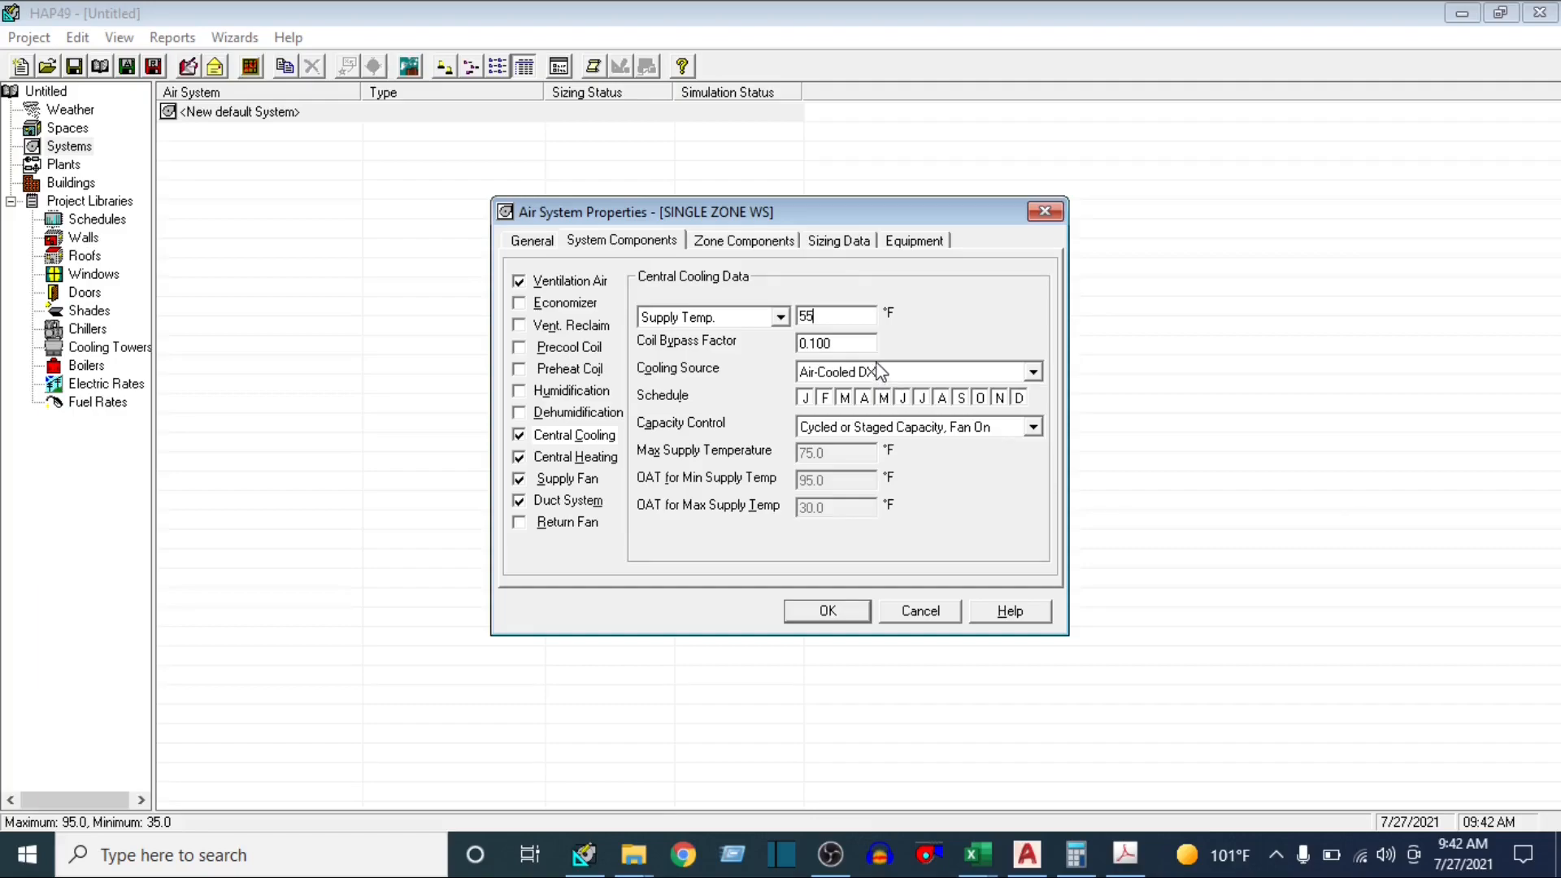
Review the Central Heating, Supply Fan and Duct System component settings of the SINGLE ZONE WS system
{"action": "left_click", "coordinate": [579, 468]}
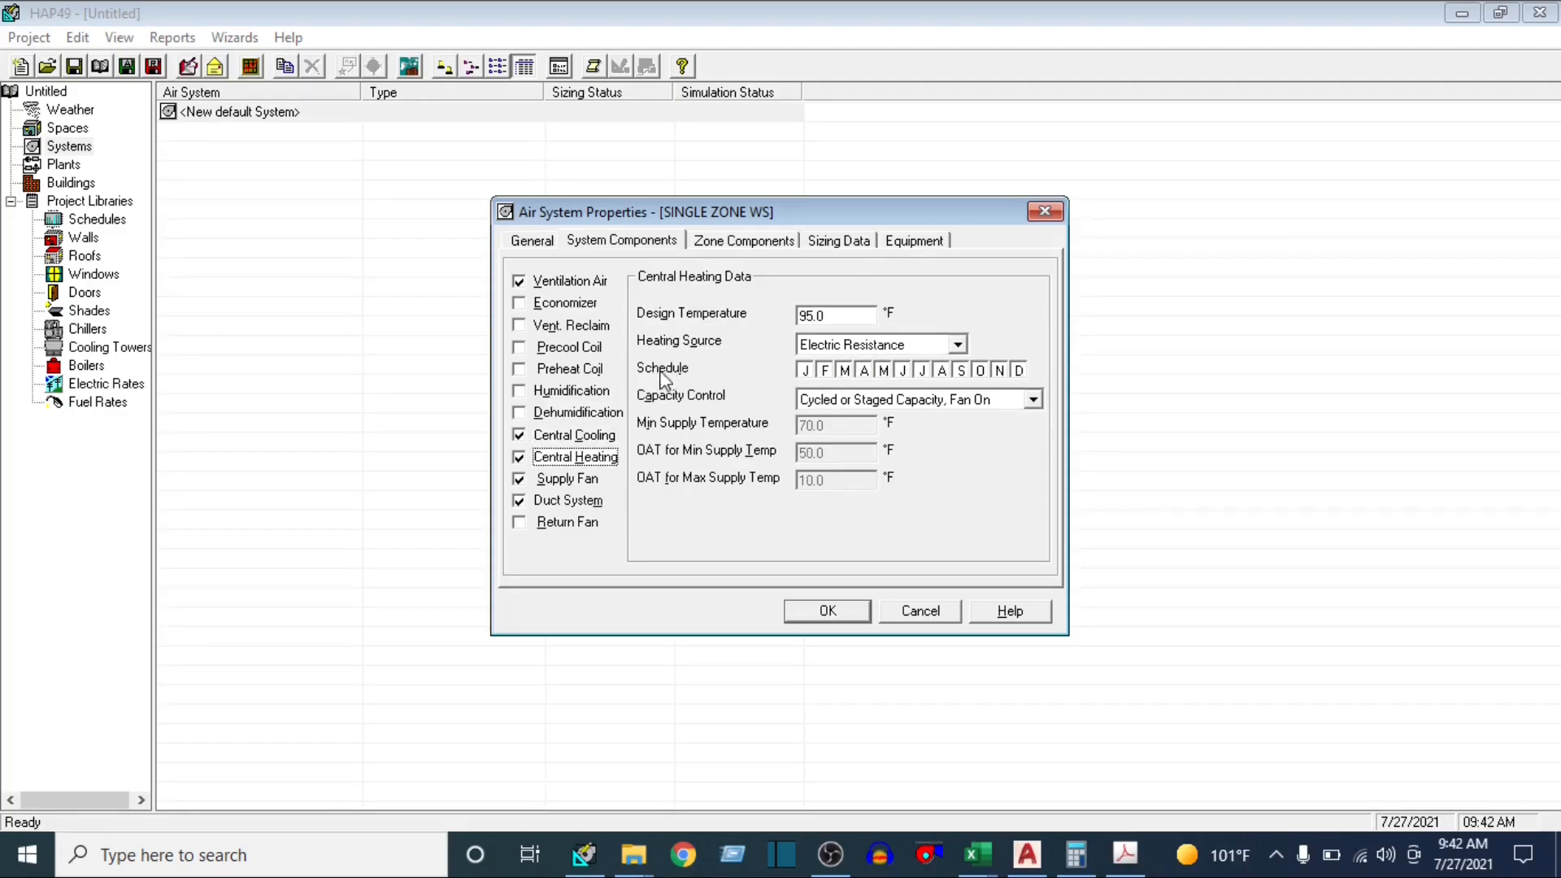
{"action": "left_click", "coordinate": [578, 480]}
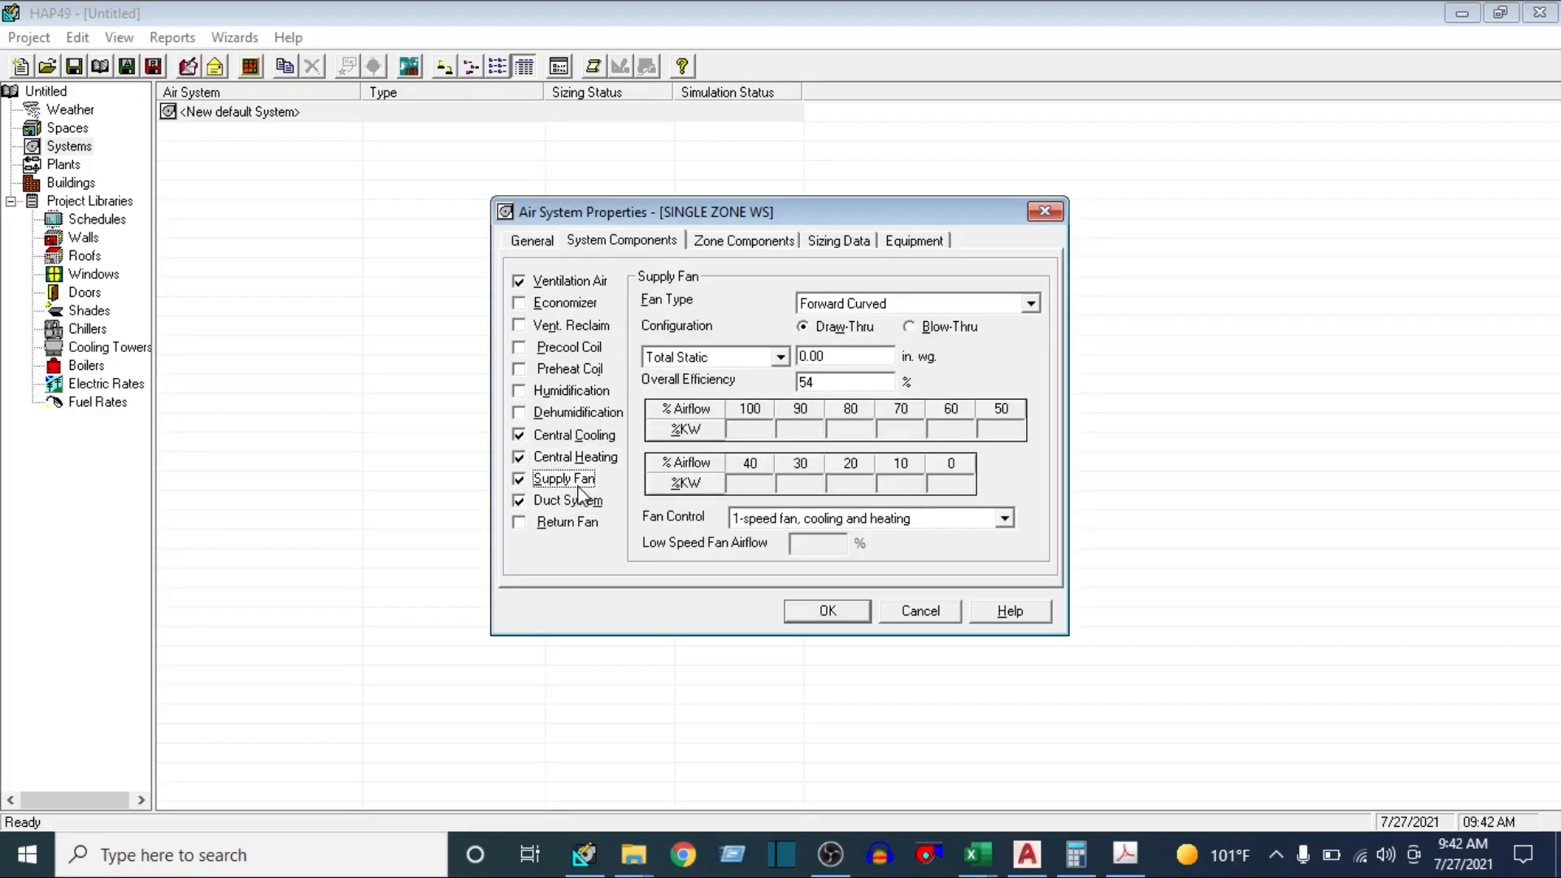
{"action": "left_click", "coordinate": [579, 501]}
{"action": "left_click", "coordinate": [566, 481]}
{"action": "left_click", "coordinate": [578, 501]}
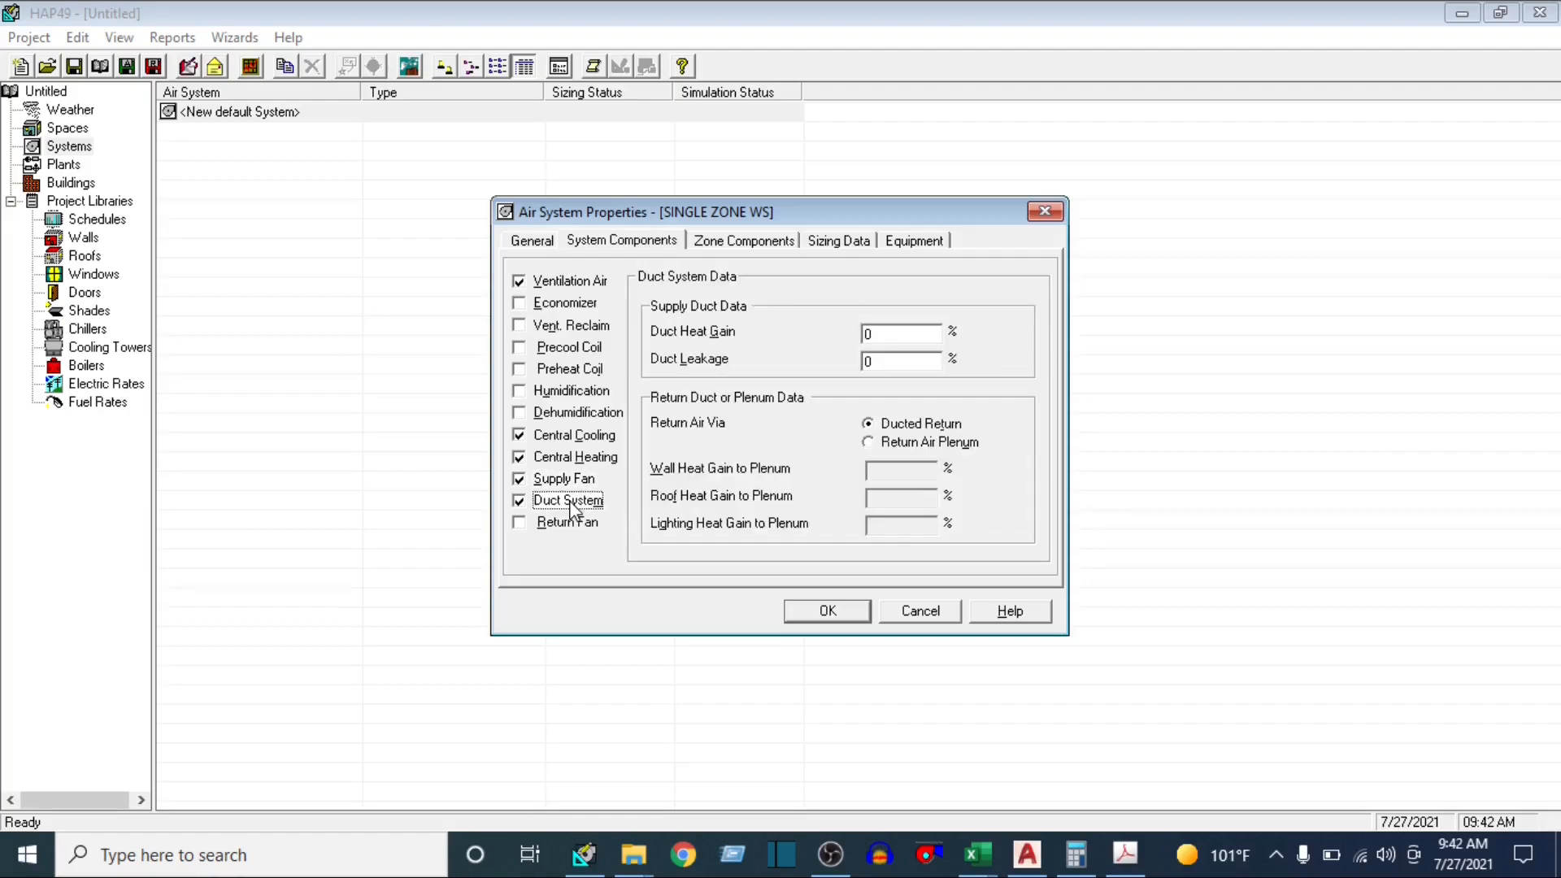
{"action": "left_click", "coordinate": [580, 481]}
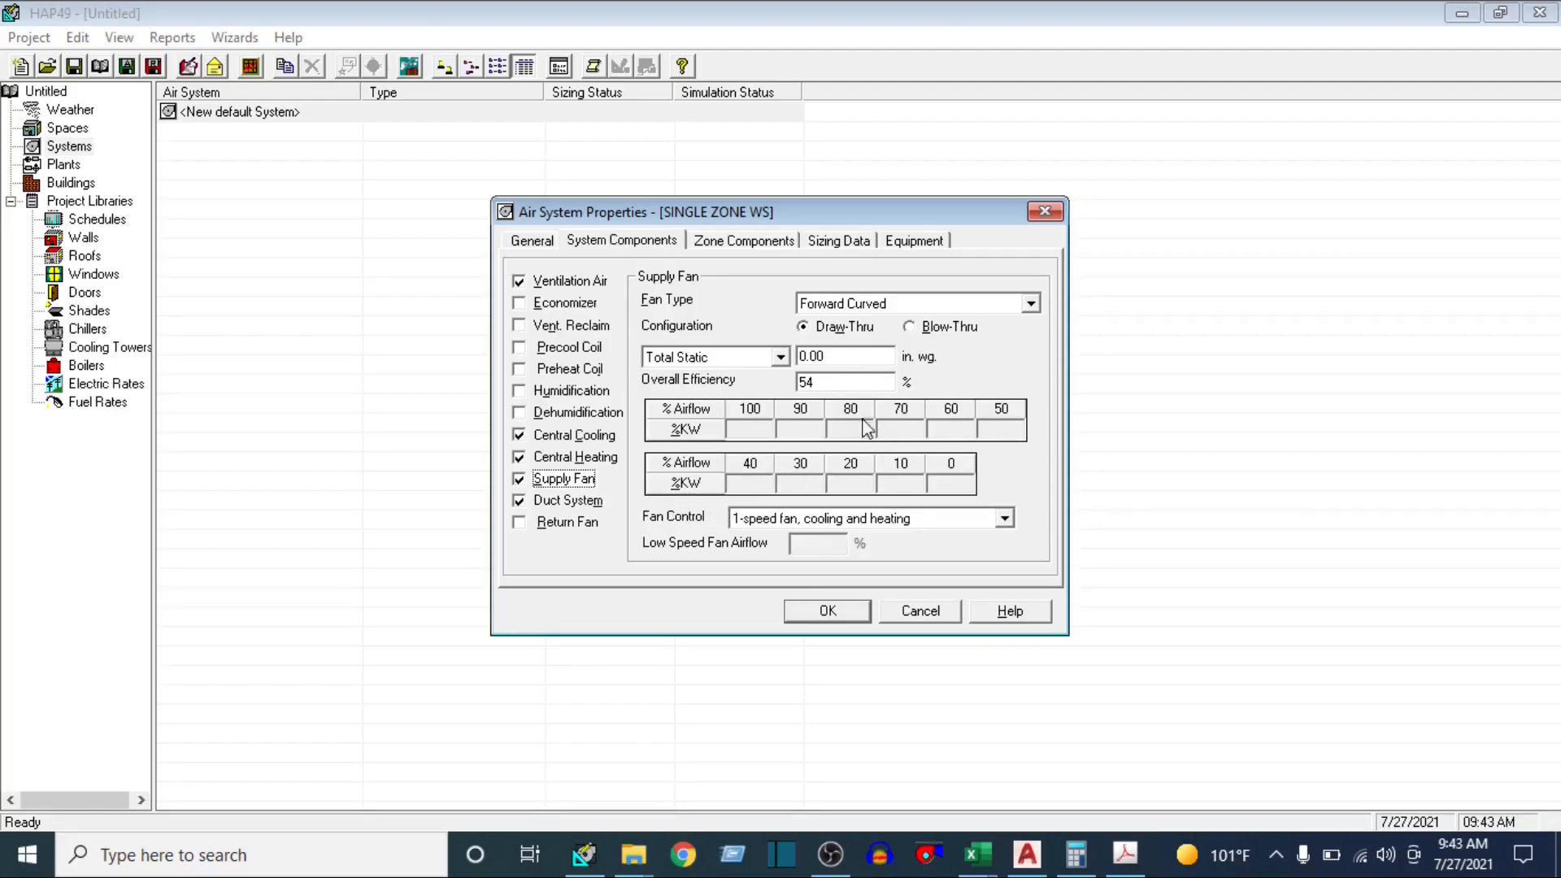
{"action": "left_click", "coordinate": [576, 503]}
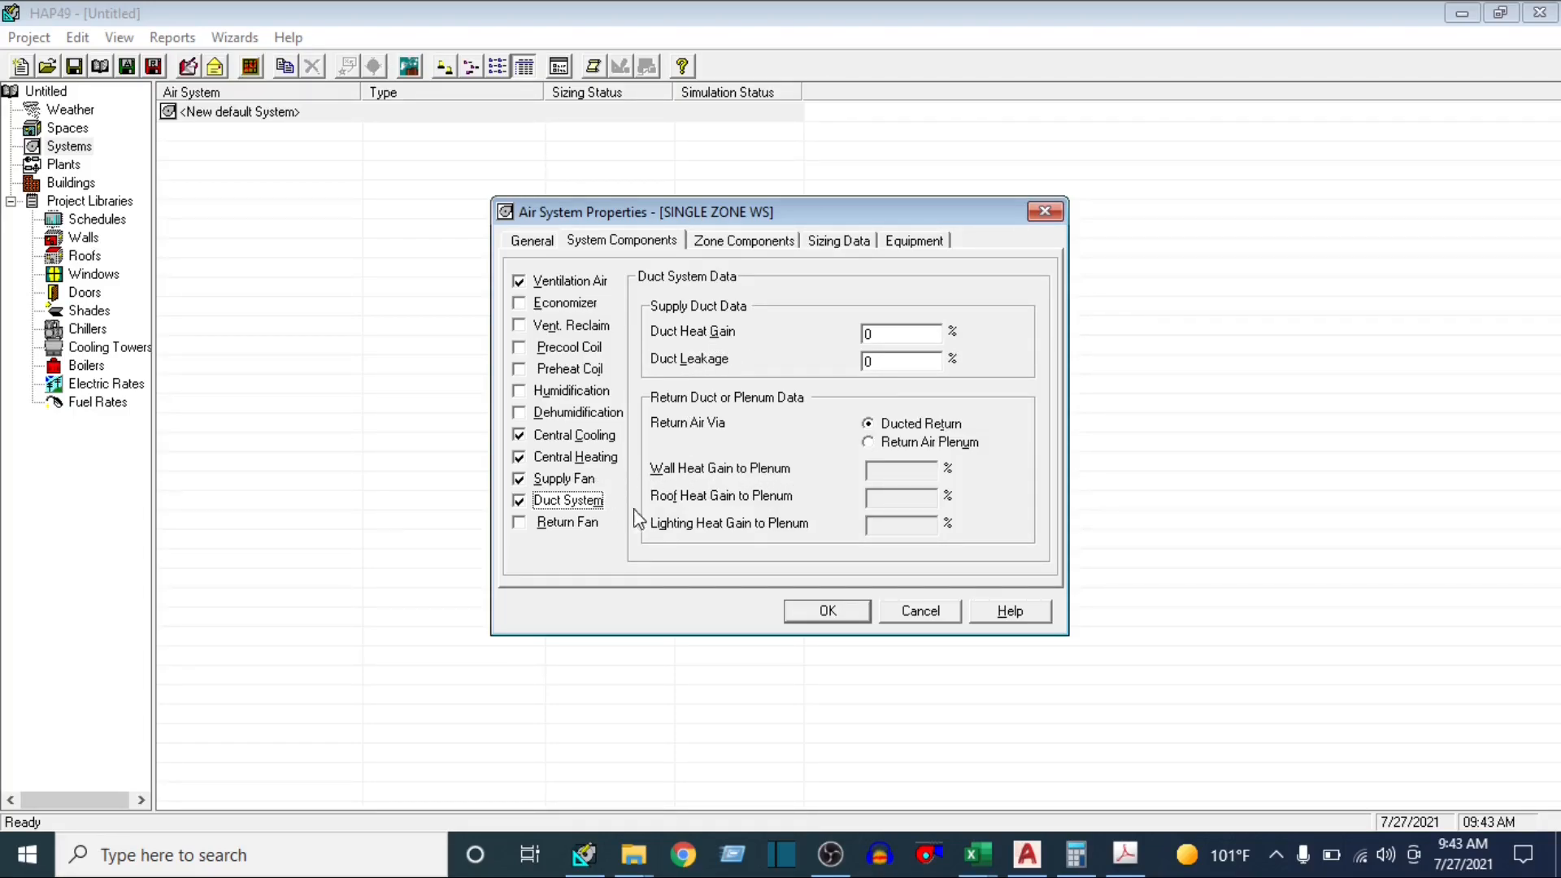
Assign the WORKSTATION space to Zone 1 in the system's zone components
{"action": "left_click", "coordinate": [742, 241]}
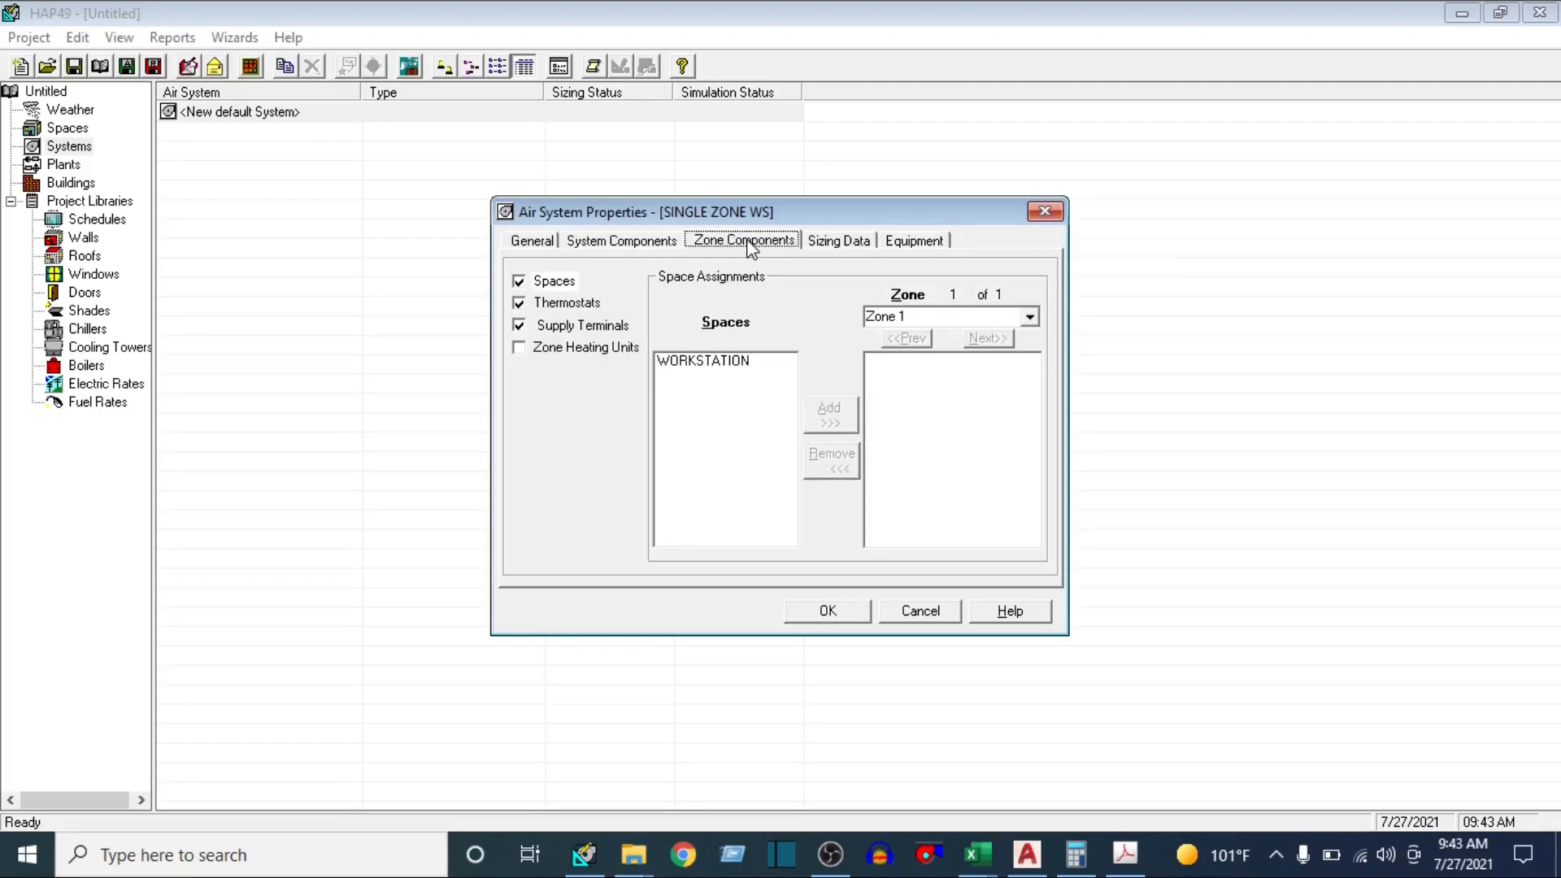
{"action": "left_click", "coordinate": [706, 362]}
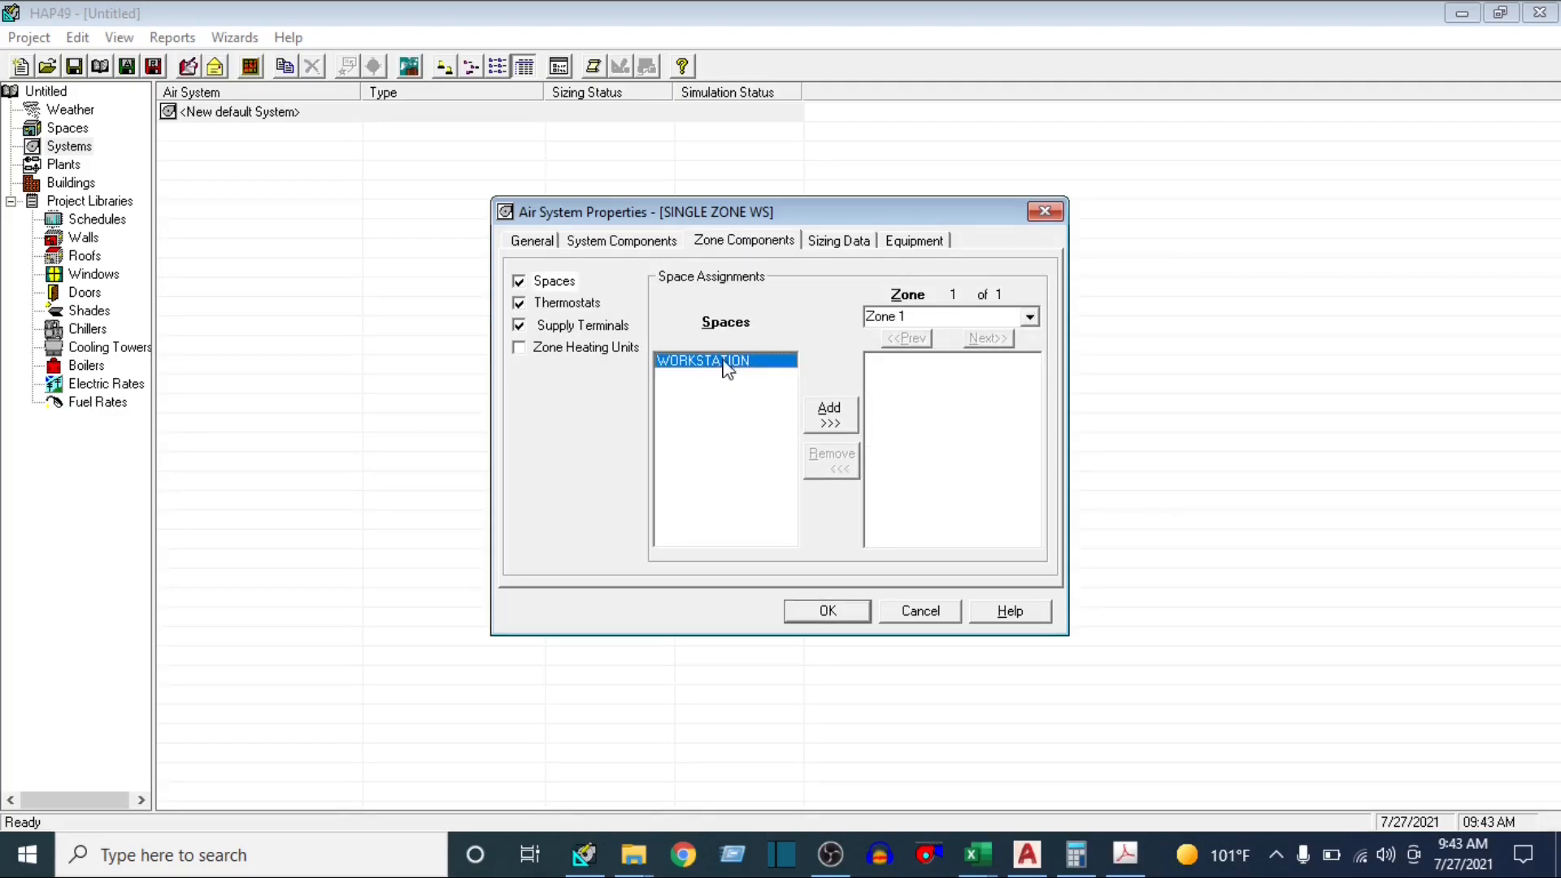
{"action": "left_click", "coordinate": [829, 415]}
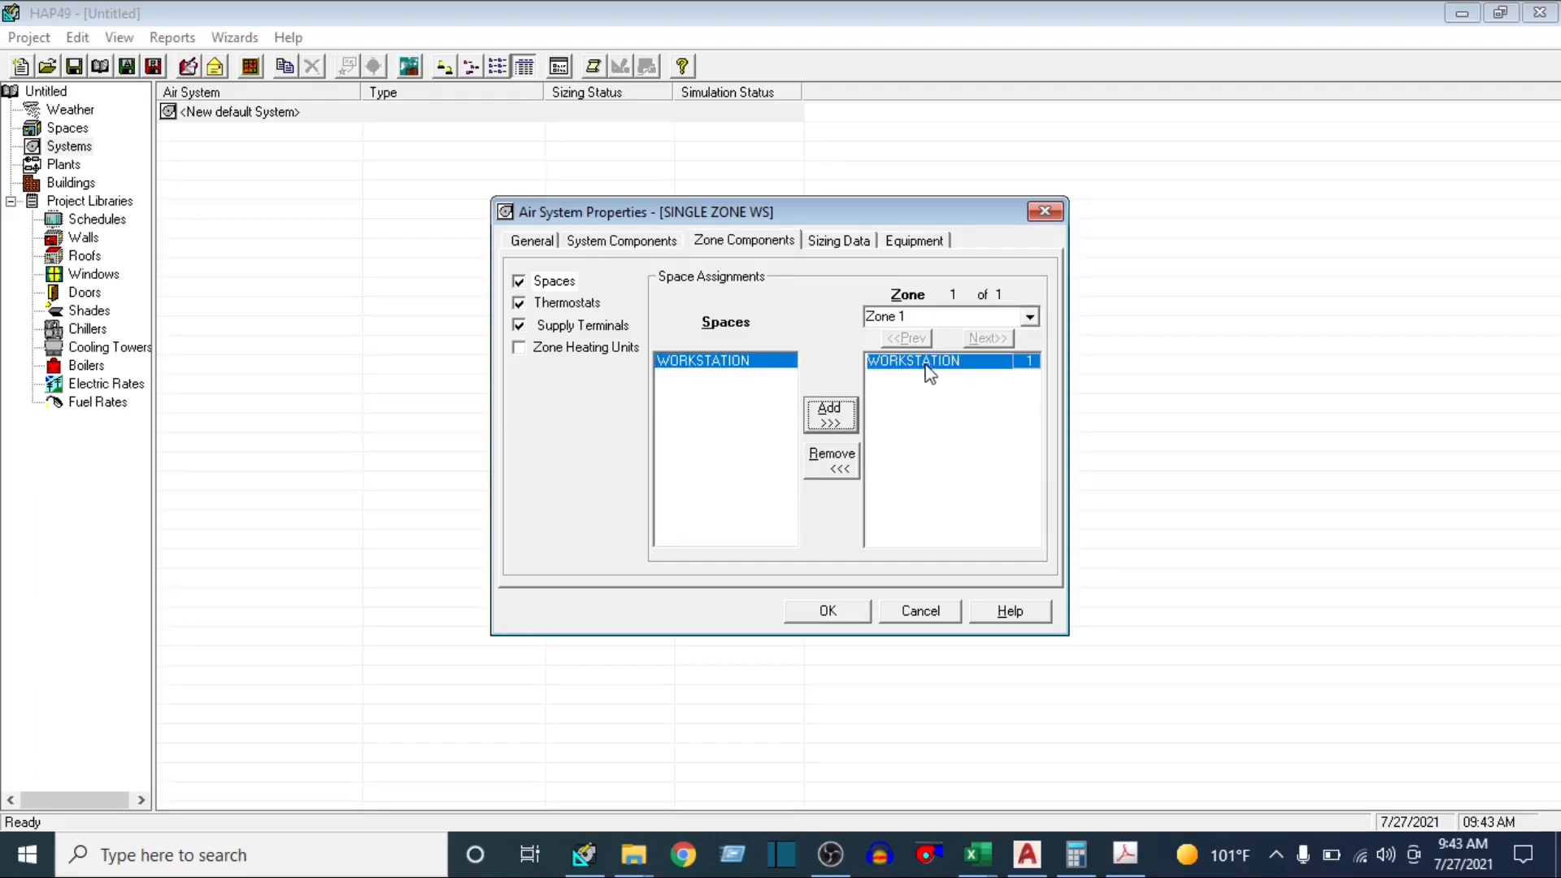
{"action": "left_click", "coordinate": [569, 285]}
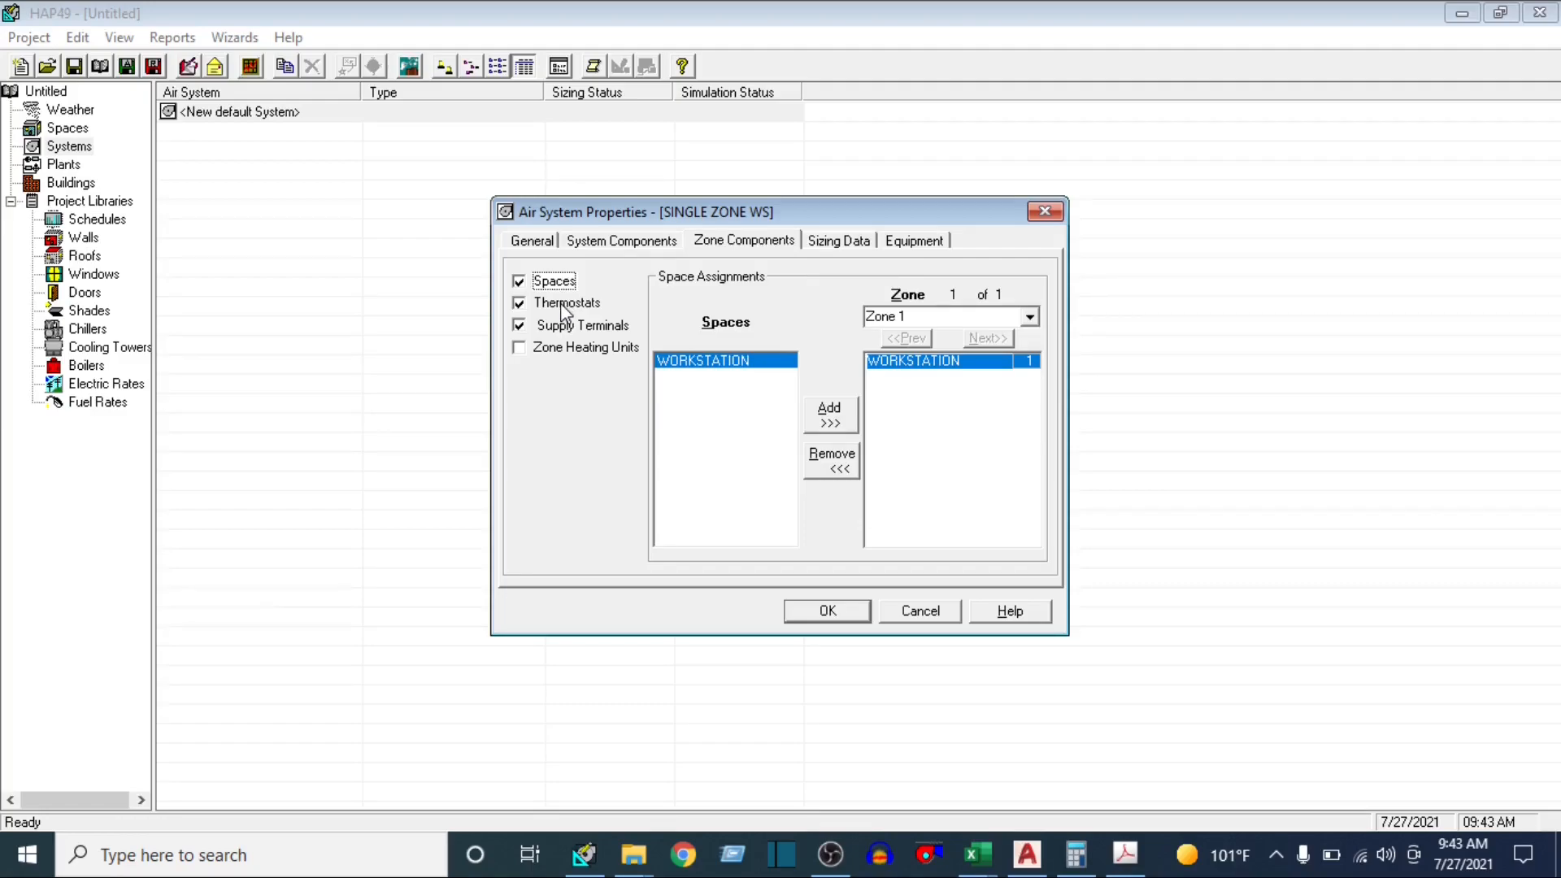
Set the zone's thermostat schedule to THERMOSTAT, and review the Supply Terminals data
{"action": "left_click", "coordinate": [567, 307]}
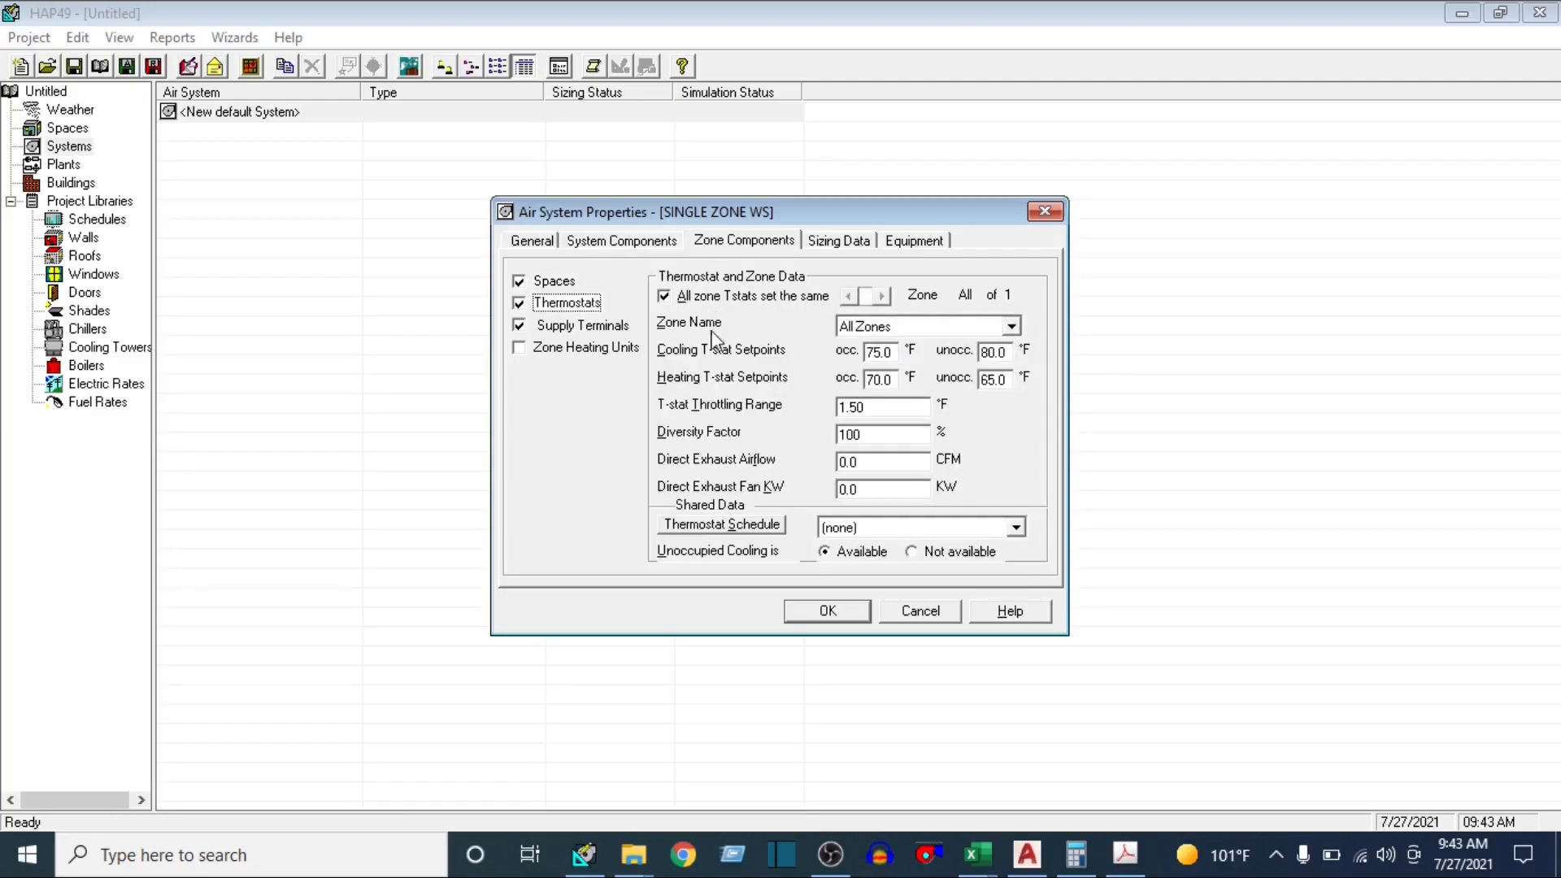
{"action": "left_click", "coordinate": [1017, 529]}
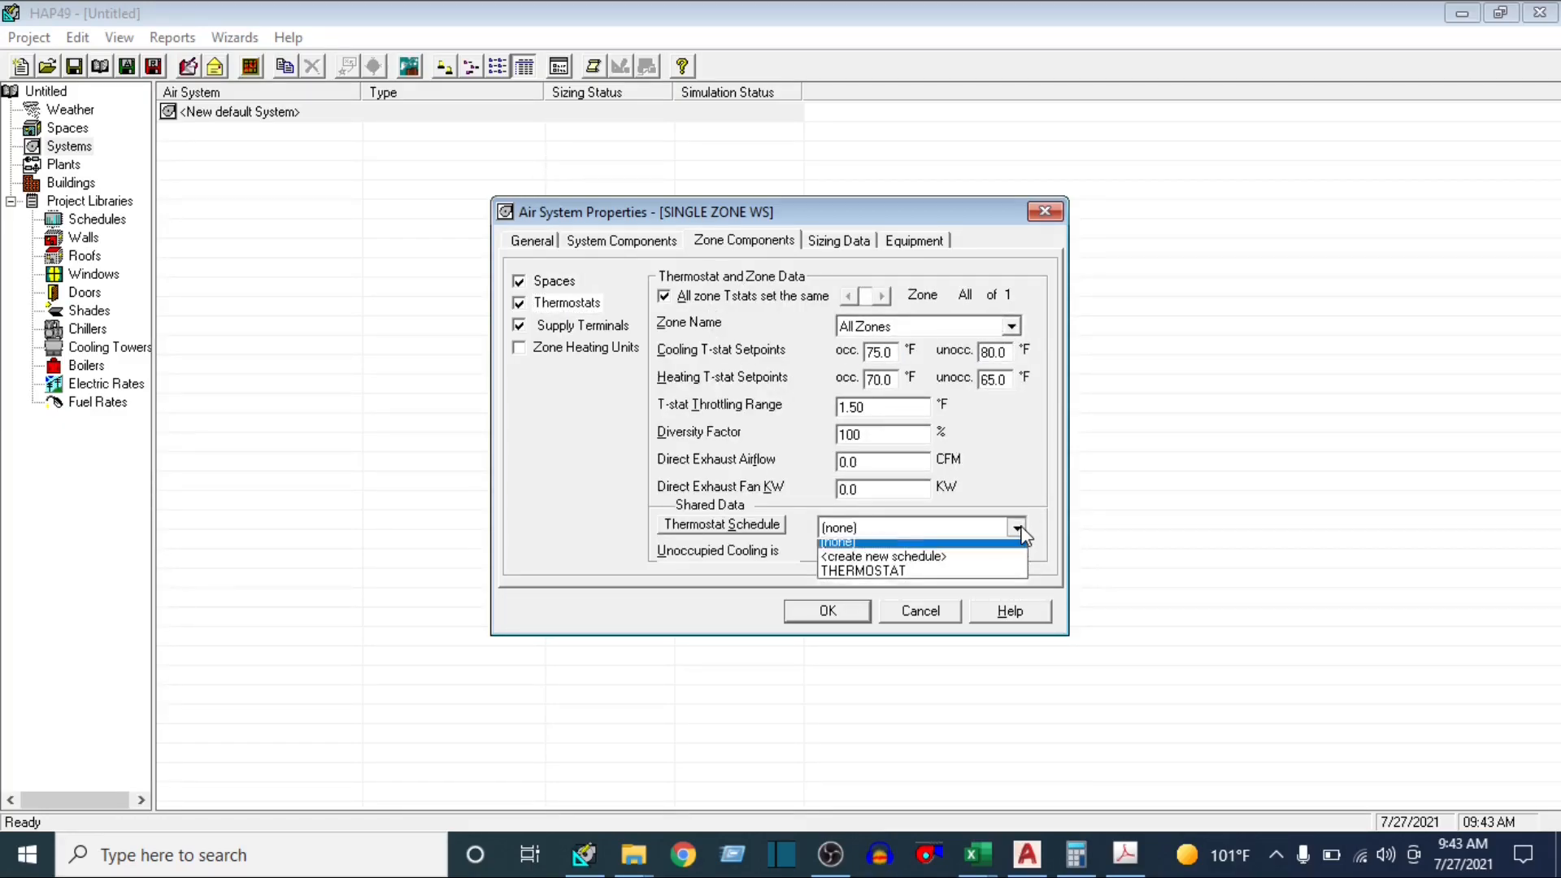
{"action": "left_click", "coordinate": [917, 577]}
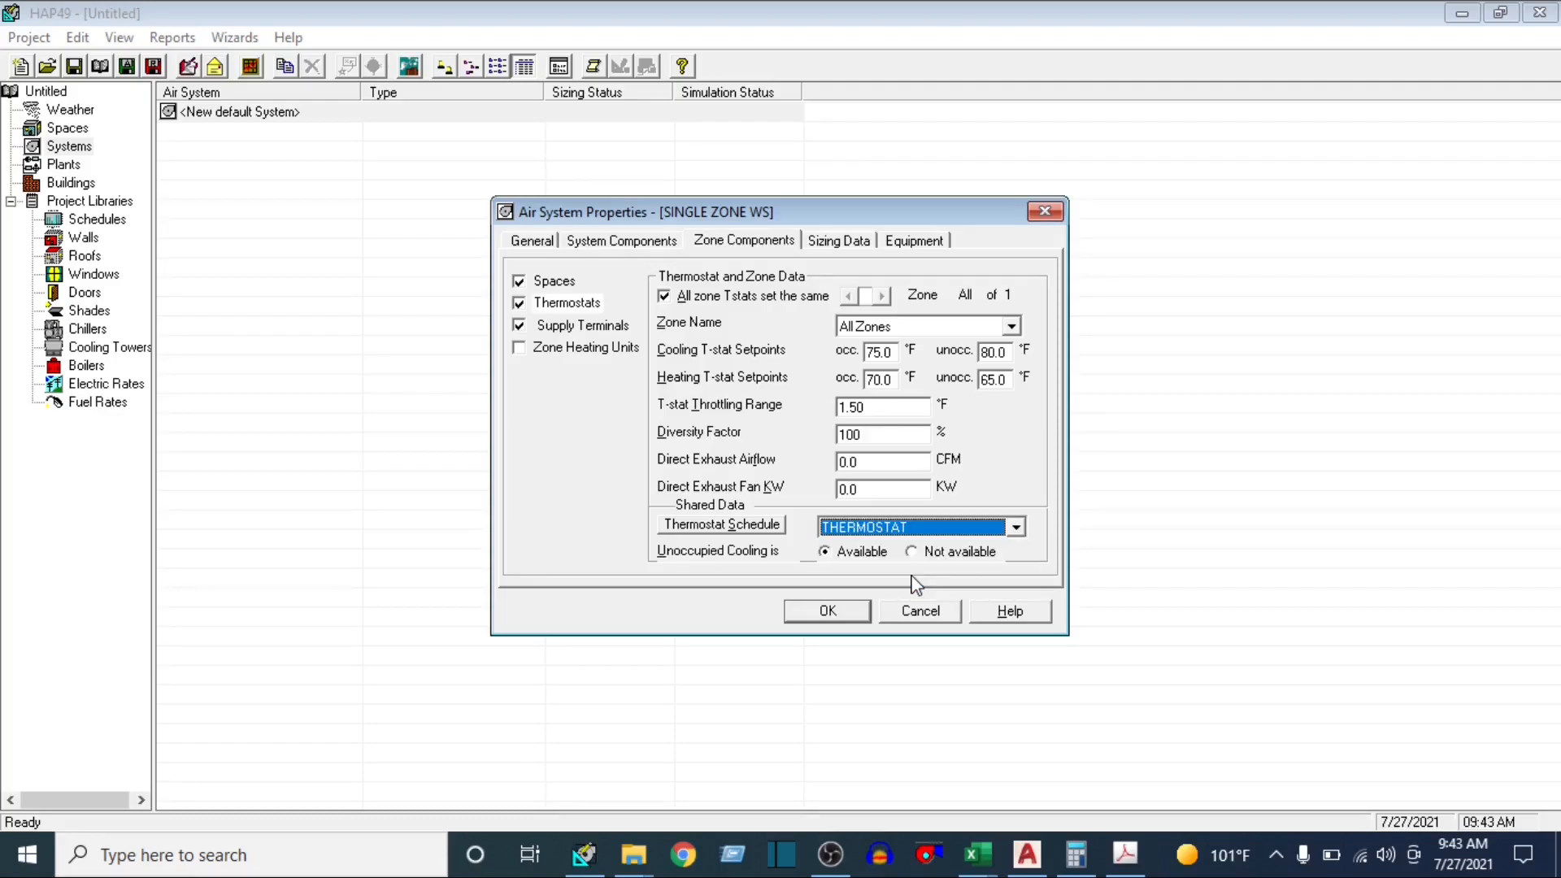
{"action": "left_click", "coordinate": [589, 326]}
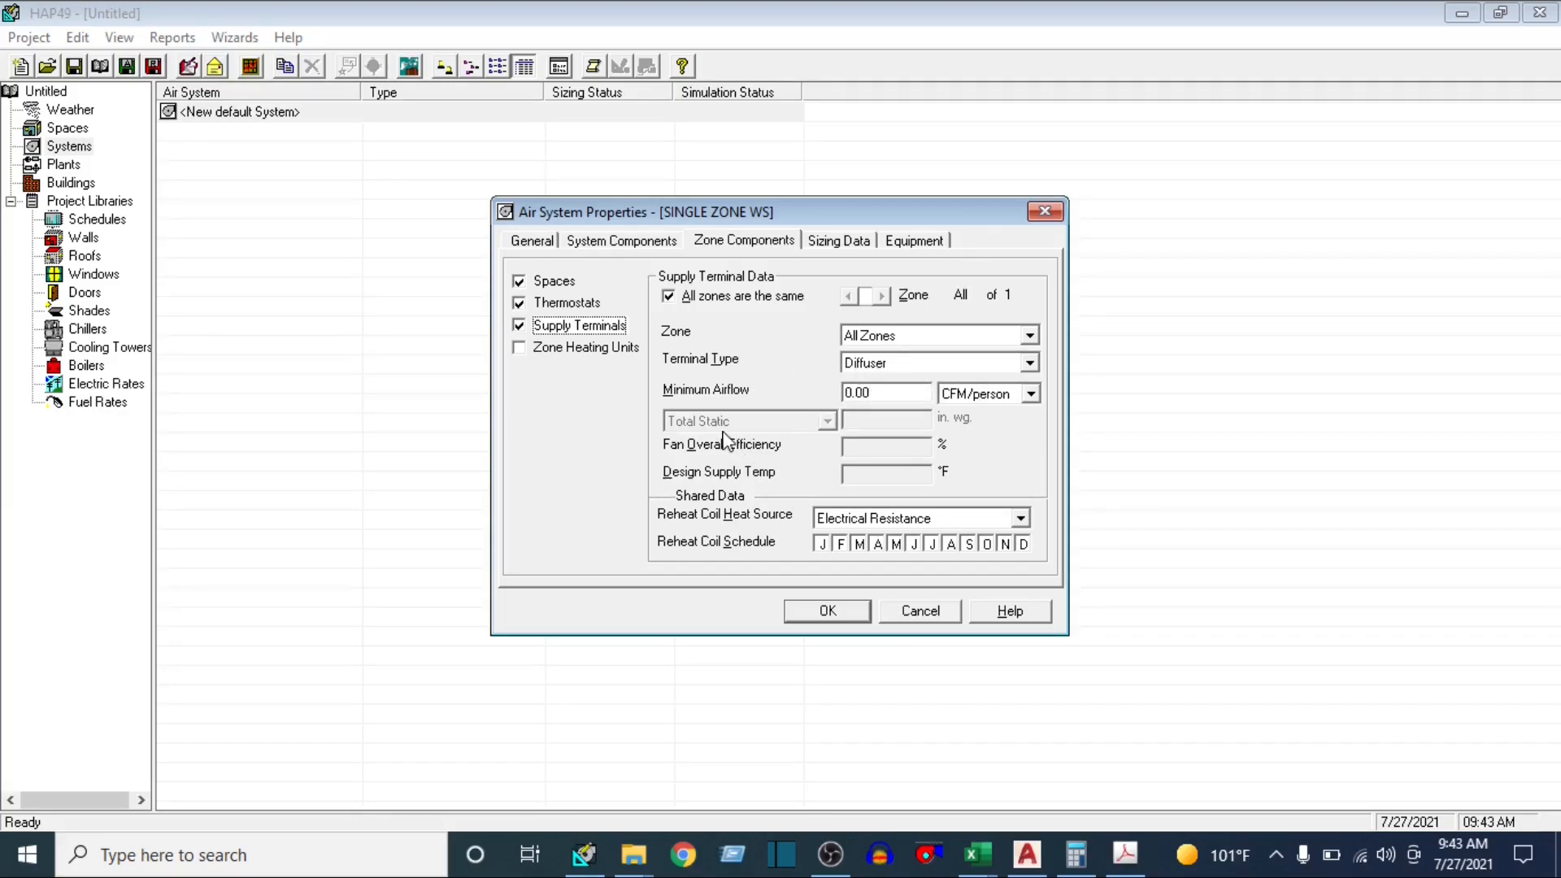
Set the system sizing safety factors to 10% cooling sensible, 5% cooling latent and 5% heating
{"action": "left_click", "coordinate": [846, 242]}
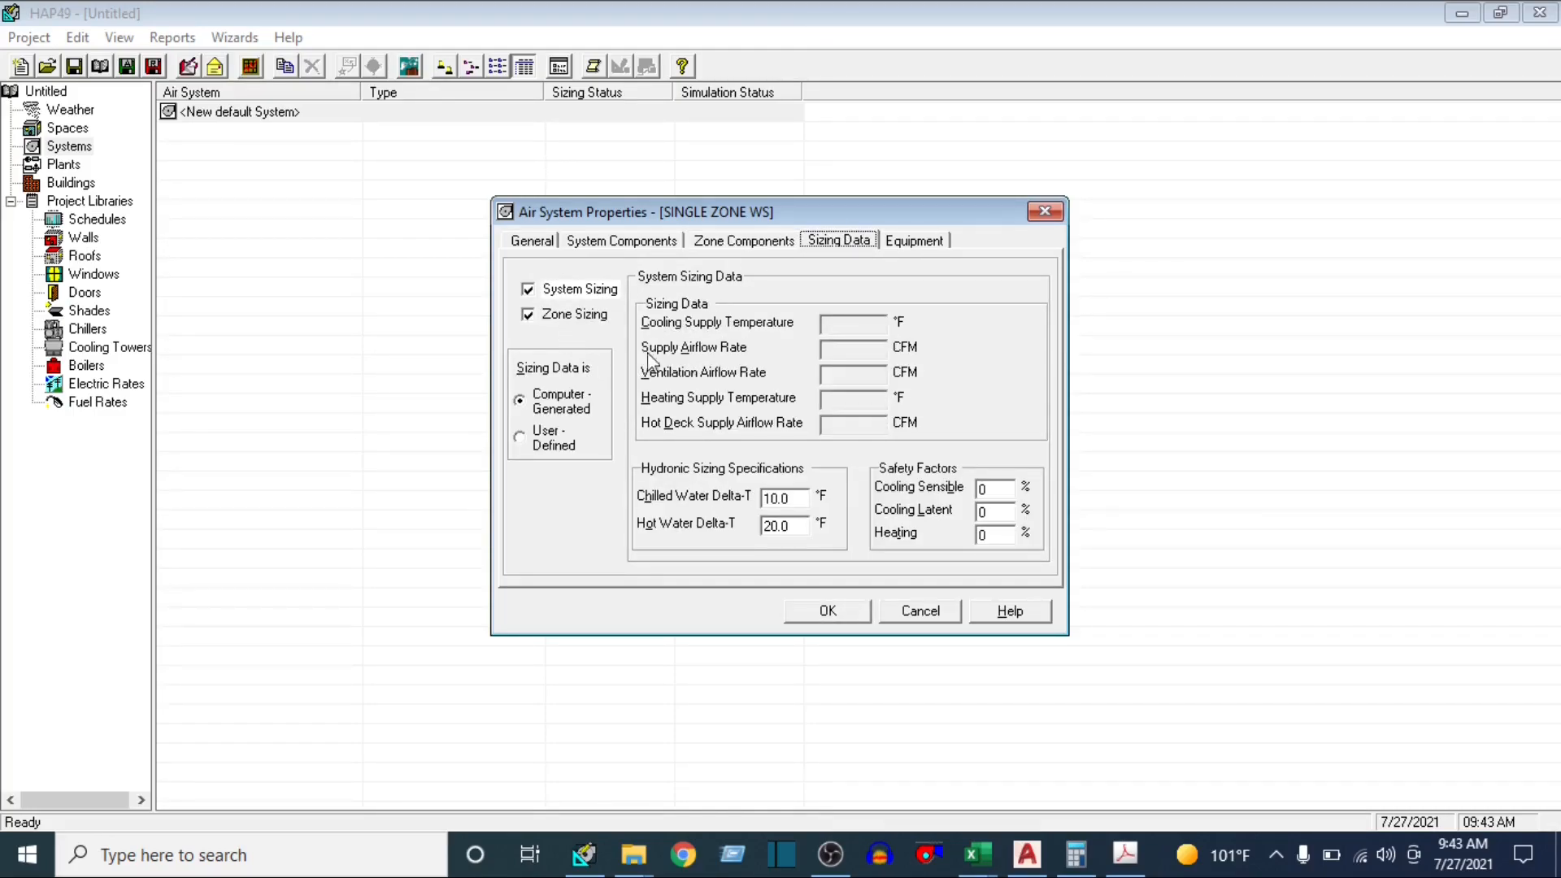
{"action": "left_click", "coordinate": [1008, 488]}
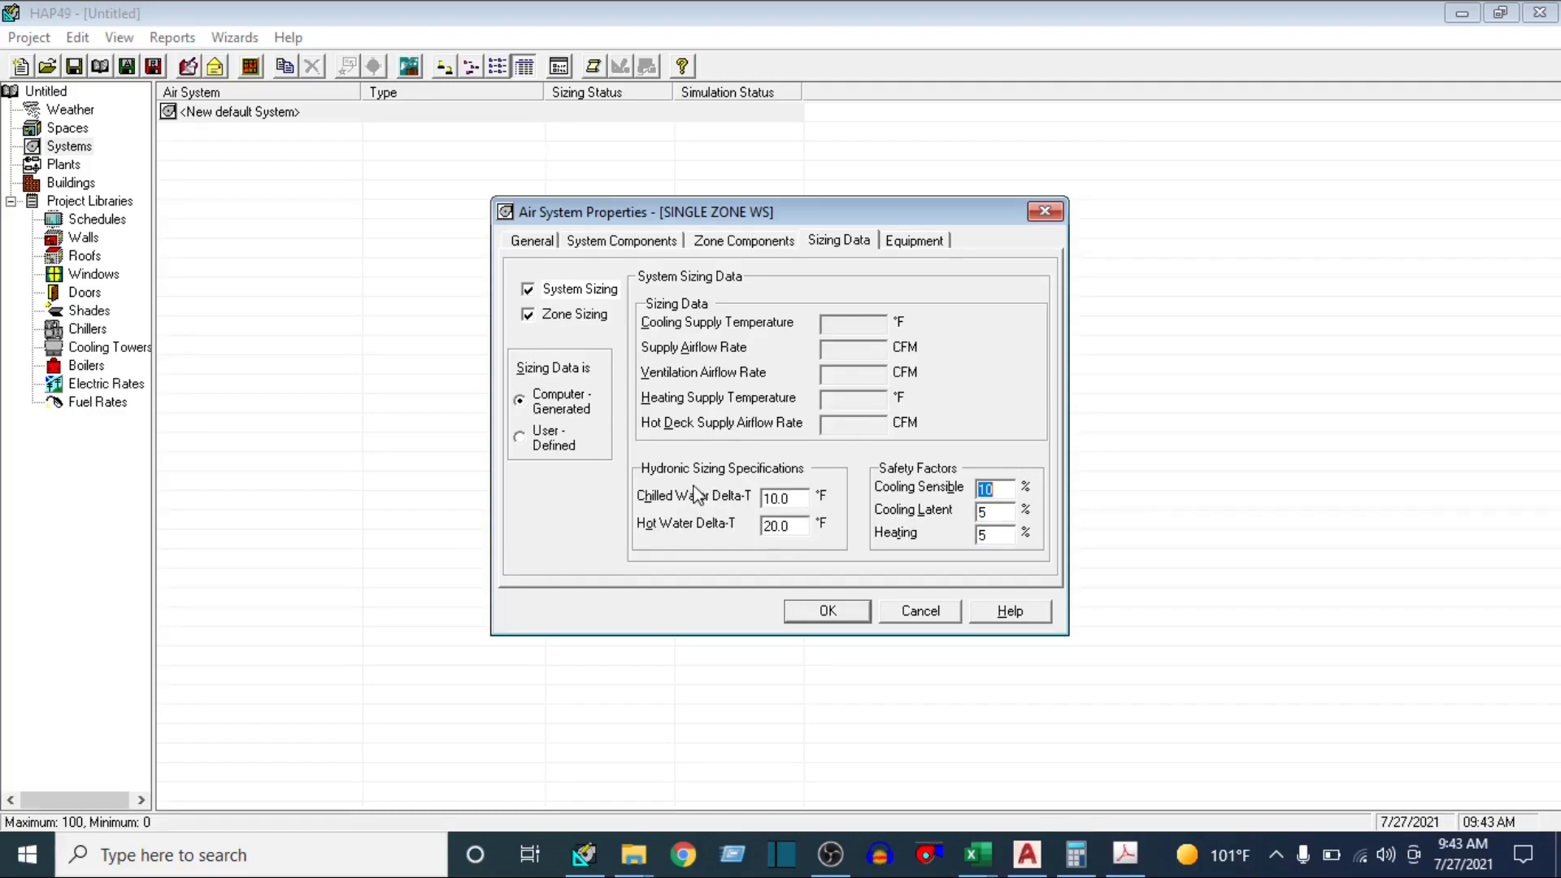
{"action": "left_click", "coordinate": [799, 504]}
{"action": "left_click", "coordinate": [805, 497]}
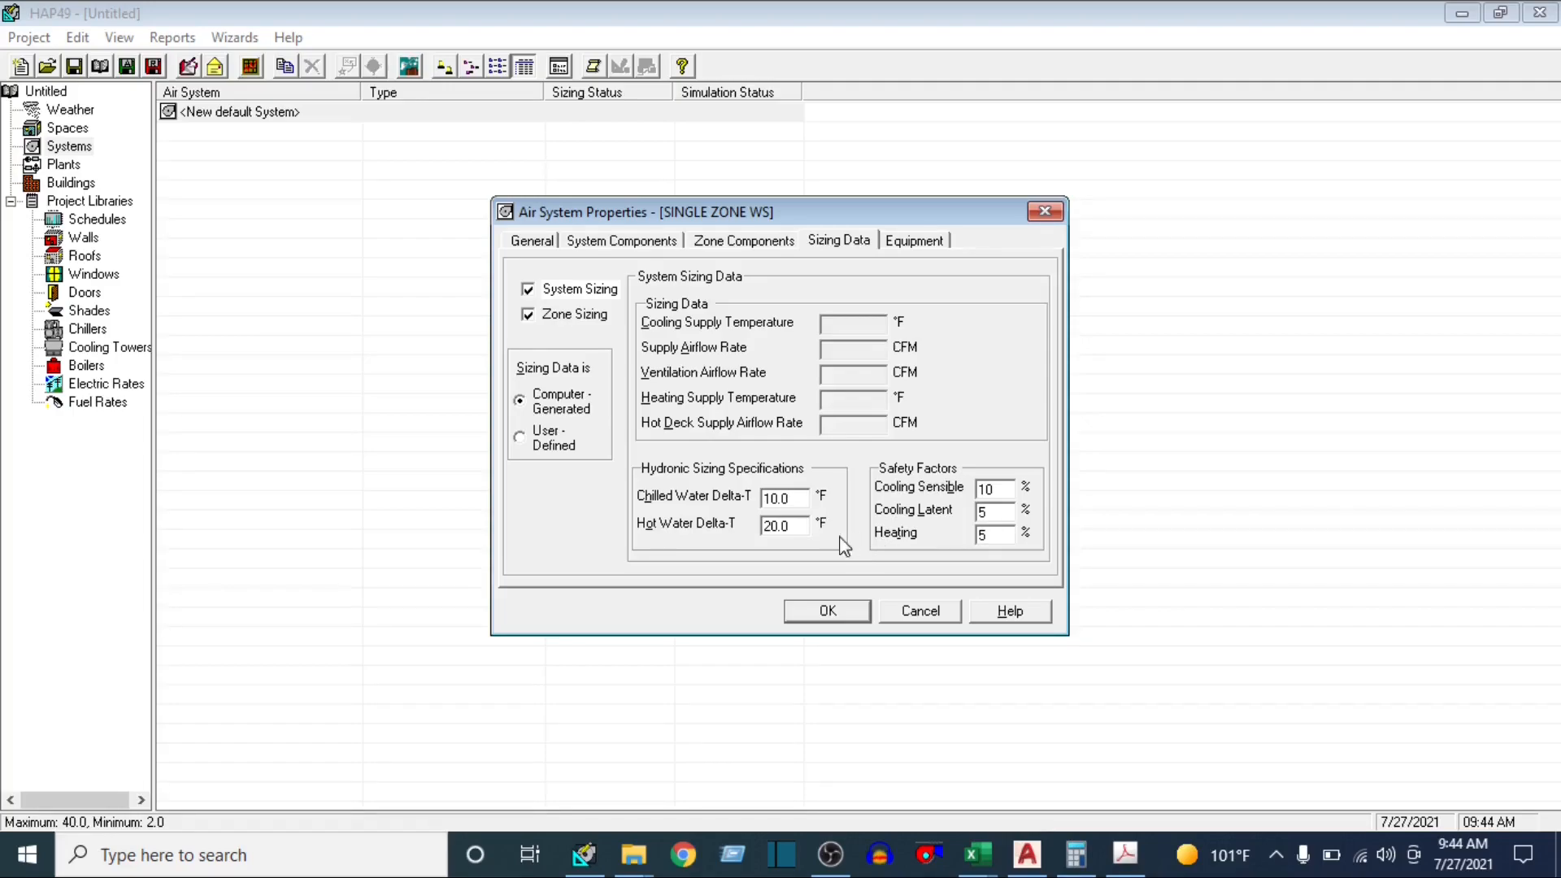
Review the zone sizing methods and equipment data, and save the SINGLE ZONE WS air system
{"action": "left_click", "coordinate": [582, 319]}
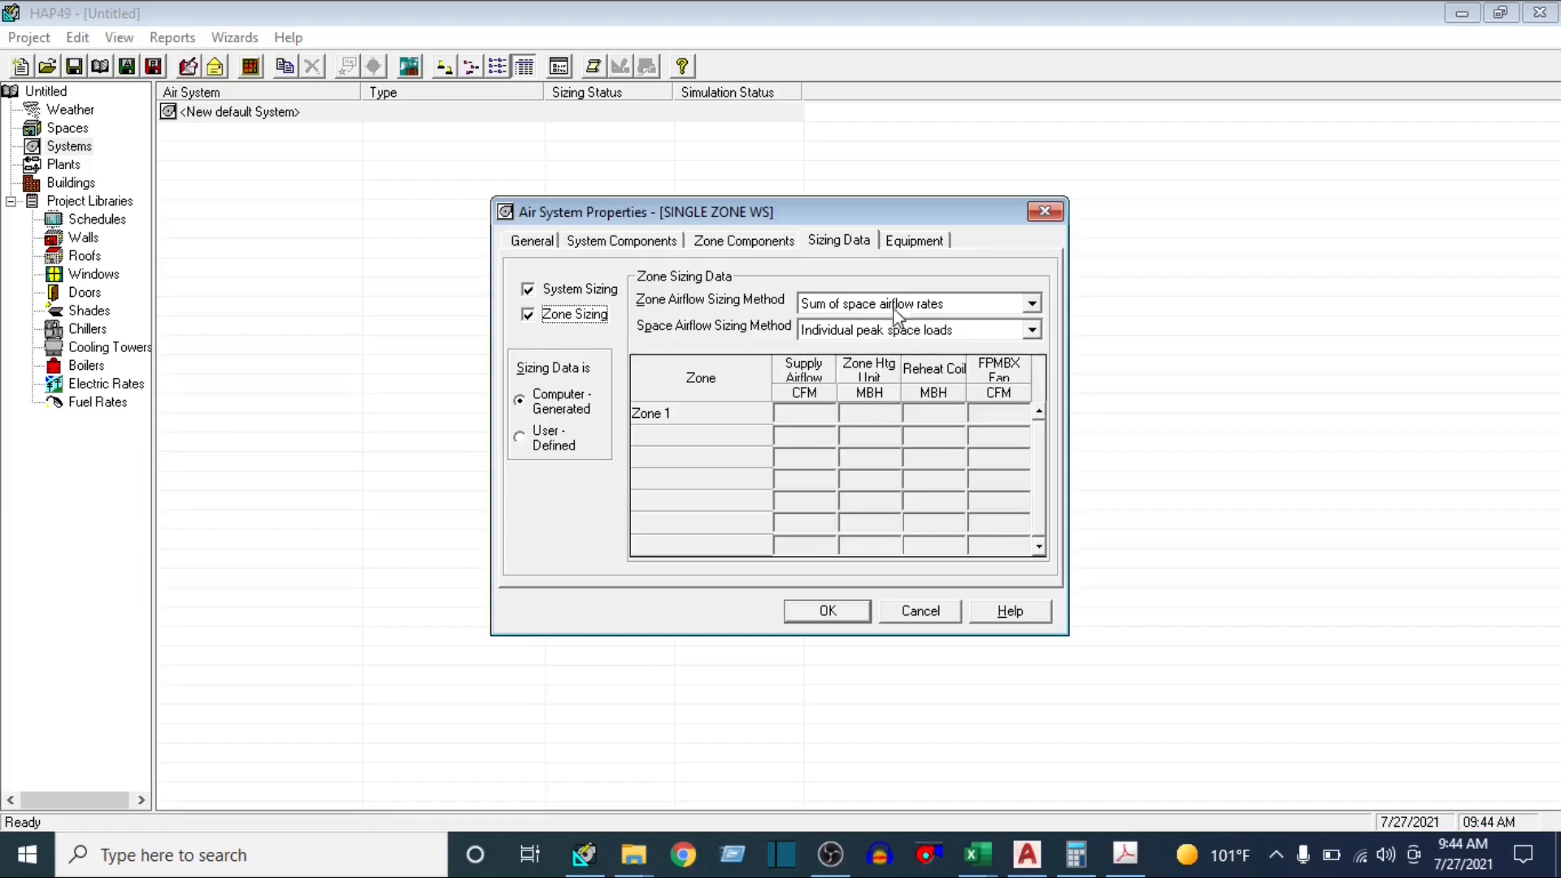
{"action": "left_click", "coordinate": [921, 249]}
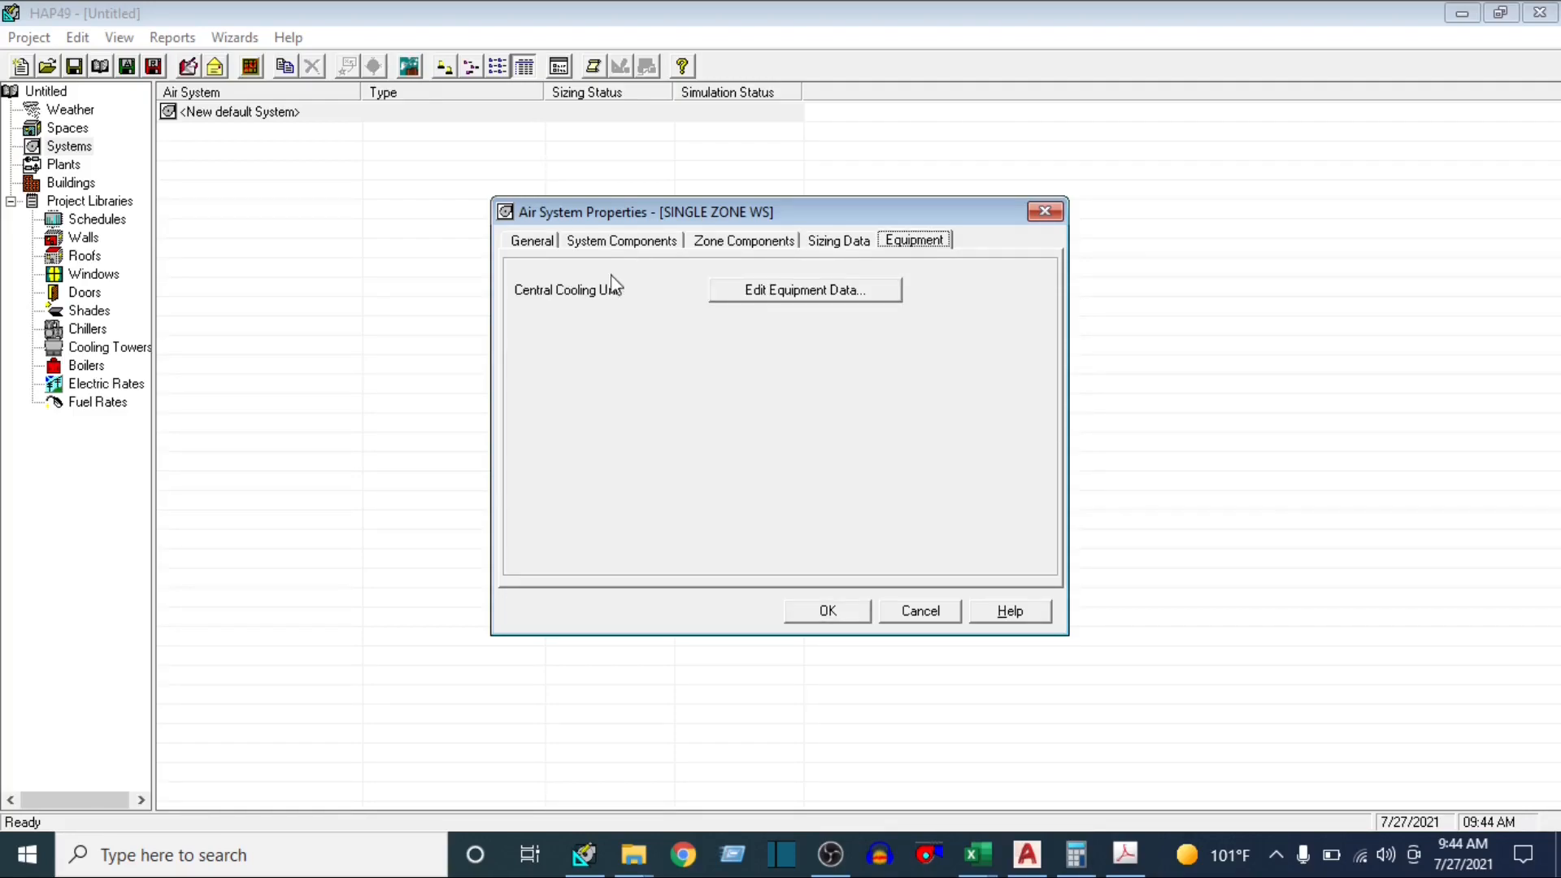
{"action": "left_click", "coordinate": [838, 619]}
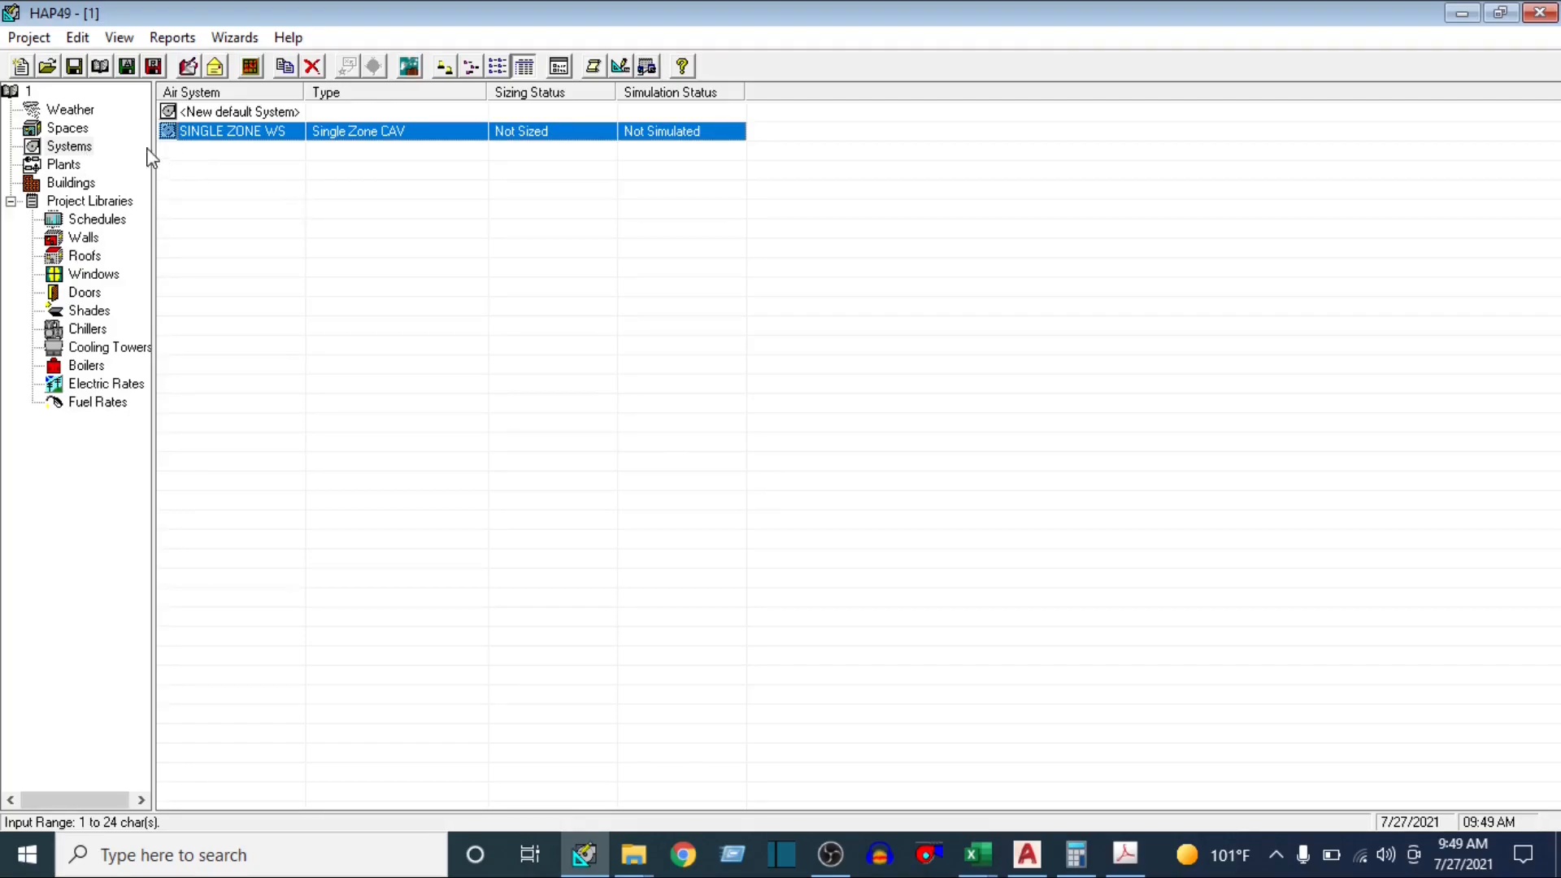
Open the design report options for SINGLE ZONE WS and include the Zone Load, Space Load, Hourly Air System Loads and Hourly Zone Loads tables
{"action": "left_click", "coordinate": [69, 148]}
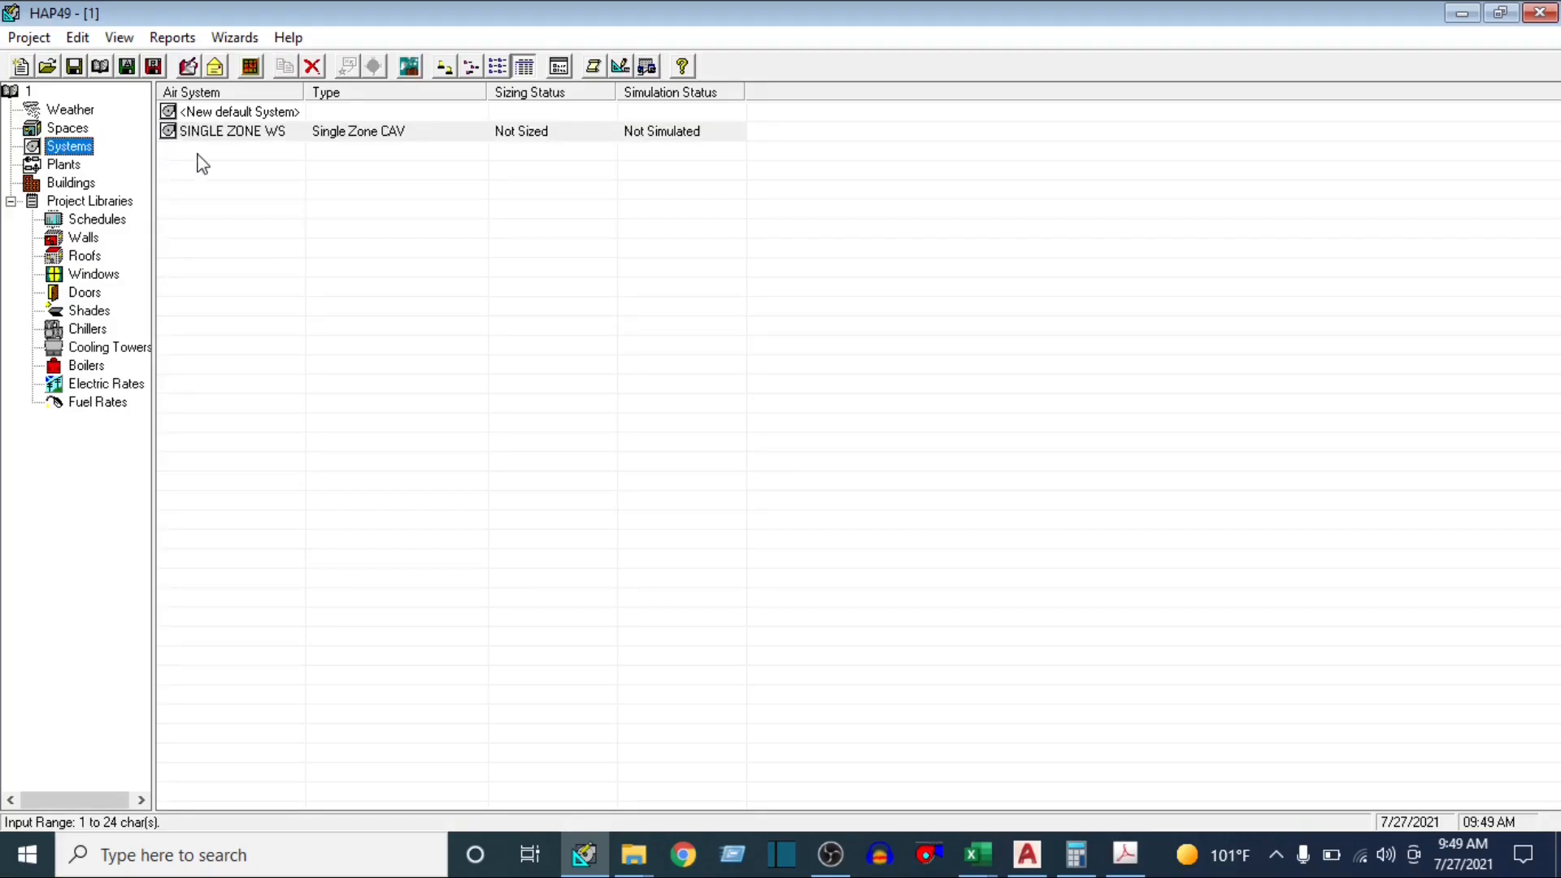
{"action": "left_click", "coordinate": [262, 133]}
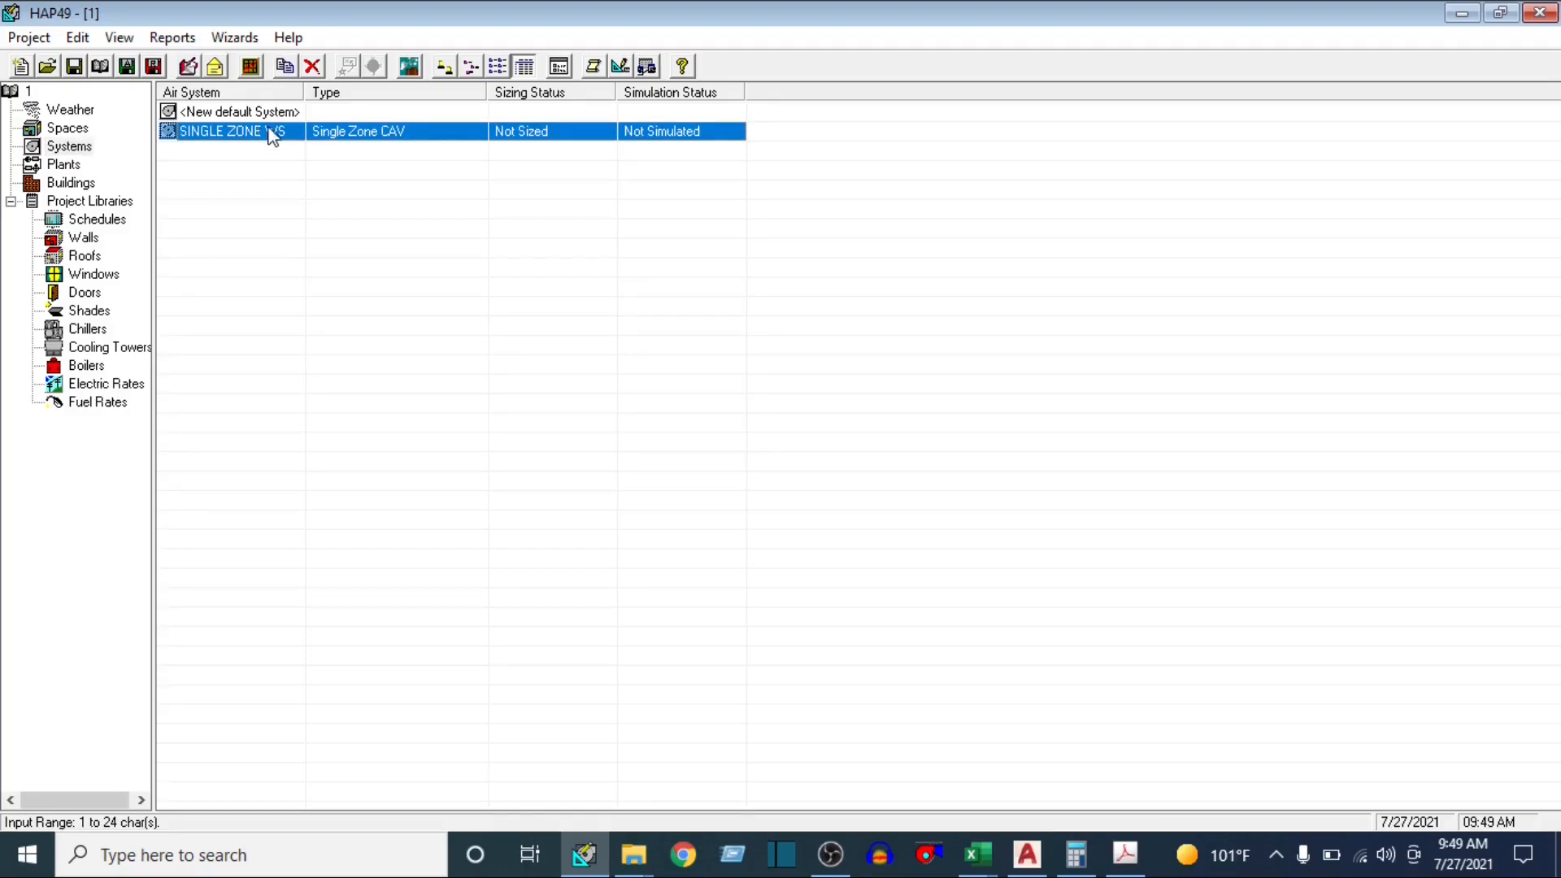
{"action": "right_click", "coordinate": [282, 134]}
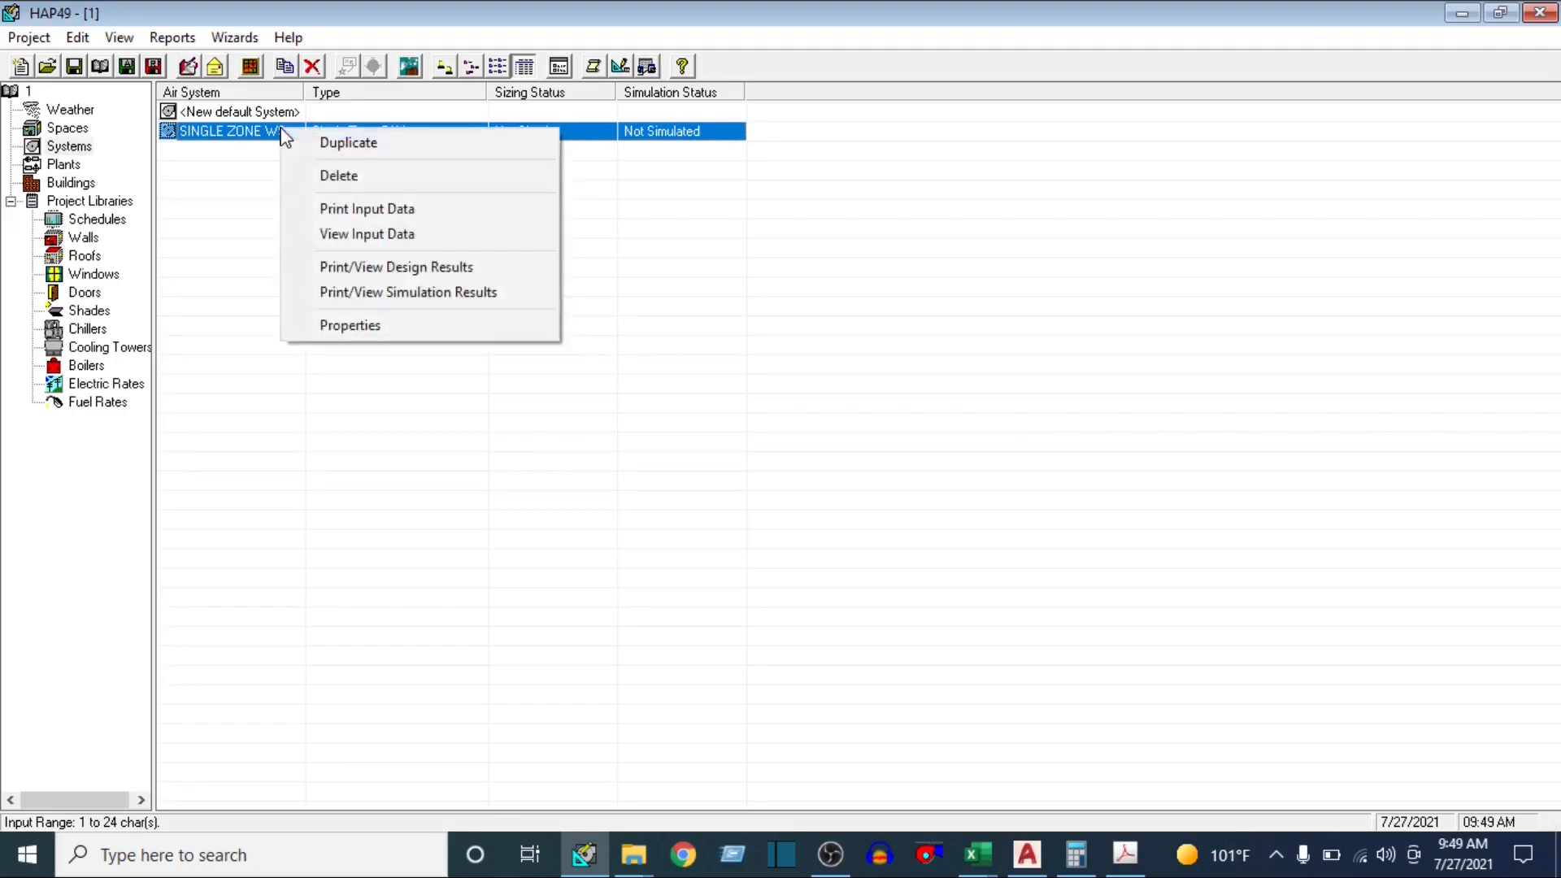
{"action": "left_click", "coordinate": [360, 268]}
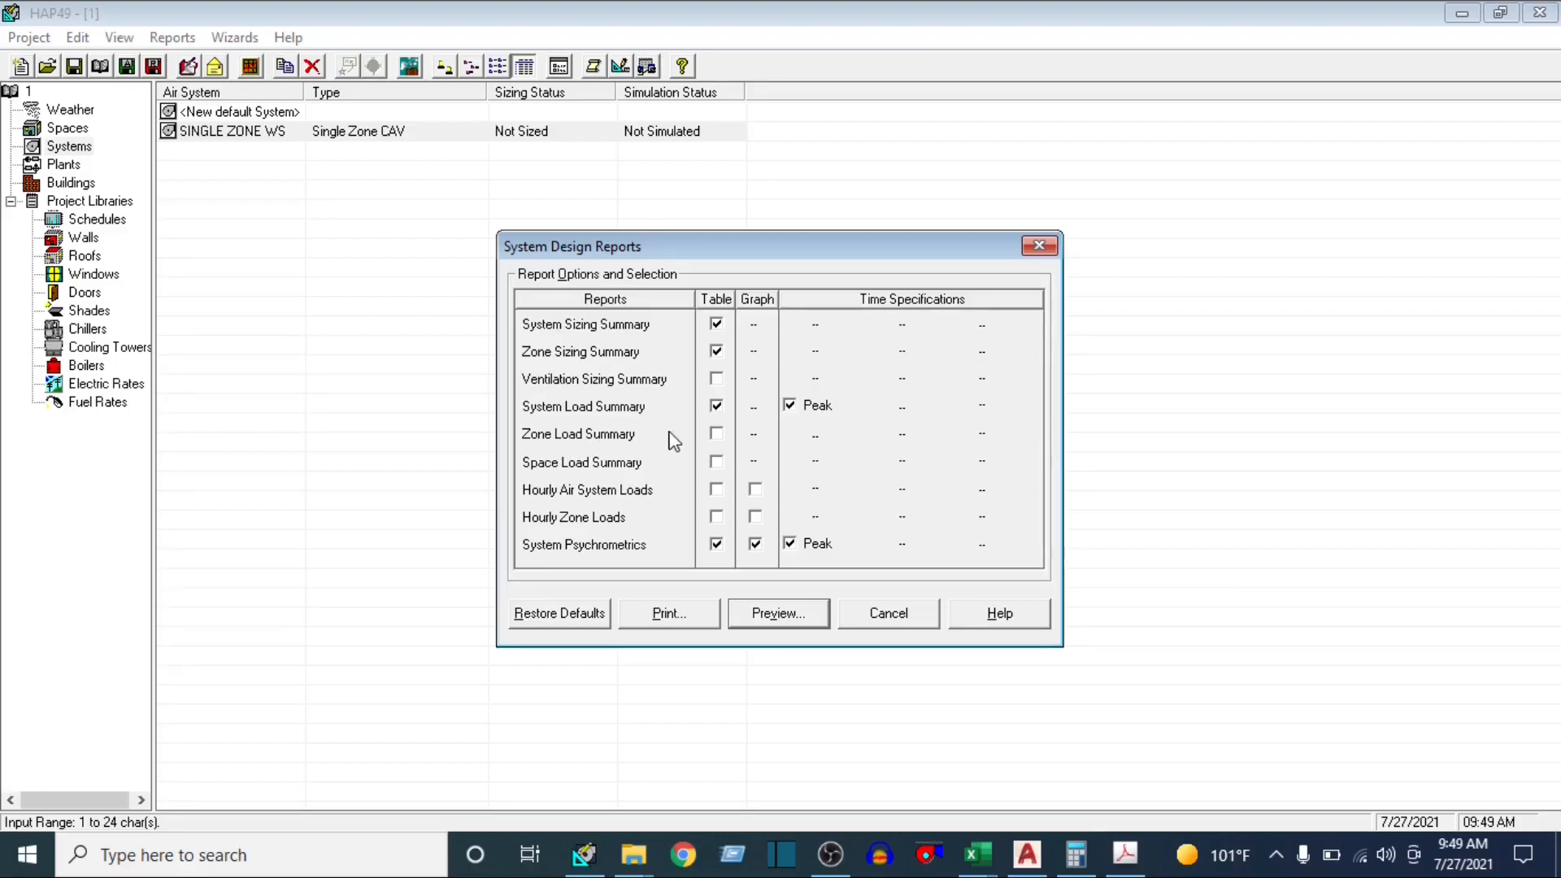
{"action": "left_click", "coordinate": [716, 436]}
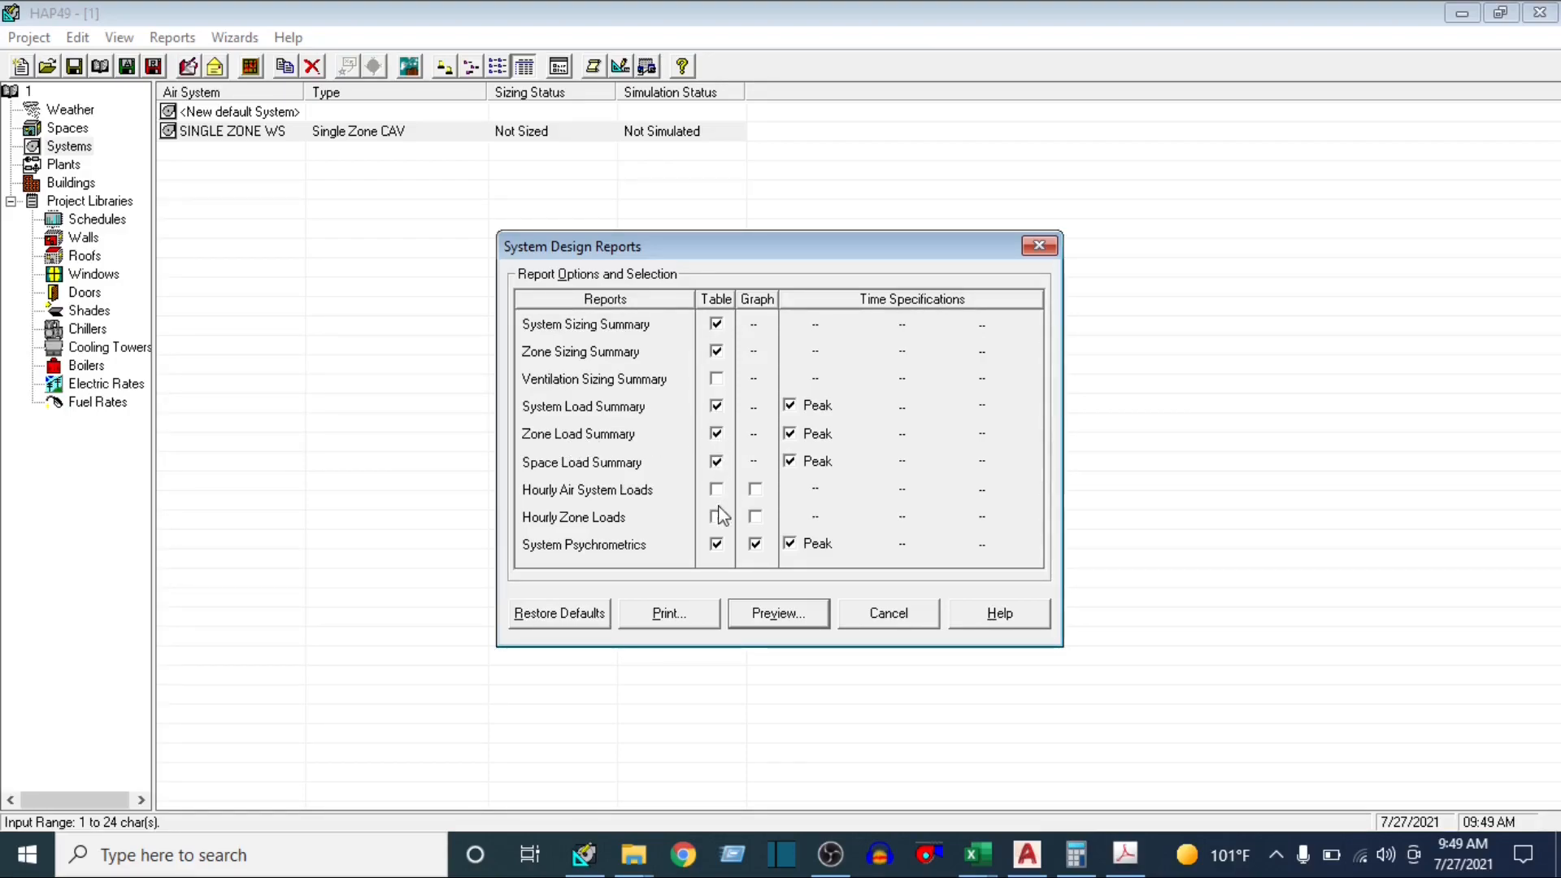
{"action": "left_click", "coordinate": [716, 490]}
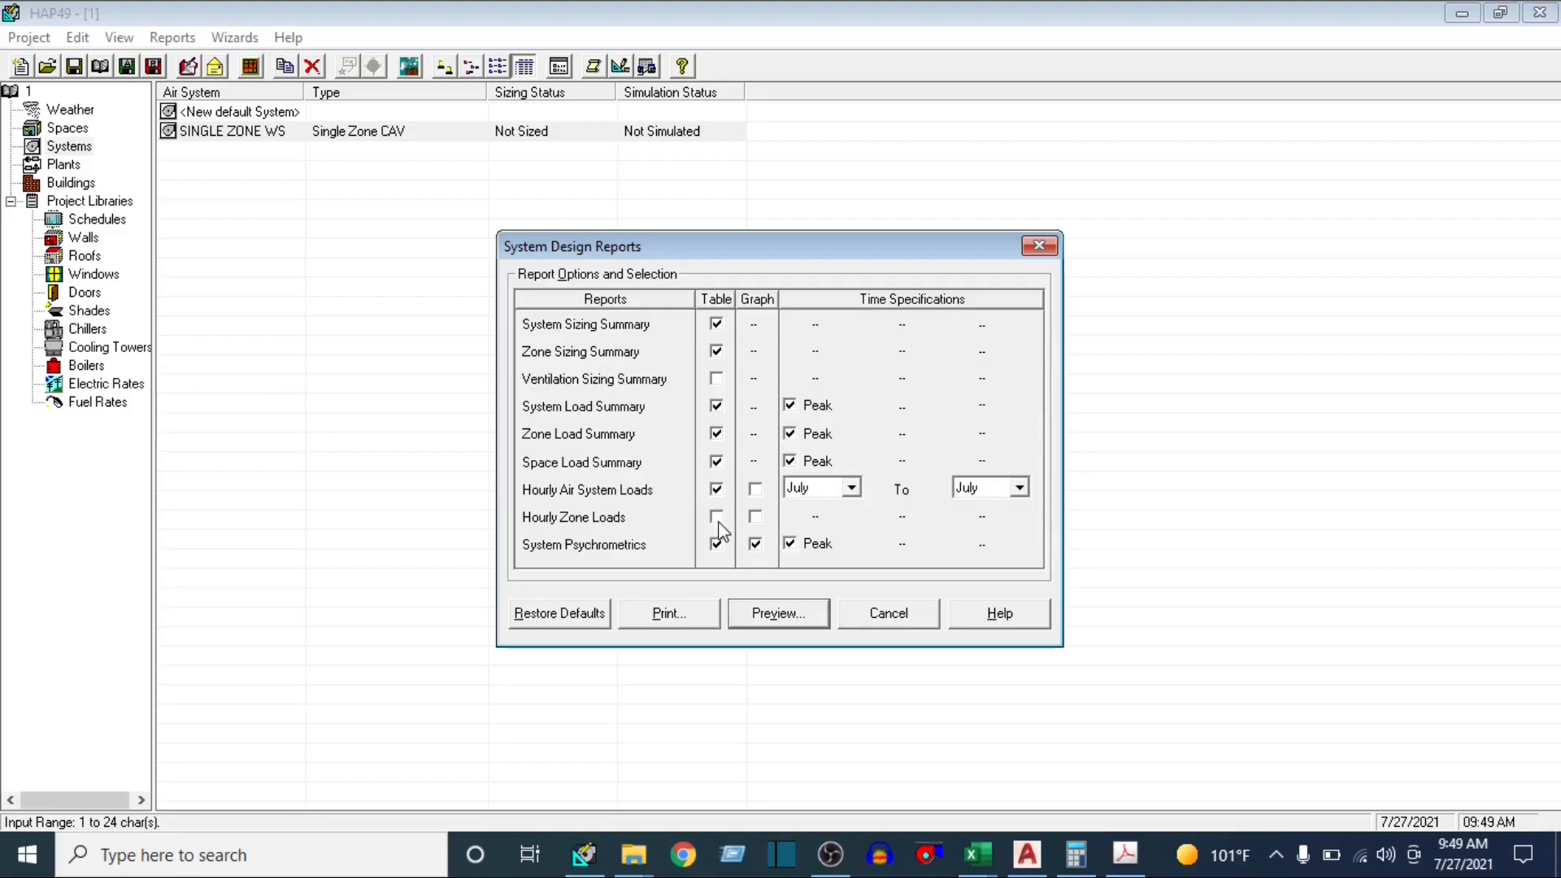
{"action": "left_click", "coordinate": [716, 517]}
Set the Hourly Air System Loads and Hourly Zone Loads periods to January through December, and preview the design reports
{"action": "left_click", "coordinate": [851, 487]}
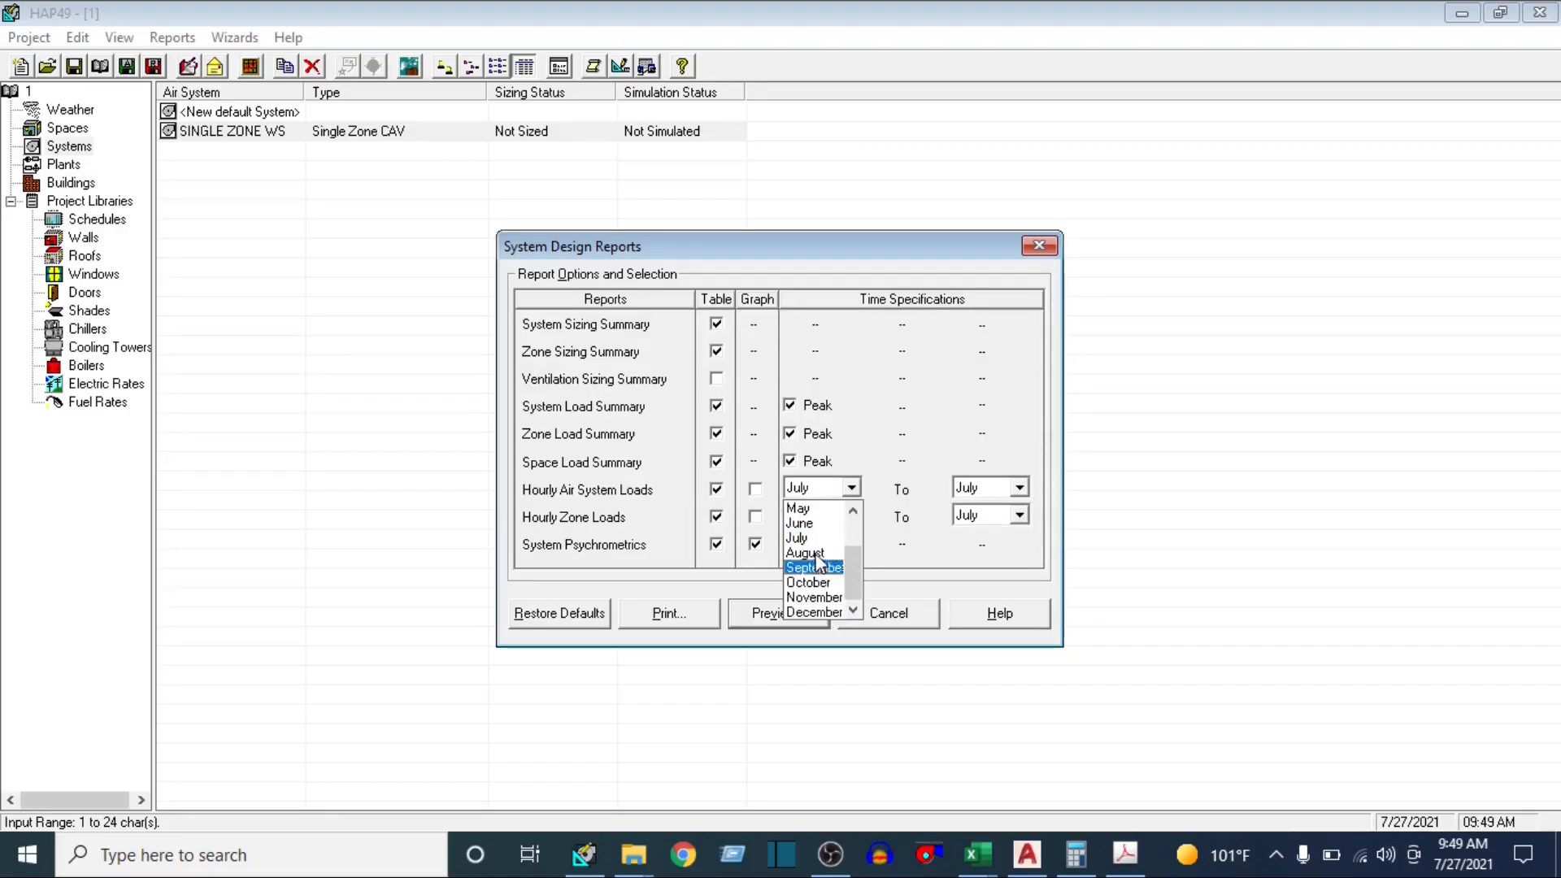
{"action": "scroll", "coordinate": [813, 560], "scroll_direction": "up", "scroll_amount": 2}
{"action": "left_click", "coordinate": [806, 508]}
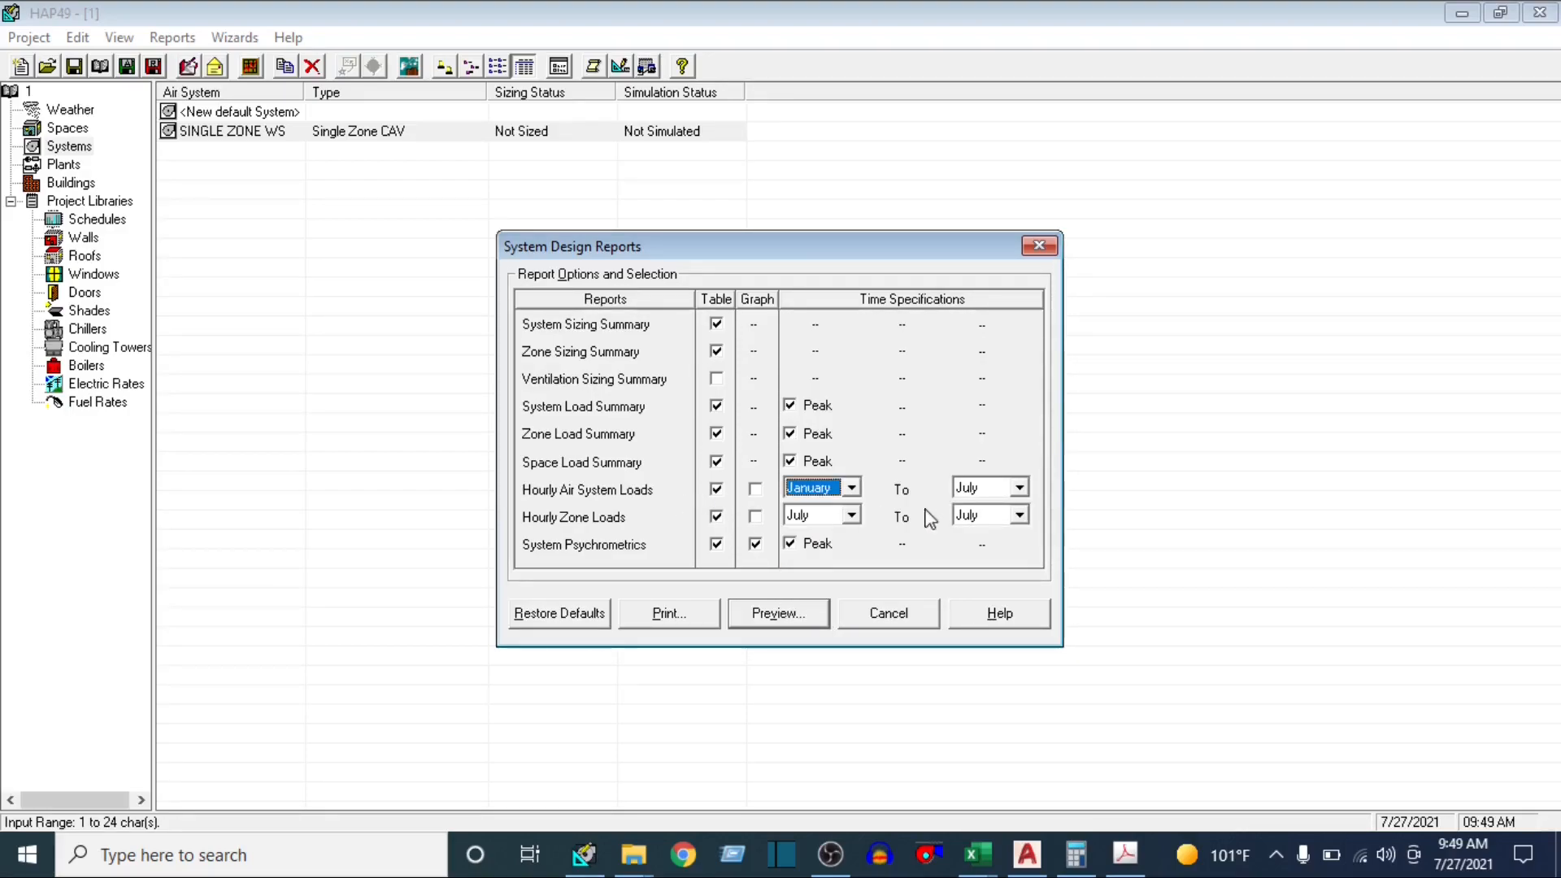
{"action": "left_click", "coordinate": [1019, 487]}
{"action": "left_click", "coordinate": [982, 610]}
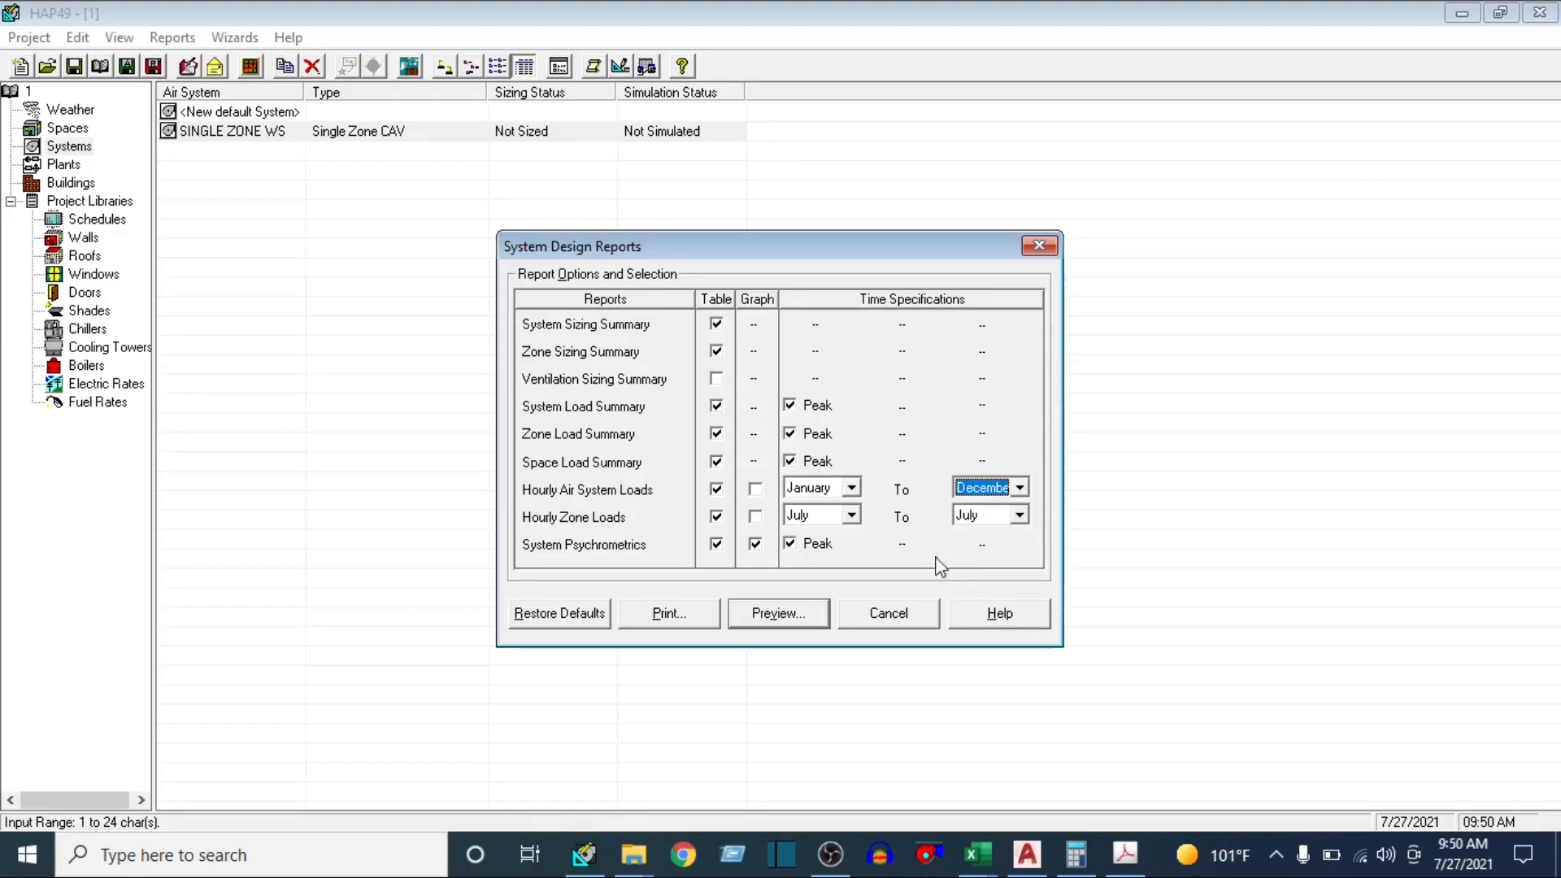
{"action": "left_click", "coordinate": [851, 514]}
{"action": "scroll", "coordinate": [817, 569], "scroll_direction": "up", "scroll_amount": 2}
{"action": "left_click", "coordinate": [813, 534]}
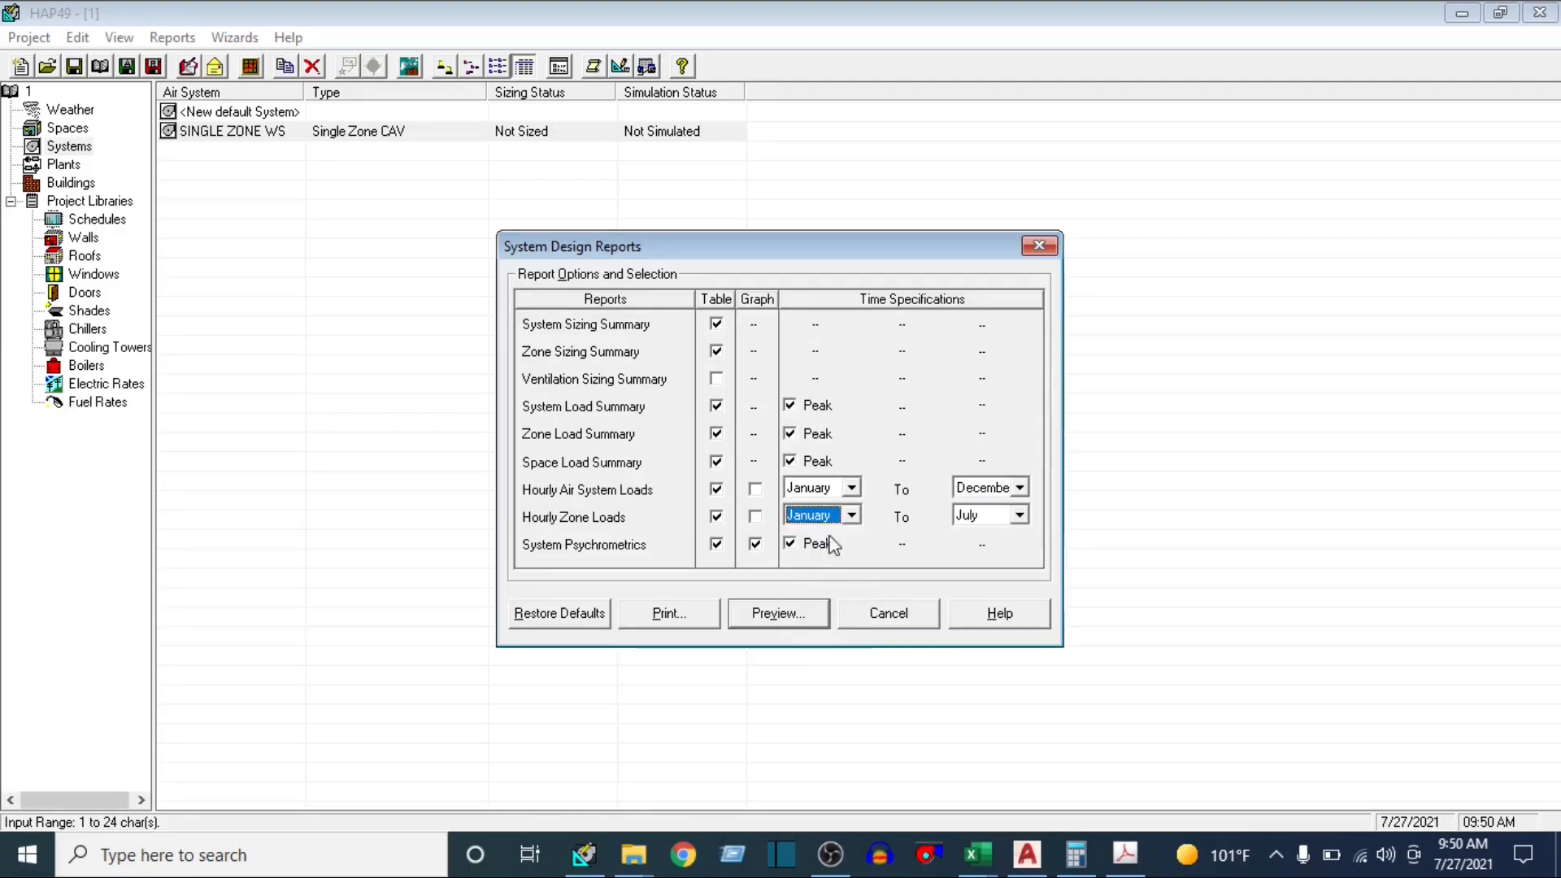
{"action": "left_click", "coordinate": [1018, 516]}
{"action": "left_click", "coordinate": [984, 640]}
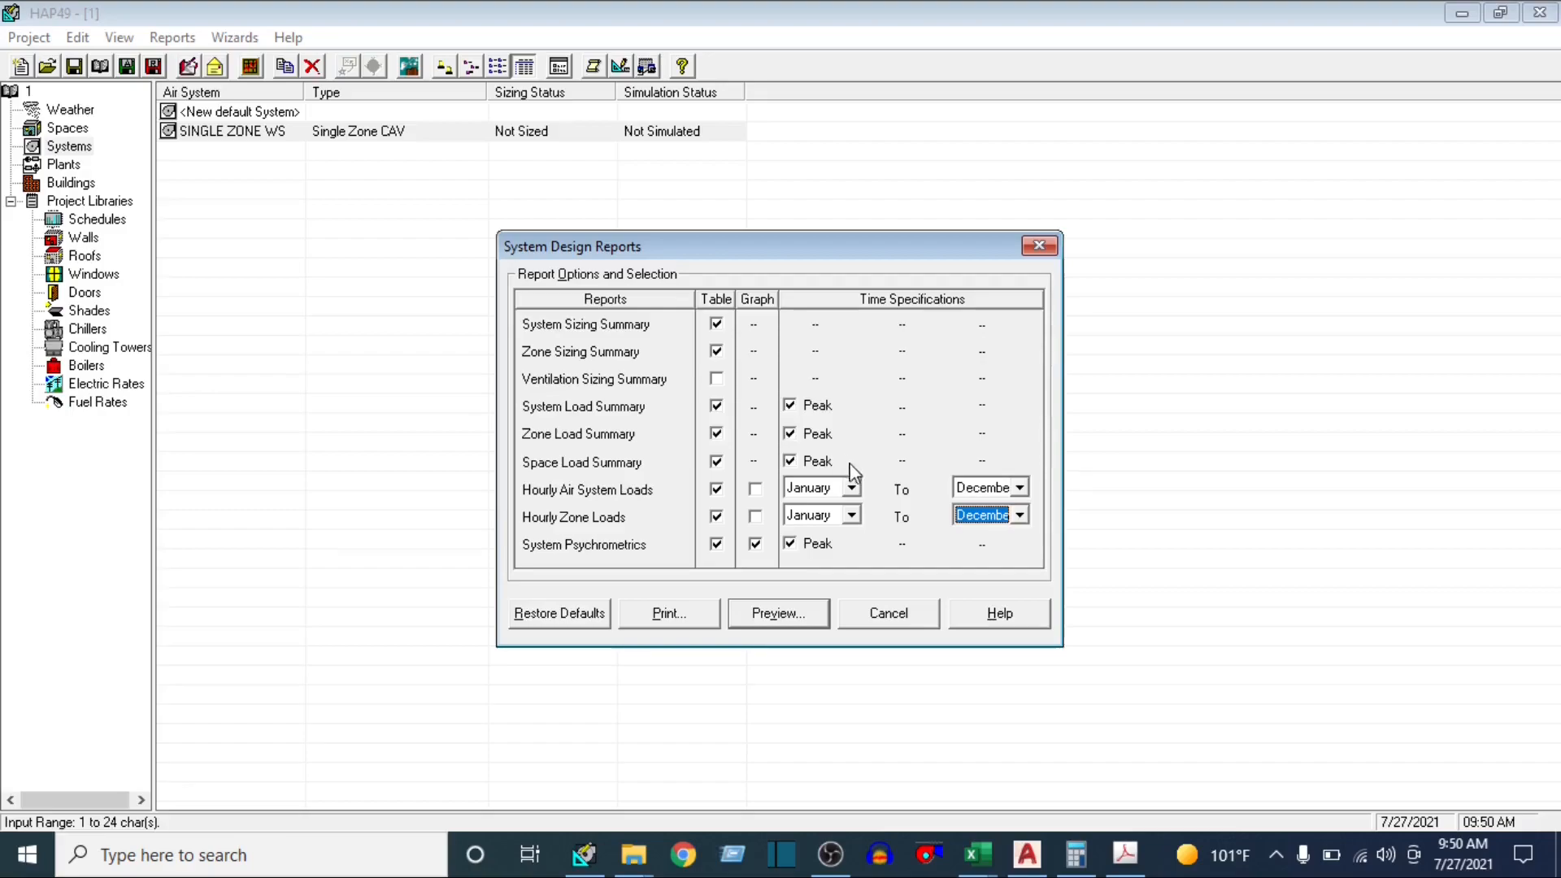
{"action": "left_click", "coordinate": [793, 620]}
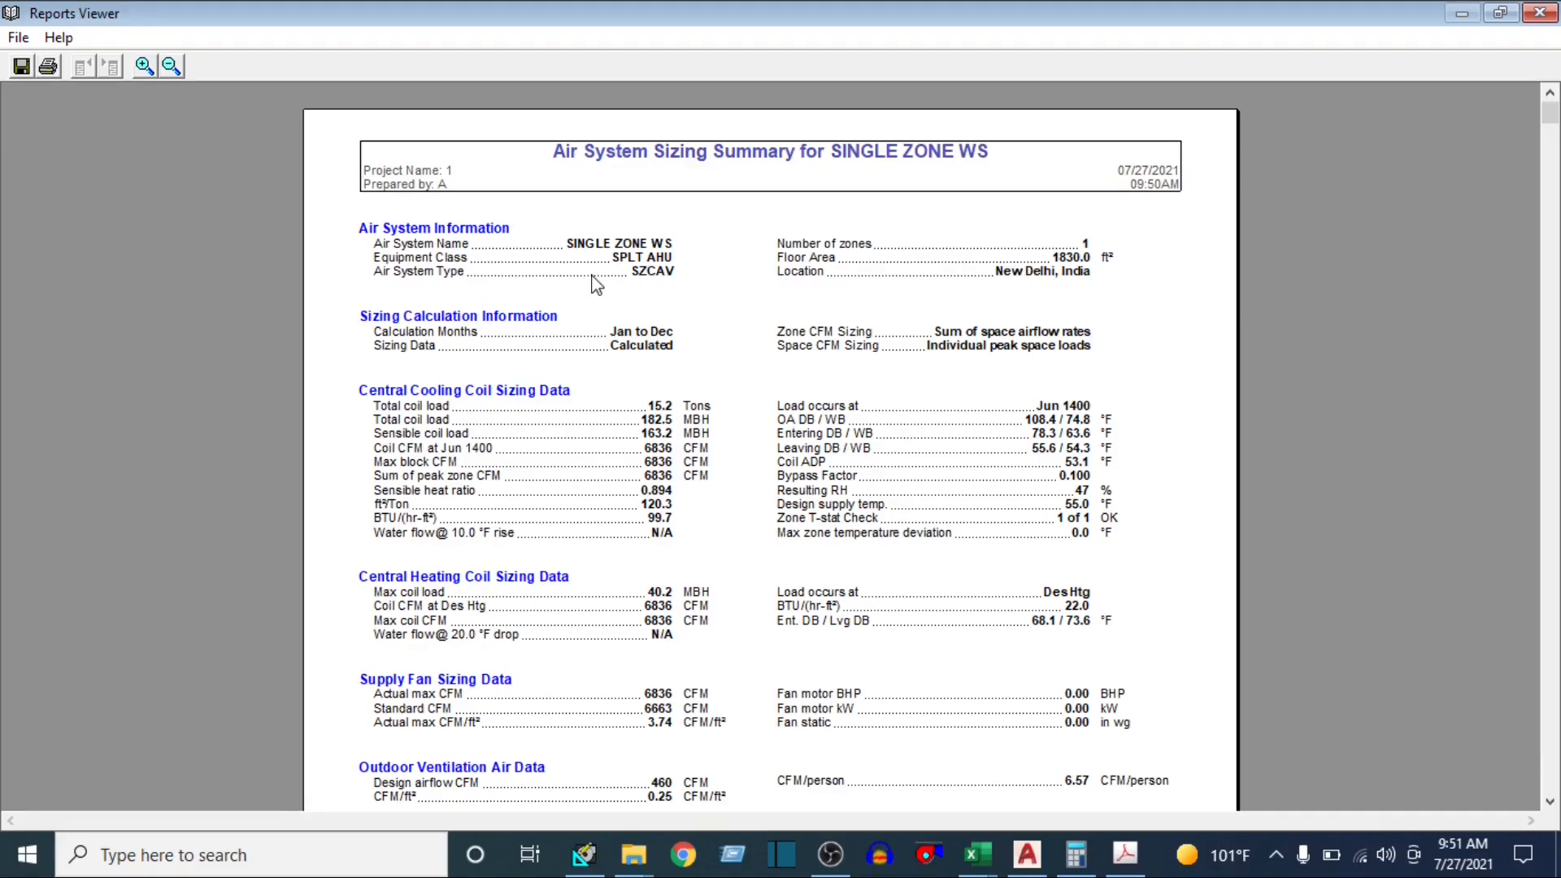
Examine the floor area, location, calculation months and total cooling coil load in the Air System Sizing Summary
{"action": "left_click_drag", "start_coordinate": [1050, 259], "coordinate": [1122, 261]}
{"action": "left_click_drag", "start_coordinate": [1020, 274], "coordinate": [1094, 293]}
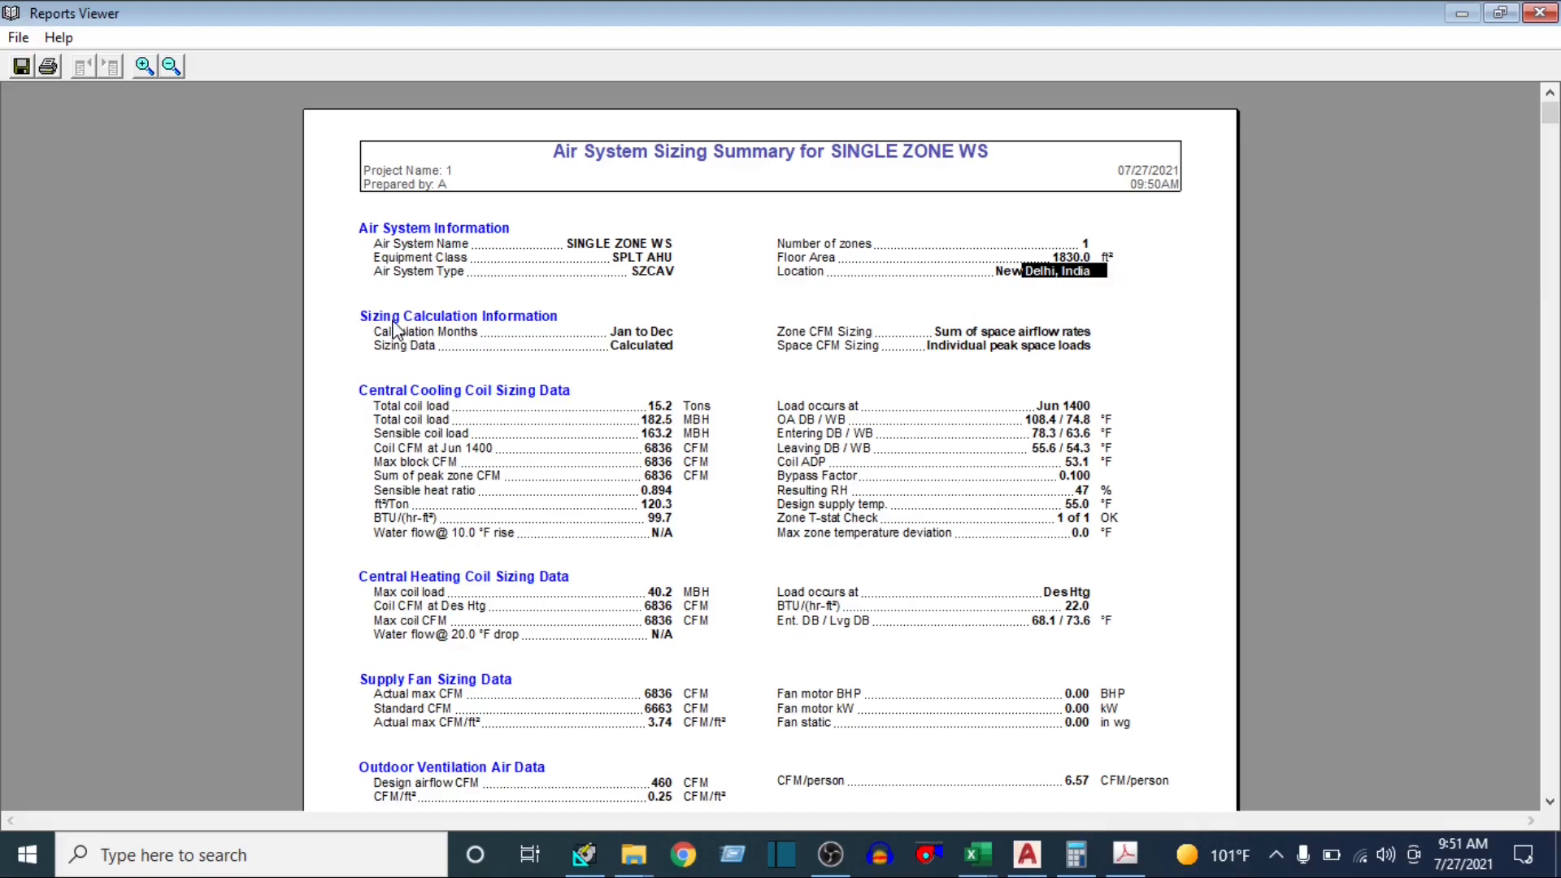
{"action": "left_click_drag", "start_coordinate": [392, 319], "coordinate": [665, 335]}
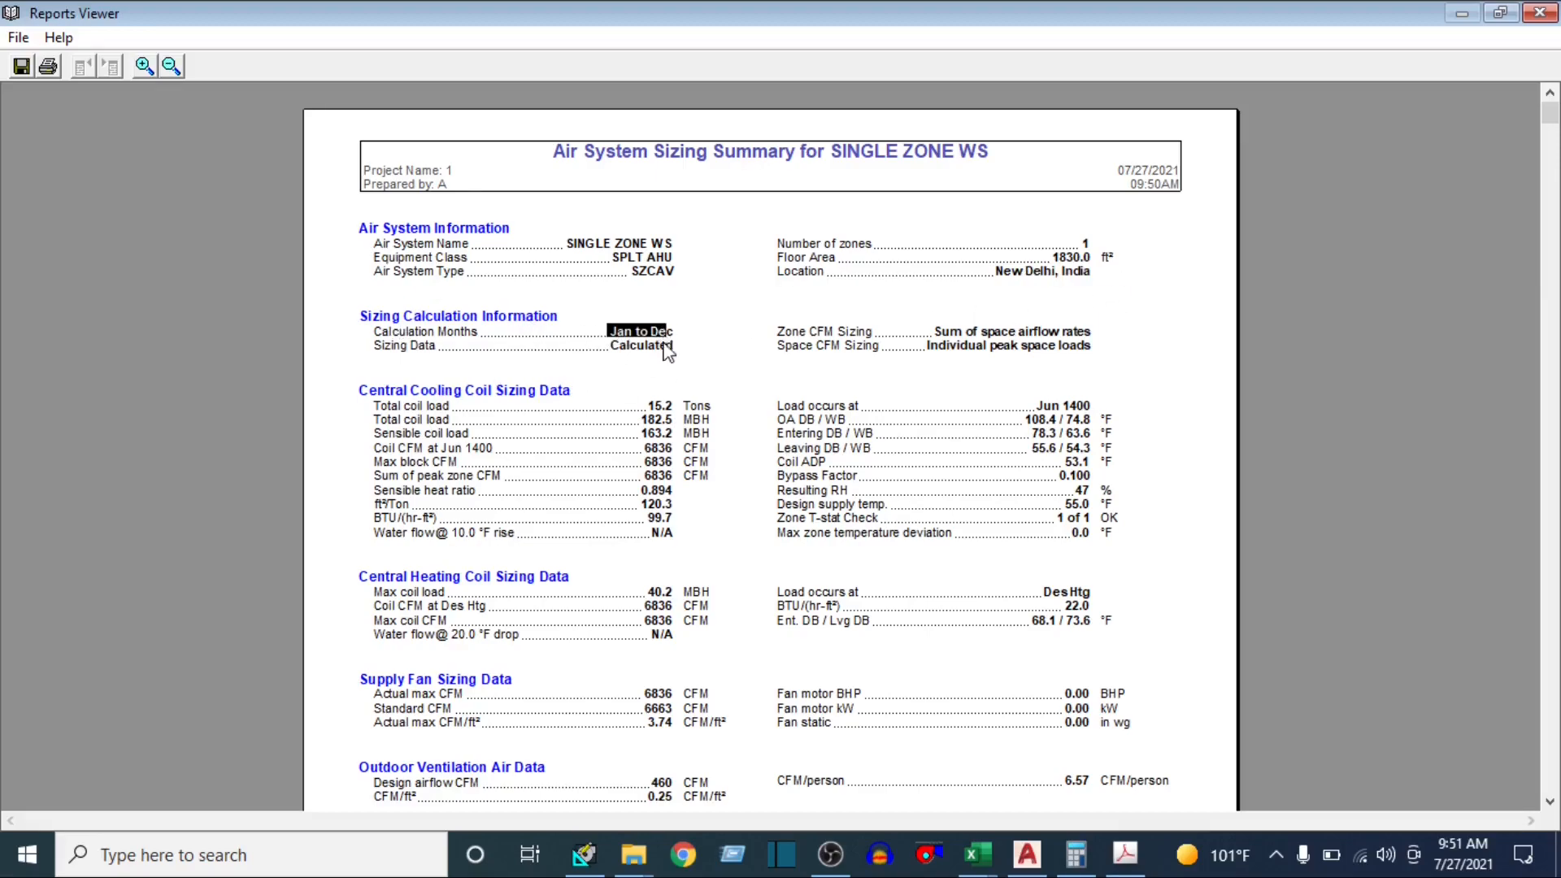
{"action": "scroll", "coordinate": [833, 354], "scroll_direction": "down", "scroll_amount": 3}
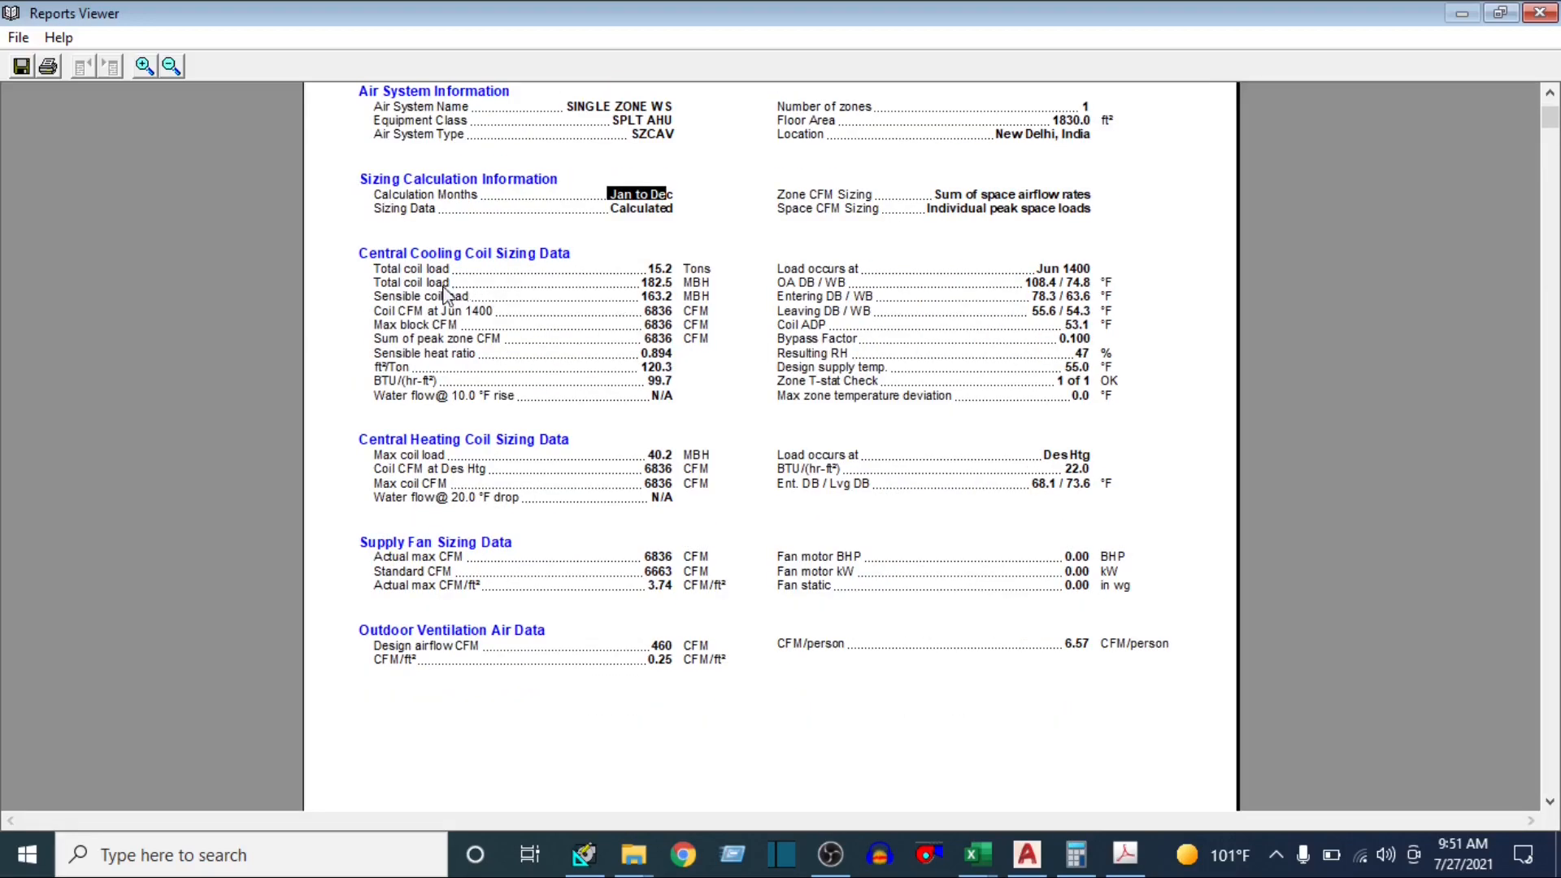
{"action": "left_click_drag", "start_coordinate": [374, 268], "coordinate": [682, 276]}
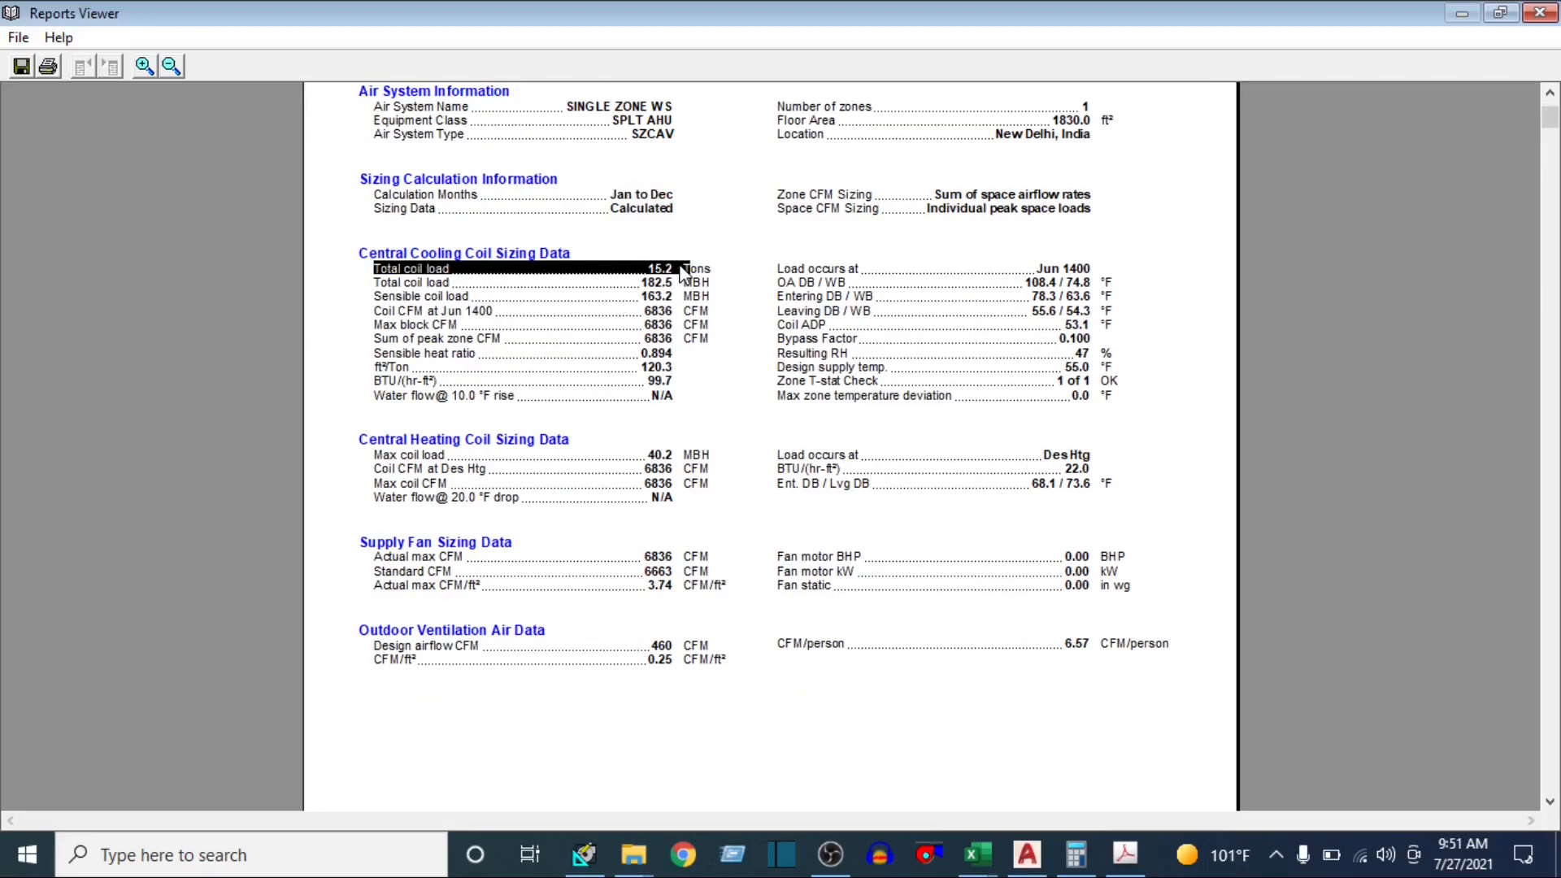
Examine the total coil load in tons and MBH and the sensible coil load in the Central Cooling Coil Sizing Data
{"action": "left_click", "coordinate": [690, 274]}
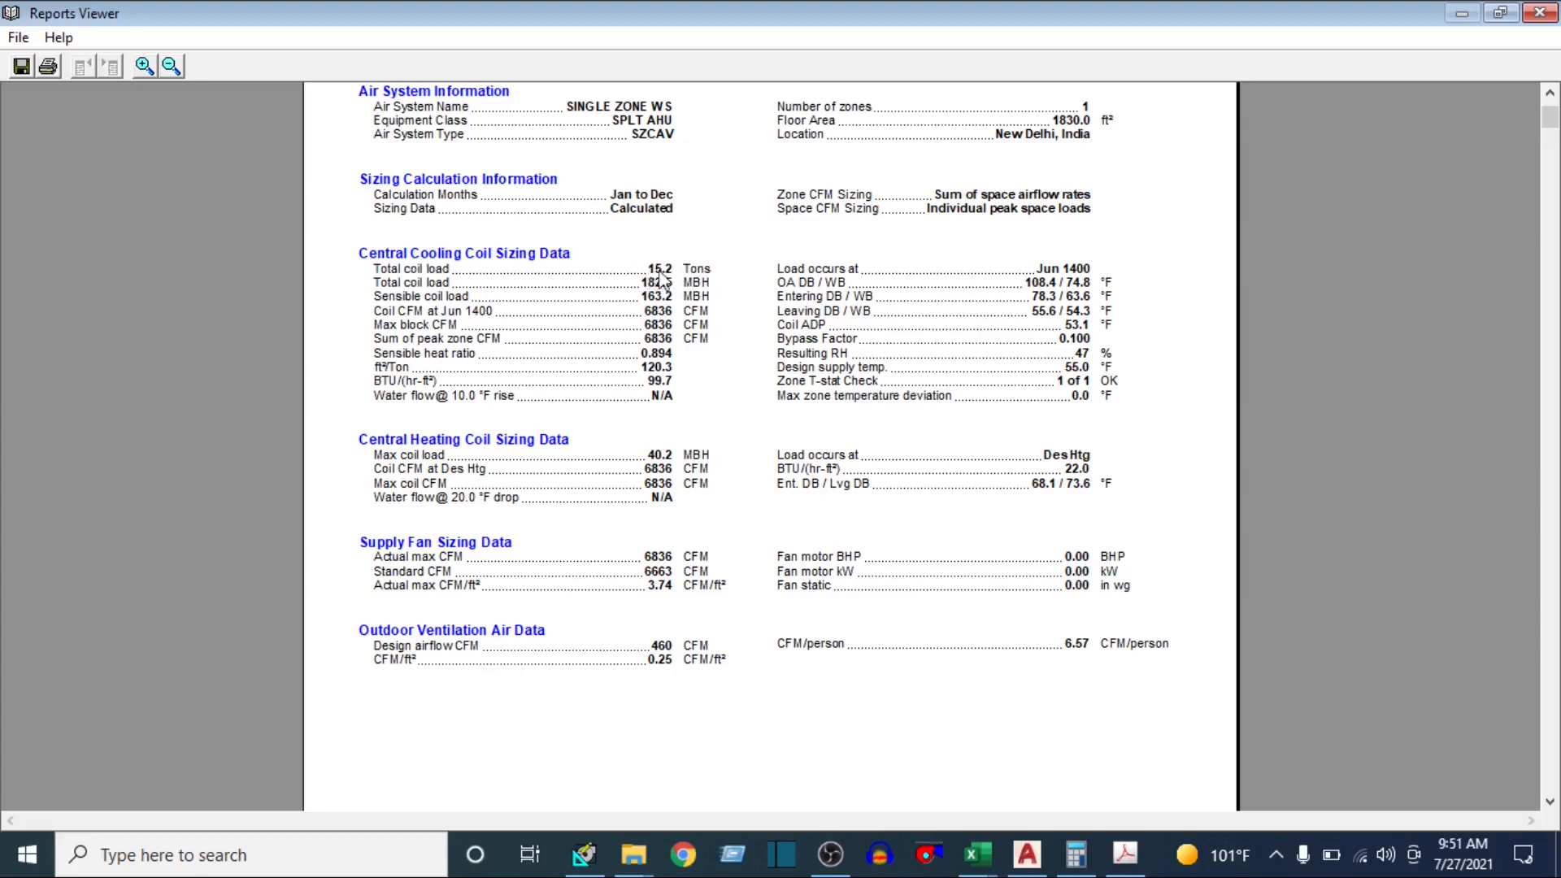
{"action": "left_click_drag", "start_coordinate": [646, 274], "coordinate": [689, 278]}
{"action": "left_click_drag", "start_coordinate": [380, 284], "coordinate": [717, 289]}
{"action": "left_click", "coordinate": [634, 282]}
{"action": "left_click", "coordinate": [467, 306]}
{"action": "left_click_drag", "start_coordinate": [385, 297], "coordinate": [495, 295]}
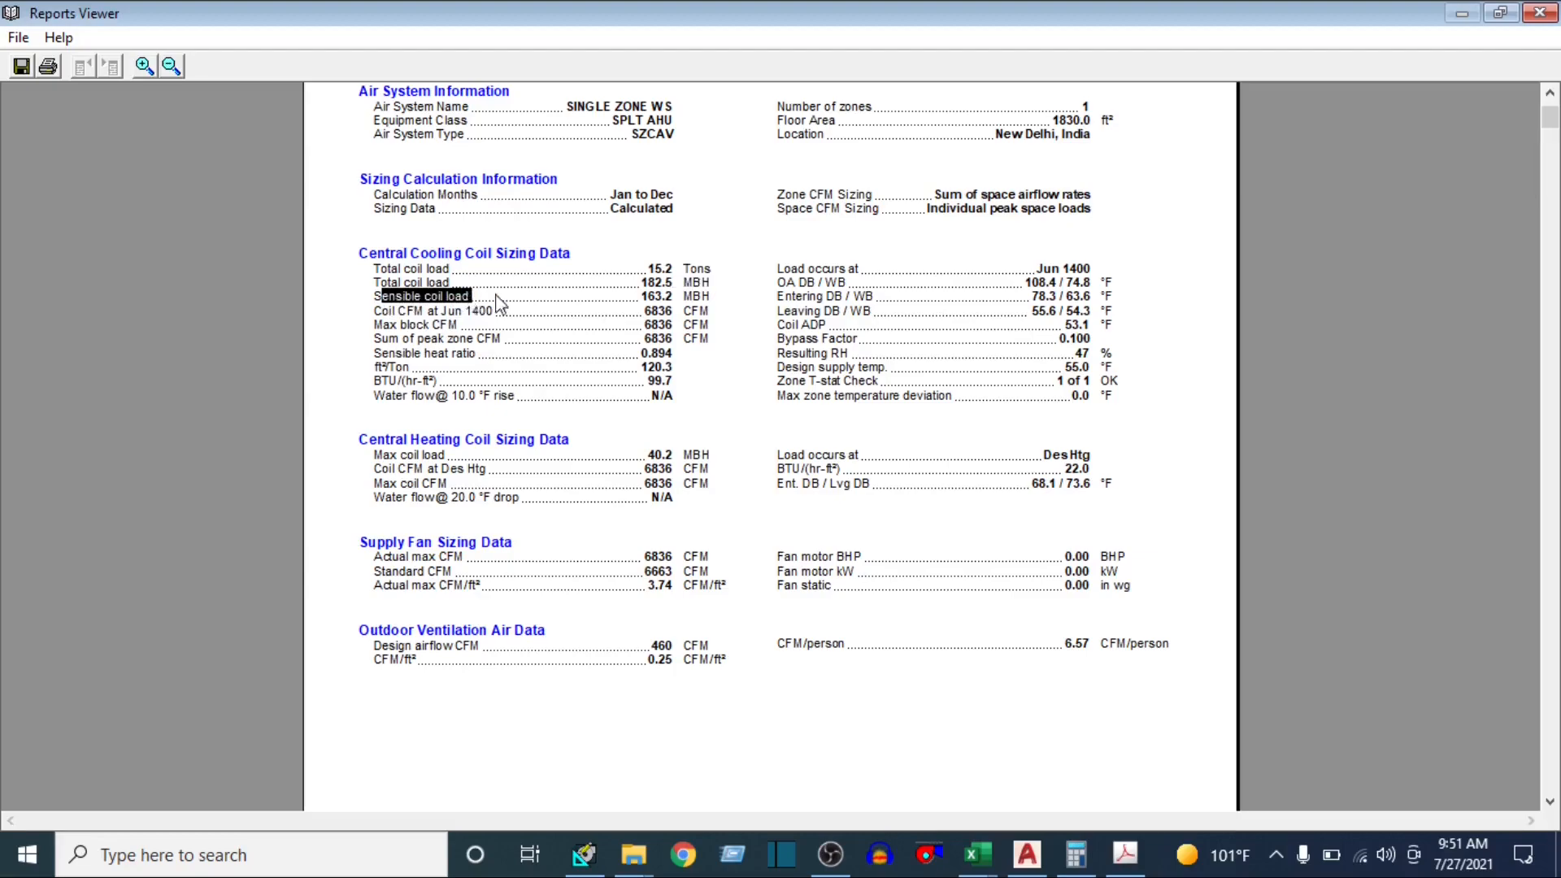
{"action": "left_click_drag", "start_coordinate": [640, 296], "coordinate": [672, 296]}
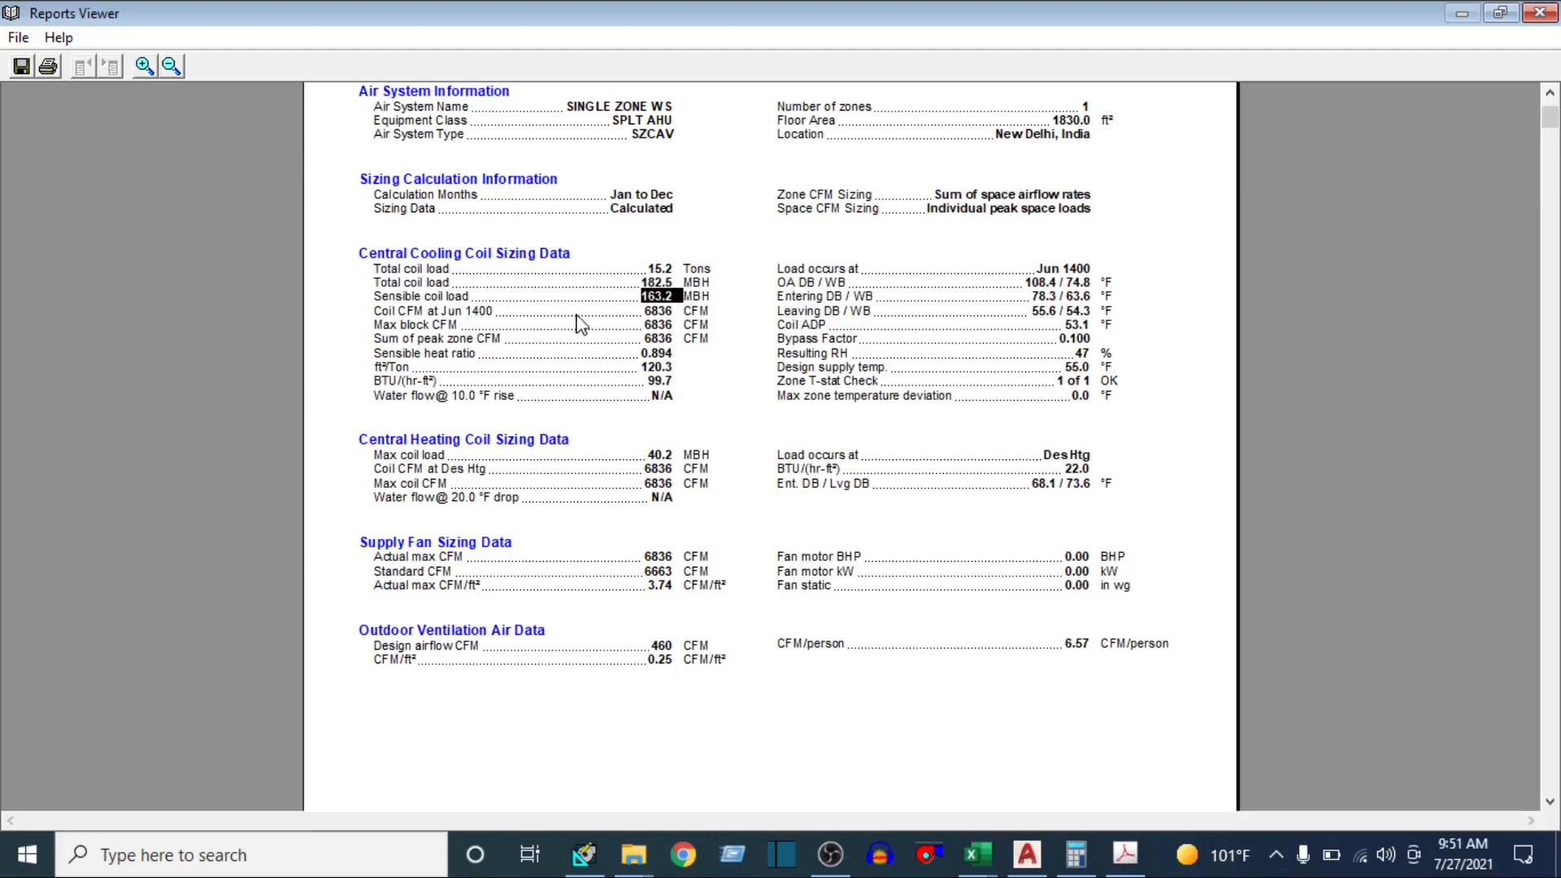
{"action": "left_click", "coordinate": [713, 298]}
Examine the coil CFM at Jun 1400 and the ft²/Ton figure in the Central Cooling Coil Sizing Data
{"action": "left_click_drag", "start_coordinate": [393, 317], "coordinate": [492, 318]}
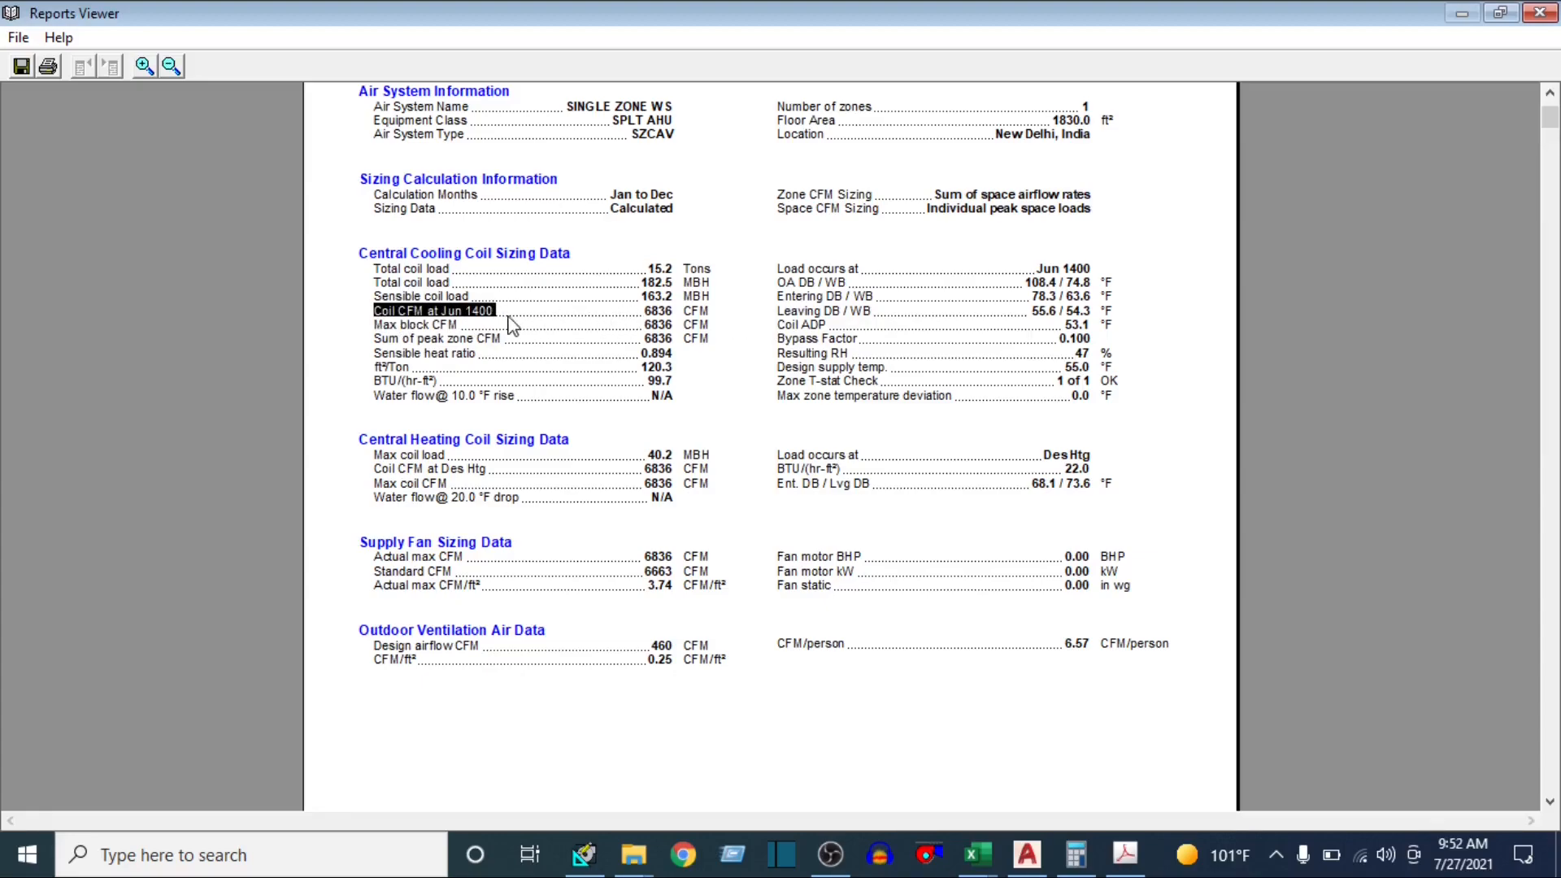
{"action": "left_click", "coordinate": [506, 317]}
{"action": "left_click_drag", "start_coordinate": [443, 314], "coordinate": [473, 310]}
{"action": "left_click_drag", "start_coordinate": [474, 310], "coordinate": [478, 310]}
{"action": "left_click_drag", "start_coordinate": [641, 316], "coordinate": [681, 323]}
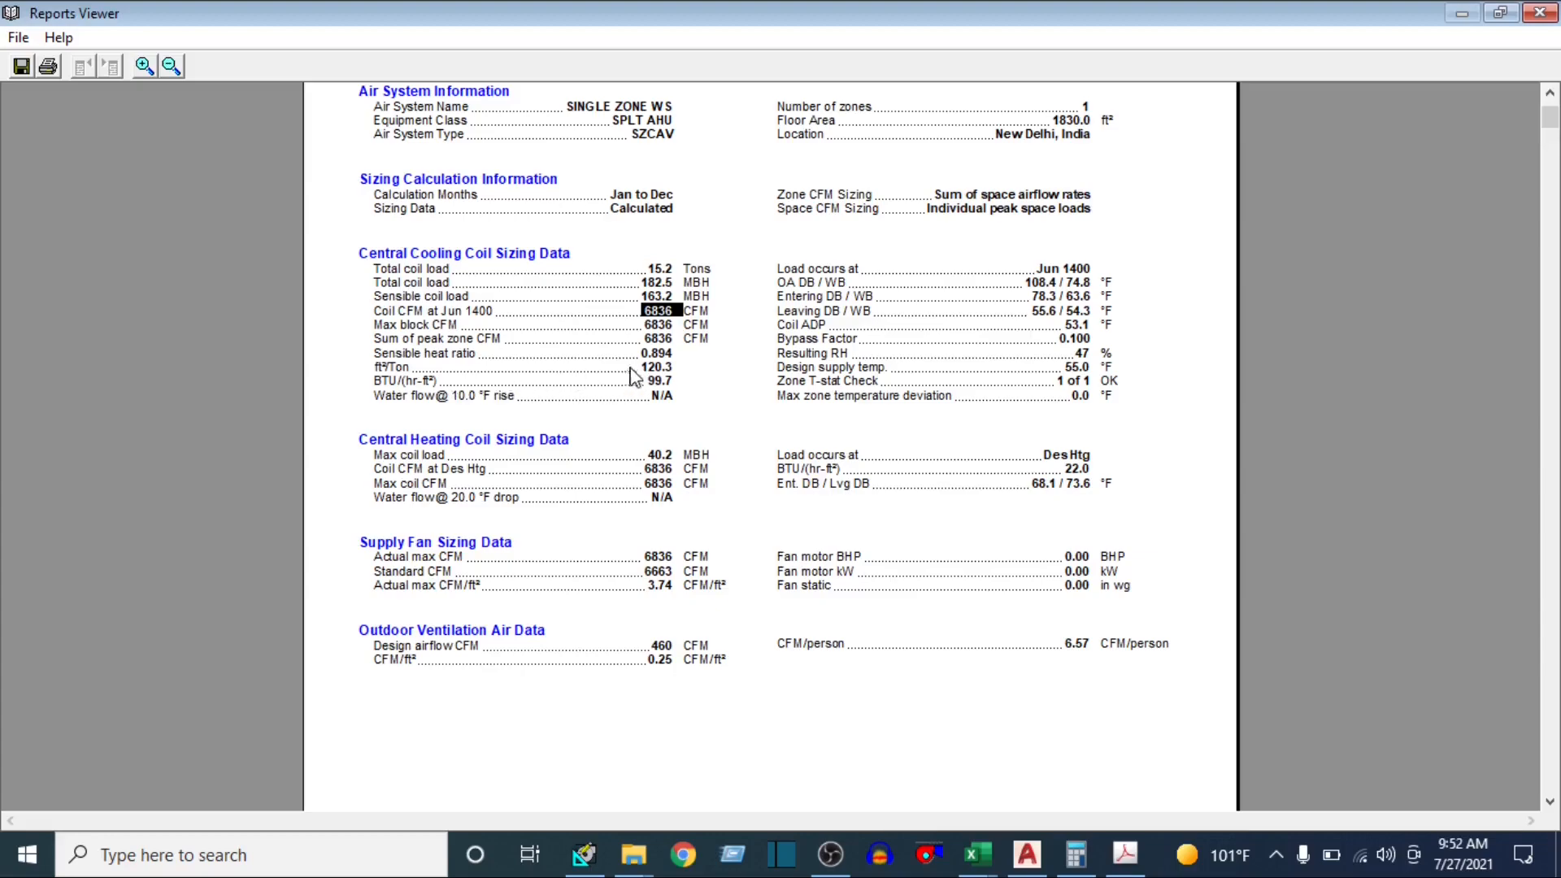
{"action": "left_click_drag", "start_coordinate": [638, 368], "coordinate": [672, 370]}
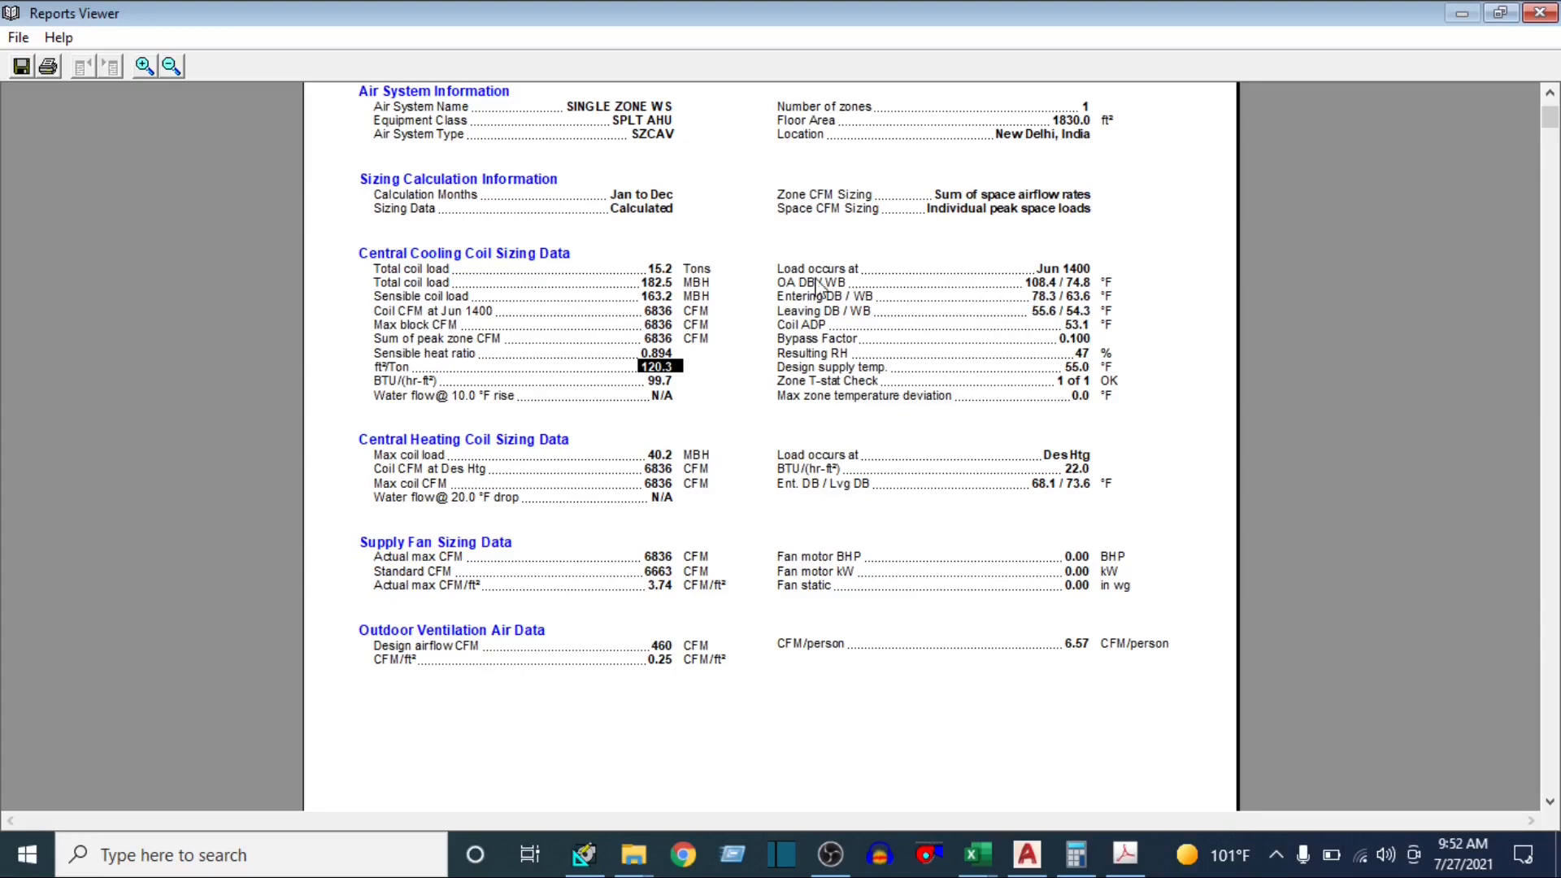
Check the outdoor, entering and leaving DB/WB, coil ADP, bypass factor, resulting RH and design supply temperature of the cooling coil
{"action": "left_click_drag", "start_coordinate": [799, 283], "coordinate": [821, 283]}
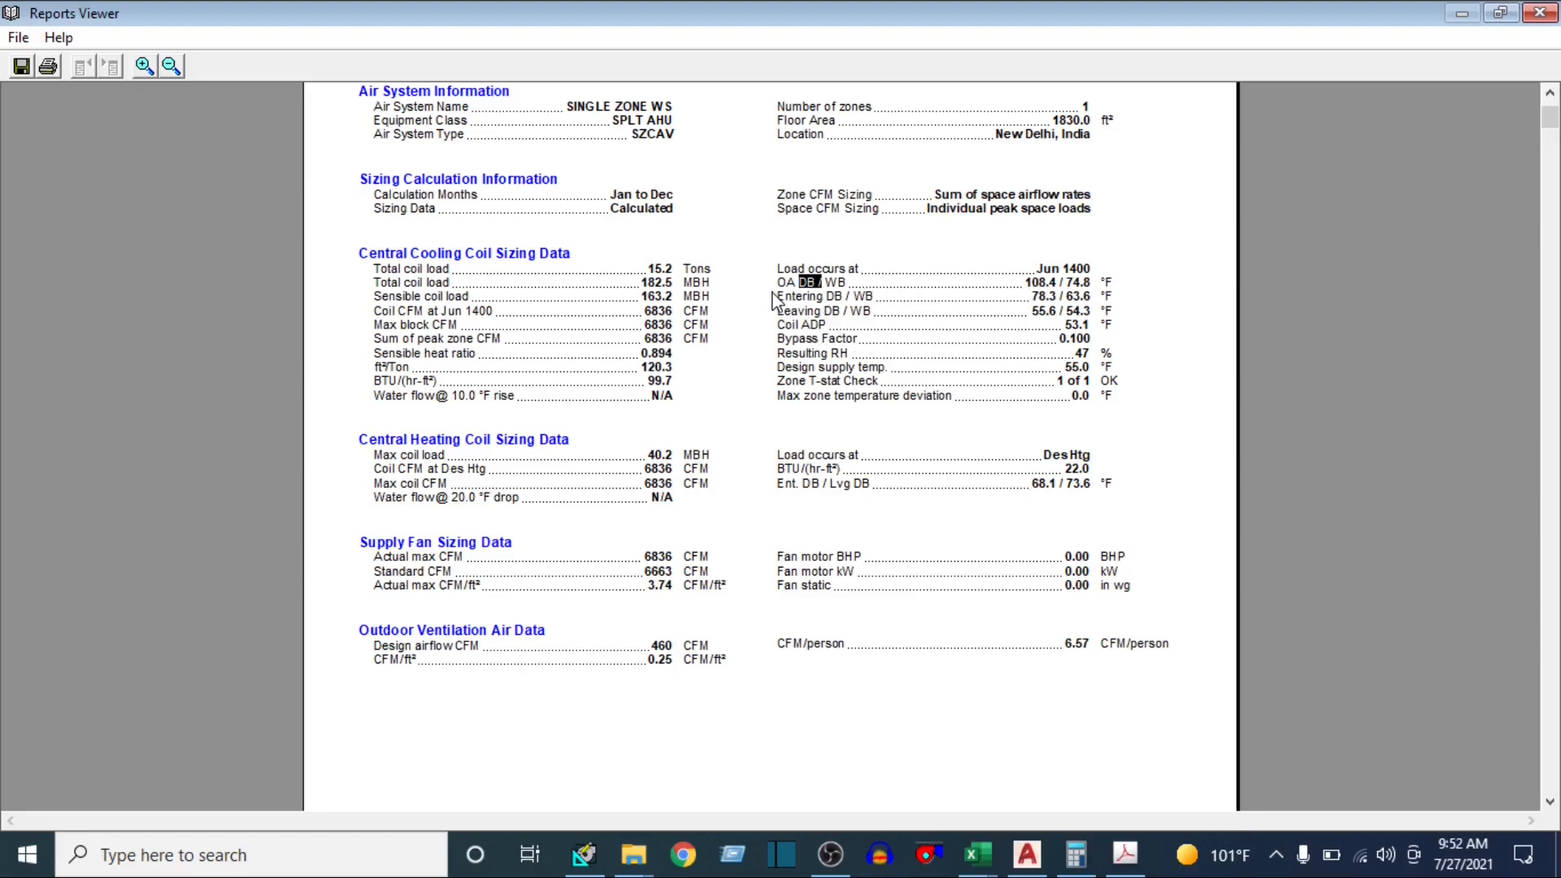
{"action": "left_click_drag", "start_coordinate": [785, 302], "coordinate": [789, 325]}
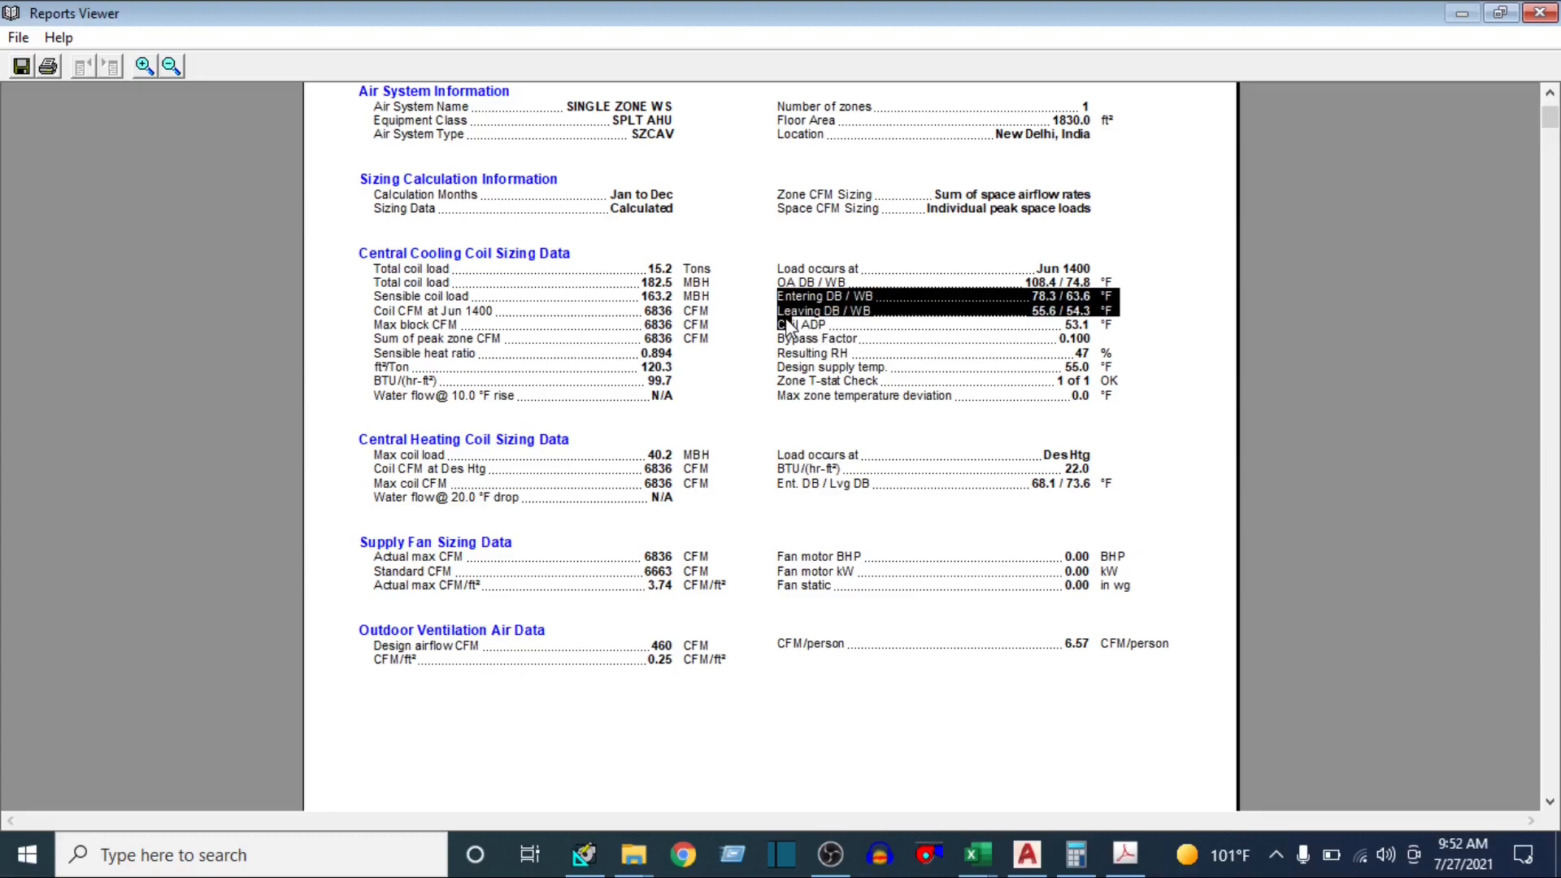
{"action": "left_click", "coordinate": [850, 327]}
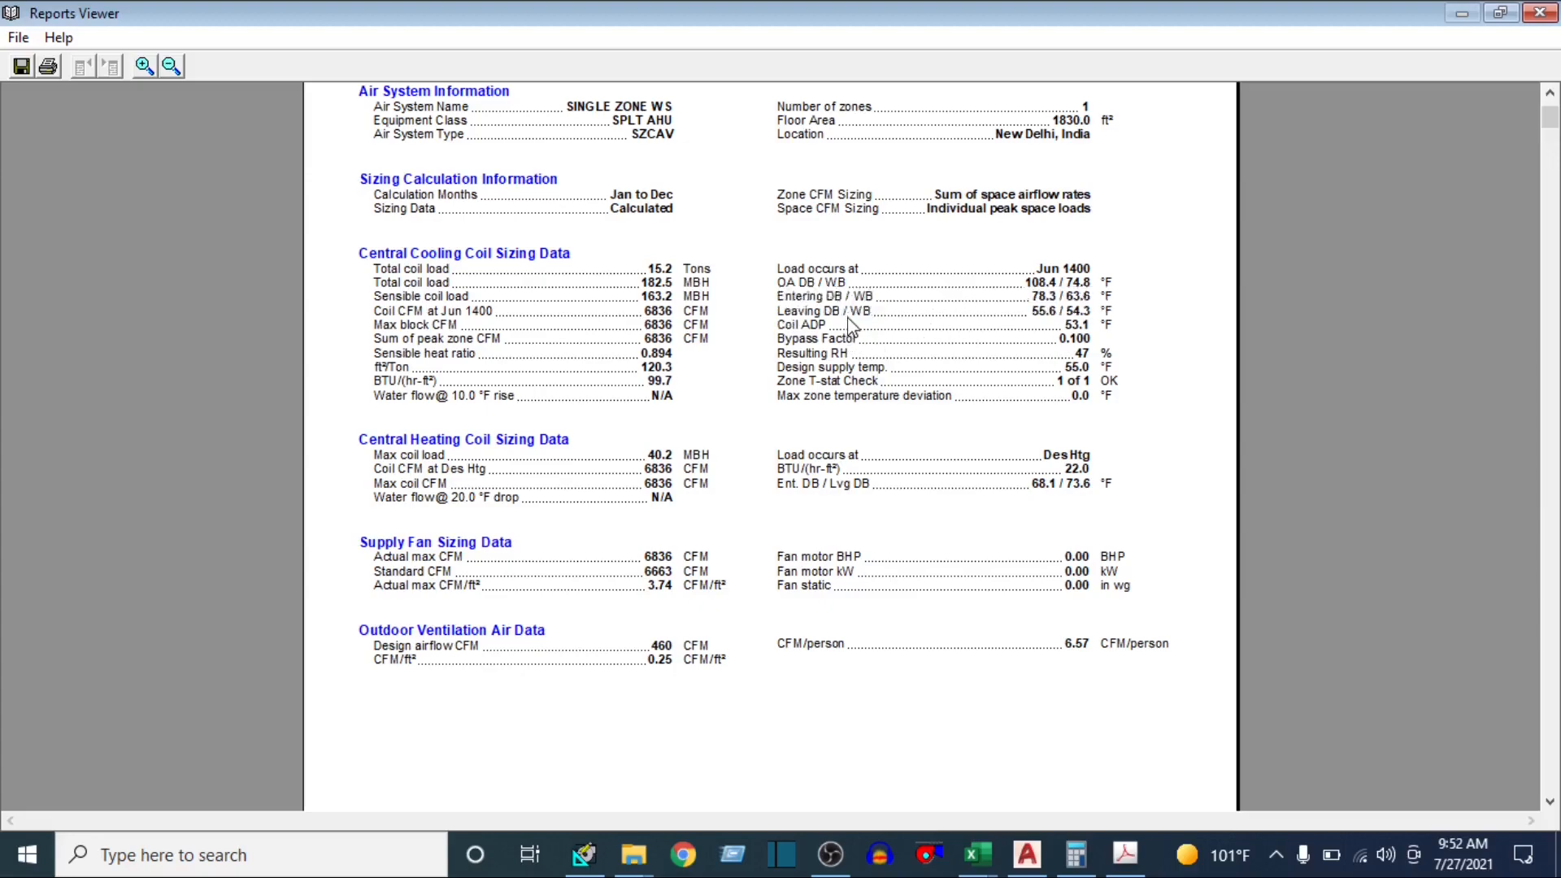
{"action": "double_click", "coordinate": [804, 325]}
{"action": "double_click", "coordinate": [1073, 326]}
{"action": "left_click_drag", "start_coordinate": [774, 339], "coordinate": [1111, 354]}
{"action": "left_click_drag", "start_coordinate": [1066, 364], "coordinate": [1105, 368]}
Look past the Zone Sizing Summary and review the zone load components in the Air System Design Load Summary
{"action": "scroll", "coordinate": [669, 578], "scroll_direction": "down", "scroll_amount": 15}
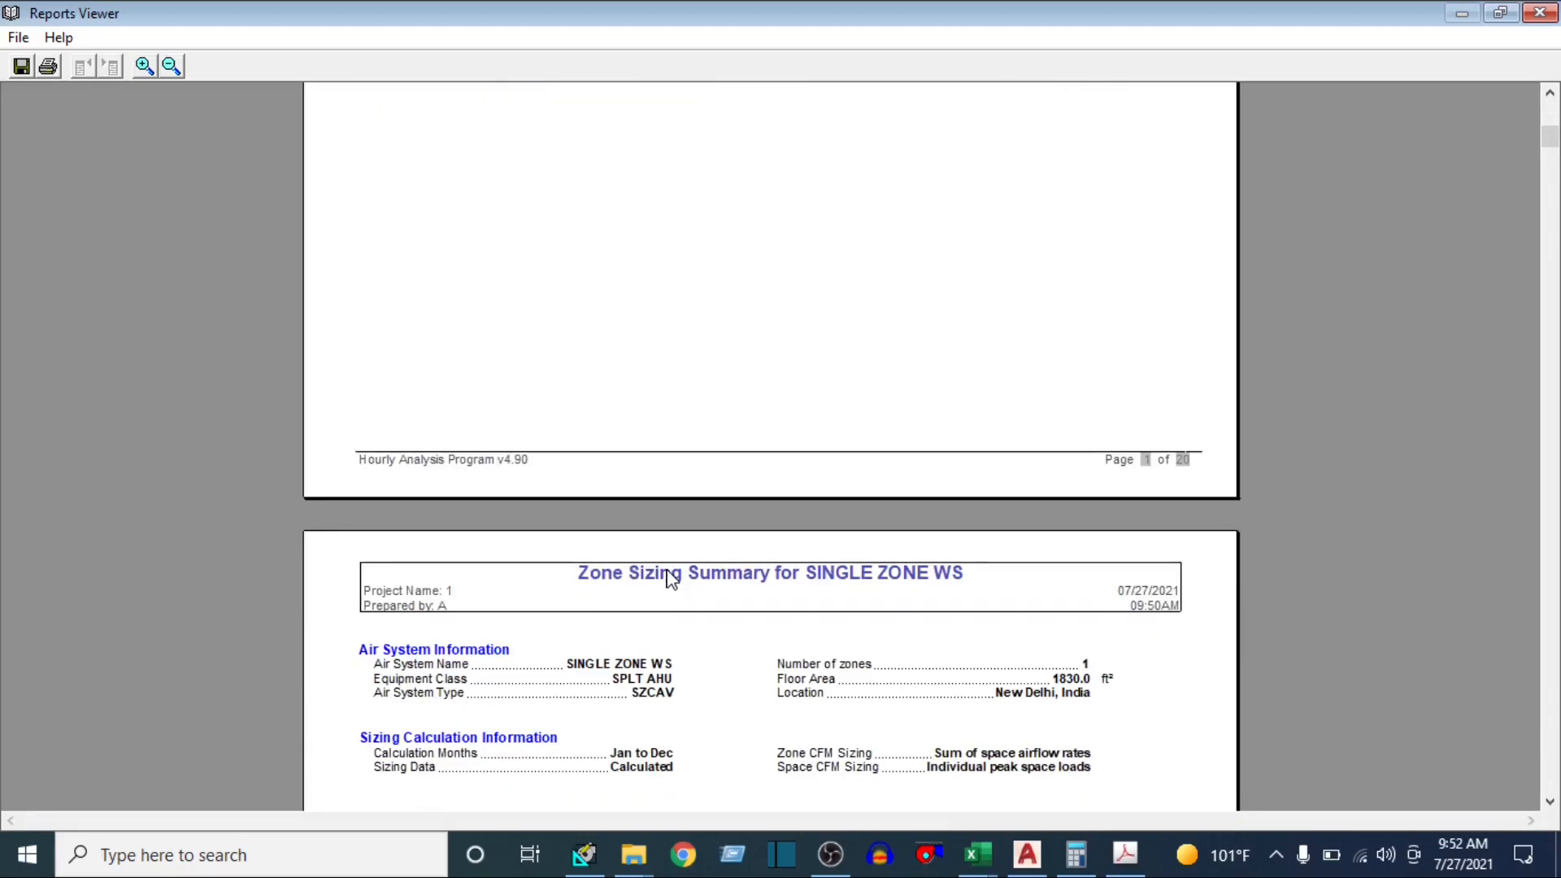
{"action": "scroll", "coordinate": [669, 579], "scroll_direction": "down", "scroll_amount": 14}
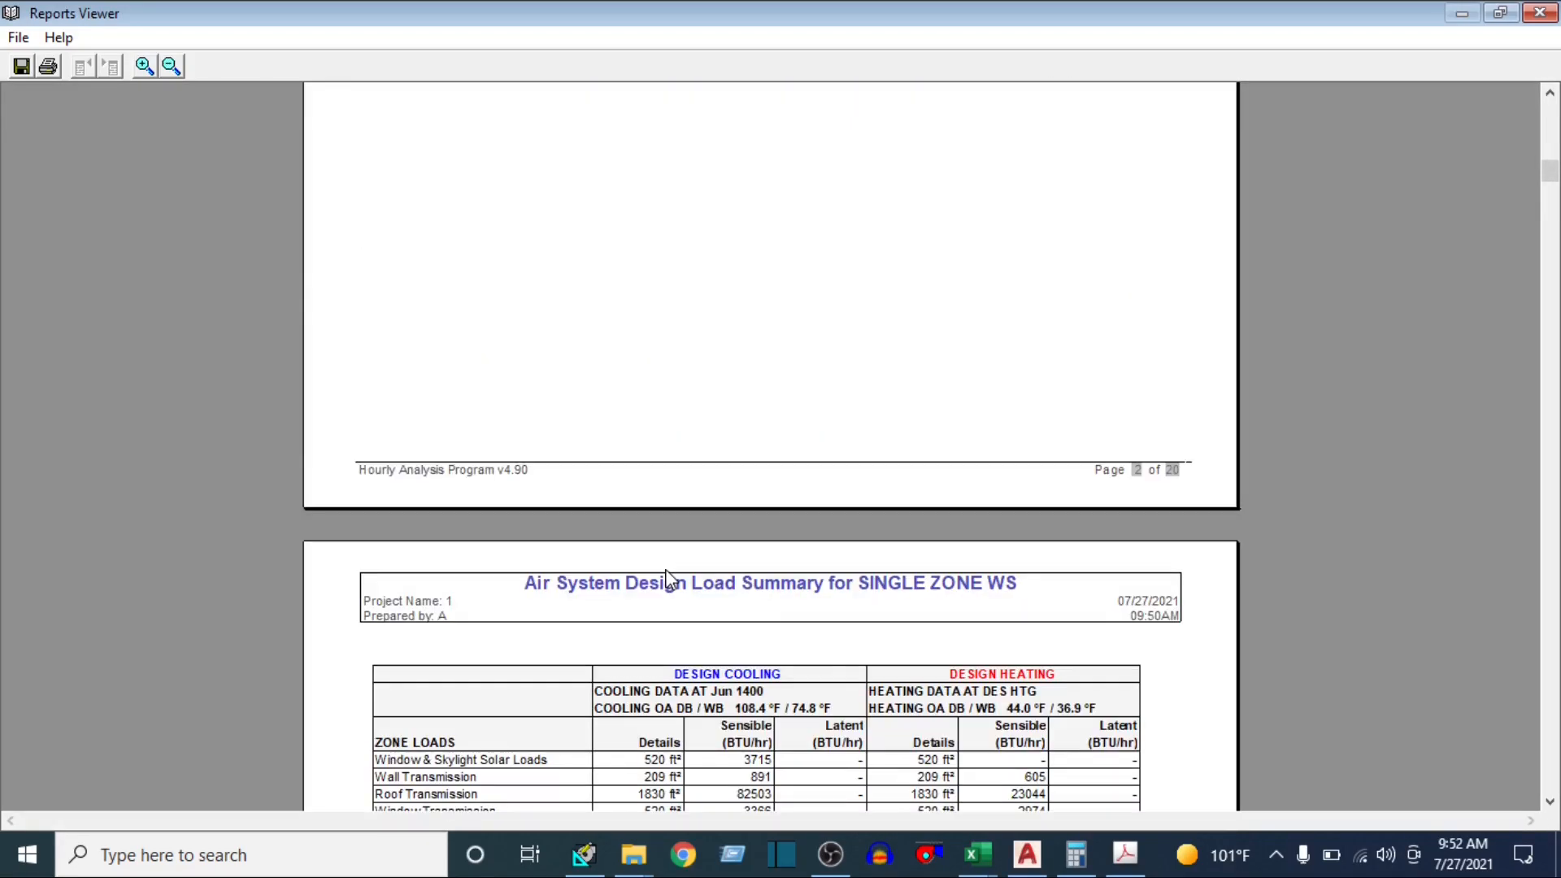
{"action": "scroll", "coordinate": [669, 579], "scroll_direction": "down", "scroll_amount": 3}
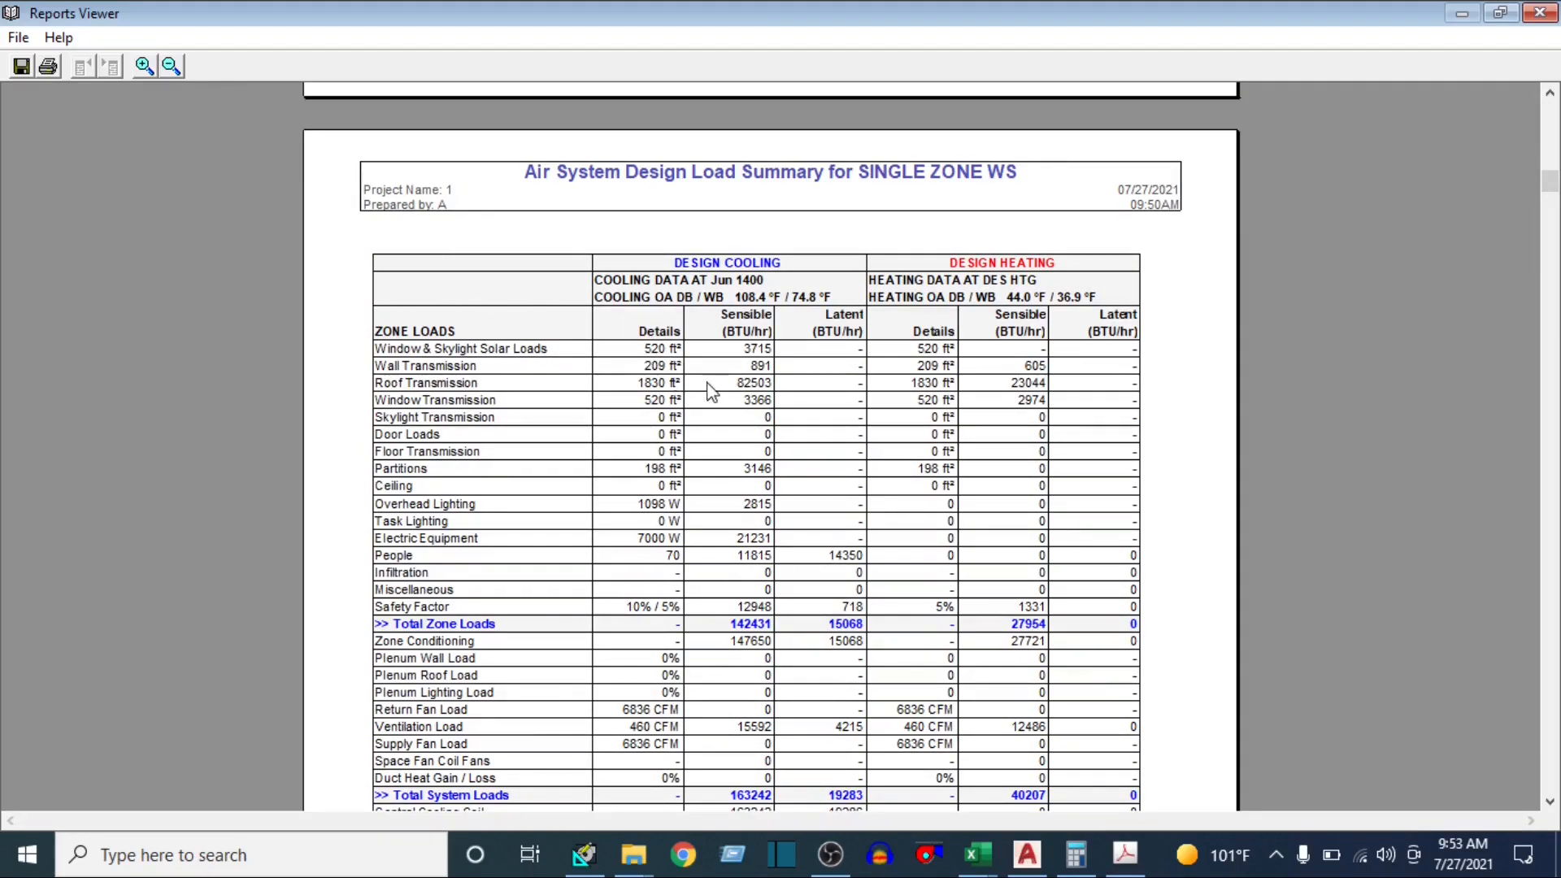
{"action": "scroll", "coordinate": [735, 357], "scroll_direction": "down", "scroll_amount": 3}
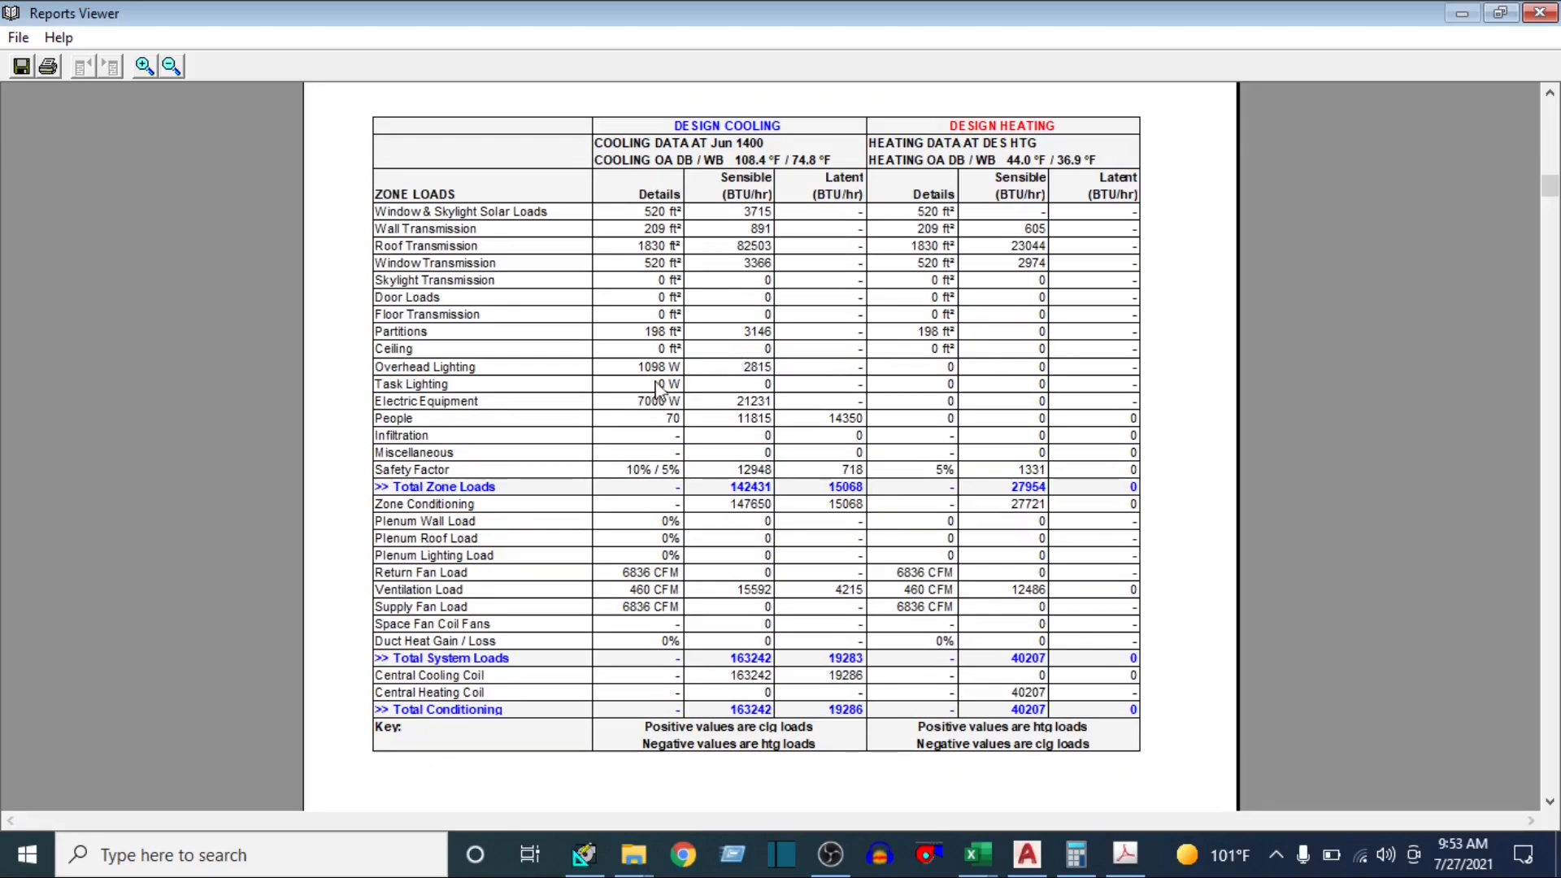
{"action": "scroll", "coordinate": [744, 378], "scroll_direction": "up", "scroll_amount": 3}
{"action": "scroll", "coordinate": [751, 394], "scroll_direction": "down", "scroll_amount": 3}
Switch to Calculator and add the Total Conditioning sensible and latent cooling loads, 163242 + 19286
{"action": "left_click_drag", "start_coordinate": [720, 714], "coordinate": [782, 716]}
{"action": "left_click", "coordinate": [1076, 855]}
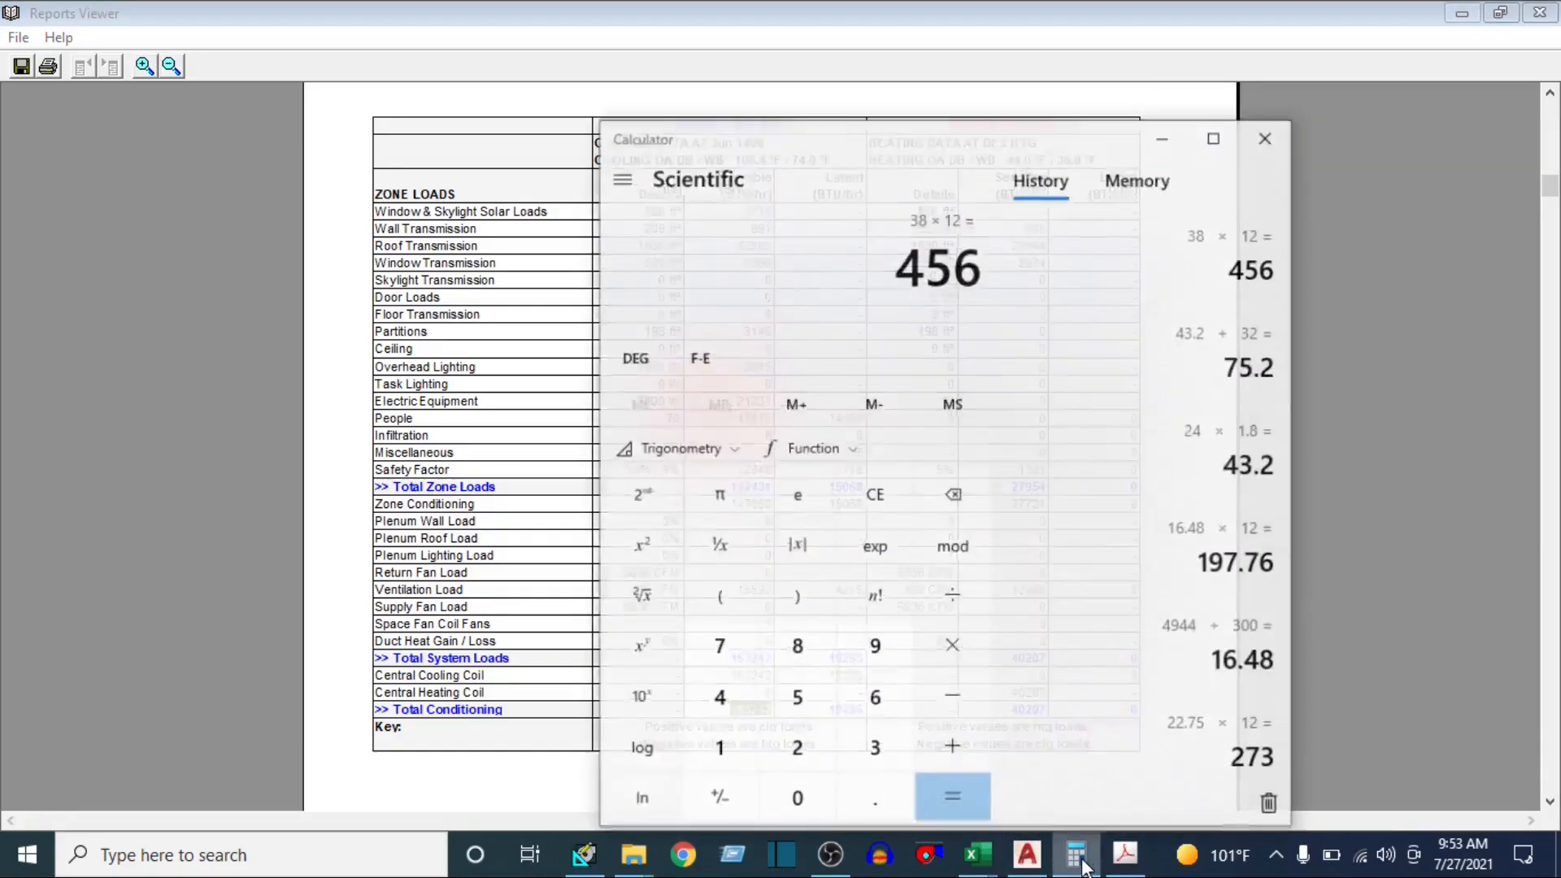
{"action": "type", "text": "163242 +"}
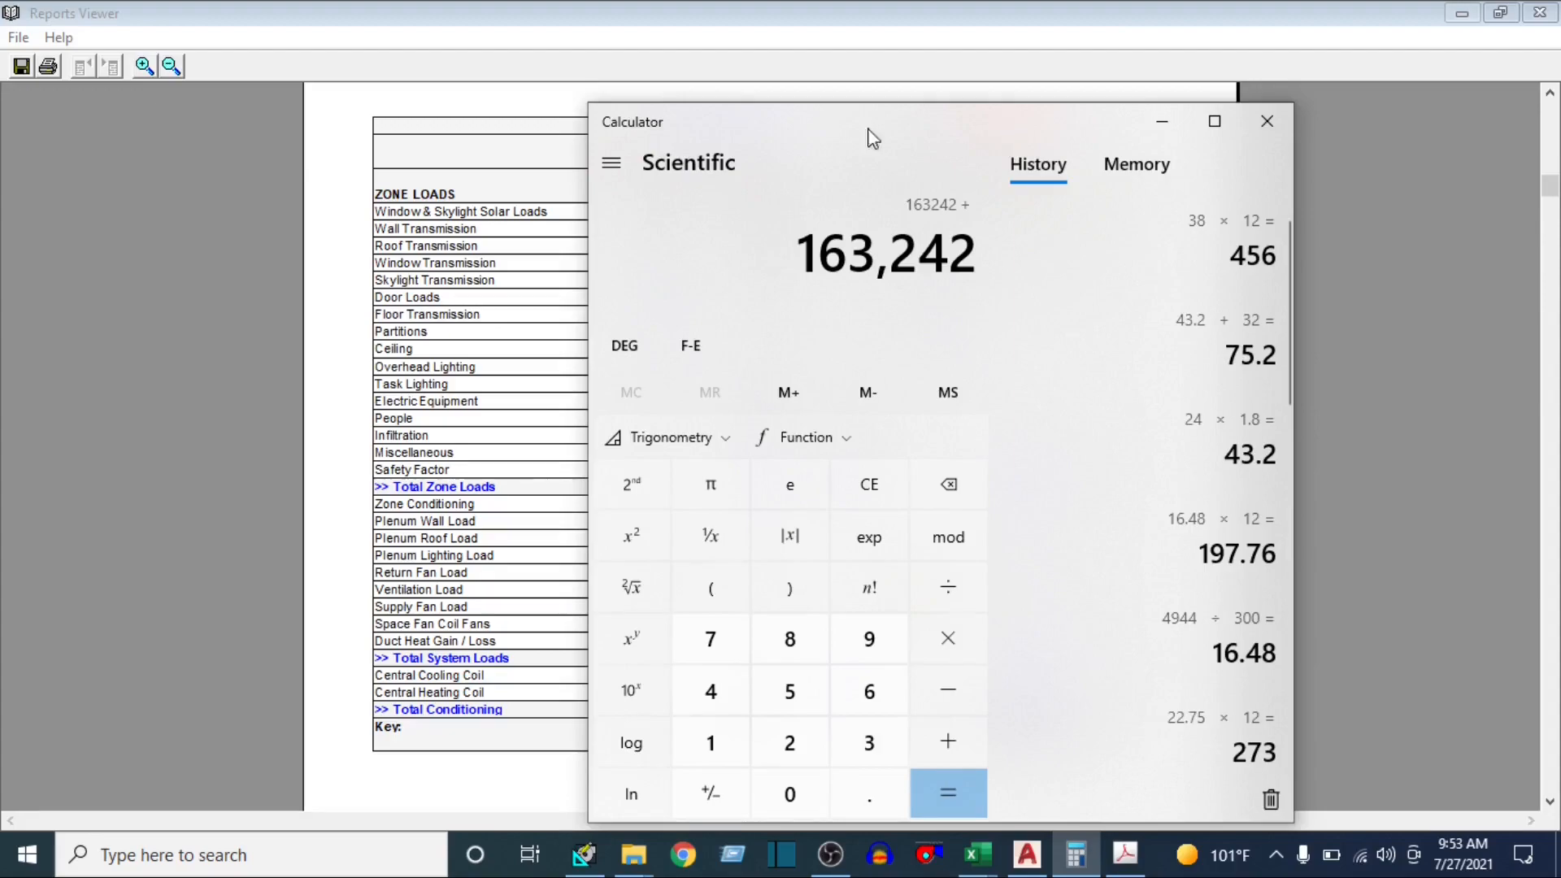
{"action": "left_click_drag", "start_coordinate": [1008, 123], "coordinate": [356, 67]}
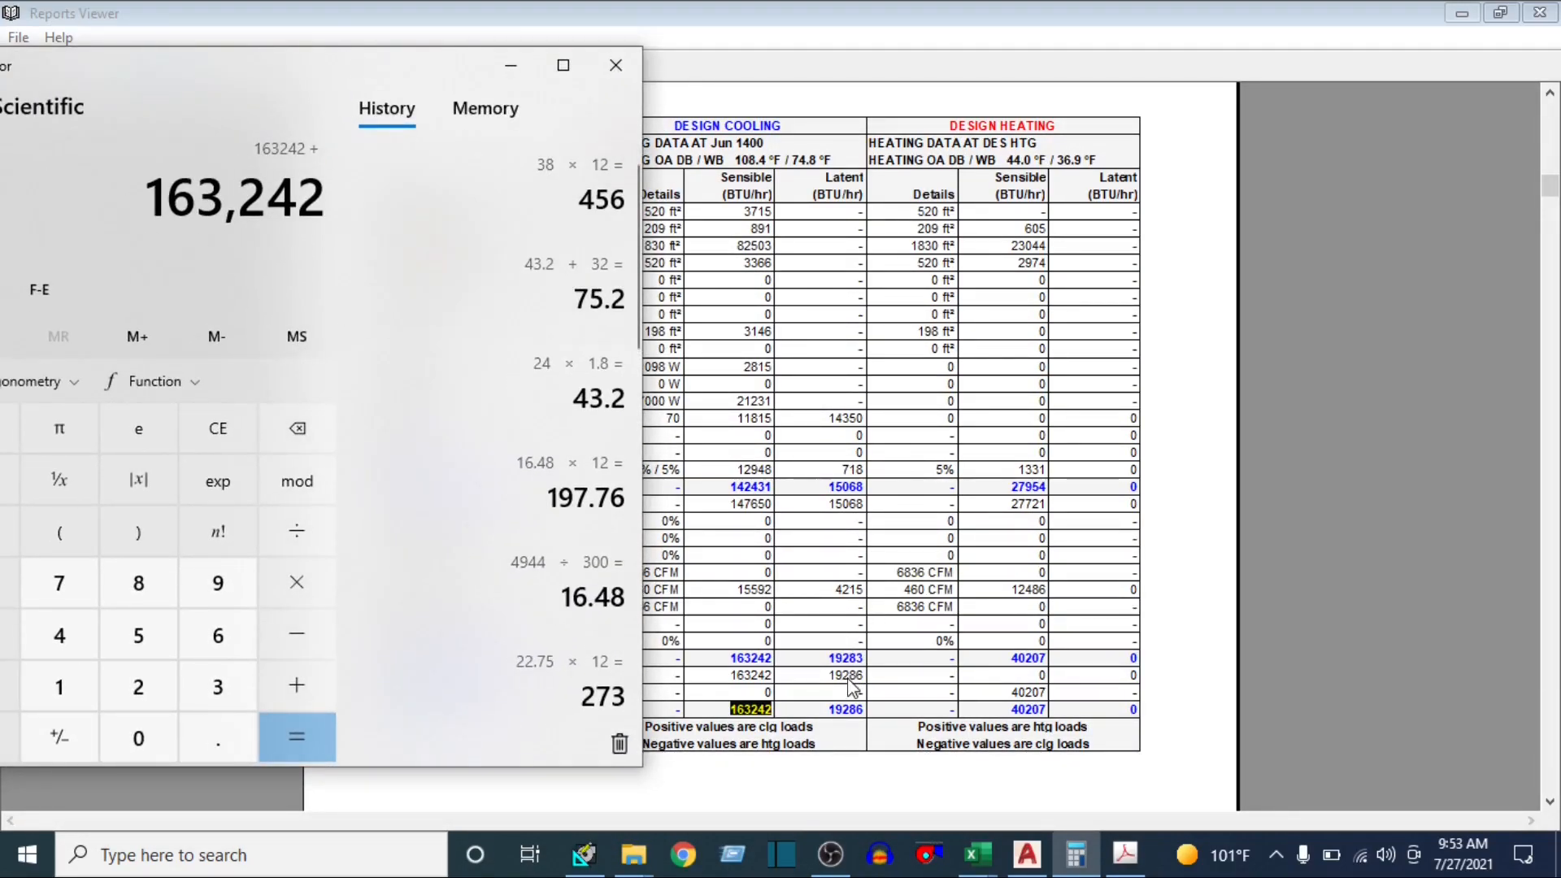
{"action": "type", "text": "19286"}
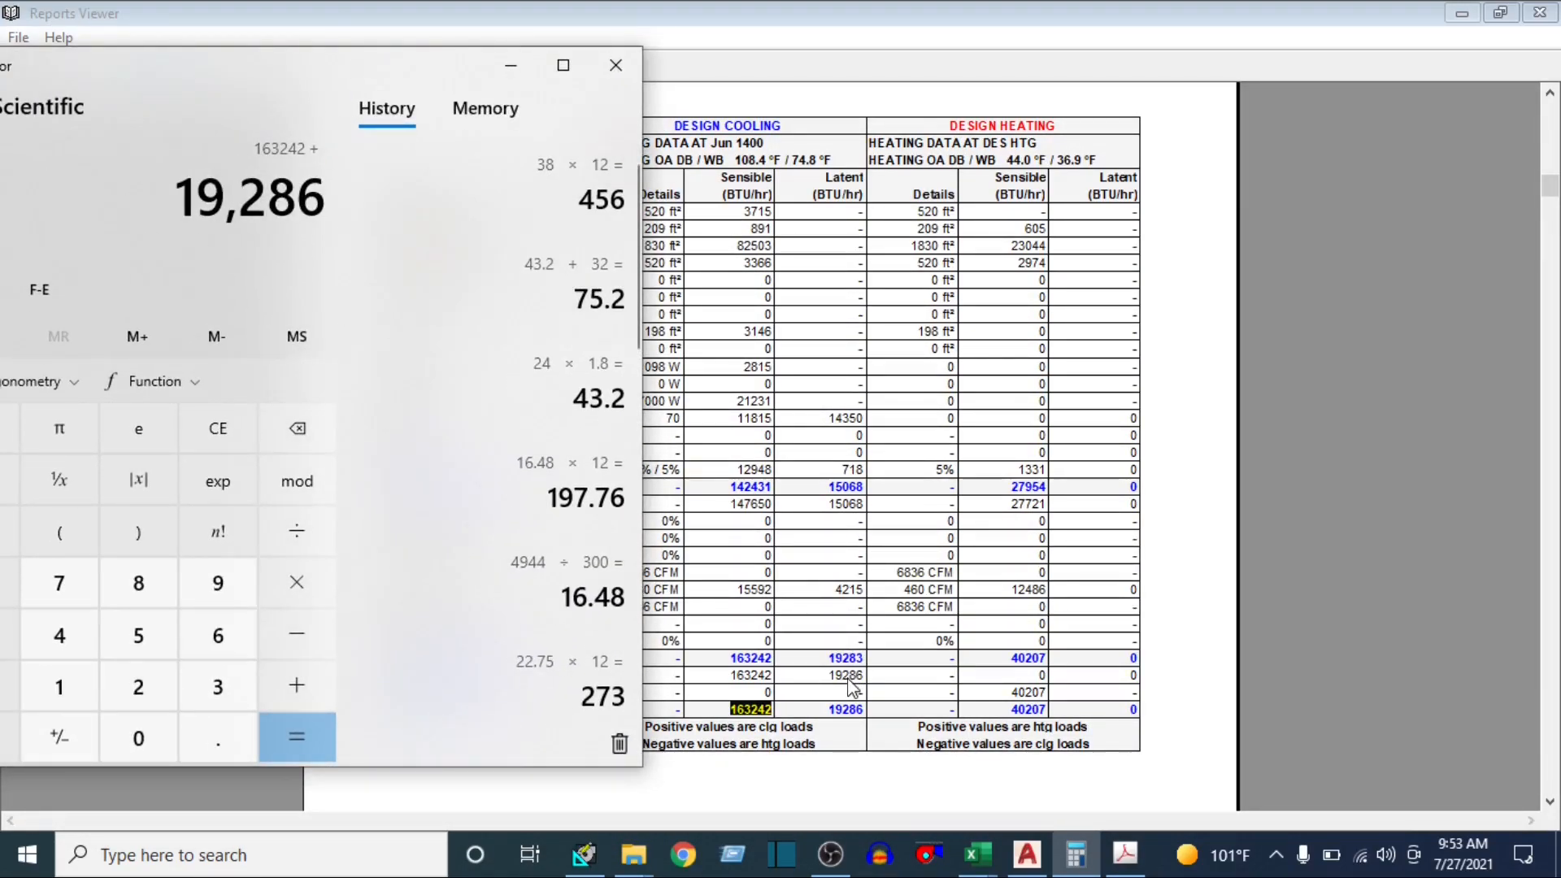
{"action": "key", "text": "Return"}
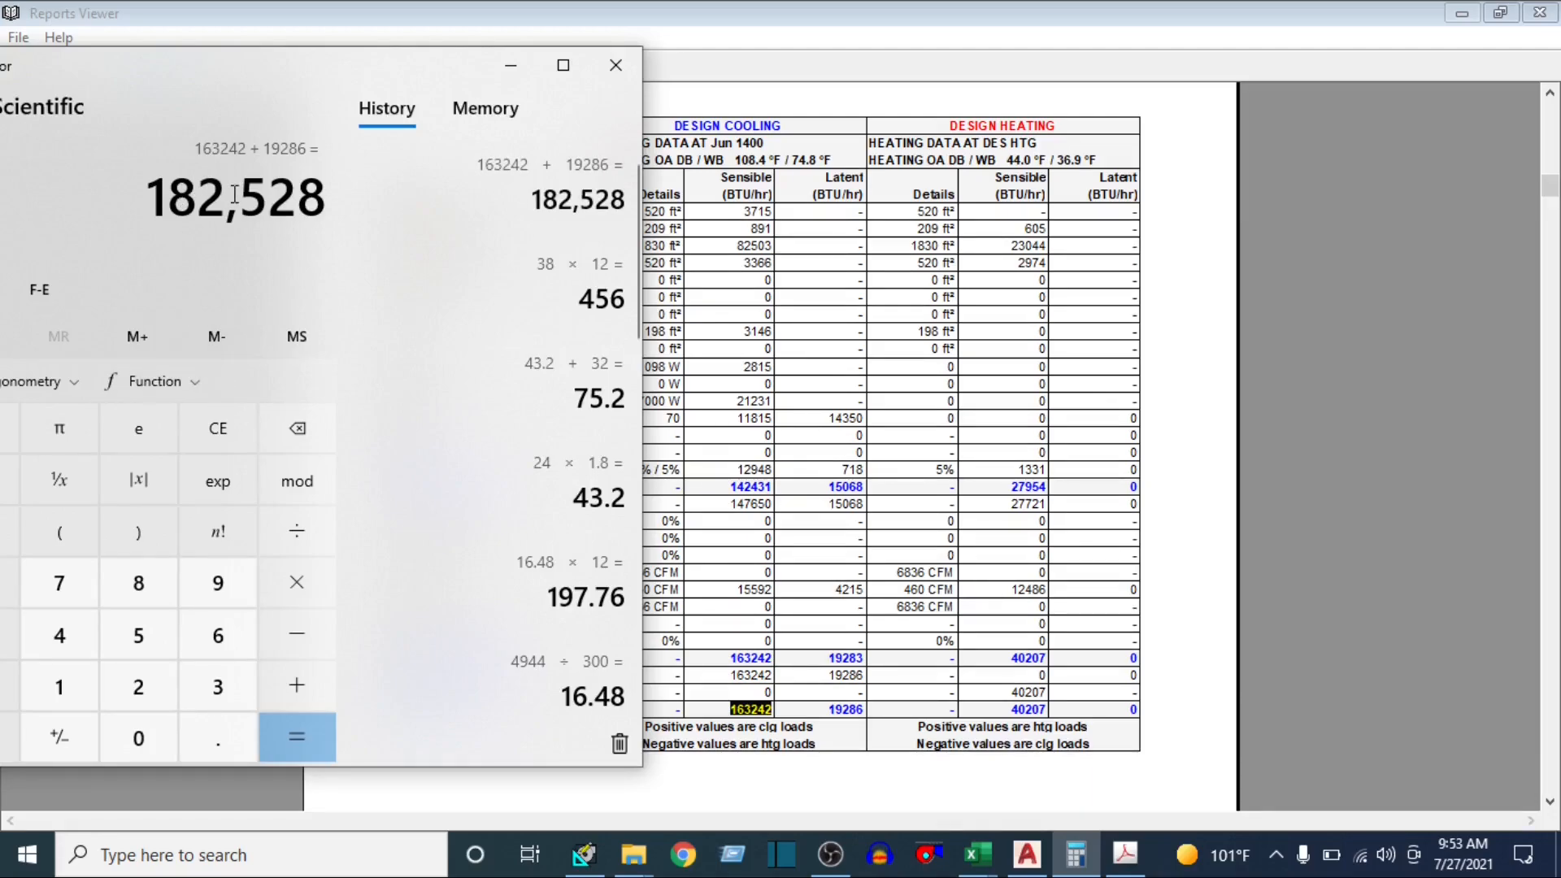
Return to the Reports Viewer and compare the calculated sum with the total coil load in MBH in the Air System Sizing Summary
{"action": "left_click", "coordinate": [770, 352]}
{"action": "scroll", "coordinate": [771, 362], "scroll_direction": "down", "scroll_amount": 15}
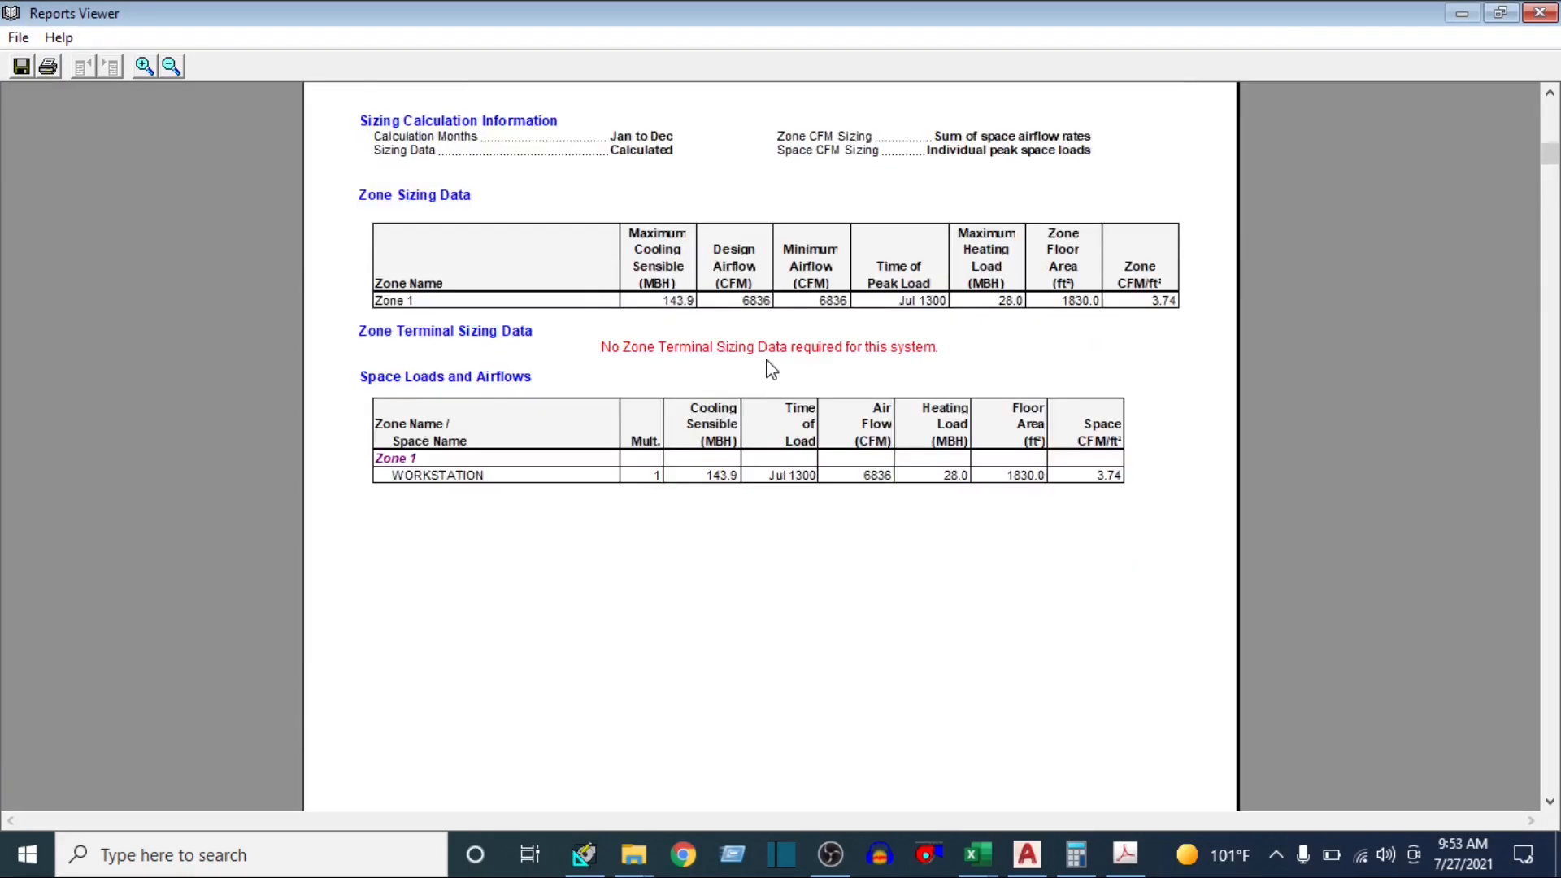
{"action": "scroll", "coordinate": [768, 370], "scroll_direction": "up", "scroll_amount": 10}
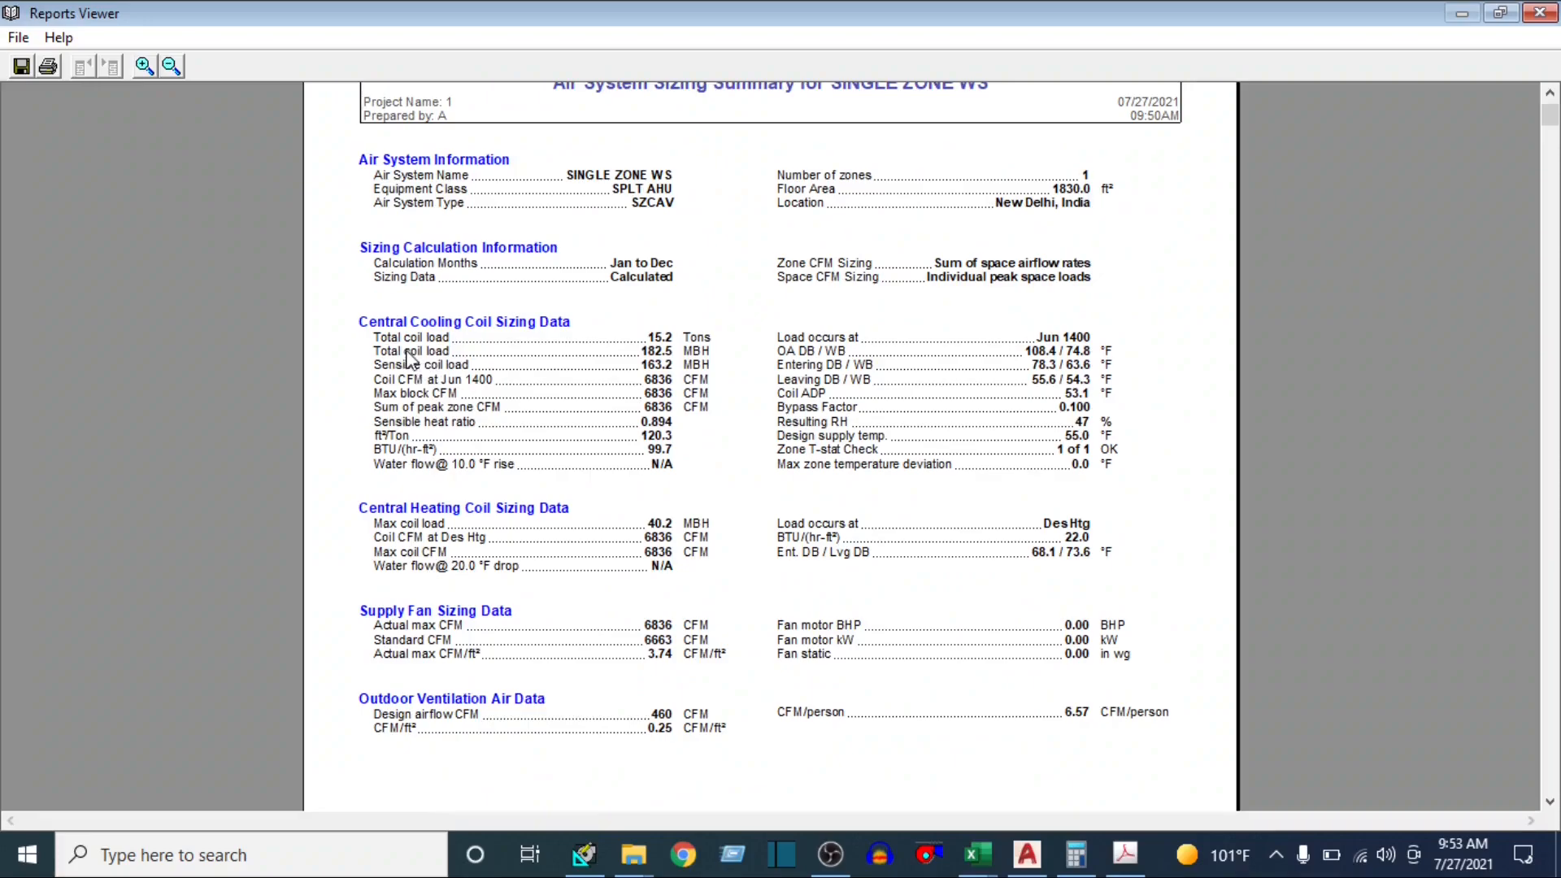
{"action": "left_click_drag", "start_coordinate": [644, 355], "coordinate": [675, 360]}
Review the Space Design Load Summary for WORKSTATION and the monthly tables of the Hourly Air System Design Day Loads
{"action": "scroll", "coordinate": [829, 574], "scroll_direction": "down", "scroll_amount": 20}
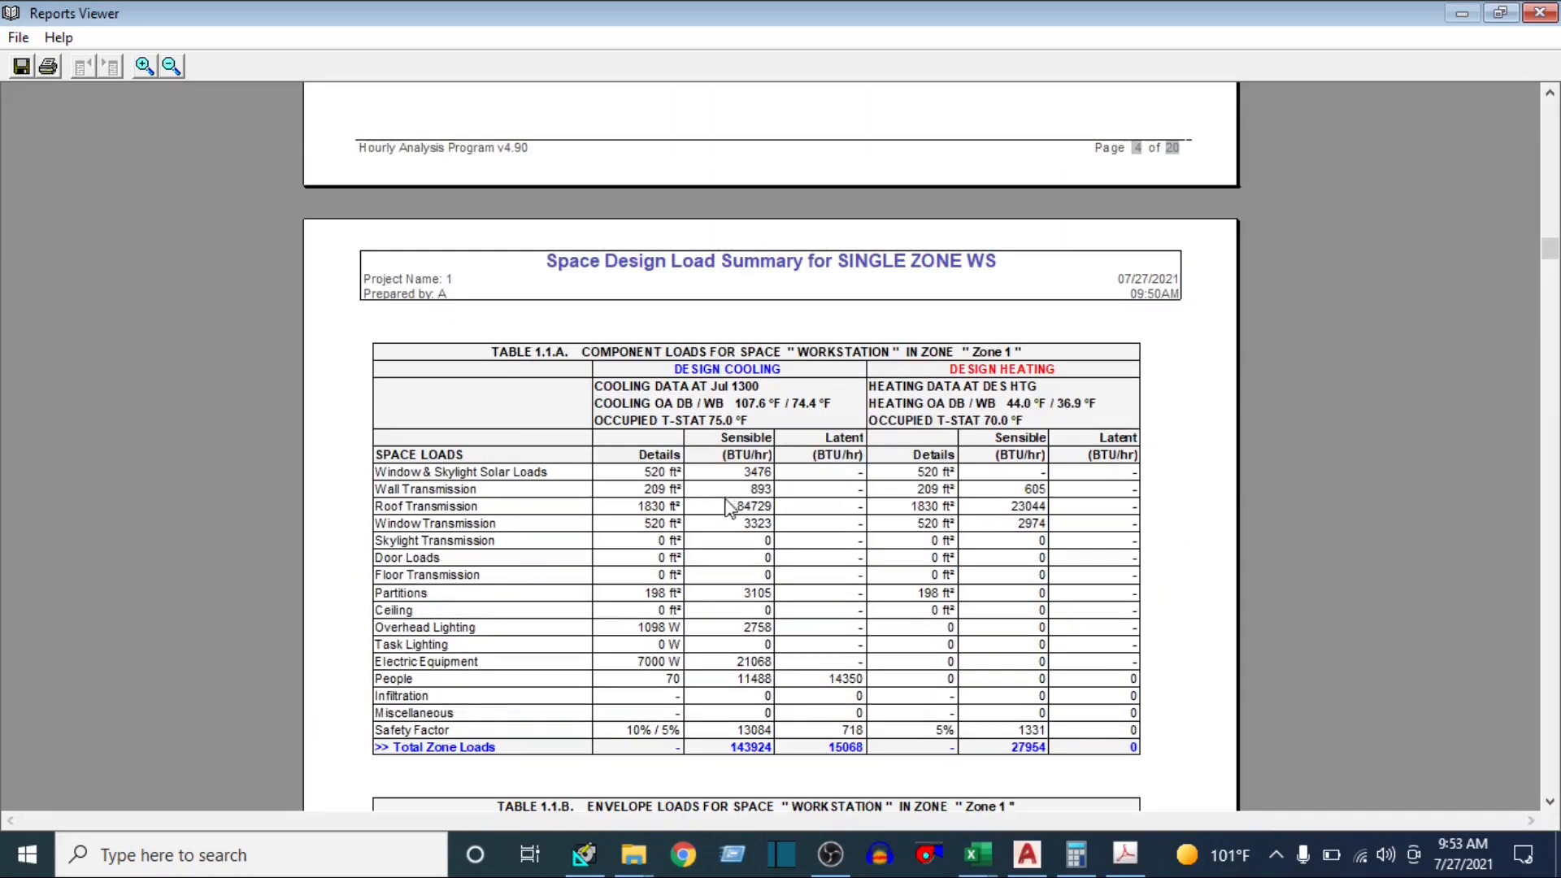
{"action": "scroll", "coordinate": [725, 520], "scroll_direction": "down", "scroll_amount": 1}
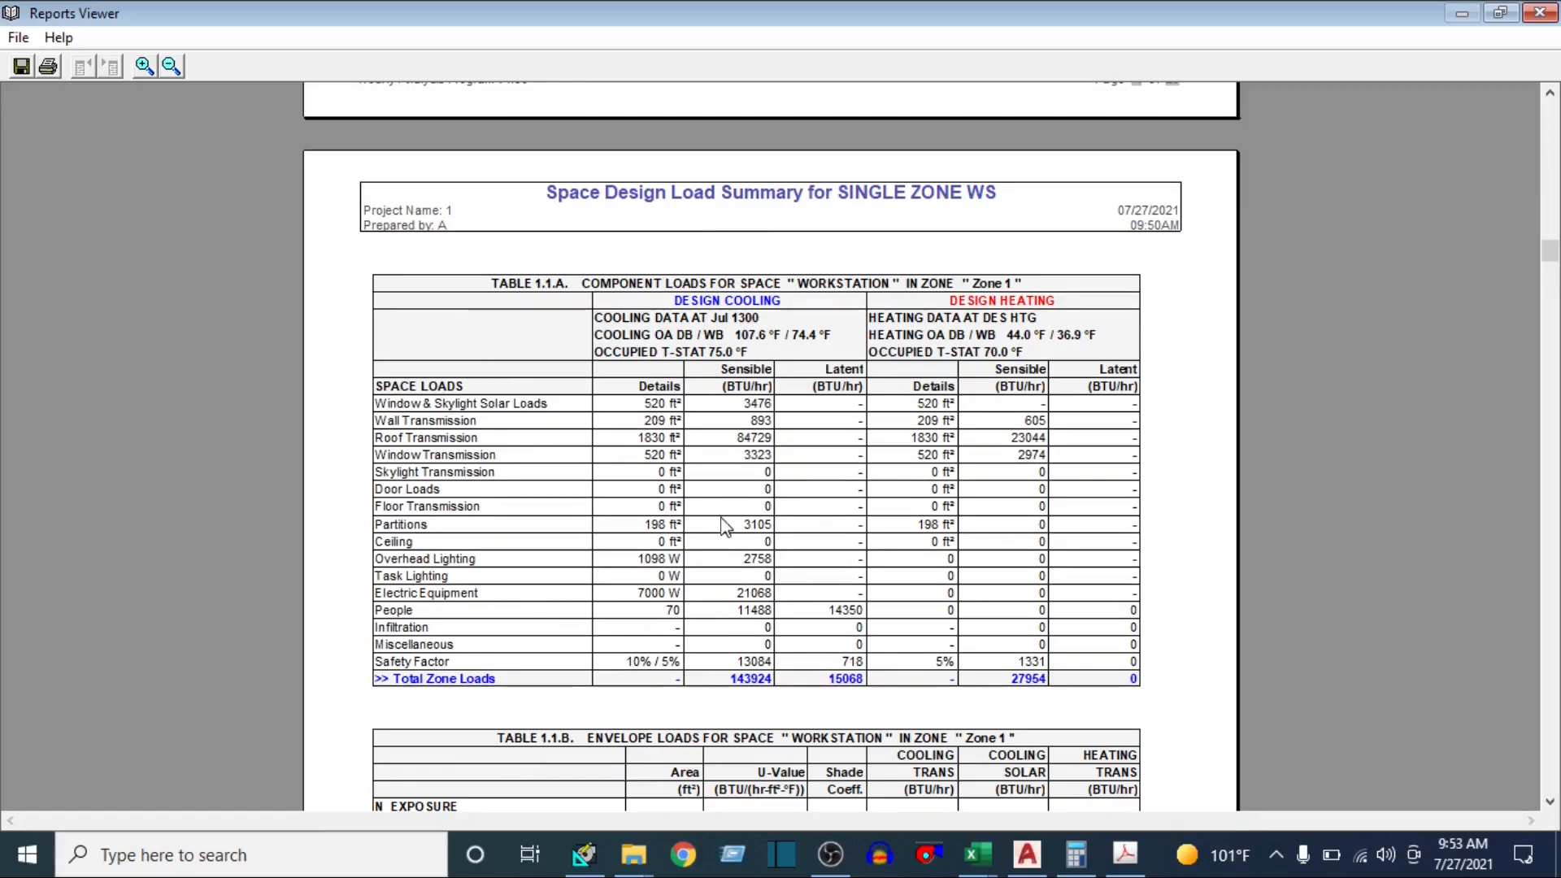
{"action": "scroll", "coordinate": [721, 517], "scroll_direction": "down", "scroll_amount": 10}
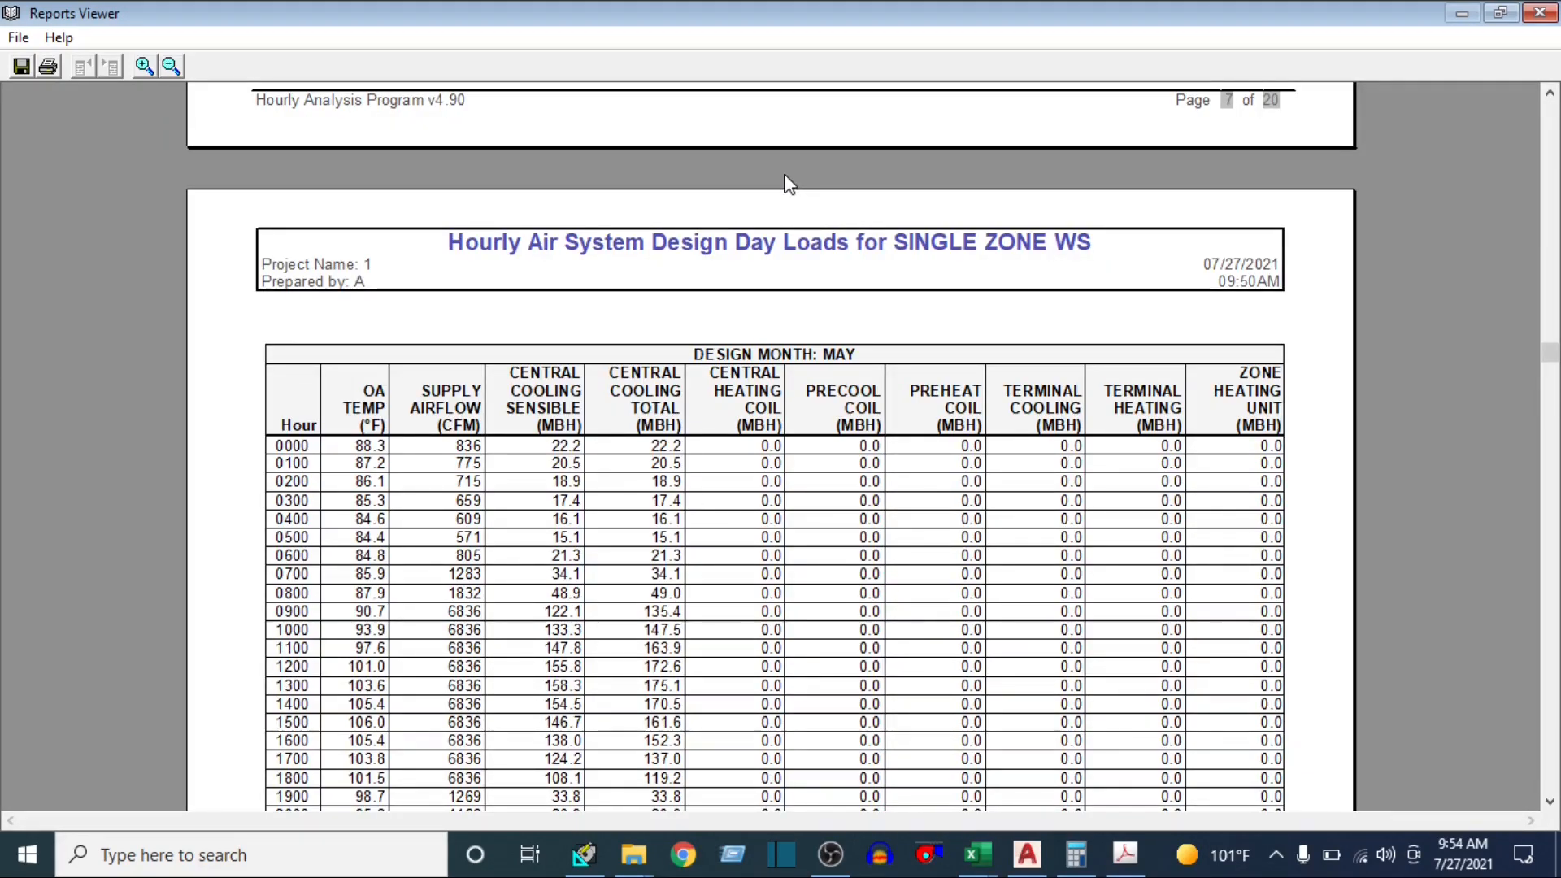
{"action": "scroll", "coordinate": [898, 280], "scroll_direction": "up", "scroll_amount": 5}
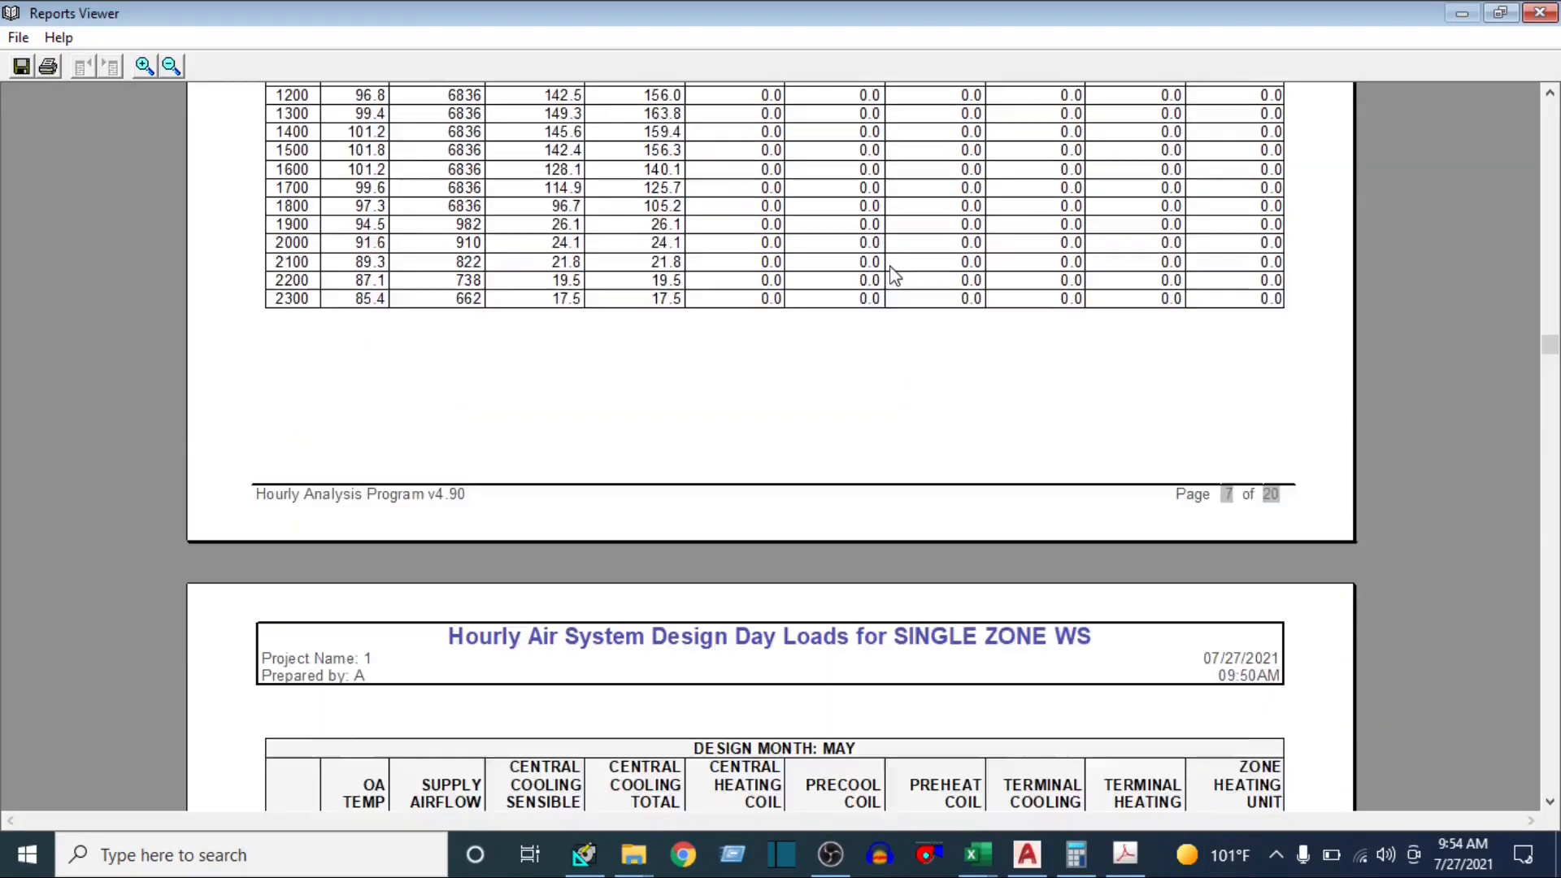
{"action": "scroll", "coordinate": [894, 276], "scroll_direction": "up", "scroll_amount": 5}
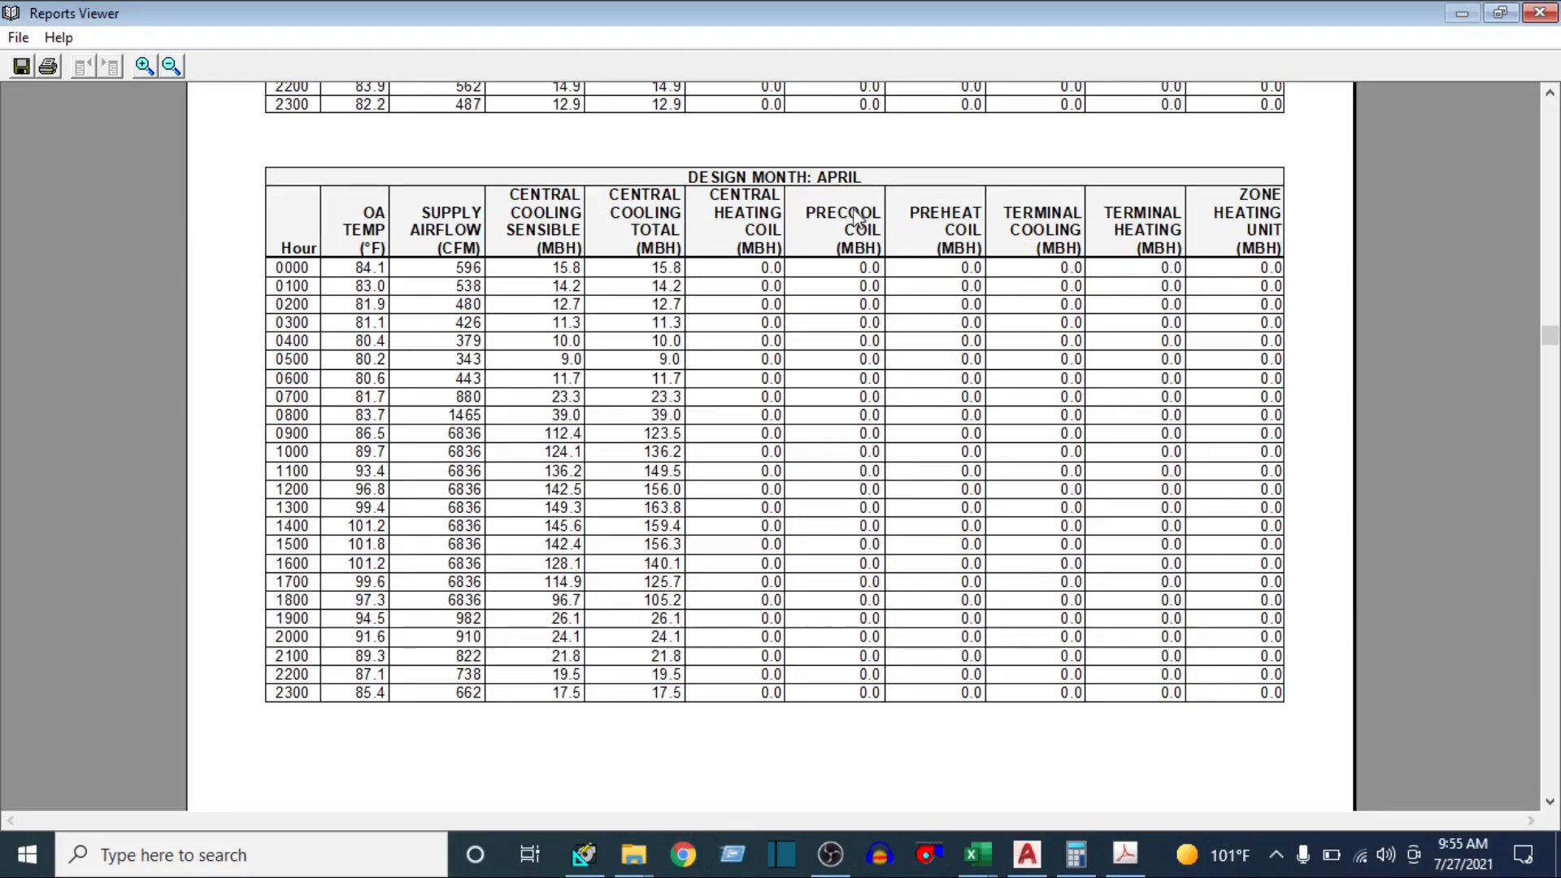
{"action": "scroll", "coordinate": [855, 219], "scroll_direction": "up", "scroll_amount": 10}
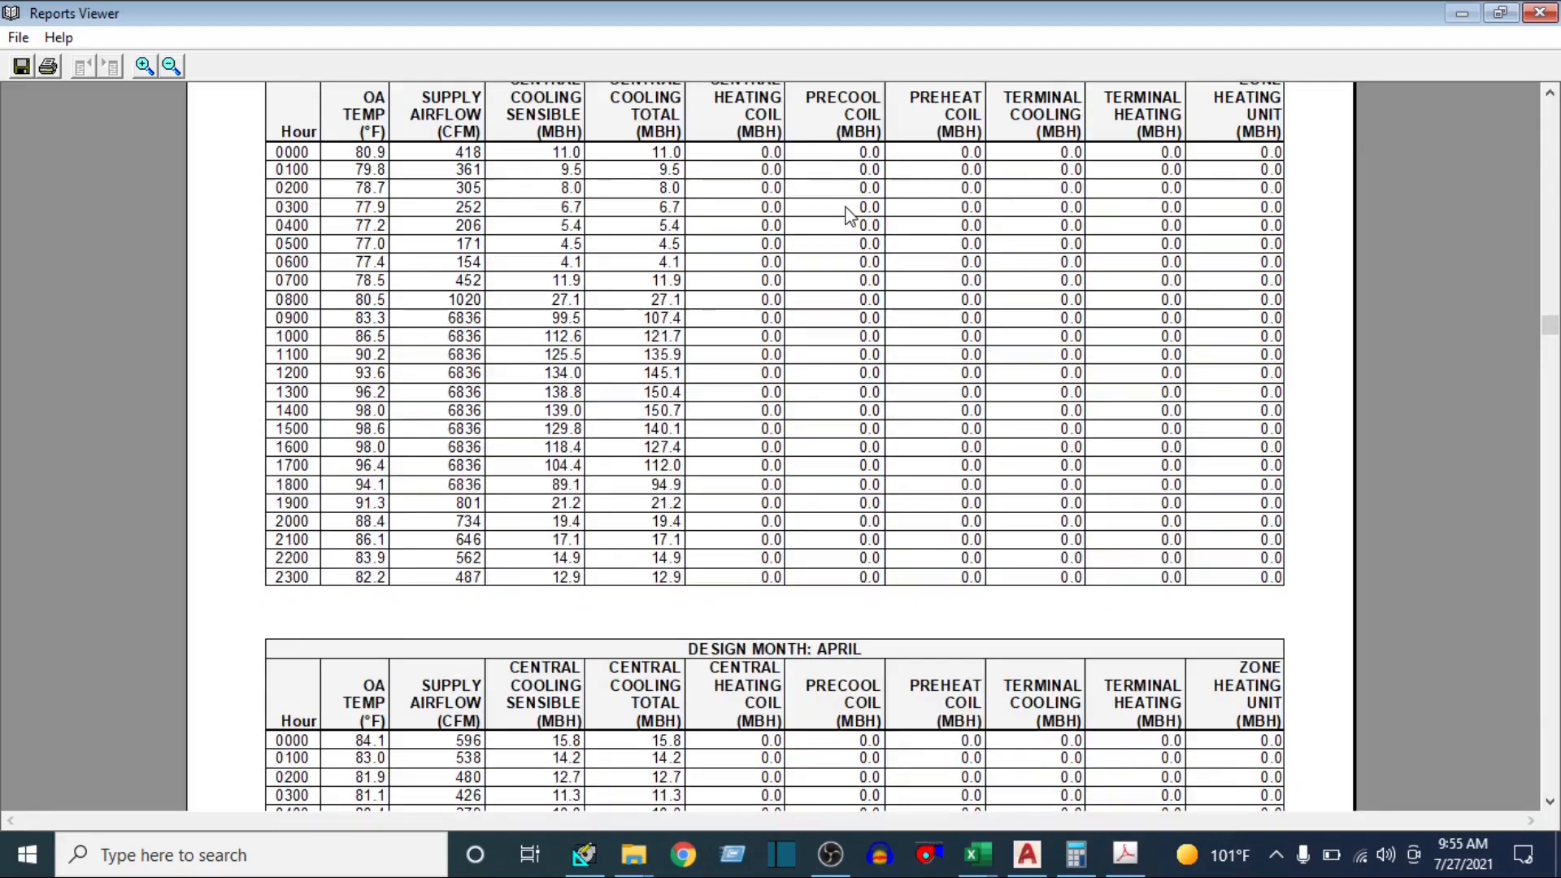
{"action": "scroll", "coordinate": [850, 219], "scroll_direction": "up", "scroll_amount": 10}
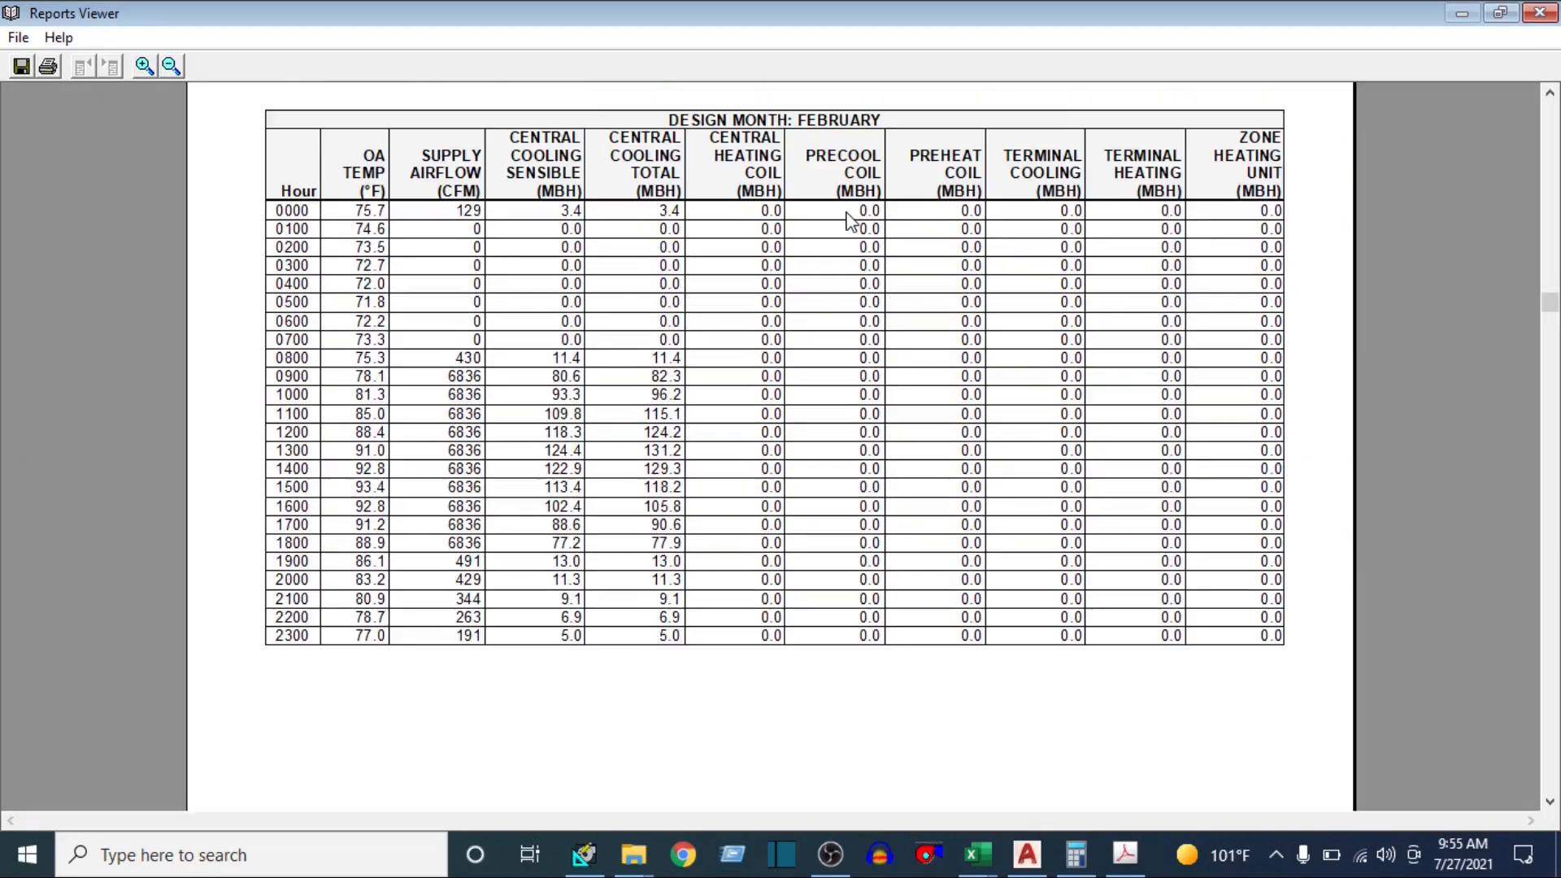
{"action": "scroll", "coordinate": [851, 221], "scroll_direction": "up", "scroll_amount": 4}
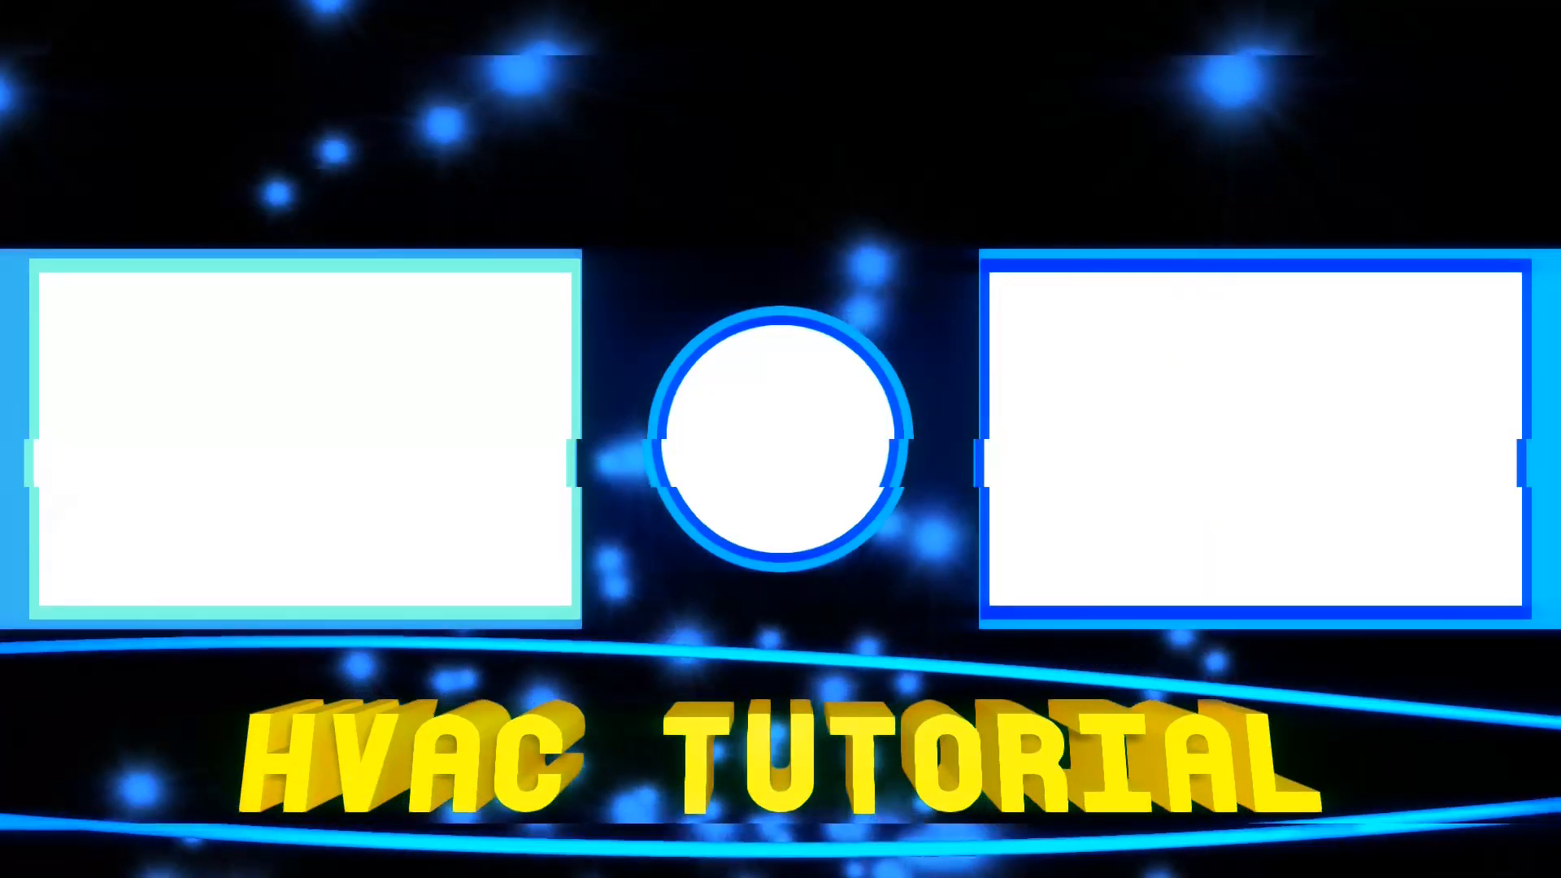